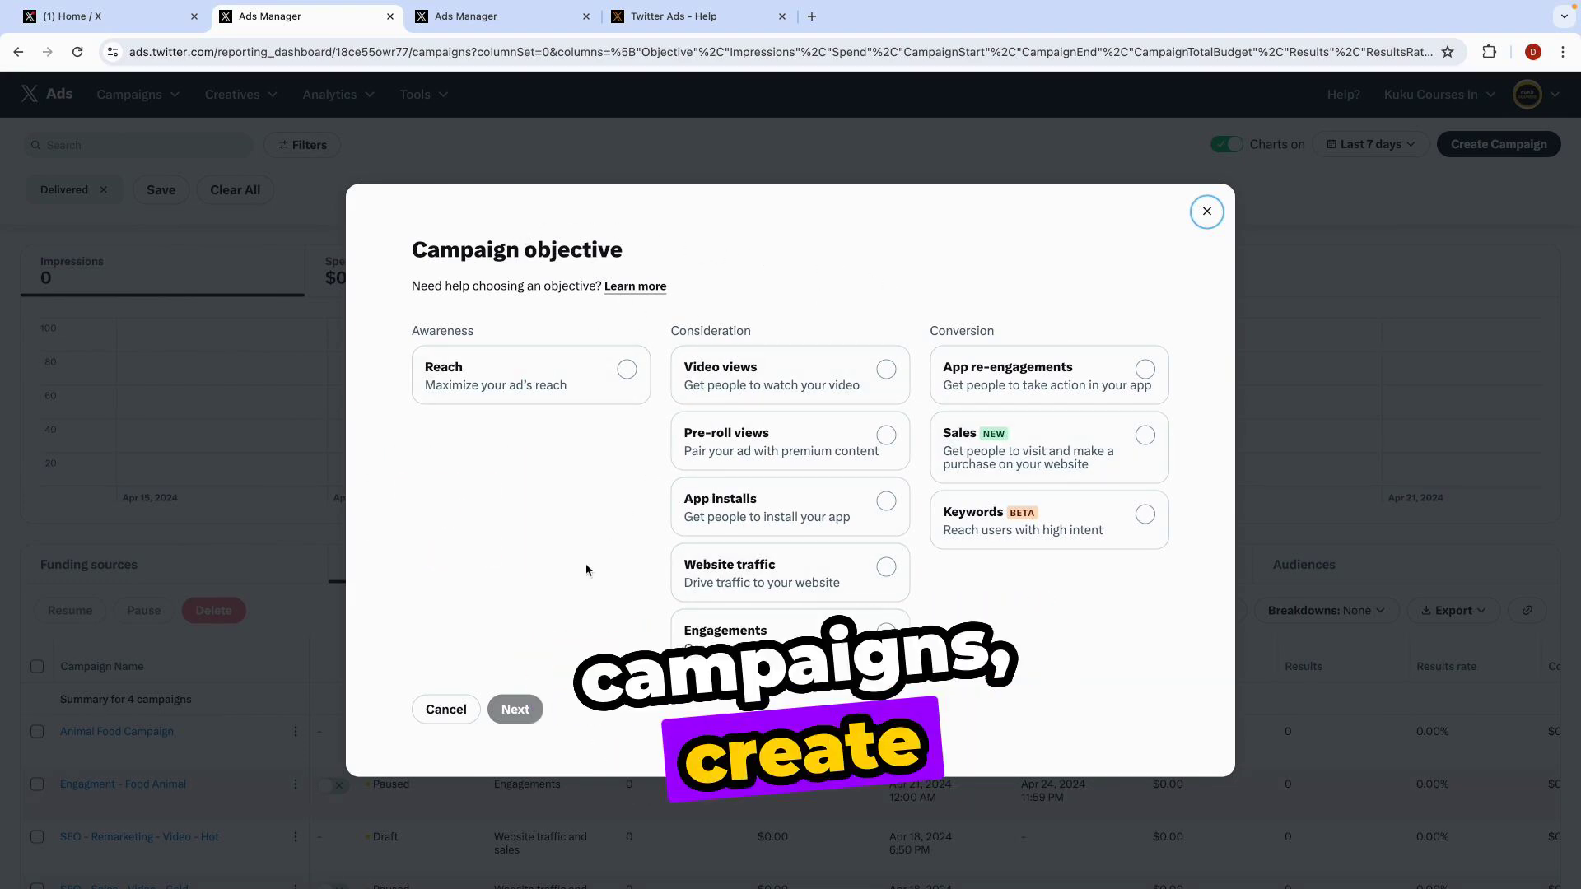
# Step: Choose Website traffic as the campaign objective, continue to the campaign details, and show the Creatives options
pyautogui.click(780, 592)
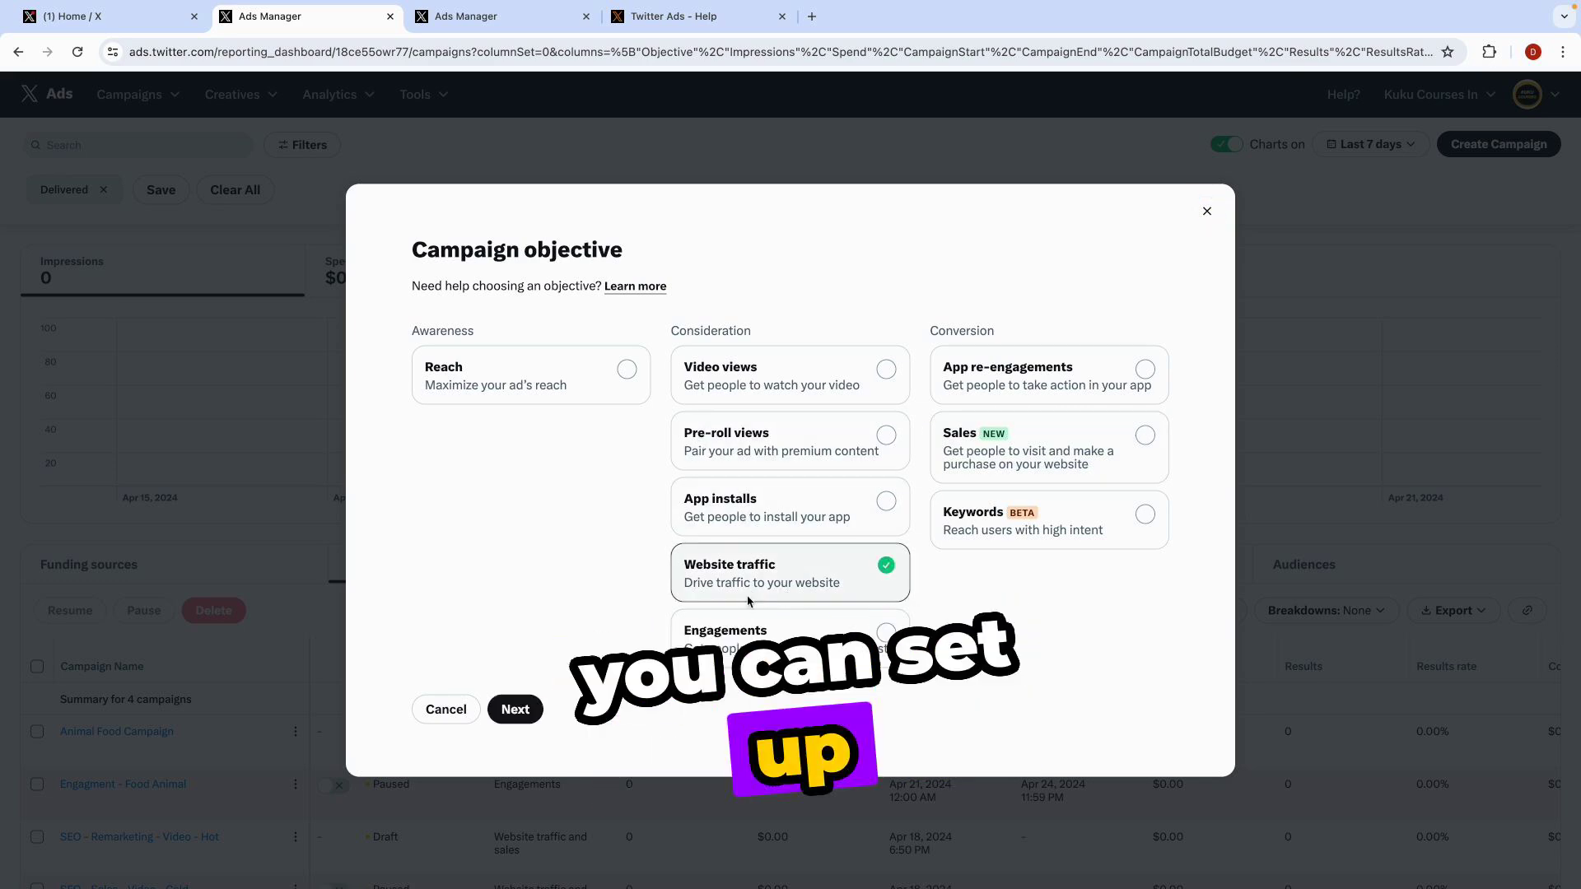
pyautogui.click(515, 709)
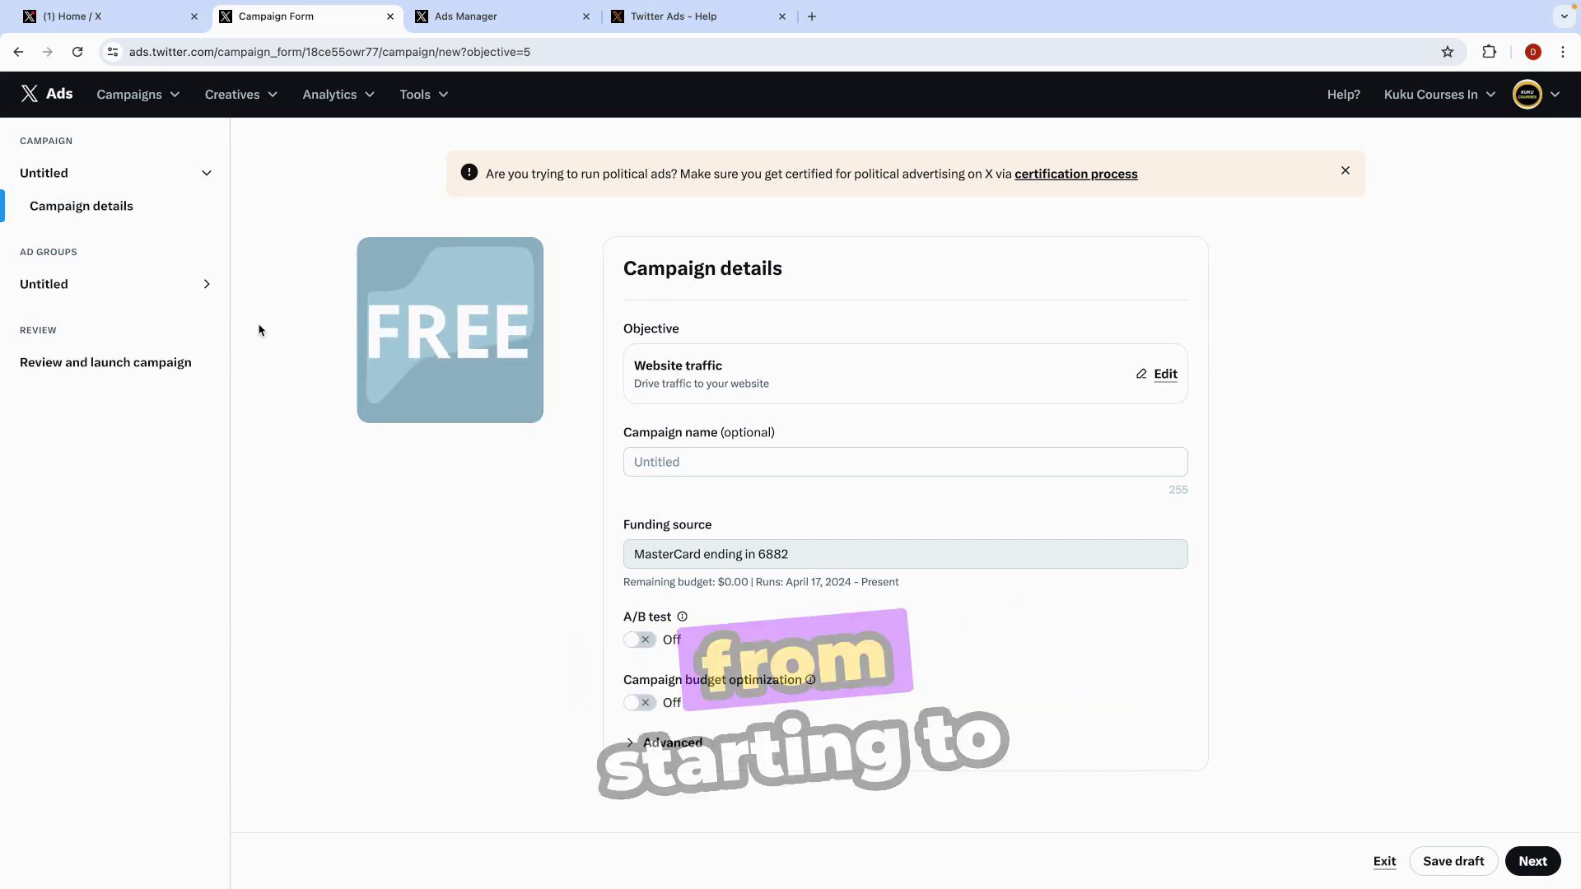
pyautogui.click(239, 94)
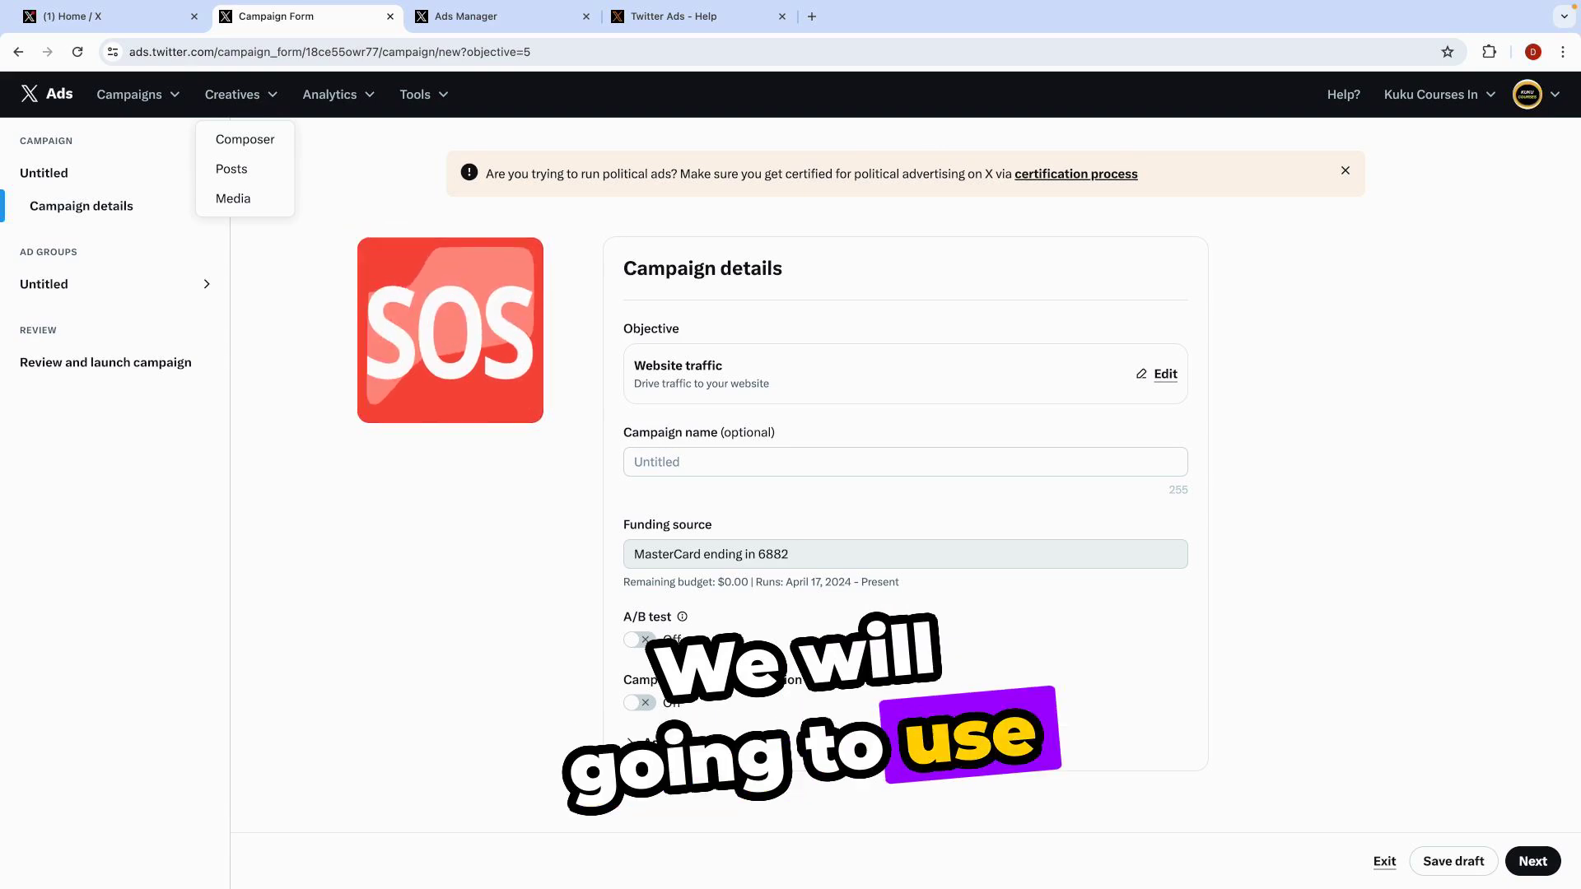
# Step: Open ChatGPT at chat.openai.com in a new browser tab, and return to the campaign form
pyautogui.click(812, 16)
pyautogui.write('chat.openai.com')
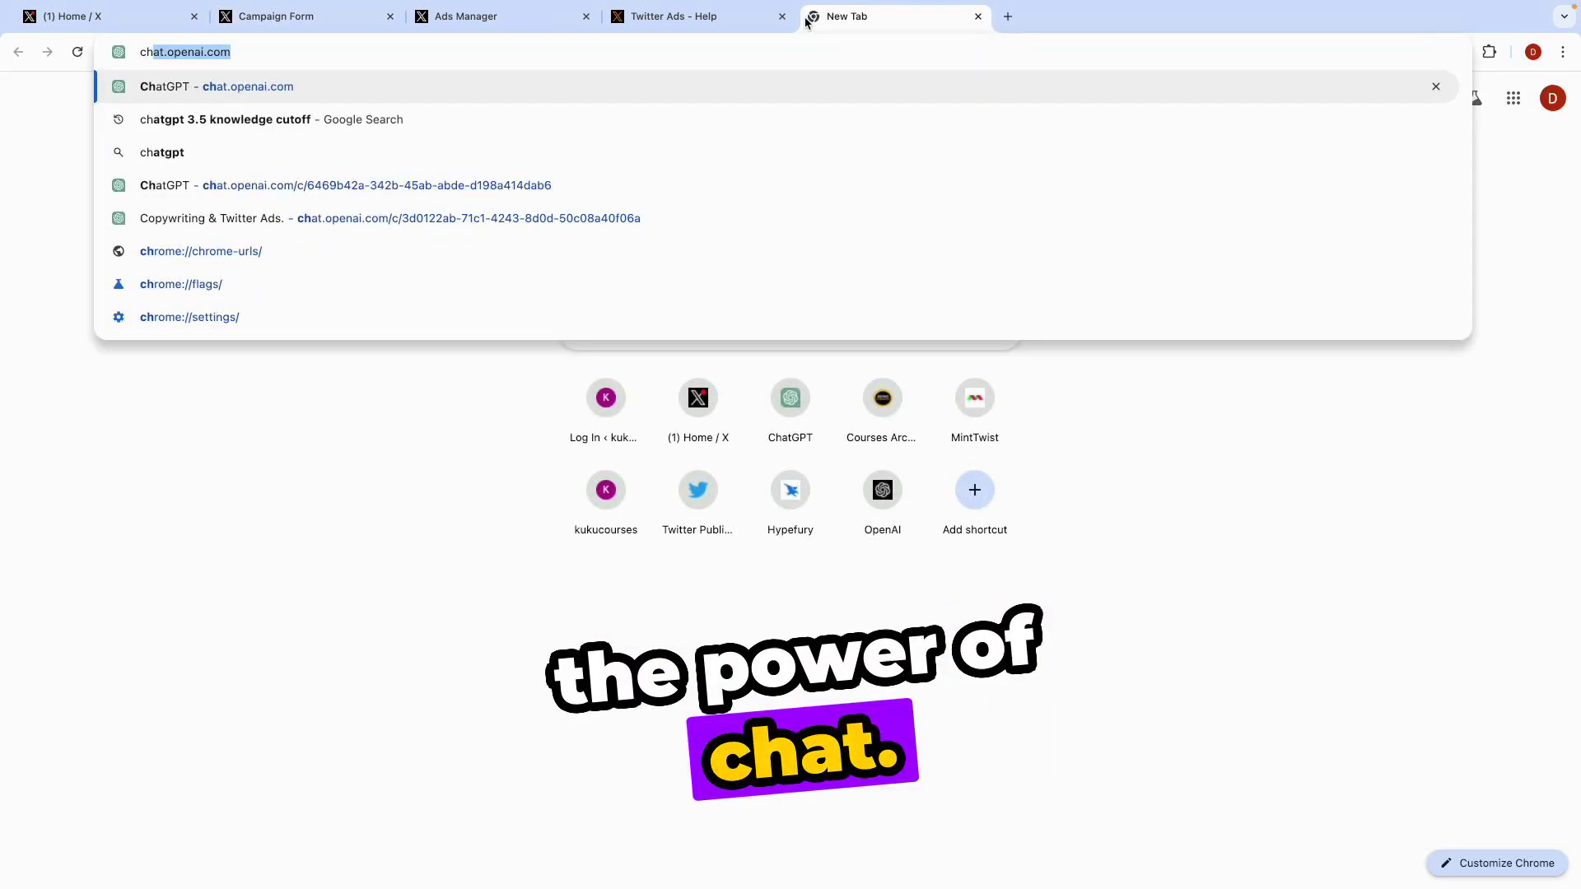
pyautogui.press('Return')
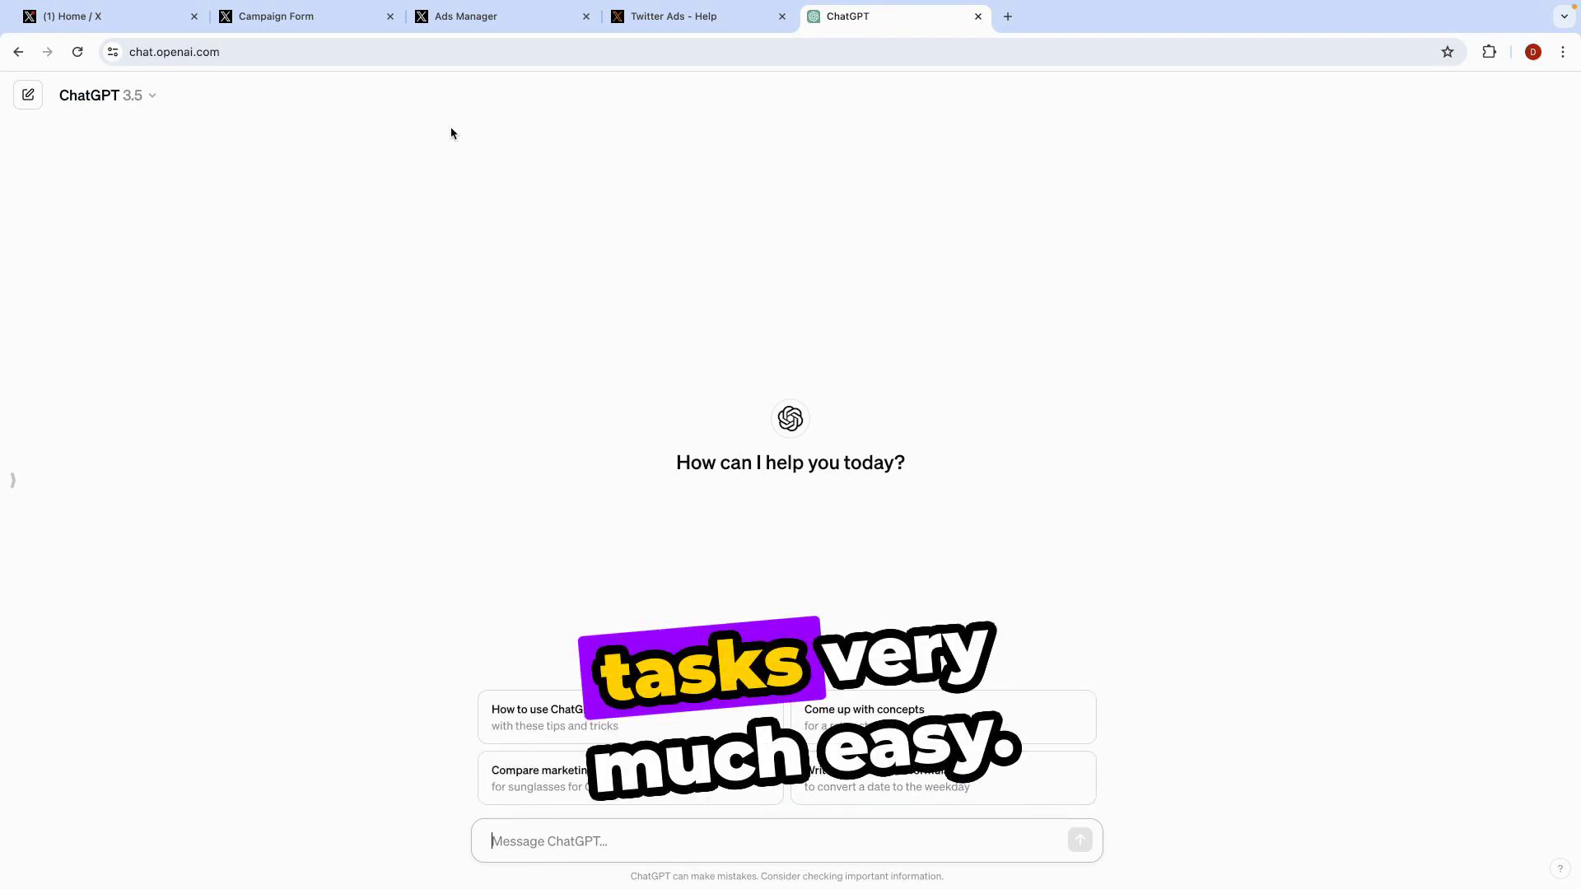
pyautogui.click(303, 23)
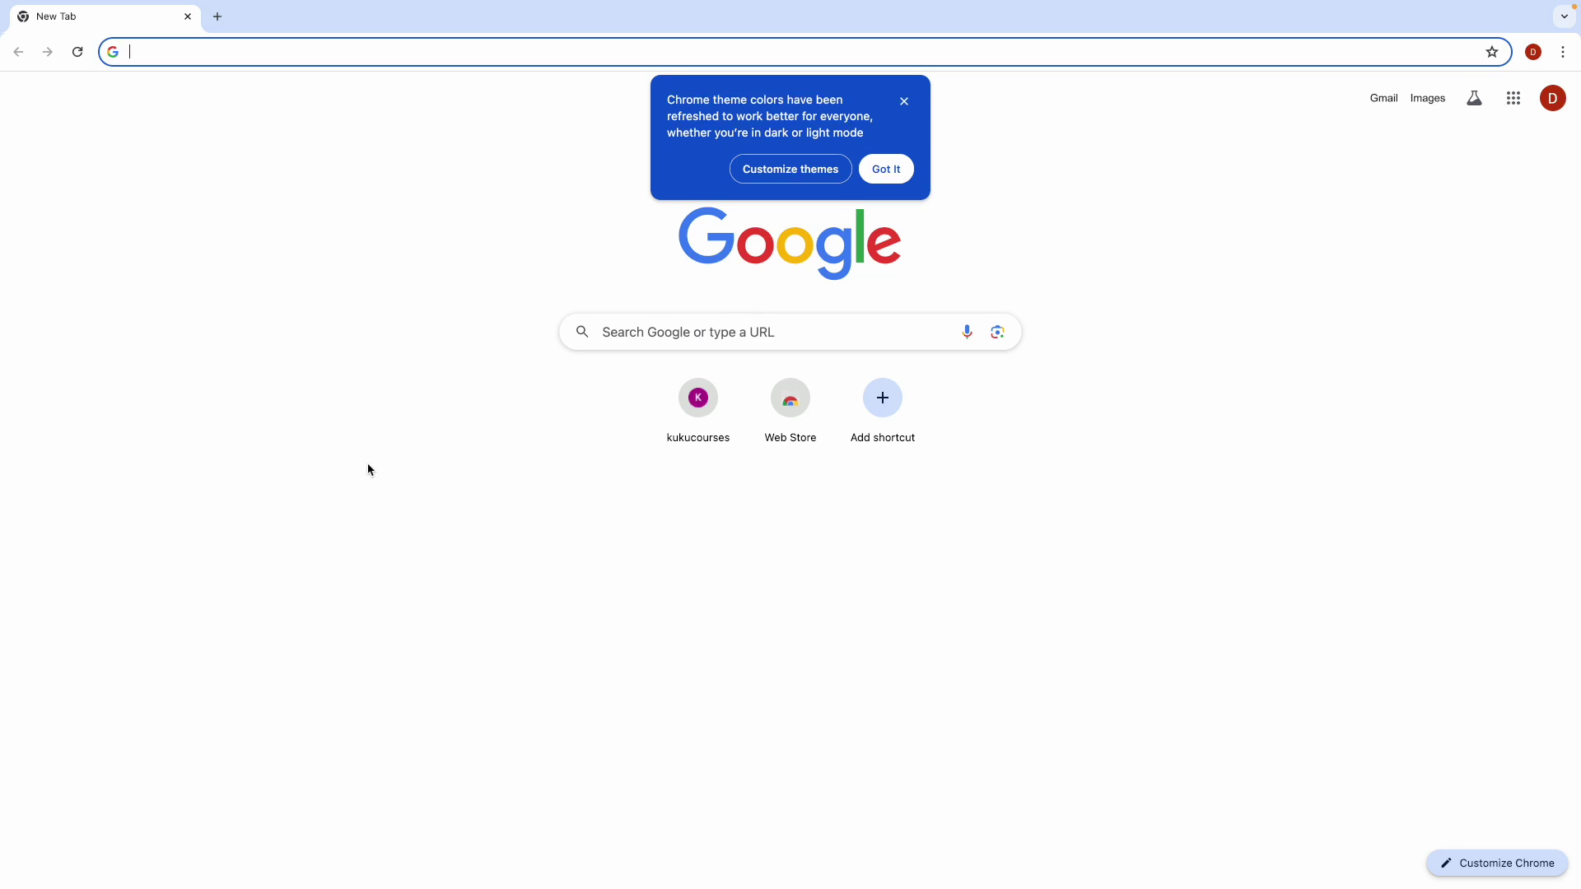
# Step: Search Google for "twitter" and open the official X website from the results
pyautogui.write('twii')
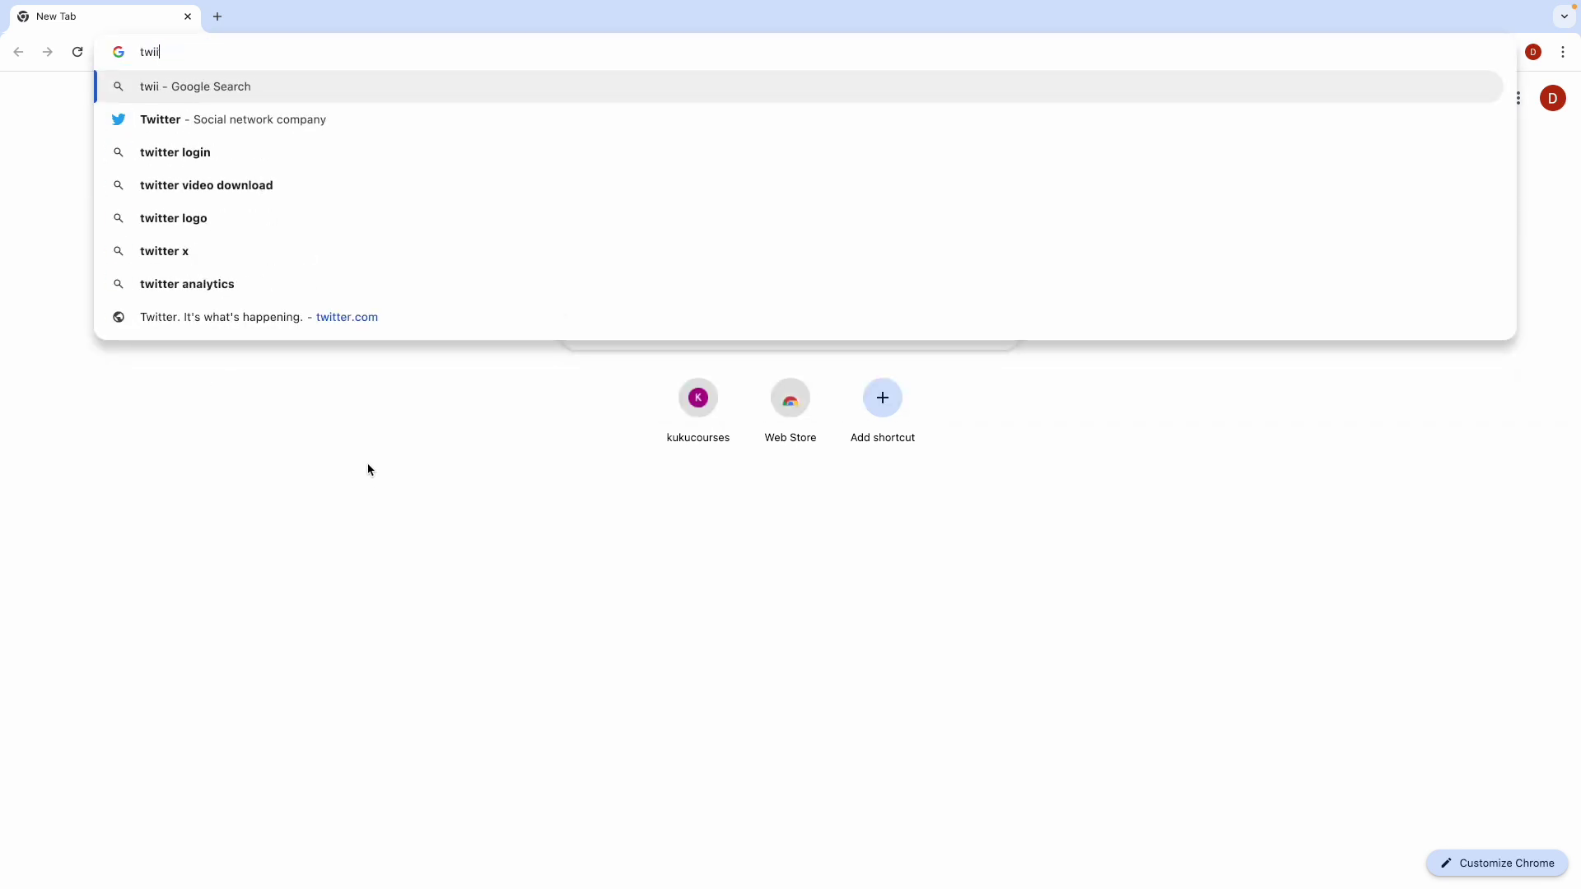
pyautogui.press('BackSpace')
pyautogui.write('tter')
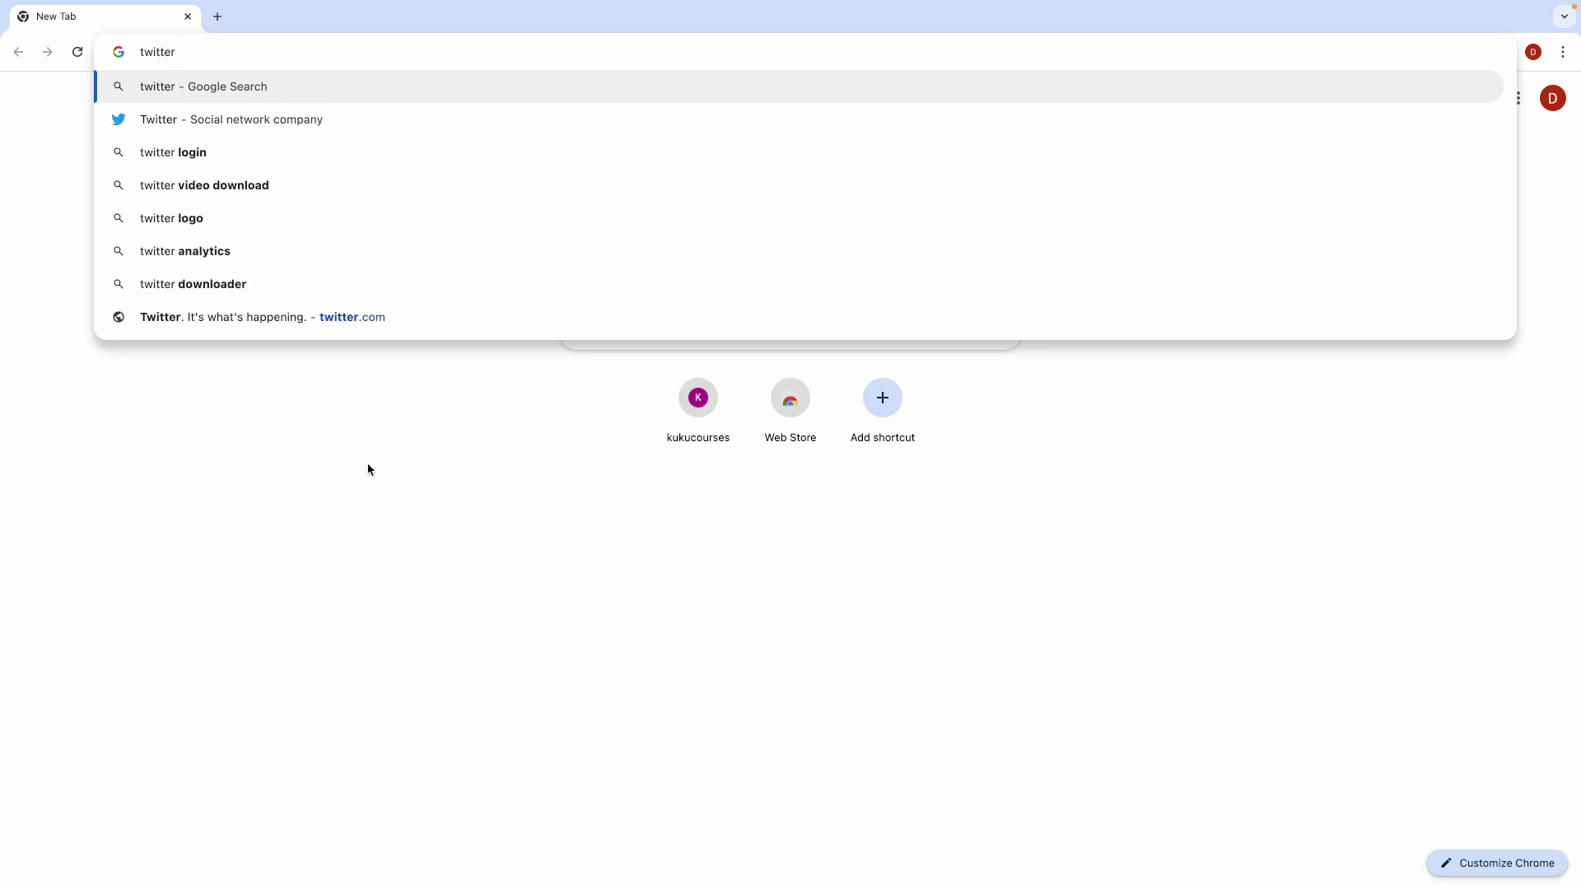
pyautogui.press('Return')
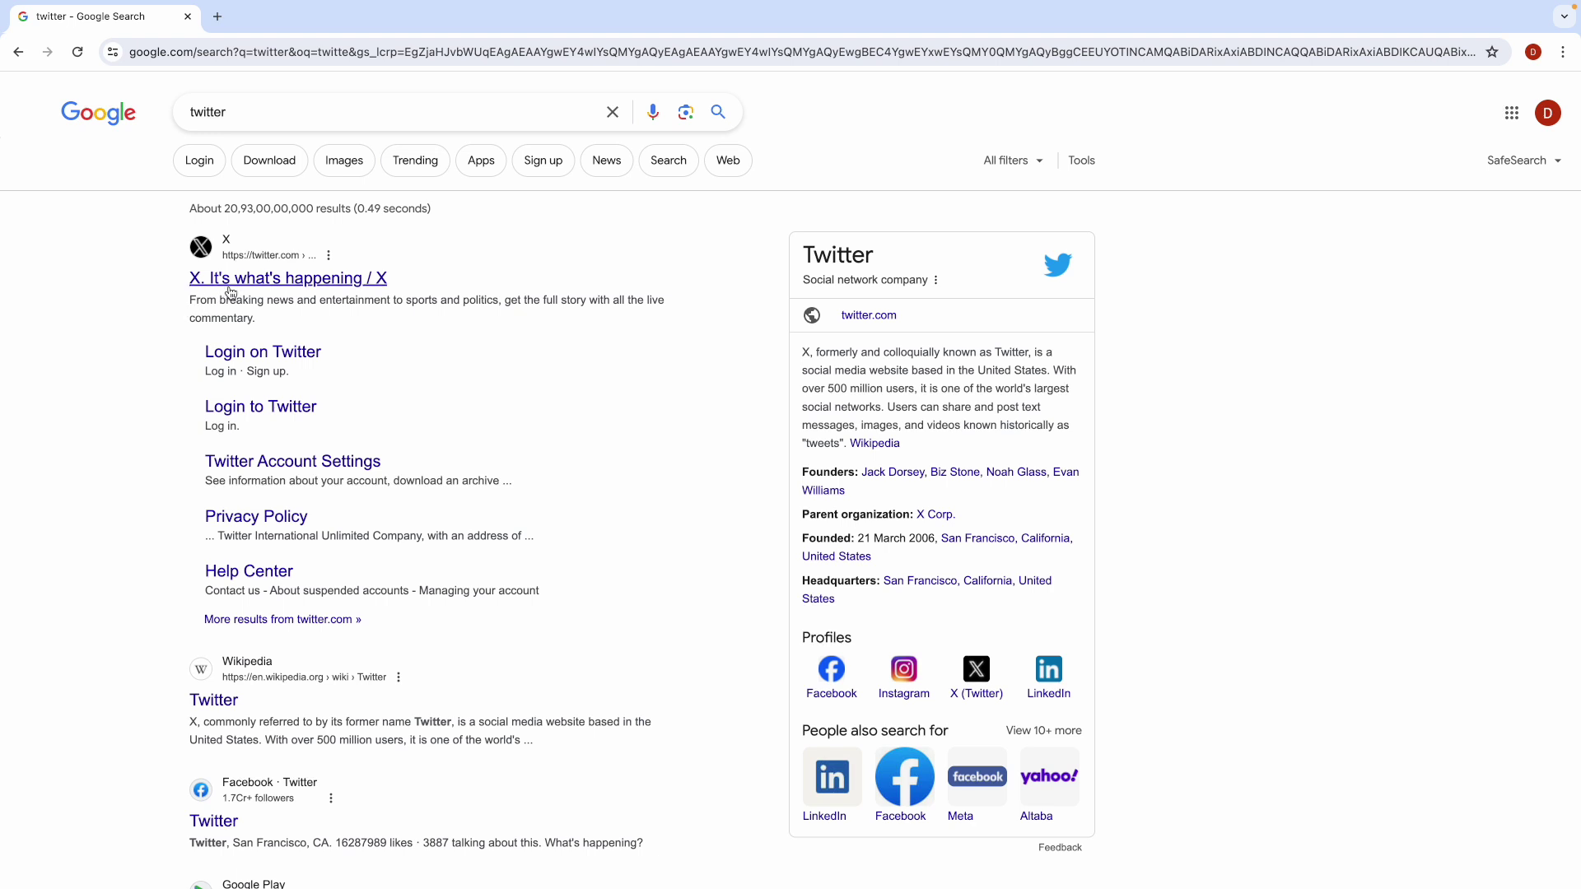
pyautogui.click(313, 283)
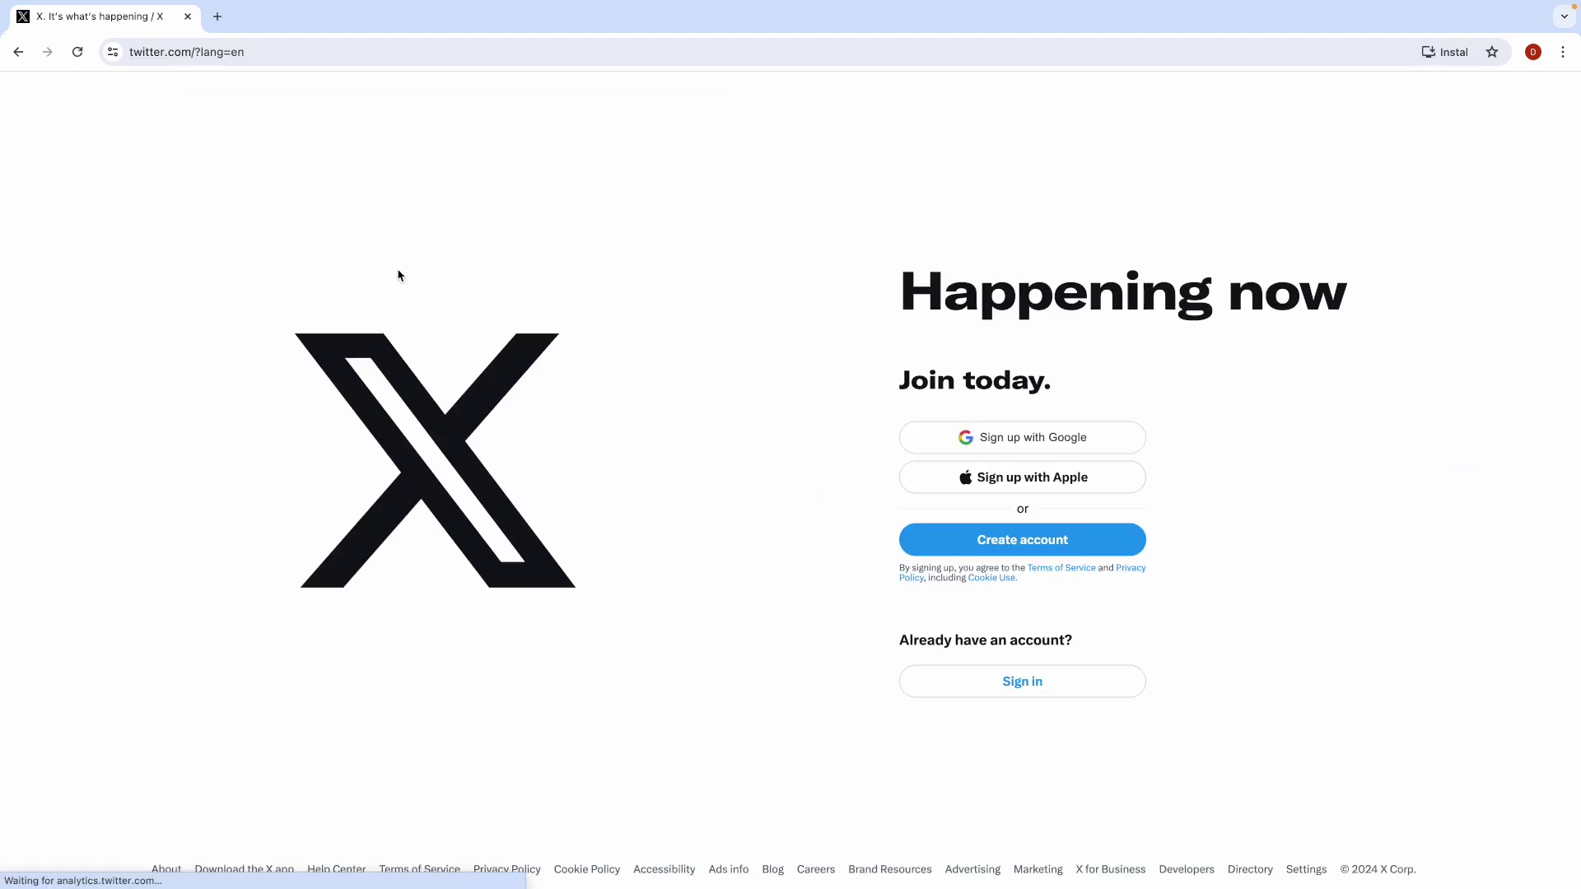
pyautogui.click(1537, 115)
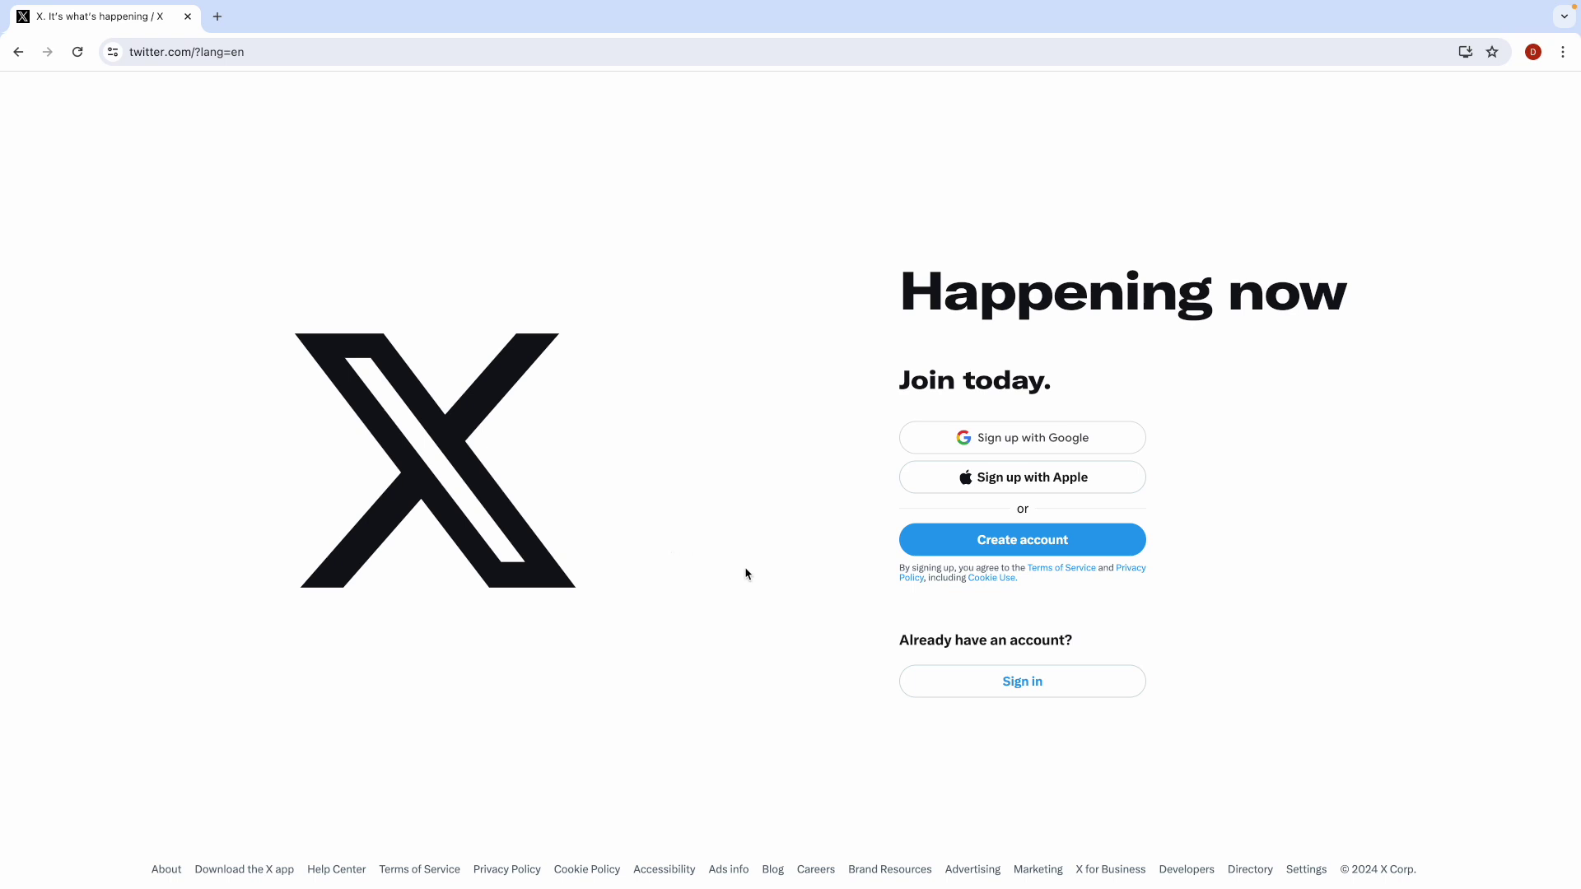
# Step: Start creating an X account with the name "Kuku Courses In" and switch the contact method from phone to email
pyautogui.click(1029, 545)
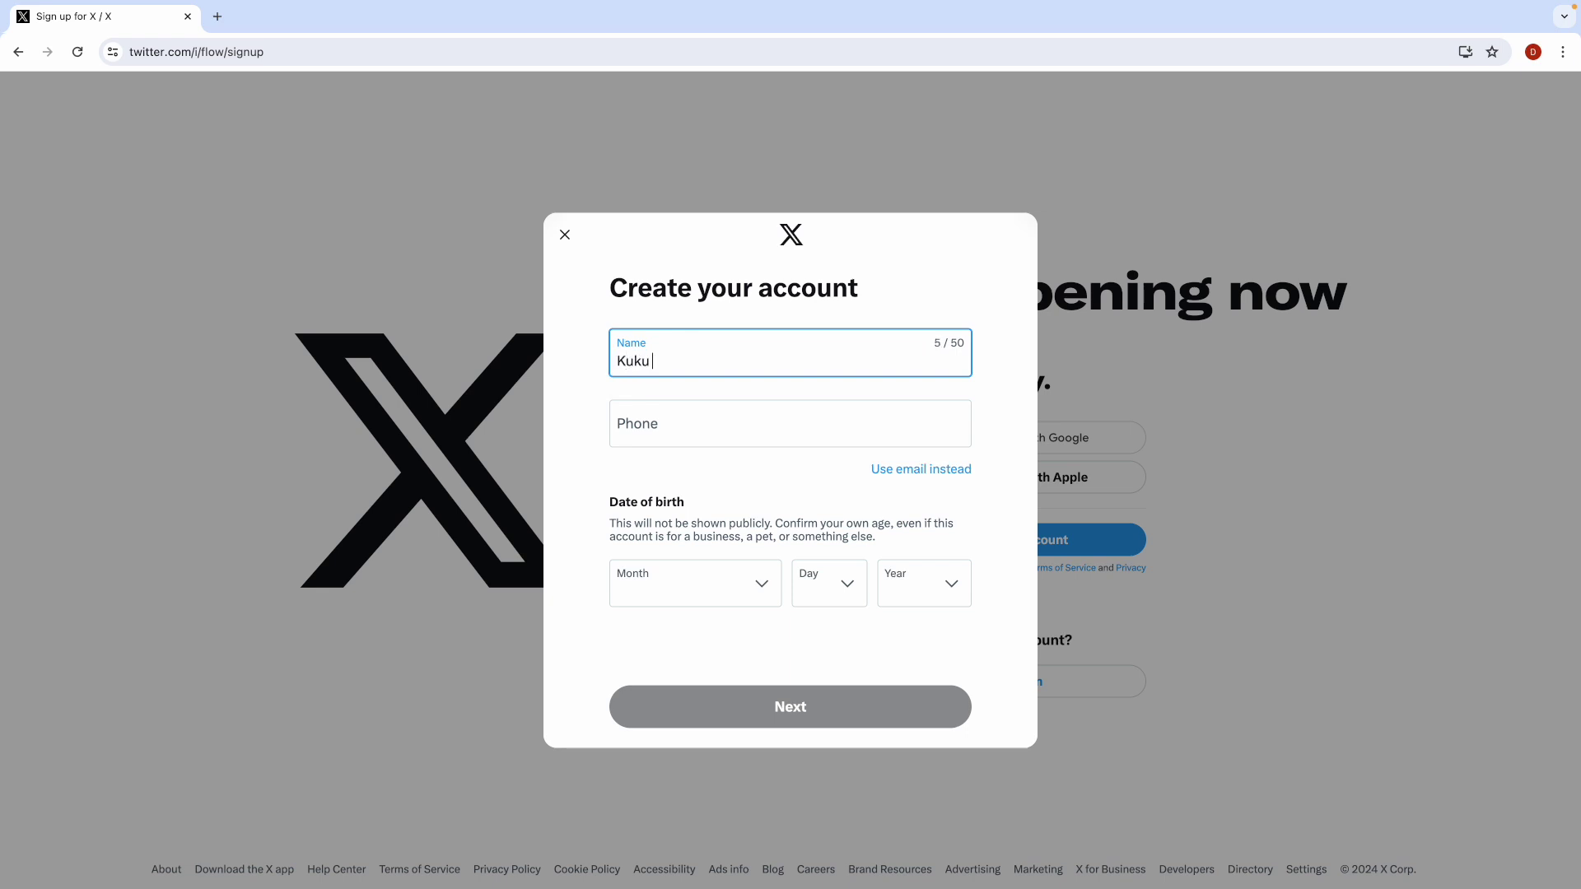
pyautogui.write('es In')
pyautogui.click(553, 424)
pyautogui.click(664, 427)
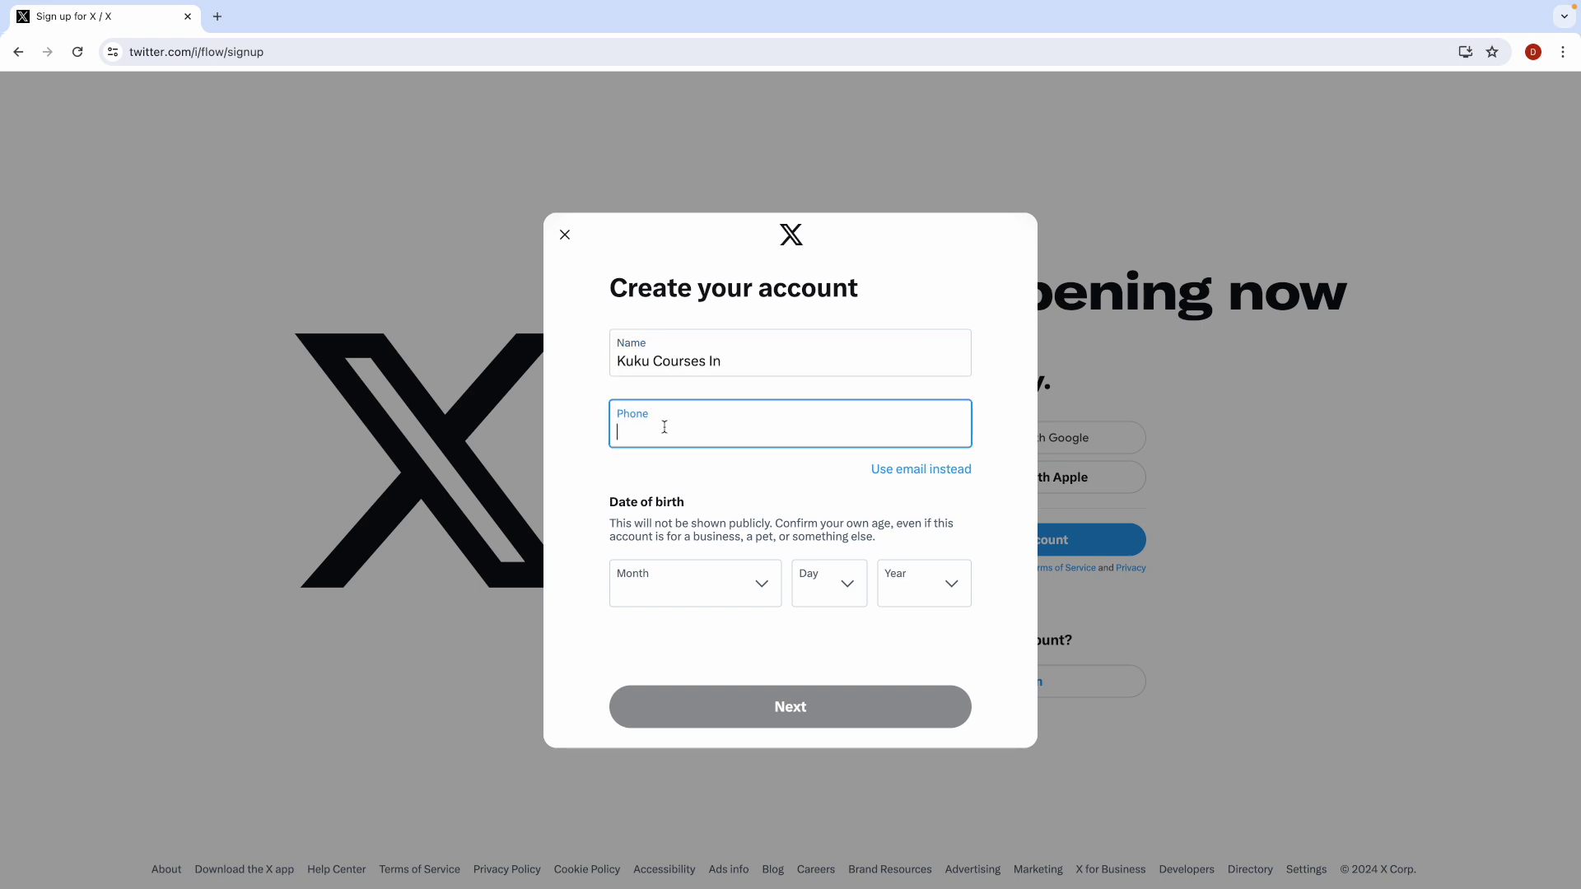
pyautogui.write('70008')
pyautogui.click(884, 473)
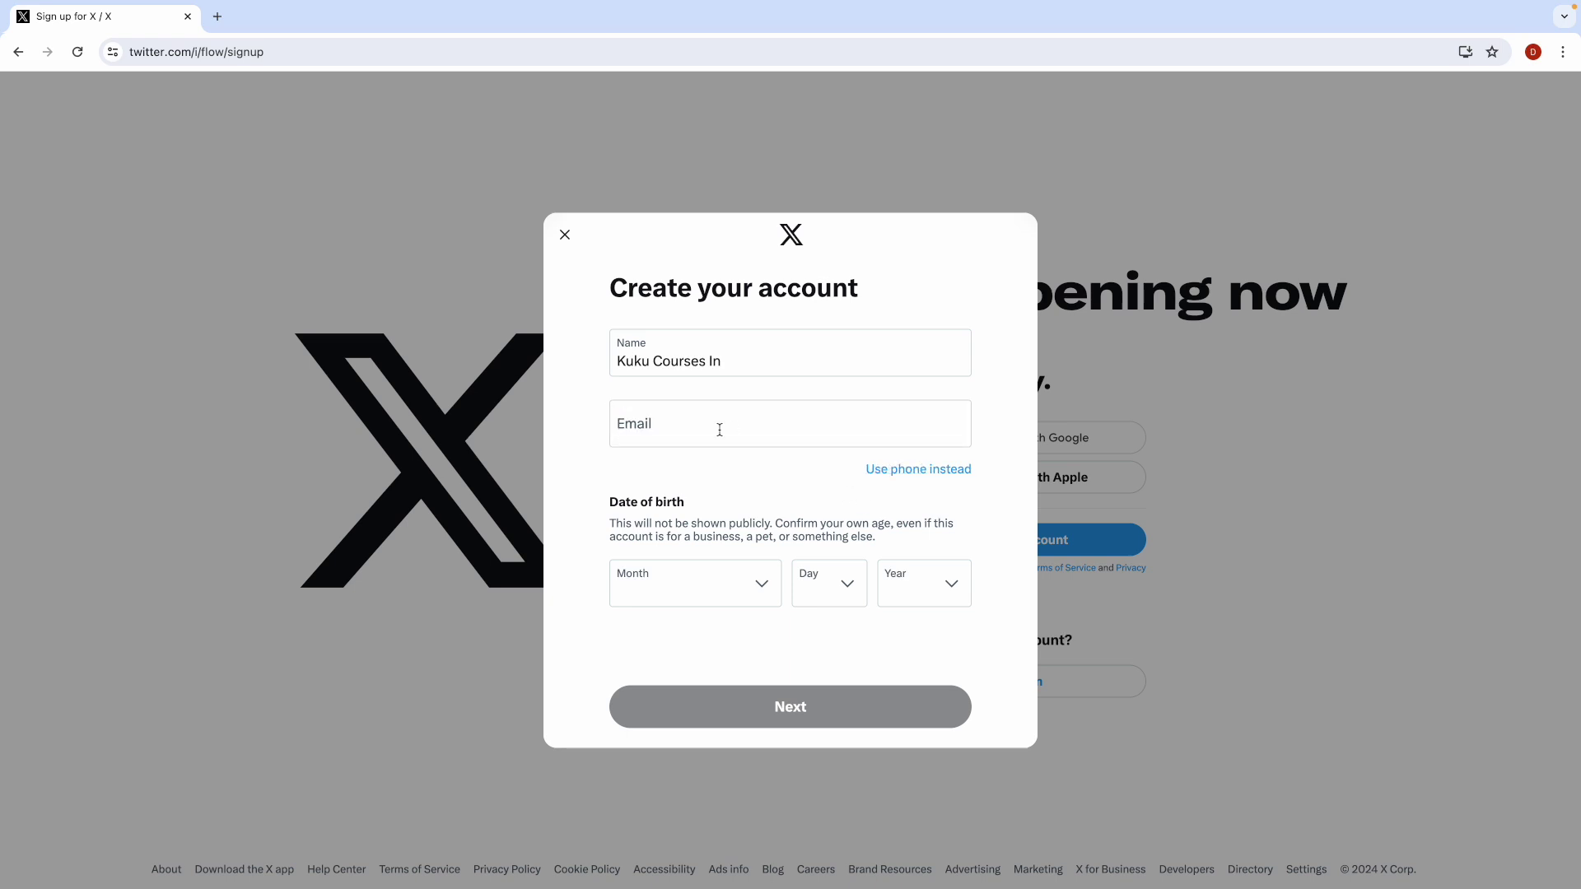
# Step: Copy the signed-in Google account's email address and paste it into the sign-up form's email field
pyautogui.click(218, 18)
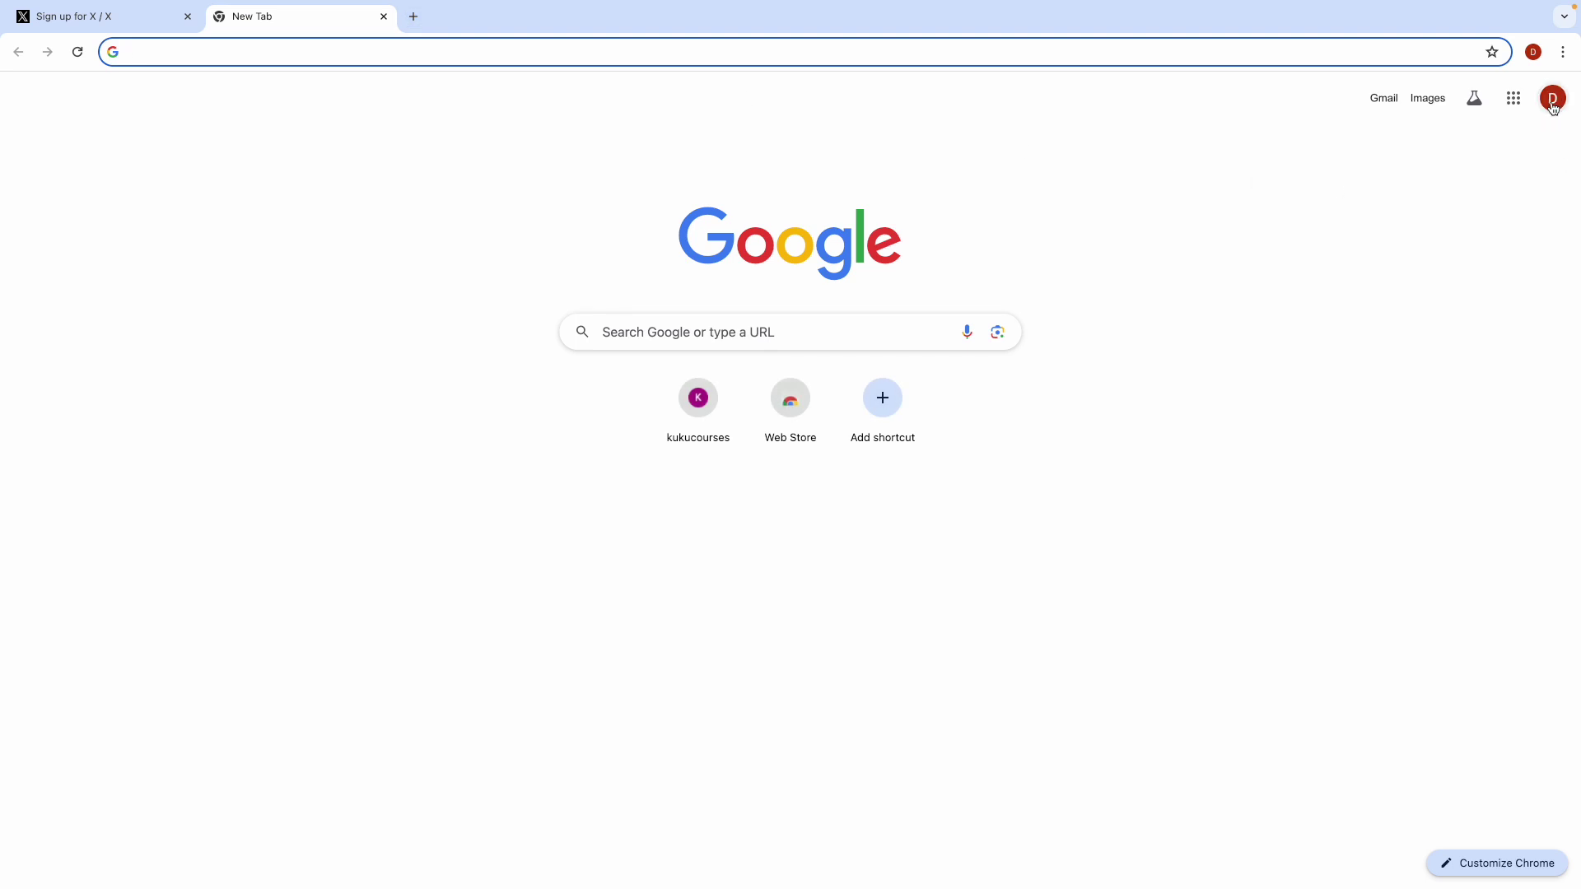
pyautogui.click(1552, 108)
pyautogui.tripleClick(1377, 144)
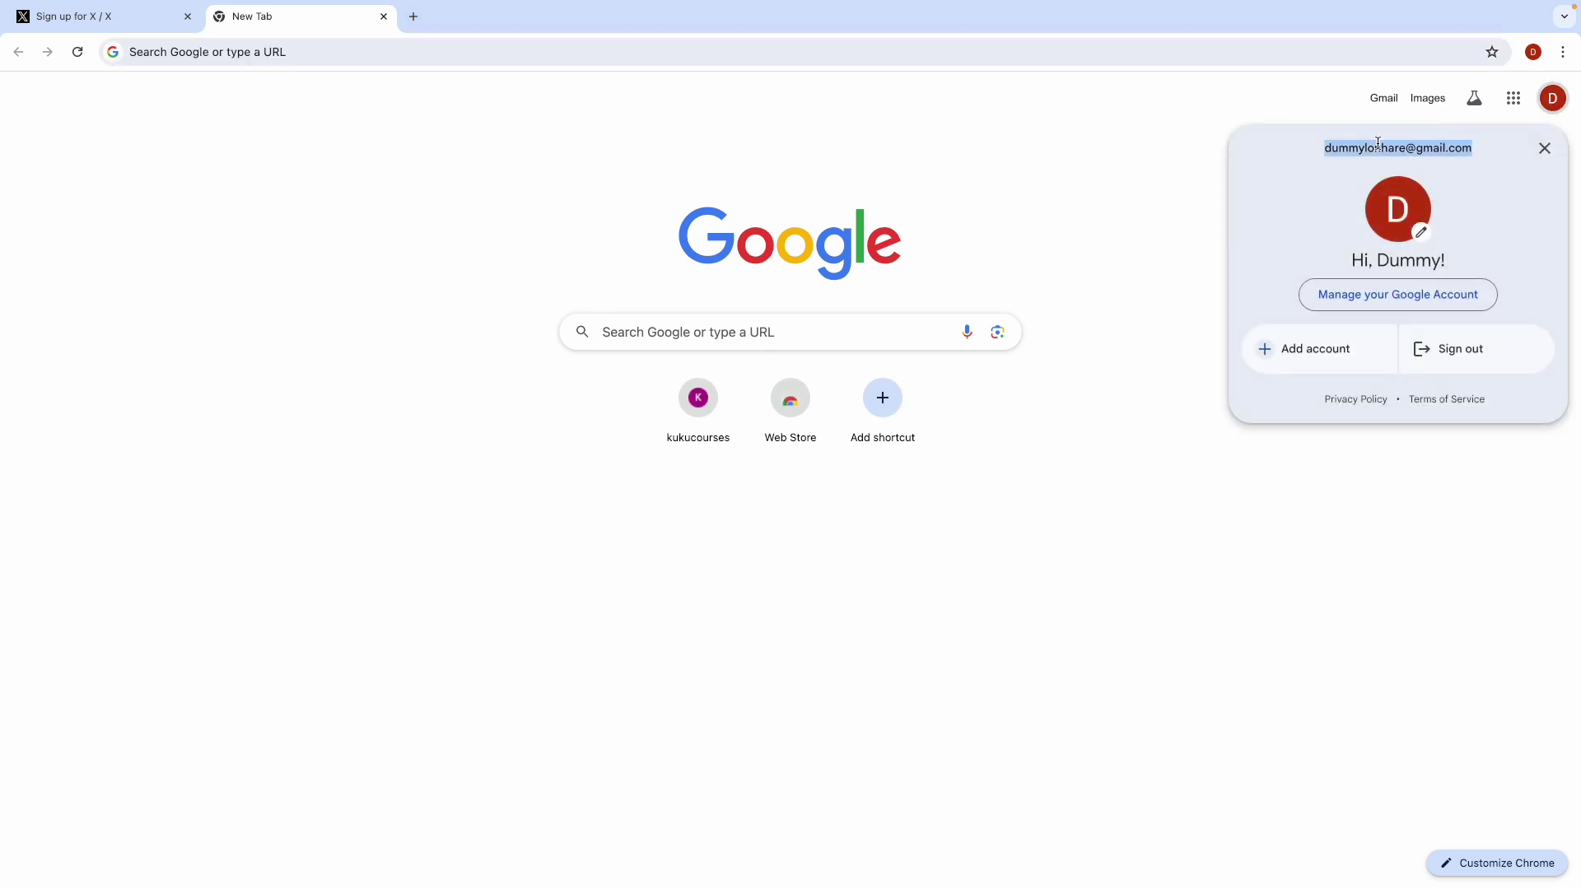
pyautogui.click(156, 25)
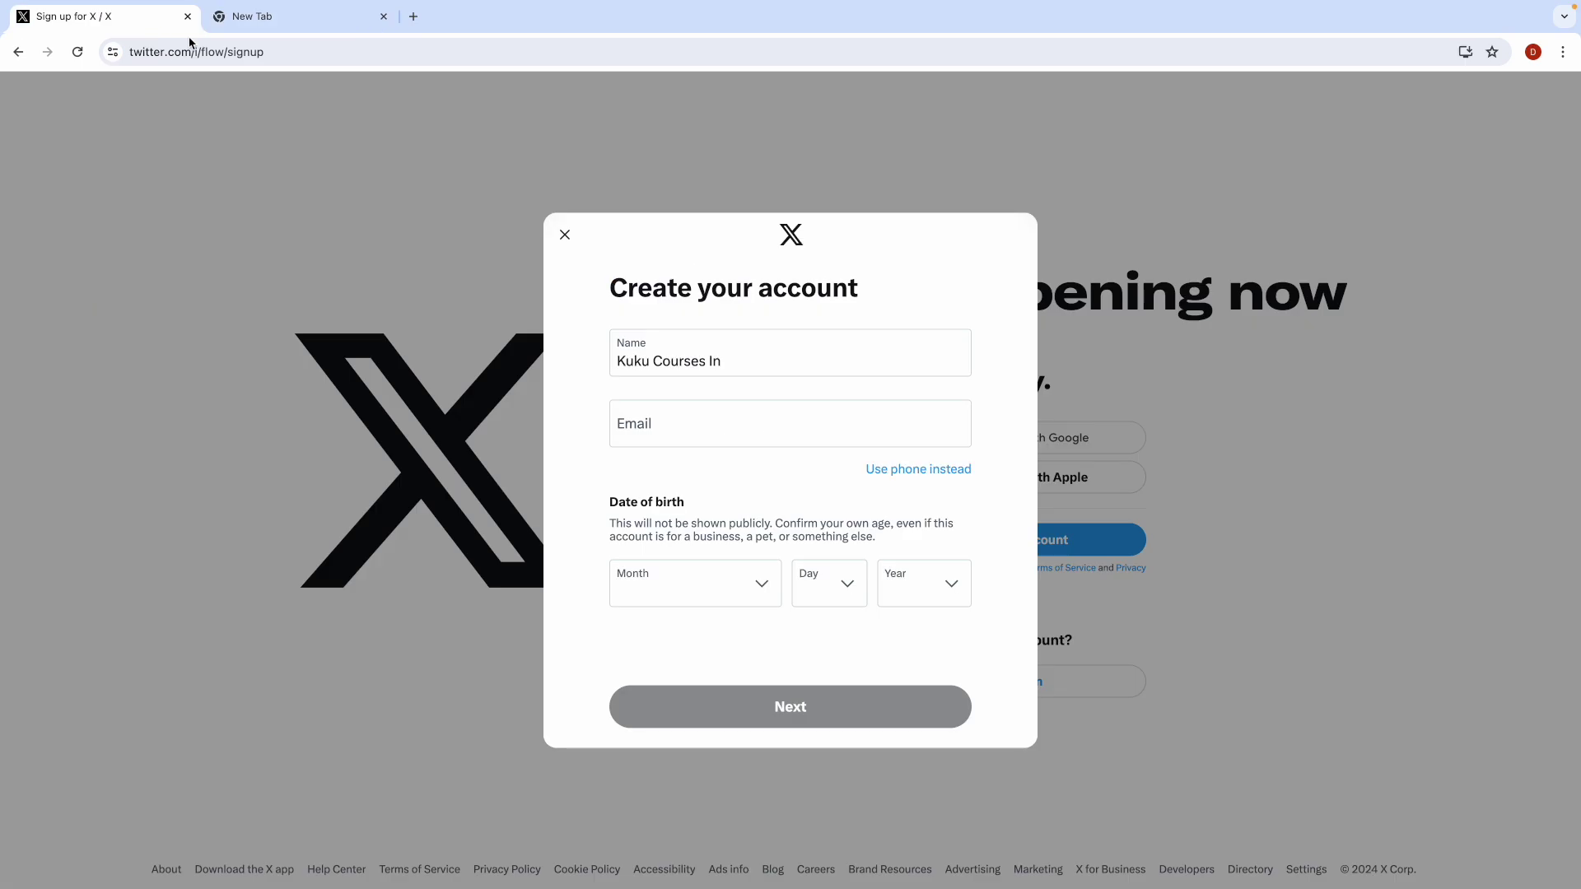
pyautogui.click(651, 422)
pyautogui.hotkey('ctrl', 'v')
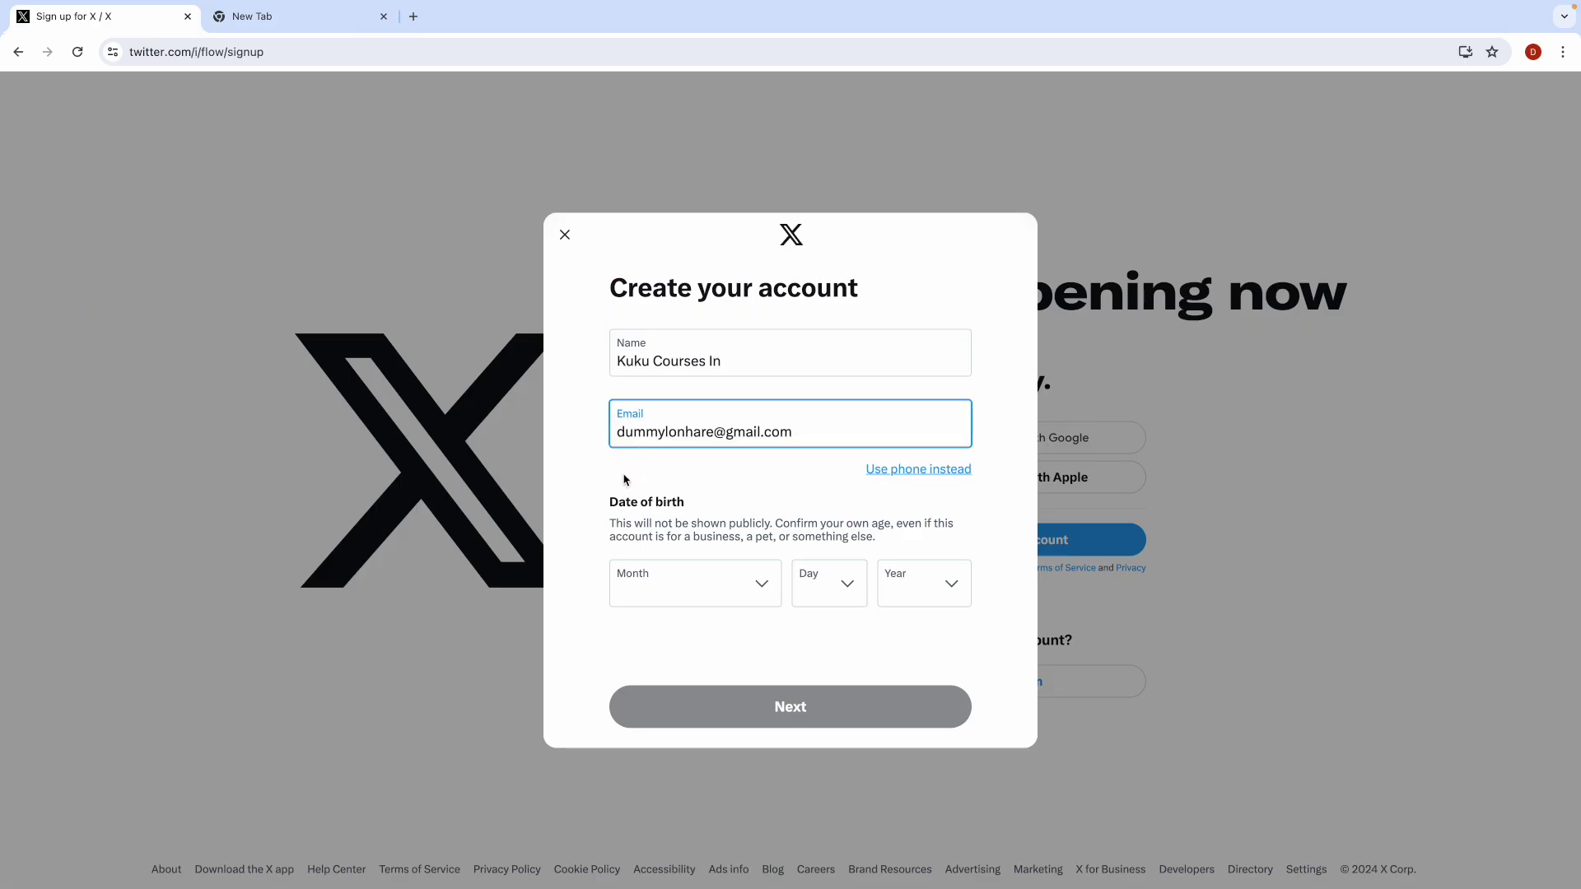
pyautogui.click(606, 484)
# Step: Enter the account holder's date of birth and submit the account details
pyautogui.click(658, 586)
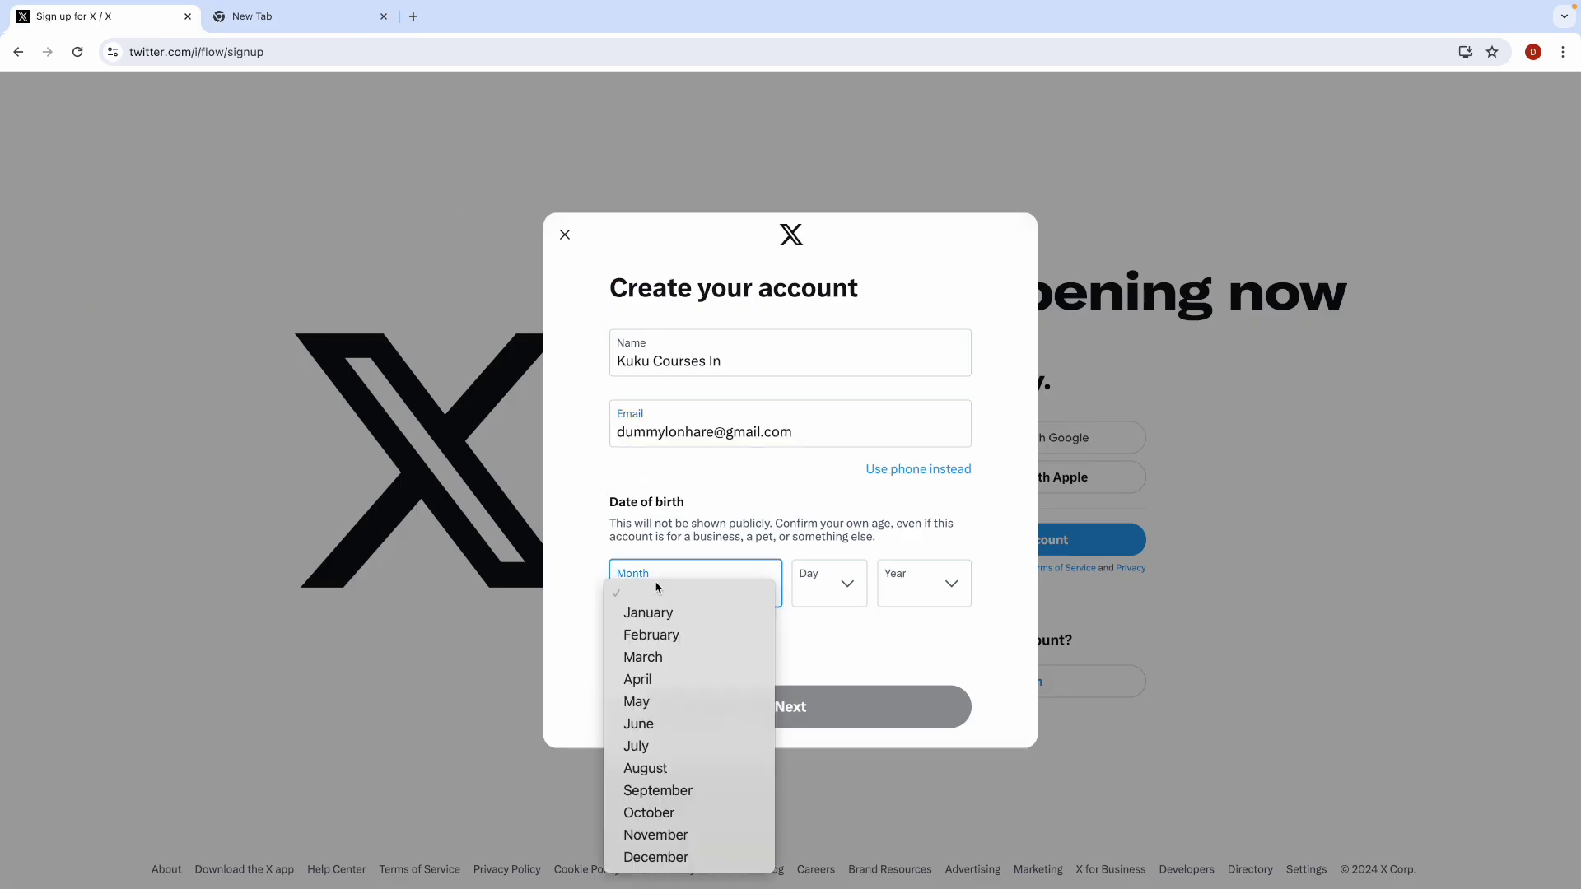
pyautogui.click(663, 642)
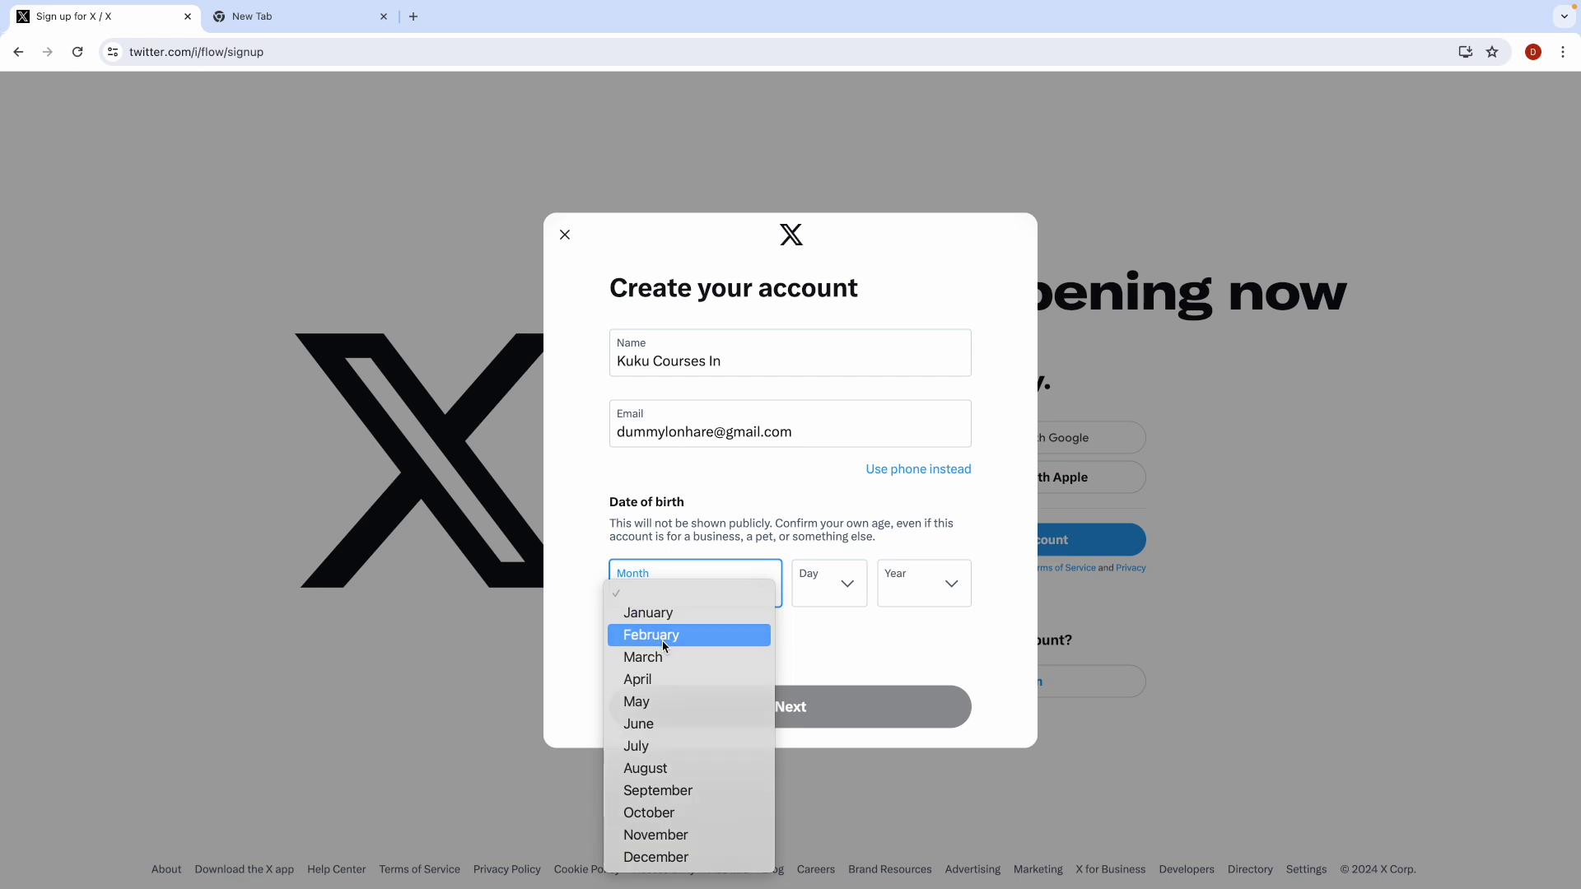
pyautogui.click(832, 588)
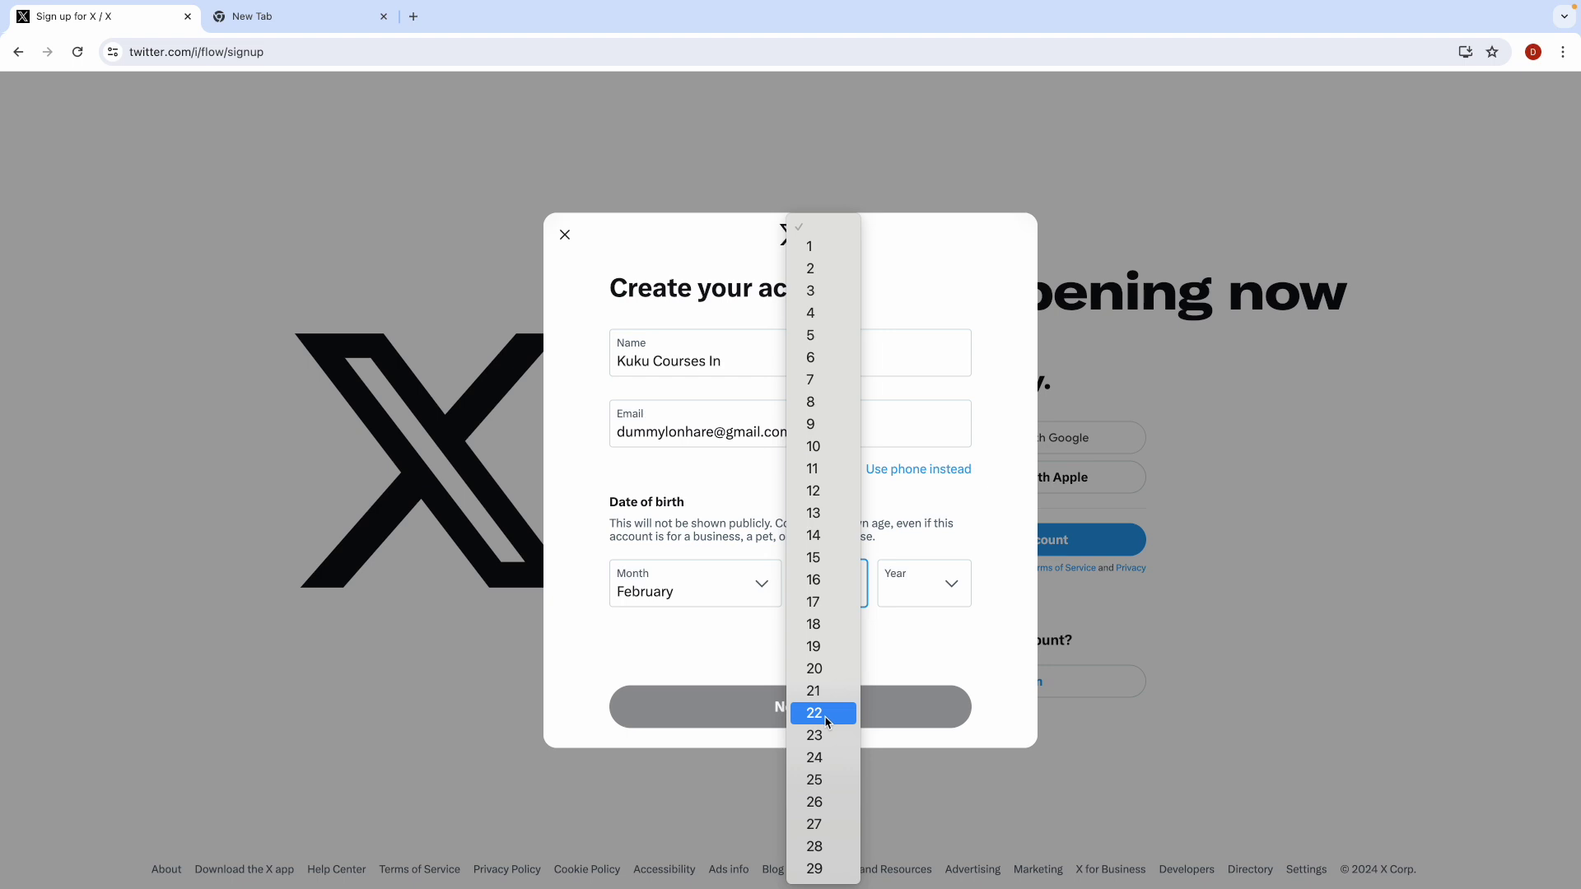
pyautogui.click(823, 736)
pyautogui.click(922, 607)
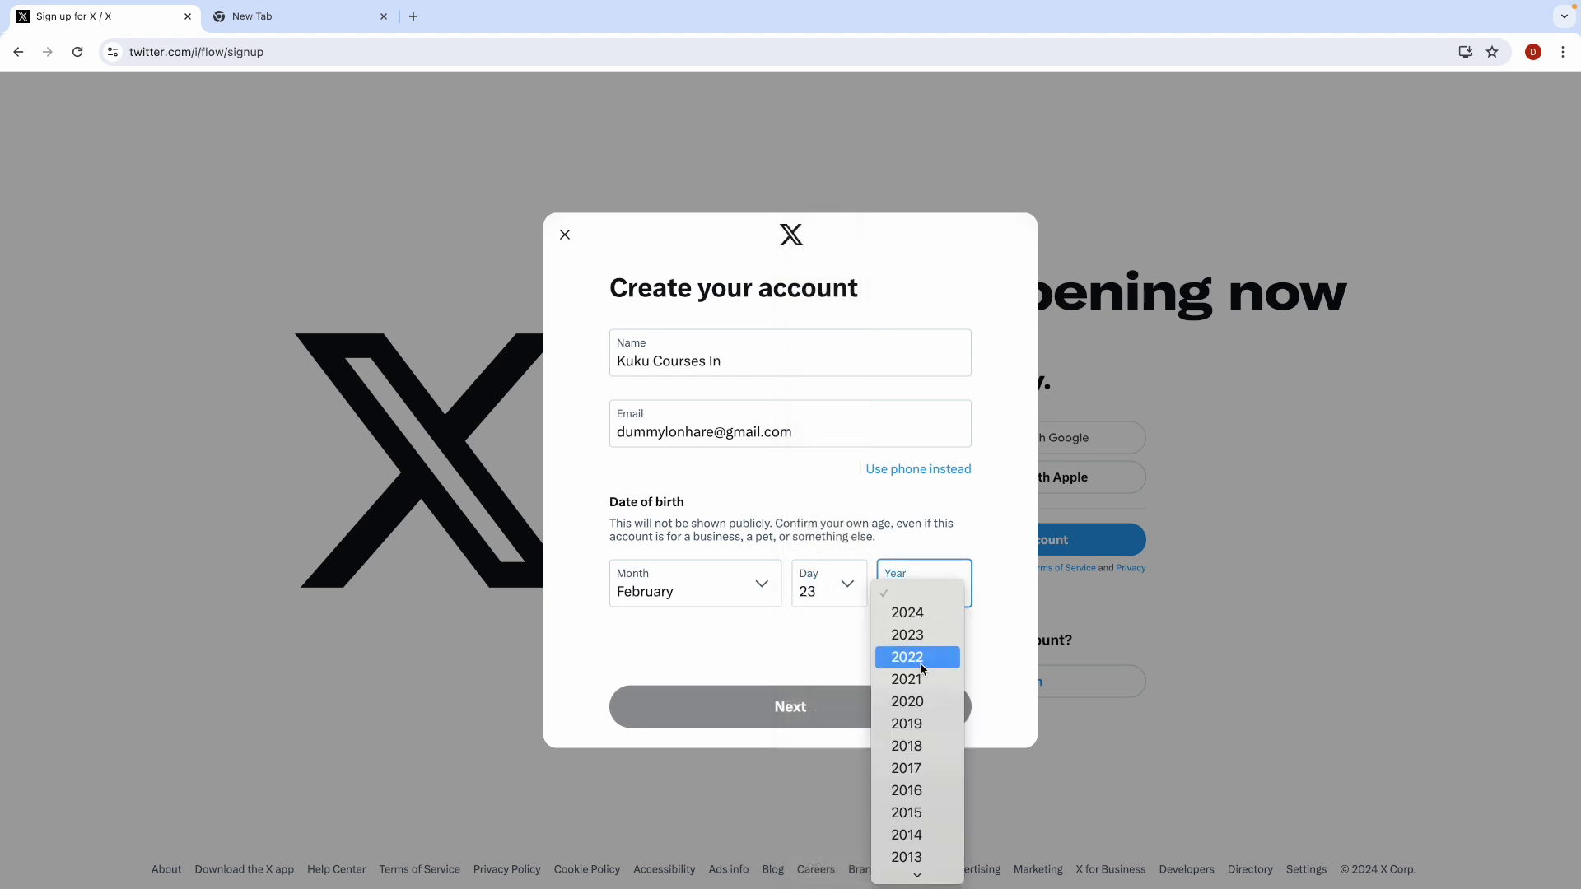
pyautogui.scroll(-3, 922, 668)
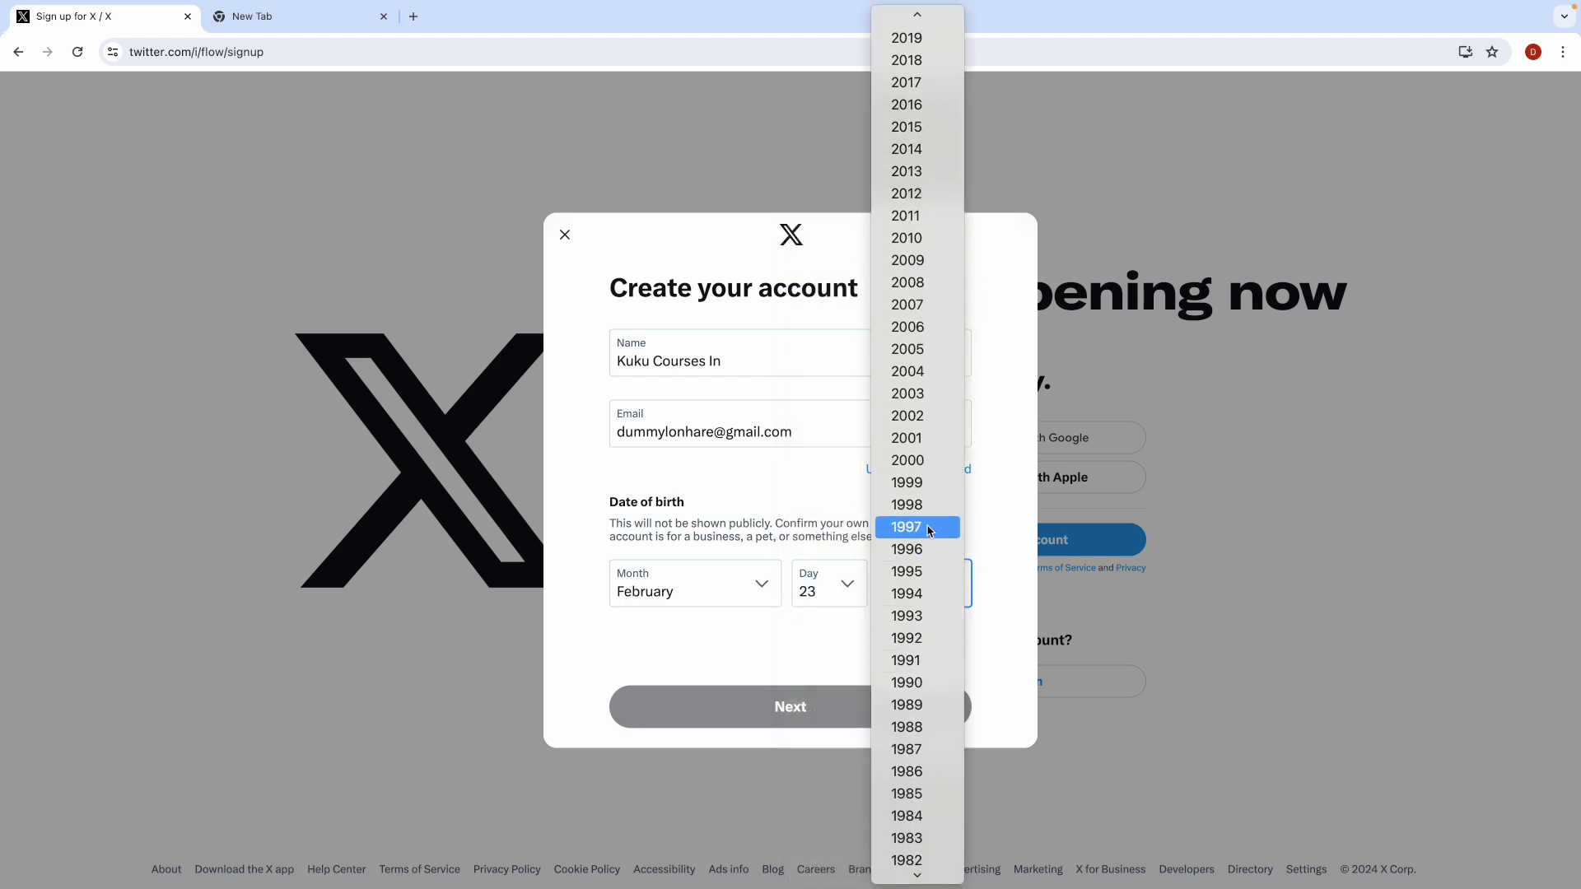
pyautogui.click(924, 467)
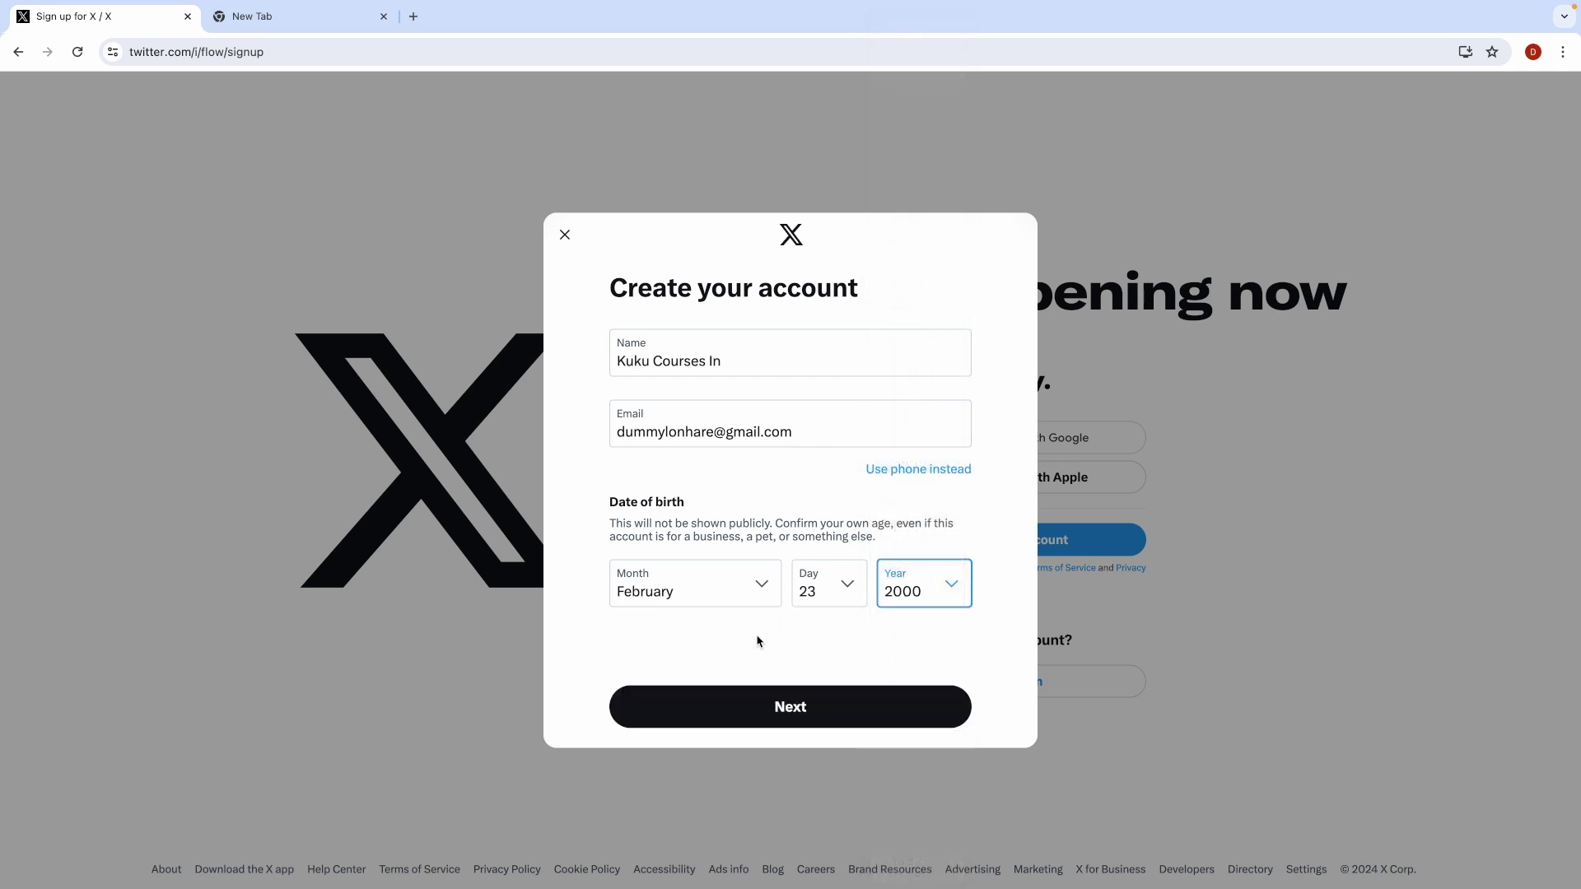
pyautogui.click(783, 714)
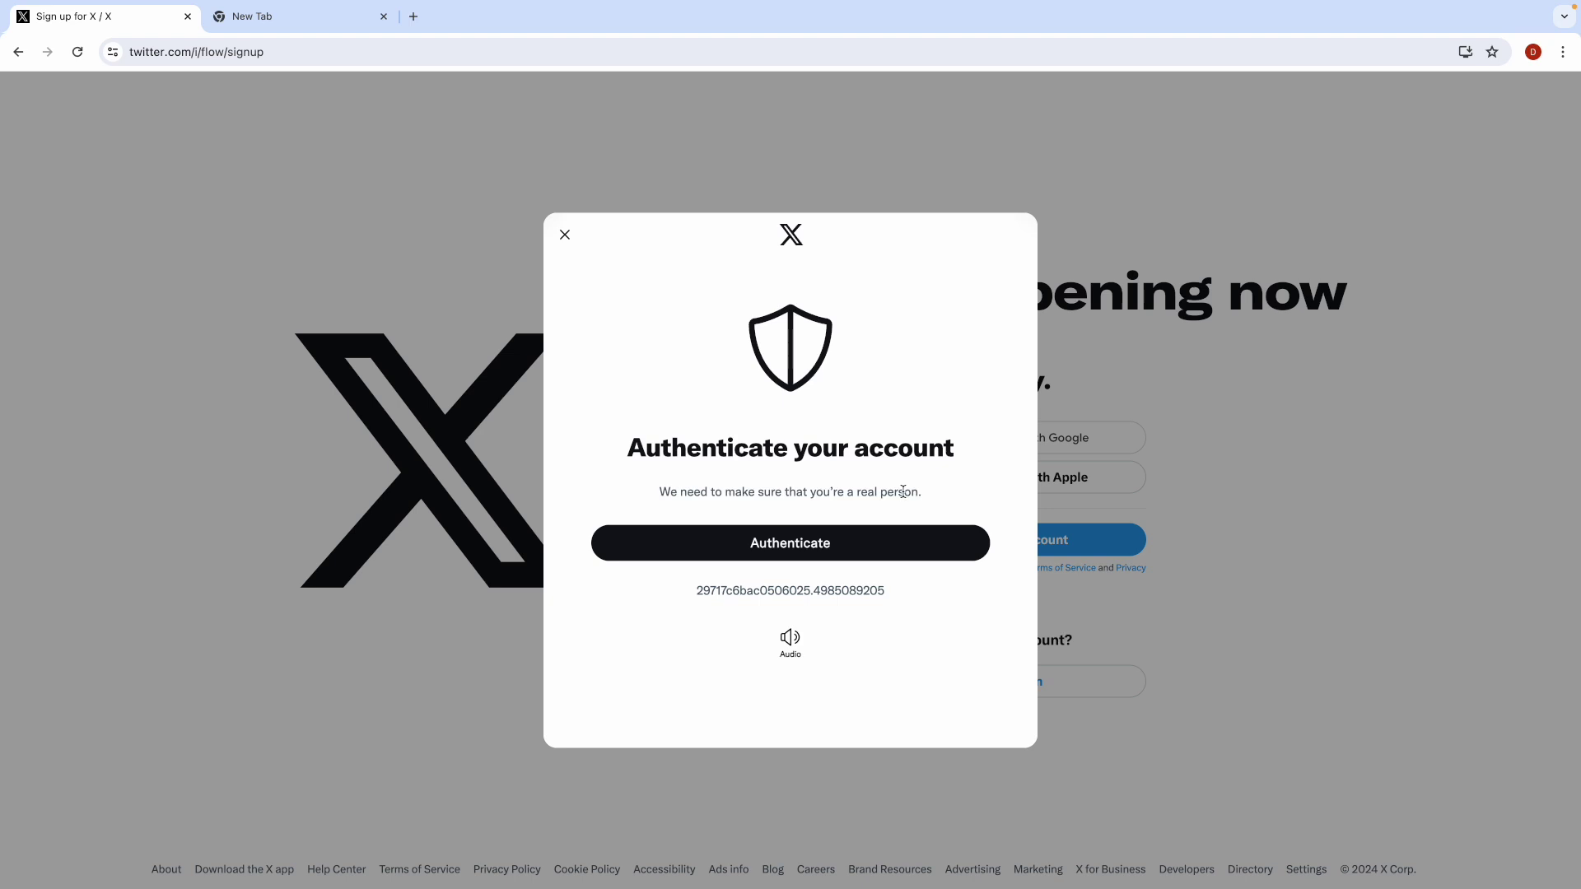
# Step: Complete the three-part account authentication challenge by matching each object's orientation to the hand's direction and submitting each answer
pyautogui.click(790, 558)
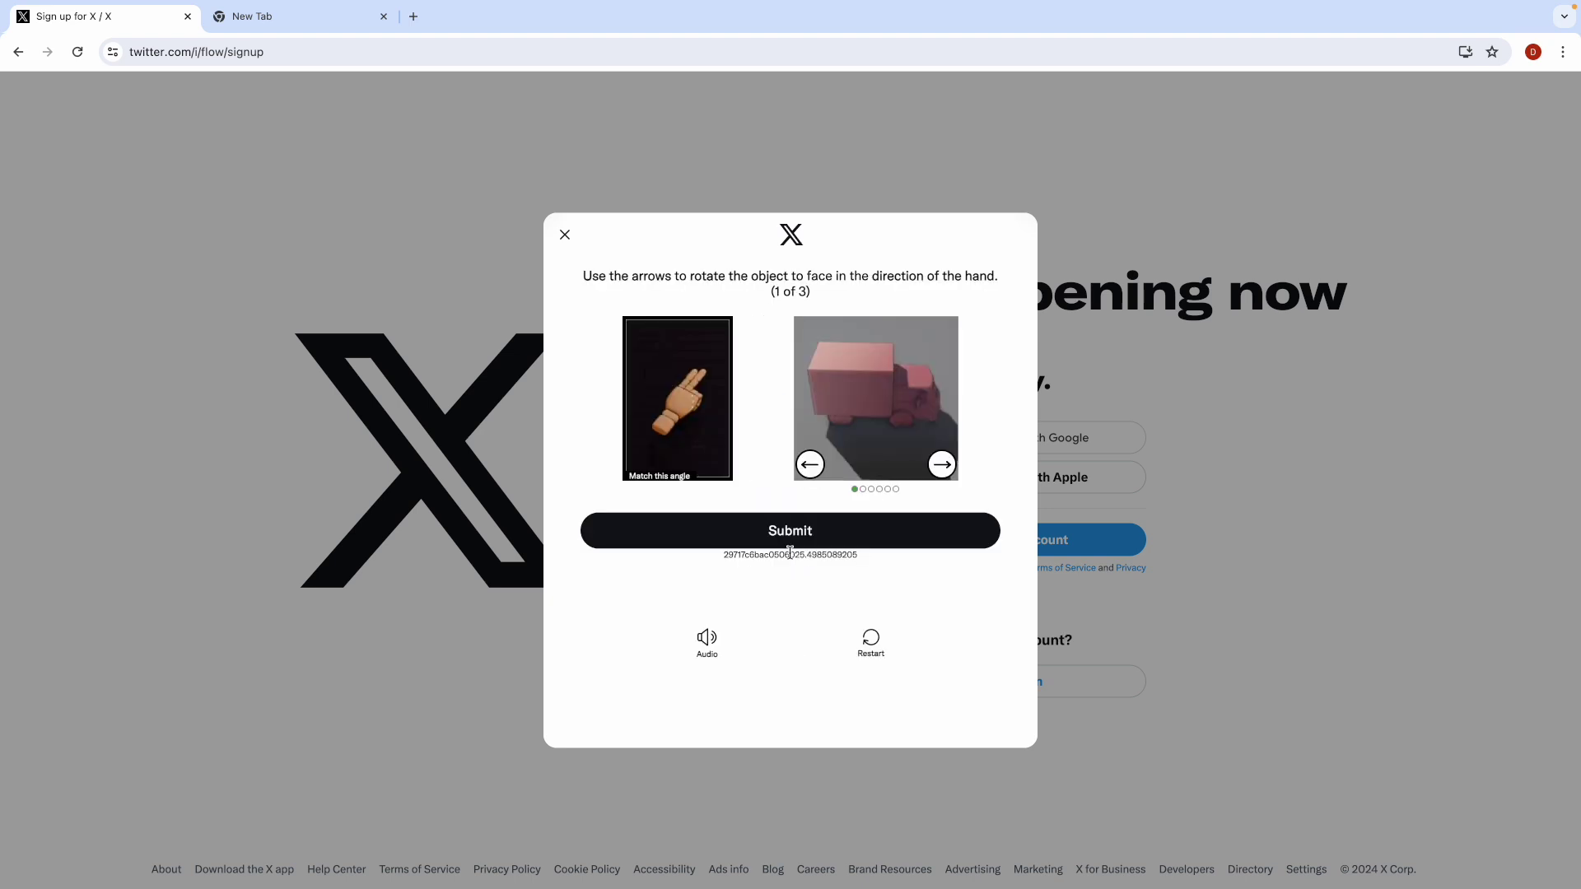
pyautogui.click(944, 477)
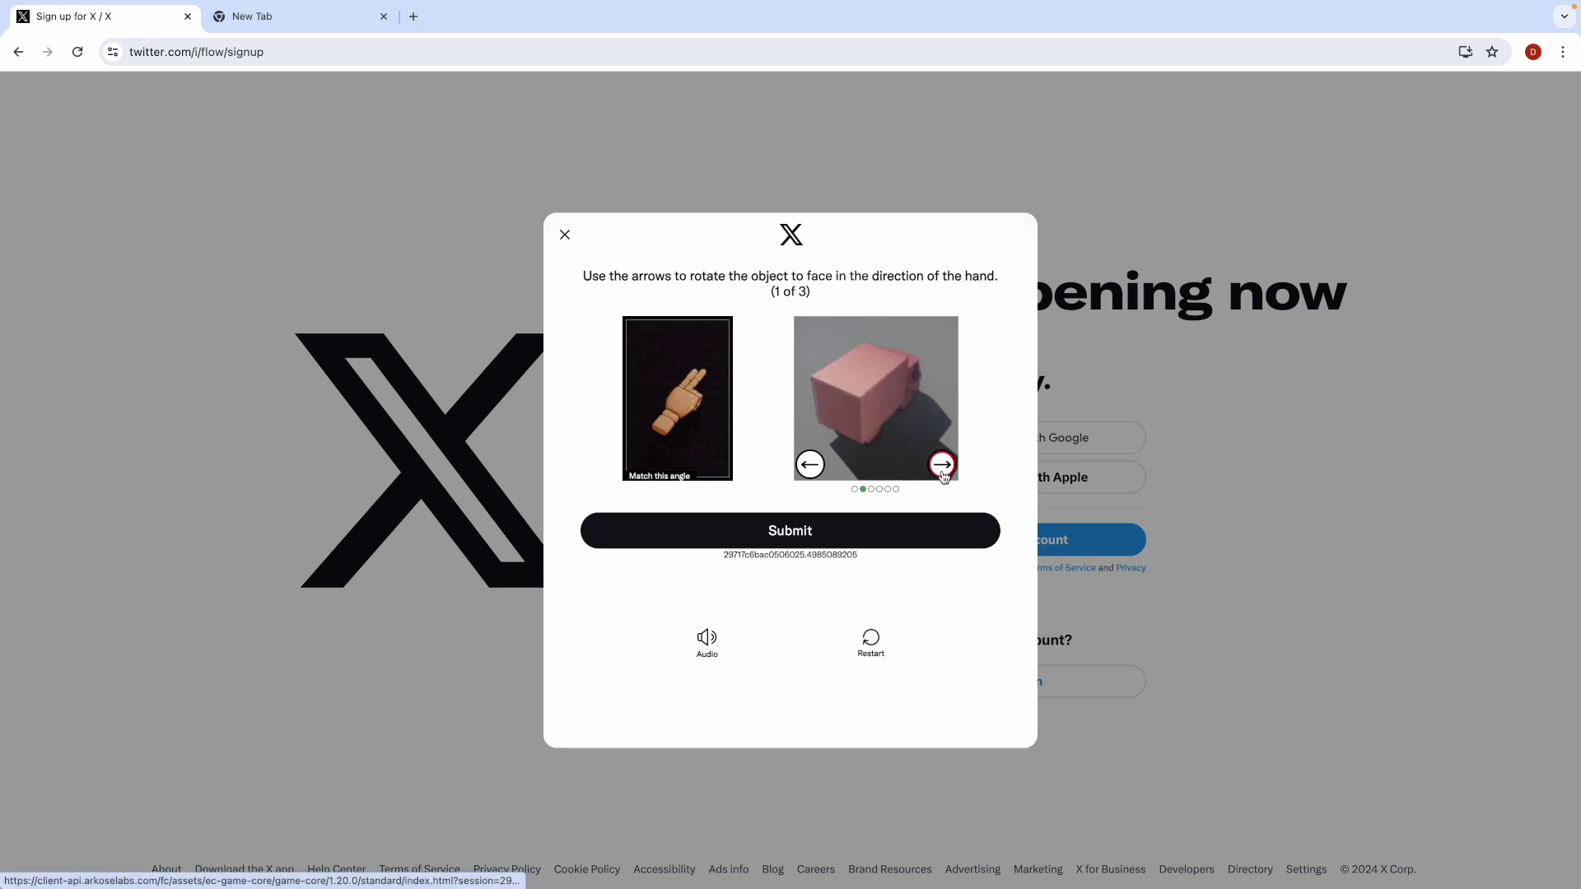
pyautogui.click(802, 531)
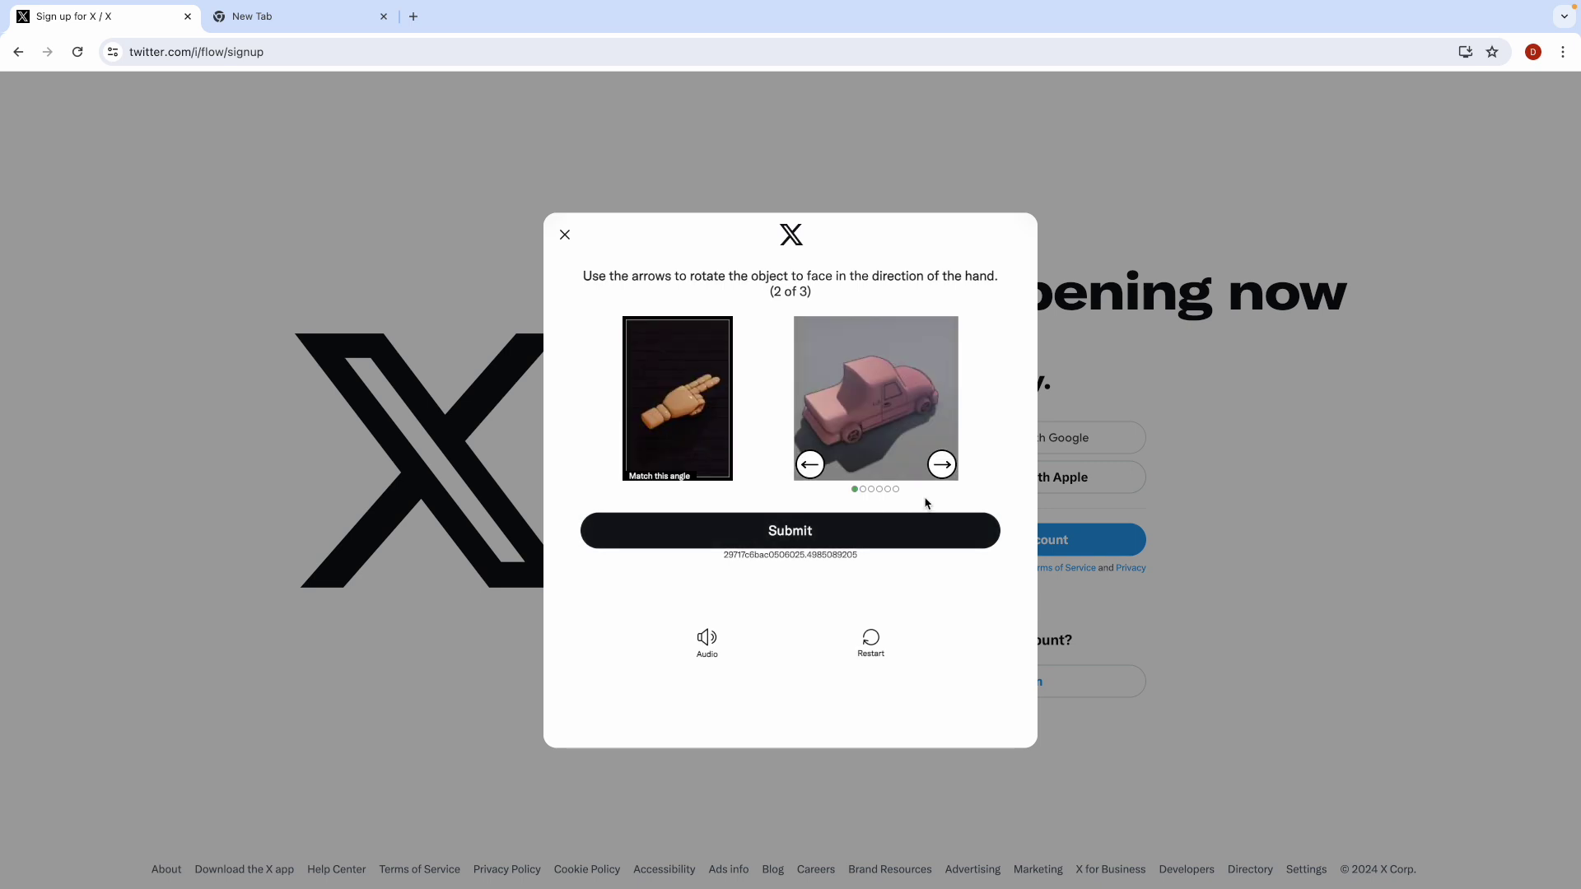
pyautogui.click(801, 532)
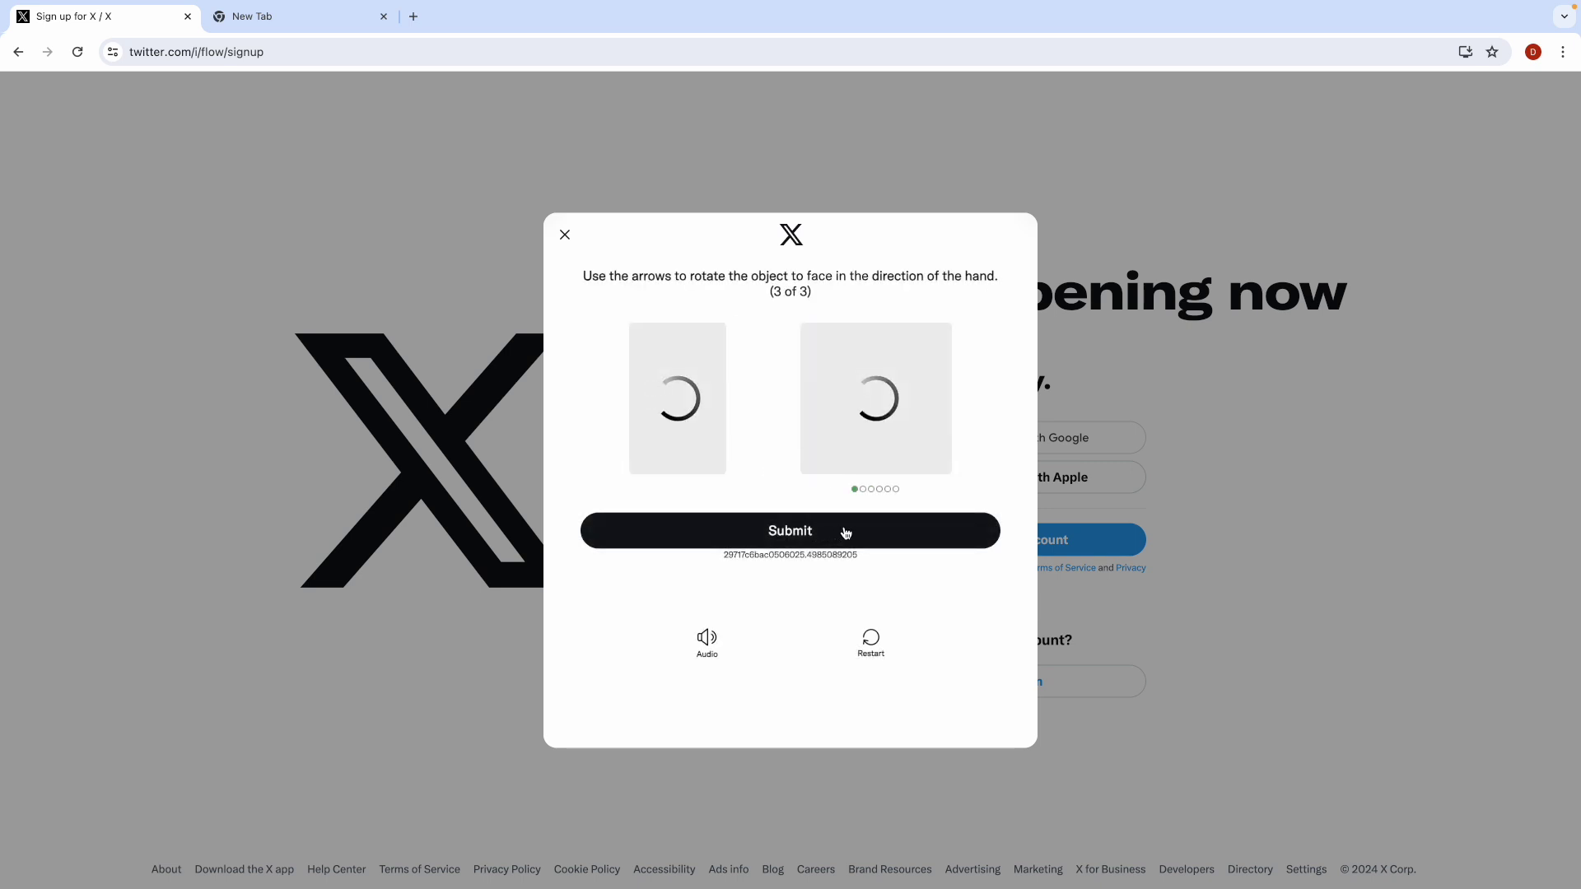
pyautogui.click(811, 468)
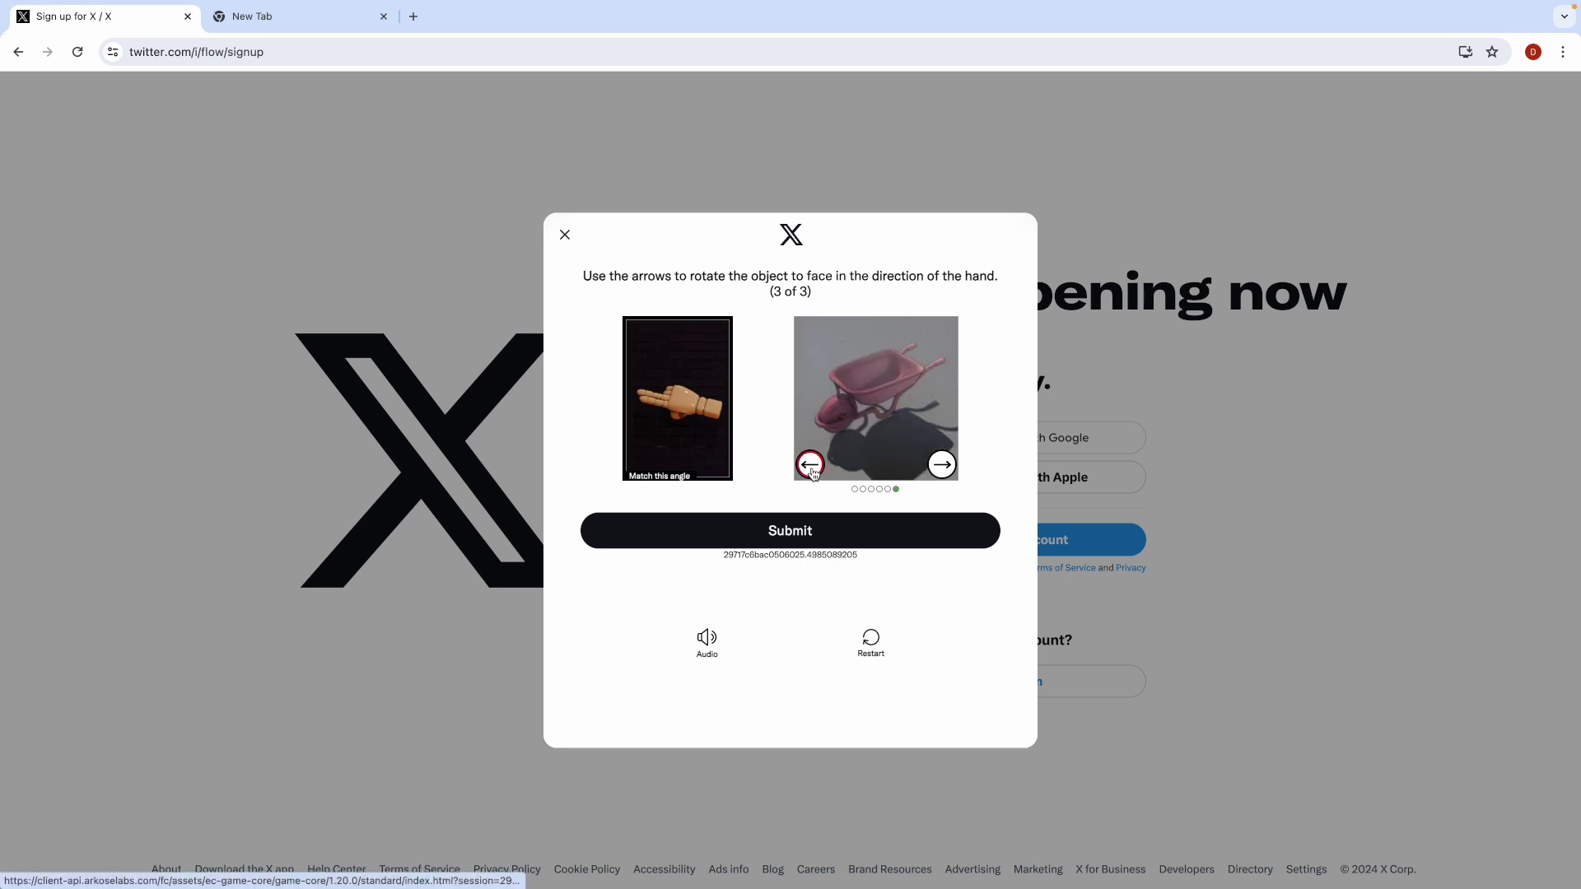
pyautogui.click(942, 466)
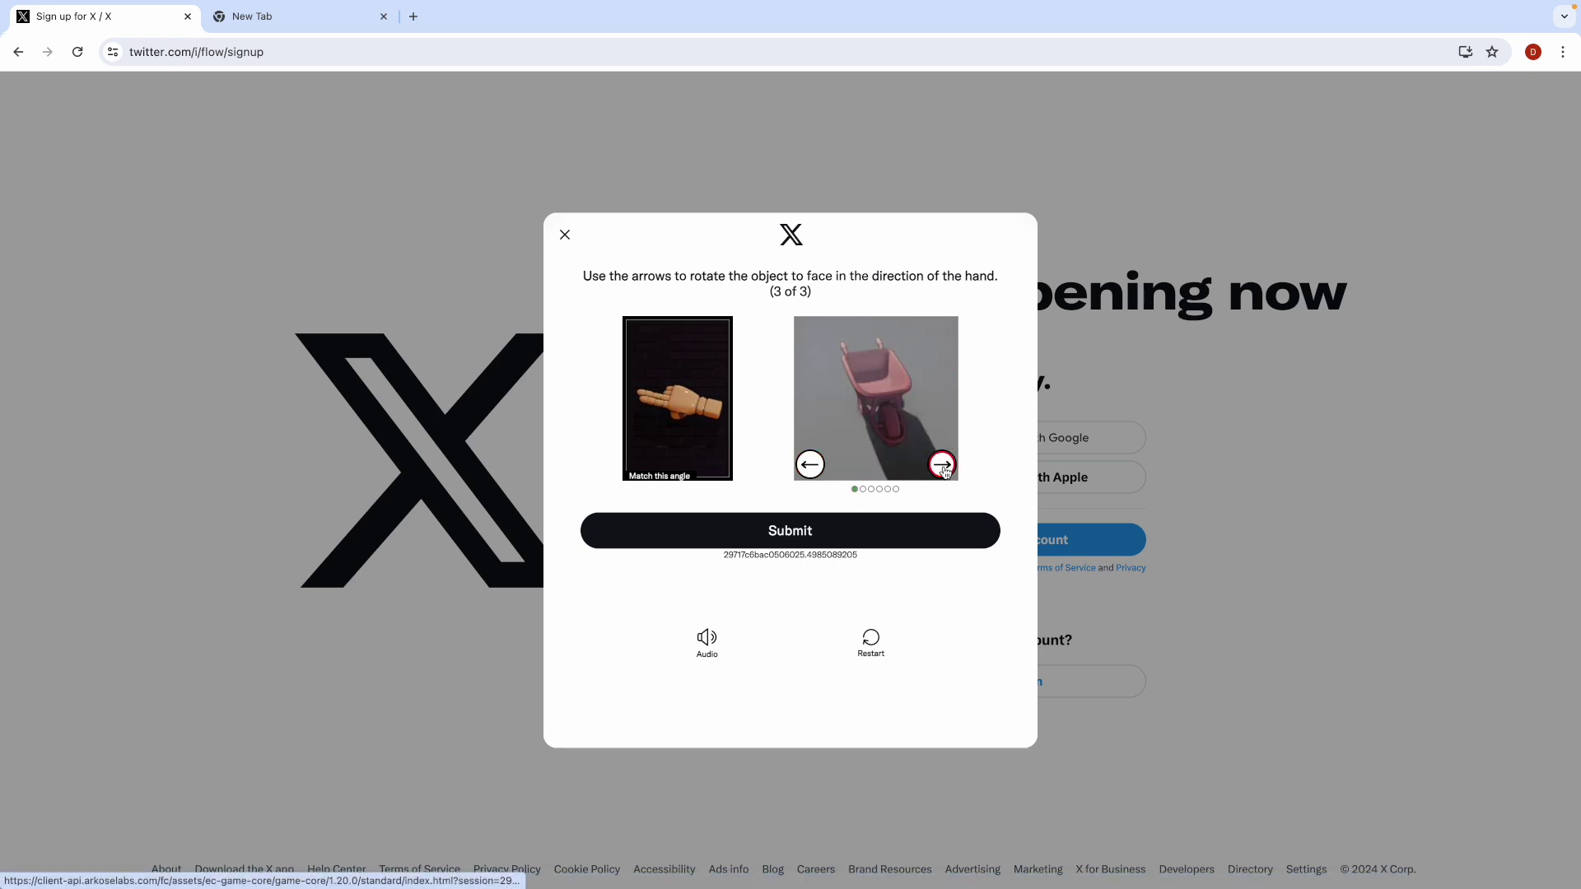
pyautogui.click(944, 473)
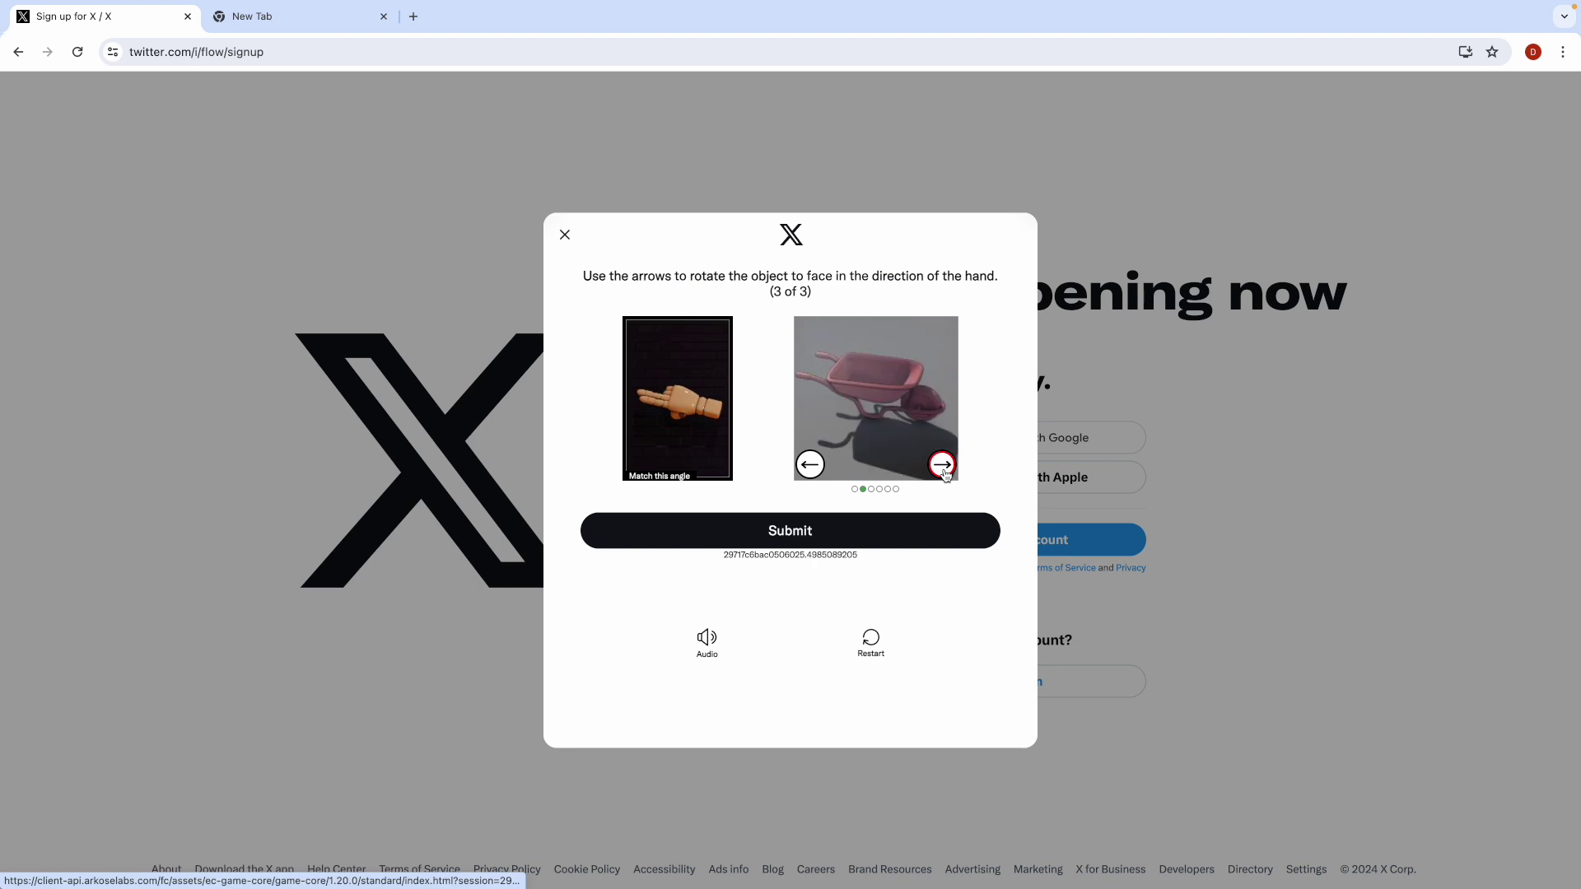
pyautogui.click(945, 473)
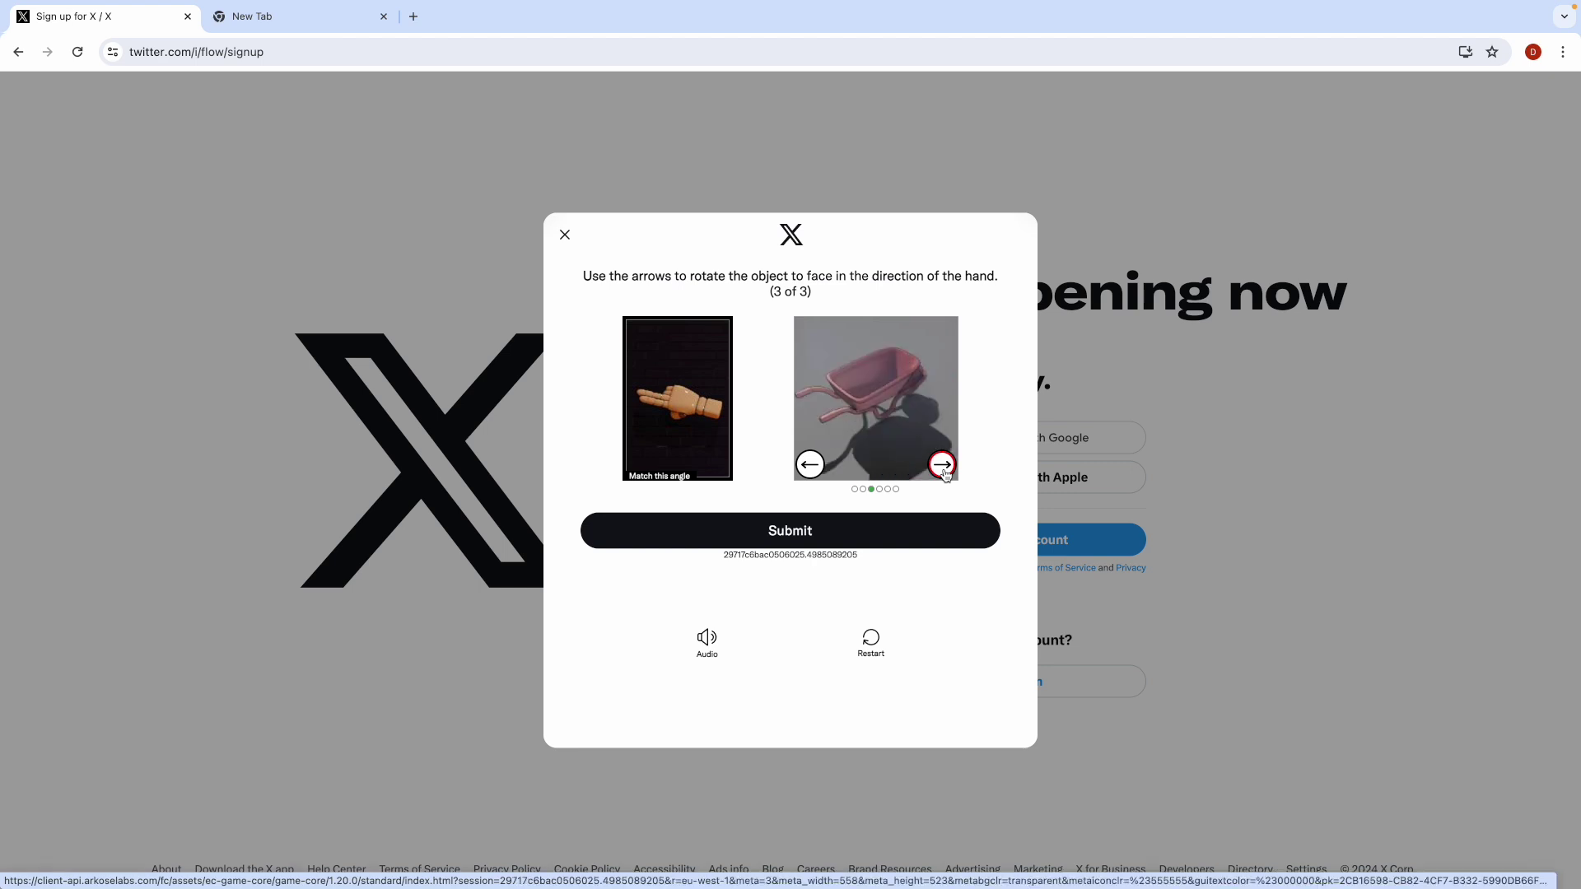
pyautogui.click(944, 473)
pyautogui.click(944, 473)
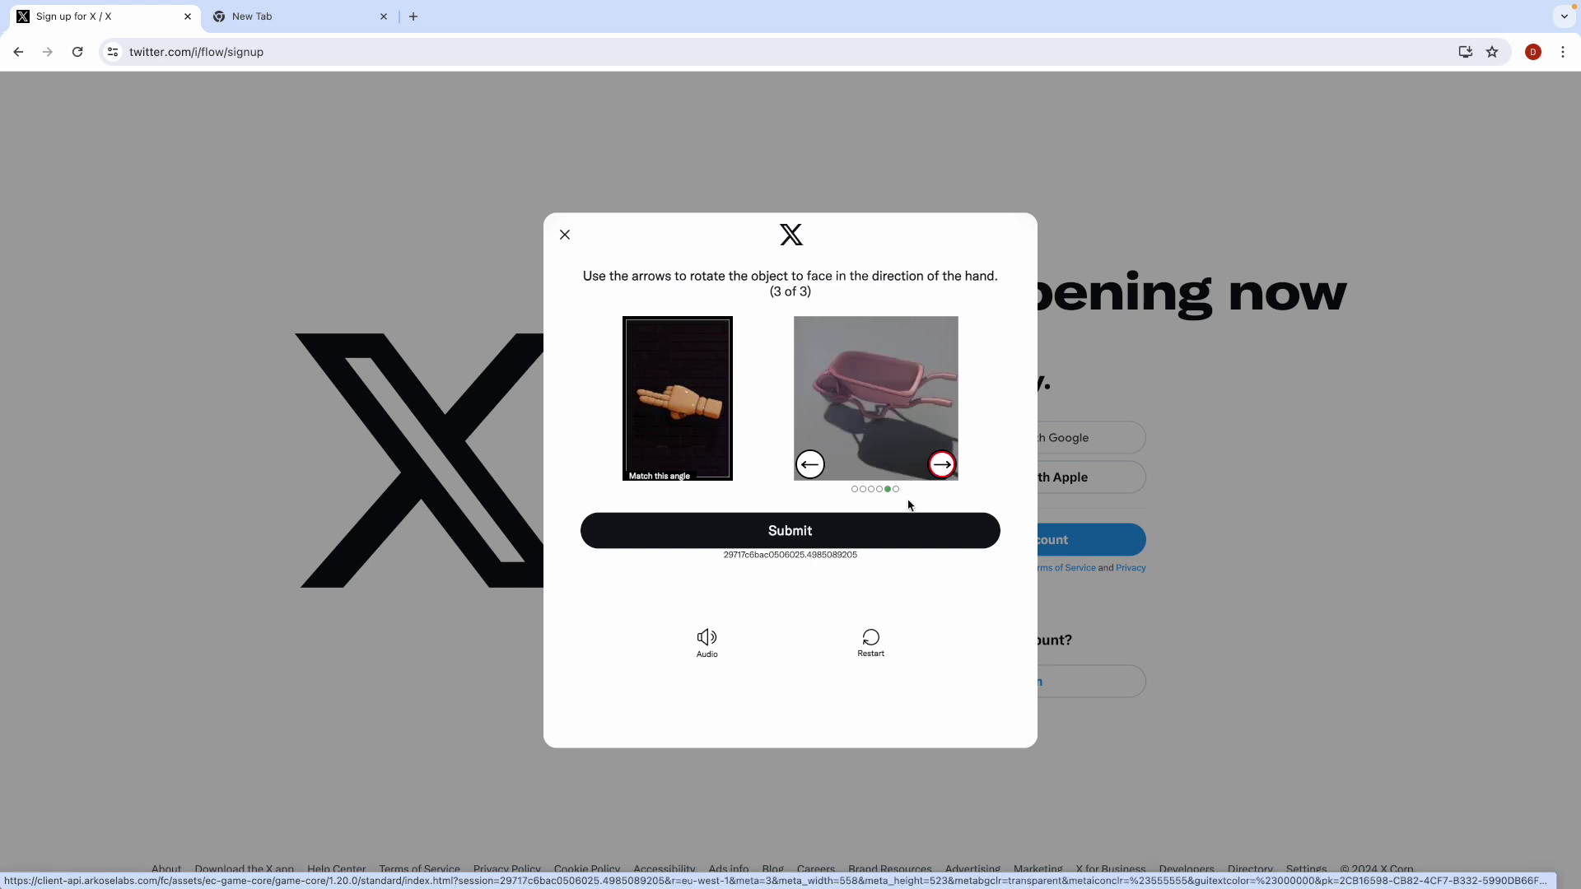
pyautogui.click(843, 533)
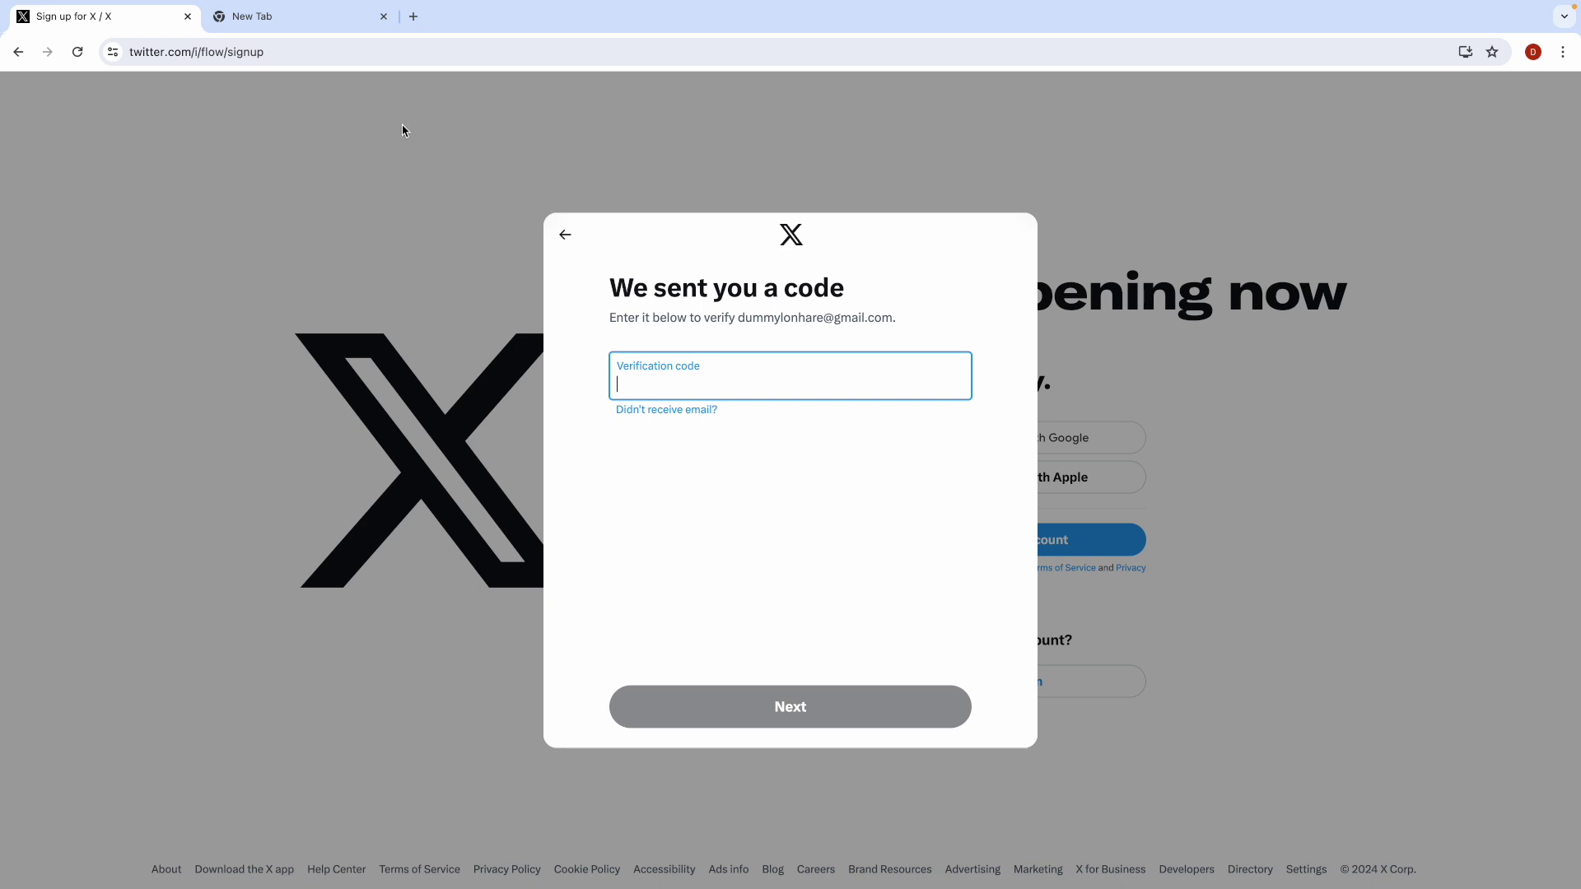
# Step: Open the X verification email in the Gmail inbox and copy the verification code from it
pyautogui.click(237, 14)
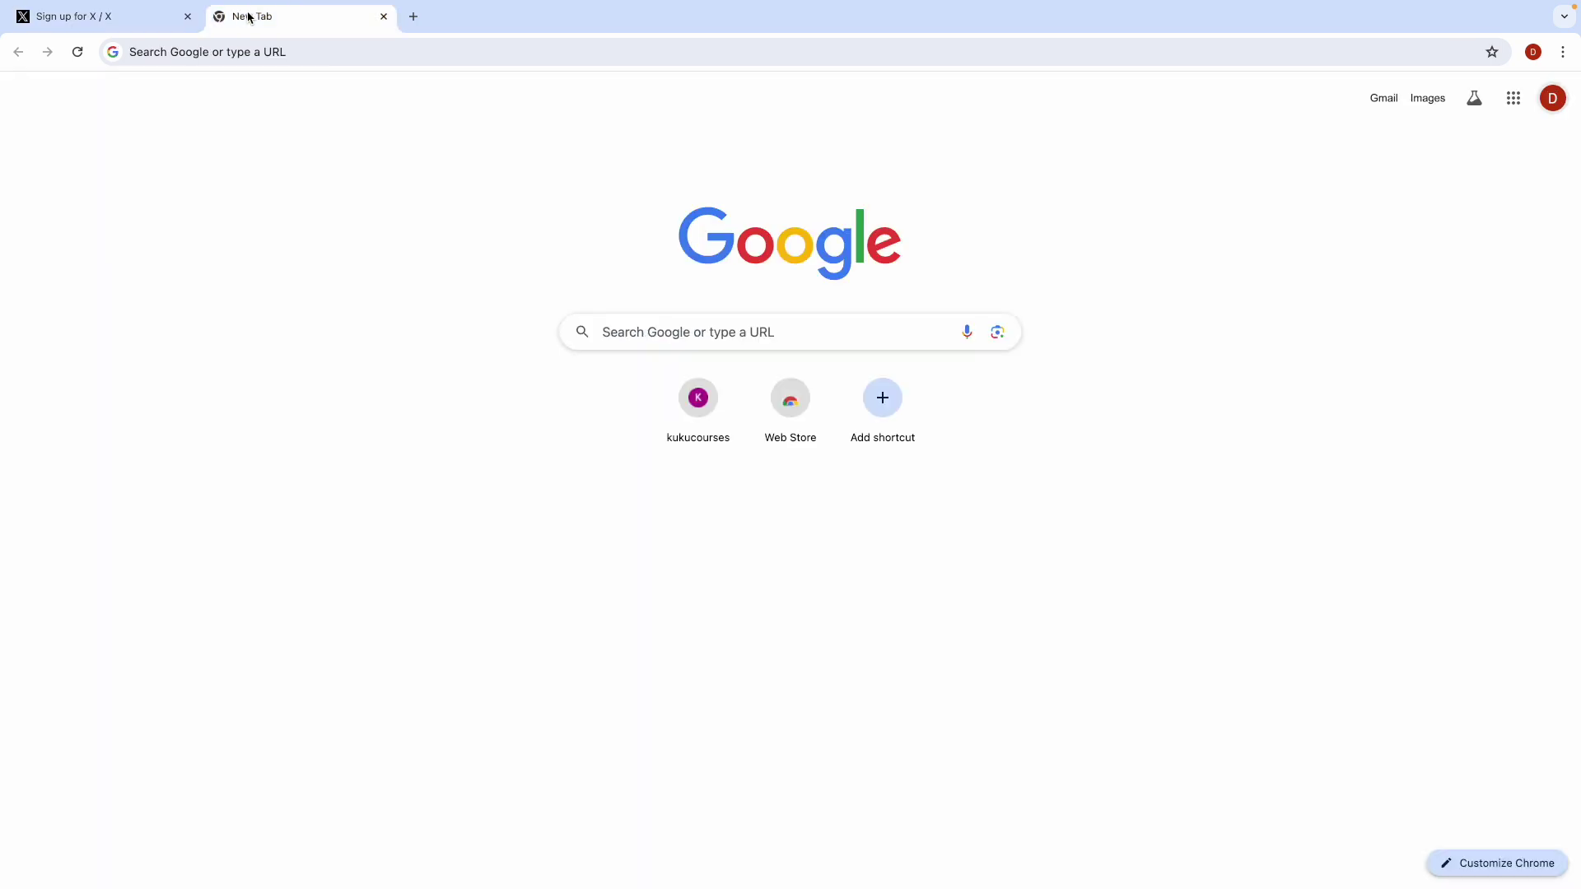
pyautogui.click(1384, 99)
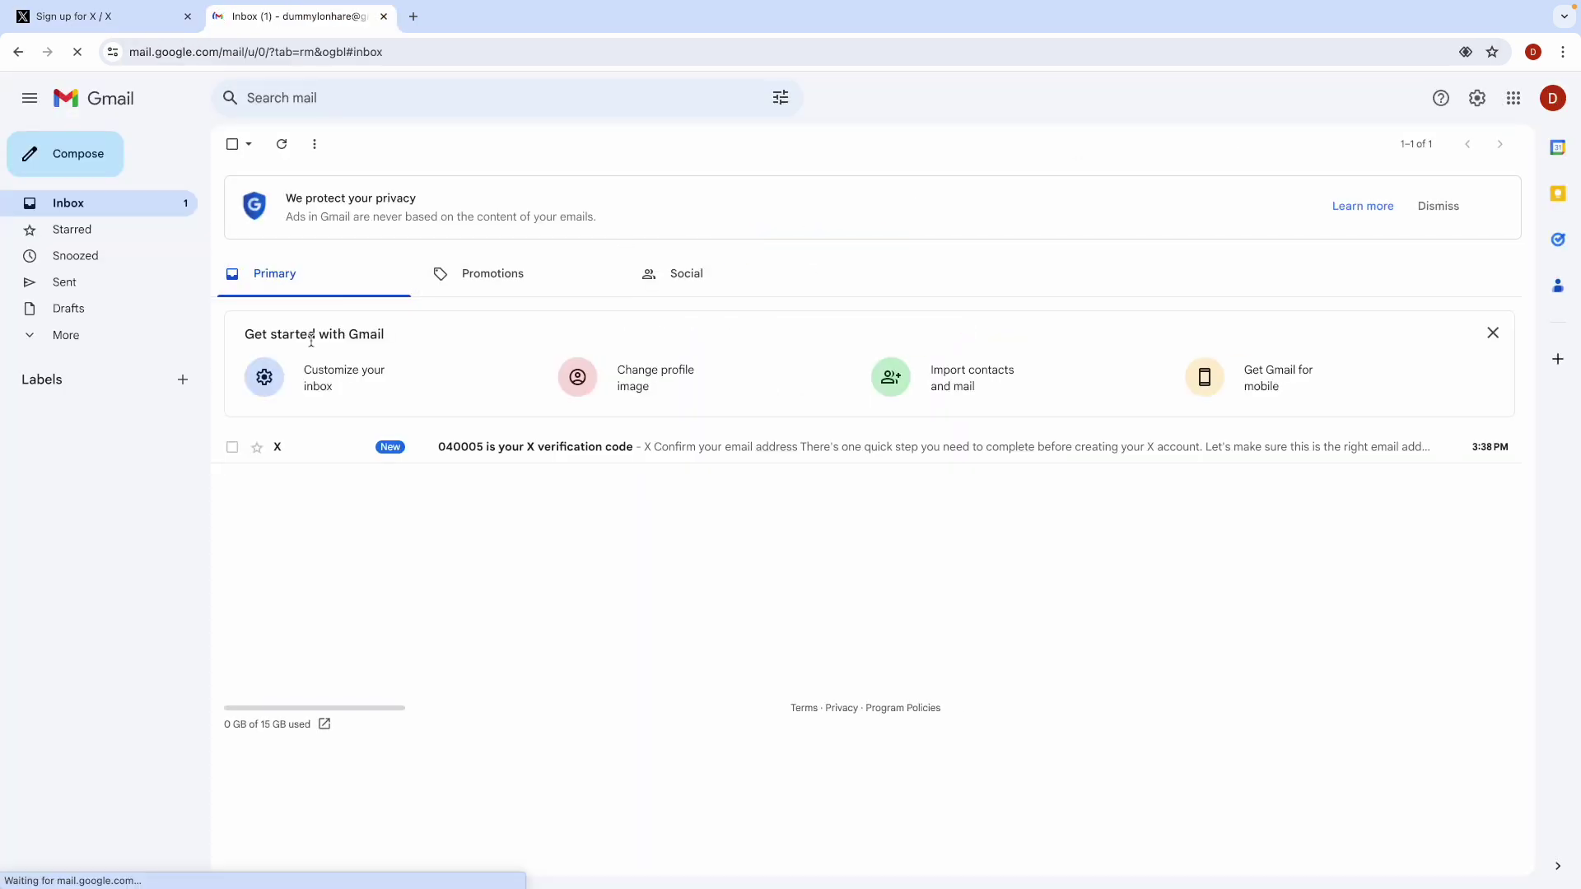
pyautogui.click(505, 446)
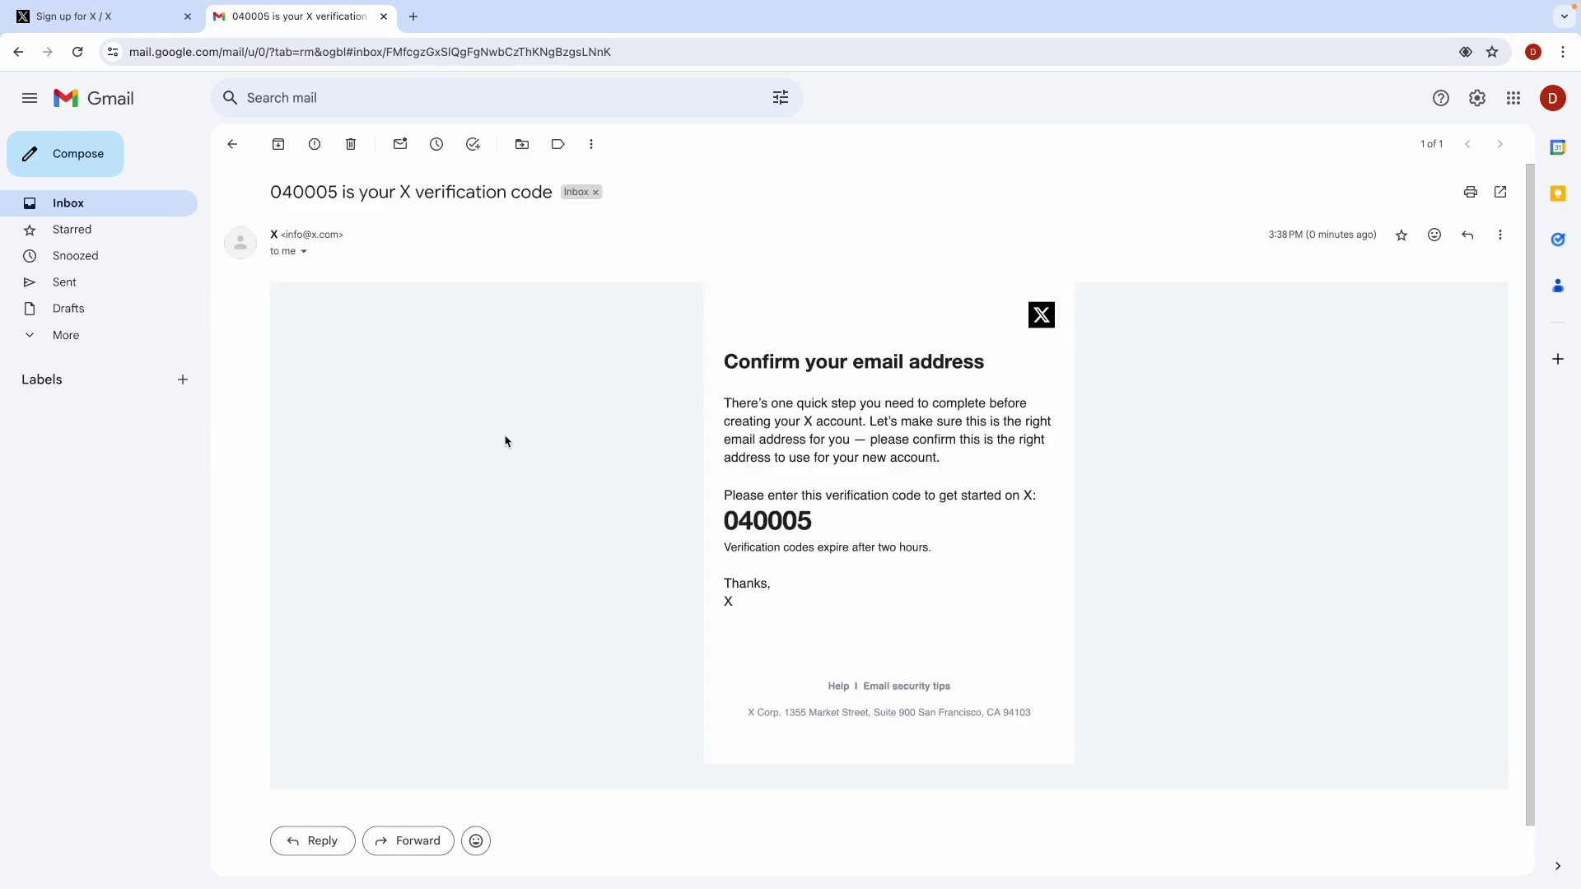
pyautogui.doubleClick(748, 528)
pyautogui.hotkey('ctrl', 'c')
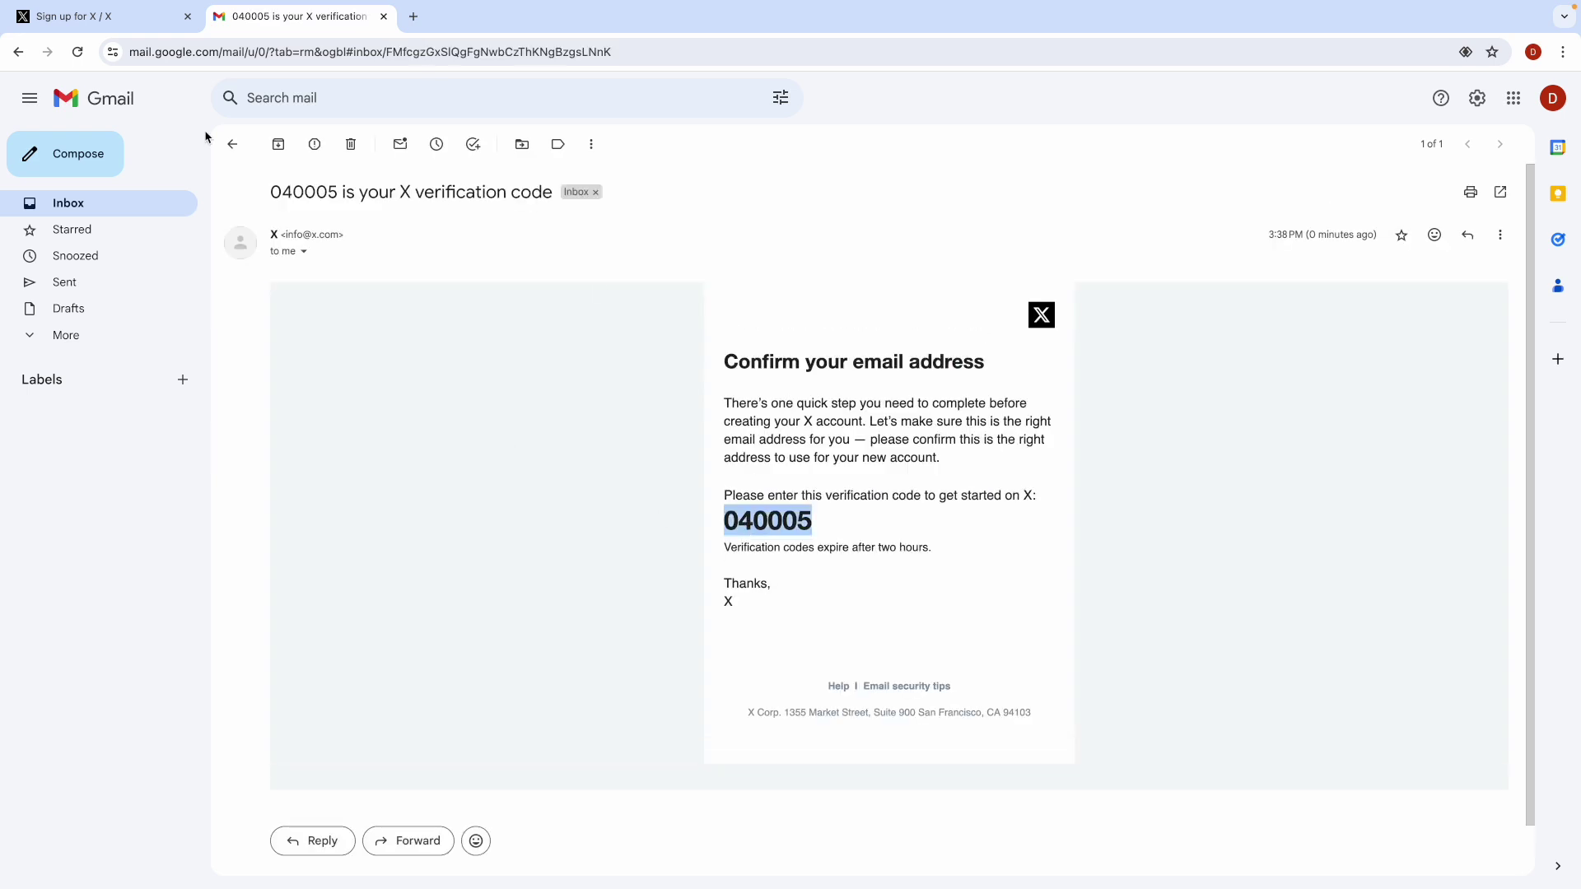
# Step: Paste the verification code into the X sign-up form and submit it
pyautogui.click(97, 18)
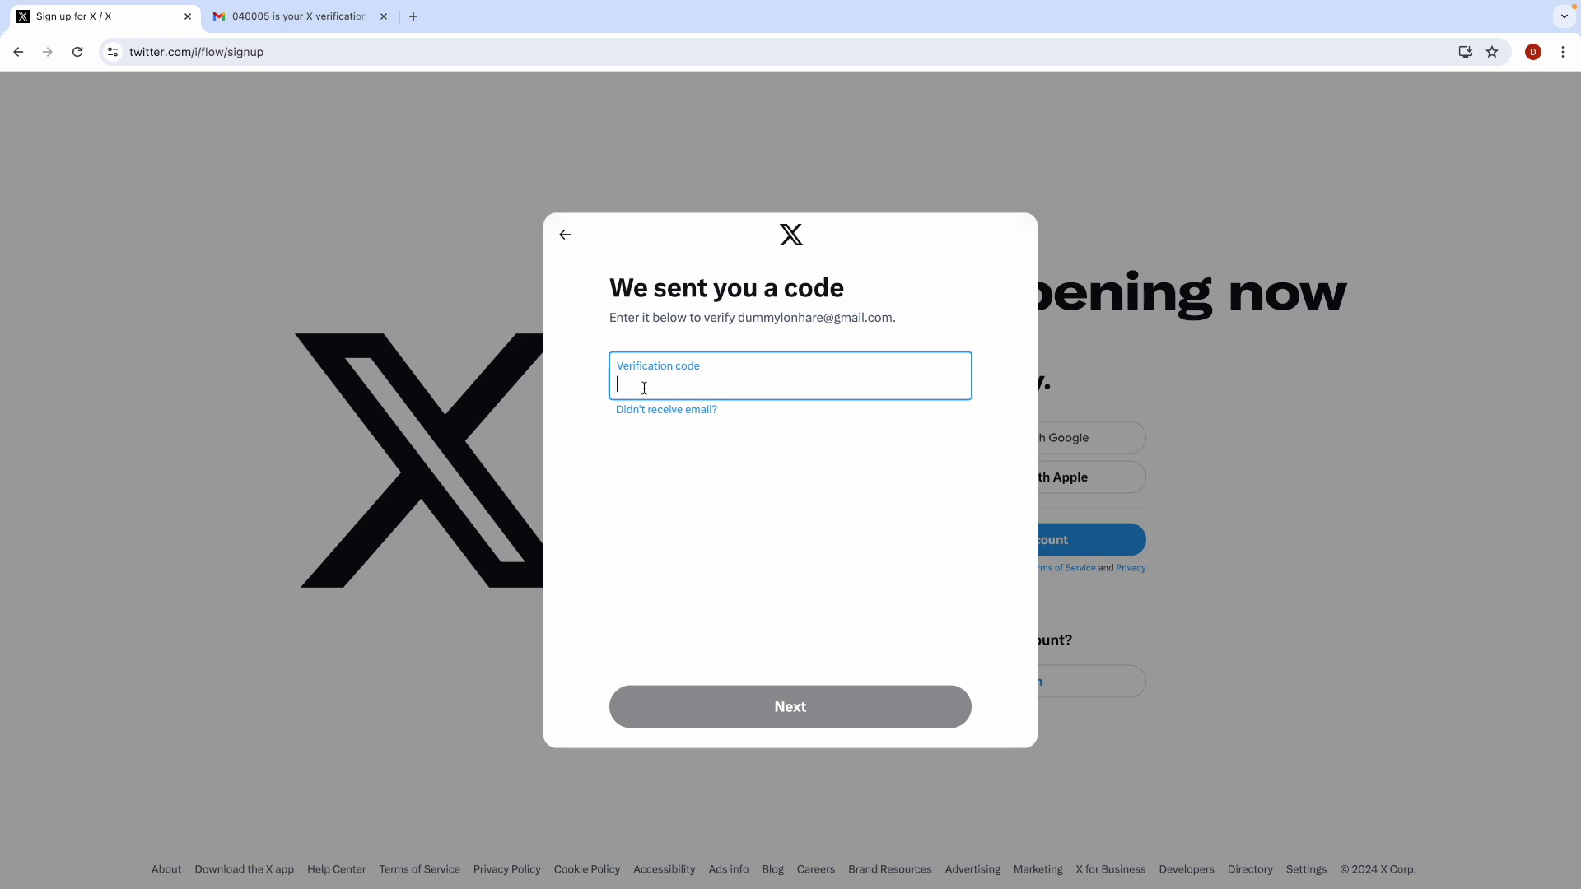
pyautogui.hotkey('ctrl', 'v')
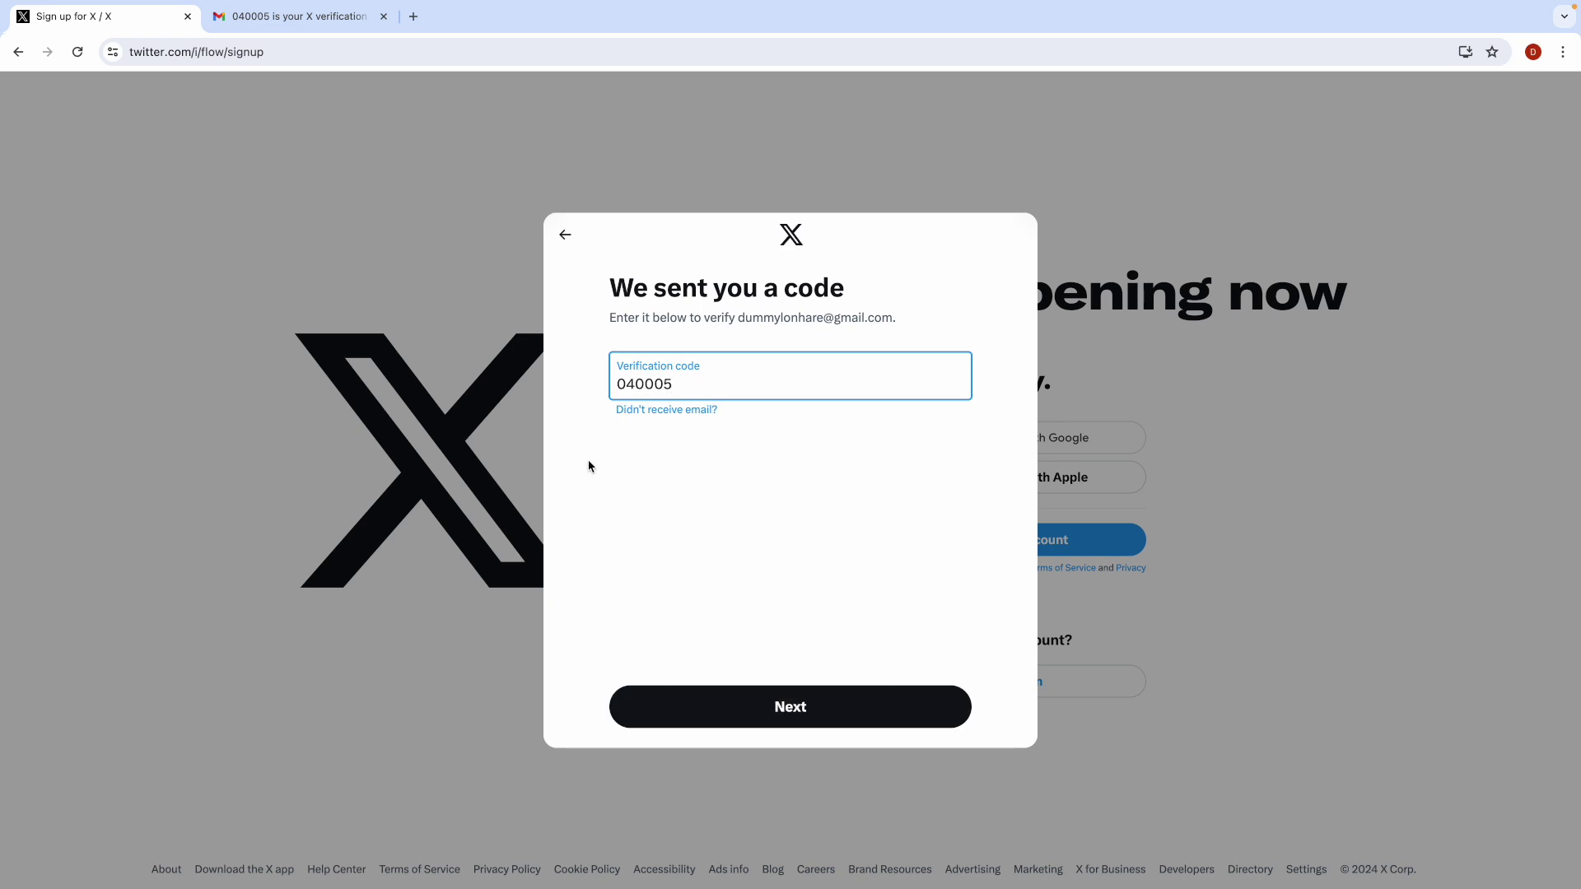
pyautogui.click(798, 718)
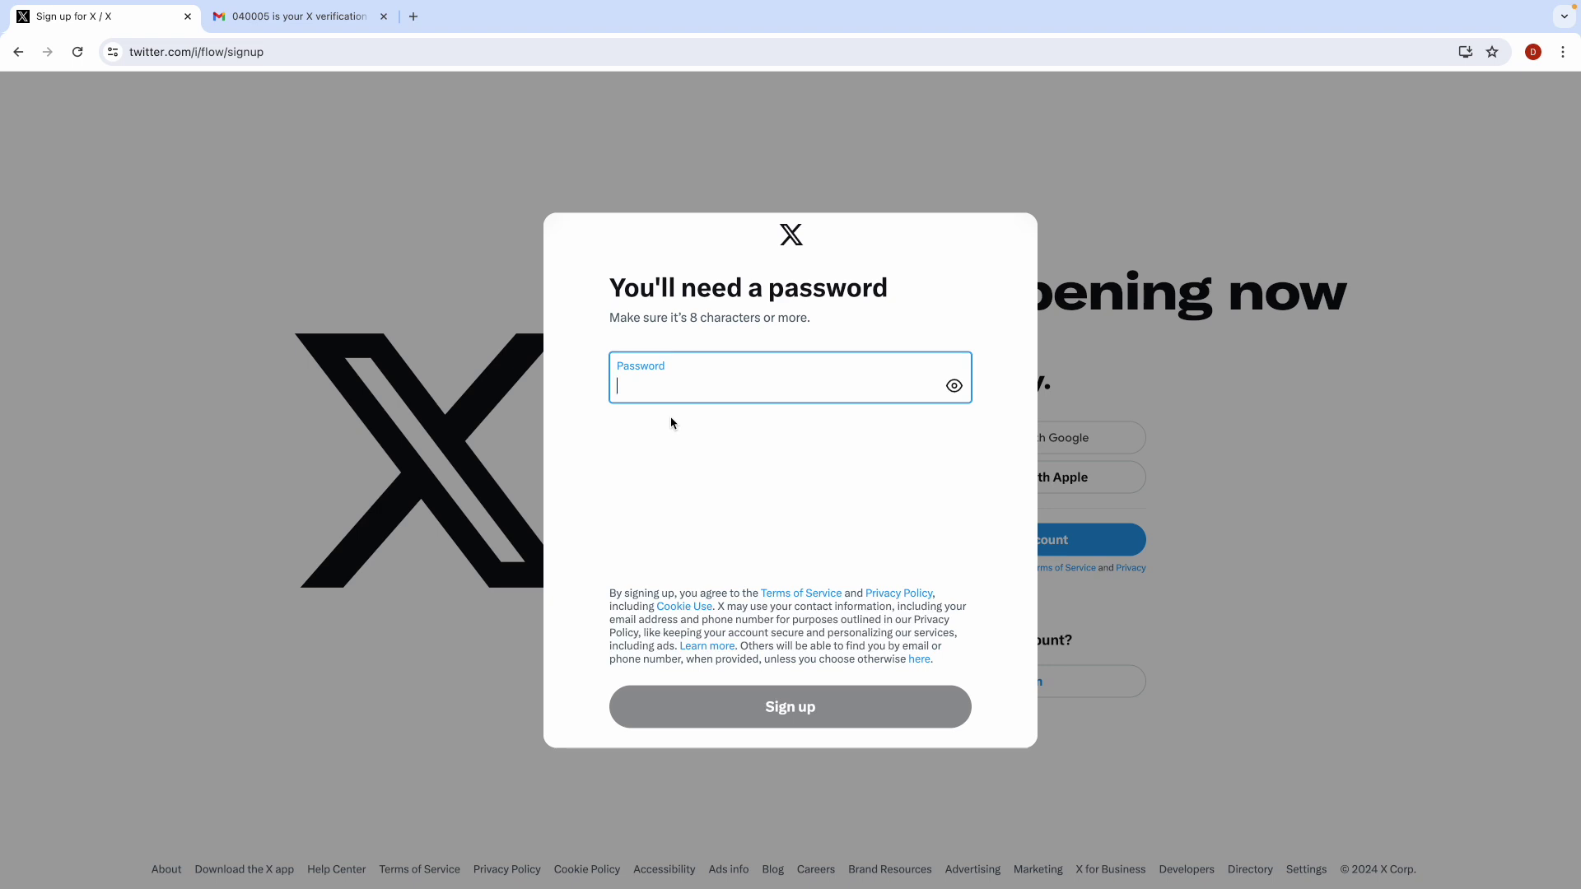
# Step: Enter an account password, complete the sign-up and save the login in the browser's password manager
pyautogui.write('•')
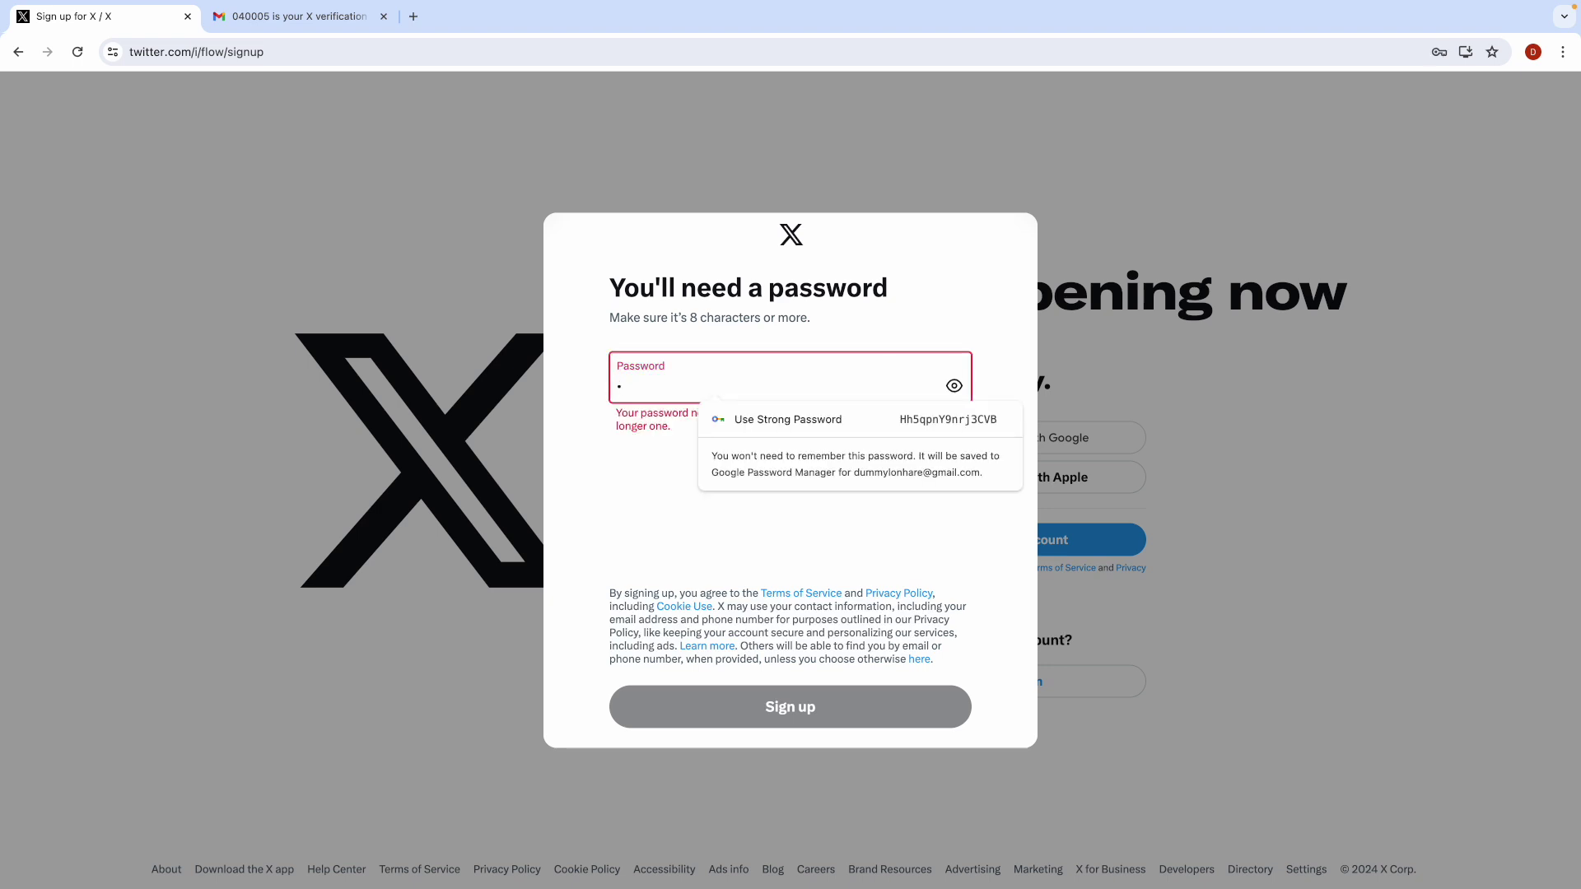
pyautogui.write('•••••••••')
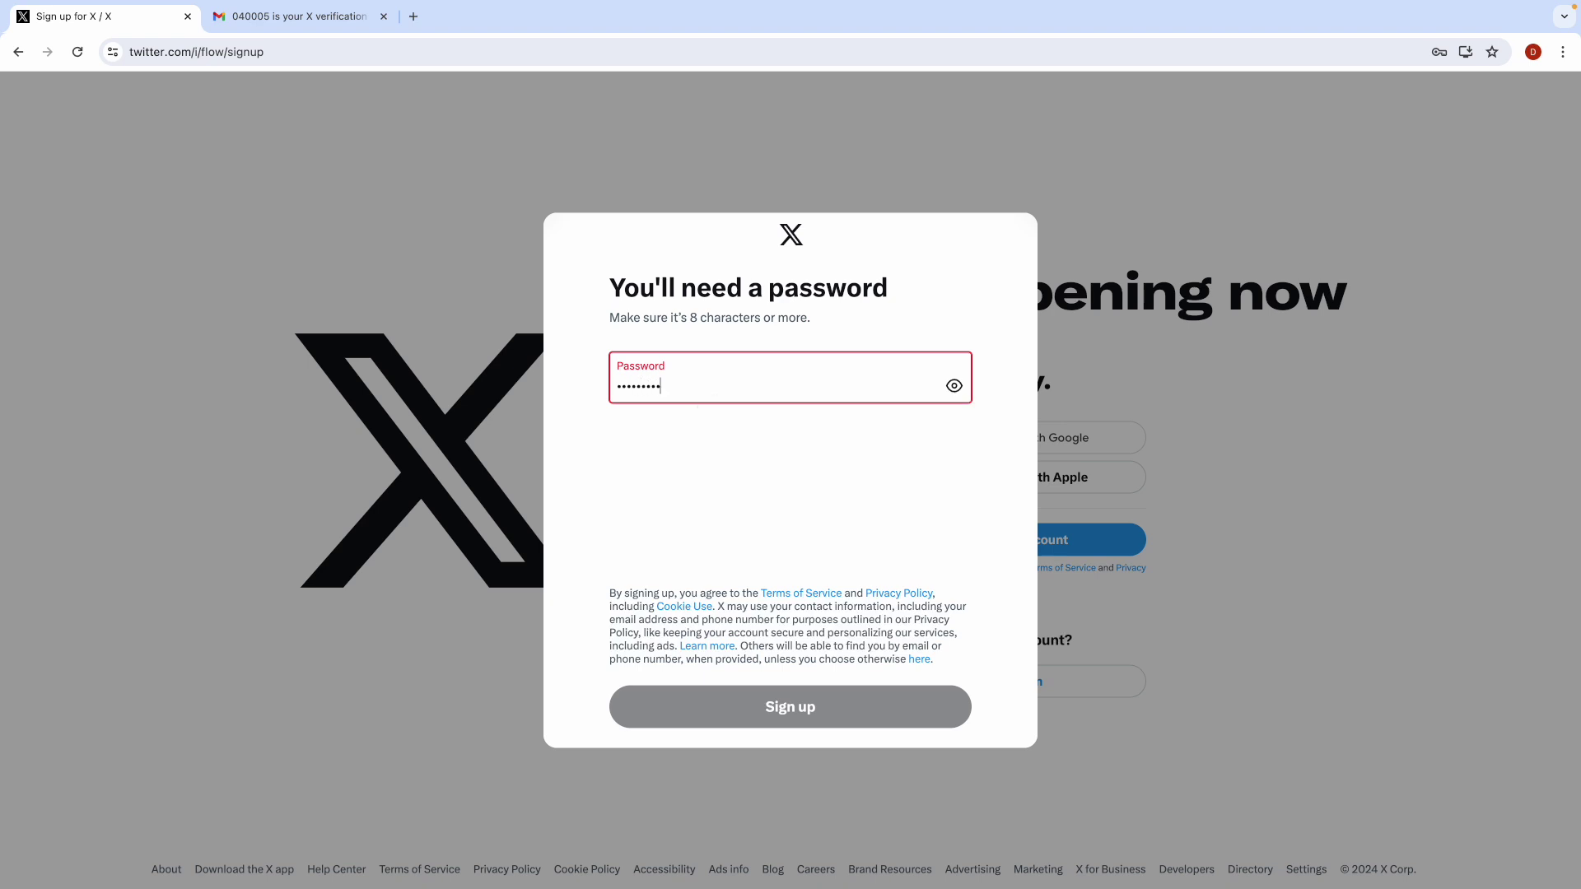
pyautogui.write('•••••••••')
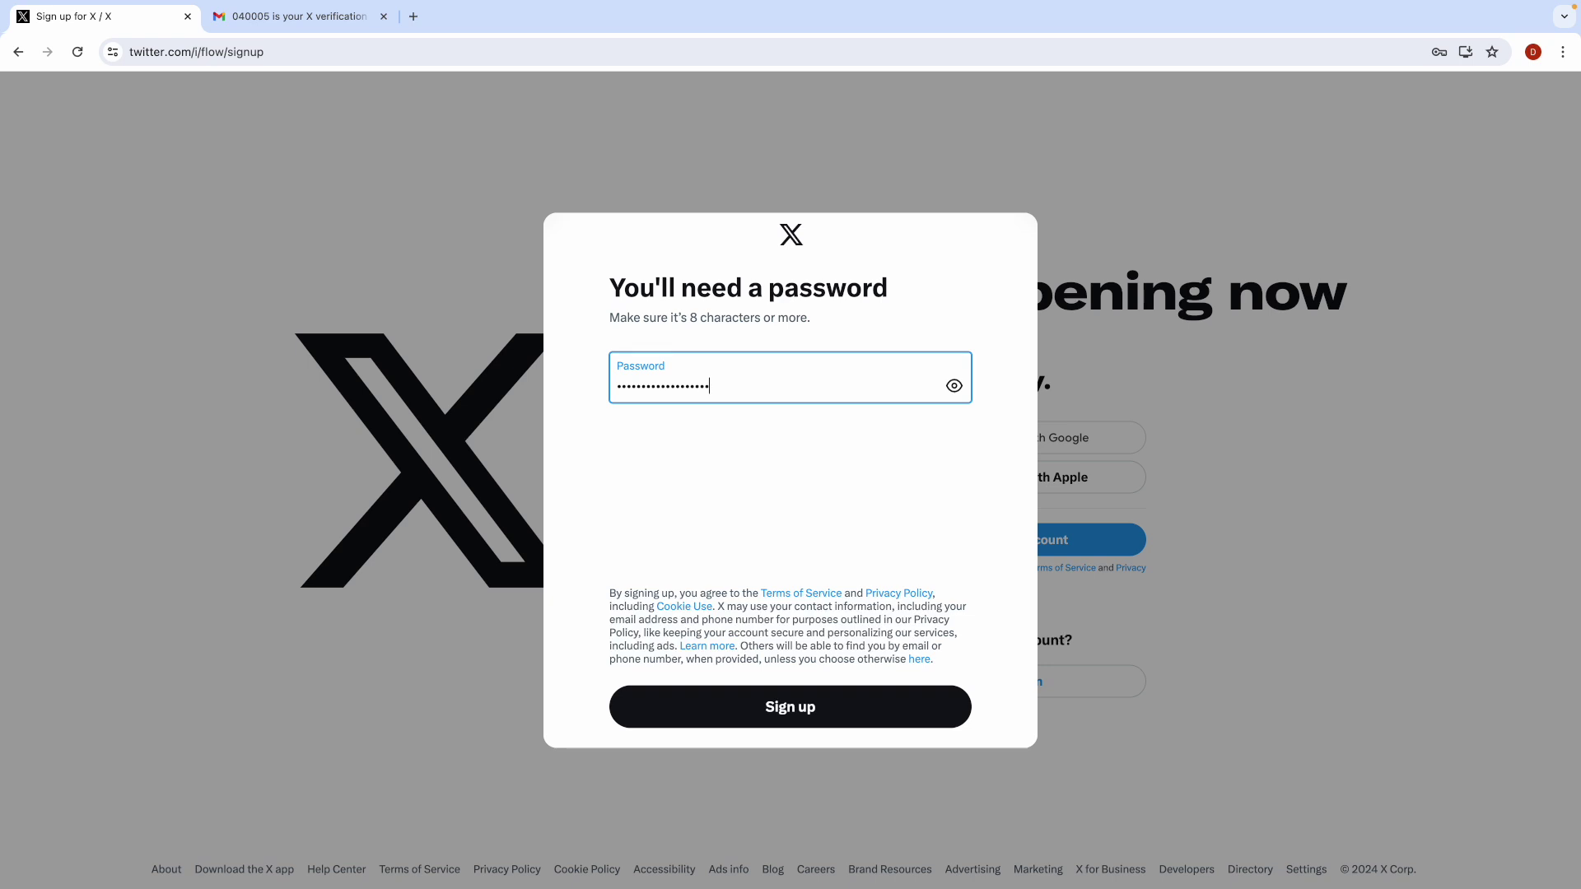
pyautogui.click(815, 721)
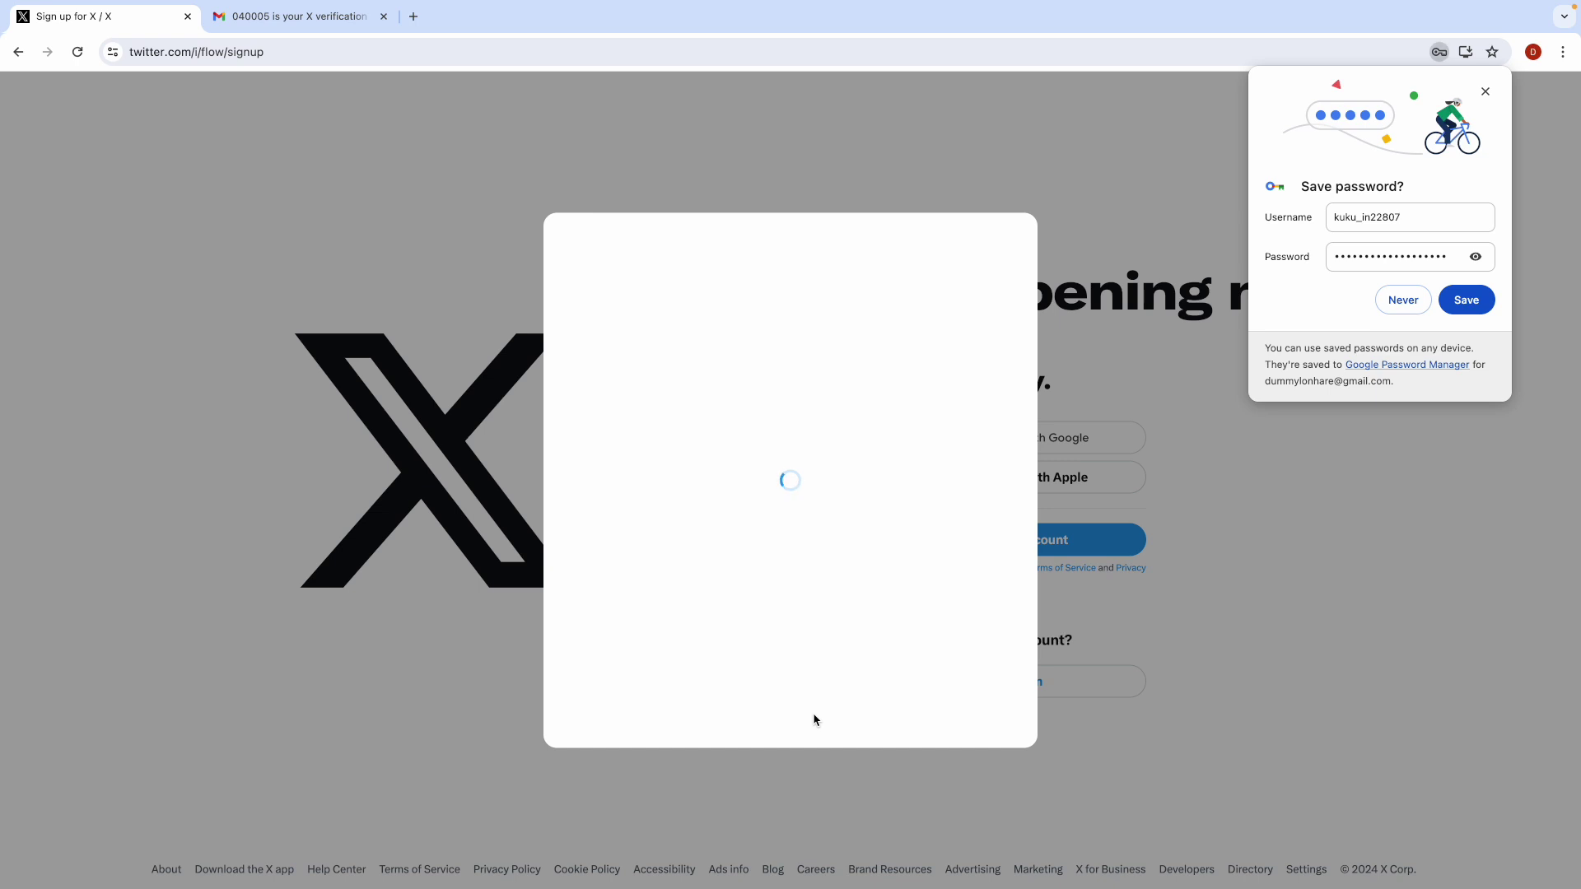
pyautogui.click(1471, 300)
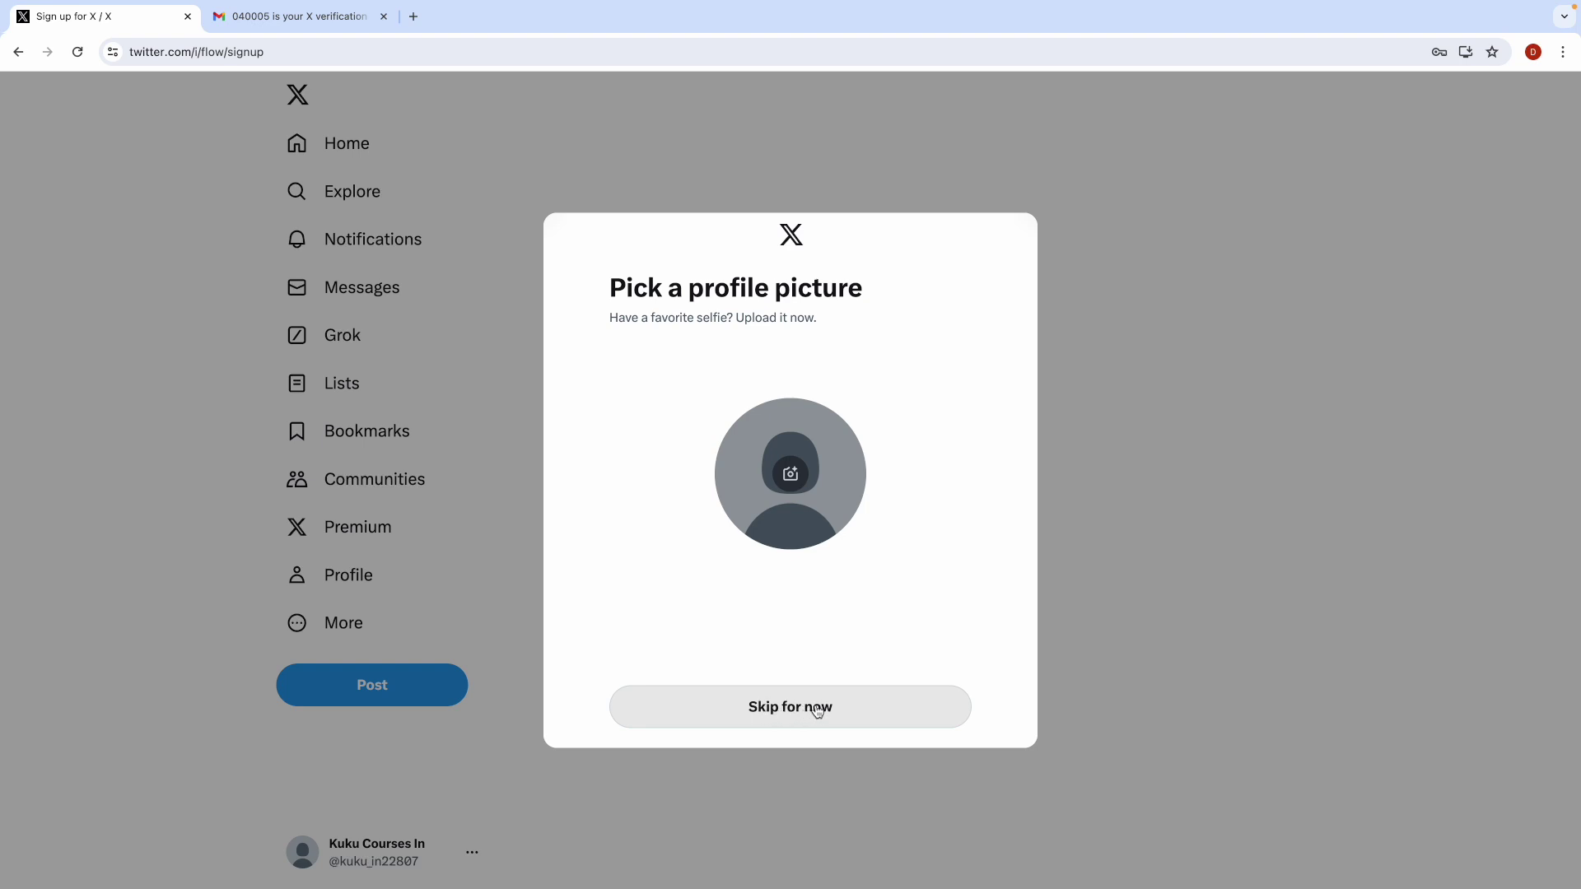
# Step: Skip the profile picture and change the suggested username to kukucoursesin
pyautogui.click(865, 713)
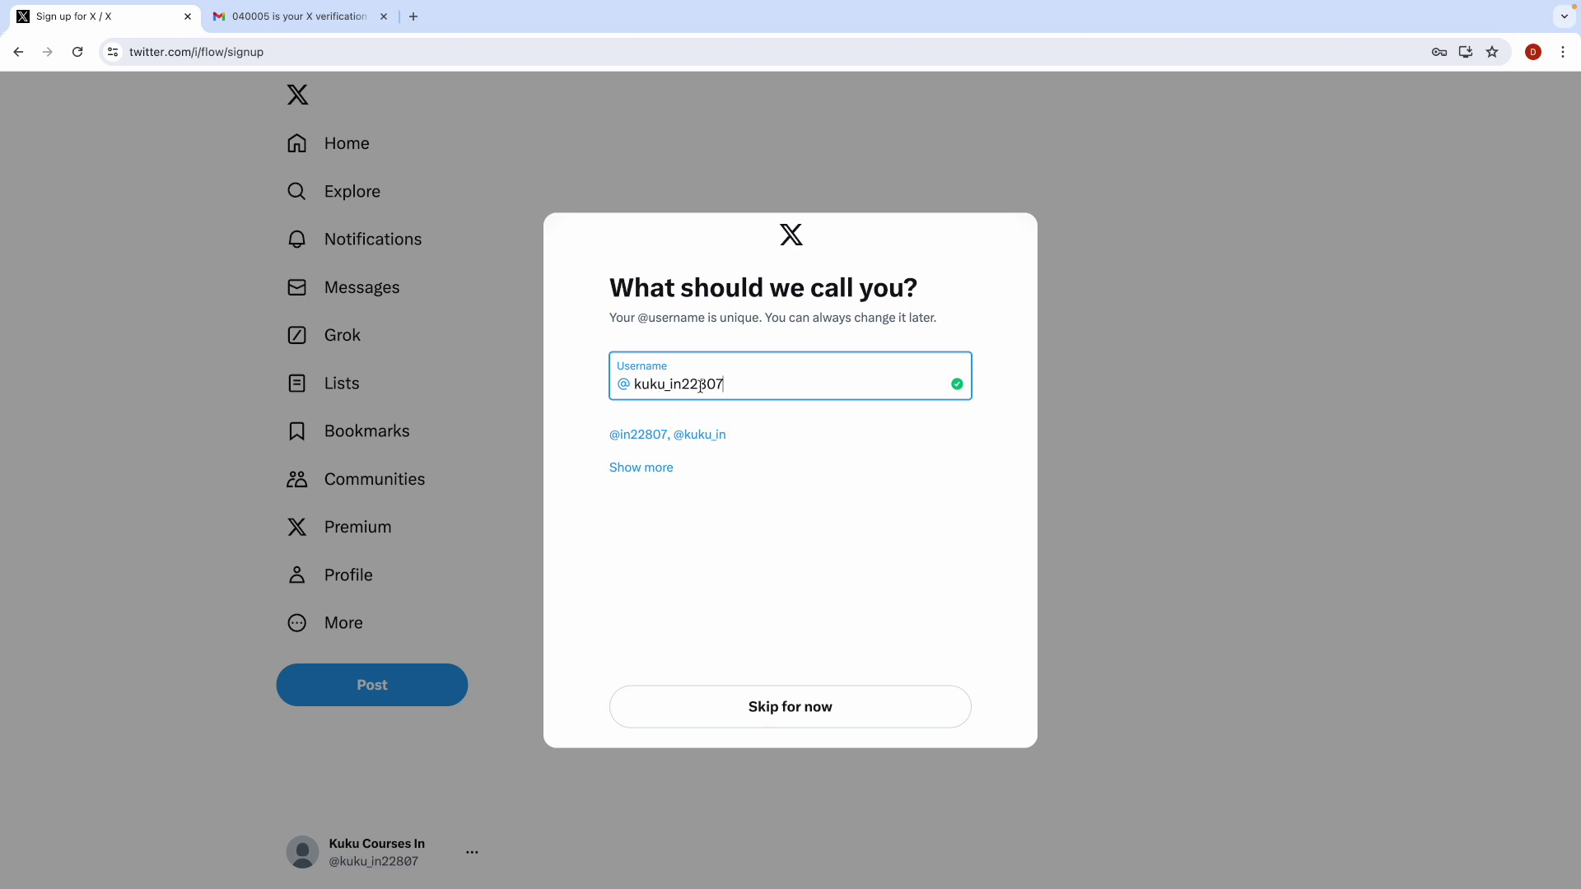
pyautogui.press('BackSpace')
pyautogui.press('BackSpace')
pyautogui.press('BackSpace')
pyautogui.press('BackSpace')
pyautogui.press('BackSpace')
pyautogui.press('BackSpace')
pyautogui.press('BackSpace')
pyautogui.press('BackSpace')
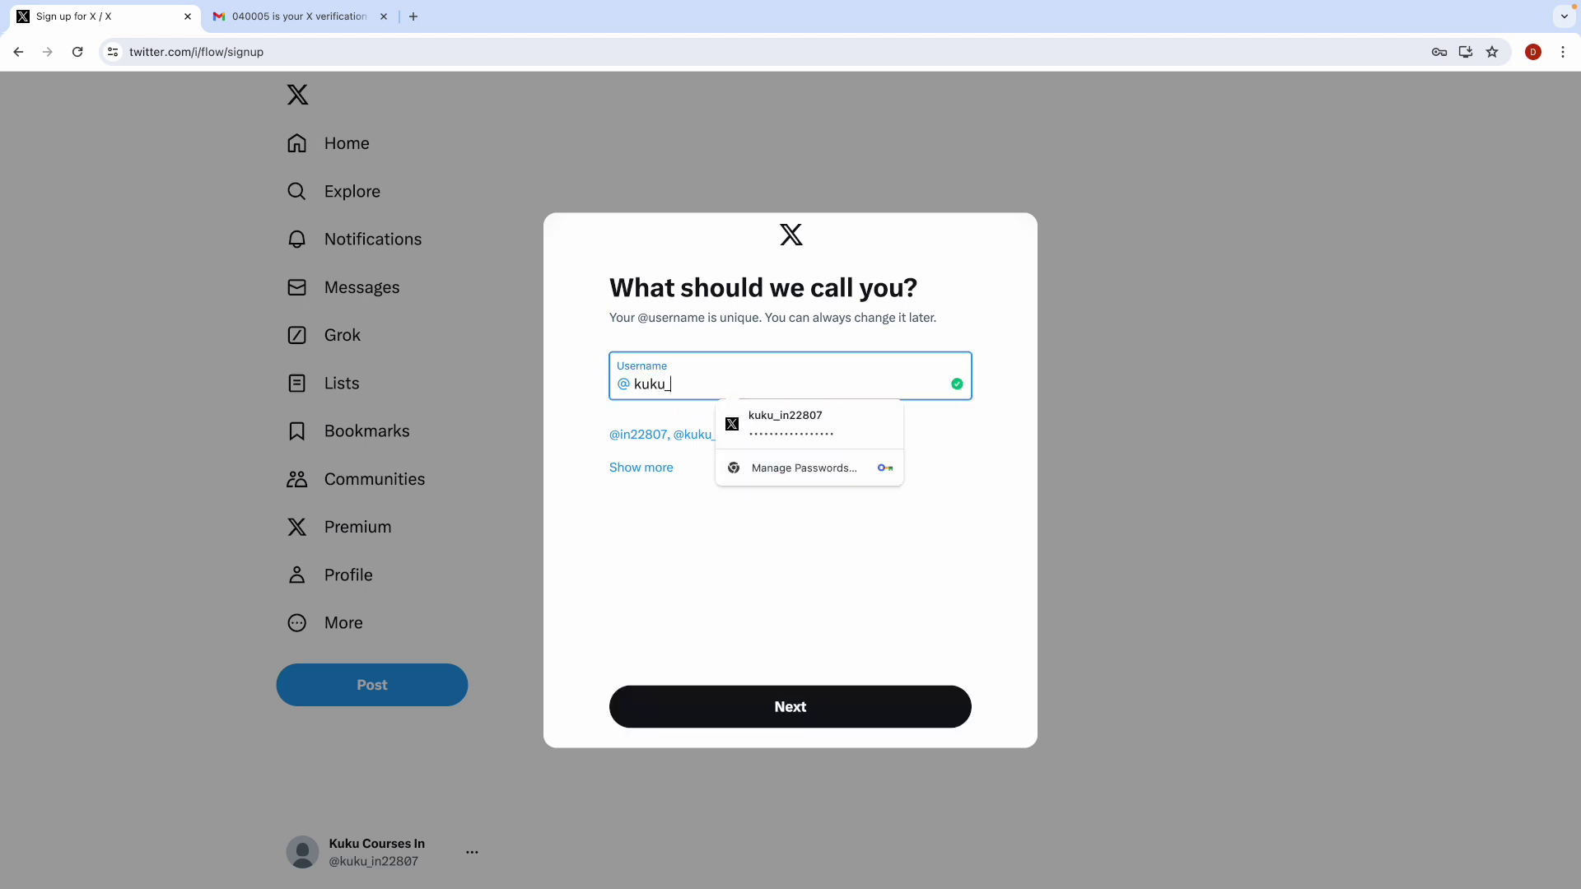
pyautogui.write('cour')
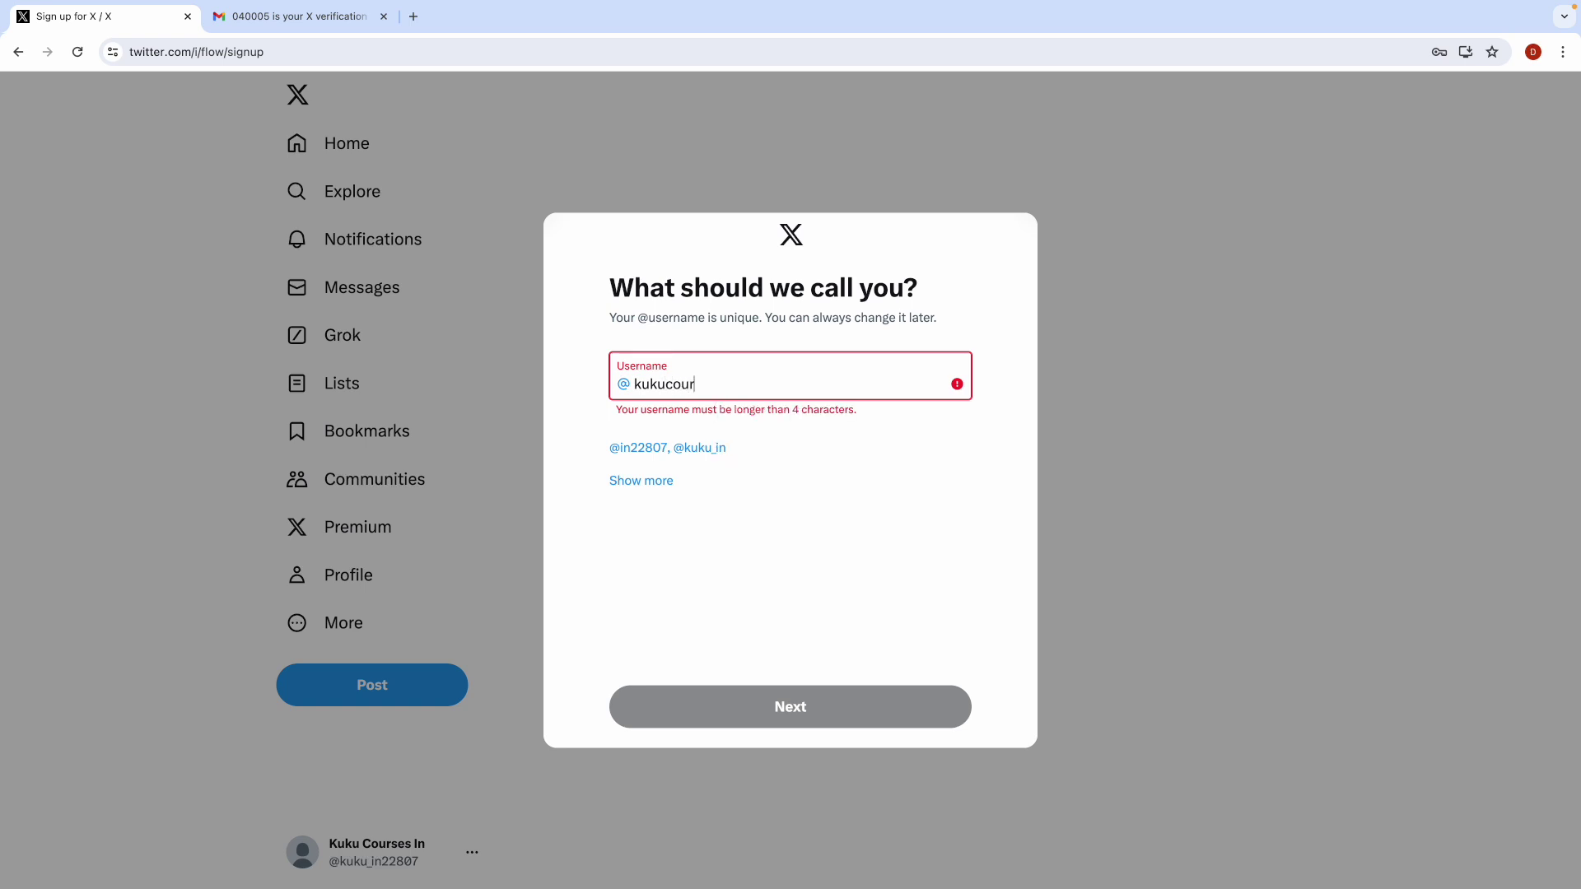
pyautogui.write('ses')
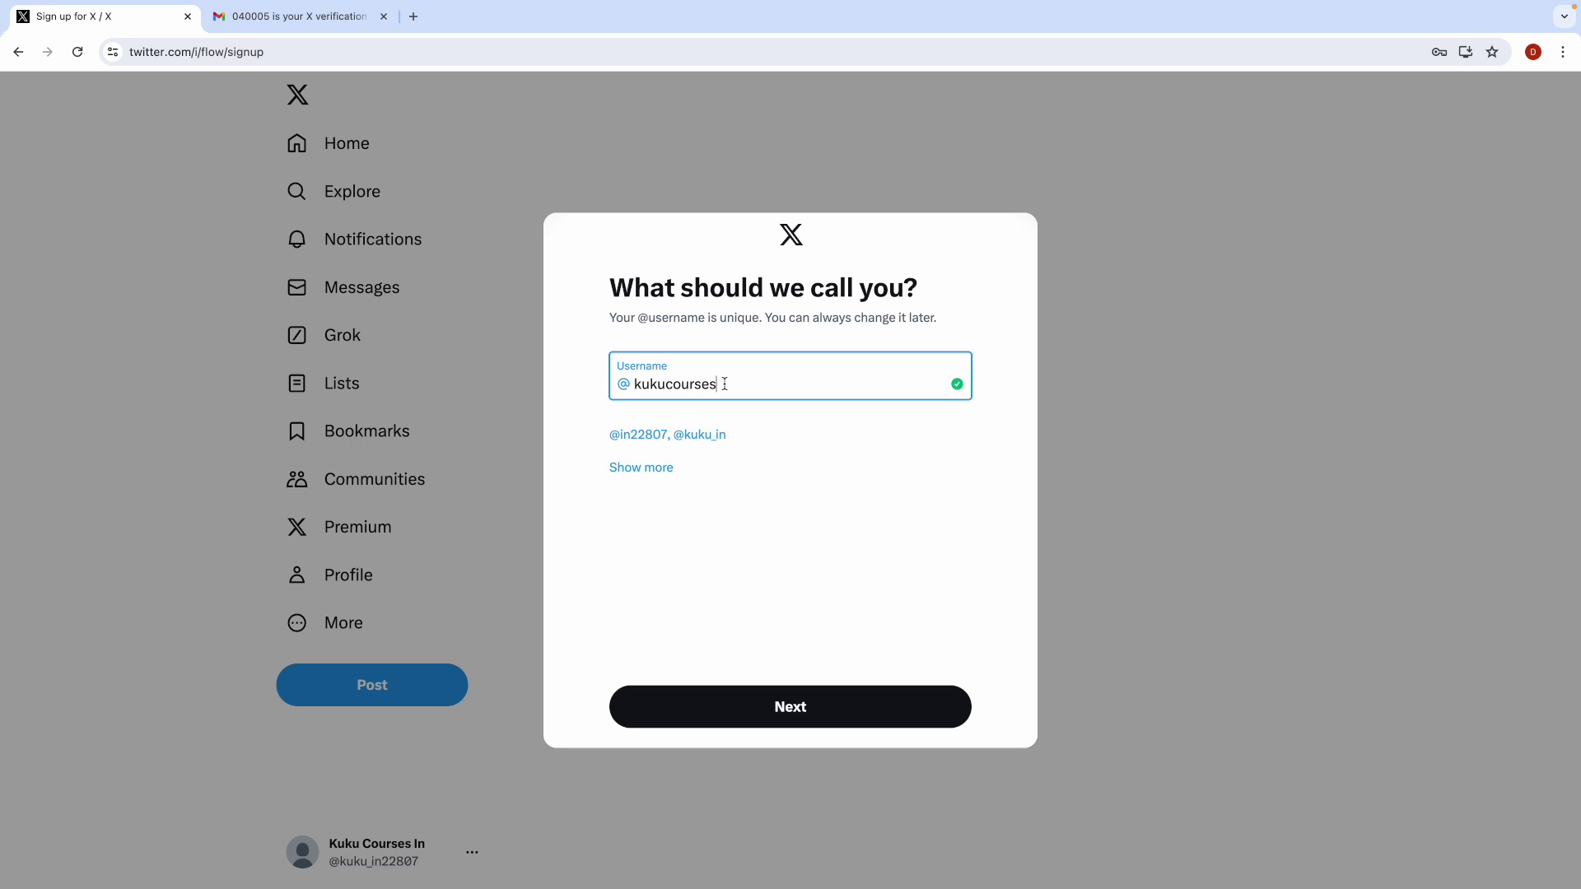
pyautogui.write('.in')
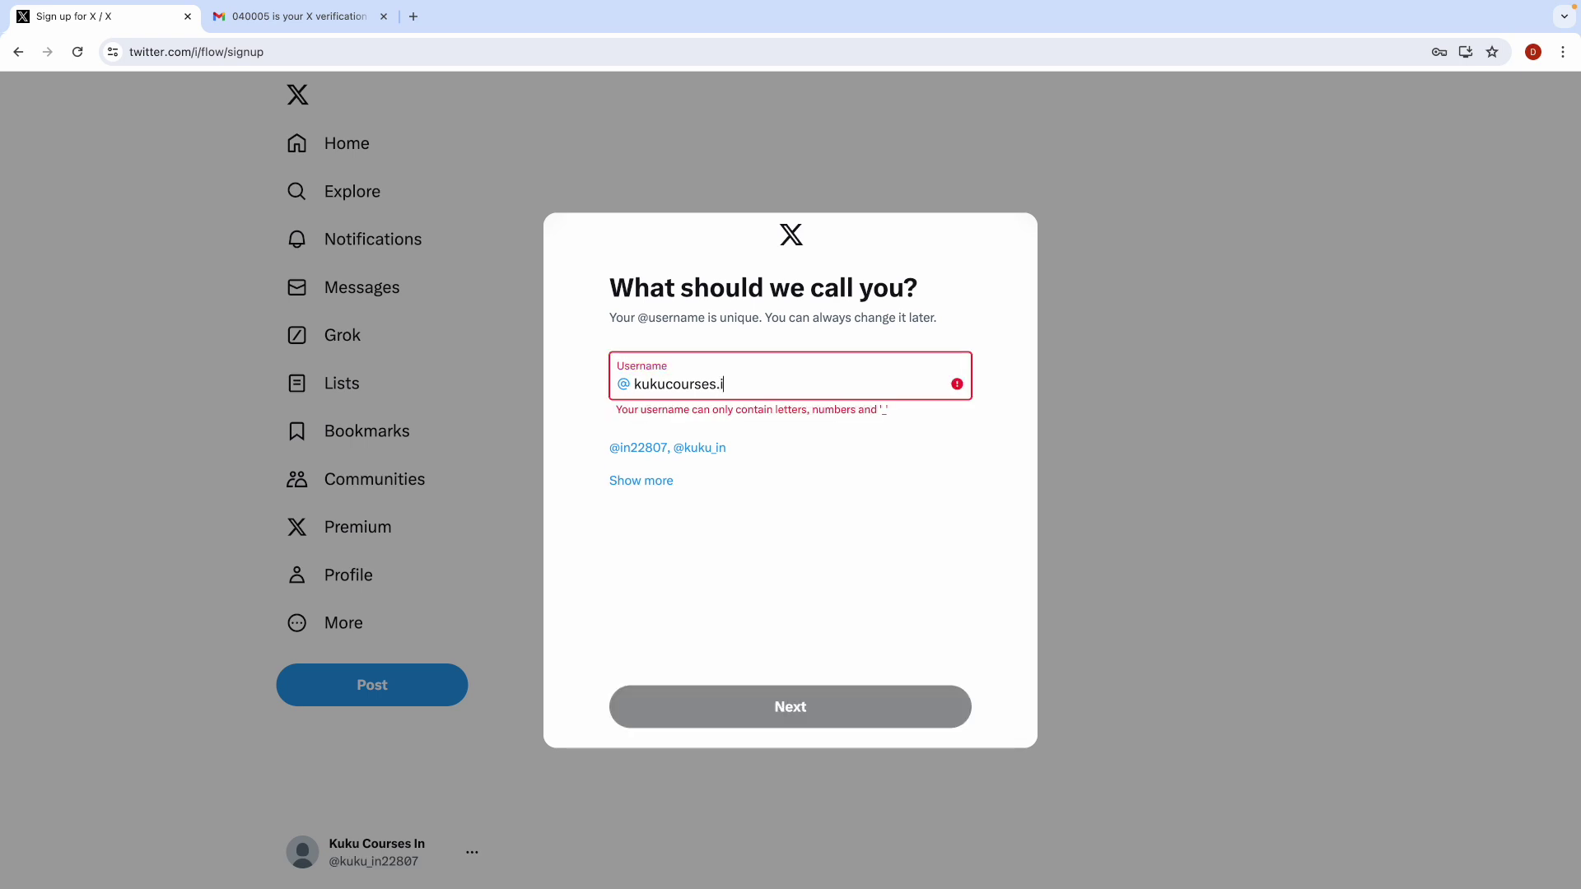
pyautogui.press('BackSpace')
pyautogui.press('BackSpace')
pyautogui.write('in')
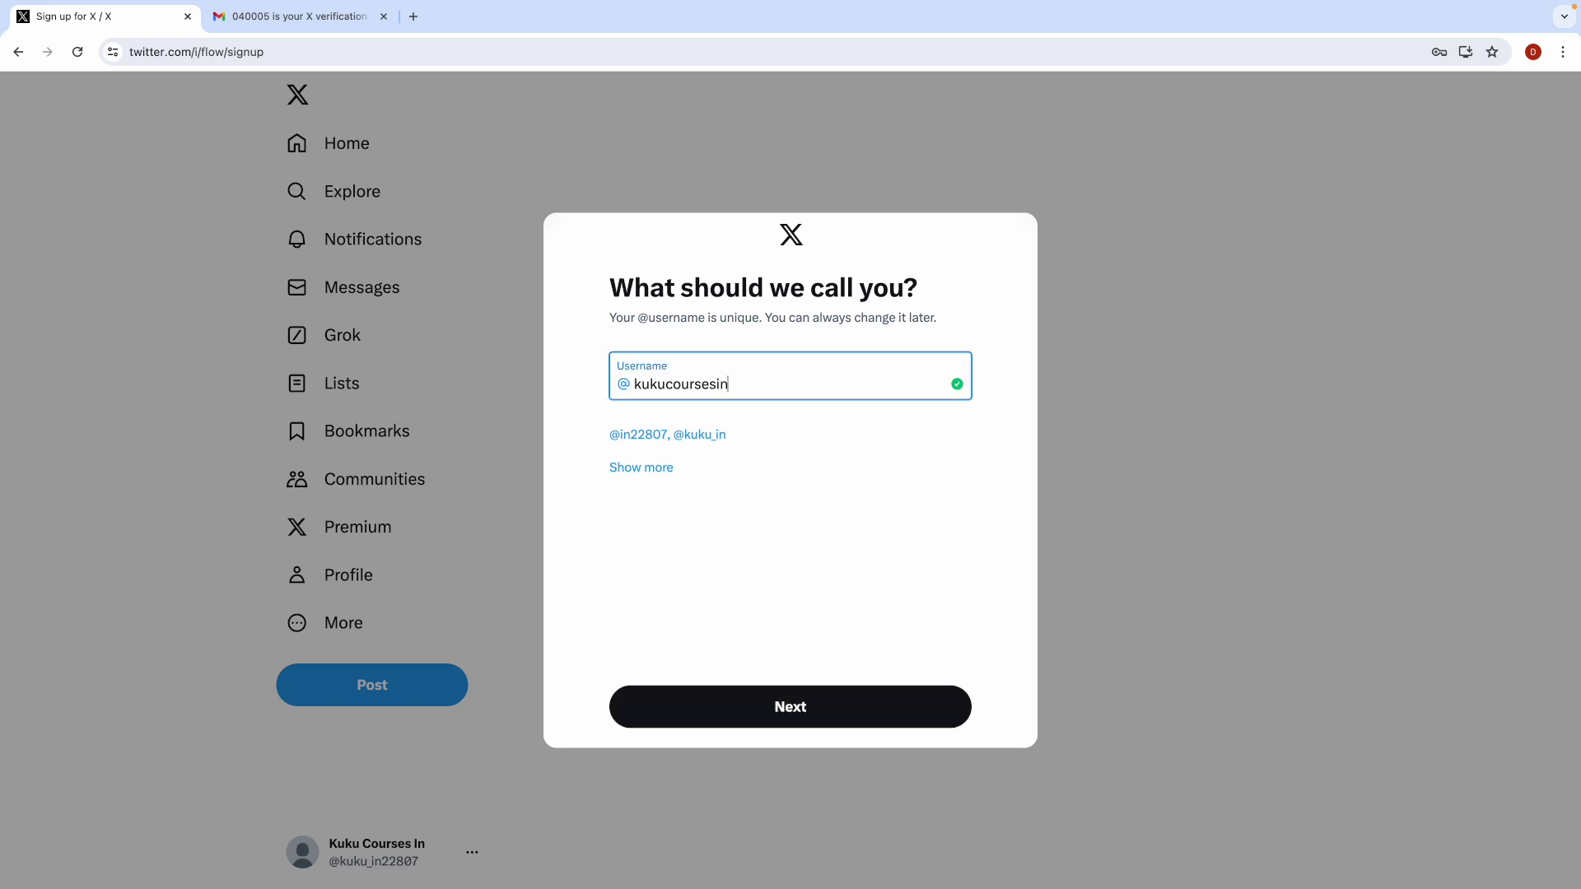
pyautogui.click(730, 330)
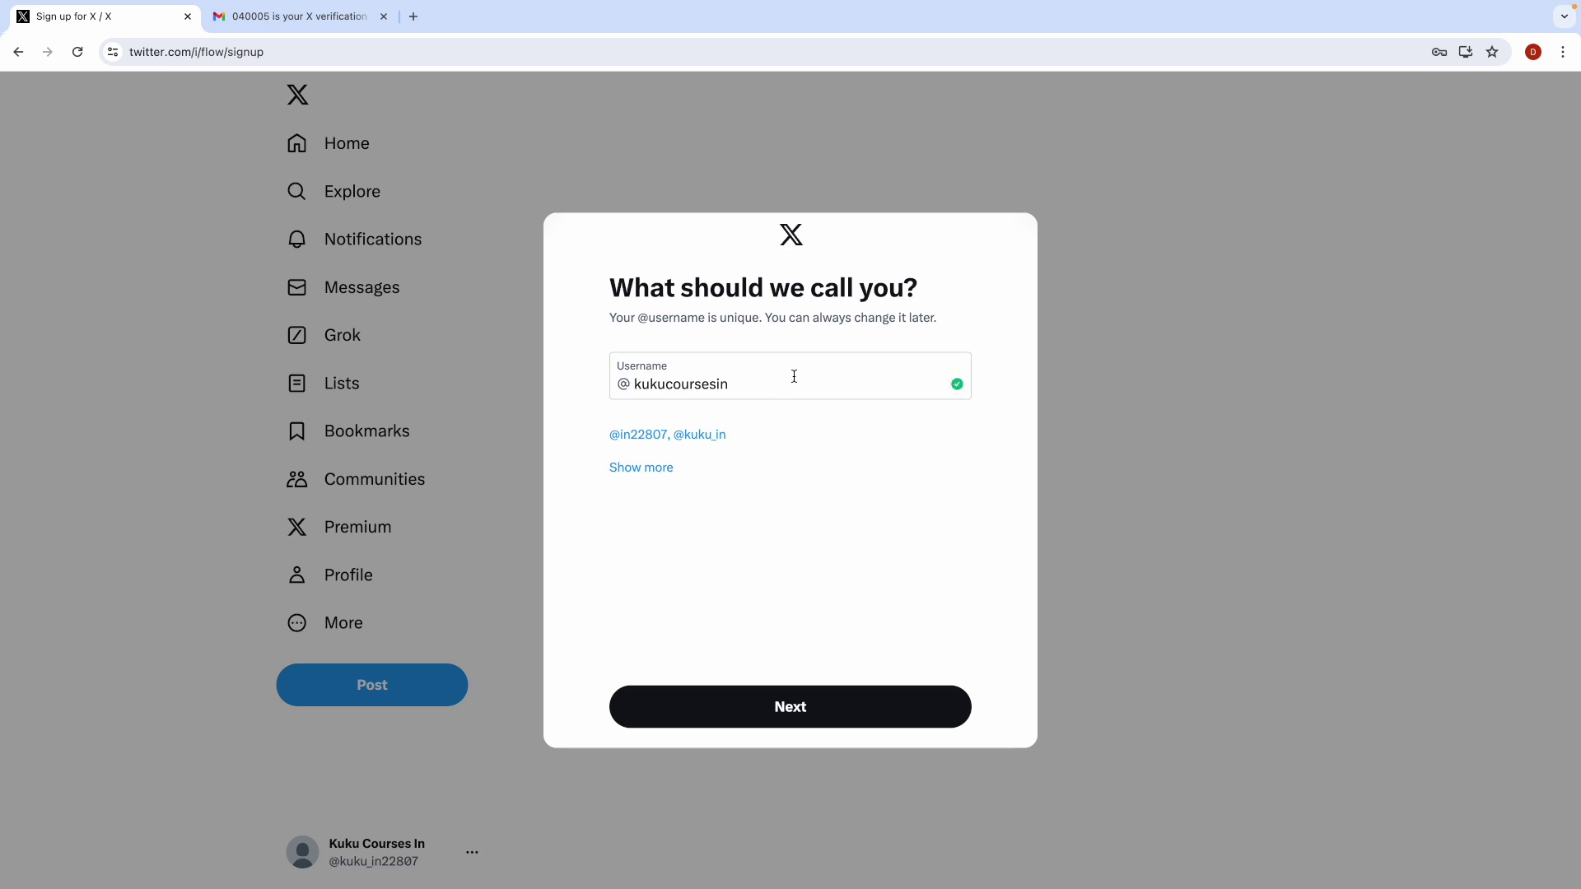
# Step: Clear the username and try johncena, extended to johncenaofficial, to test its availability
pyautogui.click(746, 388)
pyautogui.press('BackSpace')
pyautogui.hotkey('ctrl', 'a')
pyautogui.press('BackSpace')
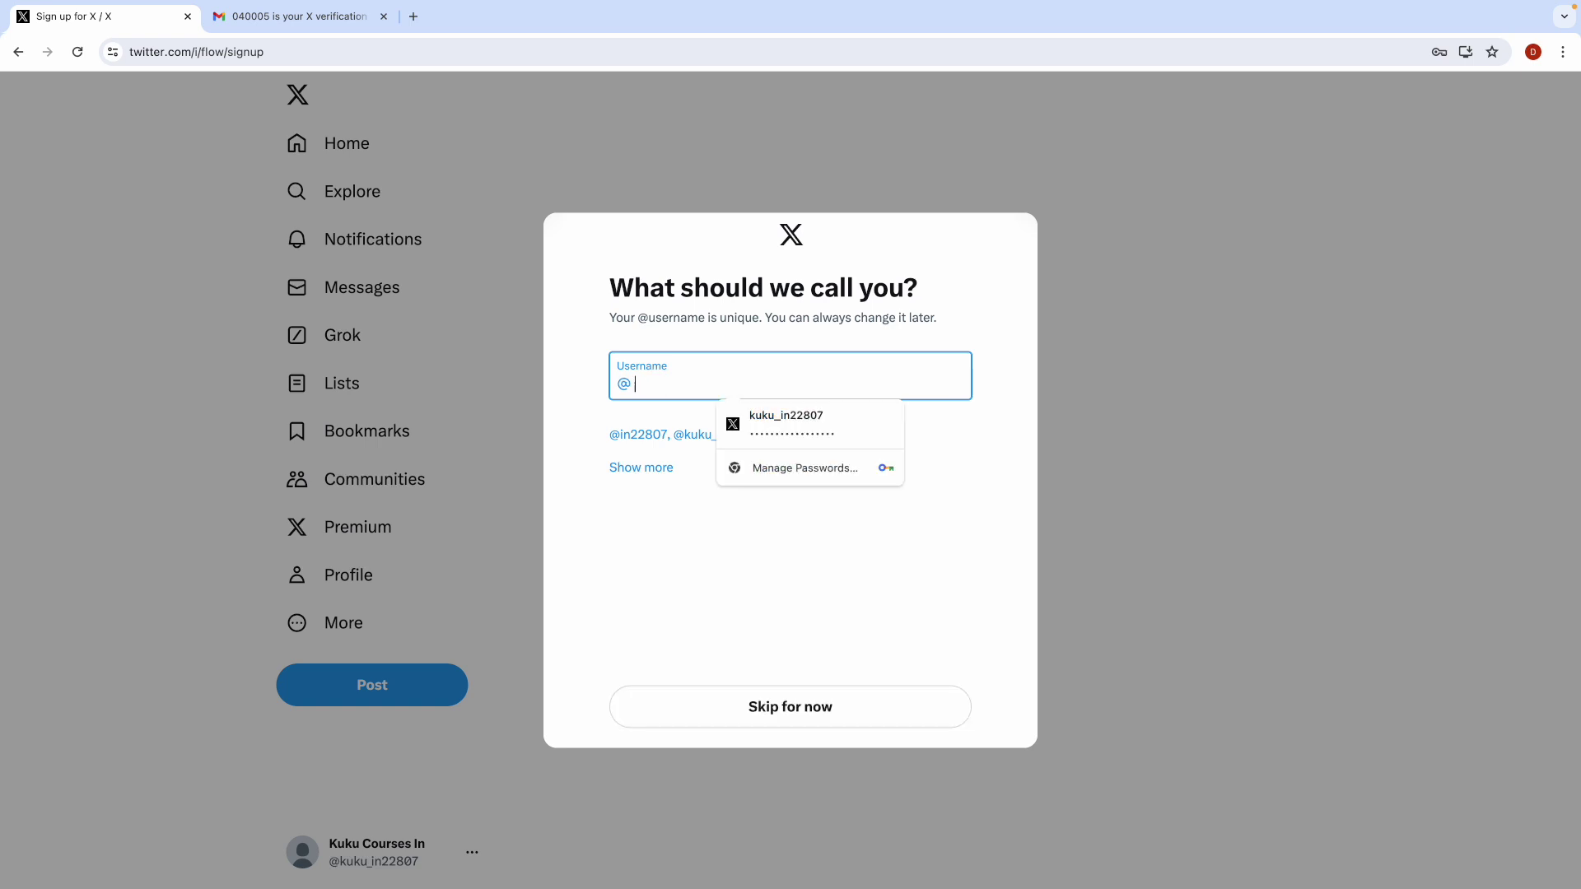
pyautogui.write('john')
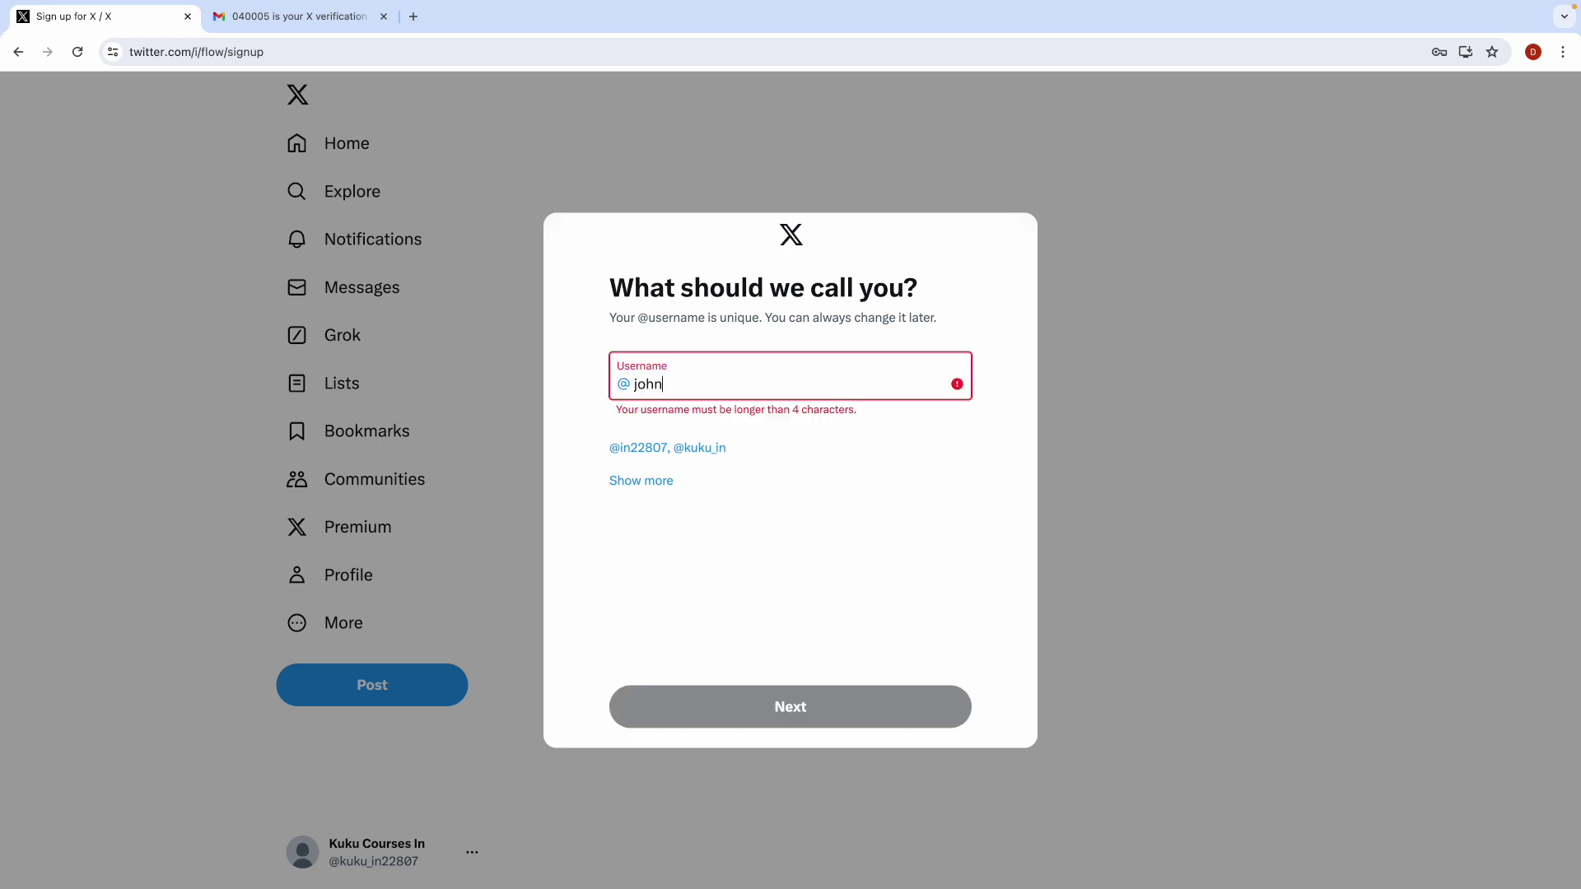
pyautogui.write('cena')
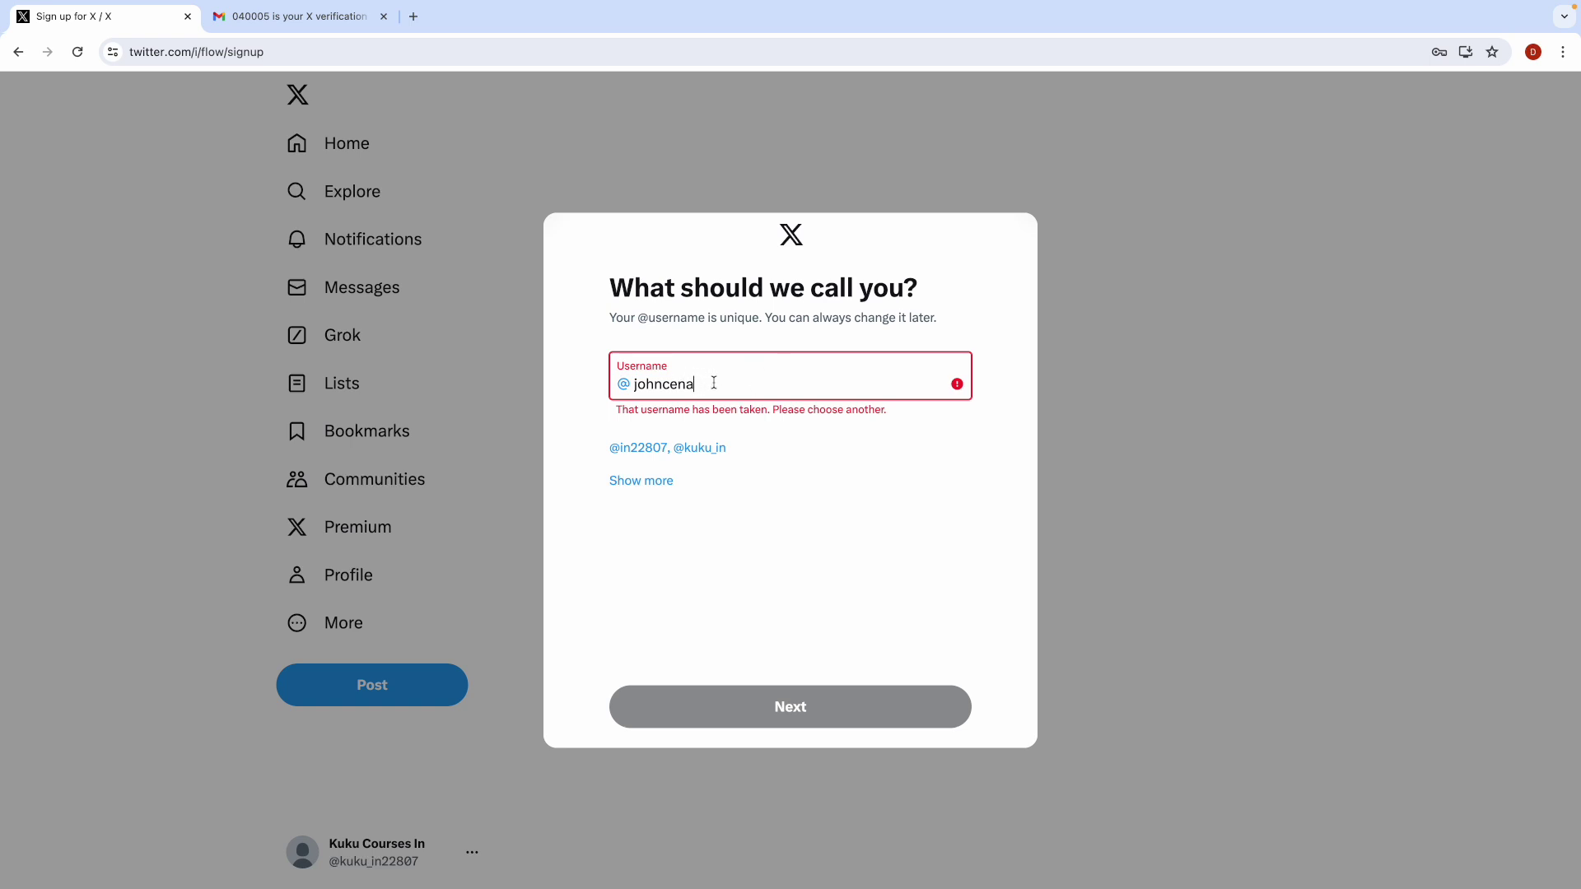
pyautogui.write('official')
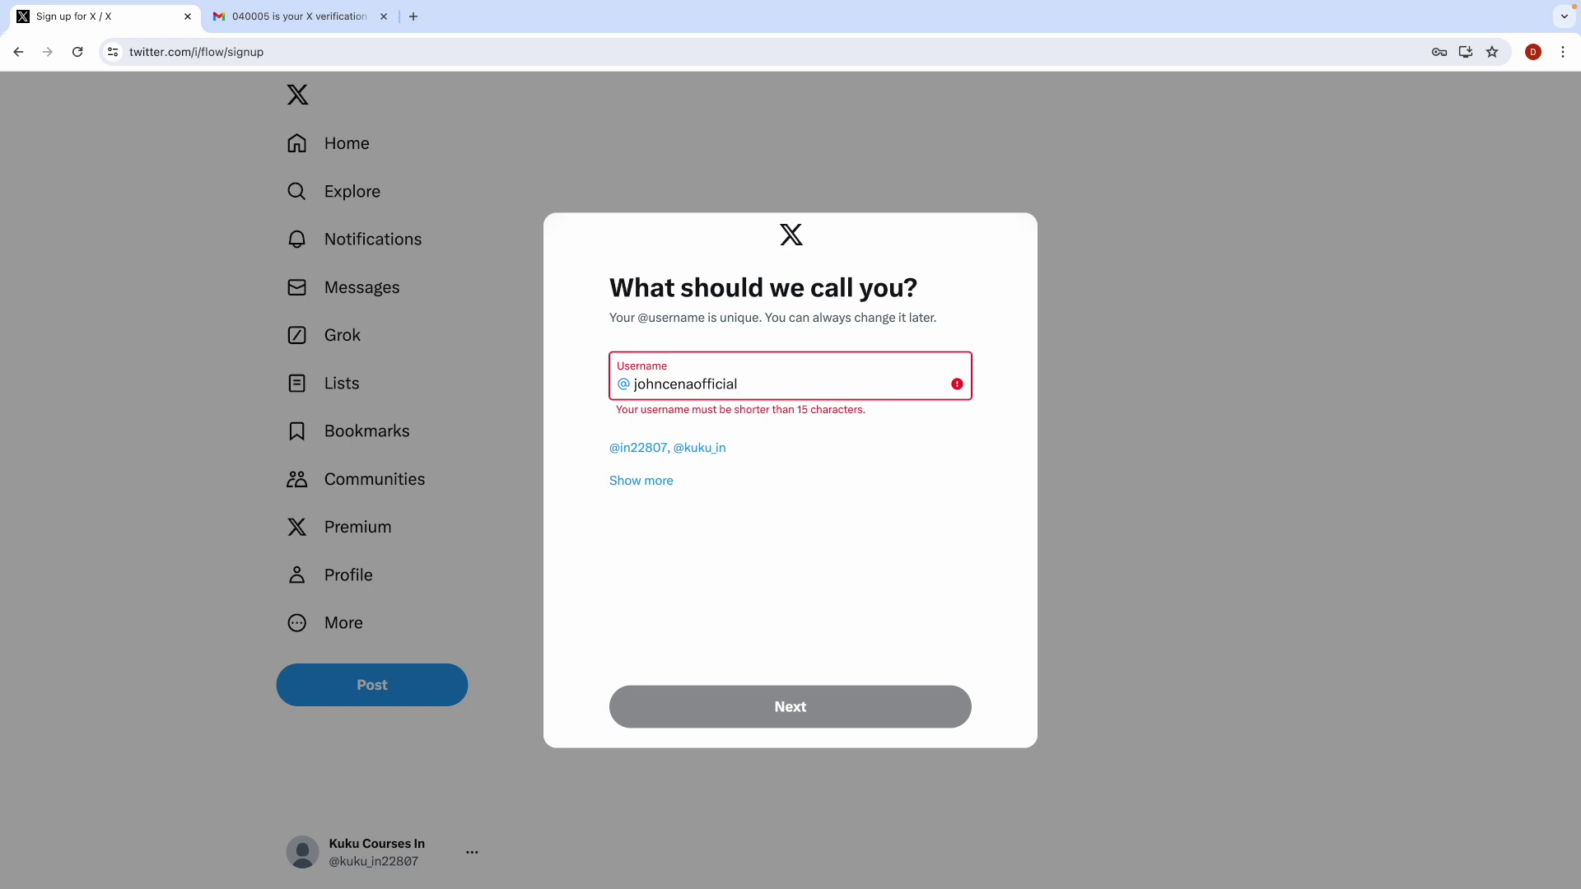
# Step: Rearrange the username into johnofficialcena and shorten it by one letter to johnofficiacena
pyautogui.press('BackSpace')
pyautogui.press('BackSpace')
pyautogui.press('BackSpace')
pyautogui.press('BackSpace')
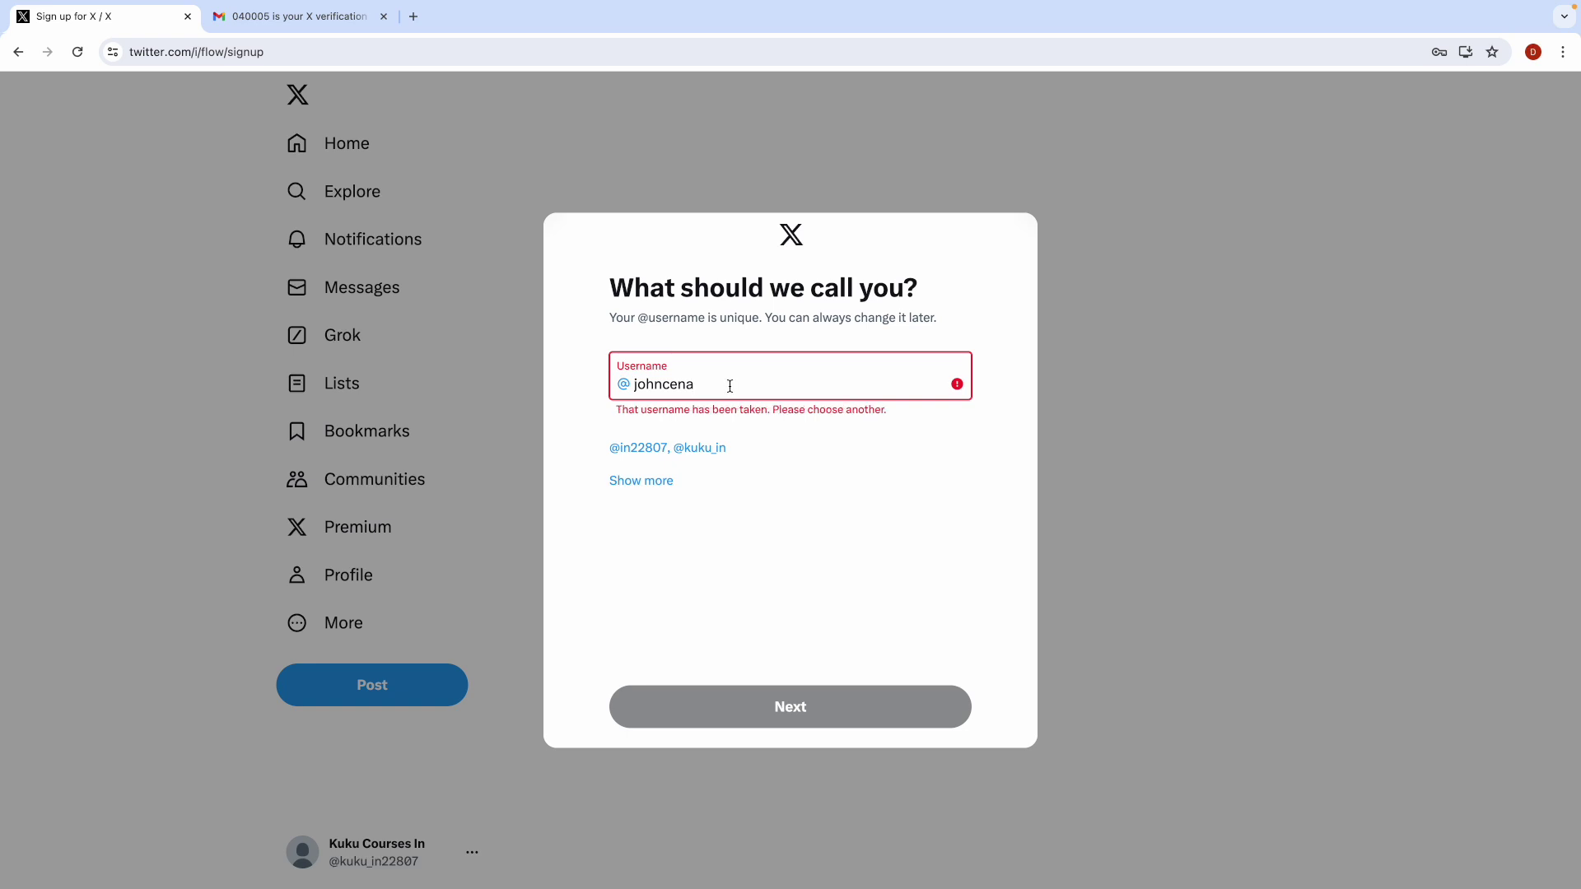
pyautogui.click(661, 385)
pyautogui.write('official')
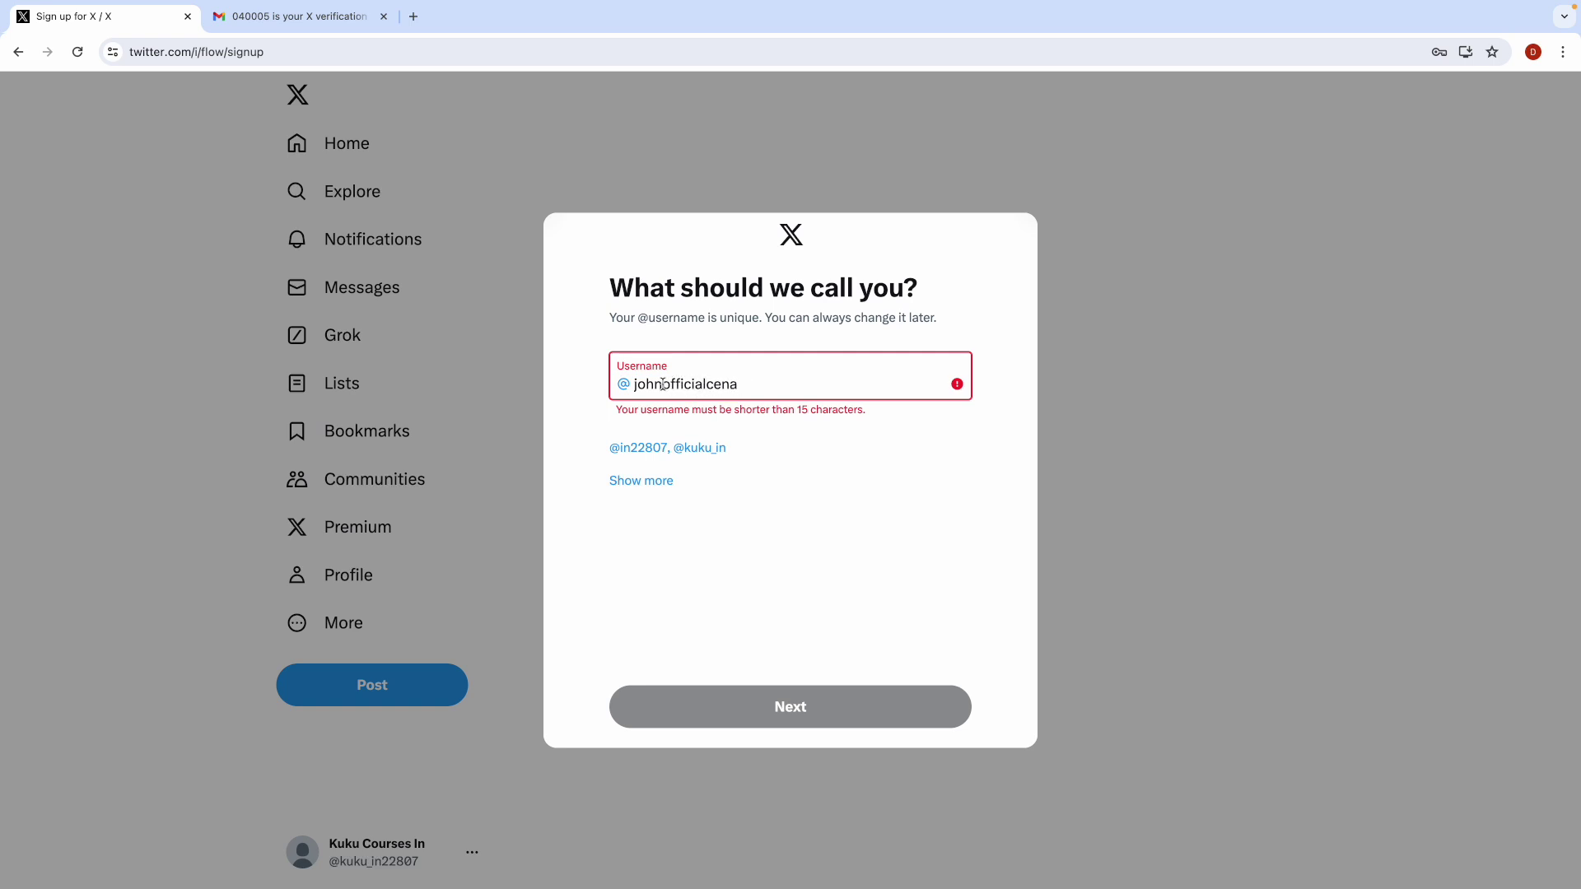
pyautogui.press('BackSpace')
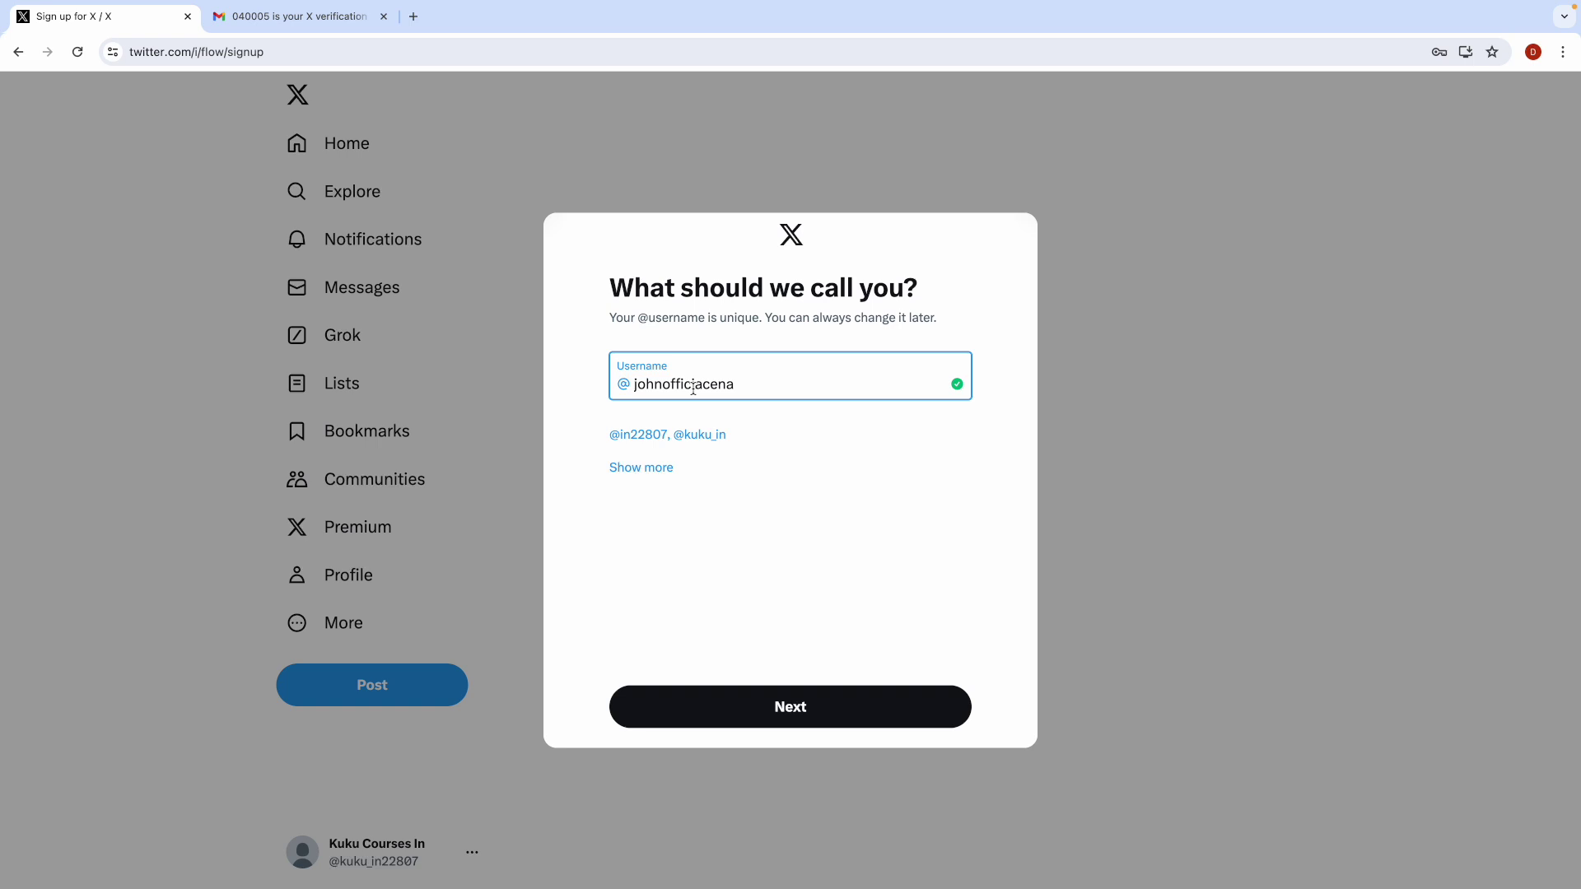
# Step: Remove the middle word from the username and put it in front to try officialjohncena
pyautogui.press('BackSpace')
pyautogui.press('BackSpace')
pyautogui.press('BackSpace')
pyautogui.press('BackSpace')
pyautogui.press('BackSpace')
pyautogui.press('BackSpace')
pyautogui.press('BackSpace')
pyautogui.click(634, 383)
pyautogui.write('official')
# Step: Replace the whole username with realcenajohn to test its availability
pyautogui.doubleClick(648, 384)
pyautogui.click(647, 384)
pyautogui.doubleClick(648, 384)
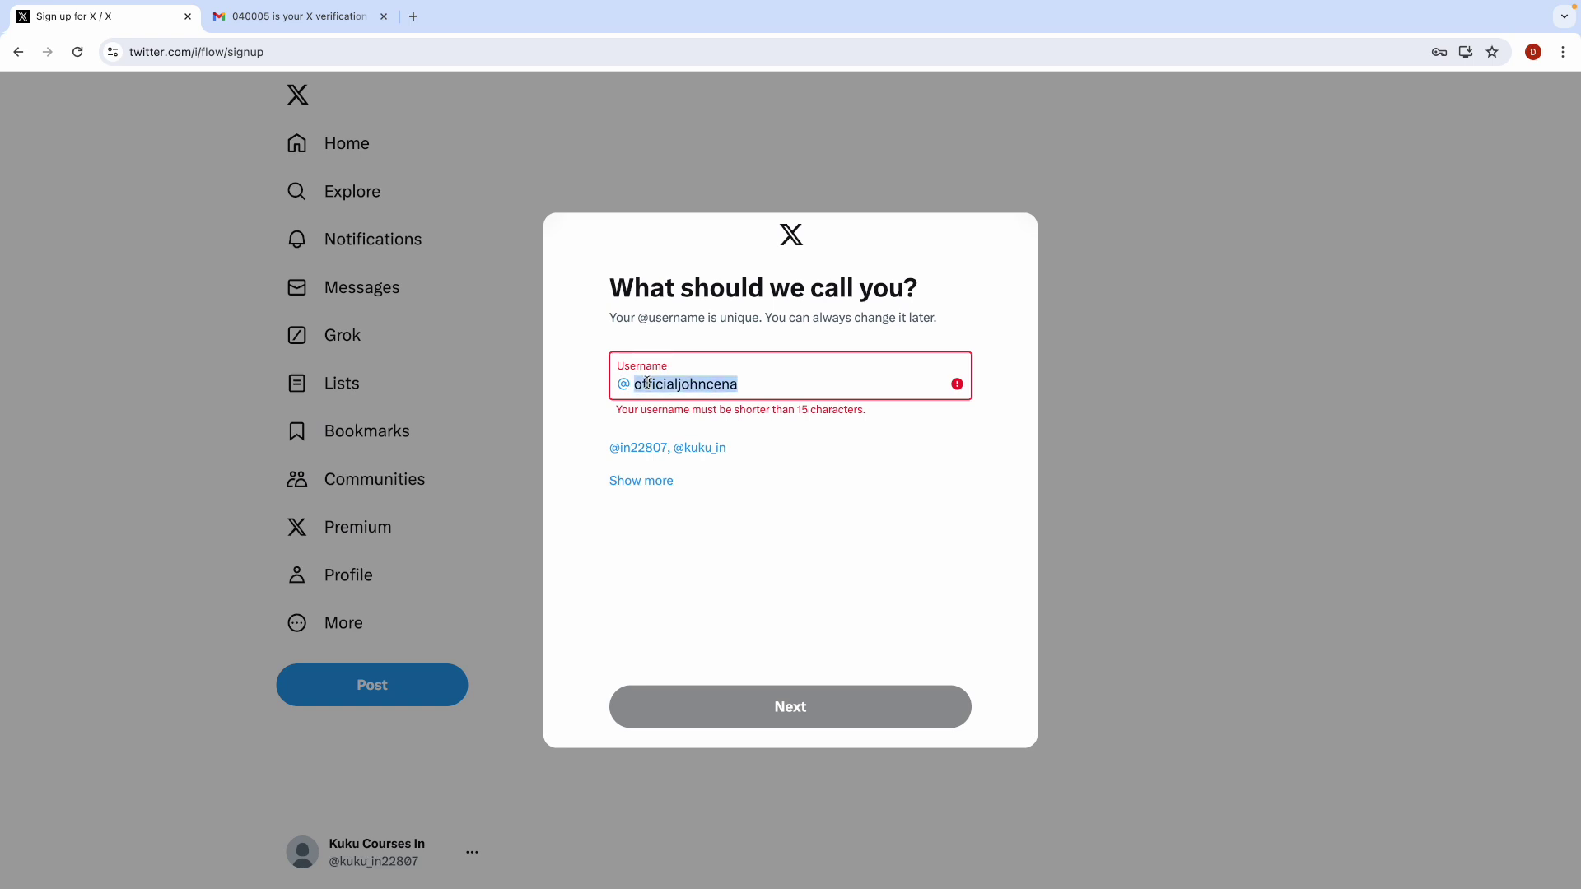
pyautogui.write('real')
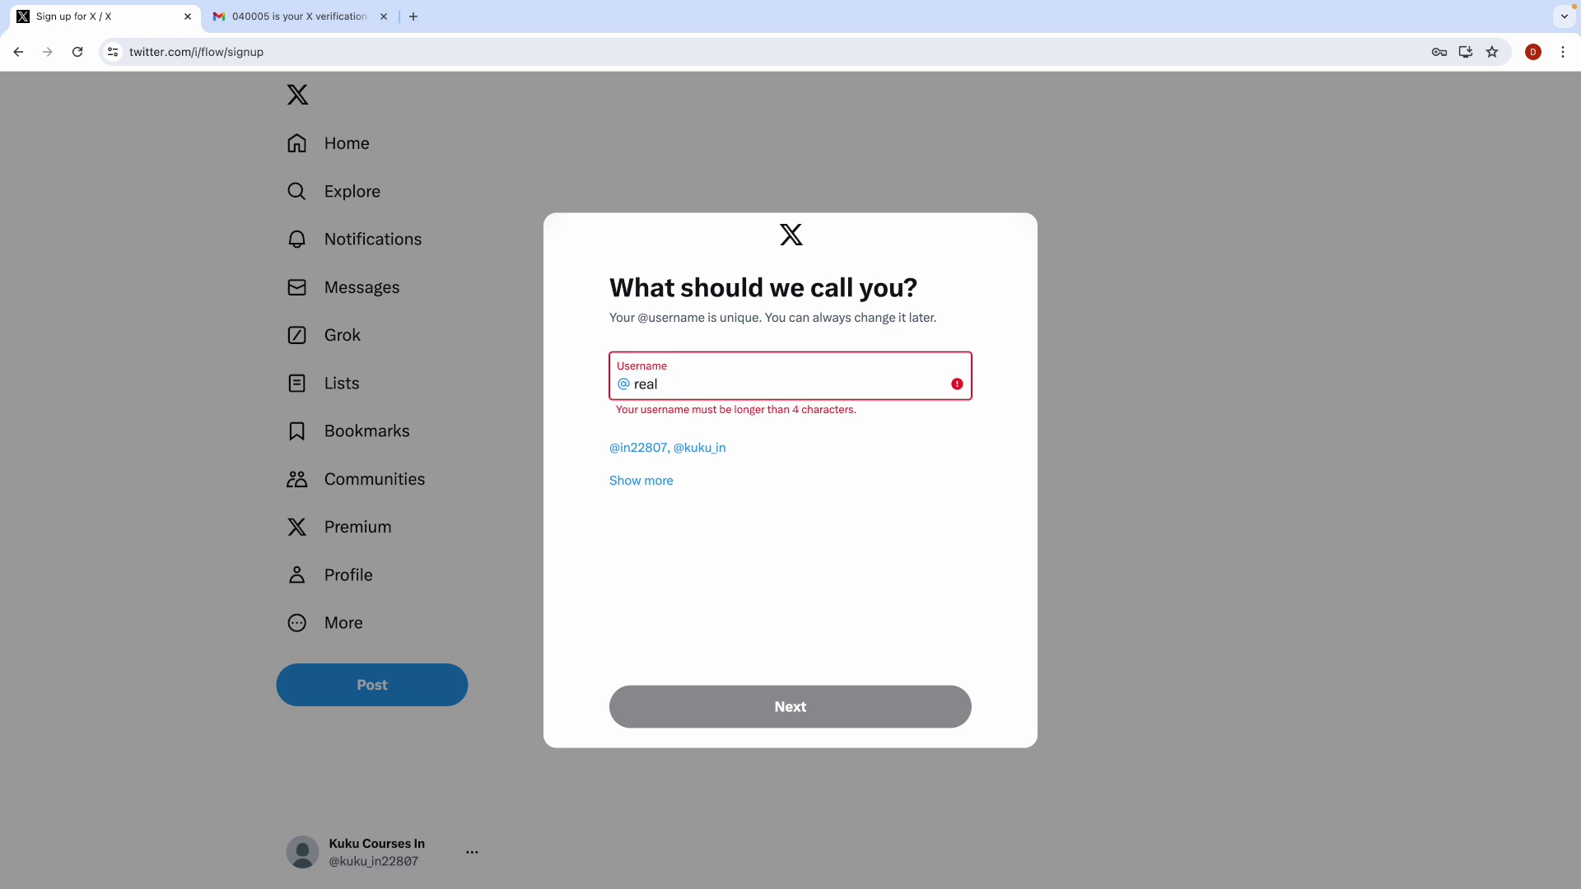
pyautogui.write('cenaj')
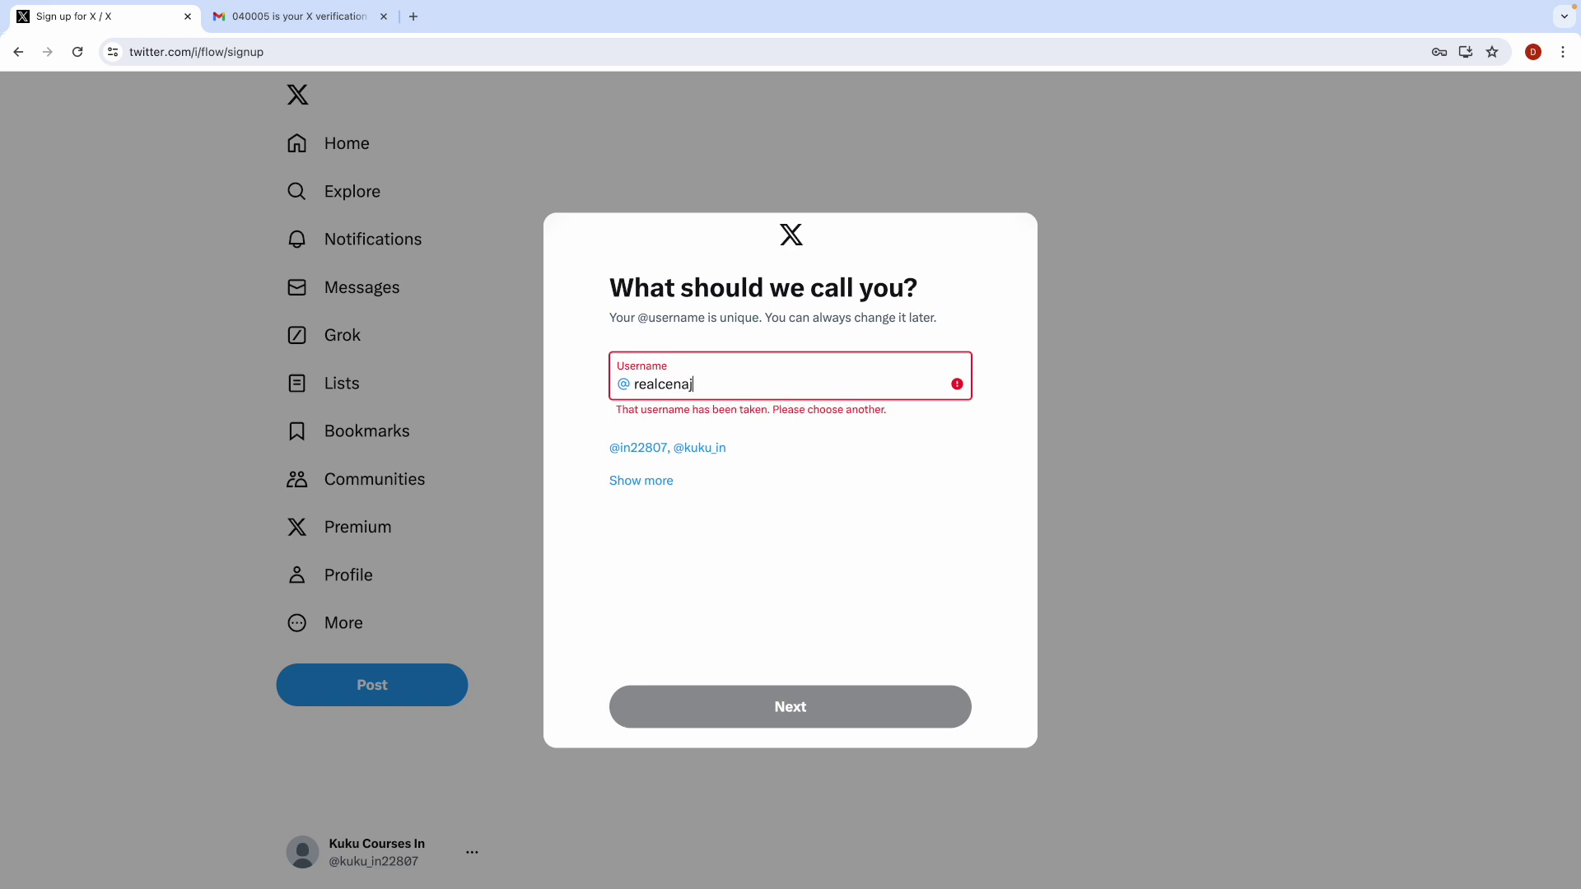
pyautogui.write('ohn')
# Step: Keep only the word real in the username and complete it as realjohnncena
pyautogui.press('BackSpace')
pyautogui.press('BackSpace')
pyautogui.press('BackSpace')
pyautogui.press('BackSpace')
pyautogui.press('BackSpace')
pyautogui.press('BackSpace')
pyautogui.press('BackSpace')
pyautogui.press('BackSpace')
pyautogui.write('jo')
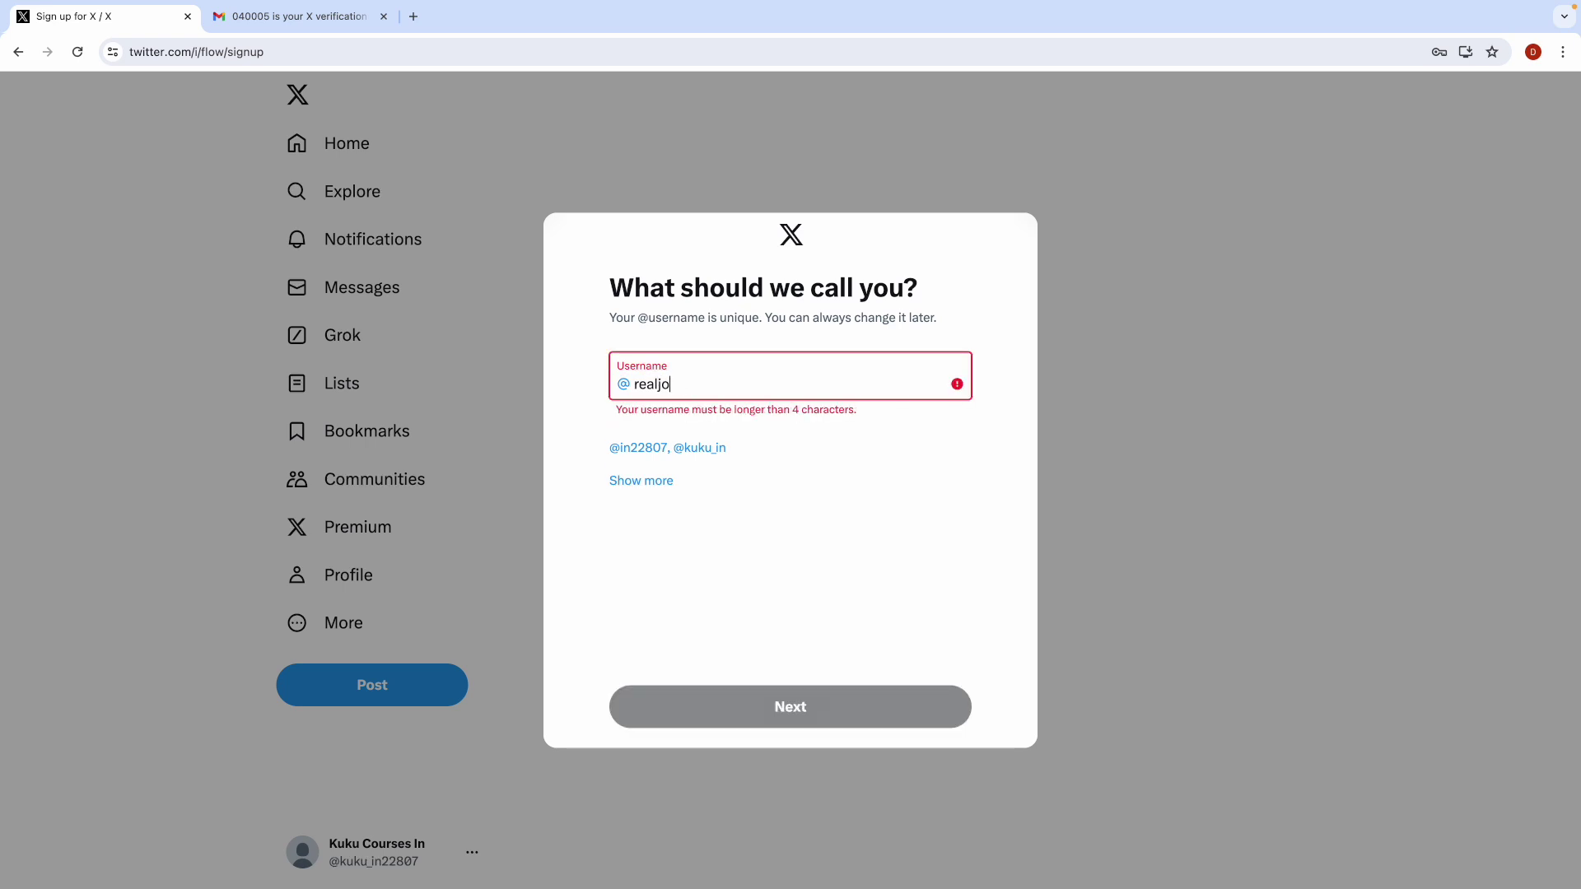
pyautogui.write('hnncena')
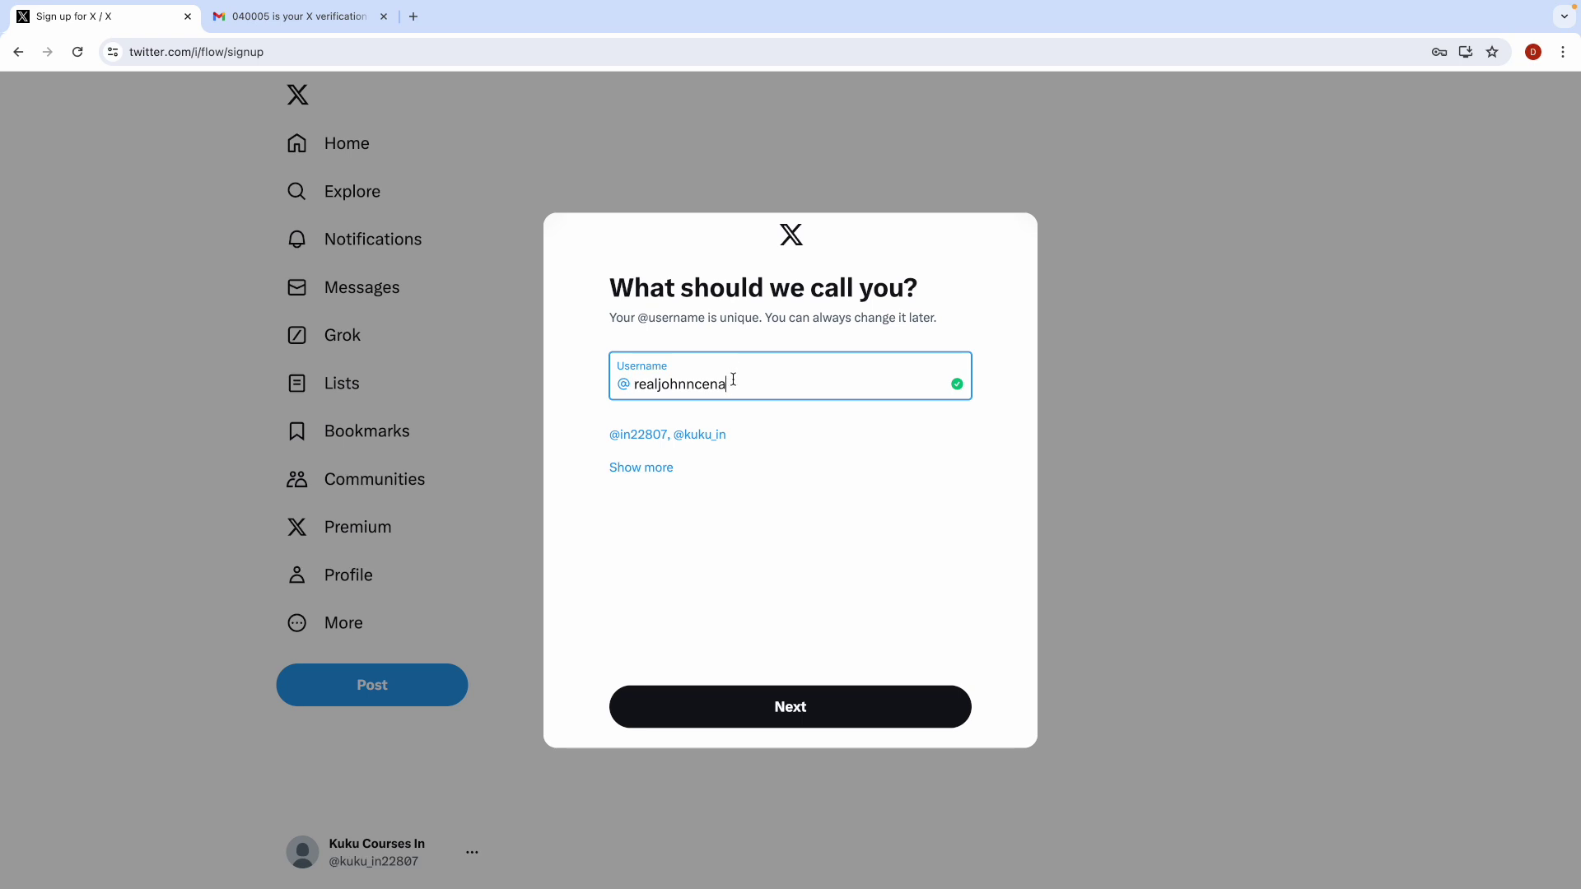
# Step: Copy and clear the current username, and try pizza, extended to pizzabusinessname, as a business-style handle
pyautogui.click(713, 383)
pyautogui.doubleClick(713, 382)
pyautogui.hotkey('ctrl', 'c')
pyautogui.press('BackSpace')
pyautogui.write('pizza')
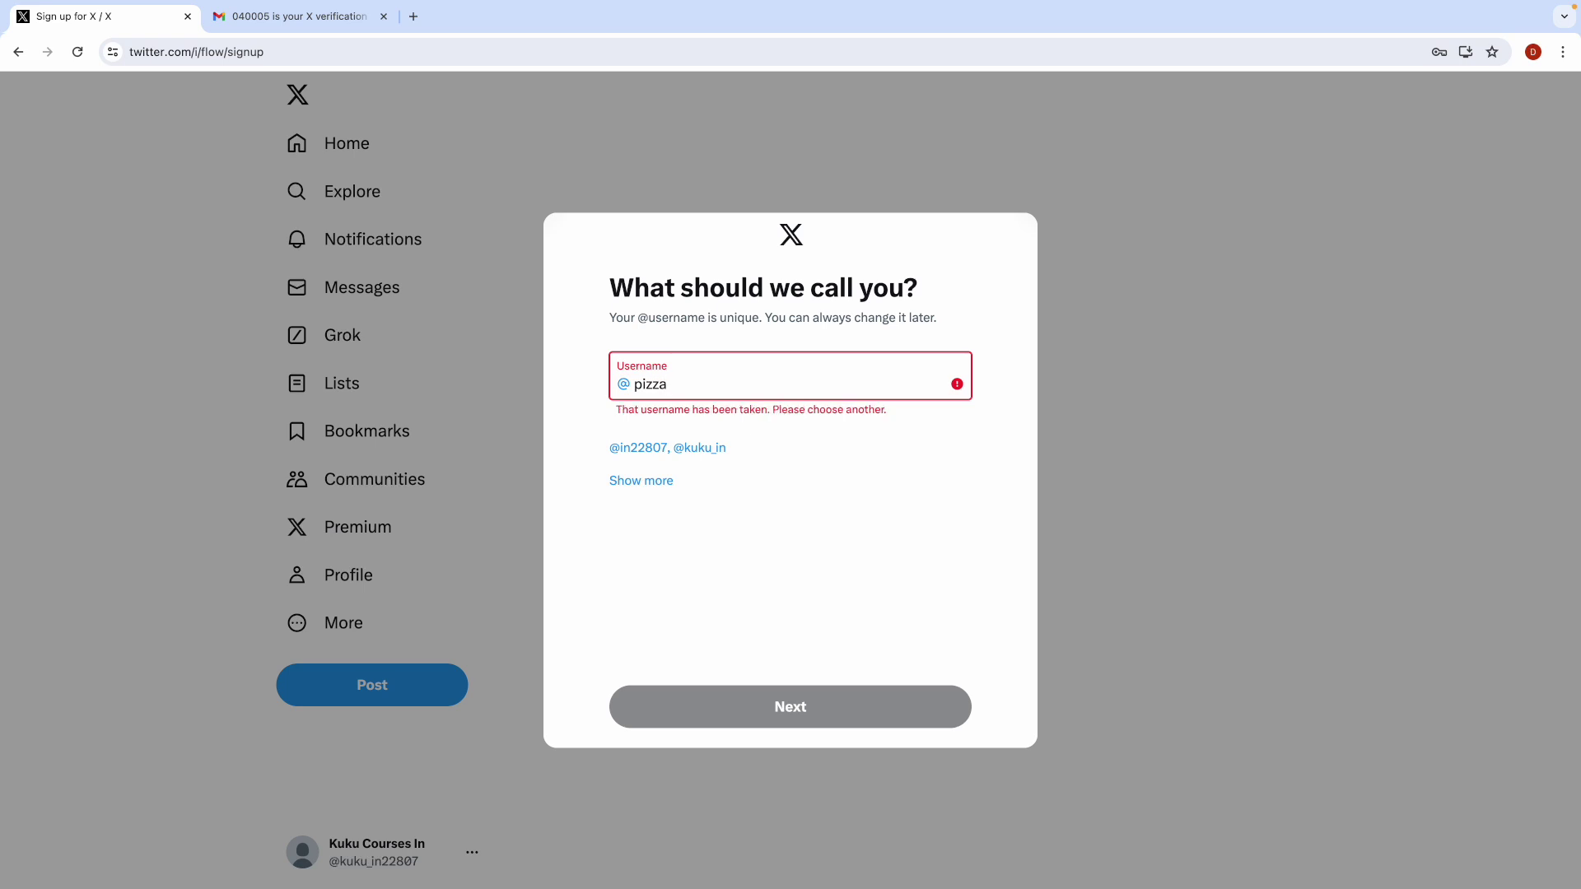
pyautogui.write('businessname')
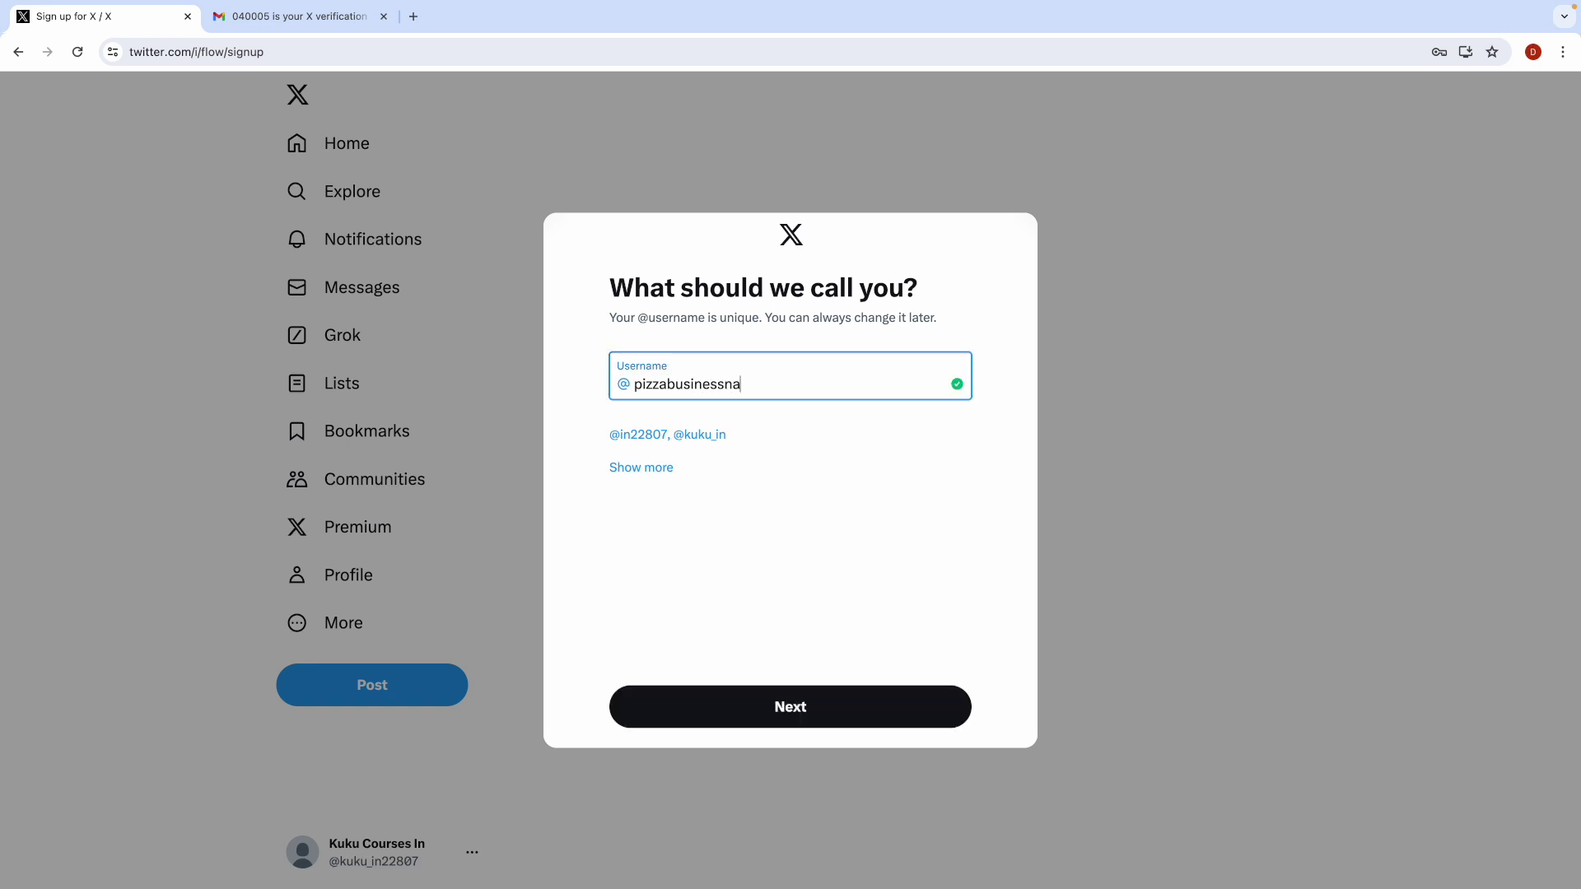
# Step: Try the username ending pizzabusinessnass, and shorten it to pizzabusines
pyautogui.press('BackSpace')
pyautogui.press('BackSpace')
pyautogui.write('ss')
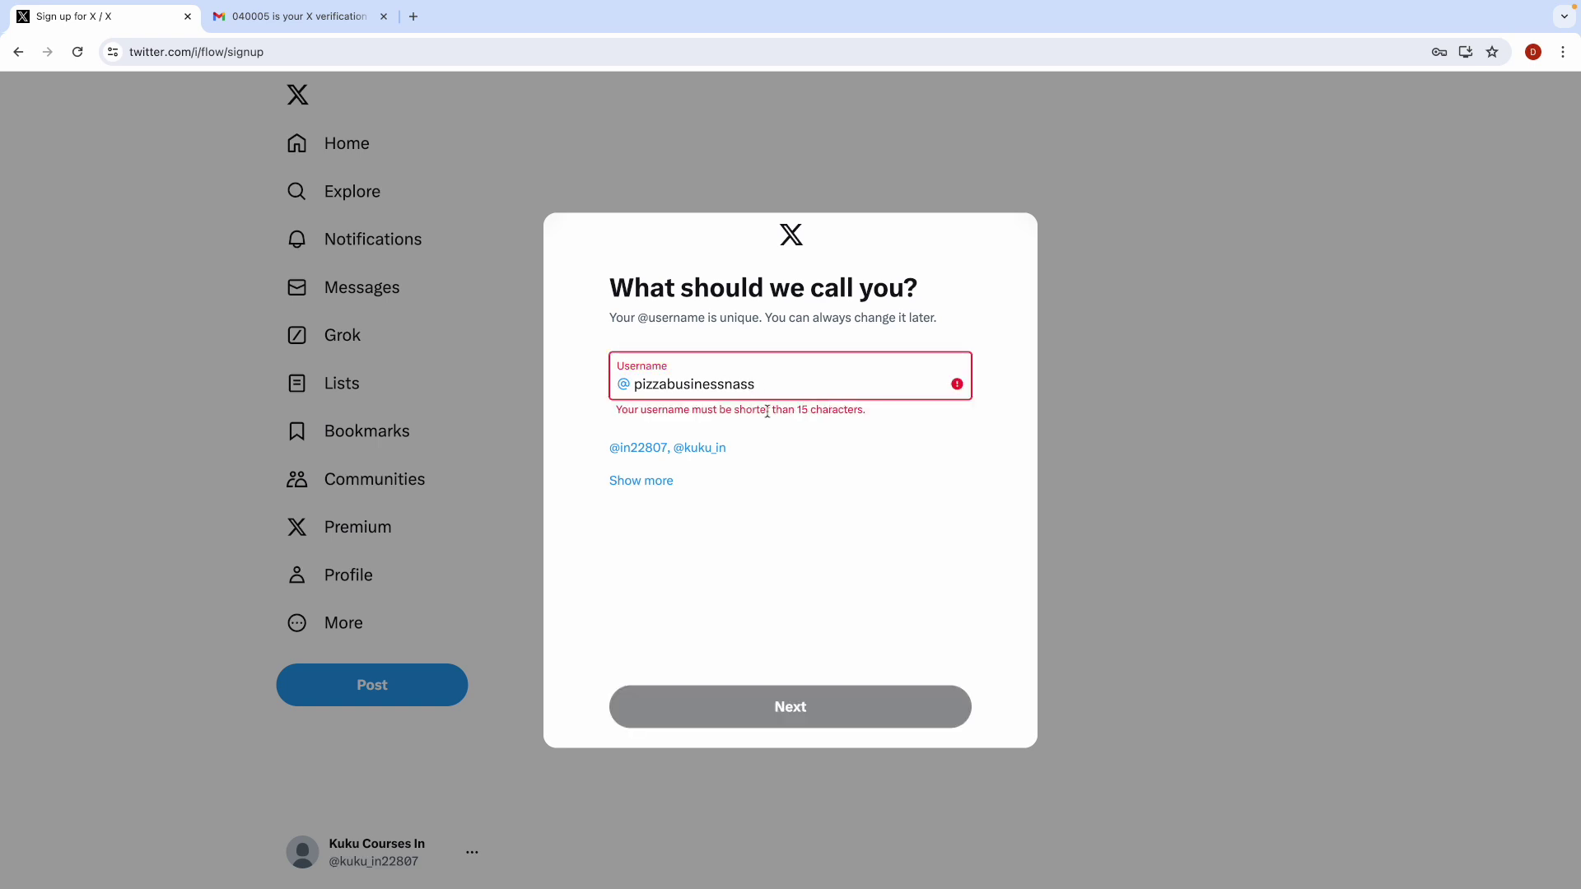
pyautogui.press('BackSpace')
pyautogui.press('BackSpace')
pyautogui.press('BackSpace')
pyautogui.press('BackSpace')
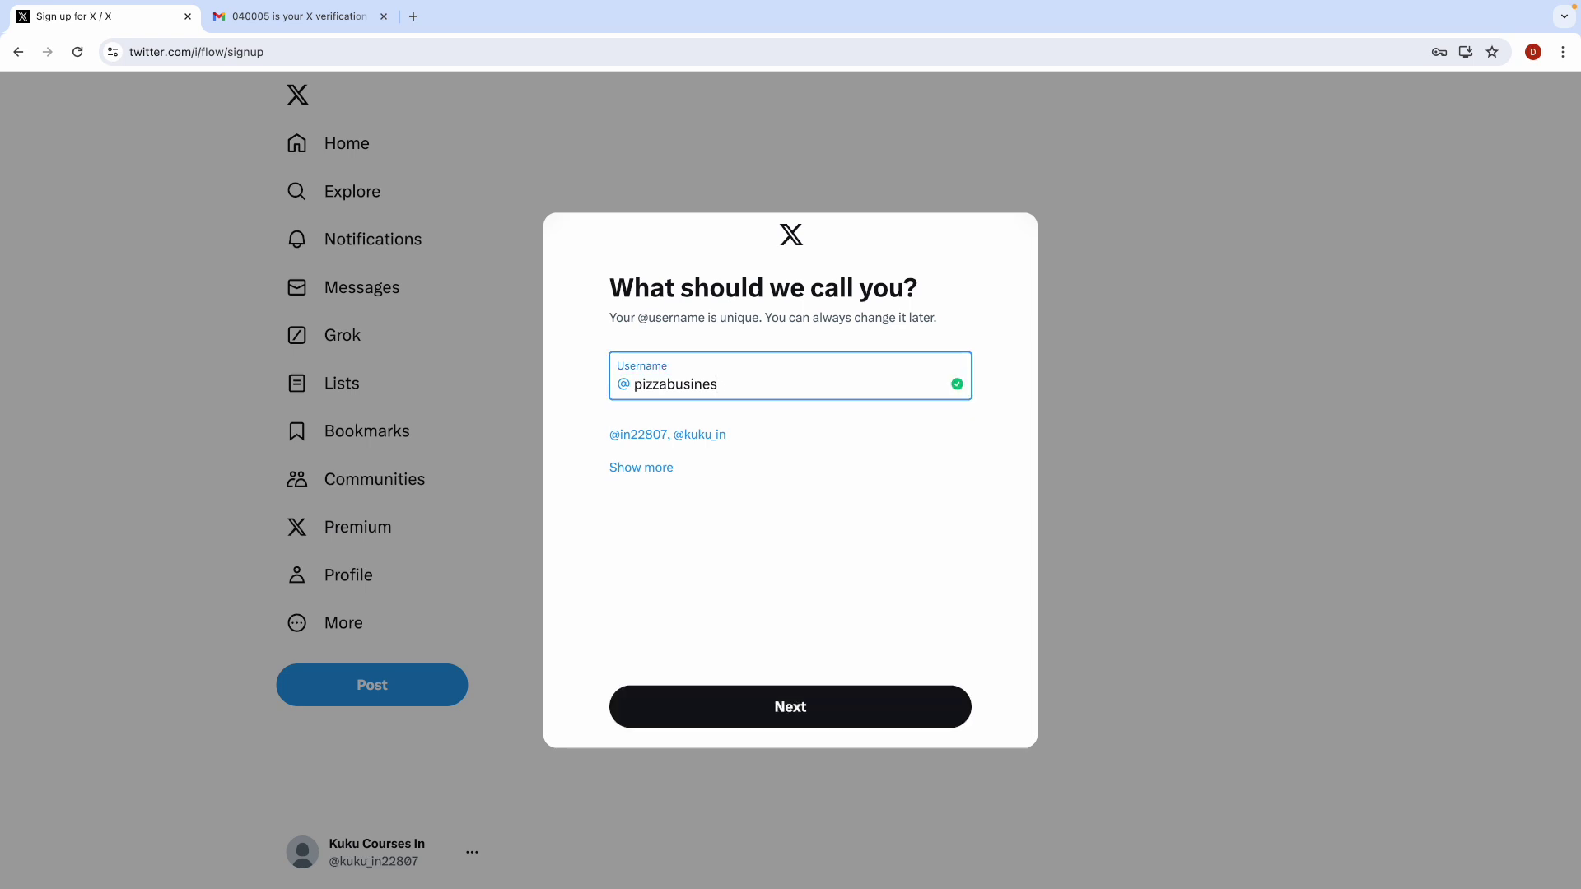
# Step: Replace the username with kukucoursesin and confirm it to continue the sign-up
pyautogui.doubleClick(707, 379)
pyautogui.hotkey('ctrl', 'v')
pyautogui.hotkey('ctrl', 'a')
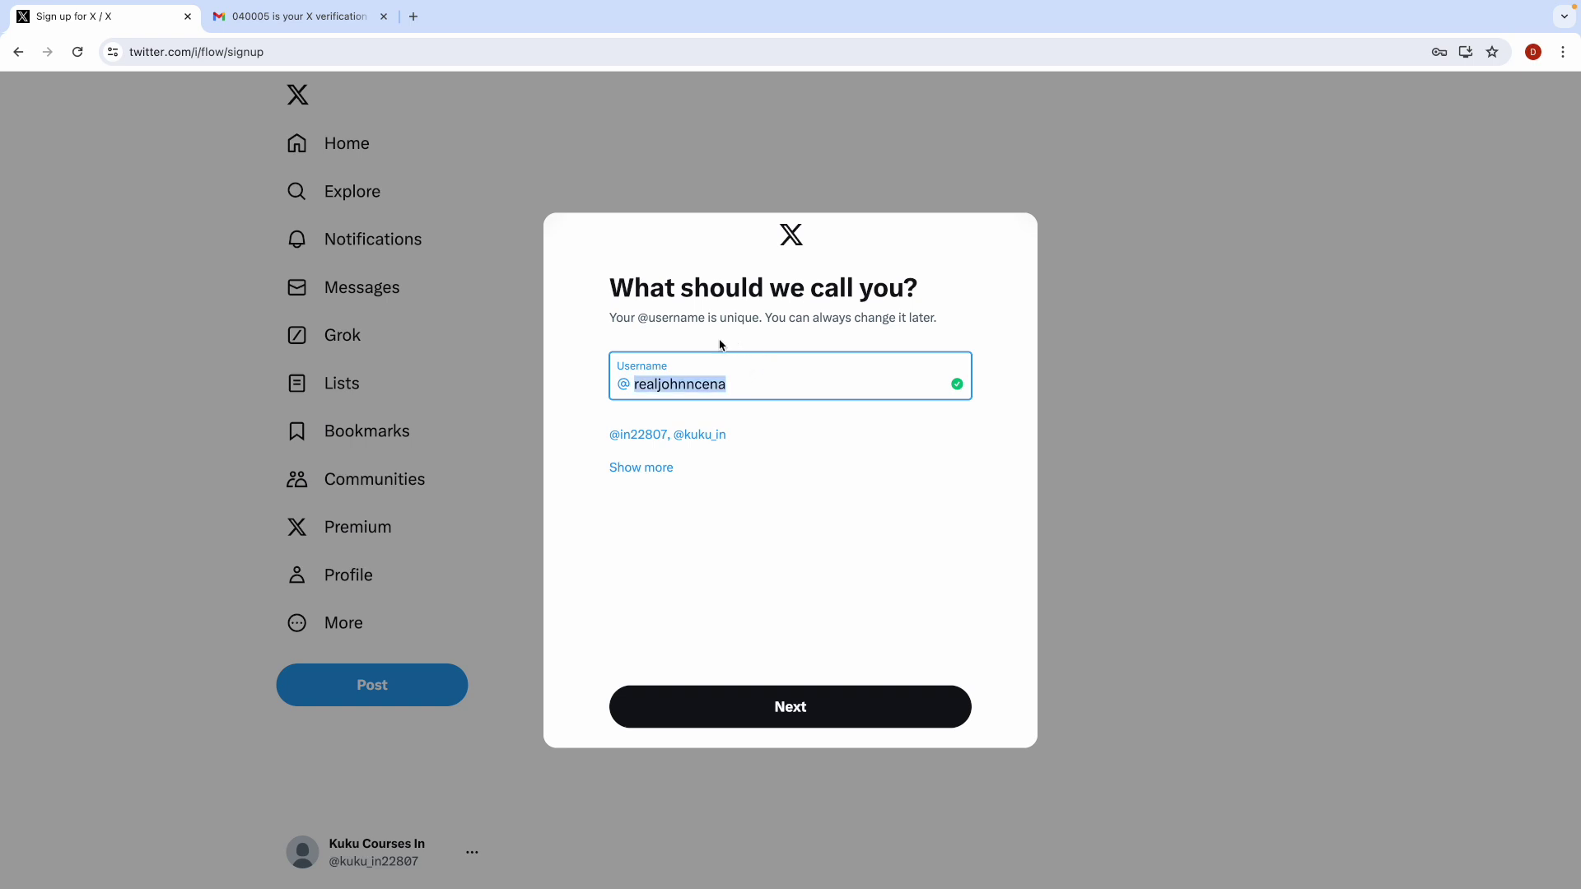
pyautogui.write('kuk')
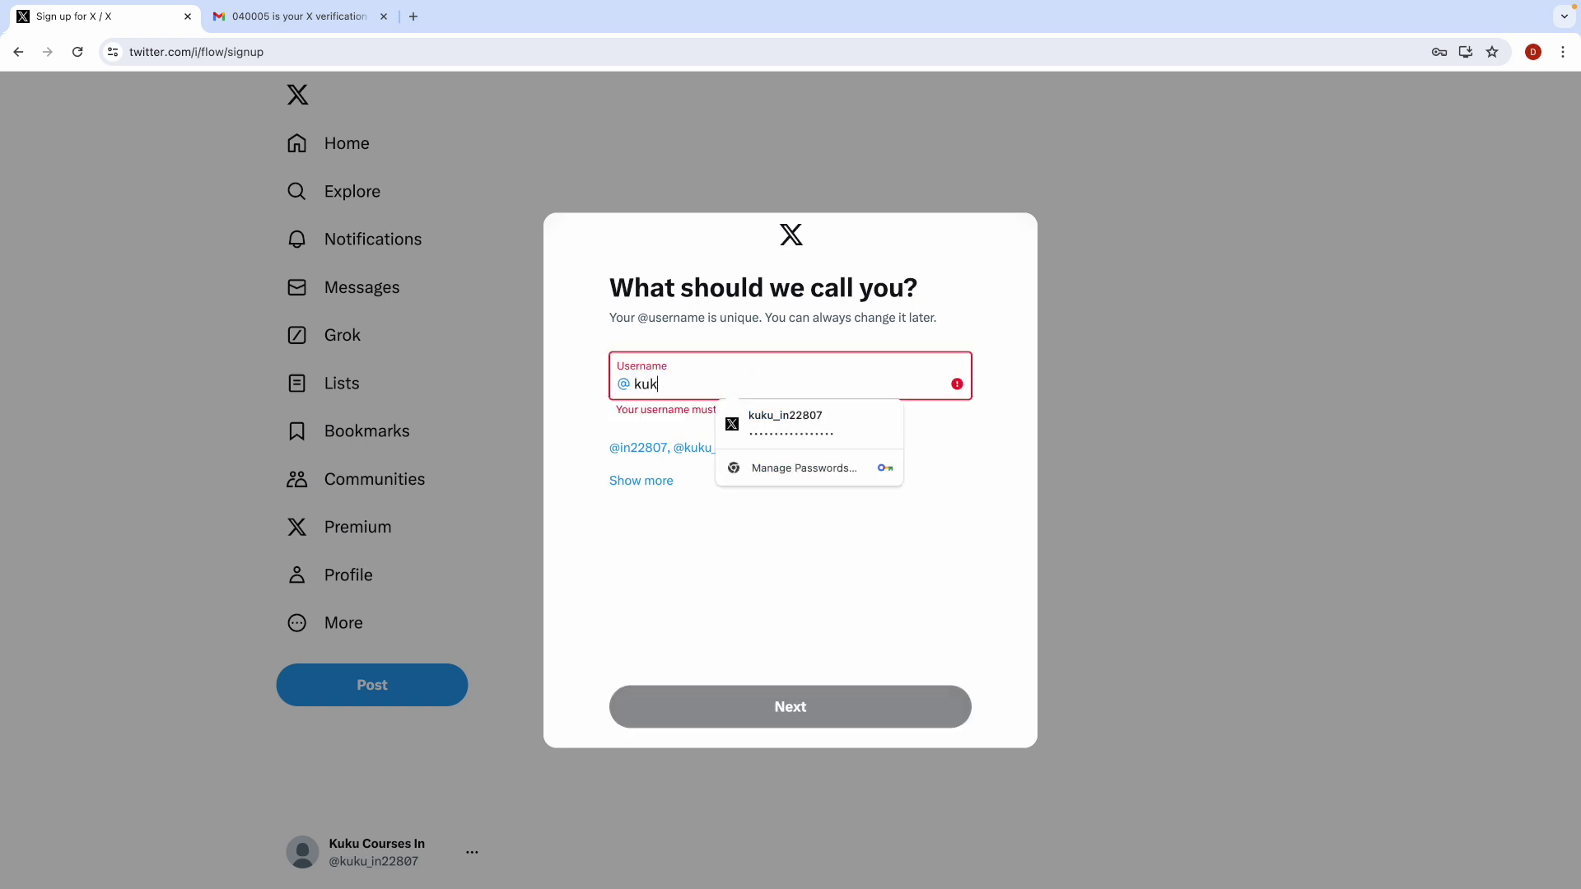
pyautogui.write('uci')
pyautogui.write('ourses')
pyautogui.write('in')
pyautogui.click(733, 331)
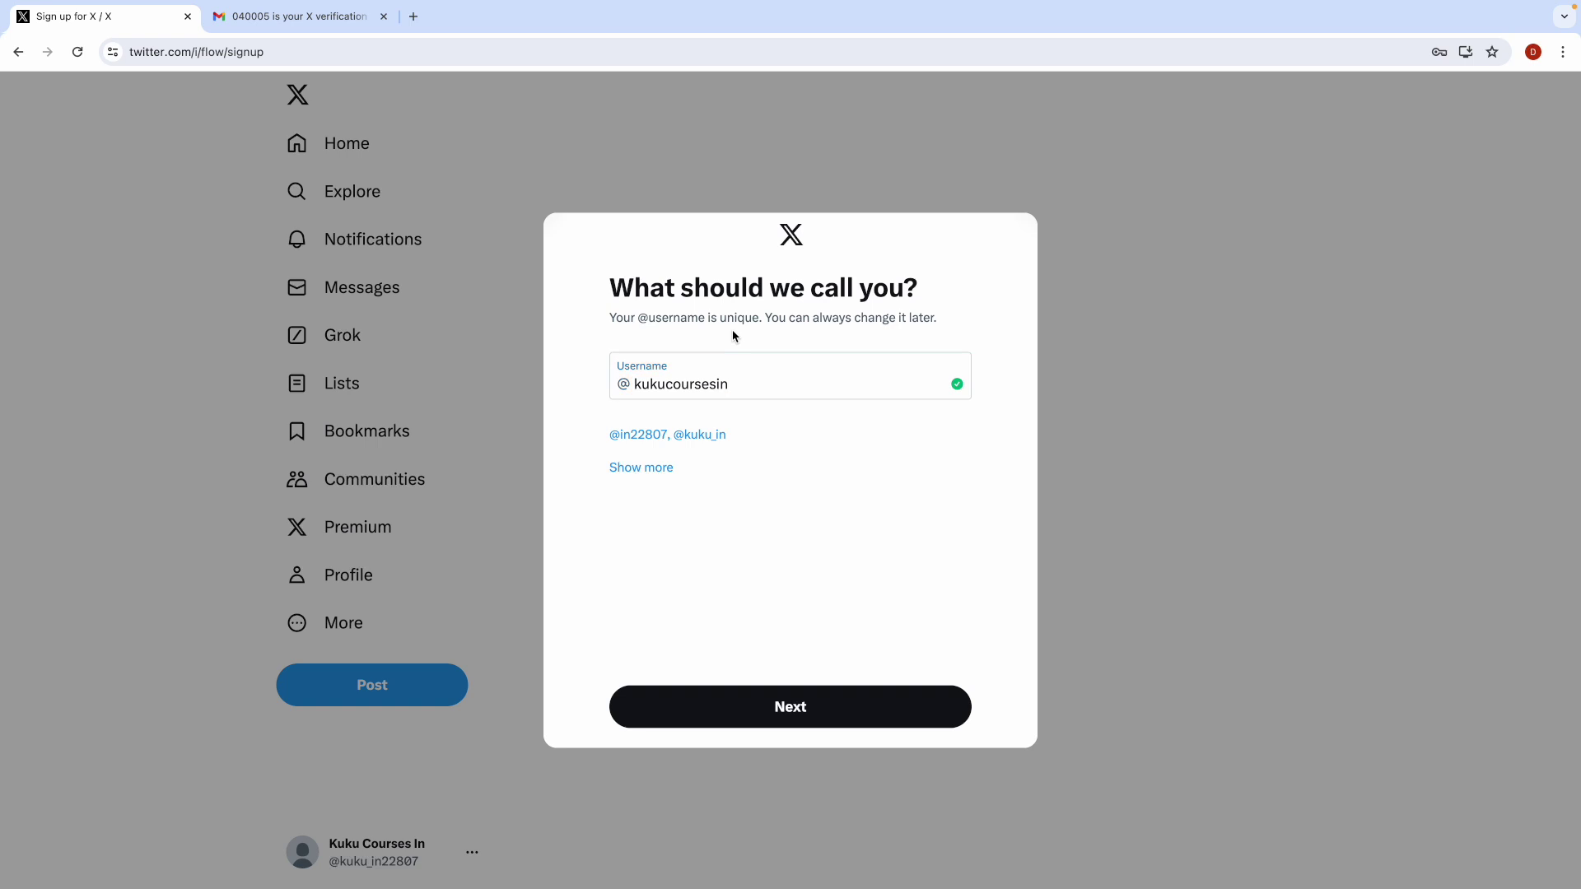
pyautogui.click(807, 716)
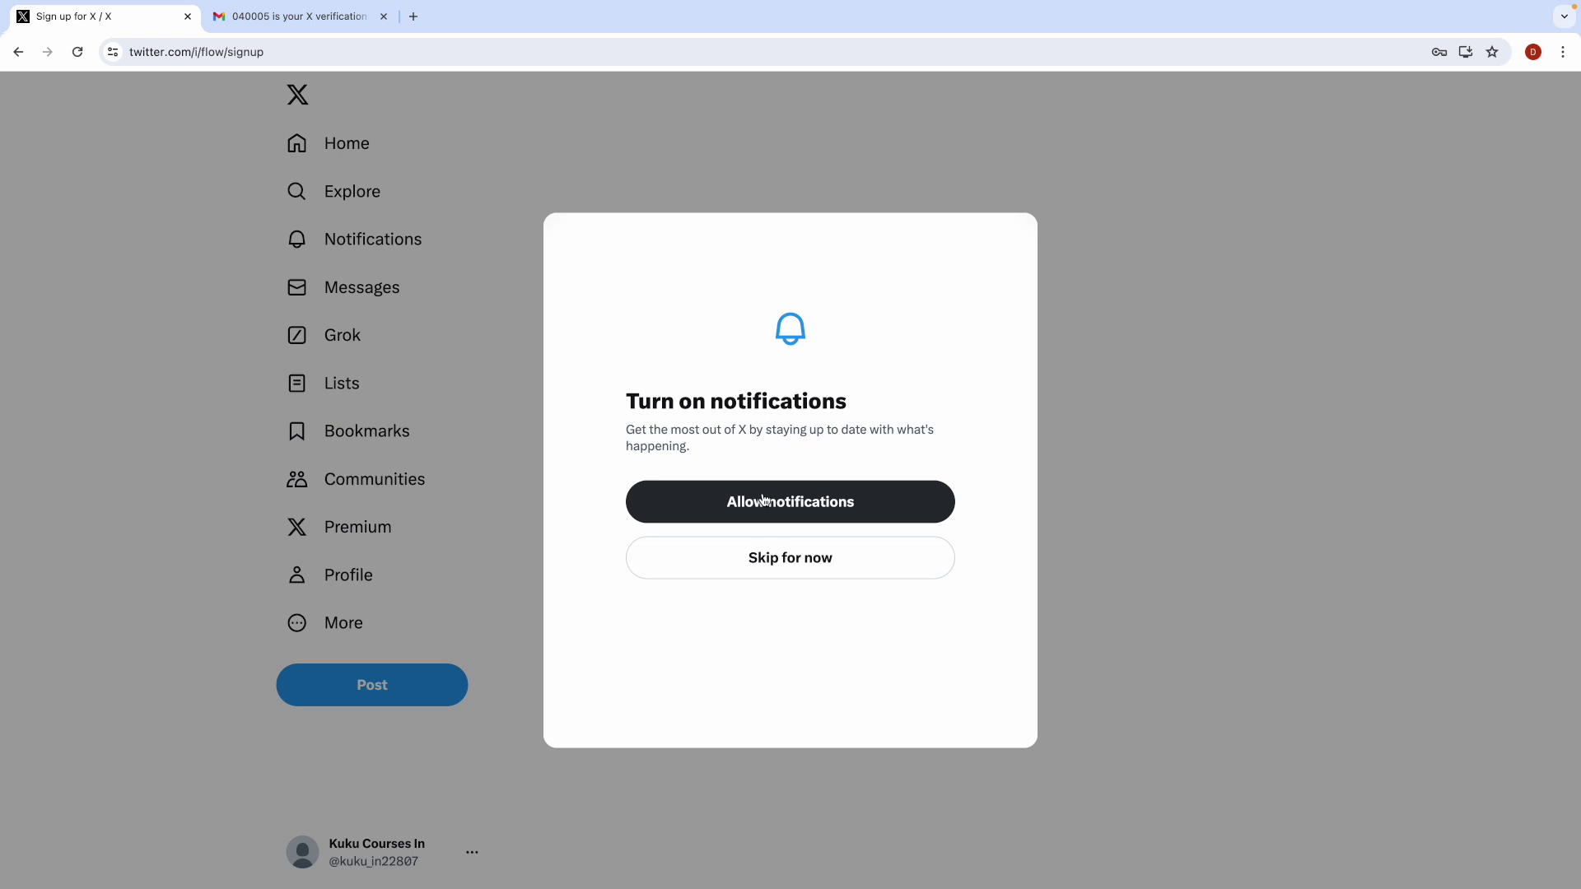
# Step: Skip turning on notifications and choose English as the spoken language
pyautogui.click(803, 570)
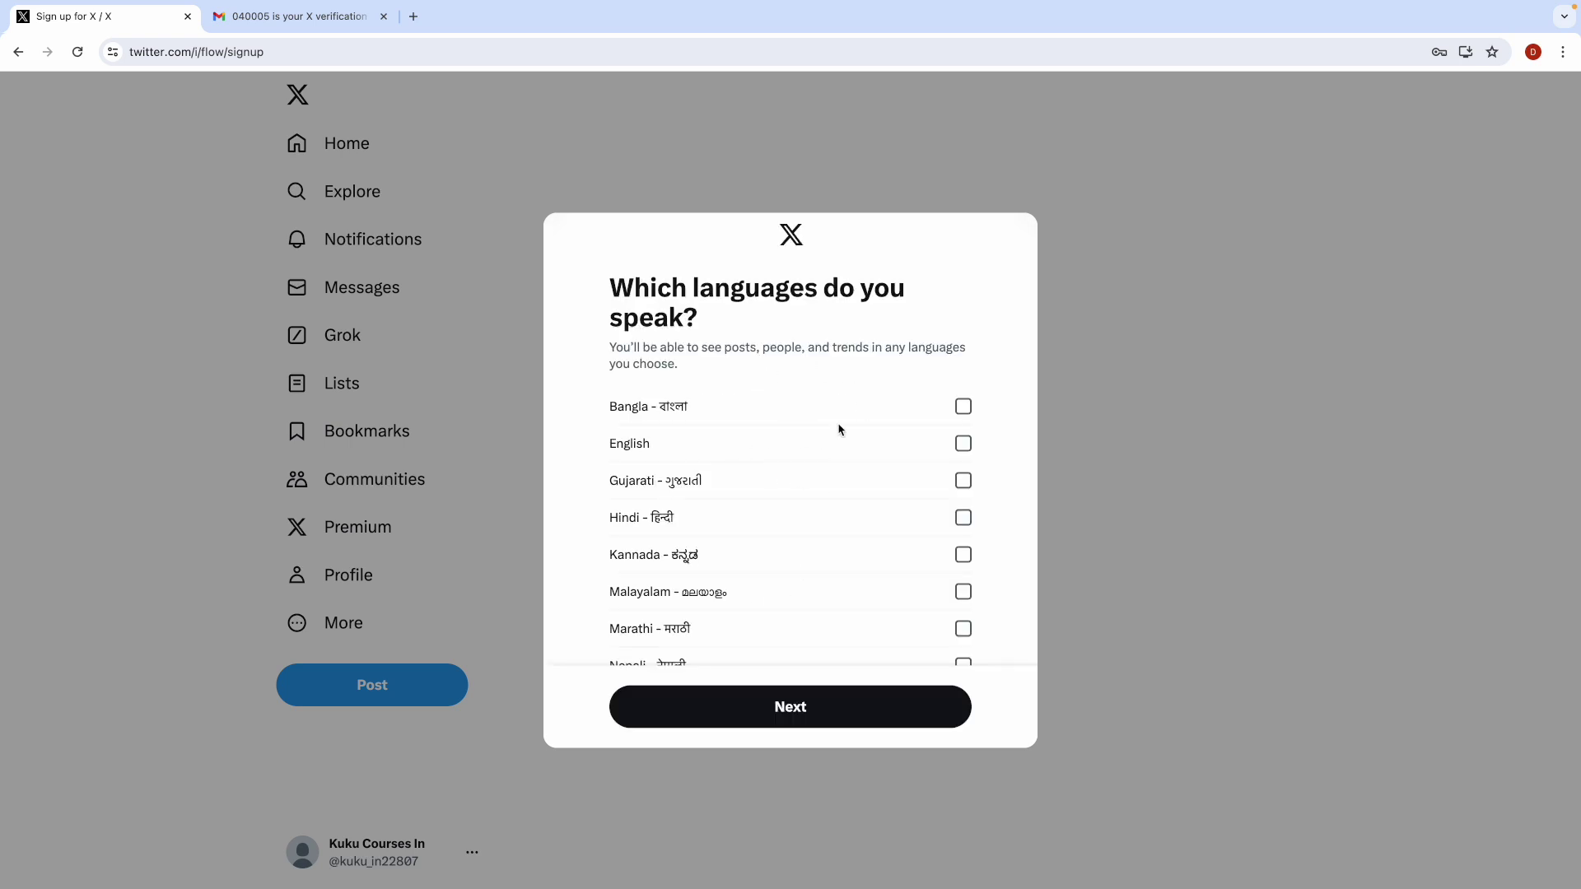
pyautogui.scroll(-3, 783, 606)
pyautogui.scroll(3, 783, 606)
pyautogui.moveTo(612, 348); pyautogui.dragTo(705, 359)
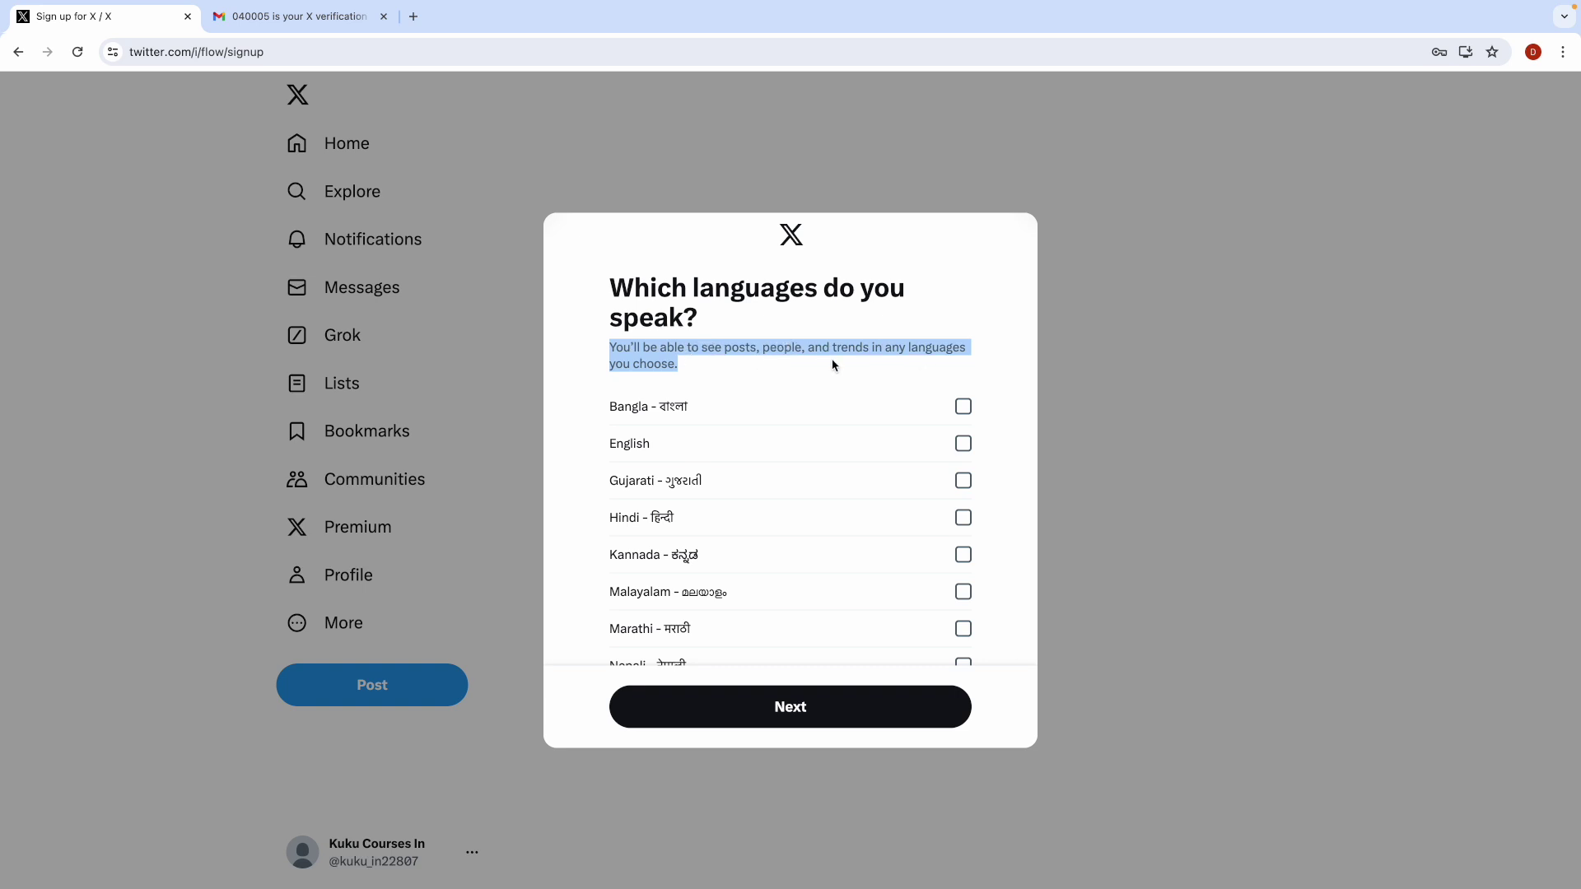
pyautogui.click(689, 377)
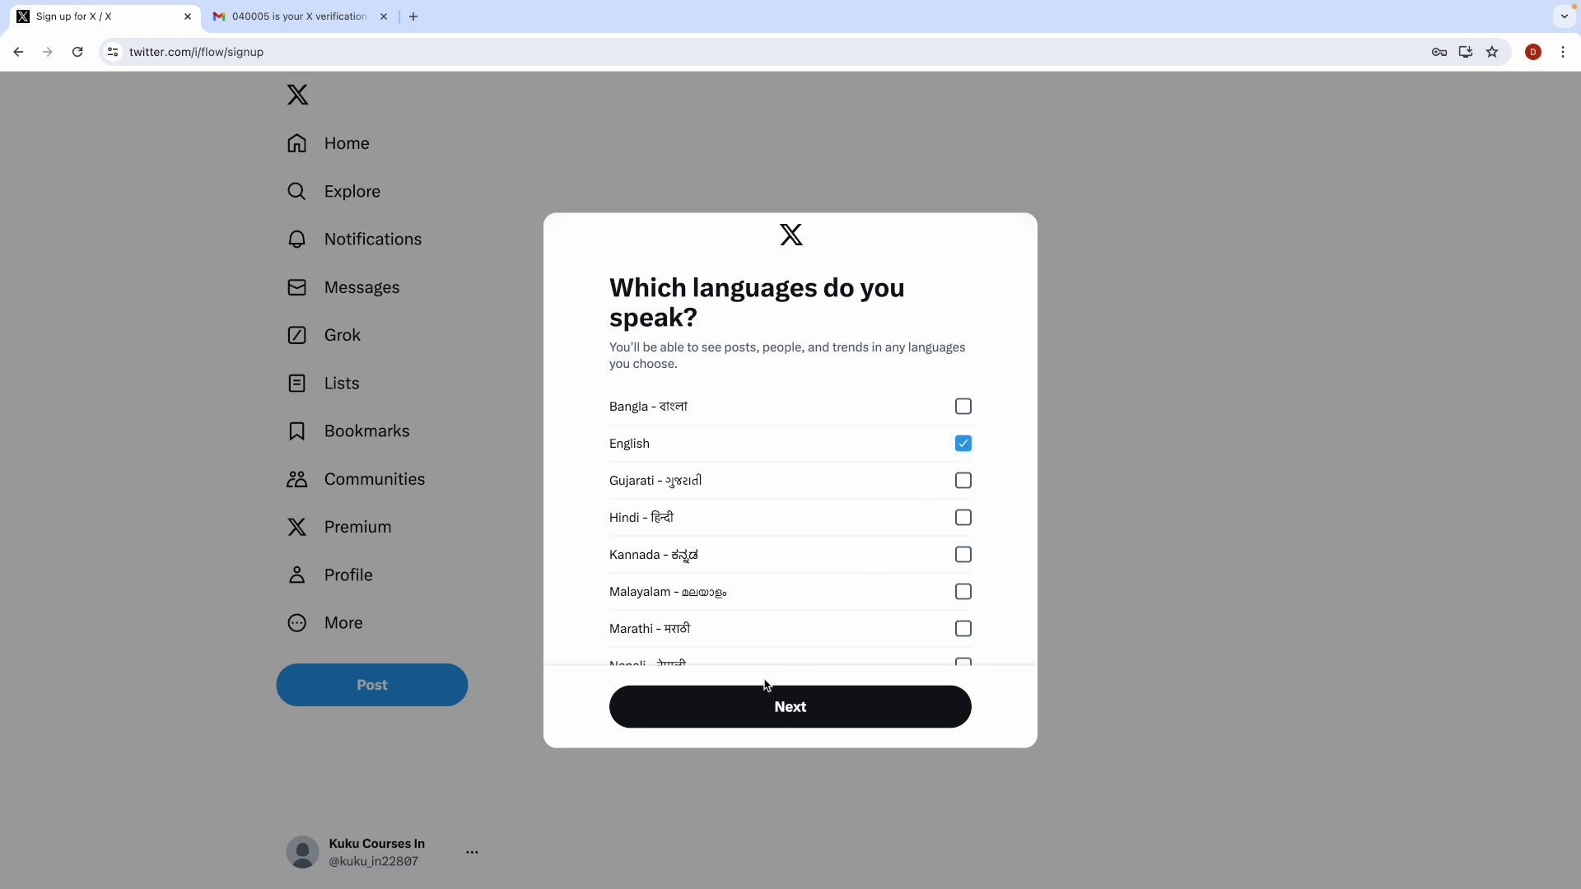
pyautogui.click(789, 710)
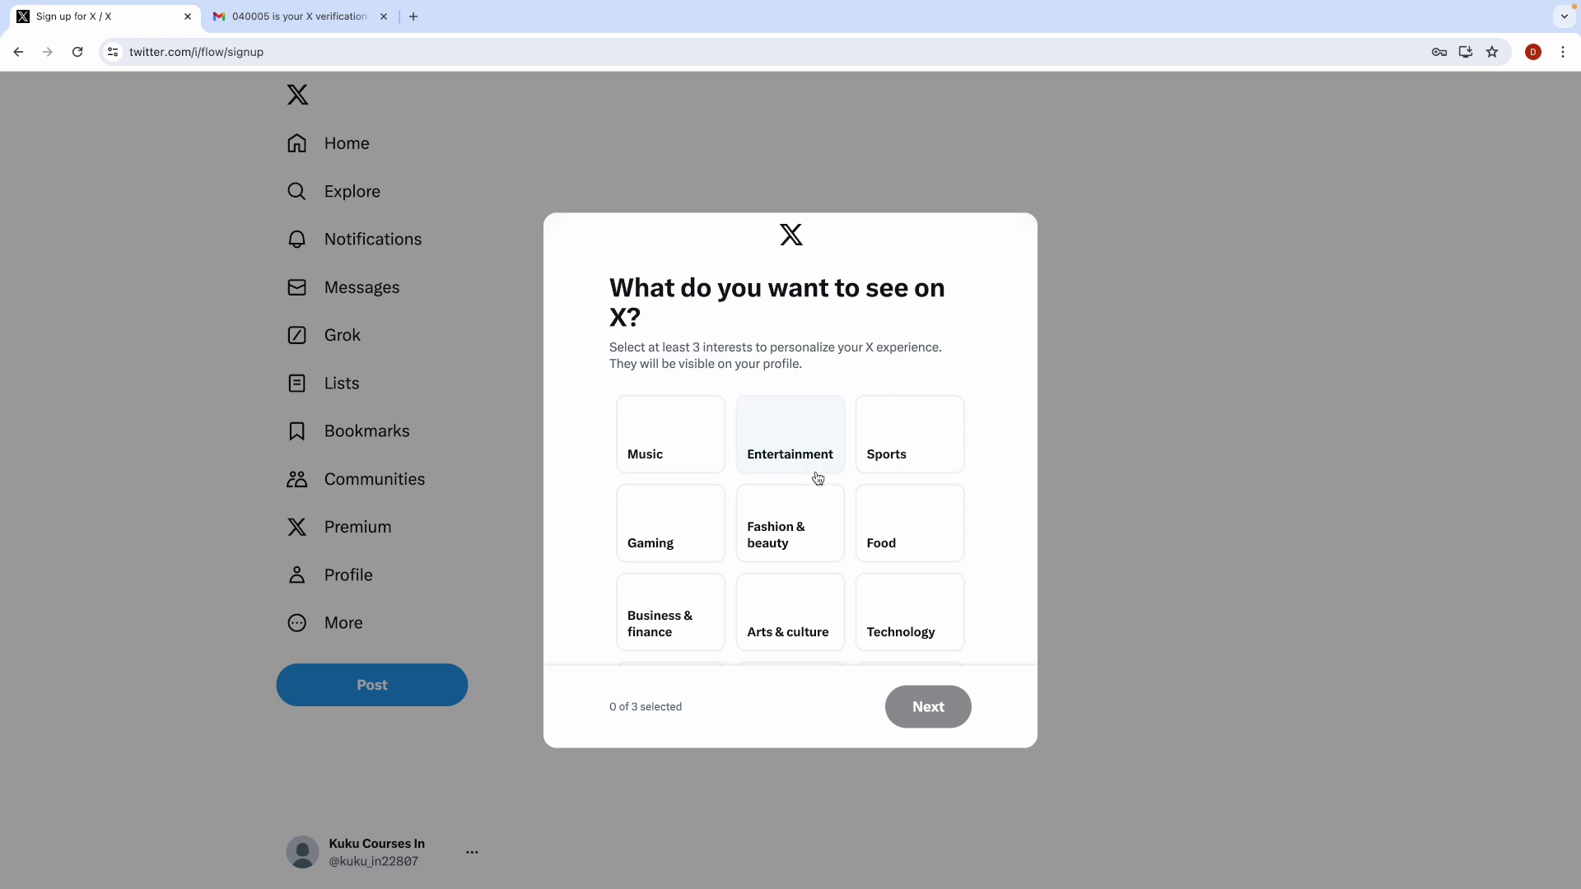
# Step: Look through the interest categories and select Technology, Gaming and Careers
pyautogui.scroll(-1, 728, 481)
pyautogui.scroll(-2, 729, 482)
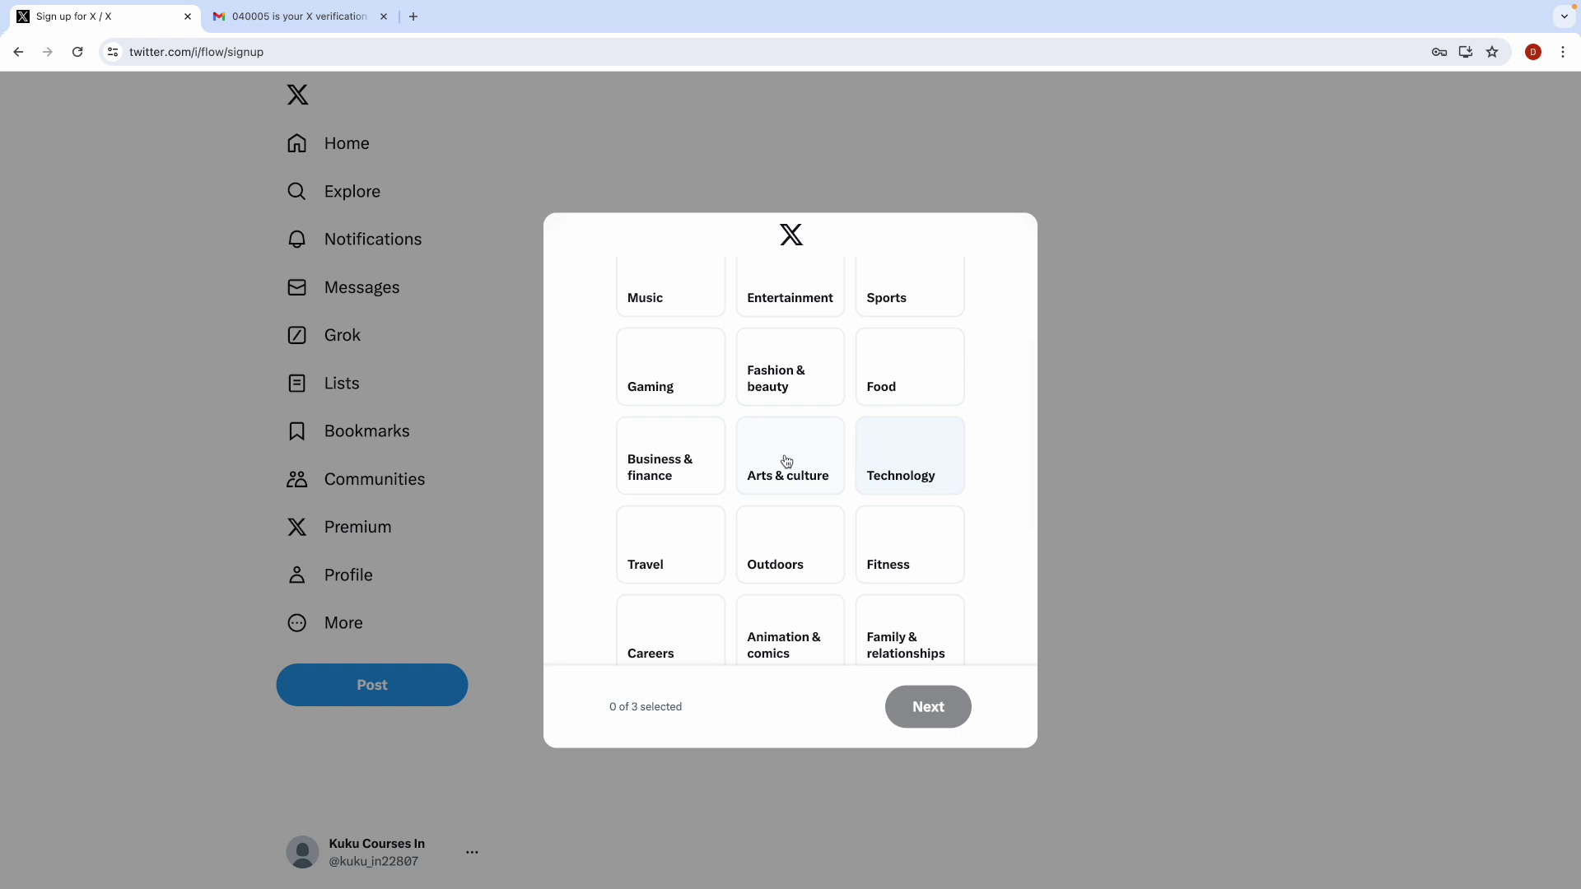
pyautogui.click(903, 466)
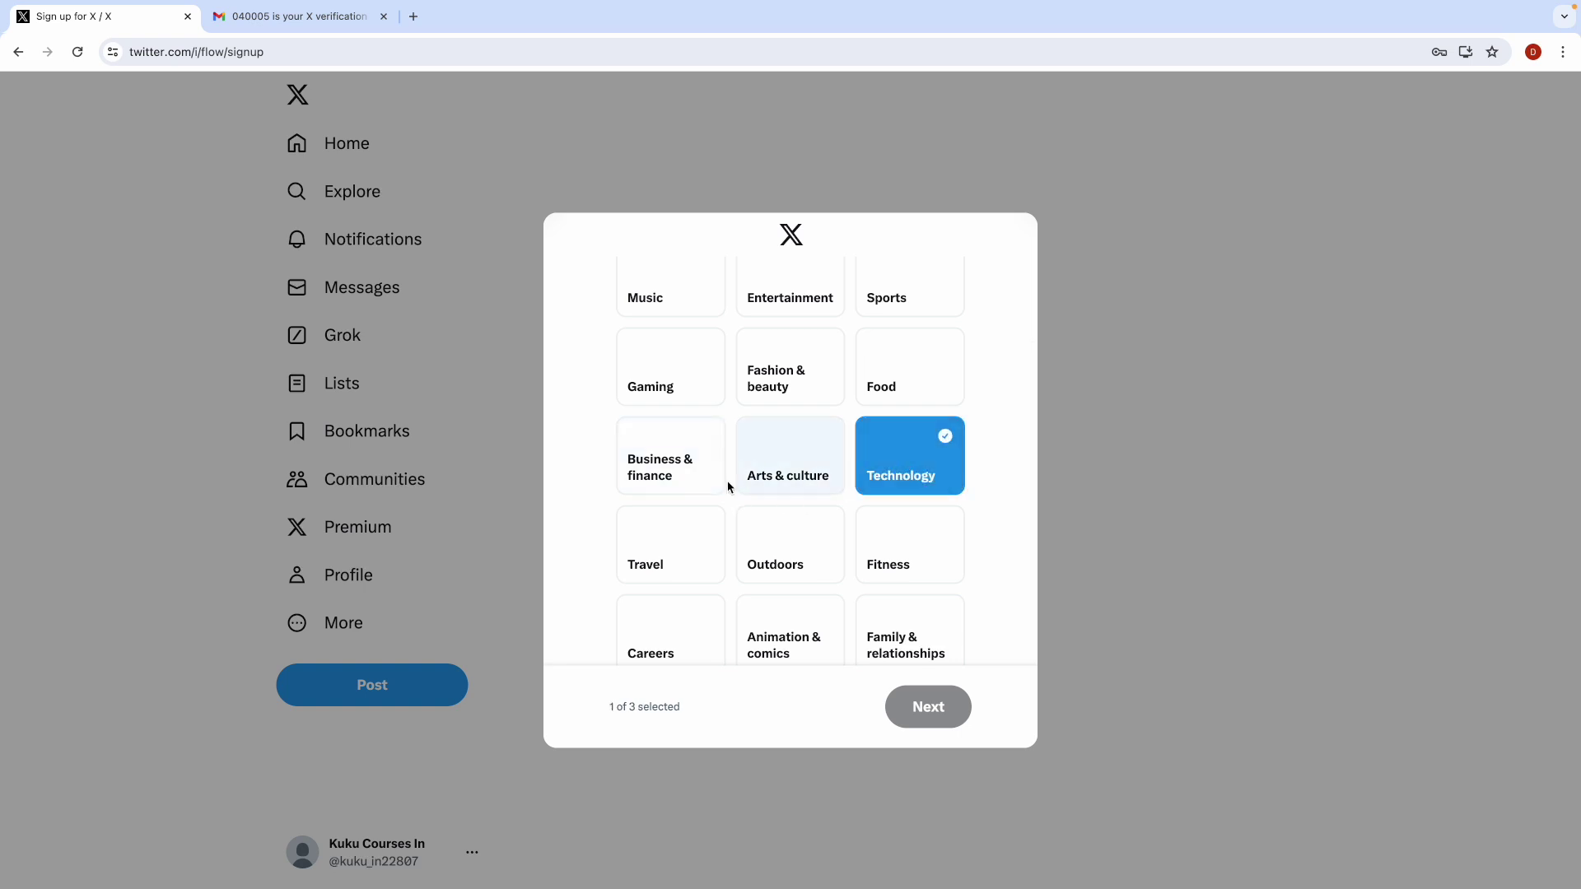
pyautogui.scroll(1, 709, 494)
pyautogui.scroll(-2, 711, 494)
pyautogui.scroll(-1, 711, 494)
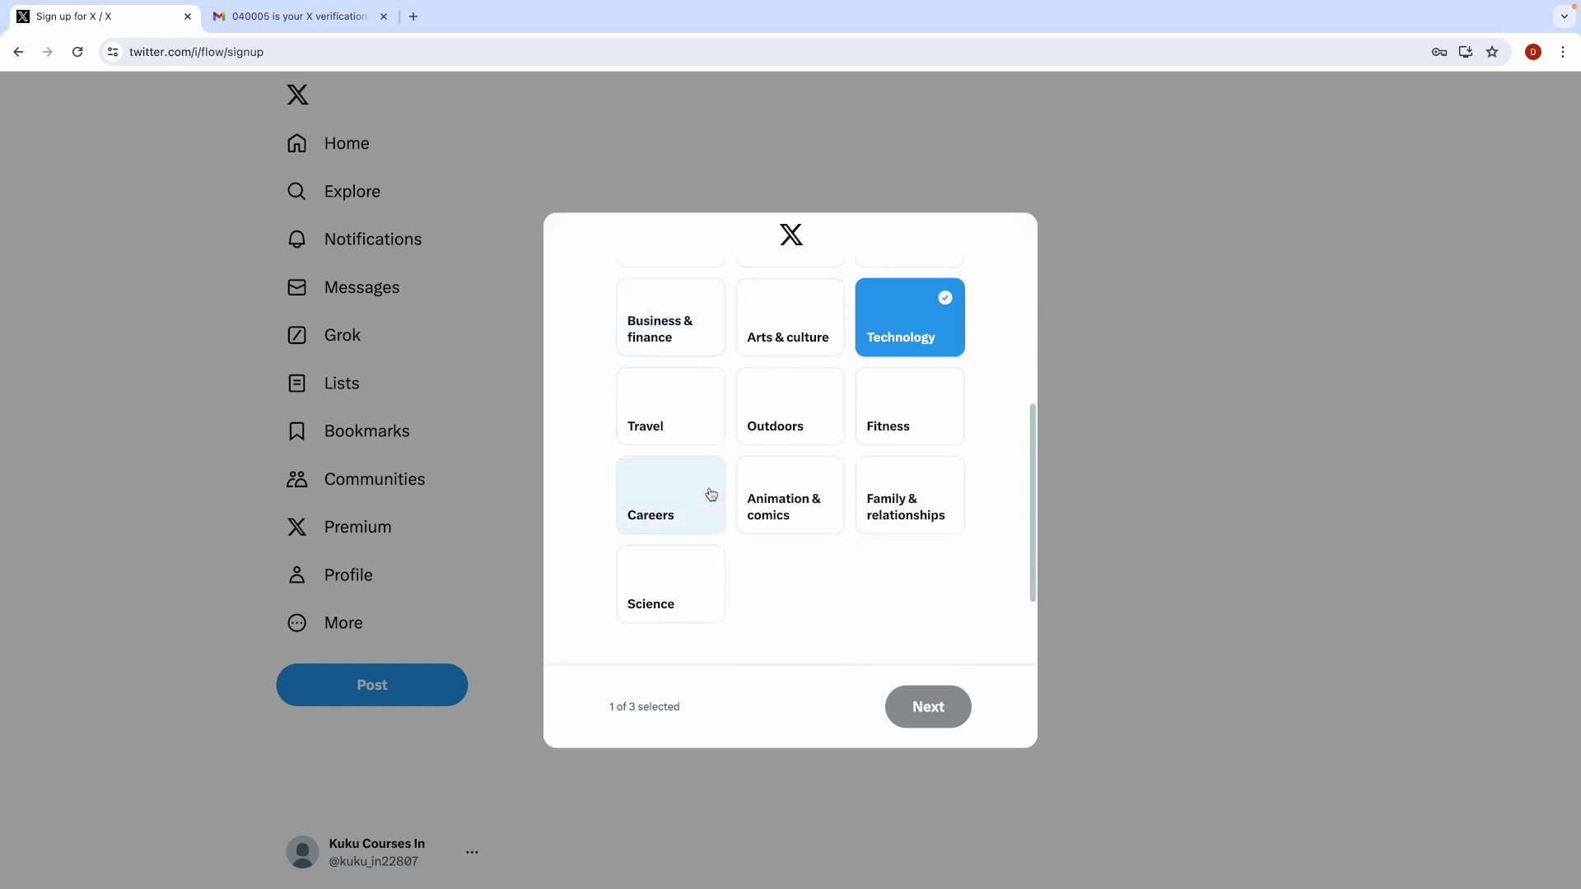
pyautogui.scroll(3, 815, 519)
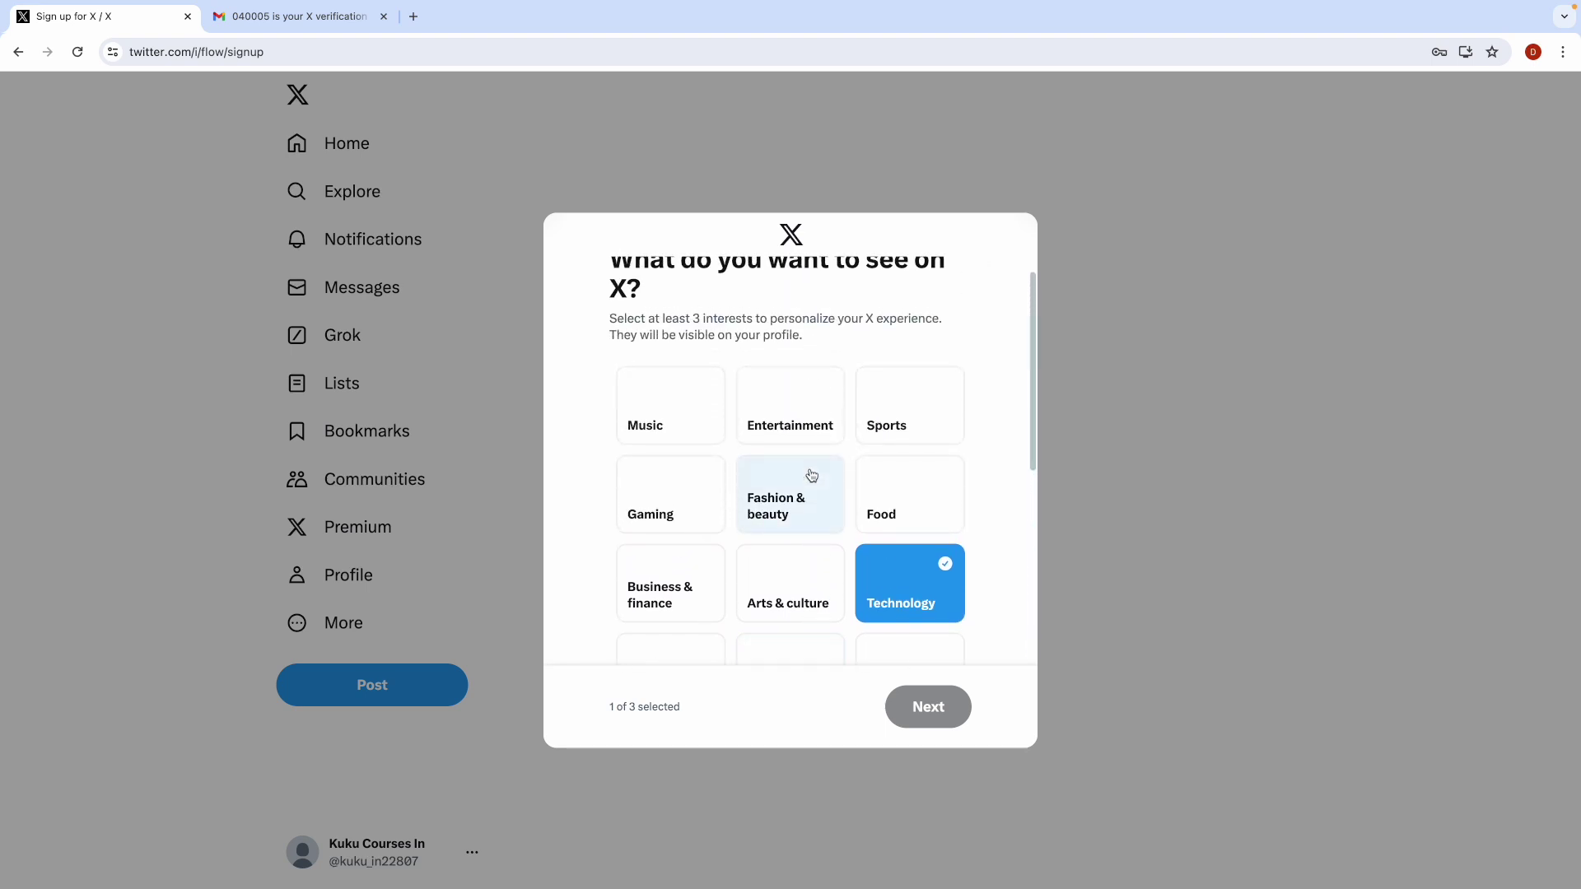
pyautogui.scroll(-2, 724, 539)
pyautogui.scroll(-2, 744, 547)
pyautogui.scroll(3, 786, 586)
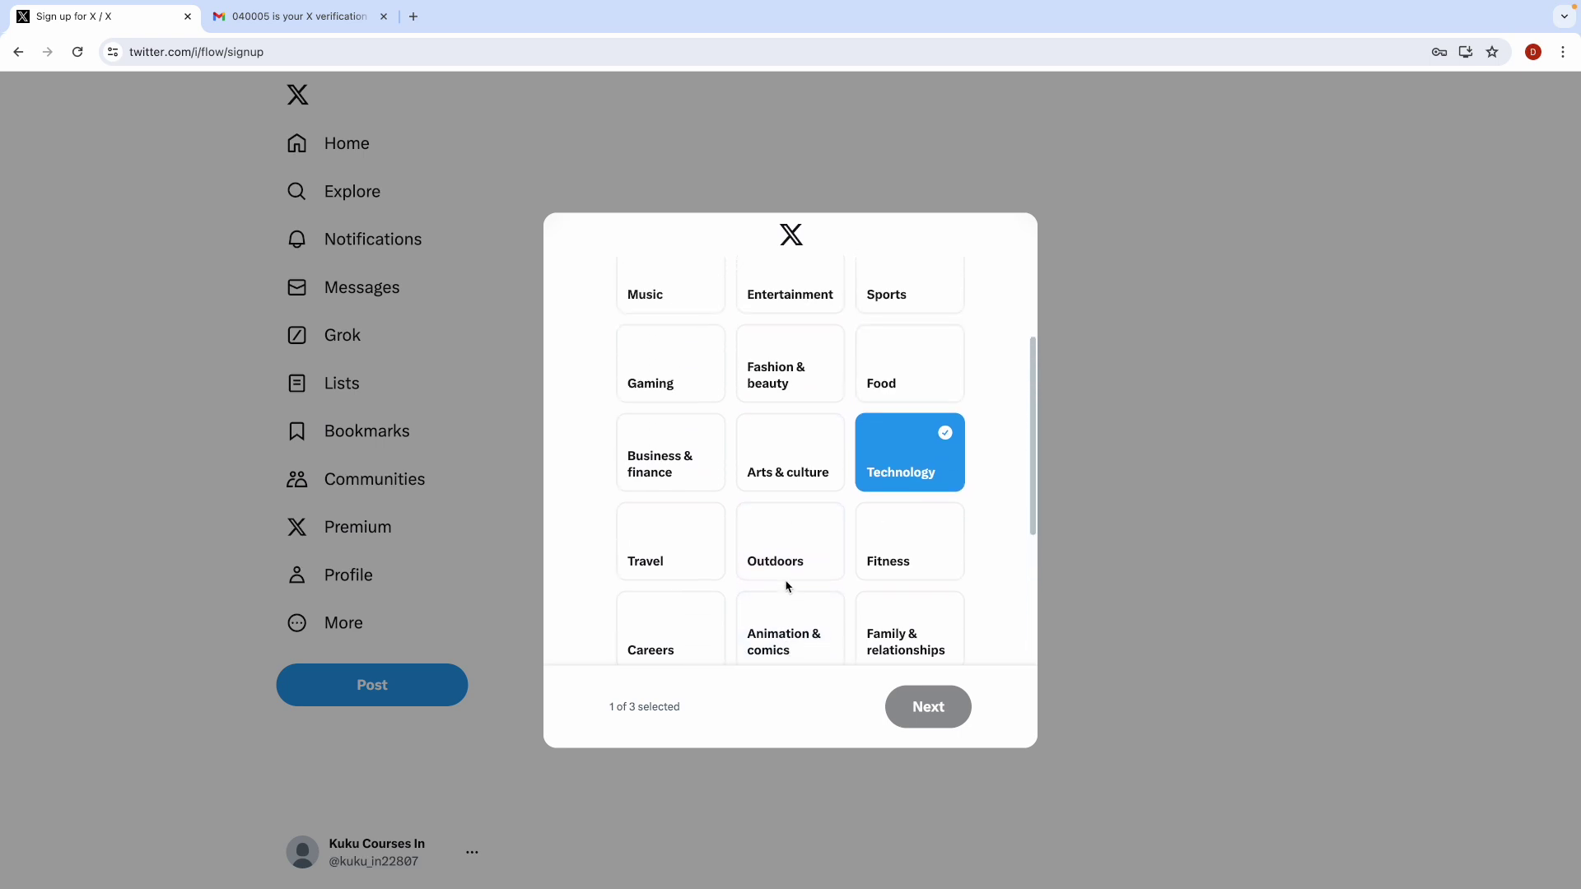
pyautogui.click(664, 455)
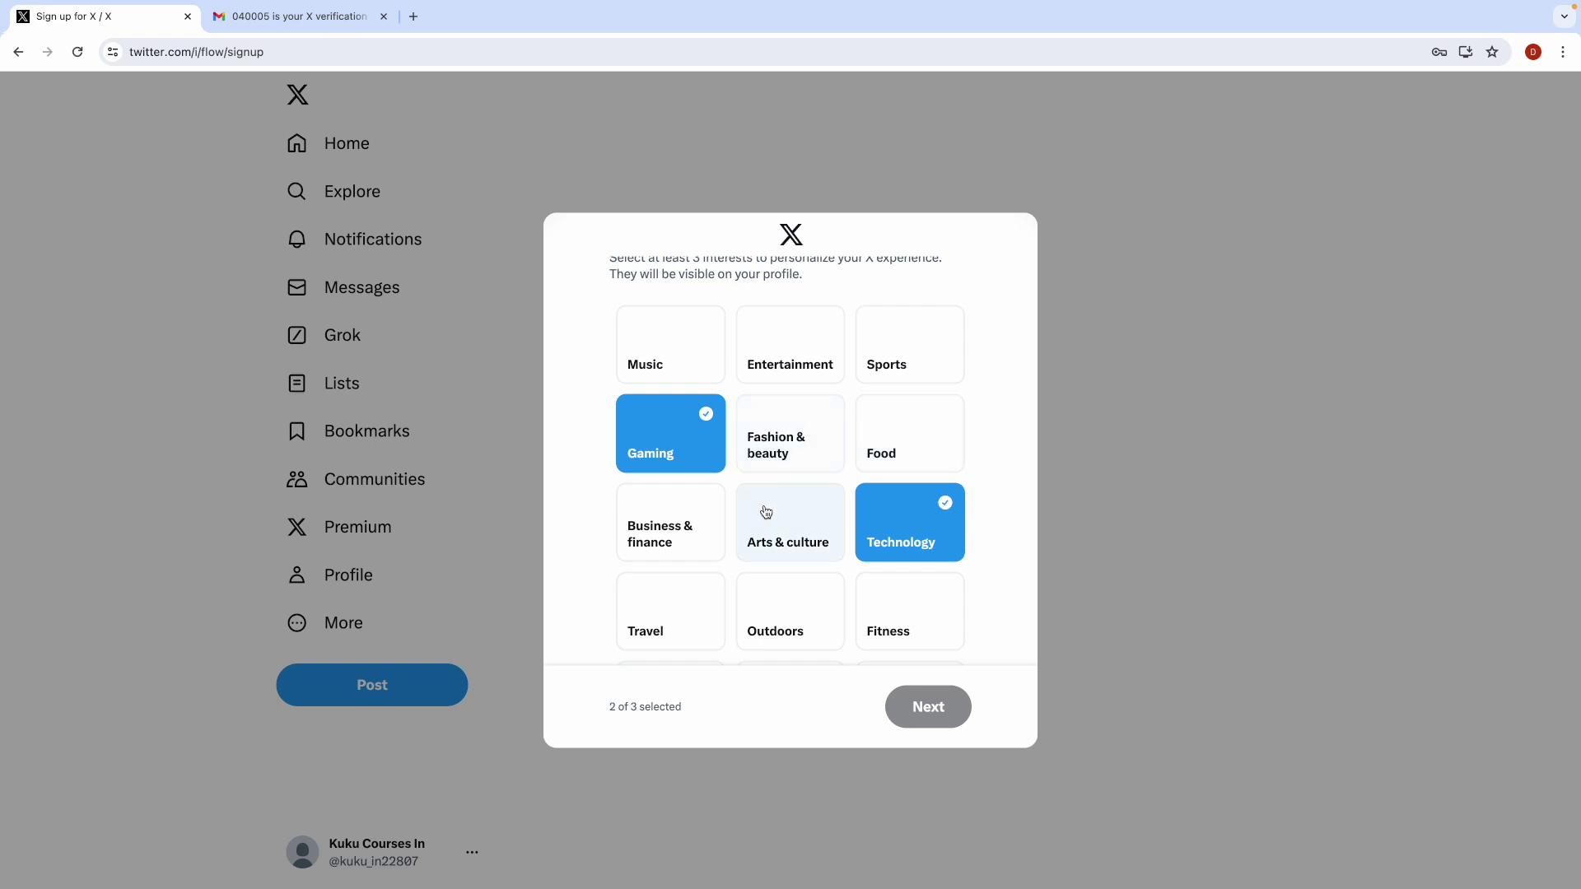
pyautogui.scroll(-3, 753, 590)
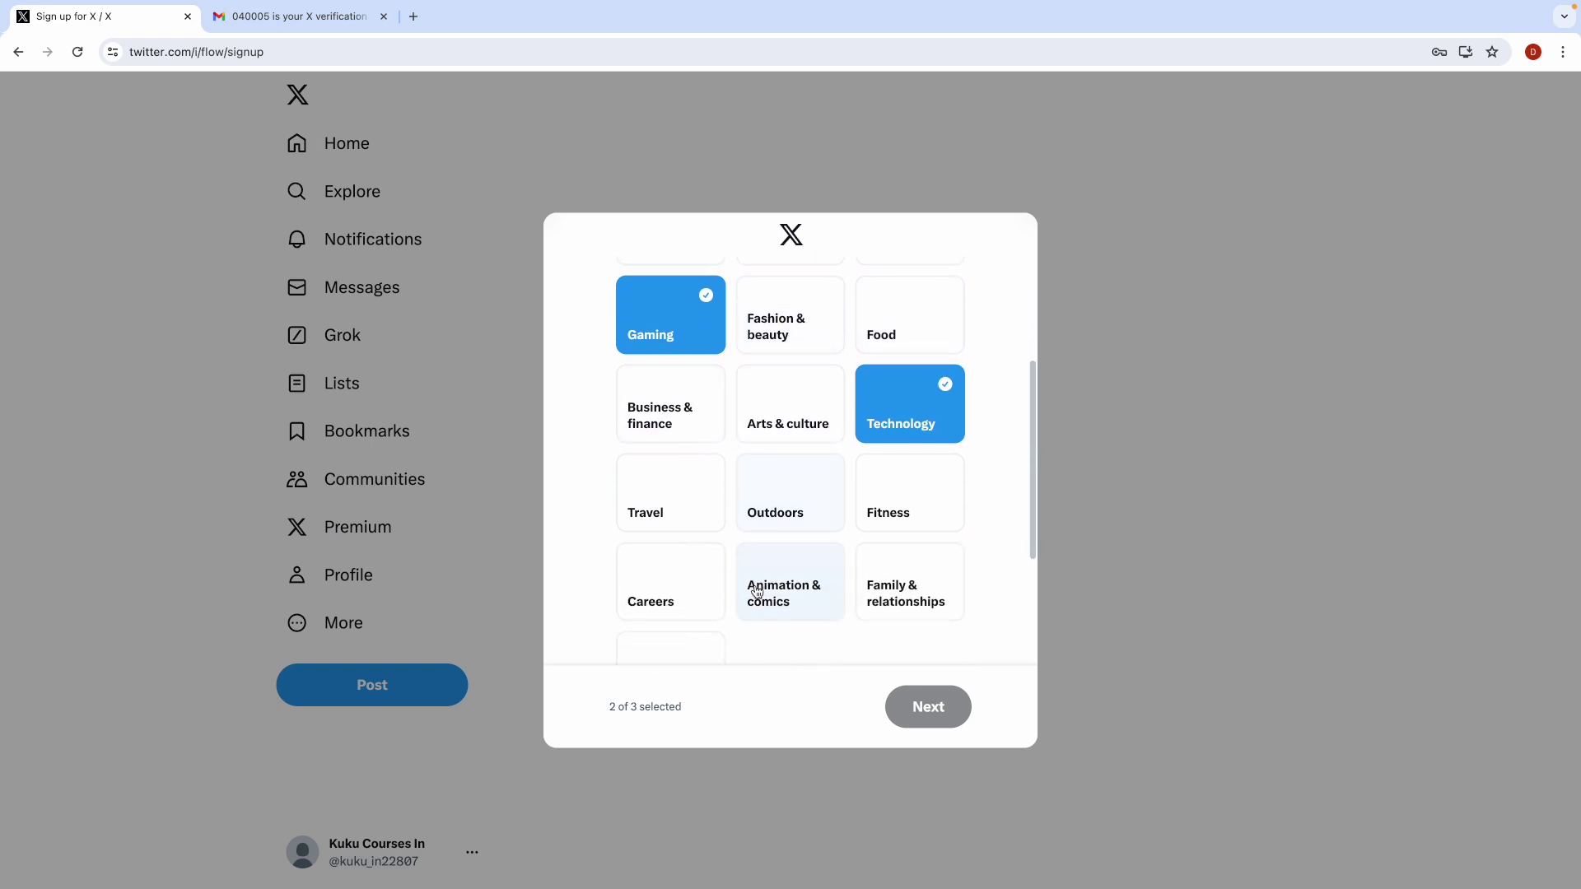
pyautogui.click(658, 486)
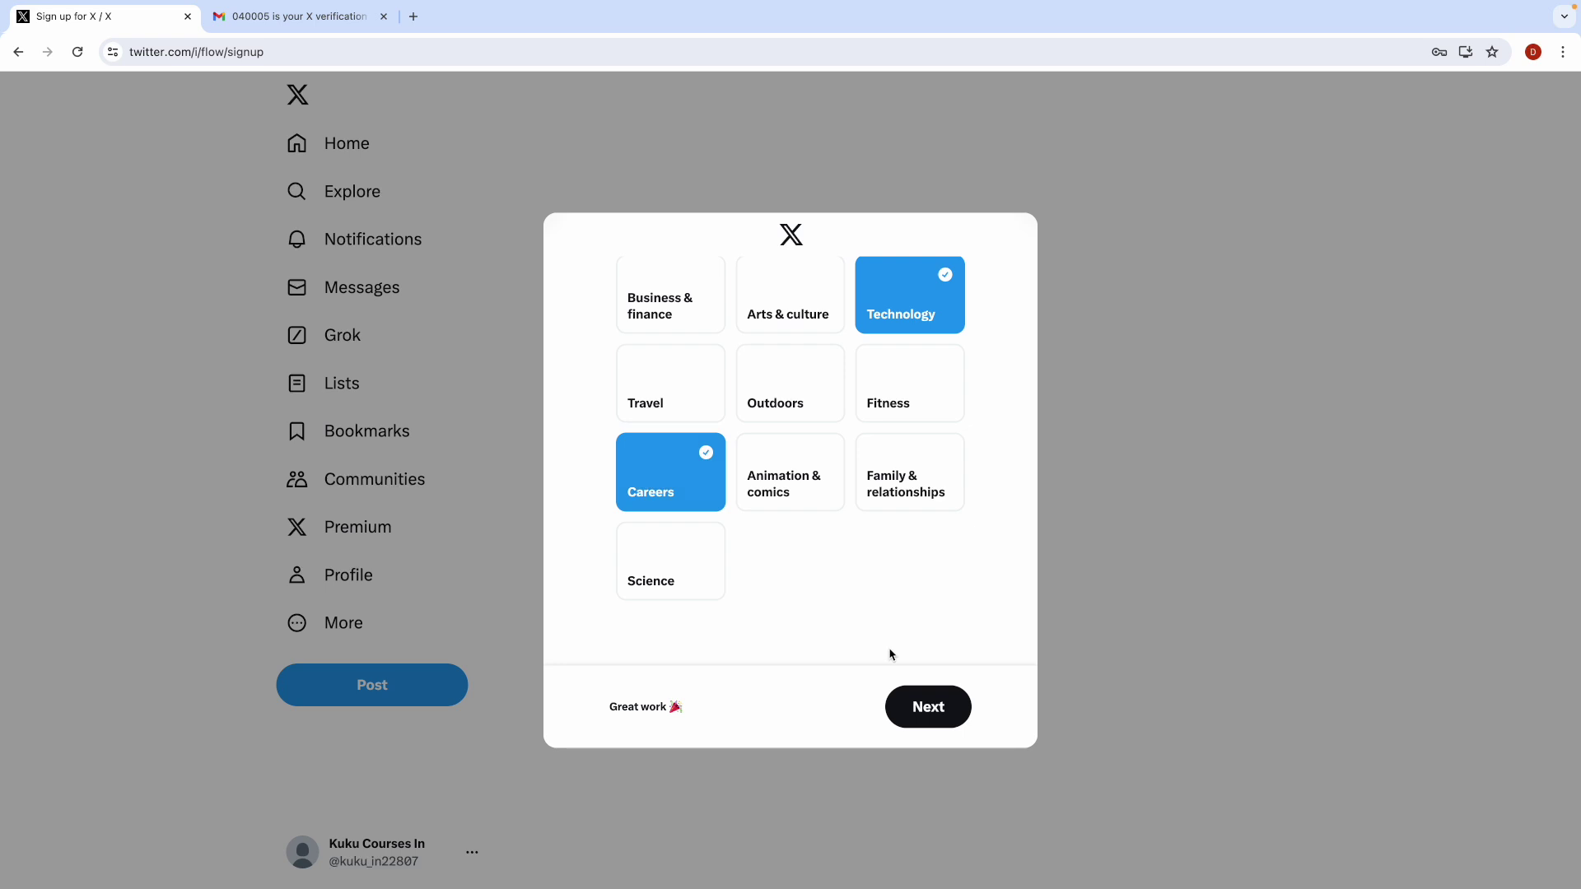
# Step: Add Music, Entertainment, Sports, Food and Fashion & beauty to the selected interests
pyautogui.scroll(4, 809, 628)
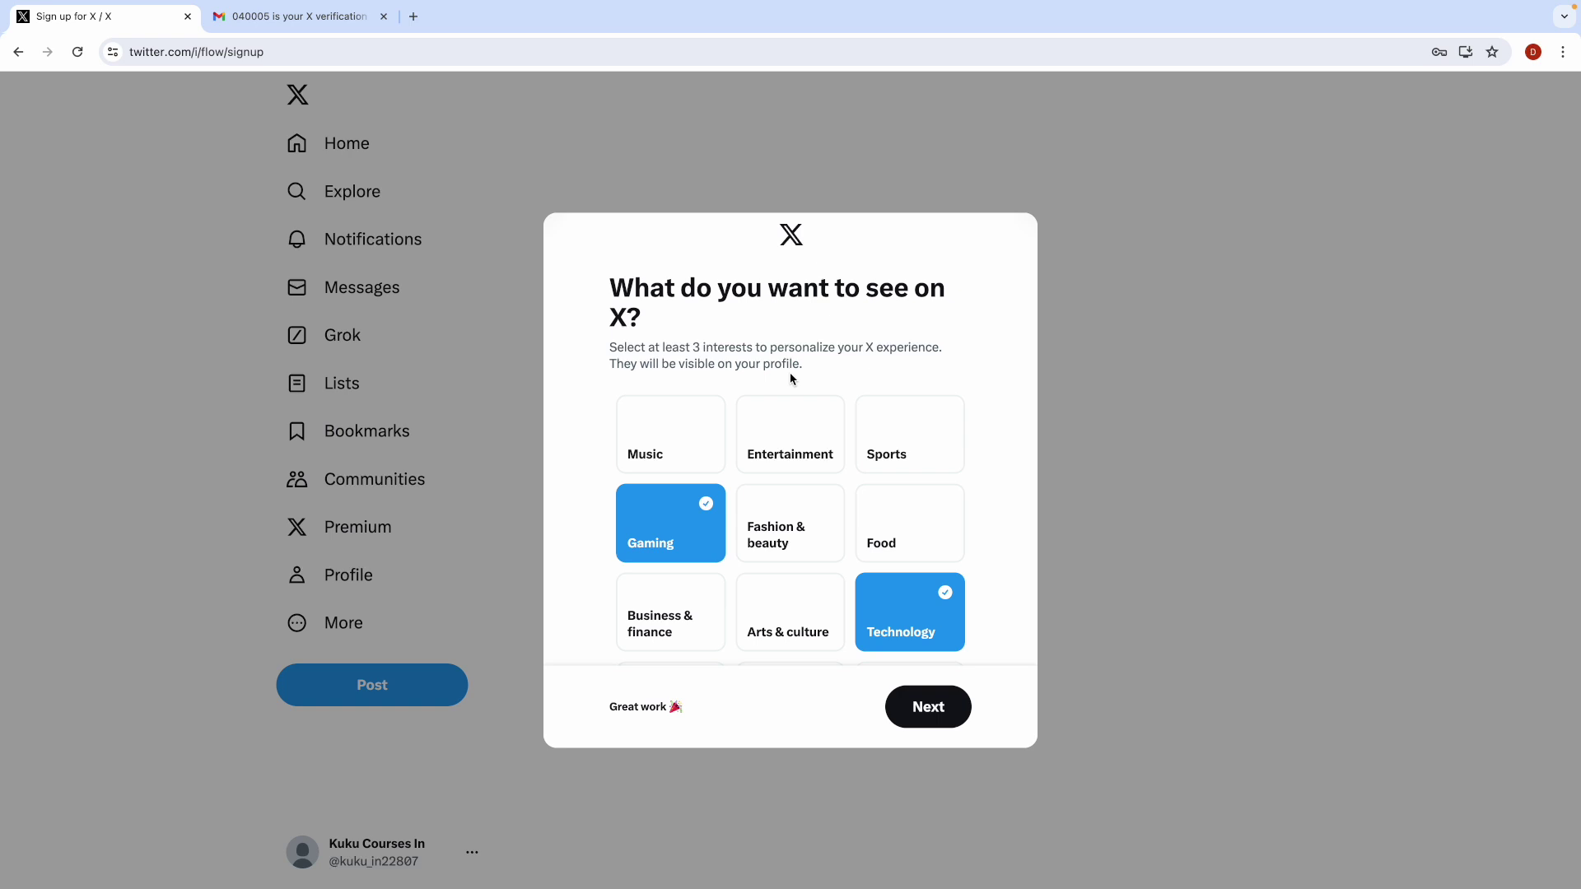
pyautogui.click(643, 451)
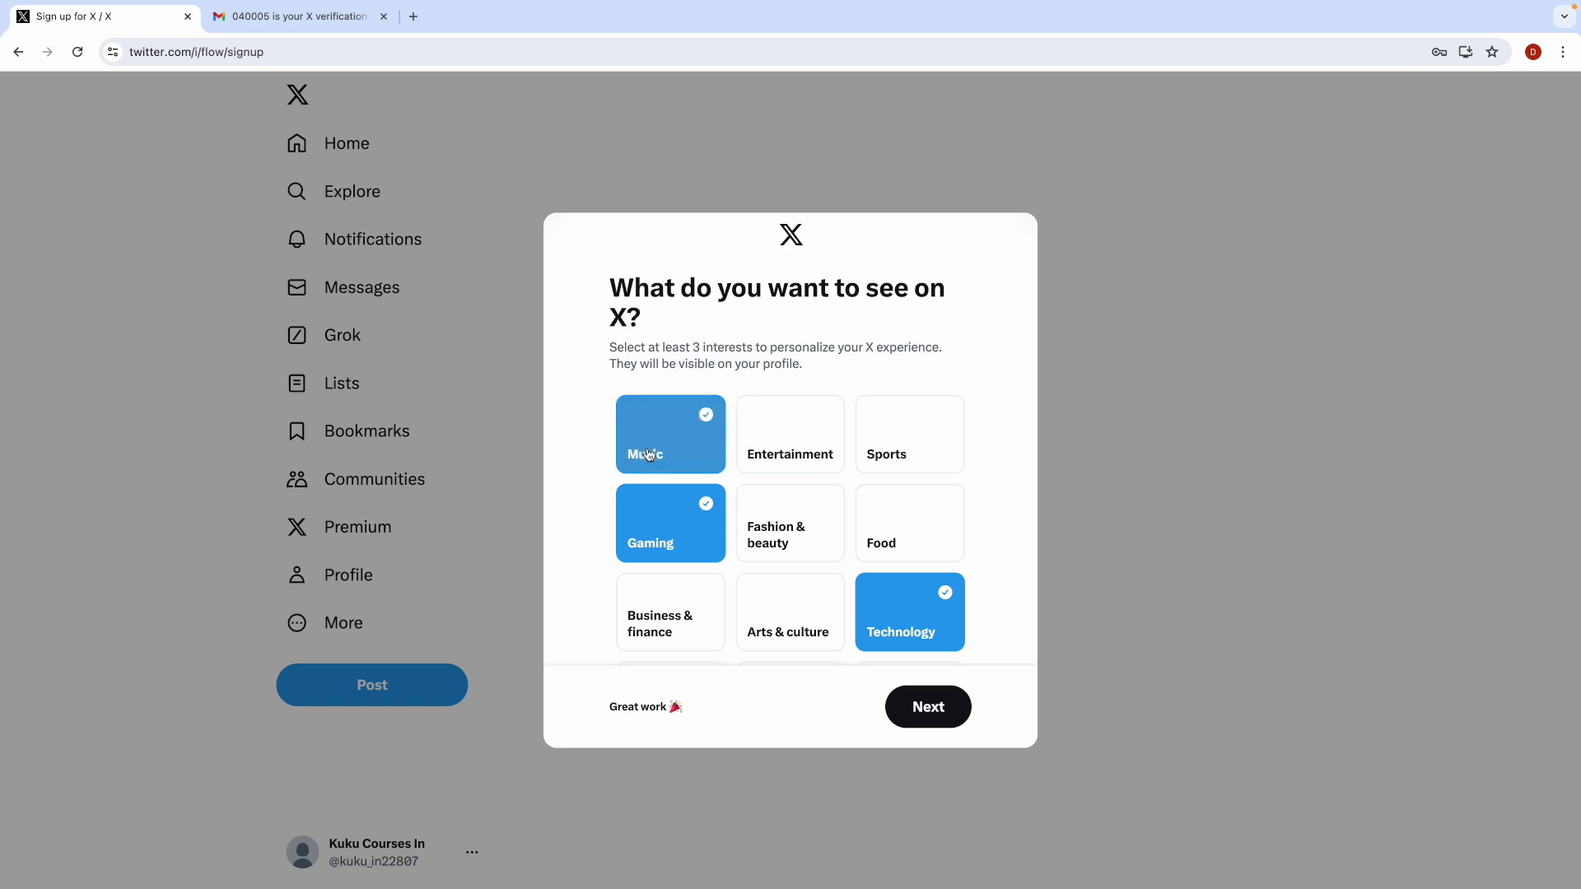
pyautogui.click(801, 461)
pyautogui.click(895, 477)
pyautogui.click(881, 510)
pyautogui.click(833, 529)
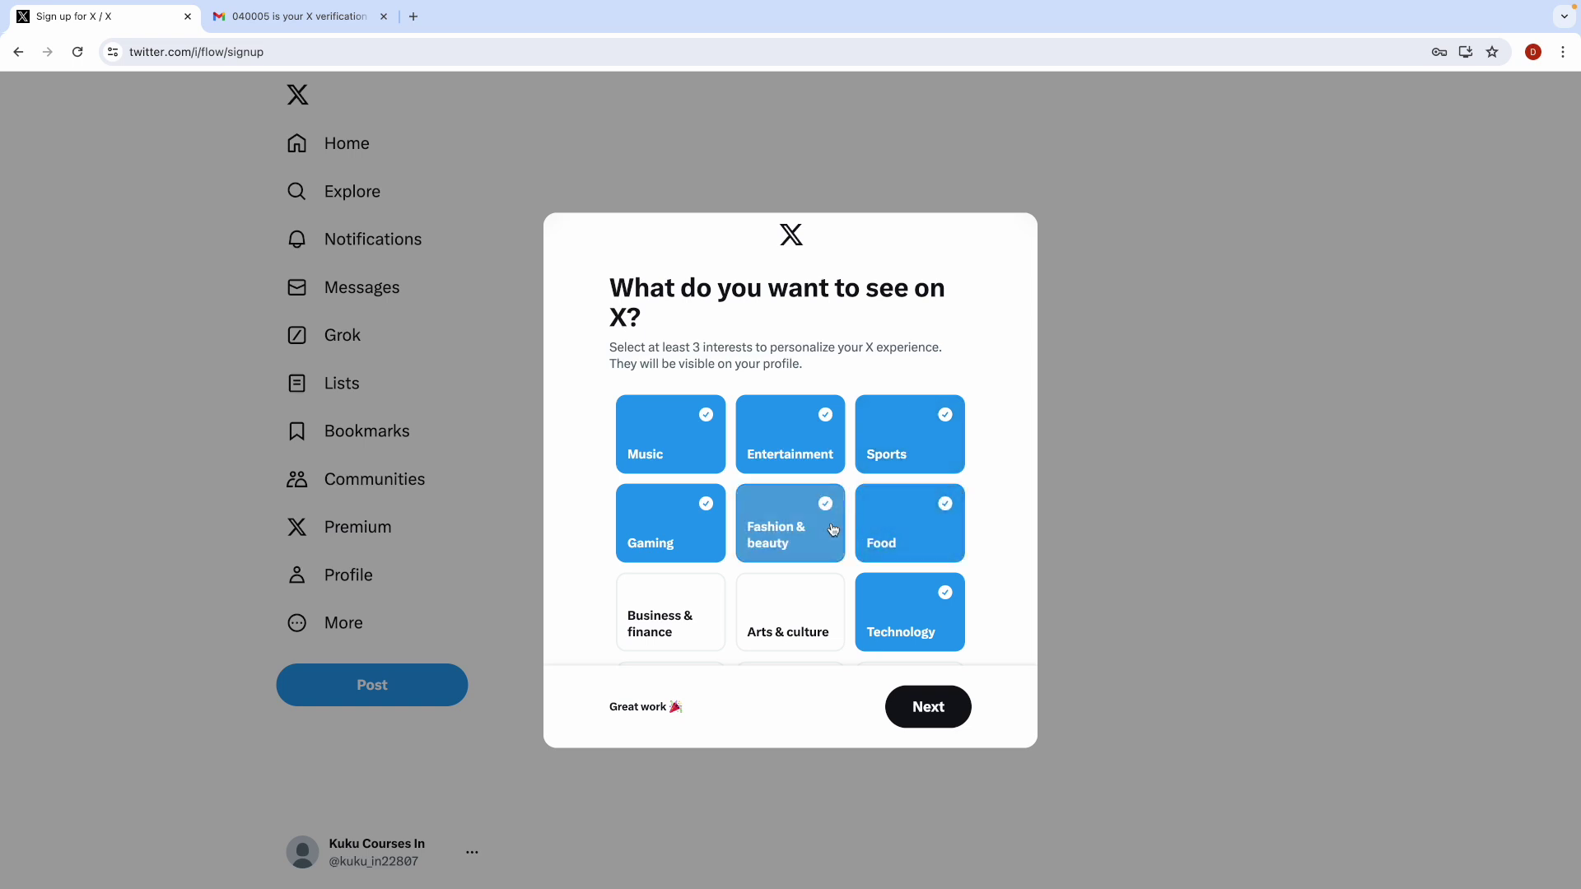
# Step: Add all remaining interests, from Business & finance and Arts & culture to Science, and continue without choosing any detailed topics
pyautogui.scroll(-3, 831, 531)
pyautogui.click(769, 363)
pyautogui.click(686, 356)
pyautogui.click(685, 420)
pyautogui.click(778, 429)
pyautogui.click(871, 439)
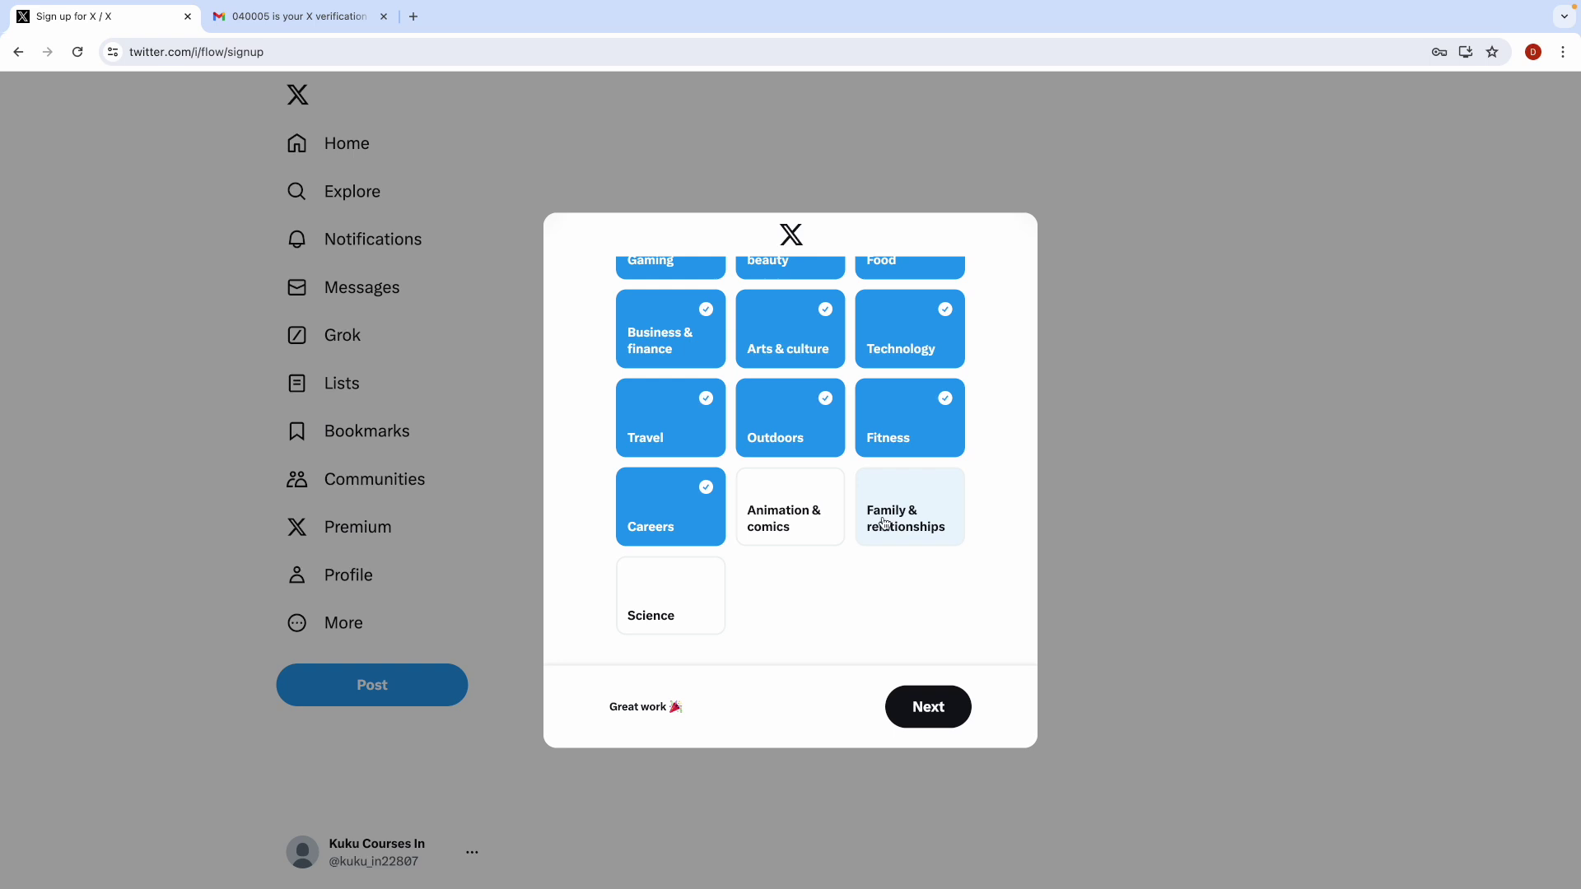
pyautogui.click(884, 523)
pyautogui.click(808, 526)
pyautogui.click(698, 586)
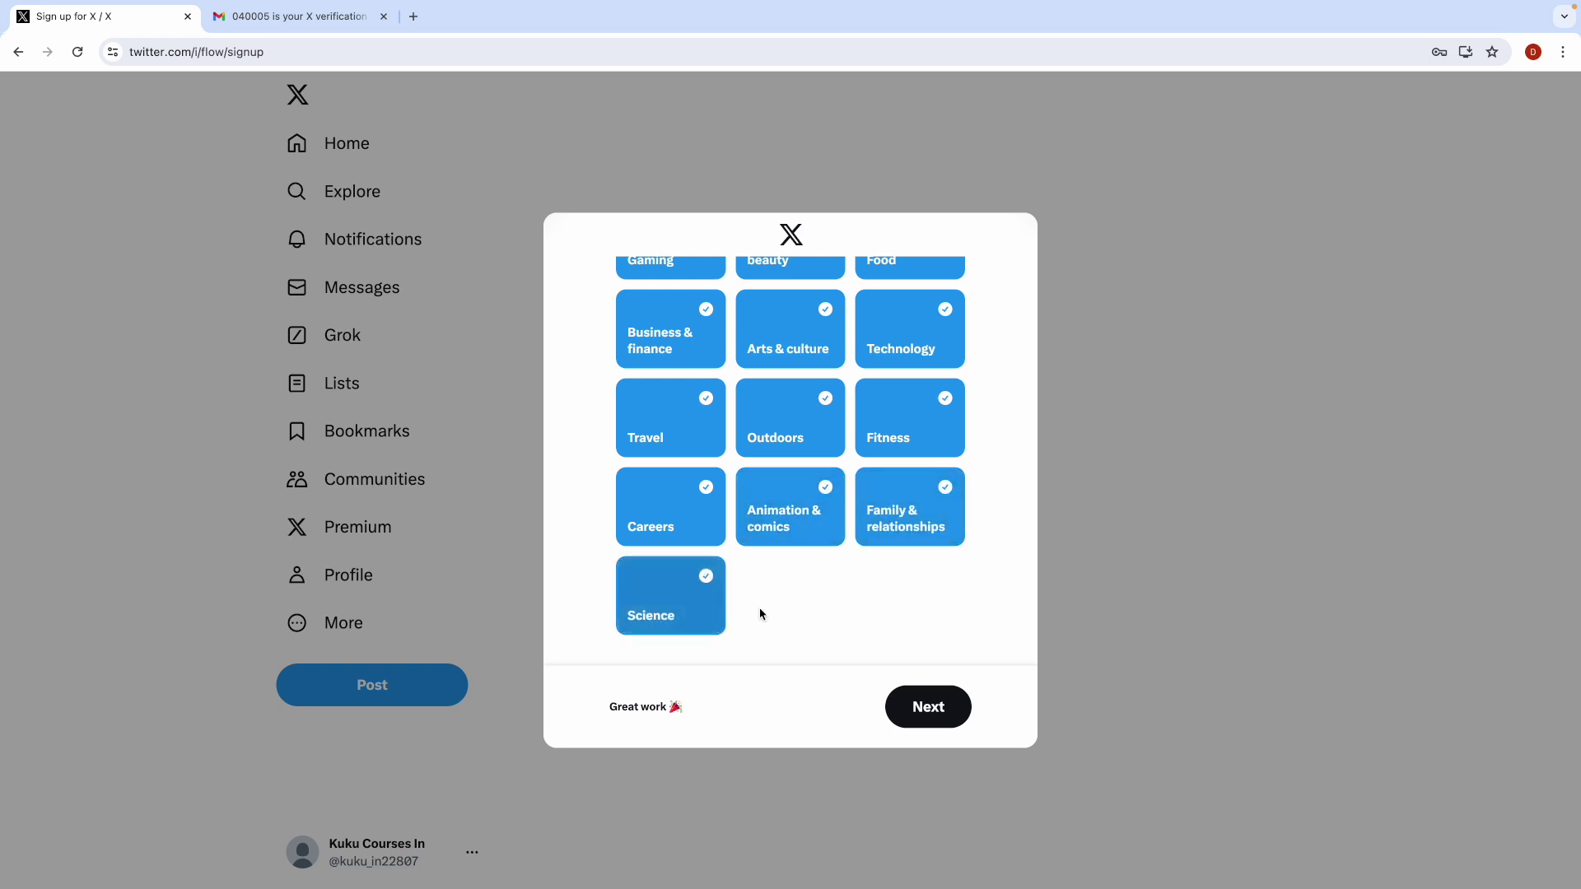
pyautogui.click(949, 719)
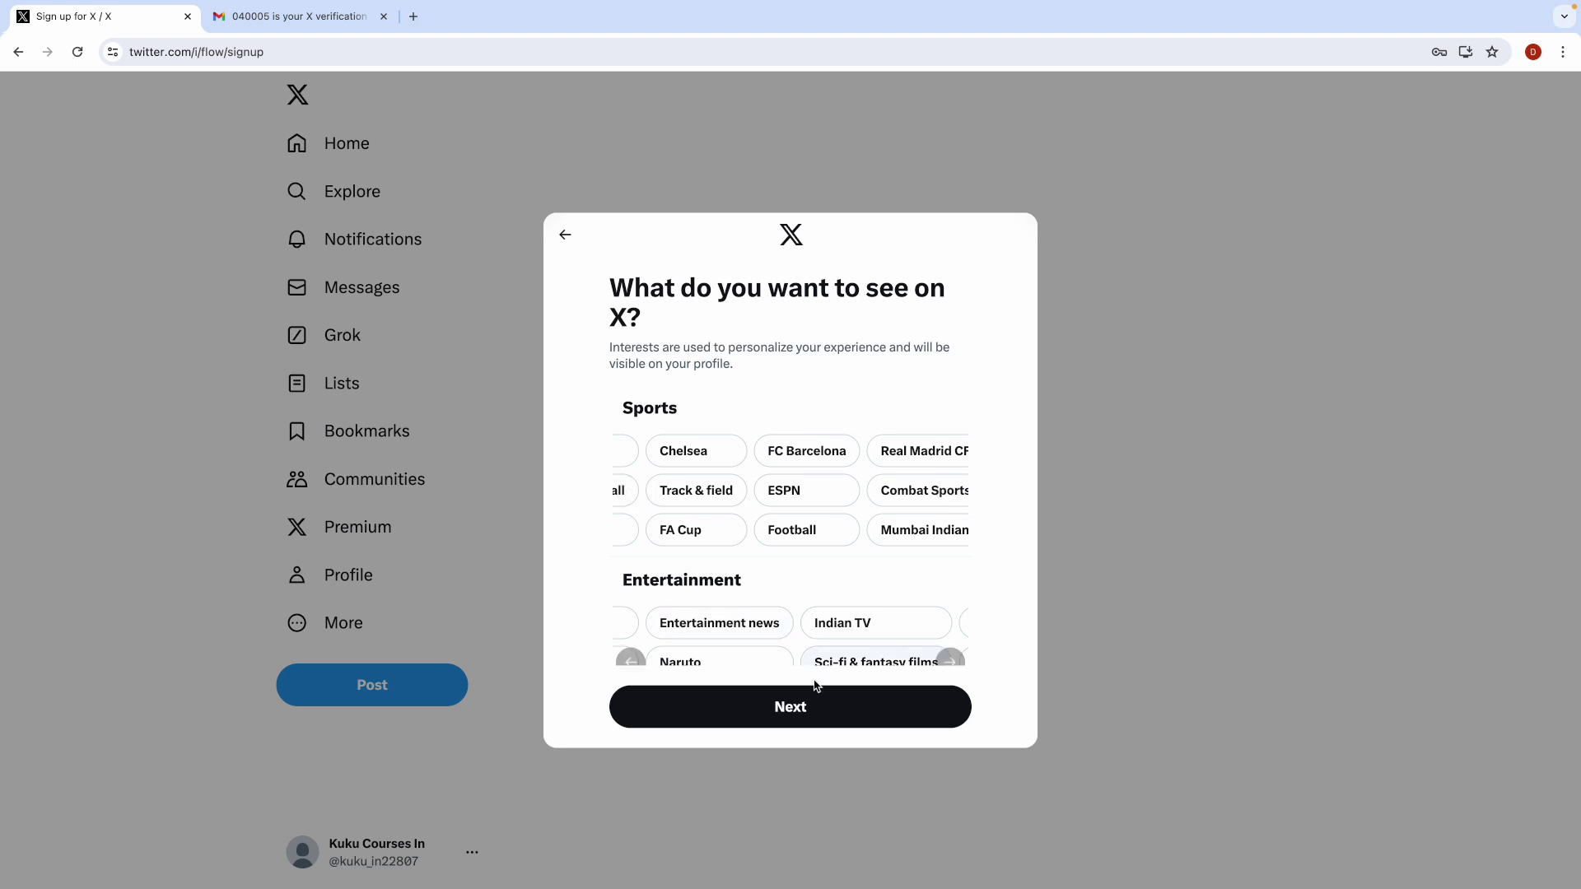
pyautogui.click(776, 720)
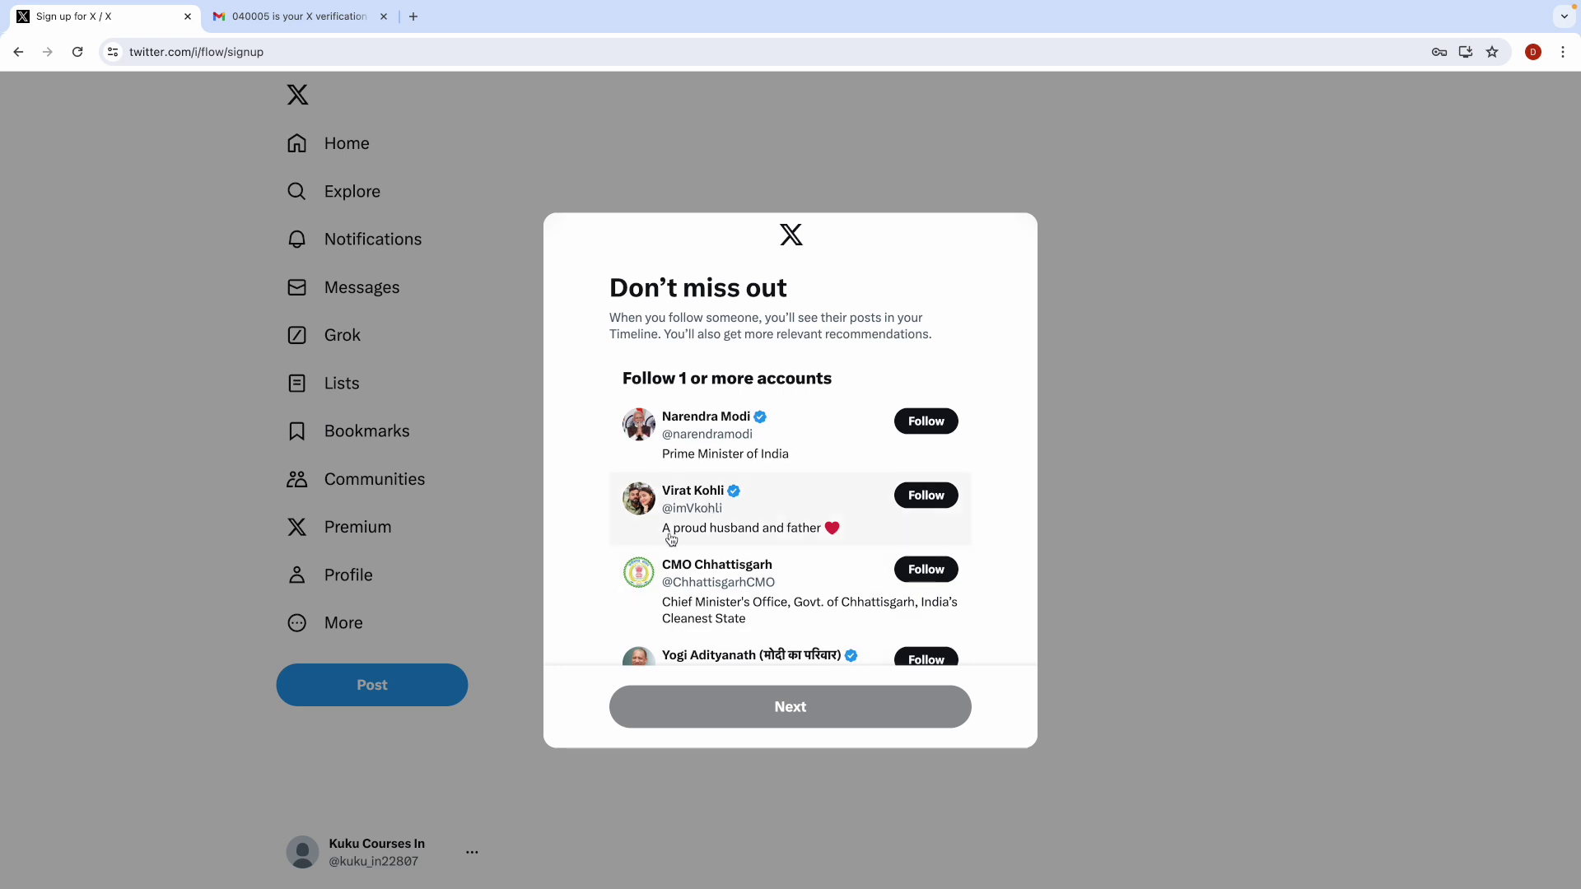
# Step: Find Xbox among the suggested accounts, follow it and continue past the follow suggestions
pyautogui.scroll(-2, 662, 579)
pyautogui.scroll(-5, 663, 579)
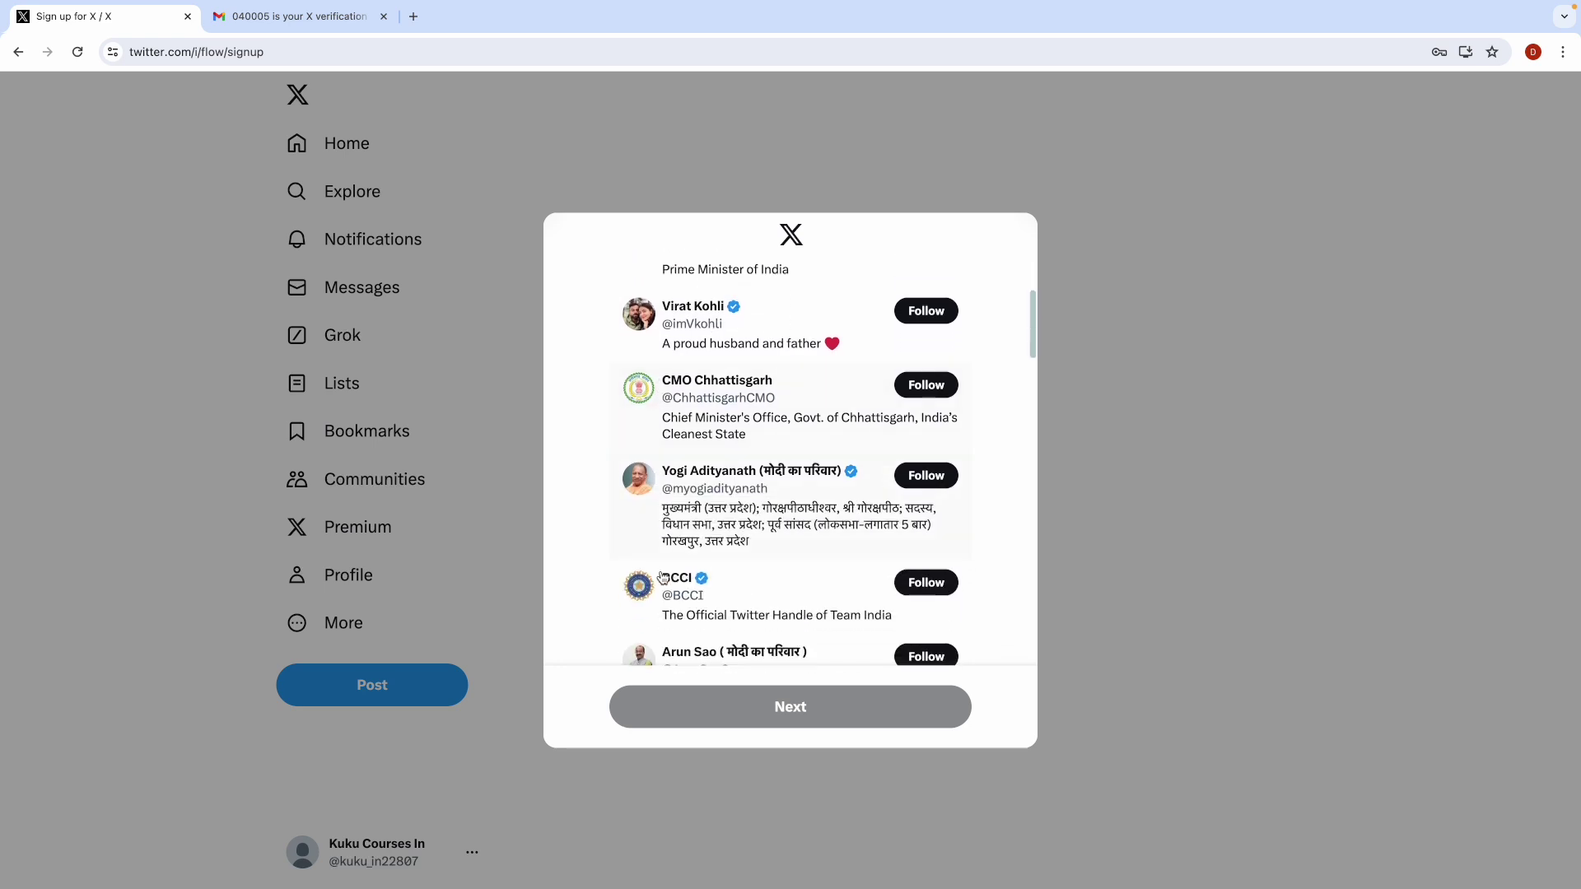
pyautogui.scroll(-8, 662, 579)
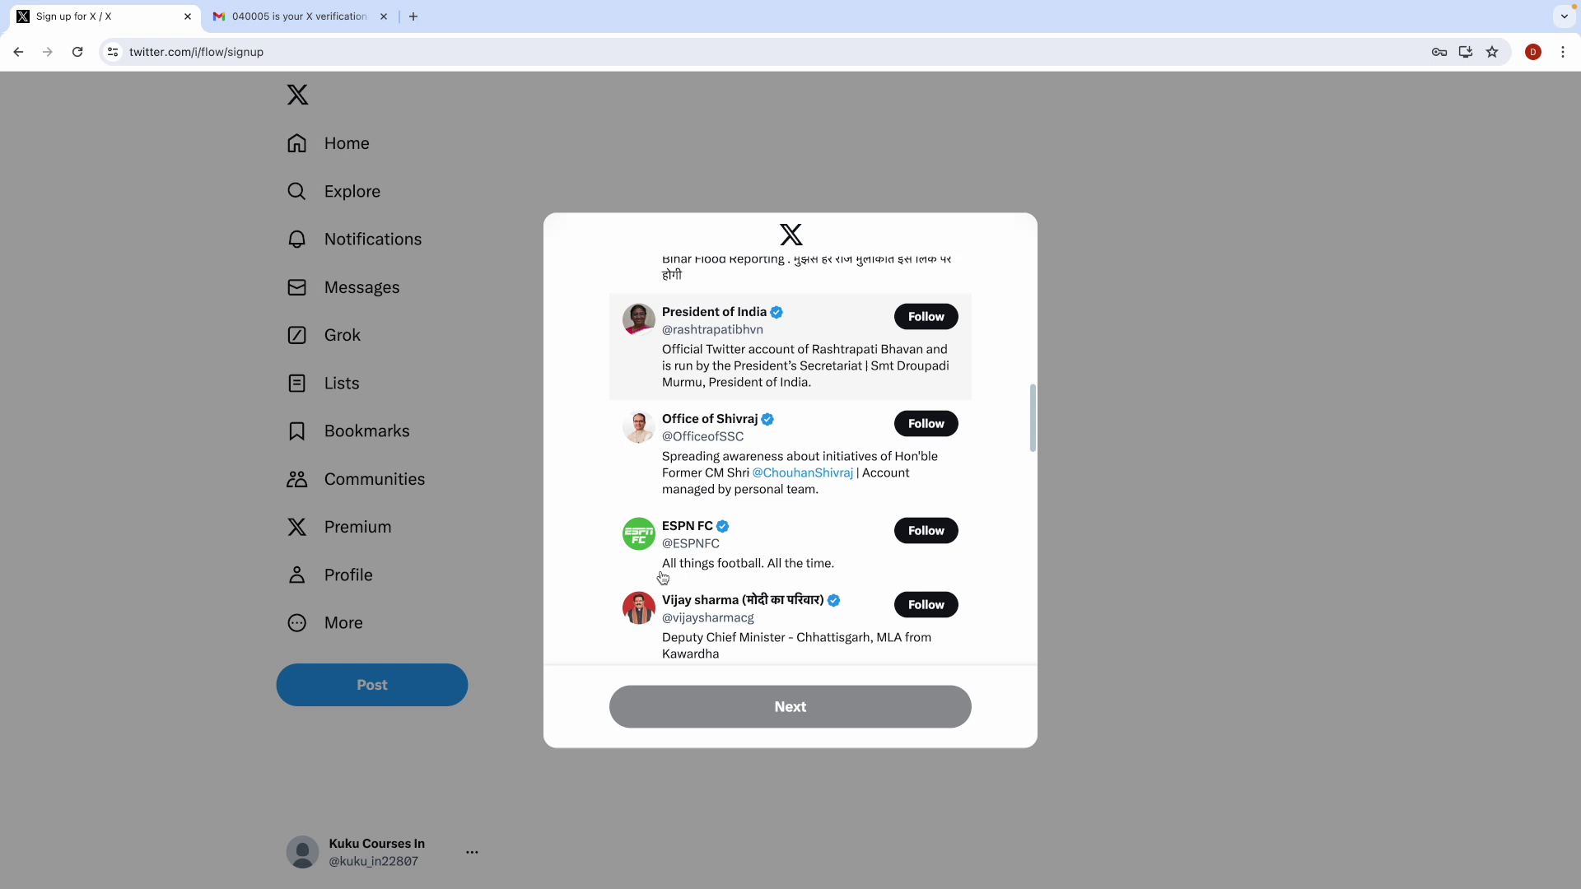
pyautogui.scroll(-6, 663, 579)
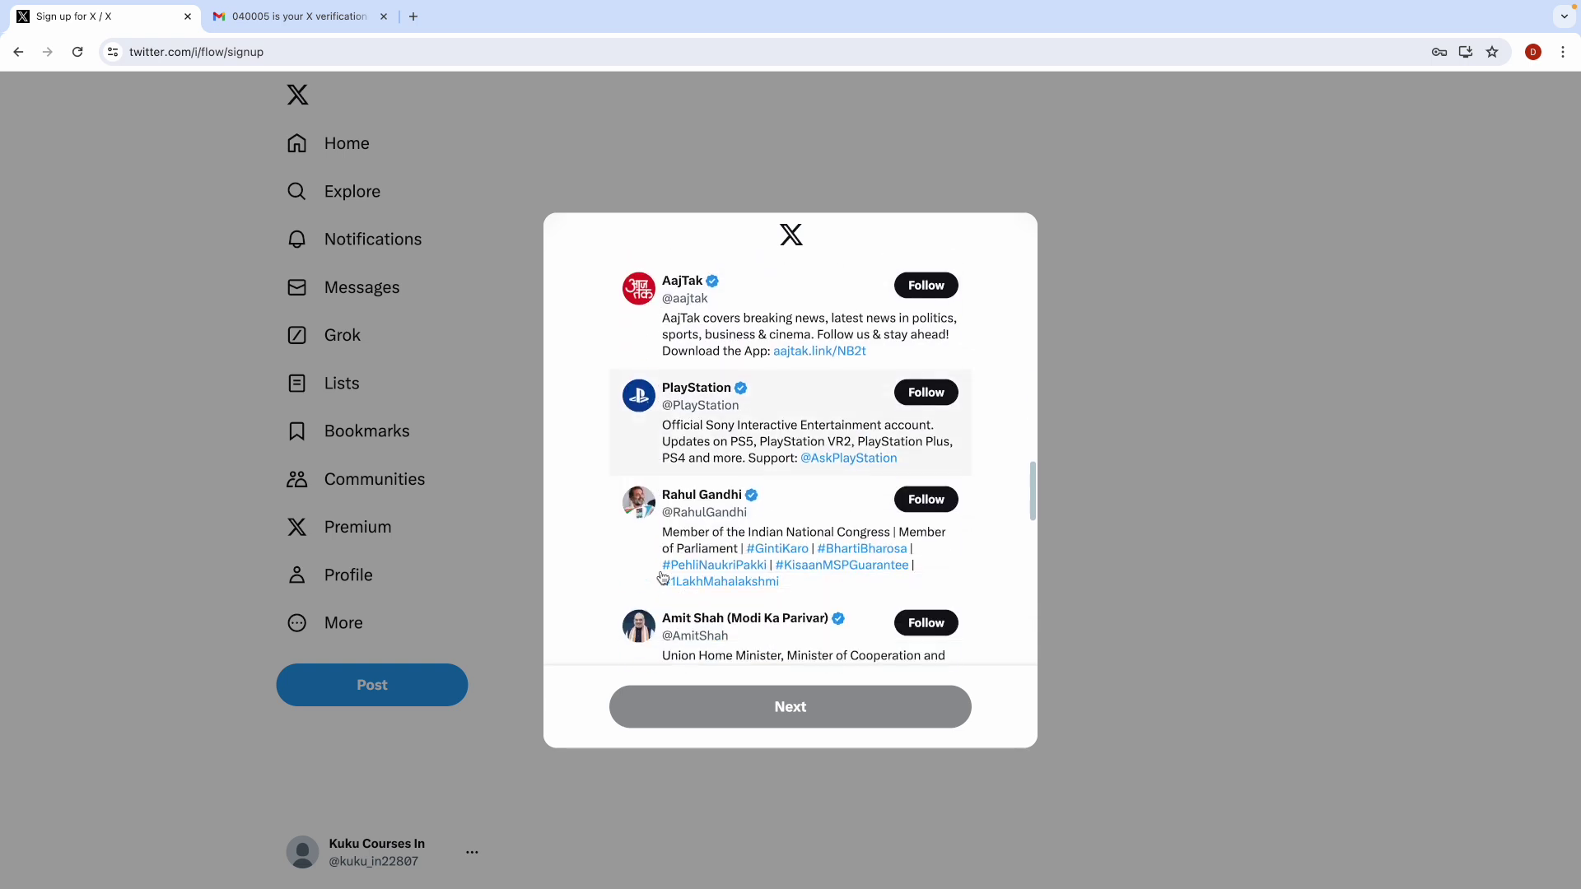
pyautogui.scroll(-8, 663, 579)
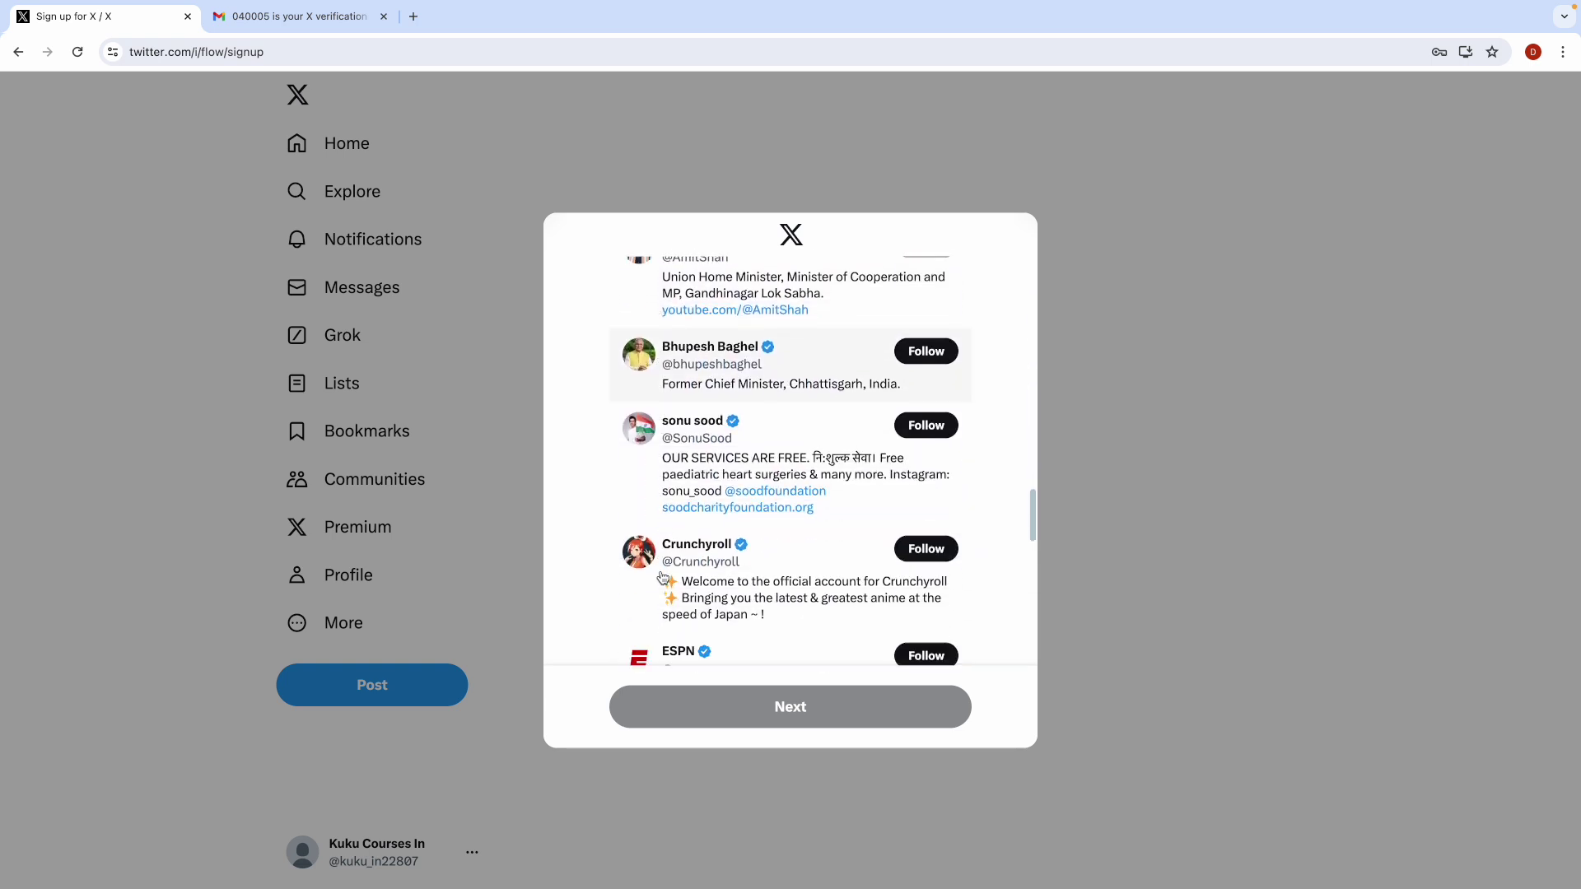
pyautogui.scroll(-4, 663, 579)
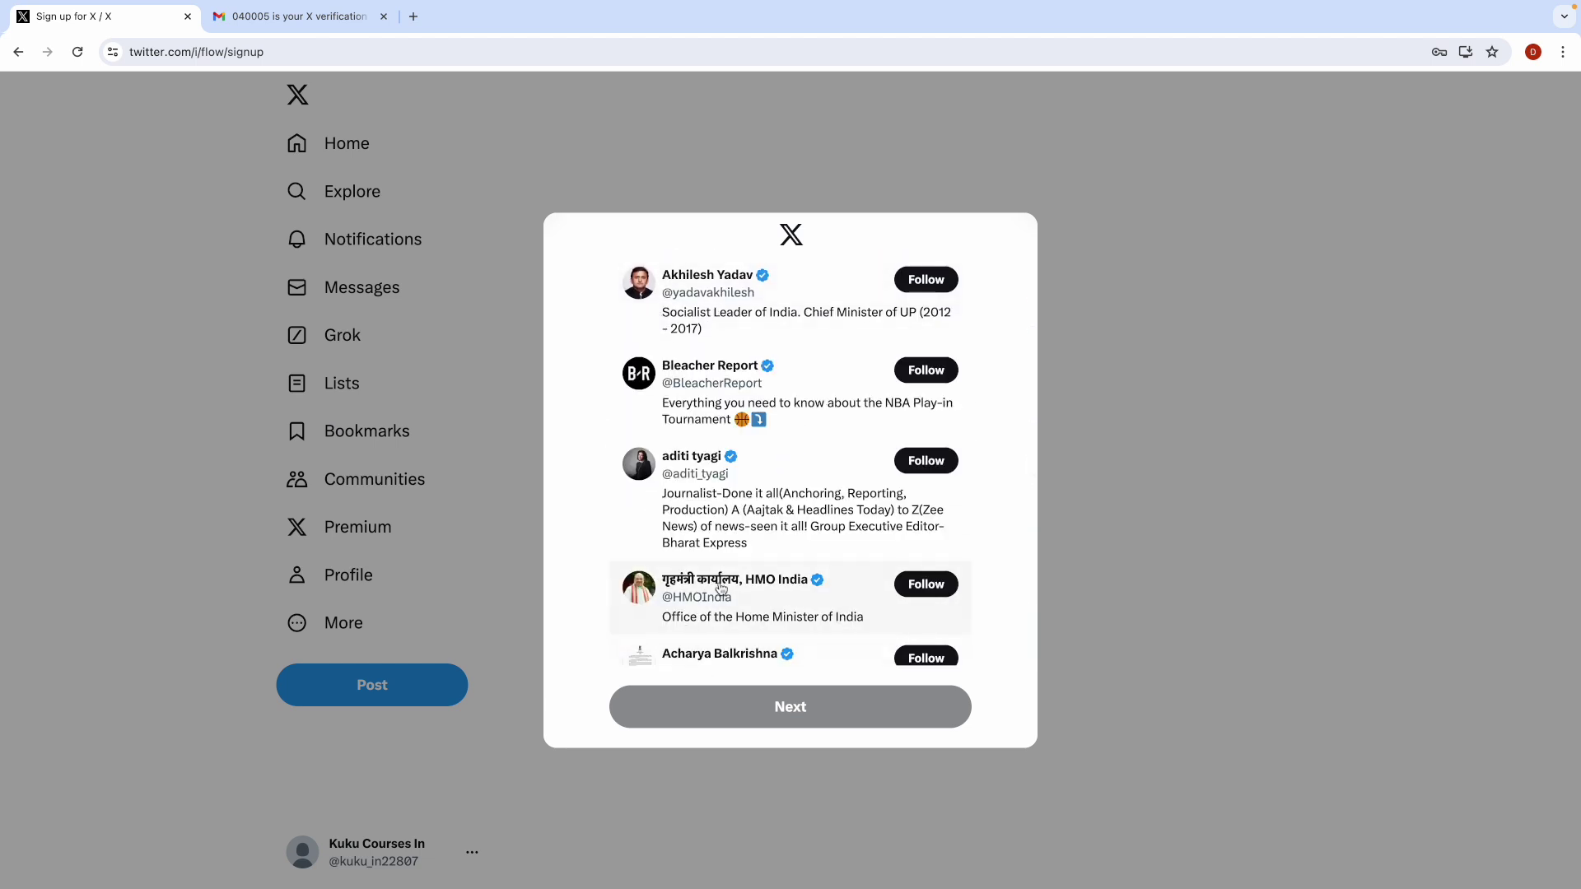
pyautogui.scroll(-3, 721, 605)
pyautogui.scroll(-7, 720, 605)
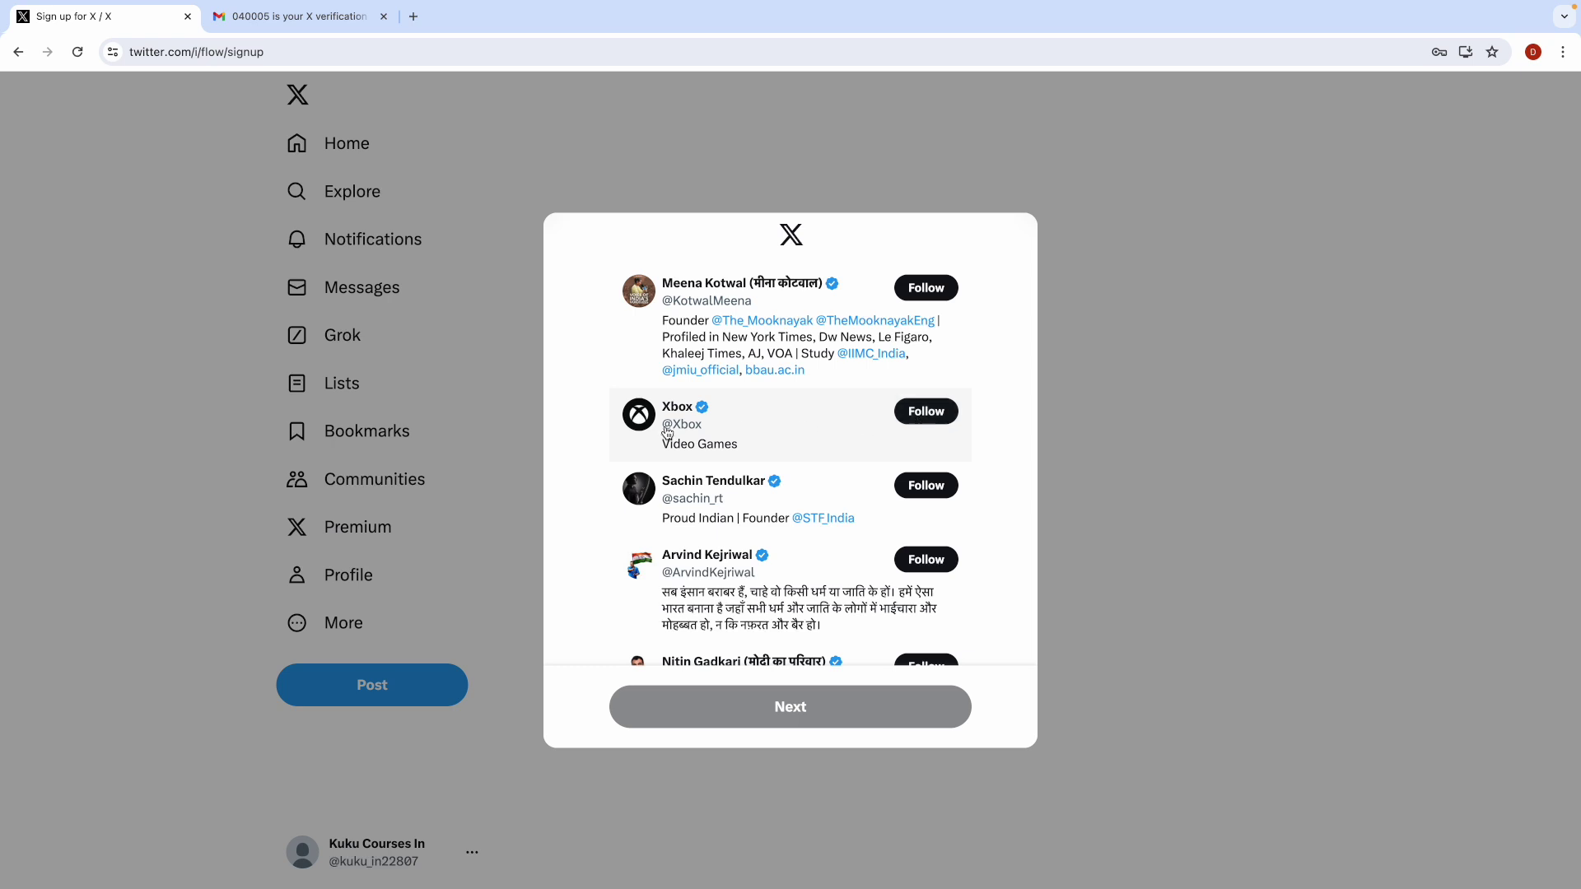
pyautogui.click(924, 411)
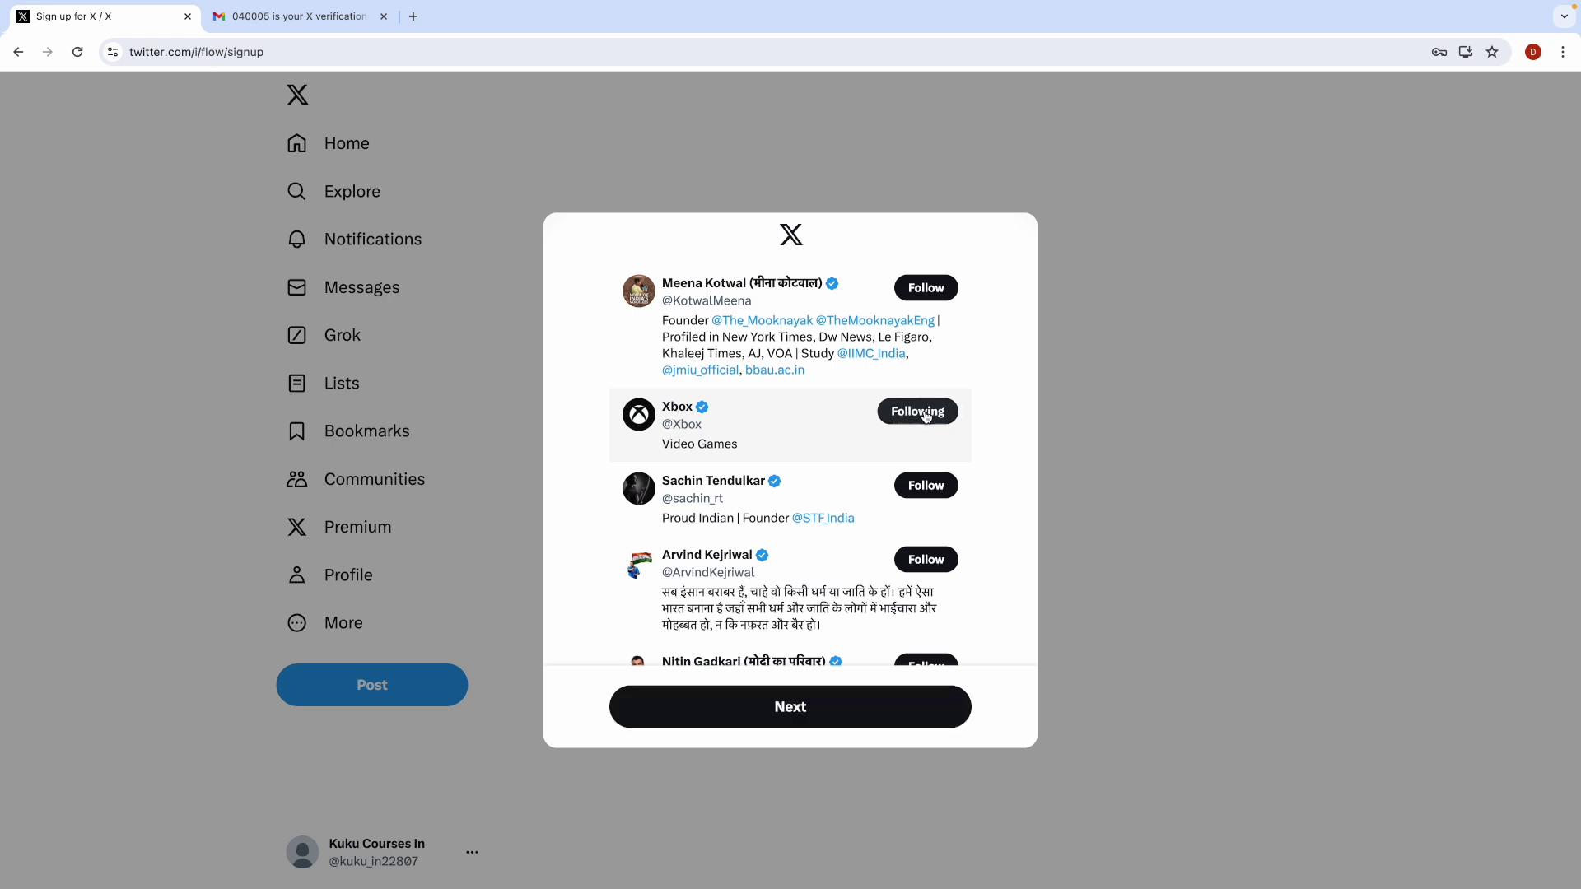
pyautogui.click(790, 708)
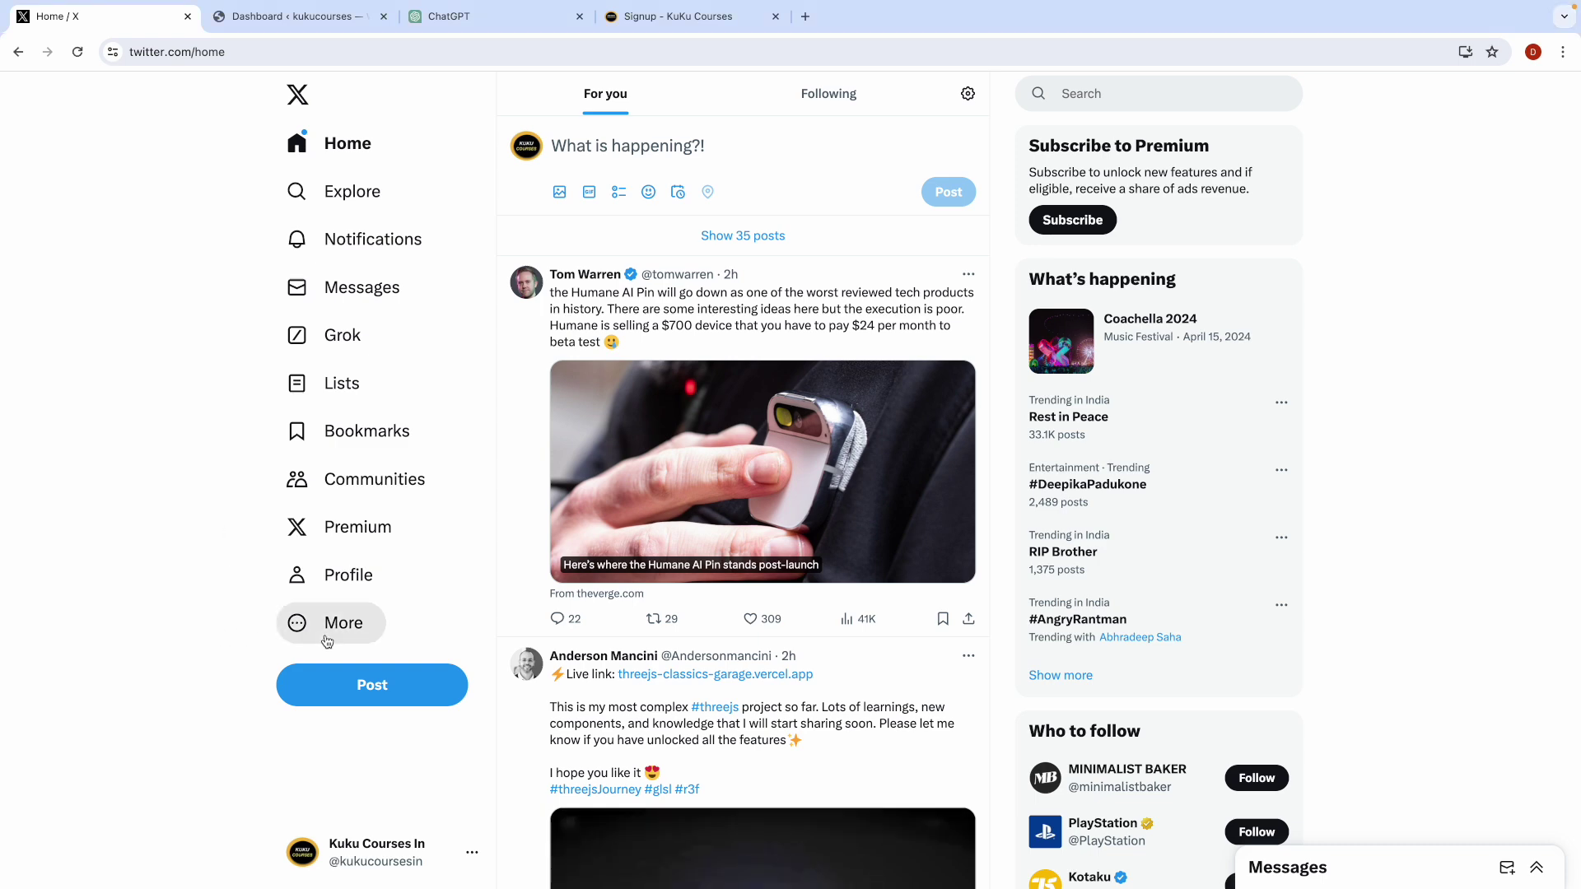
# Step: Open the Kuku Courses In profile for editing and look over its bio, location, website and professional profile entries
pyautogui.click(349, 578)
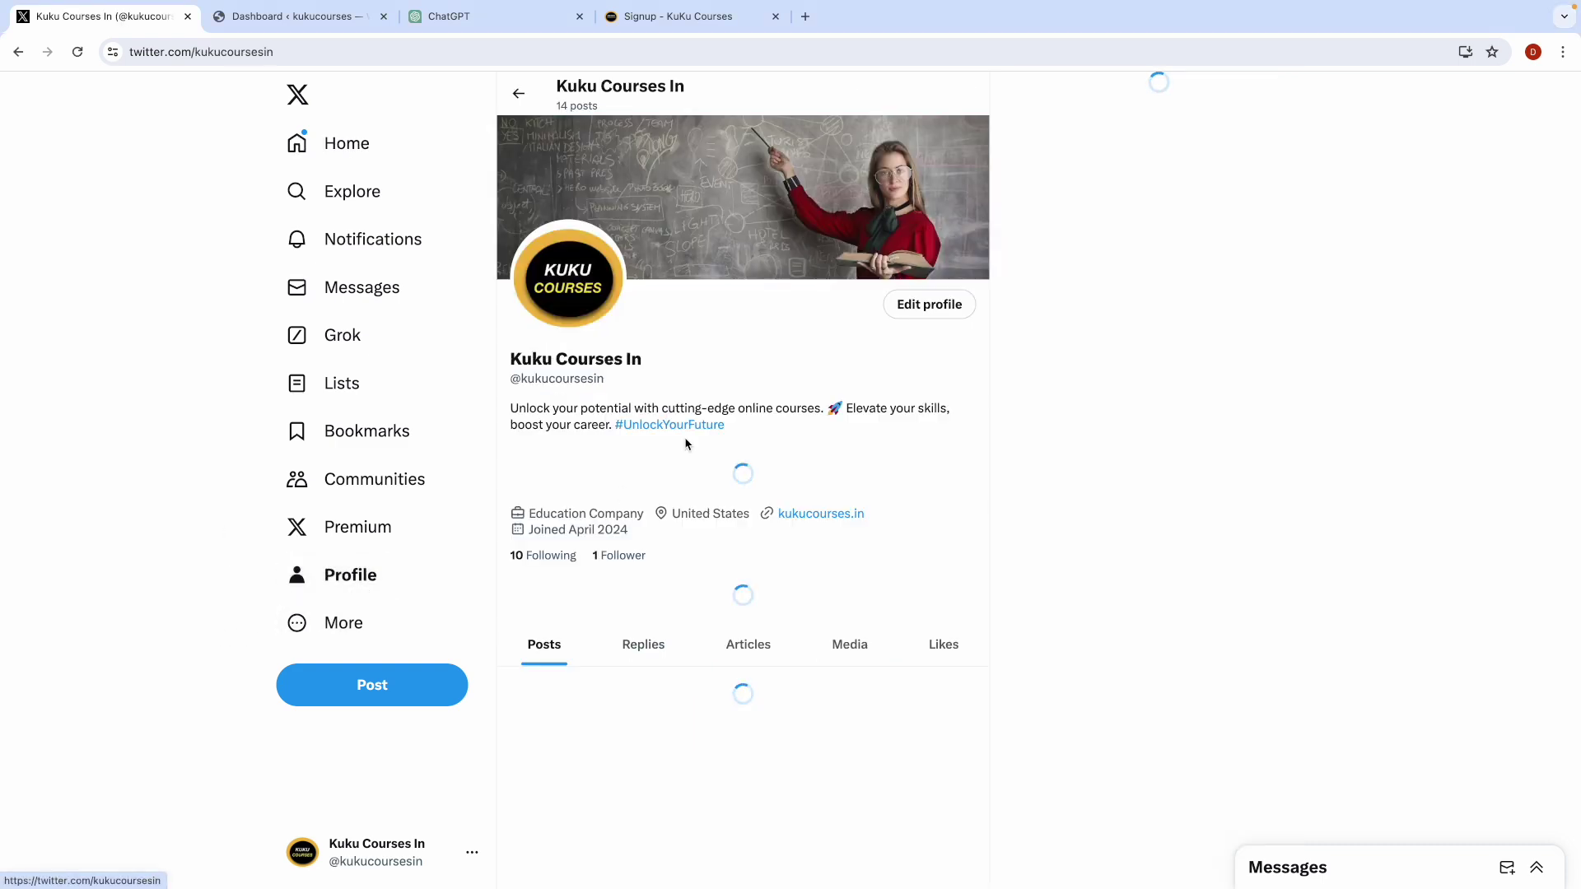
pyautogui.click(920, 311)
pyautogui.scroll(-3, 728, 444)
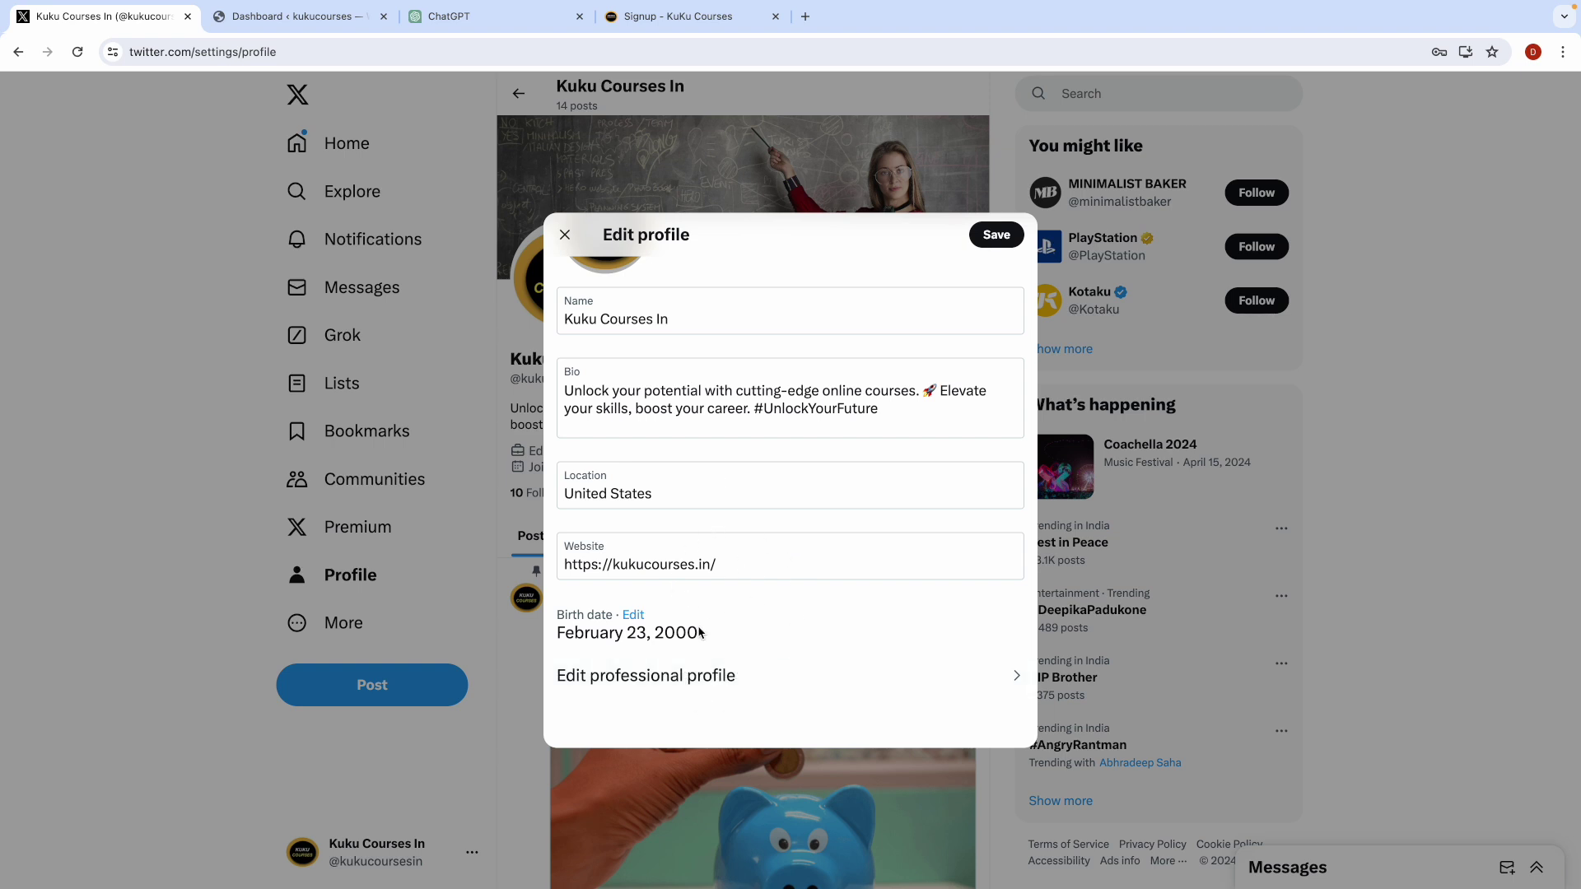
# Step: Close the profile editor without saving, open Ads from the Kuku Courses In account and look over the Twitter Ads welcome page
pyautogui.click(565, 235)
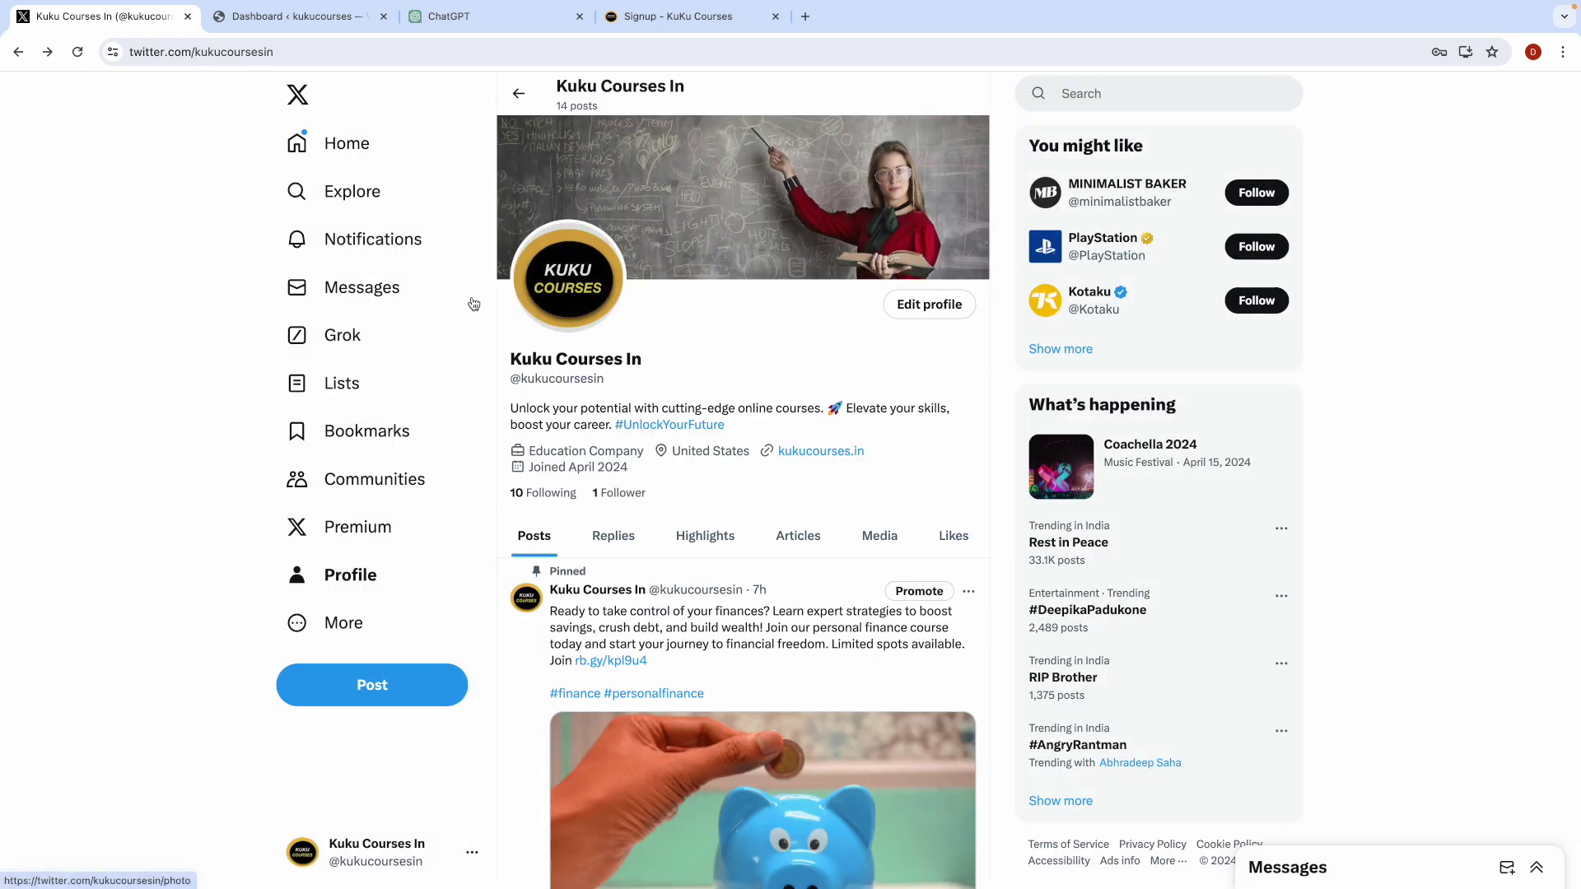
pyautogui.click(333, 629)
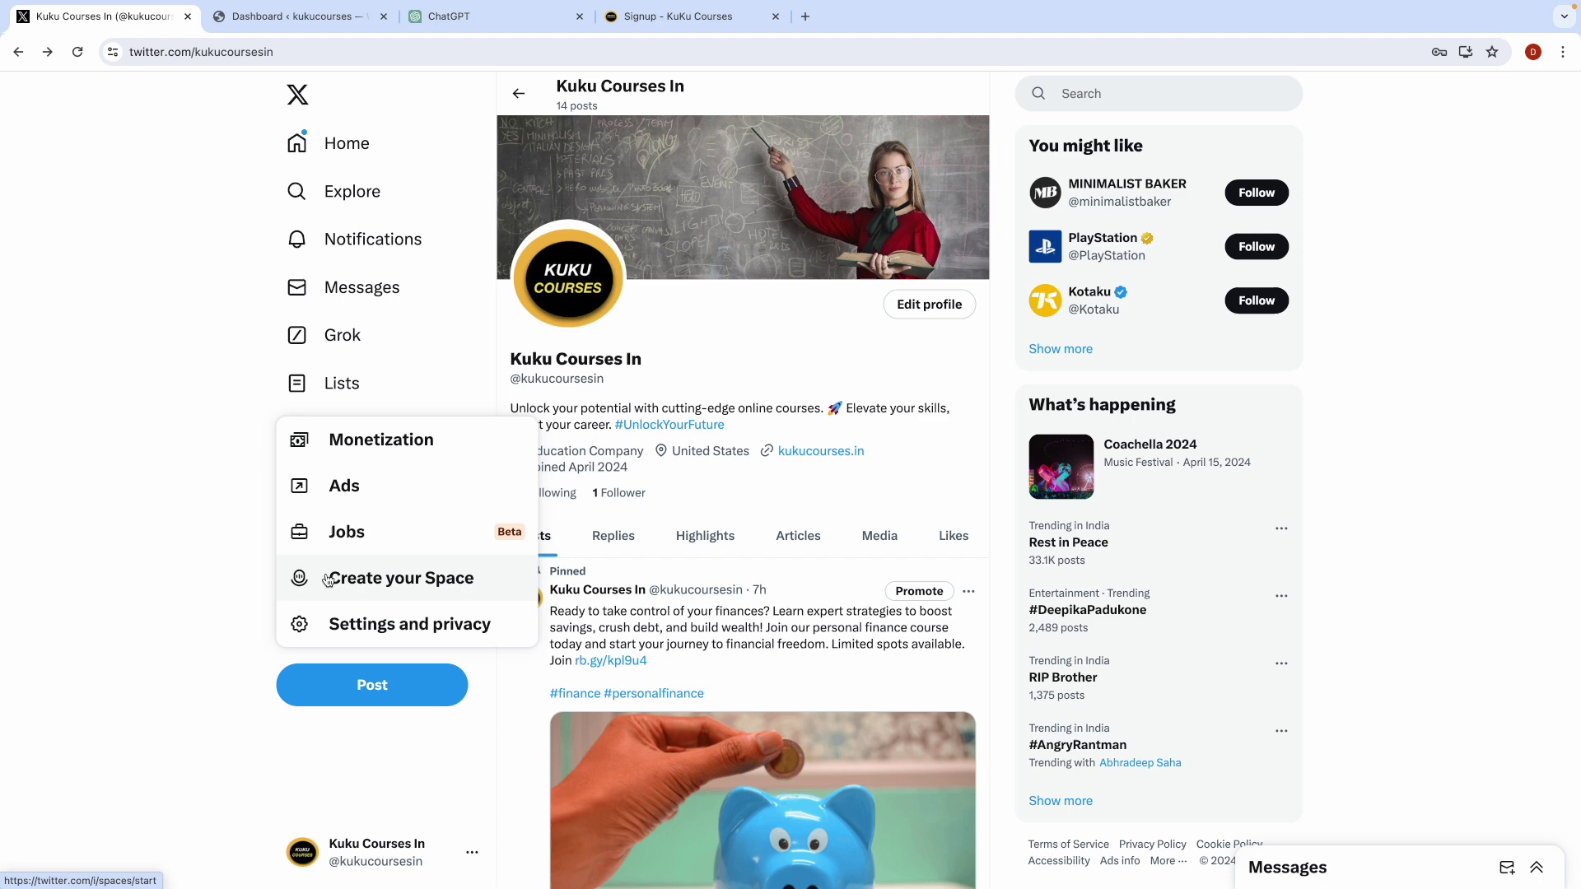
pyautogui.click(342, 492)
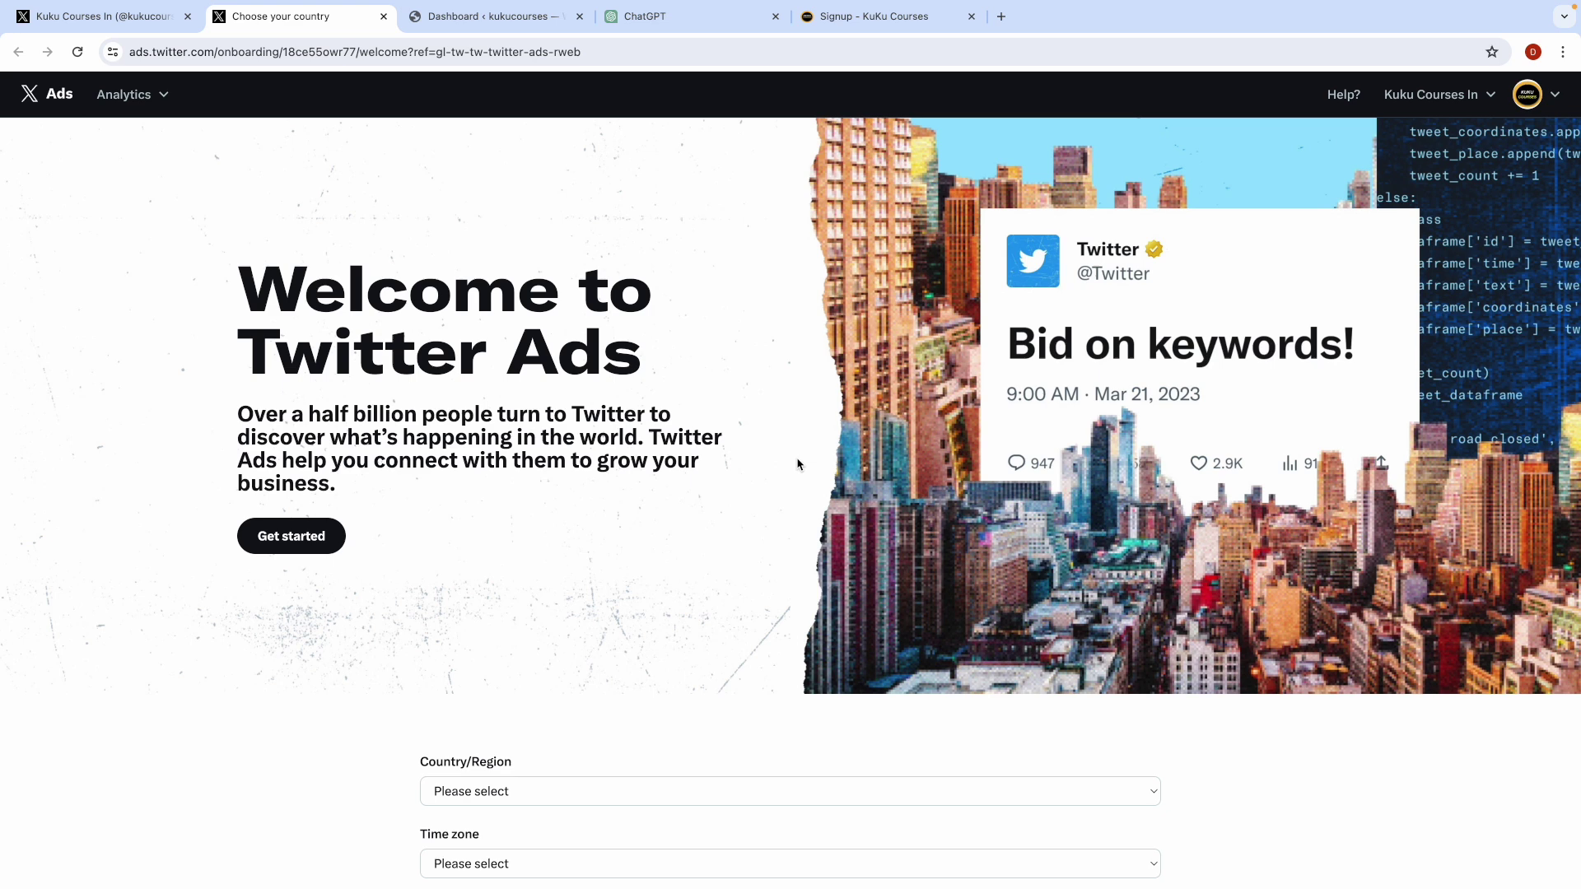
pyautogui.moveTo(242, 408); pyautogui.dragTo(329, 482)
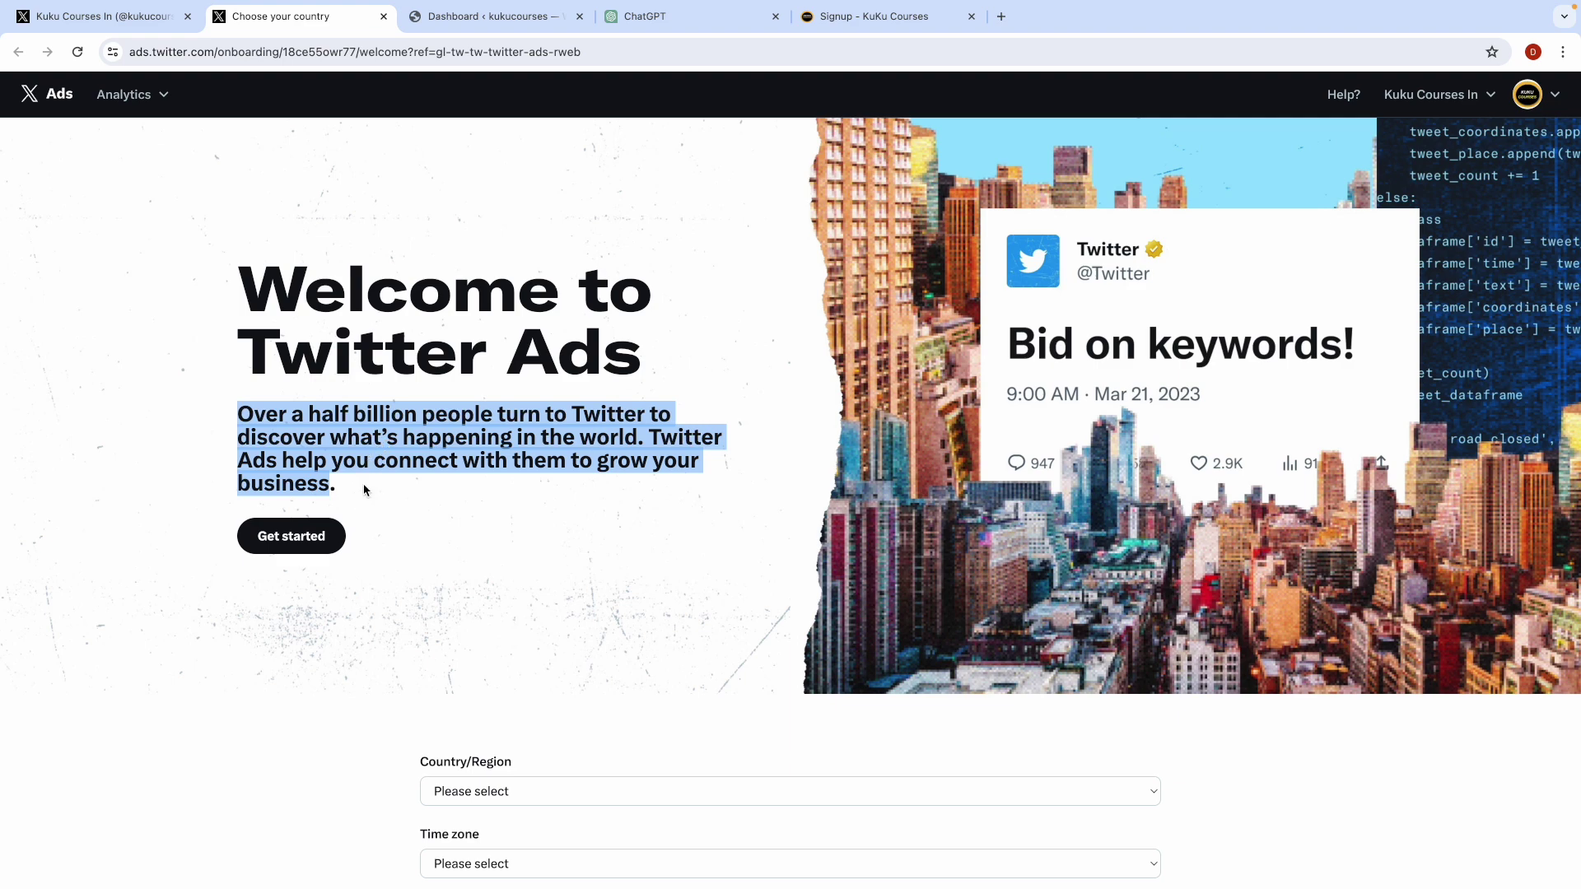
pyautogui.scroll(-5, 396, 525)
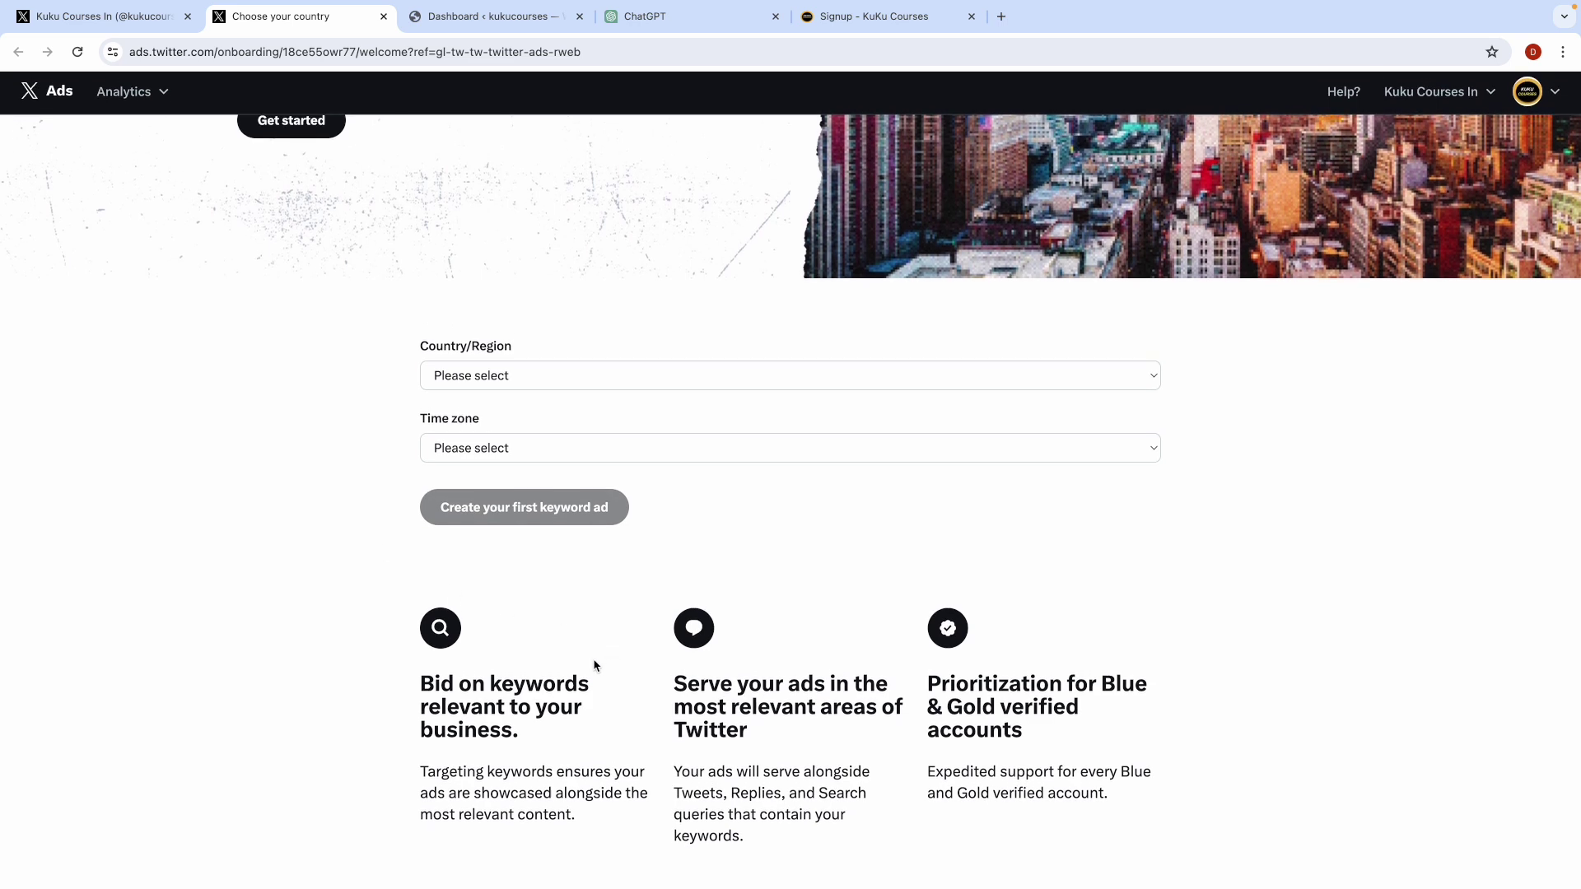
pyautogui.scroll(5, 906, 659)
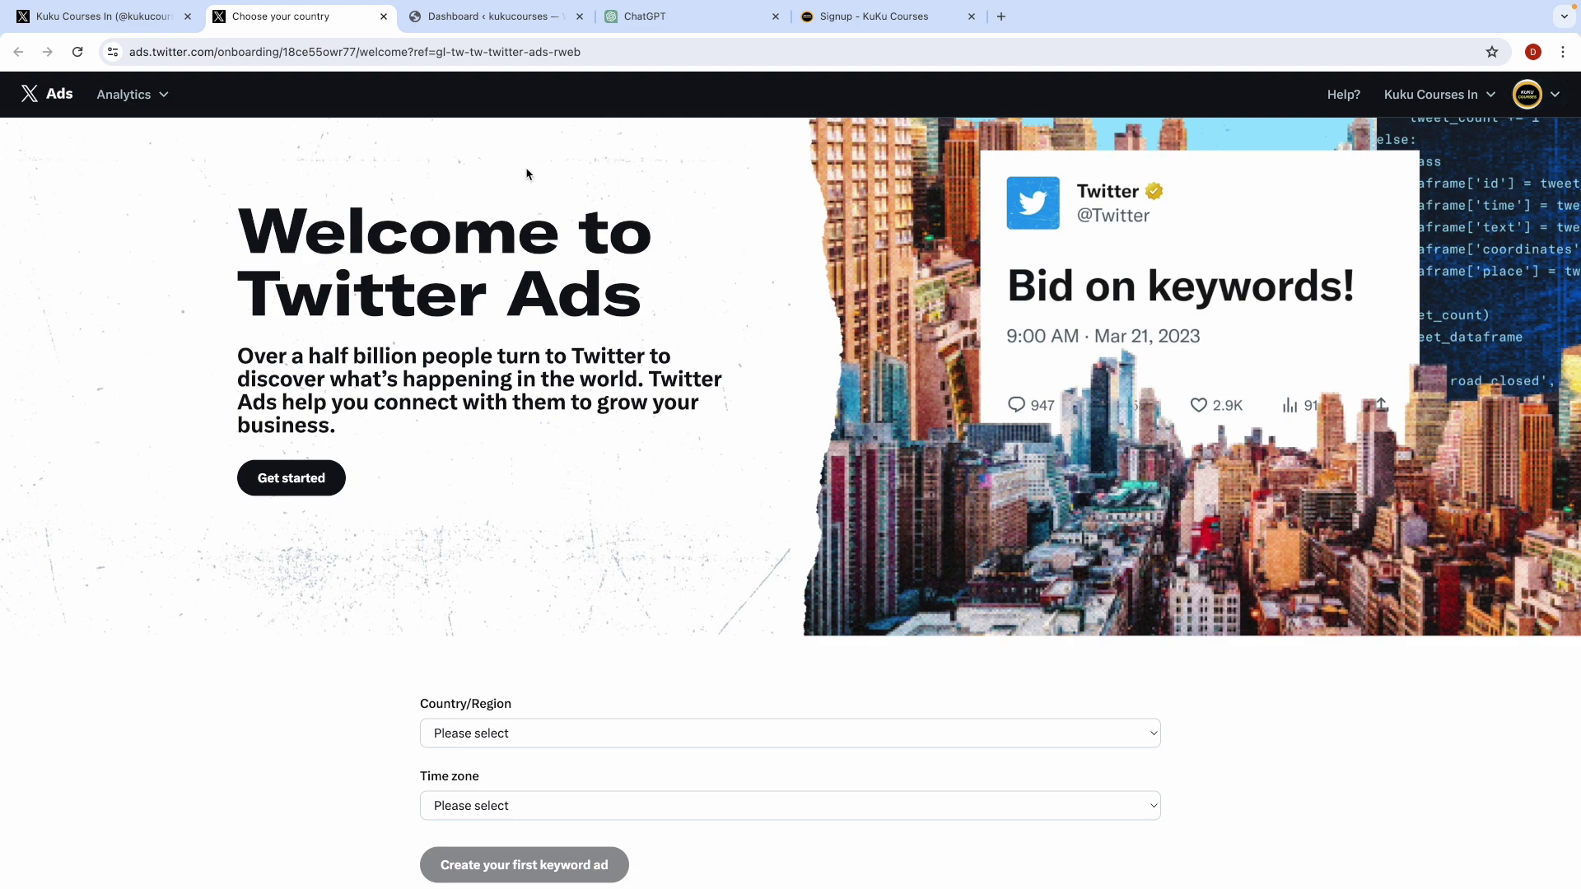
# Step: Check the username and the Ads entry on the Kuku Courses In profile, and return to the Twitter Ads welcome page
pyautogui.click(125, 25)
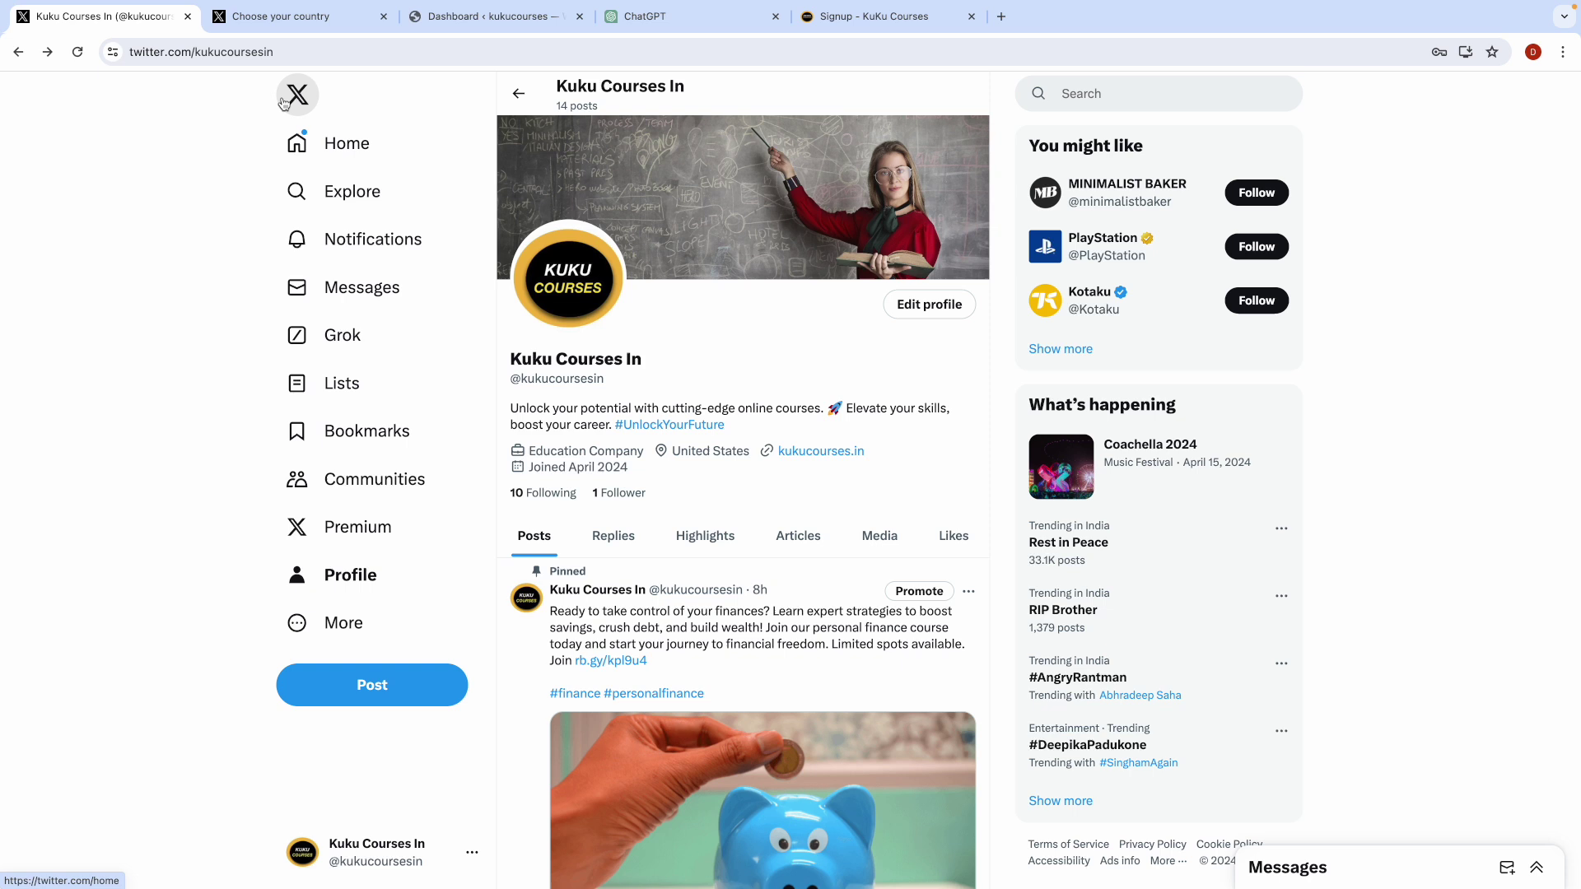
pyautogui.moveTo(611, 385); pyautogui.dragTo(513, 380)
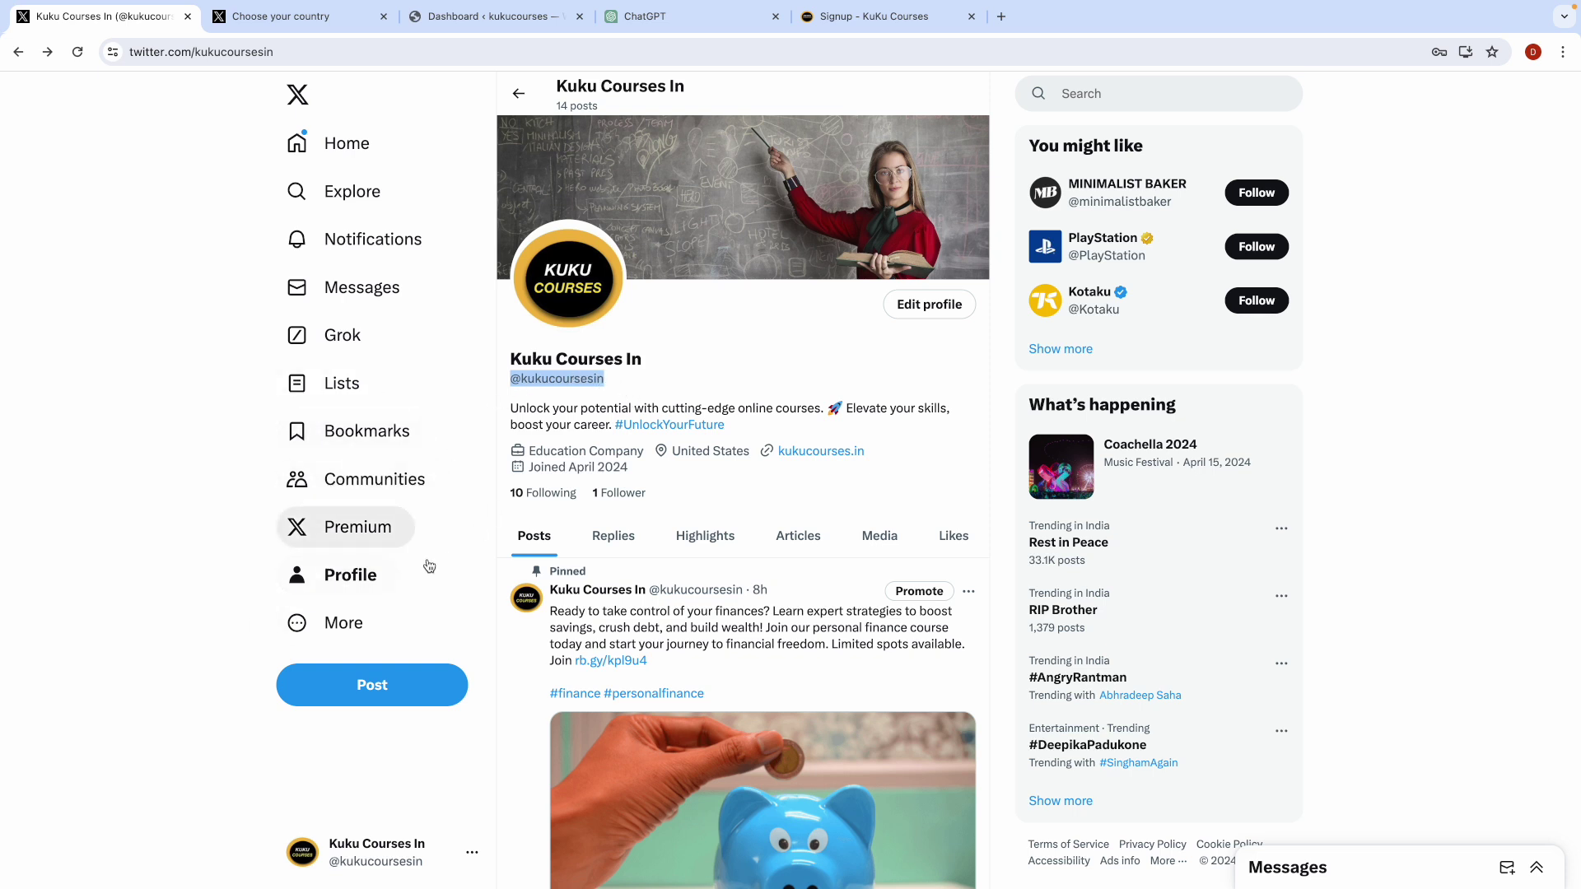
pyautogui.click(342, 623)
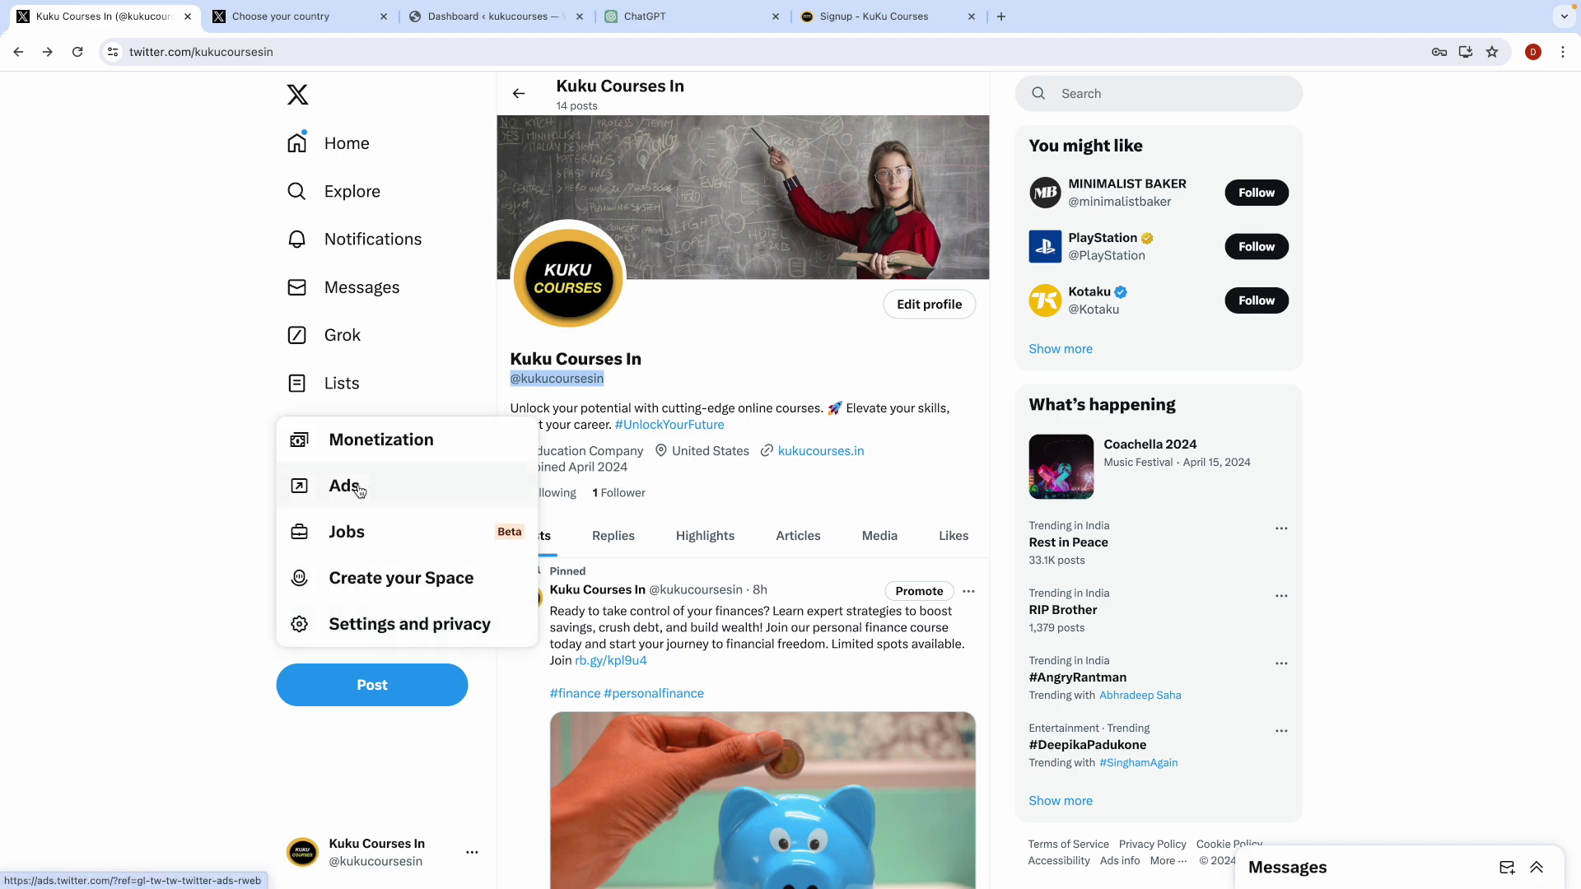
pyautogui.click(200, 472)
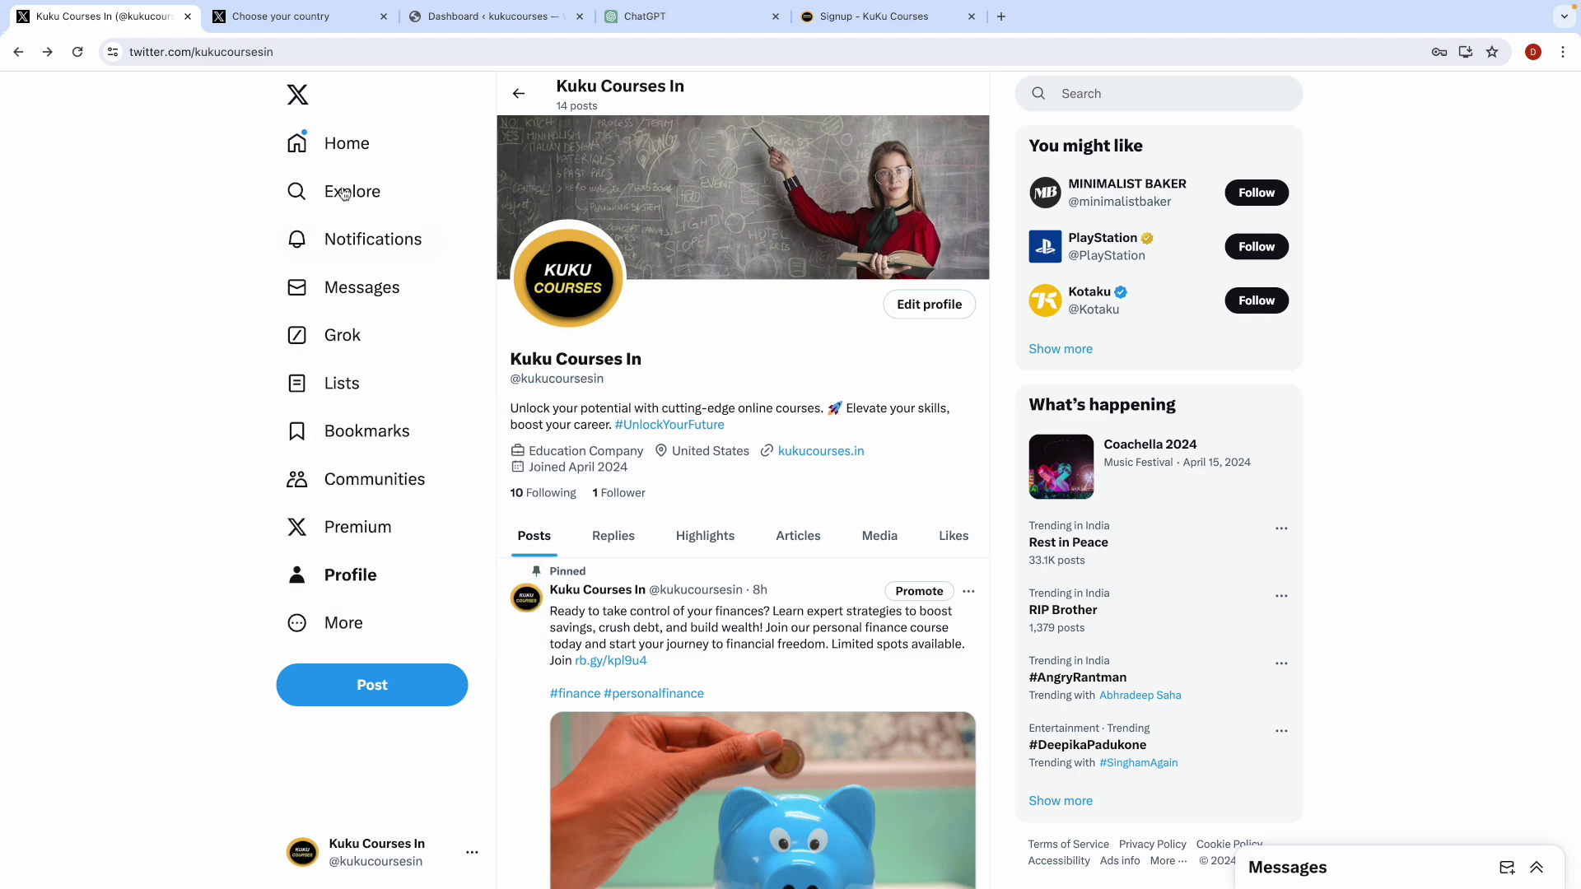
pyautogui.click(281, 27)
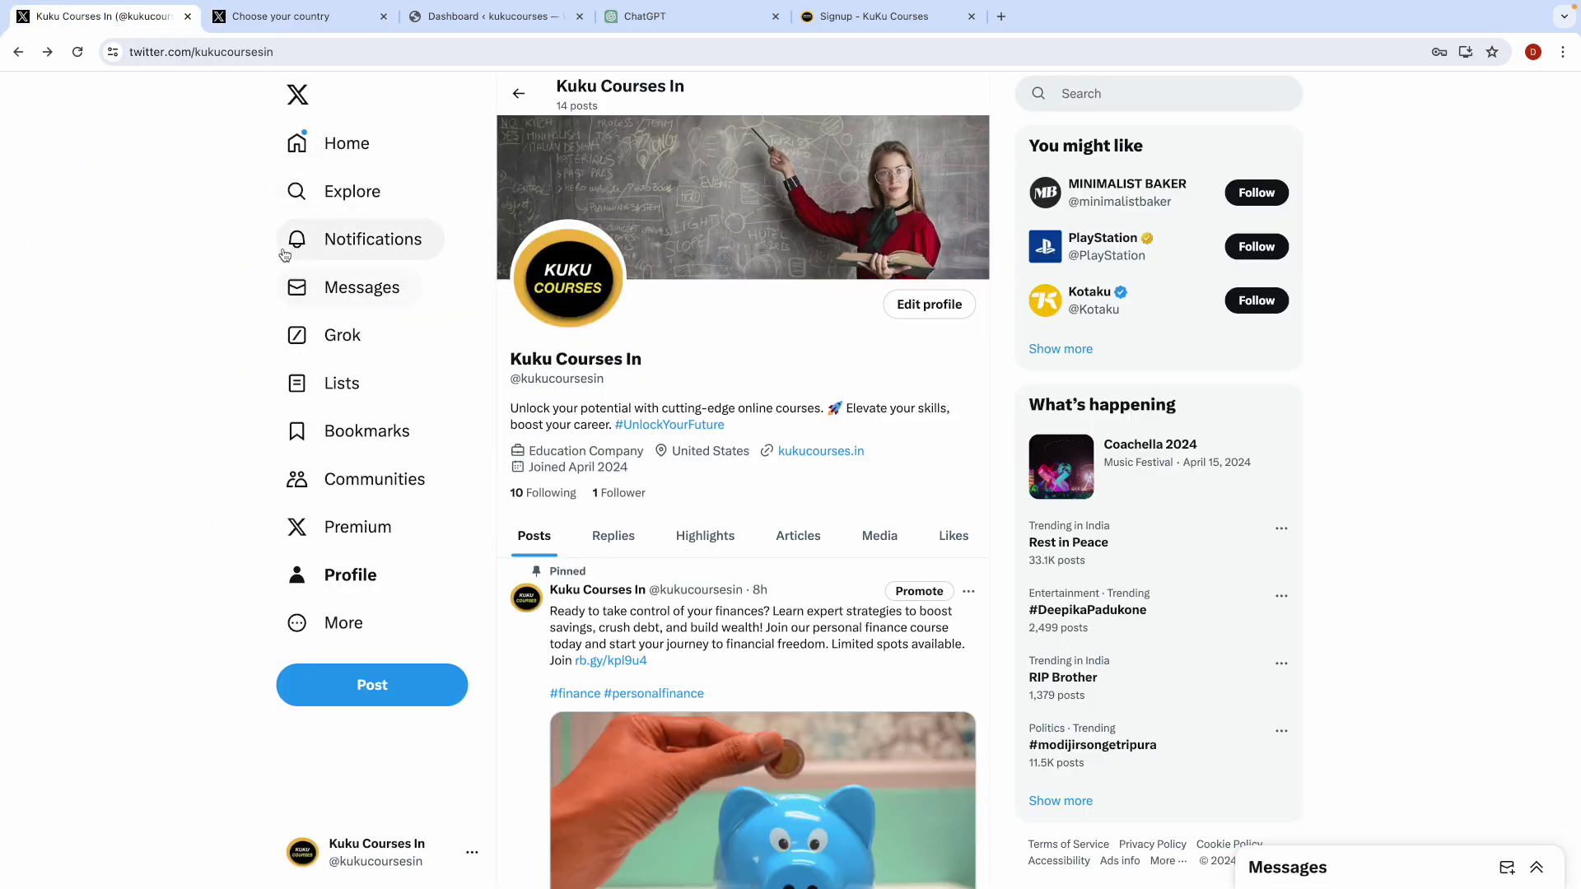
pyautogui.click(287, 19)
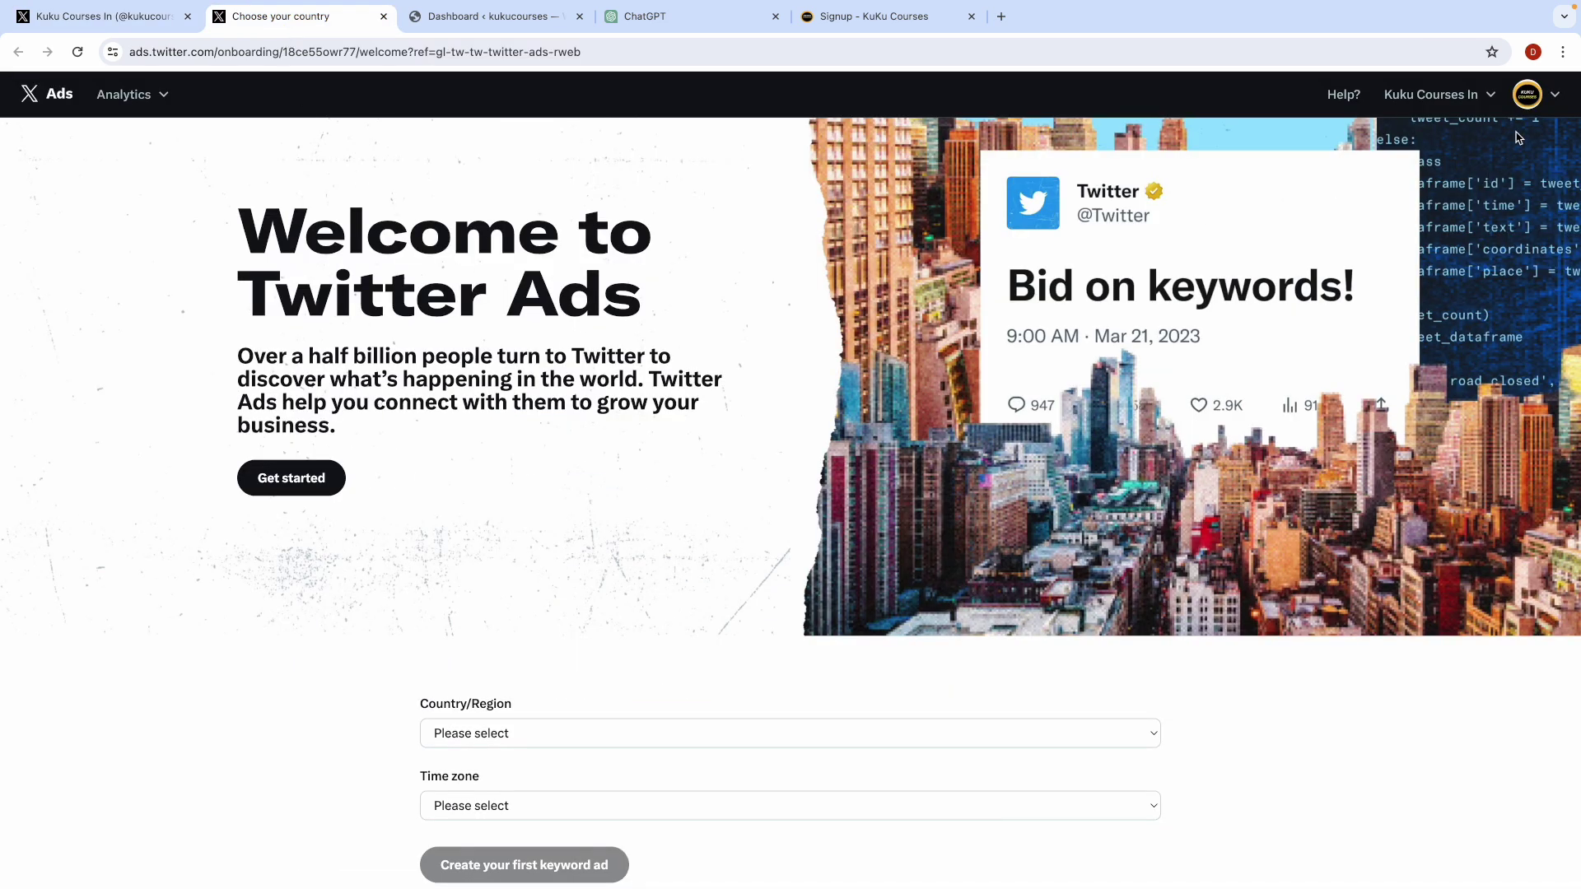
# Step: Look over the profile and account options for Kuku Courses In in Twitter Ads and the welcome page's contents
pyautogui.click(1536, 97)
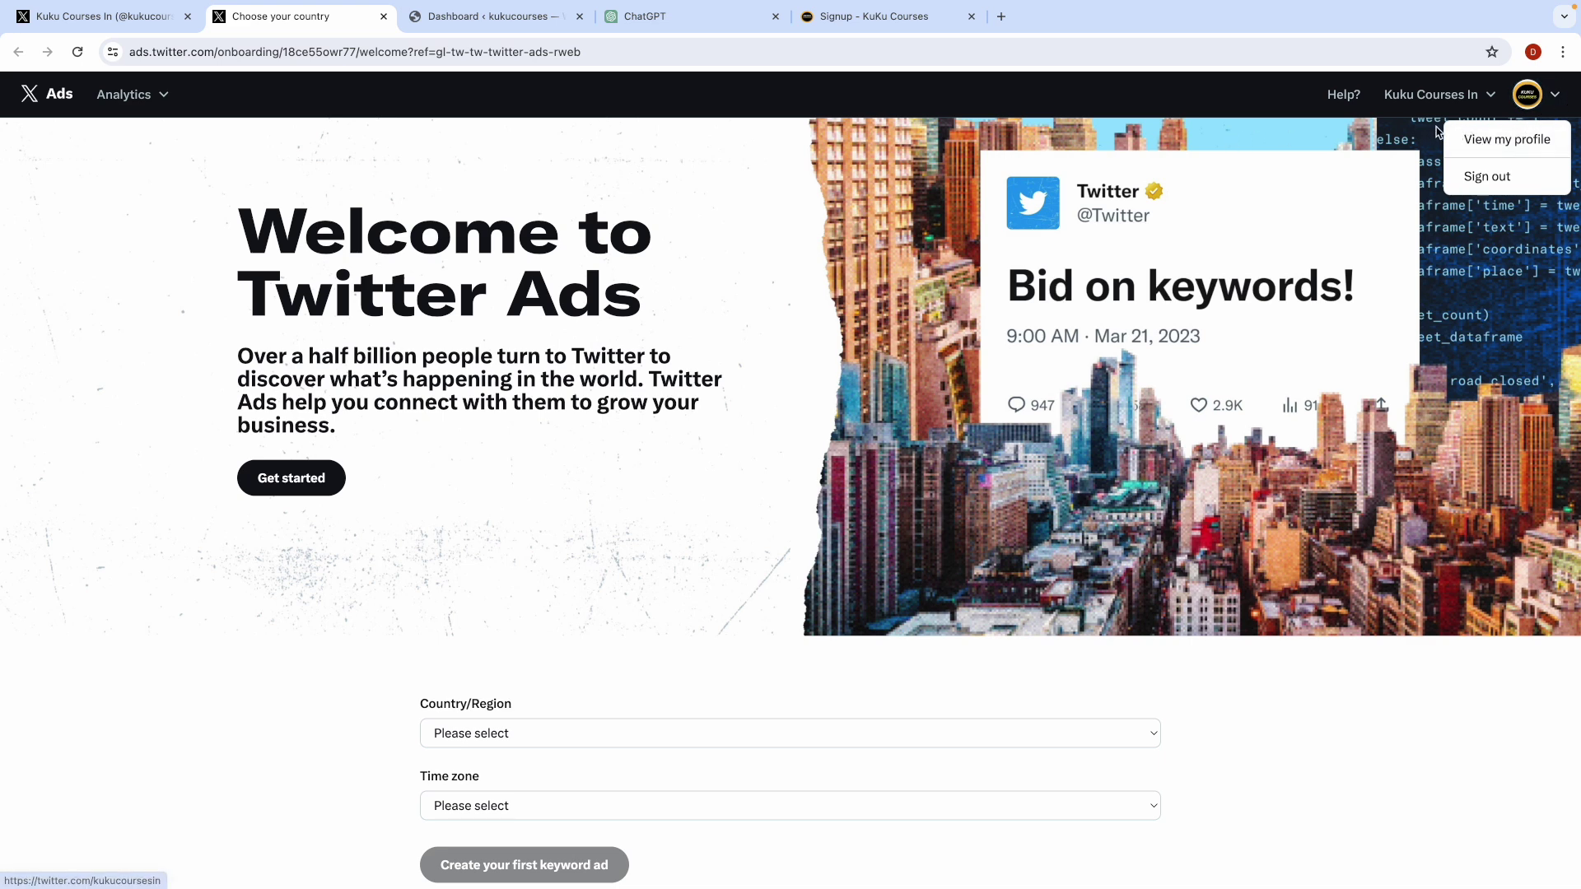
pyautogui.click(1451, 99)
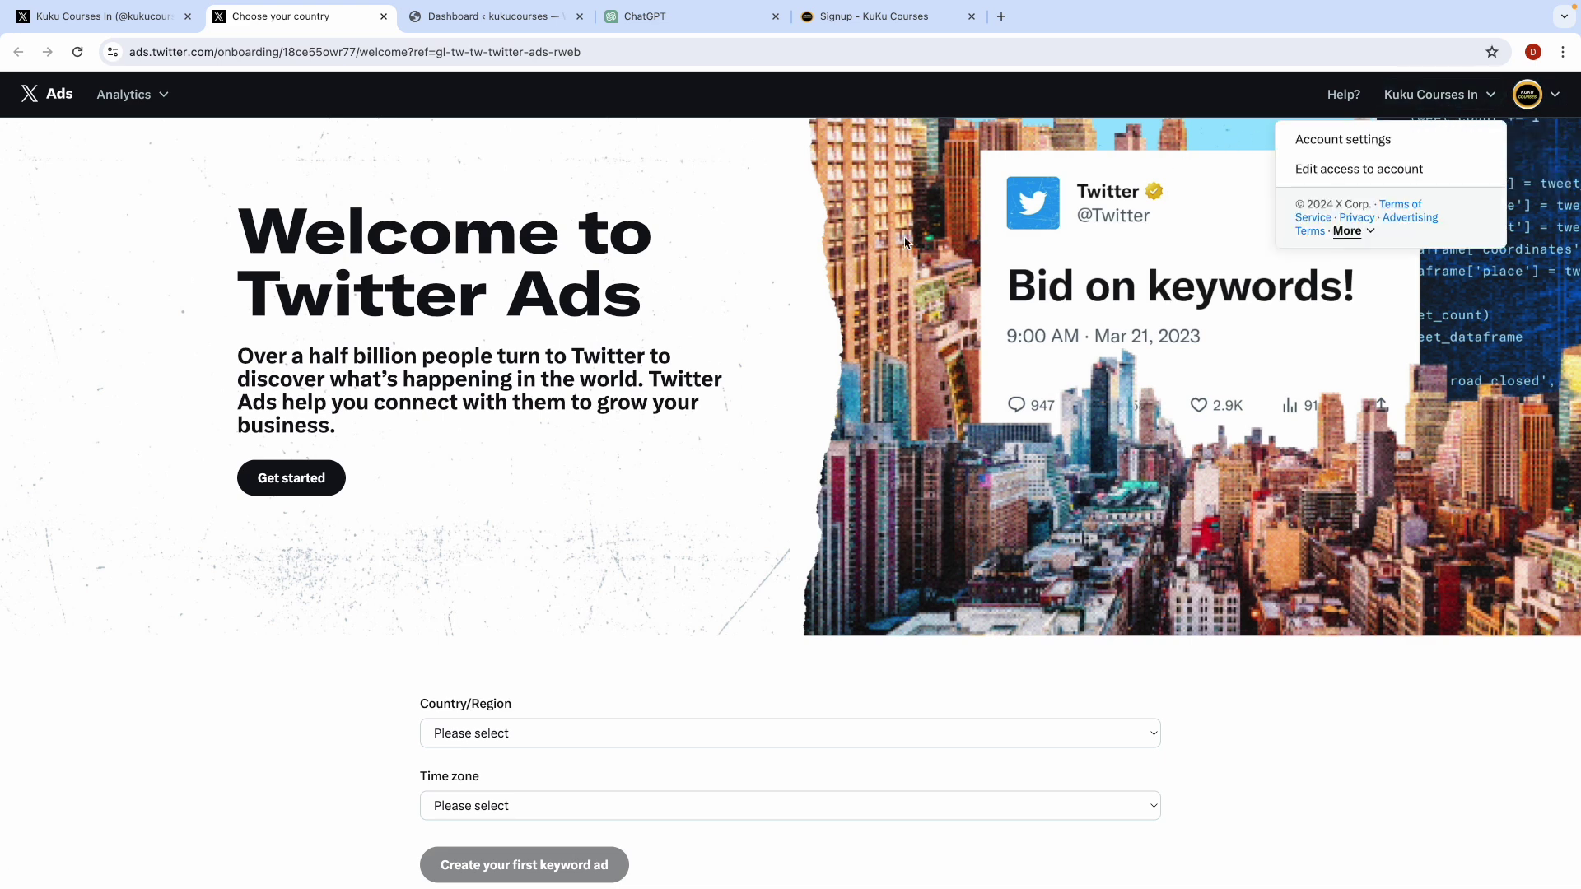
pyautogui.click(796, 280)
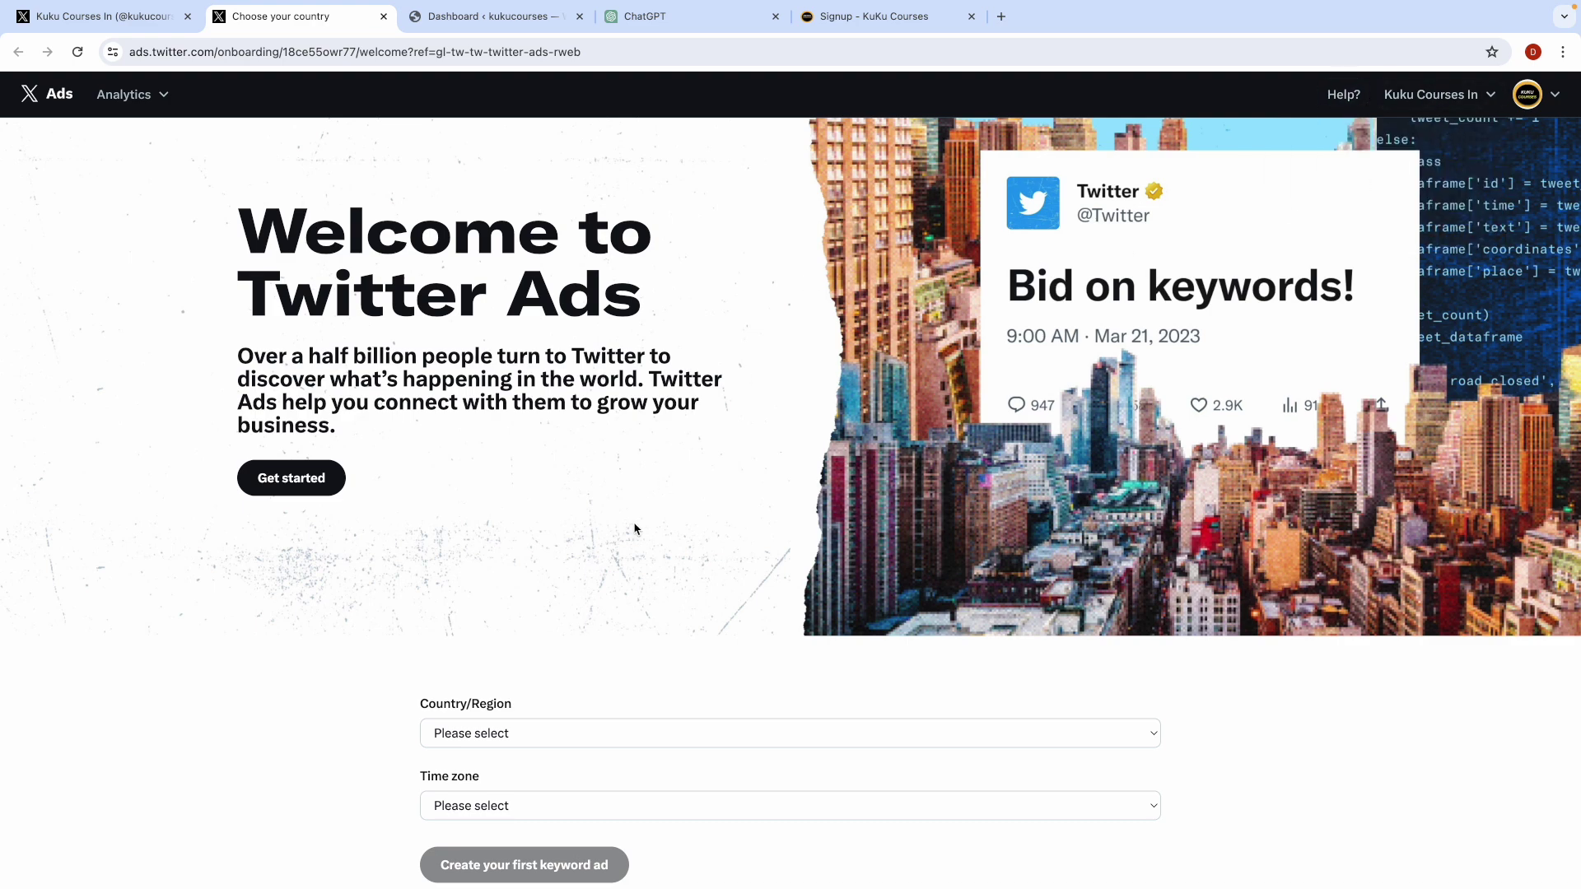
pyautogui.scroll(-4, 635, 530)
pyautogui.scroll(5, 634, 529)
pyautogui.scroll(-2, 504, 520)
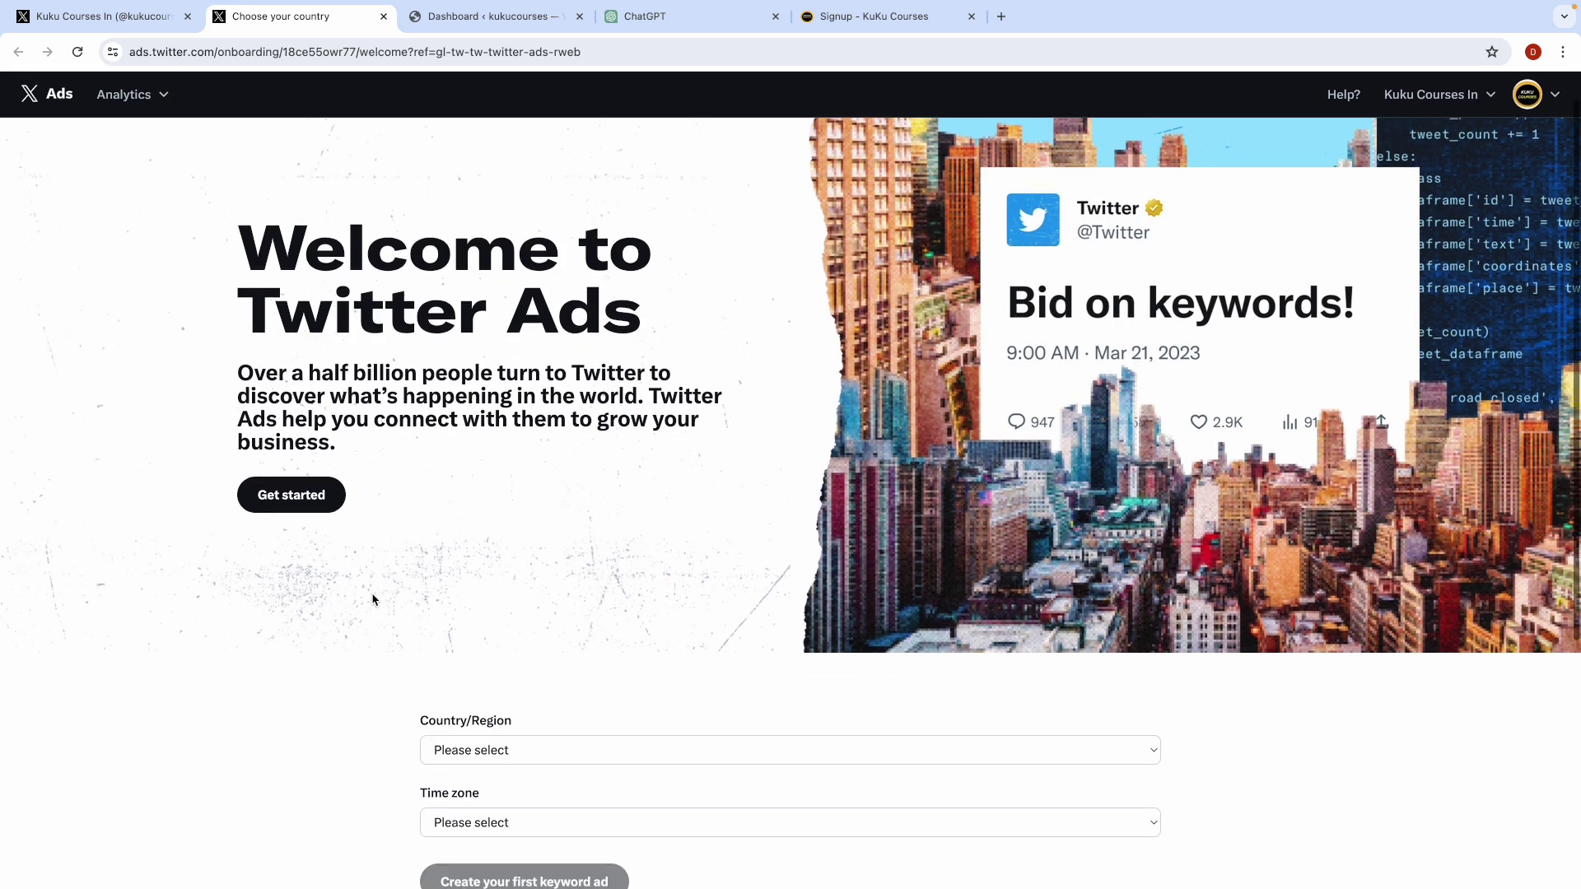
# Step: Get started with the Twitter Ads setup and set the Country/Region to India
pyautogui.click(301, 367)
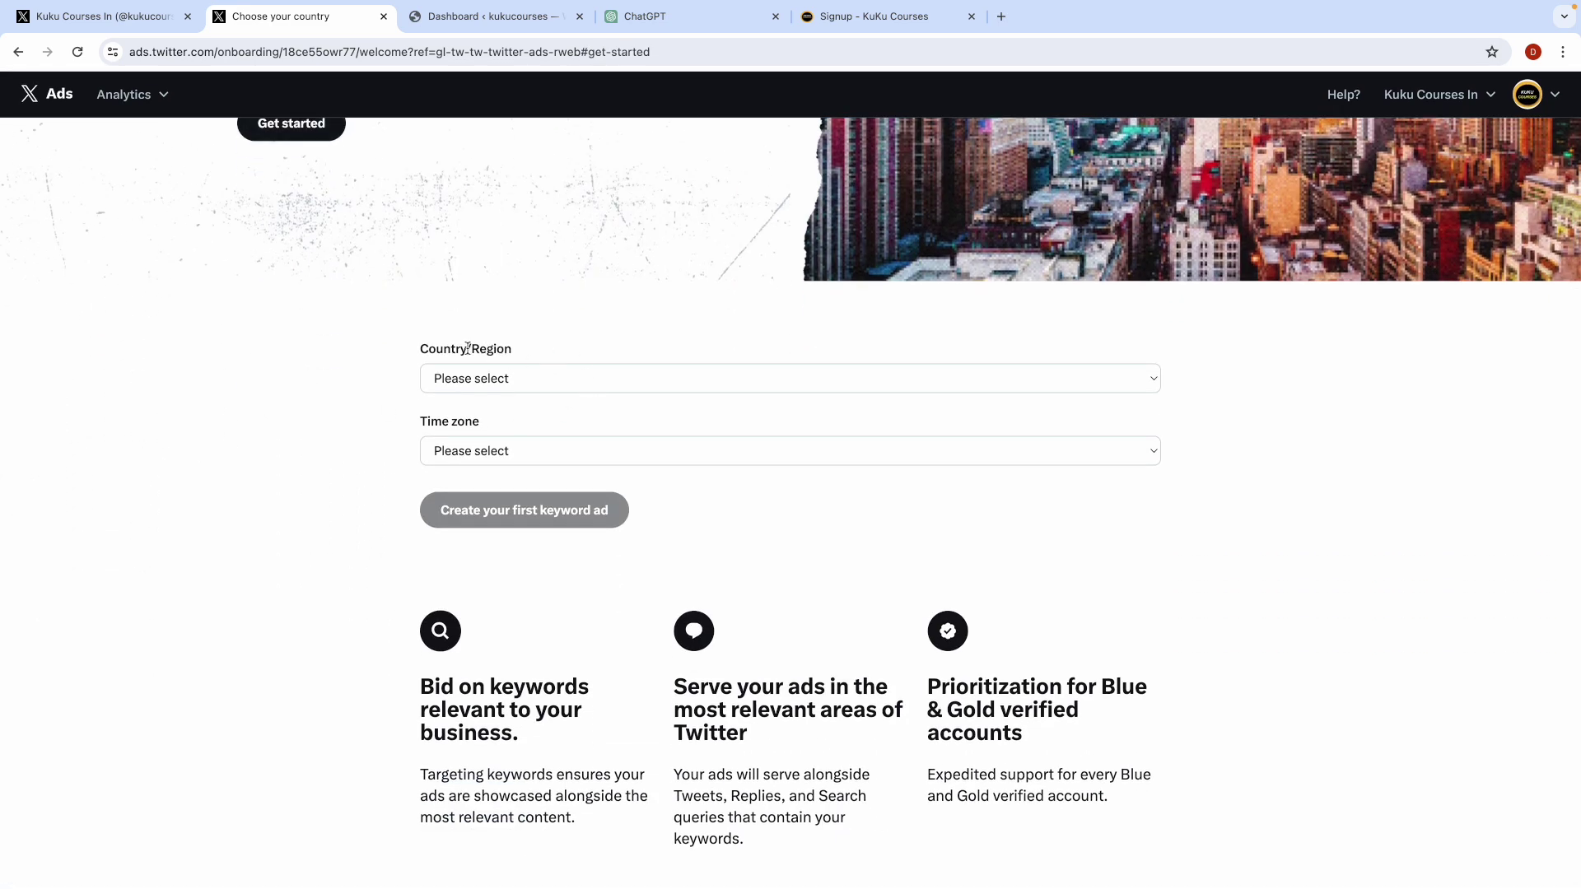
pyautogui.tripleClick(434, 352)
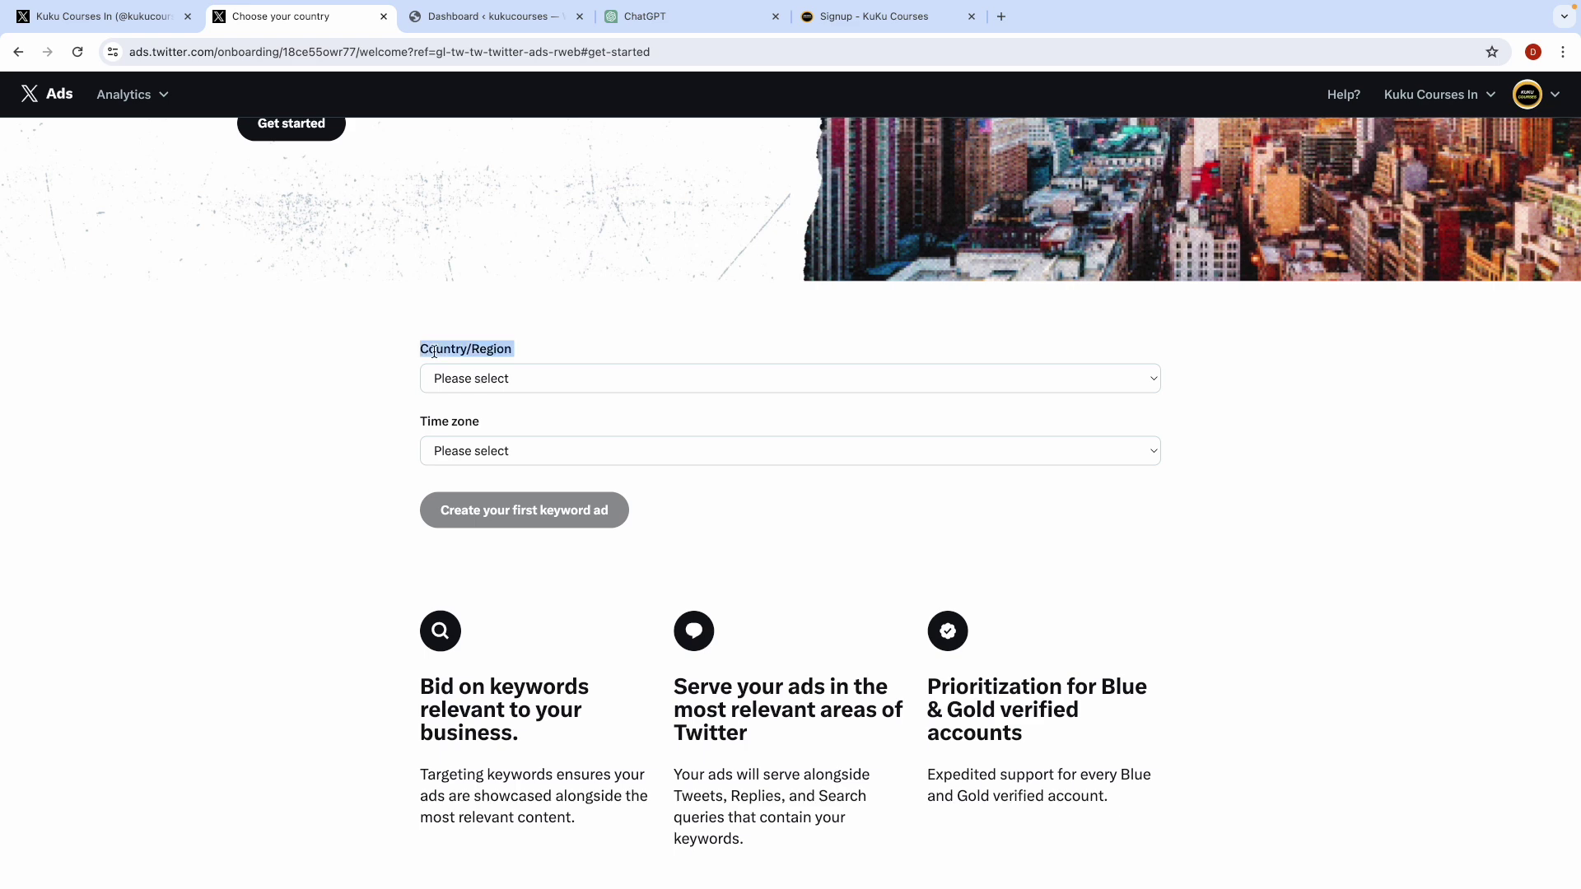
pyautogui.tripleClick(455, 421)
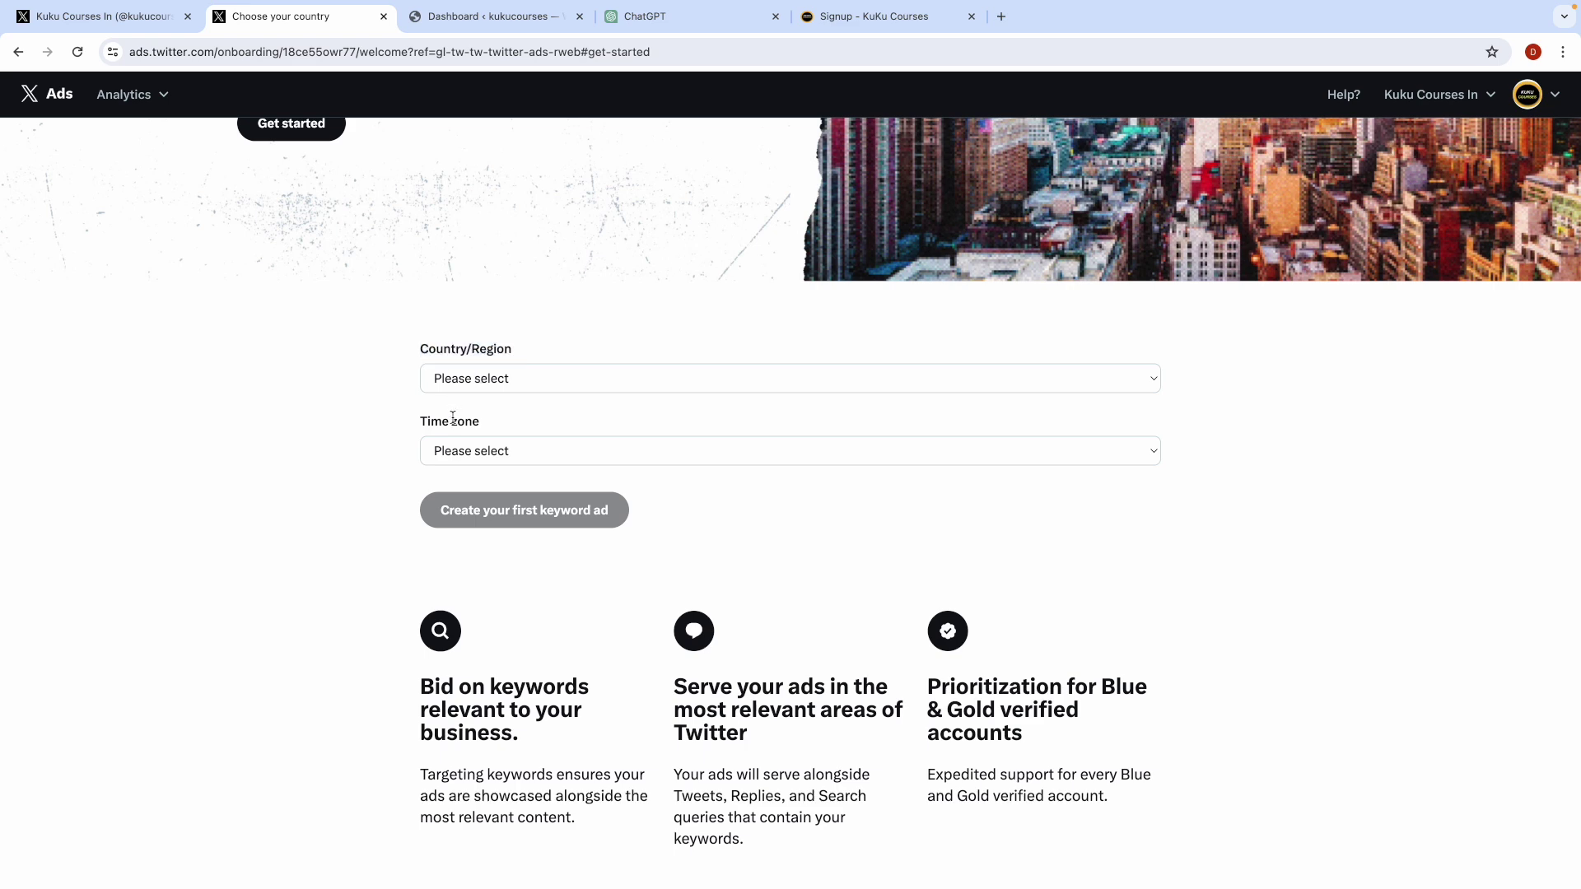
pyautogui.click(355, 436)
pyautogui.click(478, 386)
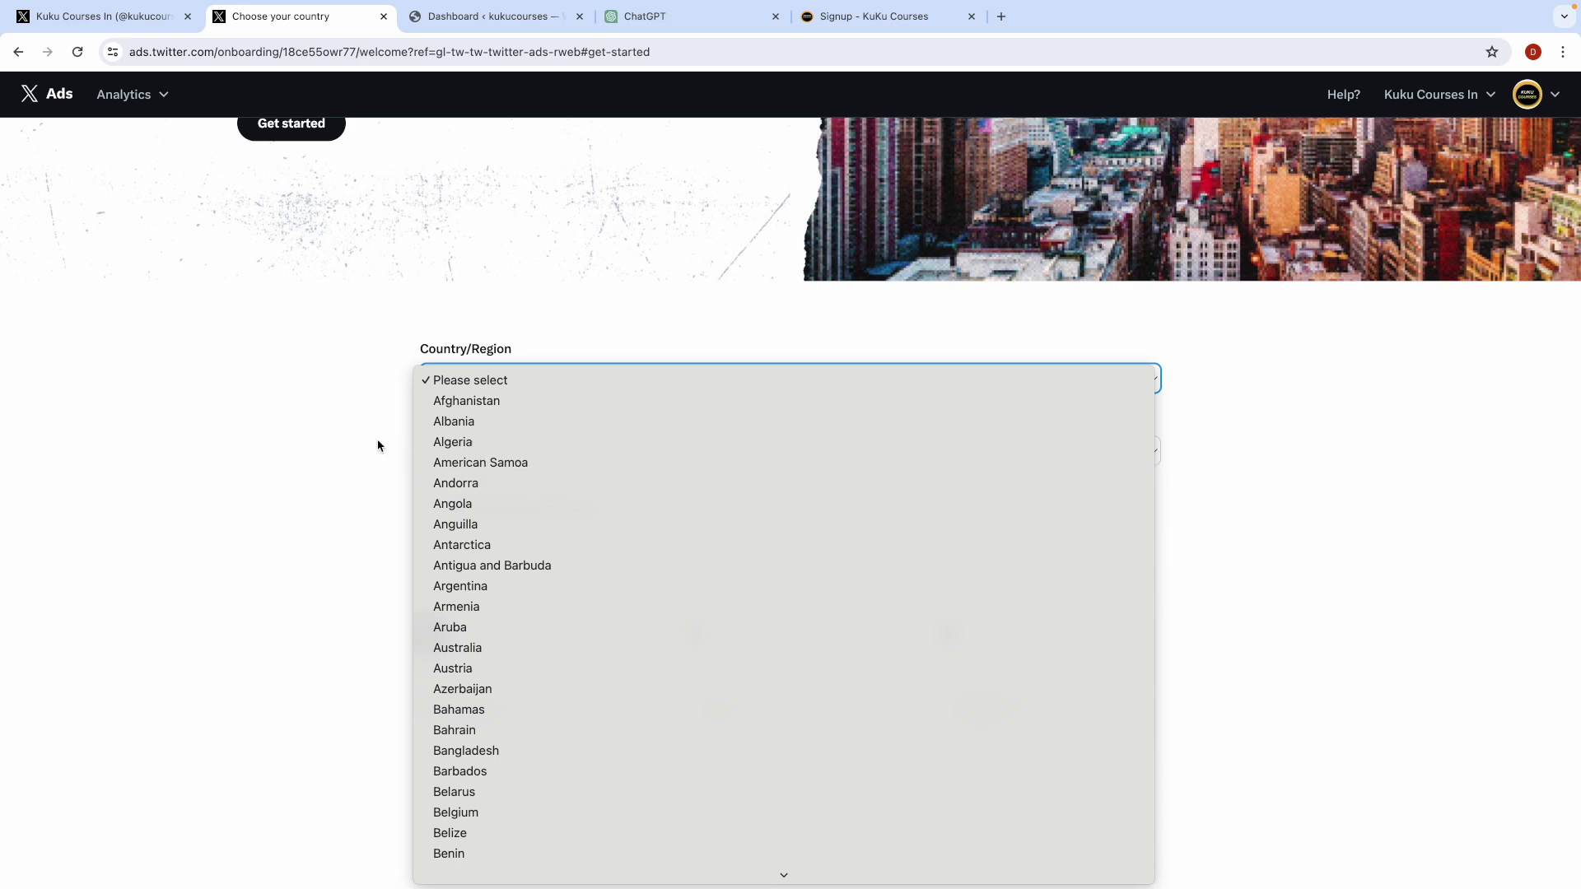
pyautogui.scroll(-20, 488, 586)
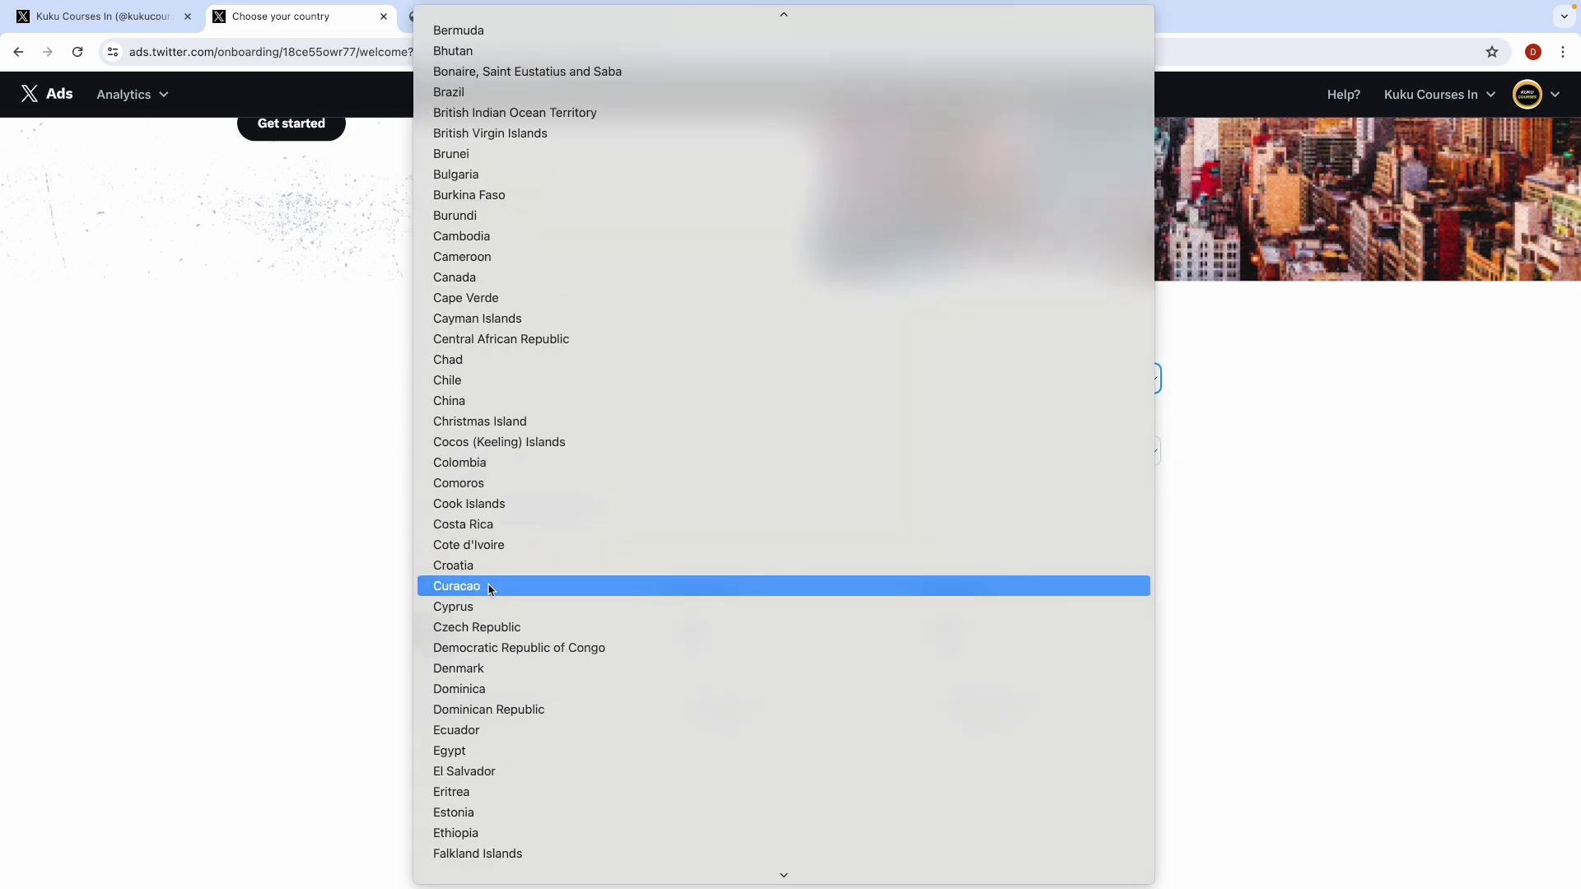
pyautogui.scroll(-3, 494, 586)
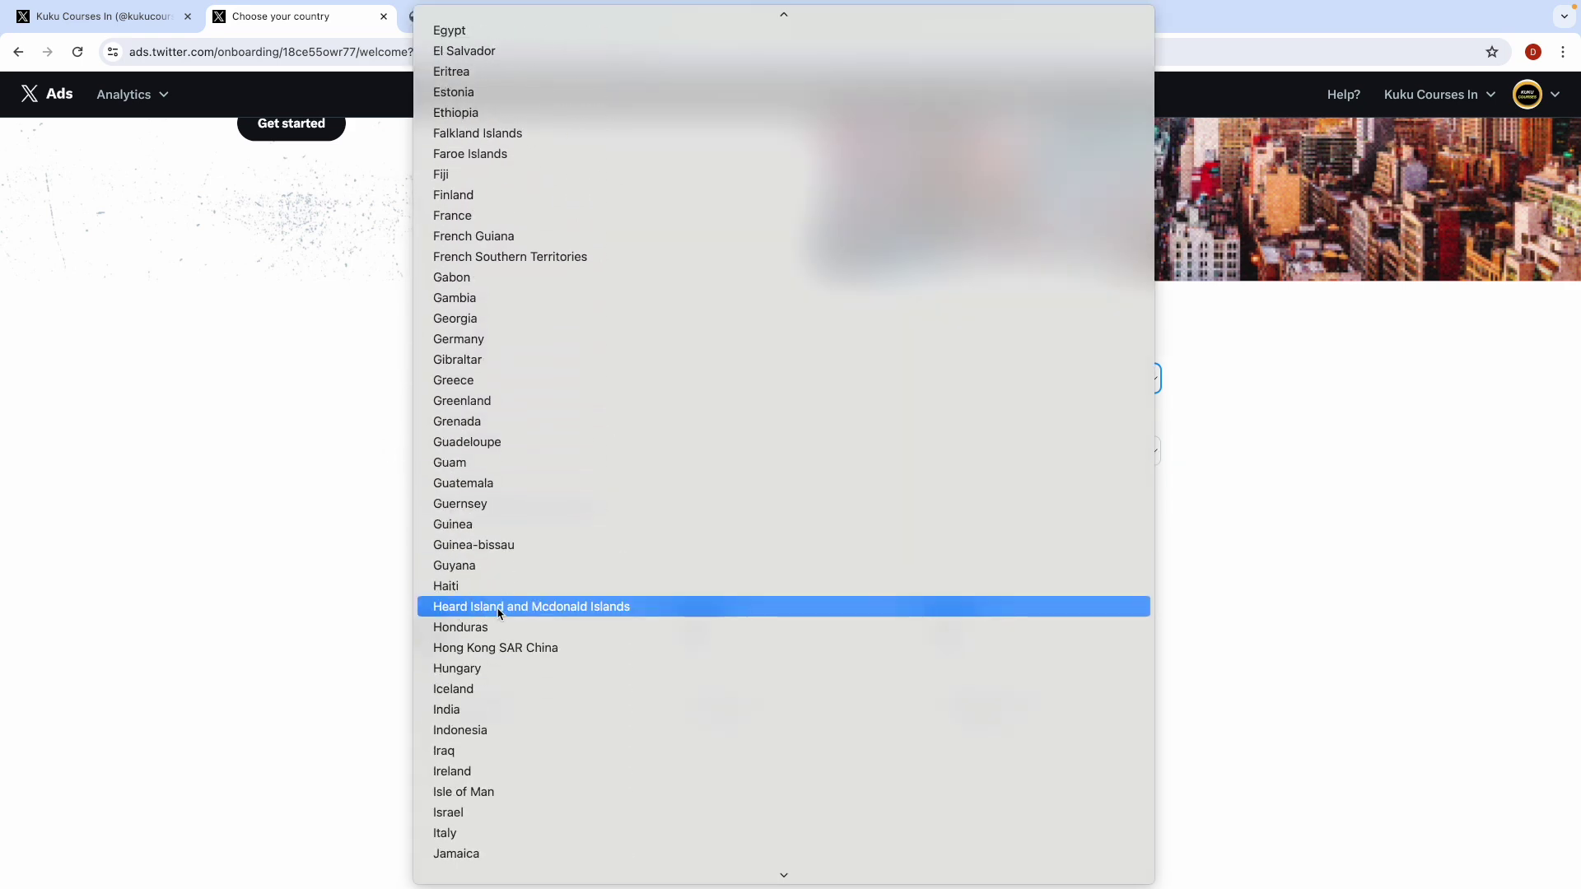
pyautogui.click(470, 710)
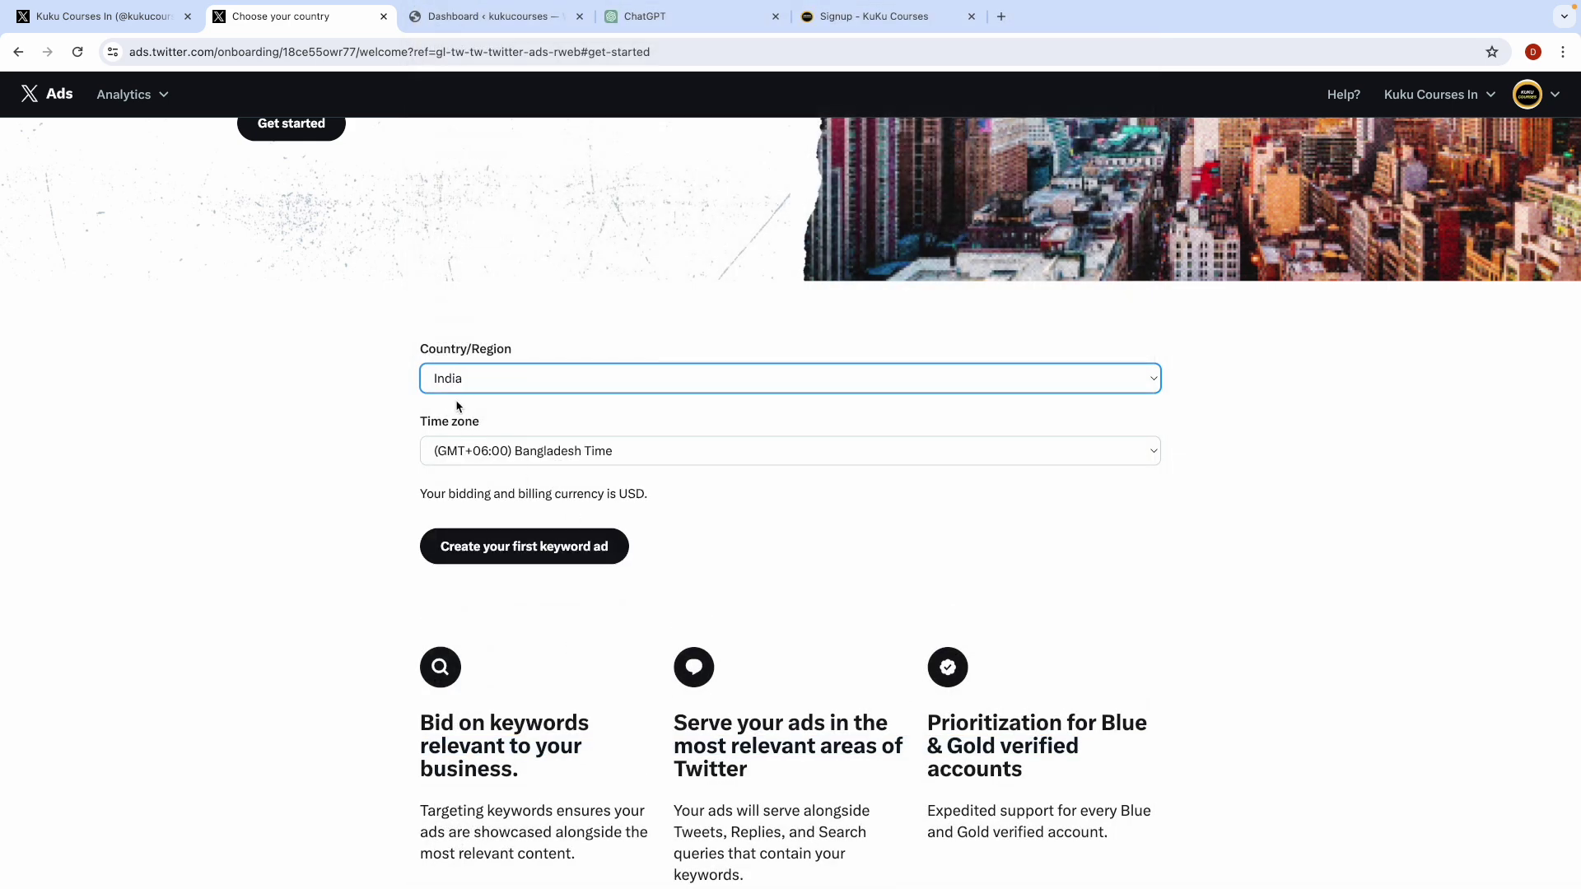
# Step: Look through the available time zones up to GMT+14:00 for one suited to India, and close the list without changing the selection
pyautogui.click(494, 460)
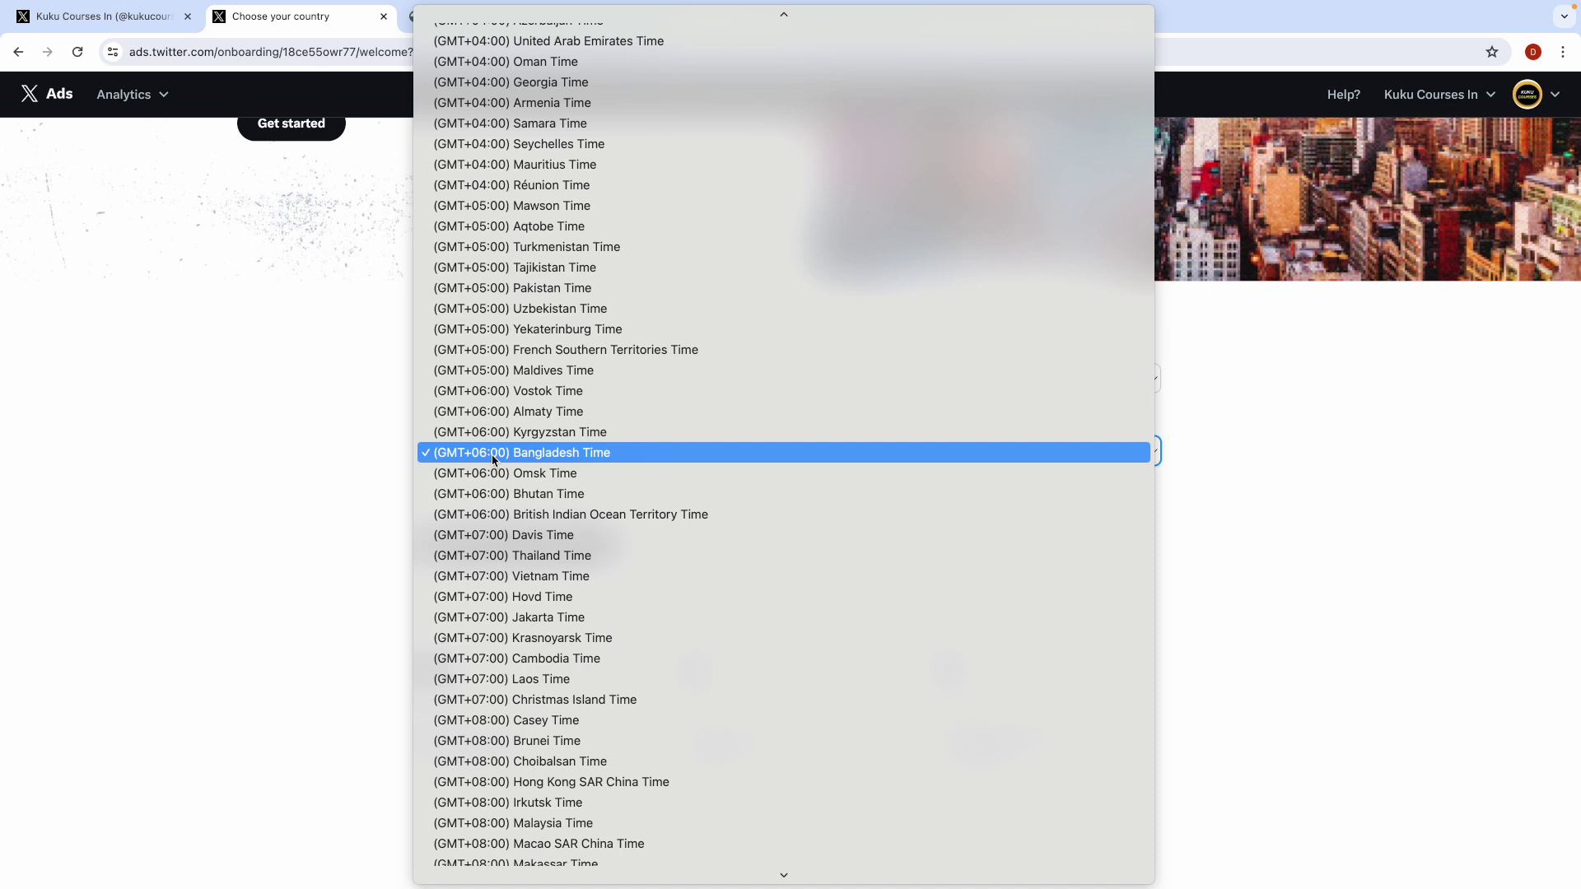
pyautogui.scroll(2, 494, 459)
pyautogui.scroll(-2, 494, 459)
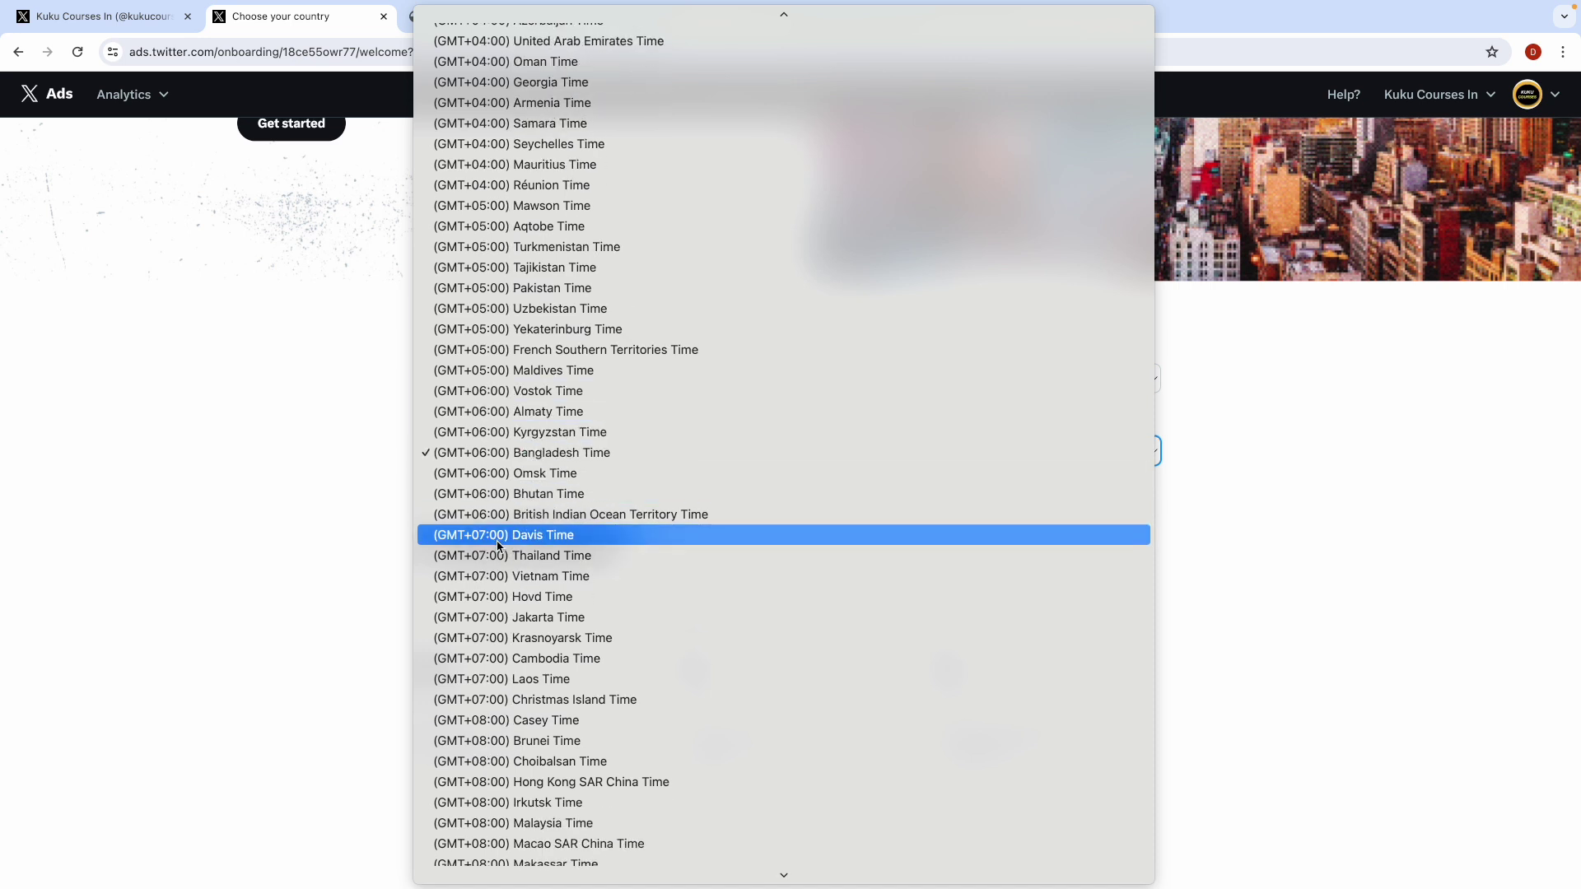
pyautogui.scroll(-10, 519, 510)
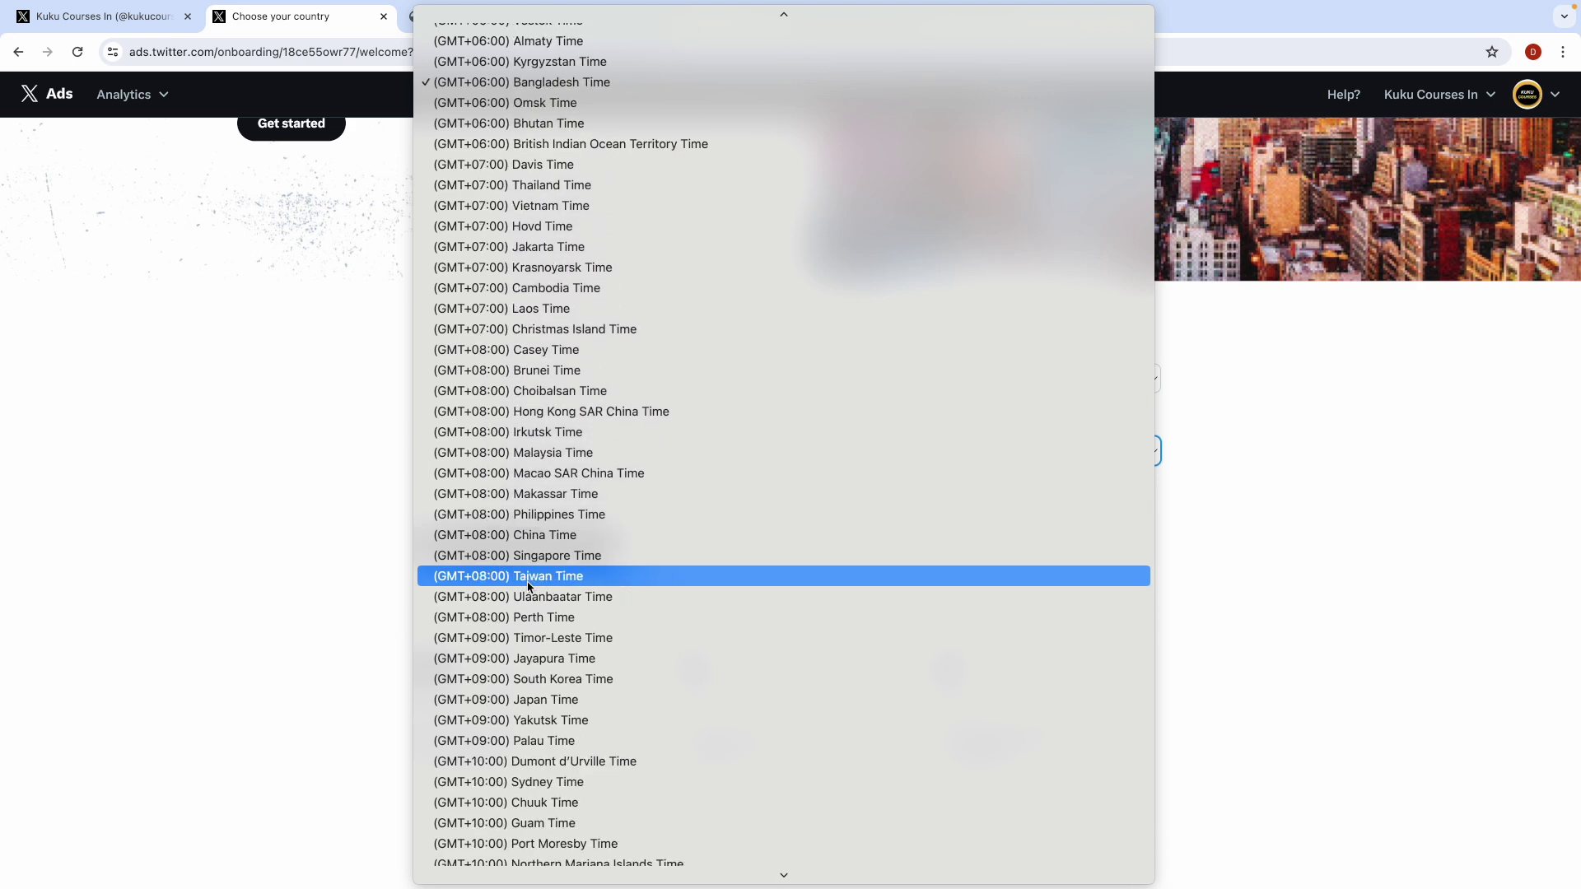
pyautogui.scroll(-4, 530, 585)
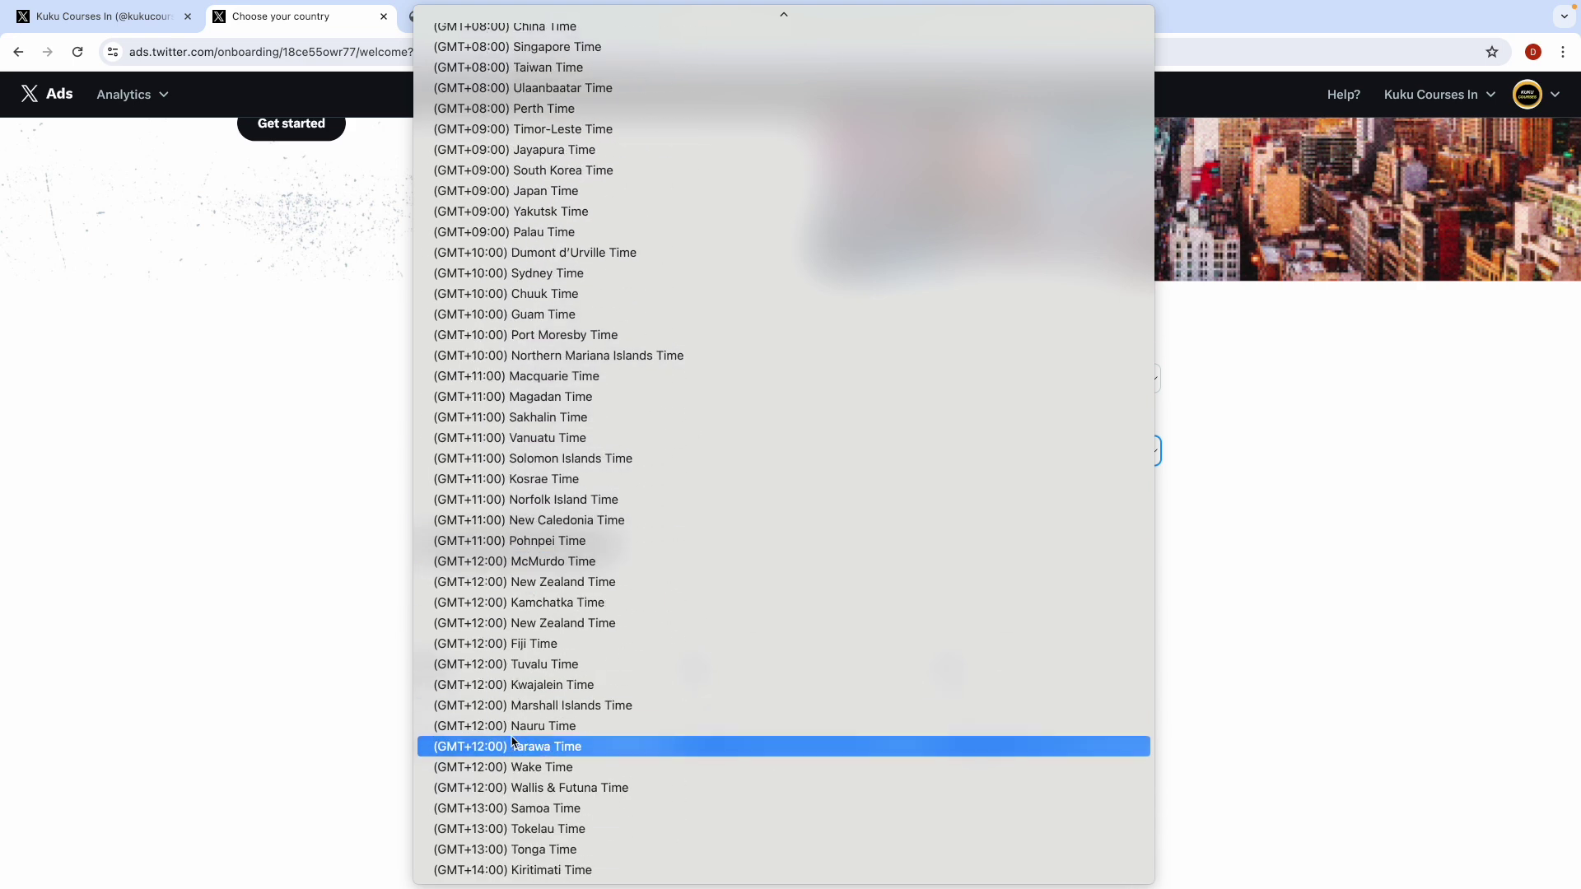
pyautogui.scroll(1, 558, 553)
pyautogui.scroll(9, 558, 553)
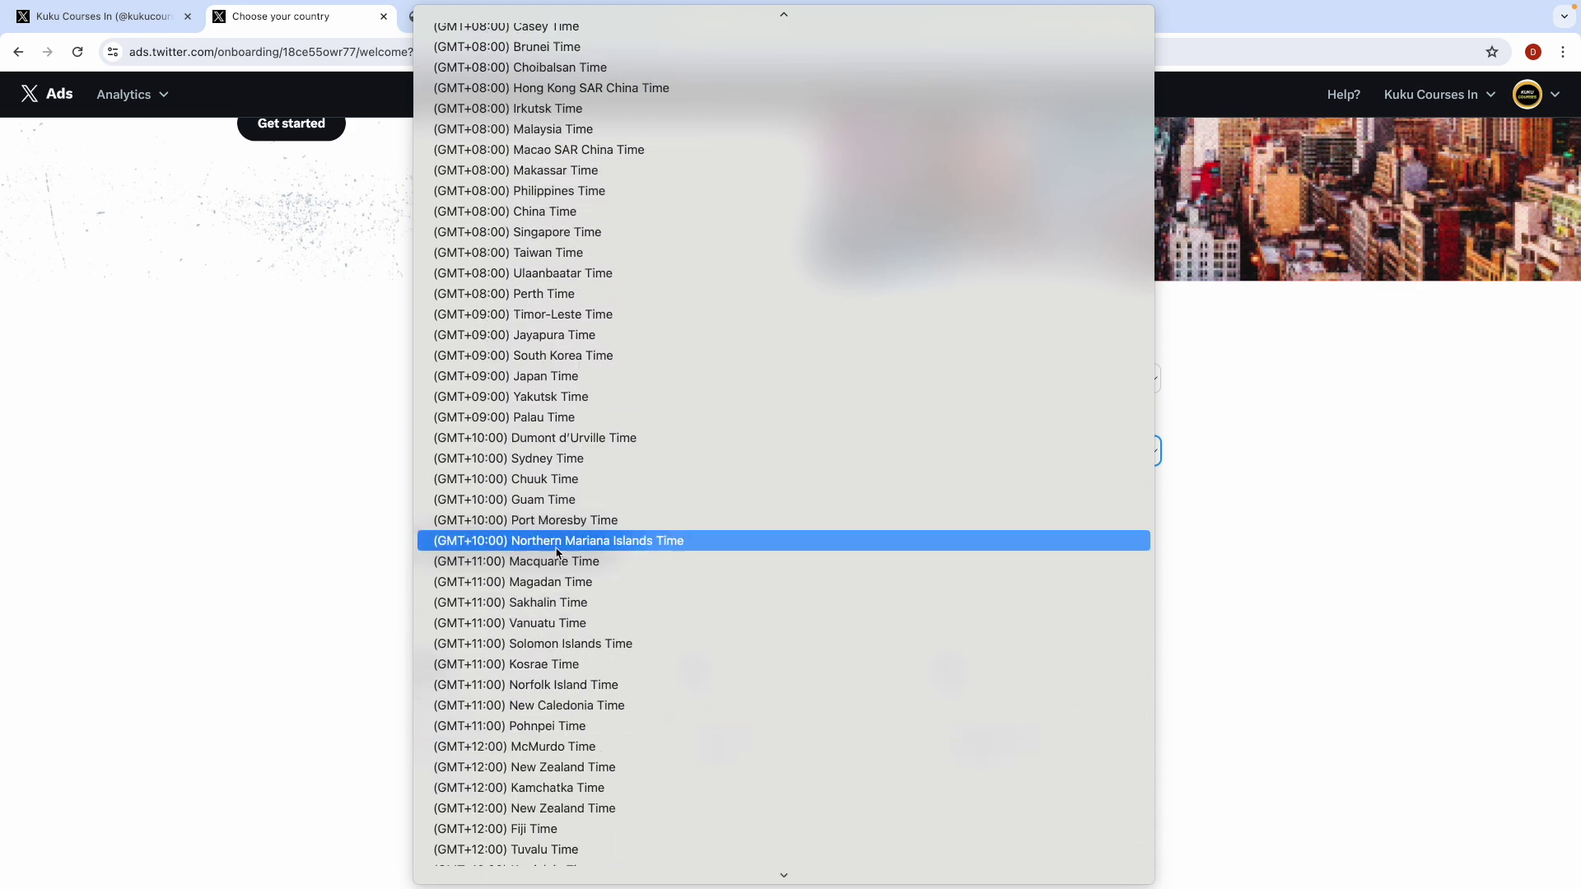
pyautogui.scroll(4, 557, 553)
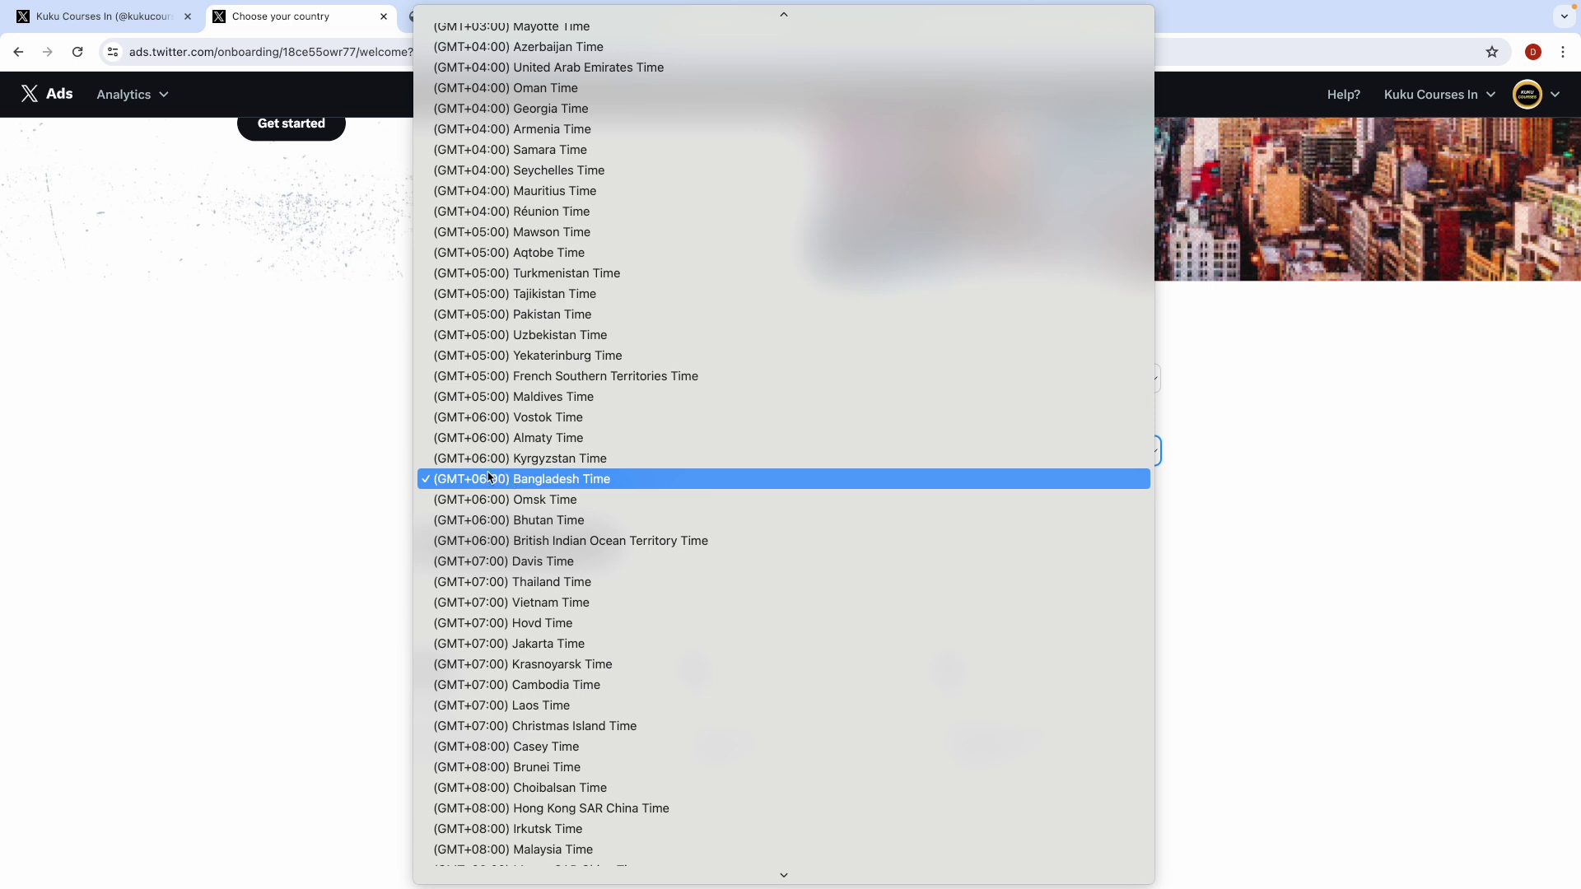
pyautogui.scroll(3, 539, 449)
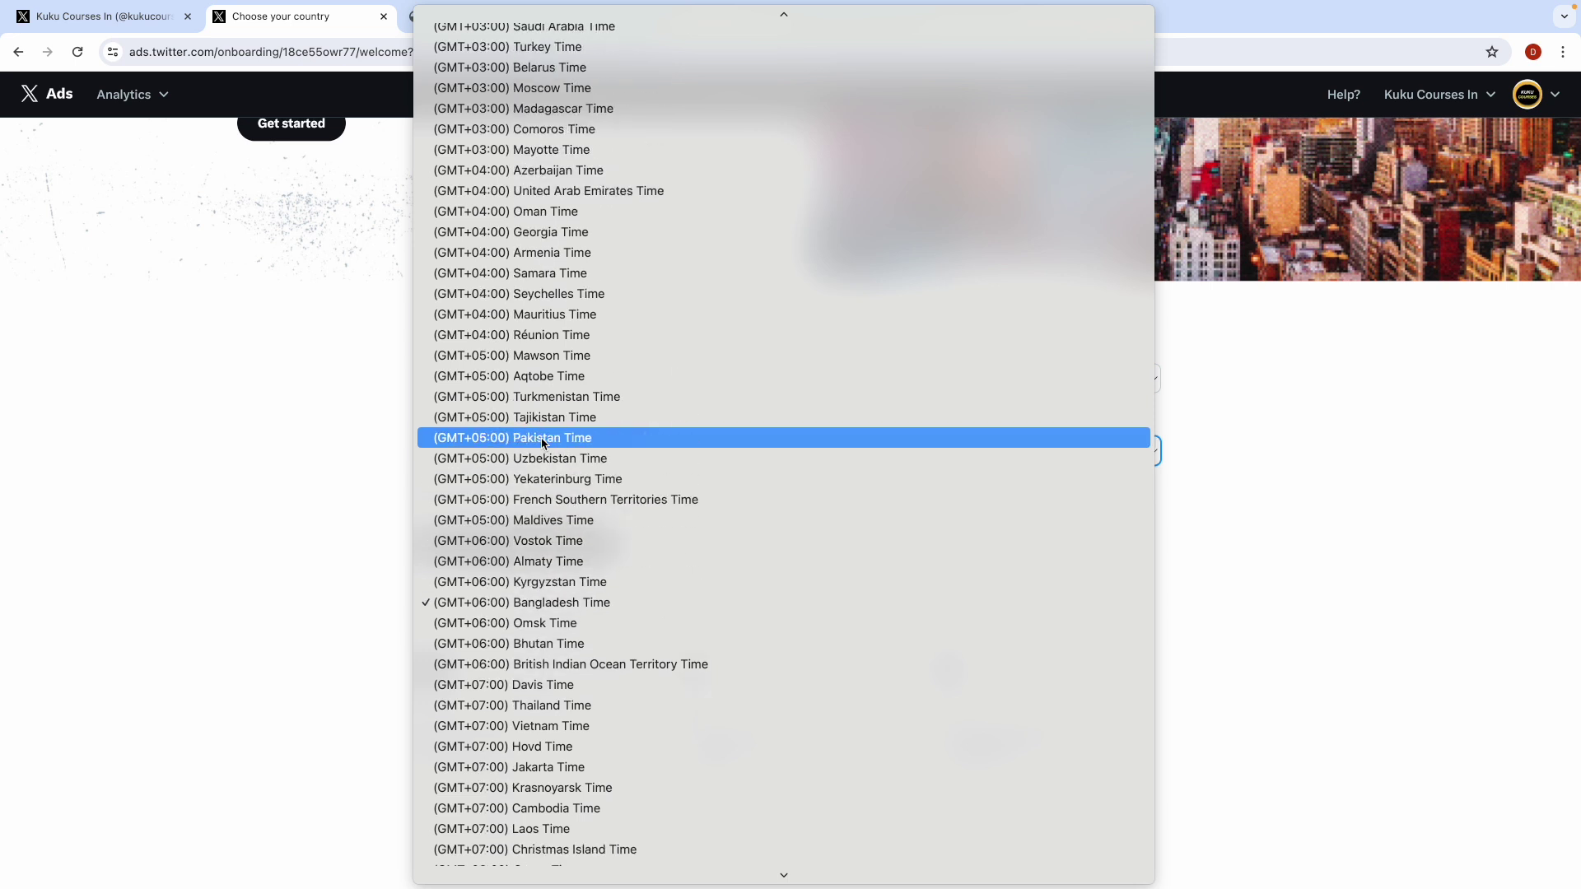
pyautogui.scroll(-2, 542, 444)
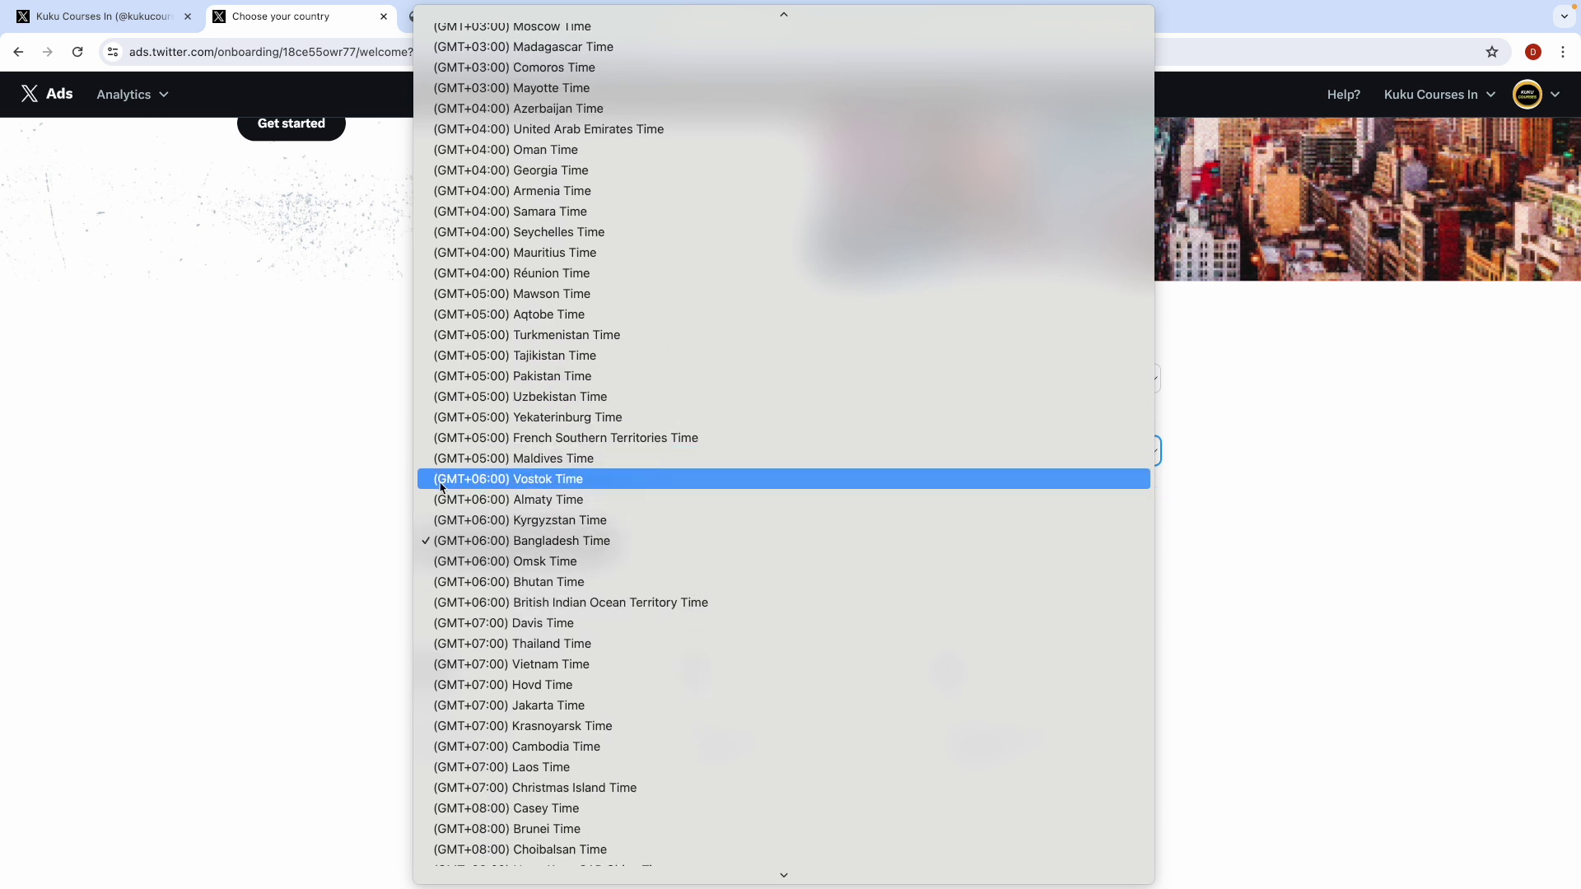
pyautogui.click(346, 544)
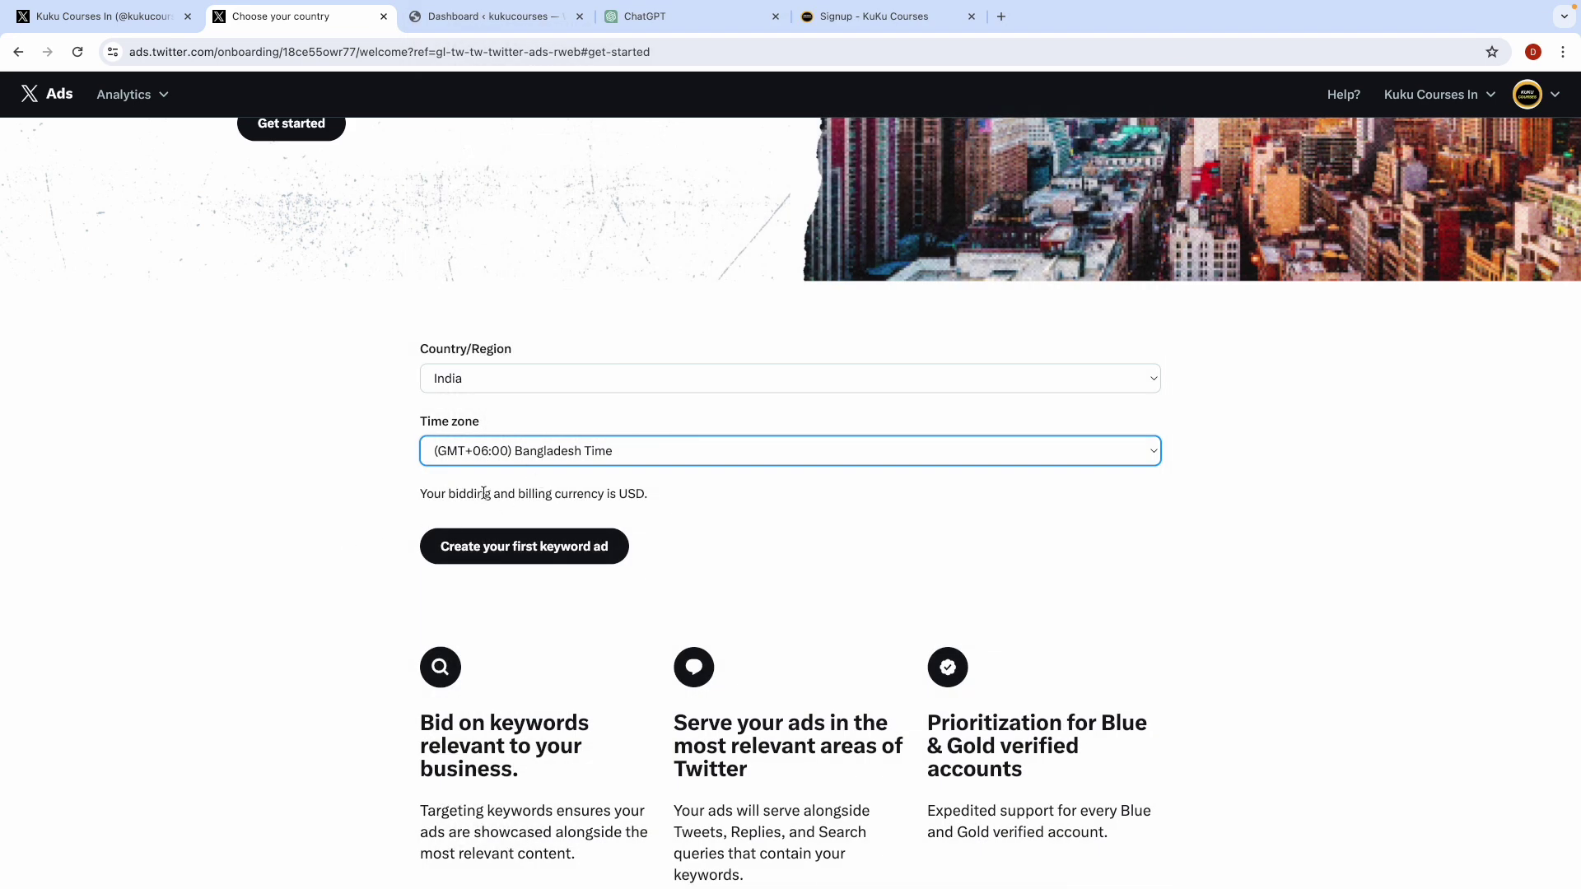
# Step: Look through the time zone list from GMT-11:00 upward for one suited to India
pyautogui.scroll(1, 502, 494)
pyautogui.scroll(1, 433, 478)
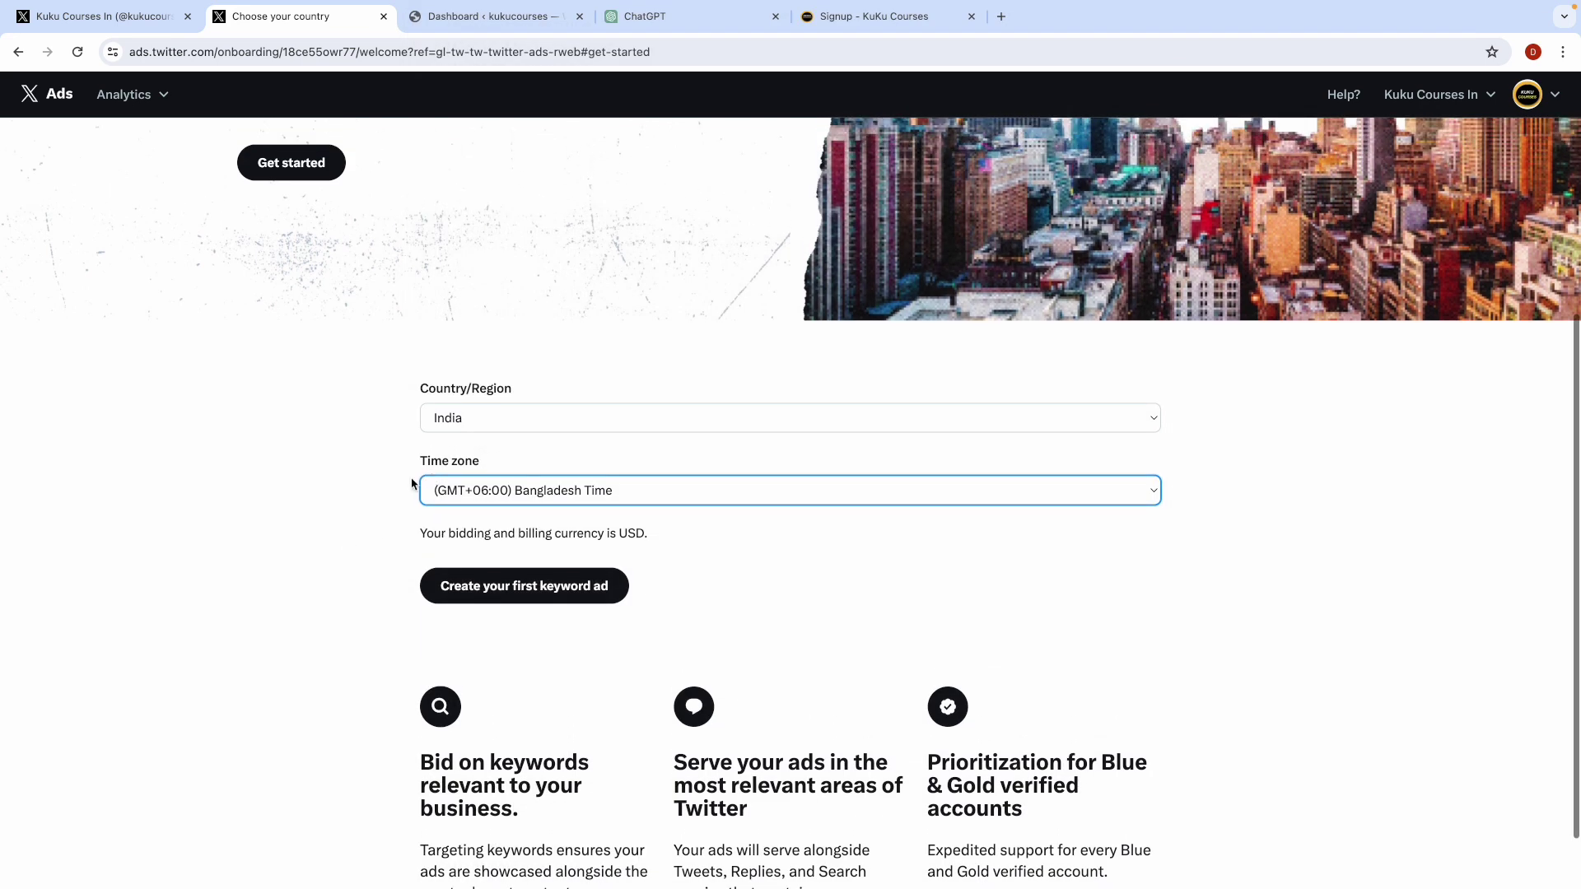
pyautogui.click(463, 534)
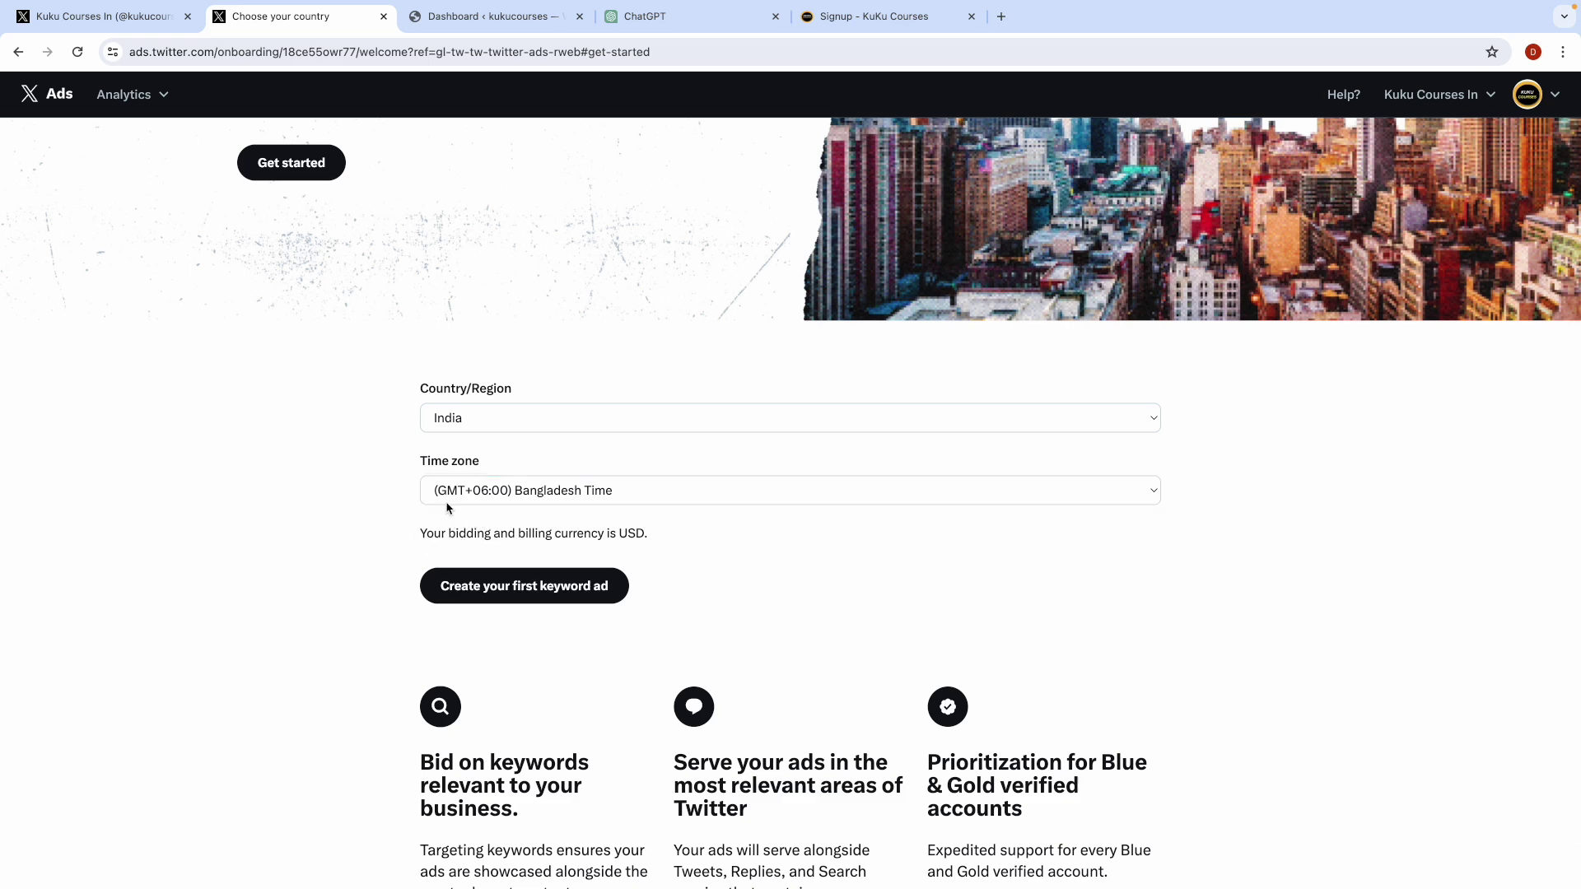
pyautogui.click(561, 491)
pyautogui.scroll(15, 581, 92)
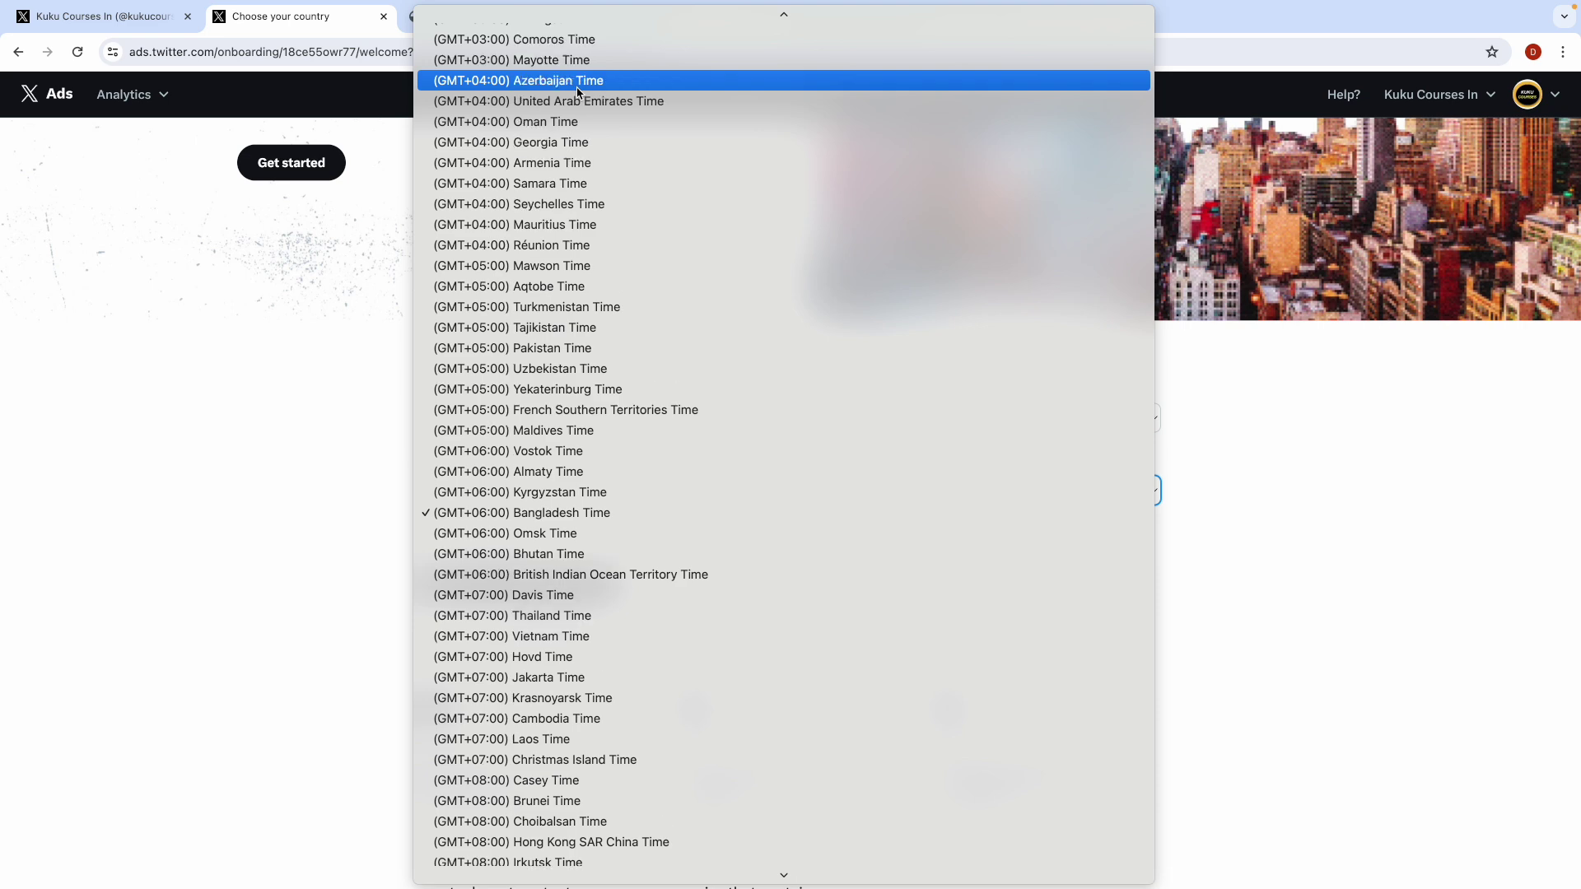
pyautogui.scroll(5, 579, 92)
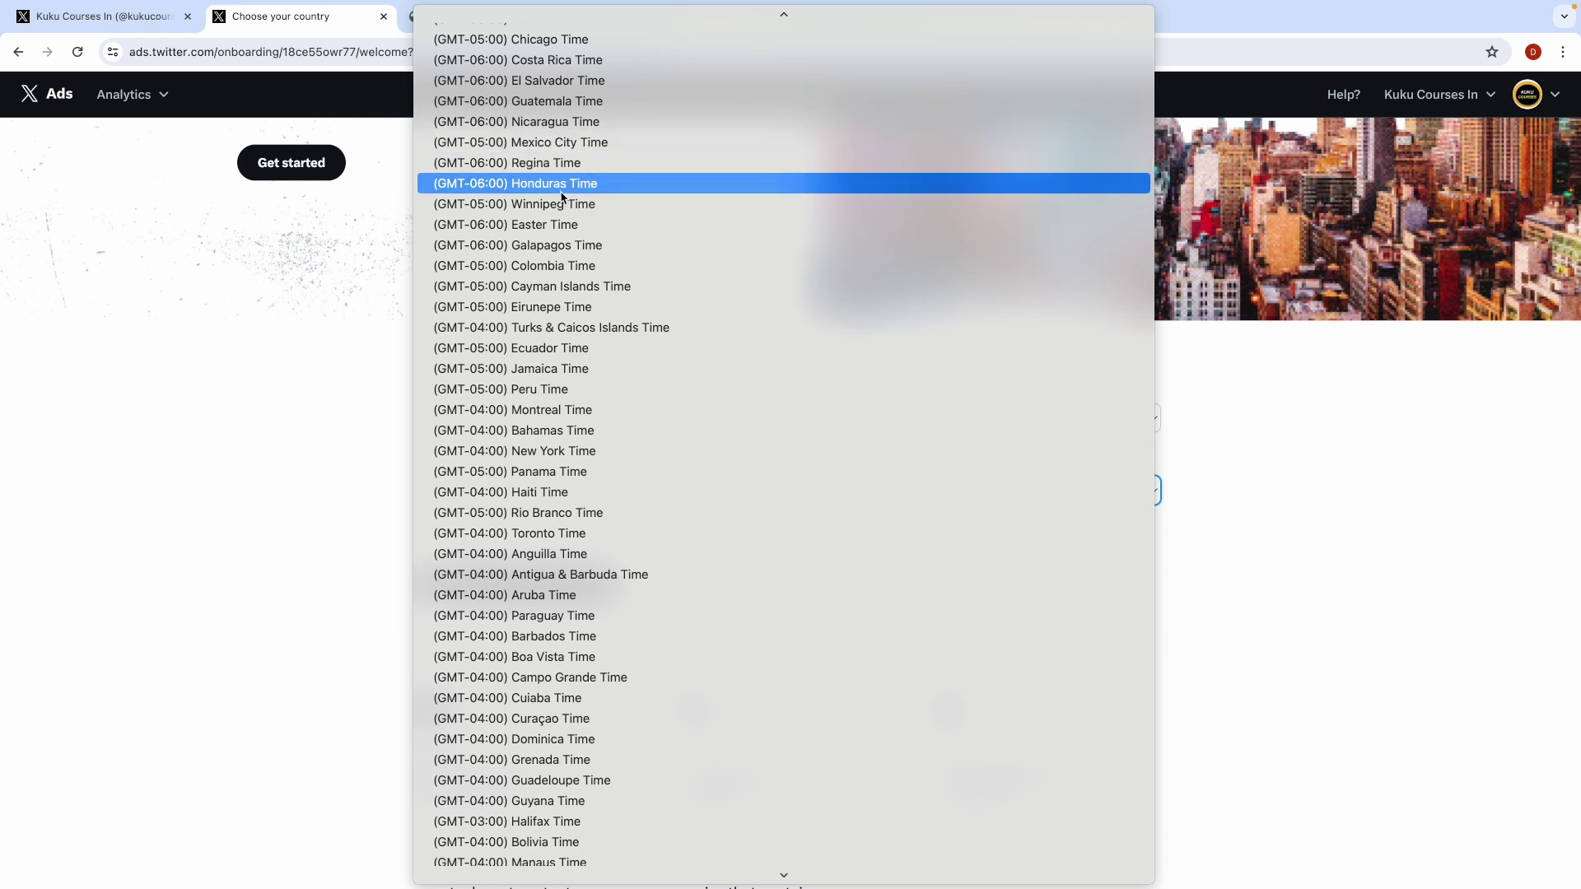
pyautogui.scroll(3, 563, 196)
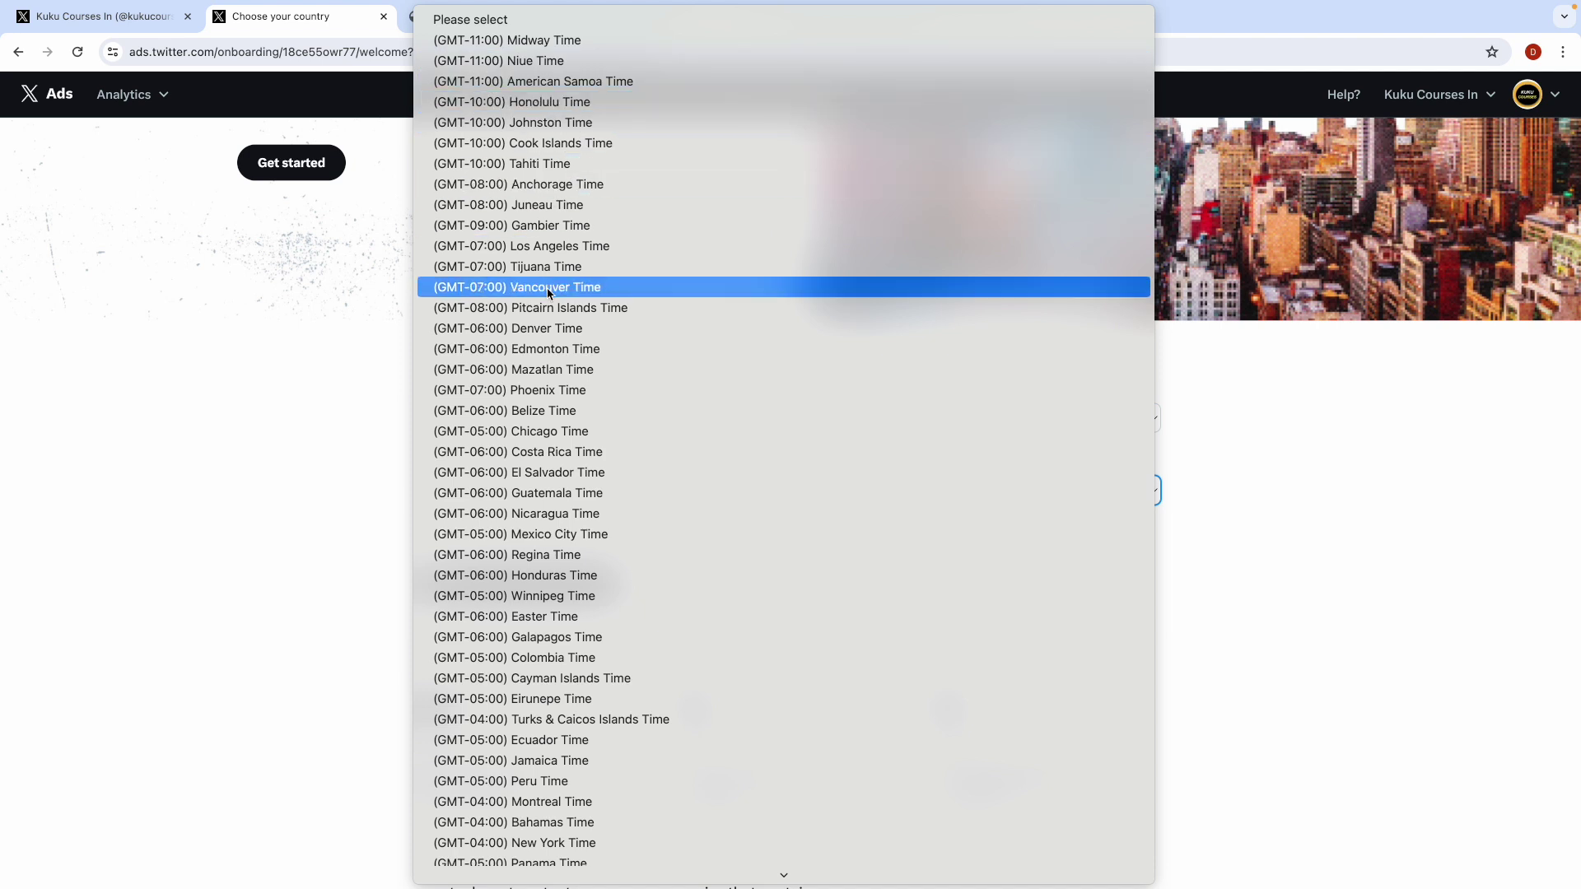
pyautogui.scroll(-1, 550, 307)
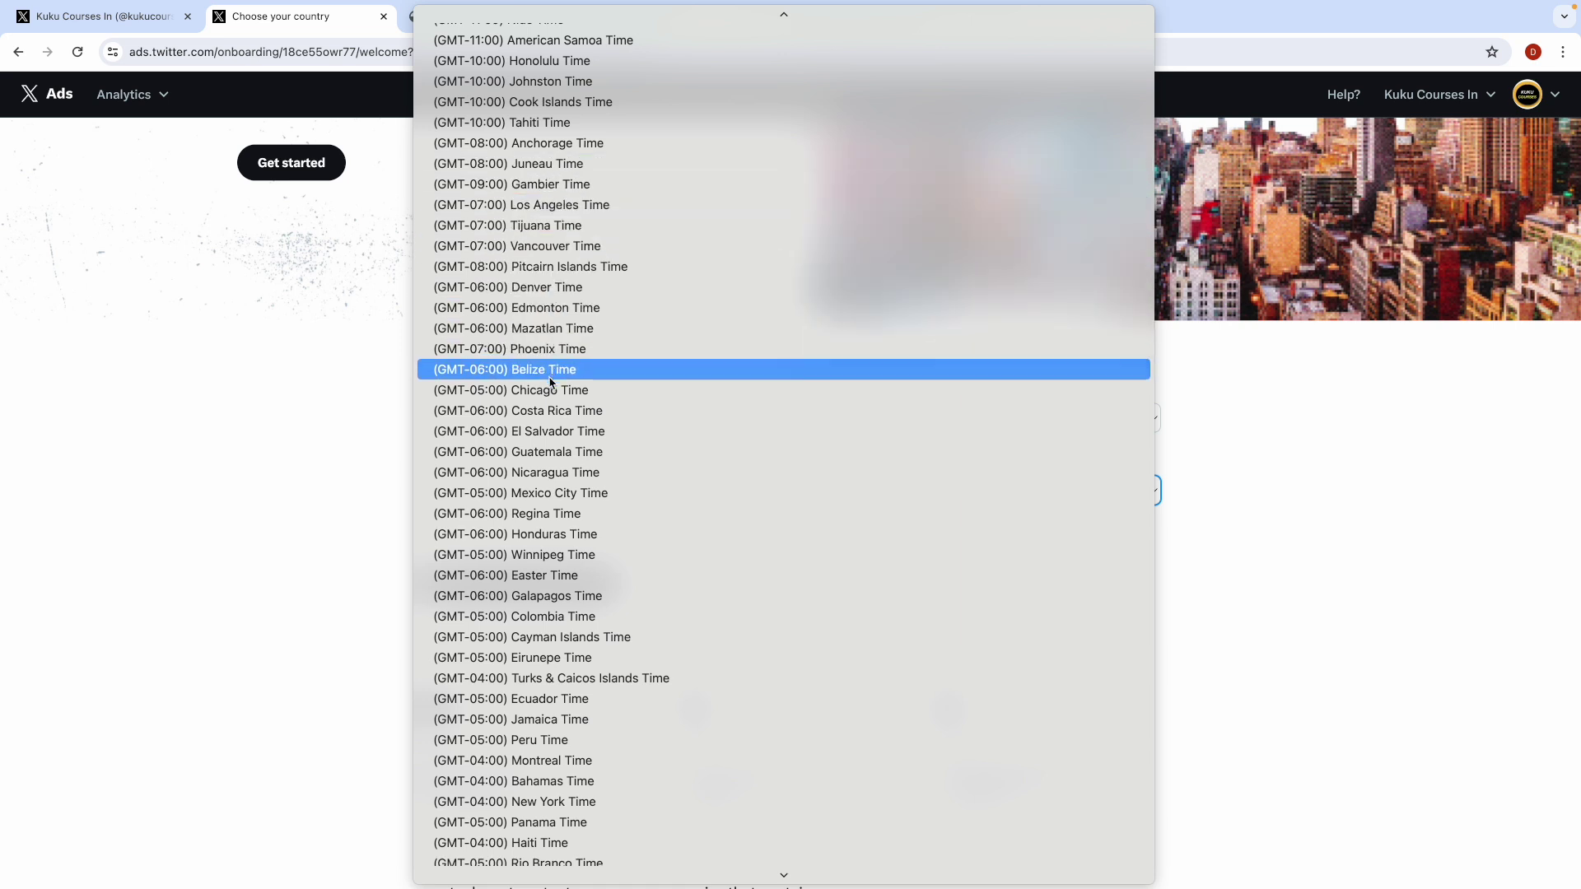
pyautogui.scroll(-1, 550, 420)
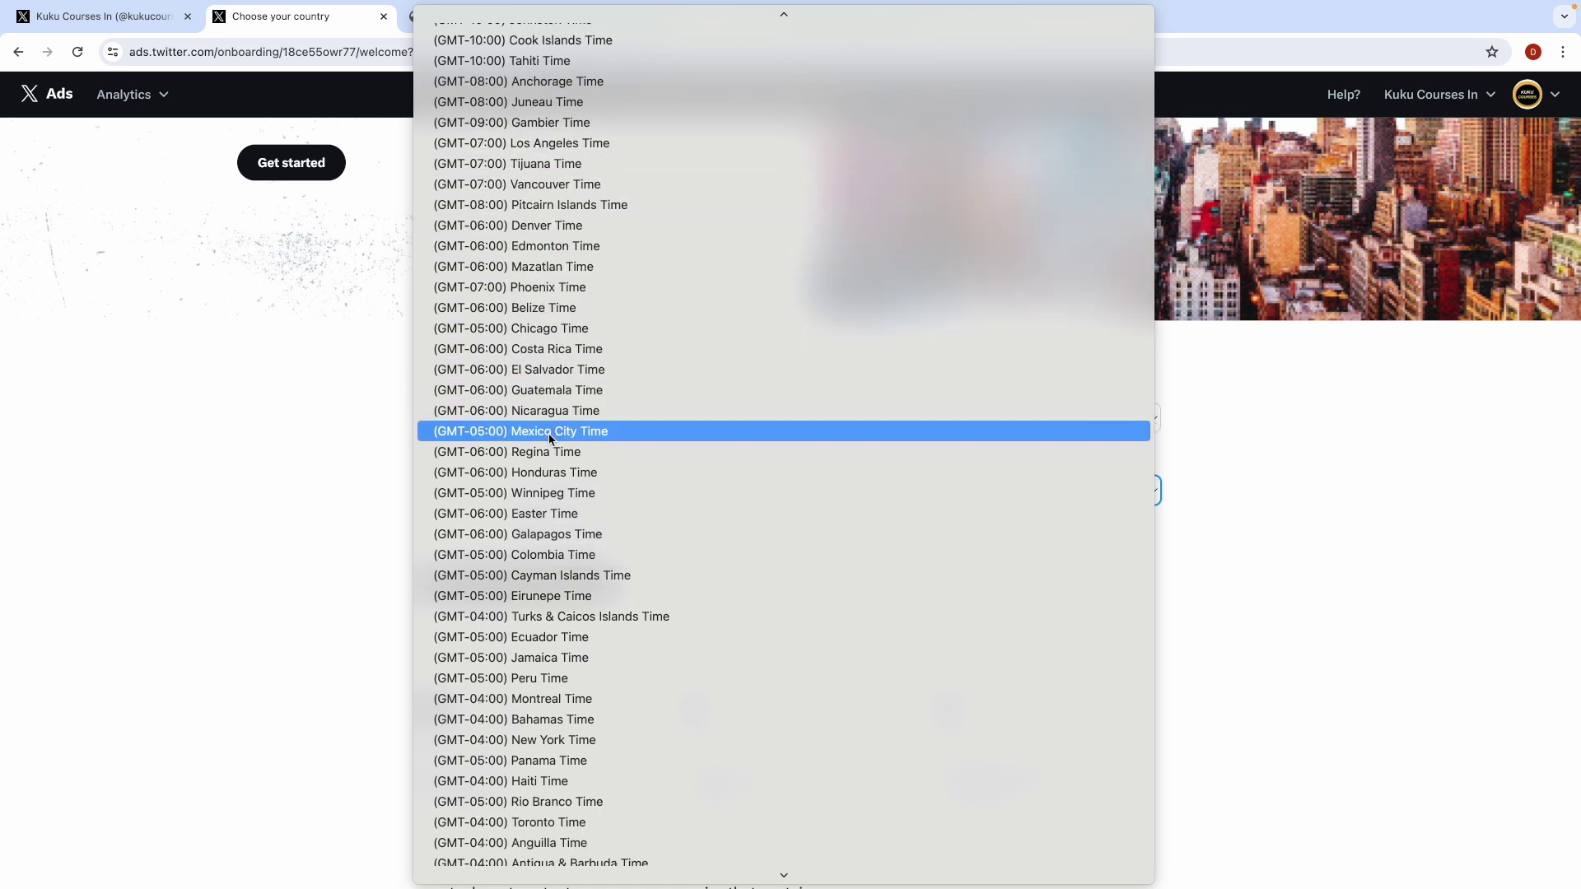
pyautogui.scroll(-1, 548, 433)
pyautogui.scroll(-3, 550, 486)
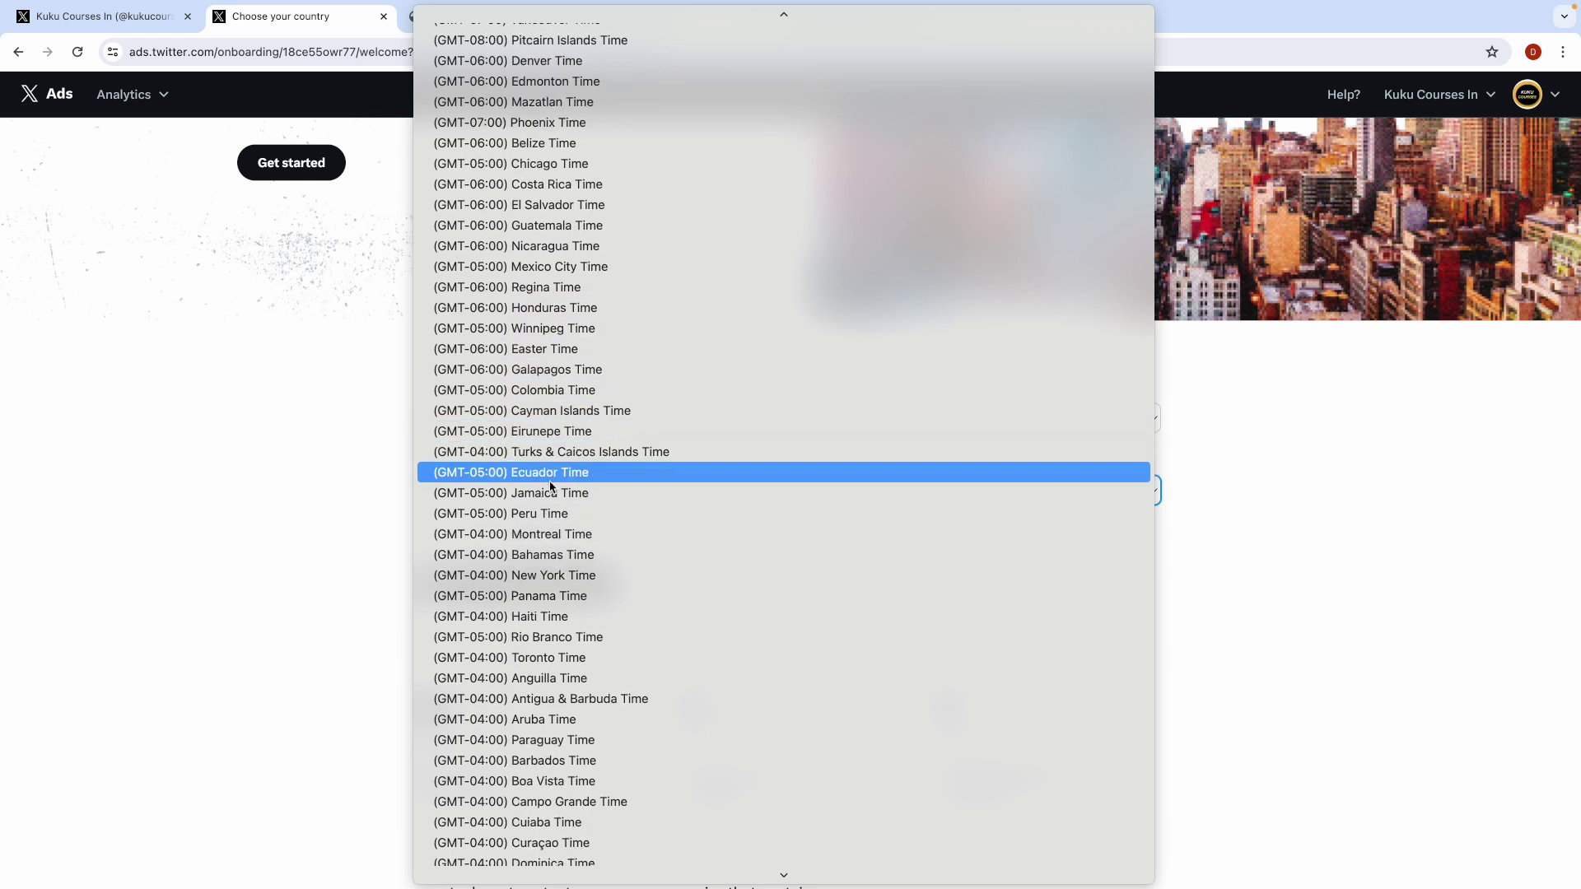
pyautogui.scroll(-2, 550, 486)
pyautogui.scroll(-1, 550, 488)
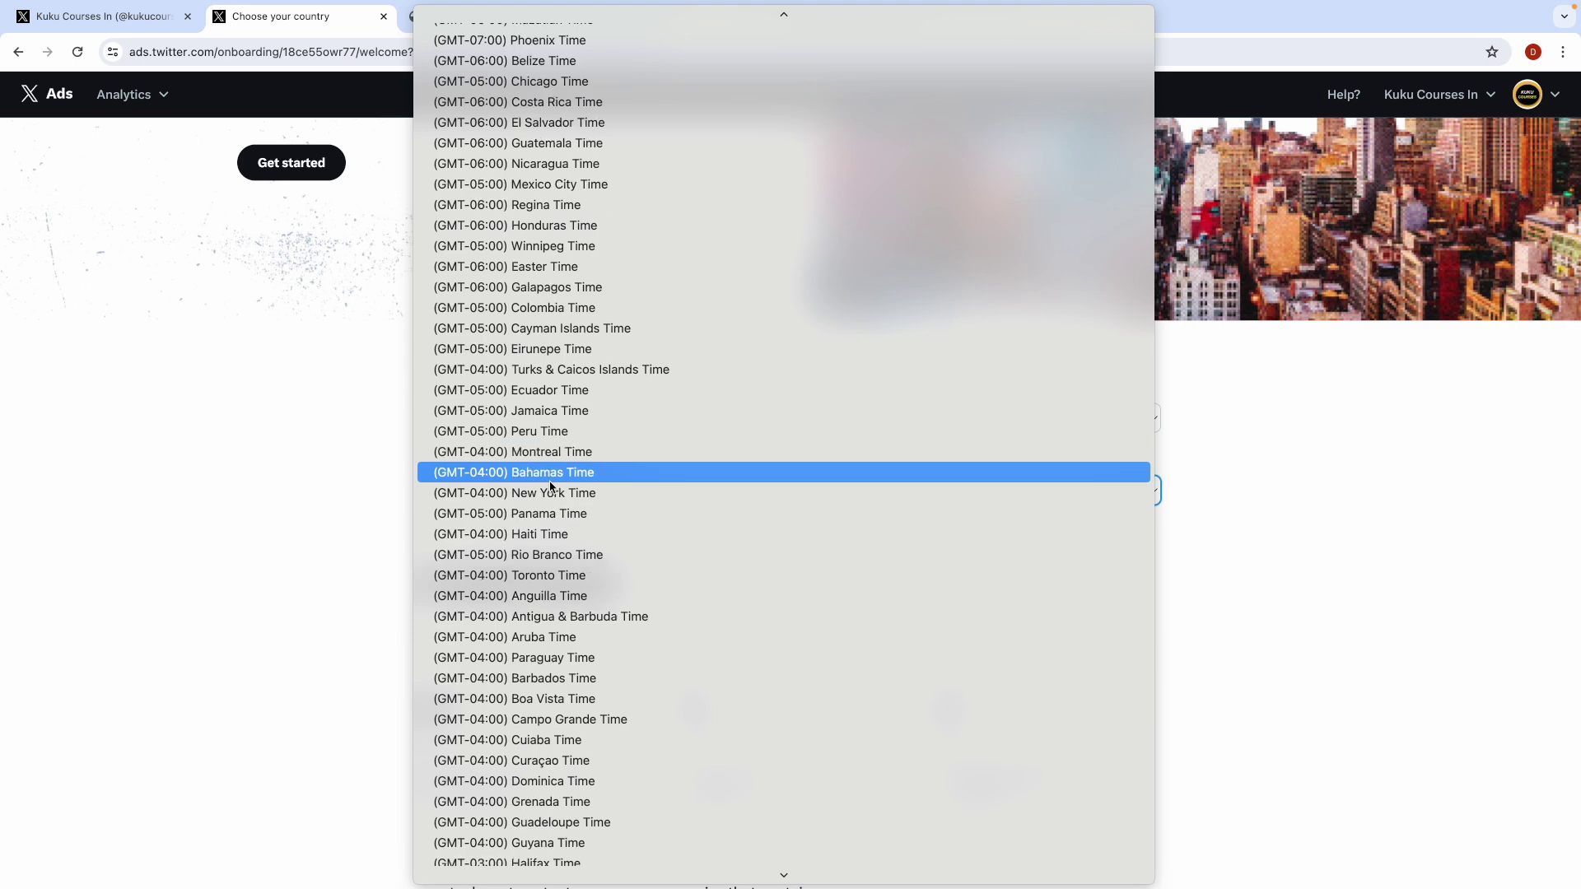
pyautogui.scroll(-3, 551, 565)
pyautogui.scroll(-8, 552, 565)
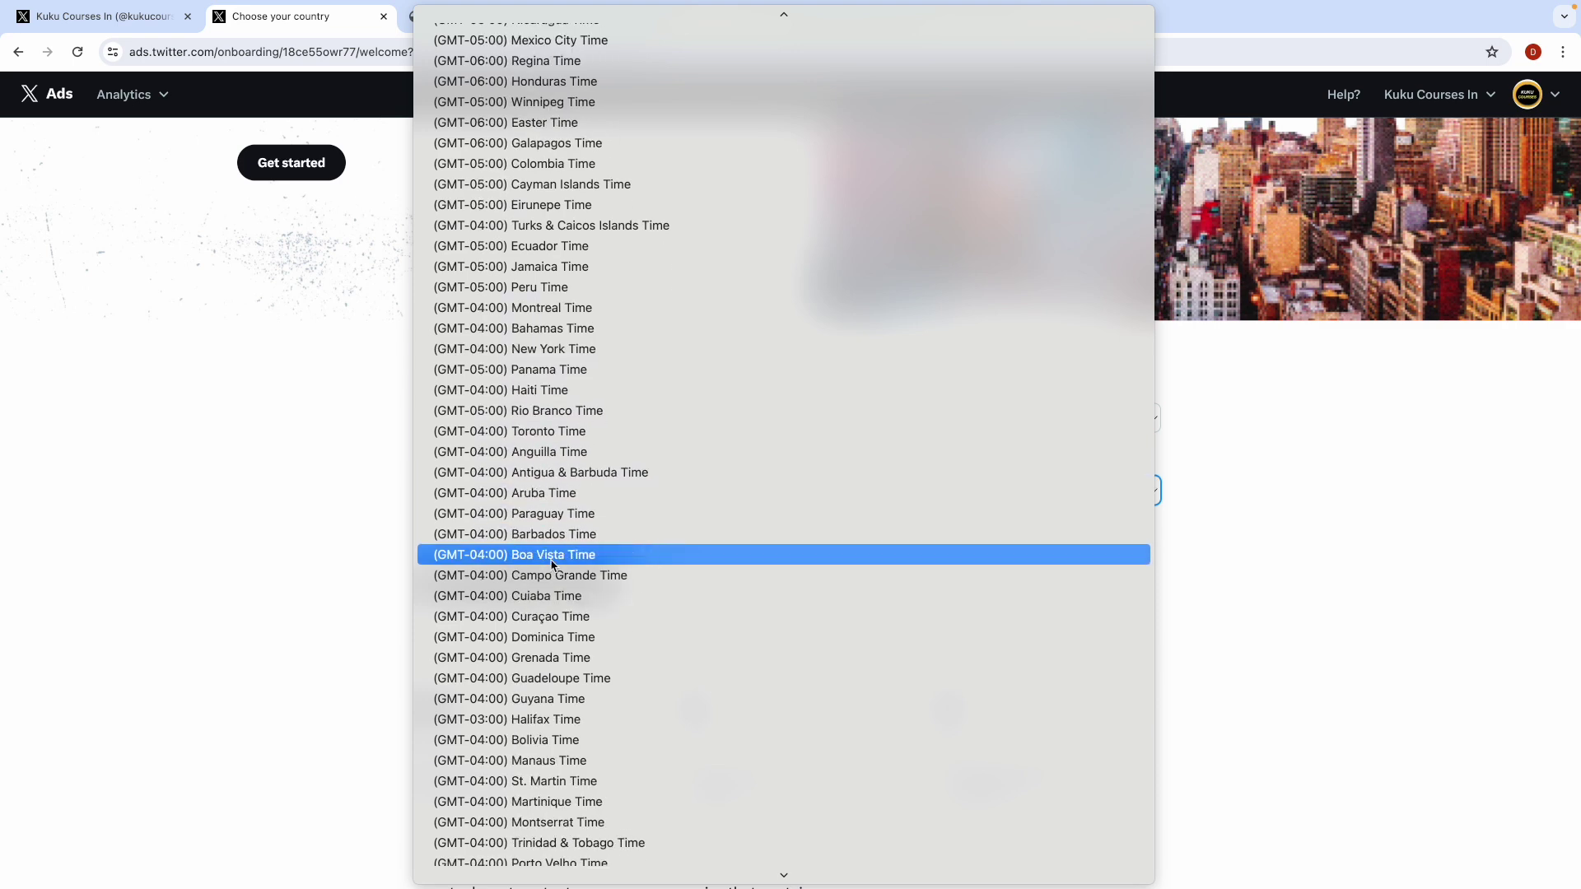
pyautogui.scroll(-9, 552, 564)
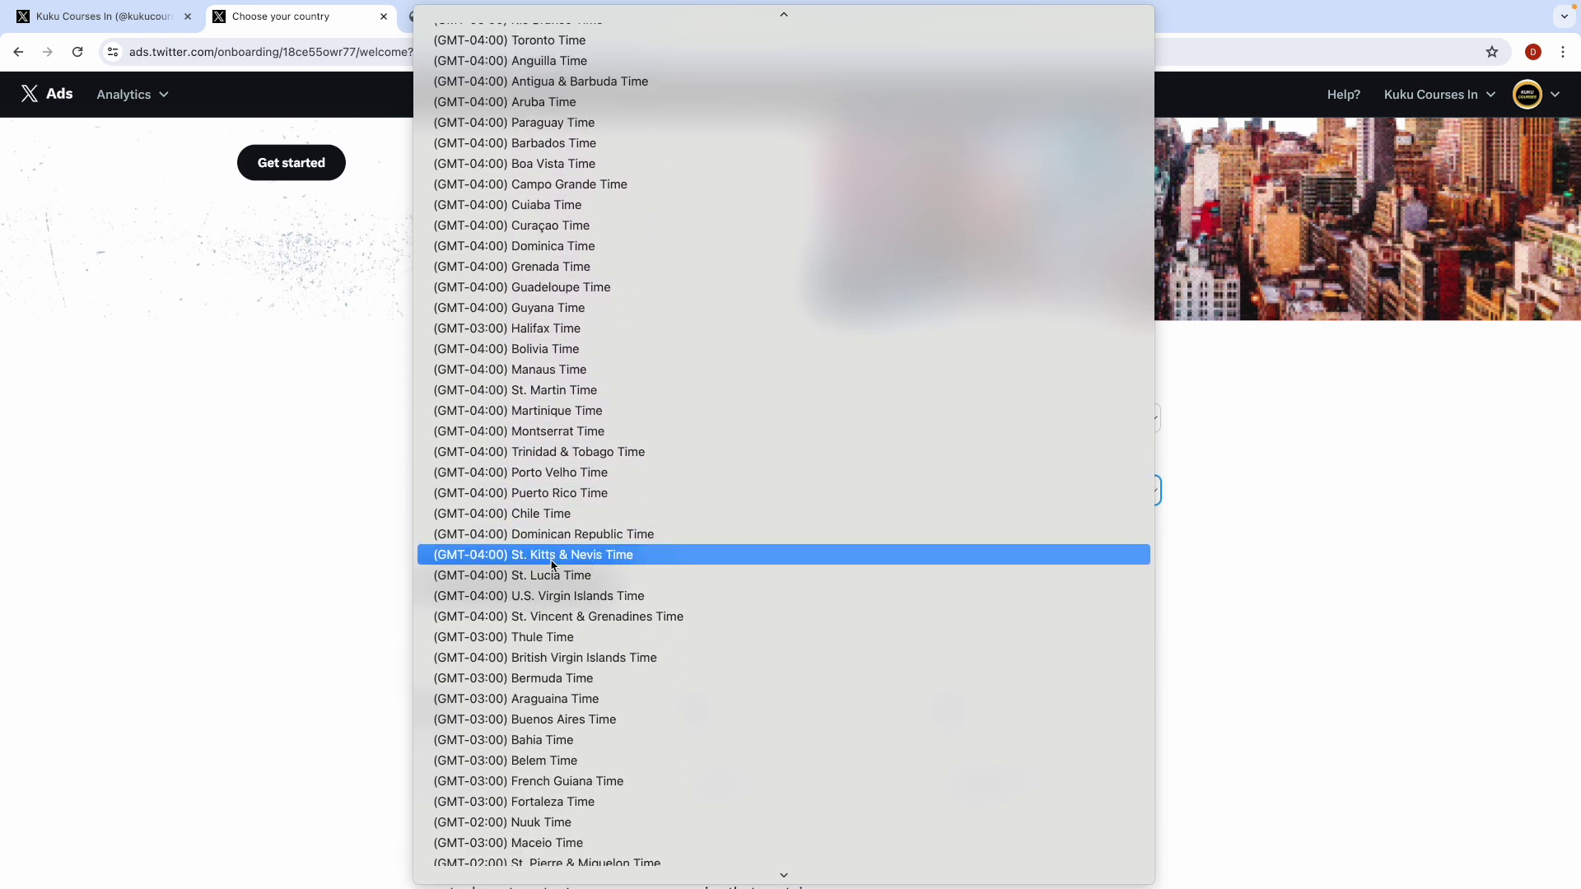
pyautogui.scroll(-5, 552, 565)
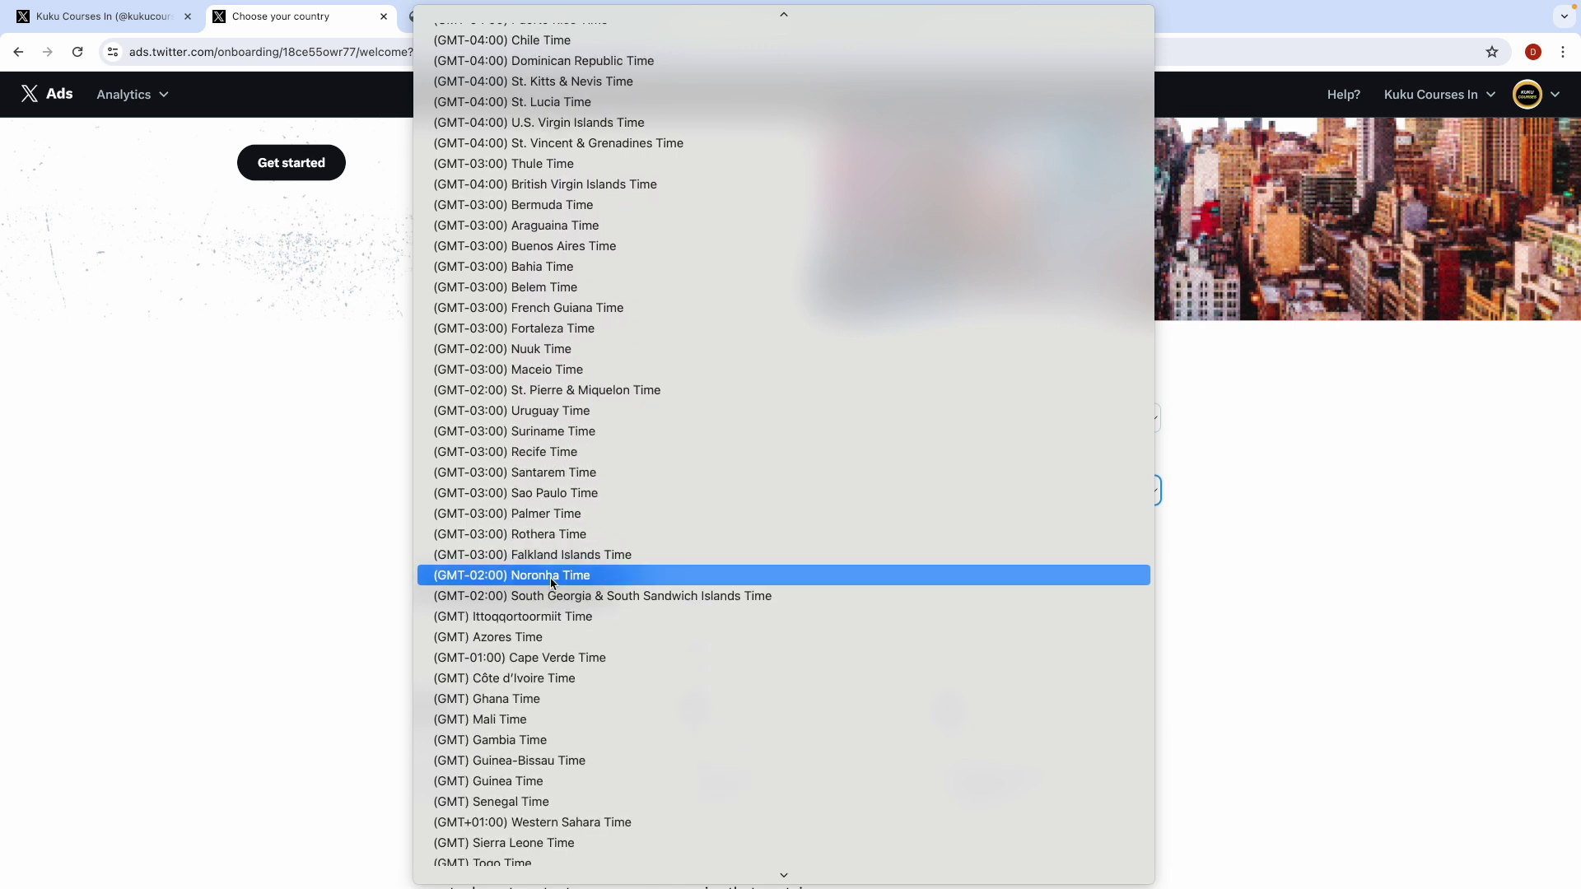
pyautogui.scroll(-6, 549, 634)
pyautogui.scroll(-7, 550, 635)
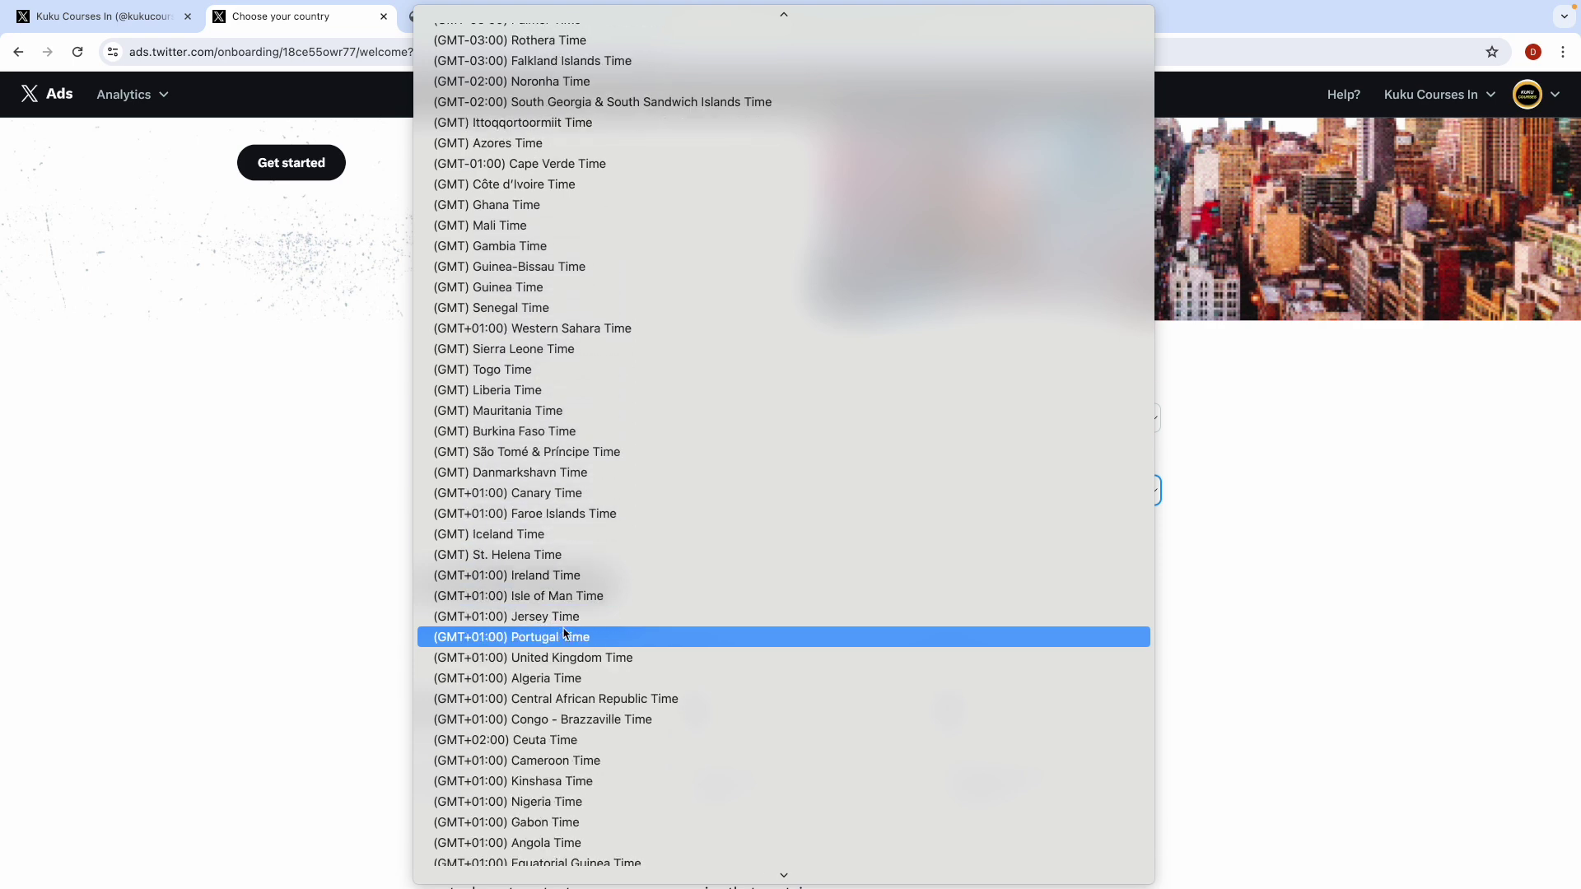
# Step: Choose (GMT+06:00) Bangladesh Time as the time zone and continue to creating the first keyword ad
pyautogui.scroll(-10, 533, 679)
pyautogui.scroll(-20, 533, 693)
pyautogui.scroll(-9, 533, 693)
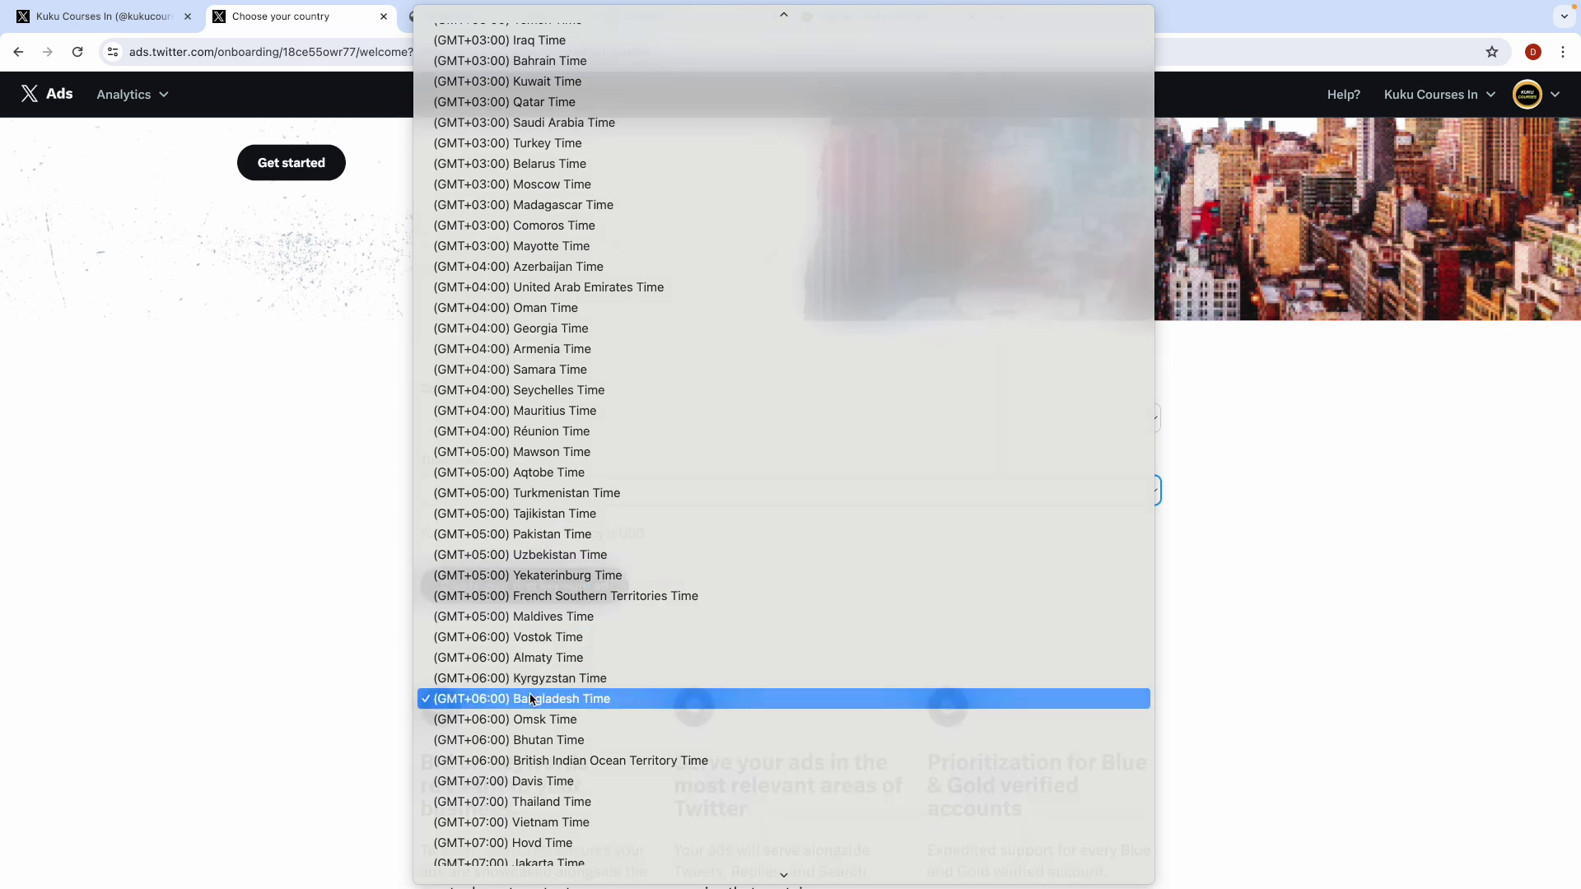
pyautogui.click(531, 699)
pyautogui.click(506, 599)
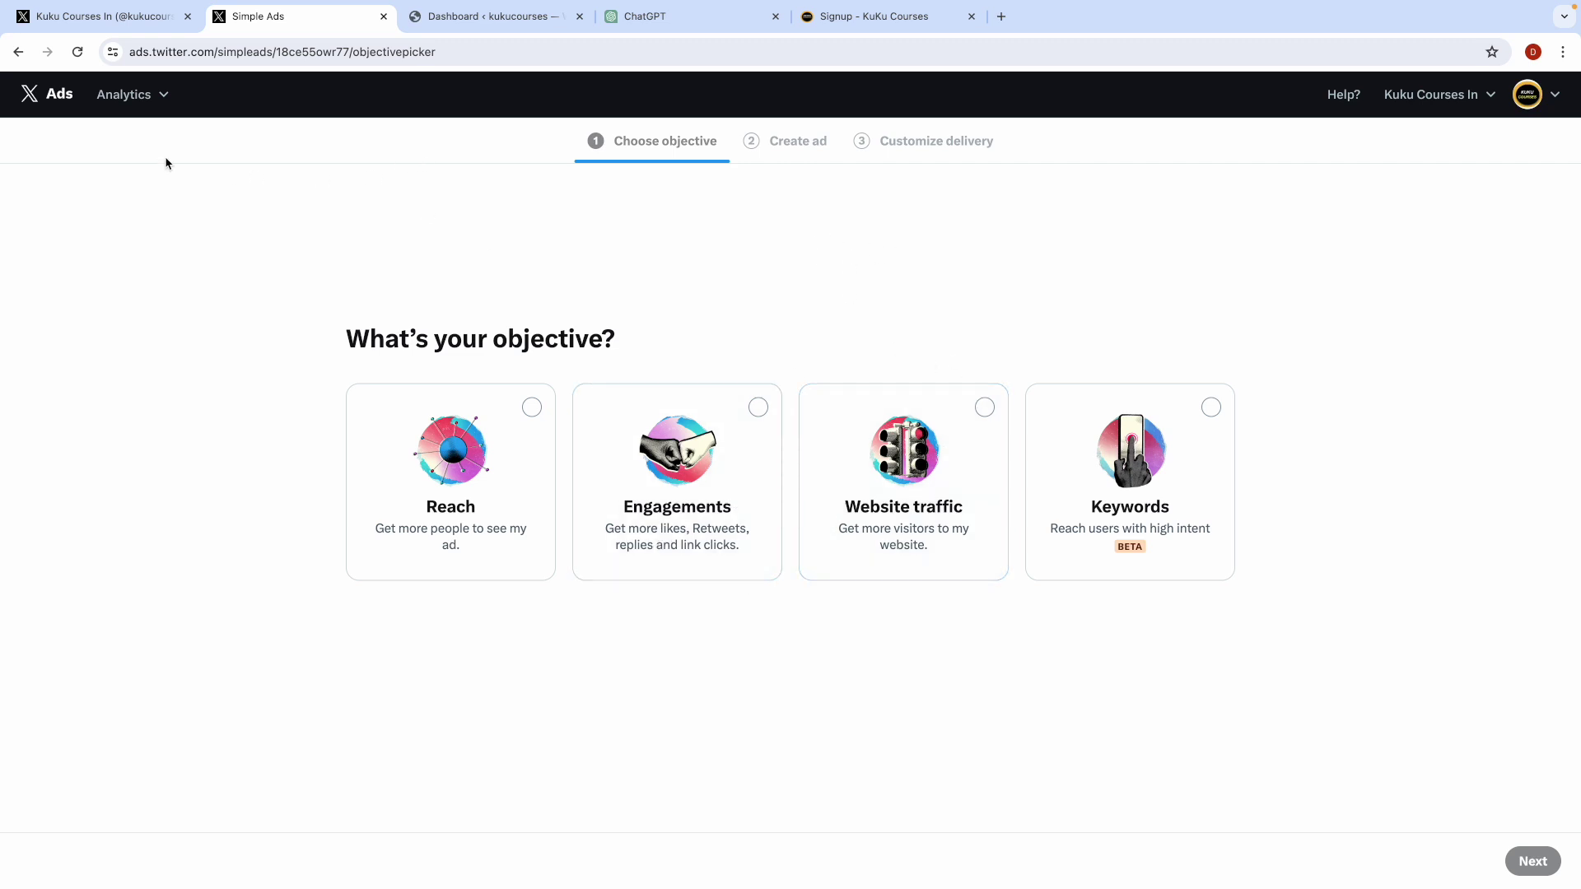
# Step: View the analytics Account home, check the Analytics and account options, and return to the campaign objective choices
pyautogui.click(156, 93)
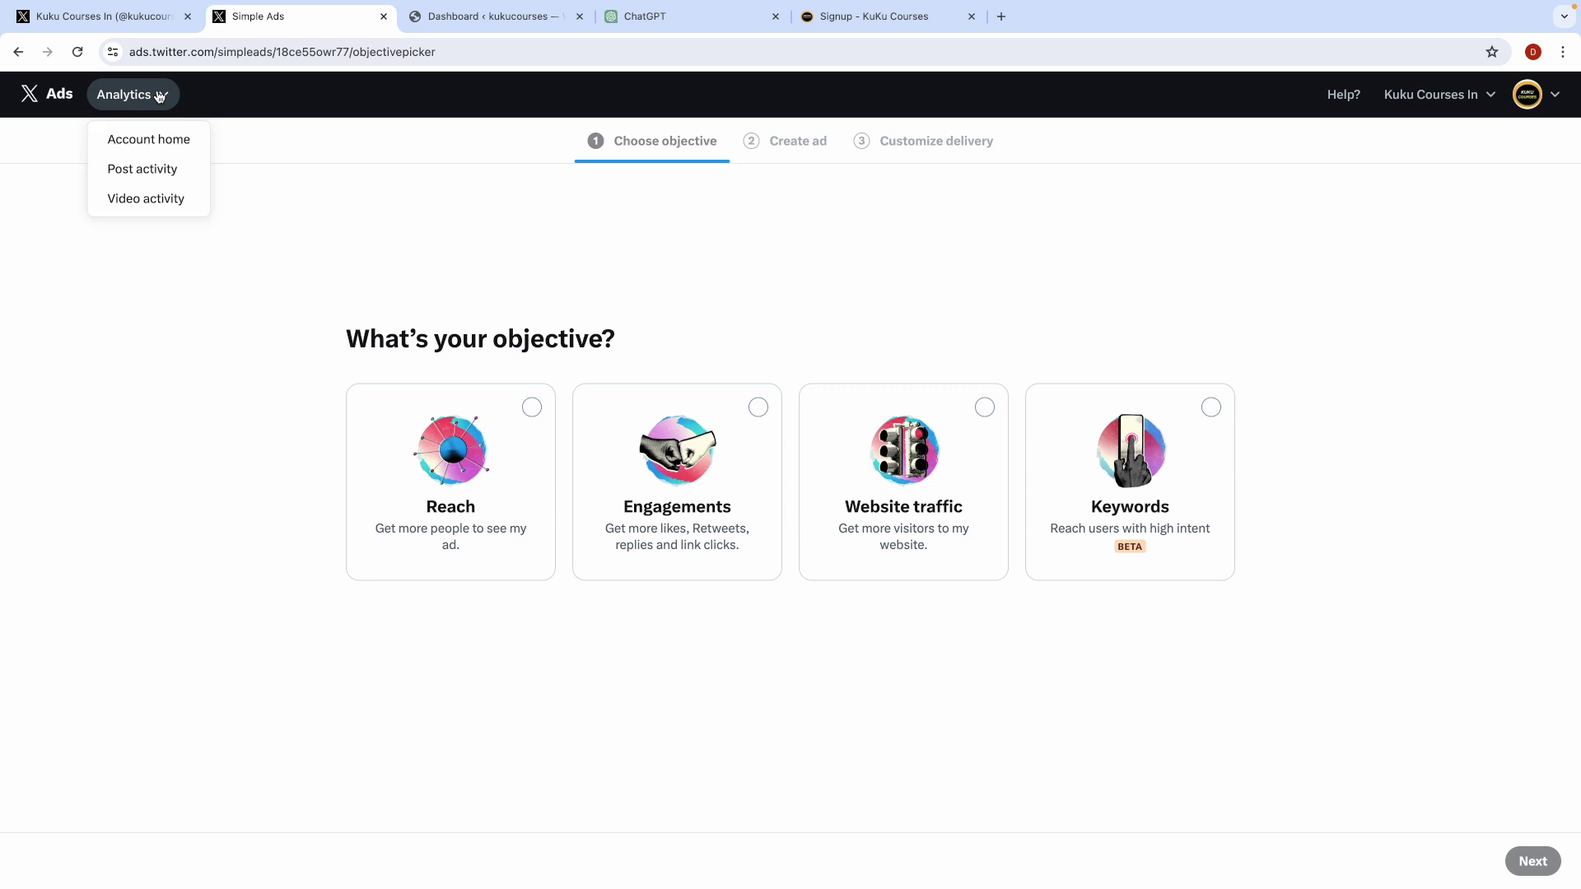
pyautogui.click(163, 141)
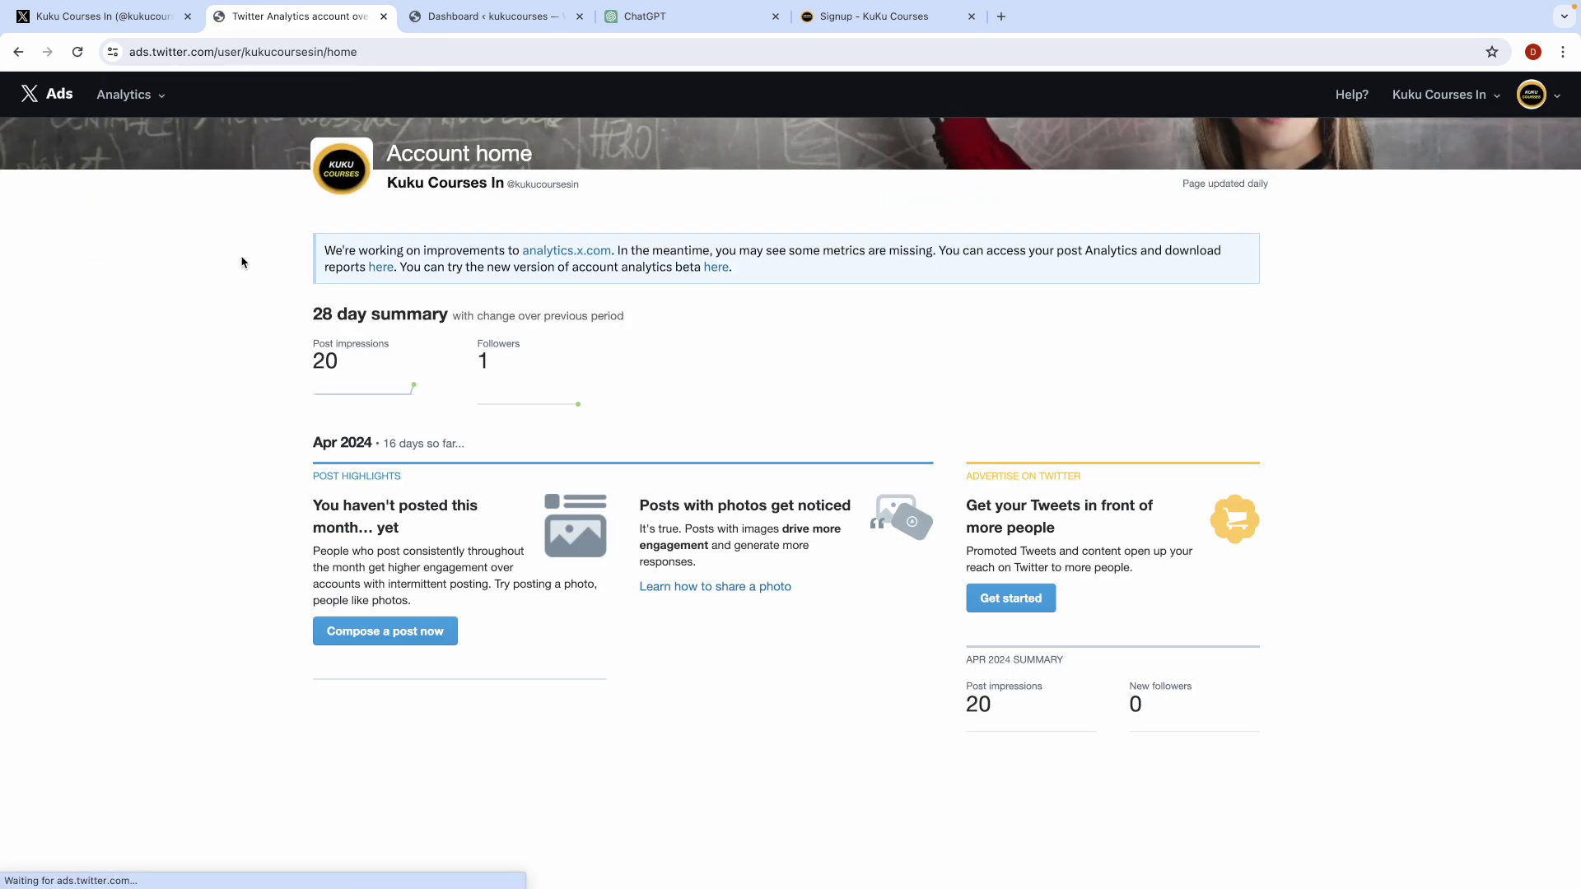
pyautogui.click(132, 96)
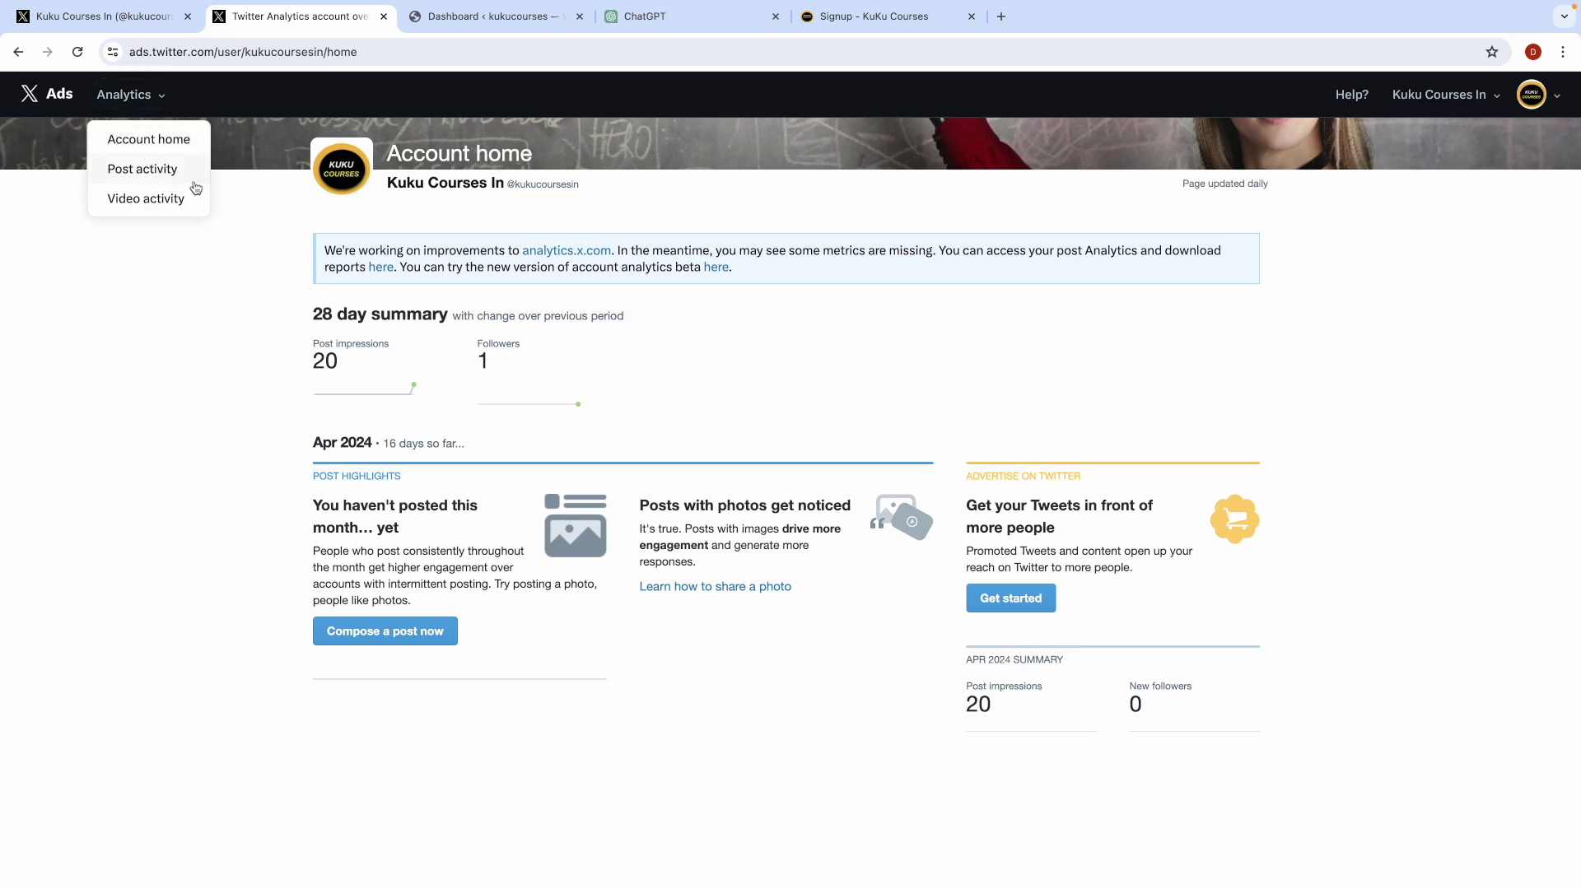
pyautogui.click(242, 298)
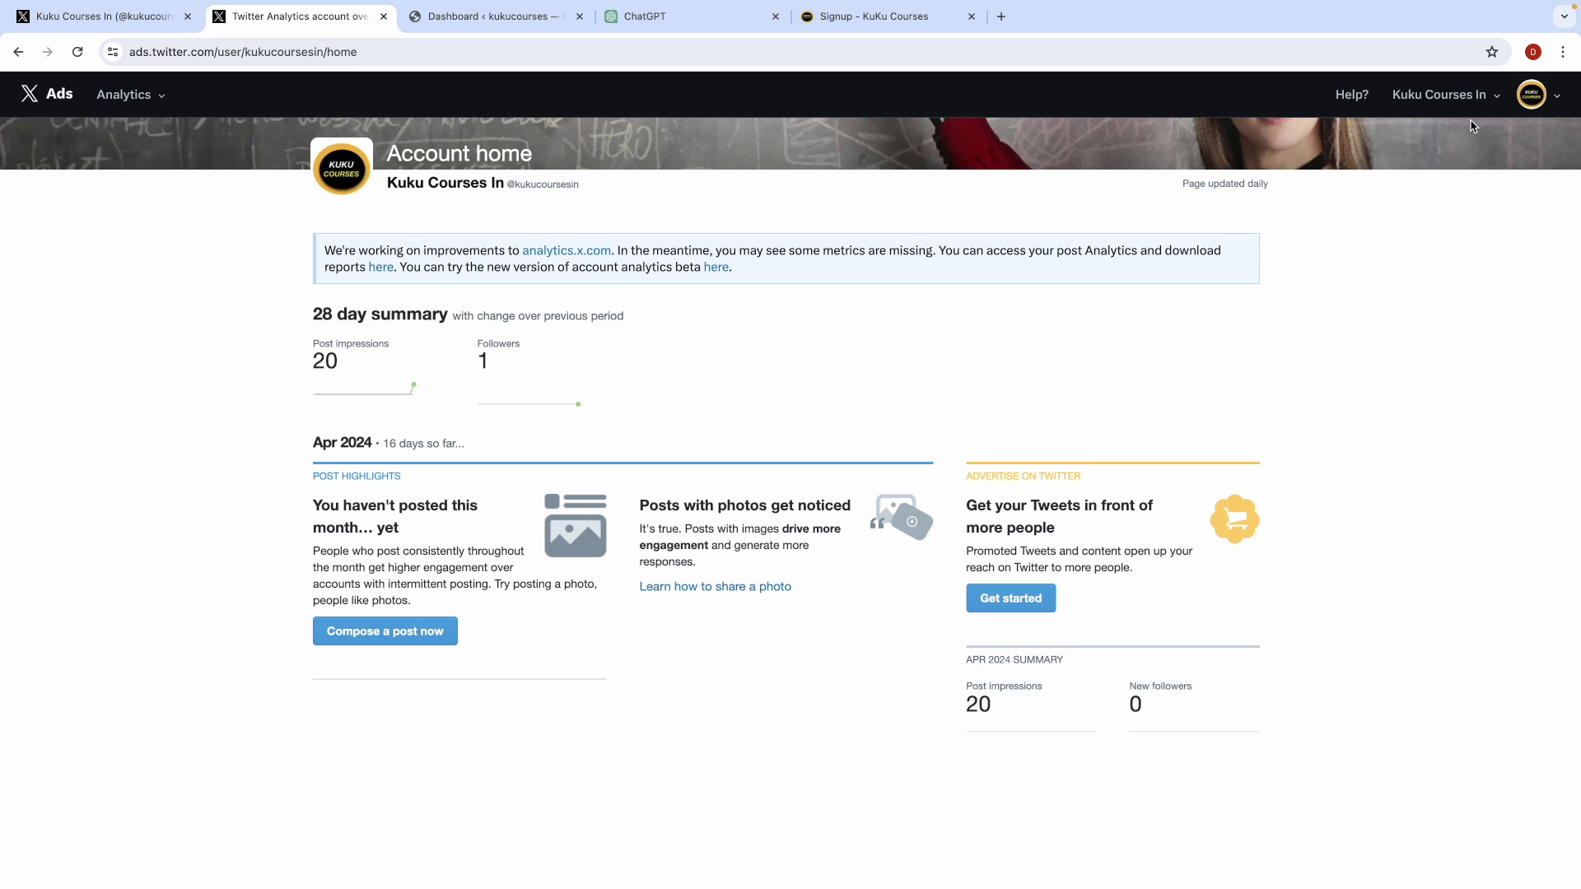
pyautogui.click(1445, 97)
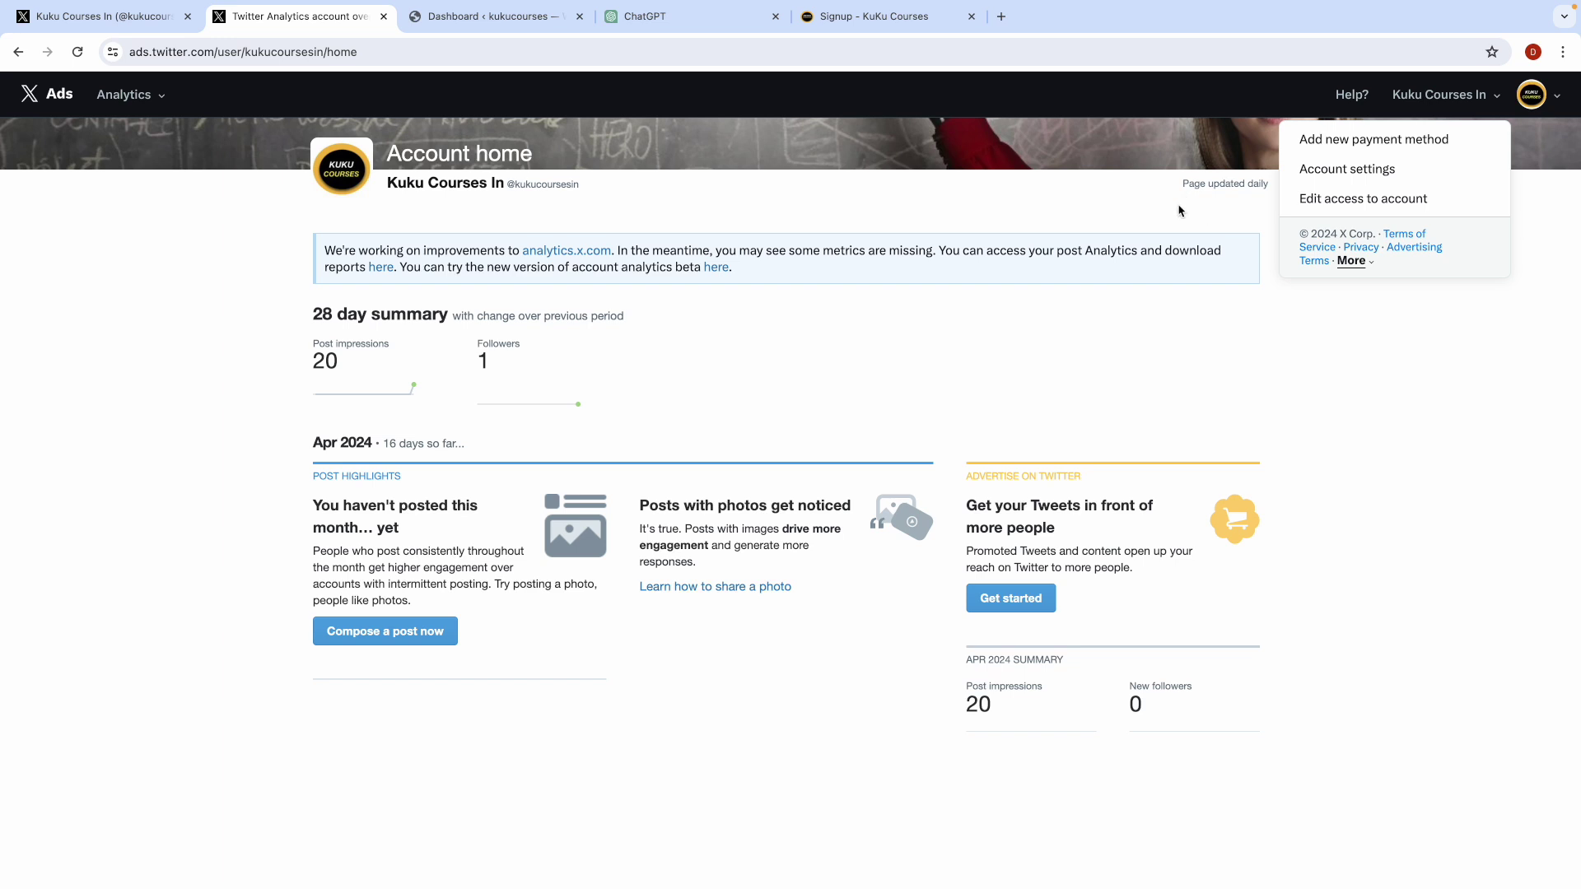
pyautogui.click(1023, 203)
pyautogui.click(49, 93)
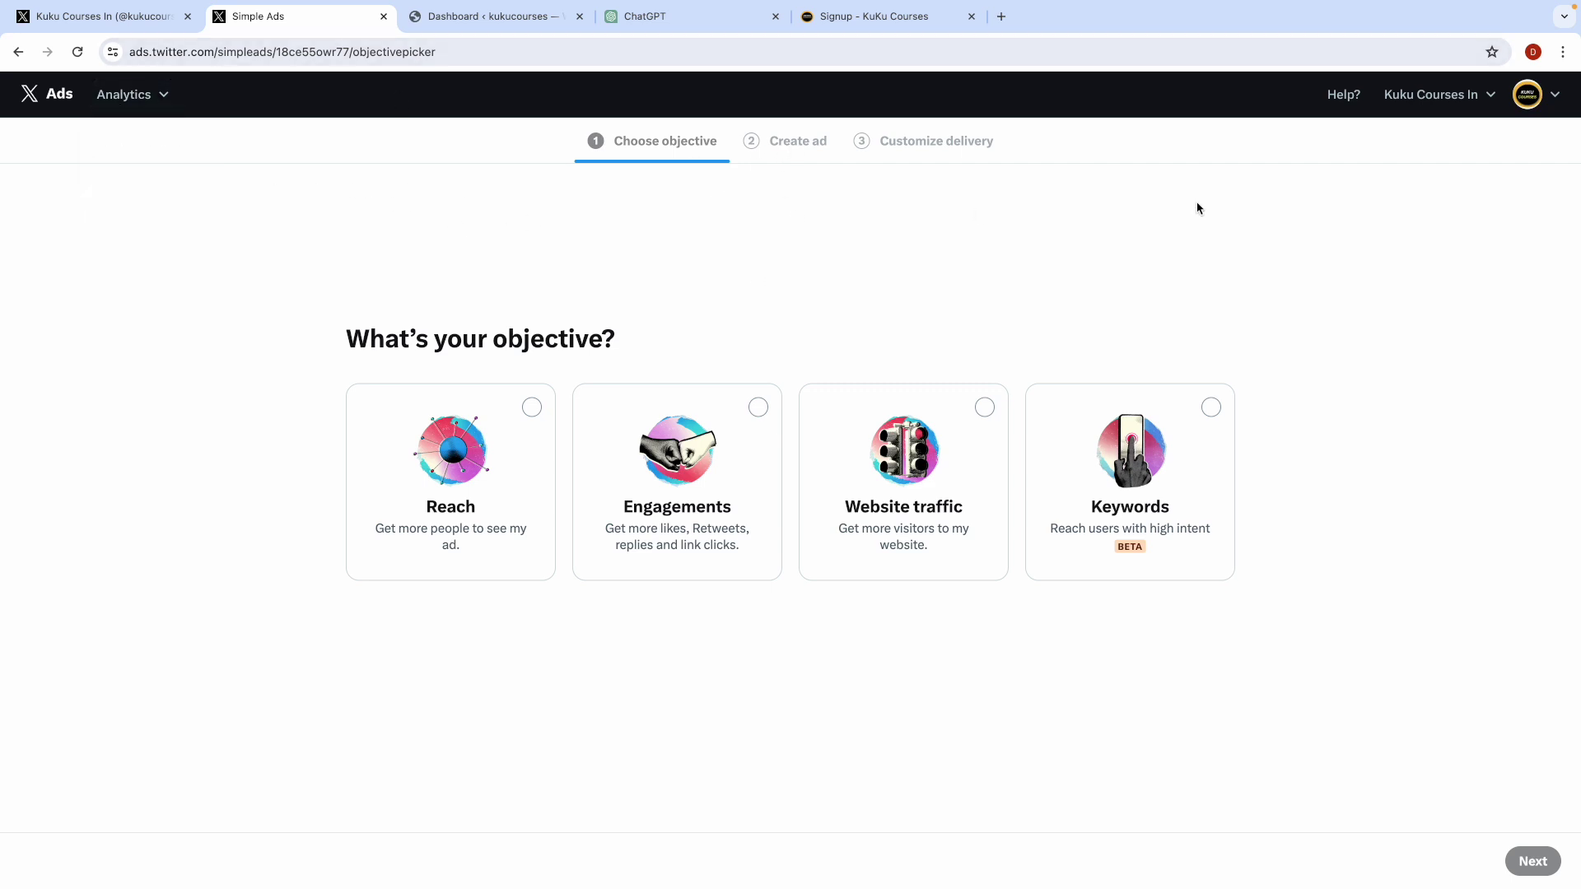
# Step: Start adding a new credit card as a payment method, and proceed with Personal as the tax status
pyautogui.moveTo(1473, 95)
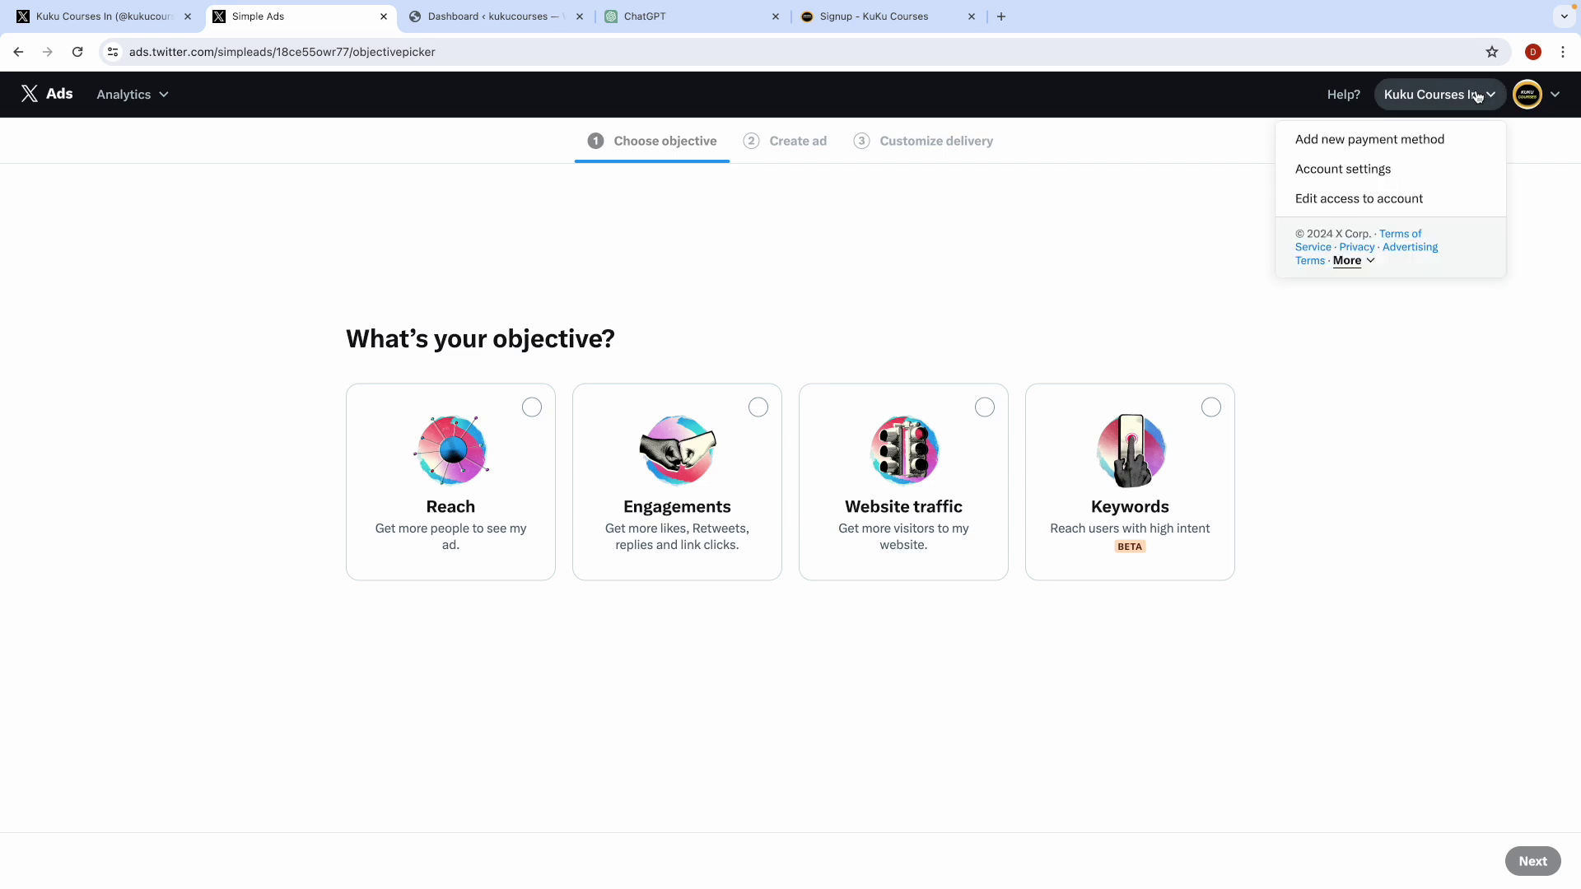
pyautogui.click(1396, 141)
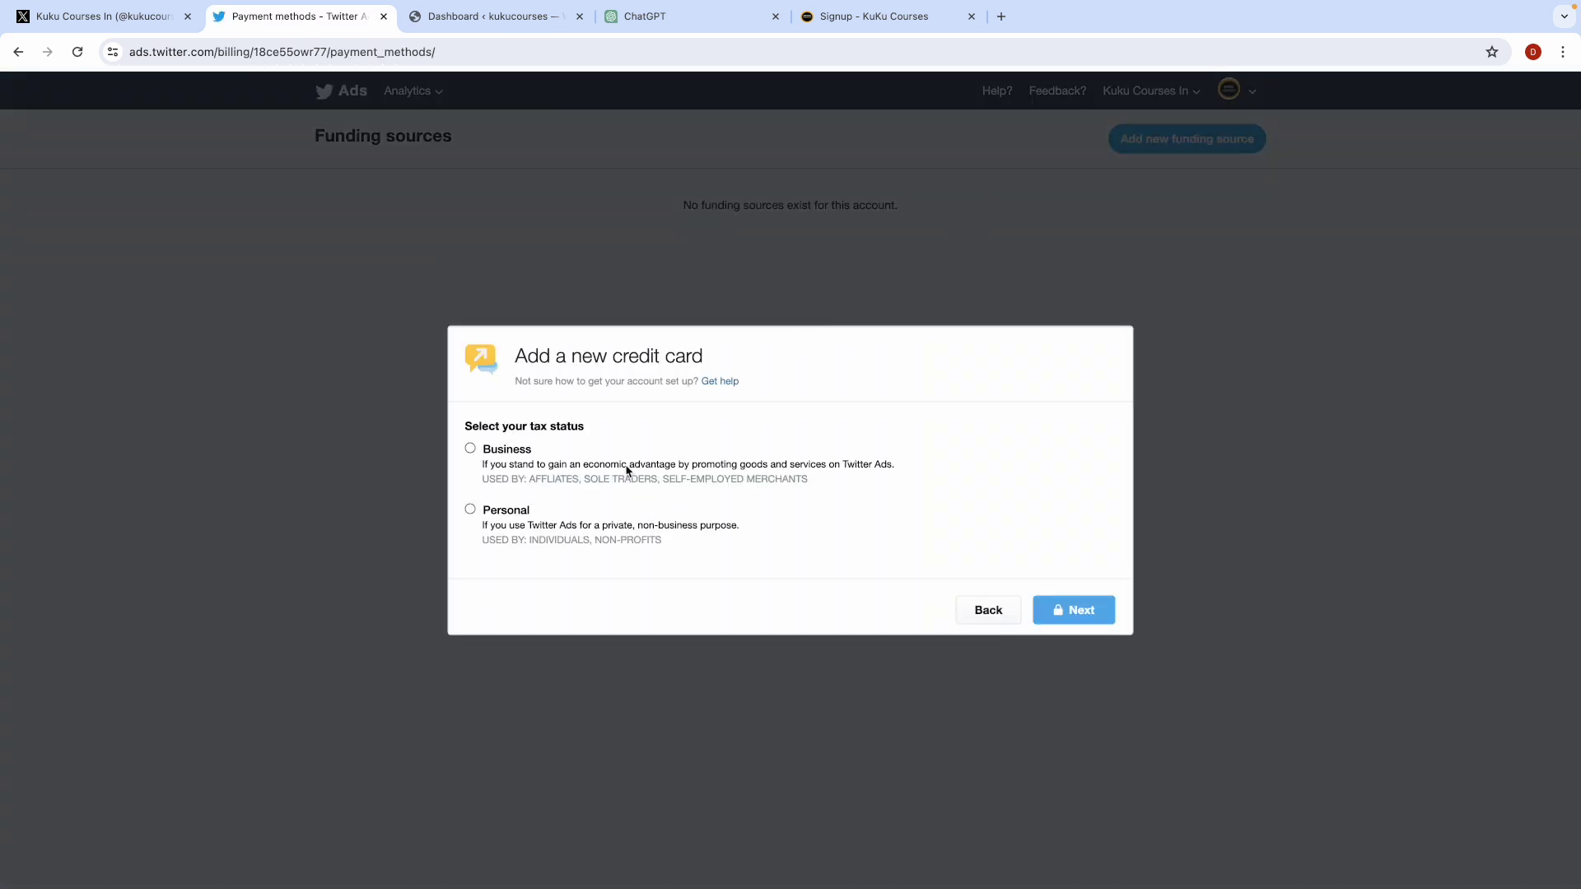
pyautogui.click(470, 510)
pyautogui.click(1060, 617)
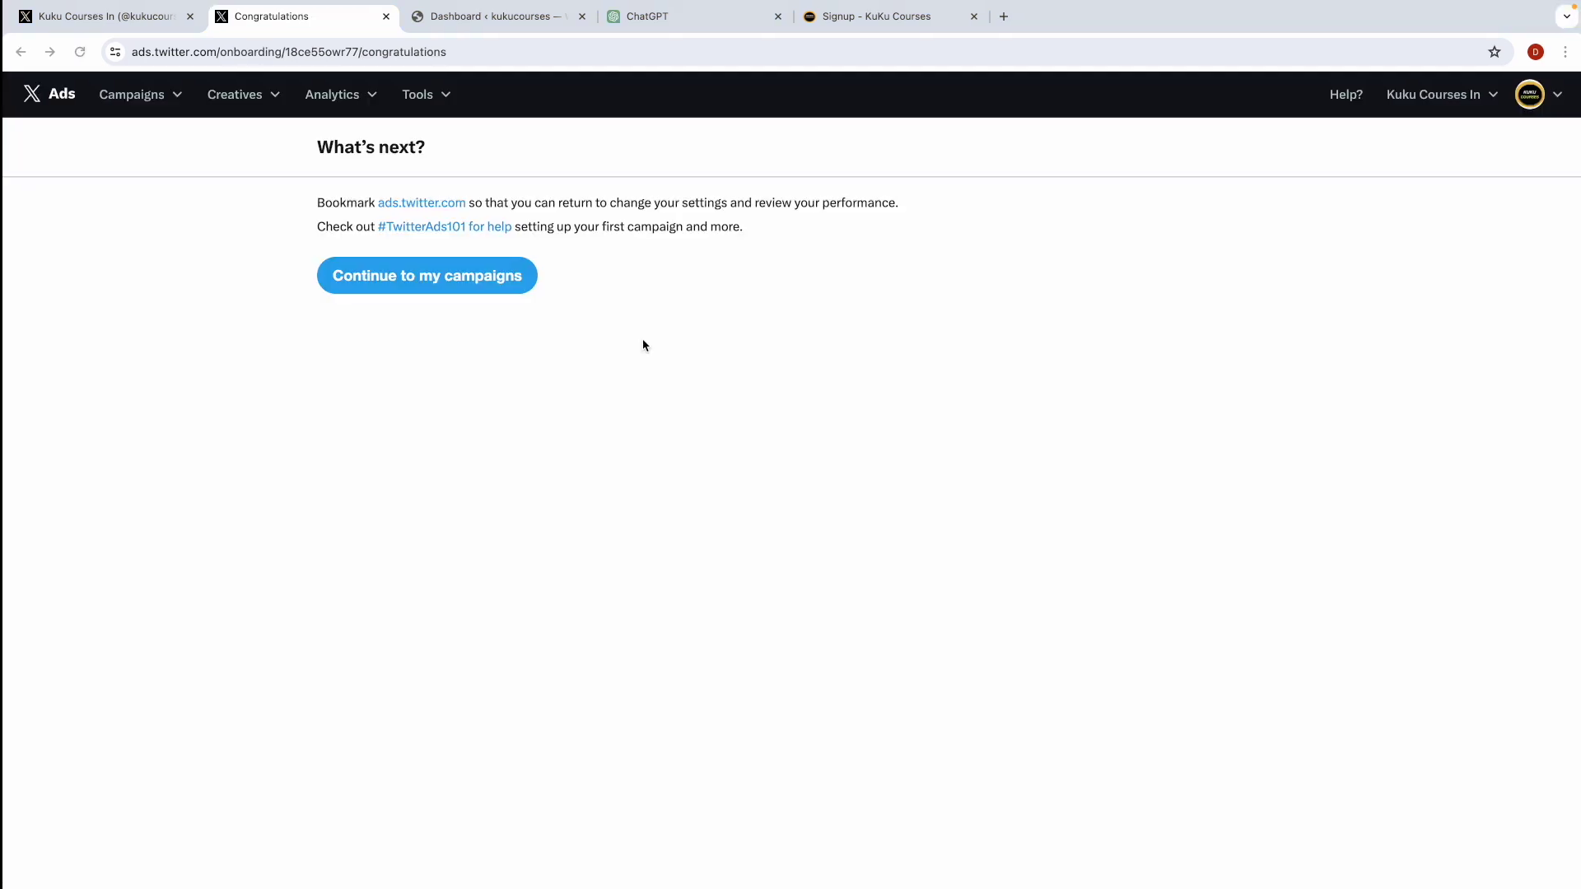
# Step: Check the Kuku Courses In account's billing options, and continue to the campaigns with a Simple campaign
pyautogui.click(1425, 109)
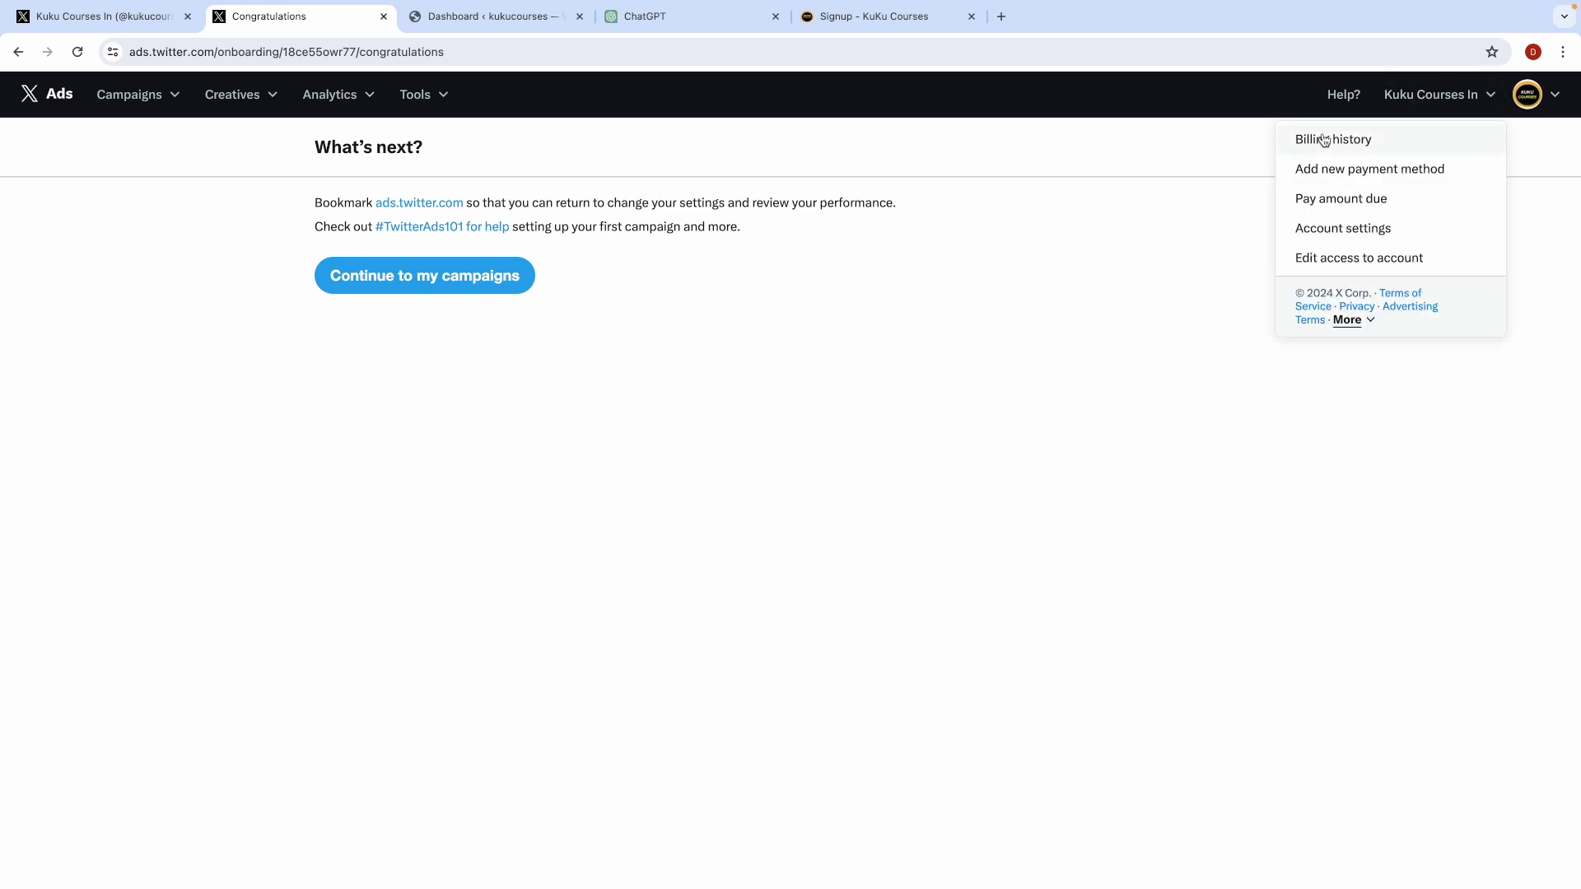
pyautogui.click(823, 298)
pyautogui.click(458, 283)
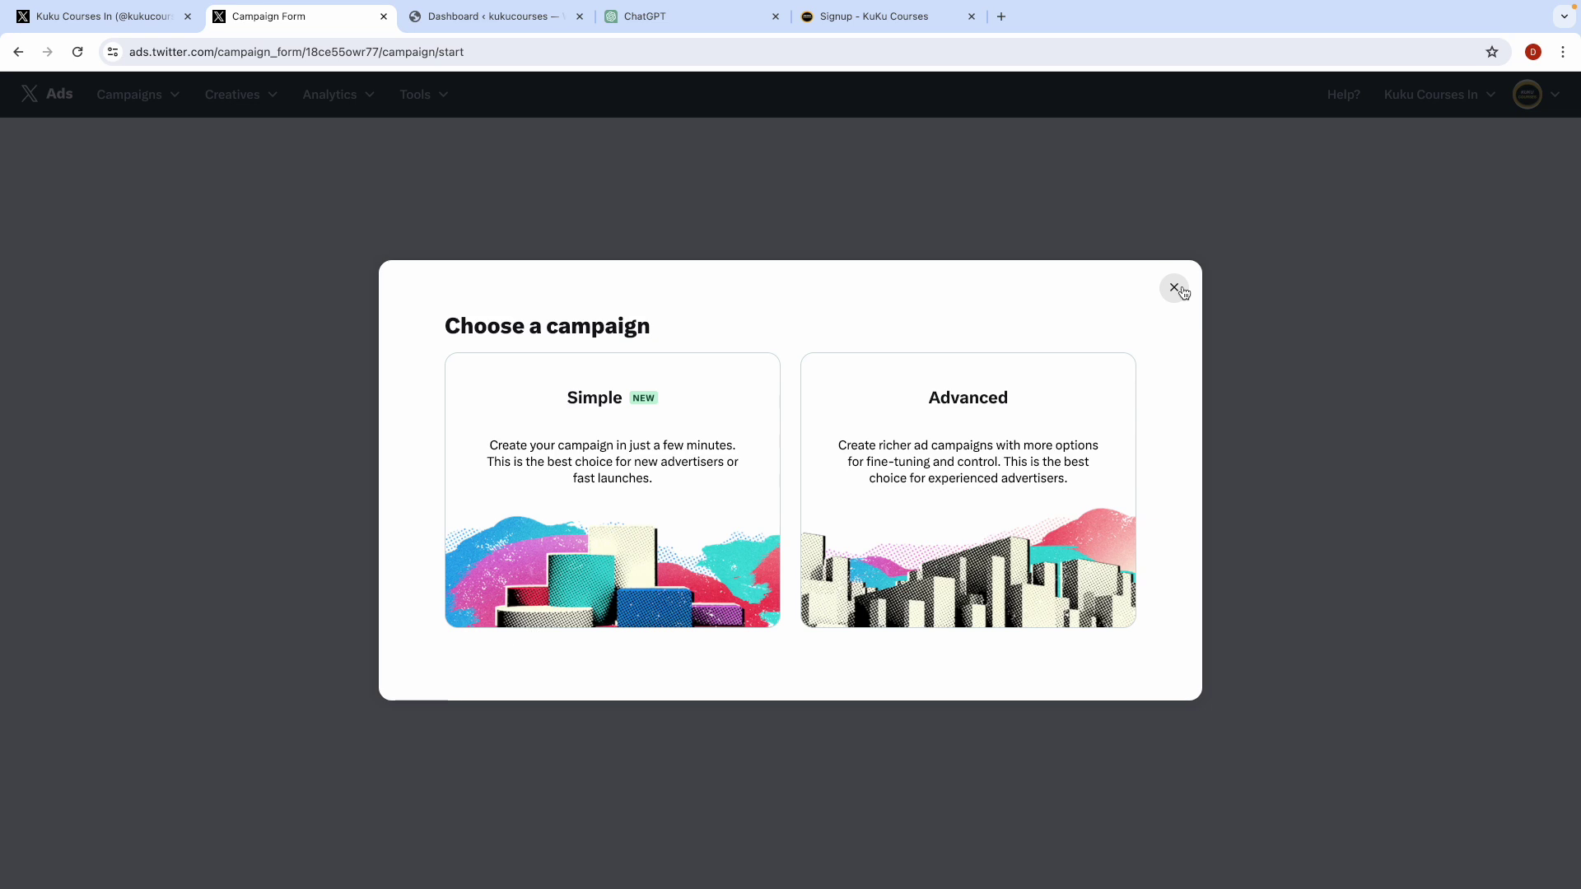
pyautogui.click(708, 437)
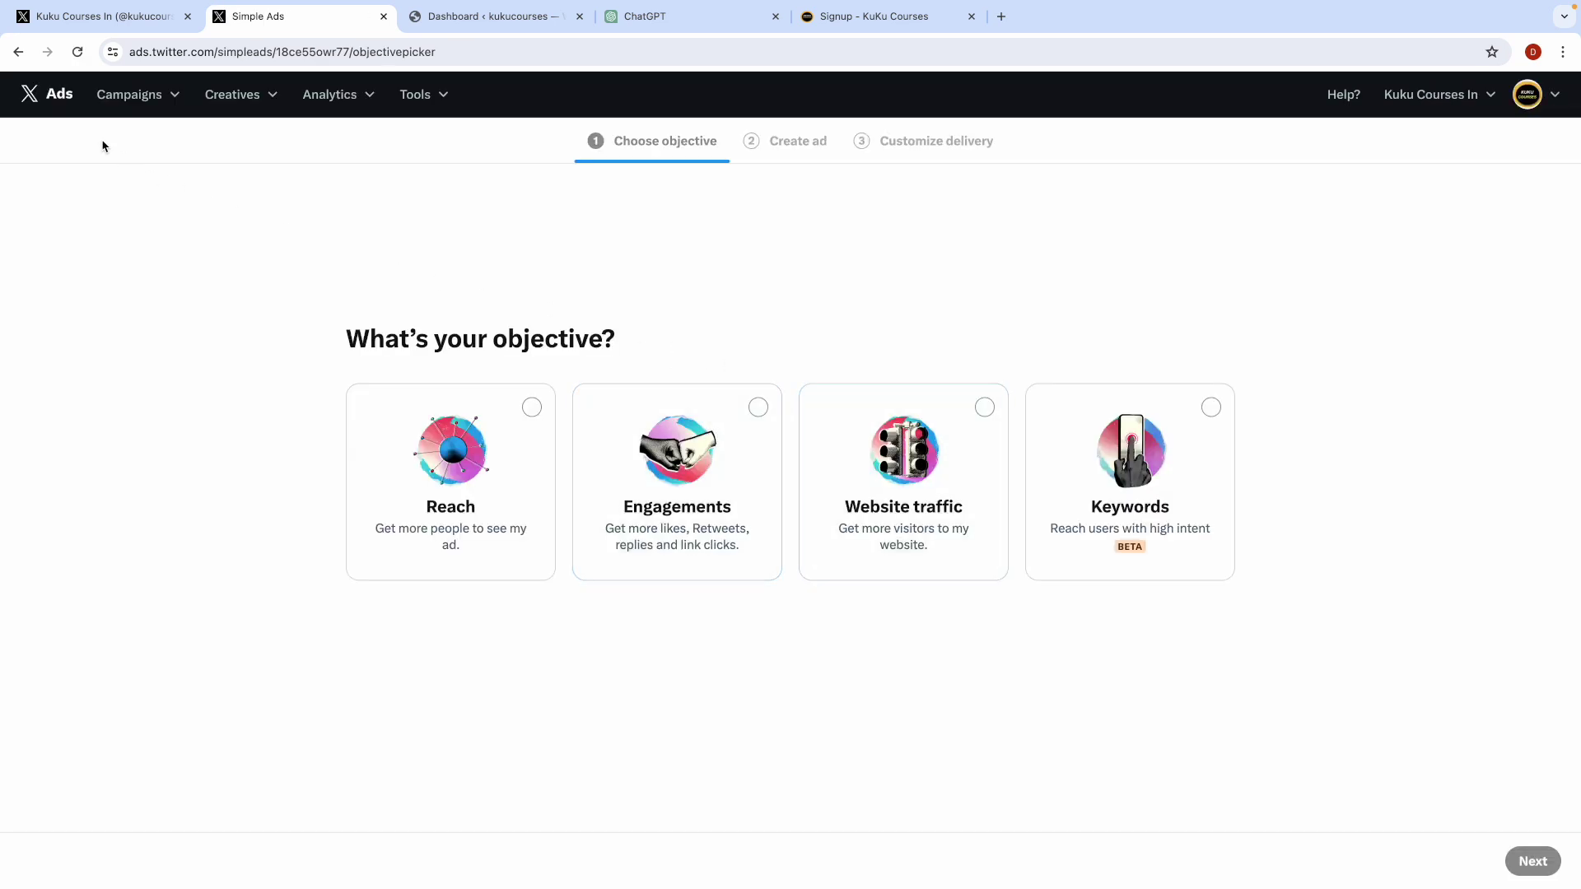
# Step: Return to the campaign type choice, reopen the Simple campaign's objectives, and check the billing and account options before leaving
pyautogui.click(55, 92)
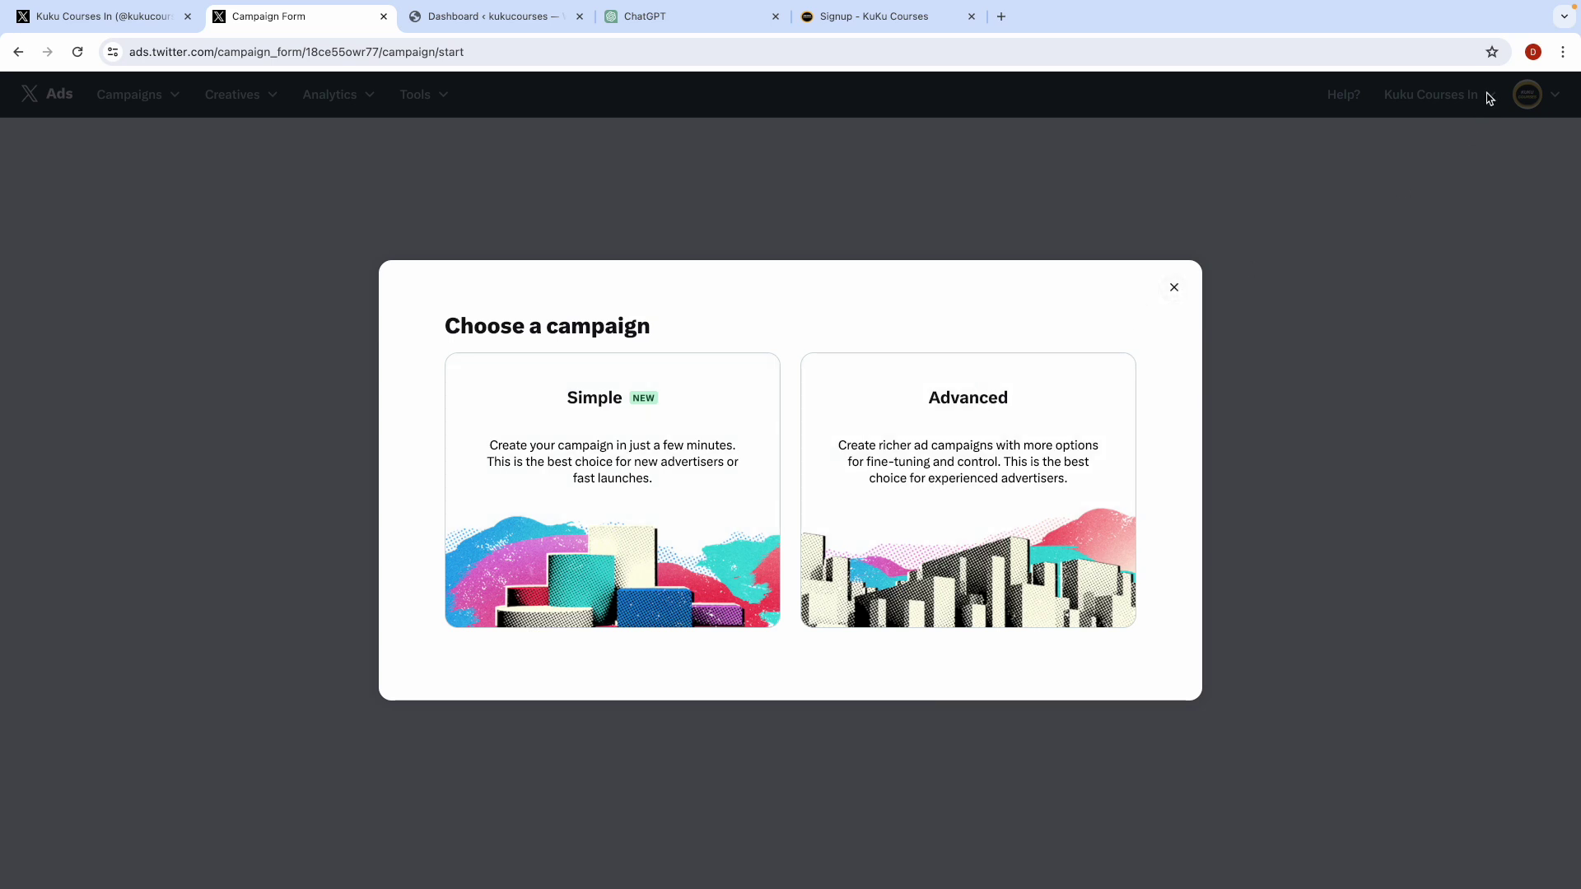
pyautogui.click(642, 517)
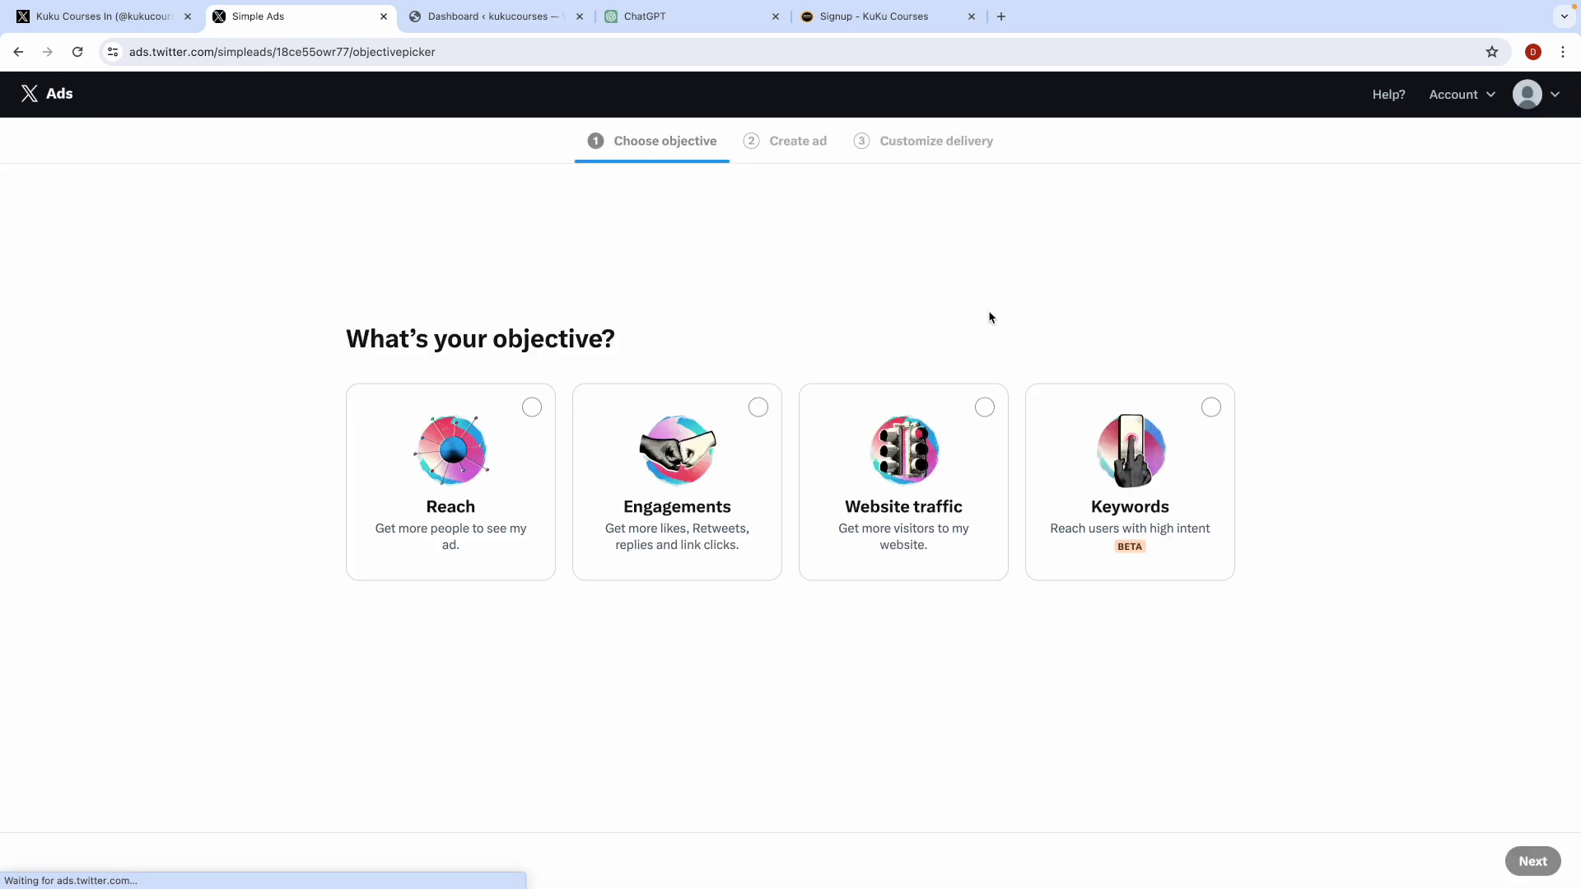
pyautogui.click(1437, 94)
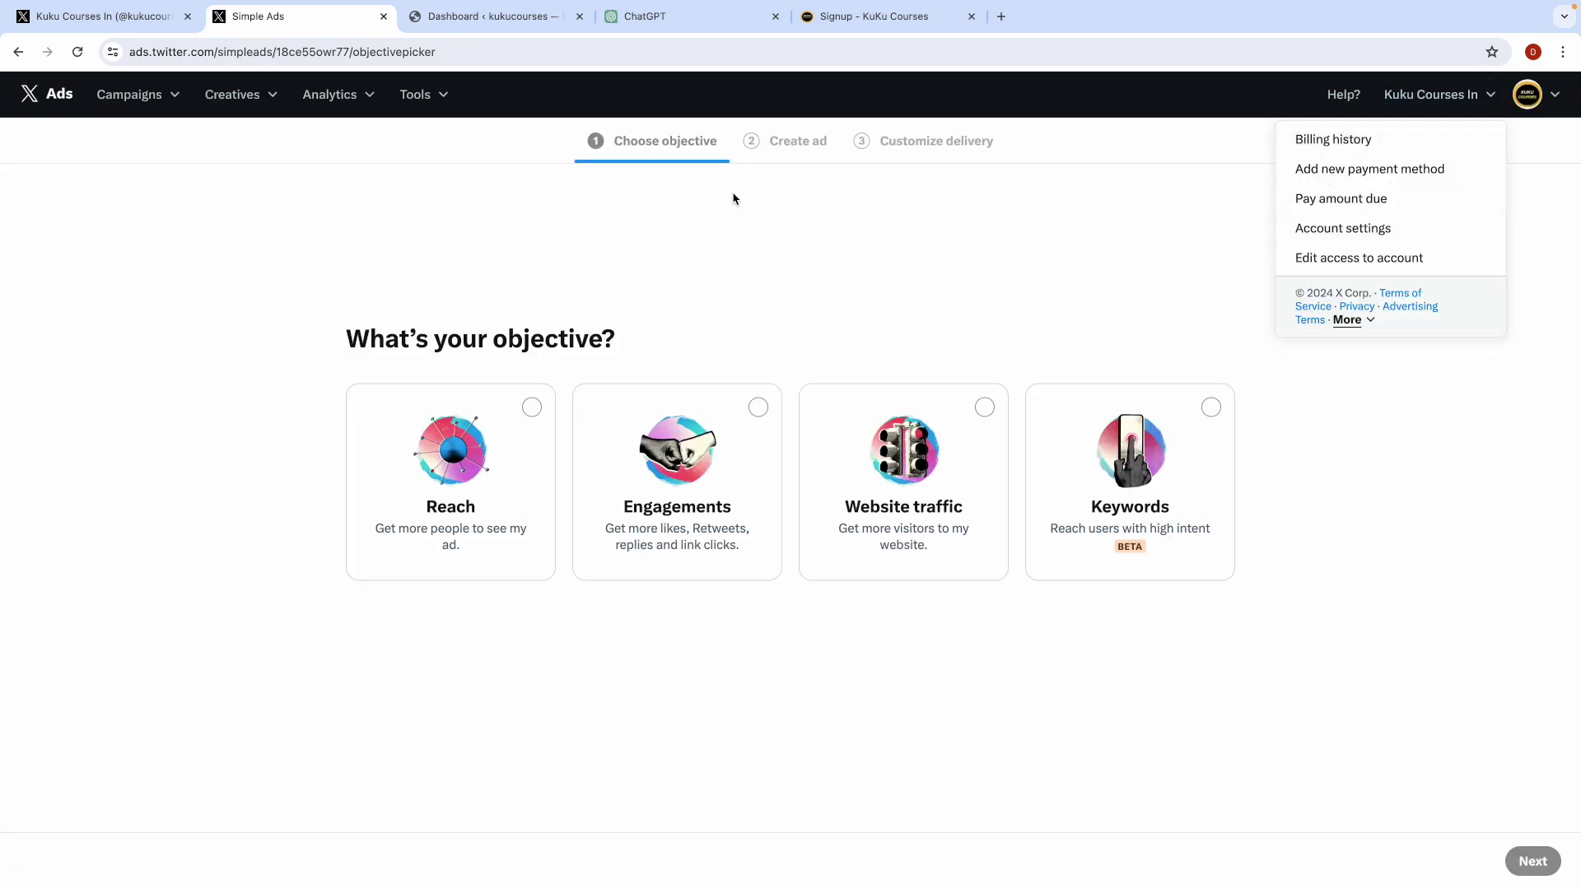
pyautogui.click(28, 99)
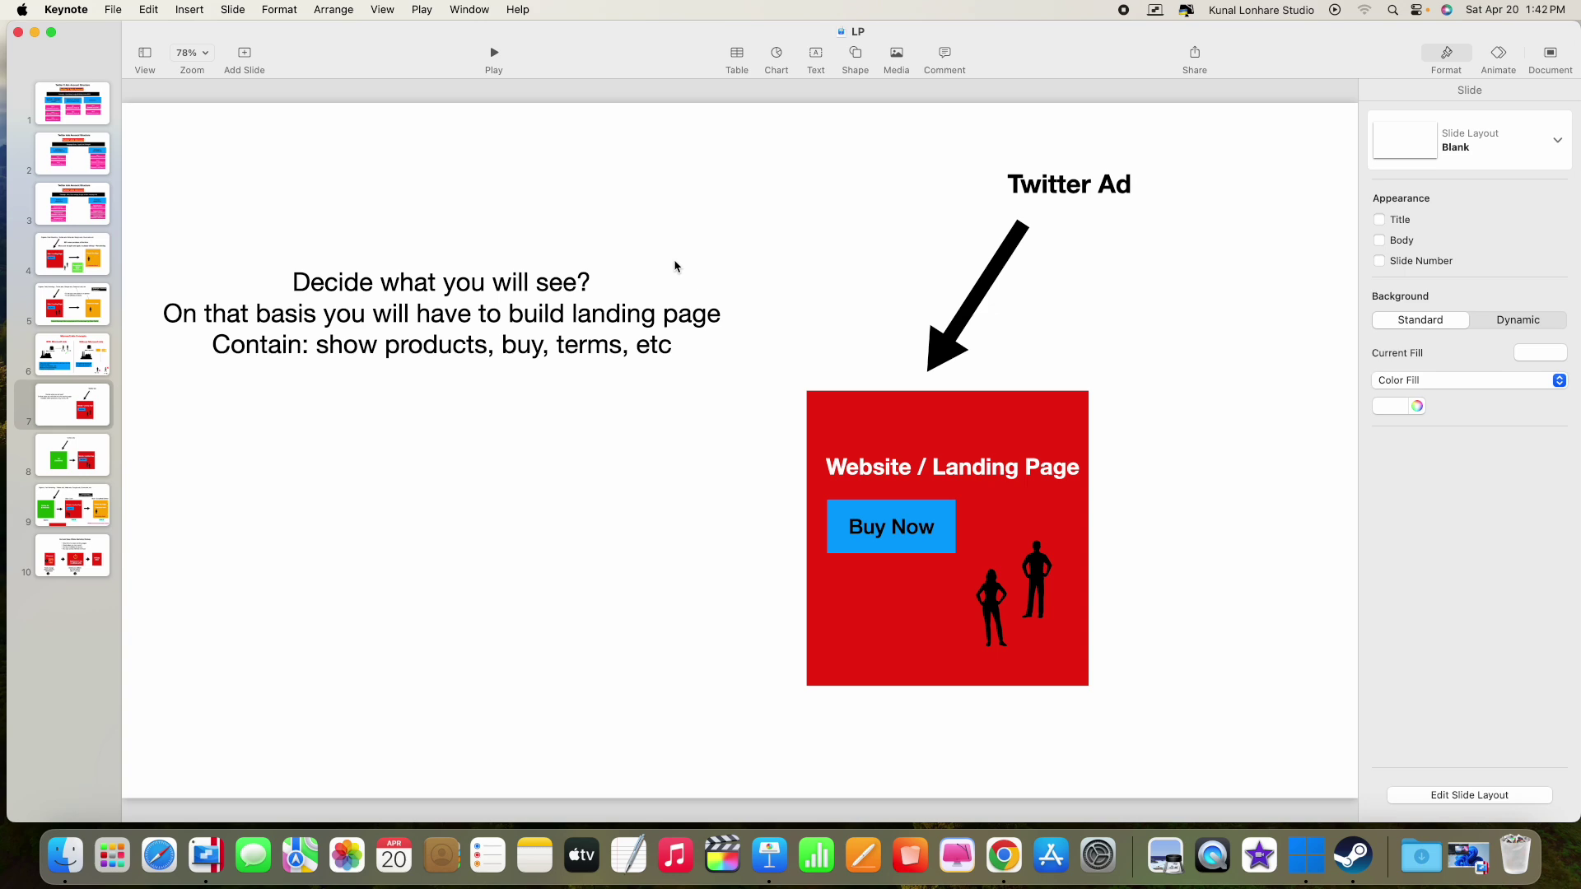
# Step: View the Ad 1 details form in X Ads, return to the Keynote slide, and select the red Website / Landing Page box
pyautogui.hotkey('ctrl', 'Right')
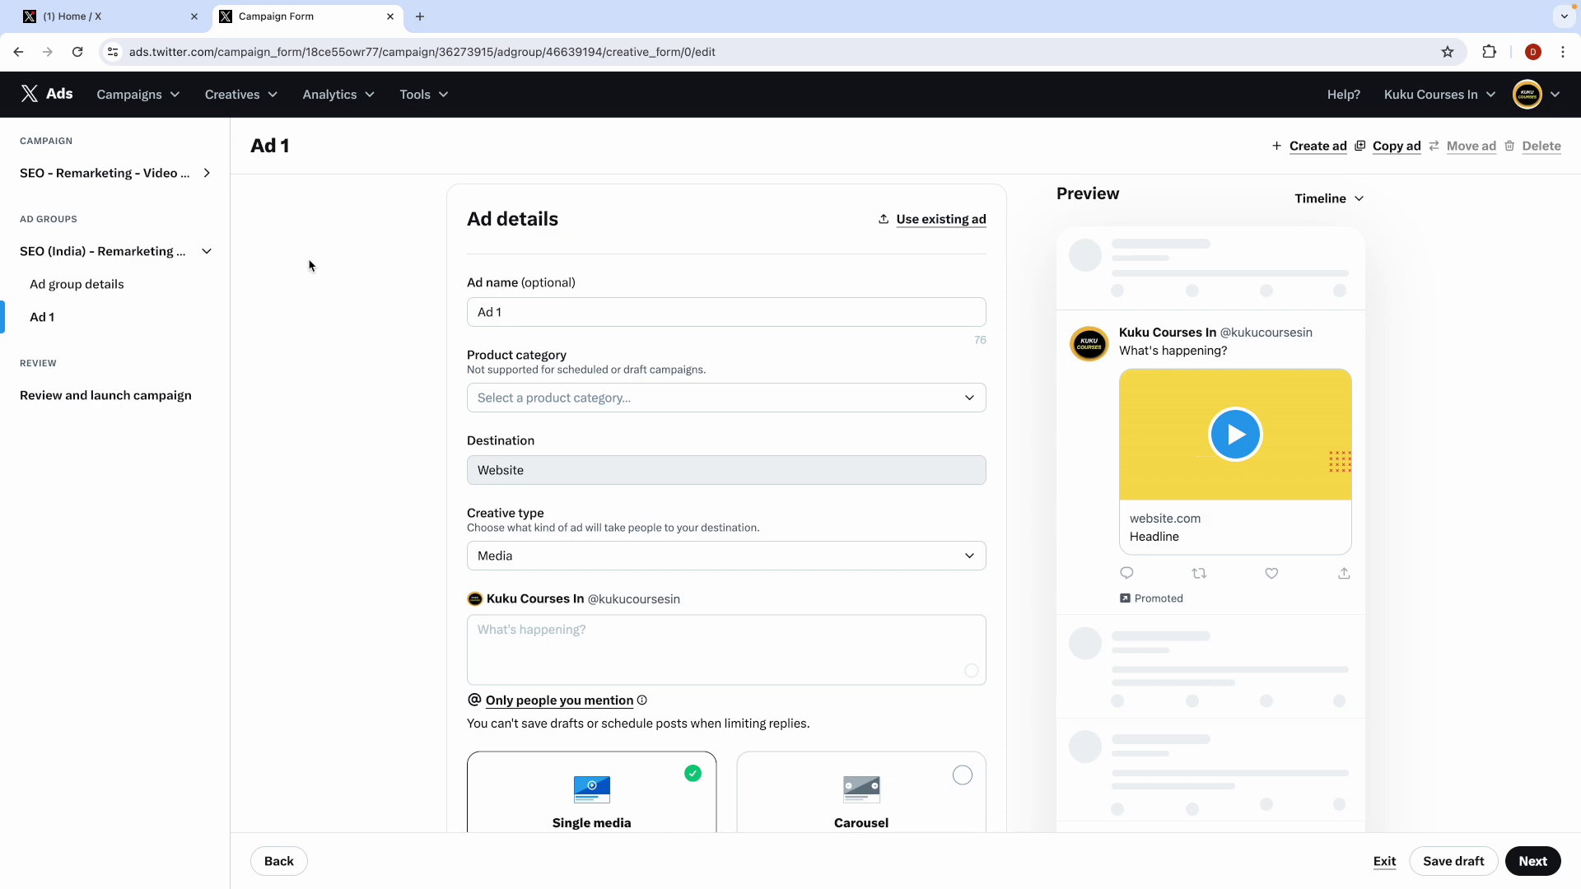
pyautogui.hotkey('ctrl', 'Left')
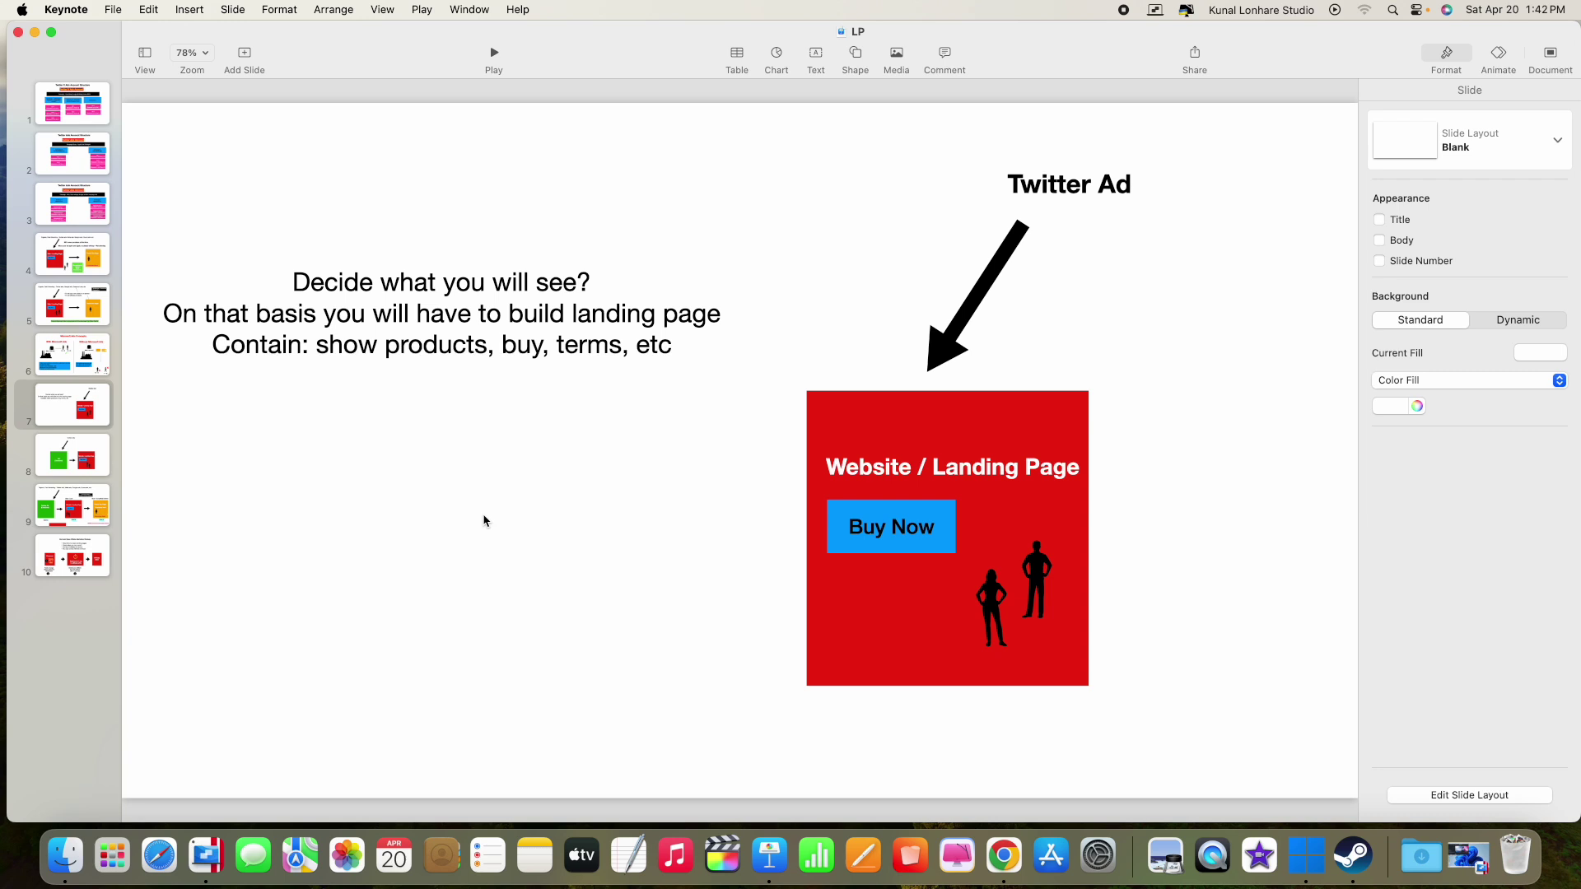
pyautogui.click(883, 427)
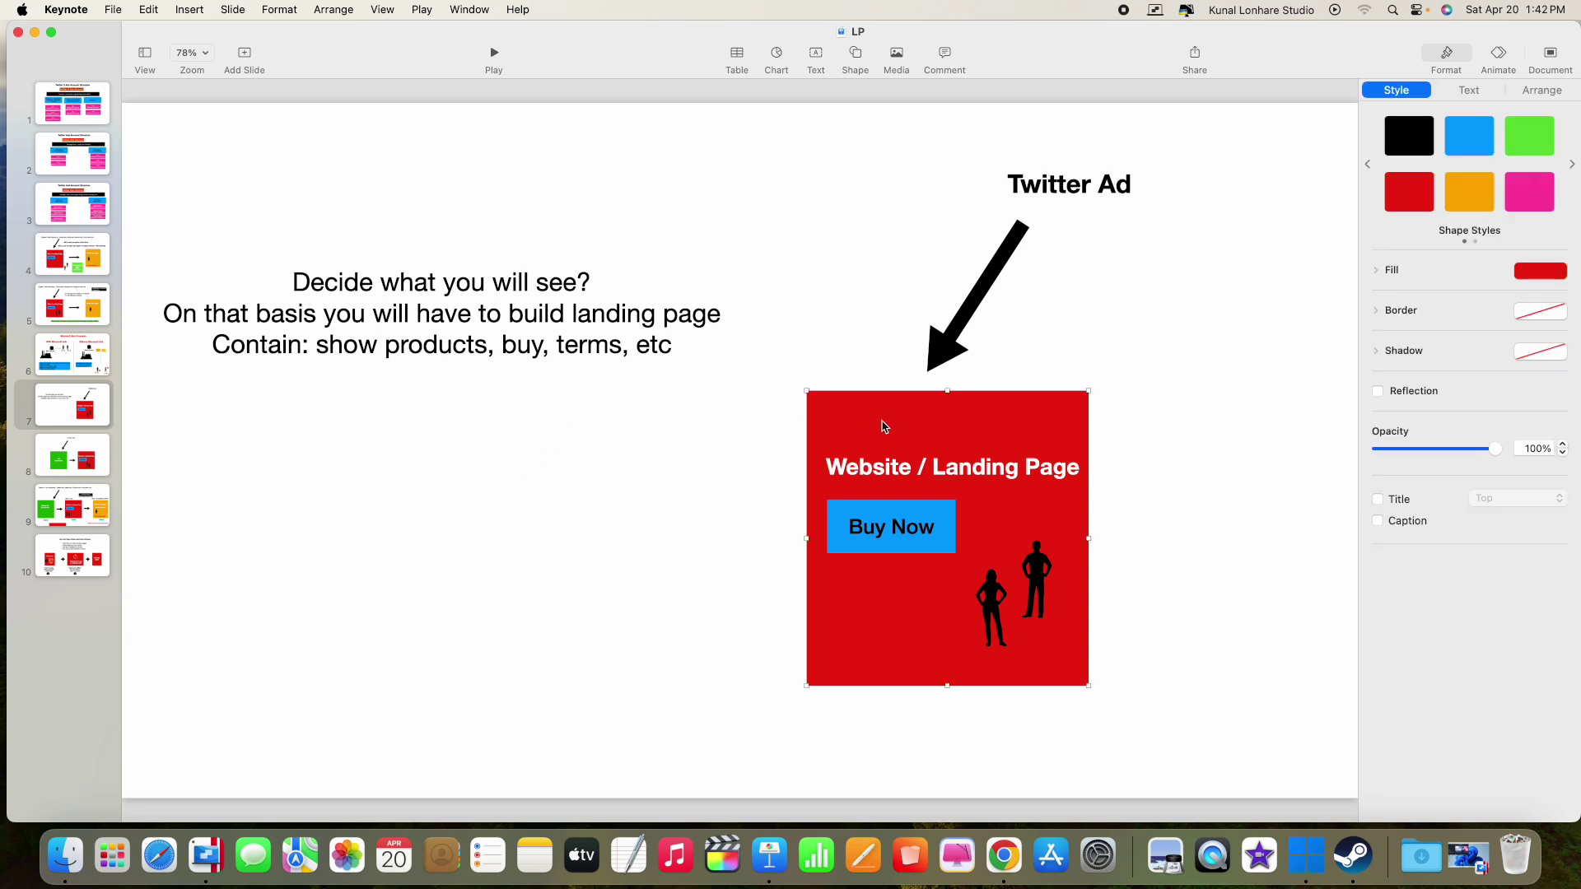
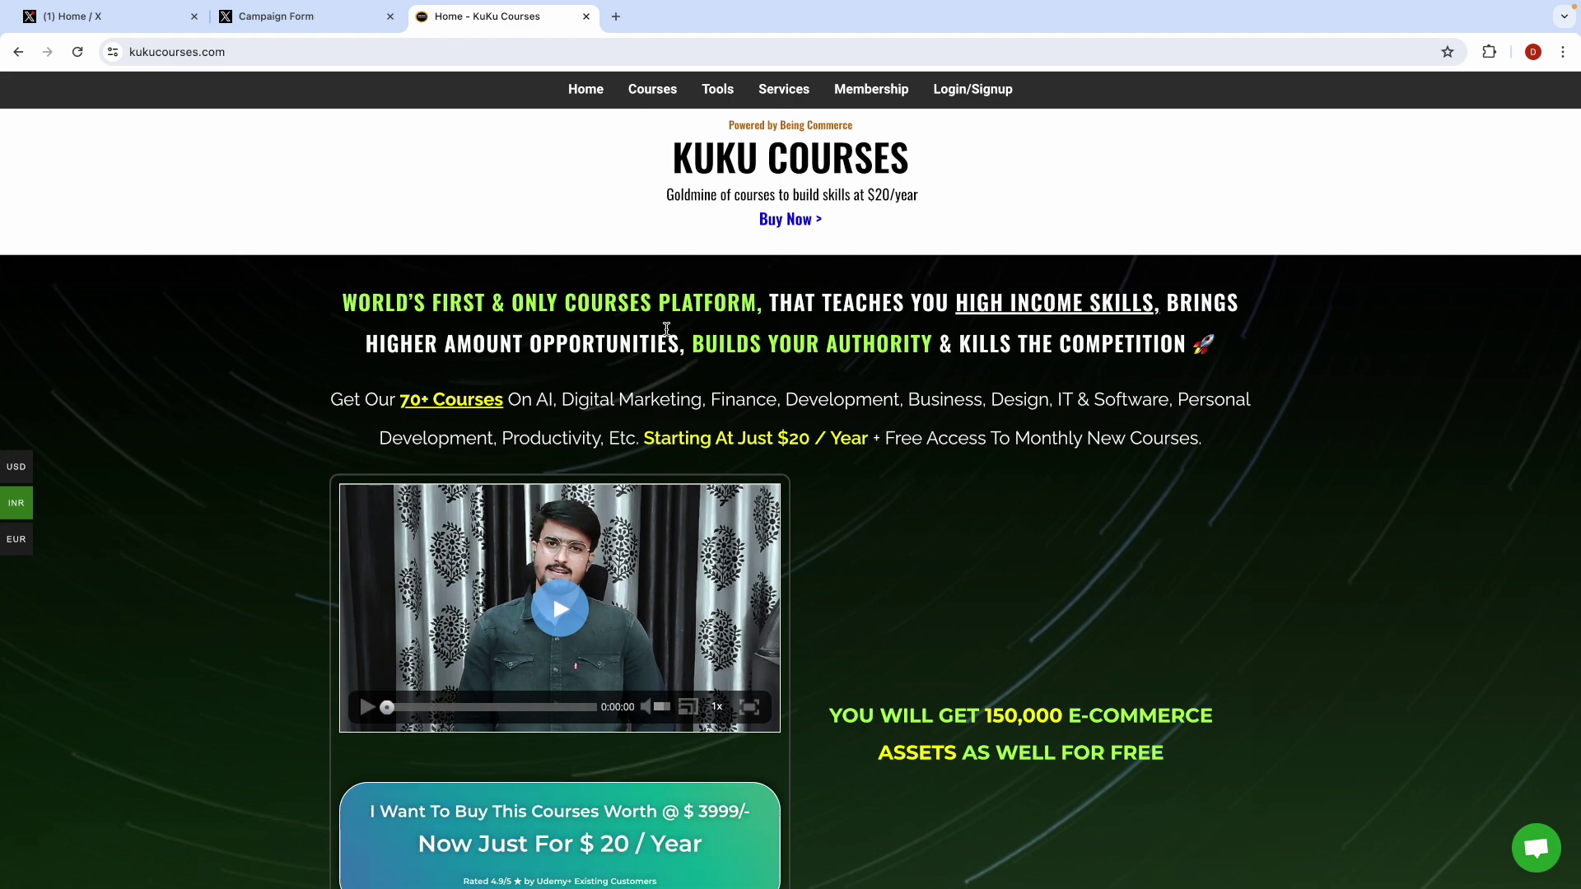
# Step: Switch to the Keynote slide, select the red Website / Landing Page box, and return to the Kuku Courses home page in Chrome
pyautogui.hotkey('ctrl', 'Left')
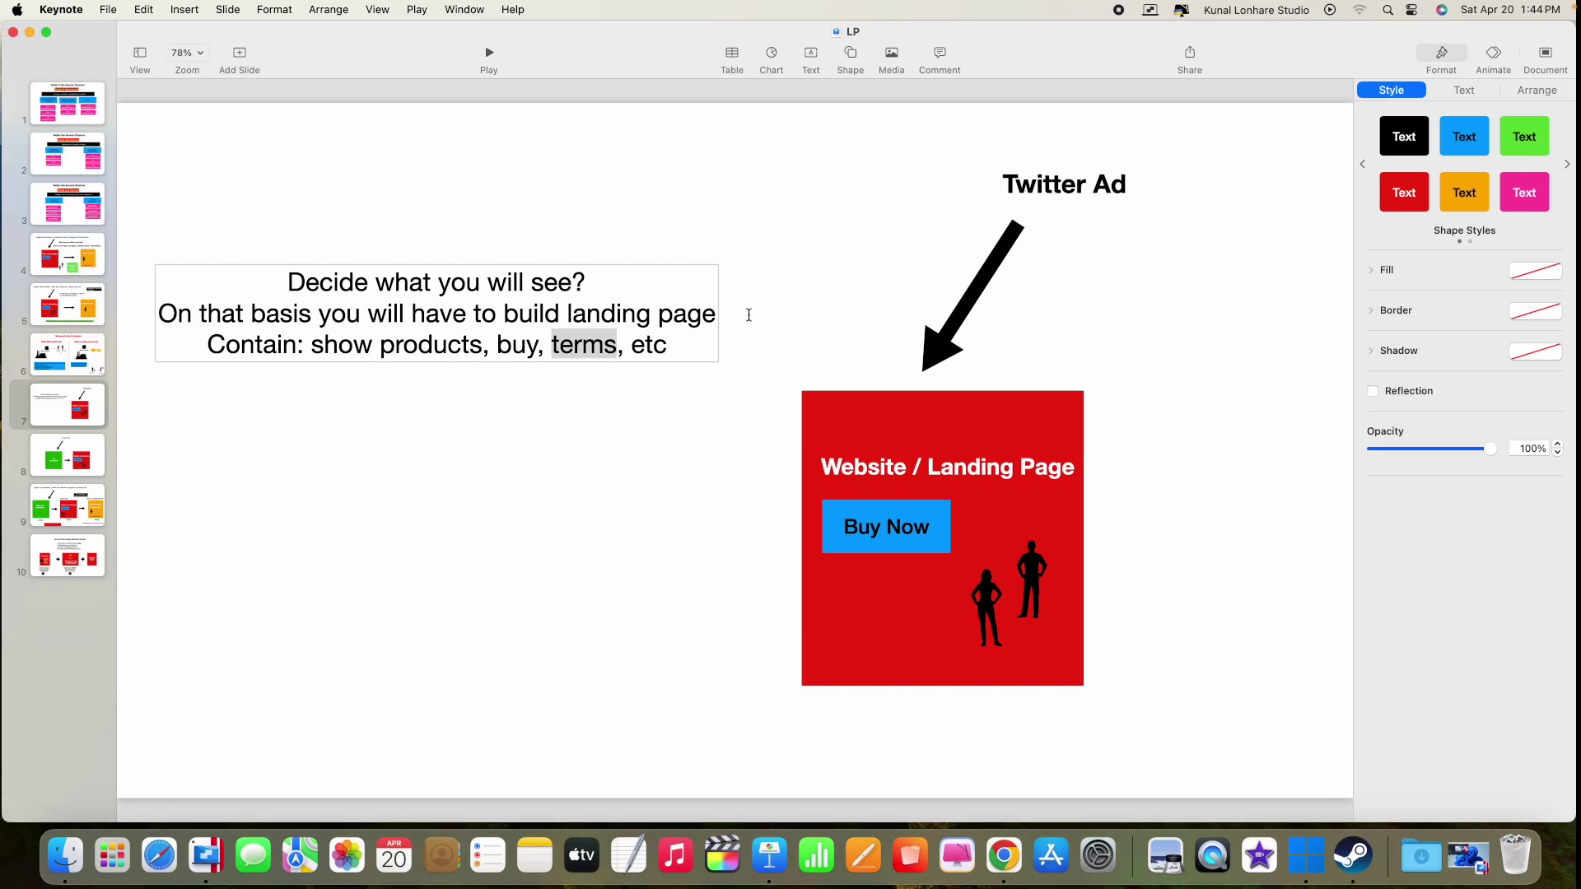
pyautogui.click(950, 440)
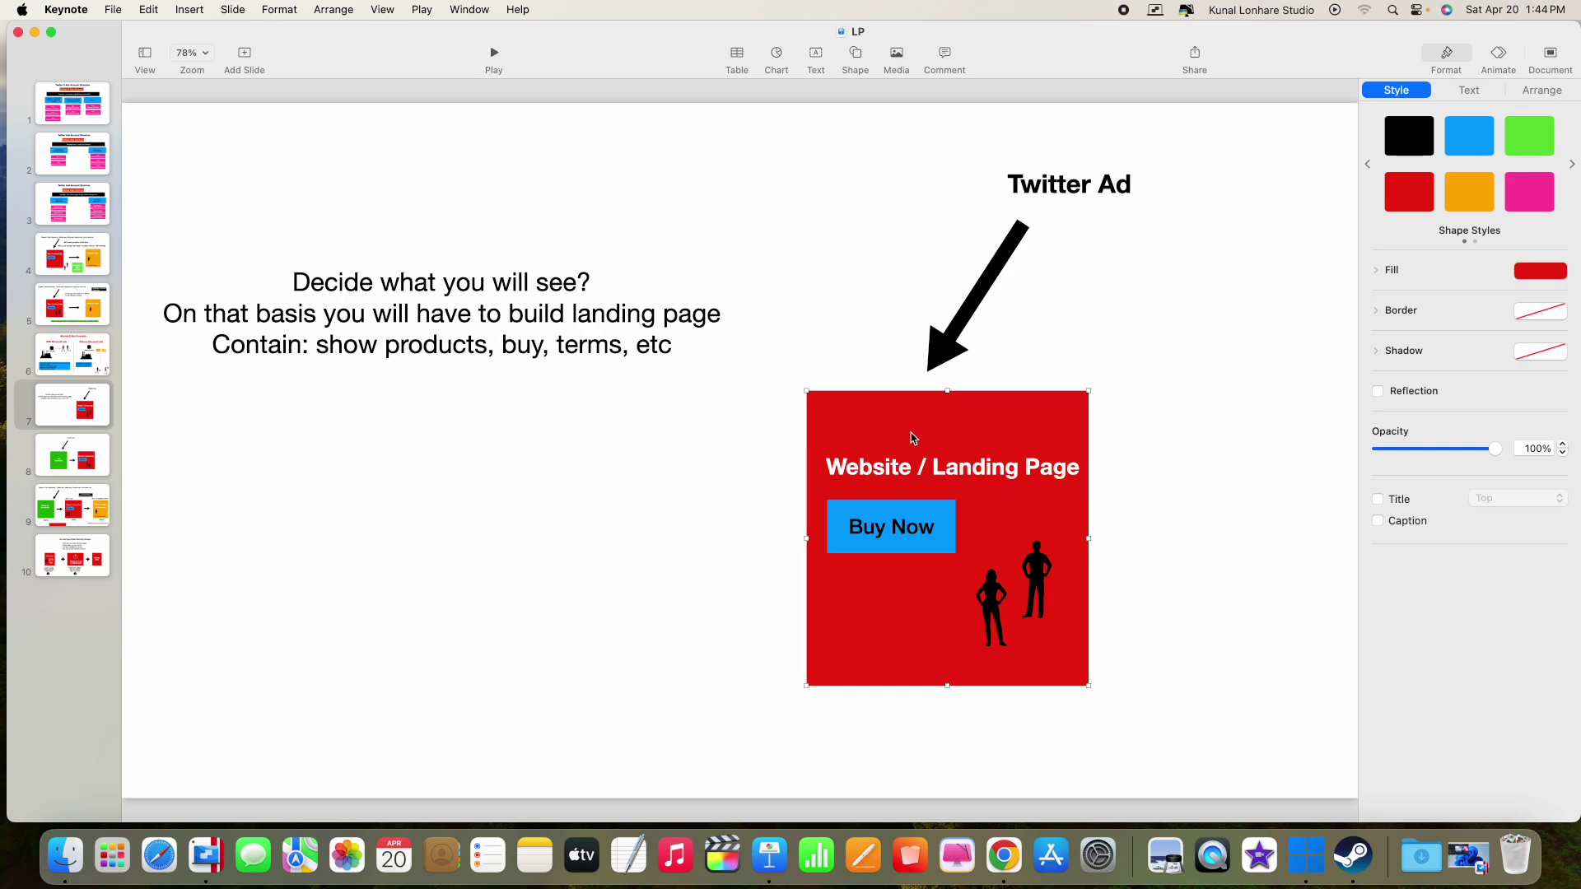
pyautogui.hotkey('ctrl', 'Right')
pyautogui.hotkey('ctrl', 'Left')
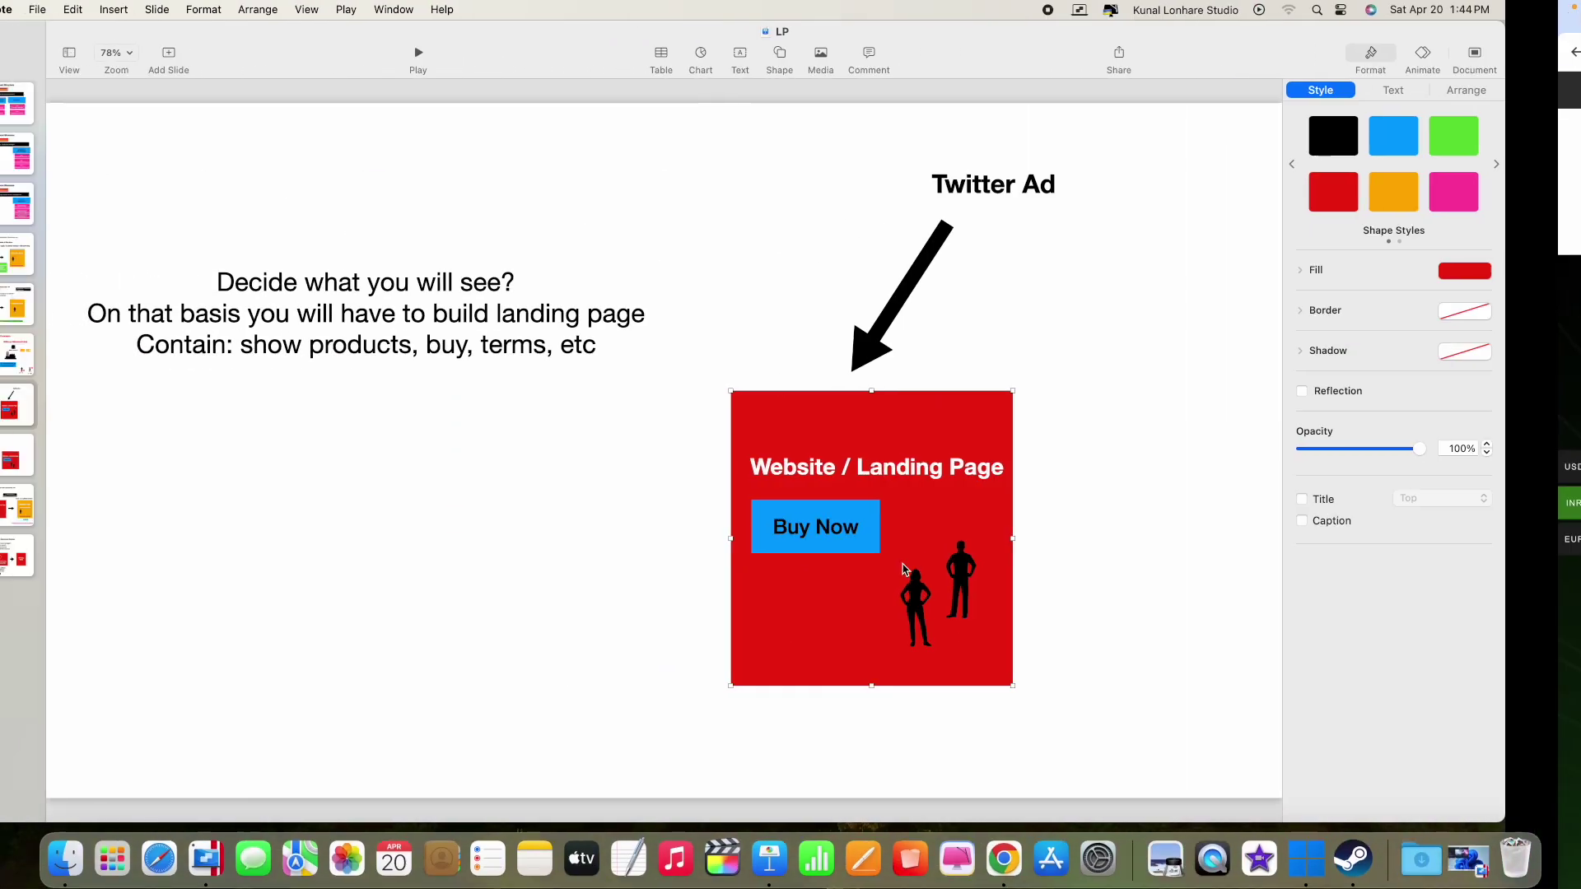
pyautogui.hotkey('ctrl', 'Right')
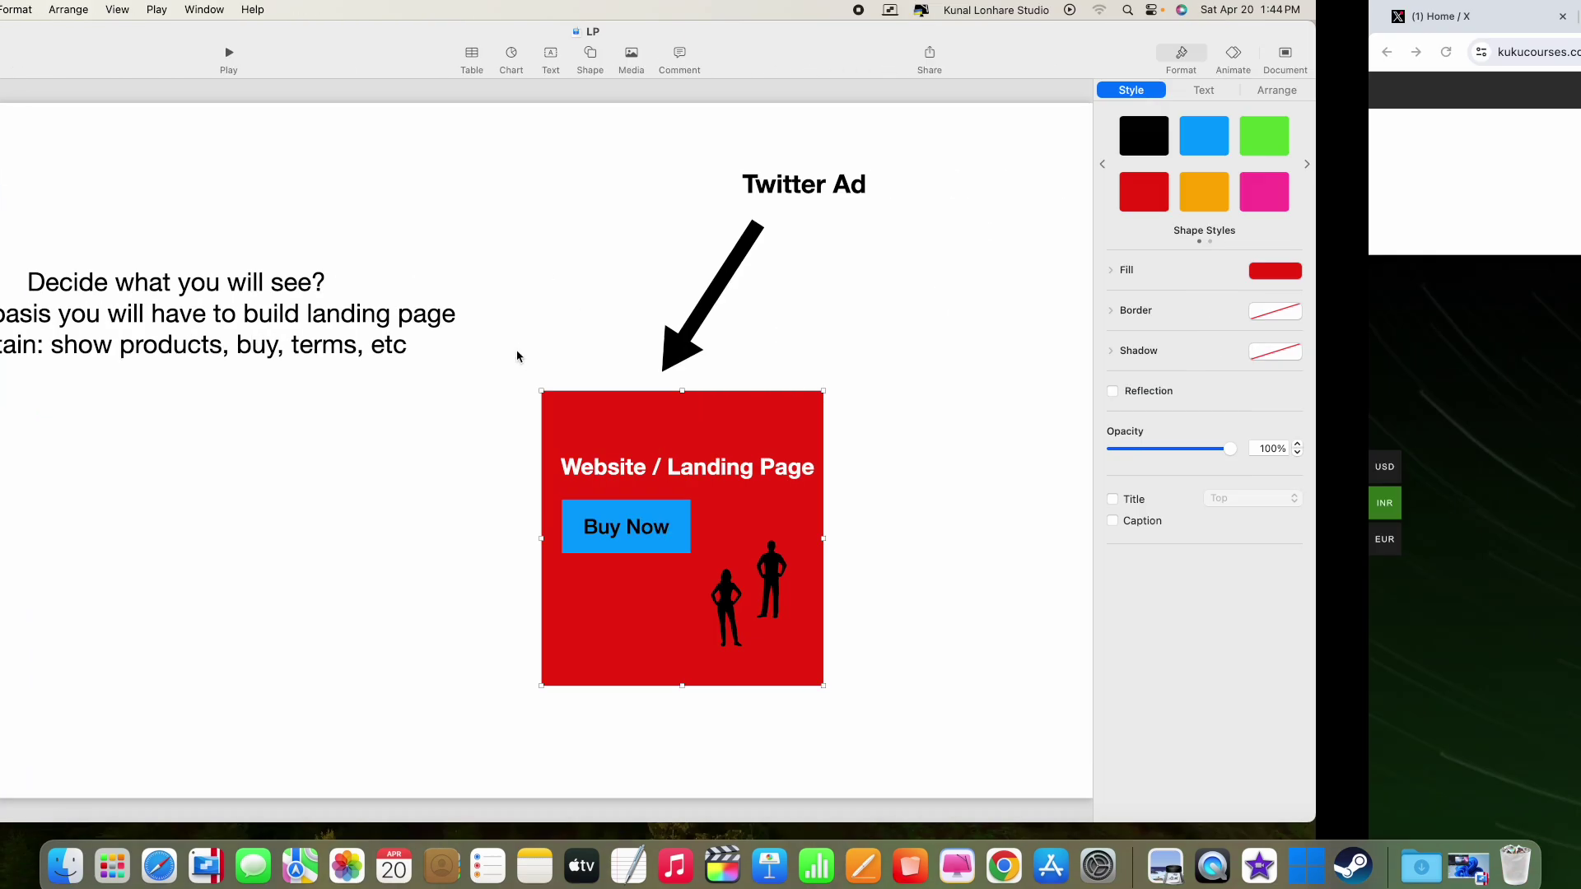
# Step: Examine the Kuku Courses landing page's benefits, bonuses, student reviews and premium plan offer
pyautogui.scroll(-4, 912, 552)
pyautogui.scroll(-8, 912, 552)
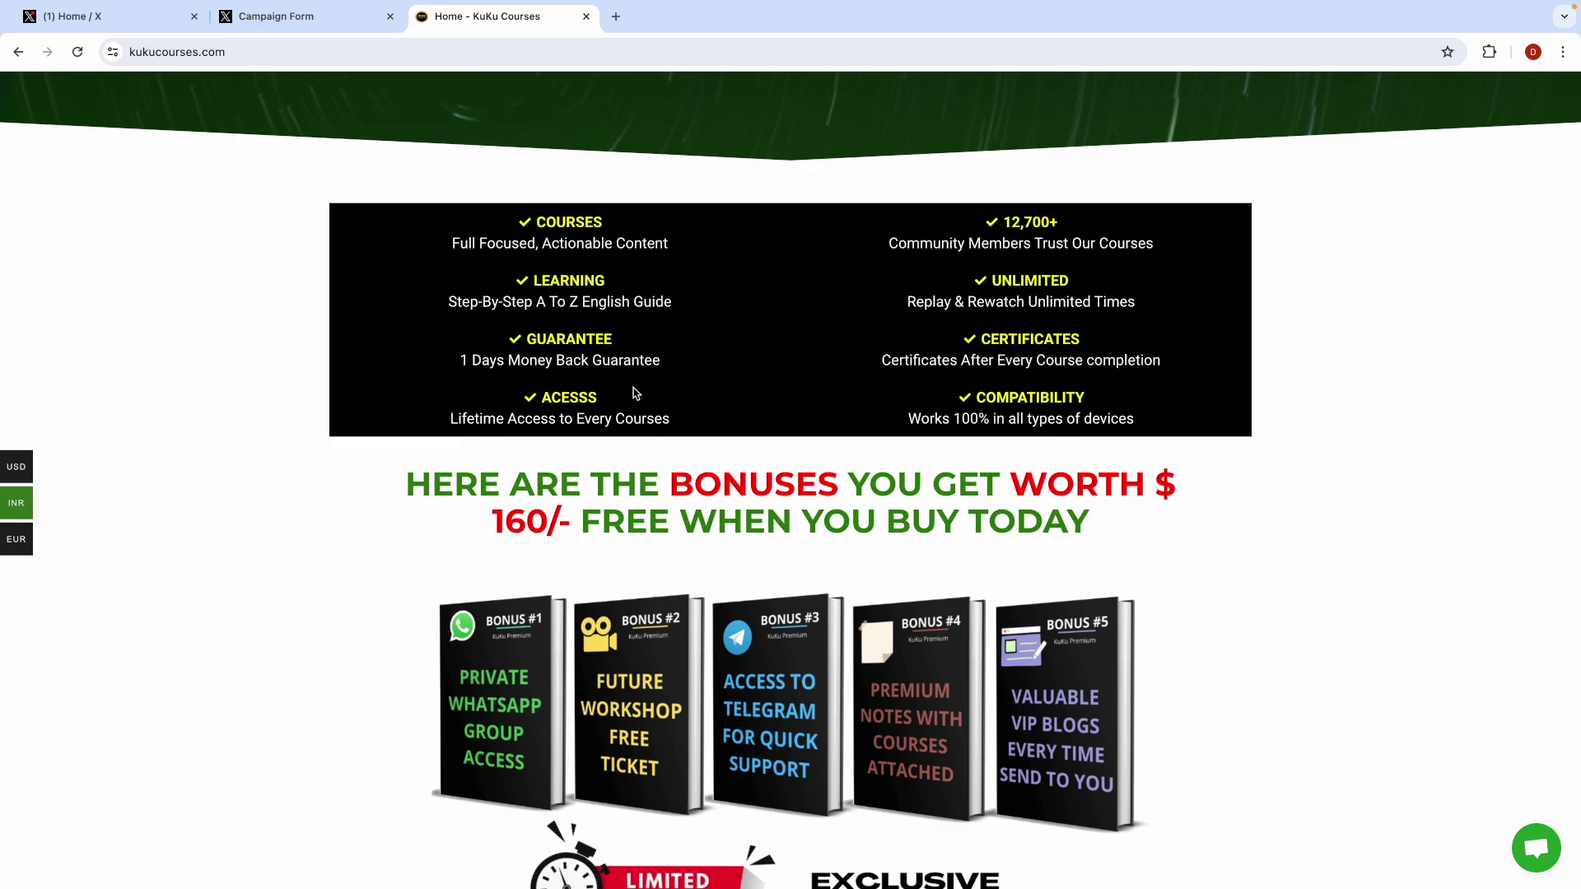
pyautogui.scroll(-10, 586, 434)
pyautogui.scroll(-12, 682, 501)
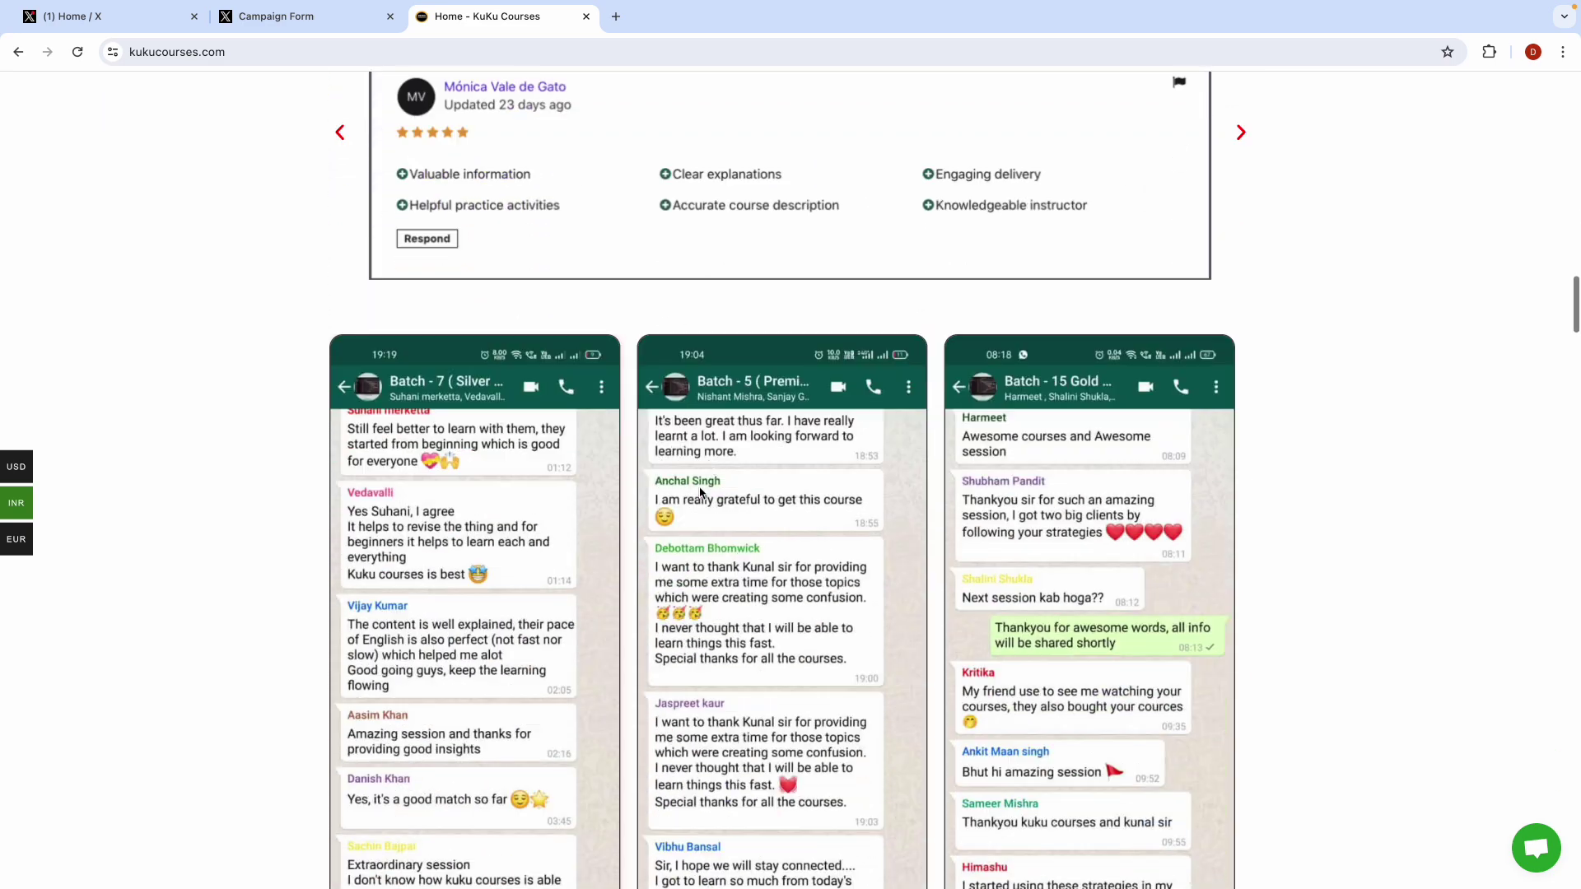
pyautogui.scroll(2, 578, 496)
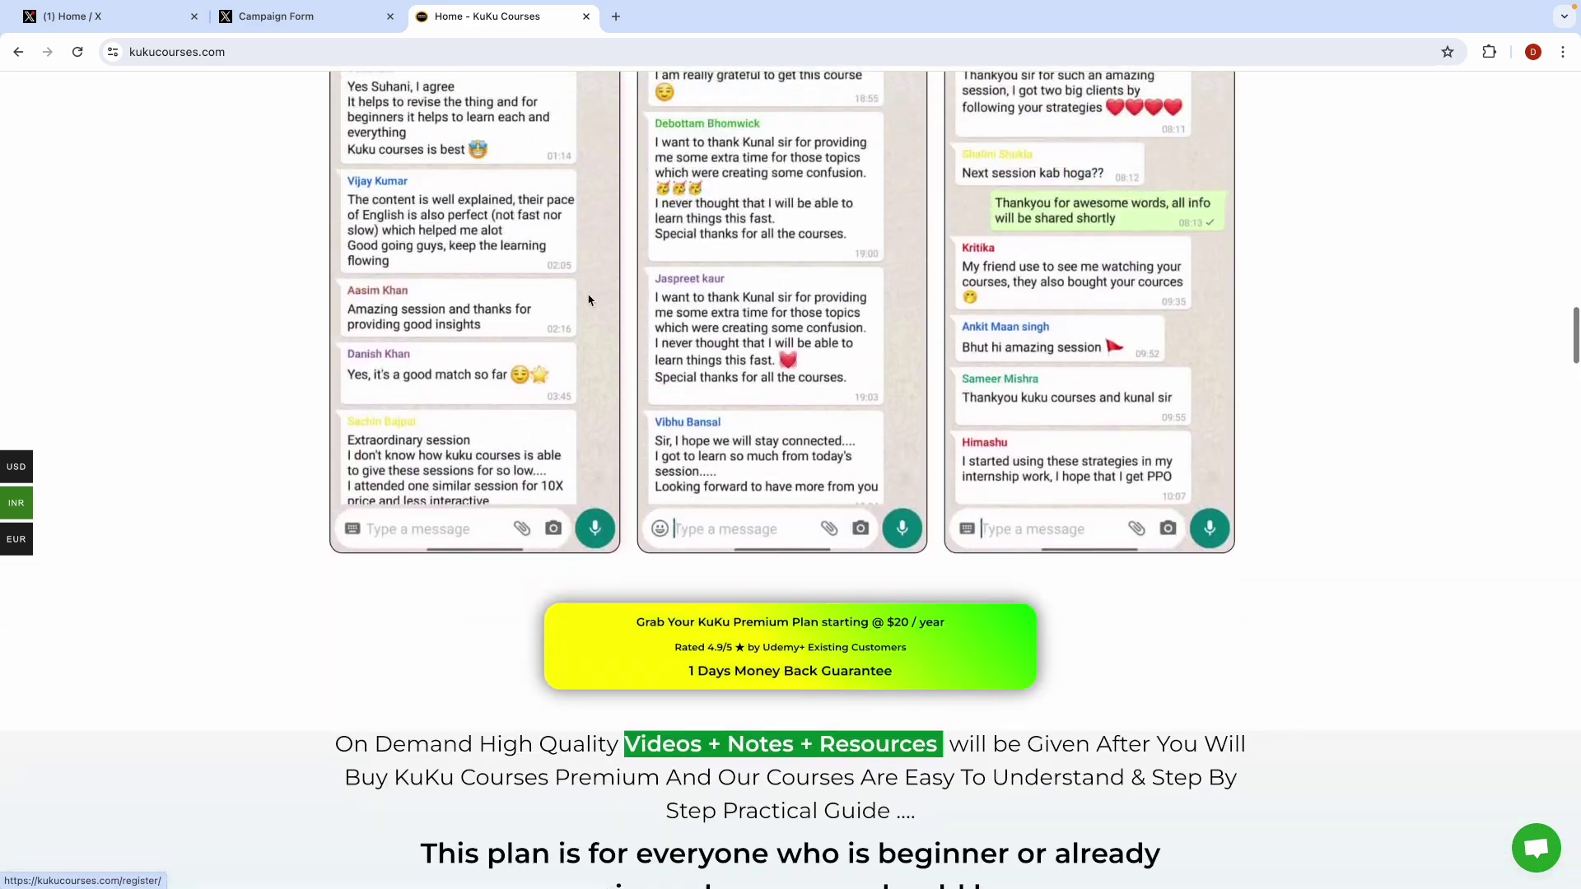
pyautogui.scroll(-7, 600, 304)
pyautogui.scroll(5, 642, 183)
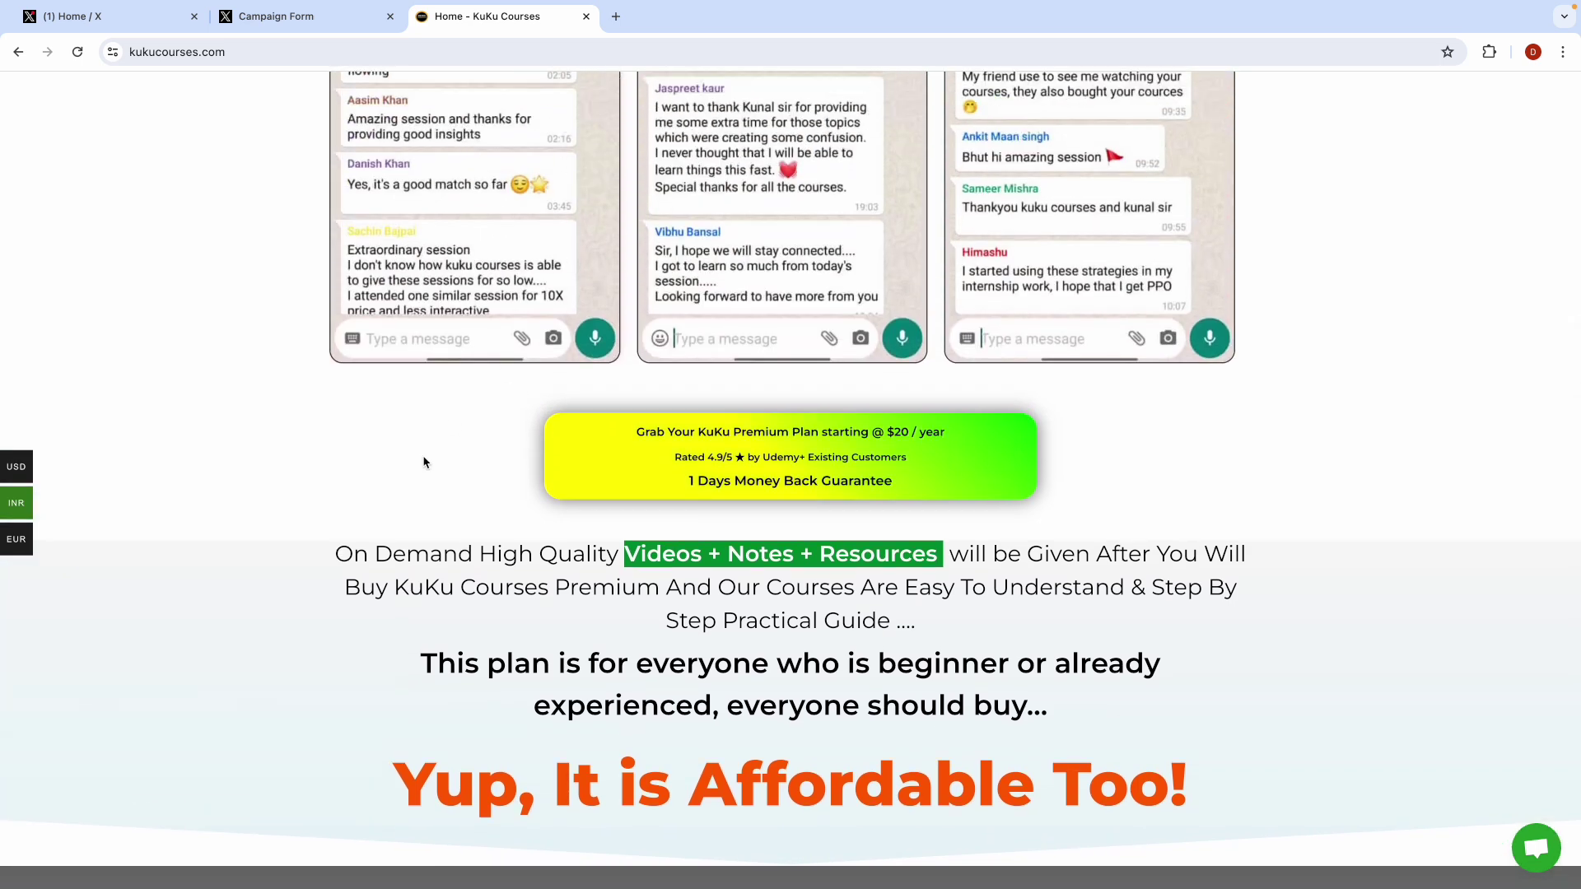
pyautogui.scroll(-2, 423, 458)
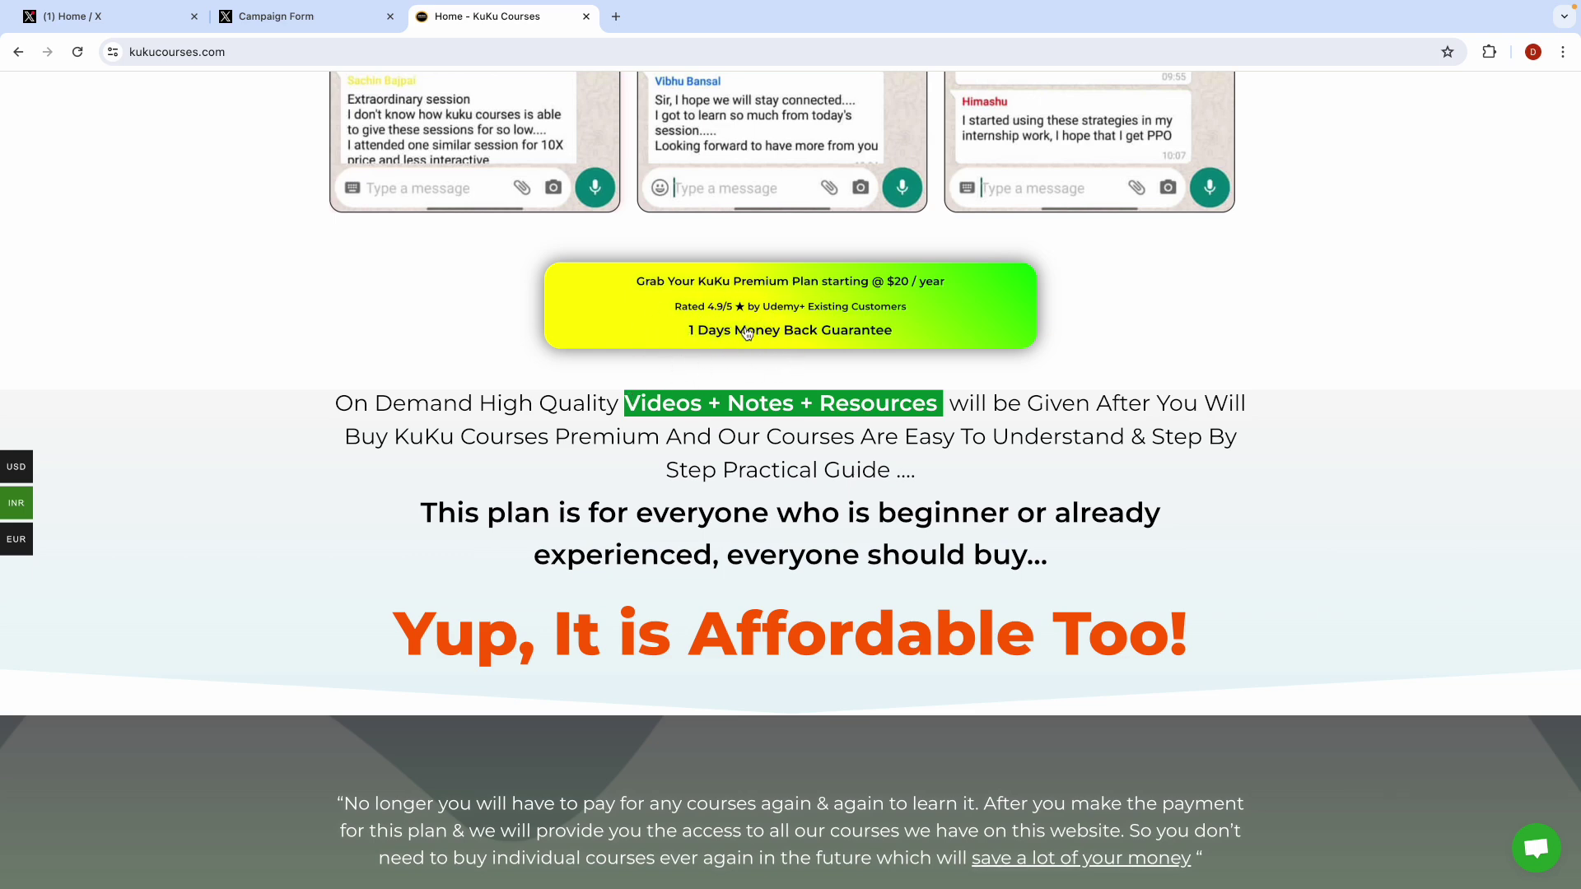
pyautogui.scroll(20, 747, 332)
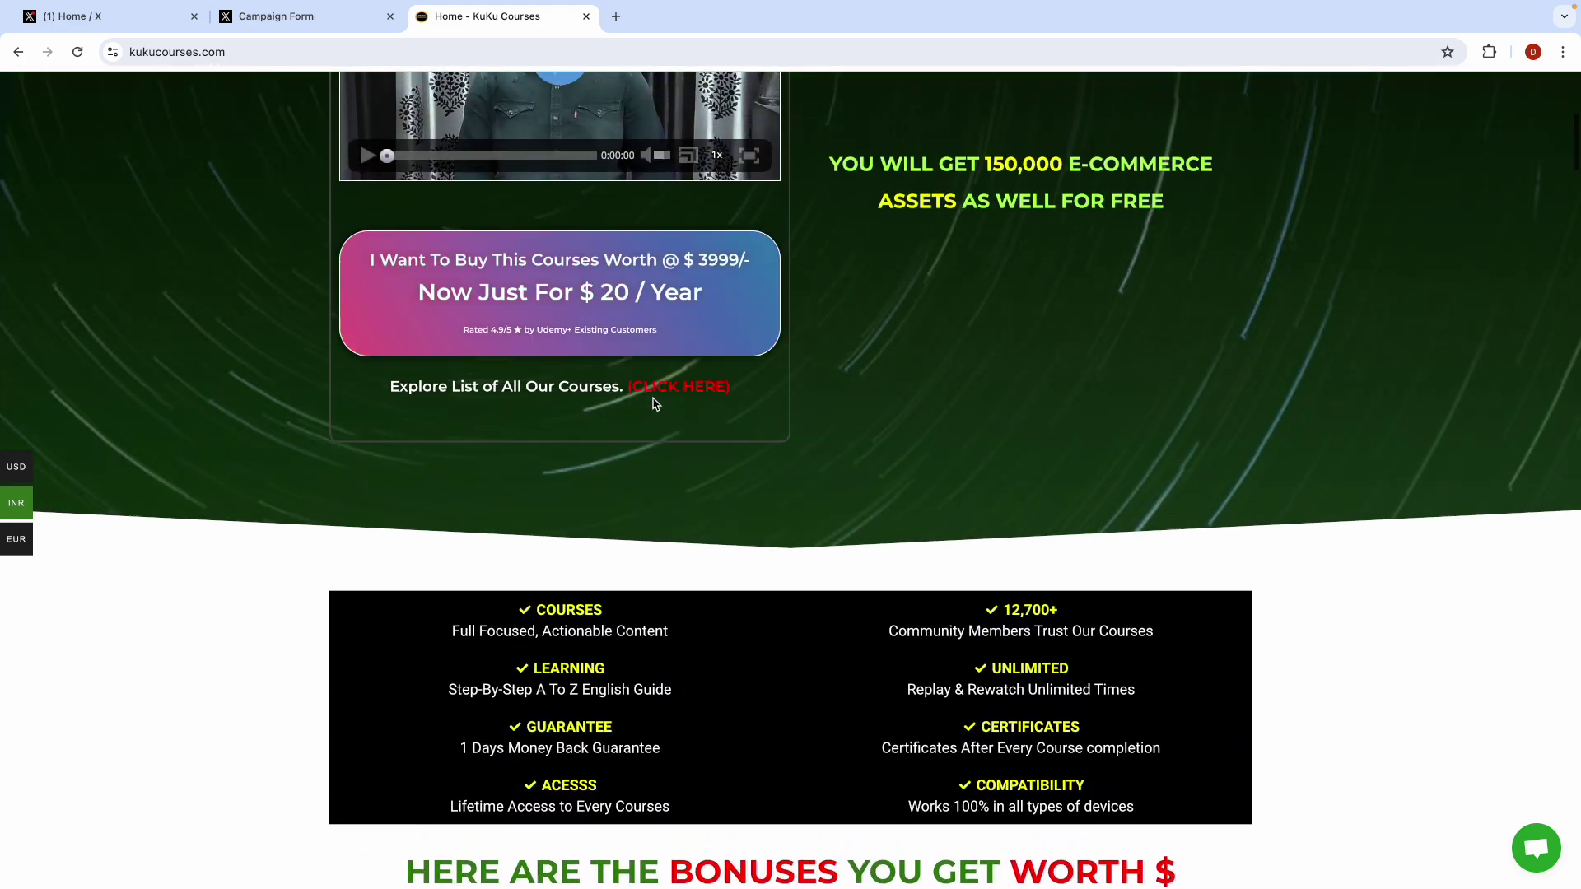
# Step: Open the $20 / year offer's registration page, review its account fields and membership levels, and return to the home page
pyautogui.click(576, 304)
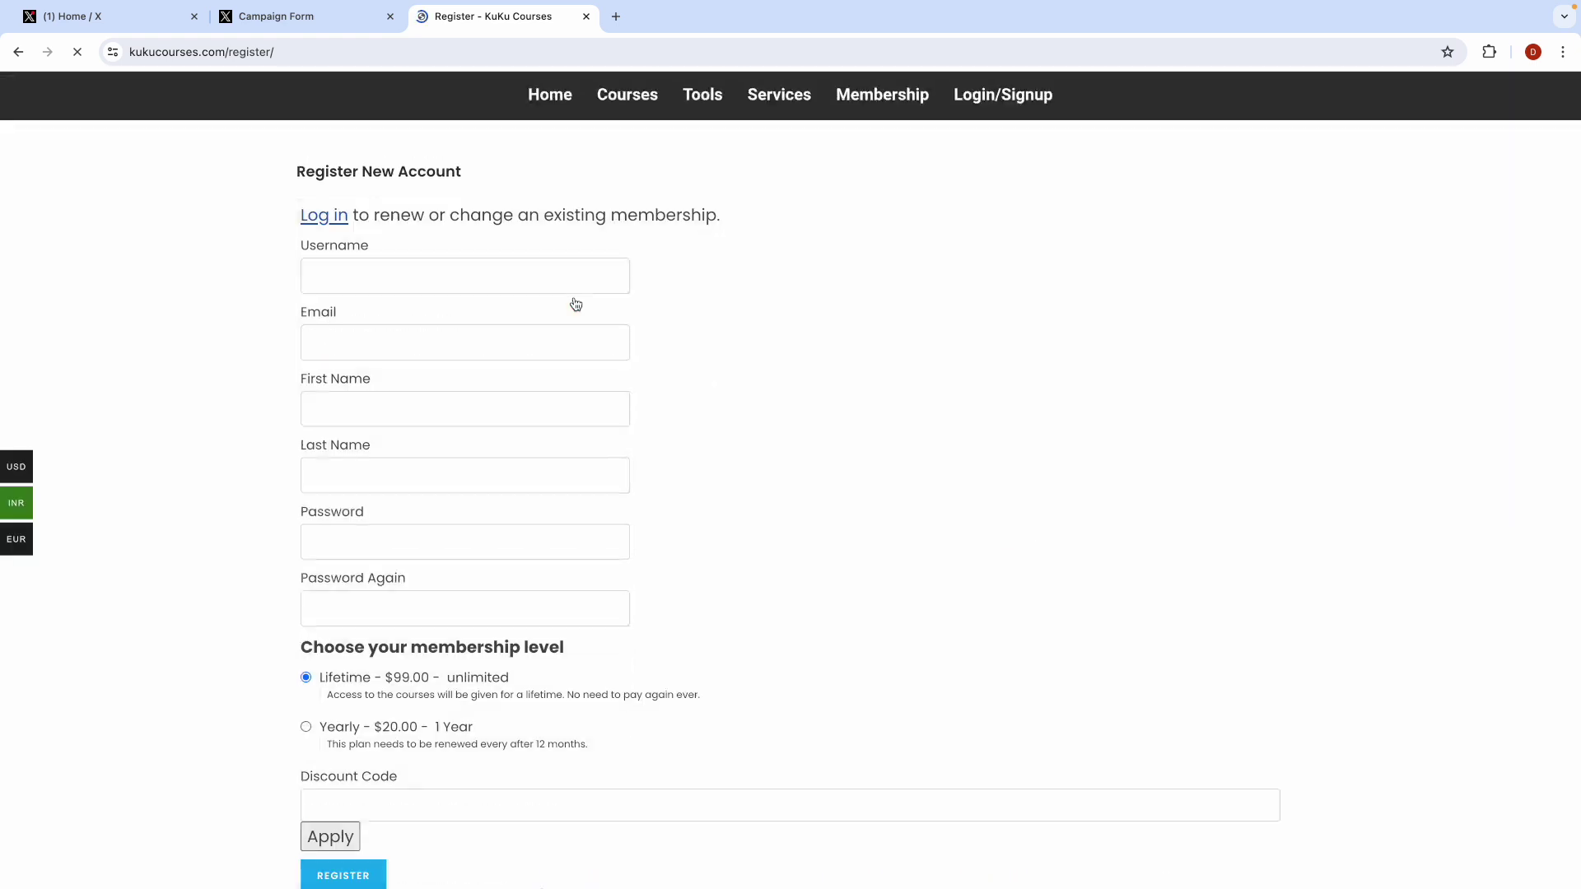
pyautogui.scroll(-3, 534, 598)
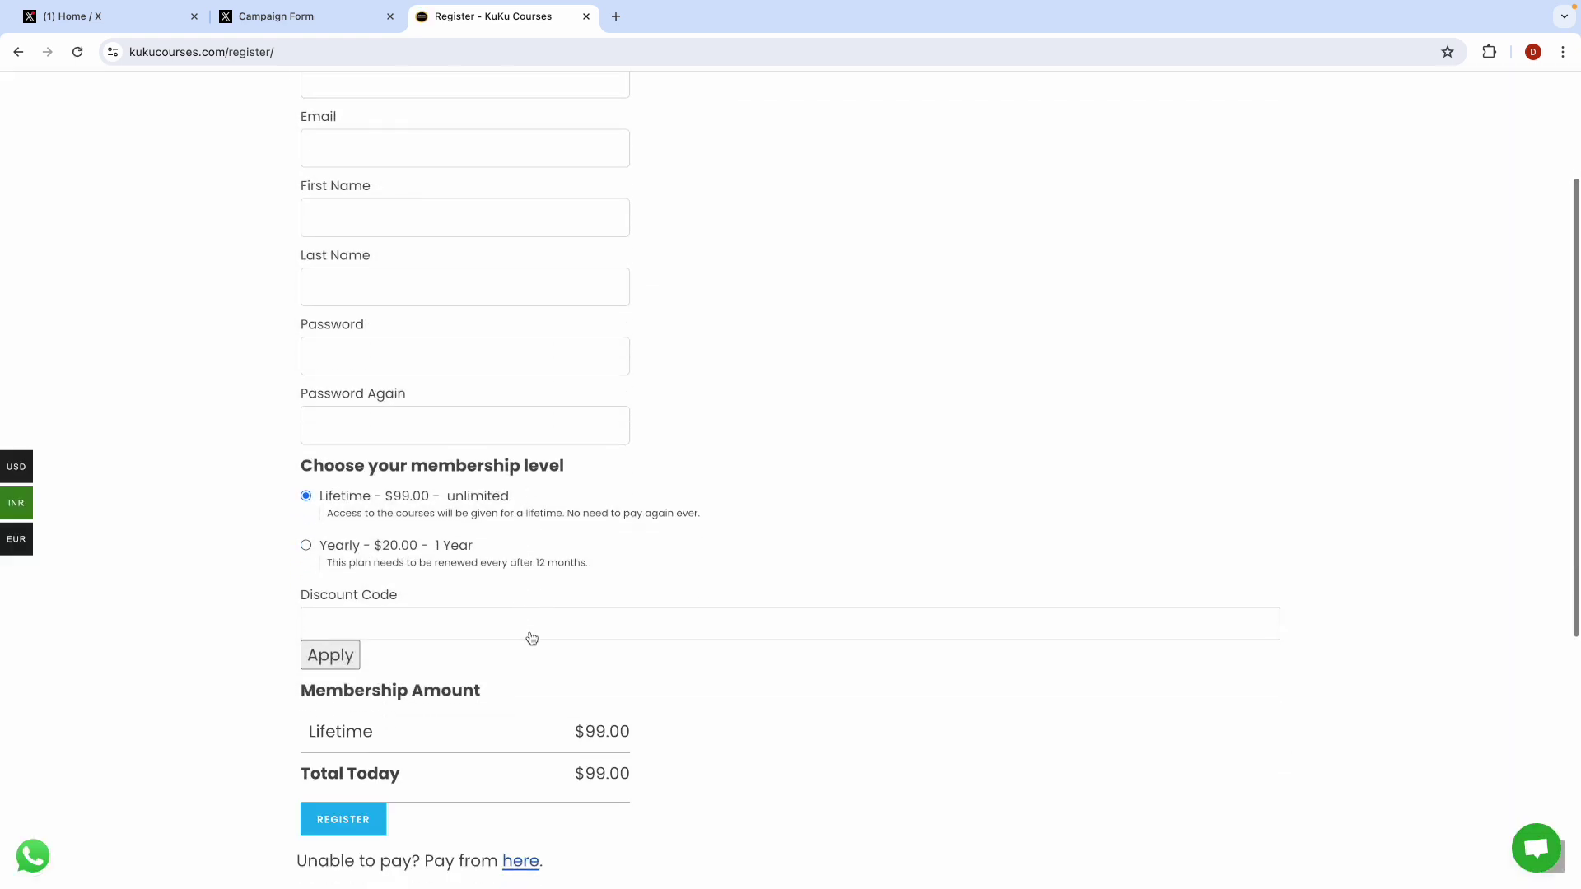
pyautogui.scroll(2, 572, 477)
pyautogui.scroll(1, 529, 404)
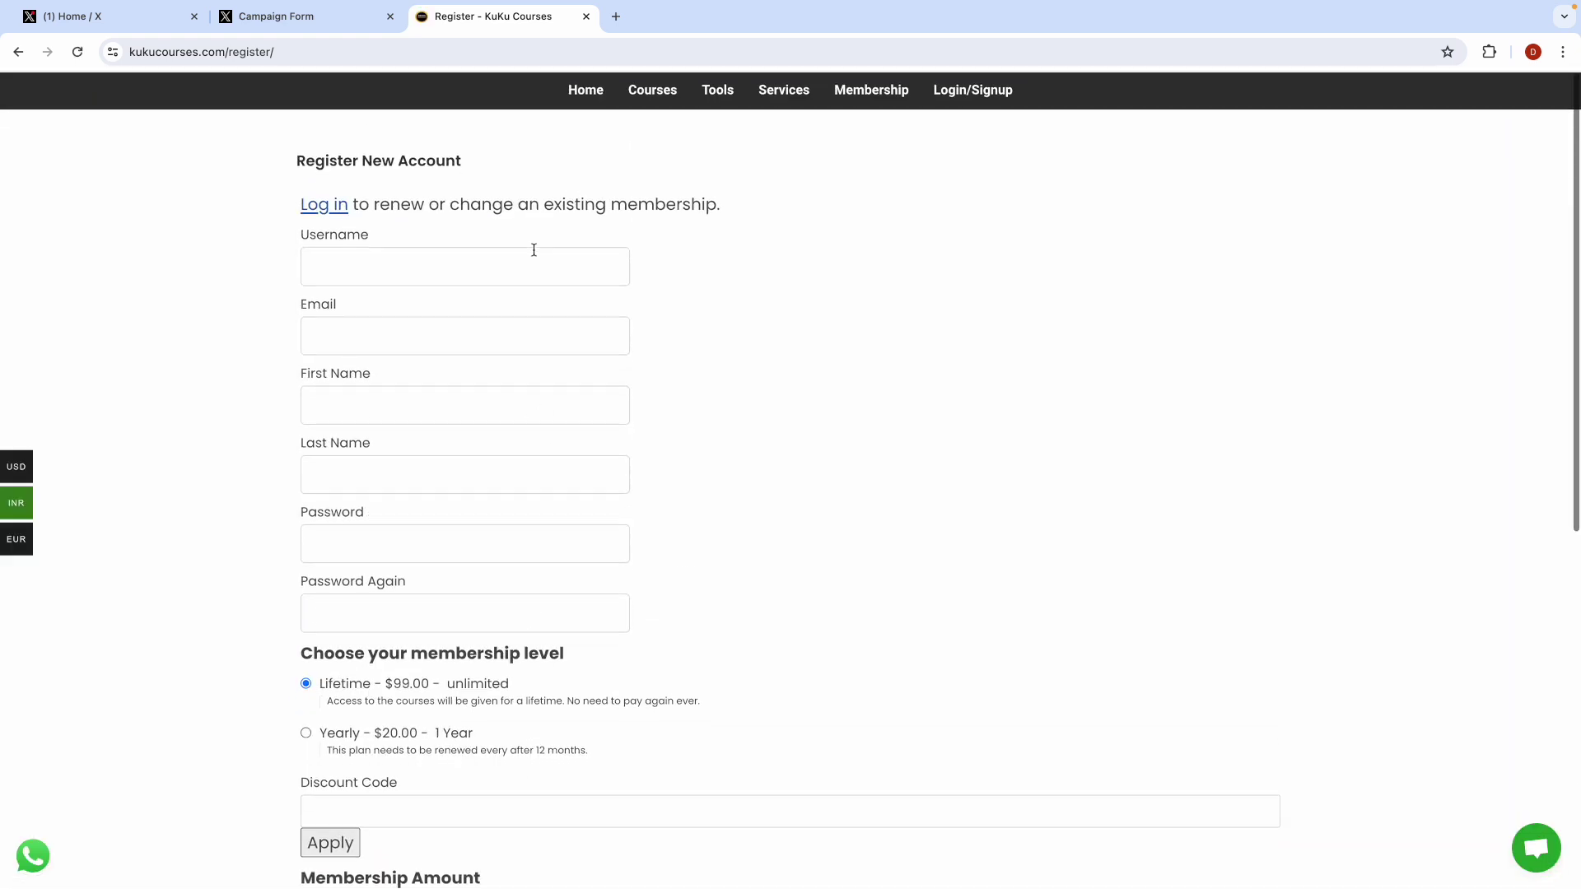
pyautogui.click(17, 56)
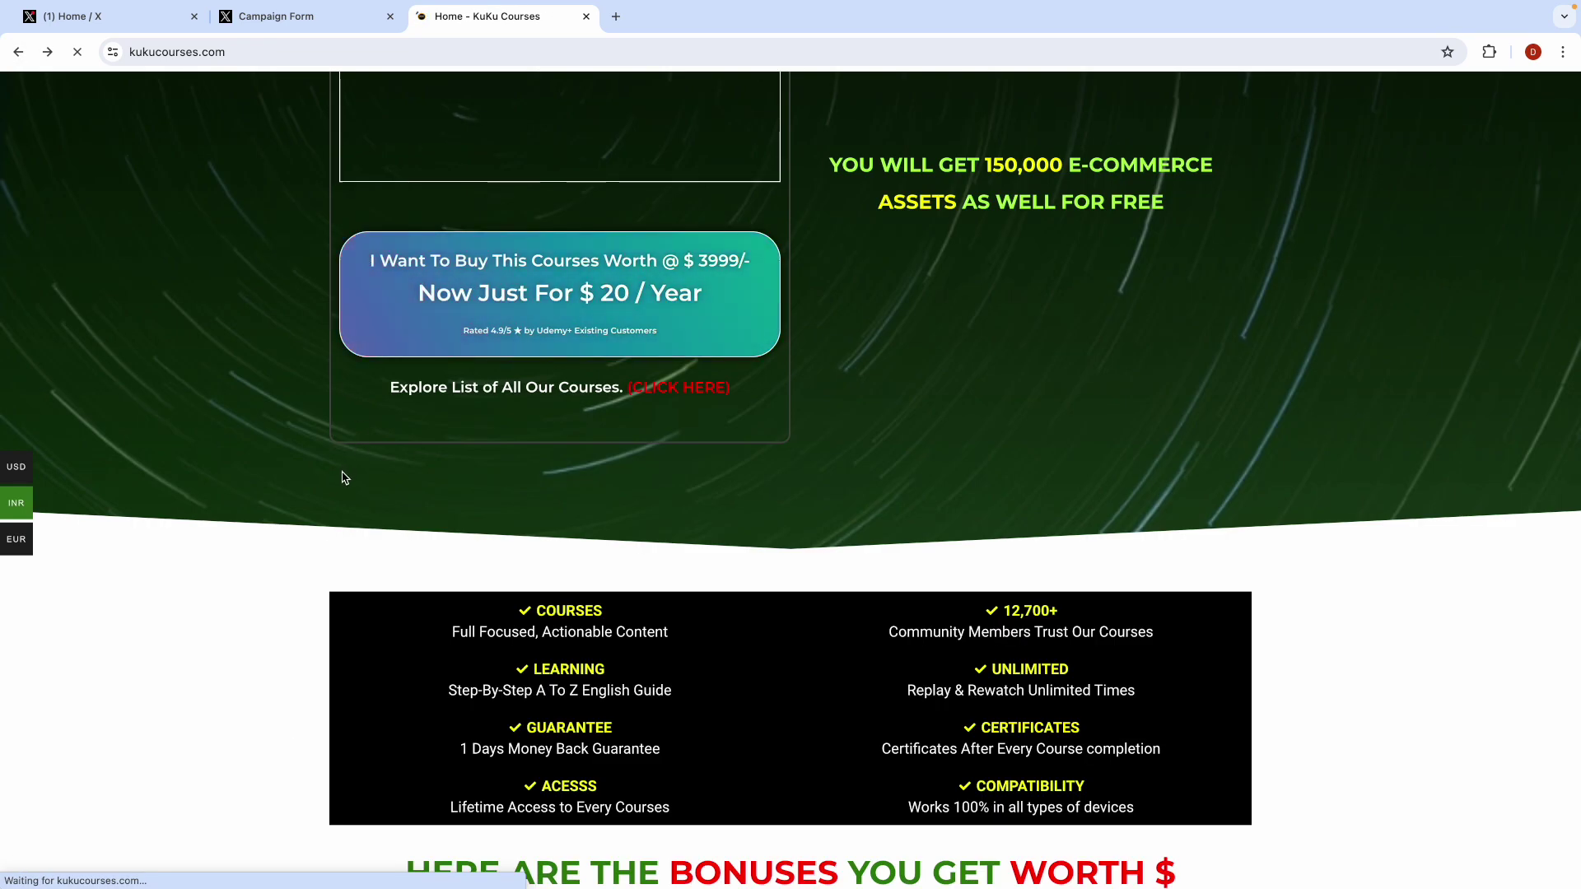
# Step: Review the rest of the landing page, including the video testimonials, bonus details and certificates, and return to its header
pyautogui.scroll(-2, 342, 473)
pyautogui.scroll(-10, 344, 478)
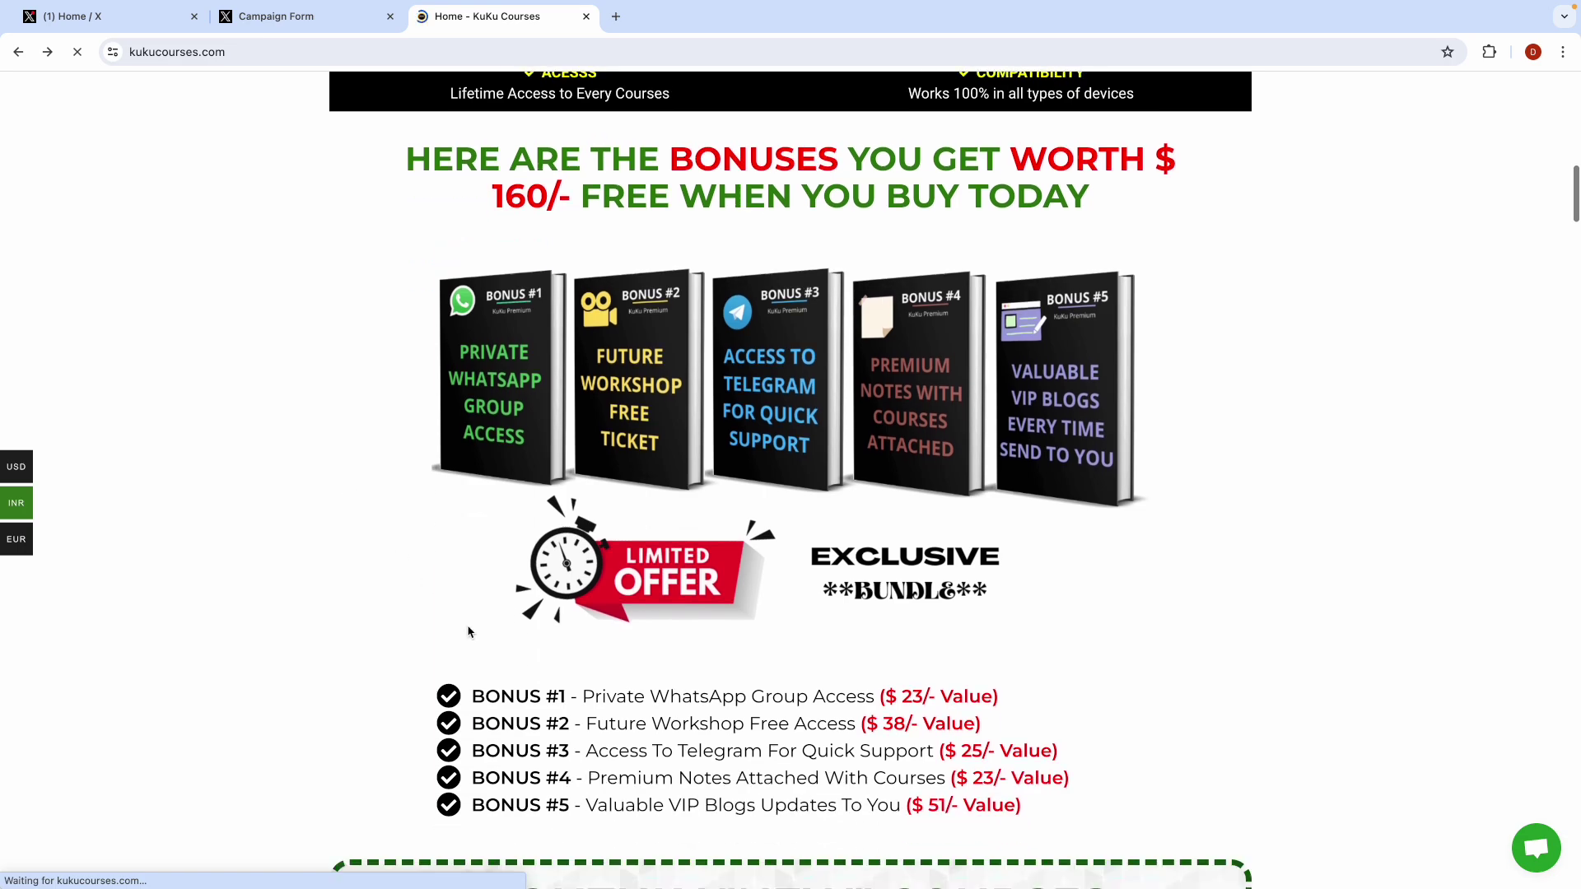
pyautogui.scroll(-6, 474, 640)
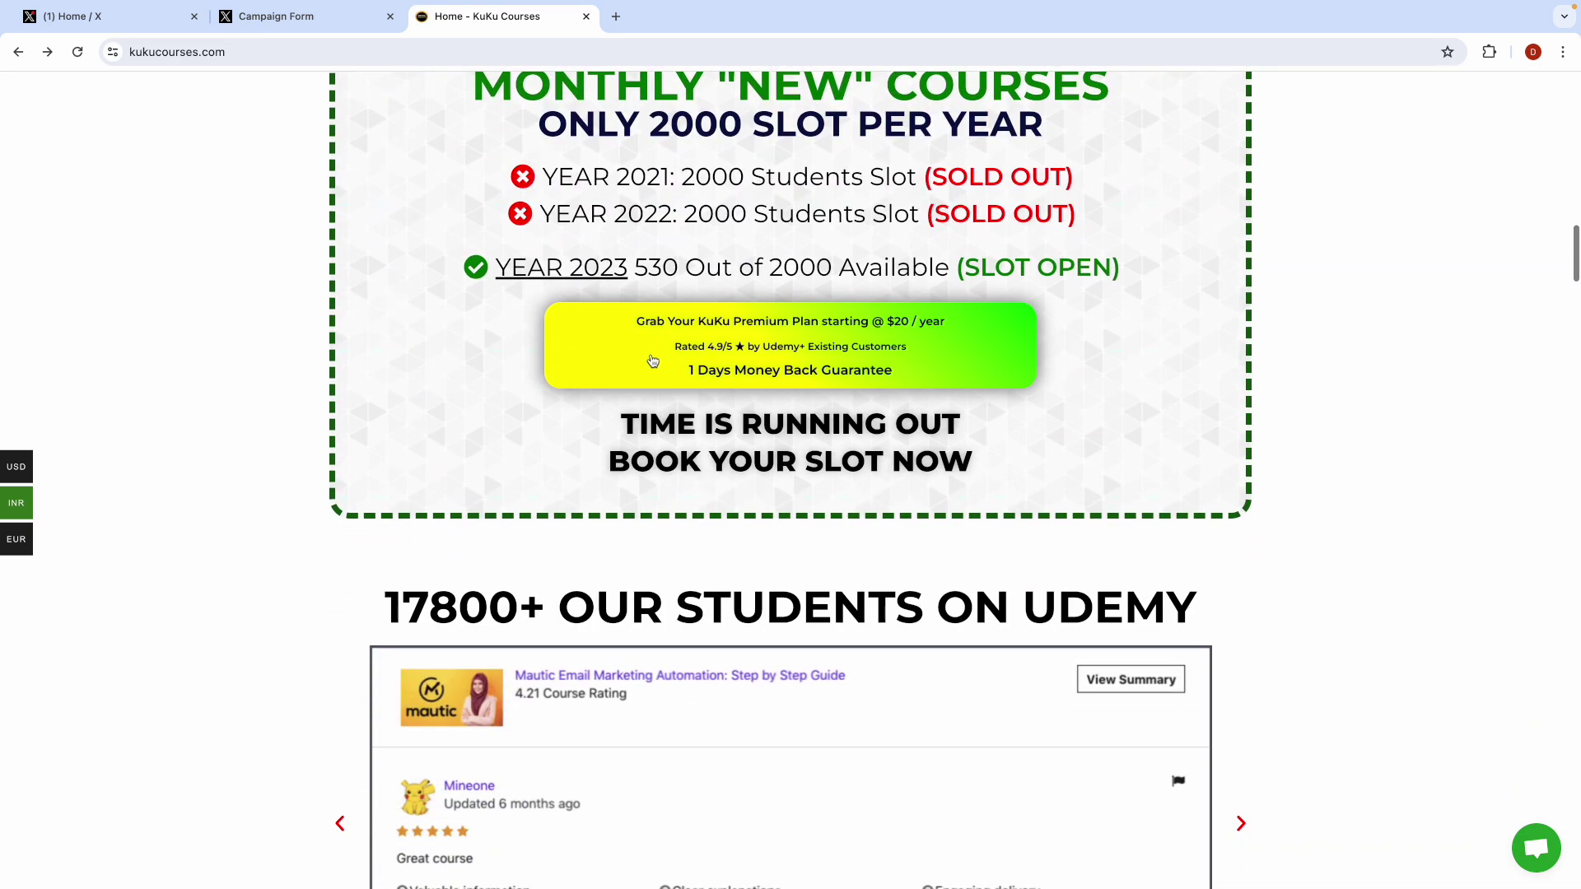
pyautogui.scroll(-20, 500, 696)
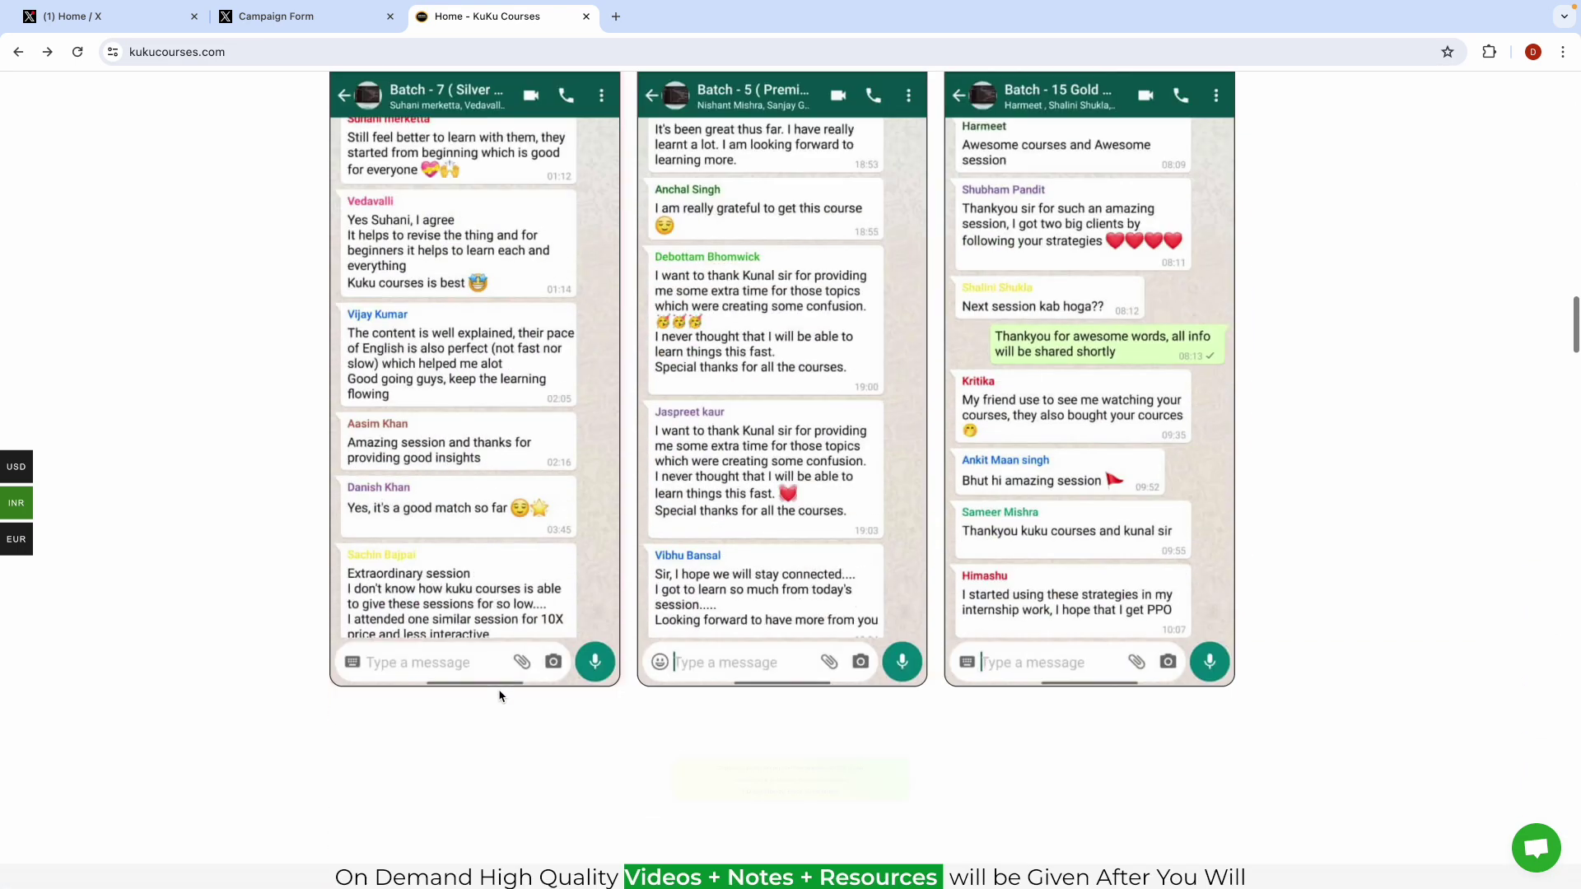
pyautogui.scroll(-9, 500, 695)
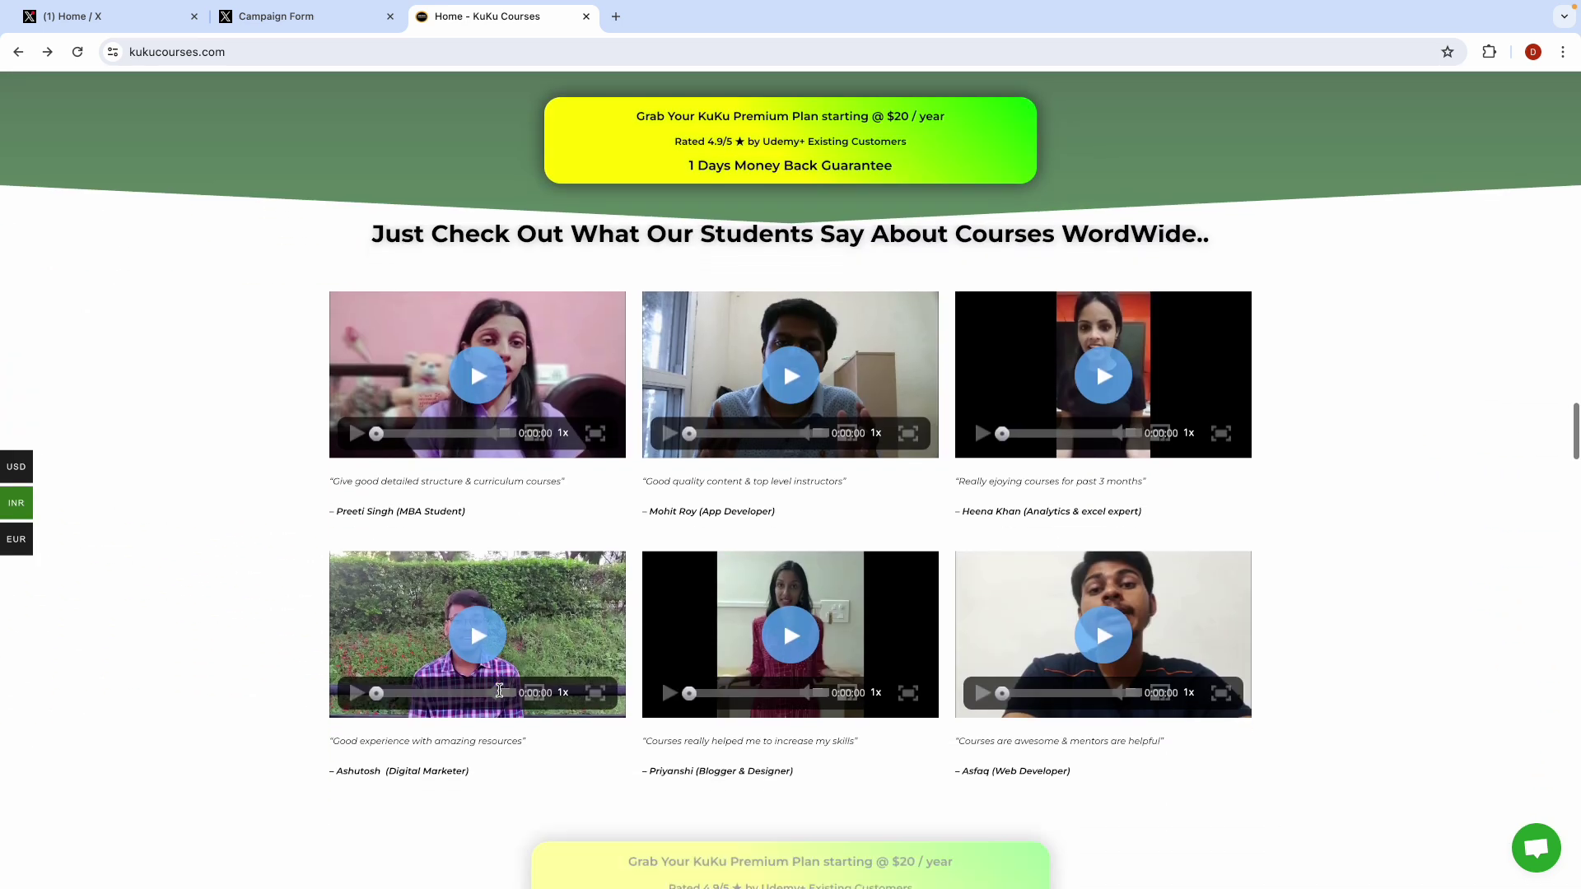
pyautogui.scroll(-10, 634, 586)
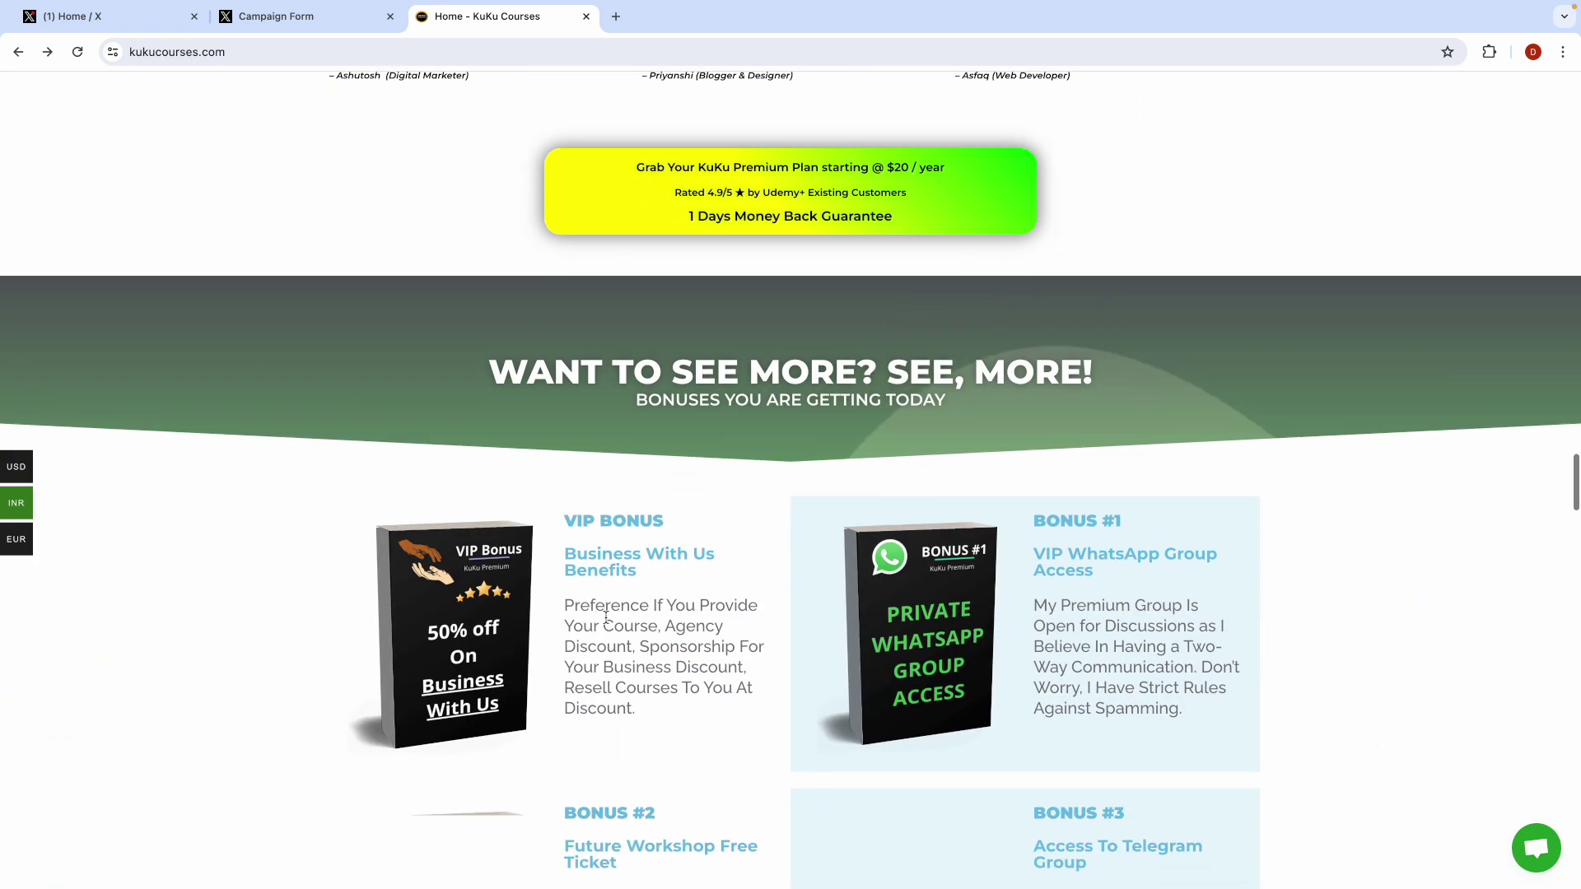
pyautogui.scroll(-14, 606, 619)
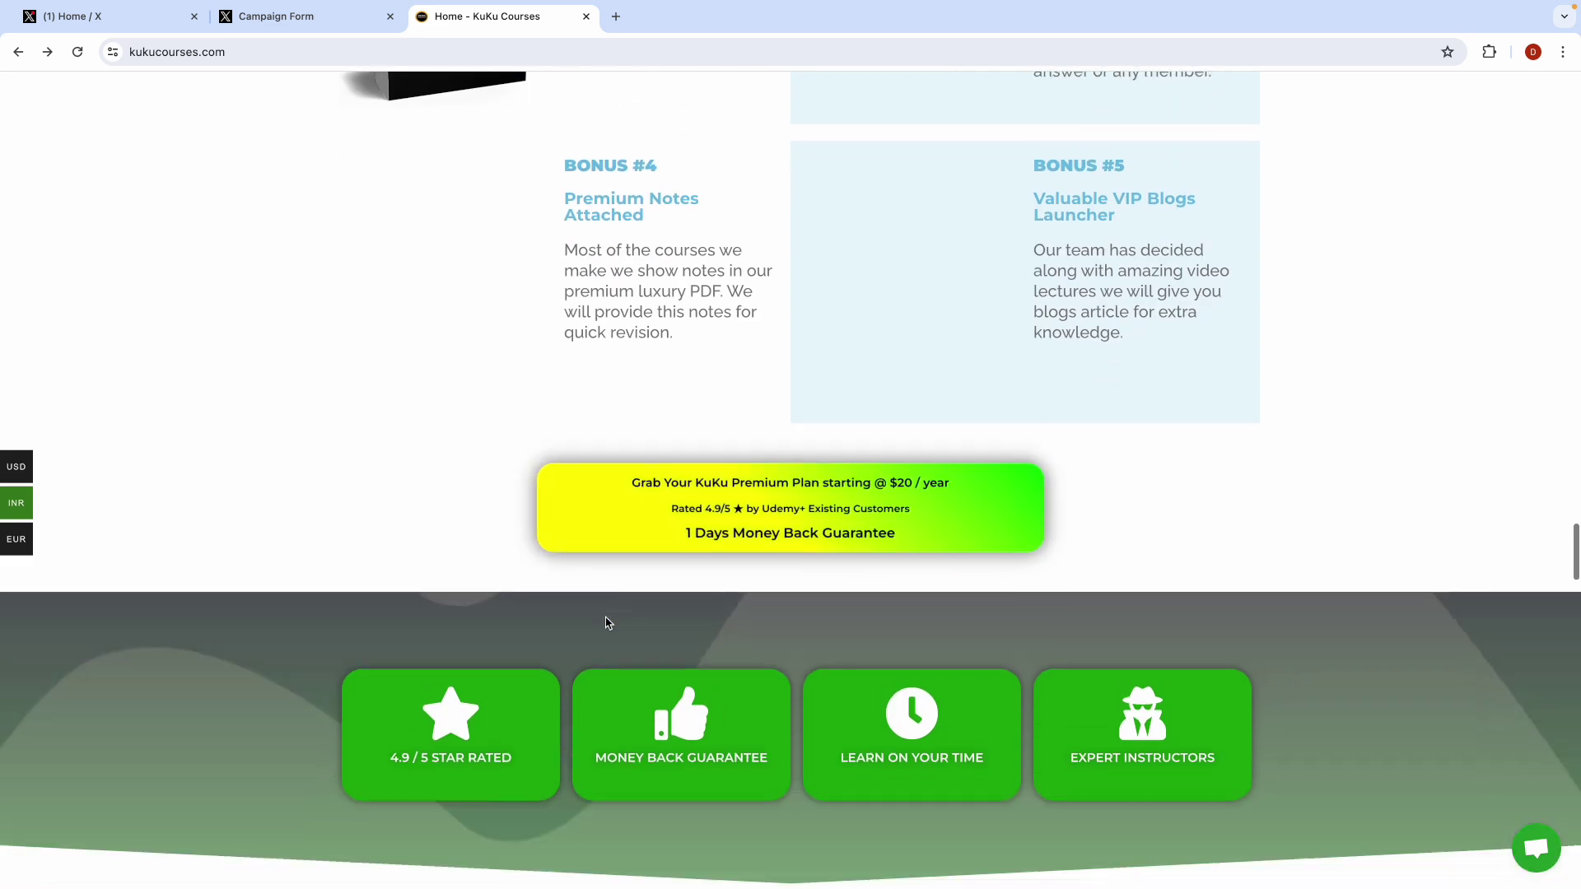
pyautogui.scroll(1, 606, 624)
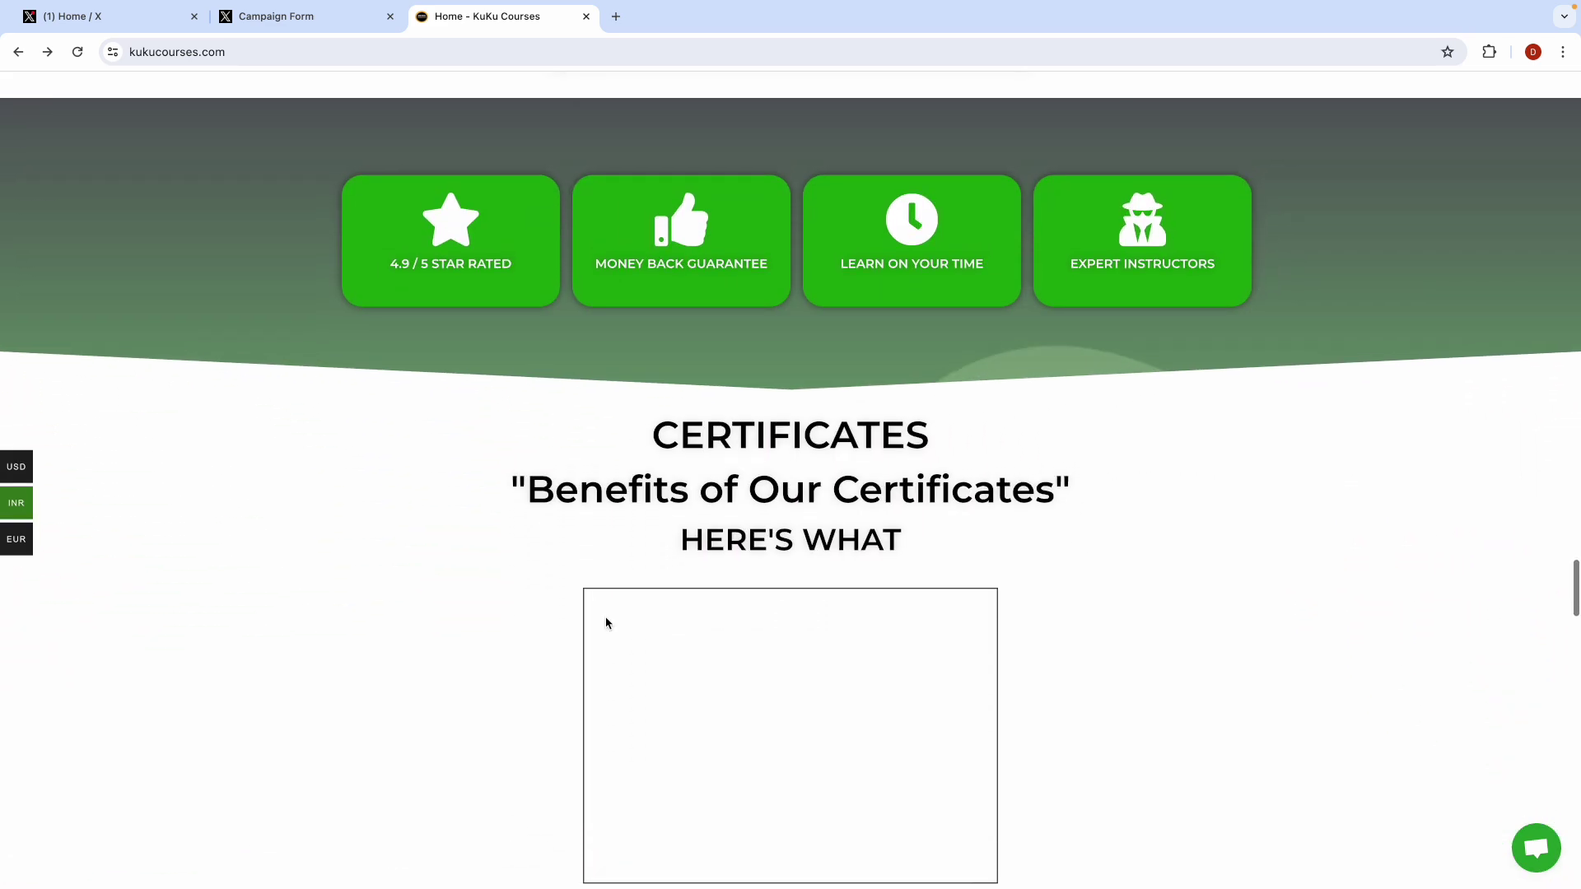
pyautogui.scroll(-15, 606, 621)
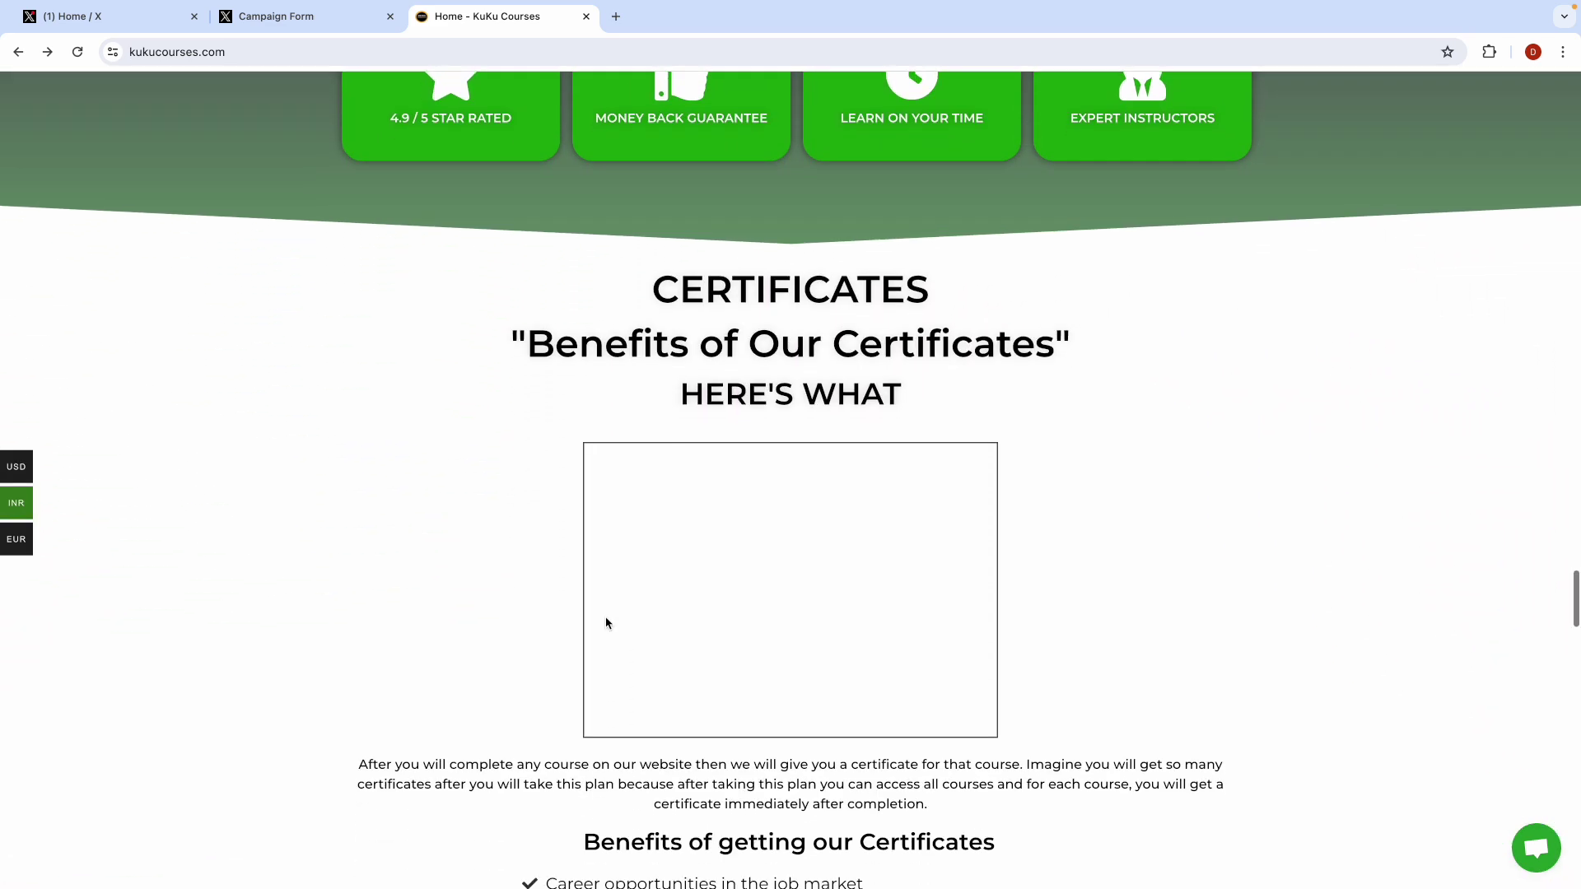
pyautogui.scroll(-20, 606, 619)
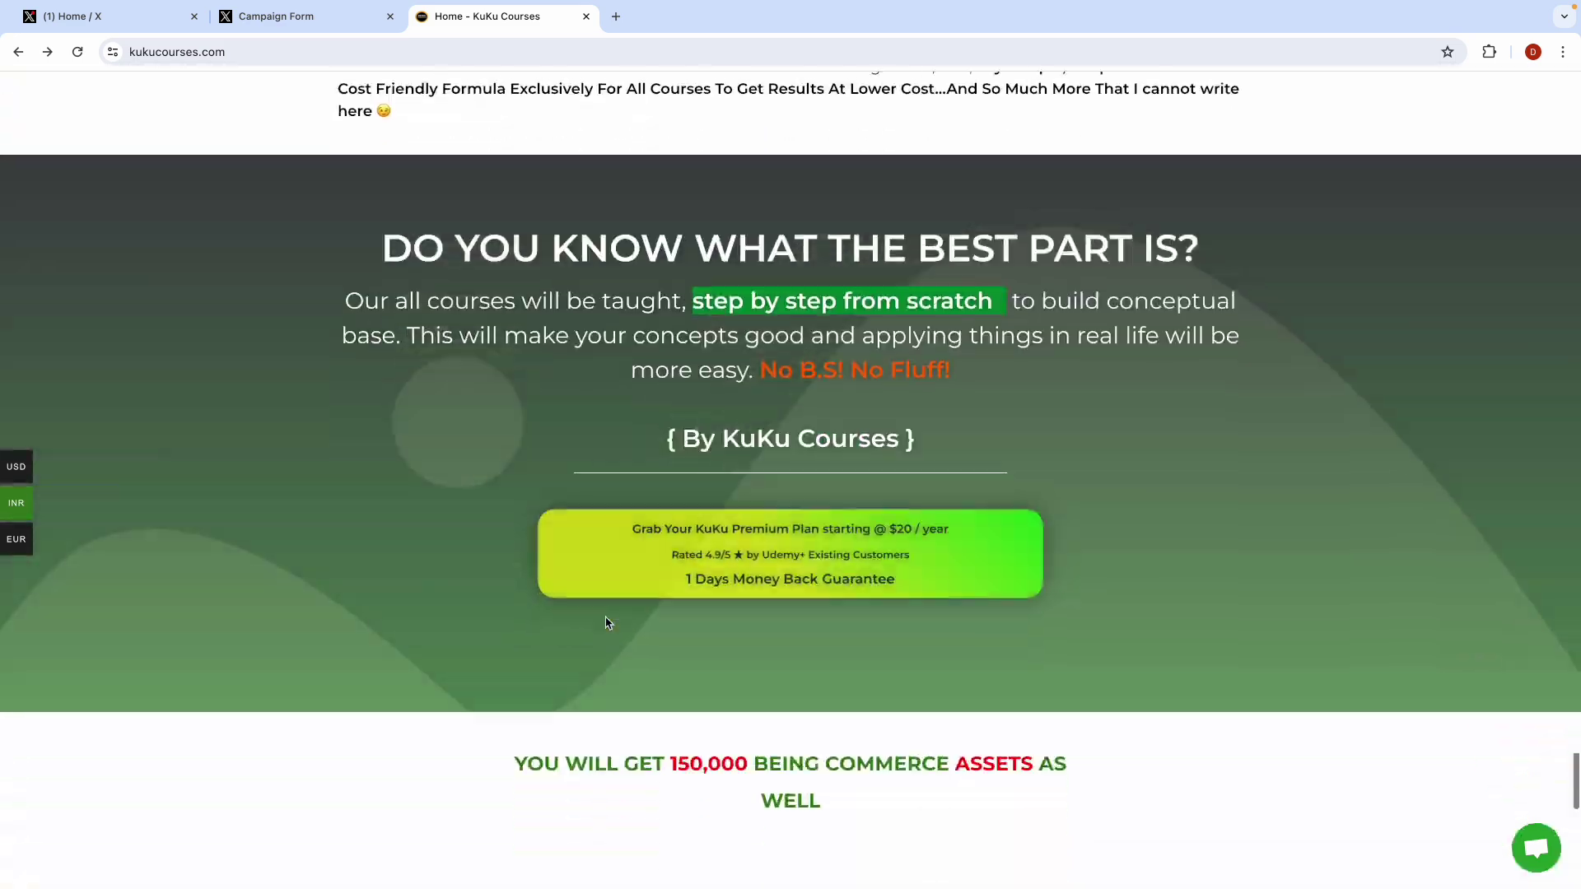
pyautogui.scroll(20, 606, 623)
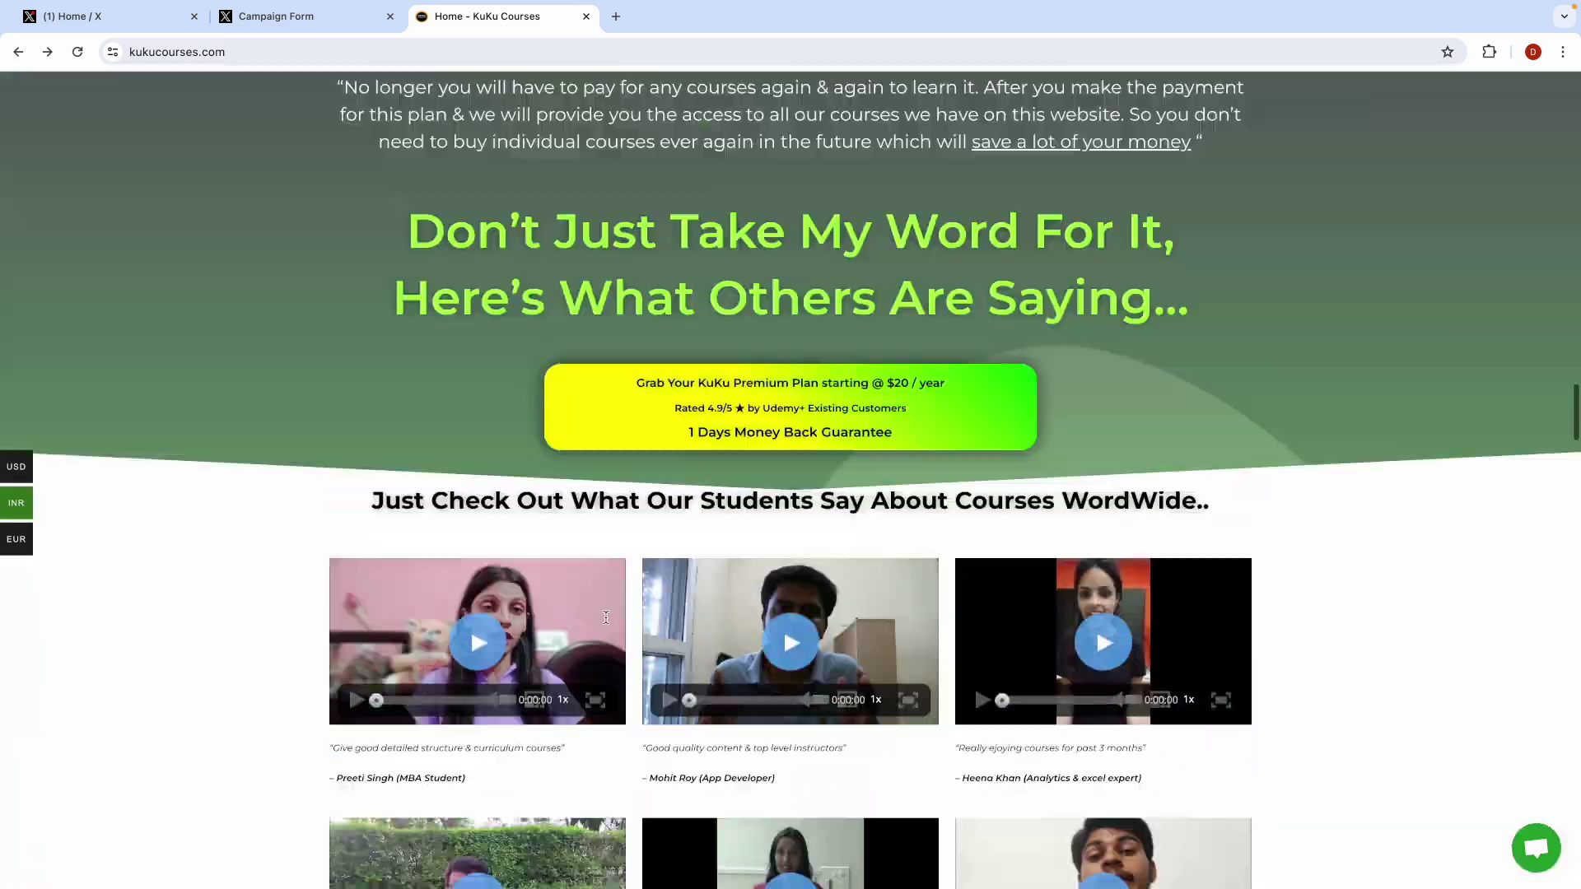
pyautogui.scroll(20, 590, 338)
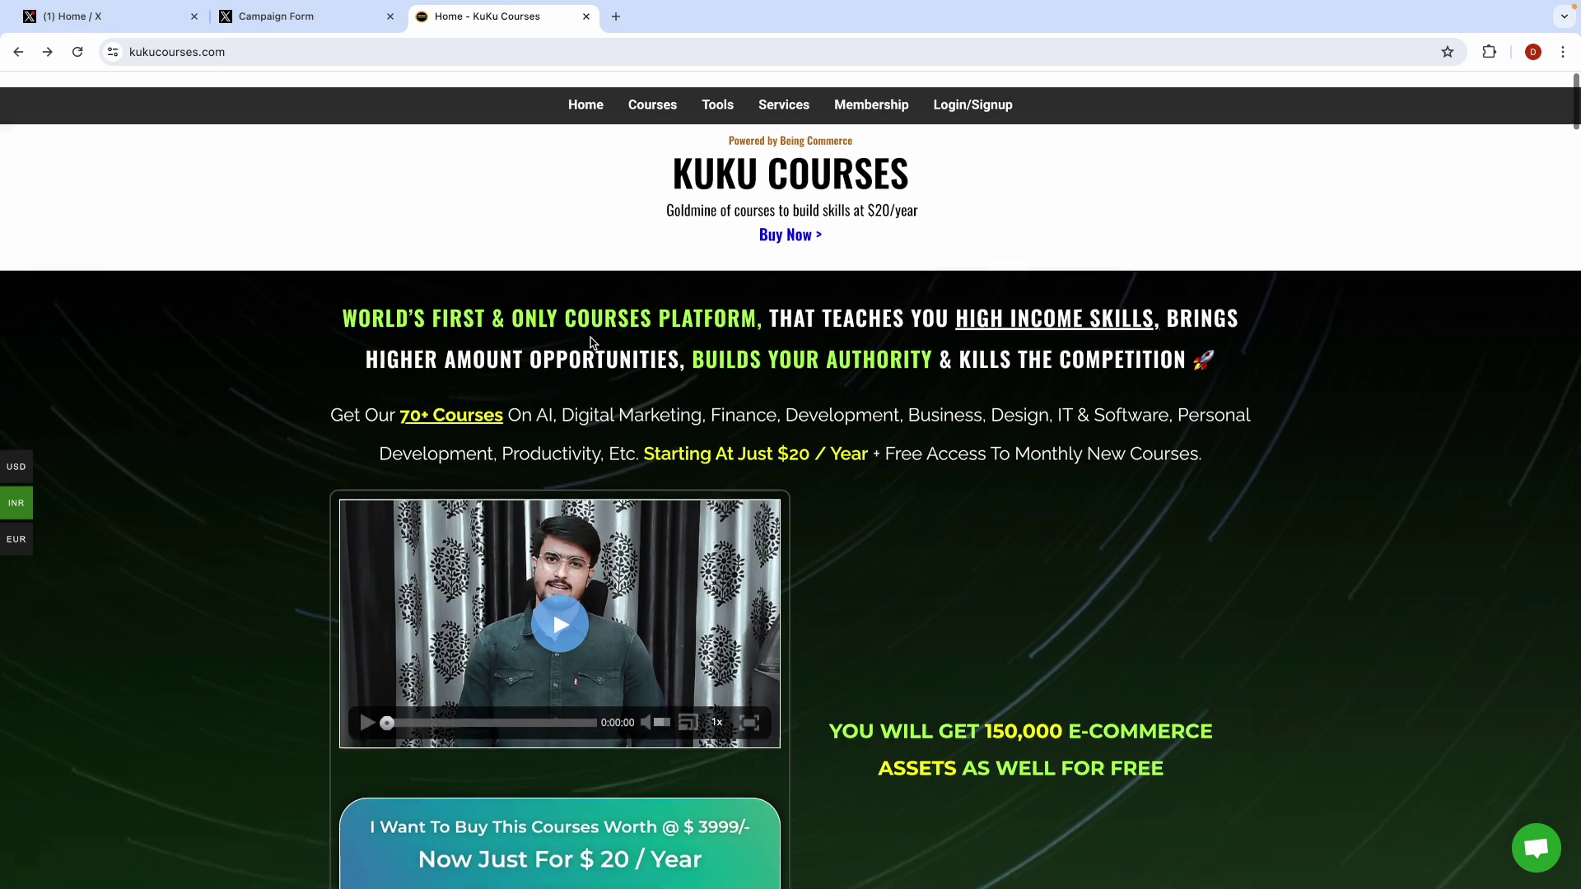
# Step: Open Keynote slide 8 and move the two people figures out of the red landing page box and back under Buy Now
pyautogui.hotkey('ctrl', 'Left')
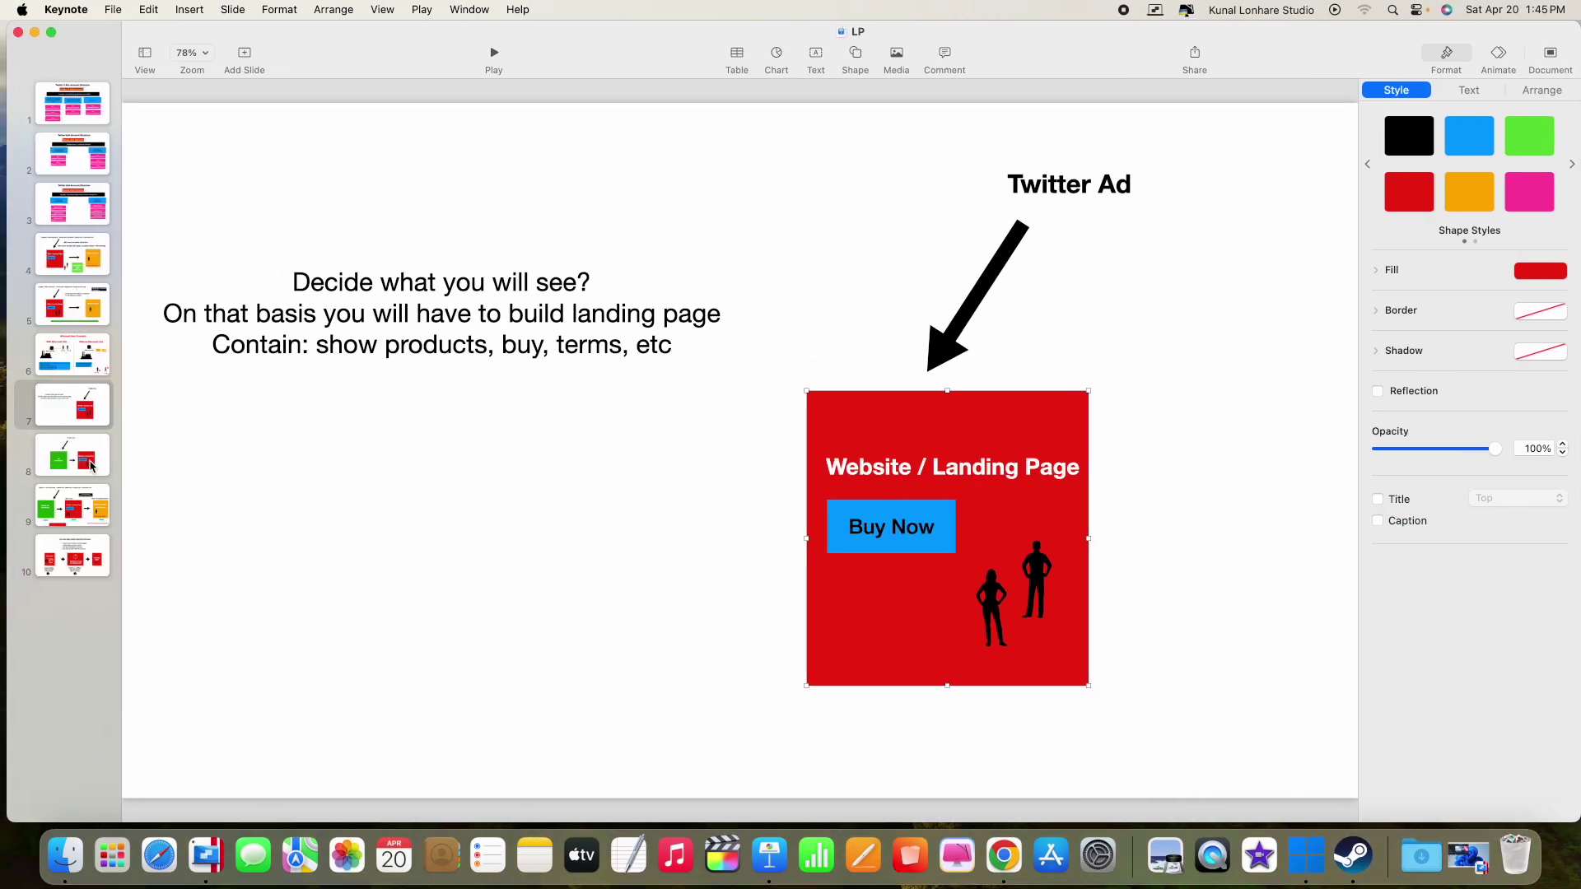
pyautogui.click(92, 467)
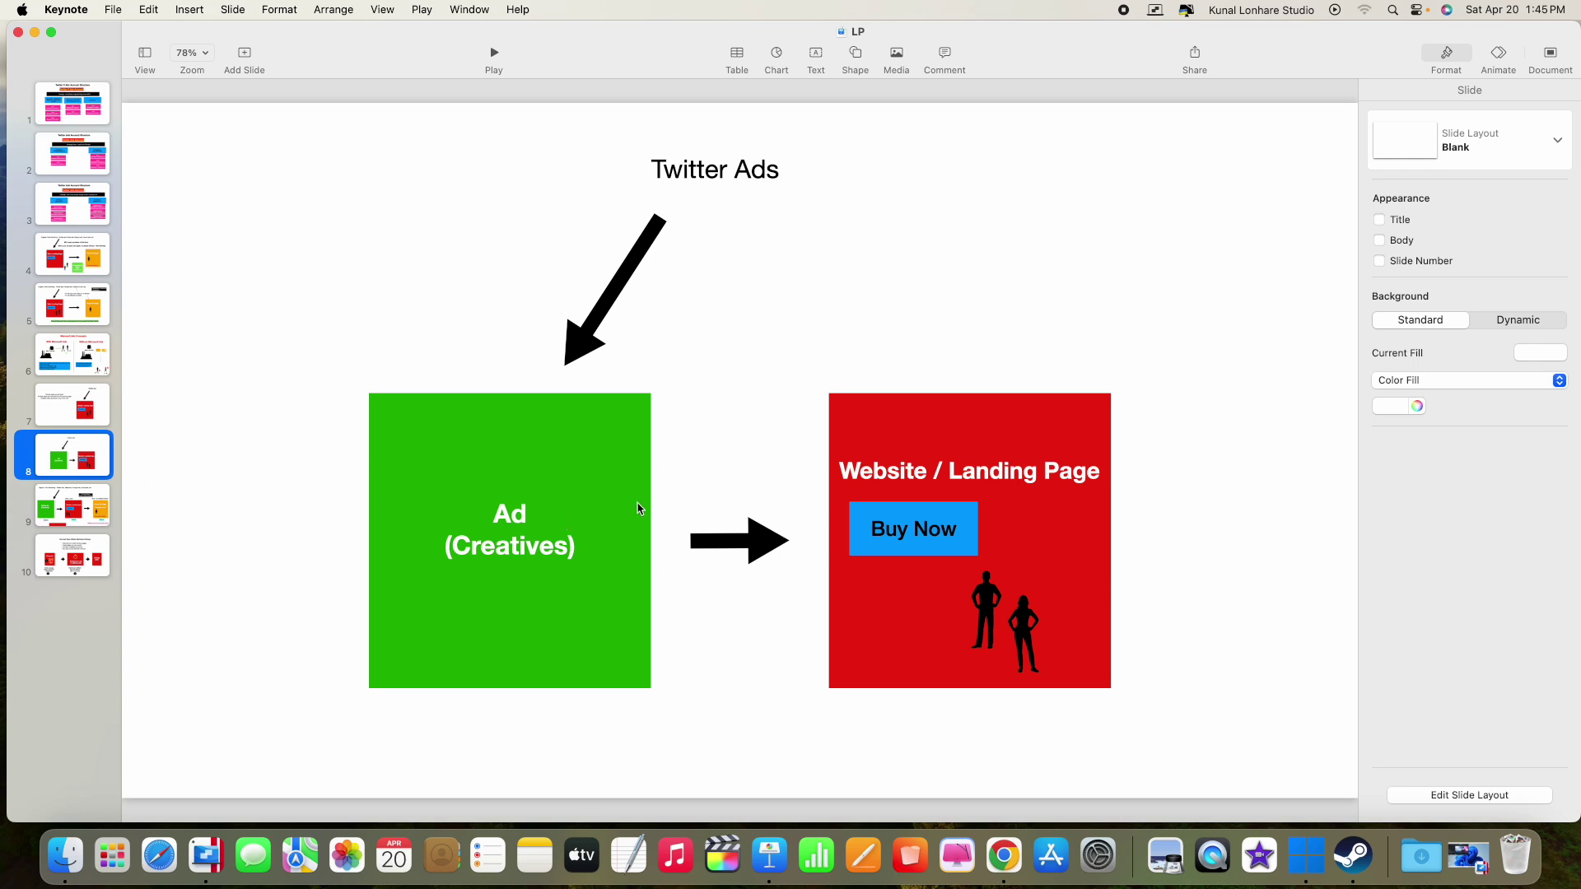
pyautogui.click(992, 617)
pyautogui.moveTo(993, 618); pyautogui.dragTo(739, 630)
pyautogui.moveTo(1024, 635); pyautogui.dragTo(771, 634)
pyautogui.moveTo(776, 724); pyautogui.dragTo(927, 630)
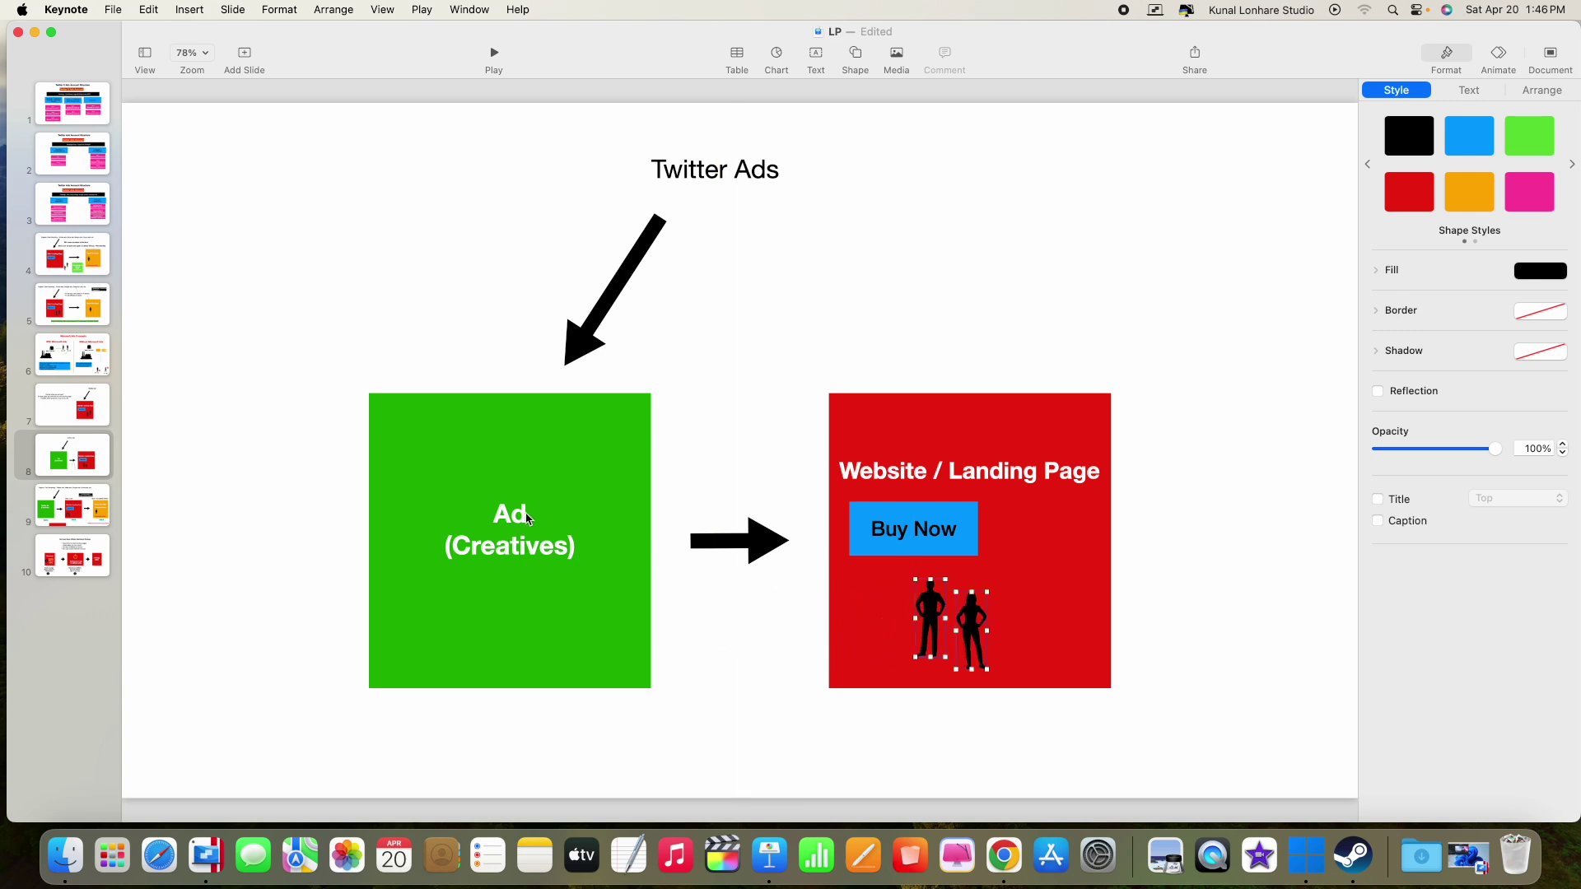
# Step: Select the green Ad (Creatives) box, switch to the X Ads campaign form in Chrome, and review the Ad 1 details and preview
pyautogui.click(532, 477)
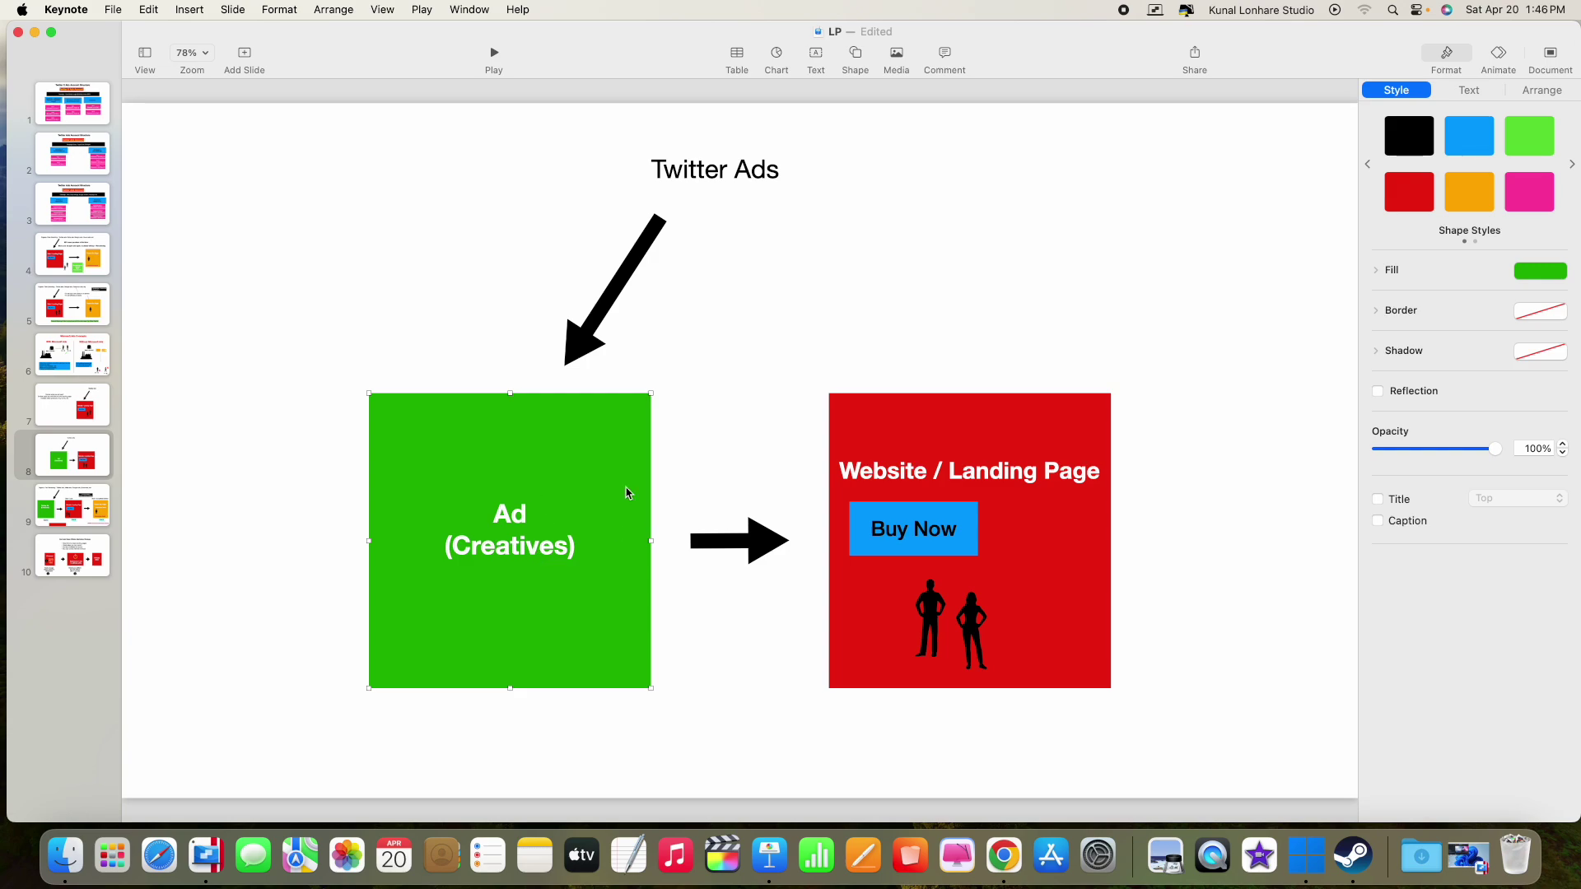
pyautogui.hotkey('ctrl', 'Right')
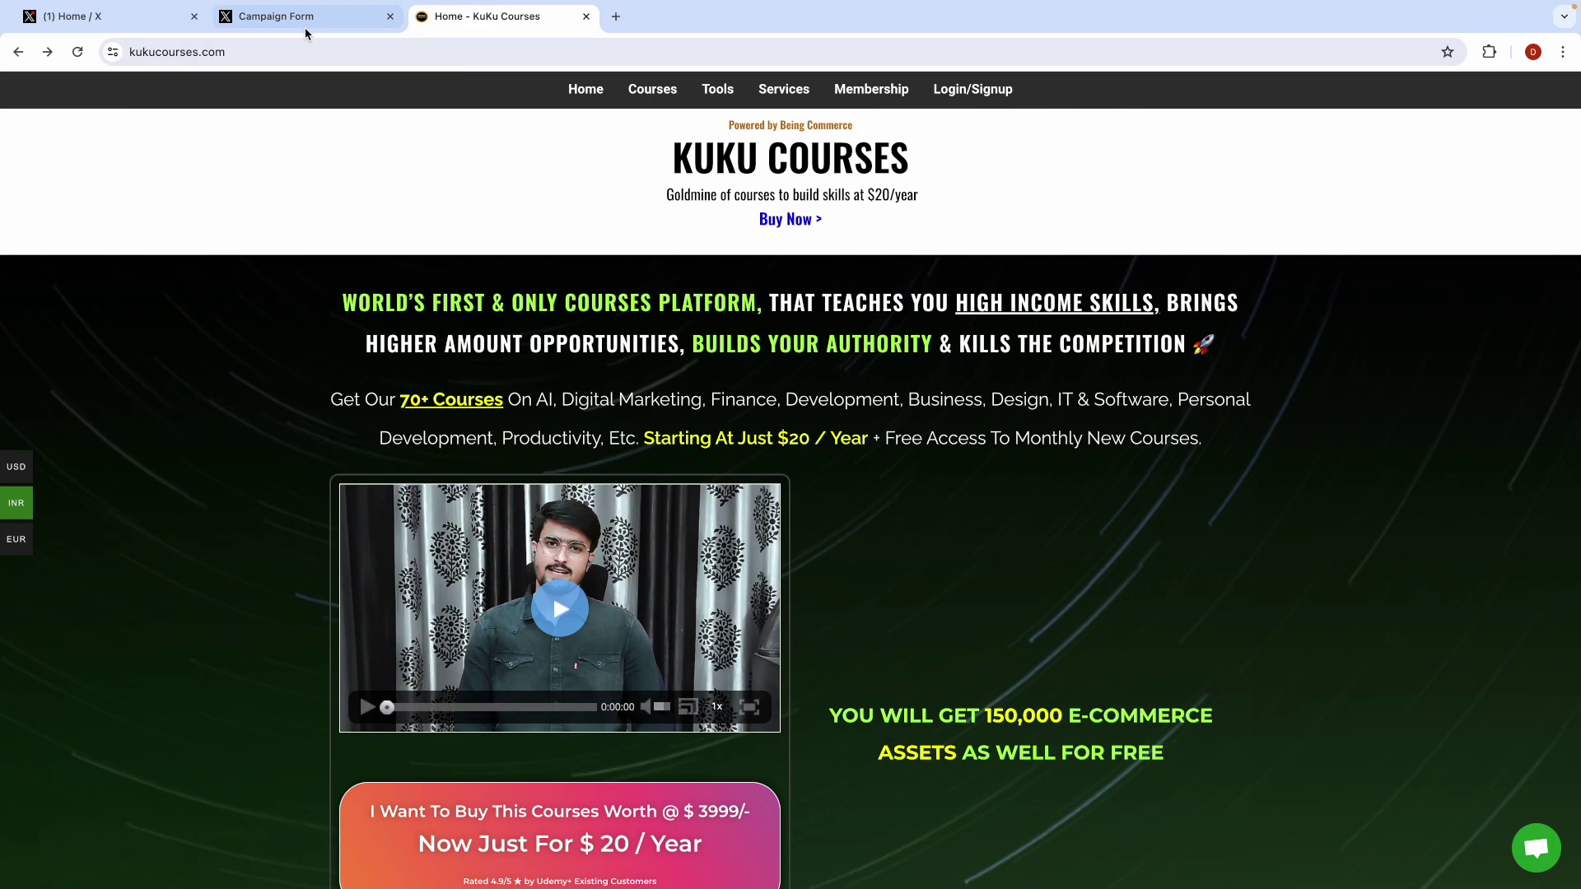
pyautogui.click(305, 28)
pyautogui.scroll(-1, 384, 381)
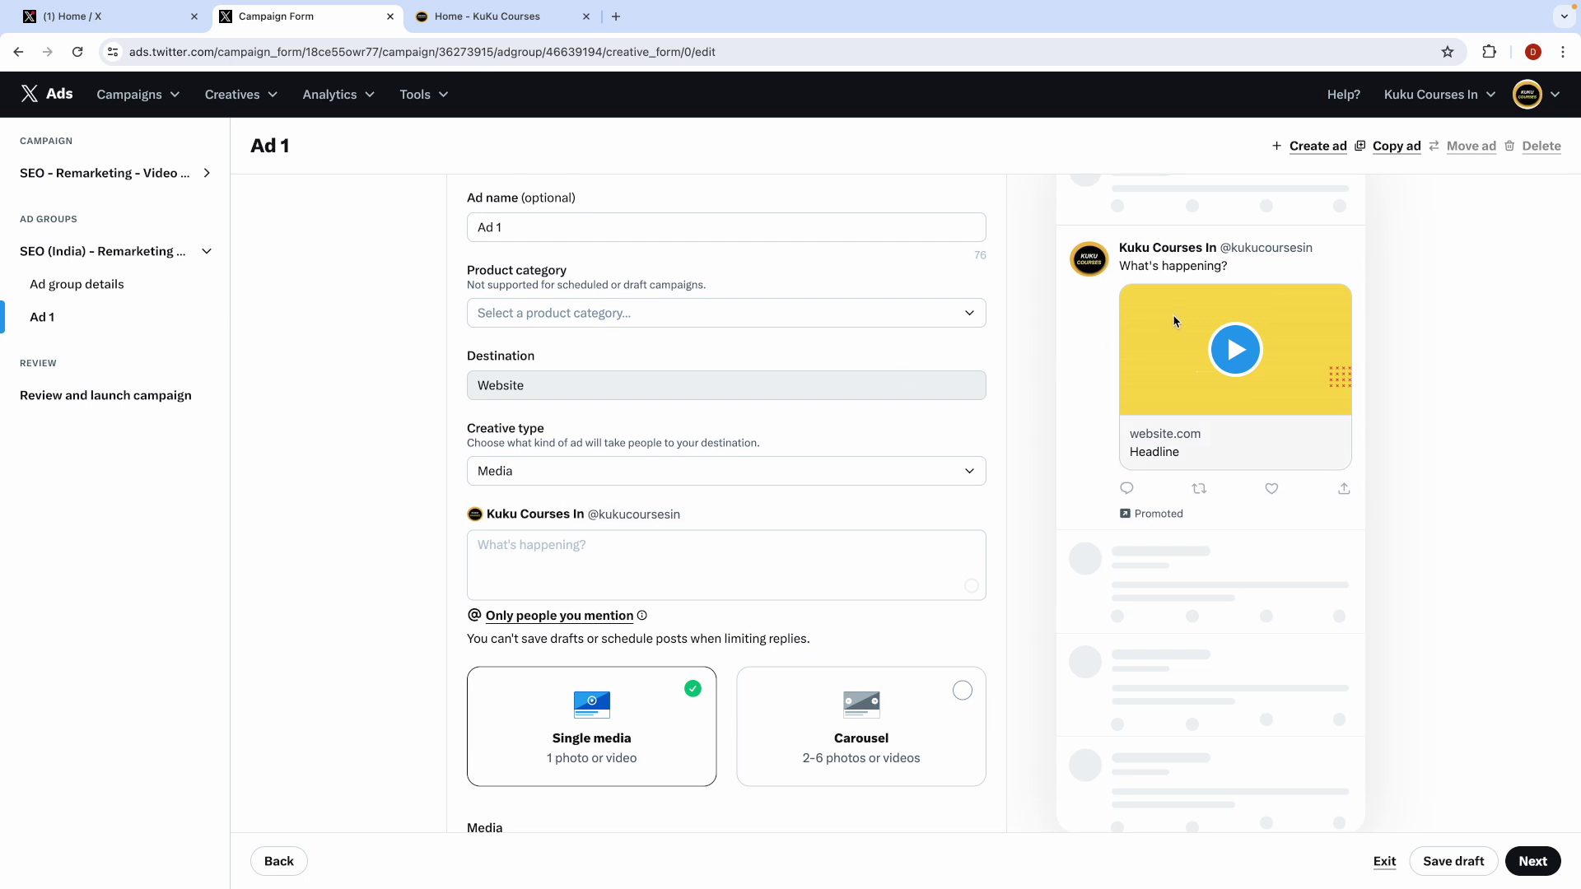
pyautogui.scroll(1, 1175, 321)
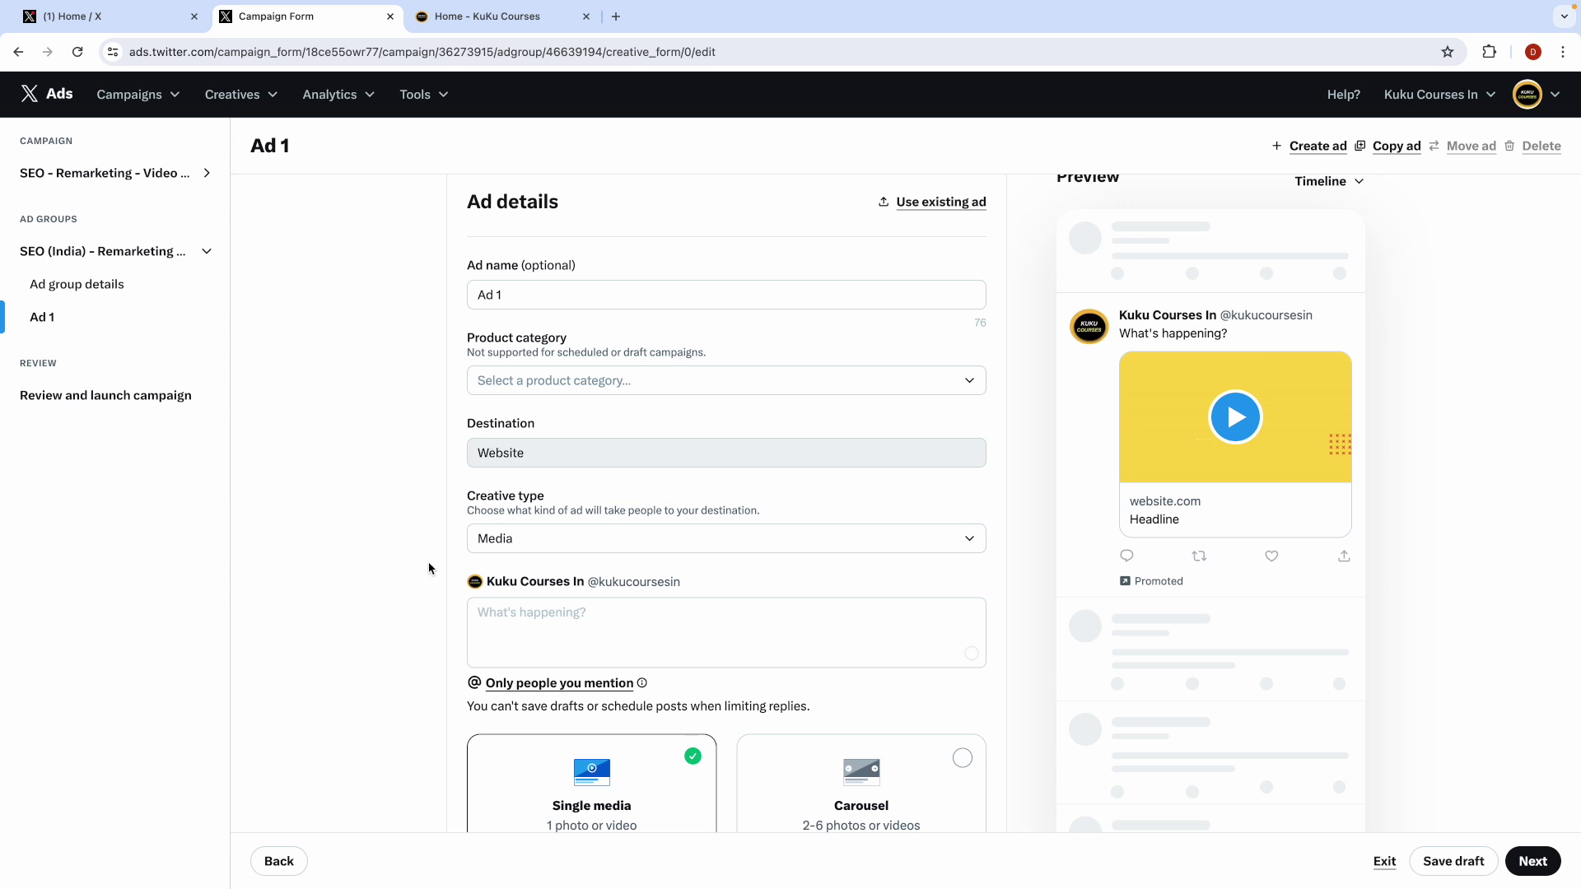
pyautogui.scroll(-1, 424, 594)
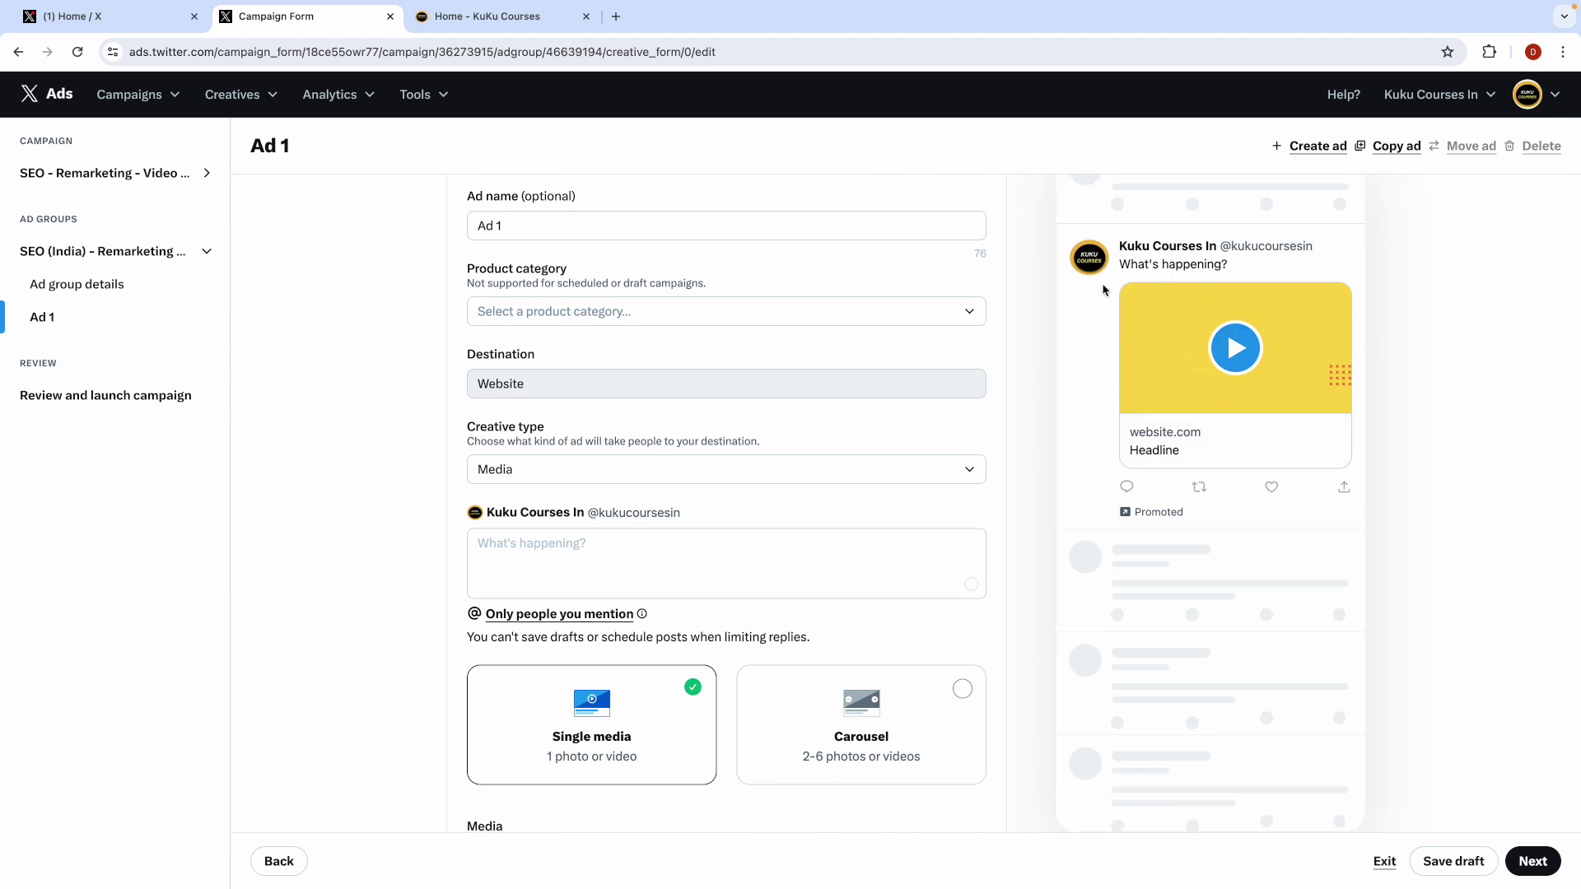
# Step: Enter "Product details" as the post text of Ad 1
pyautogui.click(492, 555)
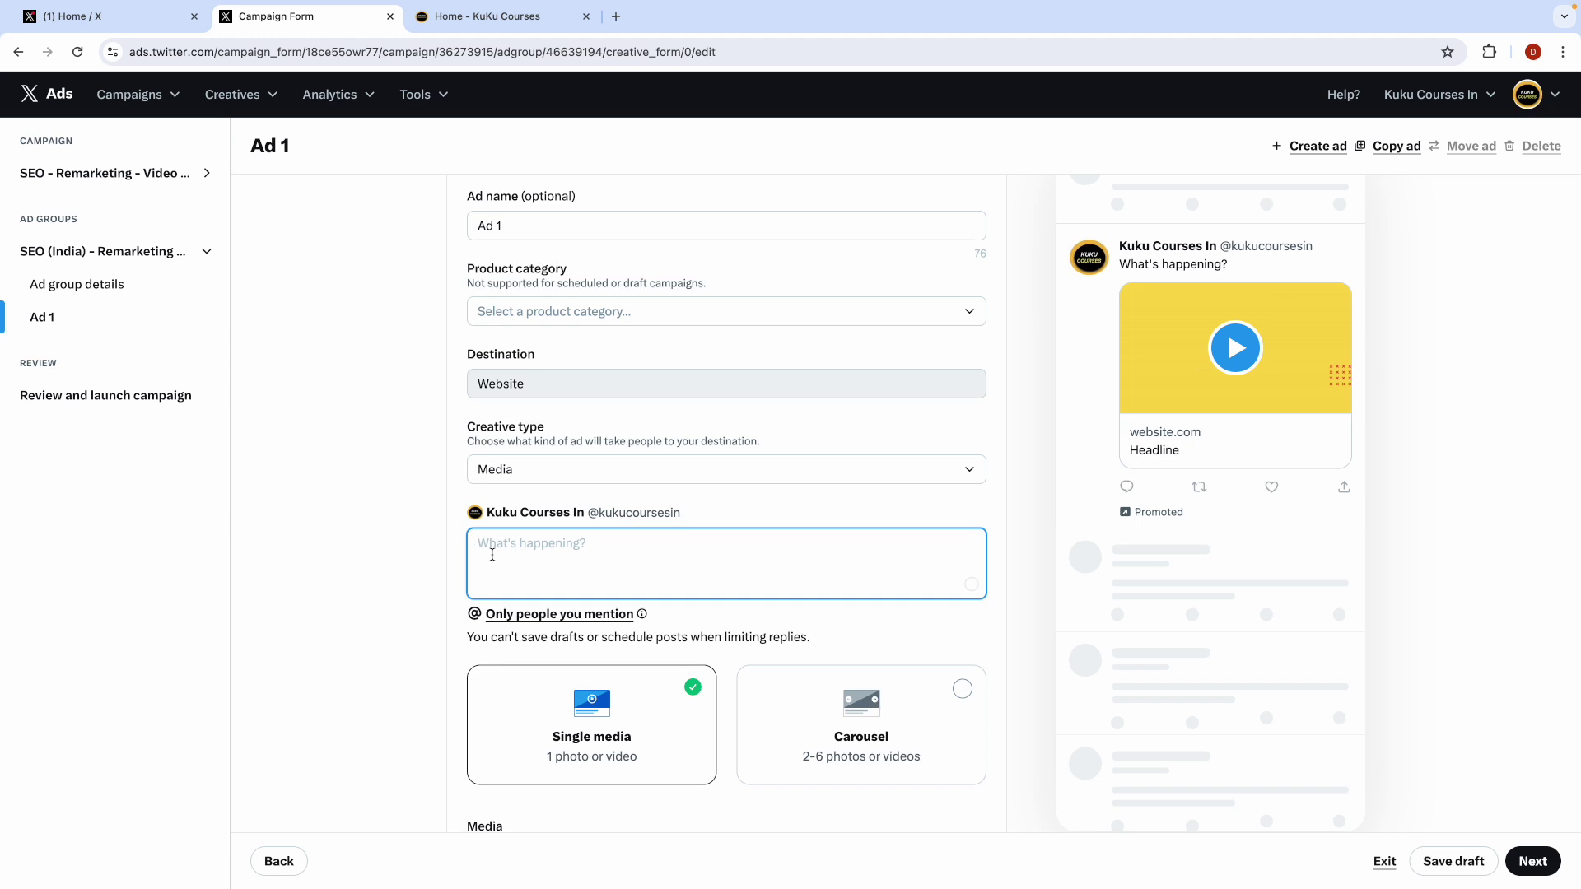
pyautogui.write('Produc')
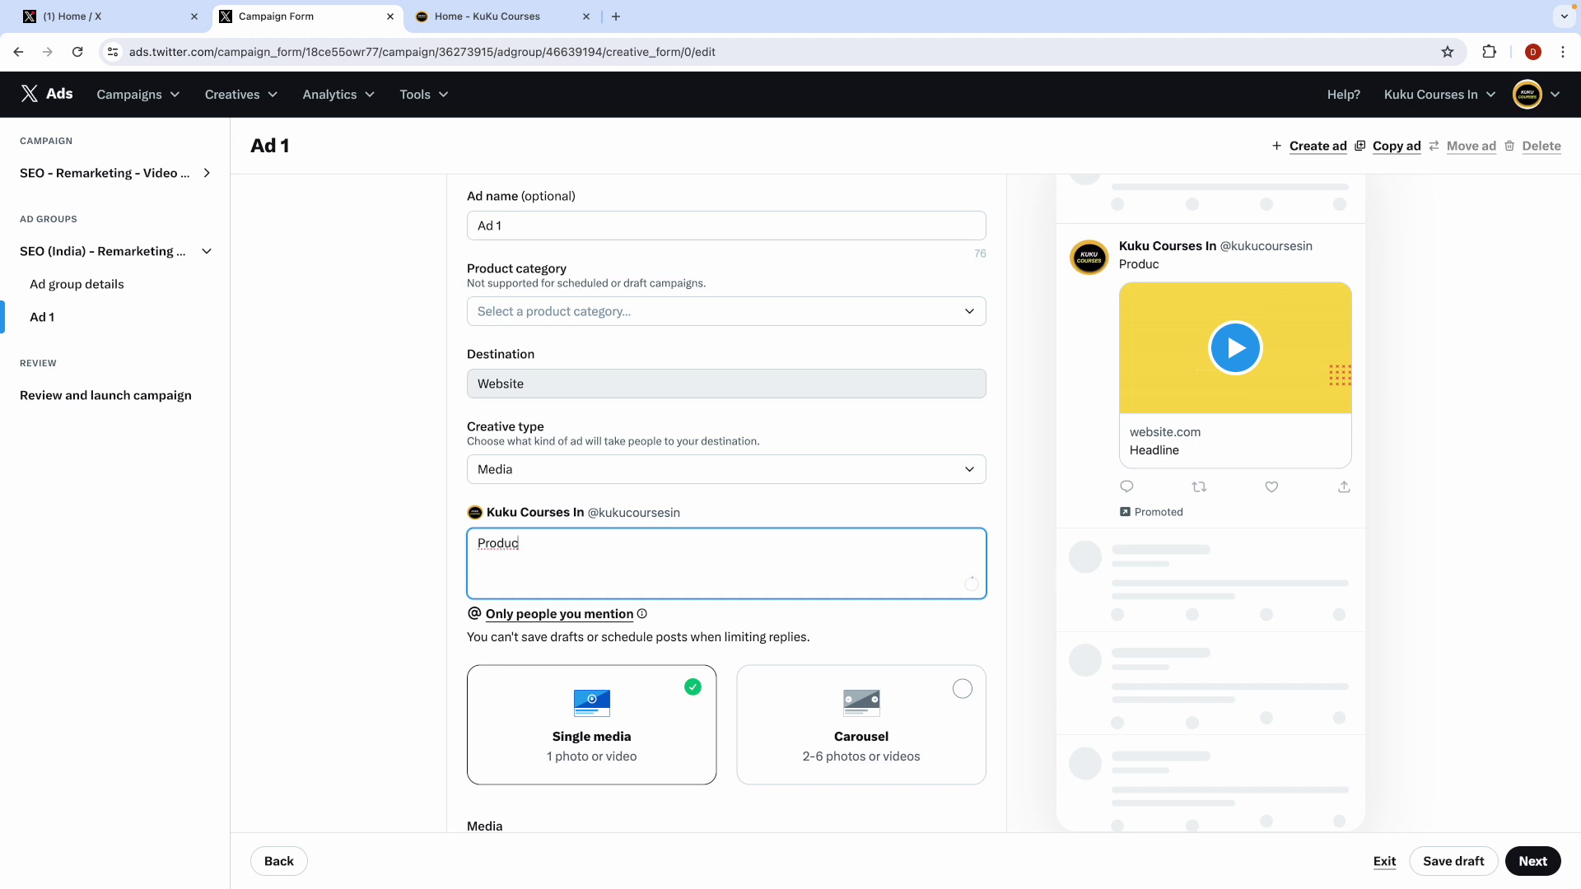
pyautogui.write('t details')
# Step: Set the headline of the Twitter Ad (1).mp4 media to "Grab this offer"
pyautogui.scroll(-4, 730, 574)
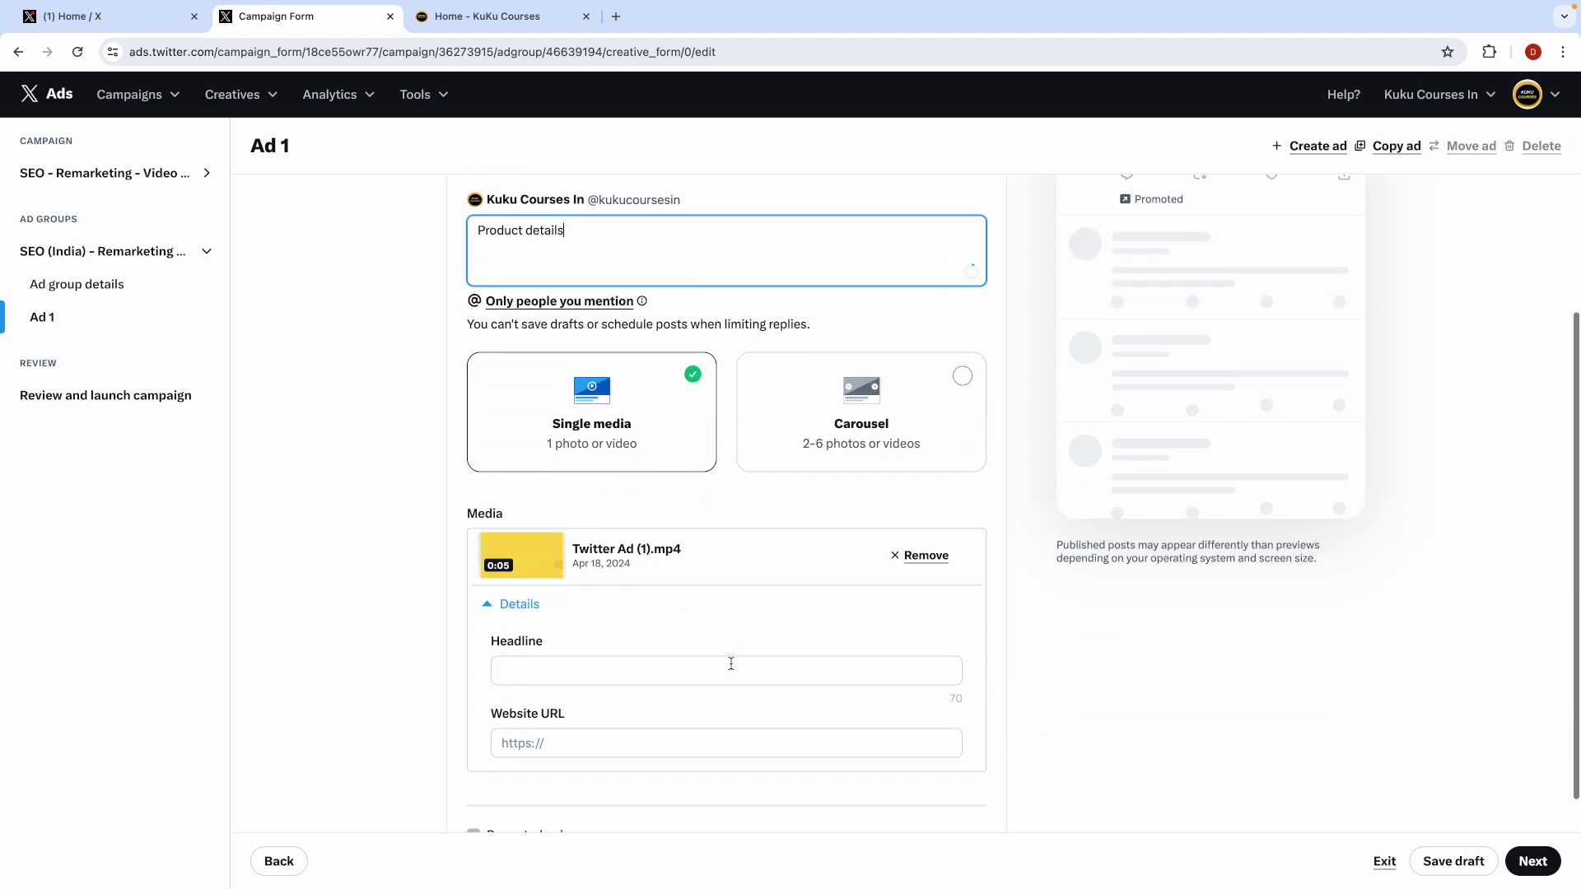
pyautogui.scroll(-1, 730, 574)
pyautogui.click(507, 591)
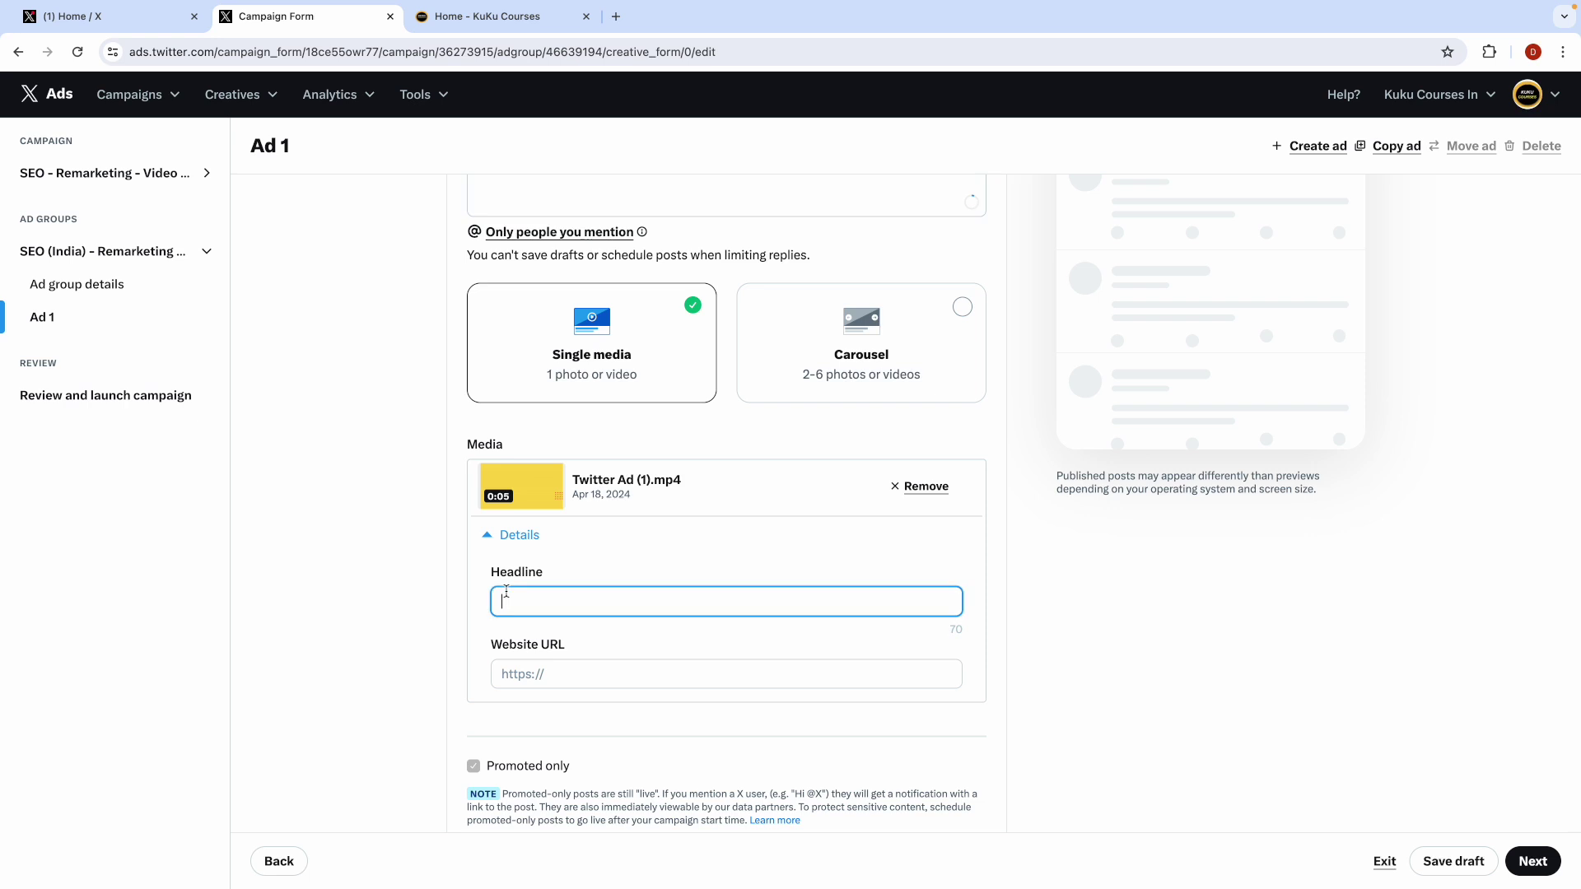
pyautogui.write('G')
pyautogui.write('rab this offer')
pyautogui.scroll(3, 1153, 329)
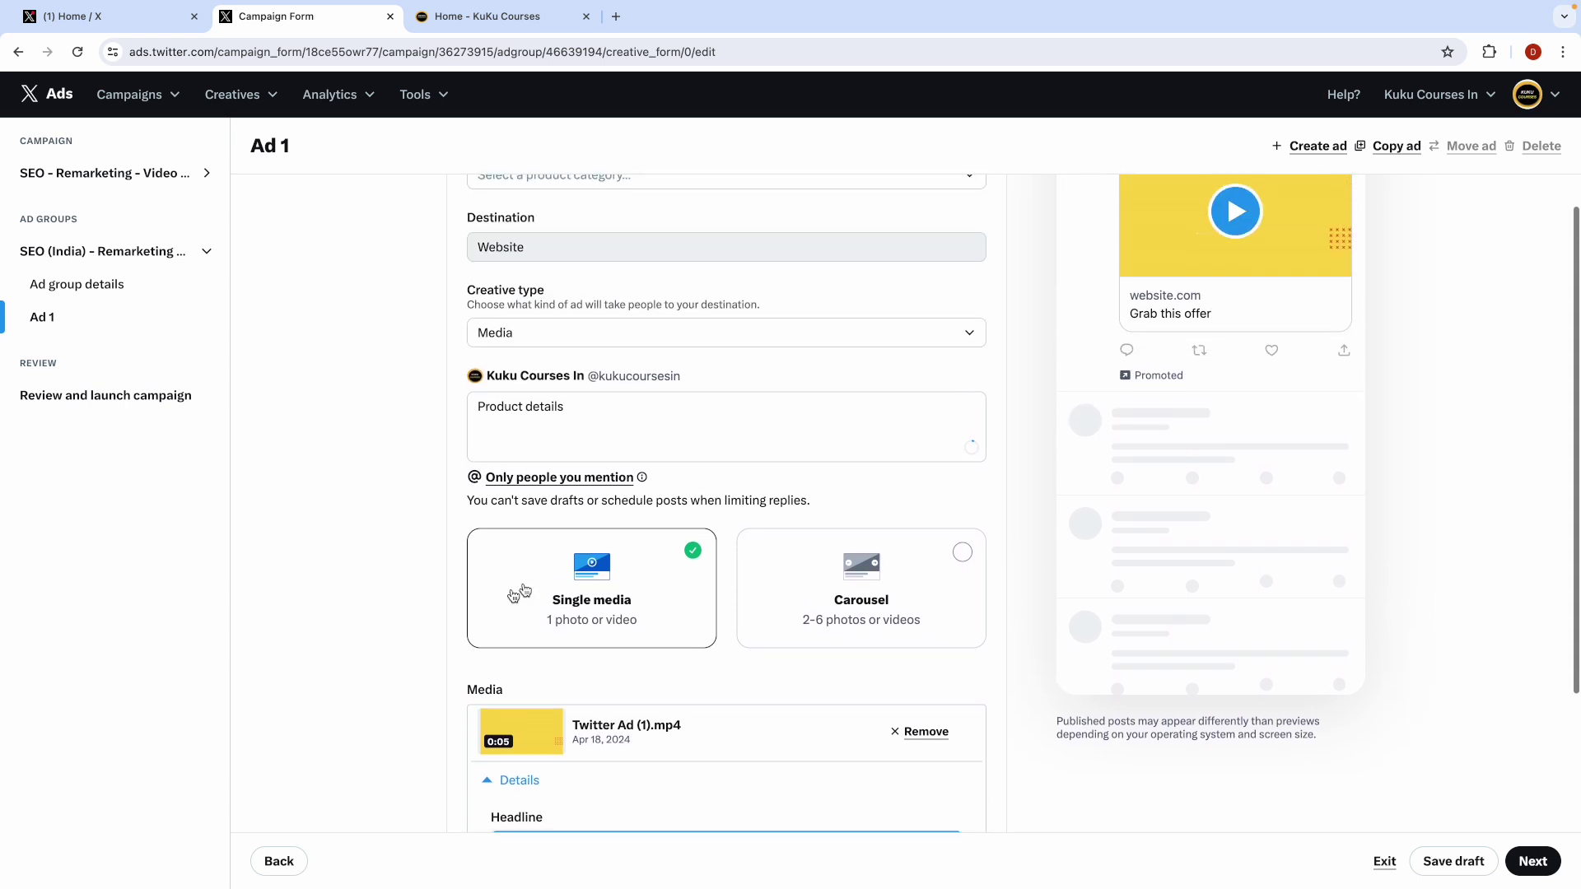
pyautogui.scroll(-4, 900, 468)
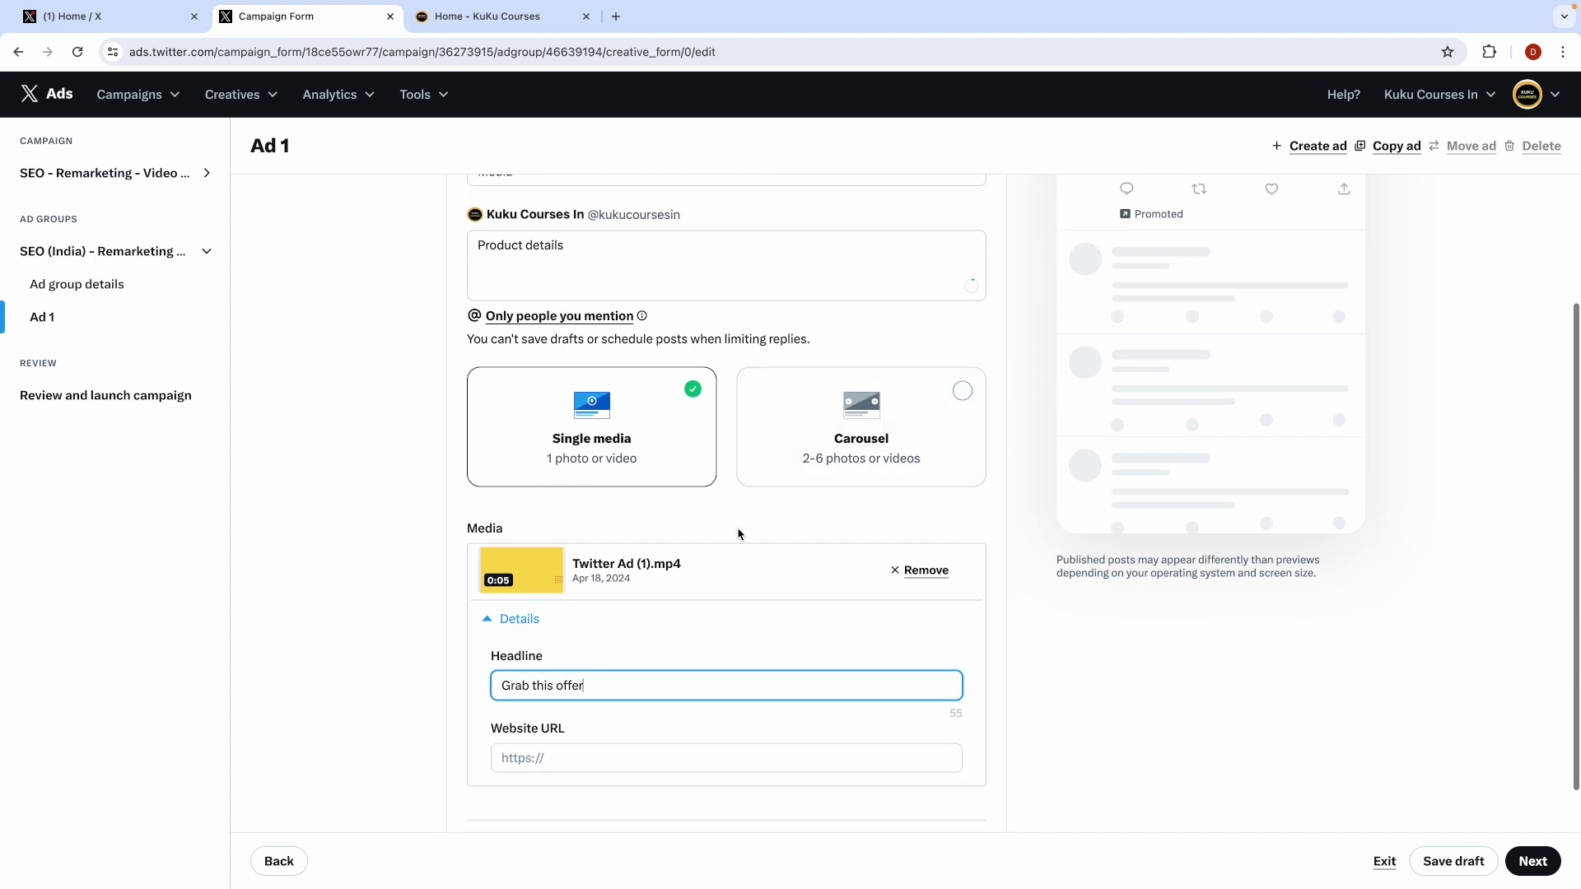
# Step: Examine how the ad preview presents the post text, website link, headline and Promoted label, and compare it with the Website URL field
pyautogui.click(527, 623)
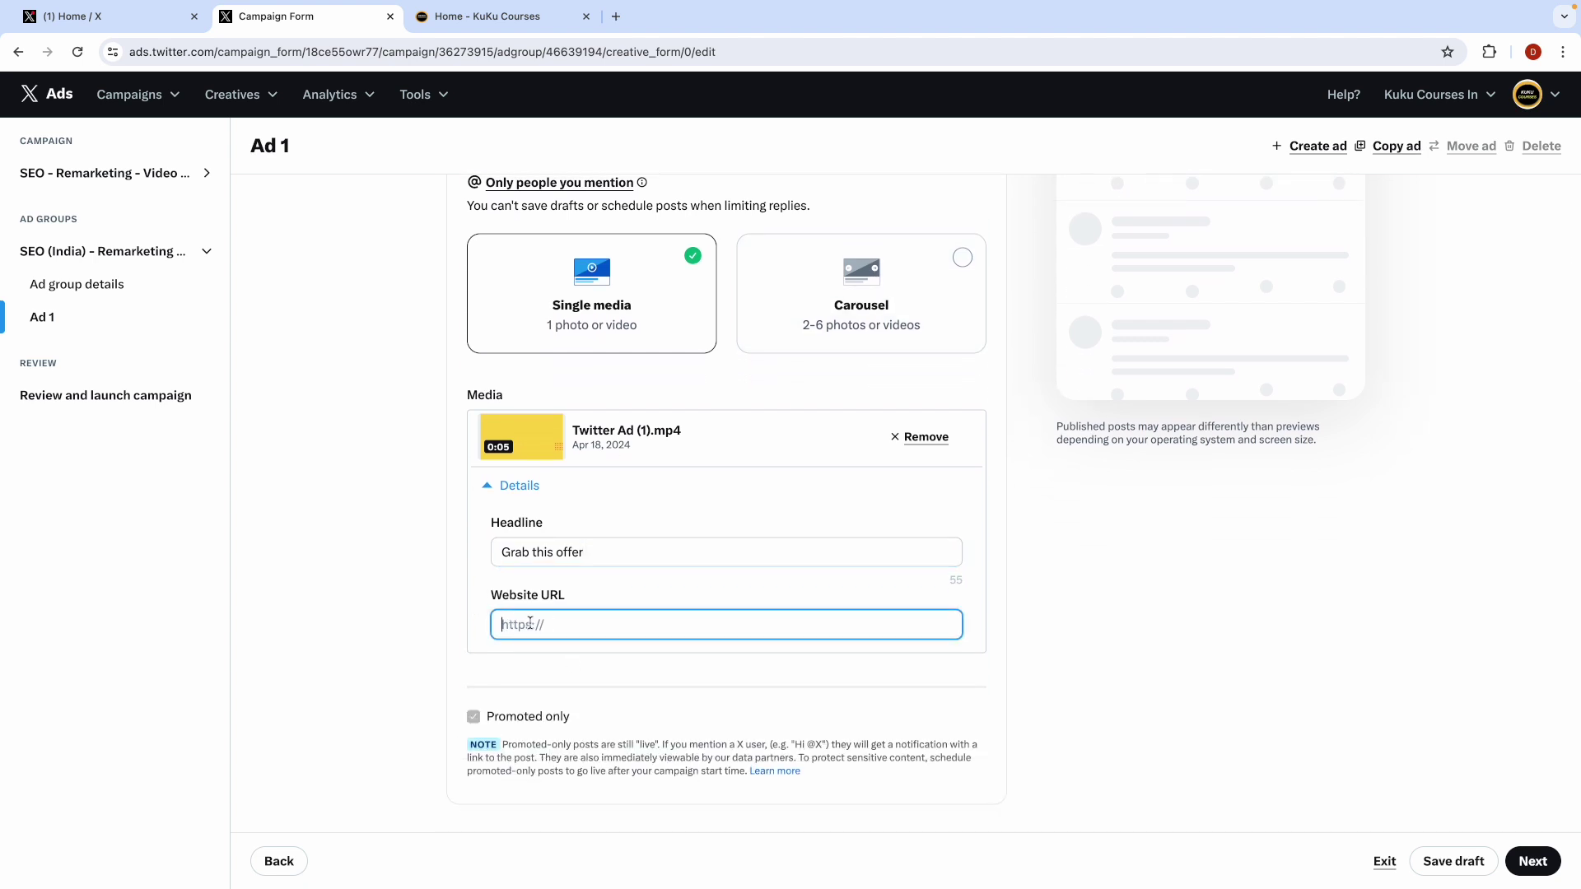
pyautogui.scroll(4, 771, 534)
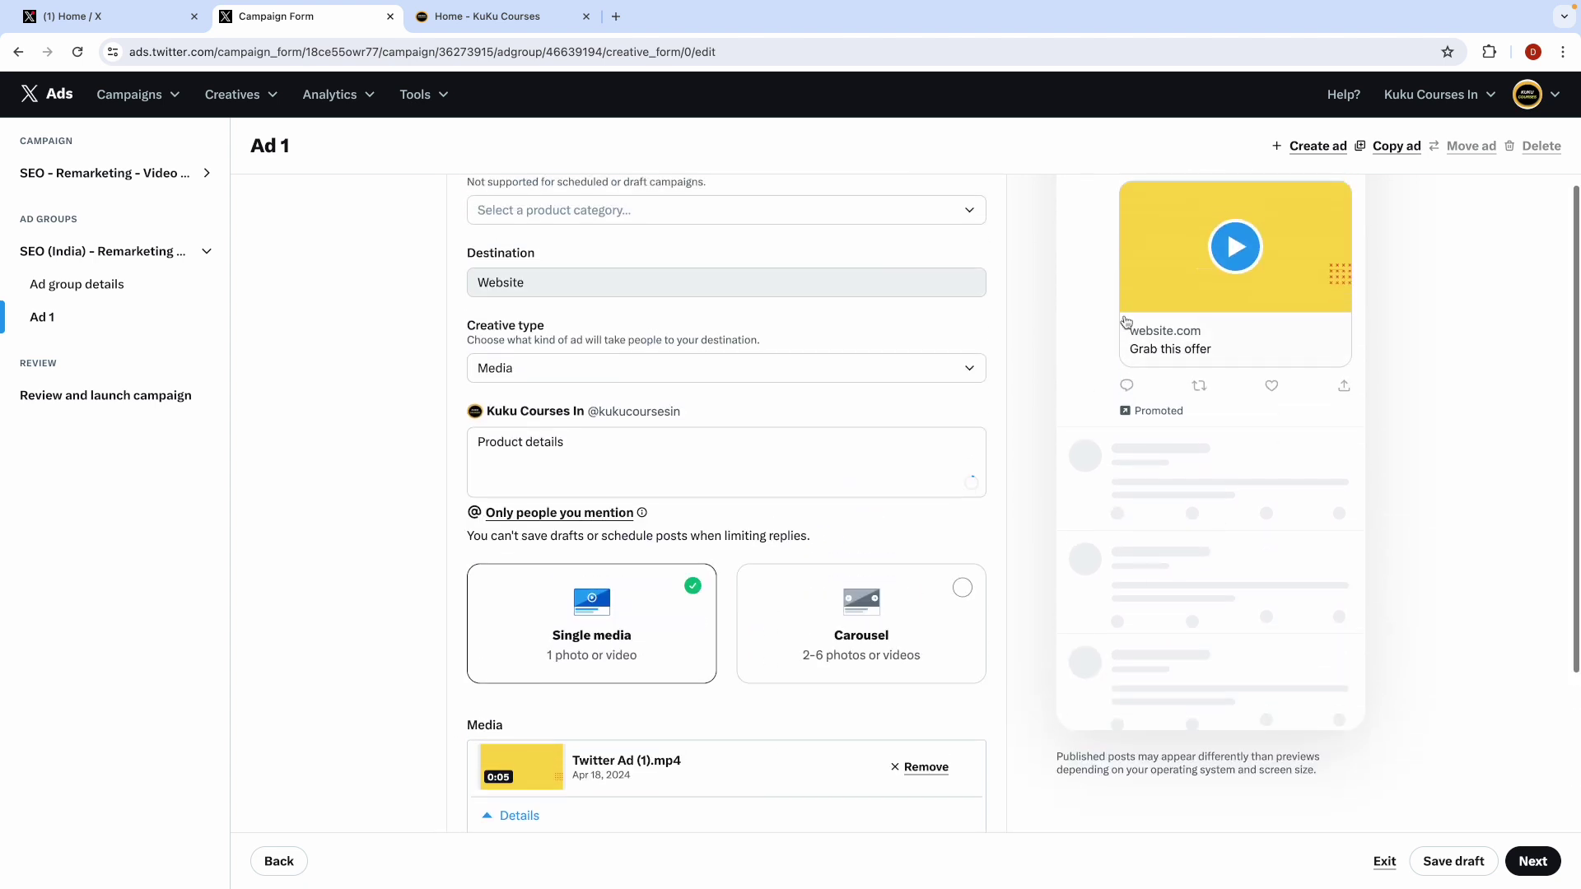
pyautogui.scroll(2, 1143, 308)
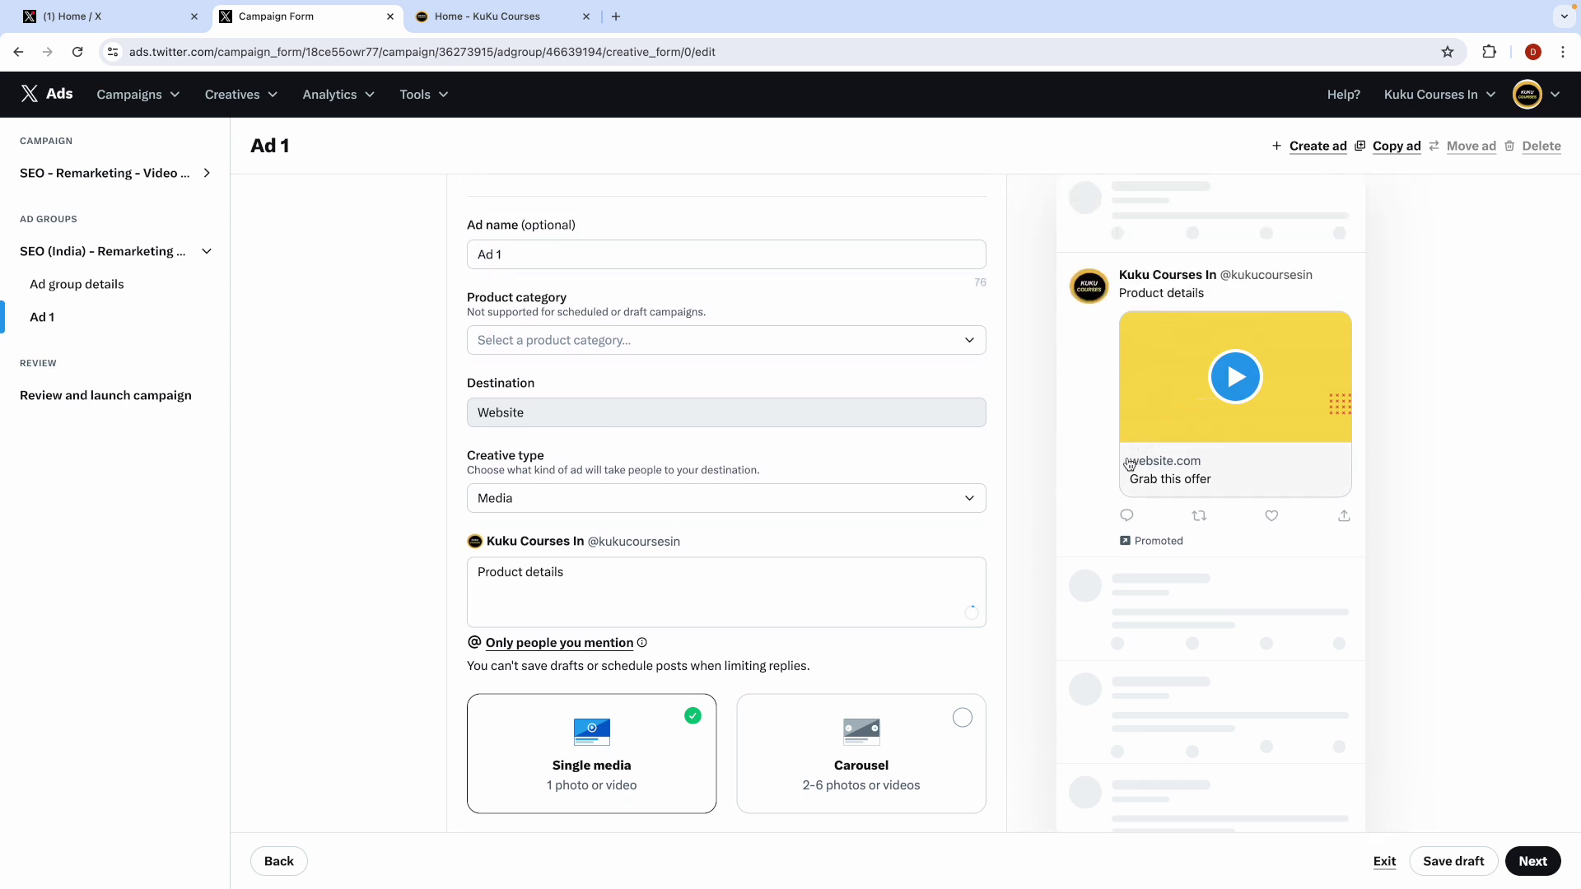
pyautogui.scroll(-3, 1109, 486)
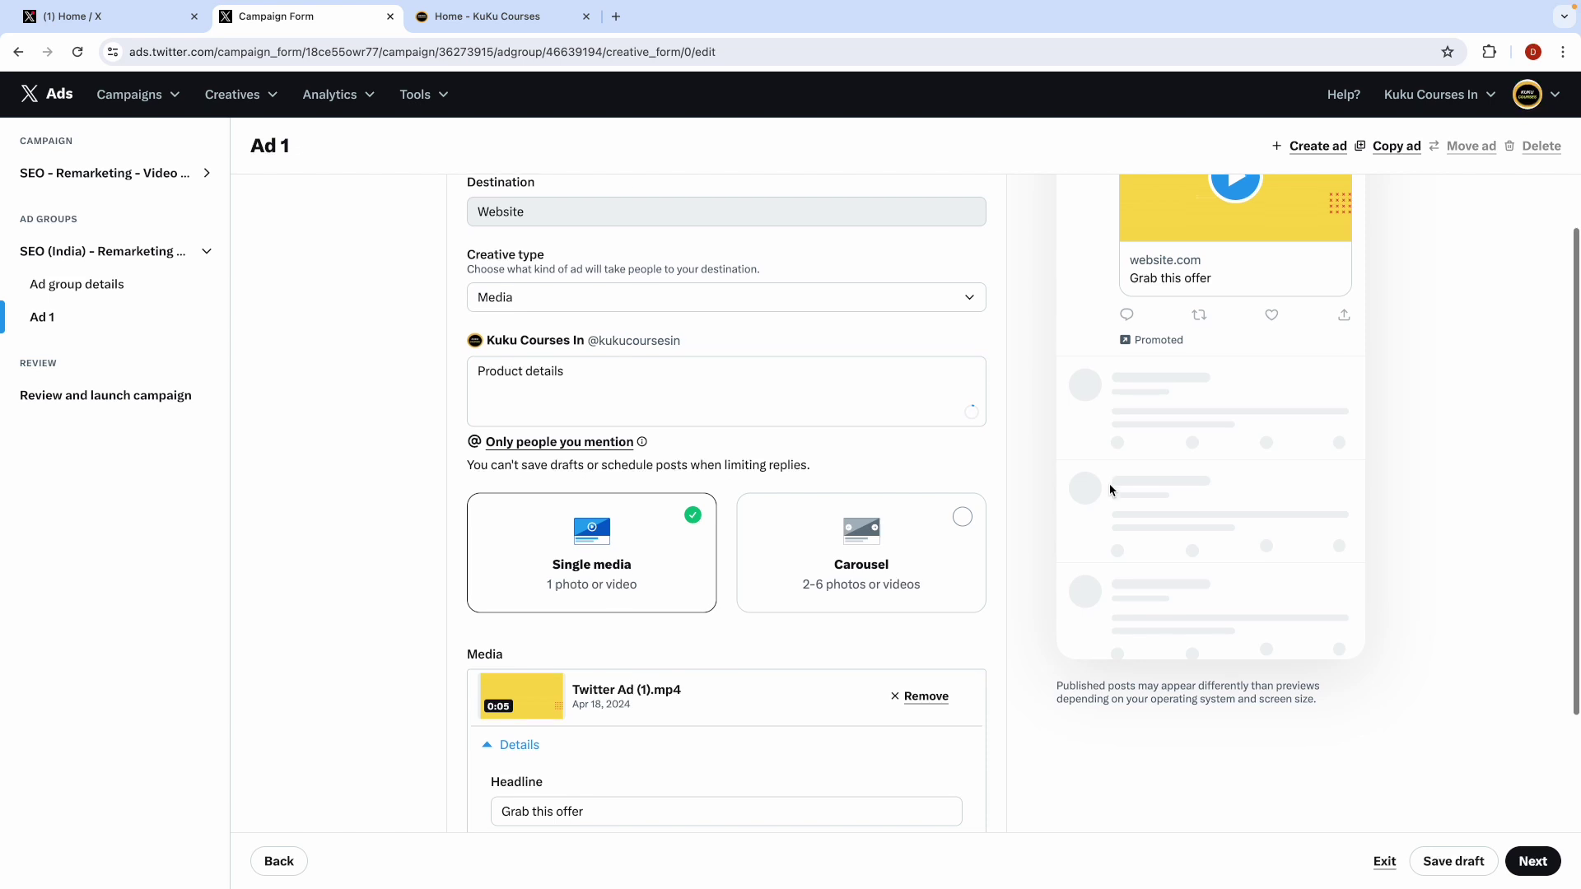
pyautogui.scroll(-4, 1109, 482)
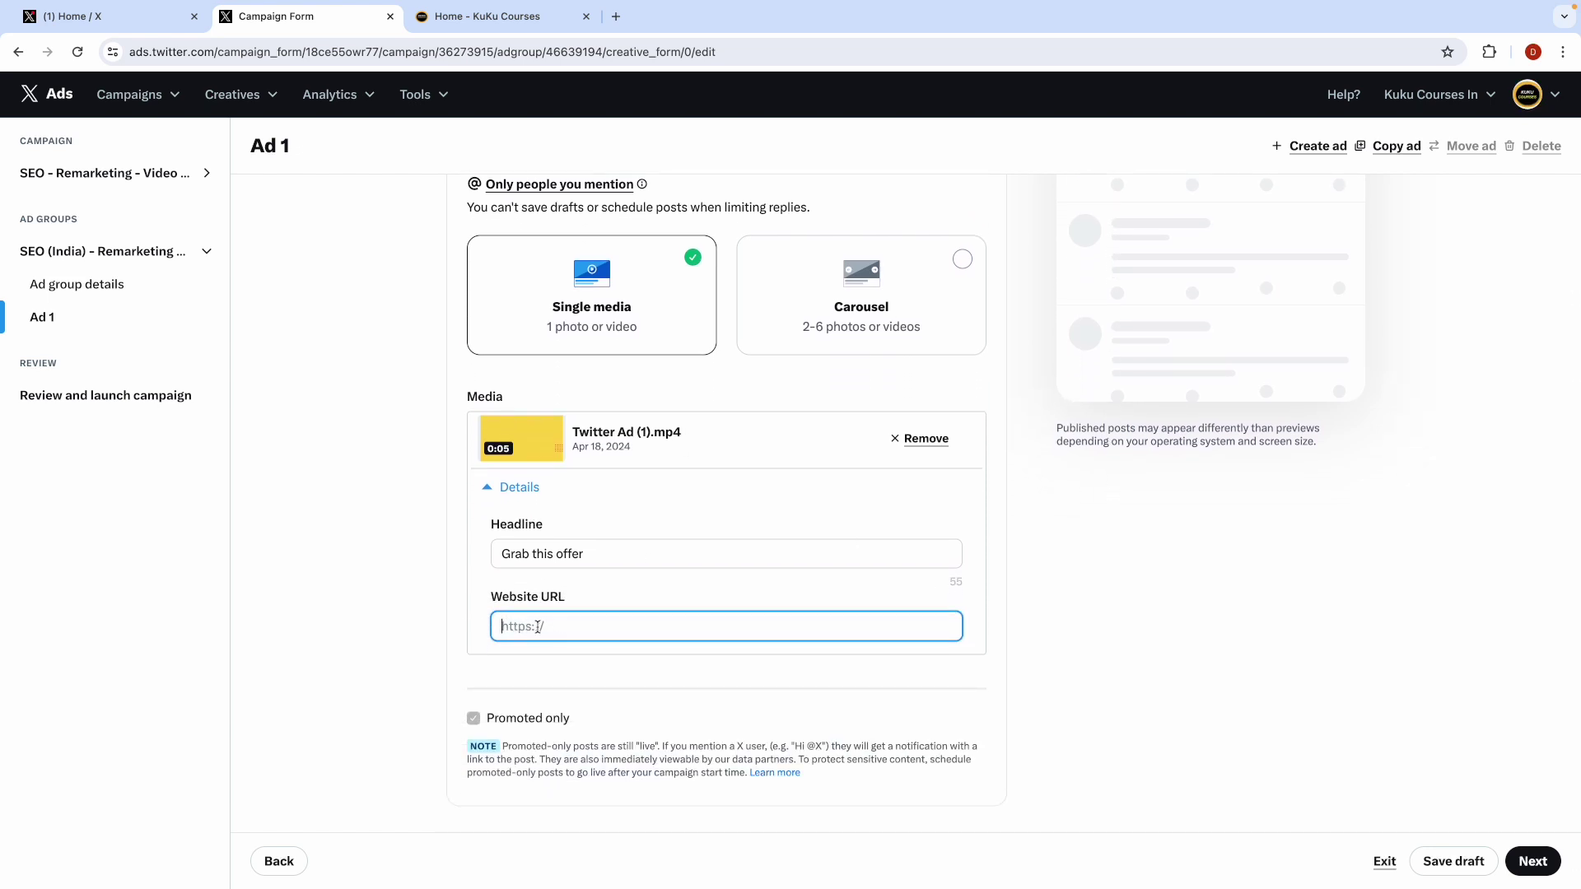
pyautogui.scroll(5, 537, 627)
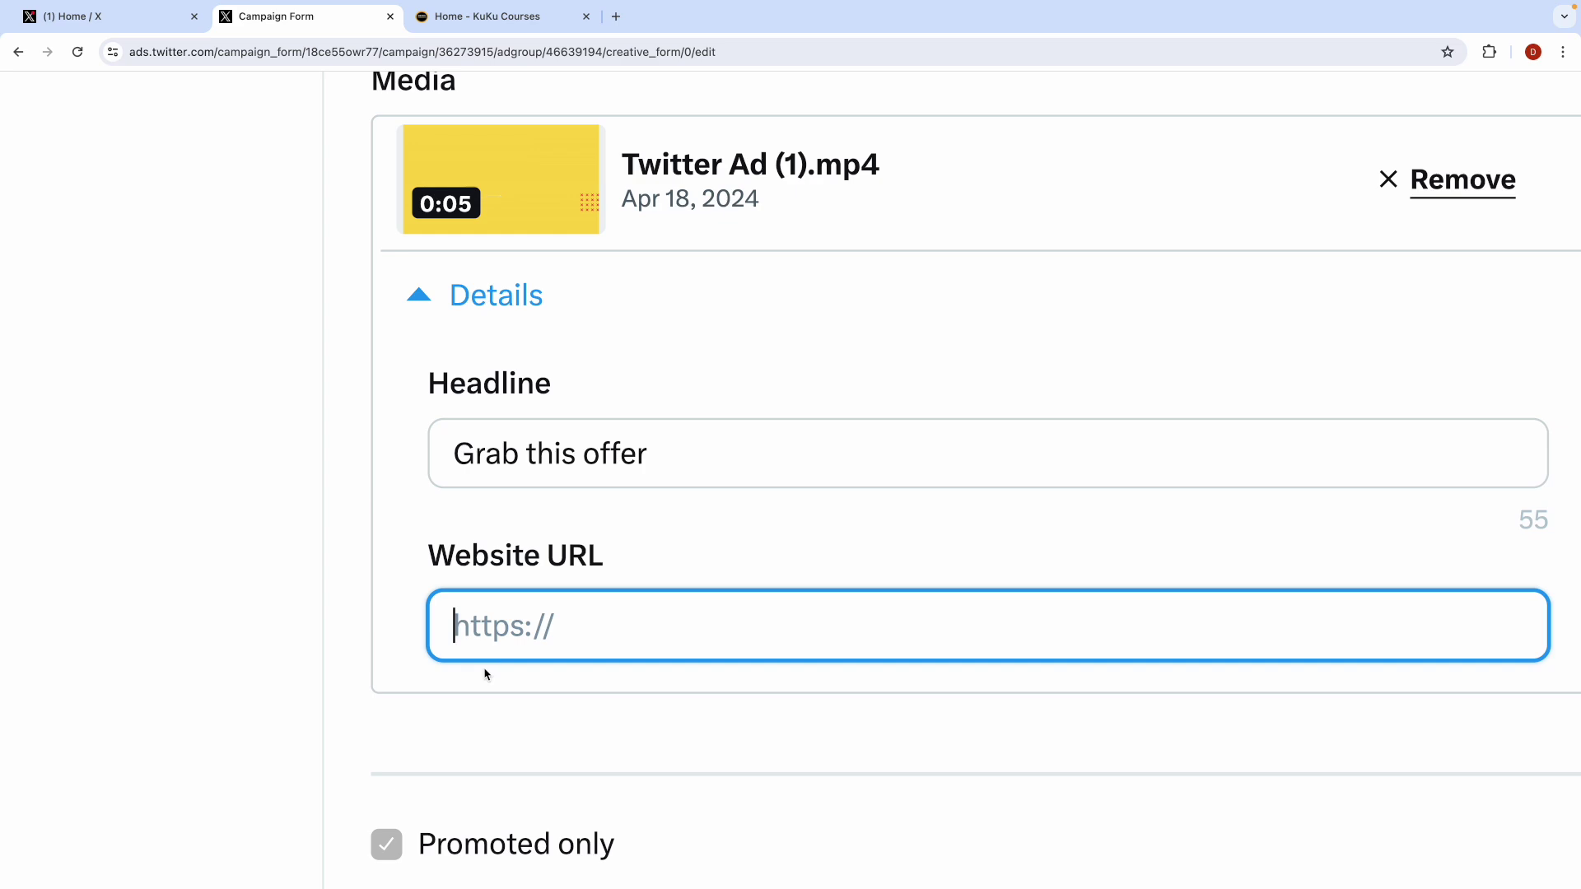
pyautogui.scroll(-5, 494, 658)
pyautogui.scroll(2, 1235, 527)
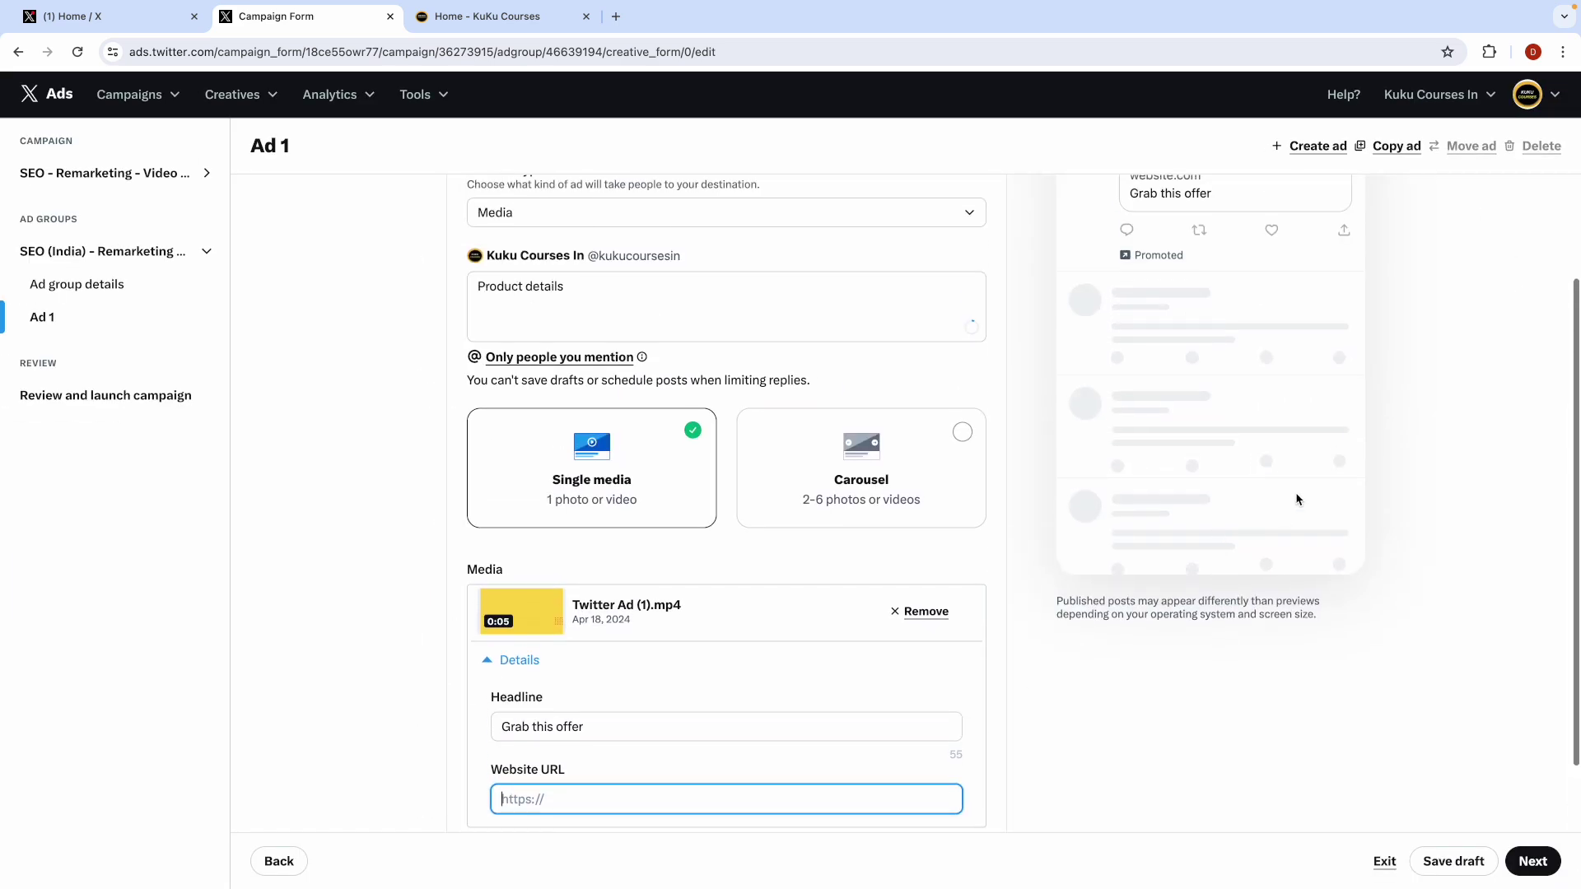
pyautogui.scroll(1, 1204, 396)
pyautogui.scroll(5, 1206, 387)
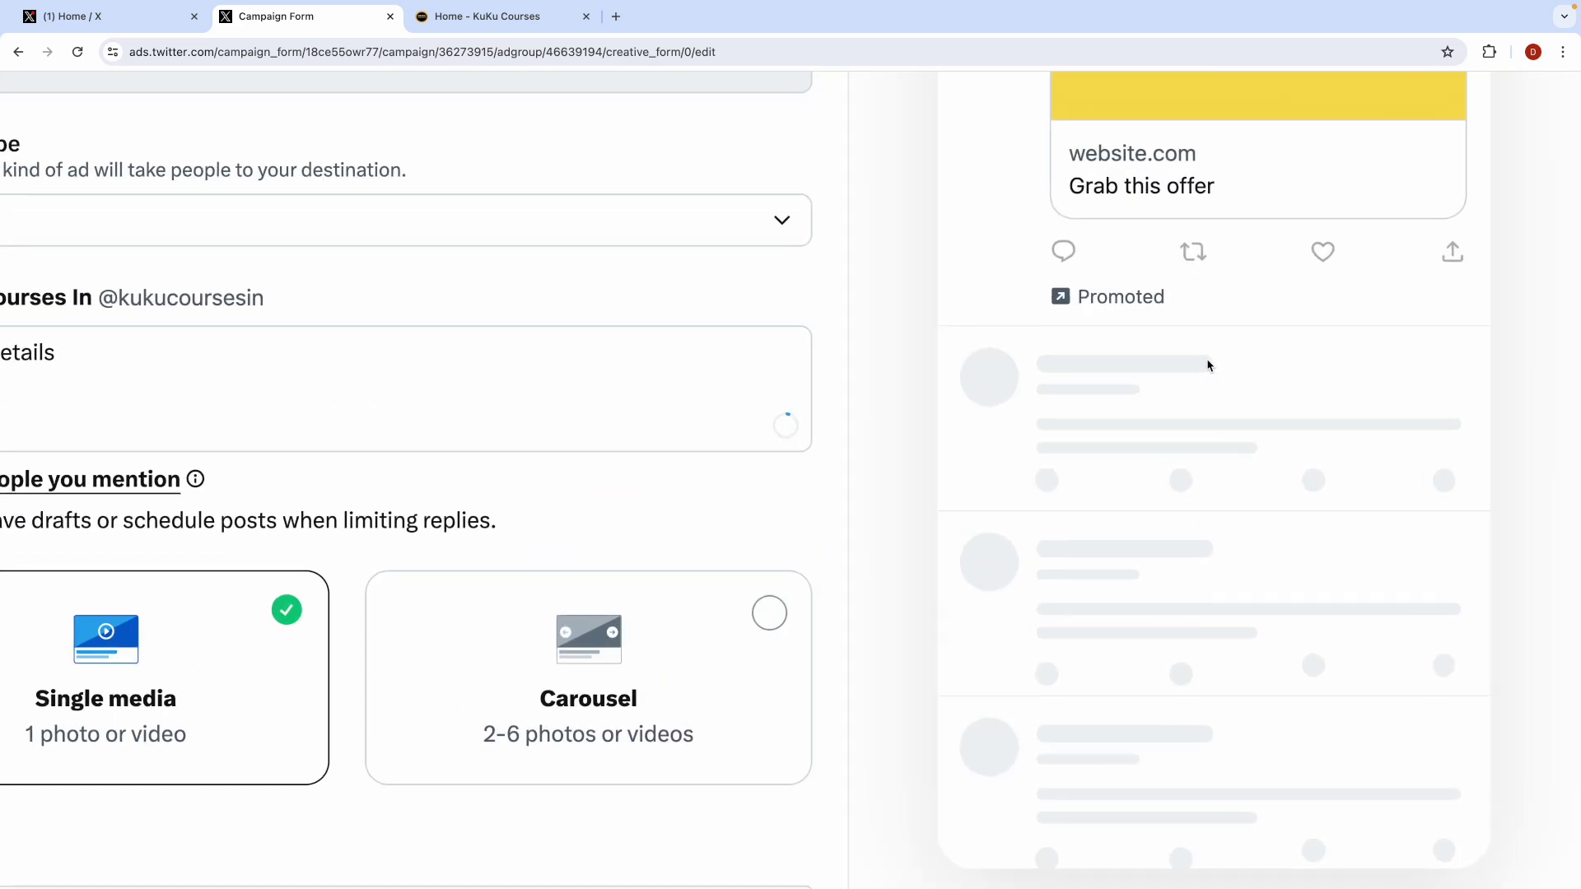
pyautogui.scroll(5, 1207, 366)
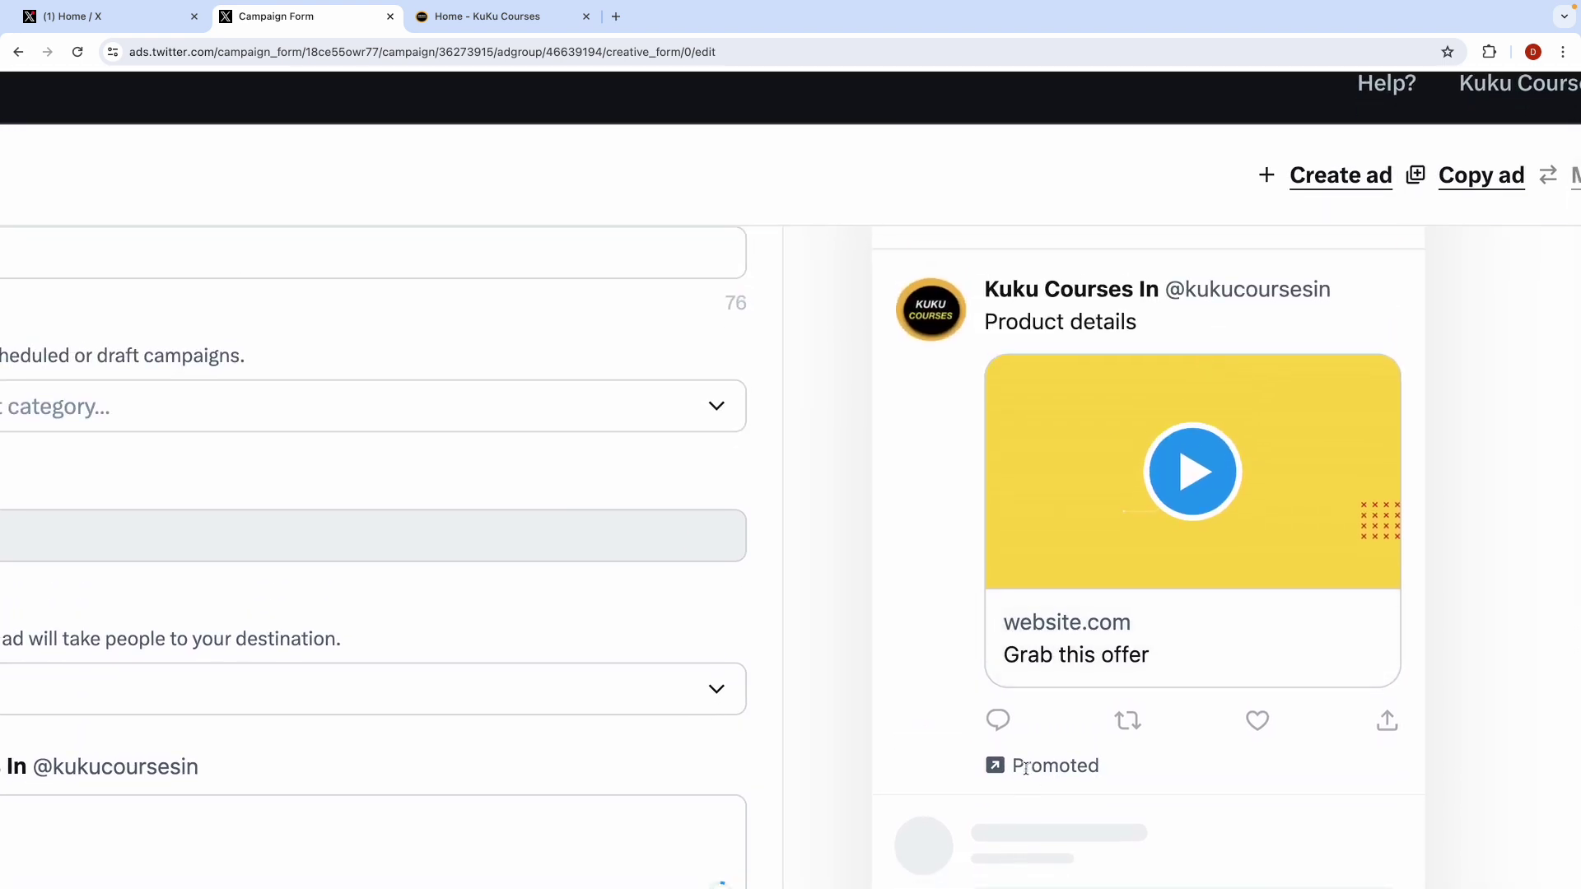
pyautogui.doubleClick(1026, 768)
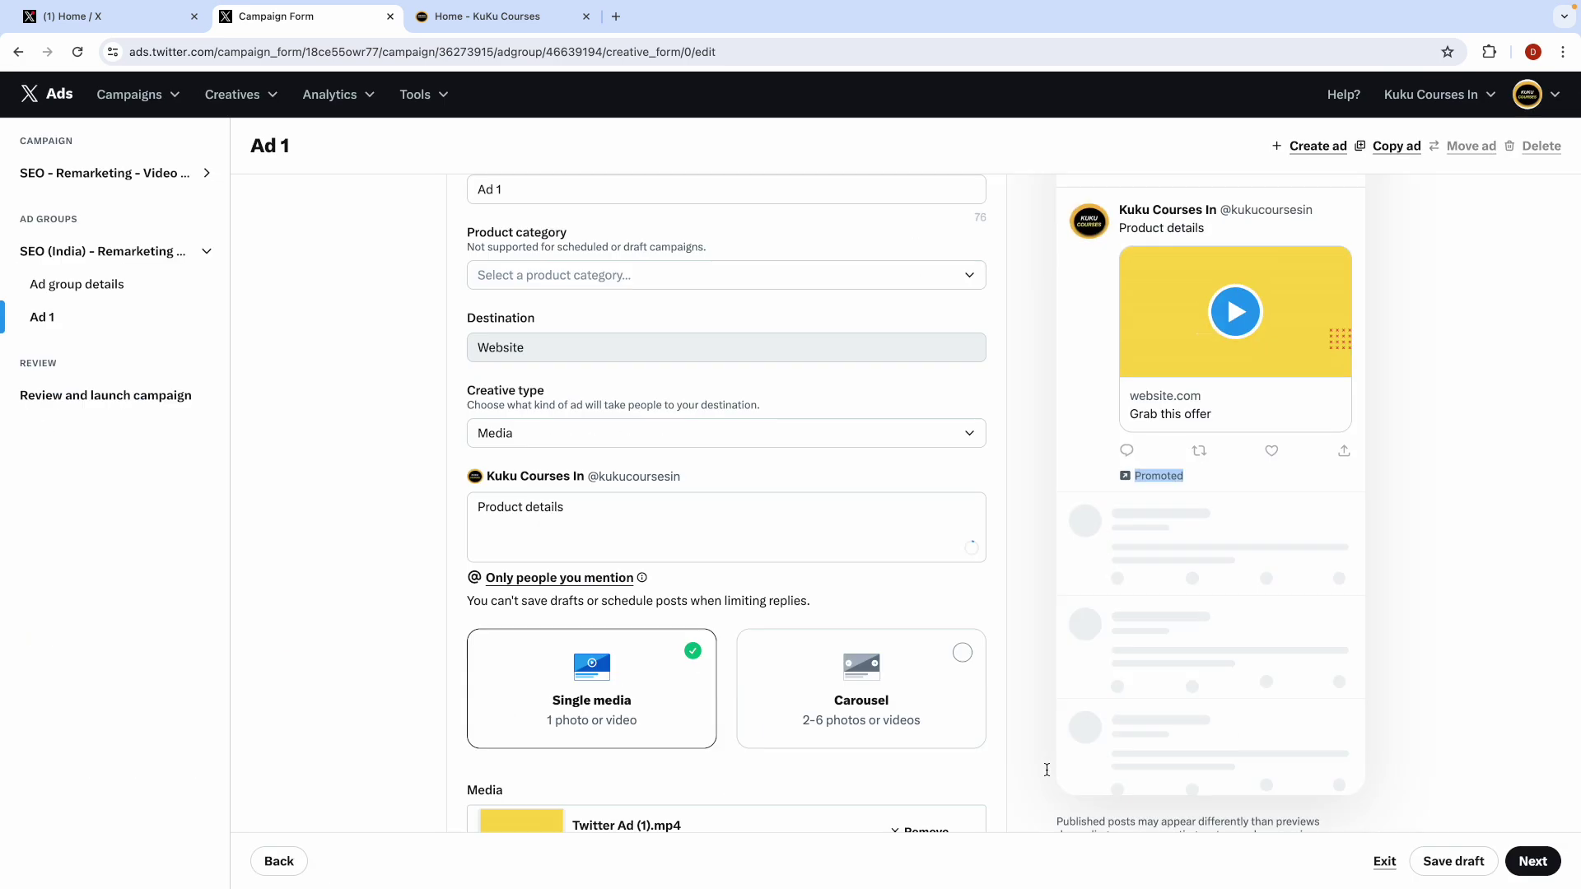
pyautogui.click(1035, 634)
pyautogui.scroll(-3, 1035, 634)
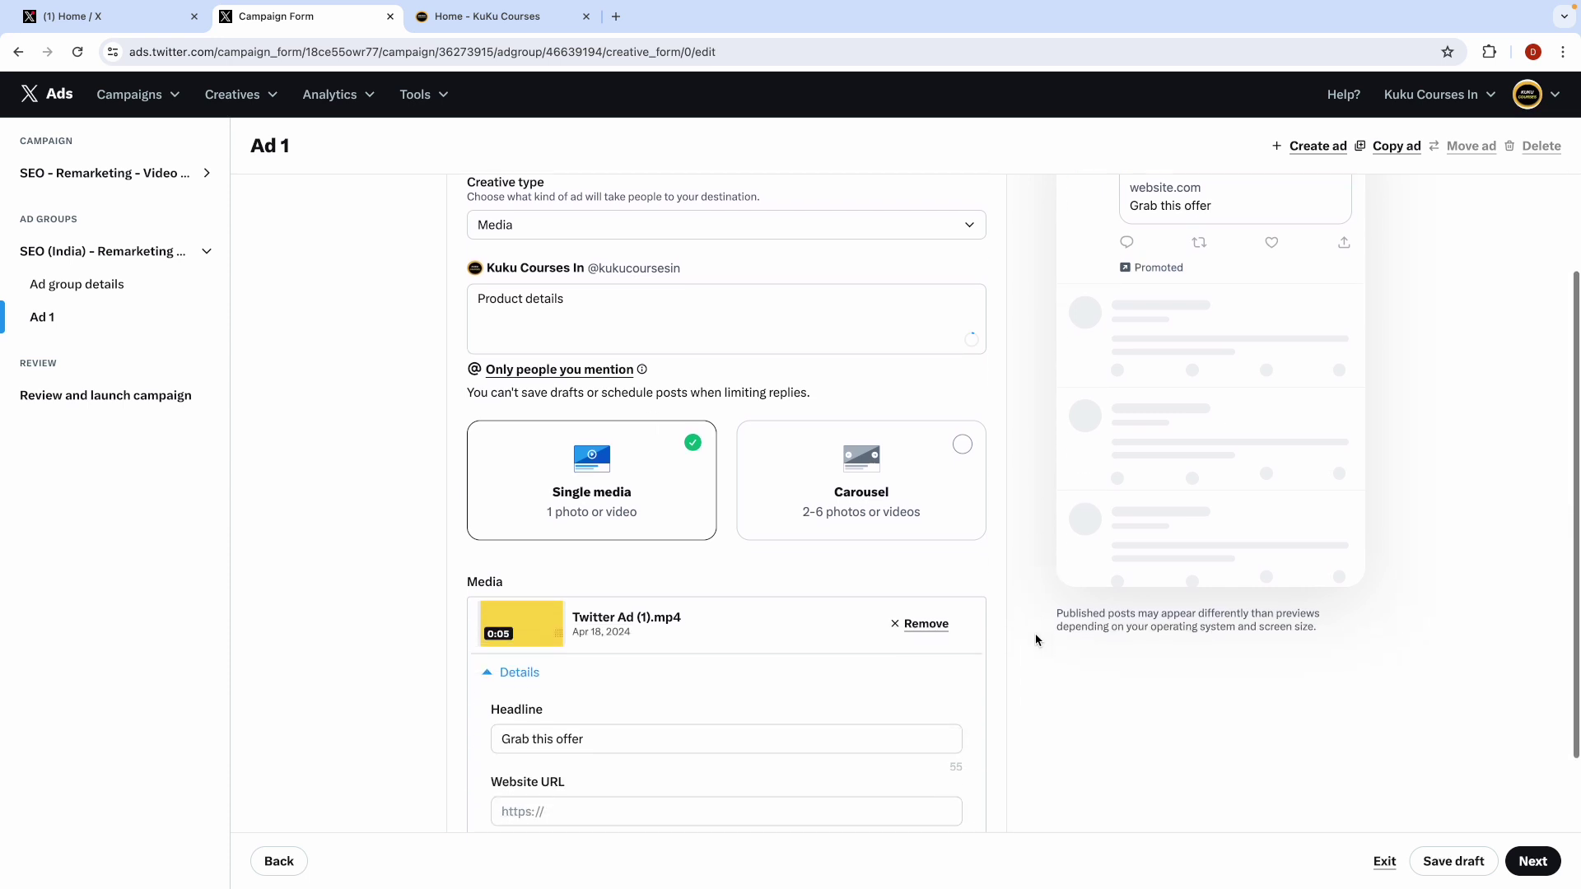
pyautogui.scroll(-2, 545, 772)
pyautogui.click(550, 595)
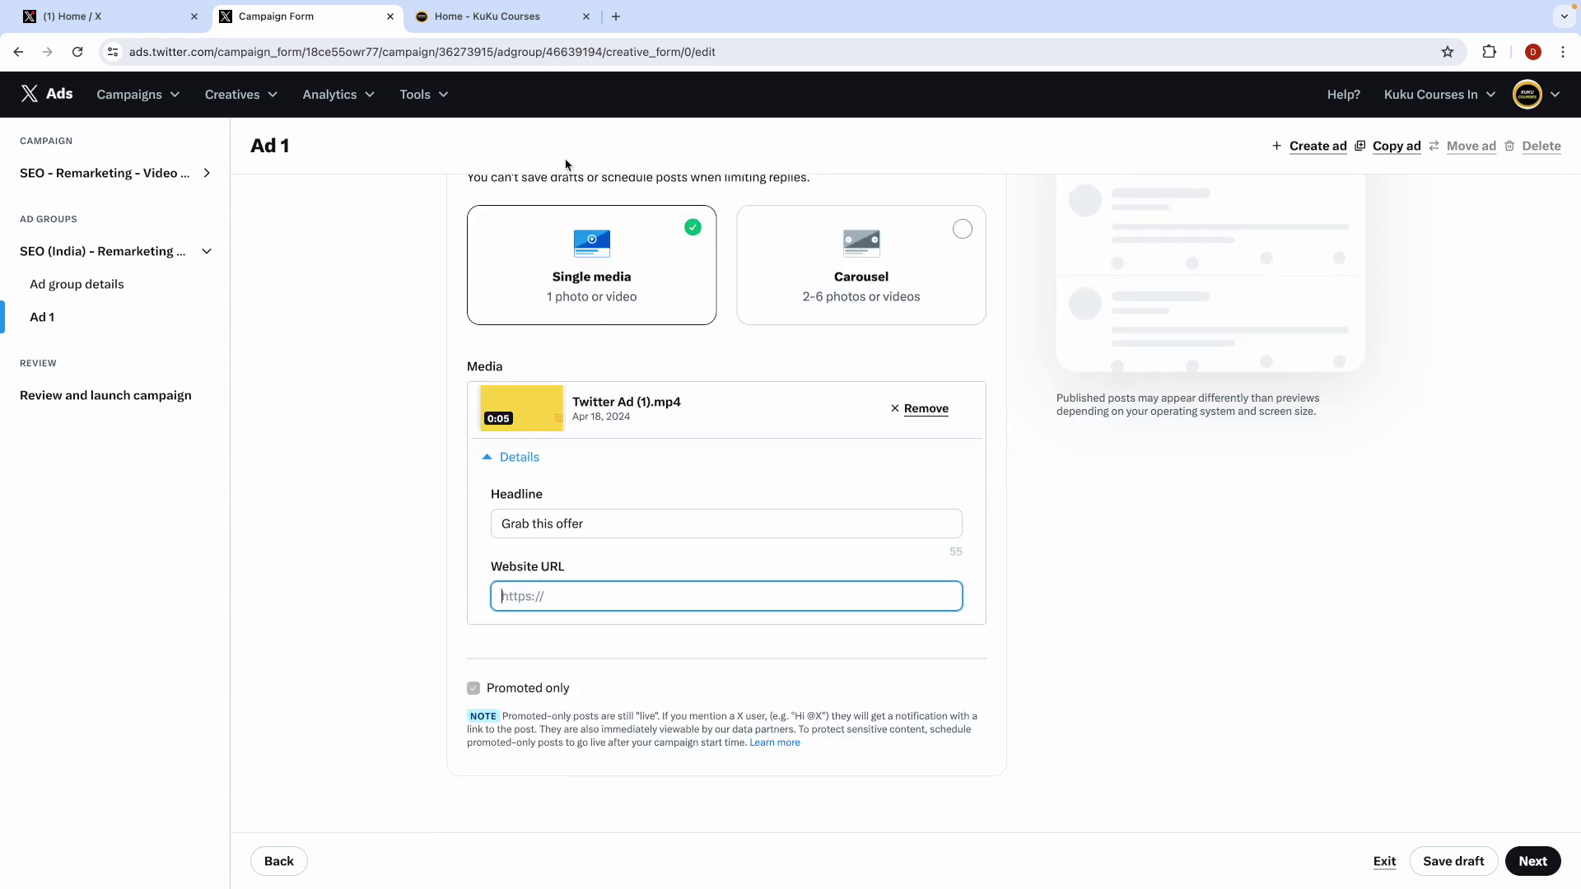
pyautogui.click(494, 17)
pyautogui.click(877, 93)
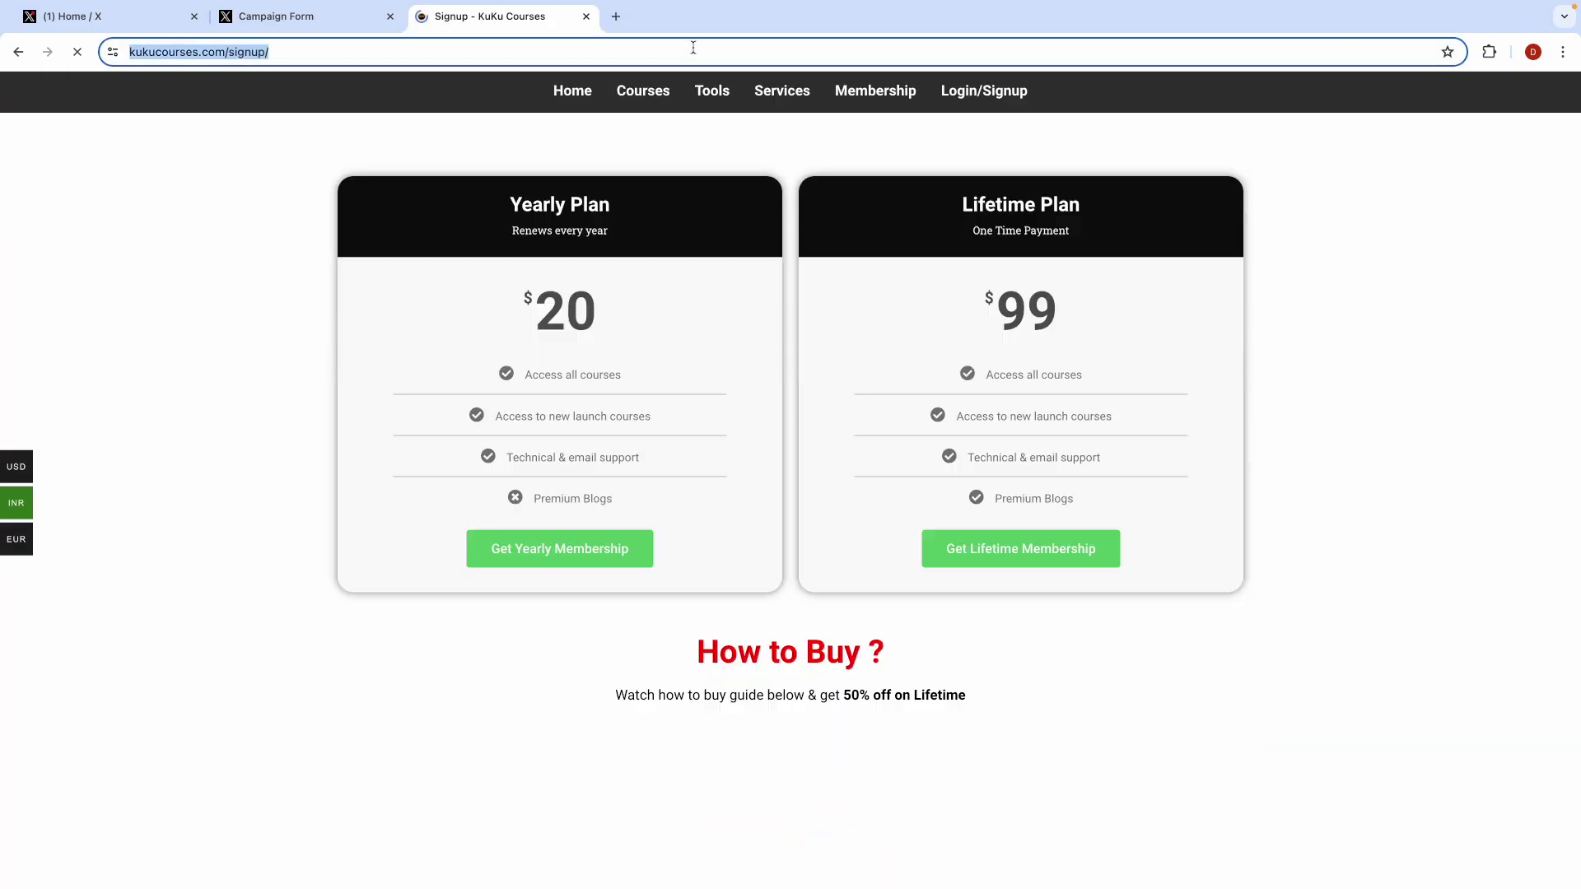
pyautogui.click(693, 49)
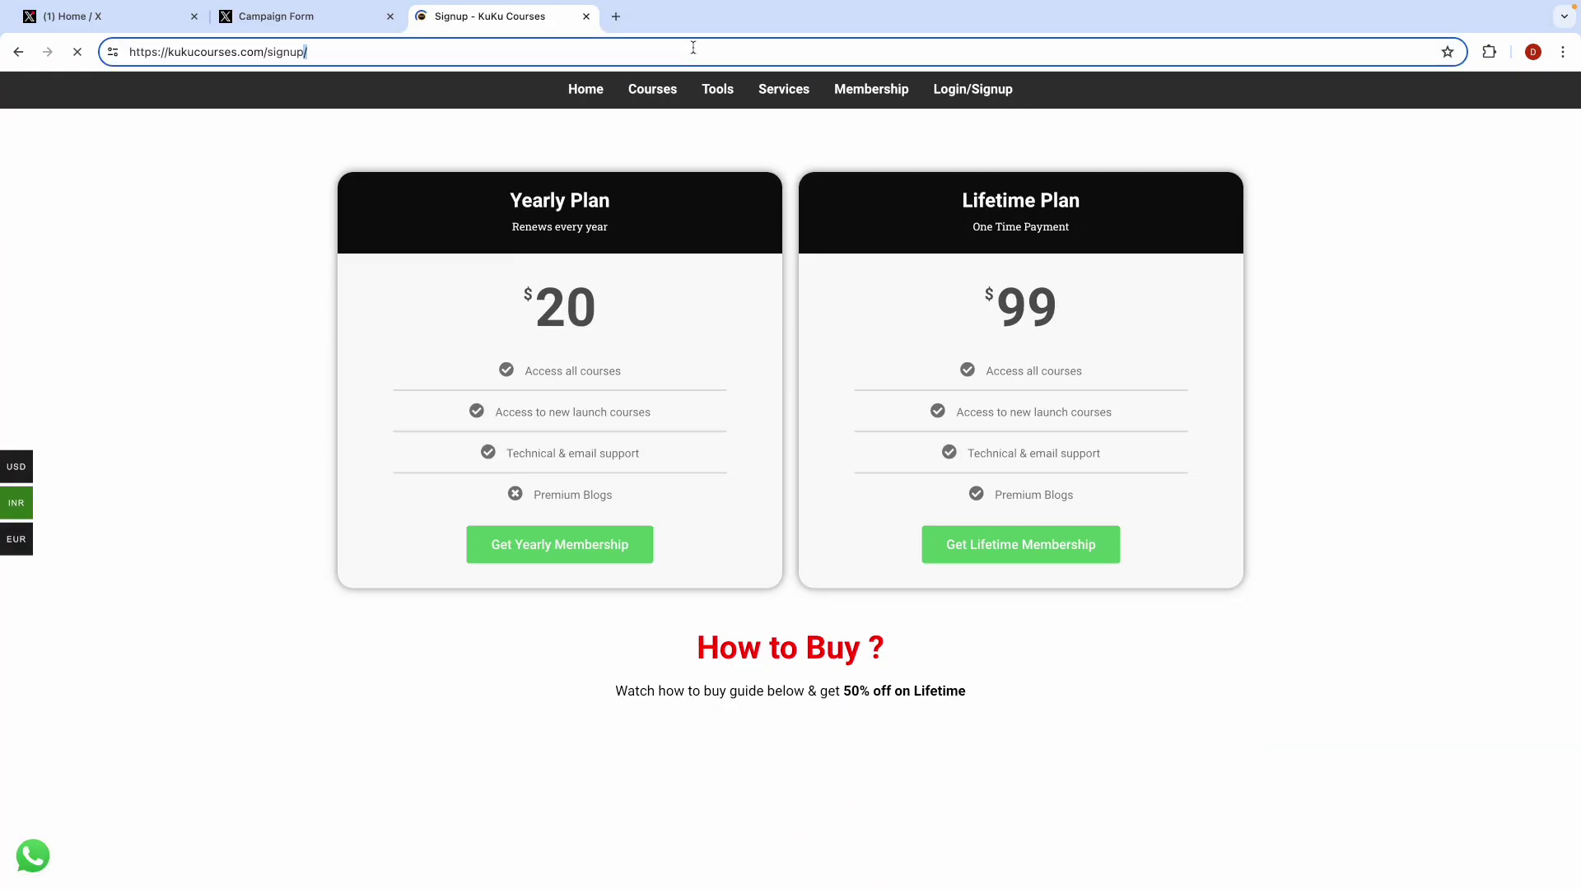
pyautogui.hotkey('ctrl', 'a')
pyautogui.hotkey('ctrl', 'c')
pyautogui.click(296, 16)
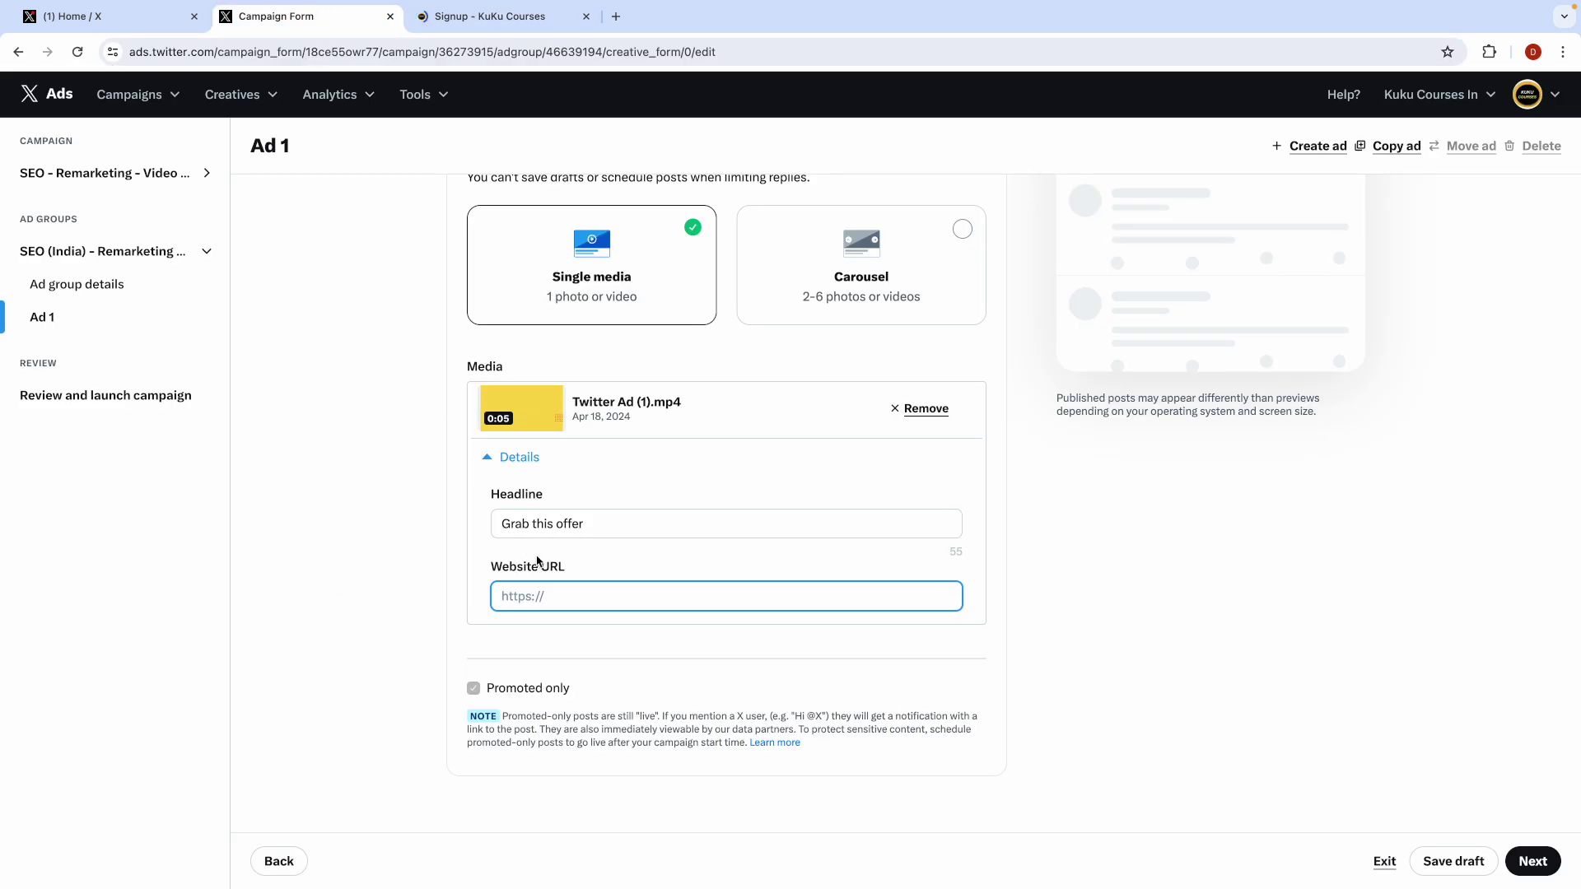
pyautogui.hotkey('ctrl', 'v')
pyautogui.click(397, 575)
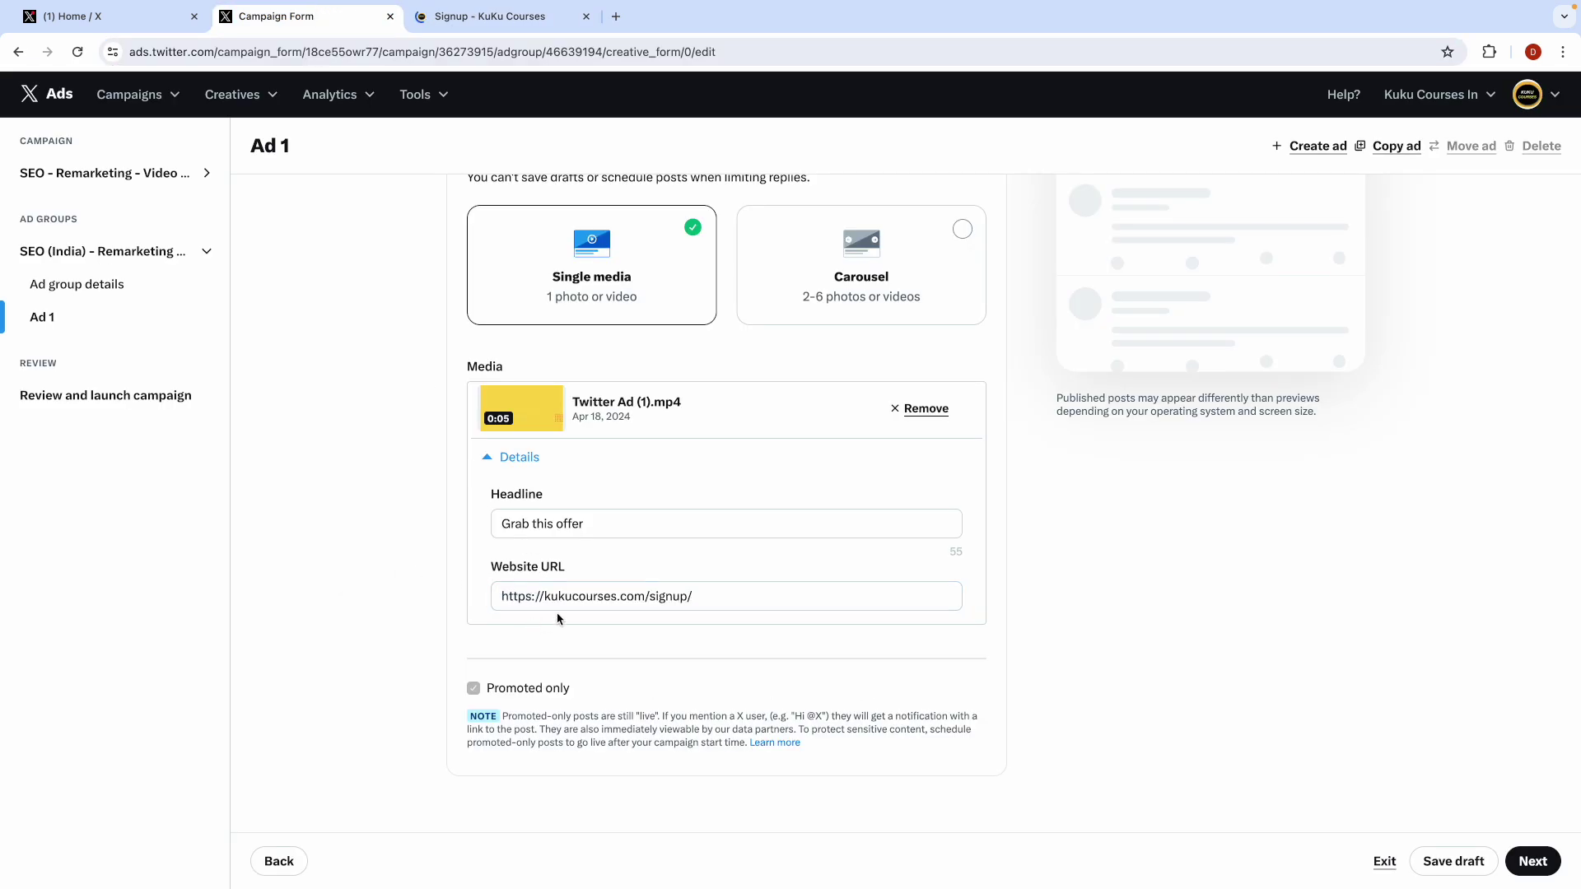
# Step: Review the ad preview and the signup page behind its Website URL, and return to the ad flow slide in Keynote
pyautogui.scroll(4, 650, 530)
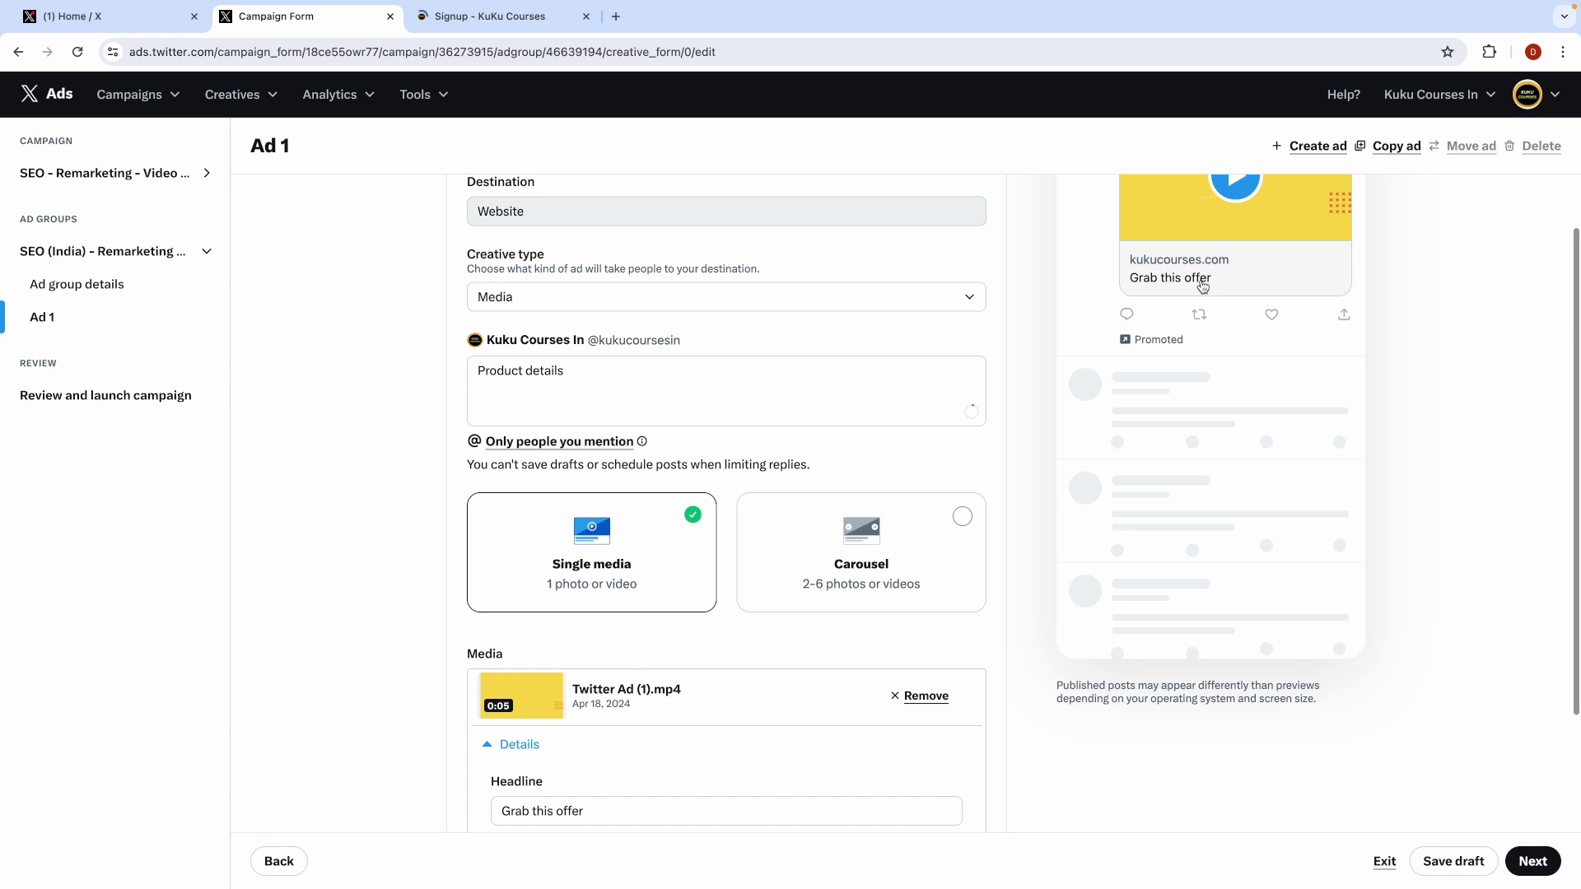
pyautogui.scroll(-3, 1133, 420)
pyautogui.click(533, 643)
pyautogui.tripleClick(532, 643)
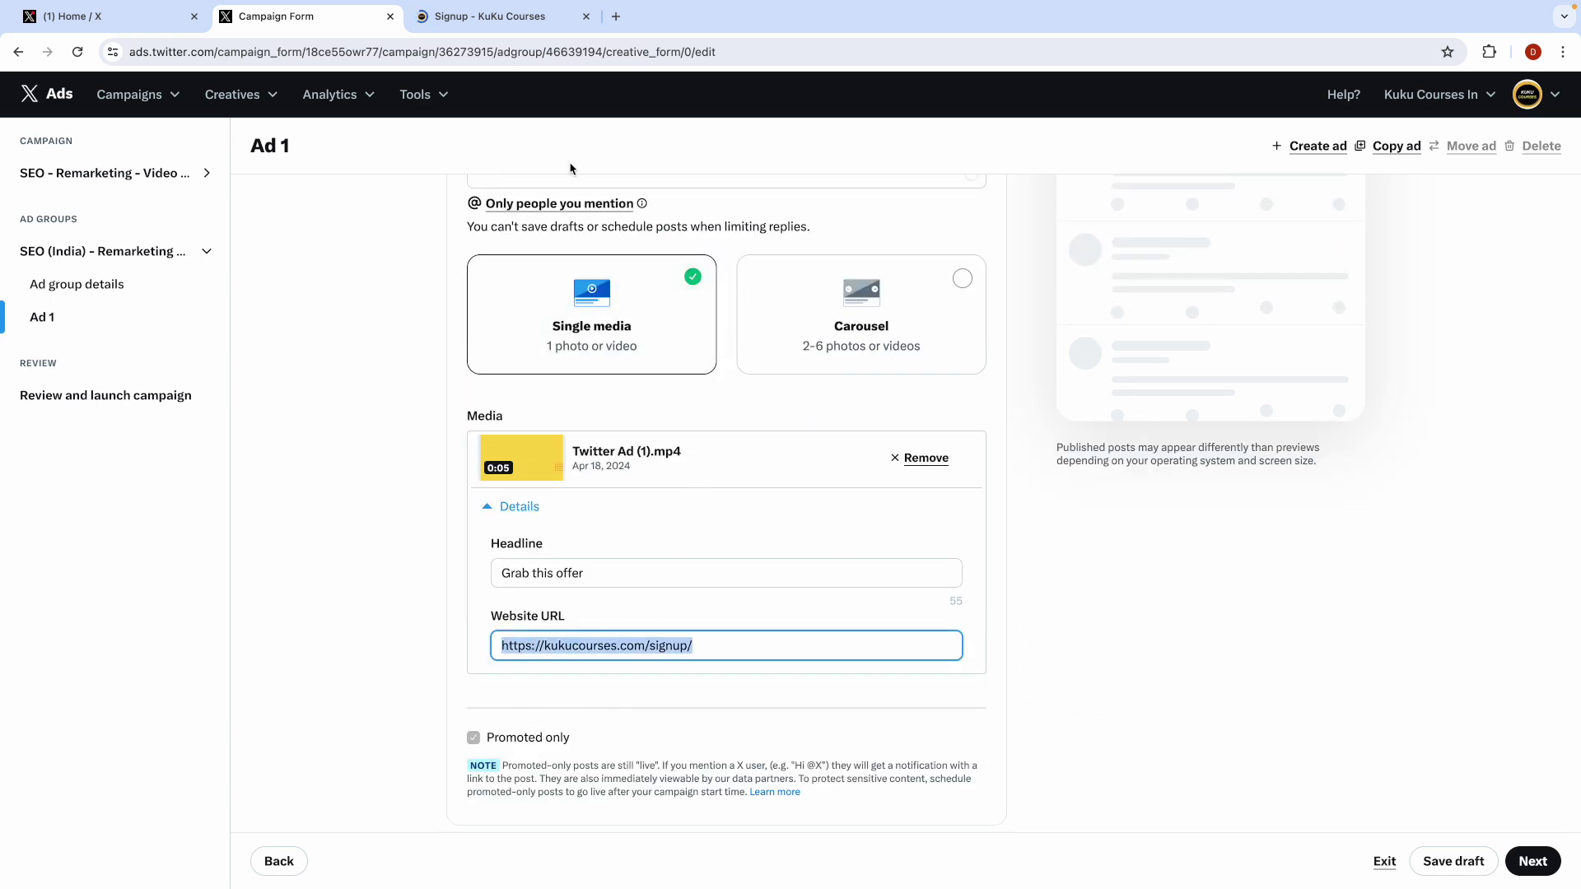
pyautogui.click(489, 19)
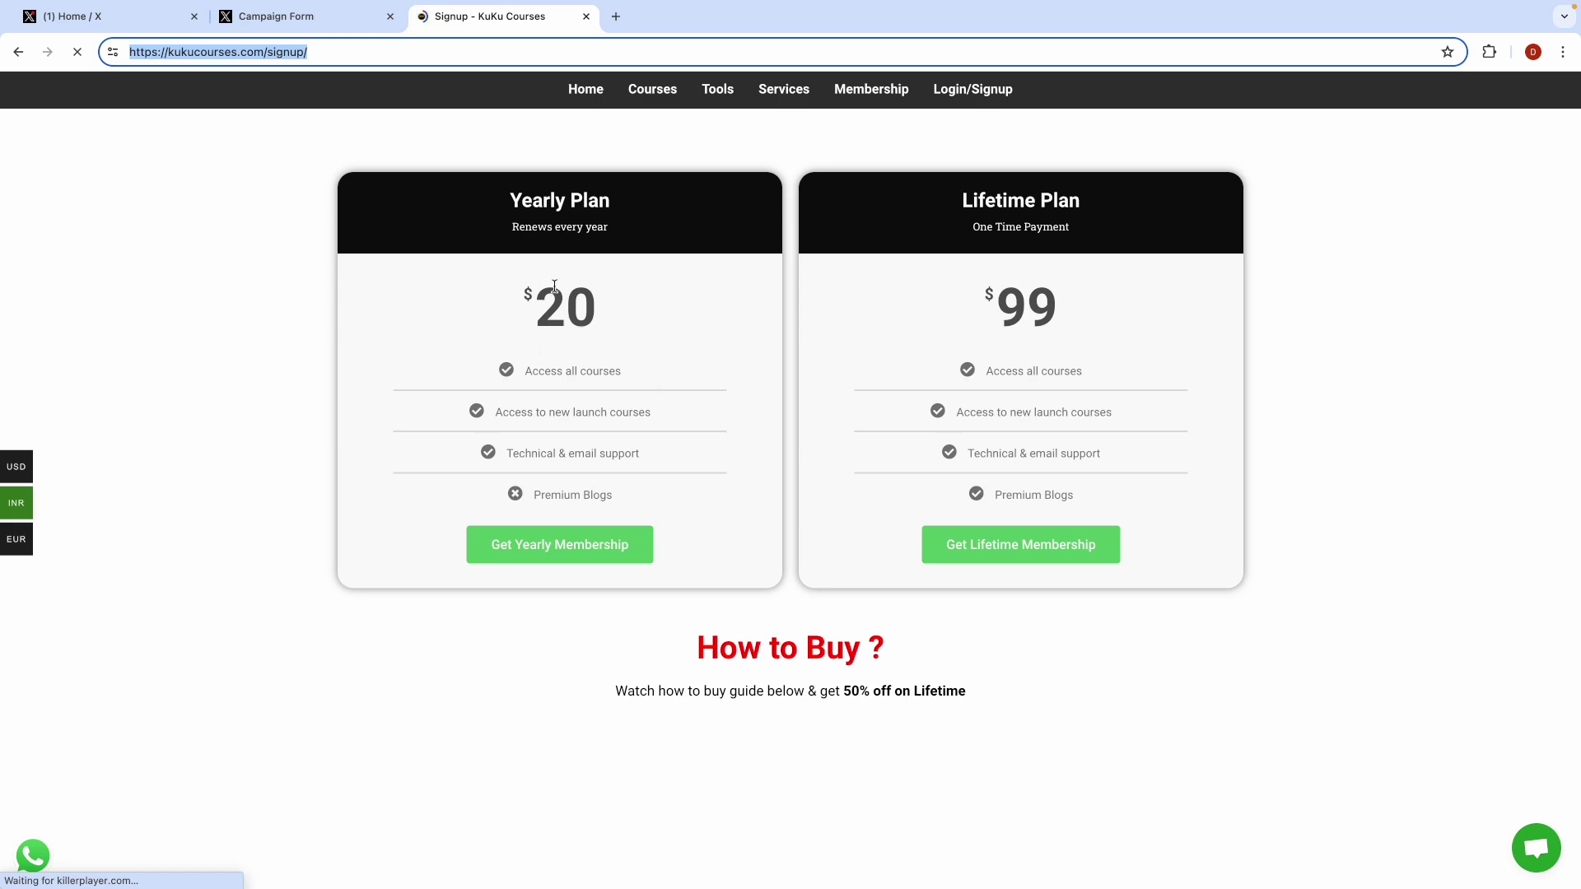
pyautogui.click(334, 18)
pyautogui.click(347, 487)
pyautogui.scroll(6, 348, 487)
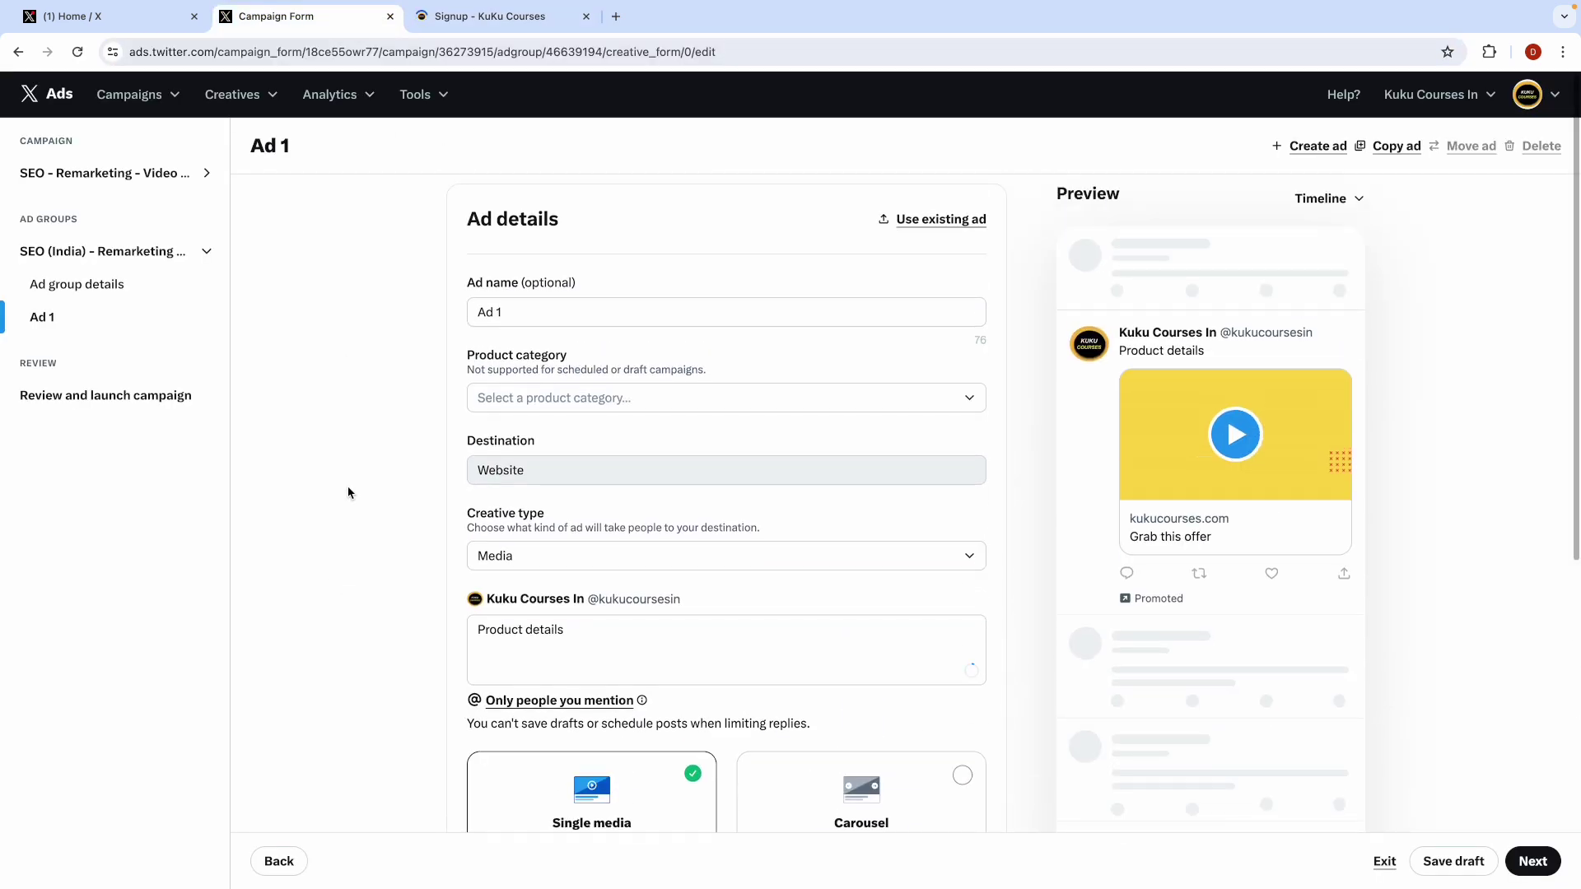
pyautogui.hotkey('ctrl', 'Left')
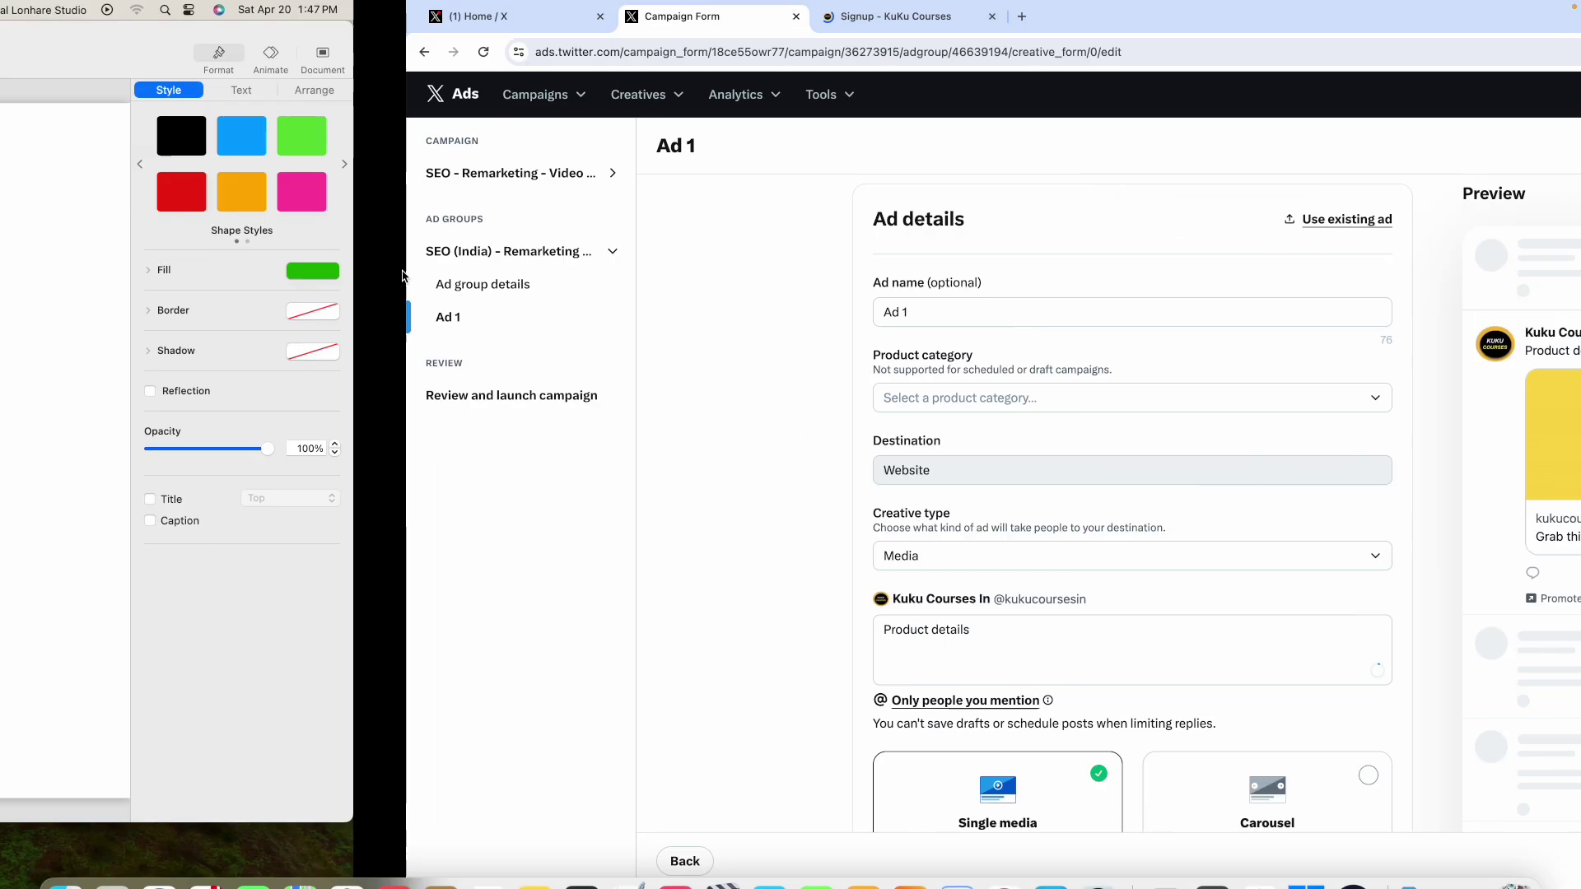
pyautogui.click(792, 424)
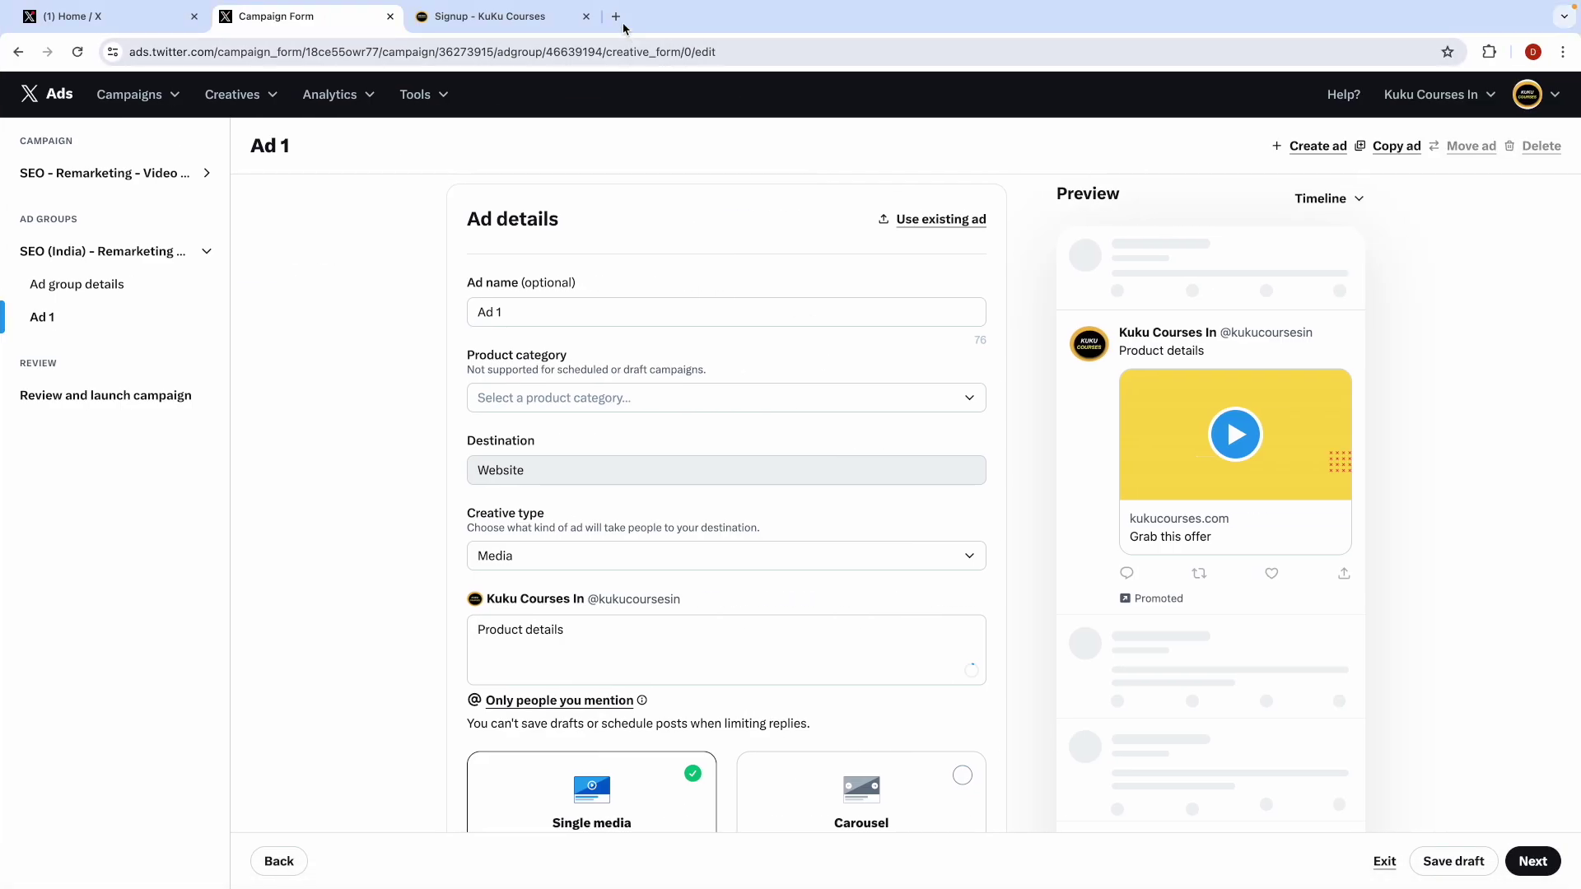
# Step: Back in Chrome, search for "kuku courses" in a new tab, open the kukucourses.com home page, and review it down to the footer
pyautogui.click(616, 16)
pyautogui.write('kuku')
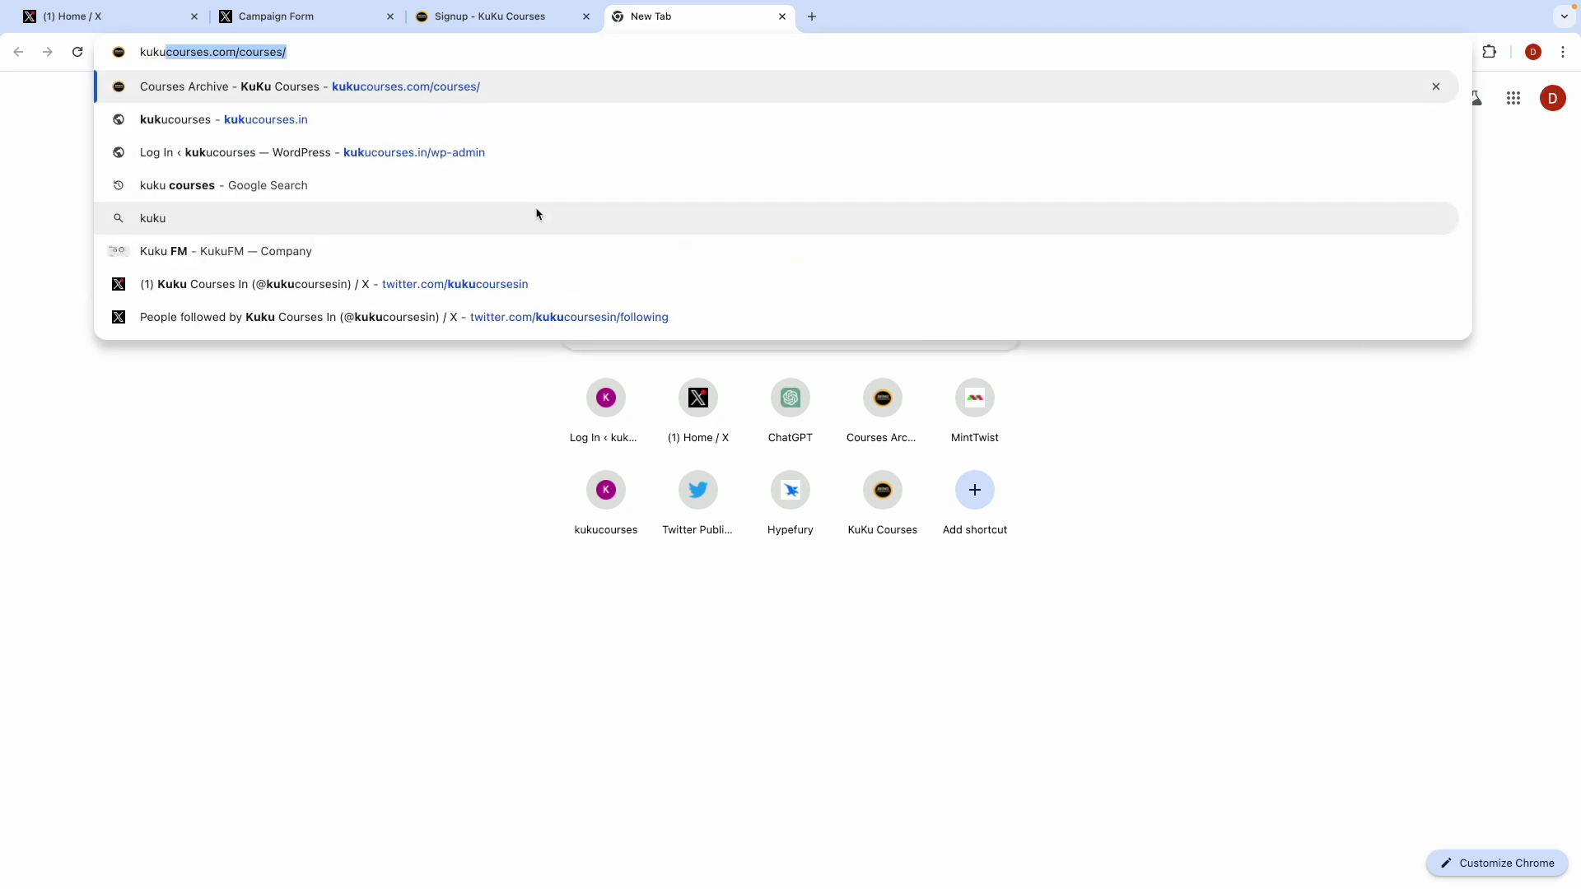
pyautogui.write(' cous')
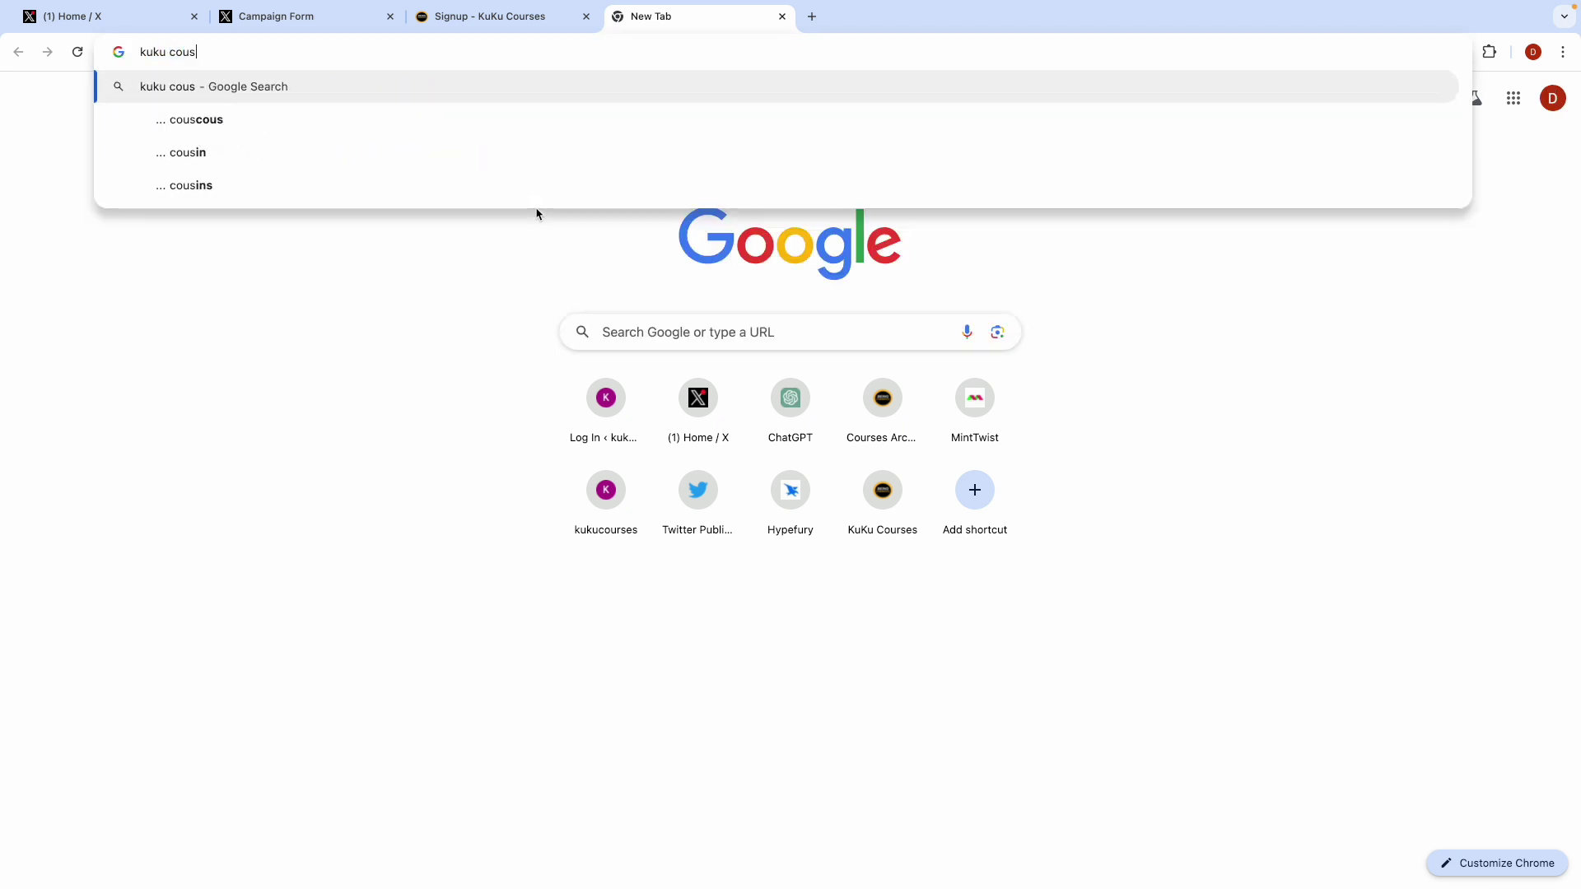
pyautogui.press('BackSpace')
pyautogui.write('rses')
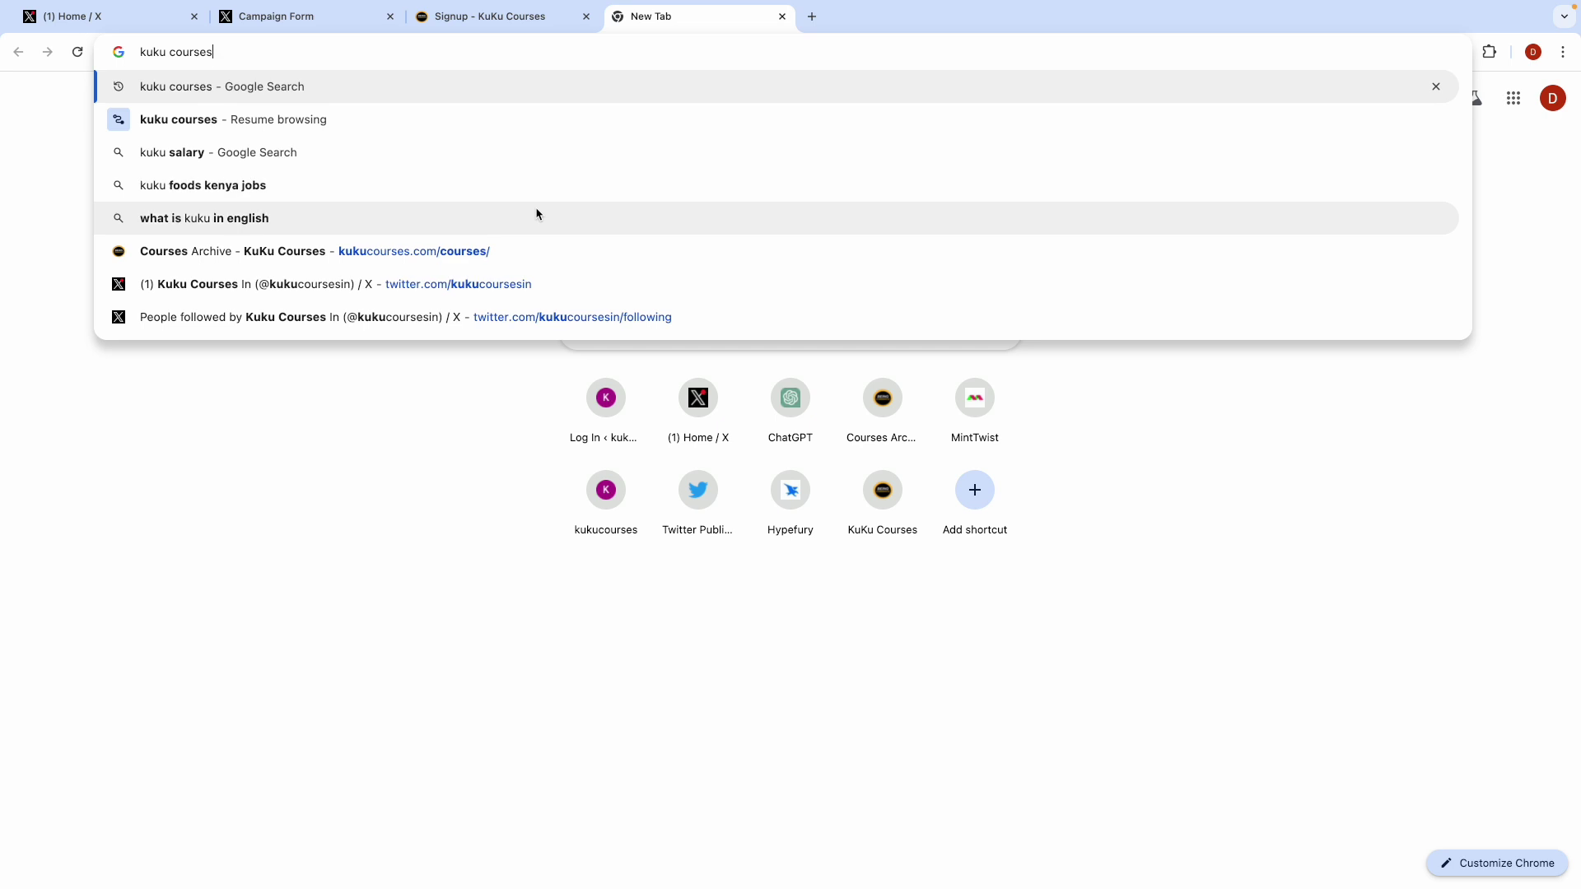
pyautogui.press('Return')
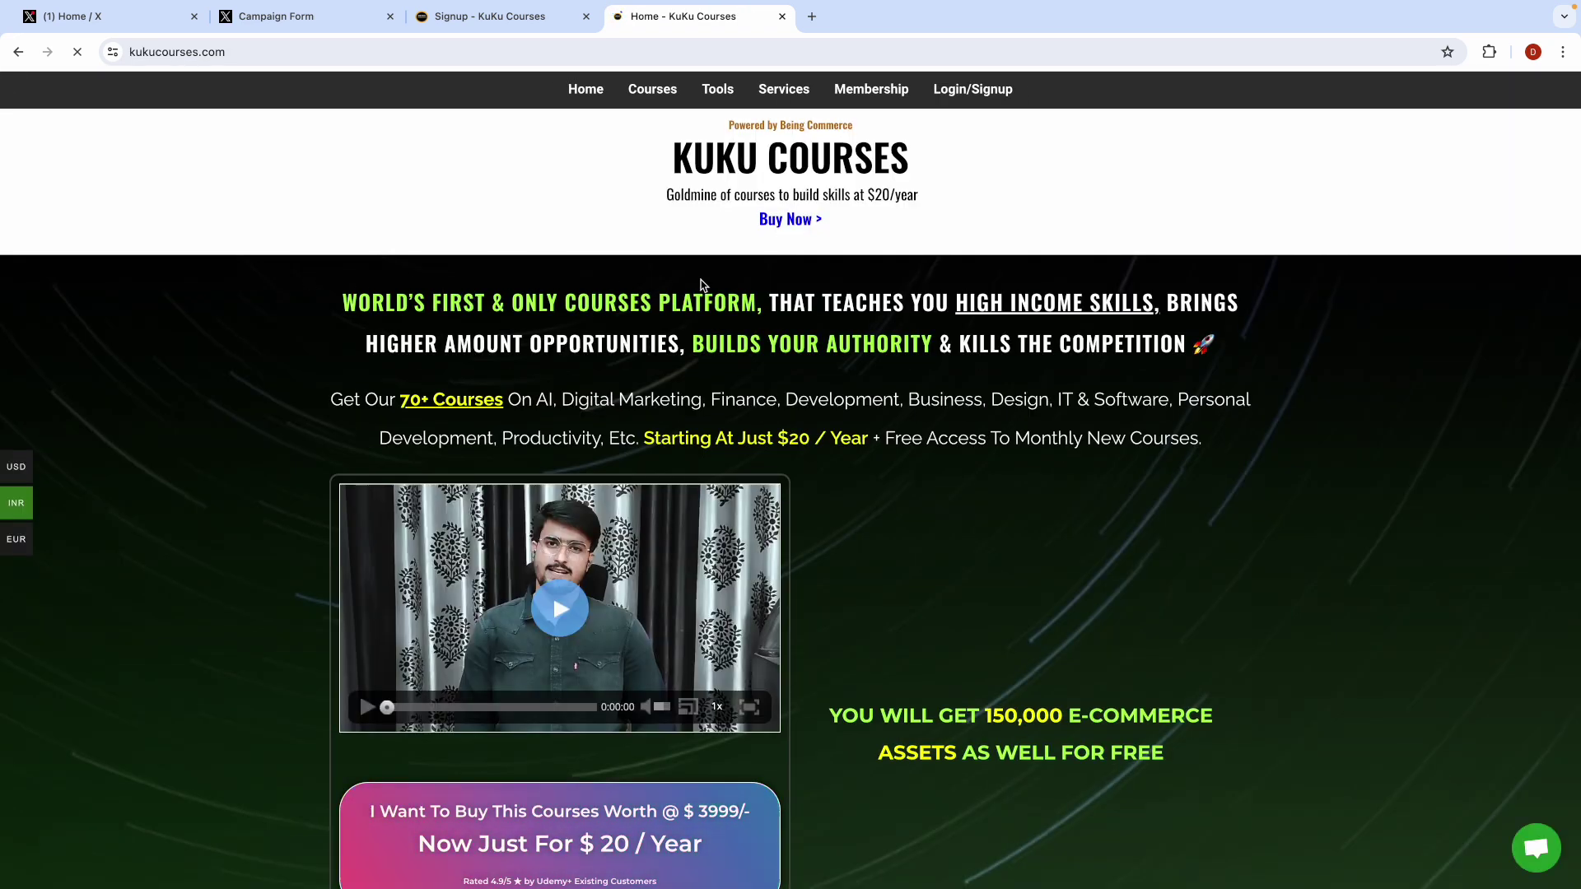
pyautogui.scroll(-20, 939, 563)
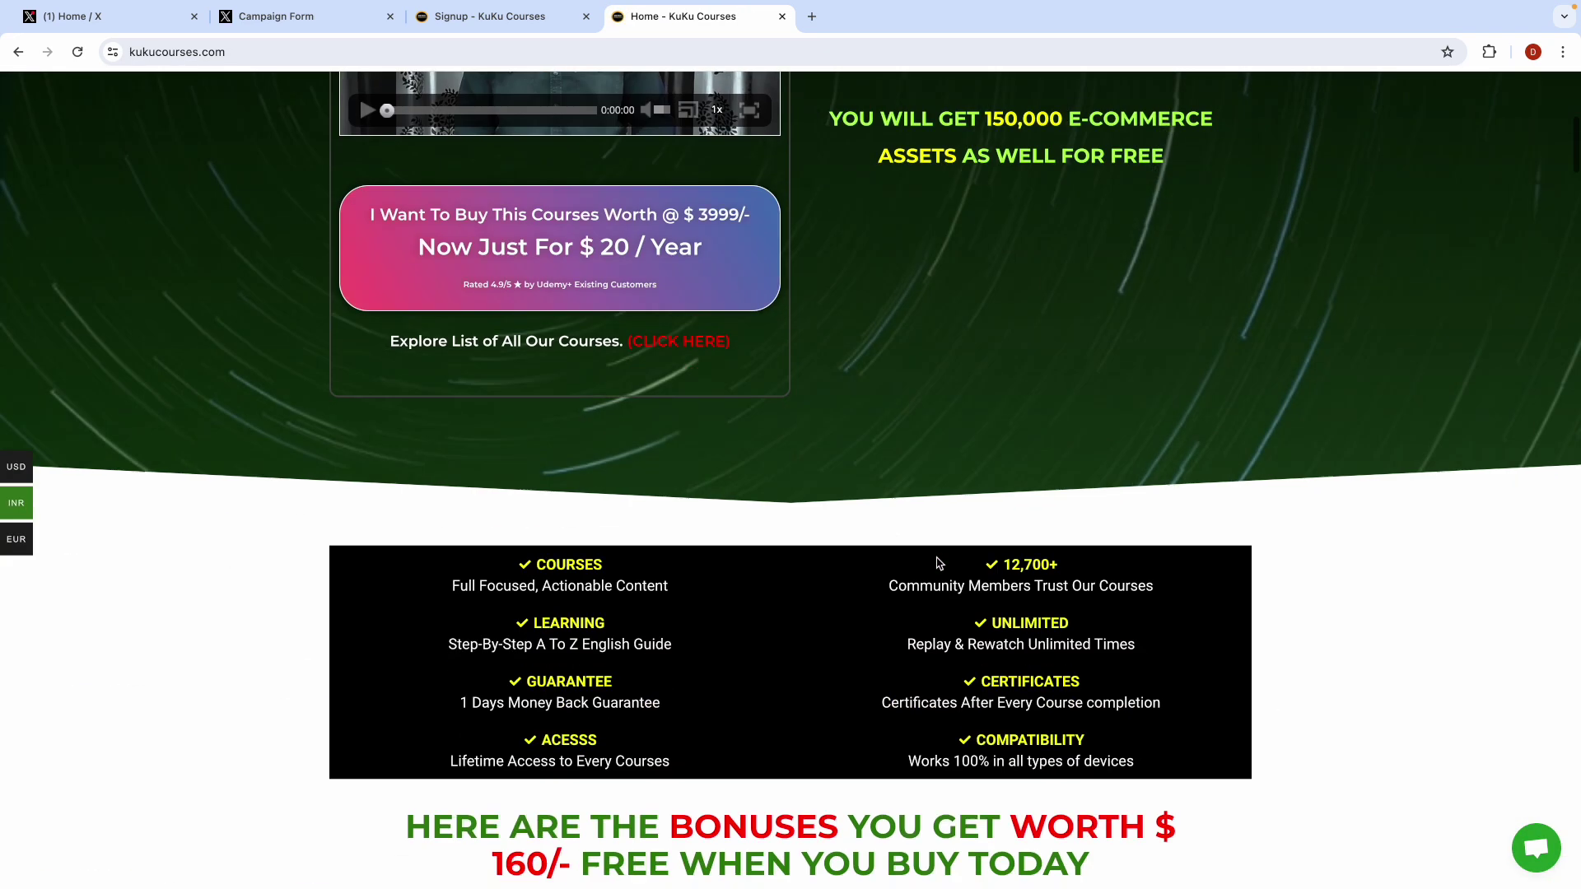
pyautogui.scroll(-20, 937, 564)
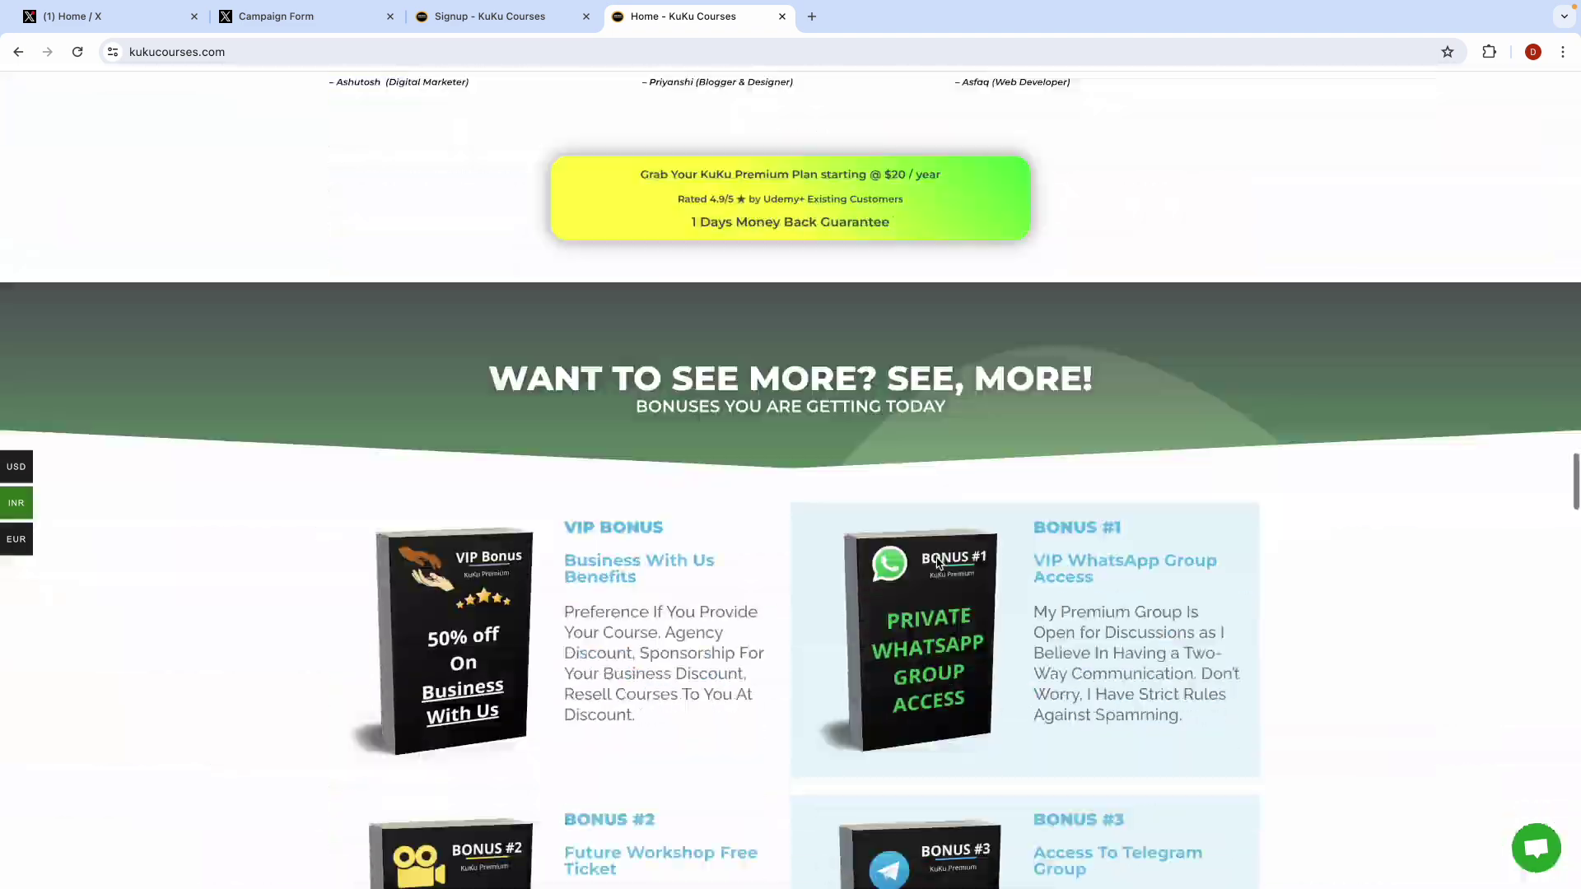
pyautogui.scroll(-15, 937, 563)
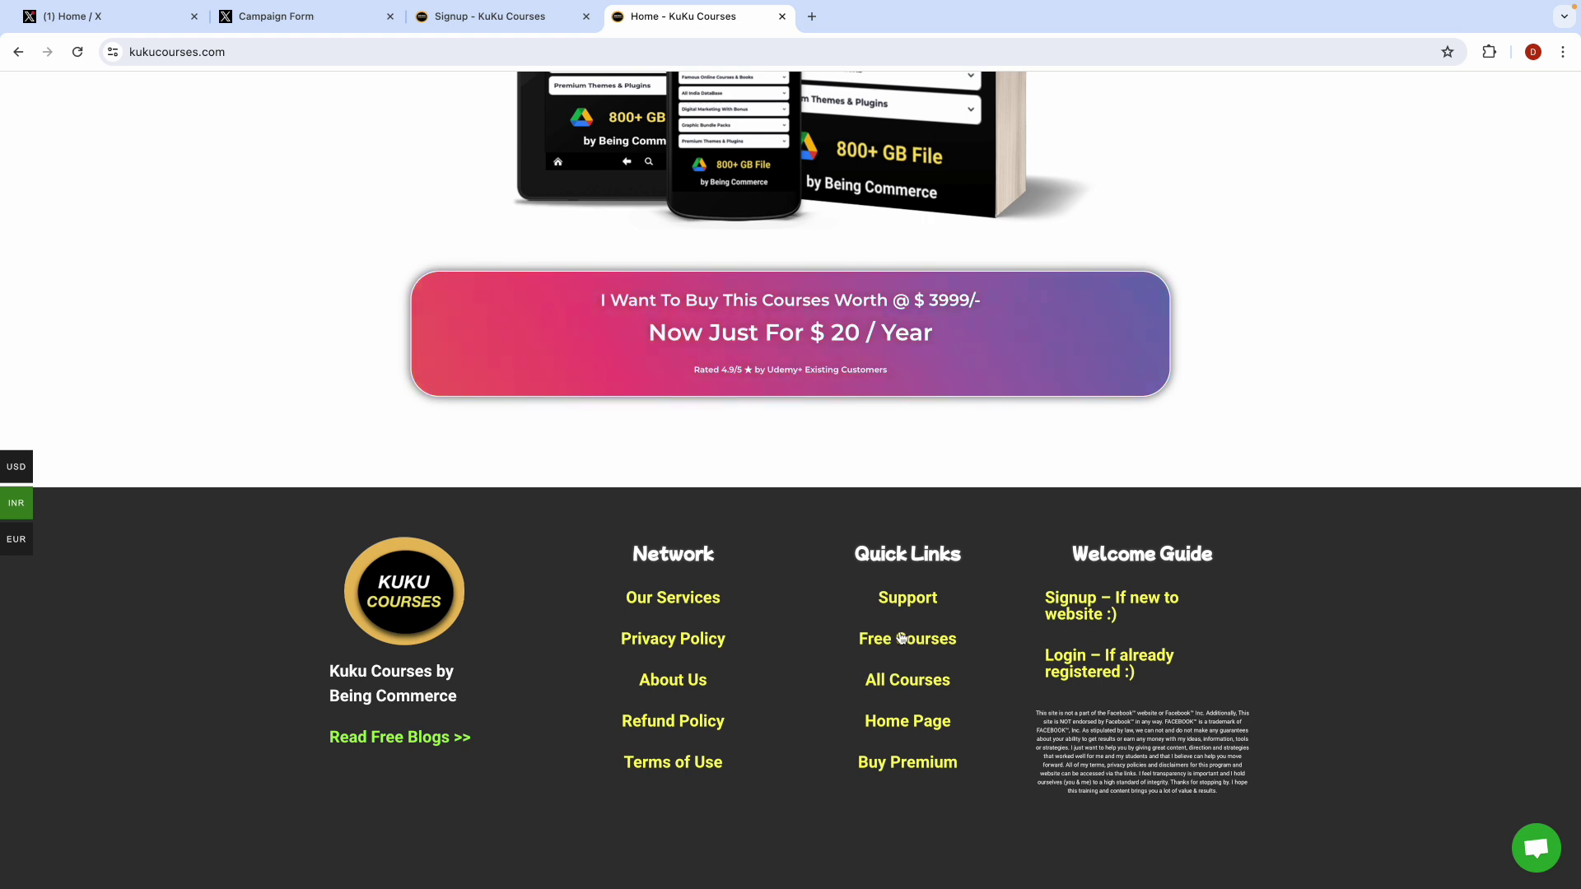
# Step: Open the Free Courses catalogue from the site footer and search it for "landing page"
pyautogui.click(896, 641)
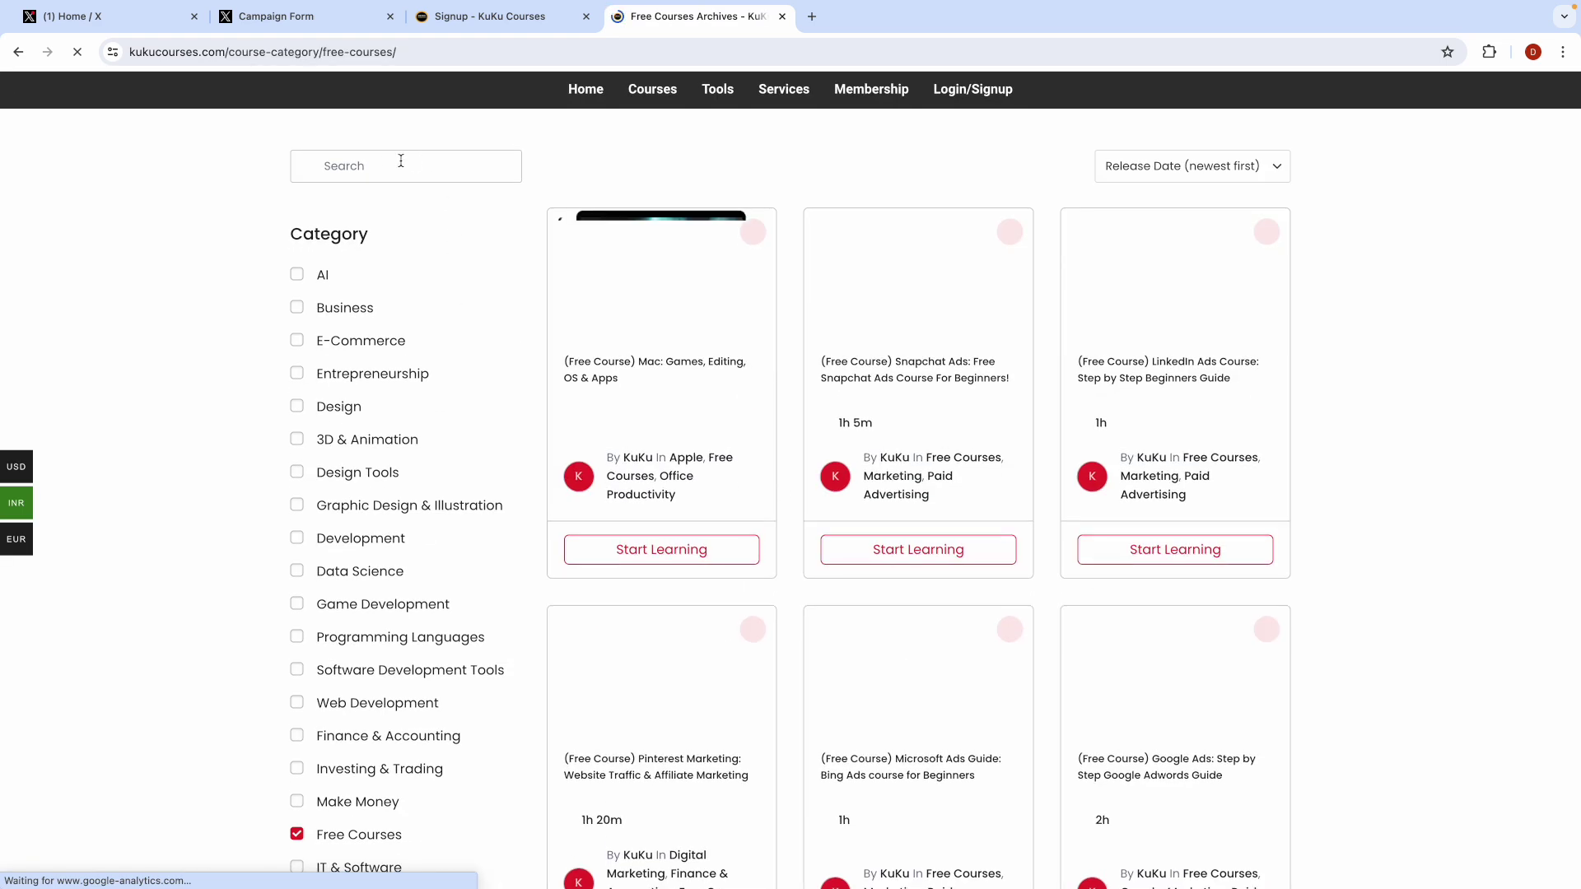
pyautogui.click(349, 167)
pyautogui.write('landing ')
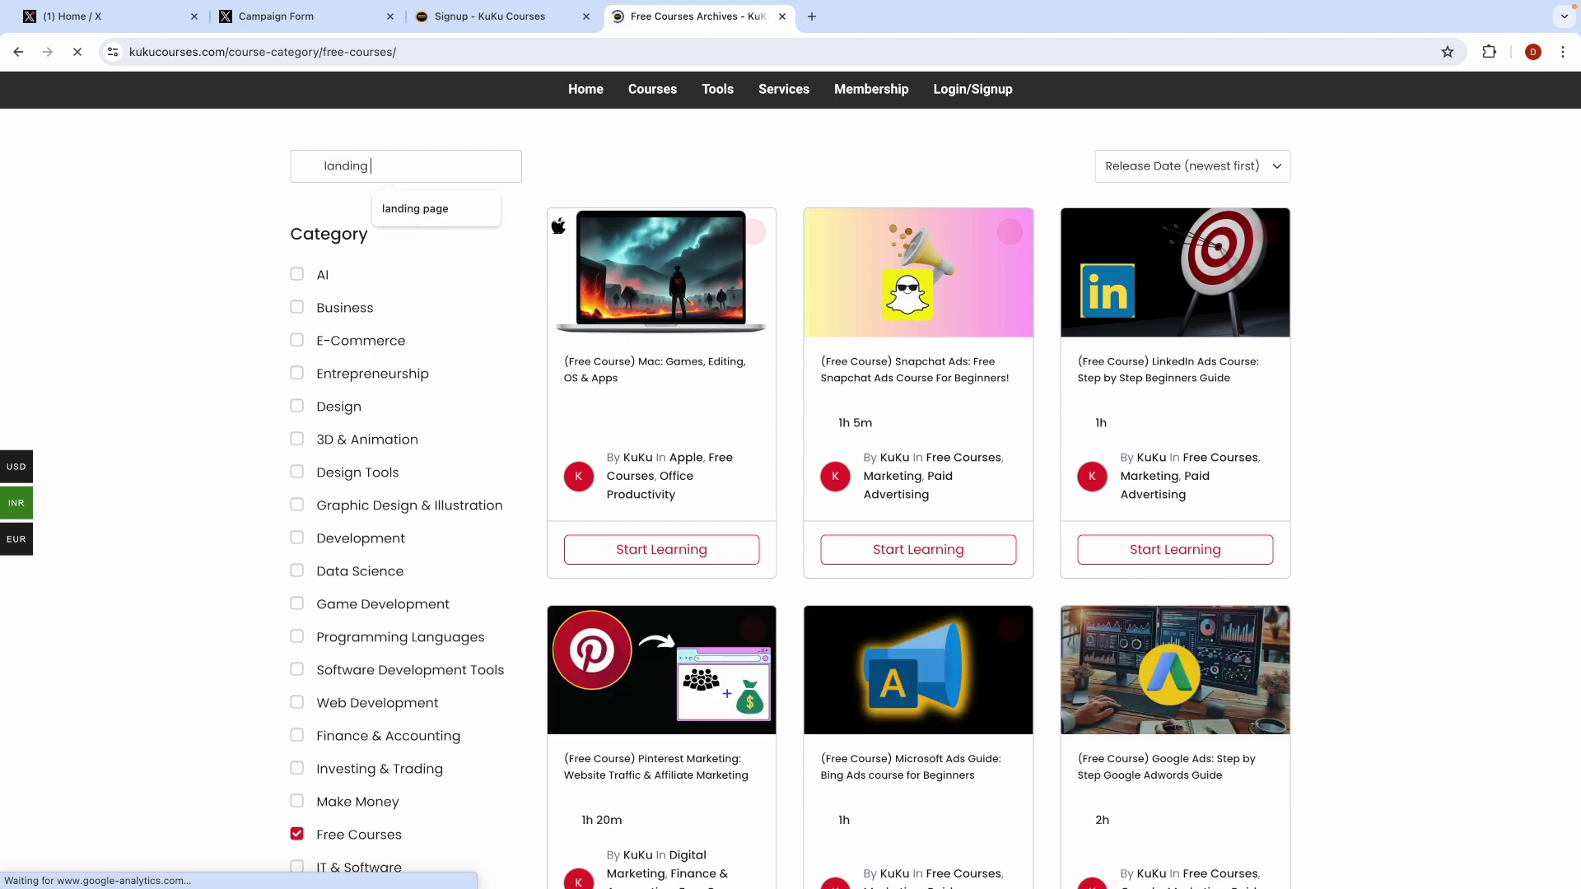
pyautogui.write('page')
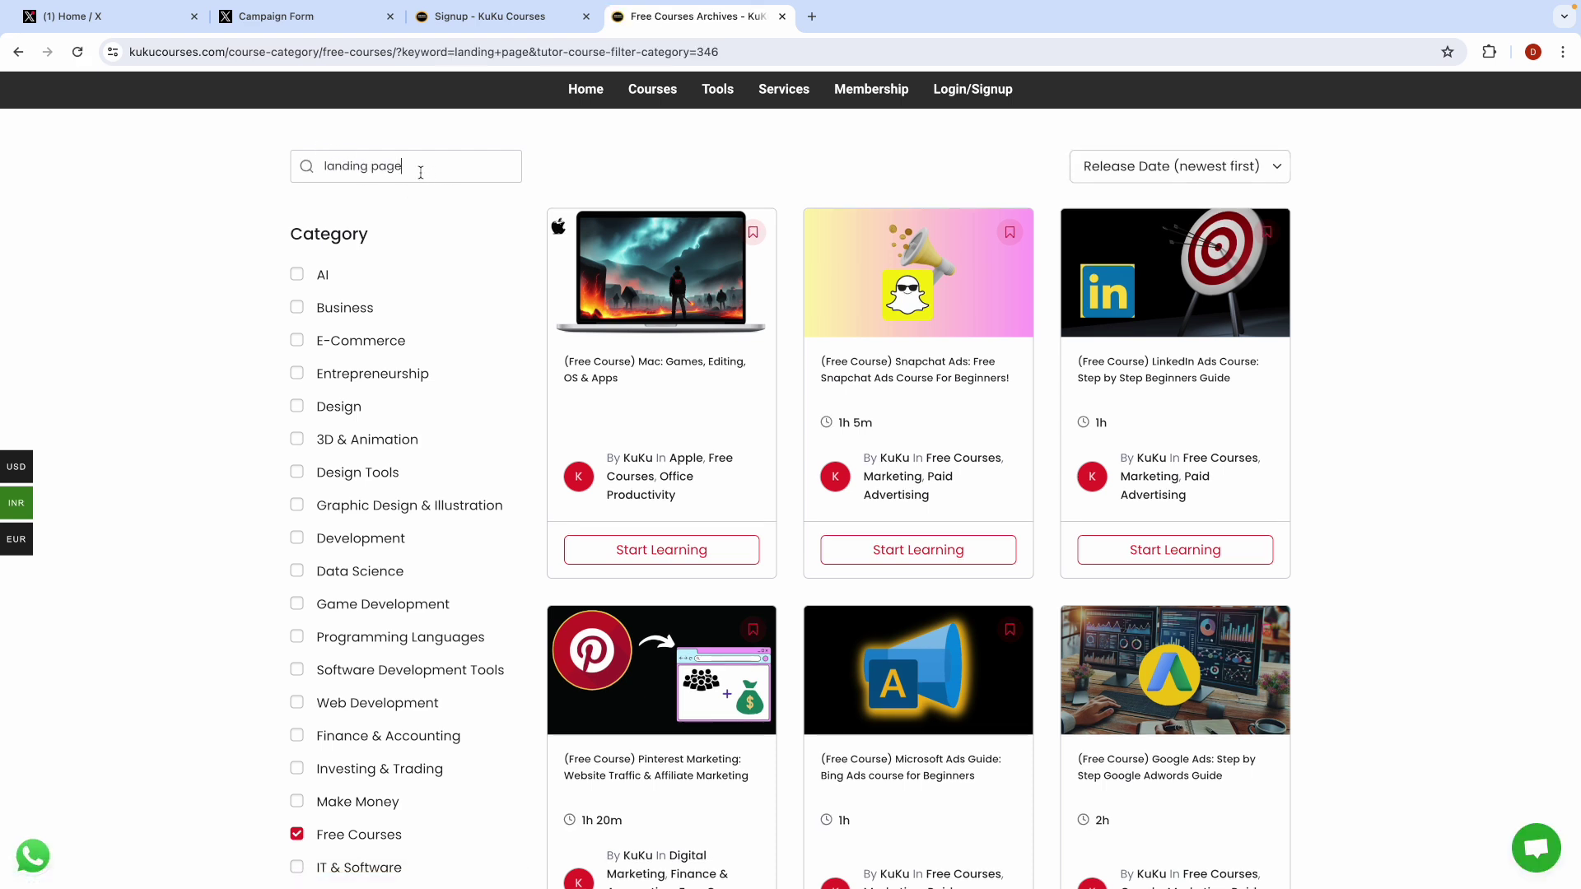
pyautogui.tripleClick(409, 175)
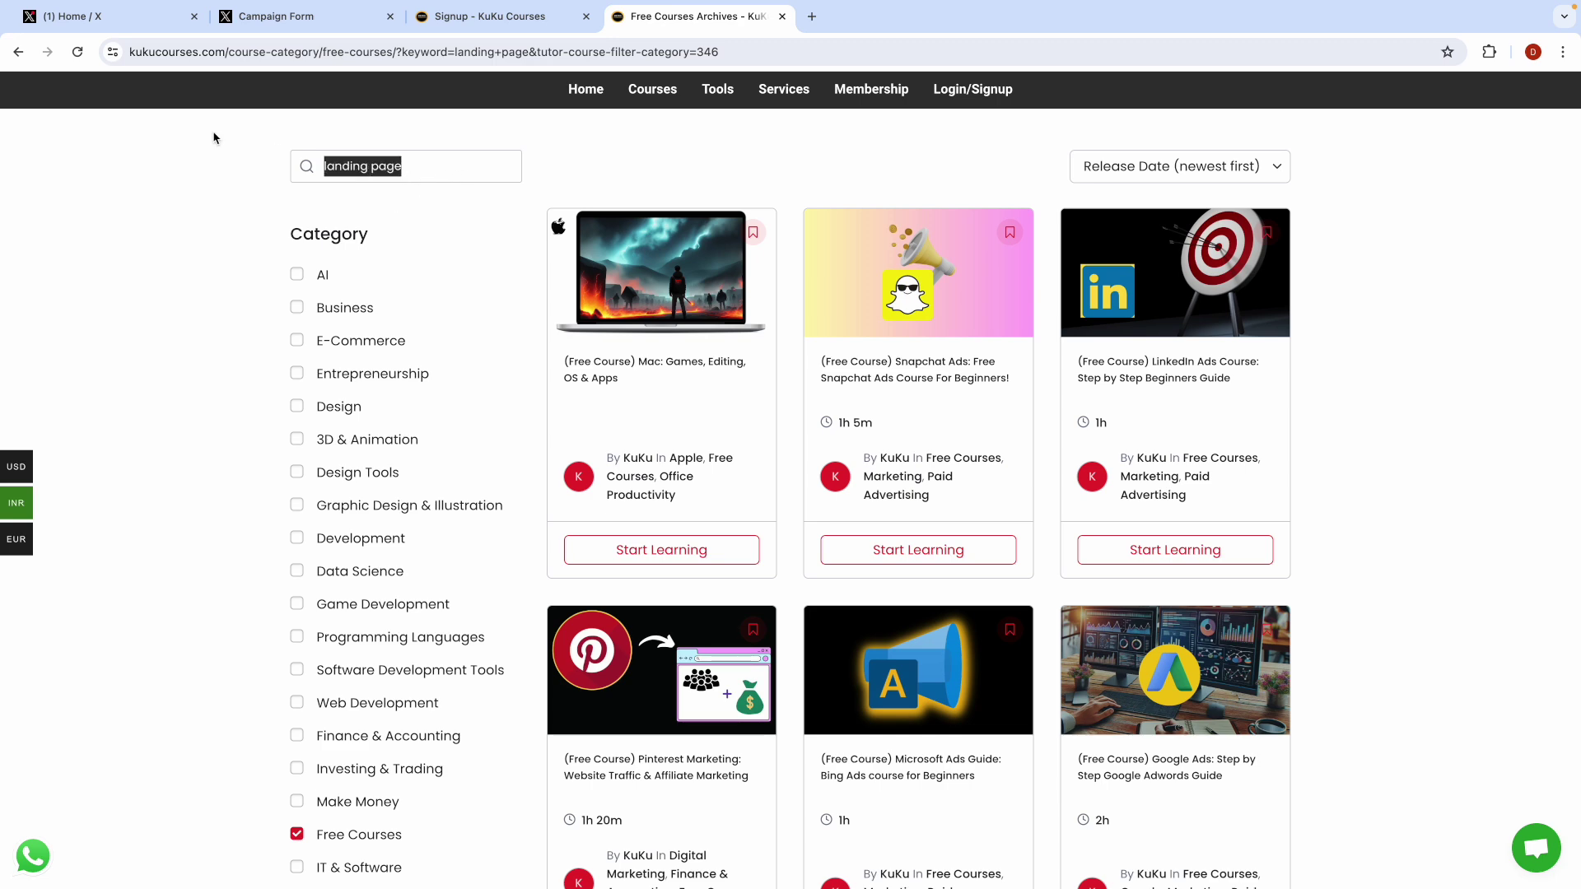
pyautogui.click(78, 53)
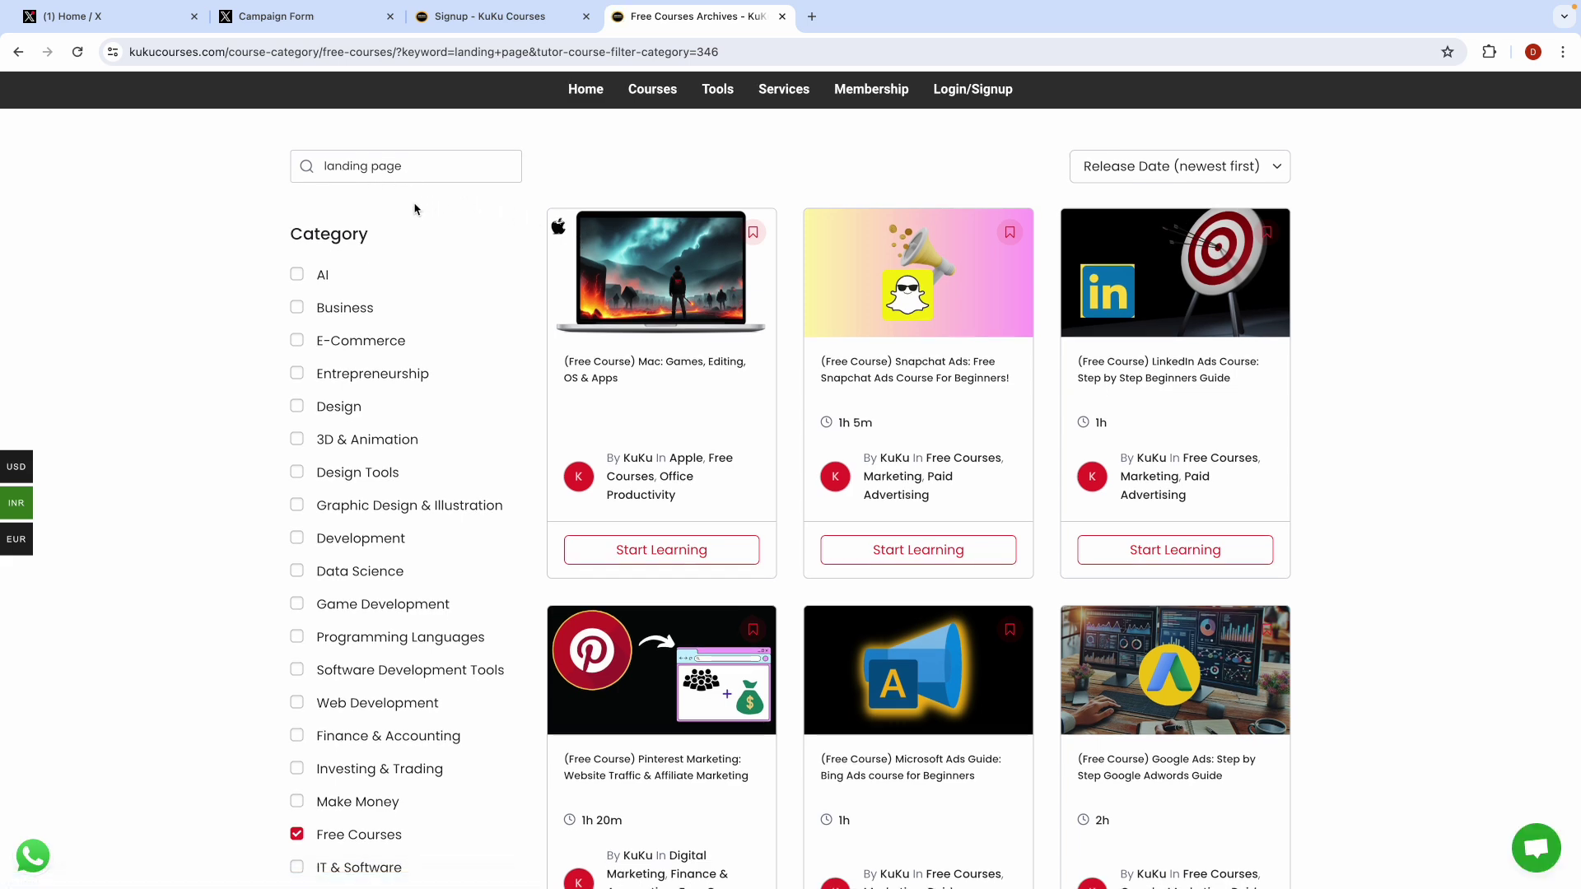
# Step: Find the free course "Create Landing Pages For Ads & Affiliate Marketing" in the catalogue and open its page
pyautogui.scroll(-6, 650, 391)
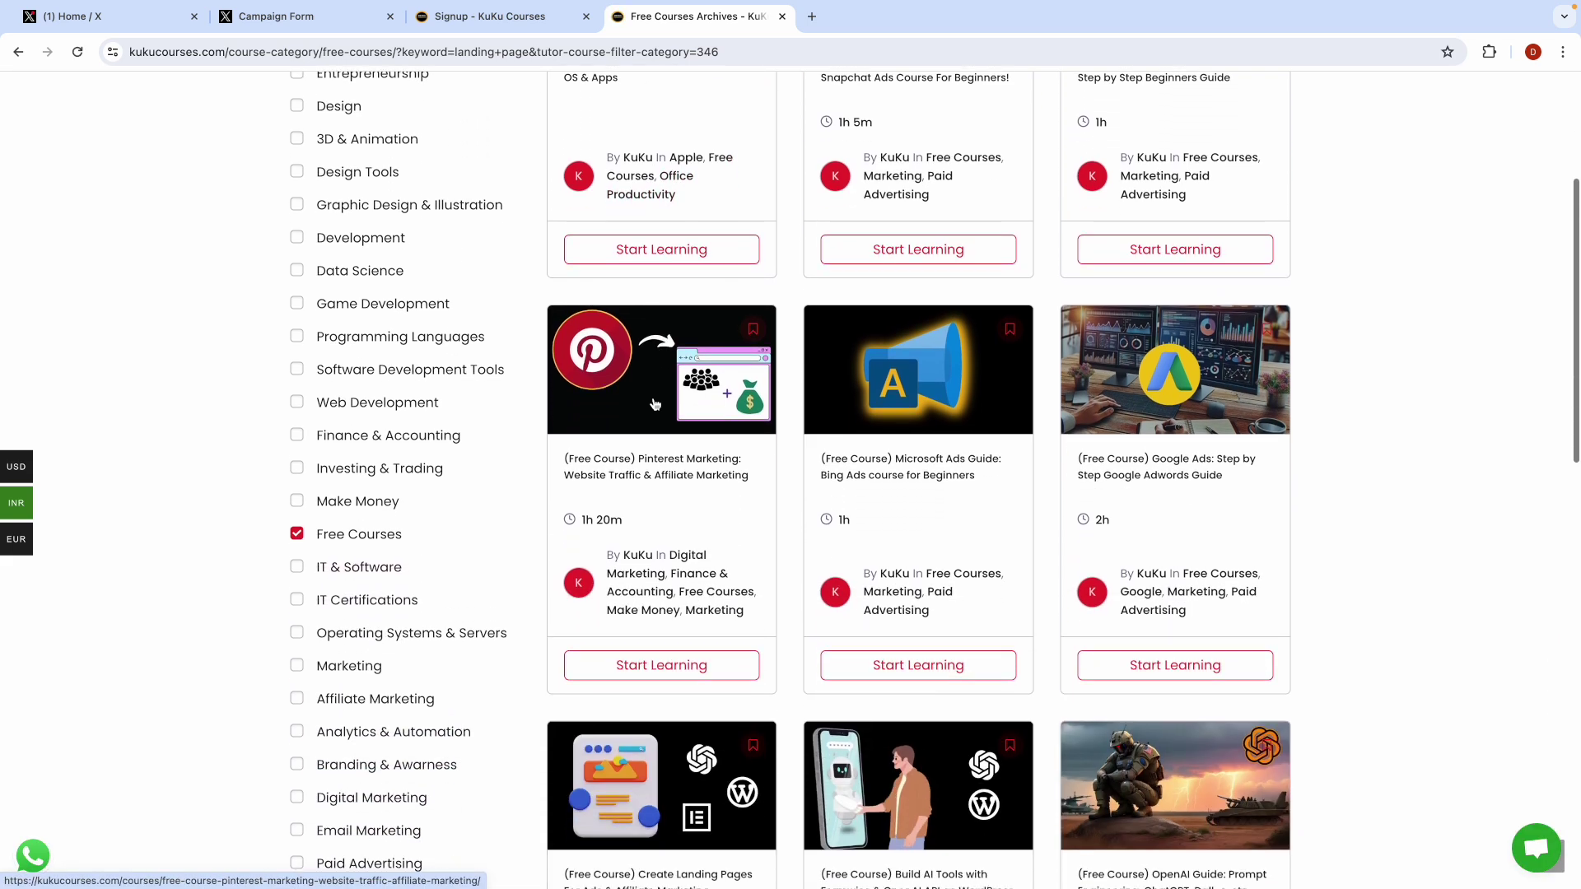
pyautogui.scroll(-2, 653, 398)
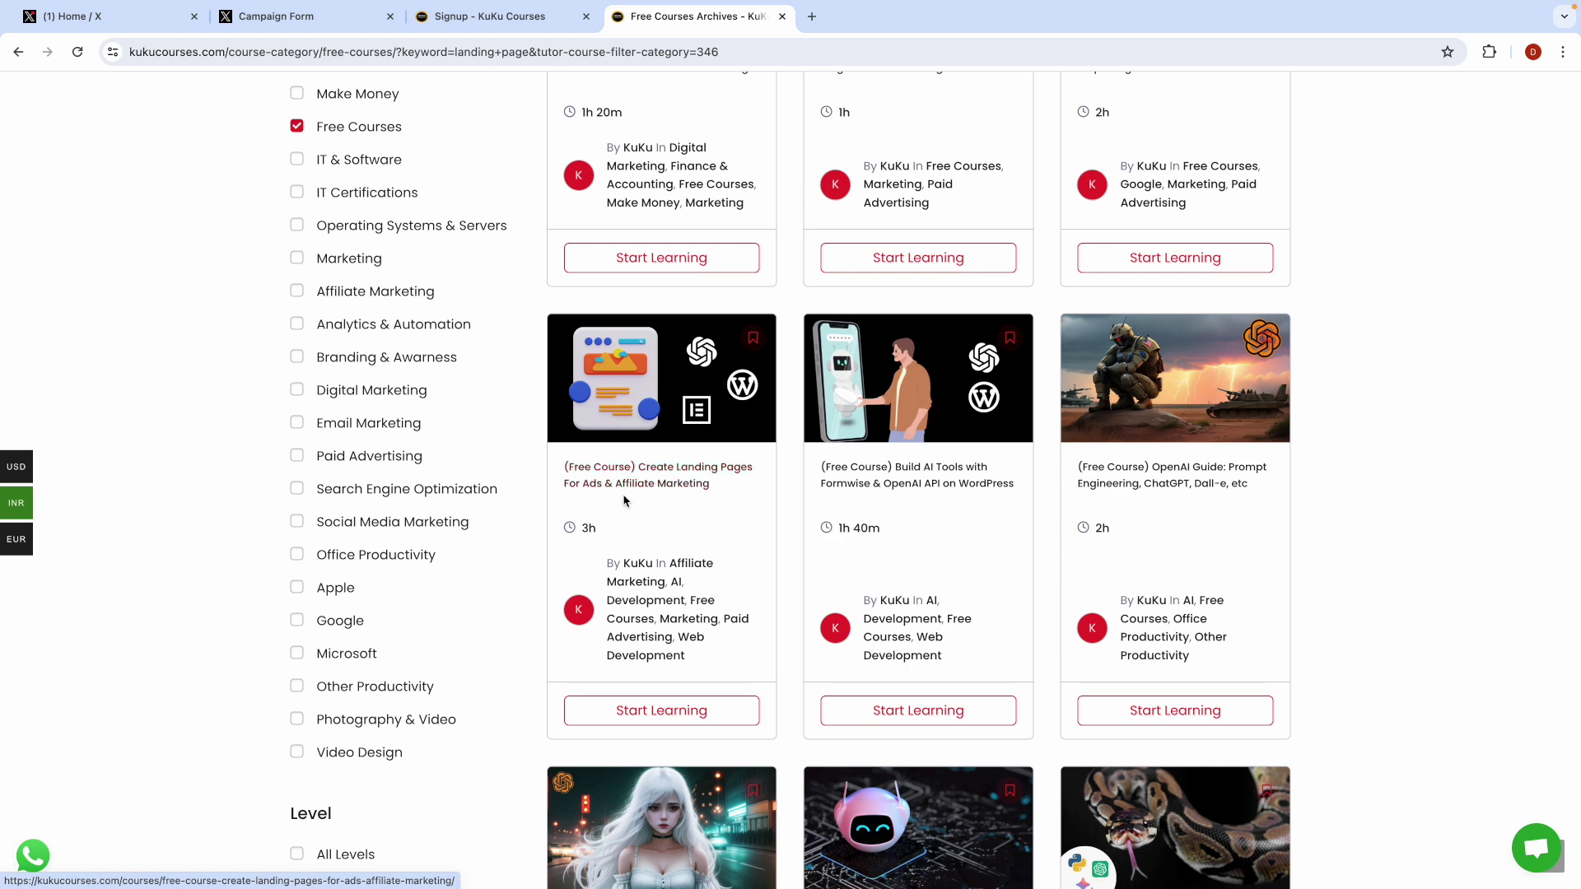
pyautogui.click(687, 472)
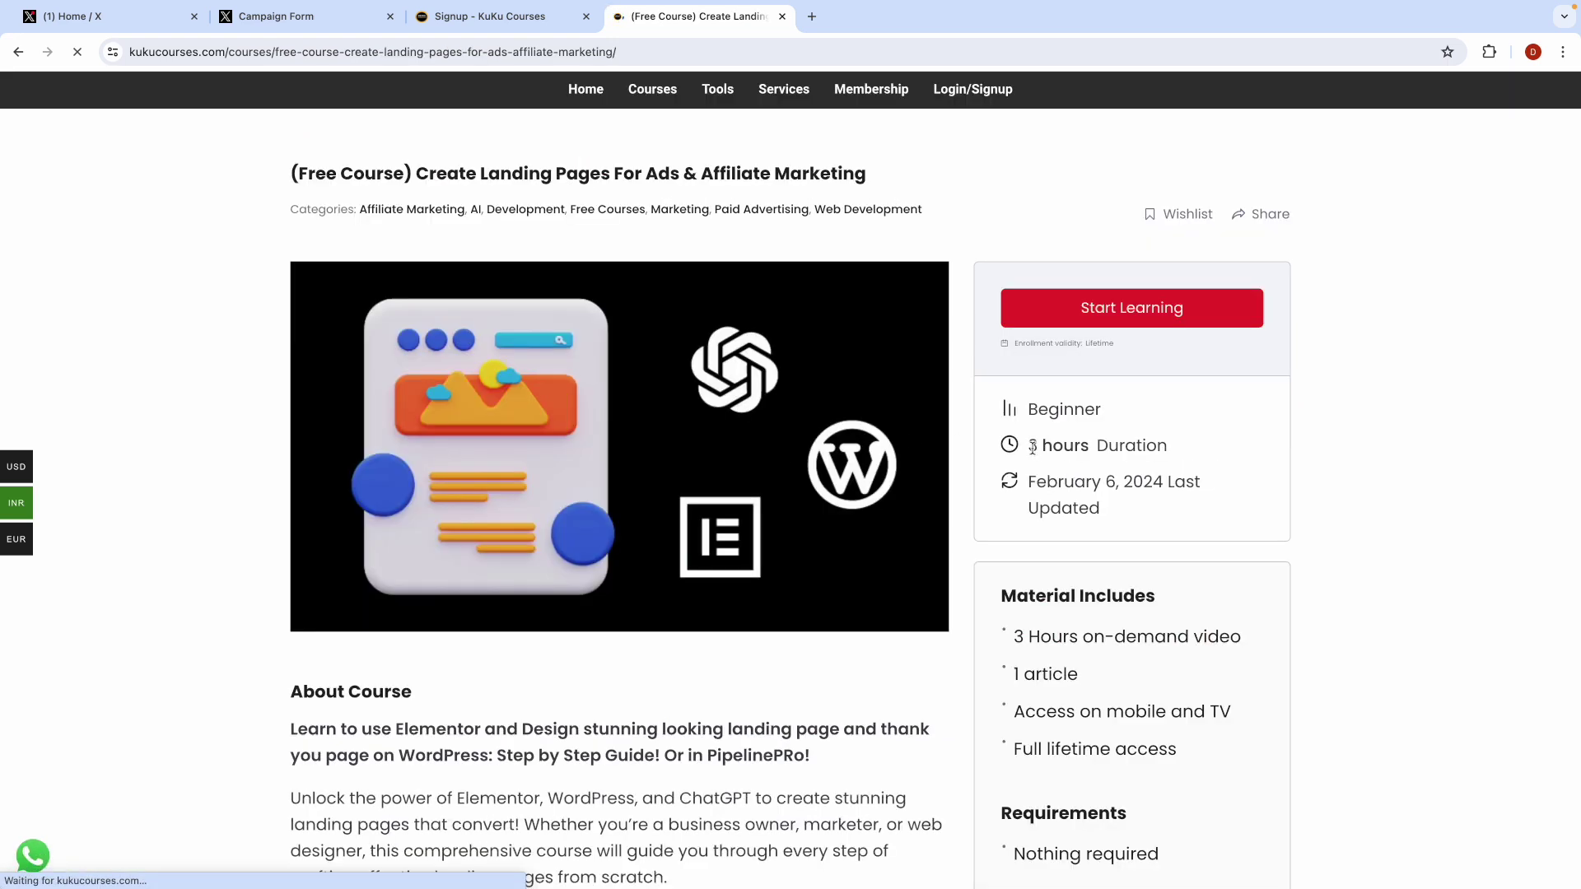
# Step: Review the course page's title, duration, description, requirements and audience
pyautogui.moveTo(1029, 446); pyautogui.dragTo(1082, 446)
pyautogui.moveTo(289, 178); pyautogui.dragTo(424, 175)
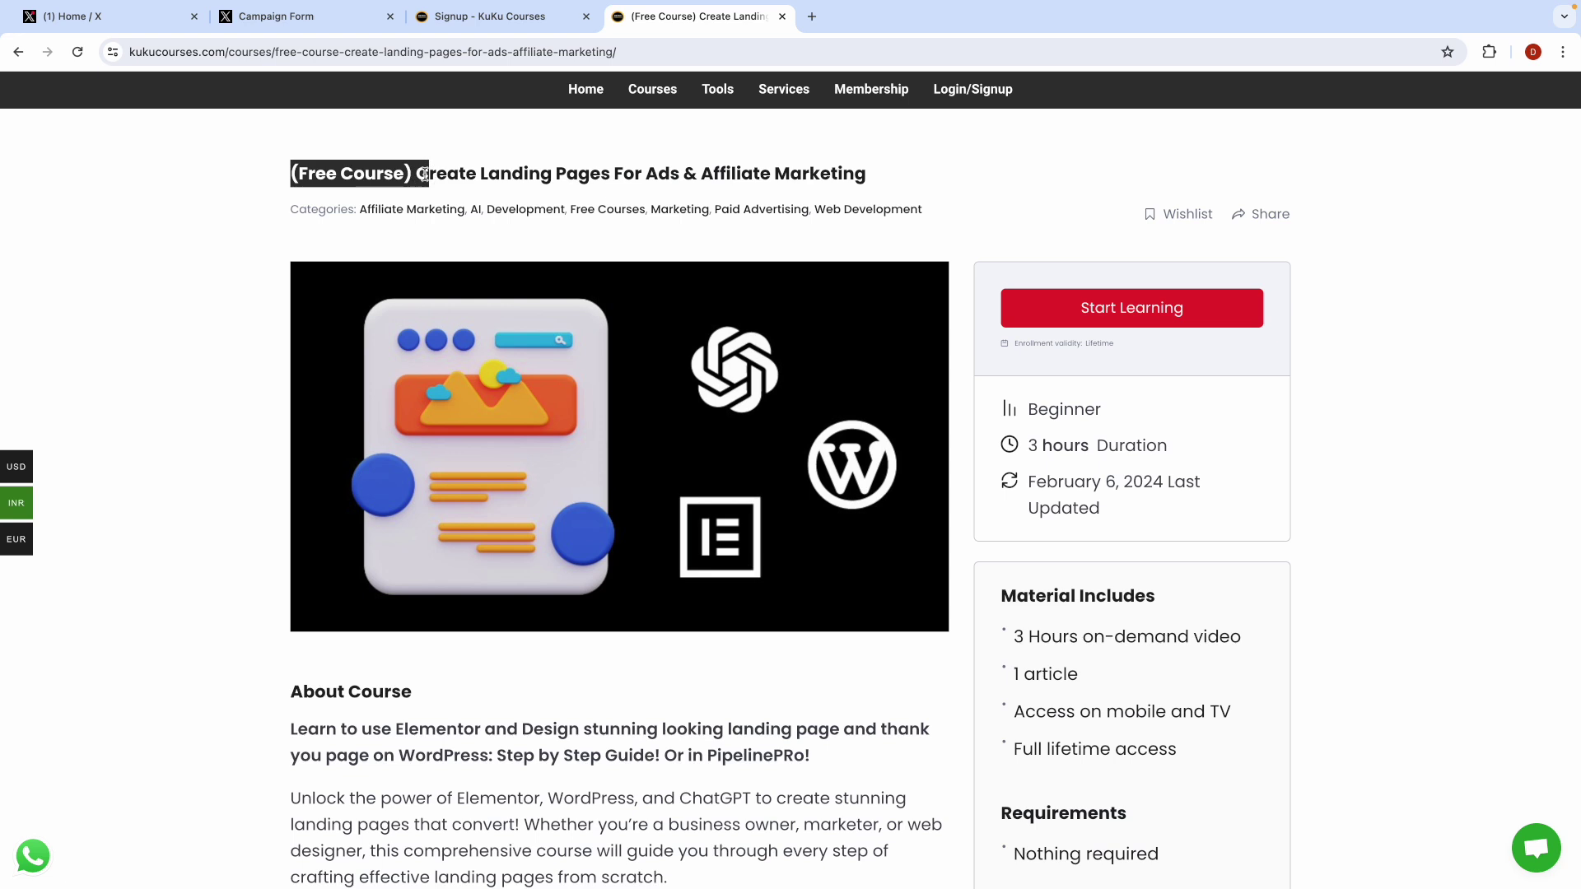
pyautogui.click(758, 183)
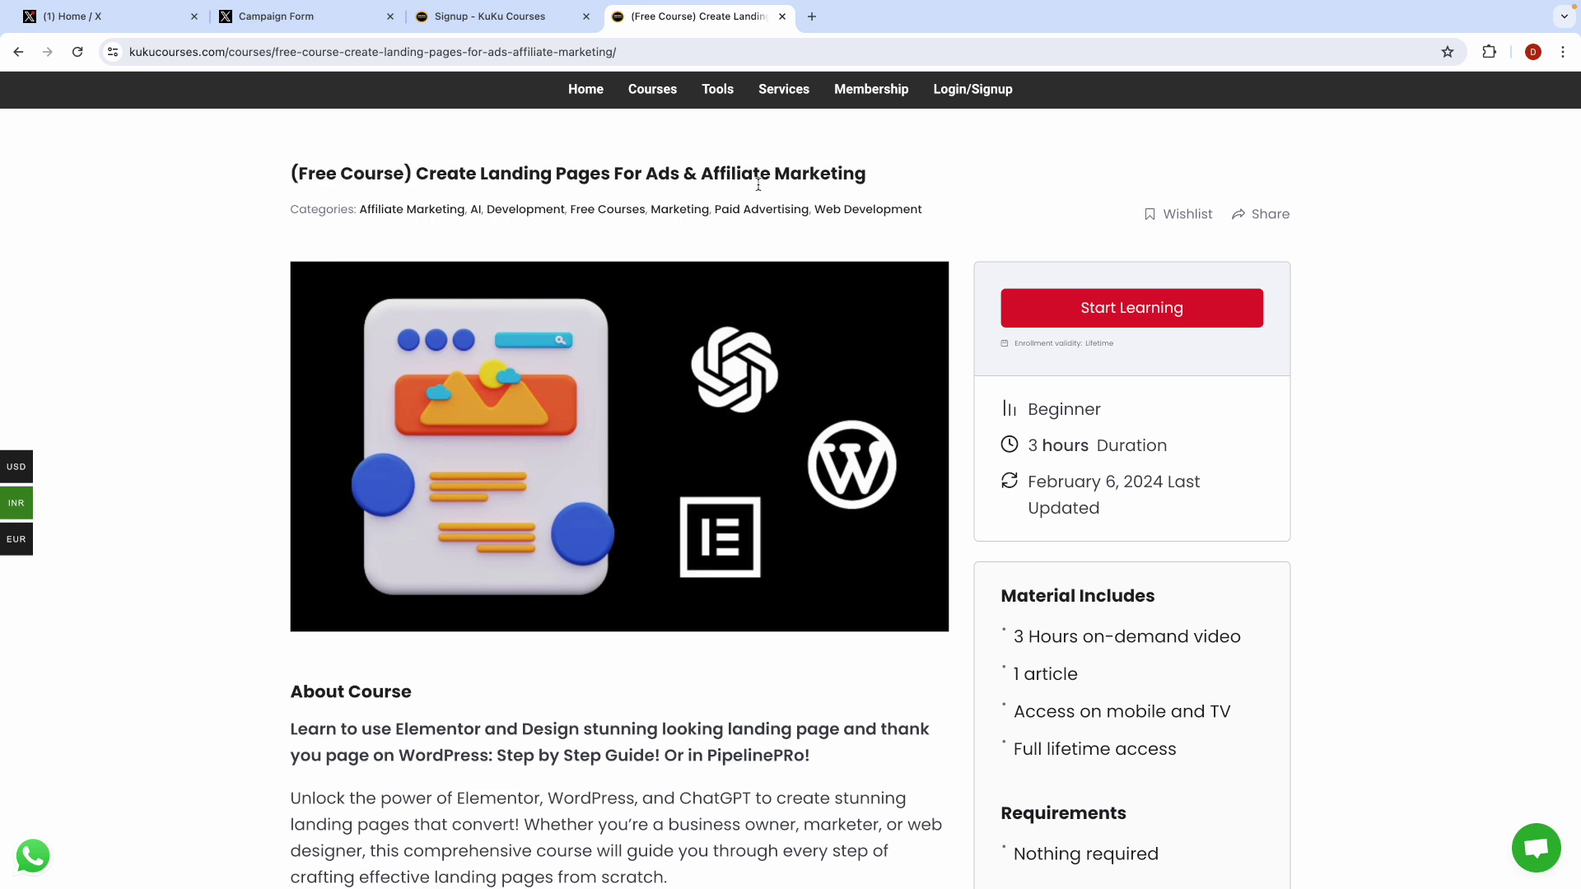
pyautogui.click(1039, 322)
pyautogui.scroll(-4, 949, 449)
pyautogui.scroll(-10, 862, 529)
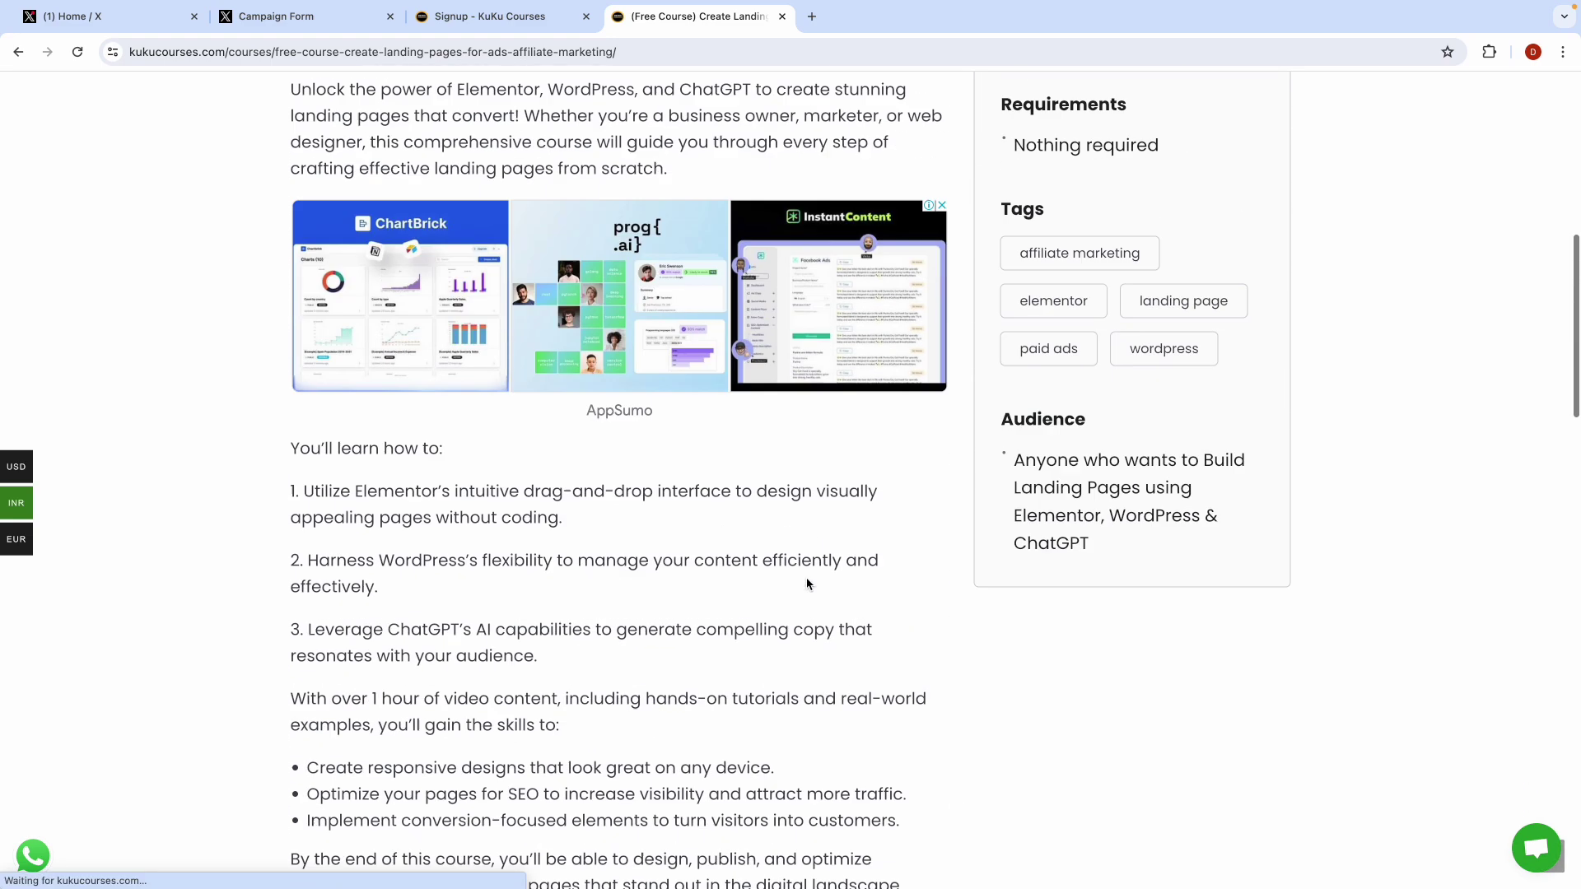
pyautogui.scroll(12, 807, 576)
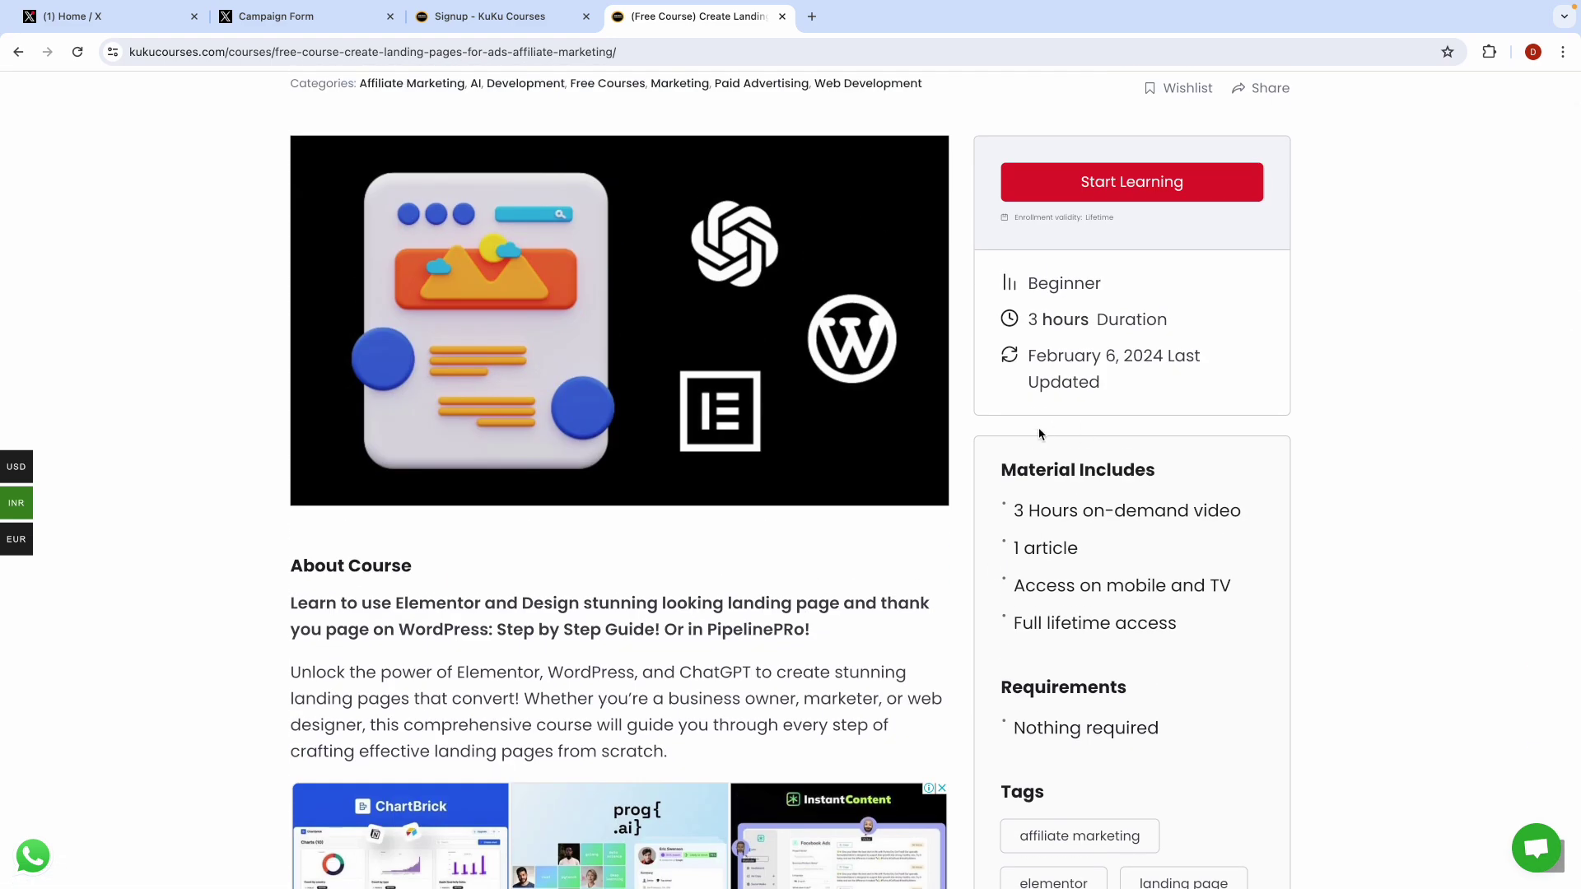
# Step: Start the landing pages course and briefly play the "Basics of Landing Page" lesson video
pyautogui.click(1145, 198)
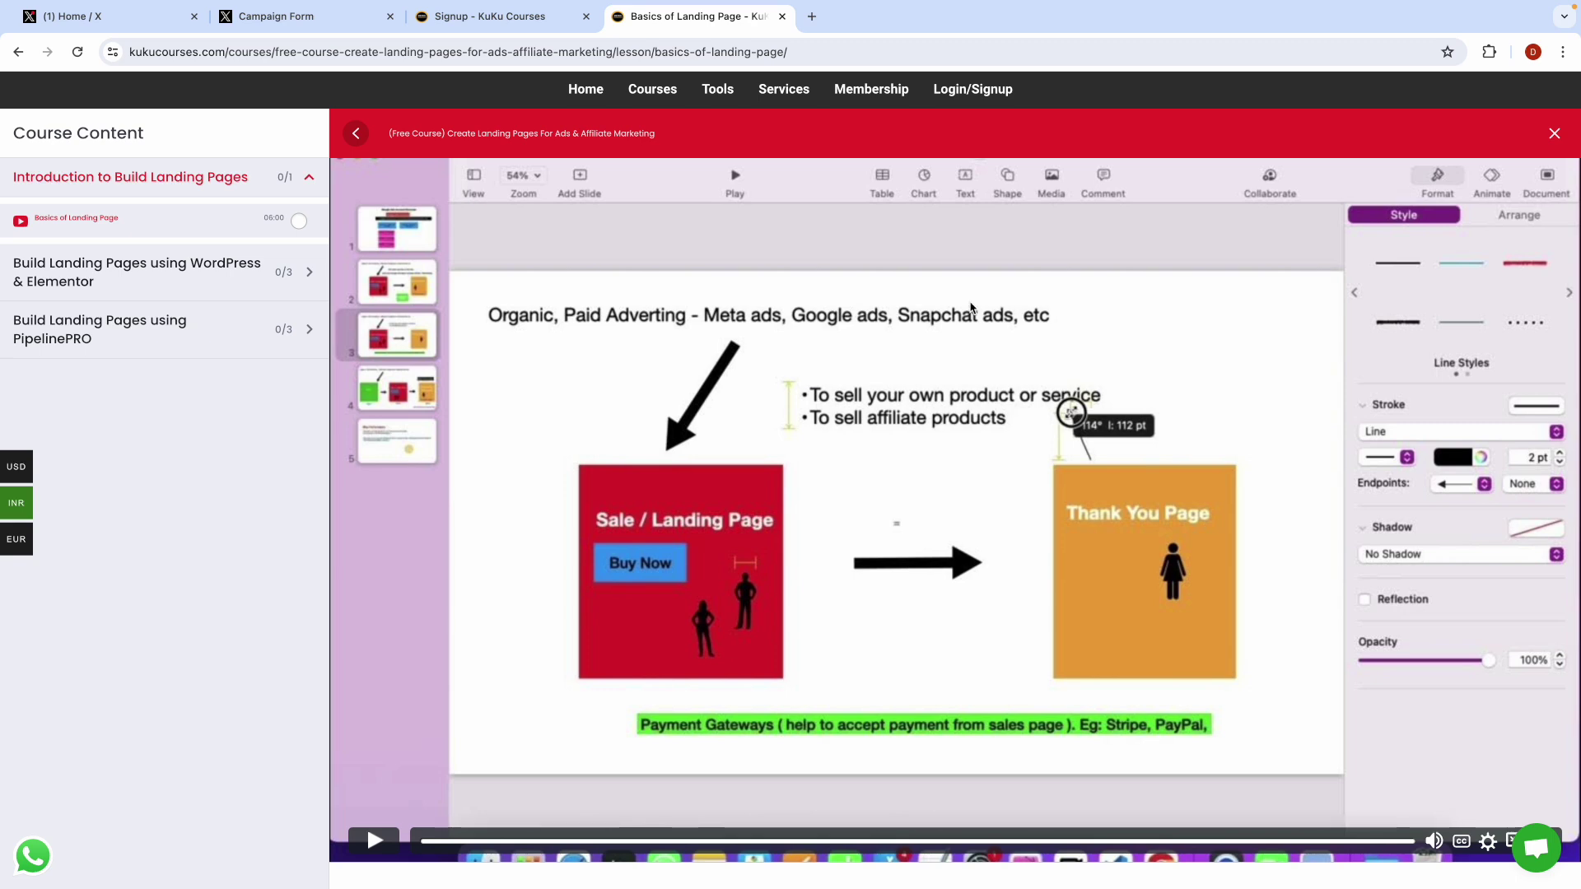
pyautogui.scroll(-2, 586, 421)
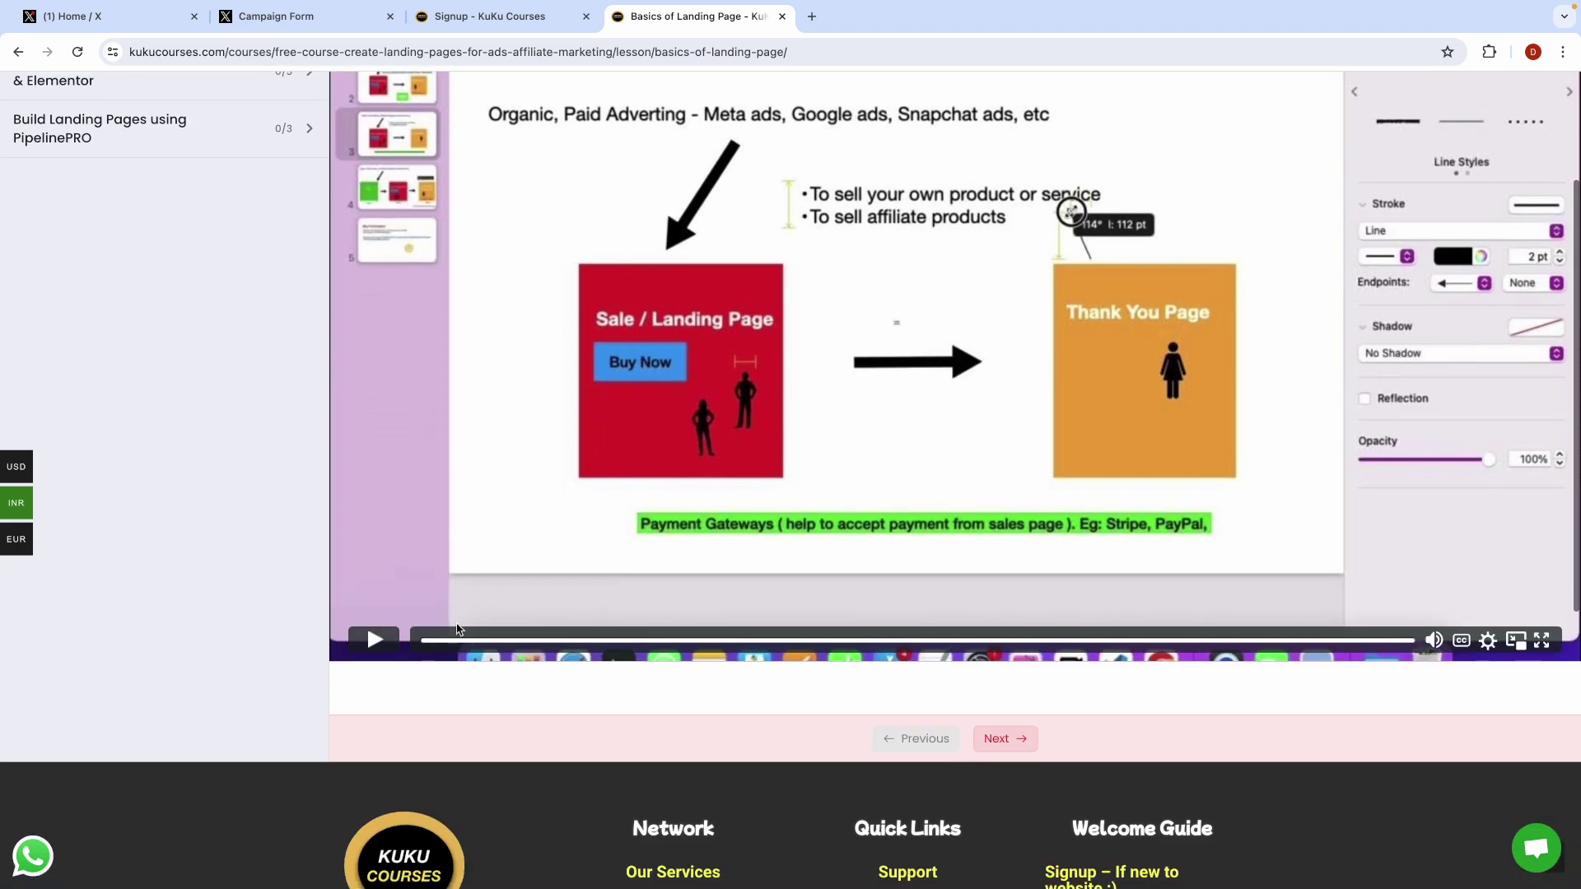
pyautogui.click(375, 641)
pyautogui.scroll(2, 354, 494)
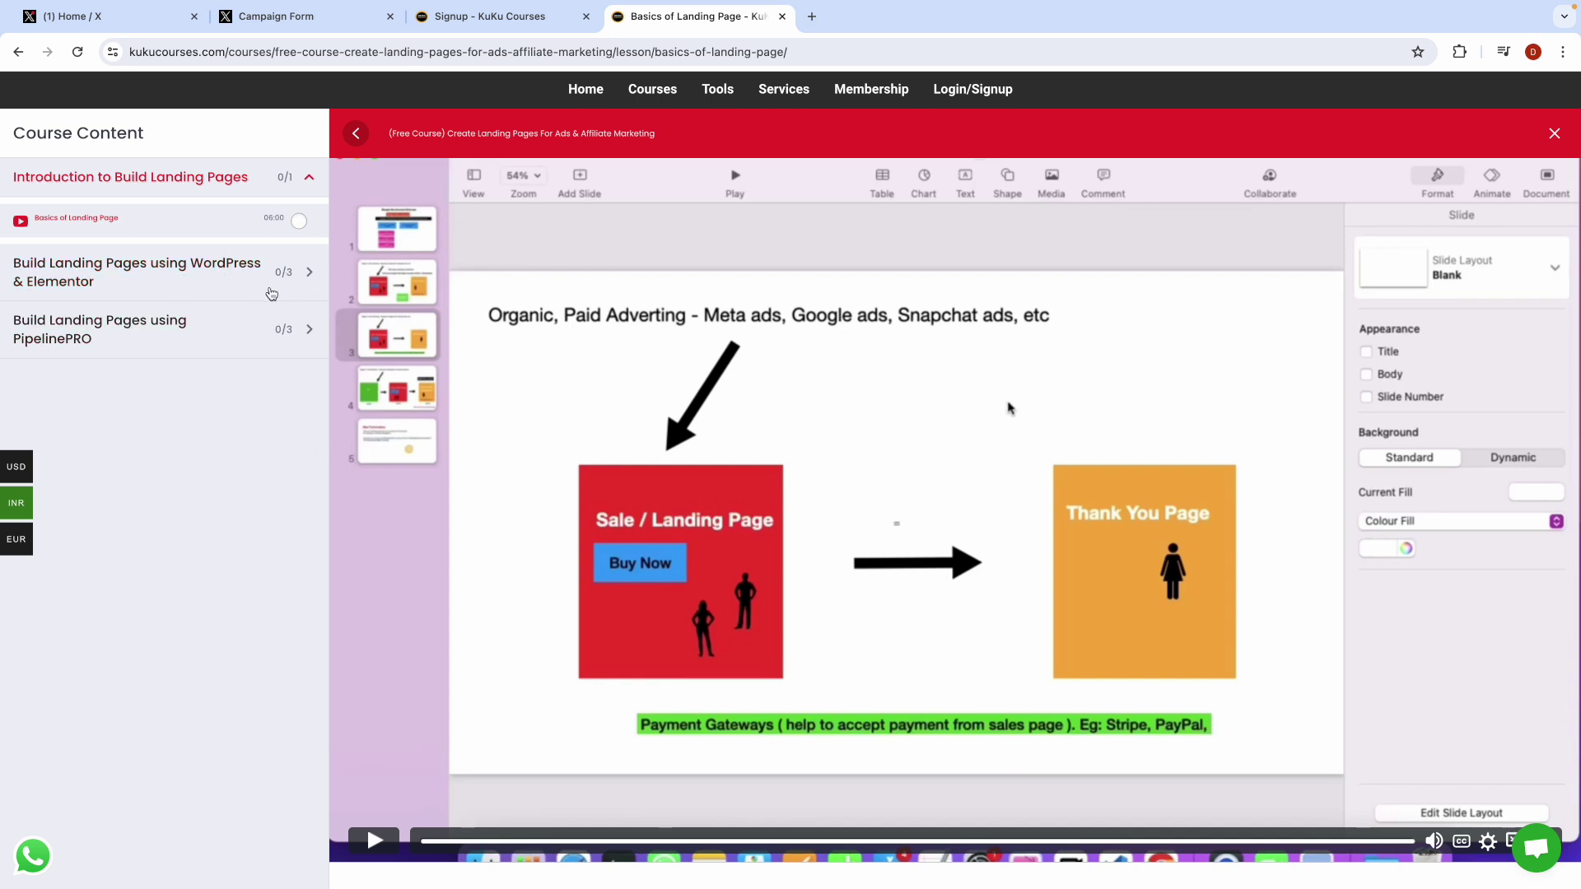
# Step: Examine the course content section on building landing pages using WordPress & Elementor and the one using PipelinePRO
pyautogui.click(134, 281)
pyautogui.click(134, 281)
pyautogui.click(193, 320)
pyautogui.click(193, 319)
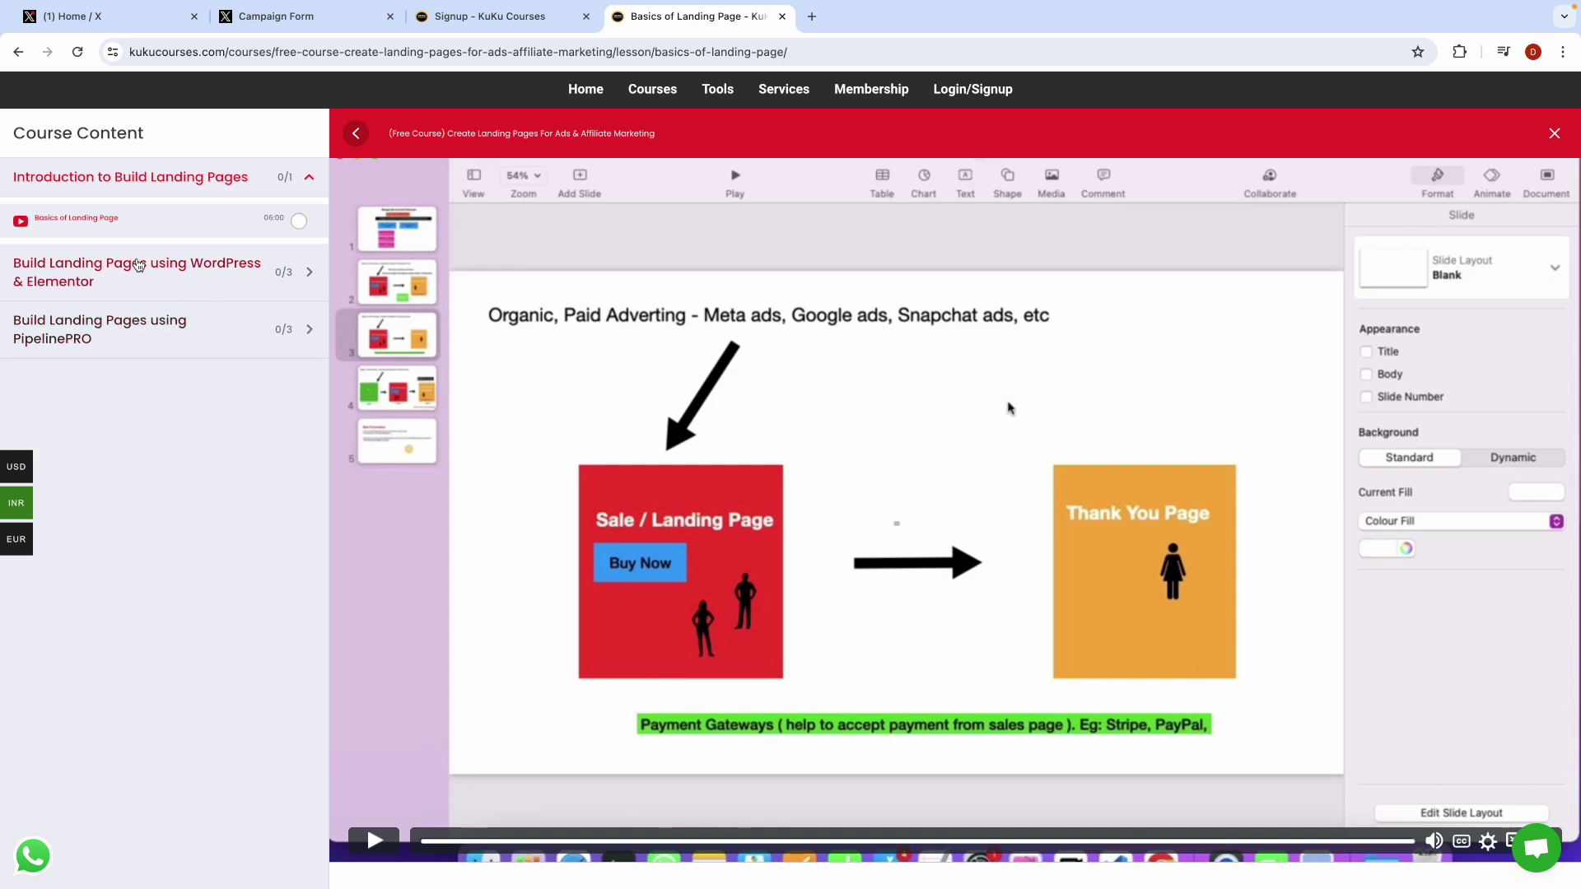
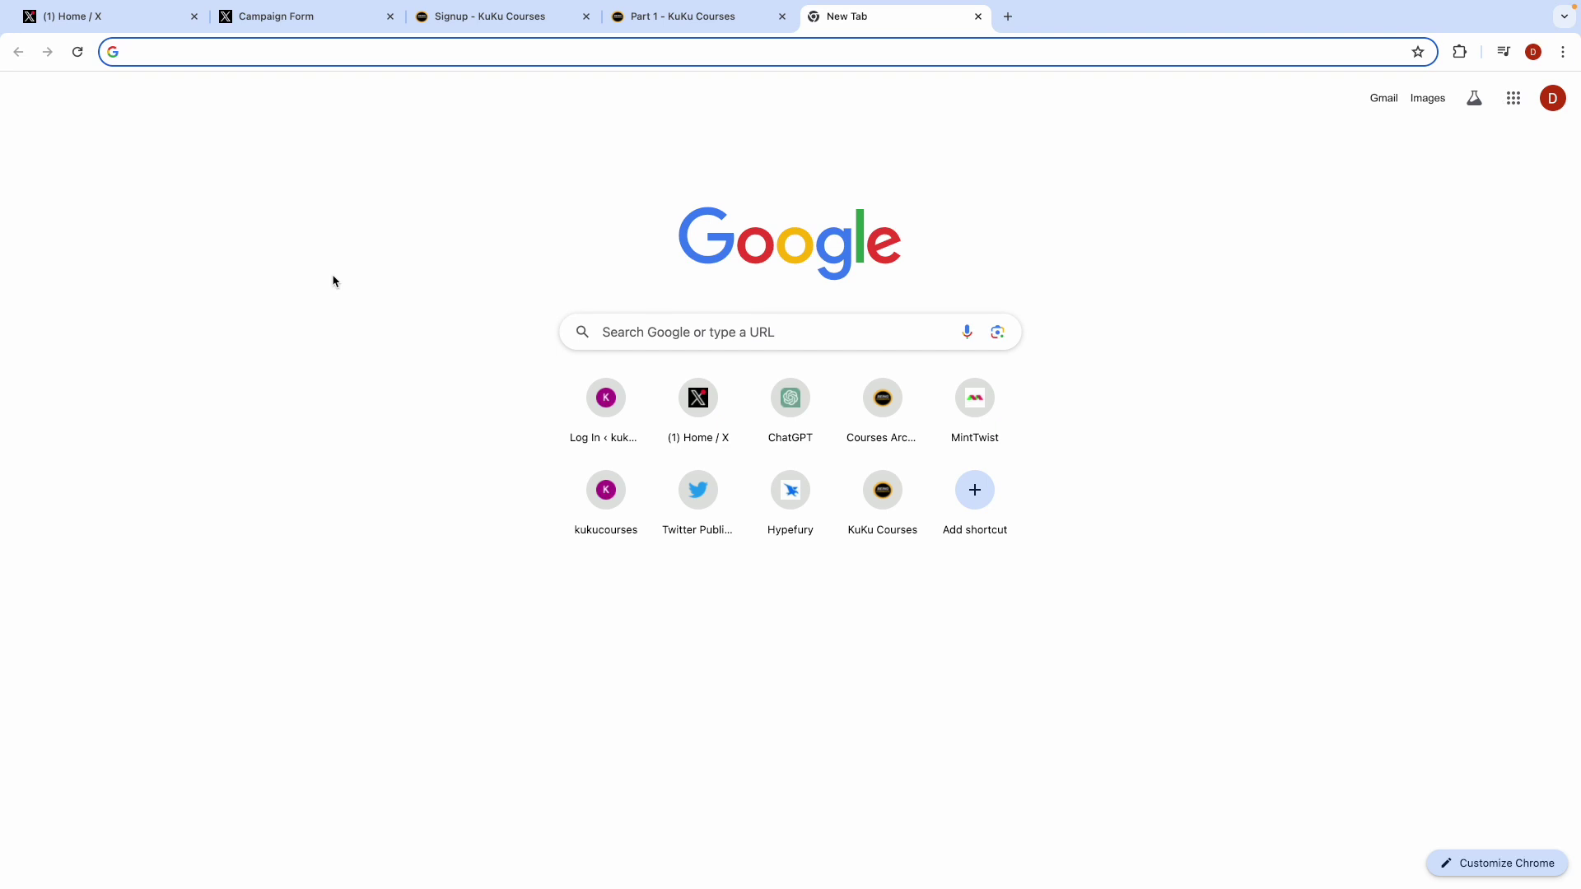
# Step: Open ChatGPT at chat.openai.com in the new browser tab
pyautogui.write('ch')
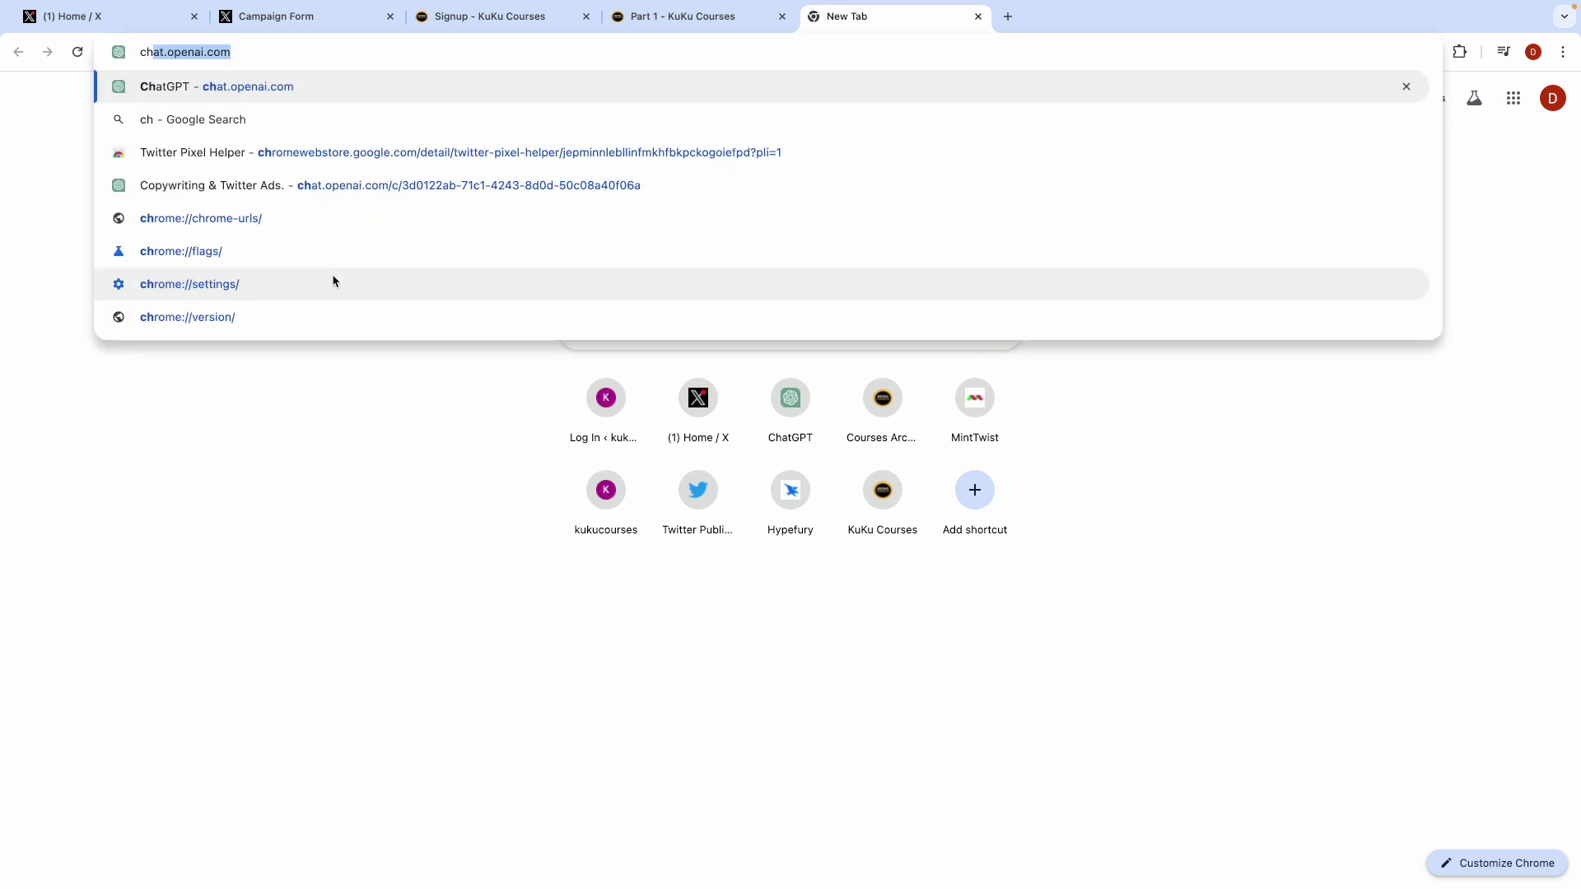
pyautogui.press('Return')
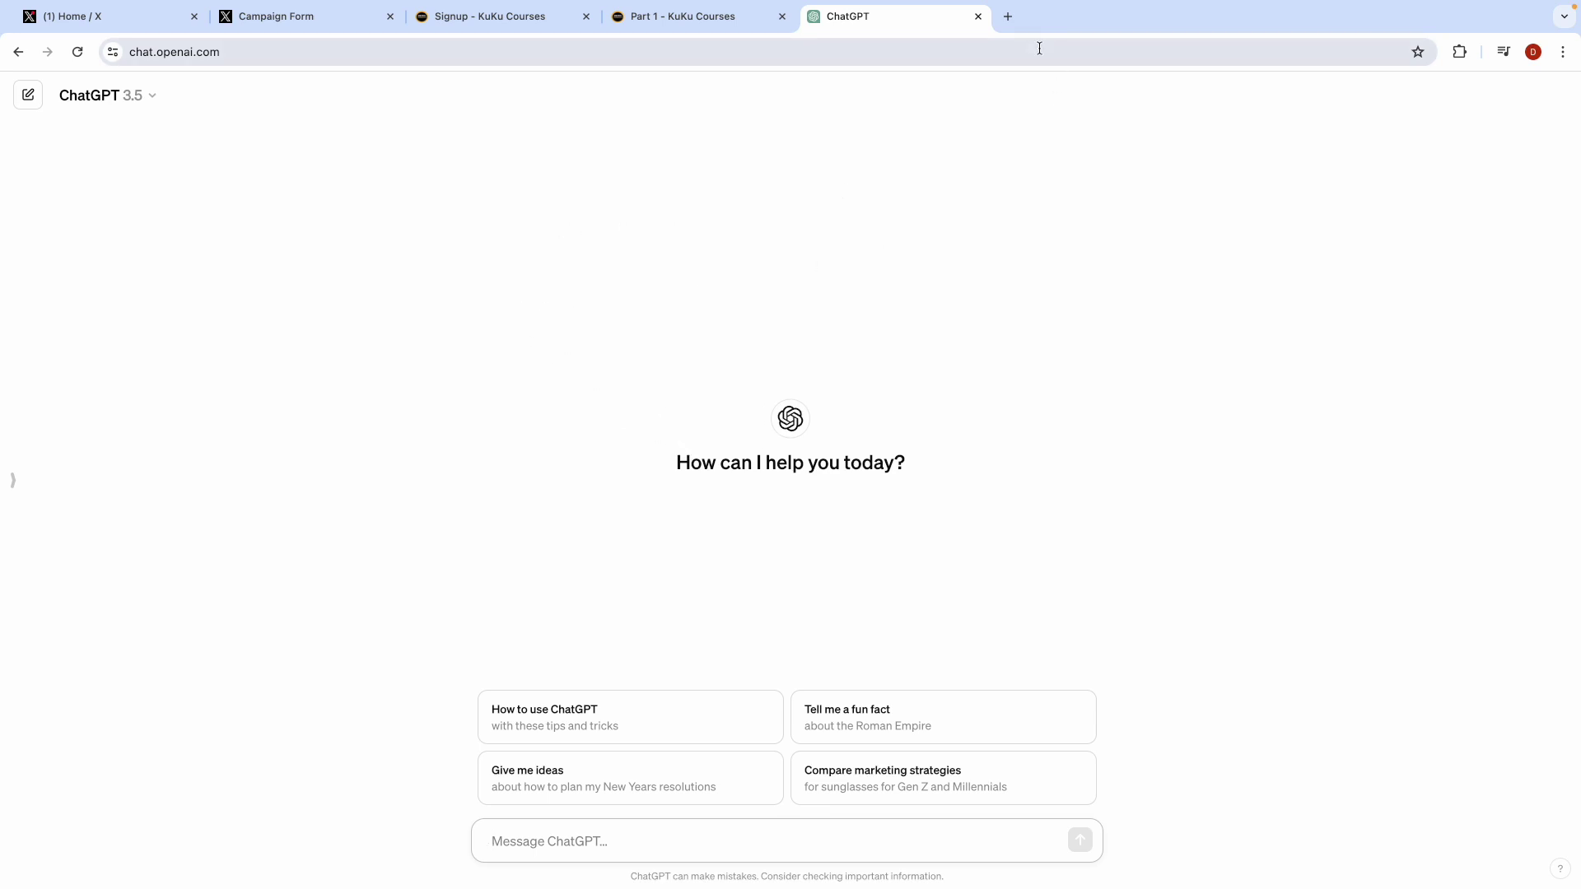
# Step: In another new tab, search Google for "udemy free courses instructions" and skim the results
pyautogui.click(1007, 17)
pyautogui.write('ude')
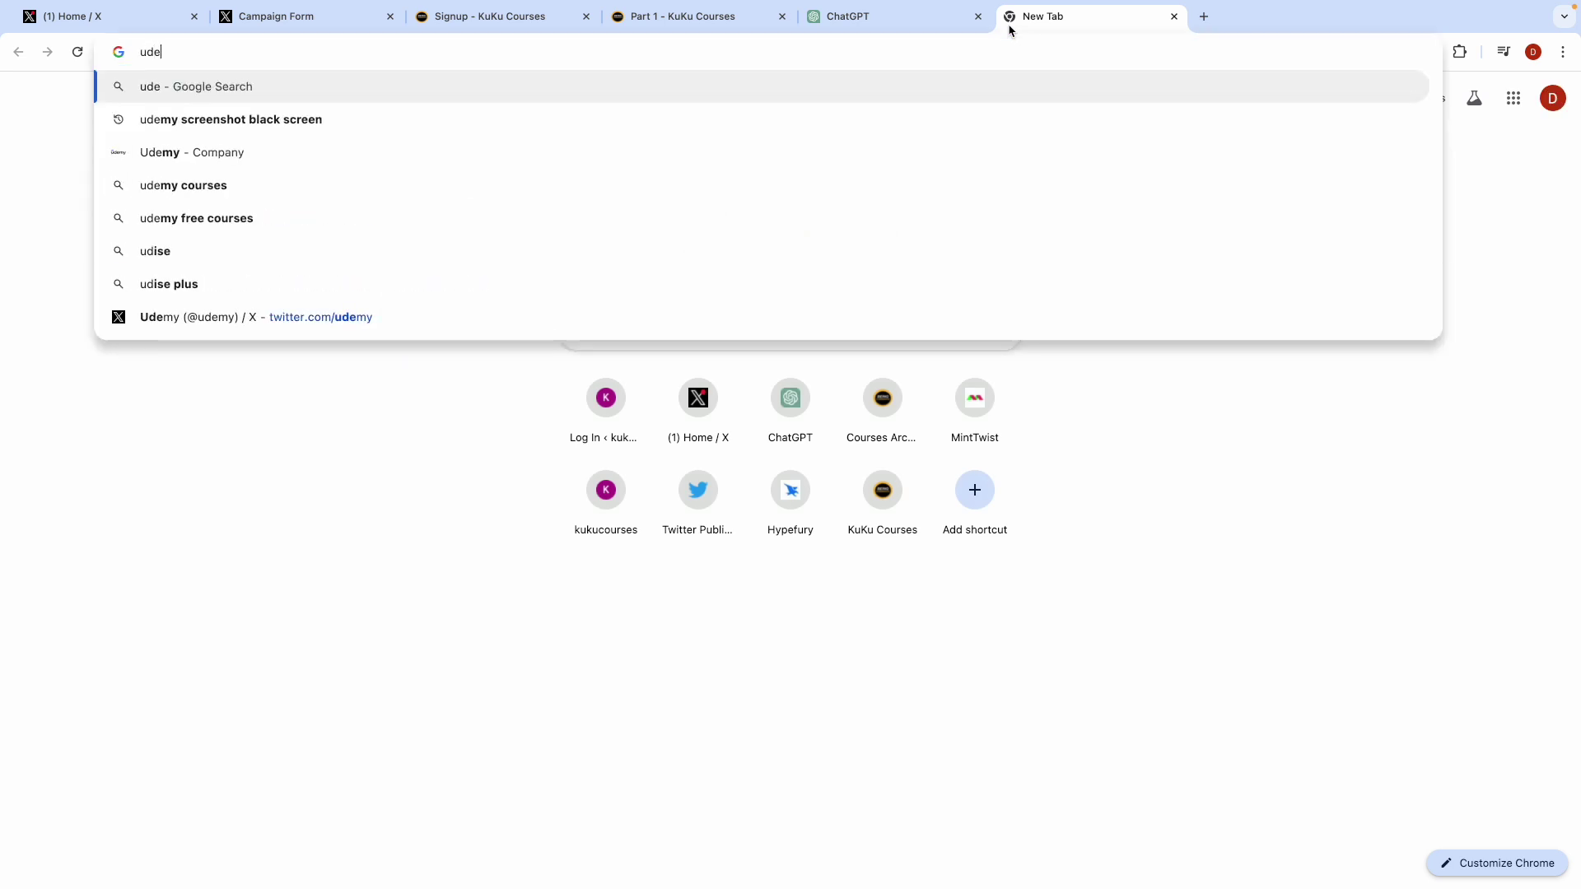
pyautogui.write('my d')
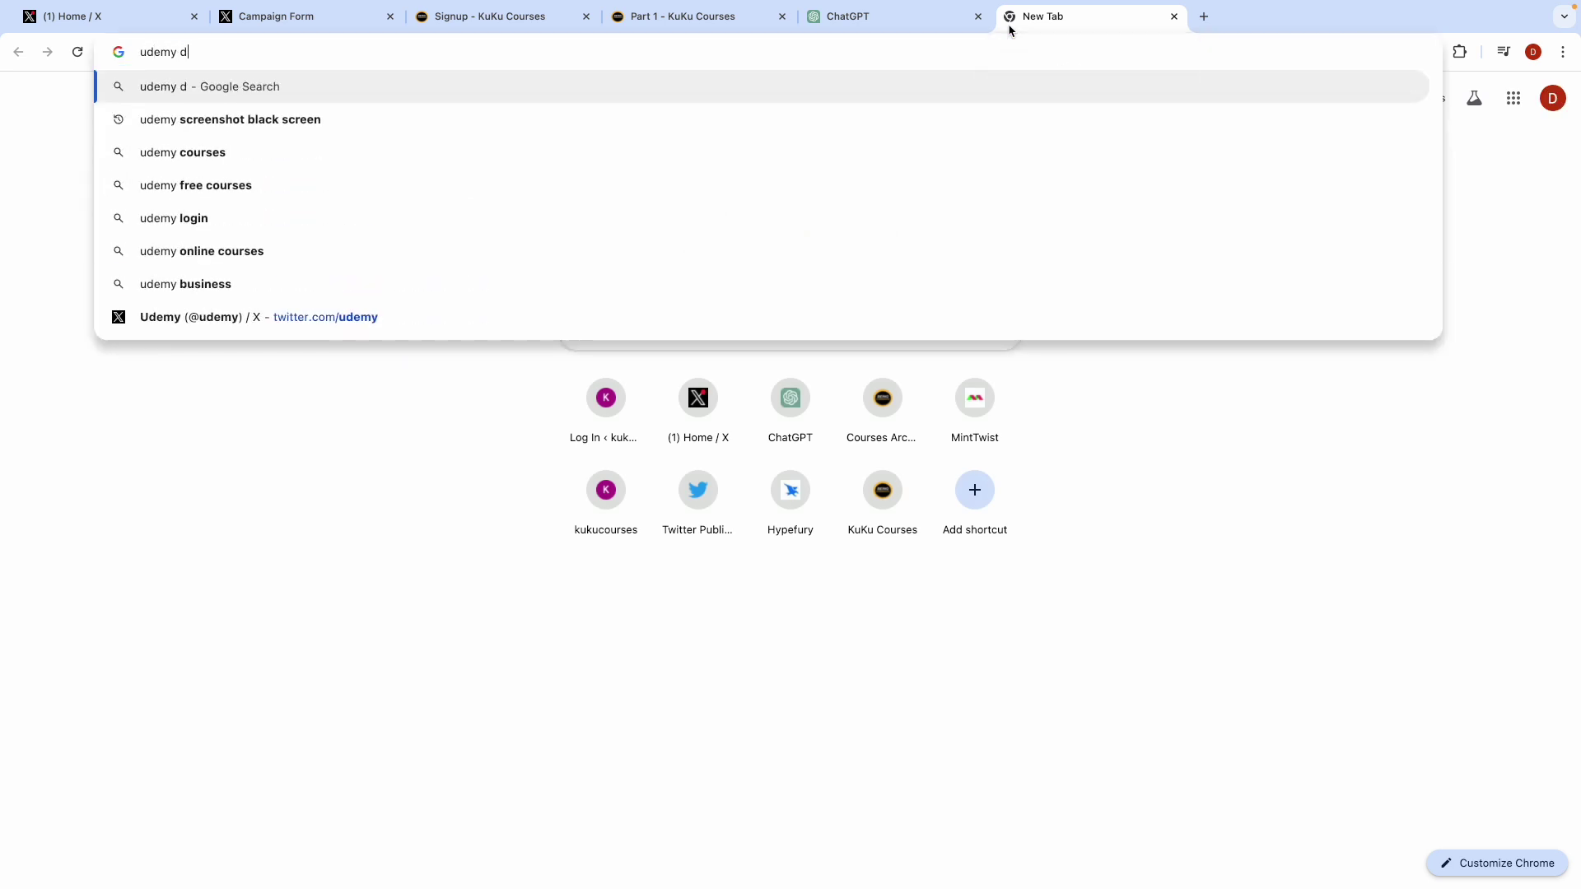
pyautogui.press('BackSpace')
pyautogui.write('free c')
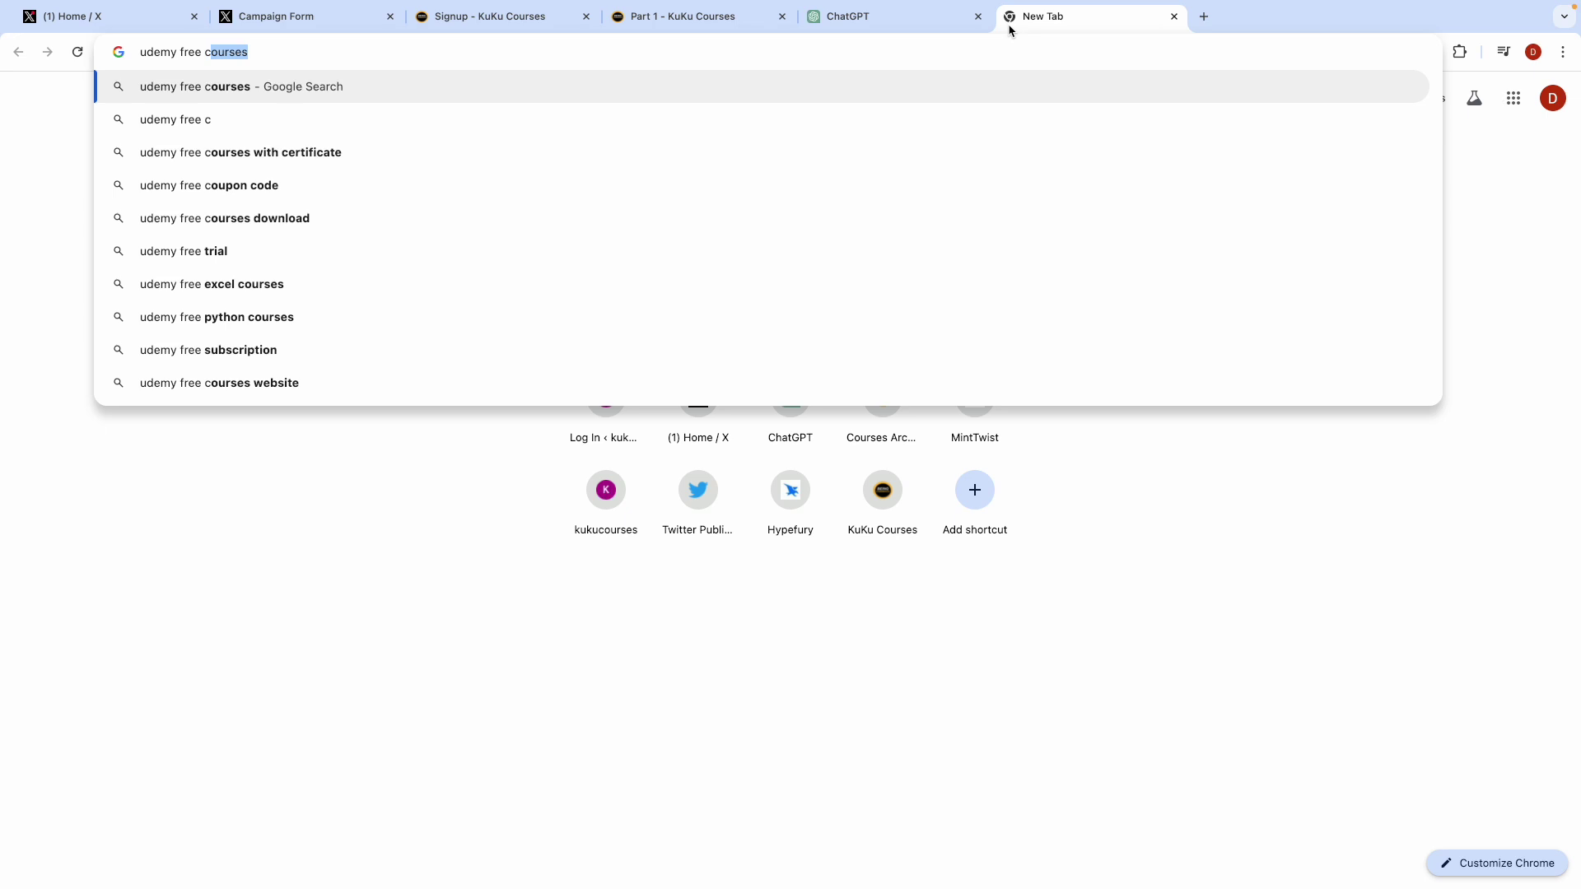
pyautogui.write('ourses')
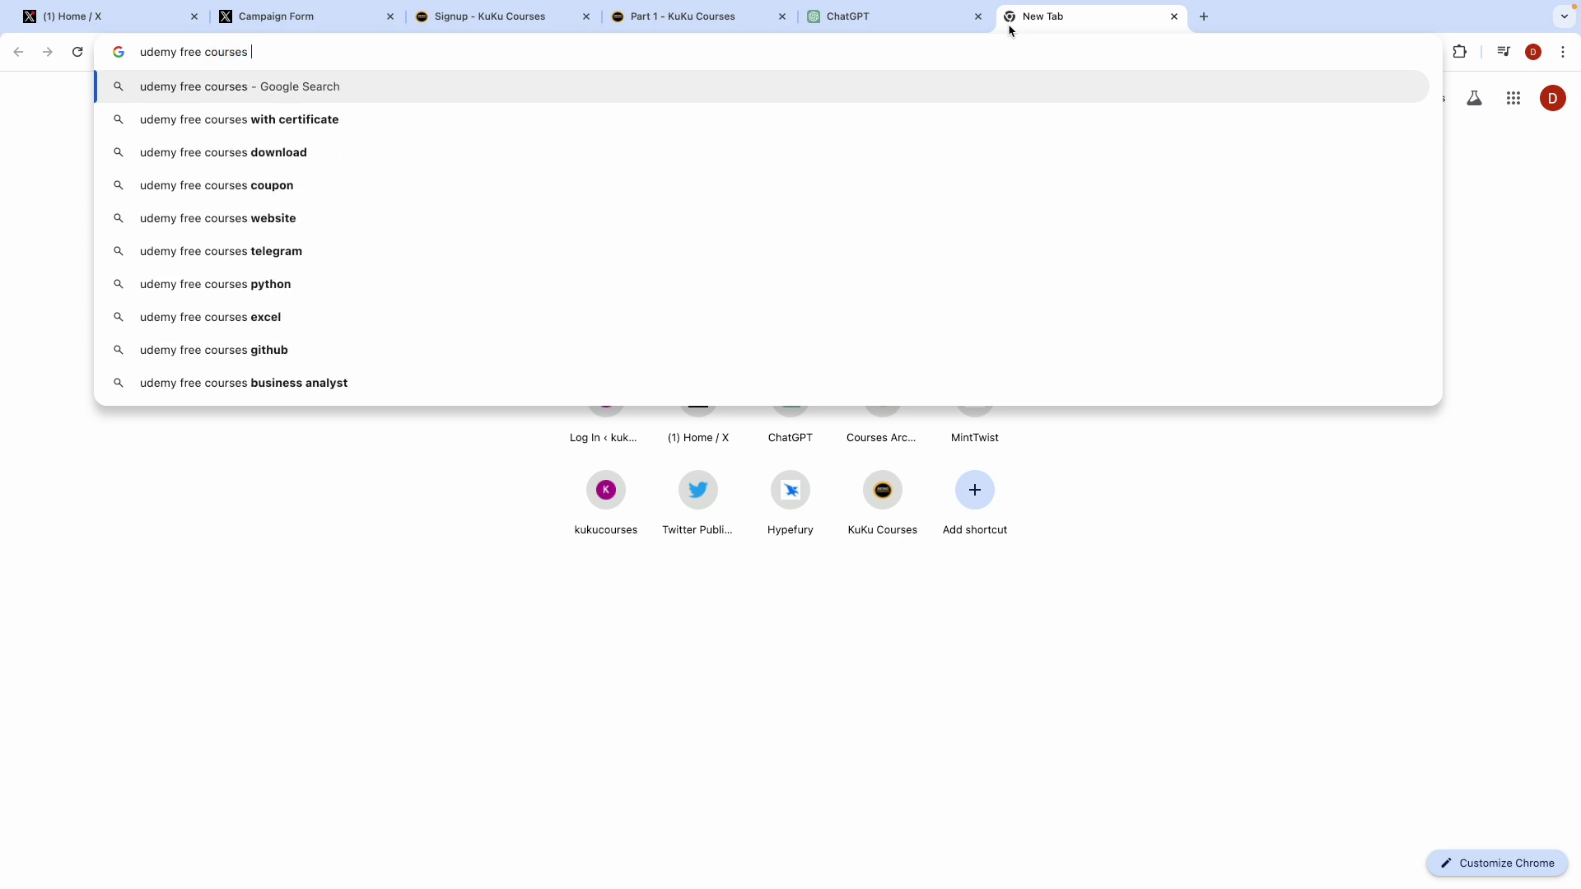
pyautogui.write(' in')
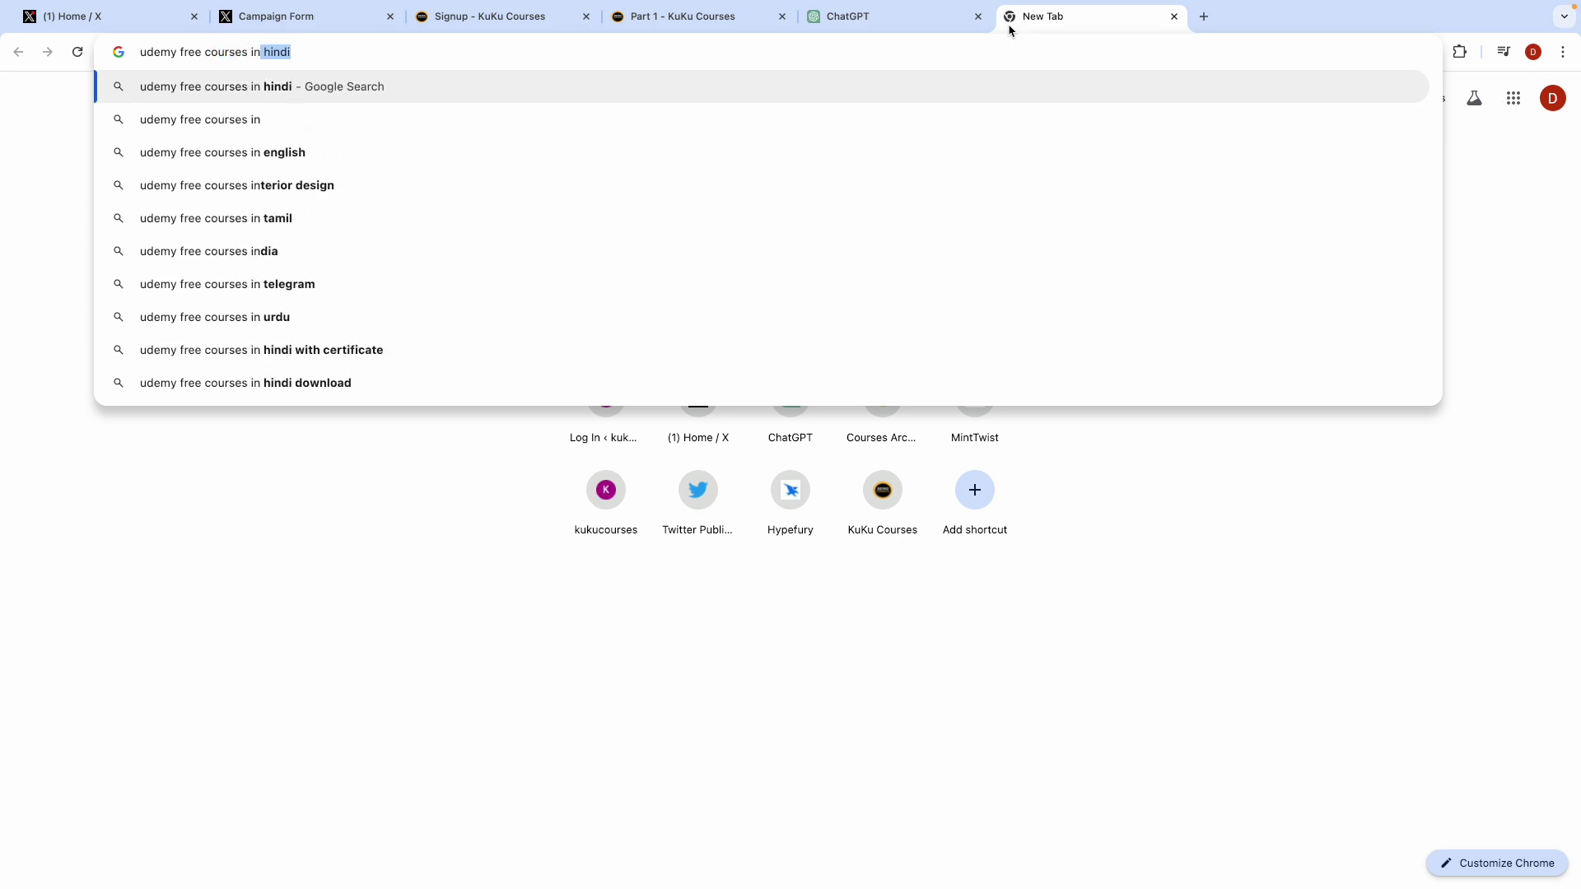
pyautogui.write('structions')
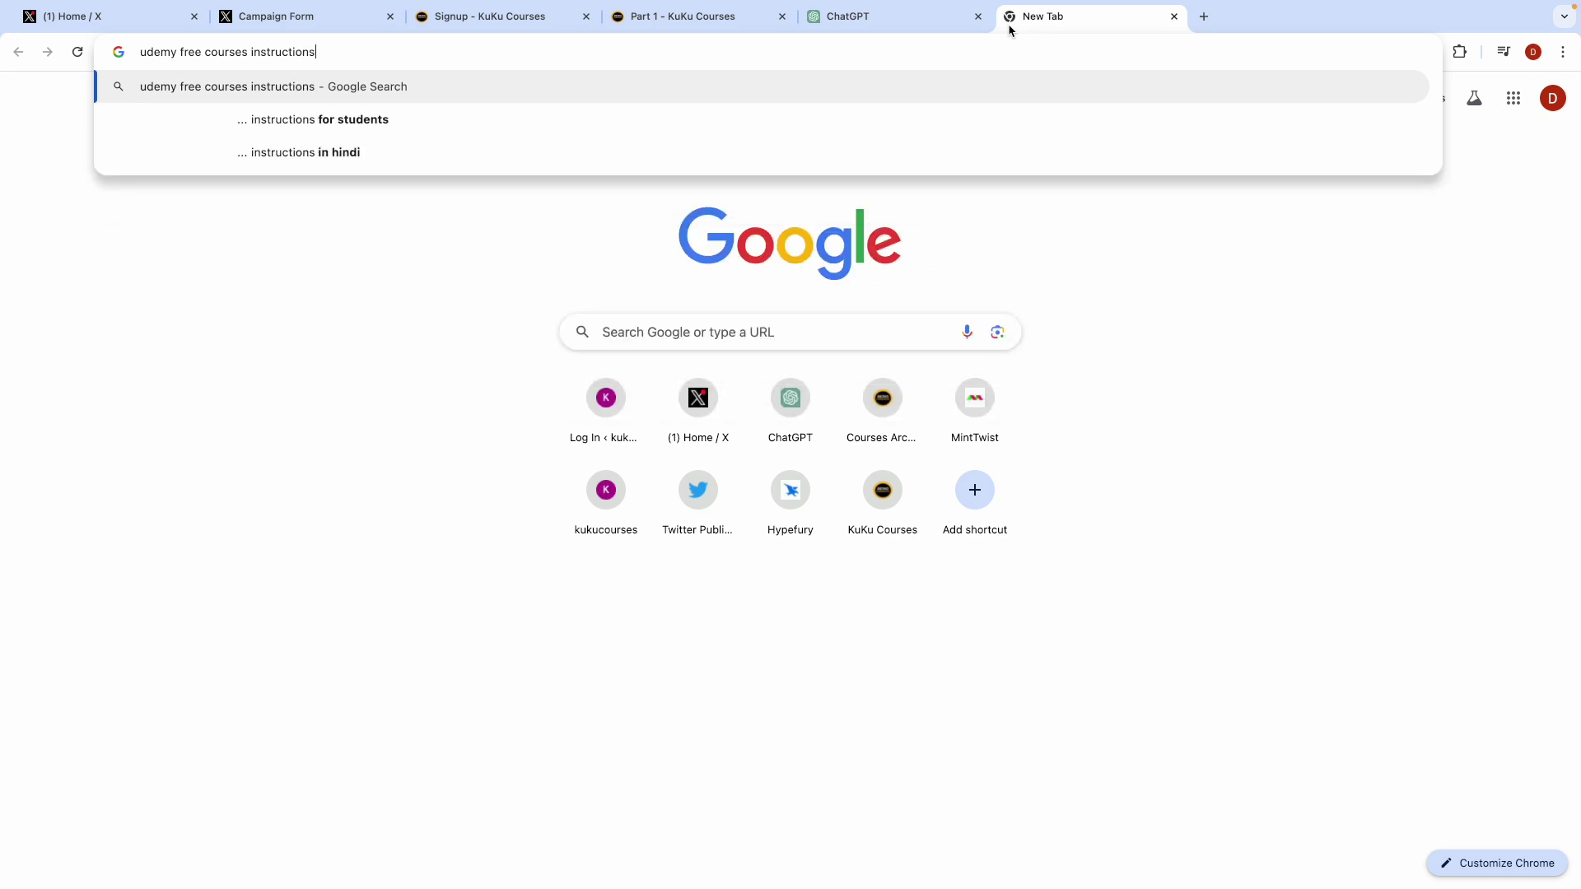
pyautogui.press('Return')
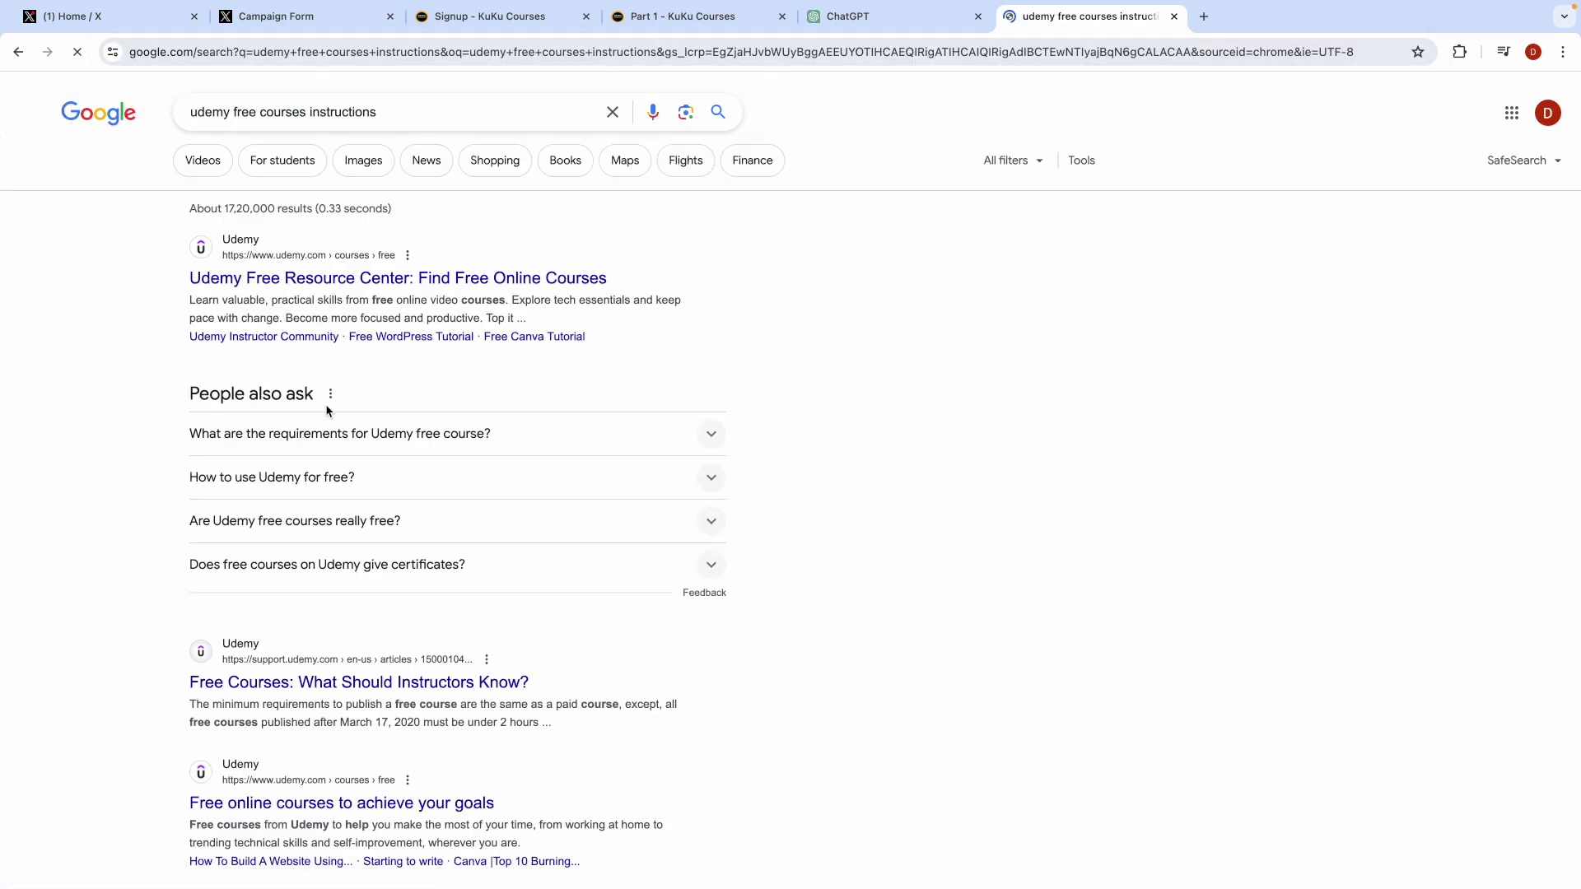
pyautogui.scroll(-1, 329, 404)
pyautogui.scroll(-3, 336, 372)
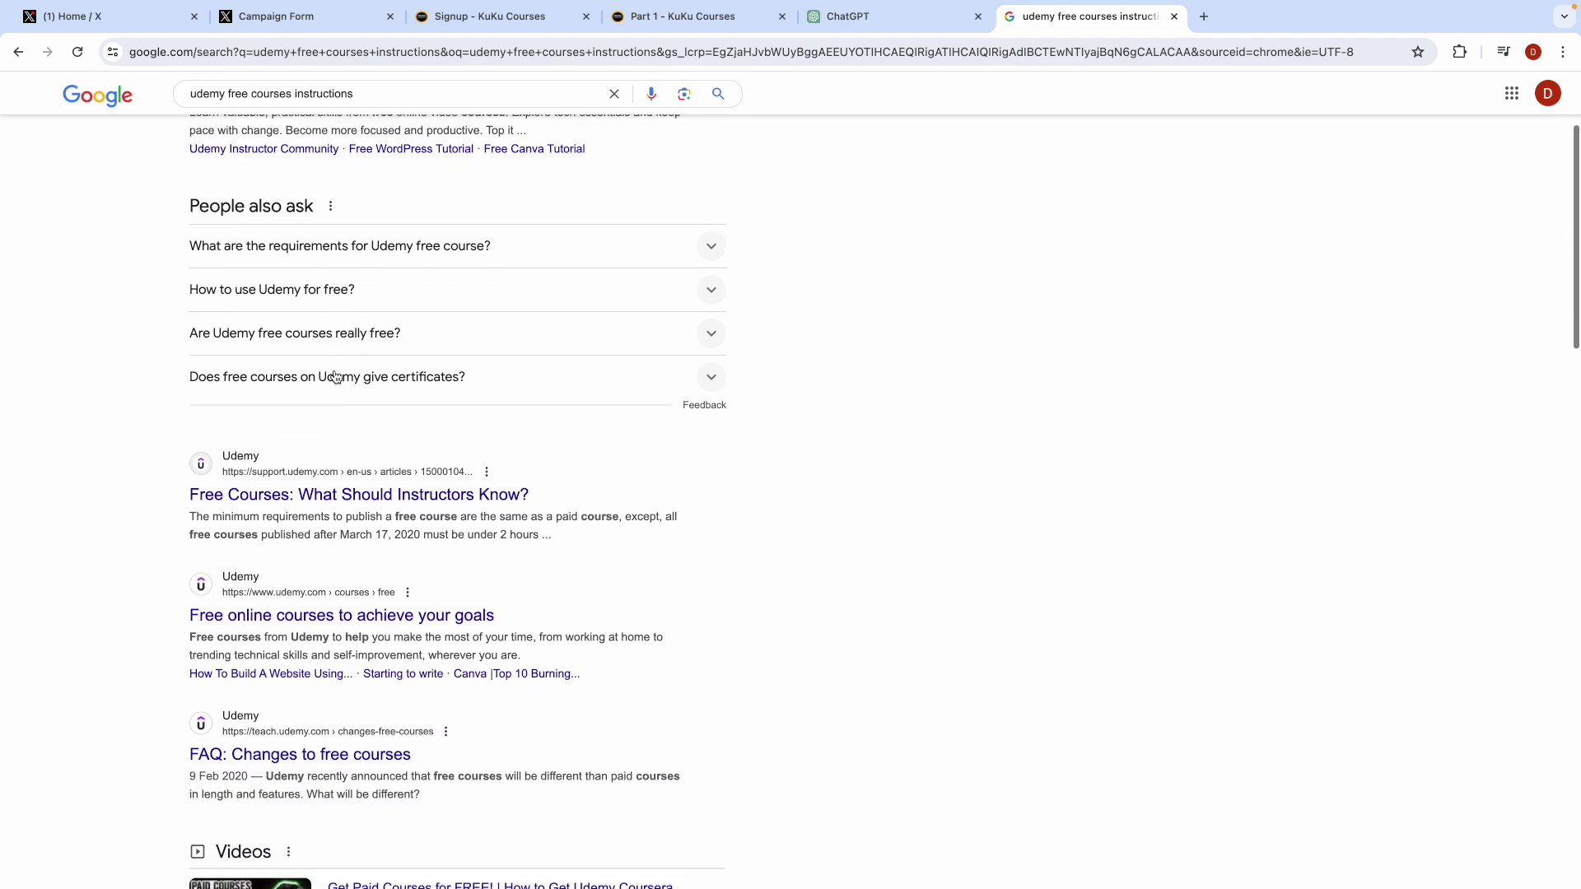
pyautogui.scroll(3, 336, 370)
# Step: Refine the search to "udemy free courses instructions duration course" and highlight the video length limit in the first result, enlarged for reading
pyautogui.click(401, 114)
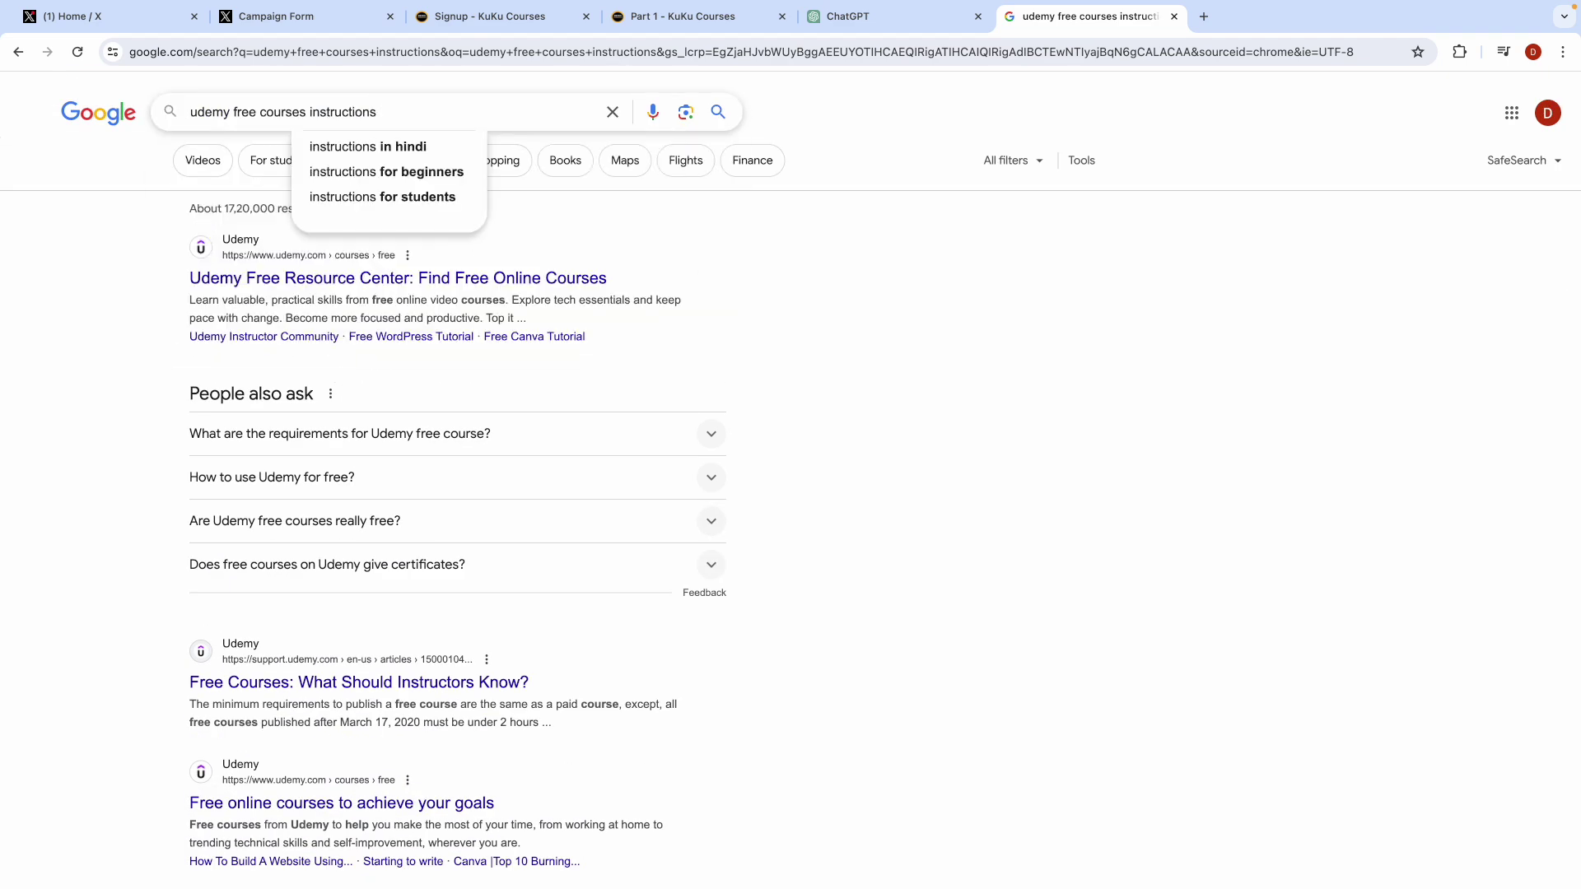
pyautogui.write('duration ')
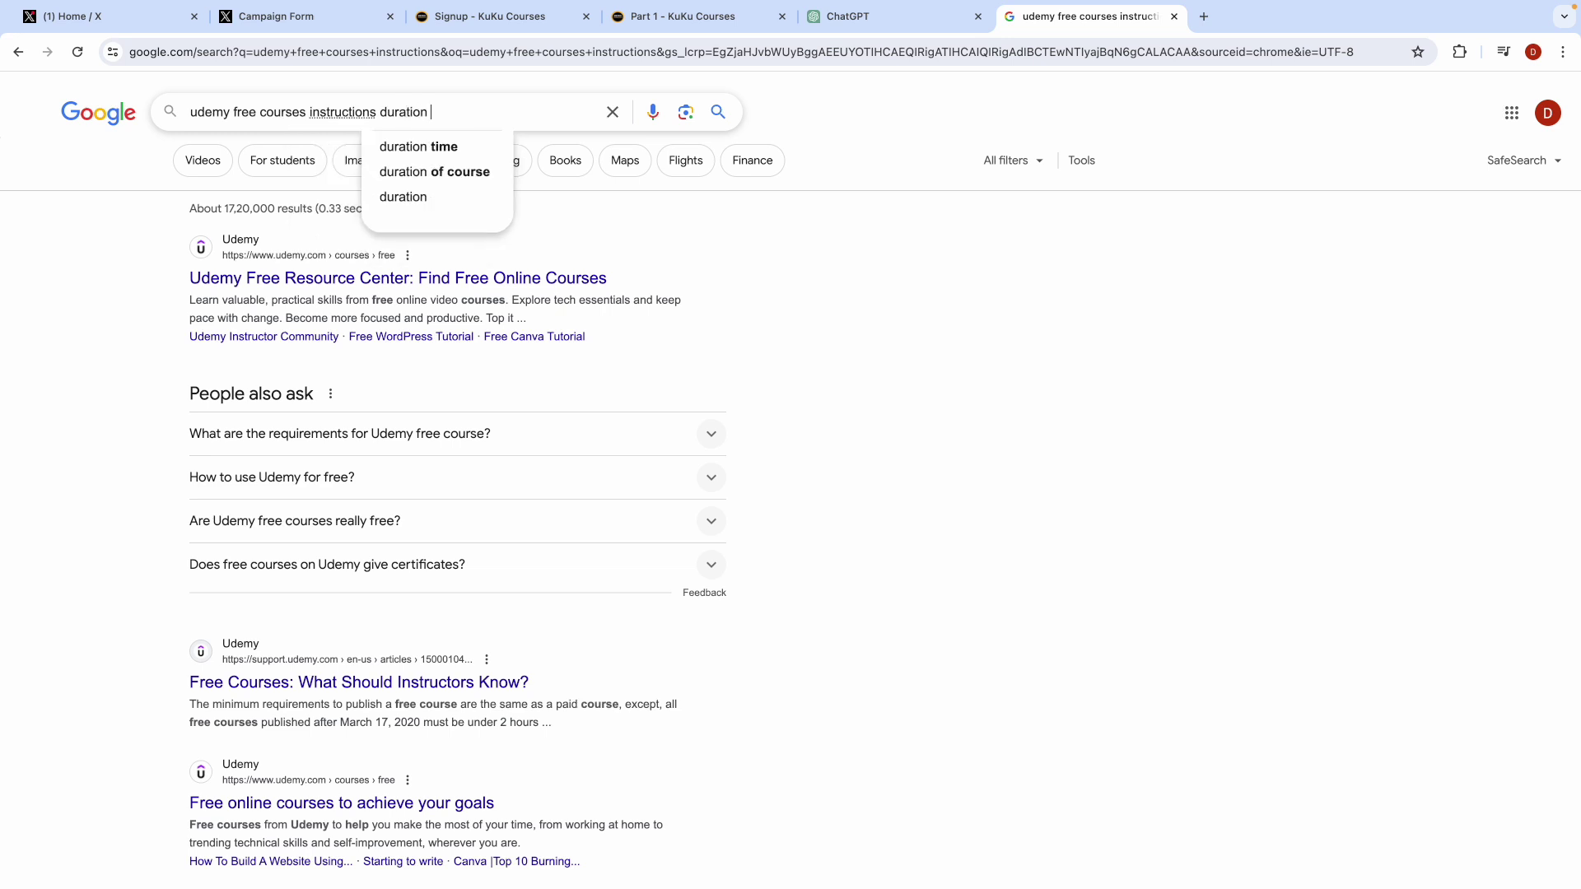
pyautogui.write('course')
pyautogui.press('Return')
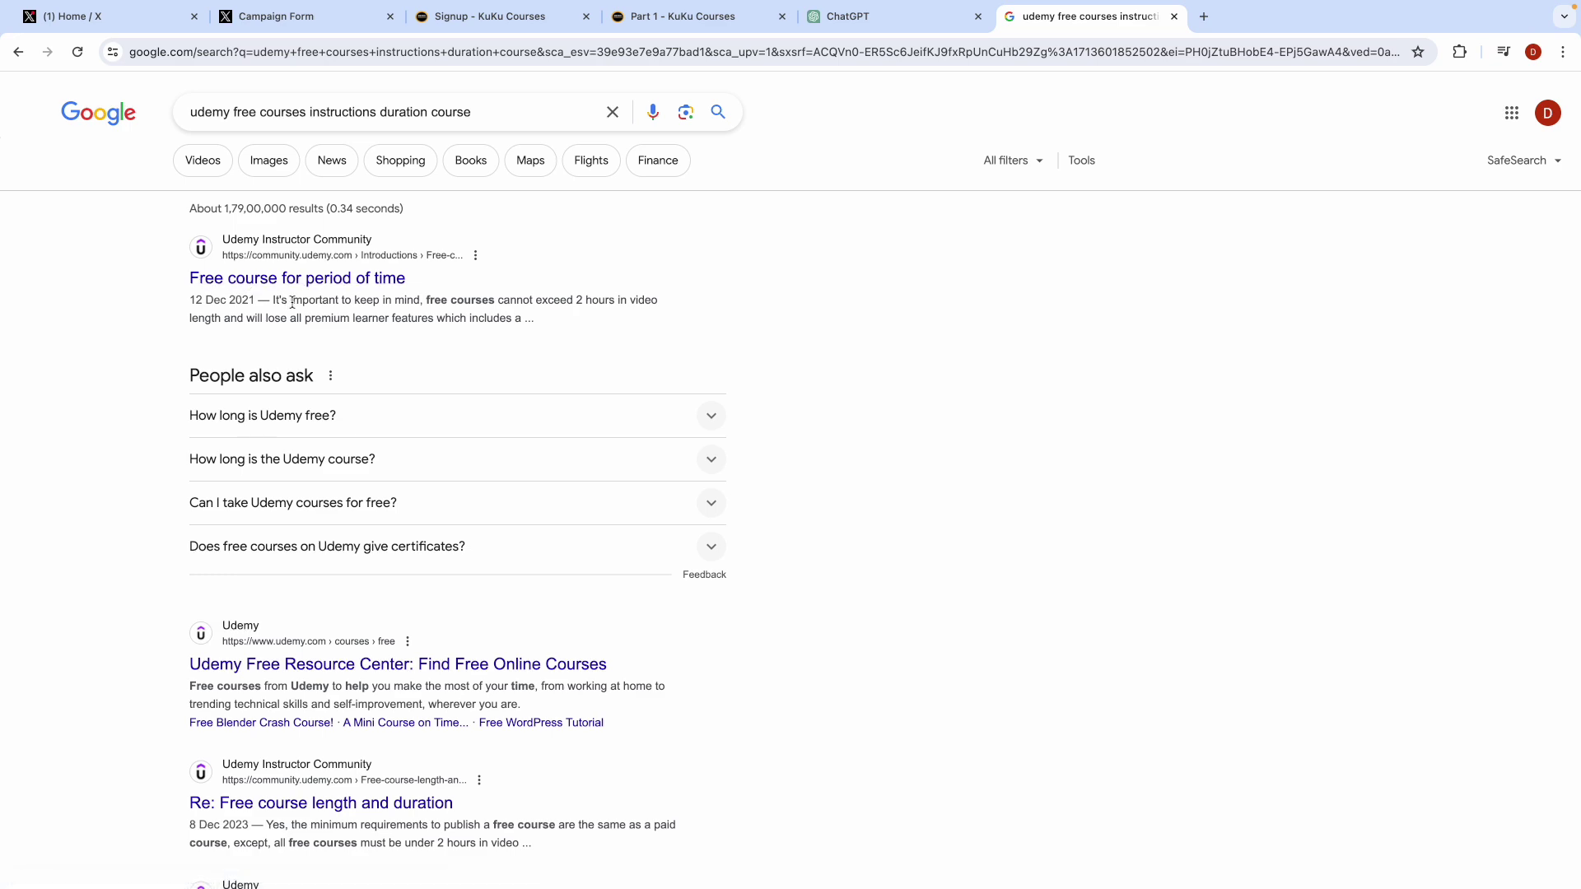
pyautogui.scroll(5, 292, 302)
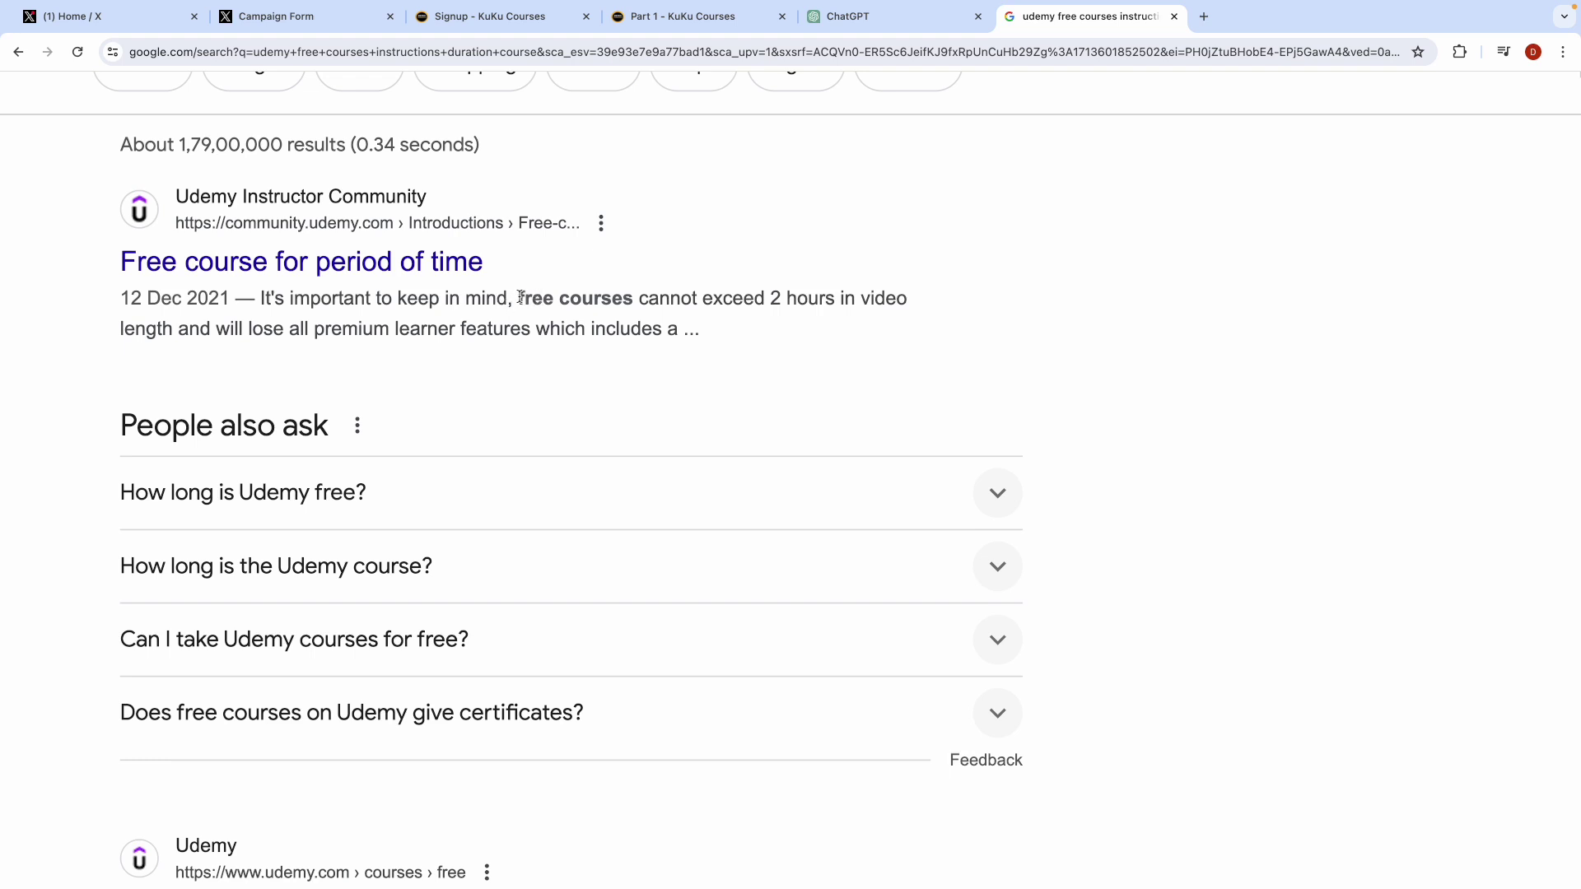
pyautogui.moveTo(521, 297); pyautogui.dragTo(836, 297)
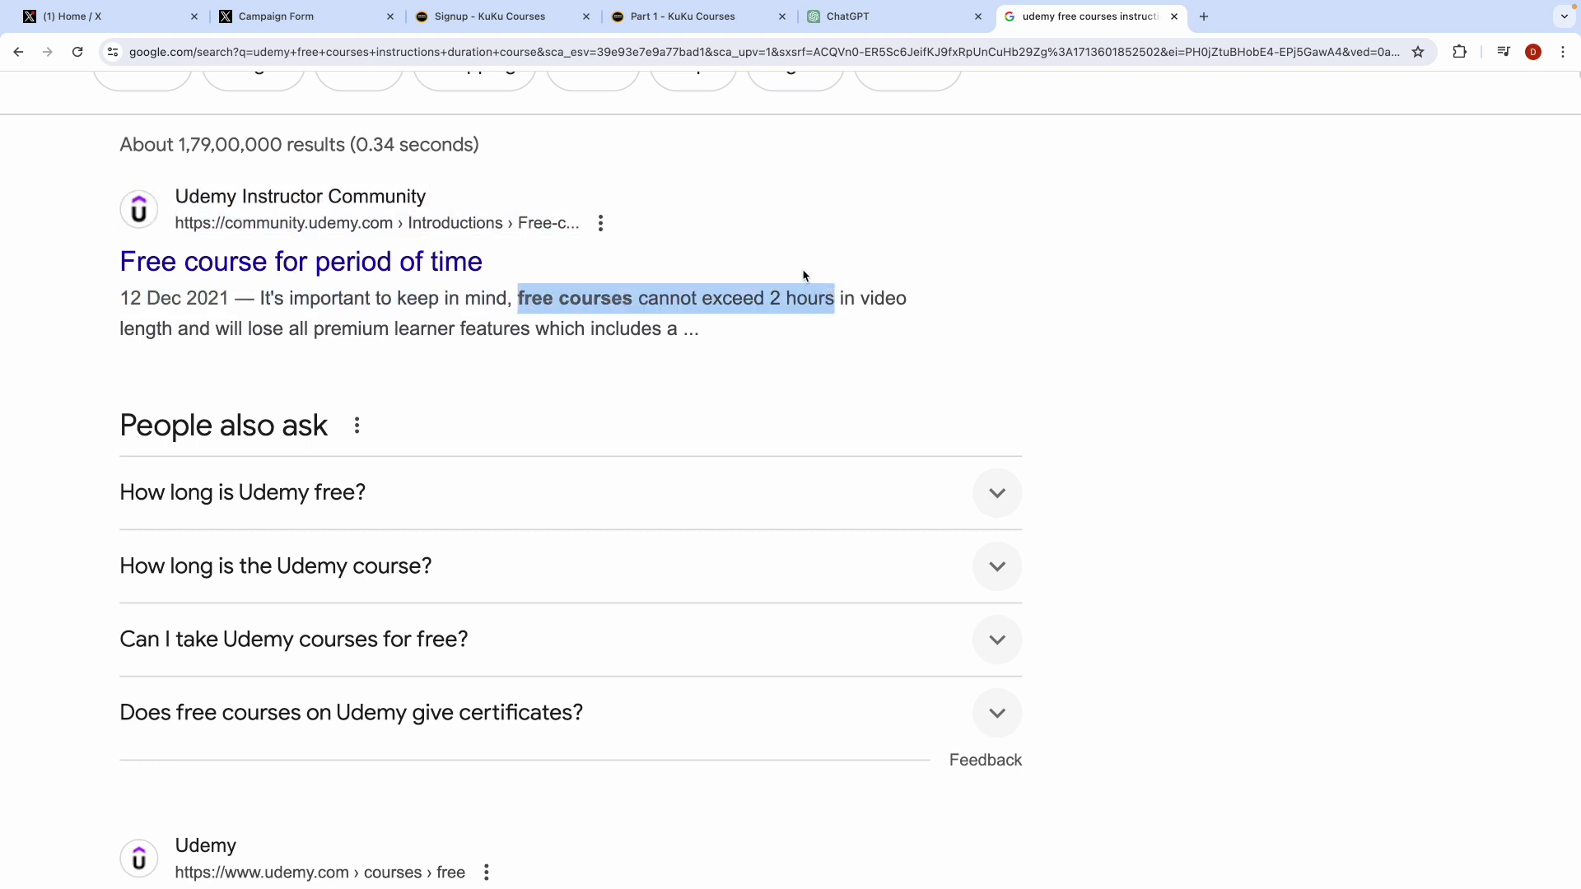
# Step: Check the Ad 1 form in the X Ads campaign tab, and close the Udemy search tab to return to ChatGPT
pyautogui.click(284, 18)
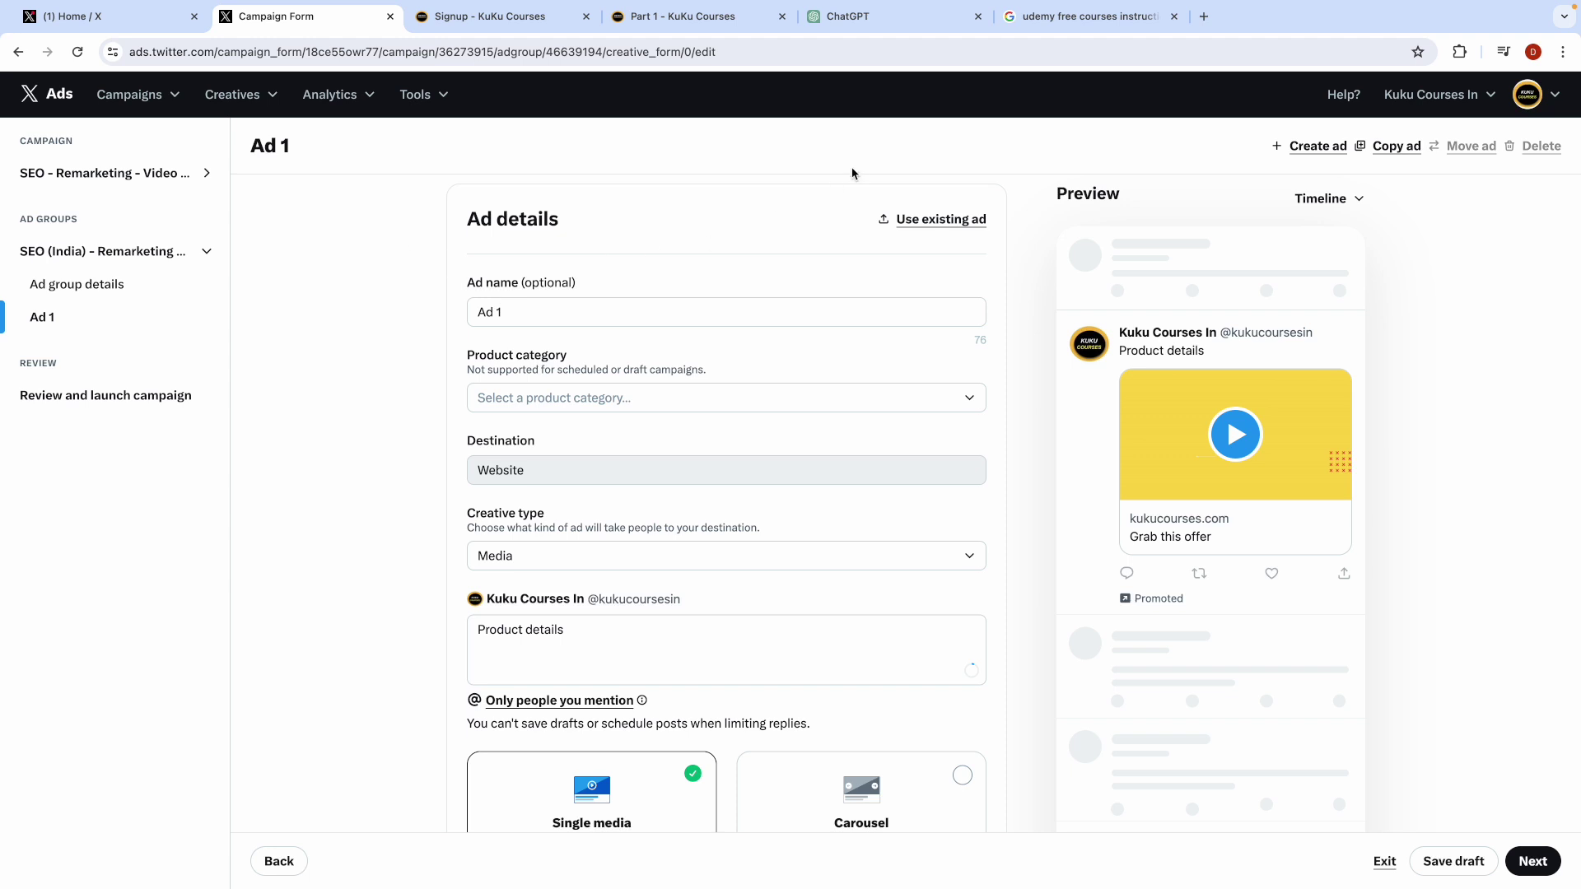
pyautogui.click(1088, 18)
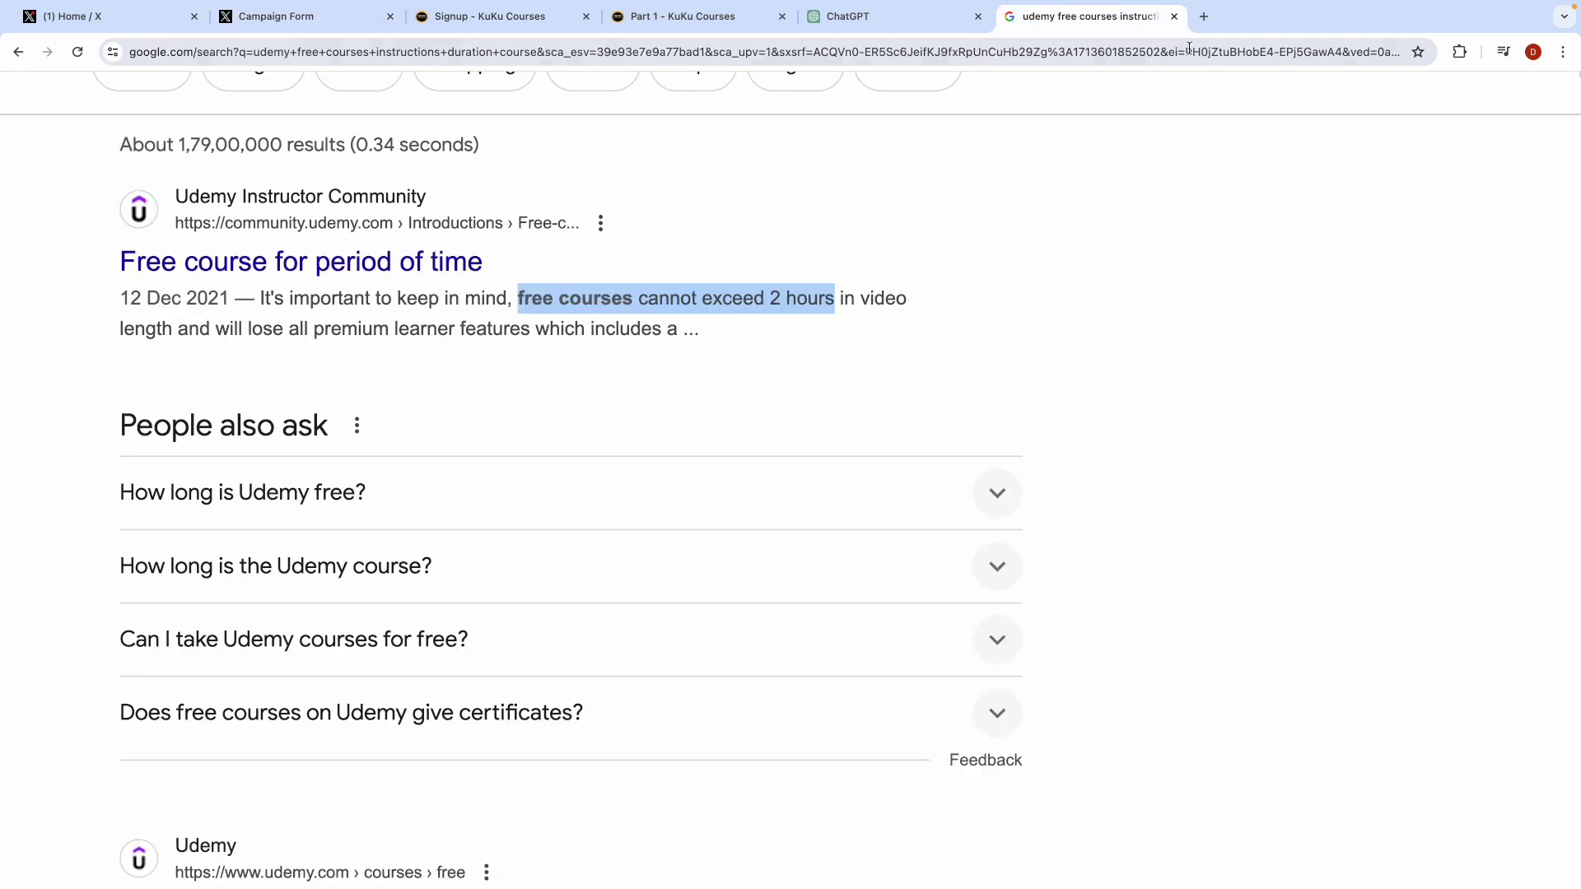
pyautogui.click(1174, 16)
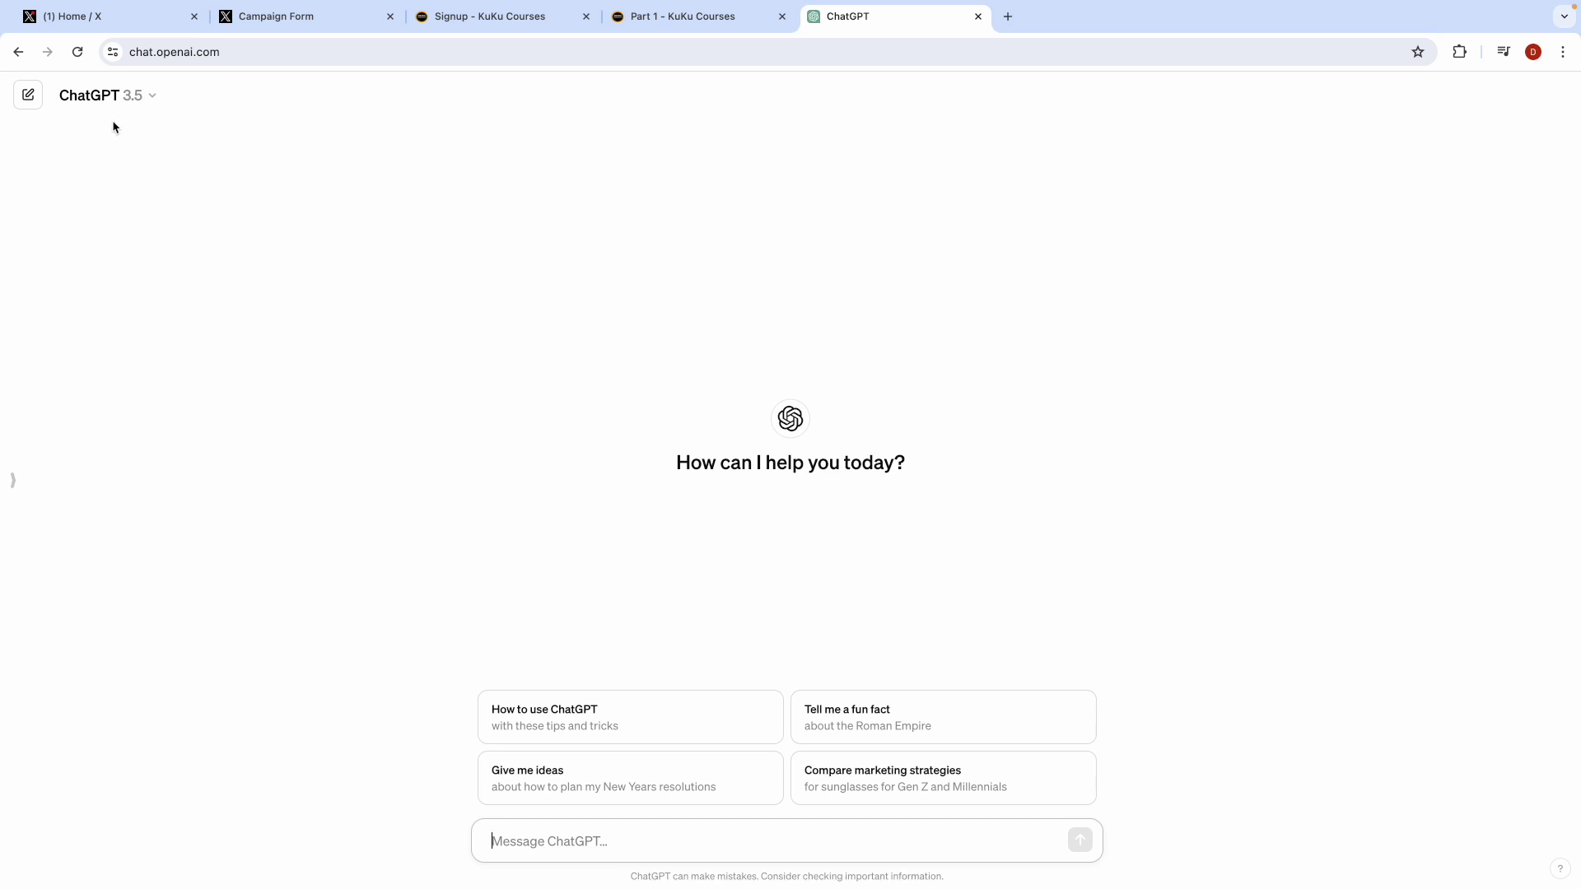
# Step: Check the Ad 1 form in the campaign tab, and in ChatGPT ask "hey how many states US has?"
pyautogui.click(280, 24)
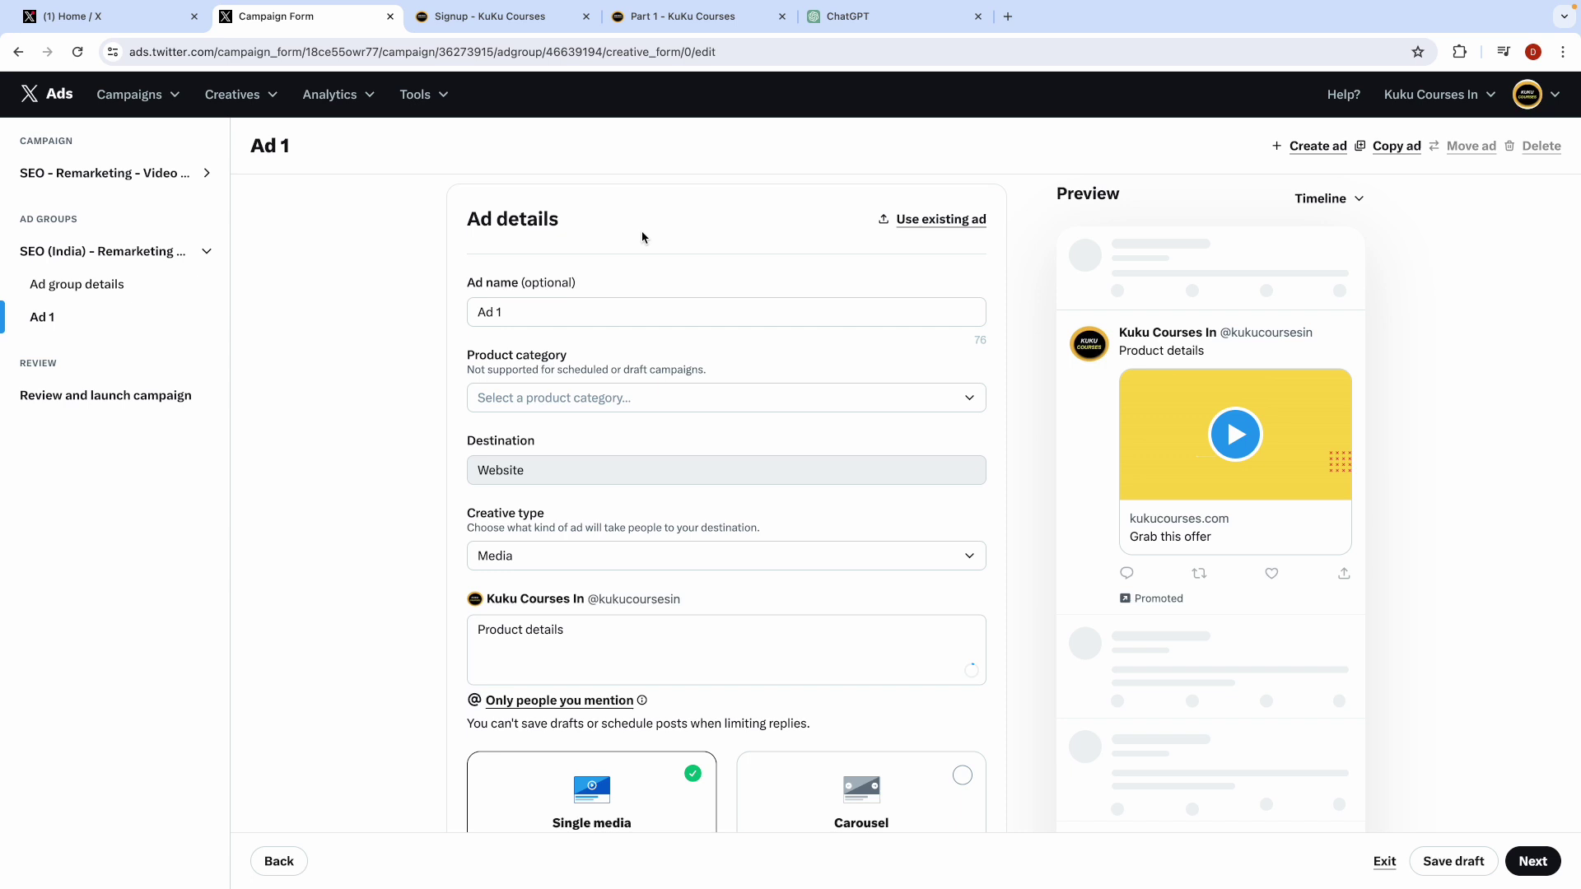
pyautogui.click(855, 18)
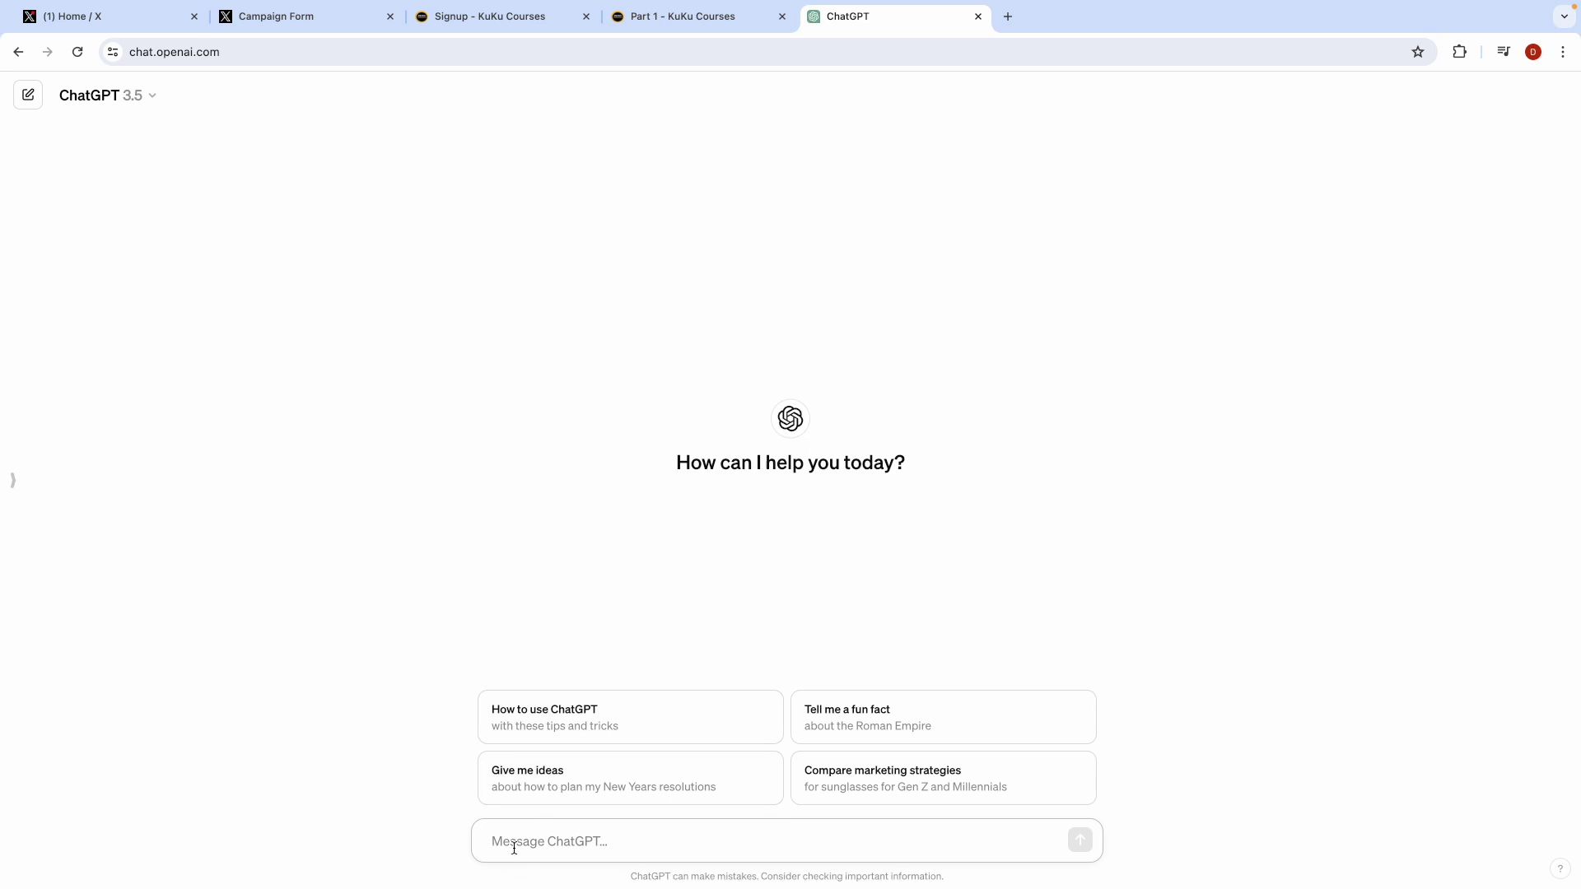
pyautogui.write('hey ho')
pyautogui.press('BackSpace')
pyautogui.write('how many states h')
pyautogui.press('BackSpace')
pyautogui.write('US h')
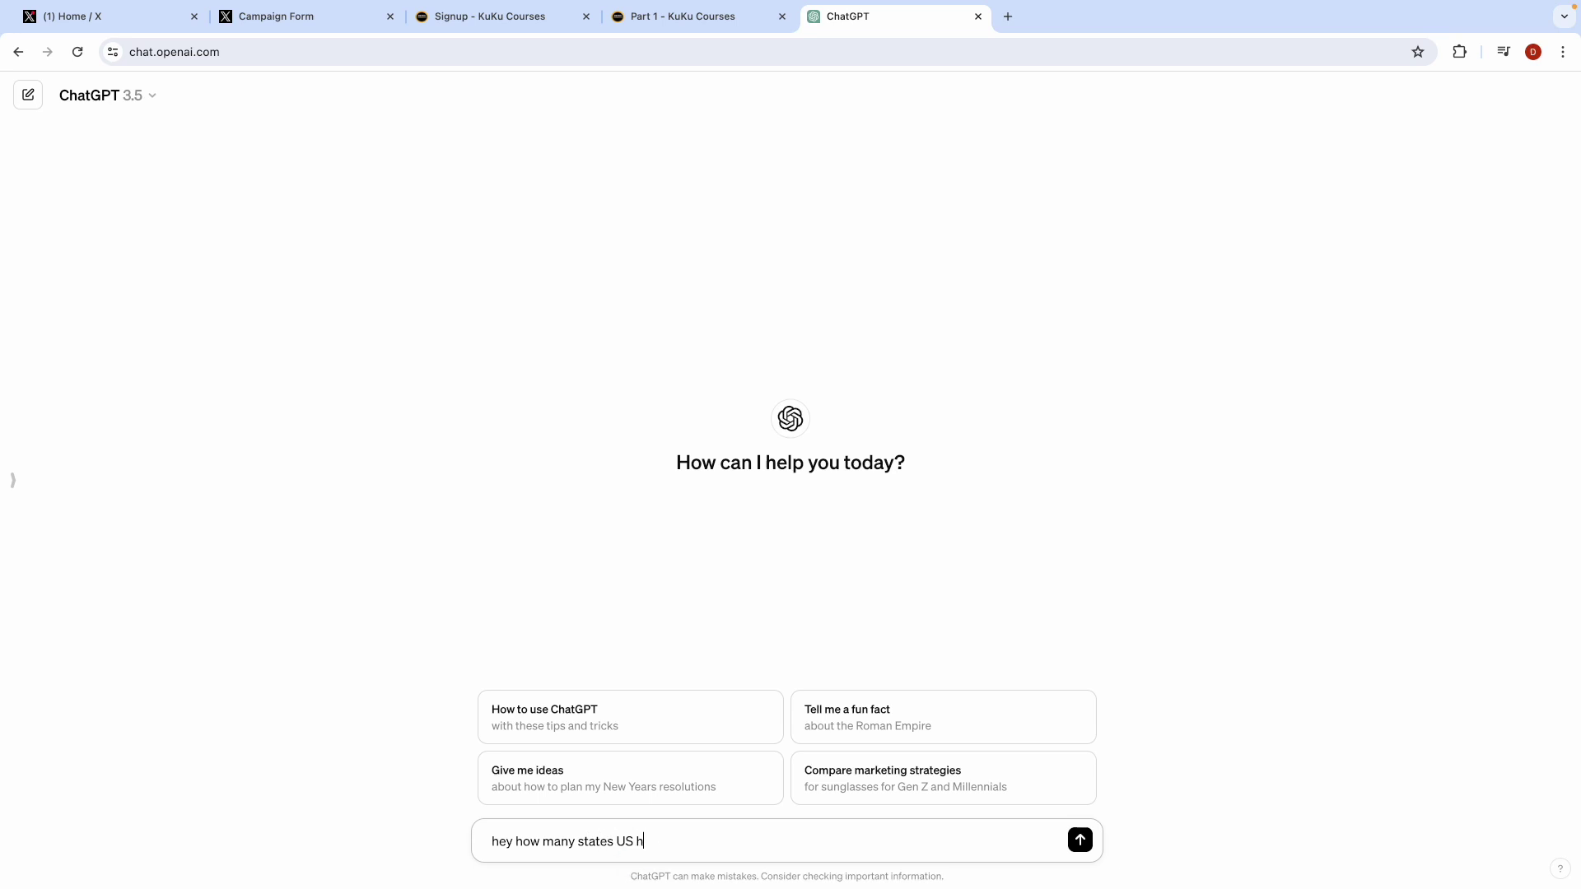
pyautogui.write('as?')
pyautogui.press('Return')
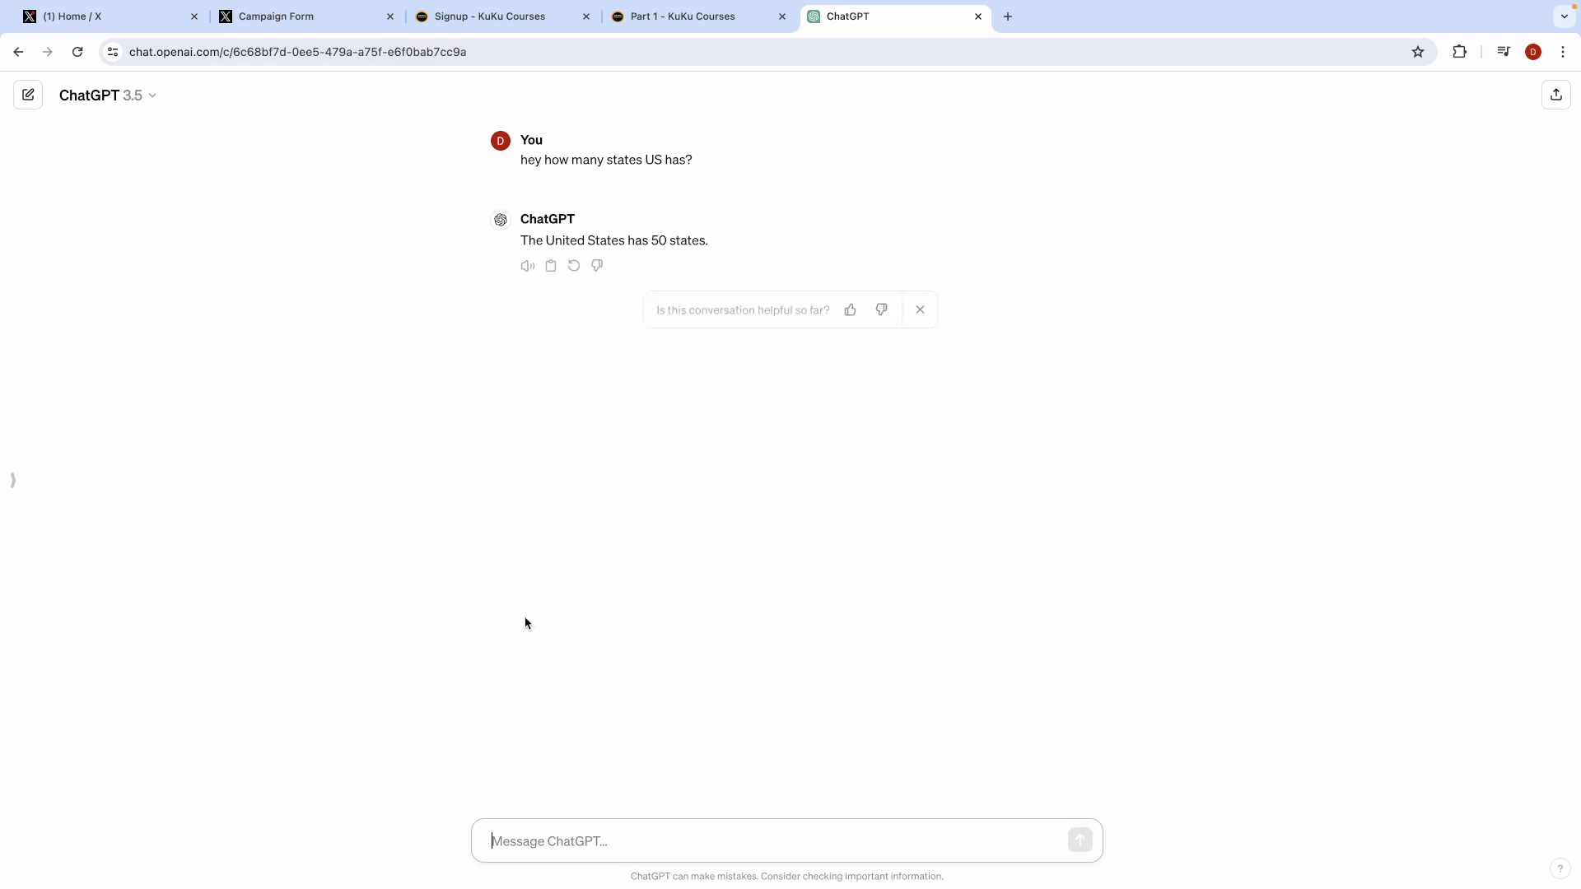
# Step: Ask ChatGPT the follow-up question "Can you name them?" and review the conversation from its beginning
pyautogui.write('C')
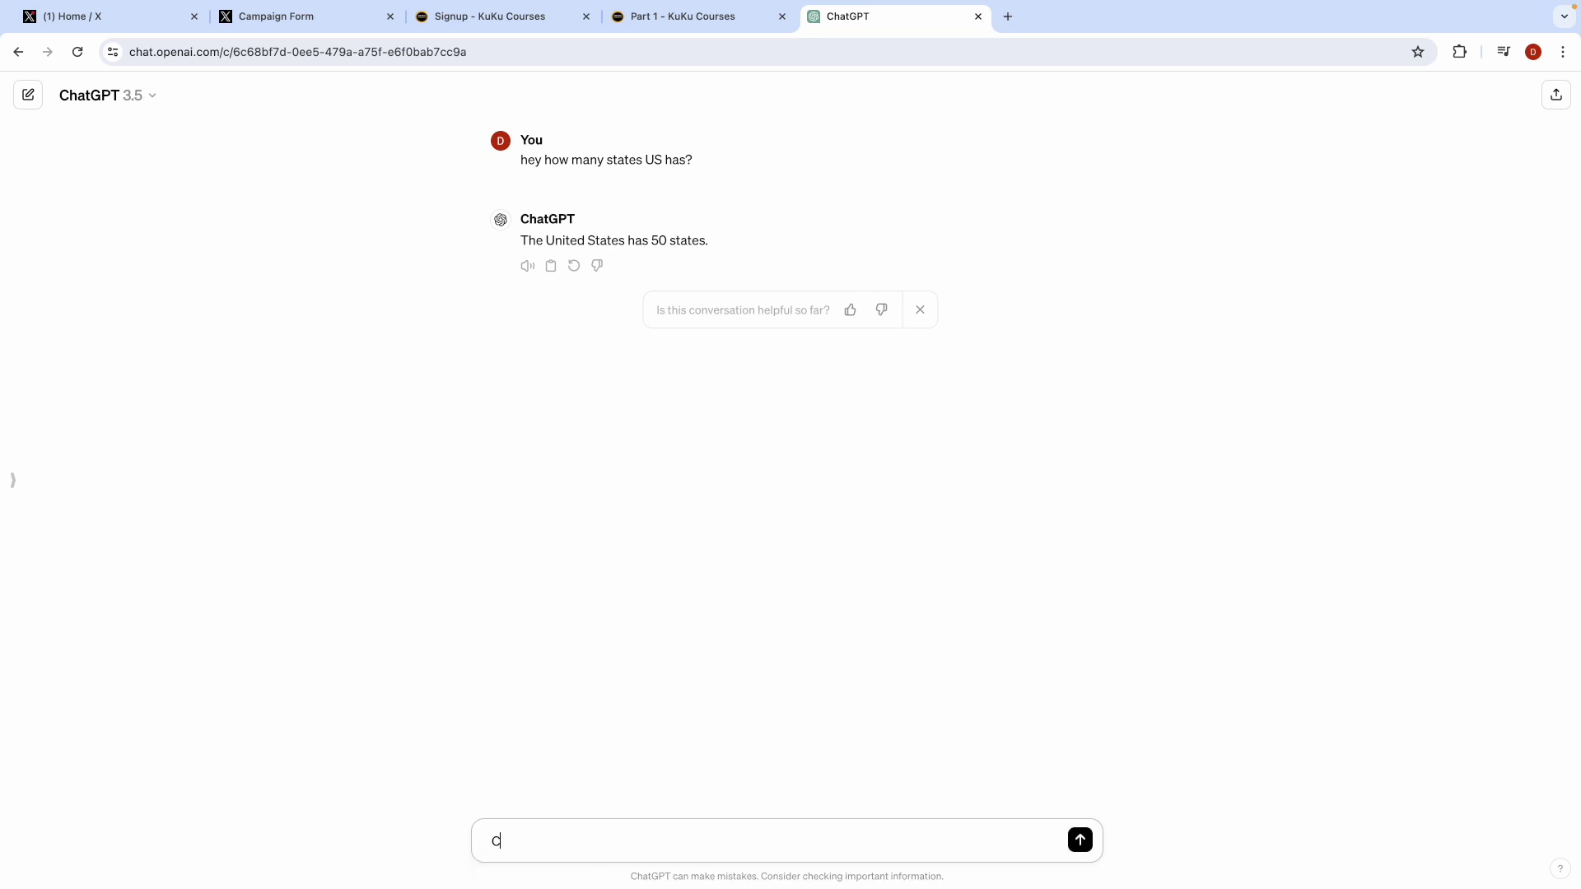
pyautogui.write('an you name them?')
pyautogui.press('Return')
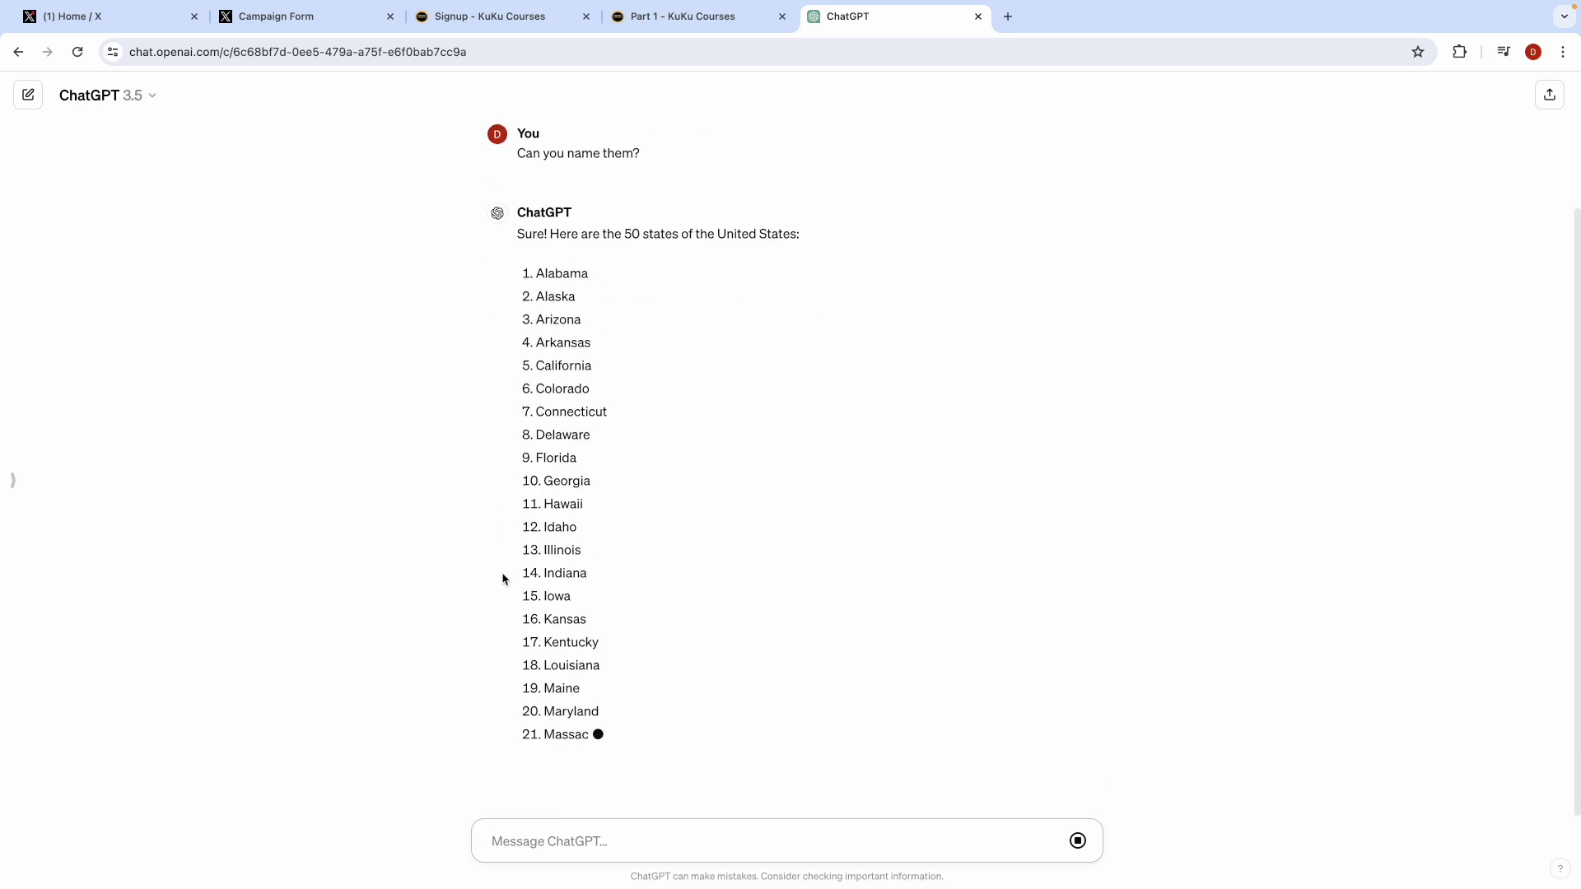
pyautogui.scroll(5, 545, 502)
pyautogui.scroll(1, 542, 492)
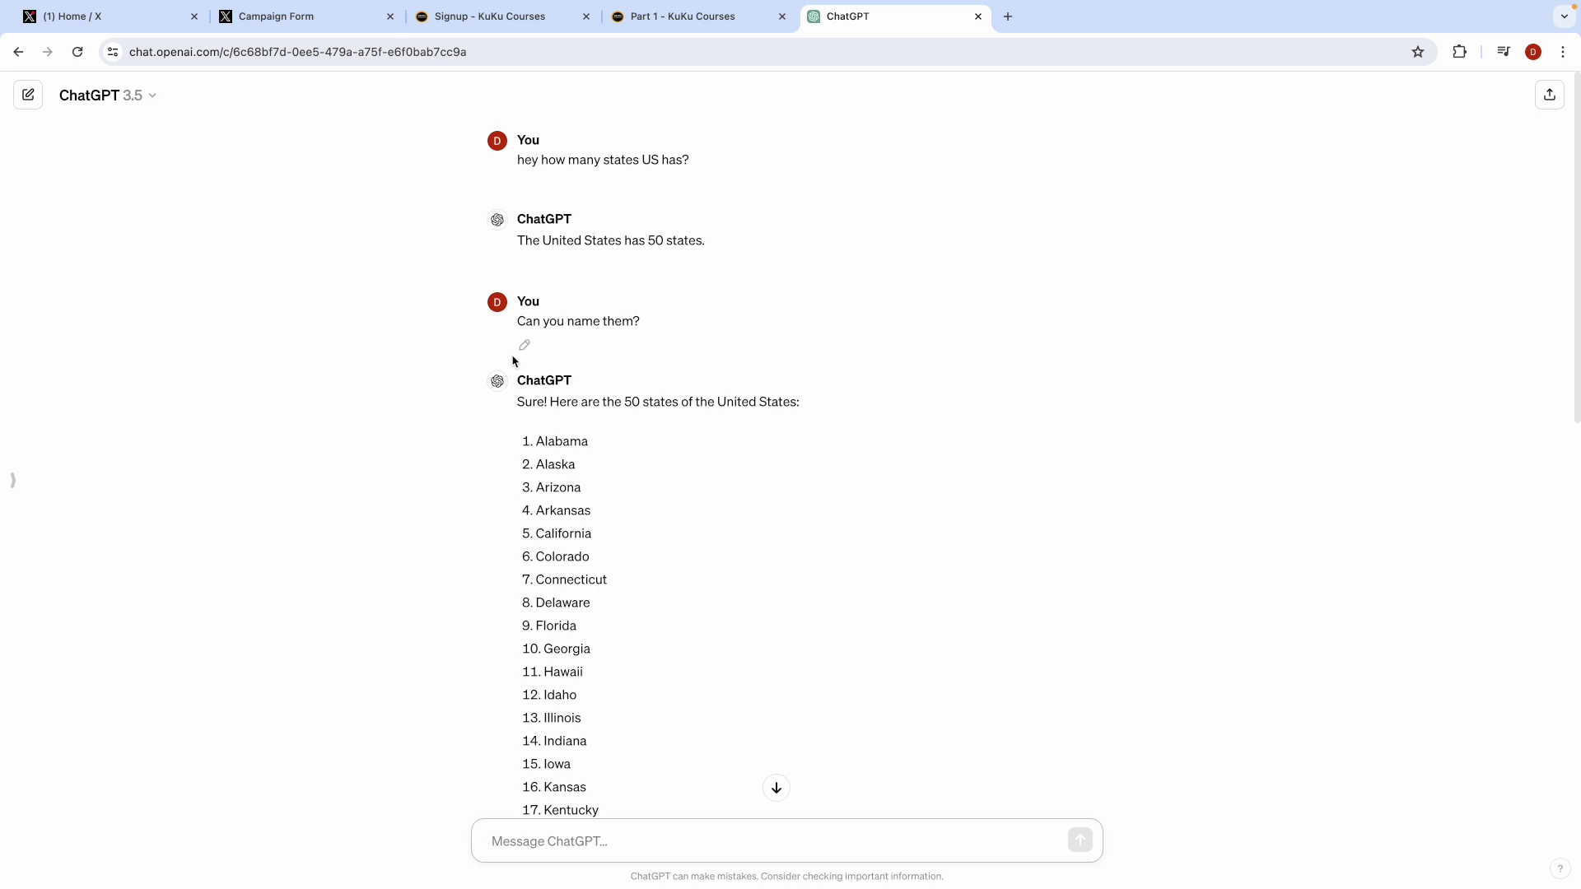
# Step: Compare the Ad 1 form in the campaign tab with the ChatGPT conversation
pyautogui.click(324, 29)
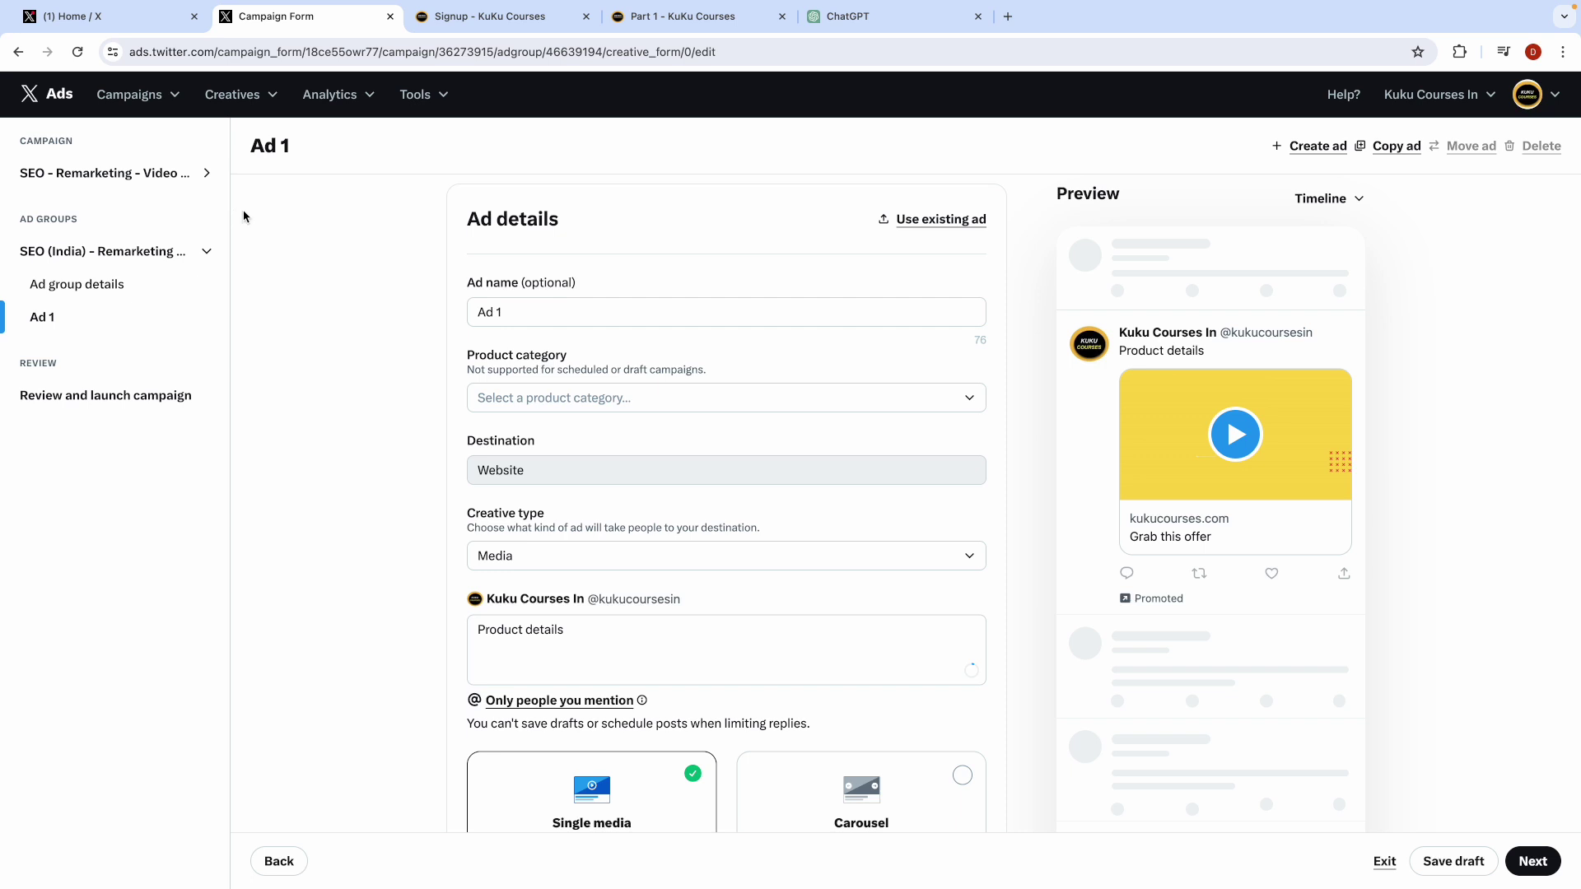
pyautogui.click(906, 30)
pyautogui.moveTo(572, 268)
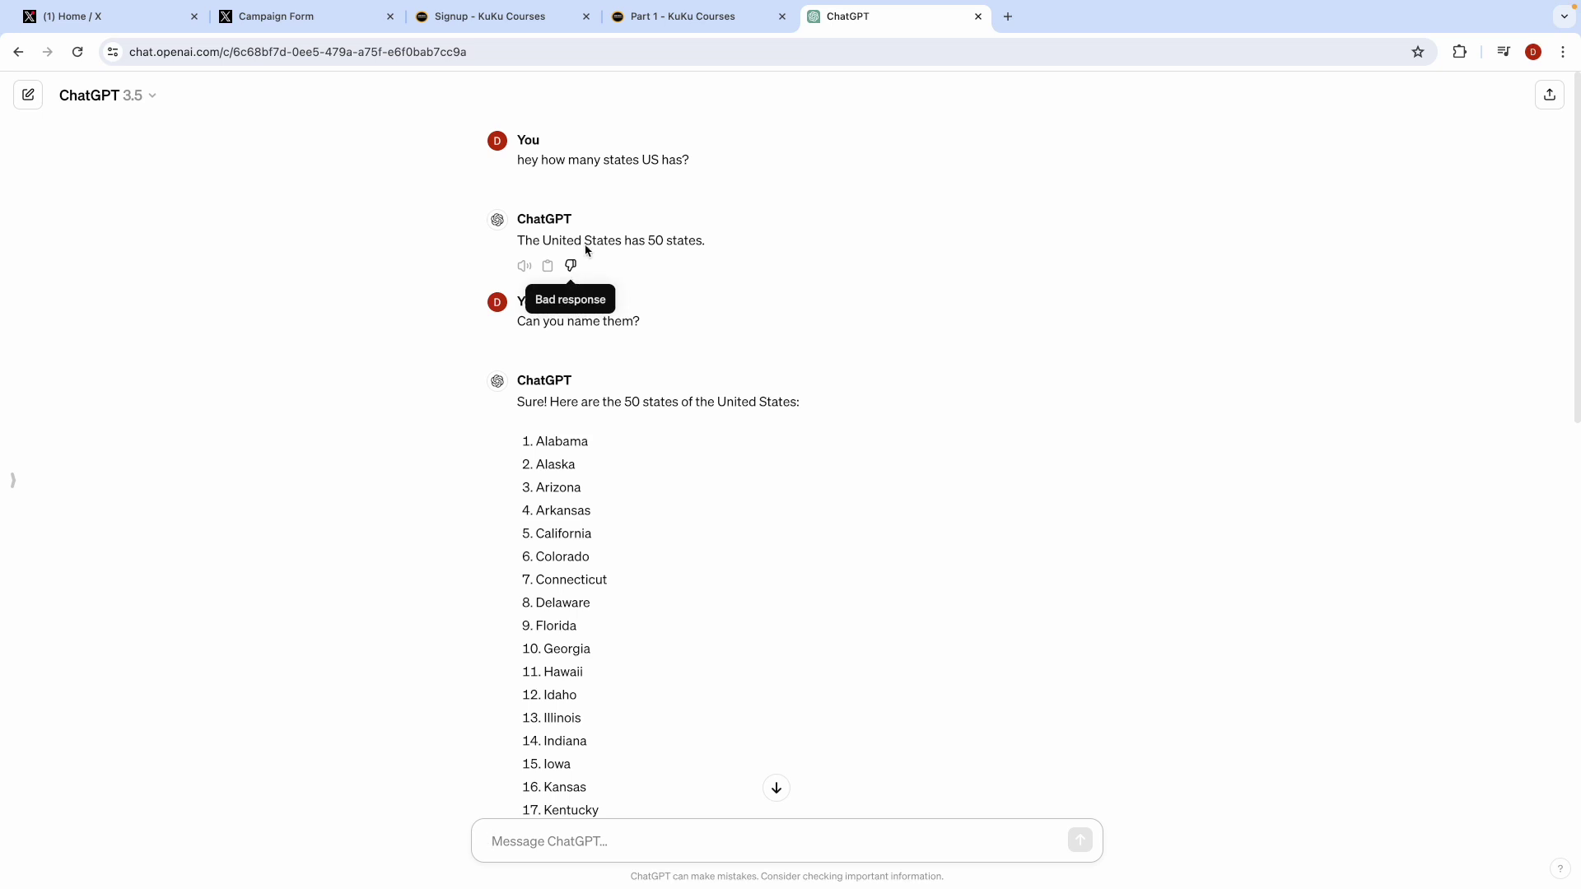
pyautogui.click(298, 31)
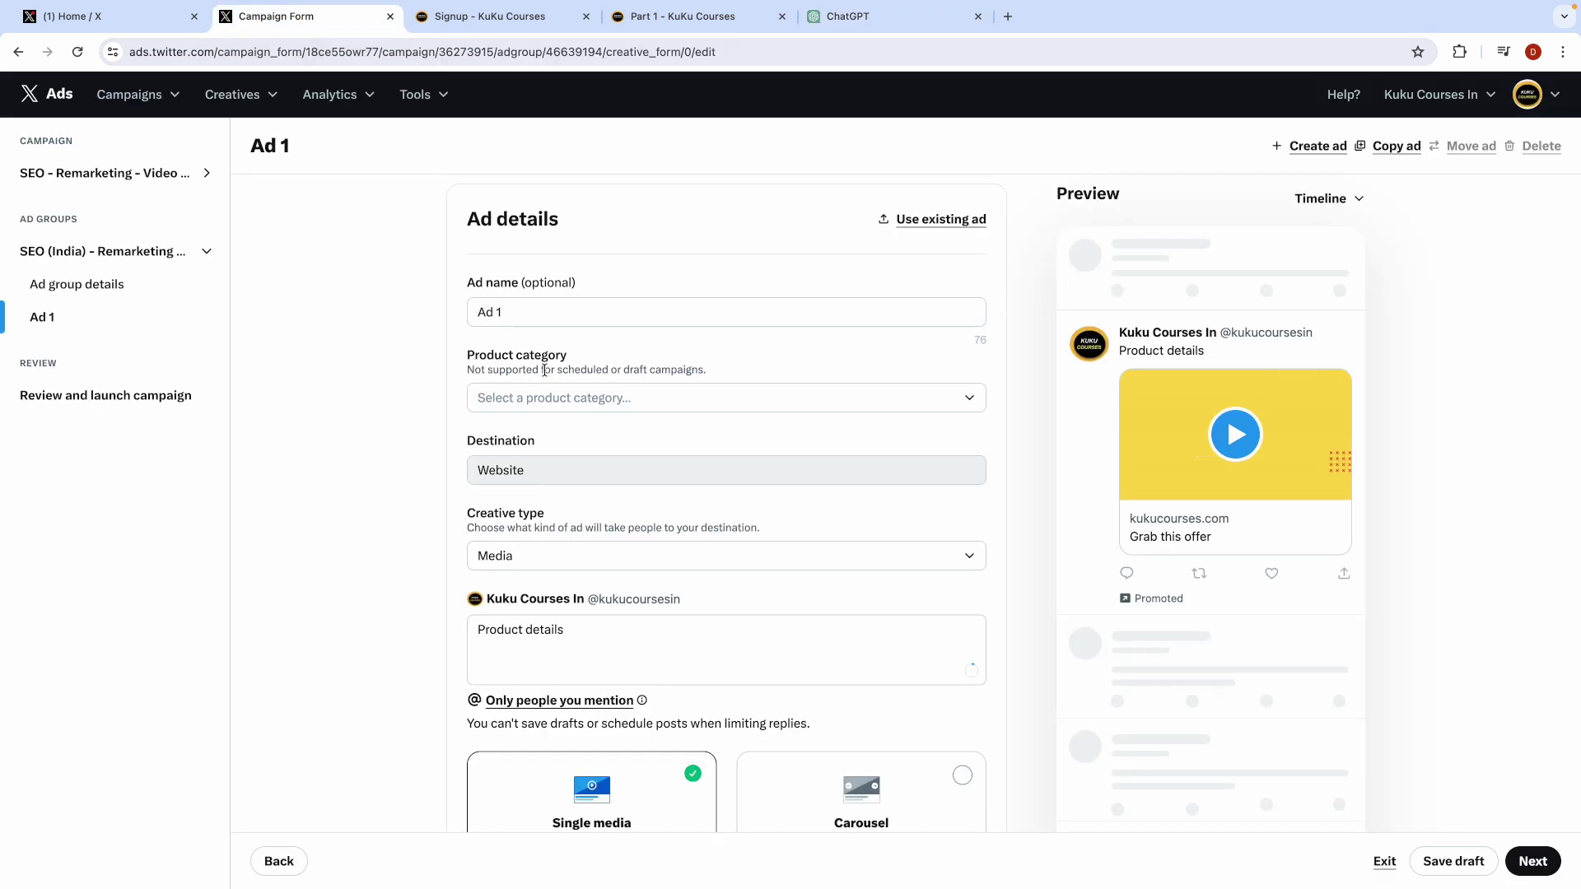
pyautogui.scroll(-1, 506, 471)
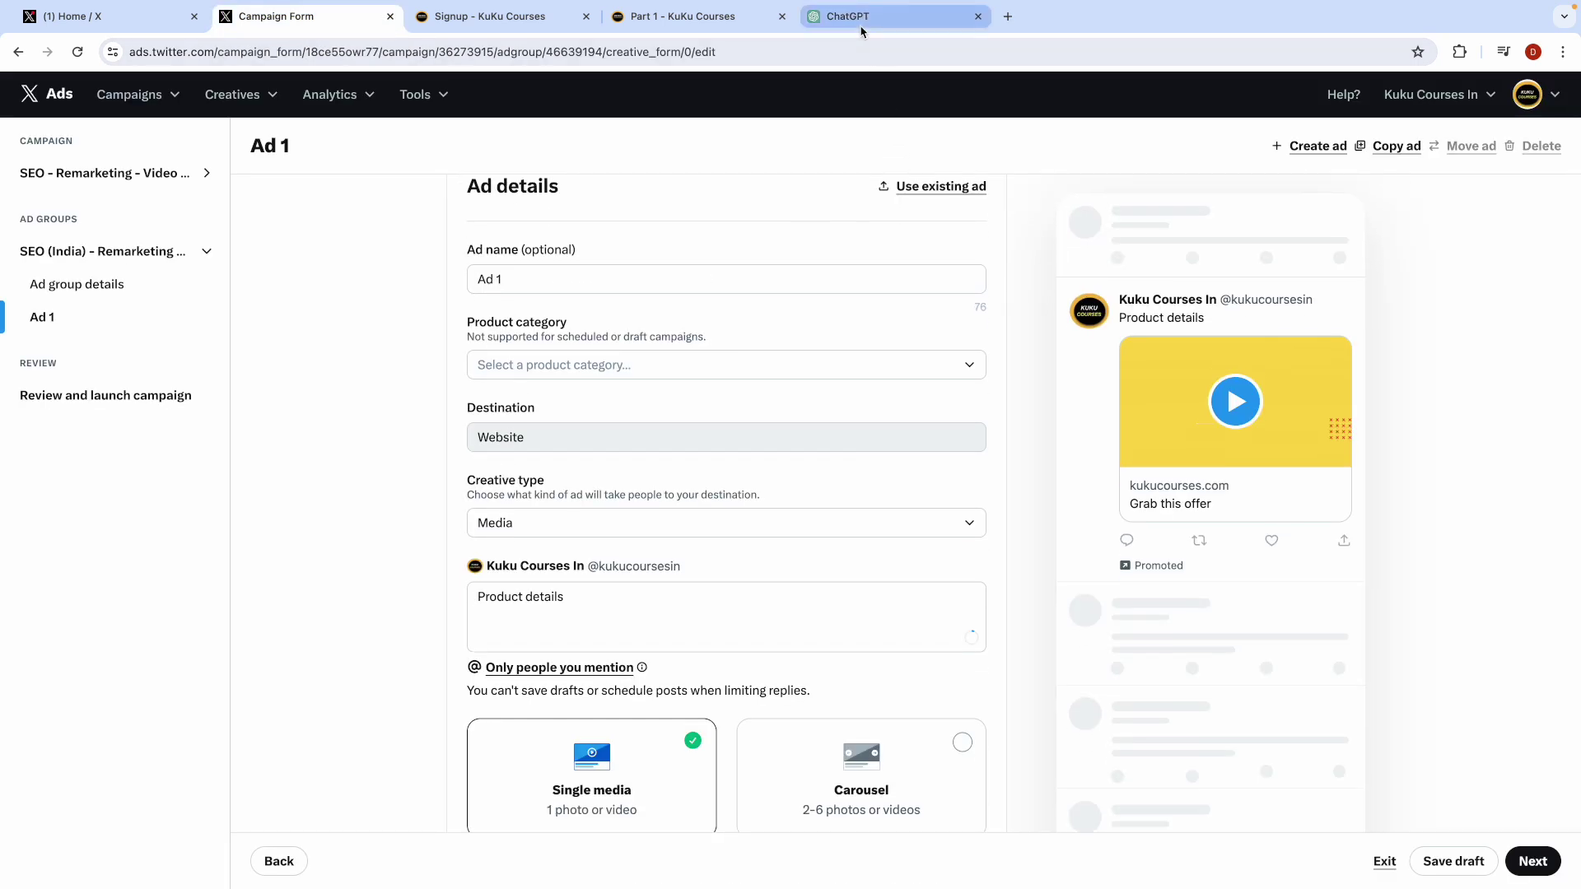
pyautogui.click(863, 18)
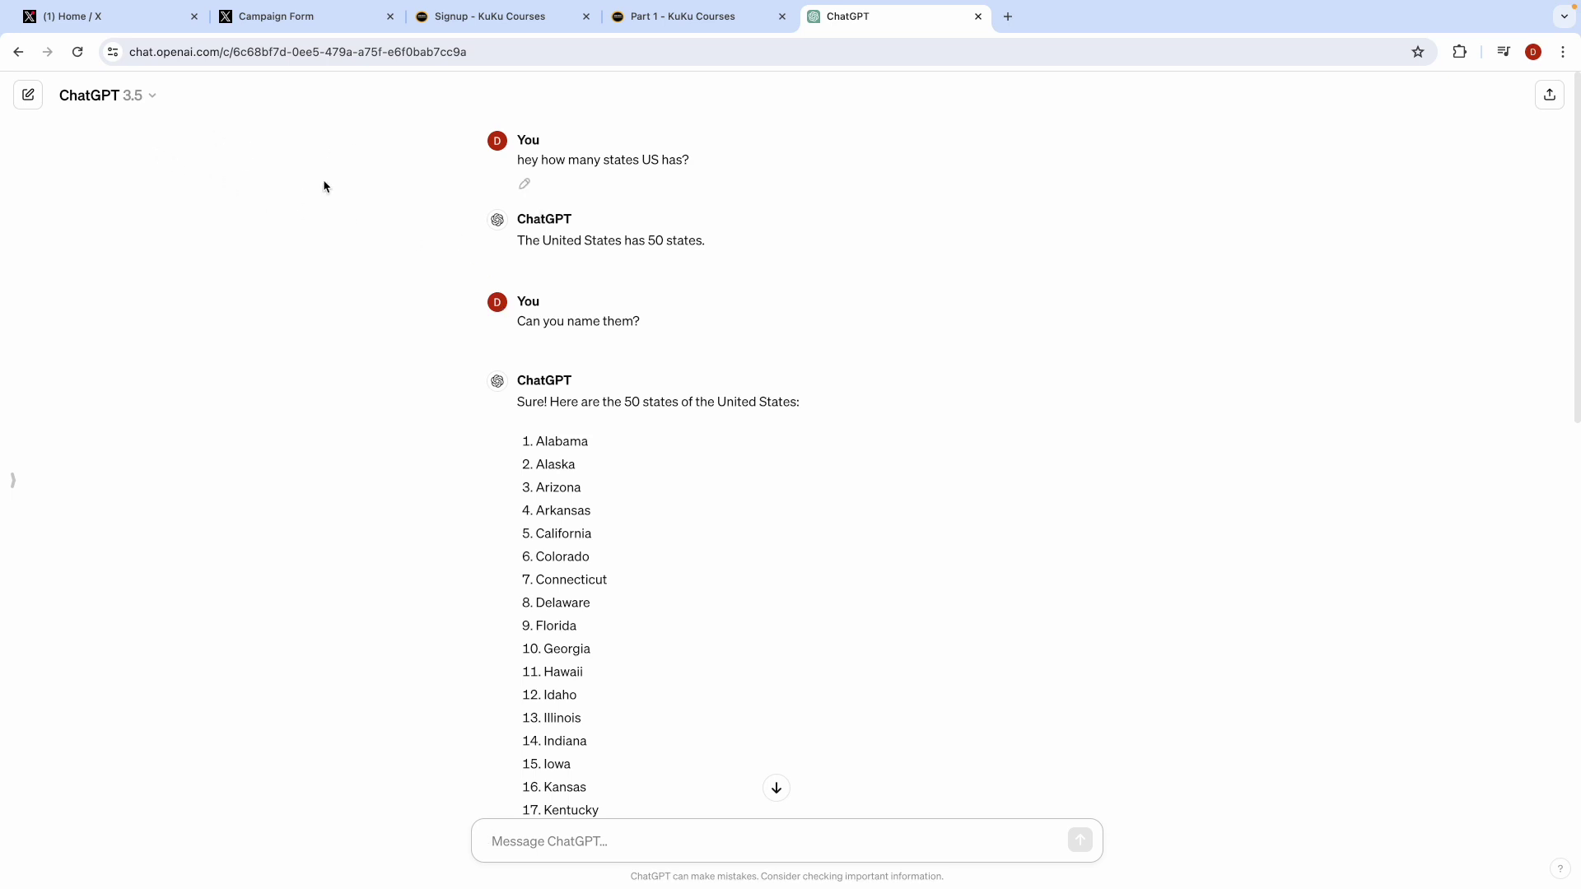
# Step: Visit openai.com in a new tab, show the Try ChatGPT option on the site, and close the tab
pyautogui.click(1007, 17)
pyautogui.write('open')
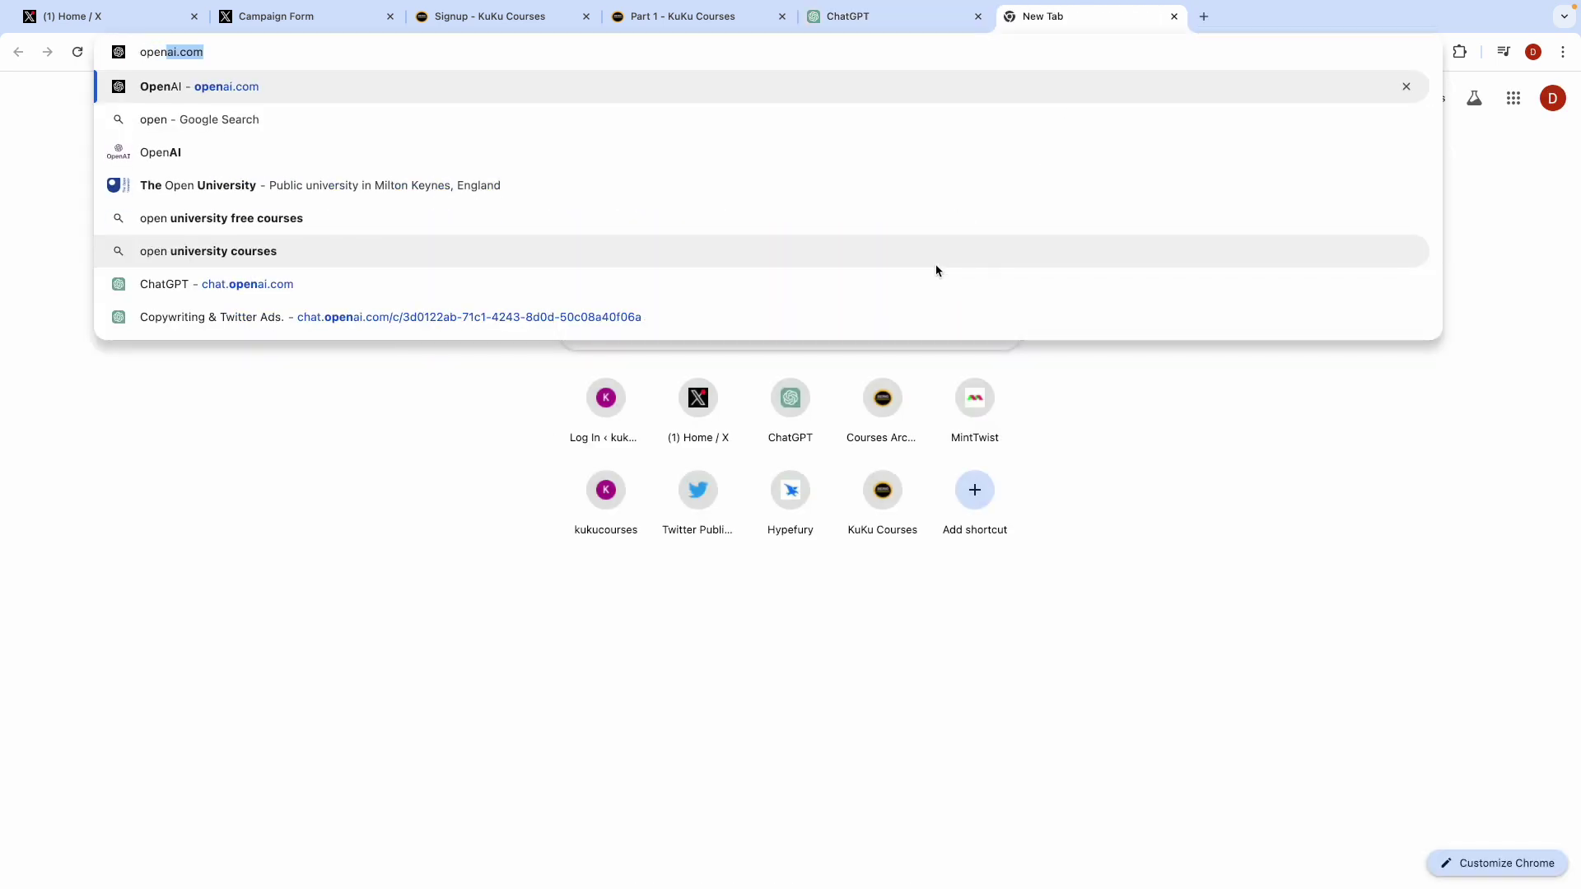
pyautogui.press('Return')
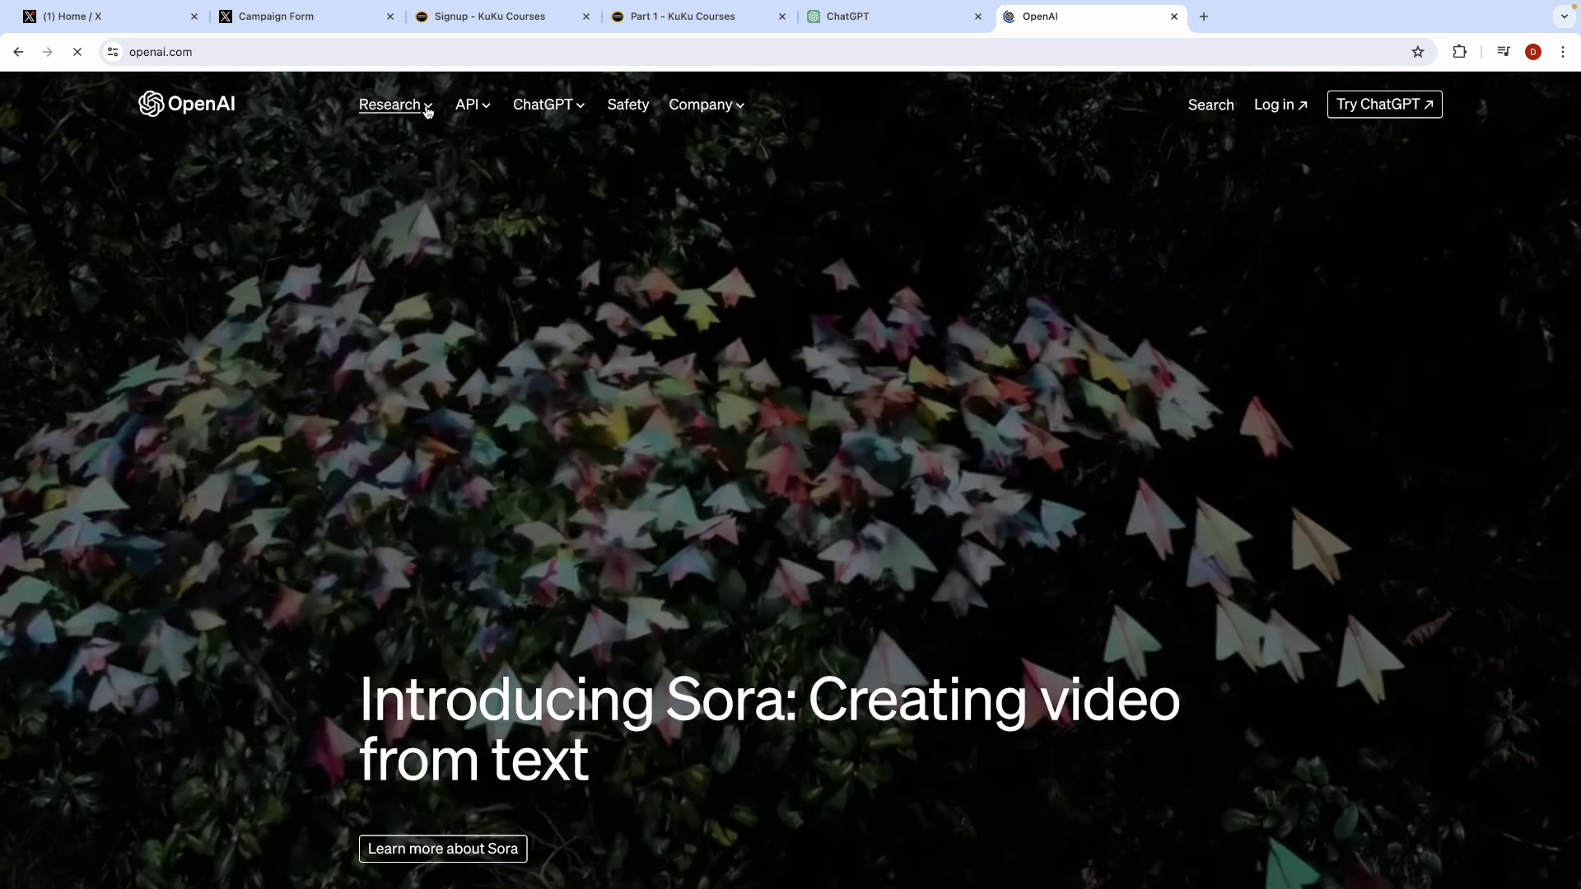
pyautogui.click(545, 114)
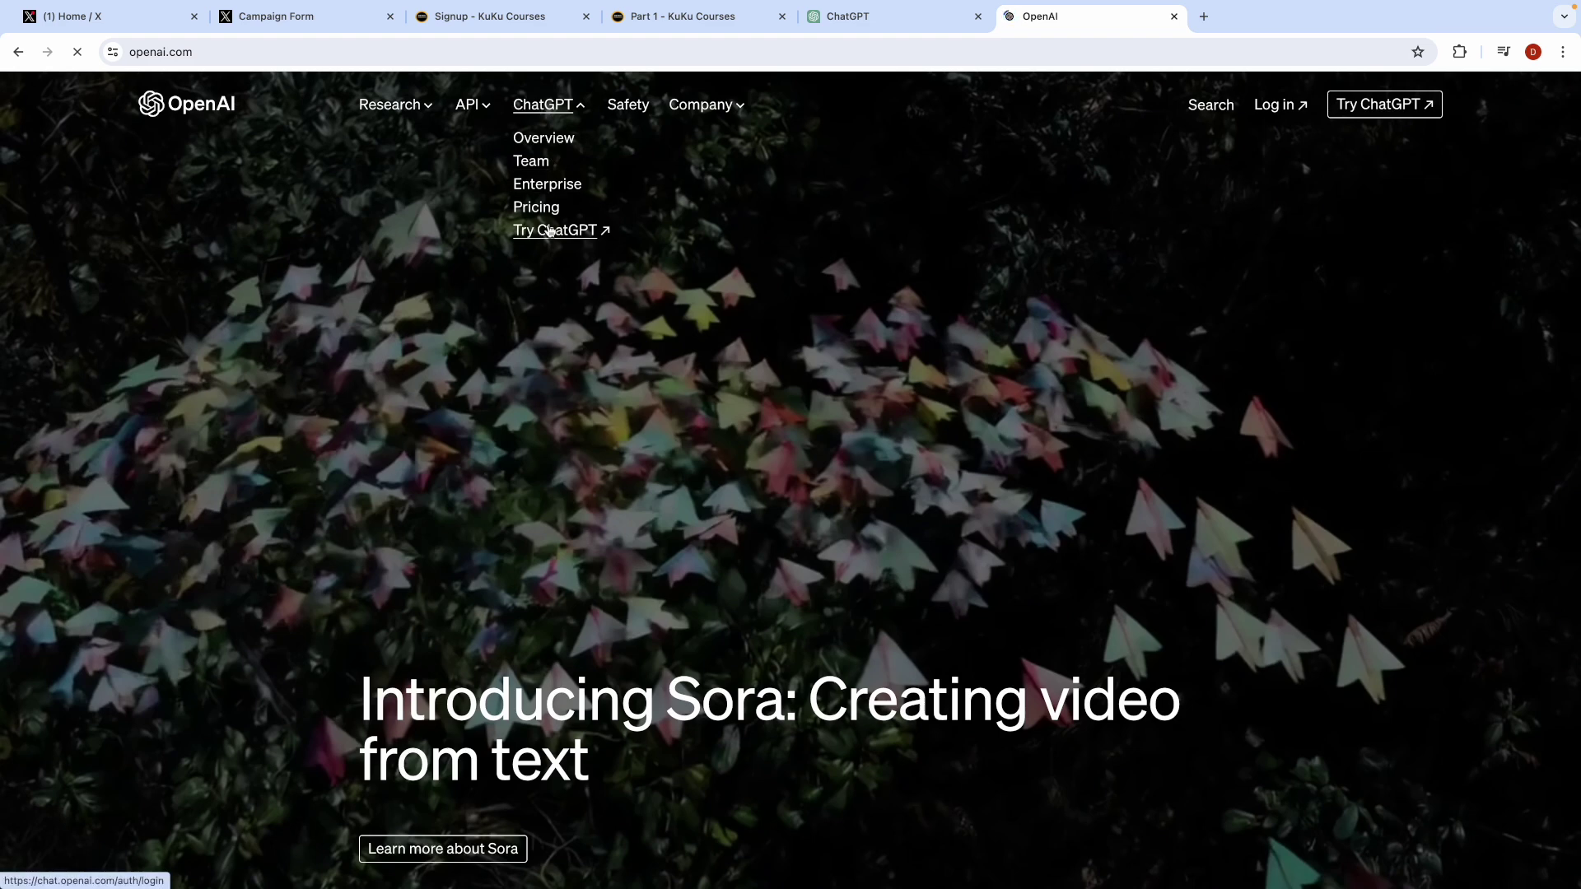
pyautogui.click(1174, 16)
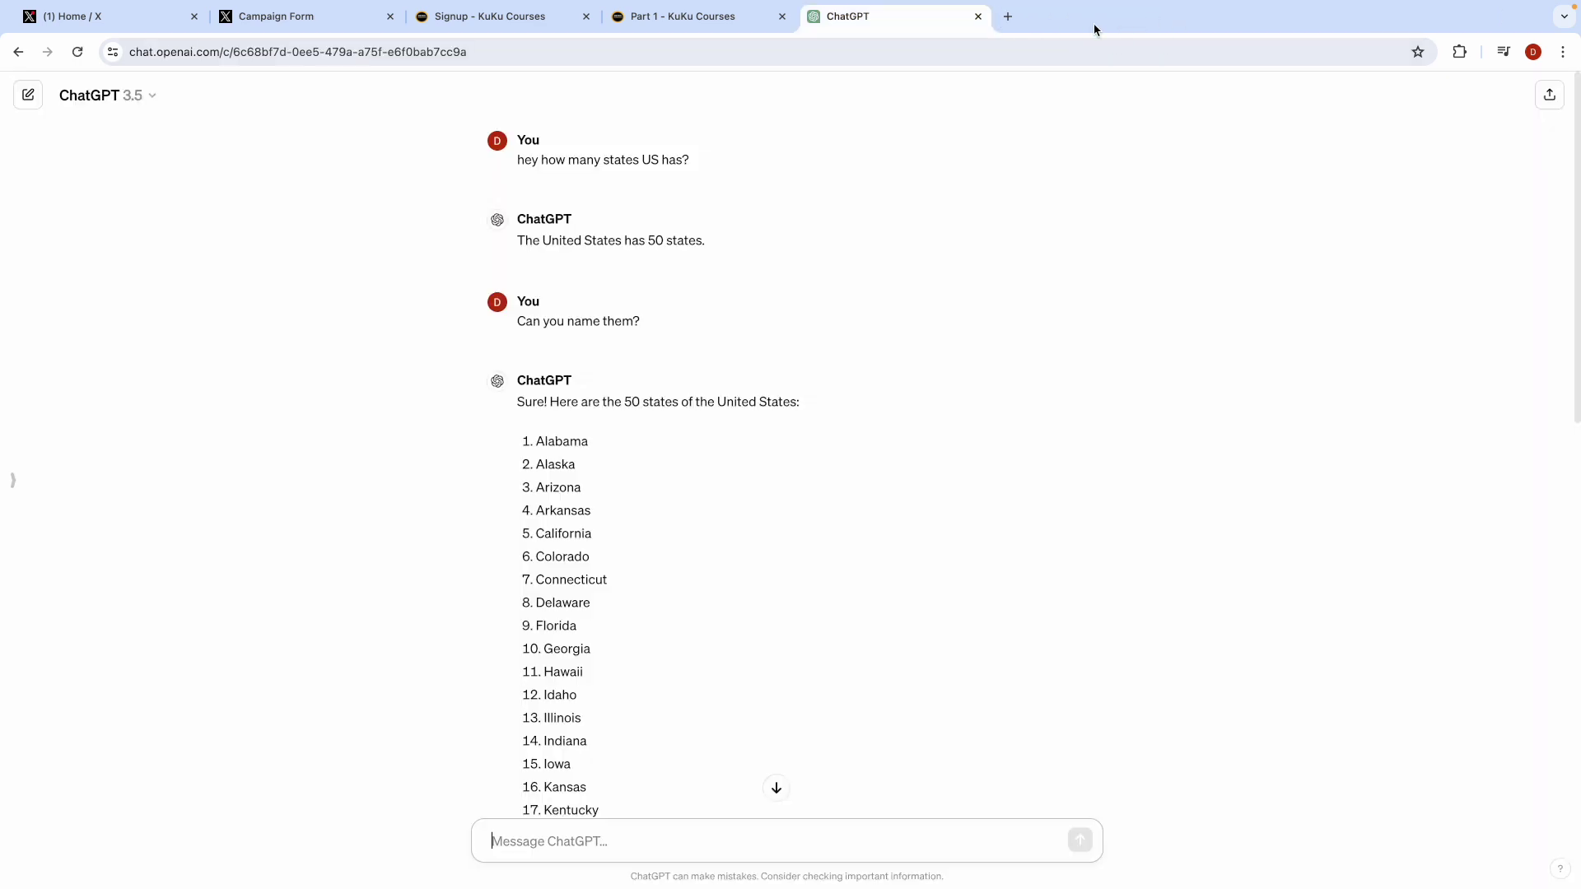
# Step: Find the Kuku Courses website in a new tab by searching "kuku courses", and open its Free Courses page
pyautogui.click(1011, 23)
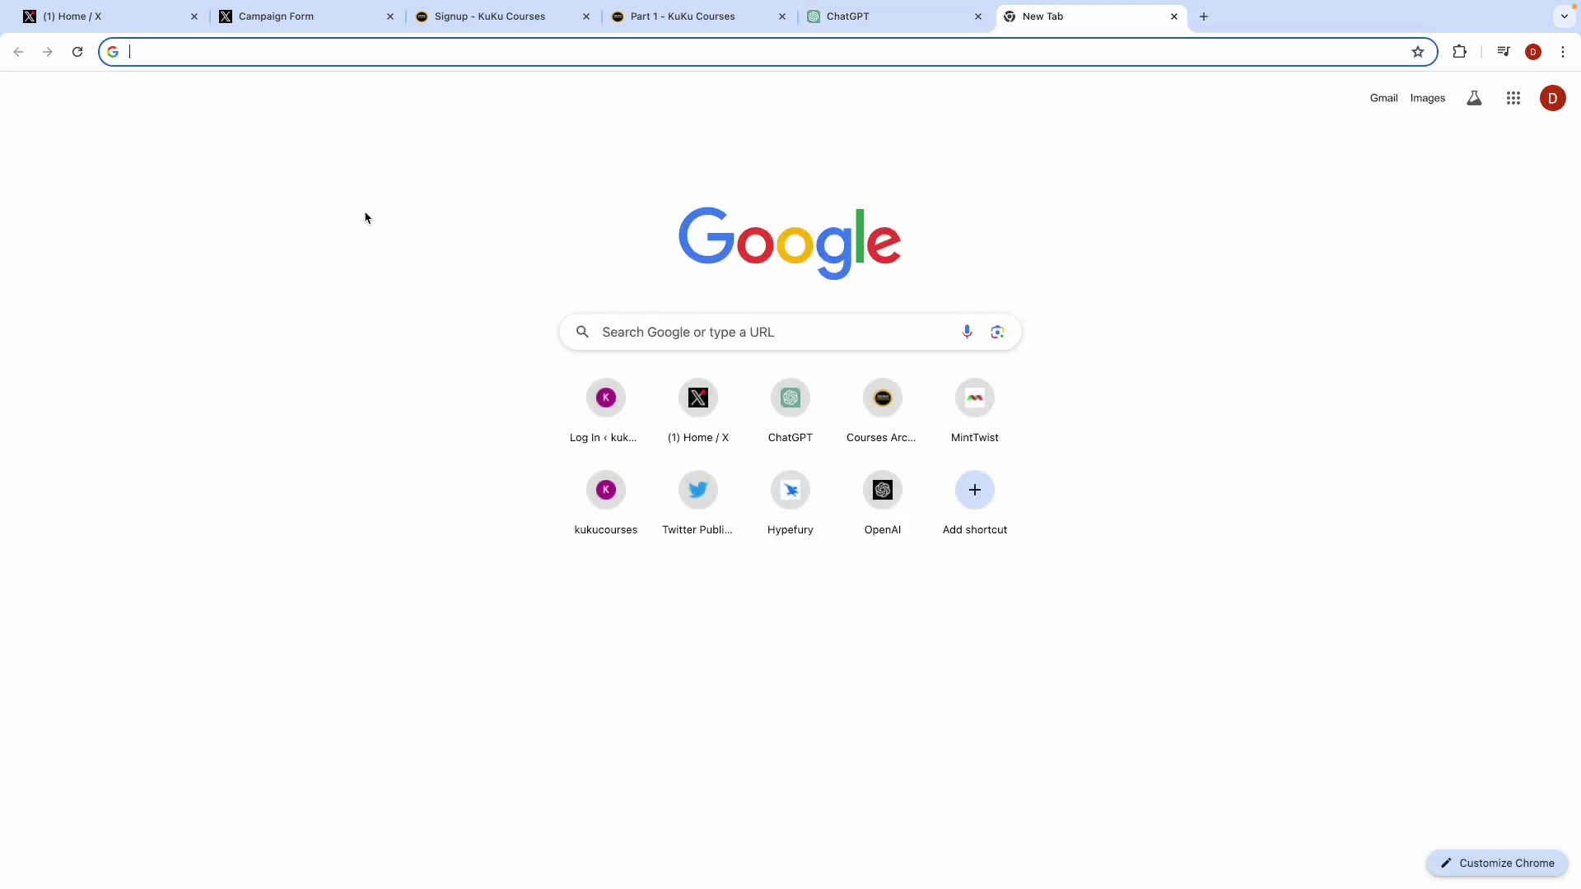
pyautogui.write('kuku course')
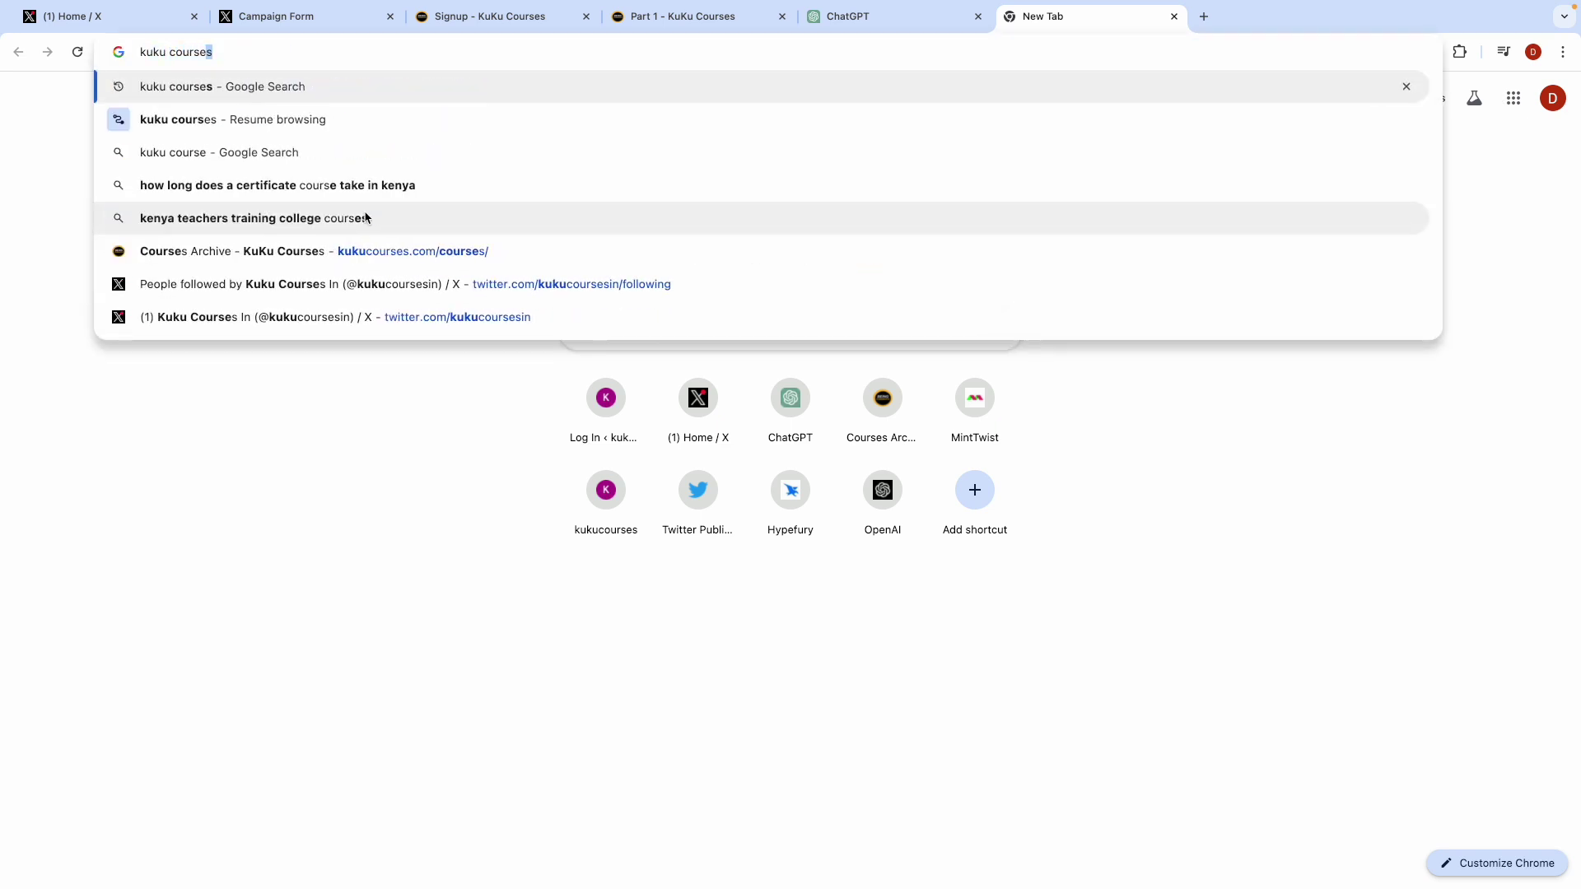
pyautogui.press('Return')
pyautogui.click(247, 280)
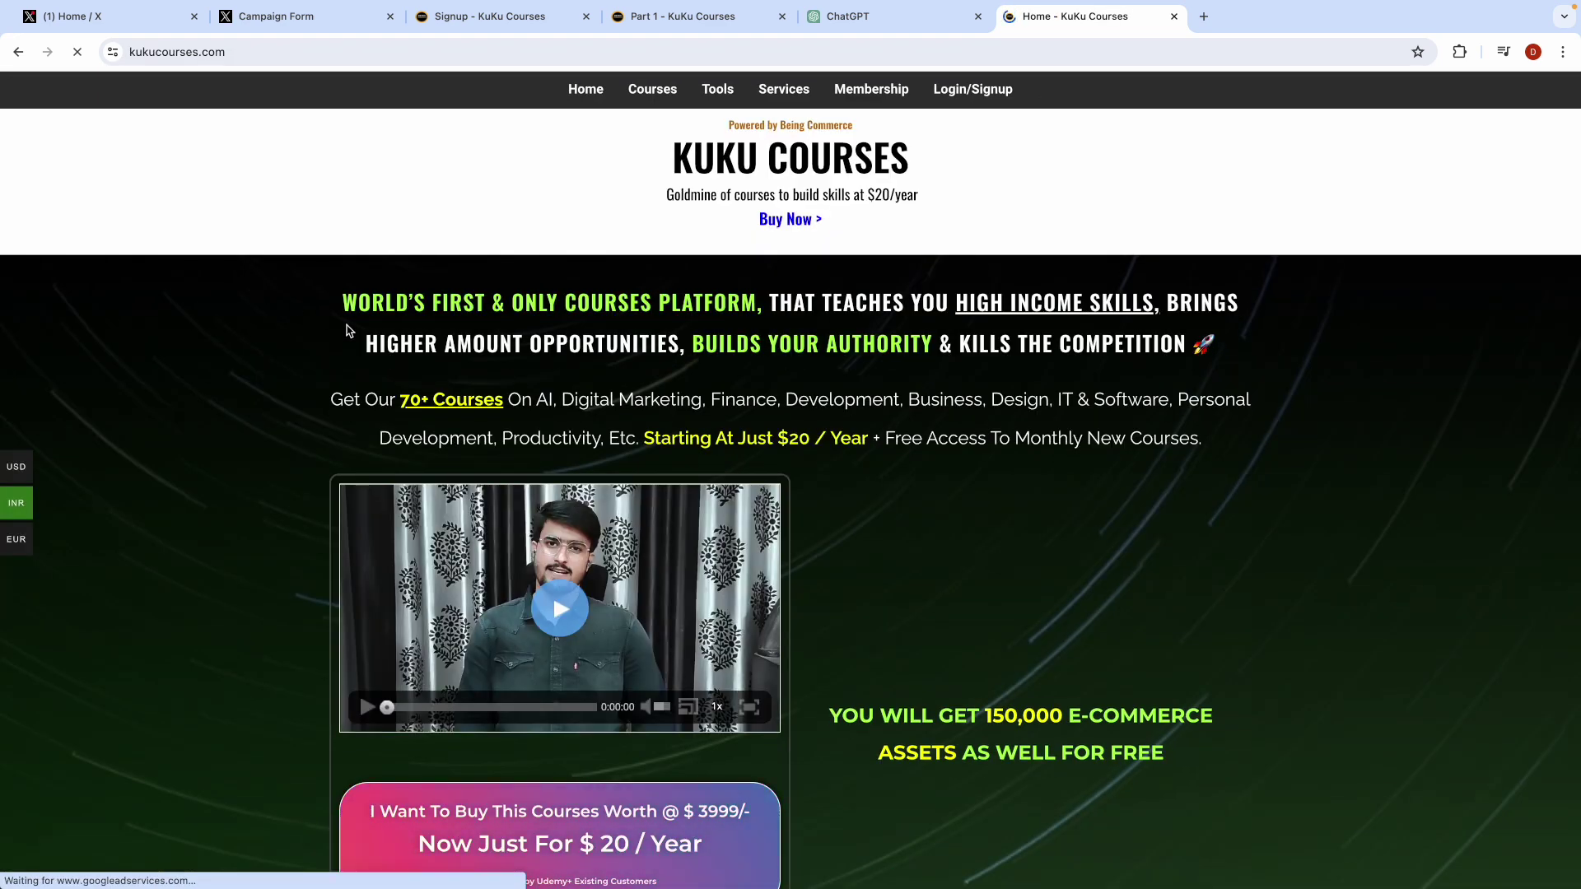
pyautogui.scroll(-20, 820, 603)
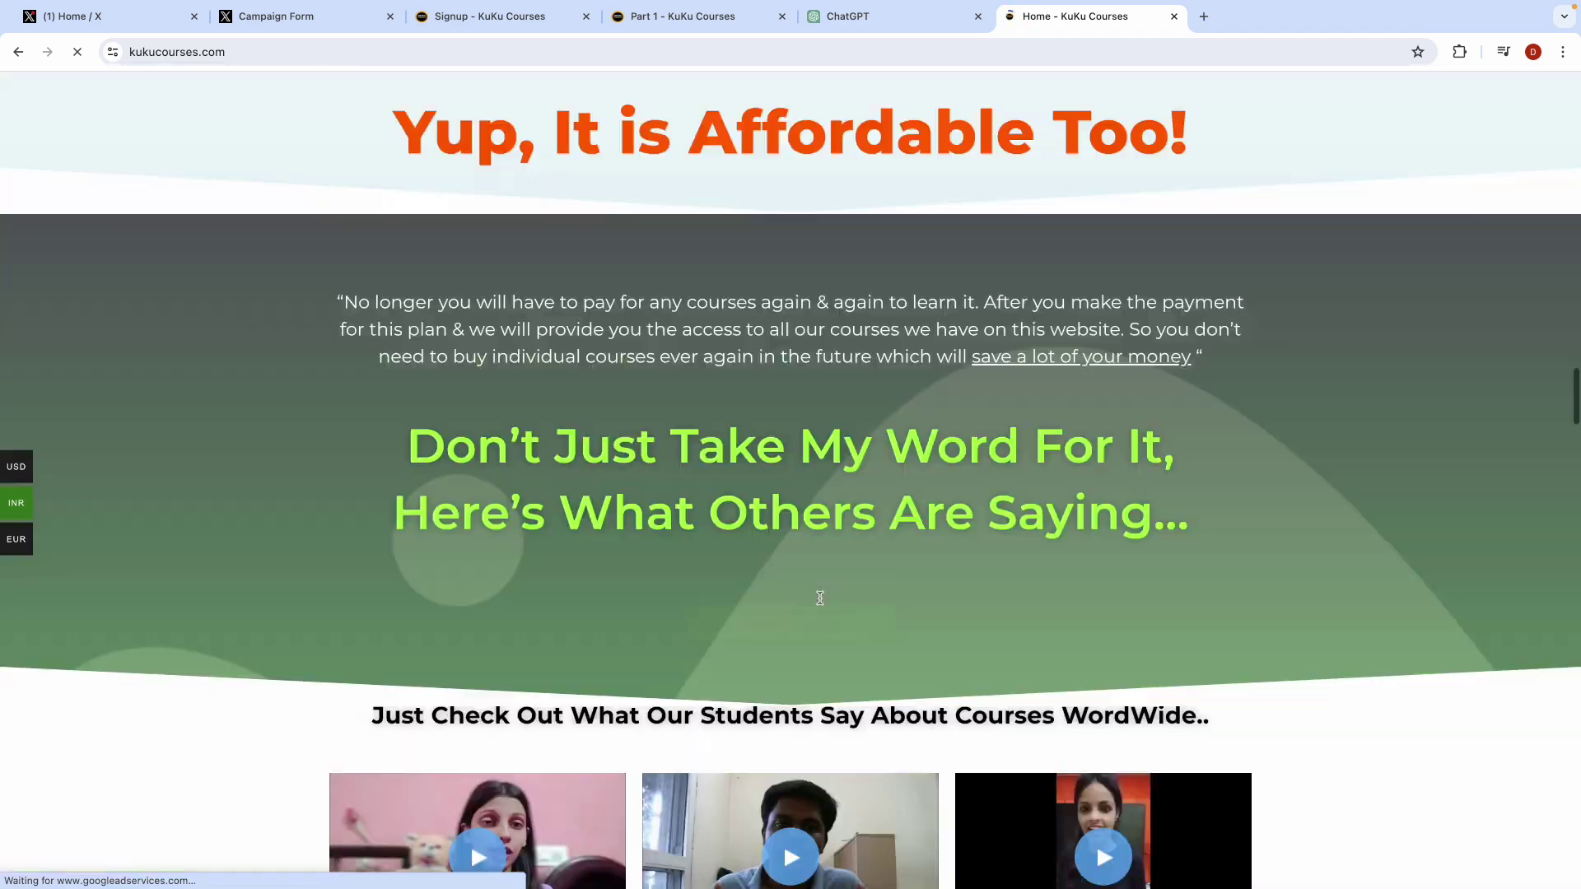
pyautogui.scroll(-15, 820, 598)
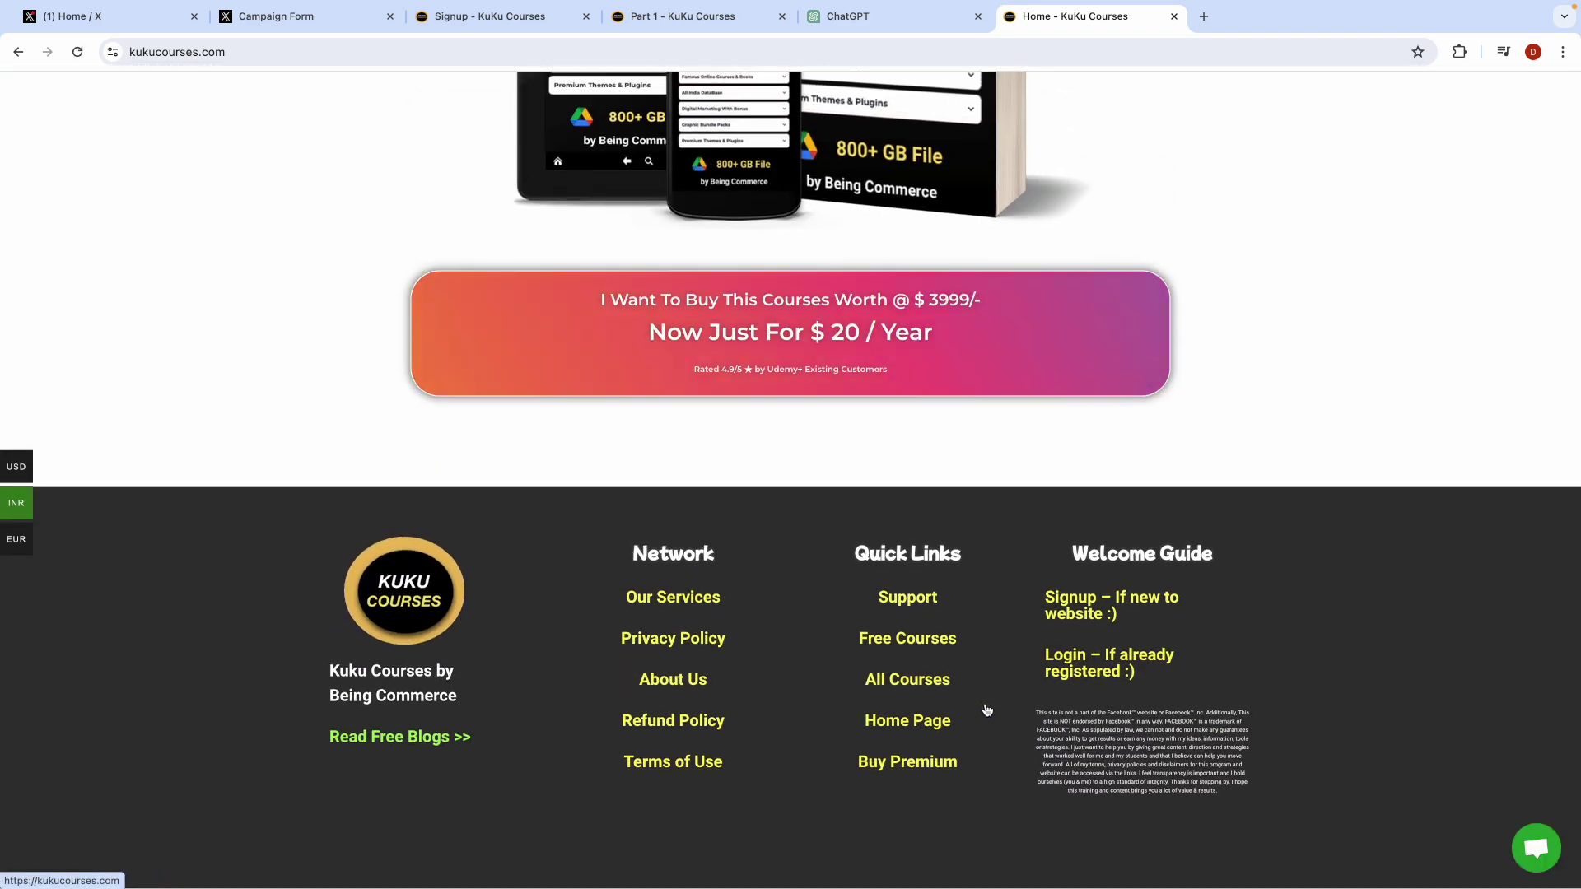
pyautogui.click(903, 650)
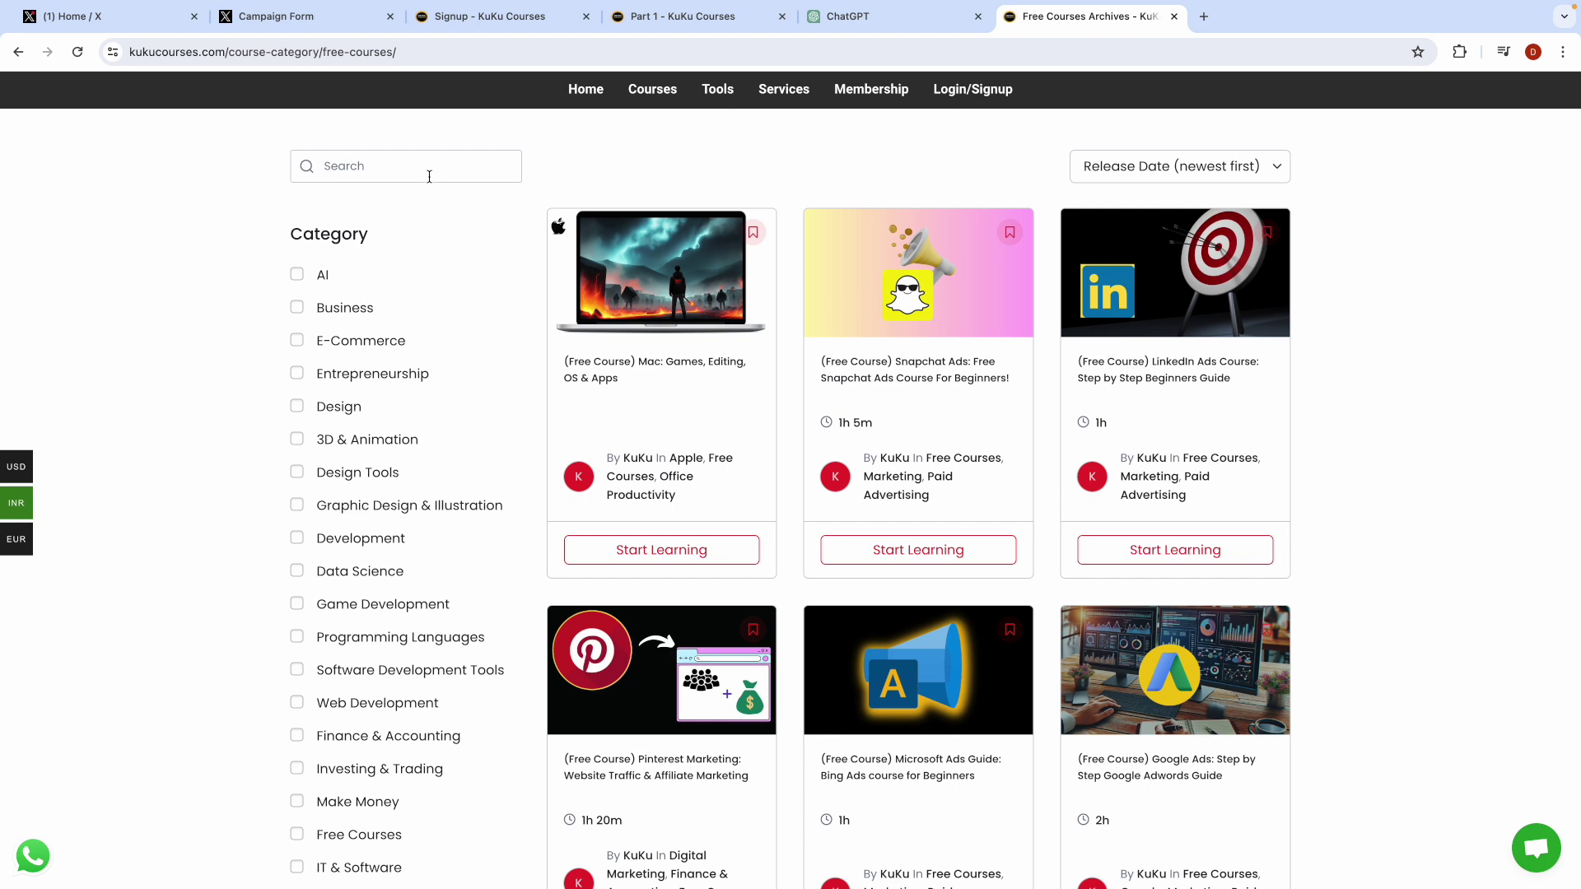
# Step: Search the course catalogue for "openai" and open the free course "OpenAI Guide: Prompt Engineering, ChatGPT, Dall-e, etc"
pyautogui.click(387, 180)
pyautogui.write('openai')
pyautogui.press('Return')
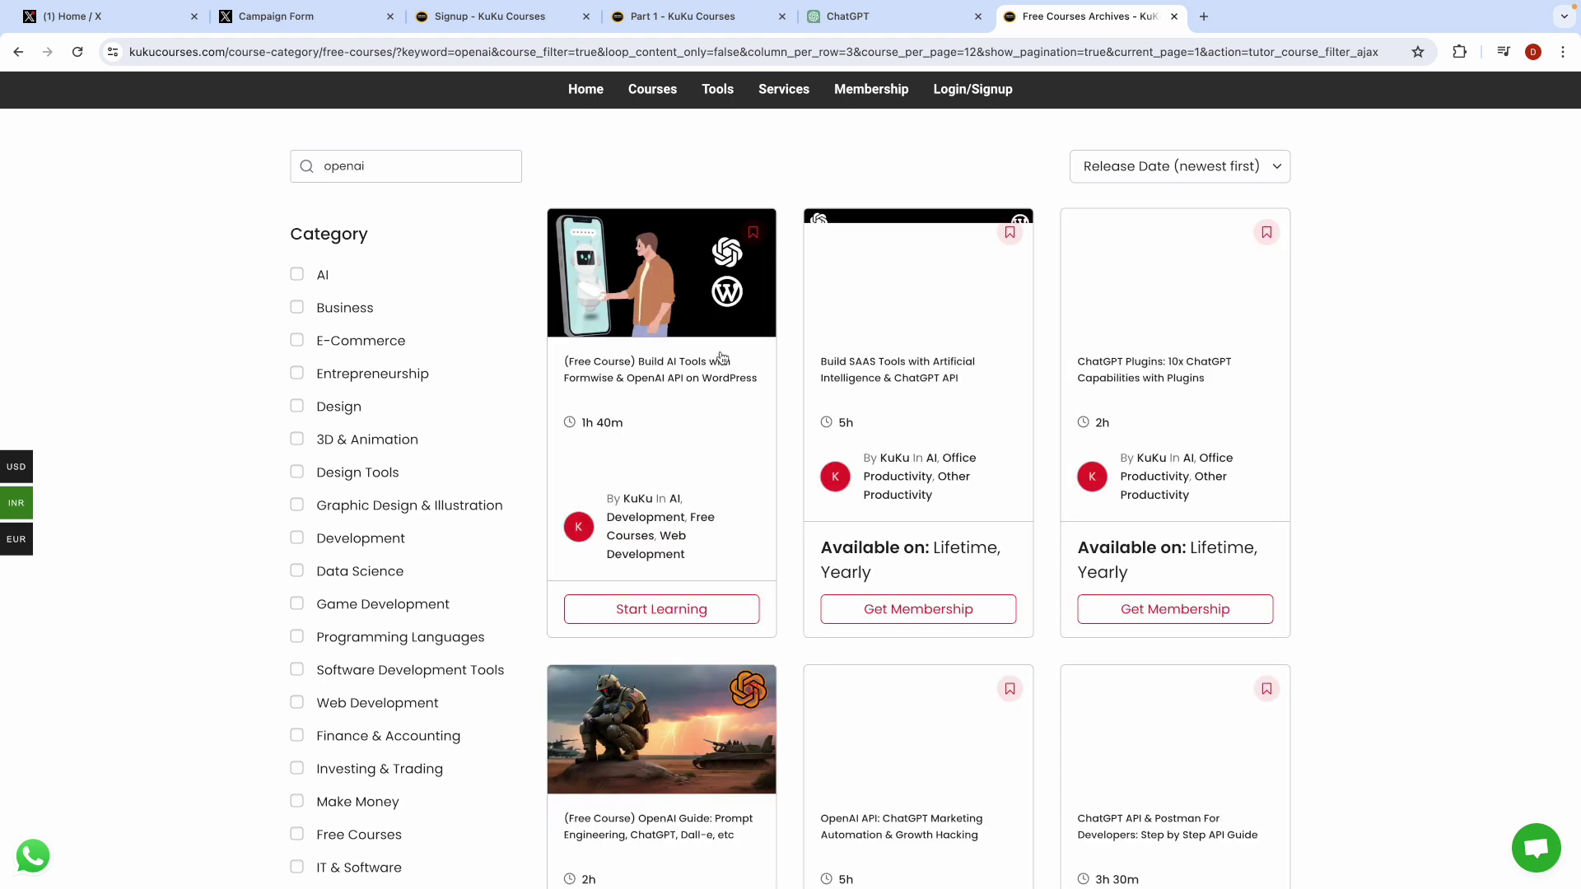
pyautogui.scroll(-2, 628, 545)
pyautogui.scroll(-1, 628, 545)
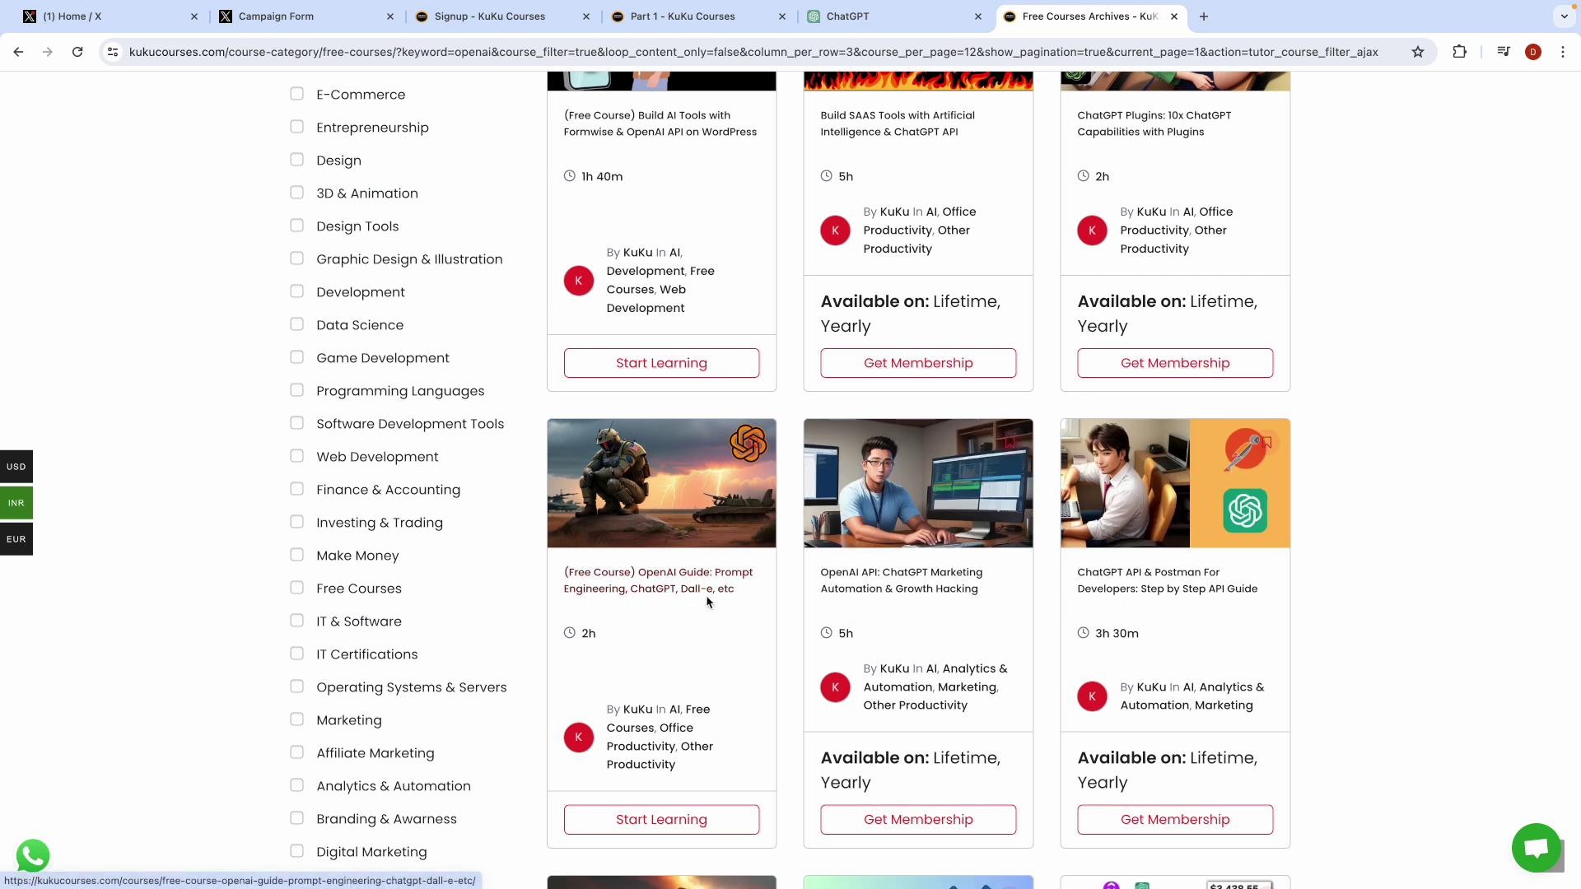
pyautogui.click(675, 588)
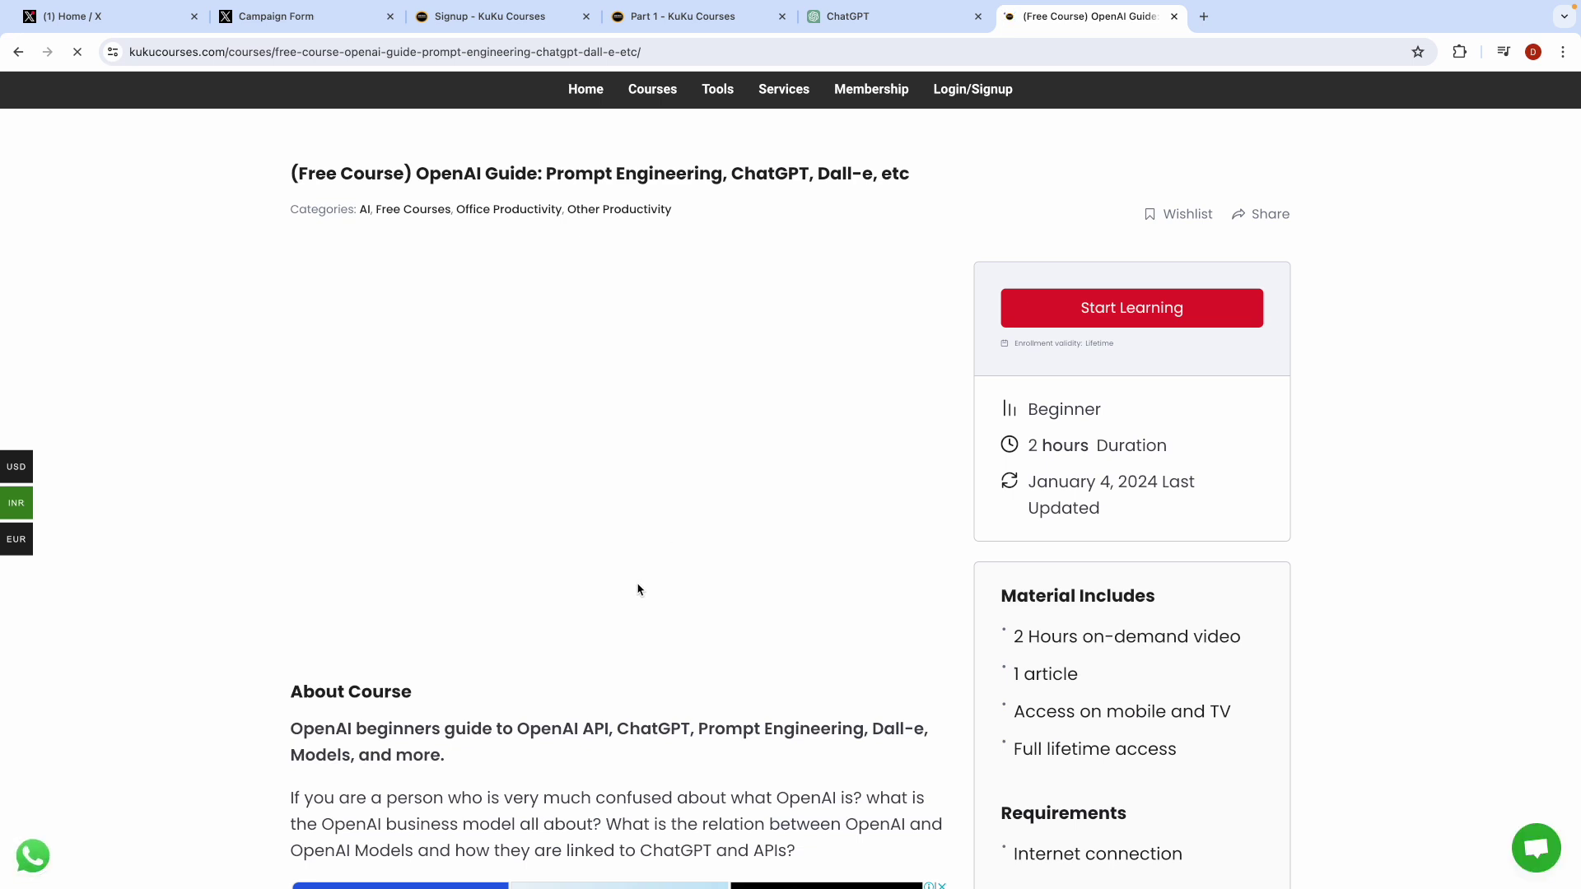
# Step: Highlight "OpenAI" and "Prompt Engineering" in the course title
pyautogui.tripleClick(763, 164)
pyautogui.doubleClick(468, 170)
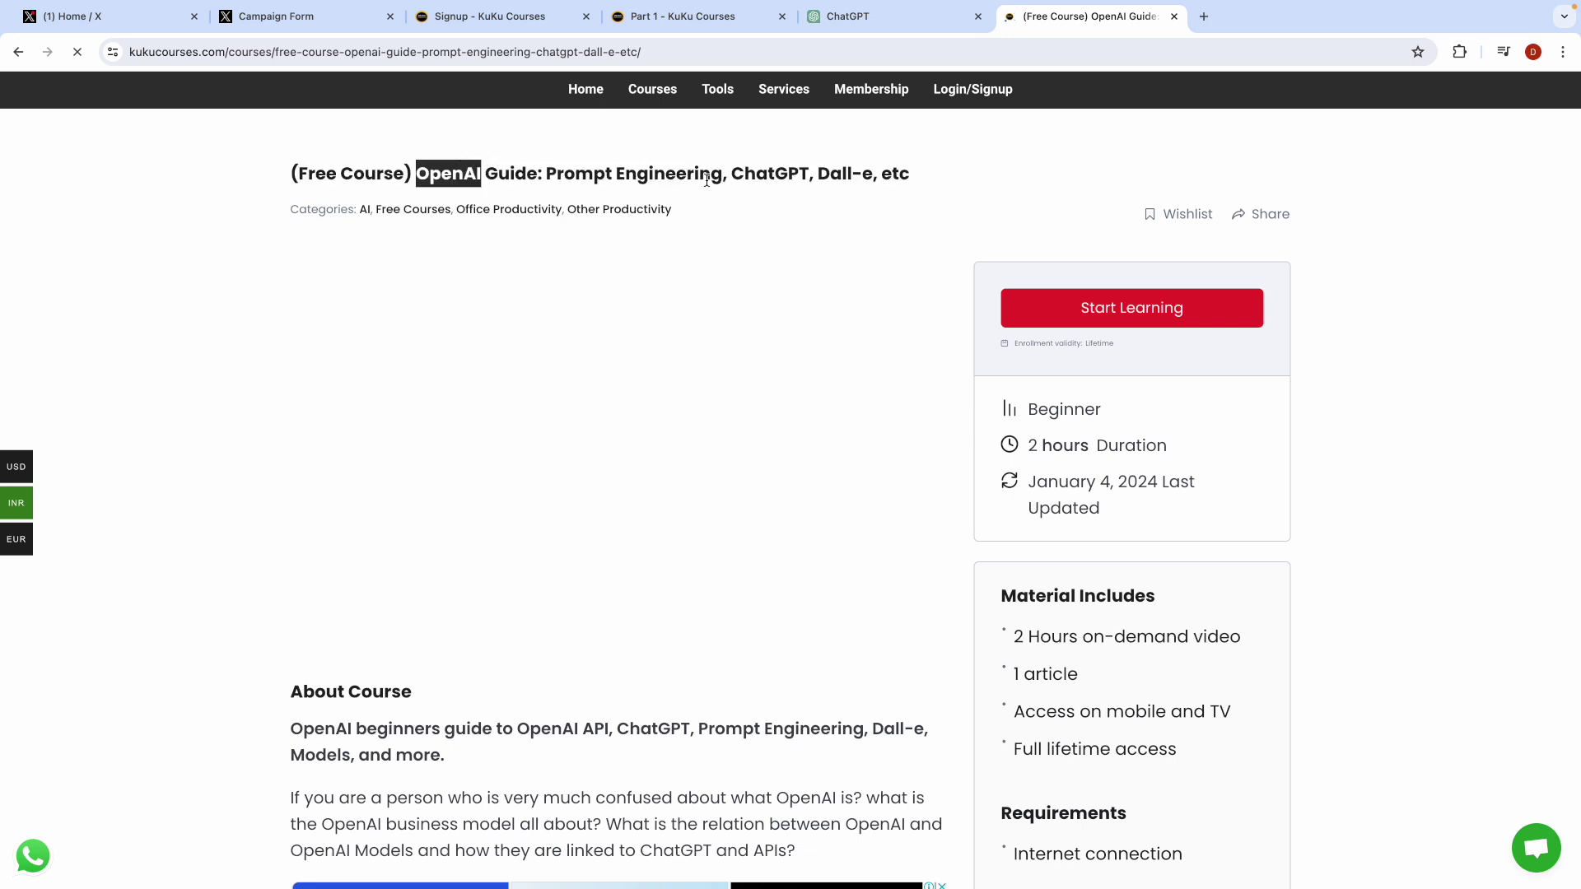
pyautogui.click(782, 163)
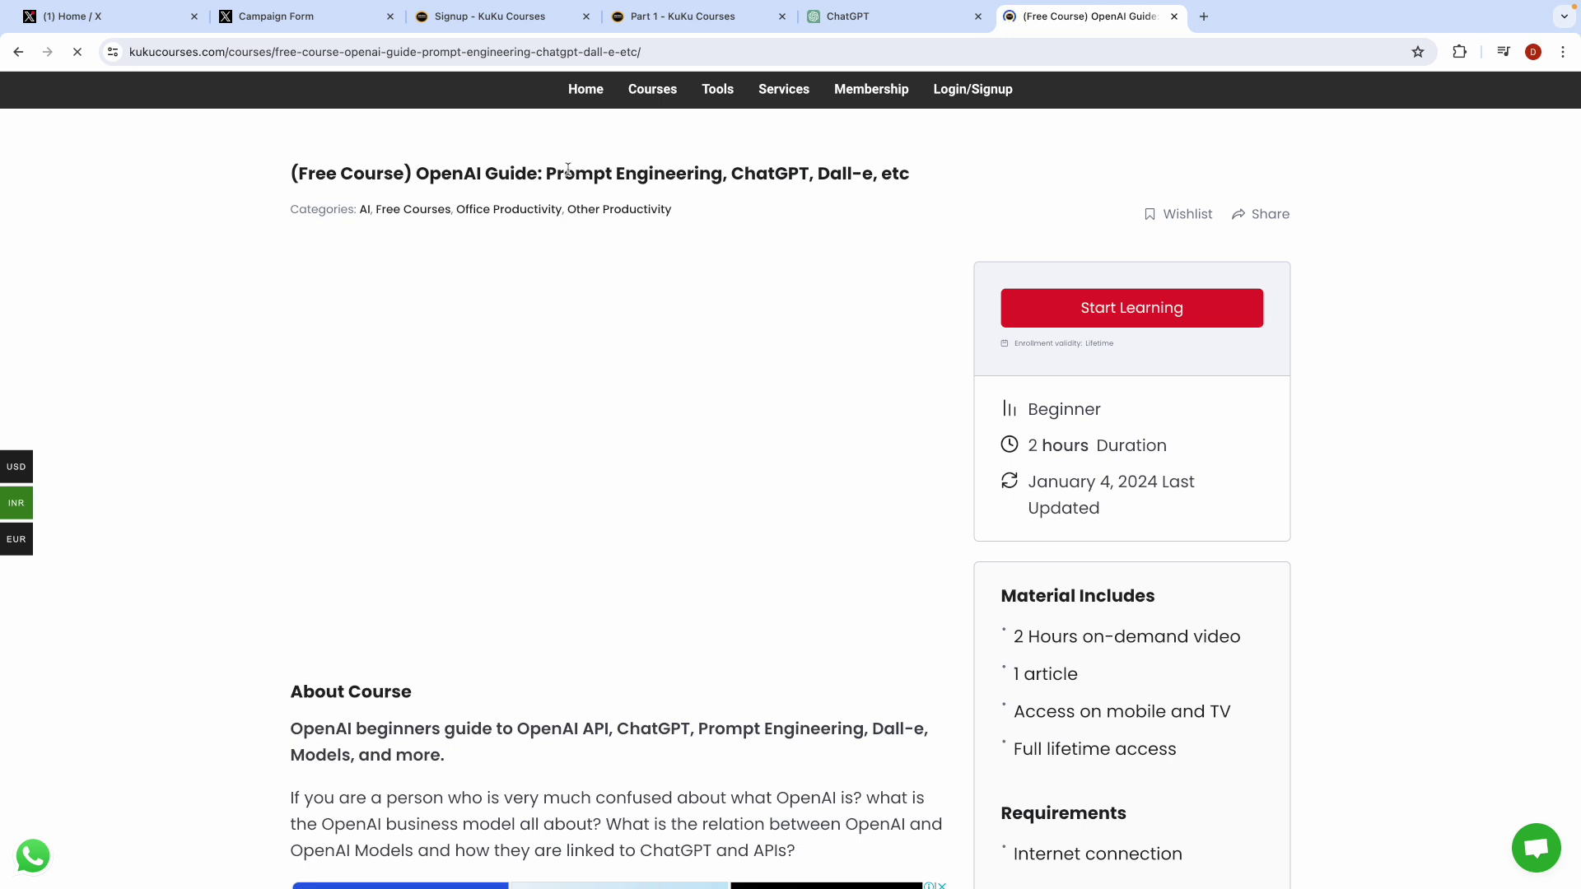
pyautogui.moveTo(549, 170); pyautogui.dragTo(720, 164)
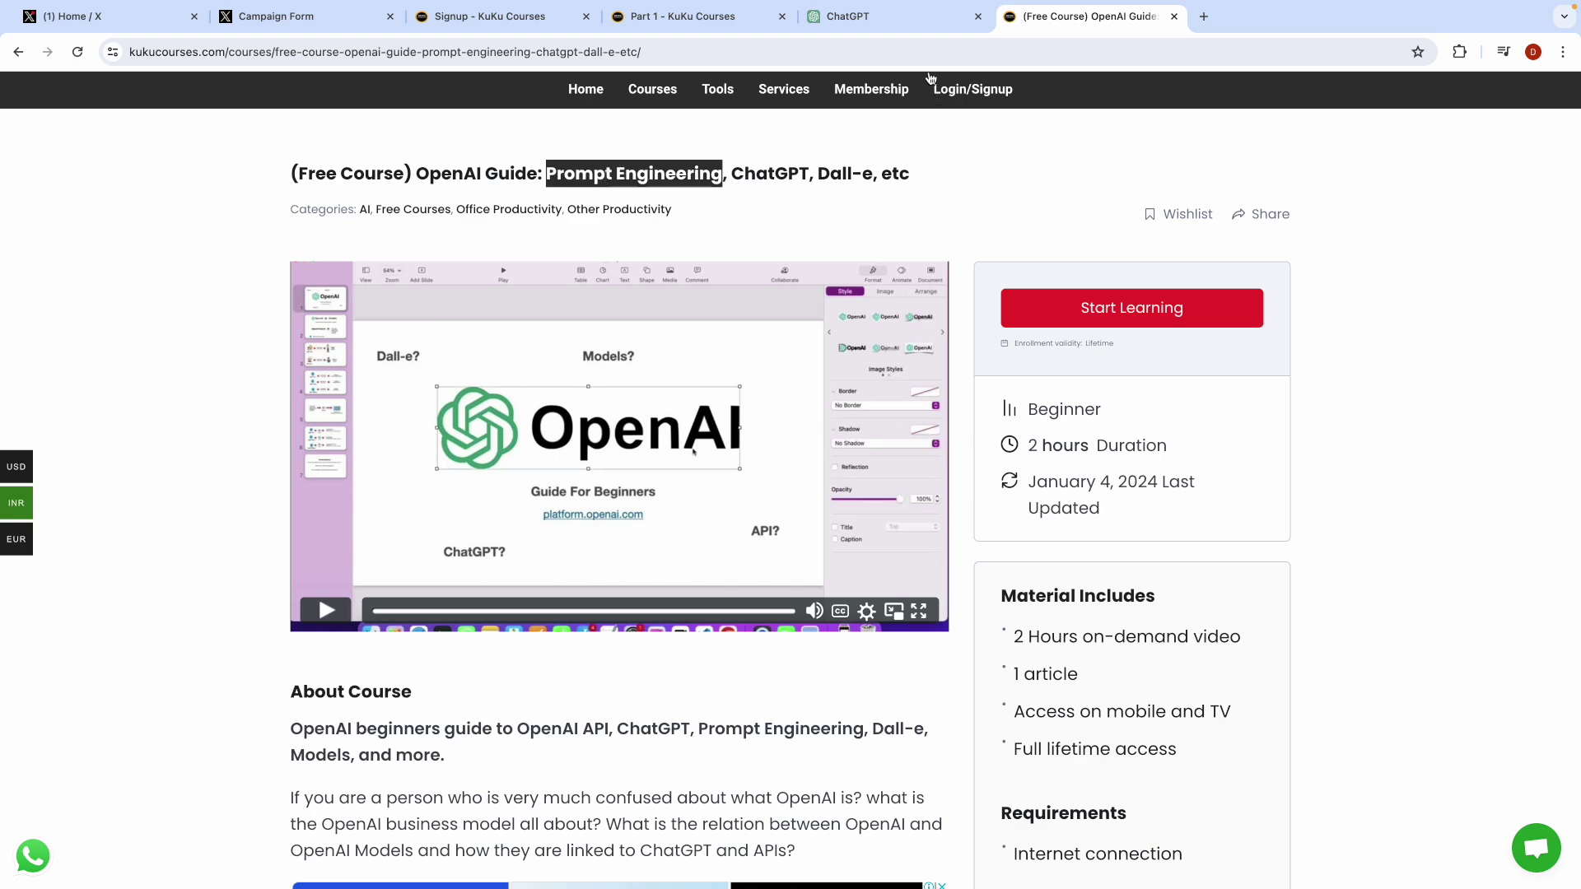
# Step: Return to ChatGPT, review the conversation about US states, and highlight its first question as a prompt example
pyautogui.click(899, 23)
pyautogui.scroll(-7, 643, 454)
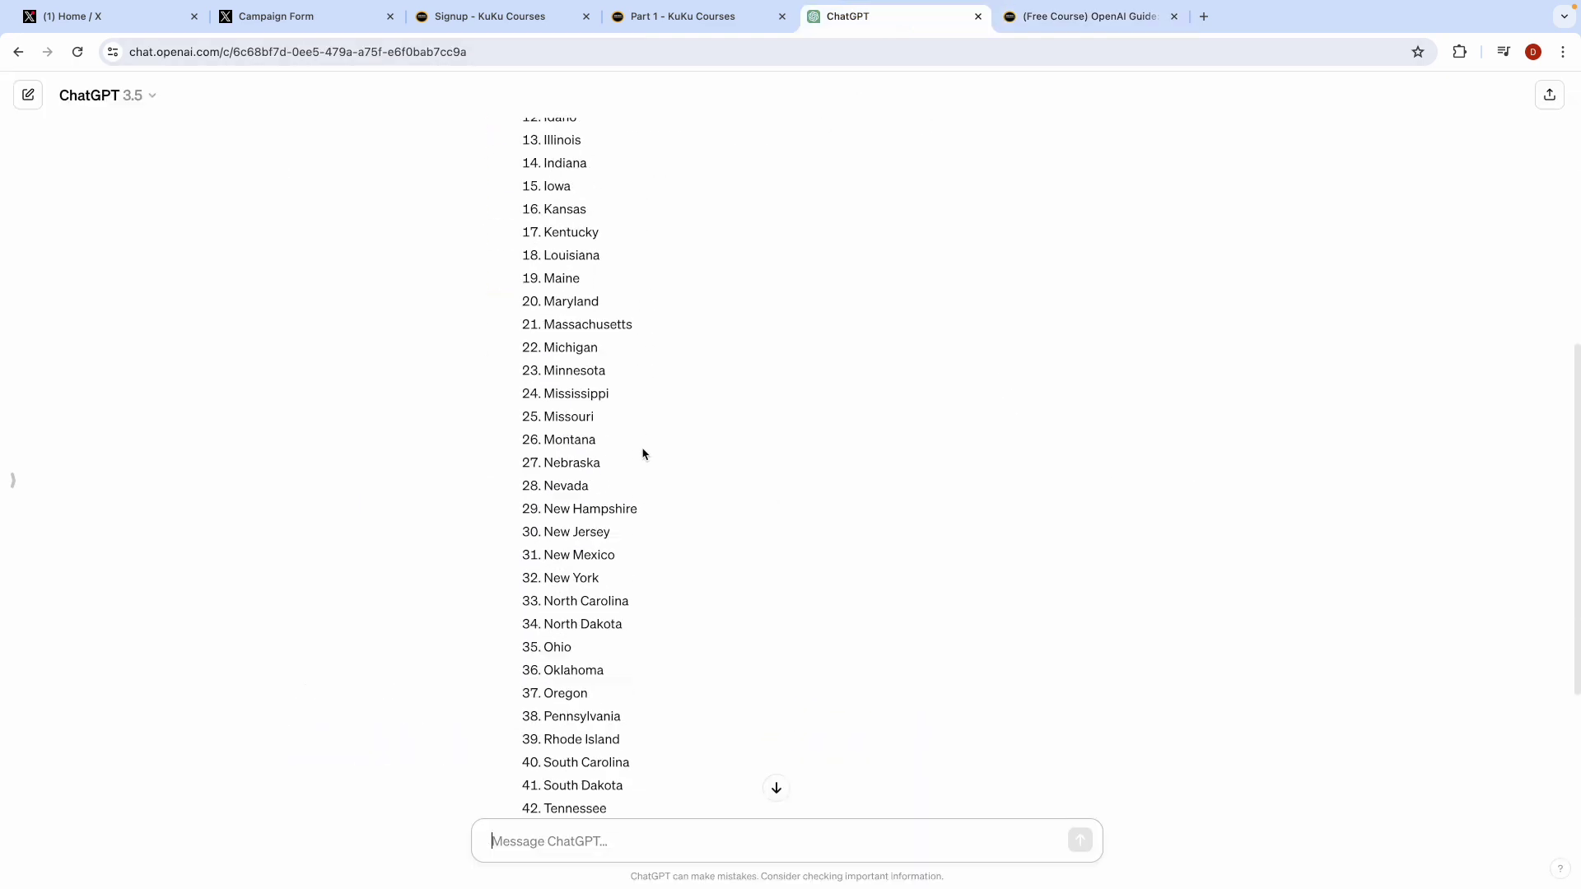
pyautogui.scroll(-3, 643, 454)
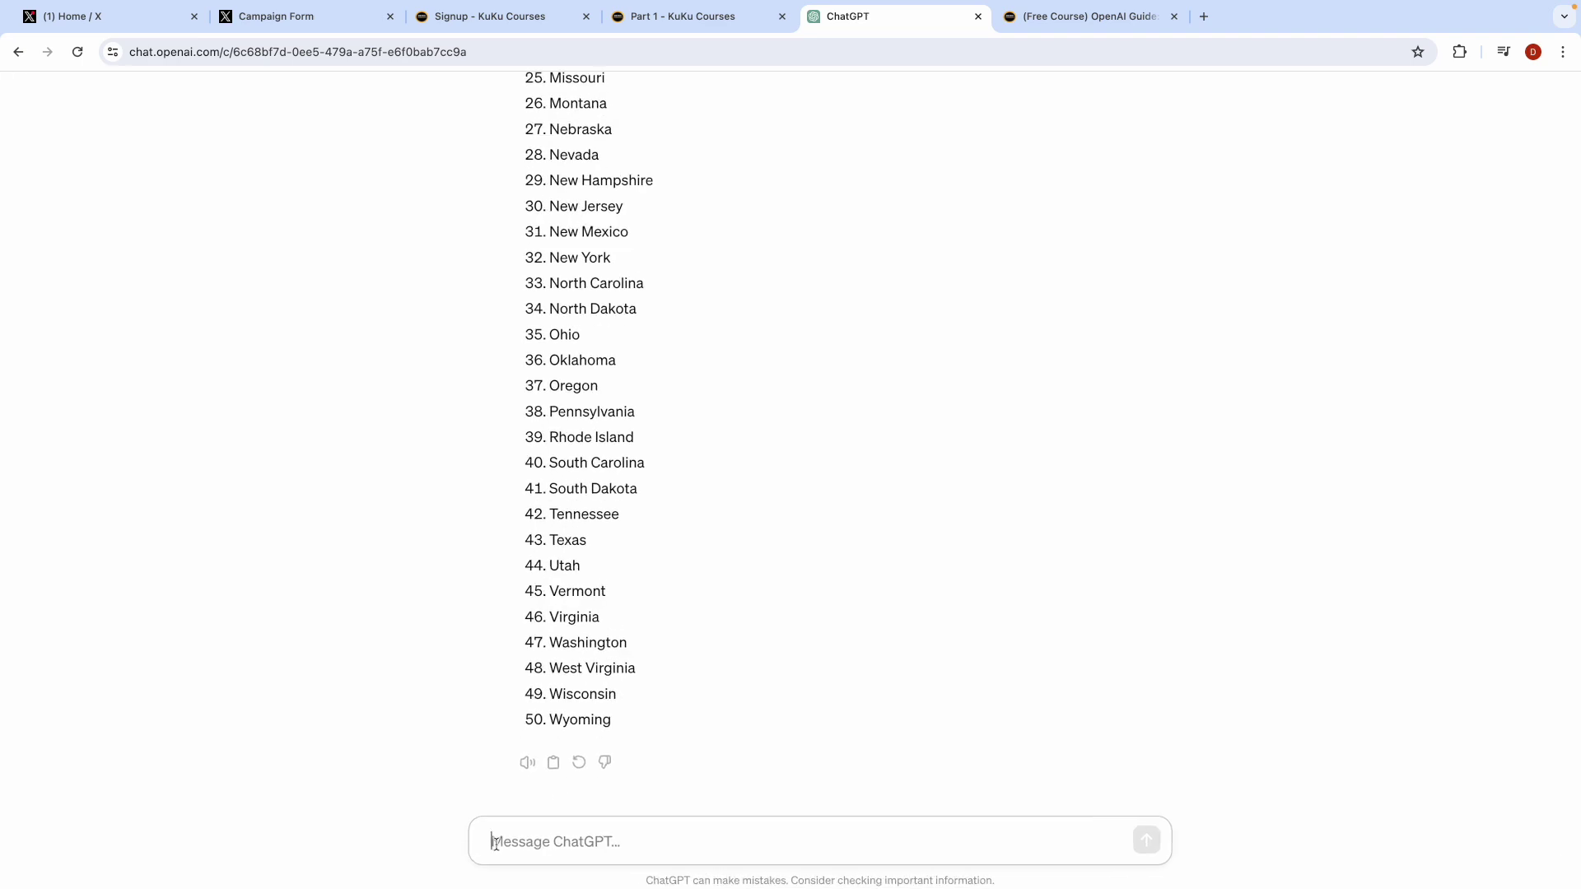
pyautogui.scroll(10, 610, 285)
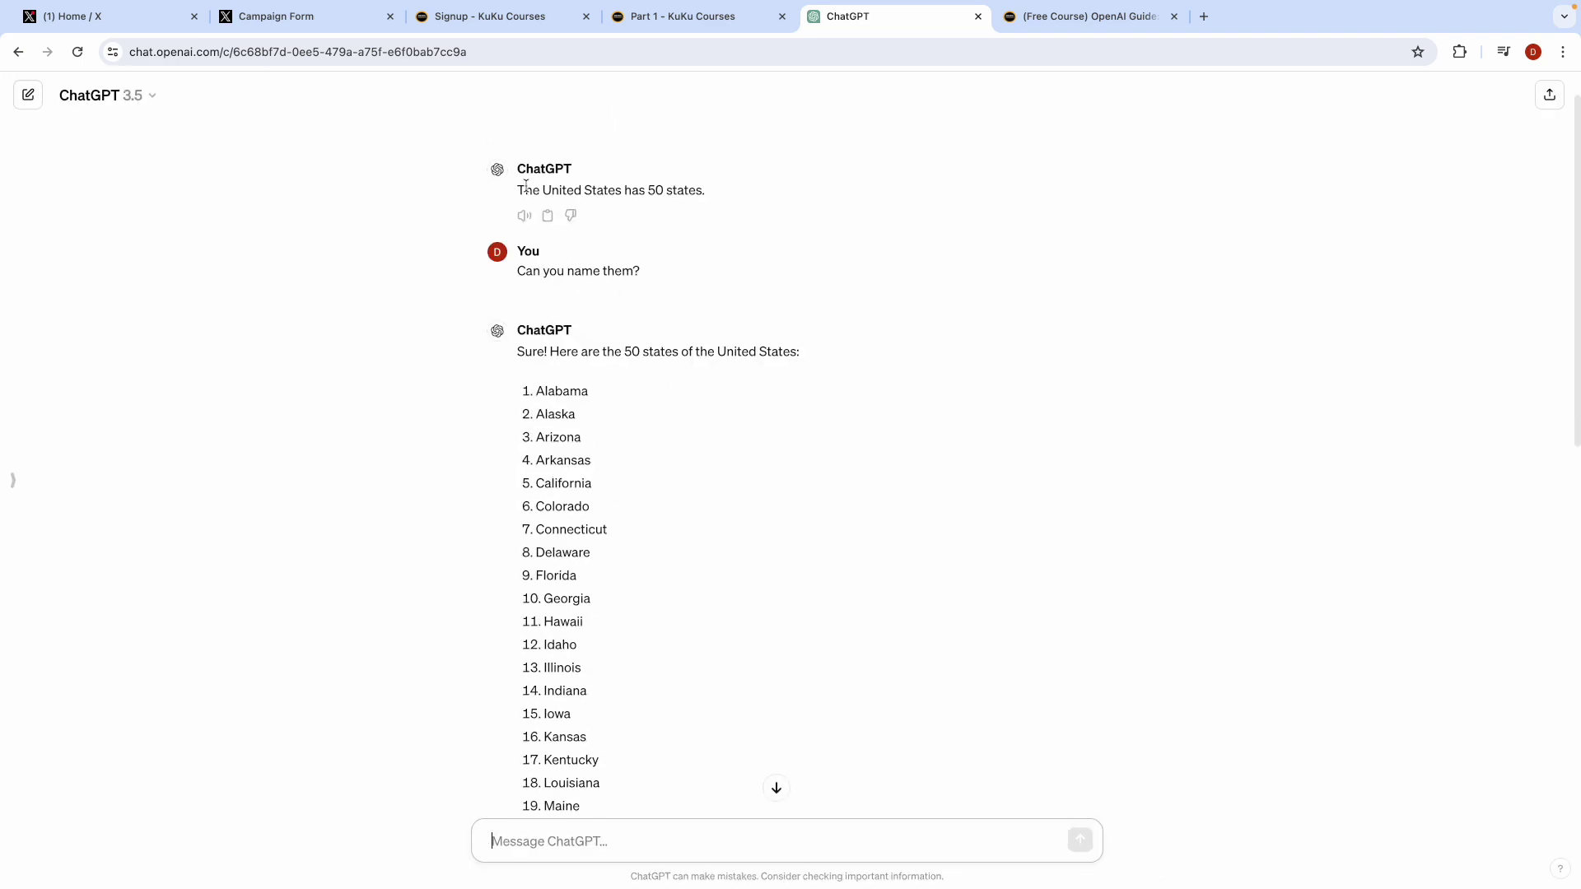
pyautogui.scroll(1, 521, 186)
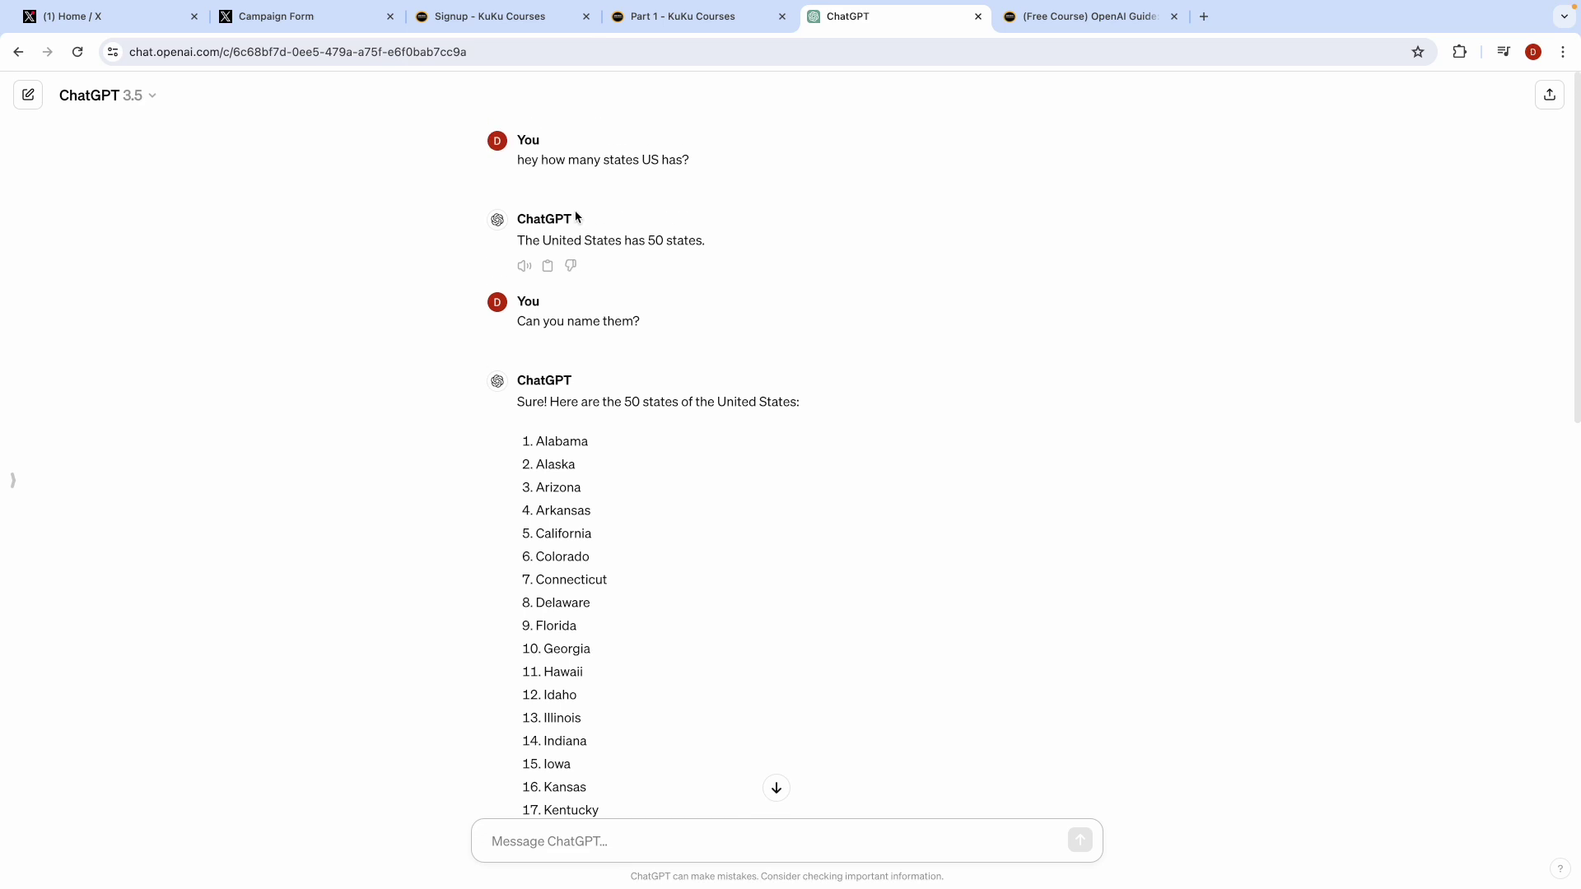
pyautogui.tripleClick(559, 157)
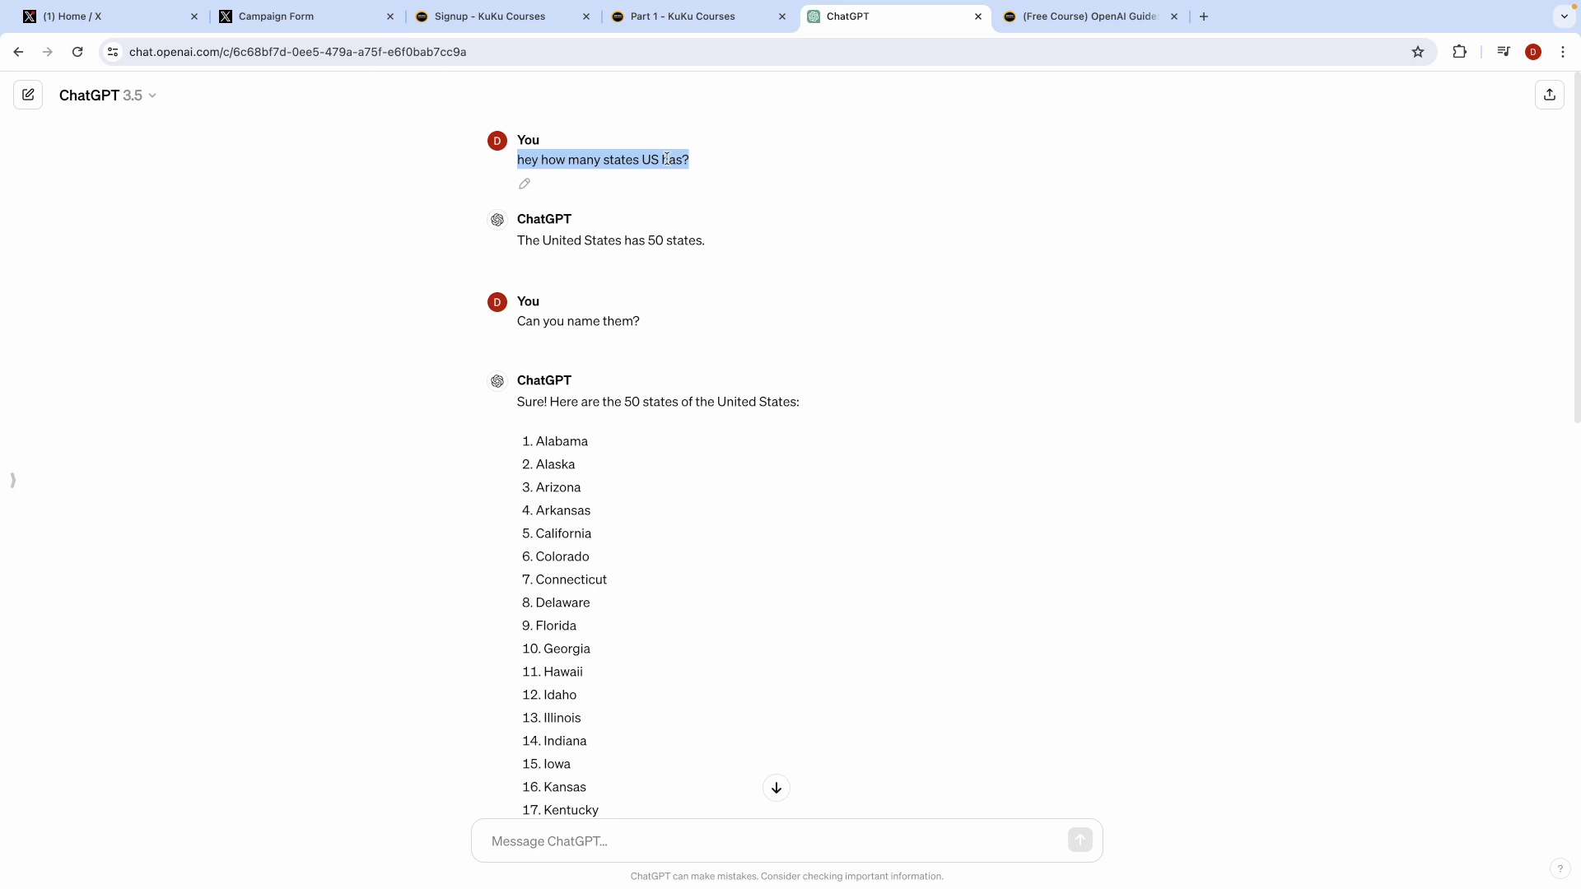
# Step: Return to the OpenAI course page, and highlight "Prompt" in the title and the "2 hours" duration
pyautogui.click(1098, 23)
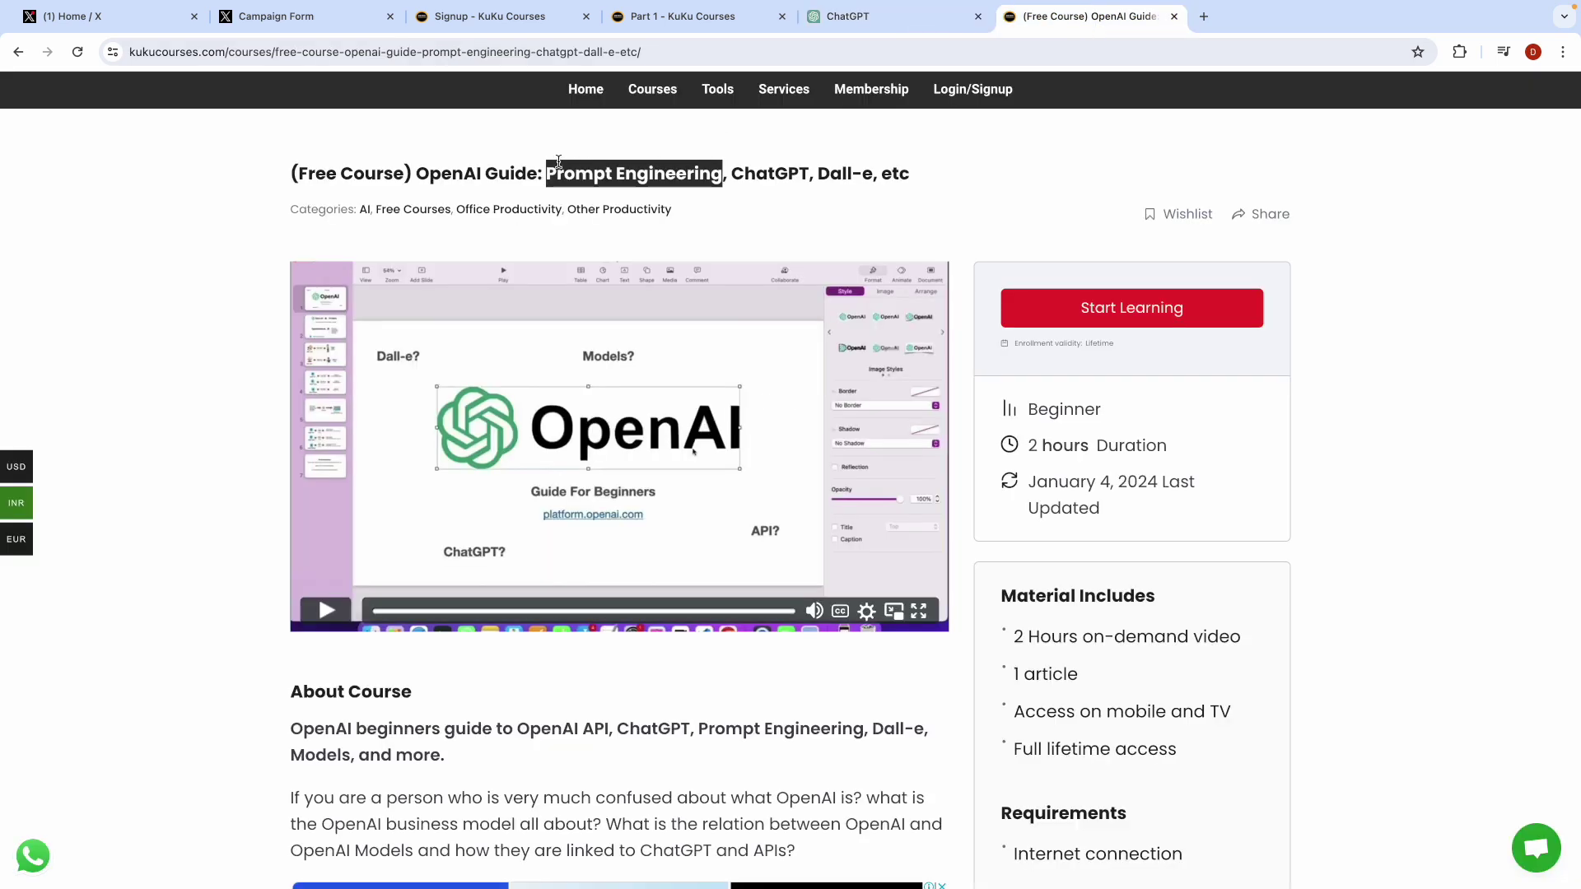
pyautogui.doubleClick(582, 179)
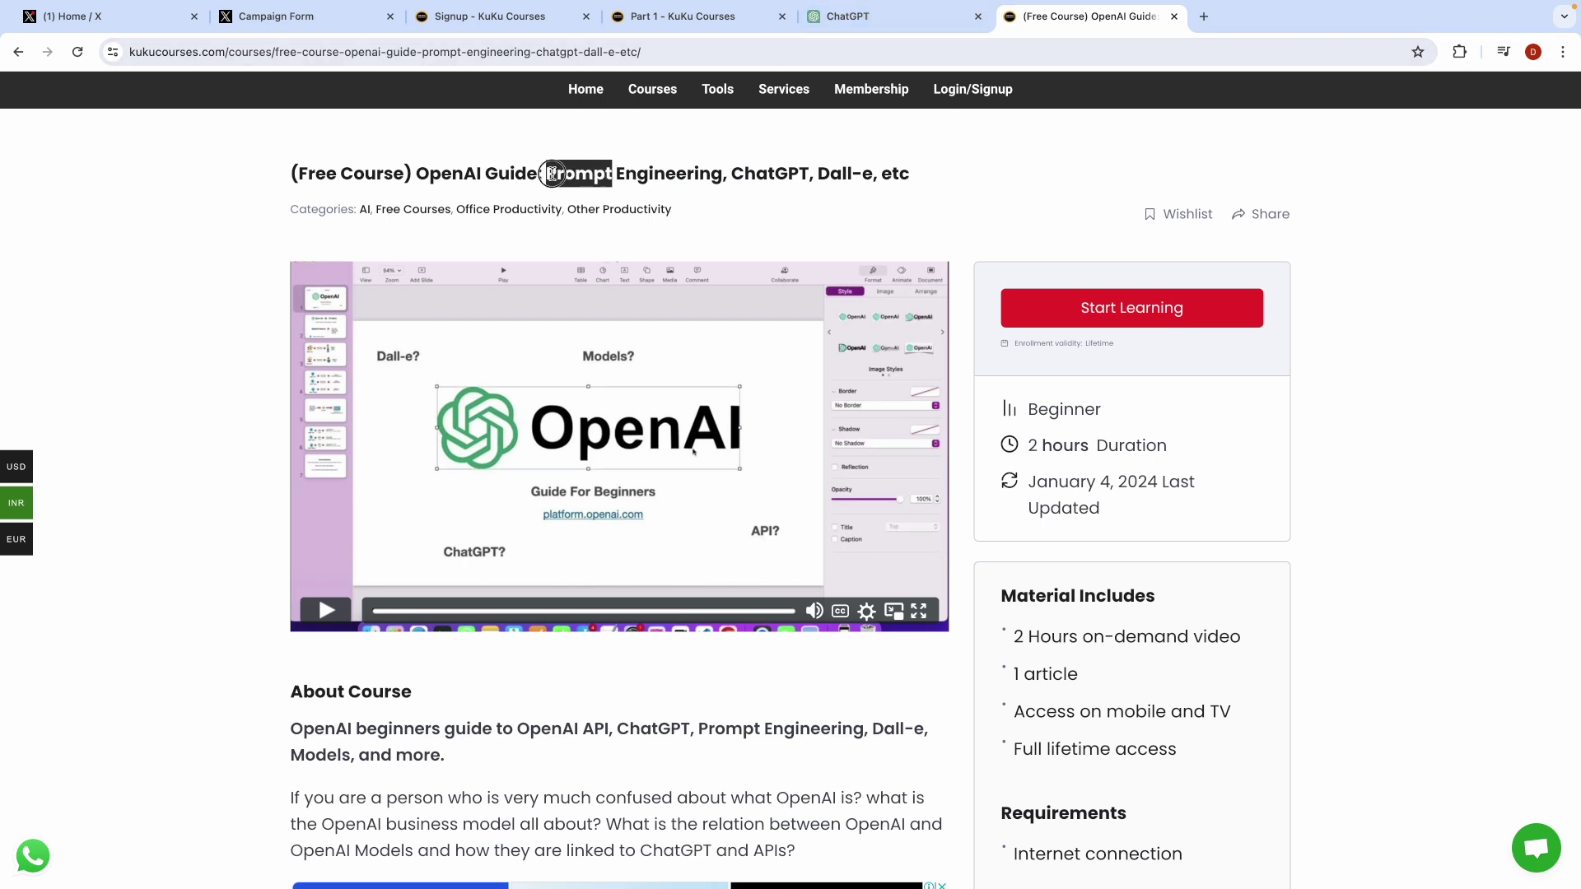
pyautogui.click(931, 23)
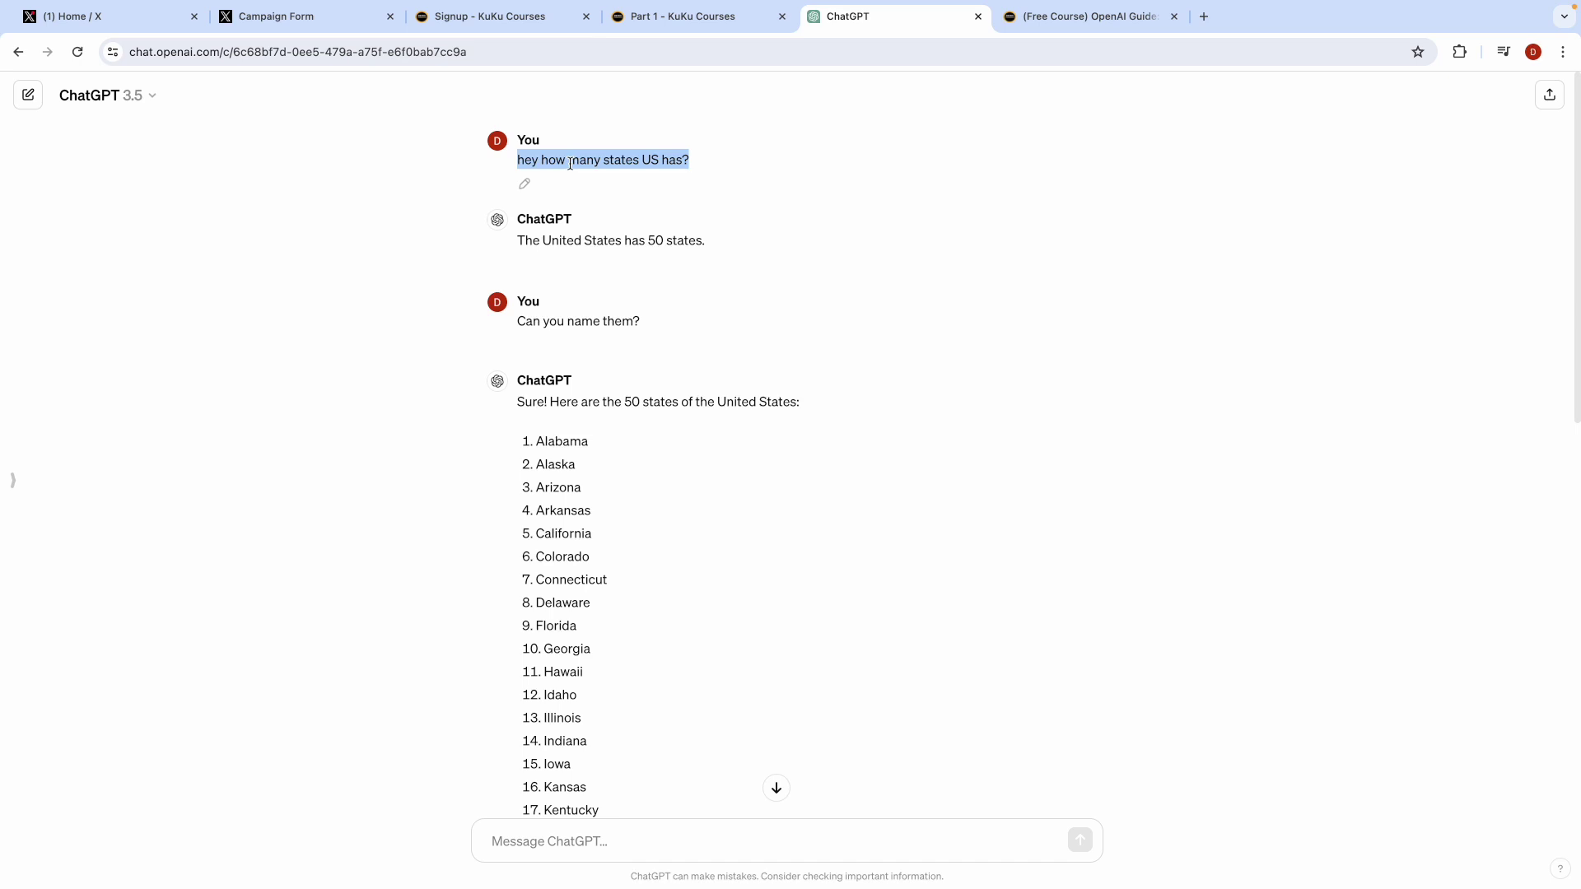
pyautogui.click(1107, 16)
pyautogui.moveTo(1029, 446); pyautogui.dragTo(1089, 442)
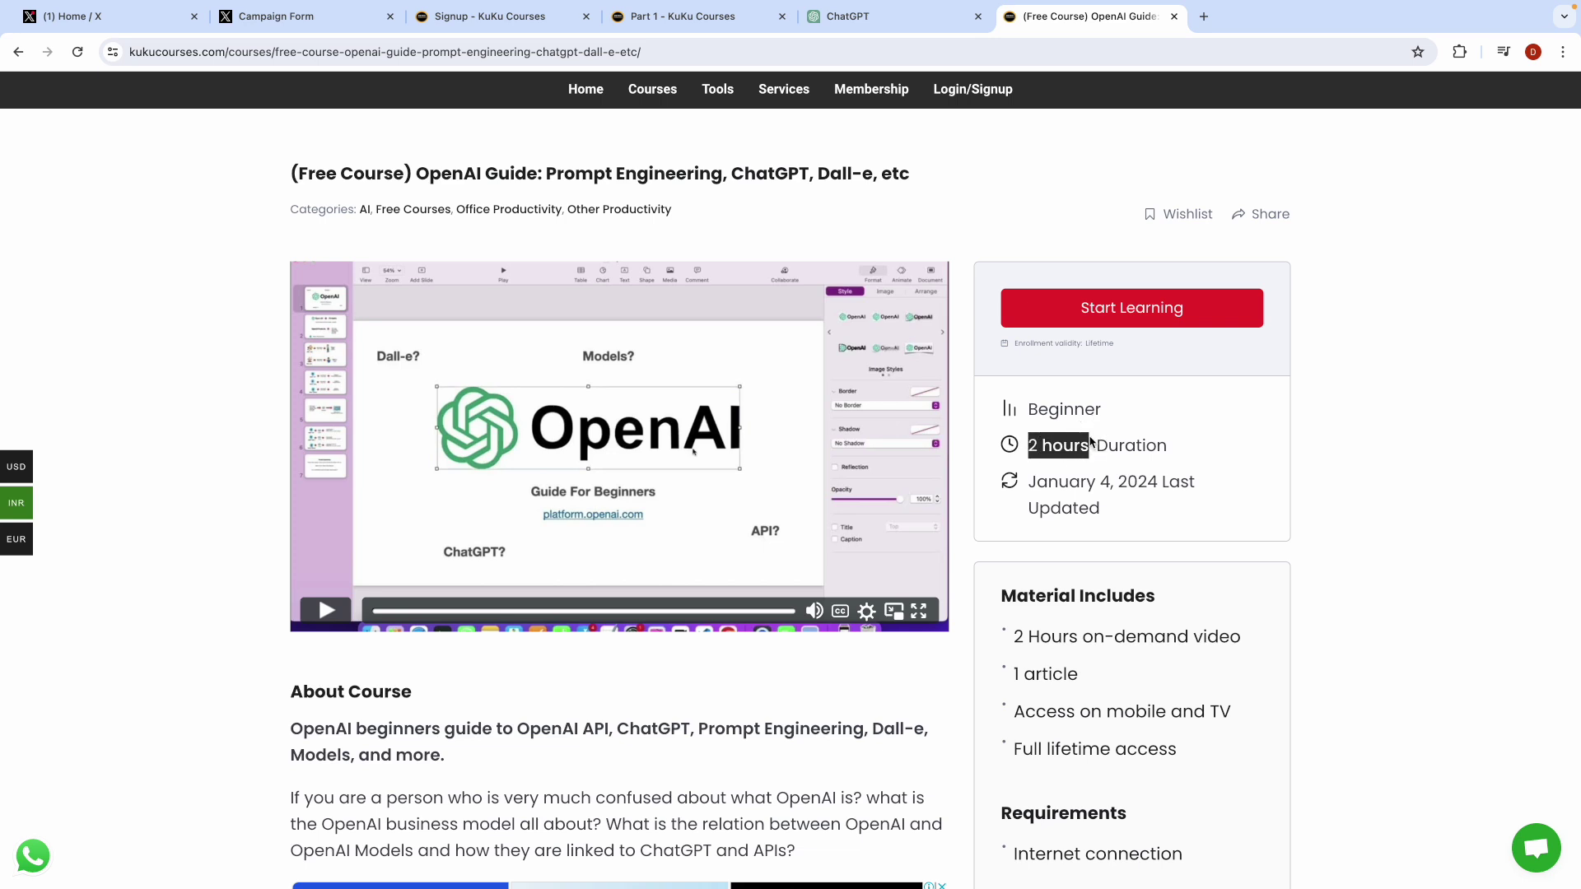
pyautogui.click(935, 755)
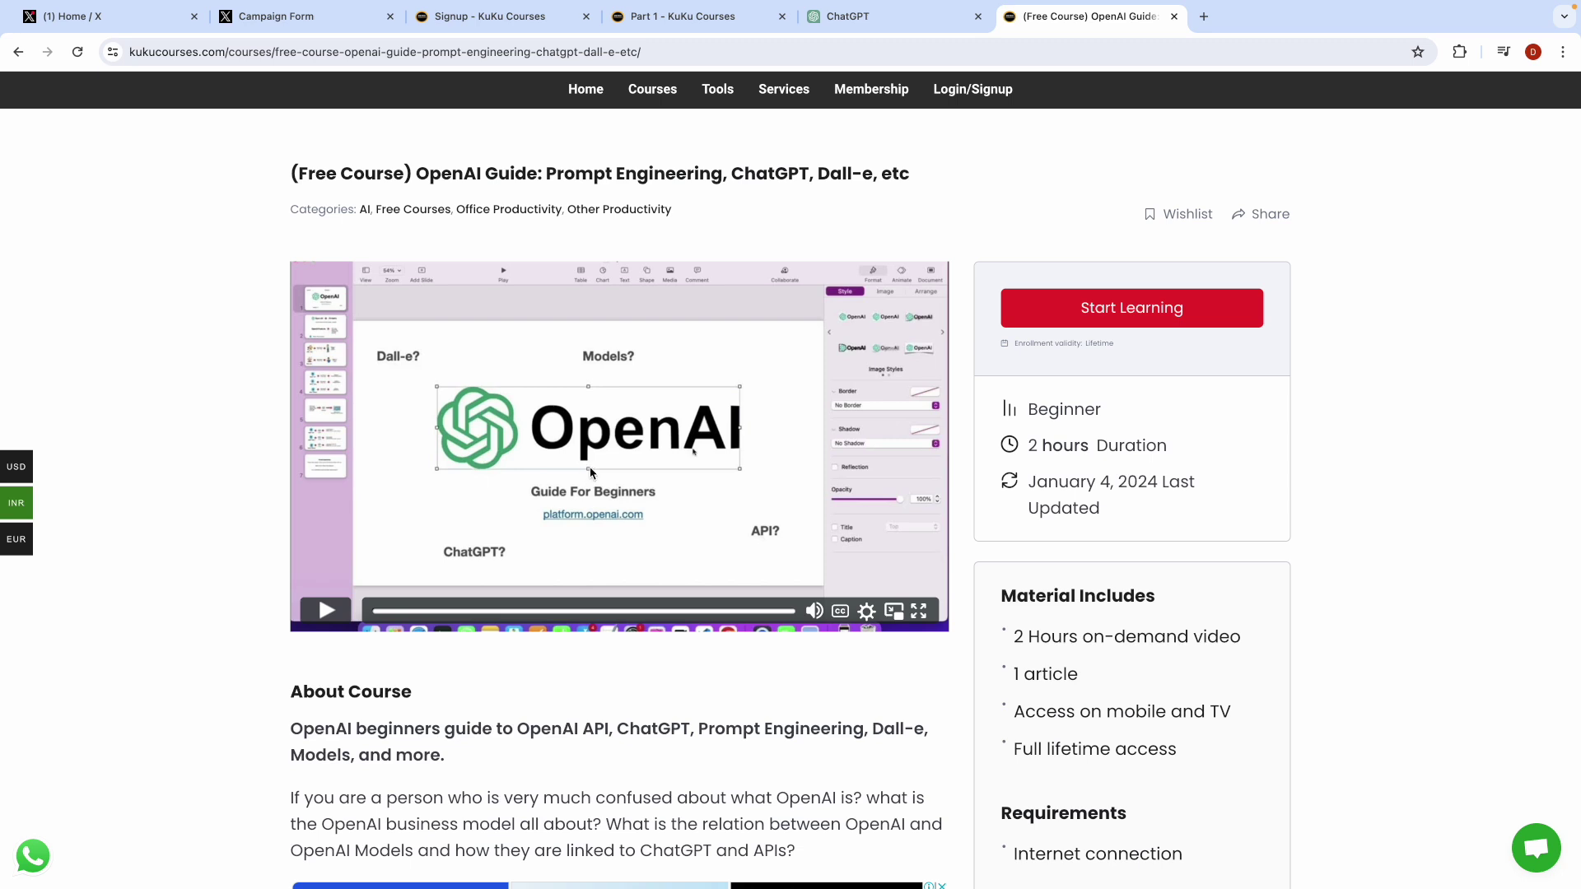
# Step: Start the free OpenAI course and preview its "Understanding OpenAI Business" section and the "Create OpenAI Account" lesson video
pyautogui.click(1117, 326)
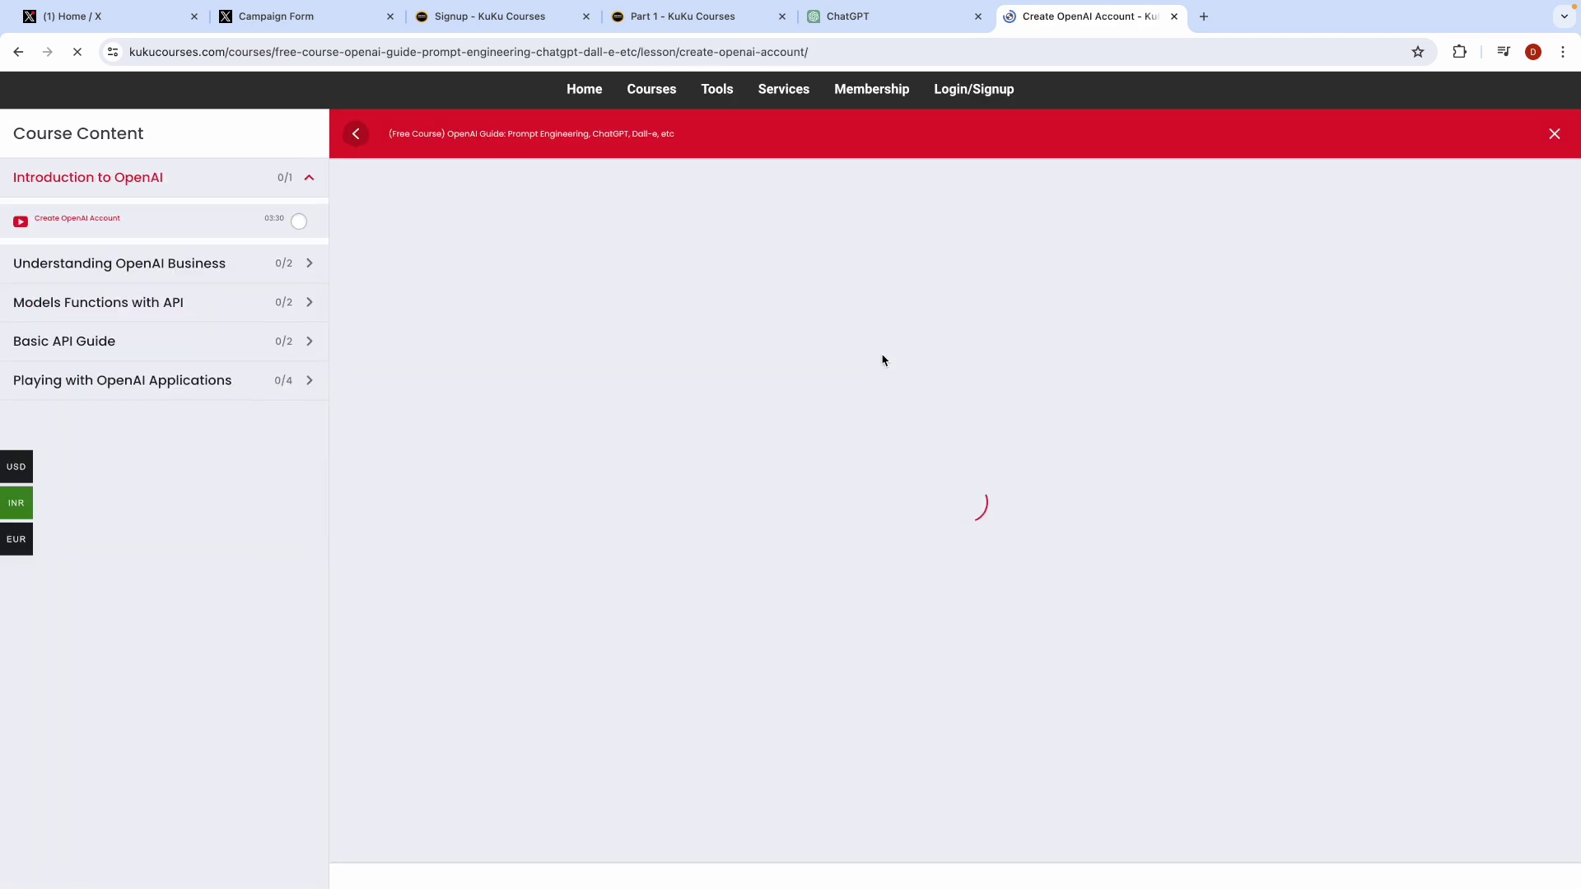
pyautogui.click(316, 278)
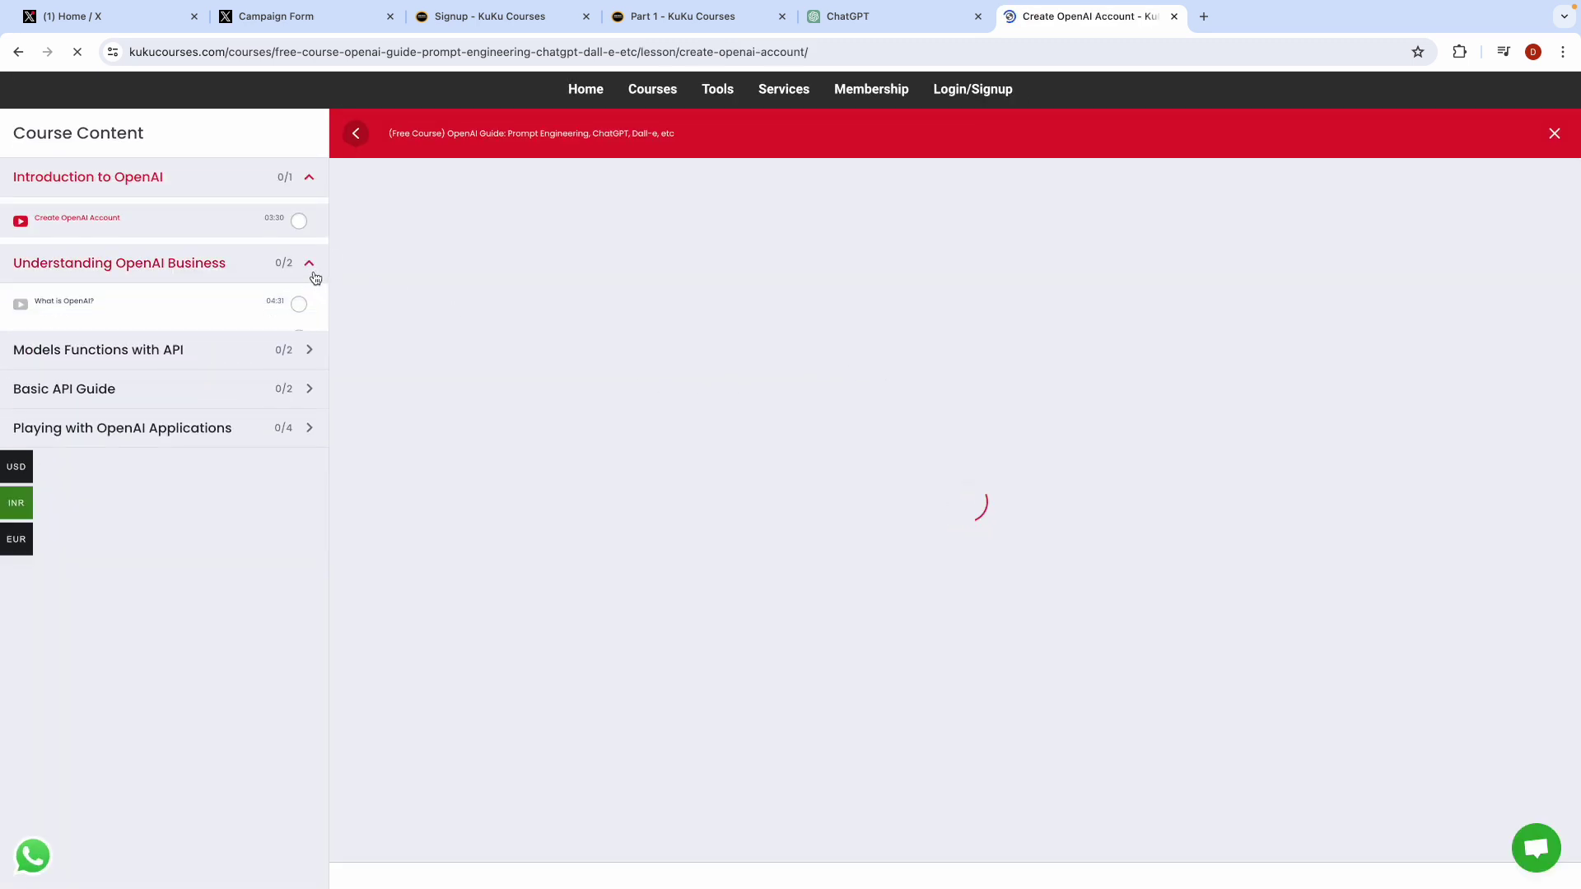
pyautogui.click(312, 276)
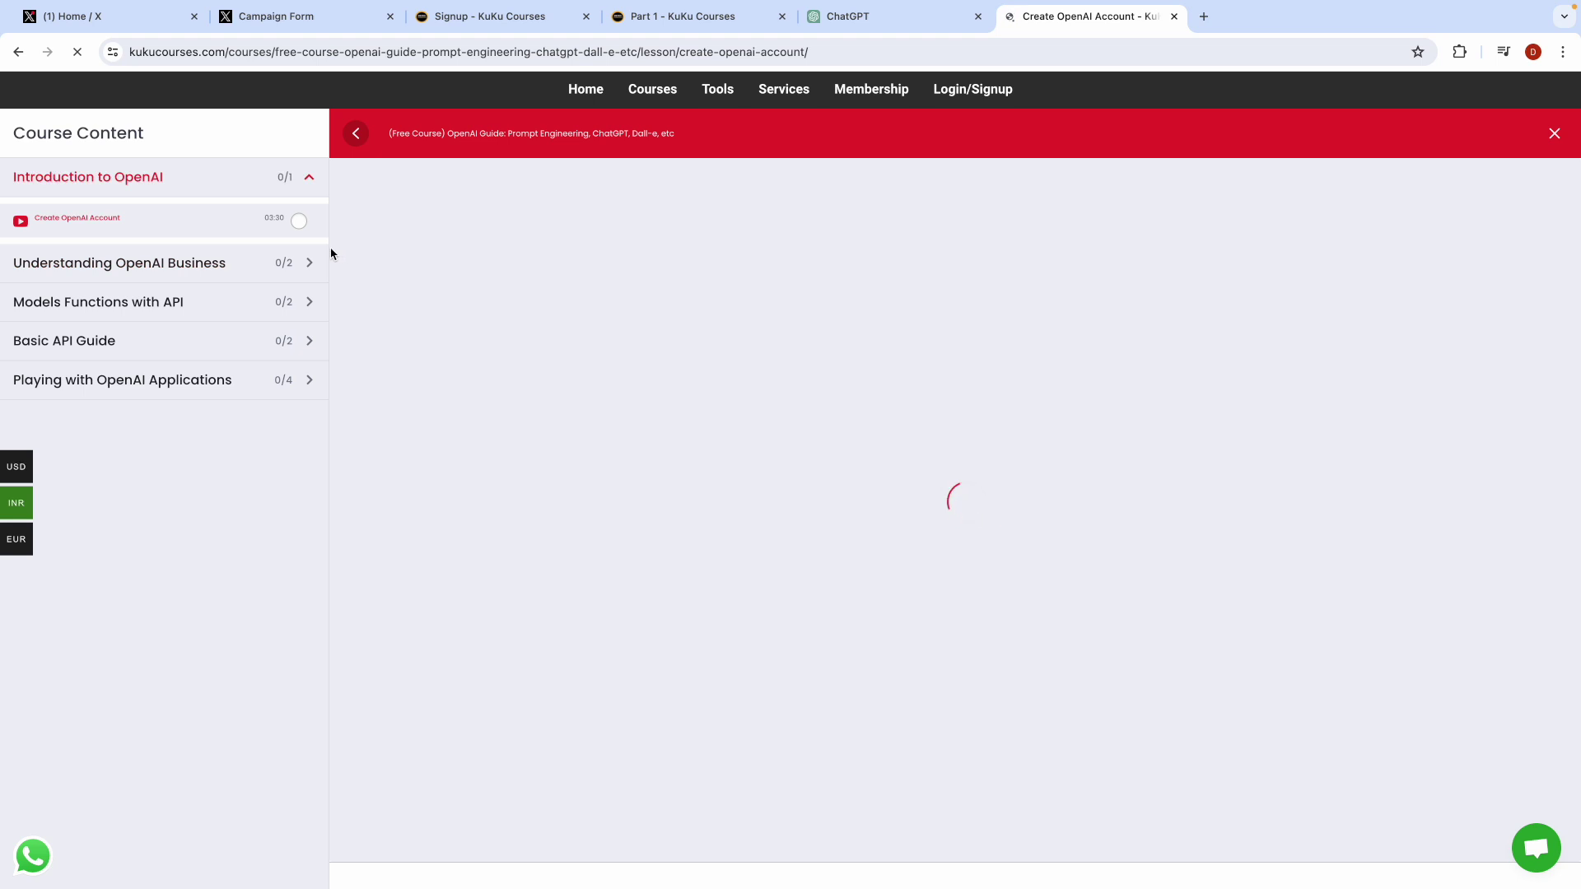
pyautogui.click(308, 263)
pyautogui.click(308, 264)
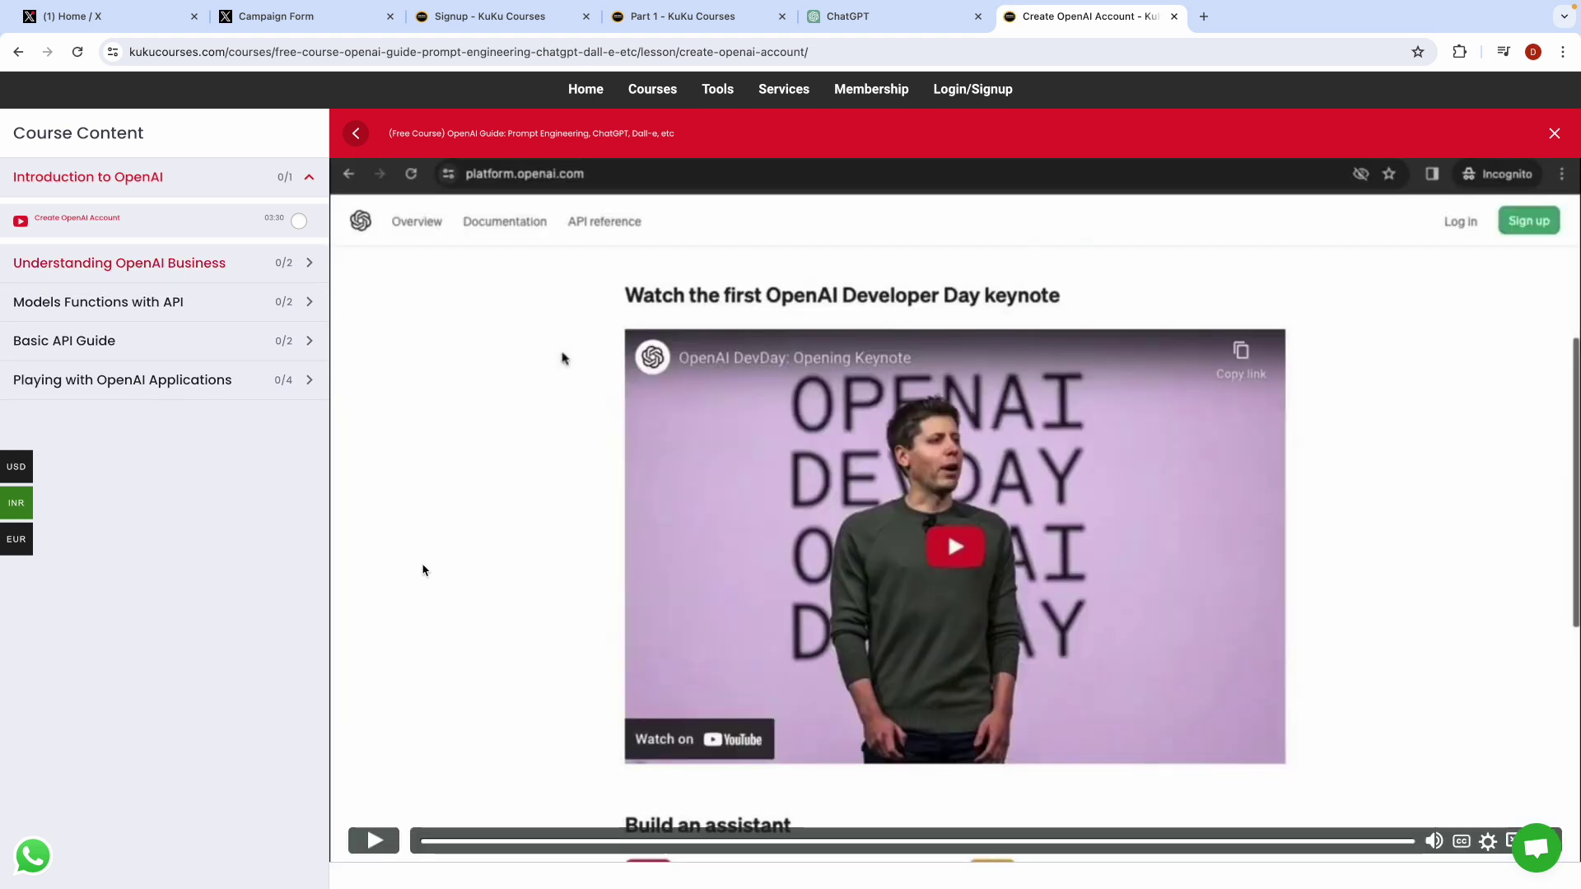
pyautogui.scroll(-3, 415, 527)
pyautogui.click(376, 701)
pyautogui.click(376, 700)
pyautogui.scroll(3, 531, 463)
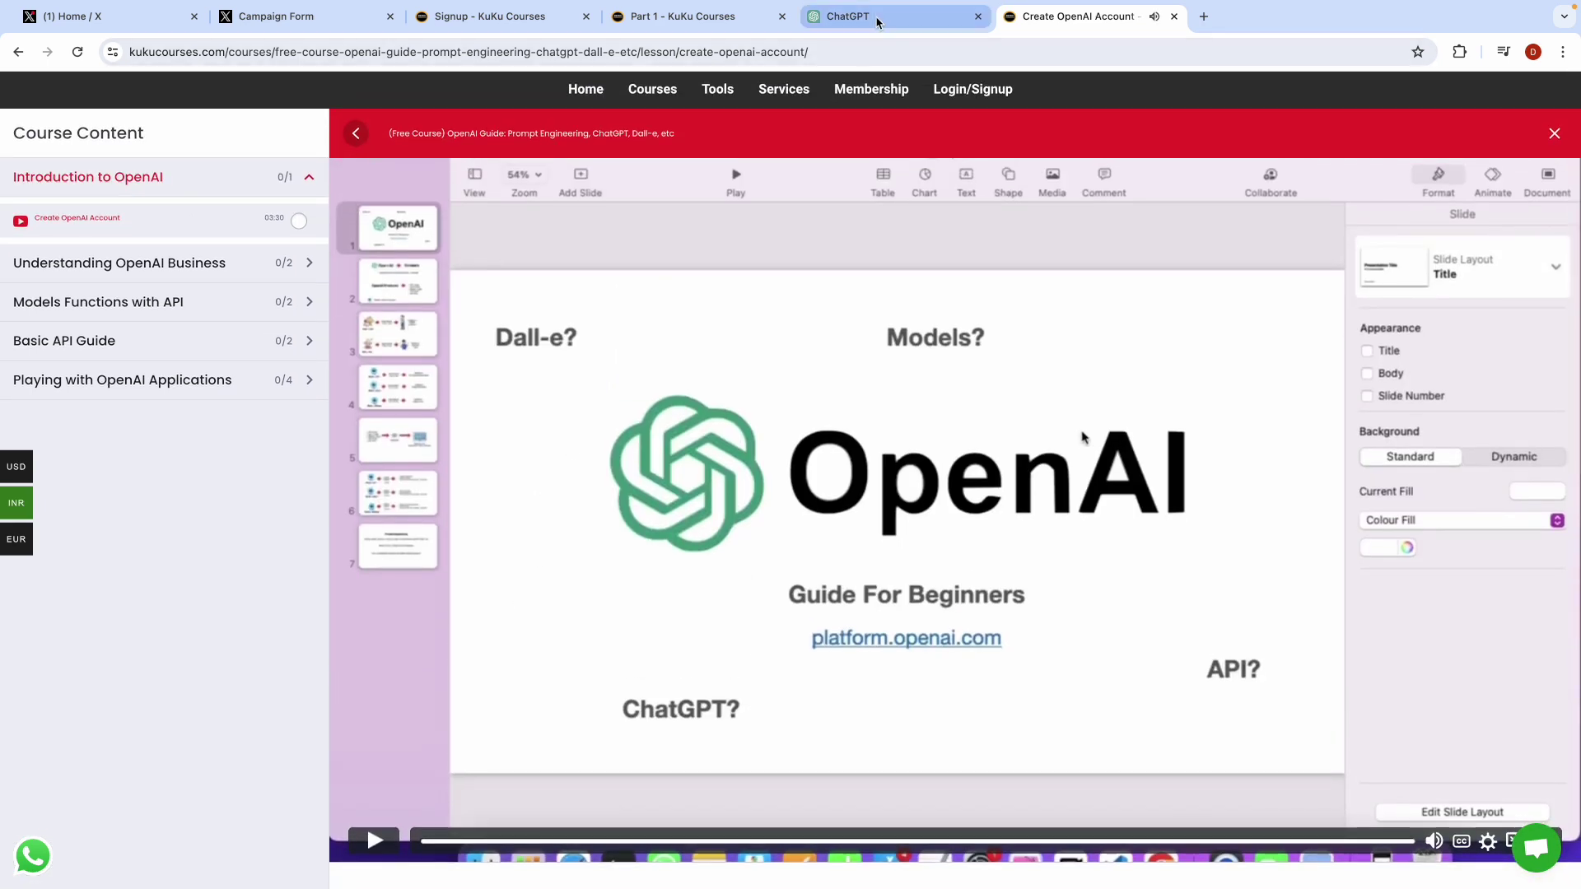
# Step: Check the ChatGPT conversation, return to the course, and expand "Understanding OpenAI Business" to show its lessons
pyautogui.click(877, 18)
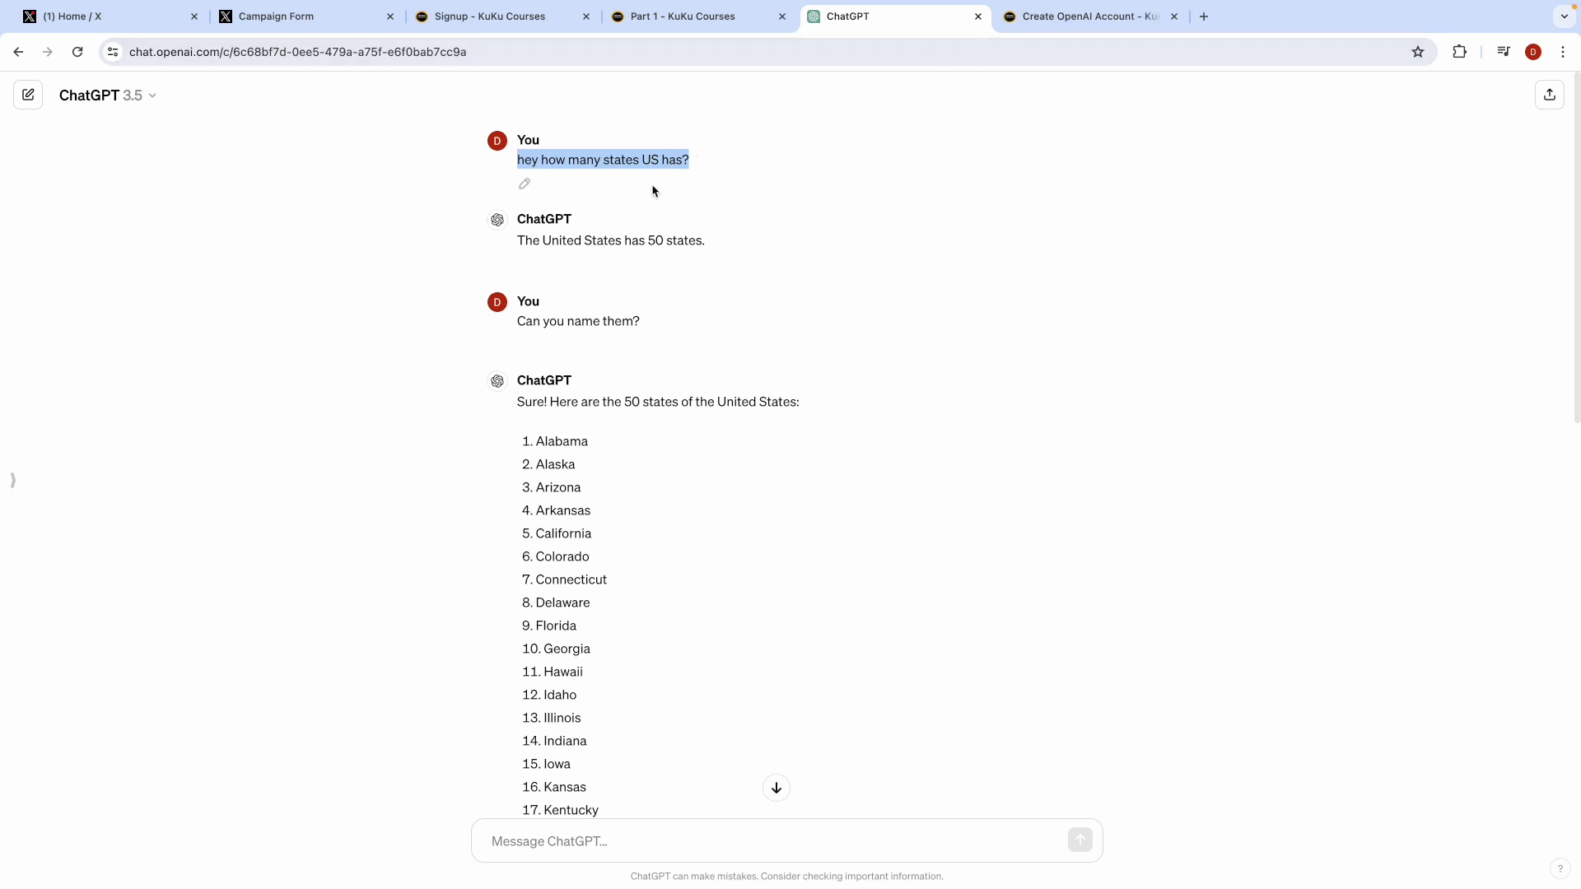
pyautogui.click(1124, 22)
pyautogui.click(312, 262)
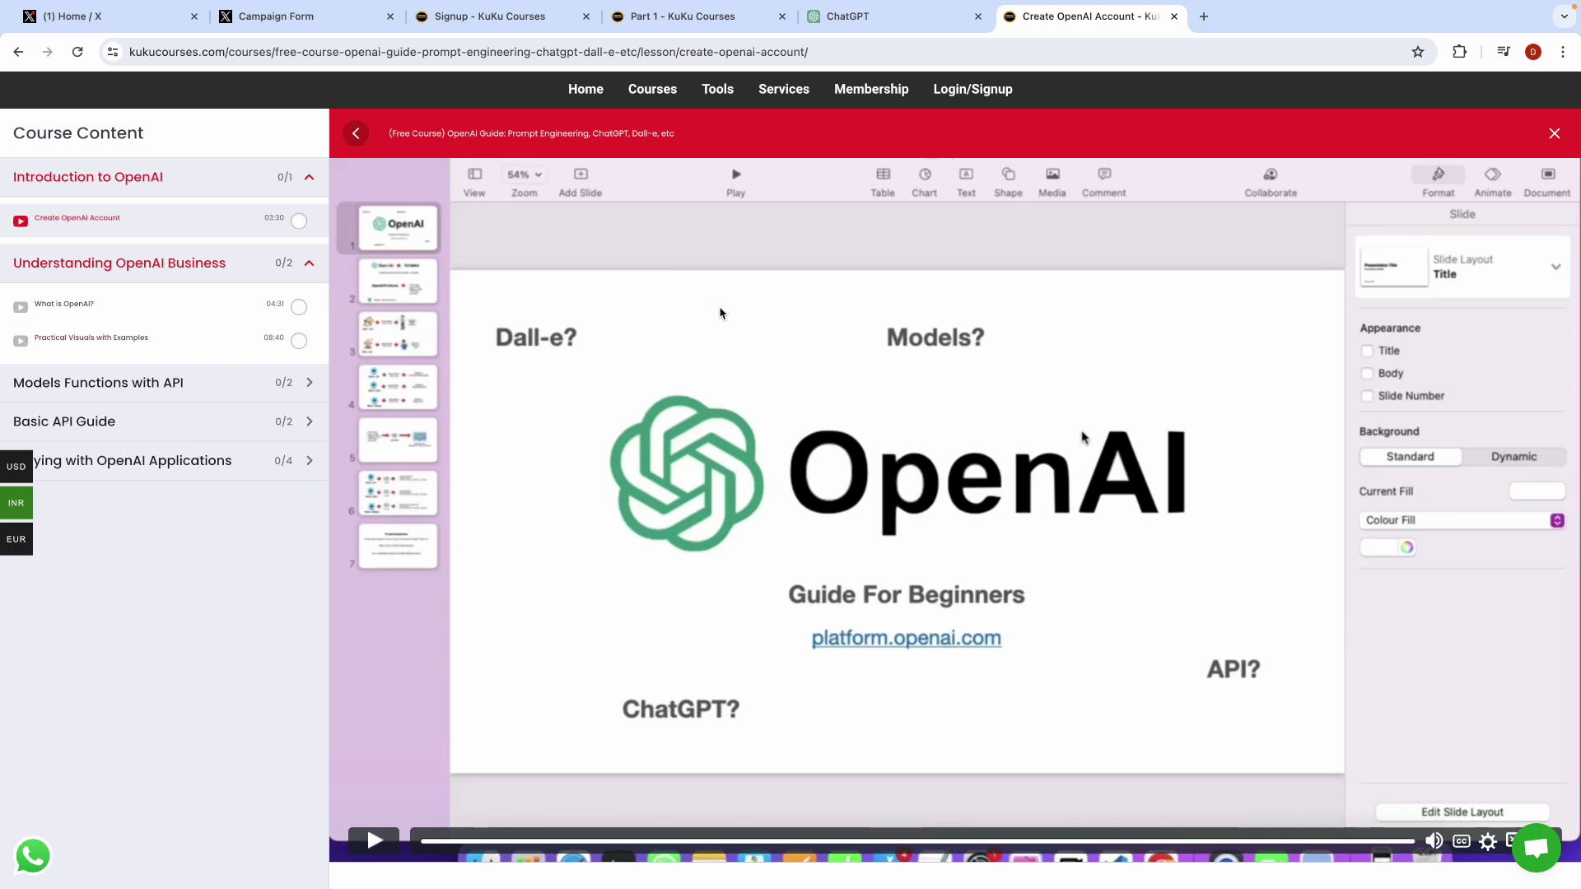
# Step: Switch to ChatGPT and start a new chat
pyautogui.click(850, 17)
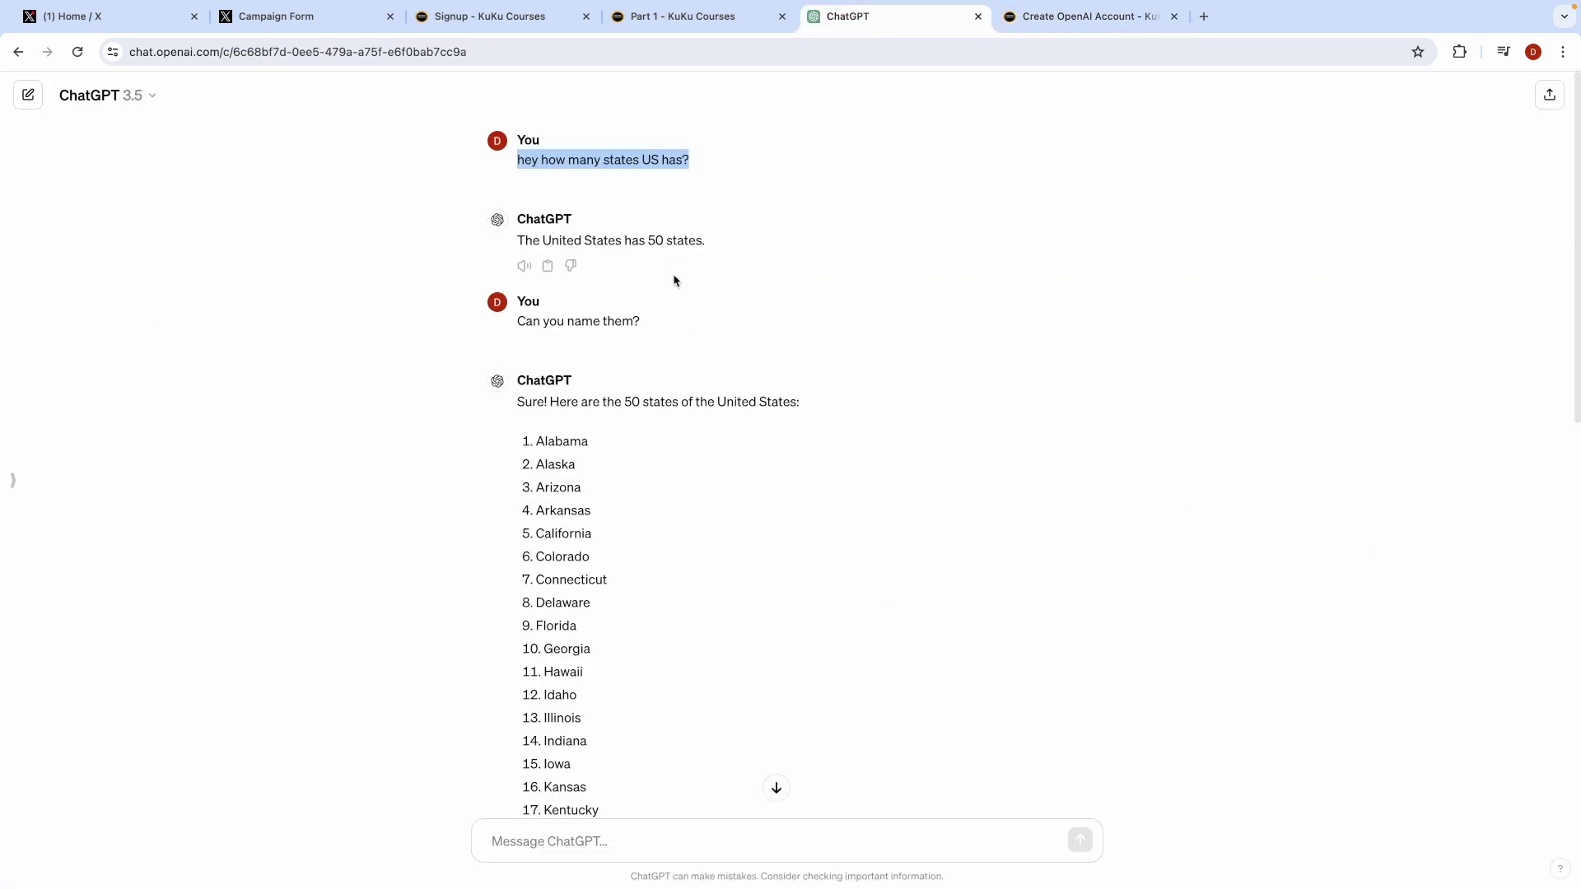
pyautogui.click(28, 95)
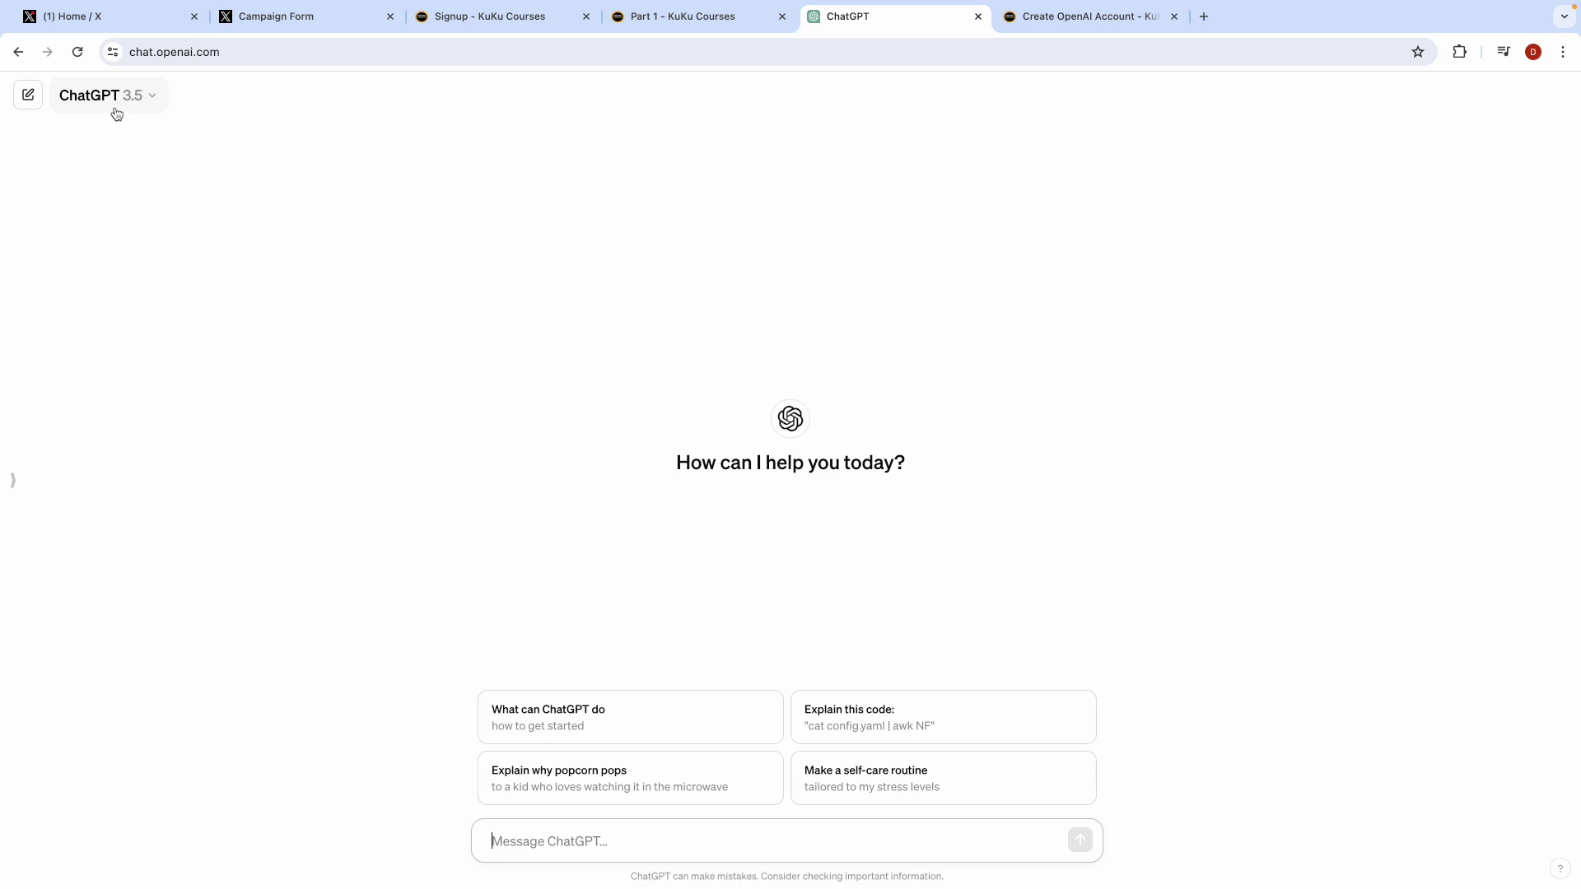
pyautogui.click(120, 18)
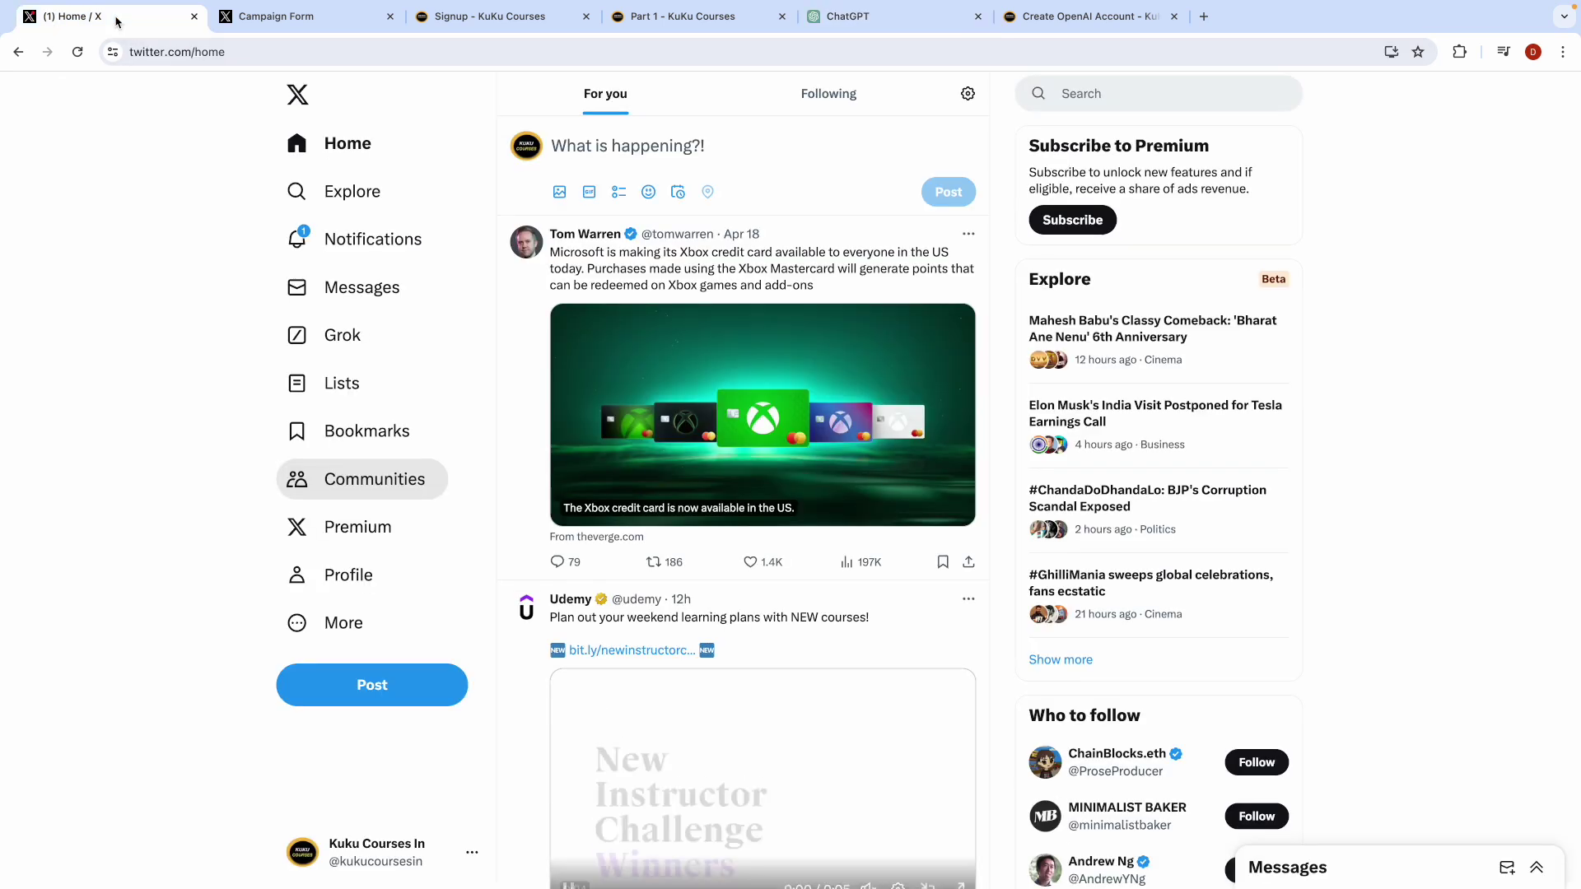
pyautogui.click(848, 16)
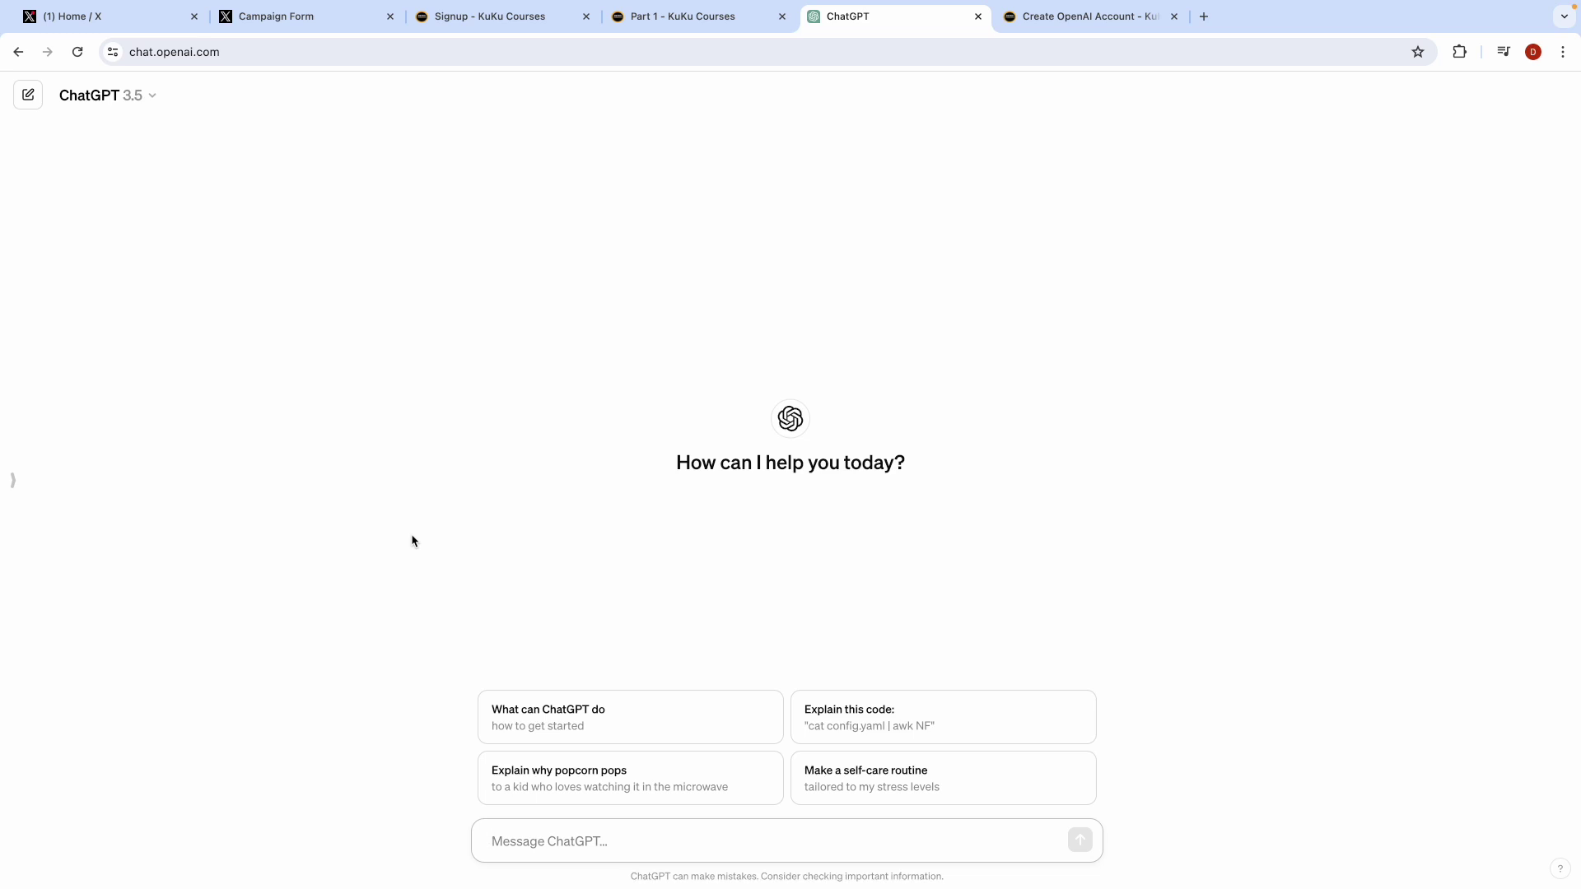
pyautogui.scroll(5, 501, 844)
pyautogui.scroll(-5, 501, 844)
pyautogui.click(1060, 20)
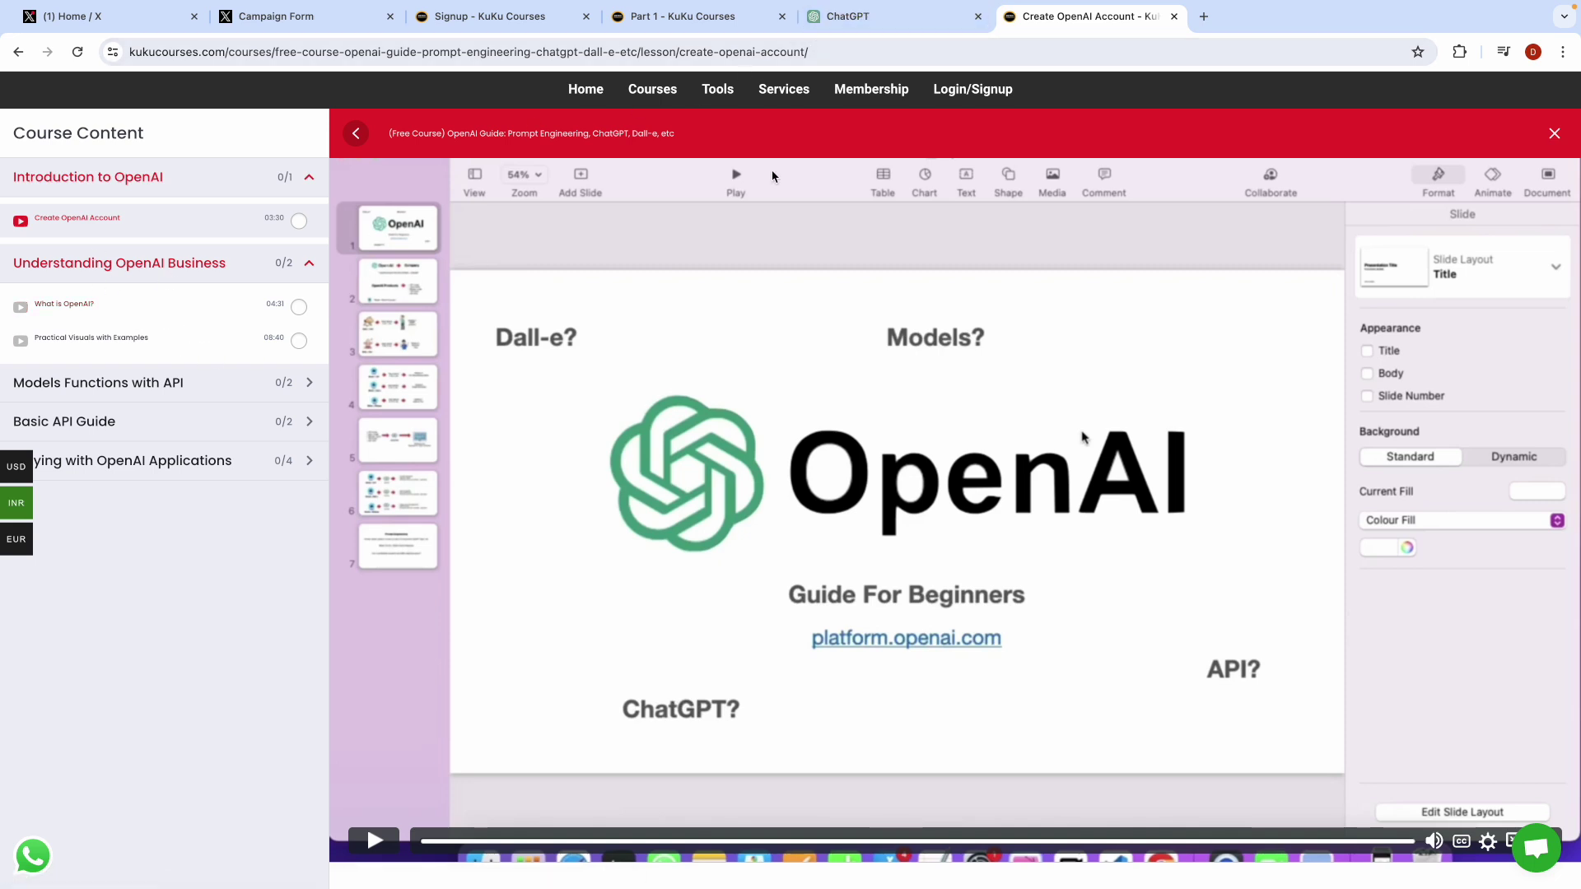
pyautogui.click(866, 22)
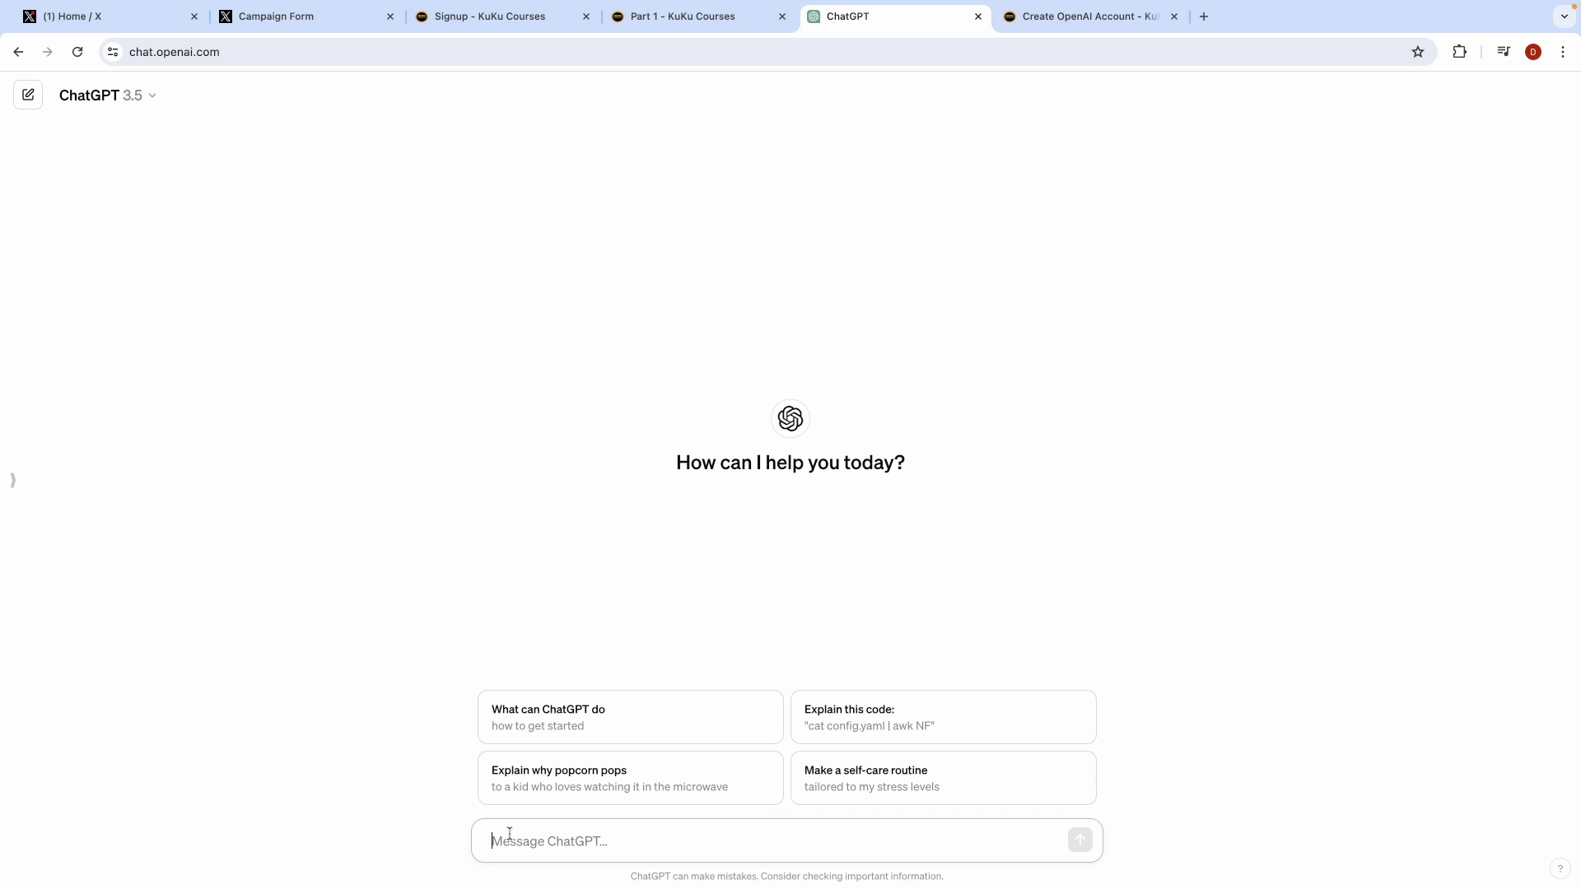
# Step: Begin the ChatGPT prompt with the role statement "Hey you are expert in Twitter ads"
pyautogui.scroll(5, 511, 834)
pyautogui.scroll(-1, 510, 834)
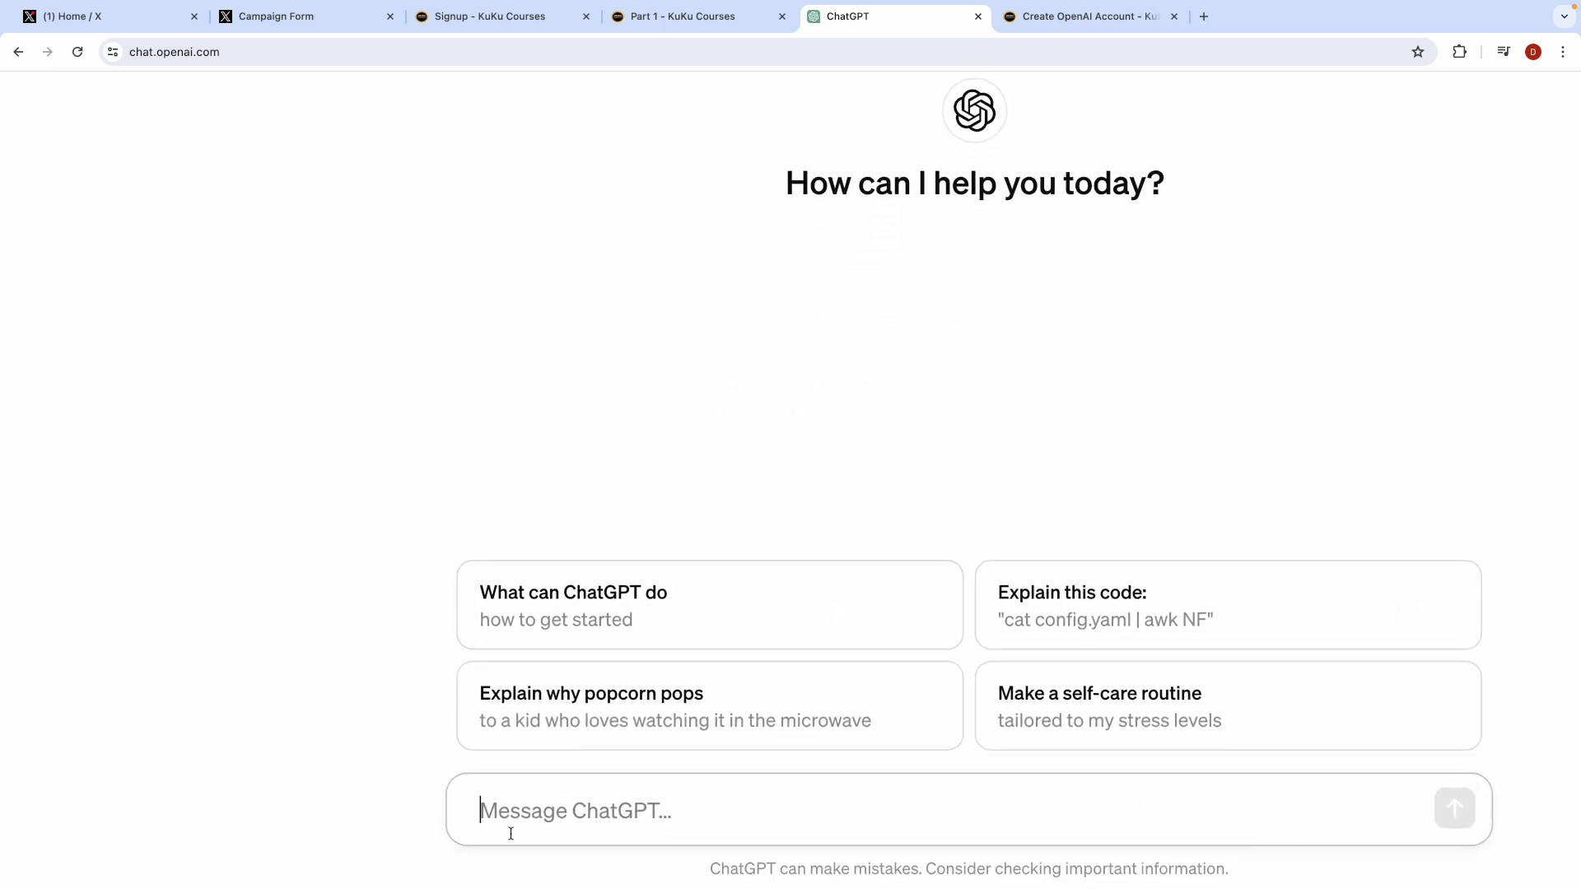
pyautogui.hscroll(1, 510, 834)
pyautogui.hscroll(1, 478, 834)
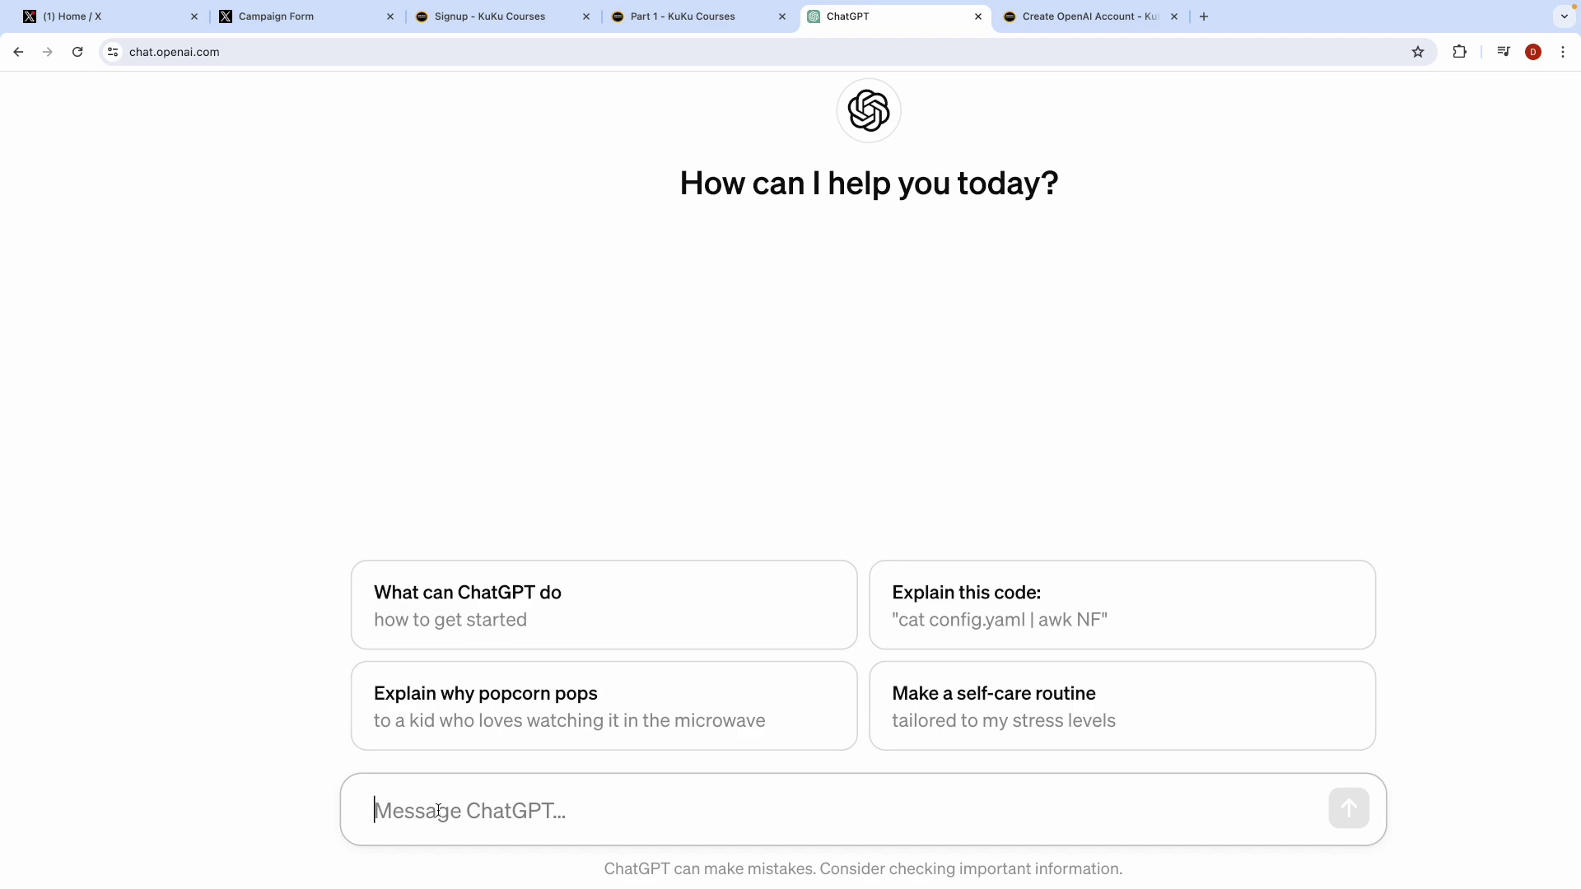
pyautogui.scroll(5, 438, 810)
pyautogui.scroll(-3, 418, 813)
pyautogui.scroll(3, 417, 813)
pyautogui.scroll(-1, 417, 813)
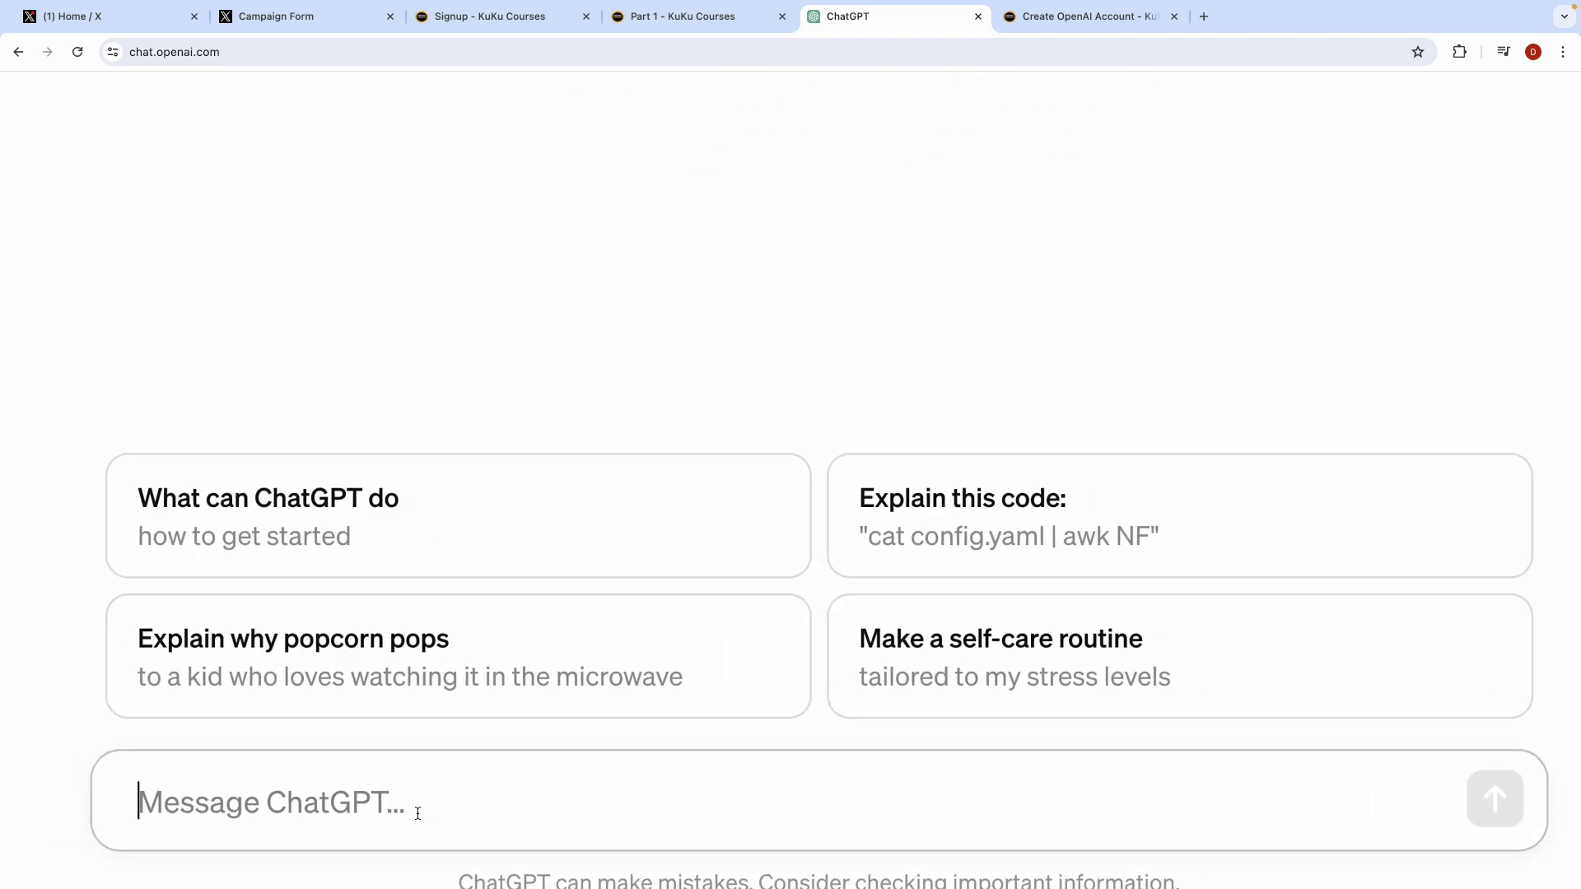
pyautogui.write('Hey you are expert in Twitter adsds')
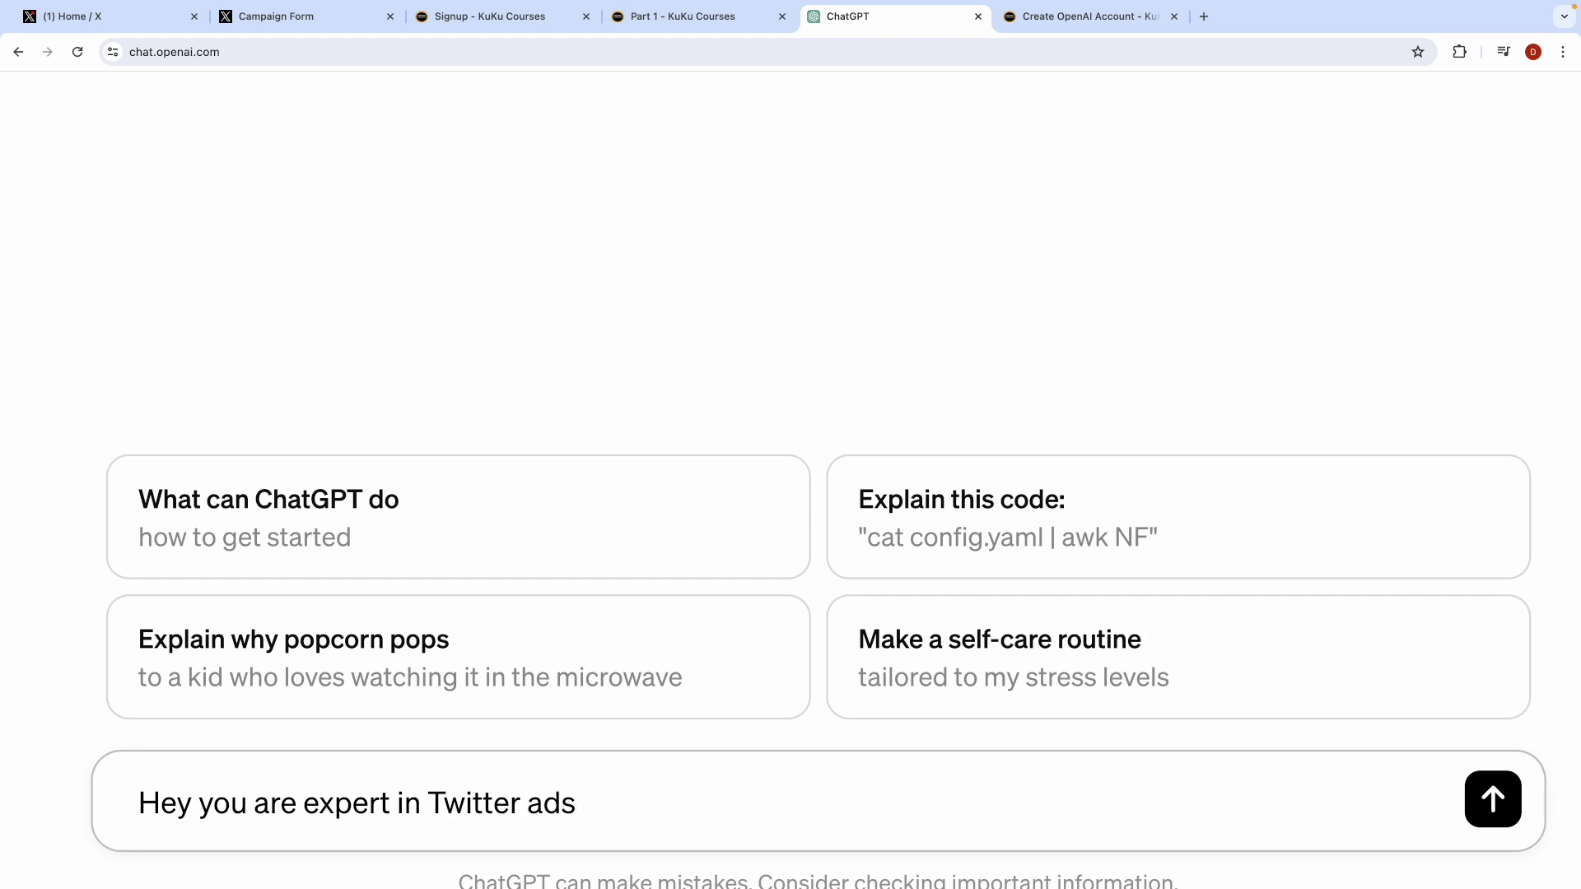
# Step: Insert "X" after "Twitter" in the prompt so it reads "Hey you are expert in Twitter X ads"
pyautogui.click(521, 807)
pyautogui.write('x')
pyautogui.press('BackSpace')
pyautogui.write('X')
pyautogui.click(648, 814)
# Step: Highlight the words "Twitter" and "X" in the drafted prompt to point out the platform's two names
pyautogui.doubleClick(470, 806)
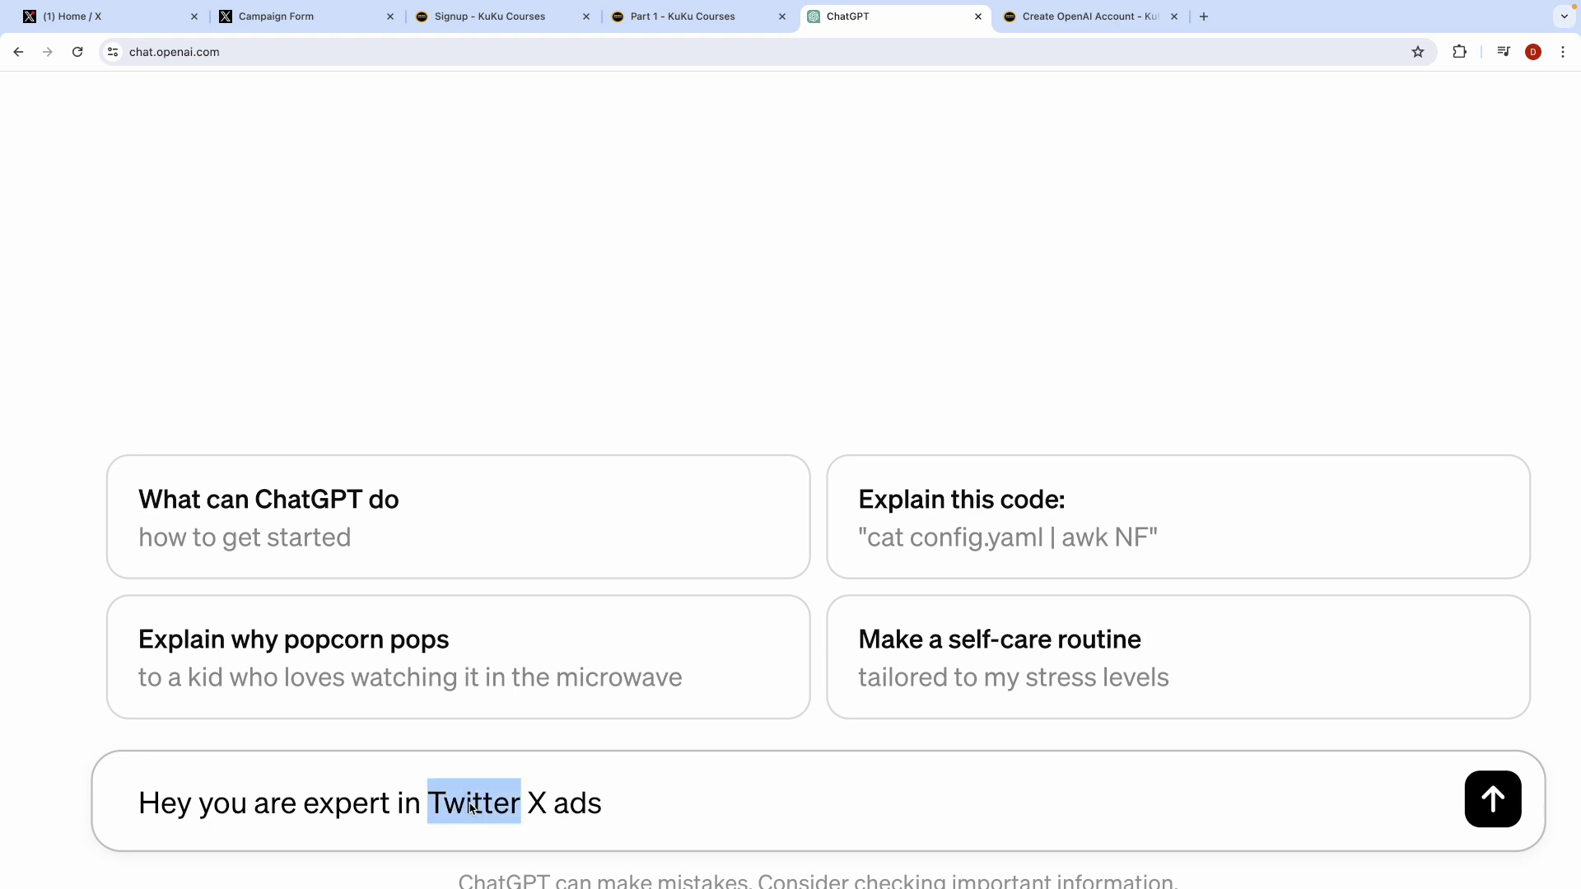
pyautogui.click(625, 811)
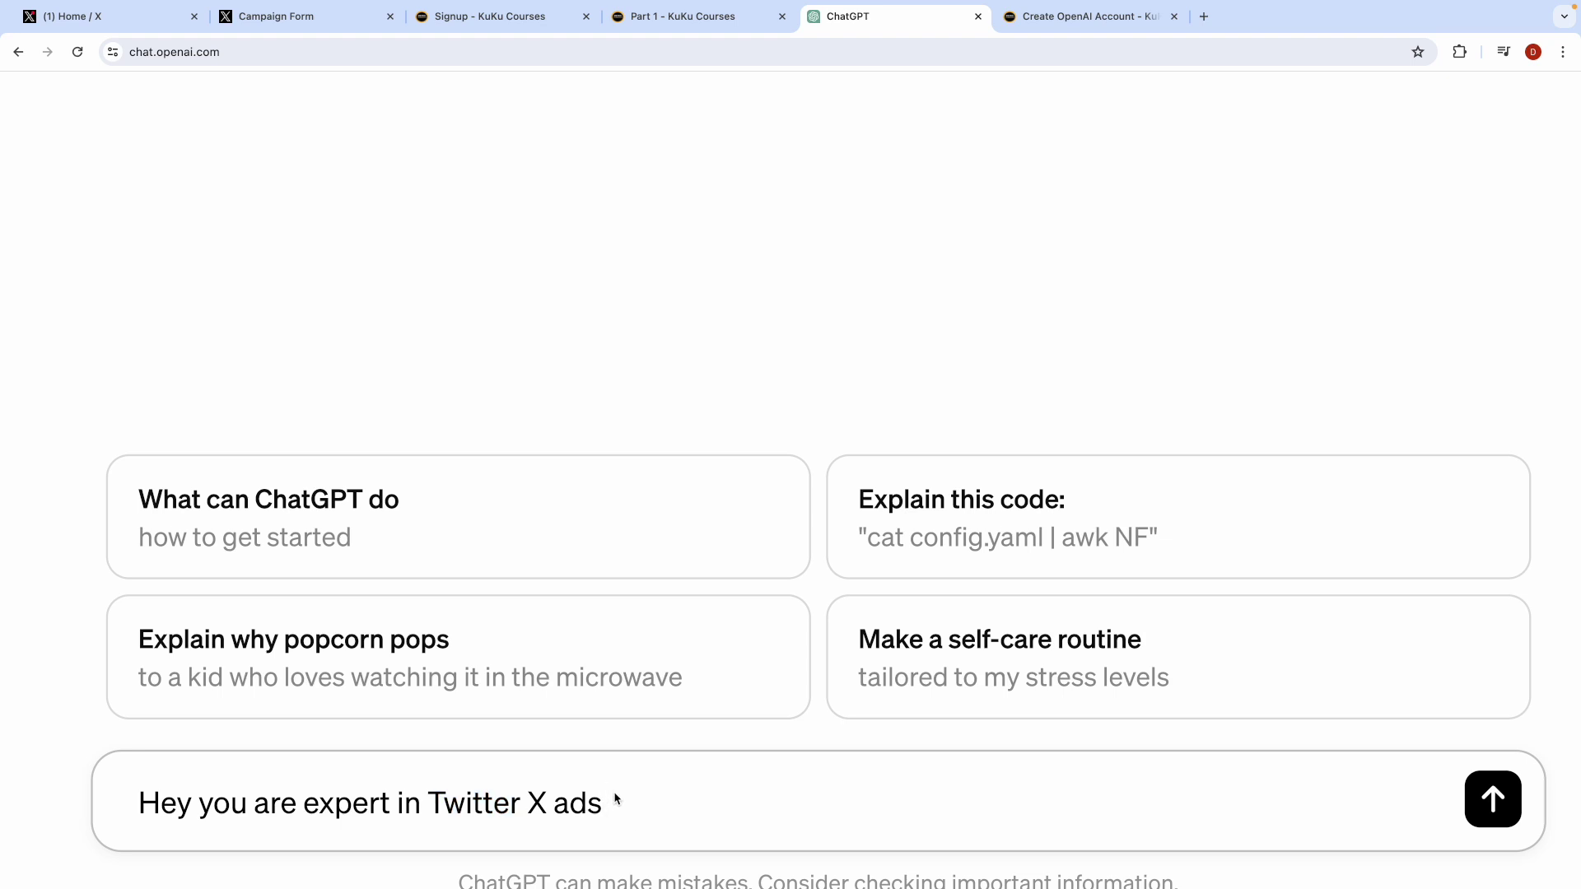
pyautogui.doubleClick(503, 805)
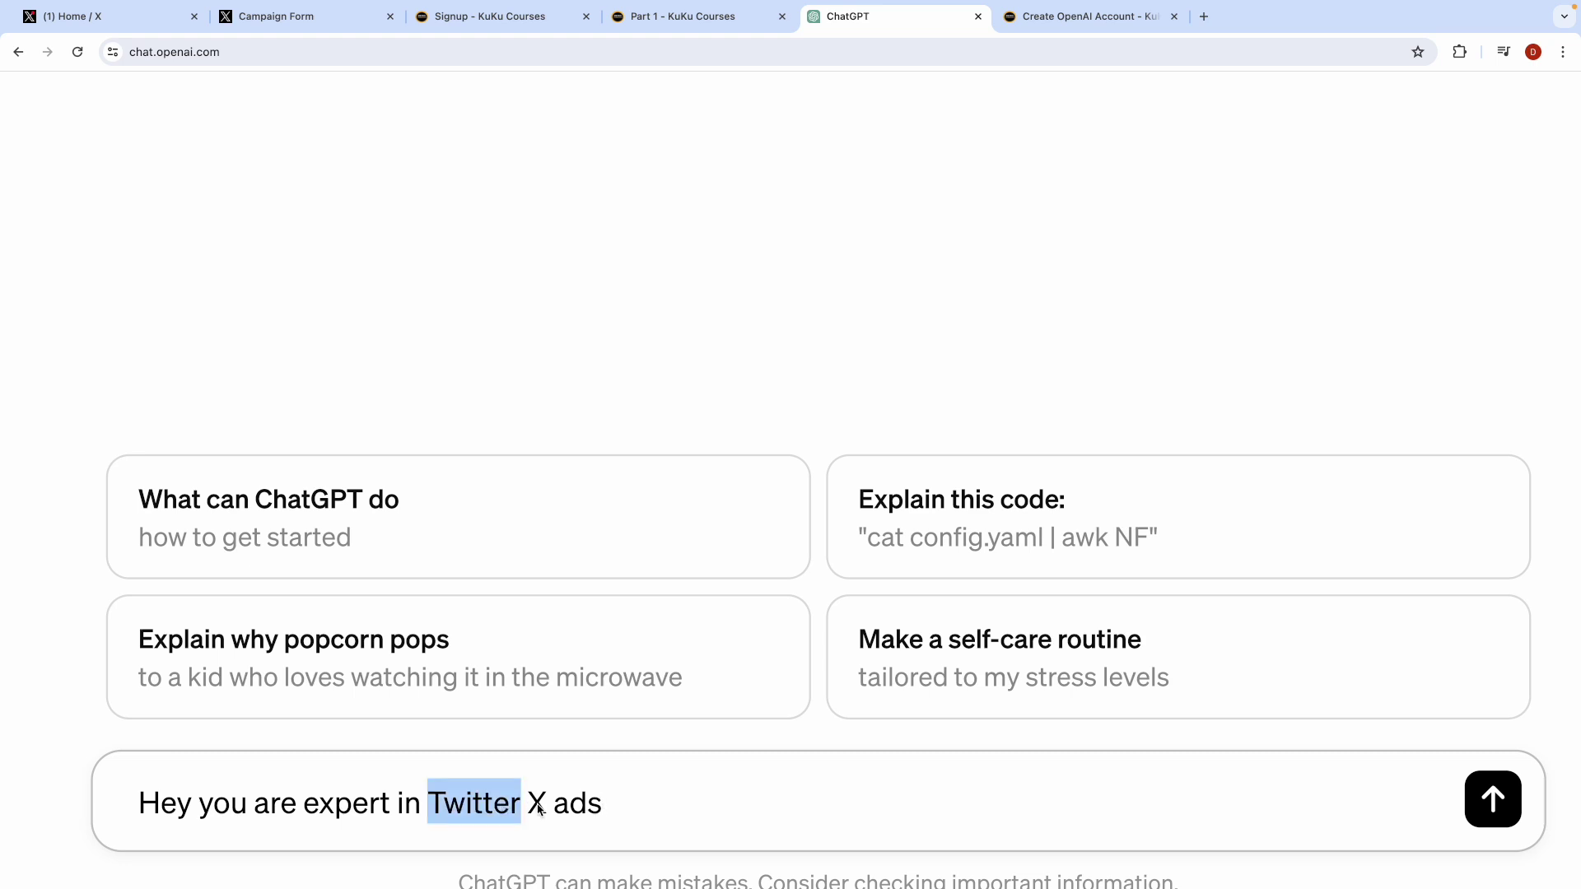
pyautogui.doubleClick(540, 807)
pyautogui.click(540, 807)
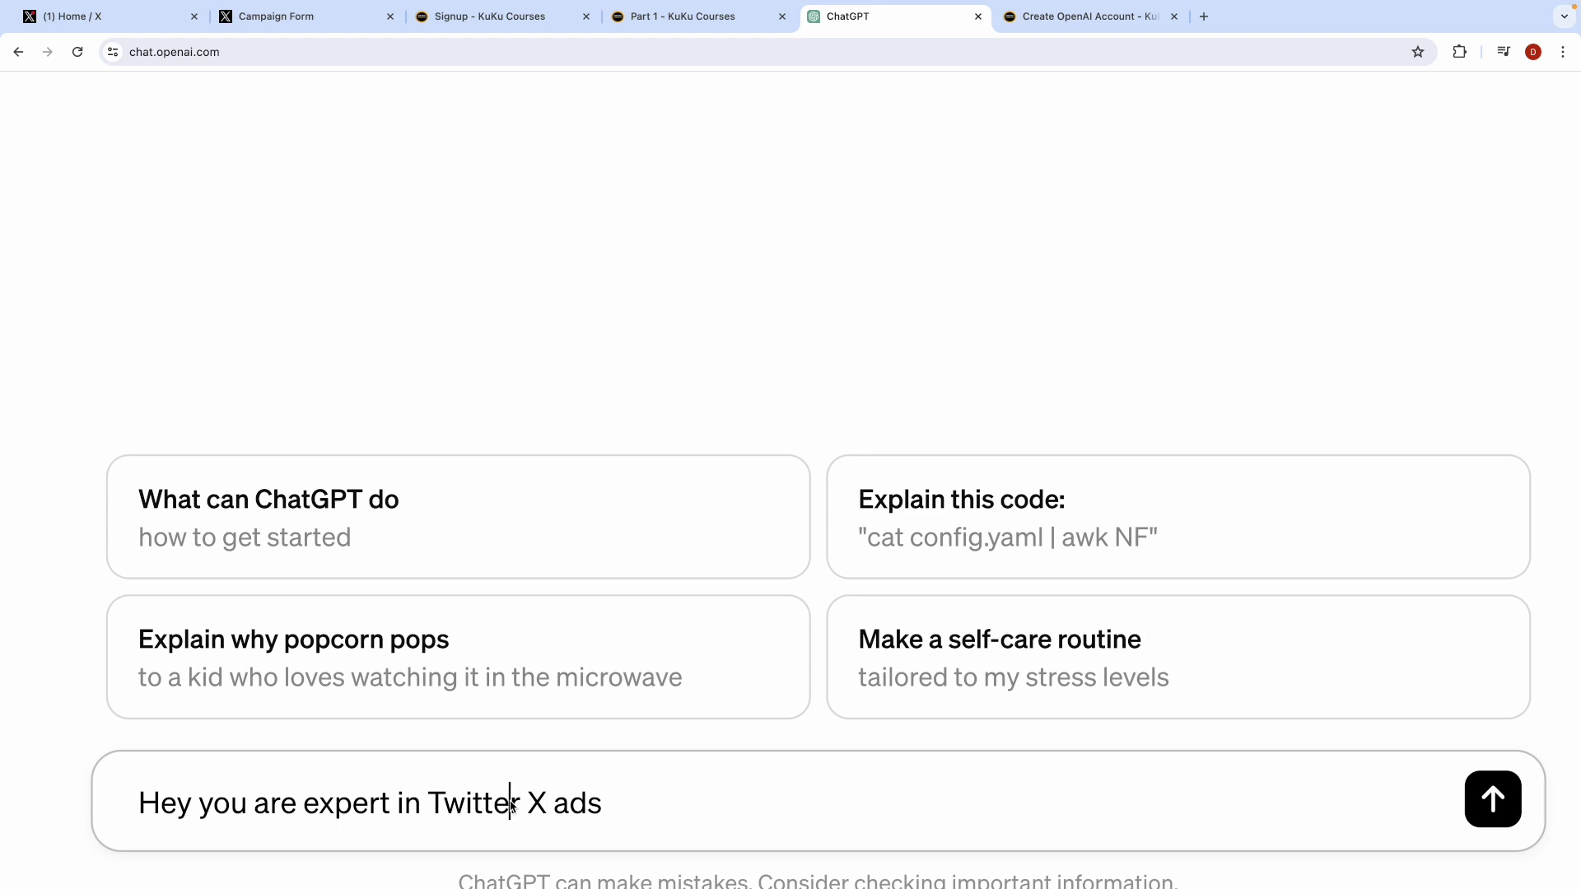
pyautogui.doubleClick(510, 806)
# Step: End the first prompt sentence with a period and add "You have experience of over 10 years in twitter x ads."
pyautogui.click(631, 811)
pyautogui.write('n You have experi')
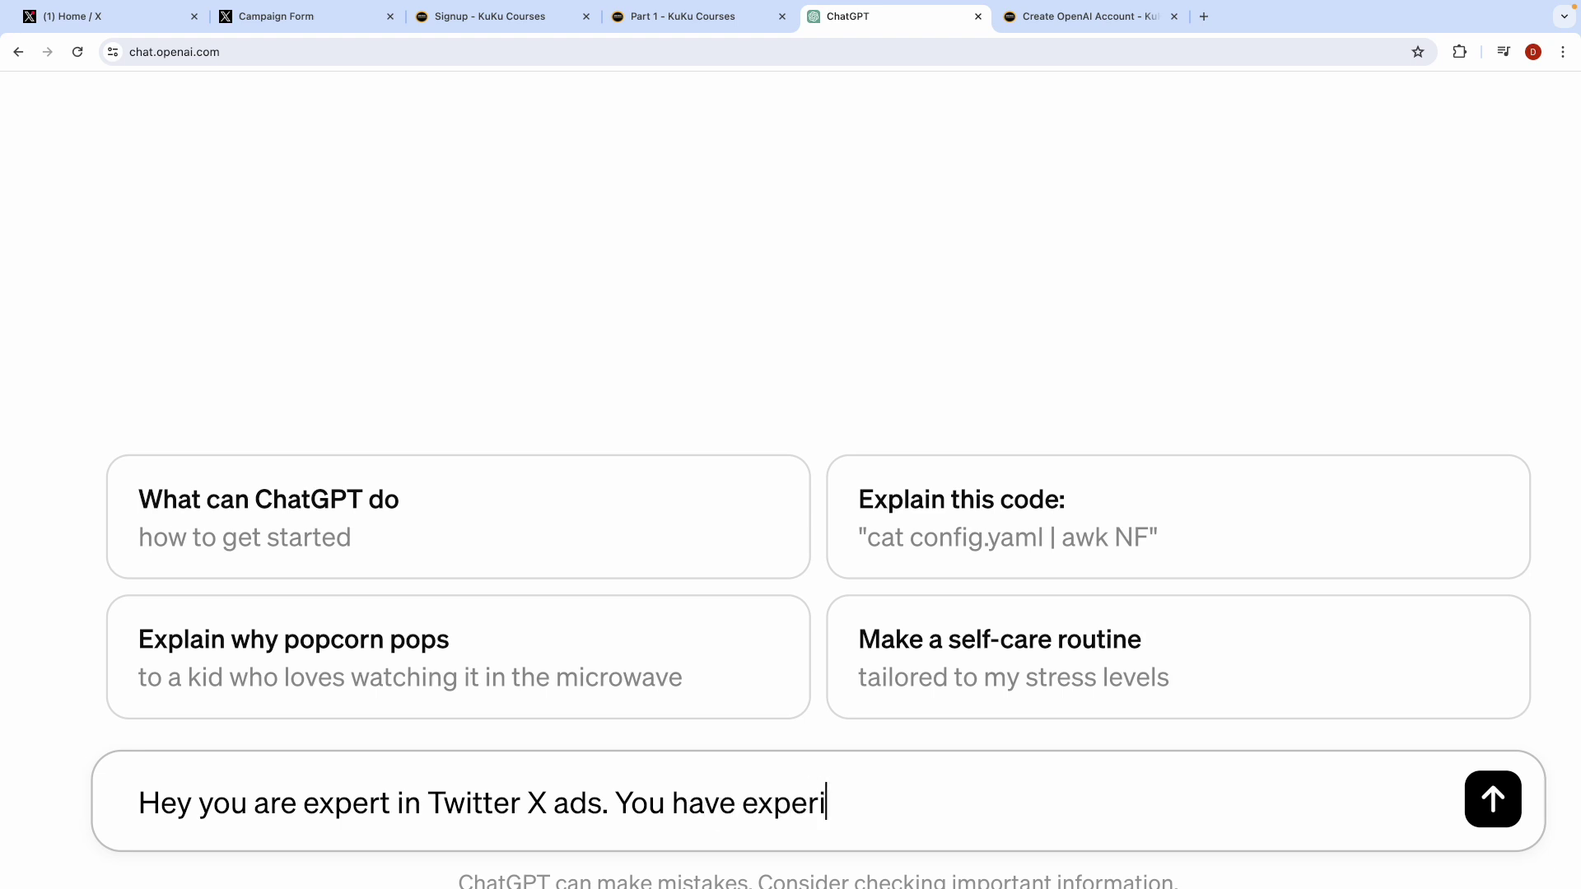
pyautogui.write('ence of over ')
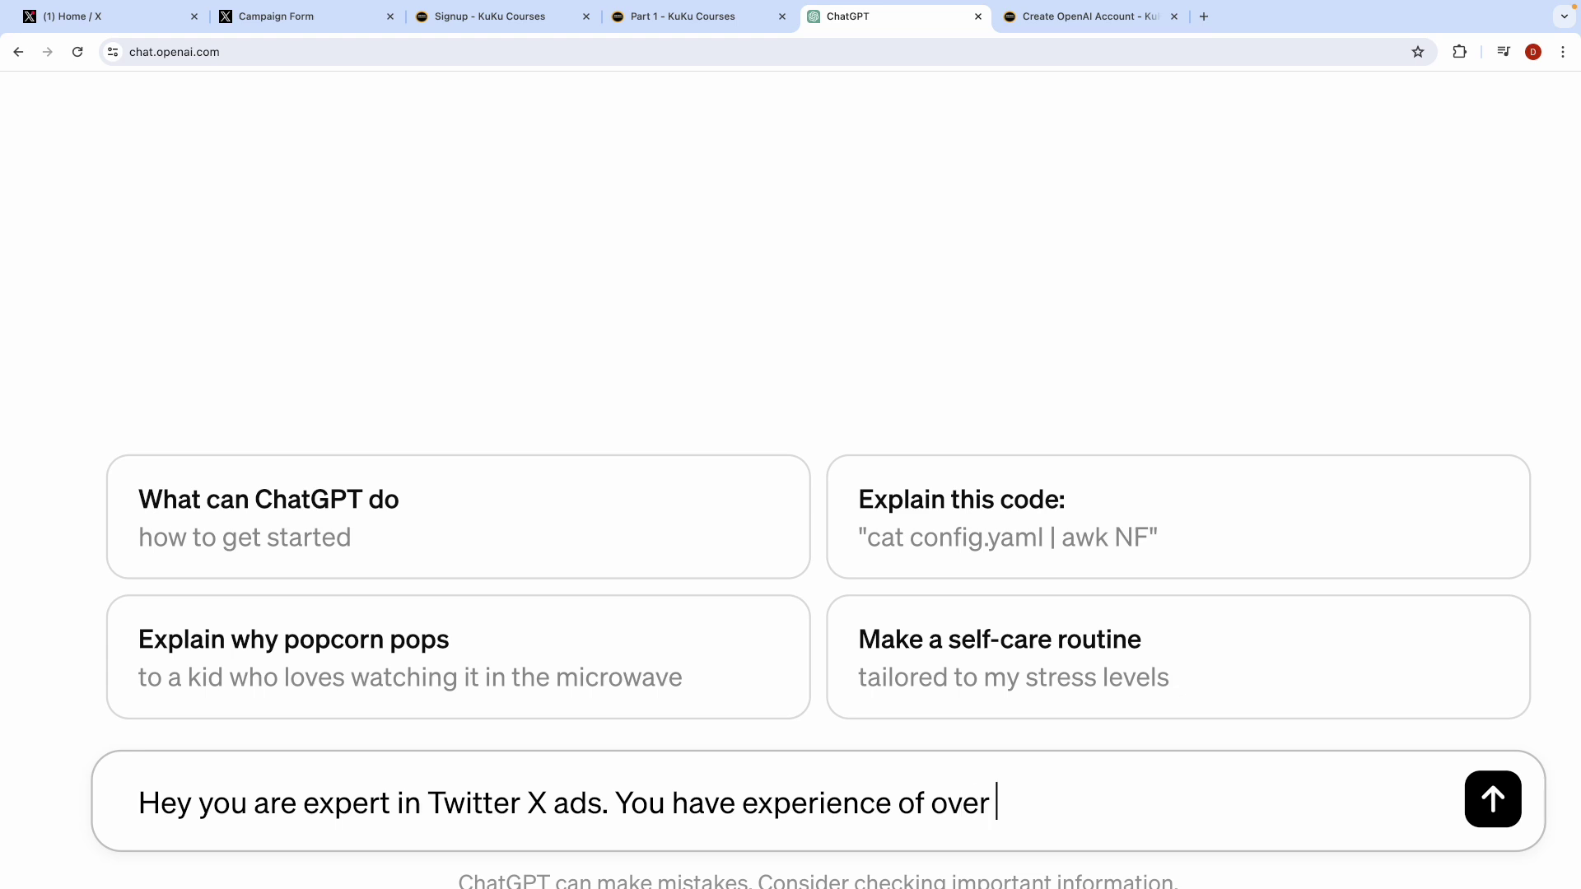
pyautogui.write('10 year')
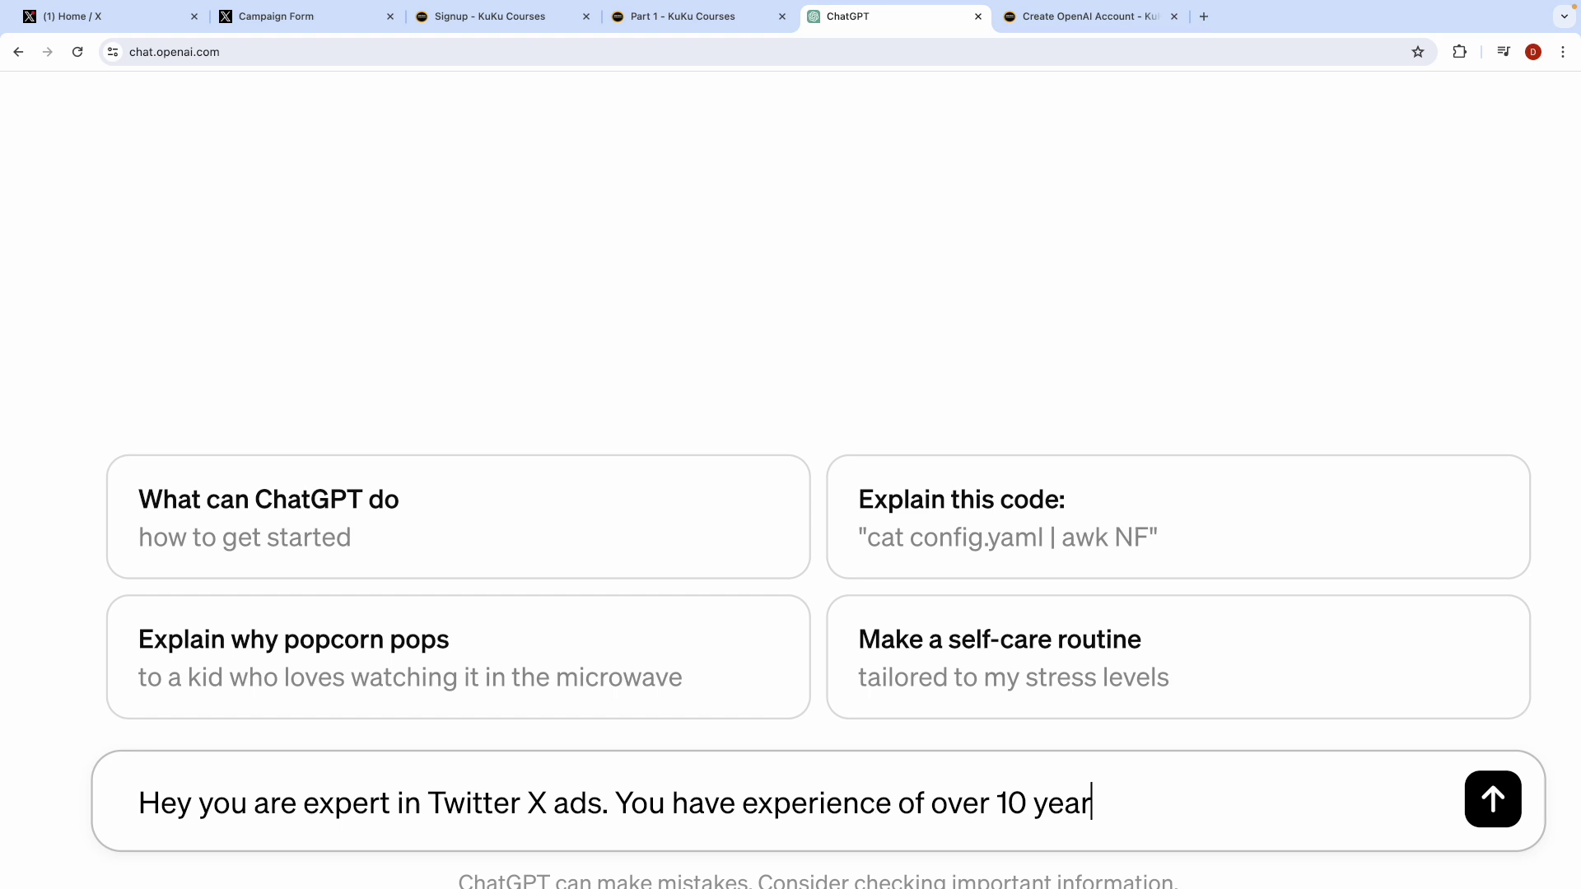
pyautogui.write('s in twitt')
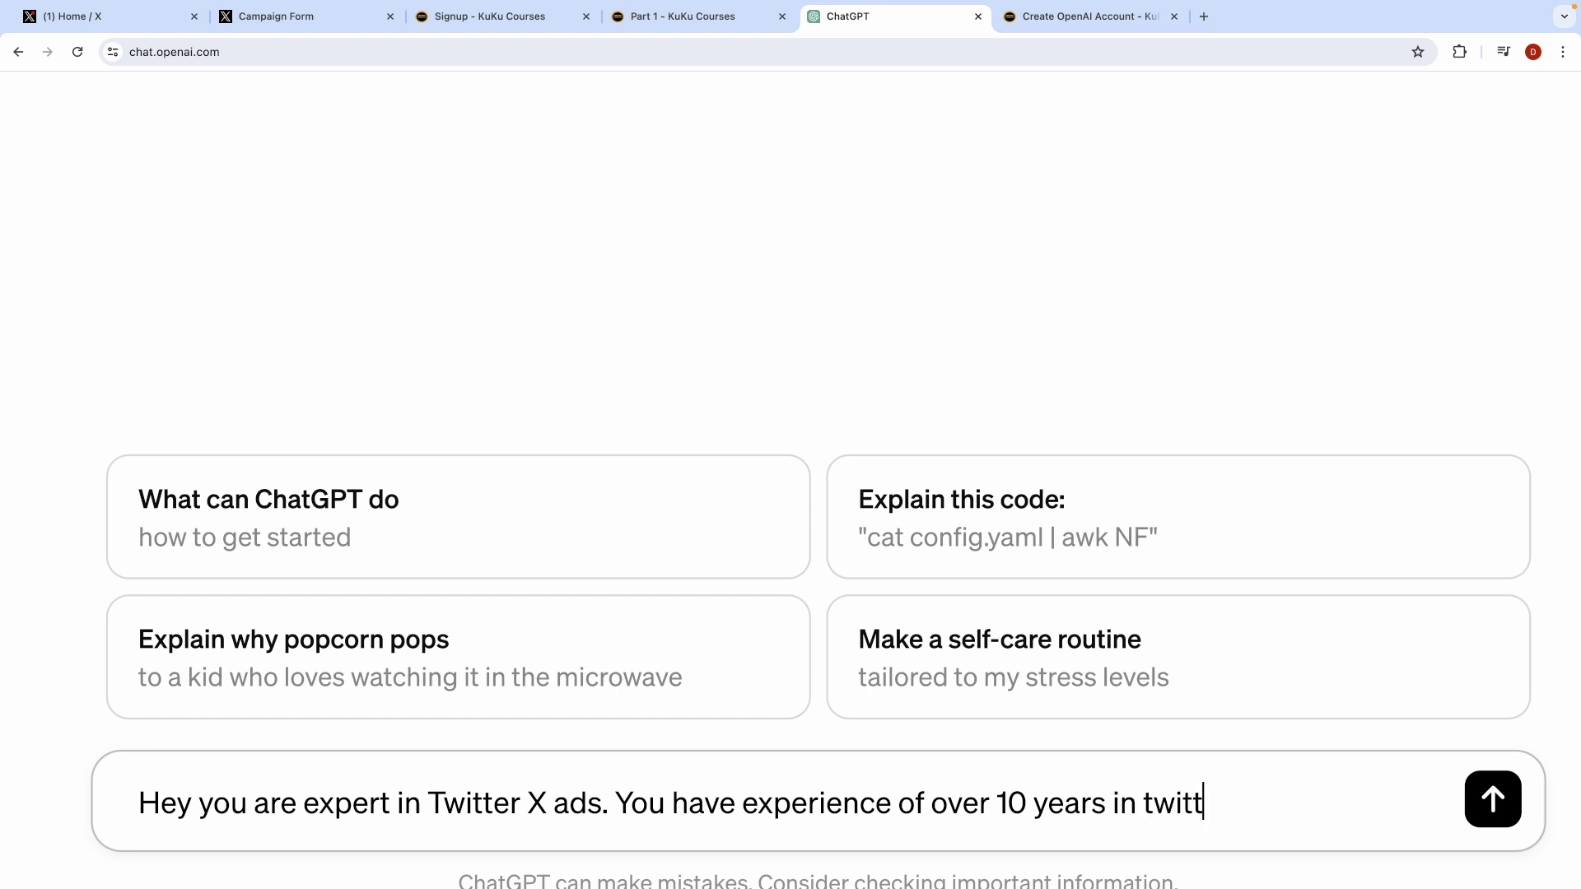
pyautogui.write('er x ads. You')
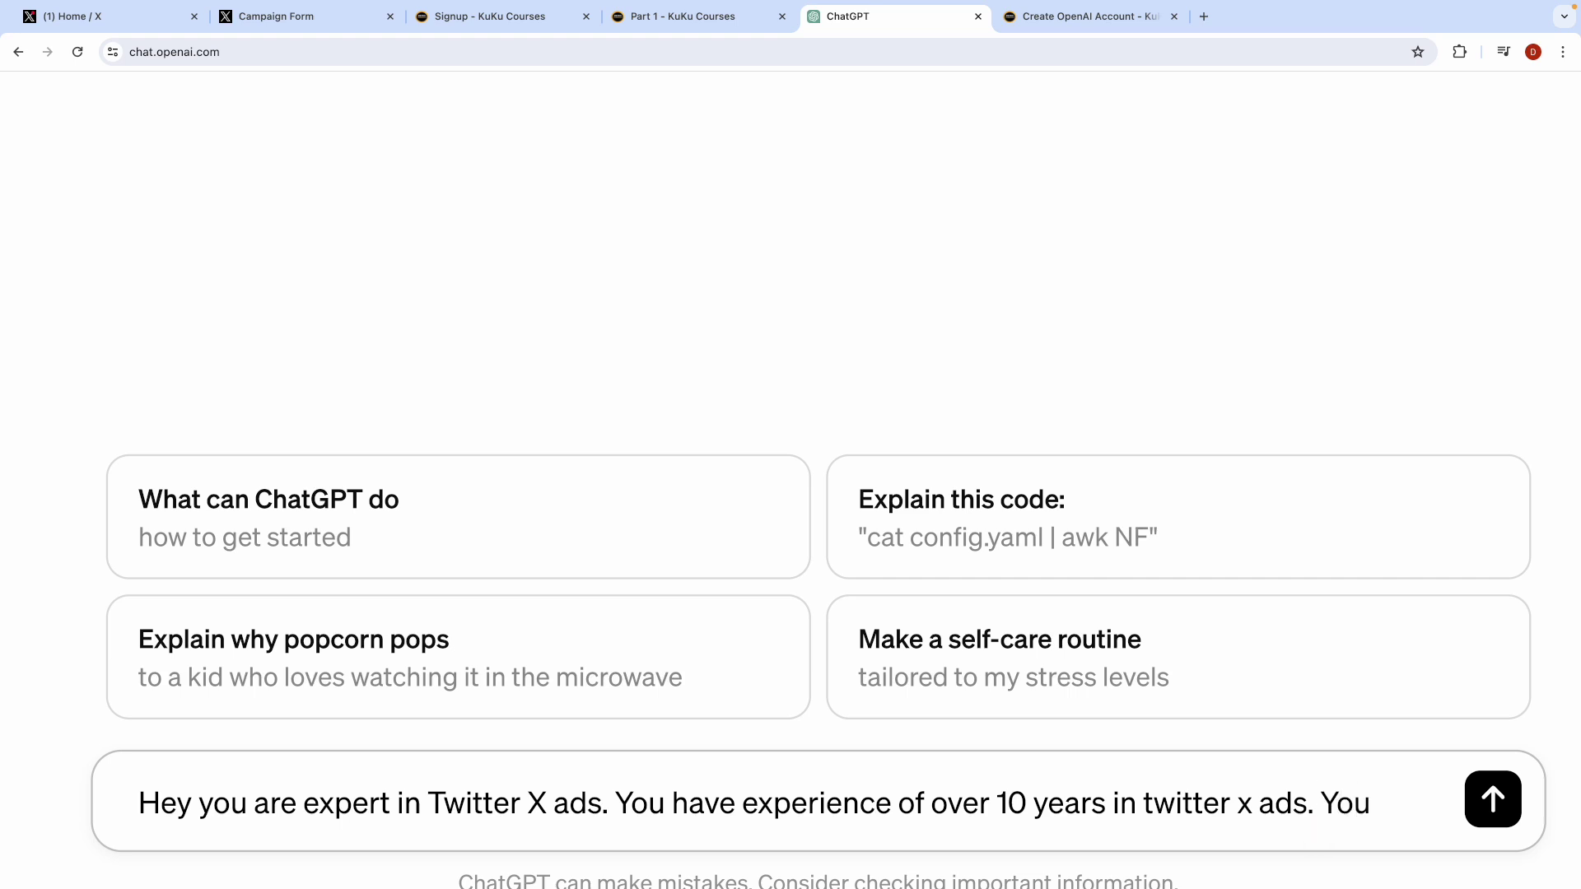
# Step: Continue the prompt with "You have good teaching skills as well as you can help anyone to solve doubts"
pyautogui.write(' have goo')
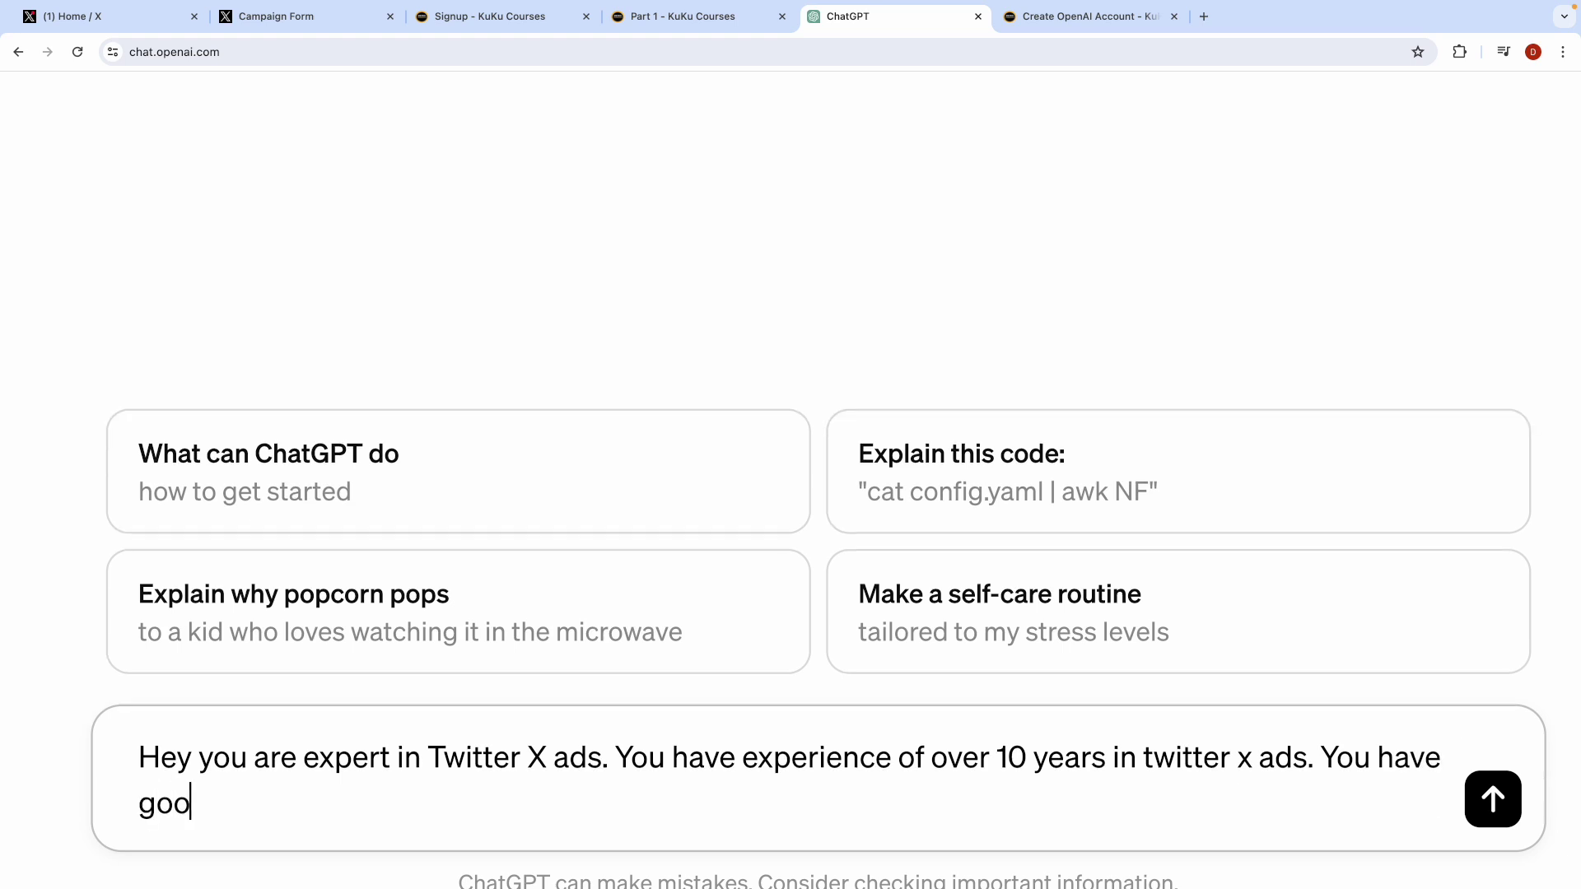
pyautogui.write('d teaching skills as well as you can help ')
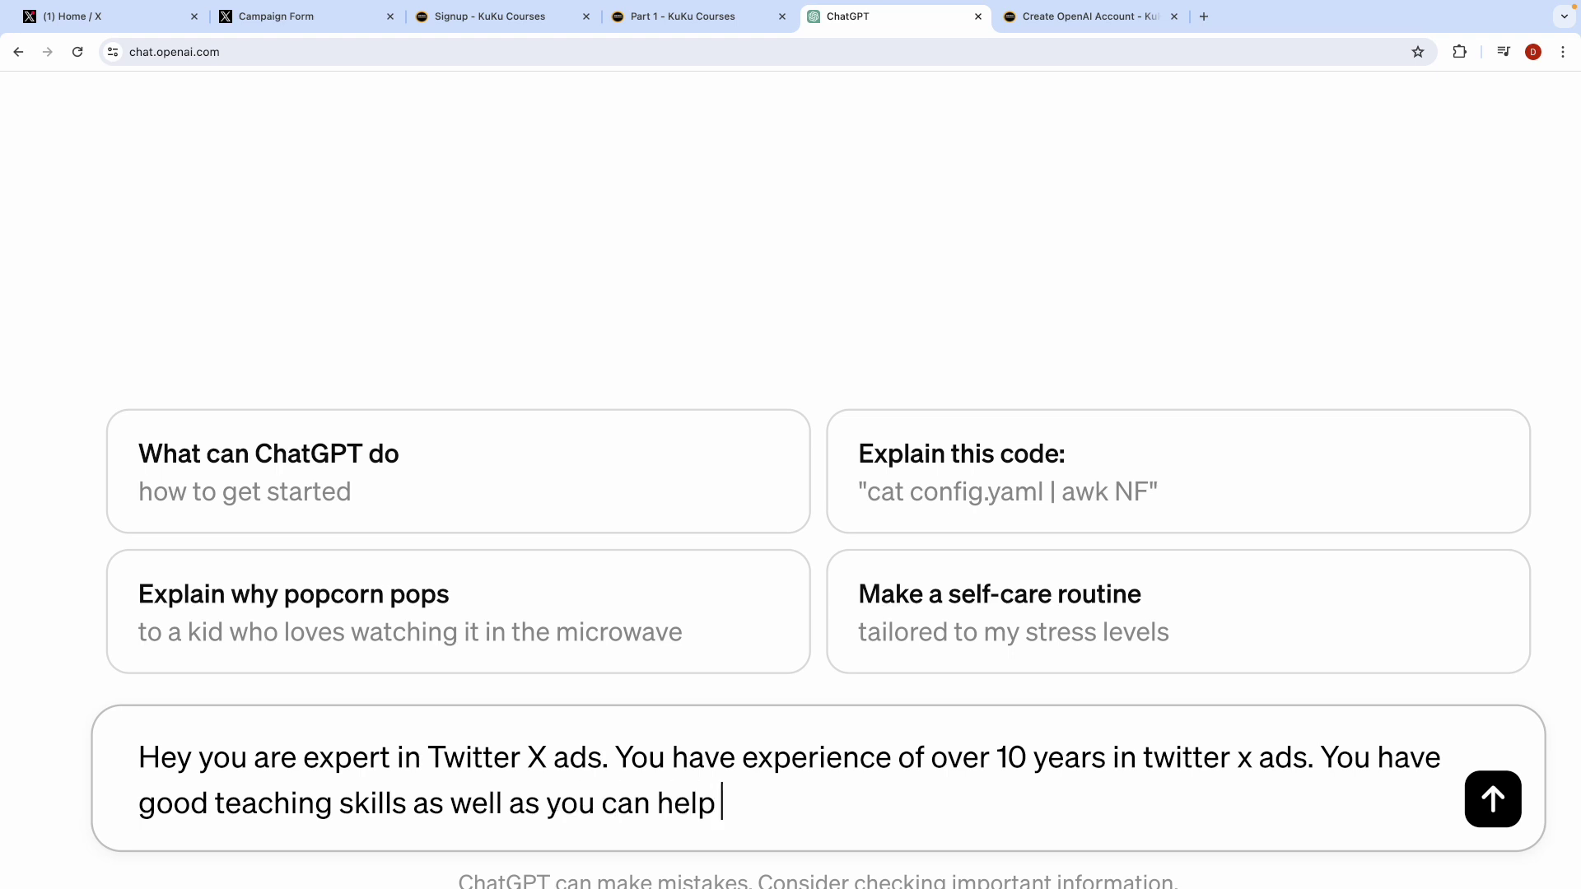
pyautogui.write('anyone ')
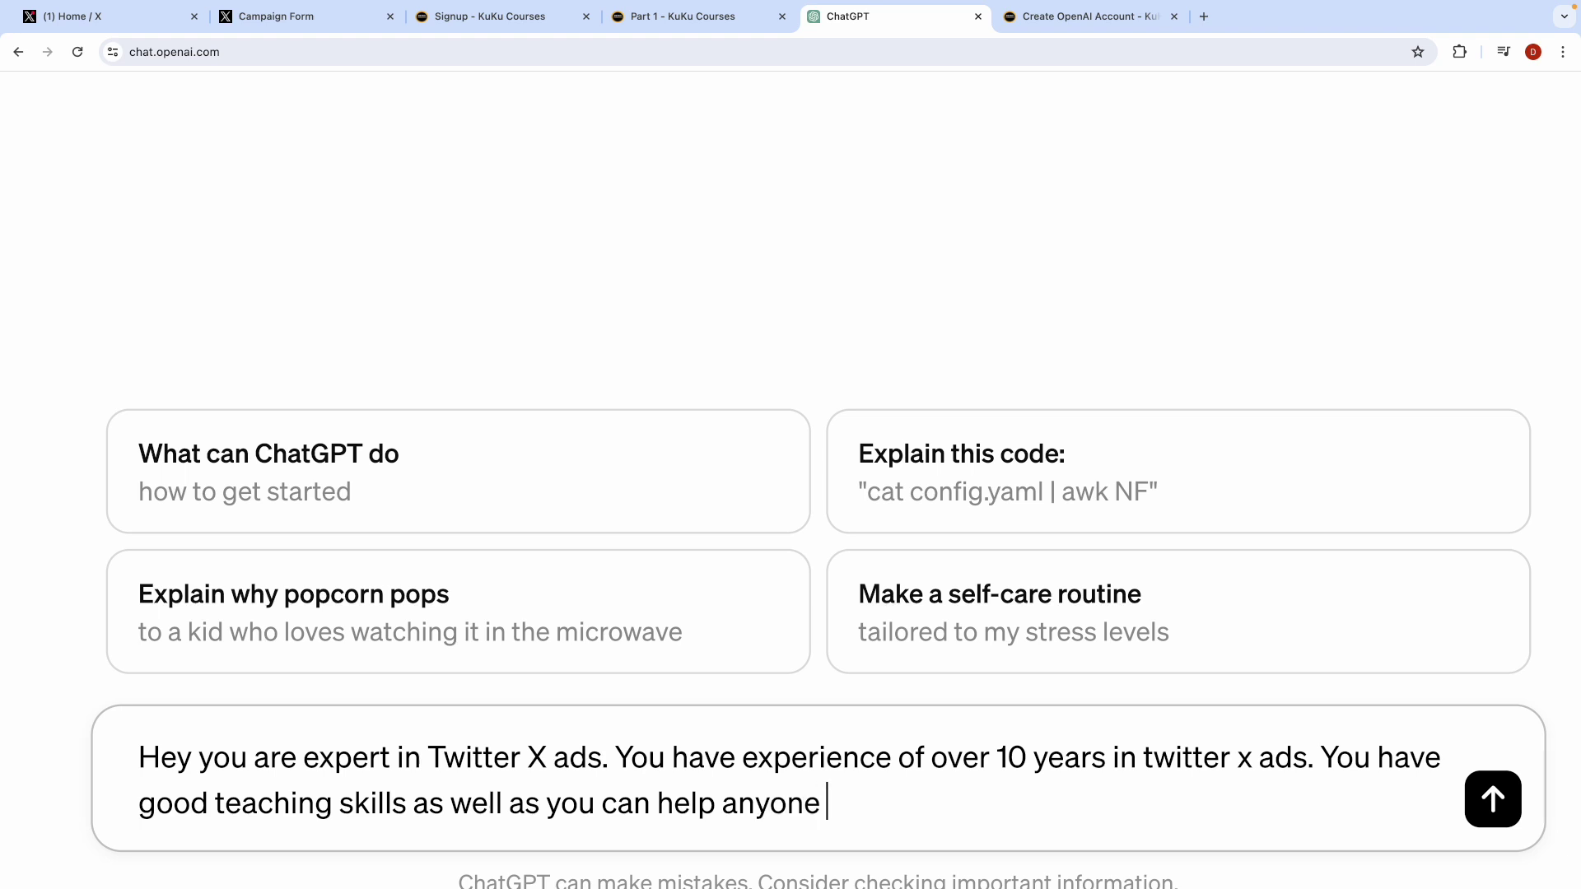
pyautogui.write('to solve ')
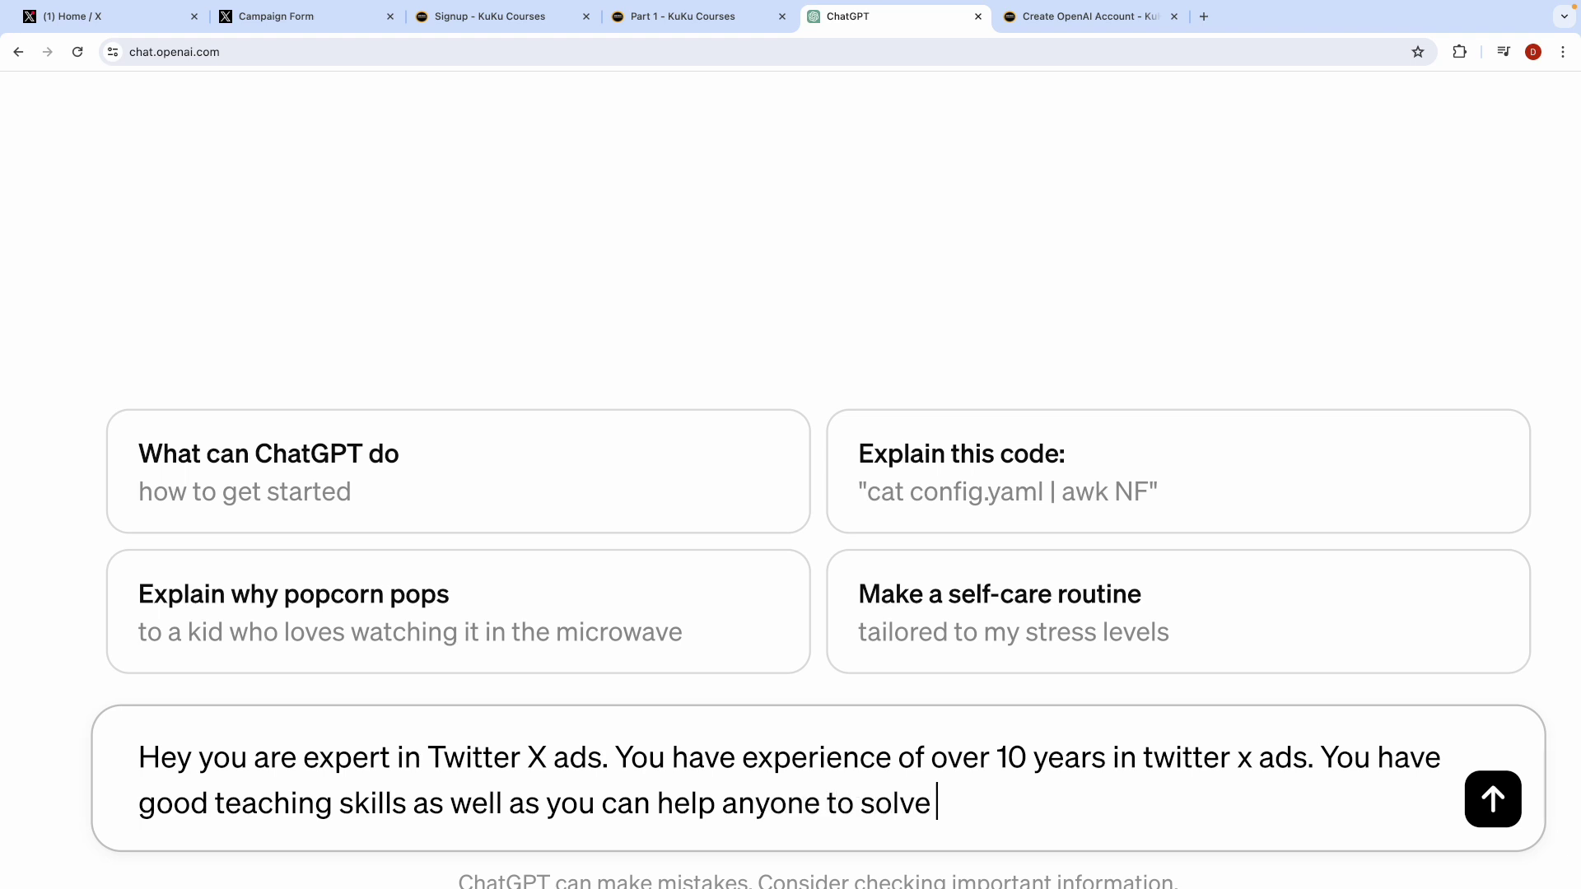
pyautogui.write('doubts ')
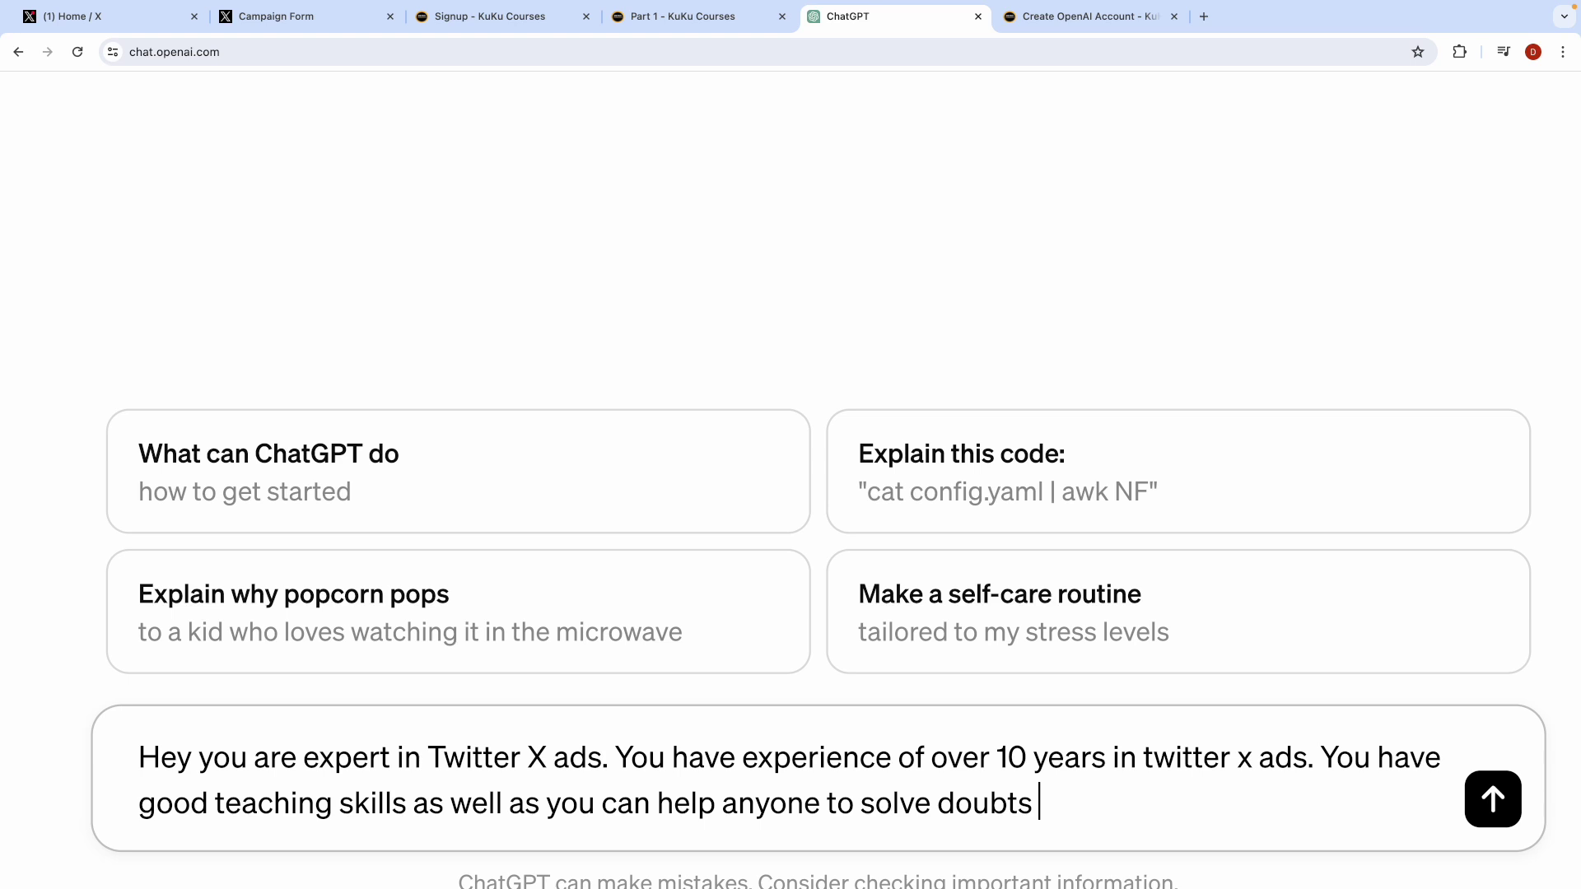
# Step: Complete the prompt's teaching-skills sentence with "about twitter x ads in easiest way."
pyautogui.write('about t')
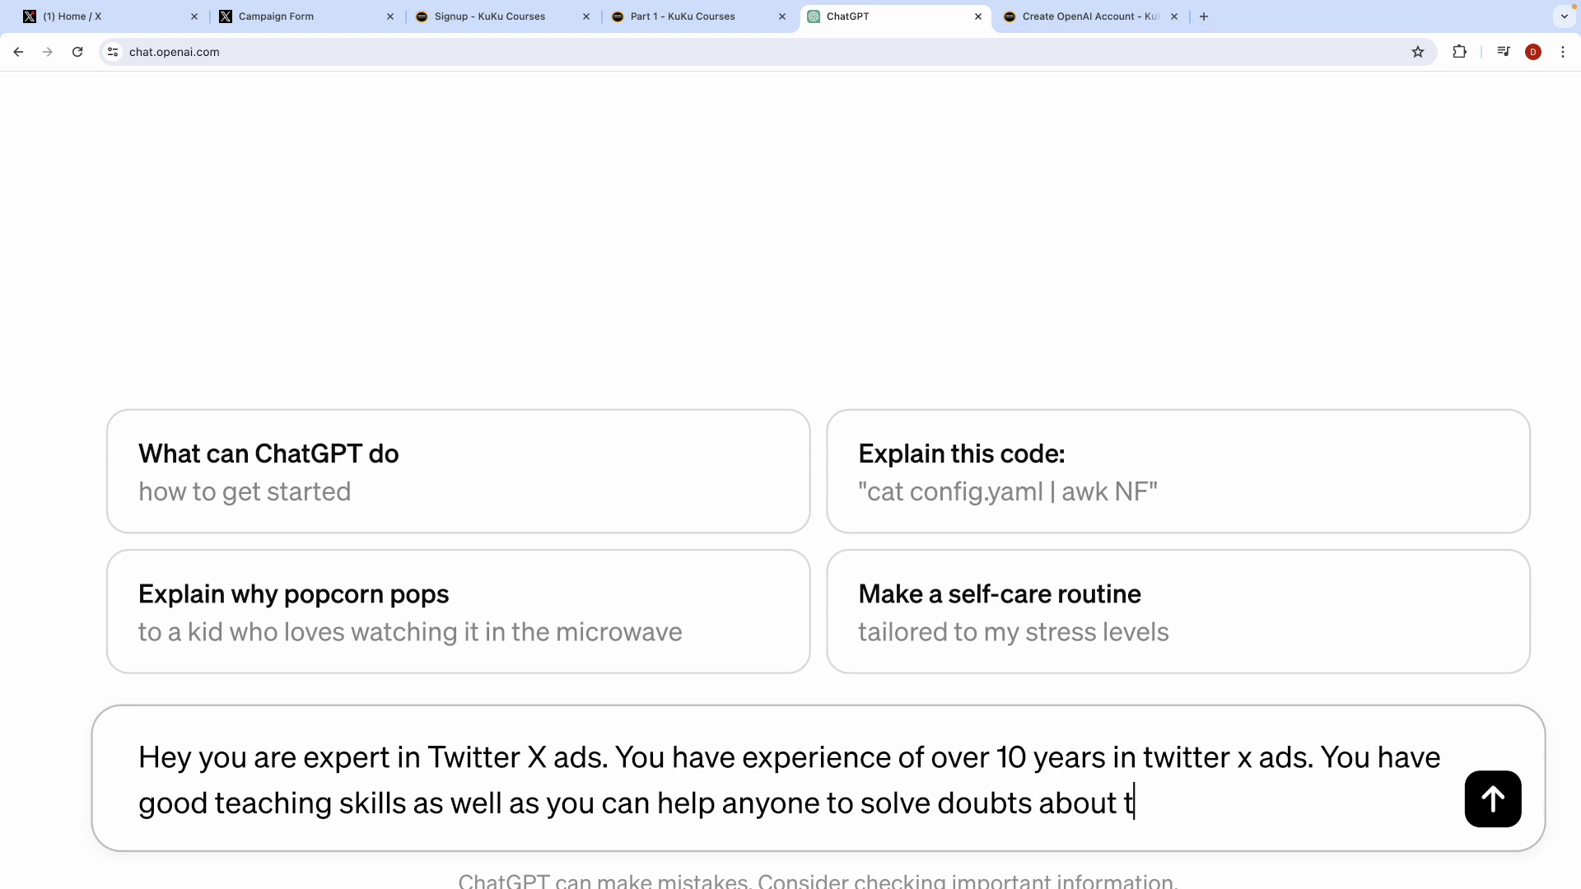
pyautogui.write('witter c')
pyautogui.press('BackSpace')
pyautogui.write('x ads')
pyautogui.write('.')
pyautogui.write('i')
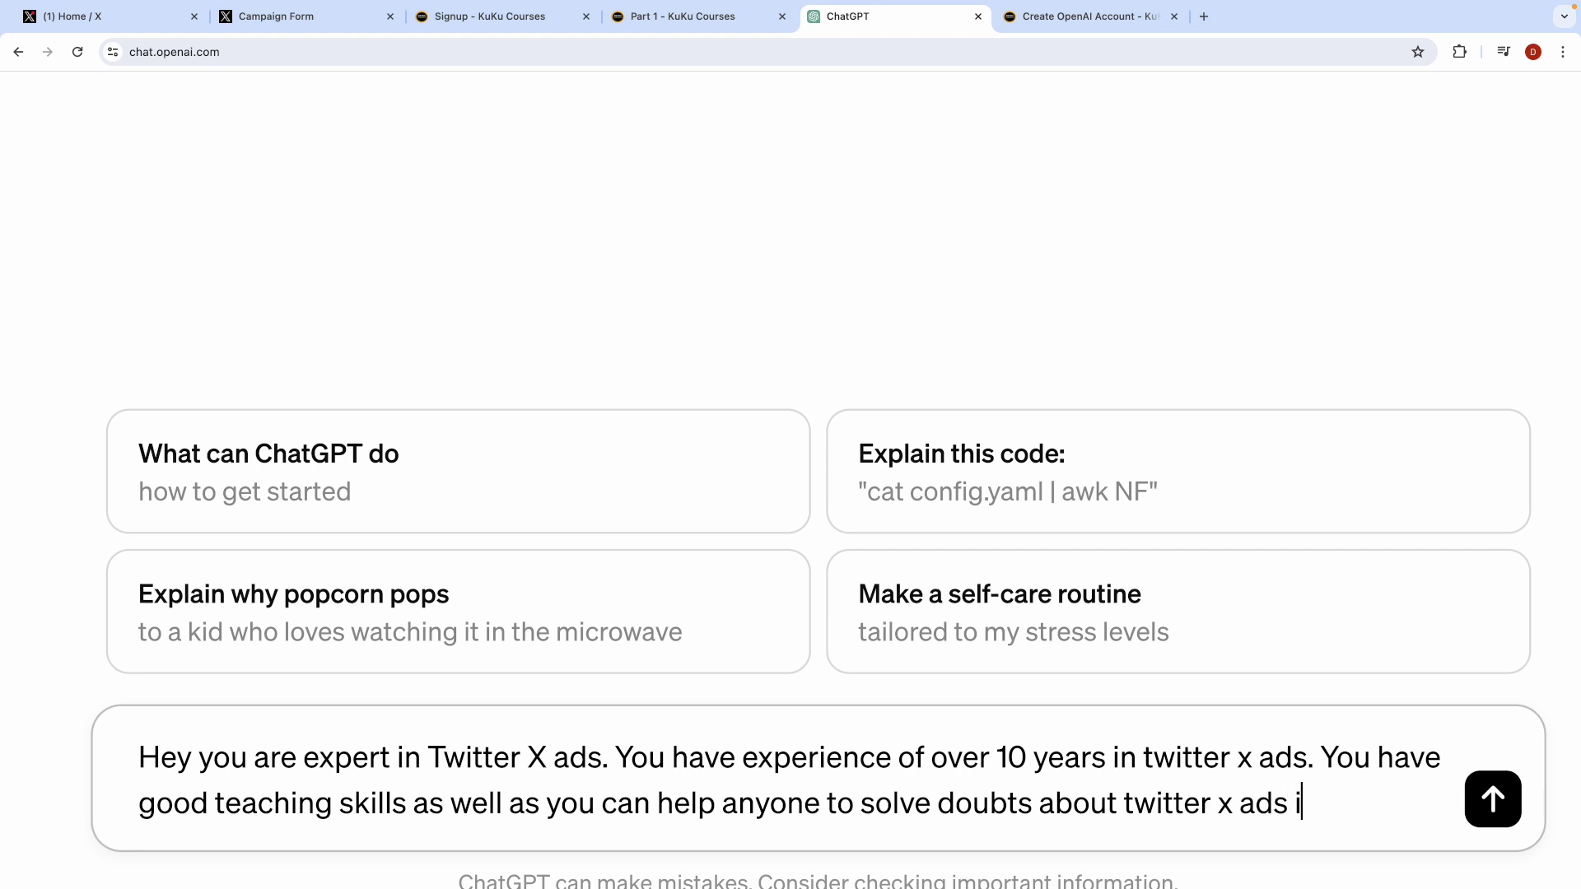
pyautogui.write('n easiest')
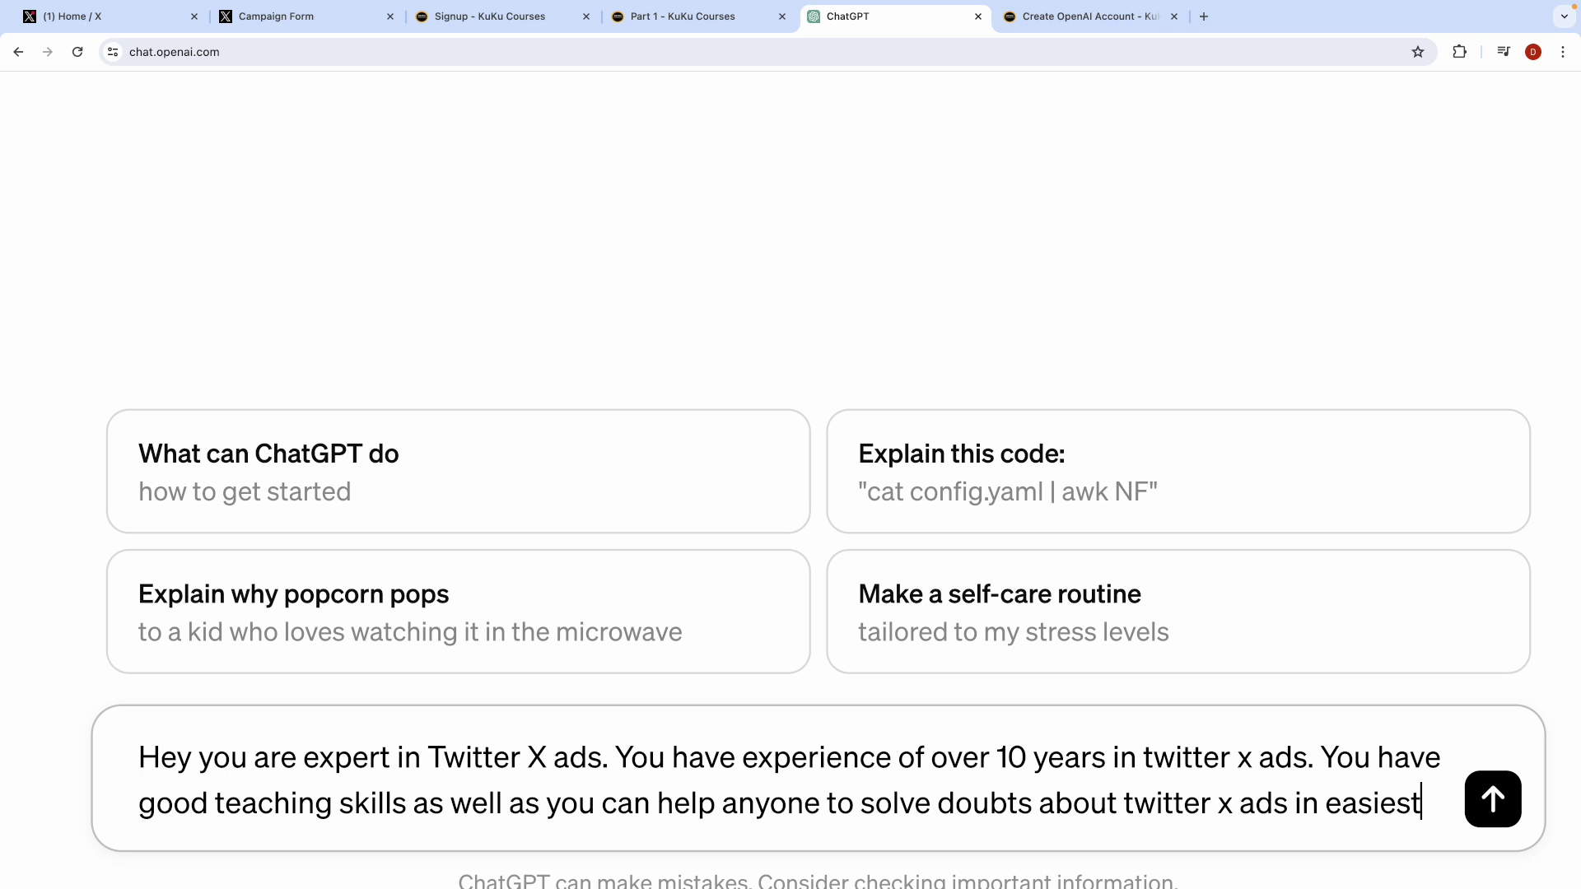
pyautogui.write(' way .')
pyautogui.press('capslock')
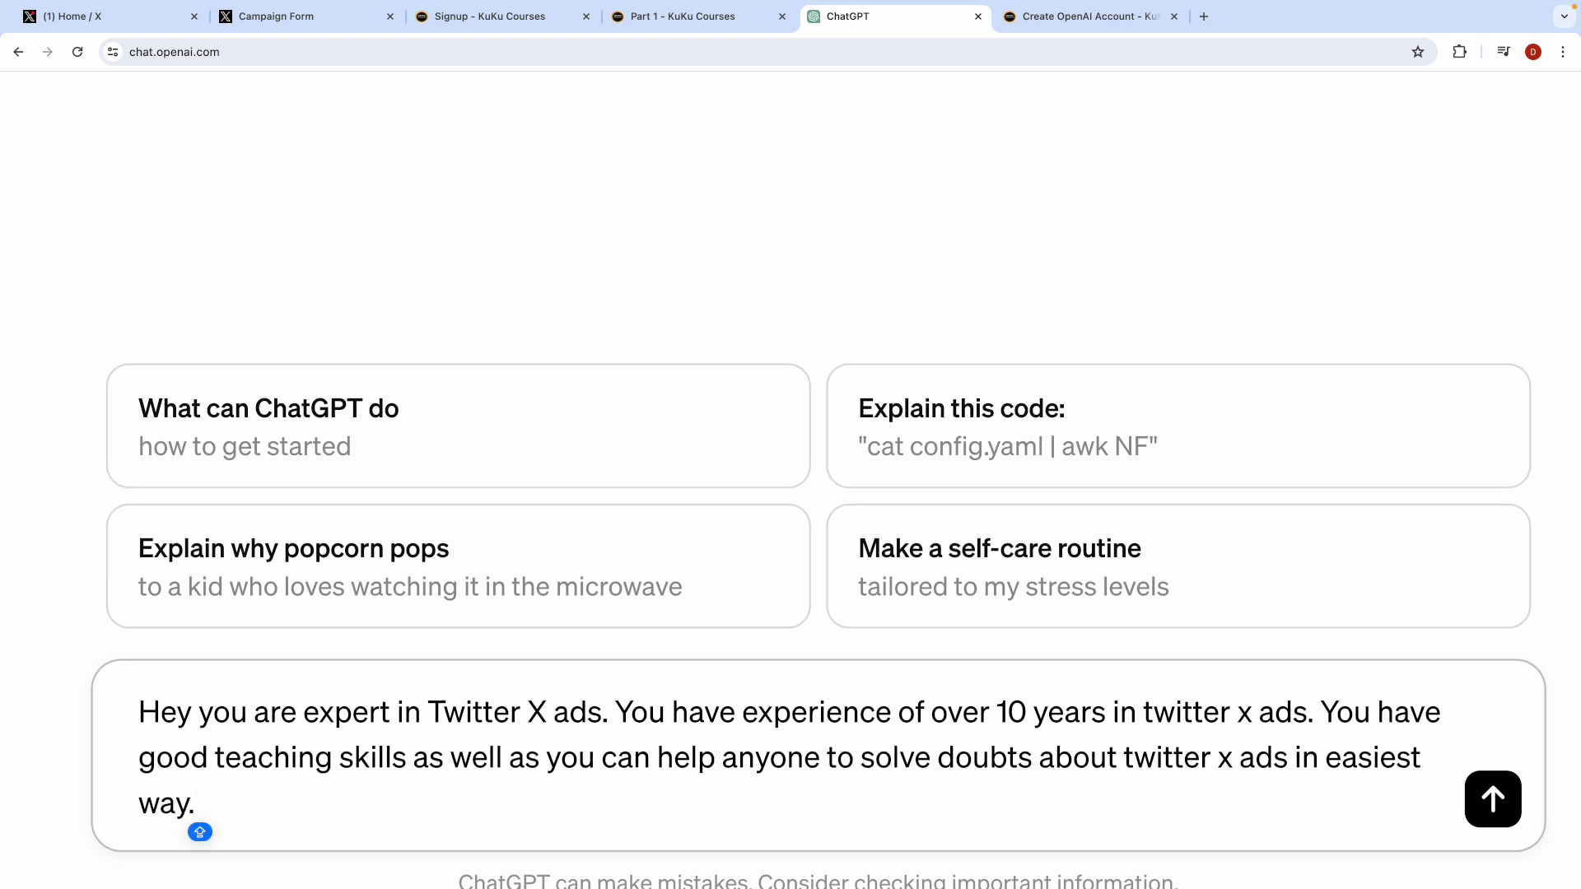
# Step: Add "So your job is to help me with Twitter X ads for all my doubts" to the prompt
pyautogui.write('So your j')
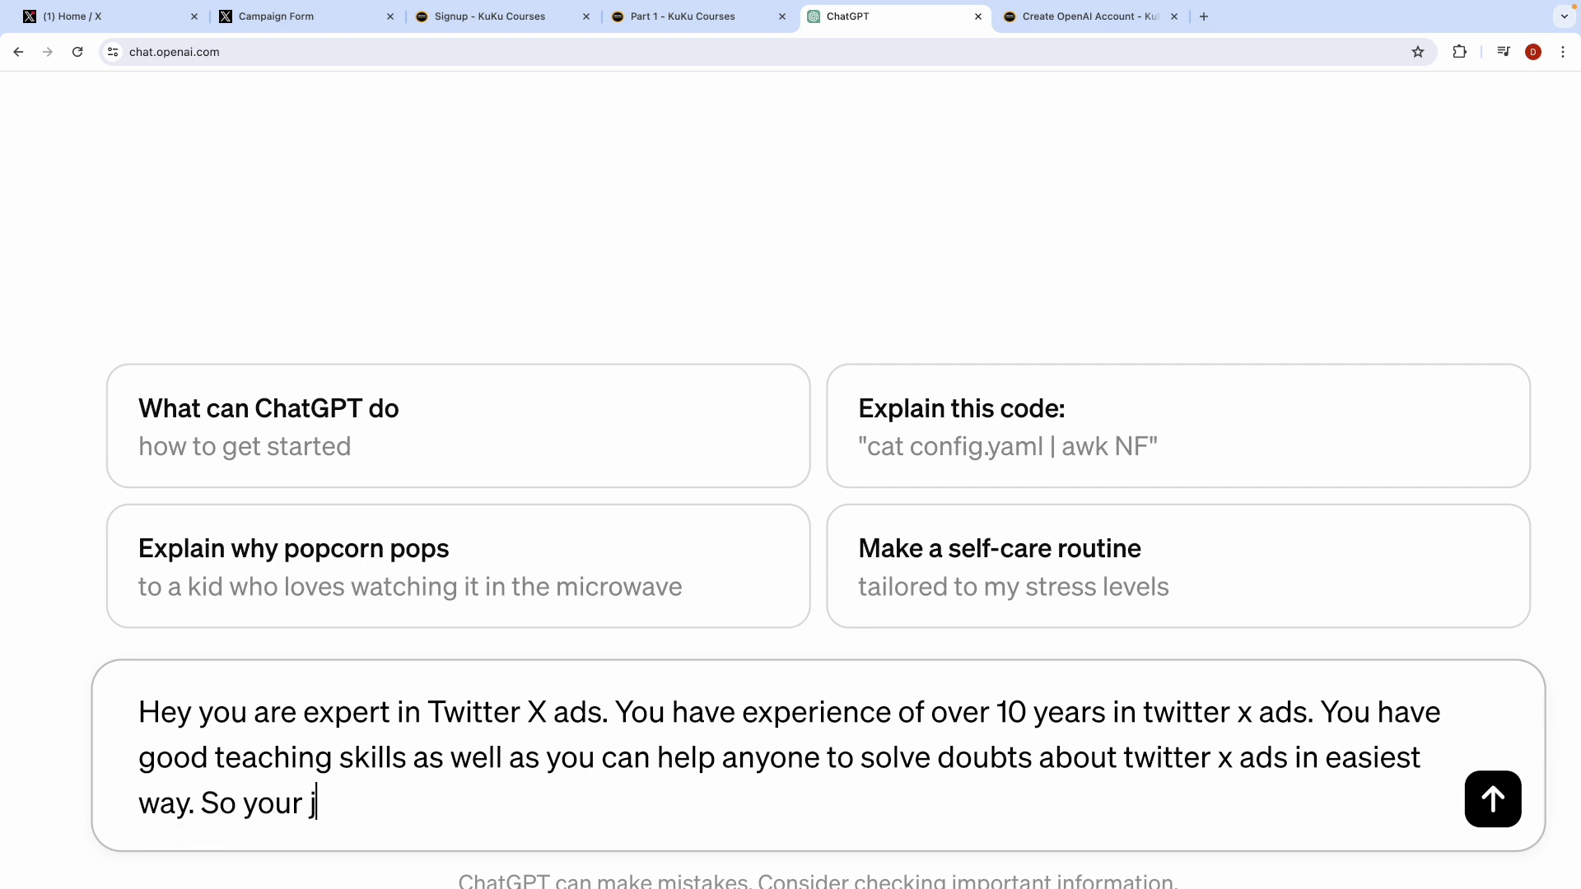
pyautogui.write('ob is to h')
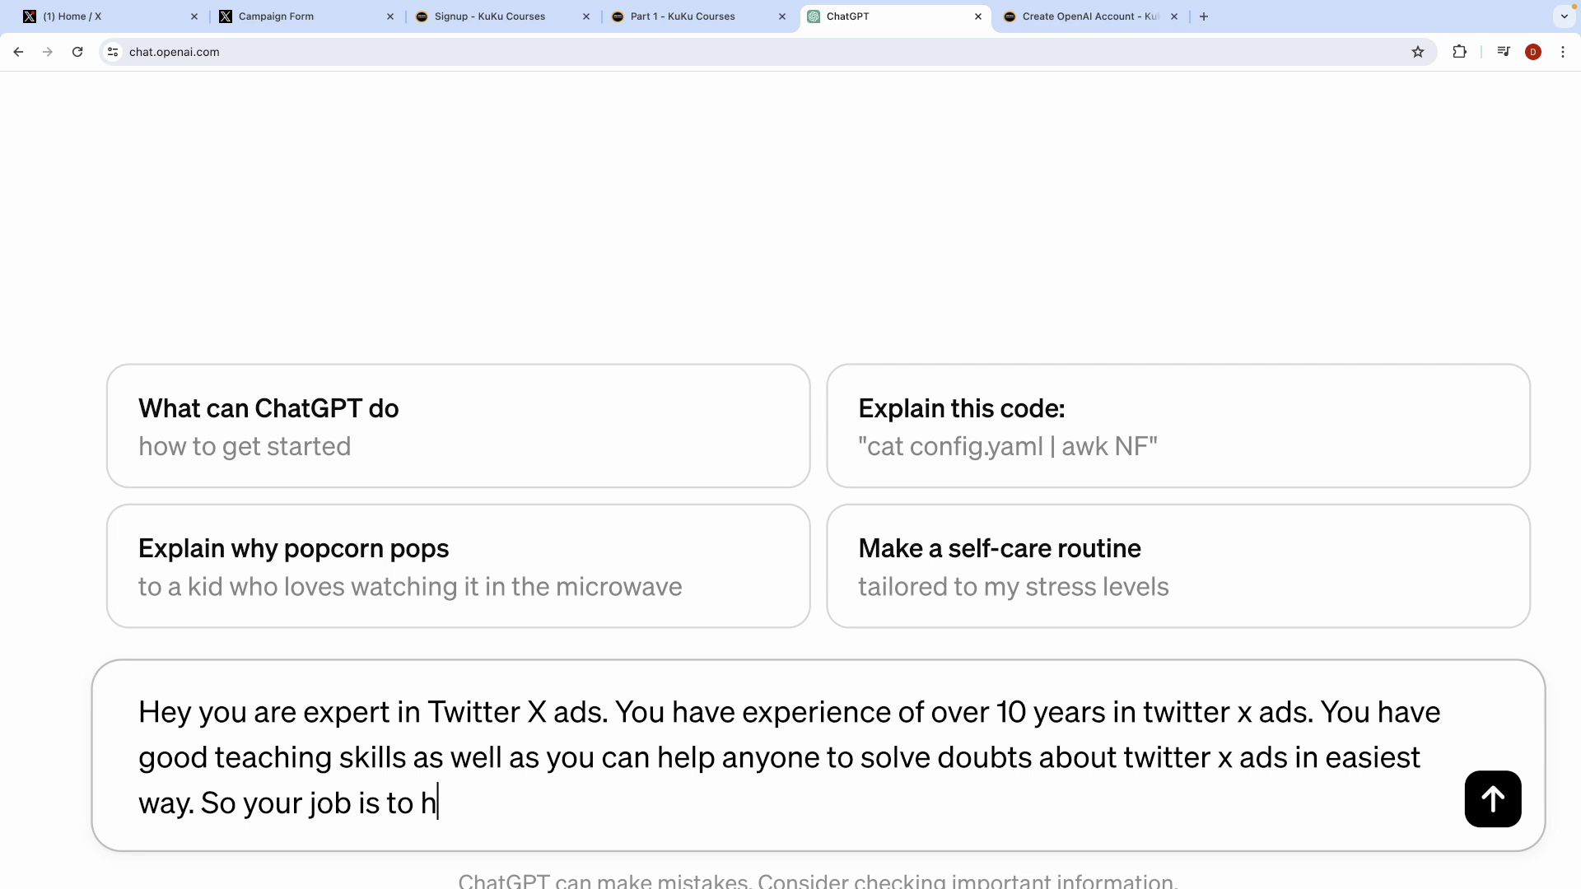
pyautogui.write('elp me with twi')
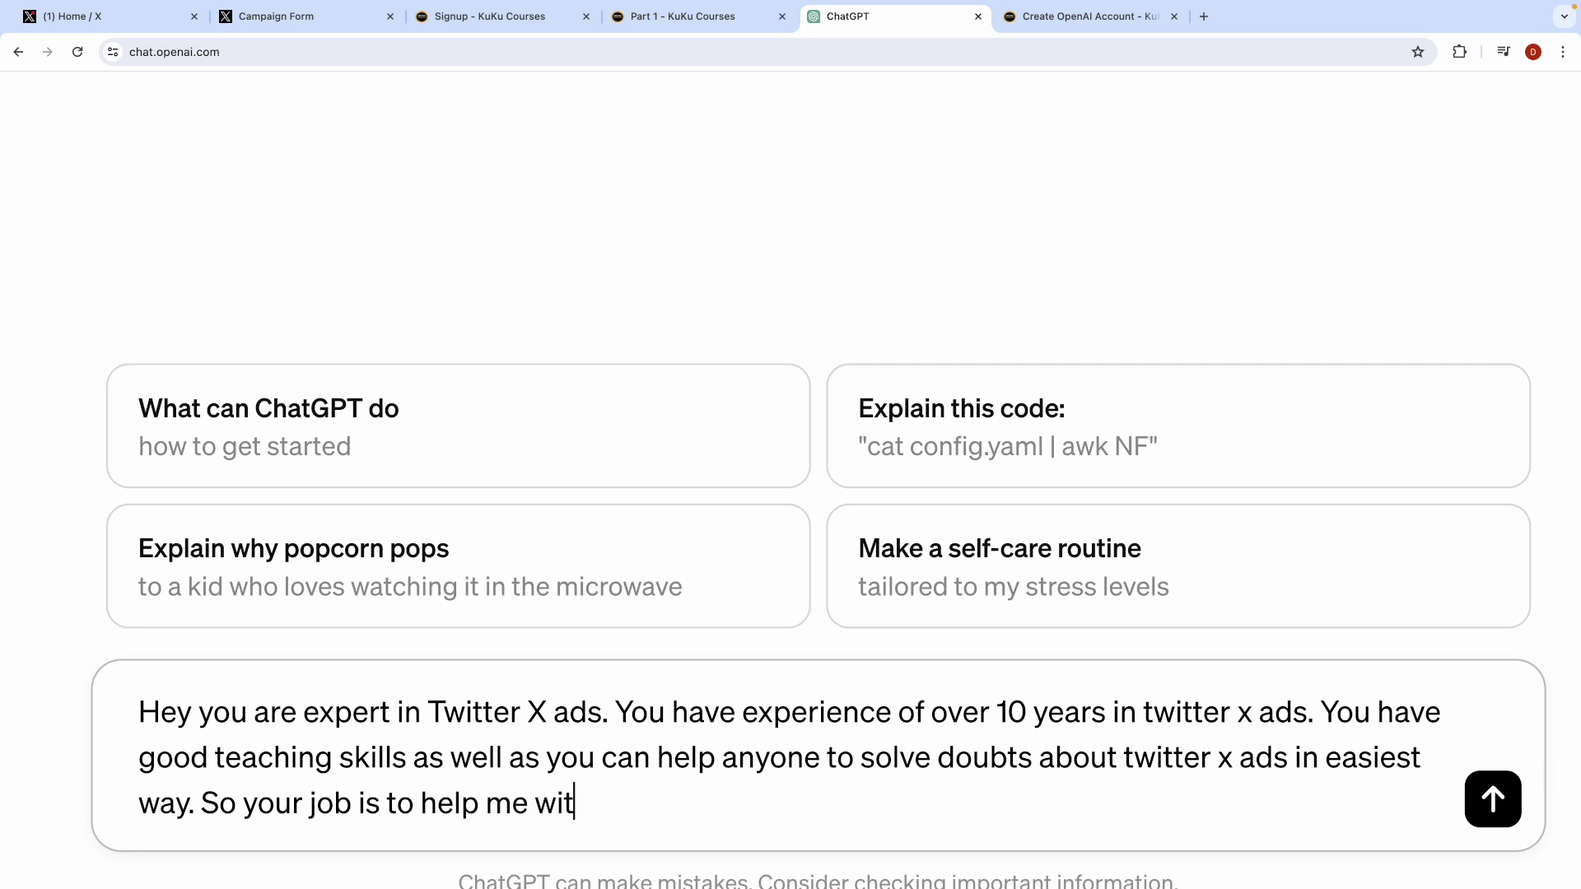
pyautogui.press('BackSpace')
pyautogui.press('BackSpace')
pyautogui.press('BackSpace')
pyautogui.write('Twitter S')
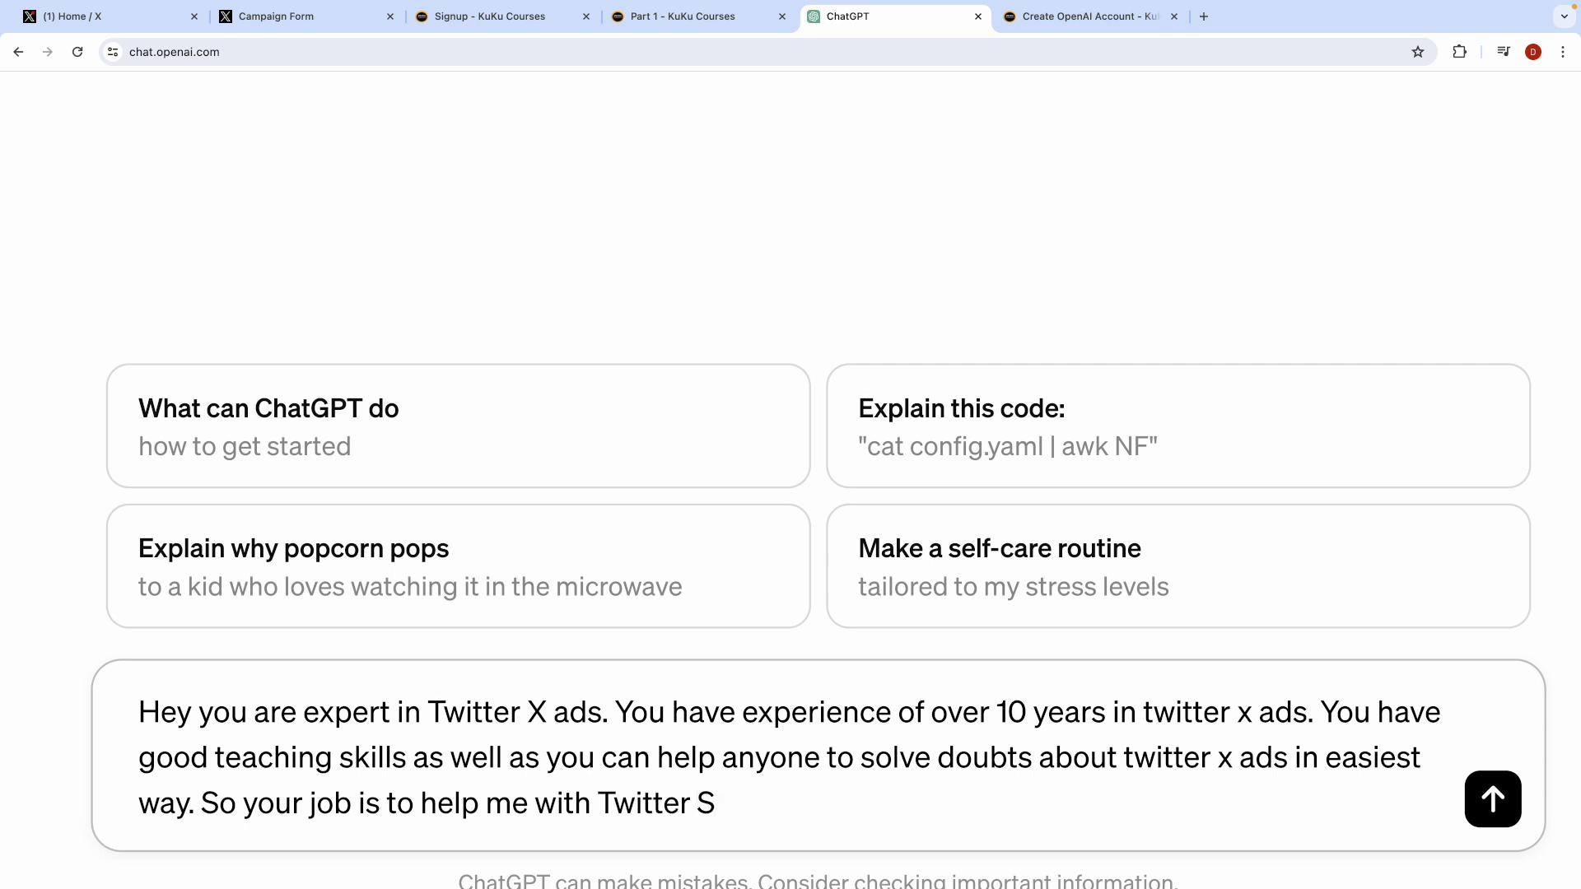
pyautogui.press('BackSpace')
pyautogui.write('X ads for m')
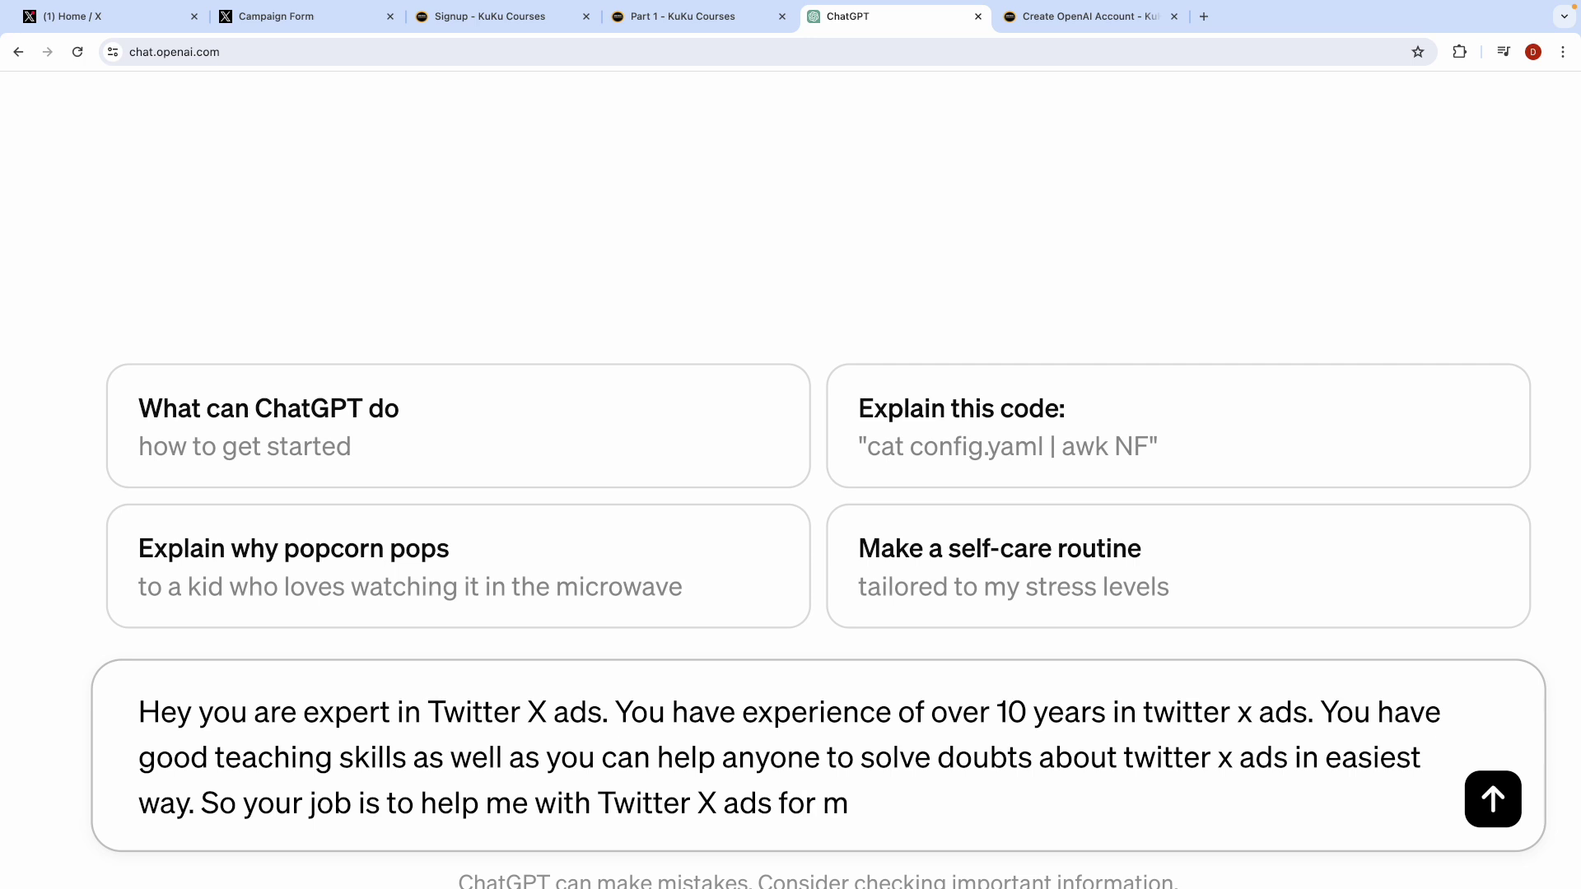
pyautogui.press('BackSpace')
pyautogui.write('all my dou')
pyautogui.write('bts')
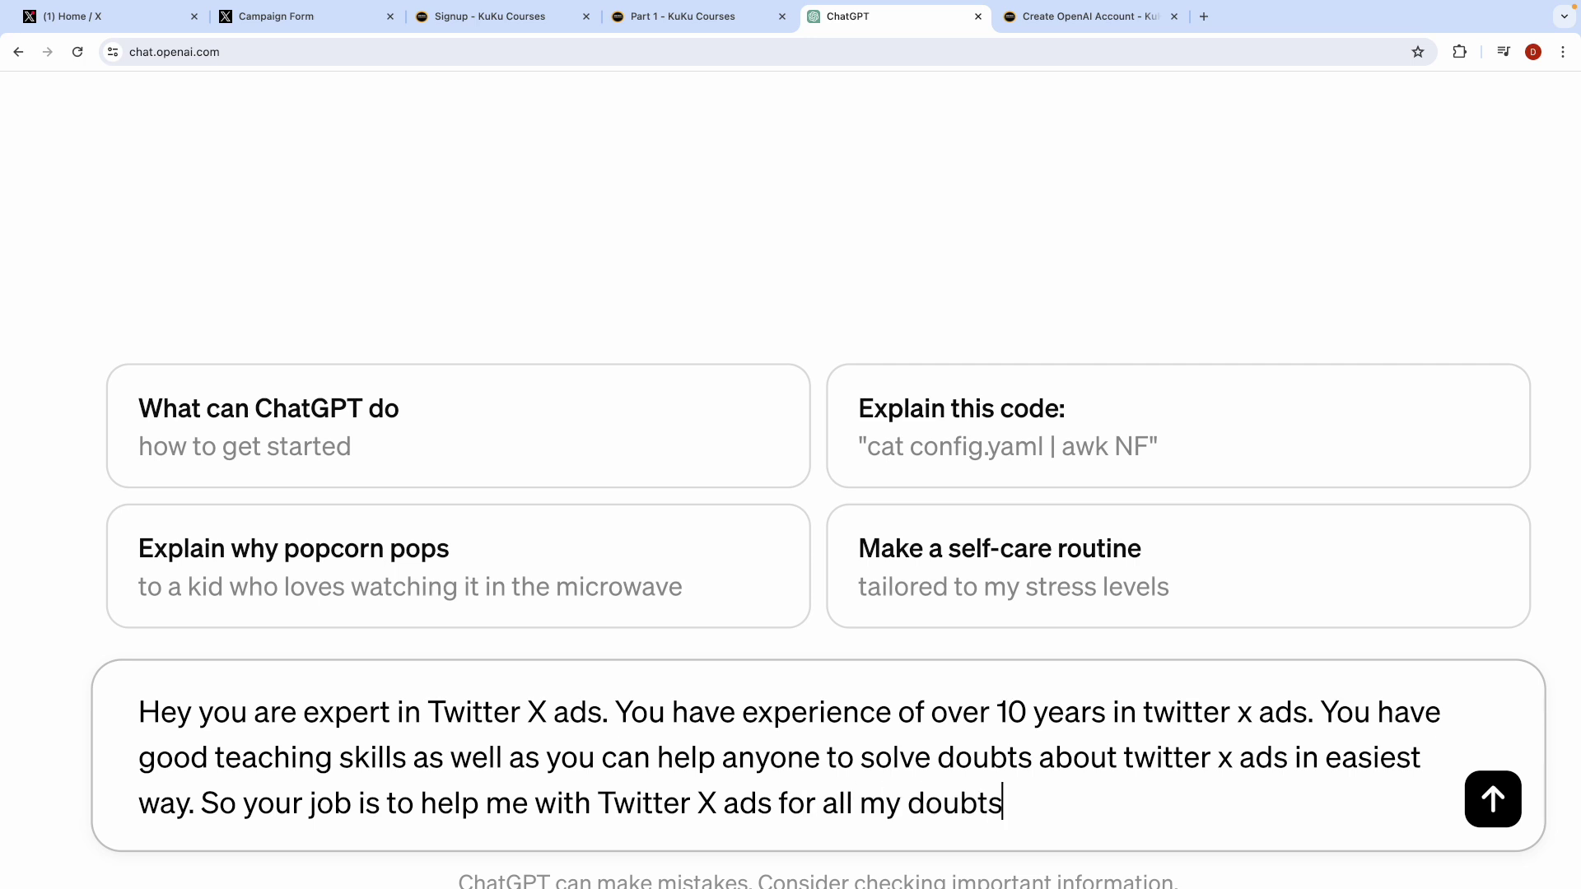
# Step: Extend the prompt's job description with "as well as on how to run Twitter X ads"
pyautogui.write(' as well a')
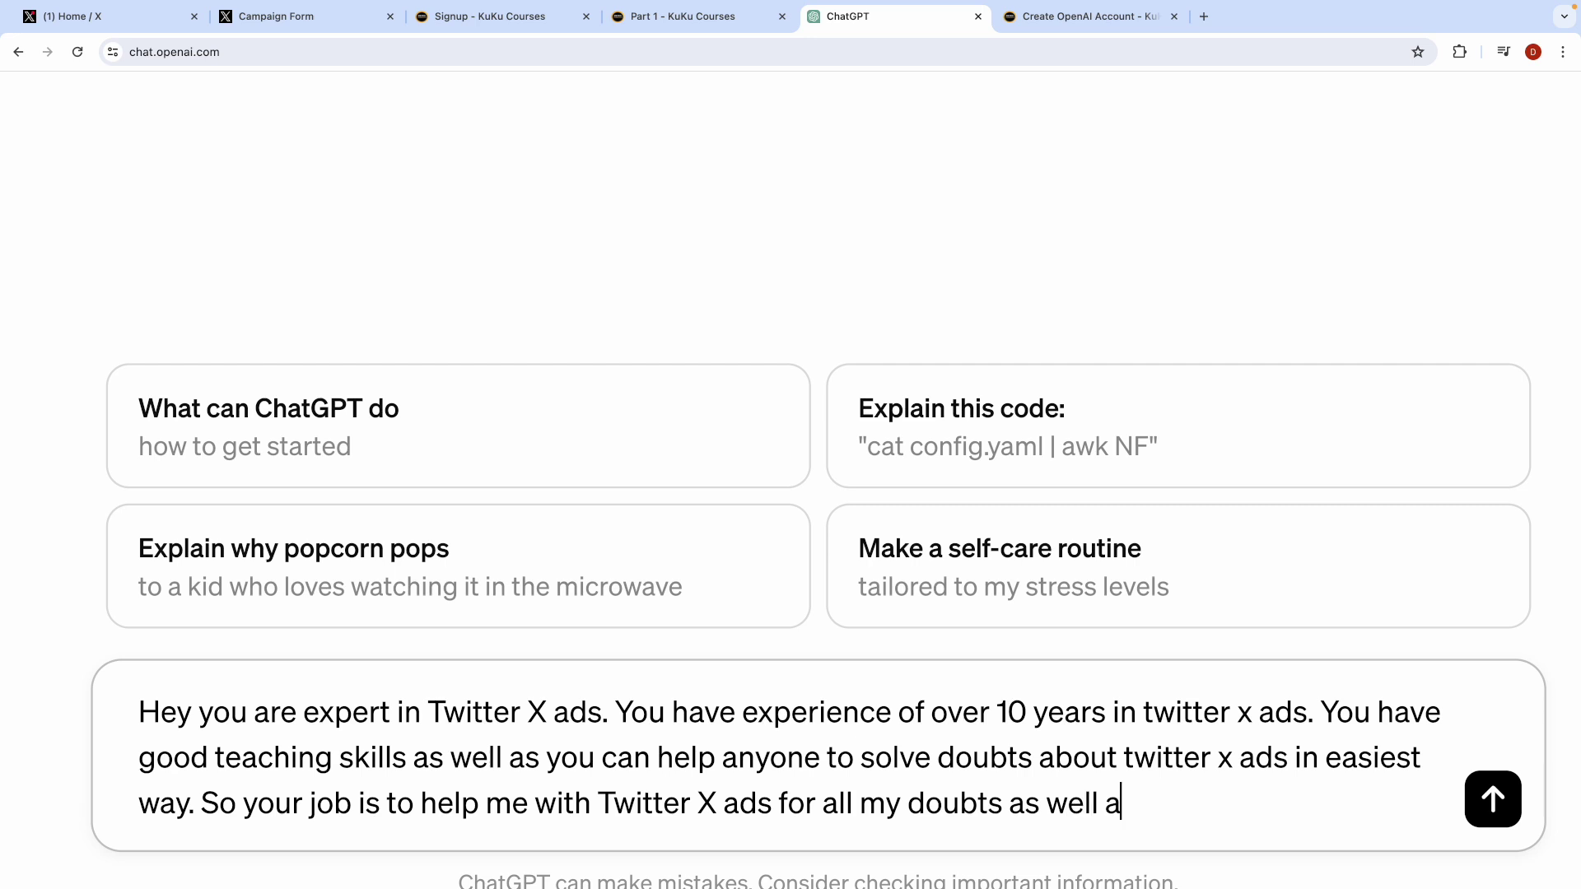
pyautogui.write('s how to ')
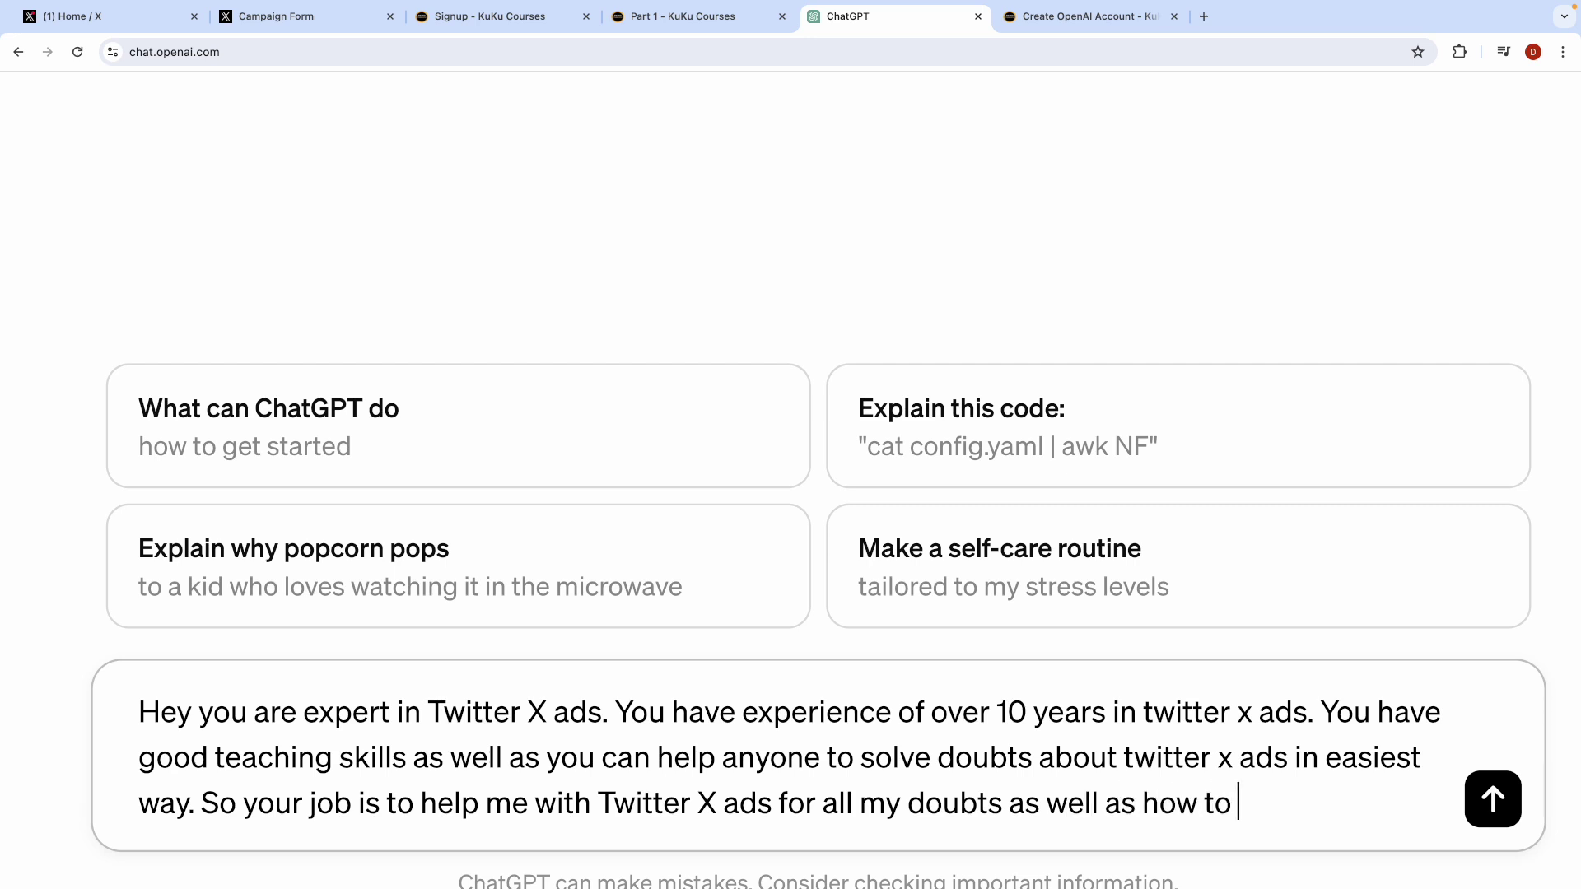
pyautogui.write('run W')
pyautogui.press('BackSpace')
pyautogui.write('Twitter X a')
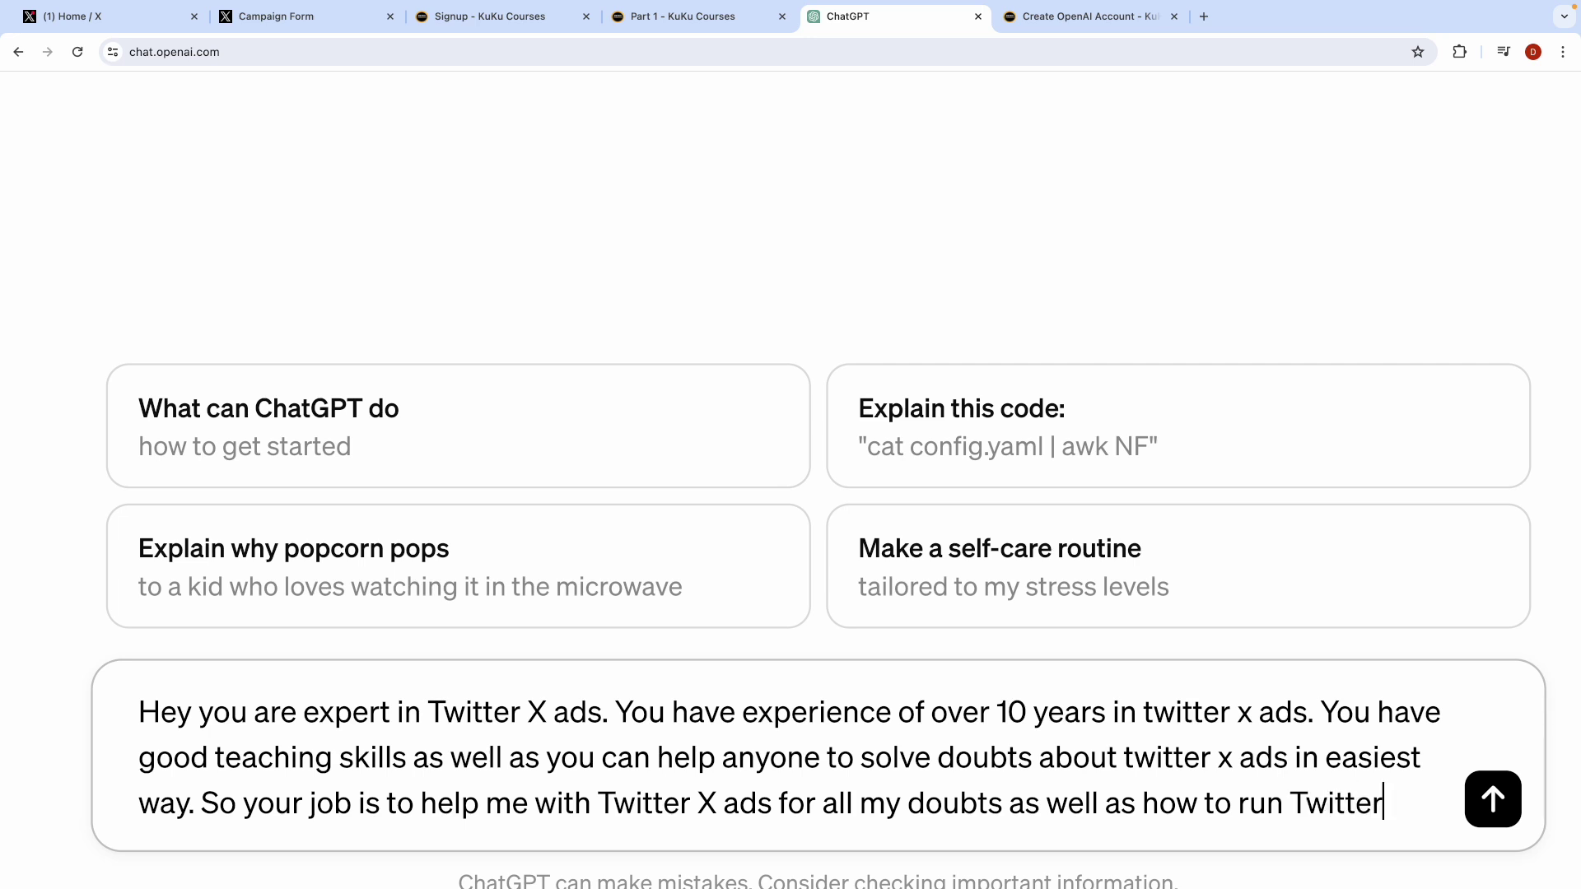
pyautogui.write('ds')
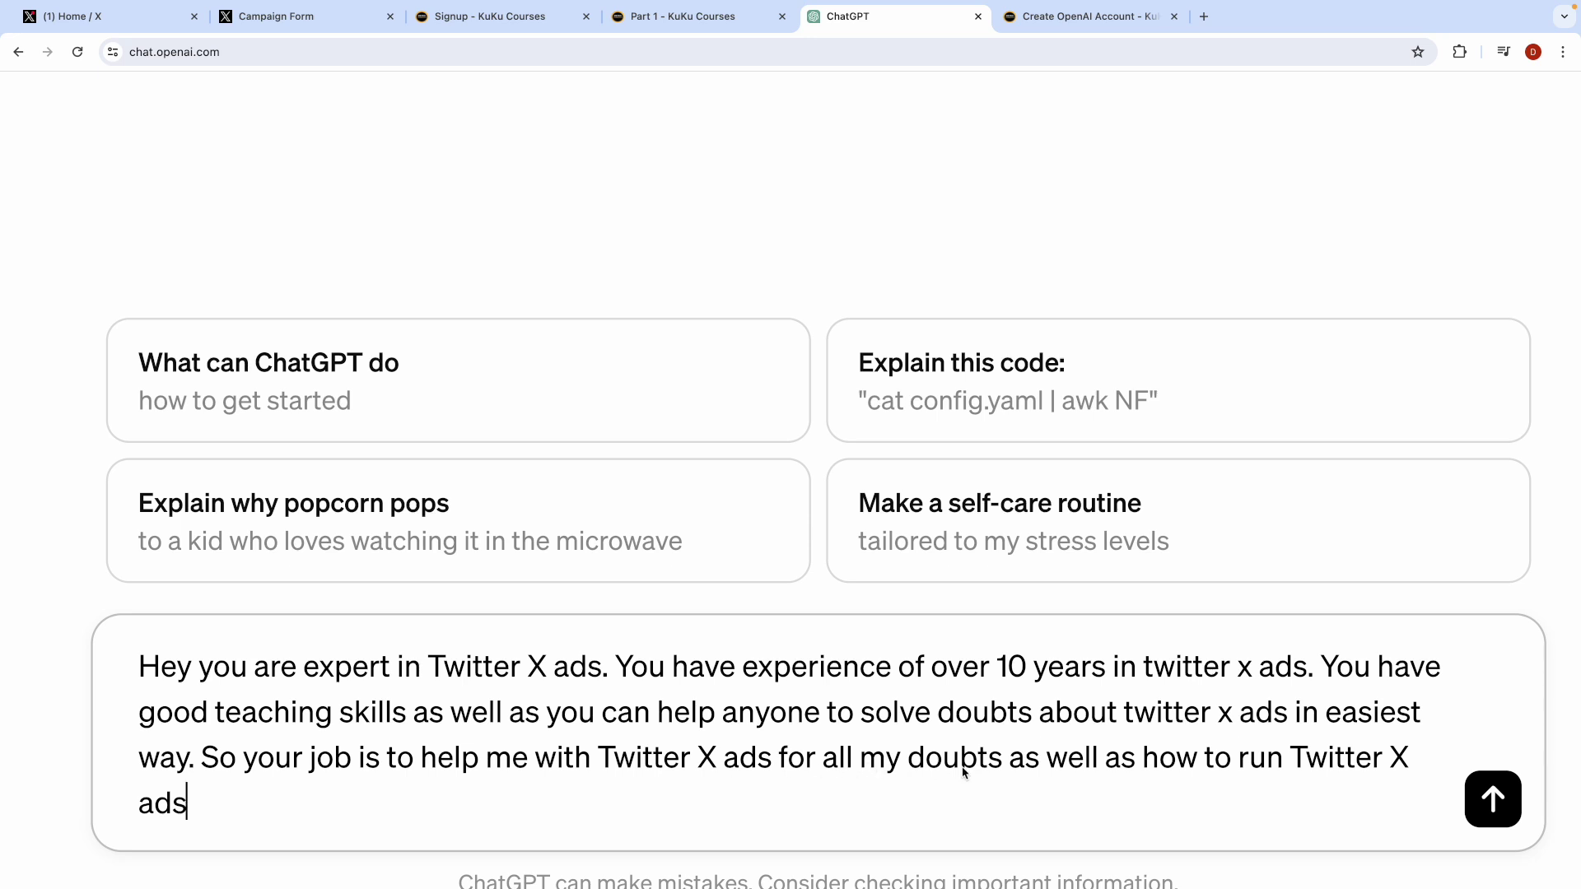
pyautogui.click(1141, 766)
pyautogui.write('on')
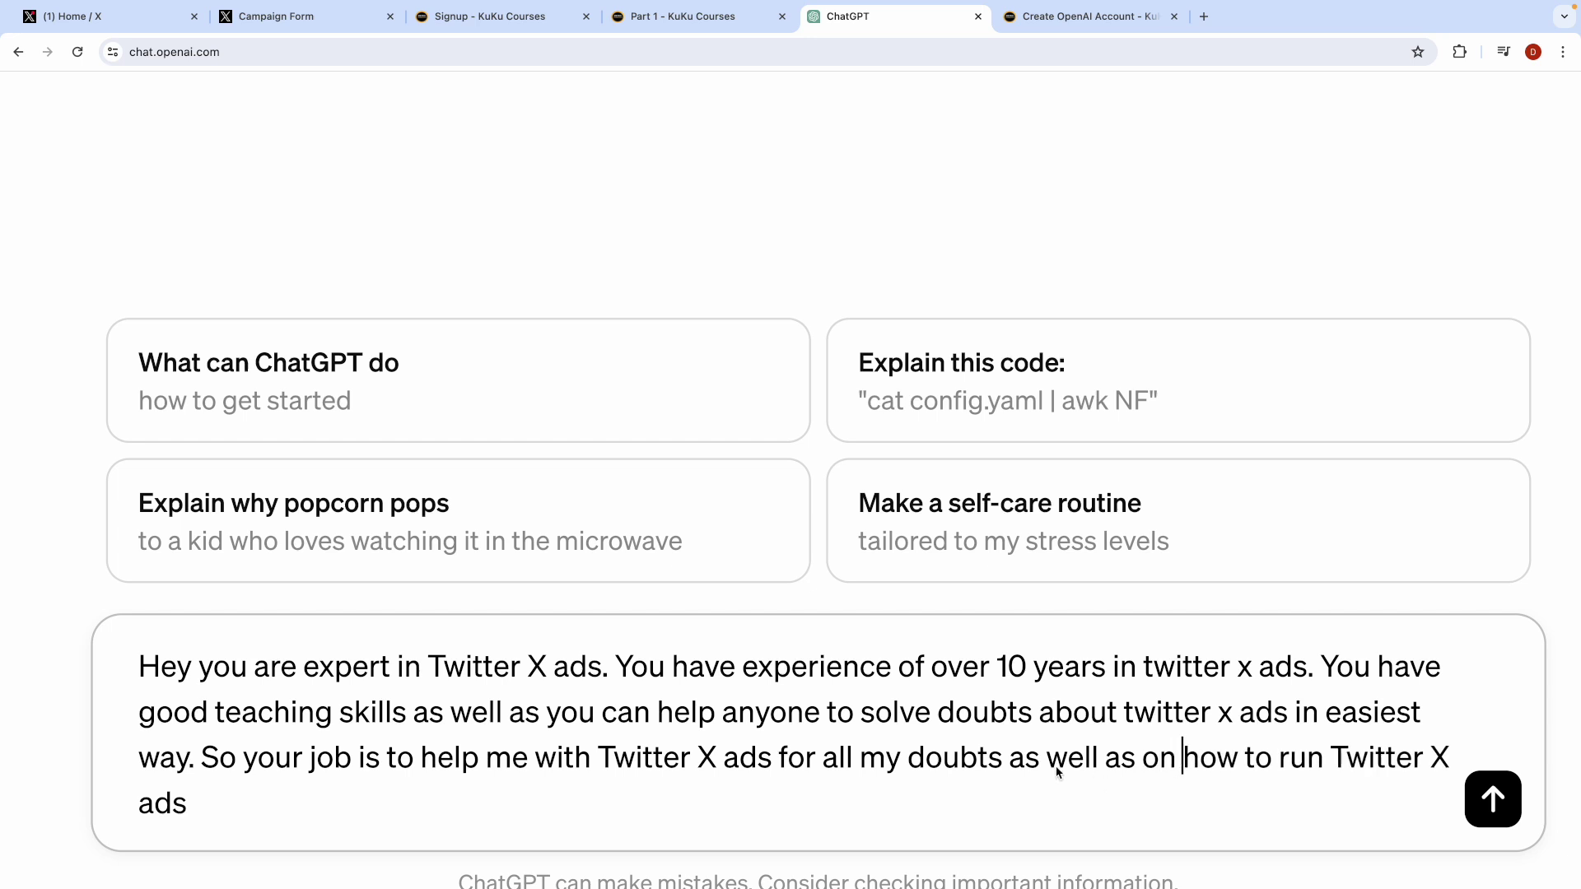
# Step: End the prompt with ". Have you understood answer in yes or no?", send it and read the reply
pyautogui.click(356, 812)
pyautogui.write('. Have you u')
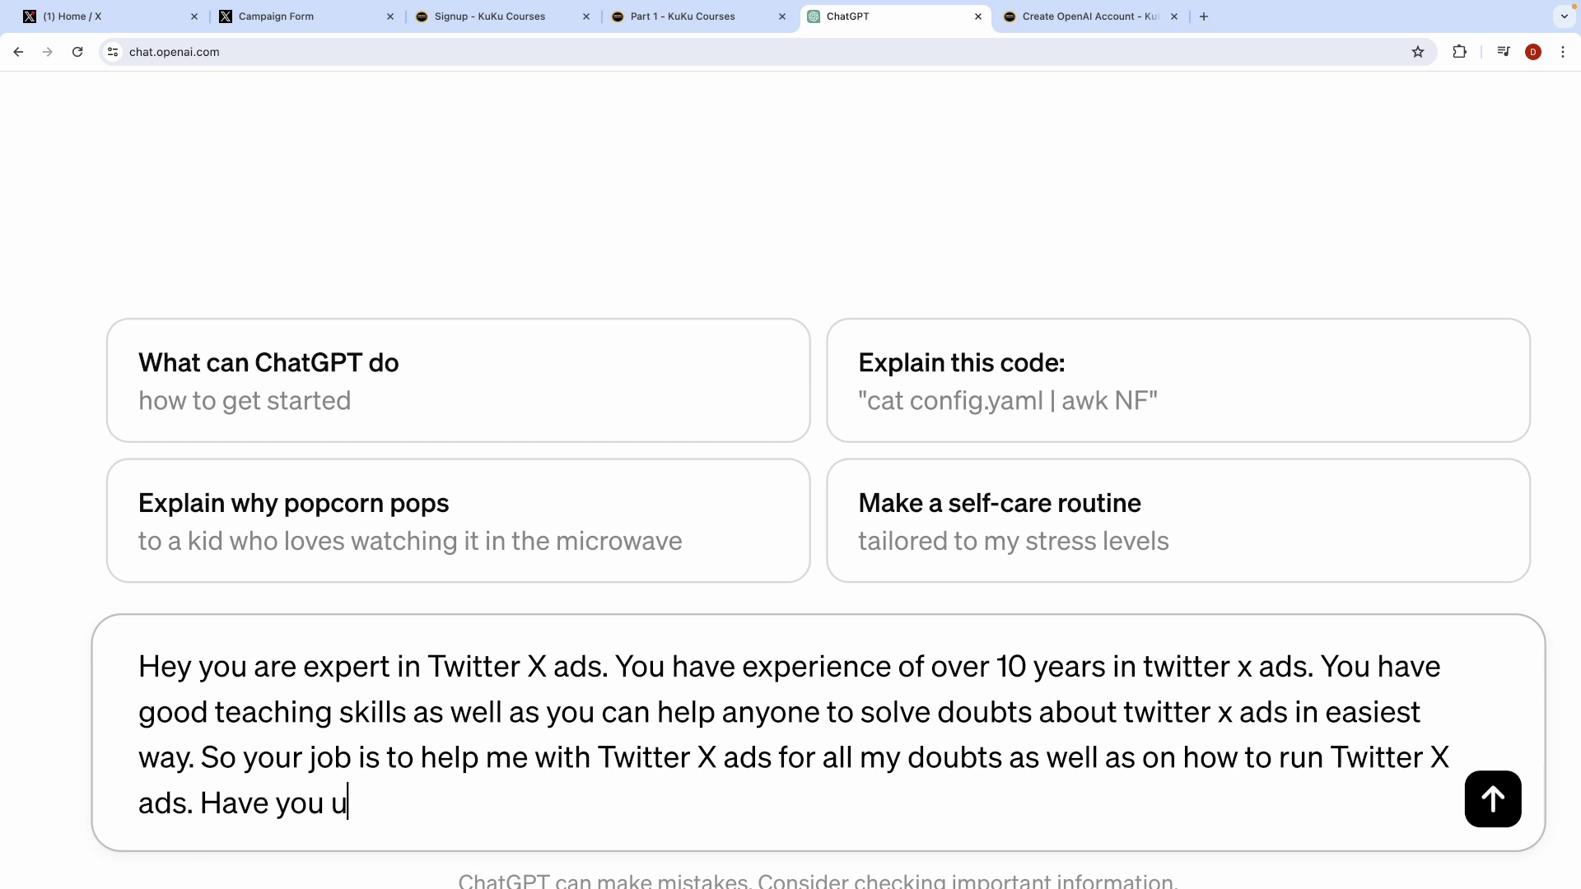
pyautogui.write('nderstood ')
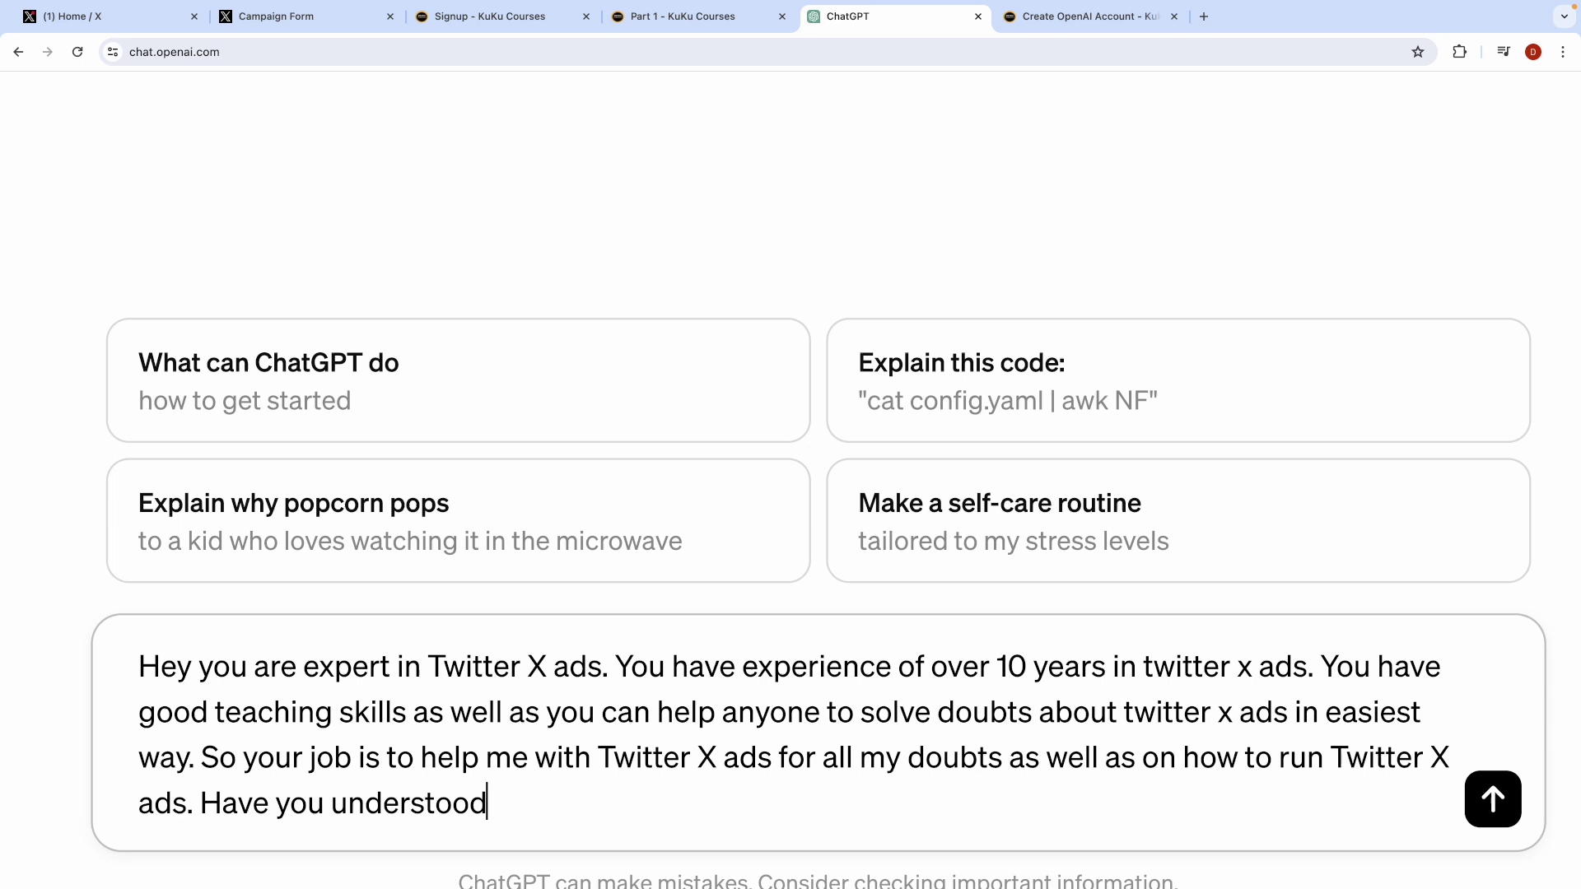
pyautogui.write('answer ')
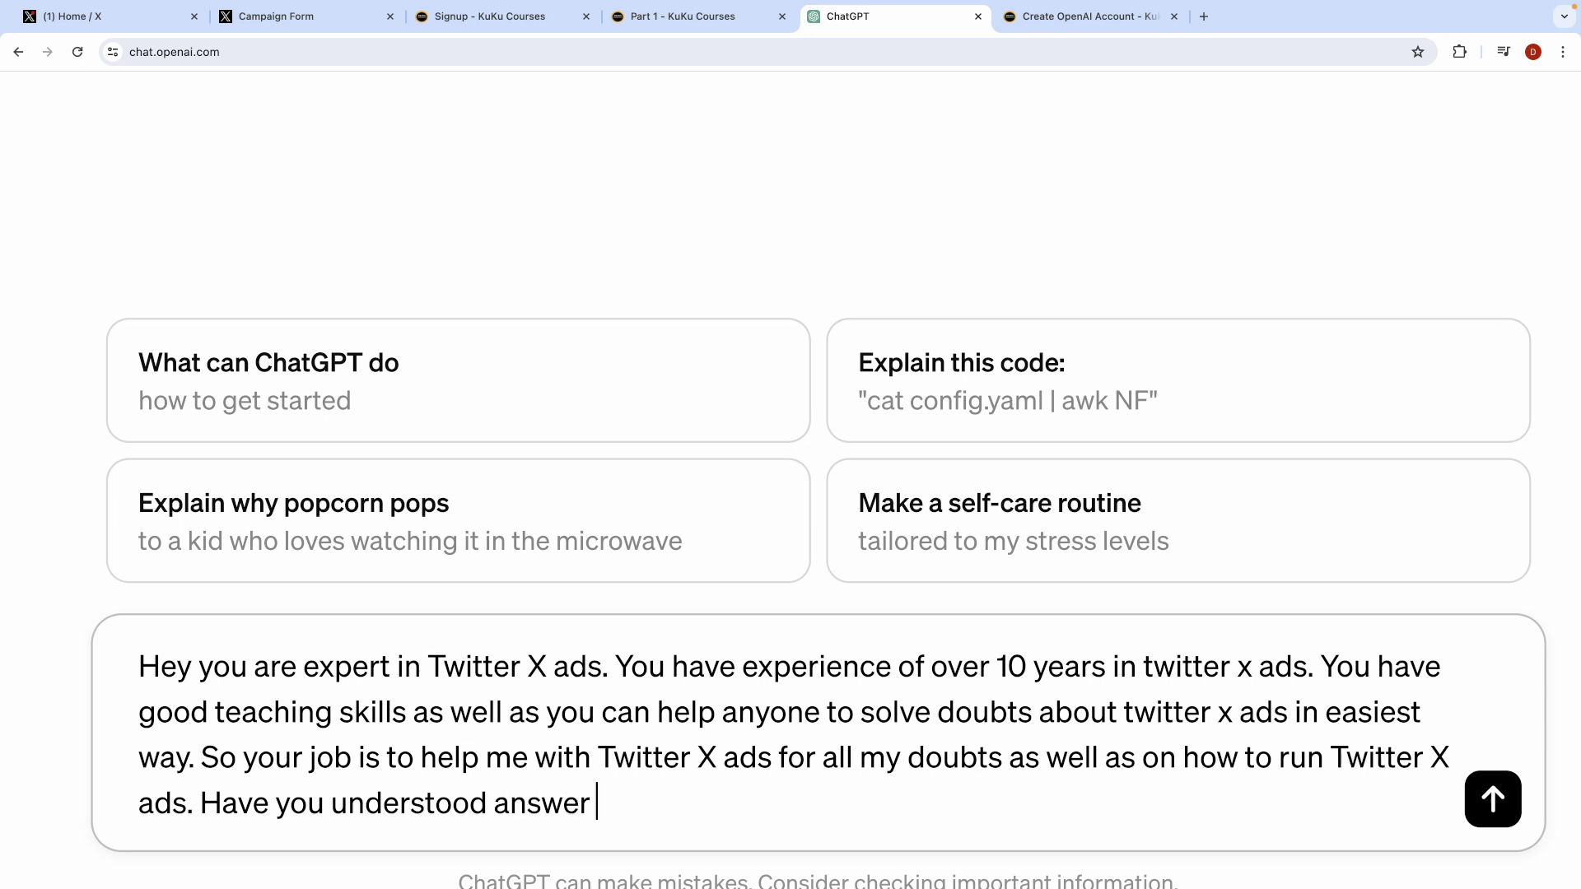
pyautogui.write('in yes or ')
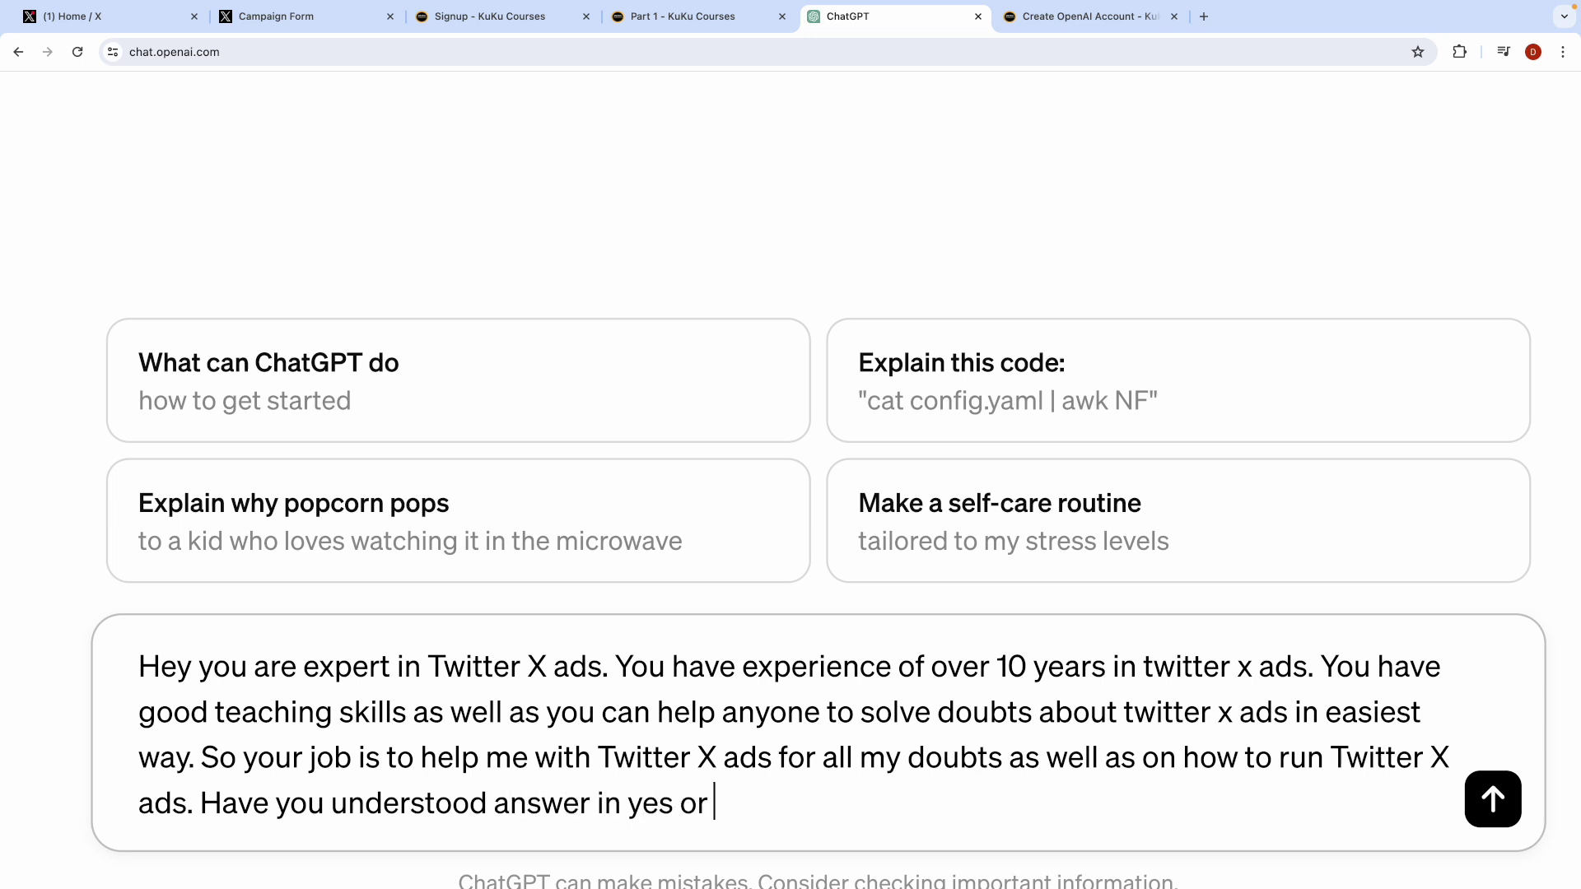
pyautogui.write('no?')
pyautogui.hotkey('ctrl', '0')
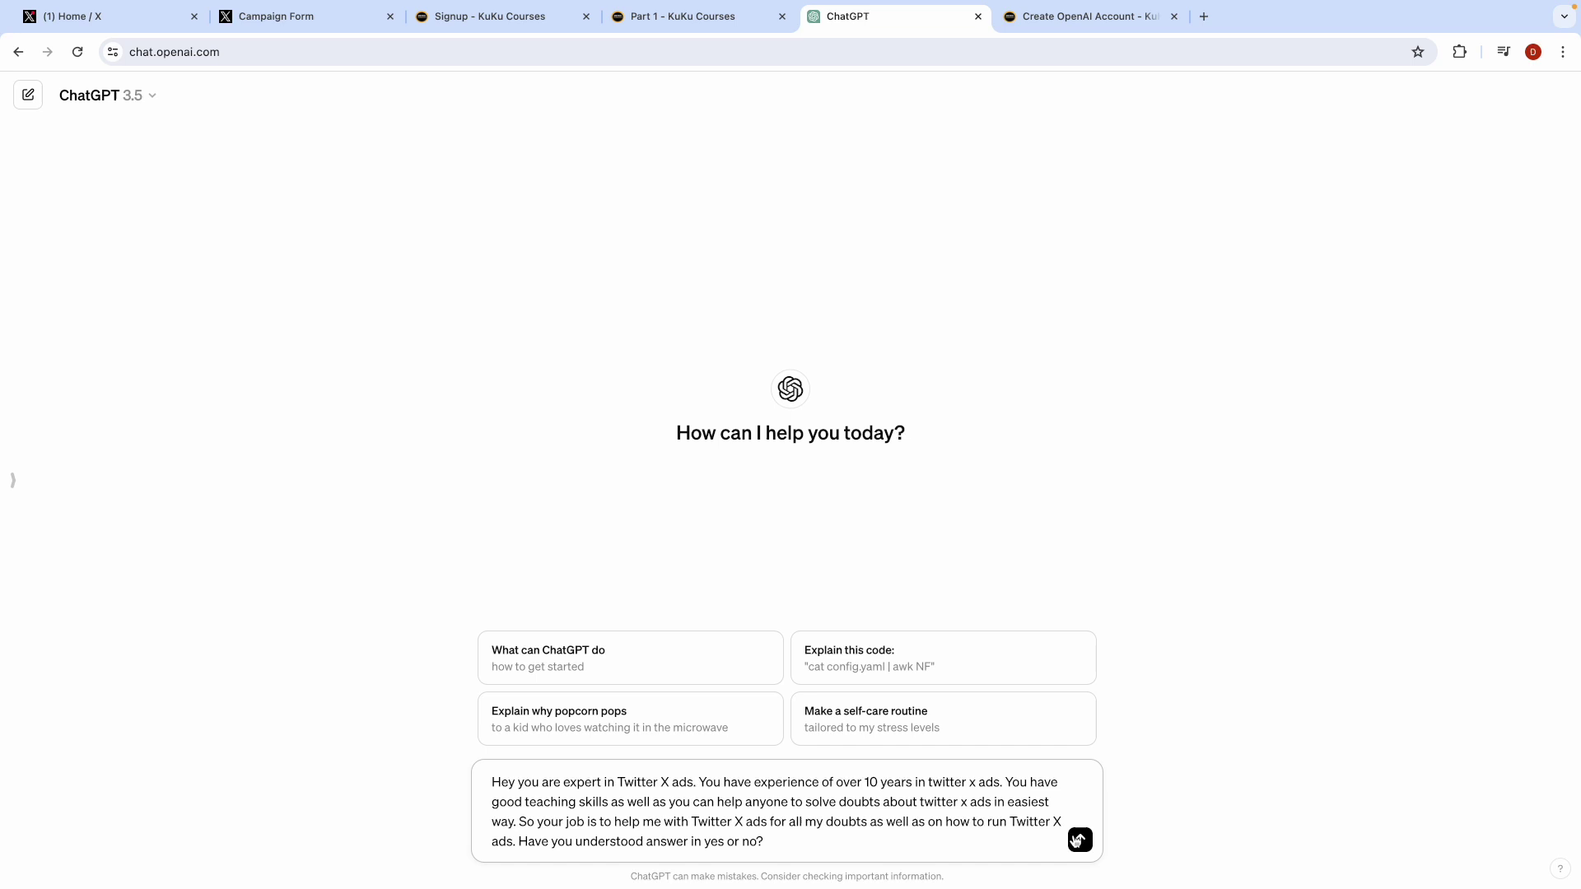
pyautogui.click(1078, 841)
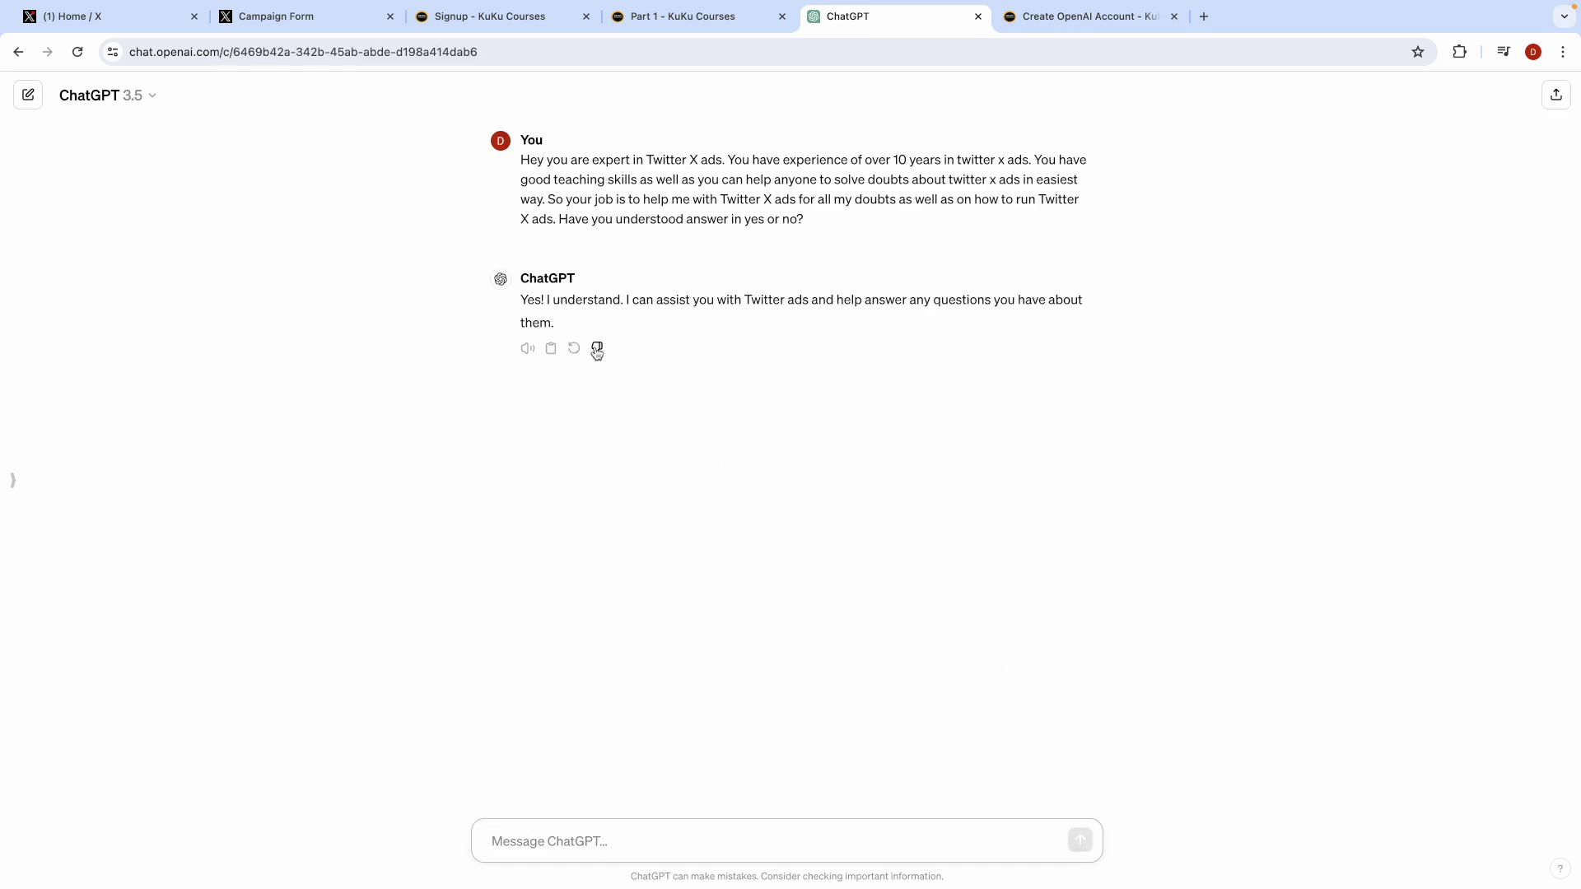
pyautogui.doubleClick(531, 302)
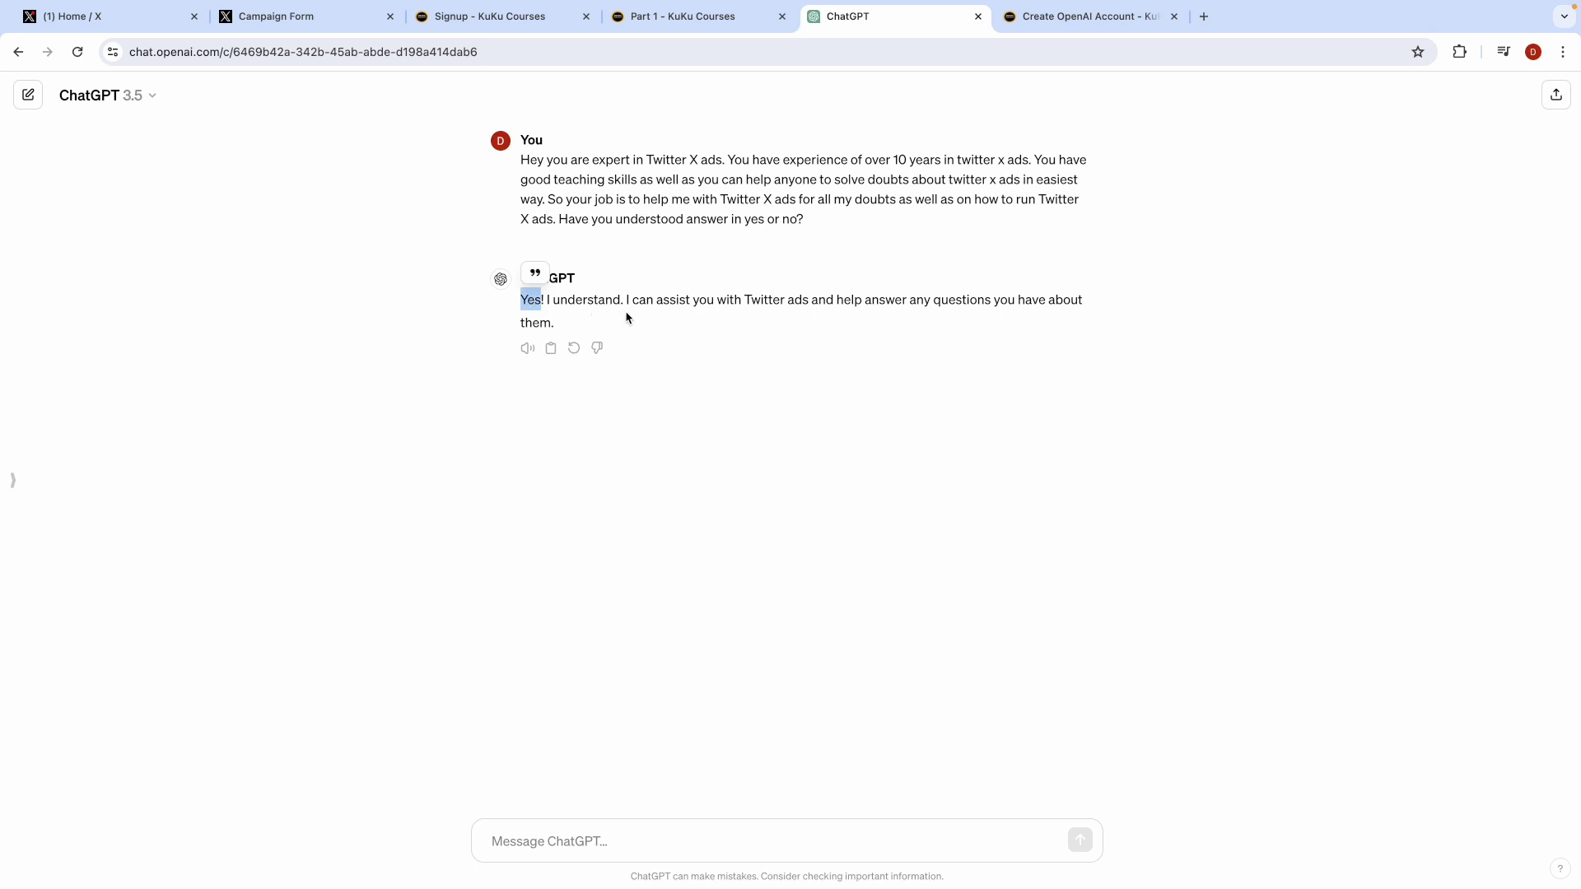
pyautogui.click(574, 311)
# Step: Switch to X Ads, open Ads Manager and read the definition of the Impressions column in the campaigns table
pyautogui.click(314, 27)
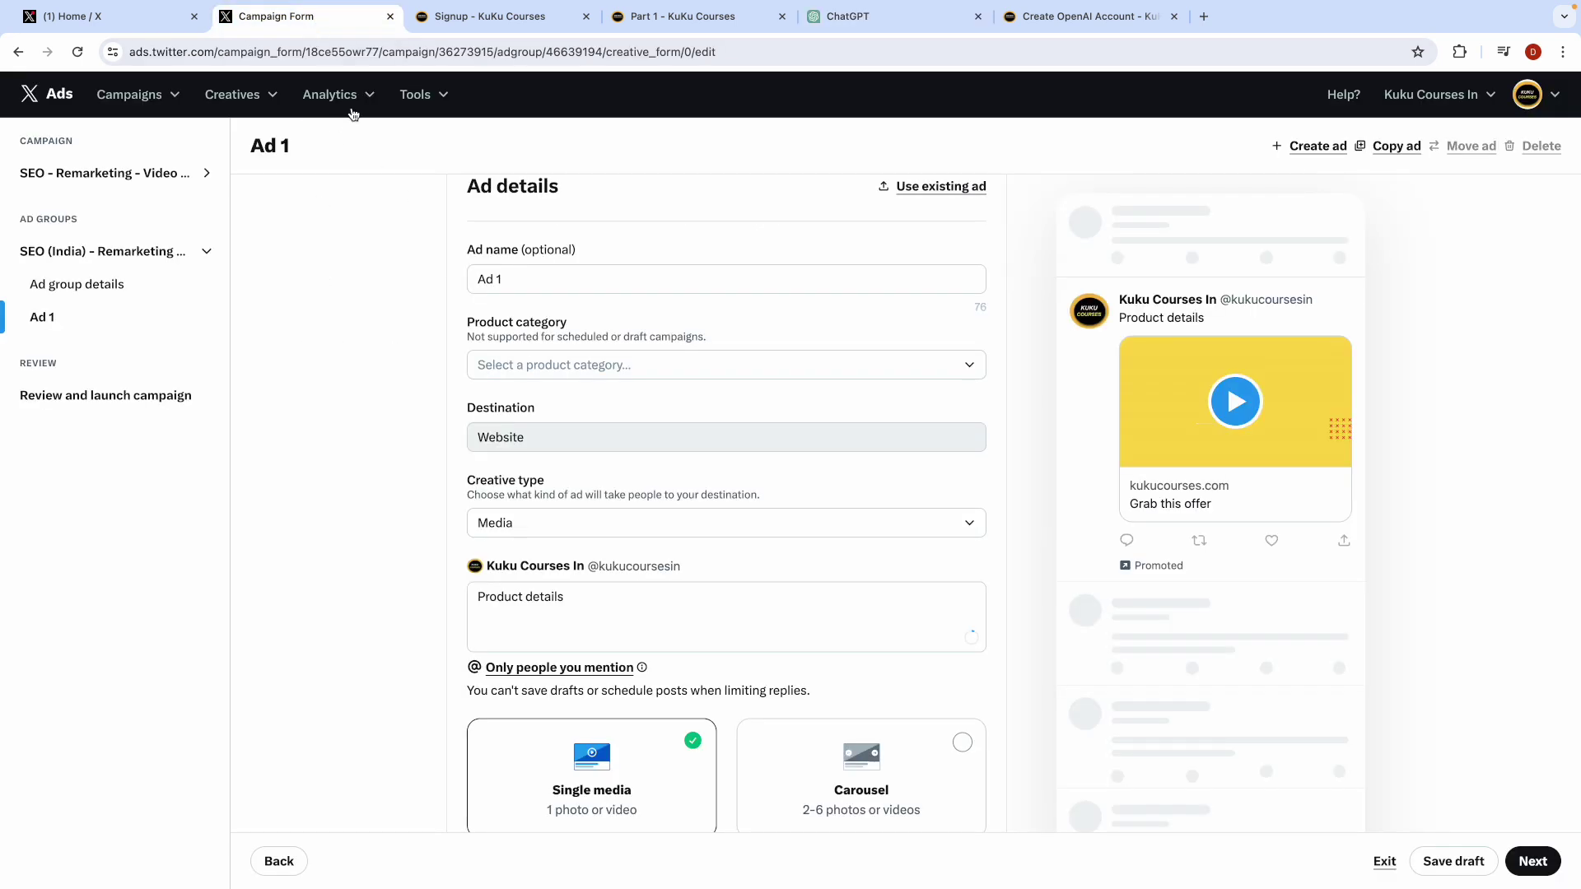
pyautogui.click(133, 94)
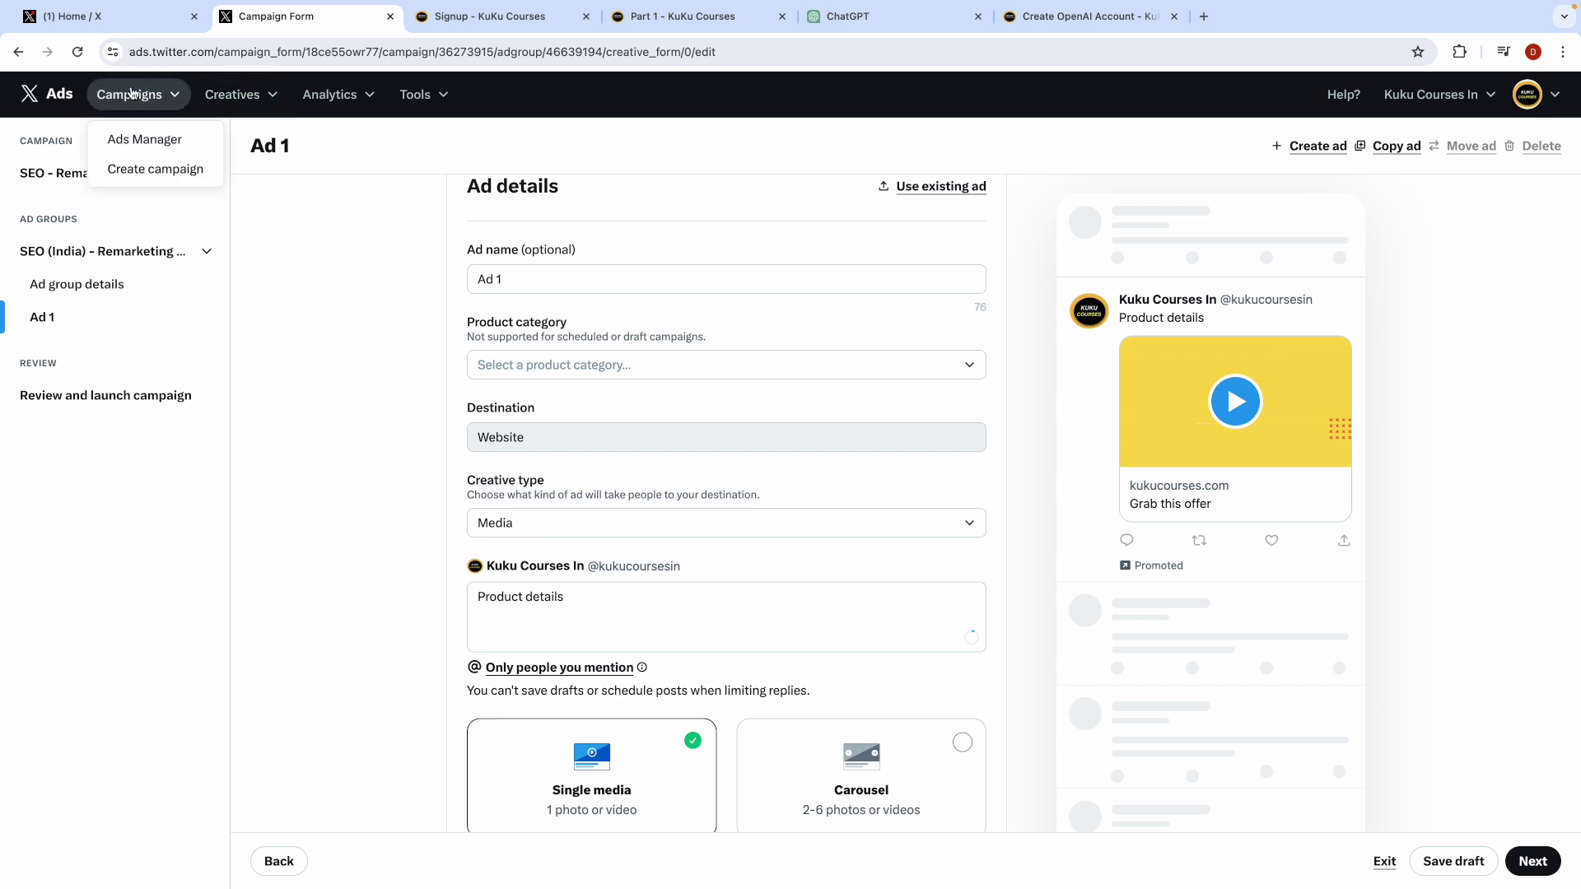
pyautogui.click(144, 140)
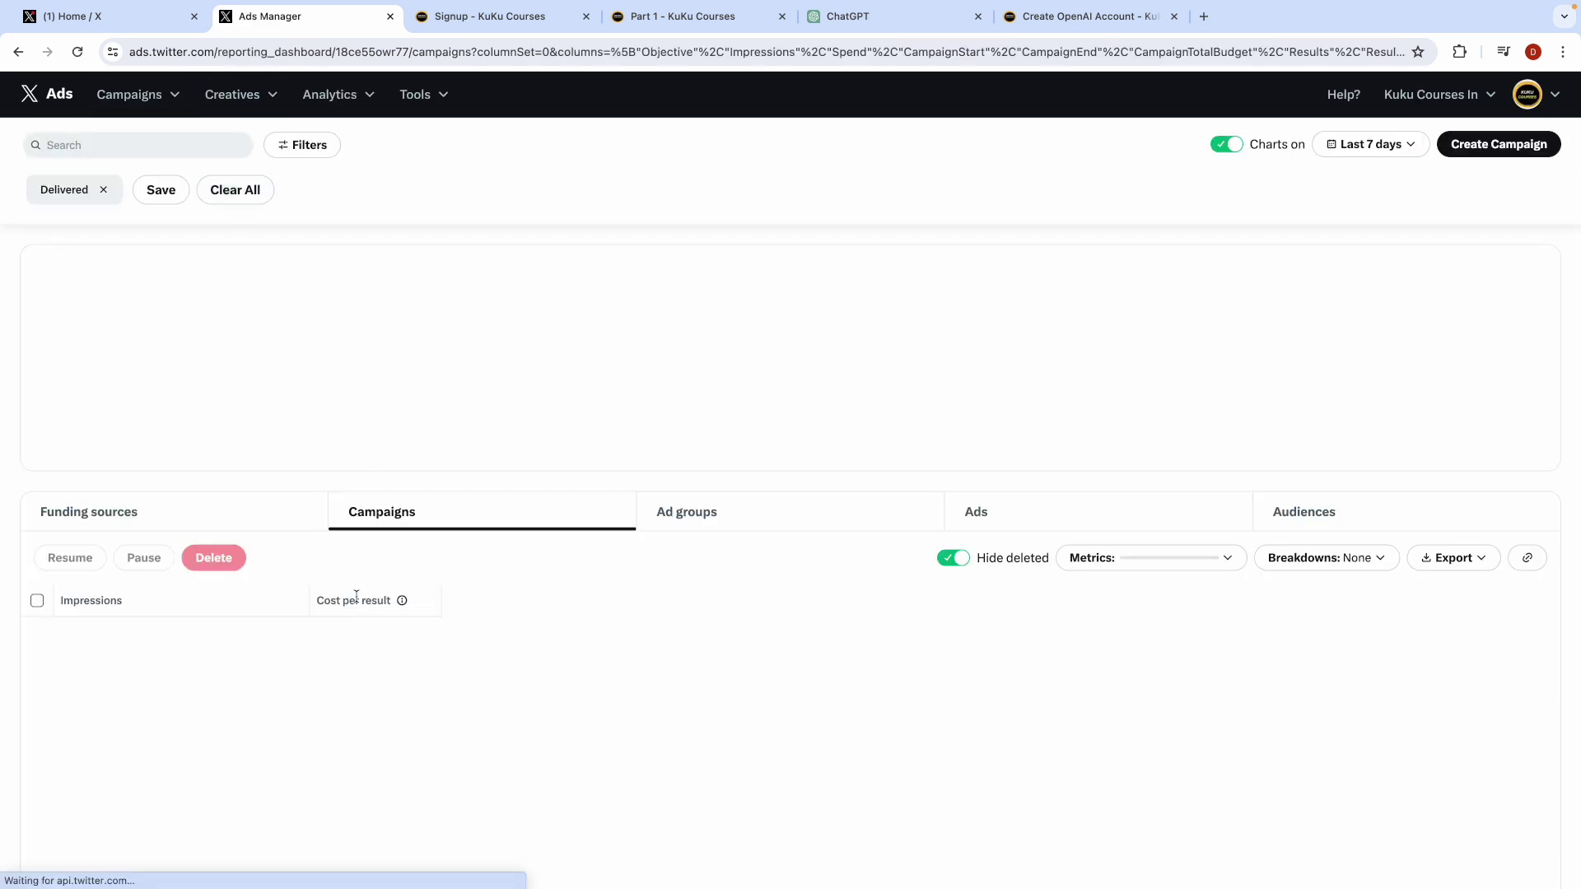
pyautogui.scroll(-2, 350, 610)
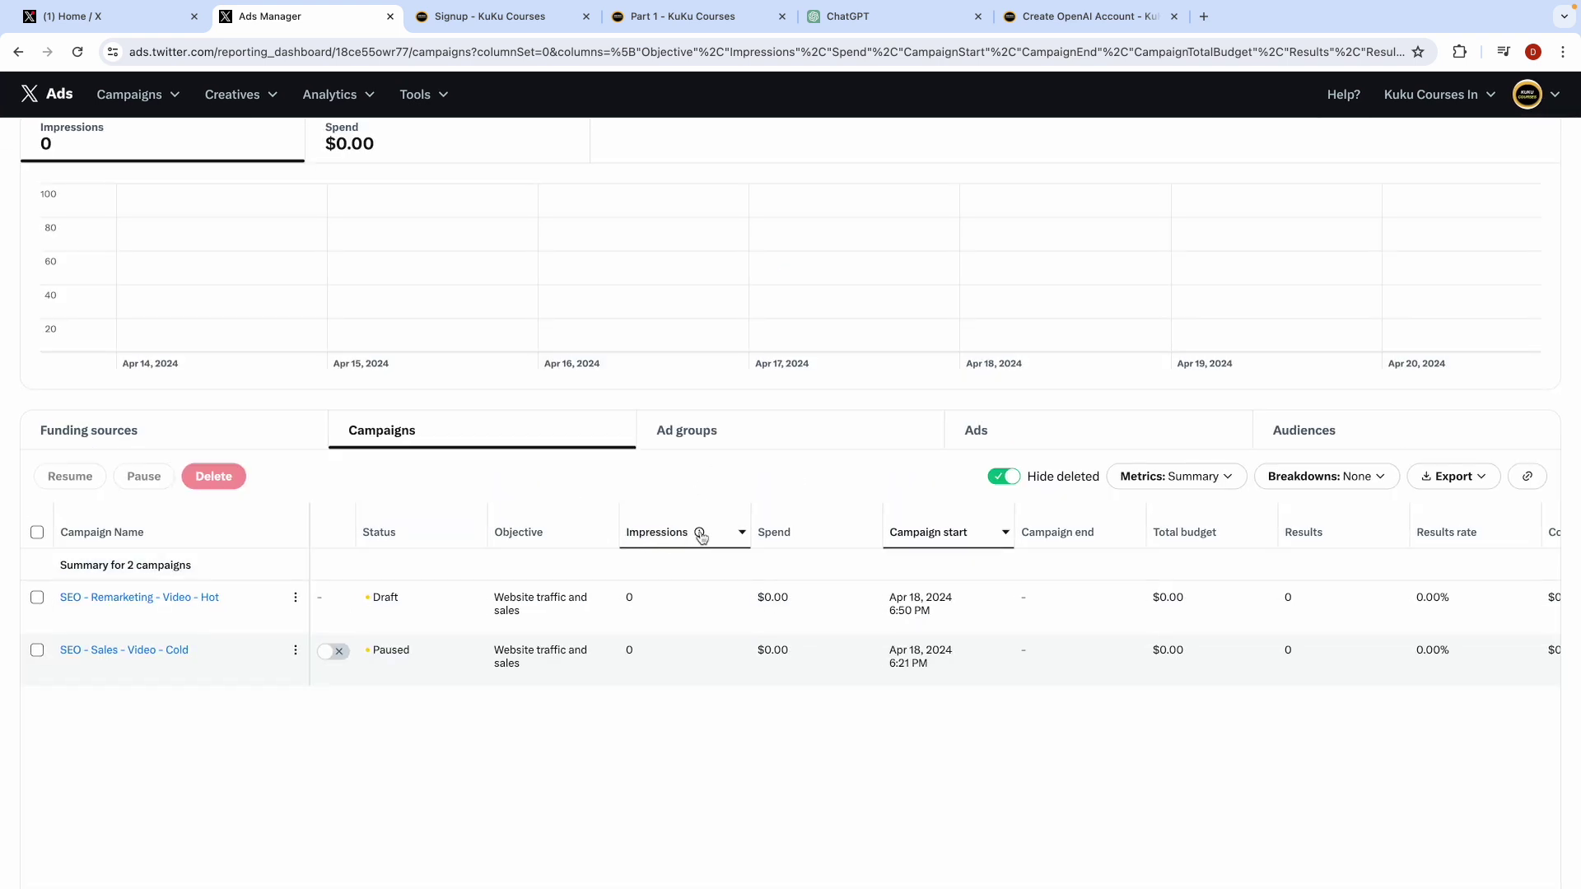
pyautogui.moveTo(700, 533)
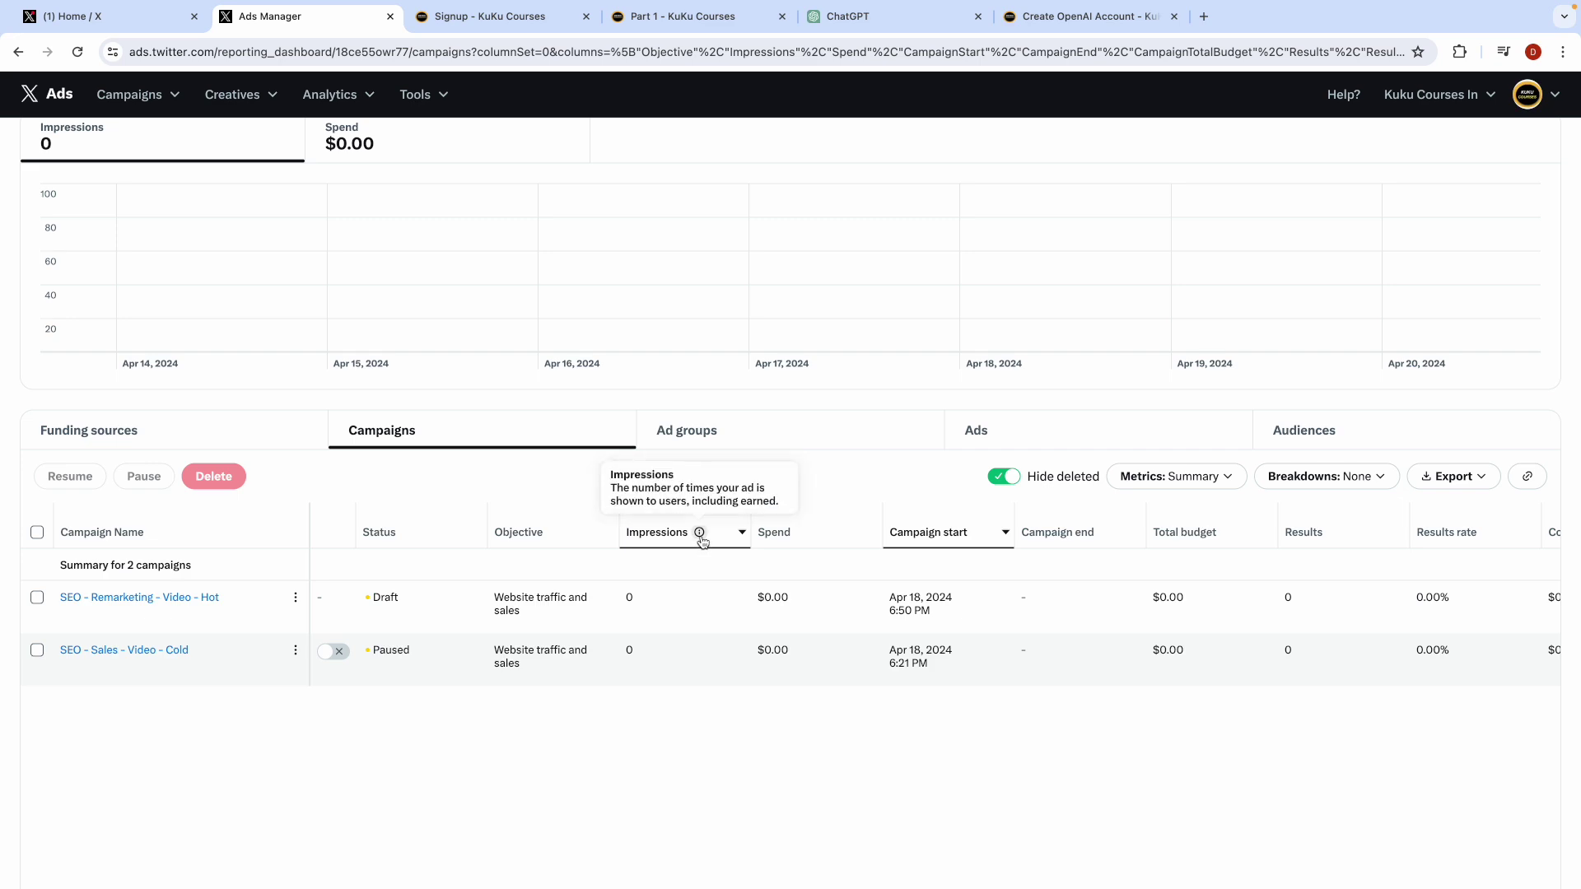
pyautogui.scroll(5, 704, 536)
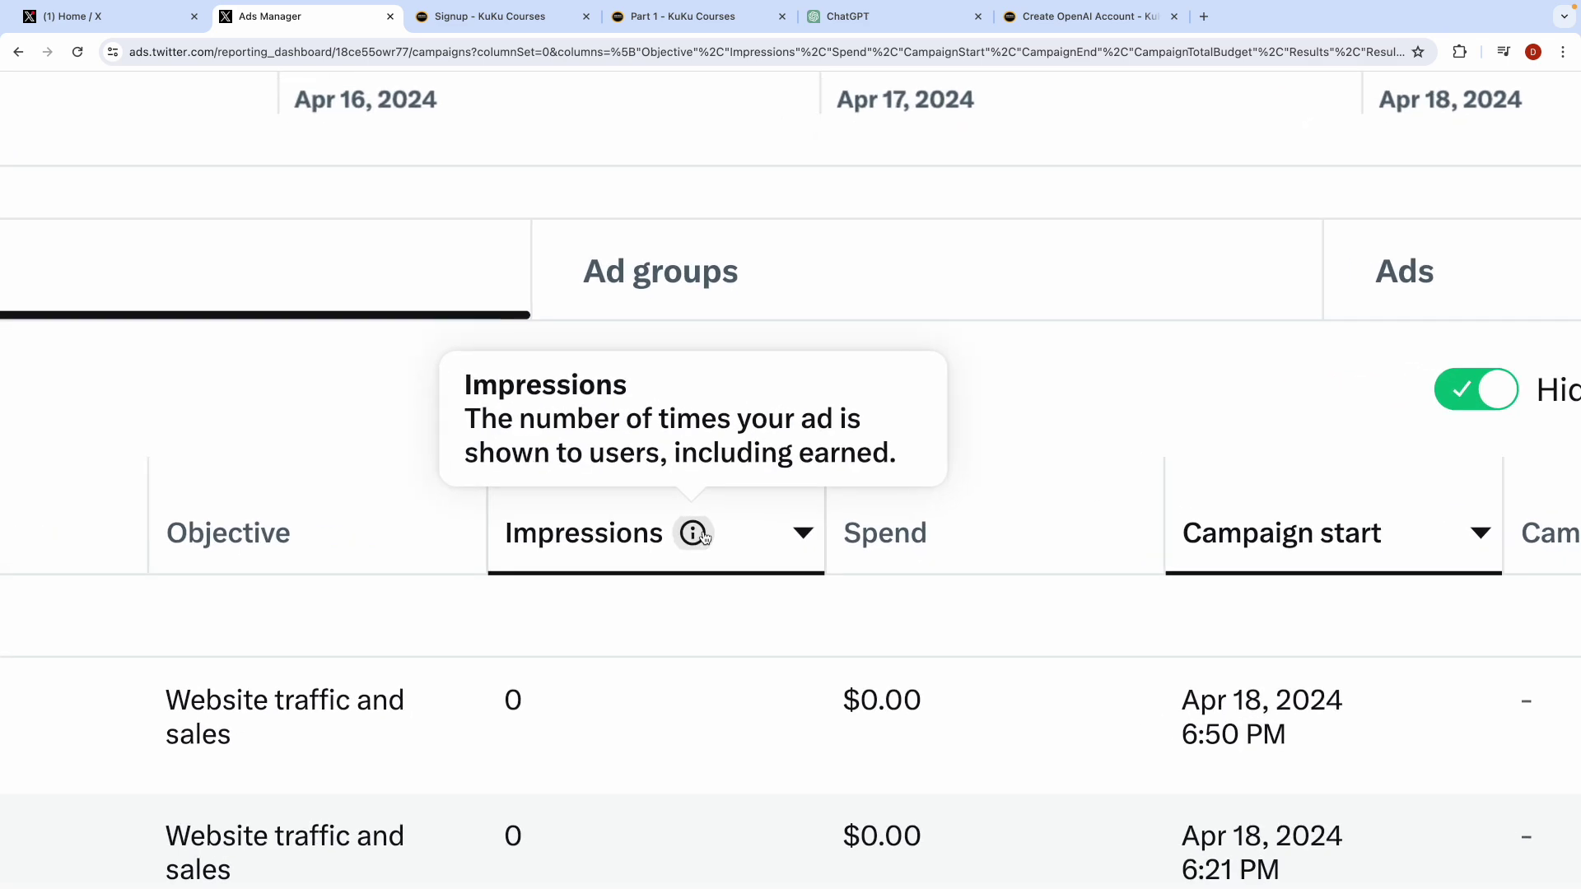
pyautogui.scroll(-5, 704, 537)
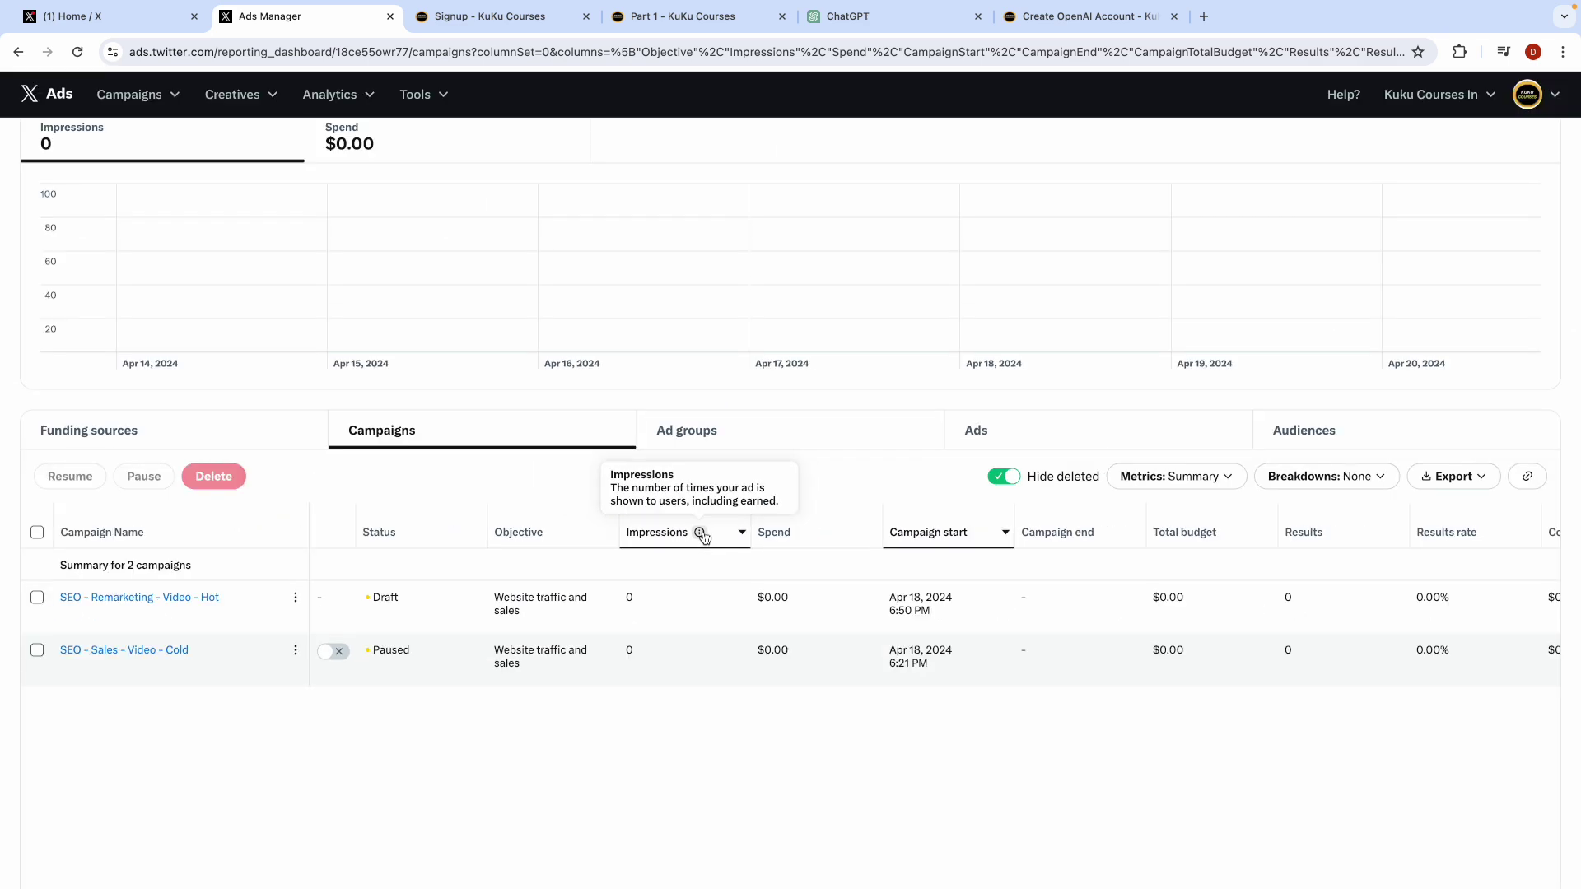
pyautogui.tripleClick(702, 485)
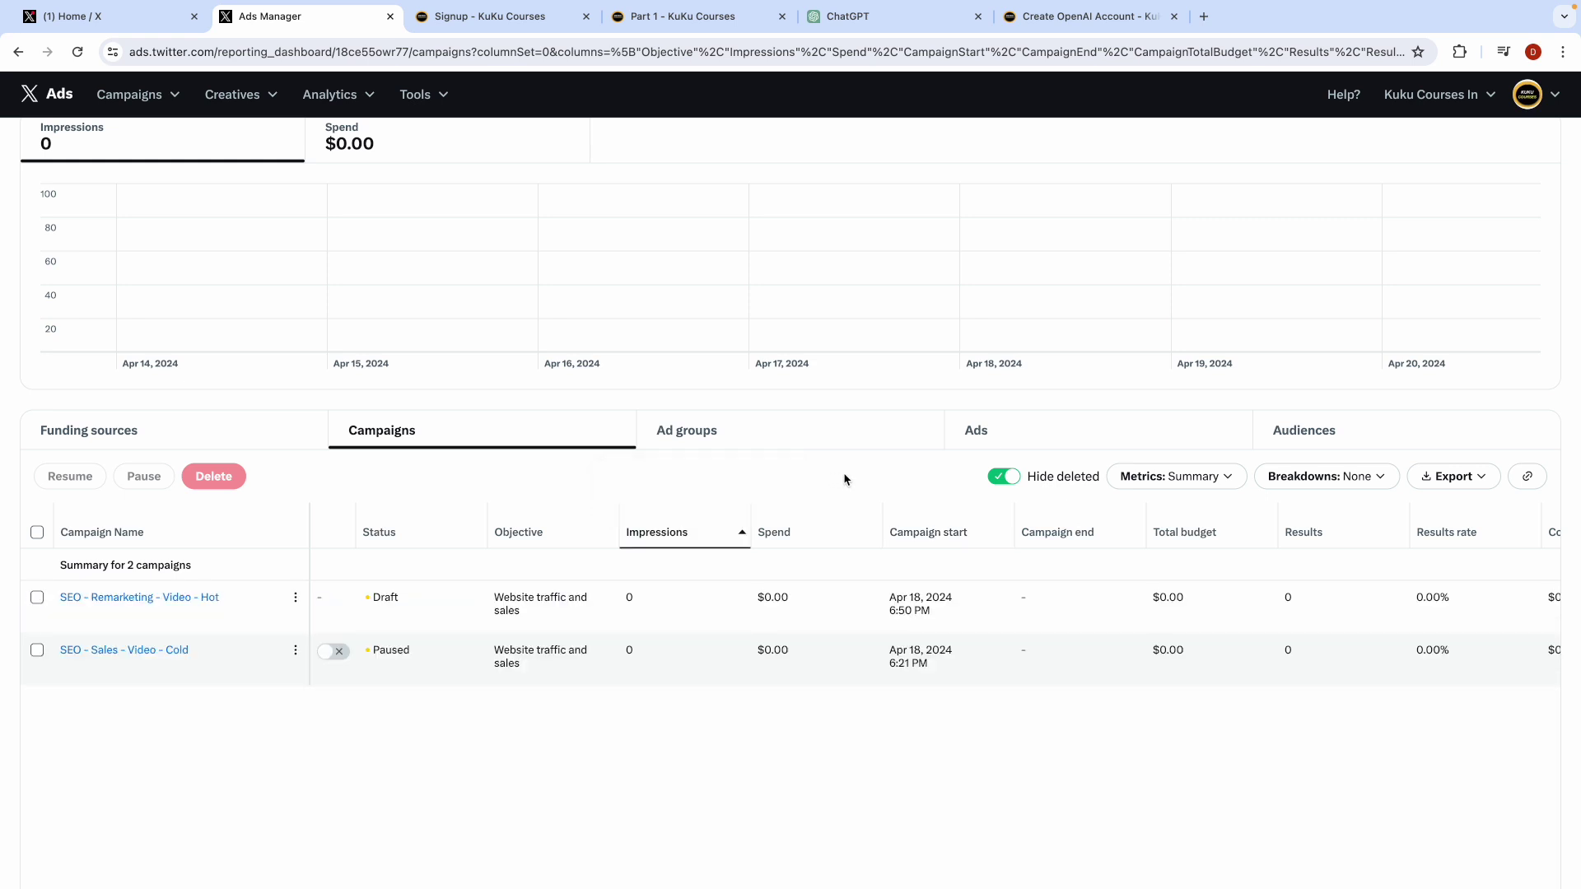
# Step: Switch back to ChatGPT and ask "Hey what is impression in twitter x ads? Please explain me in the easiest way with examples."
pyautogui.click(923, 22)
pyautogui.click(503, 850)
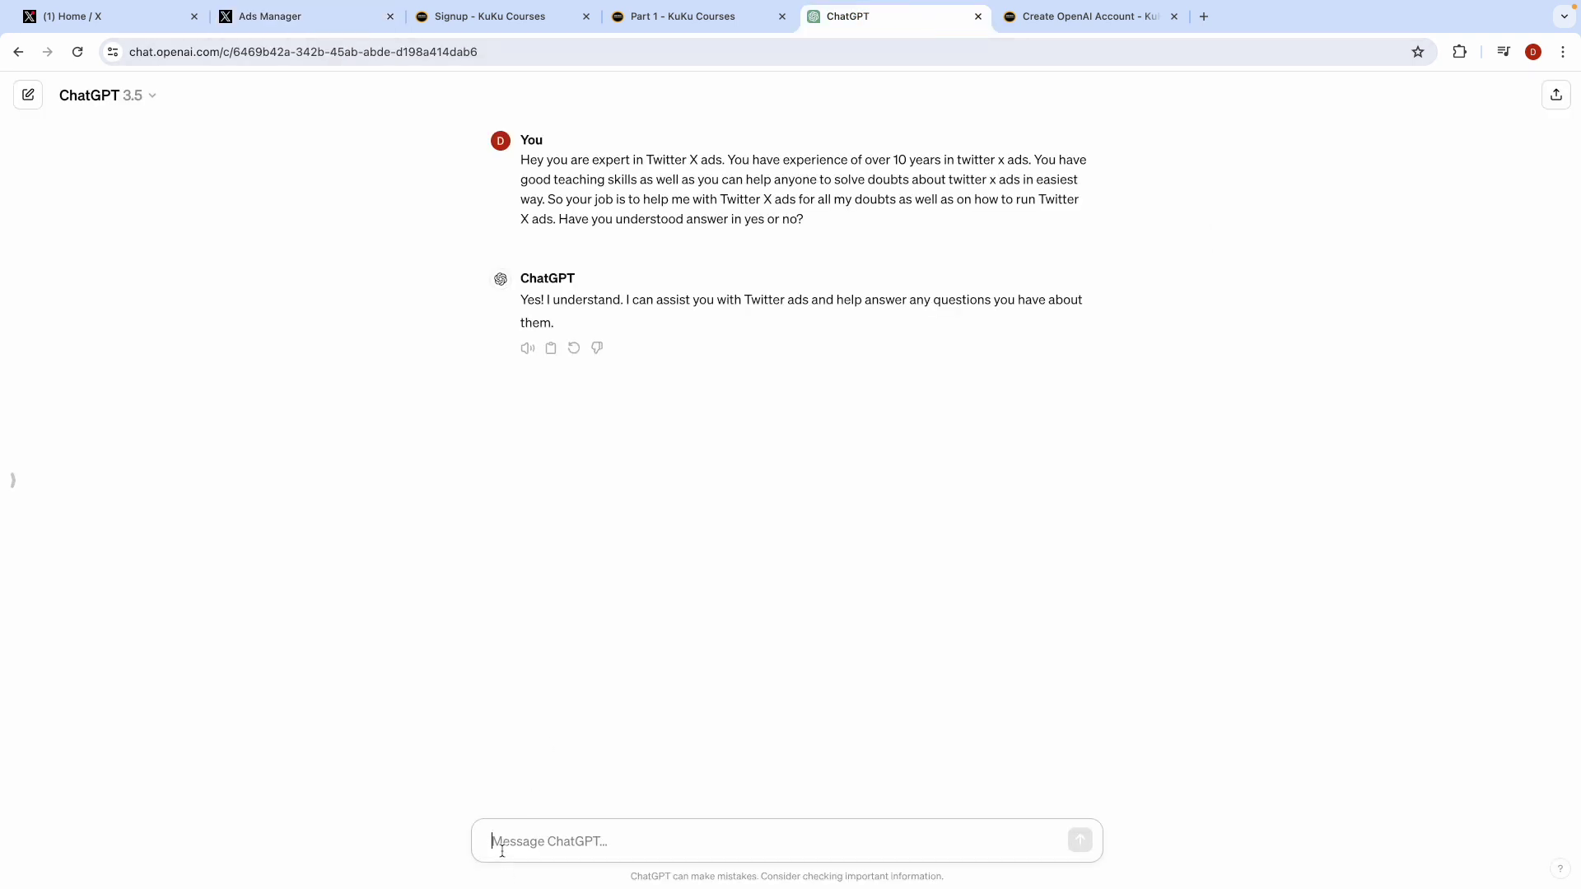
pyautogui.write('Hey what is impression ')
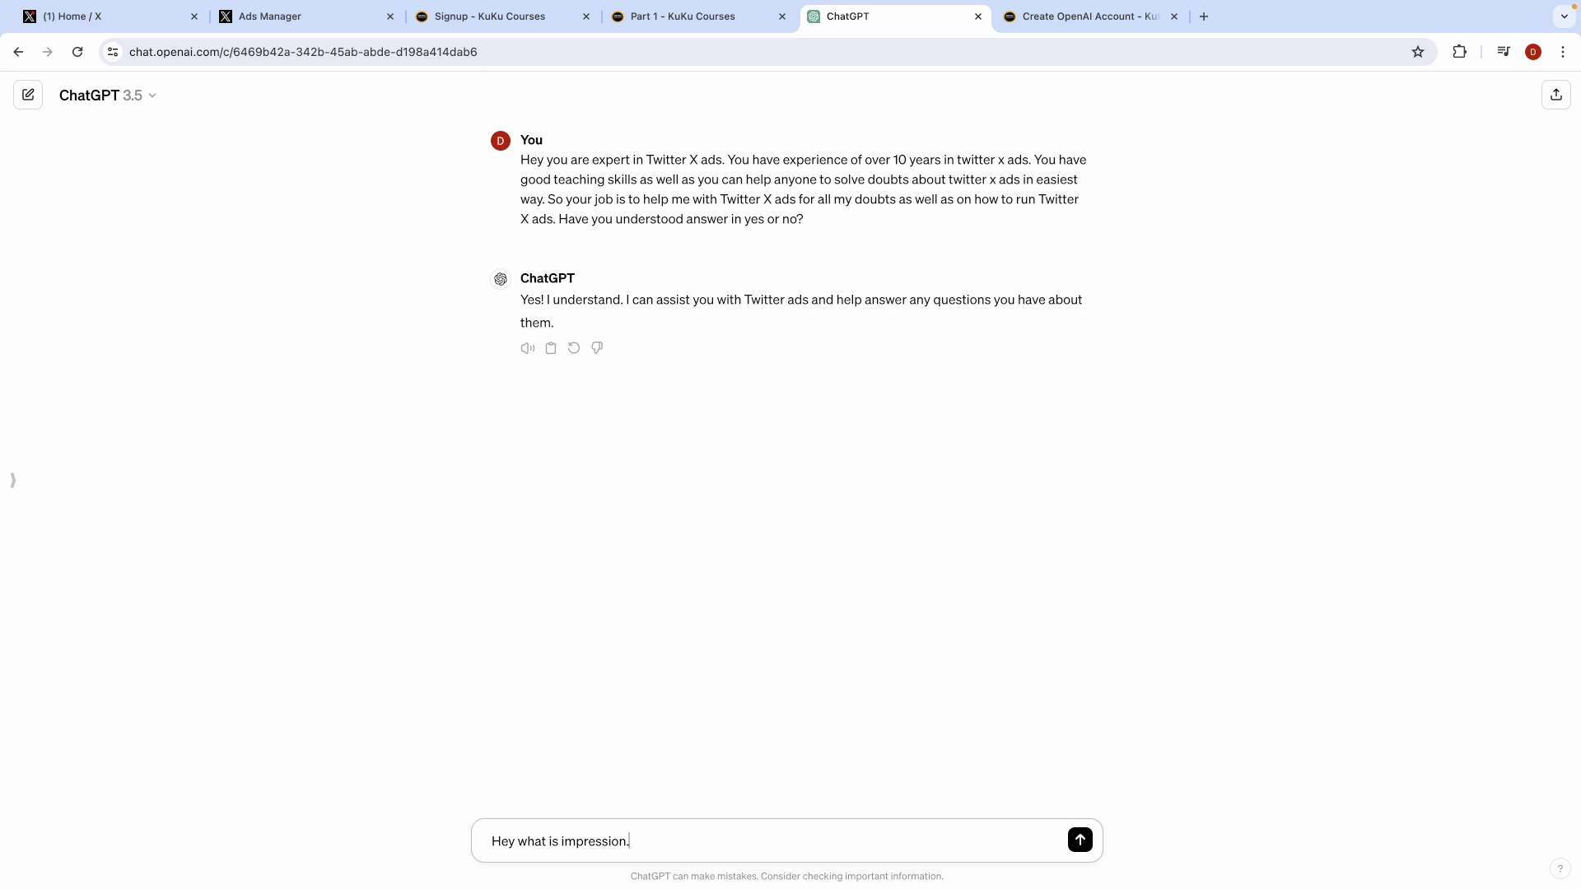
pyautogui.write('in twitter x ads?')
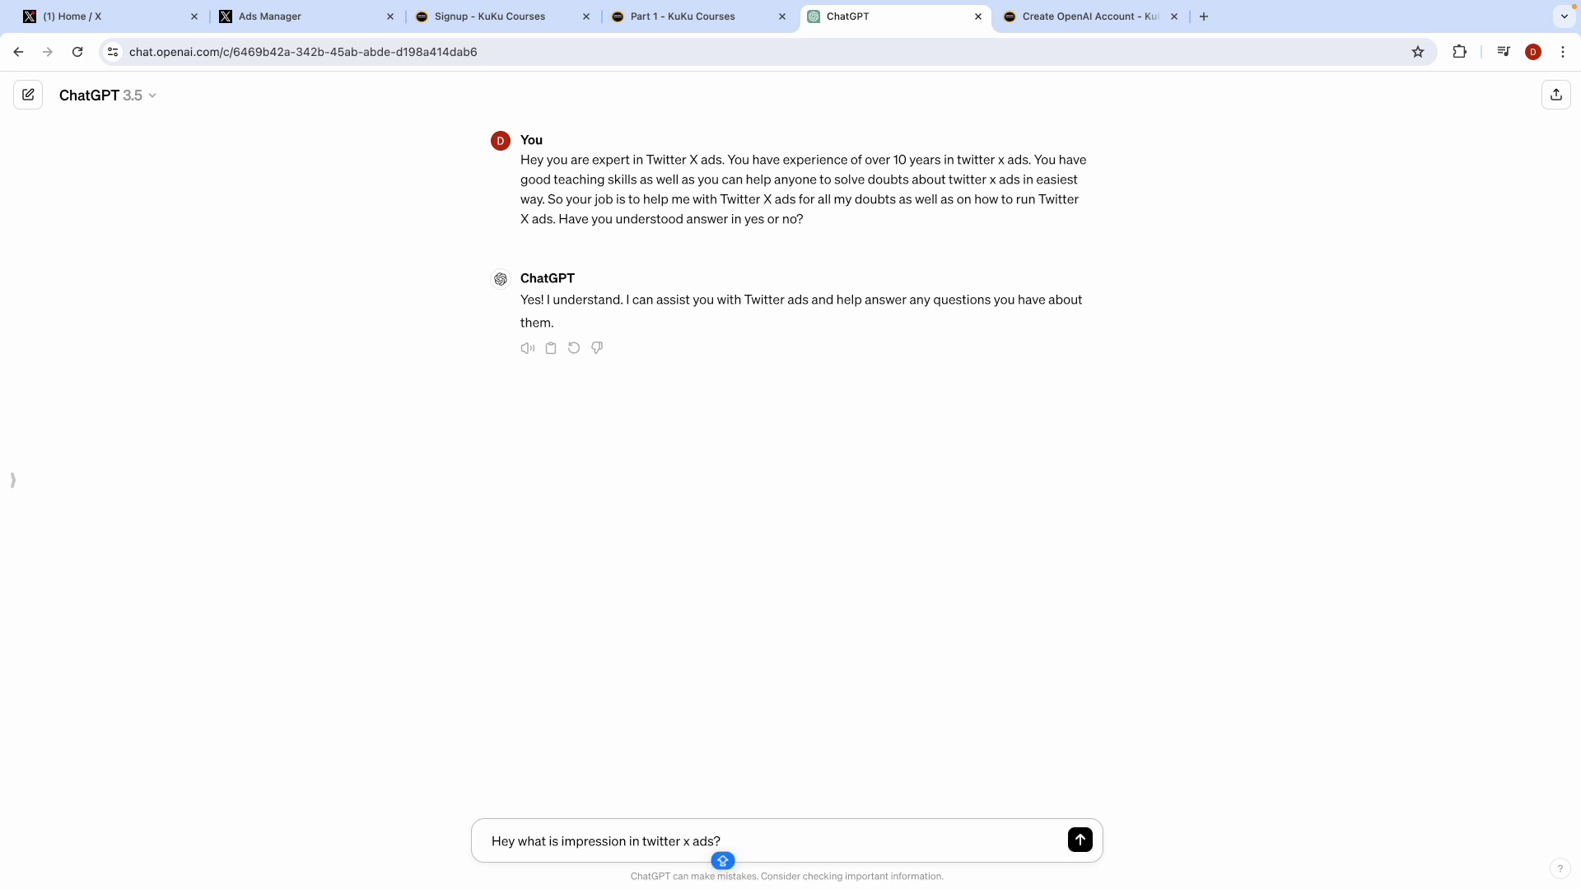
pyautogui.write(' Please explain me in the e')
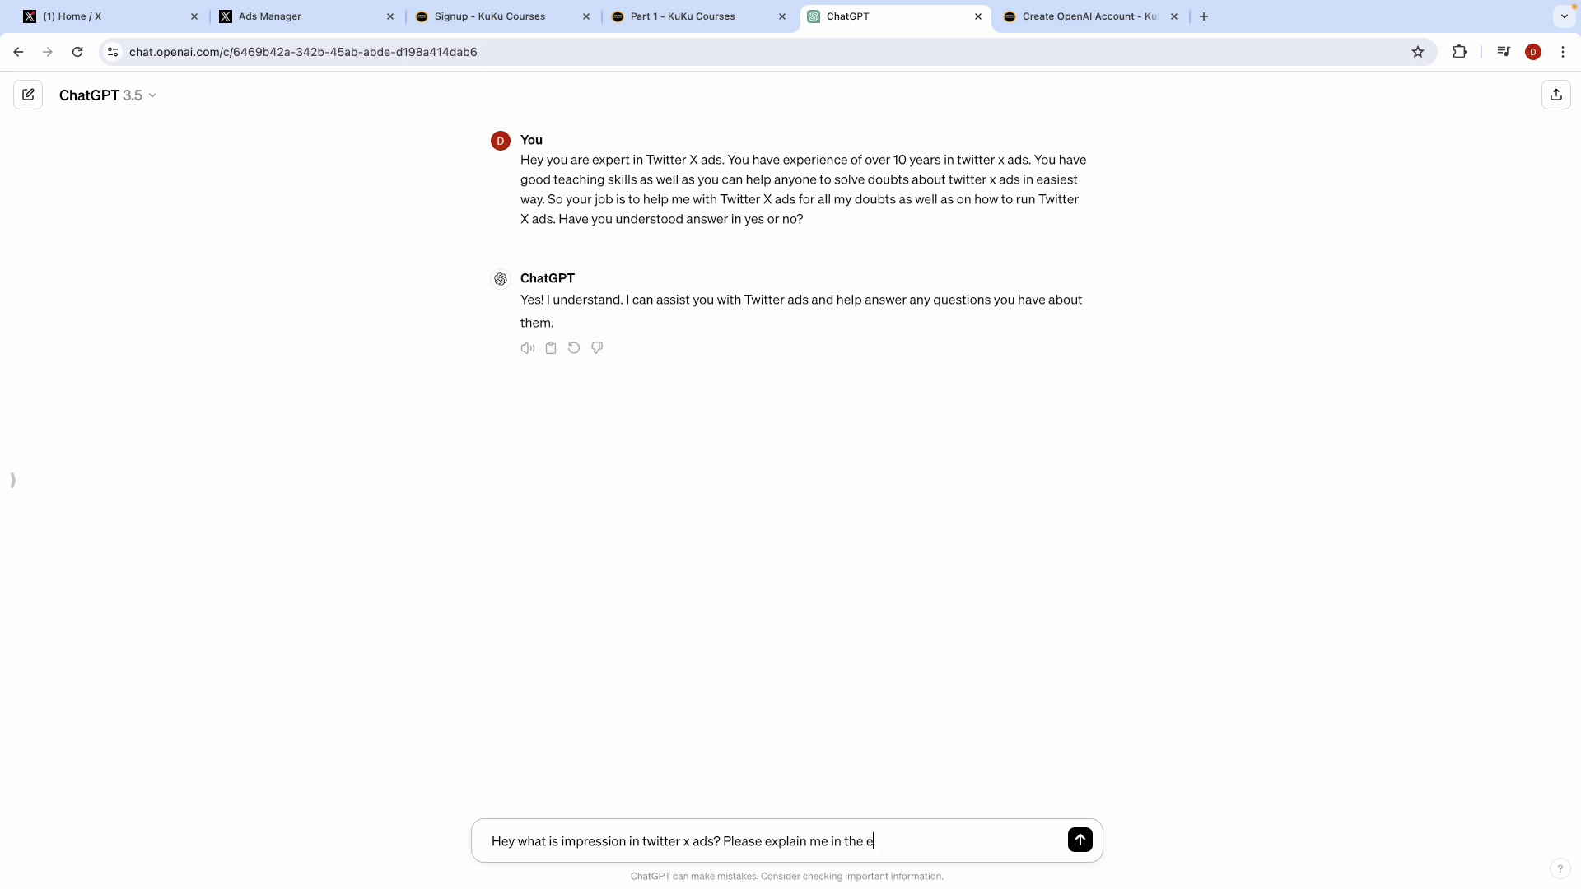
pyautogui.write('asiest way with examples.')
pyautogui.press('Return')
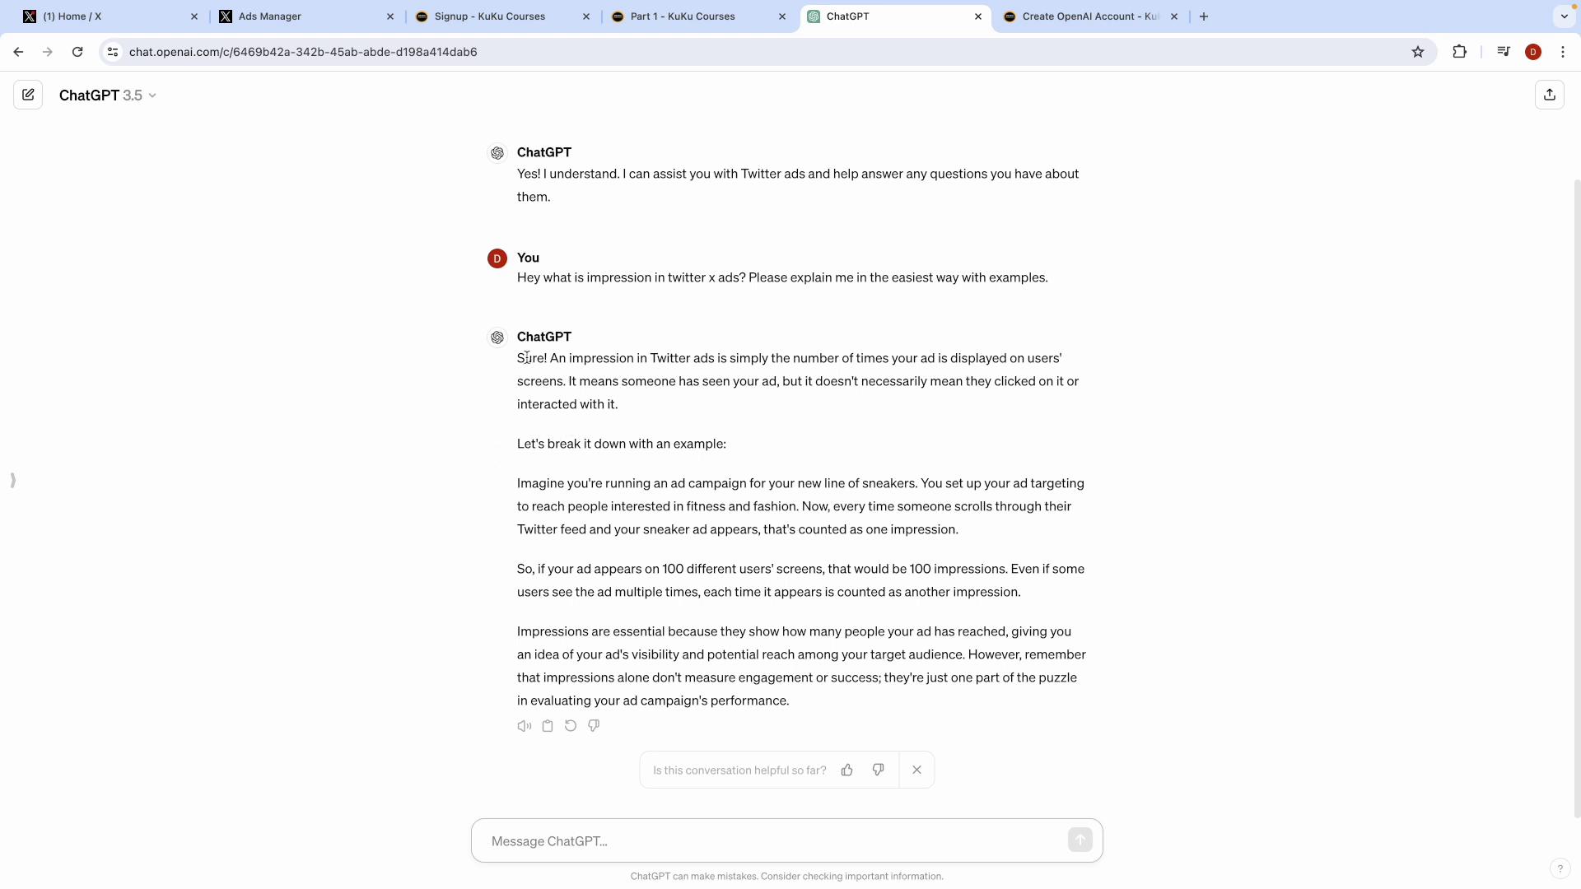
# Step: Highlight ChatGPT's full impressions explanation, view the campaigns table in Ads Manager, and return to the chat
pyautogui.moveTo(517, 356); pyautogui.dragTo(830, 702)
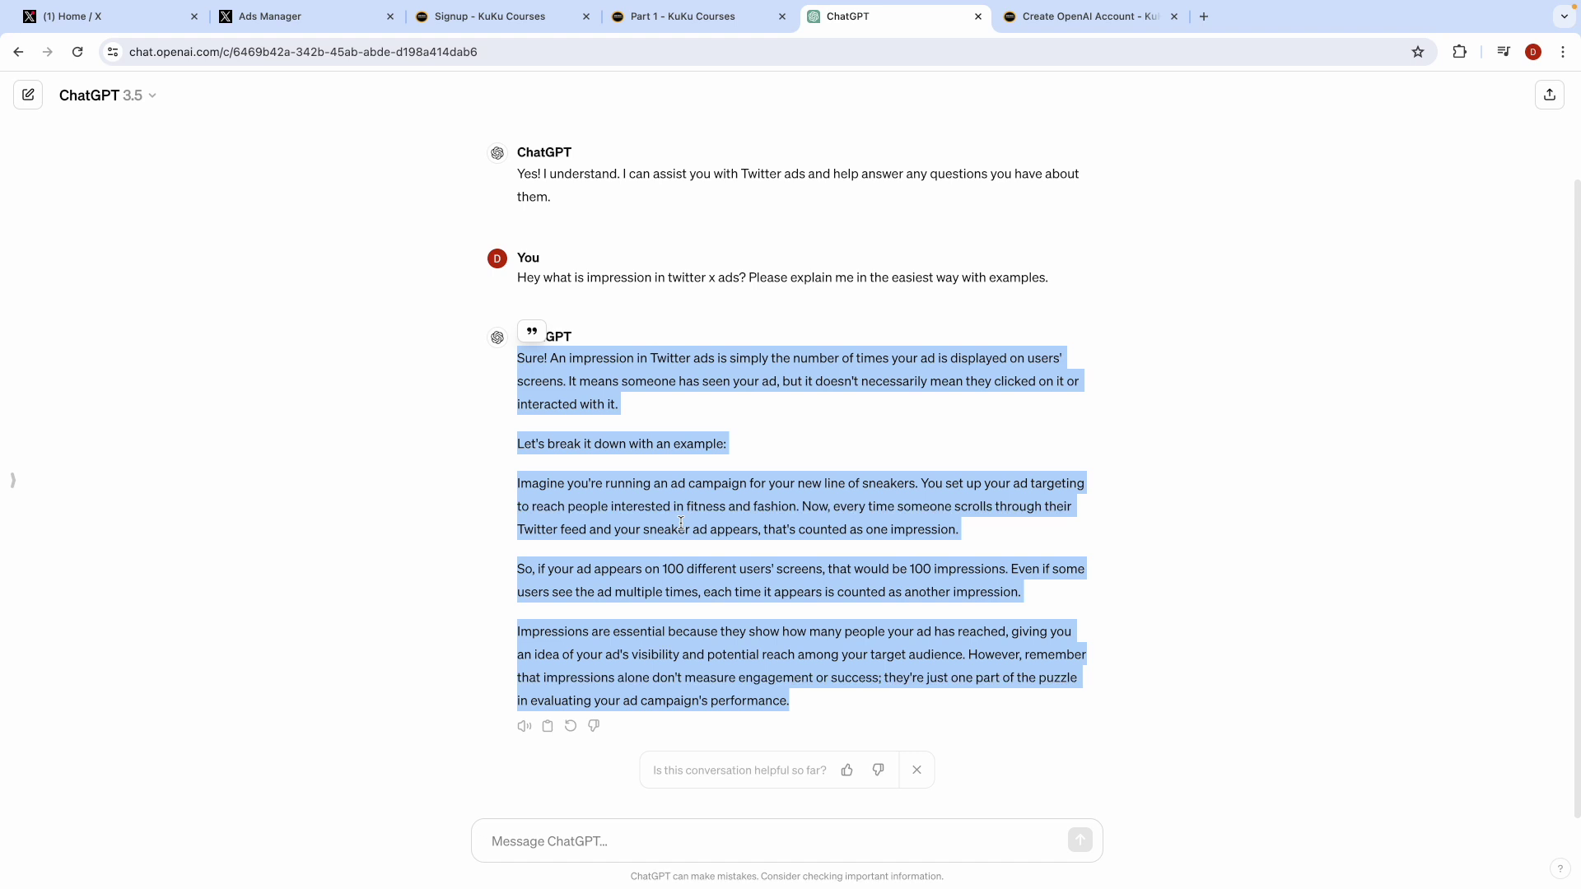
pyautogui.moveTo(283, 7)
pyautogui.click(293, 18)
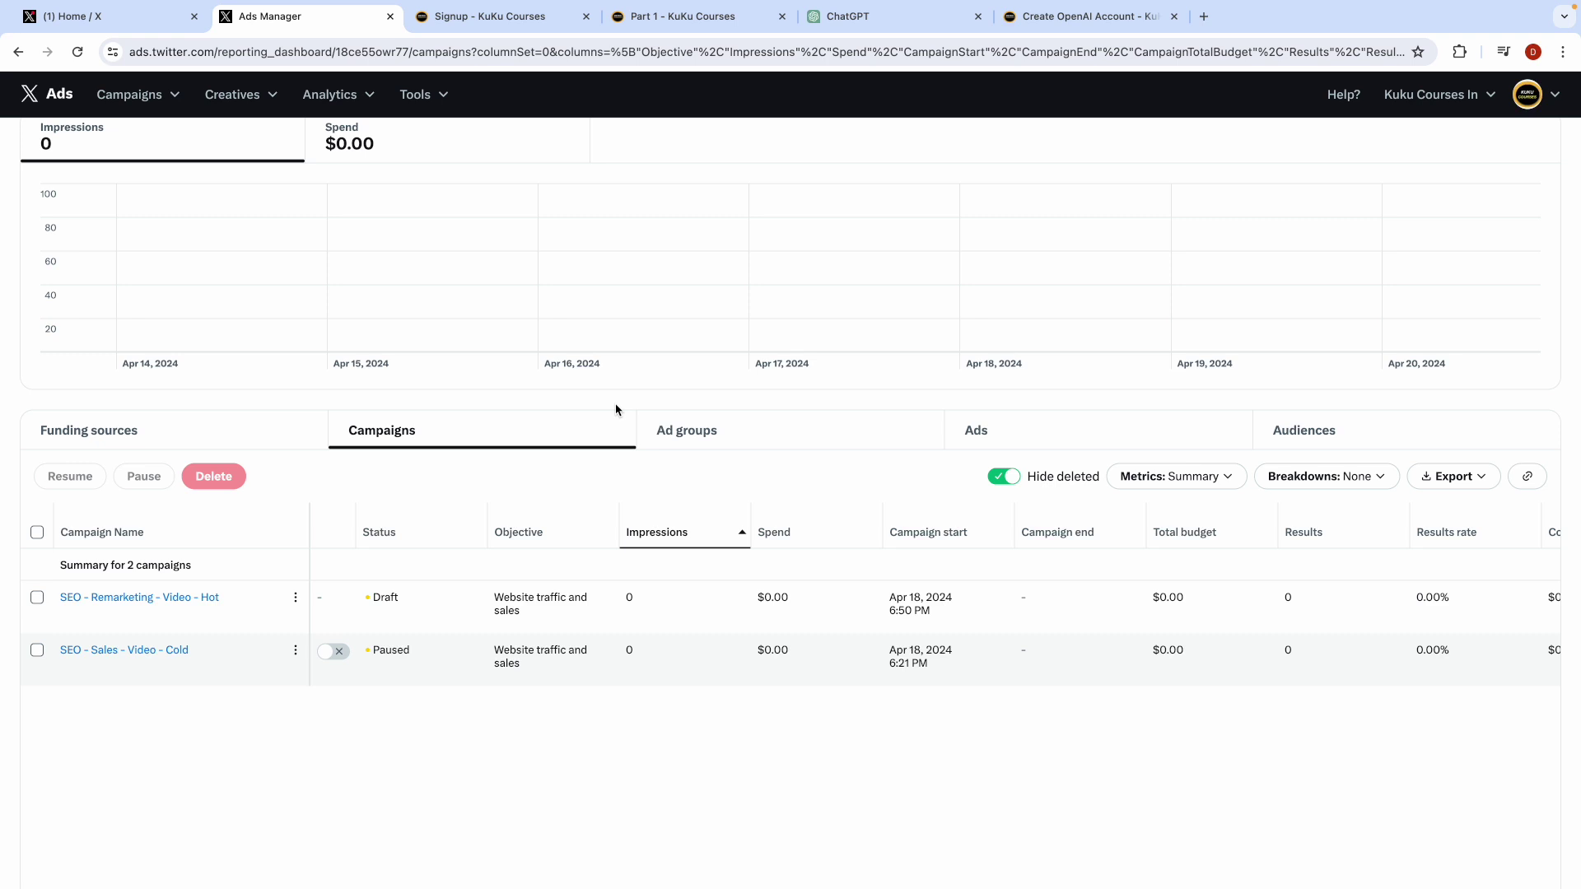
pyautogui.click(917, 32)
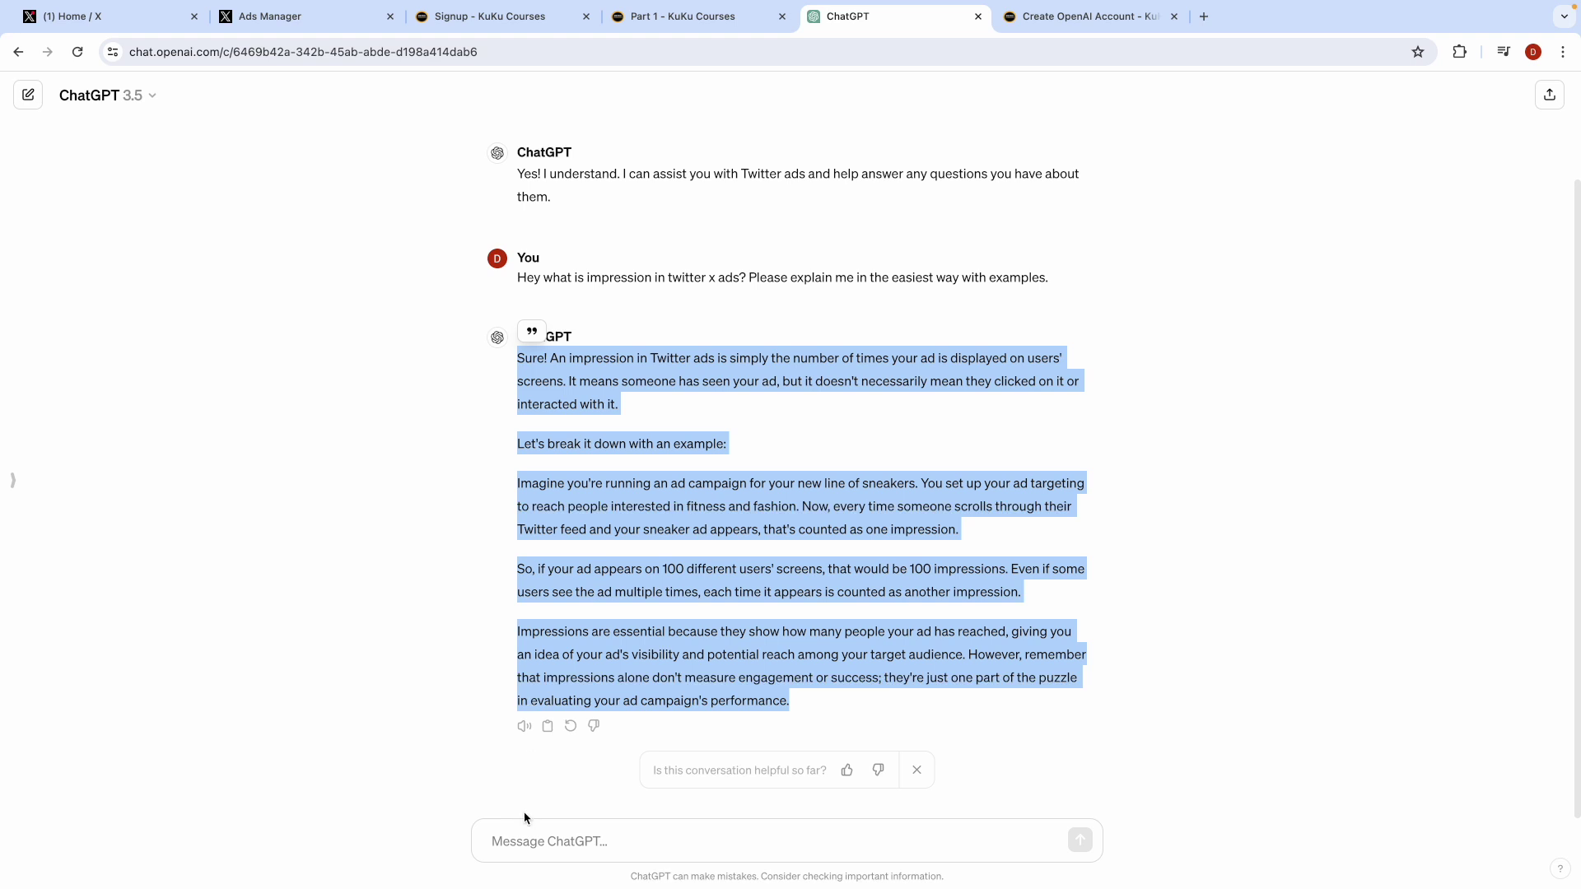
# Step: View the X home feed and the campaign type choice in Ads Manager, and go back to the ChatGPT conversation
pyautogui.click(512, 836)
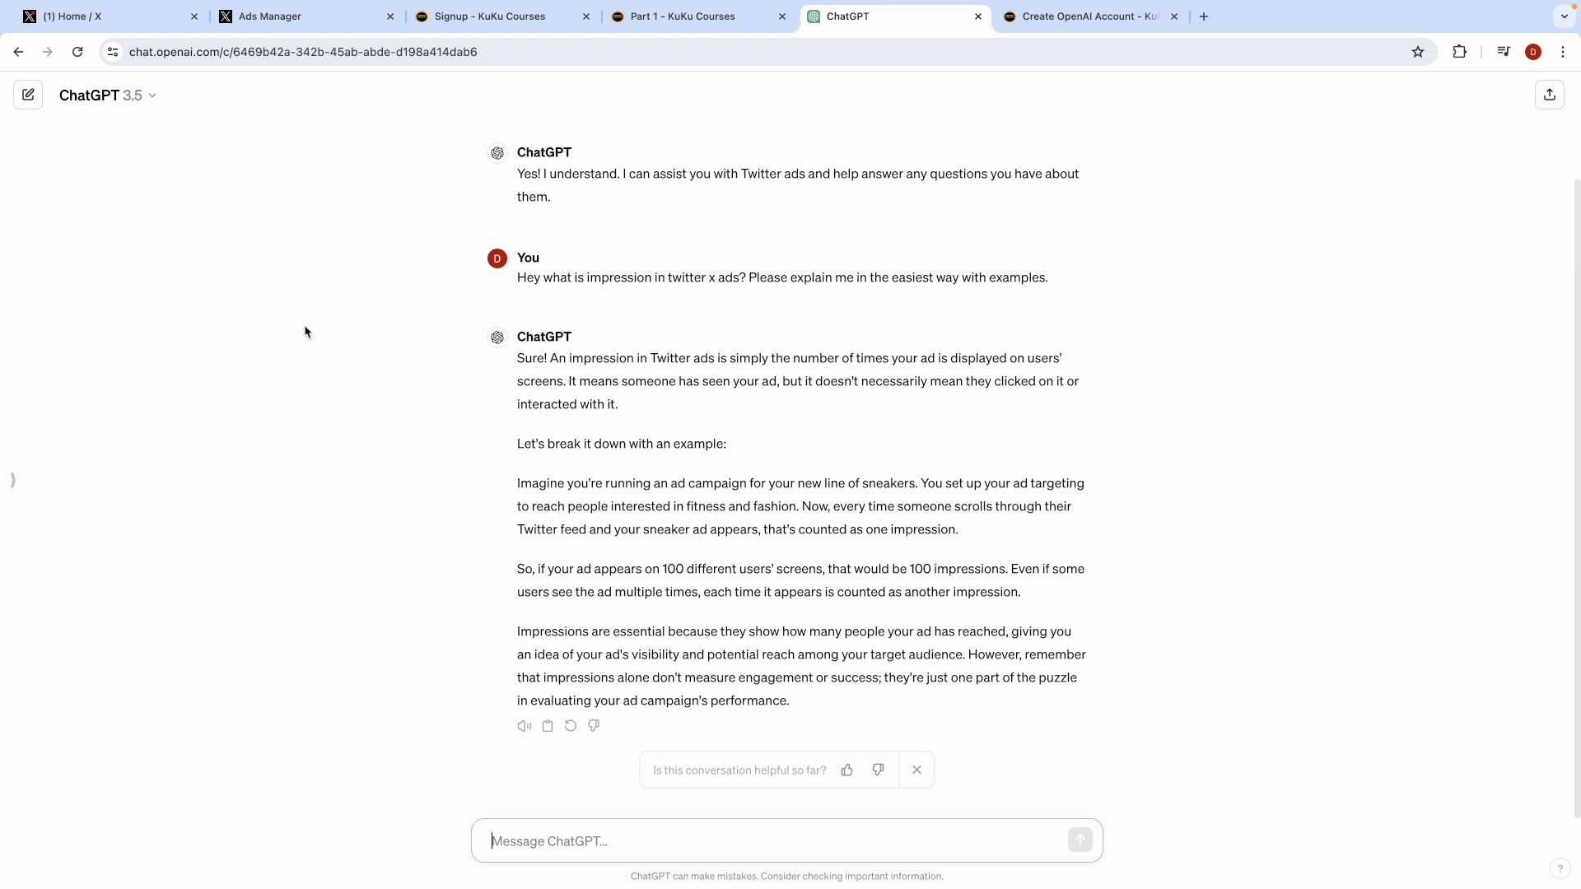
pyautogui.click(135, 14)
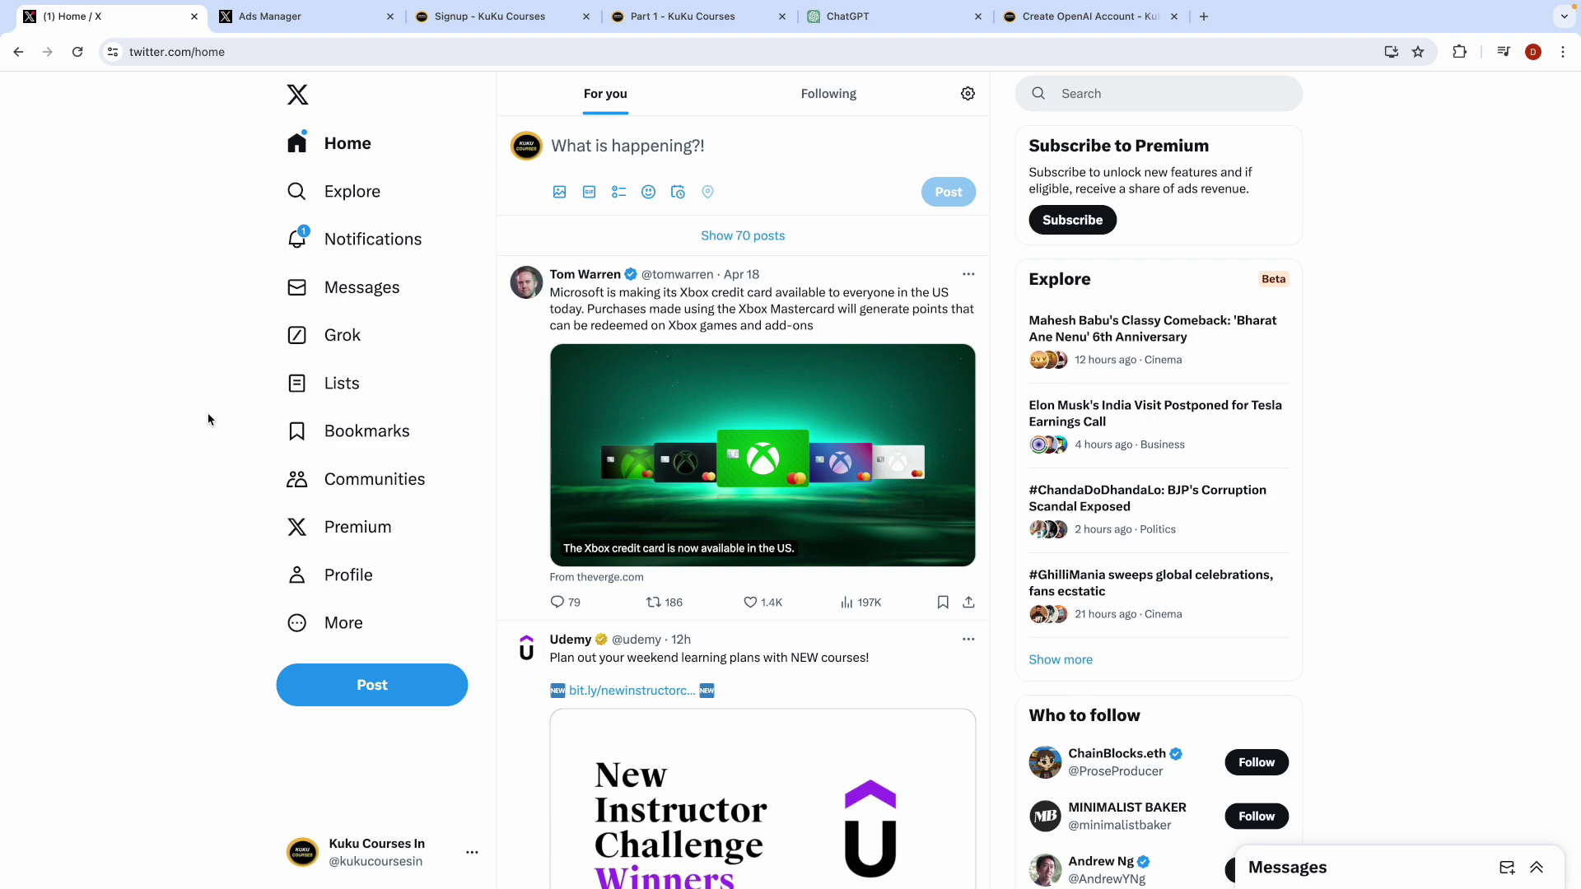
pyautogui.hotkey('ctrl', 'Tab')
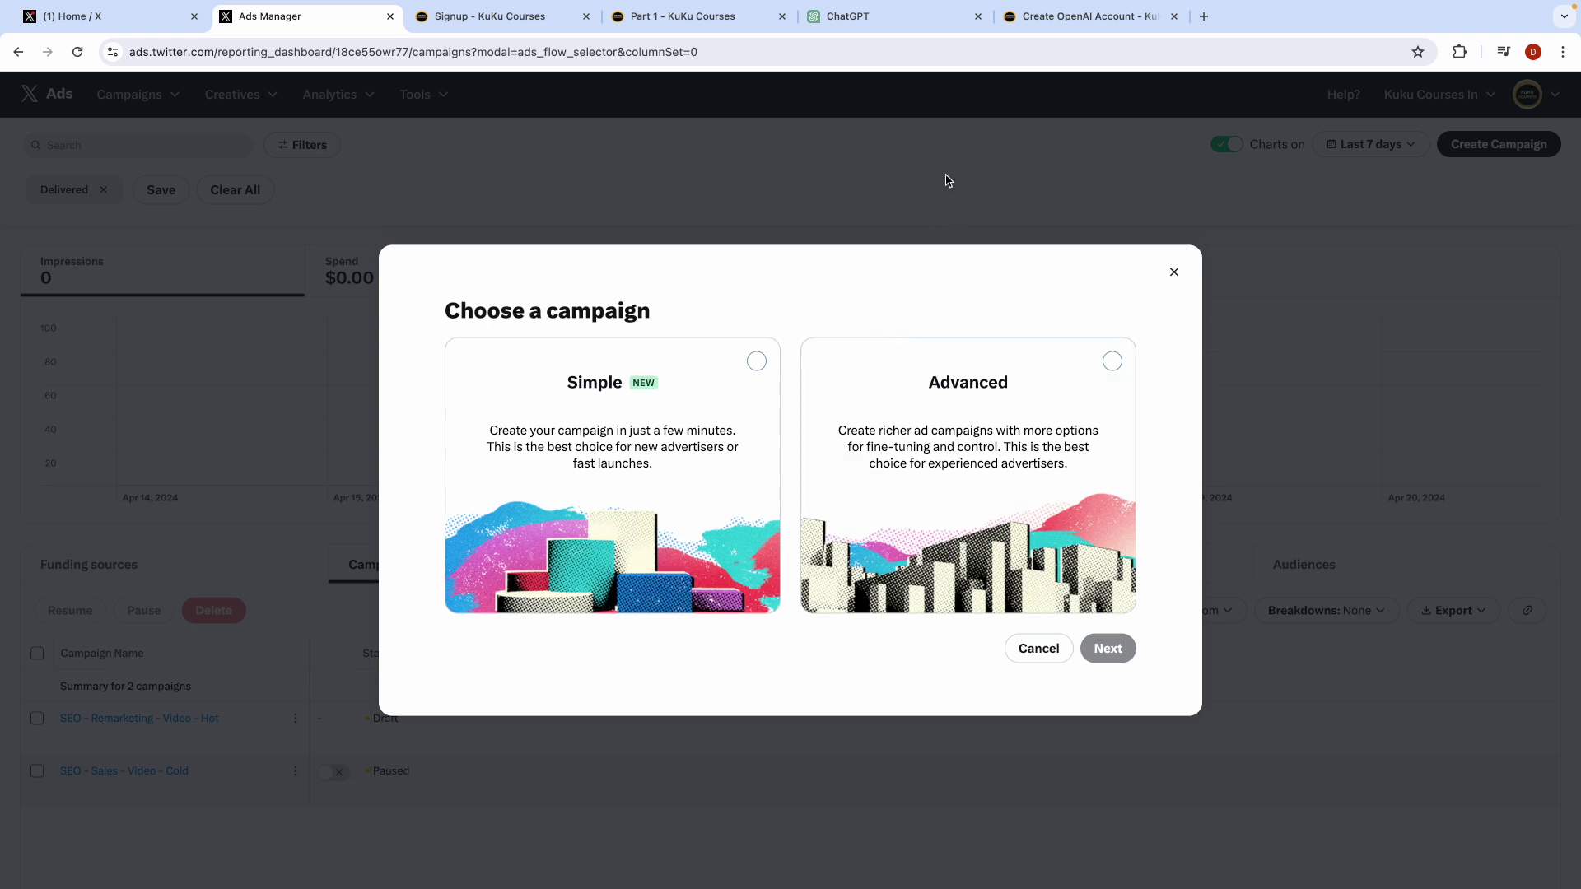
pyautogui.click(856, 13)
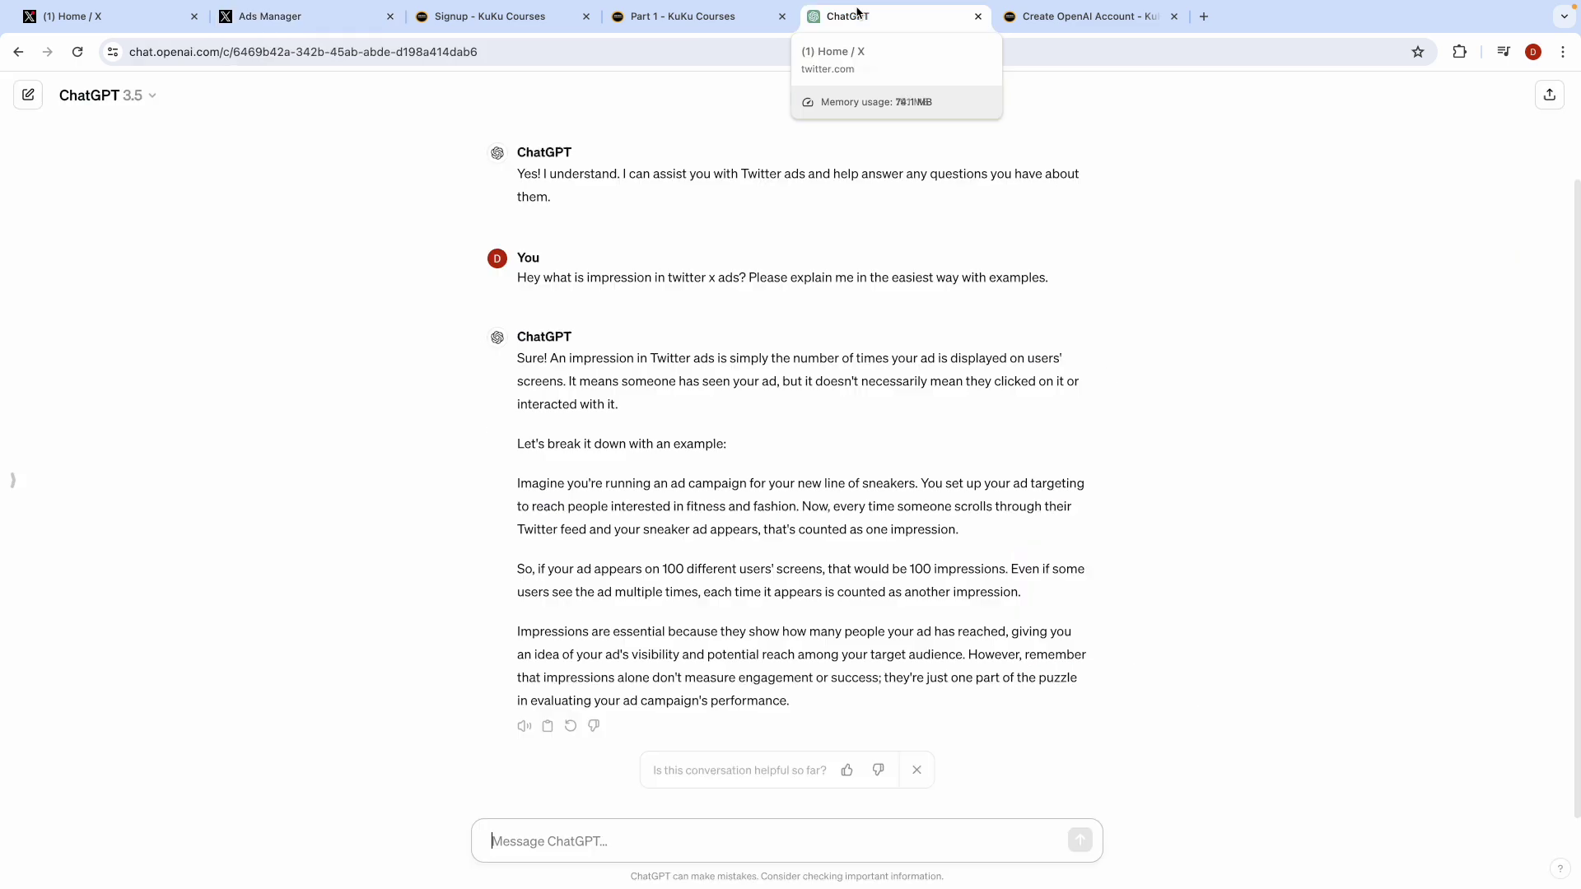
# Step: Ask ChatGPT "what are ad formats of twitter ads?"
pyautogui.write('w')
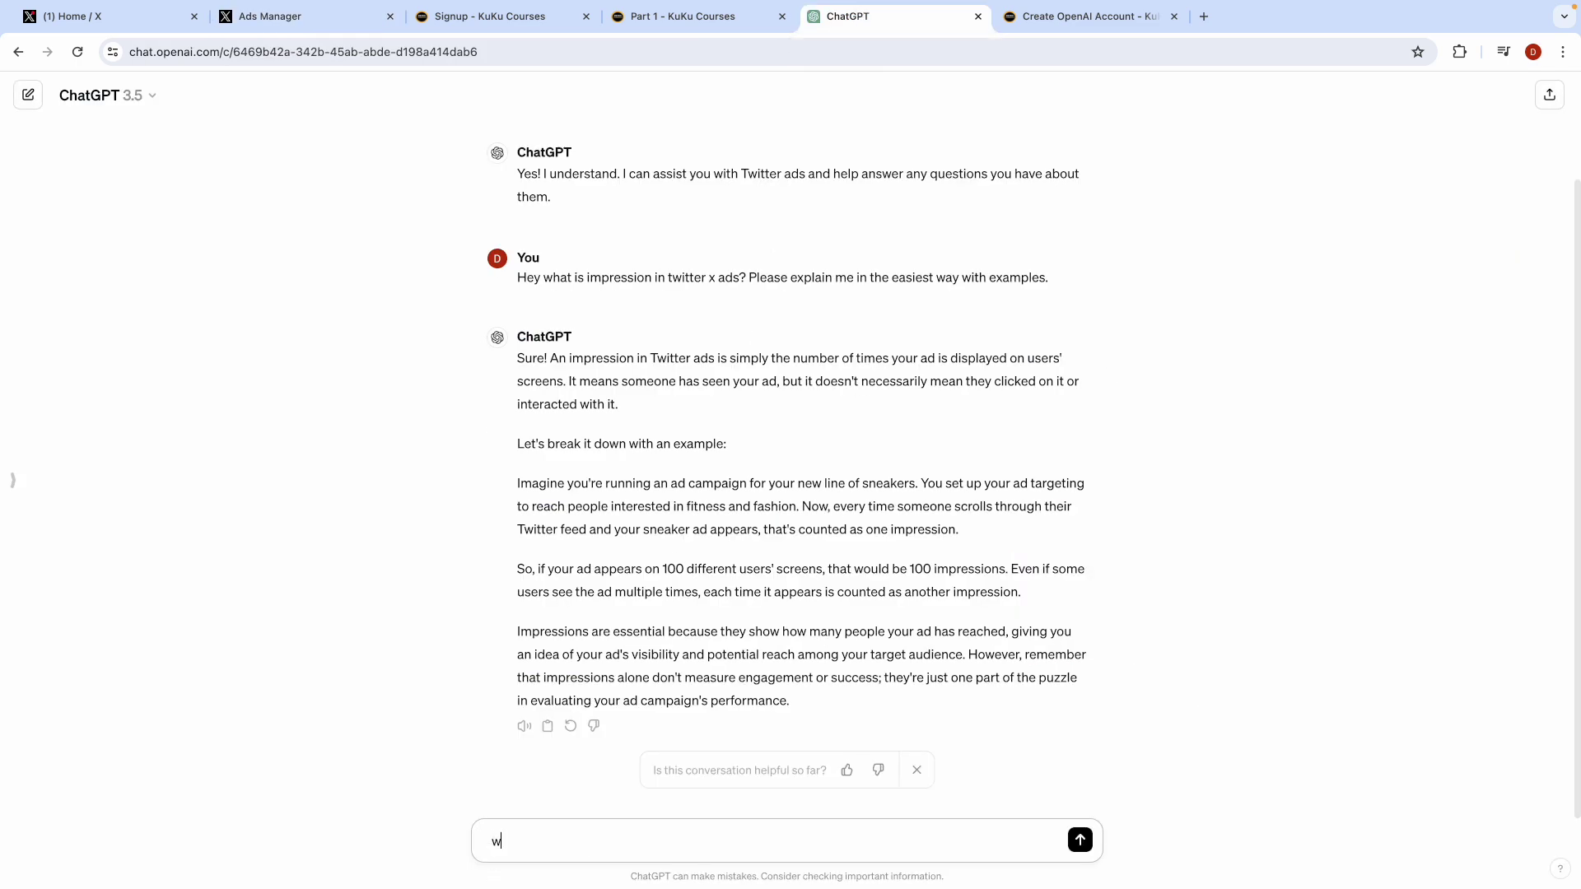
pyautogui.write('hat are ad formats of twitter')
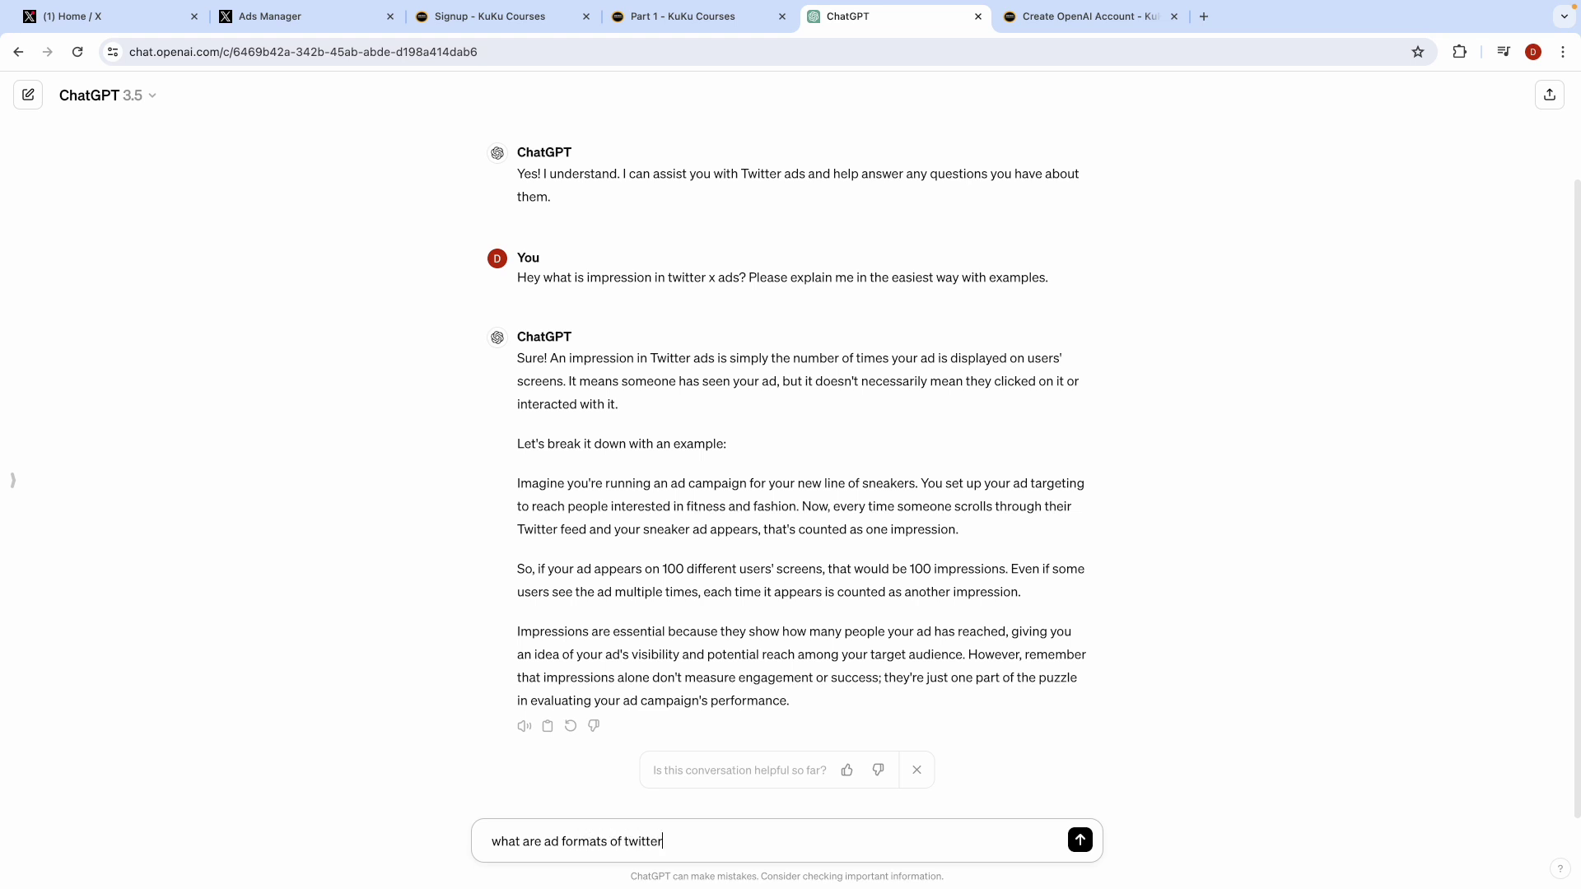
pyautogui.write(' ads?')
pyautogui.press('Return')
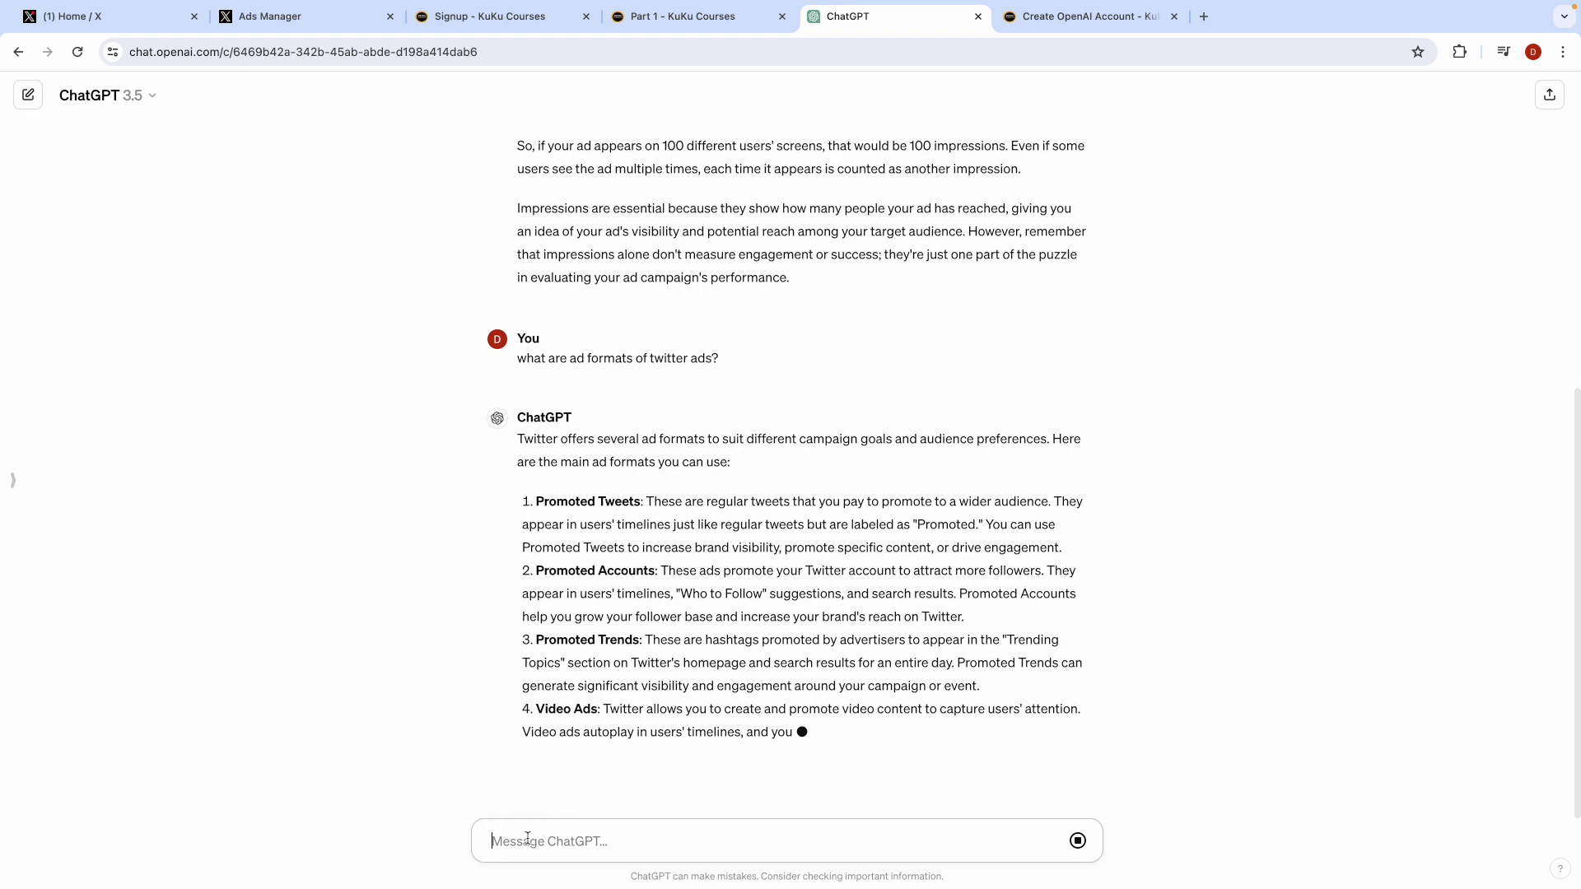
# Step: Ask ChatGPT "what are rations for ad design?" and read through its ad specification recommendations
pyautogui.write('what ')
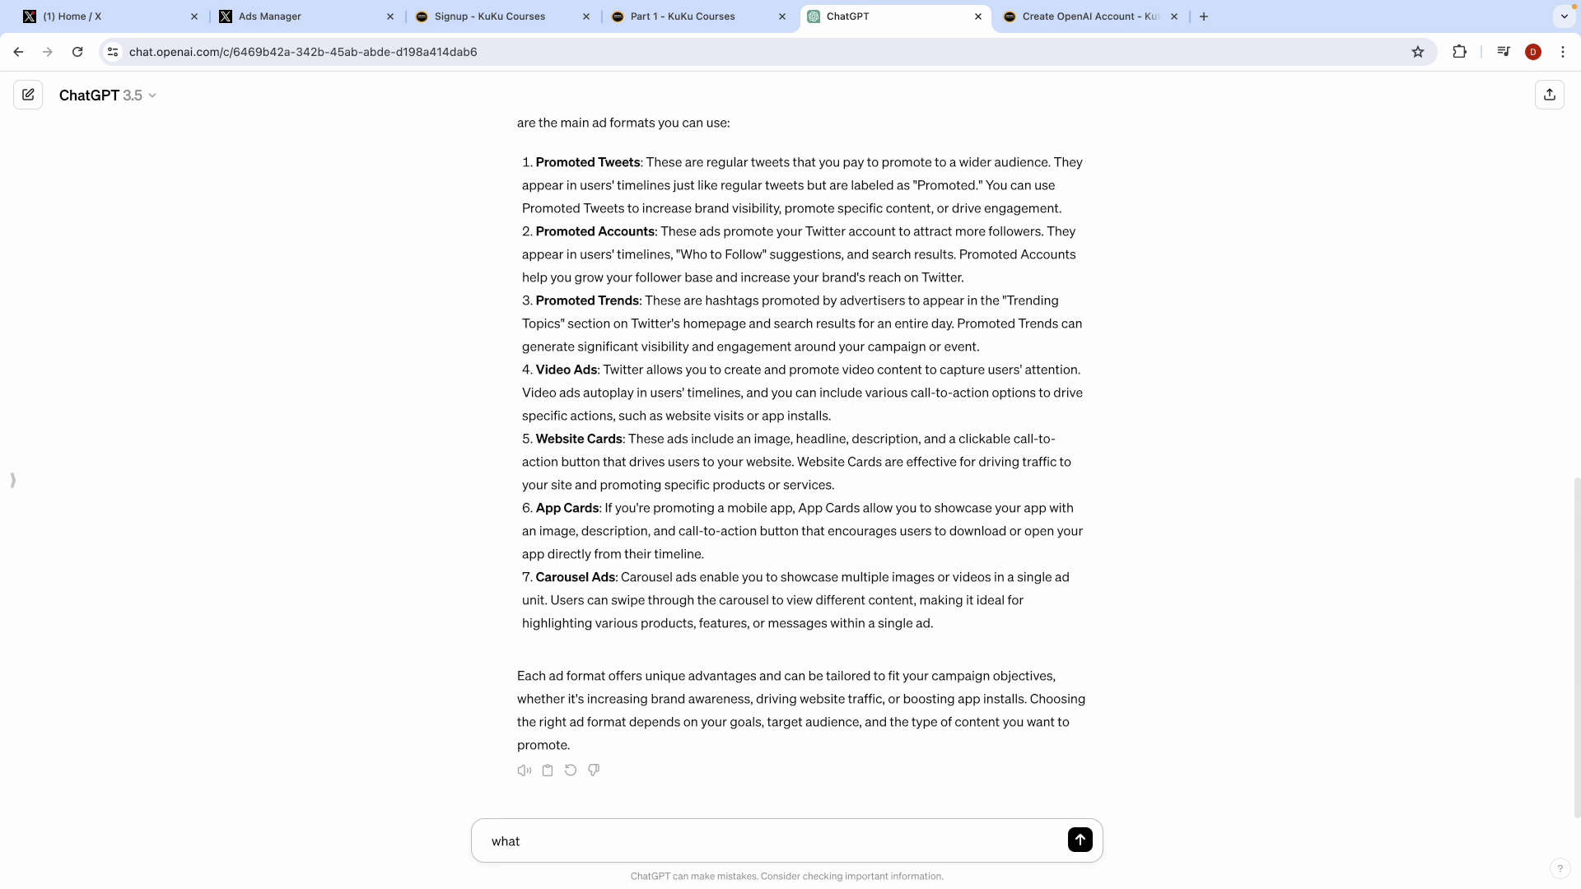
pyautogui.write('are rations for ad design?')
pyautogui.press('Return')
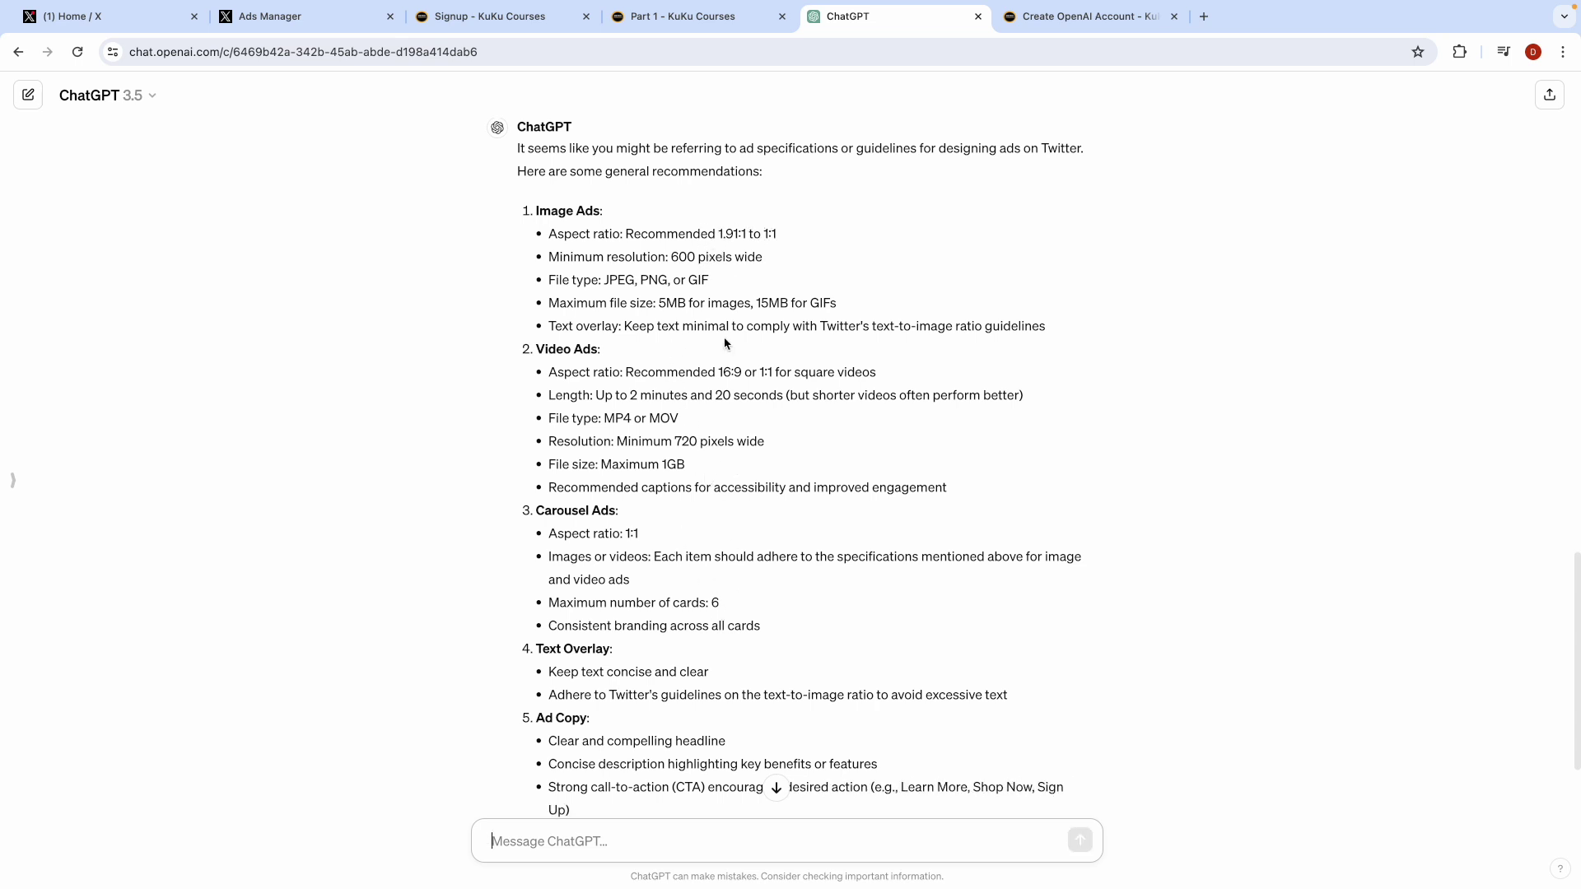
pyautogui.scroll(-1, 691, 504)
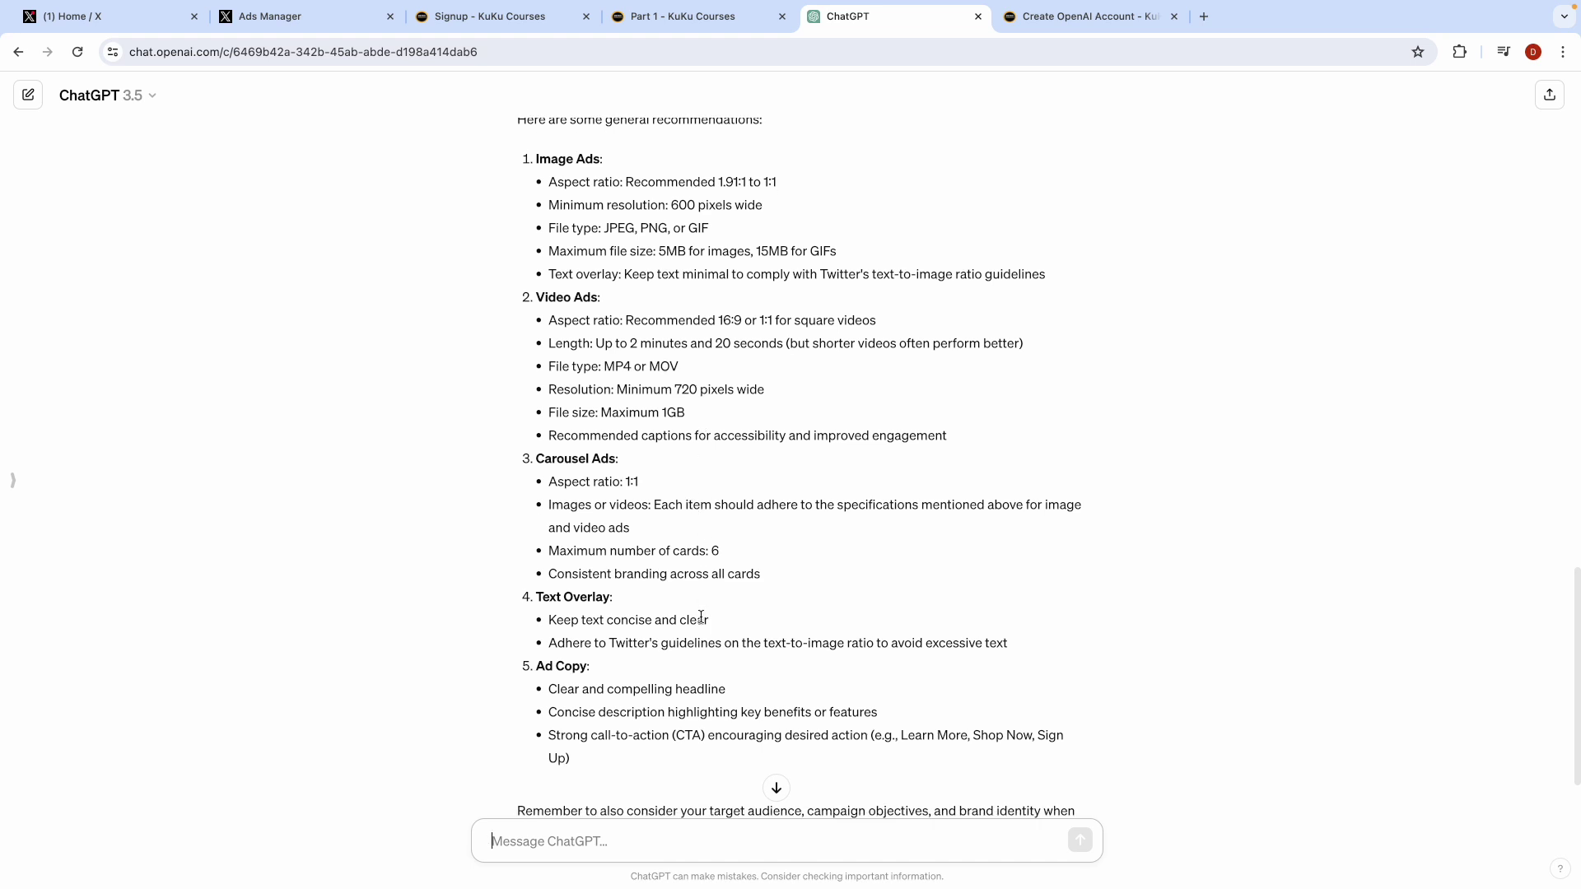
pyautogui.scroll(-1, 700, 617)
pyautogui.scroll(1, 642, 596)
pyautogui.scroll(3, 642, 597)
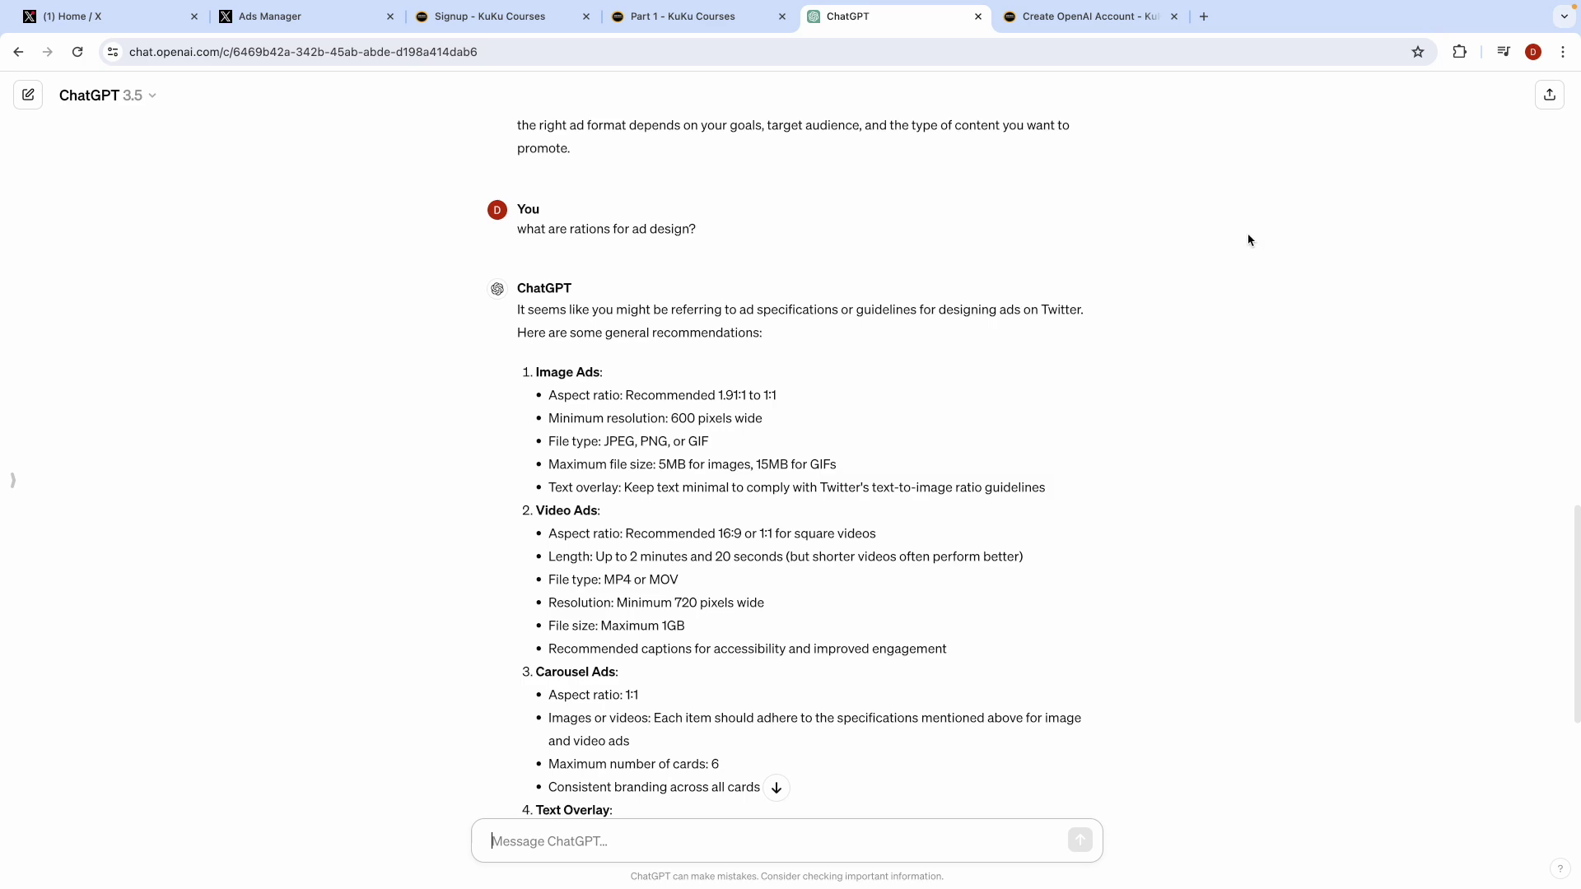
# Step: Search Google for "canva" in a new browser tab and open the Canva website
pyautogui.click(1204, 17)
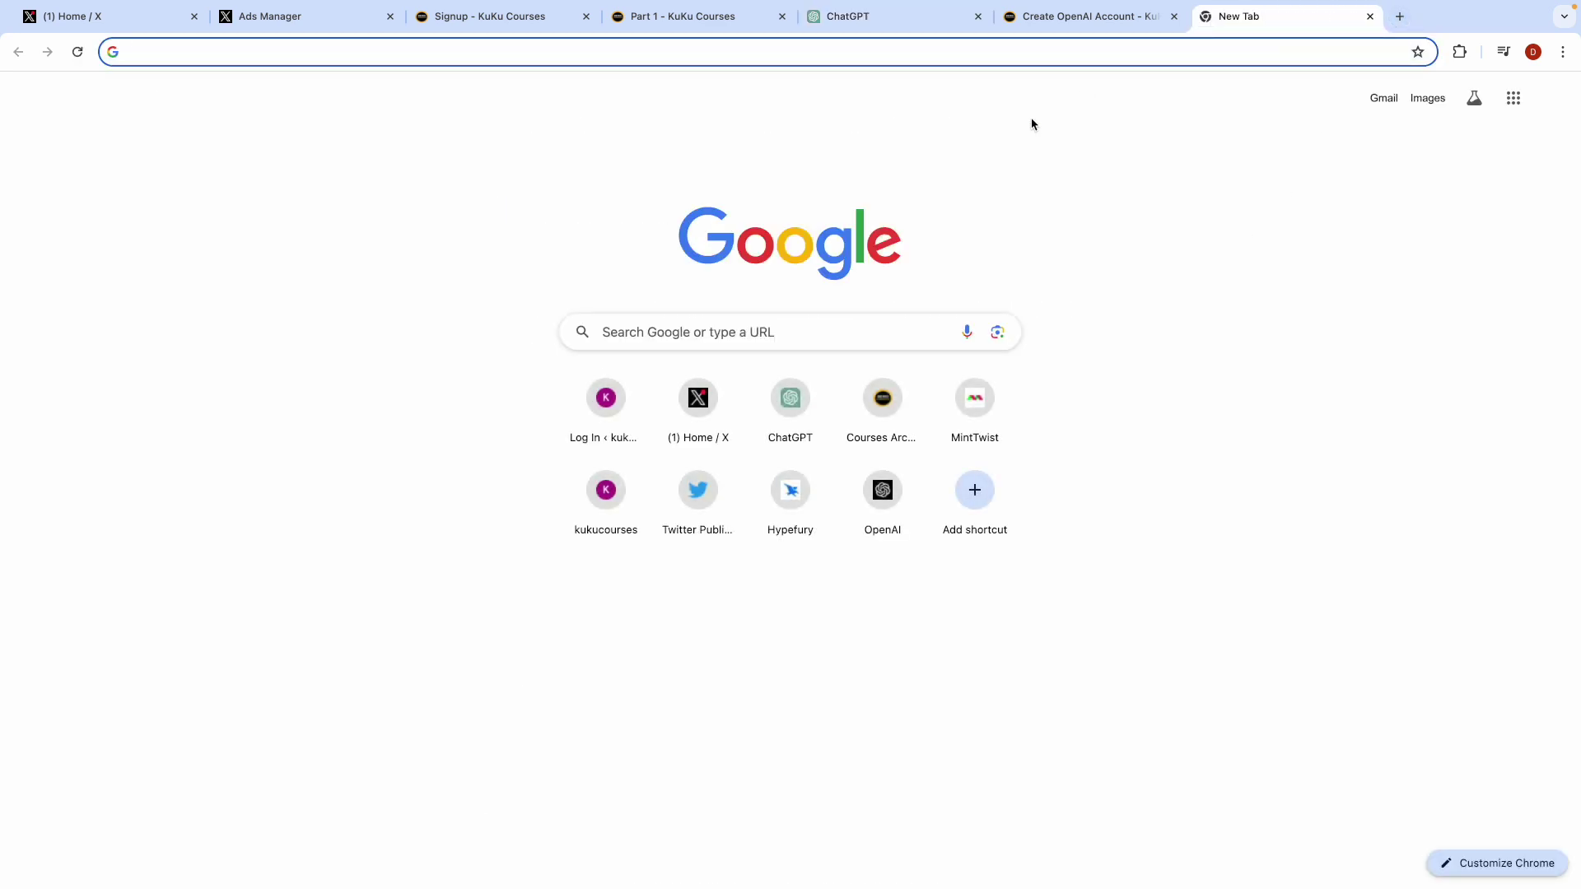
pyautogui.write('canva')
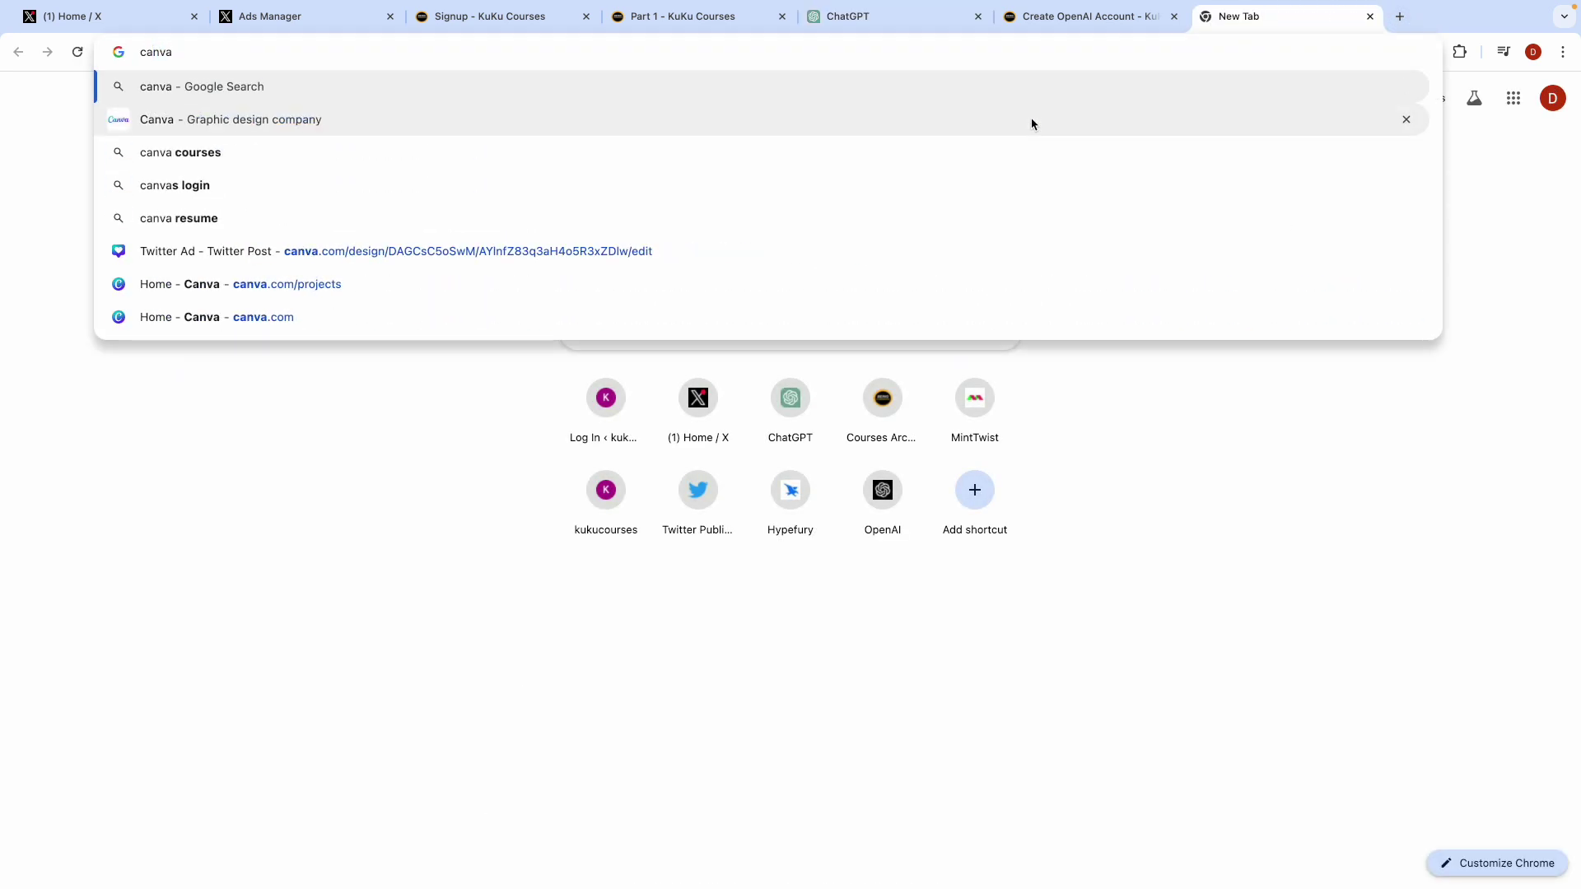
pyautogui.press('Return')
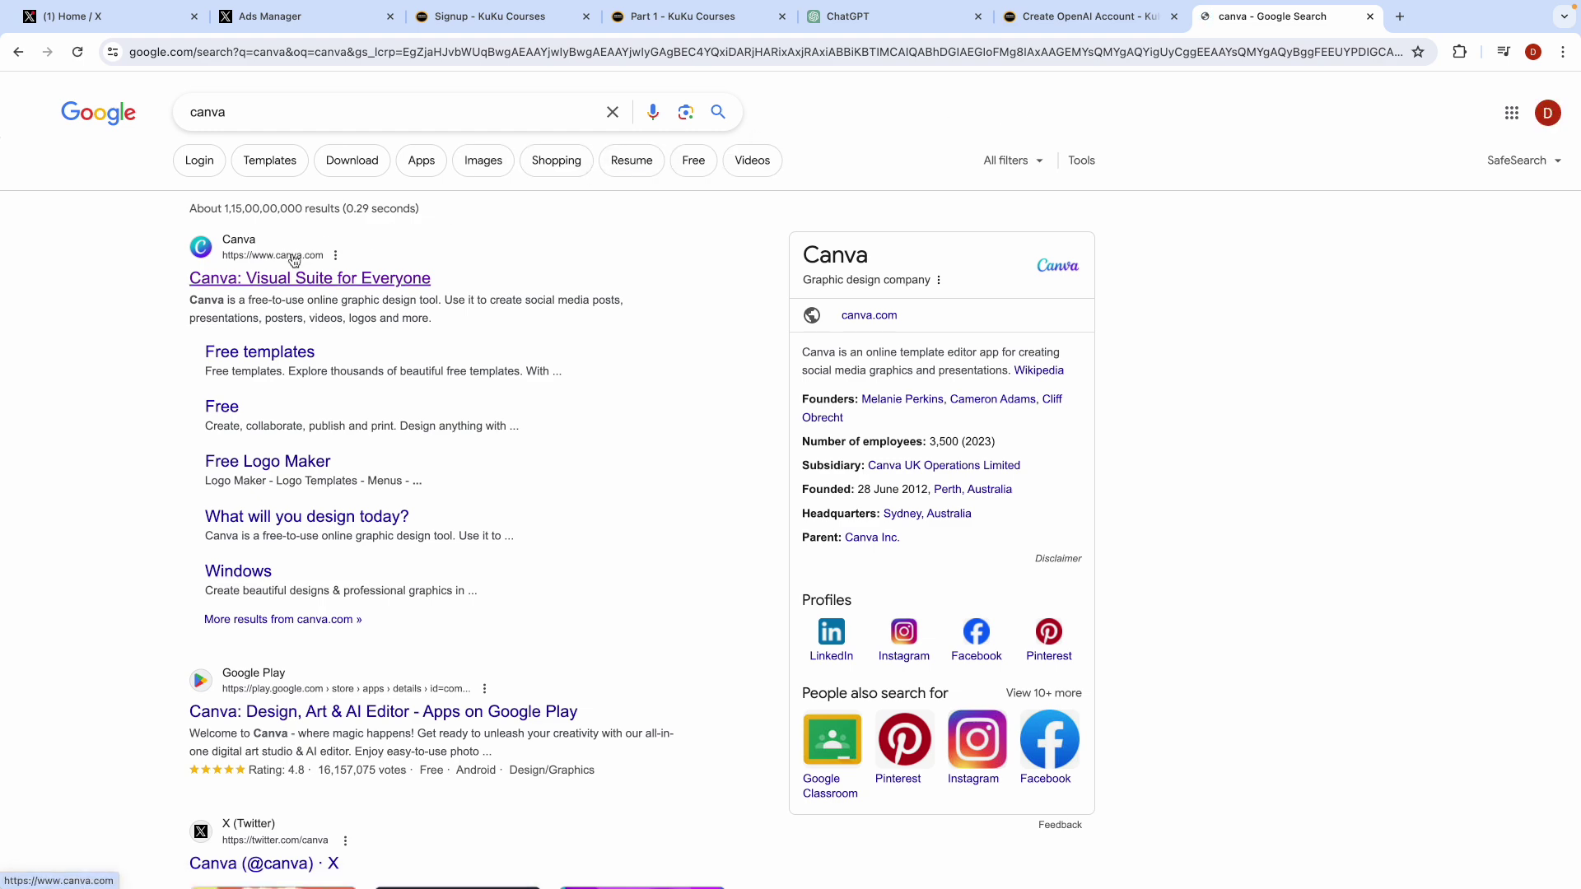
pyautogui.click(276, 279)
# Step: Switch to the Keynote slide, point out the green Ad (Creatives) box, and return to the browser
pyautogui.hotkey('ctrl', 'Left')
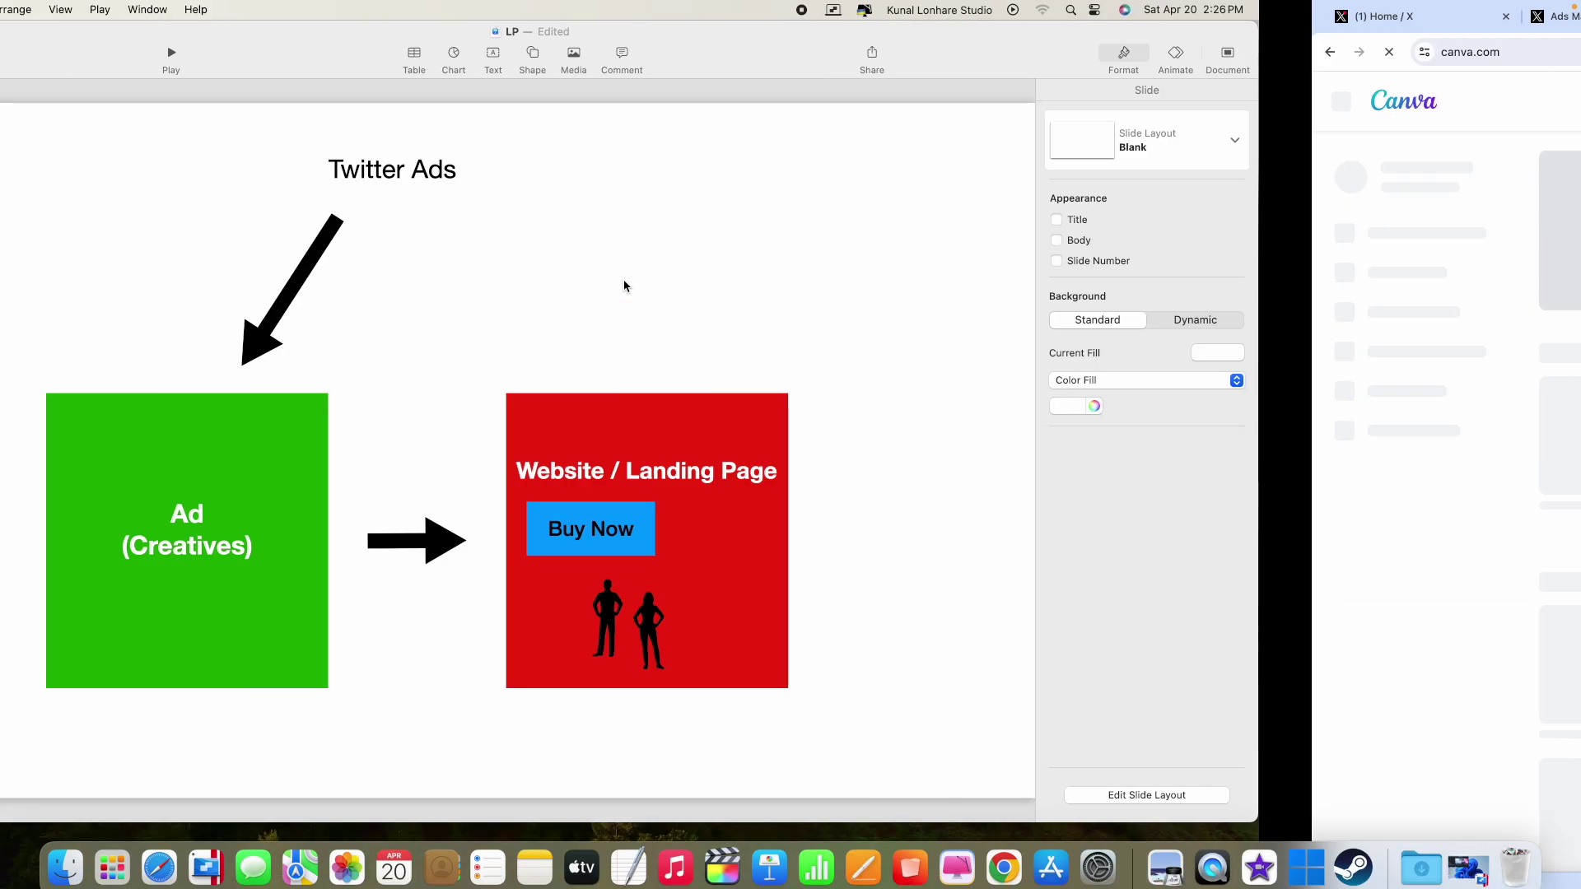
pyautogui.click(534, 510)
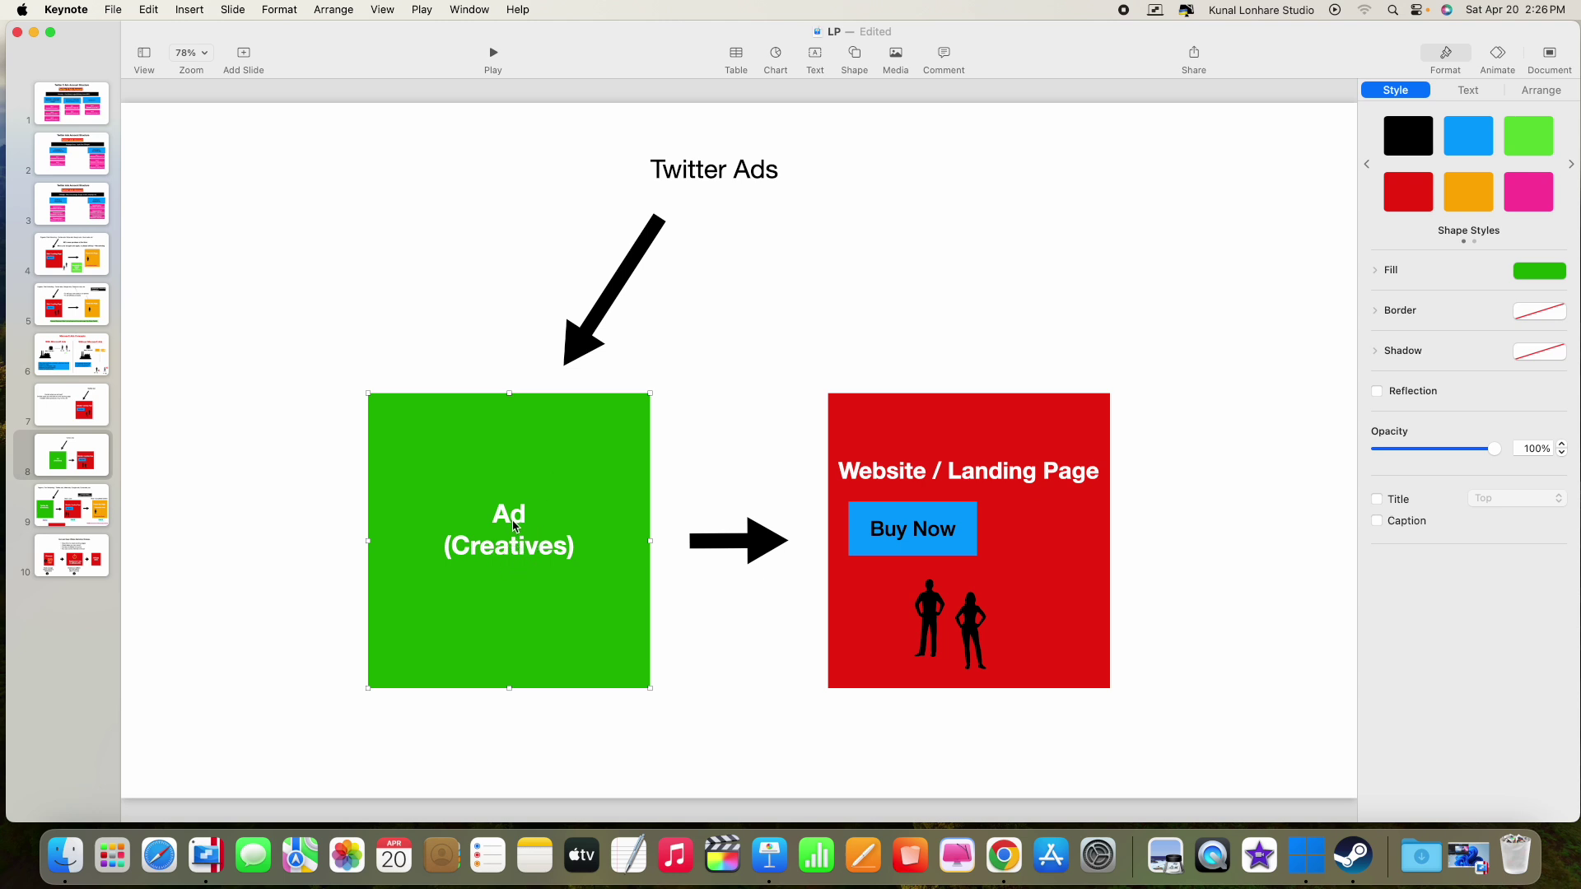
pyautogui.hotkey('ctrl', 'Right')
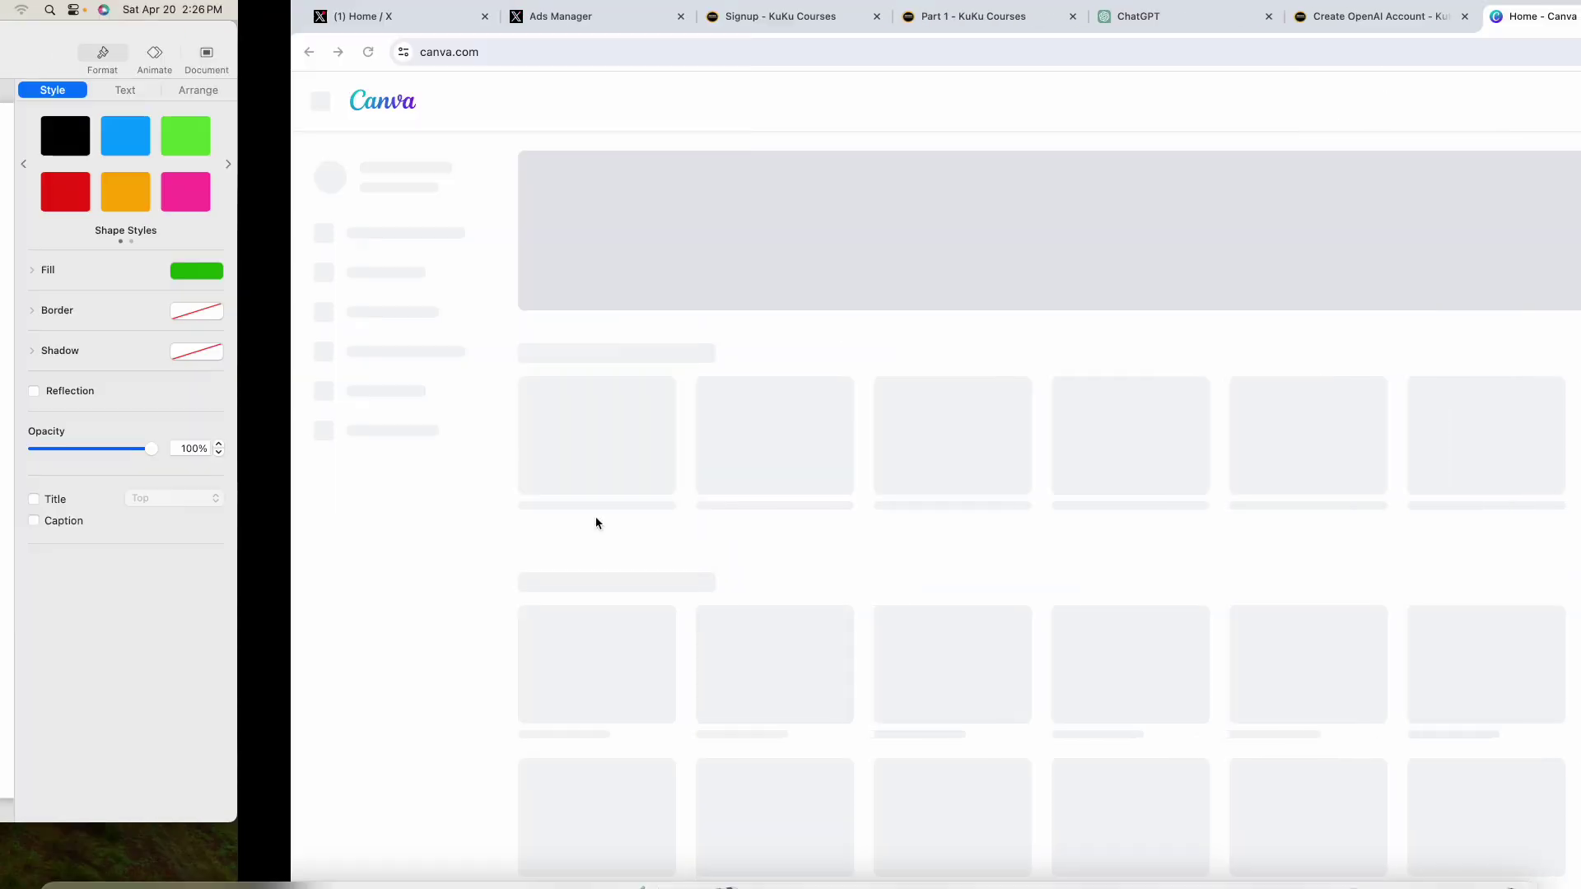
# Step: Search Google Images for "twitter ads" in a new tab and open the promoted OREO Cookie post example
pyautogui.click(1400, 24)
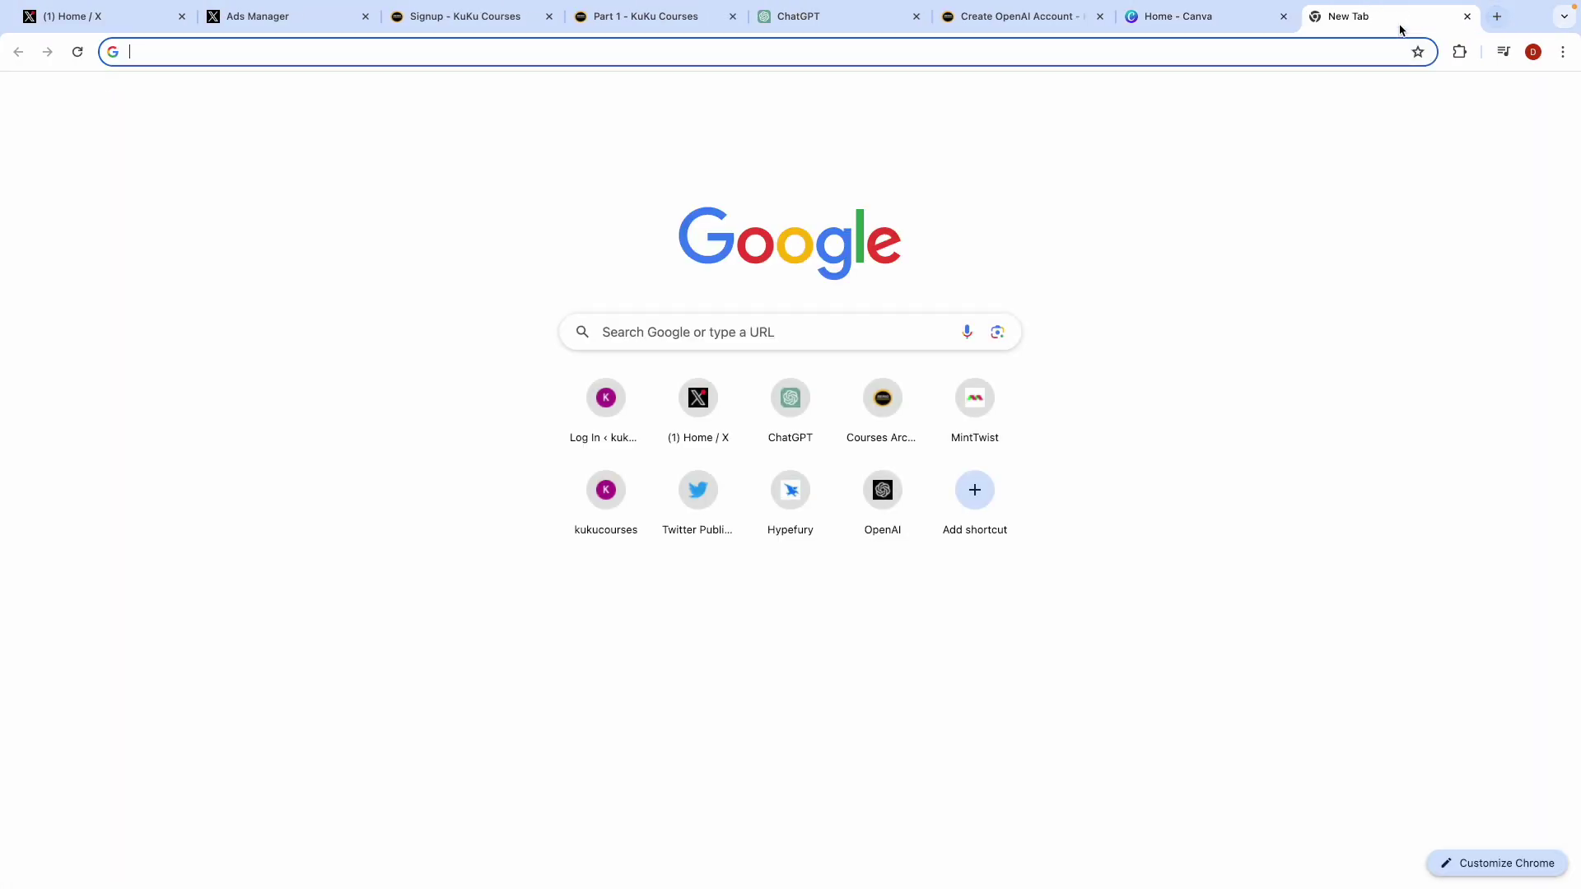
pyautogui.write('twitter ads')
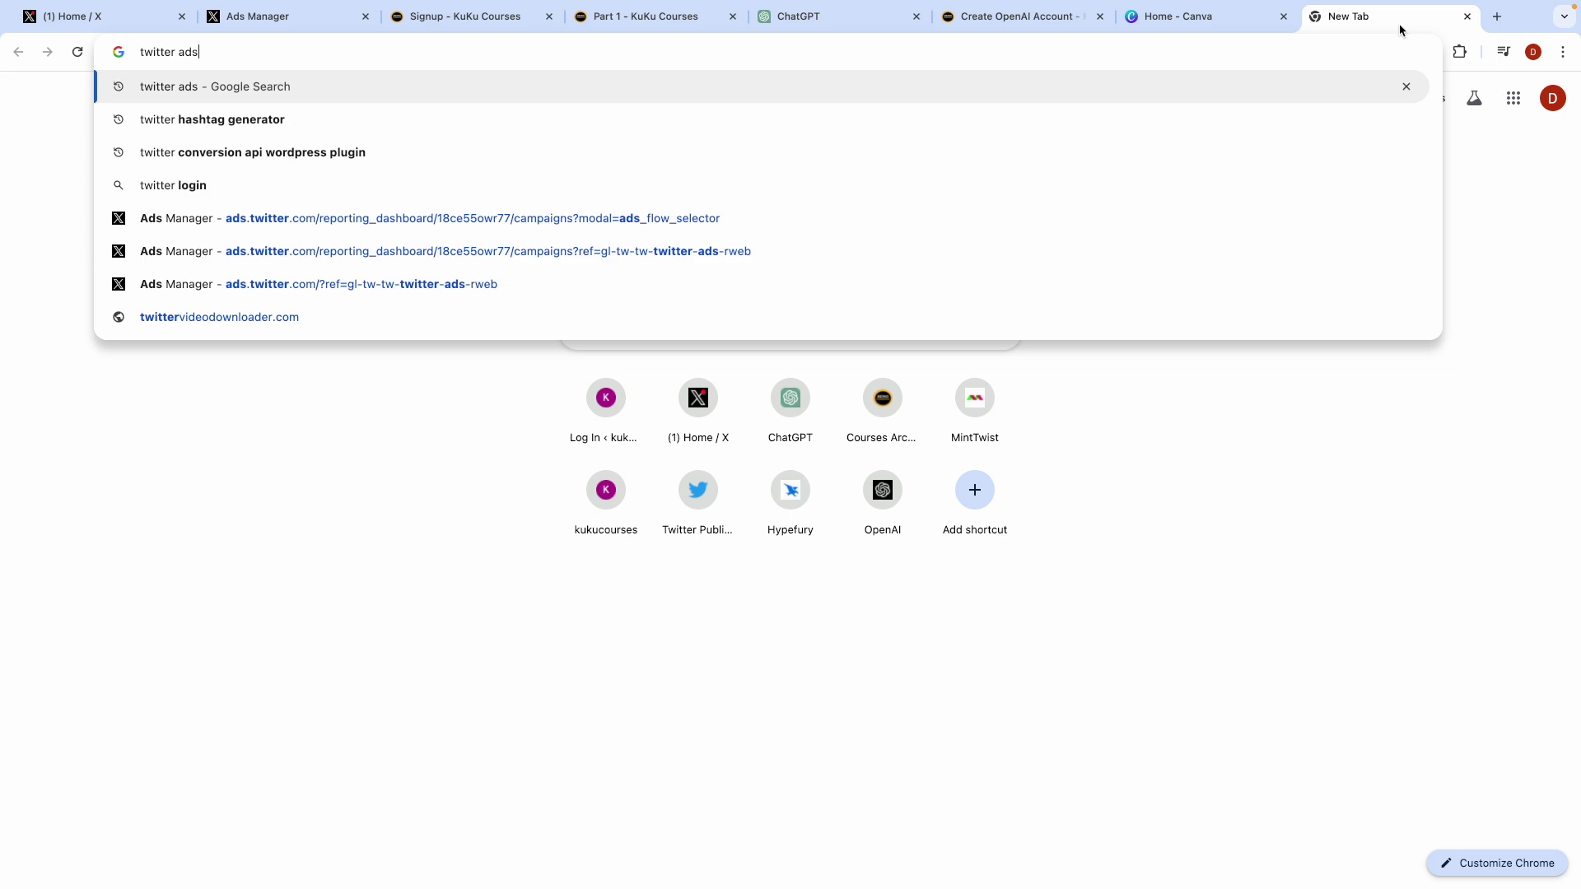
pyautogui.press('Return')
pyautogui.click(205, 160)
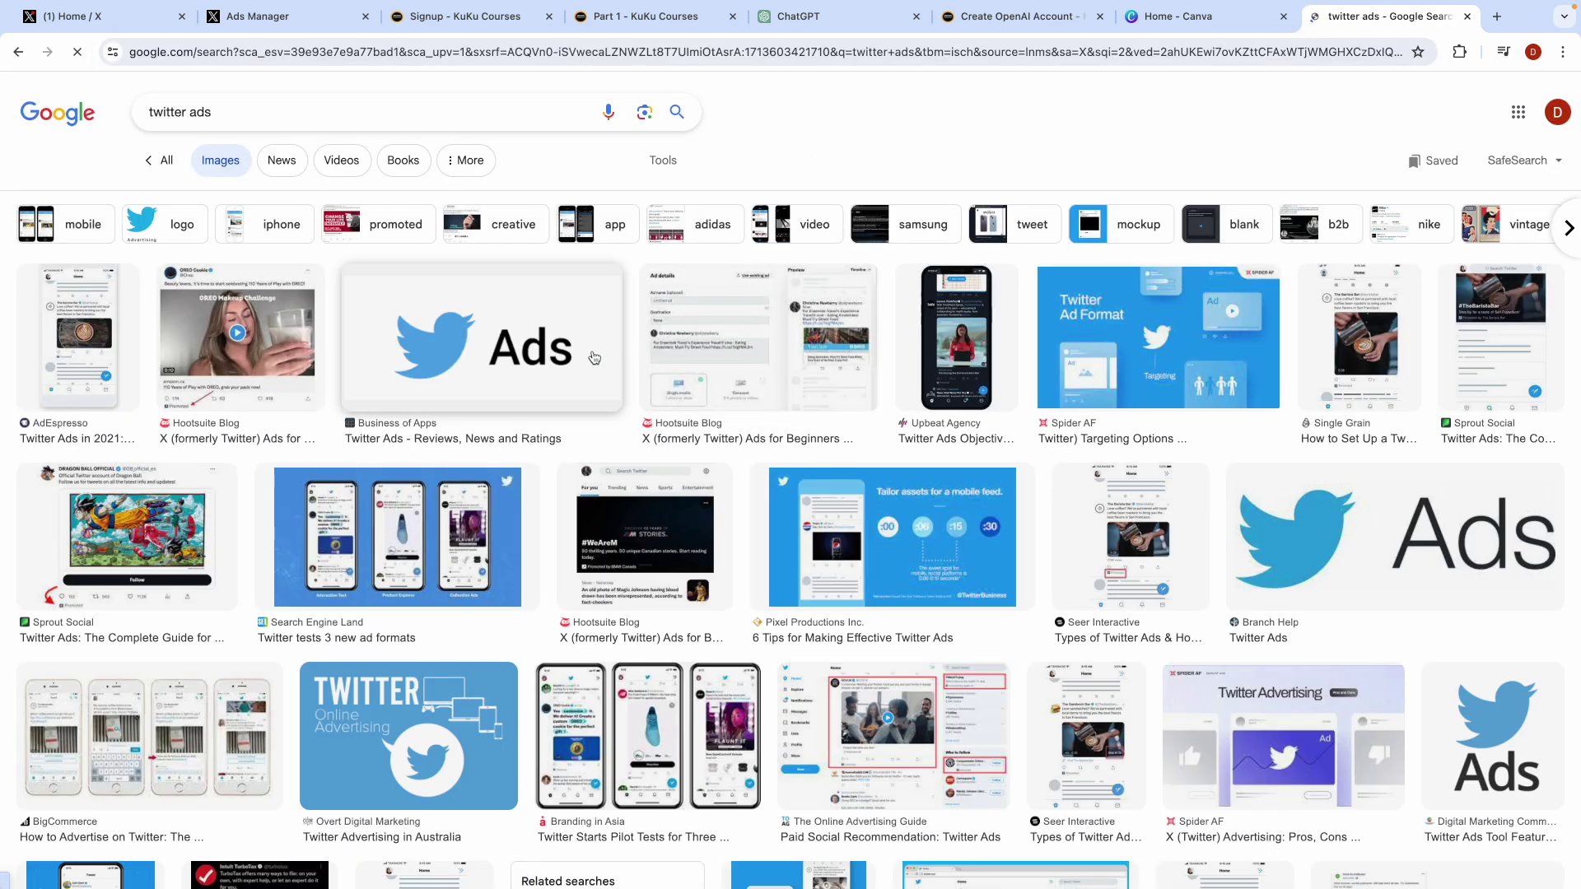
pyautogui.click(251, 361)
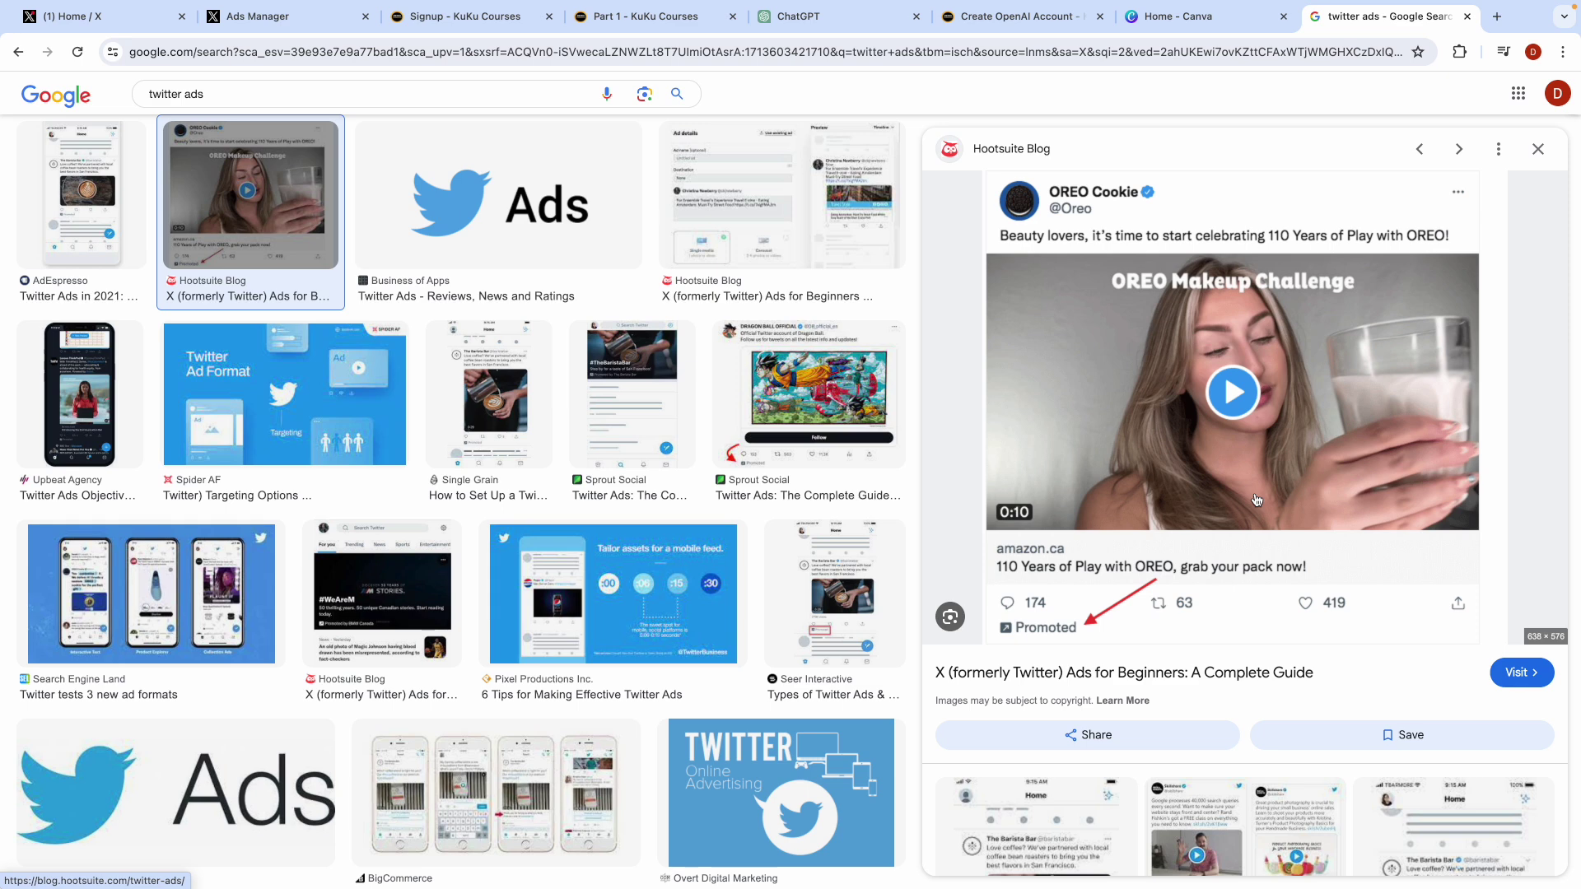
# Step: Return to Canva, create a blank Twitter Post design, and close the Google results tab
pyautogui.click(1194, 16)
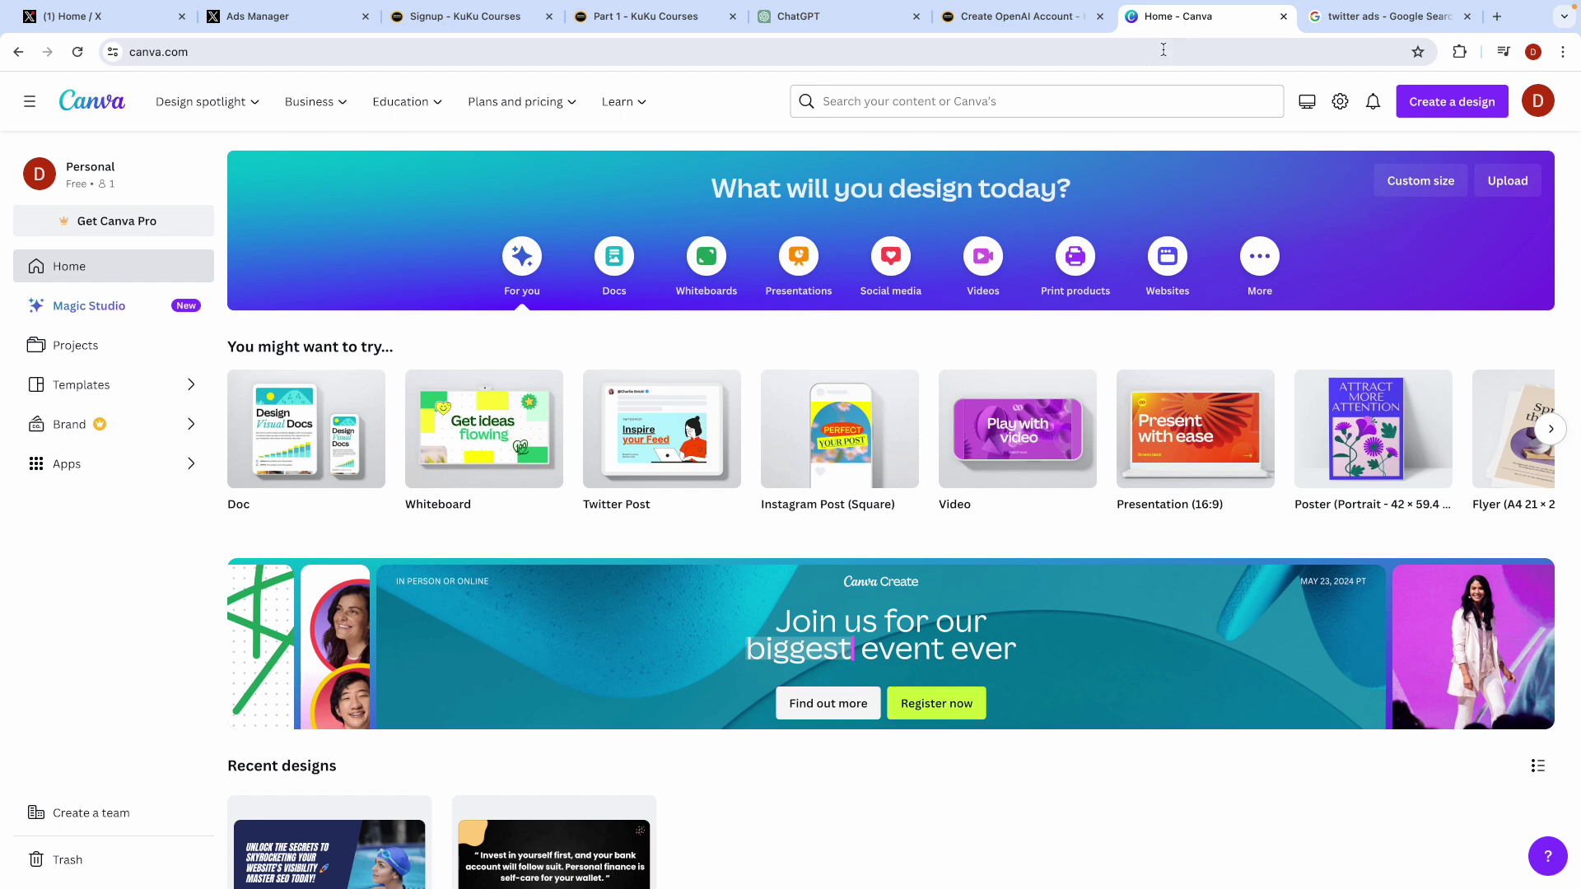
pyautogui.click(1453, 112)
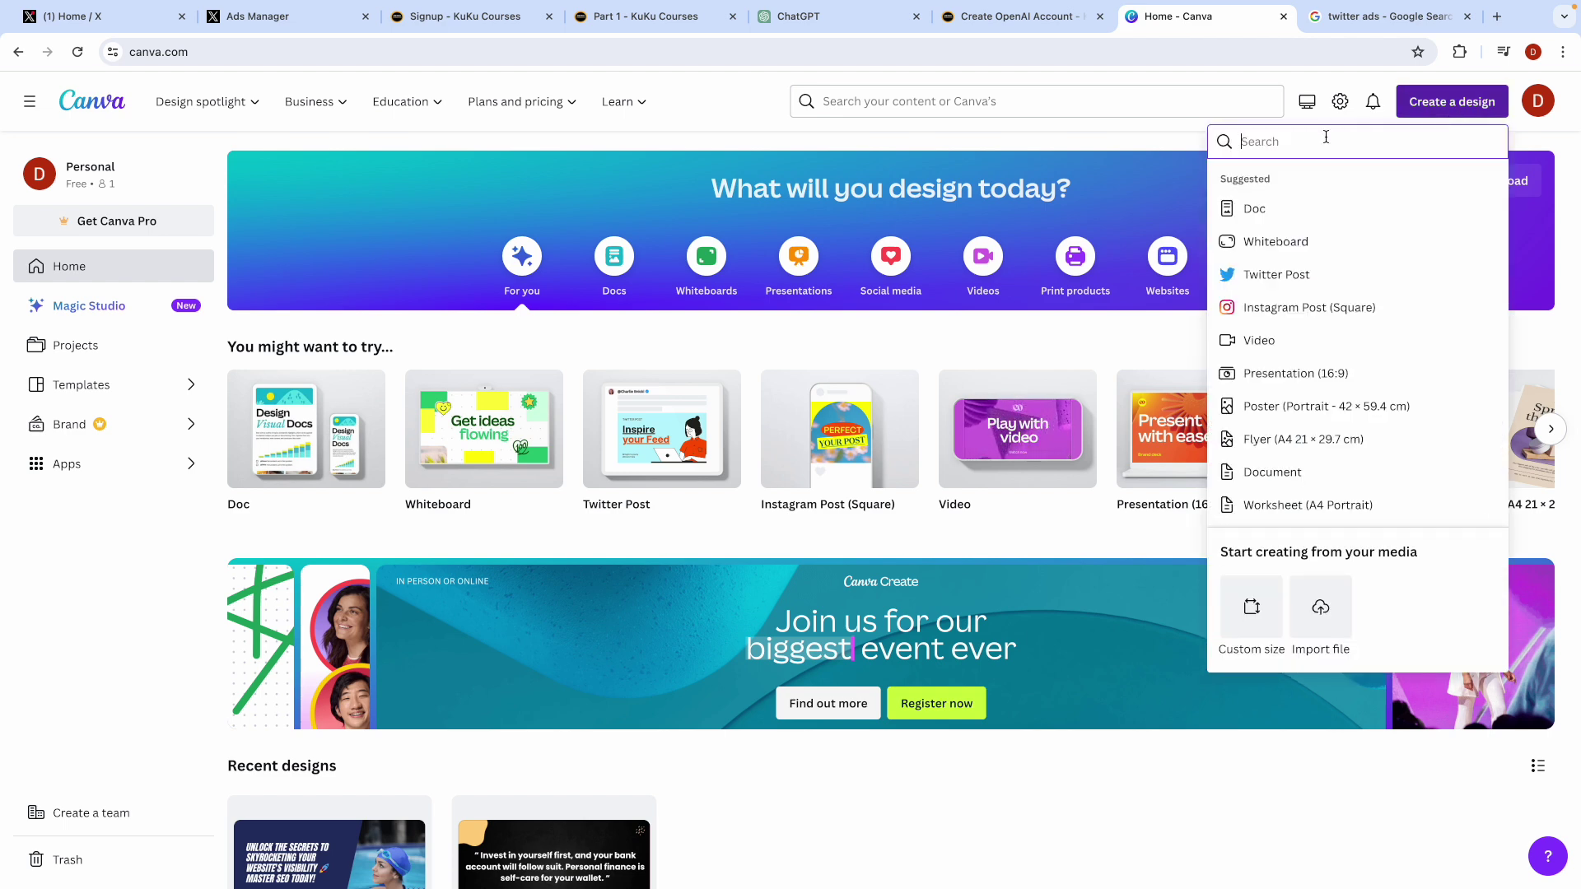
pyautogui.write('twitter')
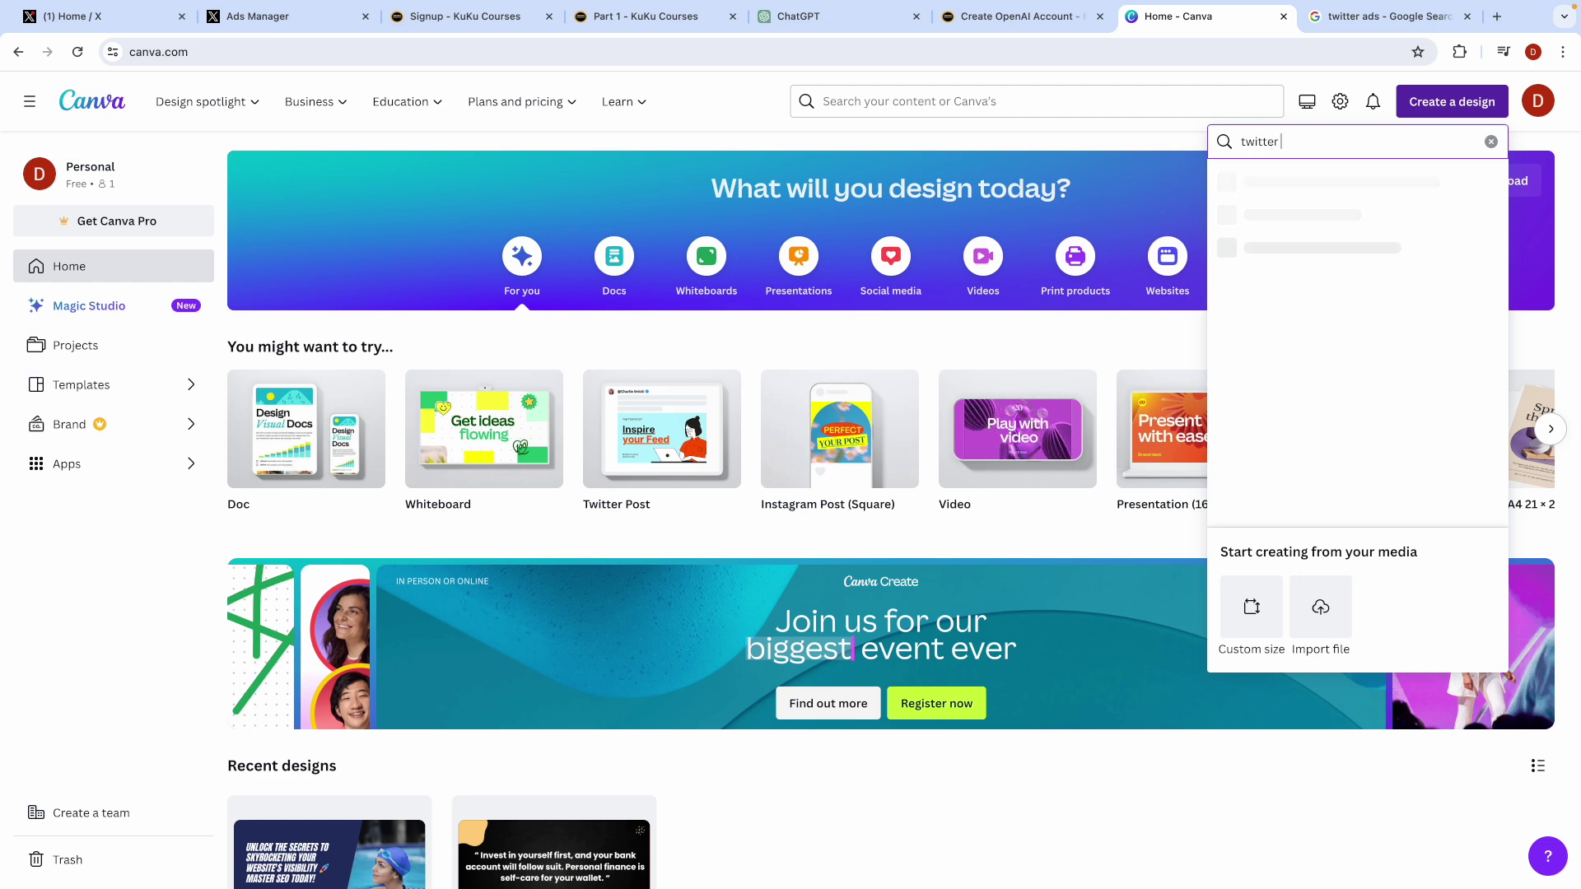
pyautogui.write(' po')
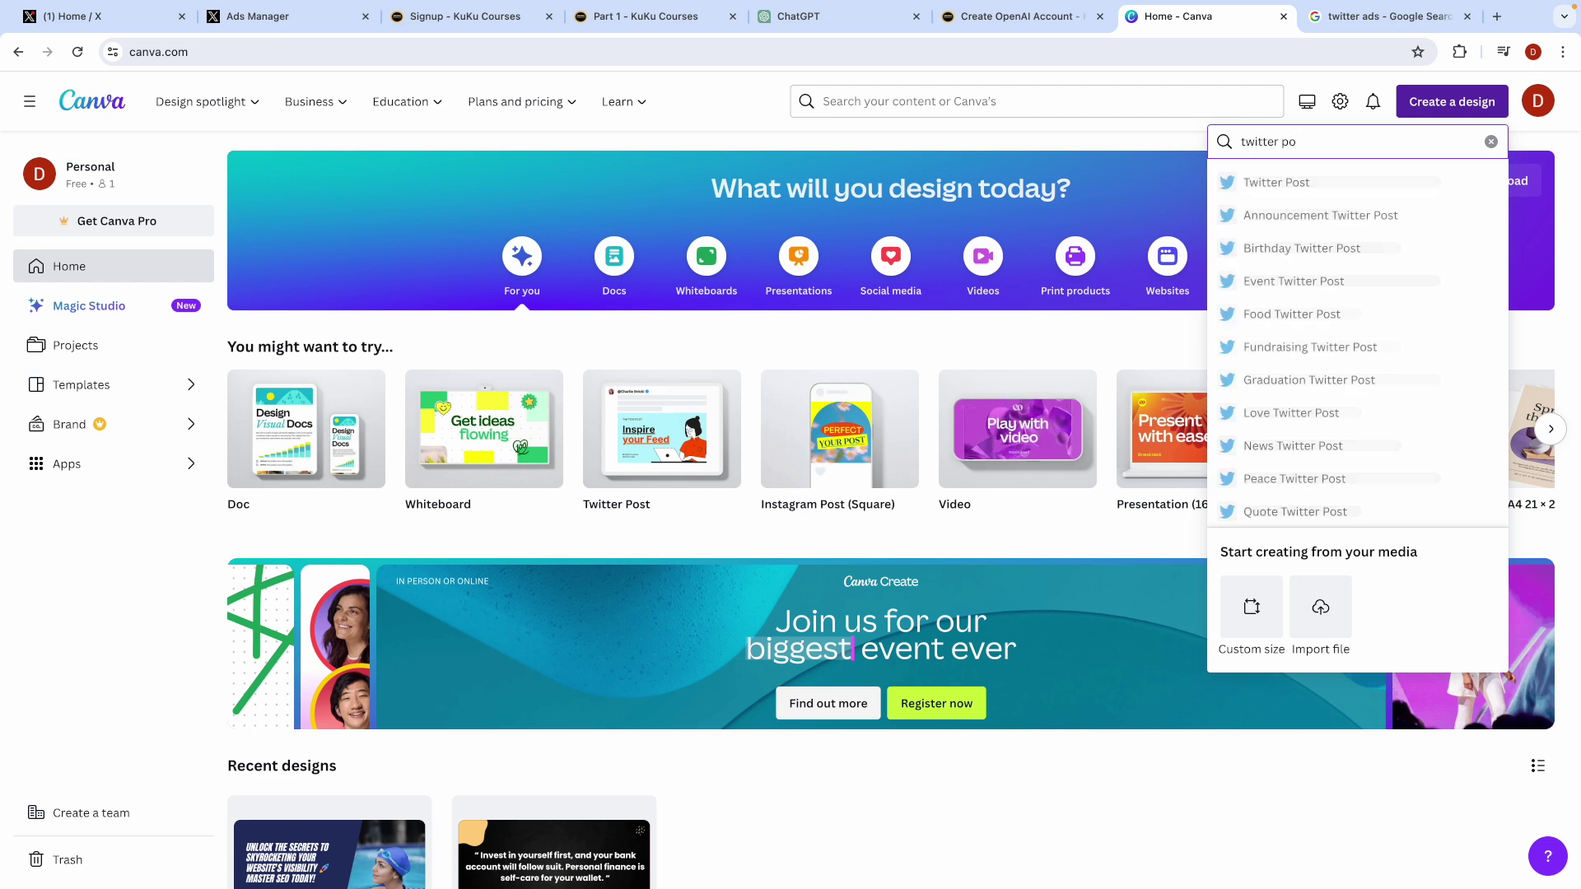
pyautogui.click(1306, 190)
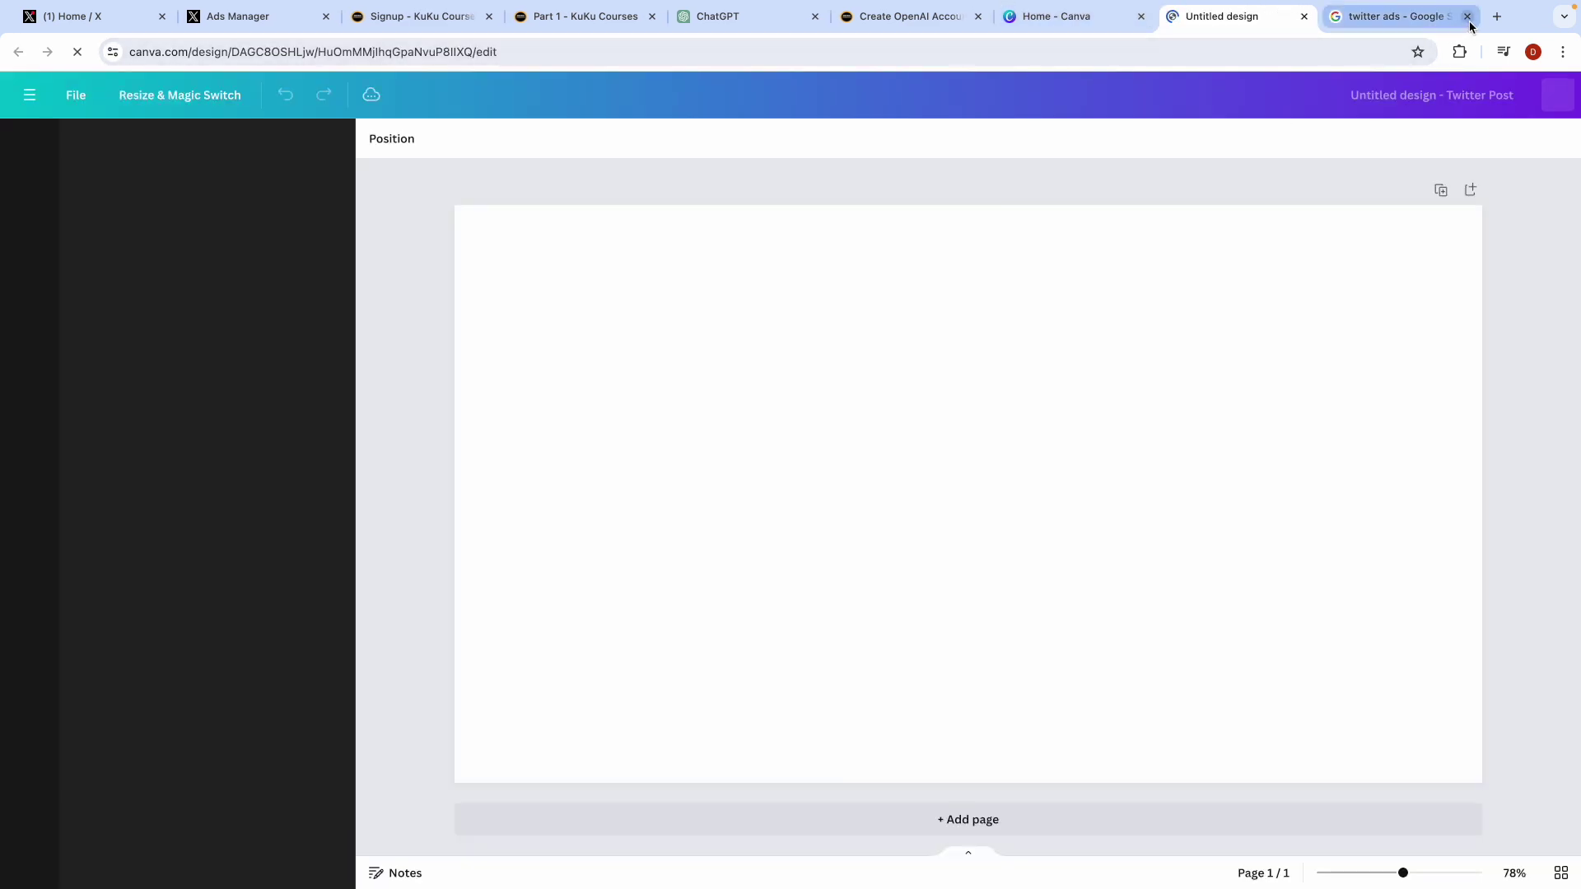
pyautogui.click(1468, 17)
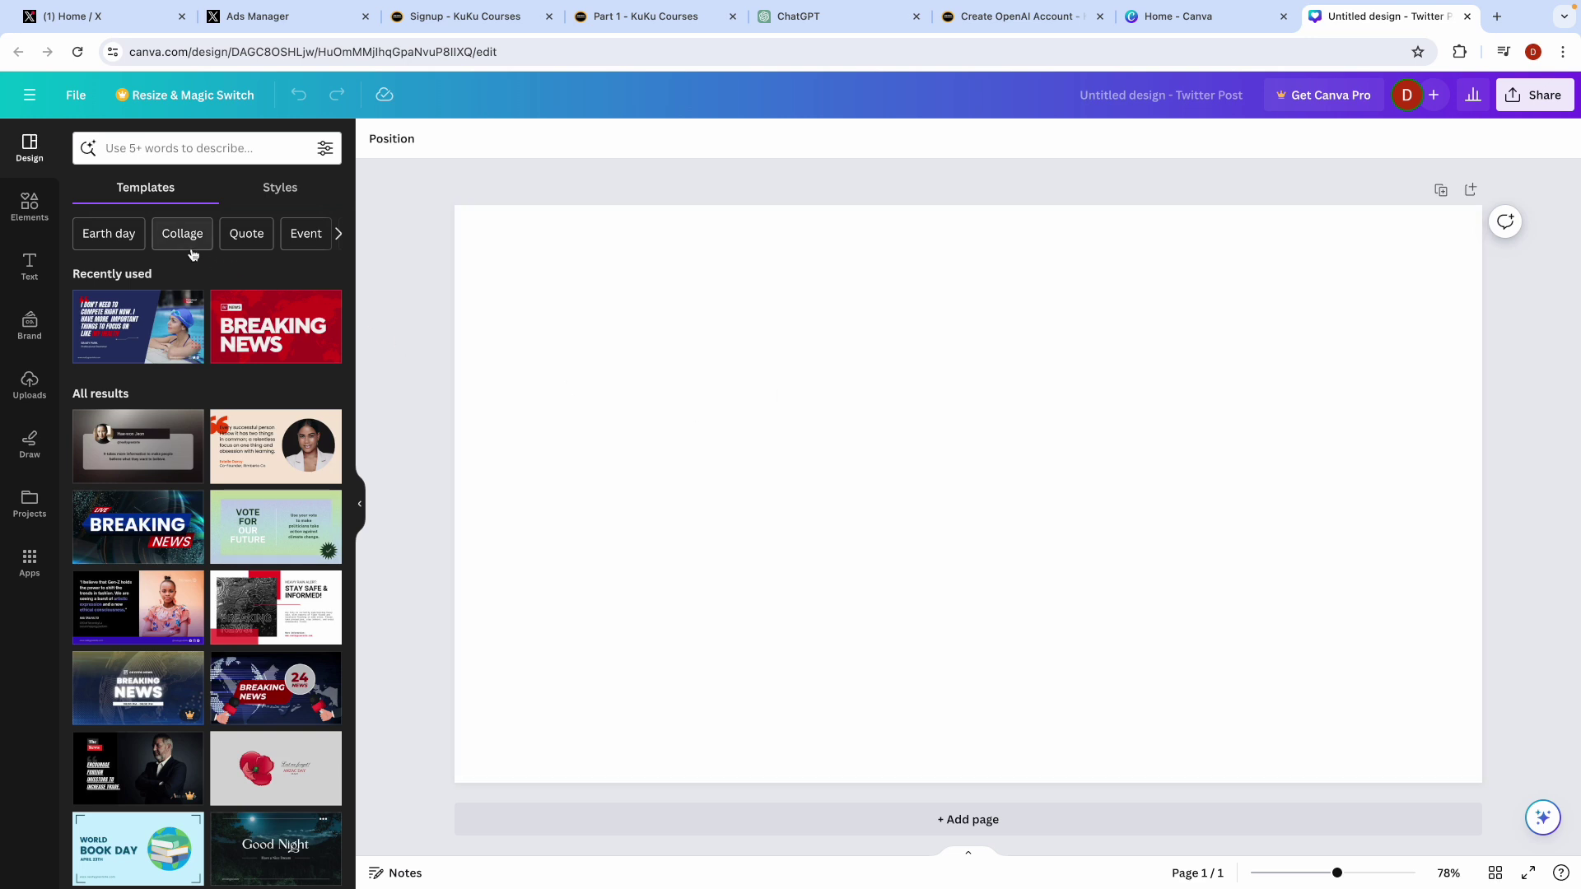
# Step: Search the design templates for "animal food"
pyautogui.click(134, 152)
pyautogui.write('a')
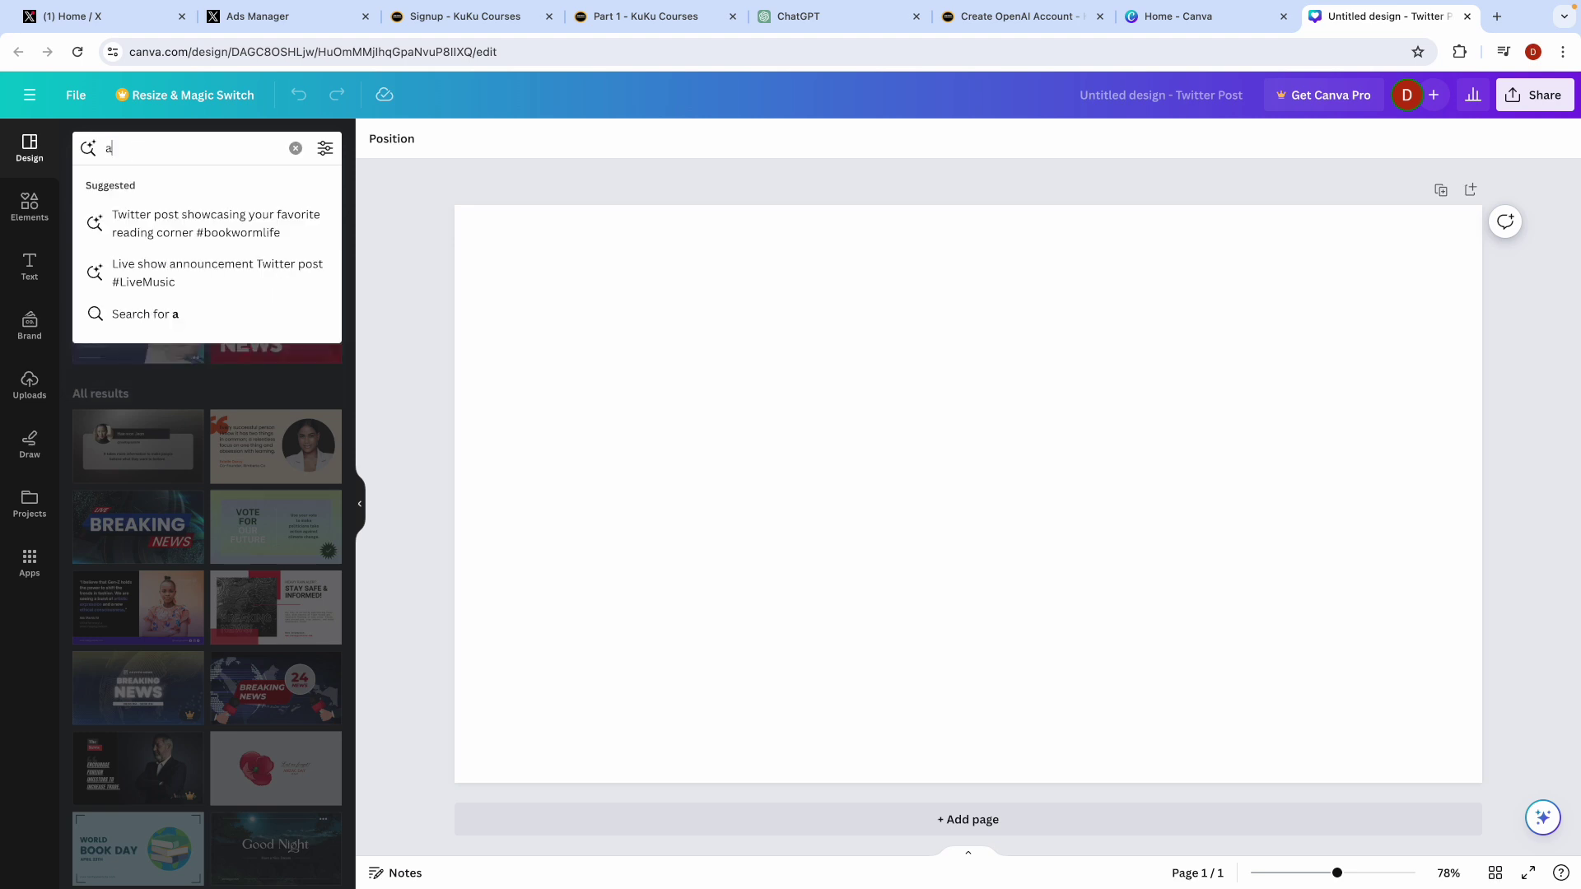
pyautogui.write('nimal')
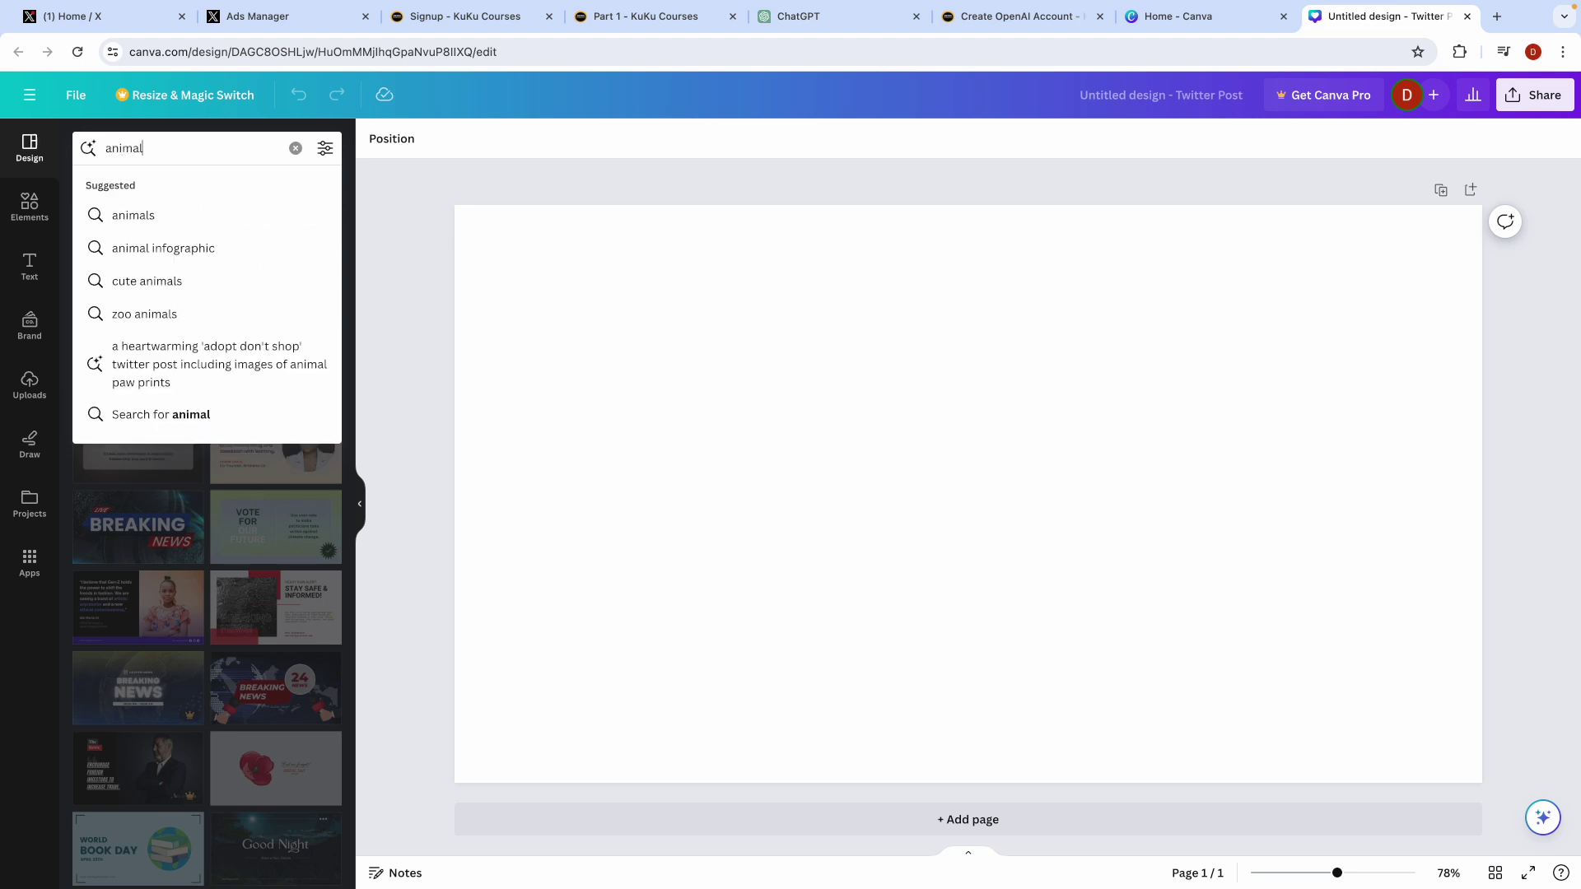
pyautogui.write(' food')
pyautogui.press('Return')
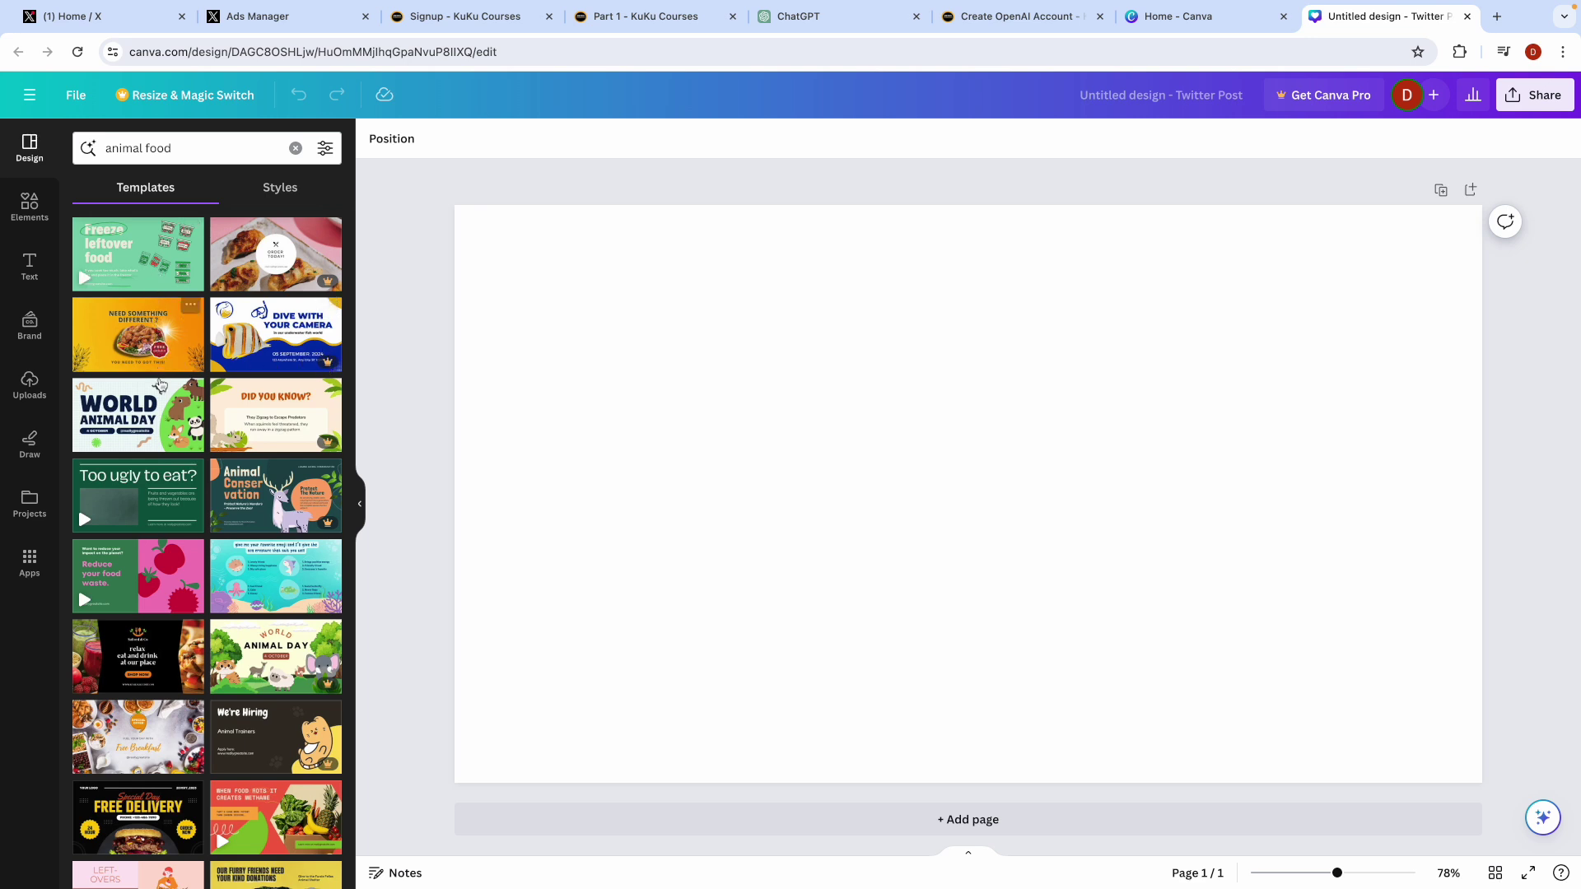
# Step: Apply the orange "Need something different?" chicken template to the blank page and select its background
pyautogui.scroll(-1, 172, 529)
pyautogui.scroll(1, 172, 529)
pyautogui.click(142, 340)
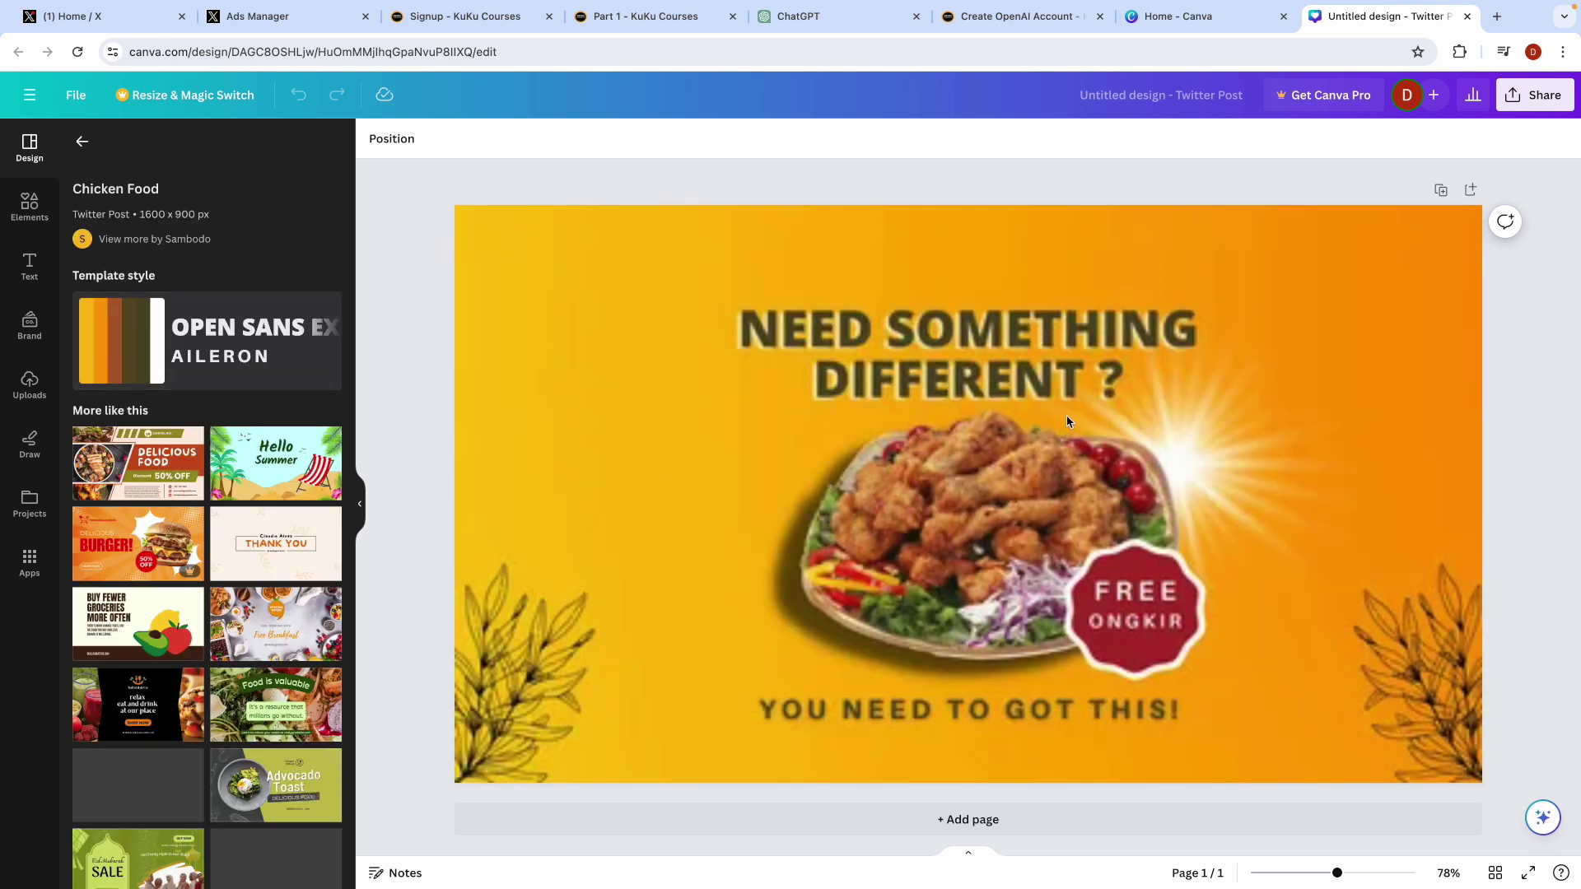
pyautogui.click(980, 232)
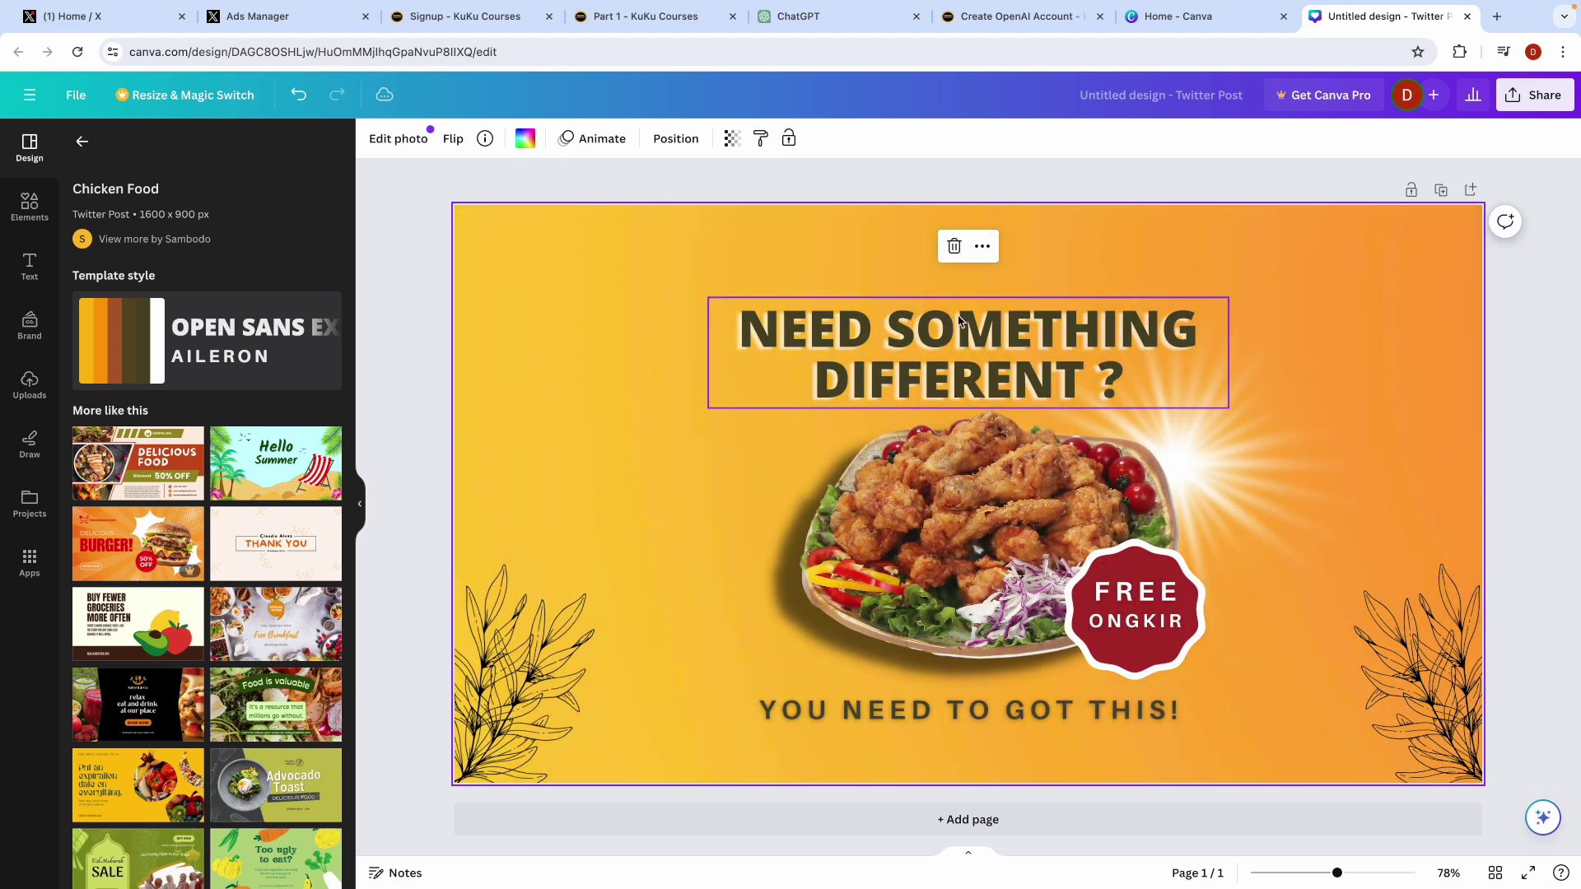
# Step: Replace the headline text "Need something different?" with "FOOD STORE FOR ANIMALS"
pyautogui.doubleClick(924, 321)
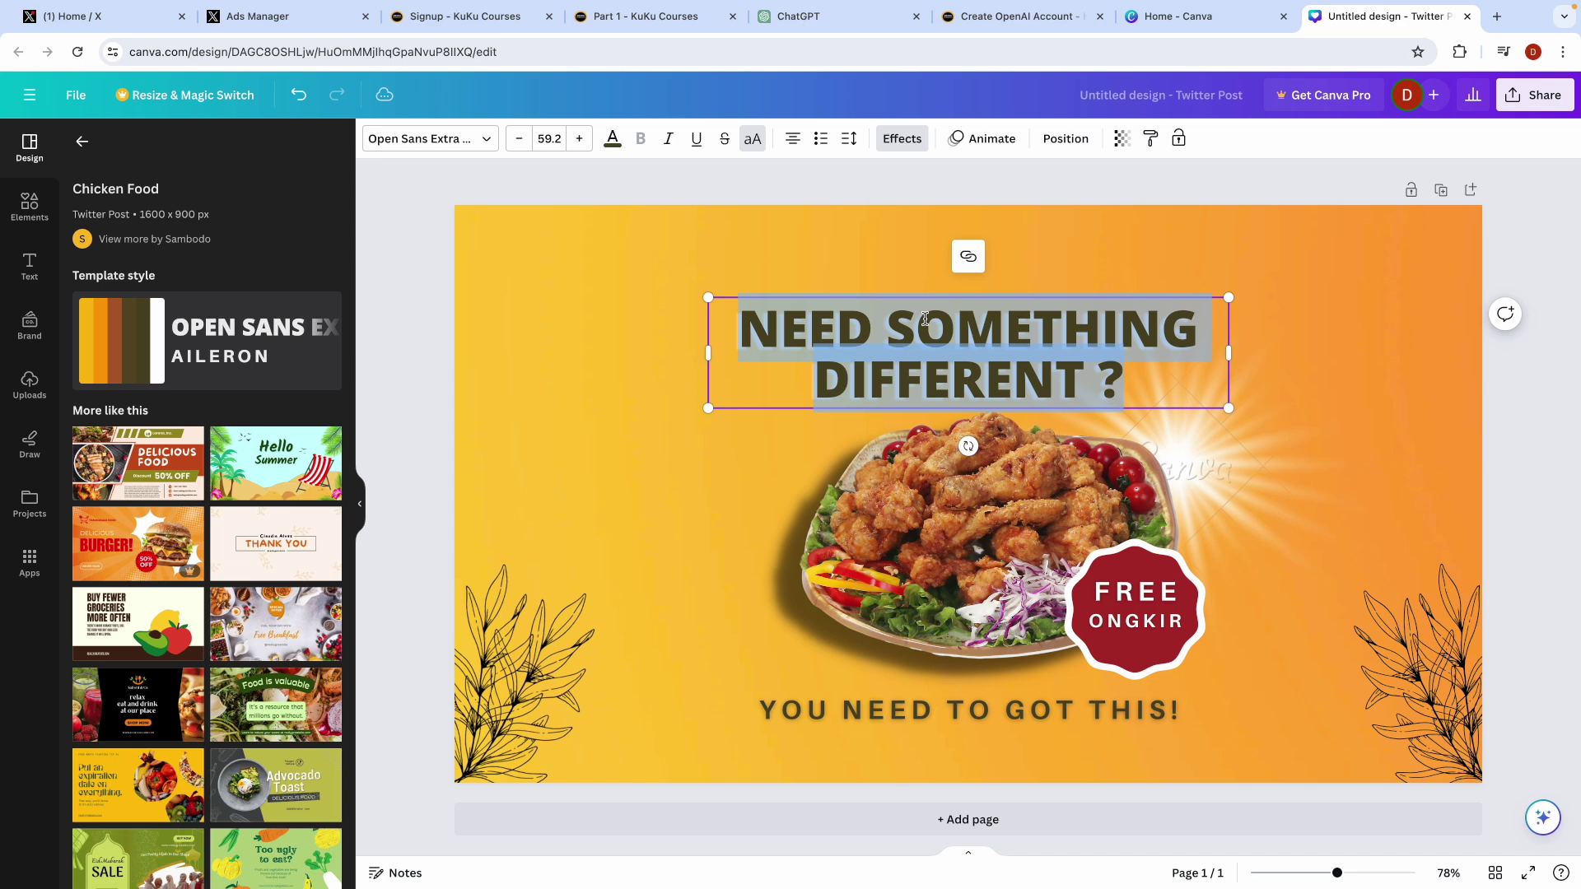
pyautogui.write('FOOD STORE F')
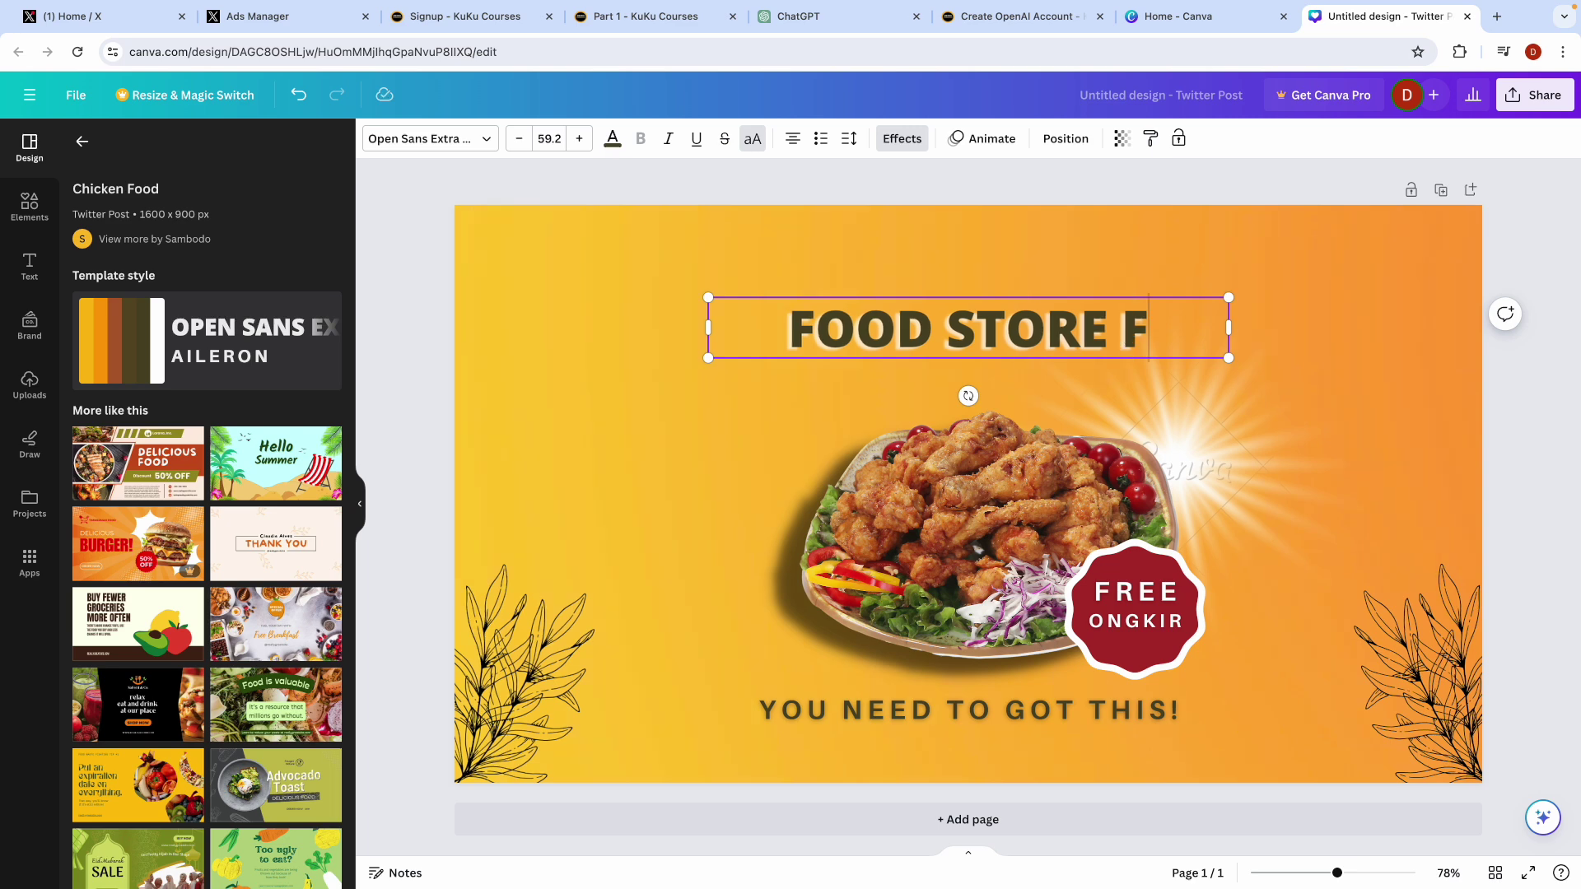
pyautogui.write('OR A')
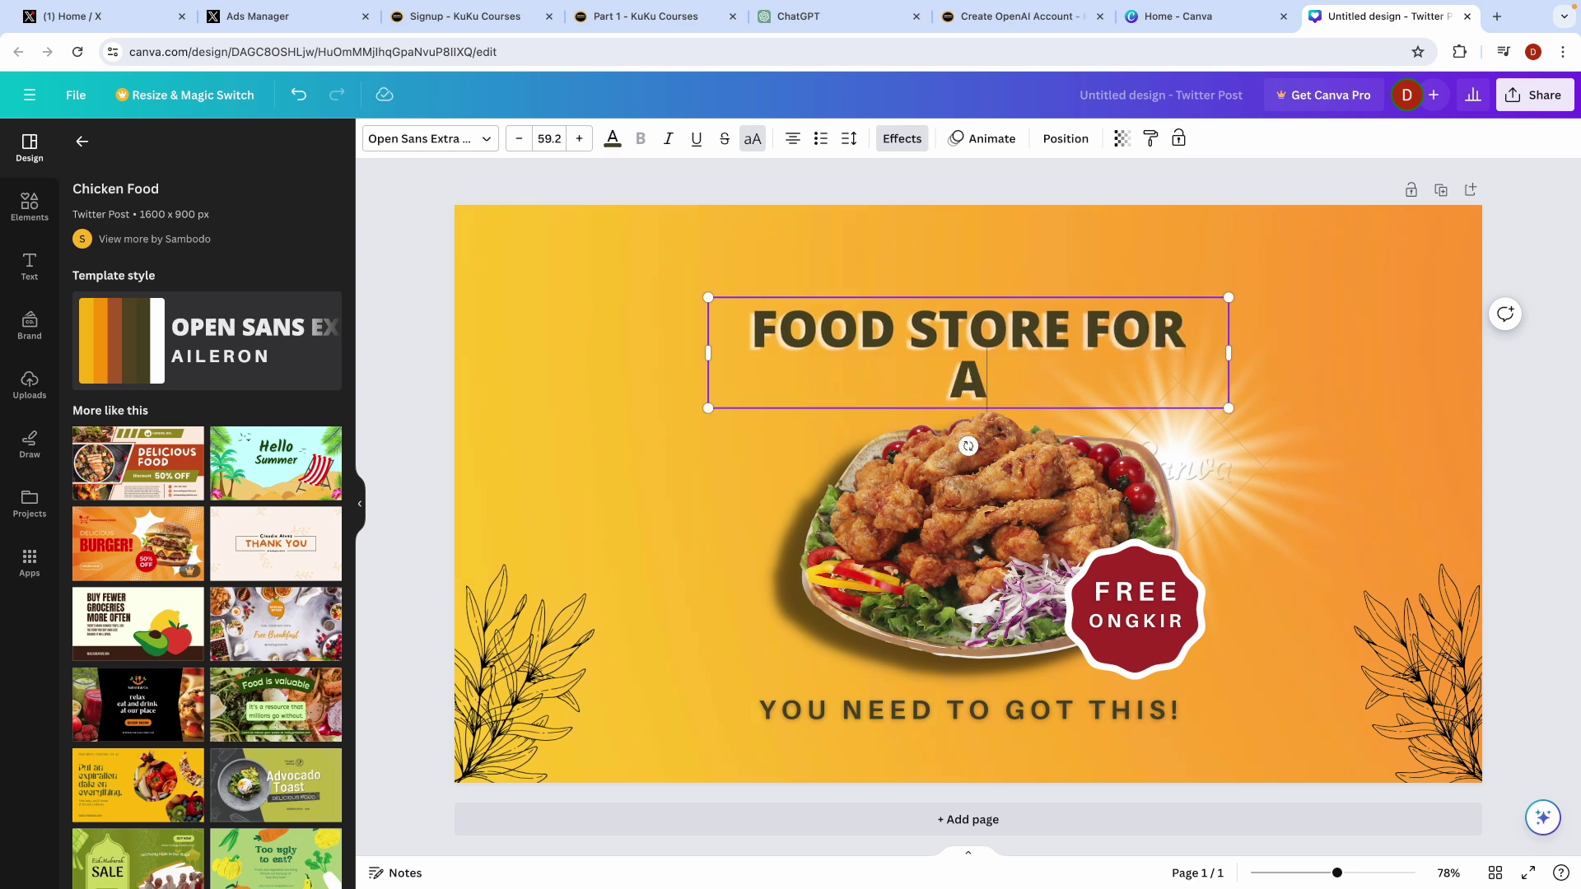
pyautogui.write('NIMALS')
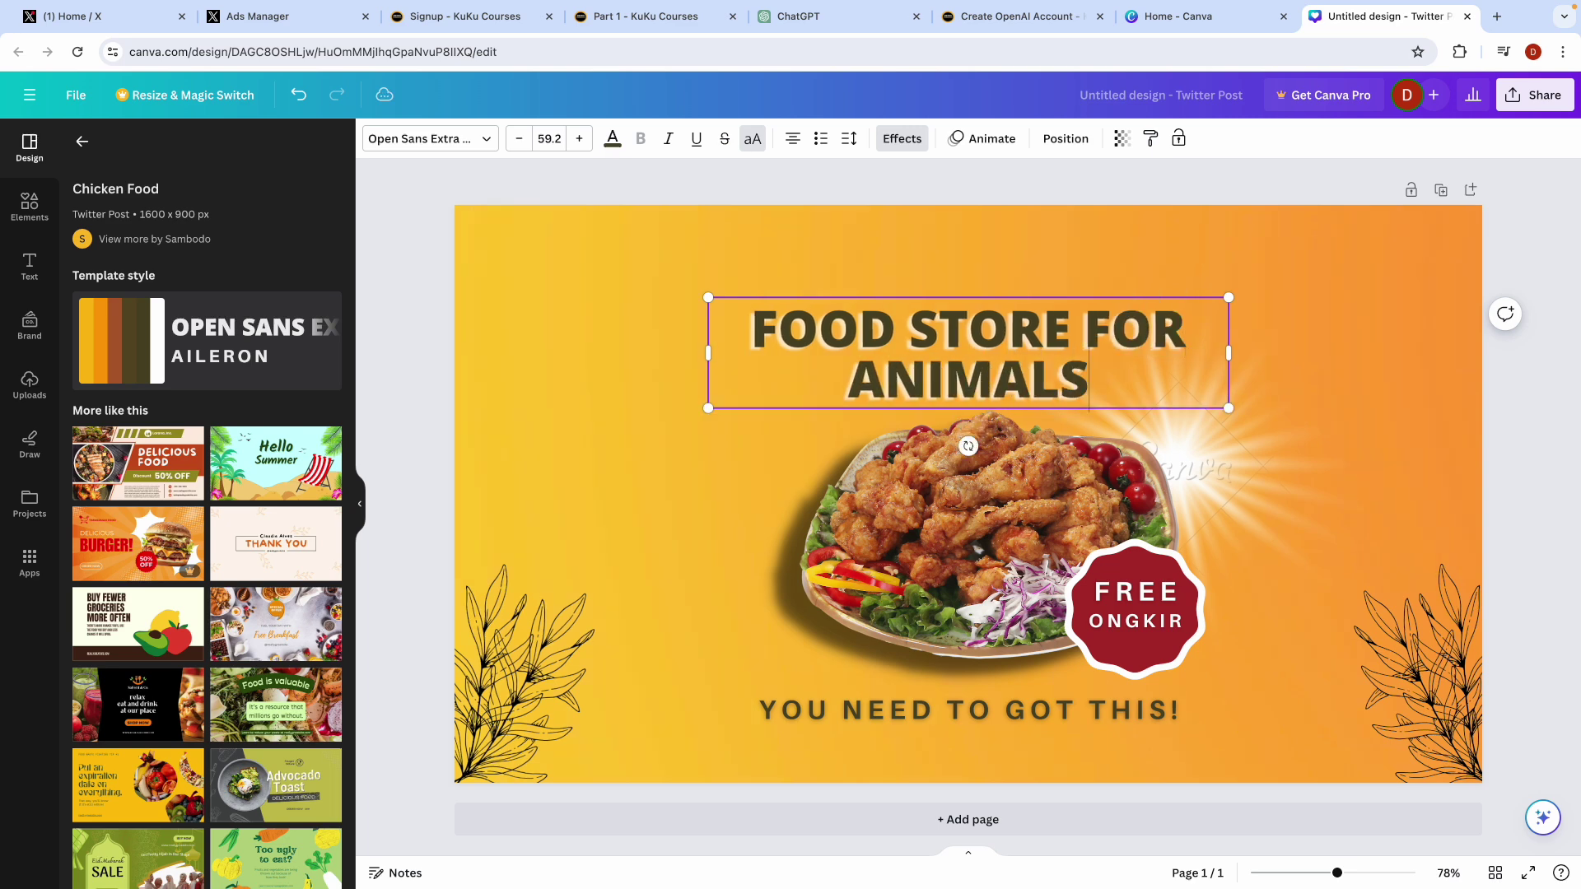
# Step: Delete the watermarked sunburst graphic beside the chicken dish and select the "ONGKIR" text in the red badge
pyautogui.click(1193, 446)
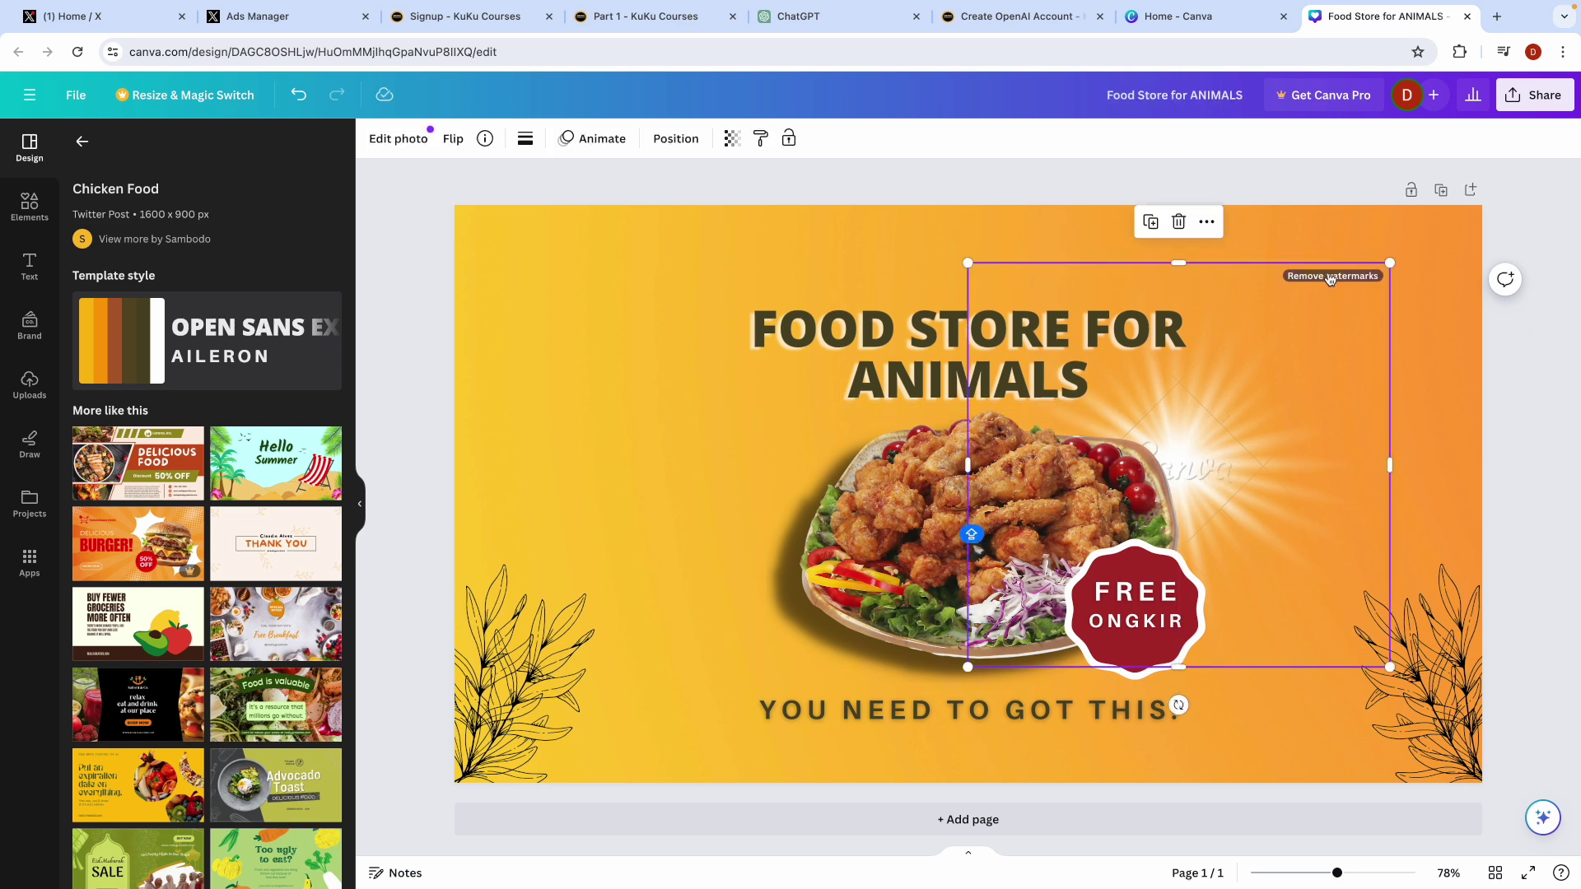
pyautogui.press('Escape')
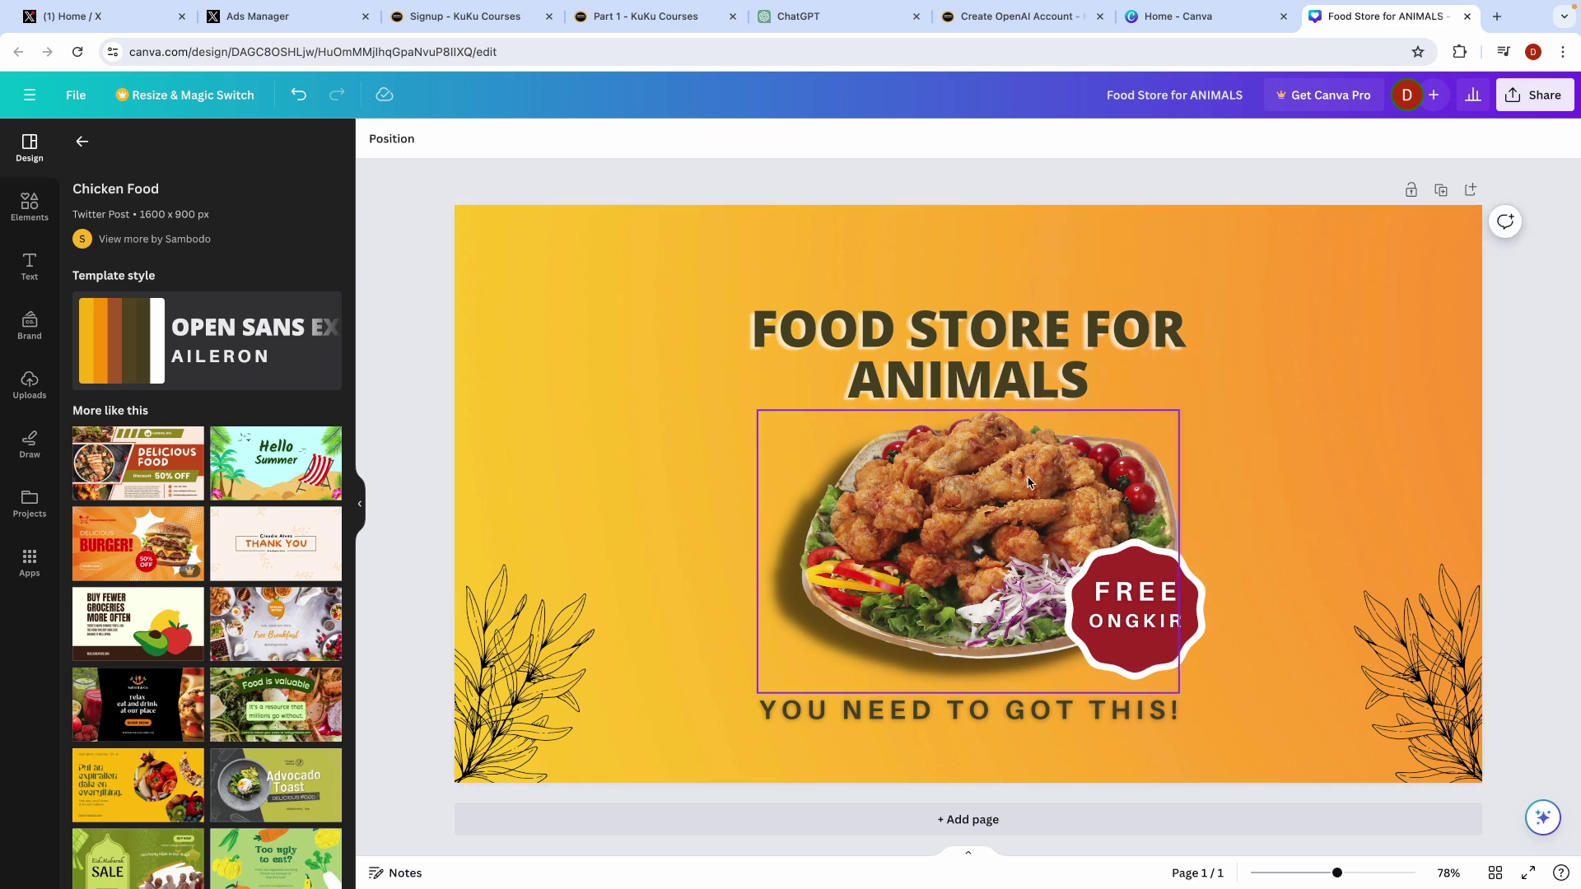
pyautogui.doubleClick(1124, 609)
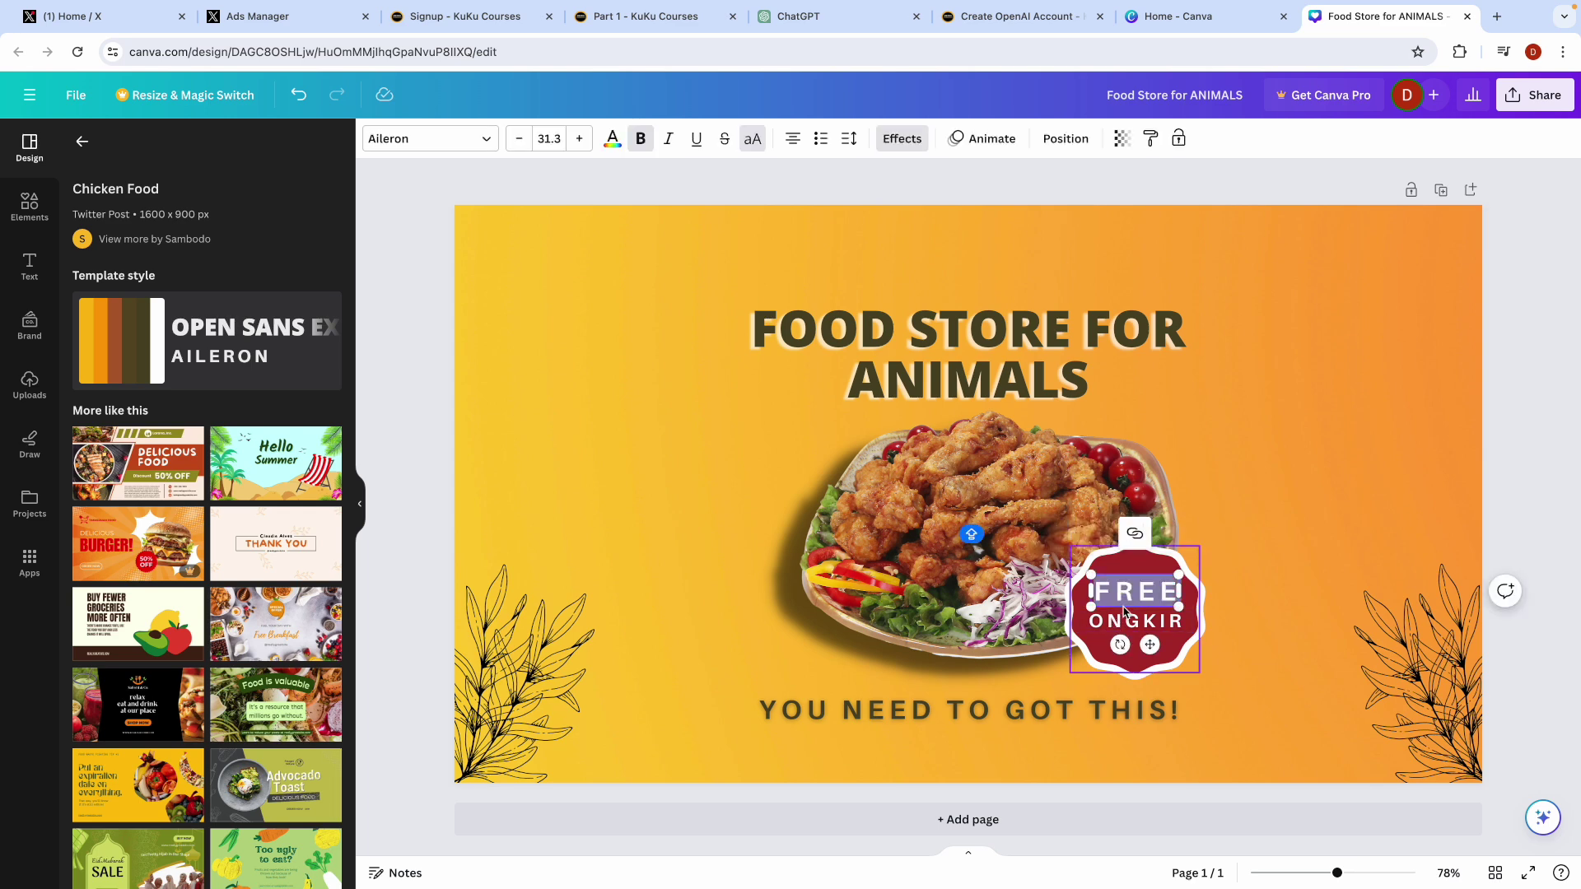
pyautogui.doubleClick(1121, 621)
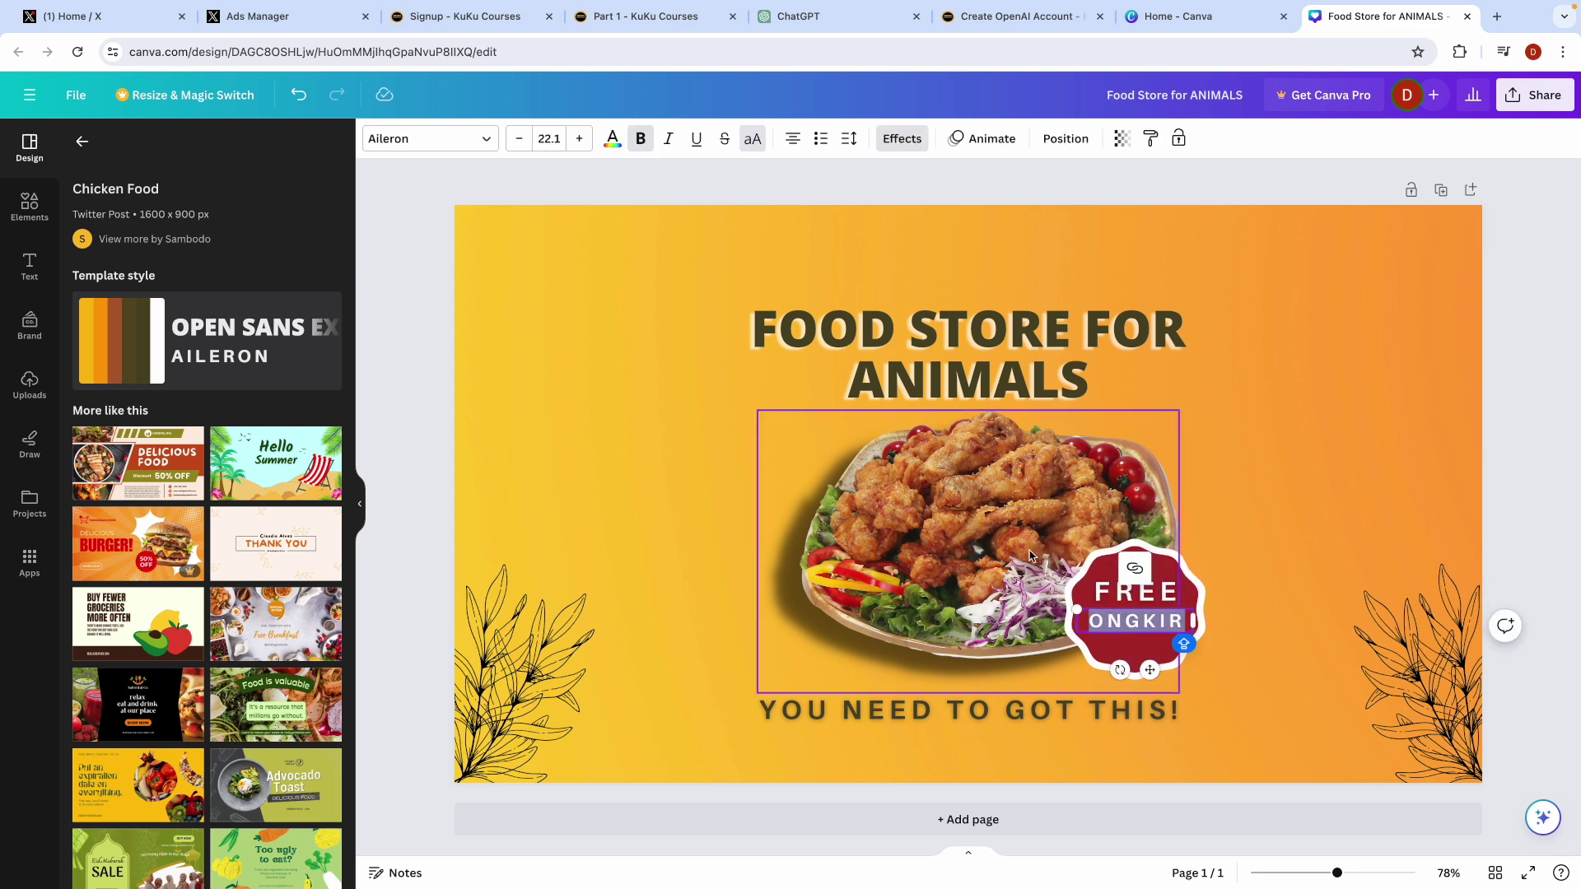
# Step: Switch to ChatGPT and send "Hey I am using canva to design my ad creatives for my animal food store can you give some idea?"
pyautogui.click(811, 18)
pyautogui.scroll(-4, 552, 718)
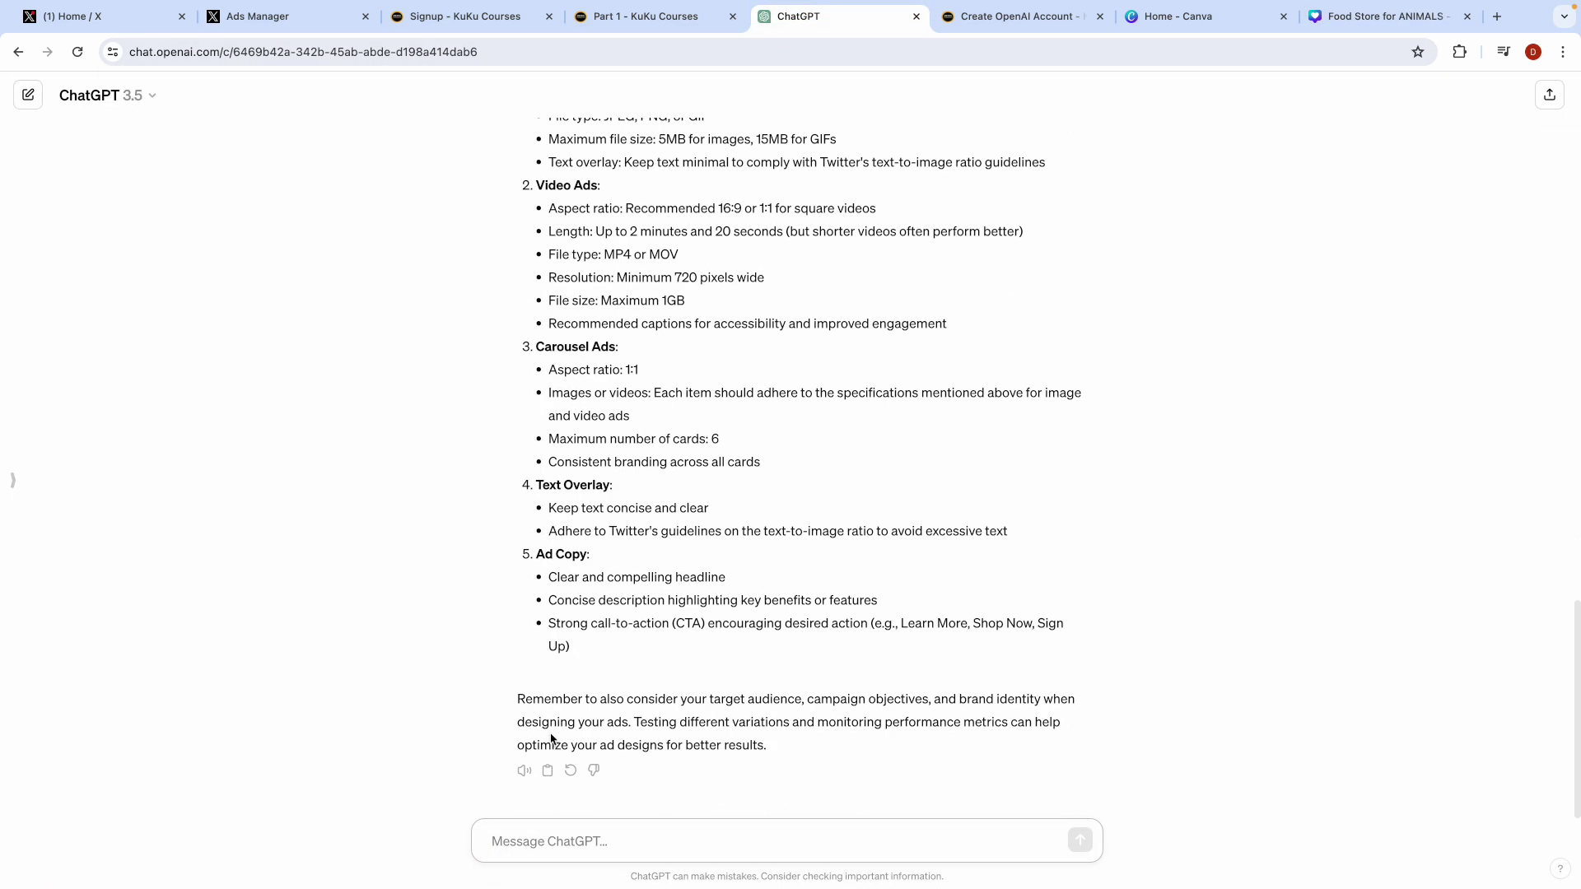
pyautogui.write('Hey I am usi')
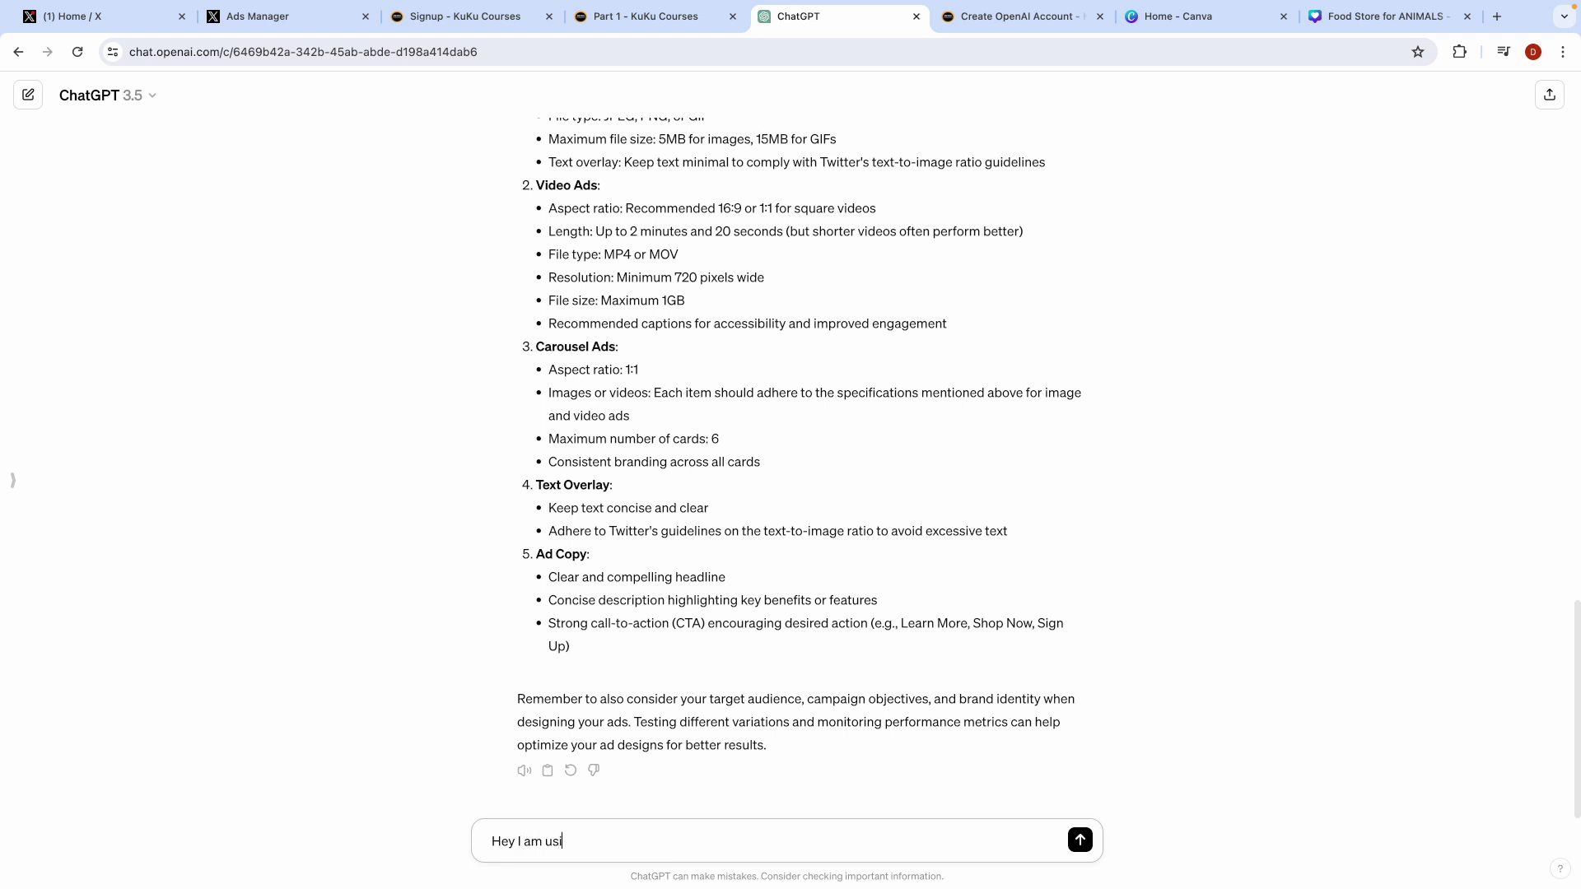
pyautogui.write('ng canva to design my ad creatives for my animal food store can you give some idea?')
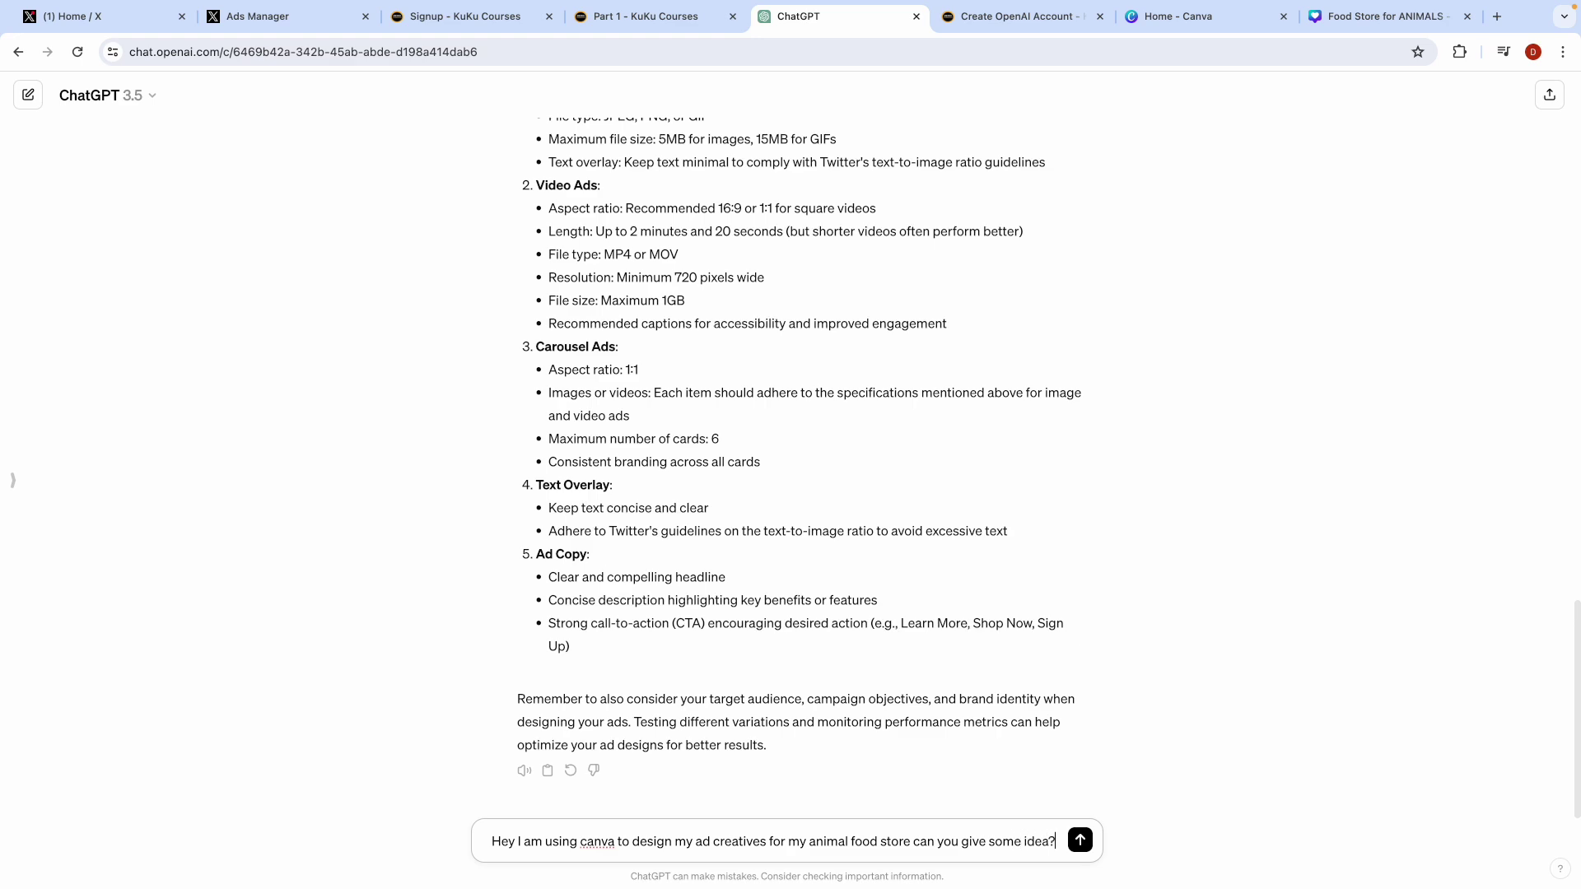
pyautogui.press('Return')
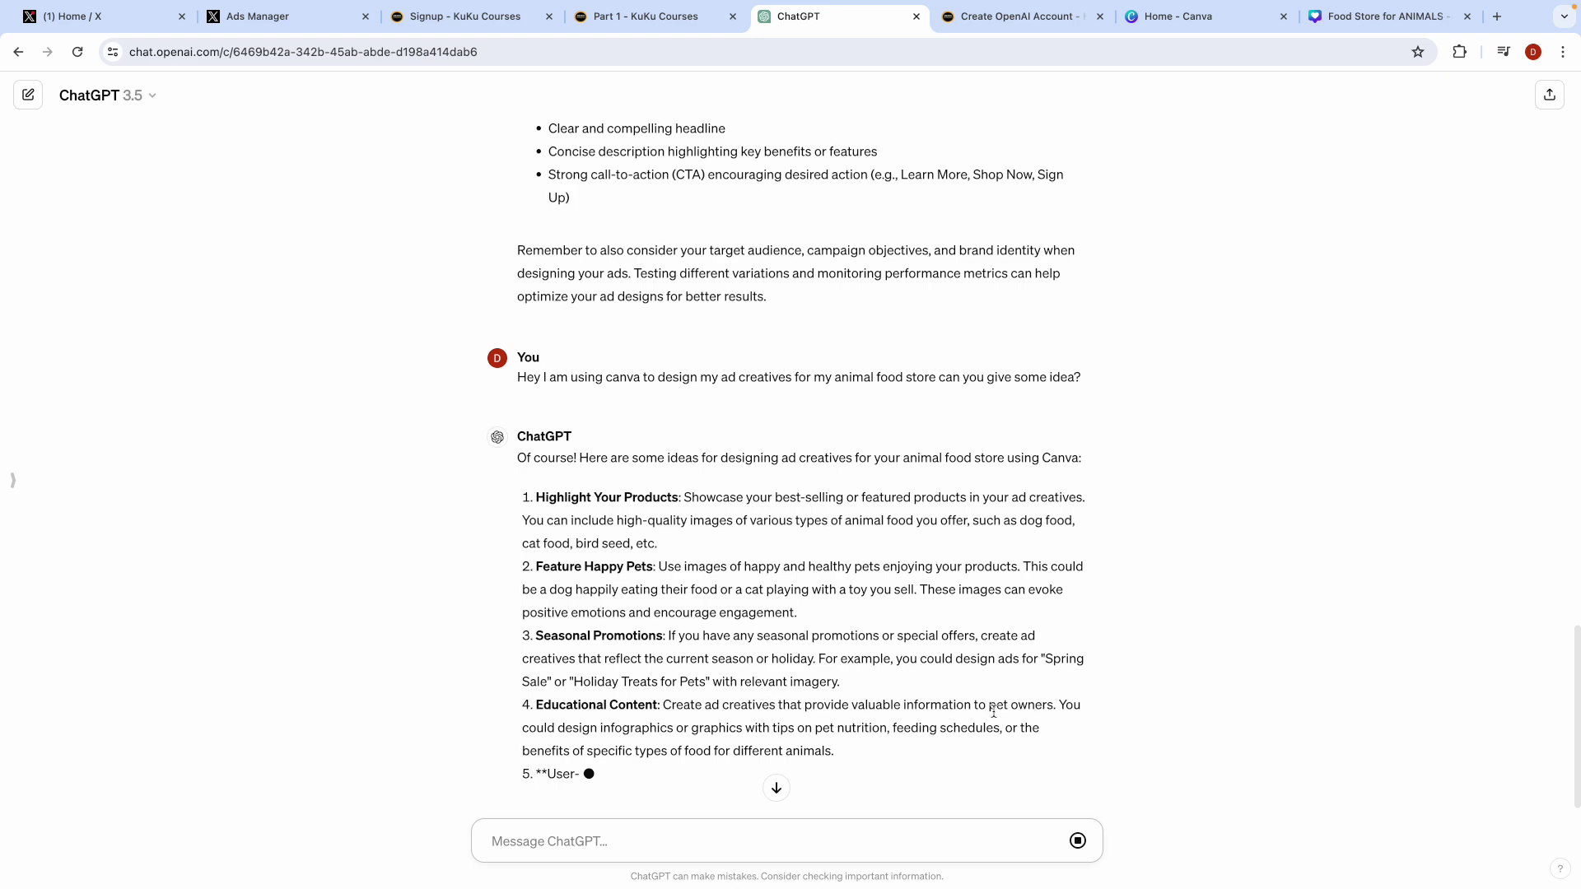
# Step: Read ChatGPT's ad creative ideas and highlight the educational content tip about pet nutrition and feeding graphics
pyautogui.scroll(2, 1152, 453)
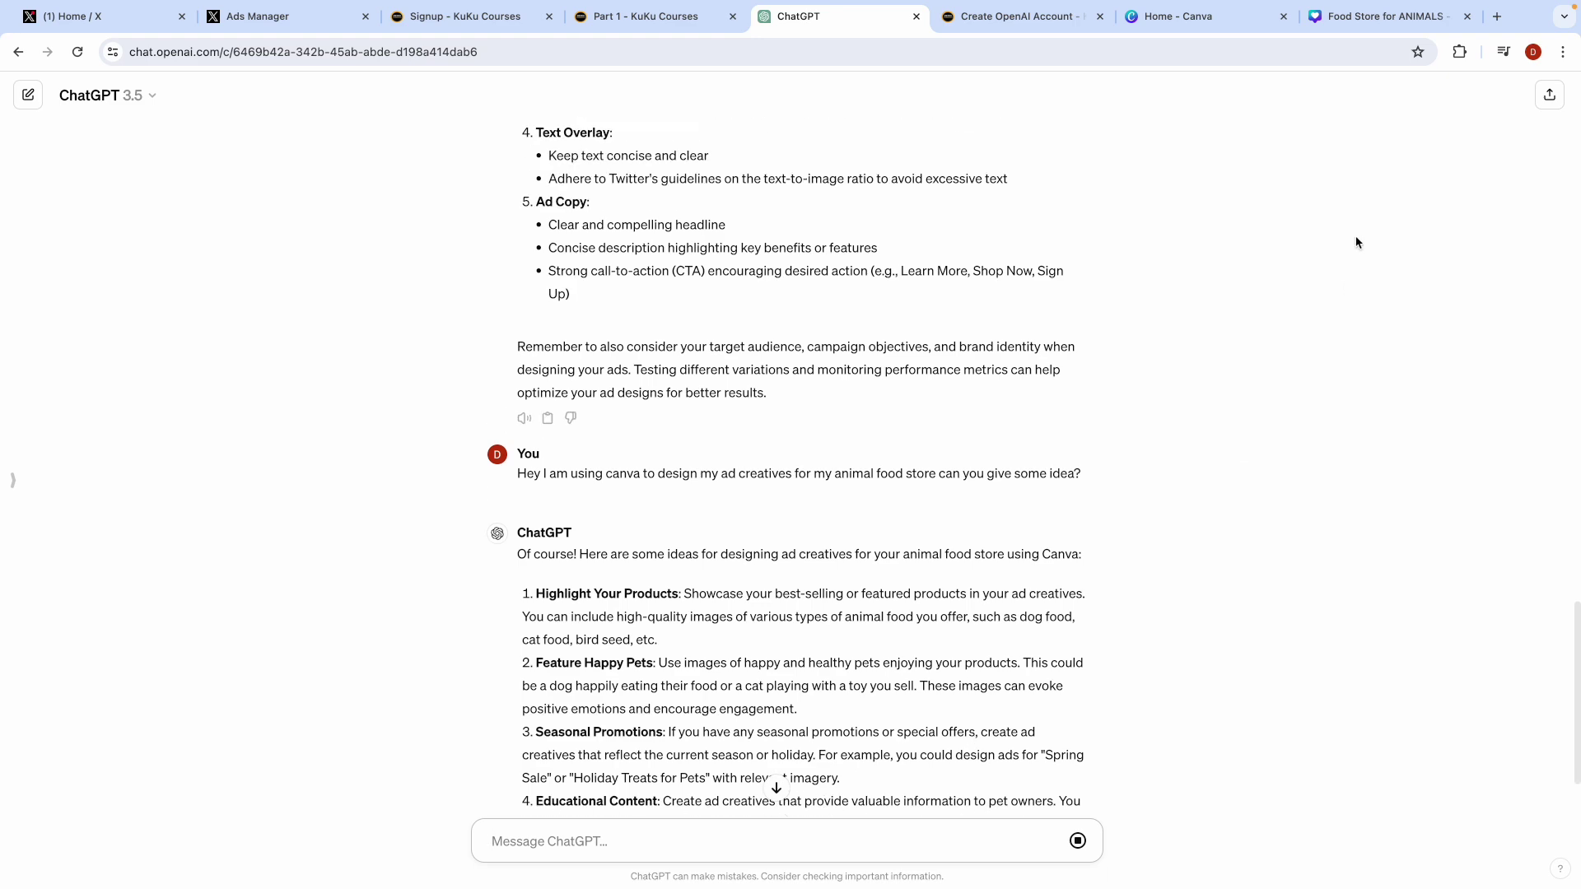
pyautogui.click(1390, 17)
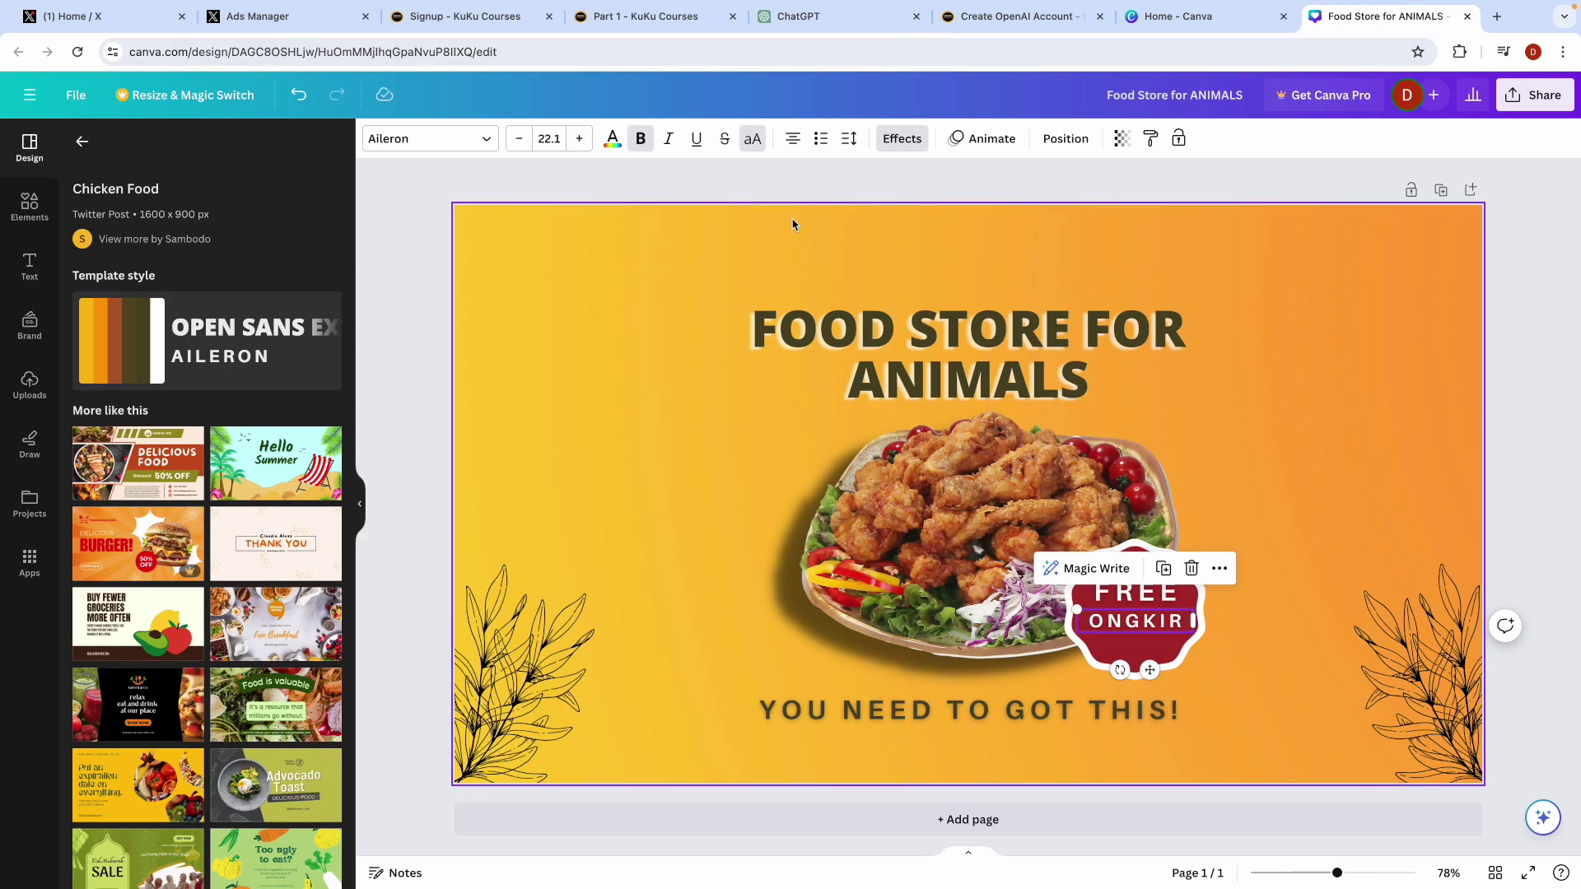
pyautogui.click(862, 15)
pyautogui.scroll(-3, 762, 350)
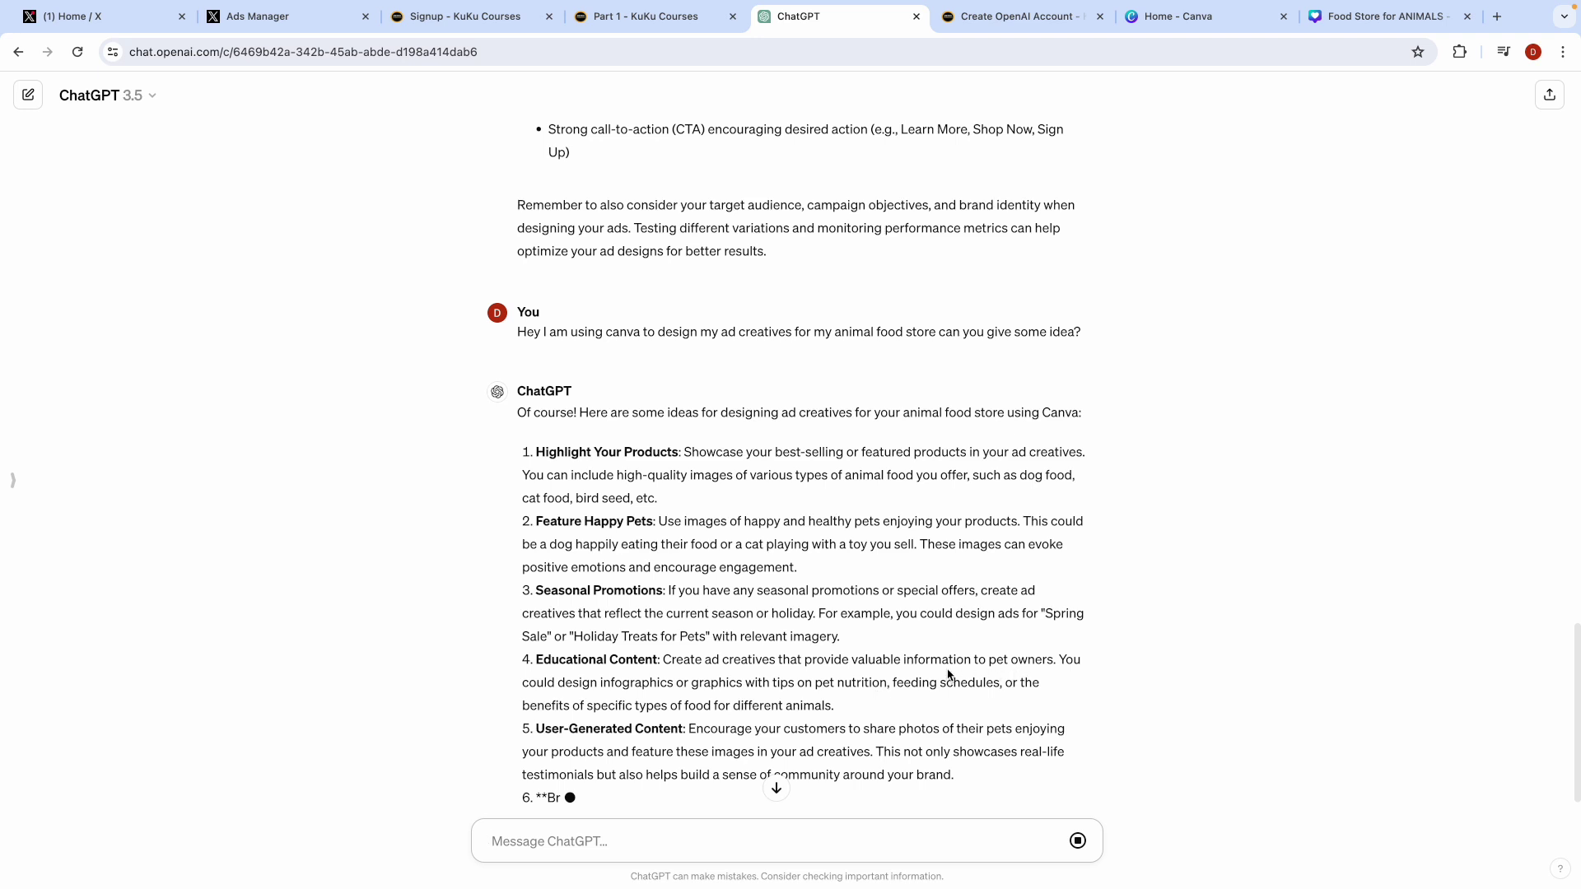
pyautogui.moveTo(690, 681); pyautogui.dragTo(912, 709)
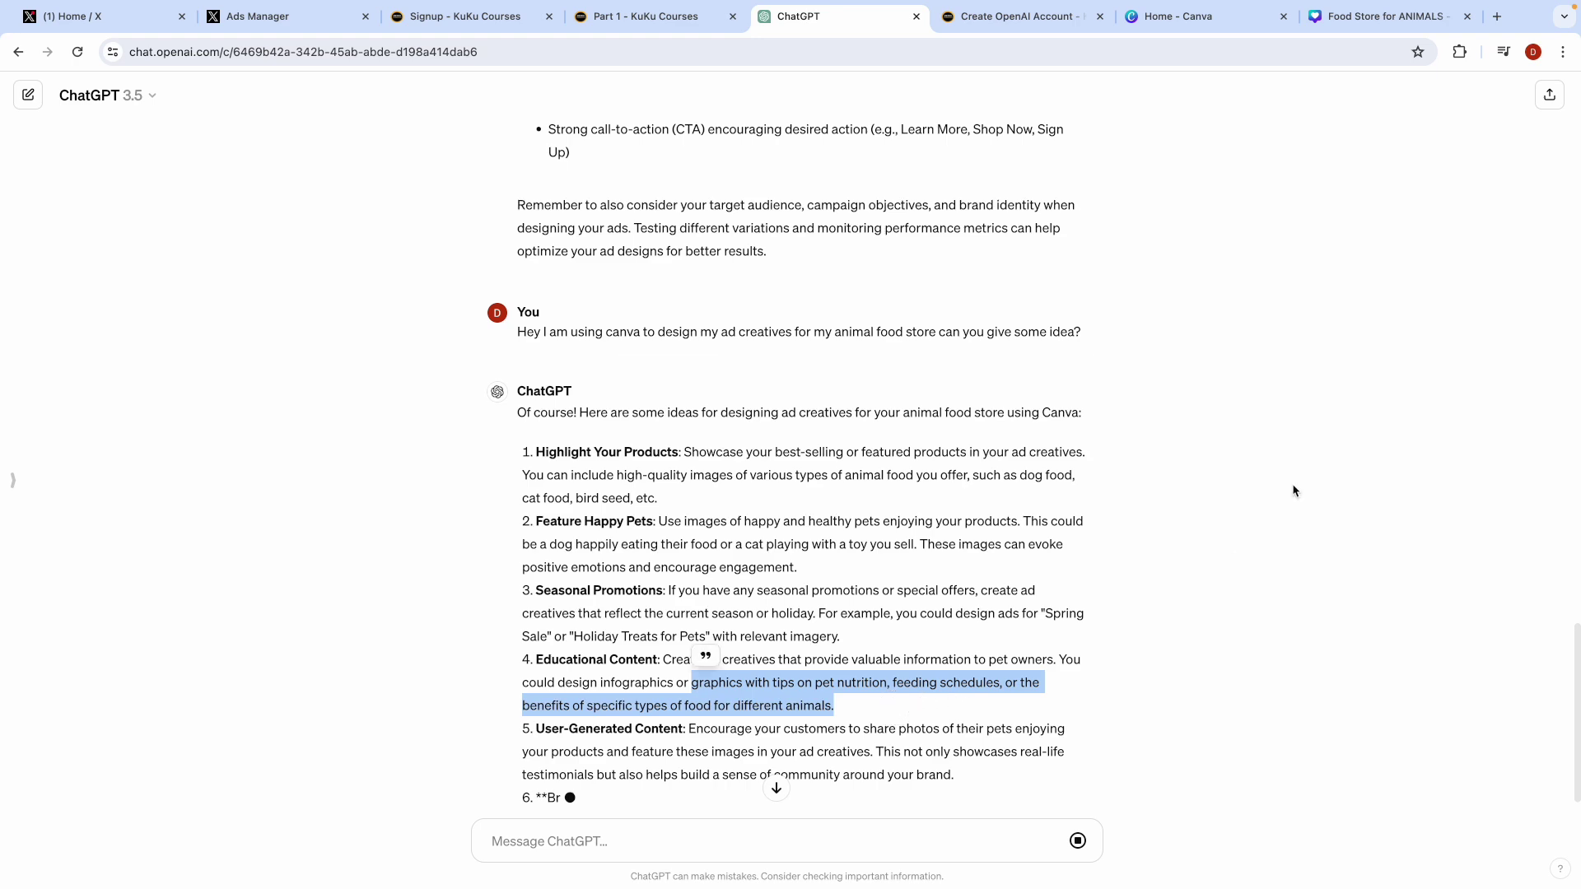
# Step: Return to the Canva design, search the elements for "animal fedding", and examine the photo and graphic results
pyautogui.click(1334, 17)
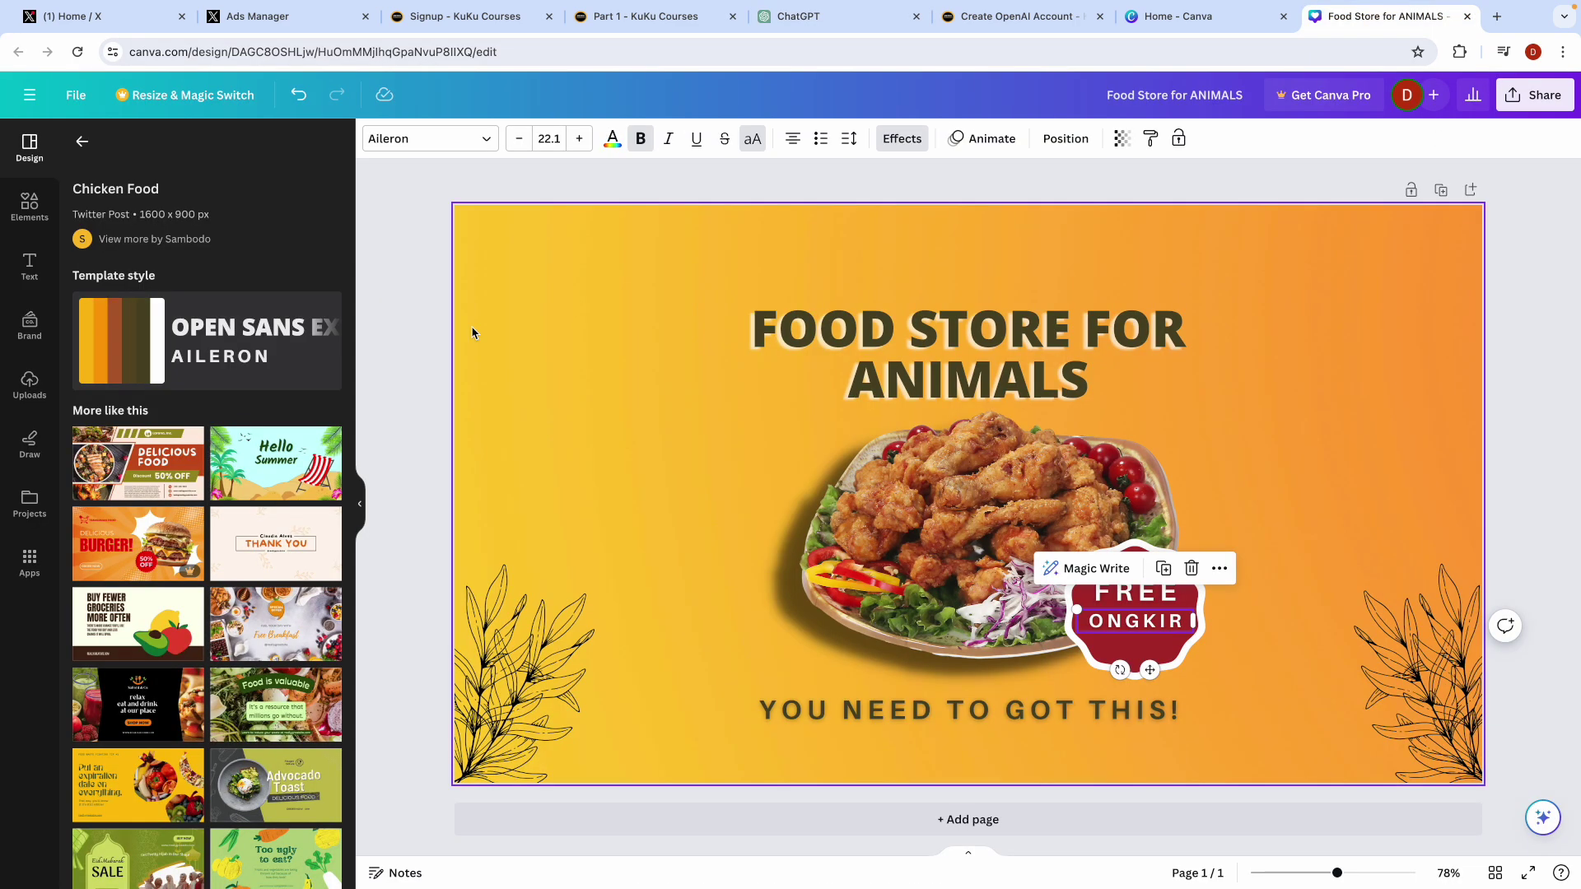
pyautogui.click(30, 206)
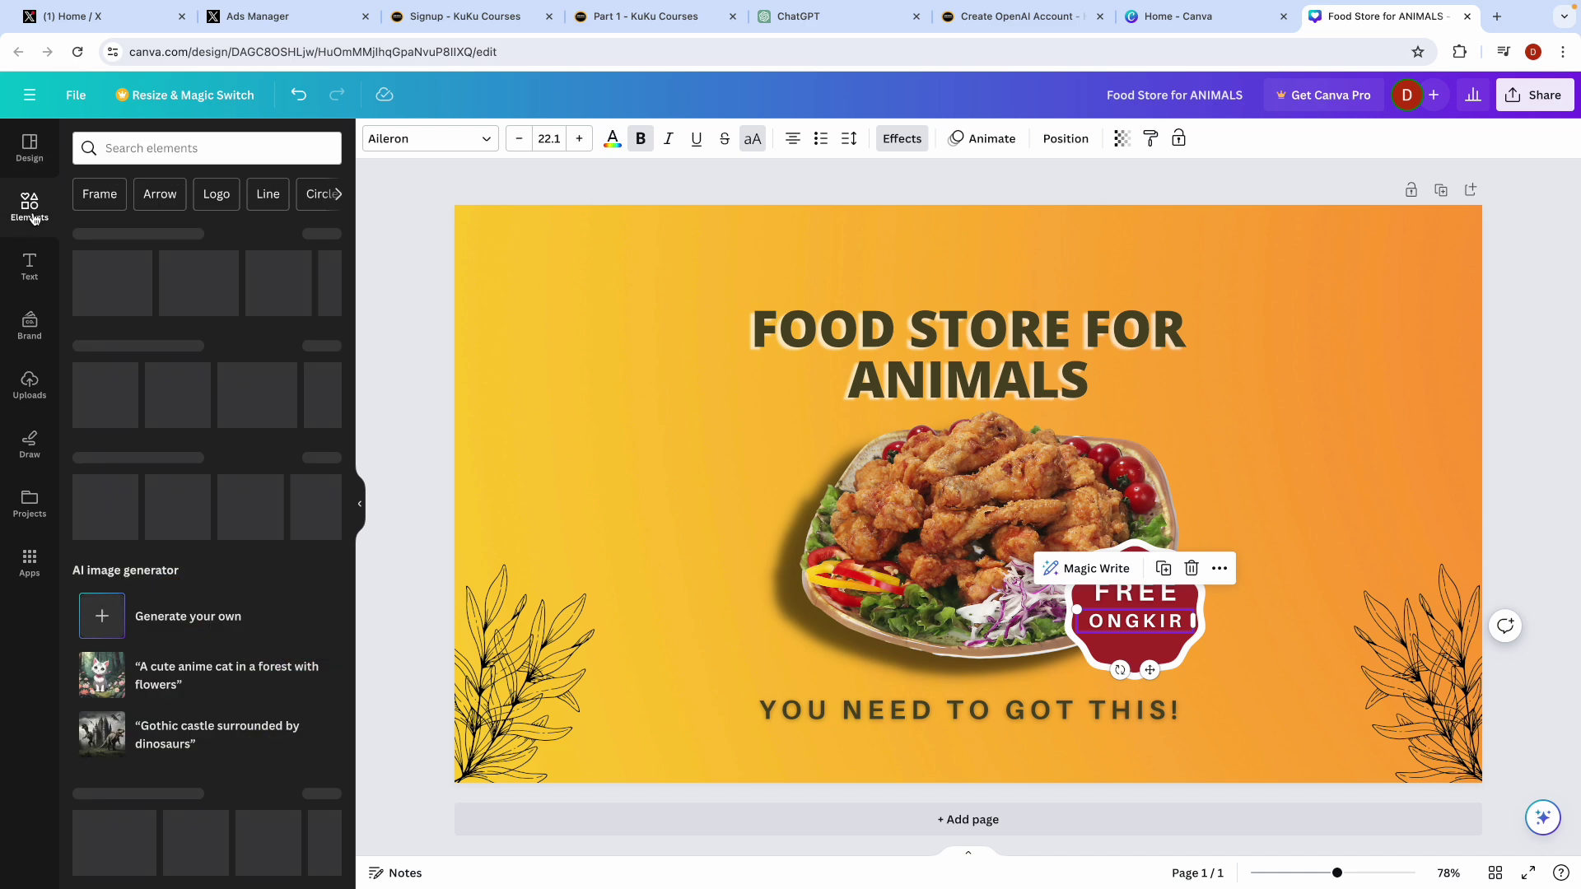
pyautogui.click(140, 163)
pyautogui.write('animal fedding')
pyautogui.press('Return')
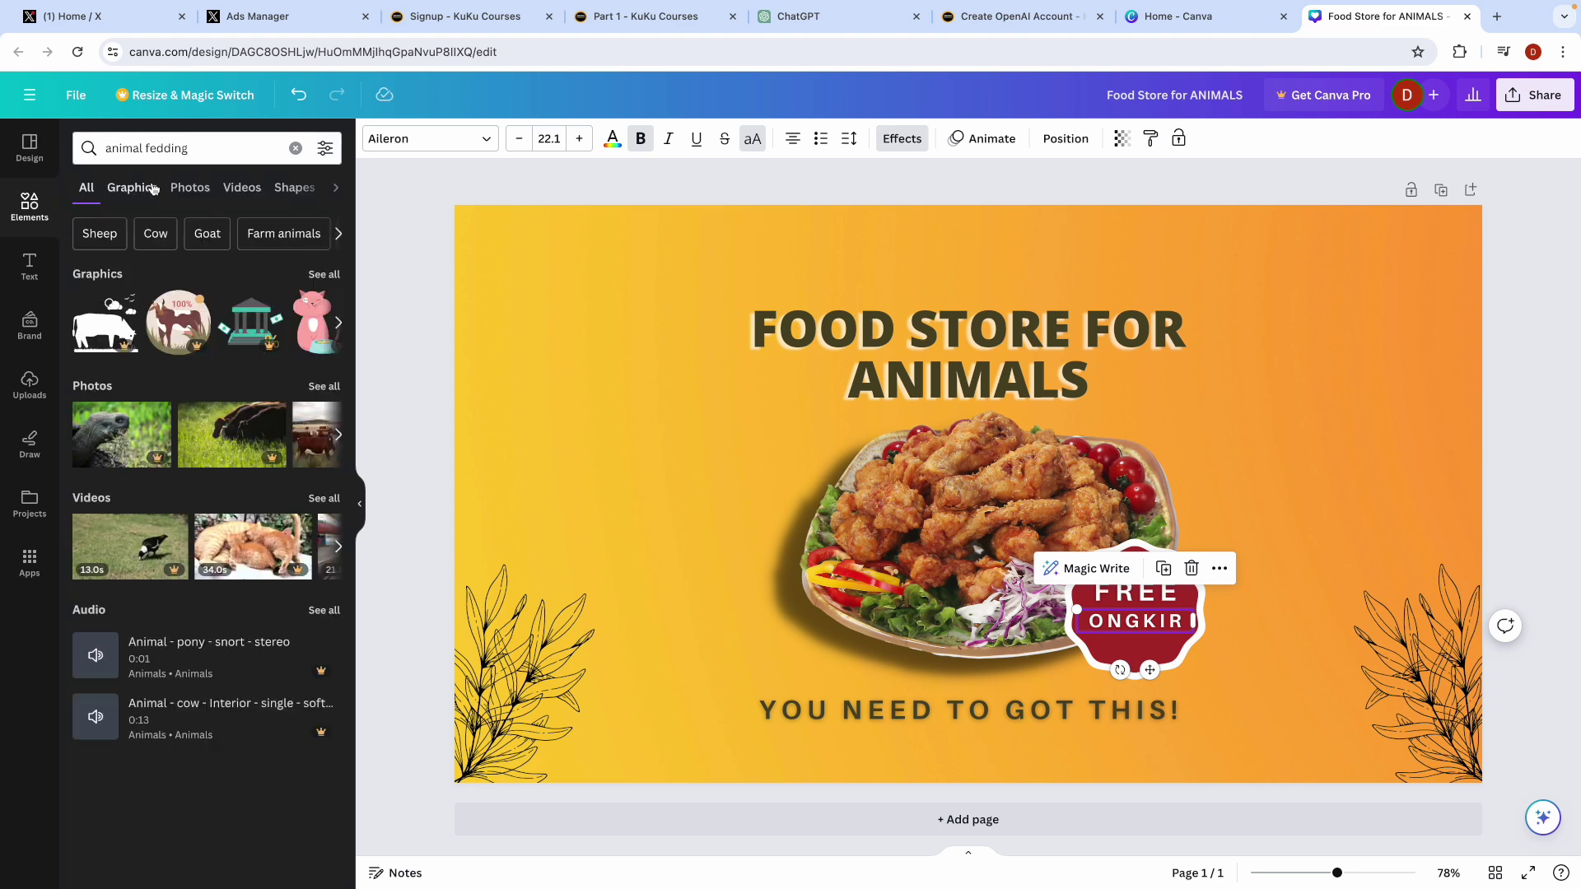
pyautogui.click(181, 189)
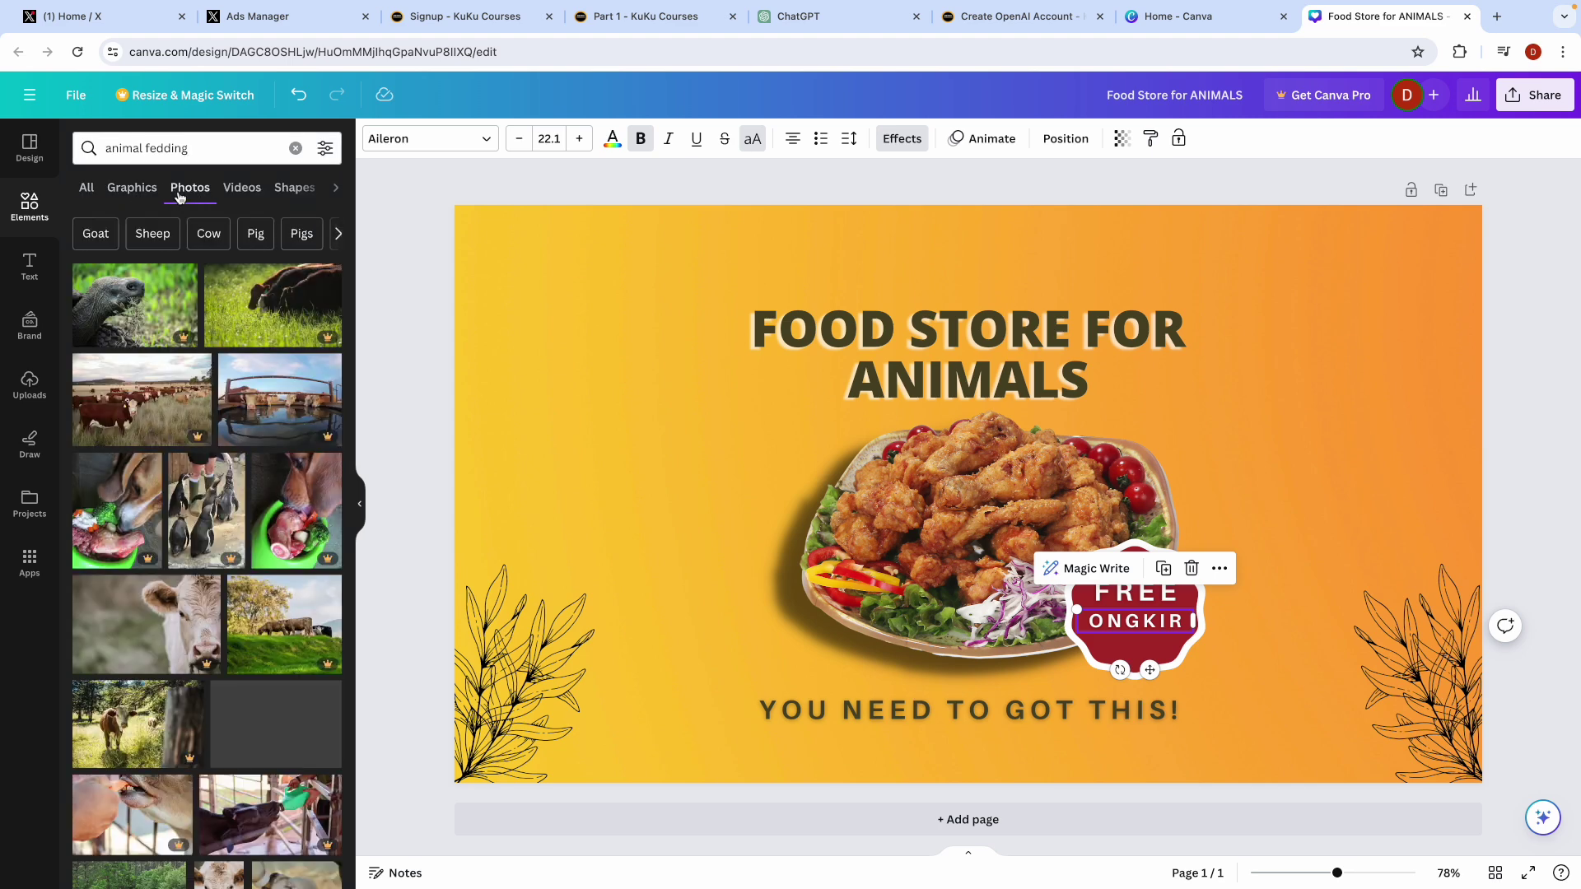
pyautogui.click(142, 188)
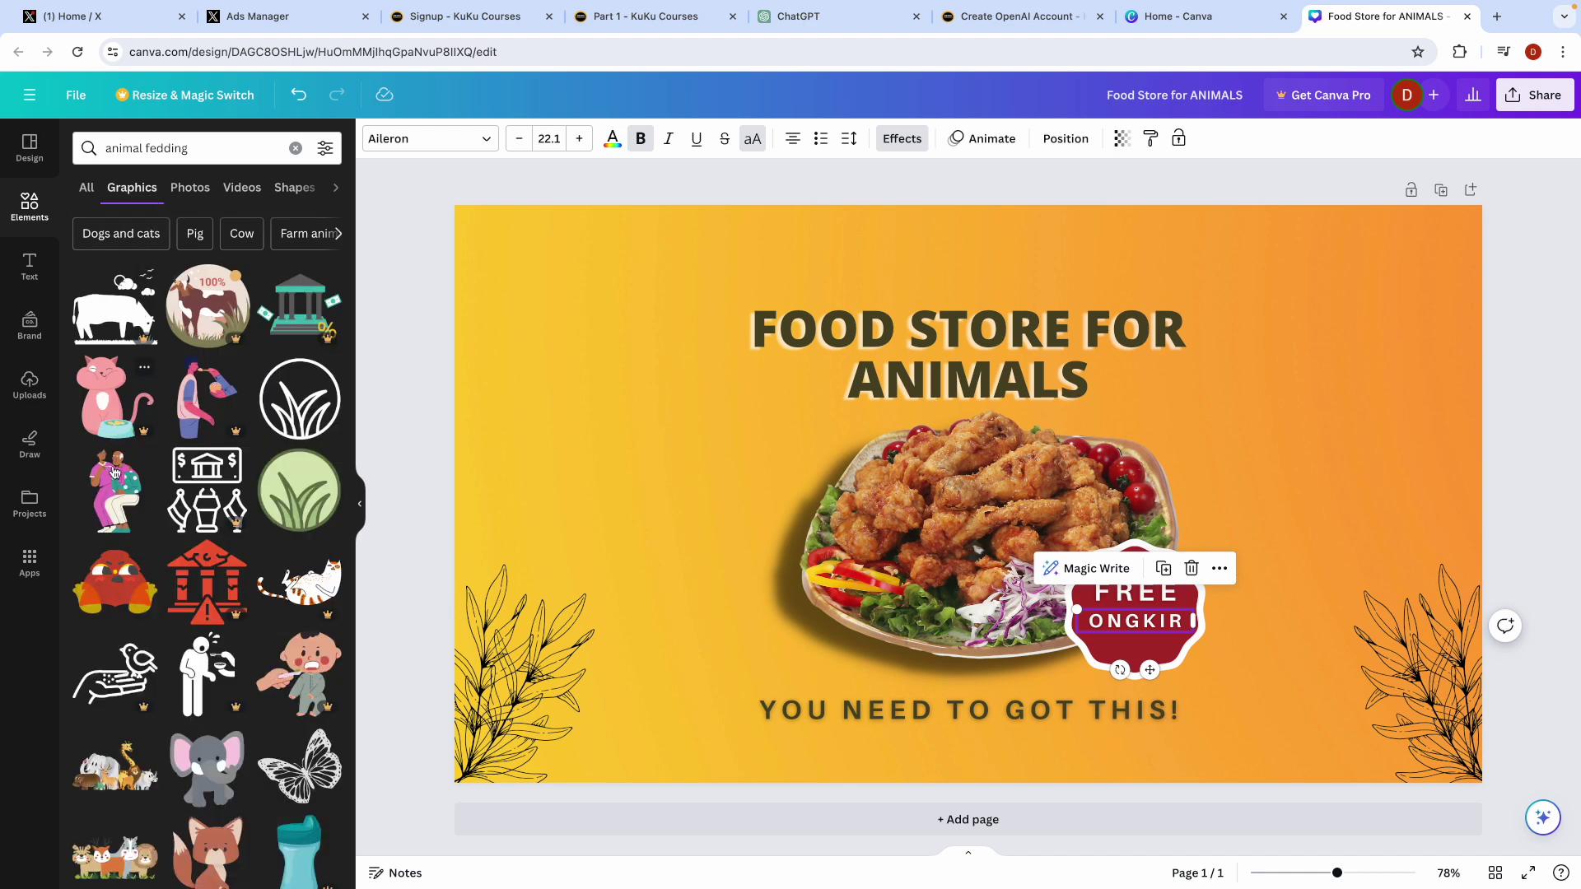
pyautogui.scroll(-1, 140, 576)
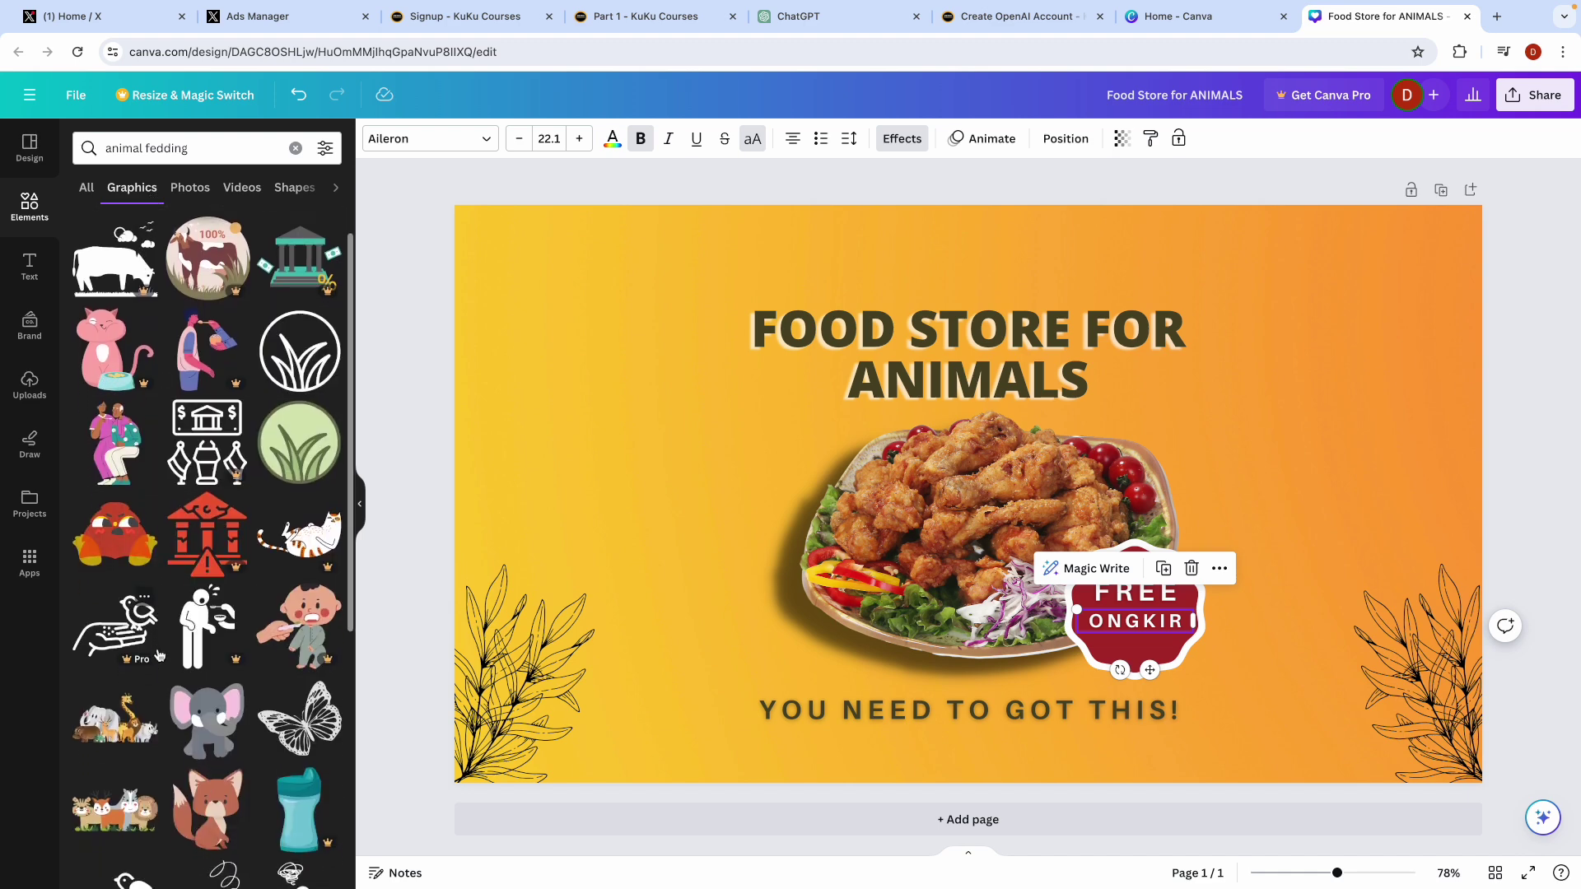
pyautogui.scroll(-2, 221, 630)
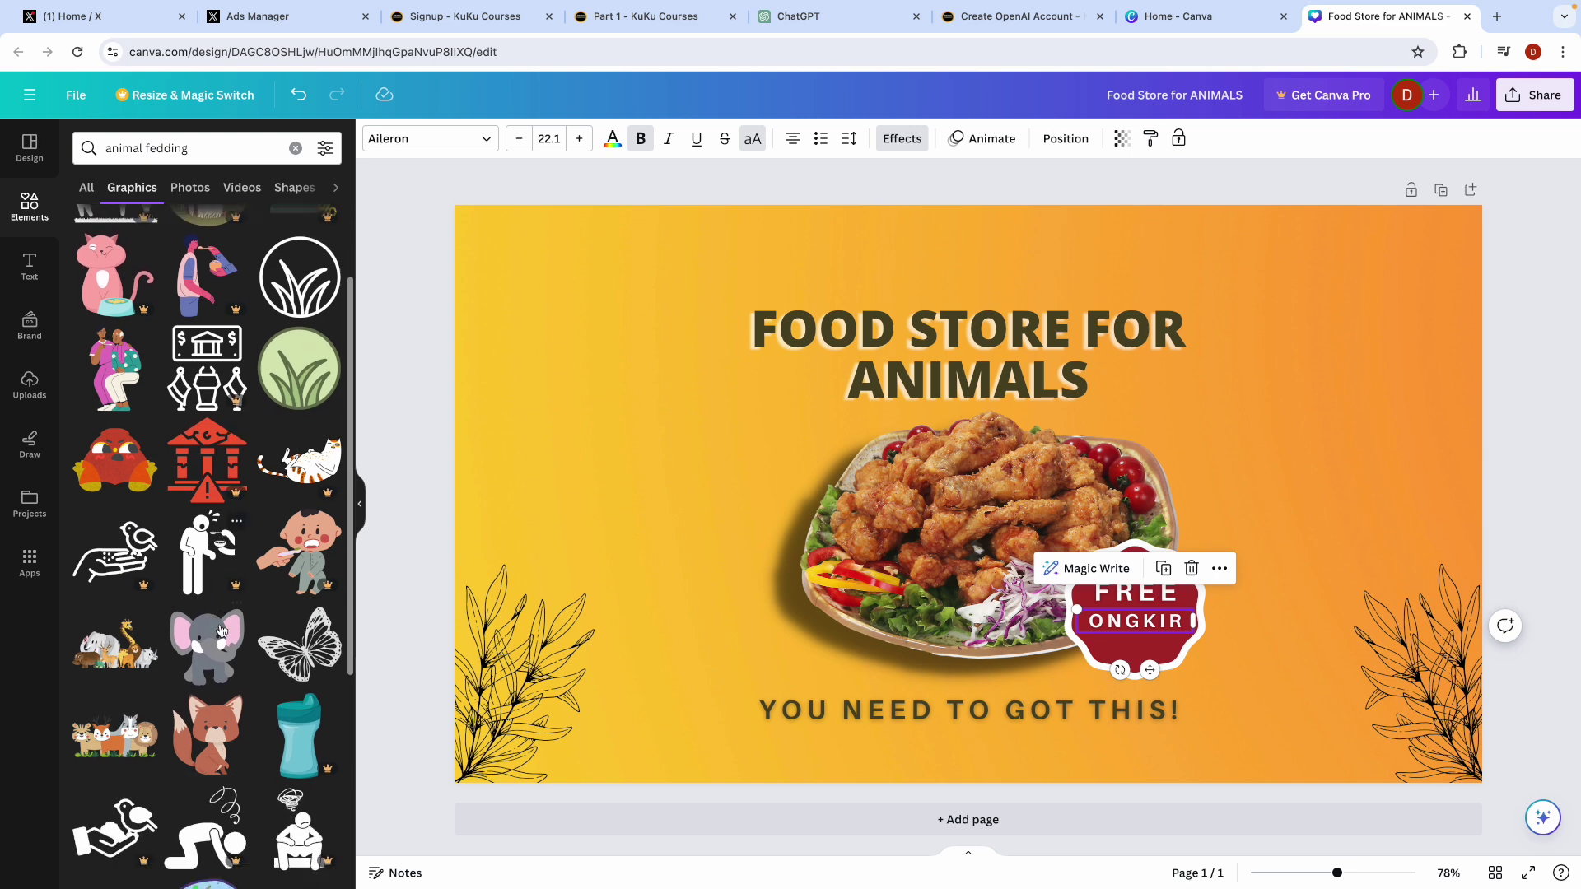
pyautogui.scroll(-5, 222, 659)
pyautogui.scroll(-5, 228, 712)
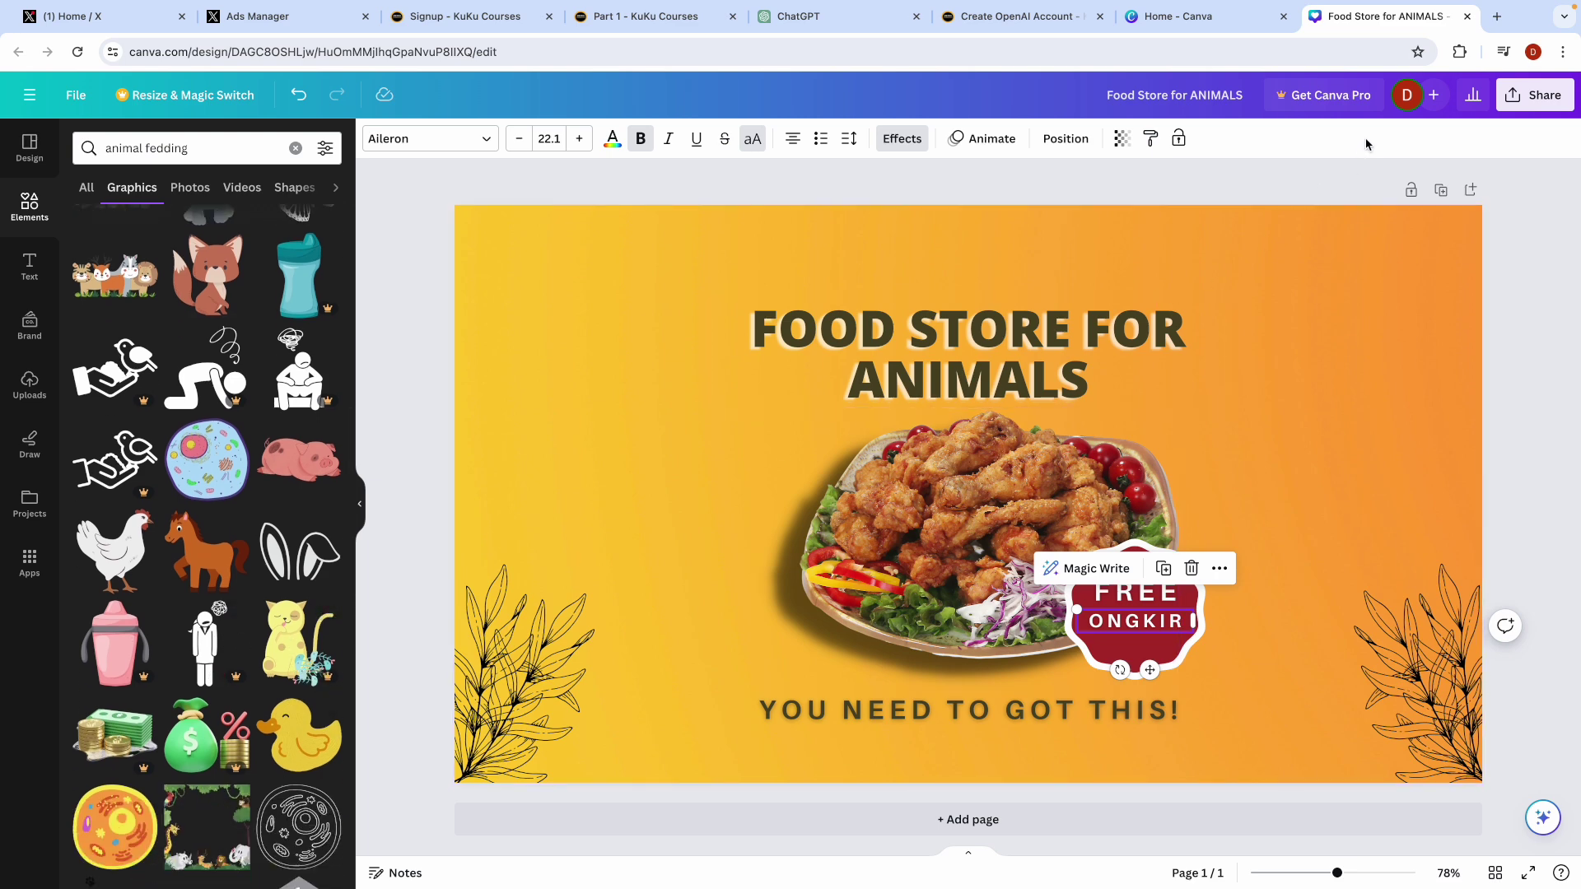
# Step: Search Google in a new tab for "animal feeding images free download" and open Unsplash's Animal Feed Pictures result
pyautogui.click(1497, 23)
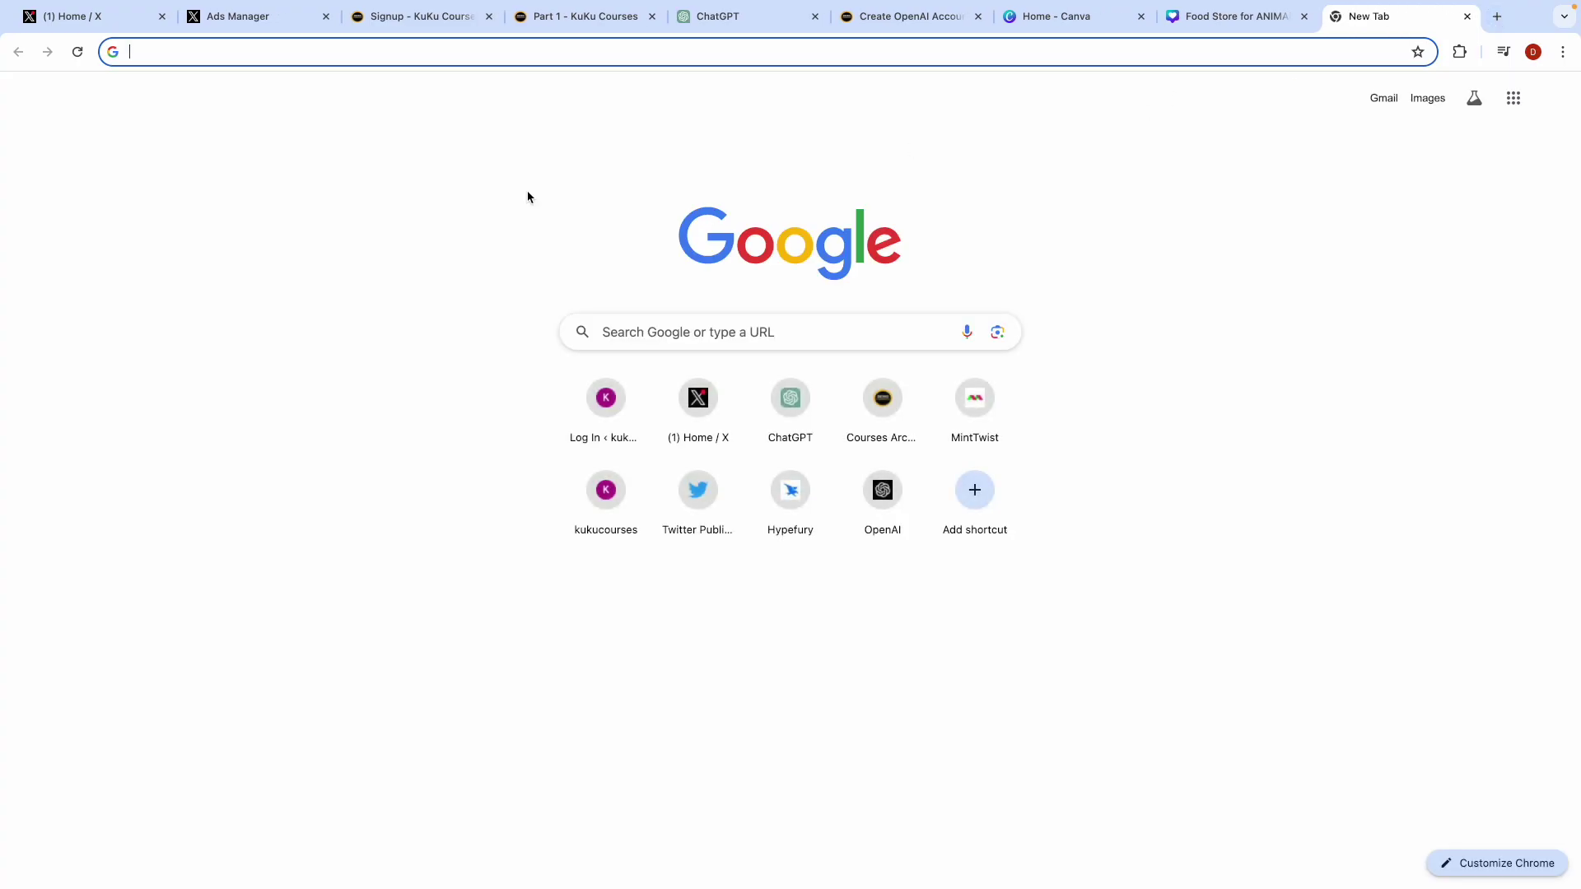
pyautogui.write('anim')
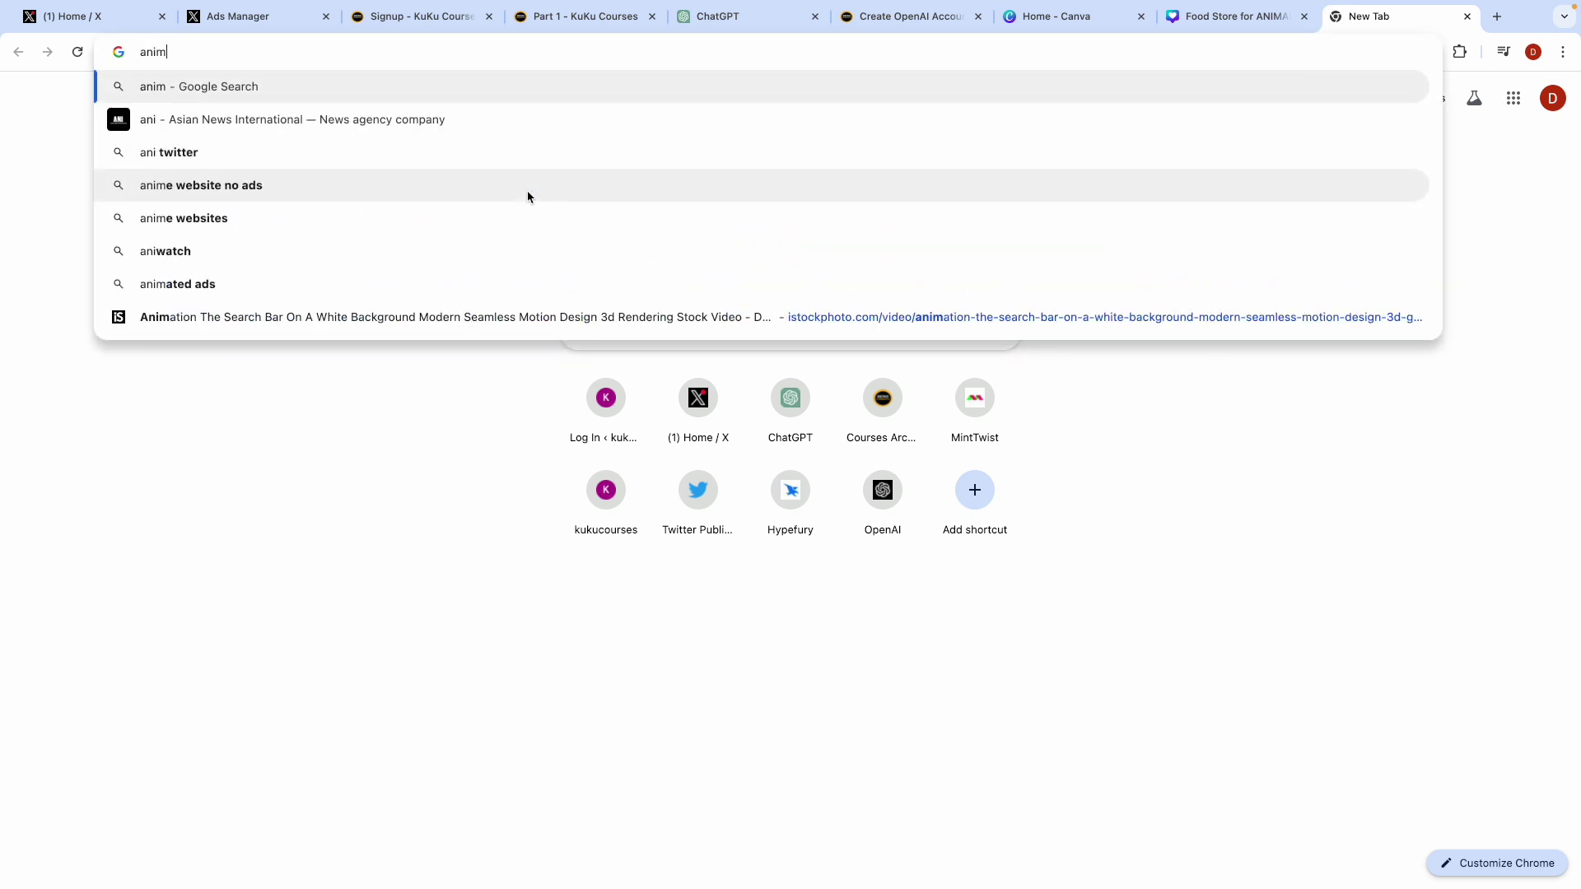
pyautogui.write('al feeding')
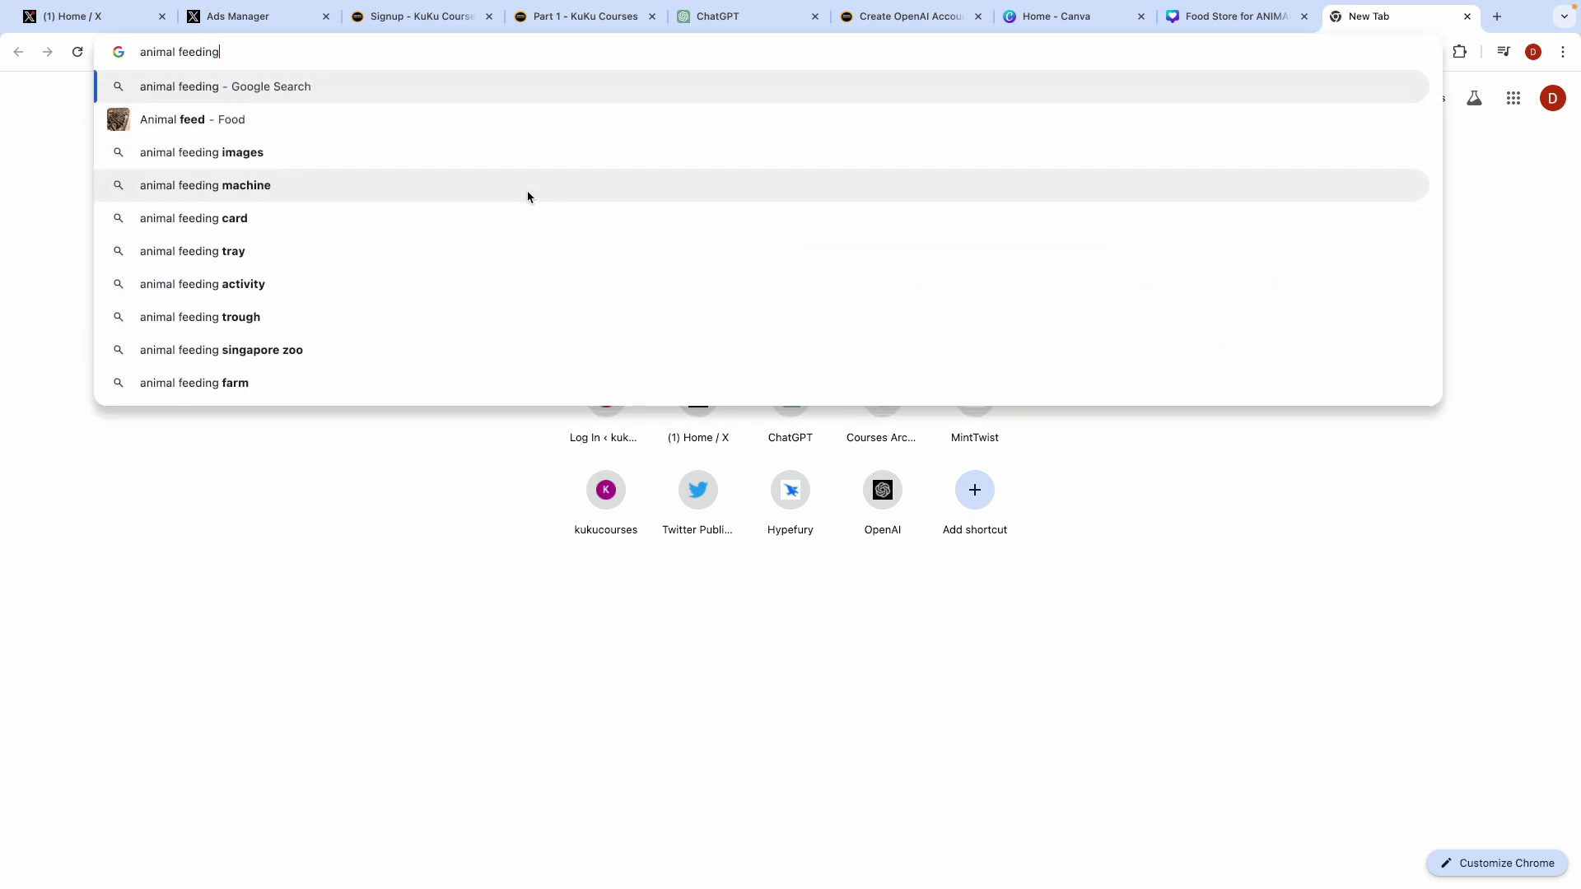
pyautogui.write(' image')
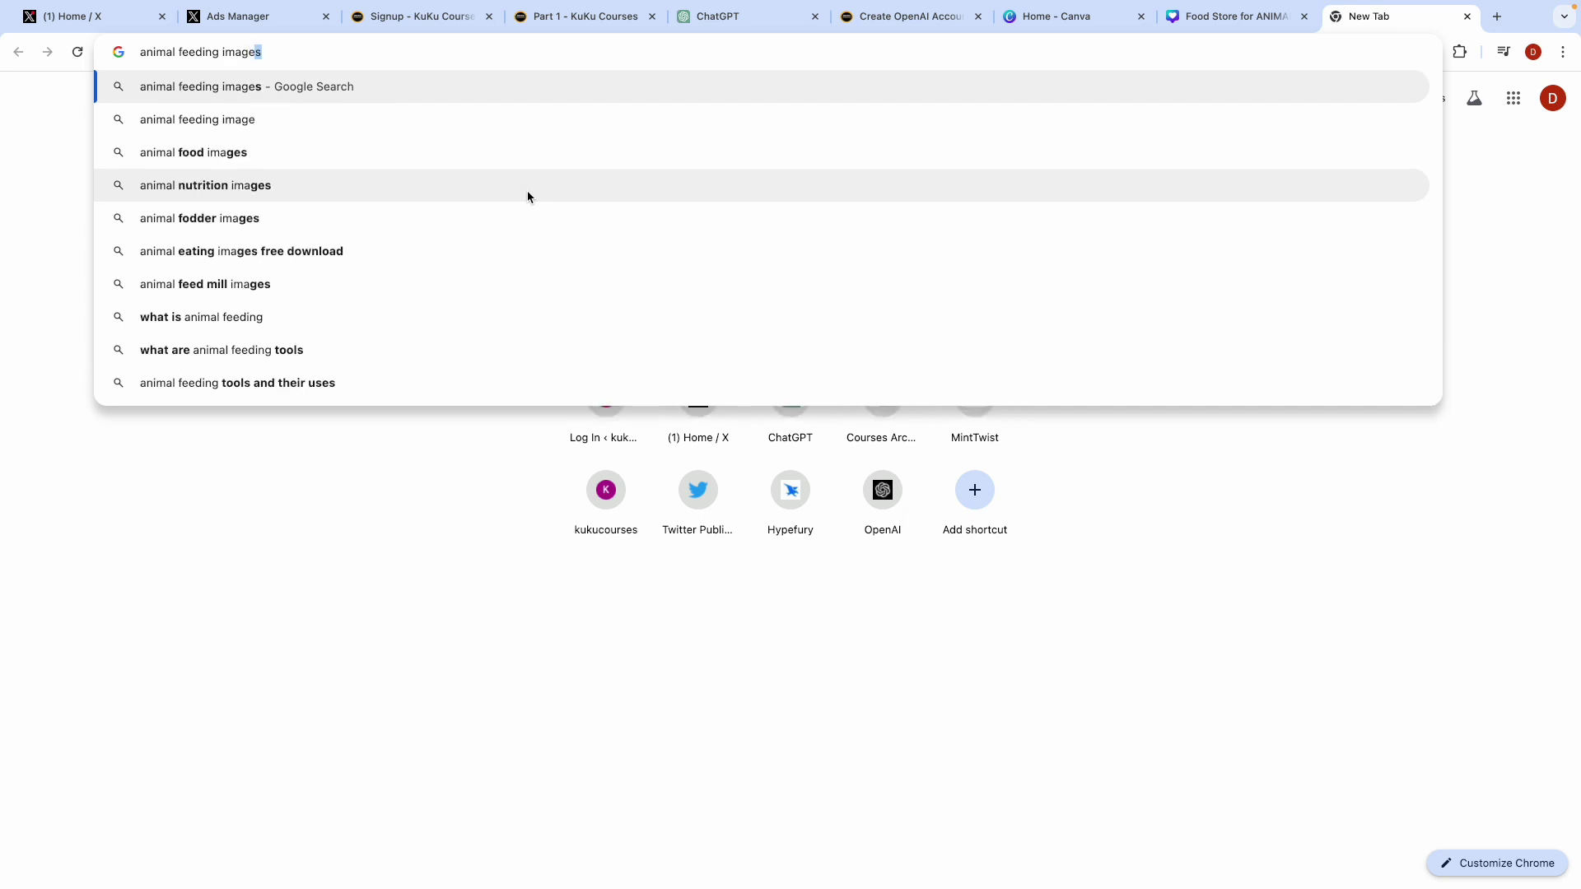
pyautogui.write('s free')
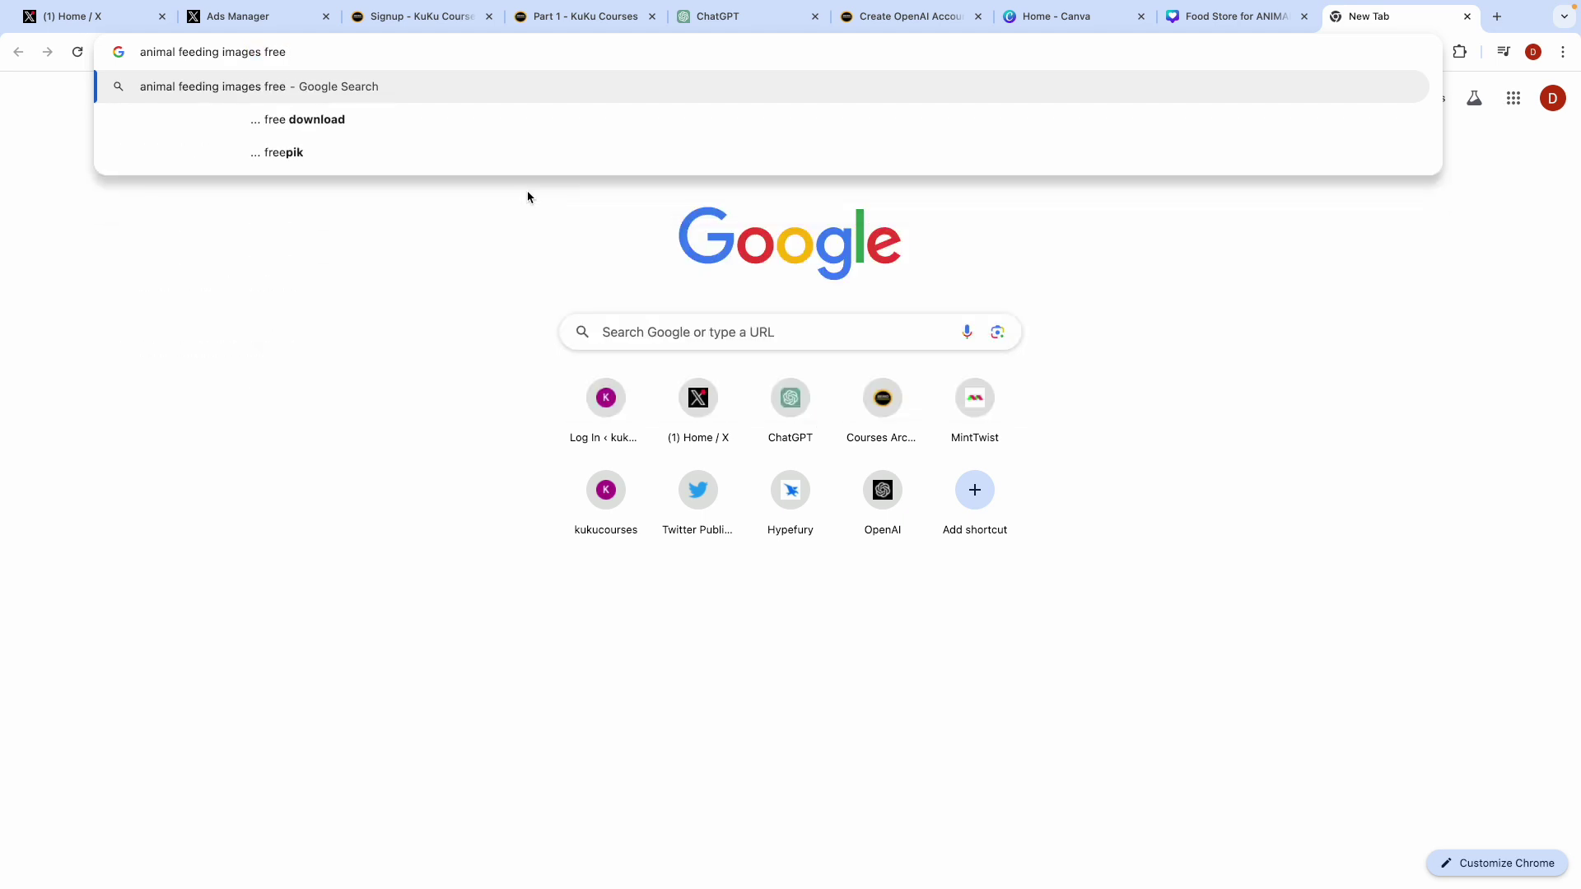
pyautogui.press('Down')
pyautogui.press('Return')
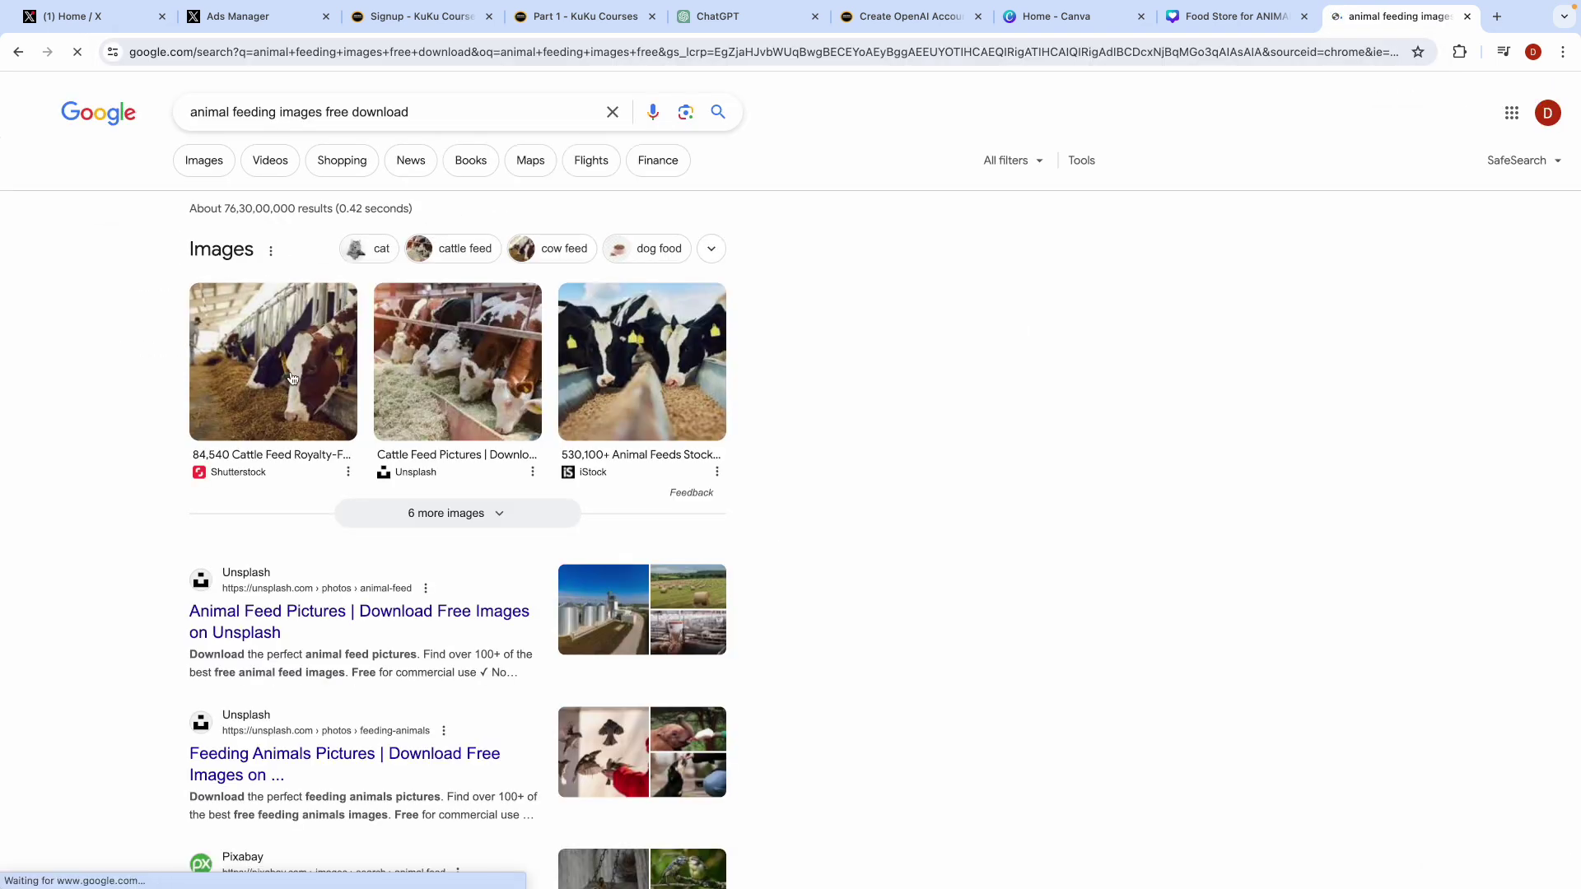
pyautogui.scroll(-1, 161, 545)
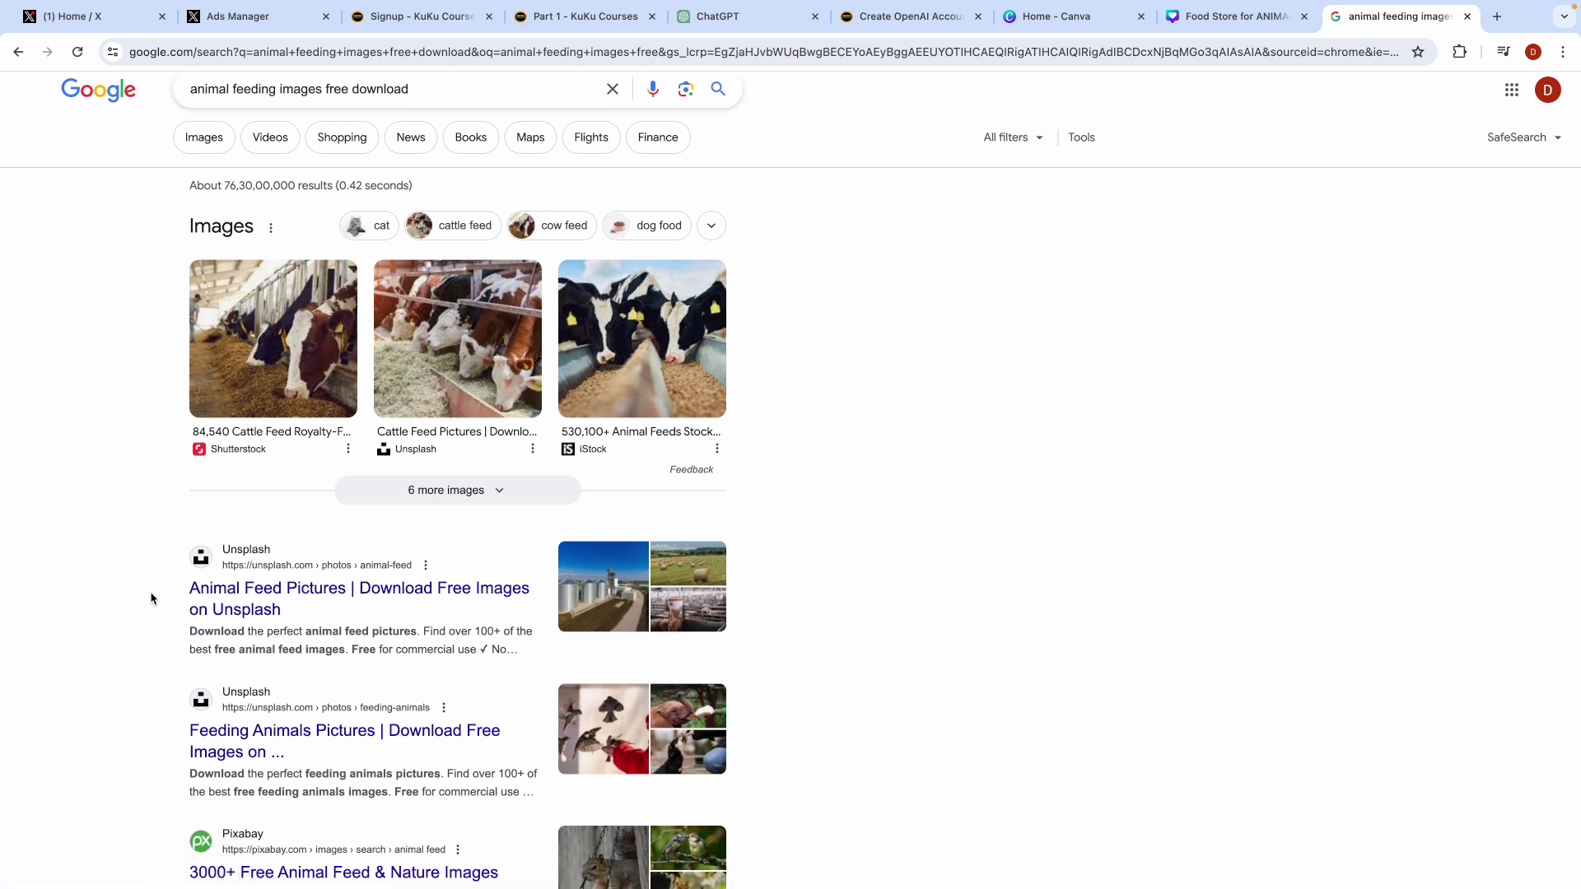
pyautogui.scroll(-1, 153, 597)
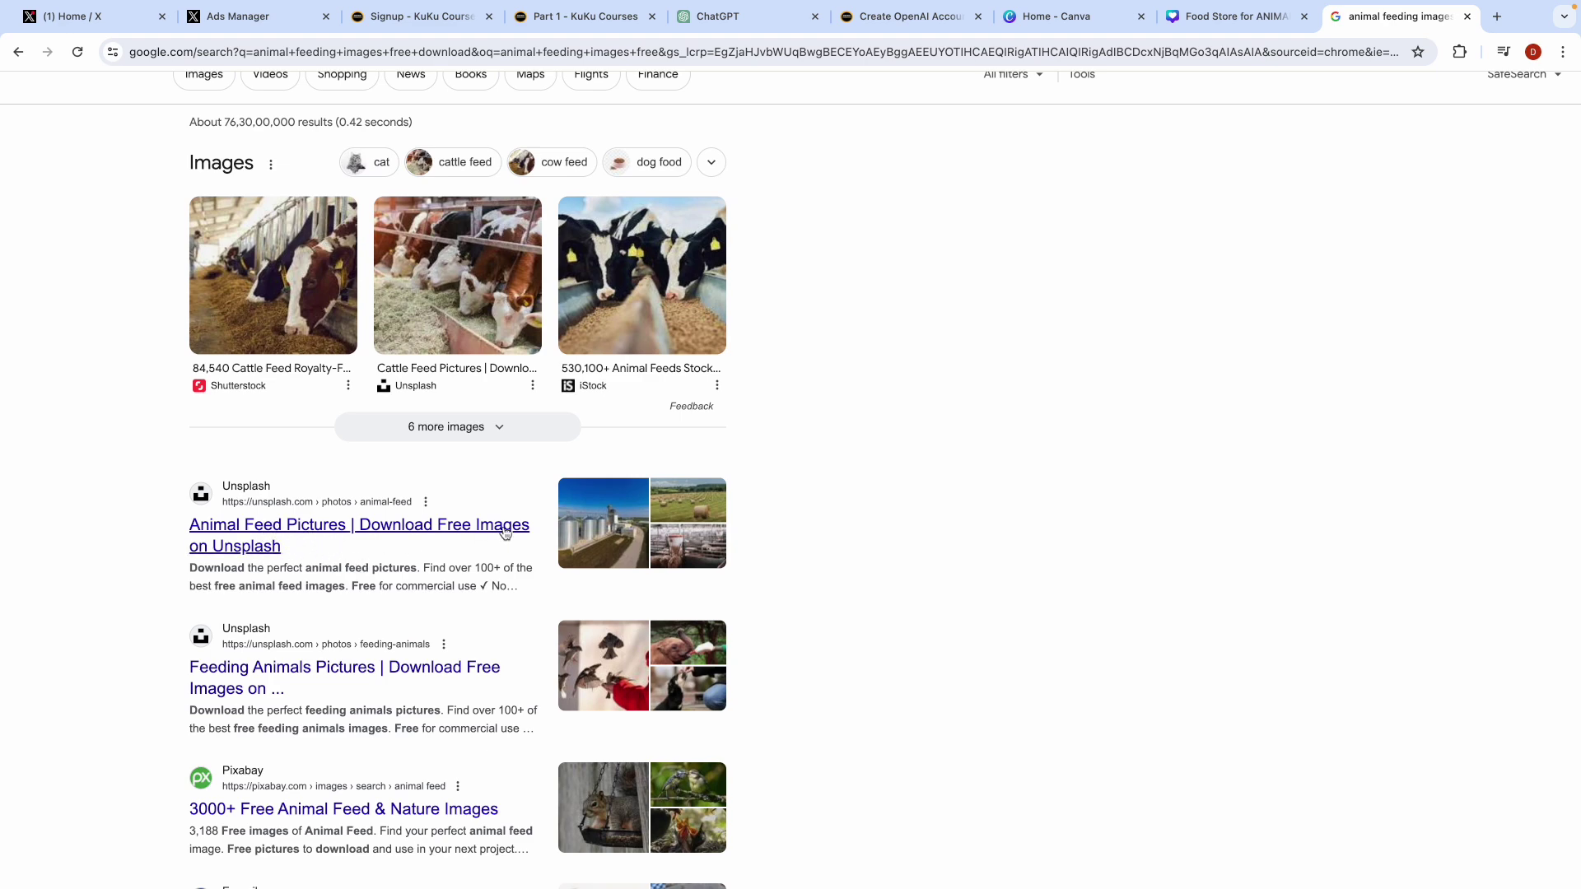
pyautogui.click(328, 530)
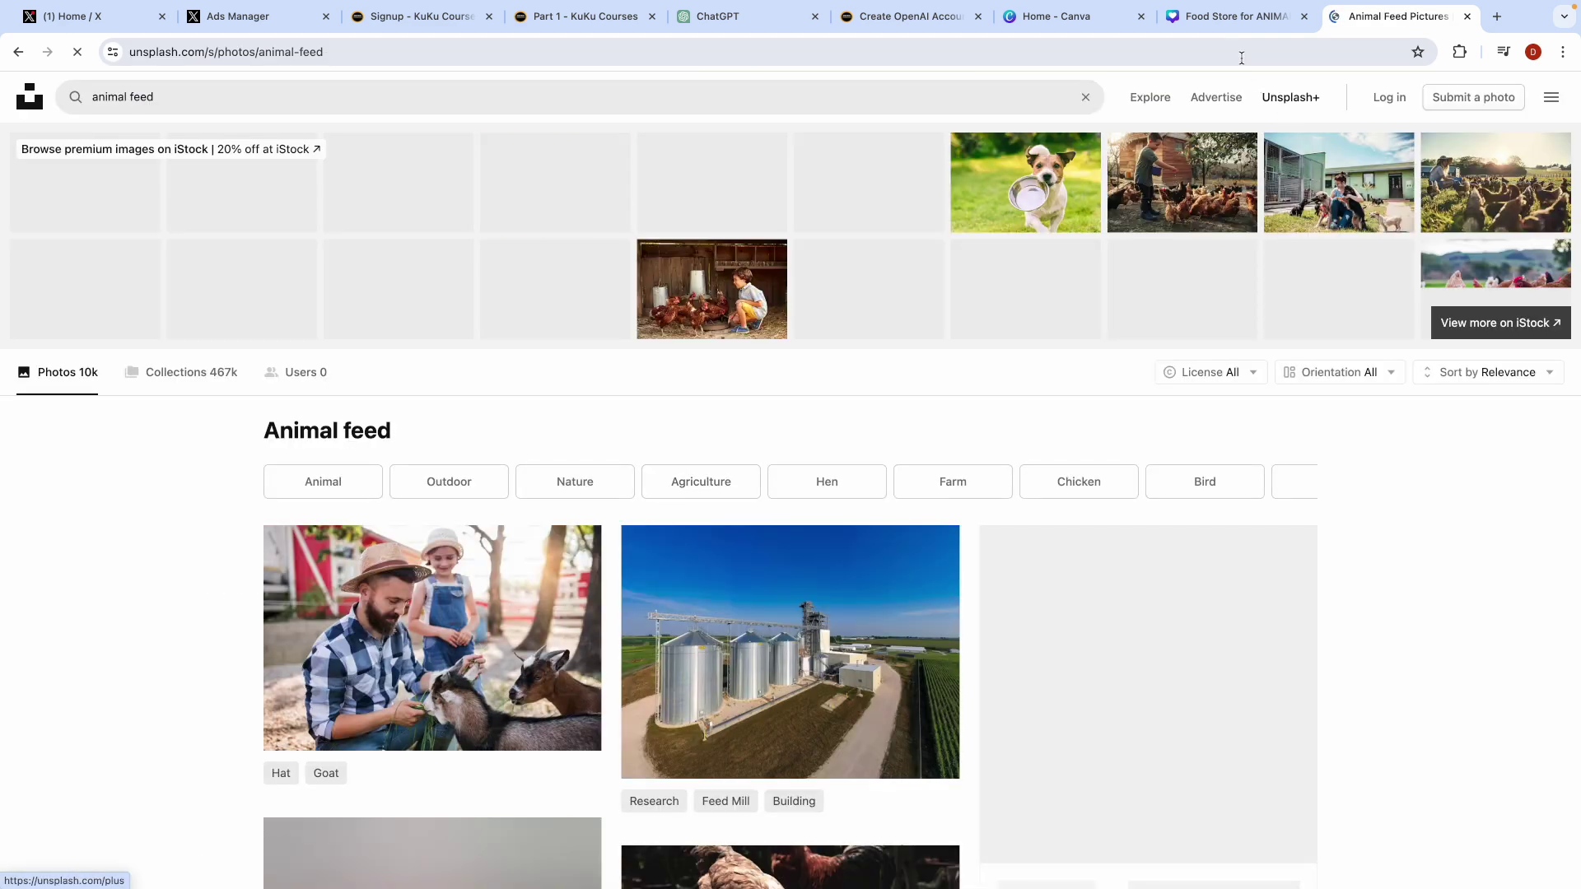
# Step: Return to ChatGPT and review its full list of ad creative ideas for the animal food store
pyautogui.click(1225, 23)
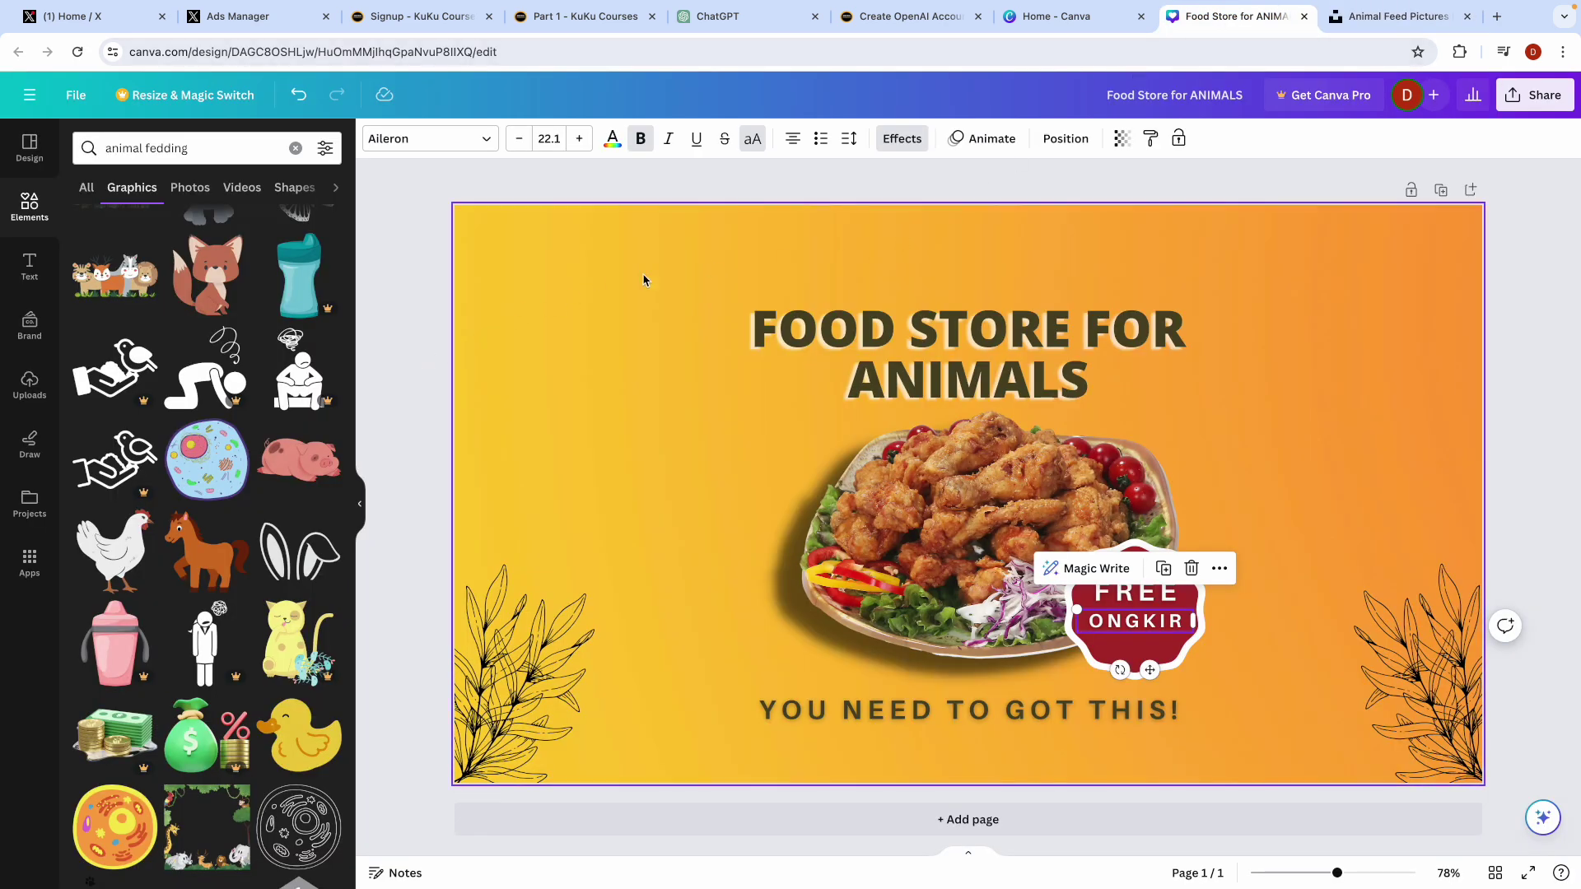
pyautogui.click(758, 27)
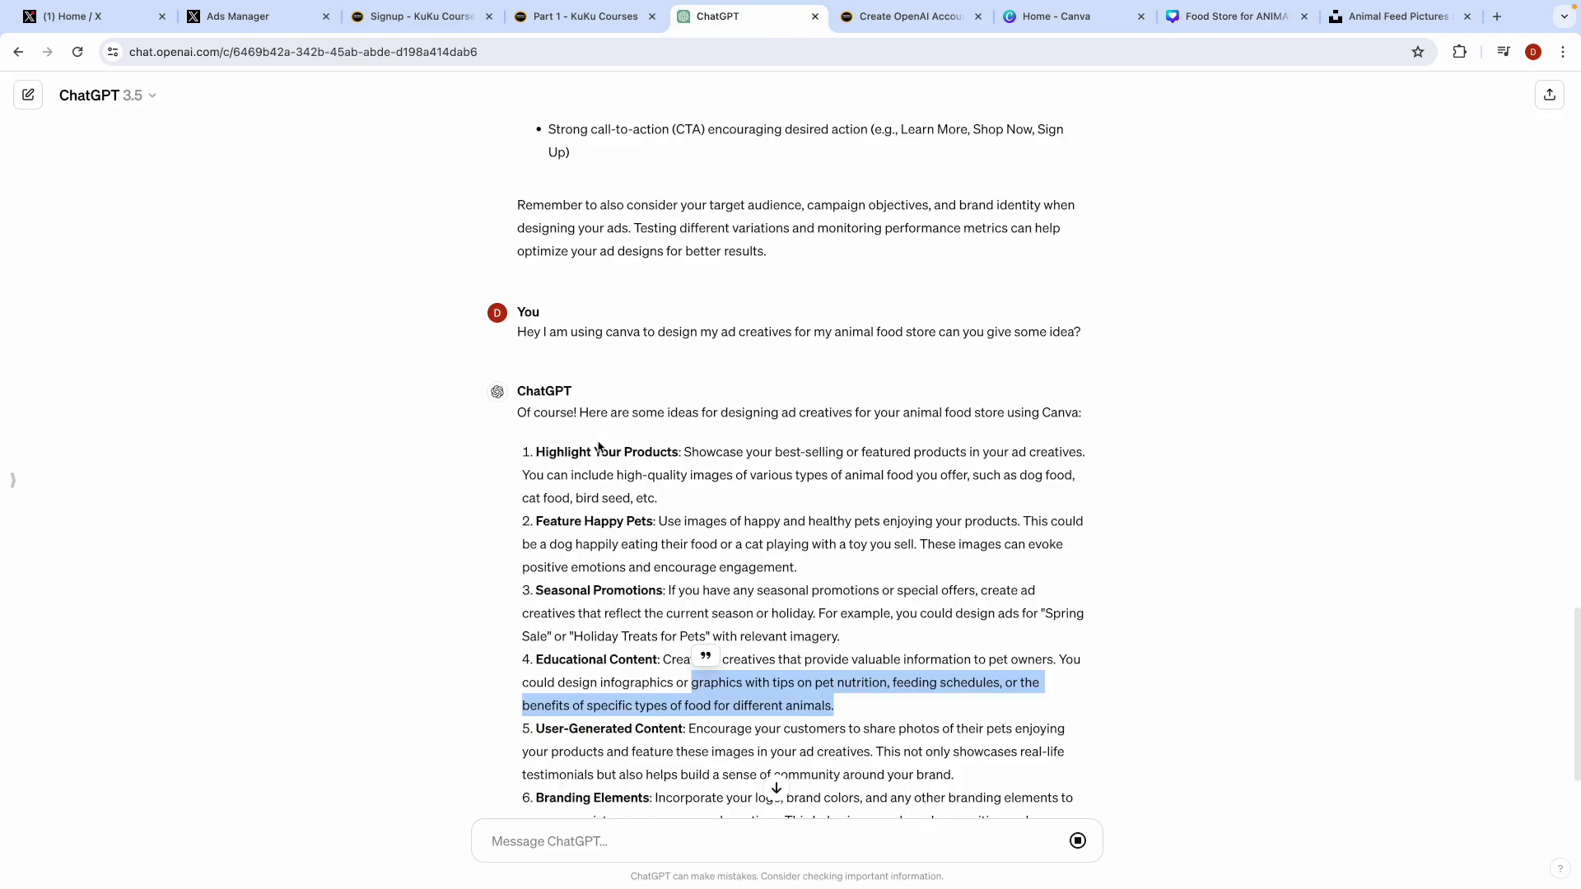
pyautogui.scroll(-3, 584, 490)
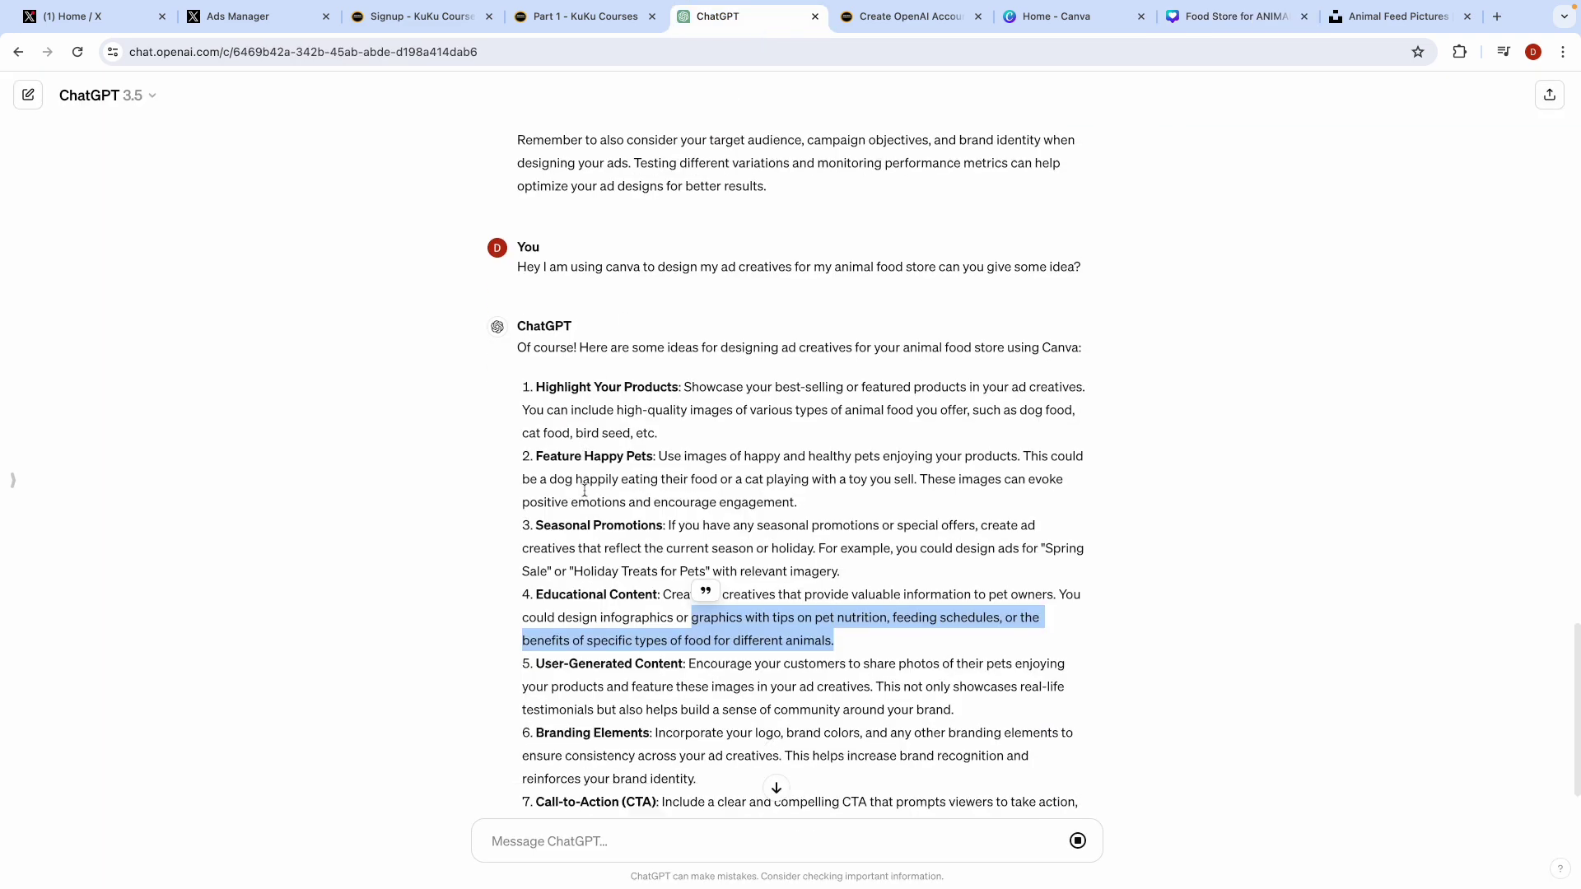
pyautogui.click(628, 446)
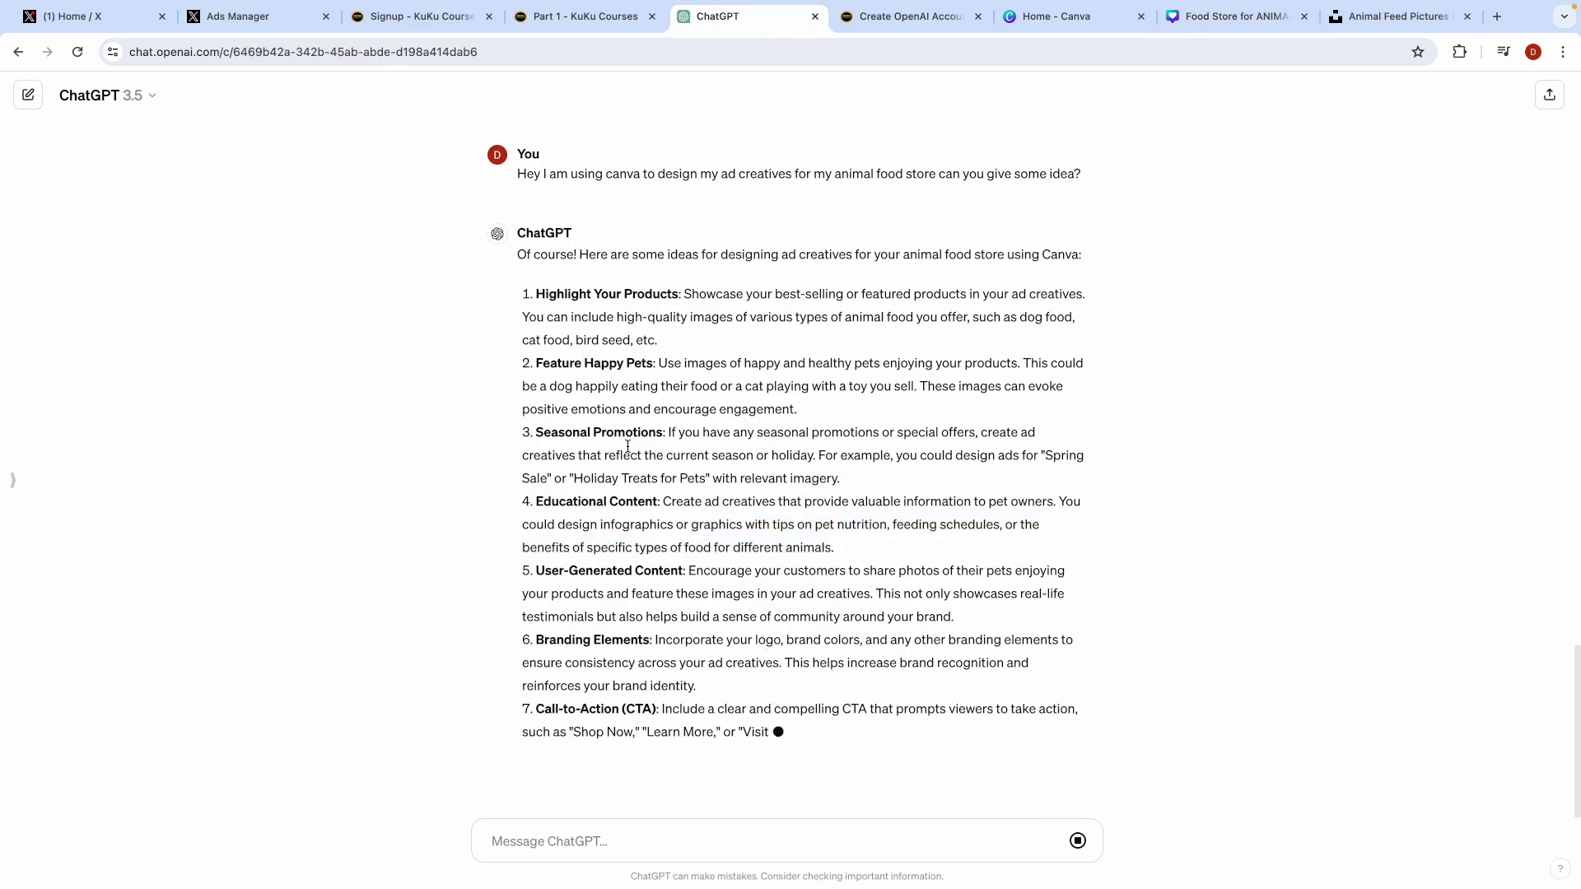
pyautogui.moveTo(804, 735); pyautogui.dragTo(516, 272)
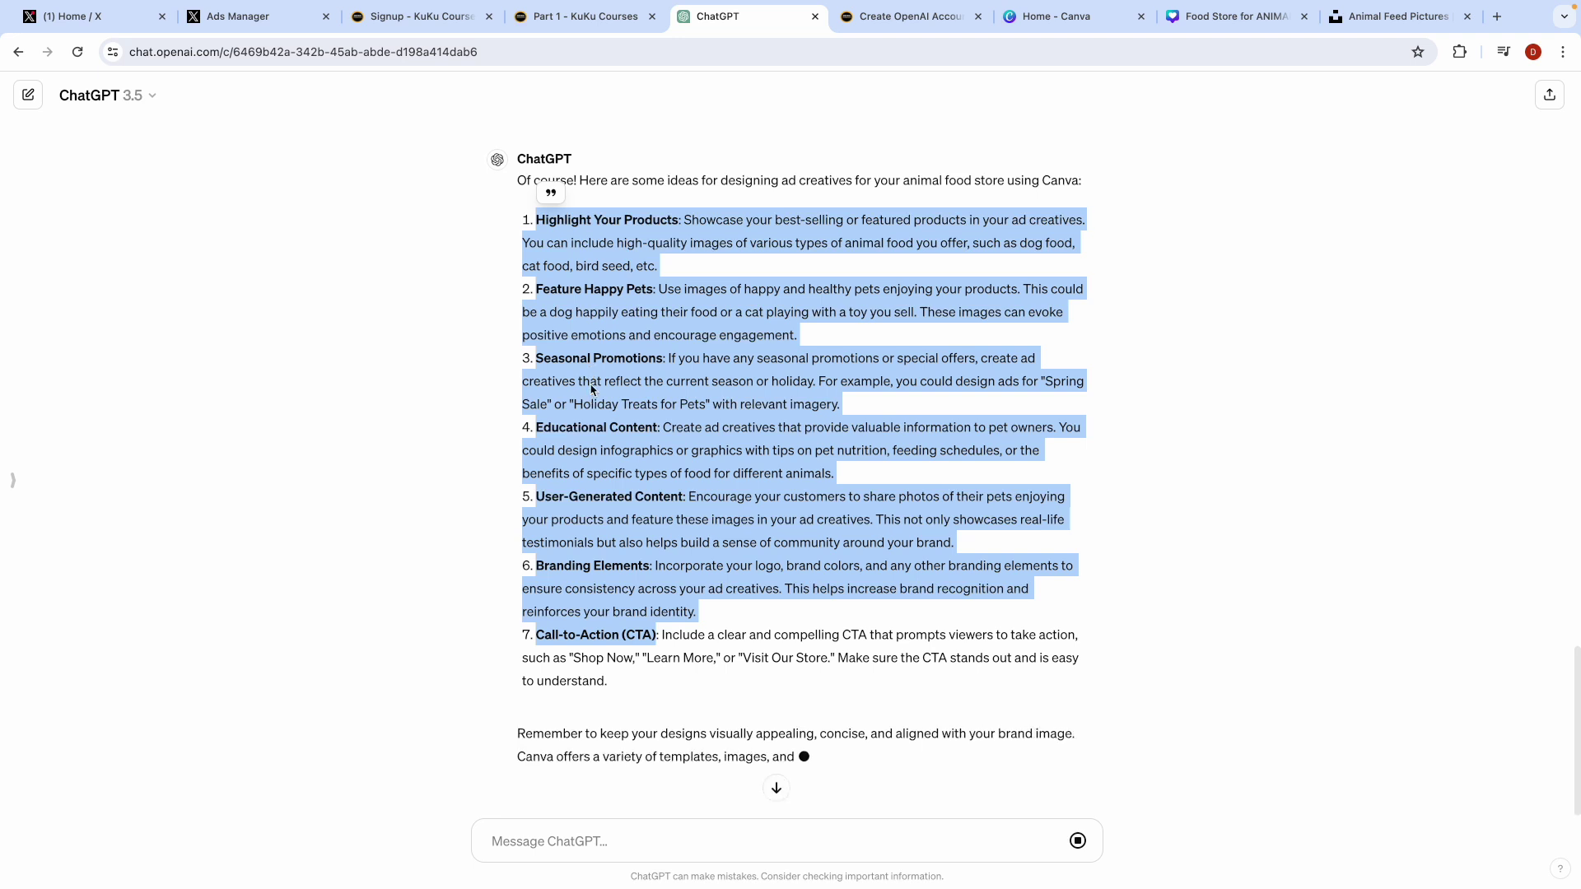
pyautogui.scroll(2, 591, 388)
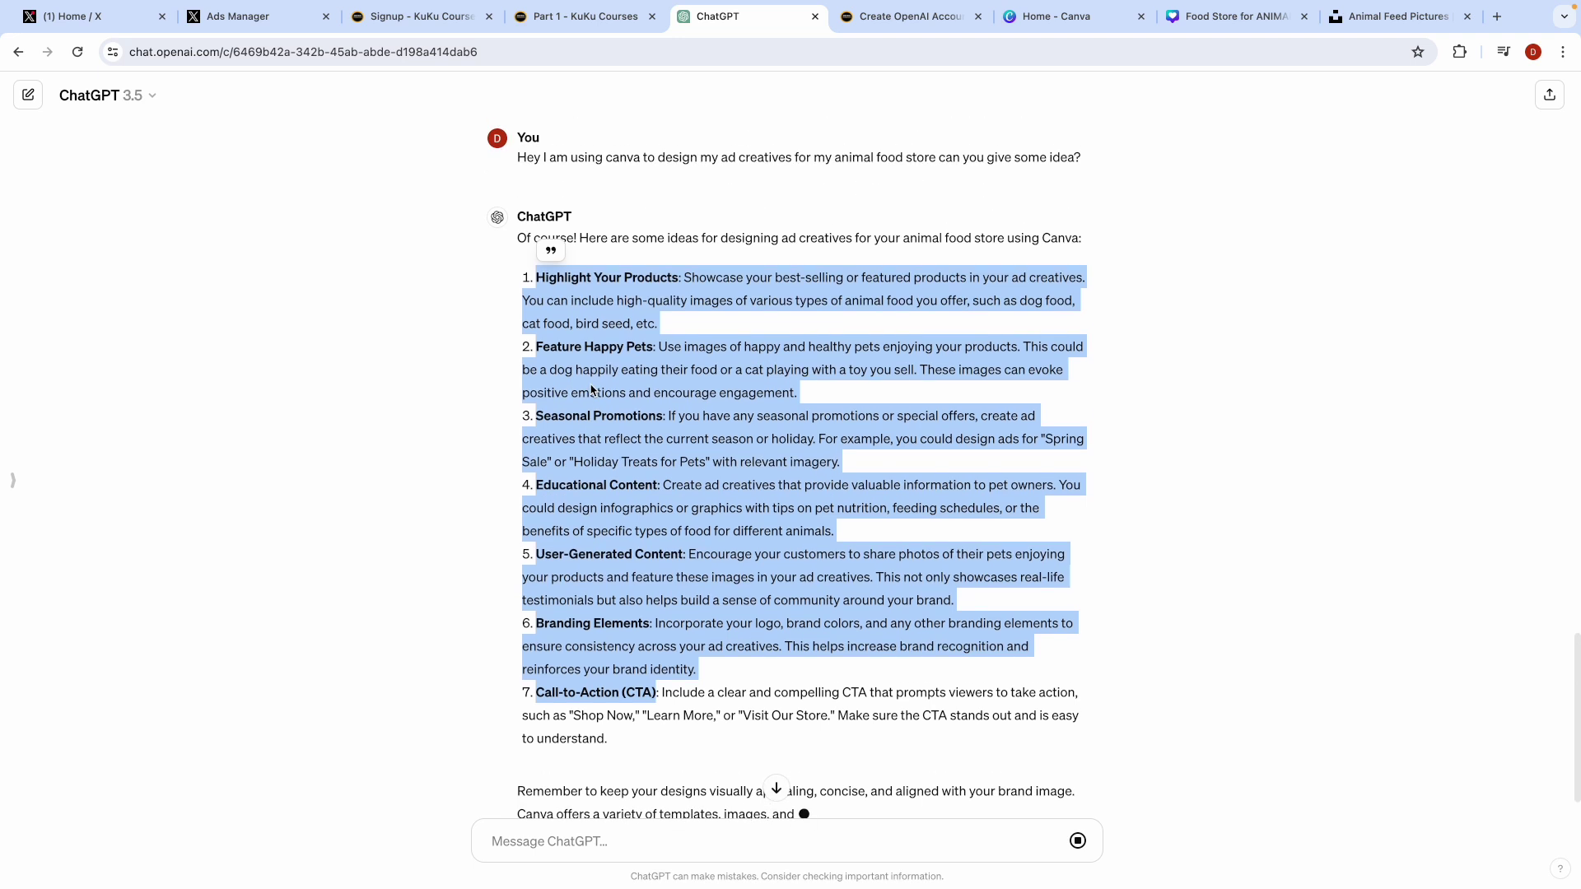
pyautogui.click(679, 463)
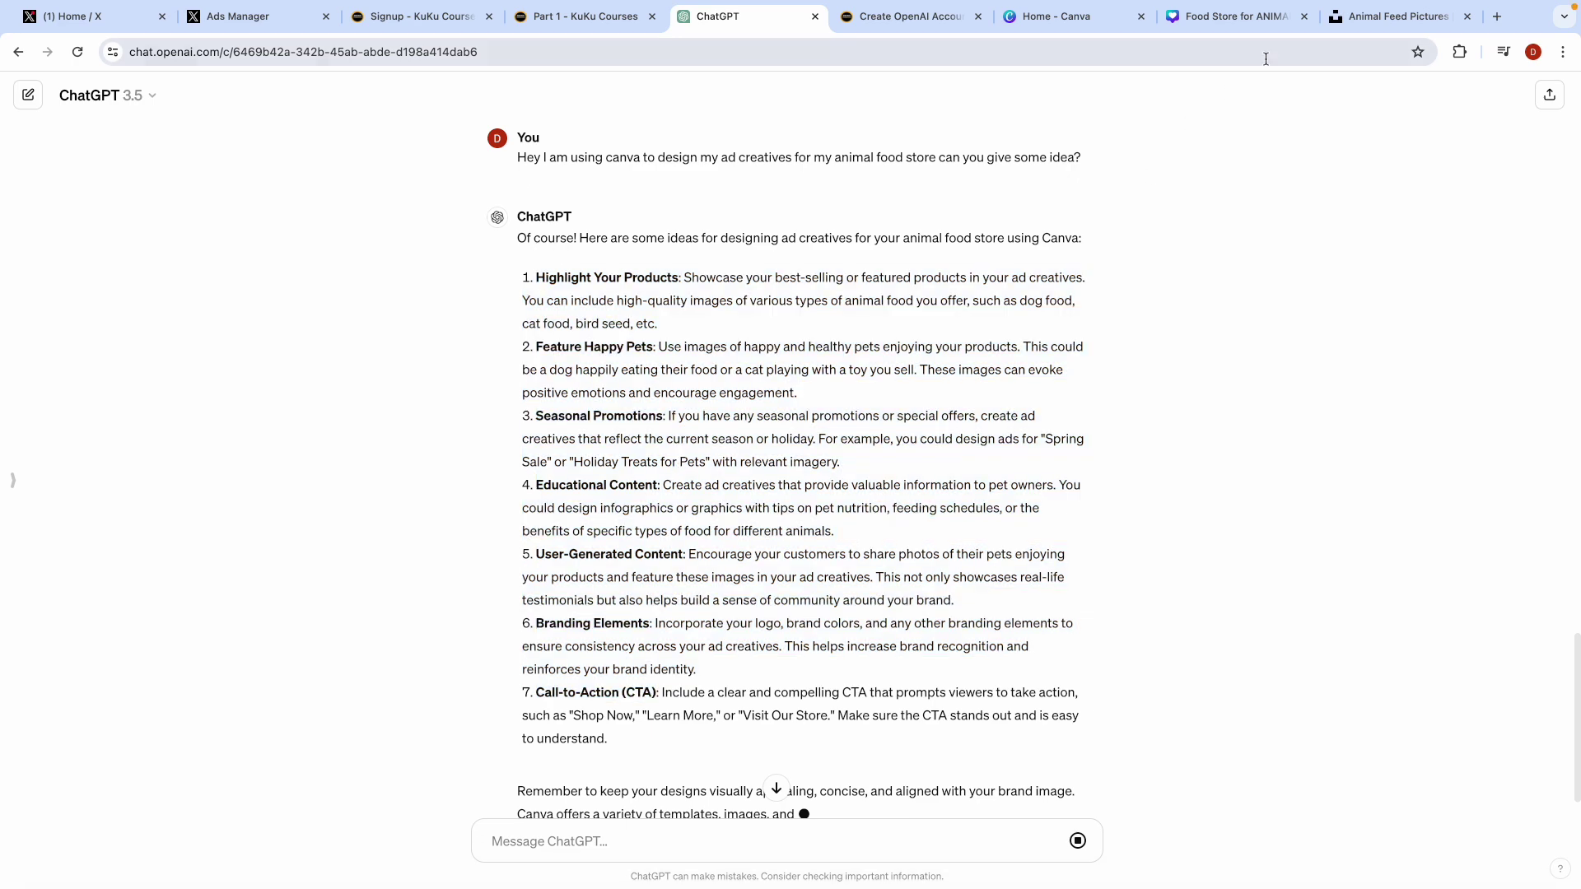
# Step: Browse Unsplash's animal feed photos and download the free picture of a hand feeding a horned goat
pyautogui.click(1377, 17)
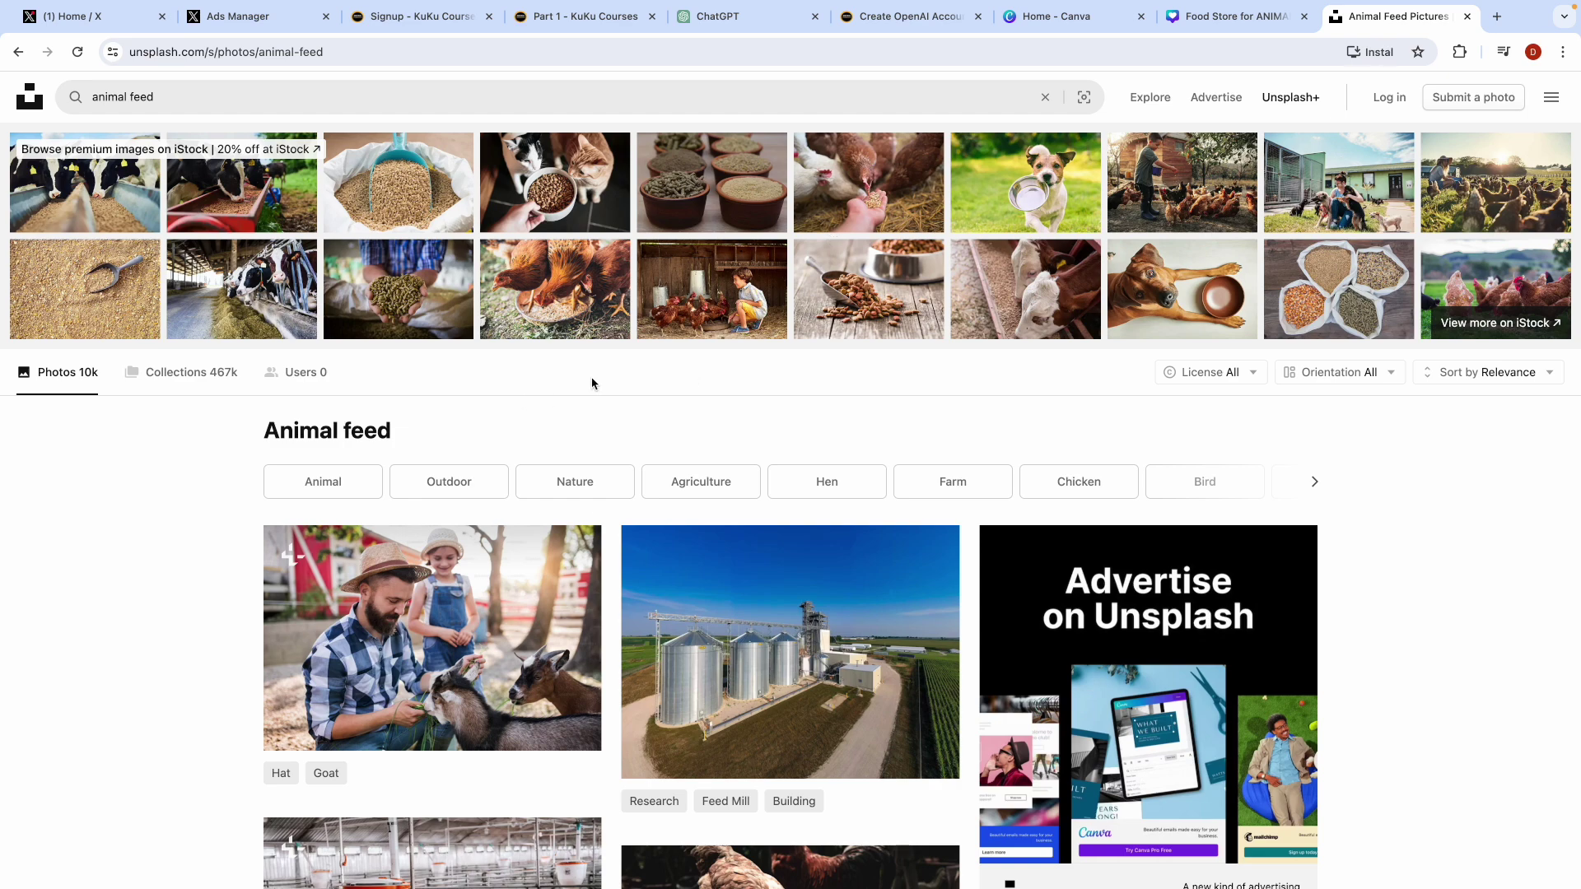
pyautogui.scroll(-2, 560, 454)
pyautogui.scroll(-6, 562, 455)
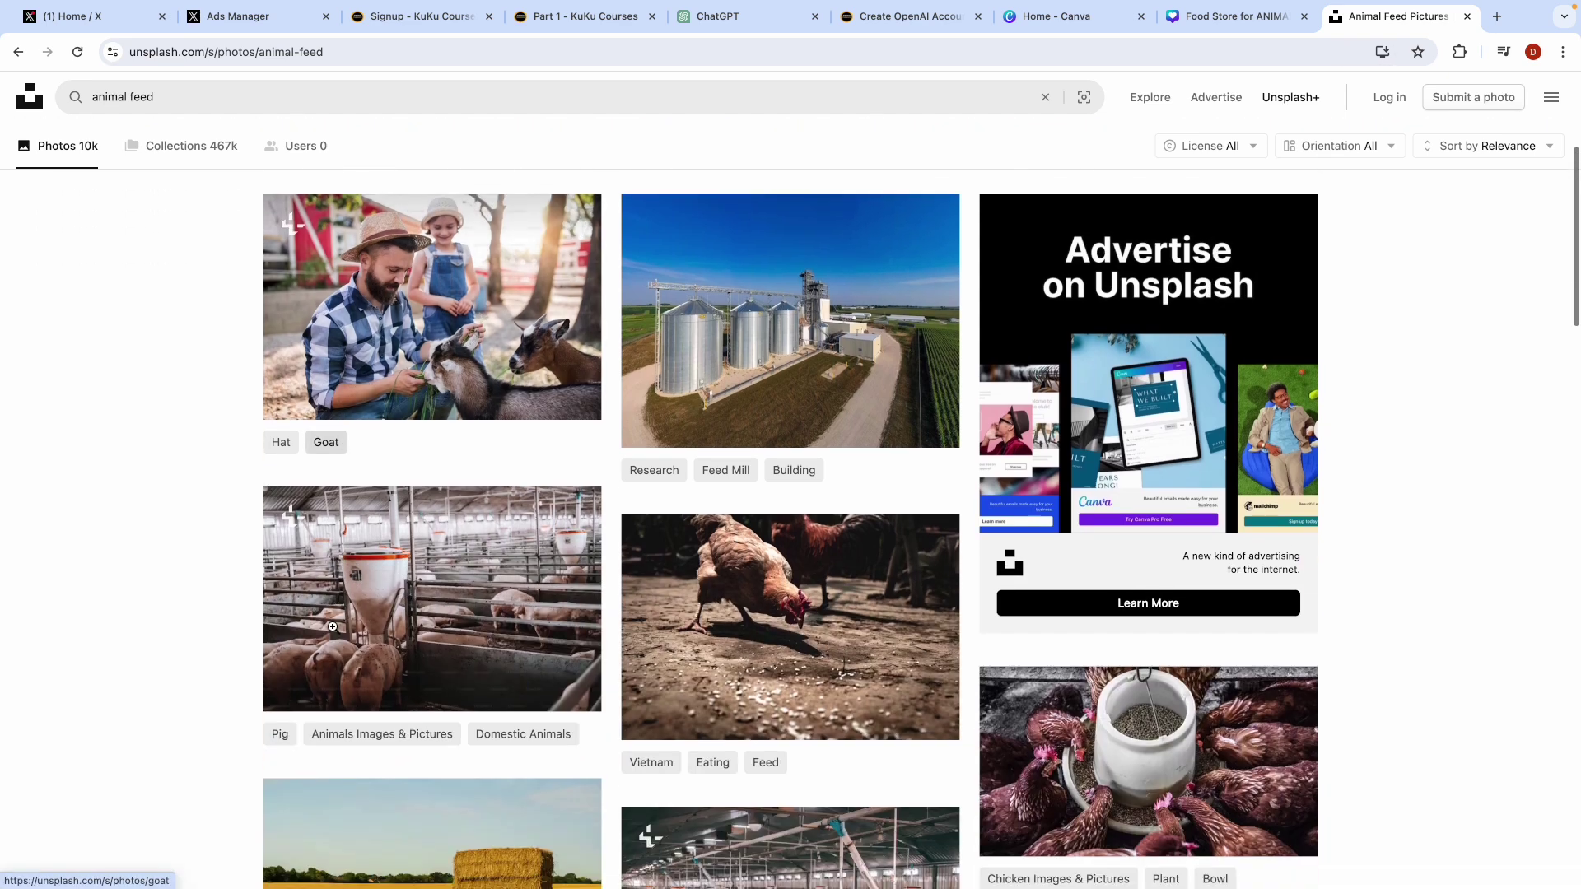
pyautogui.scroll(-5, 600, 698)
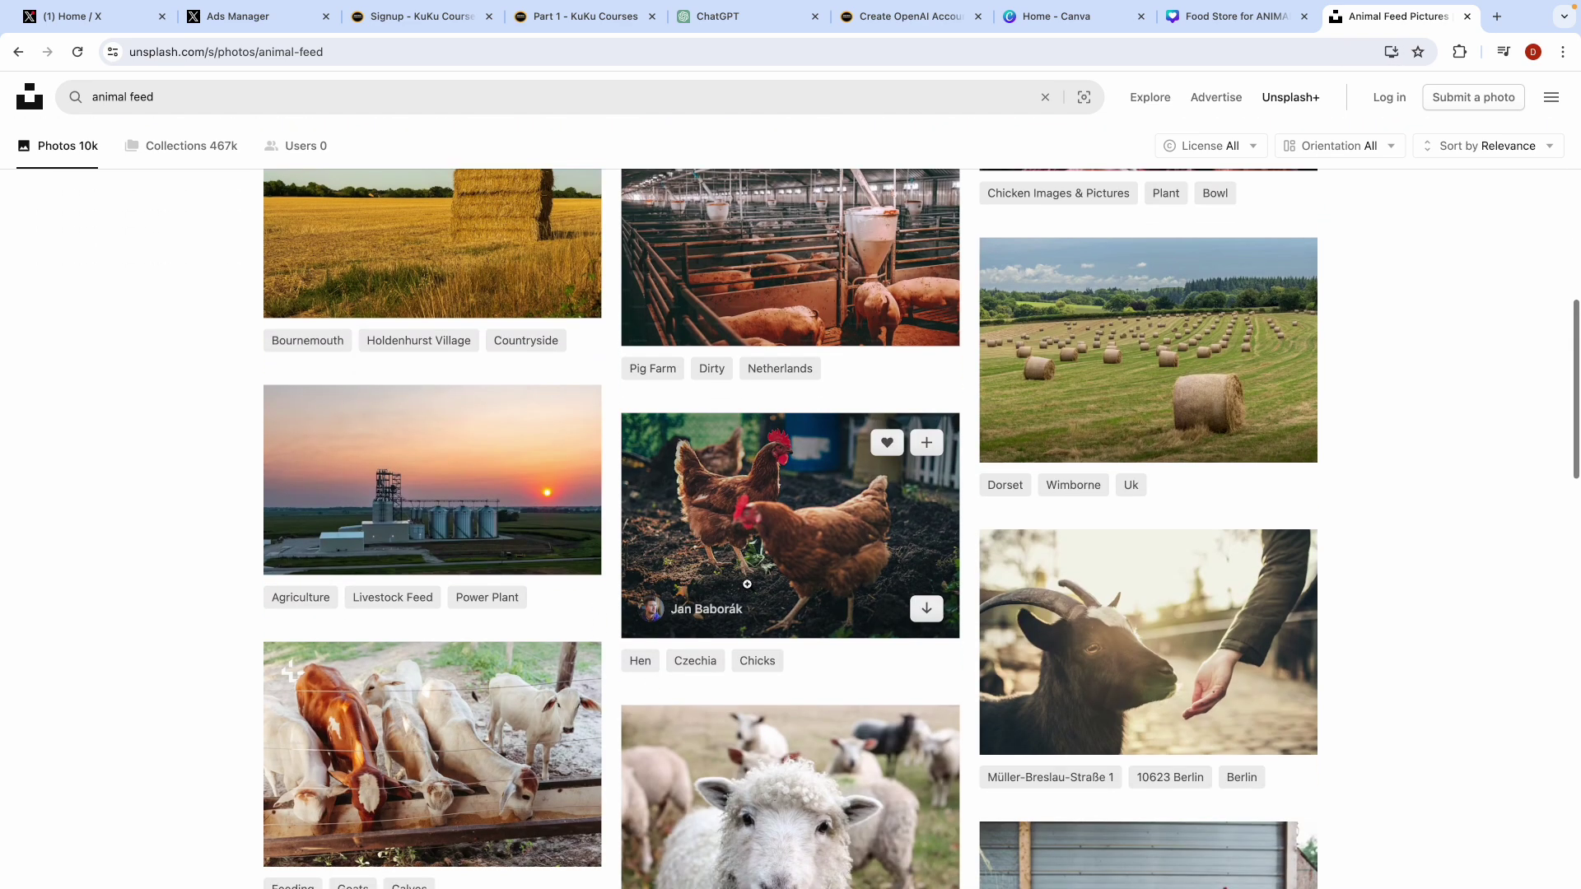
pyautogui.scroll(-2, 797, 728)
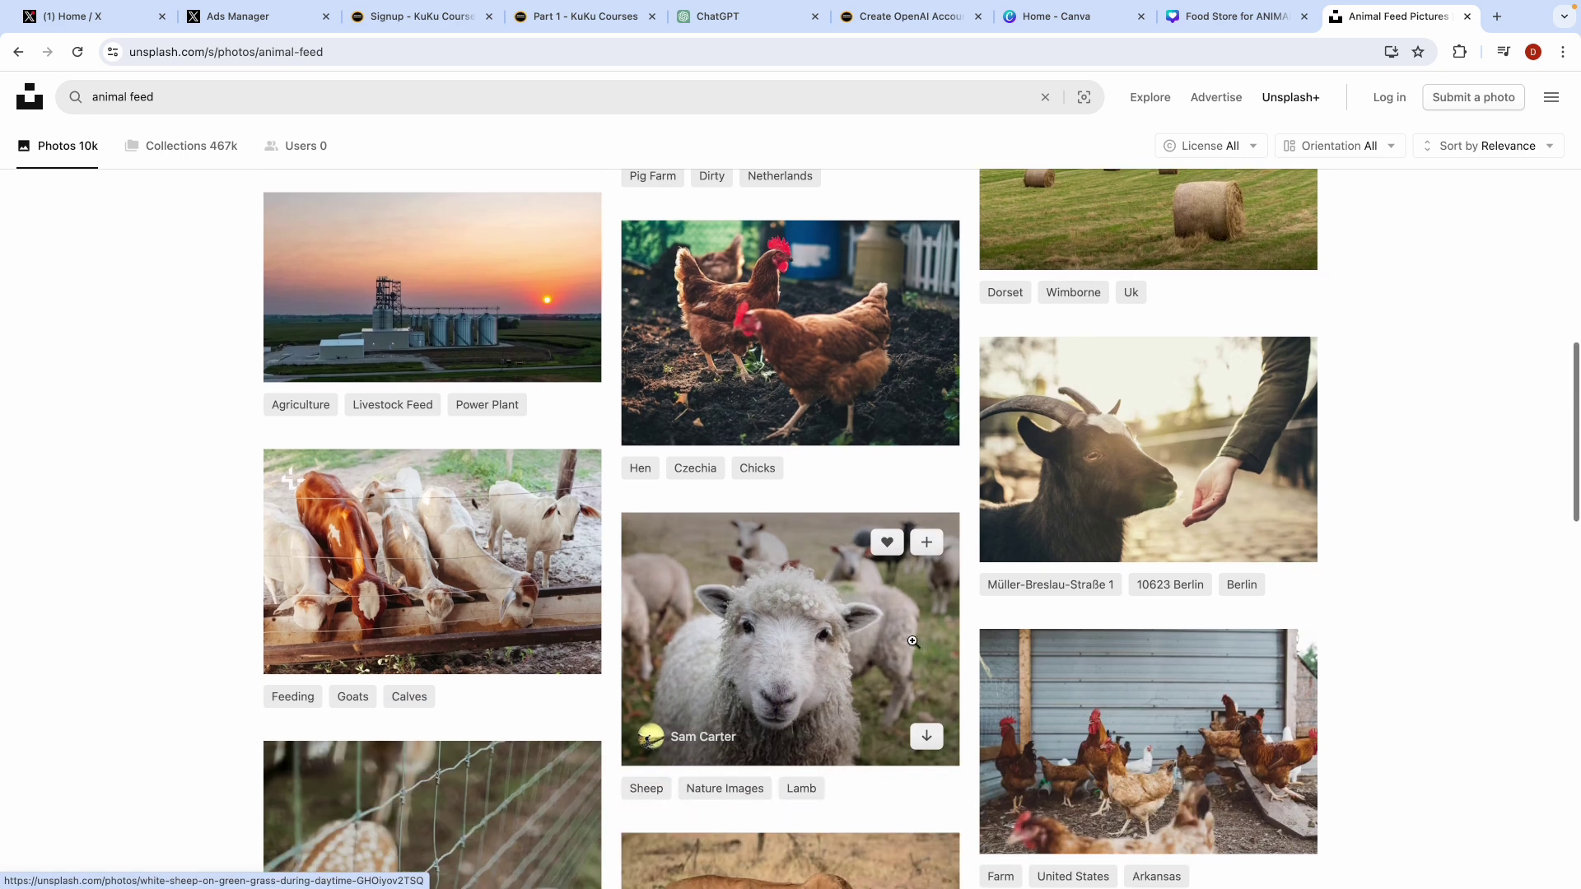
pyautogui.scroll(-1, 905, 659)
pyautogui.moveTo(1169, 405)
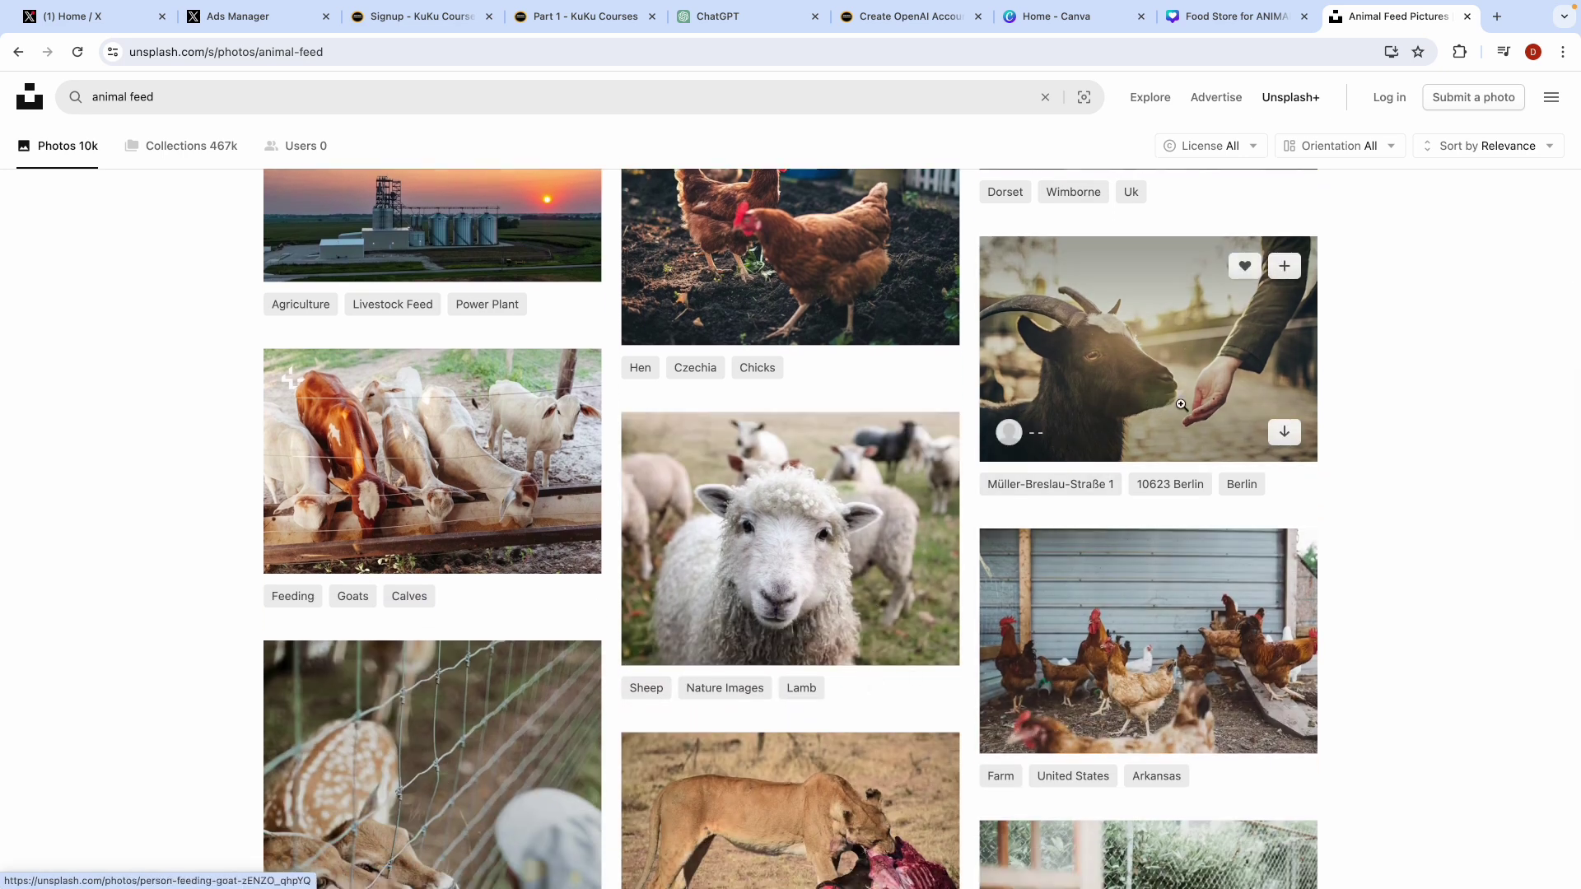
pyautogui.click(1178, 400)
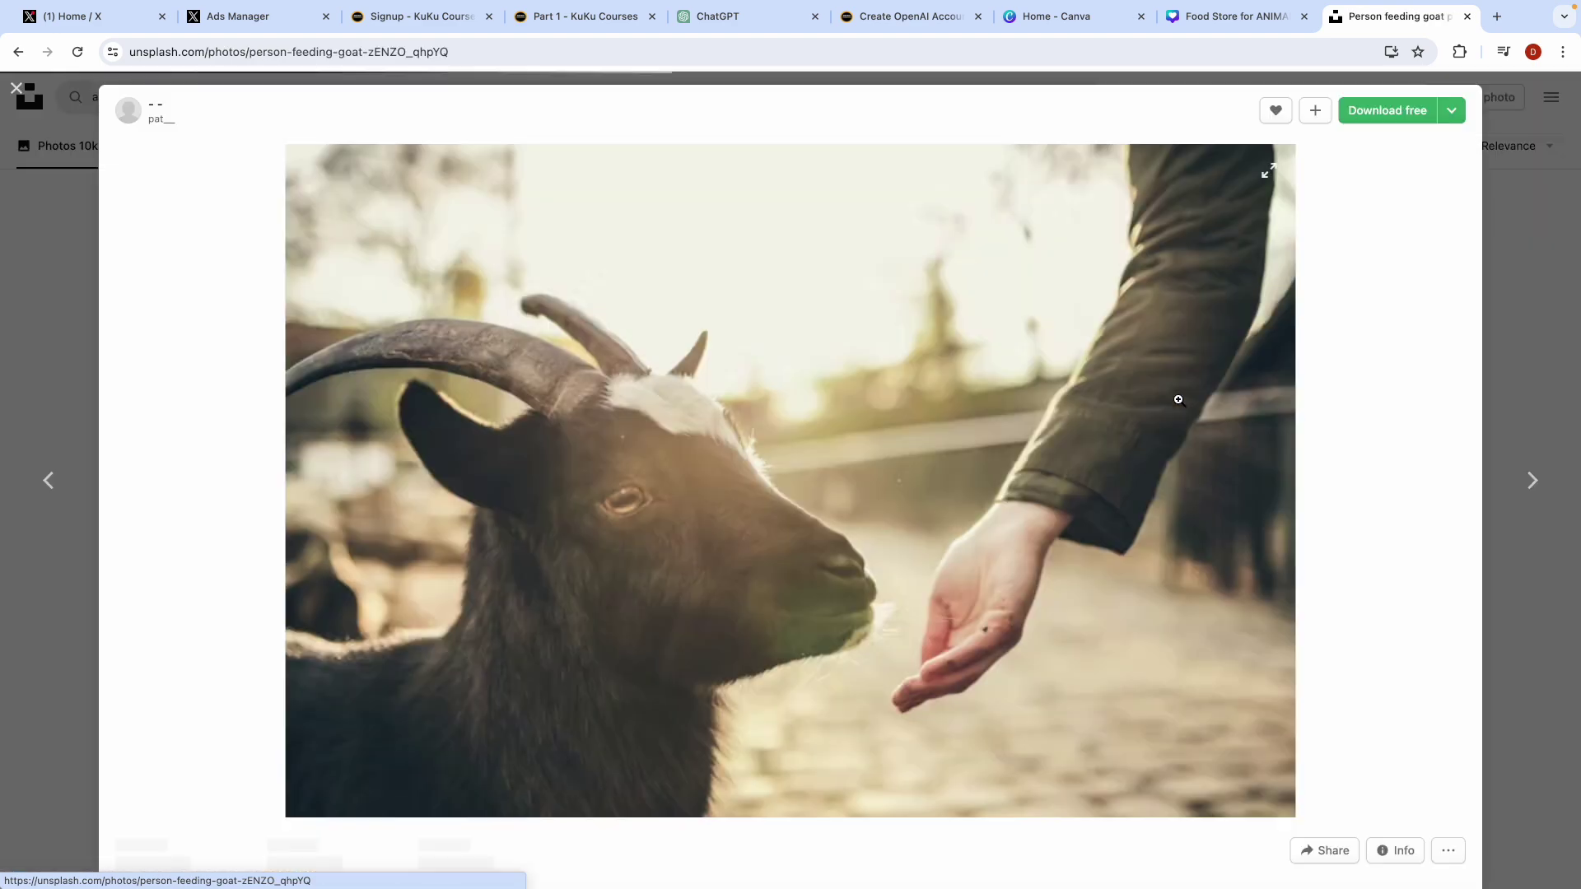
pyautogui.click(1388, 112)
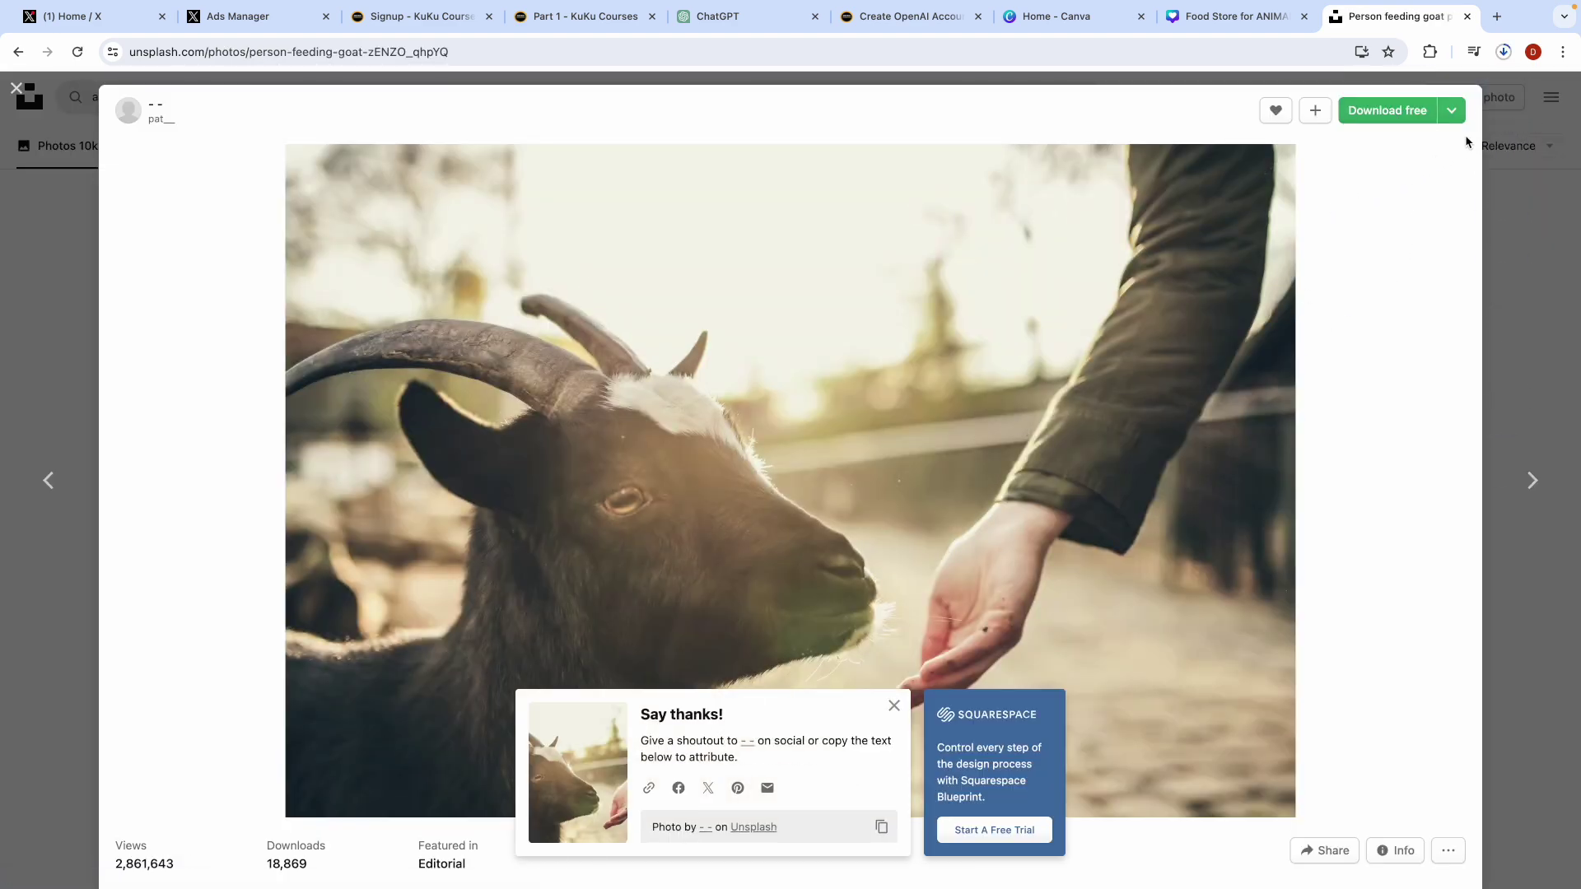
pyautogui.click(1504, 54)
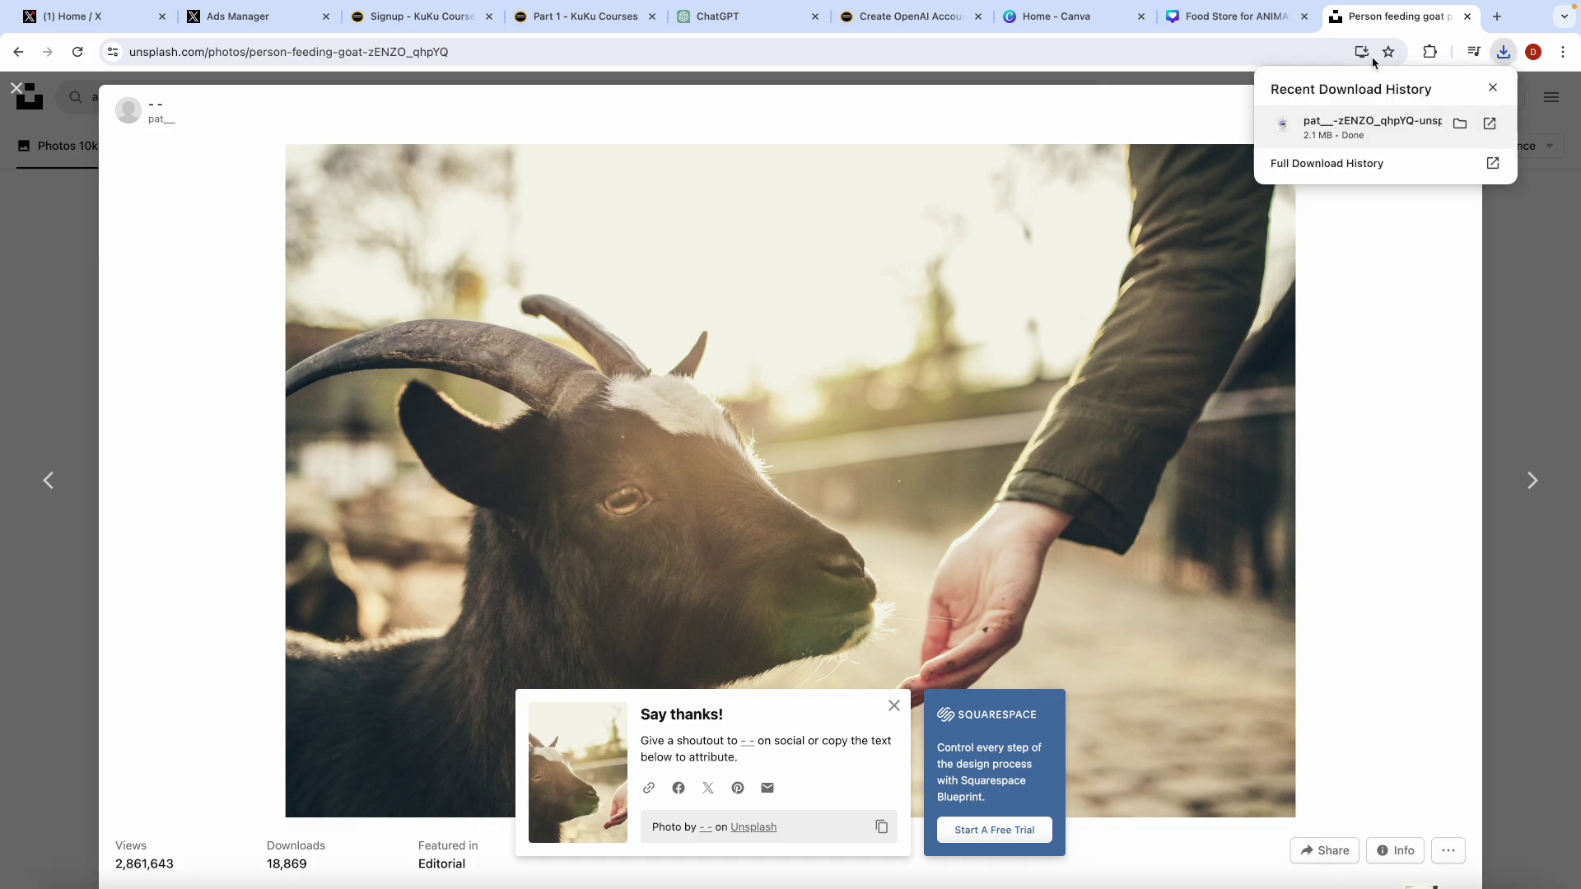
# Step: Switch to the Canva design and upload the Unsplash goat photo from the Downloads folder
pyautogui.click(1251, 17)
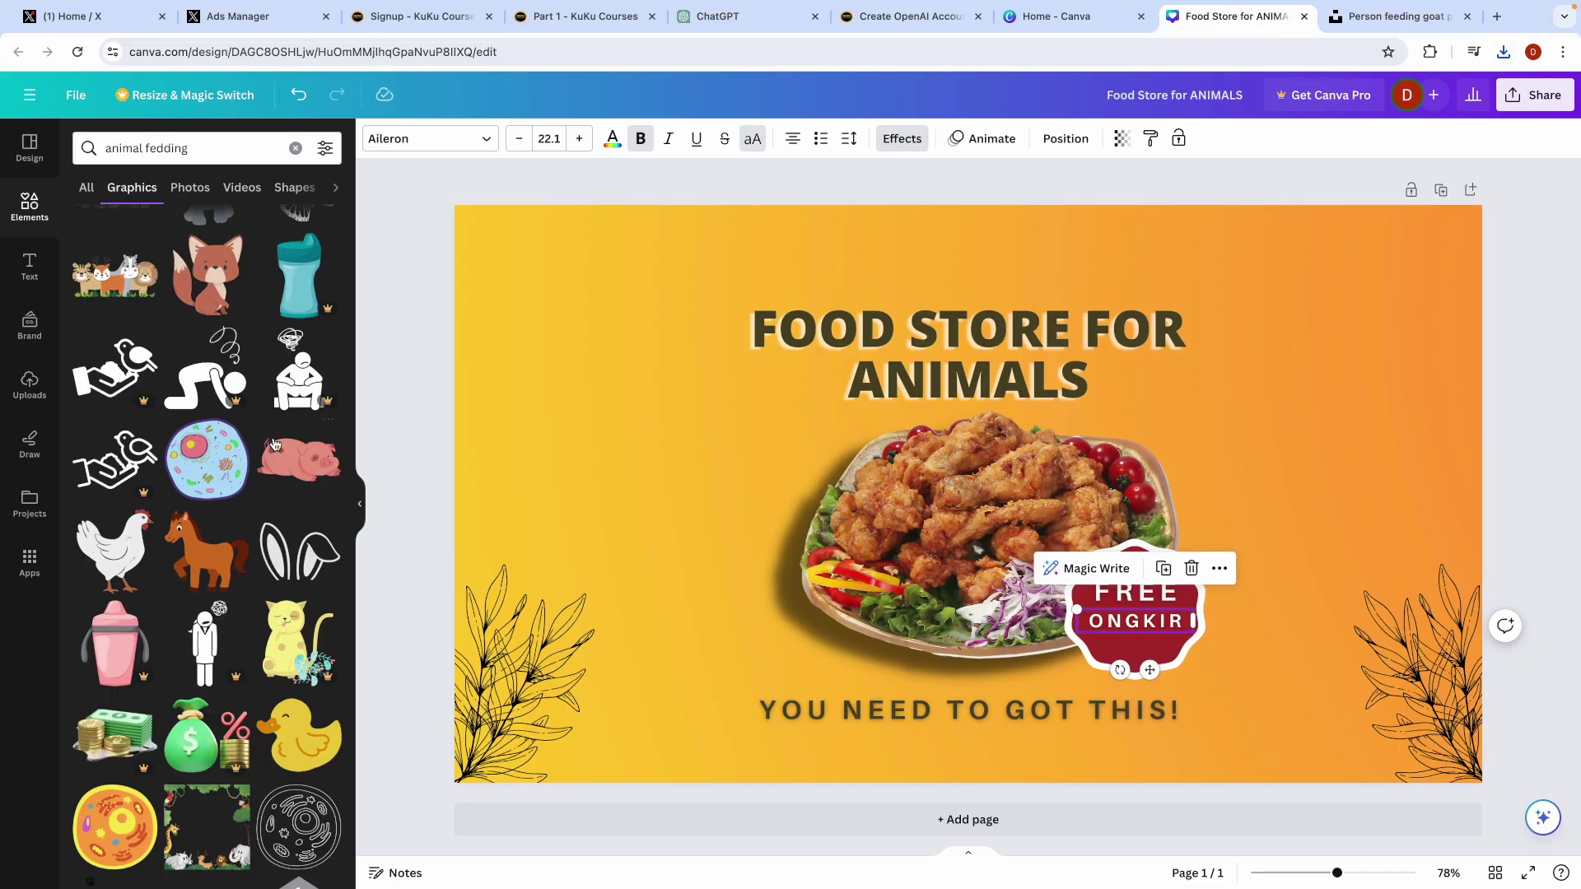
pyautogui.click(28, 381)
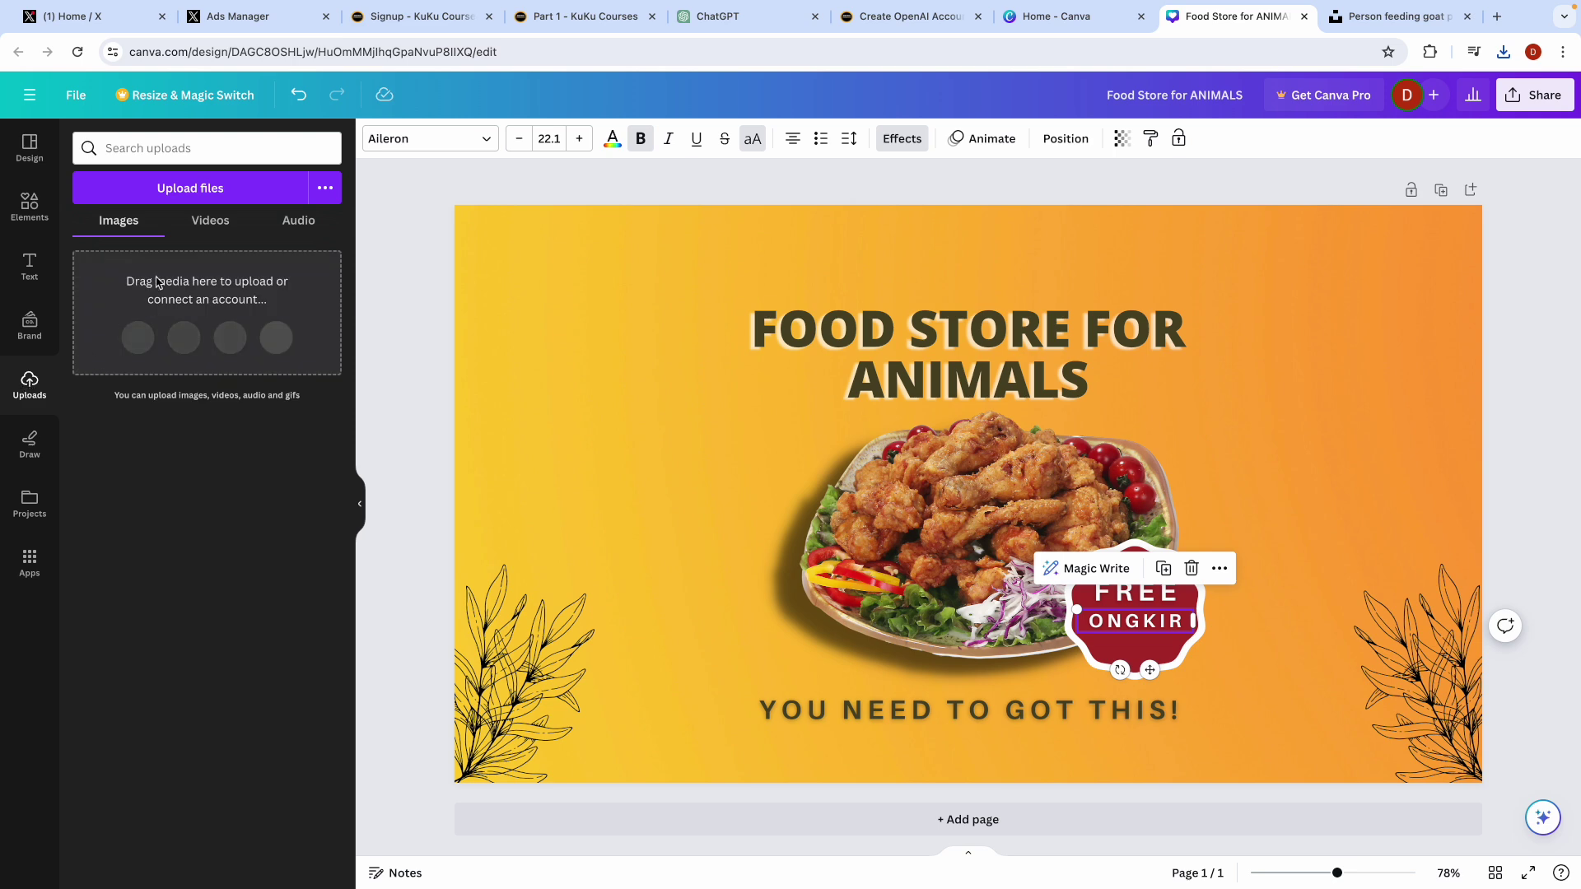
pyautogui.click(188, 191)
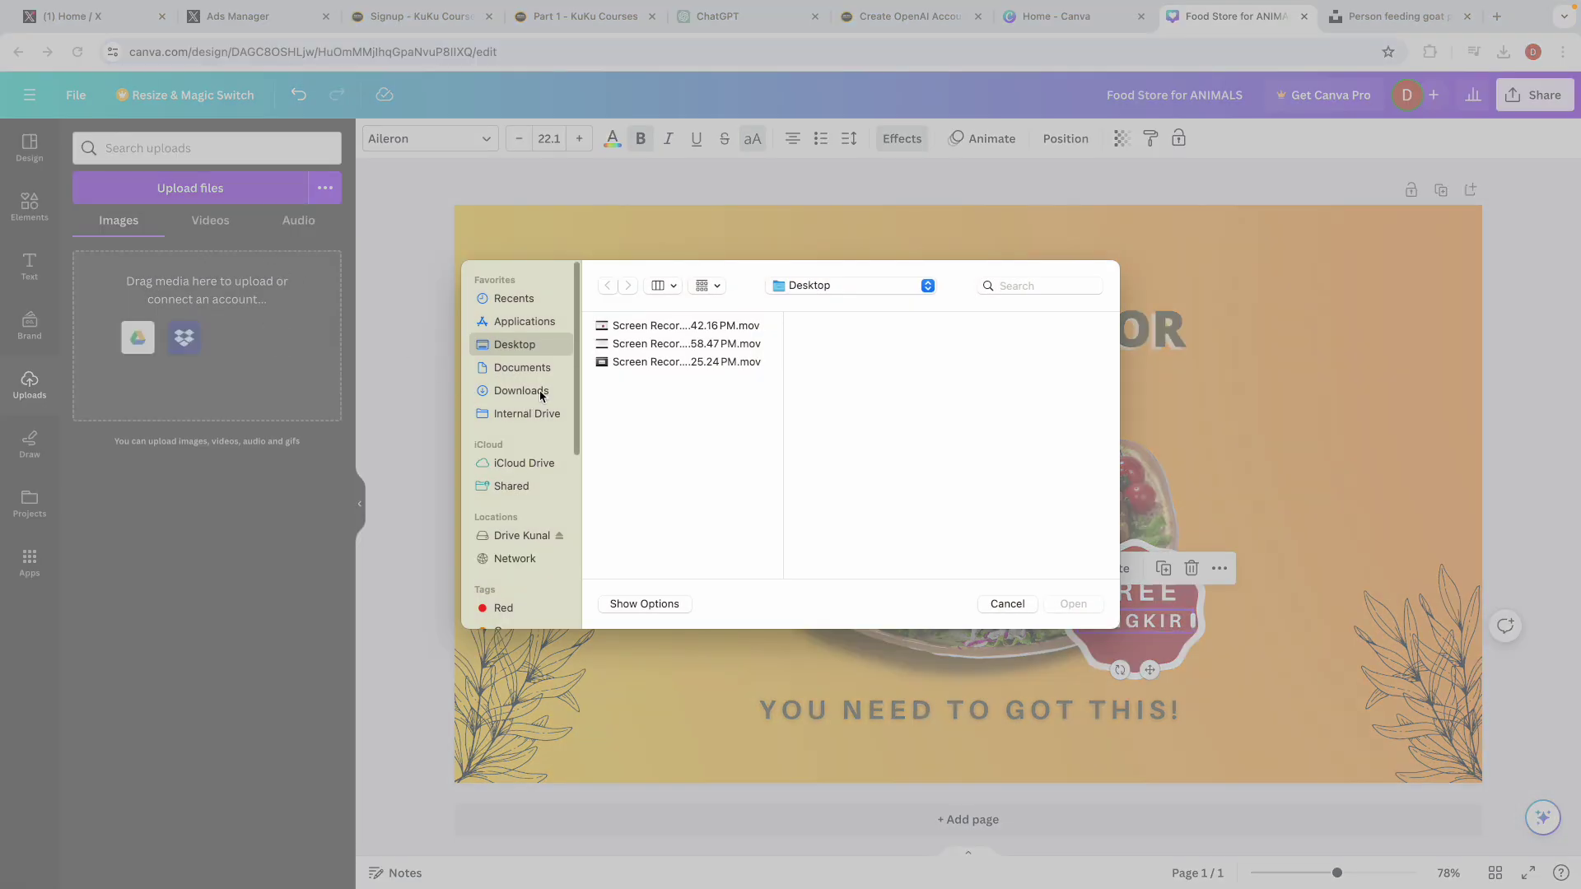
pyautogui.click(520, 391)
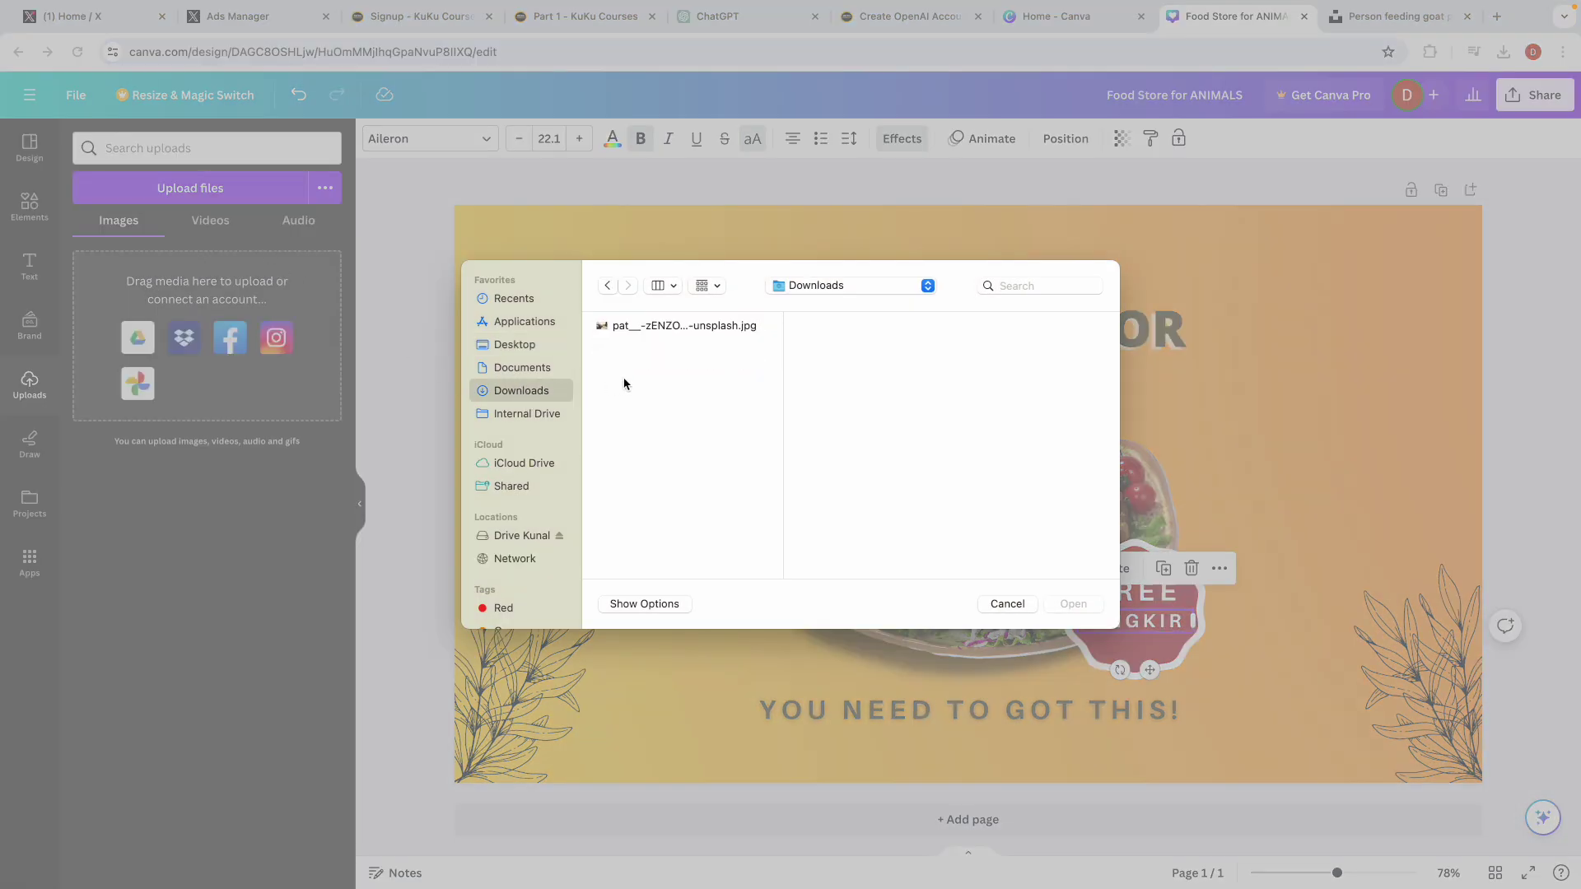
pyautogui.doubleClick(647, 328)
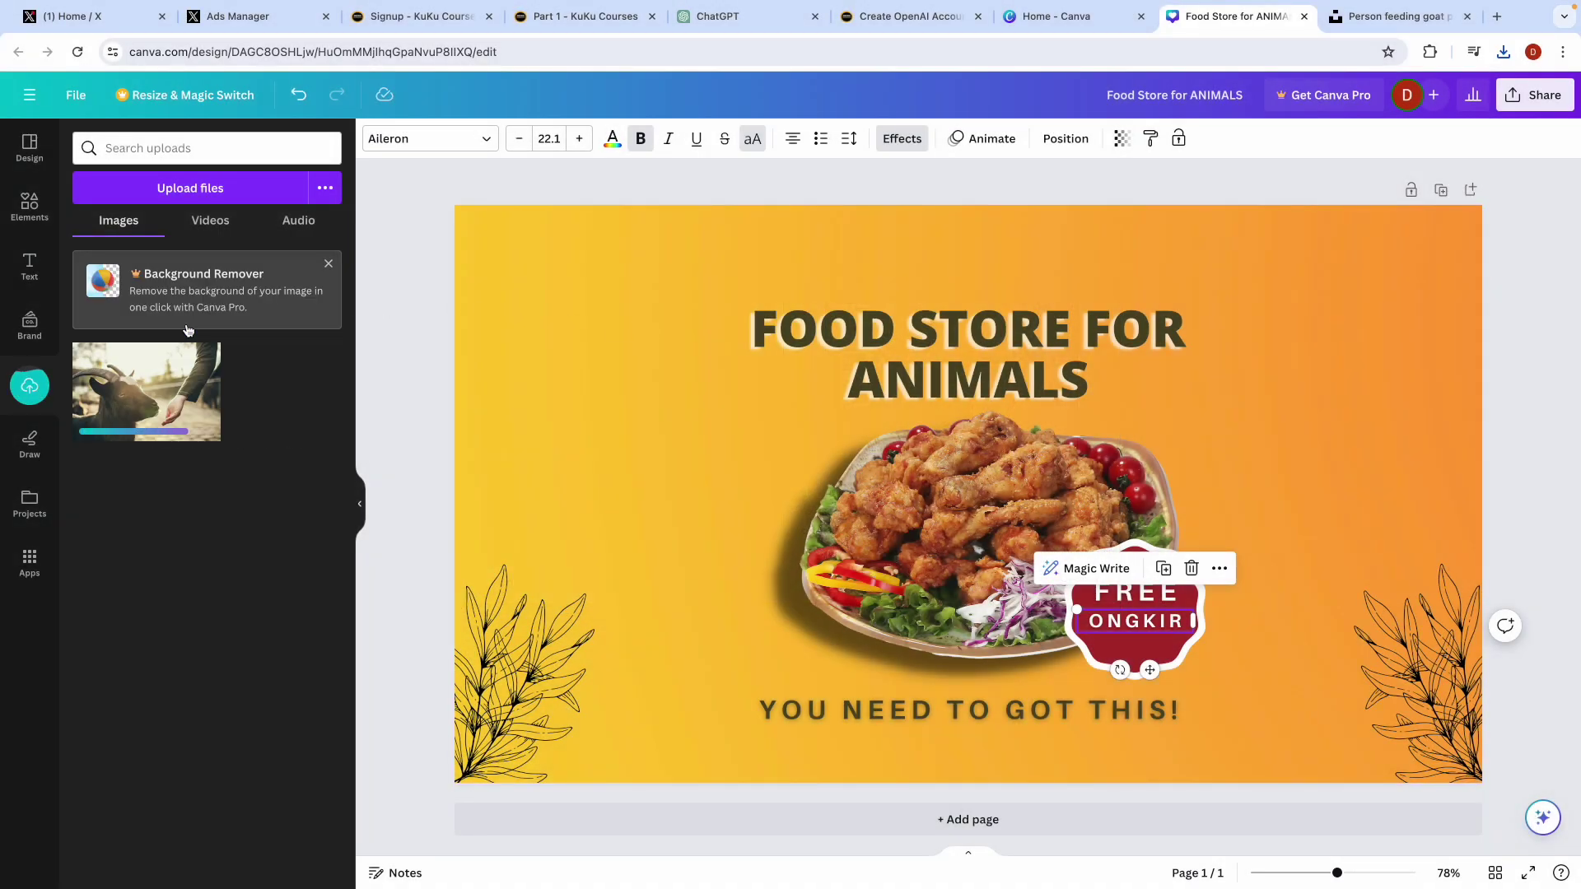
# Step: Add the uploaded goat photo to the page and set it as the design's background
pyautogui.click(165, 382)
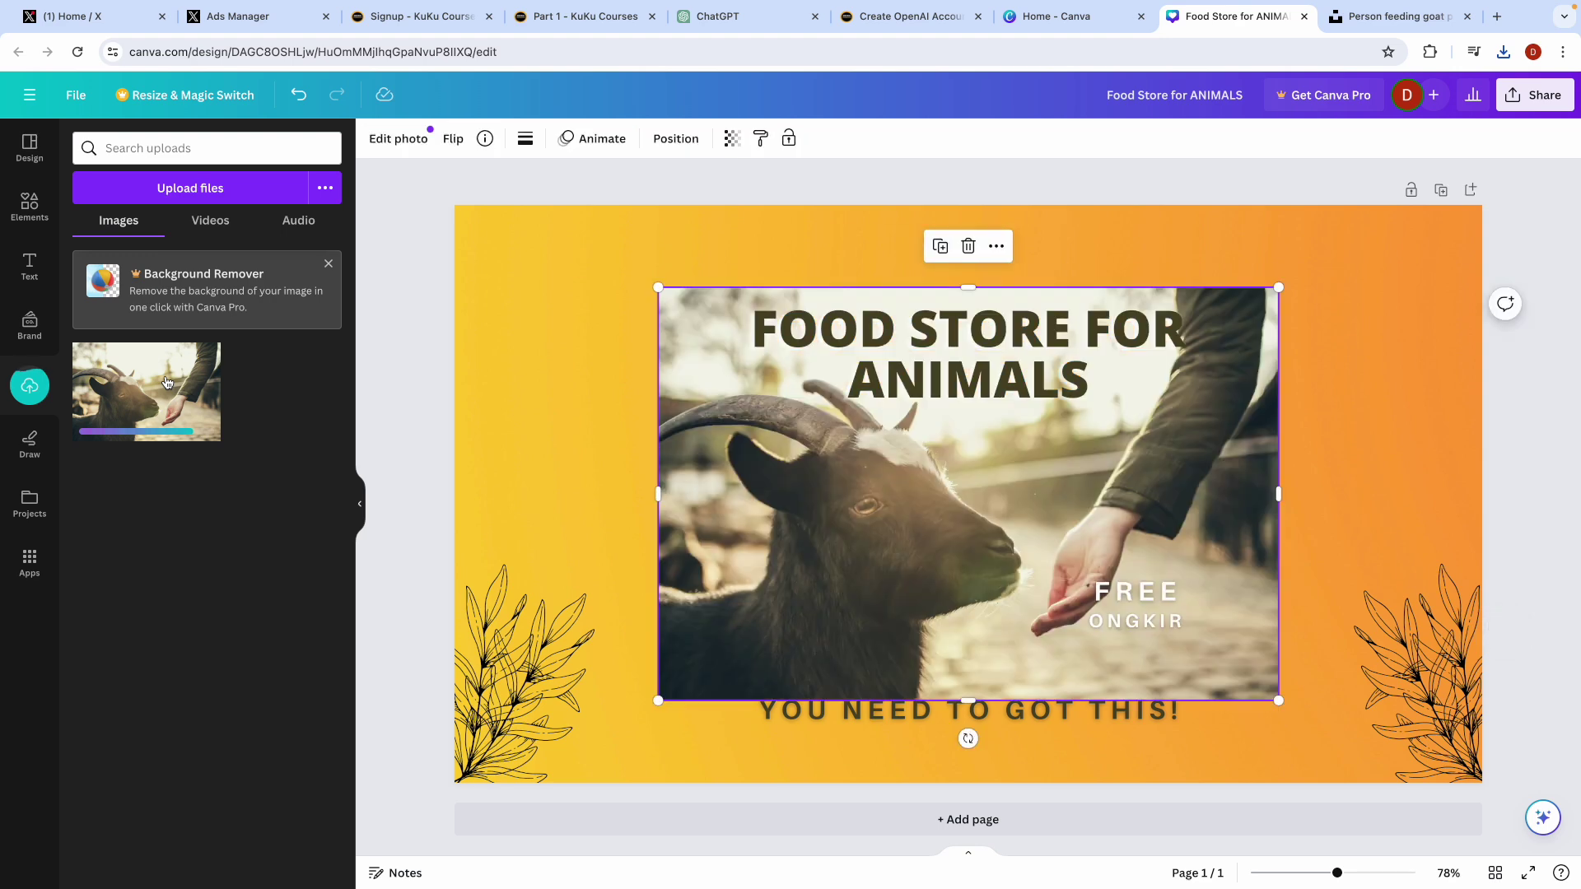
pyautogui.rightClick(728, 464)
pyautogui.click(807, 827)
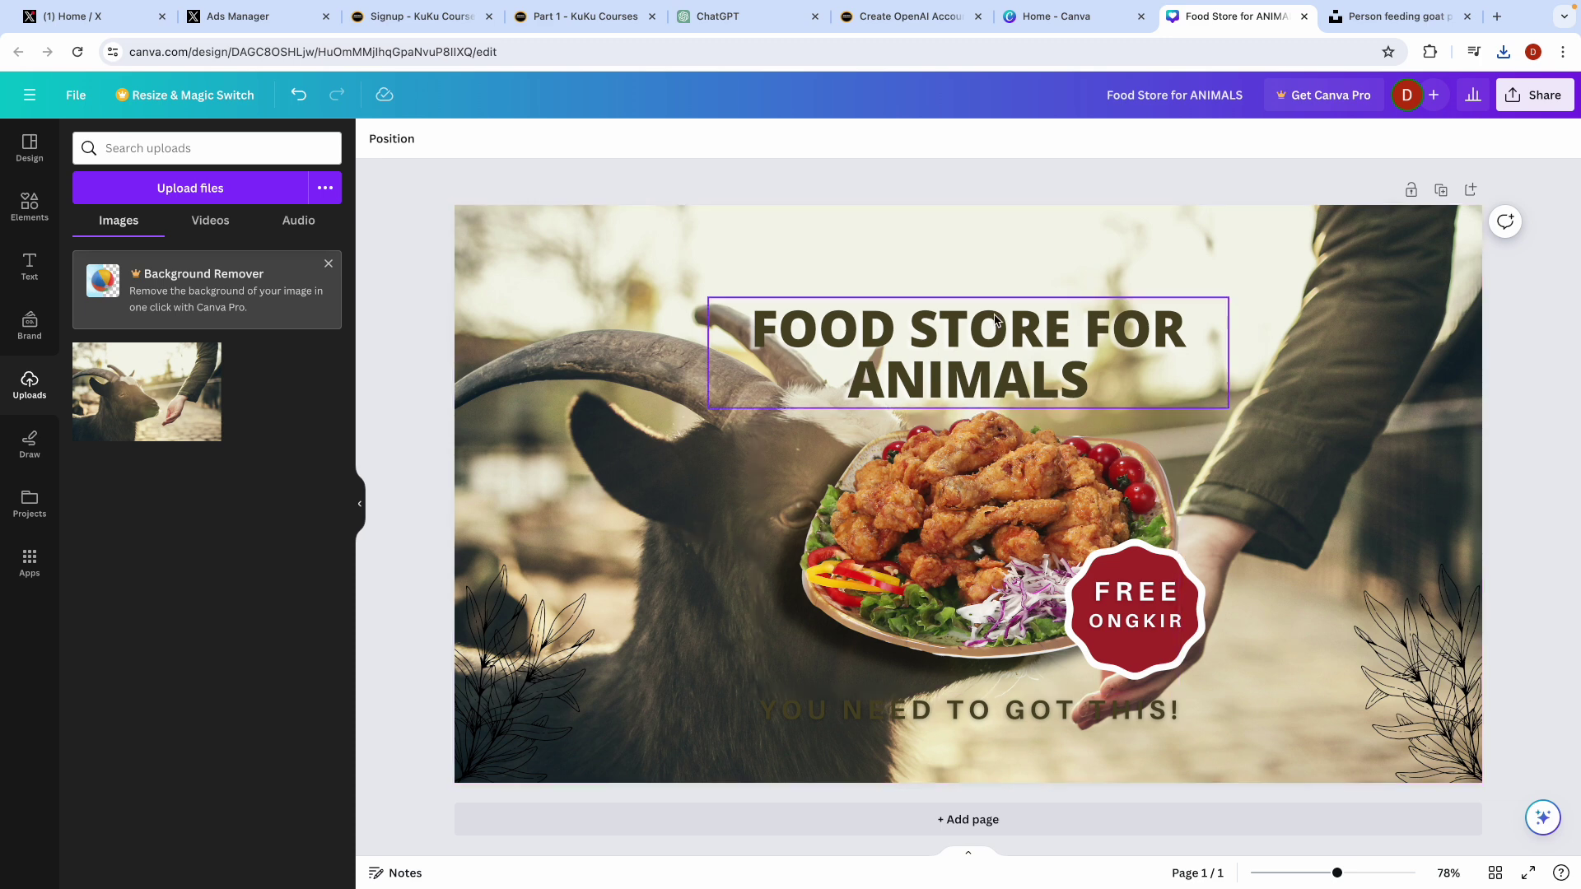
# Step: Move the "FOOD STORE FOR ANIMALS" title up near the page's top edge and delete the fried chicken image
pyautogui.moveTo(971, 318); pyautogui.dragTo(1039, 244)
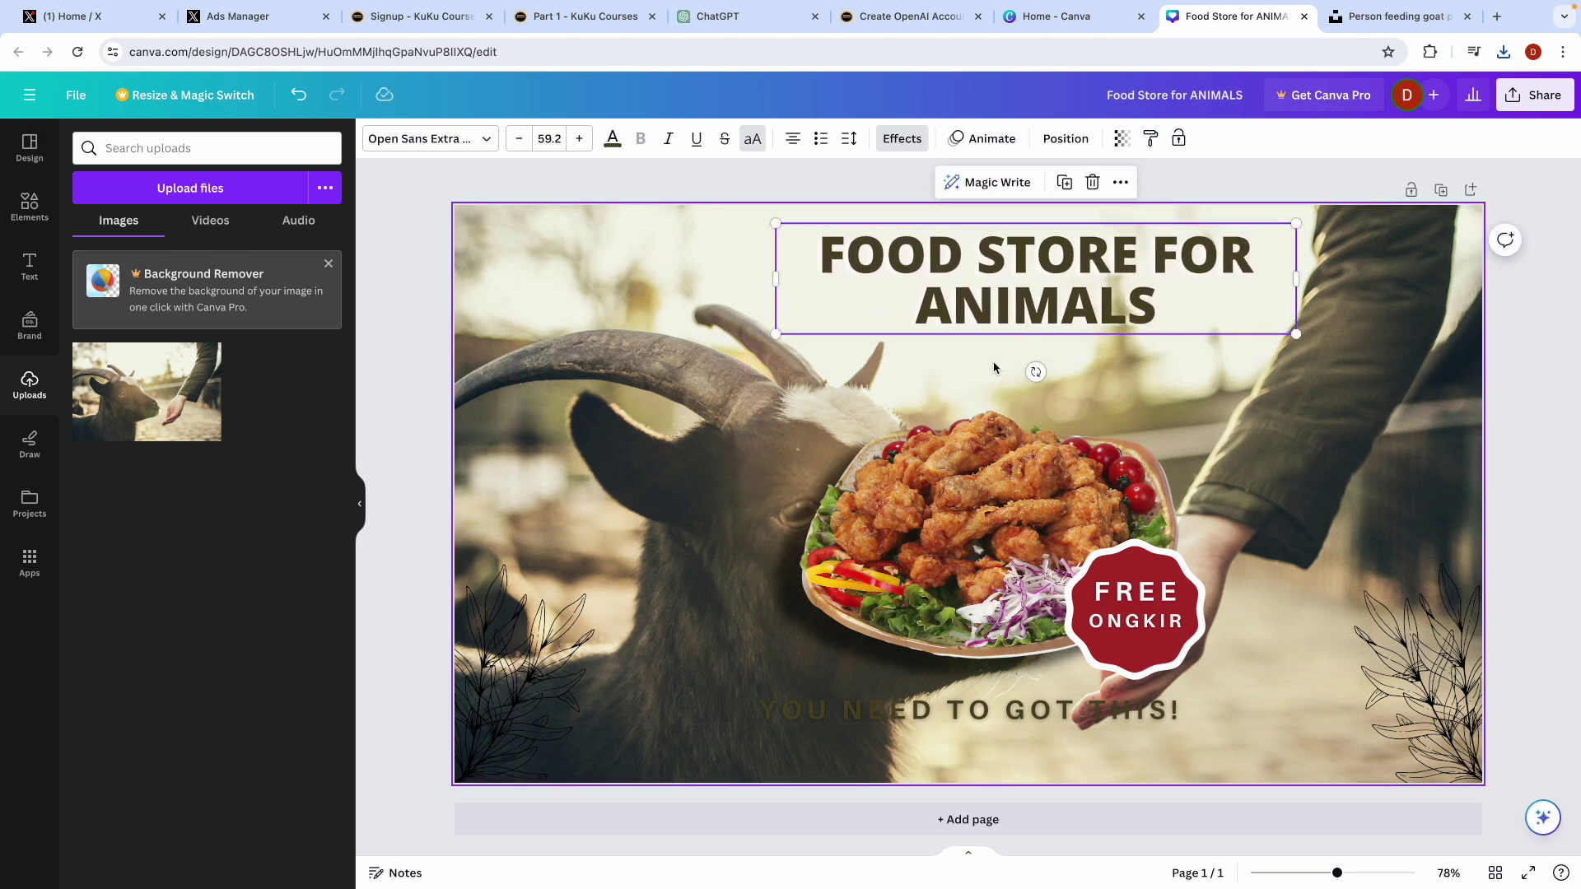
pyautogui.click(942, 493)
pyautogui.moveTo(940, 491); pyautogui.dragTo(685, 461)
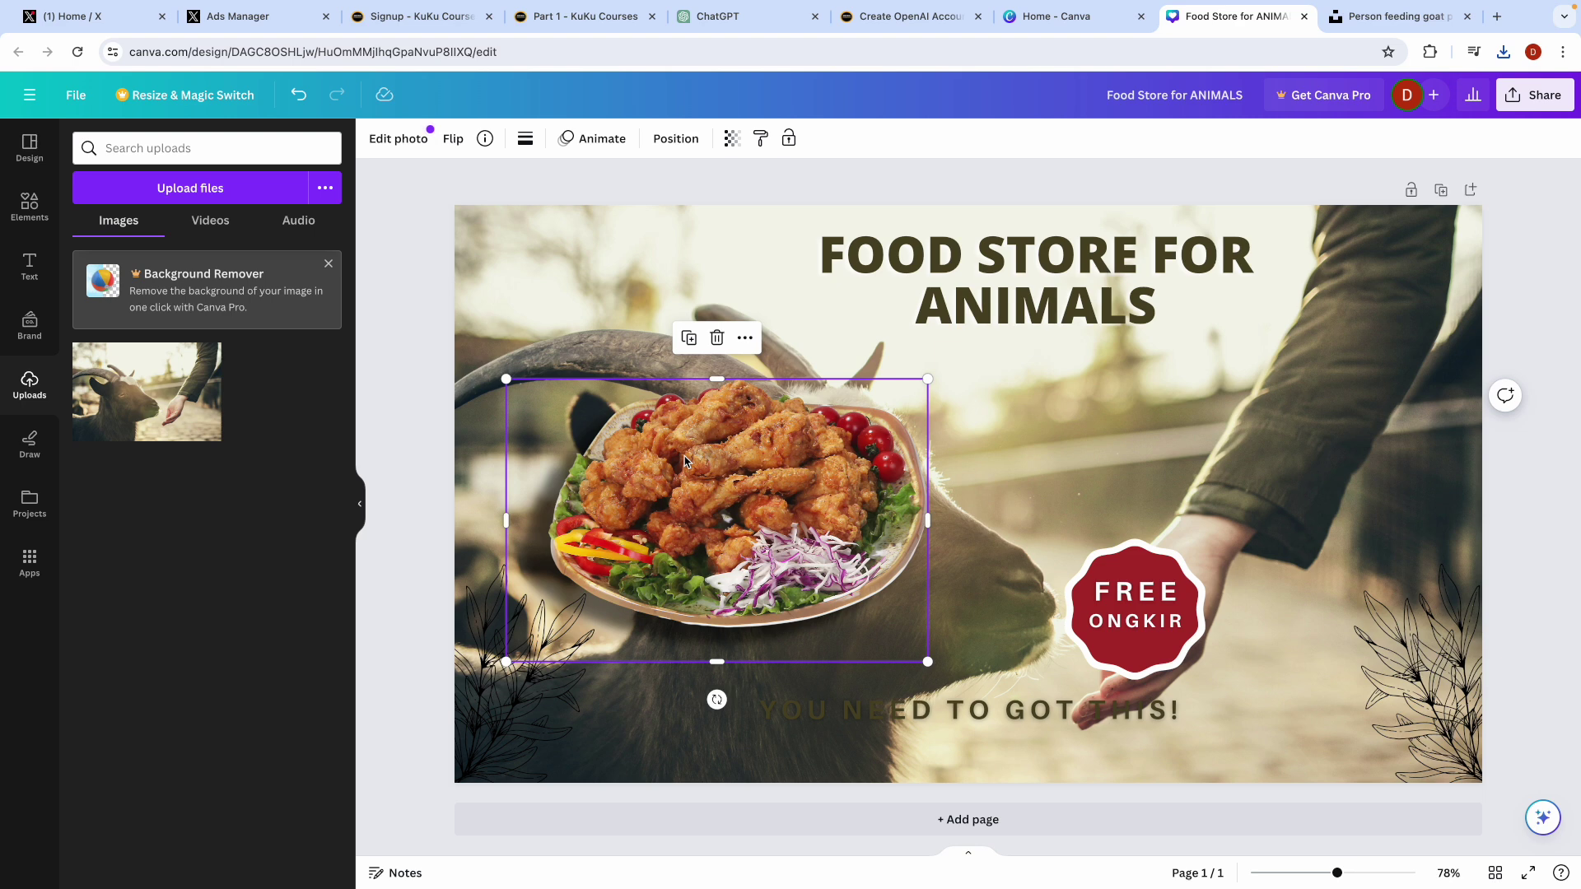
pyautogui.press('Delete')
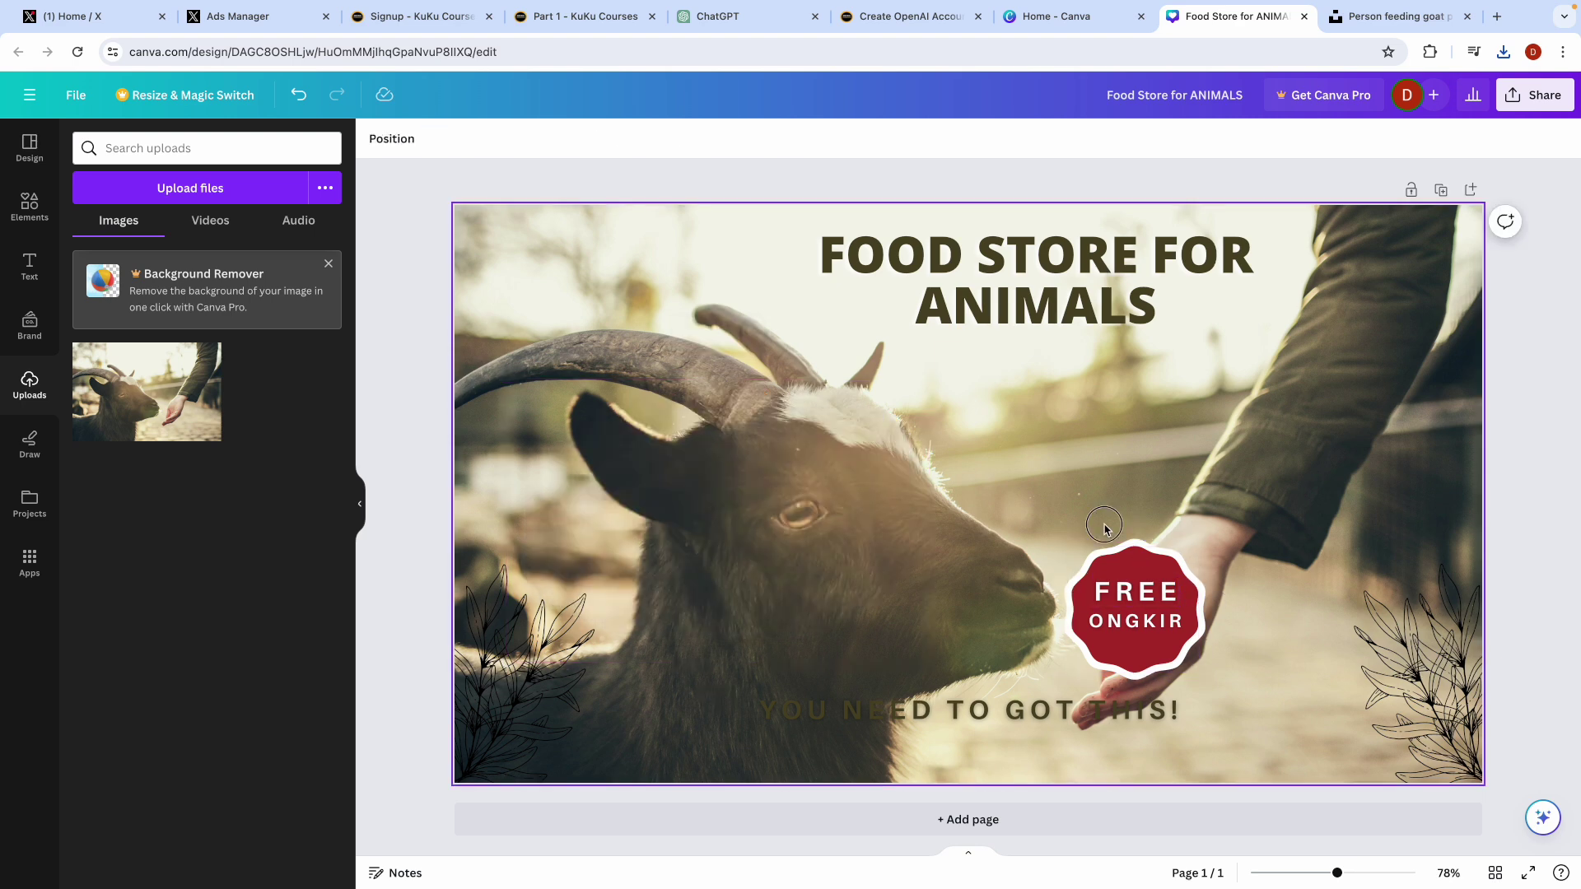
# Step: Move the whole red "FREE ONGKIR" badge, including its text, to just below the title
pyautogui.click(1145, 594)
pyautogui.moveTo(1145, 593); pyautogui.dragTo(1304, 630)
pyautogui.hotkey('ctrl', 'z')
pyautogui.moveTo(996, 525); pyautogui.dragTo(1092, 474)
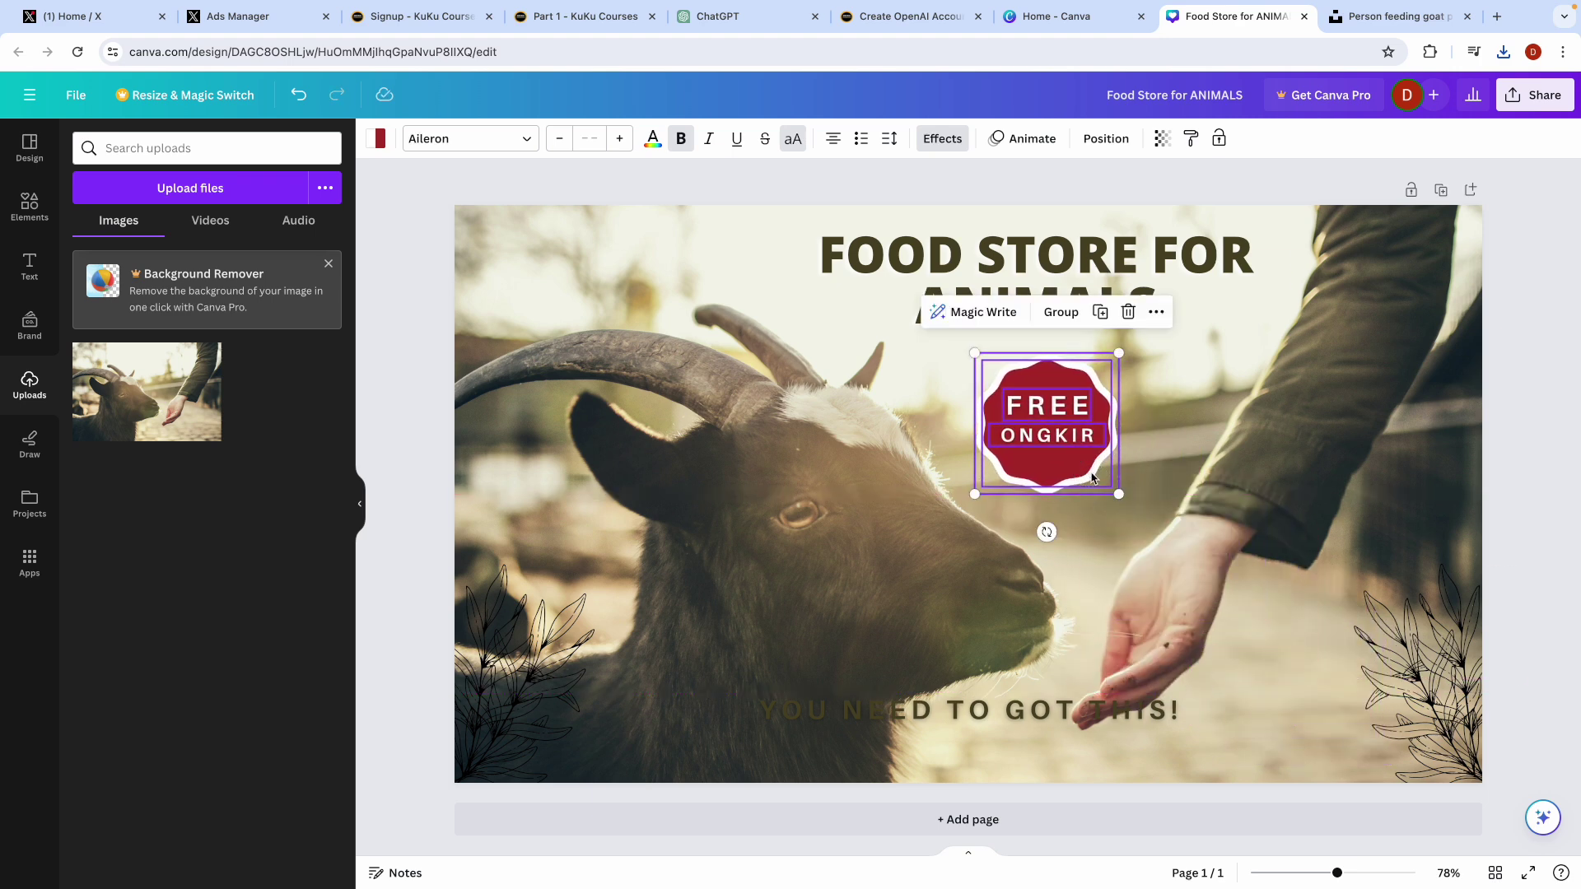
pyautogui.click(1533, 473)
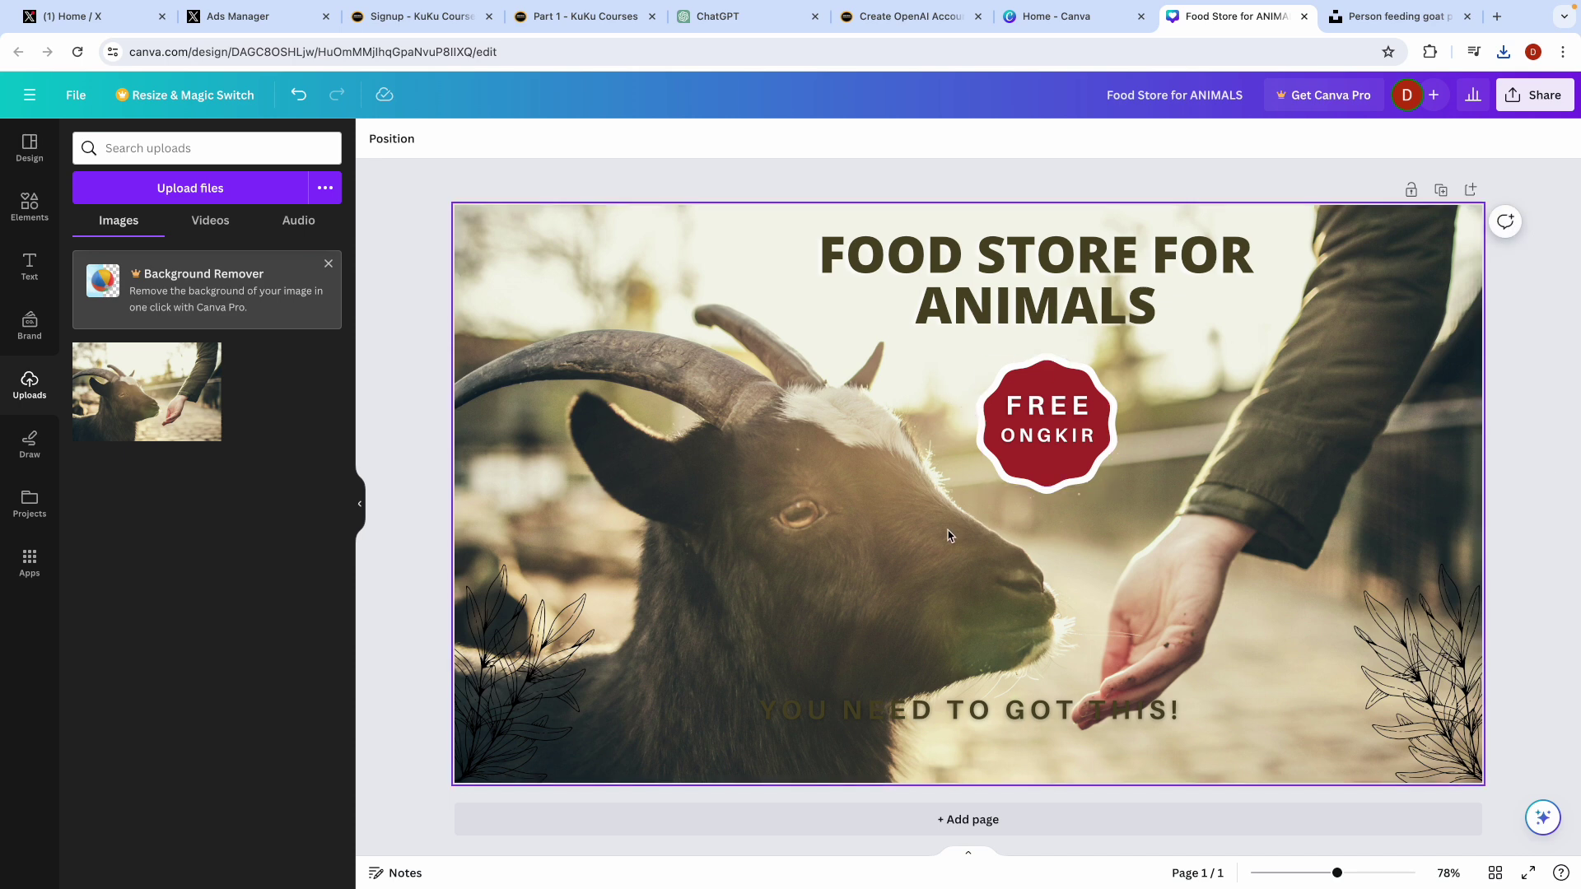
# Step: Move the tagline to the page's lower edge, replace its text with "HEALTY PET FOOD STORE", and widen it to fit one line
pyautogui.moveTo(889, 715); pyautogui.dragTo(717, 749)
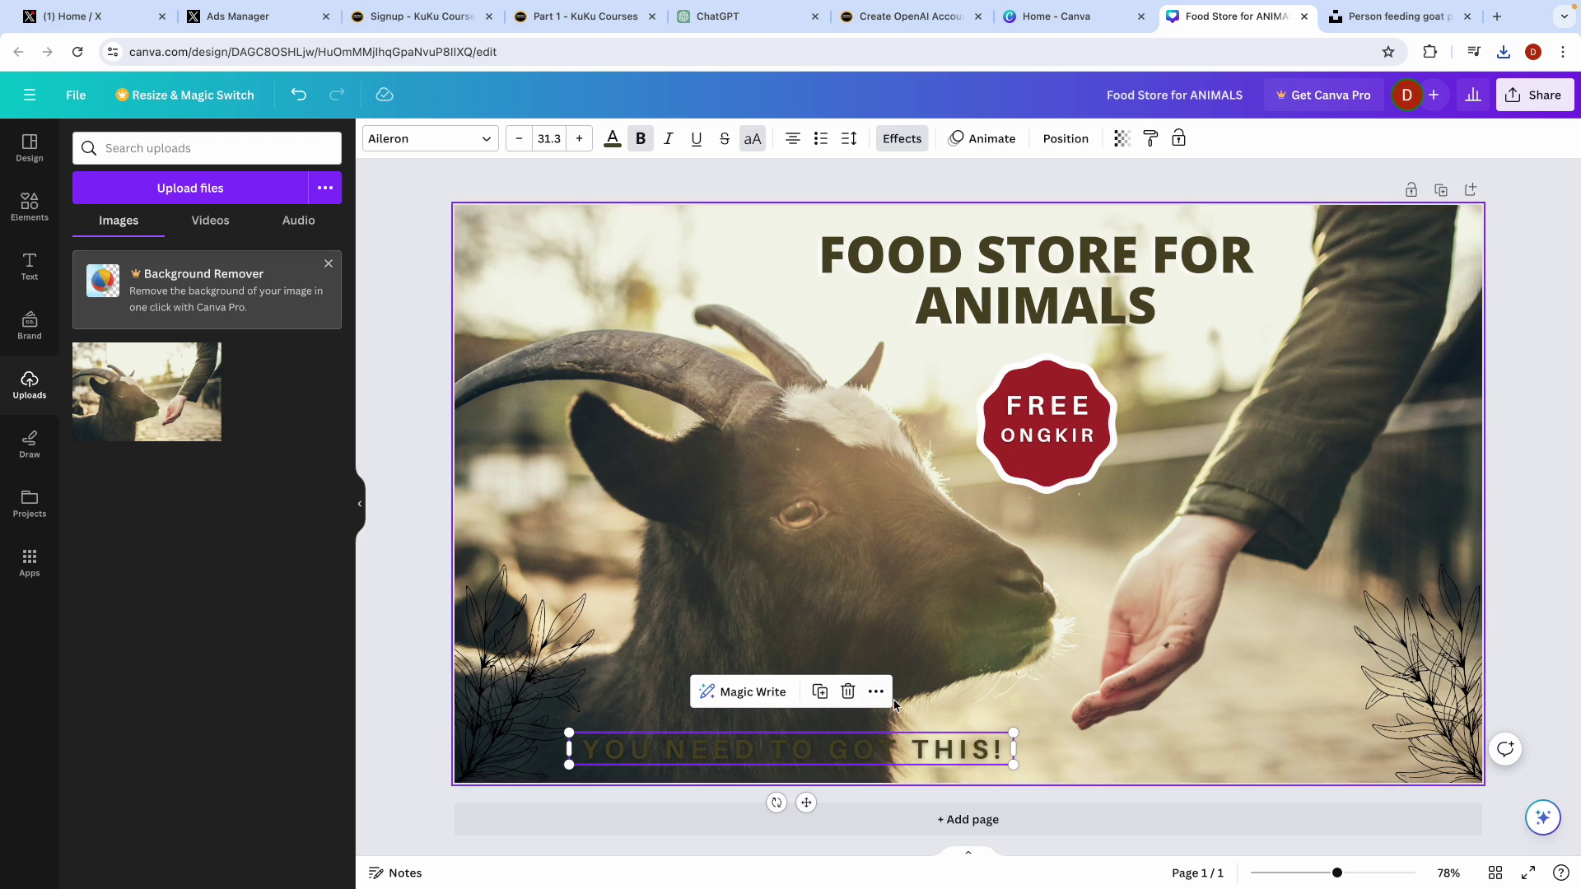
pyautogui.doubleClick(803, 745)
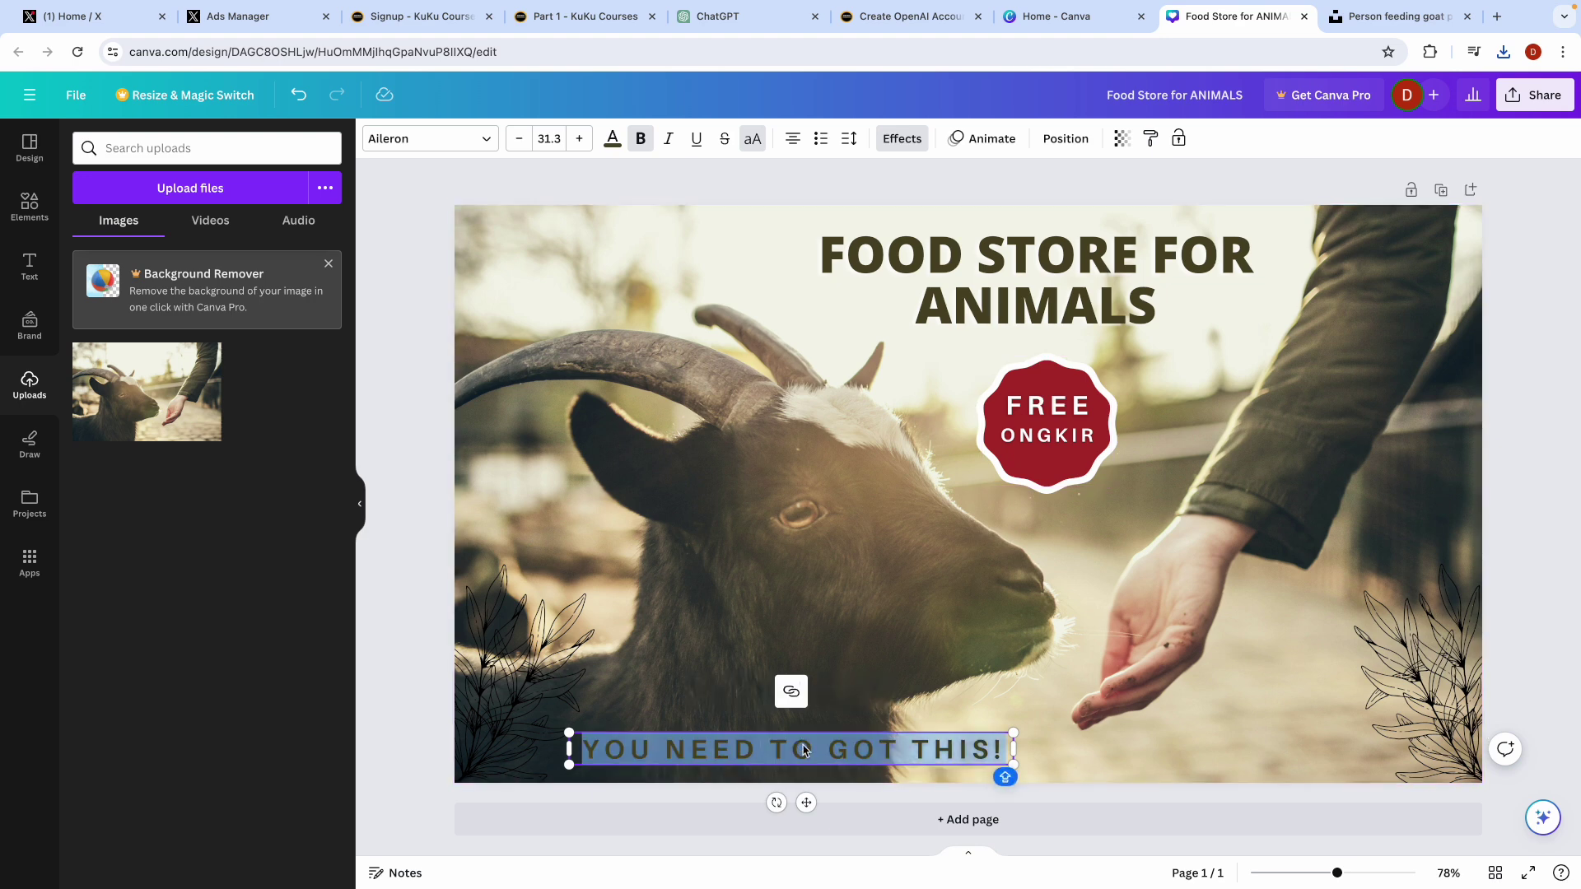
pyautogui.write('HEALTY')
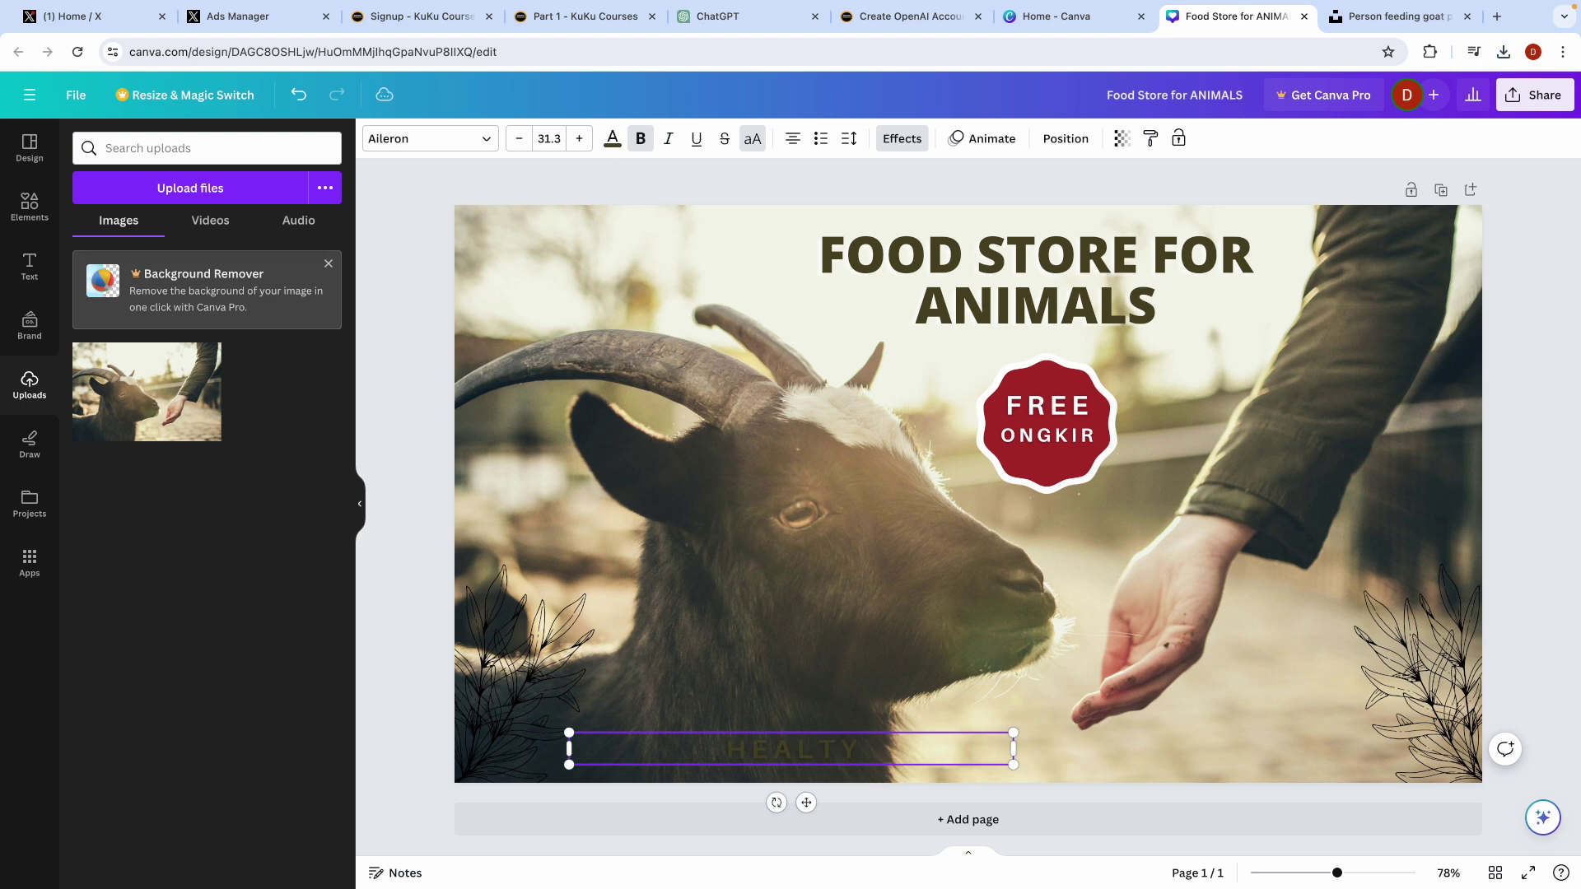
pyautogui.write(' PET FOOD STORE')
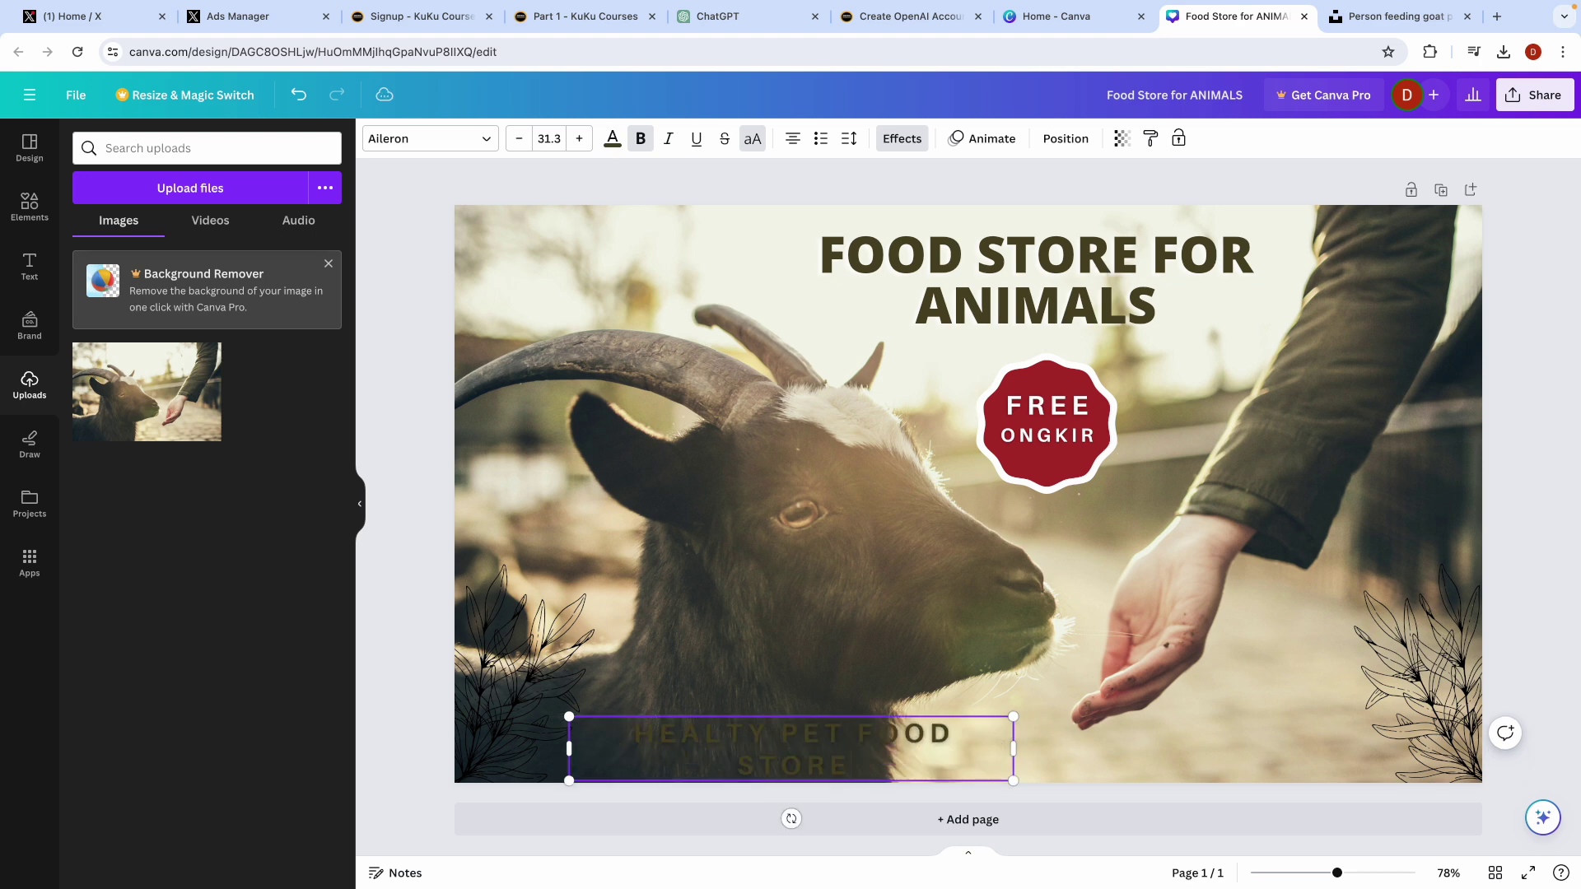
pyautogui.moveTo(1015, 749); pyautogui.dragTo(1062, 749)
# Step: Recolor the tagline yellow and correct its wording to "HEALTHY PET FOOD STORE"
pyautogui.tripleClick(866, 743)
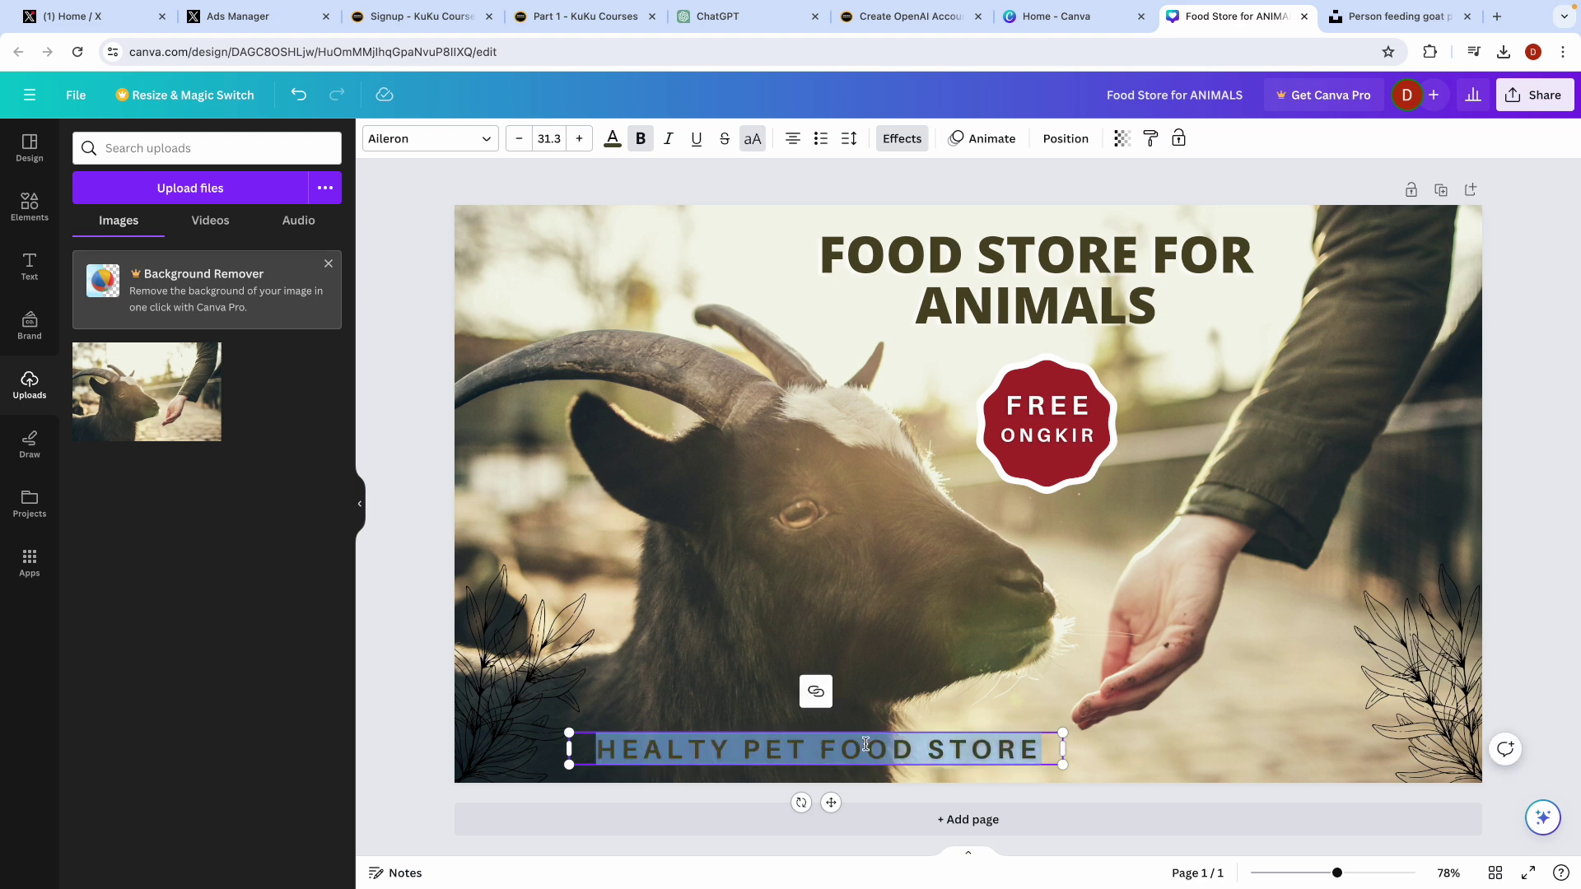
pyautogui.click(611, 138)
pyautogui.click(230, 683)
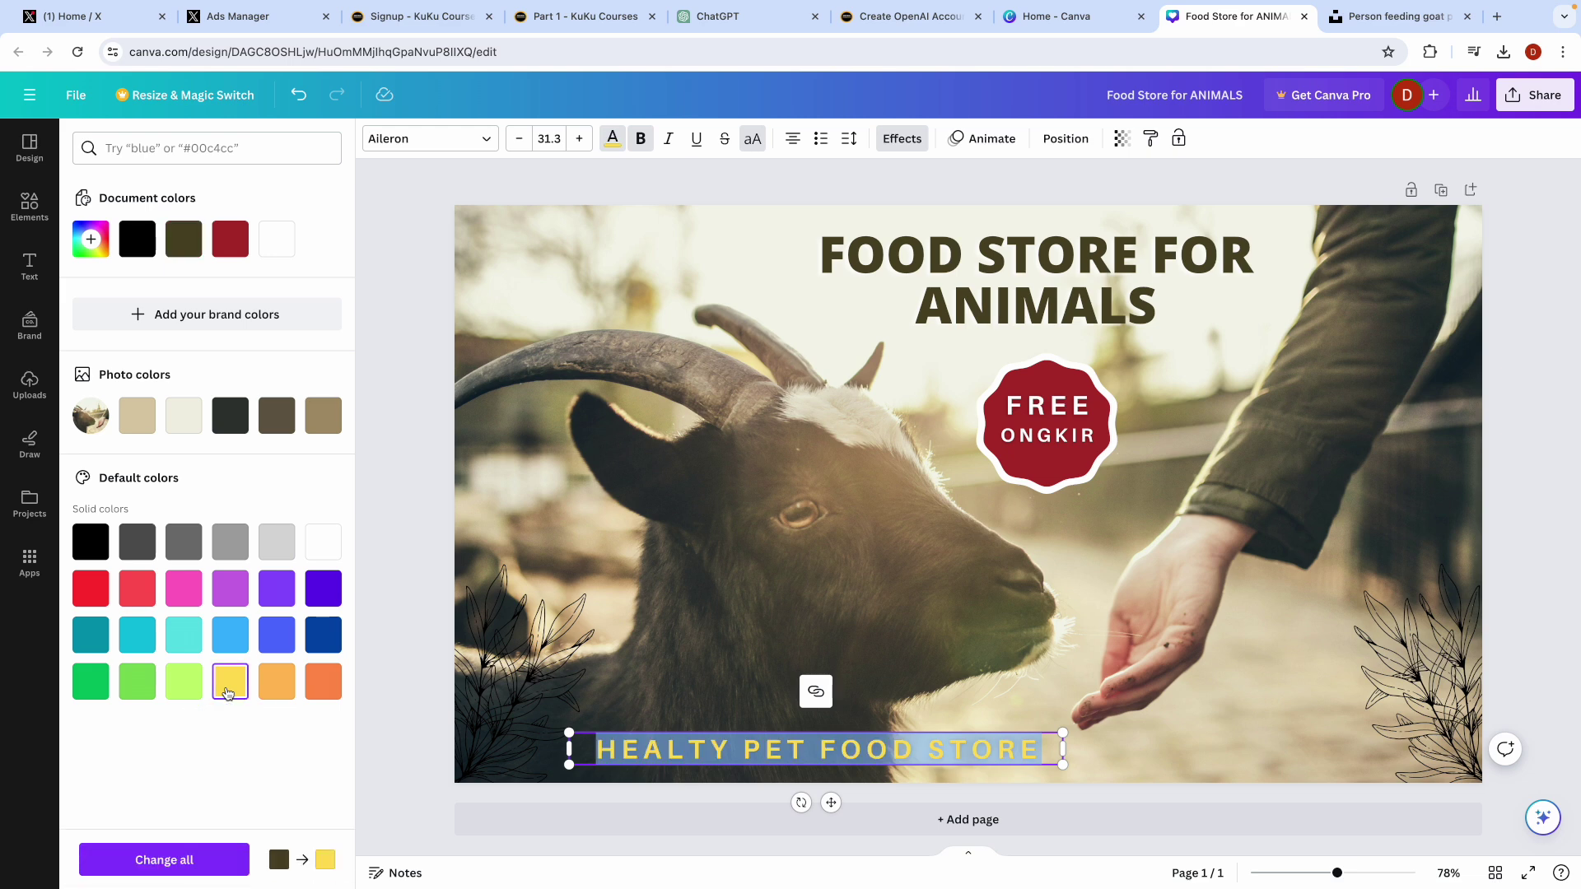
pyautogui.click(423, 672)
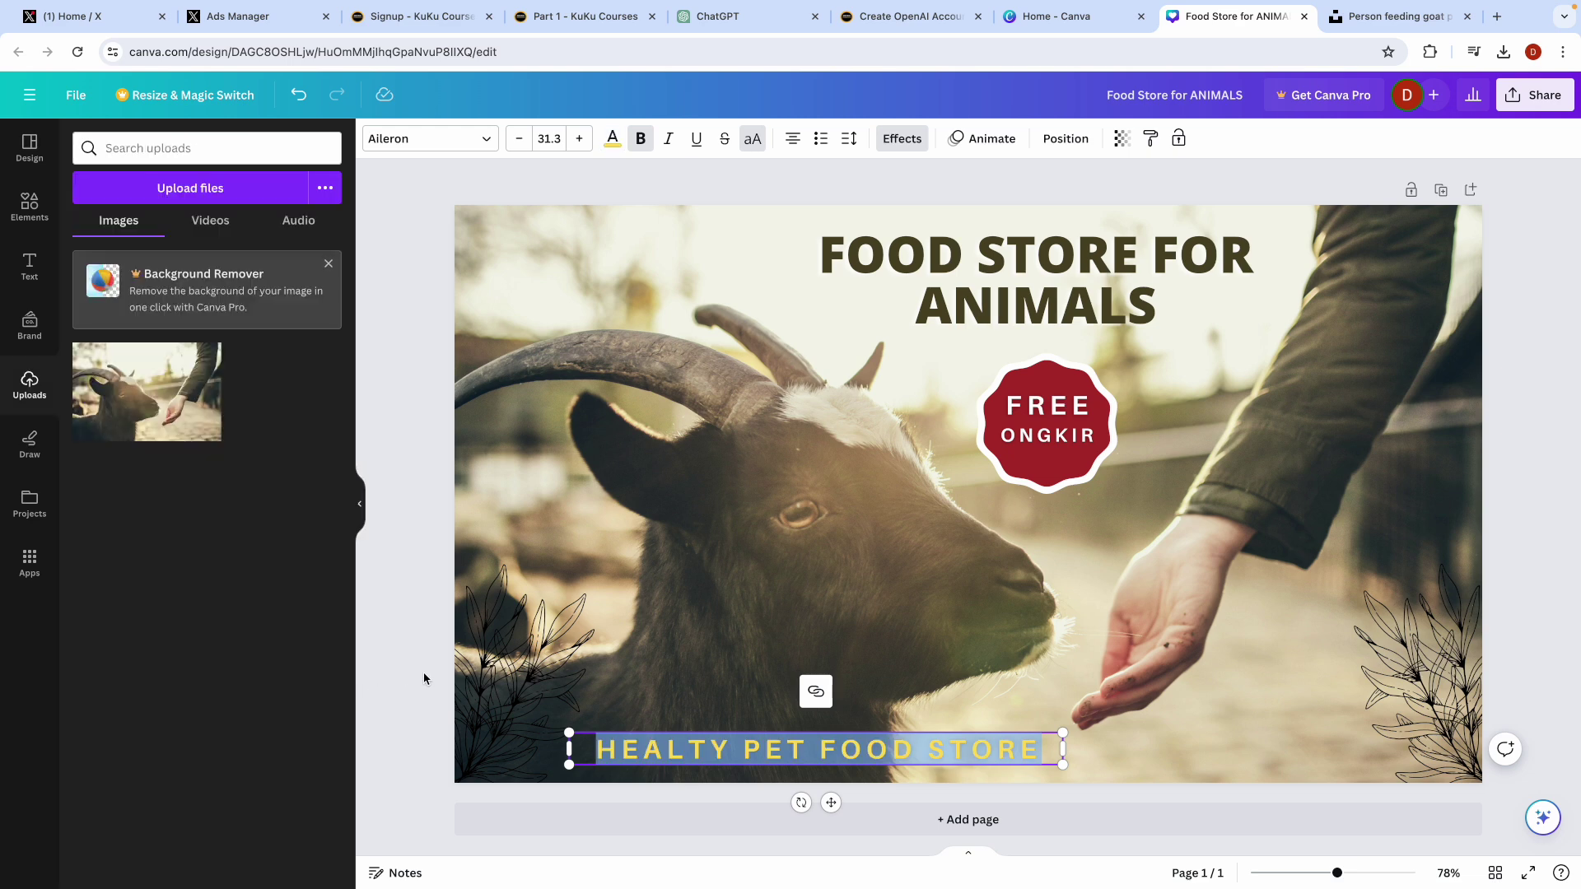
pyautogui.click(715, 751)
pyautogui.write('h')
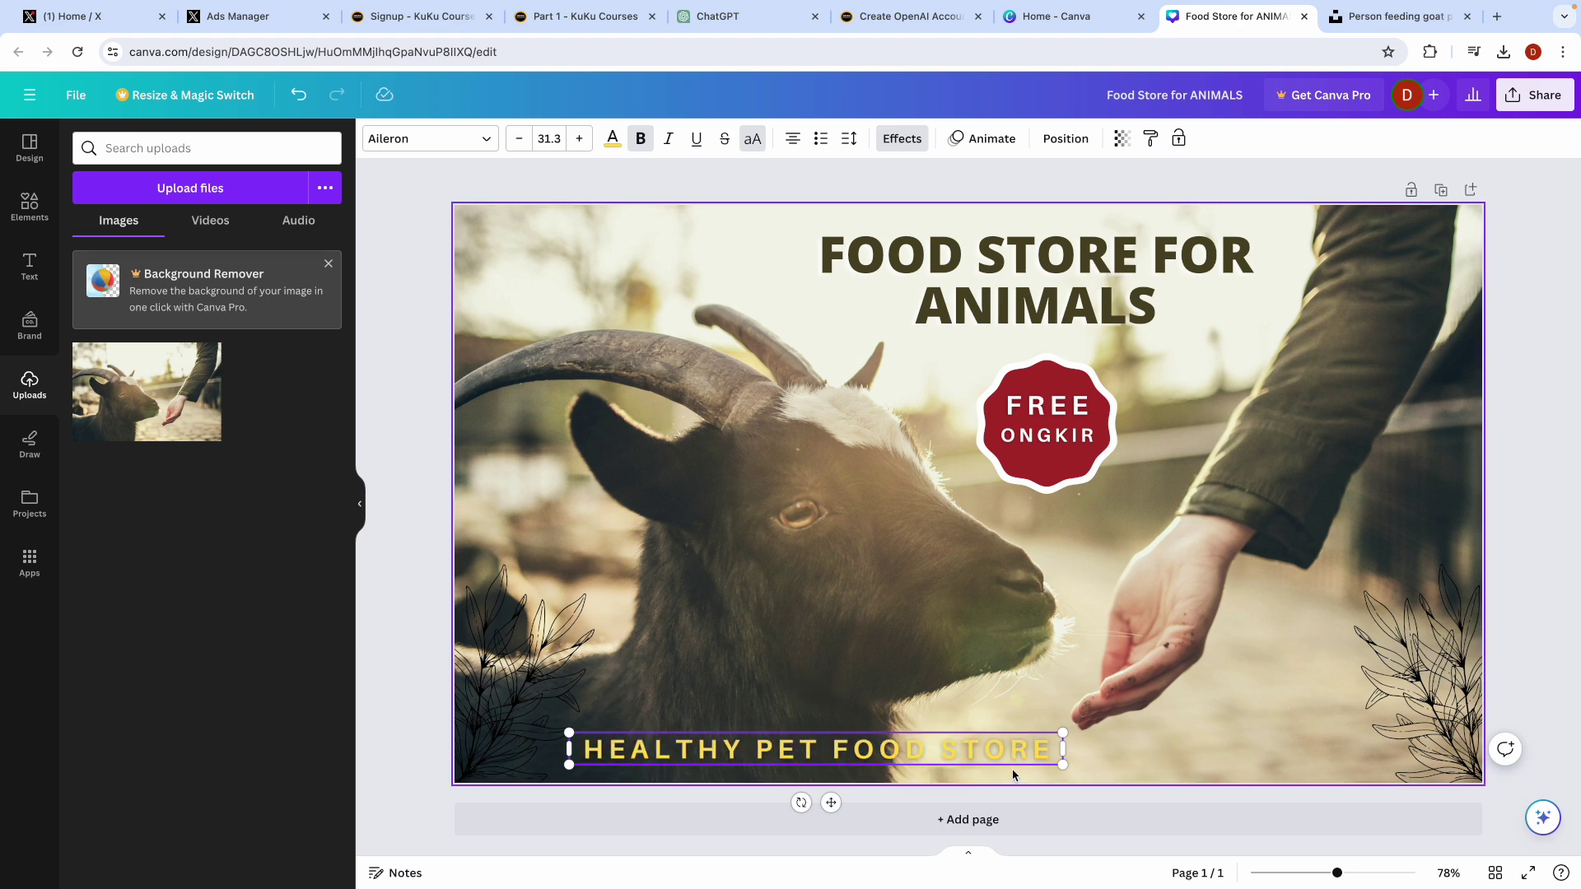
# Step: Shift the leaf decoration in the photo's lower-left corner outward, toward the page's left edge
pyautogui.click(407, 725)
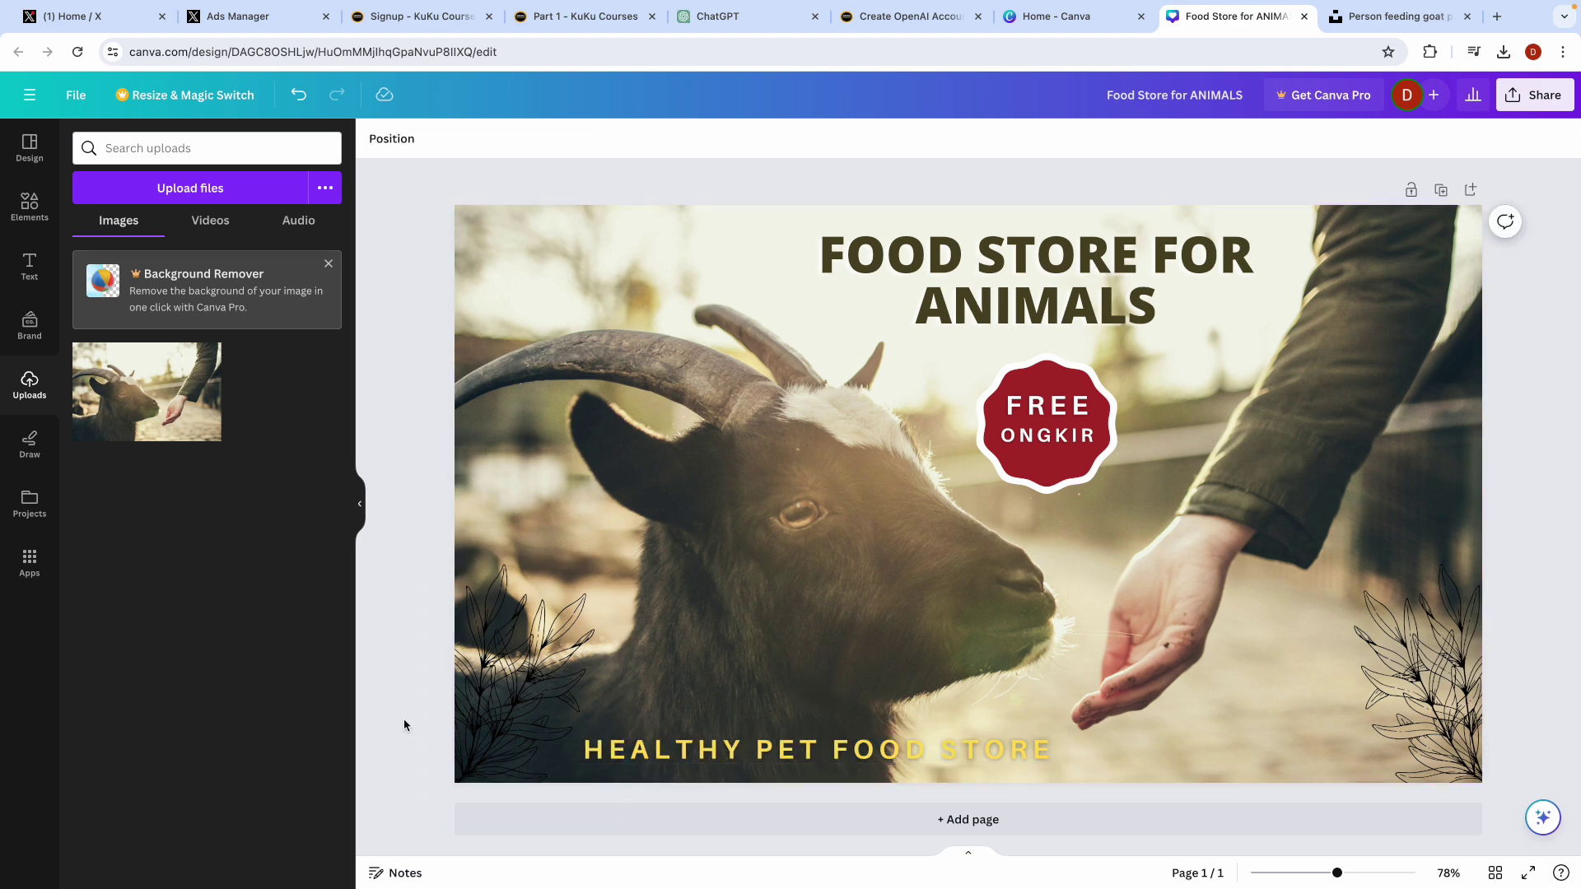
pyautogui.click(522, 713)
pyautogui.moveTo(522, 713); pyautogui.dragTo(470, 715)
# Step: Move the "HEALTHY PET FOOD STORE" tagline toward the page's lower-left corner and shrink its text to about size 23
pyautogui.moveTo(736, 753); pyautogui.dragTo(668, 757)
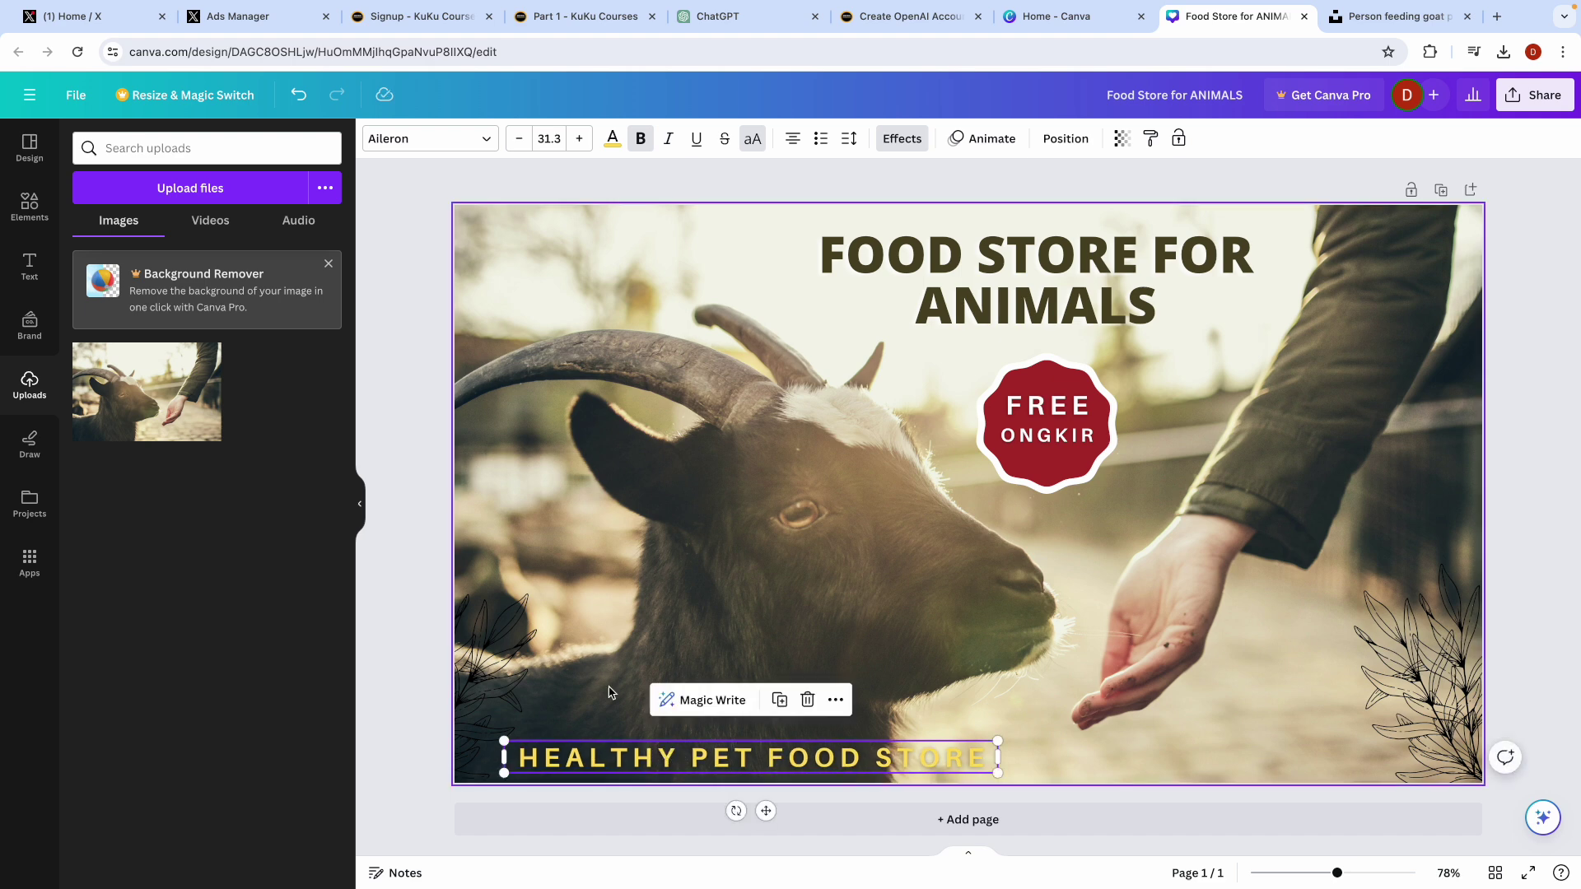
pyautogui.moveTo(996, 741); pyautogui.dragTo(863, 749)
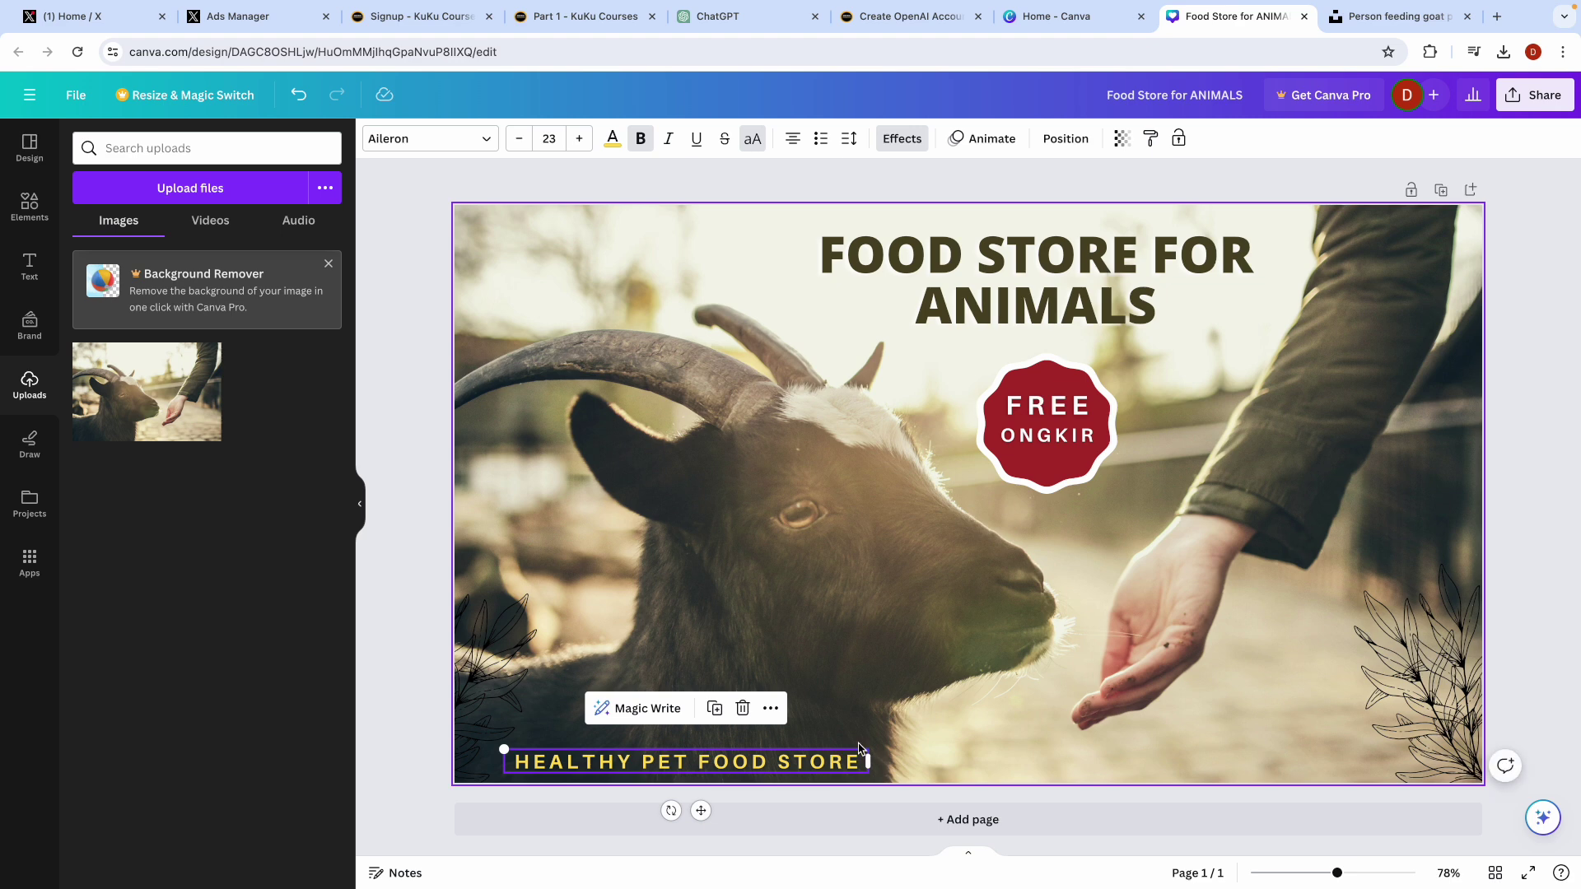
pyautogui.click(418, 447)
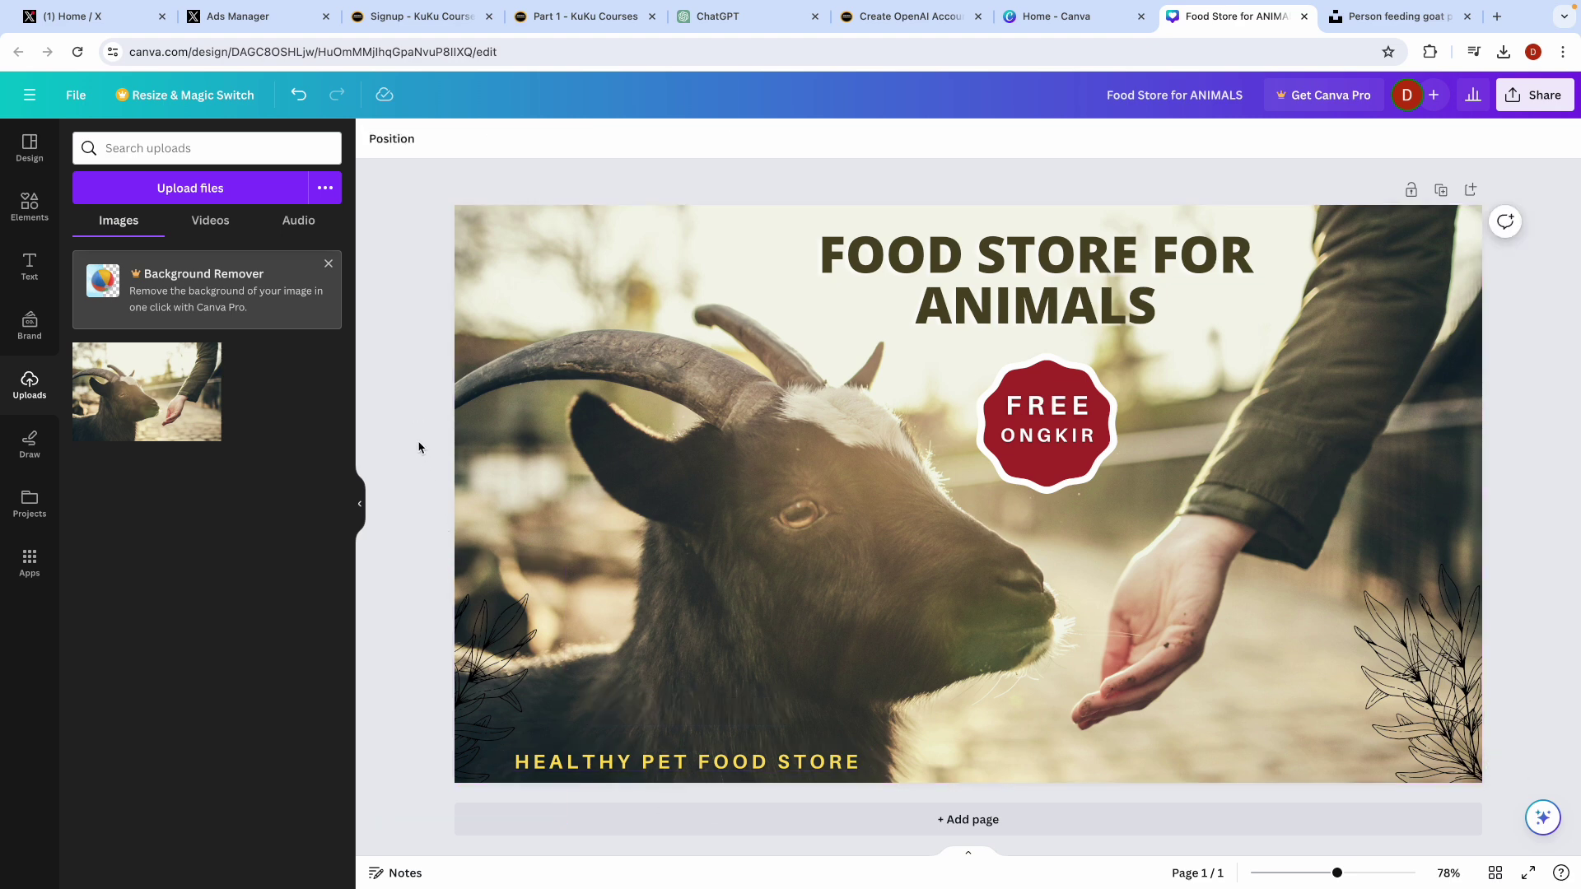
pyautogui.click(839, 432)
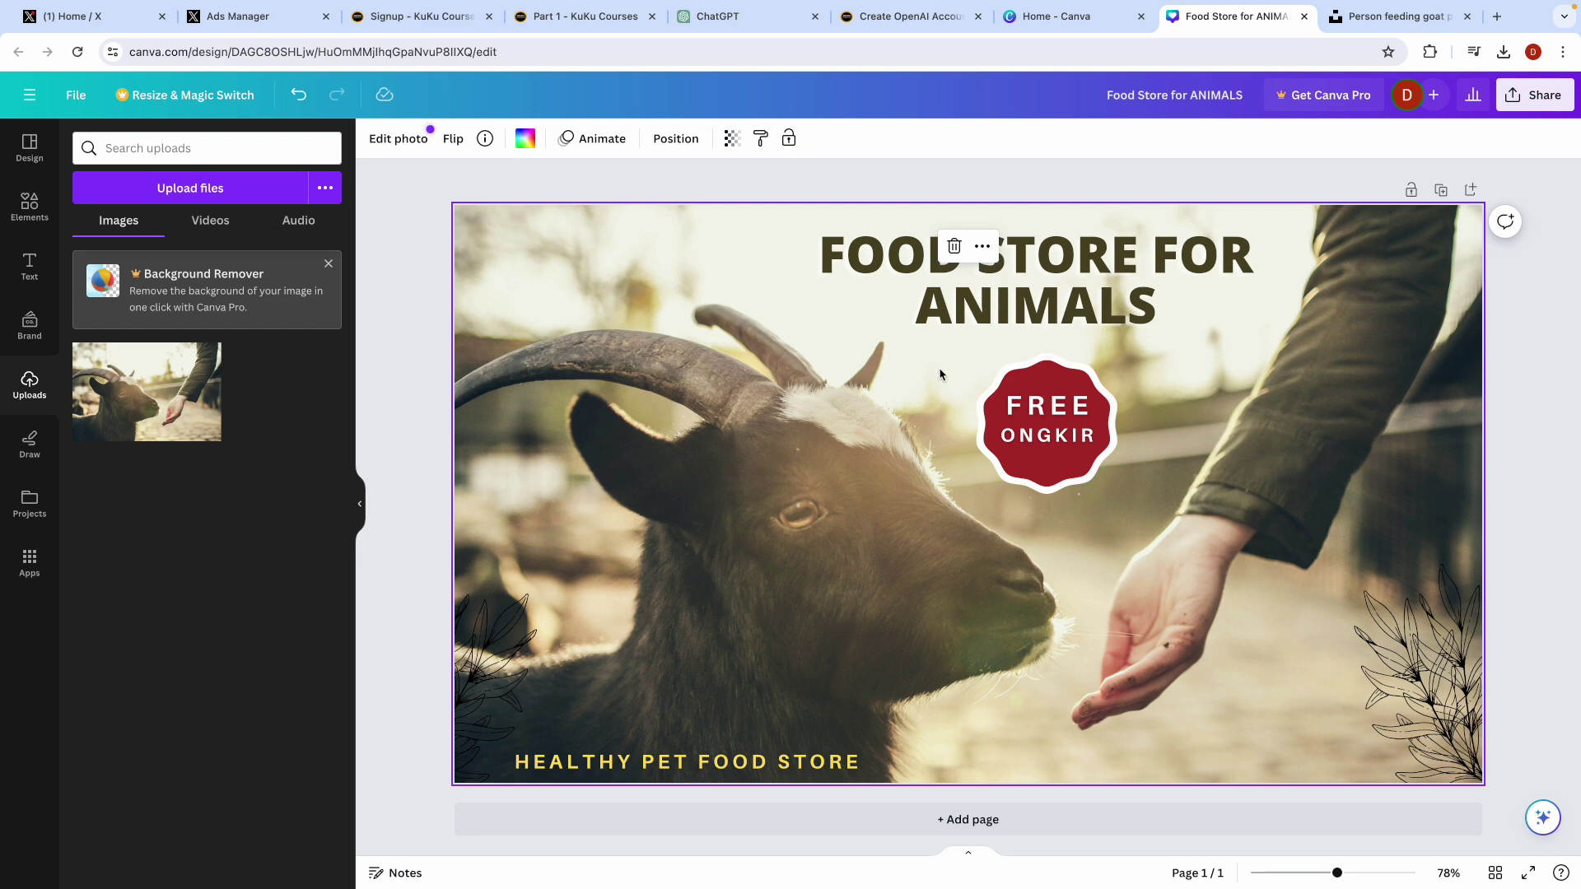
# Step: Review ChatGPT's Call-to-Action suggestion for ad creatives, then return to the Canva design
pyautogui.click(731, 25)
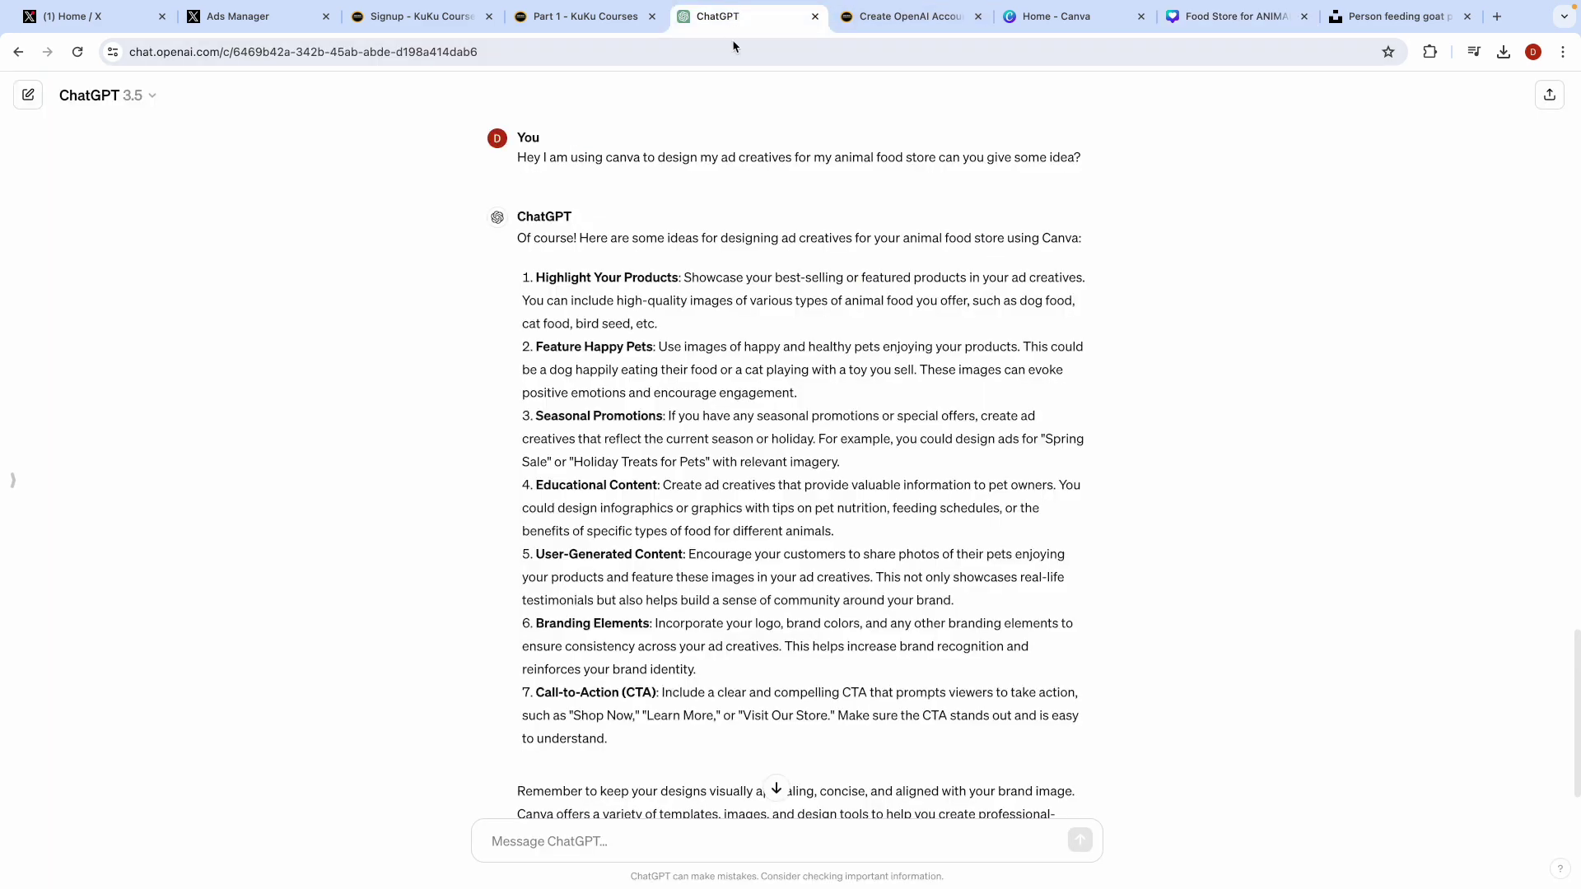
pyautogui.scroll(-1, 565, 460)
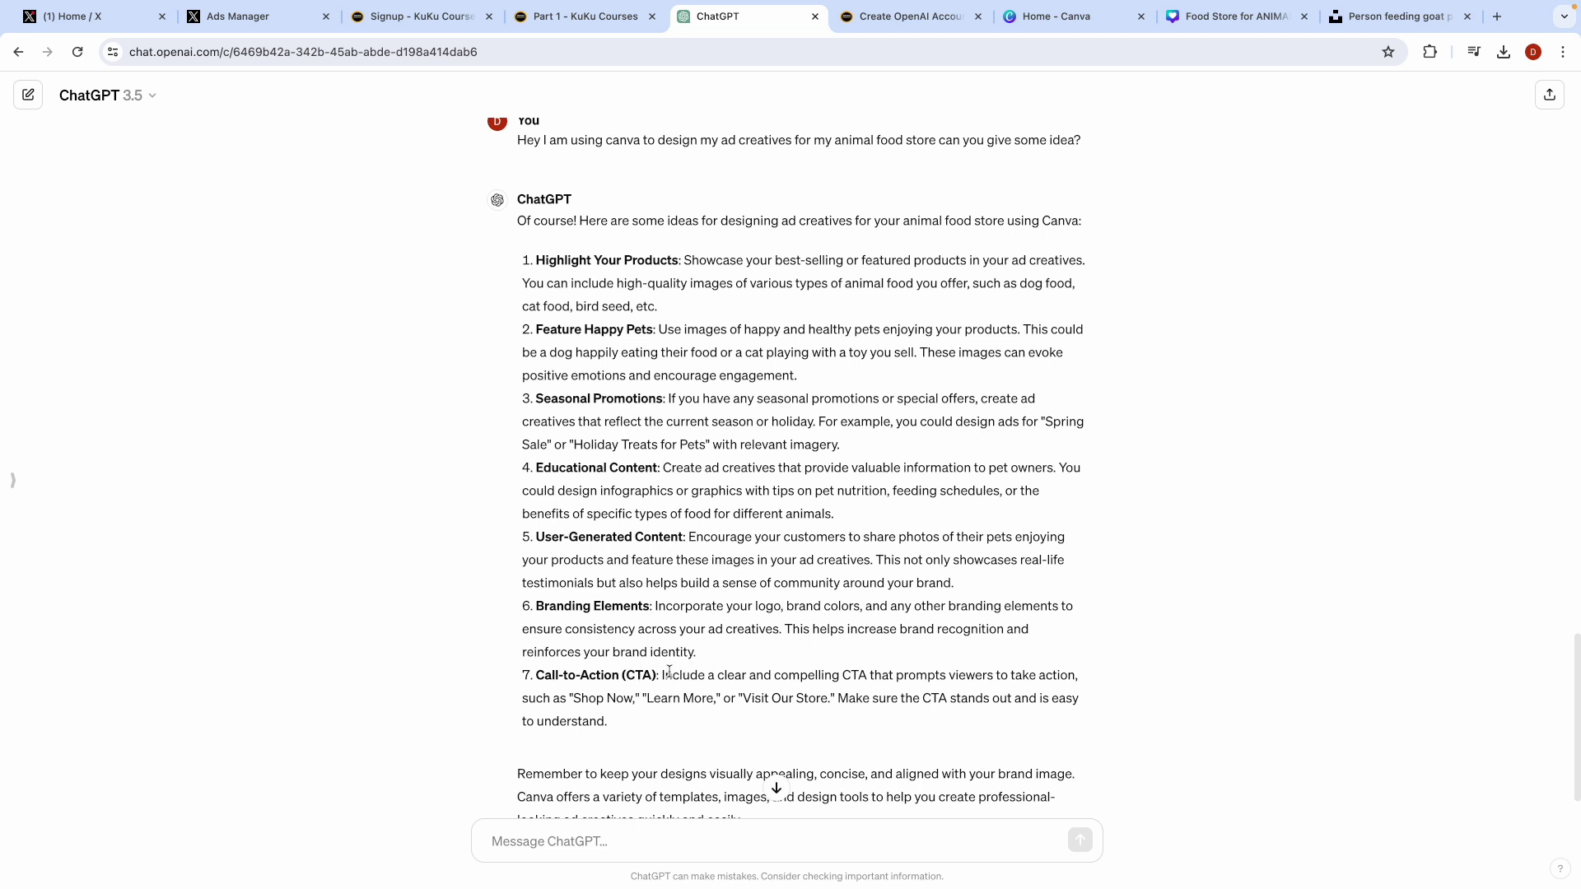
pyautogui.moveTo(664, 673); pyautogui.dragTo(887, 718)
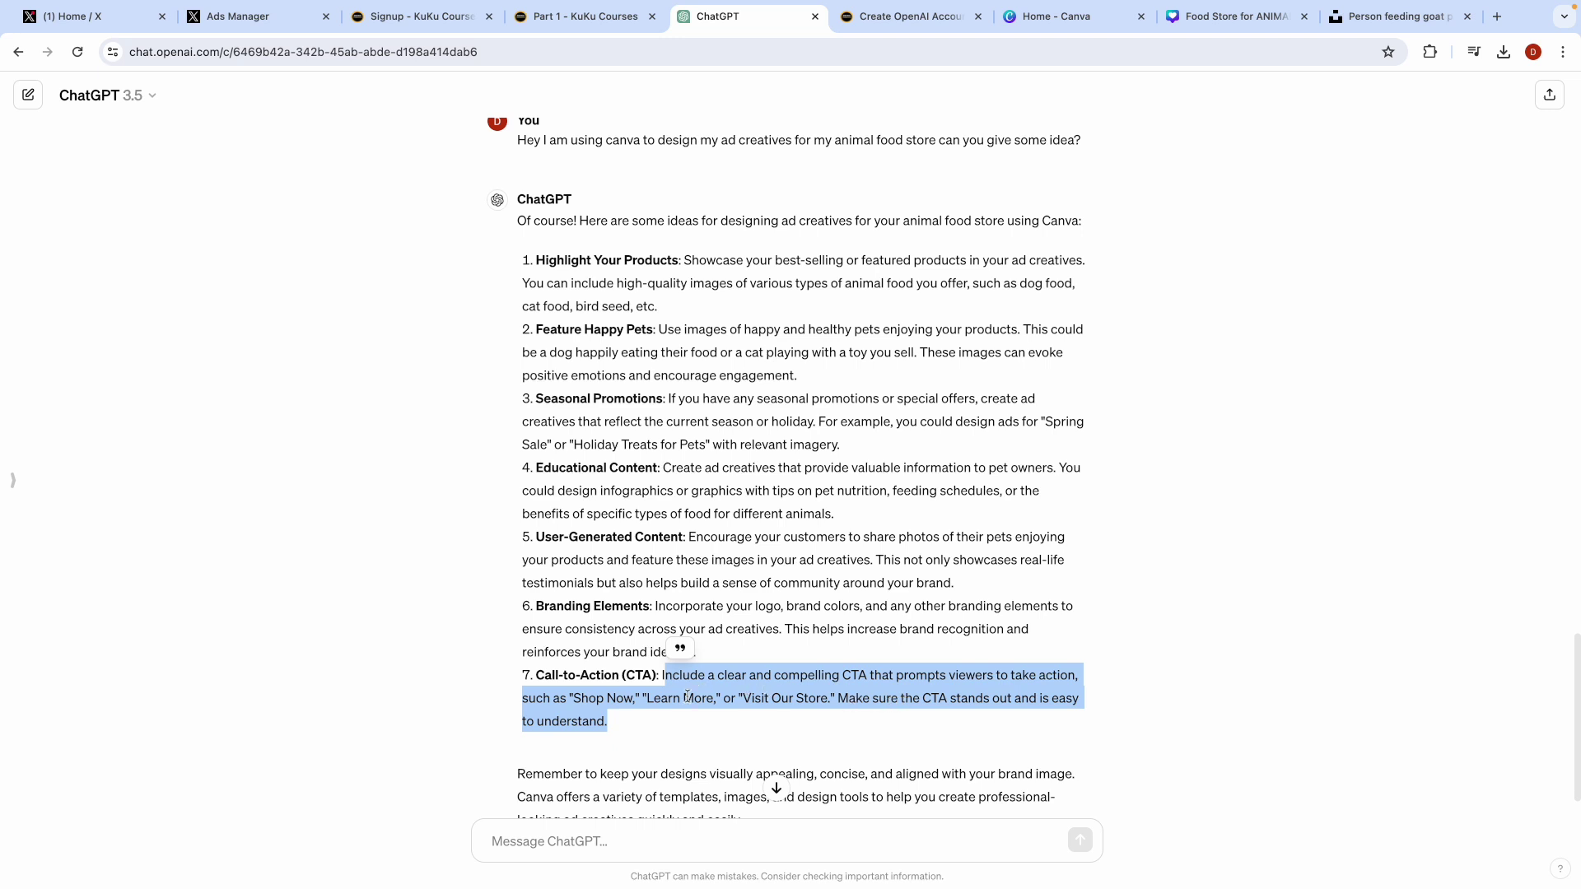
pyautogui.click(1388, 17)
pyautogui.click(1232, 18)
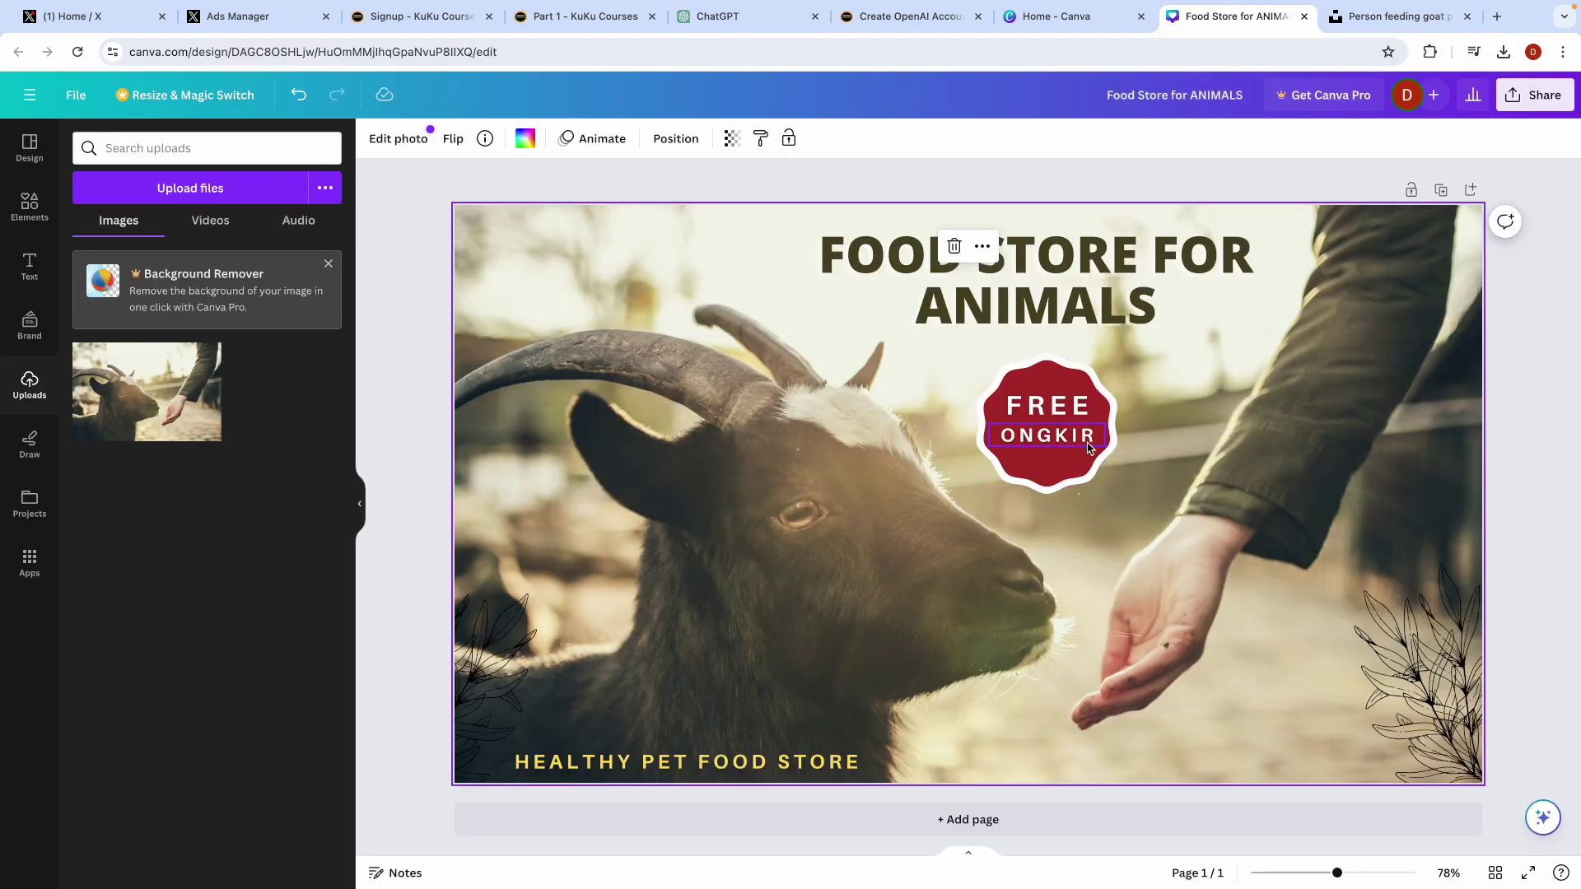
# Step: Replace "FREE" on the red badge with "LEARN" and shrink the text so it fits on one line
pyautogui.doubleClick(1040, 416)
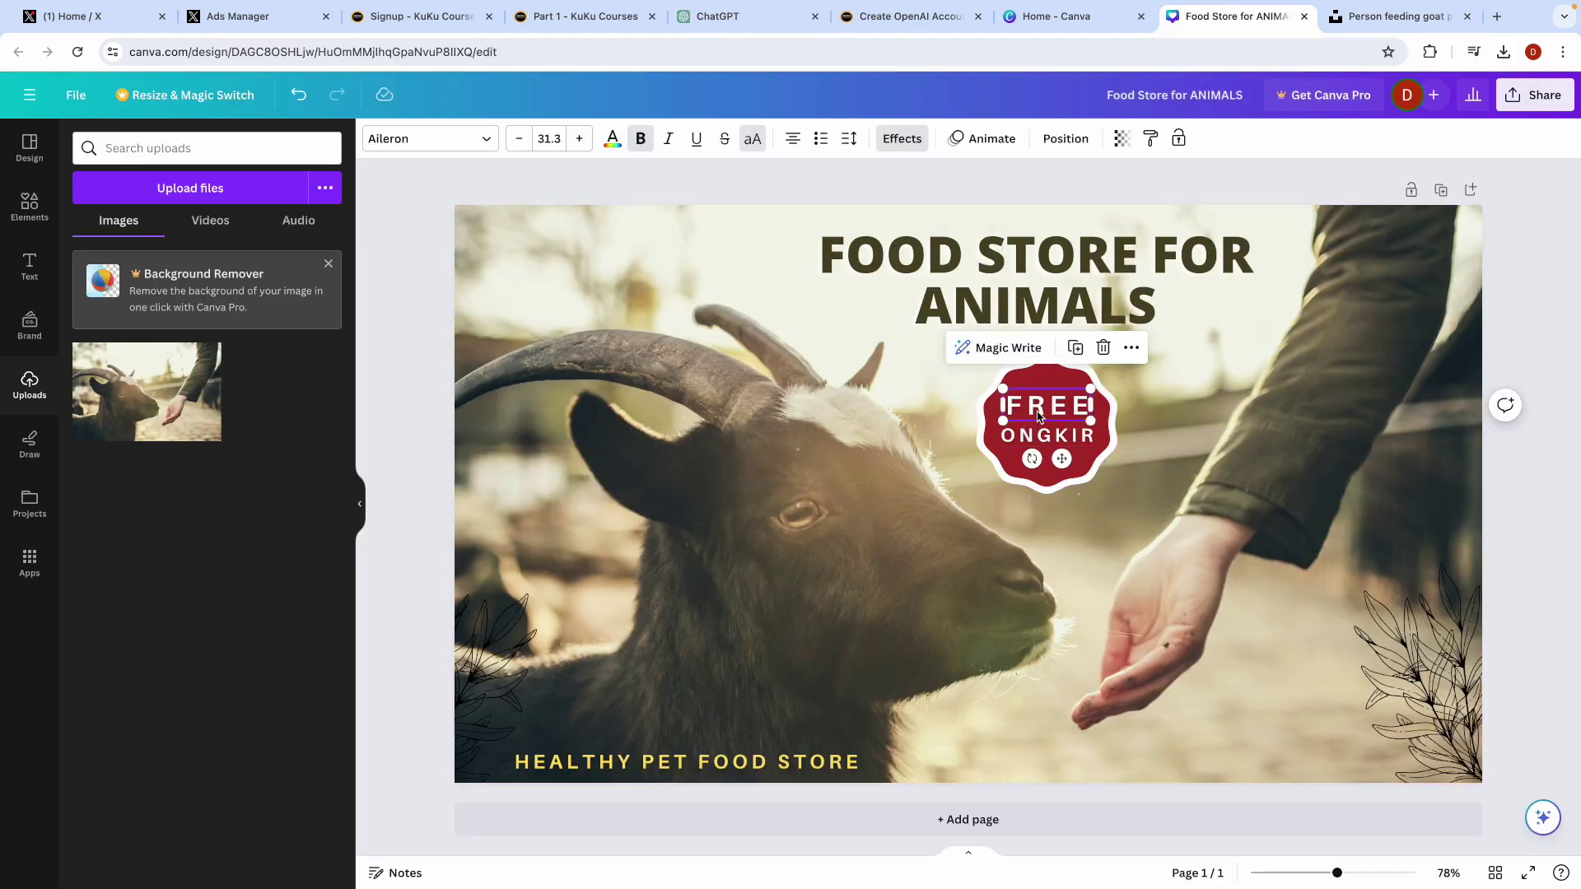
pyautogui.write('L')
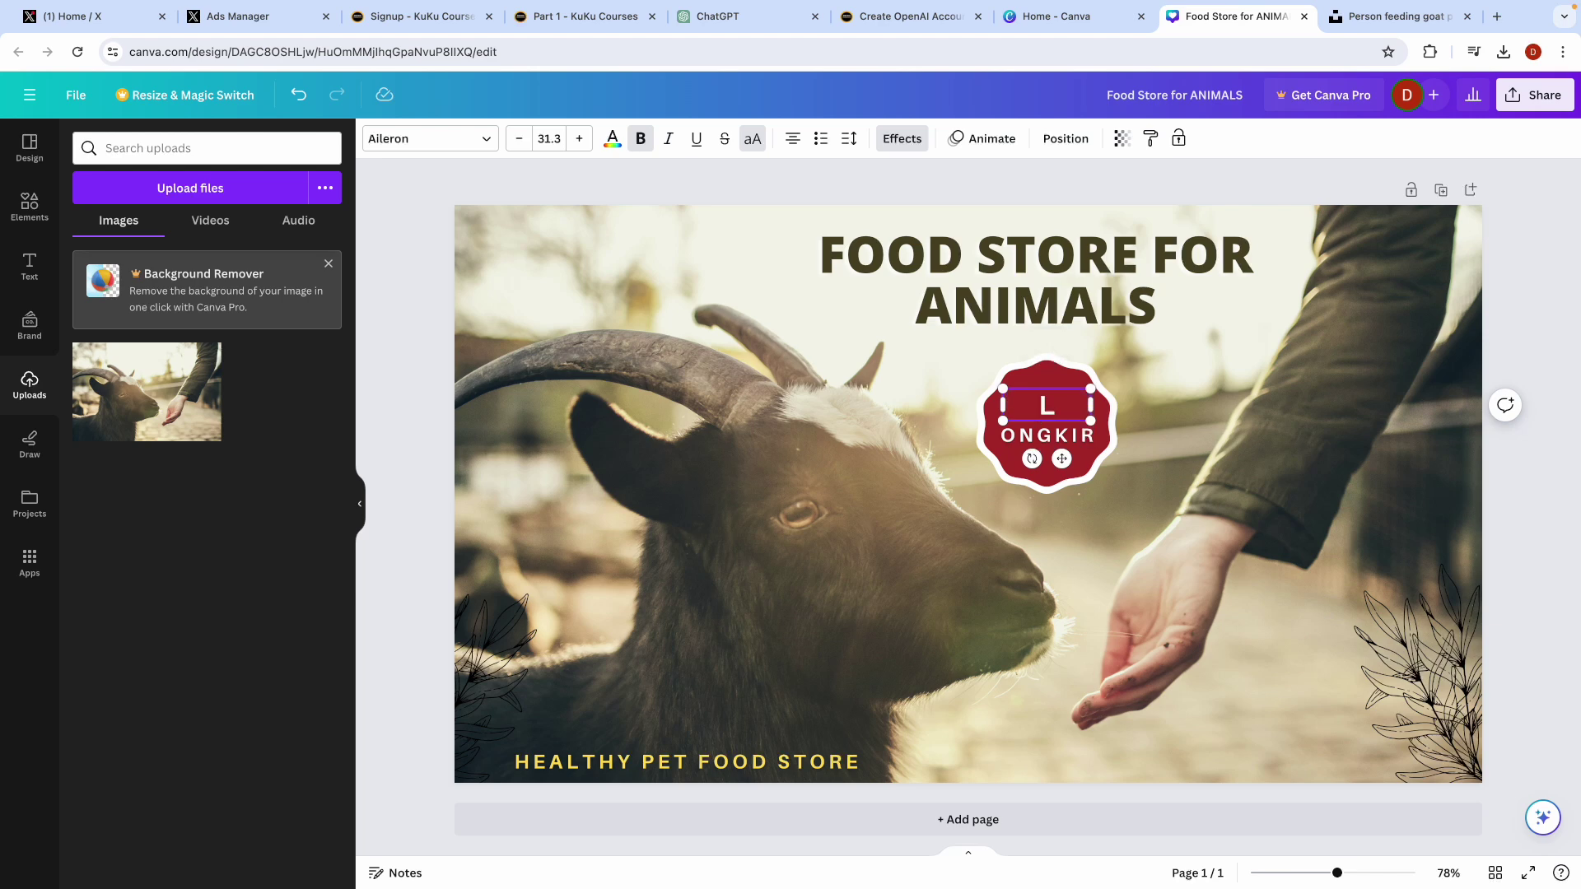
pyautogui.write('EARN')
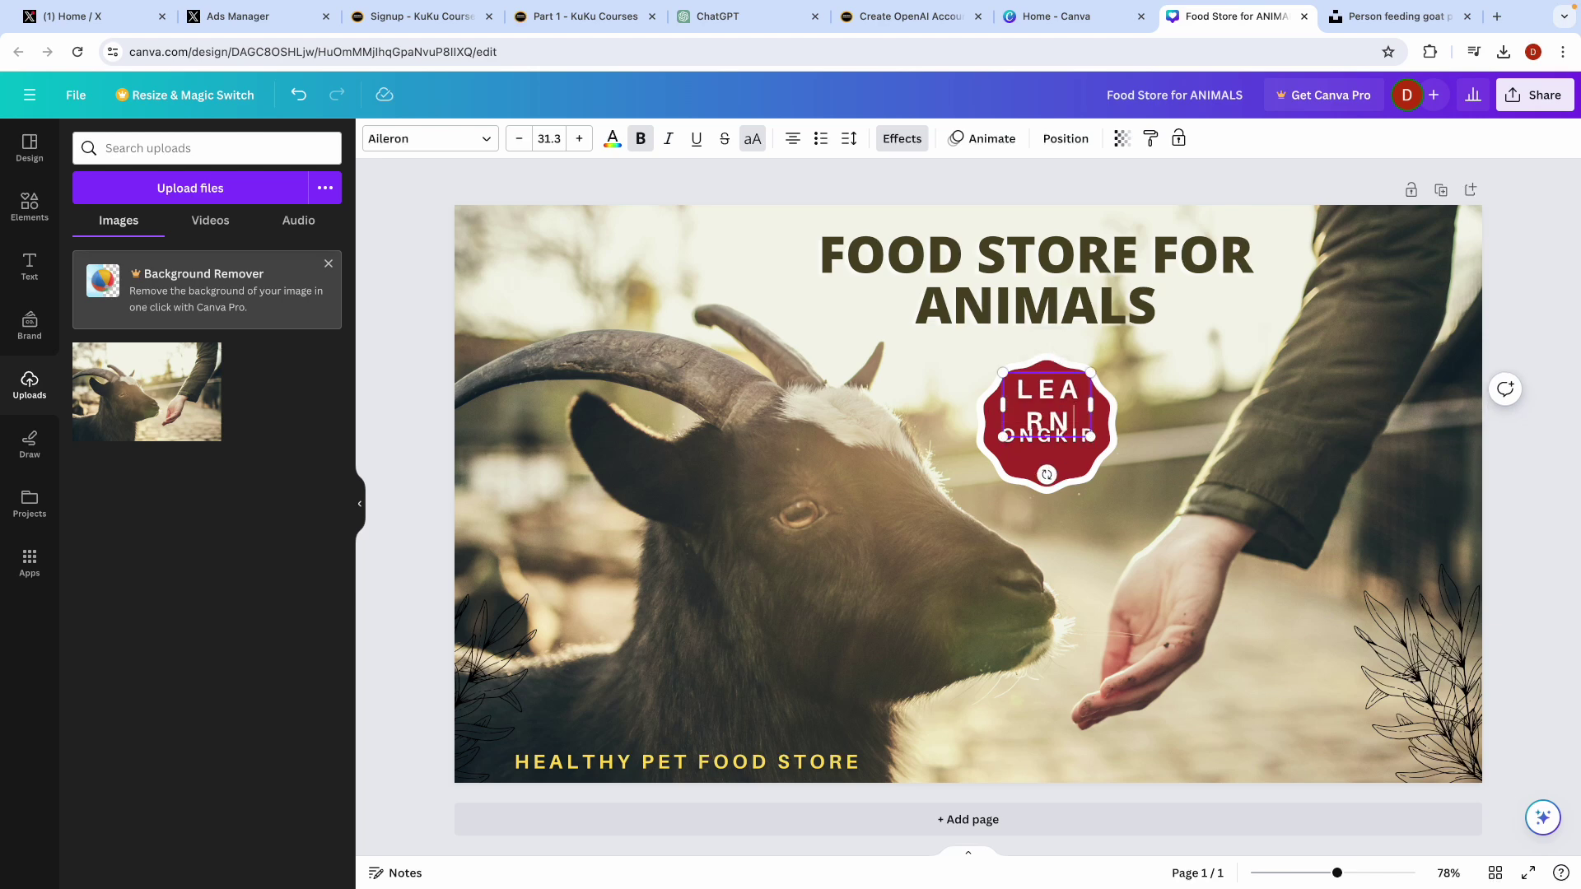
pyautogui.moveTo(1001, 372); pyautogui.dragTo(984, 410)
# Step: Replace "ONGKIR" on the red badge with "MORE" and center "LEARN" above it
pyautogui.doubleClick(1016, 428)
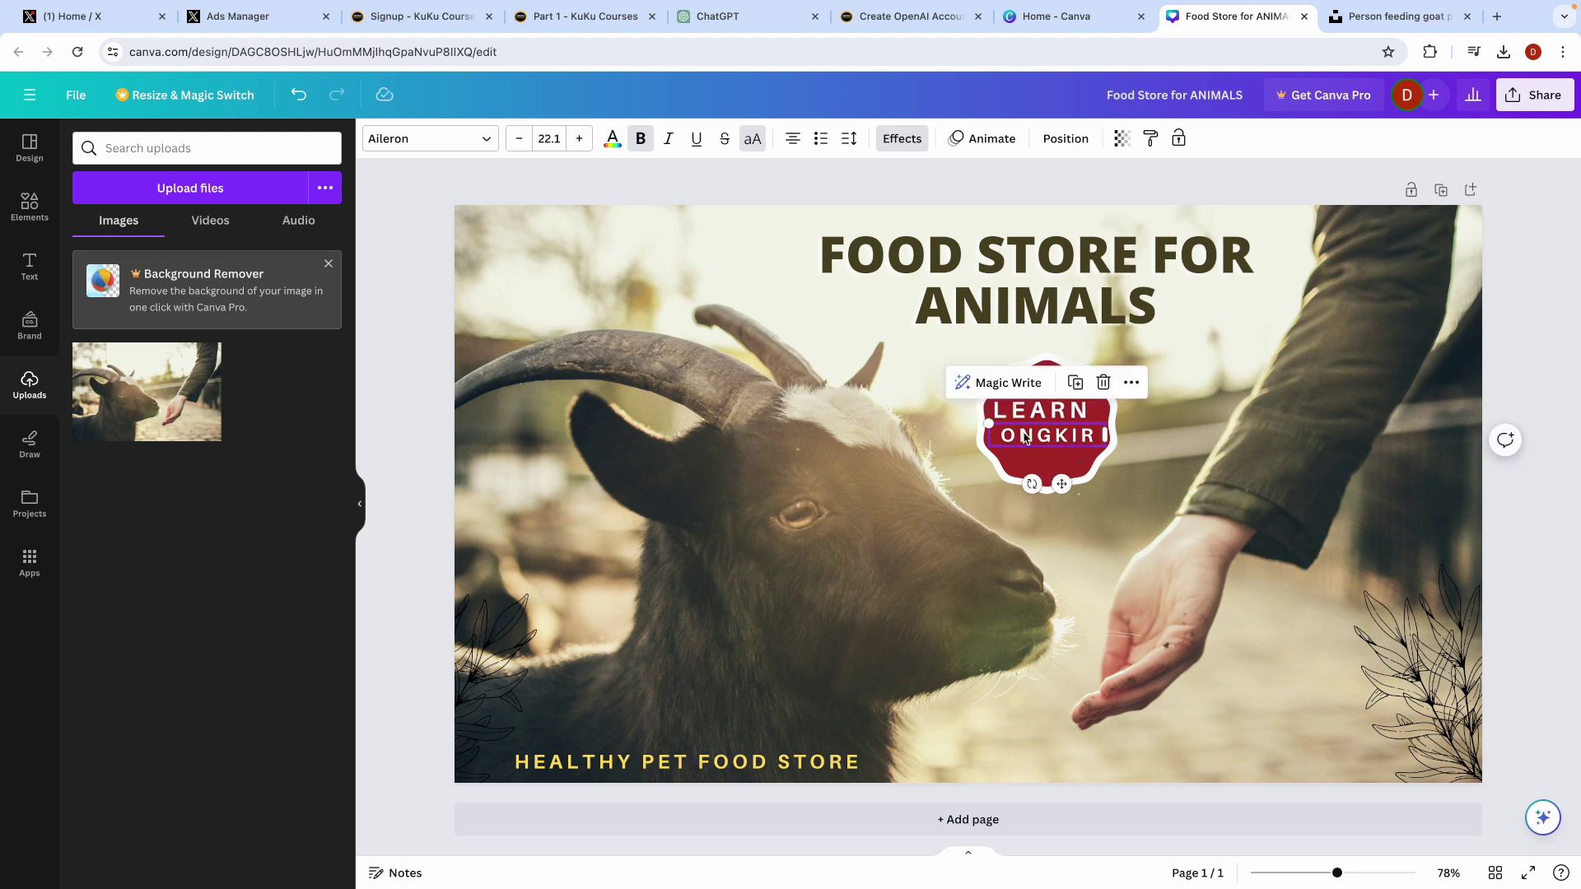
pyautogui.write('MORE')
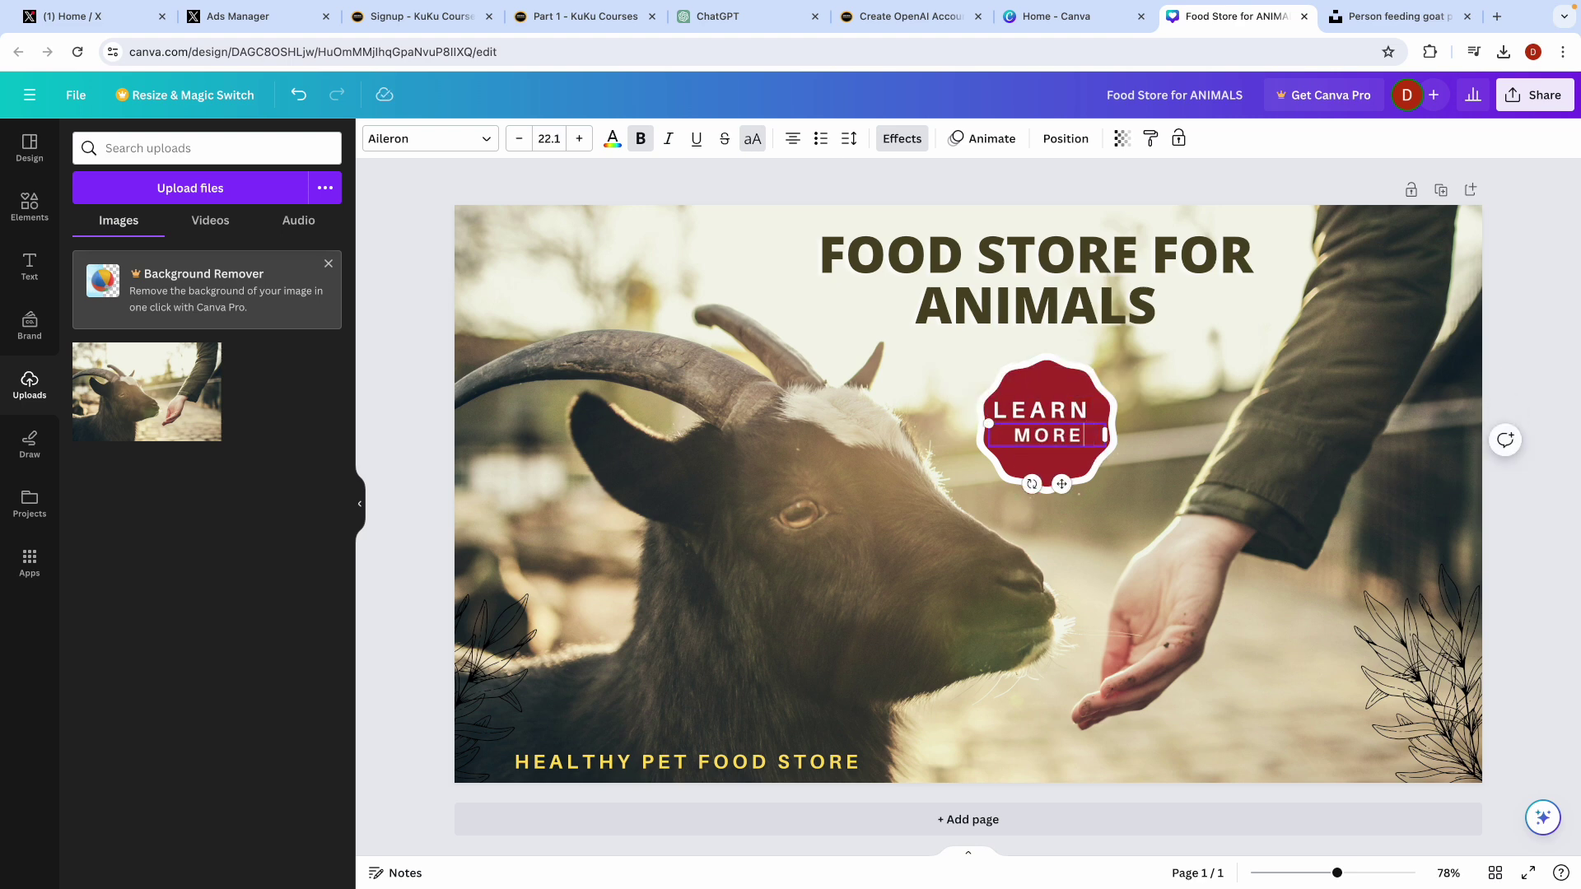
pyautogui.click(980, 185)
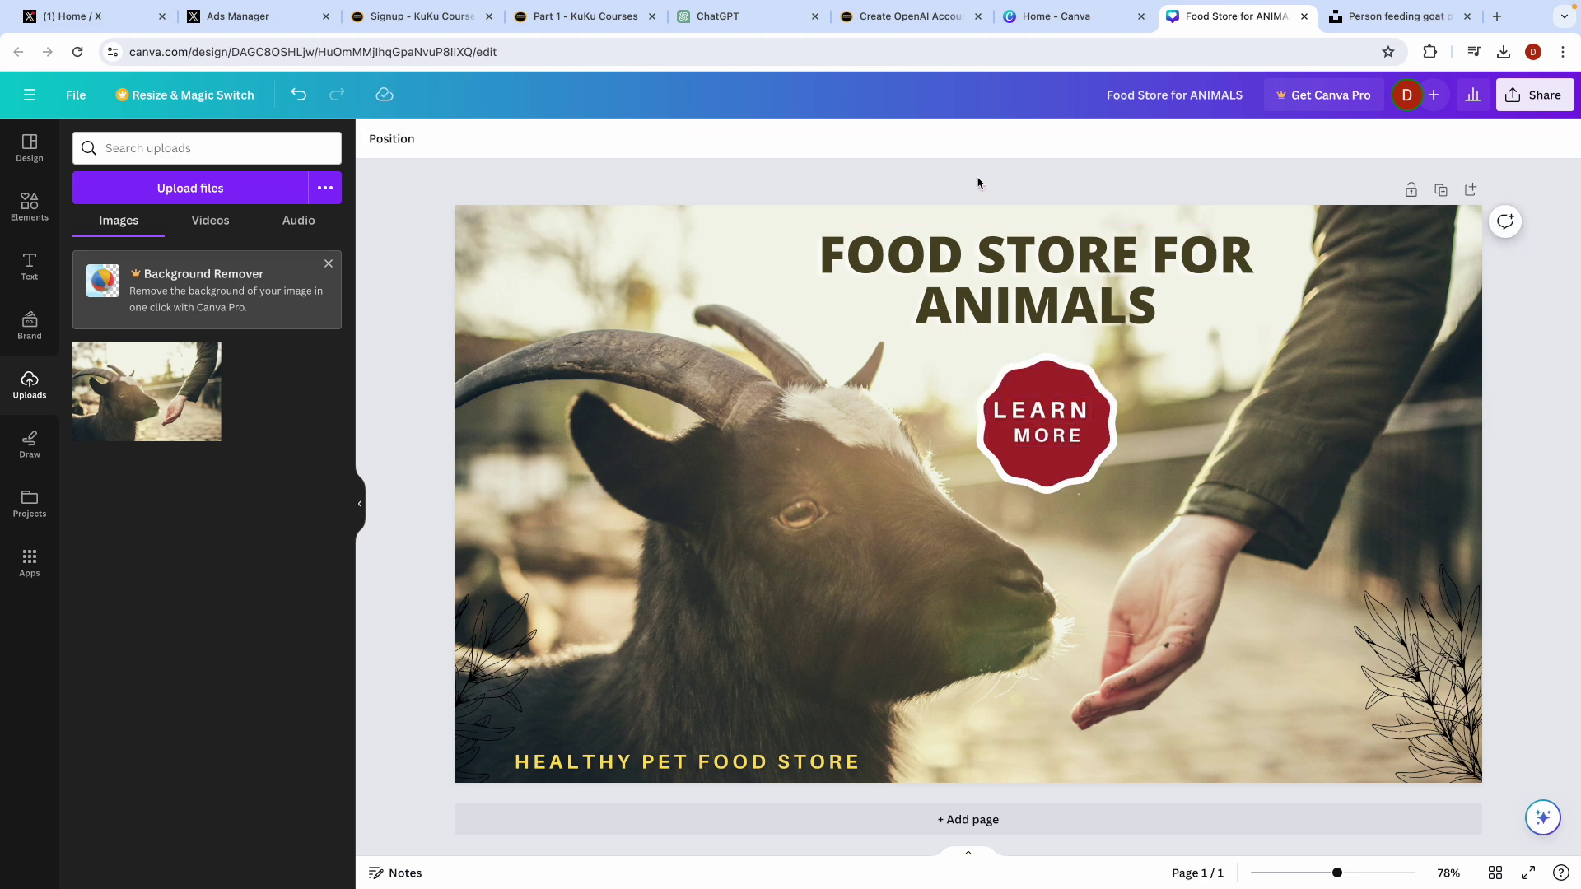
pyautogui.click(1021, 407)
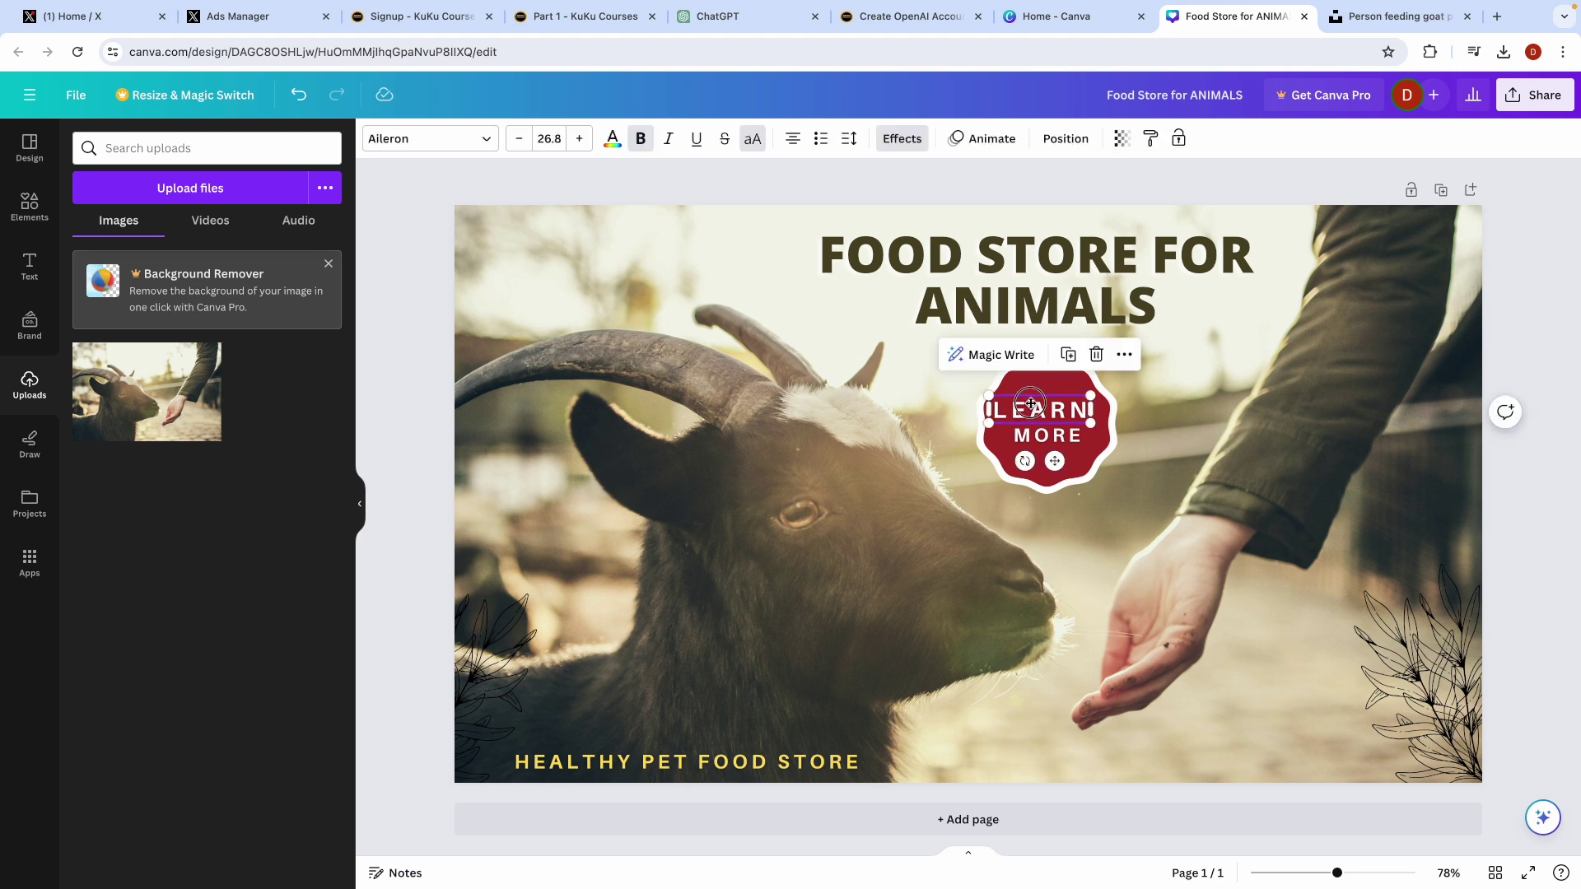
pyautogui.click(944, 180)
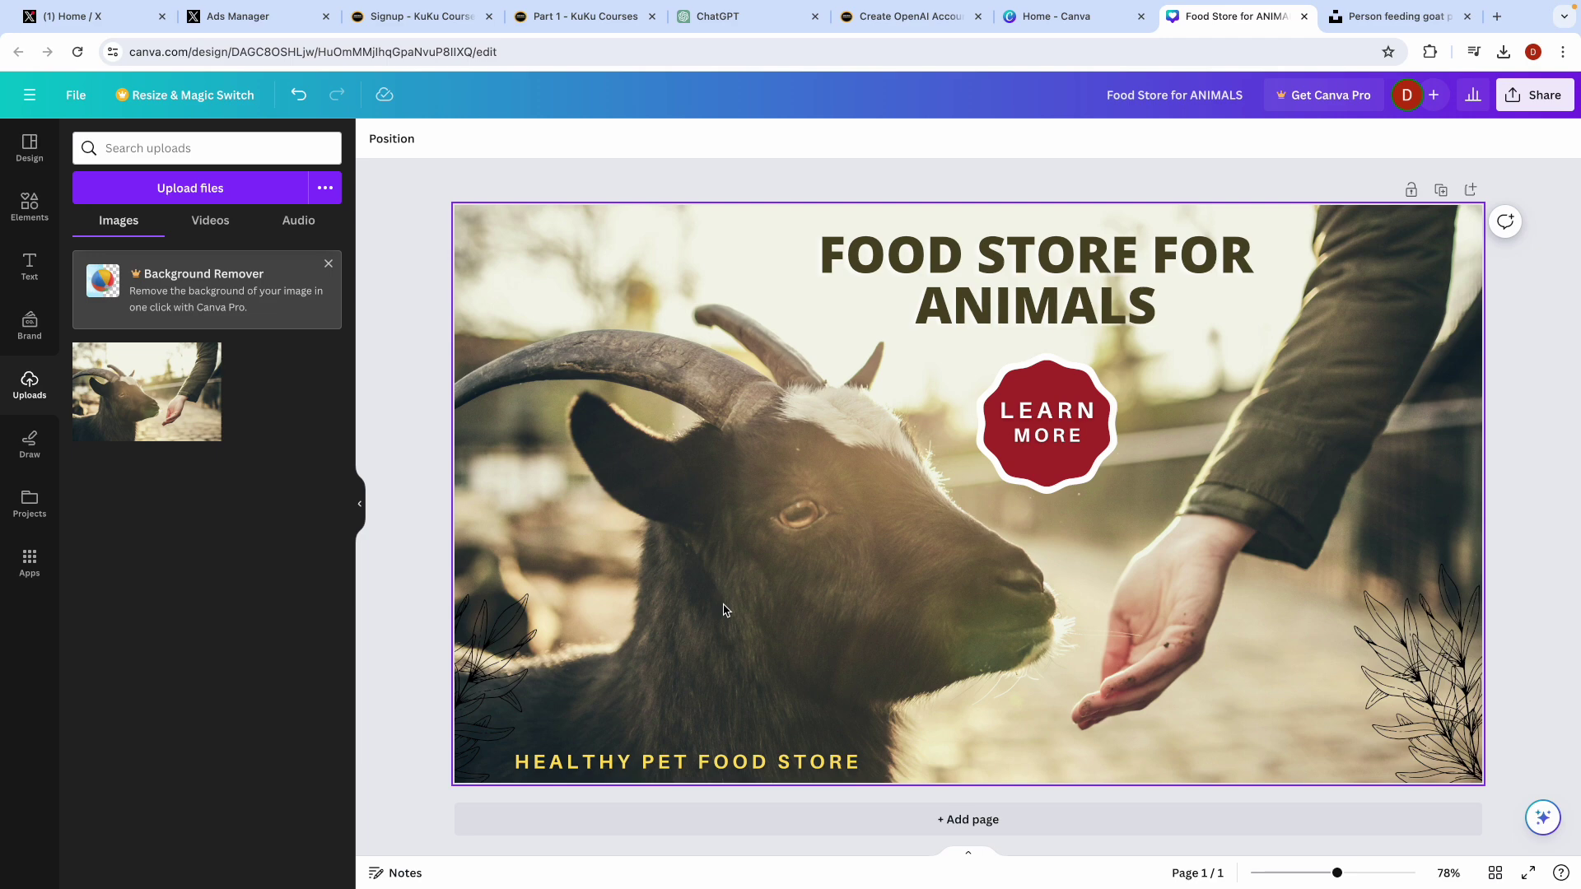
# Step: Open the KuKu Courses course catalog in a separate browser tab
pyautogui.click(909, 21)
pyautogui.rightClick(651, 89)
pyautogui.click(669, 97)
pyautogui.click(948, 23)
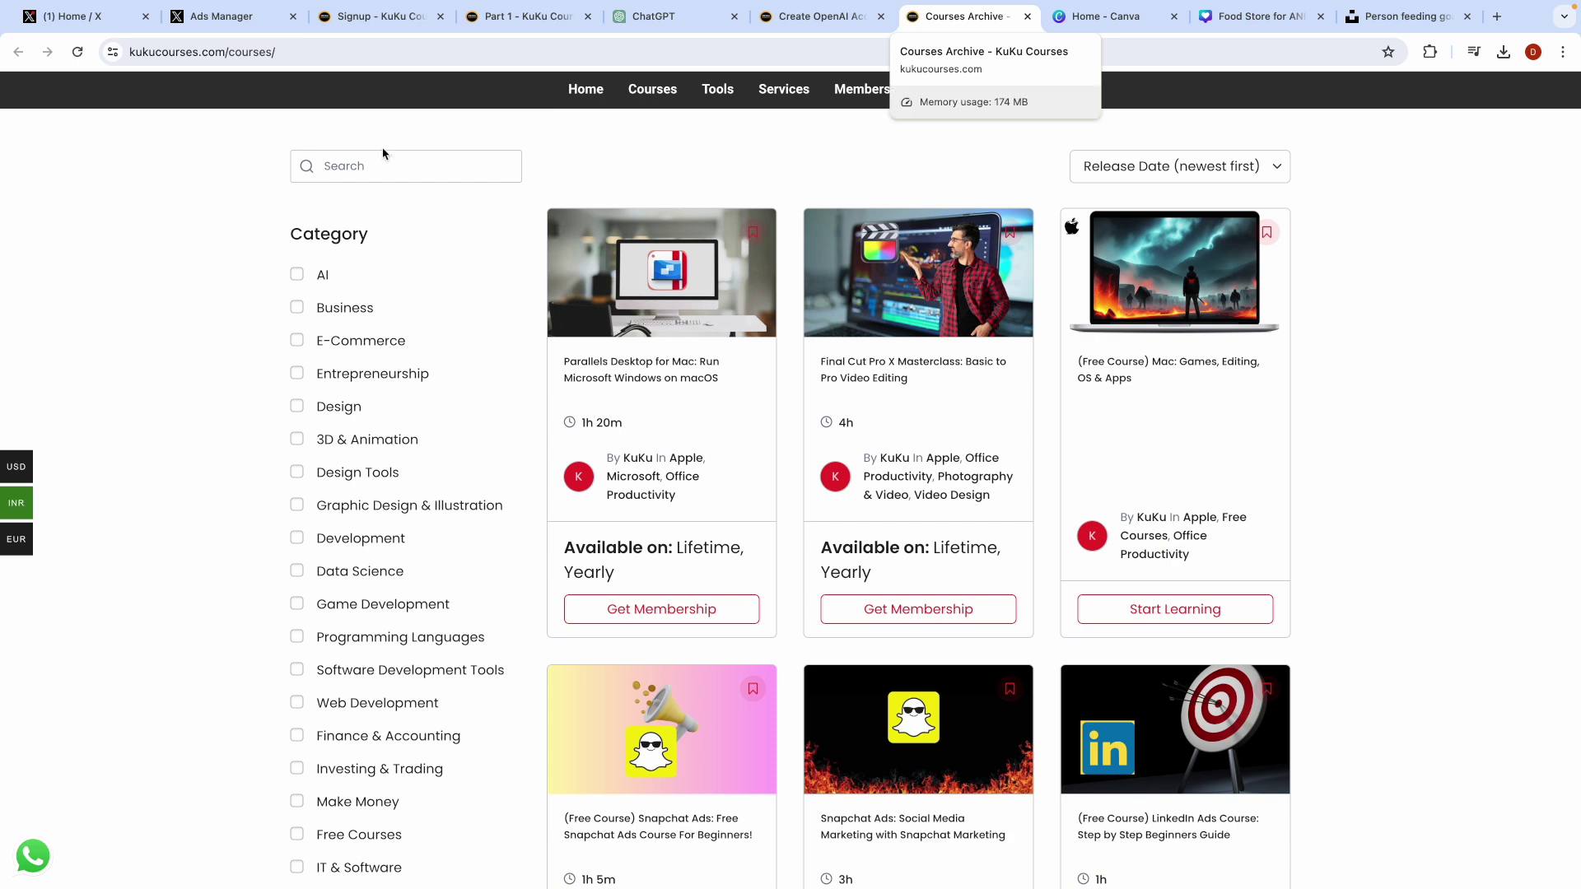
# Step: Search the course catalog for "canva" and open the "Canva For Freelancing: Monetize Your Graphic Design Skills" course
pyautogui.click(368, 158)
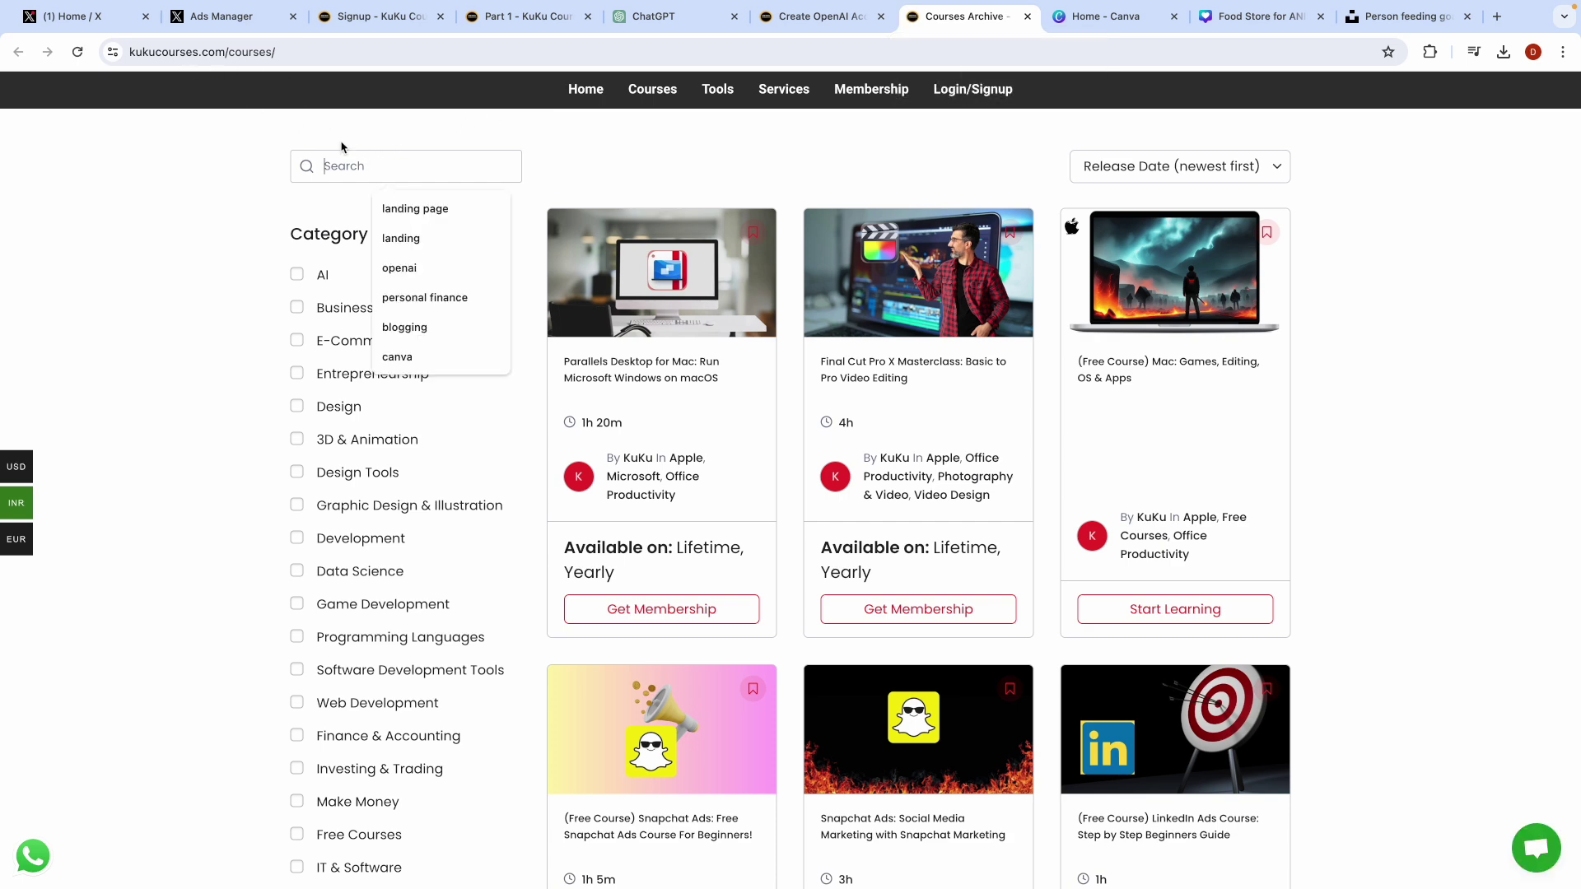
pyautogui.write('canva')
pyautogui.press('Return')
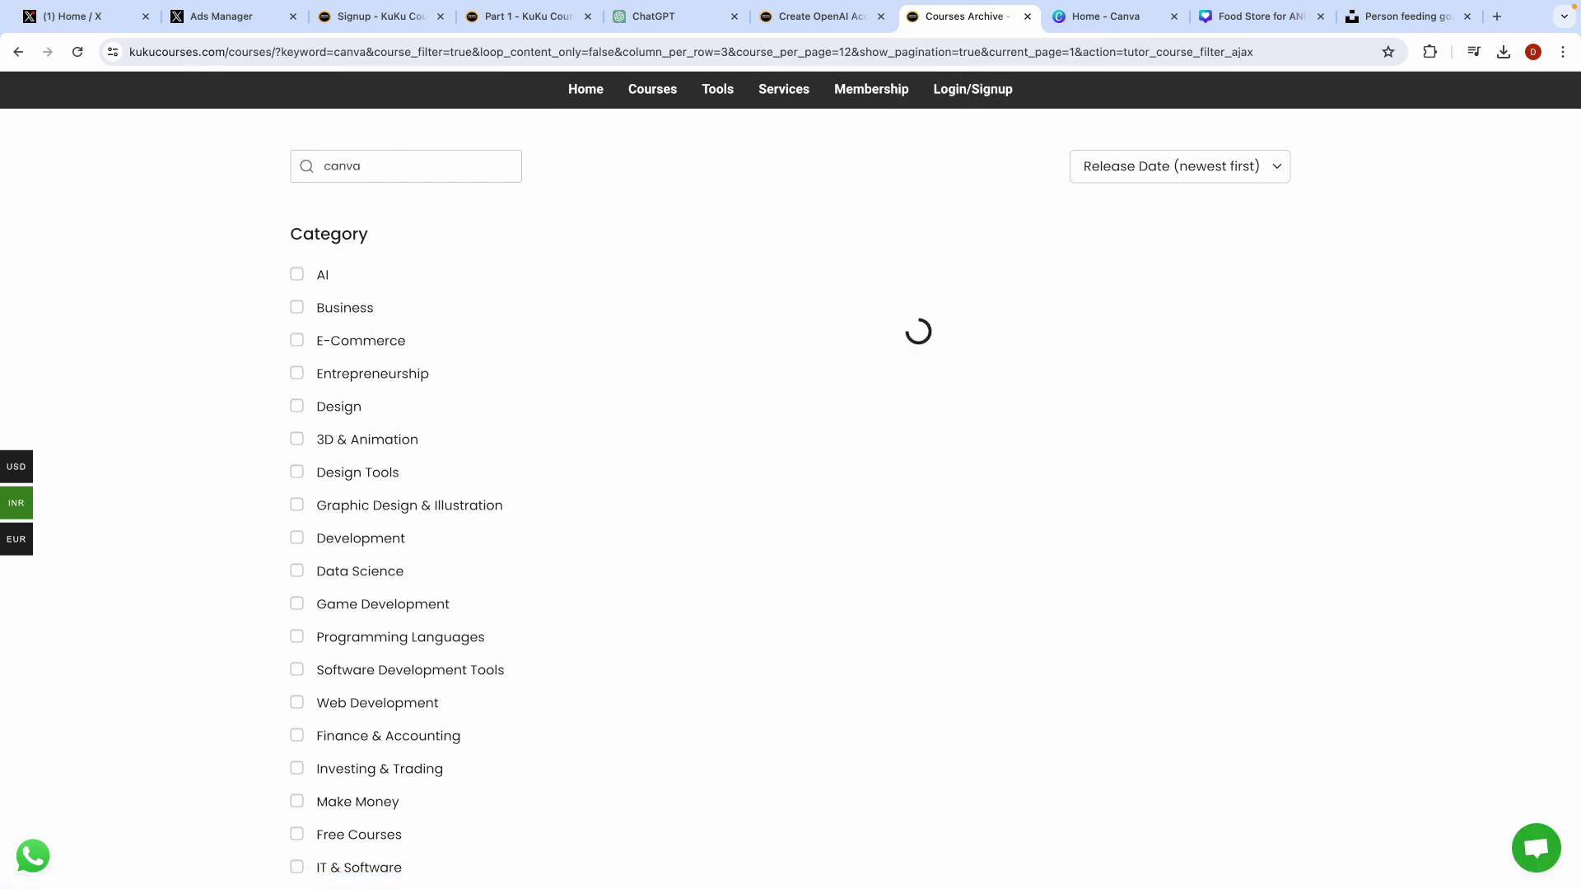
pyautogui.scroll(-4, 871, 469)
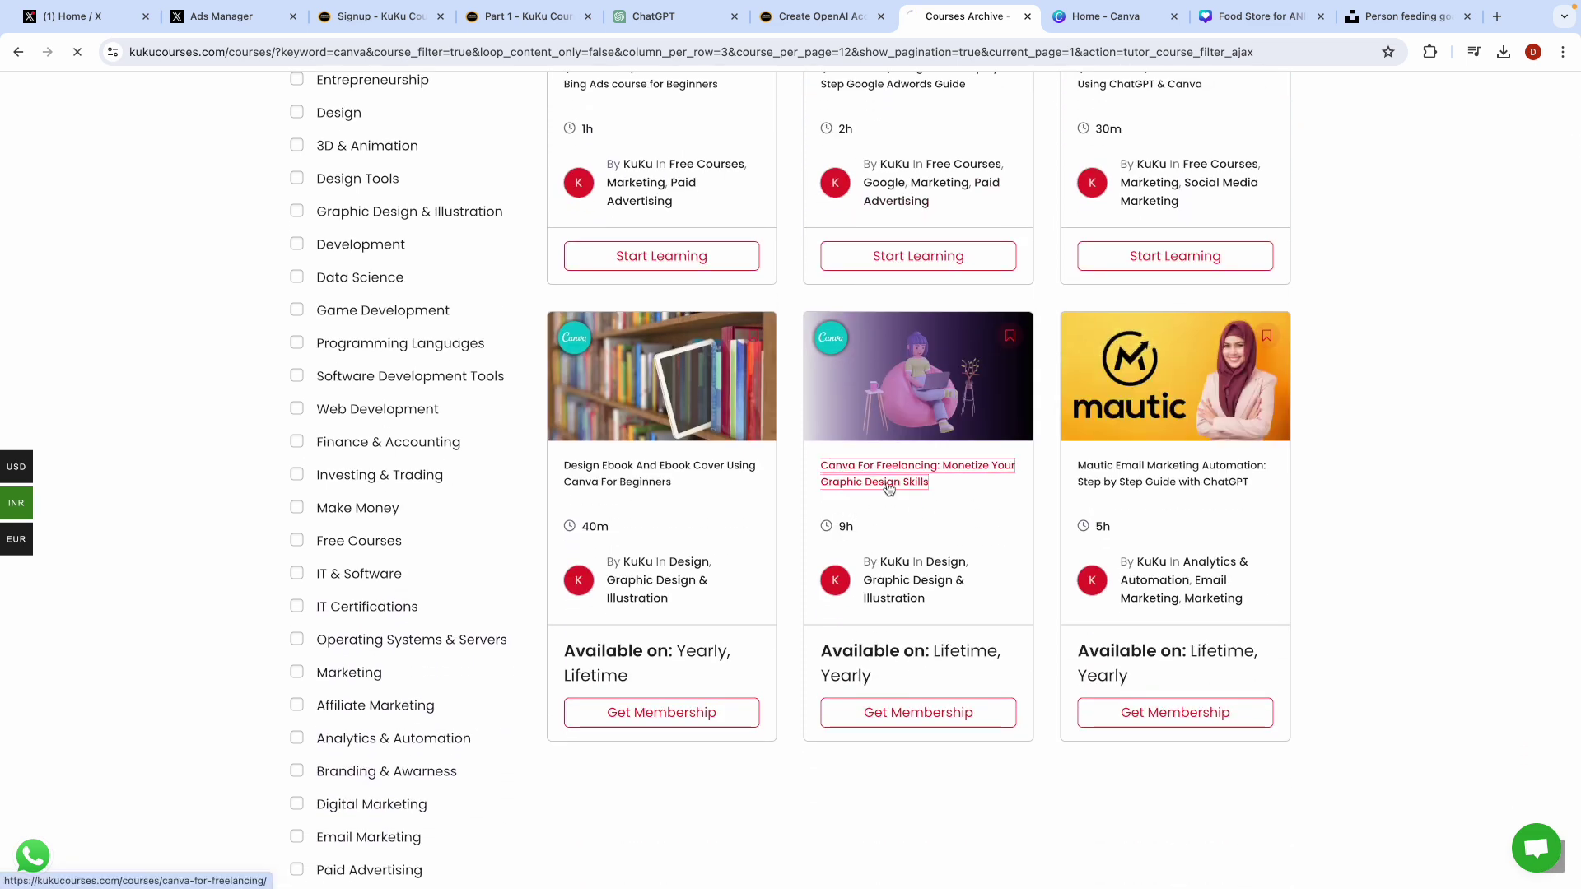
pyautogui.click(854, 492)
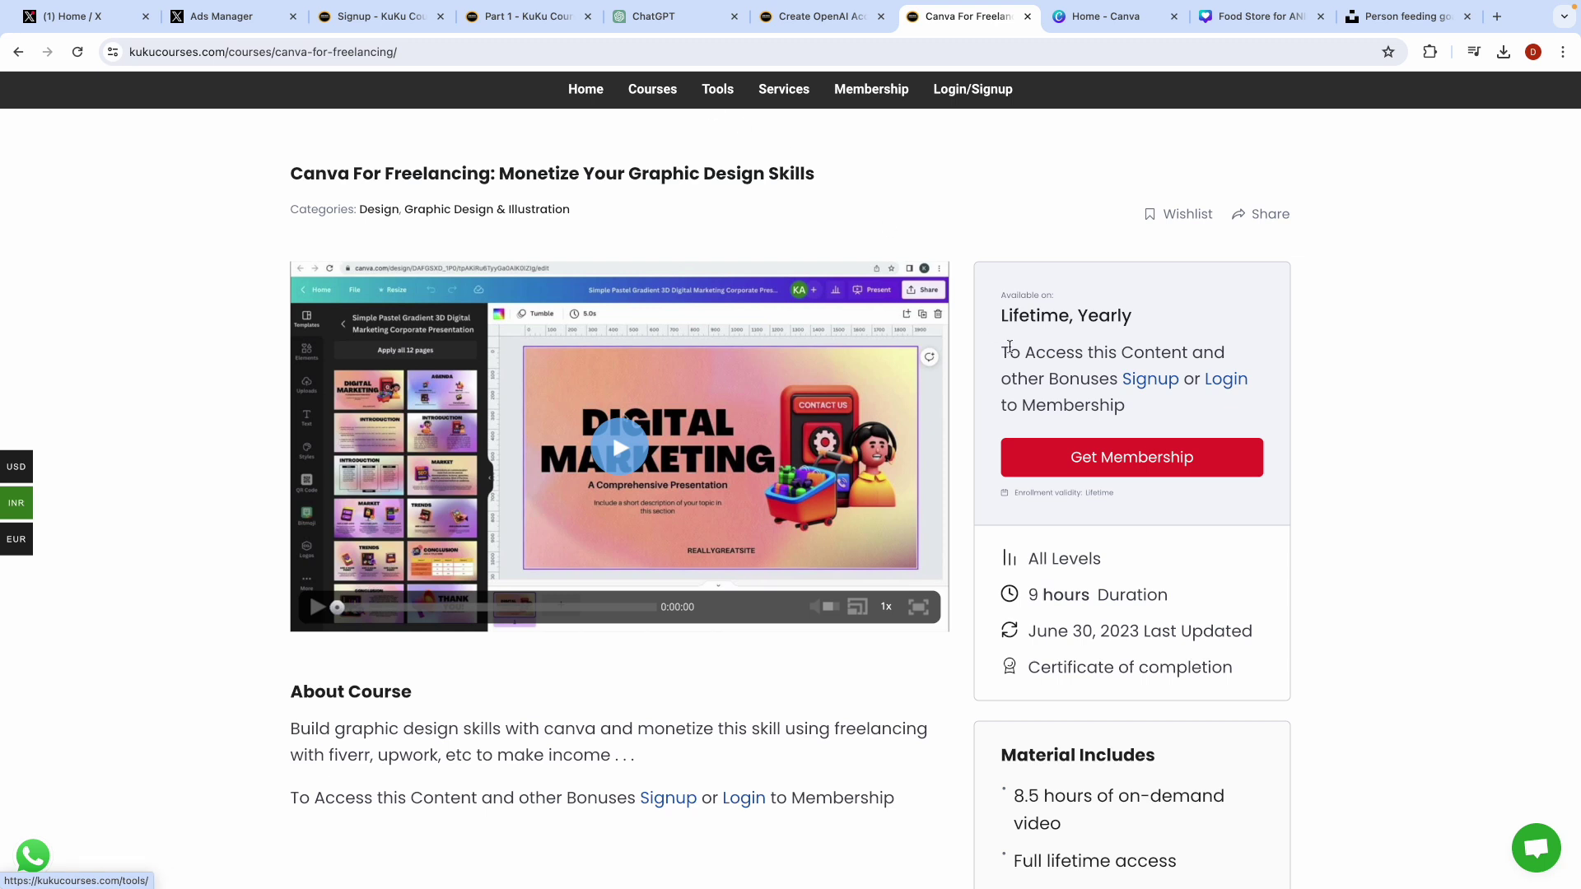
# Step: Examine the site's Yearly and Lifetime membership plans, then go back to the course catalog
pyautogui.click(880, 91)
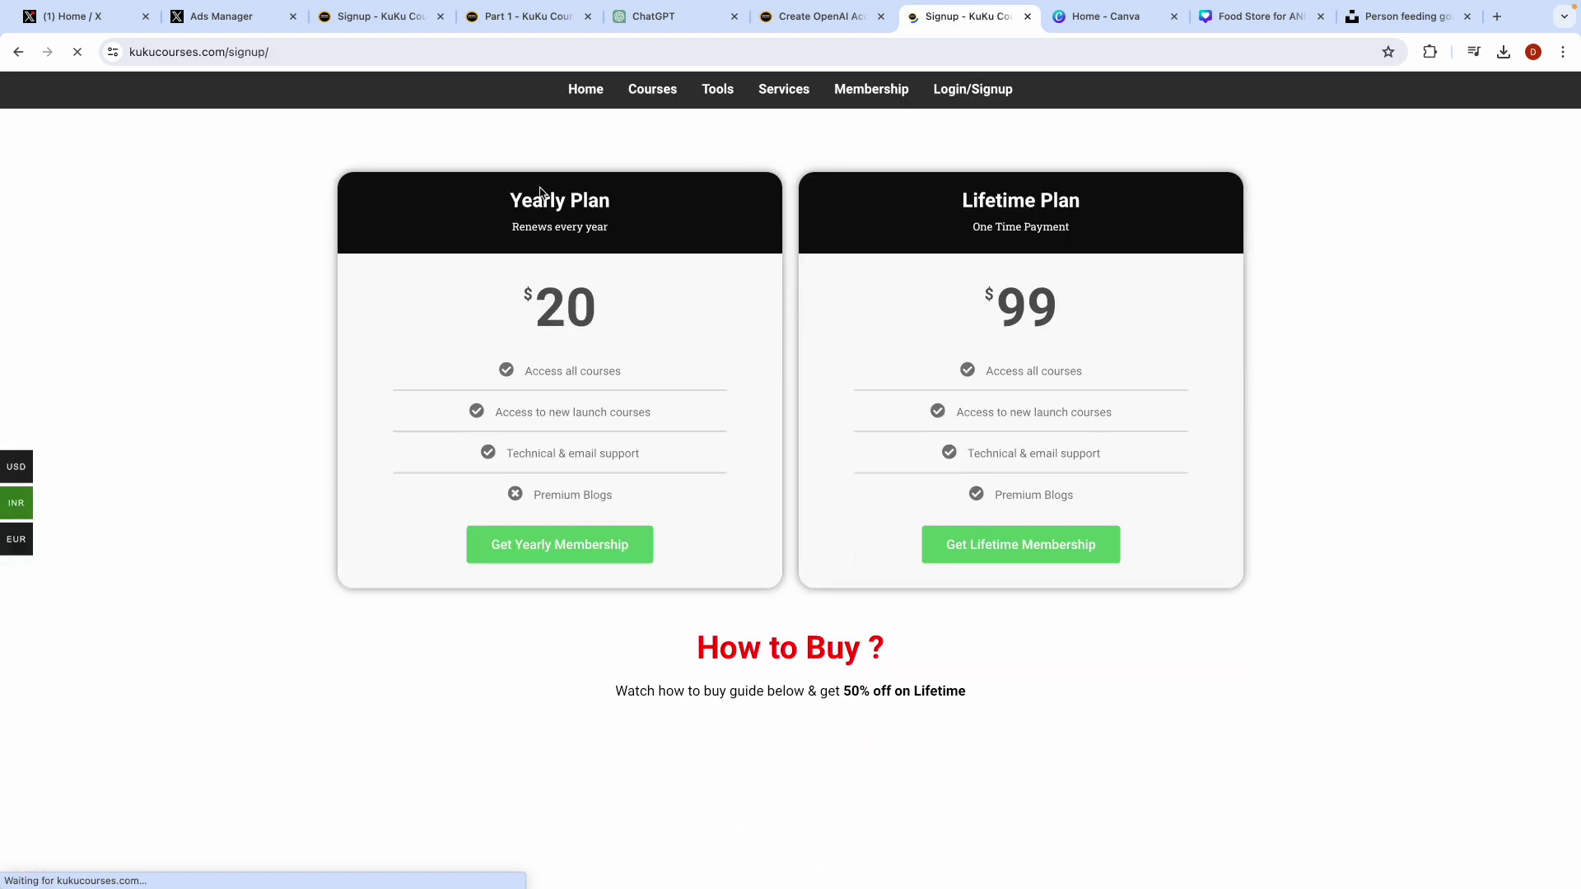
pyautogui.tripleClick(534, 200)
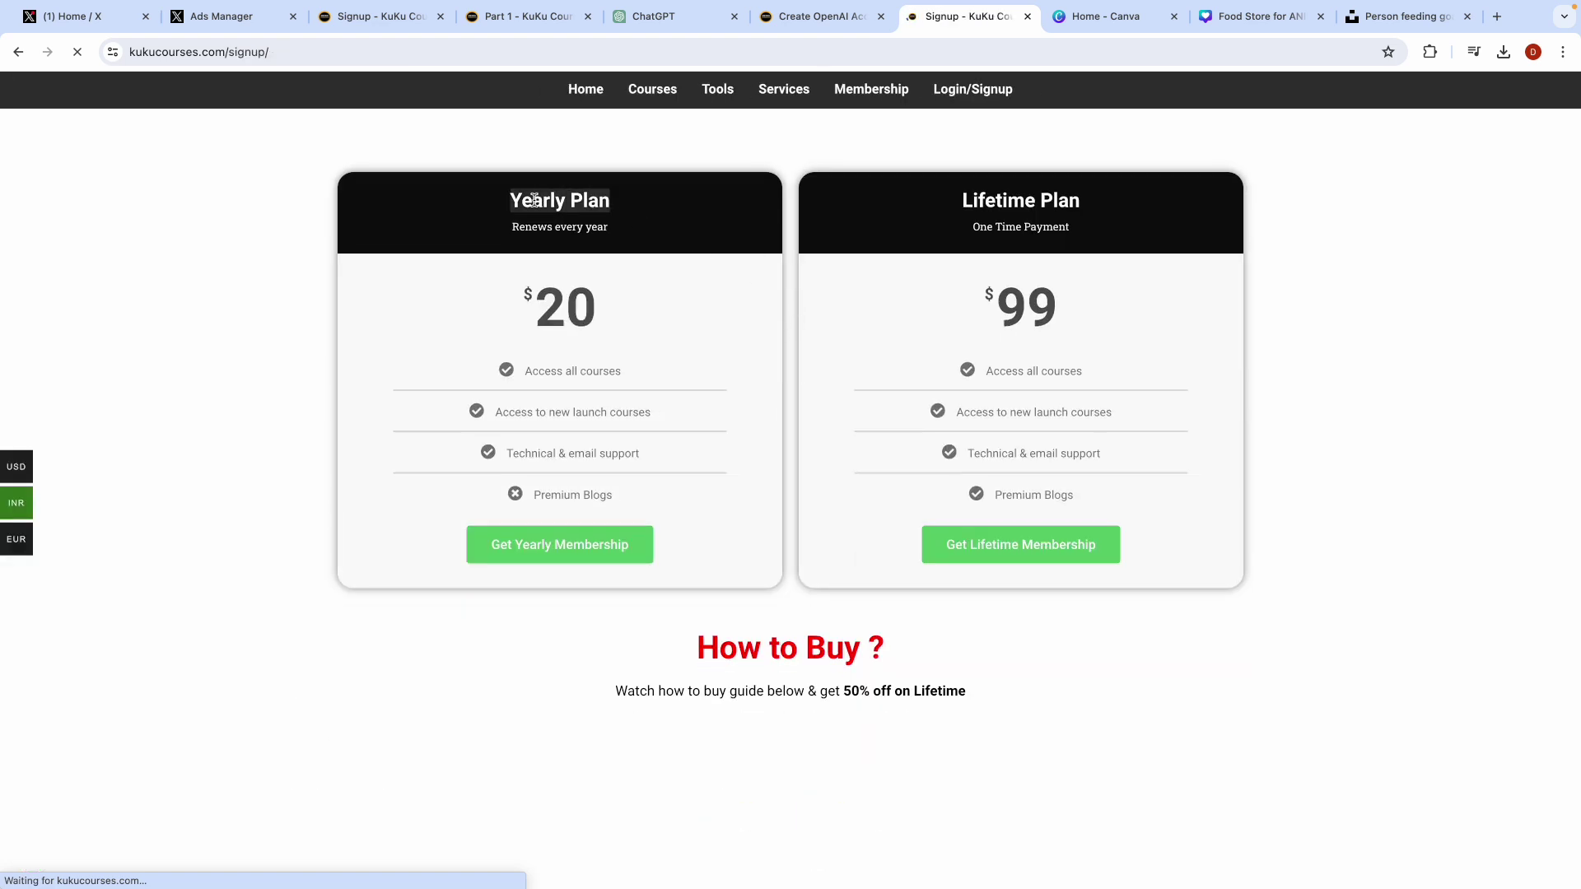
pyautogui.tripleClick(1002, 199)
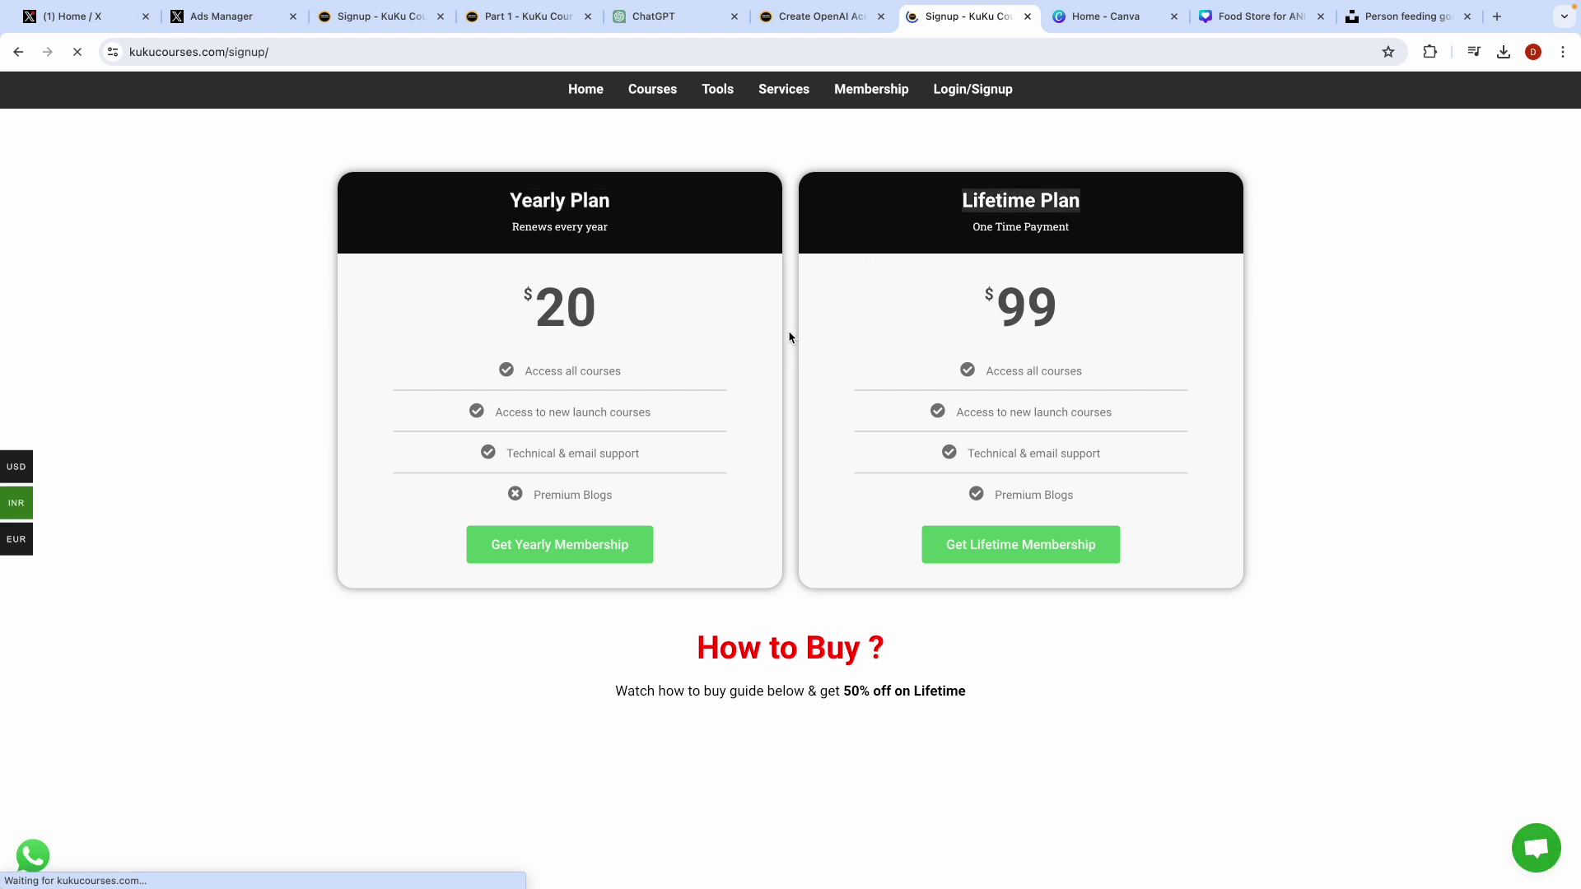
pyautogui.click(645, 92)
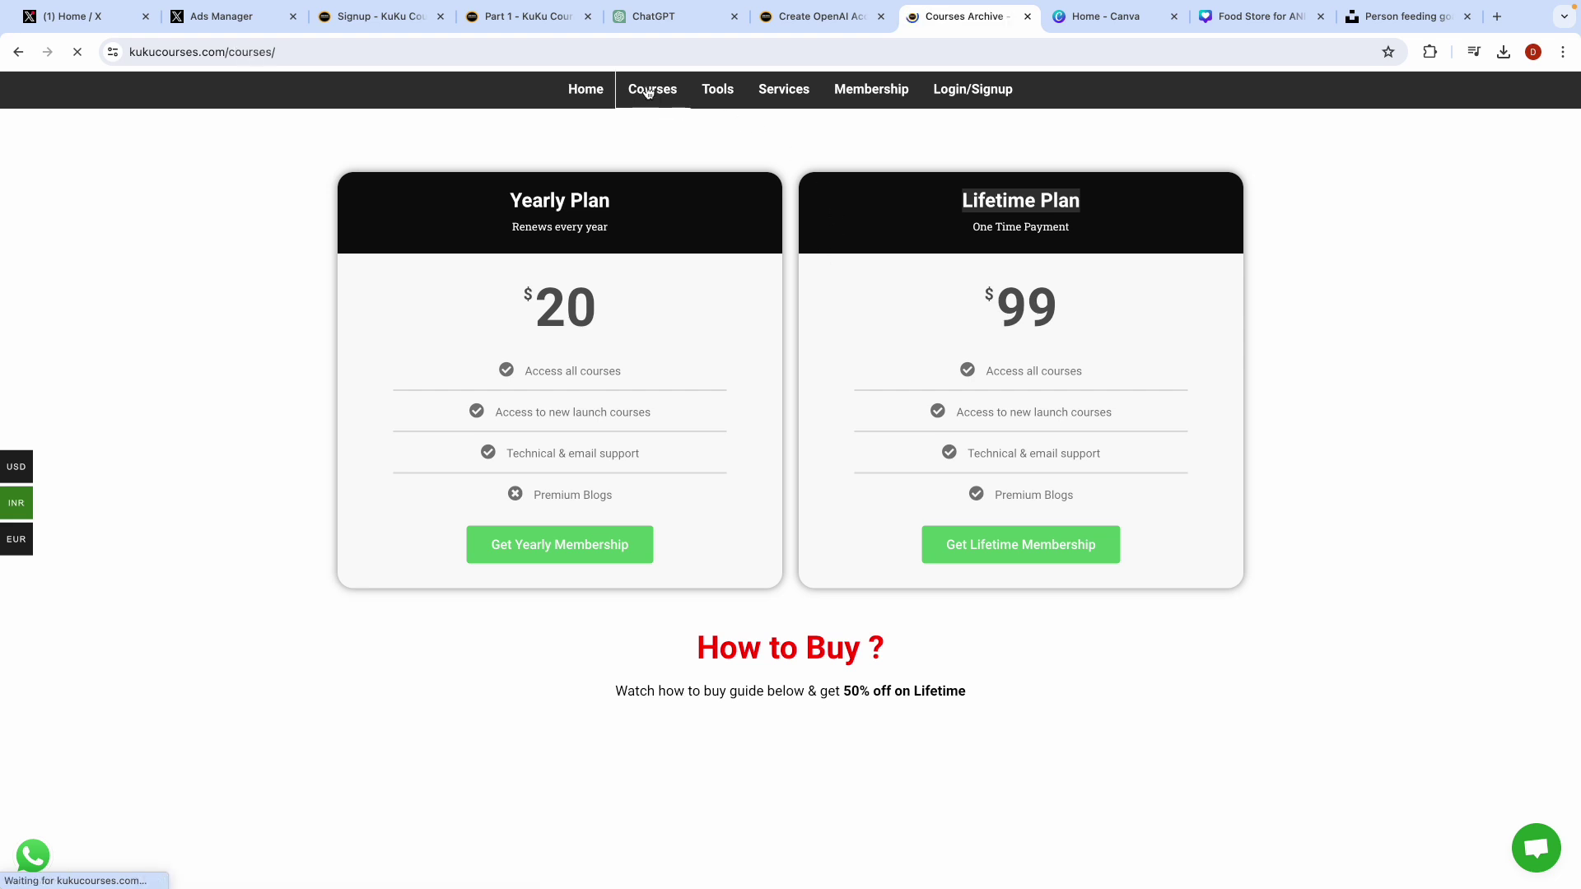
# Step: Switch back to the "Food Store for ANIMALS" design in Canva and download it as a PNG
pyautogui.click(1264, 18)
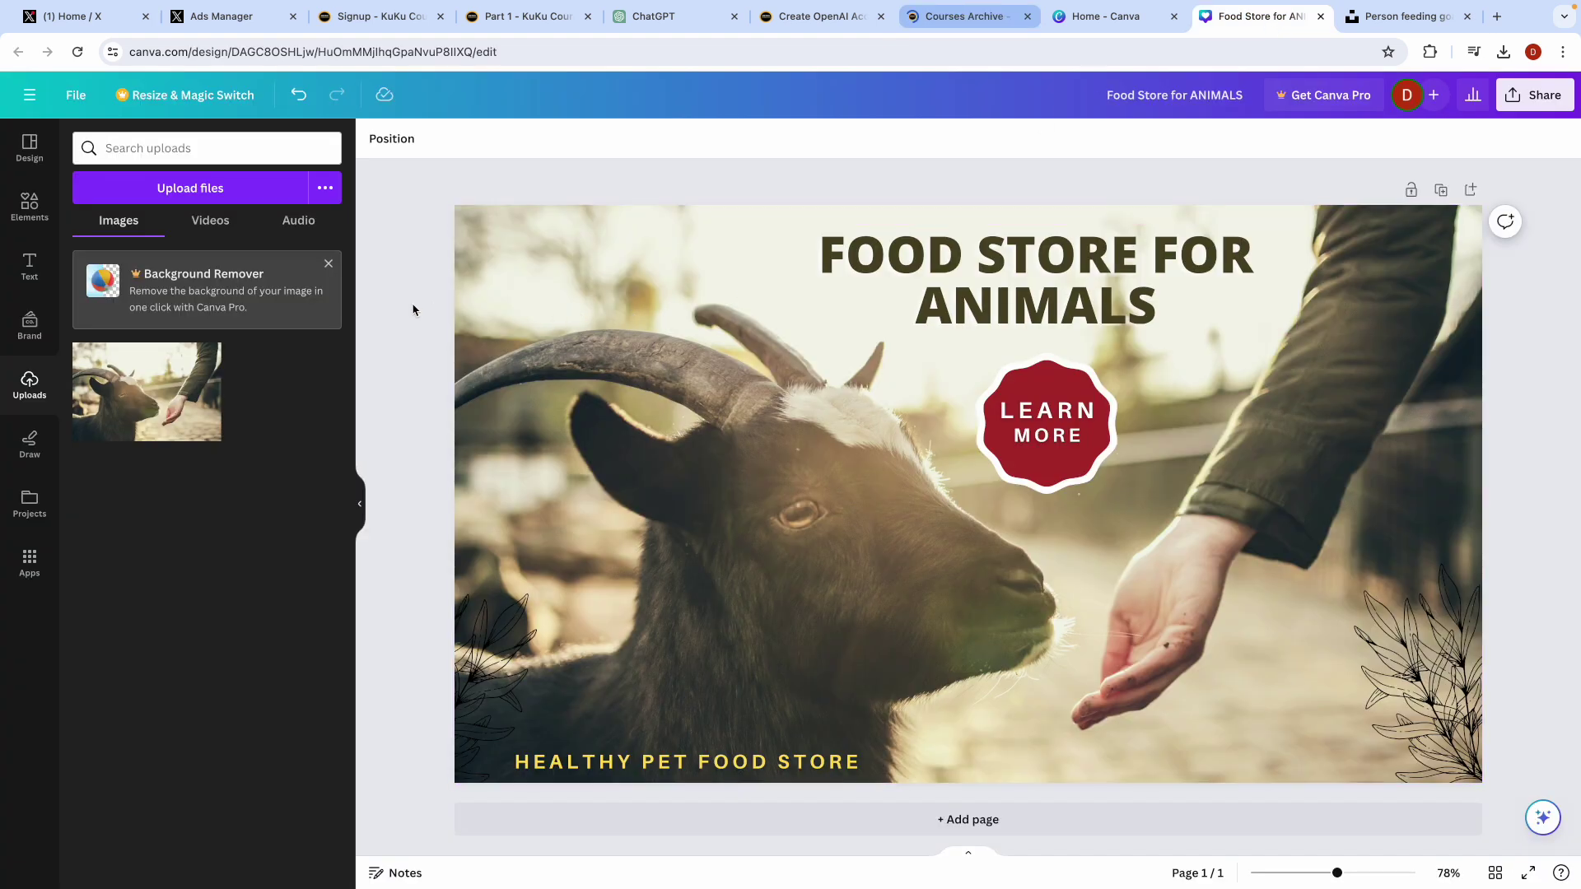
pyautogui.click(1540, 109)
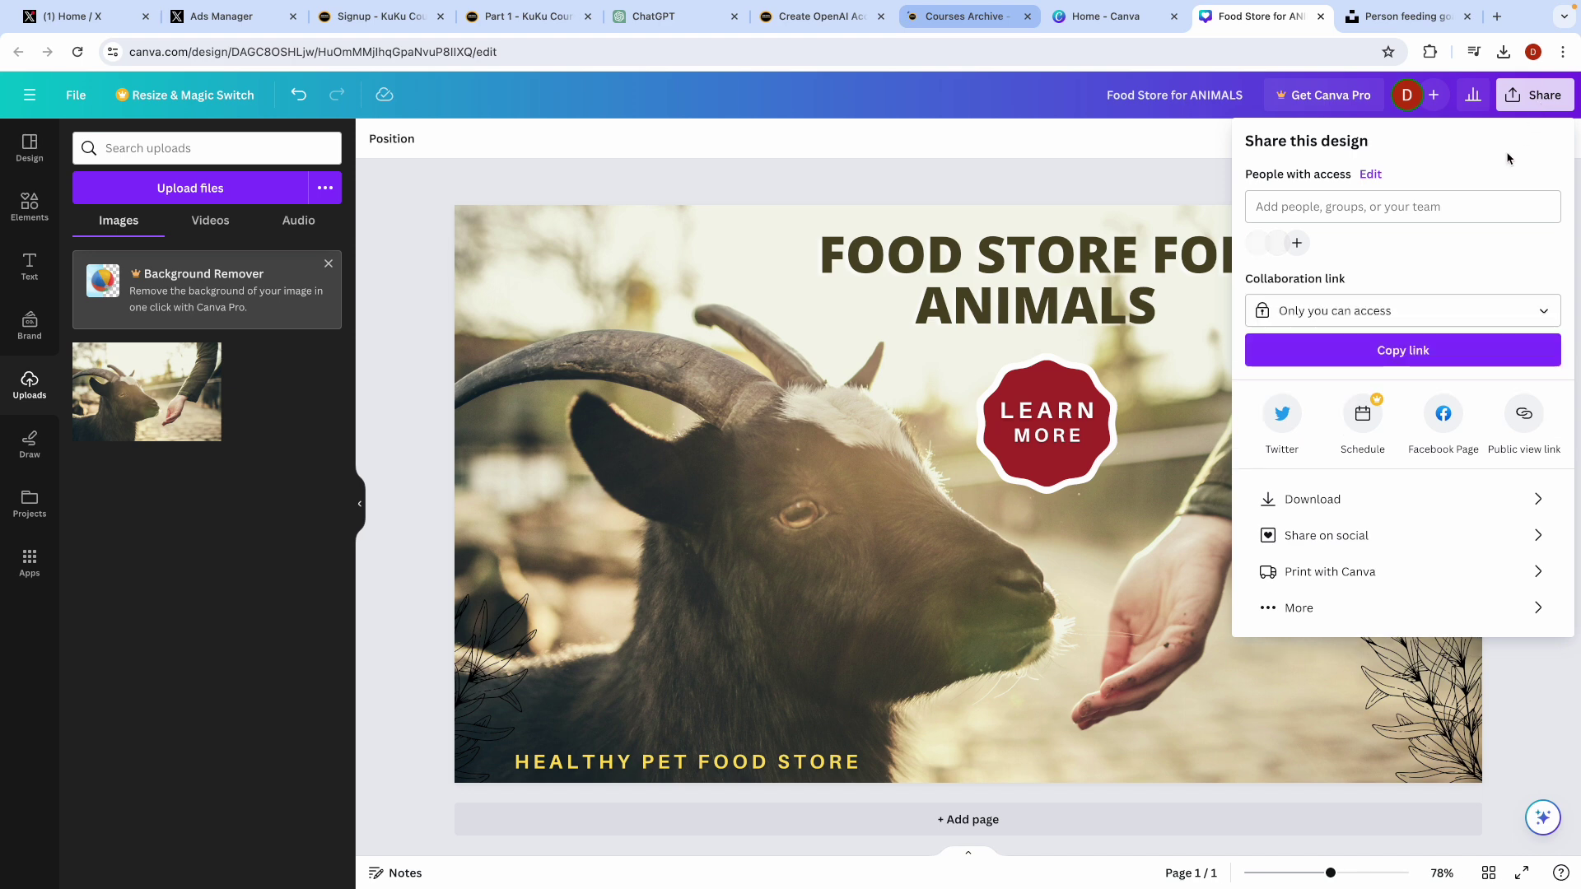
pyautogui.click(1538, 507)
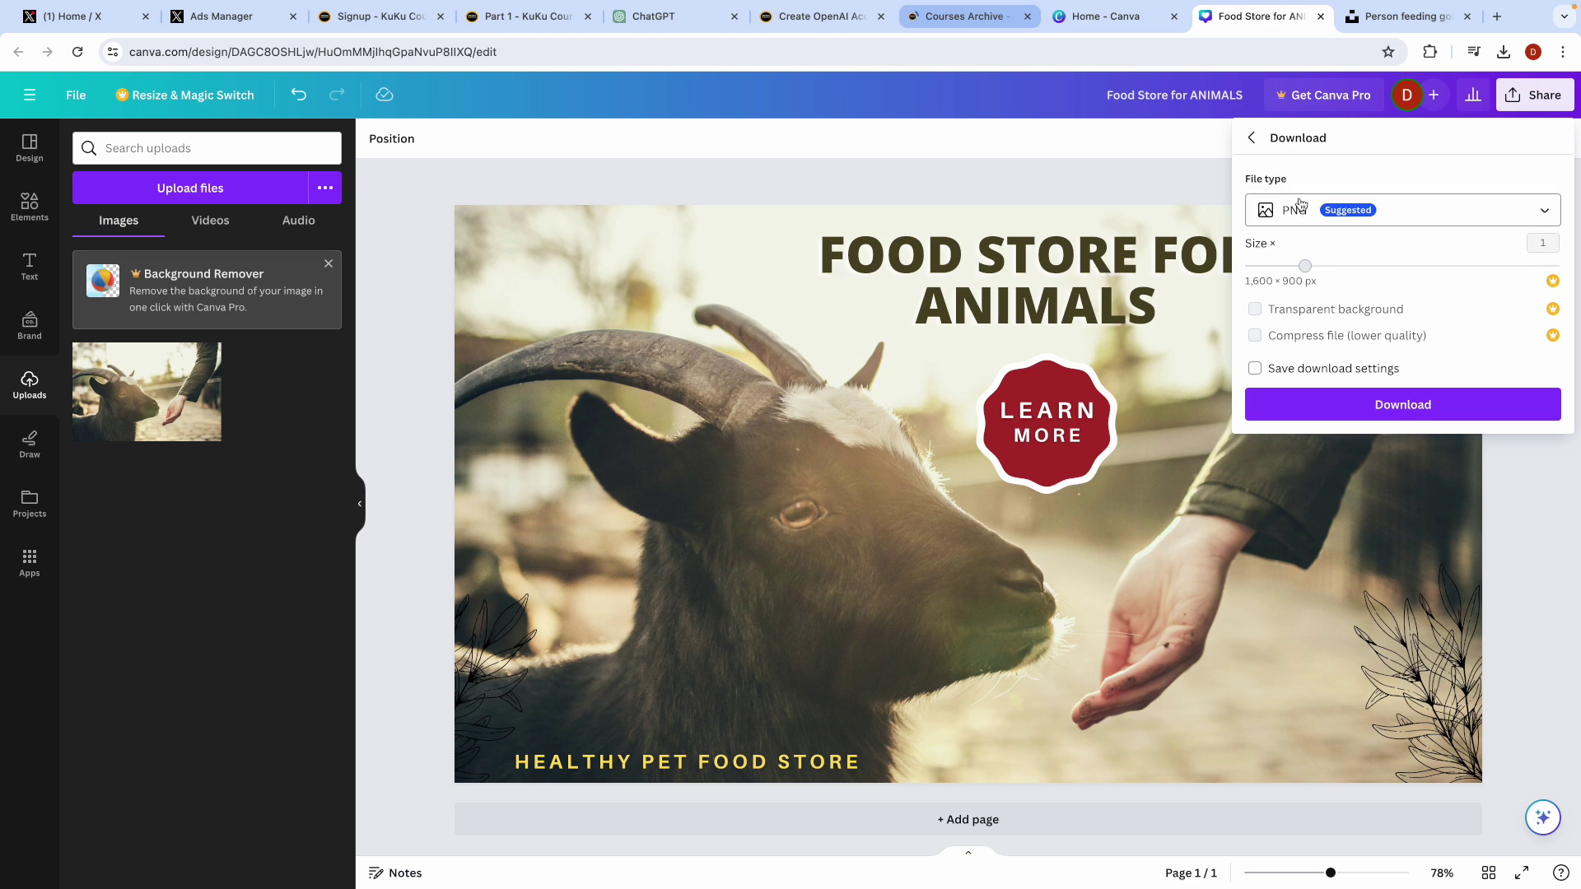
pyautogui.click(1304, 210)
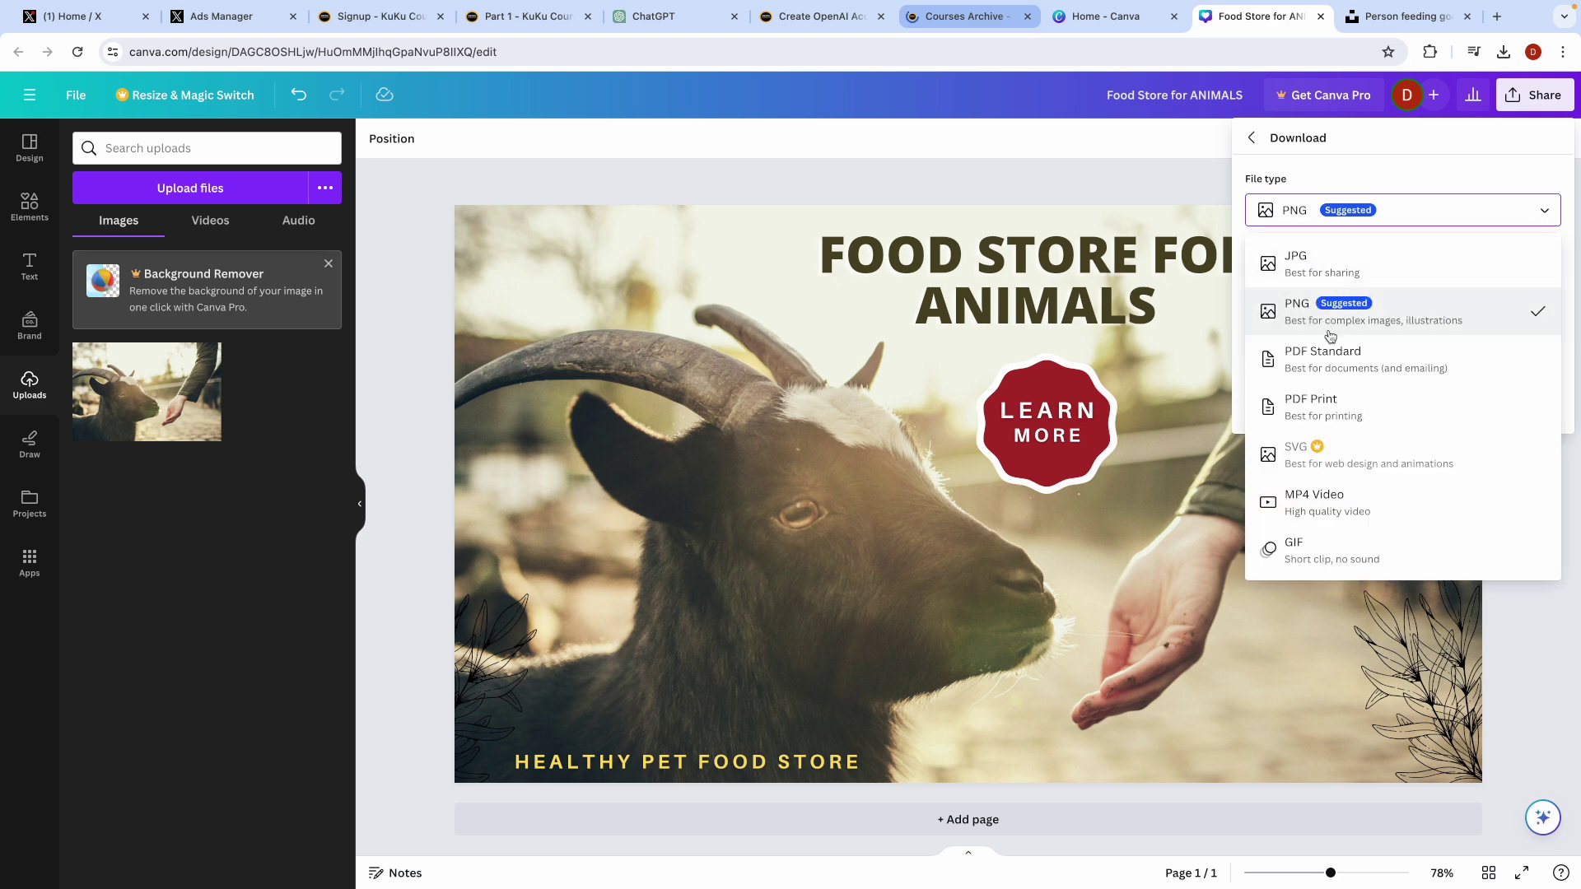
pyautogui.click(1266, 210)
pyautogui.click(1387, 414)
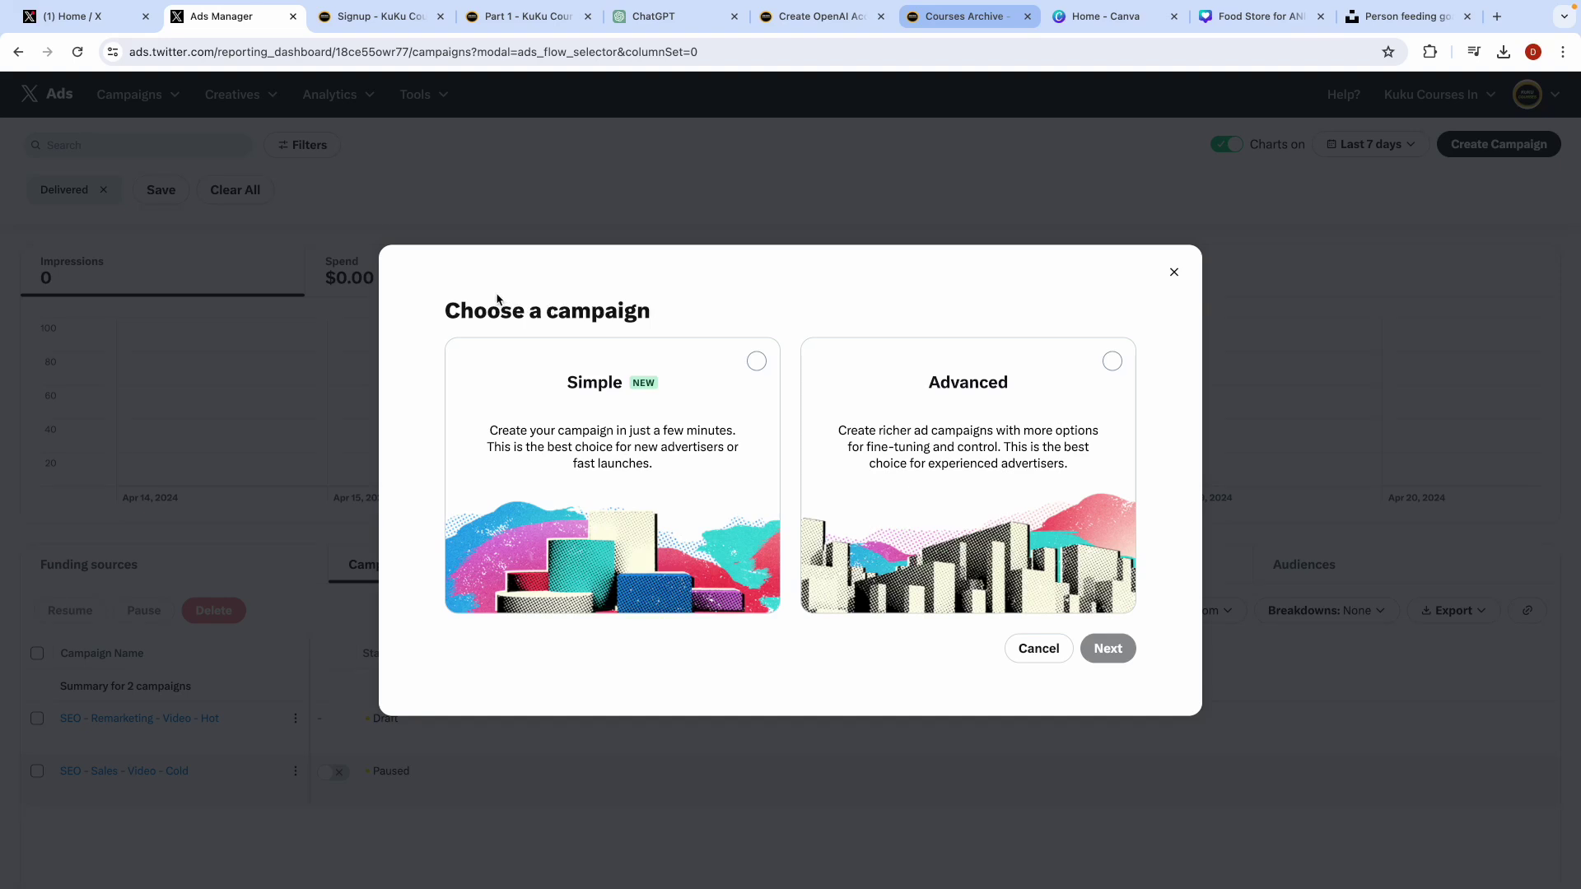
# Step: Open X Ads Manager from the X home page and dismiss the campaign-type chooser
pyautogui.click(72, 16)
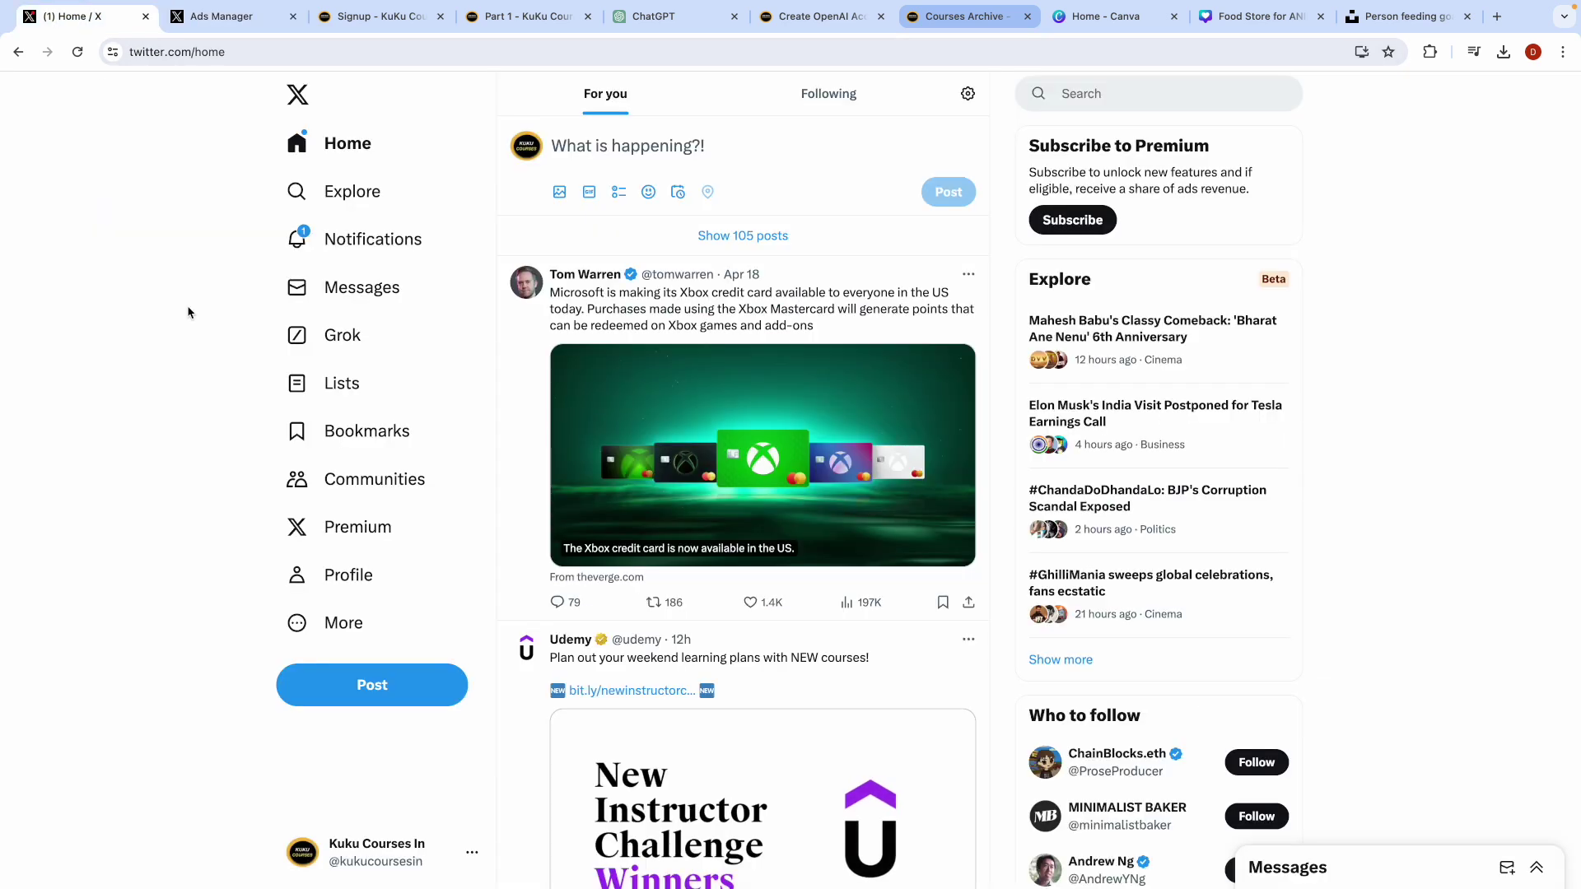
pyautogui.click(356, 639)
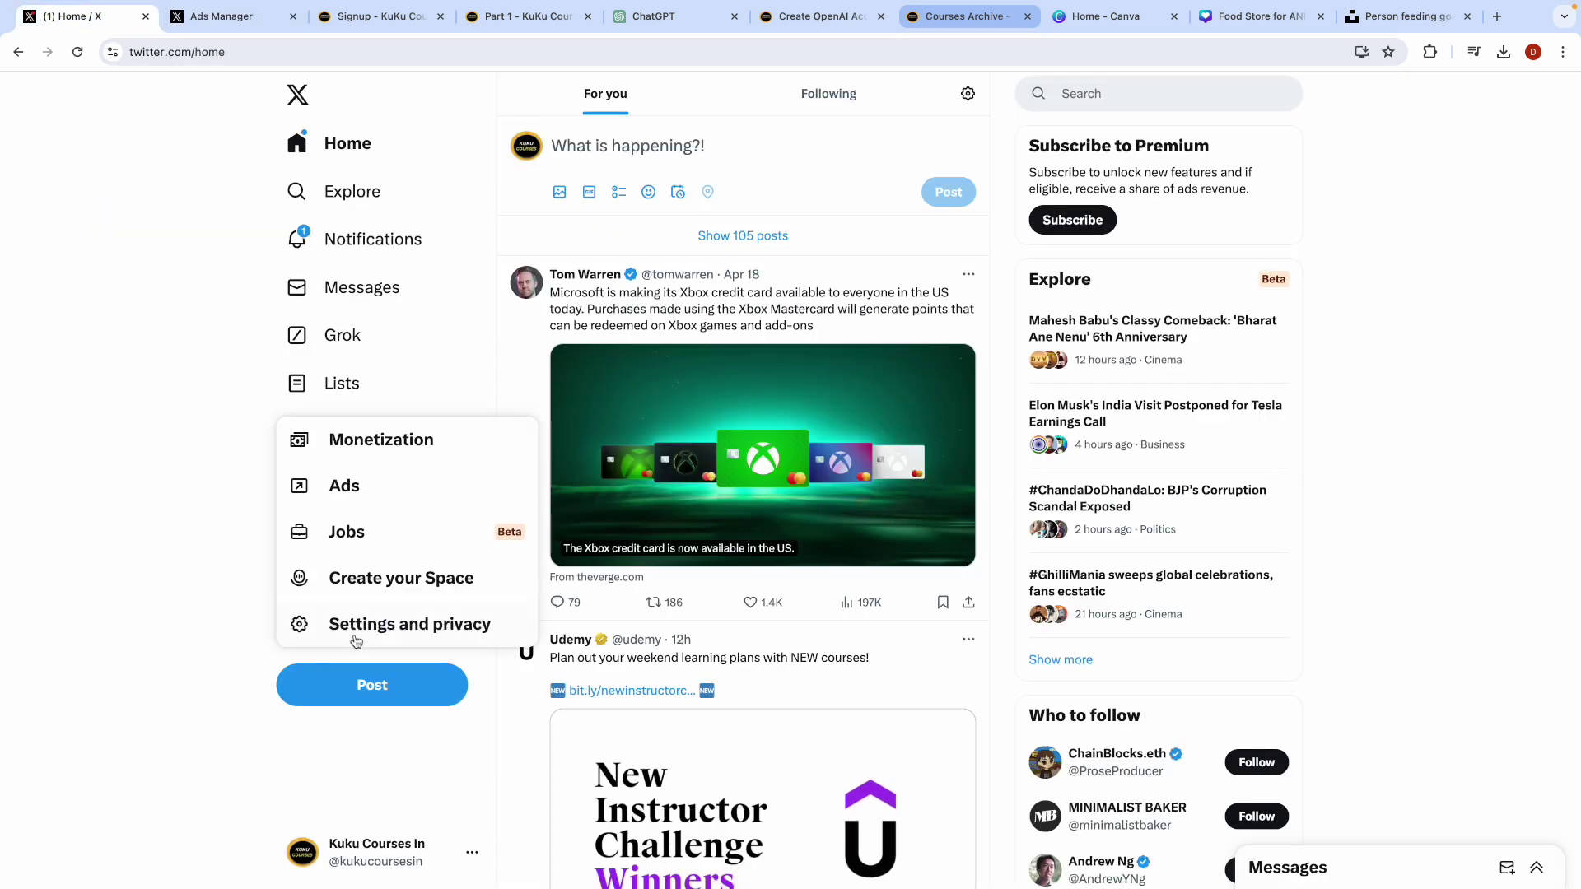
pyautogui.click(339, 486)
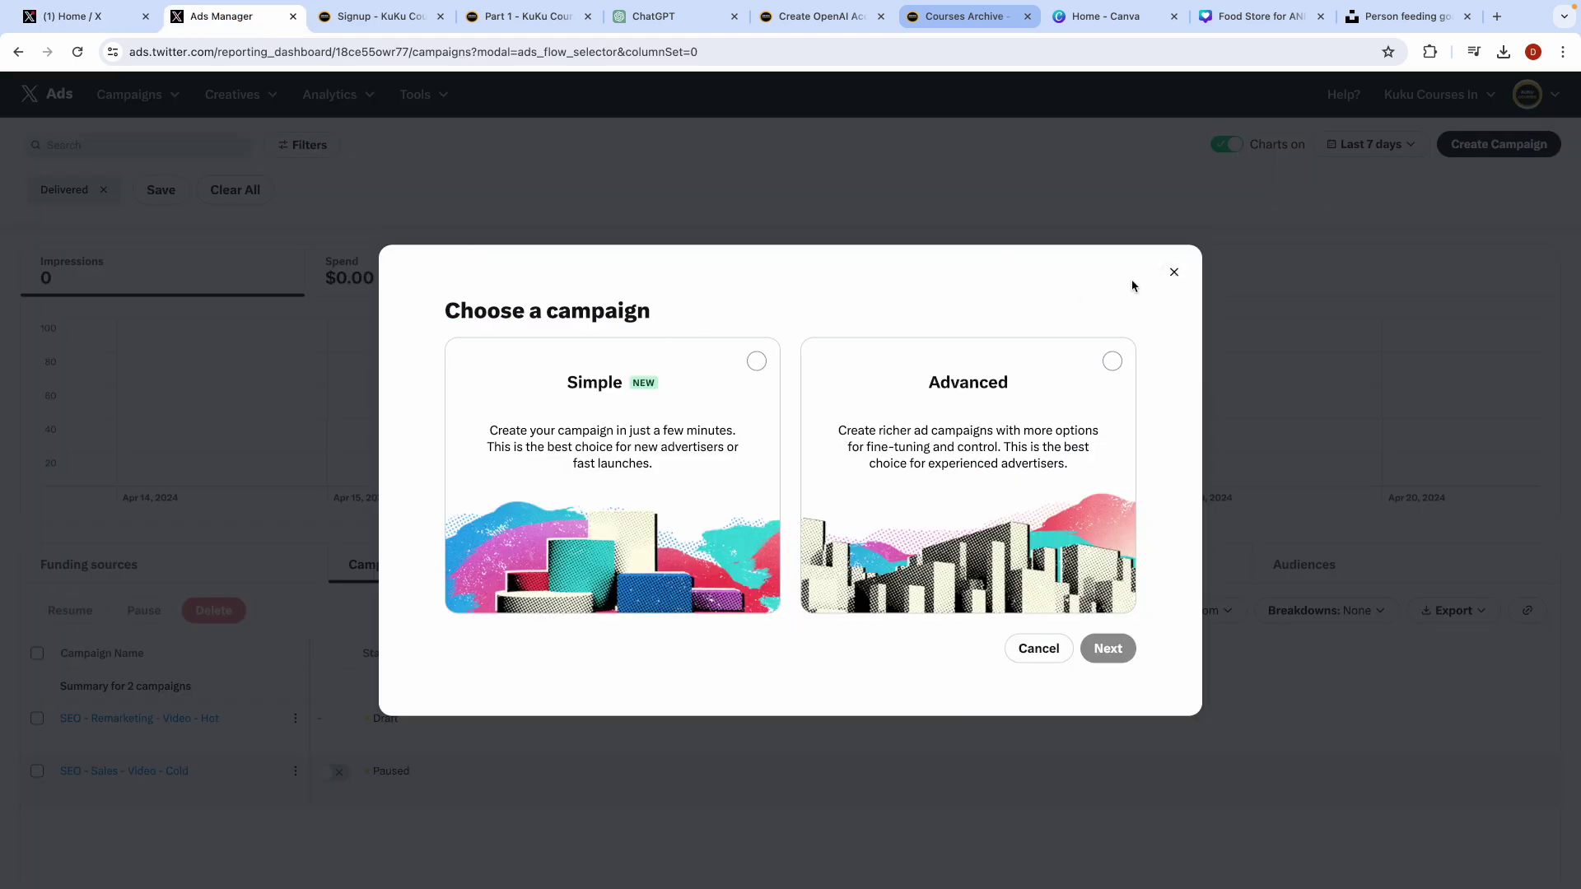
pyautogui.click(1174, 273)
pyautogui.click(109, 97)
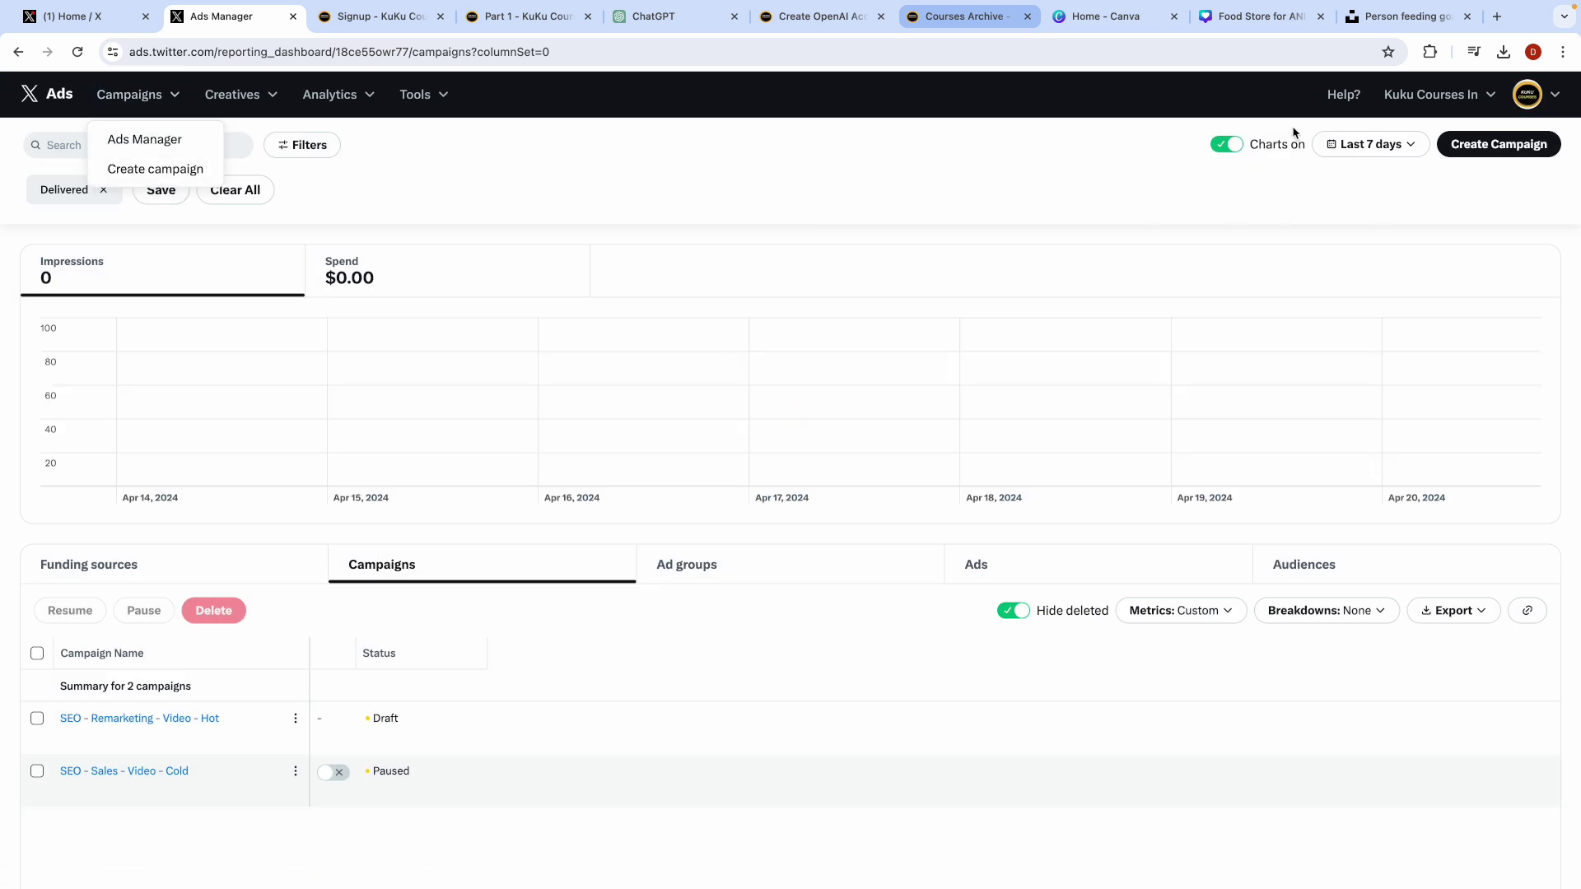
# Step: Create a Simple campaign with the Engagements objective, ready for entering its ad text
pyautogui.click(169, 178)
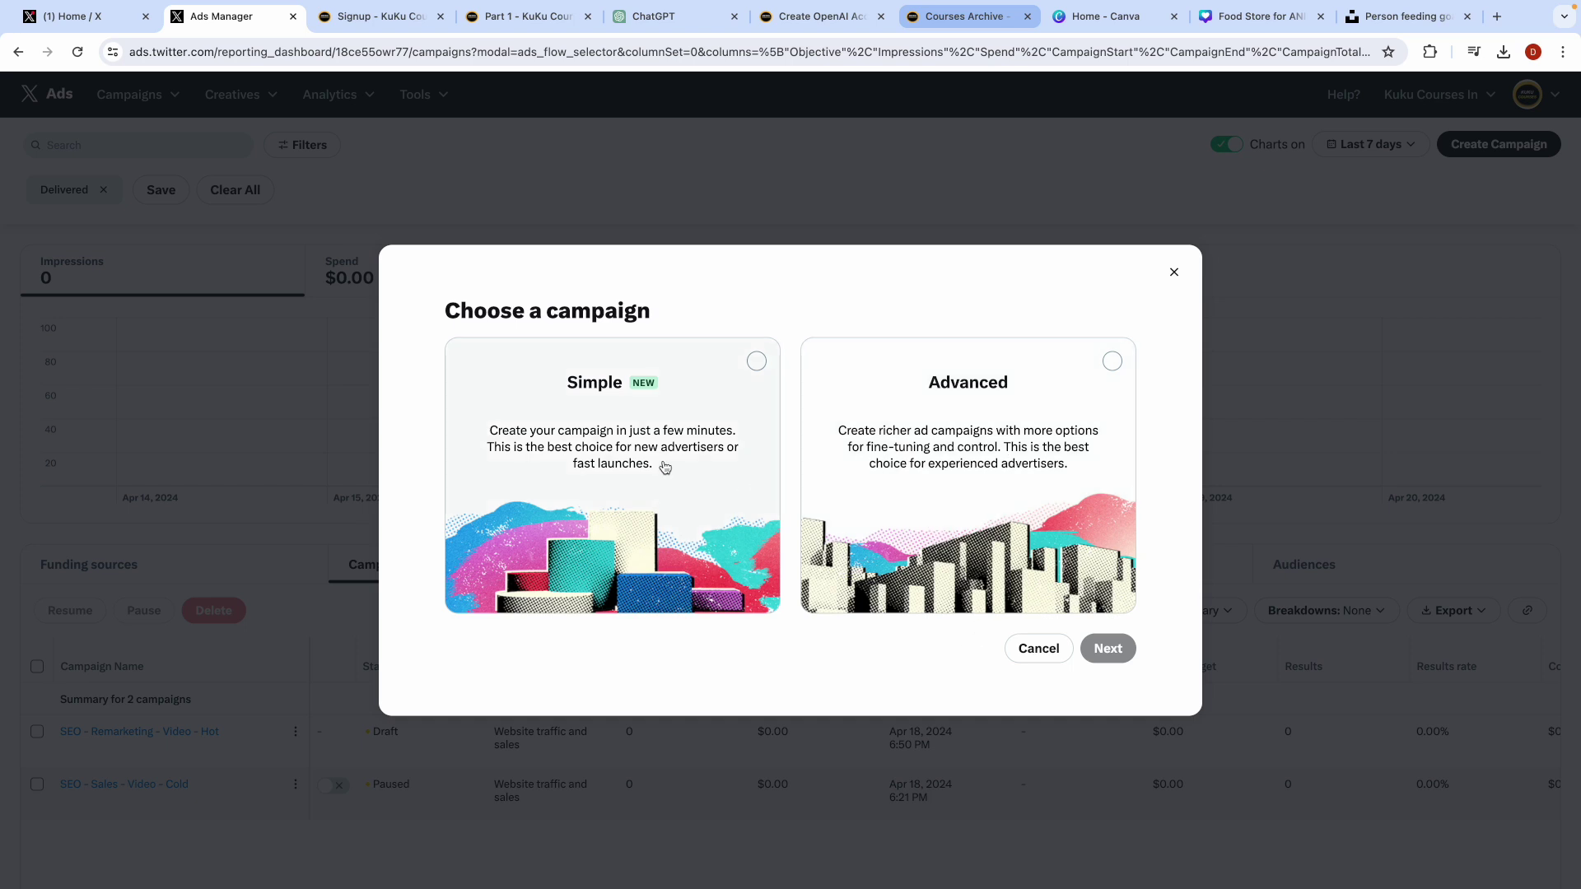
pyautogui.click(629, 529)
pyautogui.click(1108, 658)
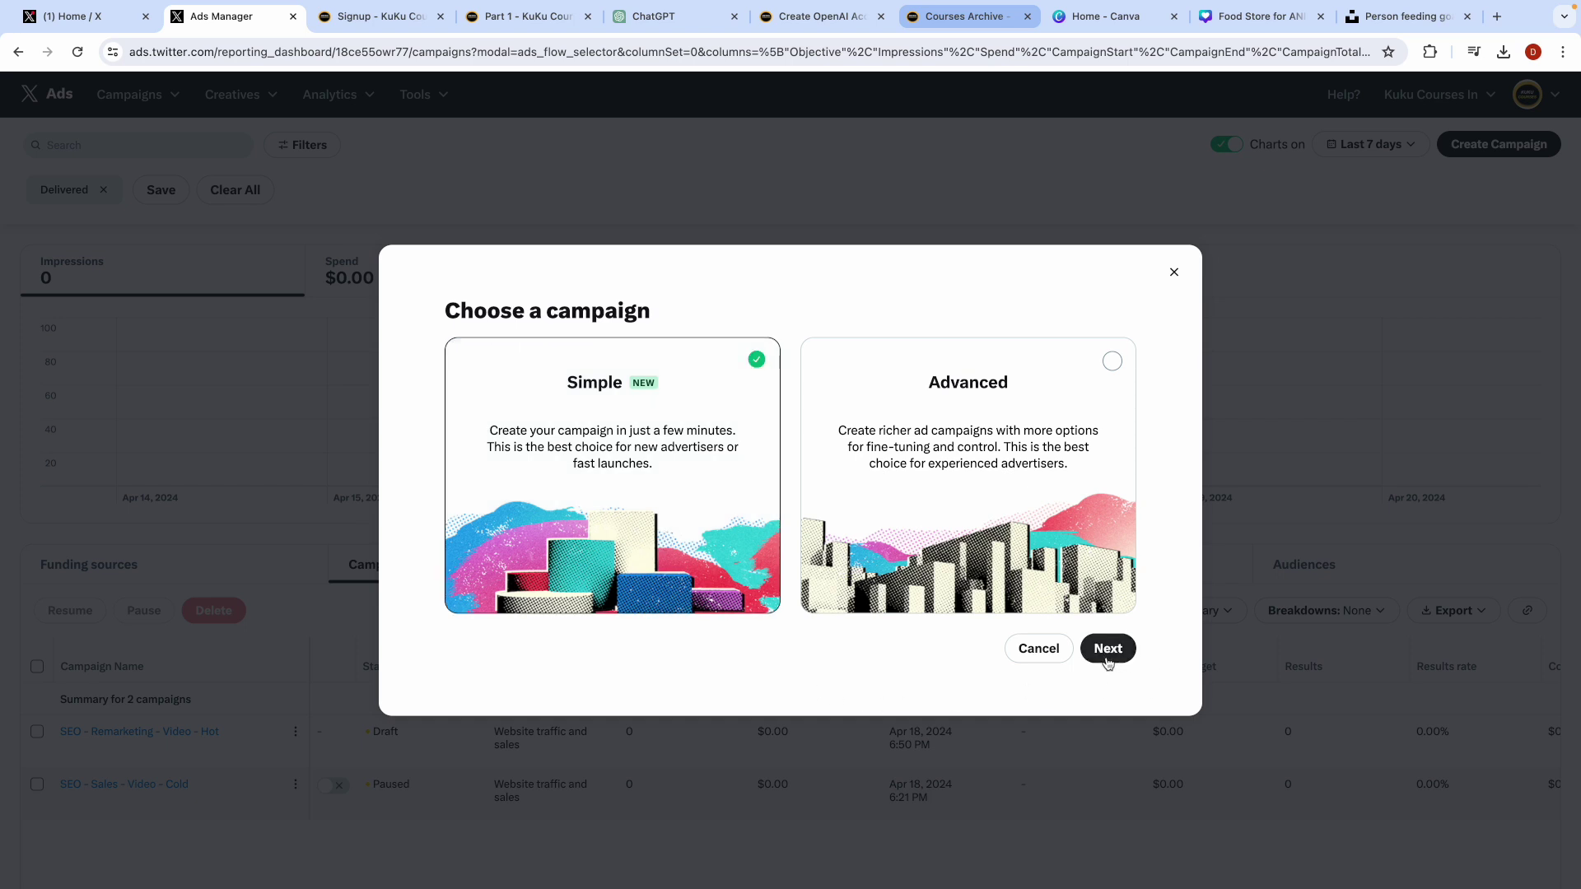
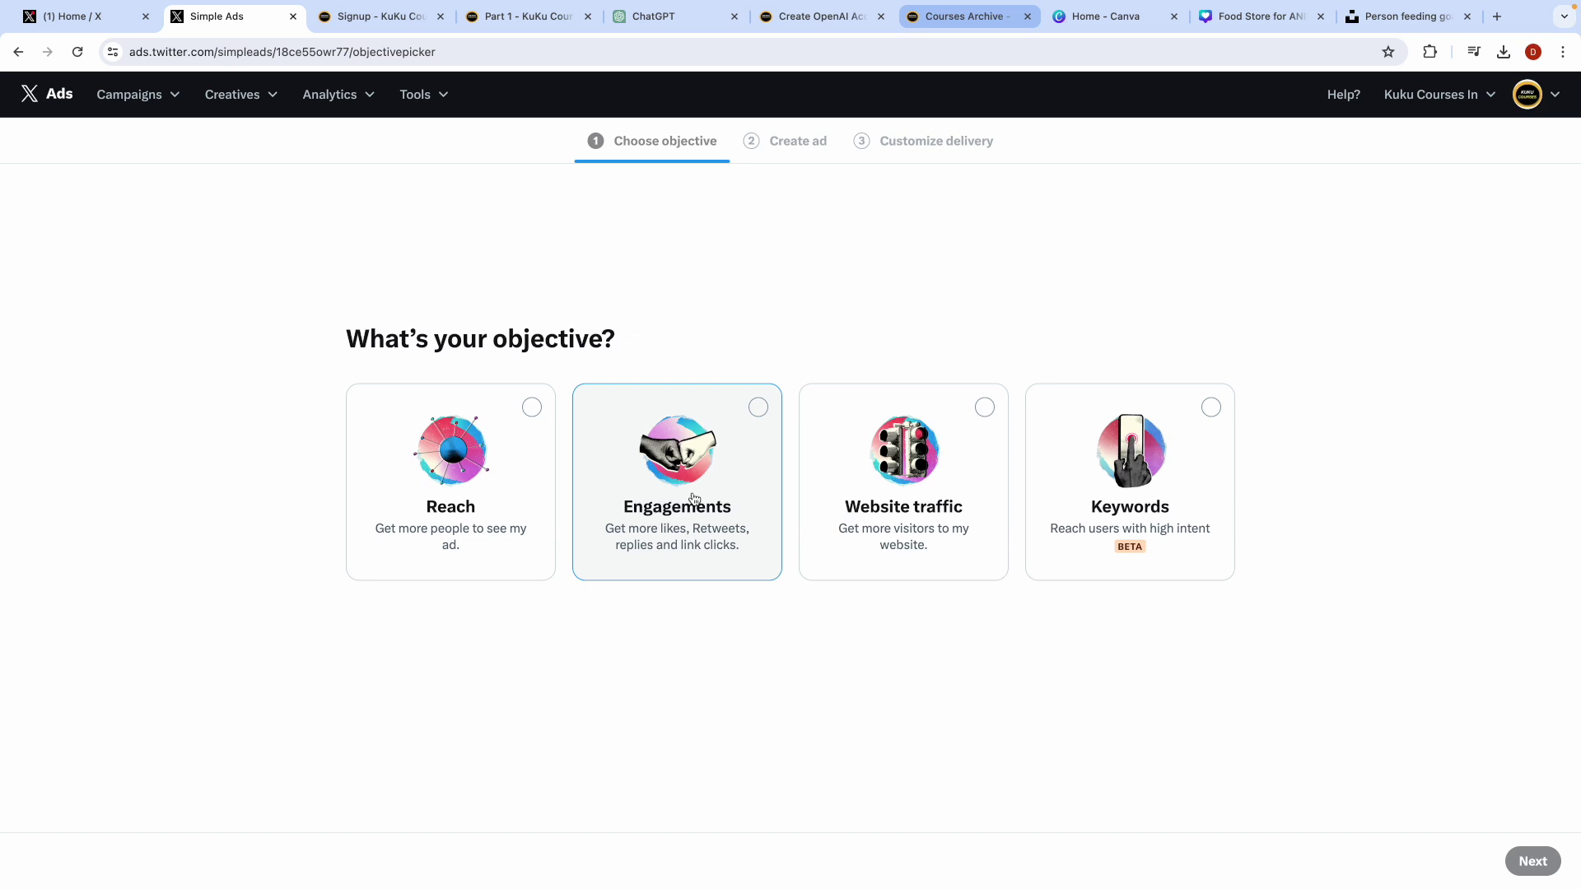
pyautogui.click(694, 498)
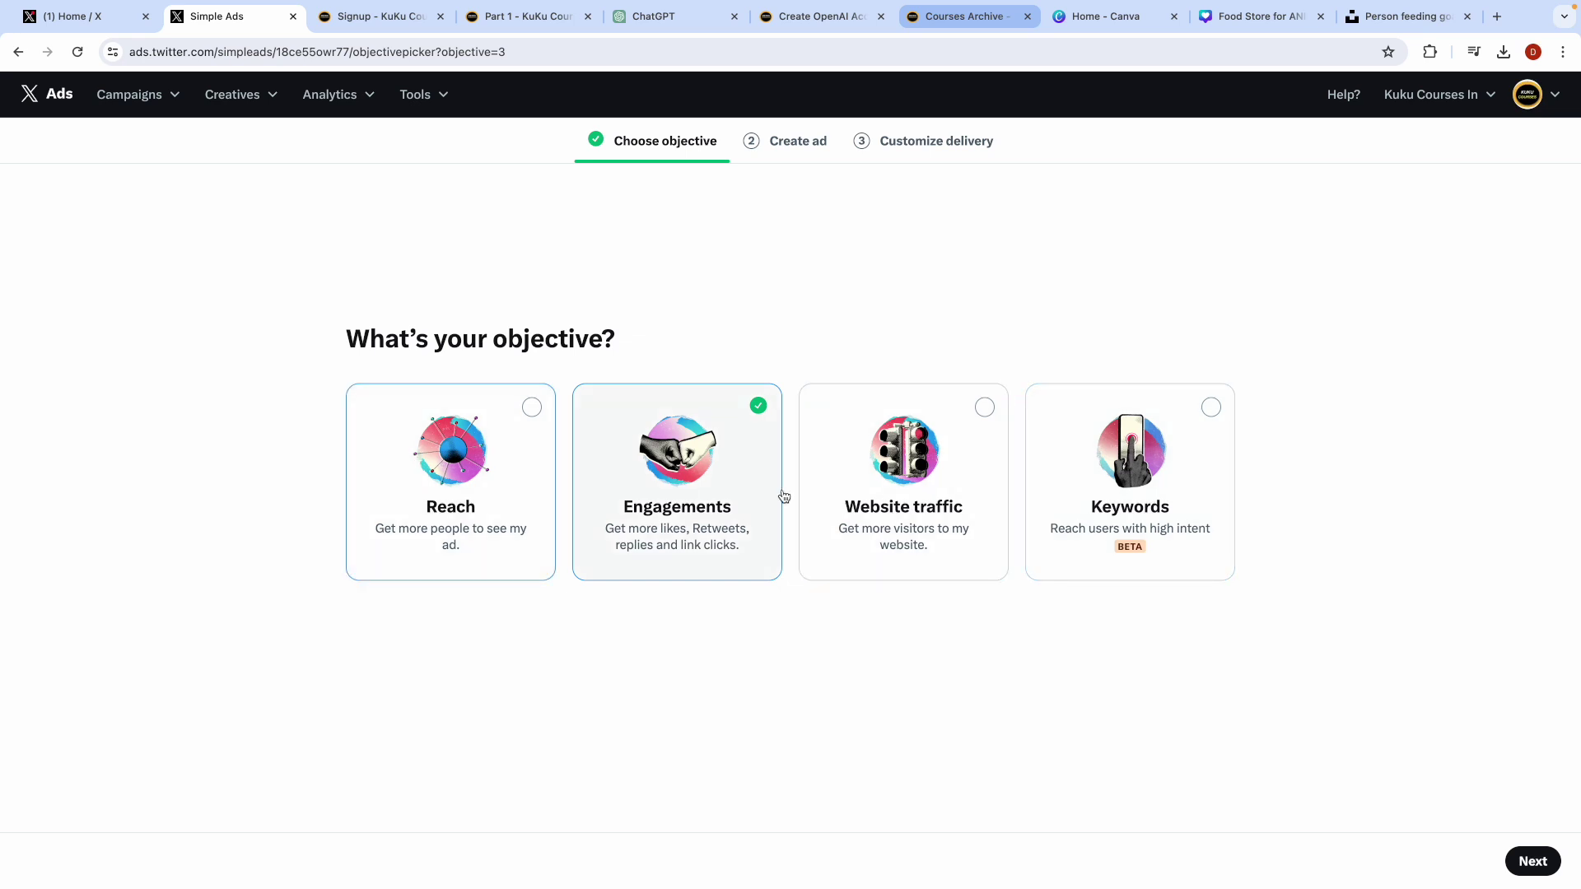
pyautogui.click(1532, 863)
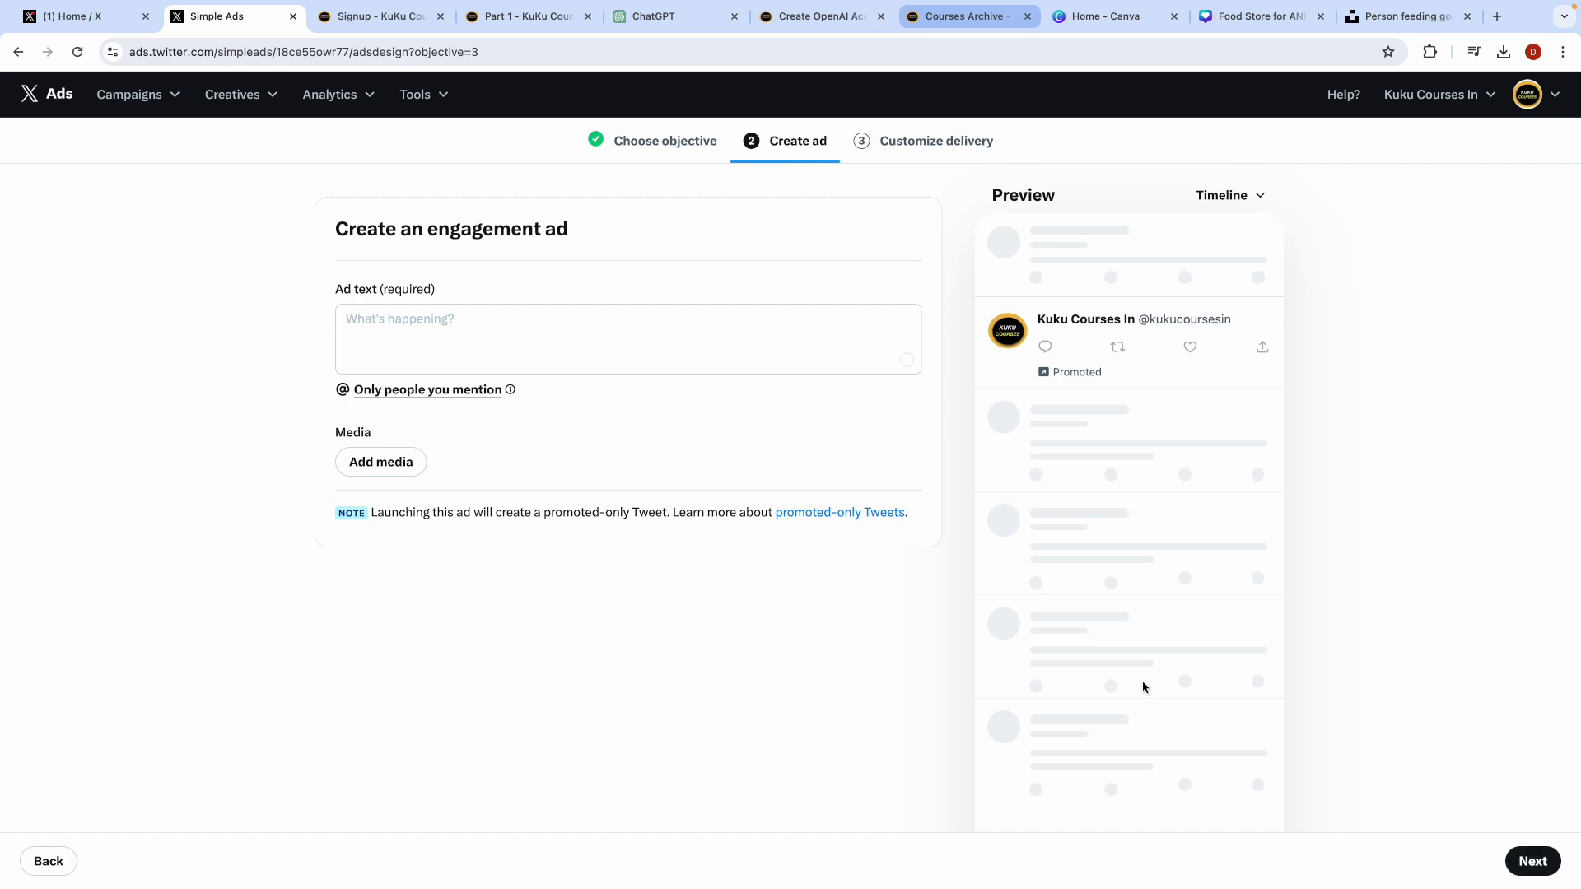
pyautogui.click(406, 323)
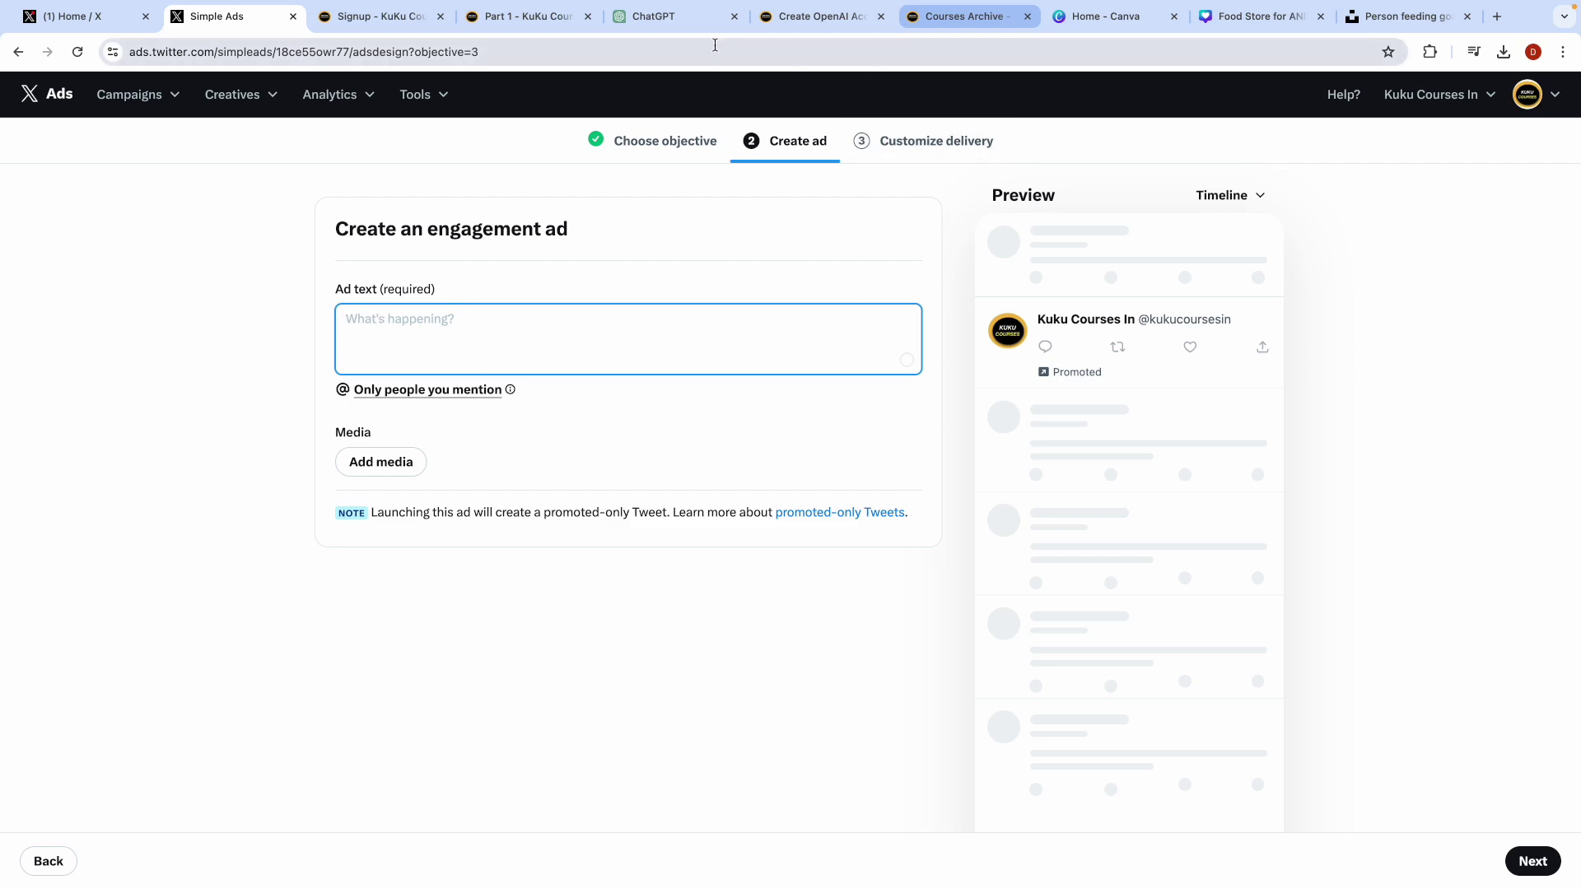
# Step: Switch to ChatGPT and begin a new message with "Hey so for my animal food store business"
pyautogui.click(656, 18)
pyautogui.scroll(-1, 583, 621)
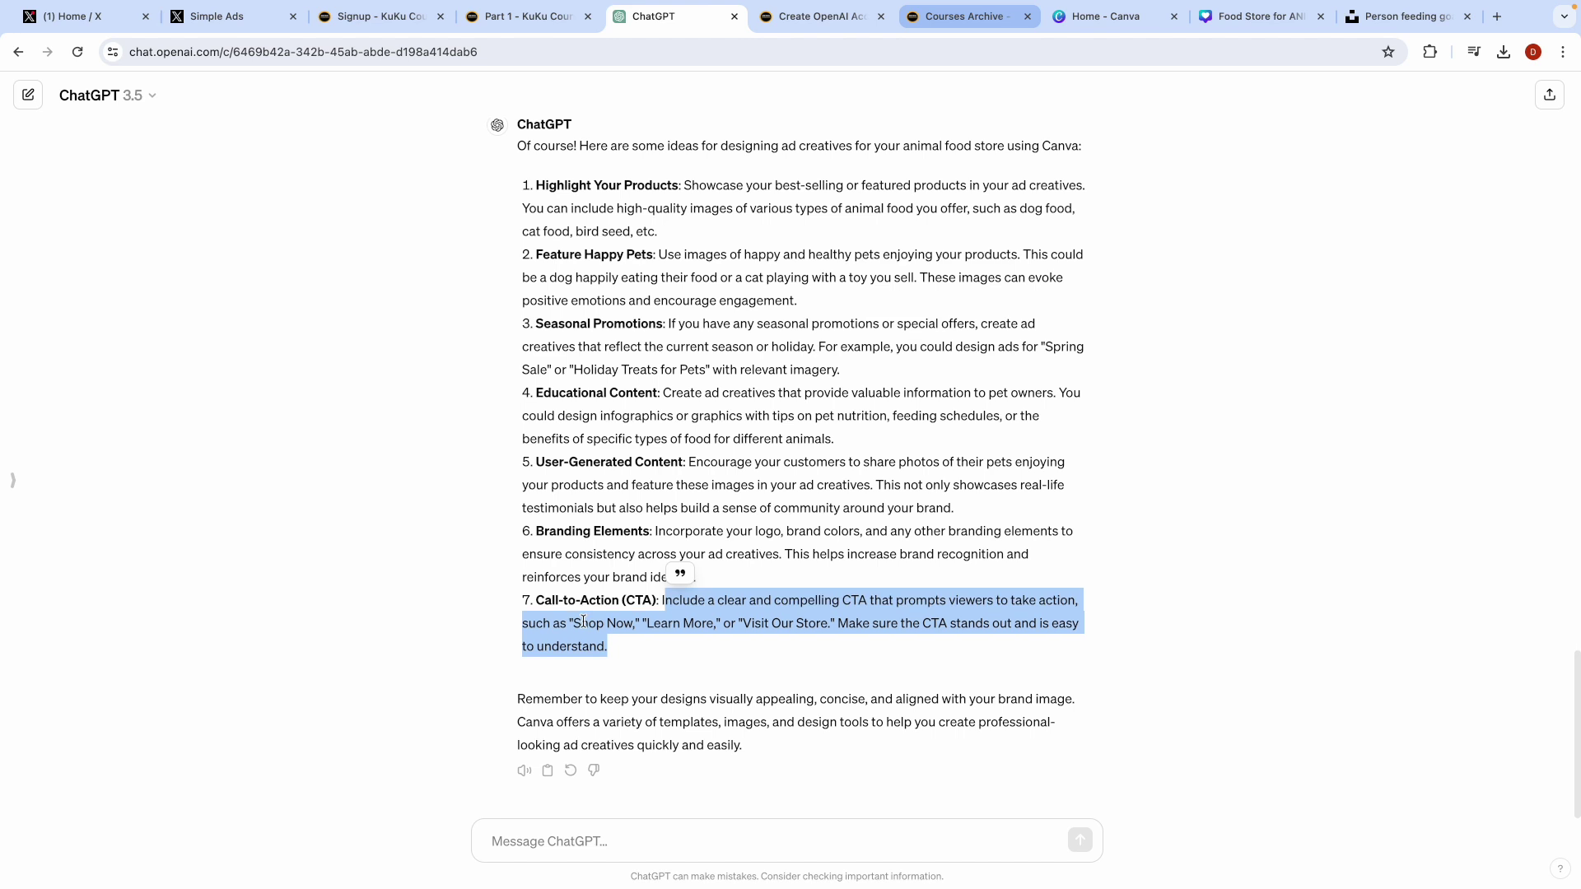
pyautogui.click(522, 838)
pyautogui.write('Hey so')
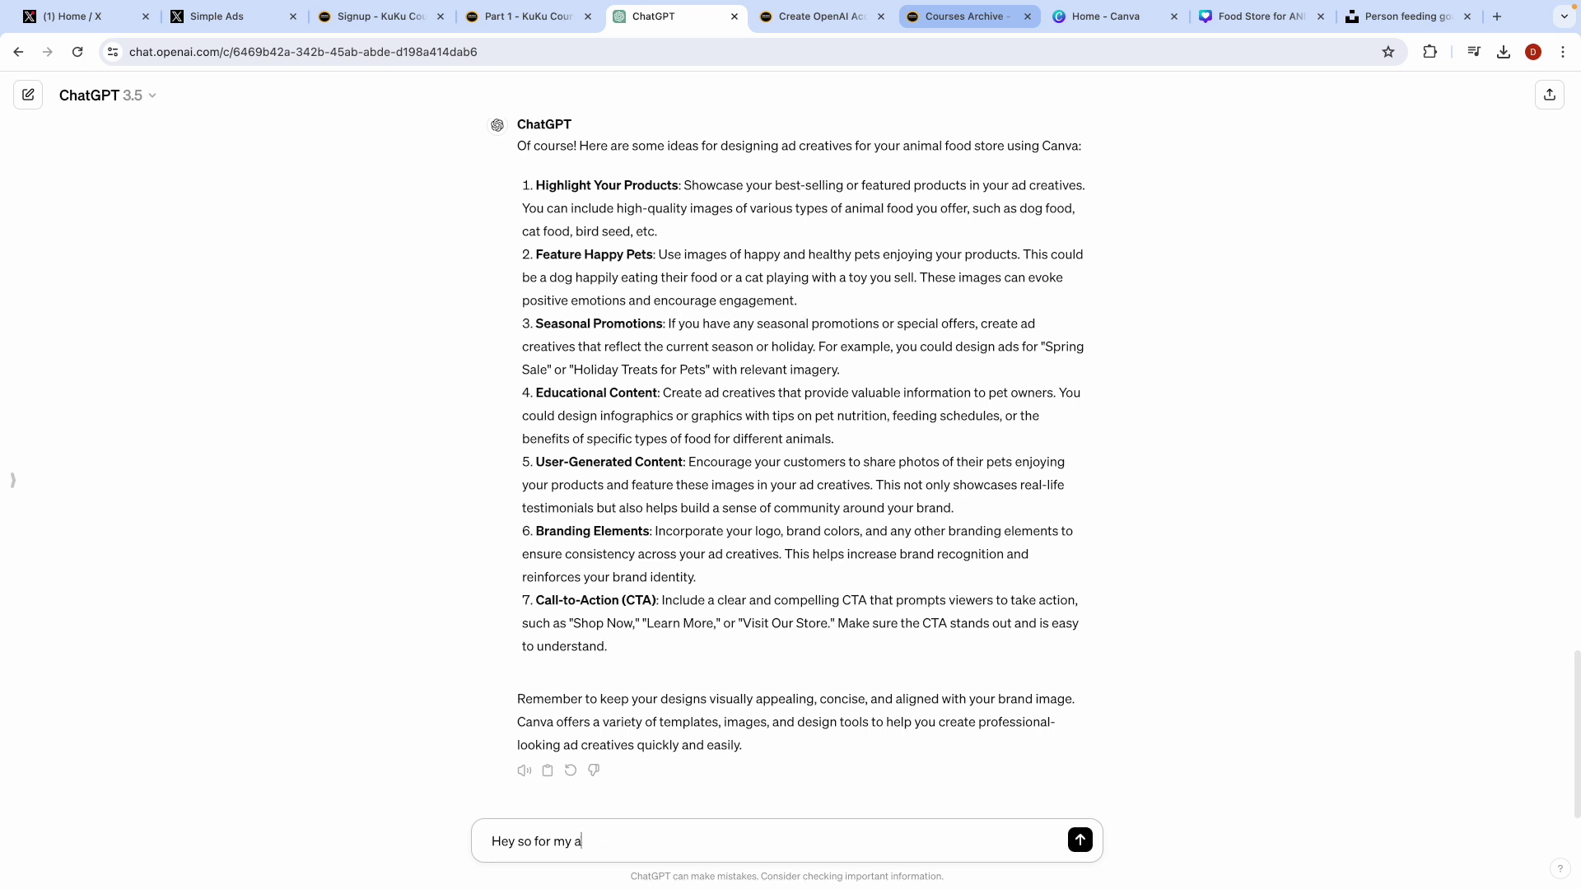
pyautogui.write('for my animal food store business')
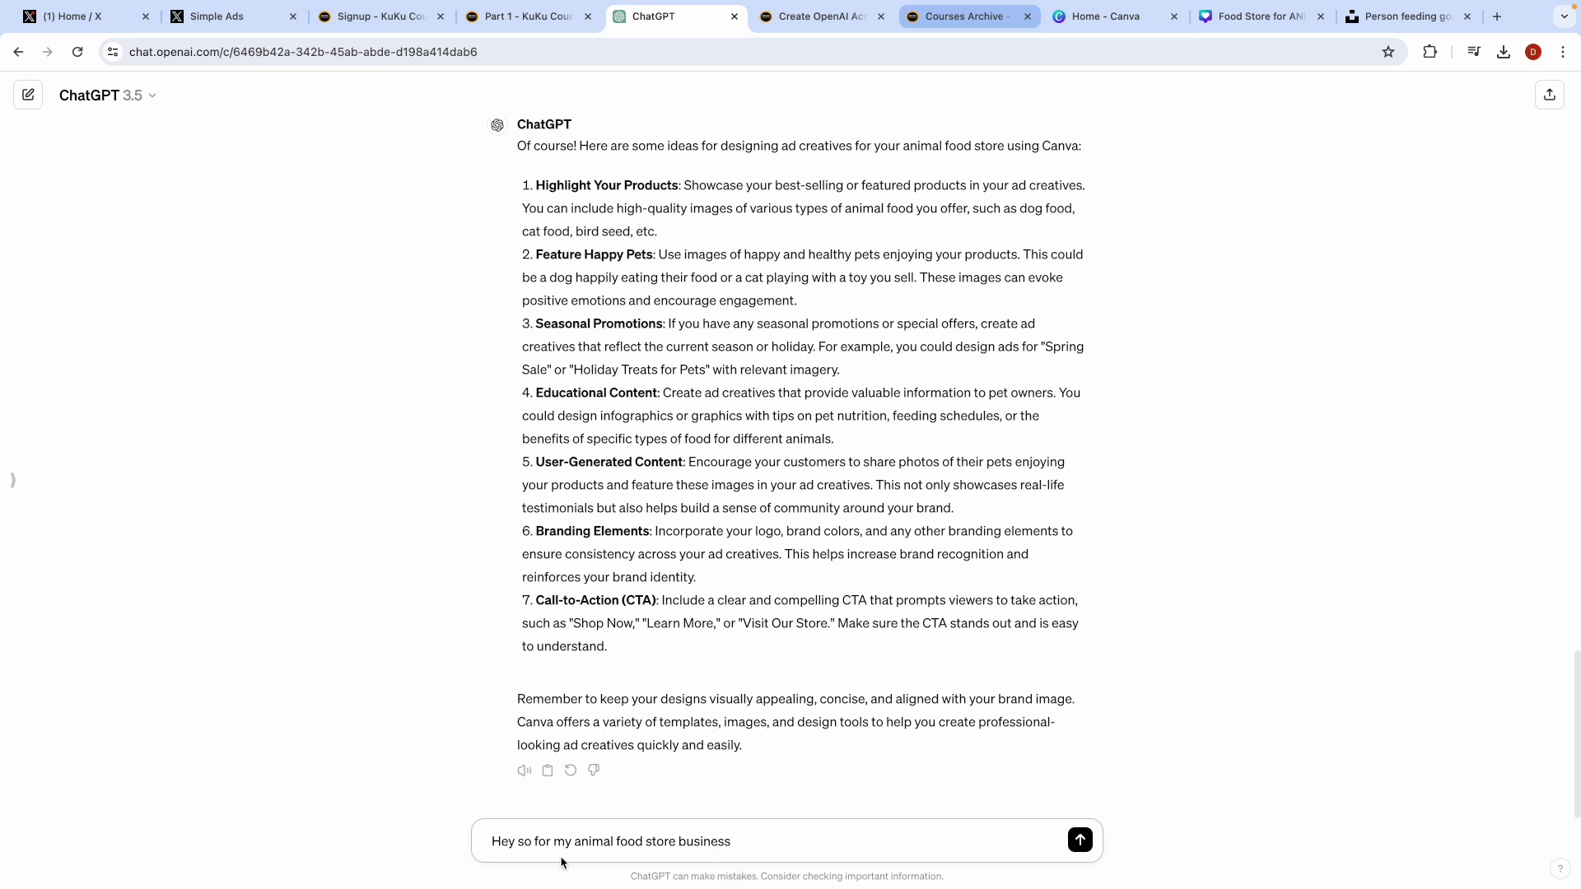
pyautogui.moveTo(576, 843); pyautogui.dragTo(677, 848)
pyautogui.press('BackSpace')
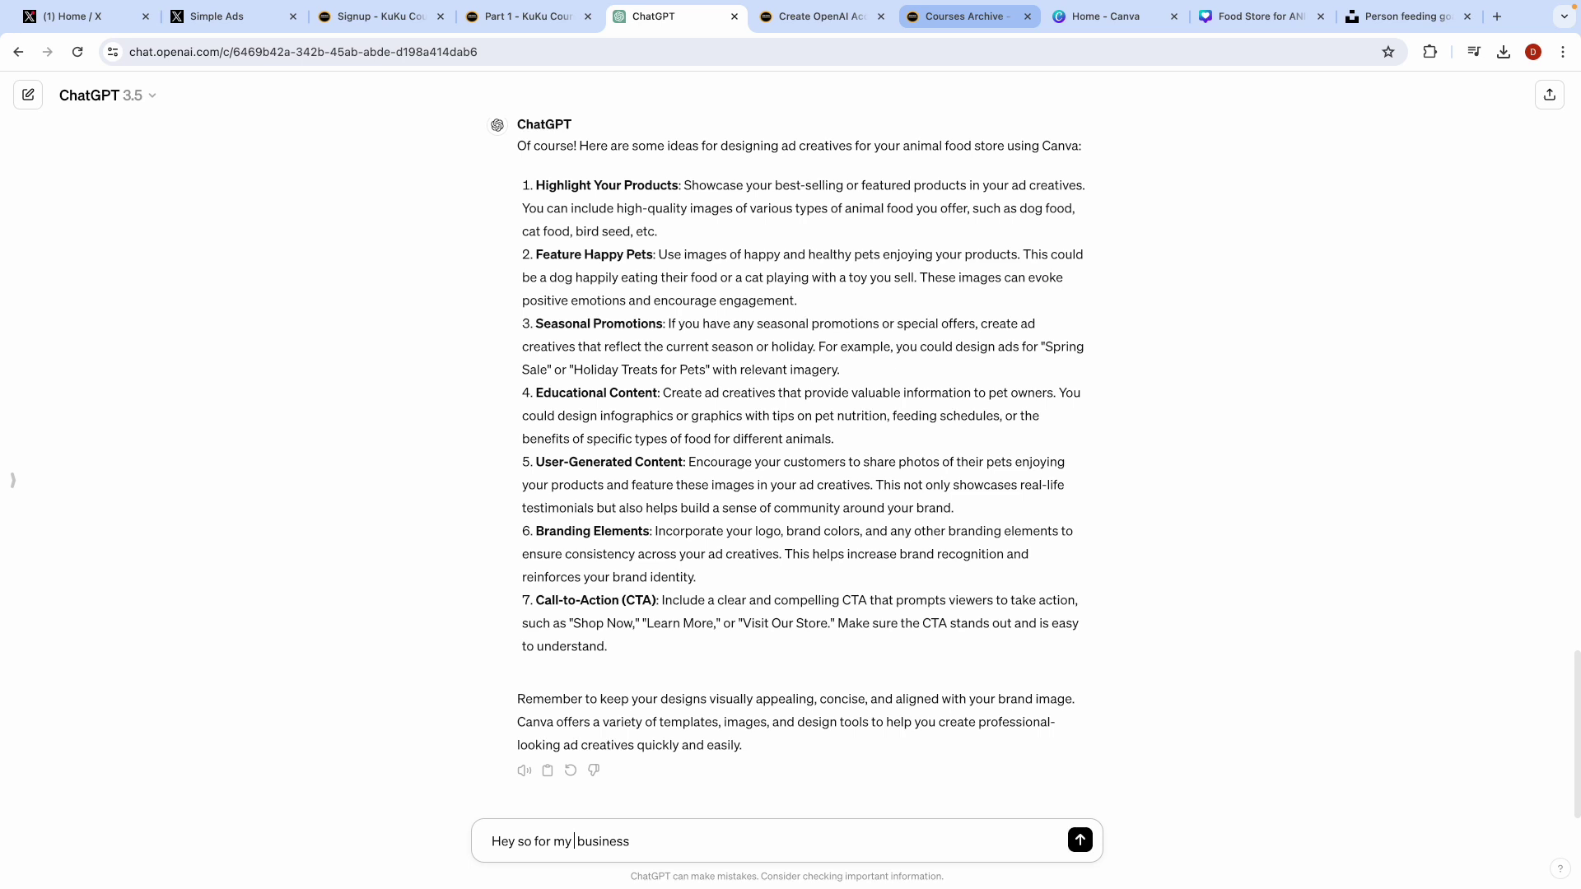
pyautogui.press('super+z')
# Step: Continue the message with "I want to create engagement campaign so for that"
pyautogui.click(752, 850)
pyautogui.write('I want to create engagament c')
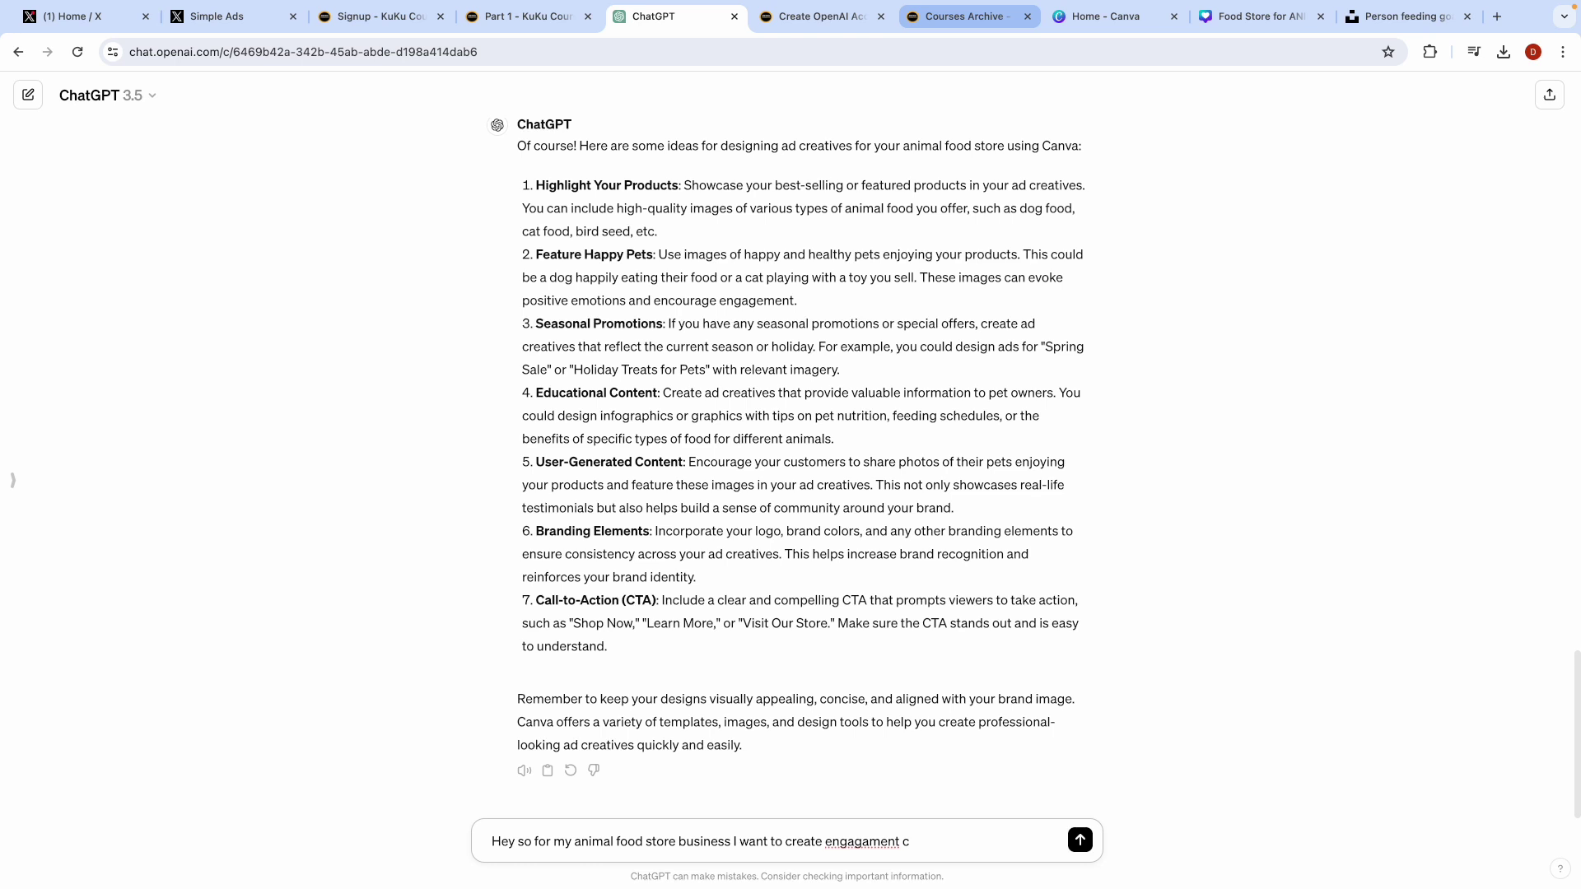
pyautogui.press('BackSpace')
pyautogui.press('BackSpace')
pyautogui.press('BackSpace')
pyautogui.press('BackSpace')
pyautogui.write('emtn ')
pyautogui.write('am')
pyautogui.write('paign so for')
pyautogui.write(' that ')
pyautogui.write('tri')
pyautogui.press('BackSpace')
pyautogui.press('BackSpace')
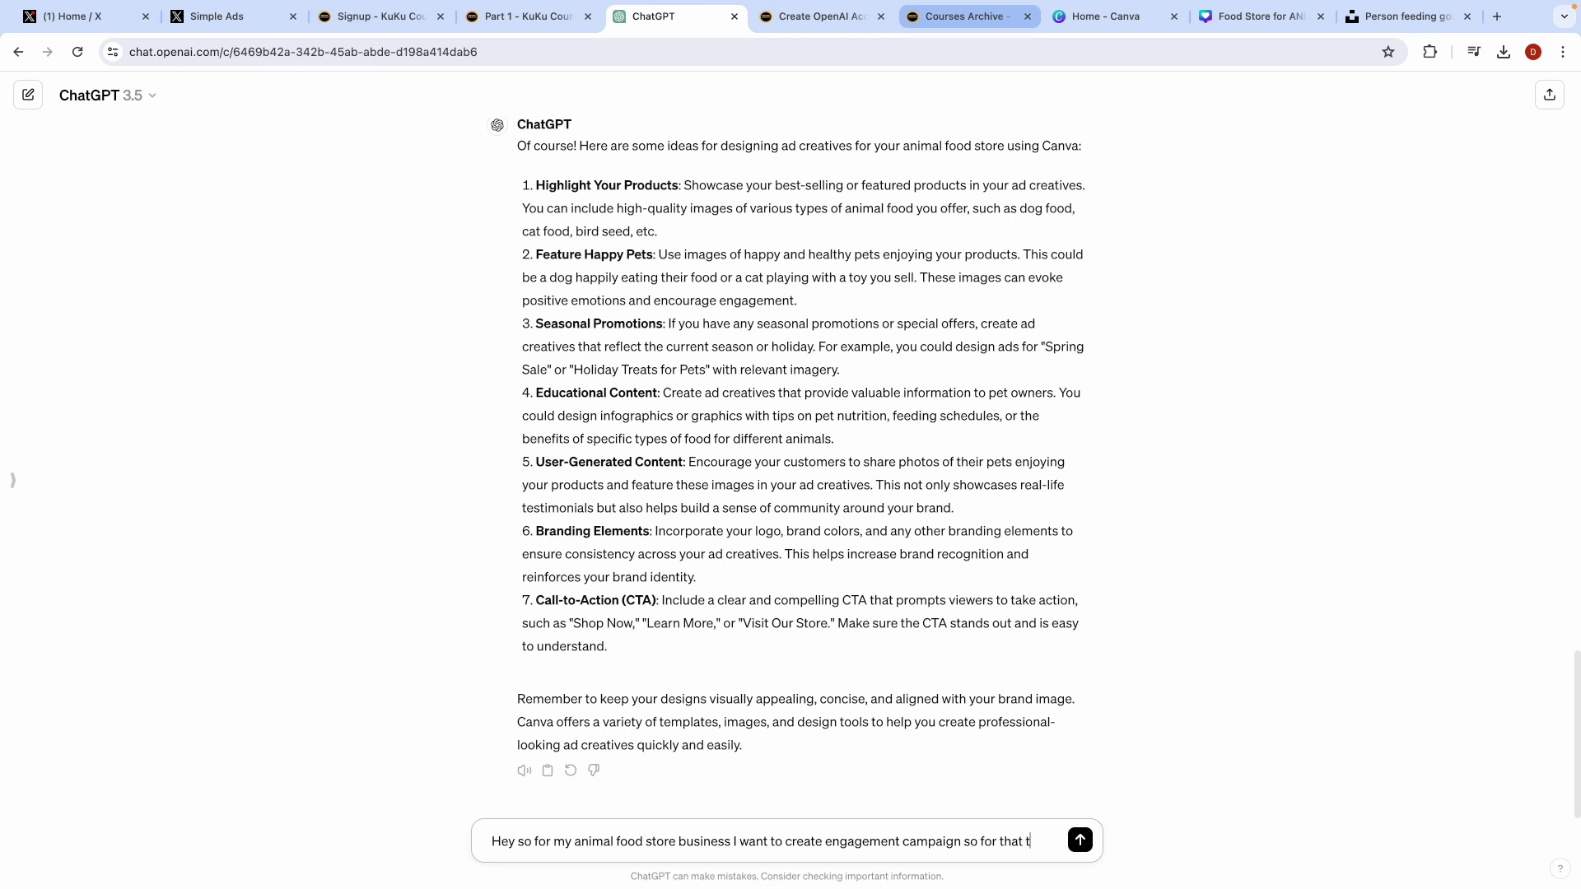
# Step: Finish the message with "craft me stunning eye catchy and clickbait description and headline for my ad." and send it
pyautogui.write('raft me ')
pyautogui.write('stunnin')
pyautogui.write('g eye')
pyautogui.write(' catchy and ')
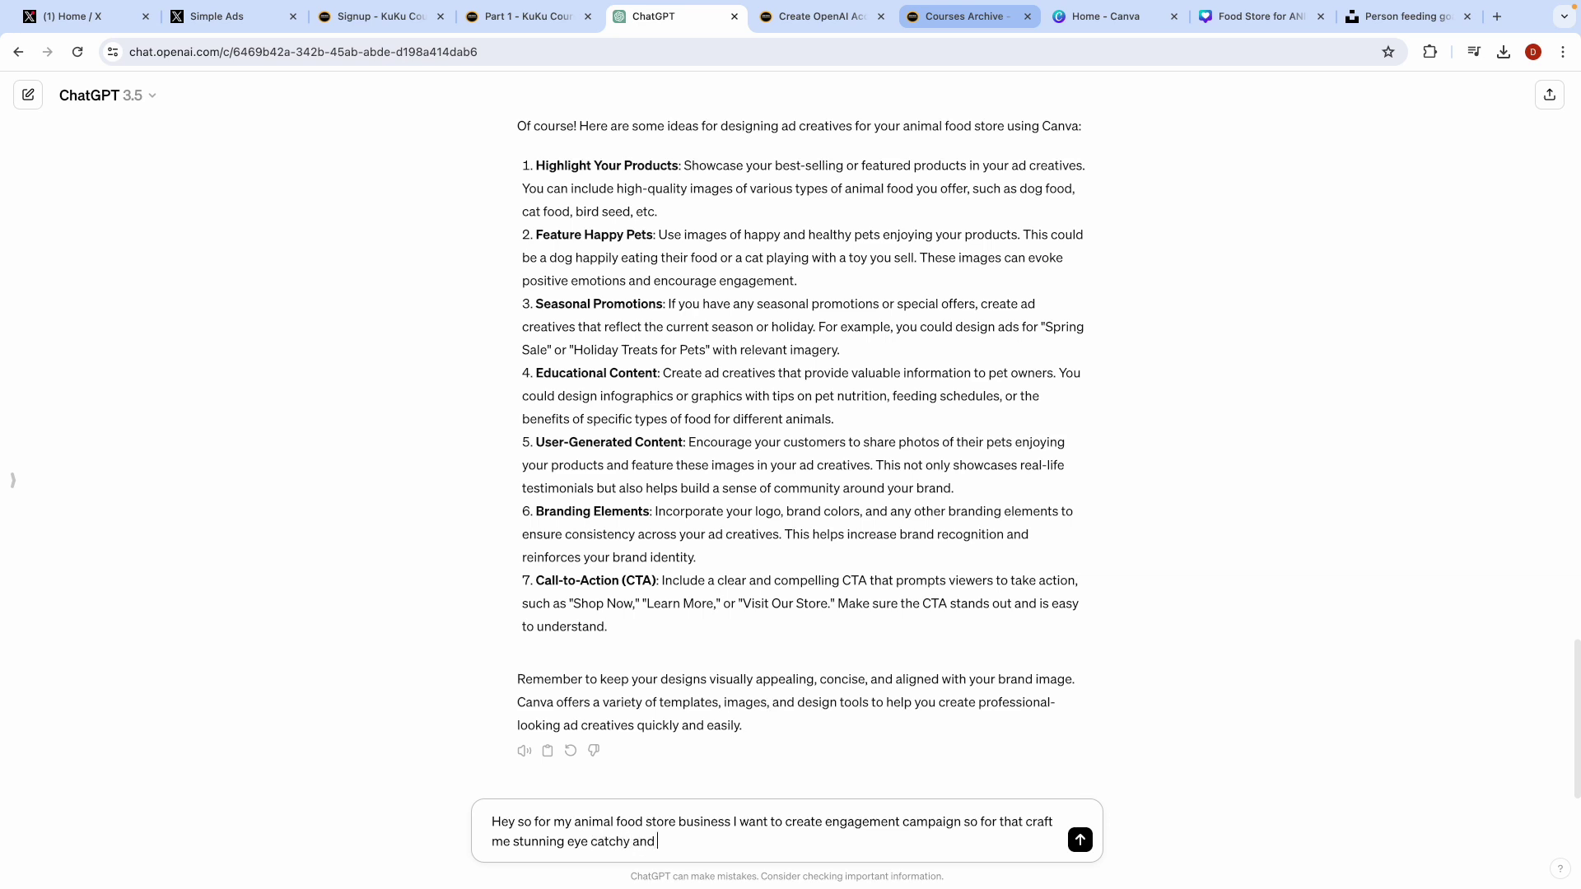
pyautogui.write('clickbait description and')
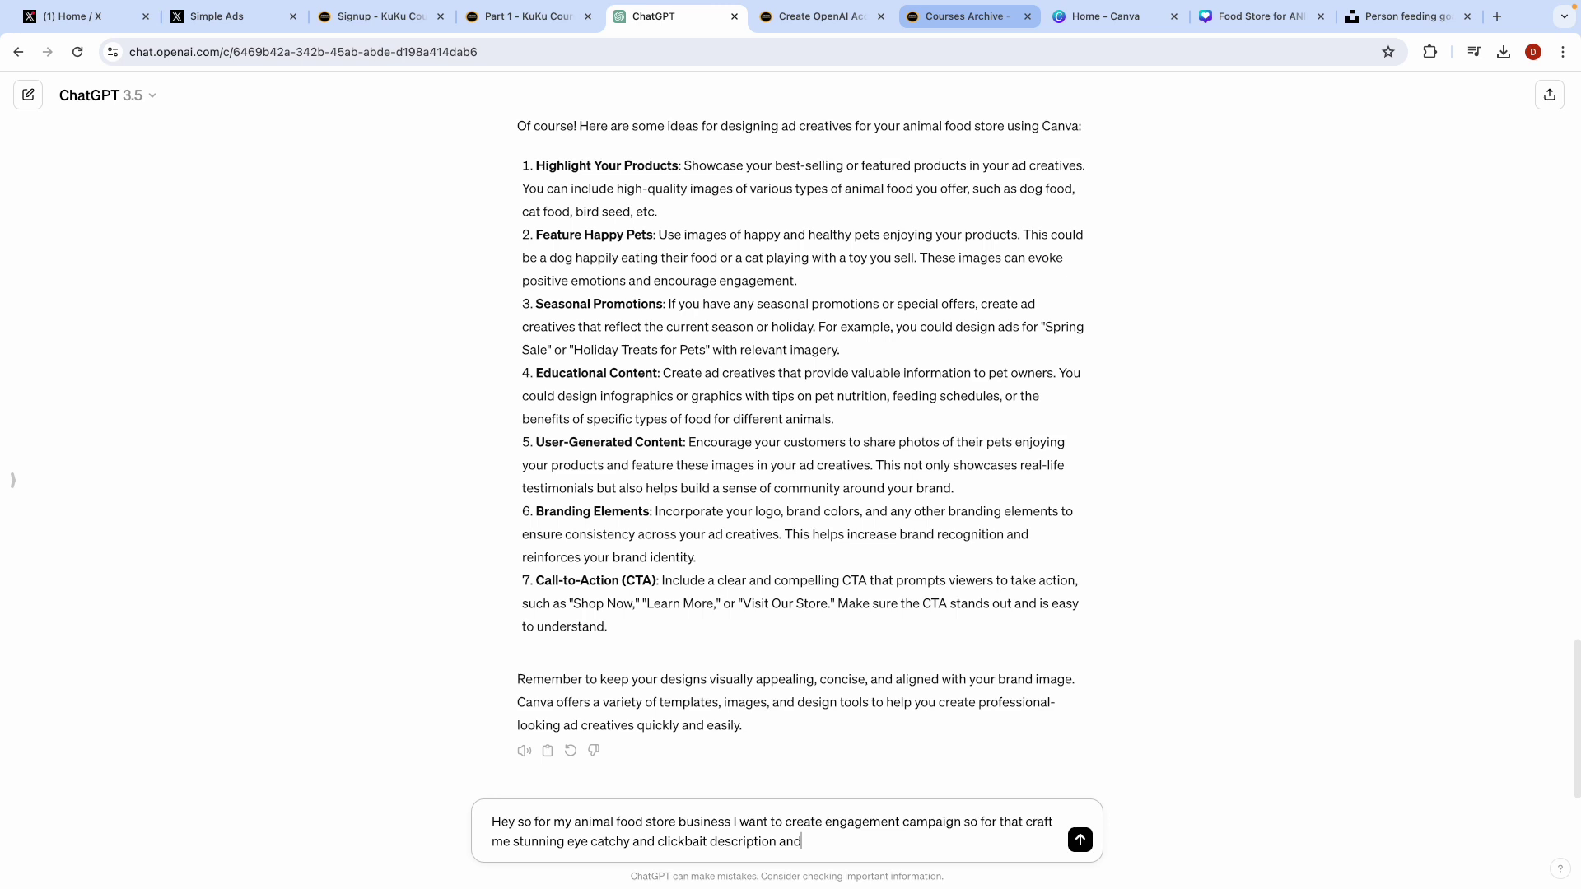
pyautogui.write(' headline for my ad.')
pyautogui.press('Return')
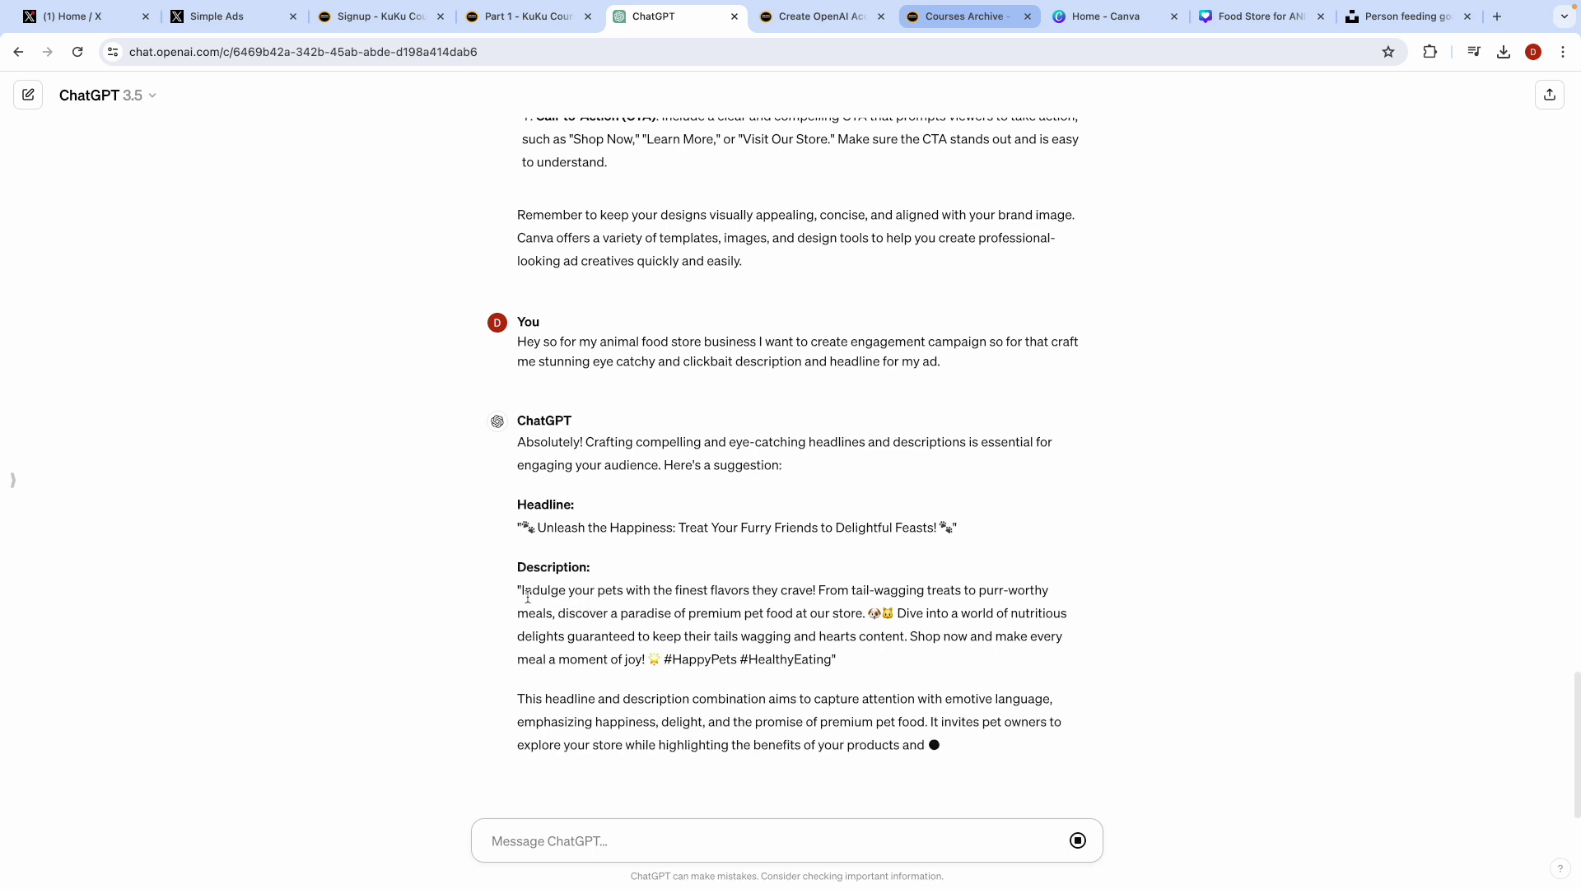
# Step: Copy ChatGPT's suggested description without its hashtags into the ad text of the engagement ad in X Ads
pyautogui.moveTo(521, 588)
pyautogui.mouseDown()
pyautogui.moveTo(652, 657)
pyautogui.moveTo(658, 635)
pyautogui.mouseUp()
pyautogui.hotkey('ctrl', 'c')
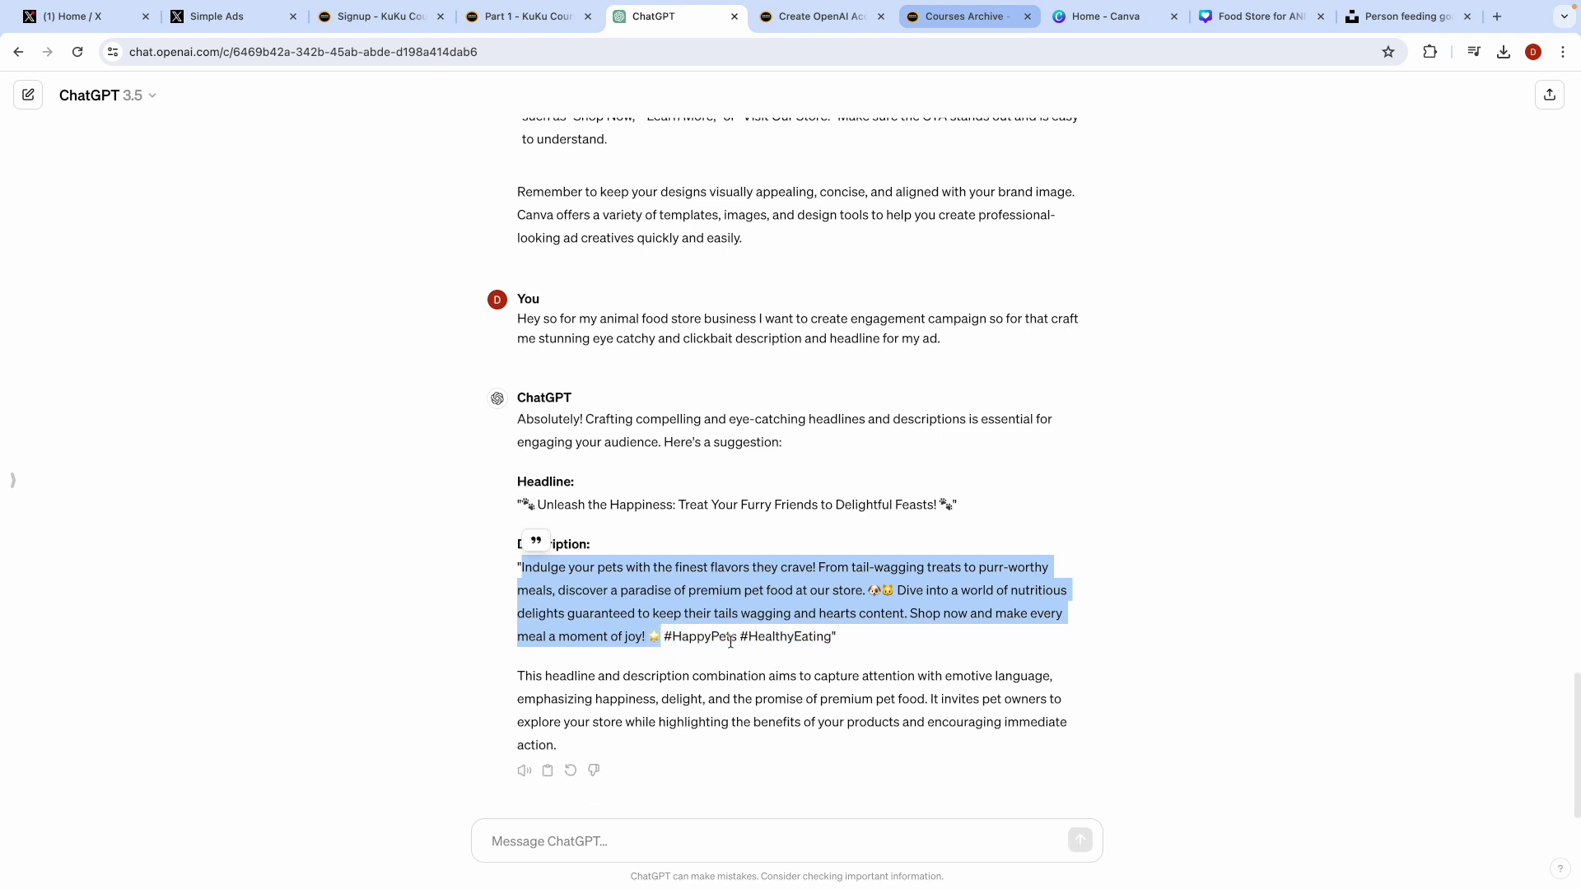
pyautogui.click(216, 18)
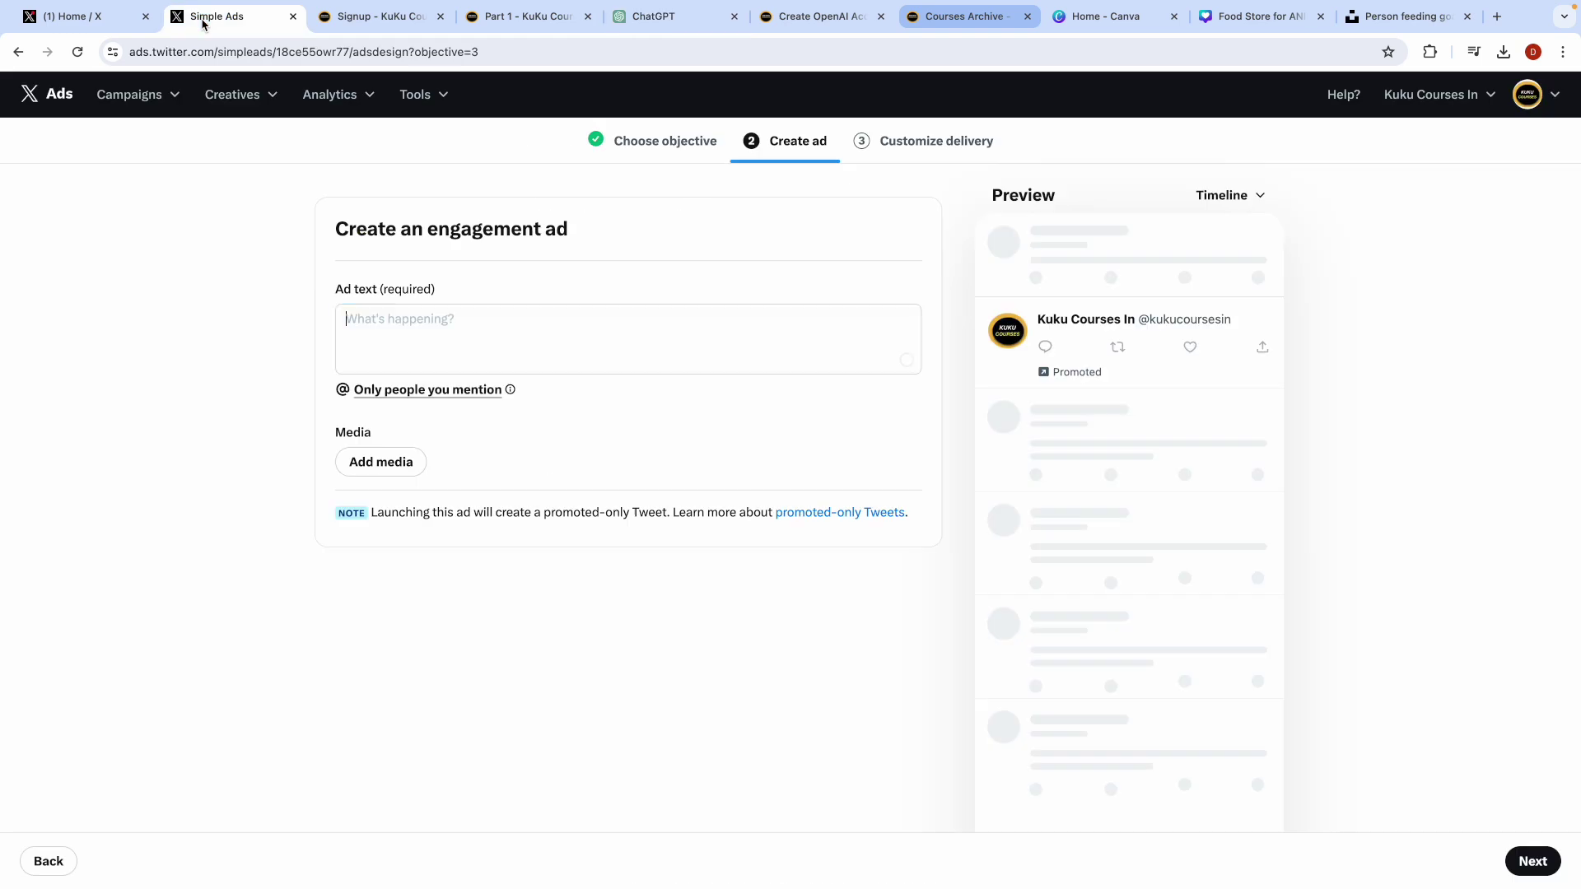
pyautogui.hotkey('ctrl', 'v')
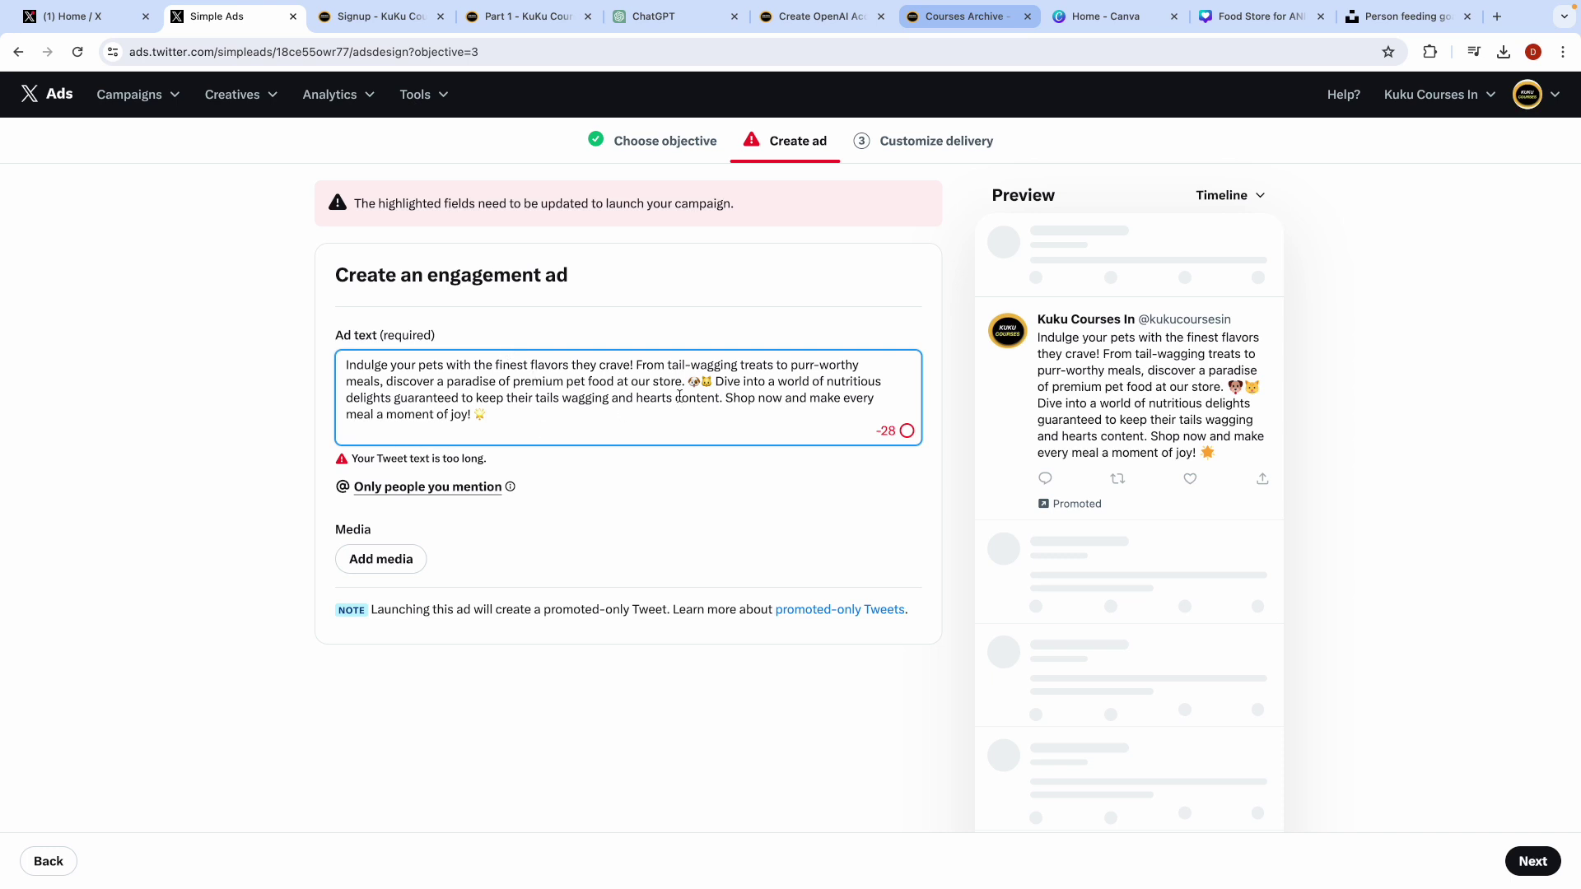
# Step: Replace the ad text's closing sentence "Shop now and make every meal a moment of joy!" and its emoji with "Click Learn More."
pyautogui.moveTo(726, 395); pyautogui.dragTo(743, 414)
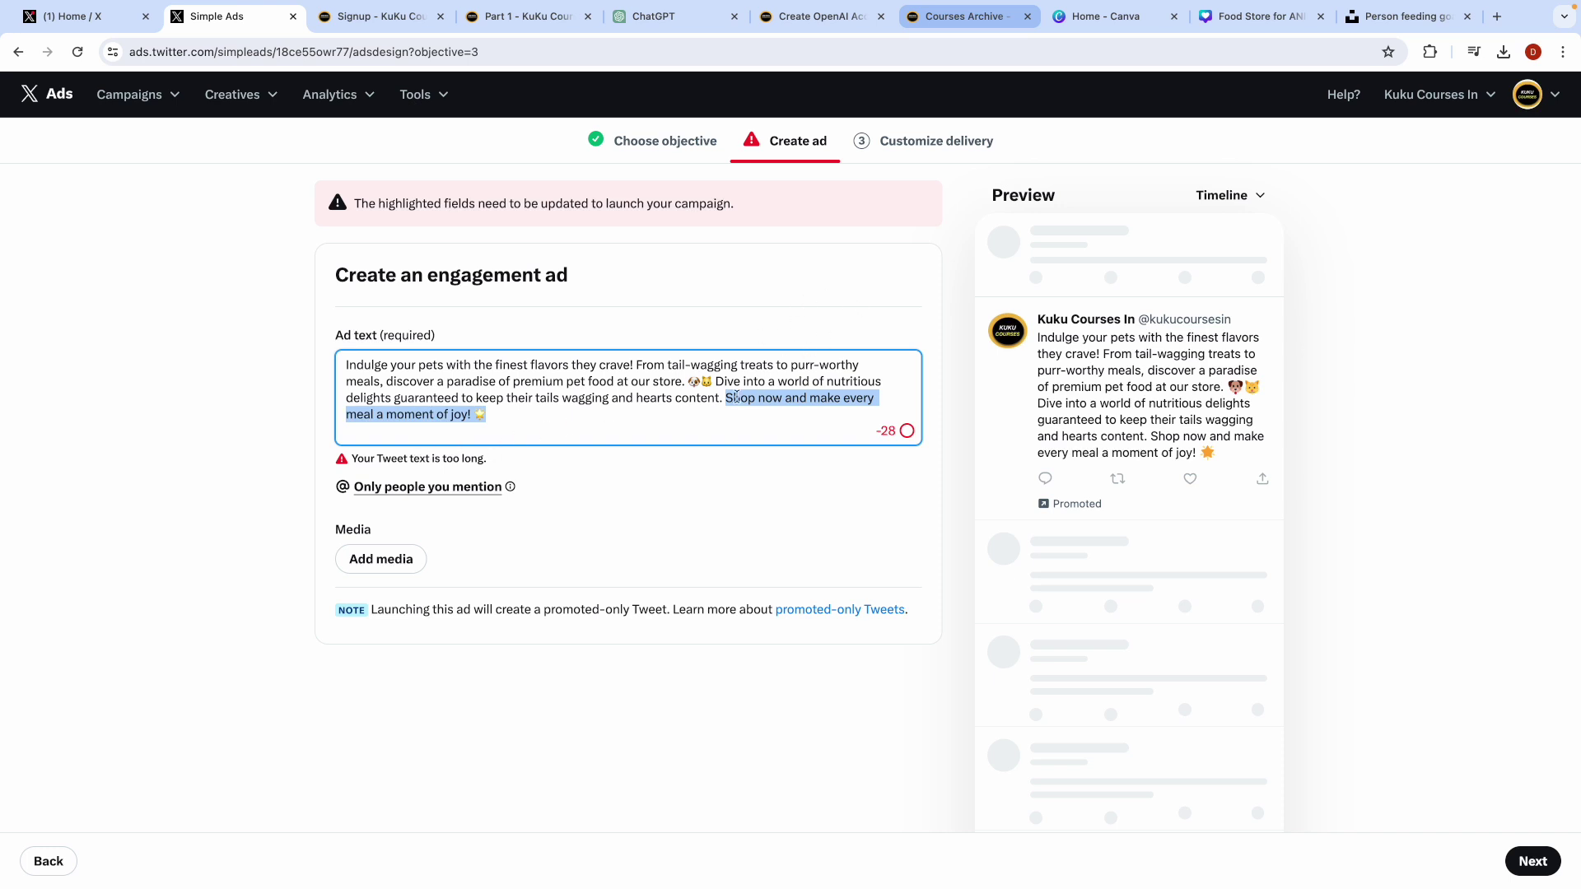
pyautogui.press('BackSpace')
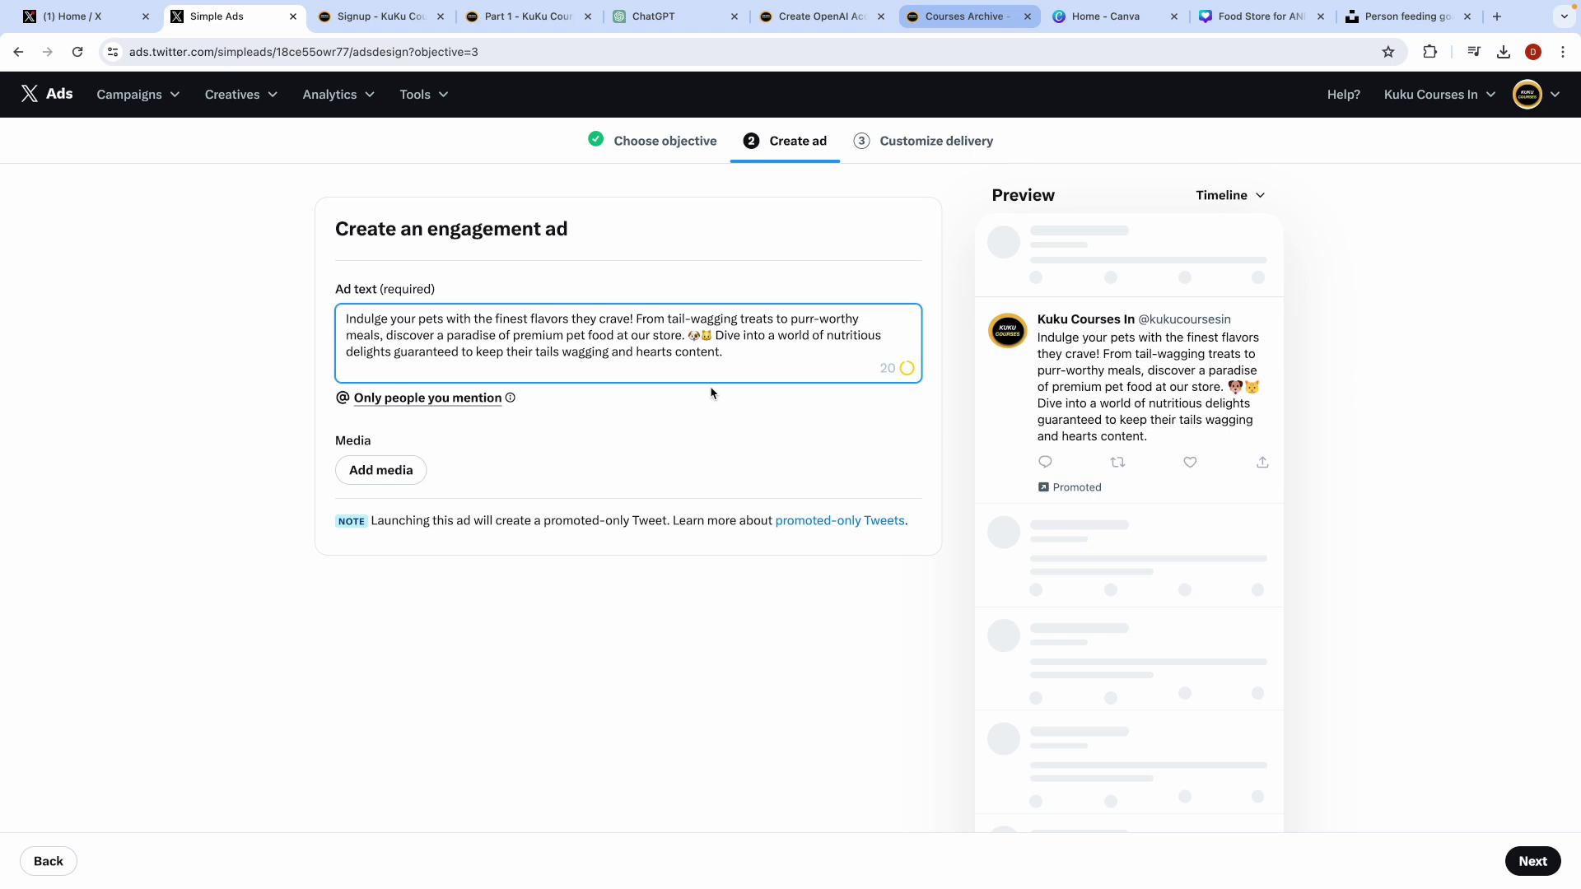
pyautogui.write('Lean')
pyautogui.press('BackSpace')
pyautogui.write('rn More.')
pyautogui.click(727, 381)
pyautogui.write('Click')
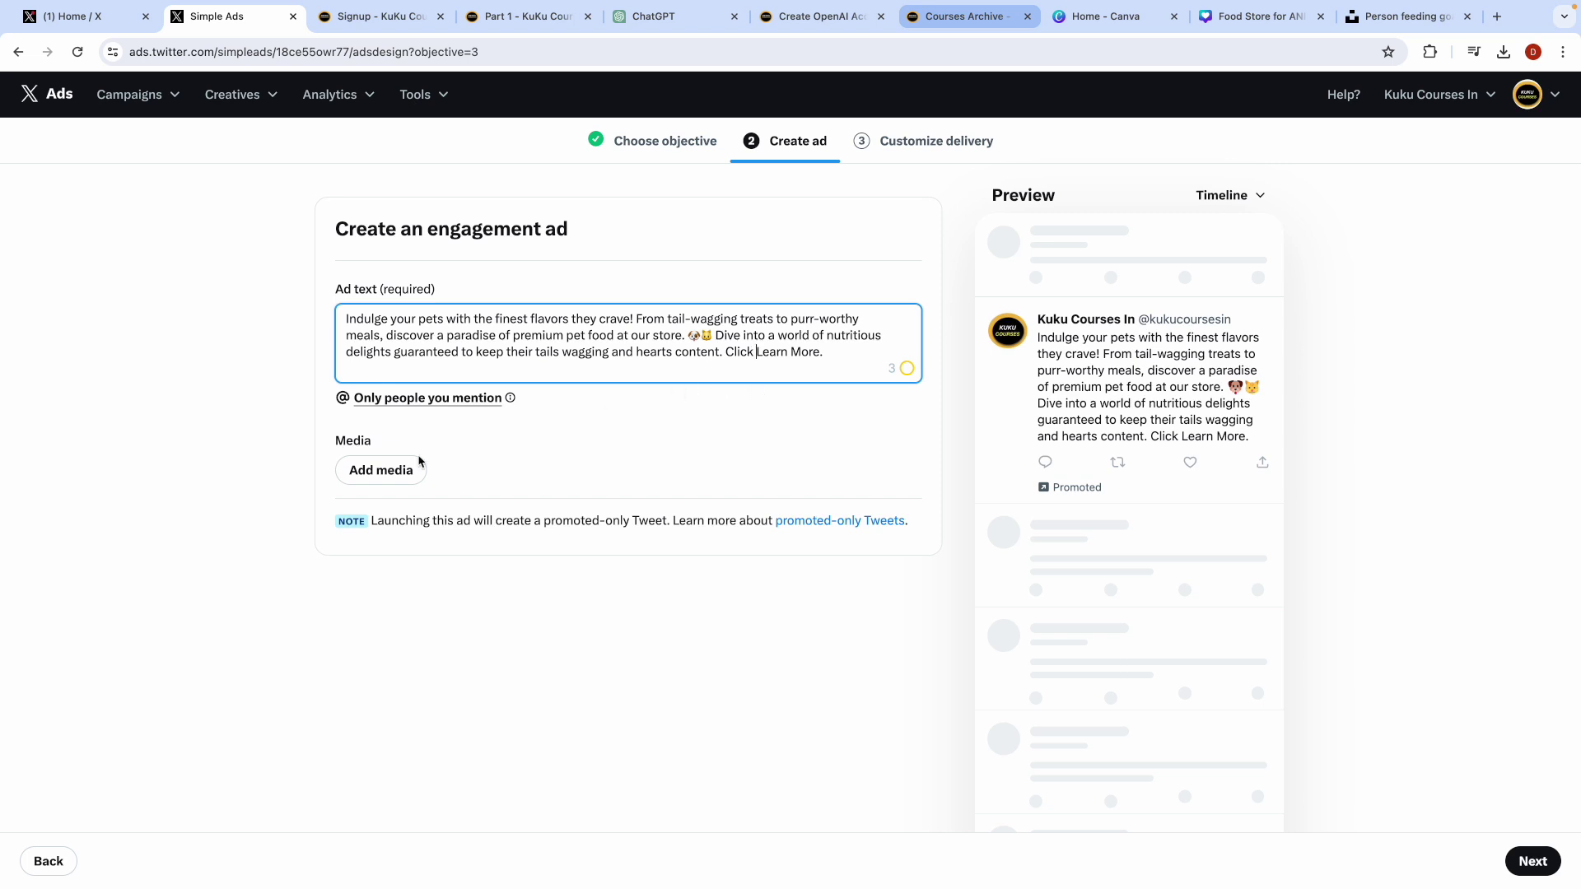
pyautogui.click(292, 470)
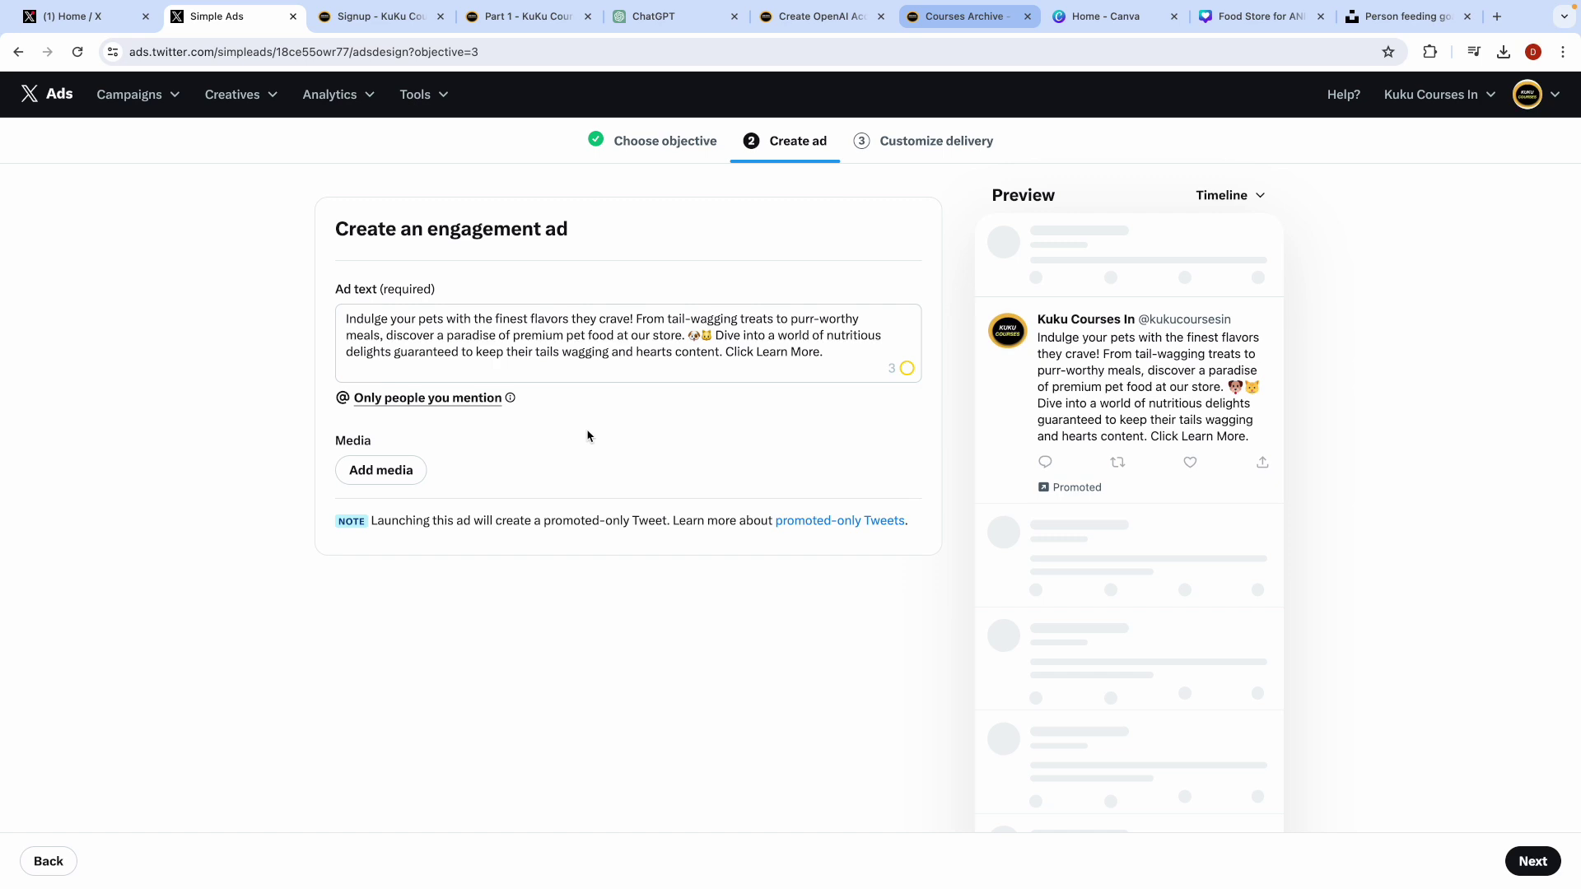
# Step: Upload "Food Store for ANIMALS.png" from Downloads as new ad media and save it with the 1.91:1 crop
pyautogui.click(1264, 17)
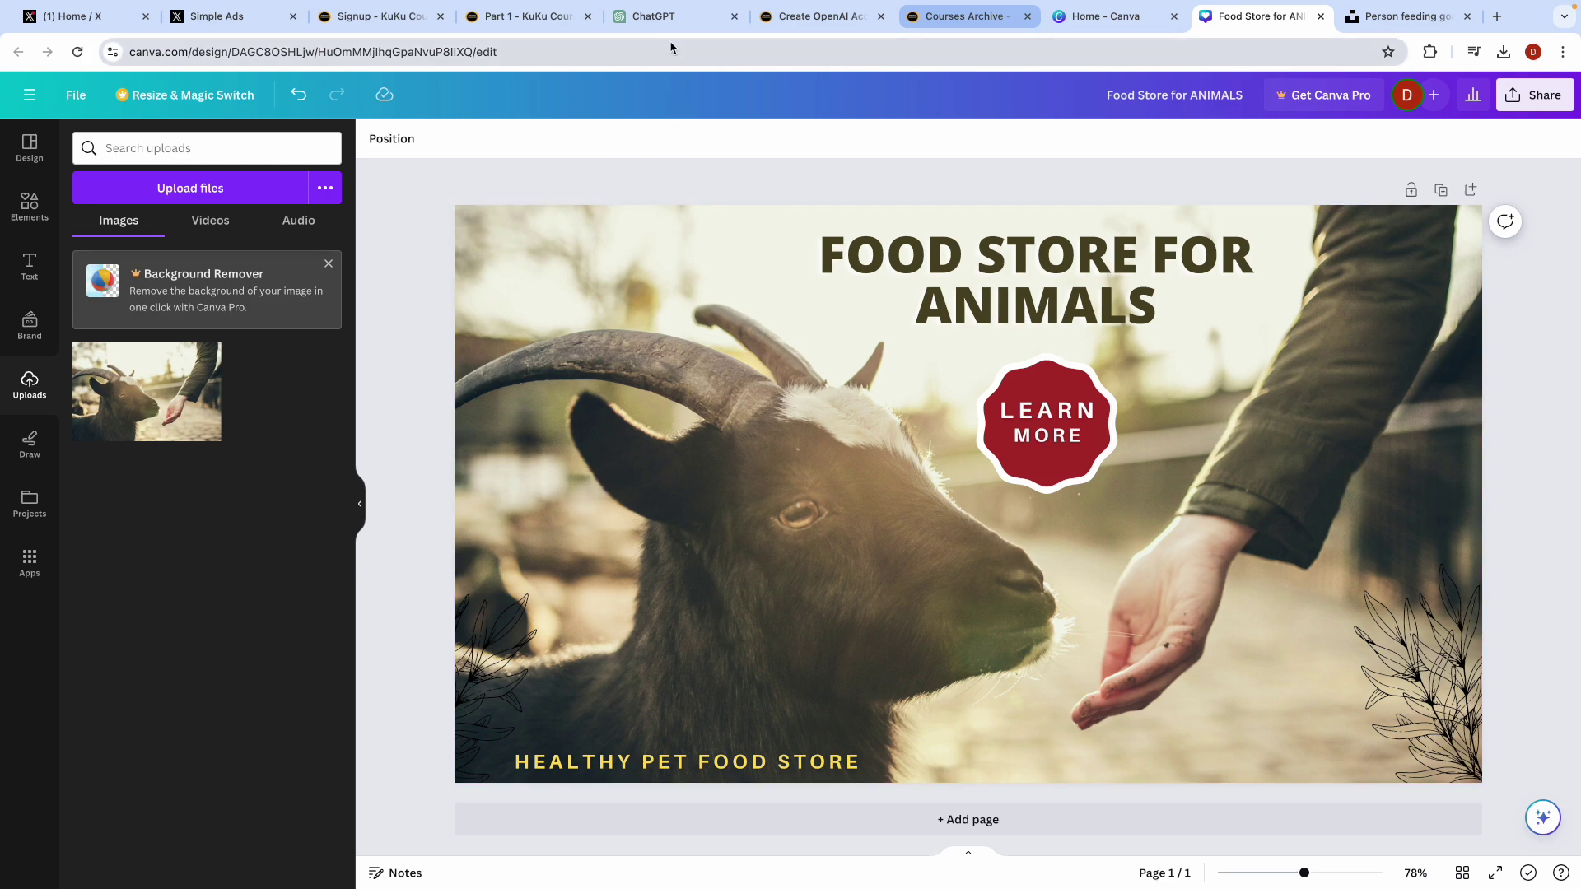
pyautogui.click(260, 18)
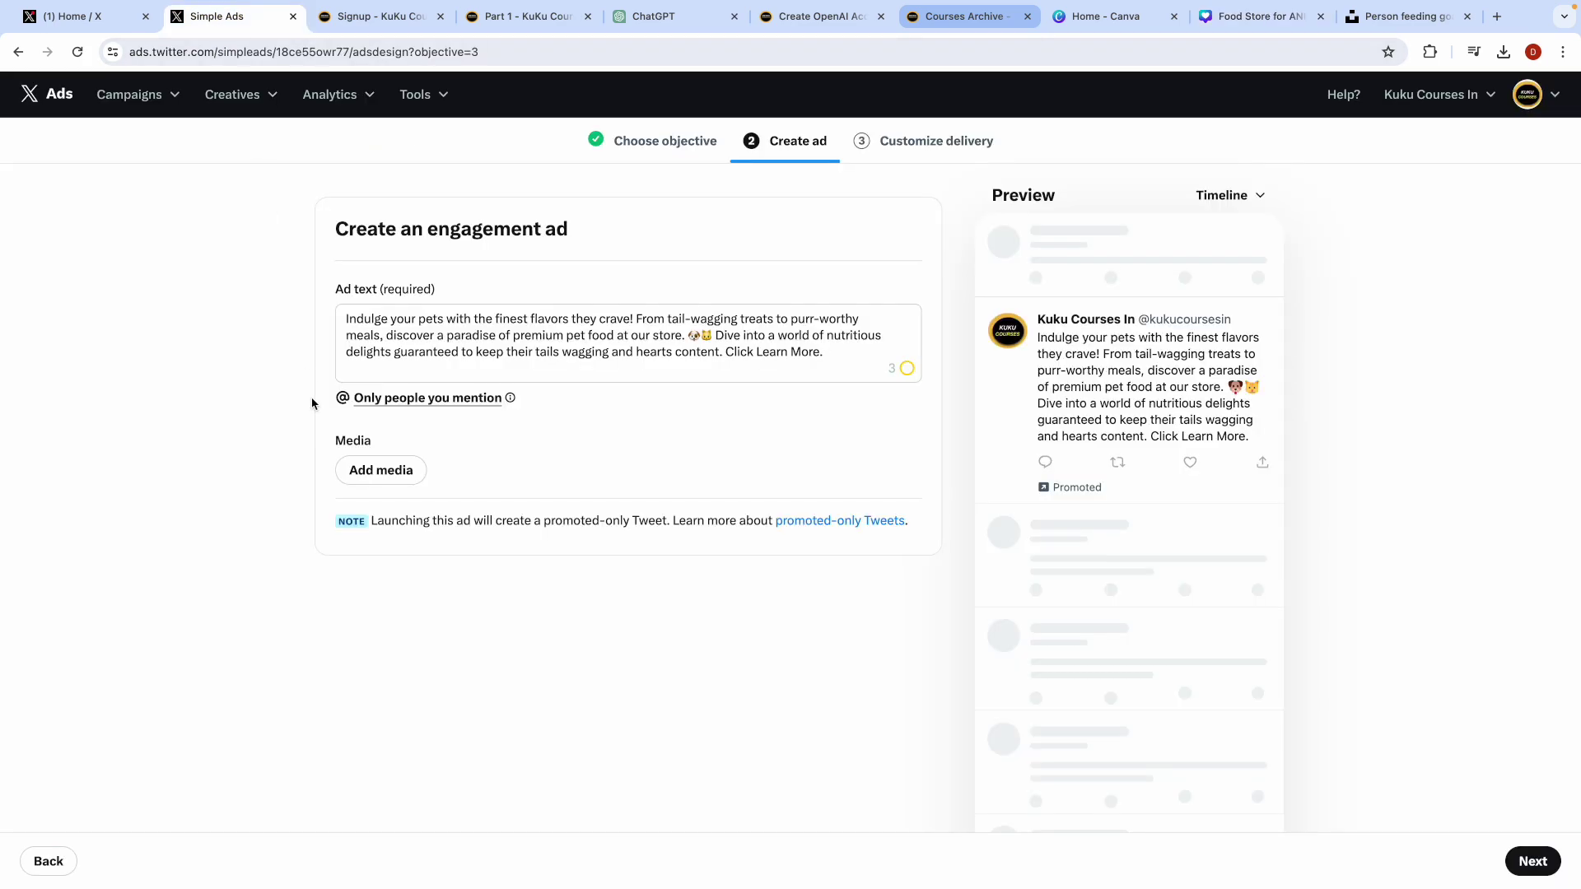
pyautogui.click(383, 472)
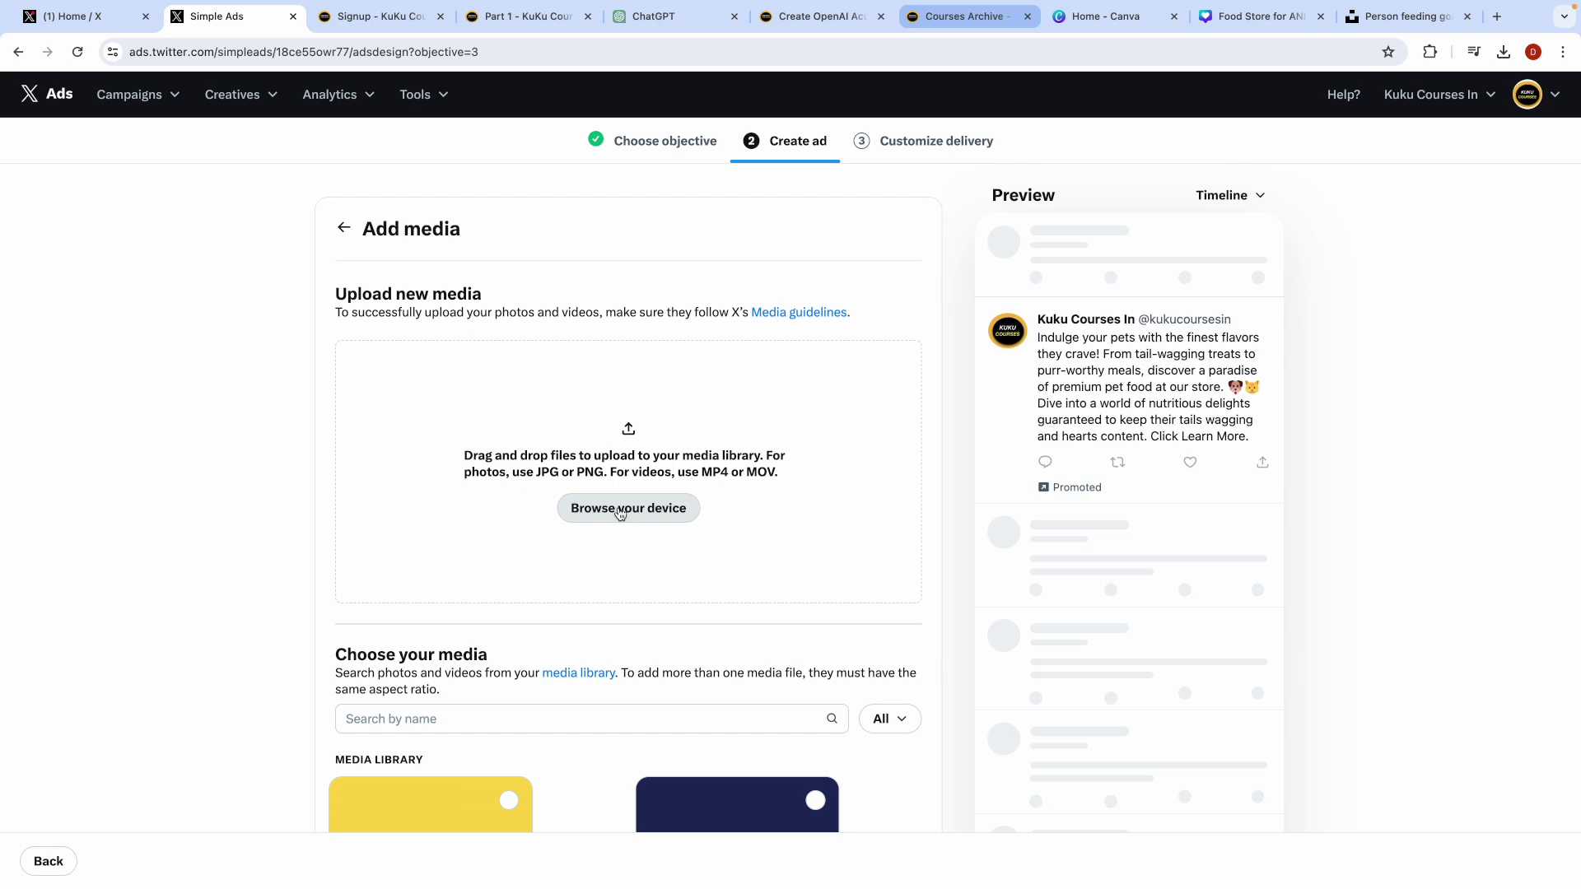
pyautogui.click(620, 512)
pyautogui.click(635, 345)
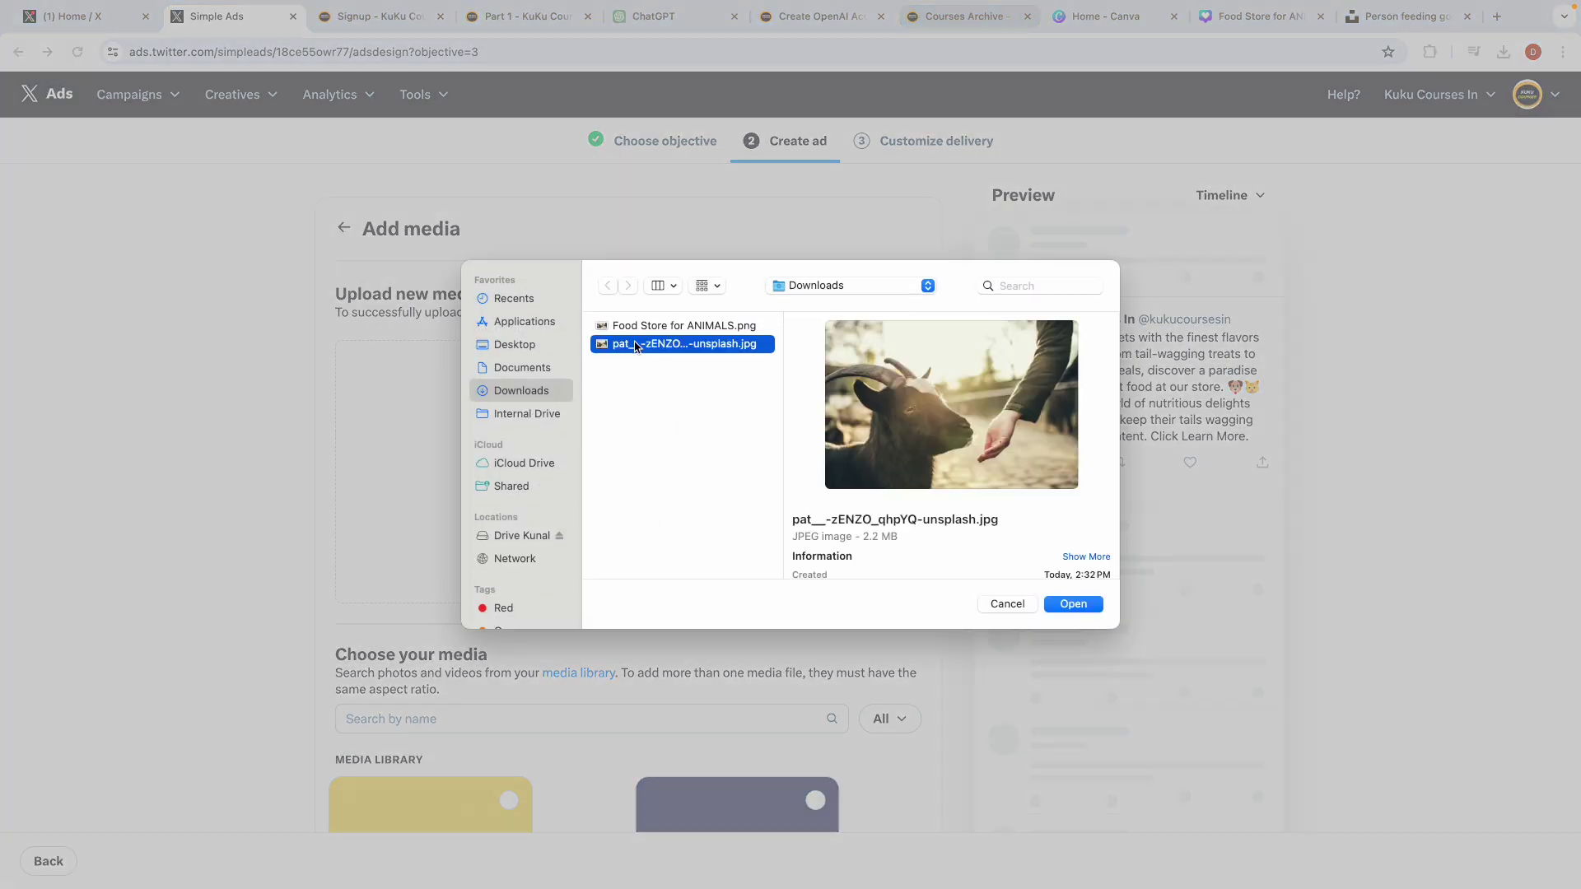
pyautogui.click(651, 327)
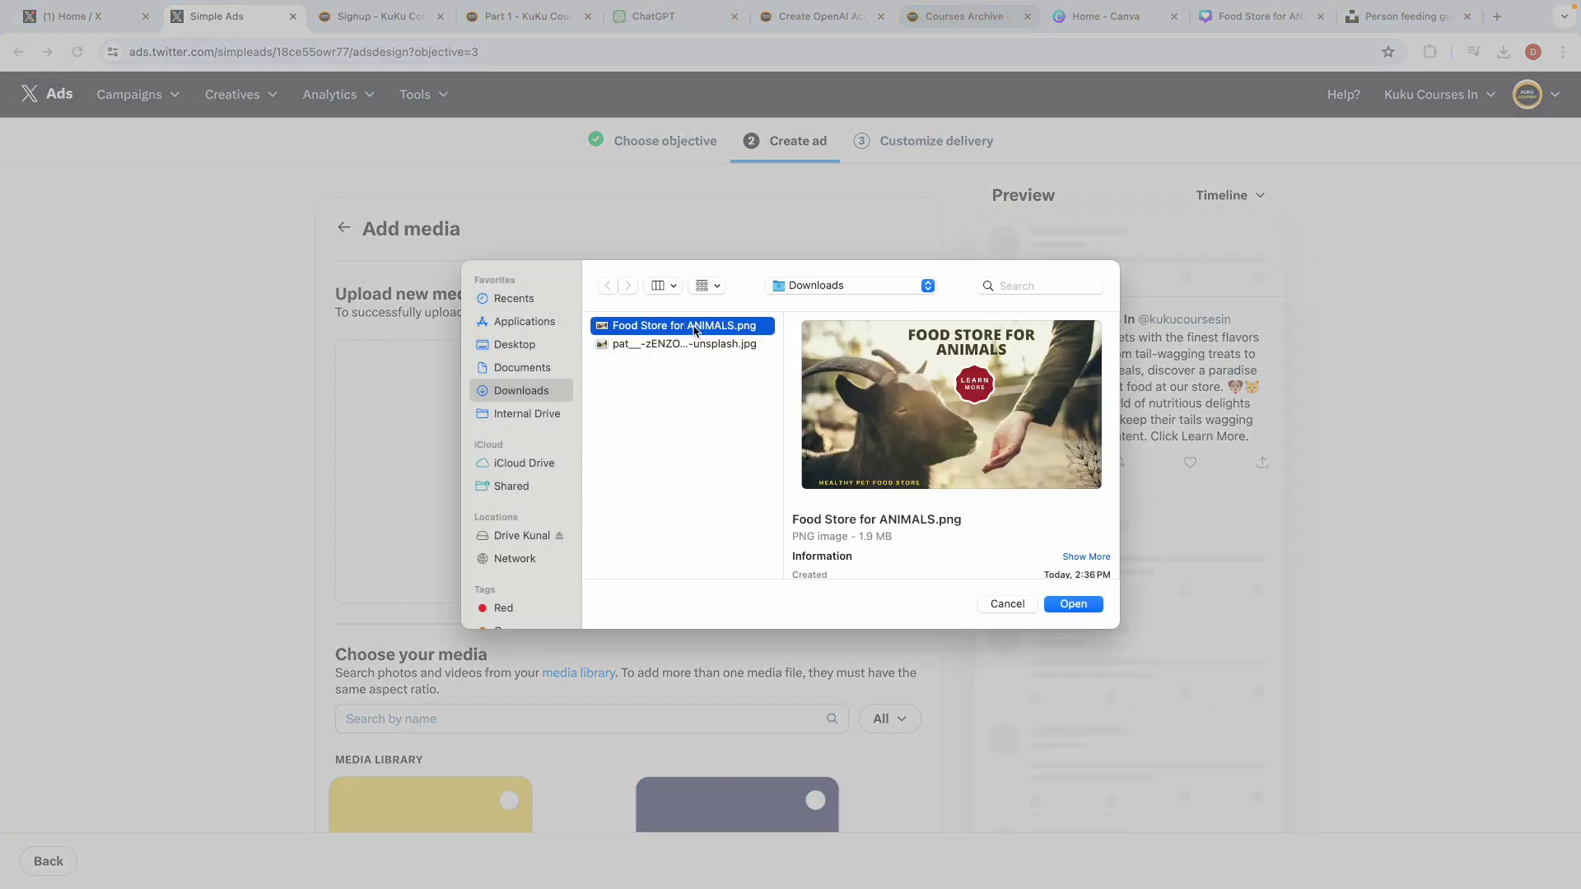
pyautogui.click(1083, 607)
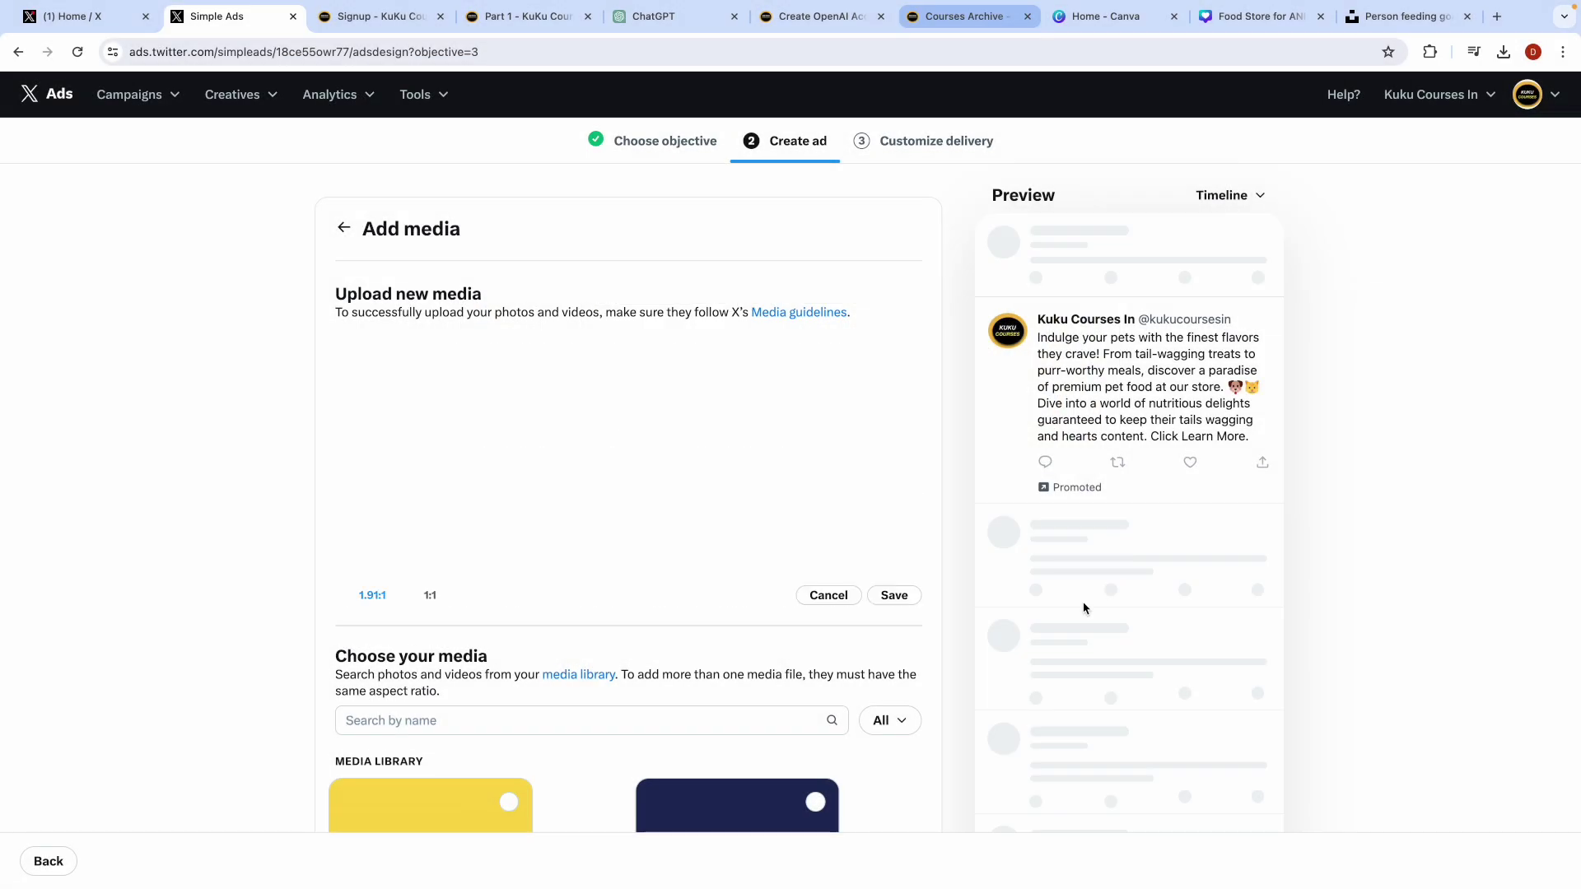
pyautogui.moveTo(545, 504); pyautogui.dragTo(544, 506)
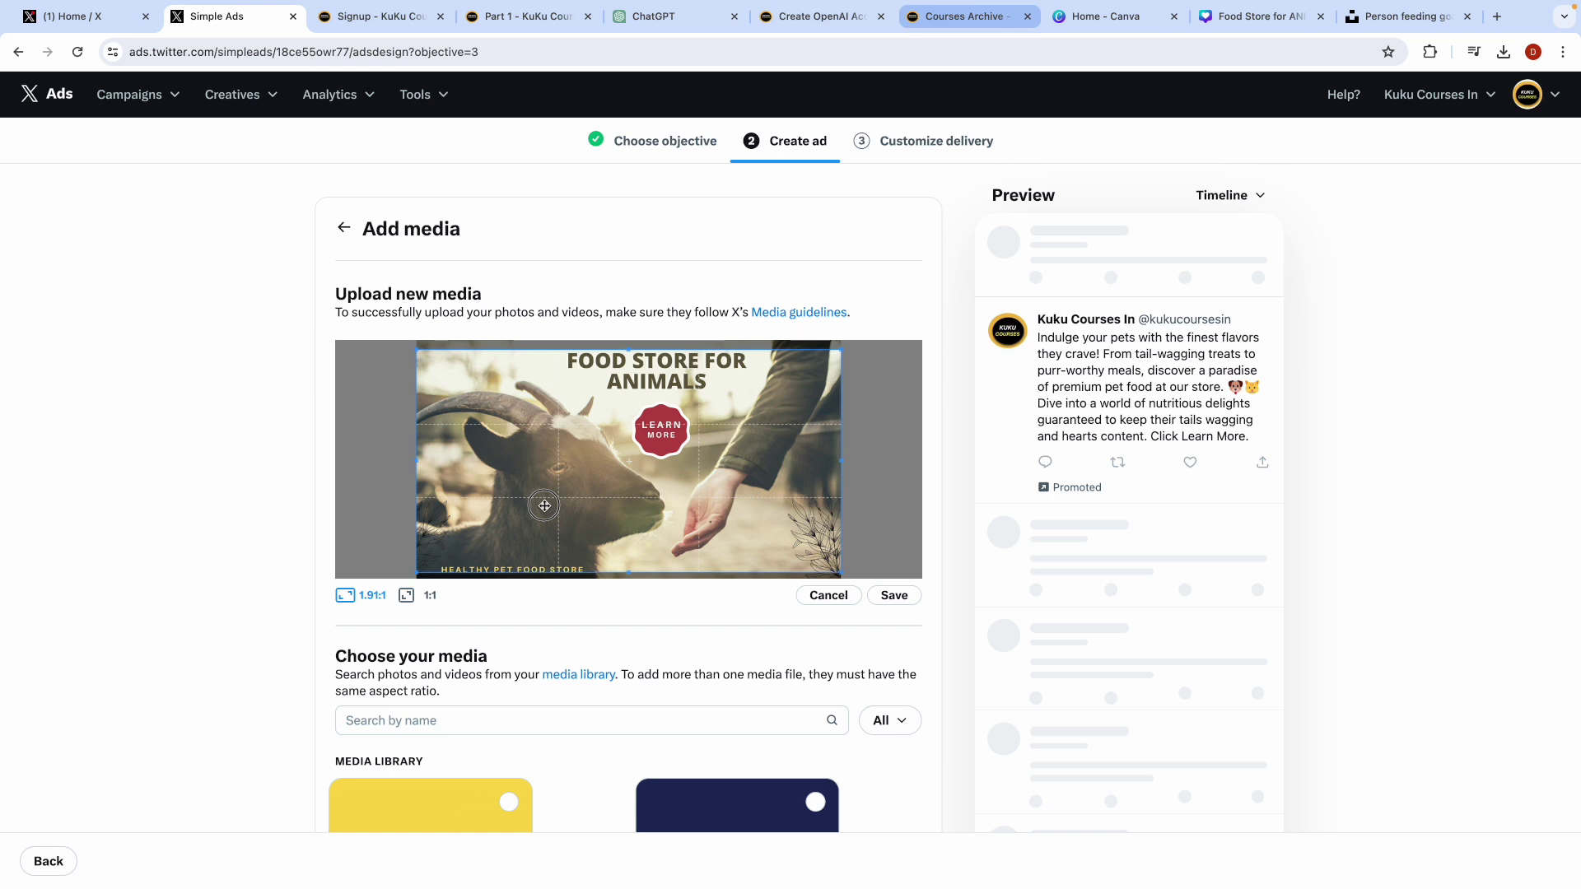
pyautogui.moveTo(544, 505); pyautogui.dragTo(544, 506)
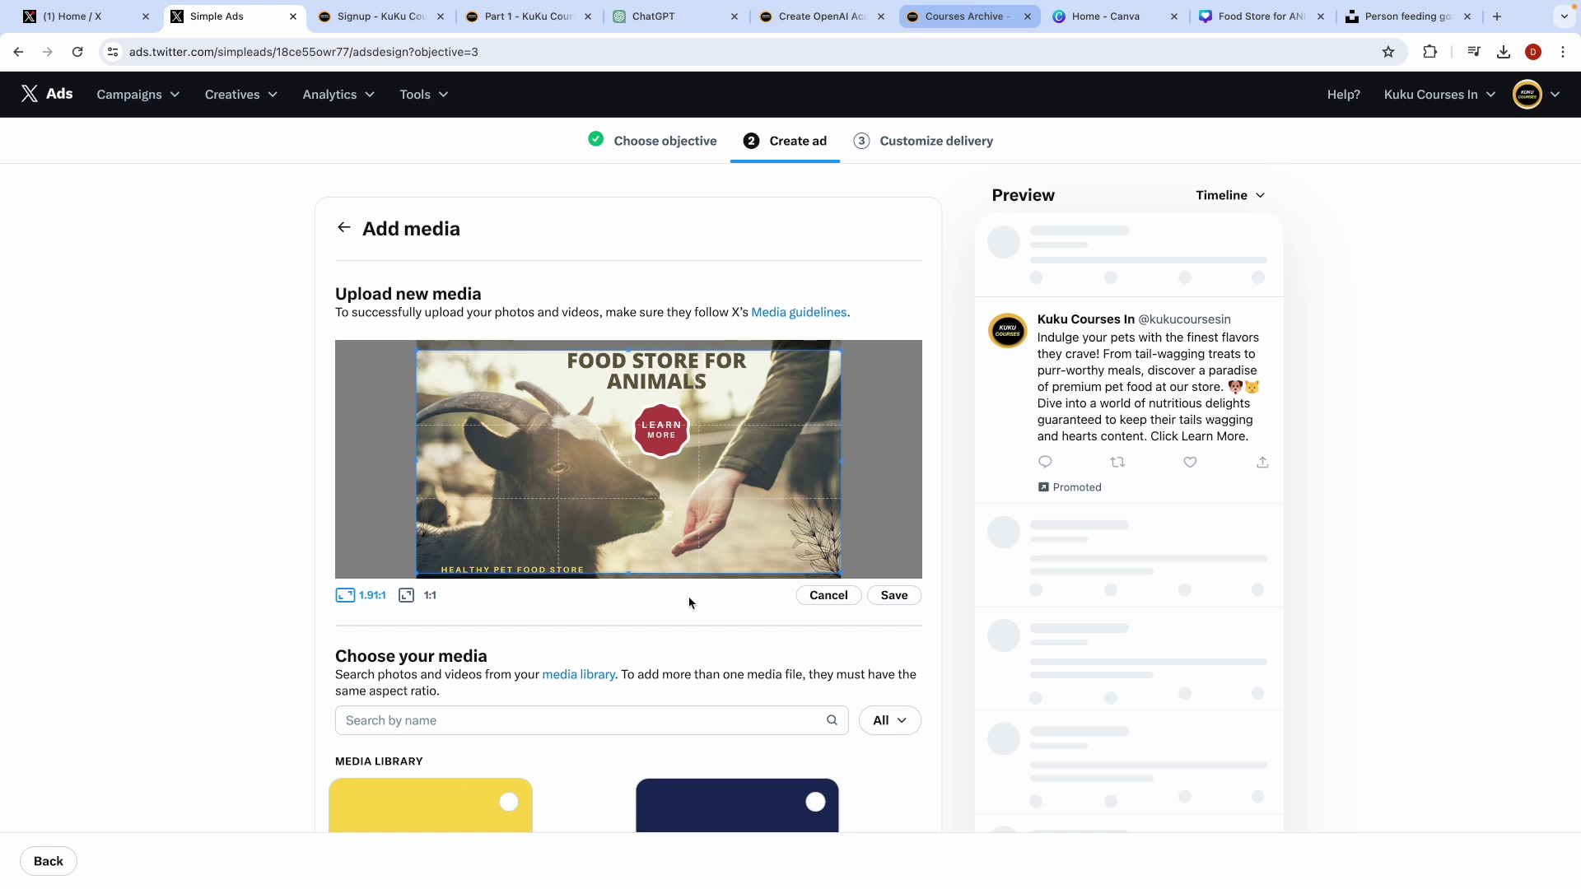
pyautogui.click(895, 597)
pyautogui.click(896, 598)
# Step: Choose "Food Store for ANIMALS.png" from the media library and attach it to the engagement ad
pyautogui.scroll(-3, 627, 673)
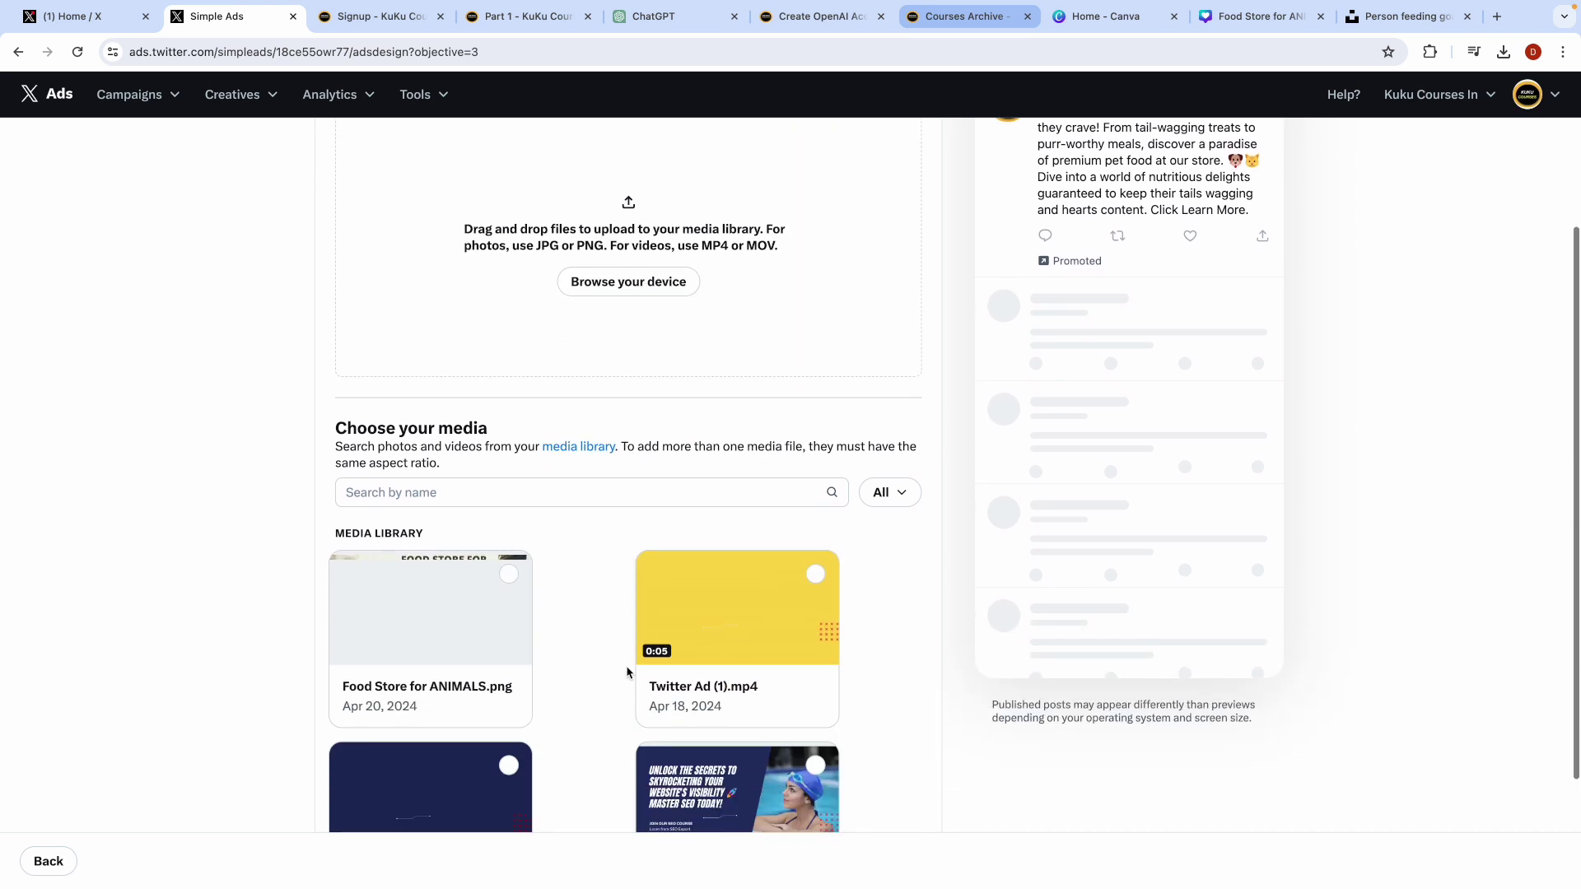
pyautogui.click(462, 613)
pyautogui.scroll(-2, 628, 661)
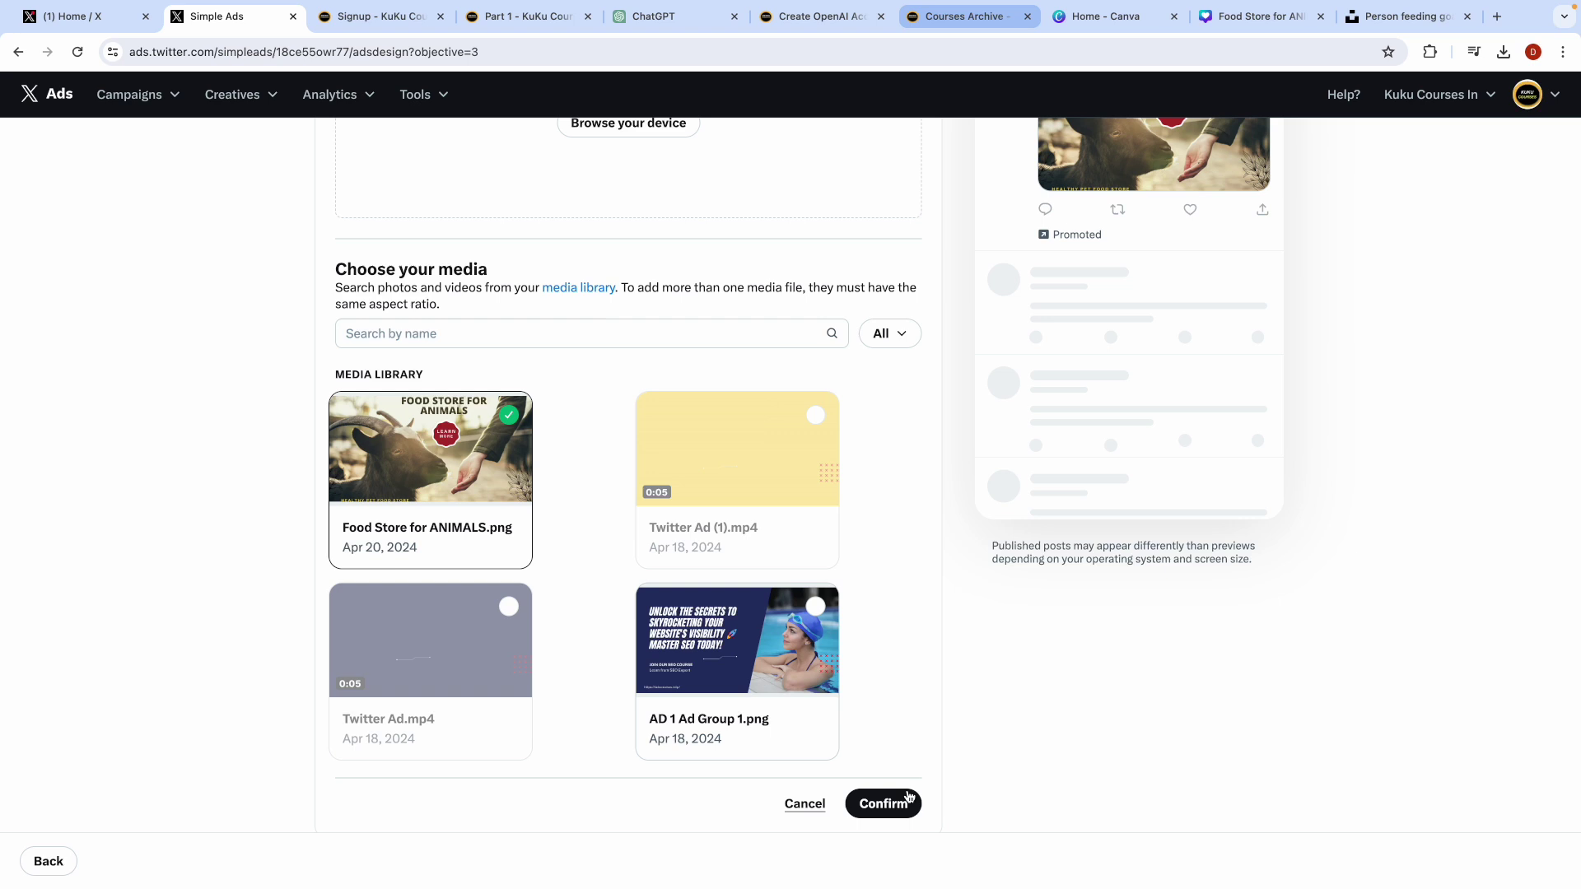
pyautogui.click(897, 811)
pyautogui.scroll(1, 932, 533)
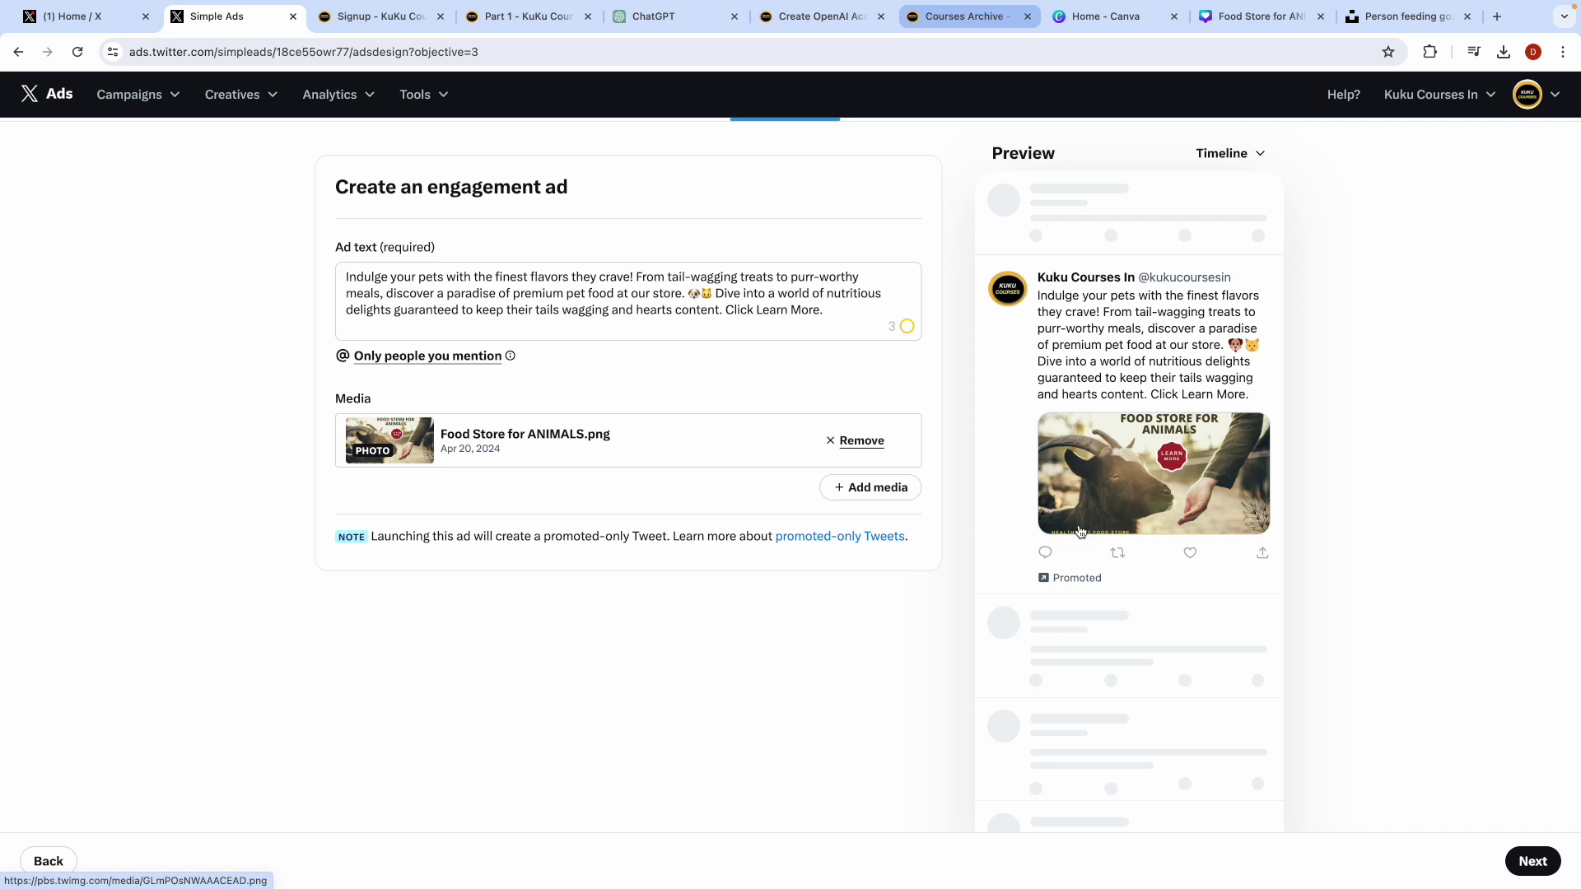
# Step: Switch to the Canva design and nudge the "FOOD STORE FOR ANIMALS" title slightly down and the "HEALTHY PET FOOD STORE" tagline slightly up
pyautogui.click(1253, 16)
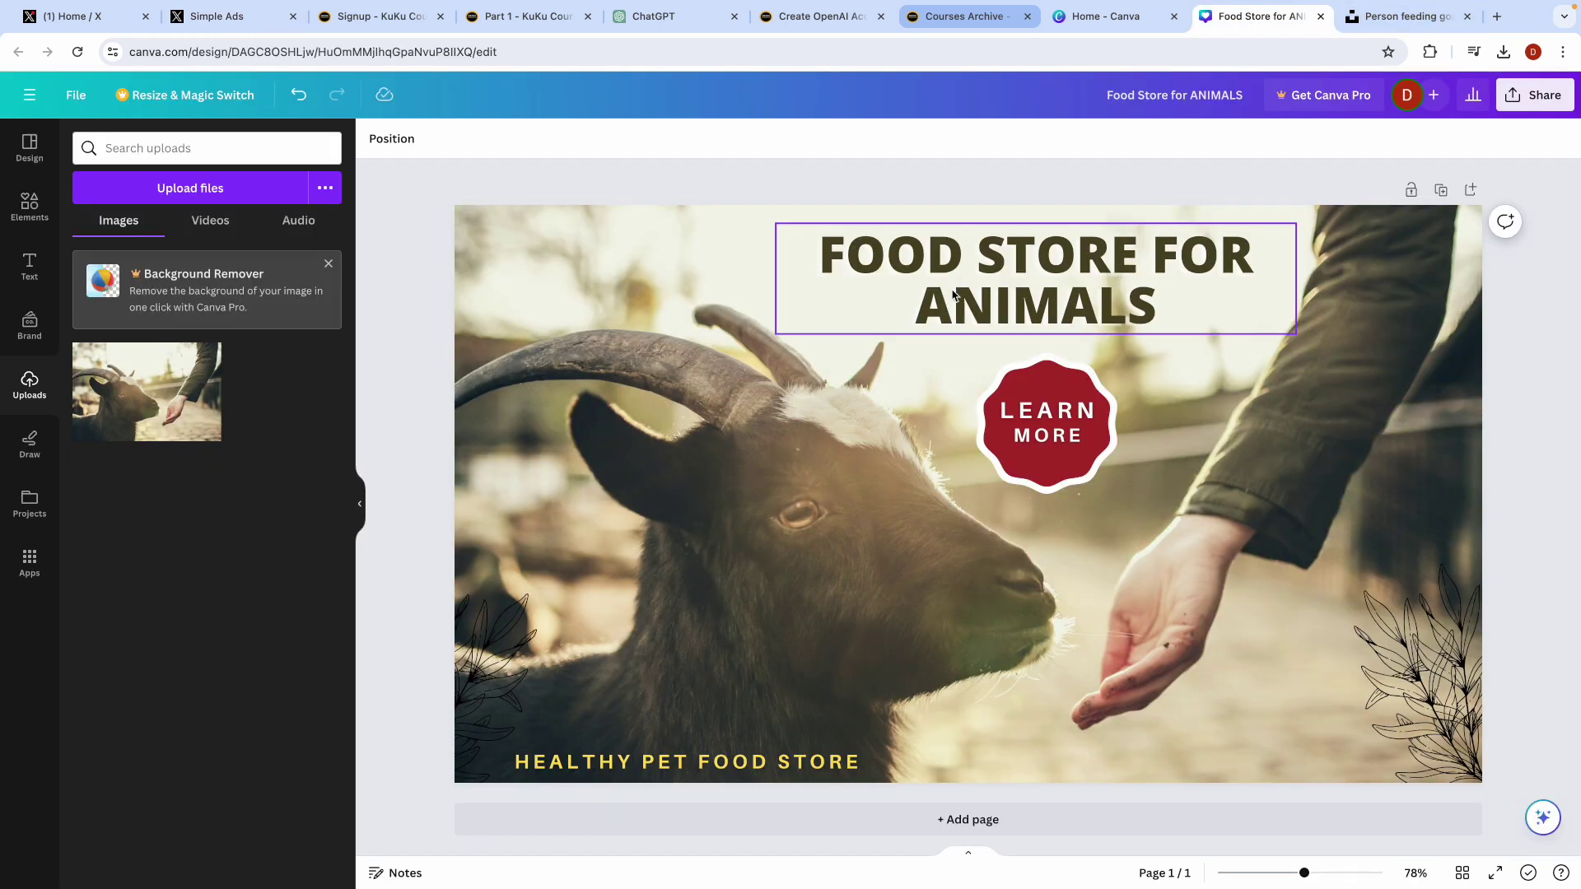
pyautogui.moveTo(953, 295); pyautogui.dragTo(949, 304)
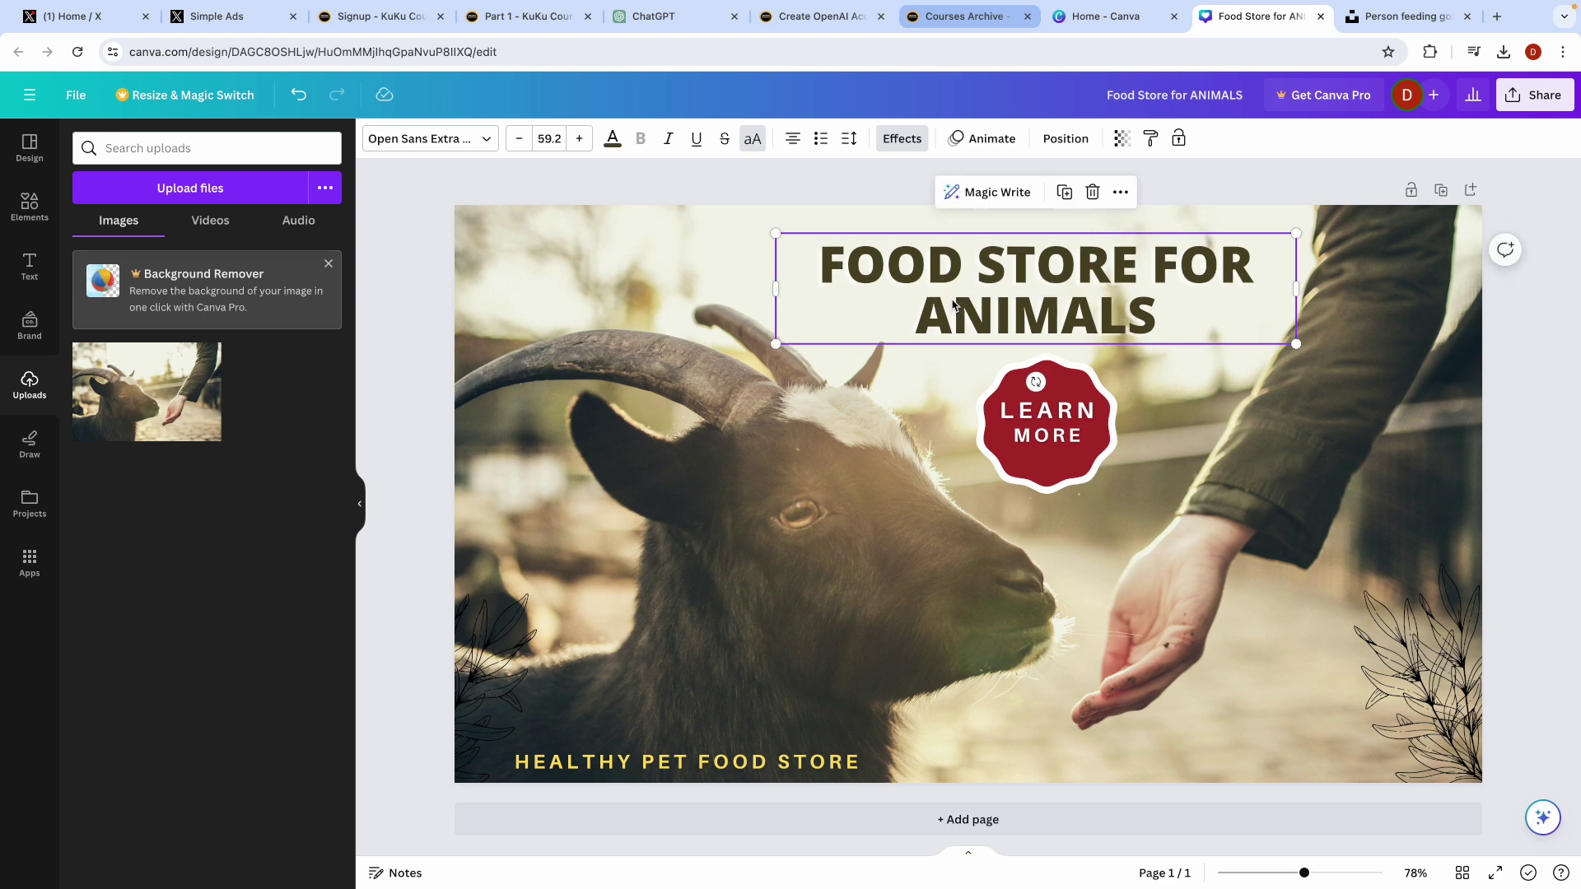
pyautogui.moveTo(651, 760); pyautogui.dragTo(658, 733)
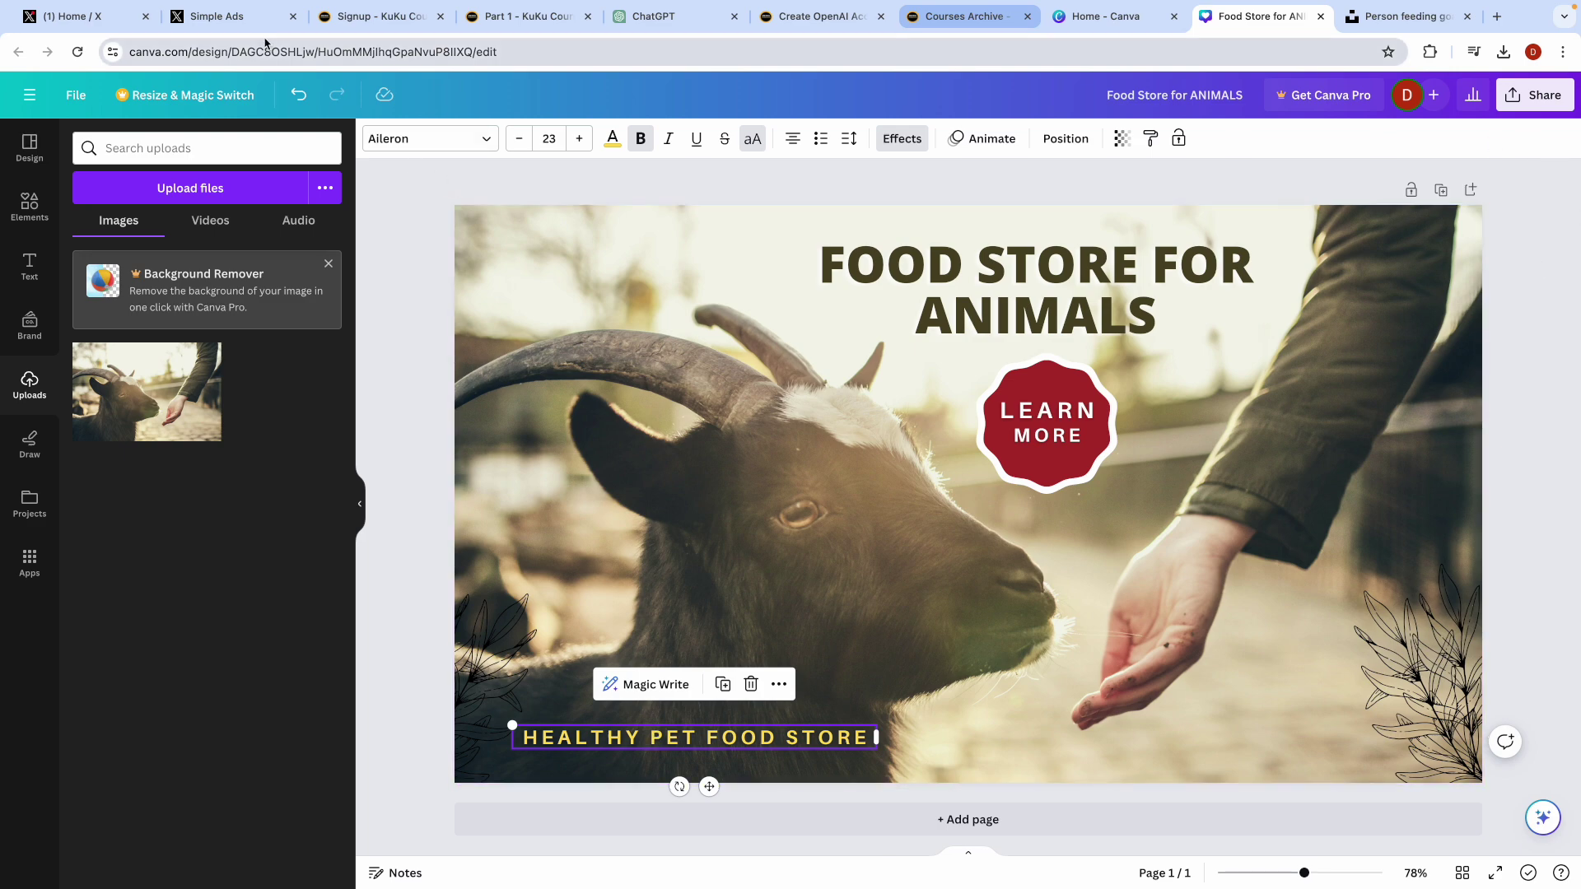
# Step: Return to X Ads, continue the engagement ad to the Customize delivery stage, and expand the Demographics settings
pyautogui.click(239, 27)
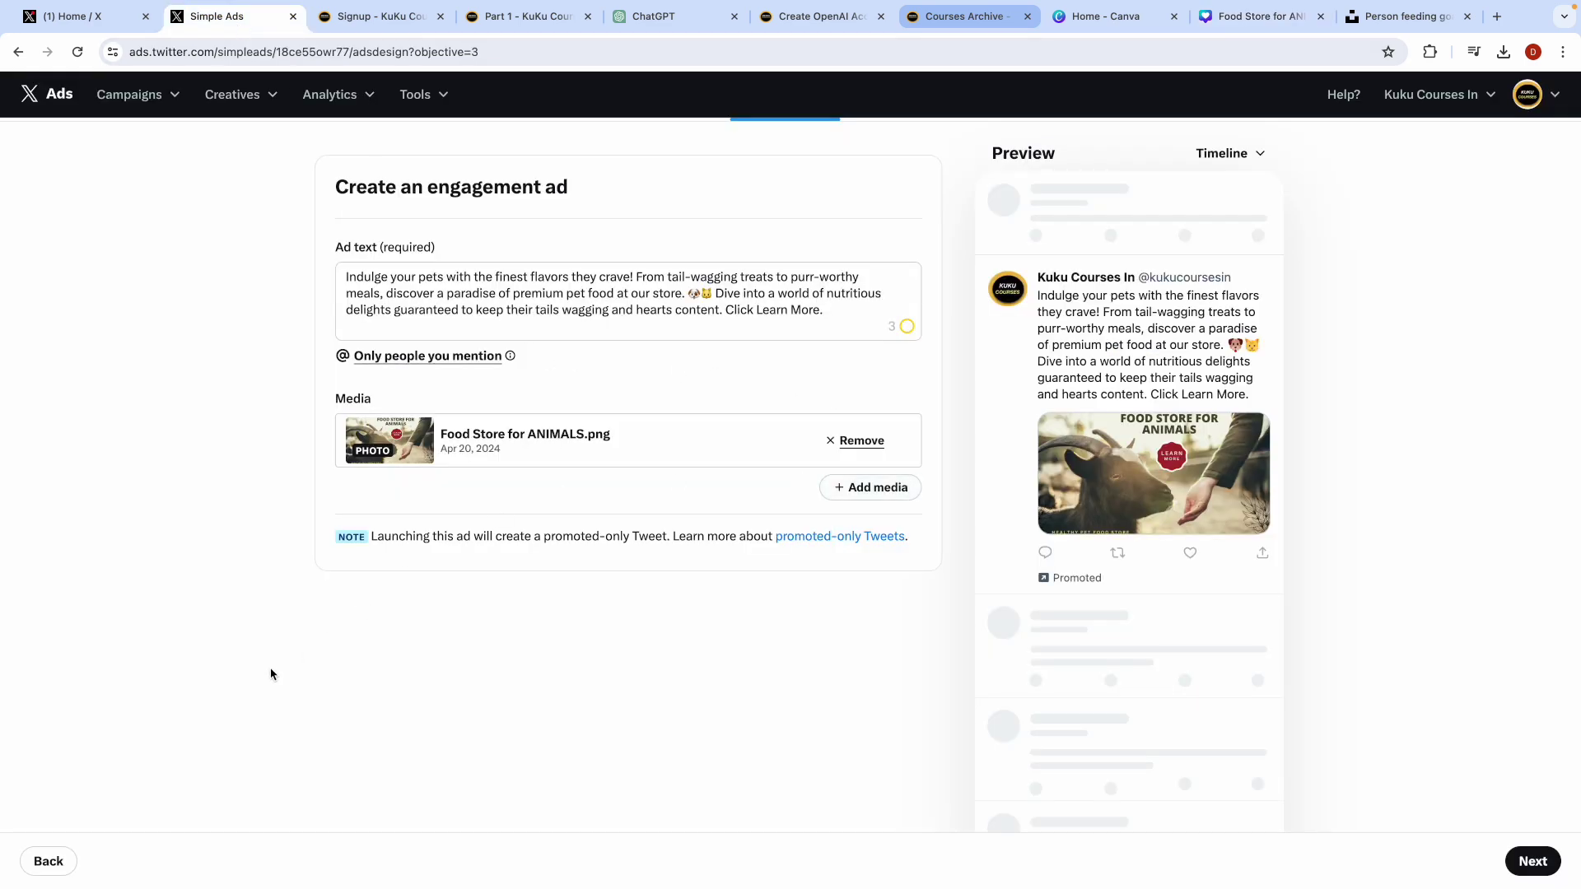
pyautogui.scroll(1, 301, 481)
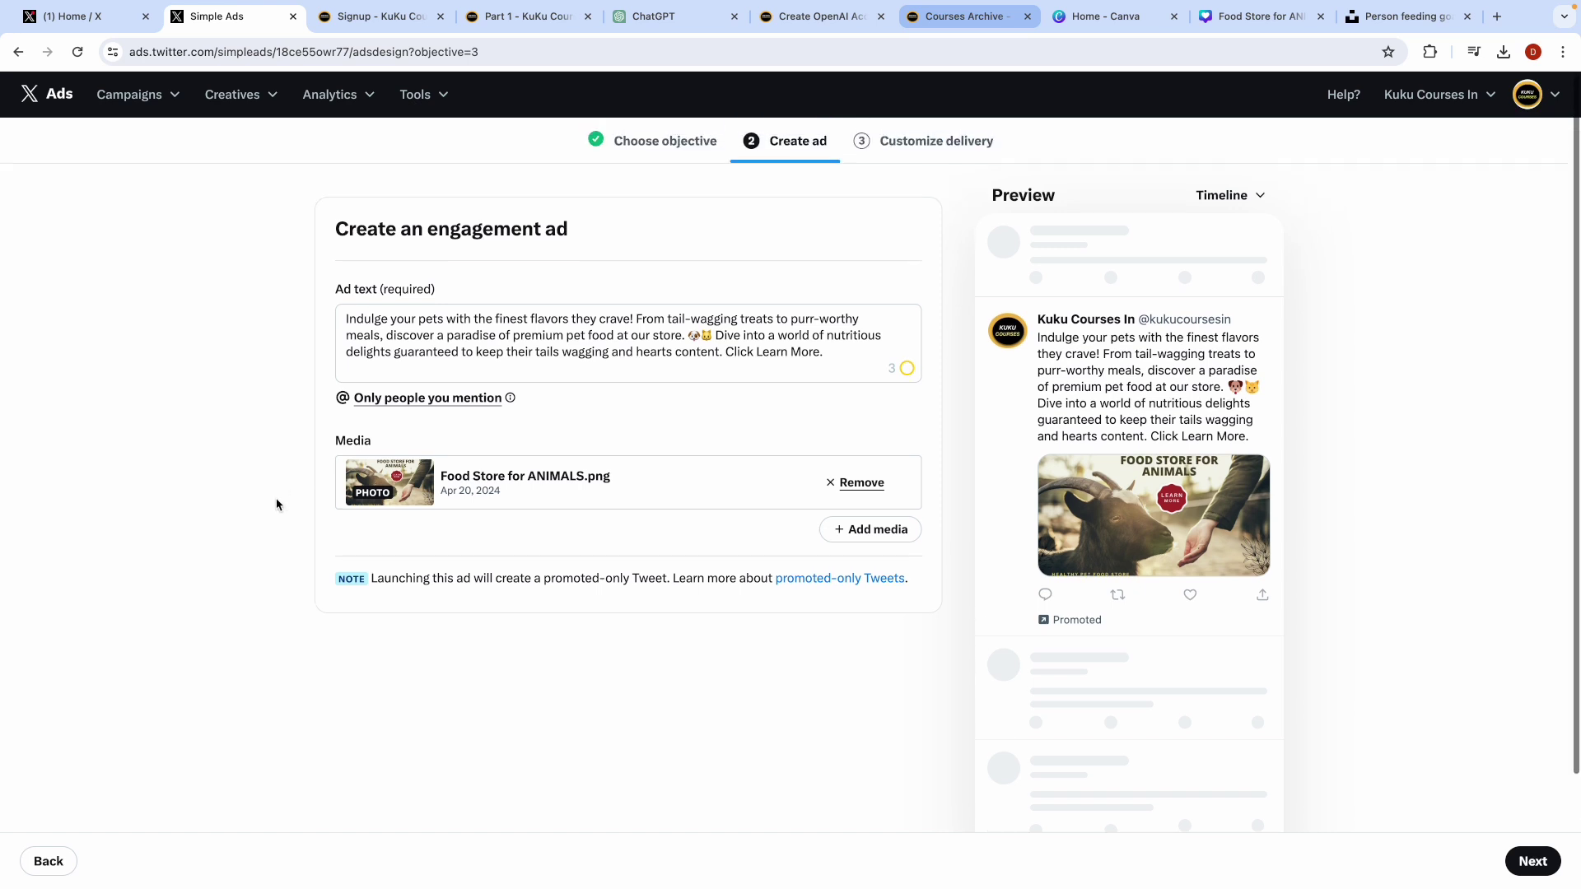
pyautogui.scroll(-2, 278, 508)
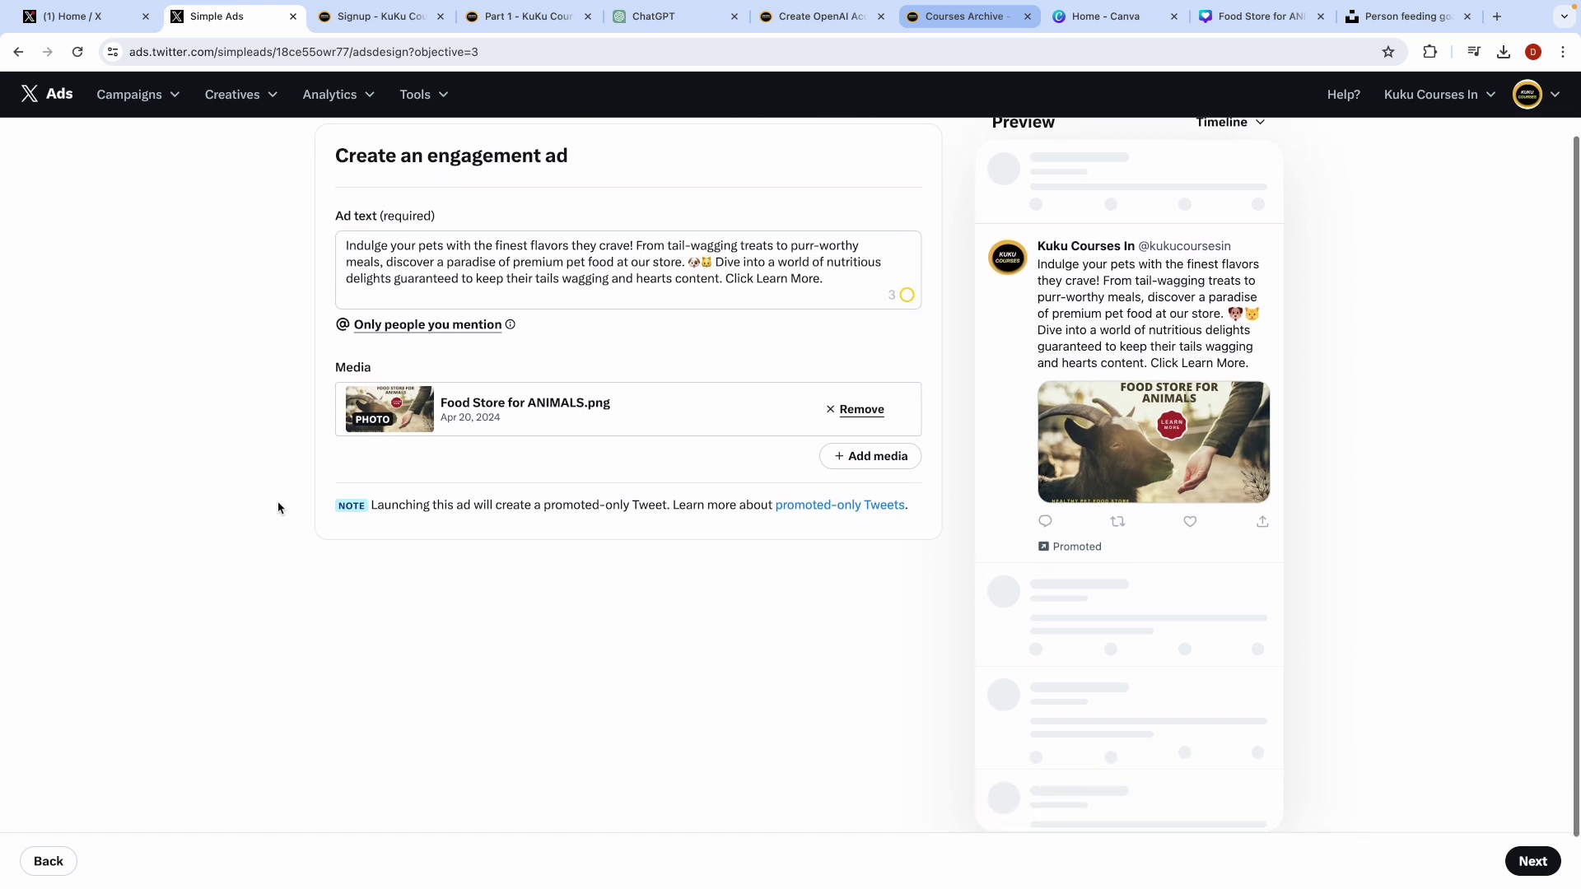
pyautogui.scroll(-1, 279, 508)
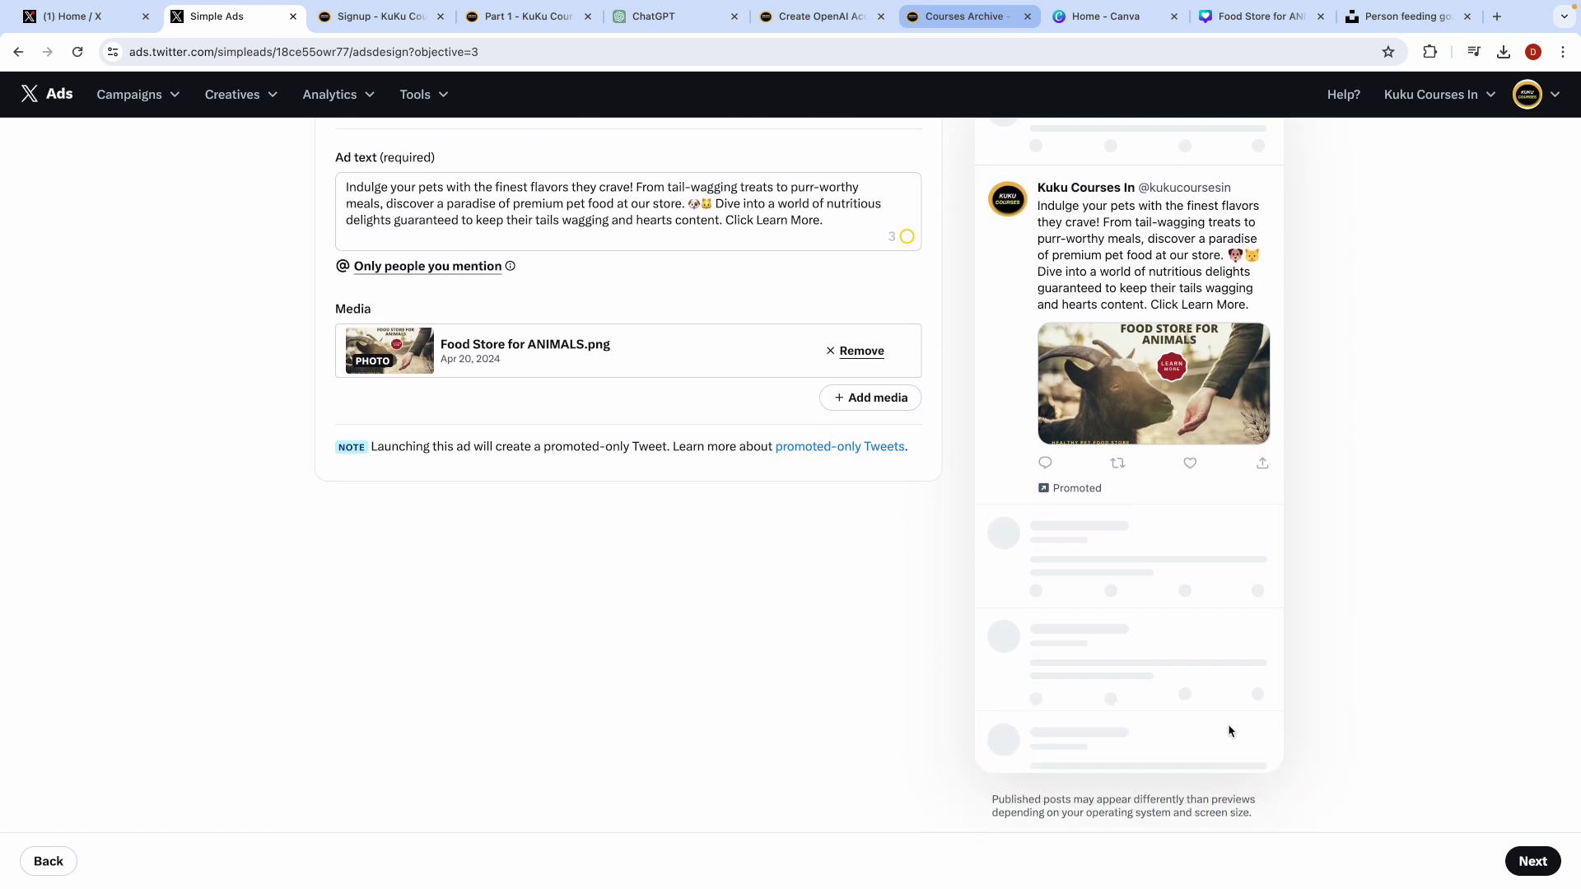
pyautogui.click(1533, 861)
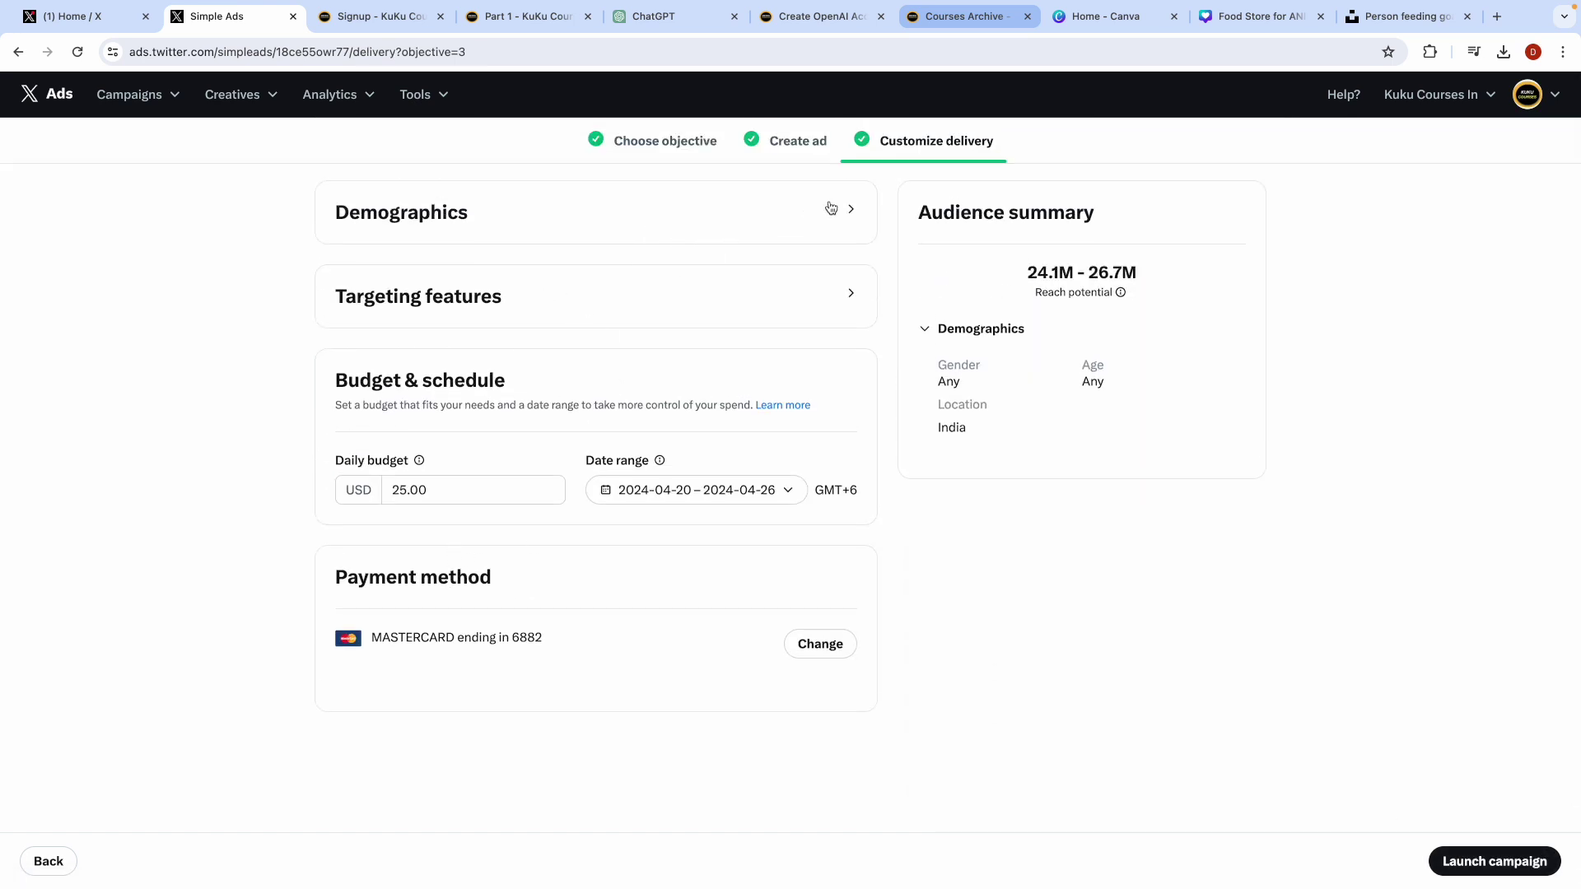
pyautogui.click(853, 209)
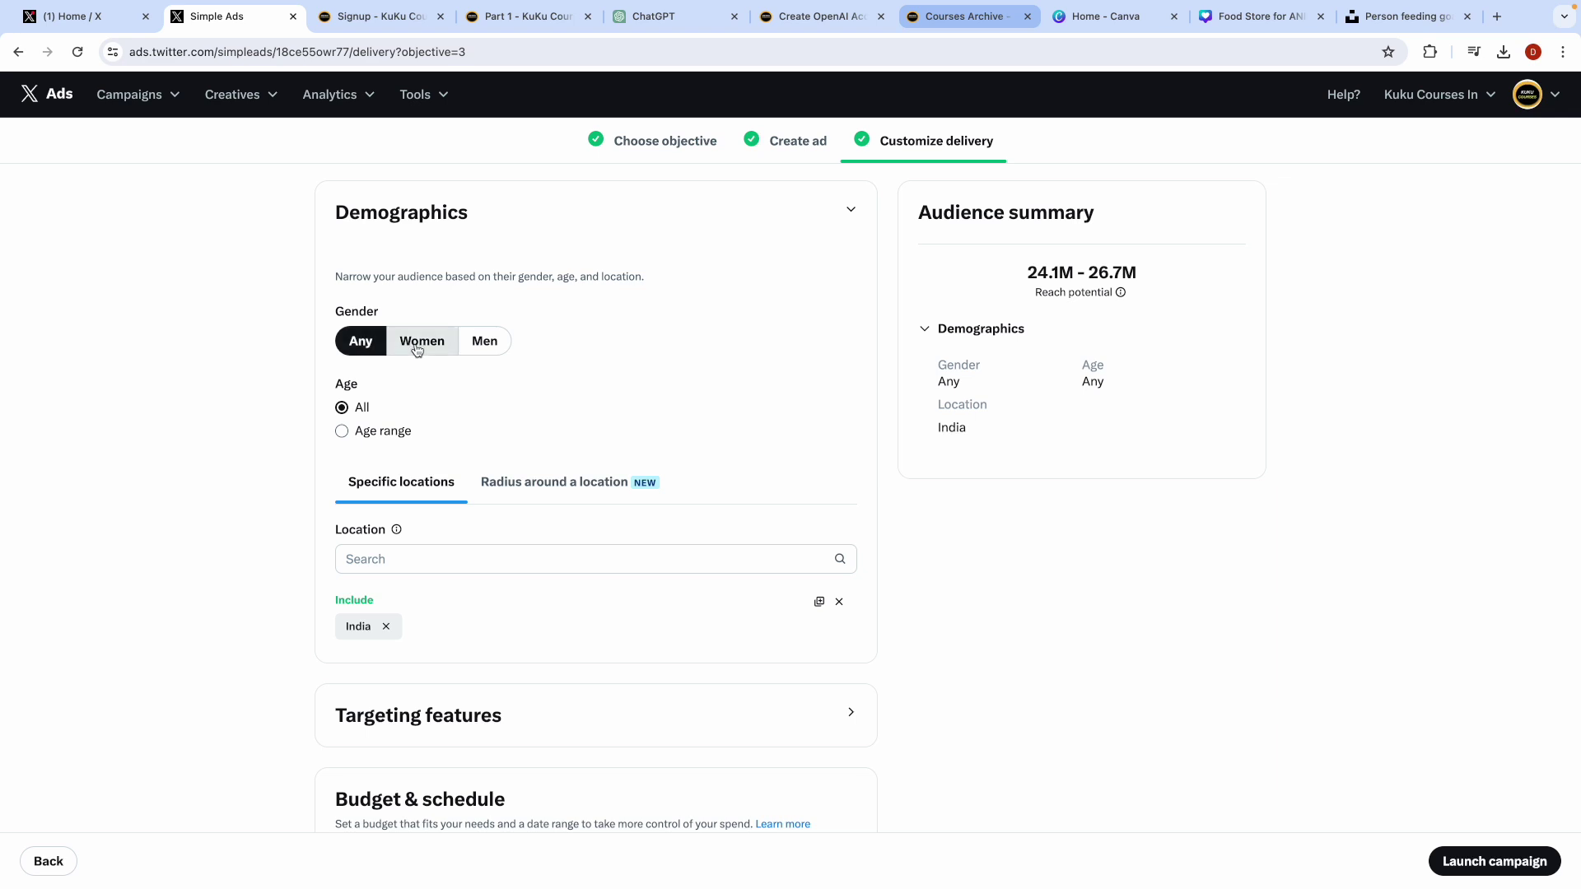
# Step: Try limiting the audience gender to Men, and set it back to Any
pyautogui.click(484, 344)
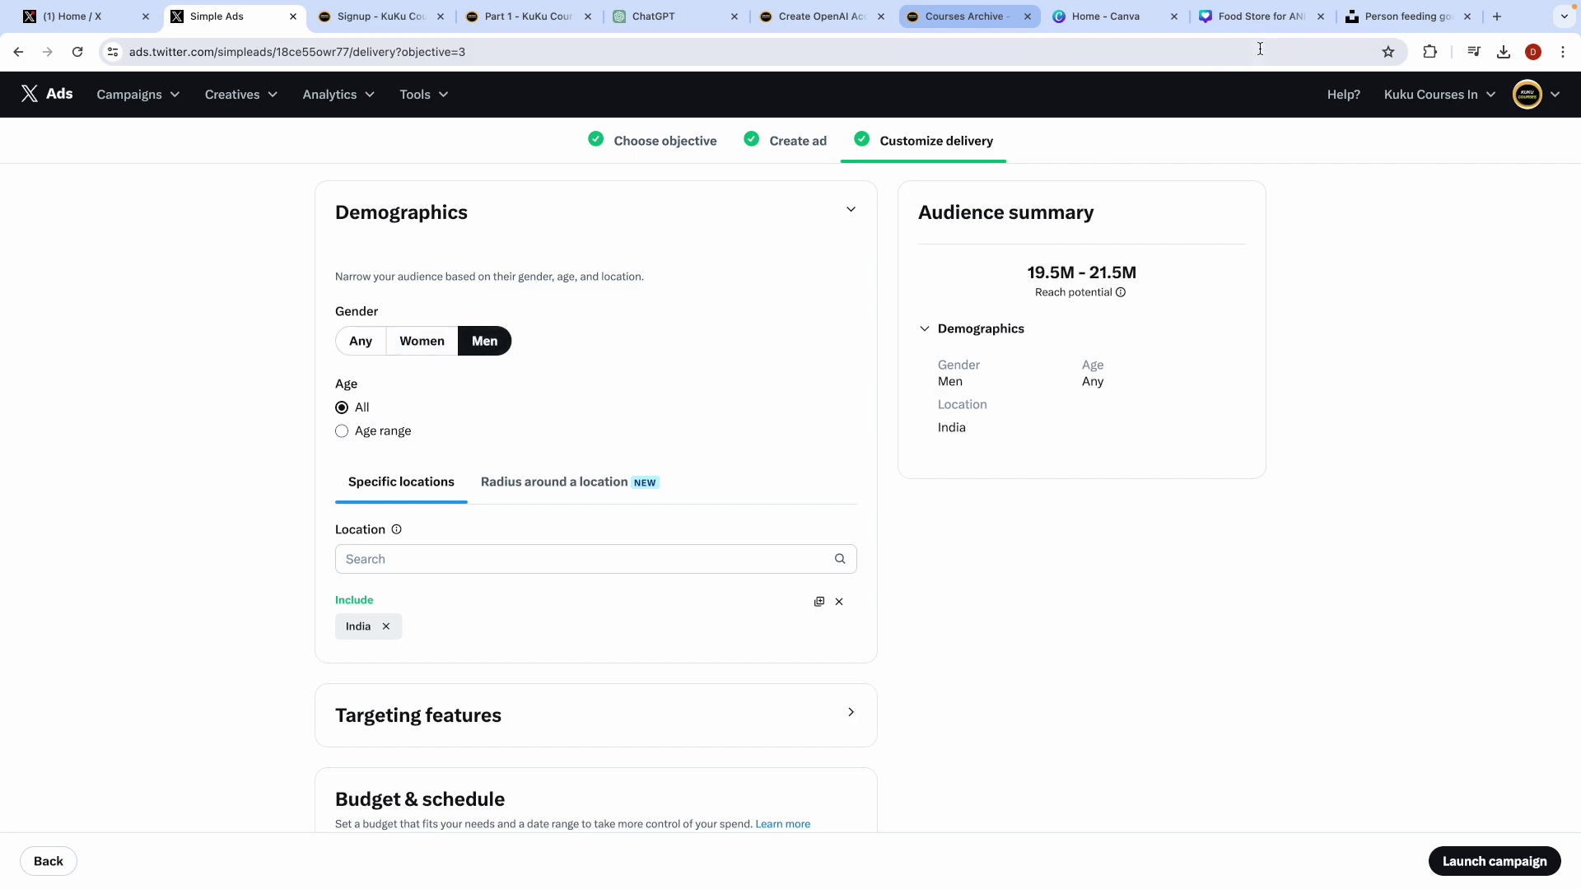
pyautogui.click(1260, 16)
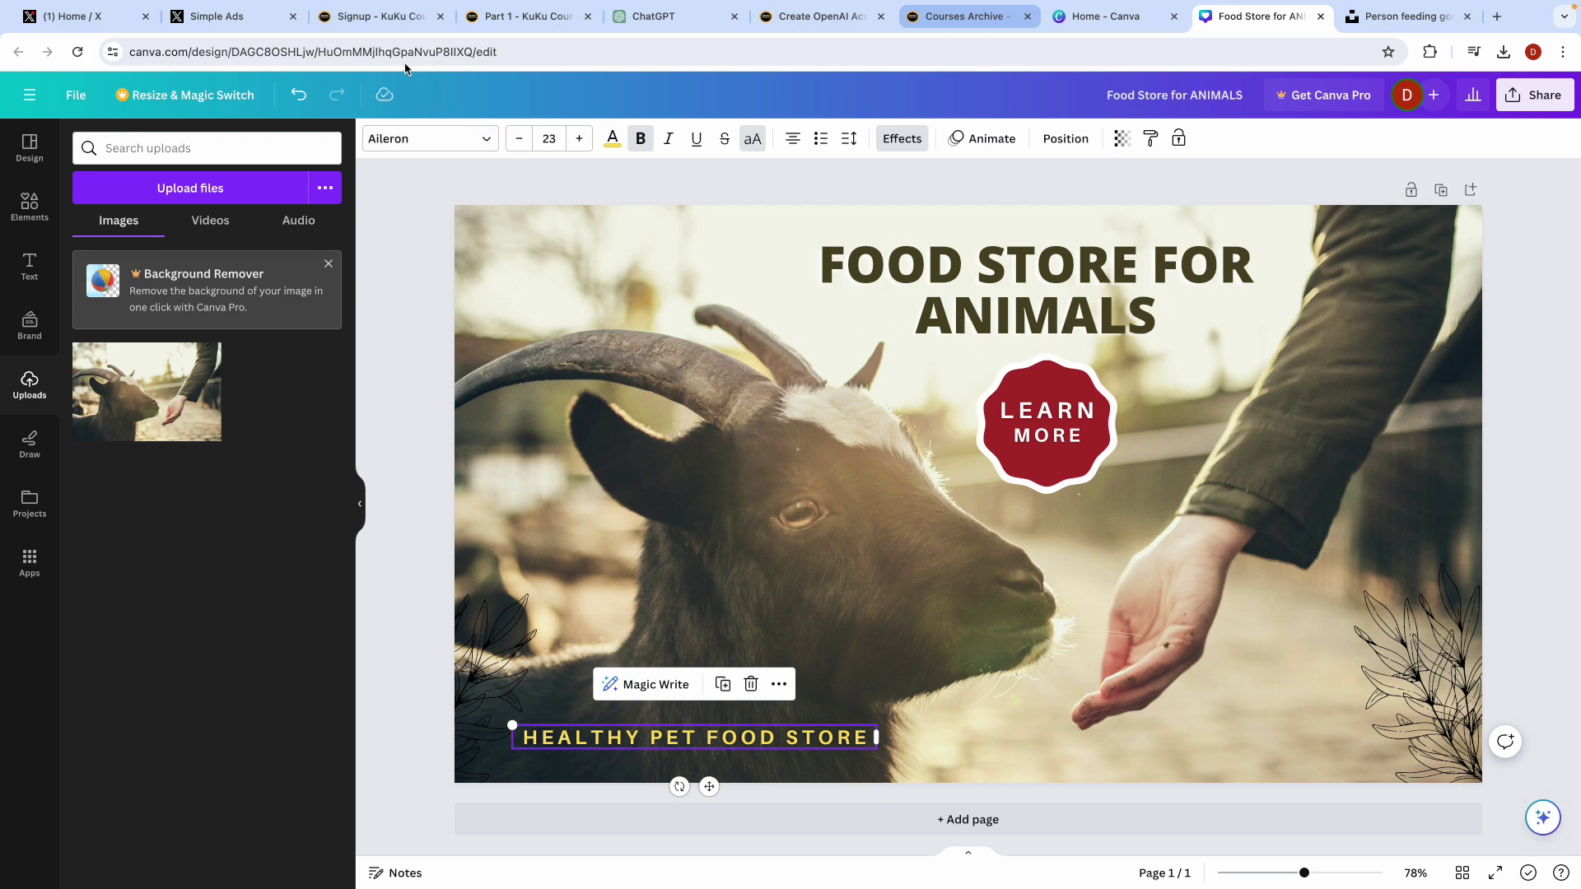
pyautogui.click(260, 23)
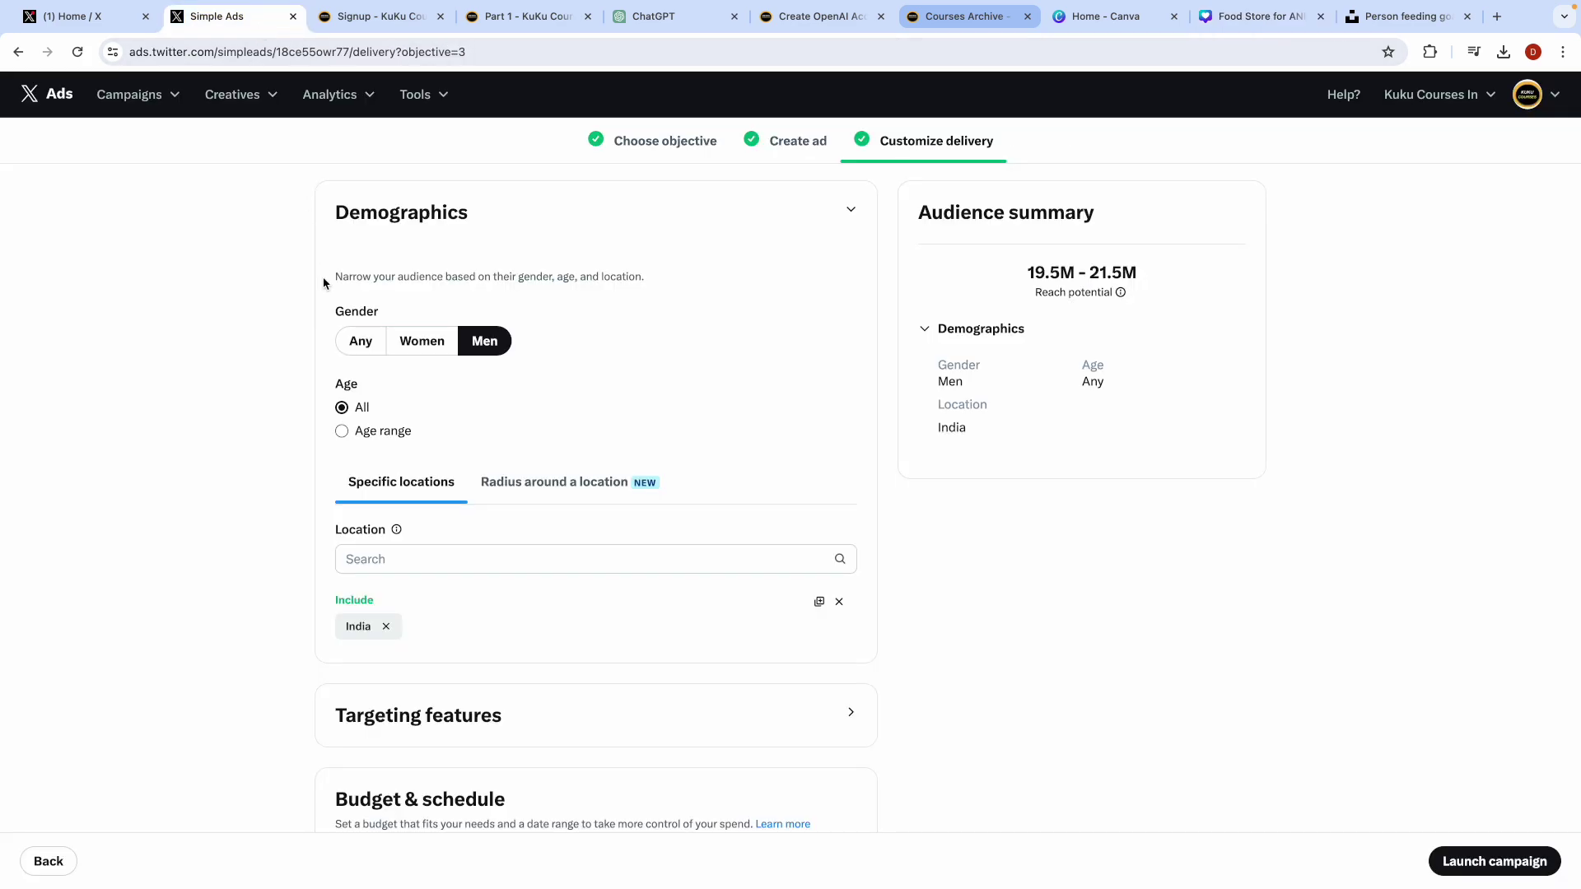
pyautogui.click(363, 344)
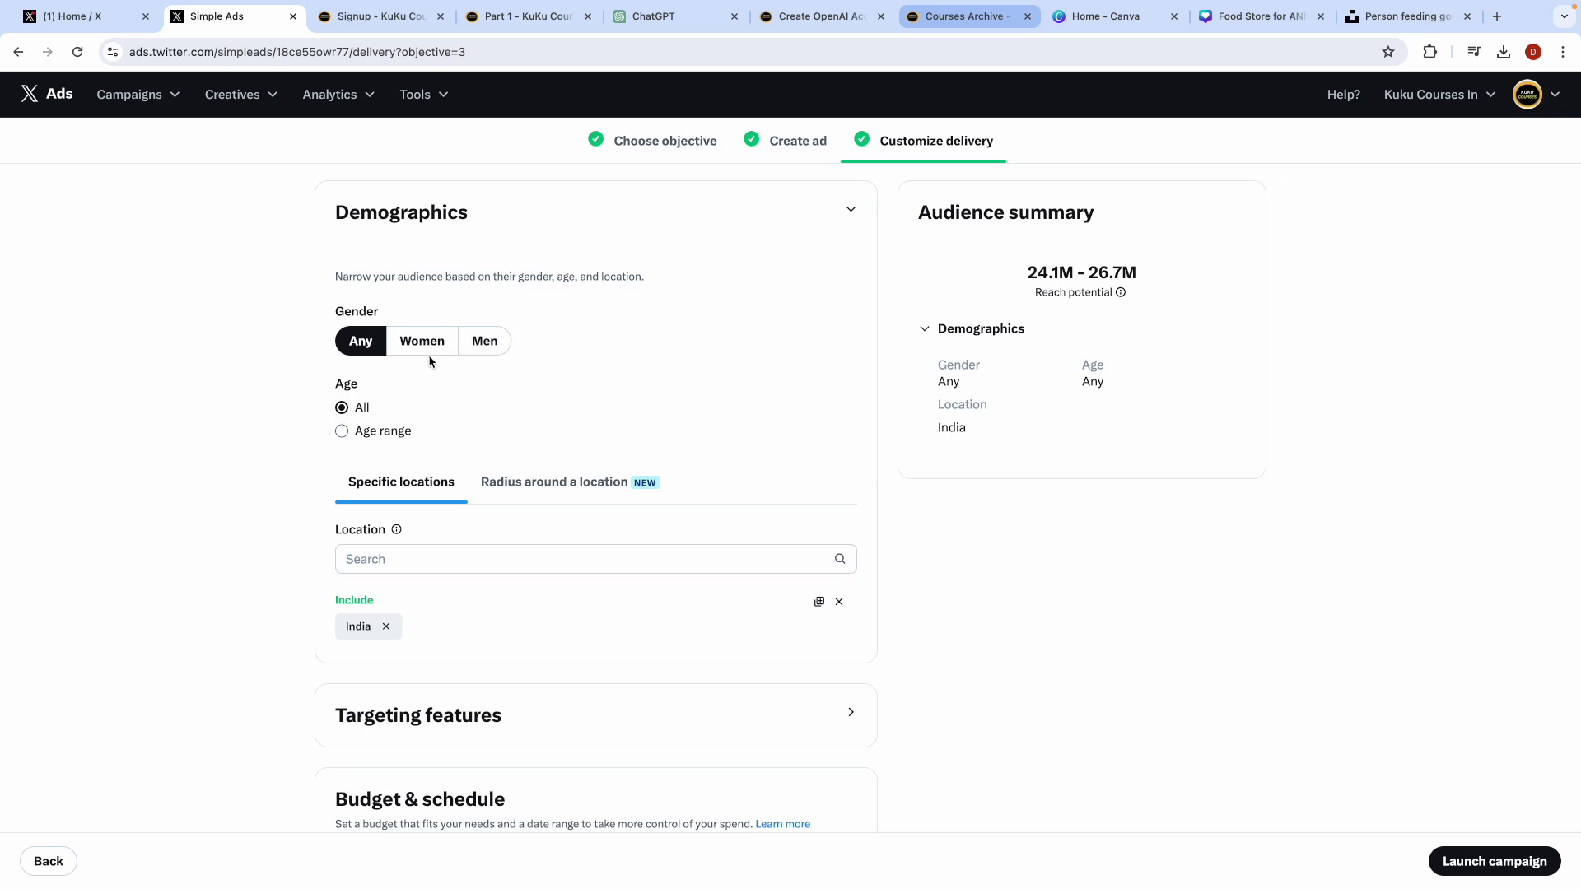
# Step: Restrict the audience to an age range of 25 to 54
pyautogui.click(341, 431)
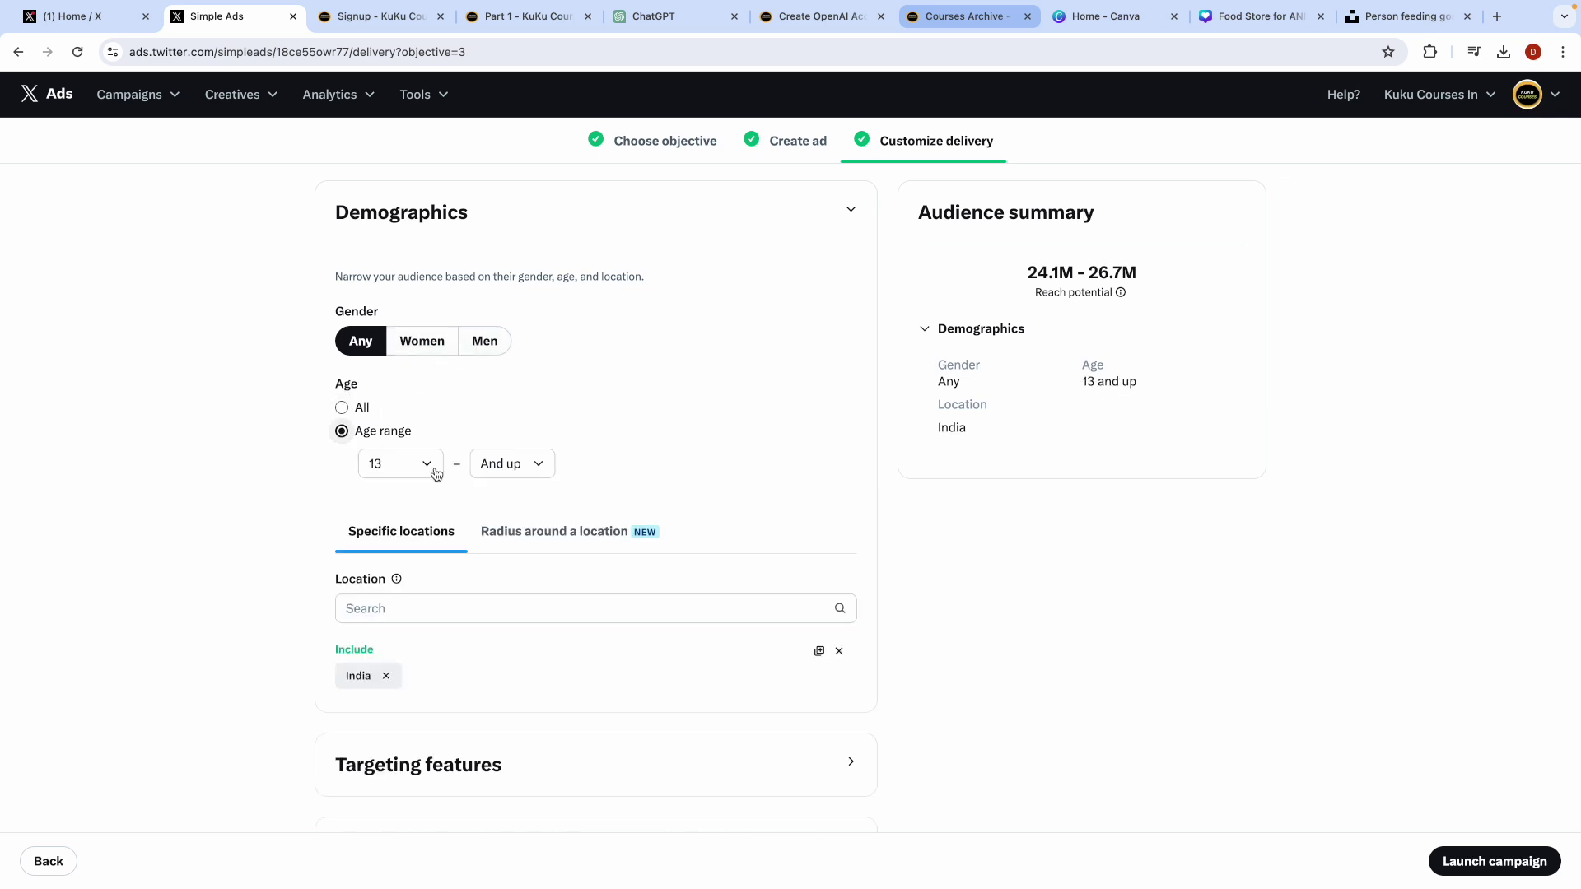
pyautogui.scroll(-1, 420, 467)
pyautogui.click(414, 372)
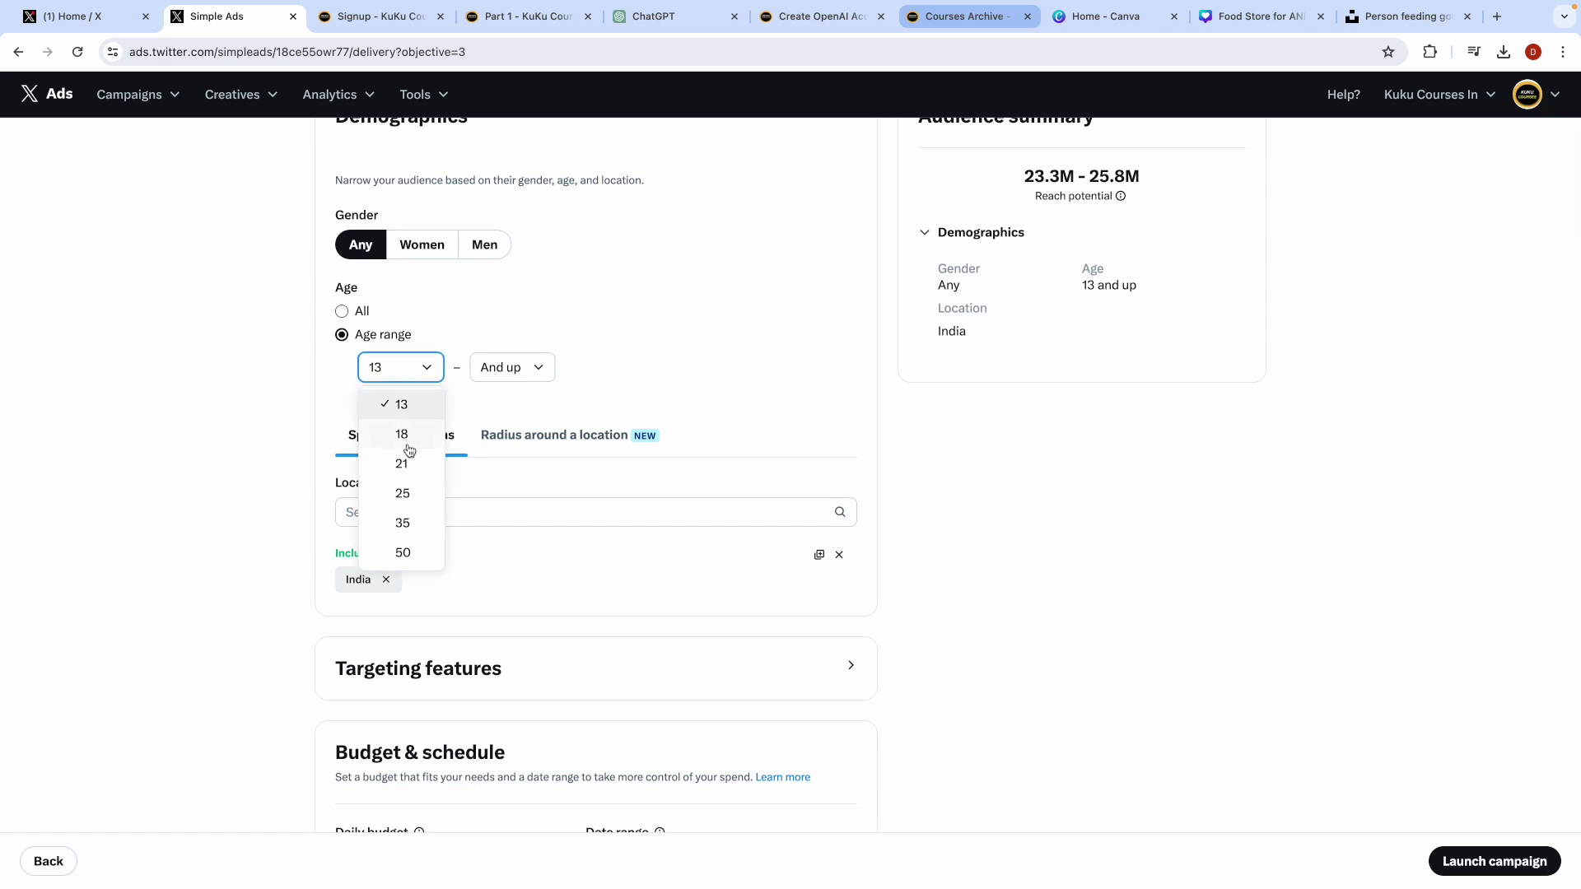
pyautogui.click(404, 493)
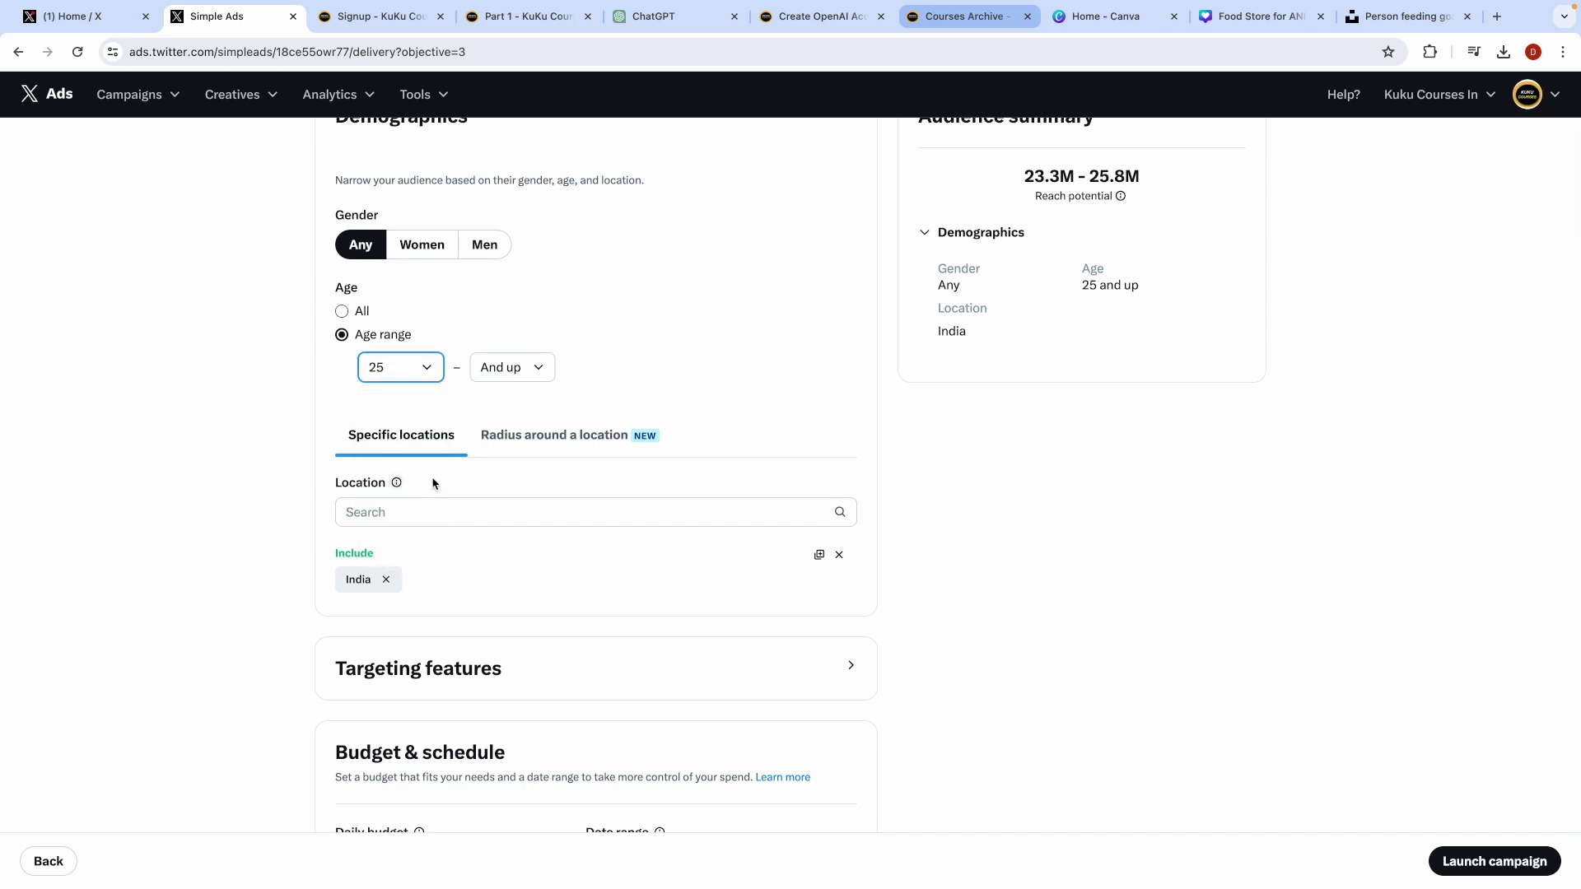
pyautogui.click(510, 368)
pyautogui.click(519, 437)
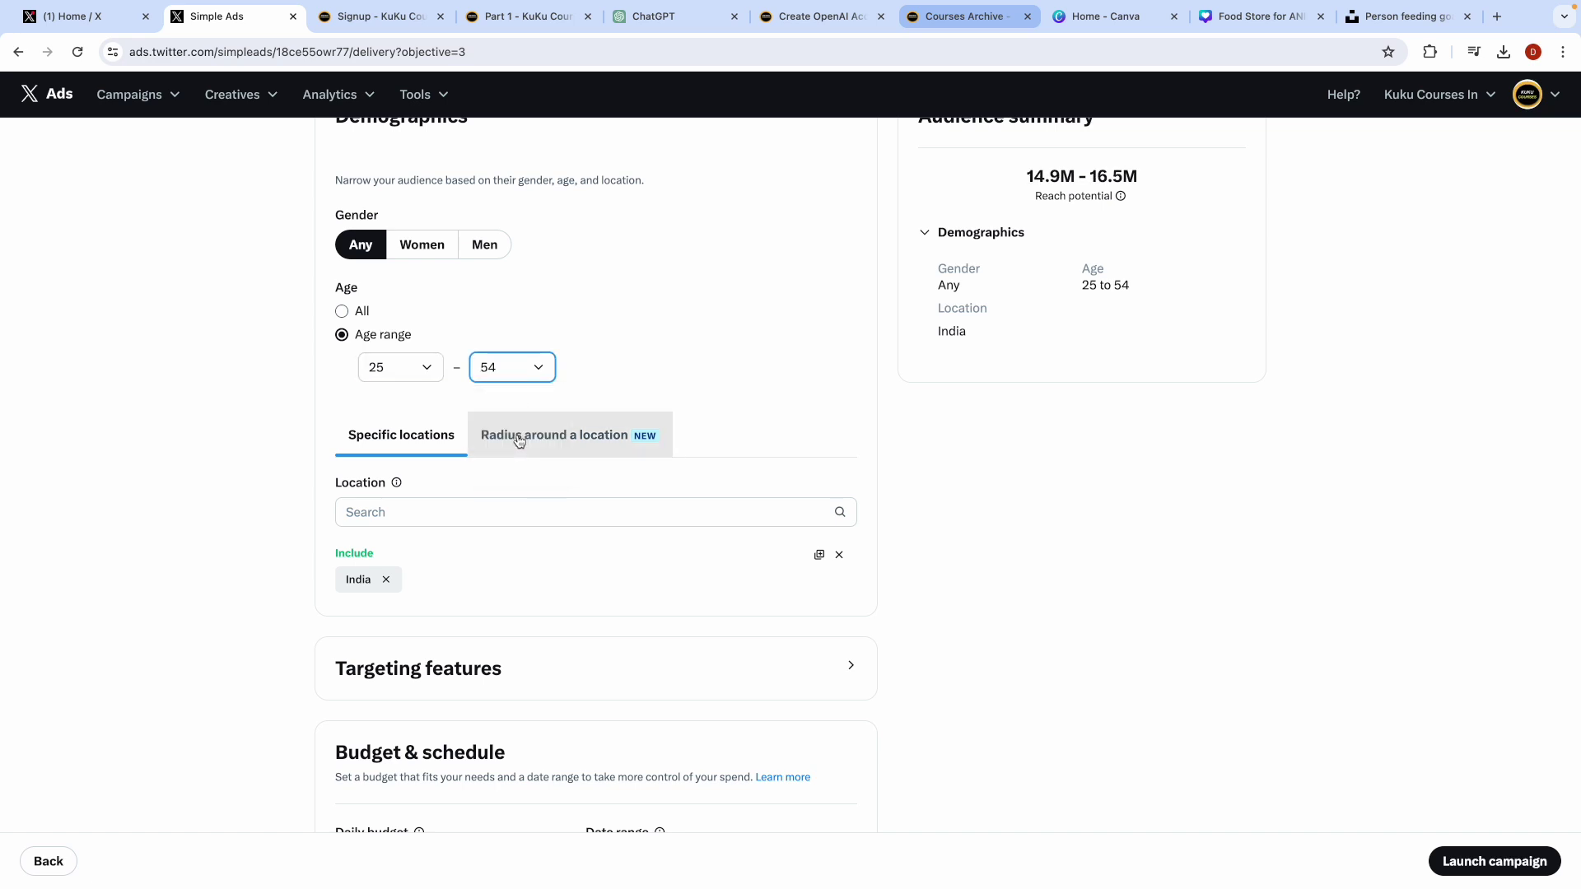
pyautogui.click(288, 517)
# Step: Remove India from the included locations and search the specific locations for "united st"
pyautogui.scroll(-1, 299, 587)
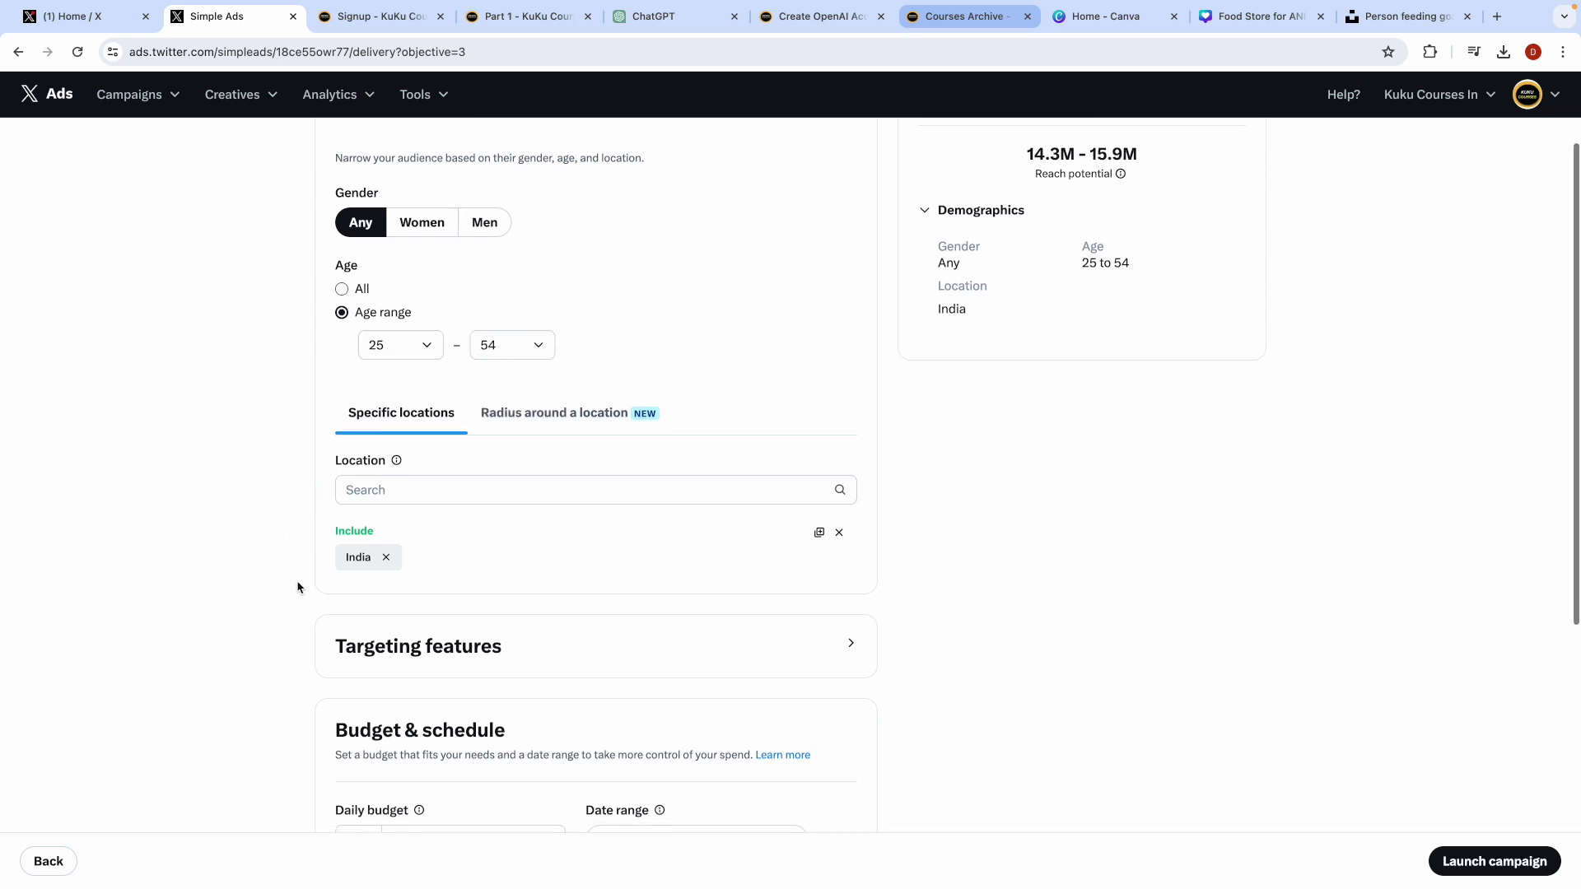
pyautogui.click(387, 557)
pyautogui.click(389, 492)
pyautogui.write('united st')
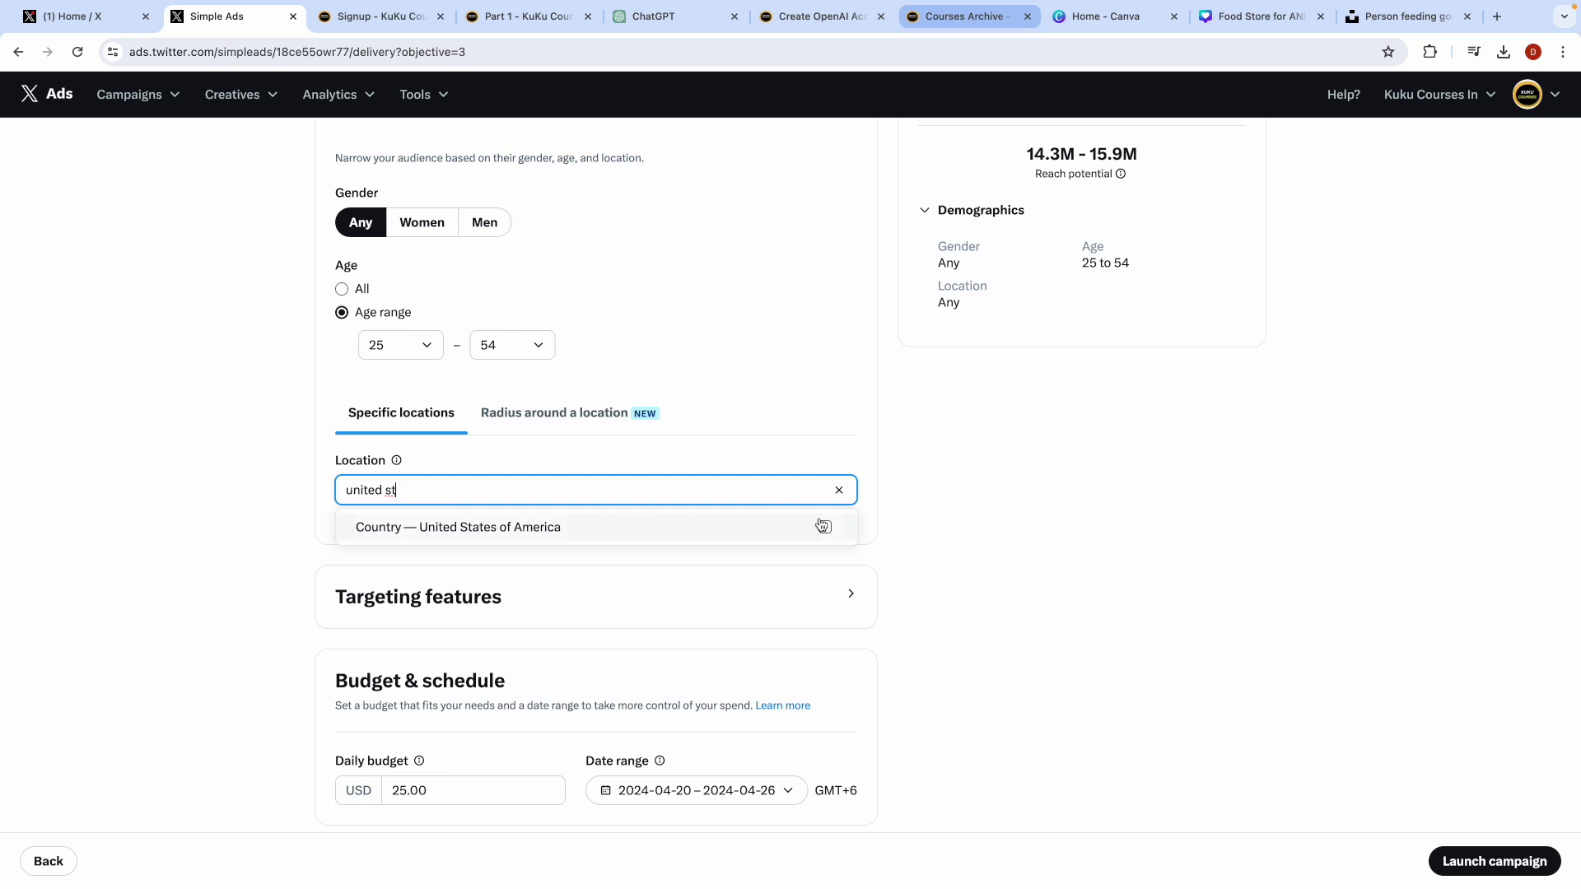
# Step: Search the specific locations for "mah" and "washin" to examine region and city targeting options, and clear the search
pyautogui.tripleClick(536, 497)
pyautogui.press('BackSpace')
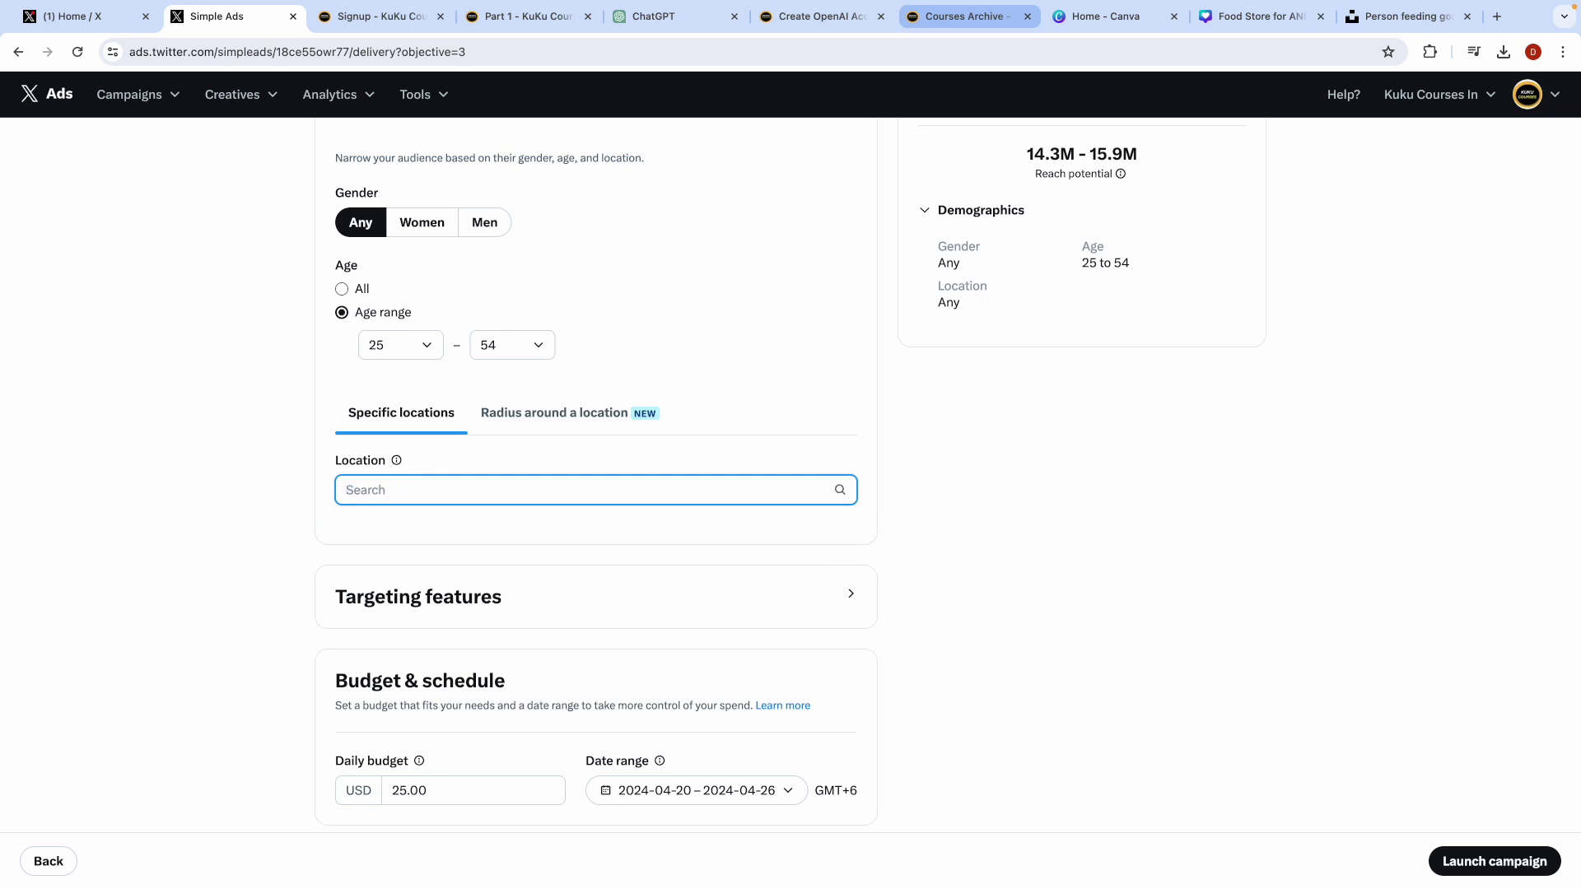
pyautogui.write('mah')
pyautogui.press('super+a')
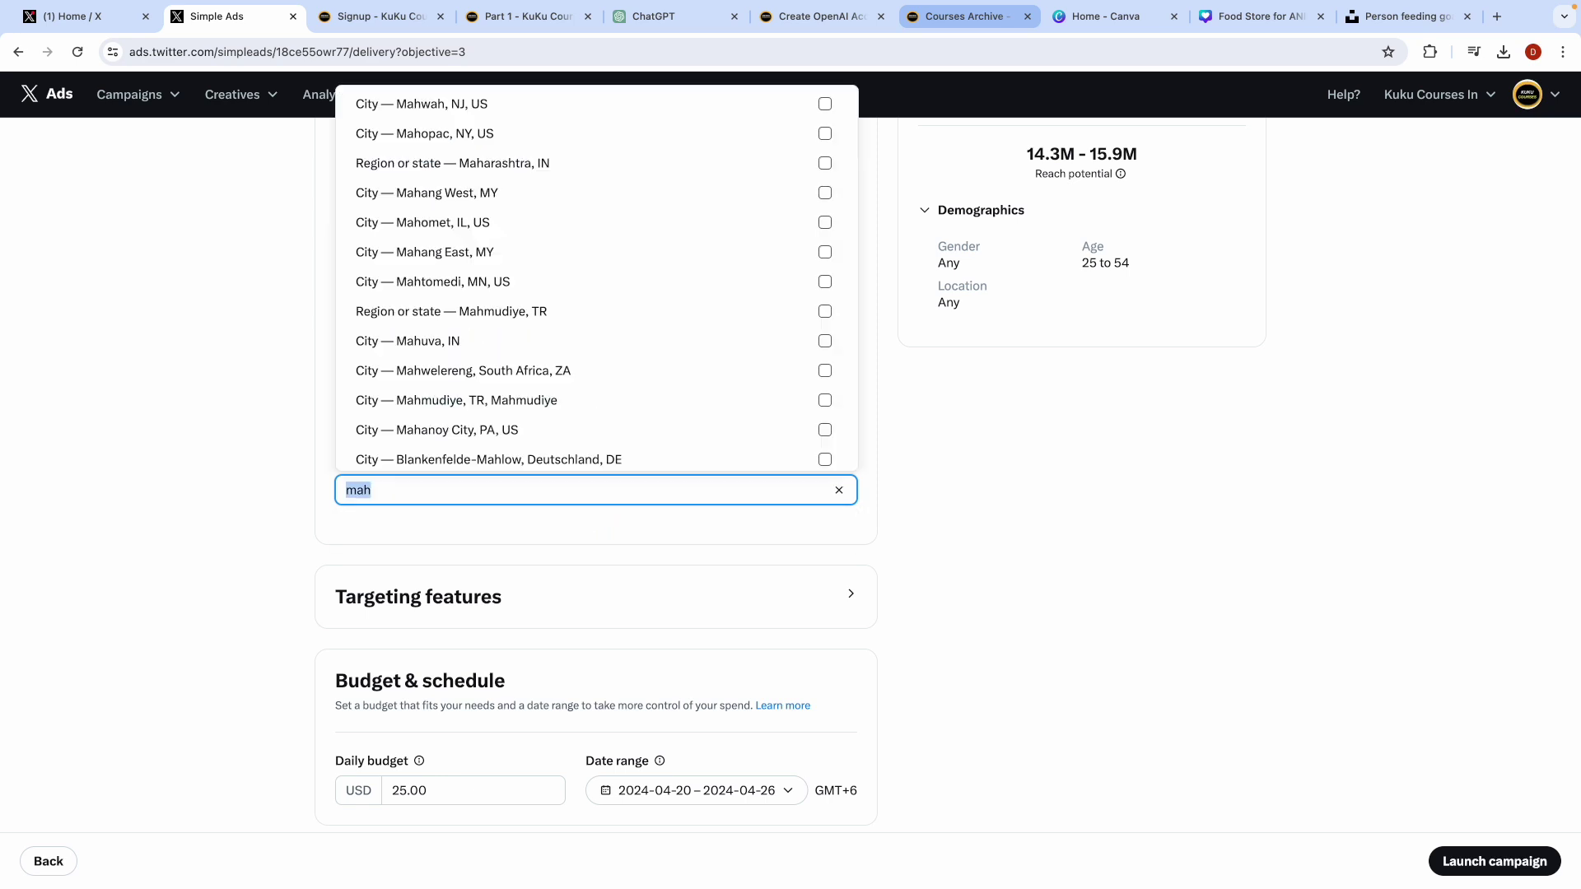
pyautogui.write('washin')
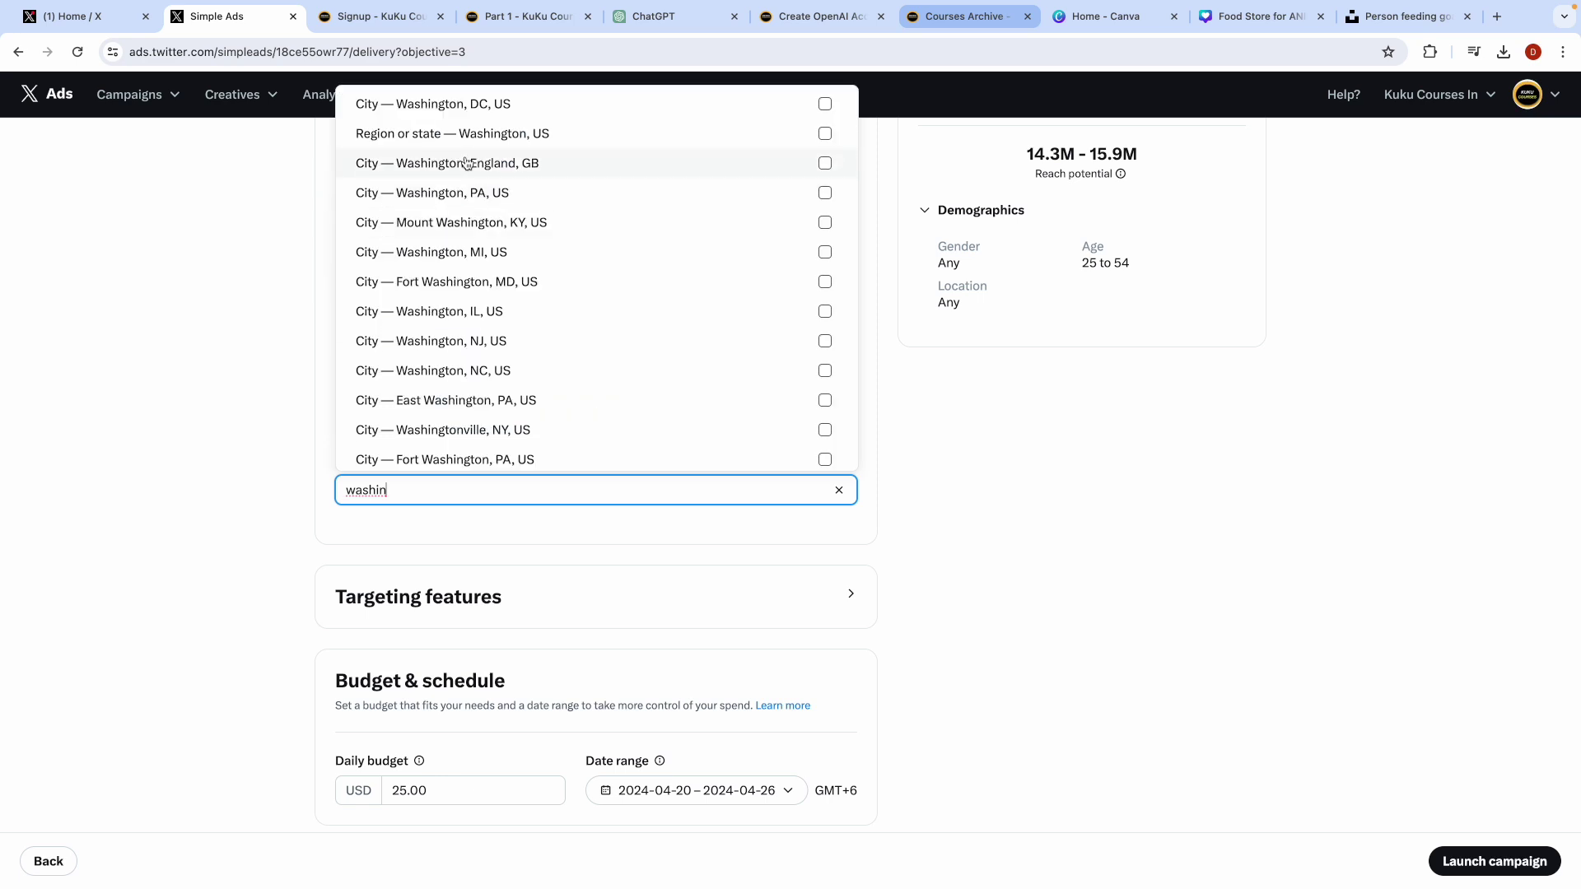
pyautogui.doubleClick(372, 495)
pyautogui.write('wash')
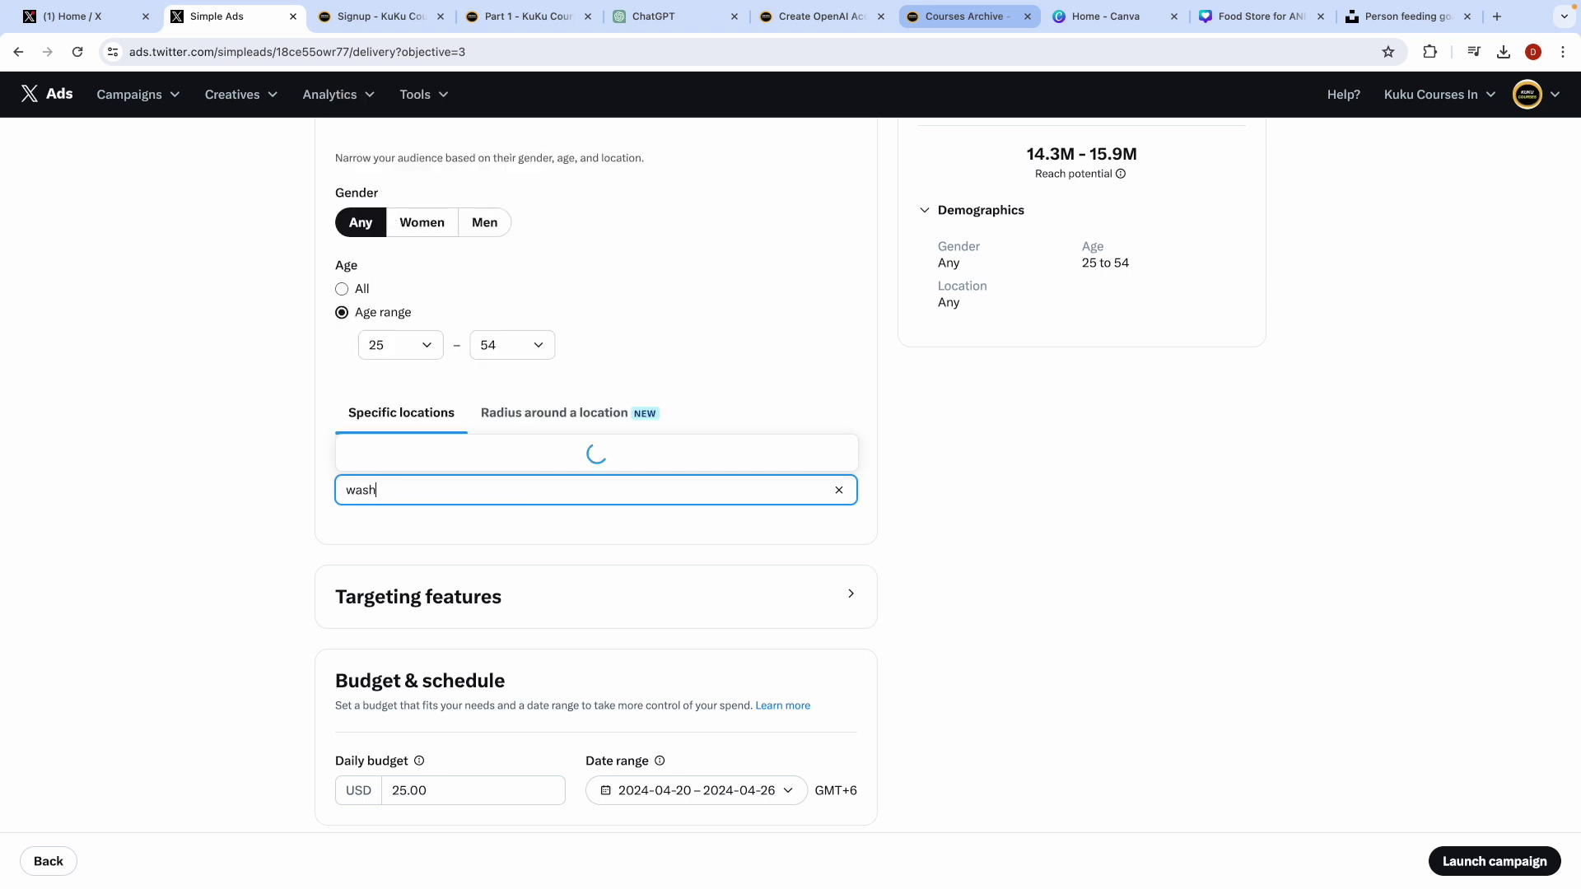
pyautogui.press('super+a')
pyautogui.press('BackSpace')
# Step: Search for "united sta" and include the country United States of America in the audience locations
pyautogui.write('uni')
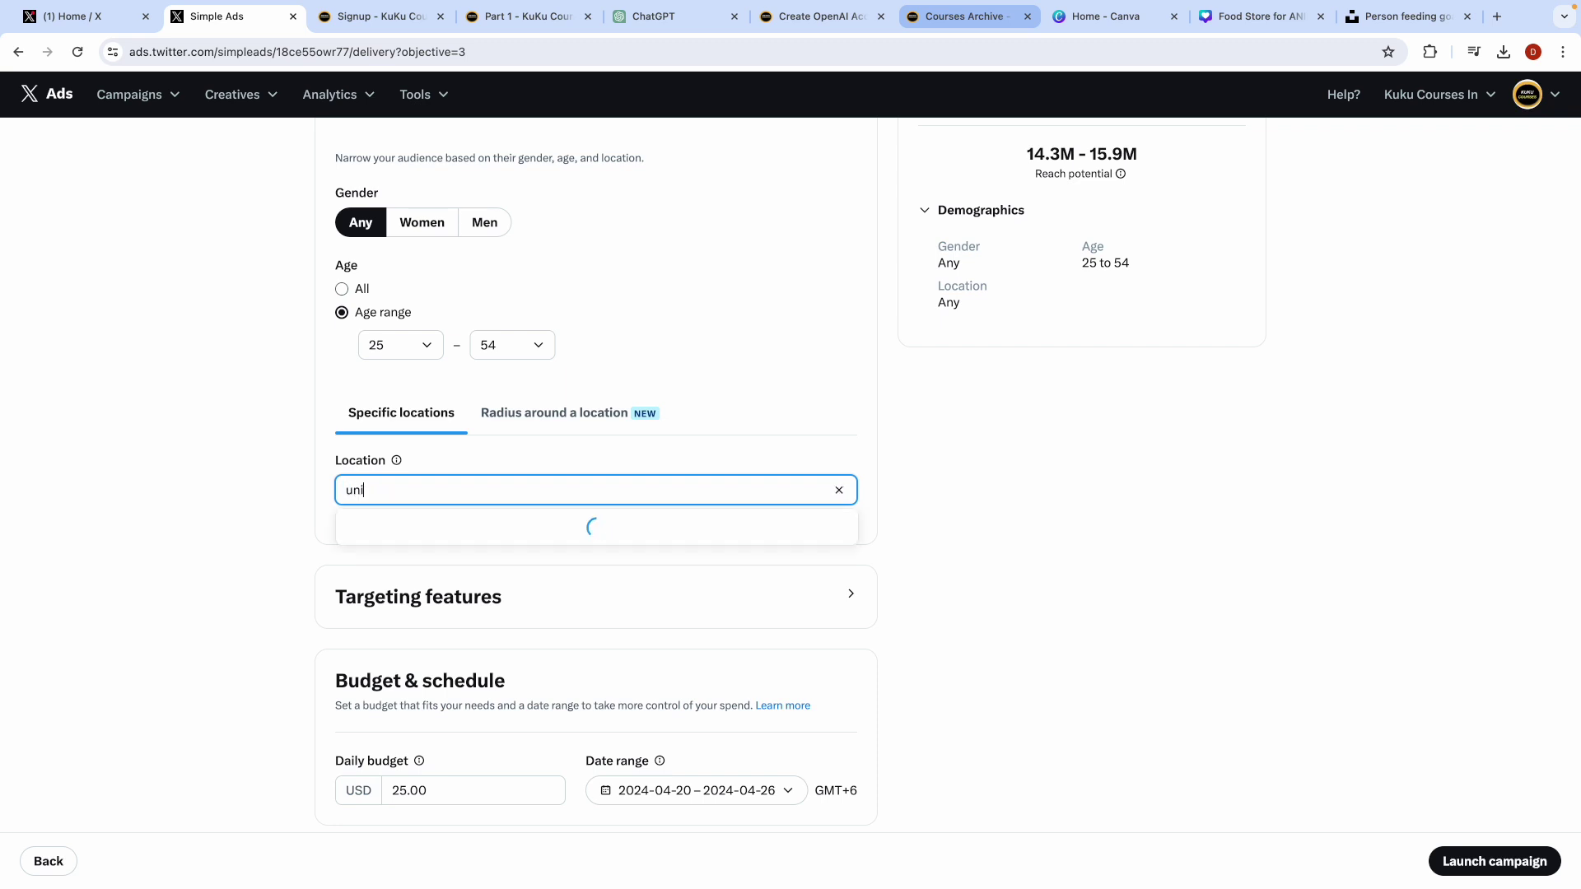
pyautogui.write('ted sta')
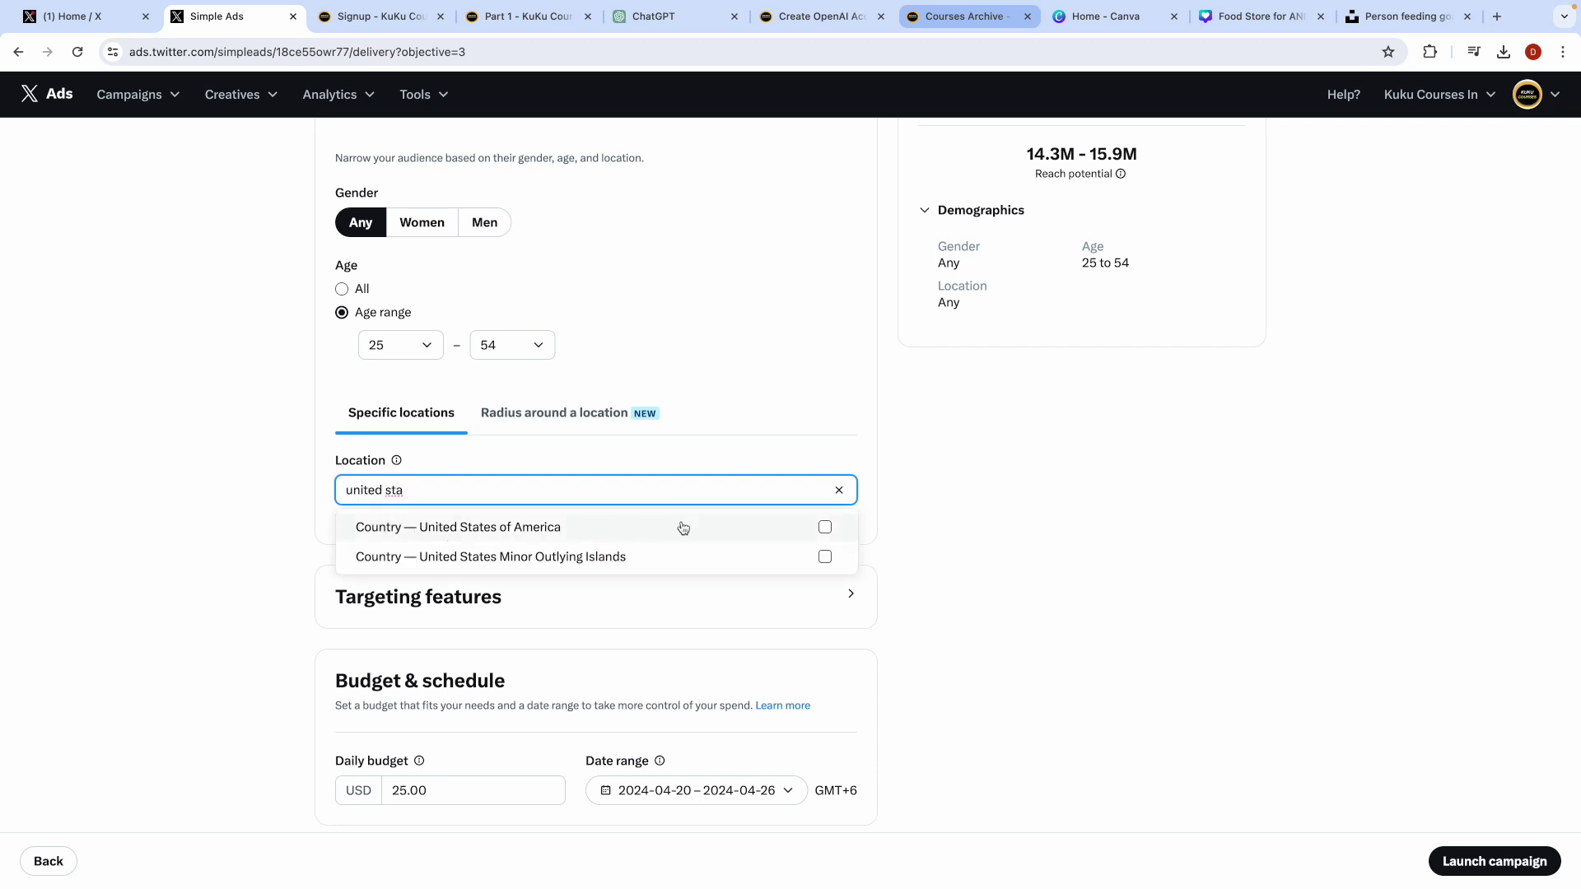
pyautogui.click(825, 527)
pyautogui.click(263, 559)
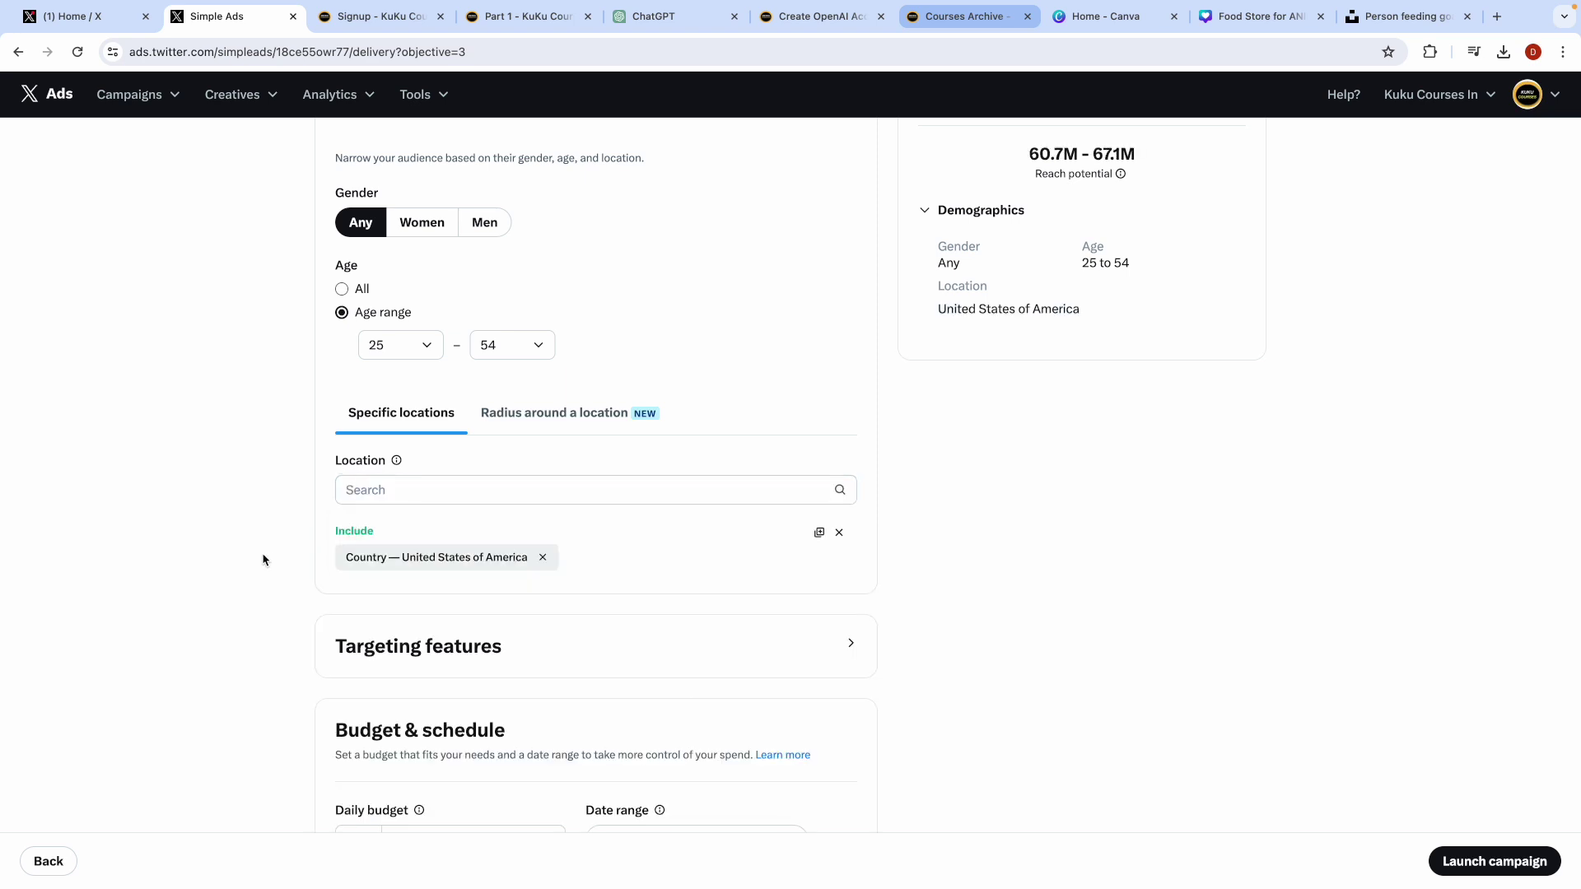
# Step: Examine the radius-around-a-location option and the optional targeting features: keywords, follower look-alikes, operating system, interests and language
pyautogui.click(545, 423)
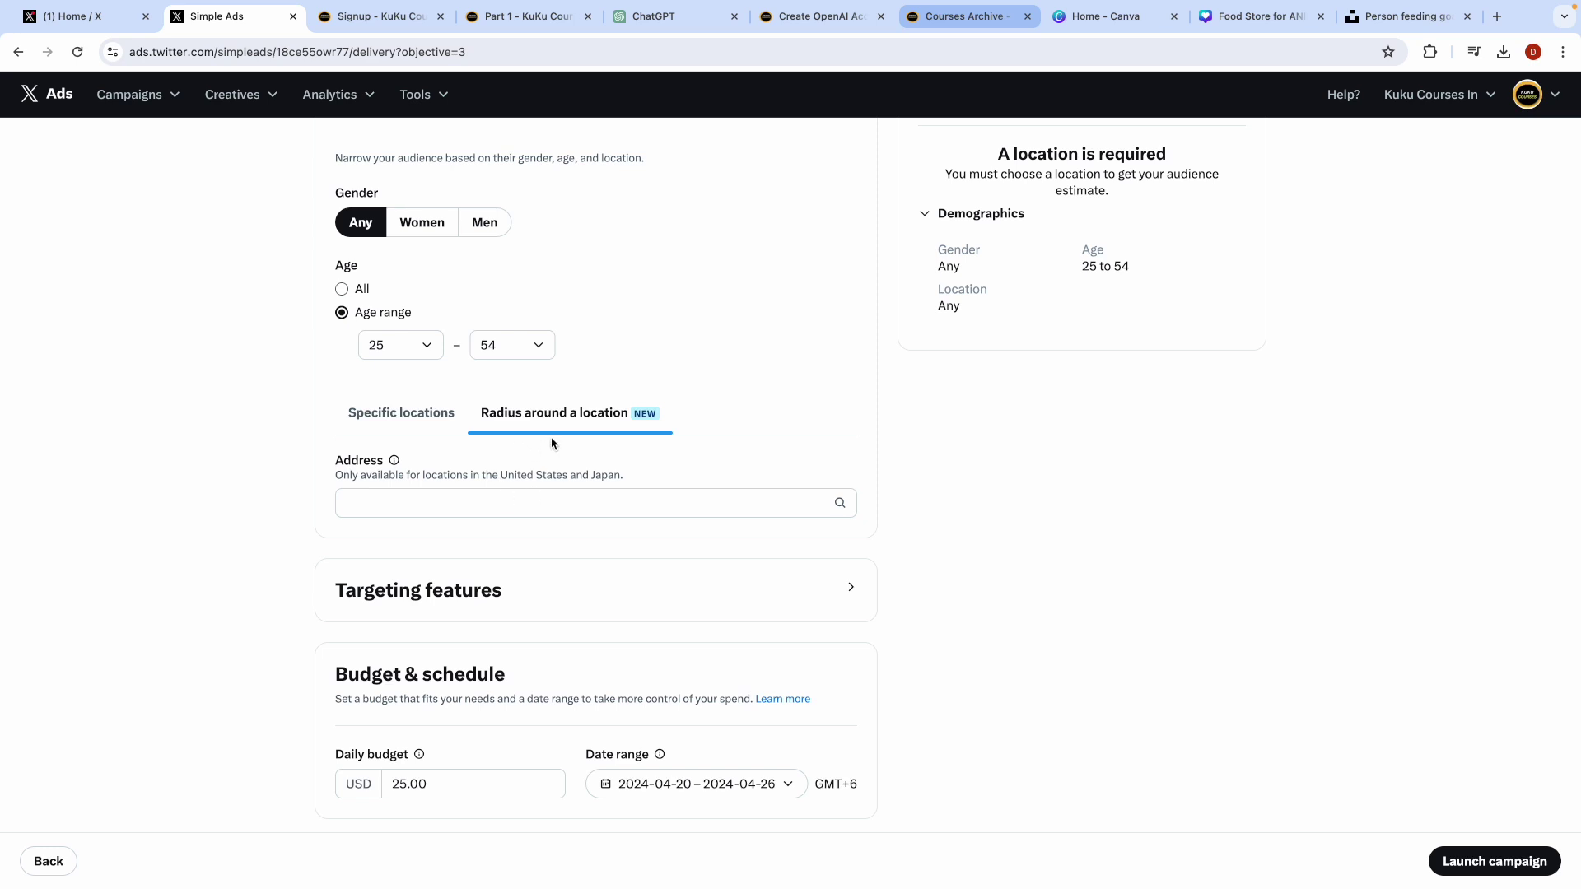
pyautogui.click(400, 423)
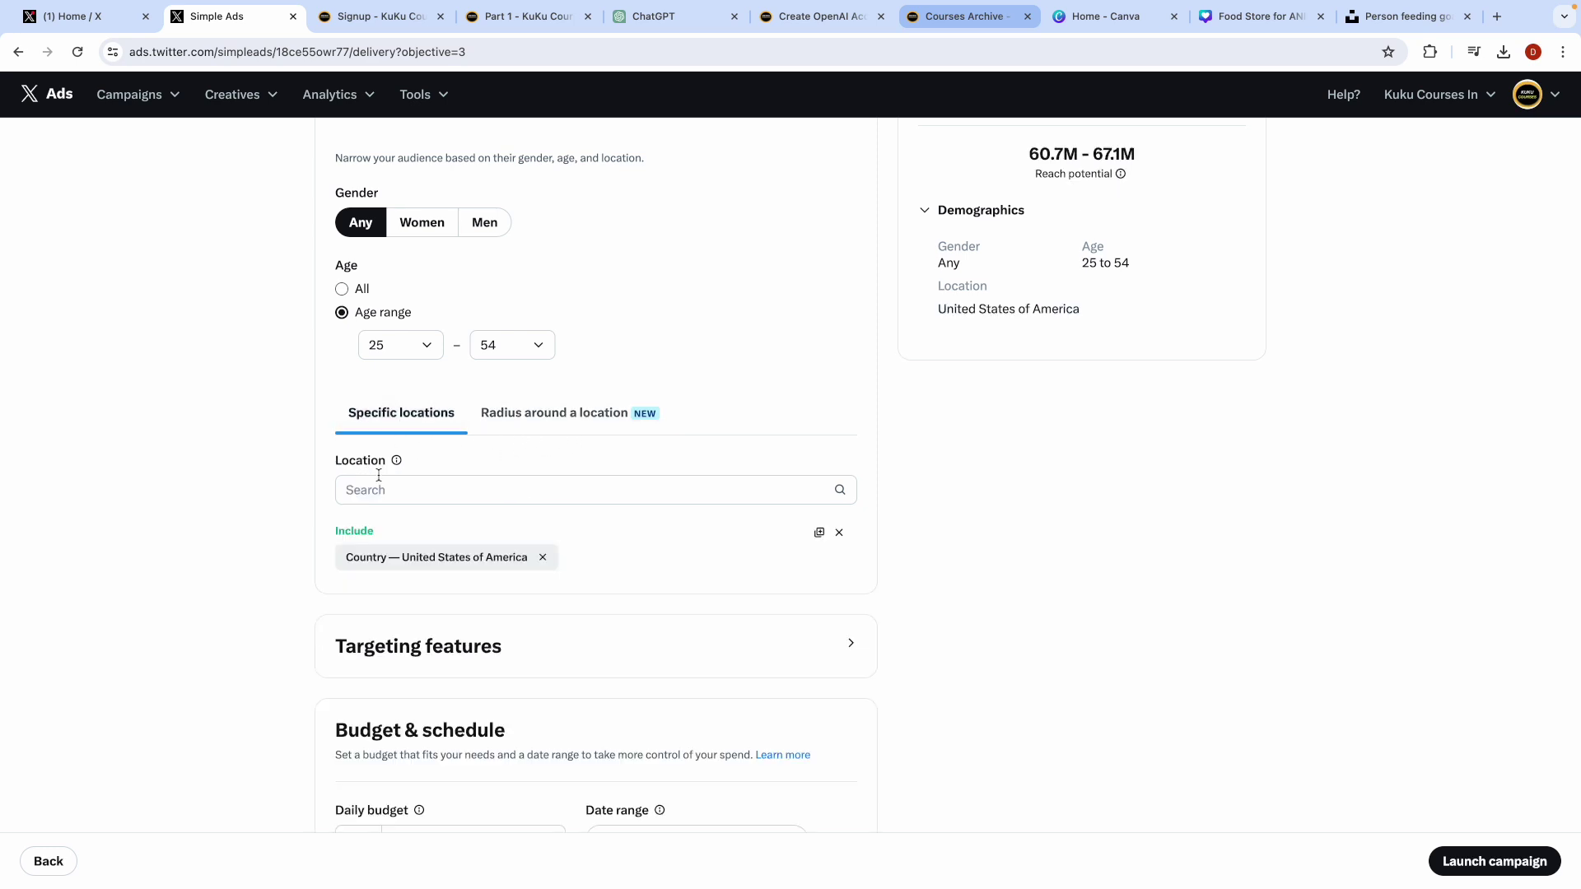
pyautogui.scroll(-2, 297, 664)
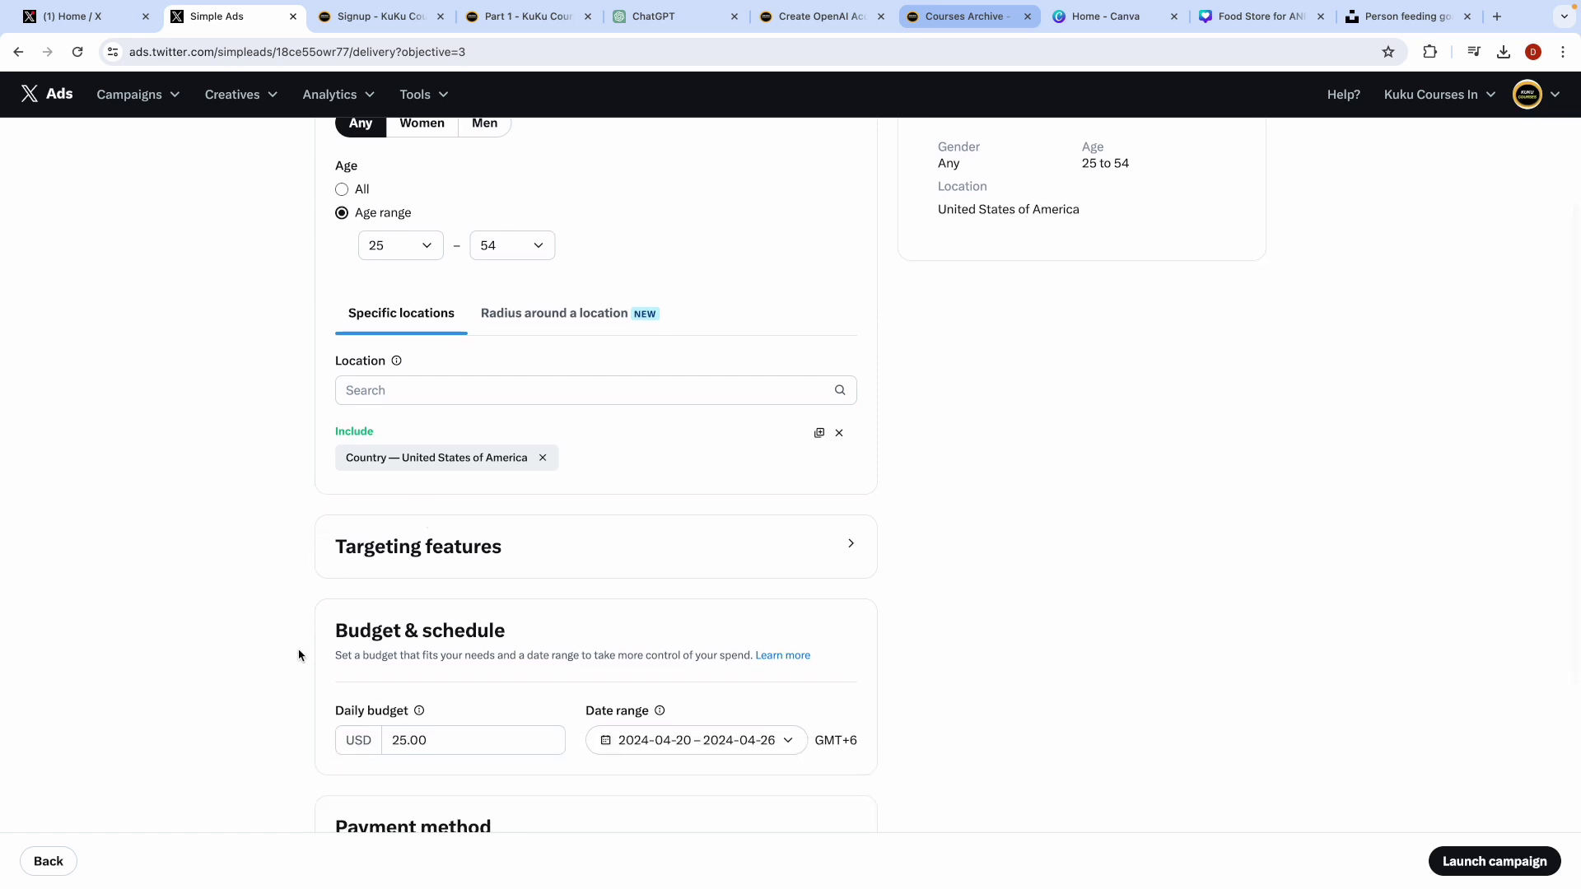
pyautogui.scroll(-1, 299, 653)
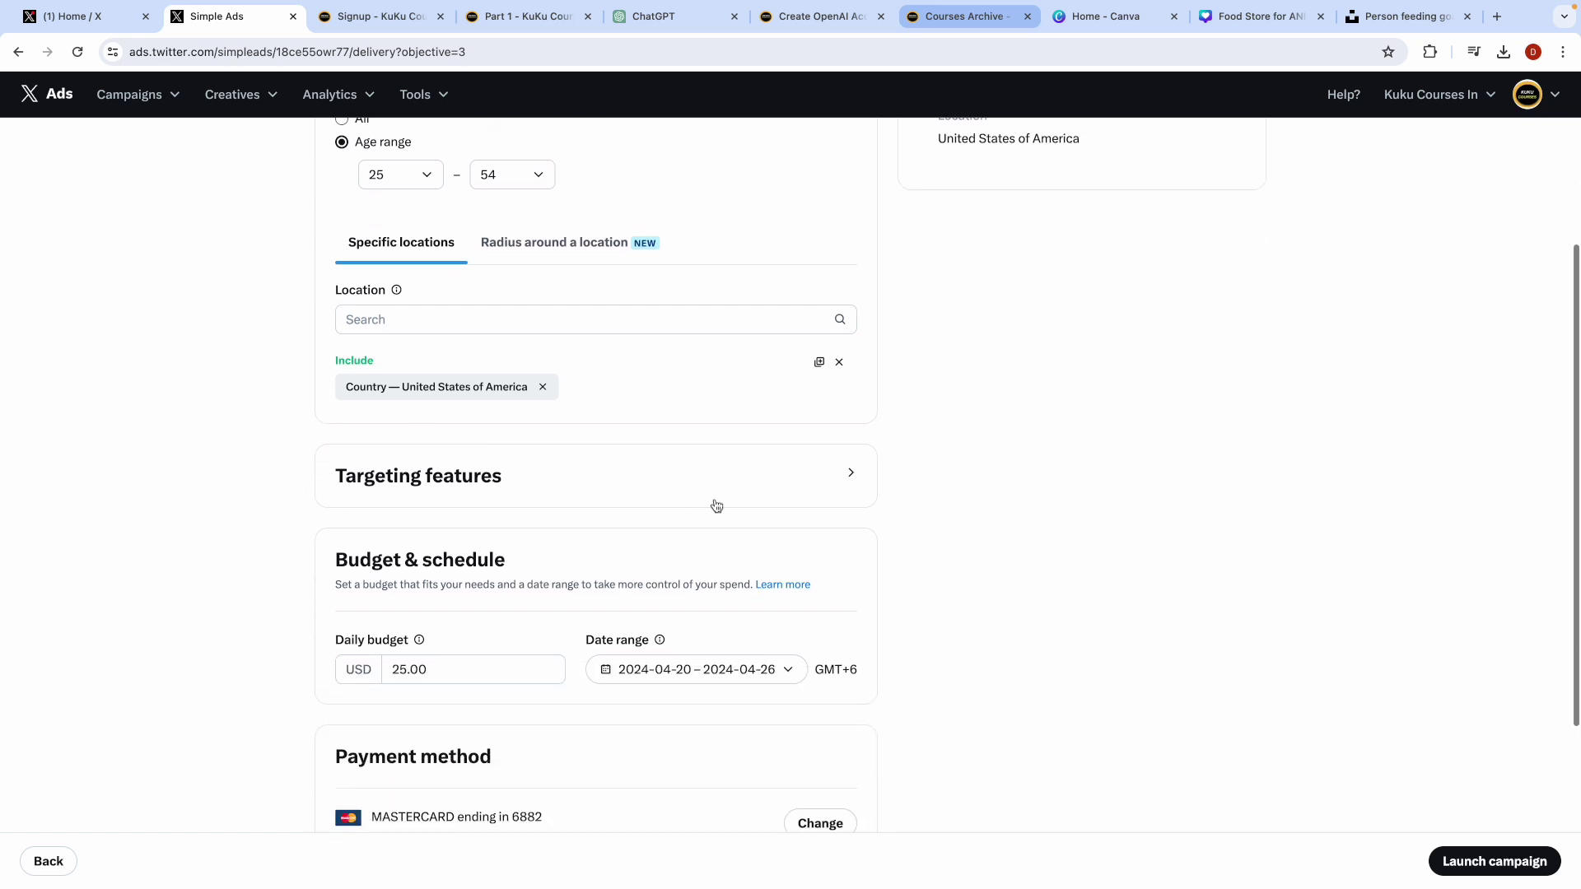
pyautogui.click(849, 474)
pyautogui.scroll(-2, 406, 675)
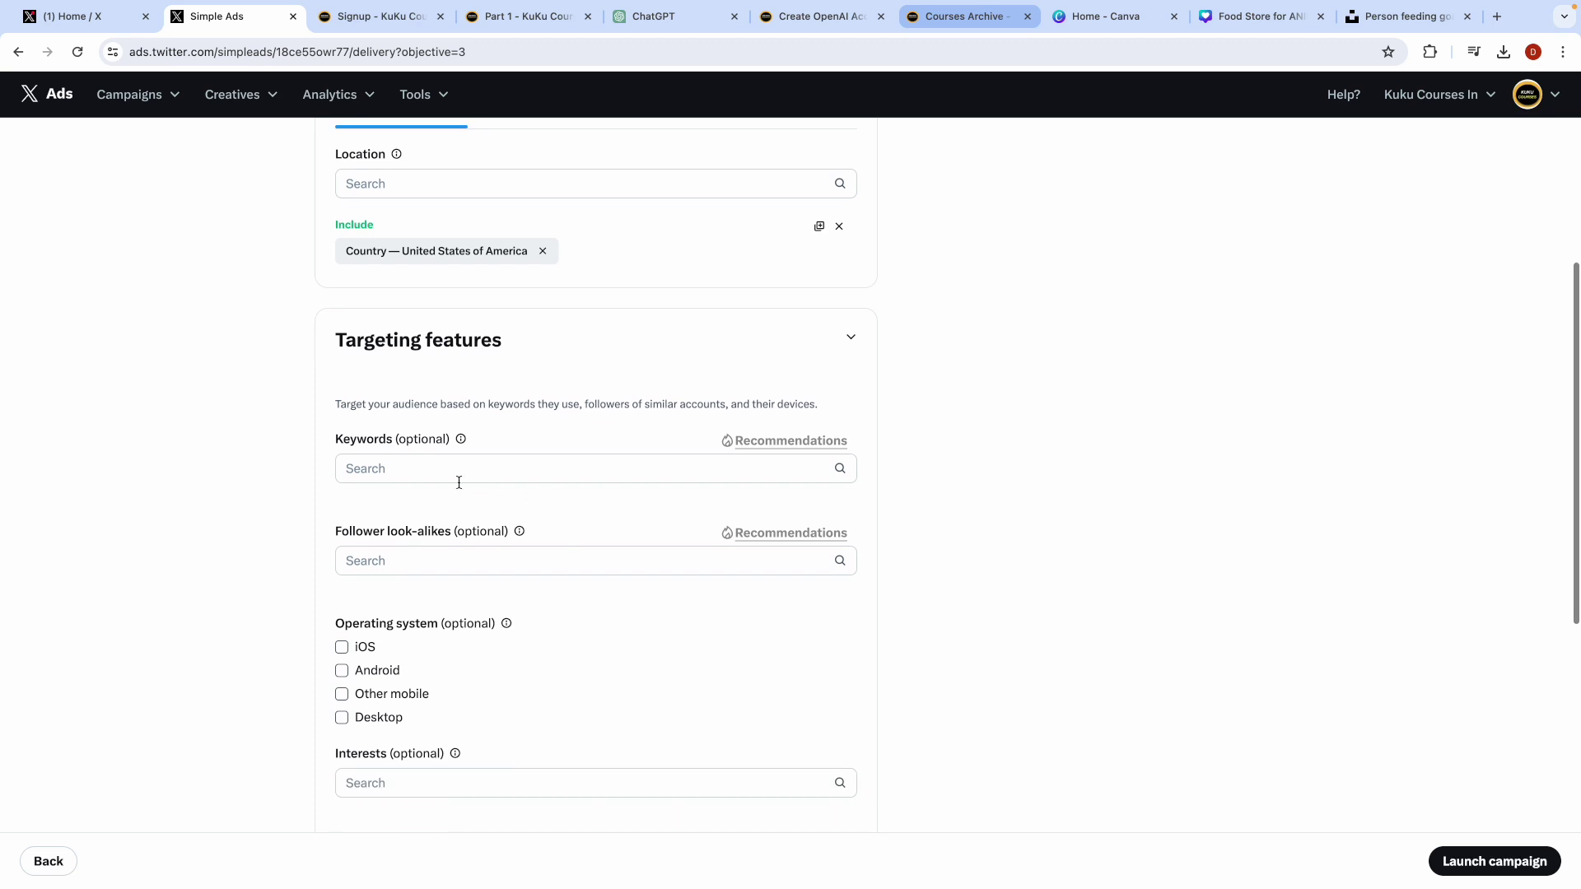
pyautogui.scroll(-2, 422, 687)
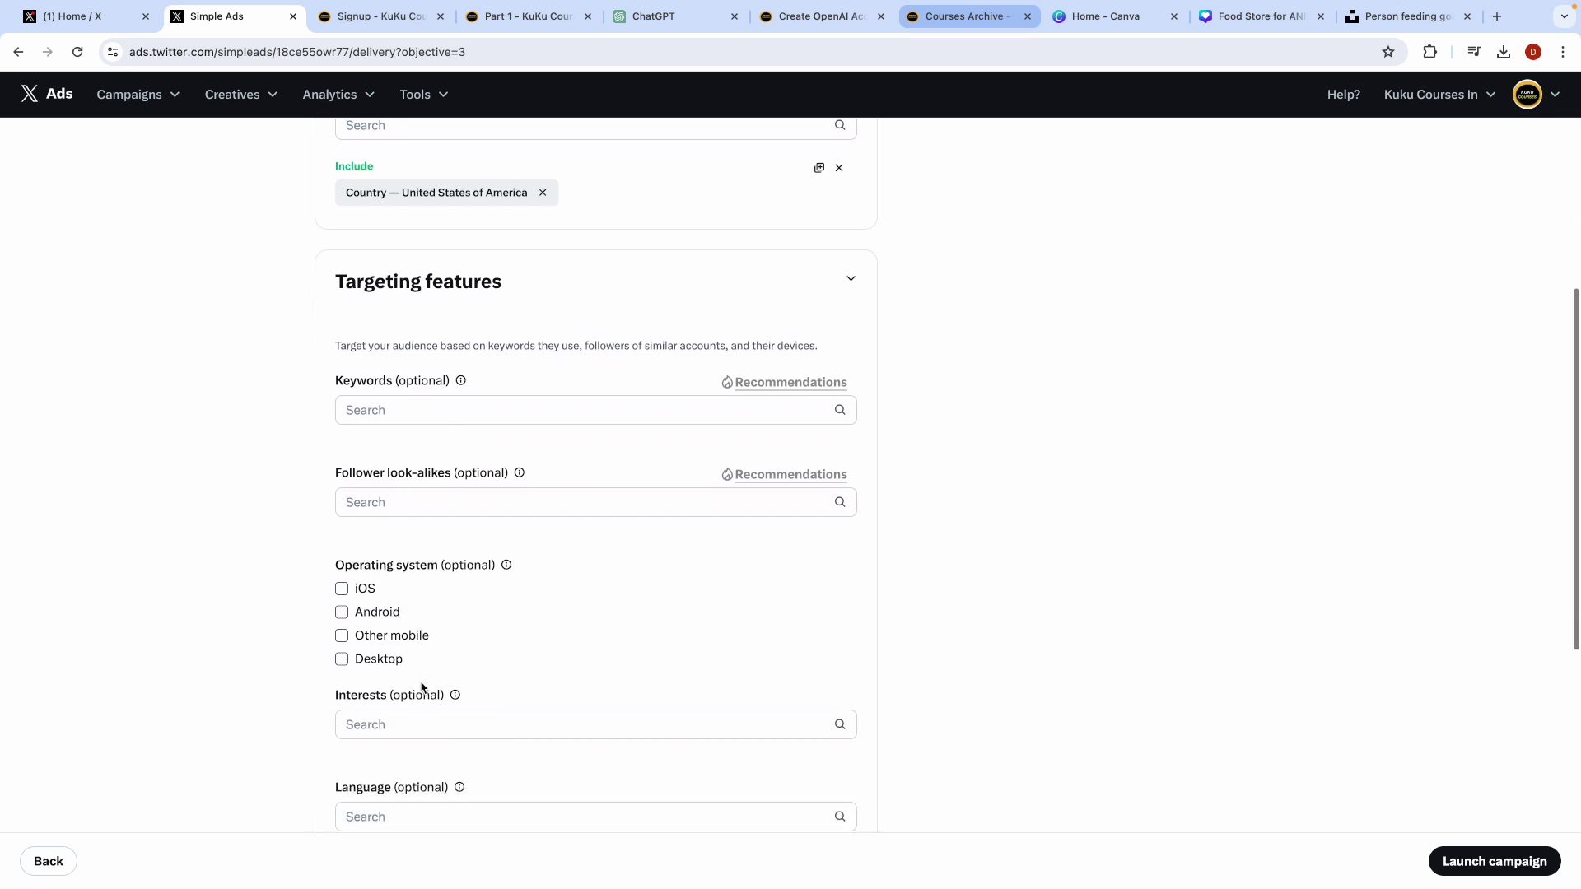
pyautogui.scroll(1, 421, 687)
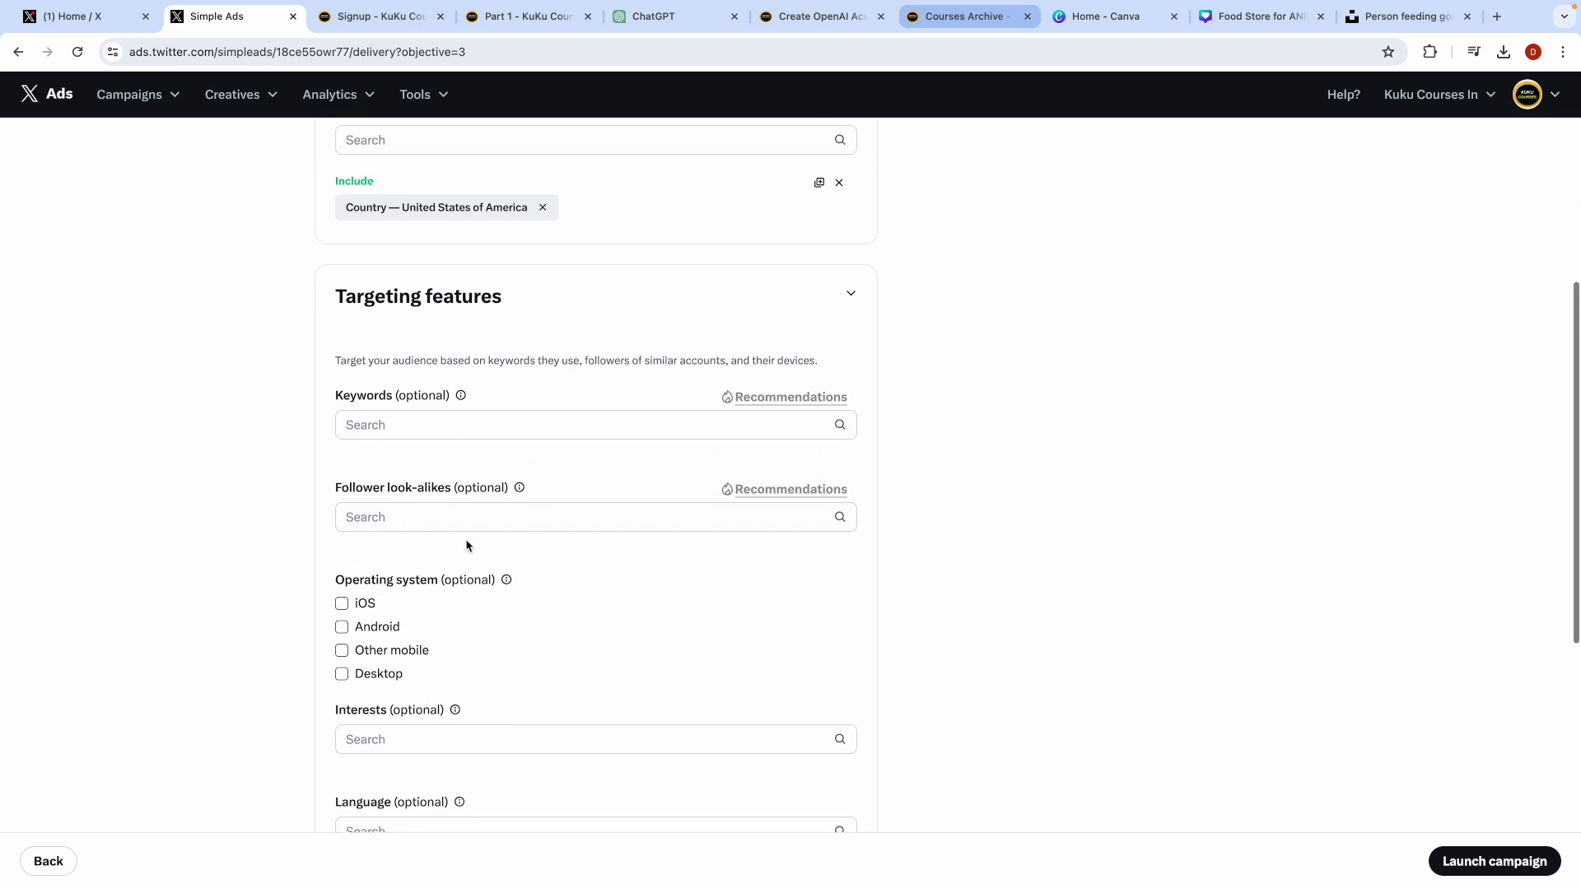
pyautogui.scroll(-1, 373, 564)
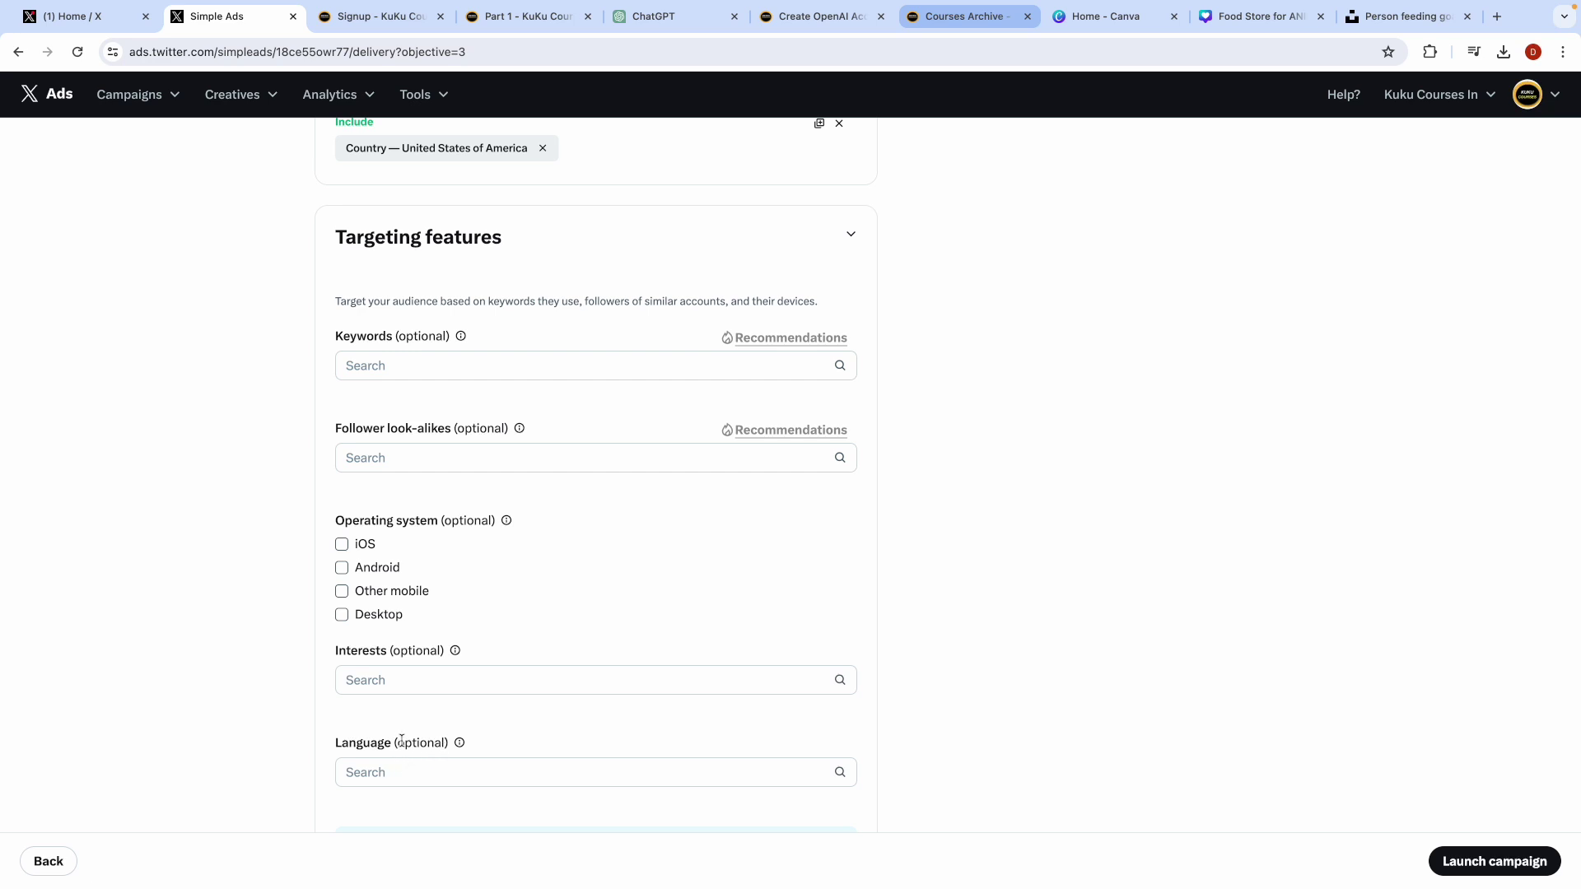
pyautogui.scroll(-2, 297, 710)
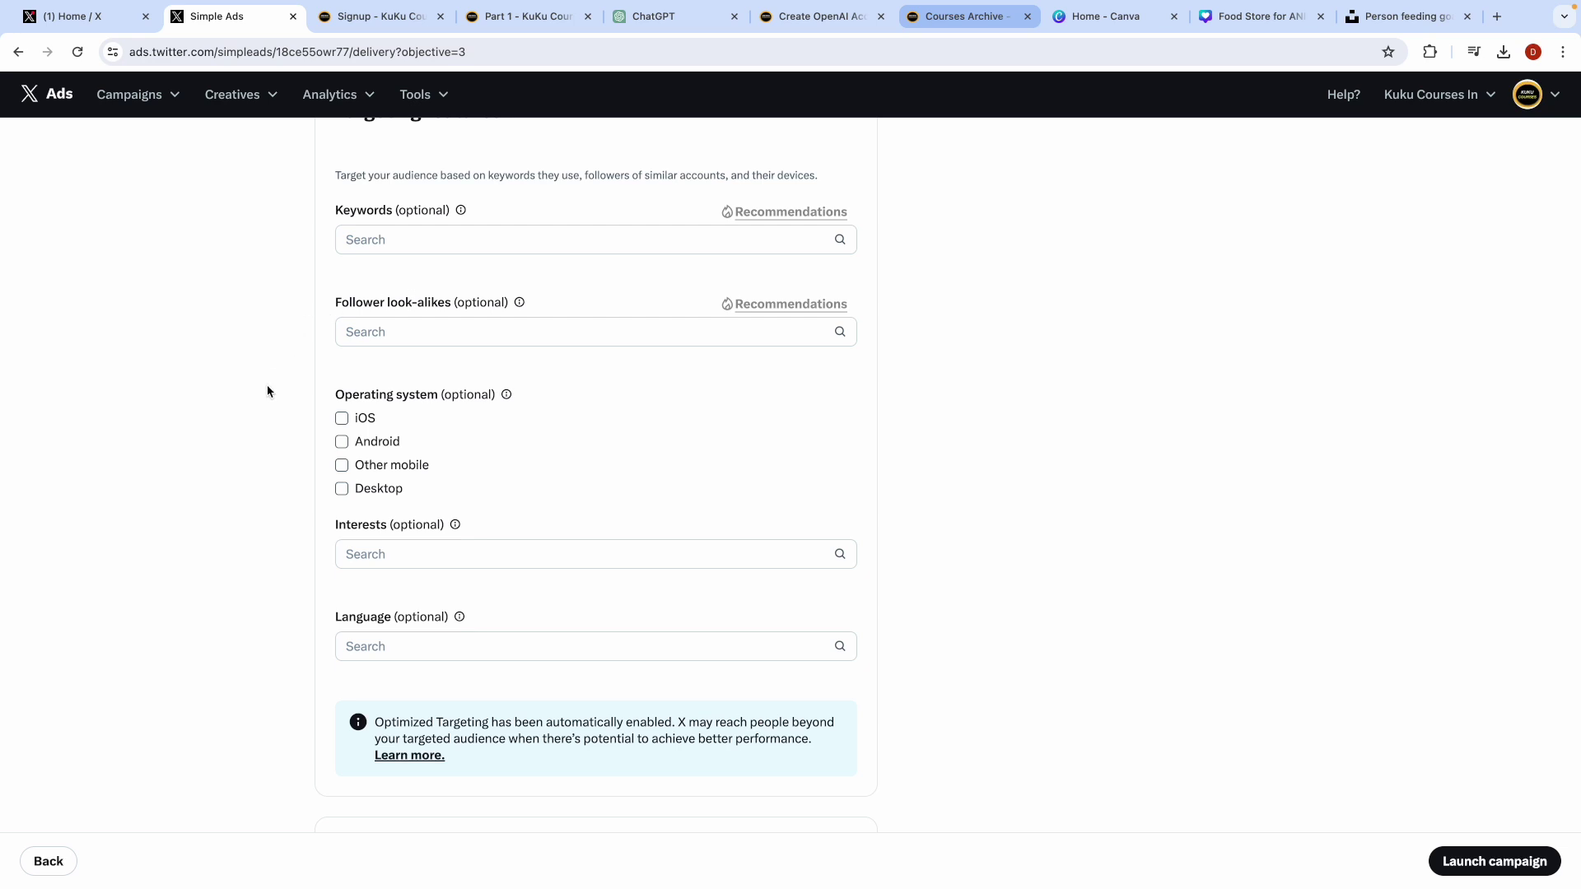
# Step: Switch to the X home page, search for "animal food" and copy the search phrase
pyautogui.scroll(2, 267, 414)
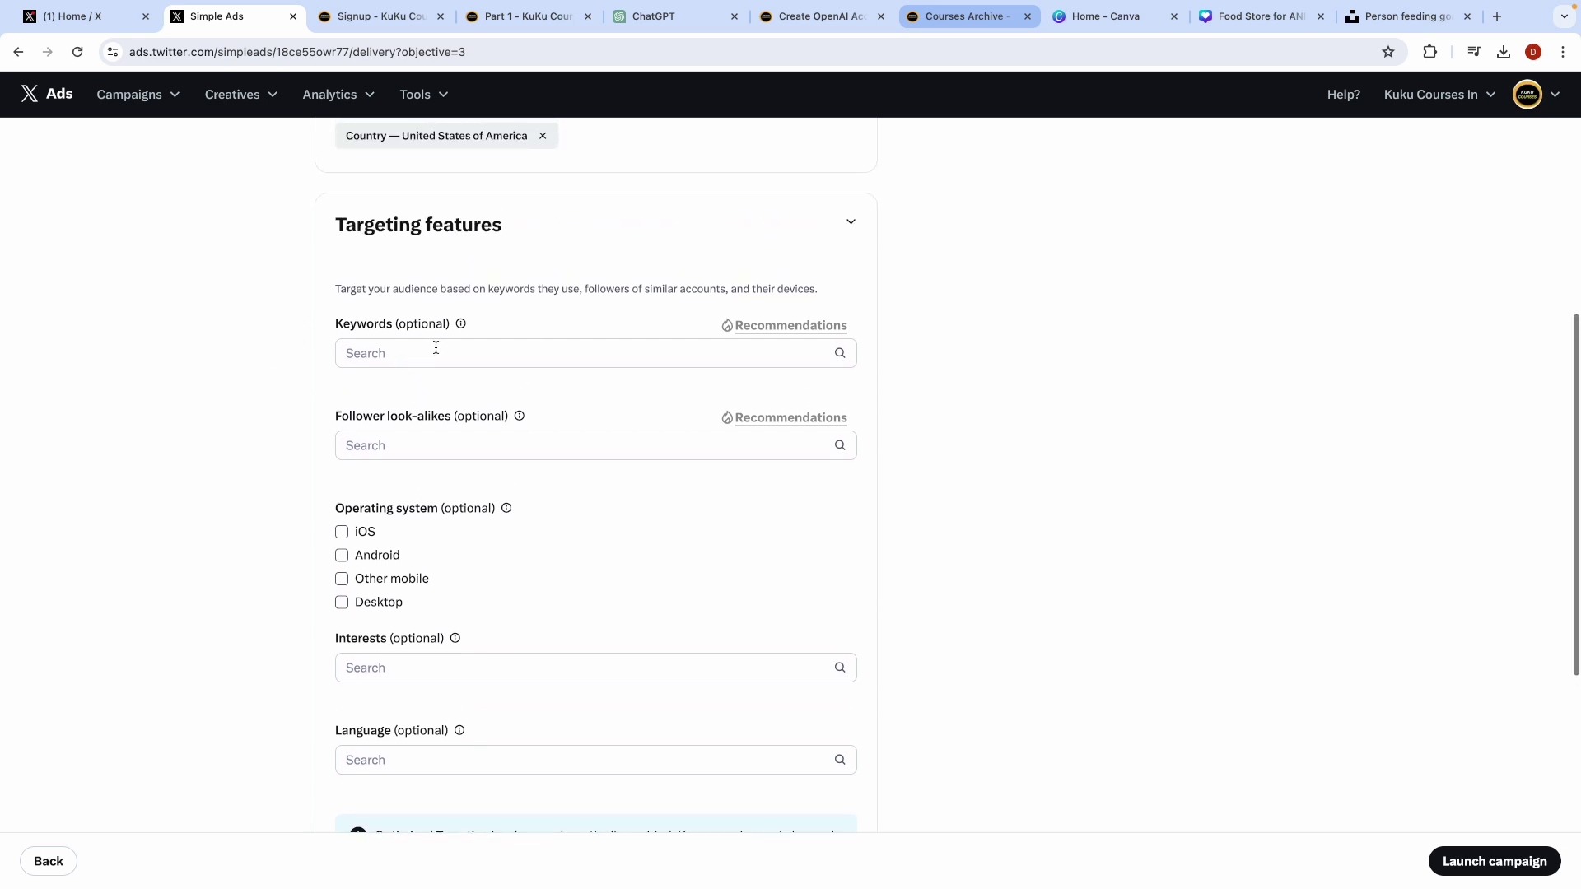
pyautogui.doubleClick(353, 327)
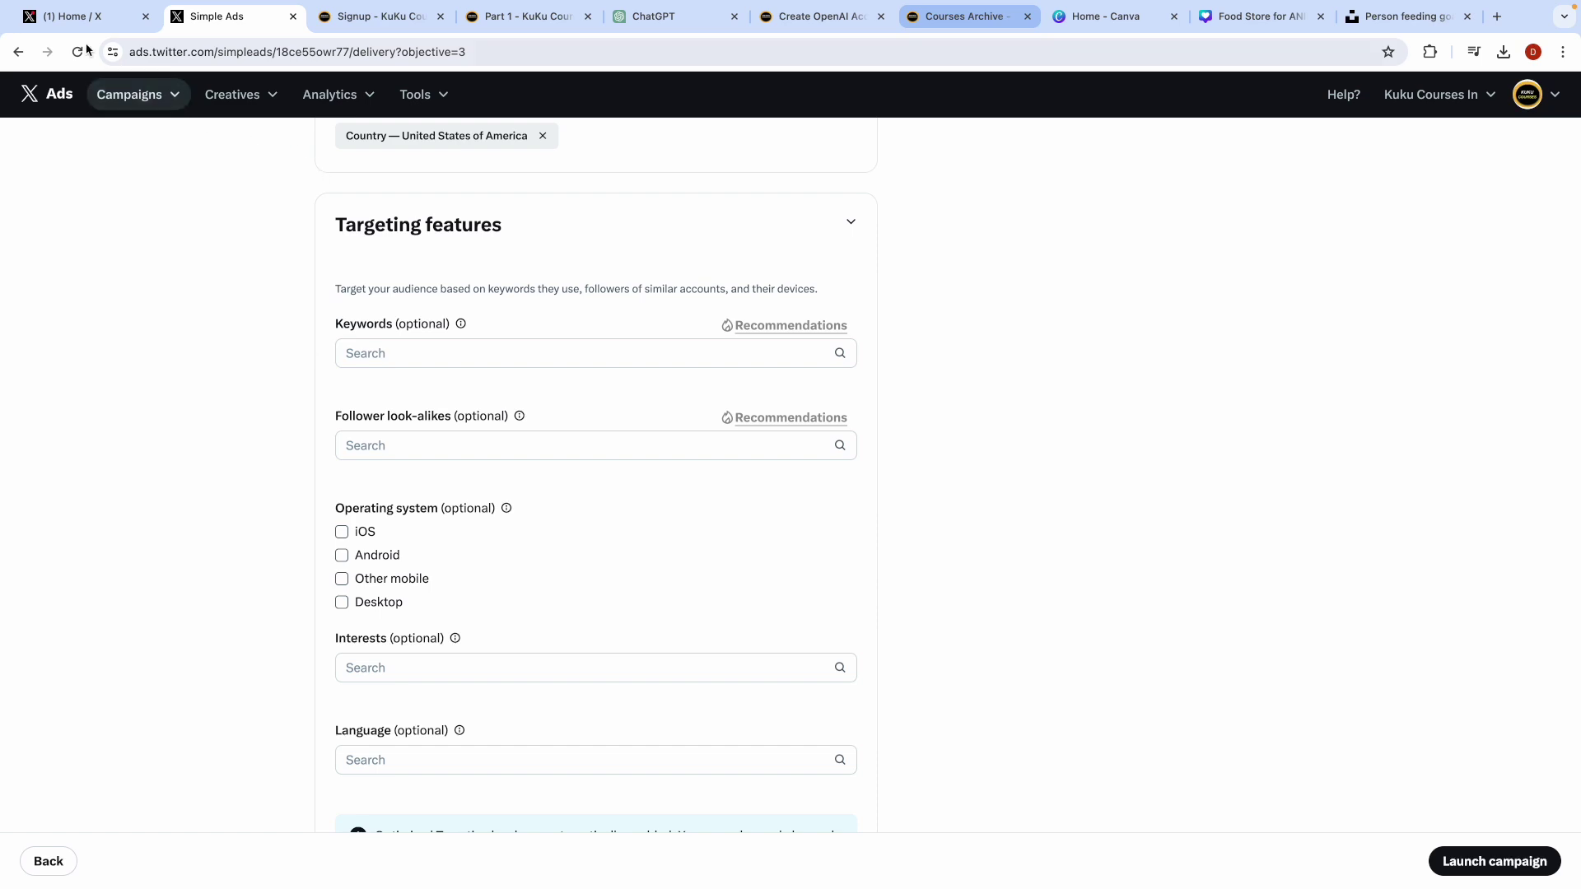
pyautogui.click(62, 16)
pyautogui.click(1134, 88)
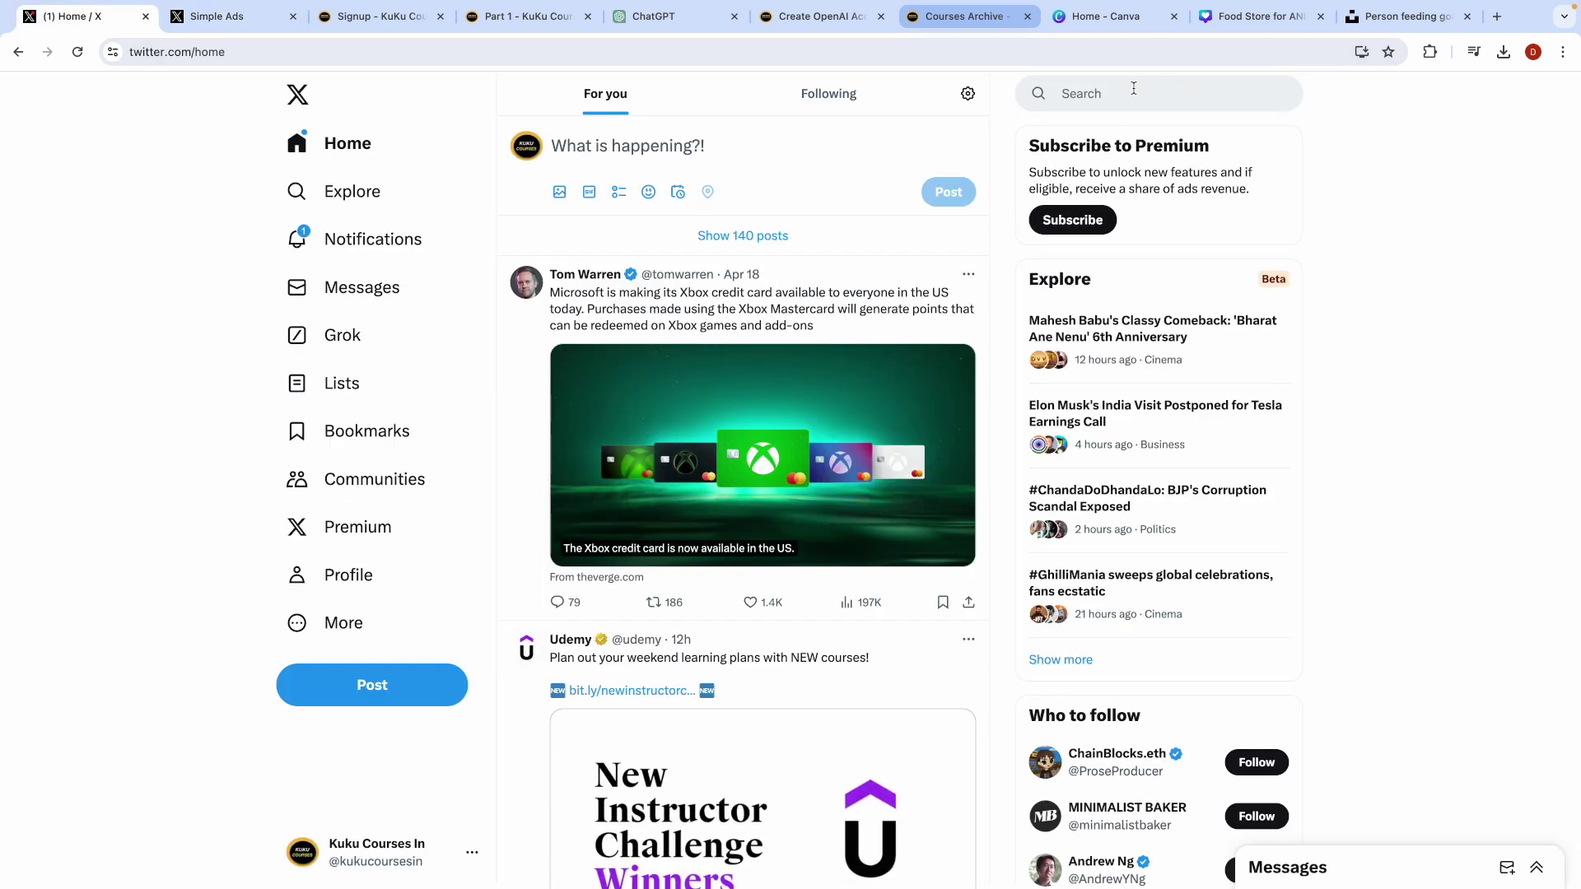
pyautogui.click(1133, 89)
pyautogui.write('anima')
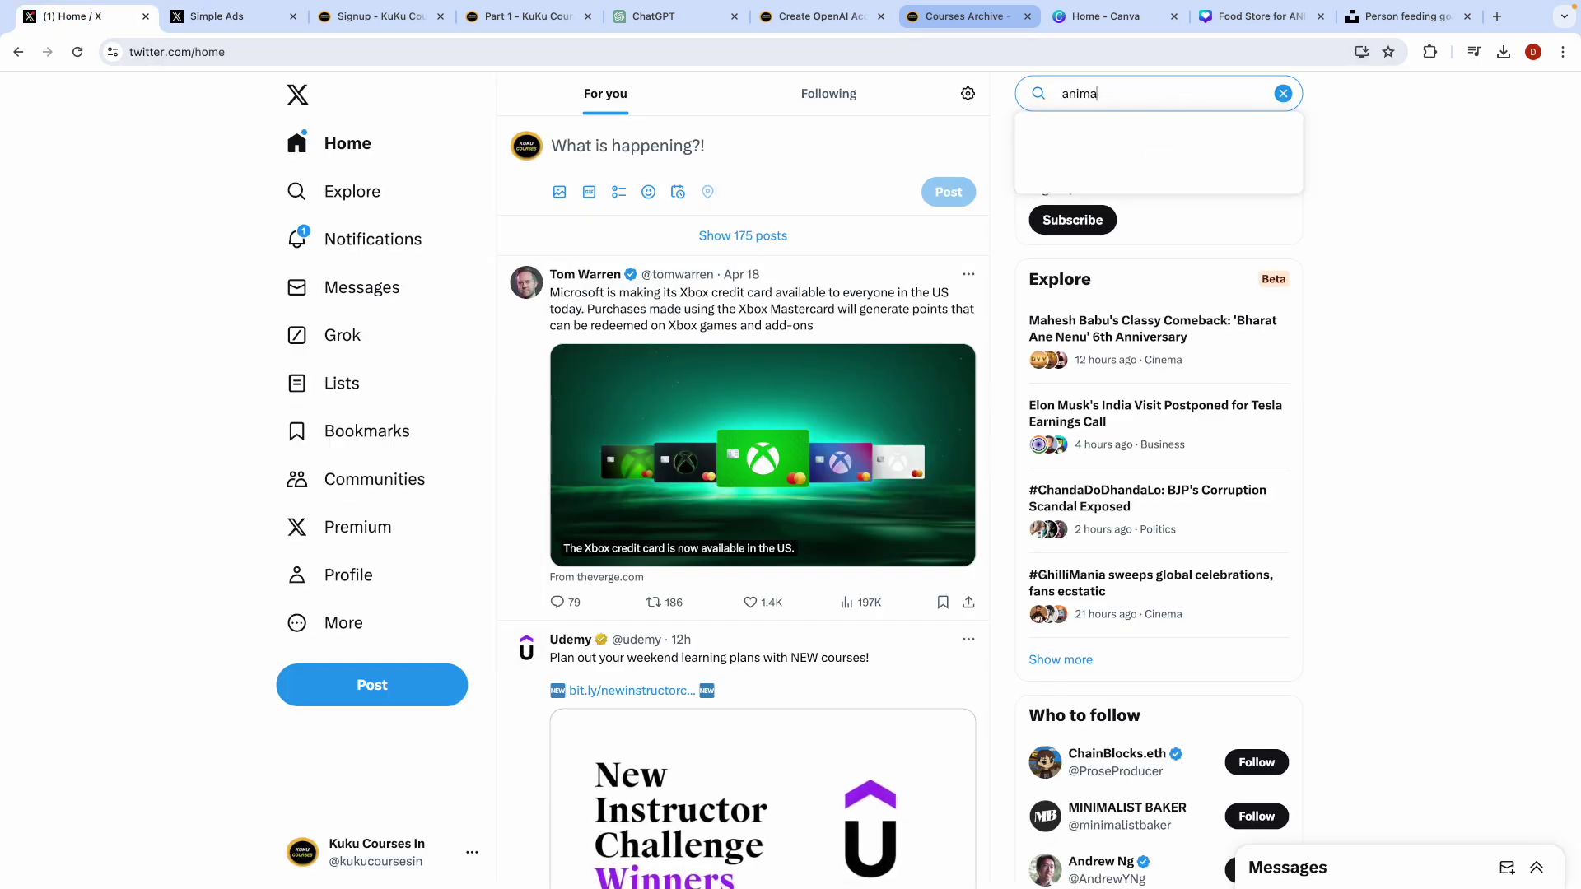
pyautogui.write('l food')
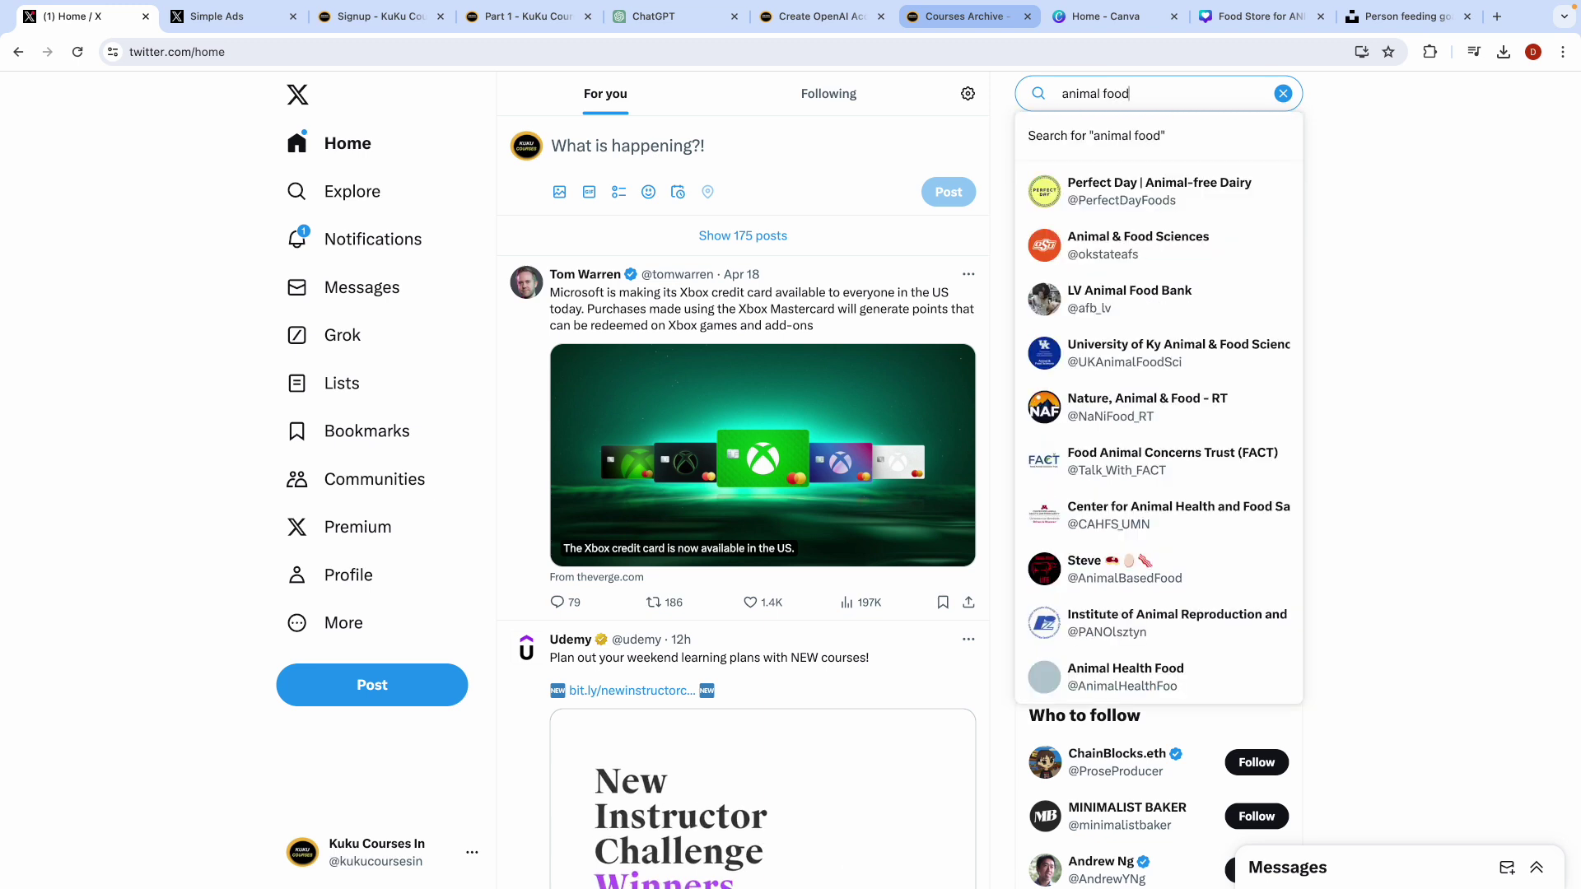
pyautogui.hotkey('ctrl', 'a')
pyautogui.press('super+c')
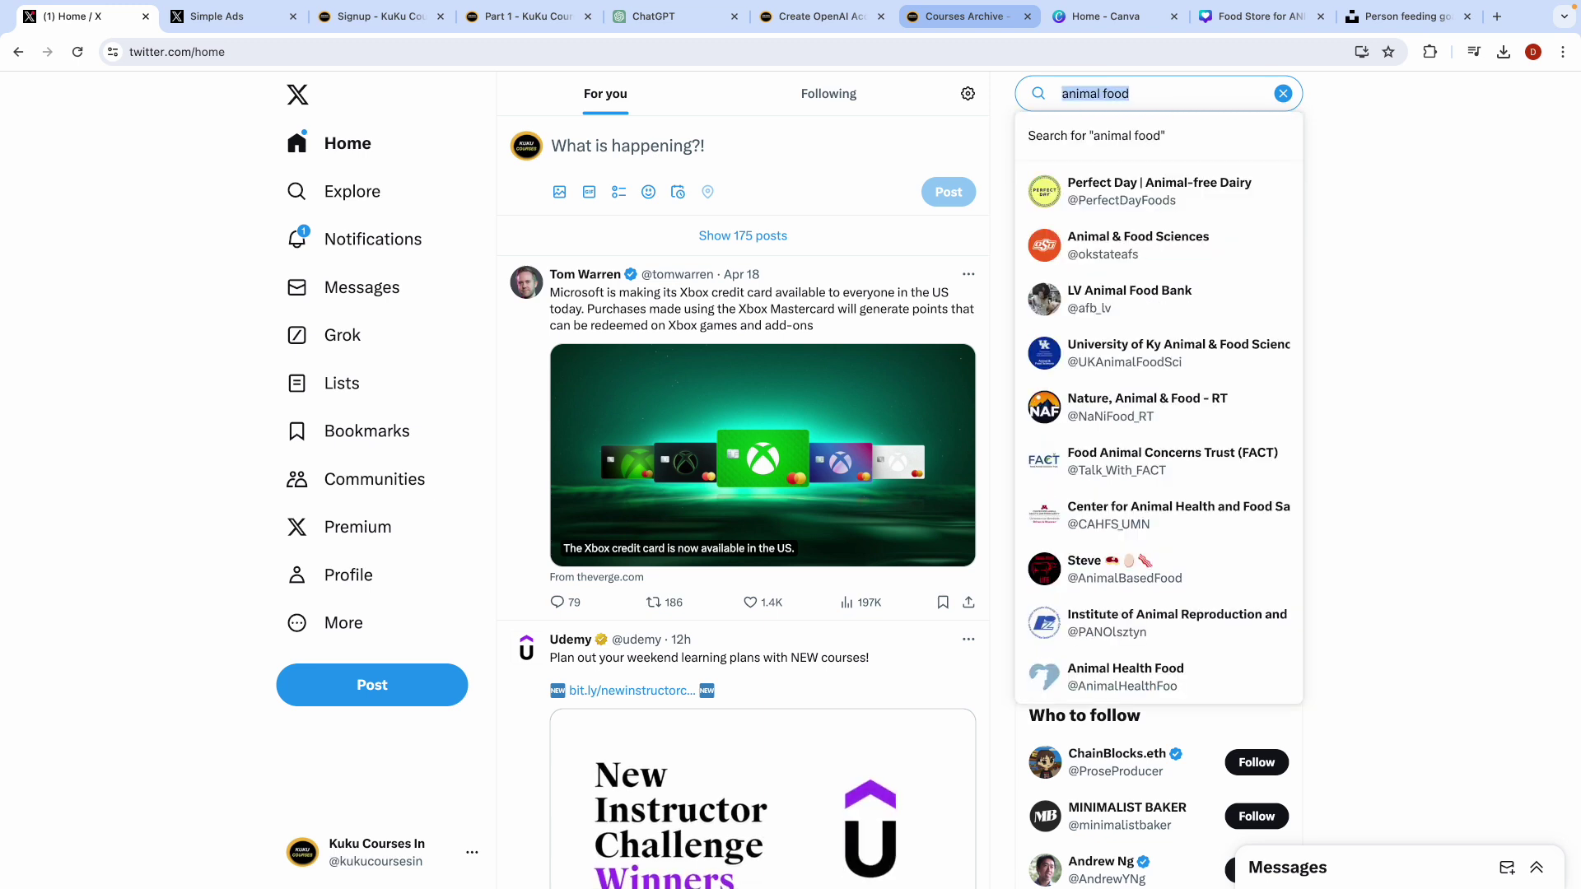
pyautogui.press('Return')
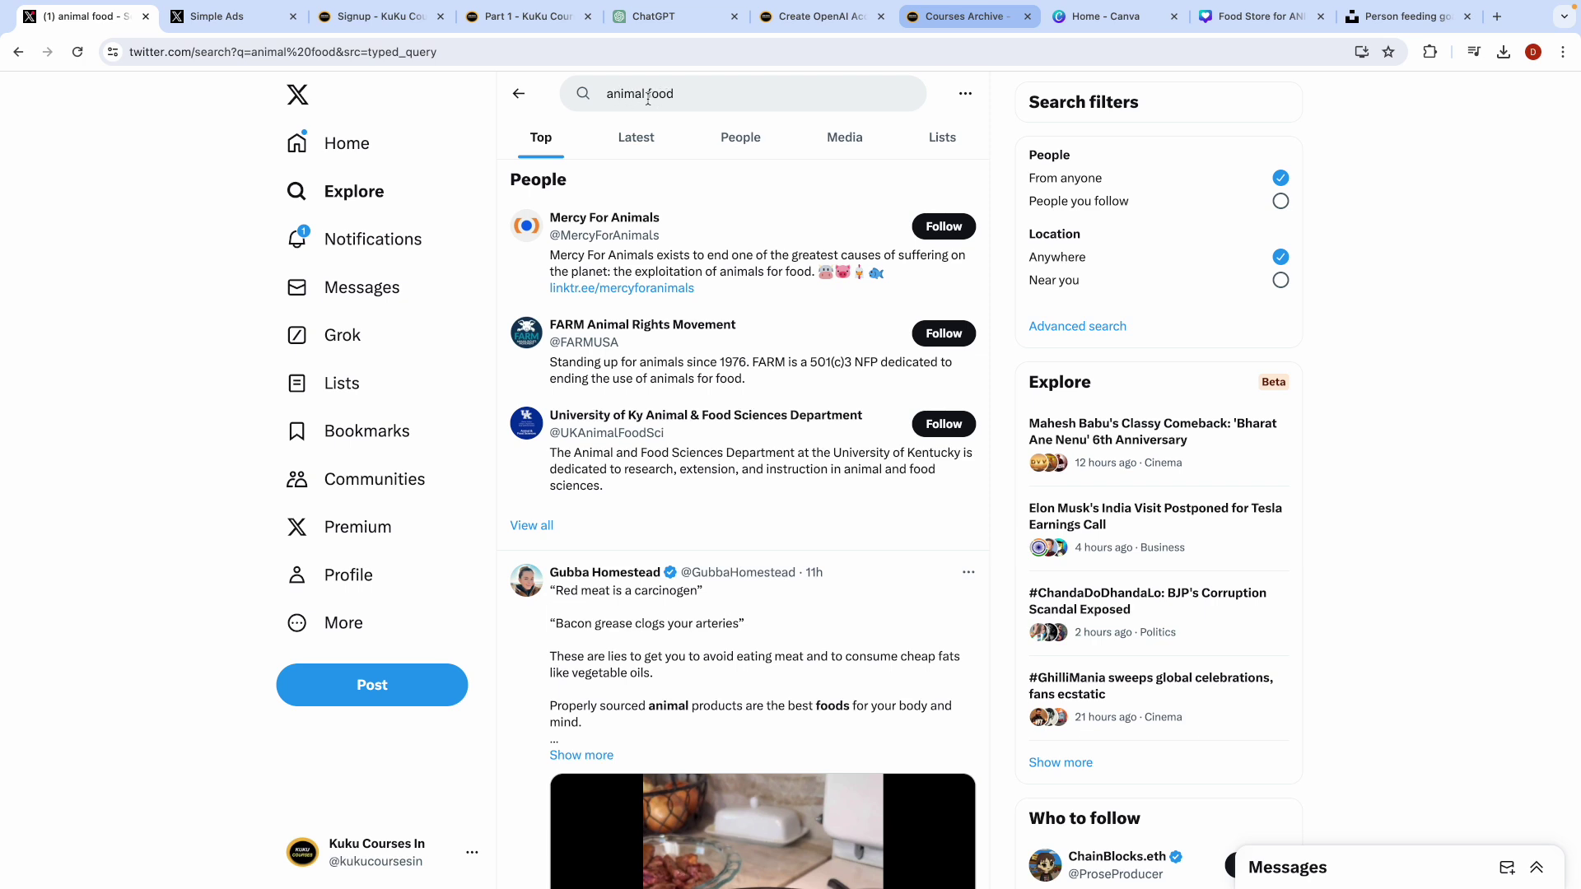
# Step: Return to the ad's delivery settings, try "animal food" as an included targeting keyword, and remove it again
pyautogui.click(235, 23)
pyautogui.click(381, 345)
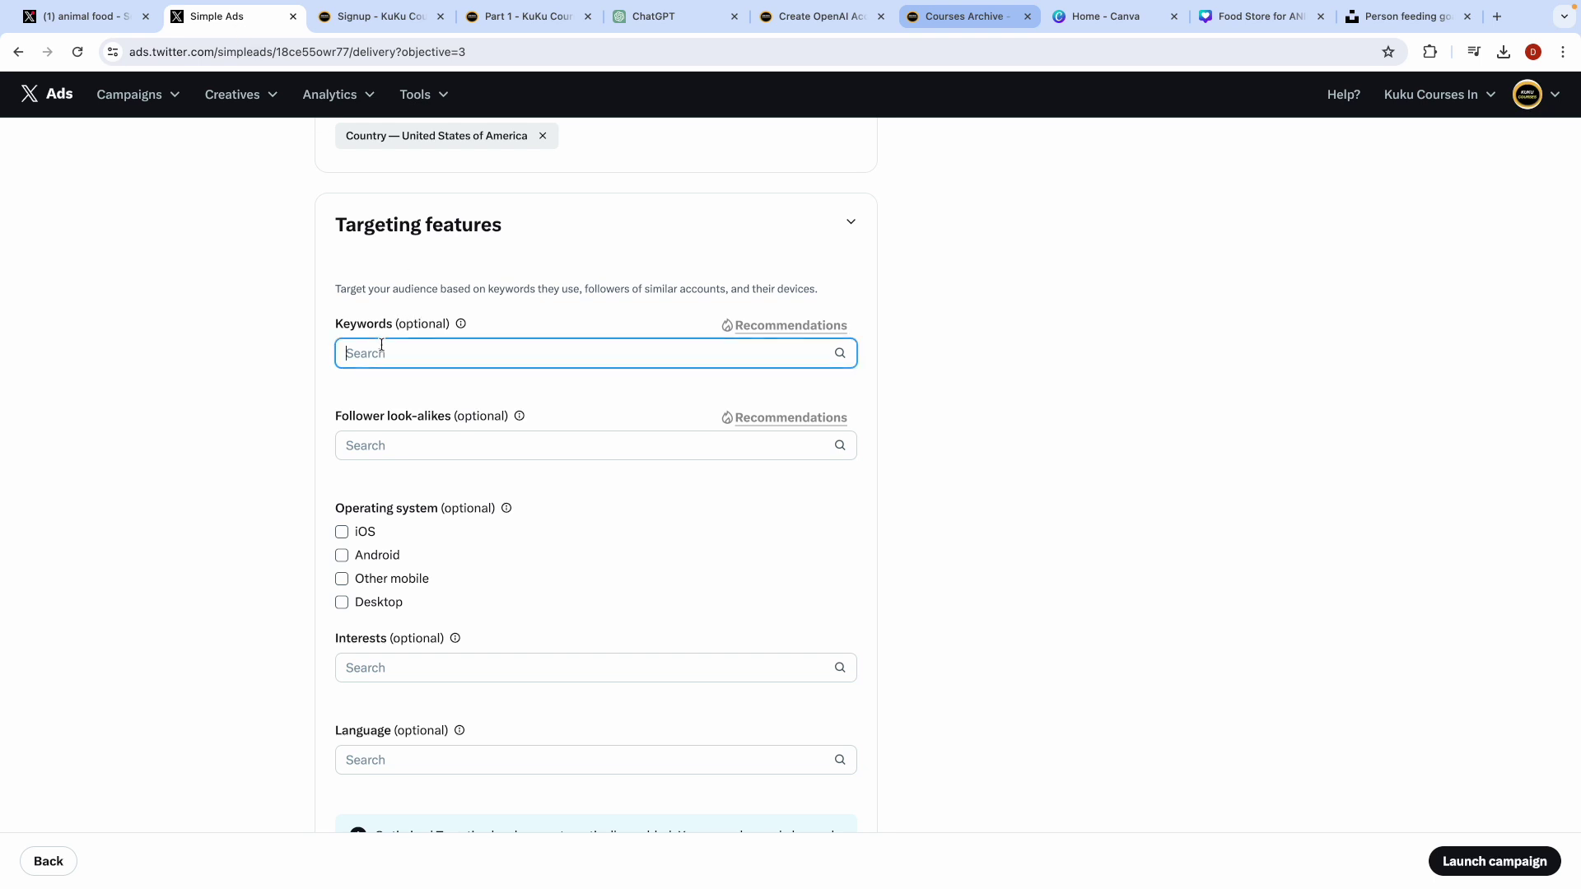
pyautogui.press('super+v')
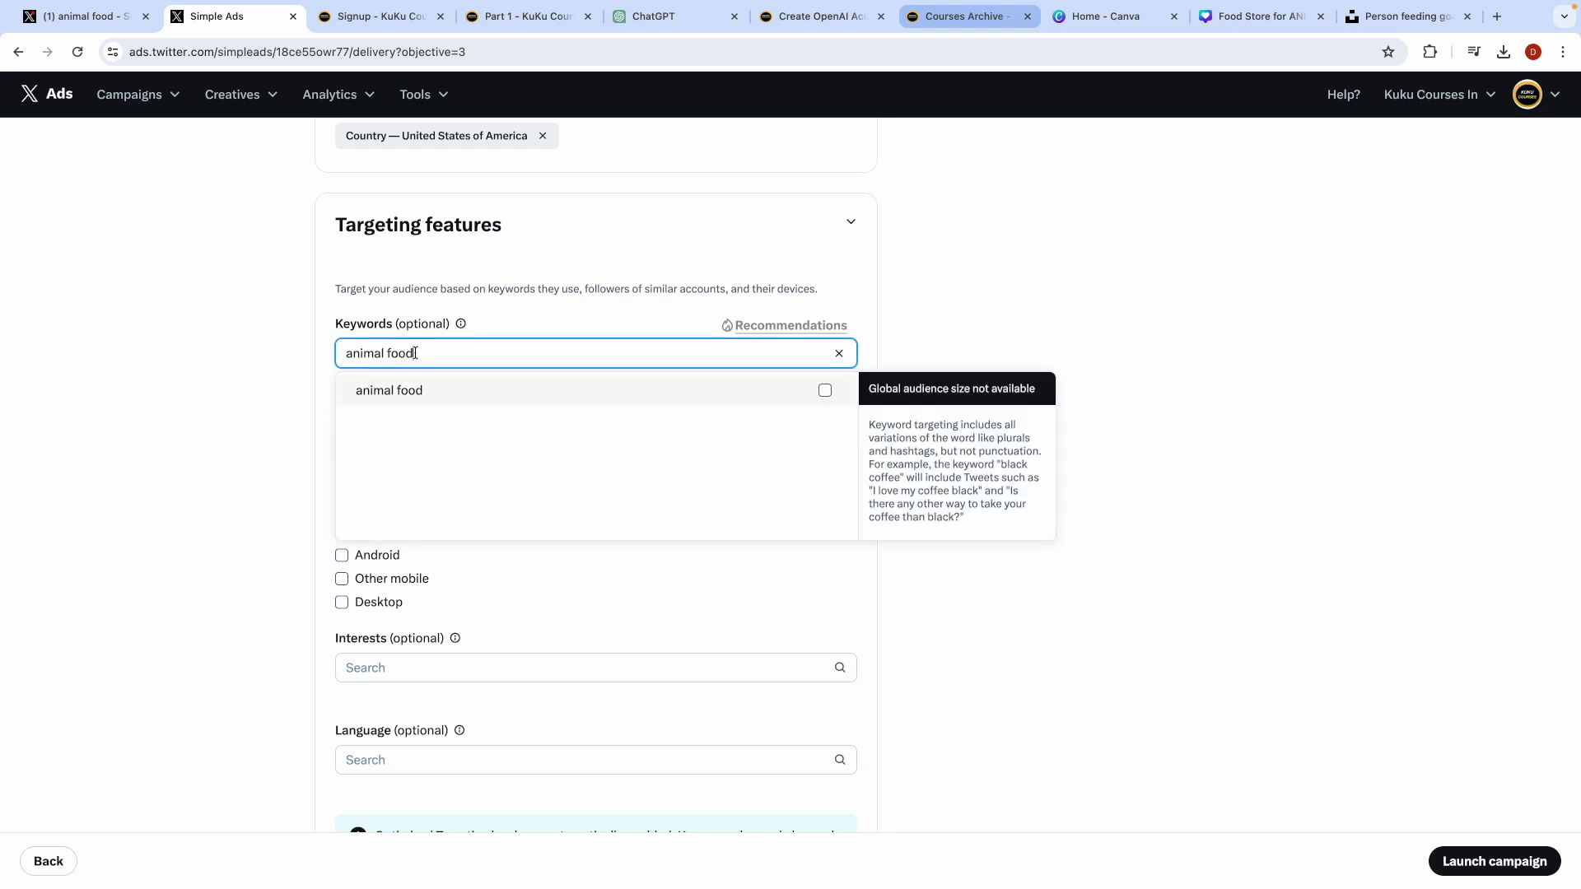
pyautogui.click(823, 391)
pyautogui.click(284, 395)
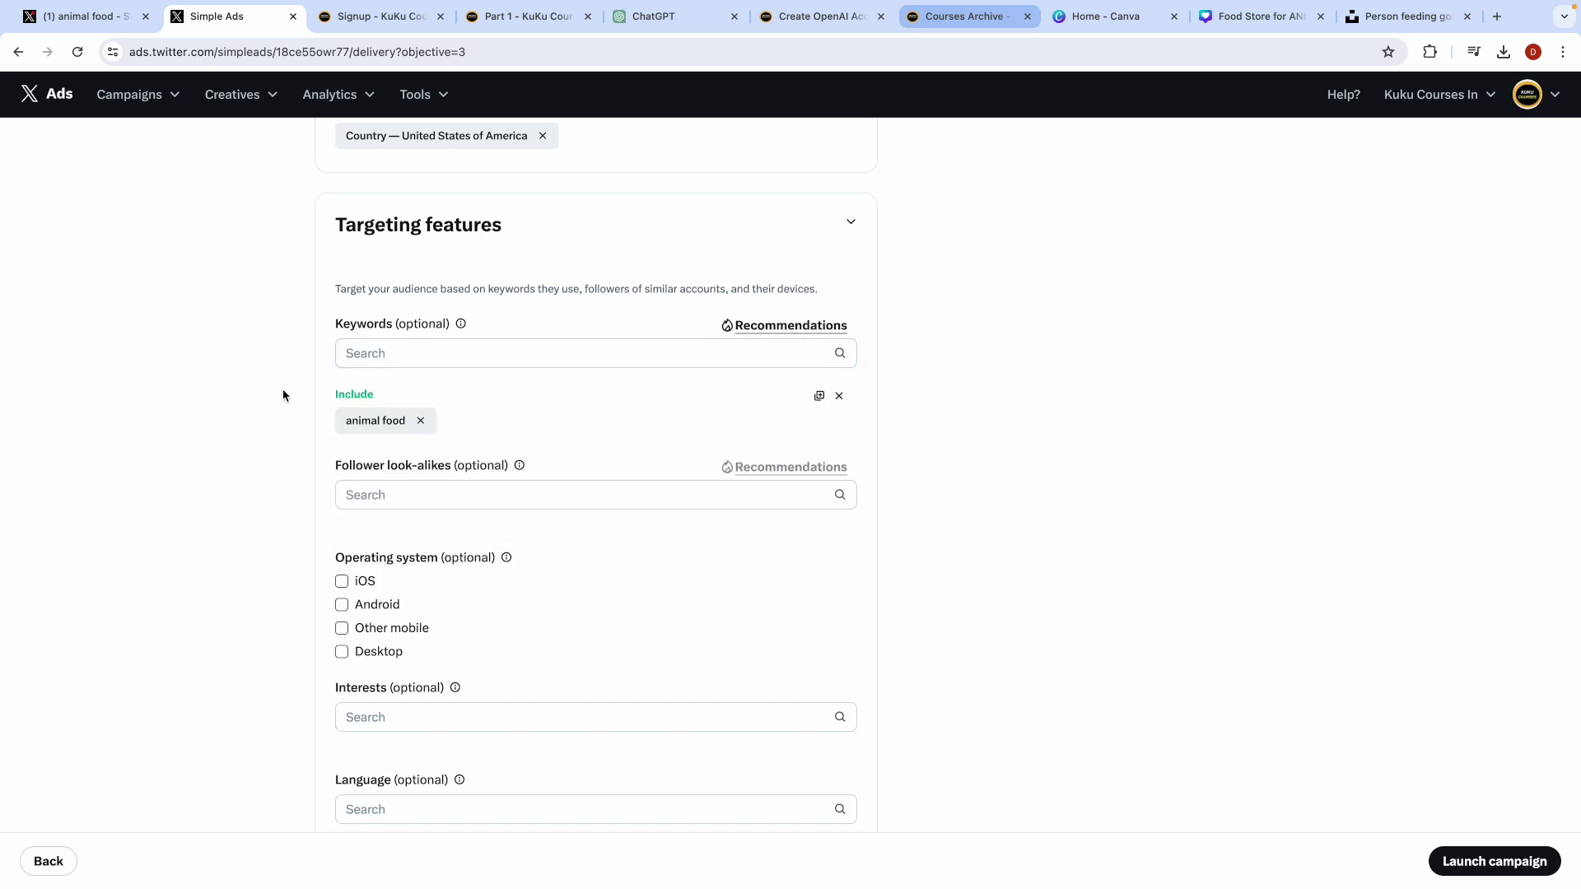
pyautogui.click(421, 421)
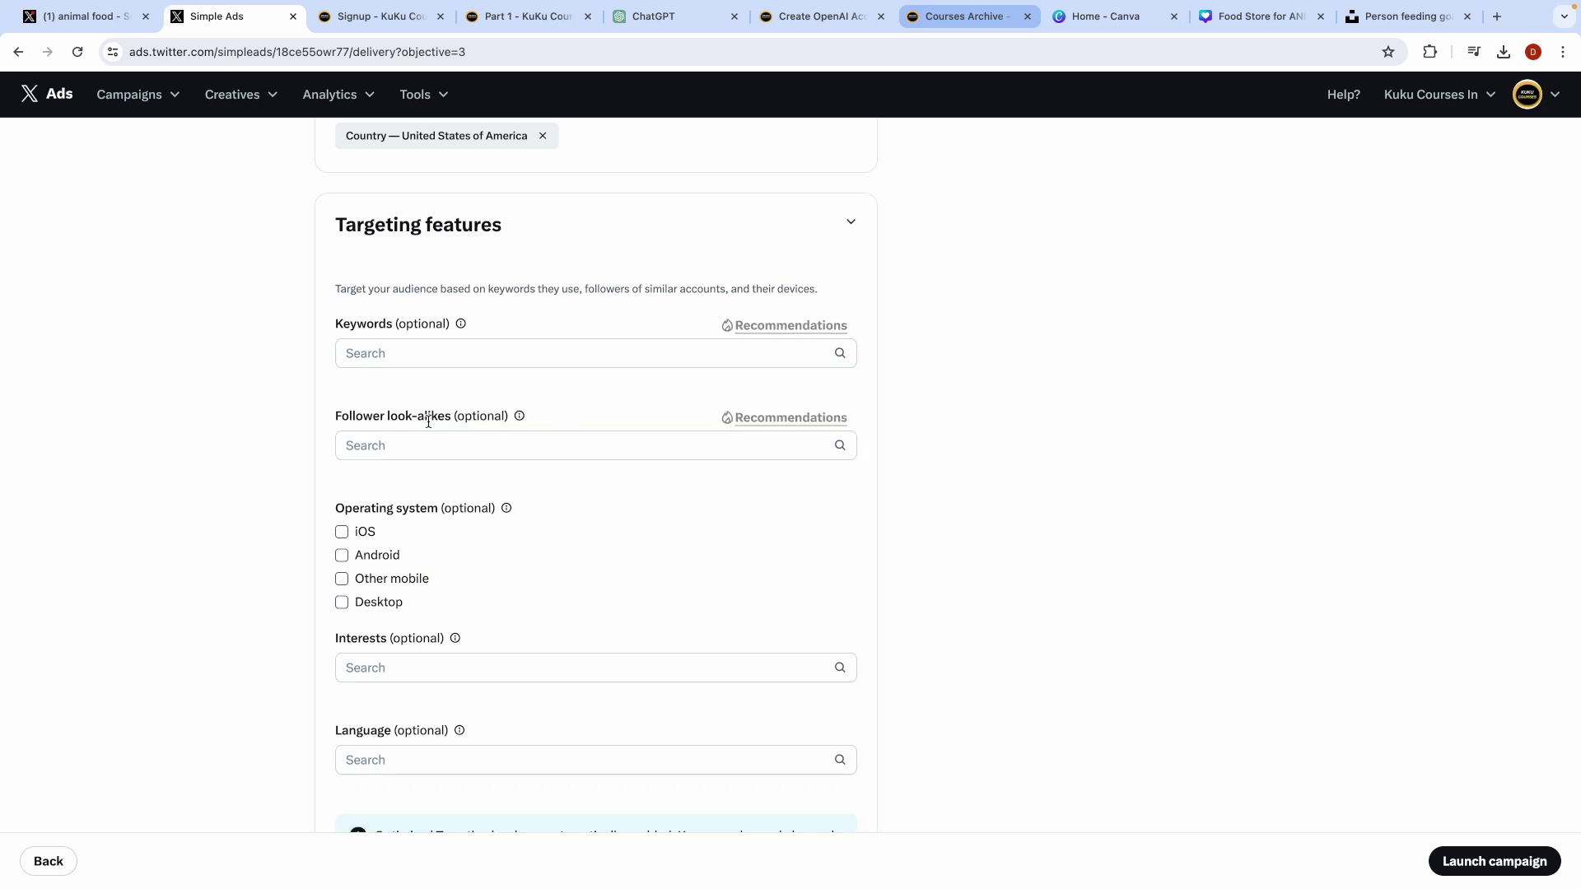
pyautogui.tripleClick(348, 417)
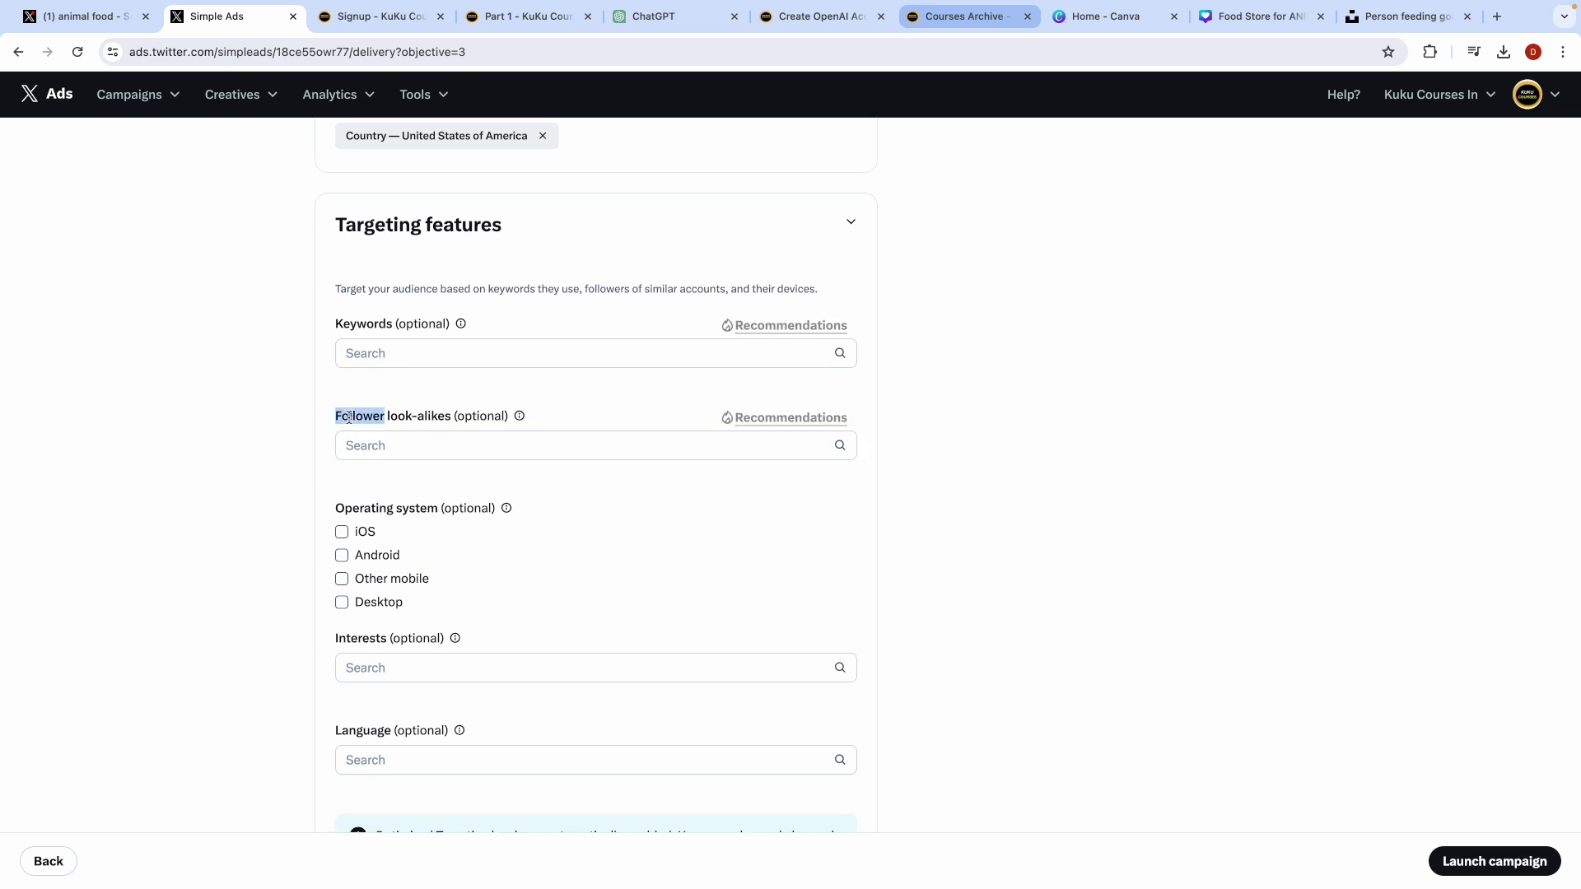
pyautogui.click(265, 424)
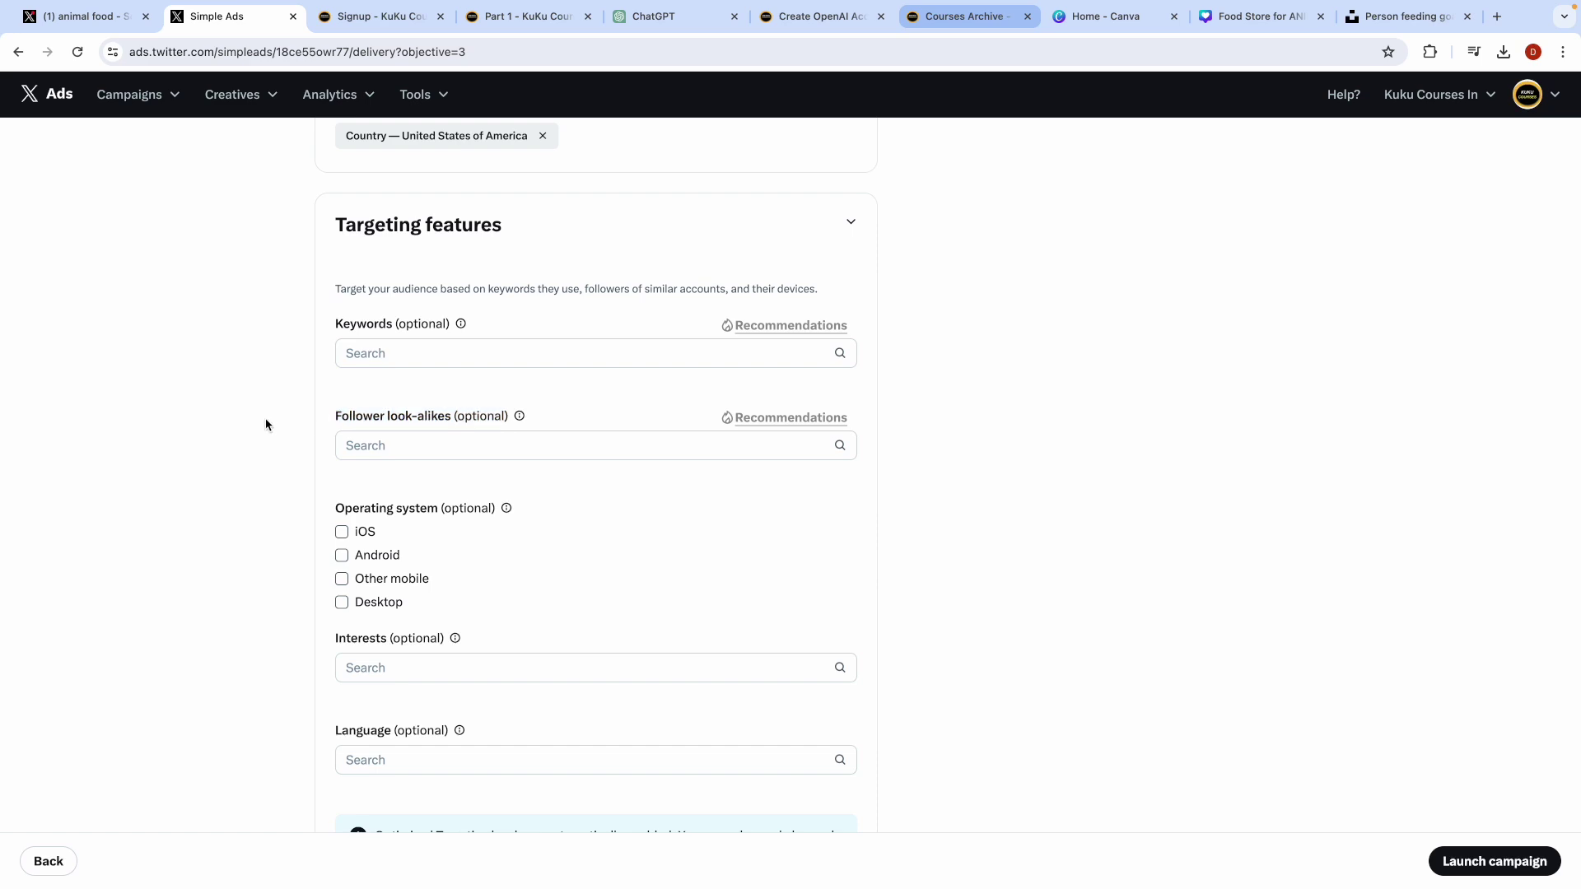
pyautogui.click(91, 17)
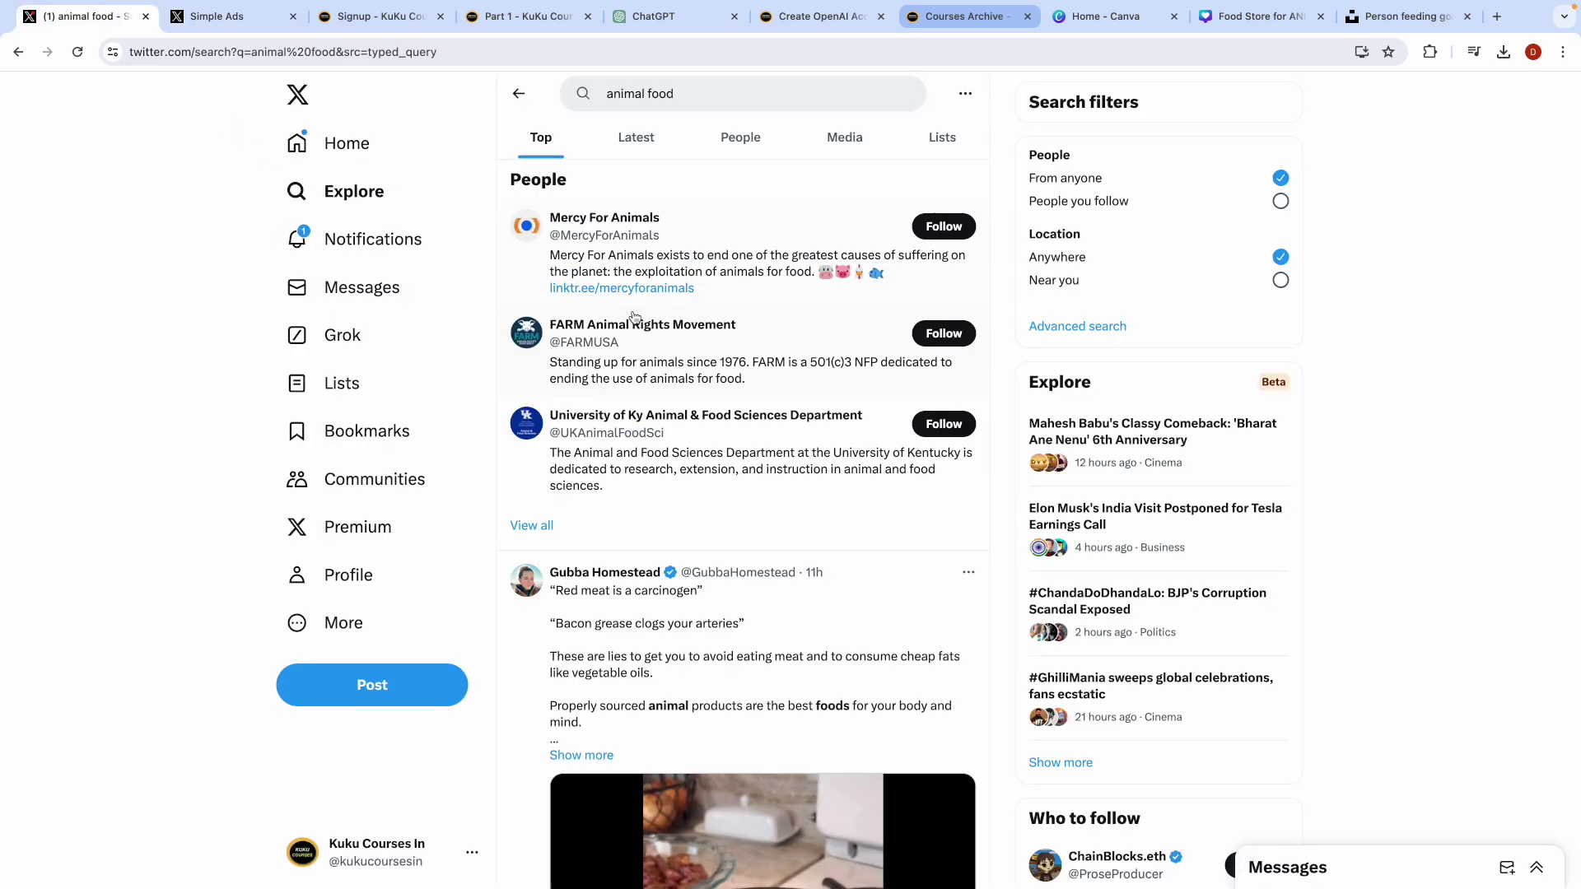
pyautogui.click(733, 134)
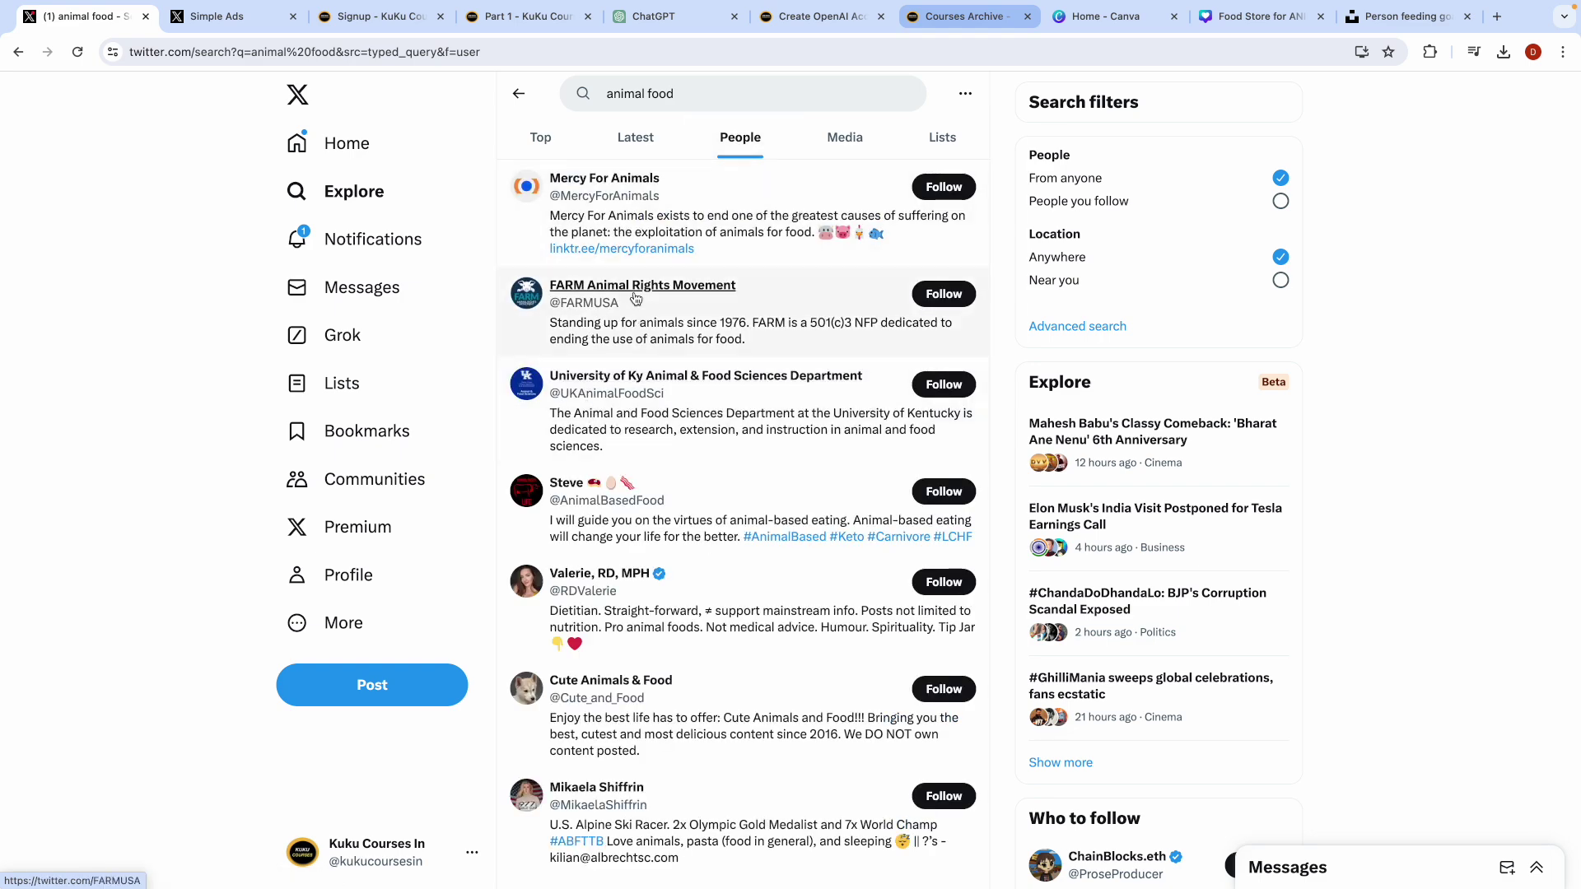
pyautogui.moveTo(593, 289)
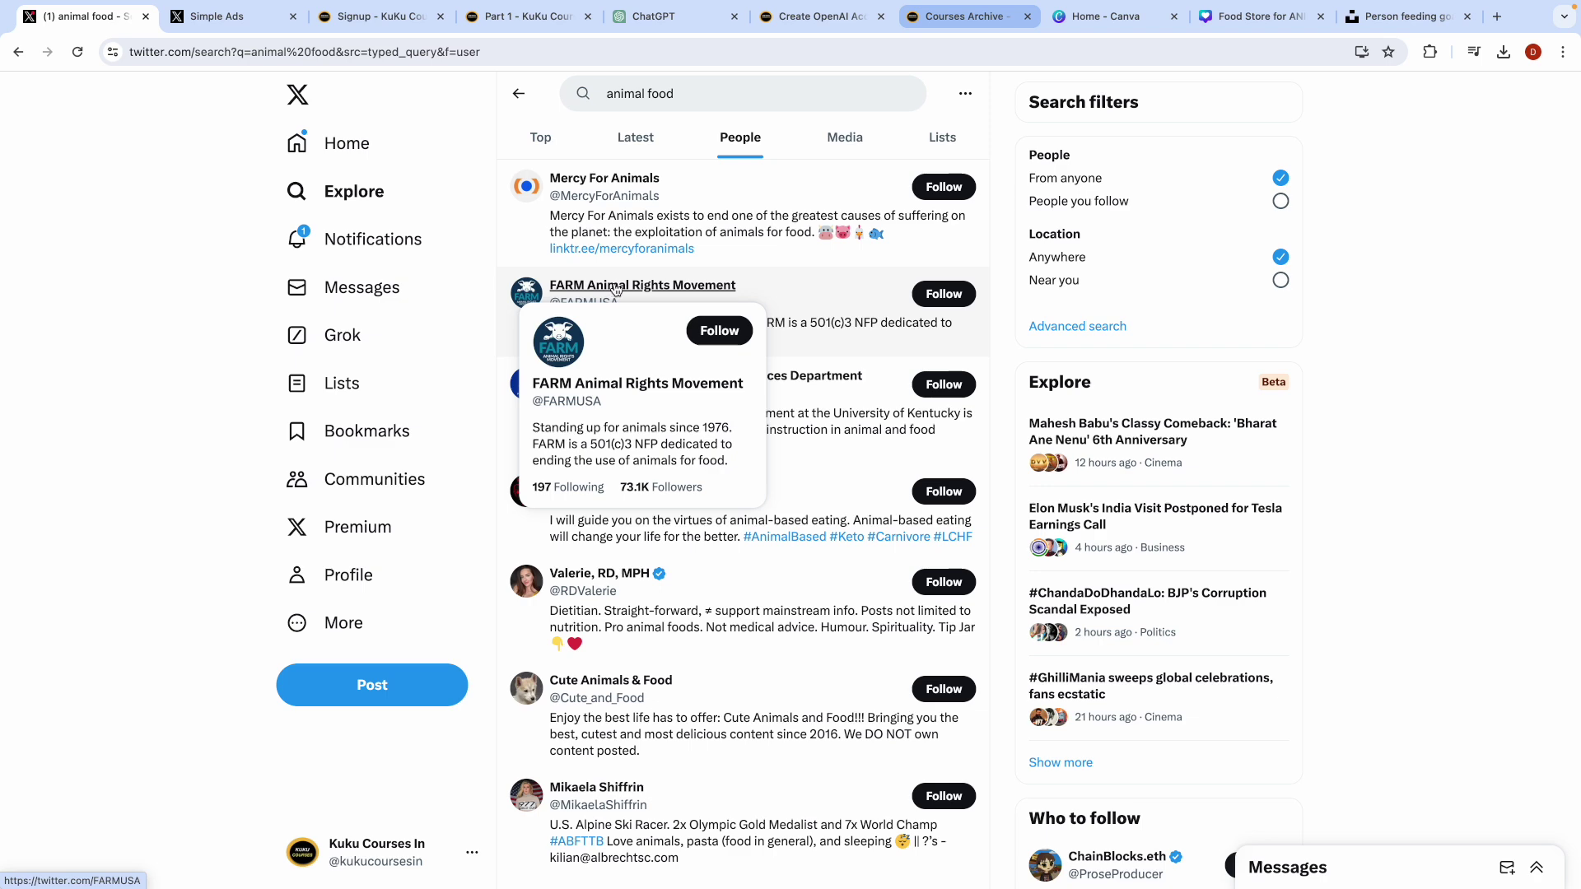
pyautogui.click(616, 287)
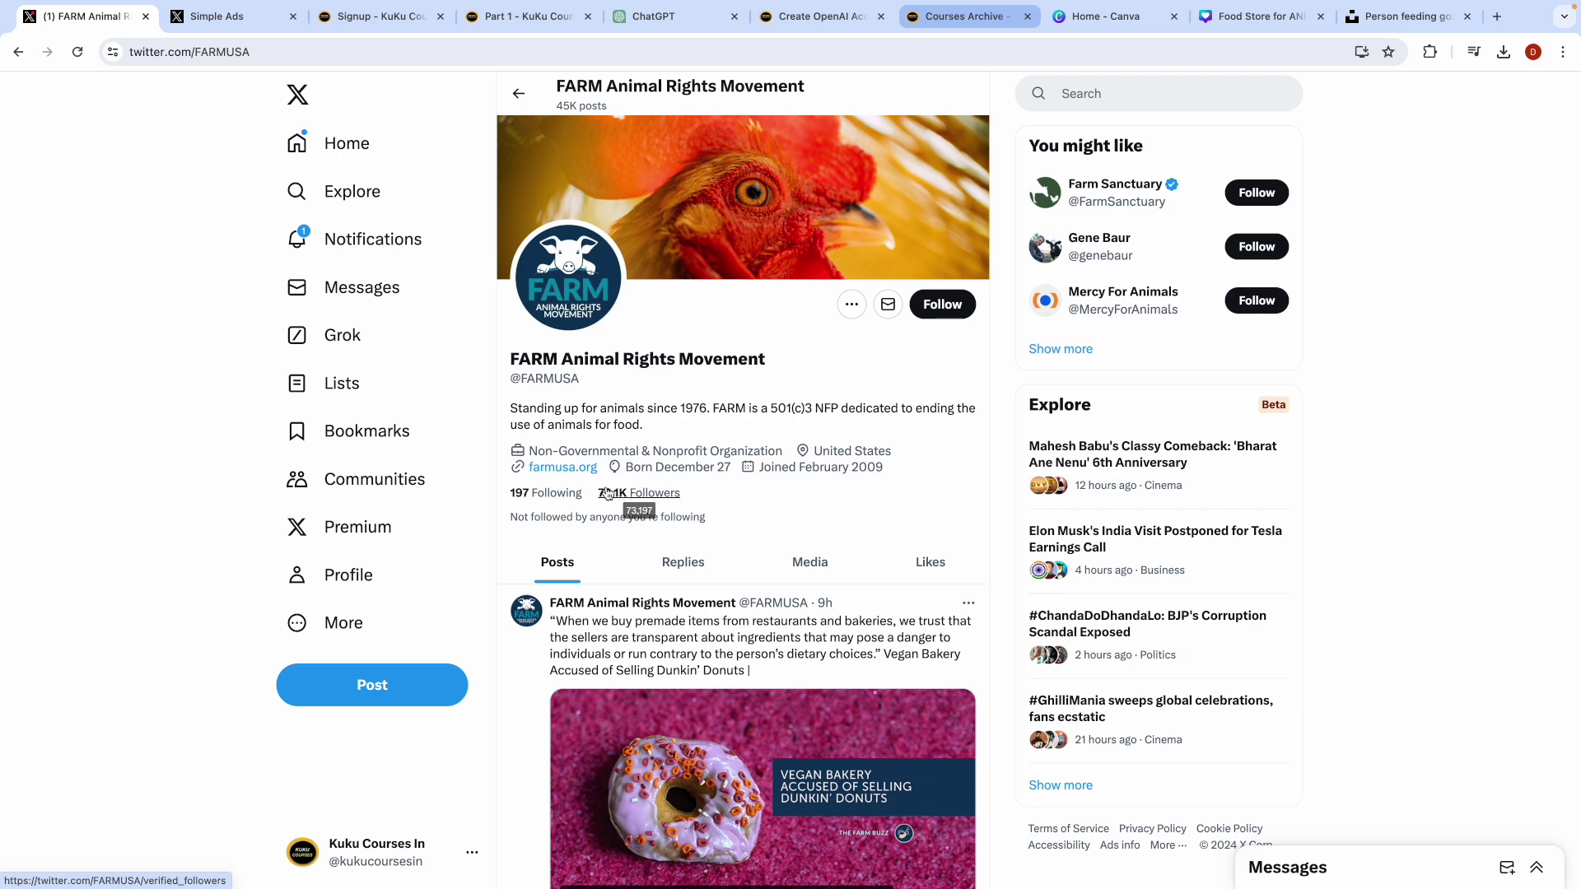
pyautogui.tripleClick(542, 380)
pyautogui.hotkey('ctrl', 'c')
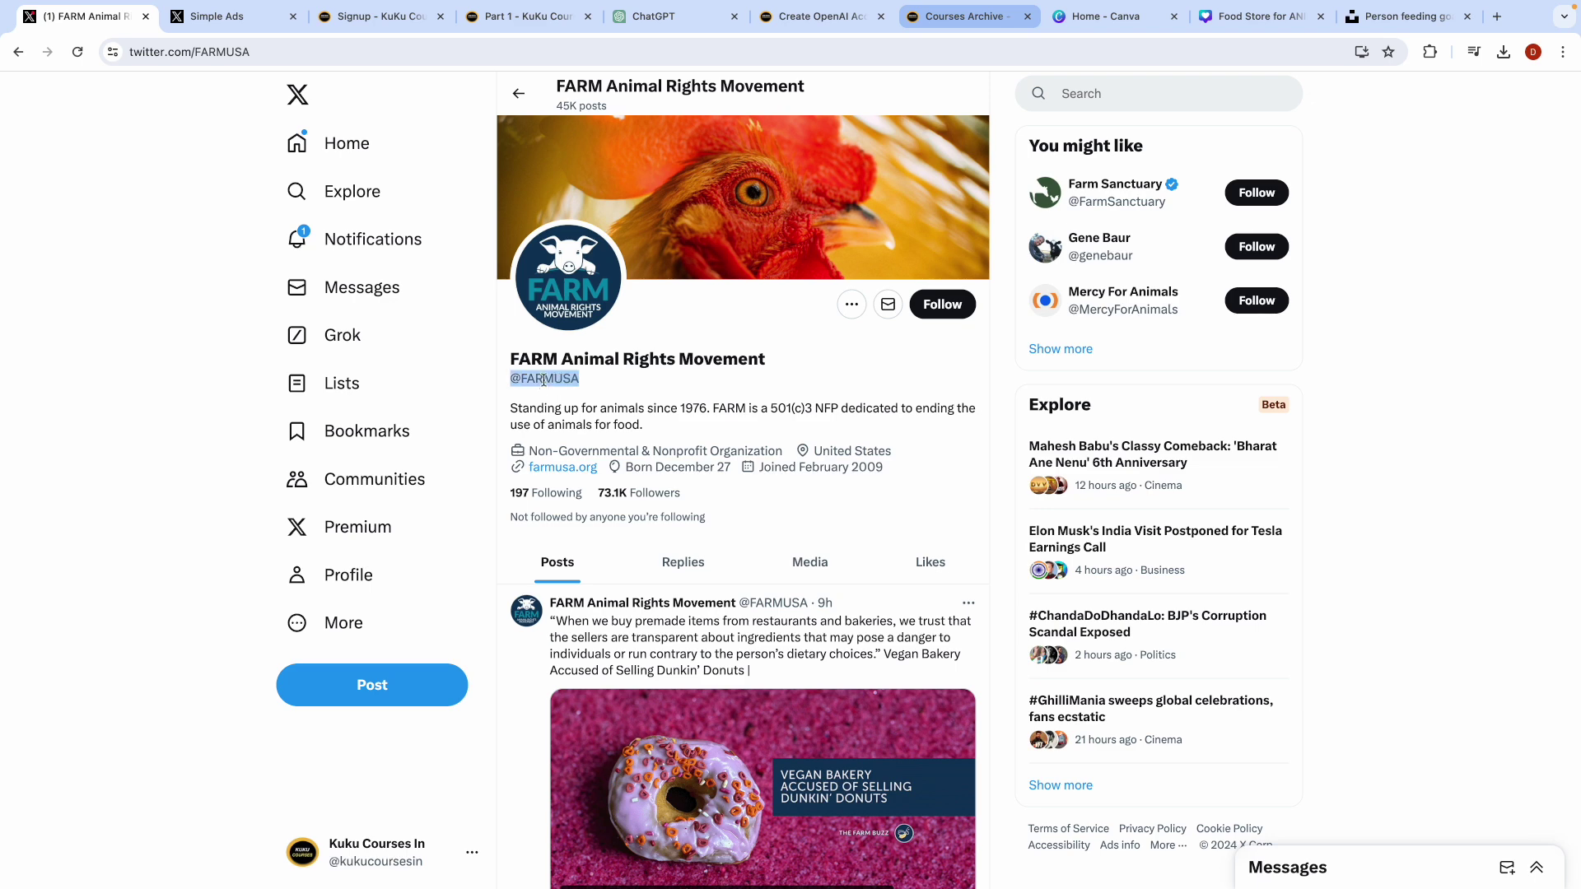
pyautogui.click(219, 18)
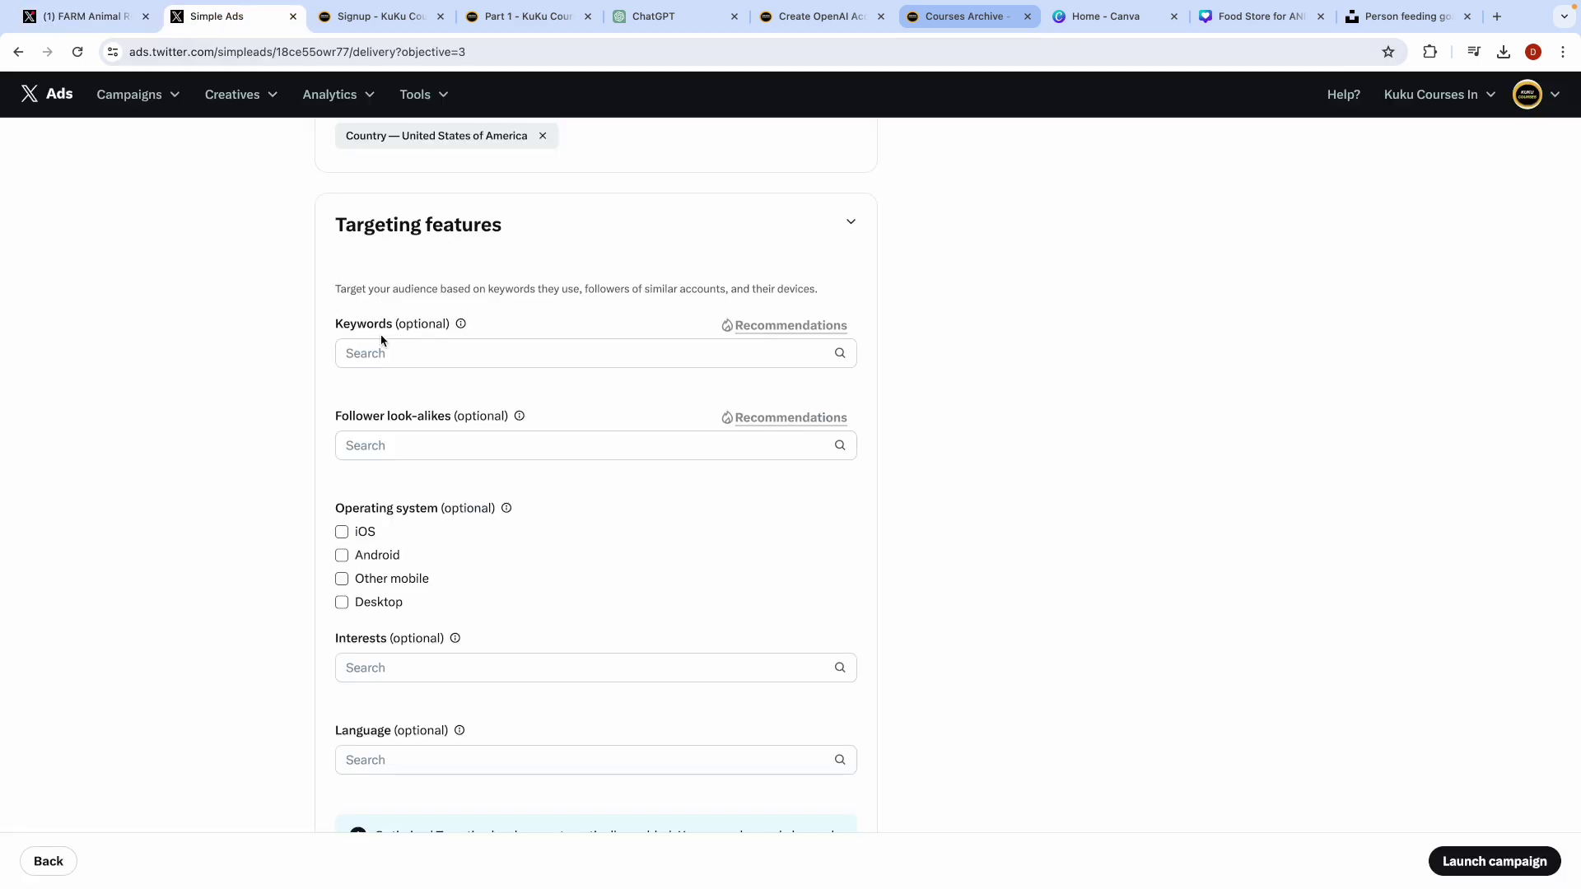
pyautogui.click(383, 447)
pyautogui.hotkey('ctrl', 'v')
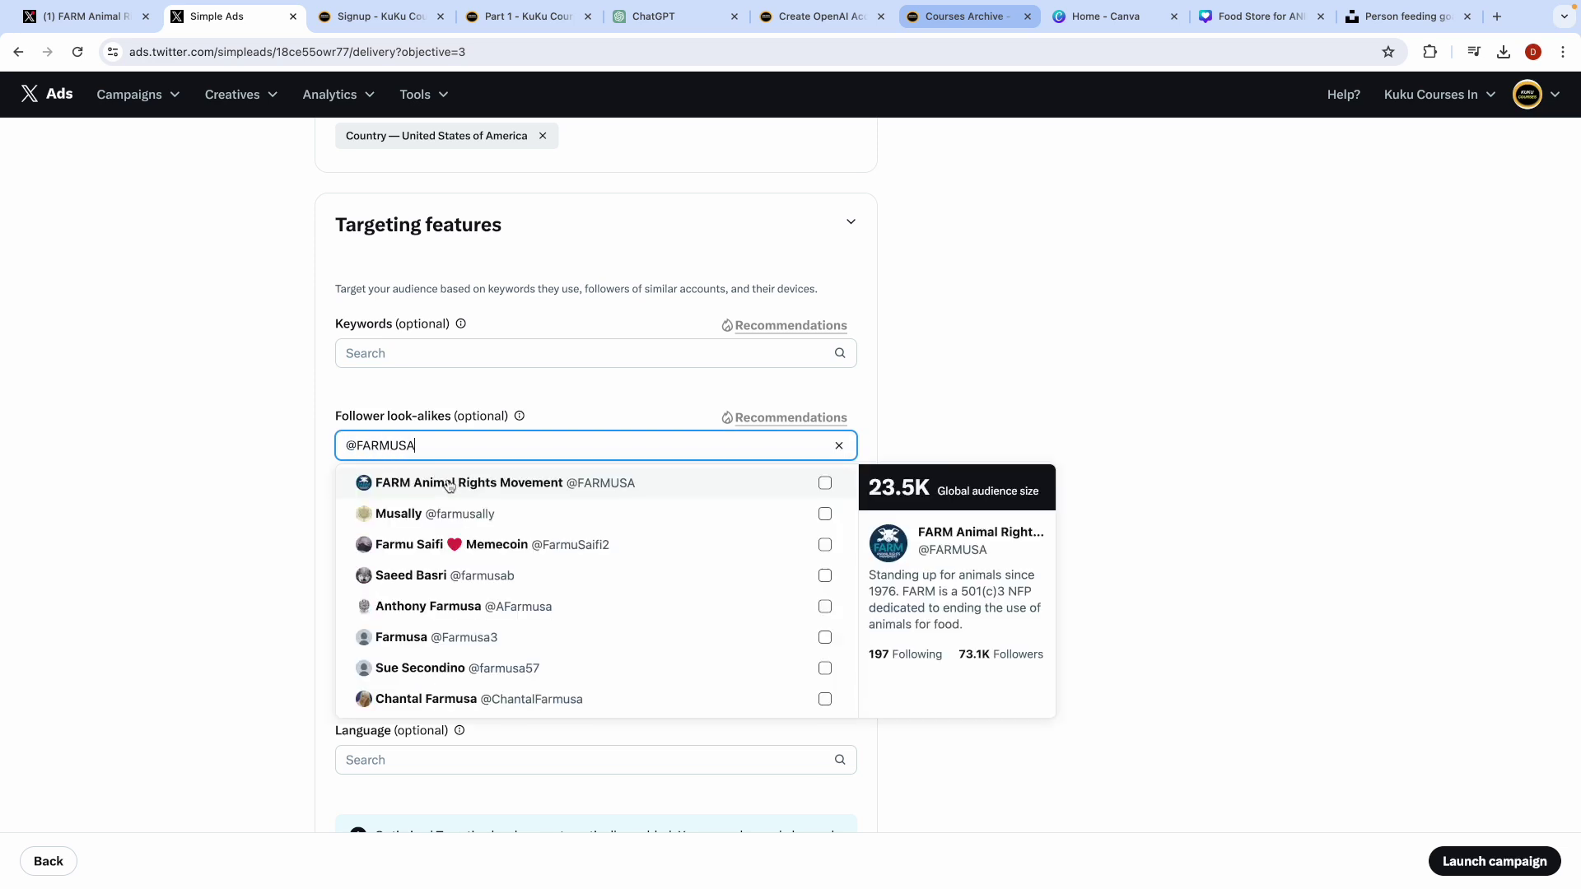
pyautogui.click(453, 484)
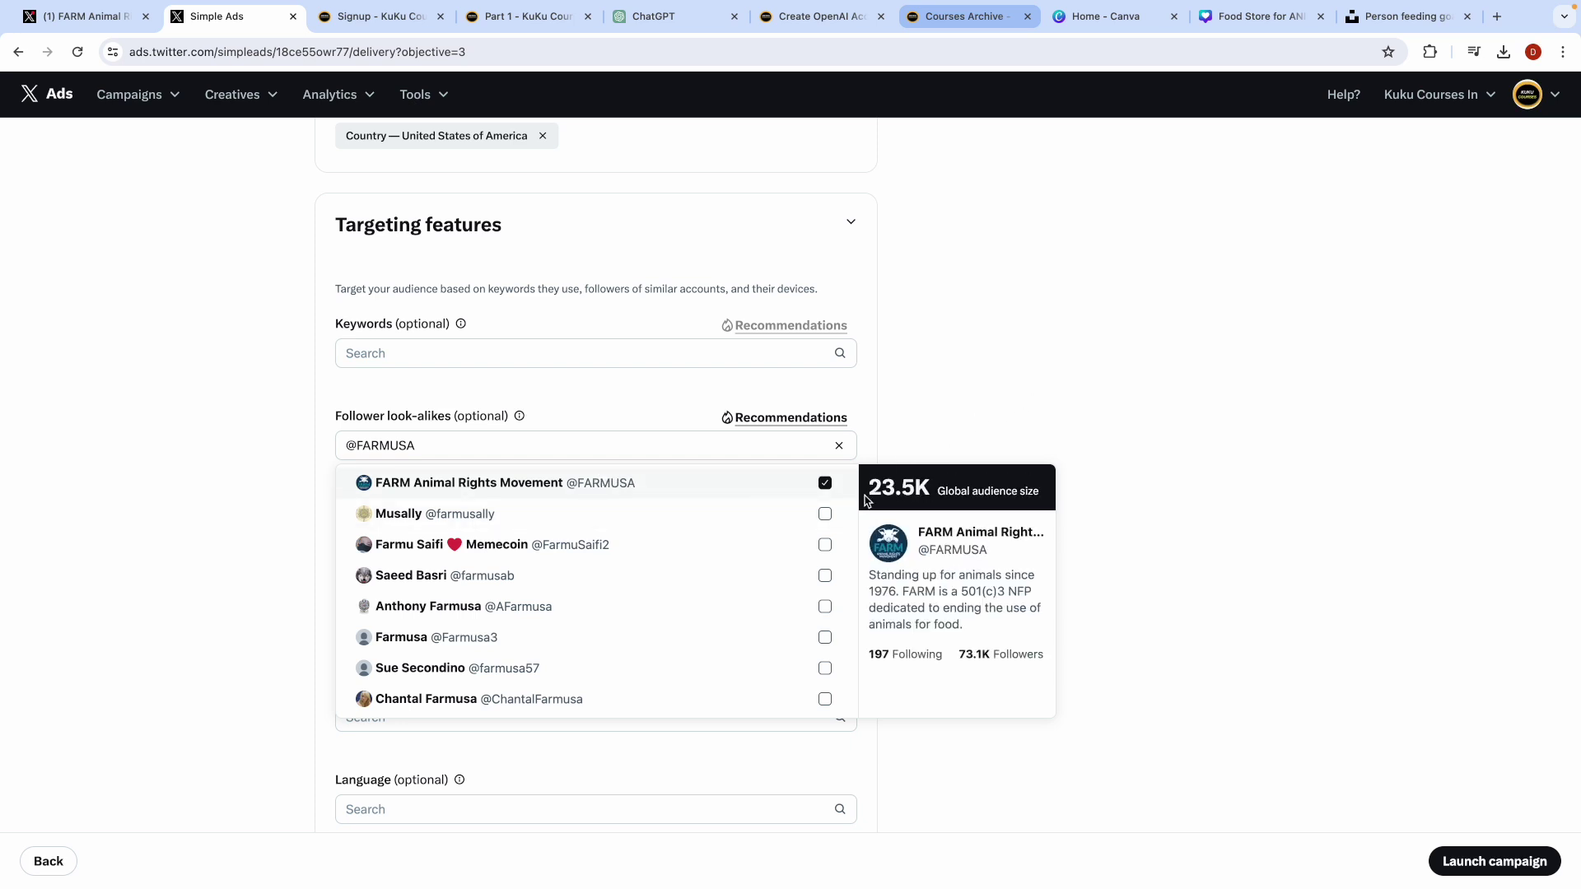
pyautogui.click(980, 374)
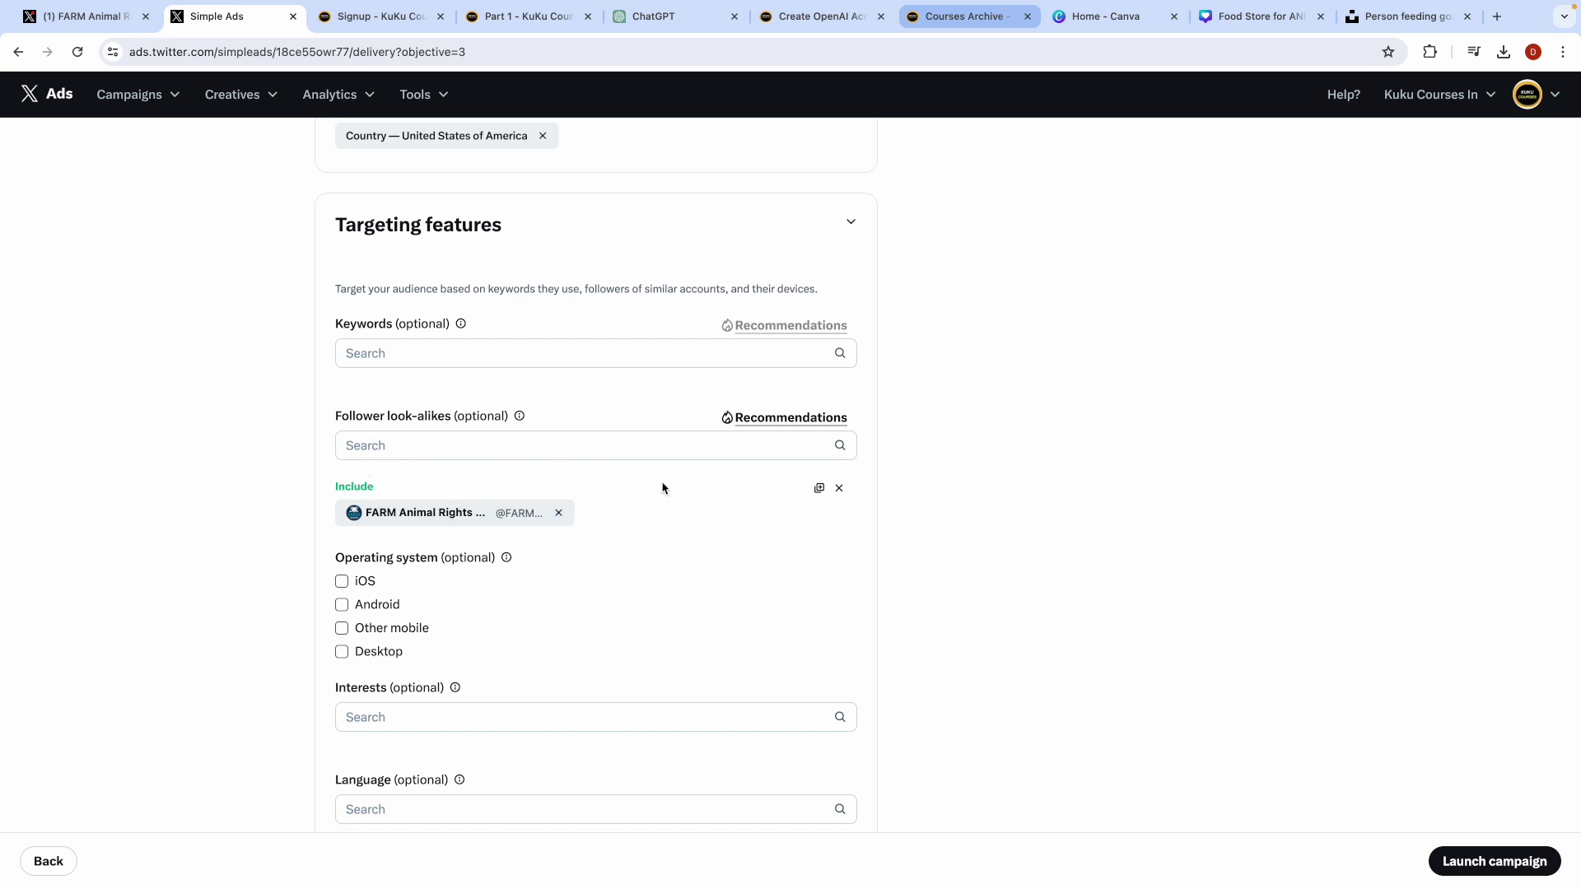
pyautogui.scroll(5, 656, 490)
pyautogui.scroll(-4, 663, 488)
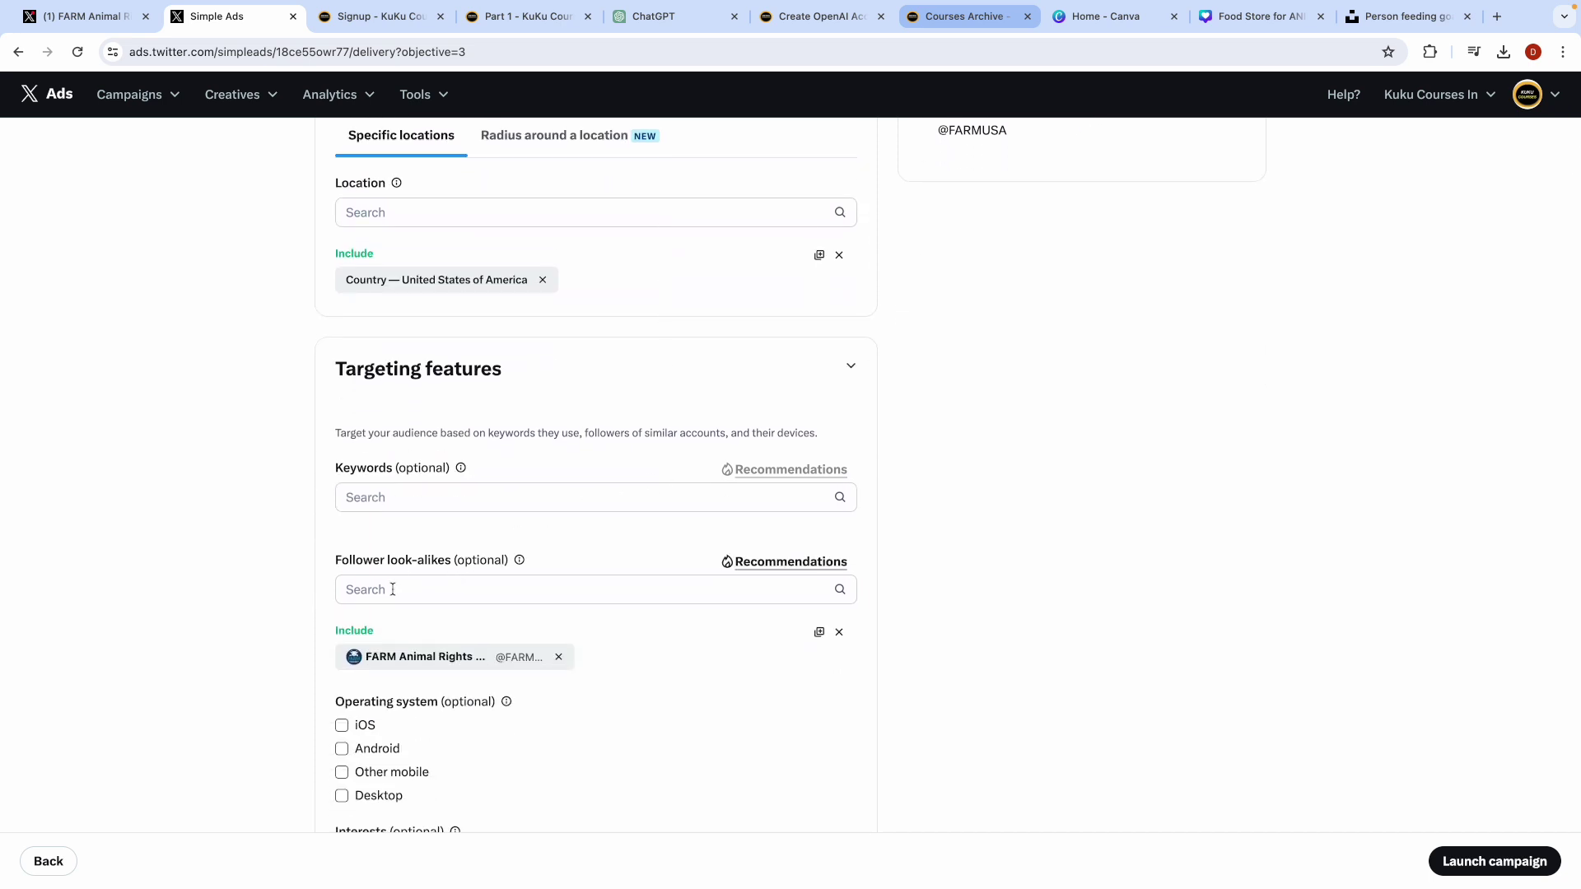
pyautogui.click(393, 590)
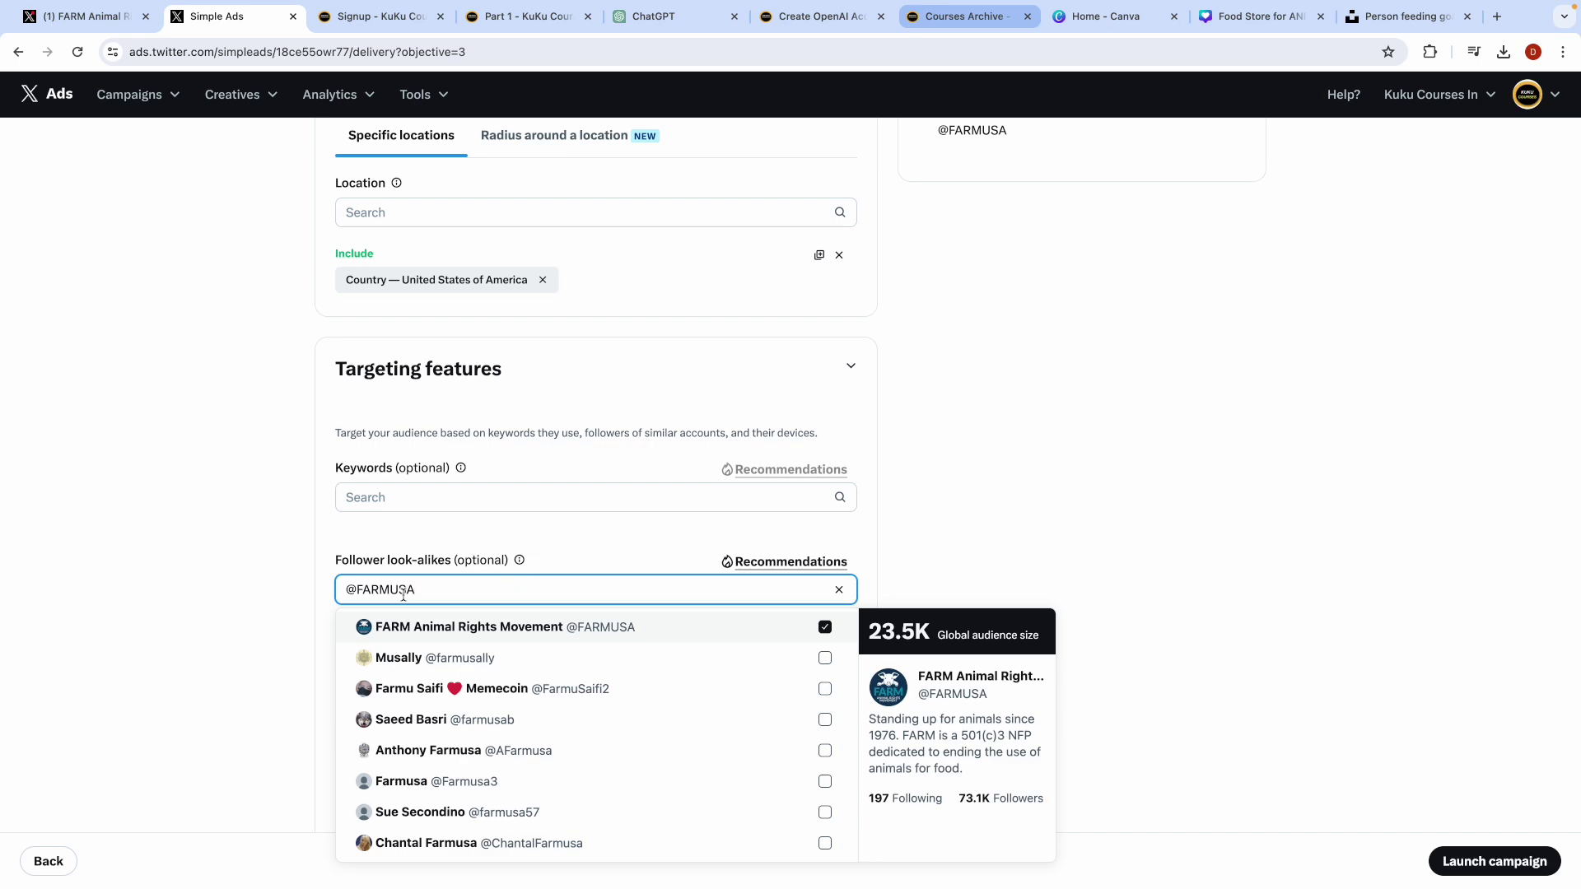
pyautogui.click(85, 18)
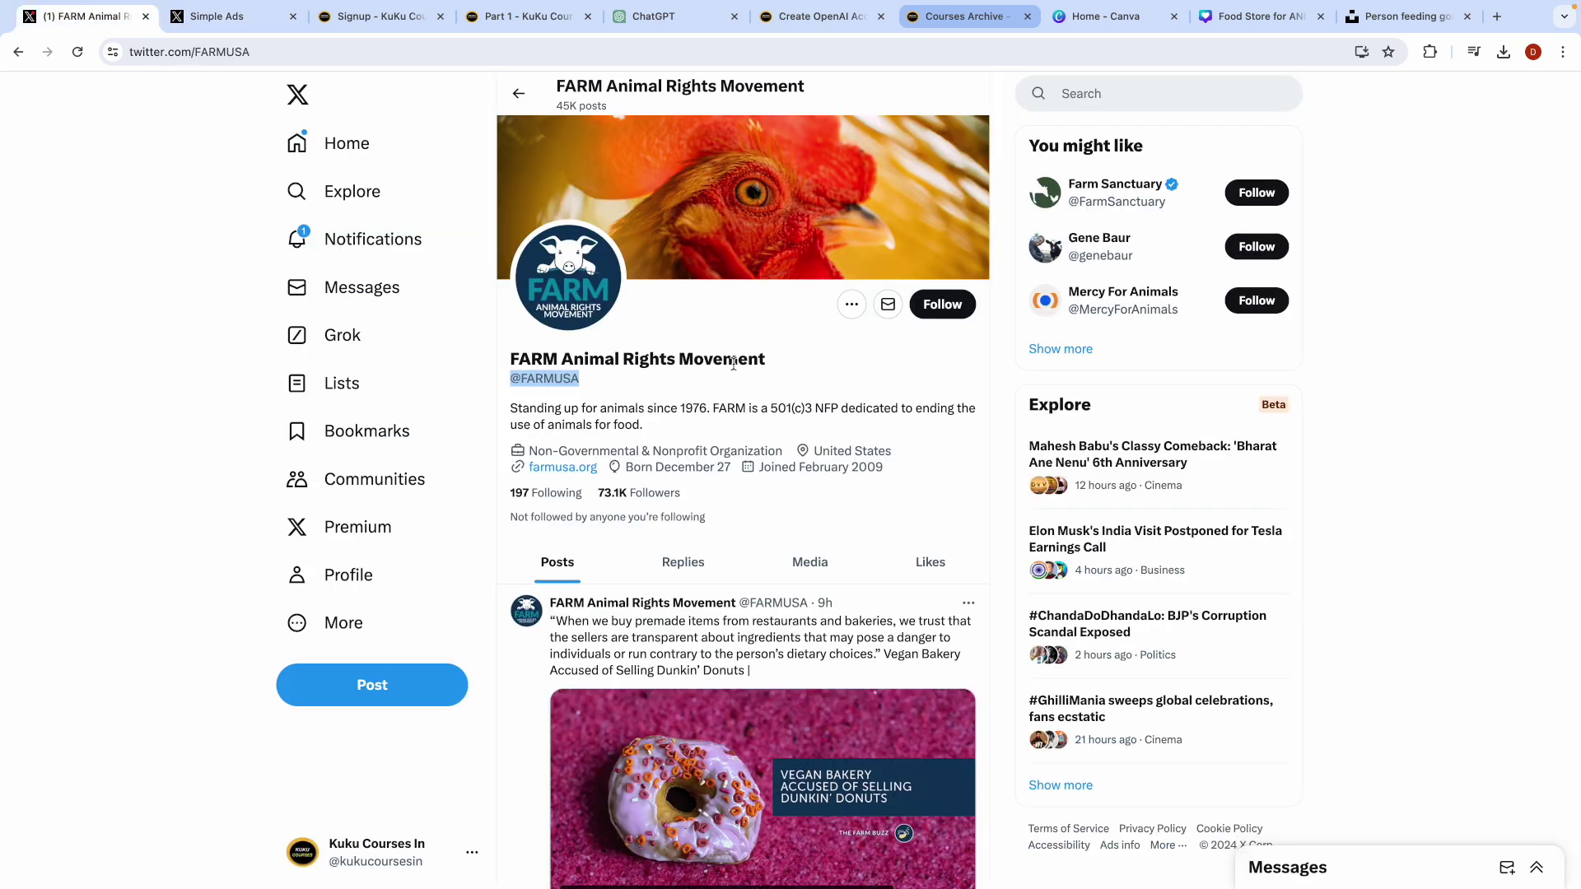
pyautogui.click(518, 93)
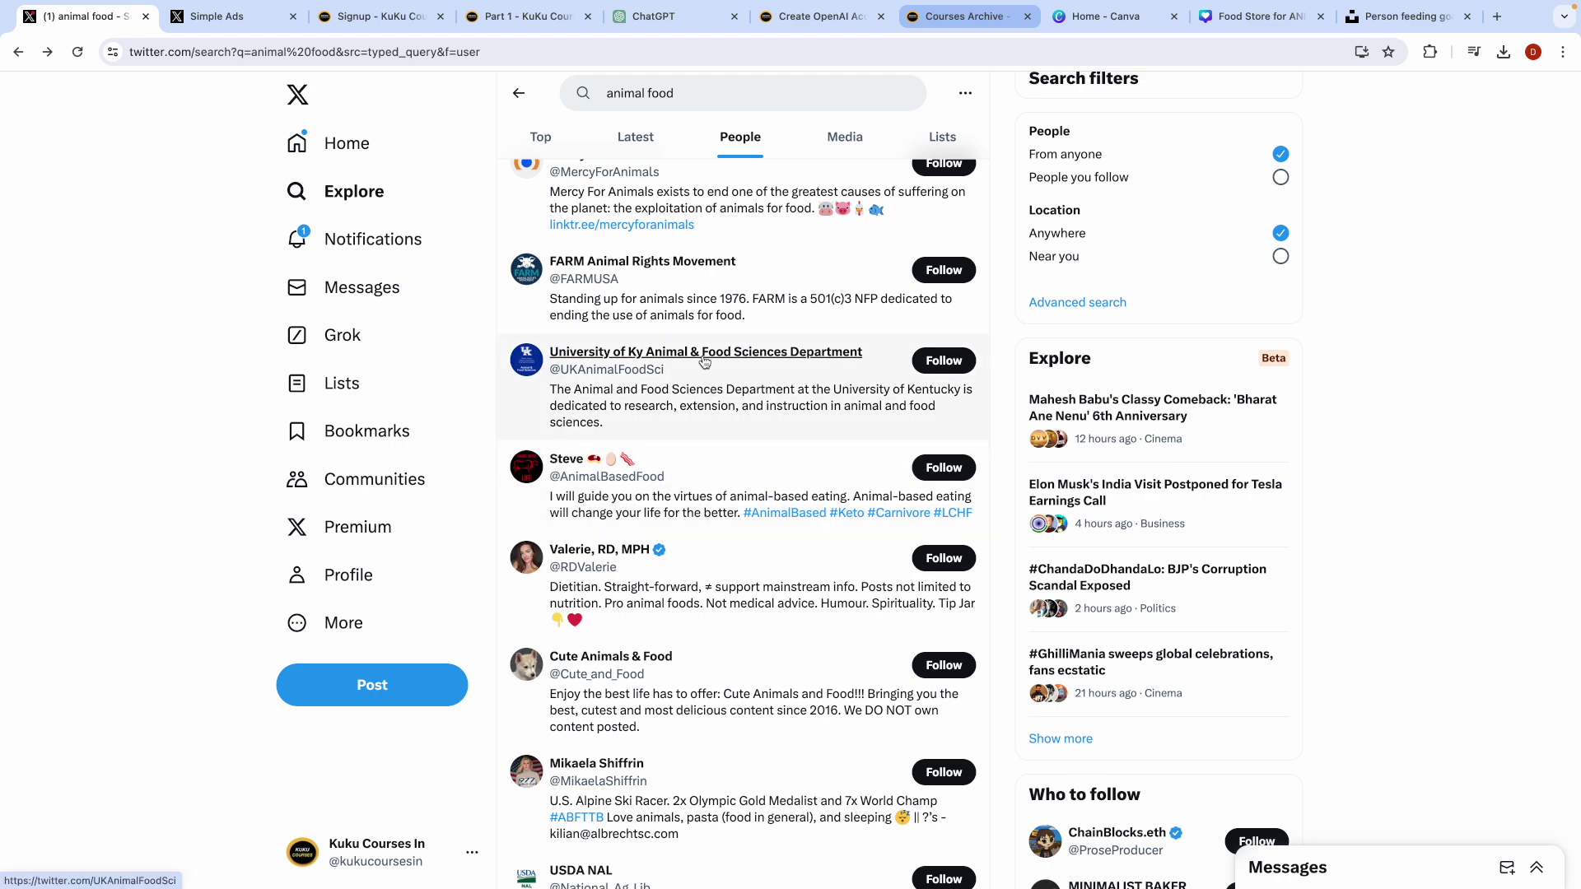
pyautogui.moveTo(704, 361)
pyautogui.click(680, 355)
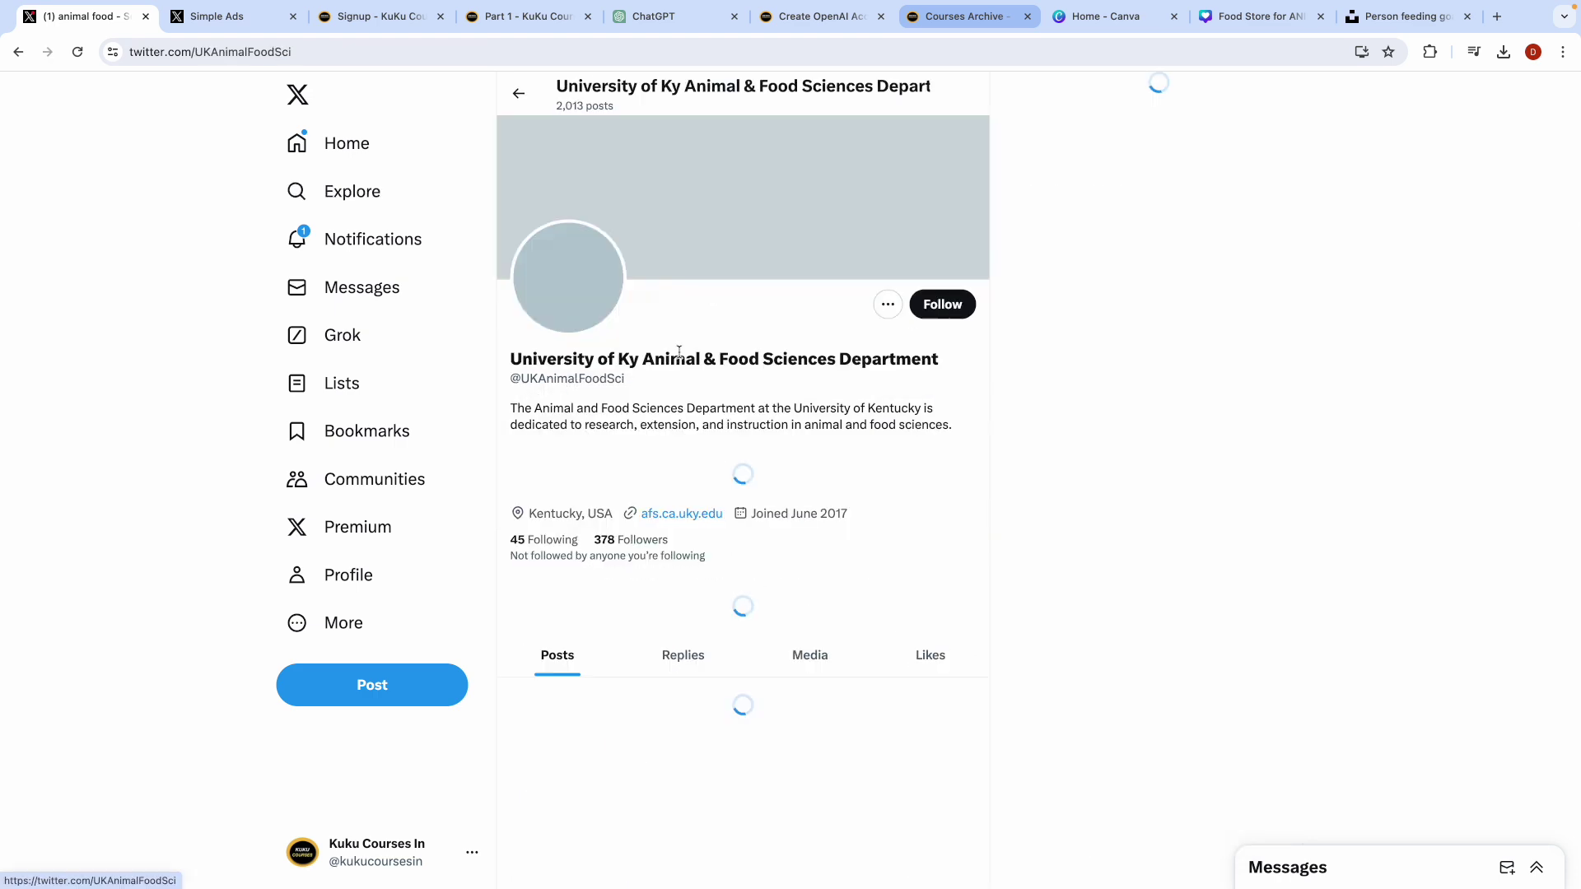
pyautogui.doubleClick(587, 381)
pyautogui.hotkey('ctrl', 'c')
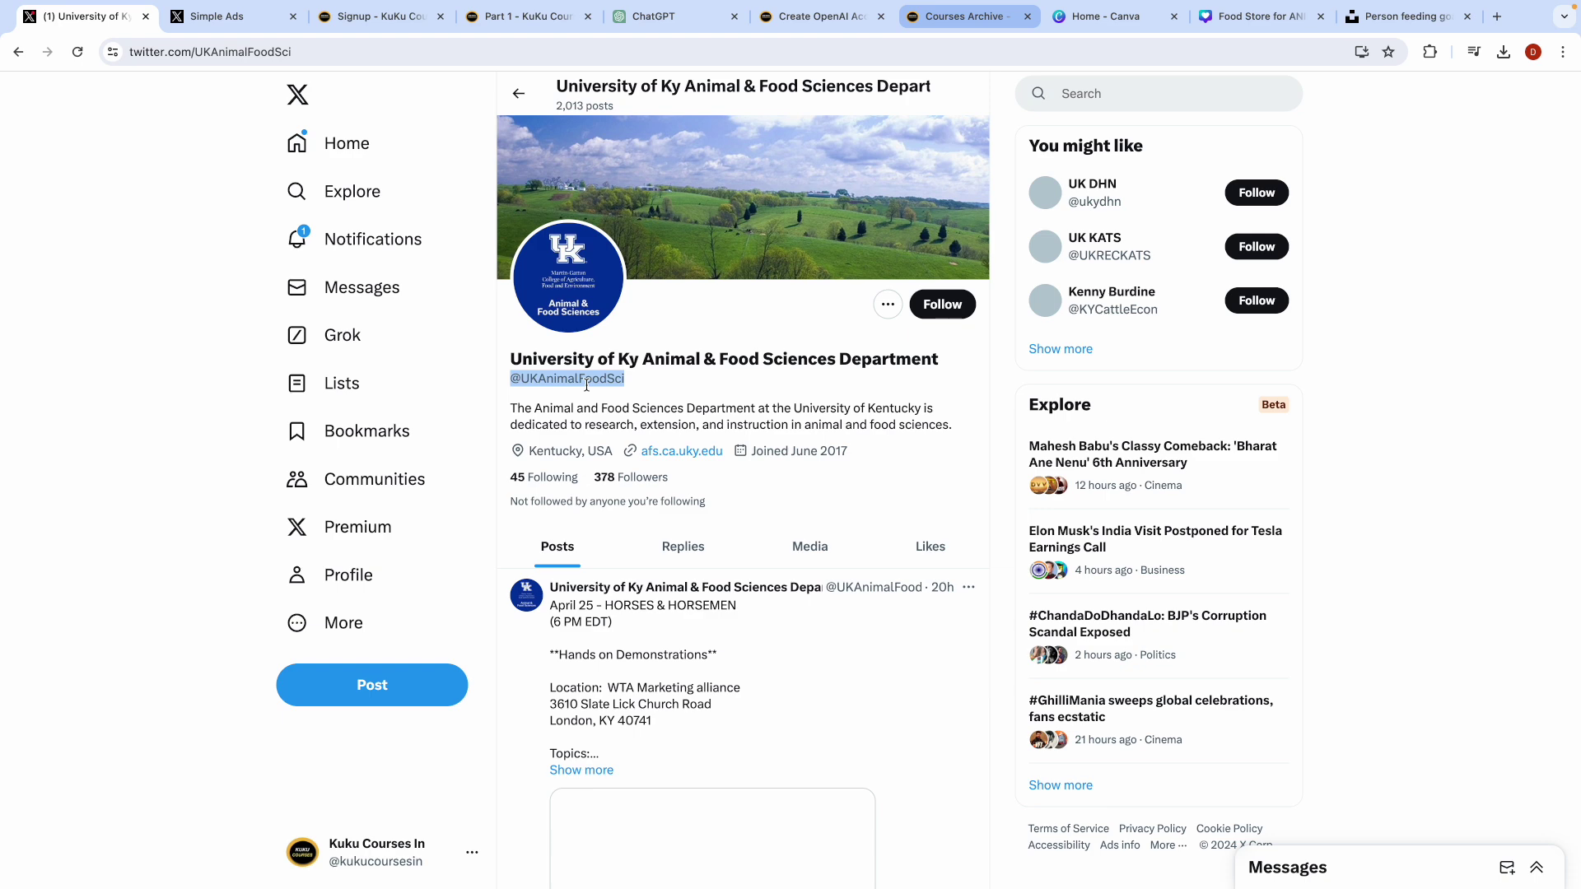
pyautogui.click(236, 27)
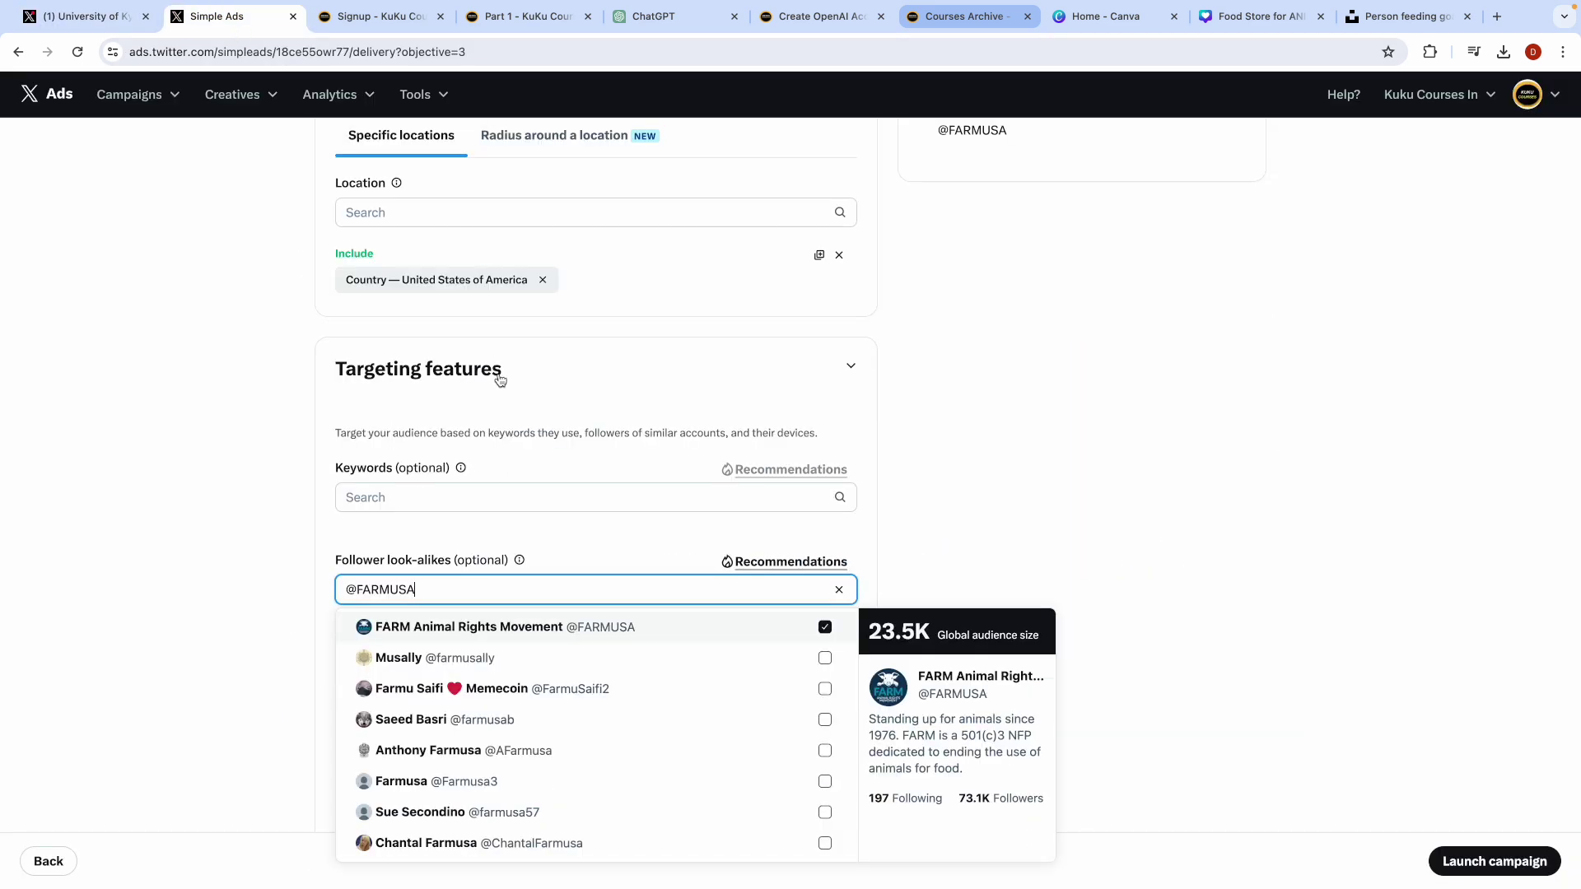
pyautogui.doubleClick(414, 578)
pyautogui.hotkey('ctrl', 'v')
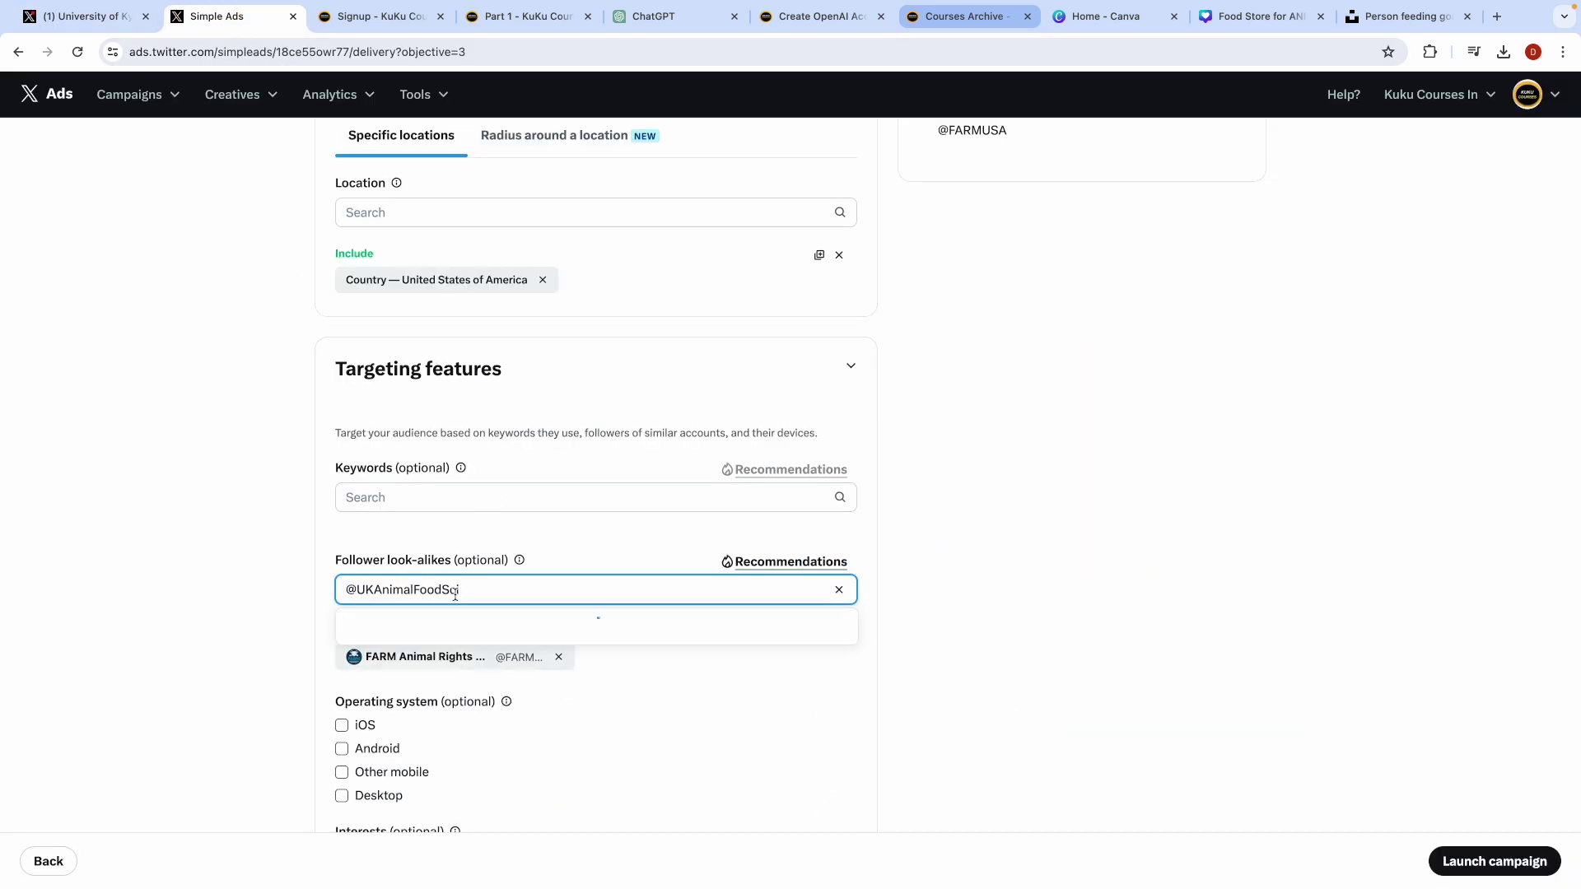
pyautogui.click(825, 629)
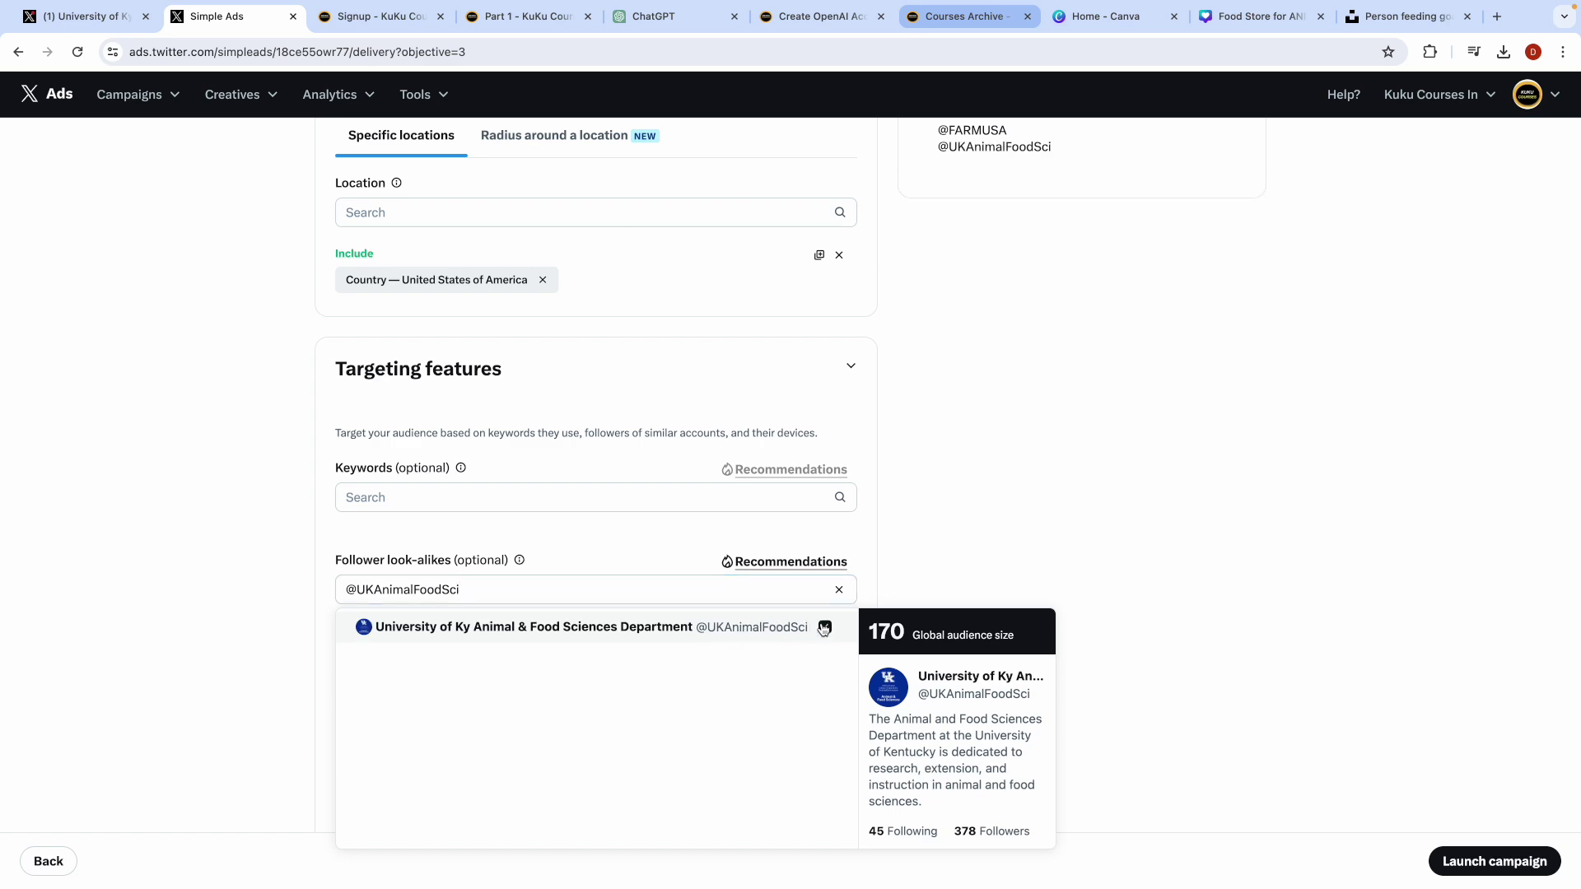
pyautogui.click(959, 506)
pyautogui.scroll(-2, 81, 303)
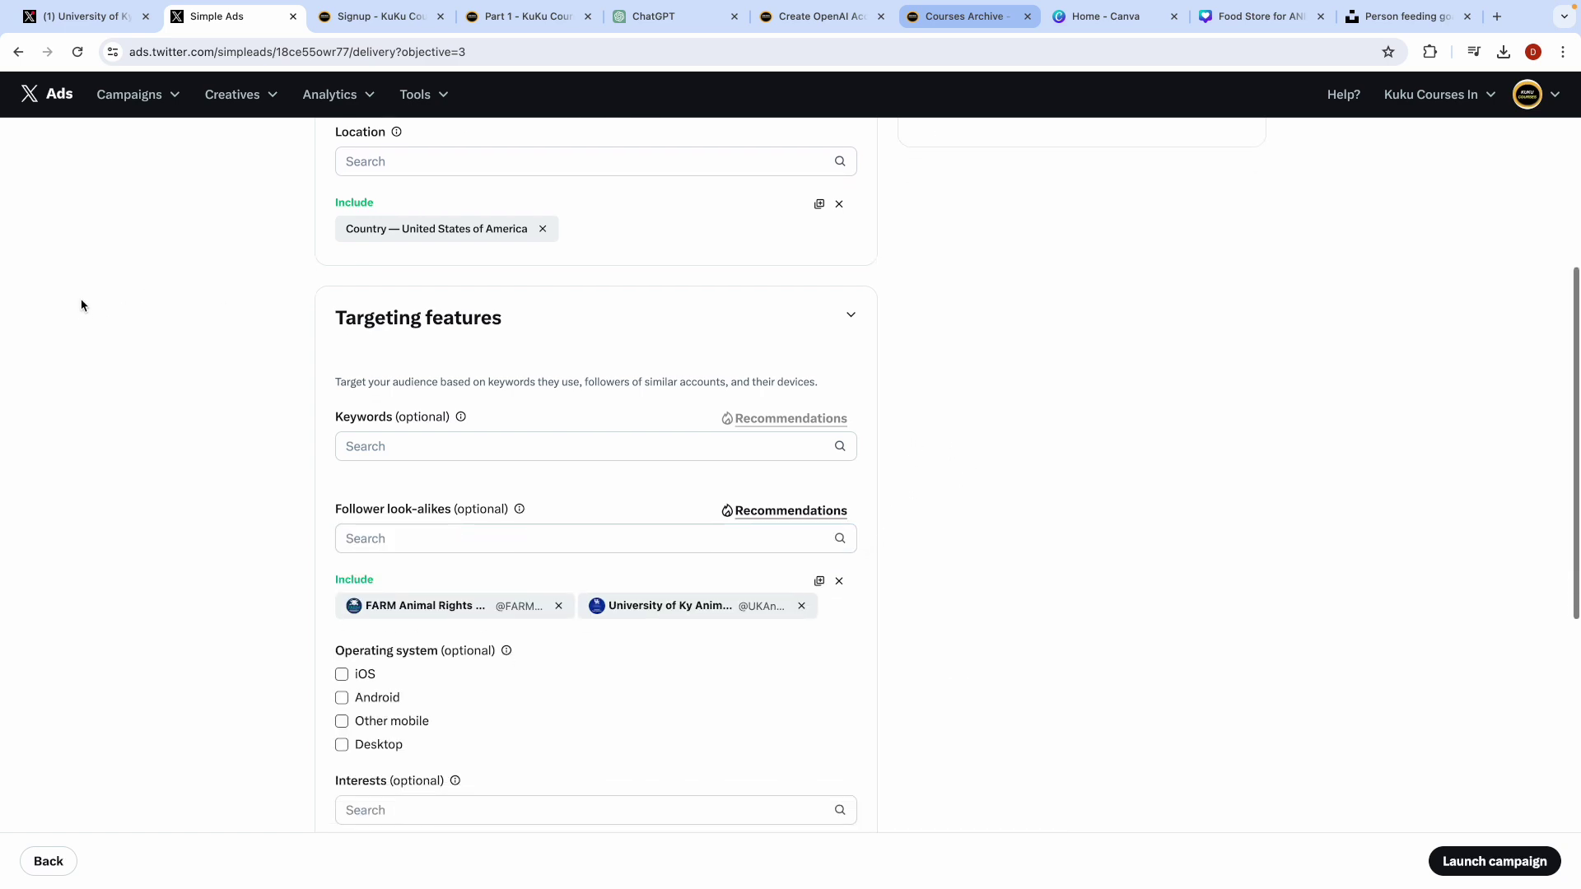
# Step: Return to X and examine the verified dietitian's profile and posts from the people results for "animal food"
pyautogui.click(70, 23)
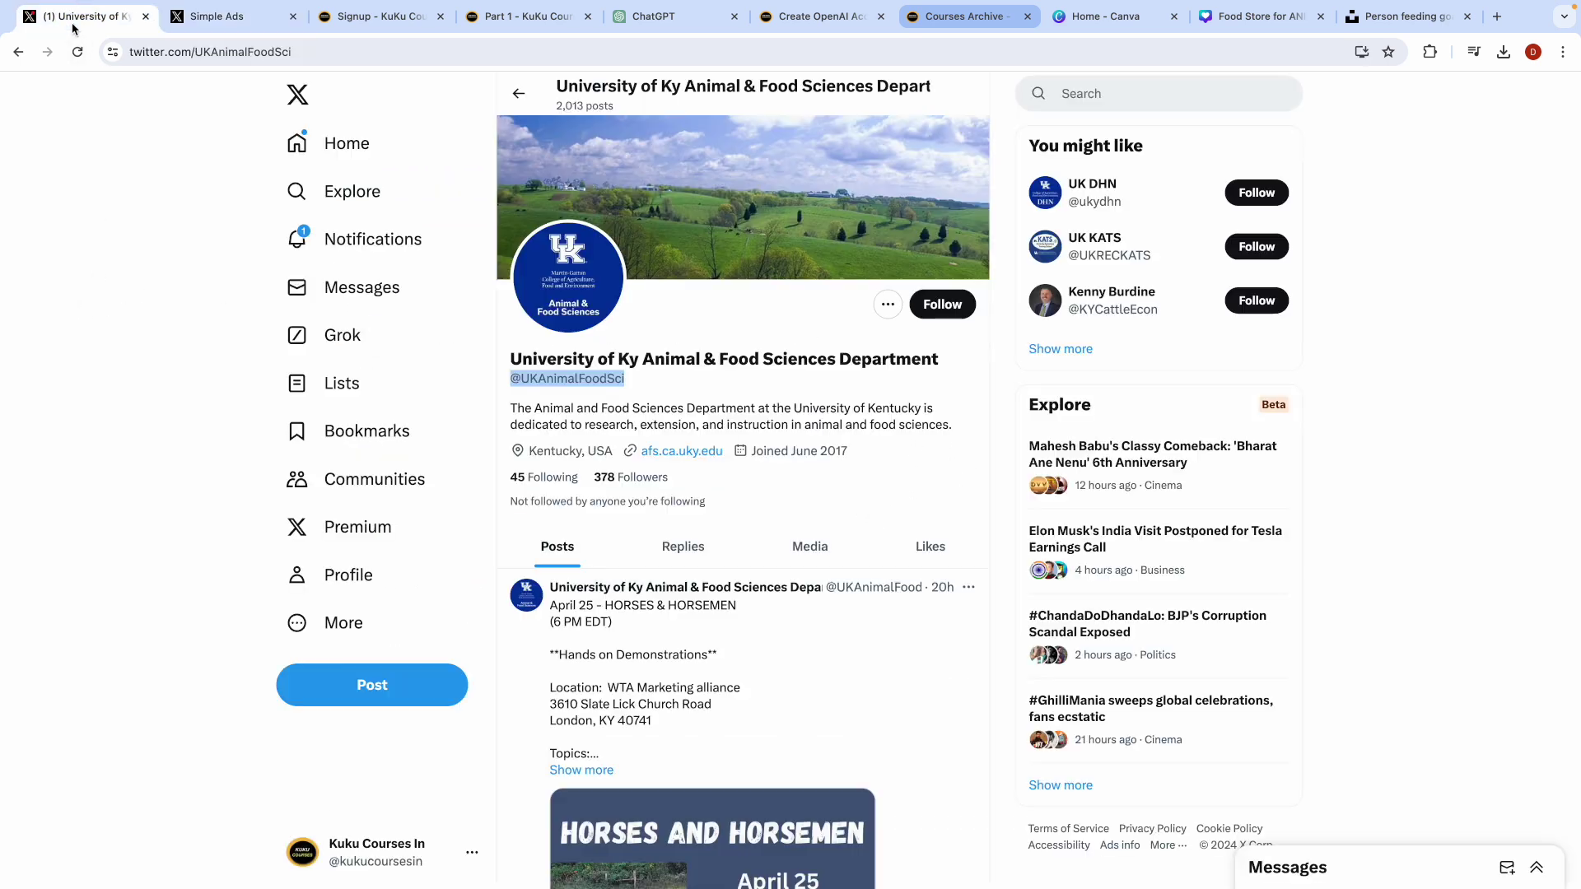
pyautogui.click(519, 92)
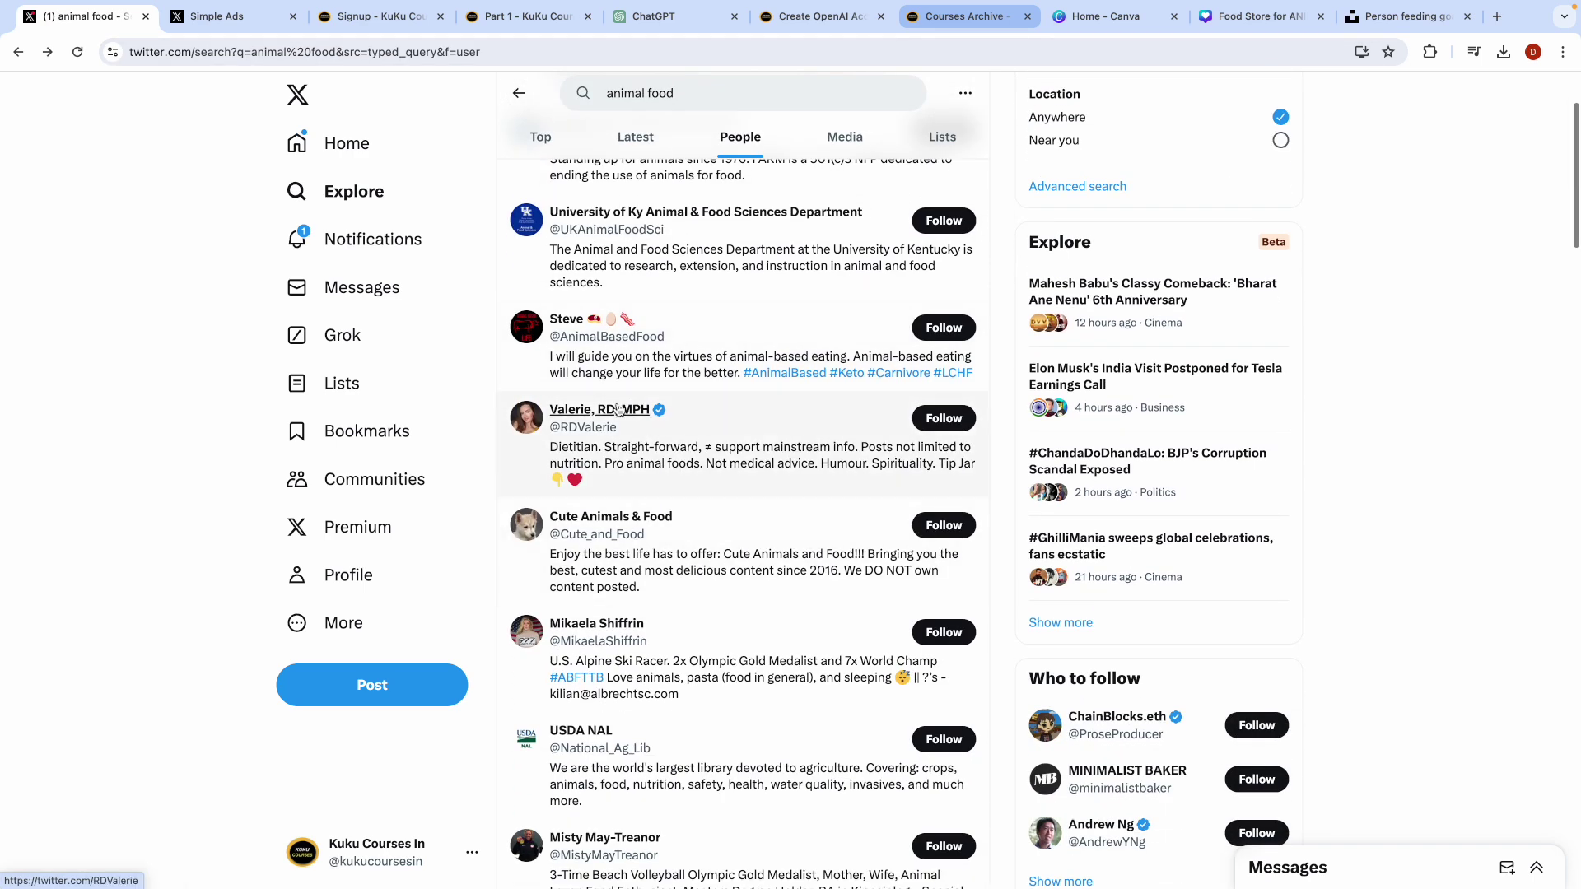
pyautogui.moveTo(602, 411)
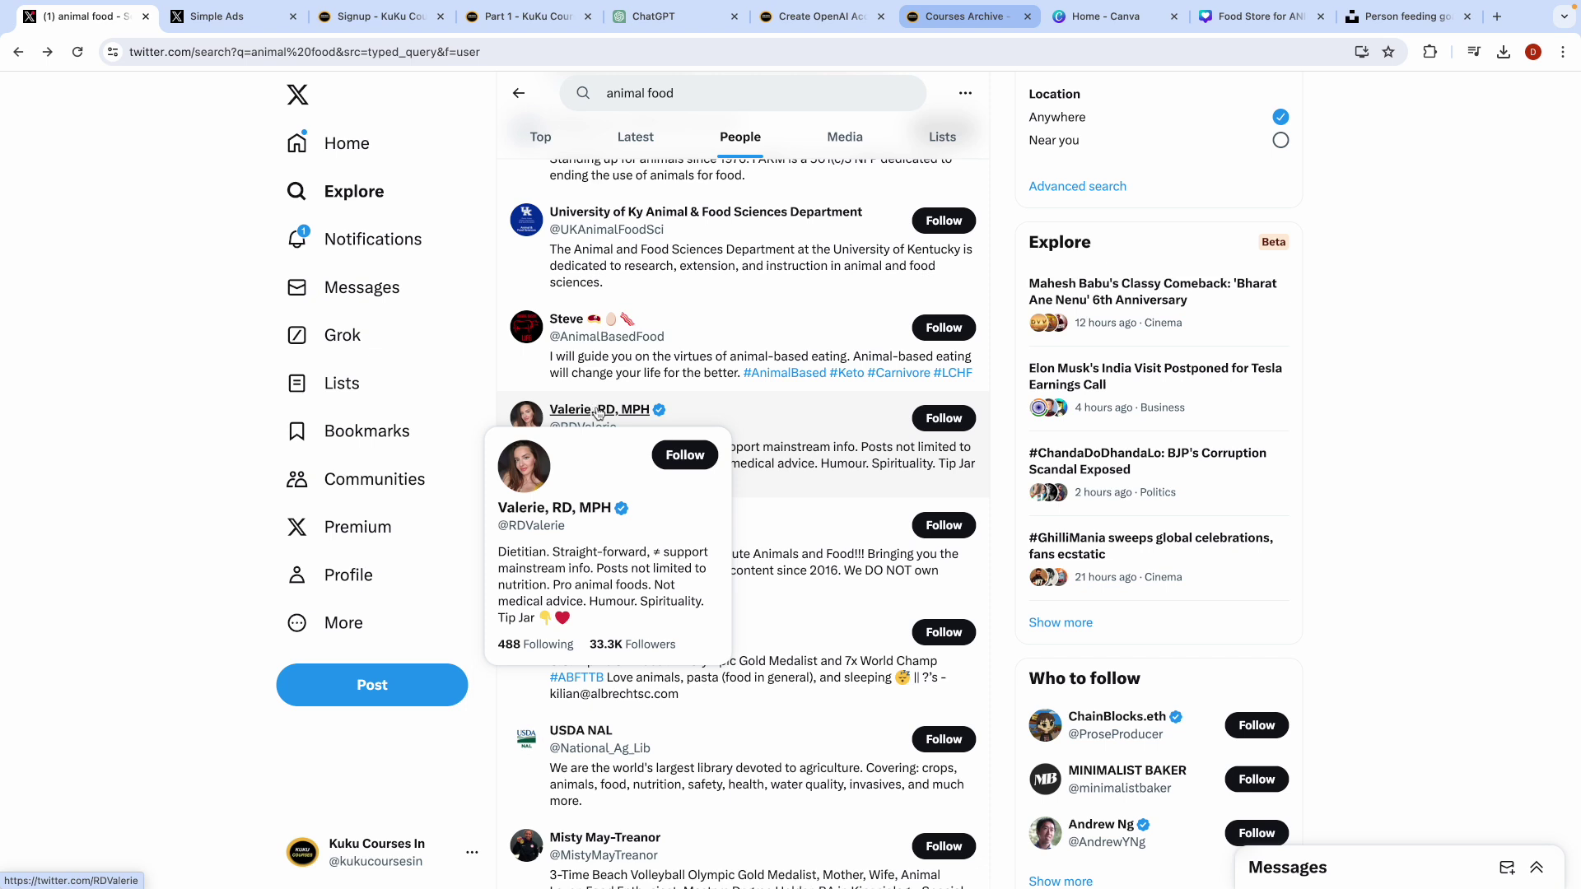
pyautogui.click(598, 411)
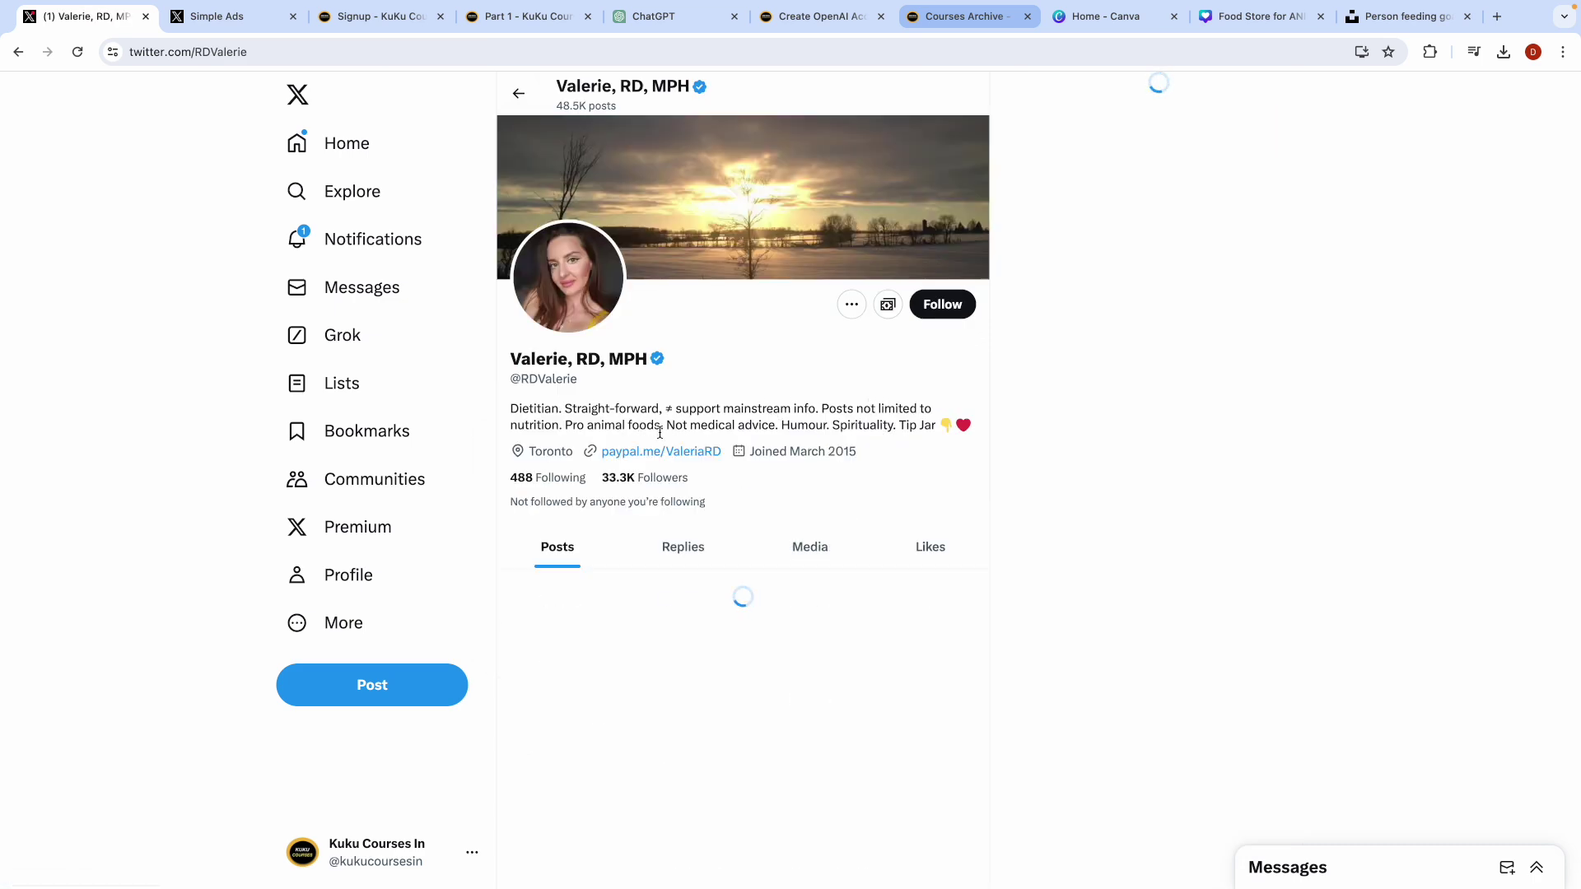
pyautogui.tripleClick(605, 427)
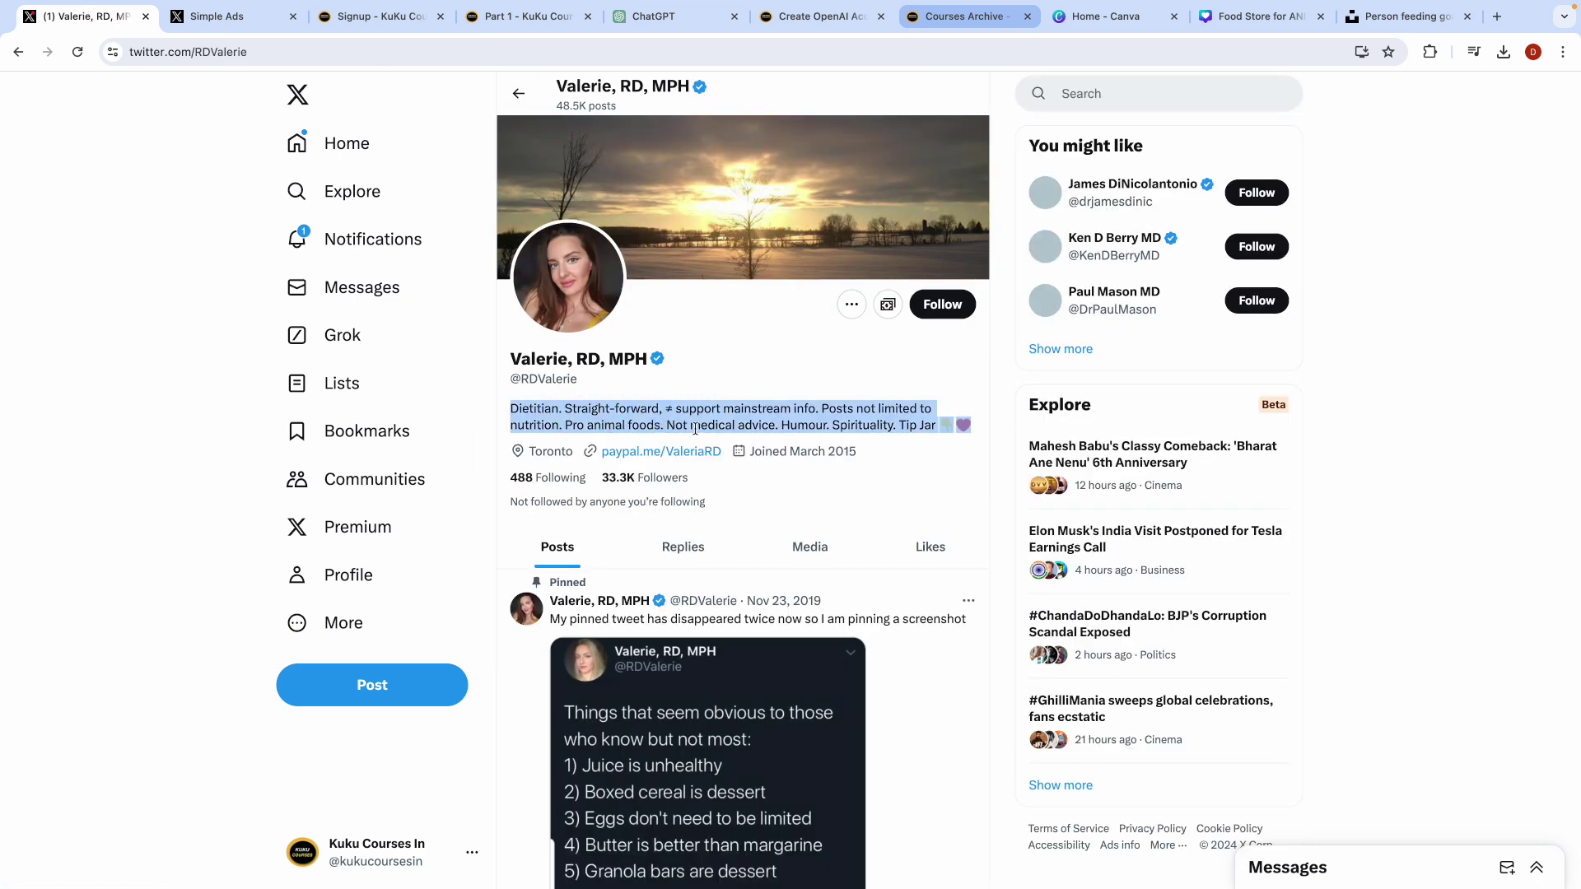
pyautogui.click(817, 421)
pyautogui.scroll(-3, 625, 629)
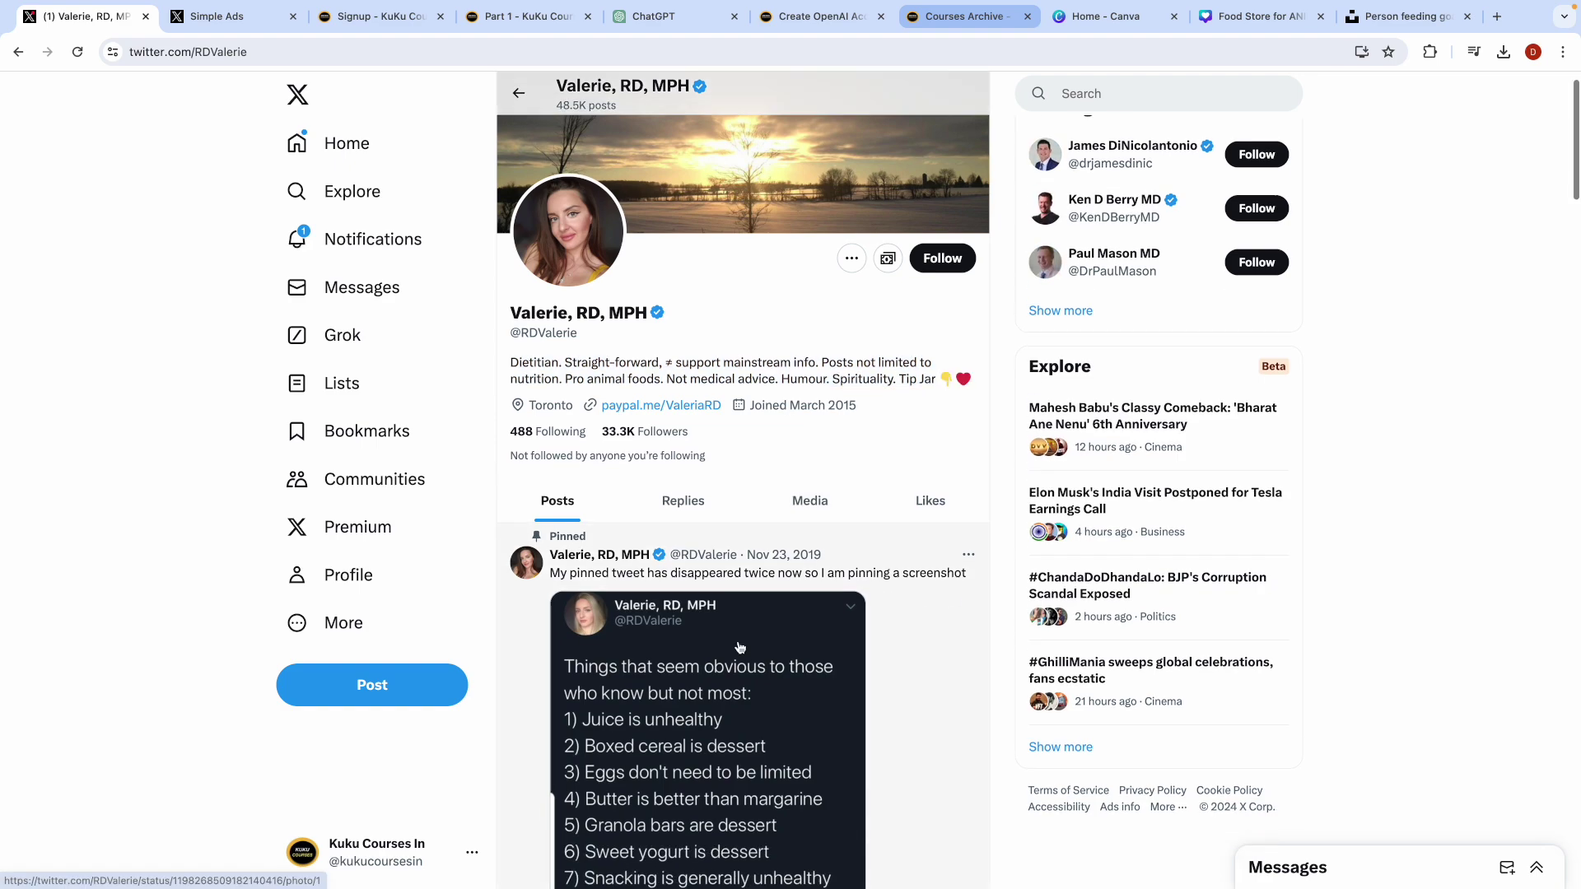
pyautogui.scroll(-12, 625, 629)
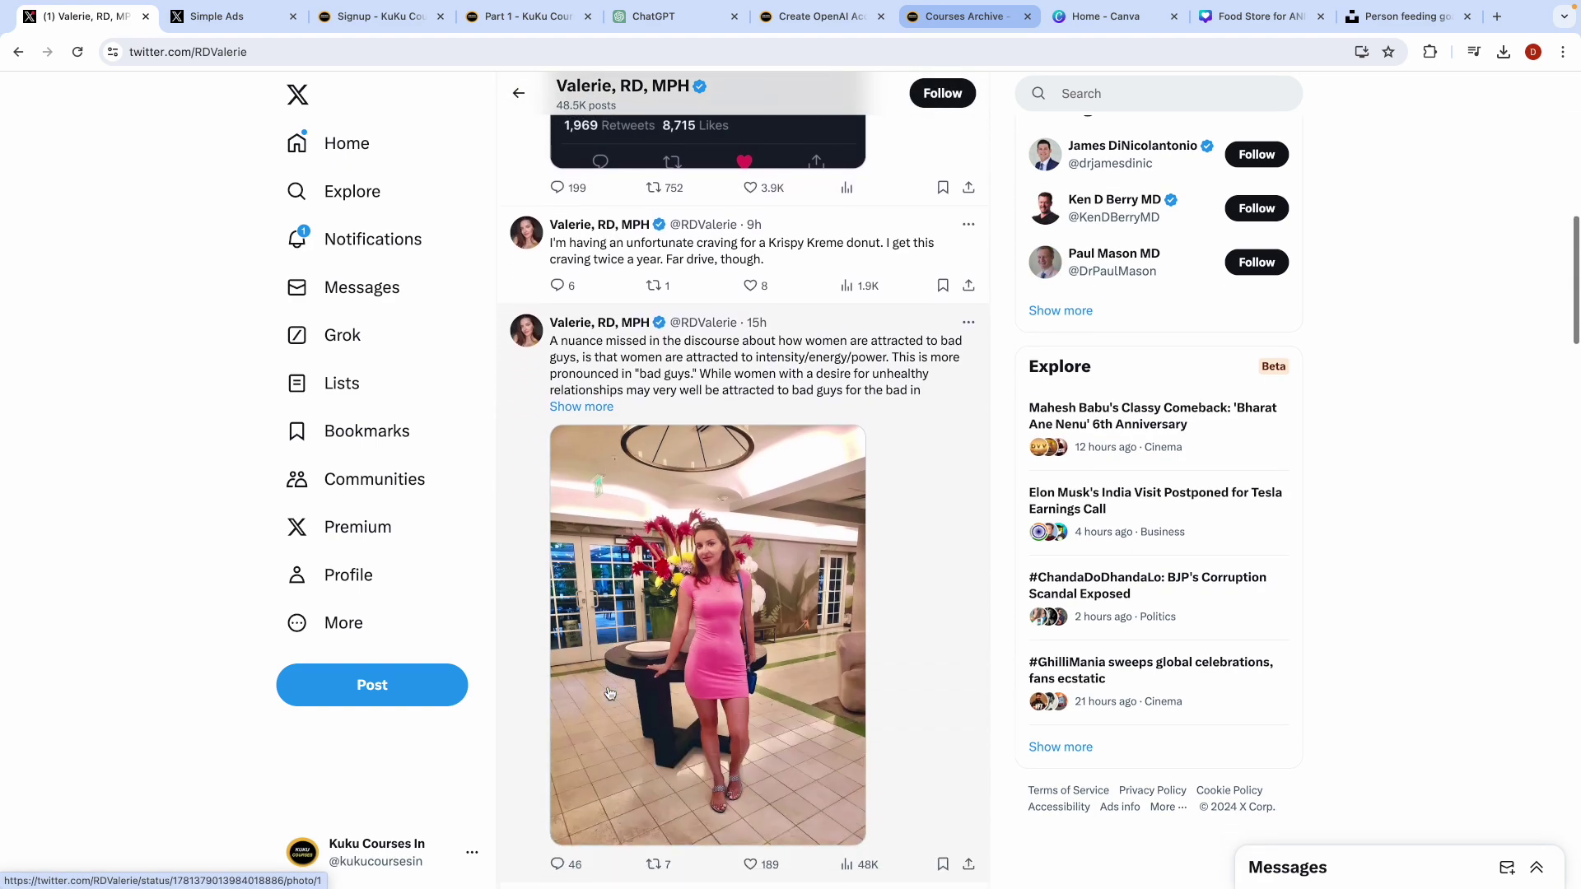
pyautogui.scroll(-14, 610, 694)
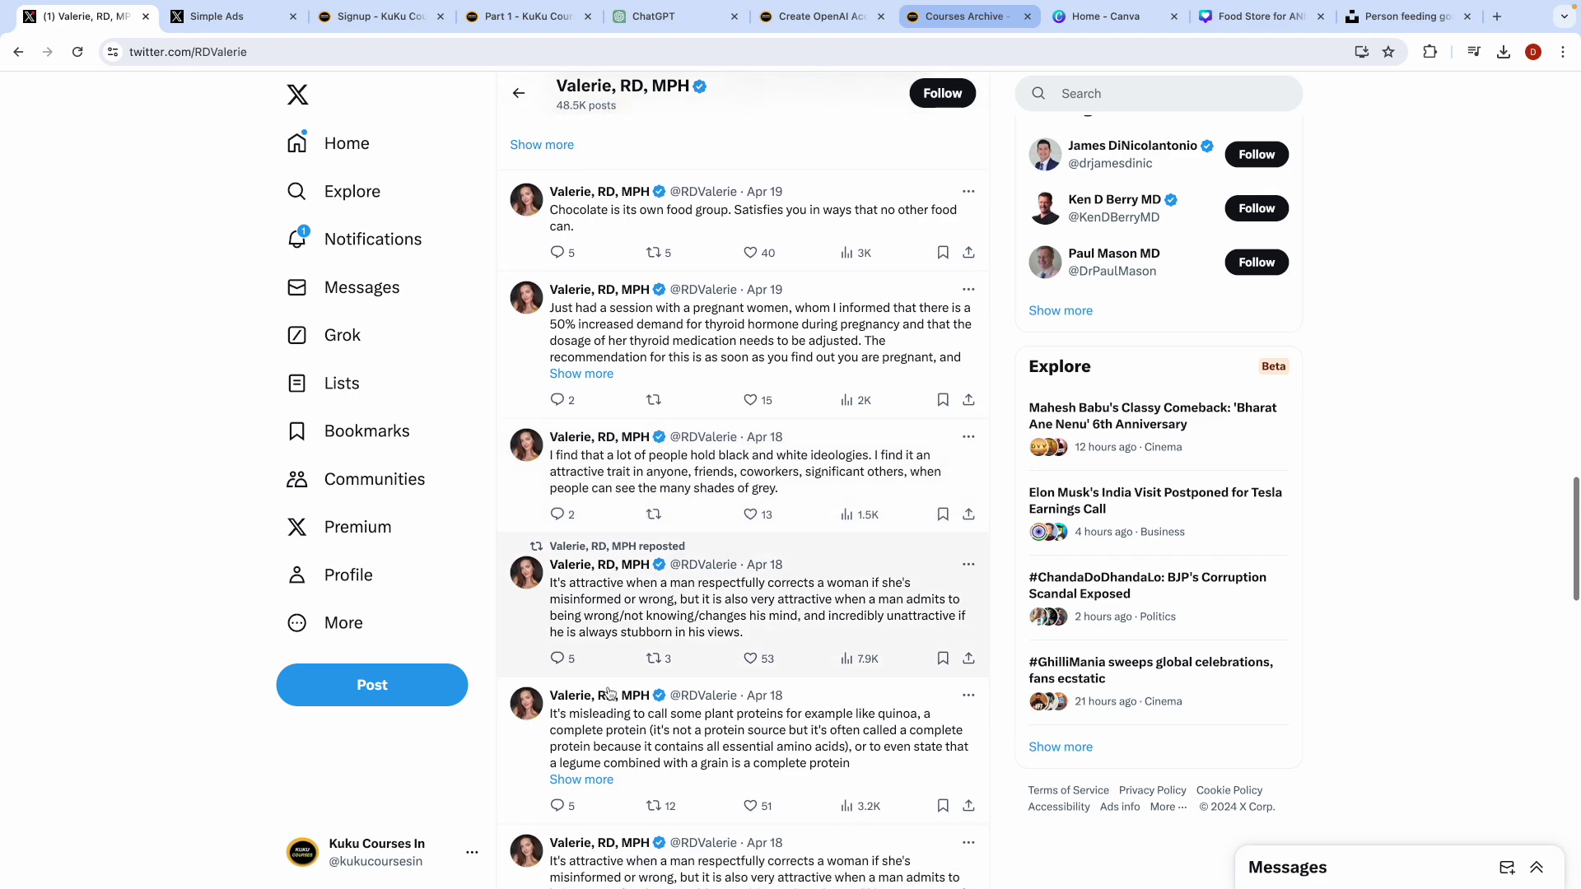
pyautogui.scroll(20, 610, 694)
pyautogui.scroll(3, 610, 694)
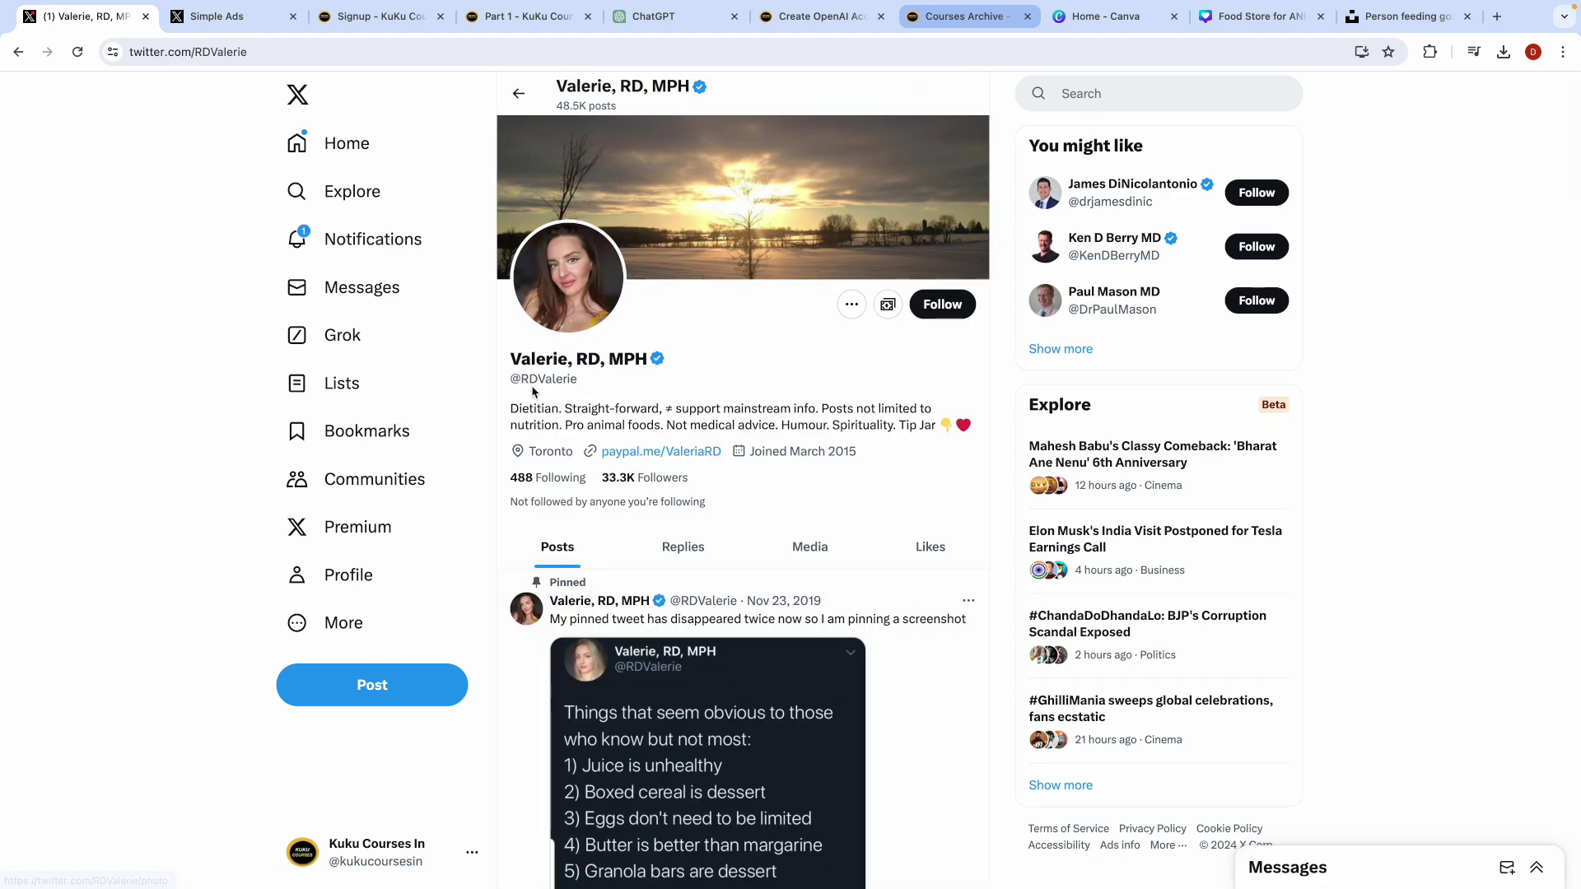
pyautogui.click(518, 93)
pyautogui.scroll(-2, 638, 378)
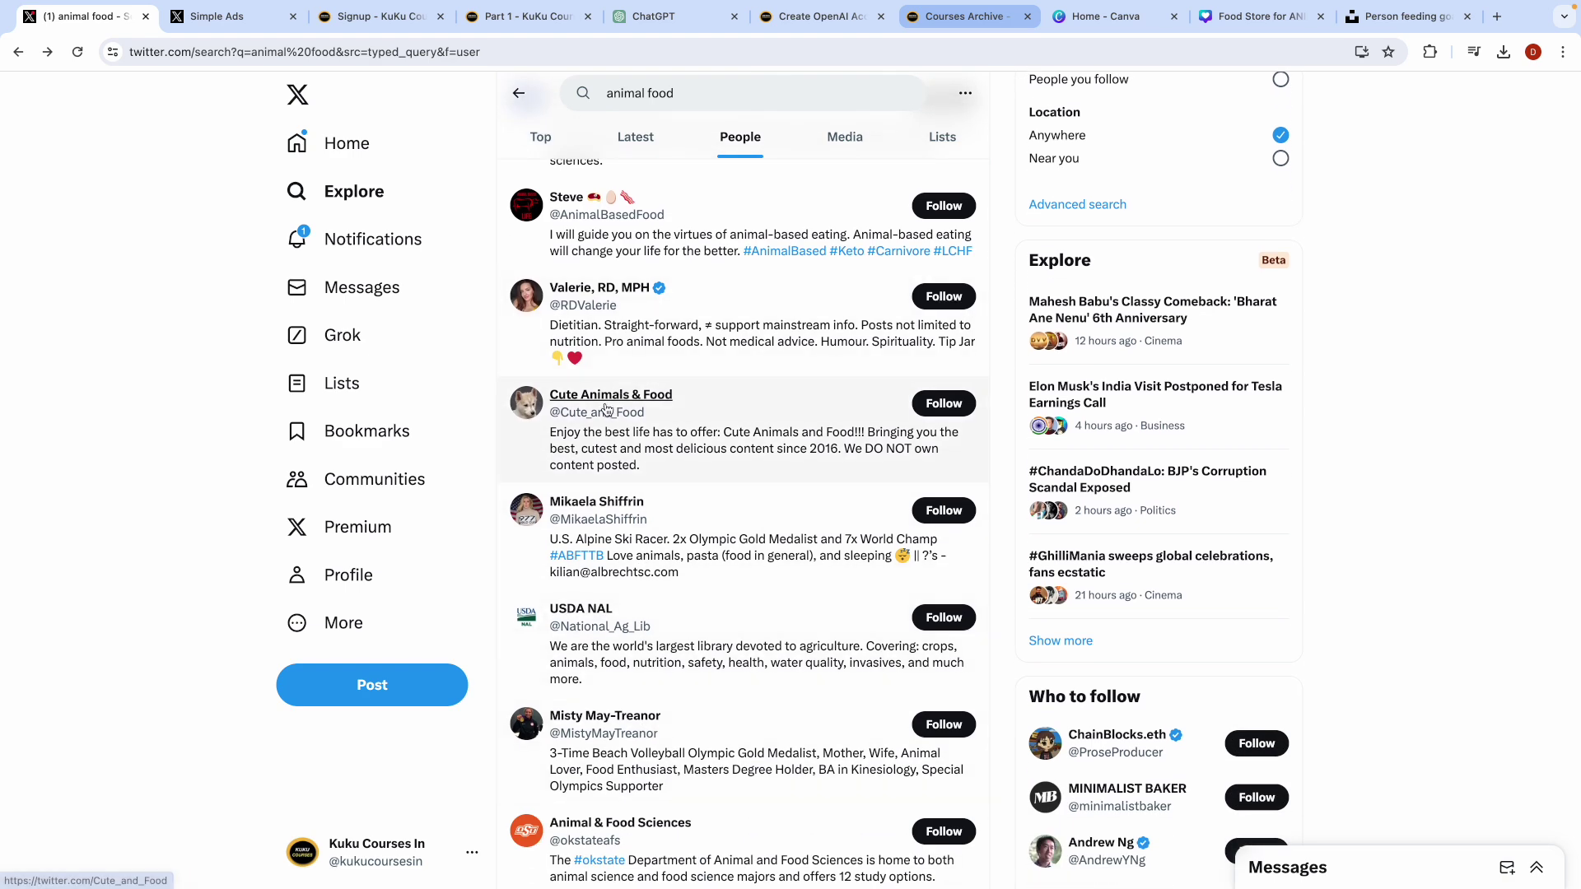
pyautogui.moveTo(617, 400)
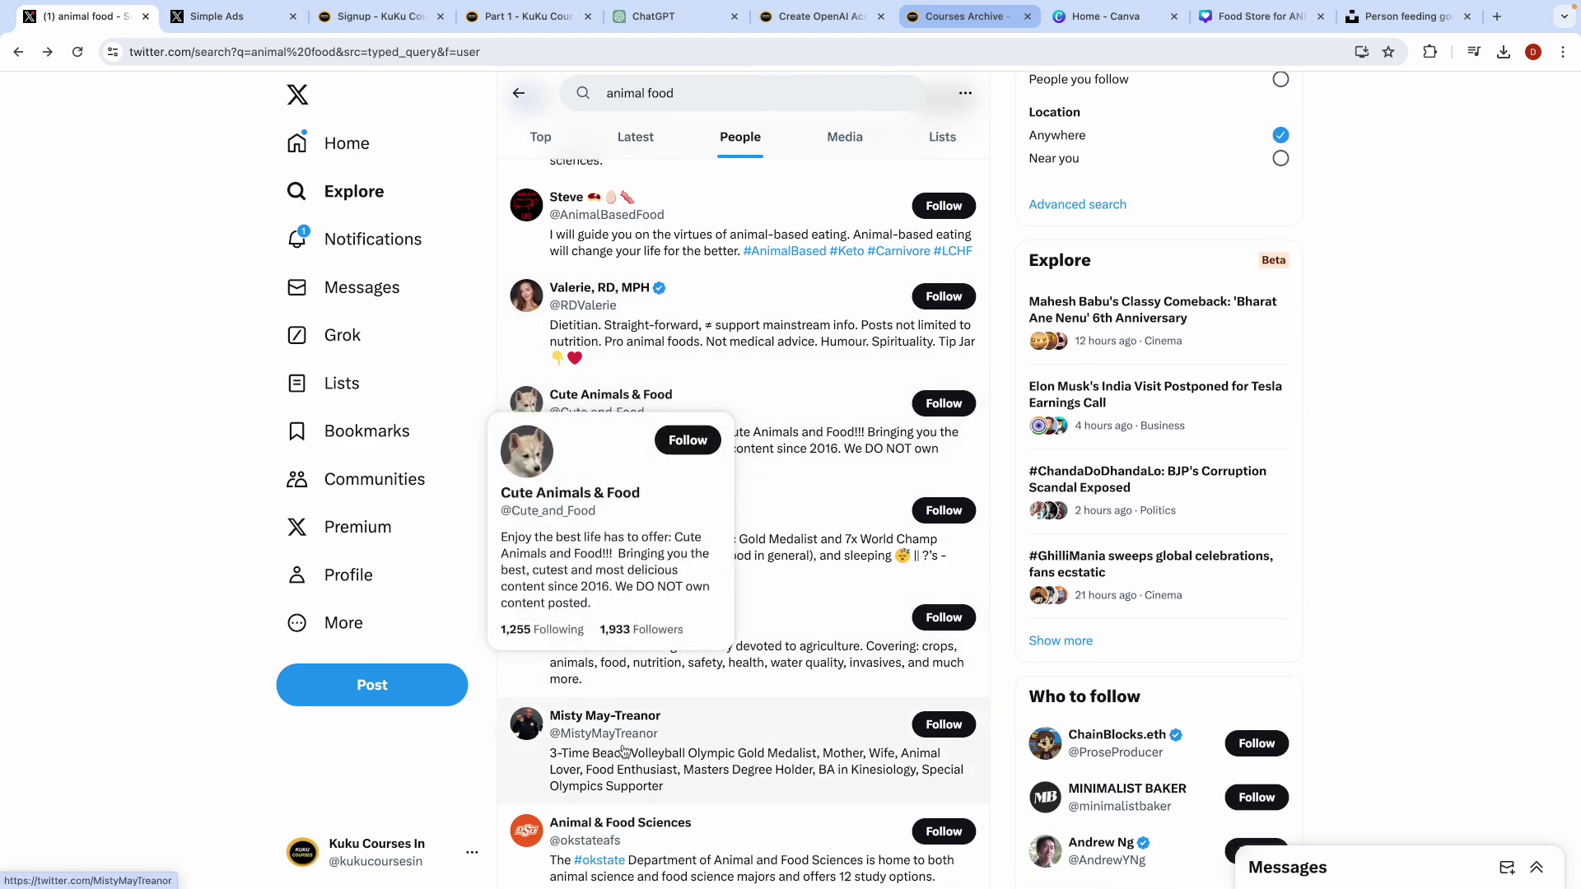
pyautogui.scroll(-1, 623, 749)
pyautogui.moveTo(627, 722)
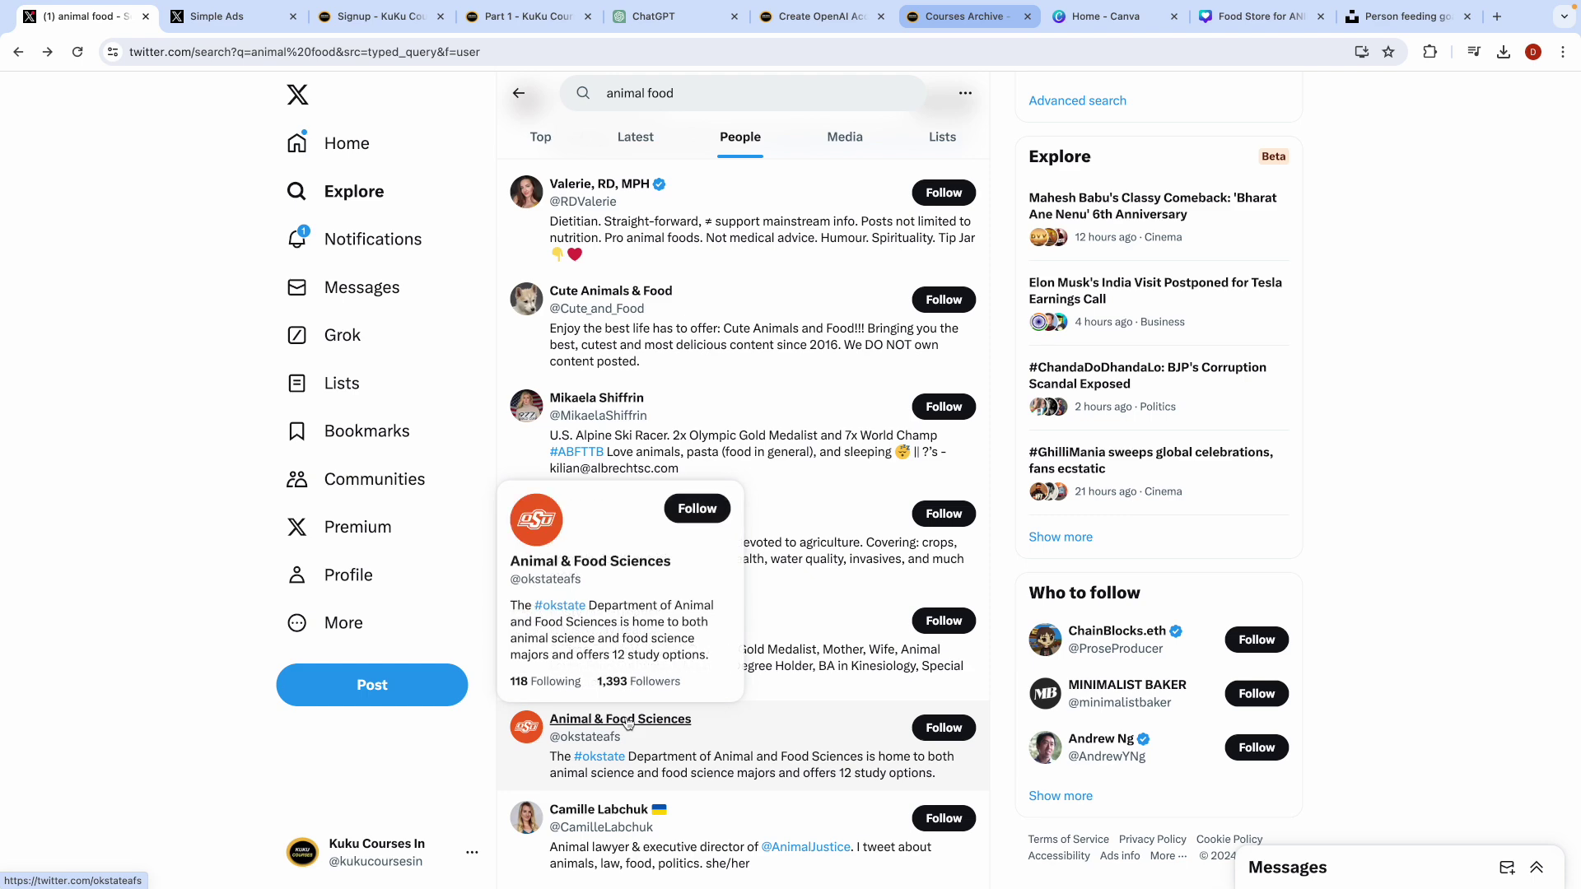
pyautogui.scroll(-4, 627, 722)
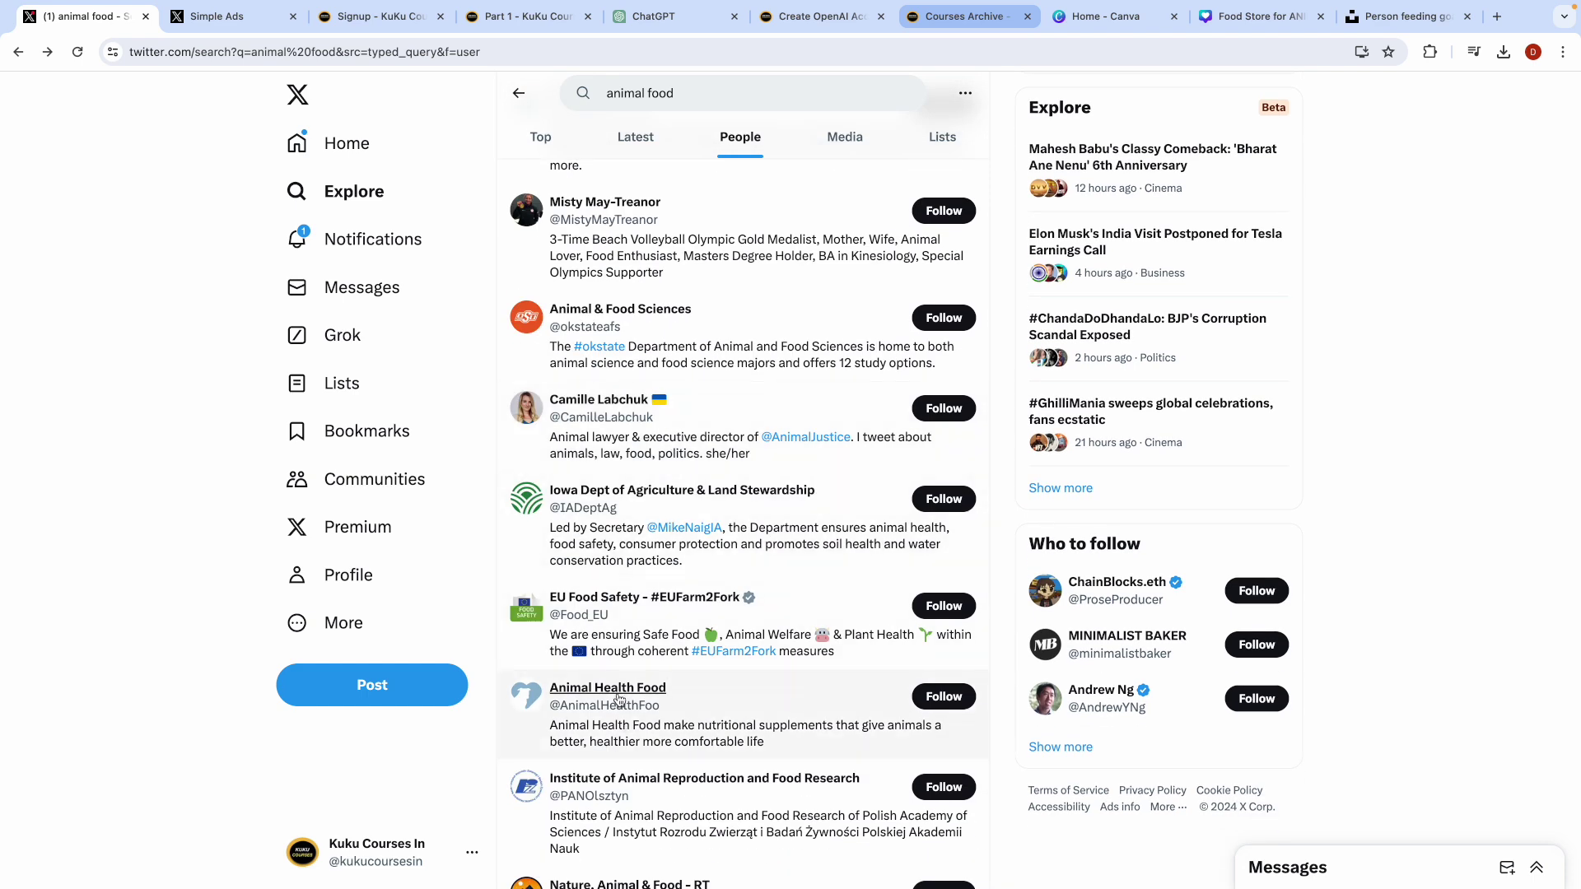
pyautogui.moveTo(615, 692)
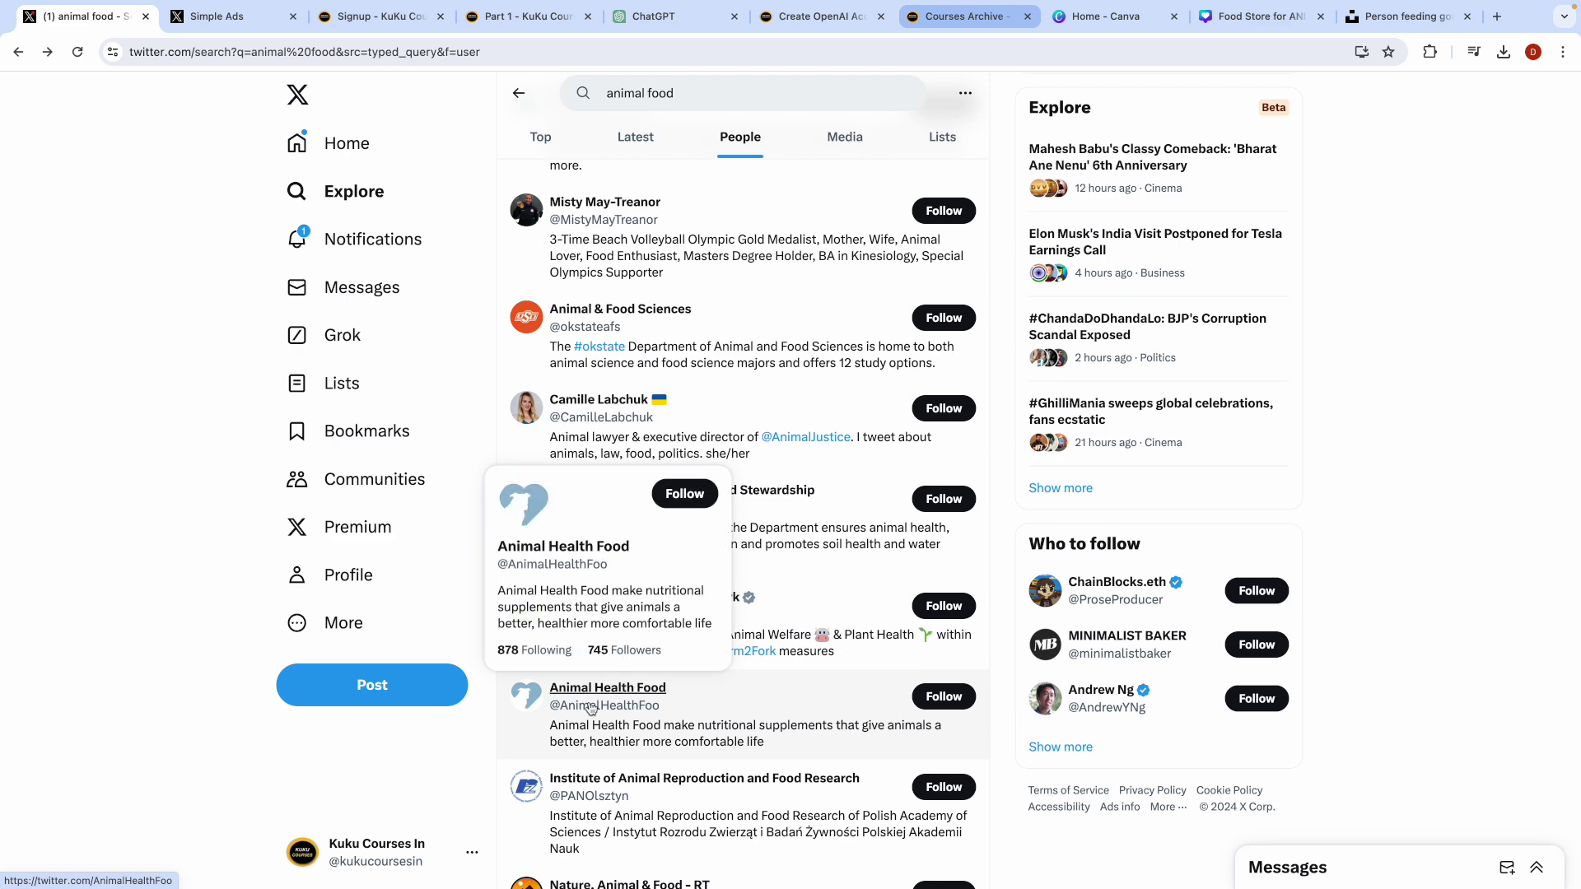
pyautogui.scroll(-3, 609, 690)
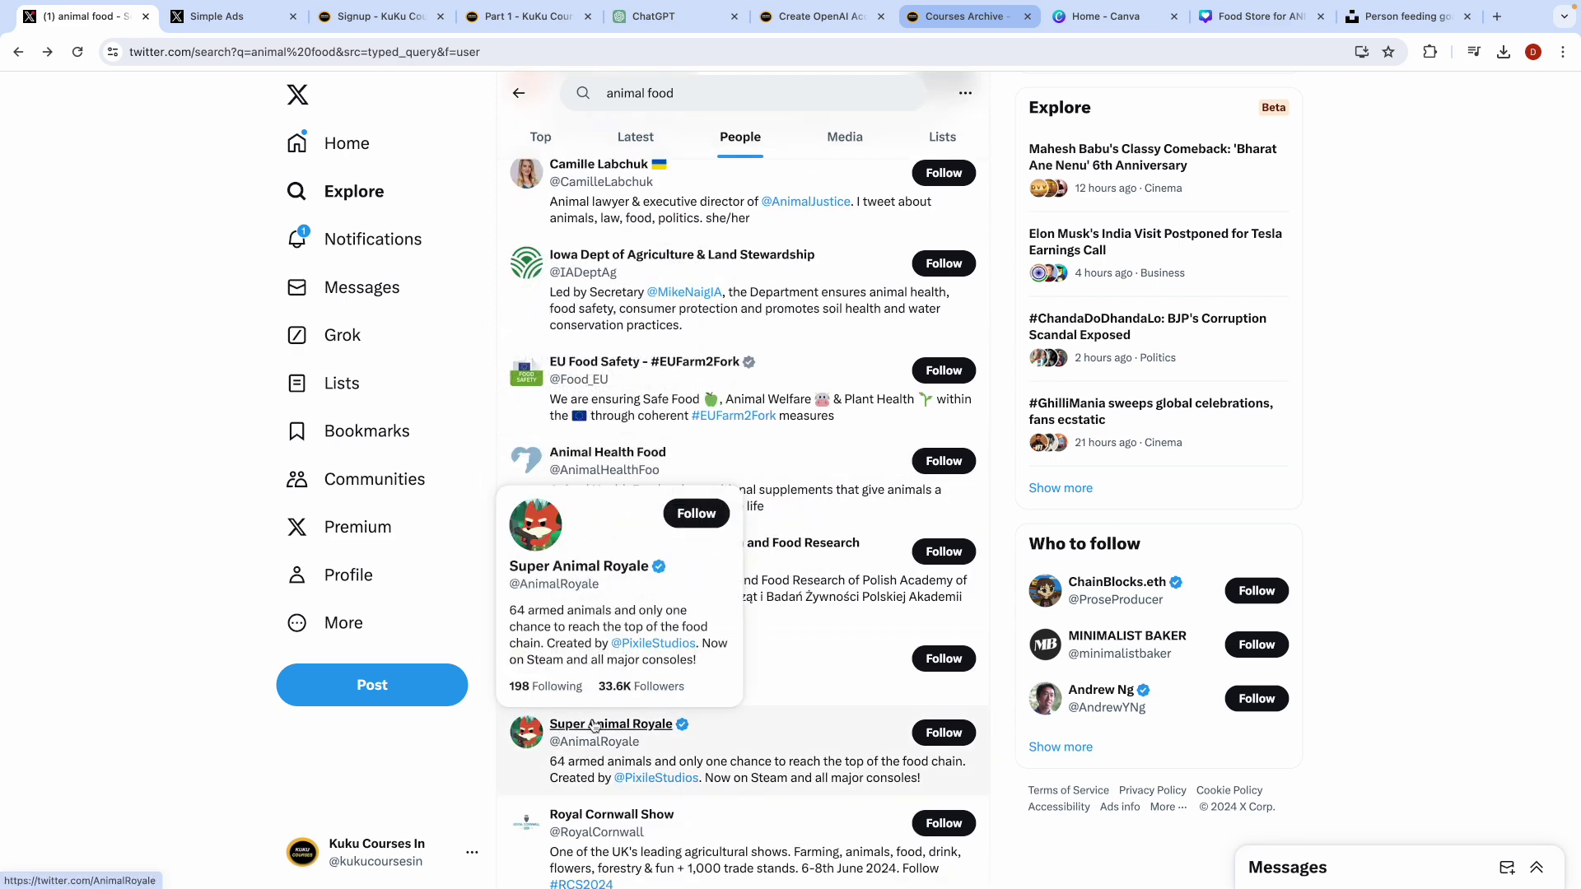
pyautogui.click(598, 727)
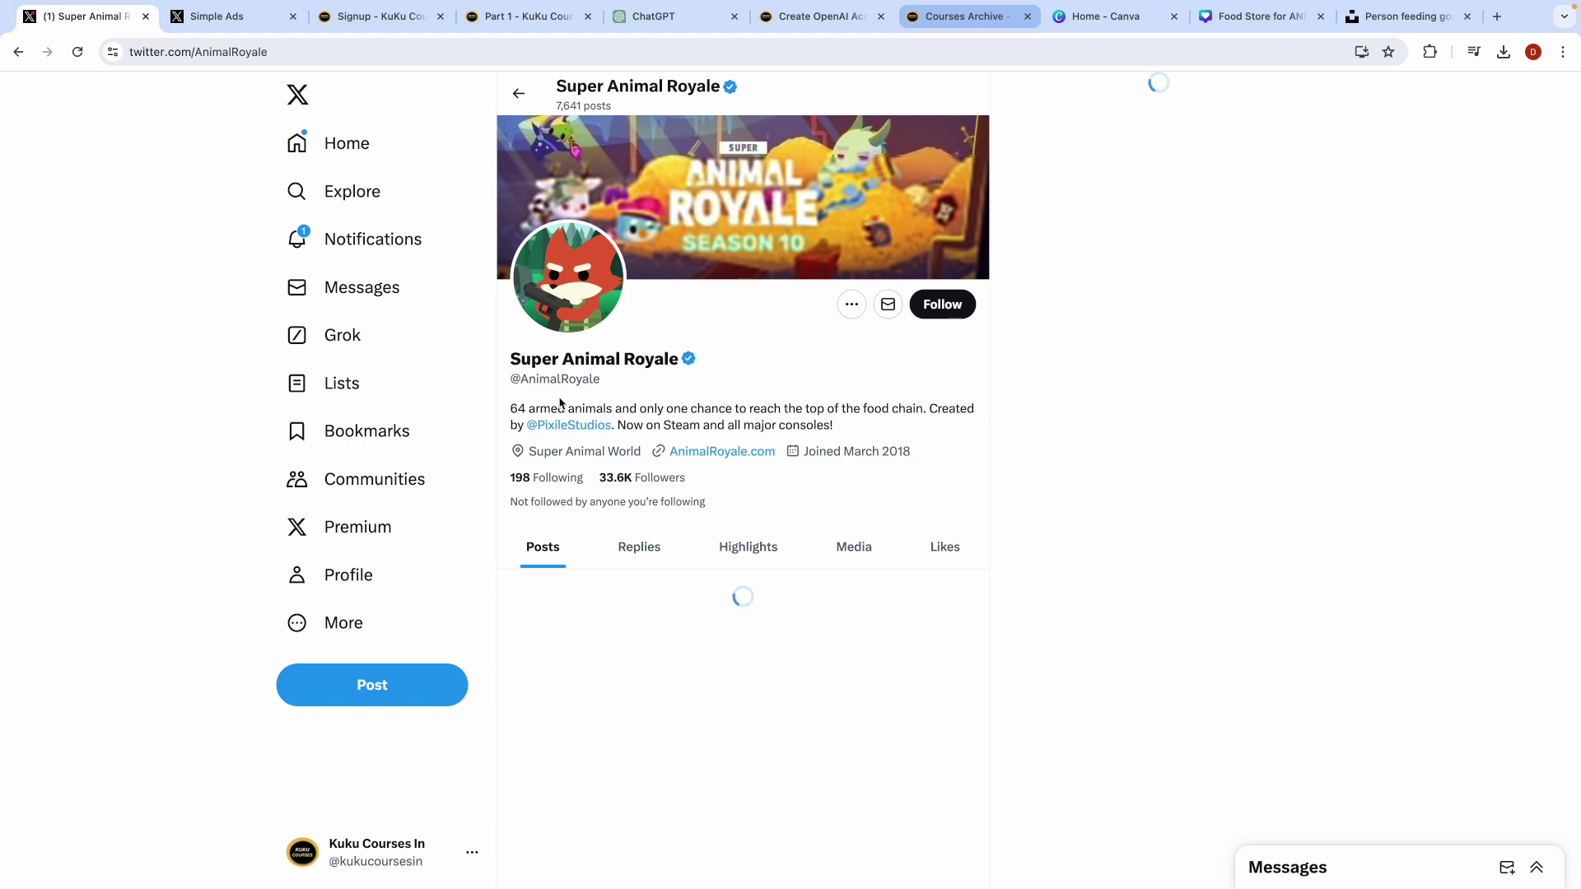
pyautogui.tripleClick(619, 377)
pyautogui.hotkey('ctrl', 'c')
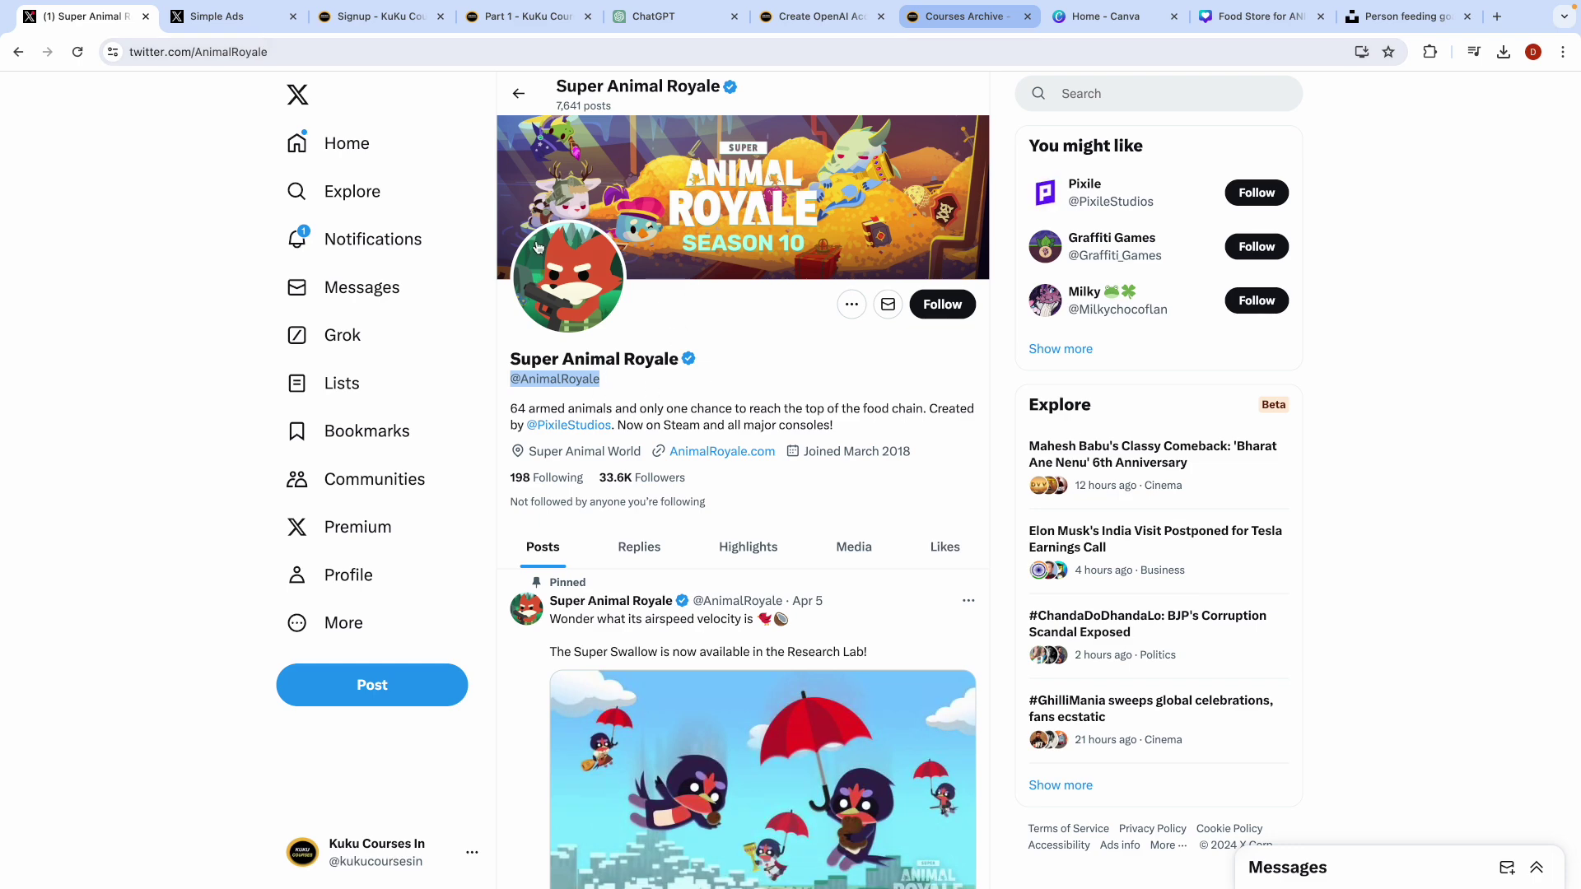
pyautogui.click(233, 23)
pyautogui.click(384, 496)
pyautogui.hotkey('ctrl', 'v')
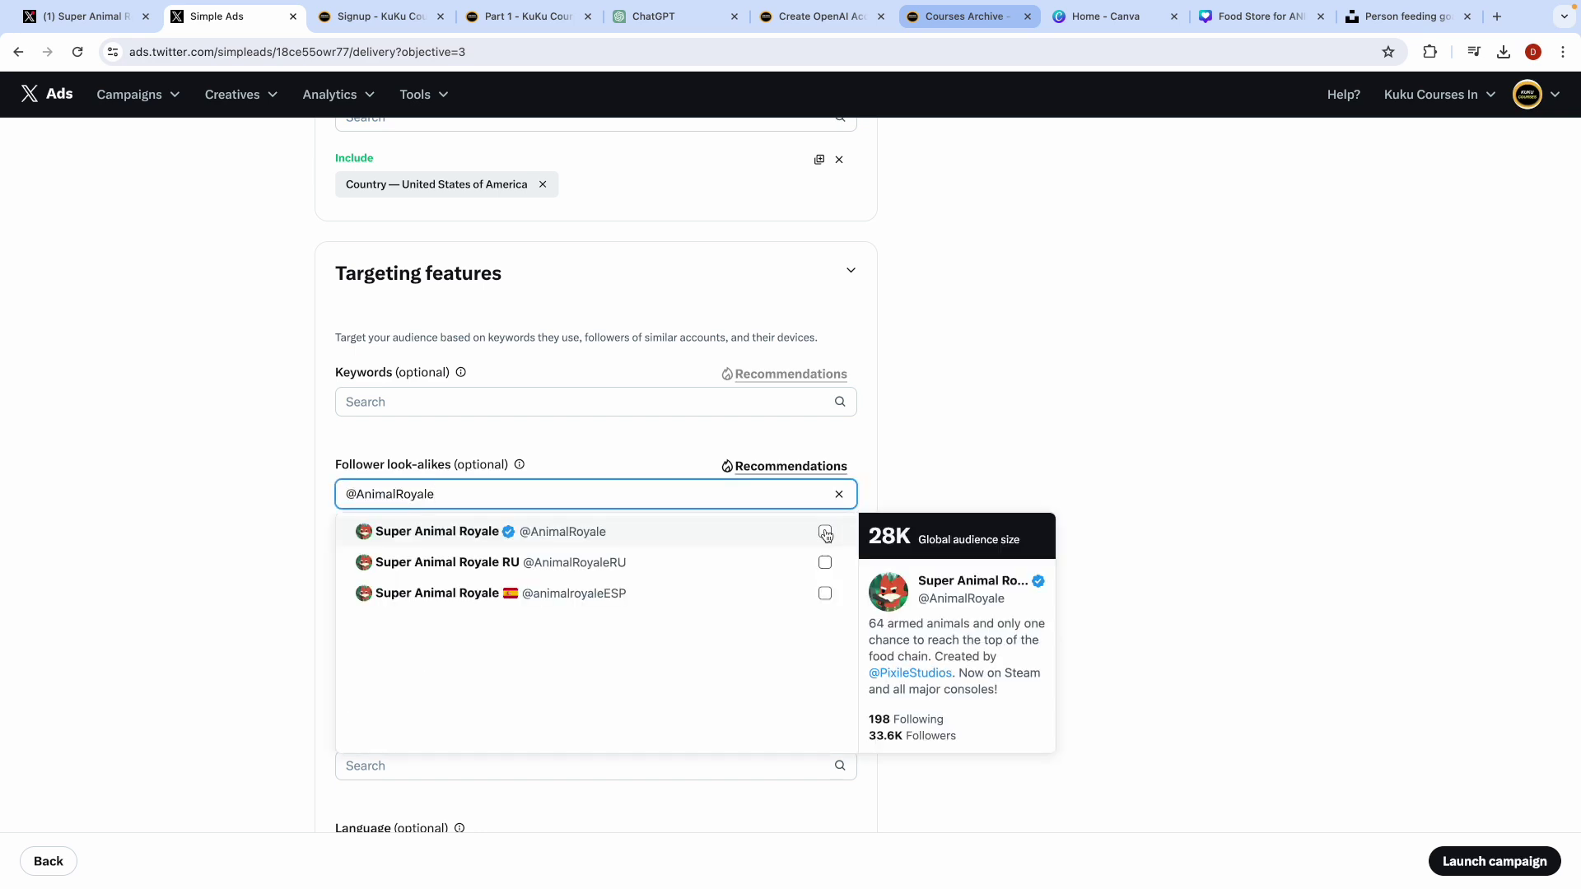
pyautogui.click(824, 532)
pyautogui.click(1004, 466)
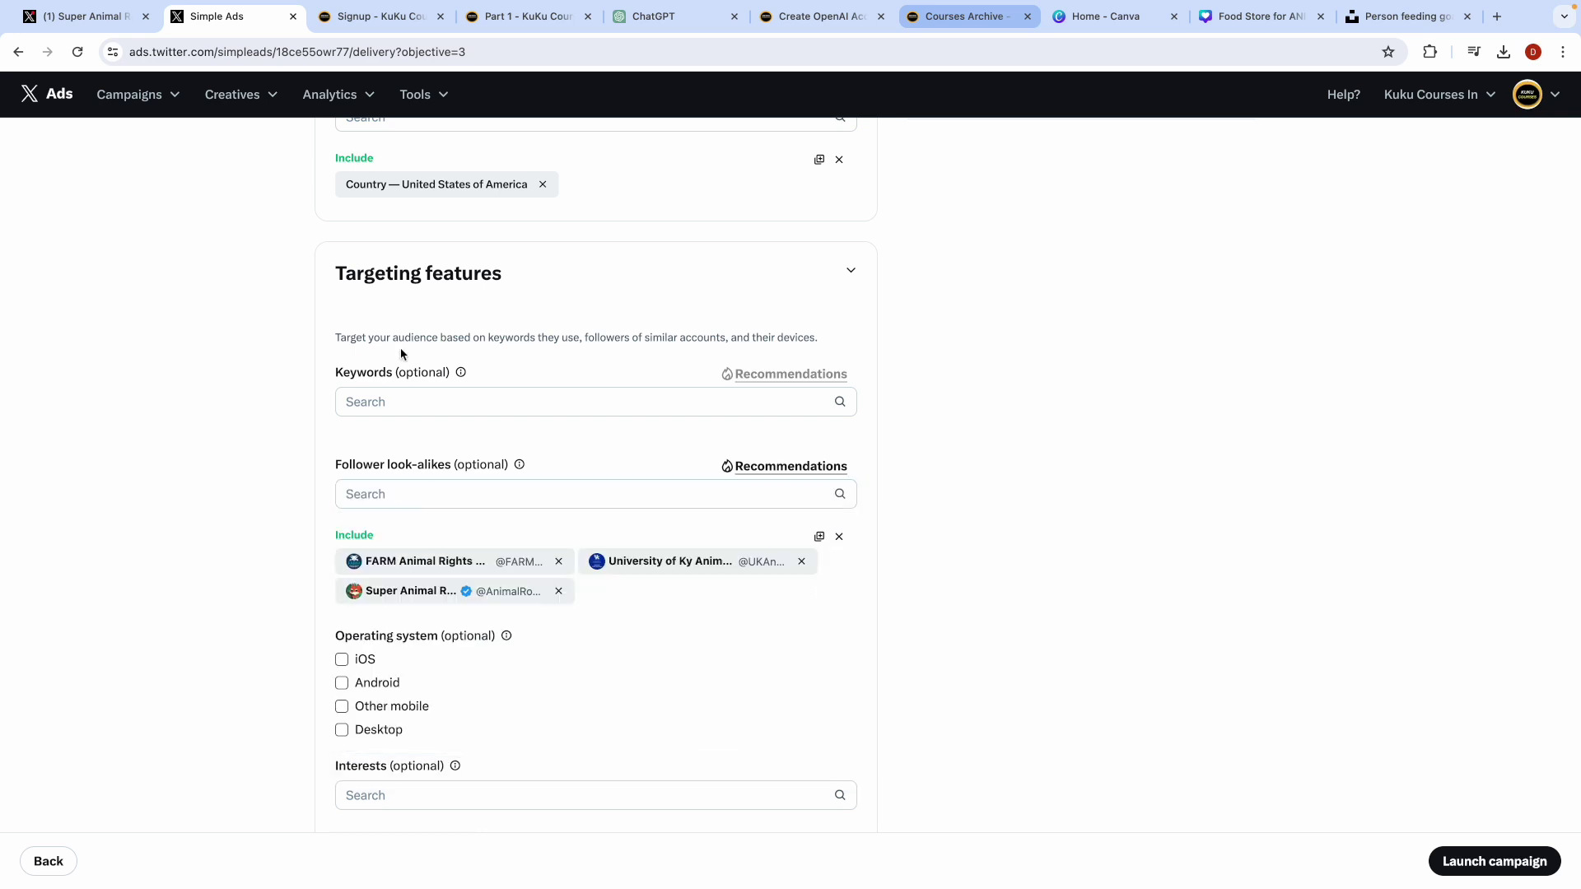
# Step: Go back to the people results on X and shorten the search to "animal"
pyautogui.click(86, 16)
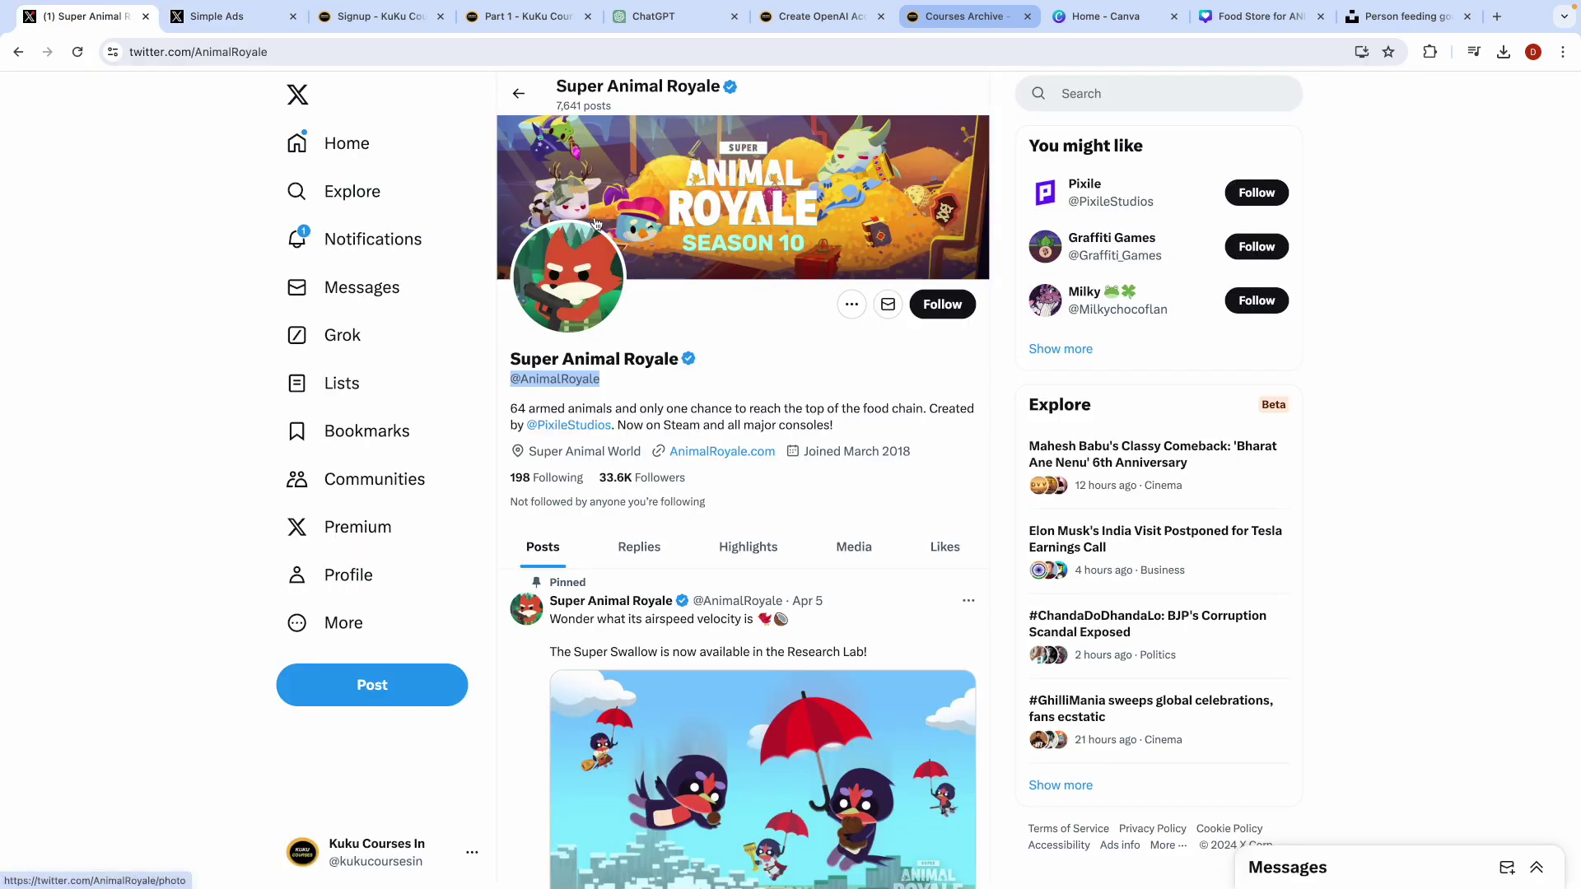
pyautogui.click(522, 92)
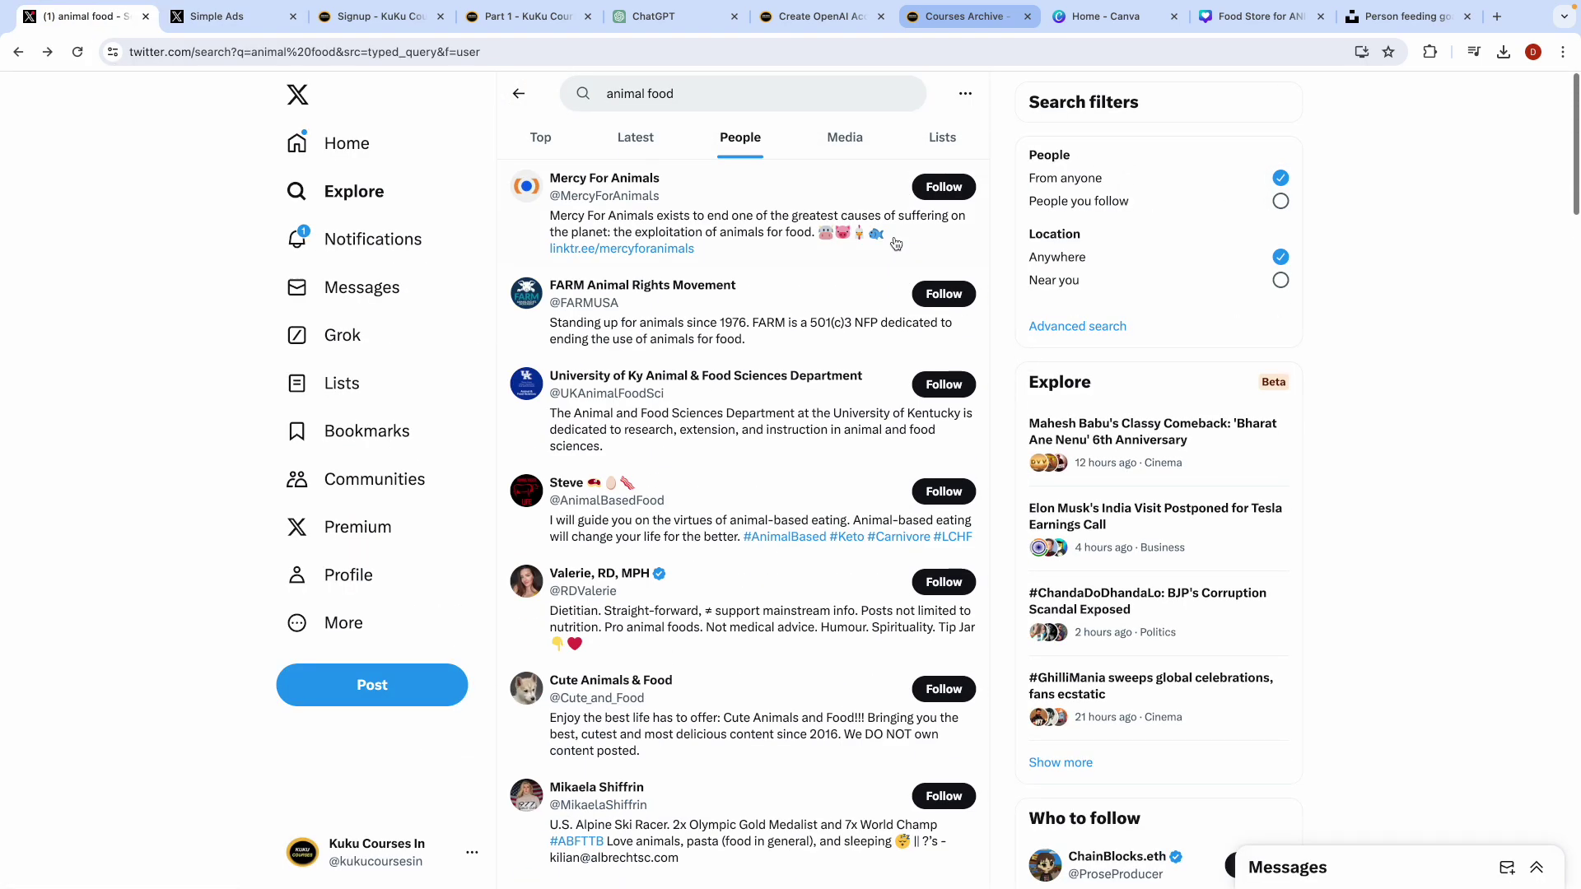
pyautogui.doubleClick(658, 92)
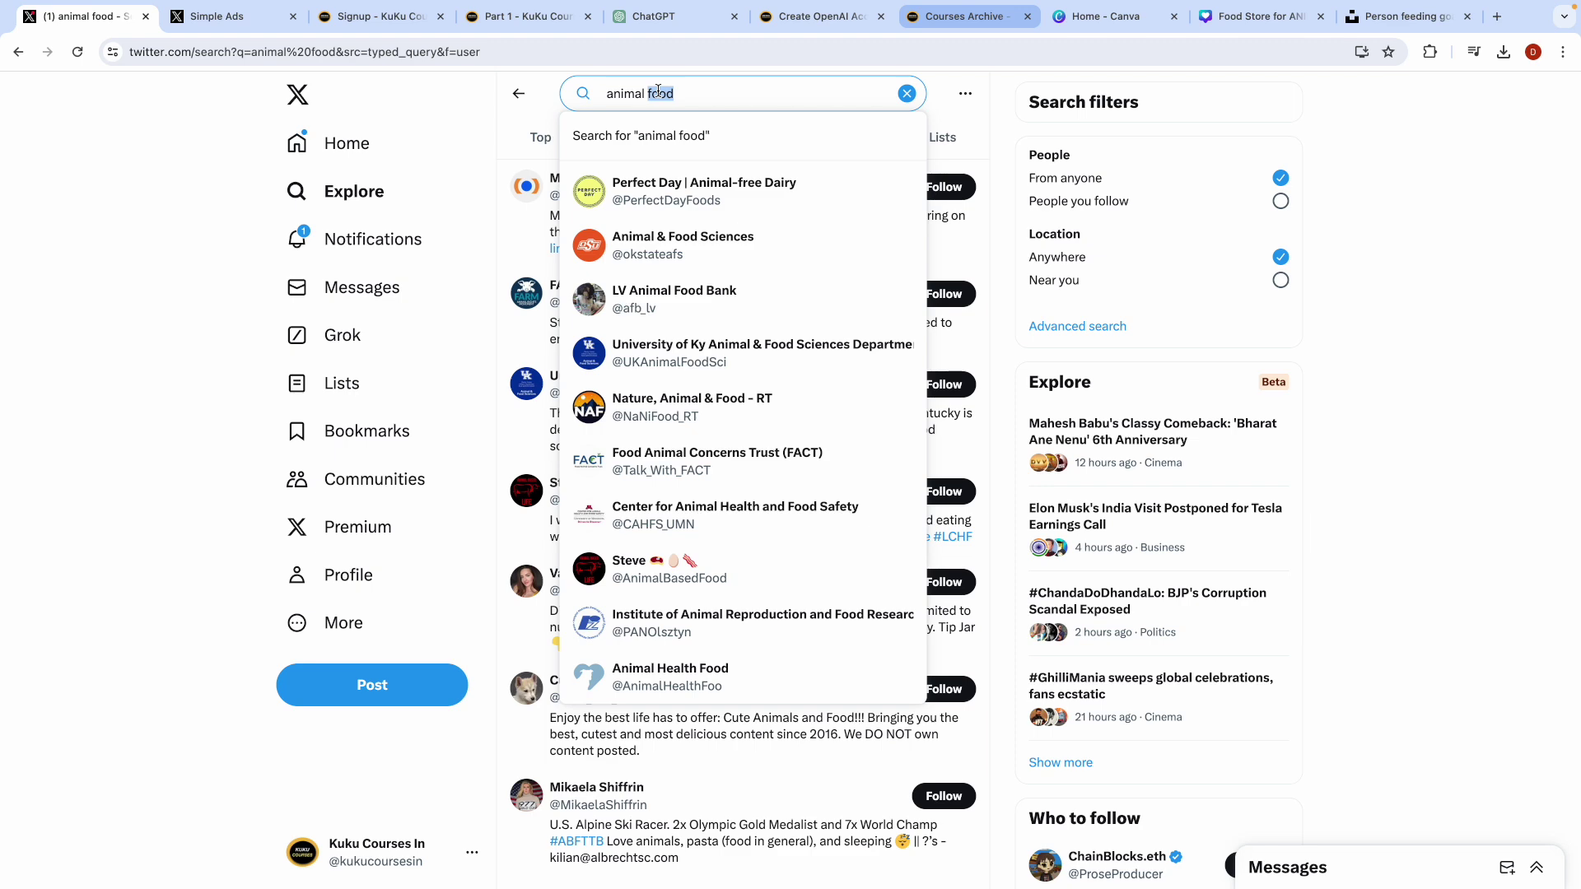
pyautogui.press('BackSpace')
pyautogui.press('Return')
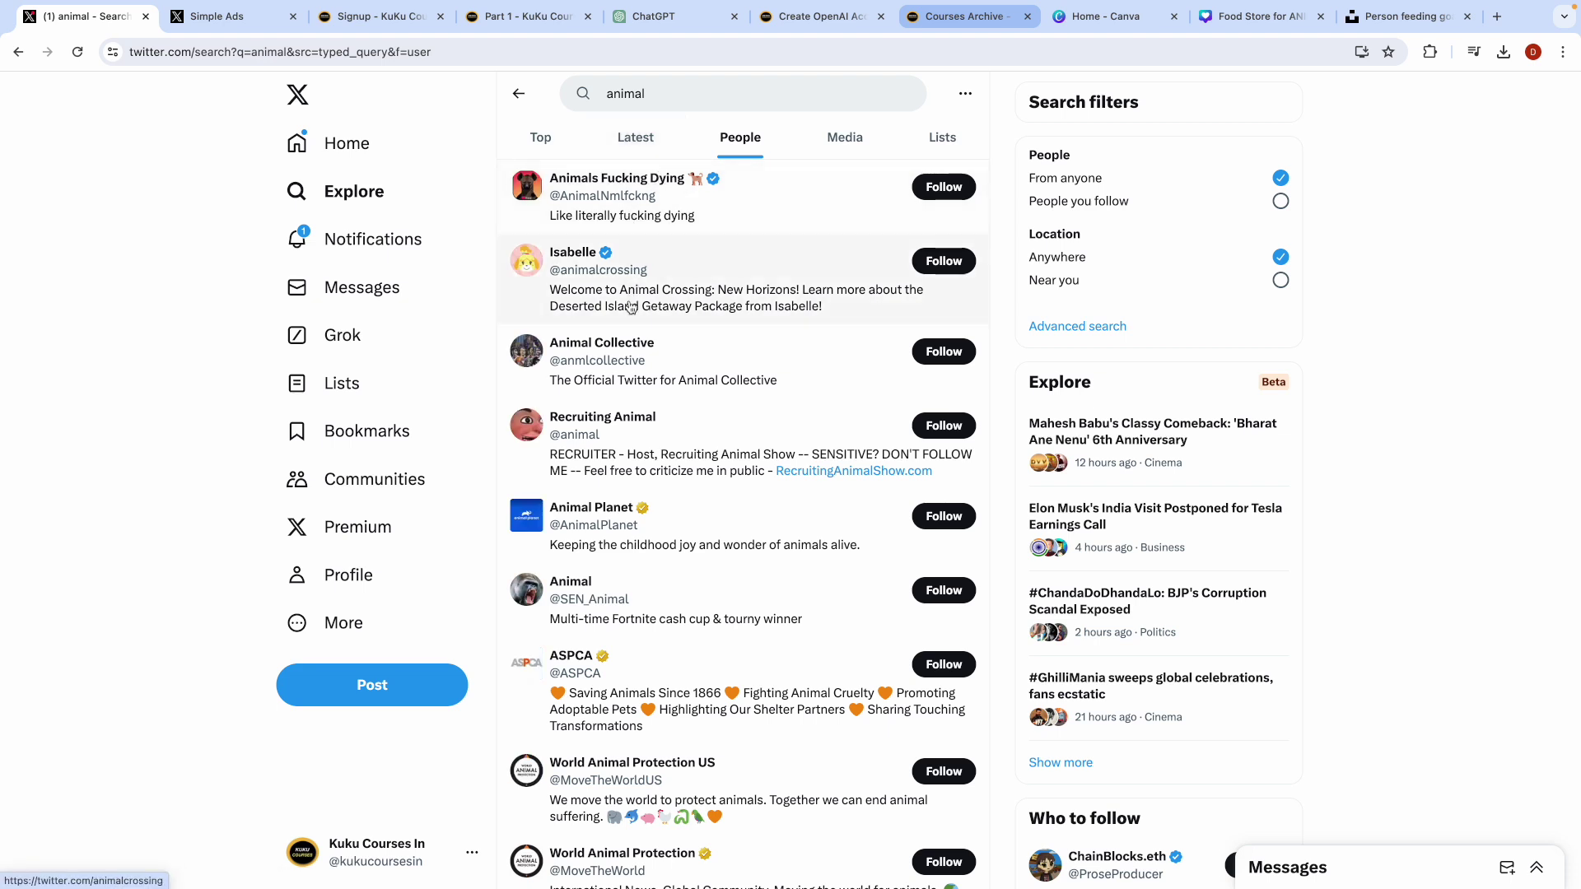
pyautogui.scroll(-1, 629, 315)
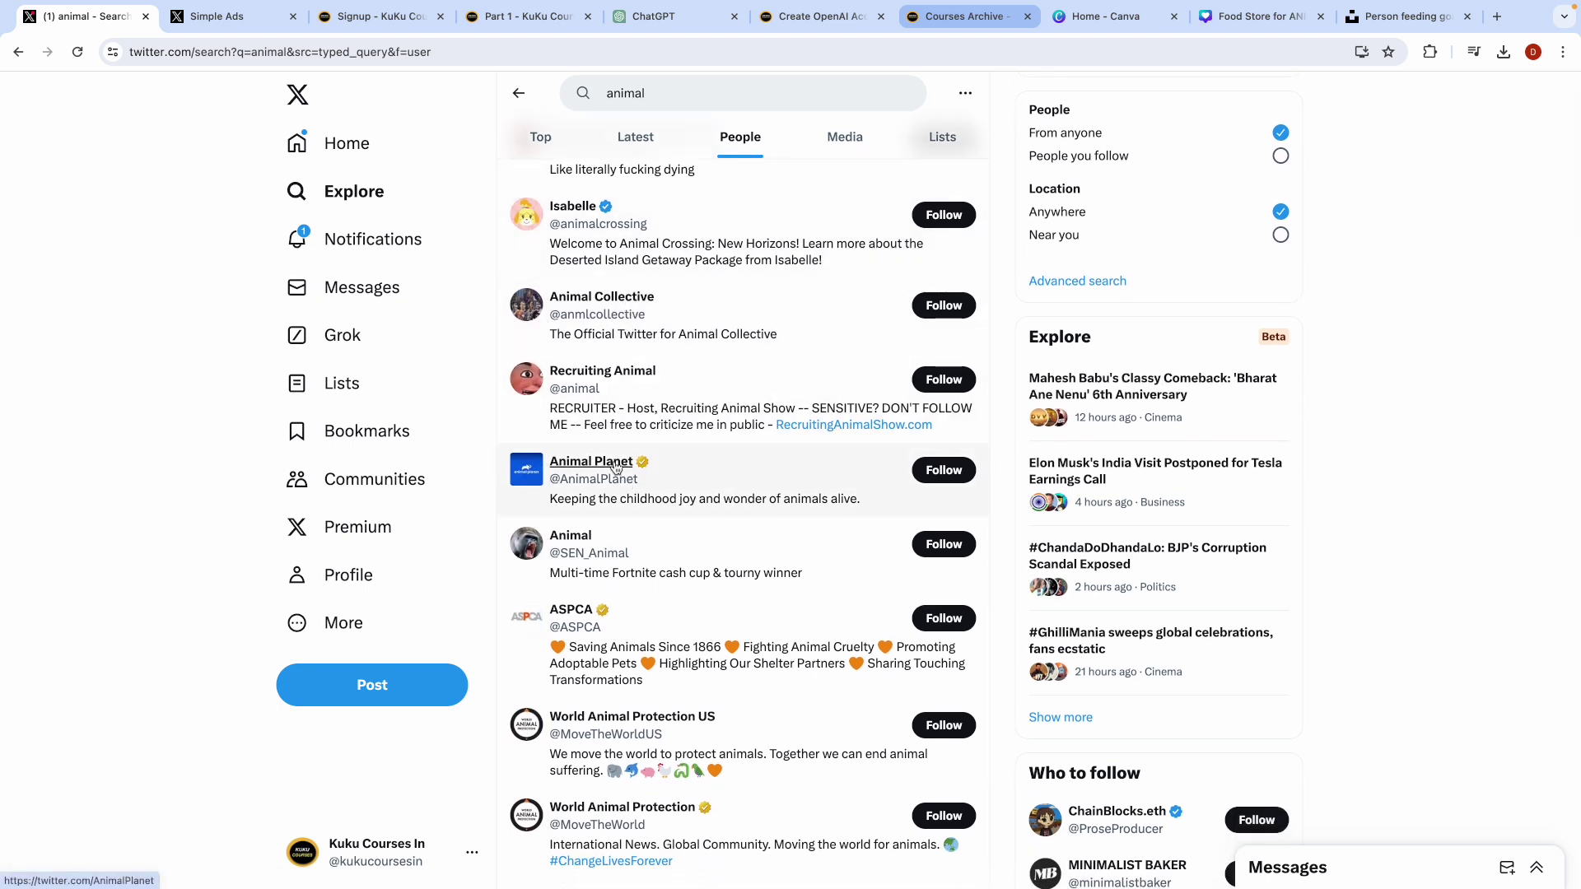
pyautogui.moveTo(616, 467)
pyautogui.click(616, 467)
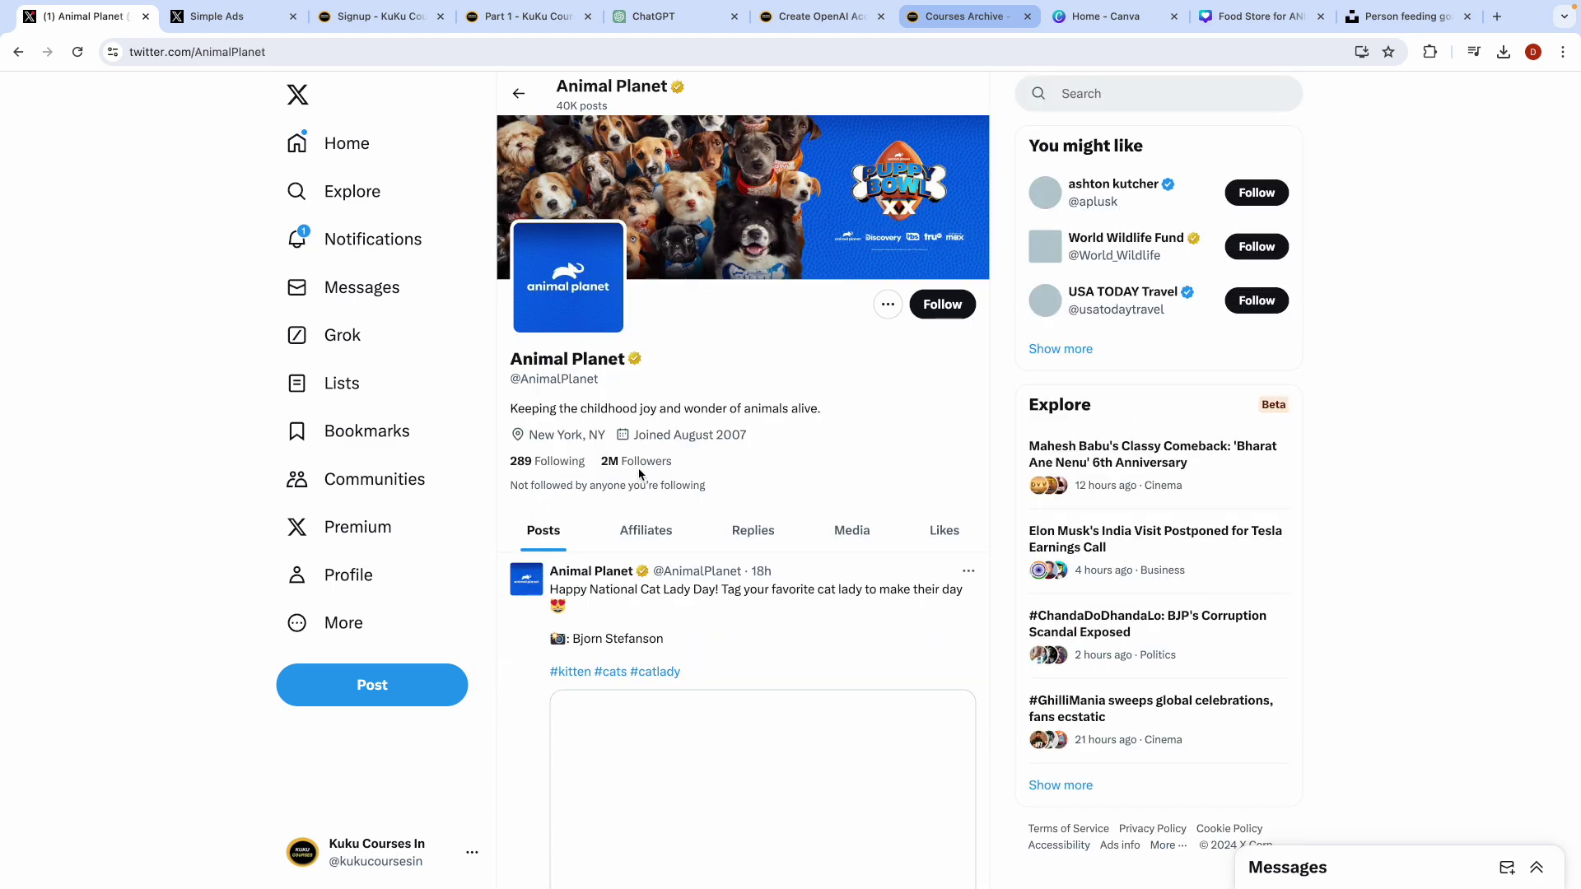
pyautogui.scroll(-2, 687, 434)
pyautogui.scroll(-2, 686, 434)
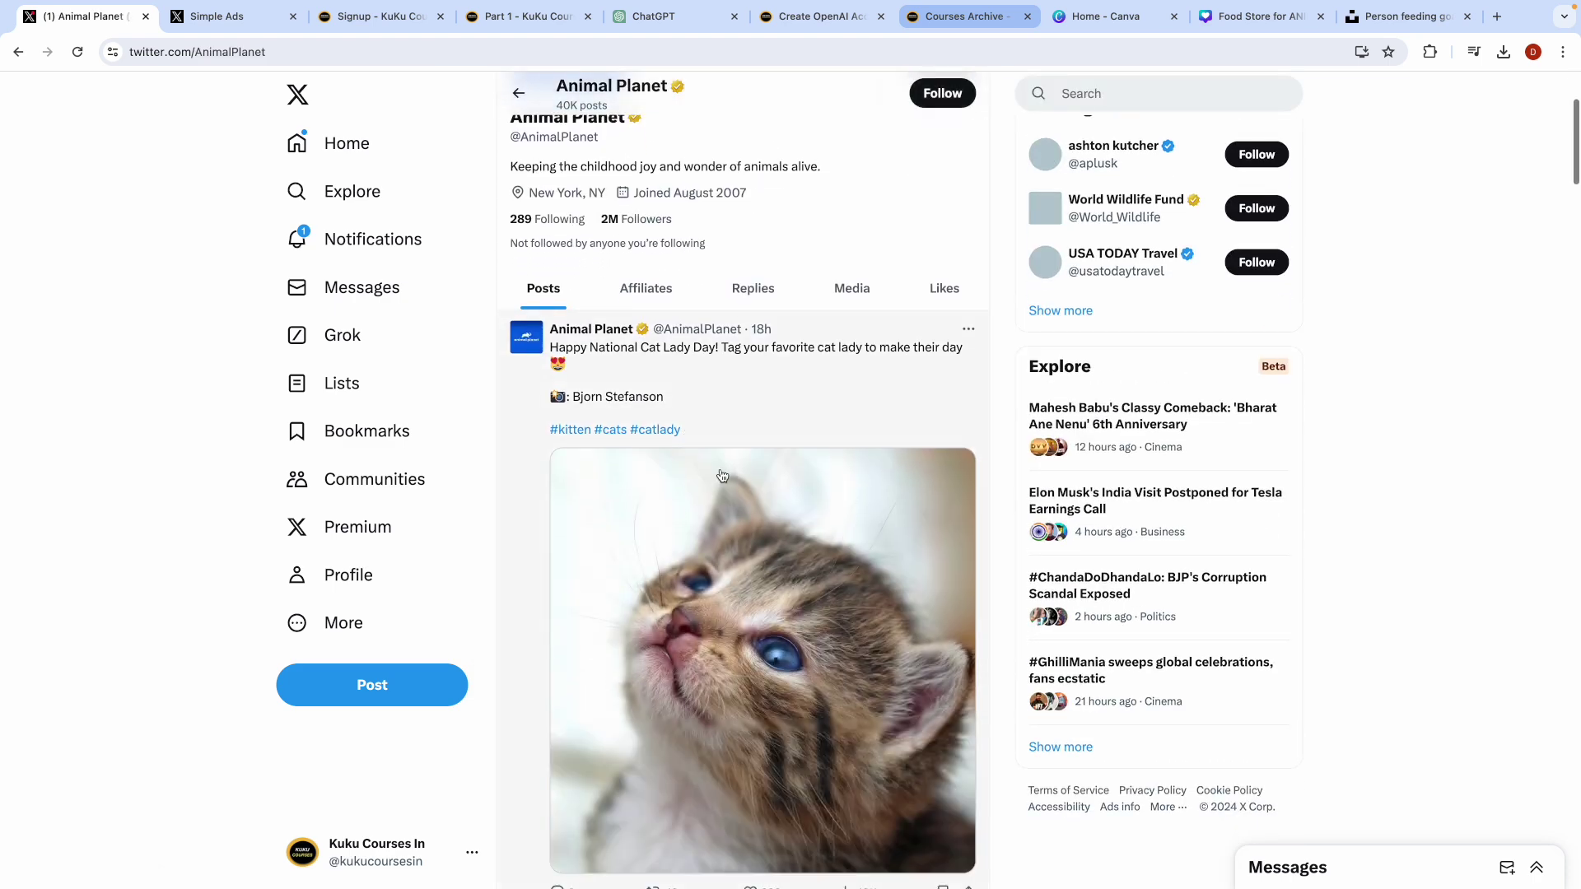
pyautogui.scroll(-5, 684, 604)
pyautogui.scroll(9, 683, 604)
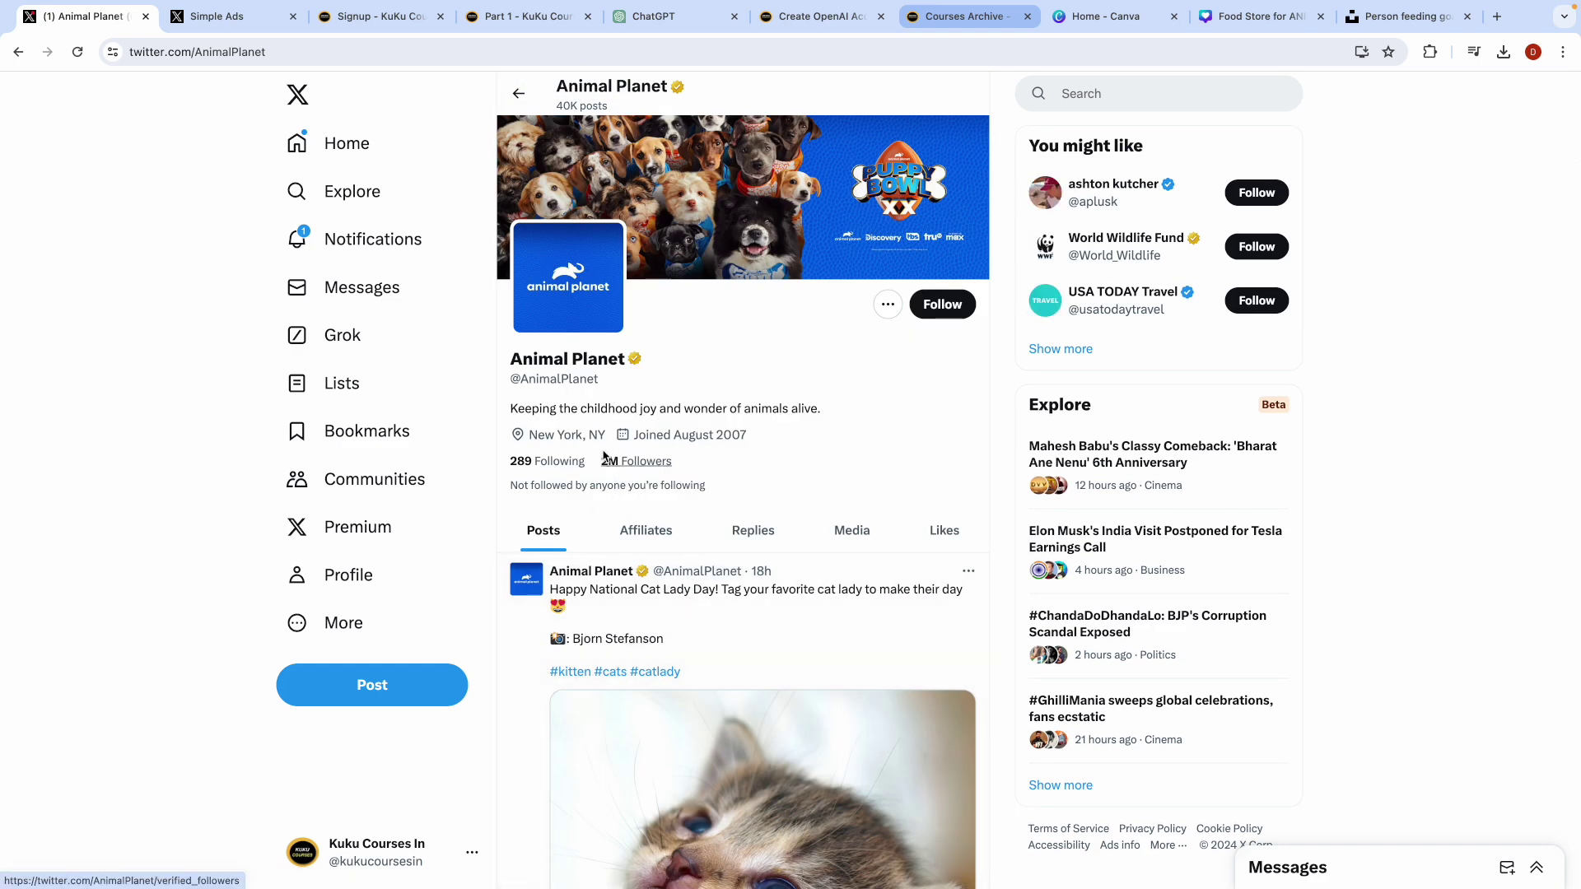
pyautogui.tripleClick(537, 380)
pyautogui.hotkey('ctrl', 'c')
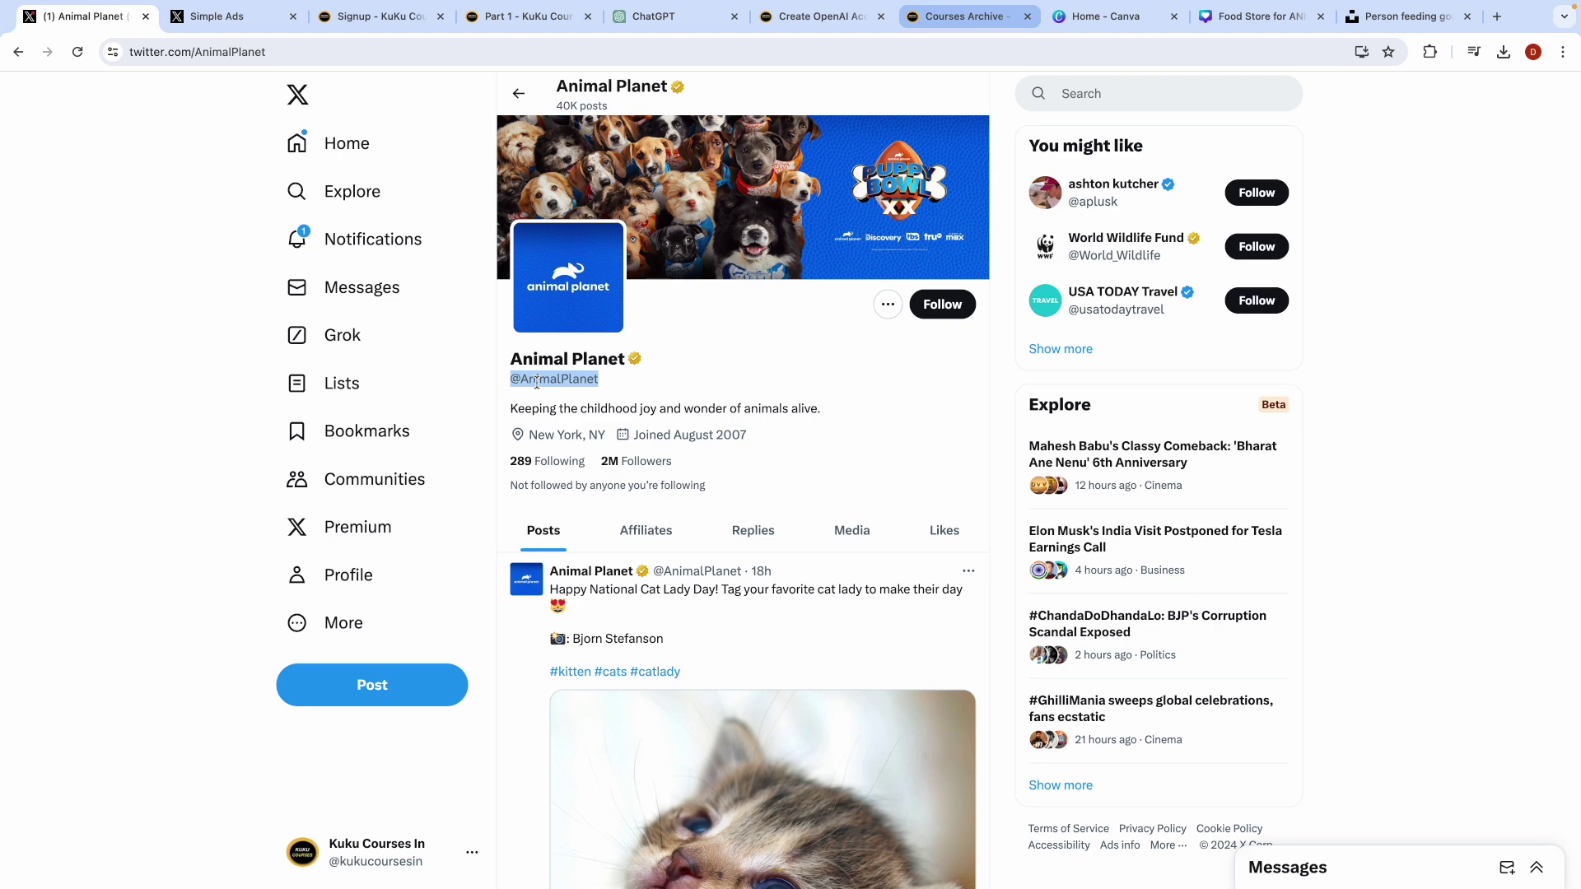
pyautogui.click(222, 17)
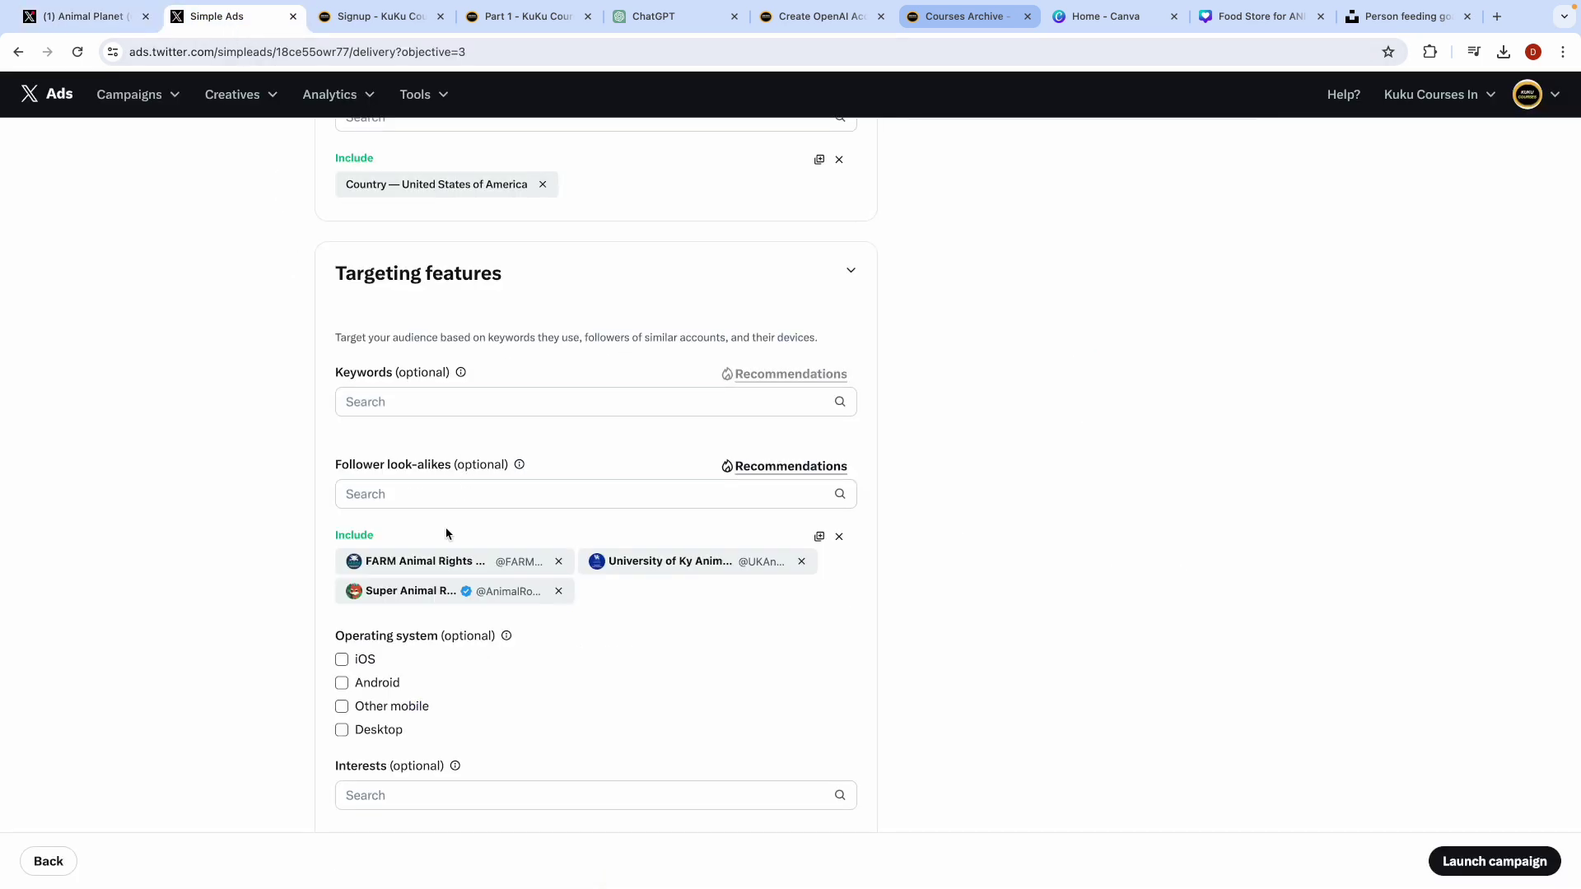
pyautogui.click(416, 501)
pyautogui.hotkey('ctrl', 'v')
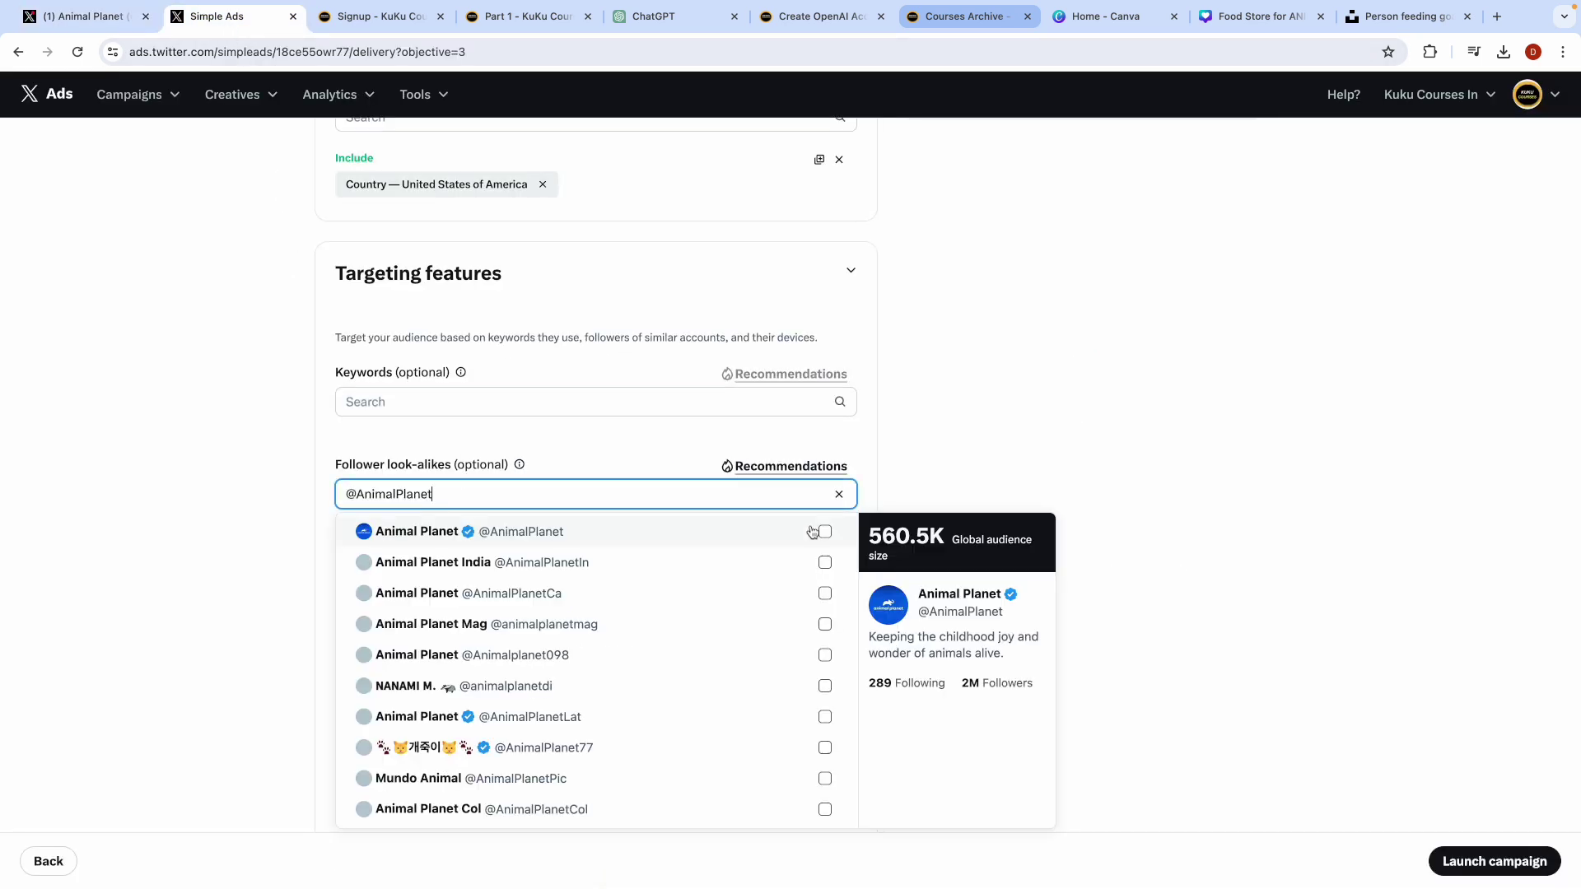
pyautogui.click(824, 532)
pyautogui.click(1096, 430)
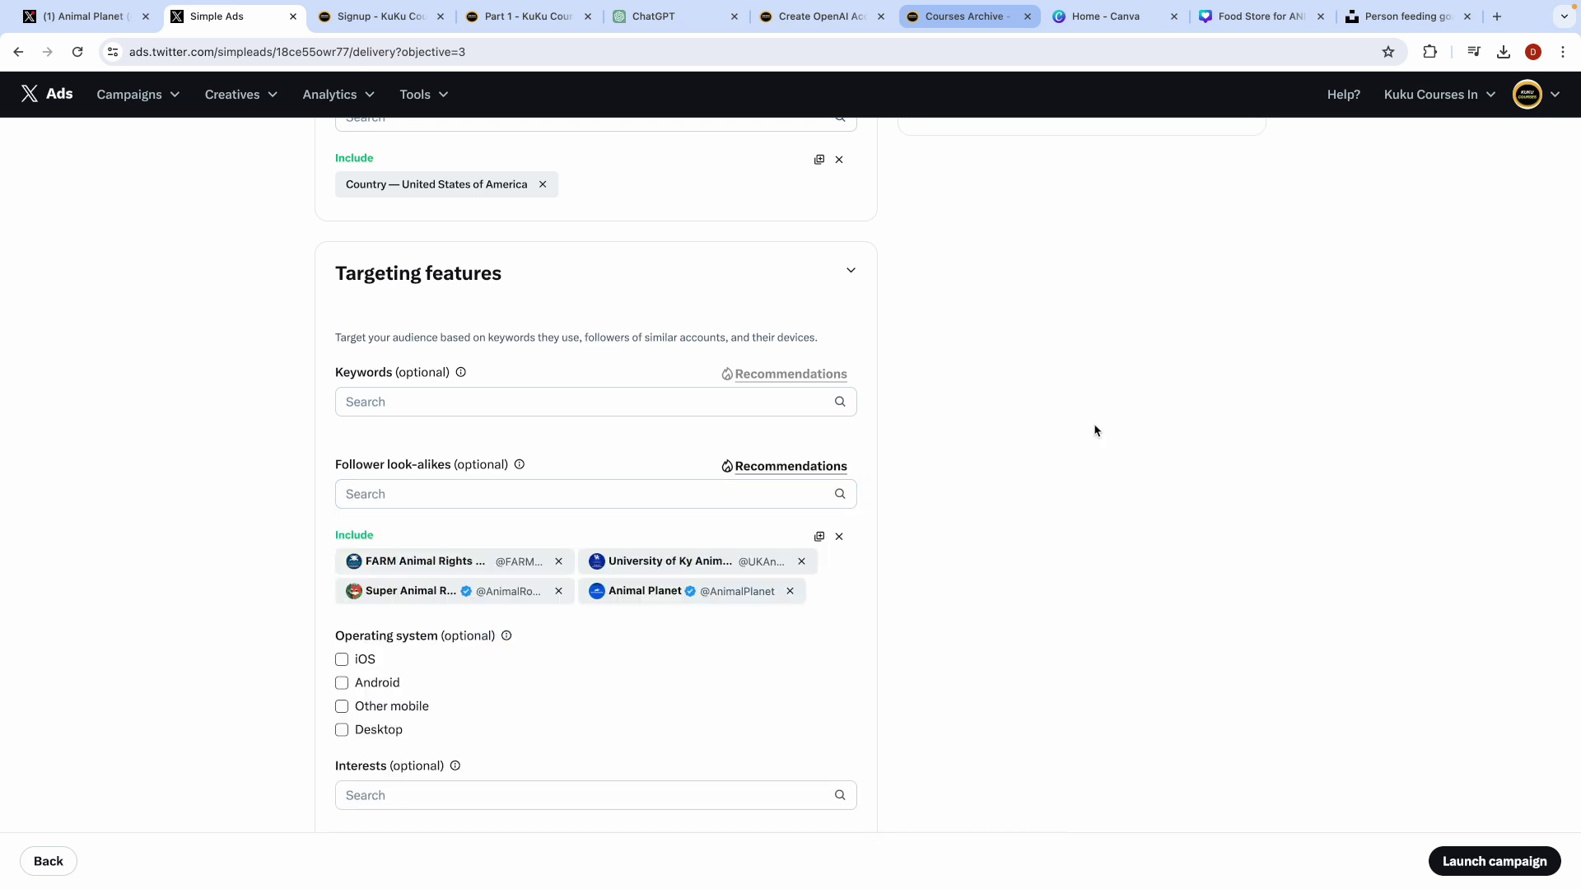
# Step: Review the ad's optional targeting features, comparing the keywords, follower look-alikes and interests fields
pyautogui.scroll(-2, 902, 656)
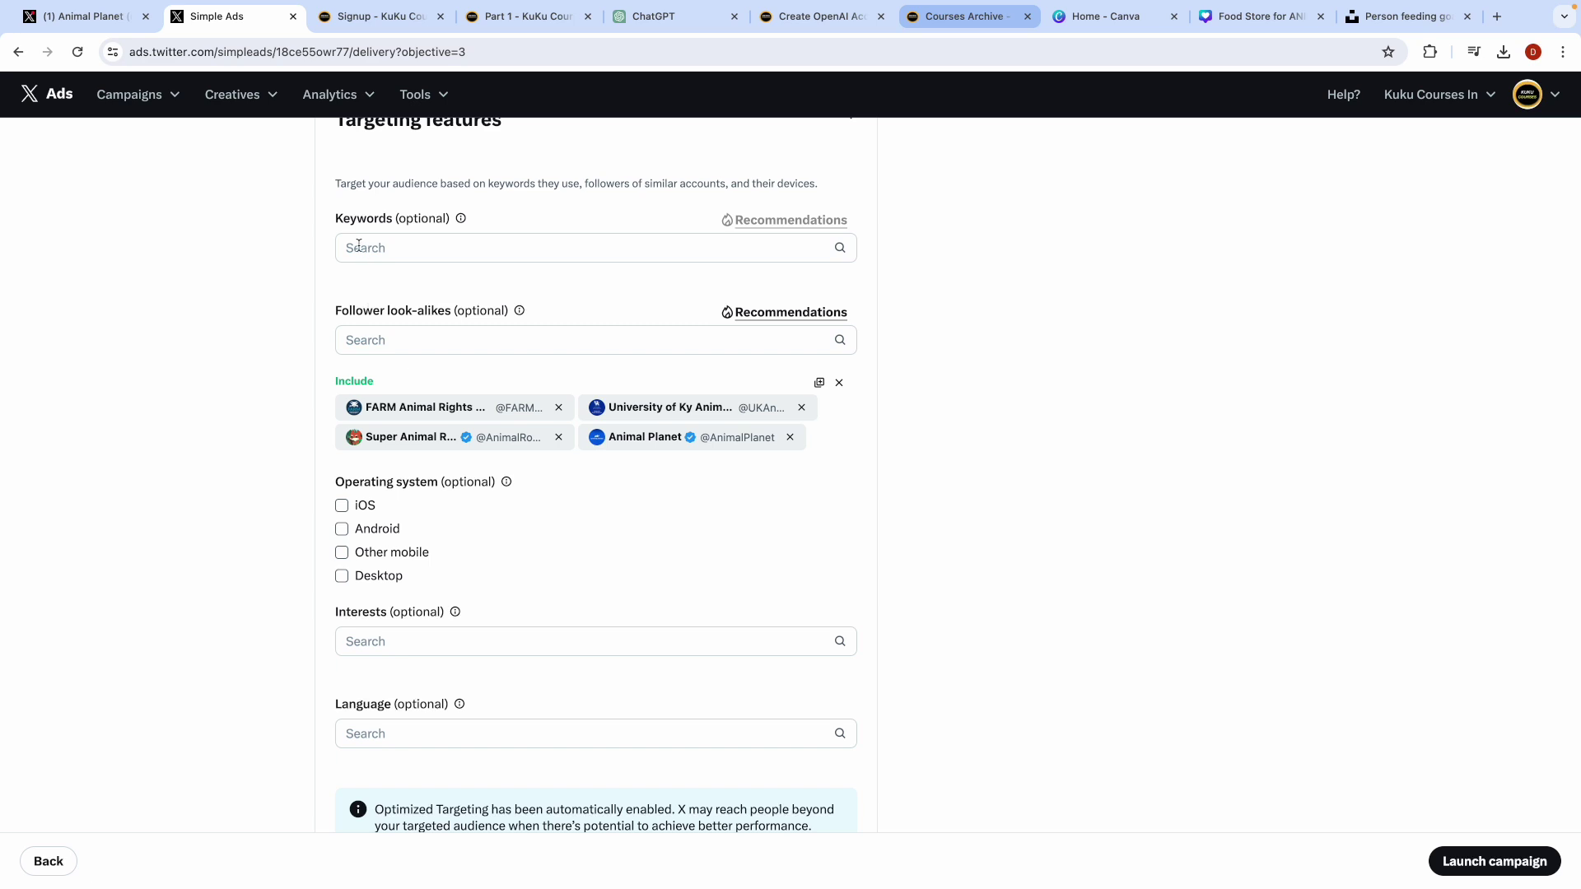
pyautogui.doubleClick(356, 216)
pyautogui.doubleClick(353, 309)
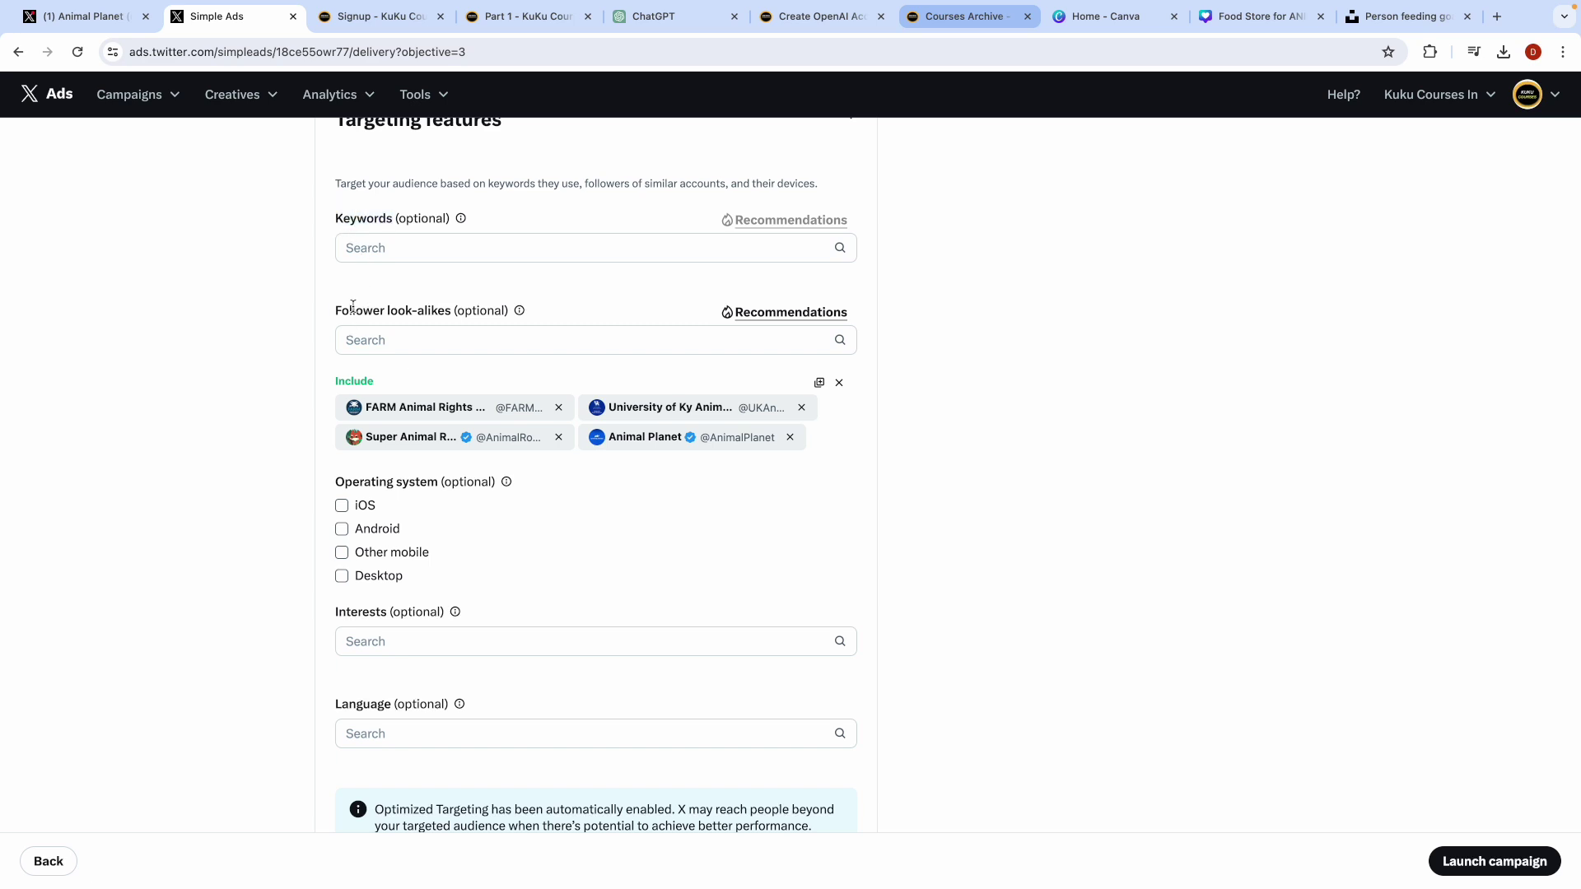
pyautogui.doubleClick(359, 610)
pyautogui.doubleClick(375, 220)
pyautogui.doubleClick(361, 308)
pyautogui.doubleClick(359, 614)
pyautogui.click(274, 631)
# Step: Search the interests for "animal food", look through the suggested categories and clear the search without selecting any
pyautogui.scroll(-3, 275, 719)
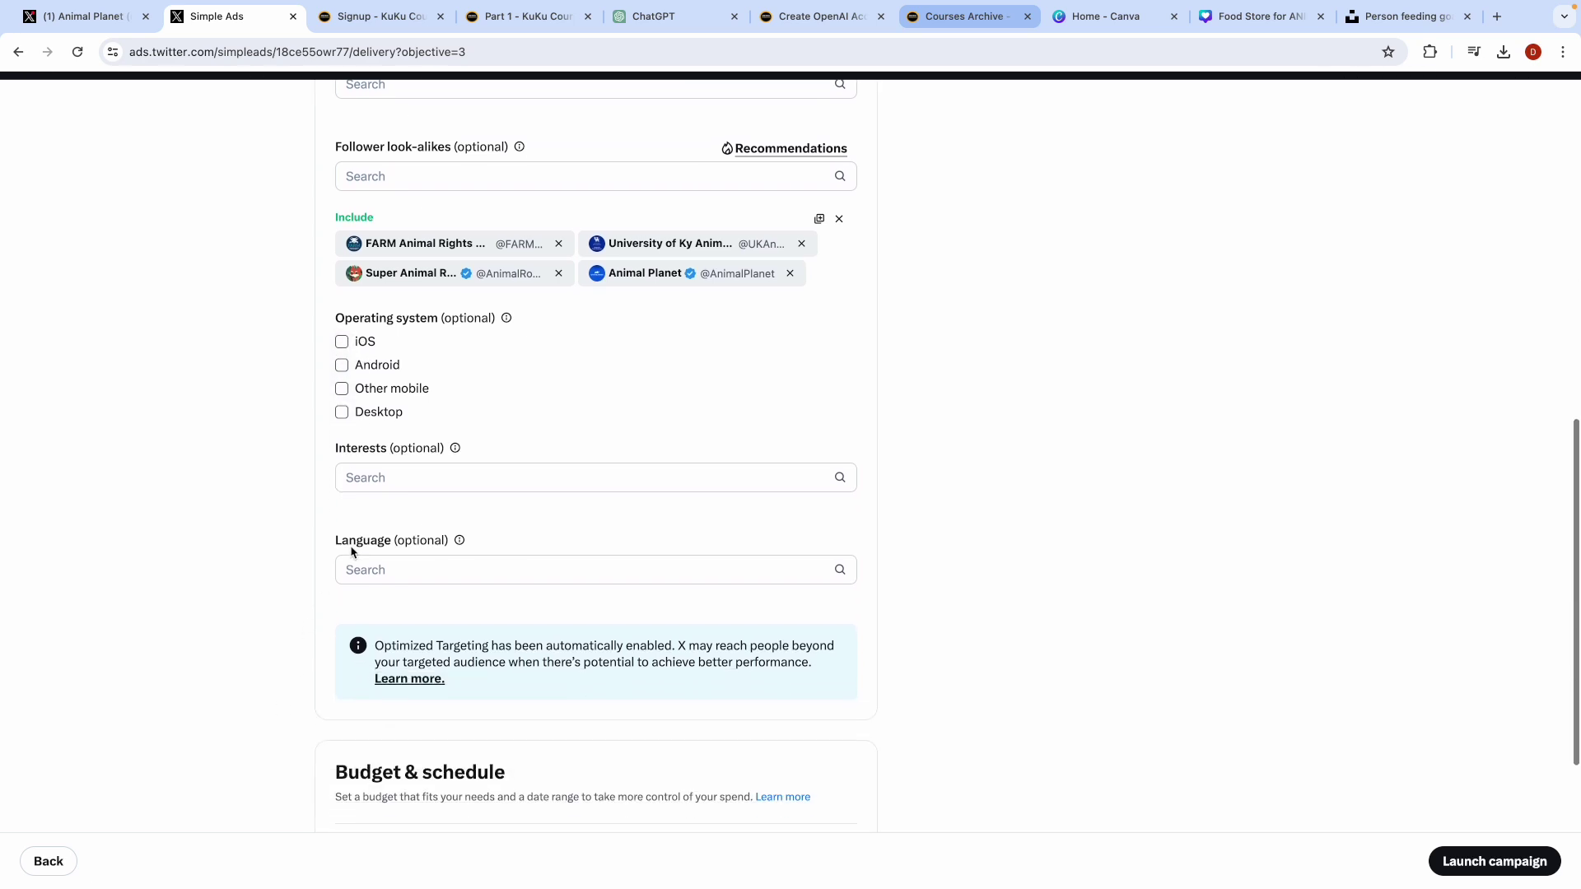
pyautogui.click(377, 477)
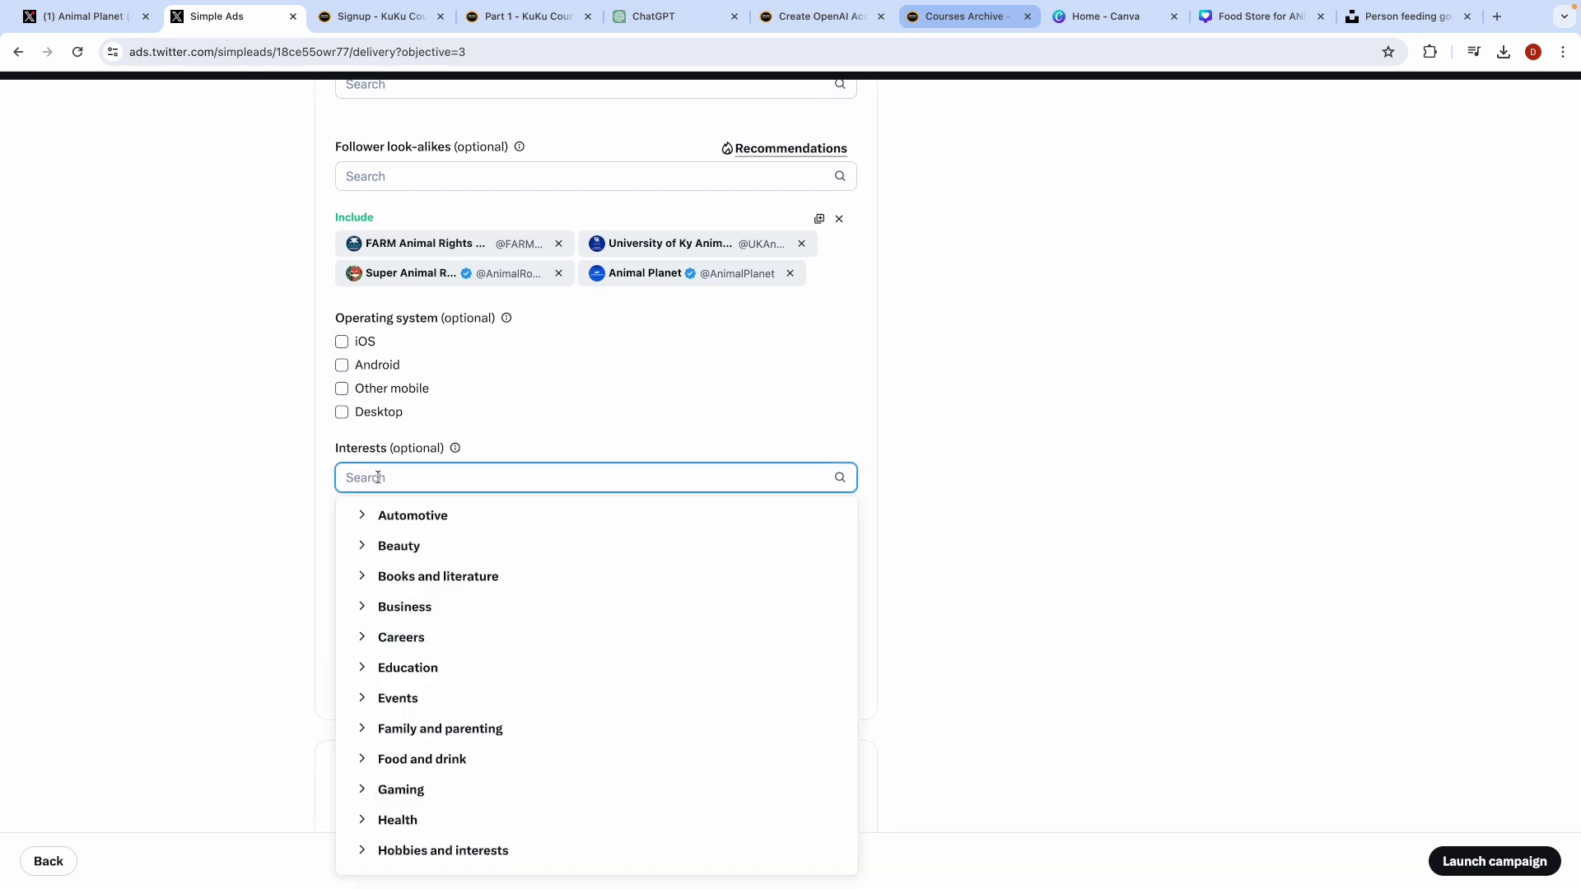
pyautogui.write('ani')
pyautogui.write('mal food')
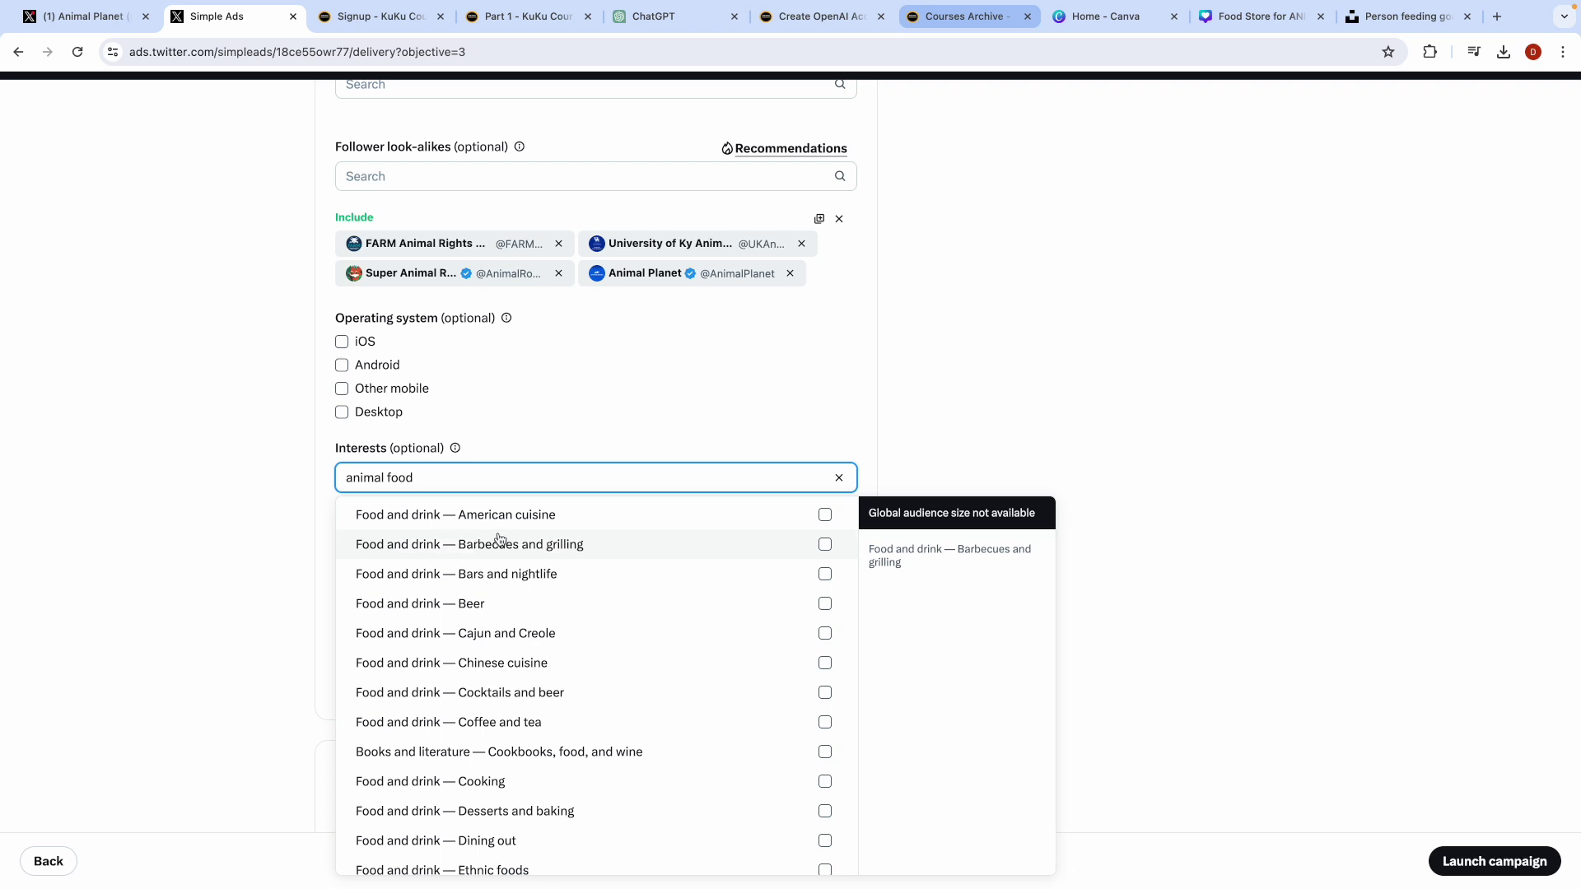
pyautogui.scroll(-1, 600, 604)
pyautogui.scroll(-3, 601, 605)
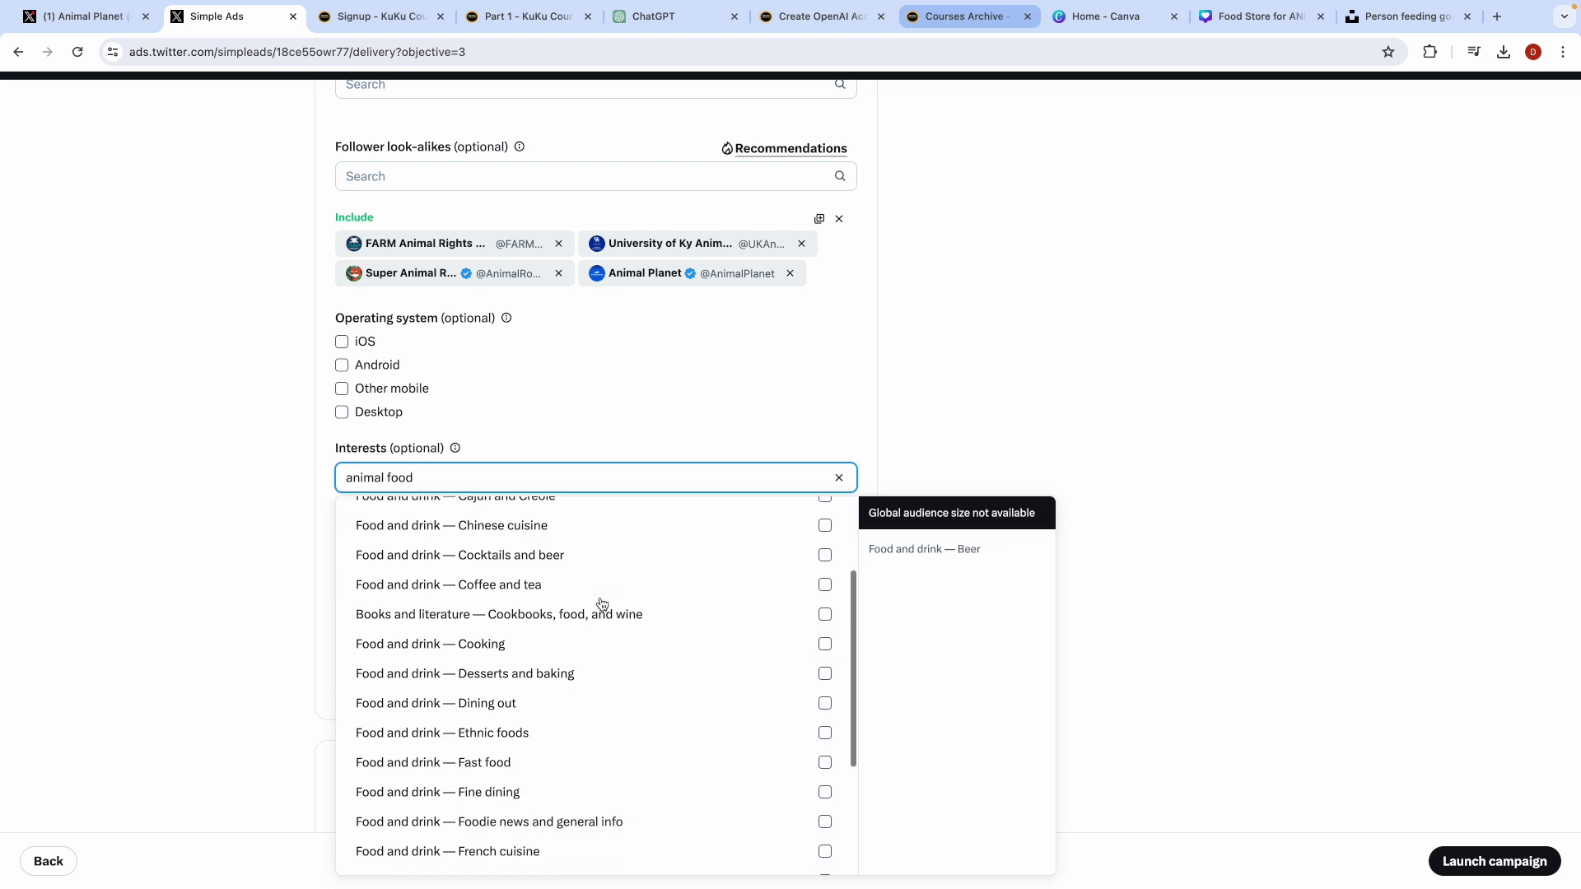
pyautogui.scroll(-2, 608, 716)
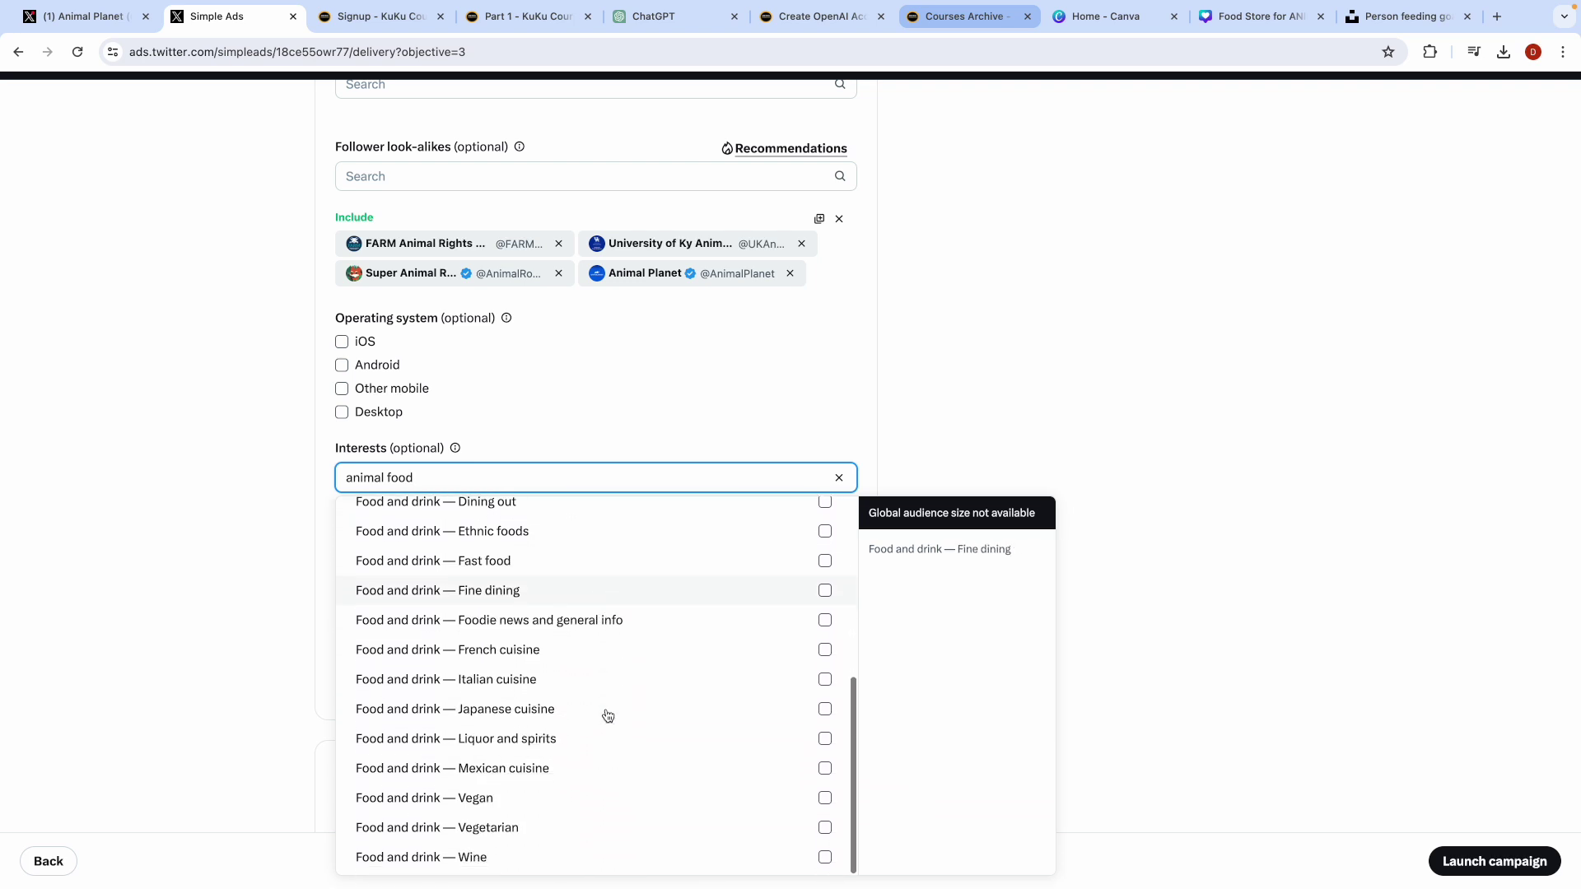
pyautogui.click(839, 478)
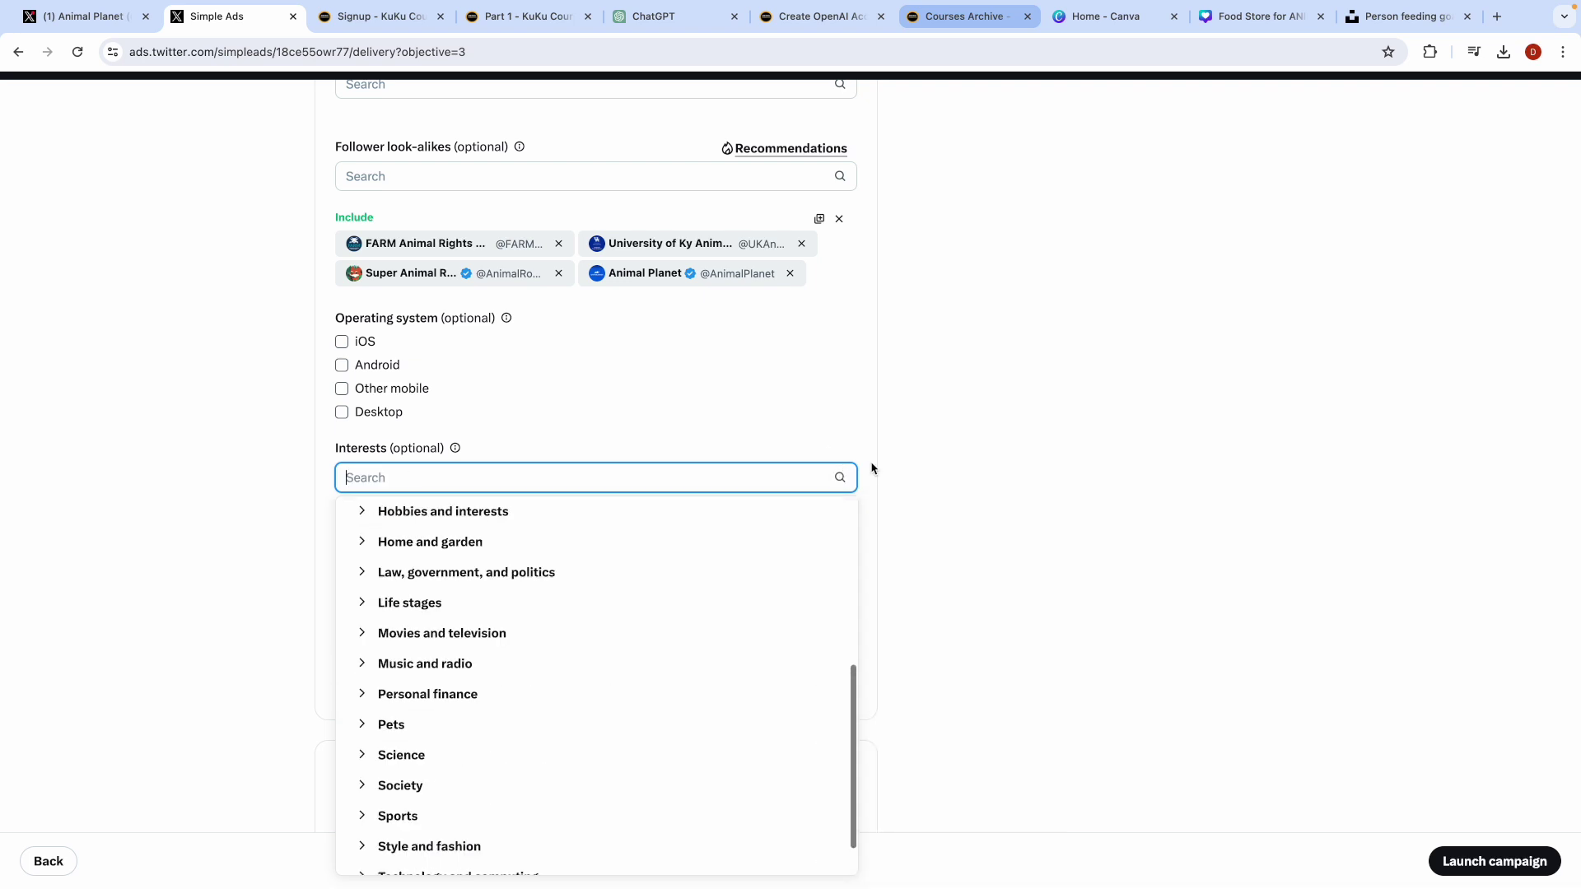
pyautogui.click(1010, 404)
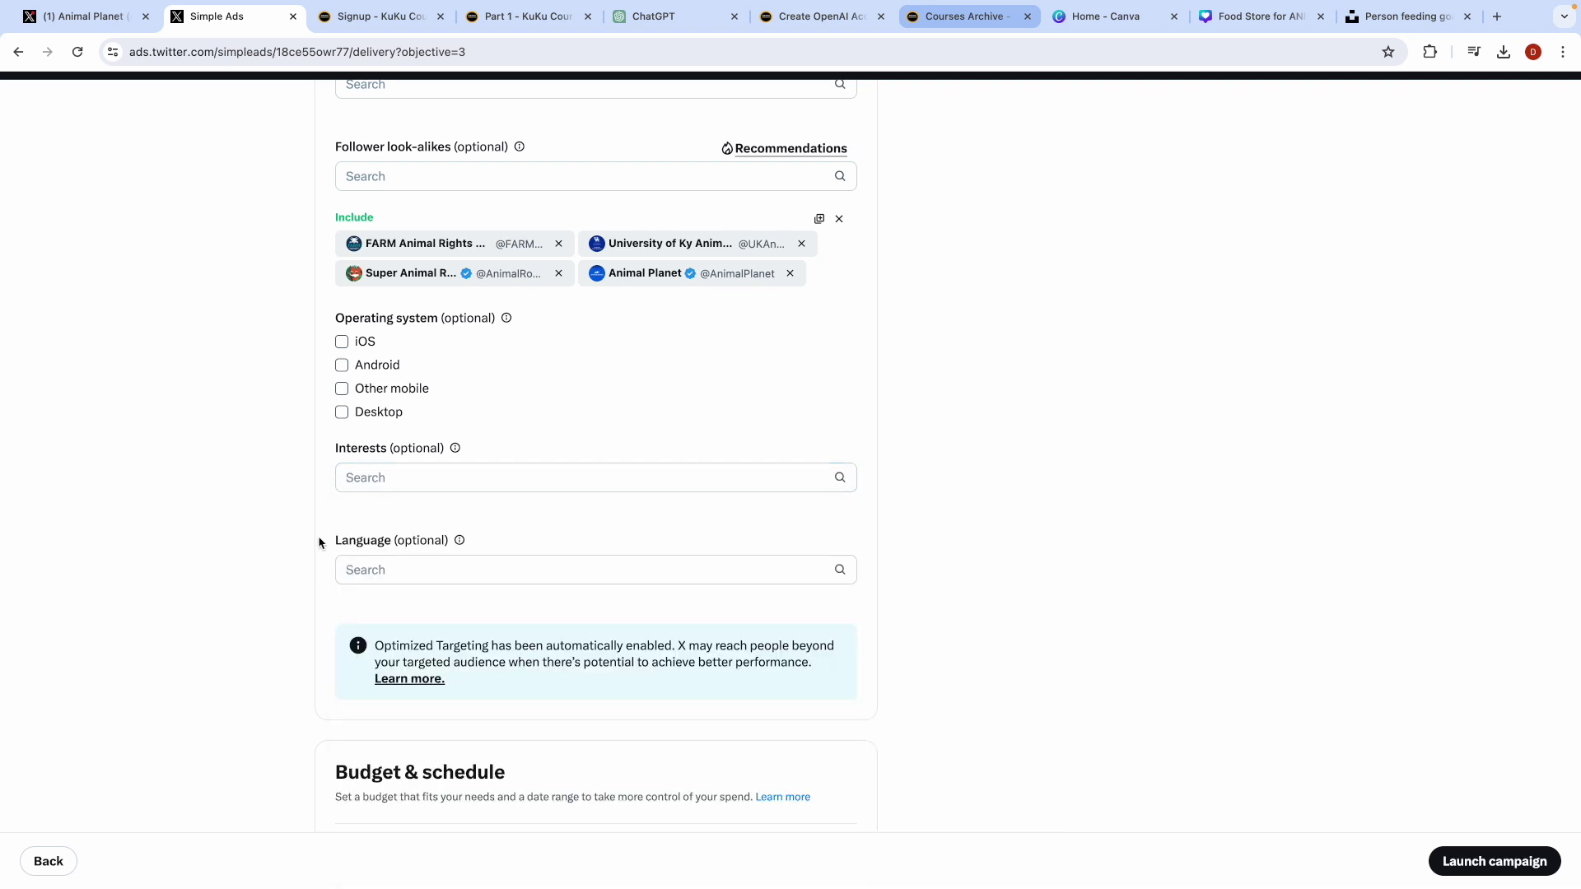
# Step: Include English (en) as a targeted language for the ad
pyautogui.scroll(-1, 283, 649)
pyautogui.click(390, 521)
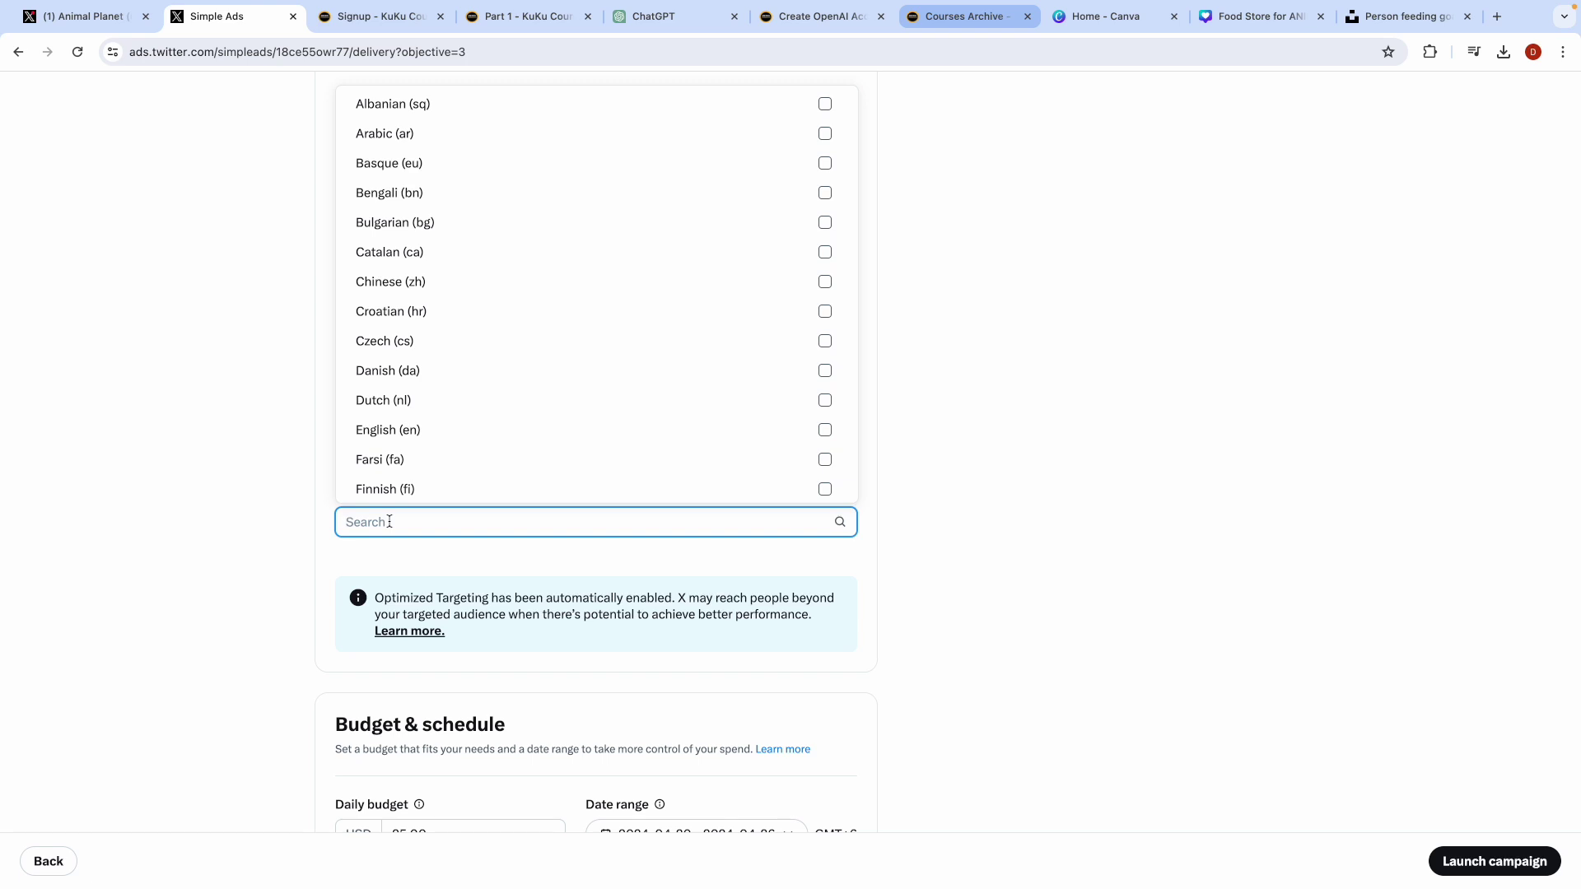
pyautogui.write('engl')
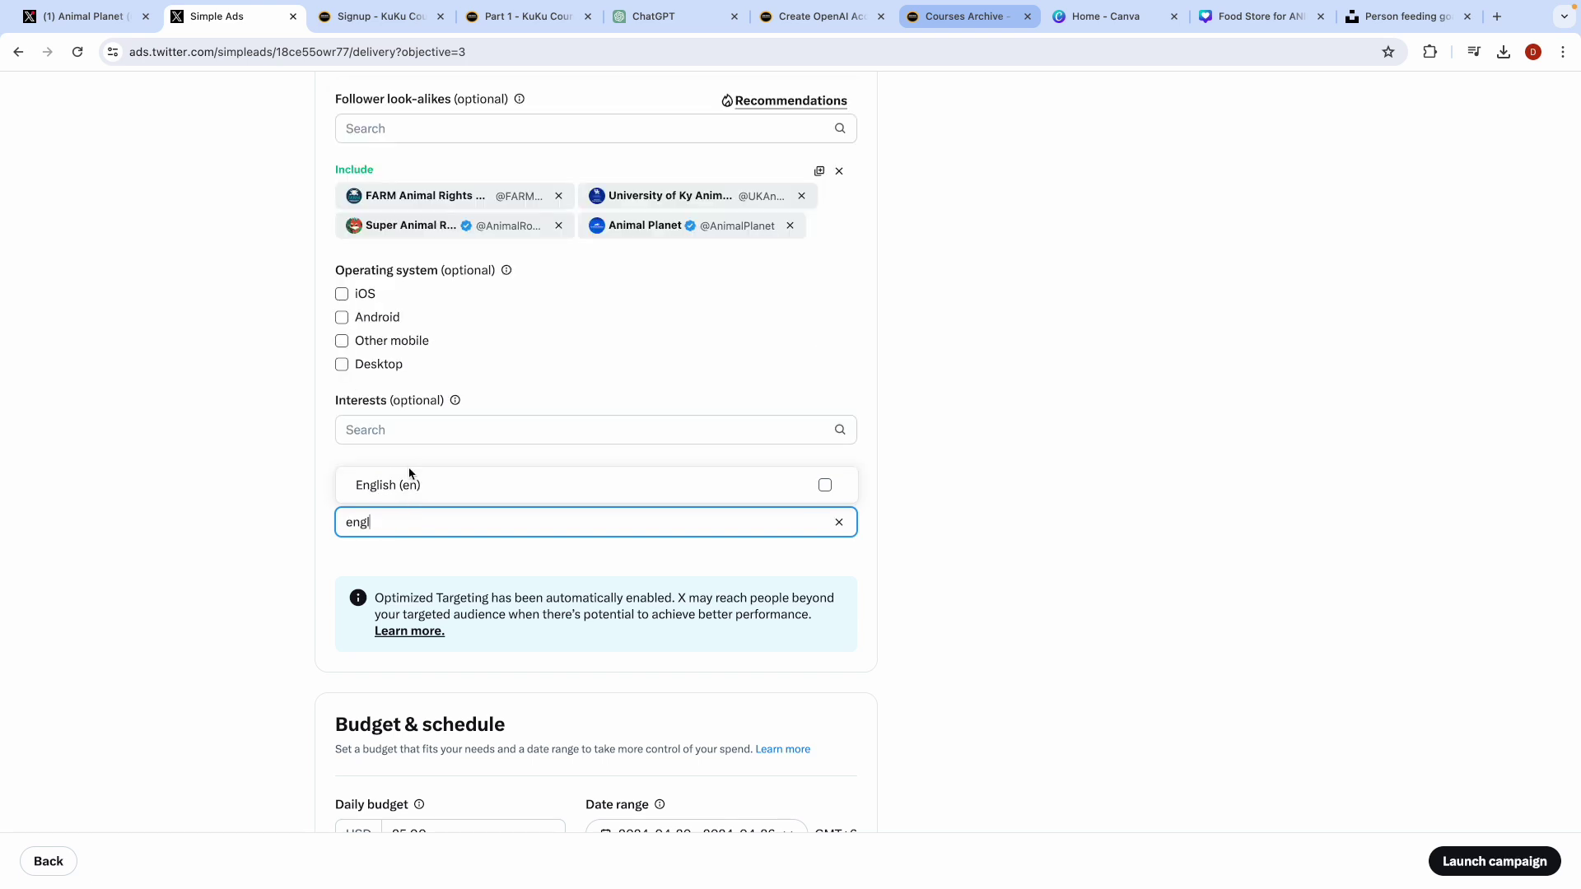
pyautogui.click(410, 486)
# Step: Try including Japanese (ja) as a second targeted language and remove it again
pyautogui.click(392, 528)
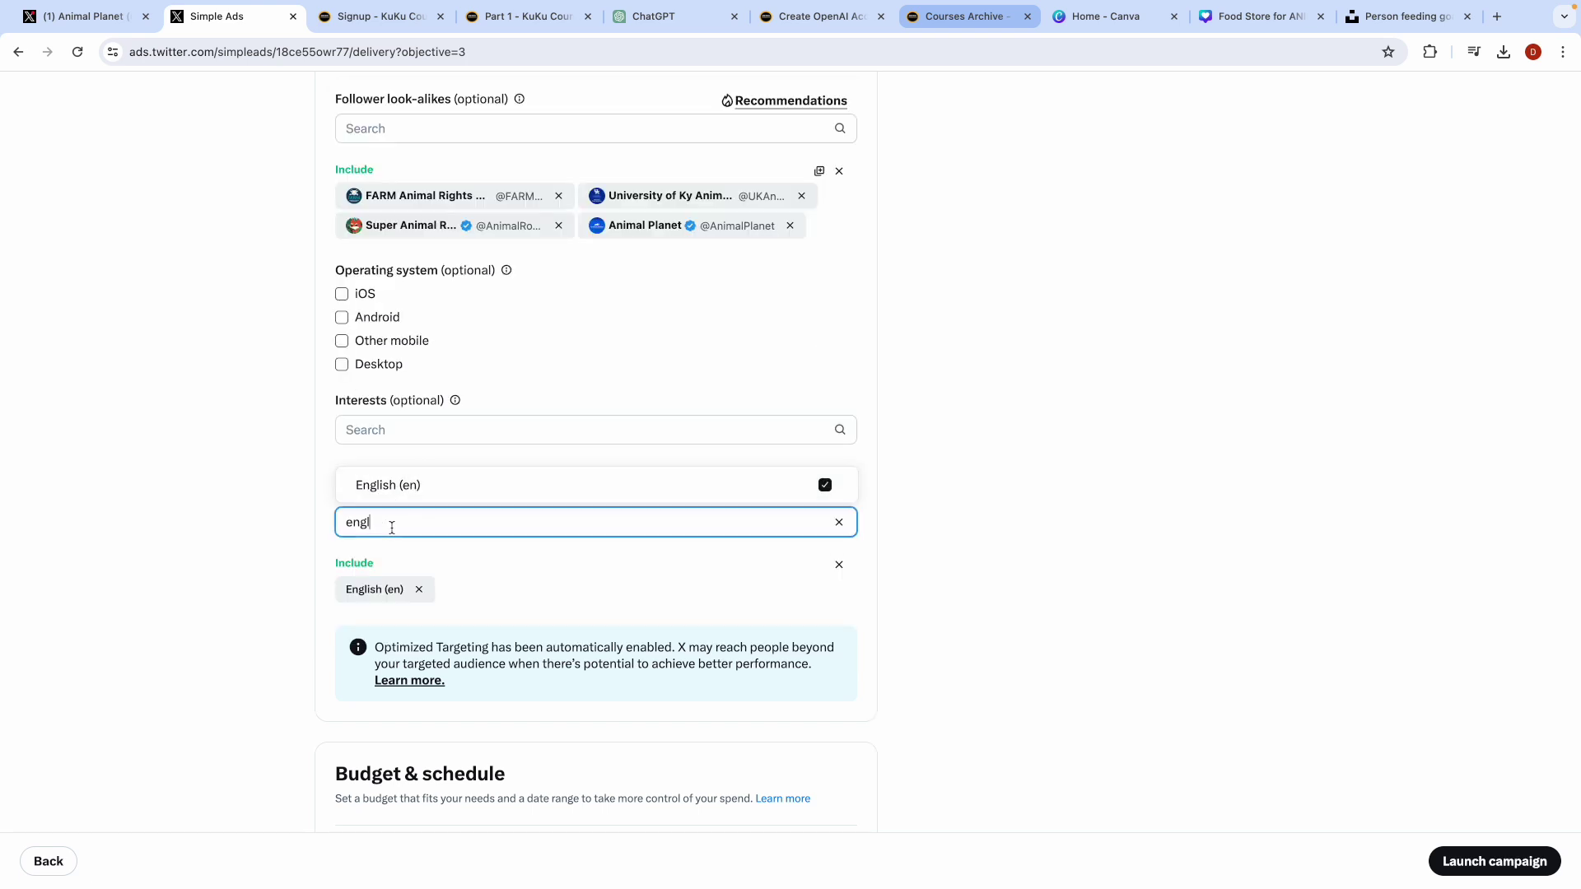
pyautogui.press('BackSpace')
pyautogui.press('BackSpace')
pyautogui.press('BackSpace')
pyautogui.press('BackSpace')
pyautogui.write('jap')
pyautogui.click(391, 490)
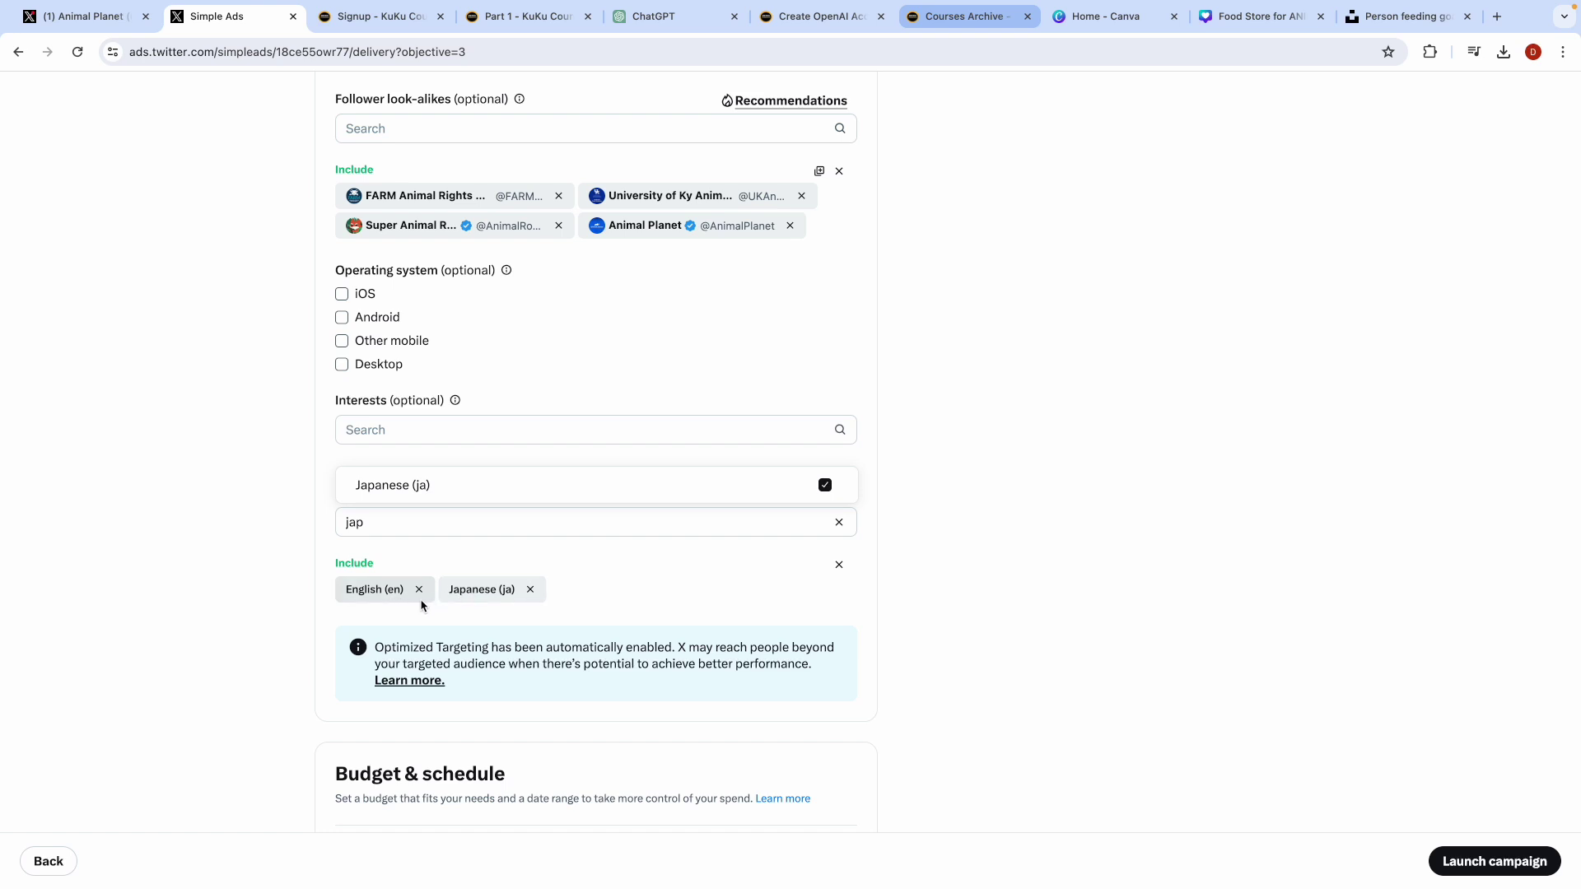
pyautogui.click(839, 522)
pyautogui.click(530, 588)
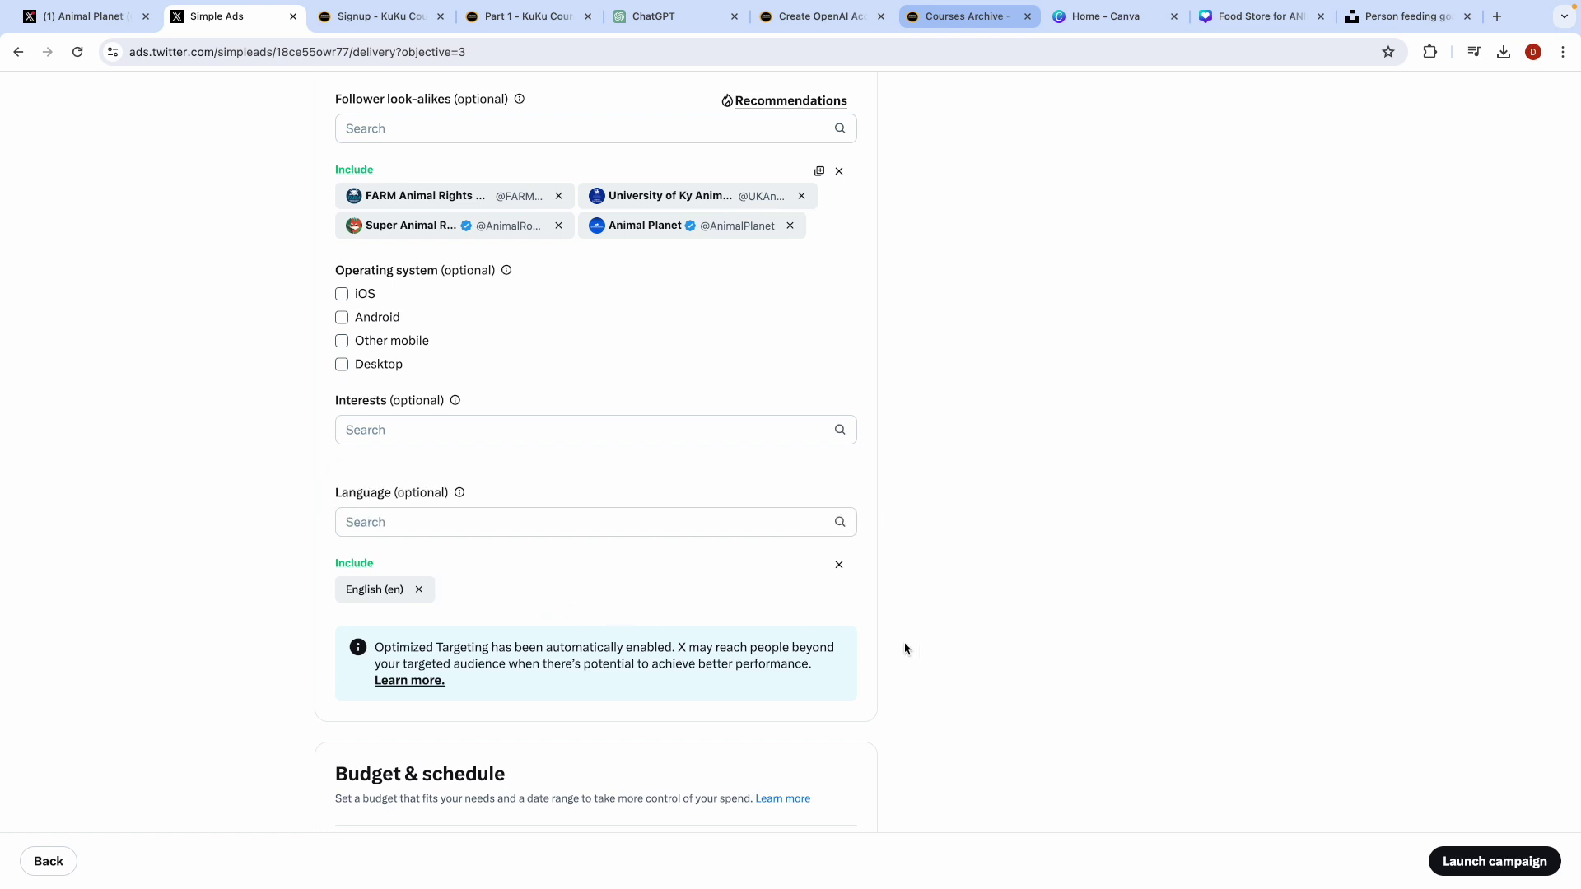
# Step: Set the campaign's date range to 2024-04-21 – 2024-04-24 in the budget and schedule section
pyautogui.scroll(-3, 970, 670)
pyautogui.scroll(-1, 970, 702)
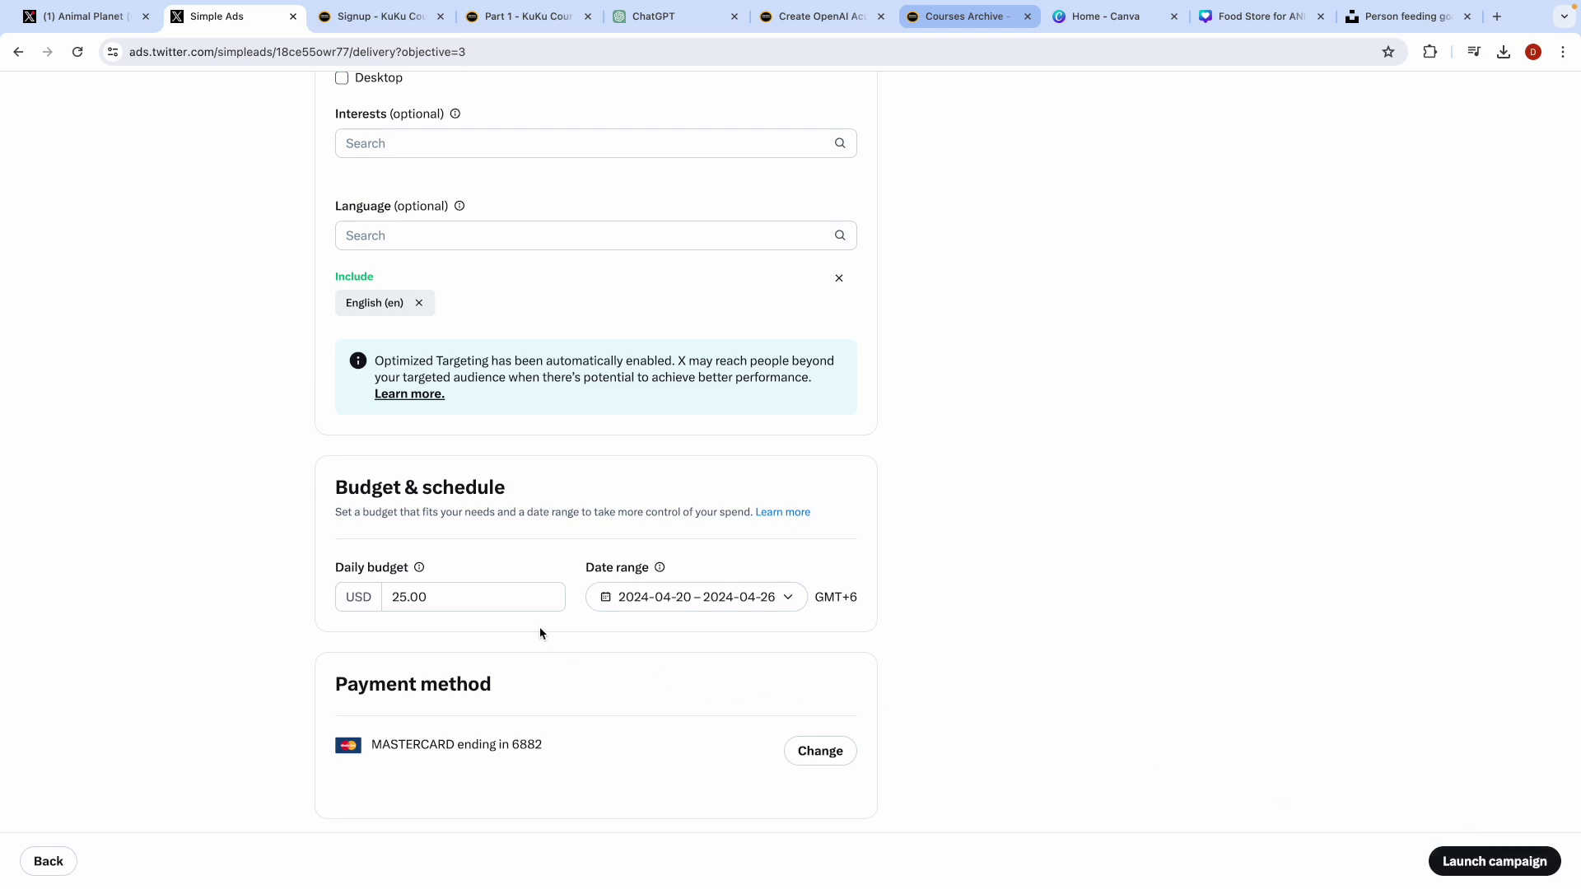
pyautogui.click(639, 596)
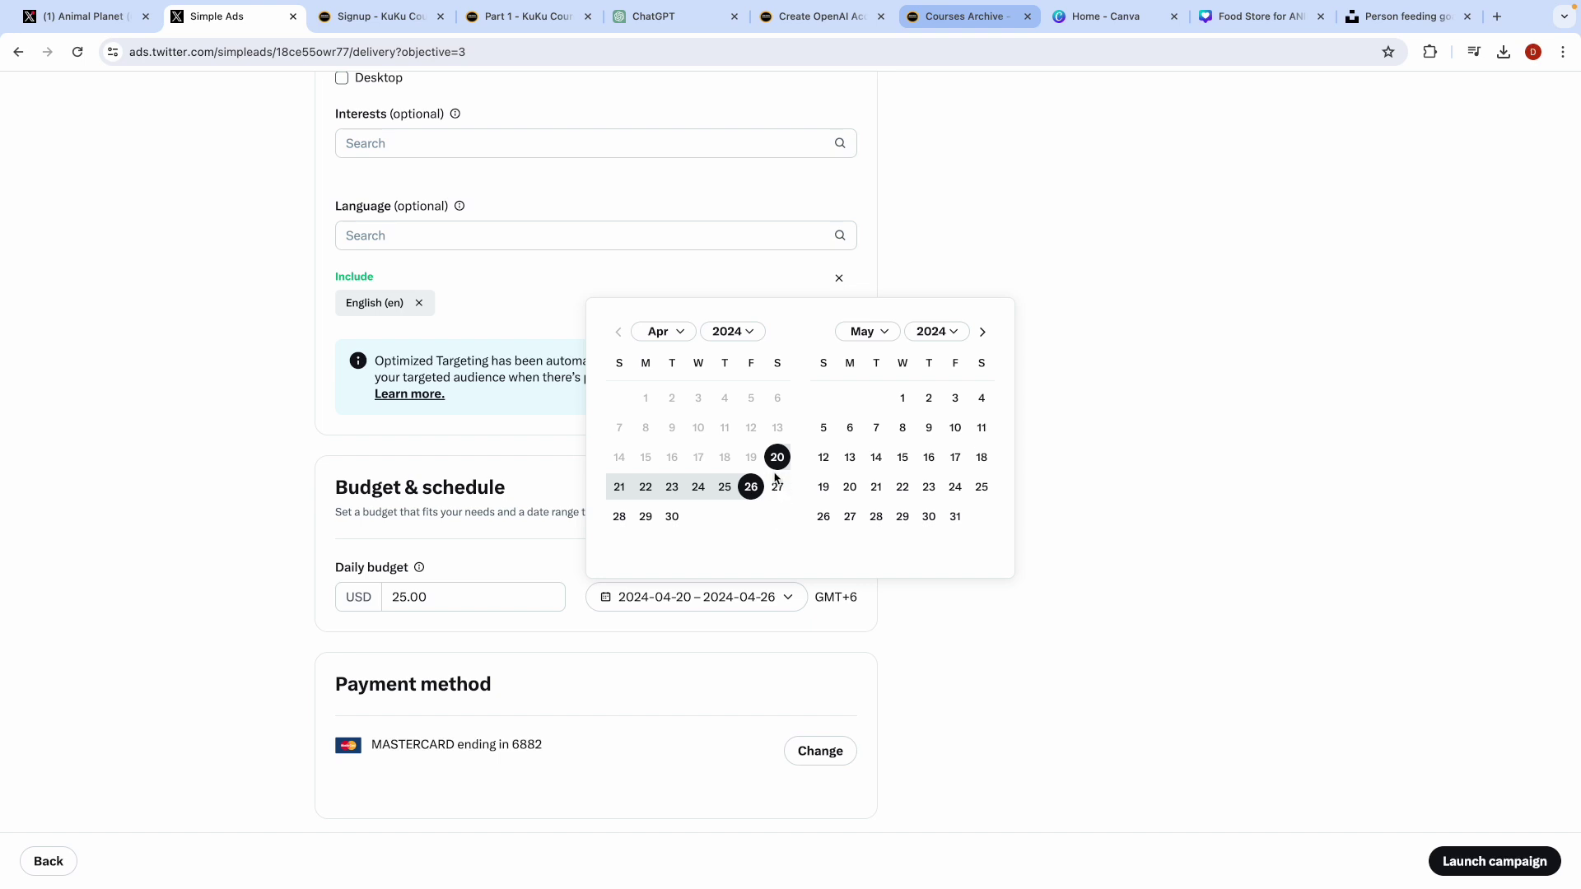
pyautogui.click(620, 488)
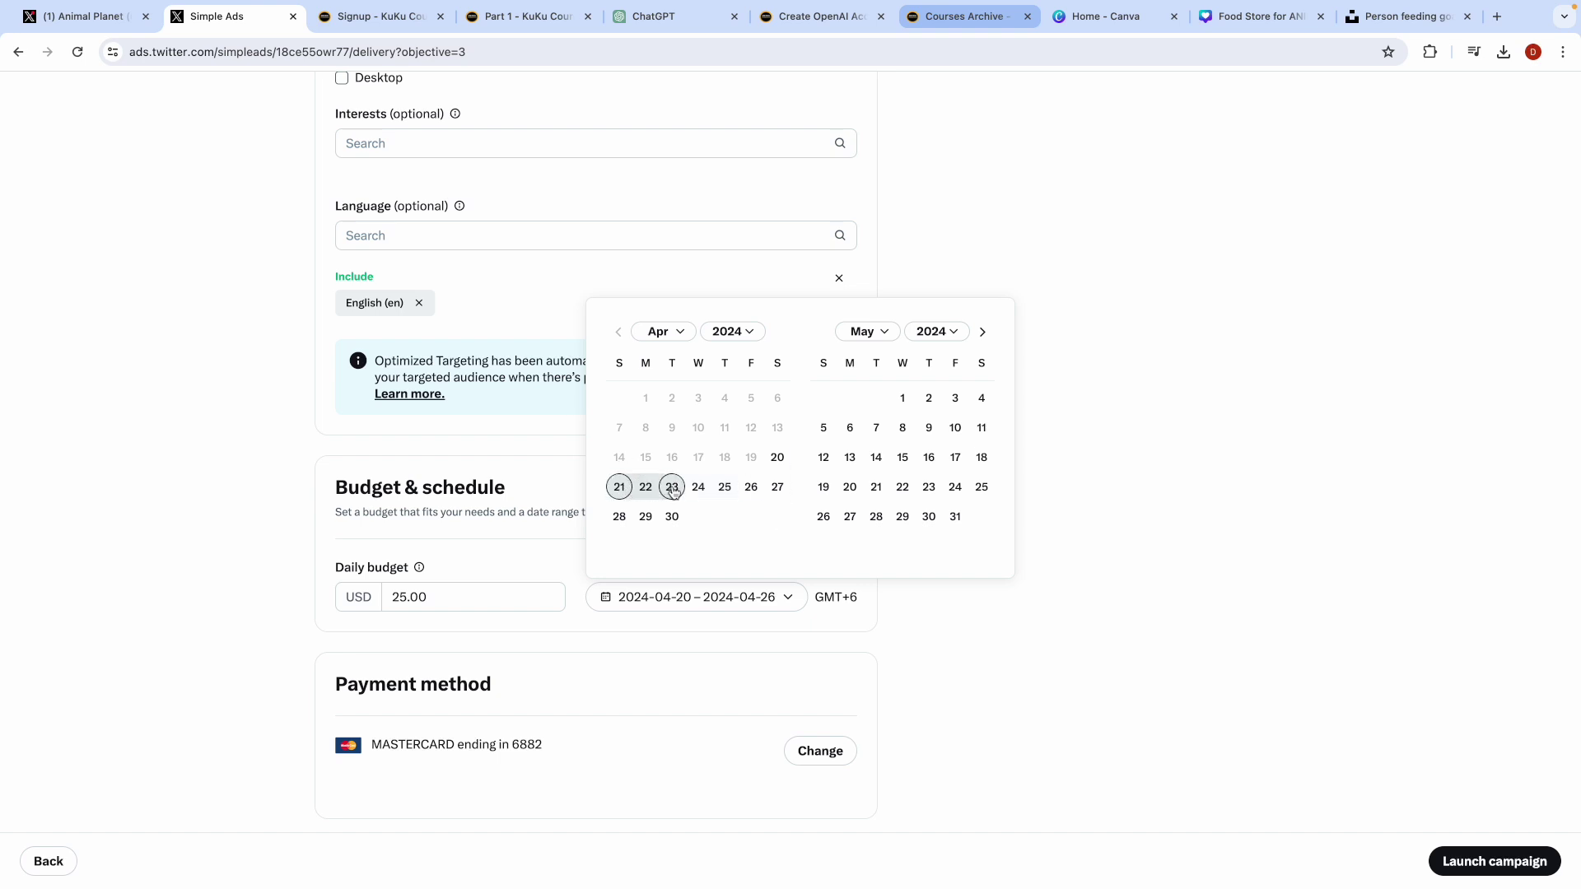
pyautogui.click(716, 497)
pyautogui.click(701, 493)
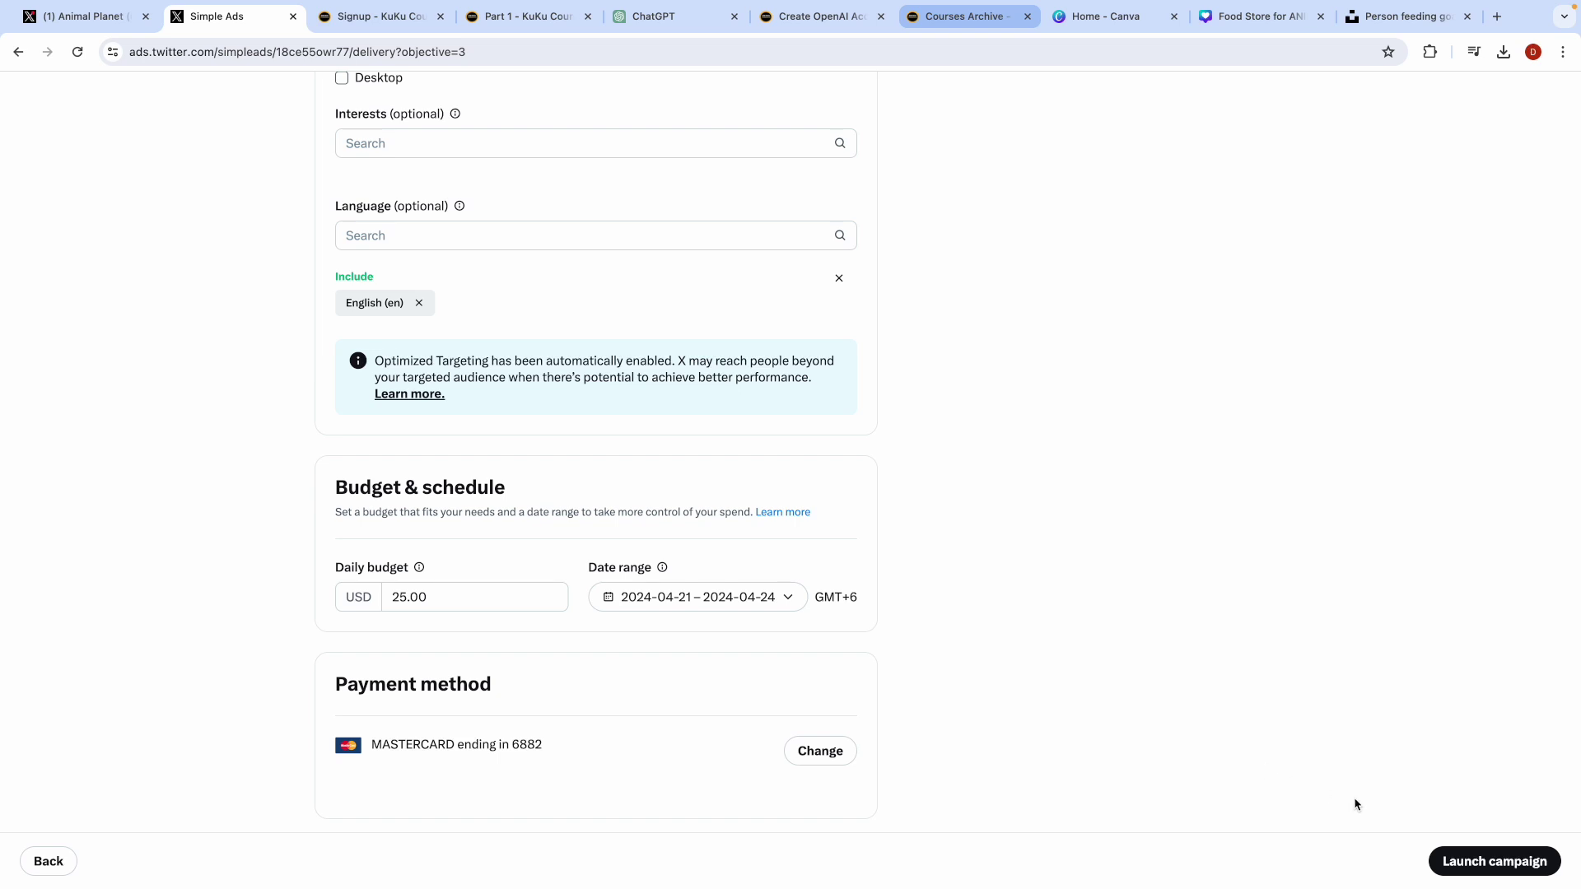
# Step: Launch the campaign and go to its entry in the Ads Manager campaign list
pyautogui.click(1500, 861)
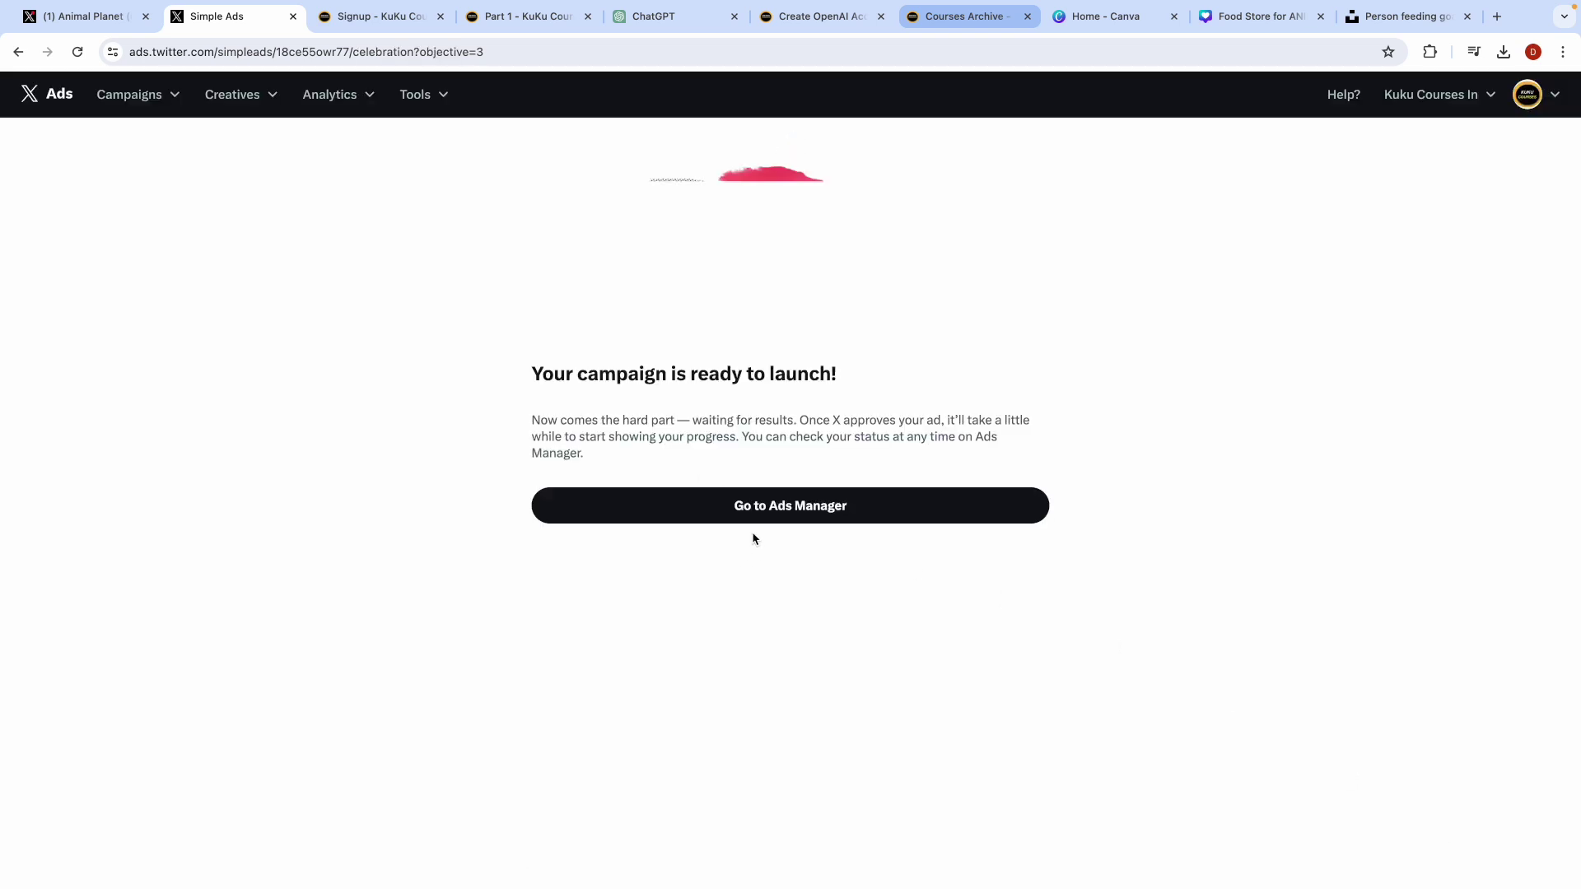
pyautogui.click(781, 516)
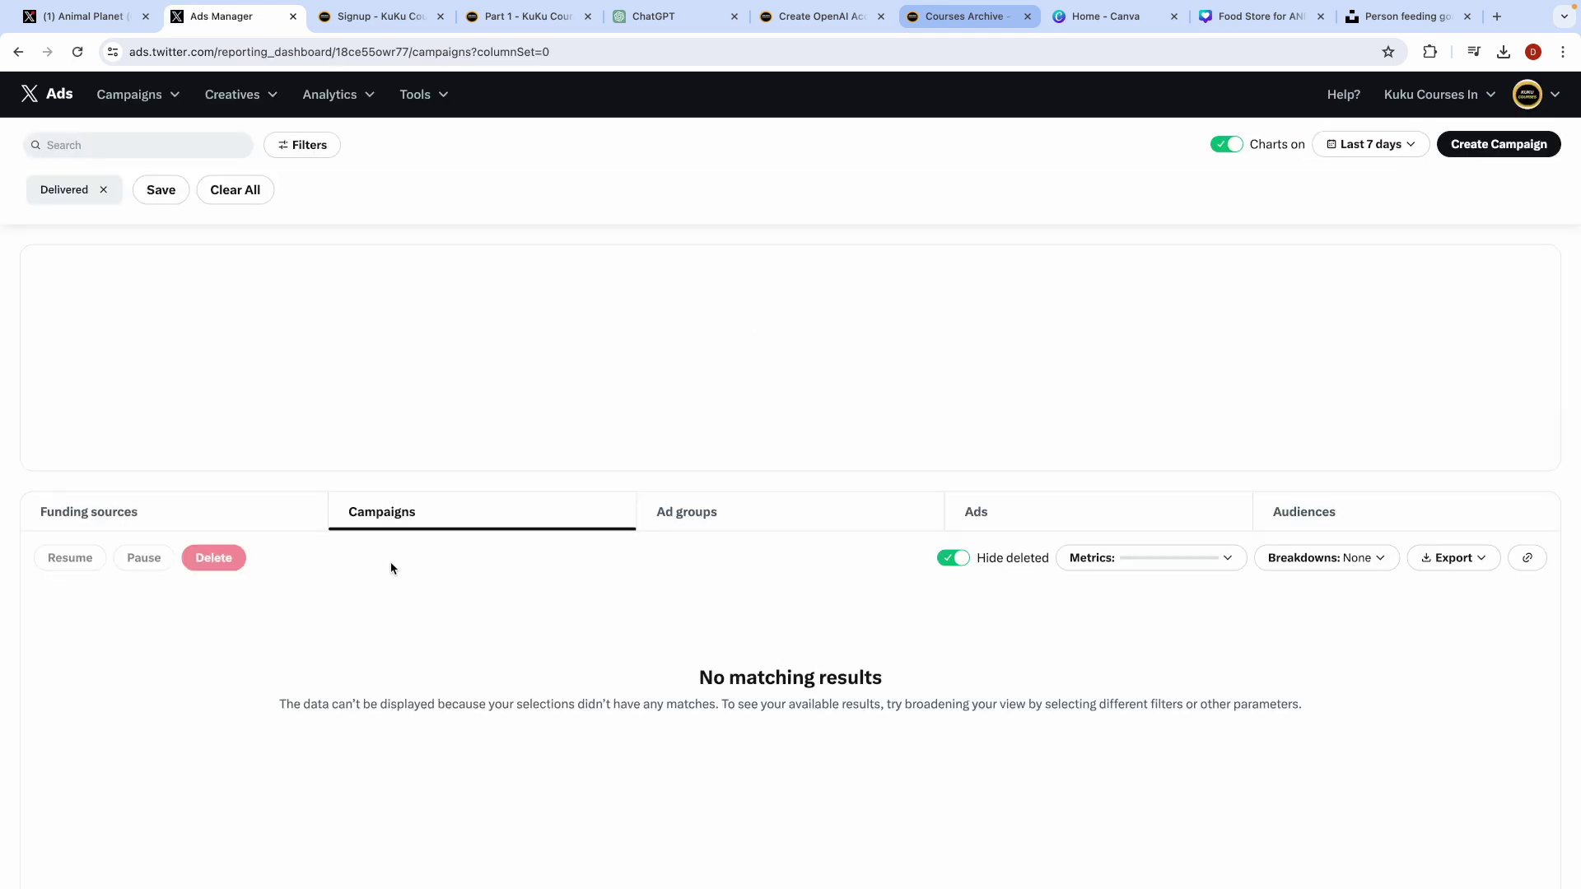
pyautogui.scroll(-2, 391, 563)
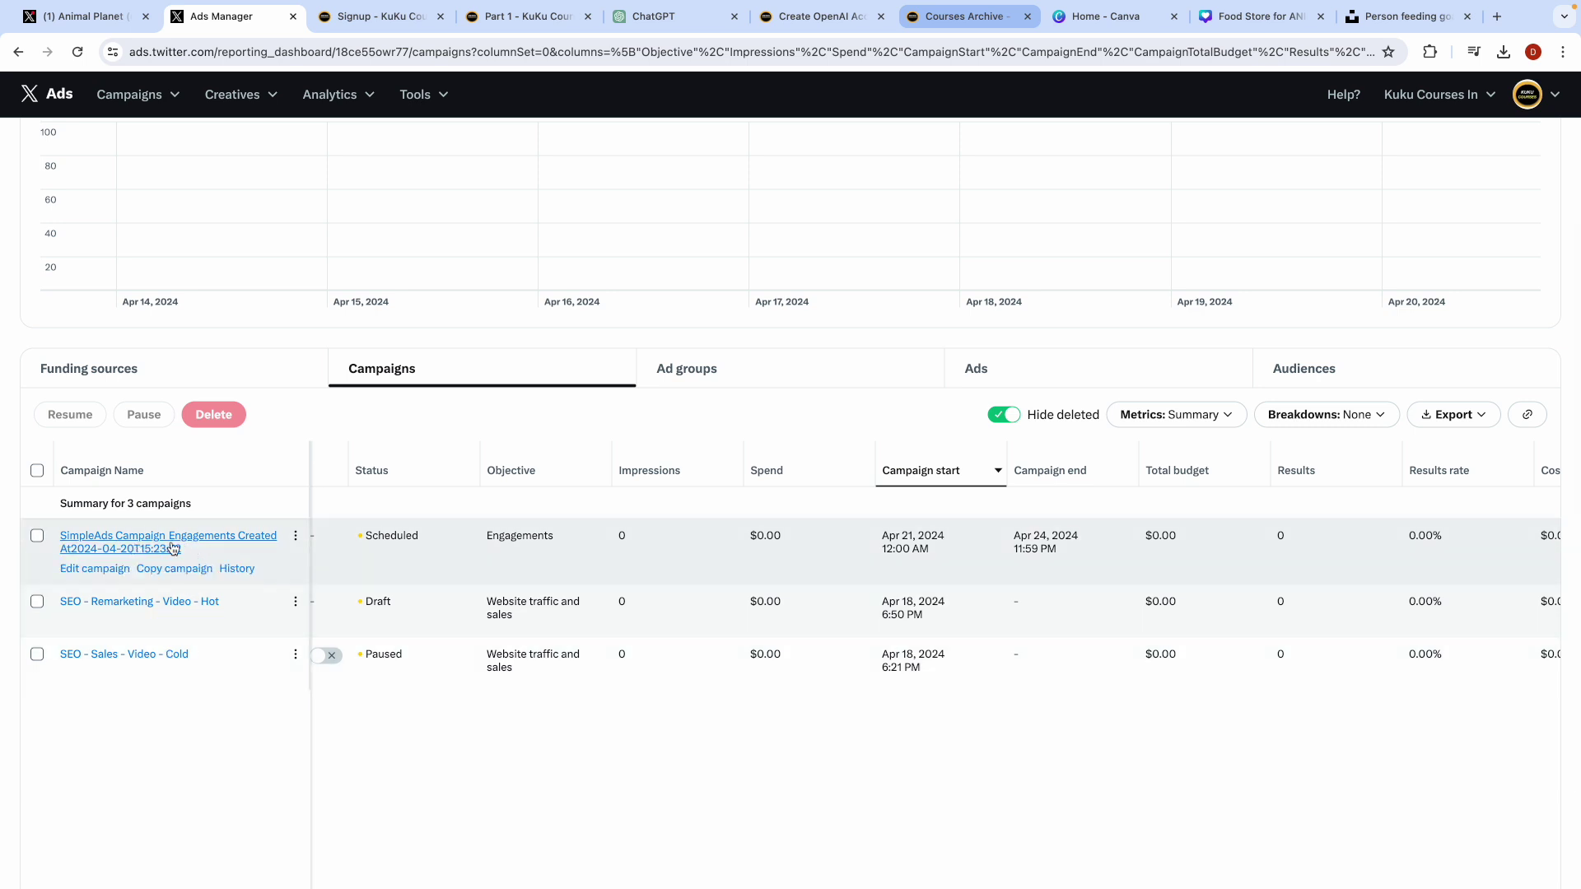
# Step: Edit the new SimpleAds engagement campaign, rename it "Engagment - Food Animal" and save it
pyautogui.click(118, 571)
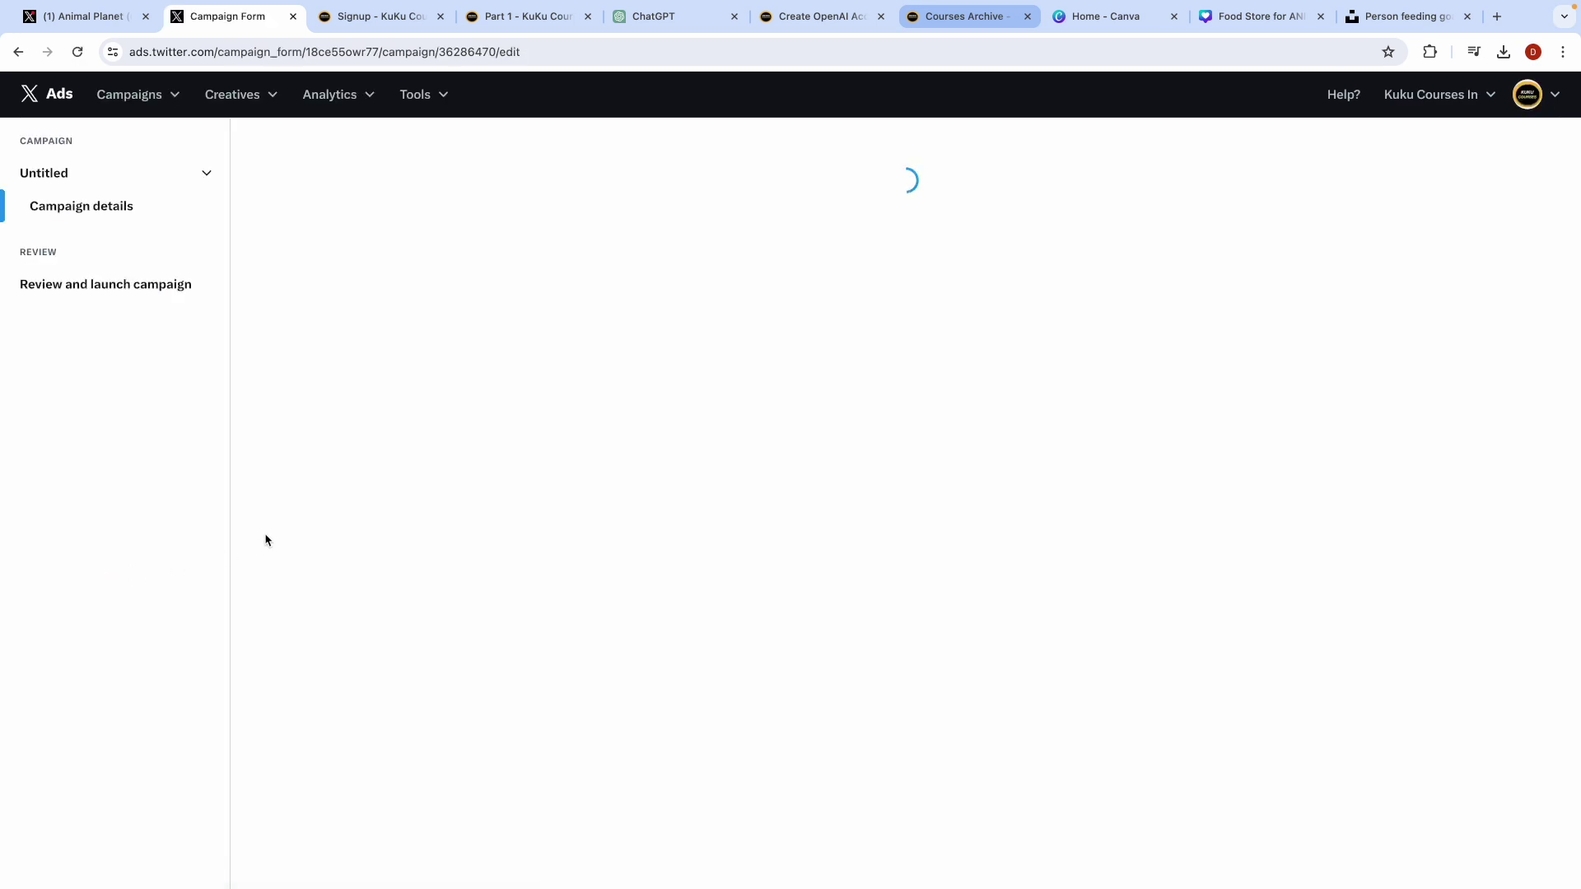
pyautogui.click(103, 174)
pyautogui.click(107, 177)
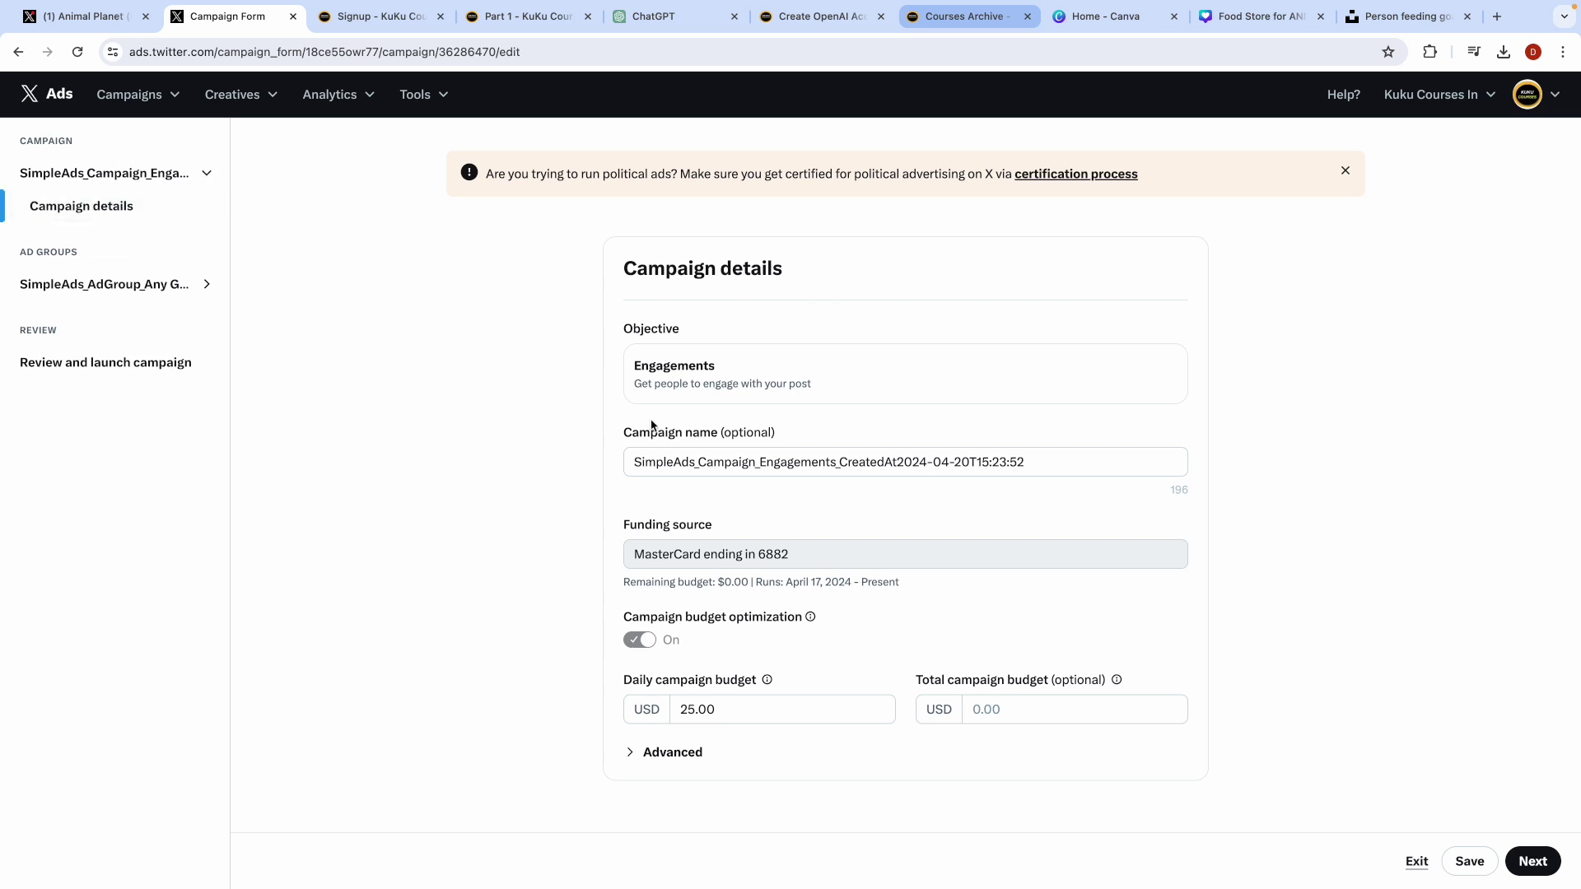
pyautogui.click(704, 462)
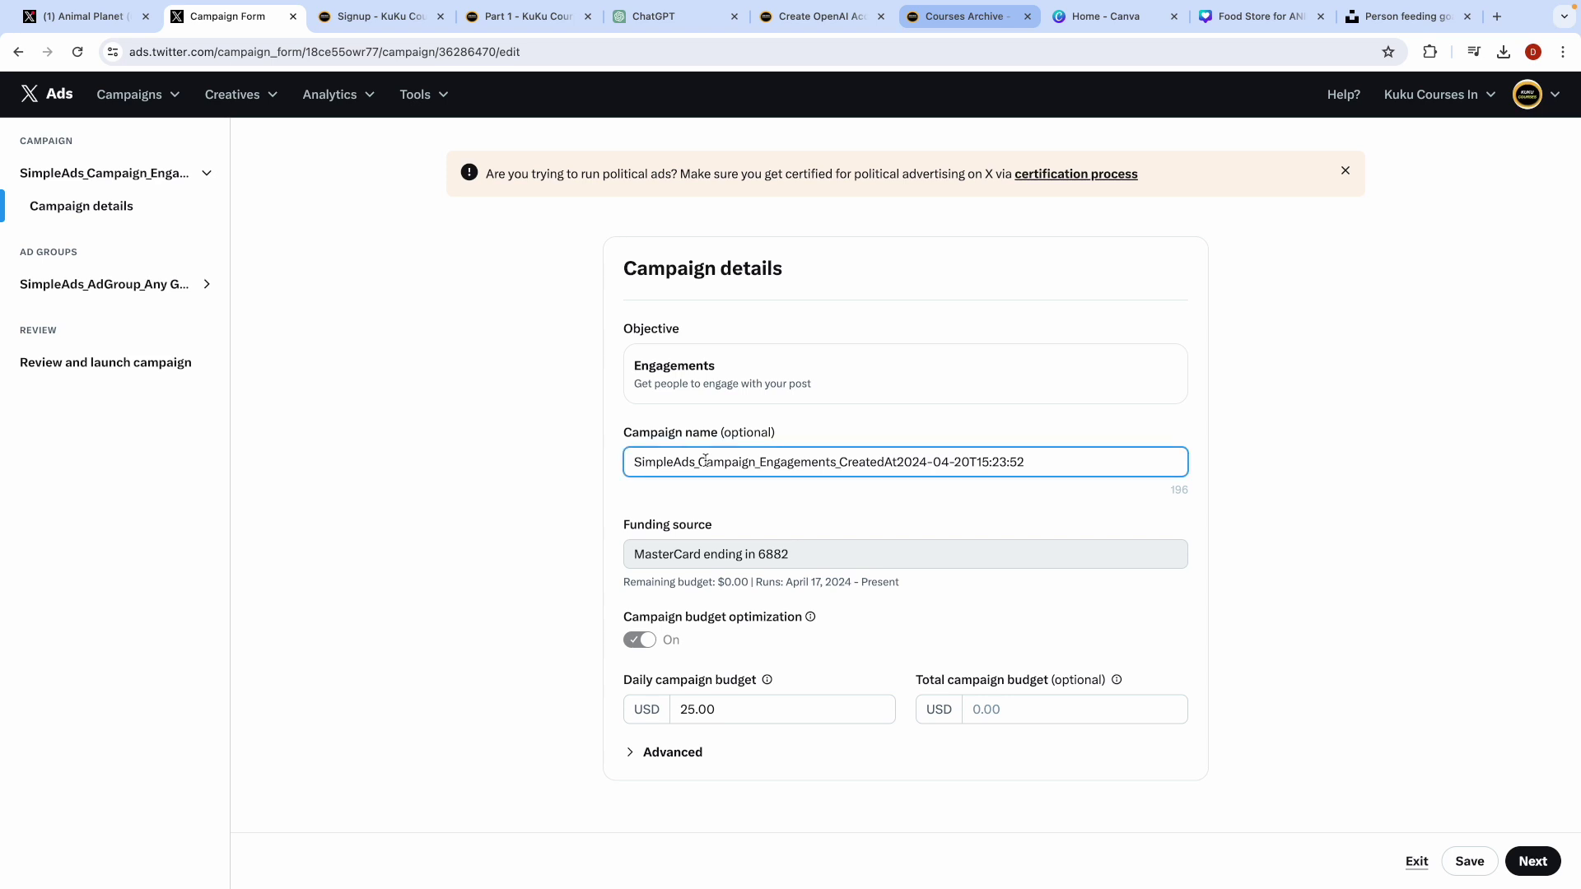
pyautogui.tripleClick(705, 462)
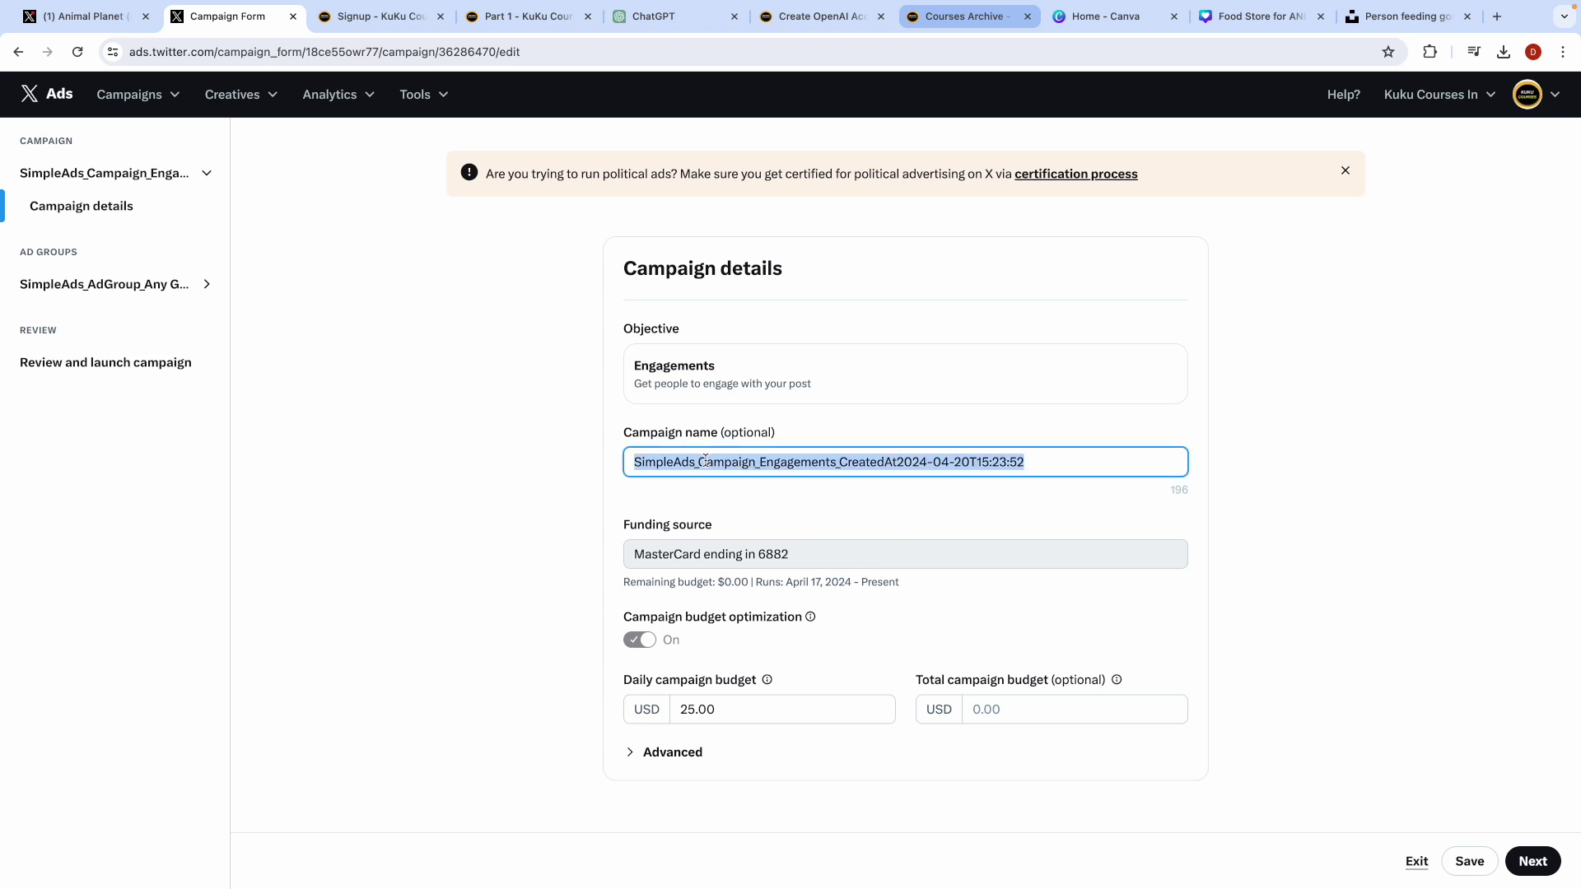
pyautogui.write('Engagment ')
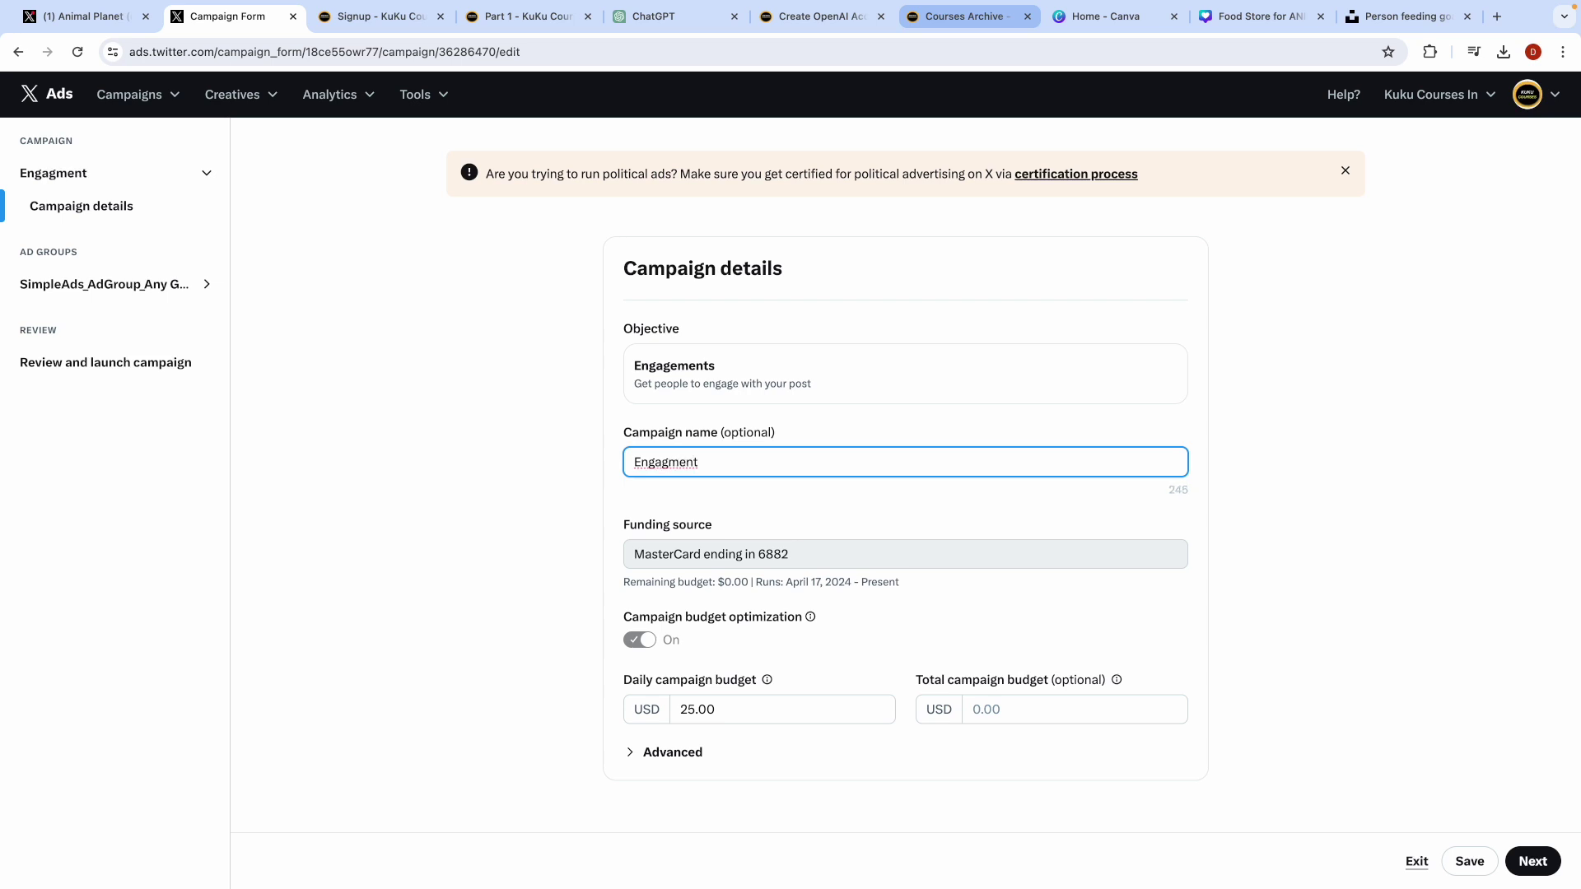
pyautogui.write('- Food Animal')
pyautogui.click(1468, 861)
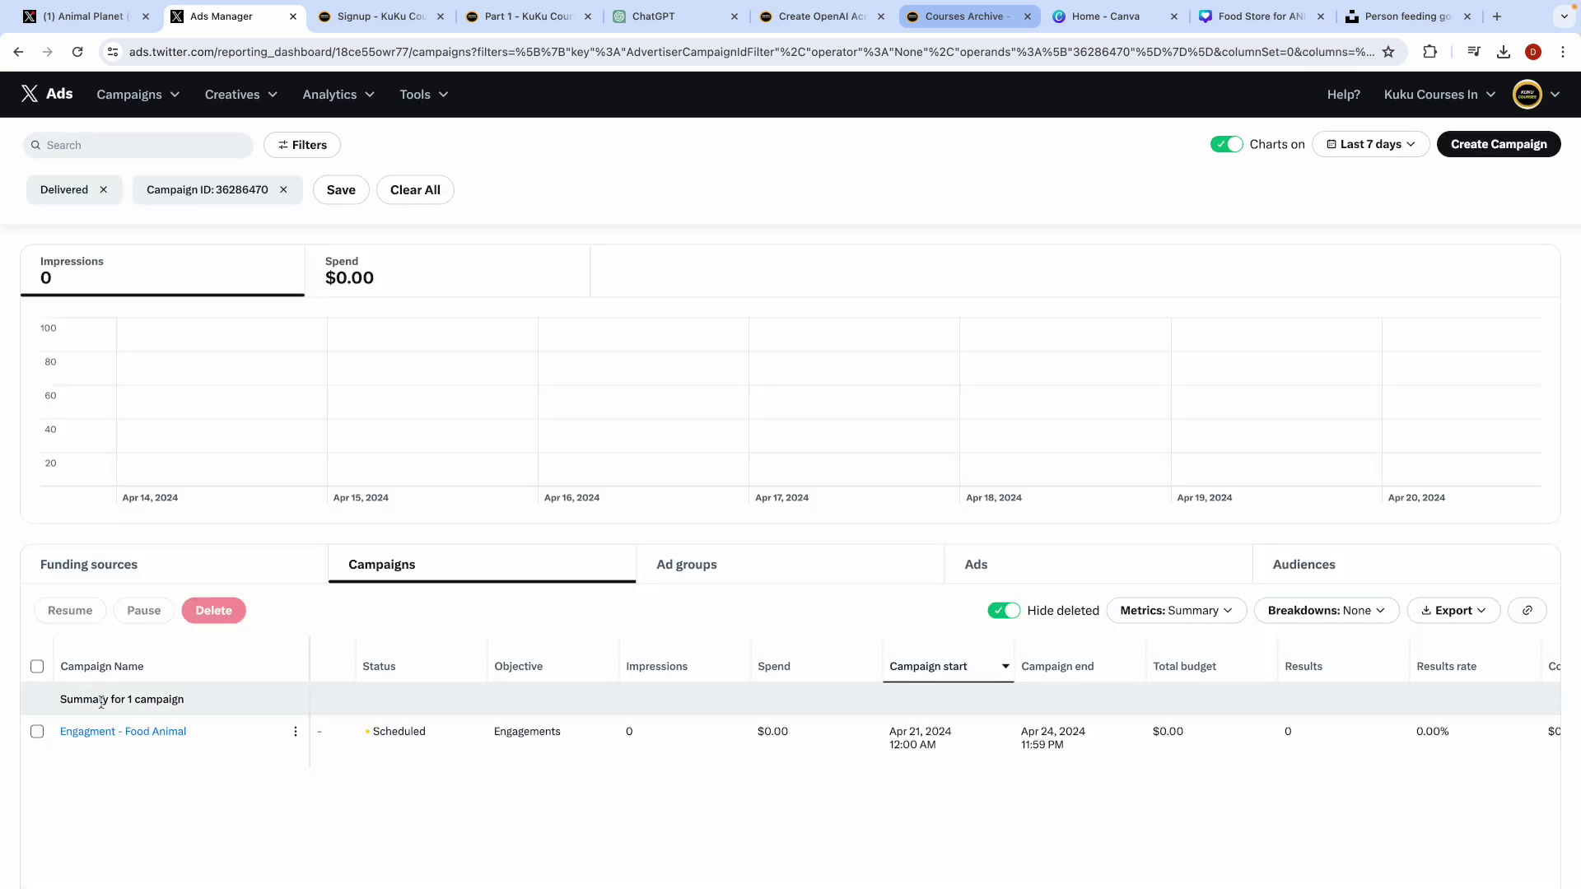
# Step: Review the "Engagment - Food Animal" campaign's available actions, status, schedule and result columns in the campaign list
pyautogui.scroll(-2, 230, 680)
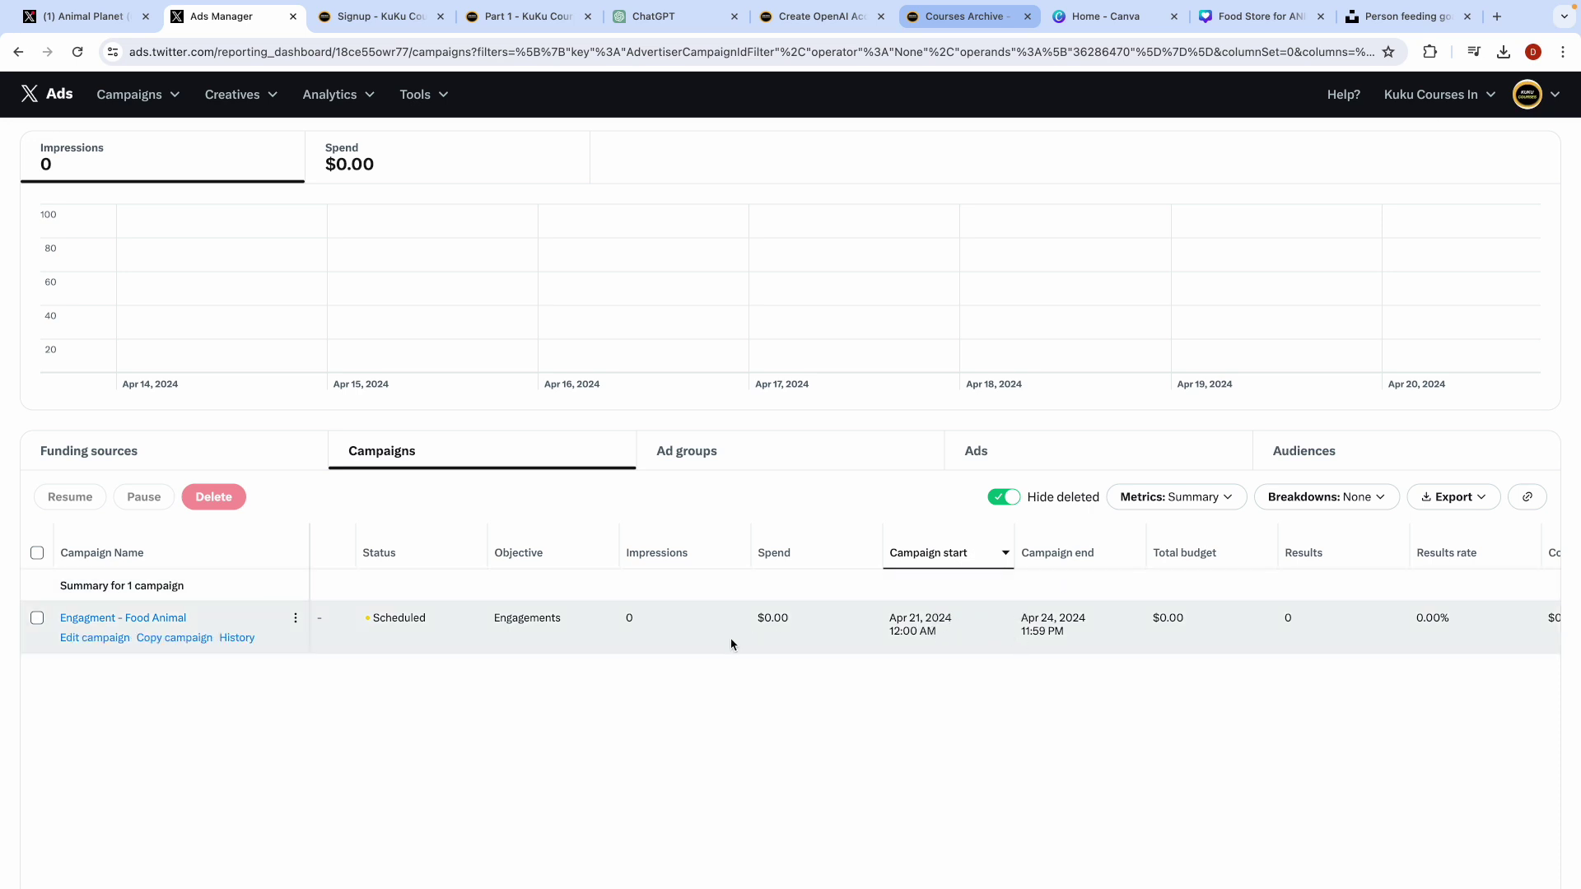
pyautogui.click(295, 618)
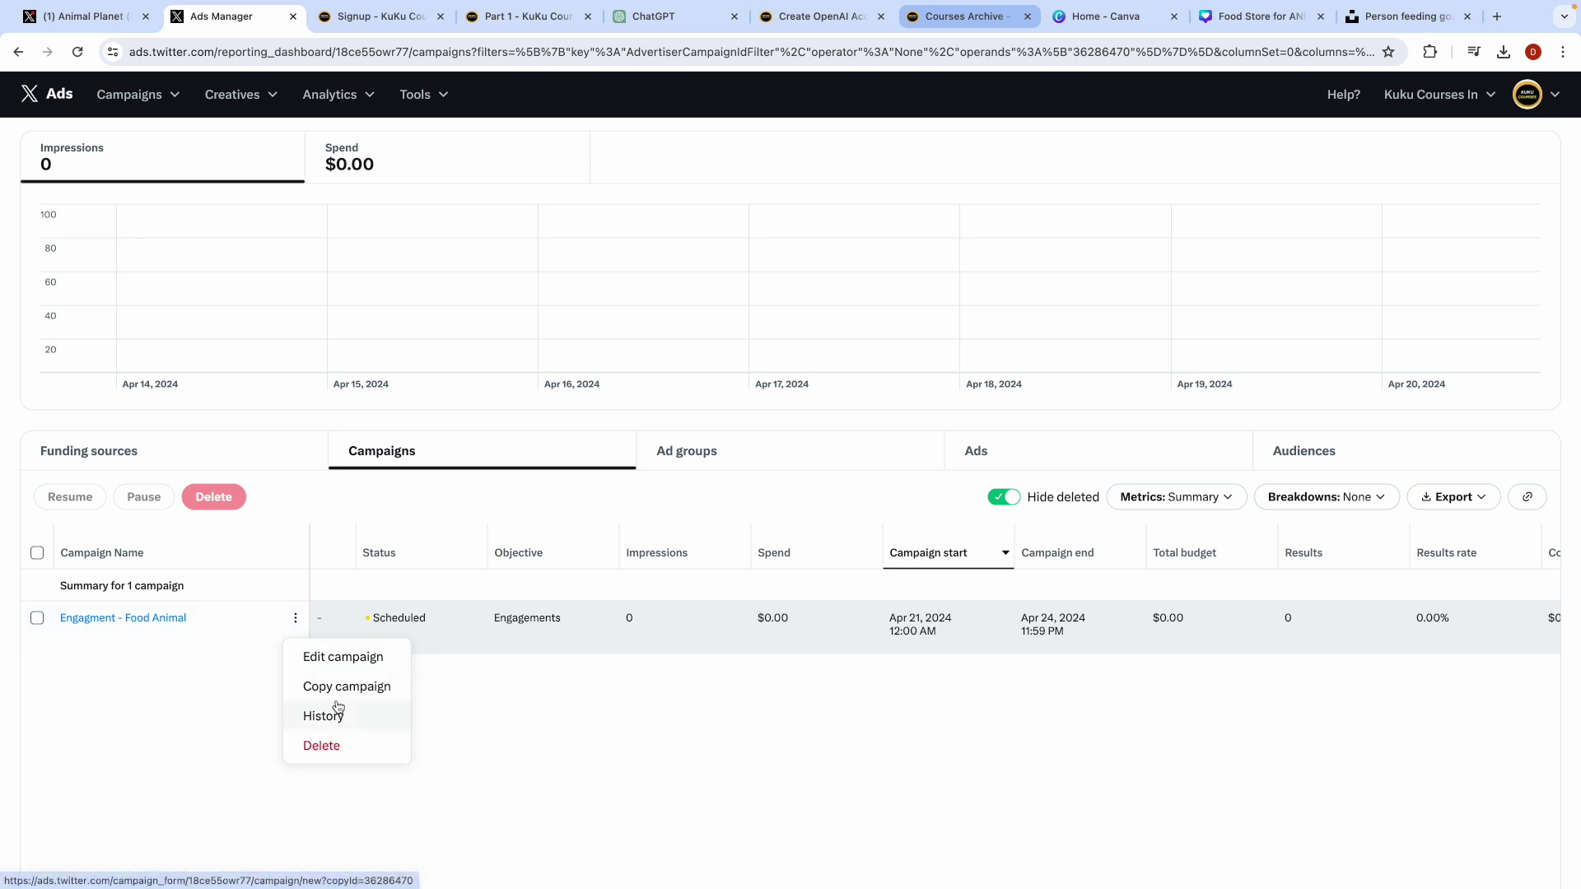
pyautogui.click(475, 715)
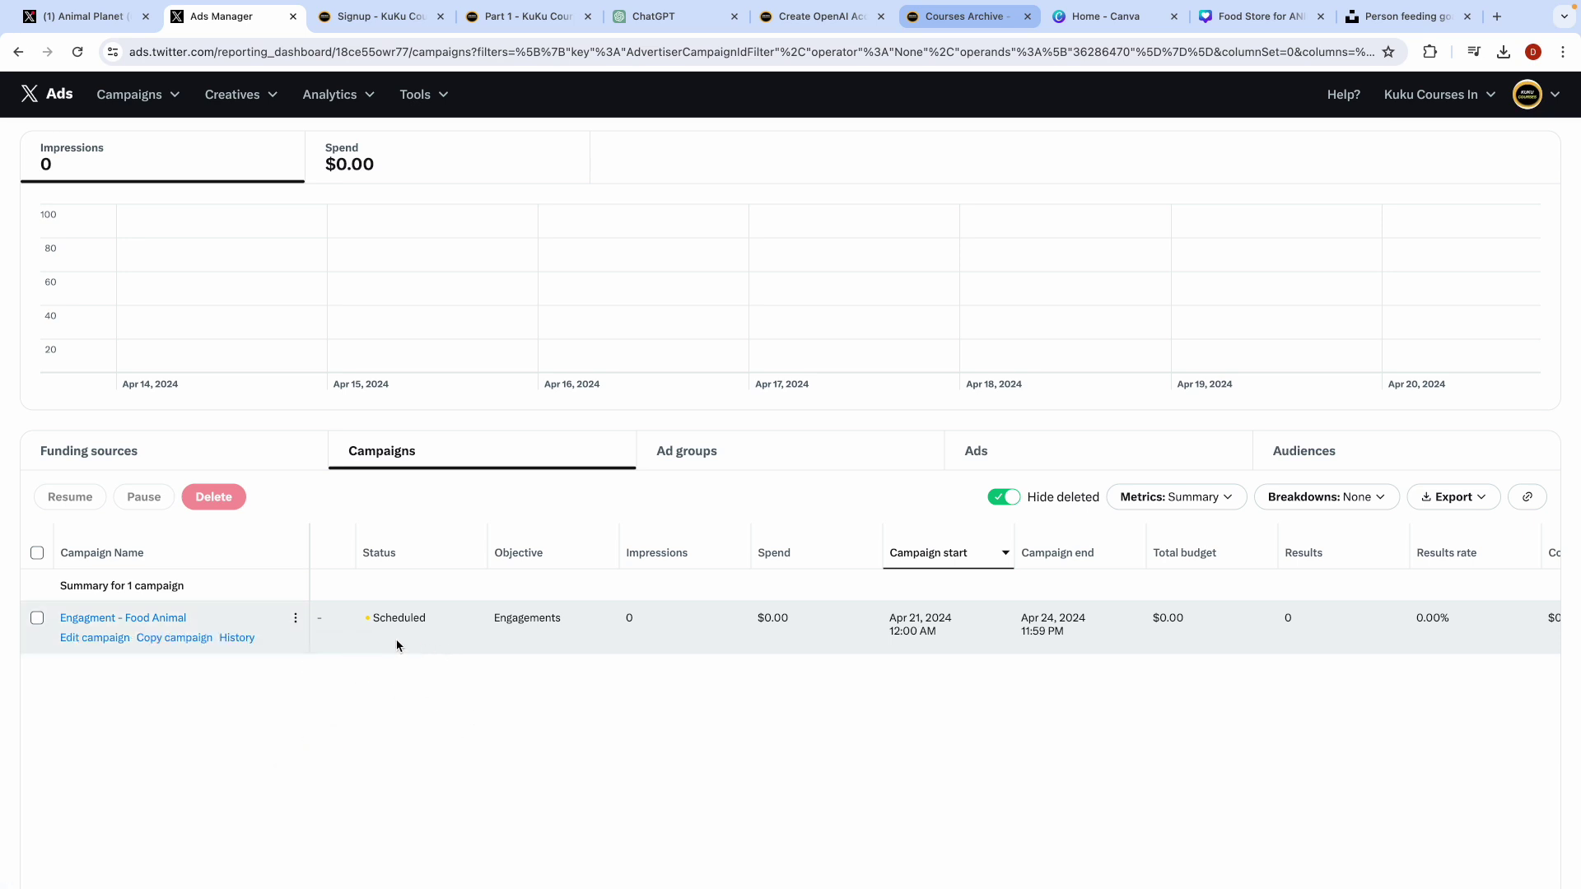
pyautogui.hscroll(3, 329, 634)
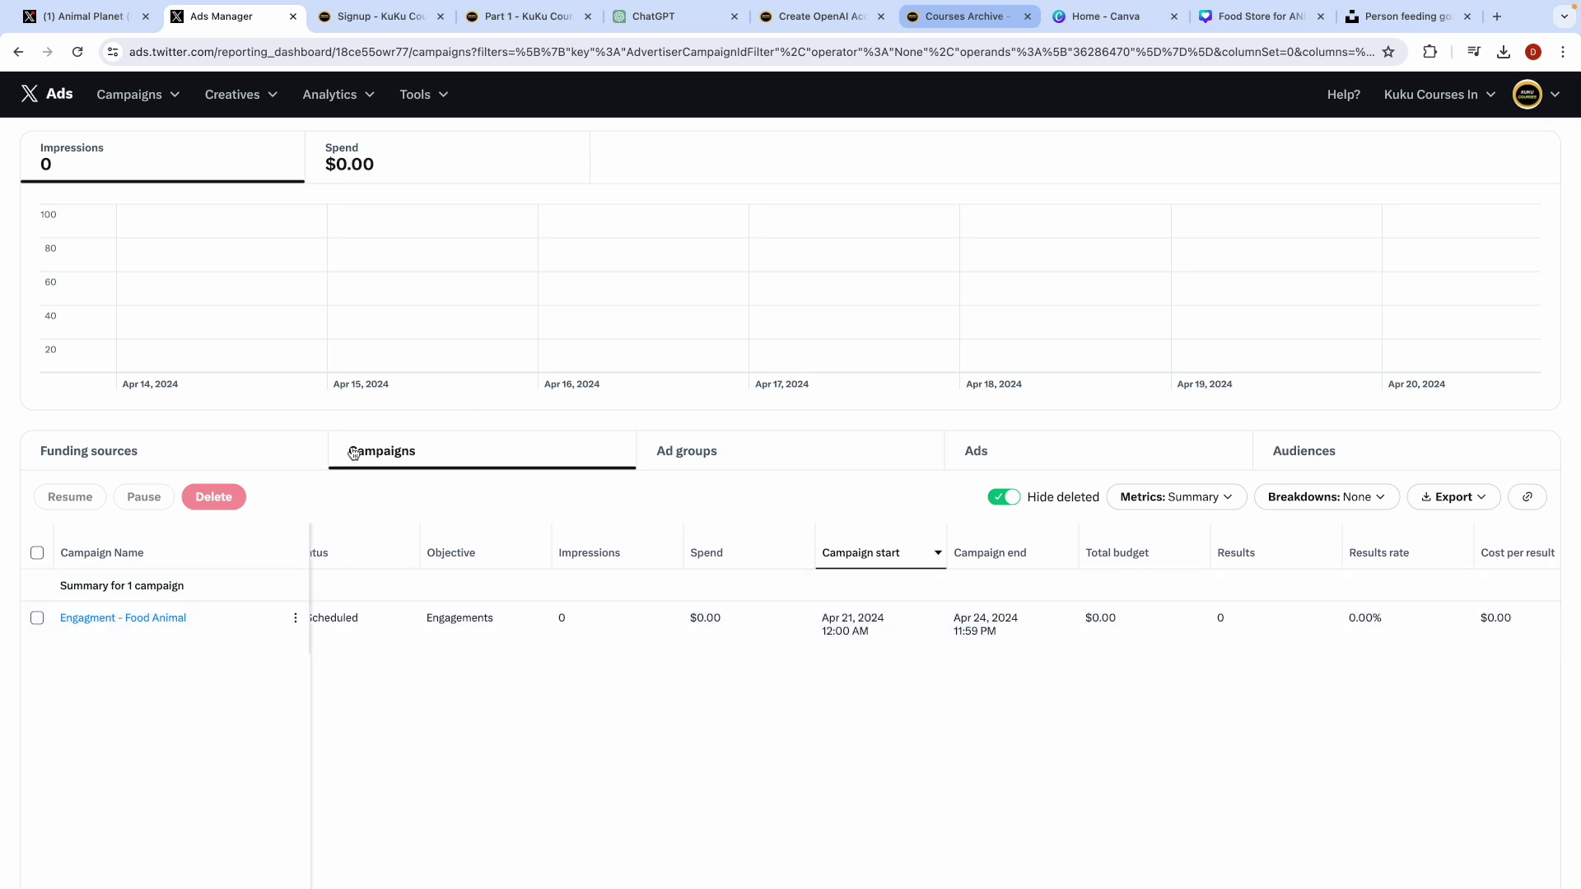
pyautogui.scroll(2, 640, 425)
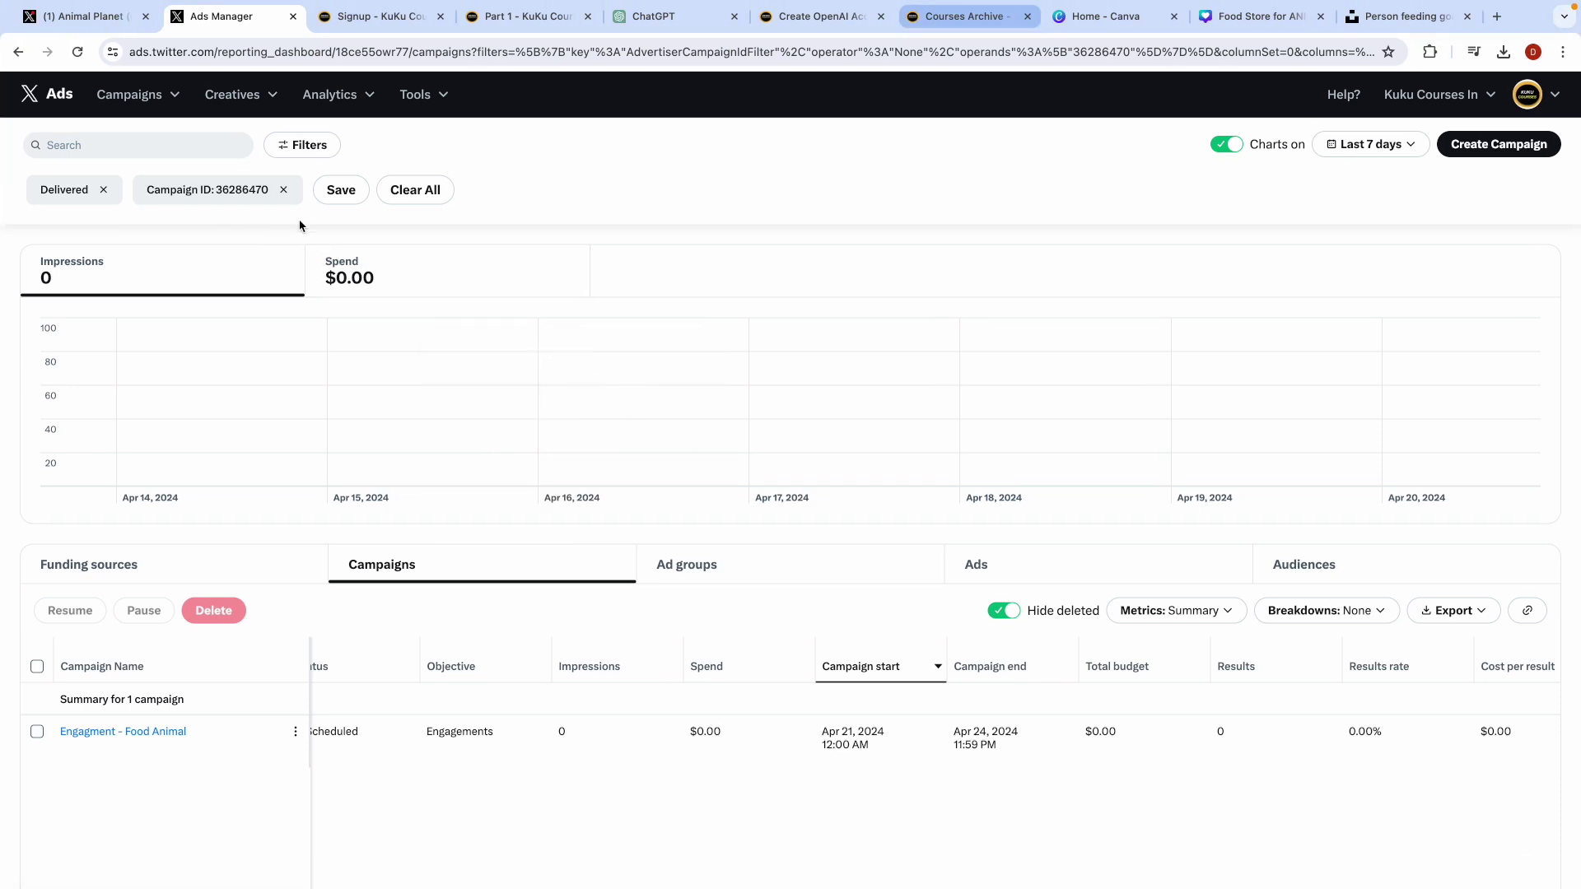
pyautogui.click(132, 94)
pyautogui.click(694, 157)
# Step: Create a new Advanced campaign with the Website traffic objective
pyautogui.click(1497, 144)
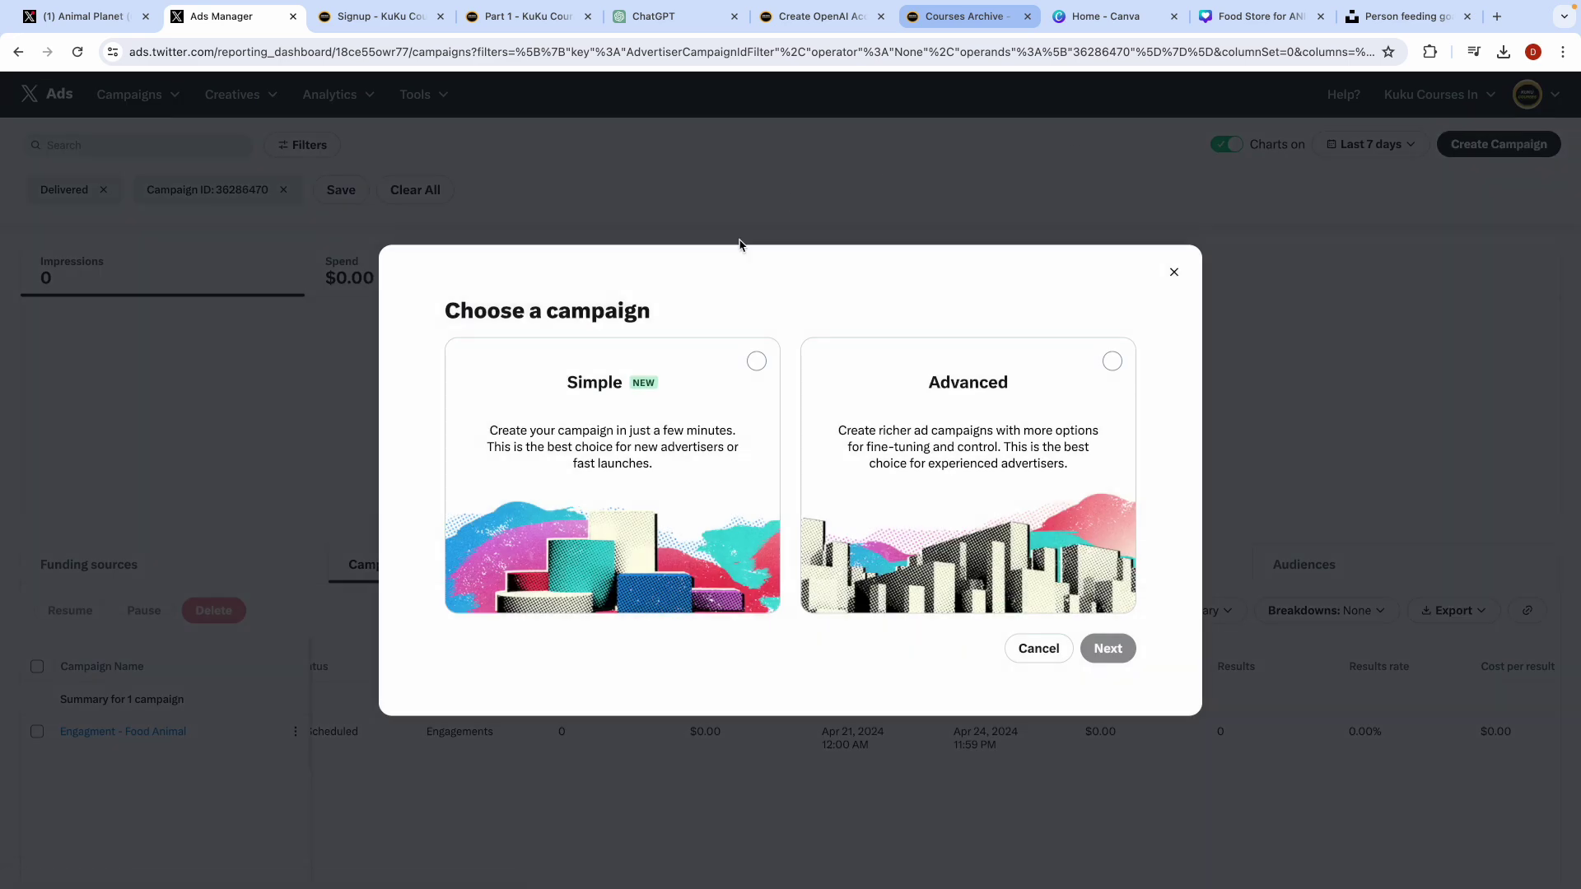
pyautogui.click(954, 426)
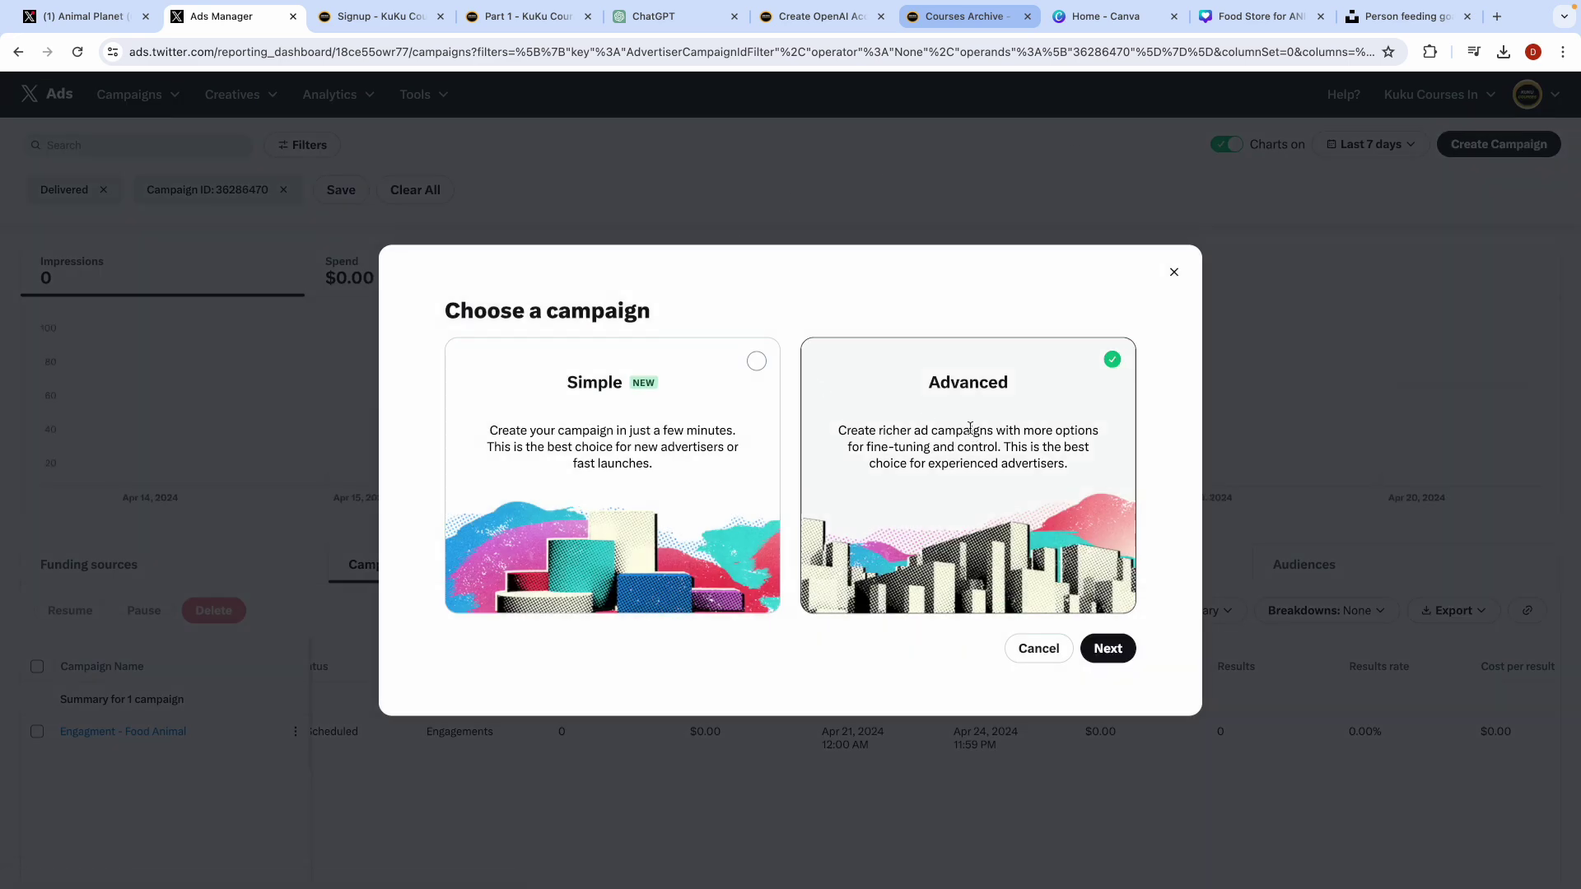
pyautogui.click(1112, 650)
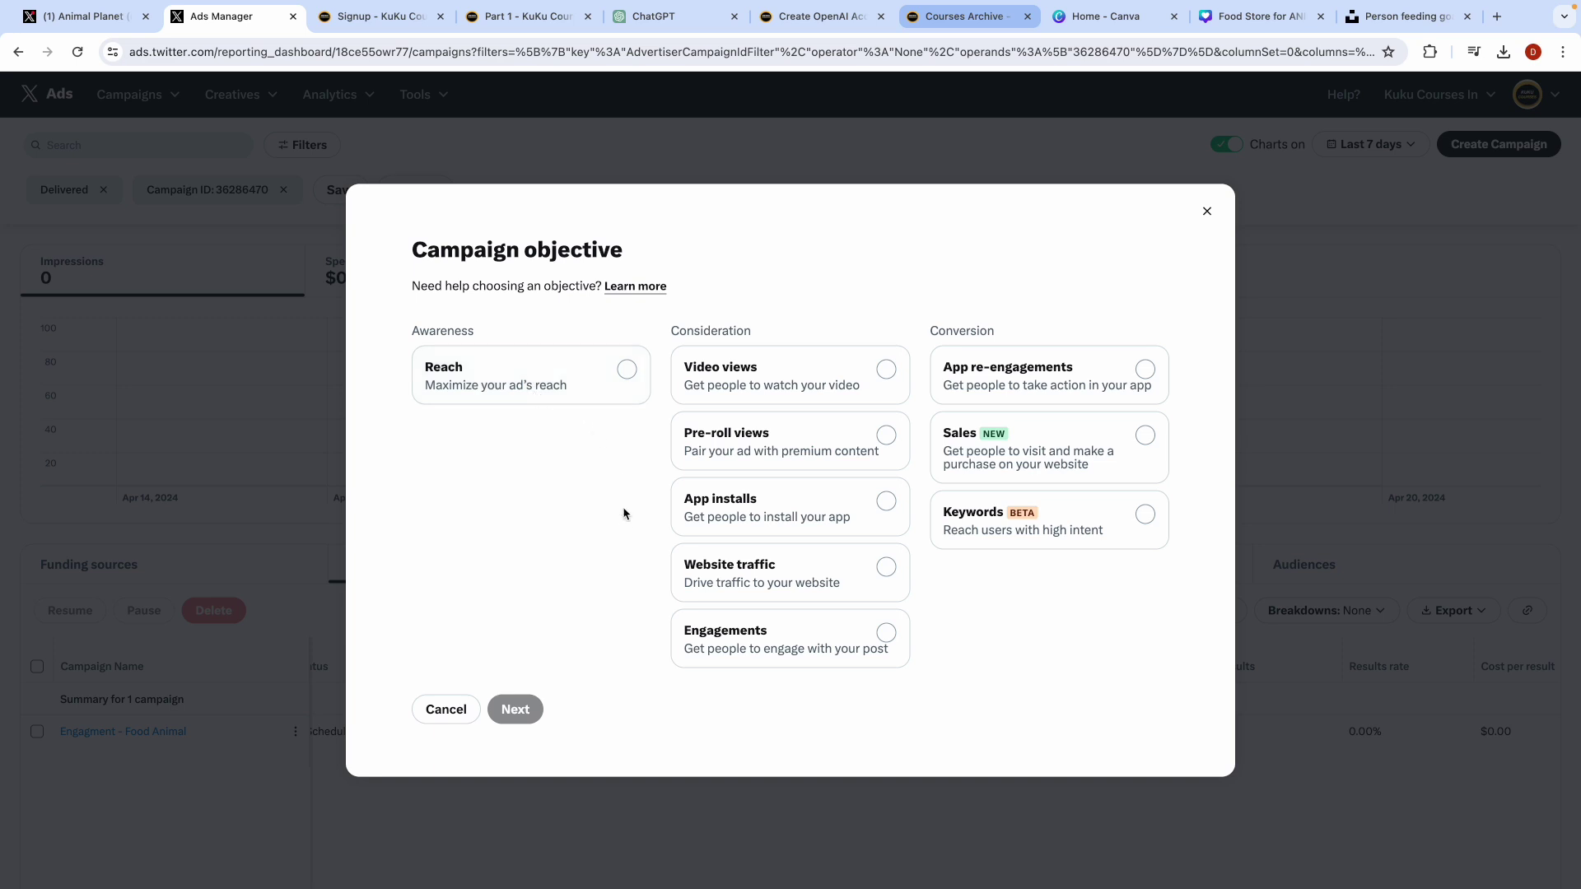
pyautogui.click(788, 581)
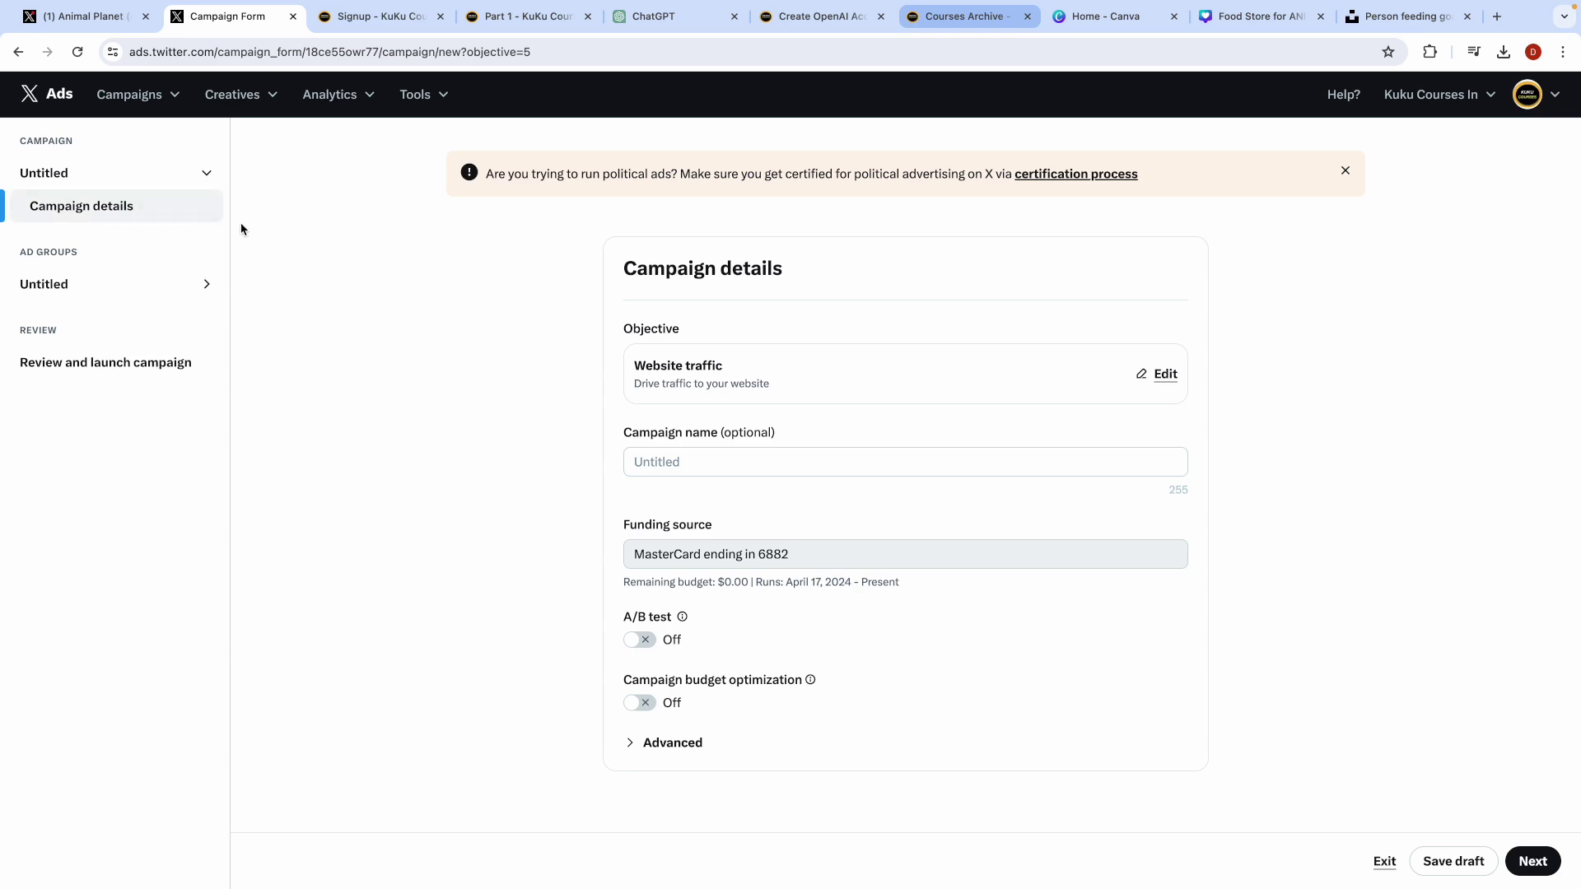
# Step: Switch to the Keynote presentation and review the campaign, ad group and ad levels on the Twitter X Ads Account Structure slide
pyautogui.hotkey('ctrl', 'Left')
pyautogui.moveTo(799, 48); pyautogui.dragTo(1059, 56)
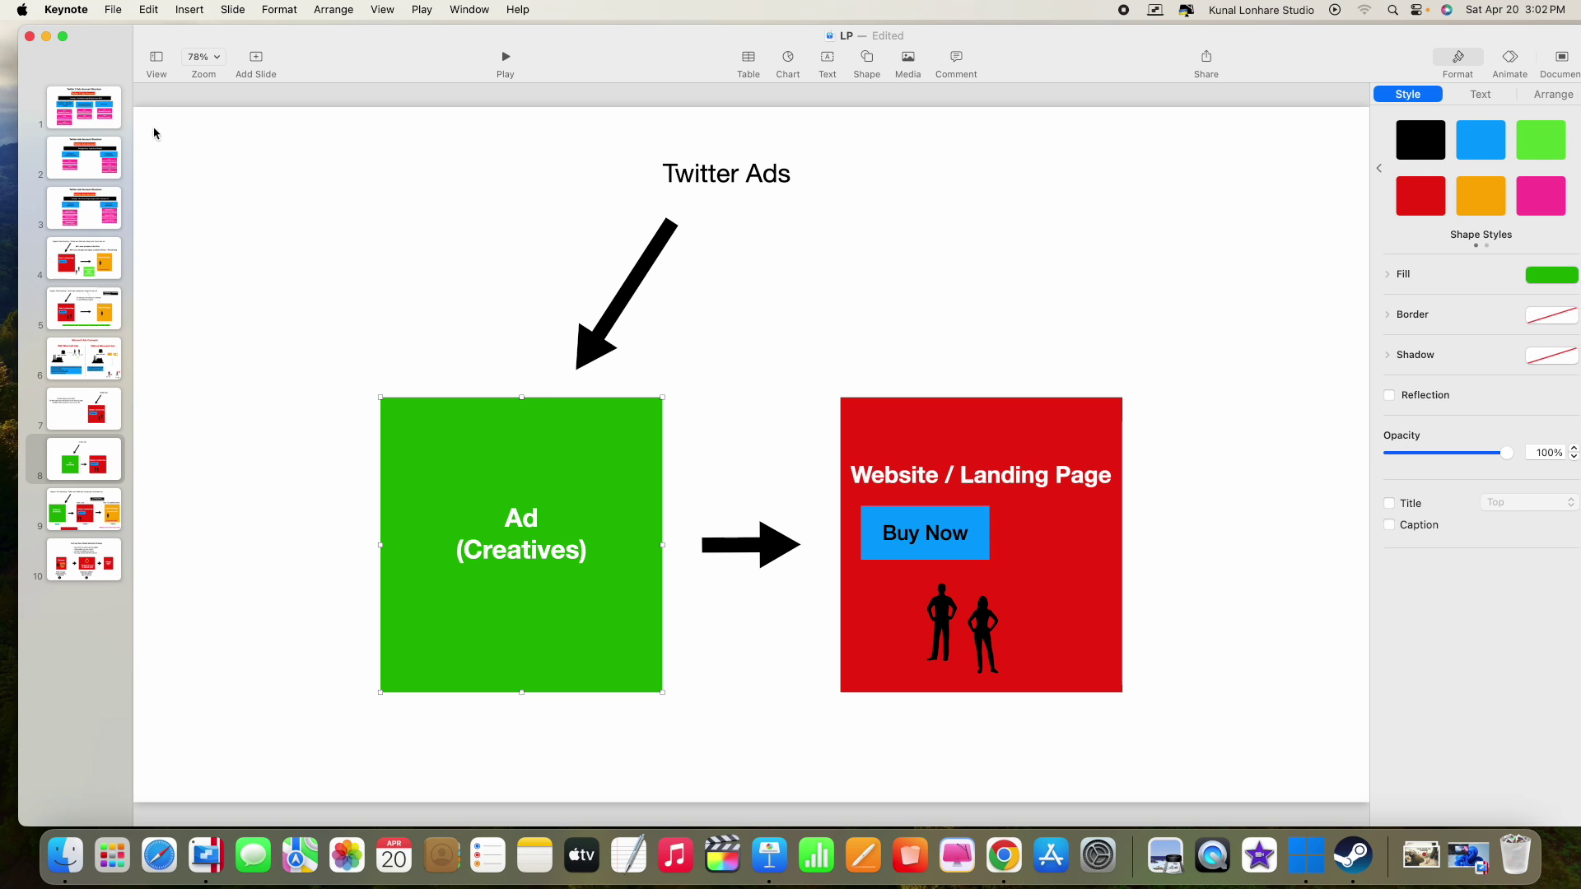
pyautogui.click(99, 118)
pyautogui.doubleClick(571, 309)
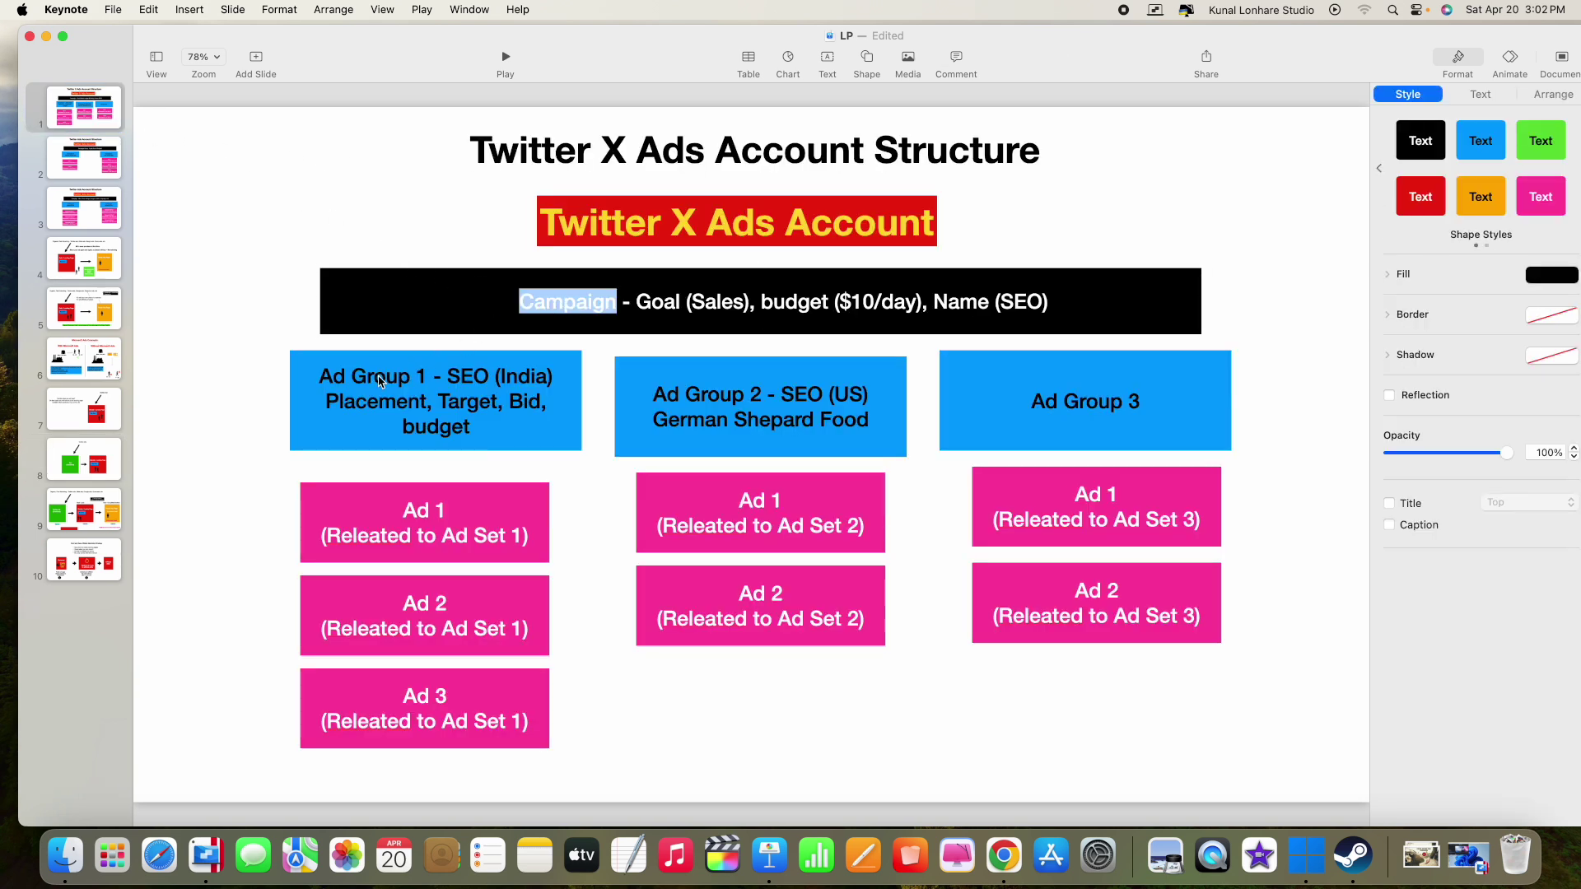
pyautogui.doubleClick(380, 378)
pyautogui.doubleClick(417, 509)
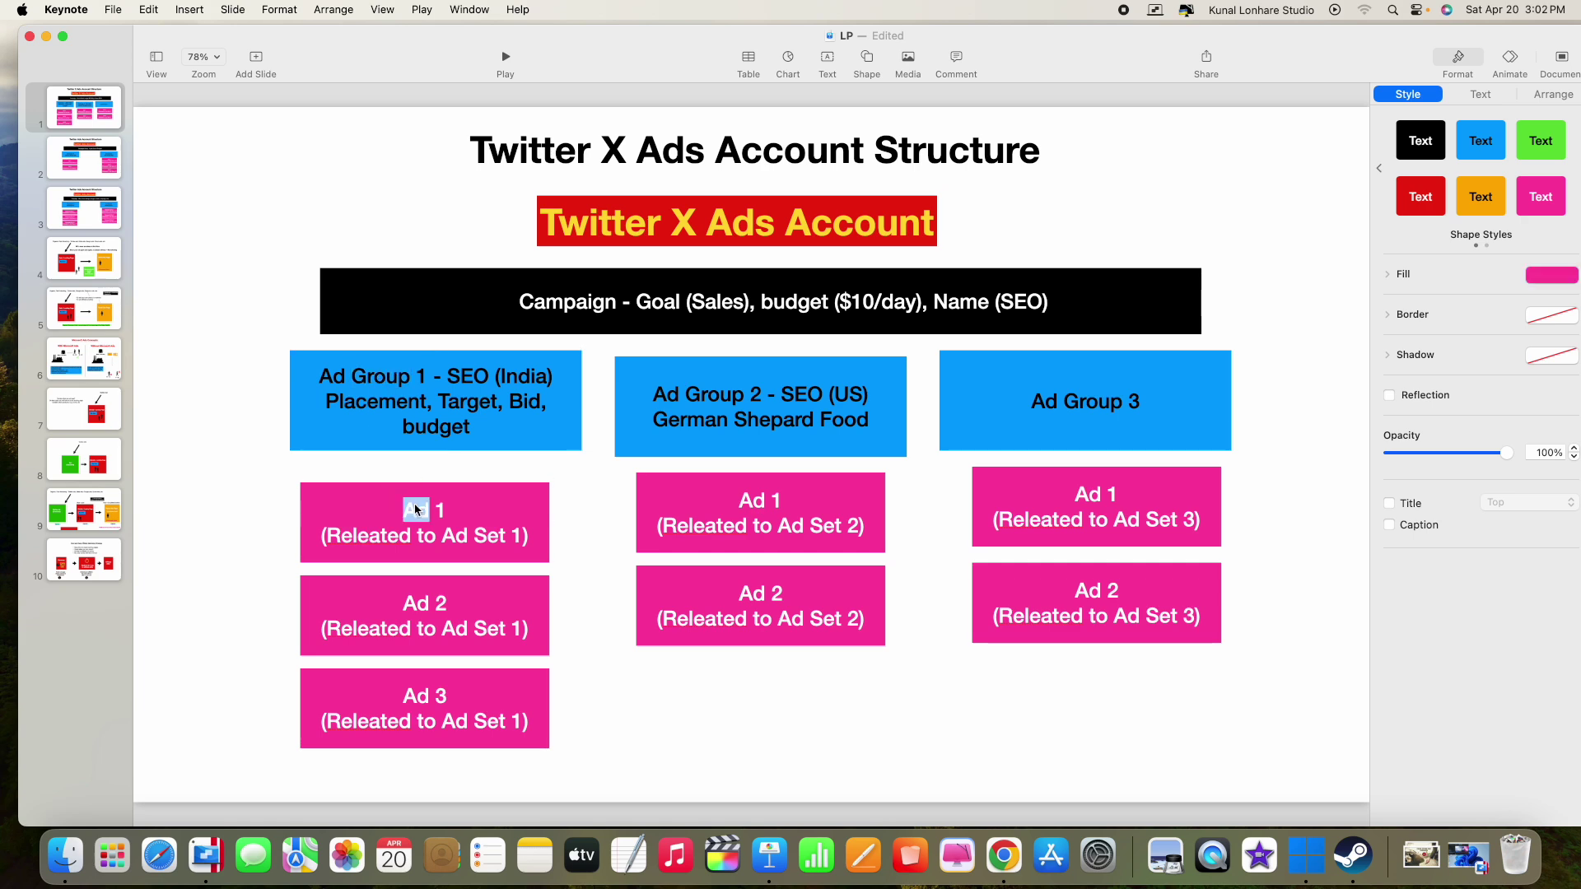
# Step: Look at the animal food store ad design in Canva, and return to the Keynote account structure slide
pyautogui.hotkey('ctrl', 'Right')
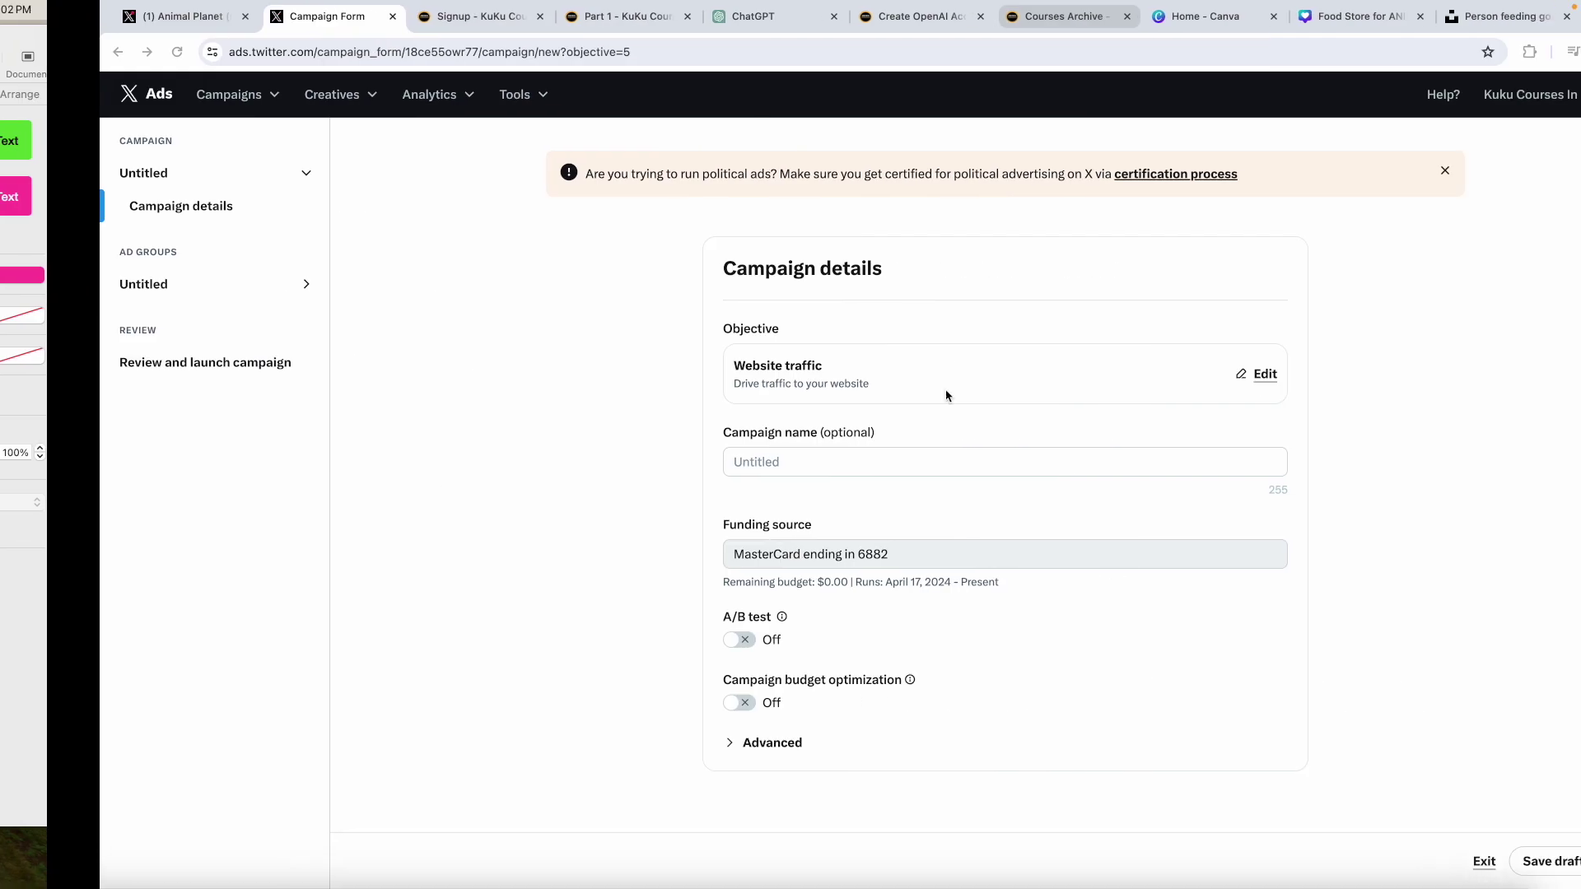
pyautogui.click(1253, 15)
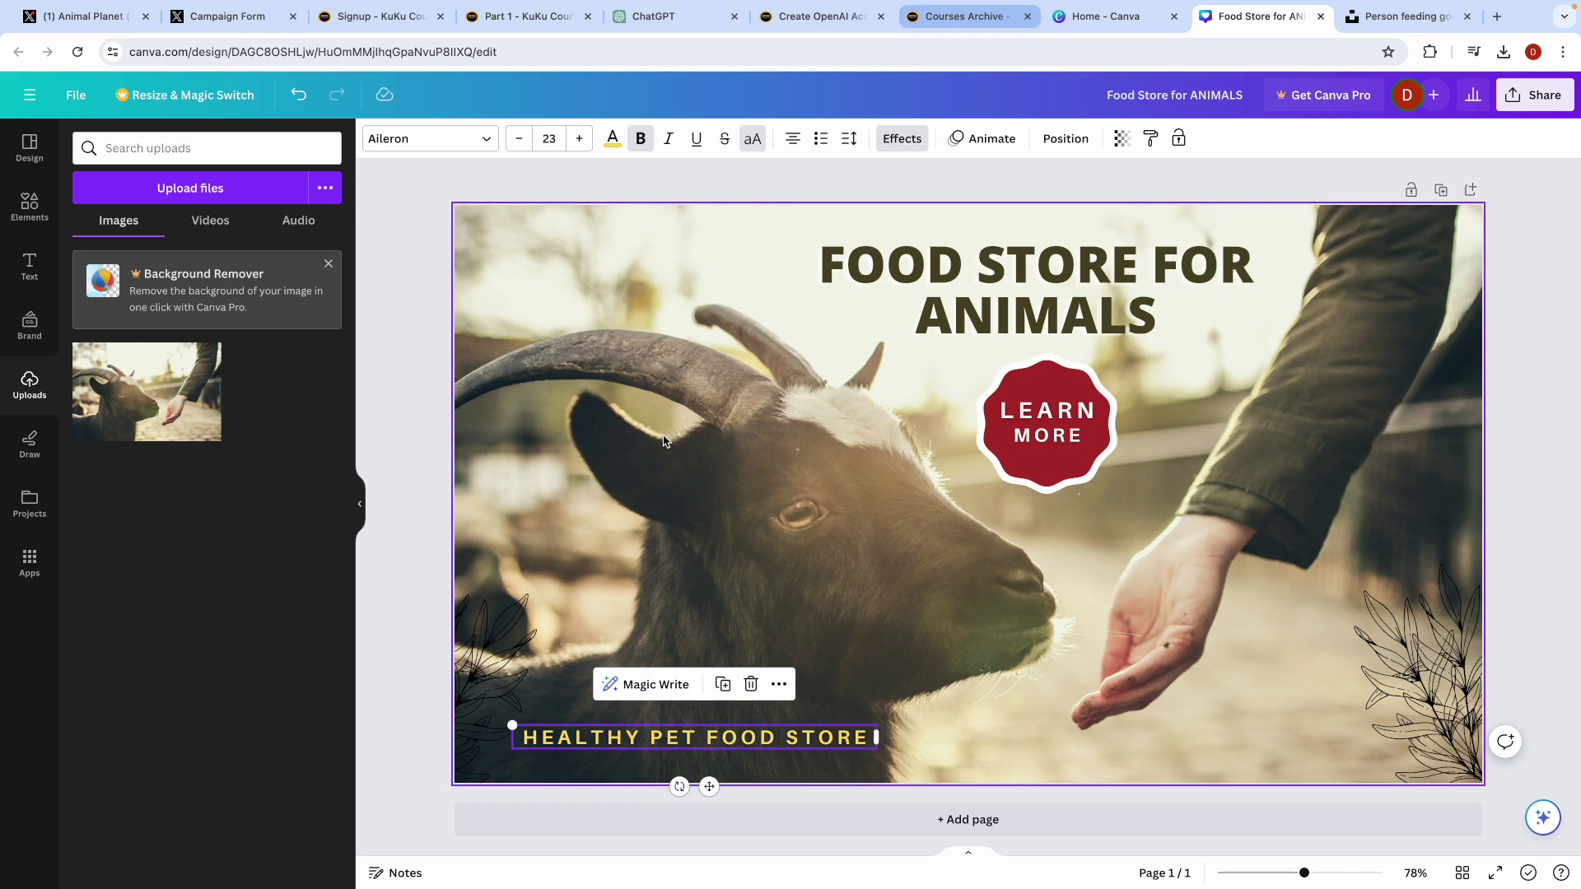
pyautogui.click(227, 14)
pyautogui.hotkey('ctrl', 'Left')
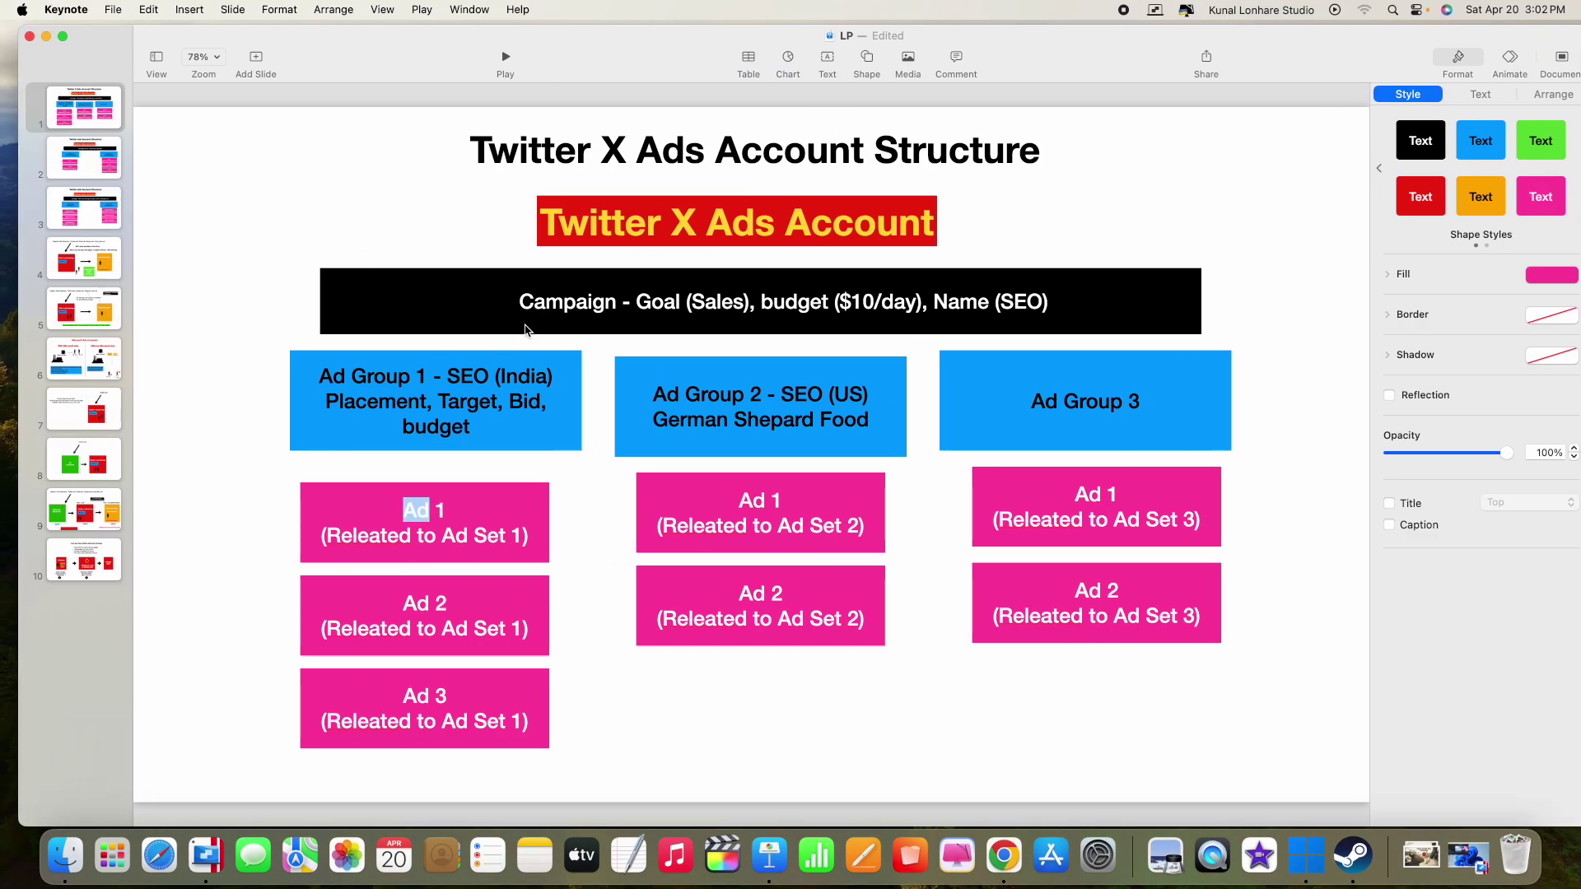
# Step: Review the campaign's goal, budget and name, plus the ad groups and ads below it, on the account structure slide
pyautogui.doubleClick(545, 306)
pyautogui.doubleClick(649, 303)
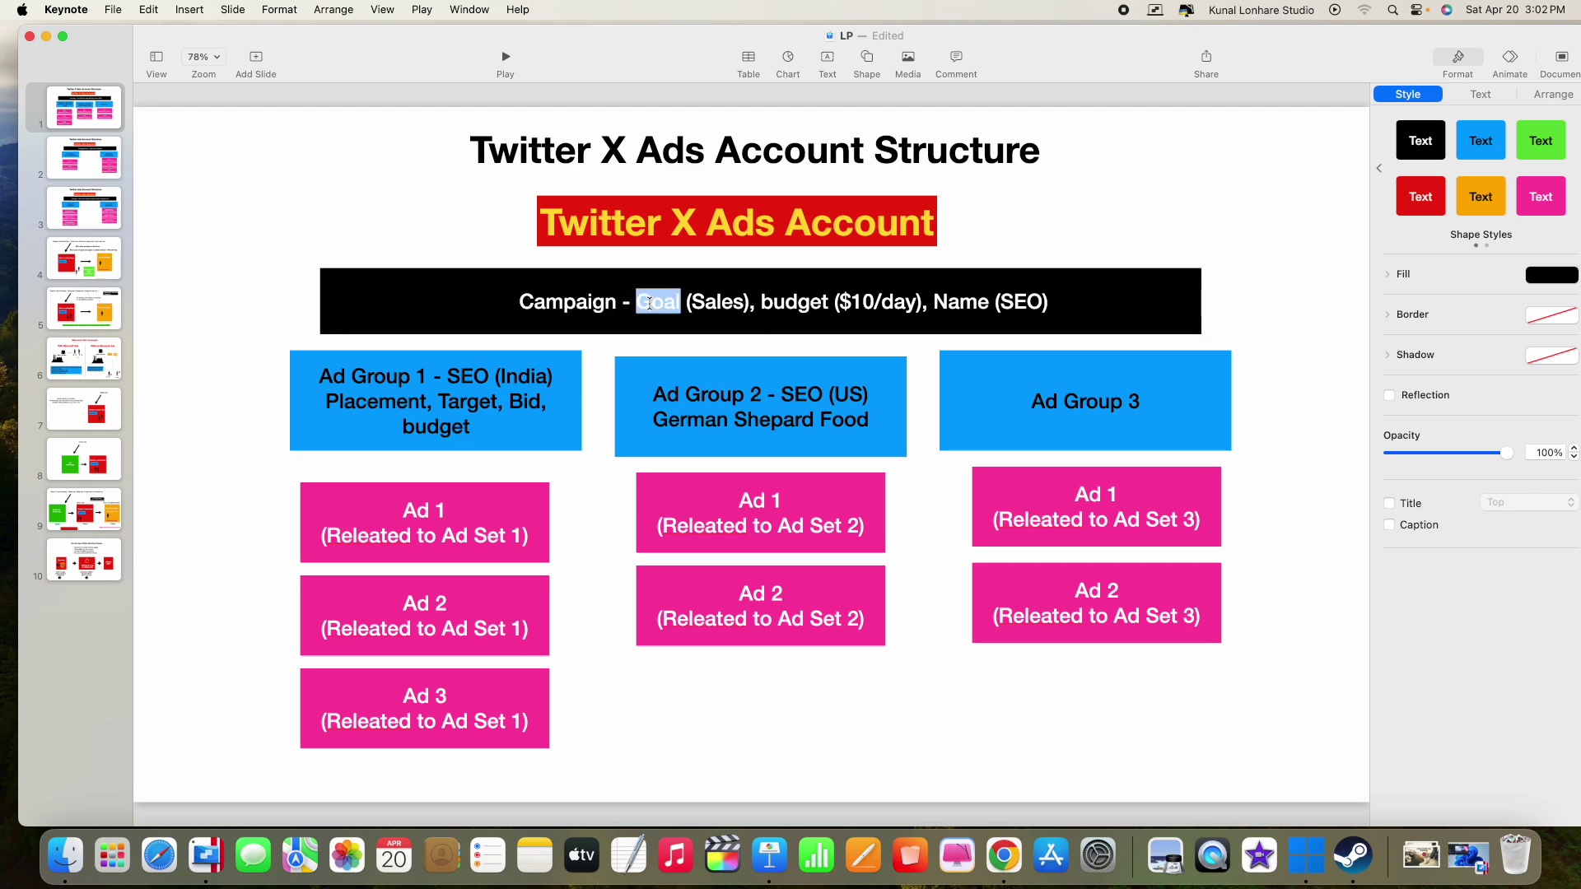
pyautogui.doubleClick(794, 300)
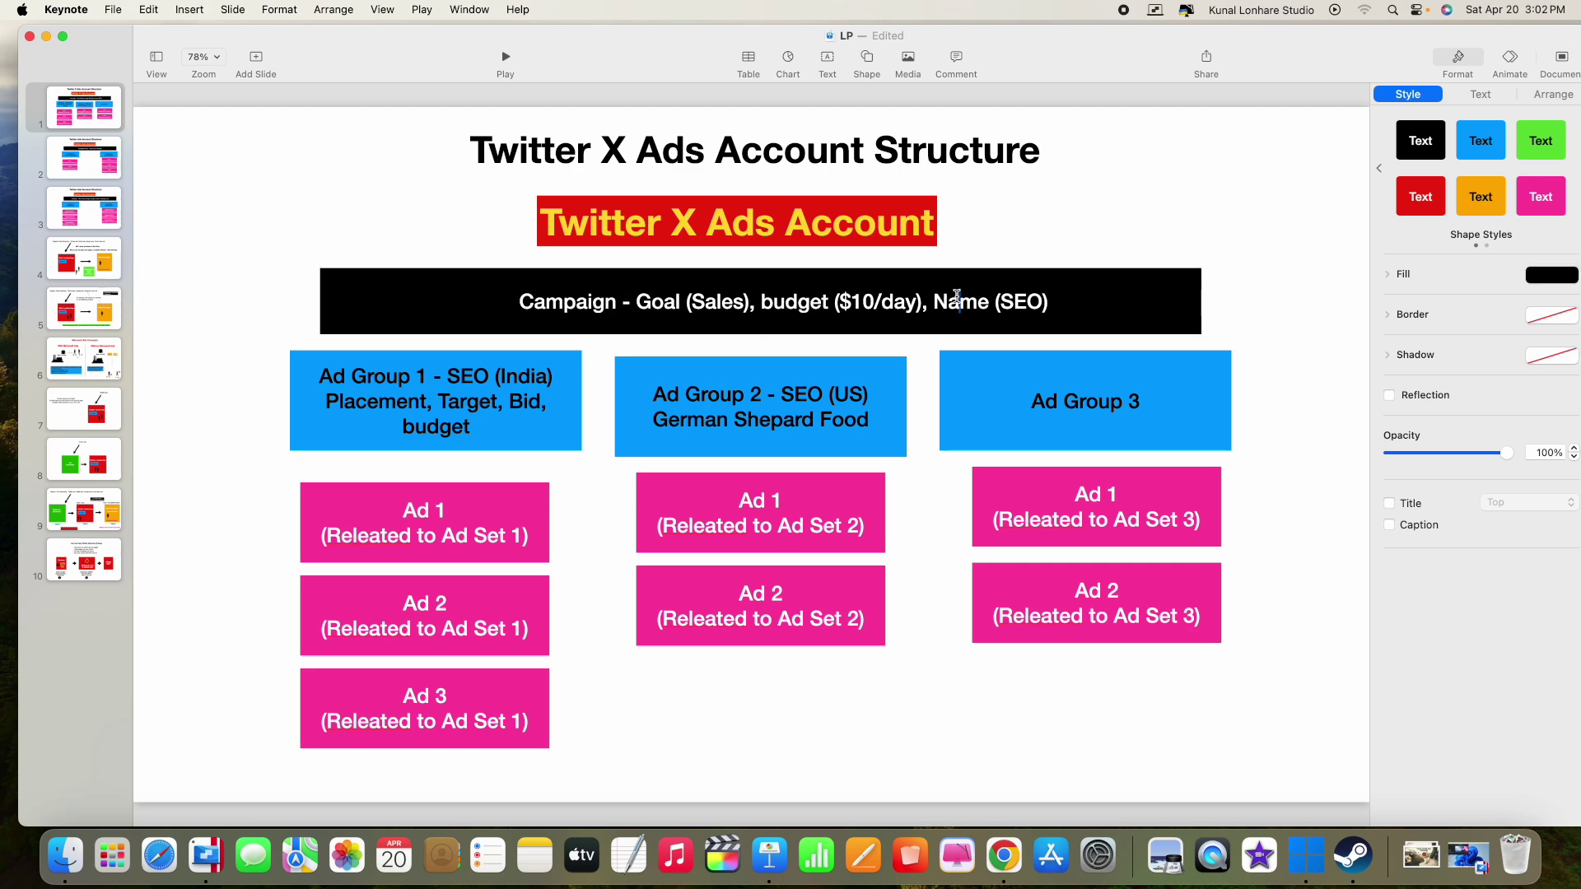
pyautogui.doubleClick(954, 300)
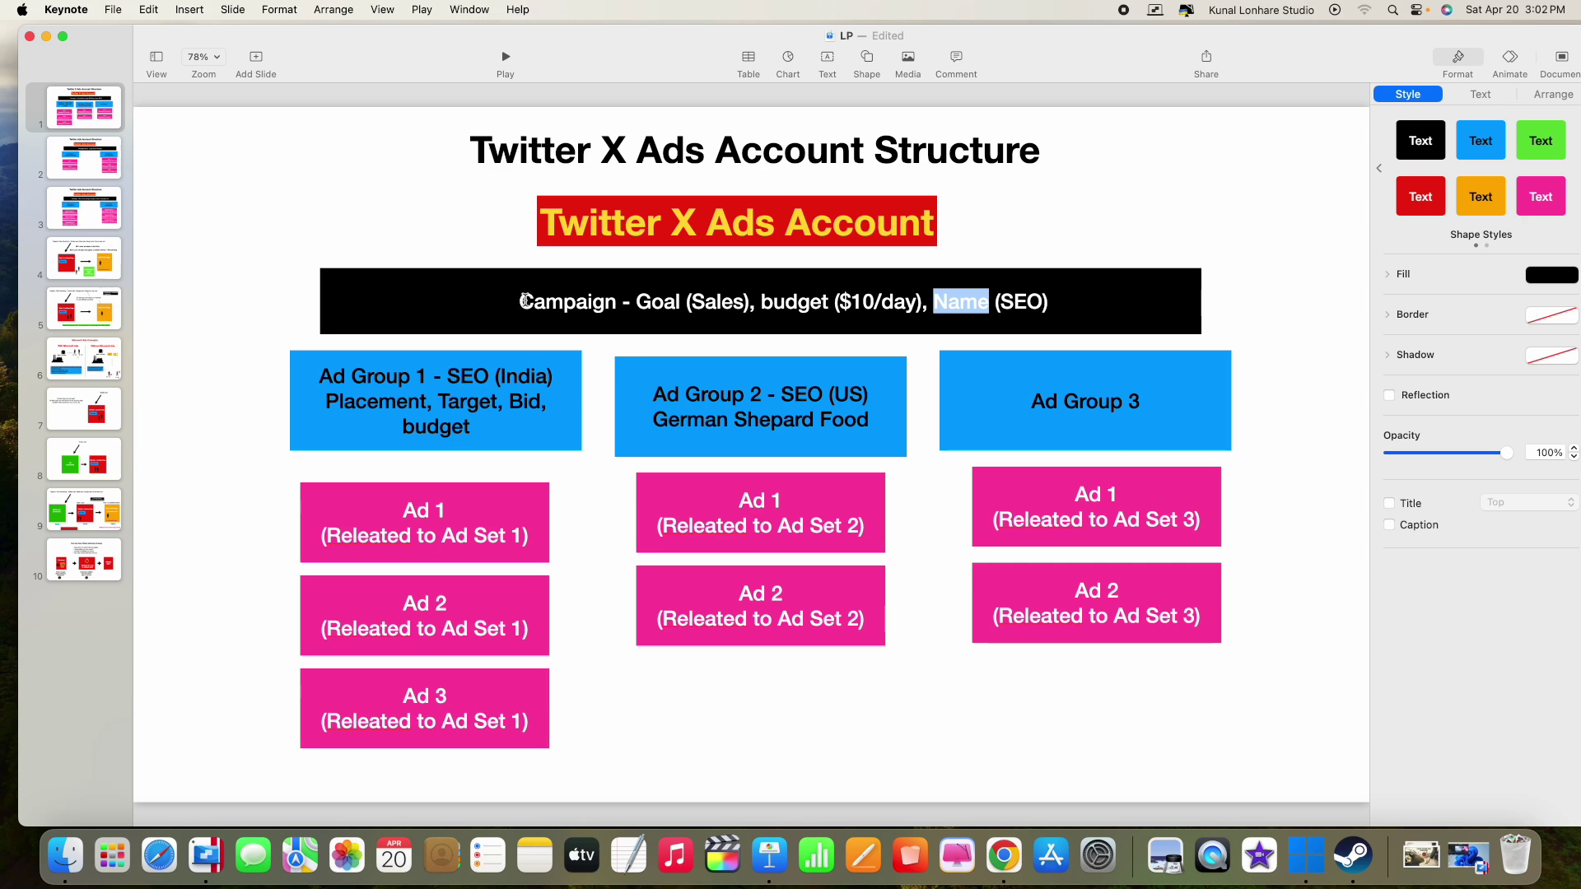
pyautogui.click(512, 302)
pyautogui.click(219, 313)
pyautogui.click(373, 291)
pyautogui.click(433, 355)
pyautogui.click(735, 388)
pyautogui.click(1018, 402)
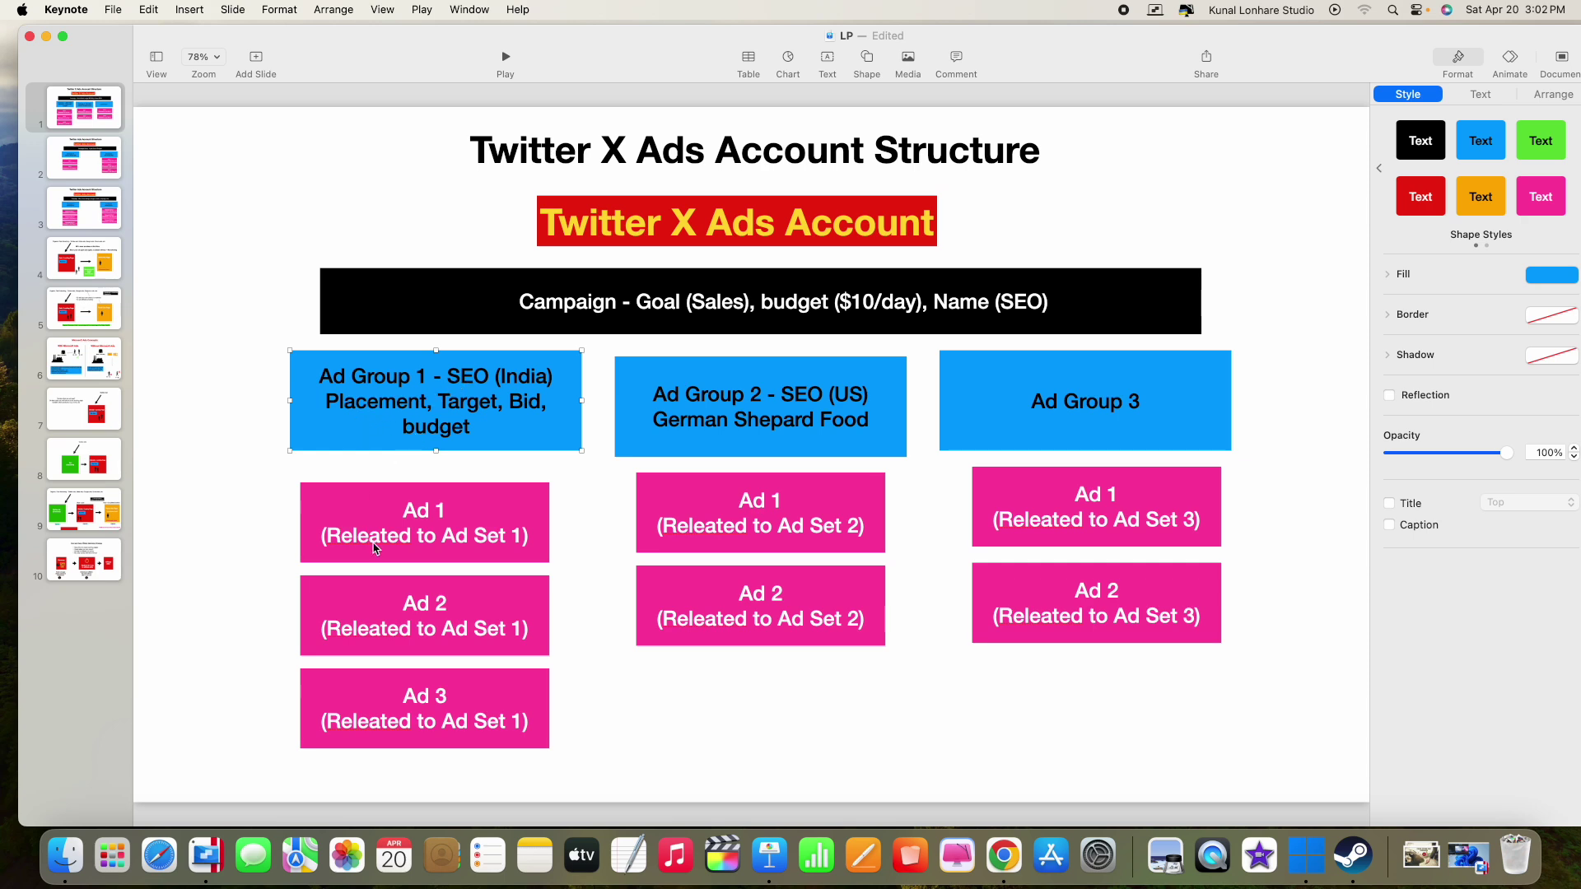
pyautogui.click(384, 520)
# Step: Switch to the X Ads campaign form in Chrome and name the campaign Animal Food Campaign
pyautogui.hotkey('ctrl', 'Right')
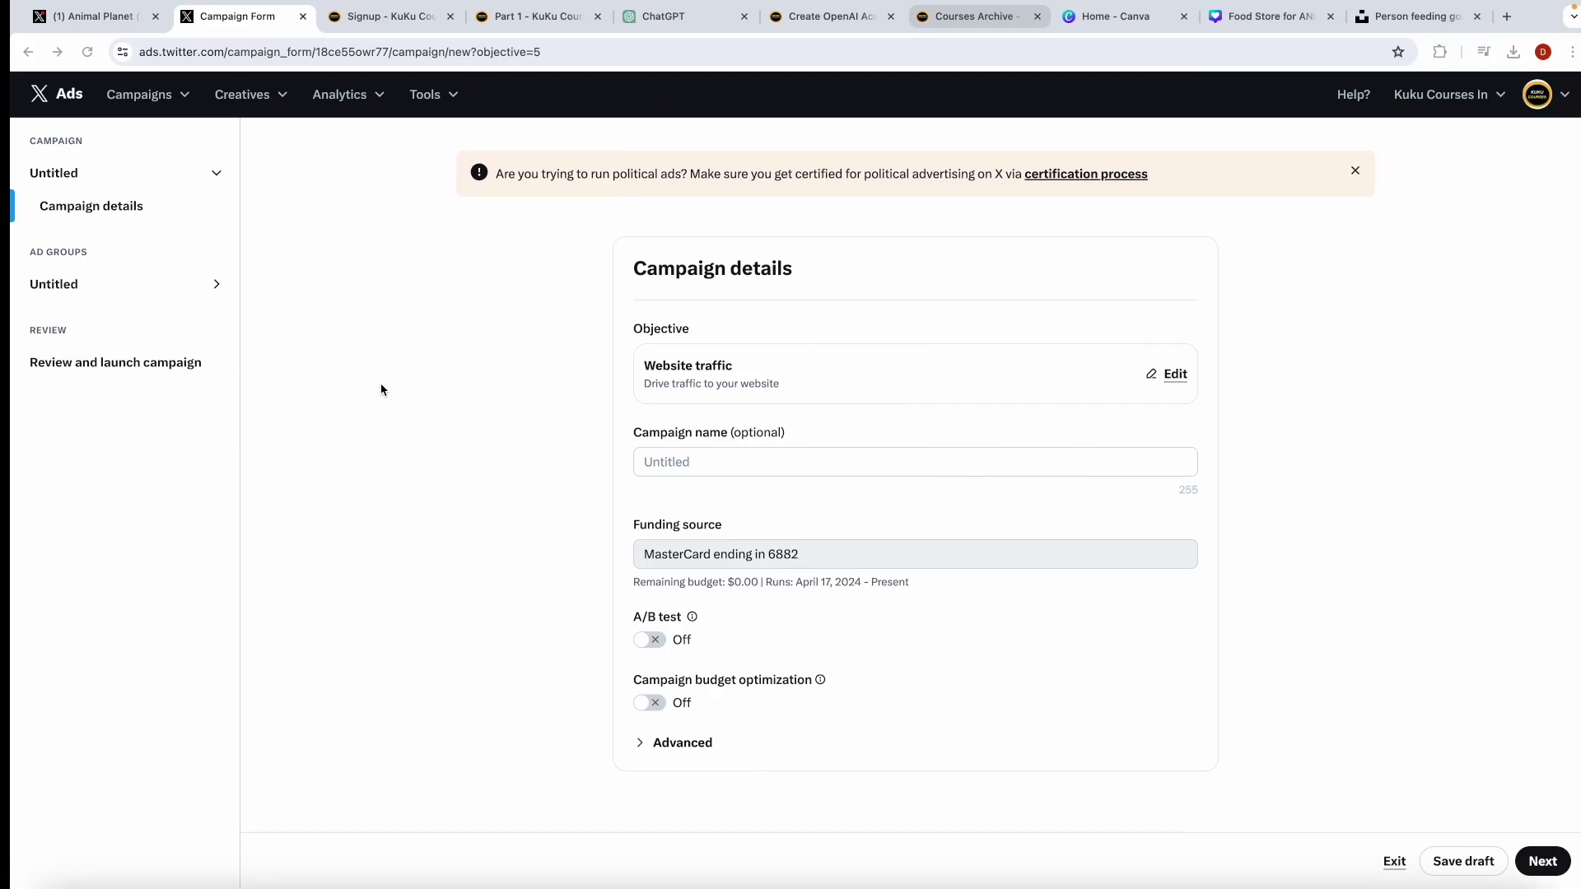
pyautogui.click(115, 207)
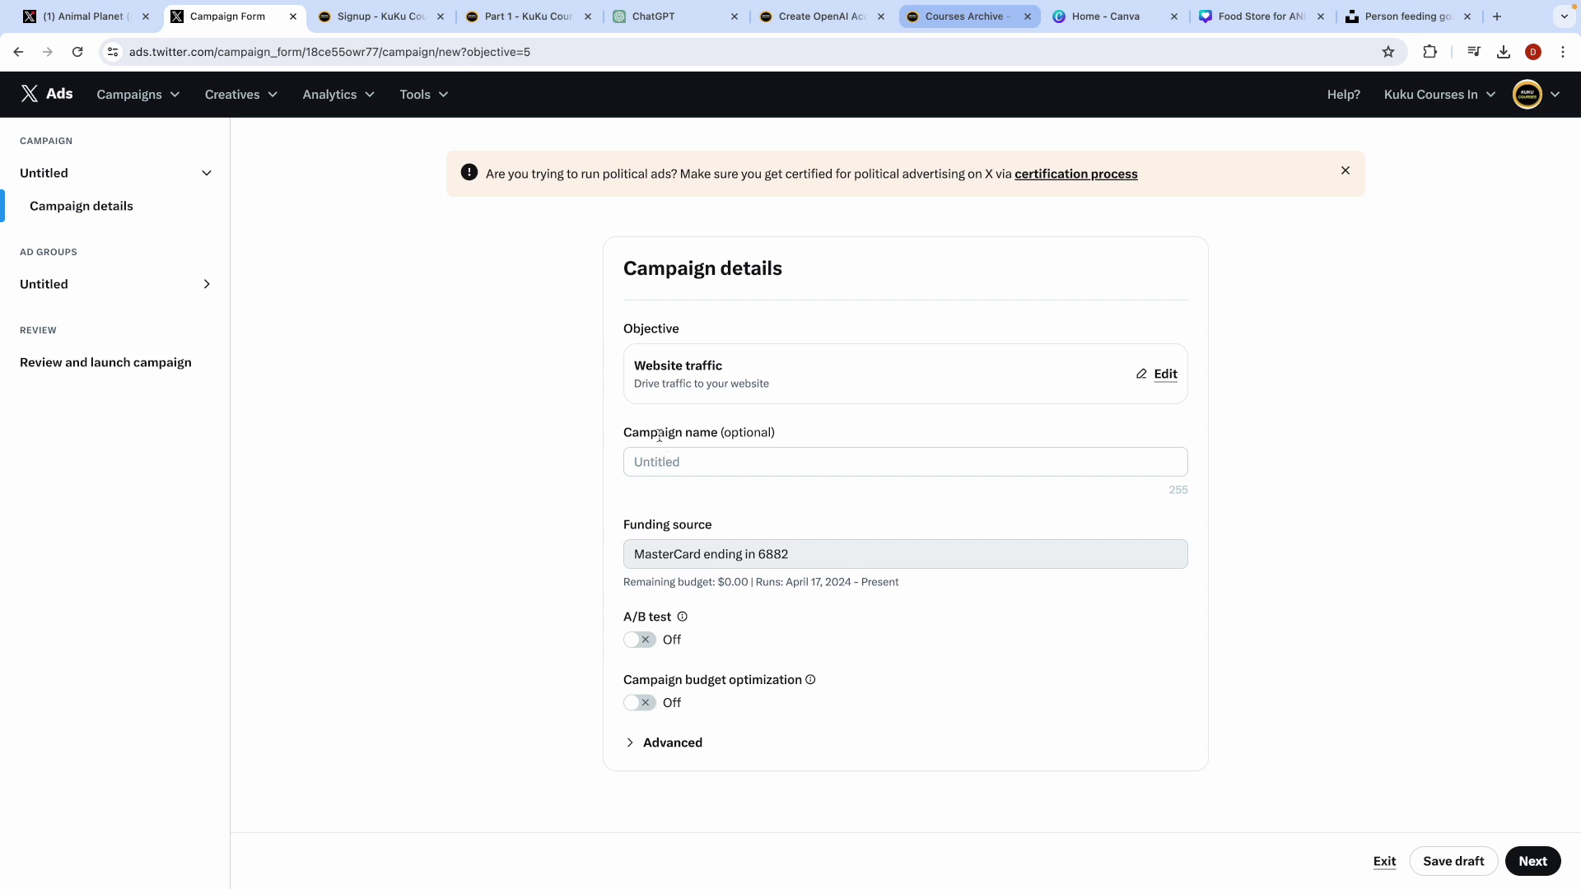
pyautogui.click(652, 461)
pyautogui.press('capslock')
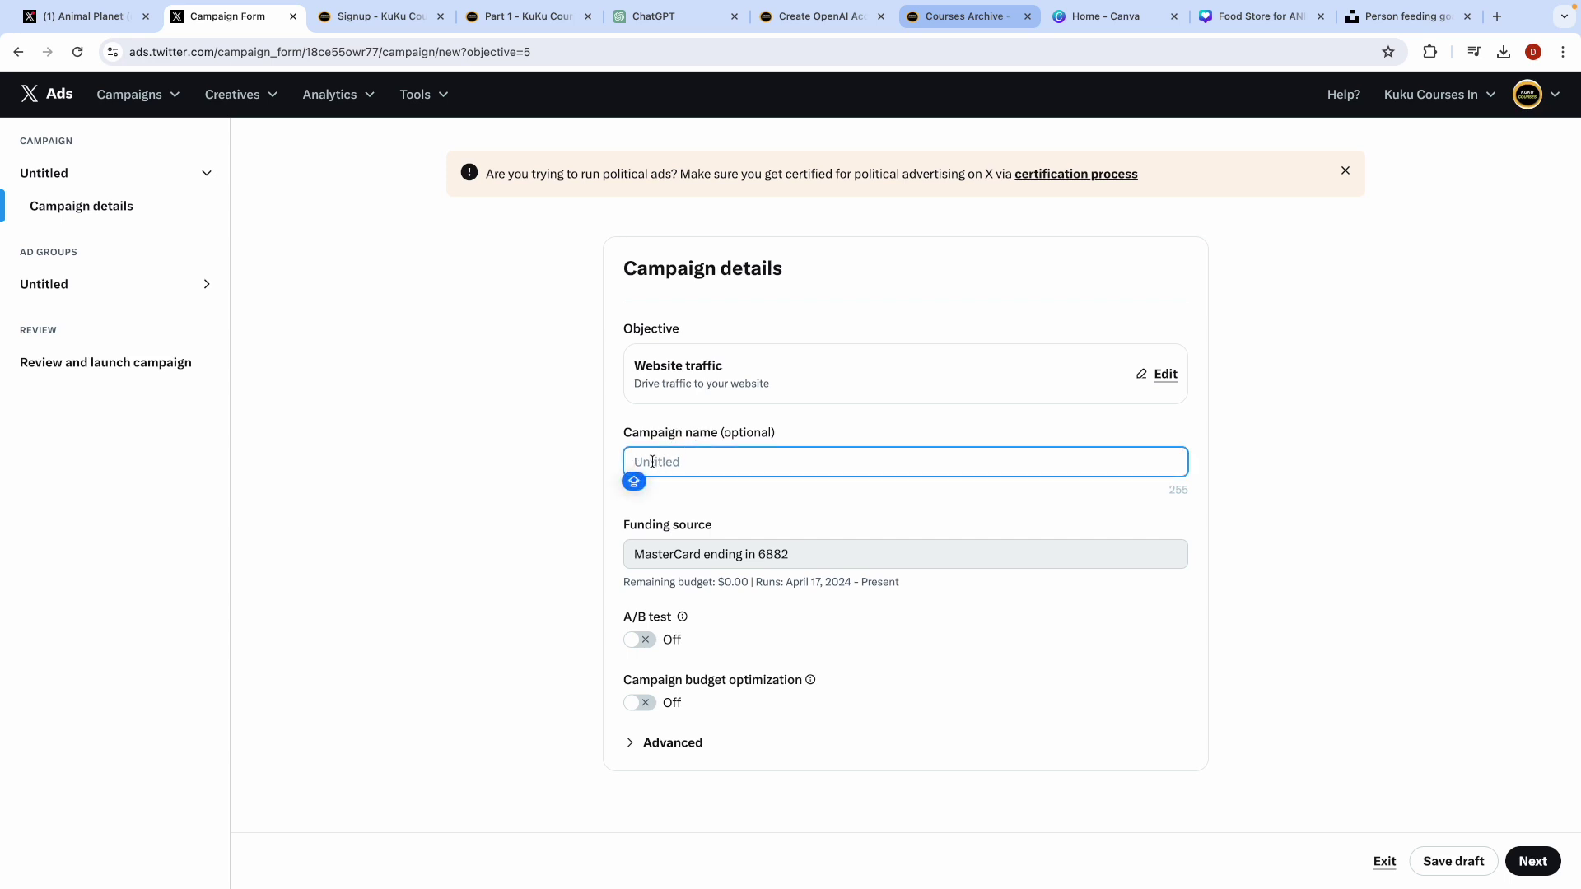
pyautogui.write('Animal')
pyautogui.press('capslock')
pyautogui.write('Food')
pyautogui.press('capslock')
pyautogui.write('Campaign')
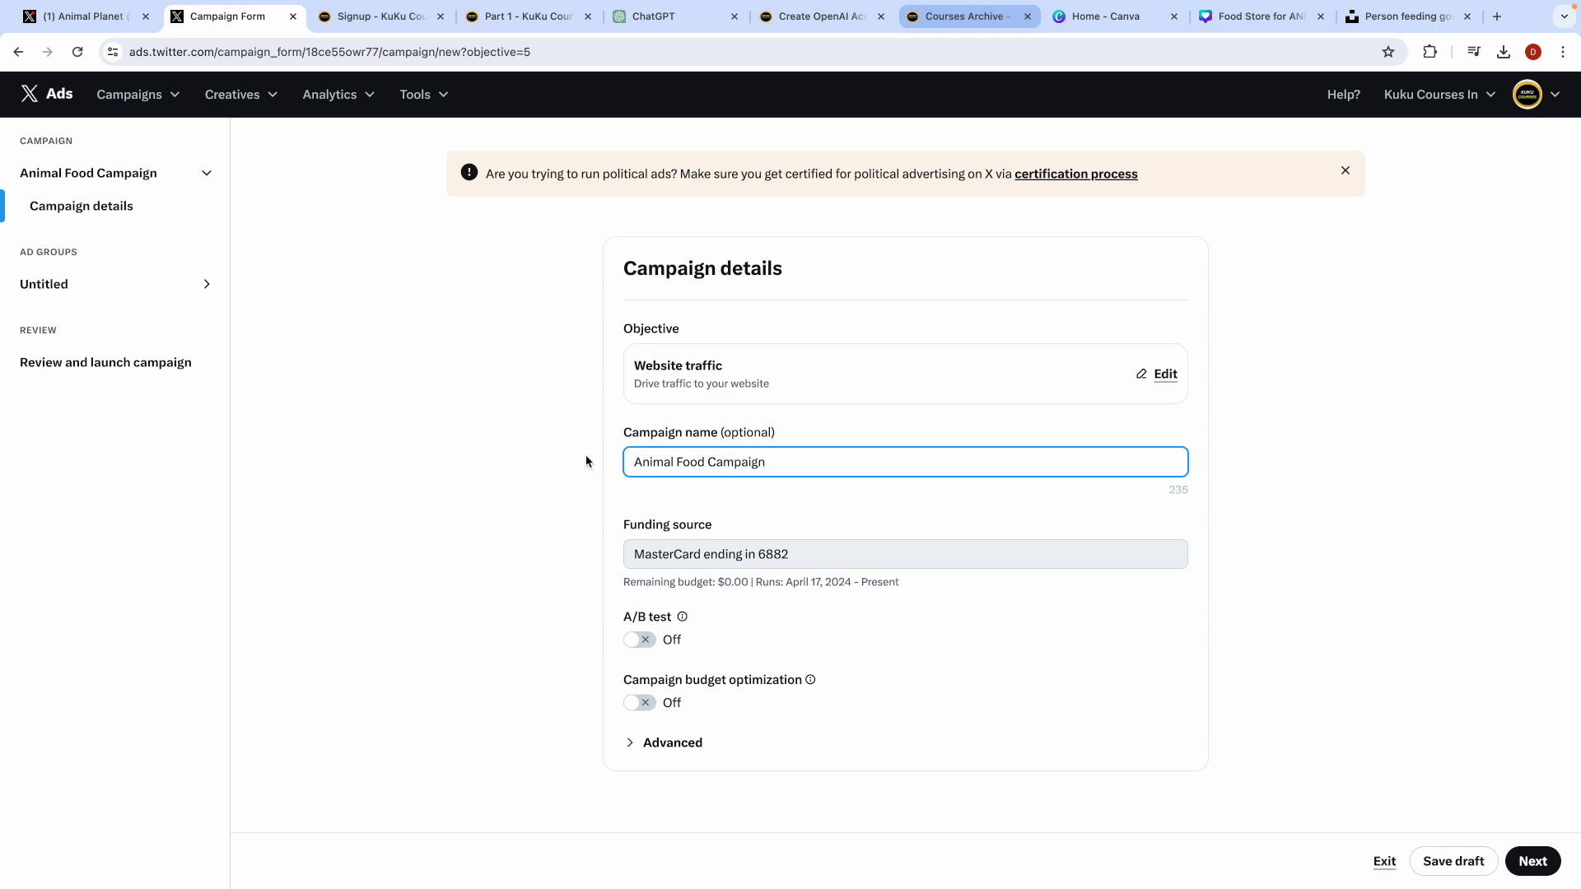
# Step: In Keynote, replace the SEO name in the slide's campaign box with AFC
pyautogui.hotkey('ctrl', 'a')
pyautogui.hotkey('ctrl', 'Left')
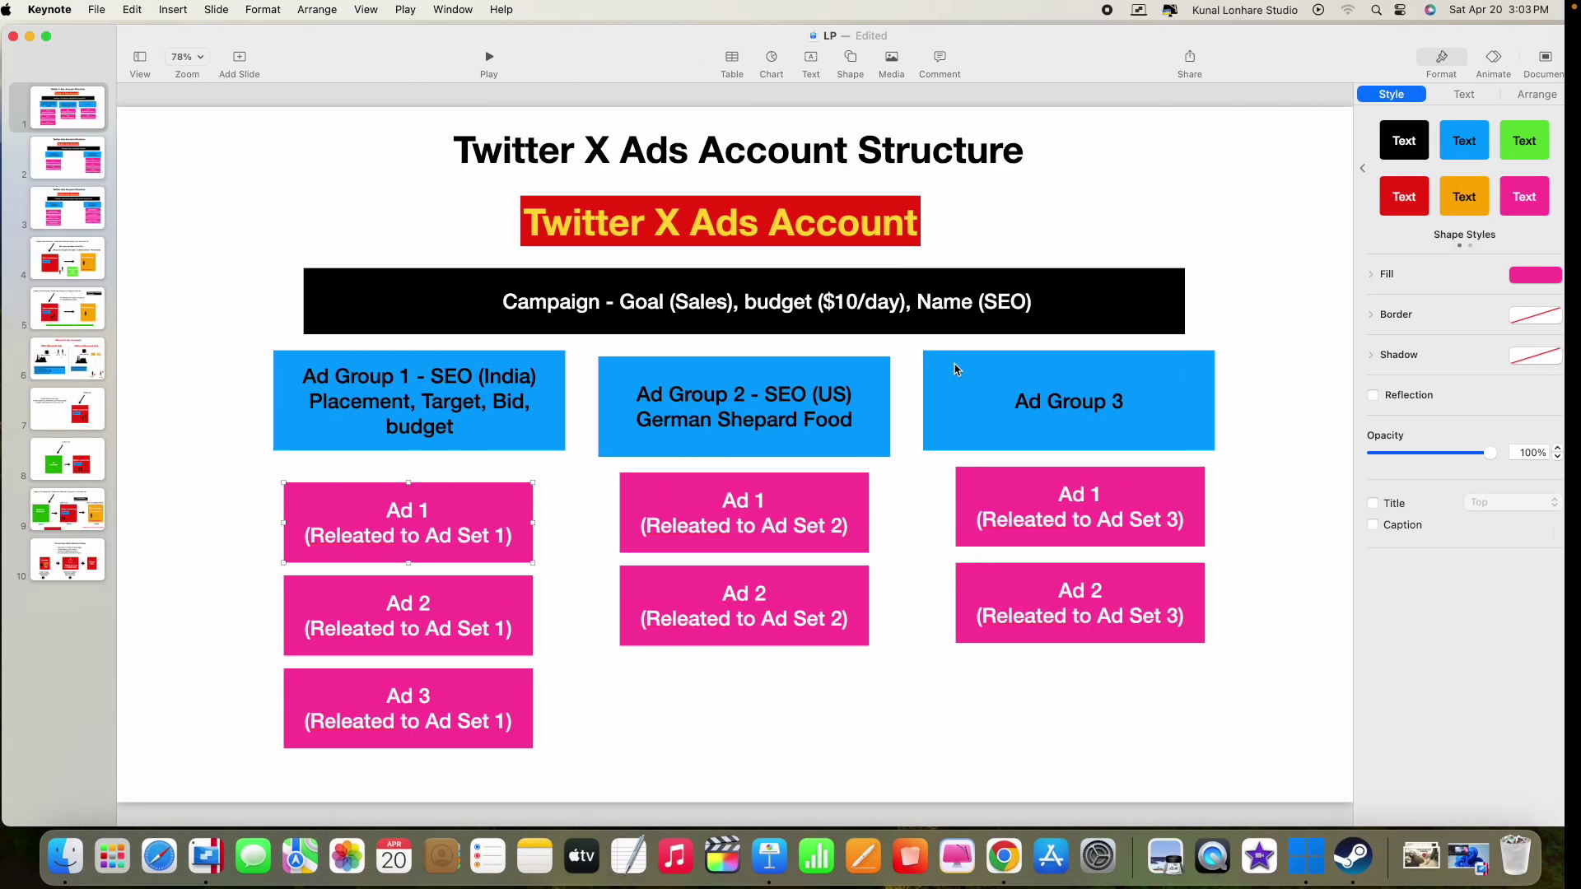
pyautogui.doubleClick(1012, 314)
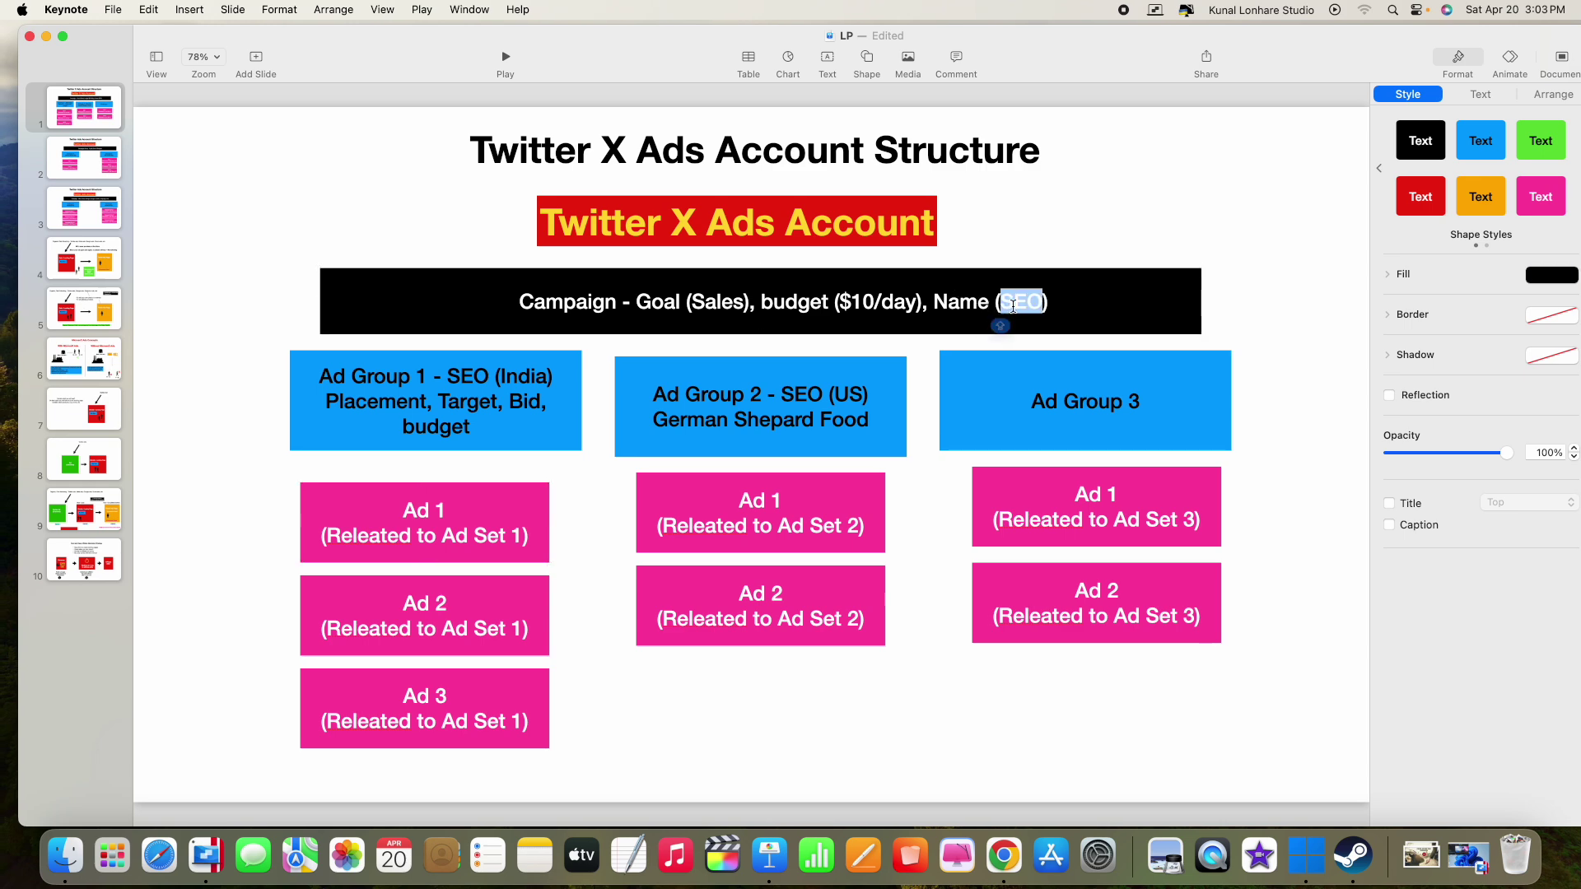
pyautogui.write('A')
pyautogui.write('FC')
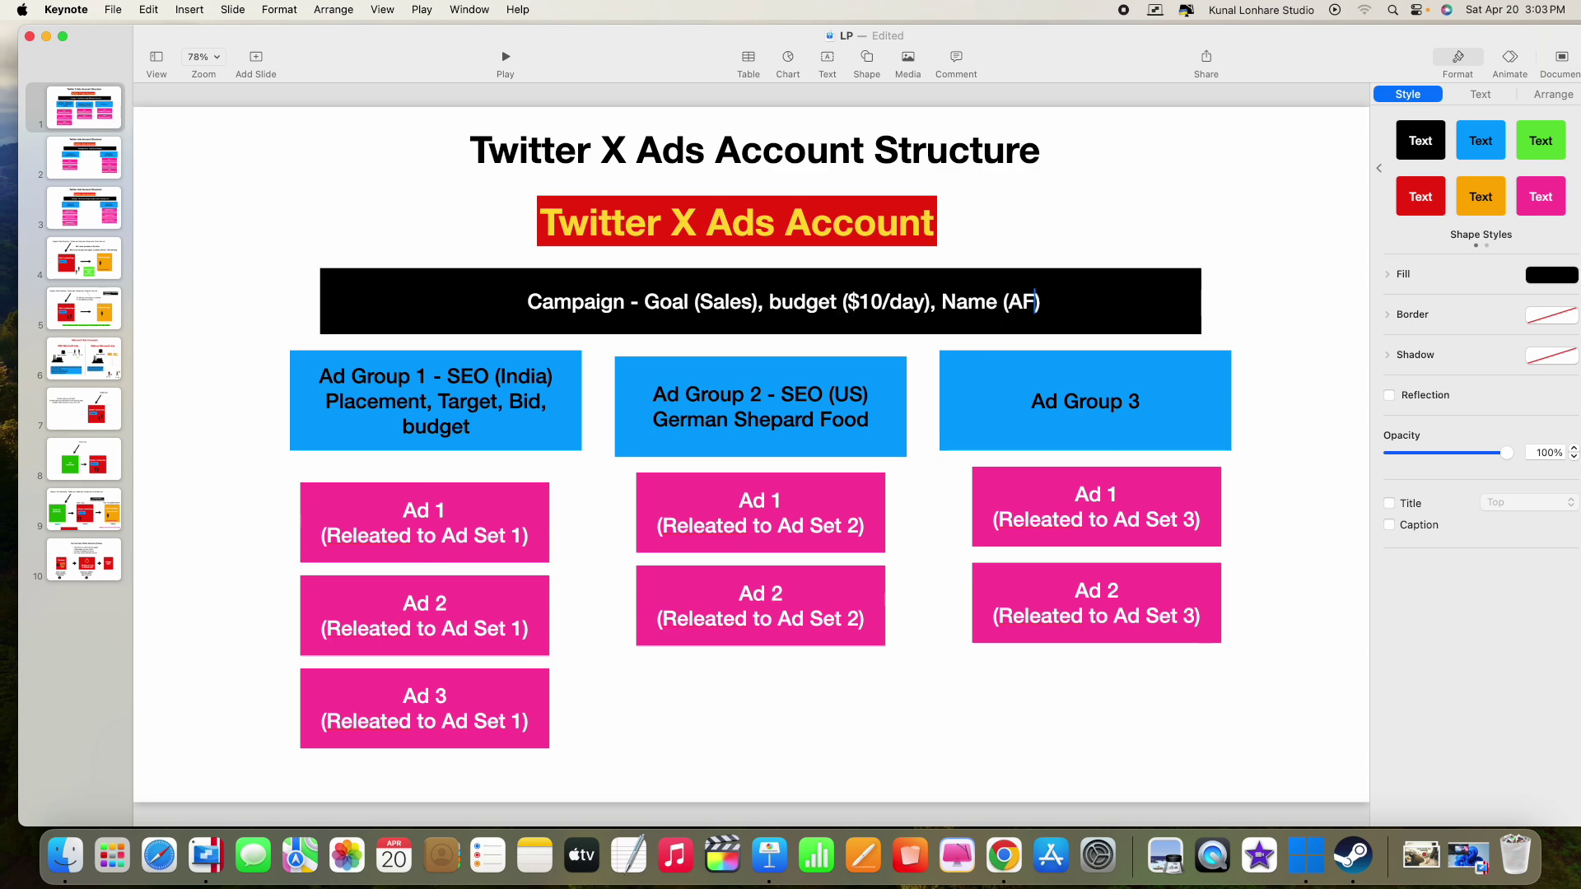
# Step: Return to the X Ads campaign form, enable campaign budget optimization, and set the daily campaign budget to 10.00 USD
pyautogui.hotkey('ctrl', 'Right')
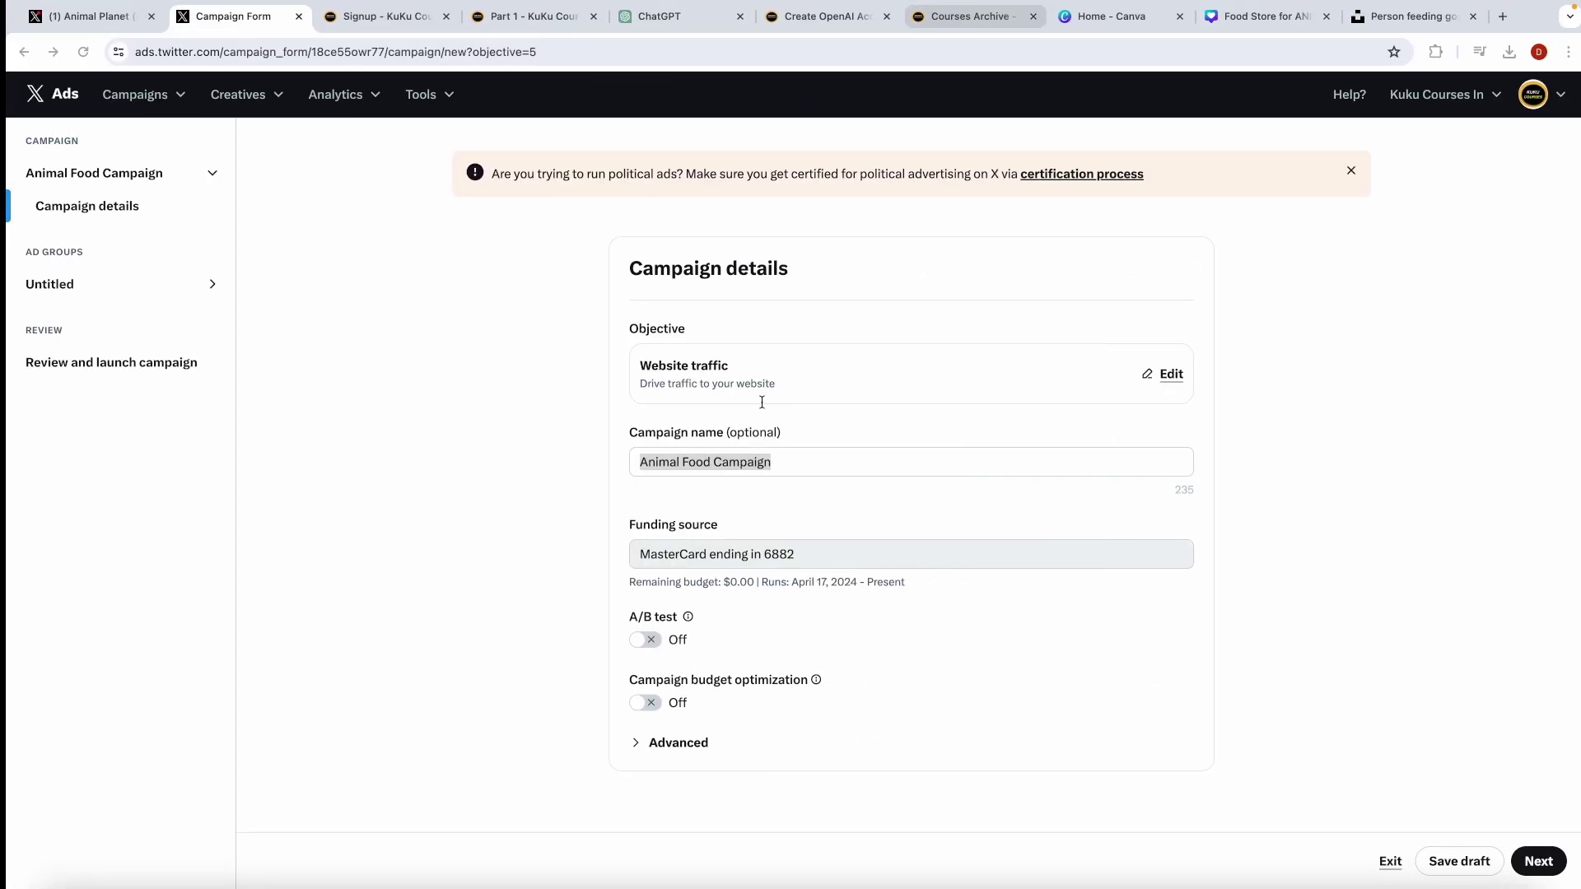
pyautogui.click(575, 525)
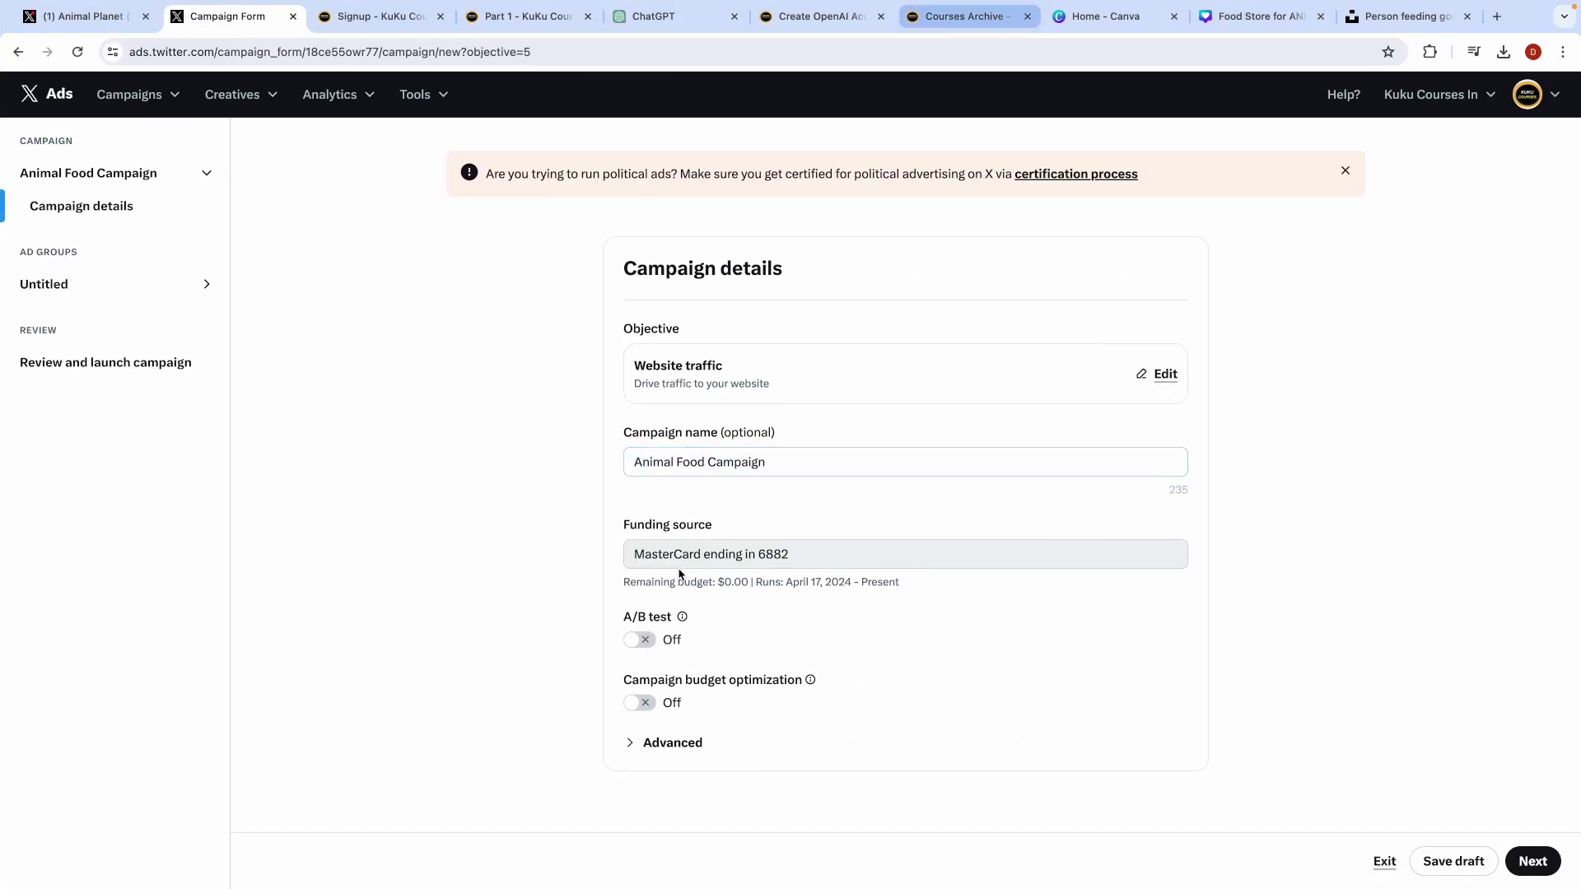
pyautogui.click(640, 702)
pyautogui.scroll(-1, 770, 684)
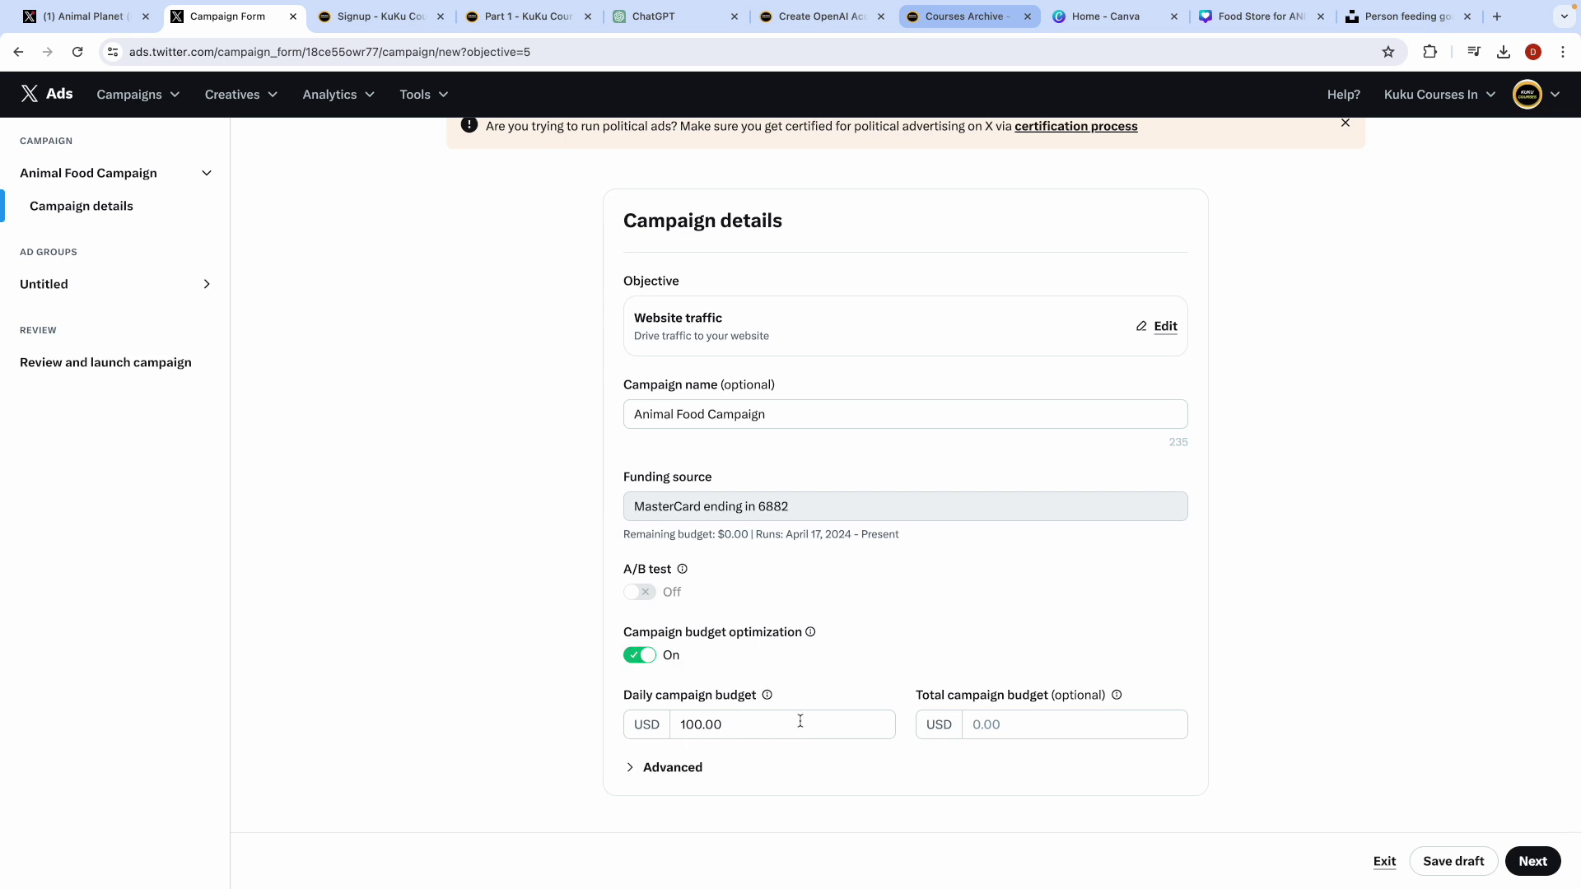
pyautogui.click(695, 725)
pyautogui.click(512, 705)
# Step: Check the campaign's advanced pacing options, keep Standard pacing, and proceed to the ad group details
pyautogui.click(668, 767)
pyautogui.scroll(-1, 839, 780)
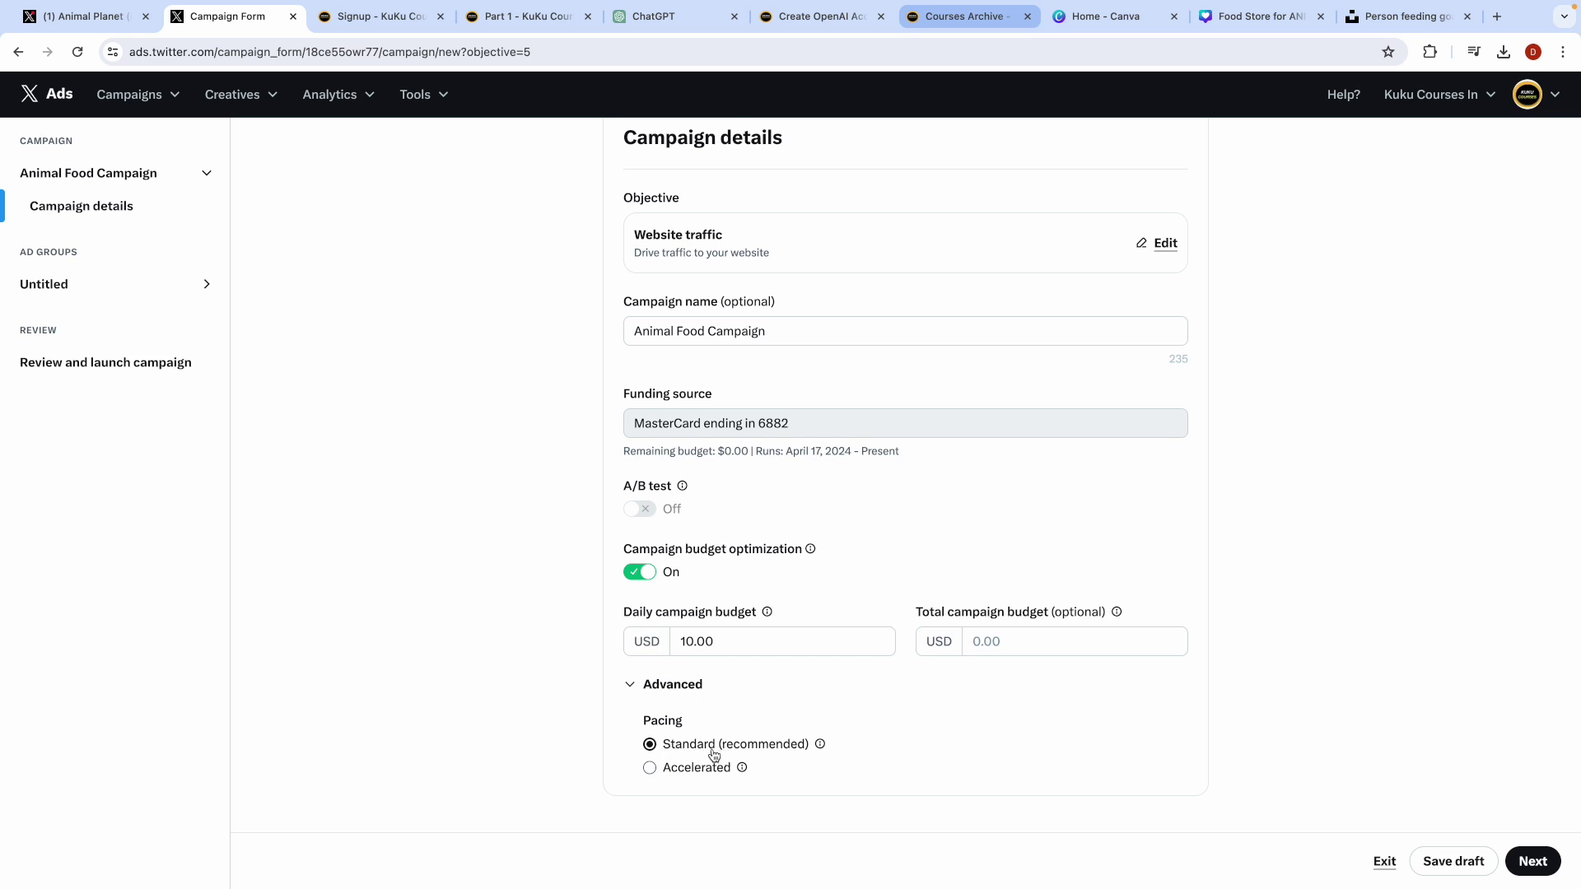
pyautogui.click(1533, 860)
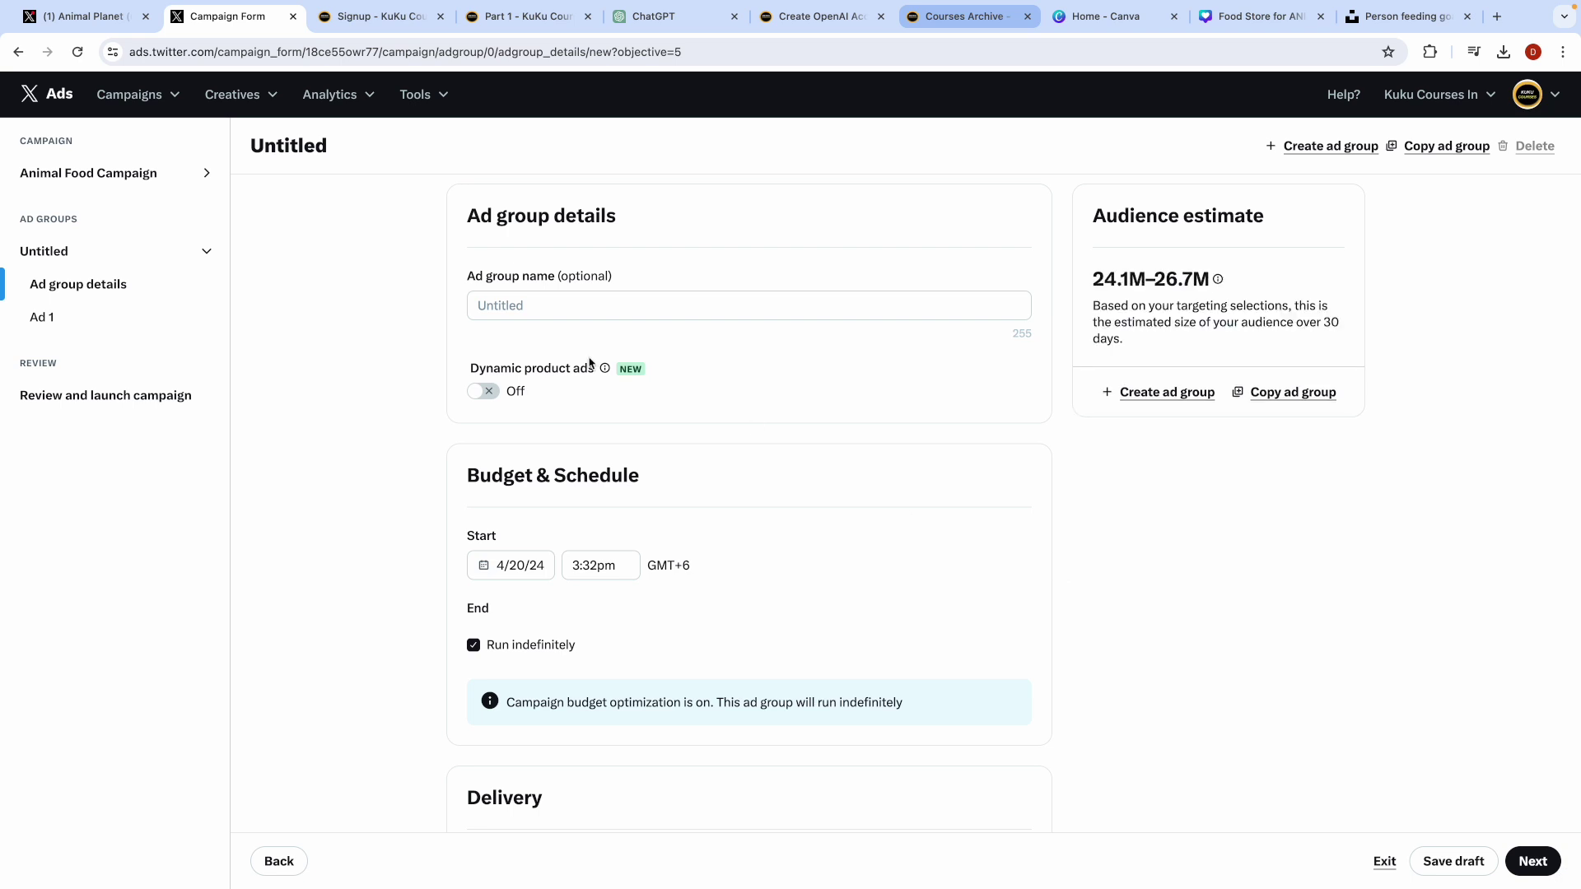
pyautogui.click(503, 303)
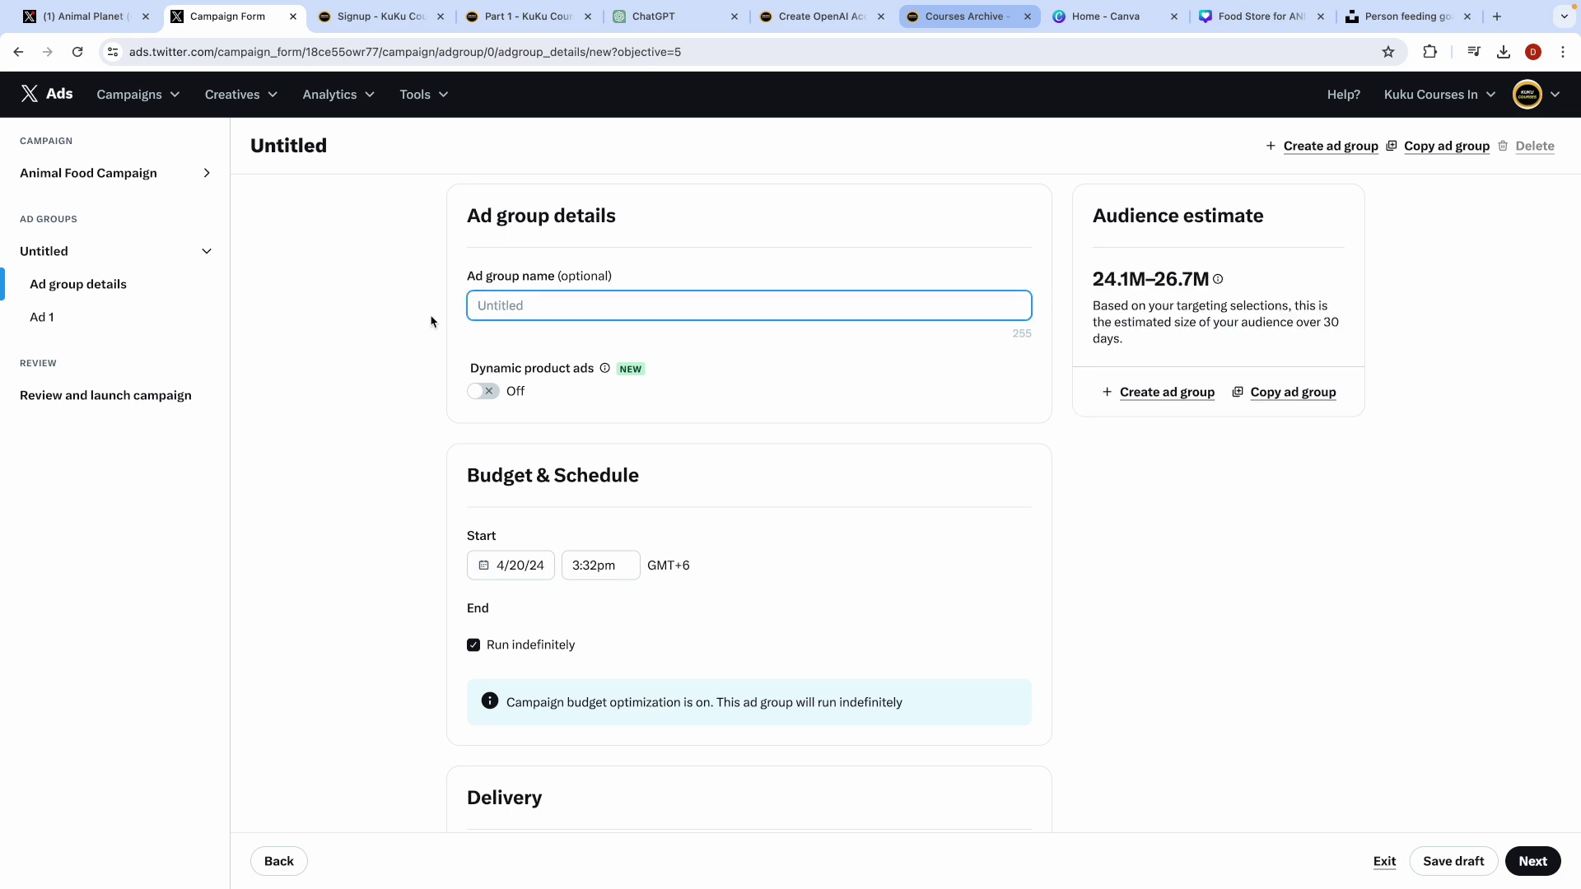
pyautogui.write('A')
pyautogui.press('BackSpace')
pyautogui.write('@AnimalPlanet')
pyautogui.tripleClick(526, 313)
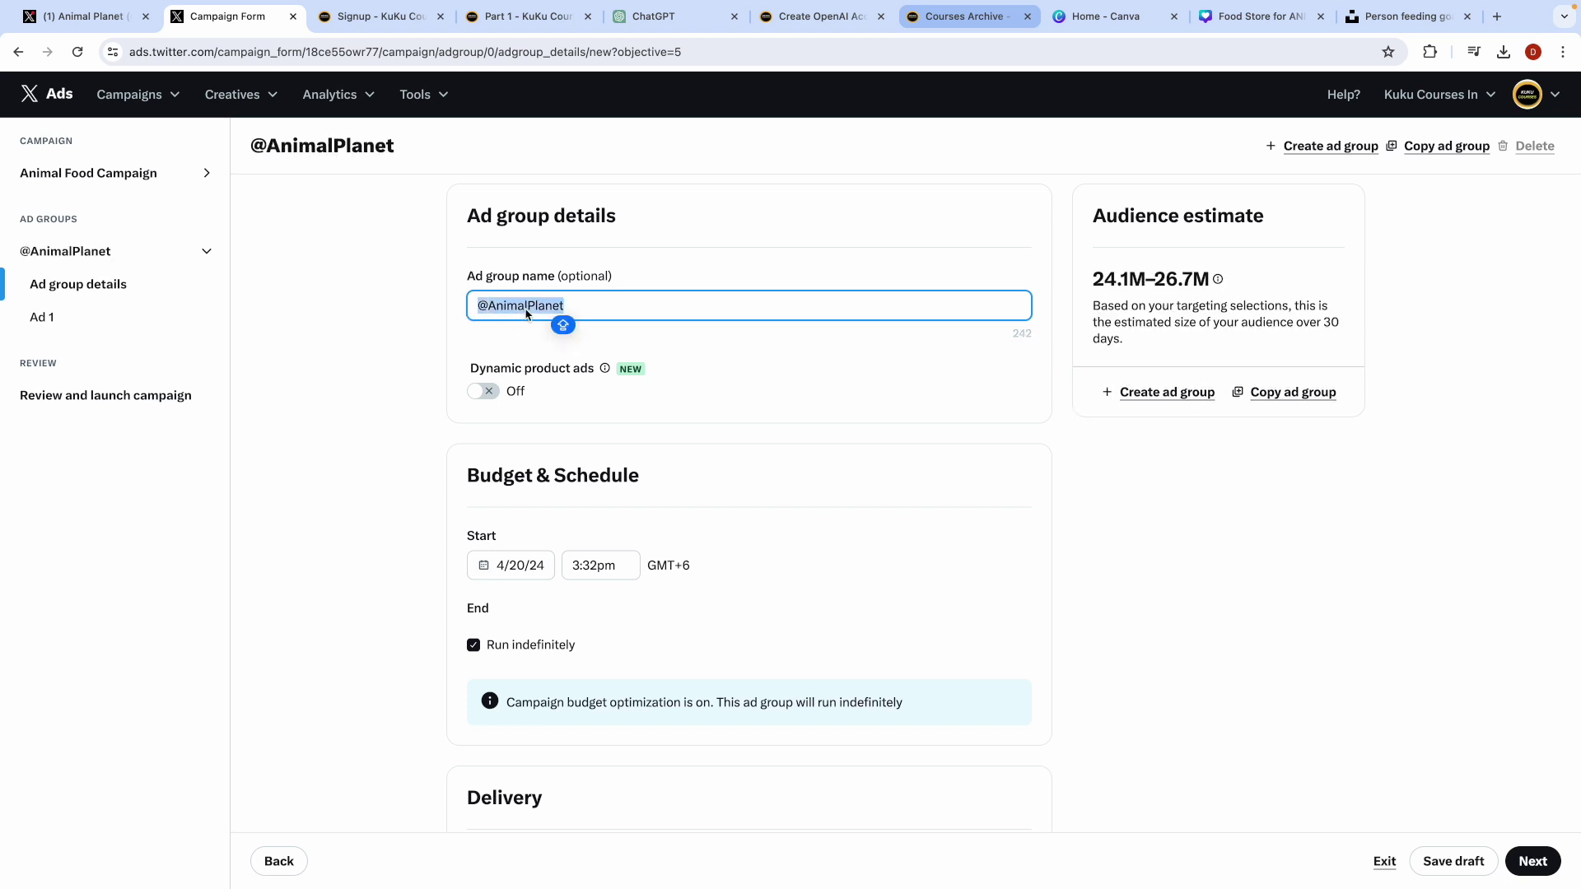
pyautogui.write('Ano')
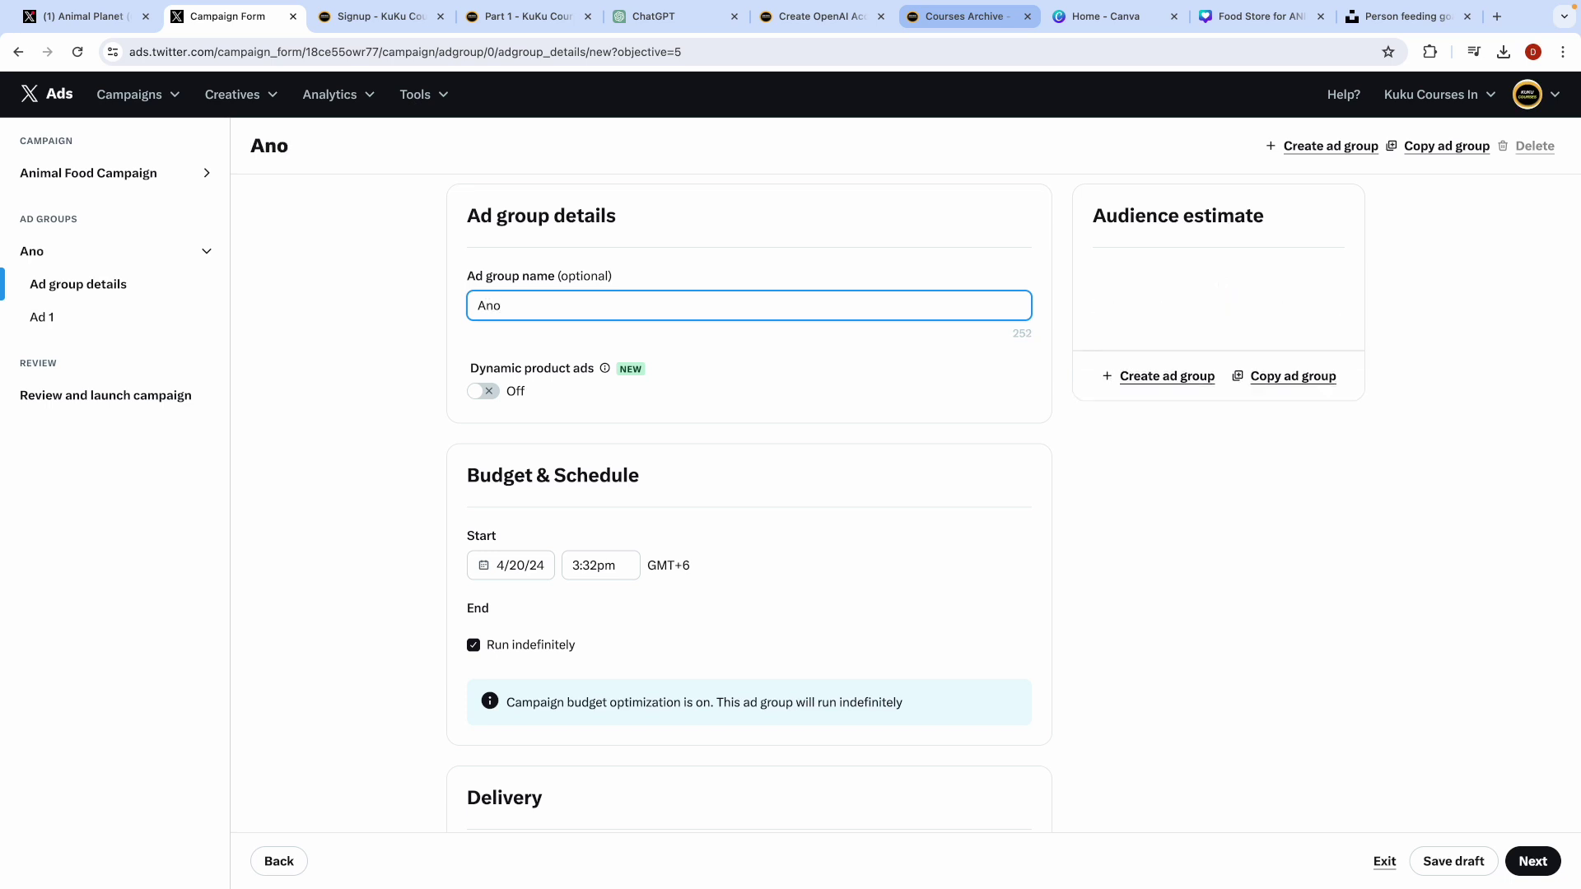
pyautogui.press('BackSpace')
pyautogui.write('imal G')
# Step: Name the ad group AFC - Ad Group 1
pyautogui.press('super+a')
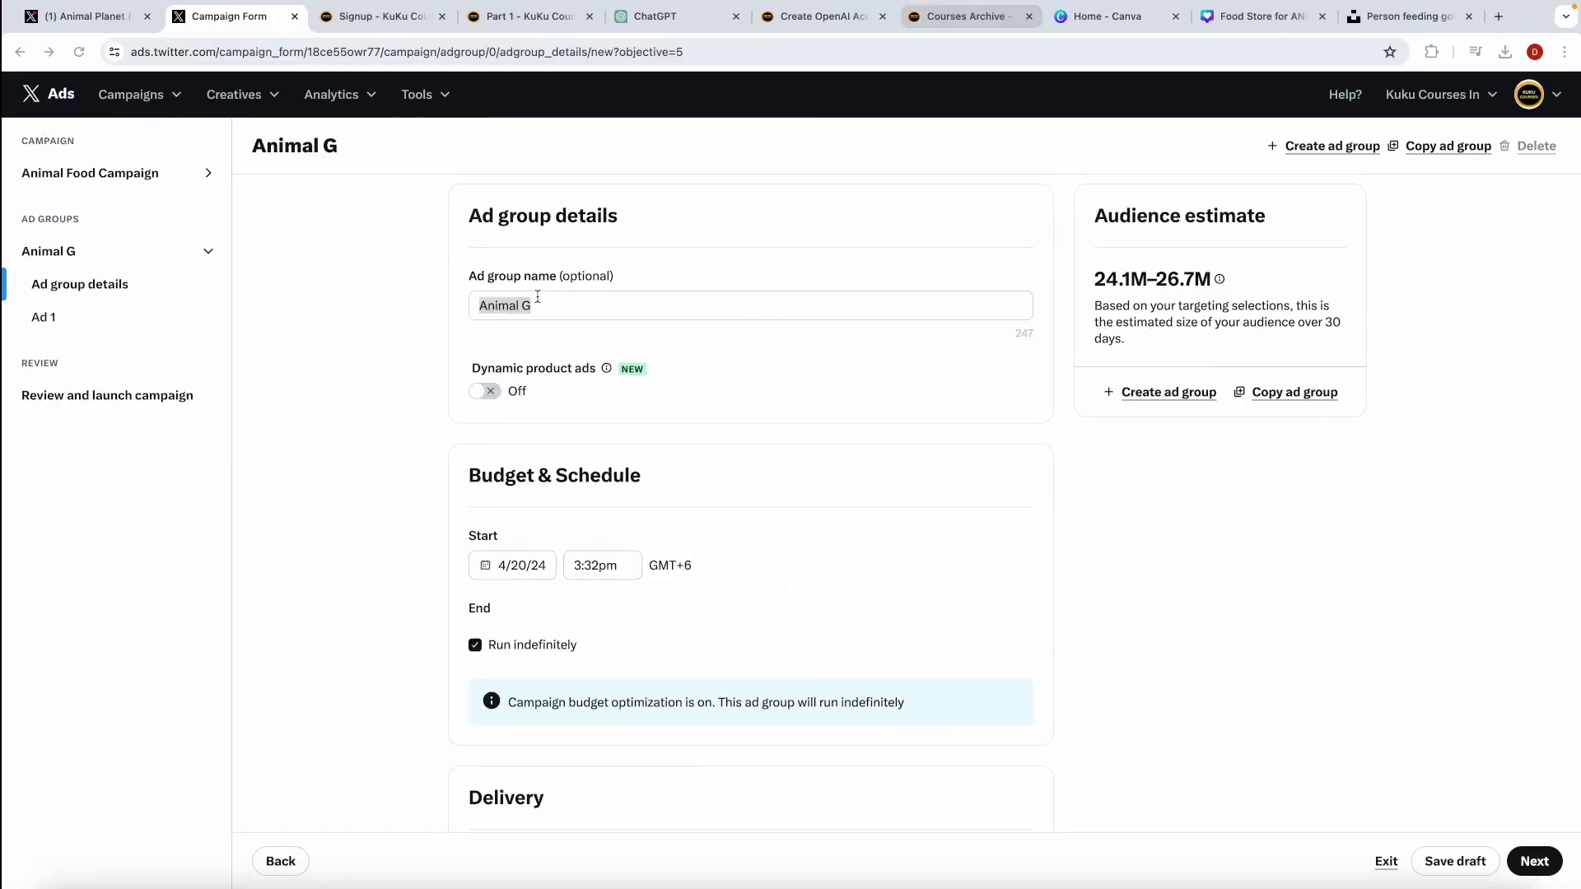
pyautogui.write('AF')
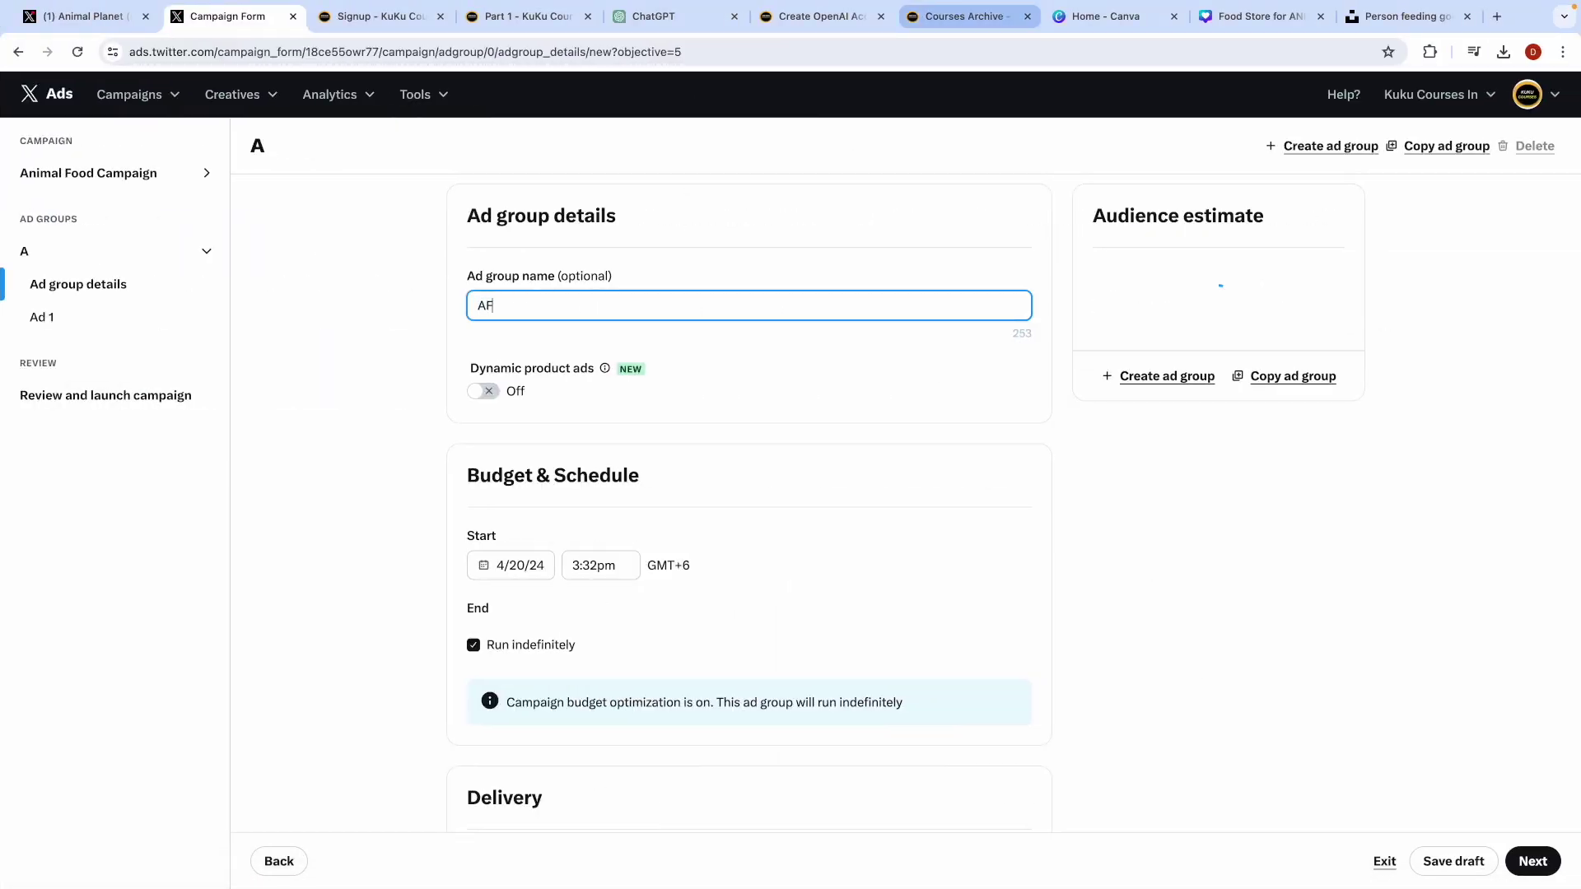
pyautogui.write('C - Ad')
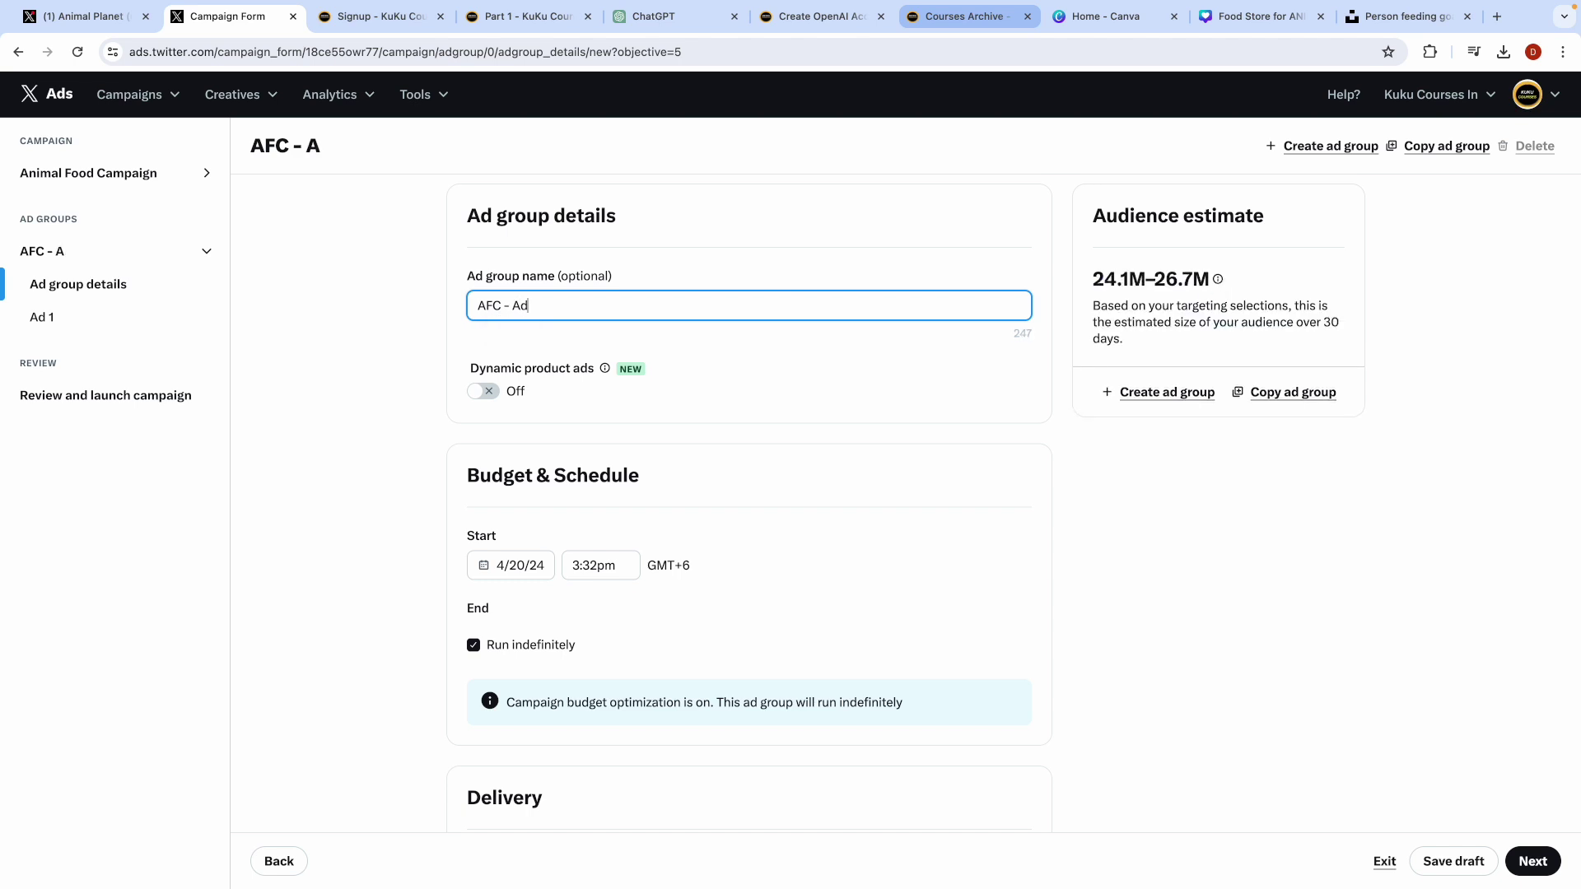
pyautogui.write(' Agroup 1')
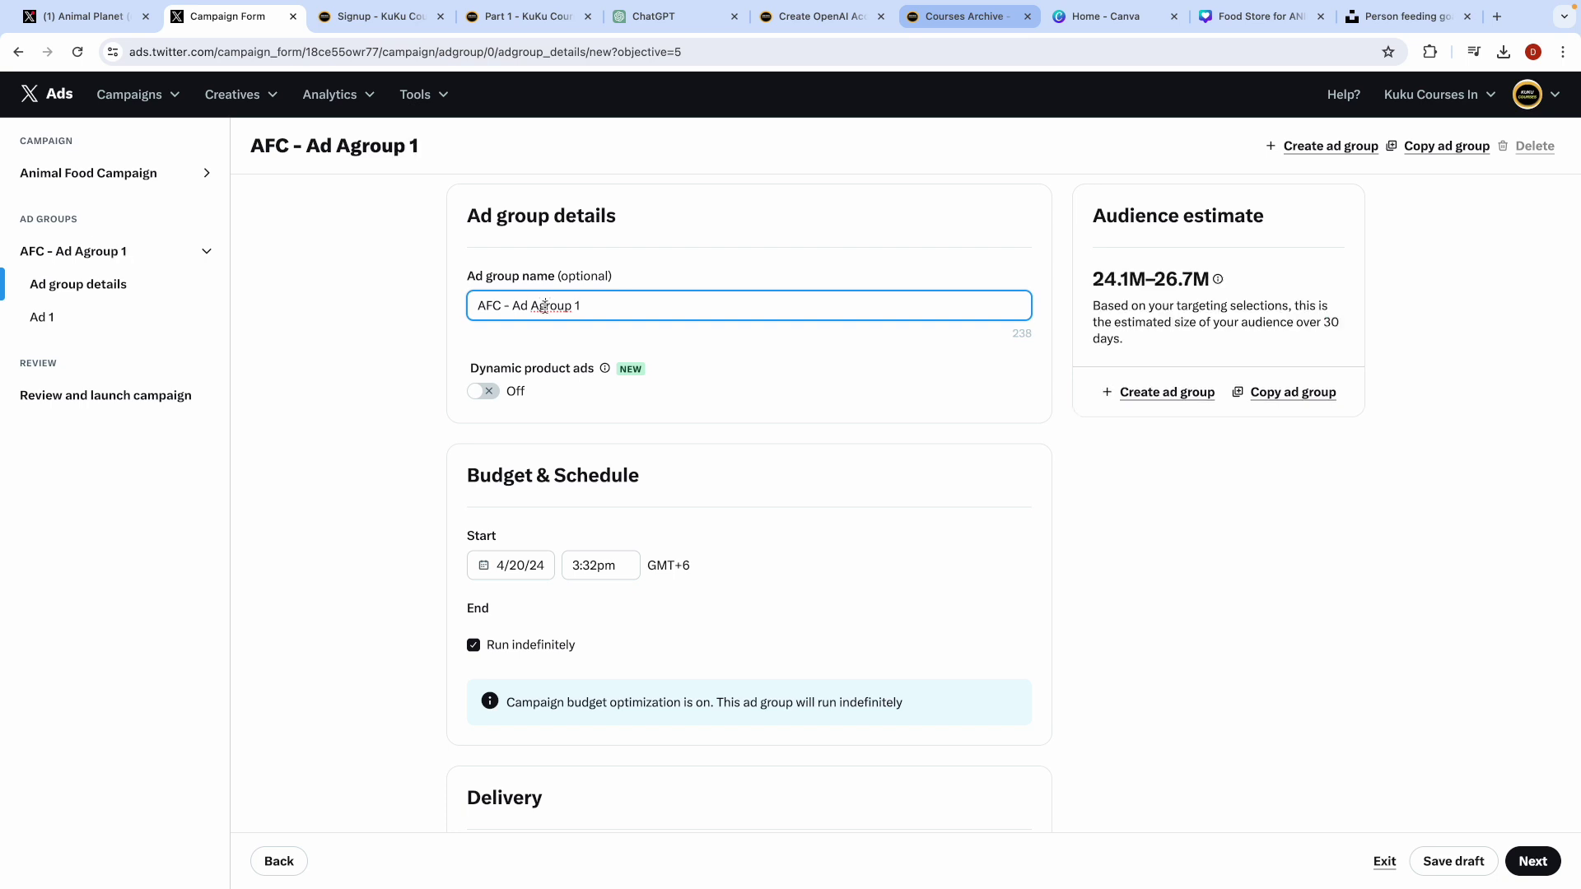
pyautogui.click(543, 306)
pyautogui.press('BackSpace')
pyautogui.write('d')
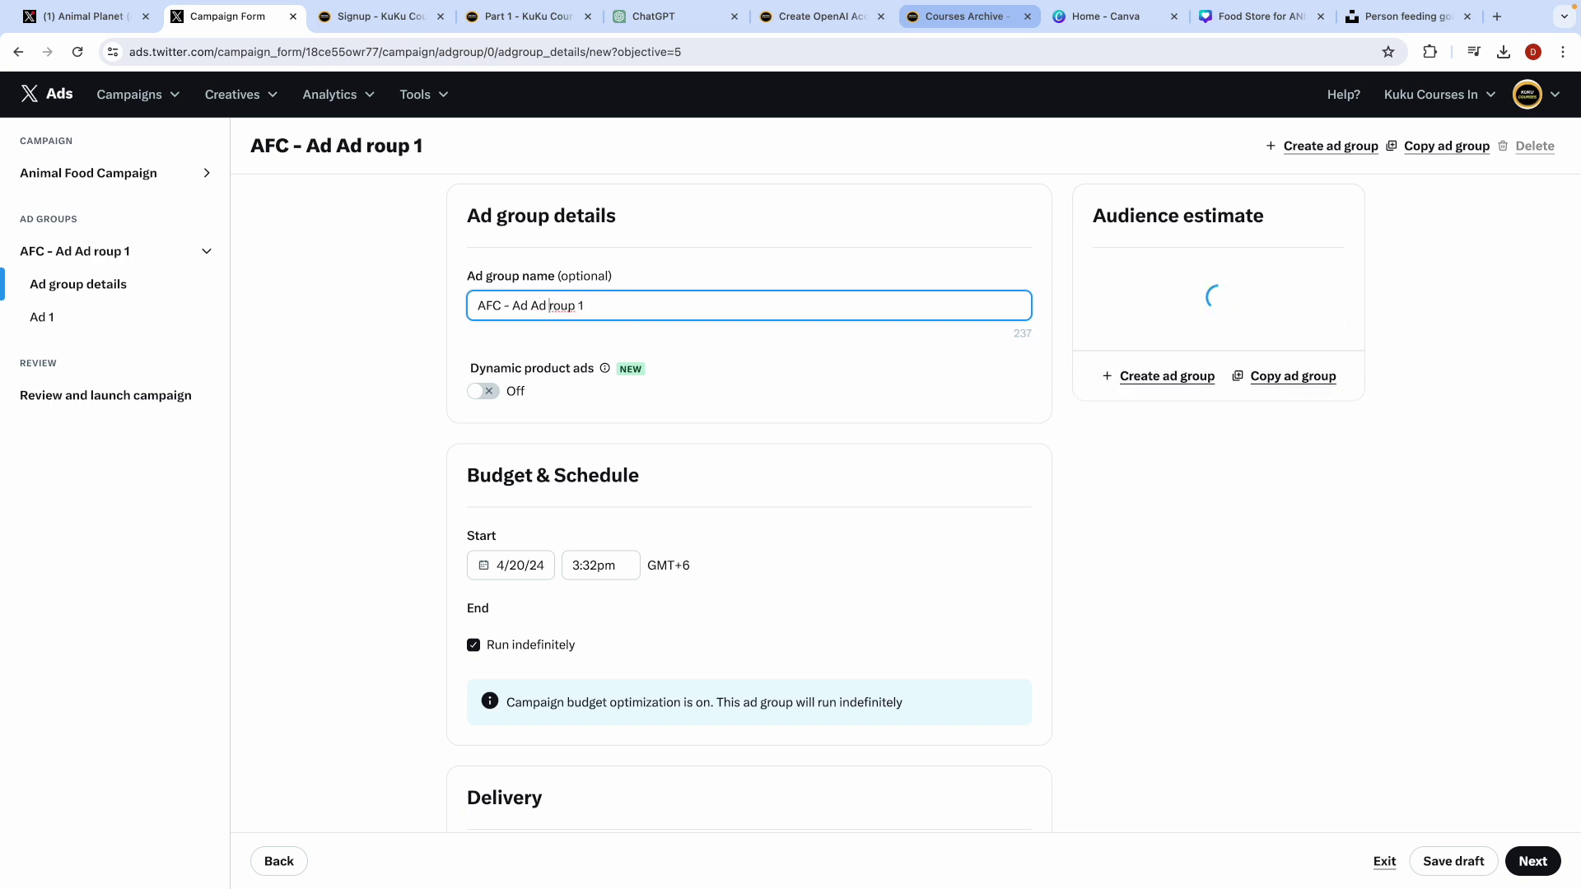
pyautogui.write(' G')
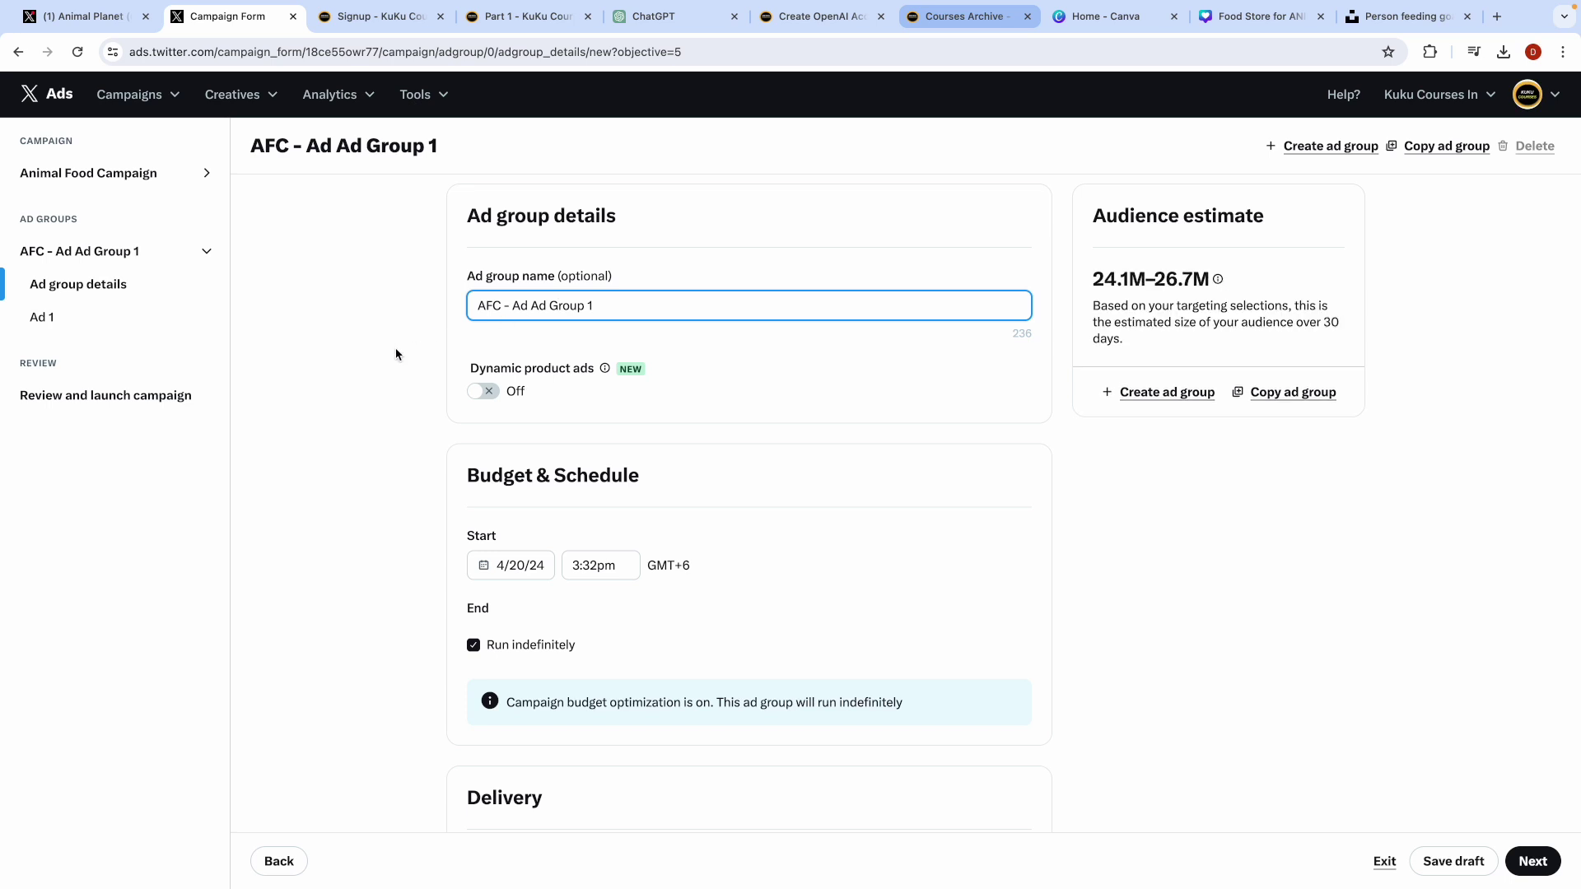
pyautogui.doubleClick(522, 306)
pyautogui.press('BackSpace')
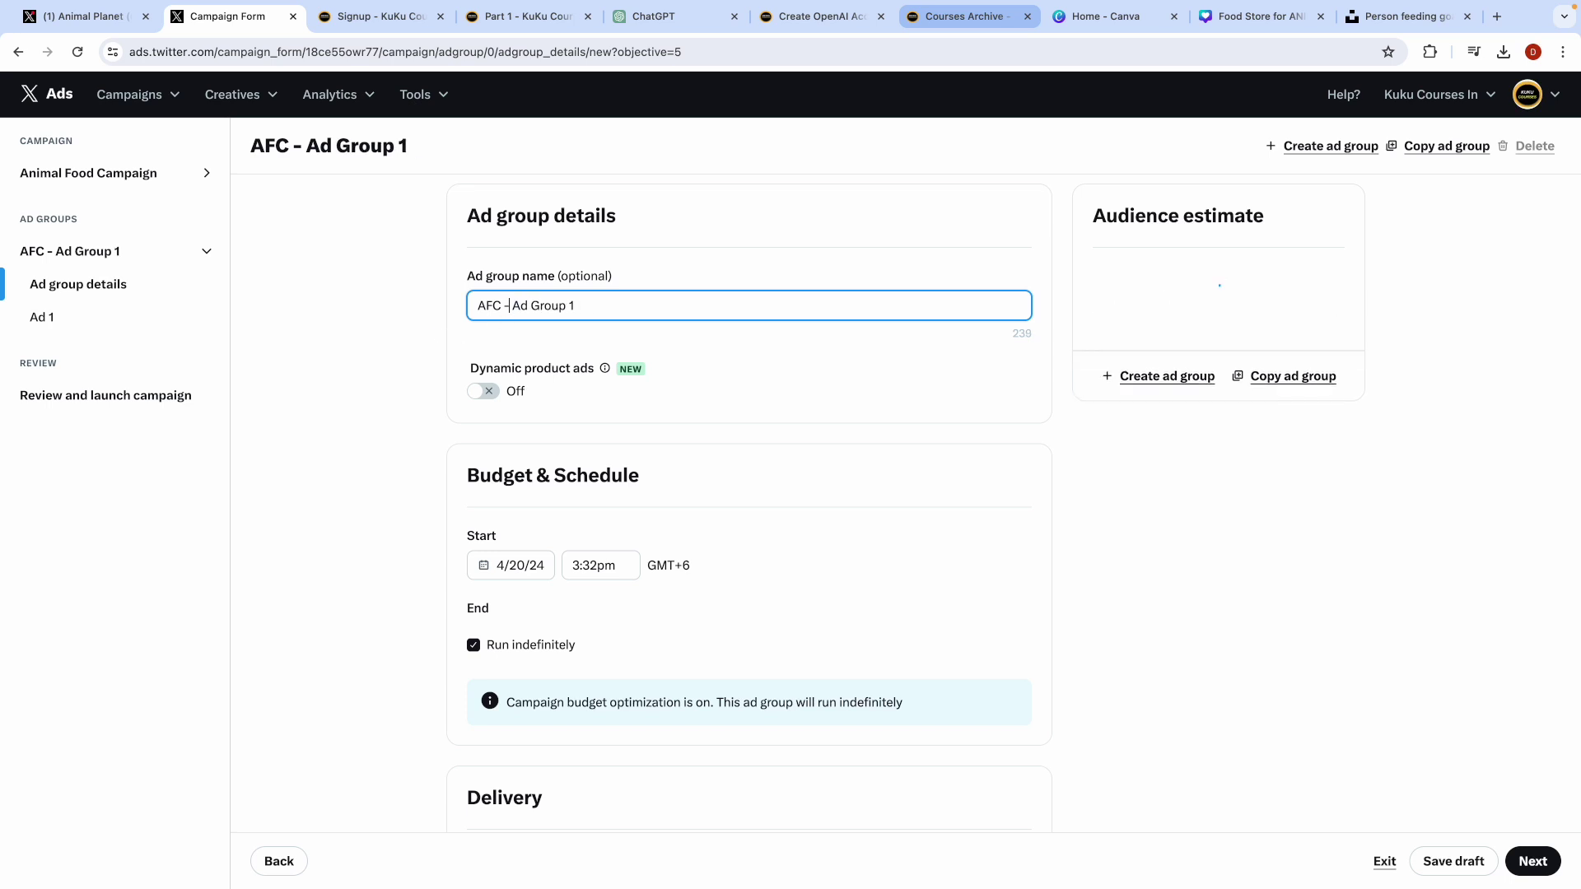
pyautogui.click(370, 398)
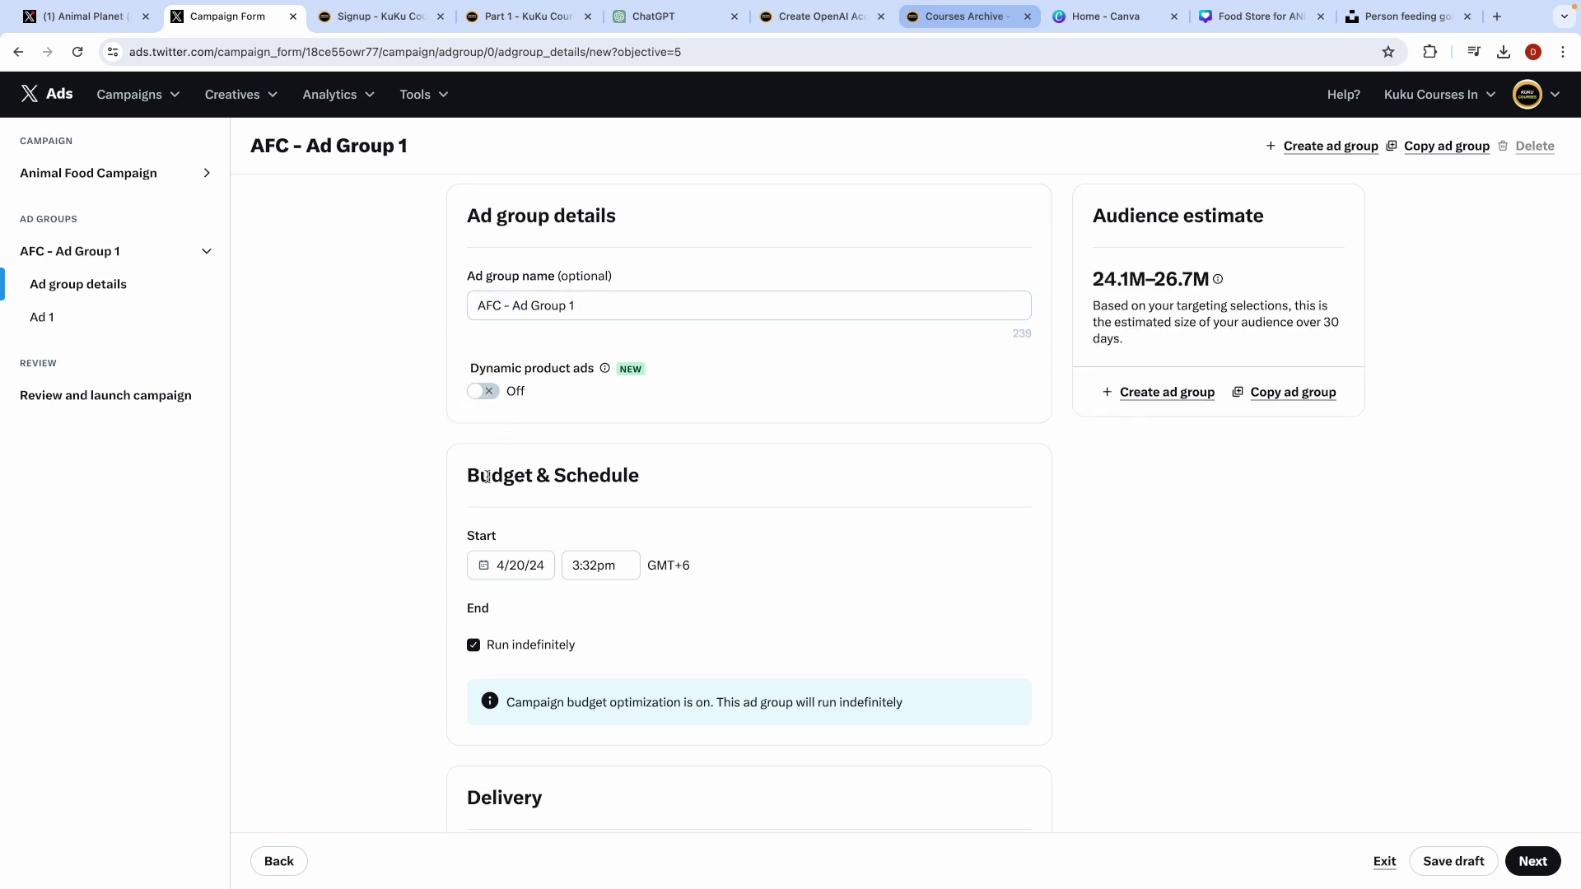
# Step: Turn off the ad group's Run indefinitely option to view its end date, and turn it back on
pyautogui.scroll(-2, 488, 476)
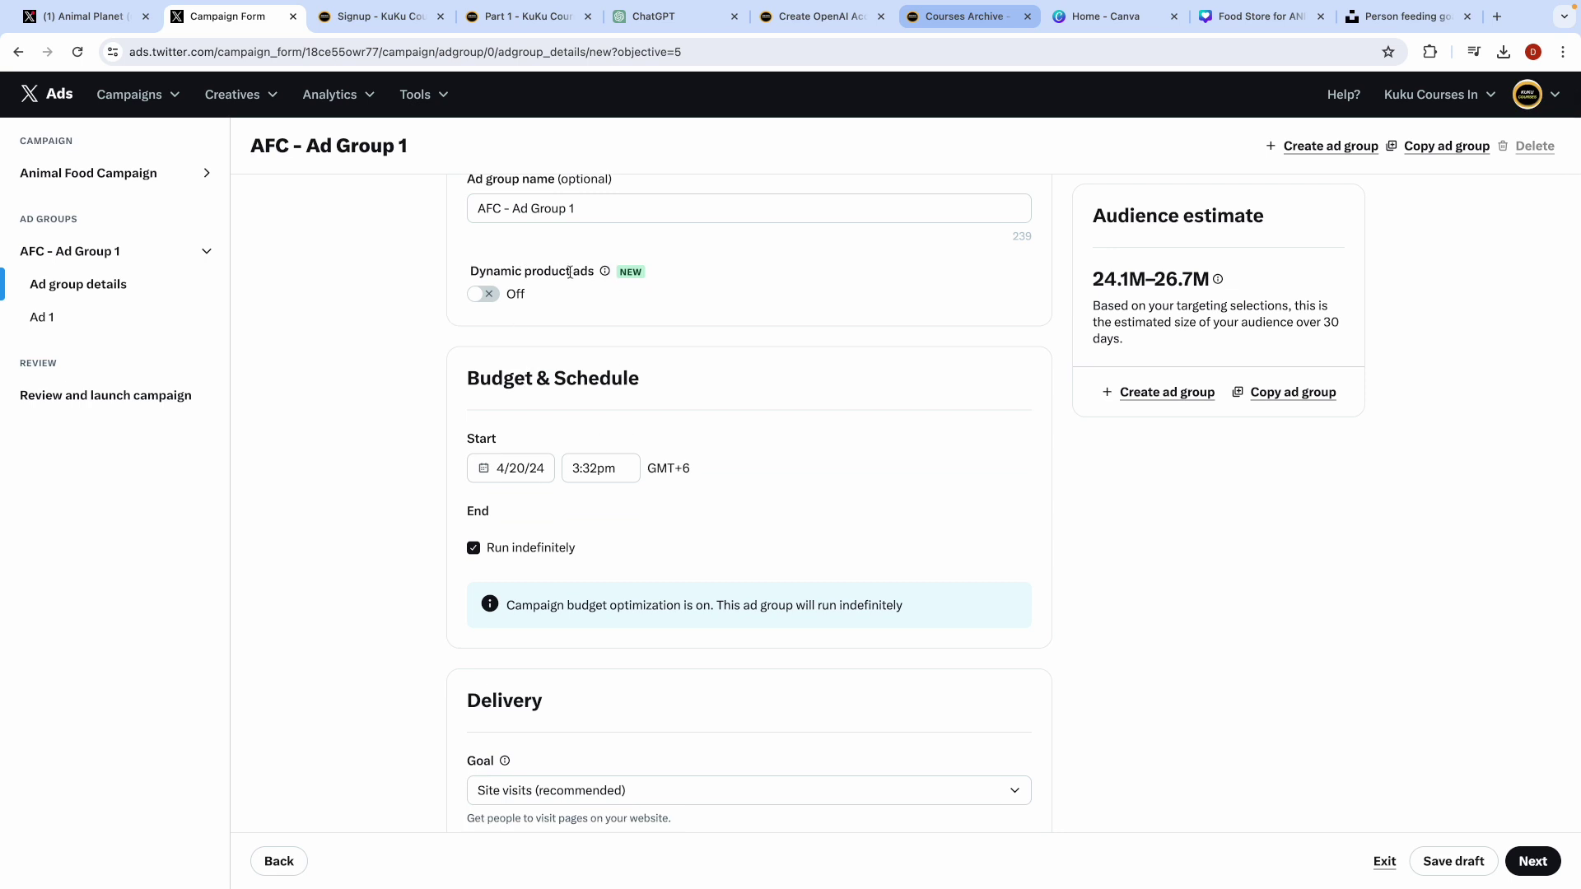
pyautogui.scroll(-2, 463, 465)
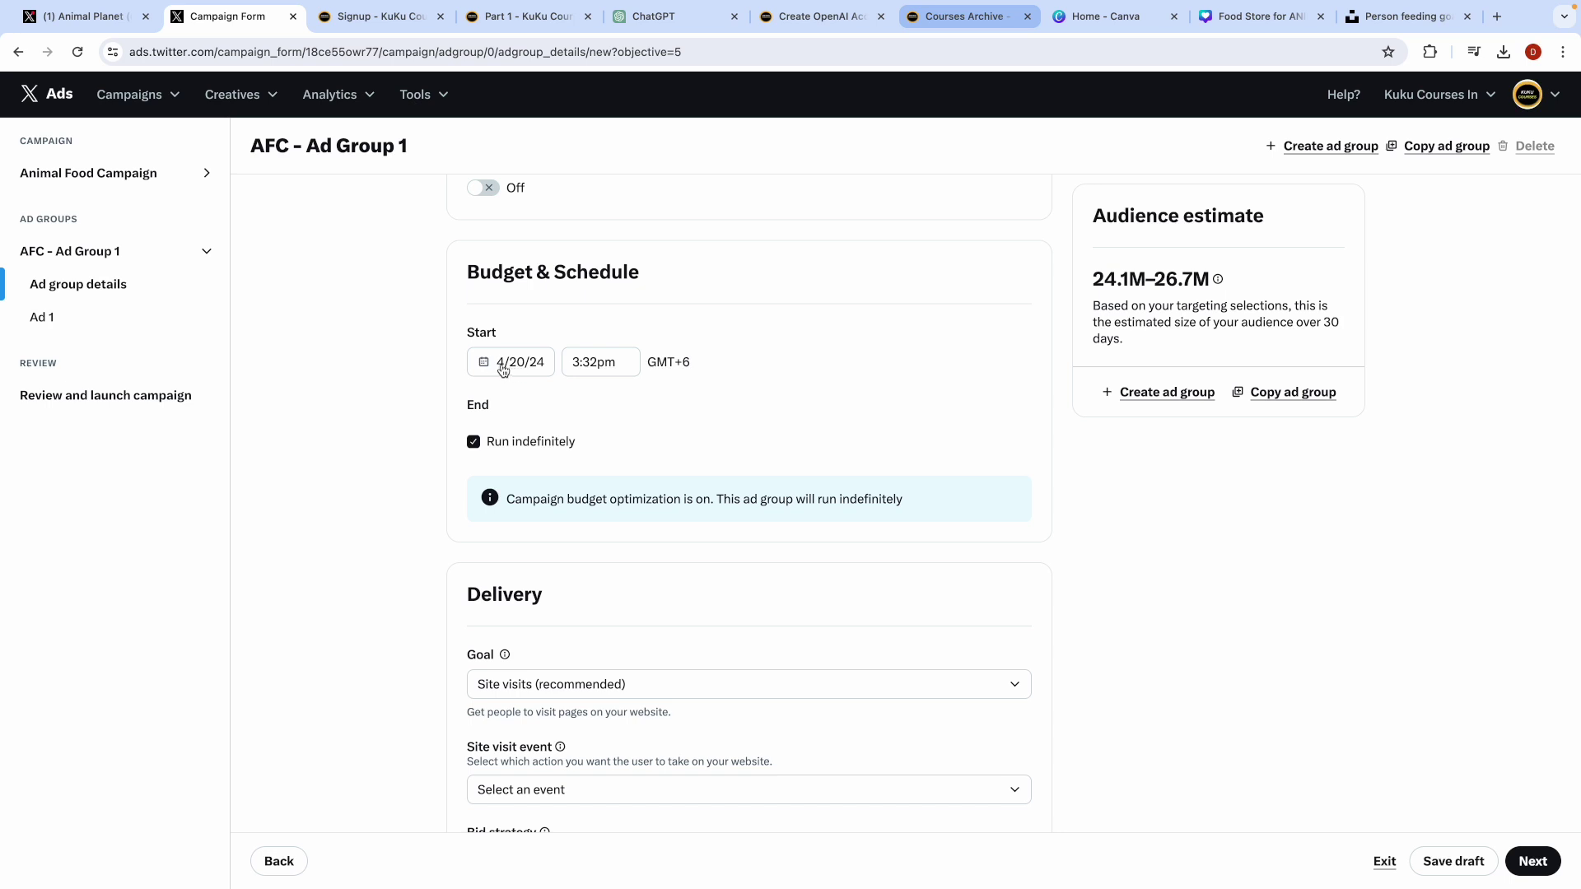
pyautogui.click(473, 443)
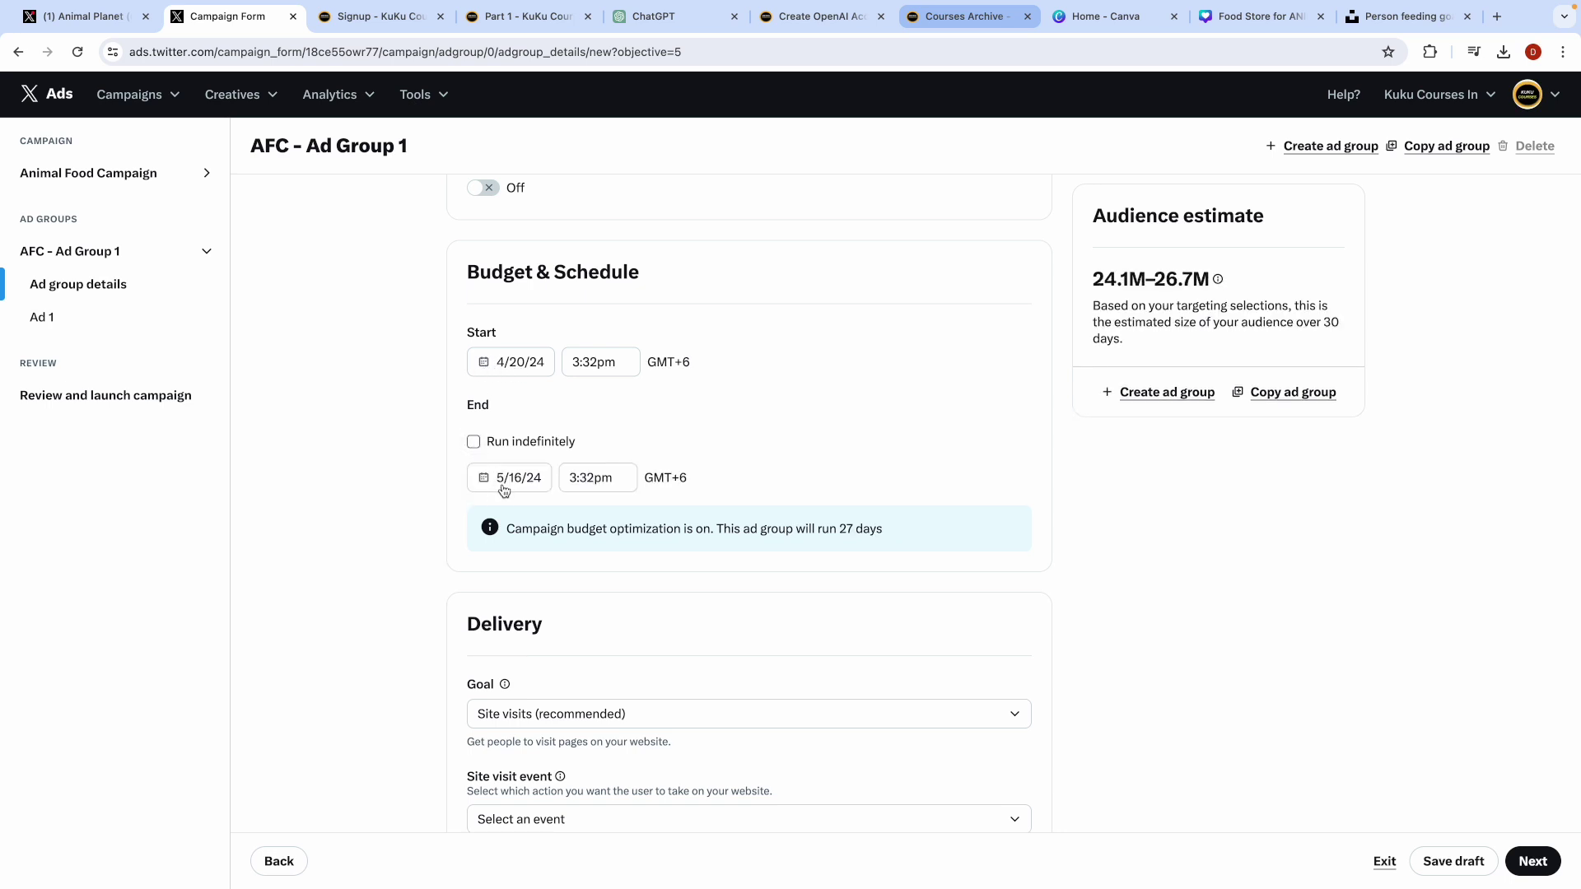
pyautogui.click(474, 442)
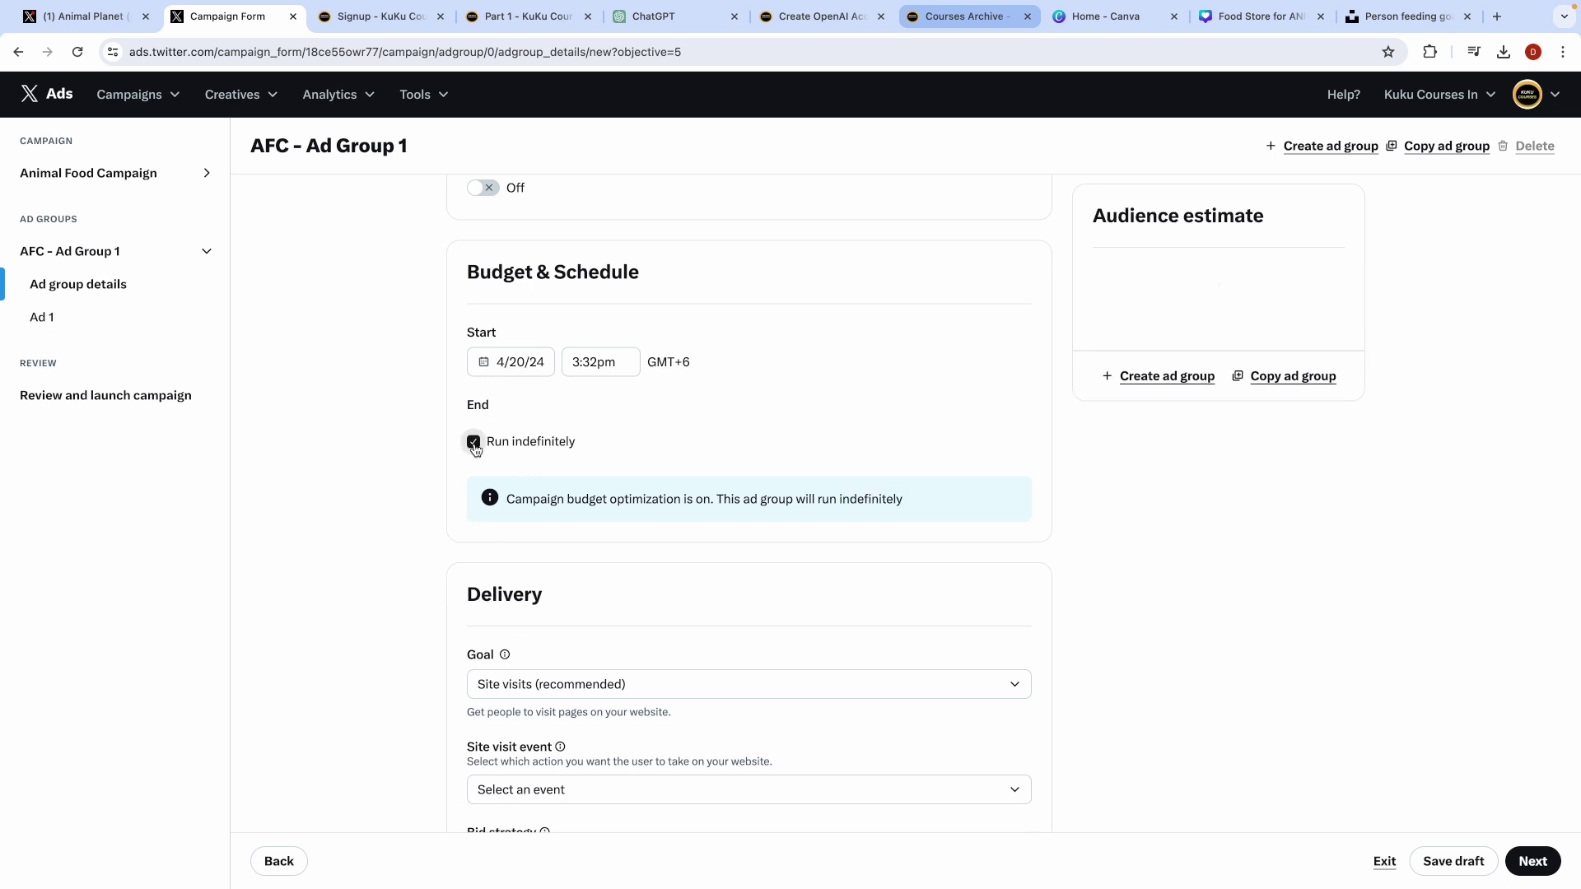
pyautogui.scroll(-3, 458, 554)
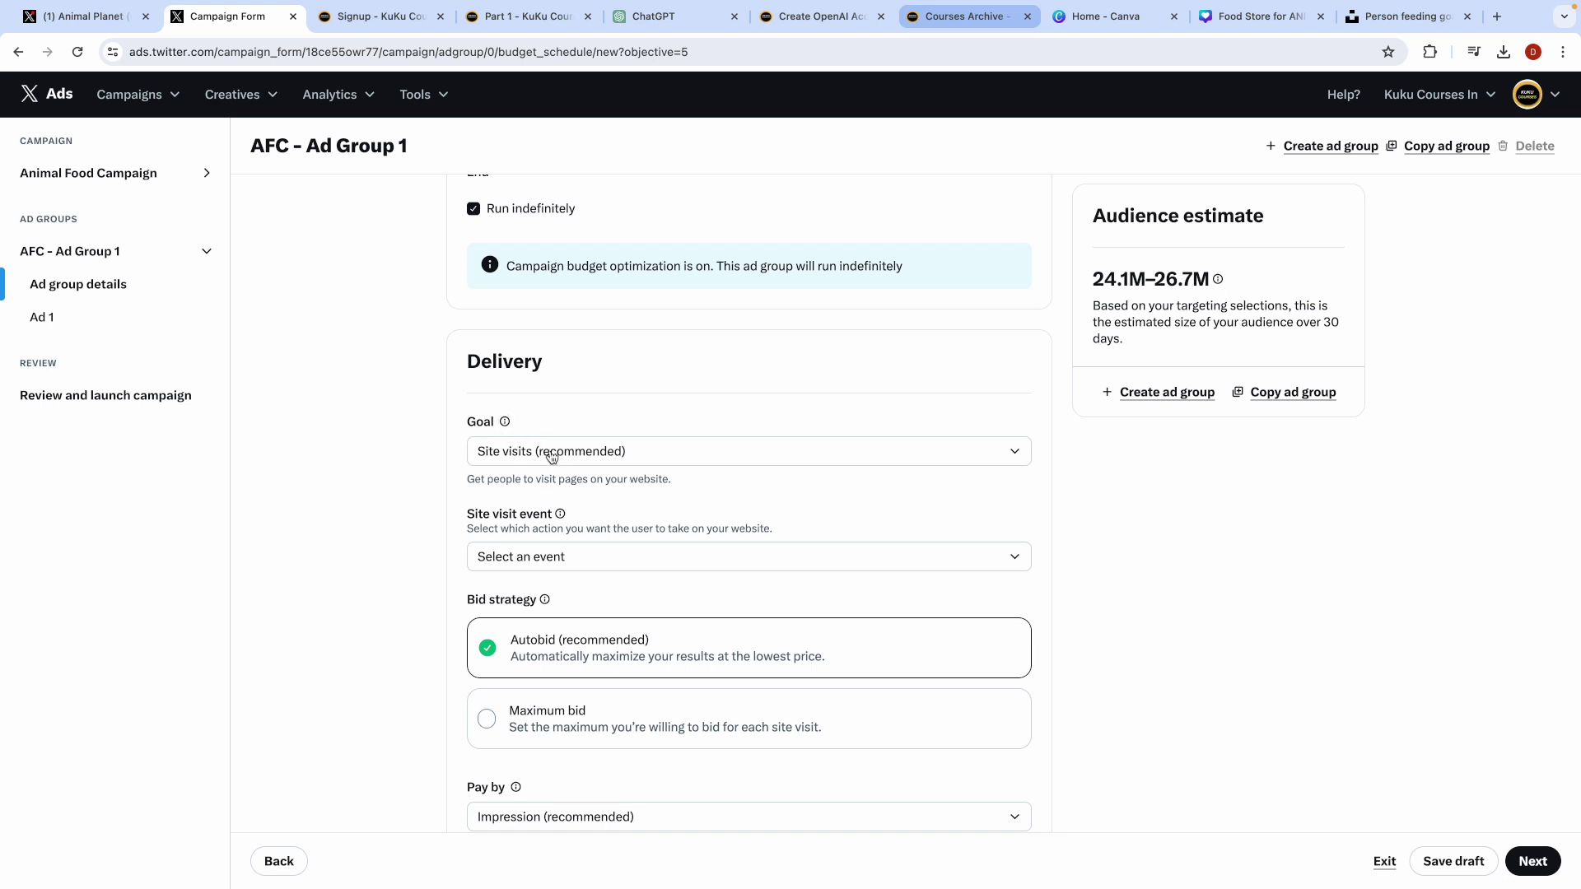
# Step: Keep Site visits (recommended) as the ad group's delivery goal and Impression (recommended) as its Pay by option
pyautogui.scroll(-1, 431, 546)
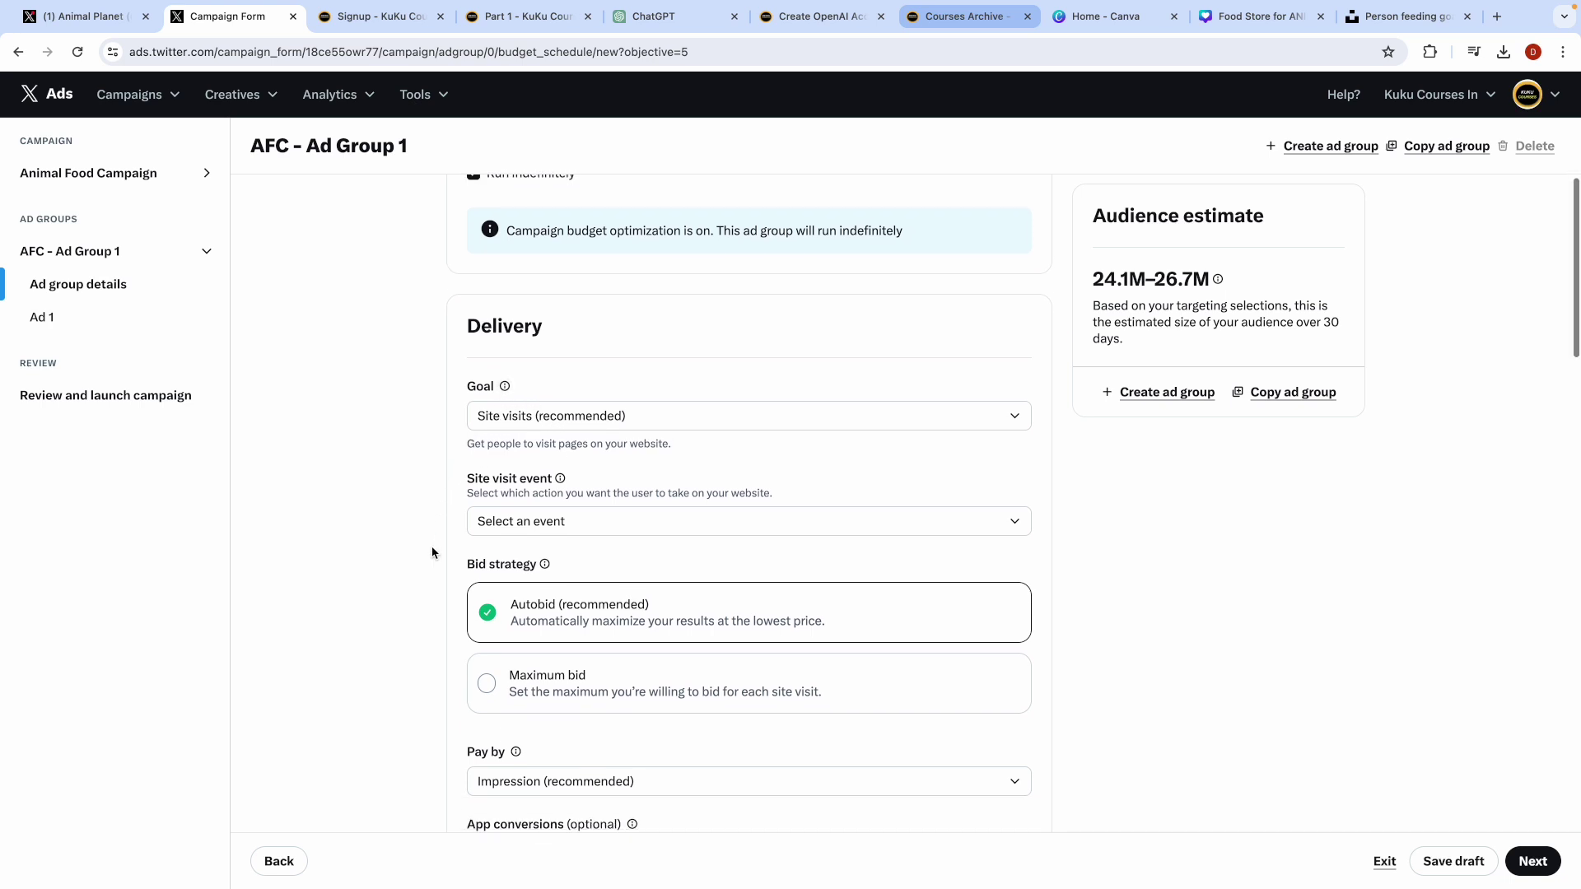
pyautogui.click(626, 376)
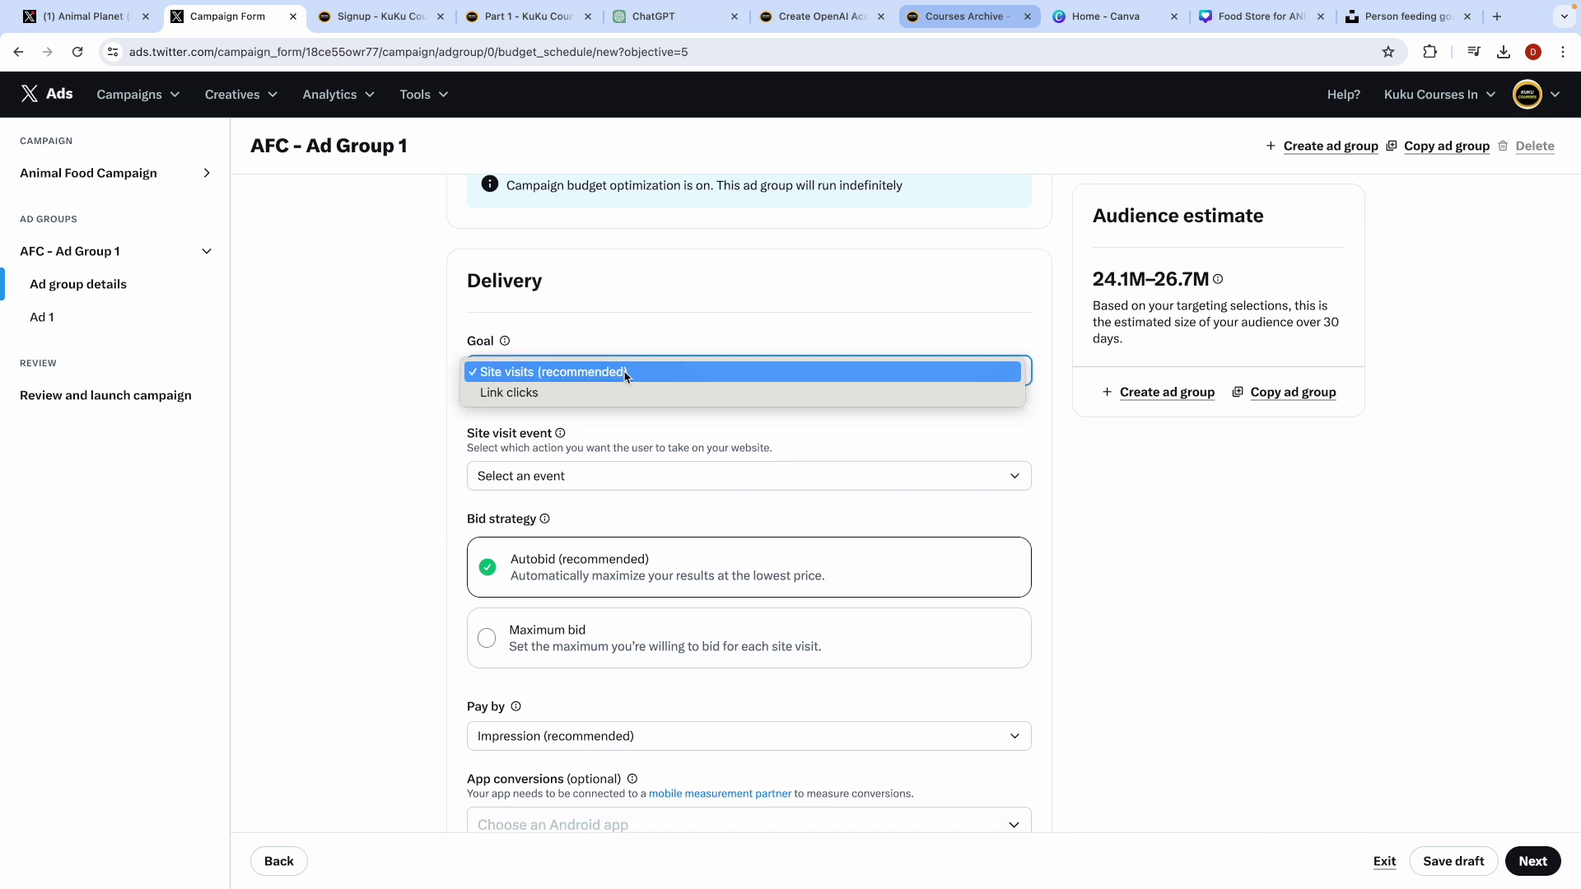
pyautogui.click(550, 375)
pyautogui.scroll(-2, 408, 580)
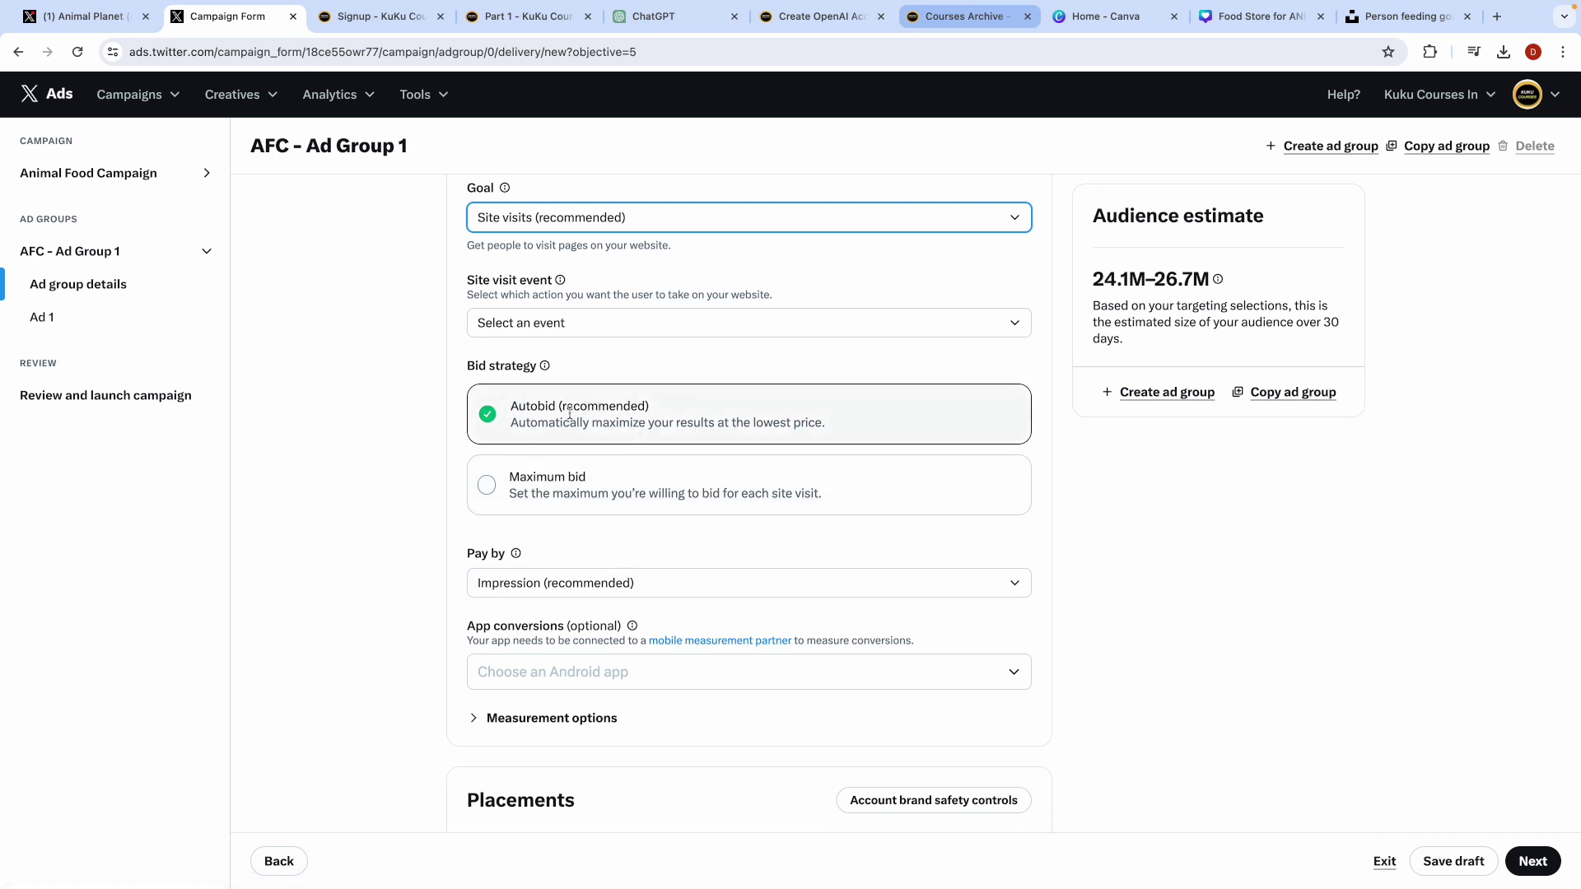
pyautogui.scroll(-3, 570, 414)
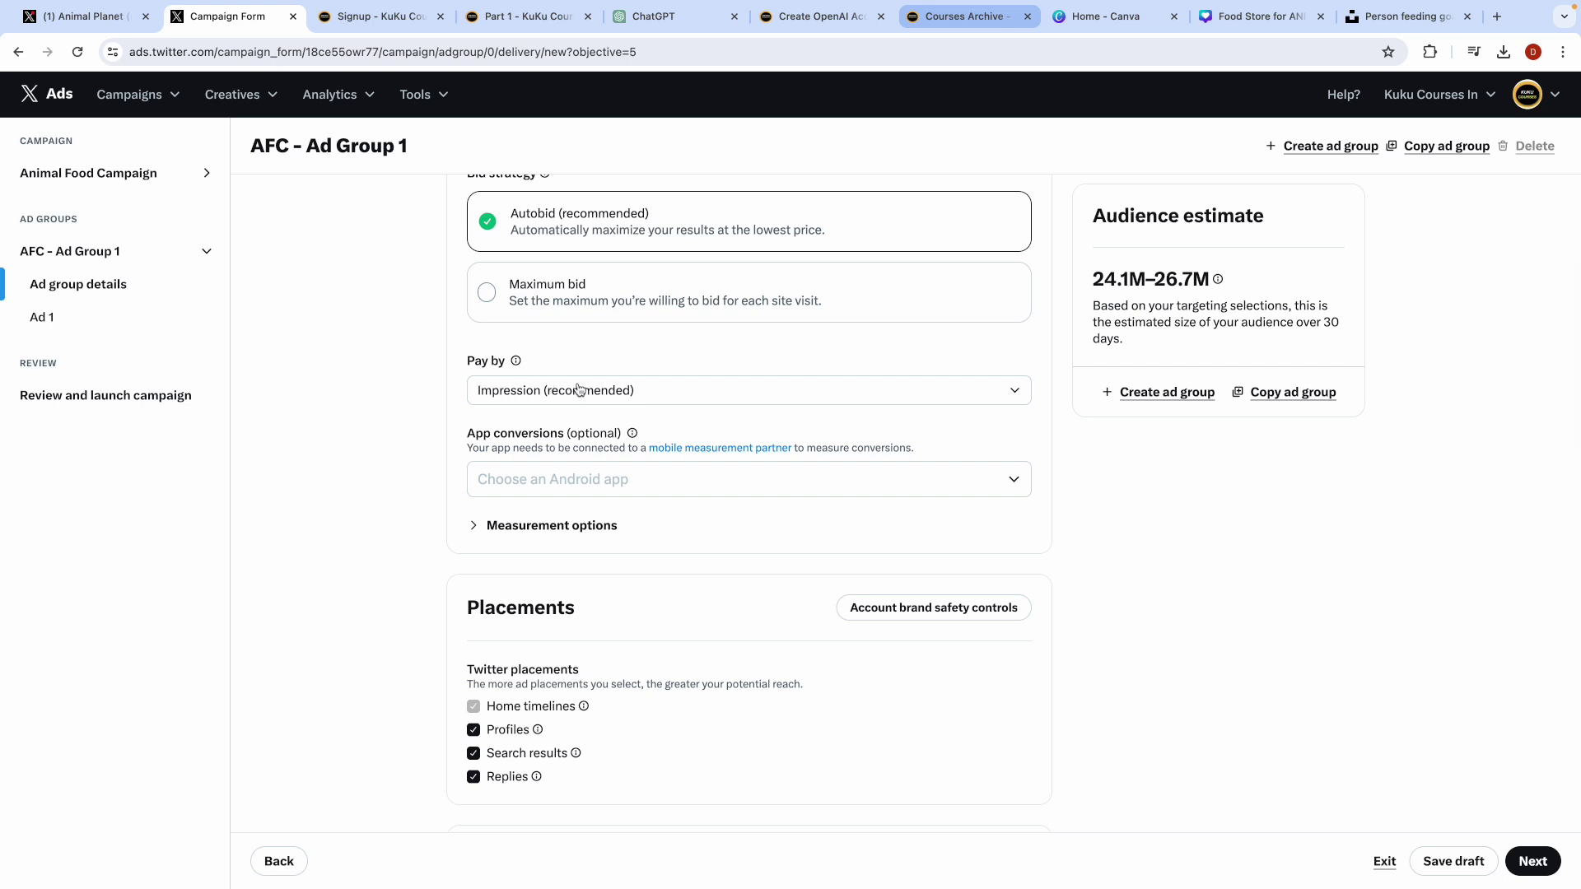
pyautogui.click(527, 393)
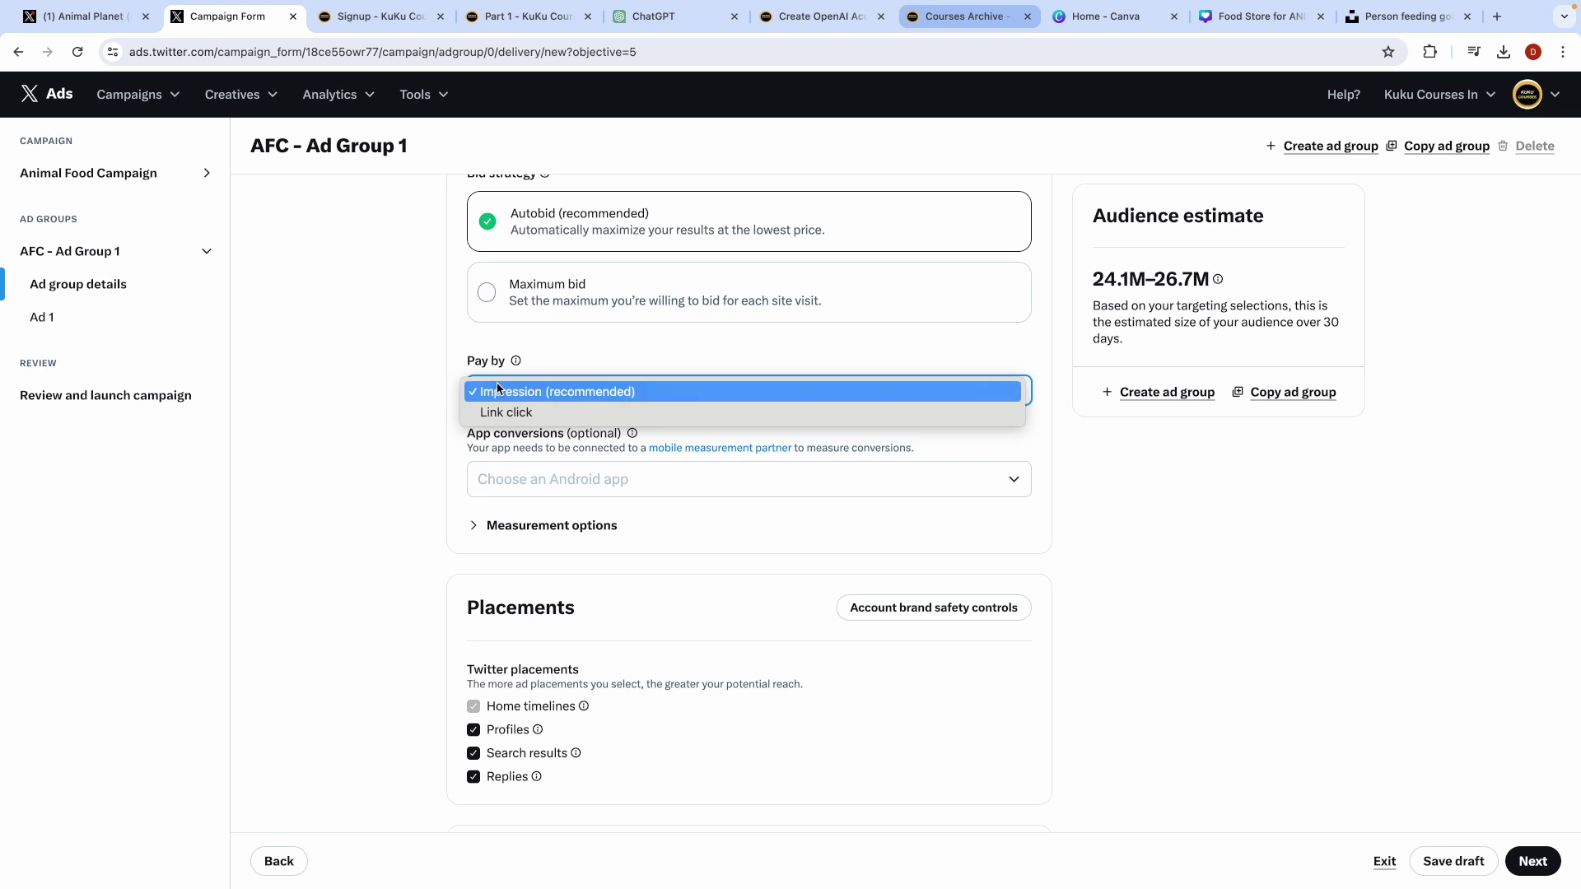
pyautogui.click(535, 392)
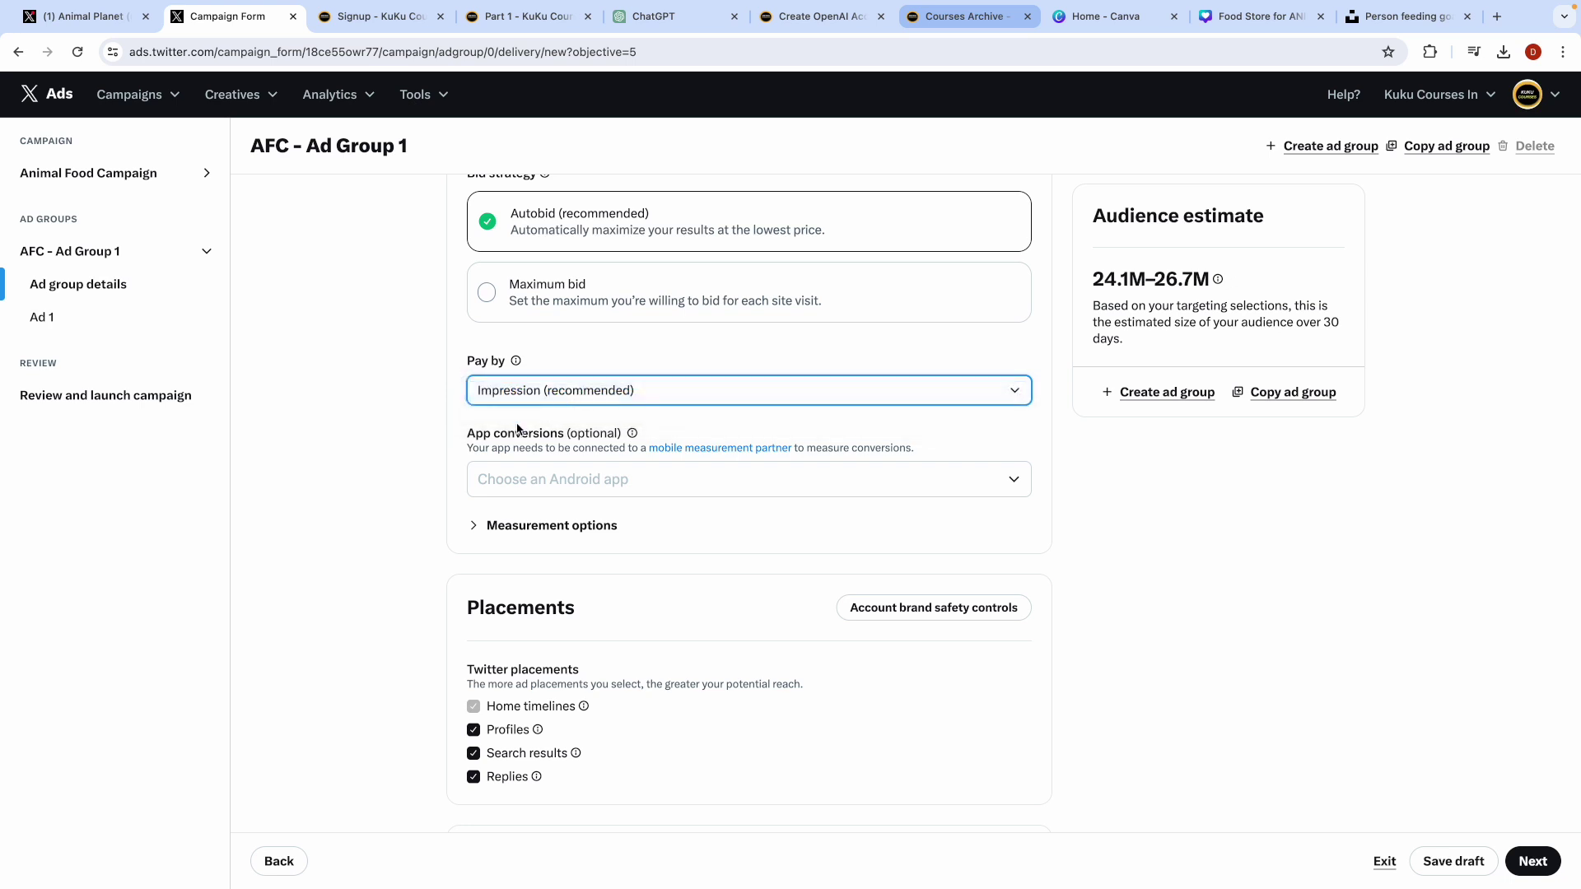
# Step: Check the optional measurement tags offered under the ad group's delivery measurement options
pyautogui.scroll(-1, 403, 593)
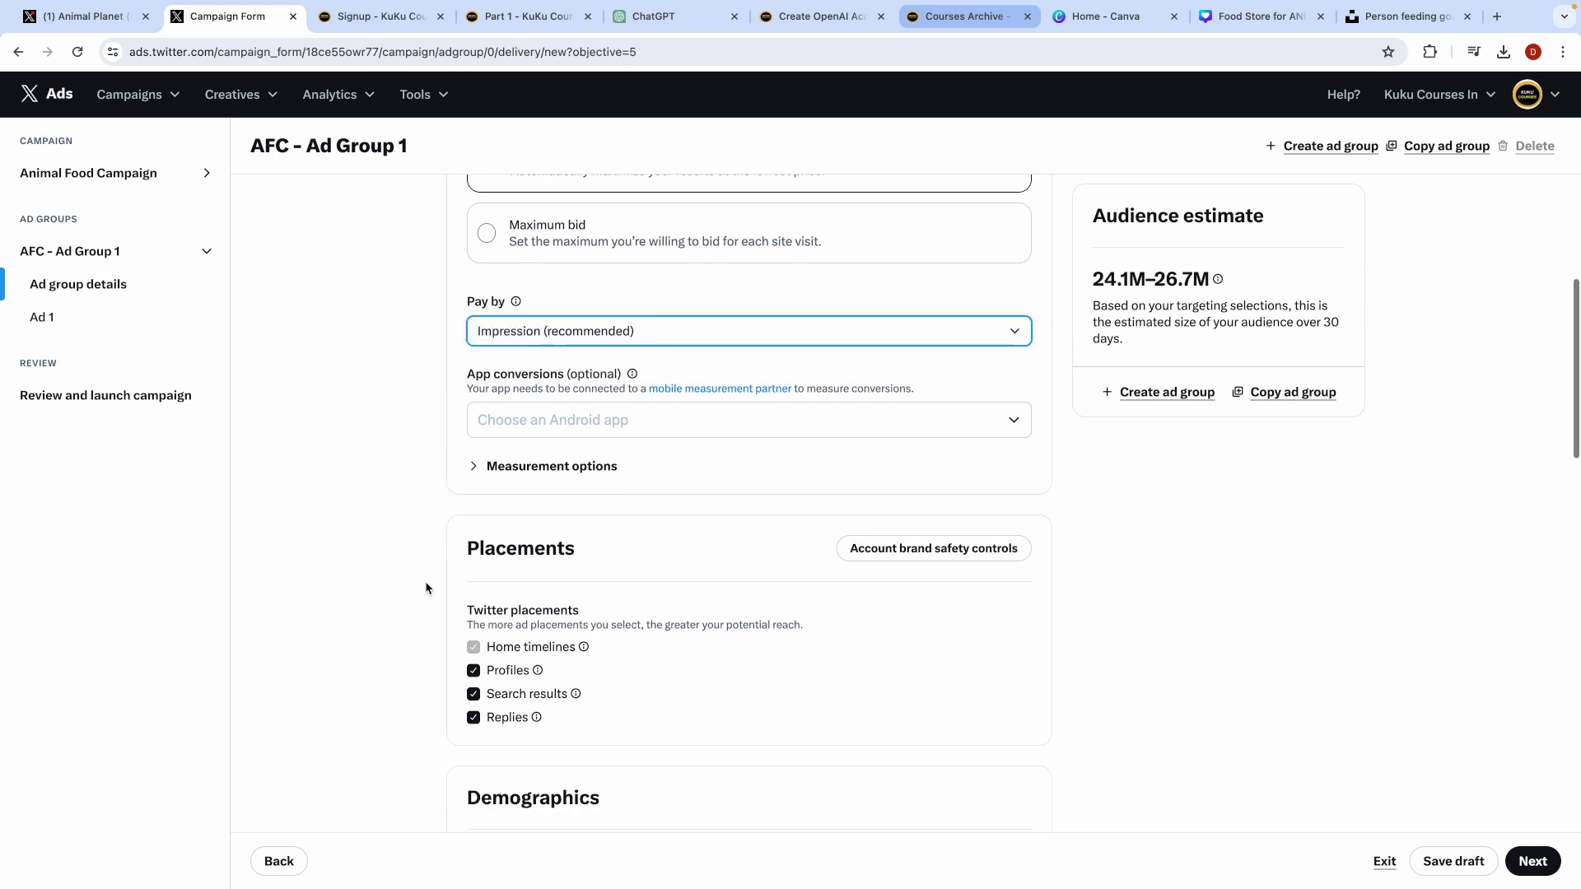
pyautogui.click(480, 476)
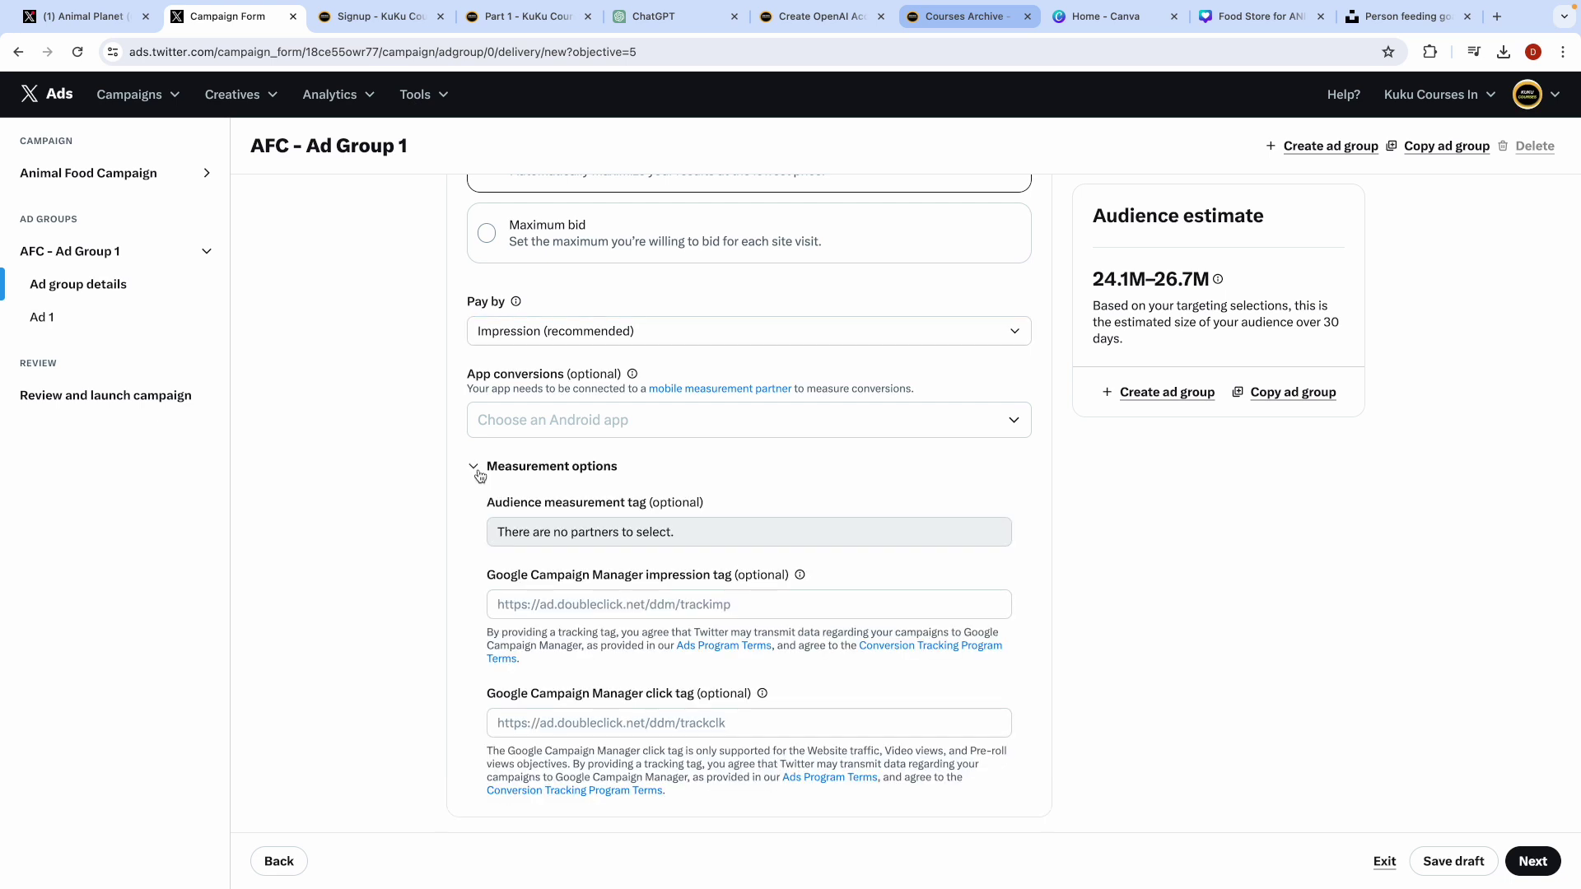
pyautogui.click(480, 475)
# Step: Toggle the Profiles, Search results and Replies placements of the ad group
pyautogui.scroll(-3, 494, 593)
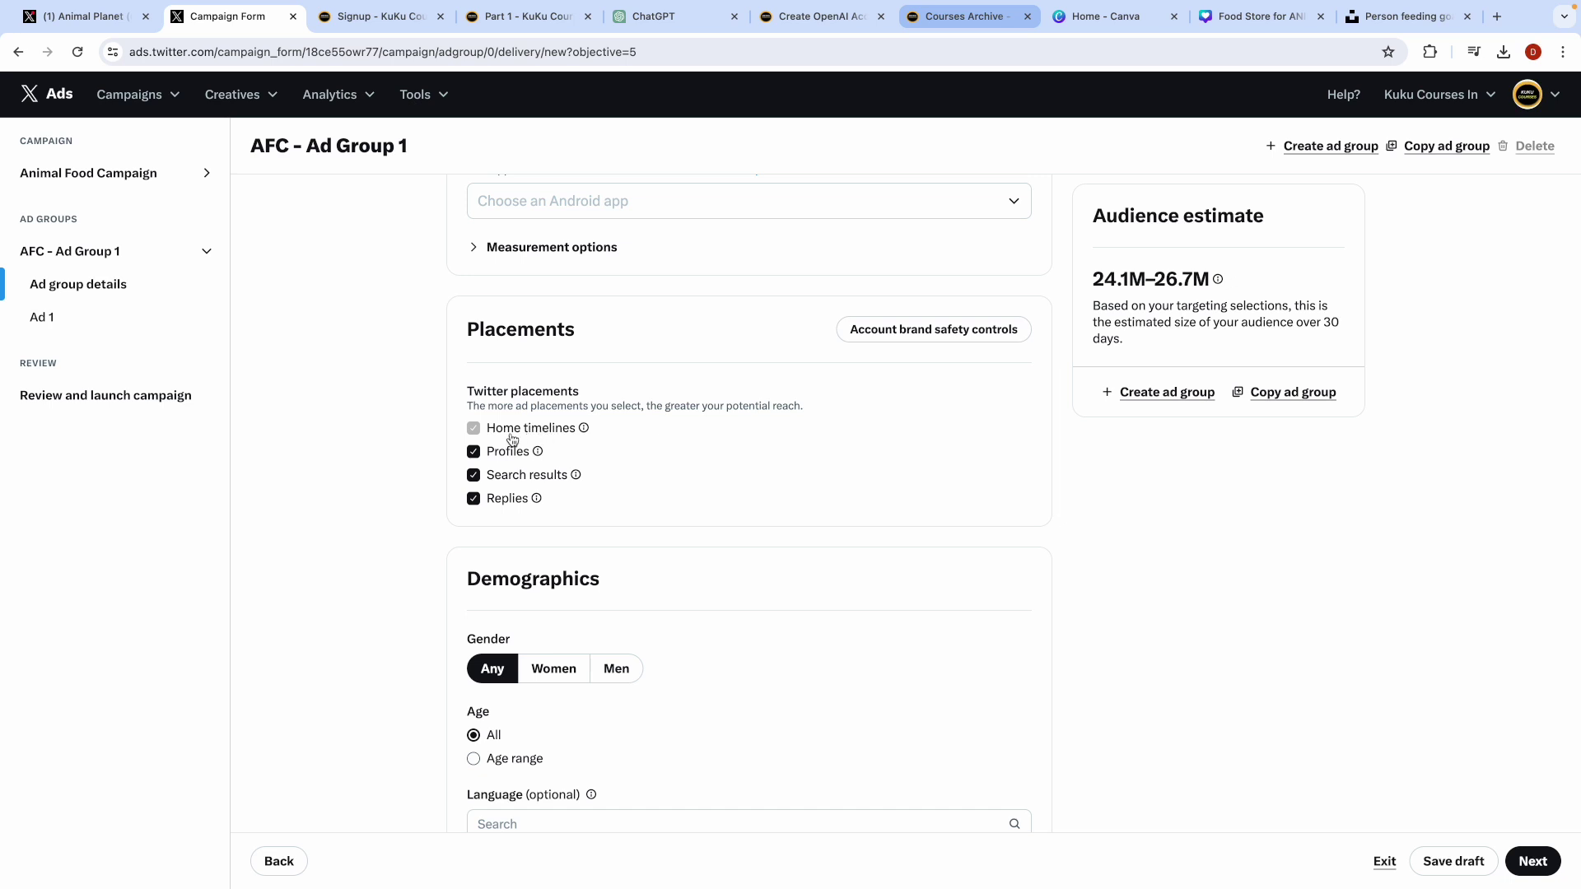
pyautogui.click(474, 451)
pyautogui.click(475, 480)
pyautogui.click(474, 498)
# Step: Review the ad group's demographic targeting options for gender, age, language and location
pyautogui.scroll(-5, 407, 621)
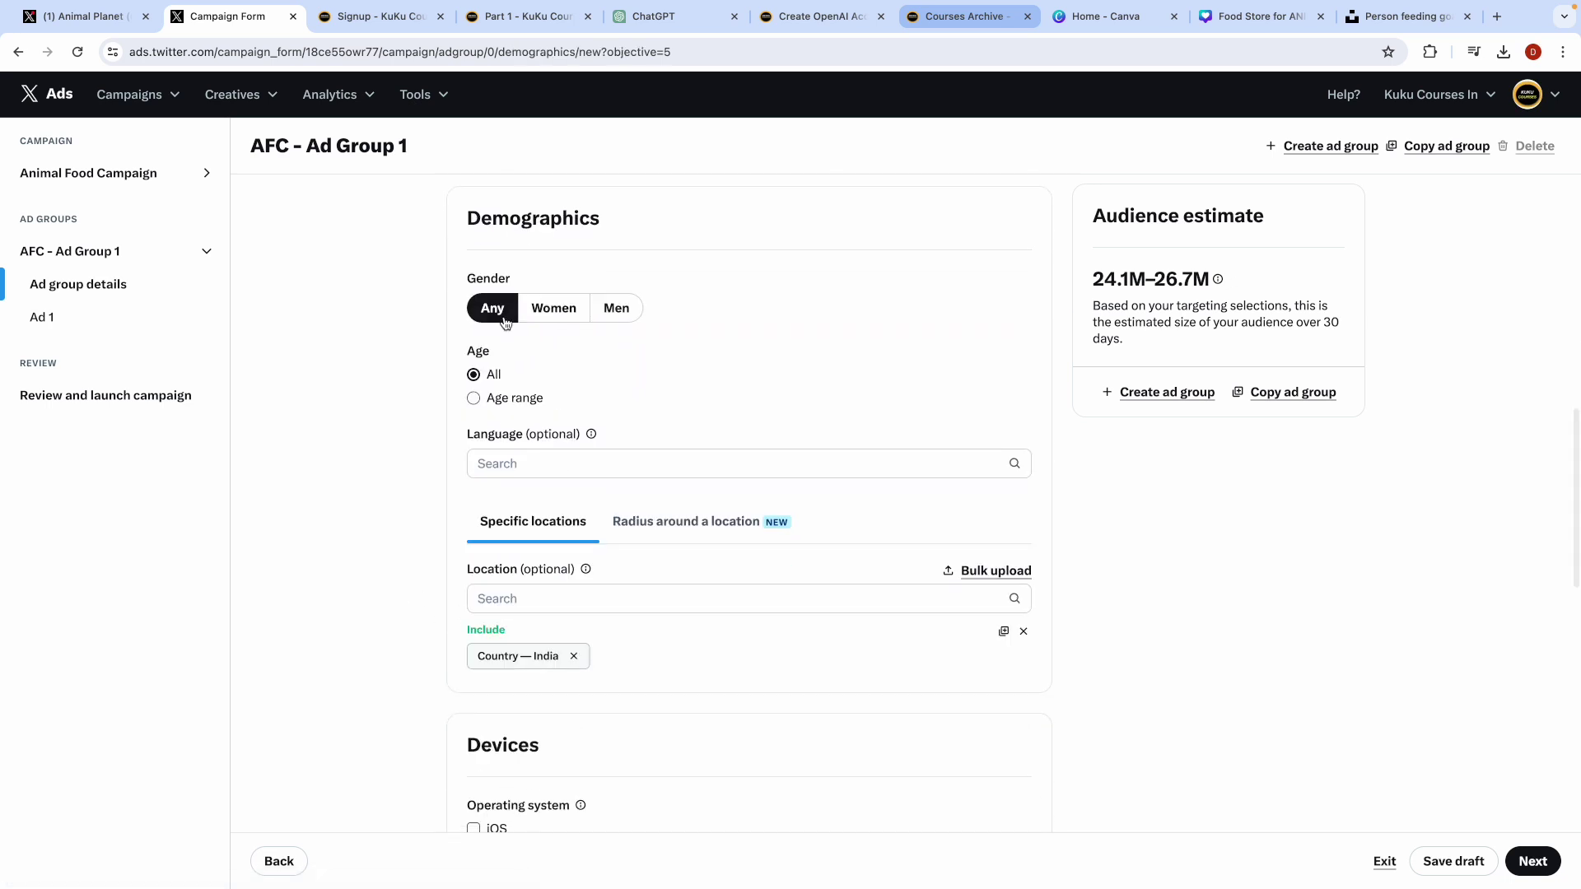
pyautogui.doubleClick(483, 277)
pyautogui.click(404, 432)
pyautogui.scroll(-1, 494, 461)
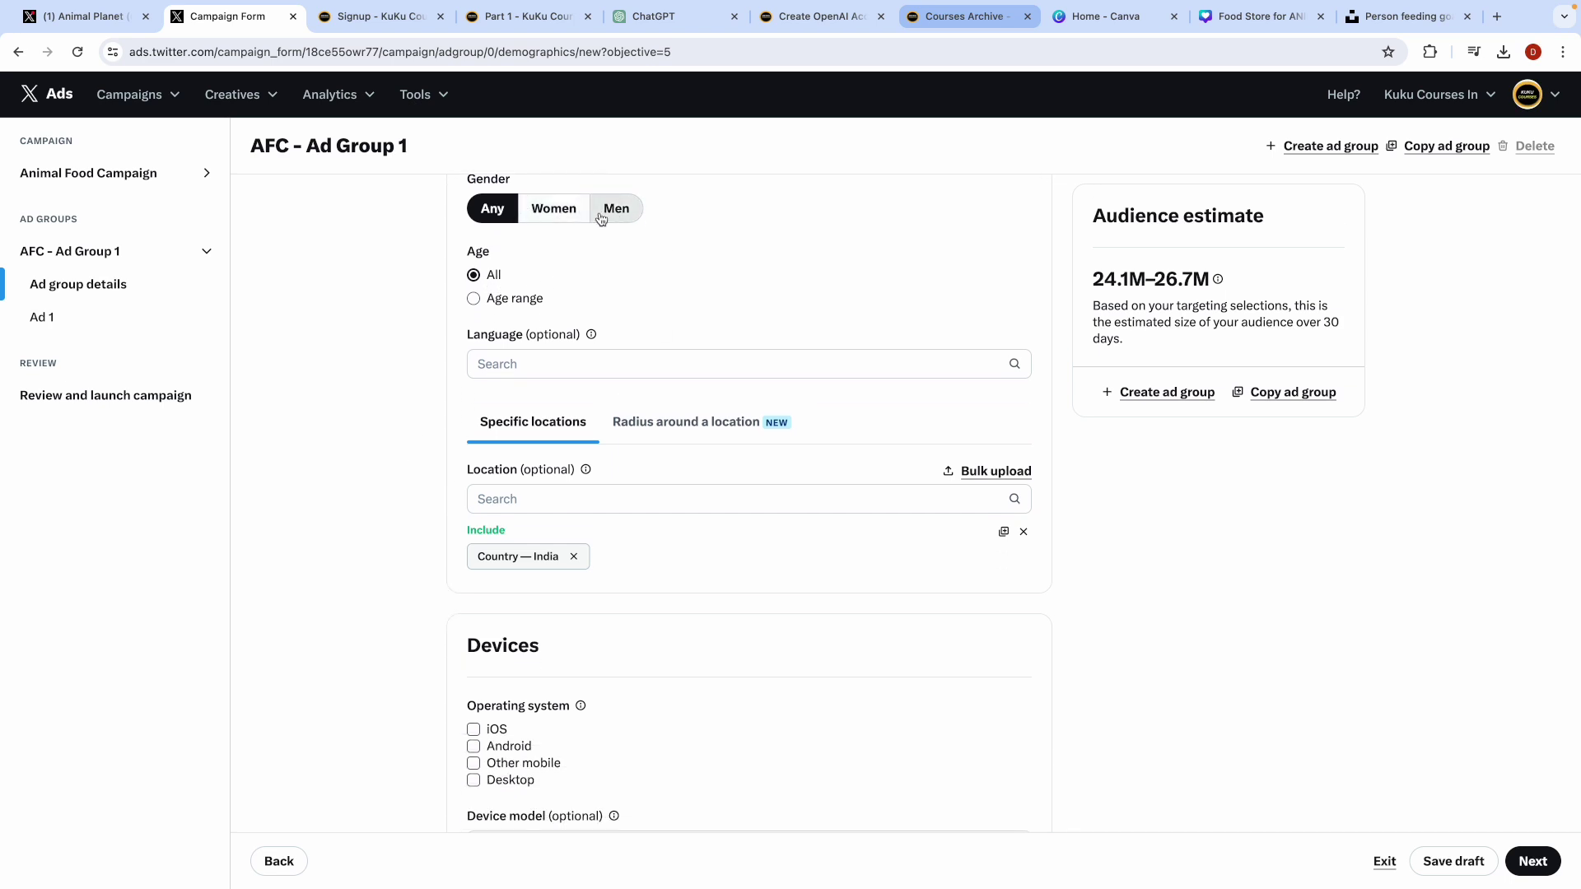
pyautogui.scroll(-2, 609, 330)
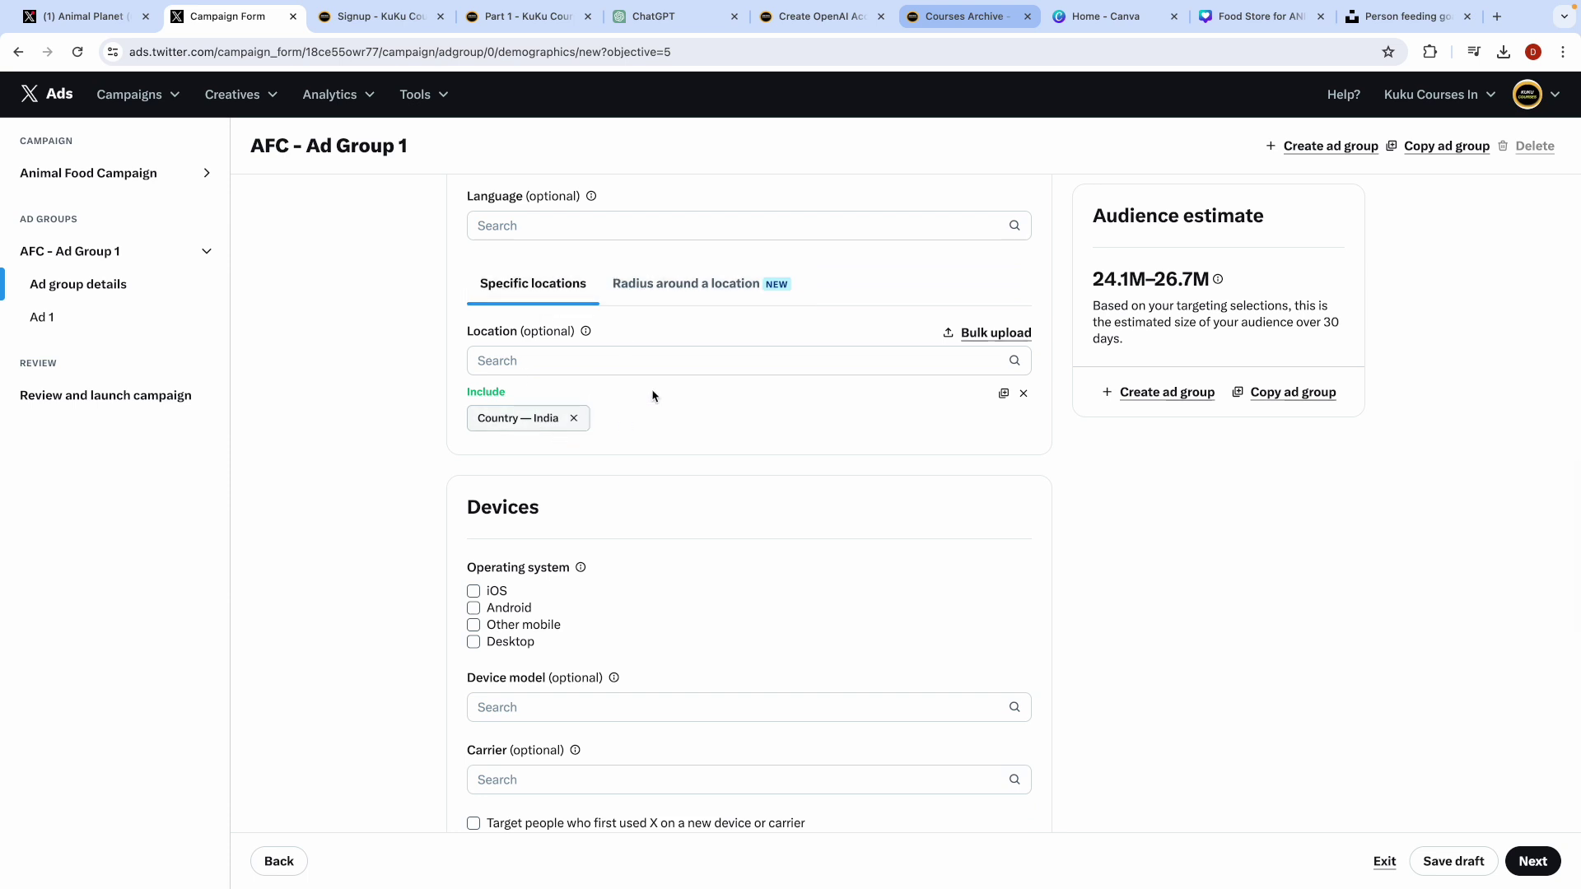
pyautogui.scroll(-1, 555, 459)
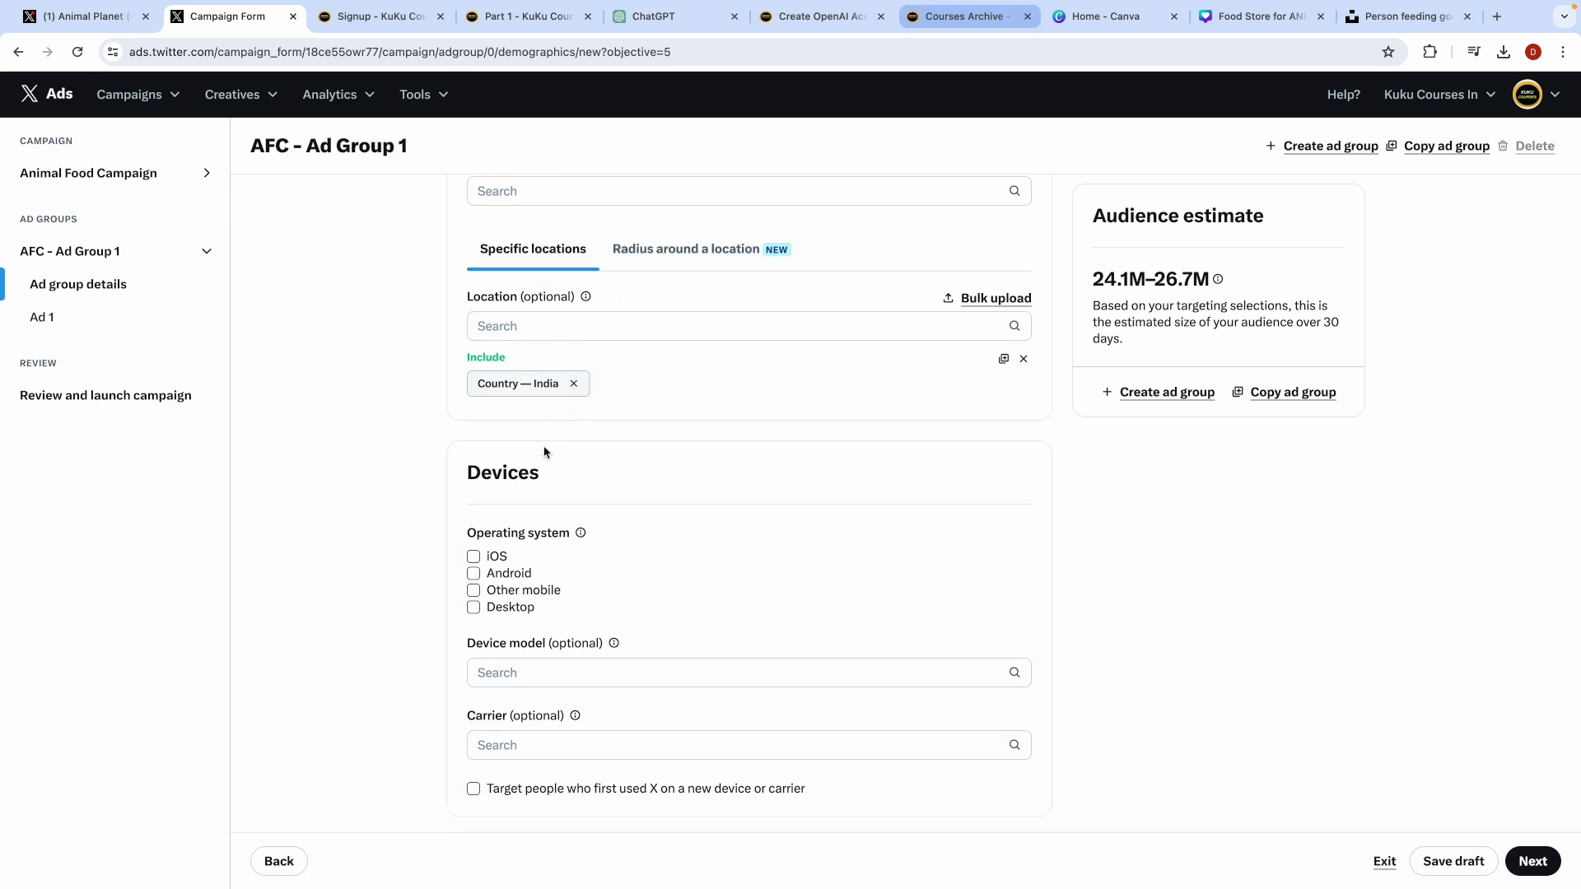
pyautogui.scroll(-2, 545, 449)
# Step: Look through the device brands available for device model targeting and view the models listed for Apple
pyautogui.scroll(-2, 541, 467)
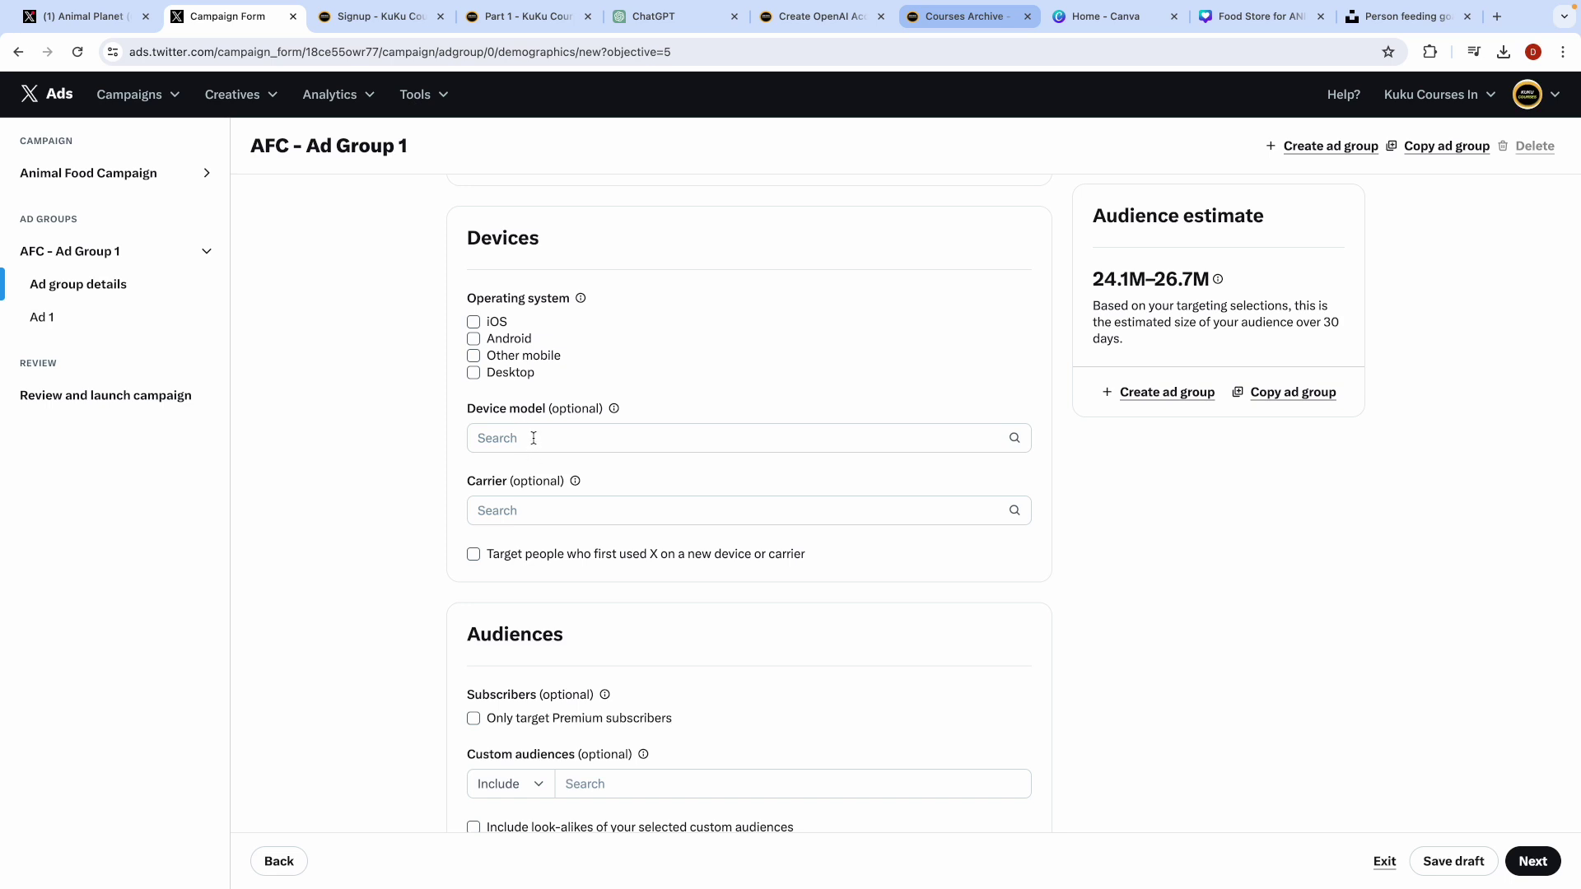
pyautogui.click(533, 438)
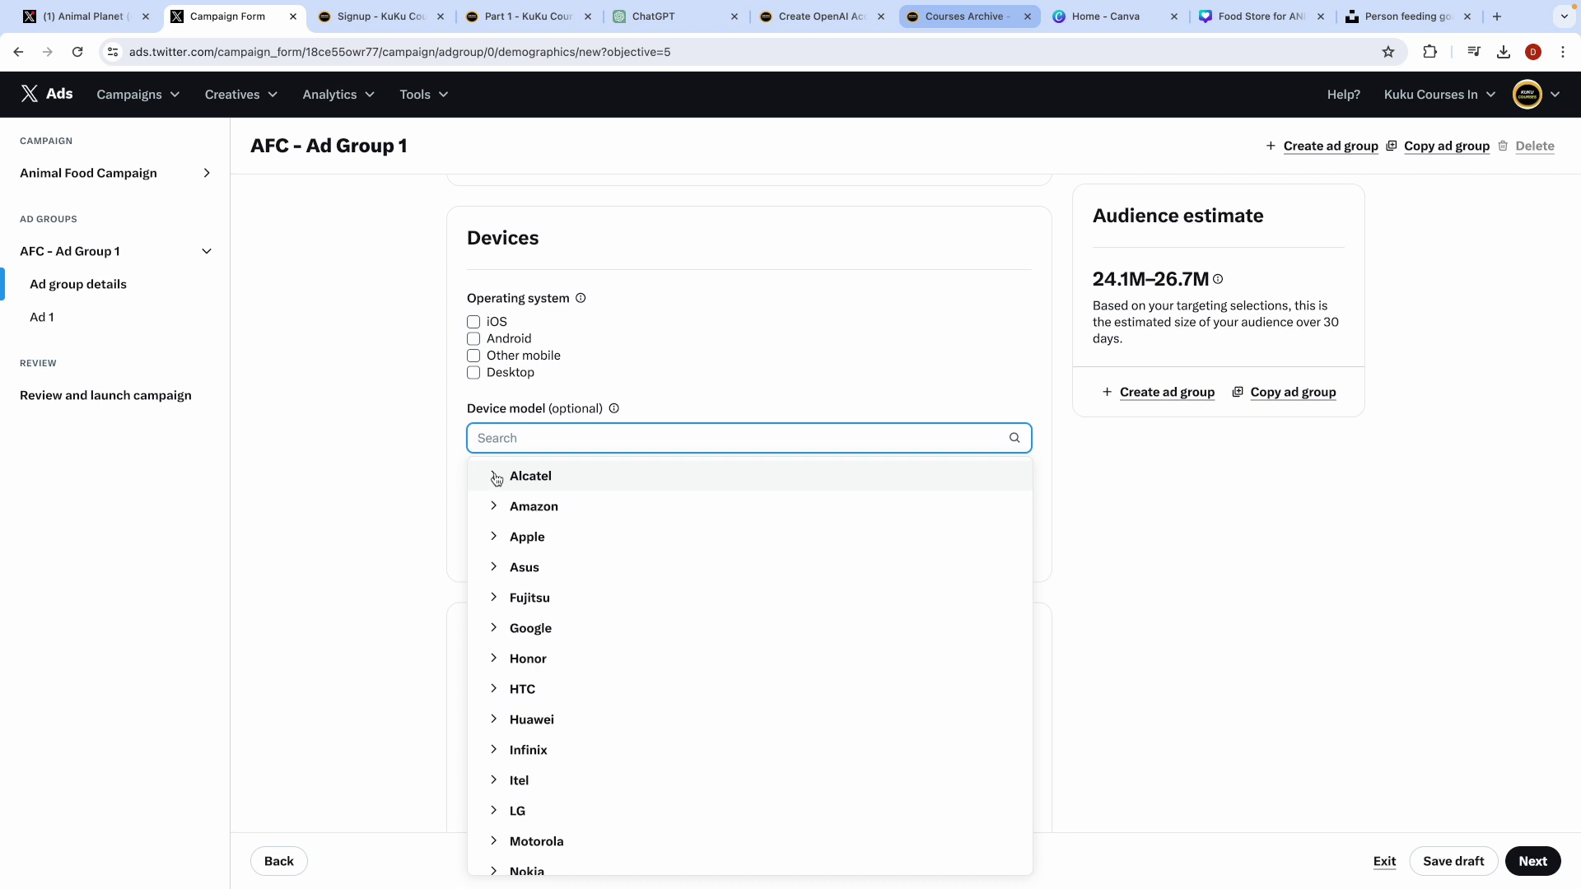
pyautogui.click(495, 537)
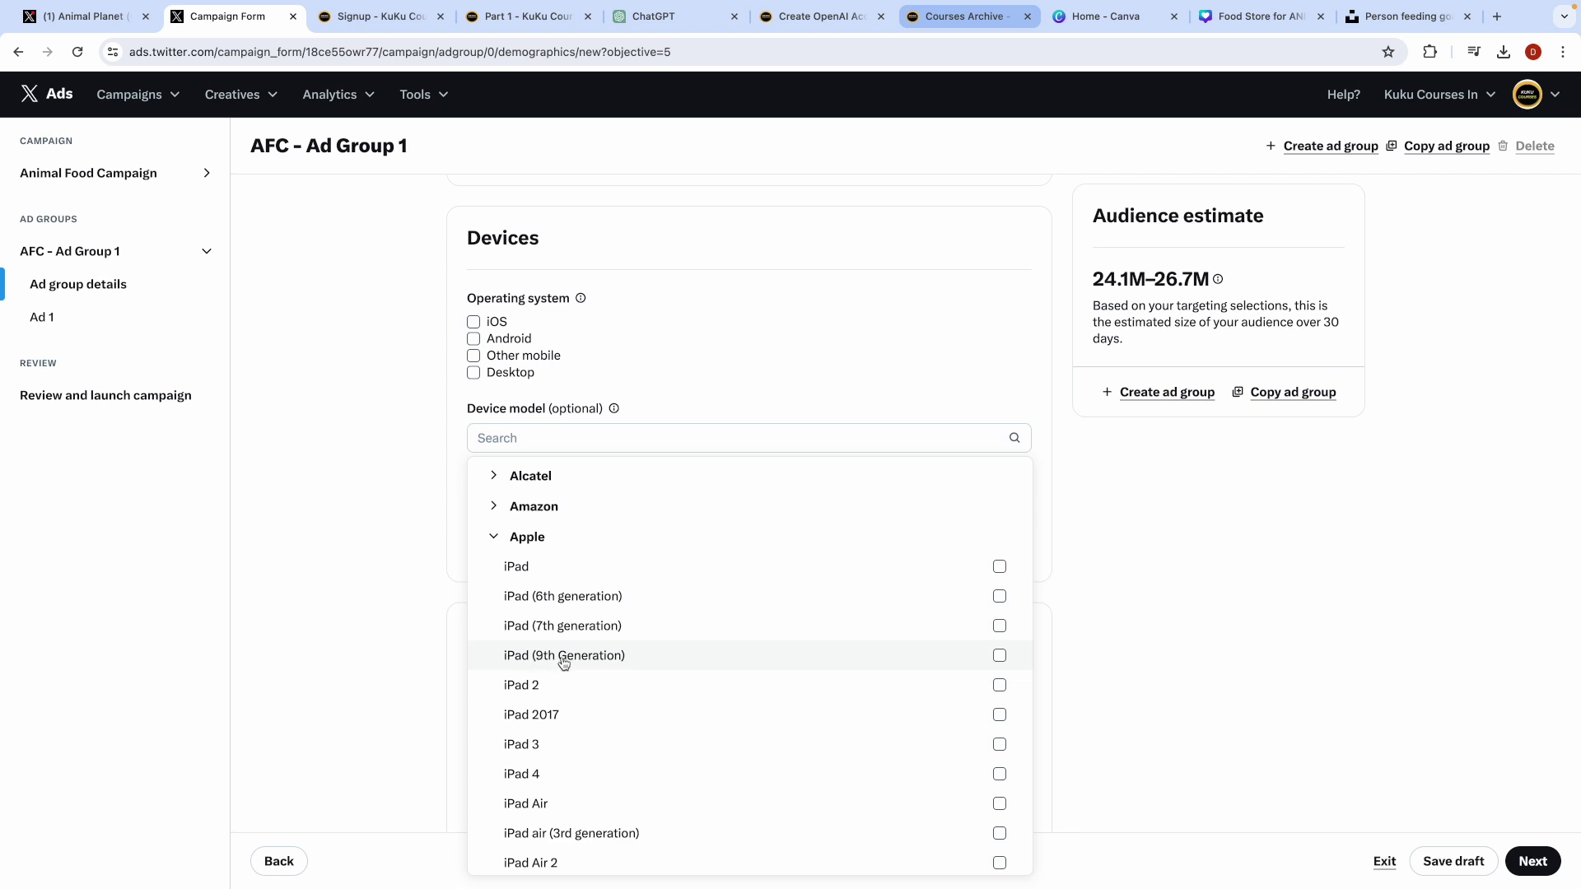
pyautogui.click(495, 538)
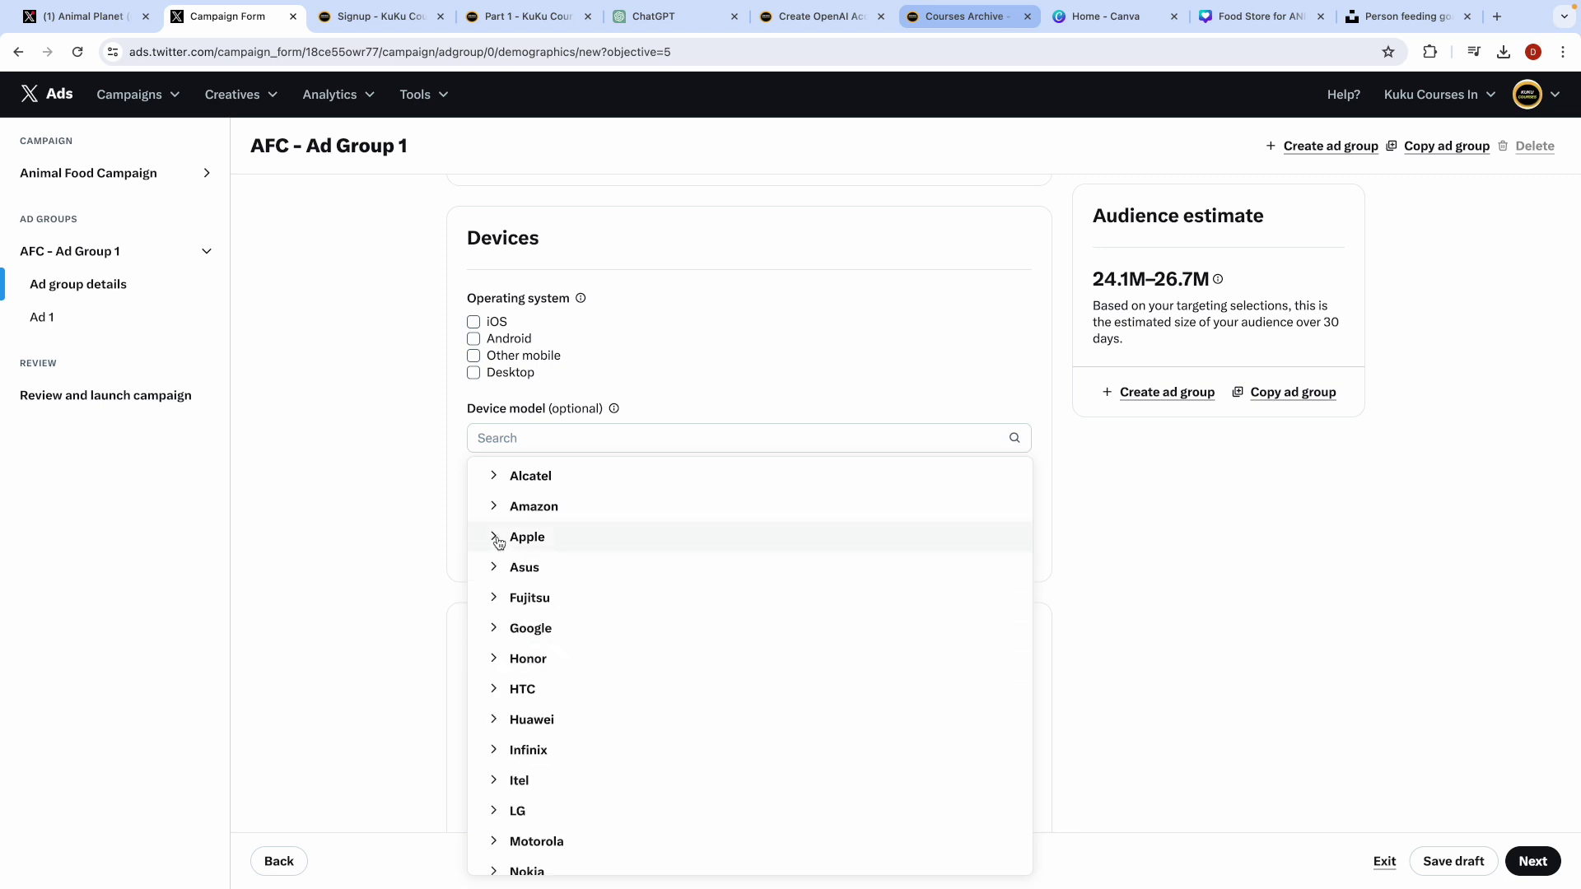
pyautogui.click(424, 554)
# Step: Browse the mobile carrier targeting list by country and view the carriers offered for India
pyautogui.click(554, 500)
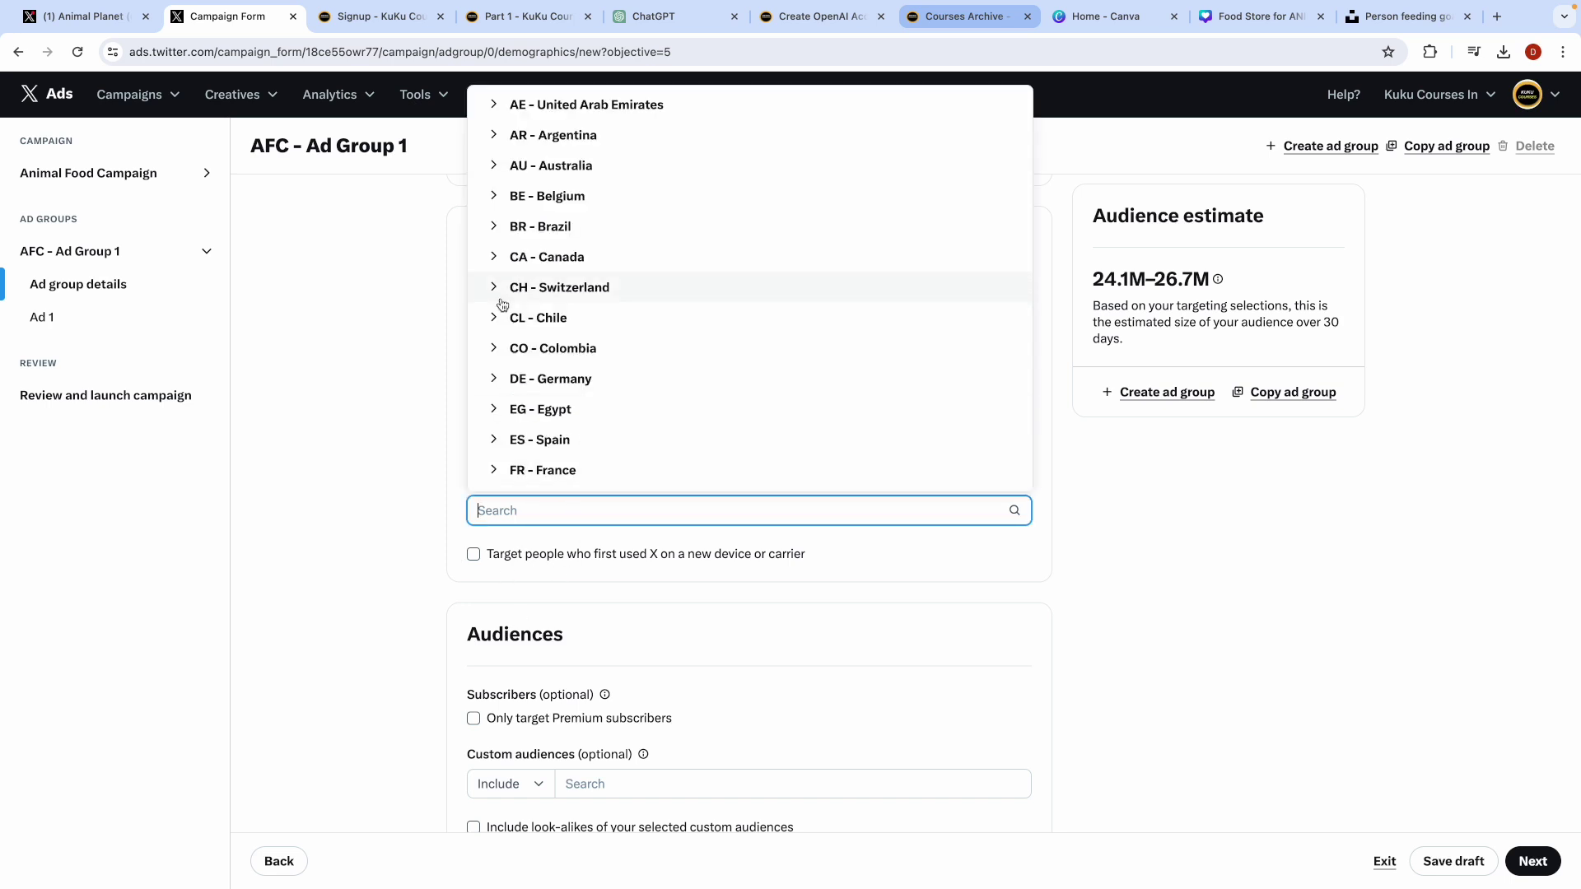
pyautogui.scroll(-2, 536, 280)
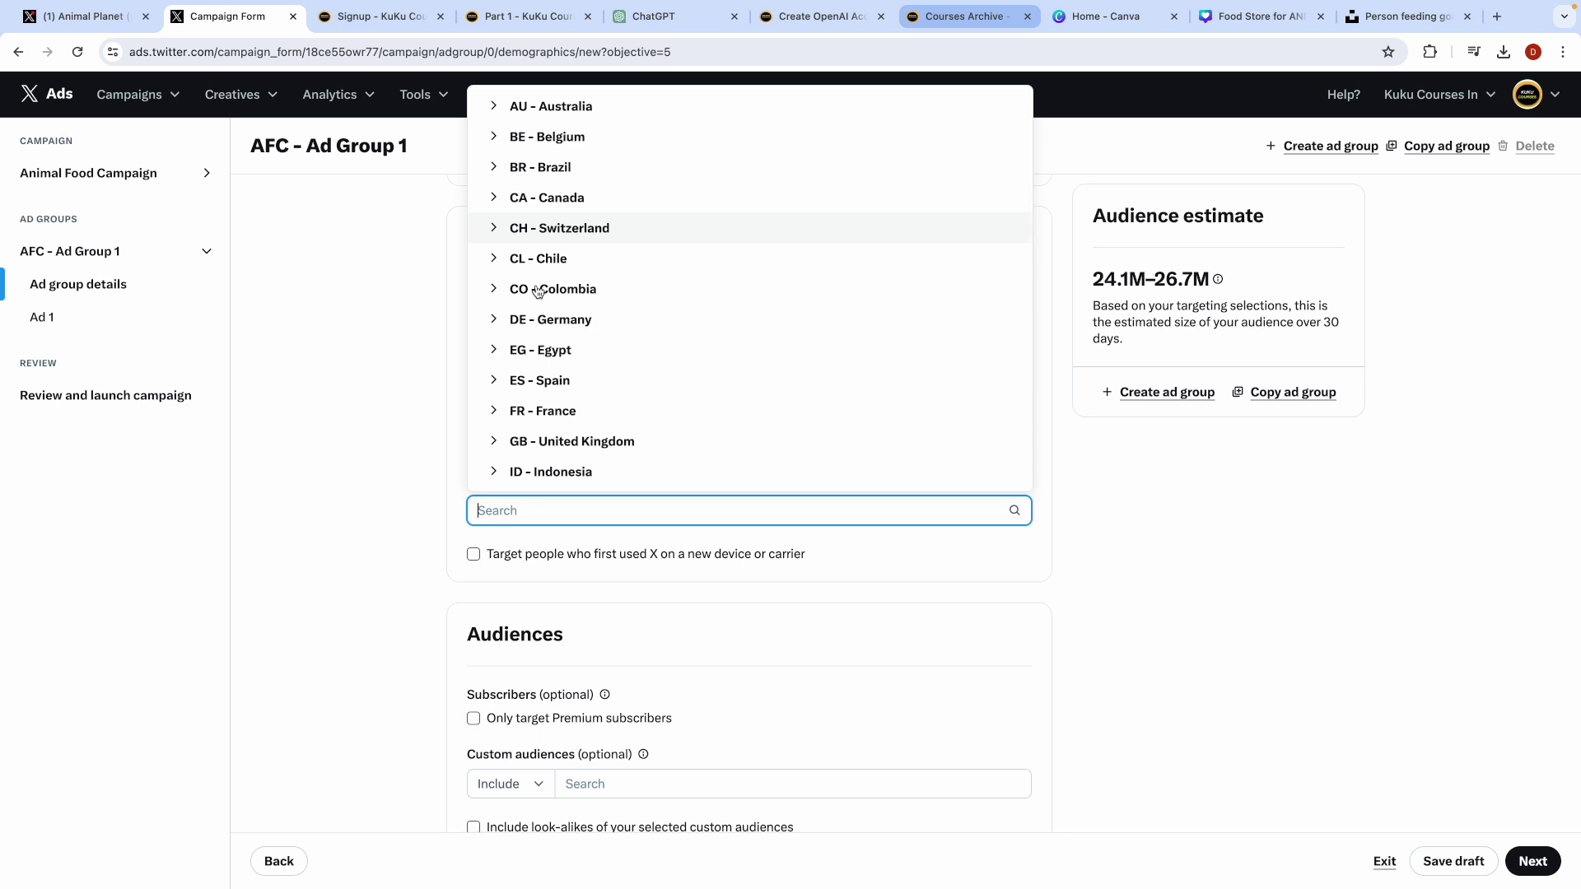
pyautogui.scroll(2, 537, 291)
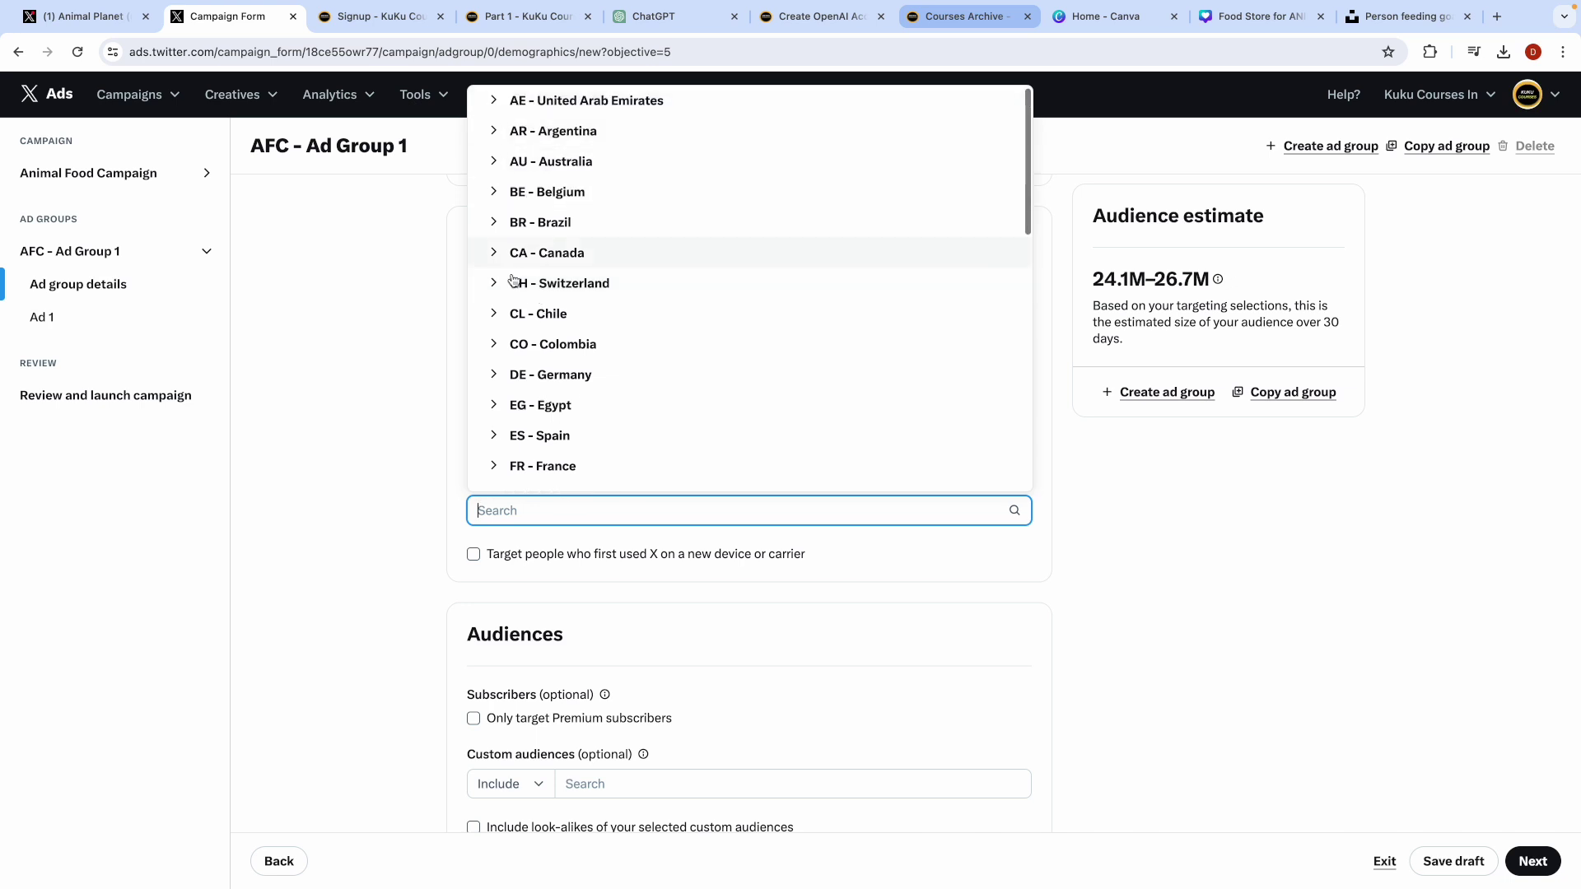
pyautogui.scroll(-5, 518, 305)
pyautogui.scroll(-3, 510, 337)
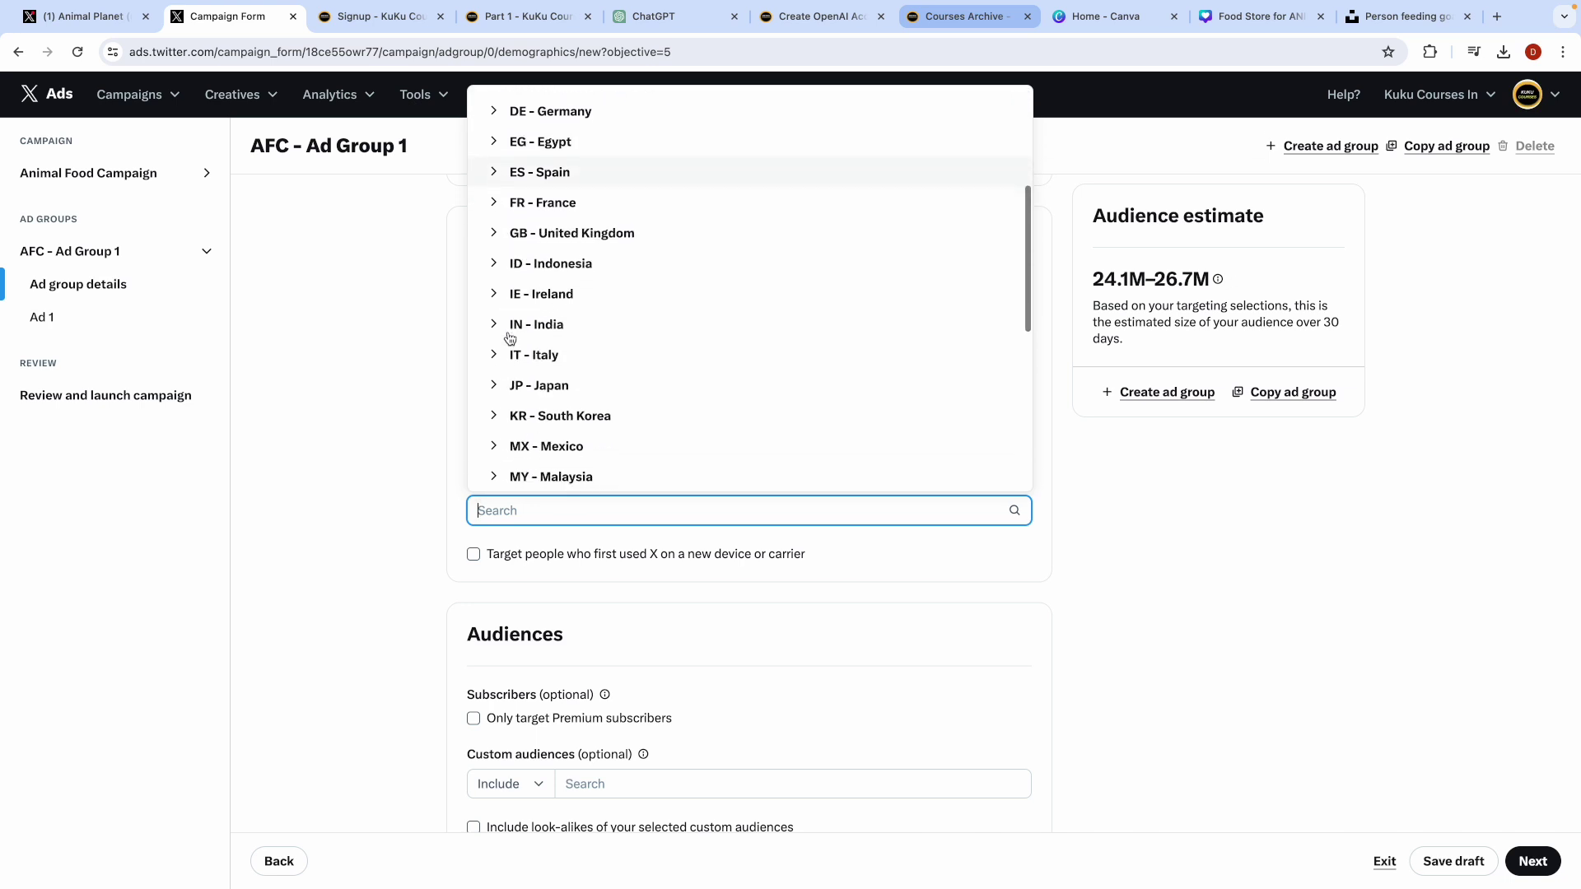
pyautogui.click(494, 295)
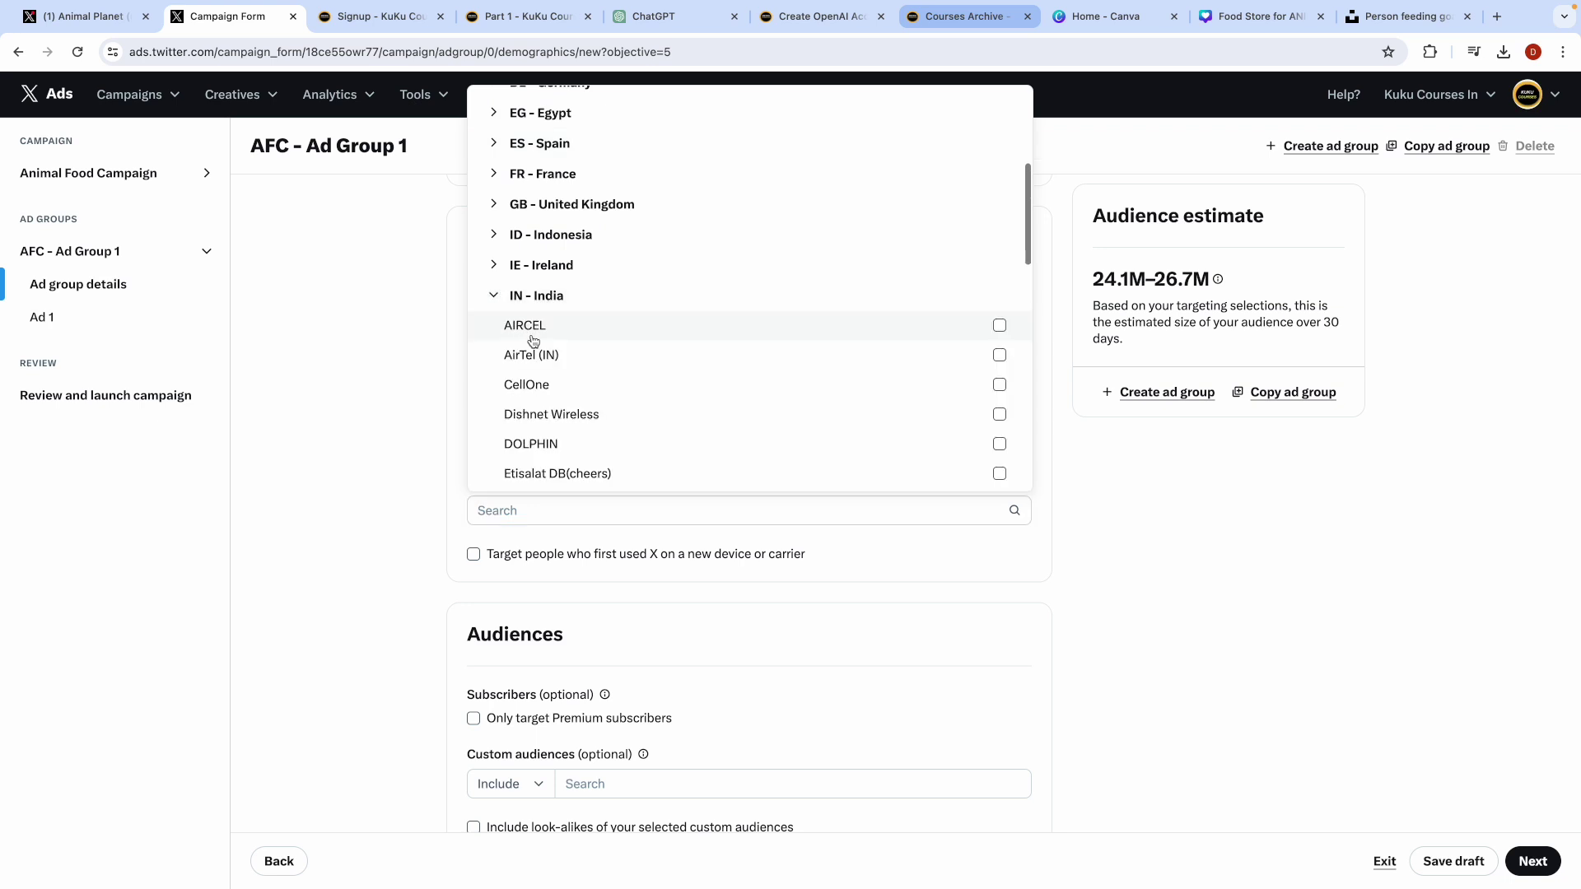
pyautogui.scroll(-1, 560, 346)
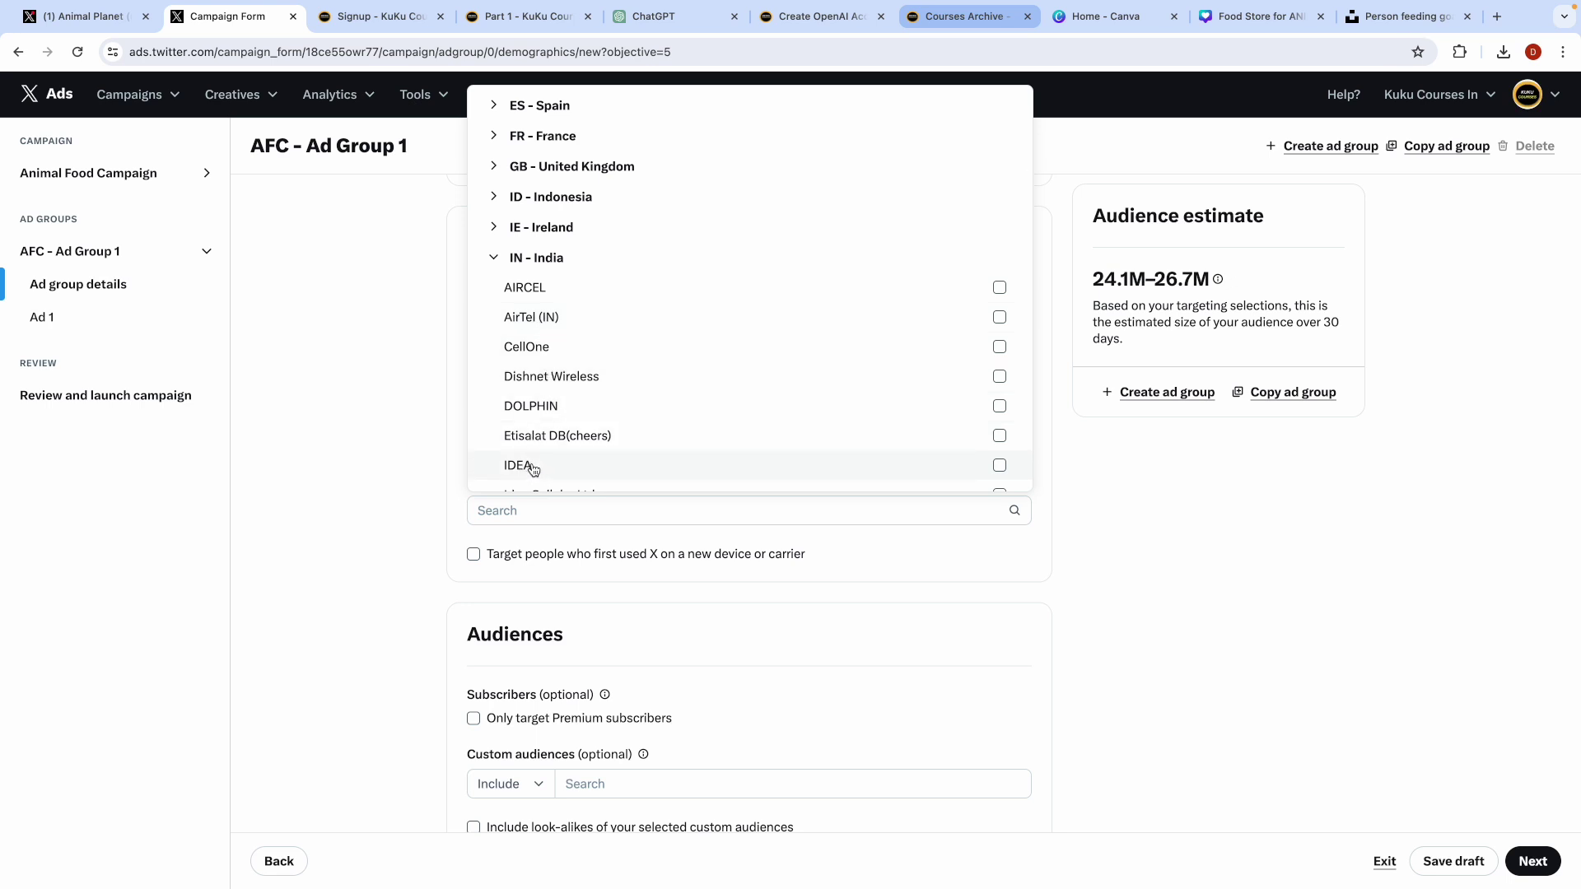
pyautogui.click(497, 260)
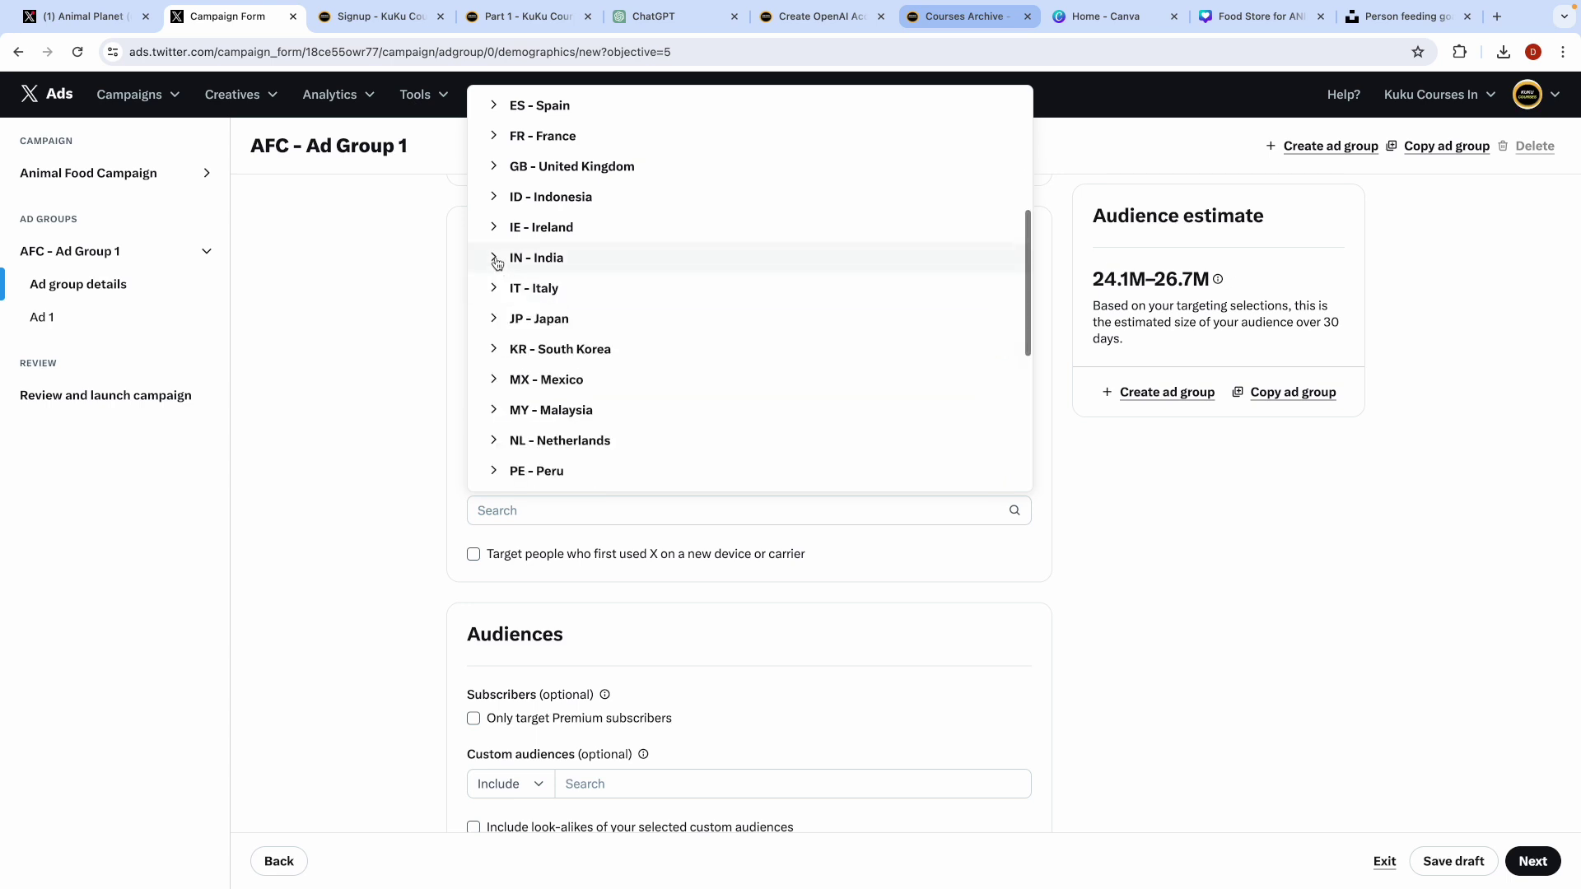
pyautogui.click(399, 531)
# Step: Review the custom audience settings and the keyword, follower look-alike and interest targeting features of the ad group
pyautogui.scroll(-3, 473, 617)
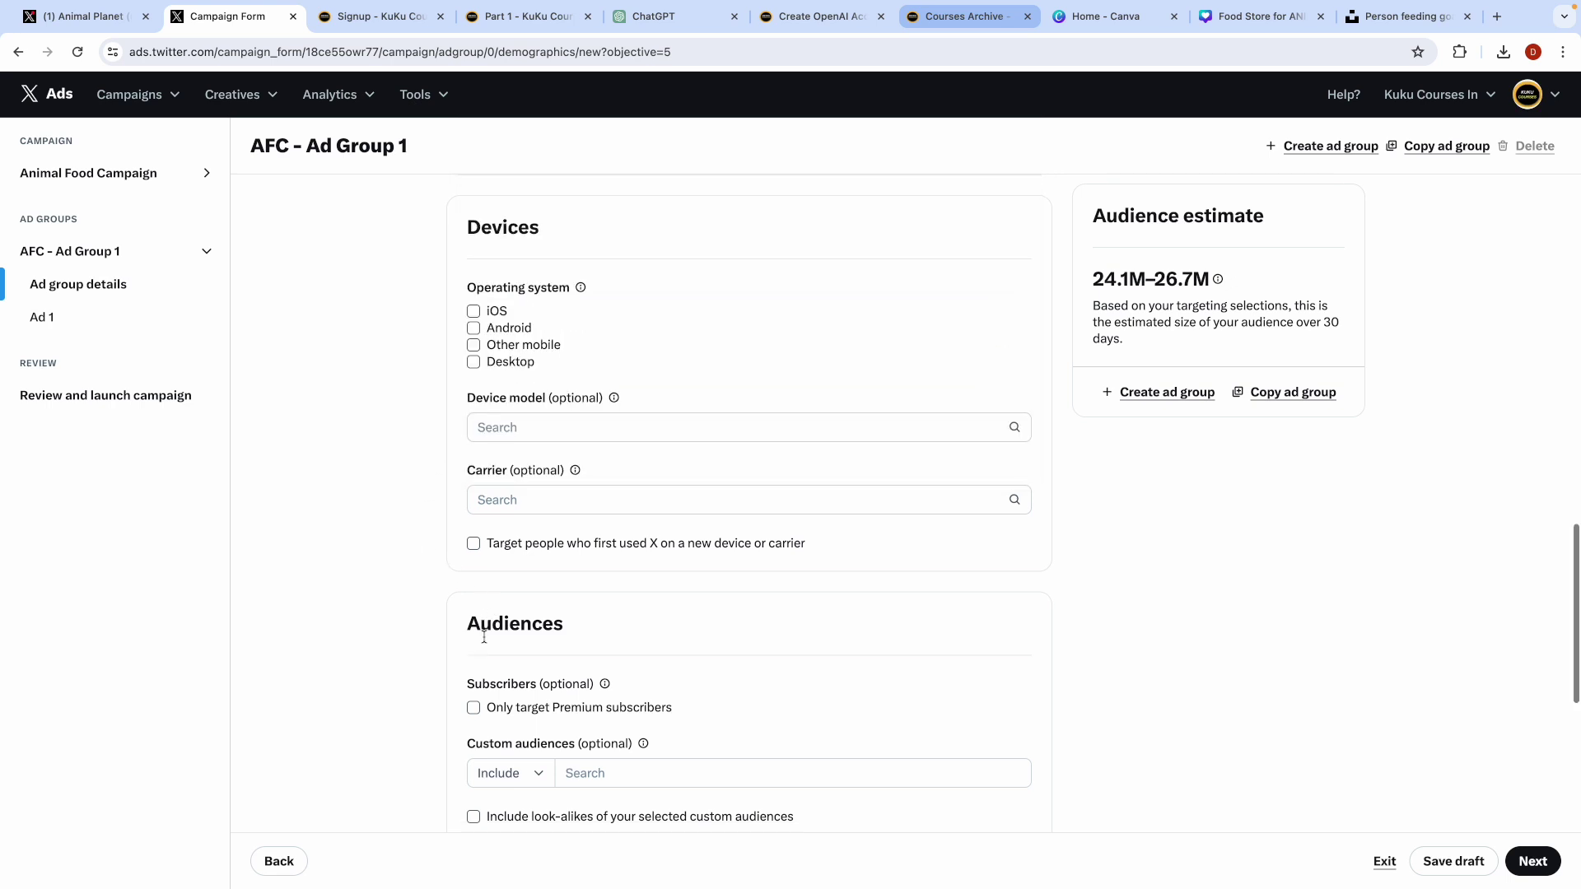
pyautogui.scroll(-1, 484, 659)
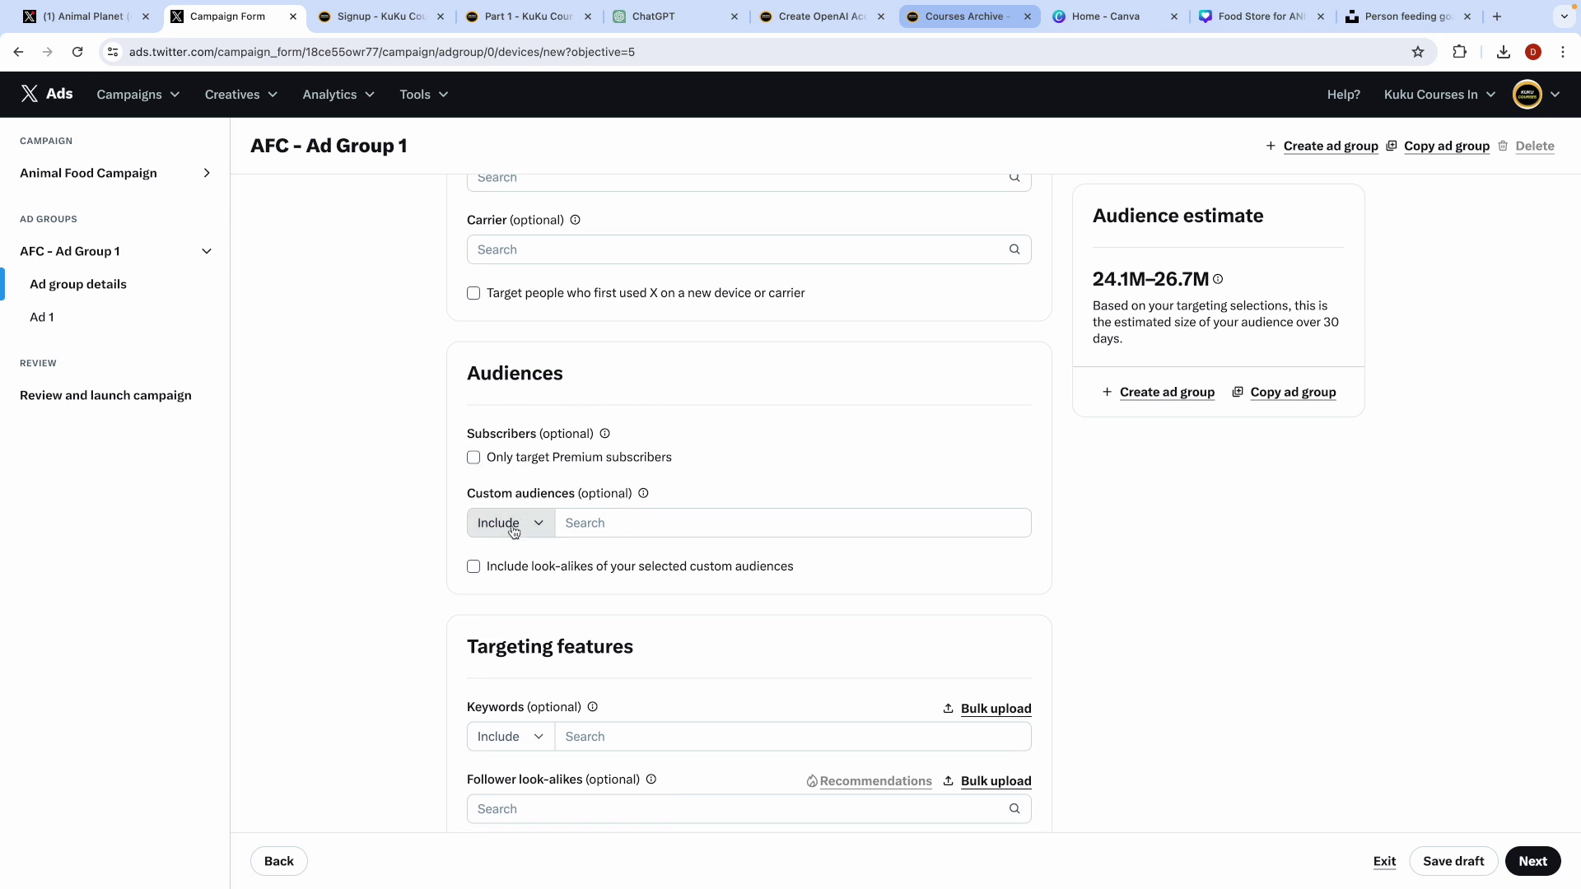
pyautogui.scroll(-1, 520, 551)
pyautogui.scroll(-3, 519, 551)
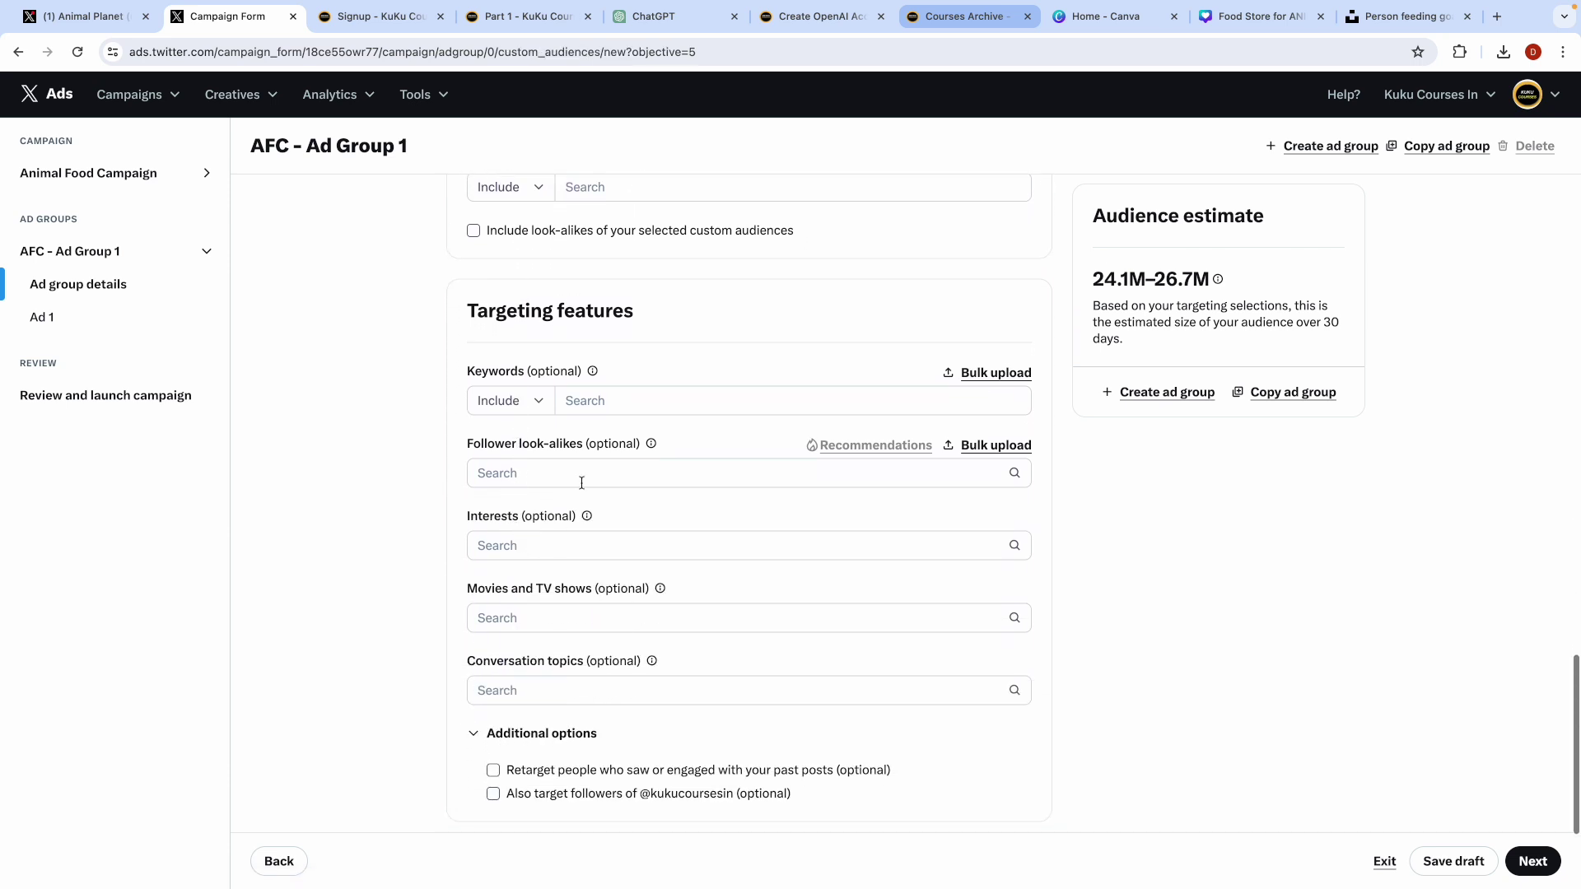
pyautogui.doubleClick(502, 312)
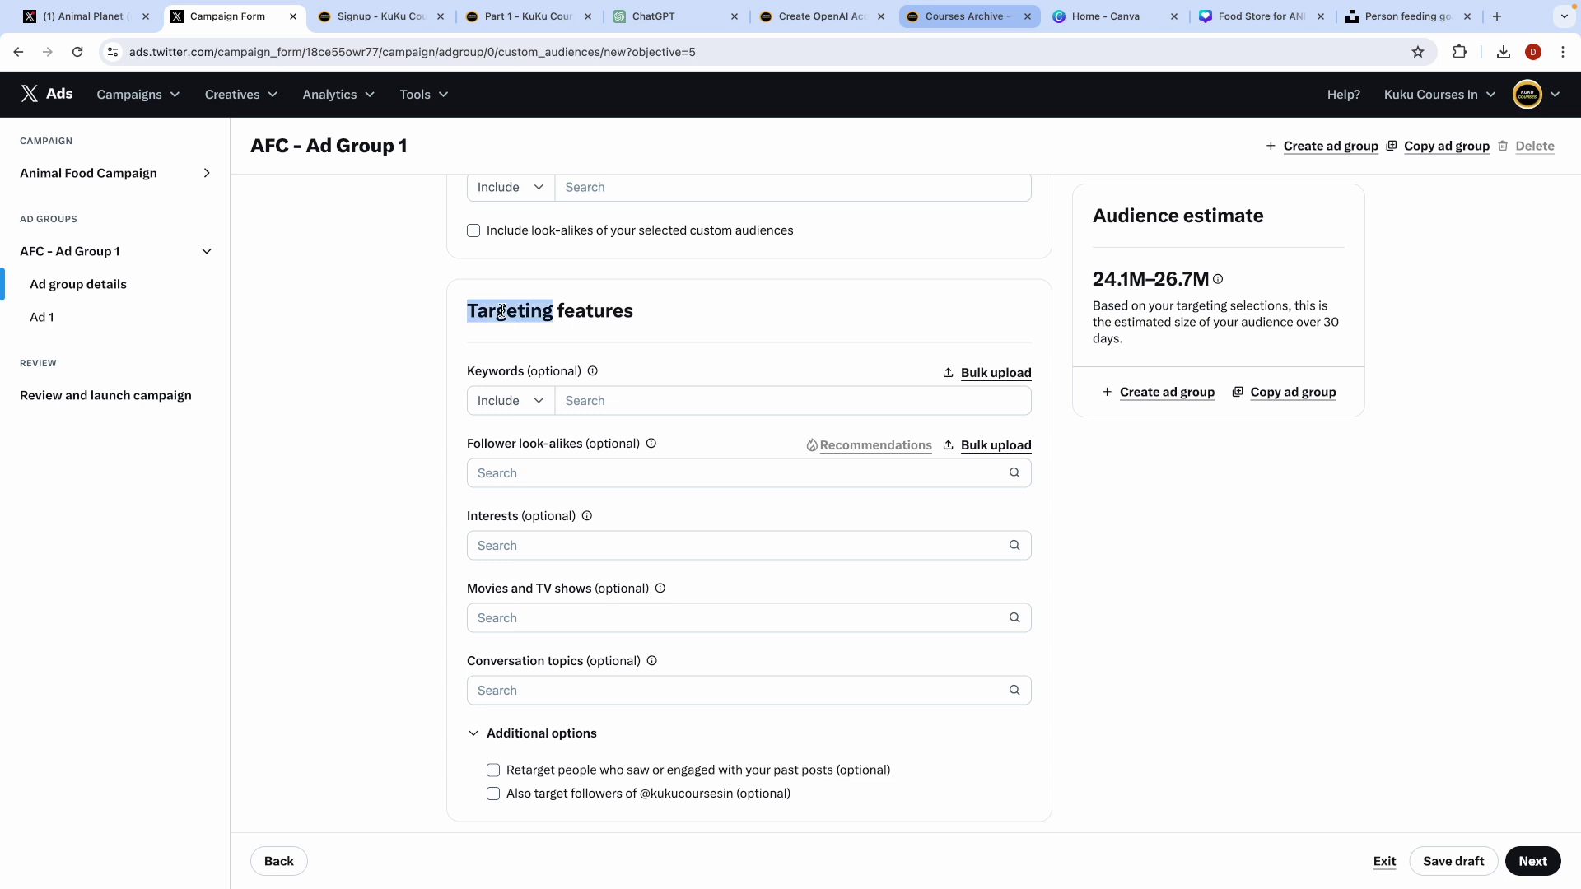
pyautogui.doubleClick(602, 313)
pyautogui.doubleClick(474, 370)
pyautogui.click(450, 444)
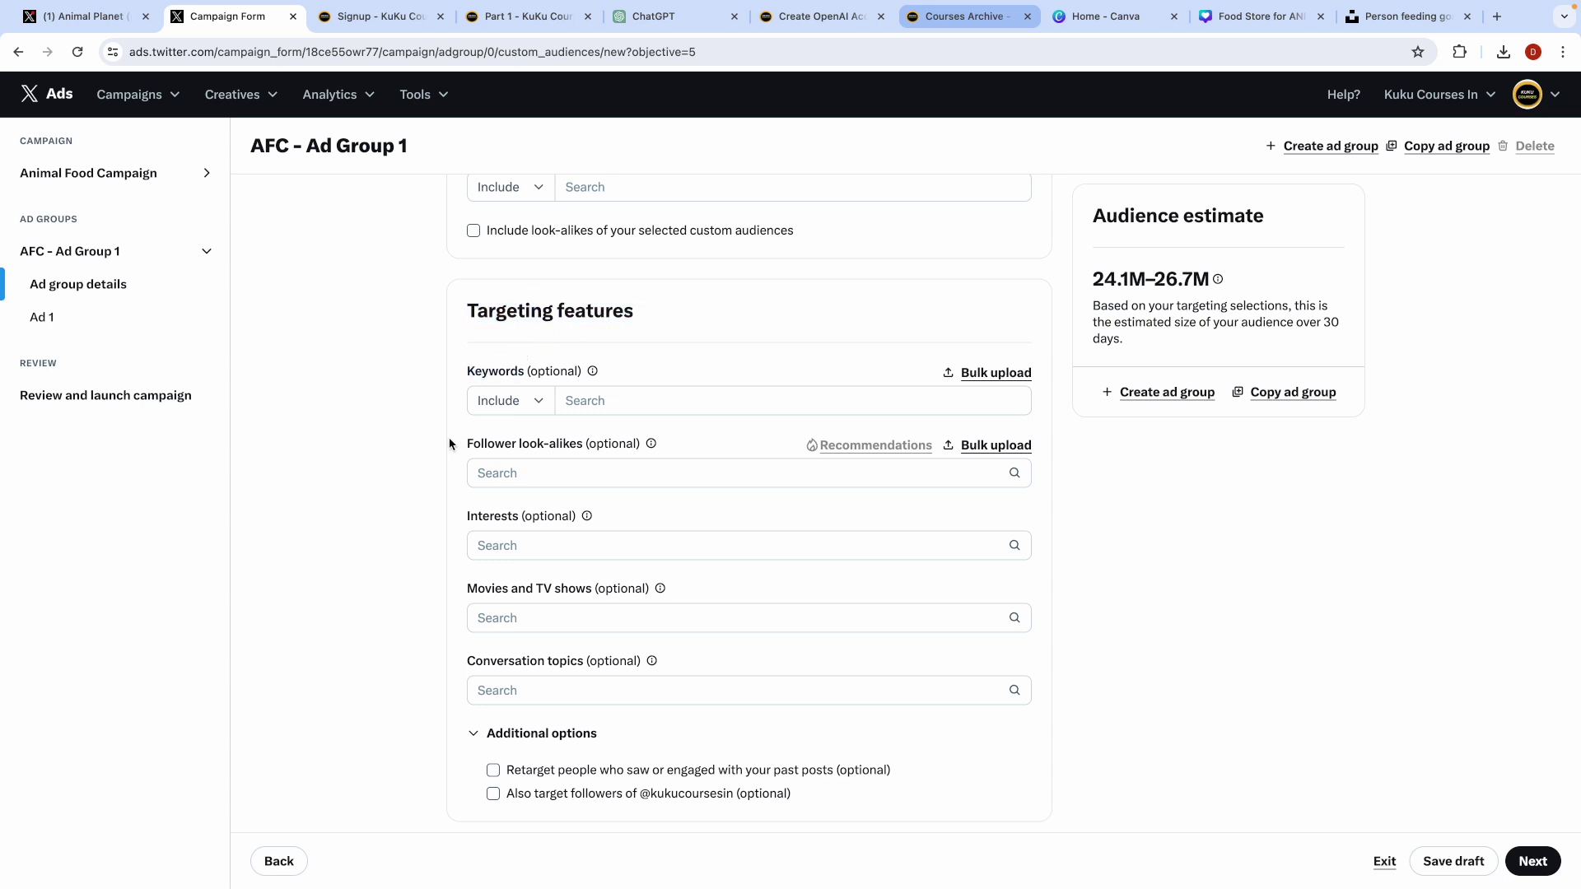
pyautogui.doubleClick(490, 446)
pyautogui.doubleClick(490, 517)
pyautogui.click(415, 544)
# Step: Look up the Animal Planet account handle on its X profile and return to the campaign form
pyautogui.click(82, 16)
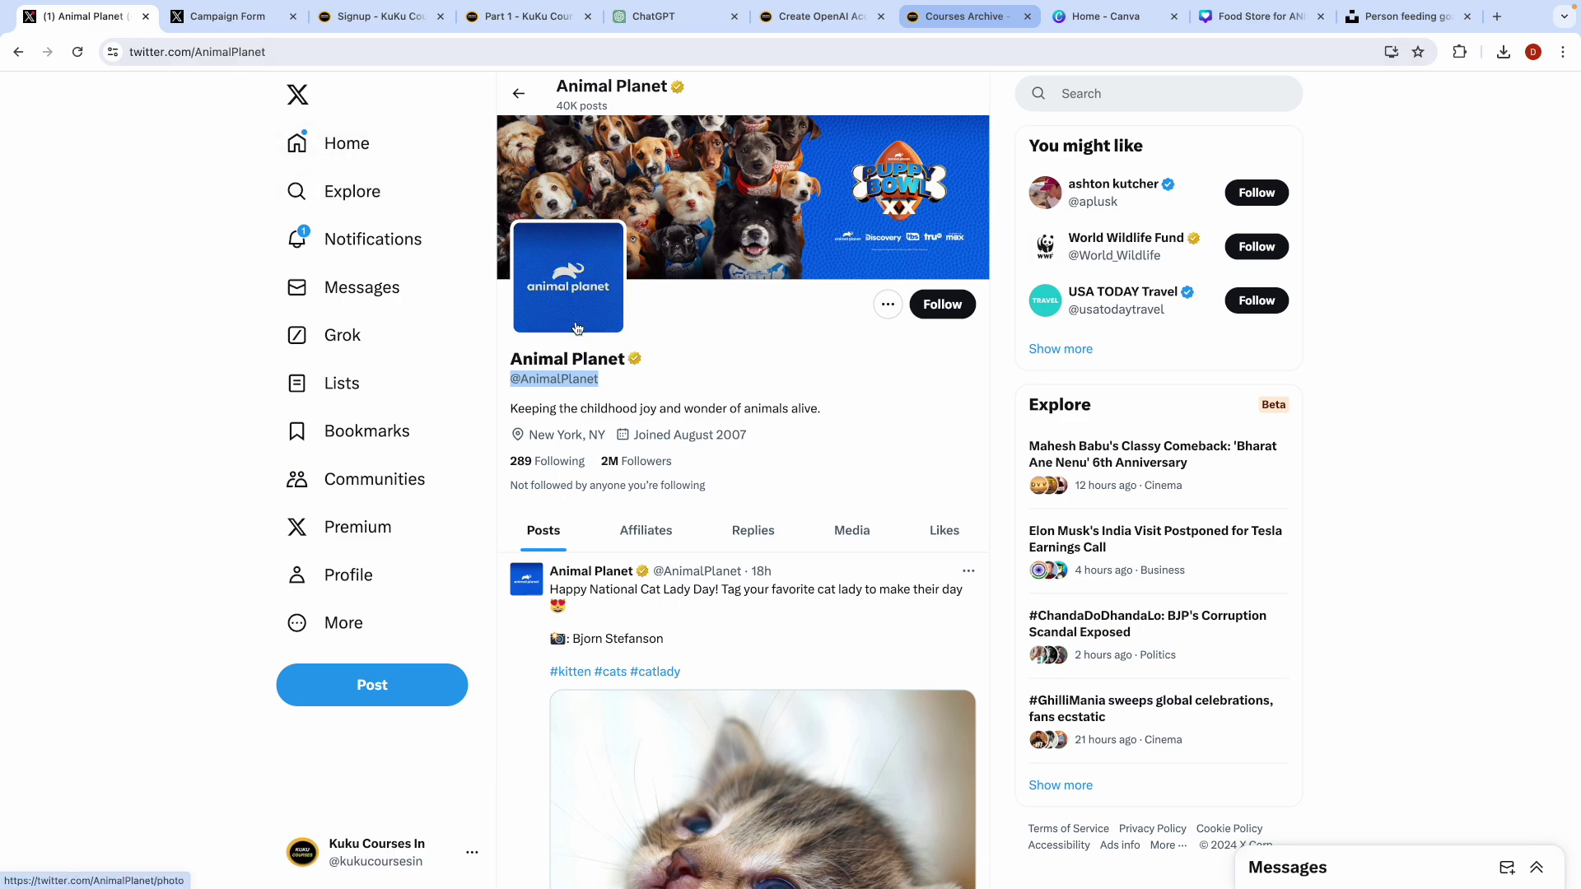
pyautogui.click(229, 16)
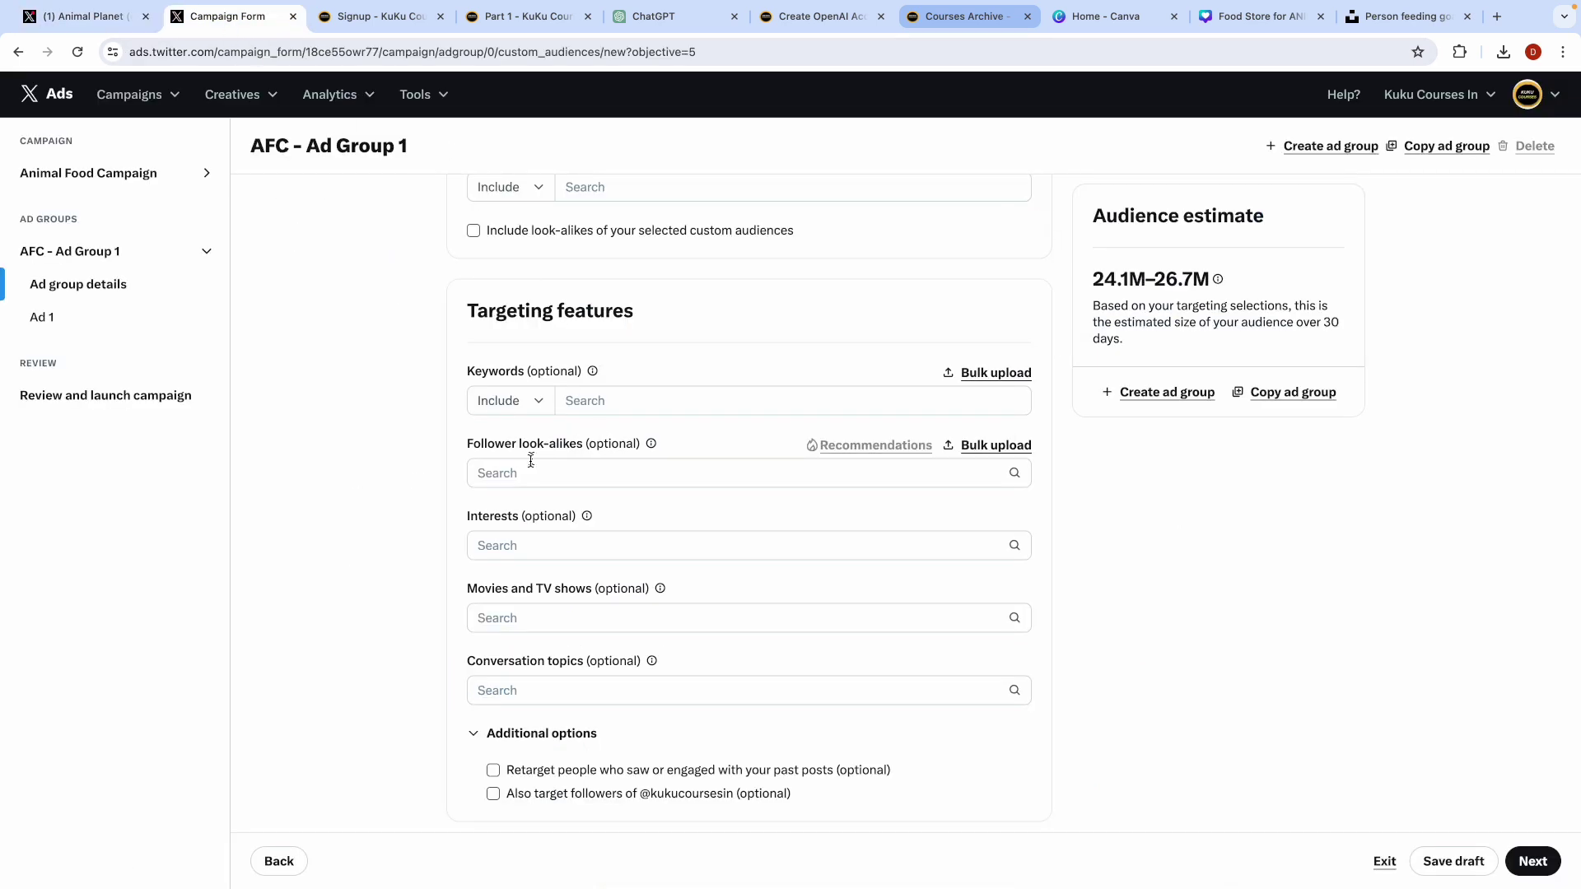
pyautogui.click(495, 539)
pyautogui.write('@AnimalPlanet')
pyautogui.click(416, 555)
pyautogui.click(588, 543)
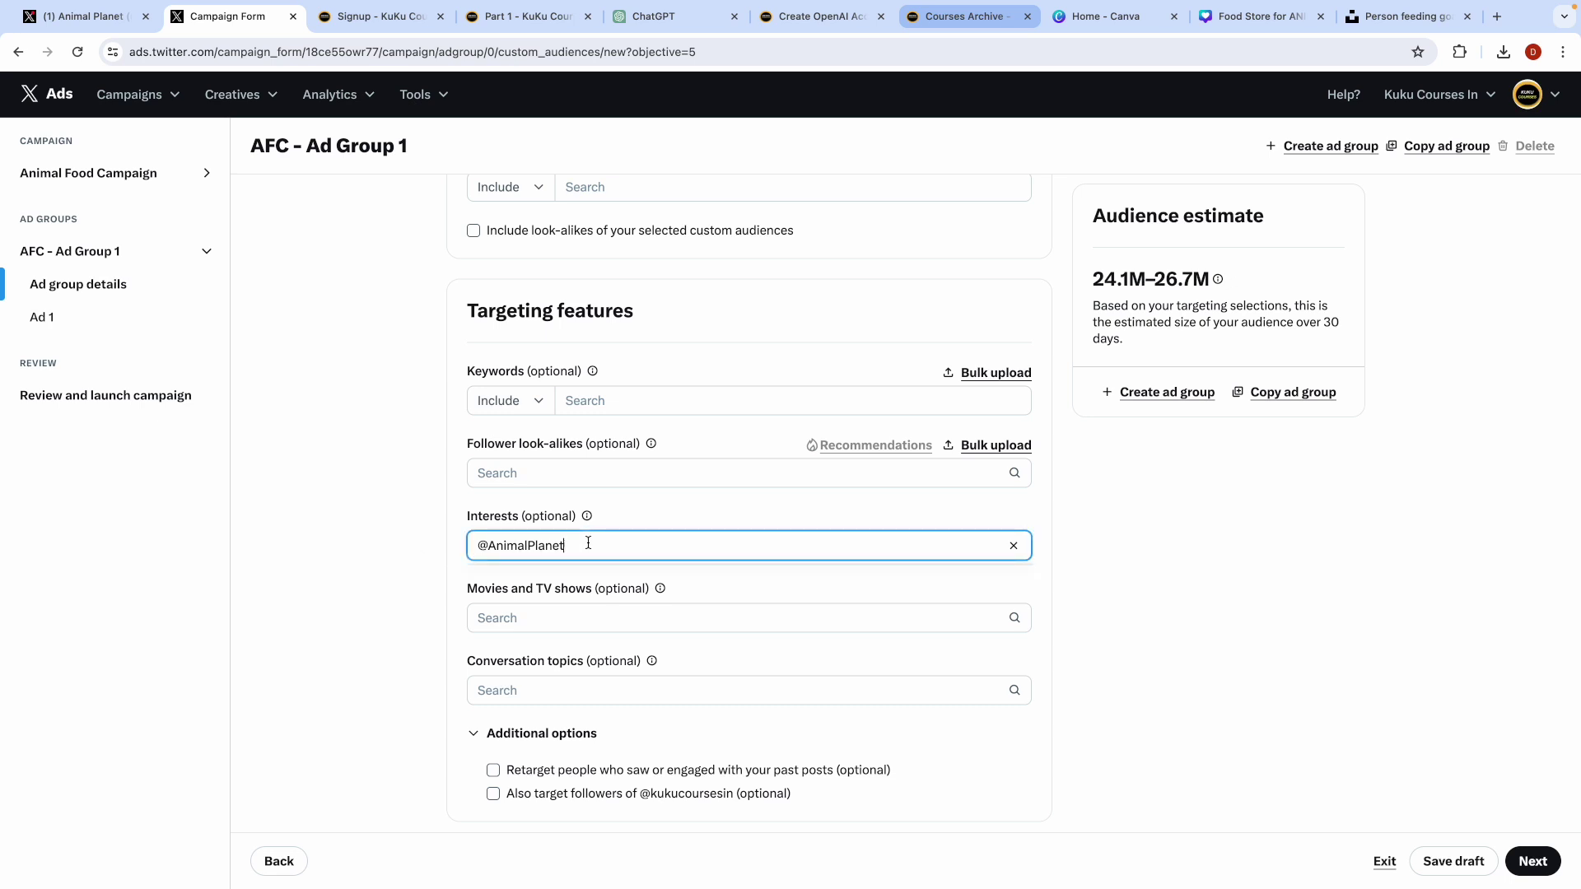
pyautogui.hotkey('ctrl', 'a')
pyautogui.hotkey('ctrl', 'c')
pyautogui.press('BackSpace')
pyautogui.click(473, 481)
pyautogui.hotkey('ctrl', 'v')
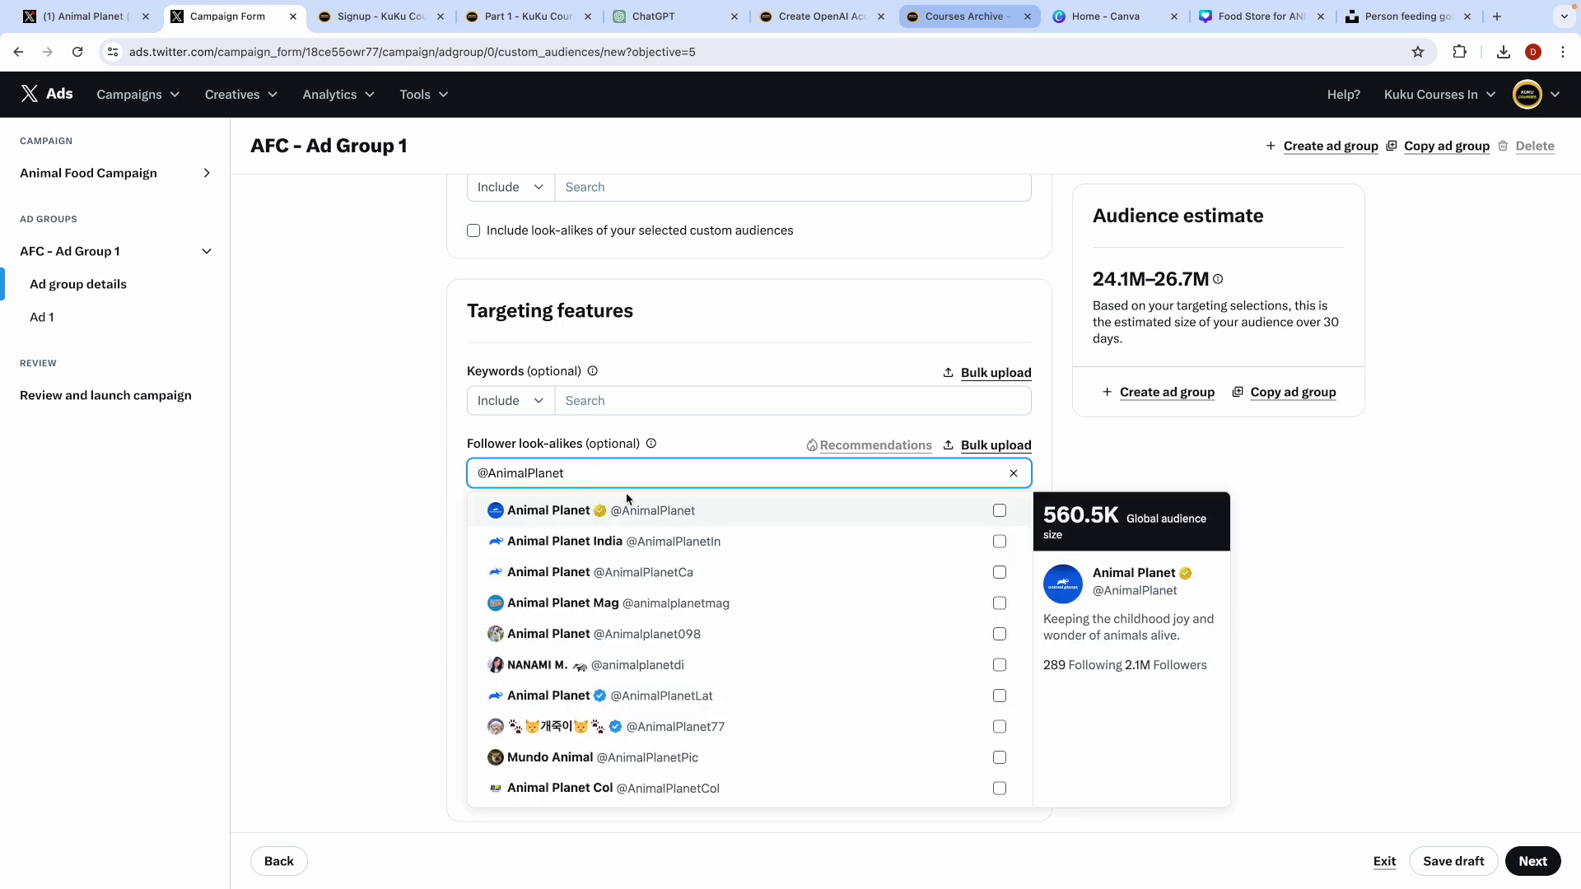
pyautogui.click(991, 514)
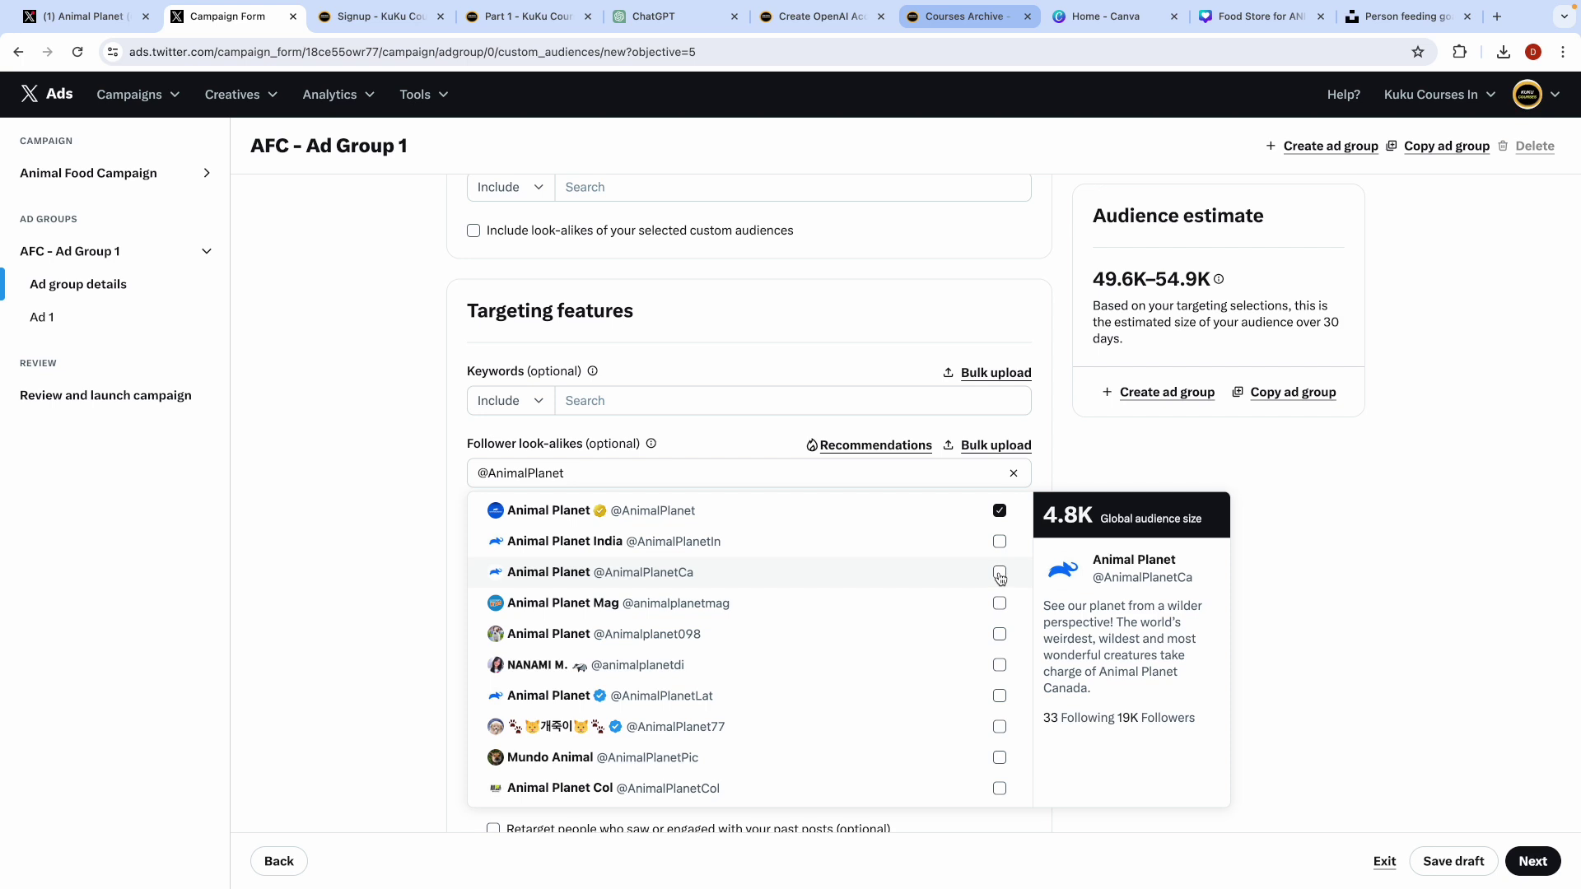
pyautogui.click(999, 574)
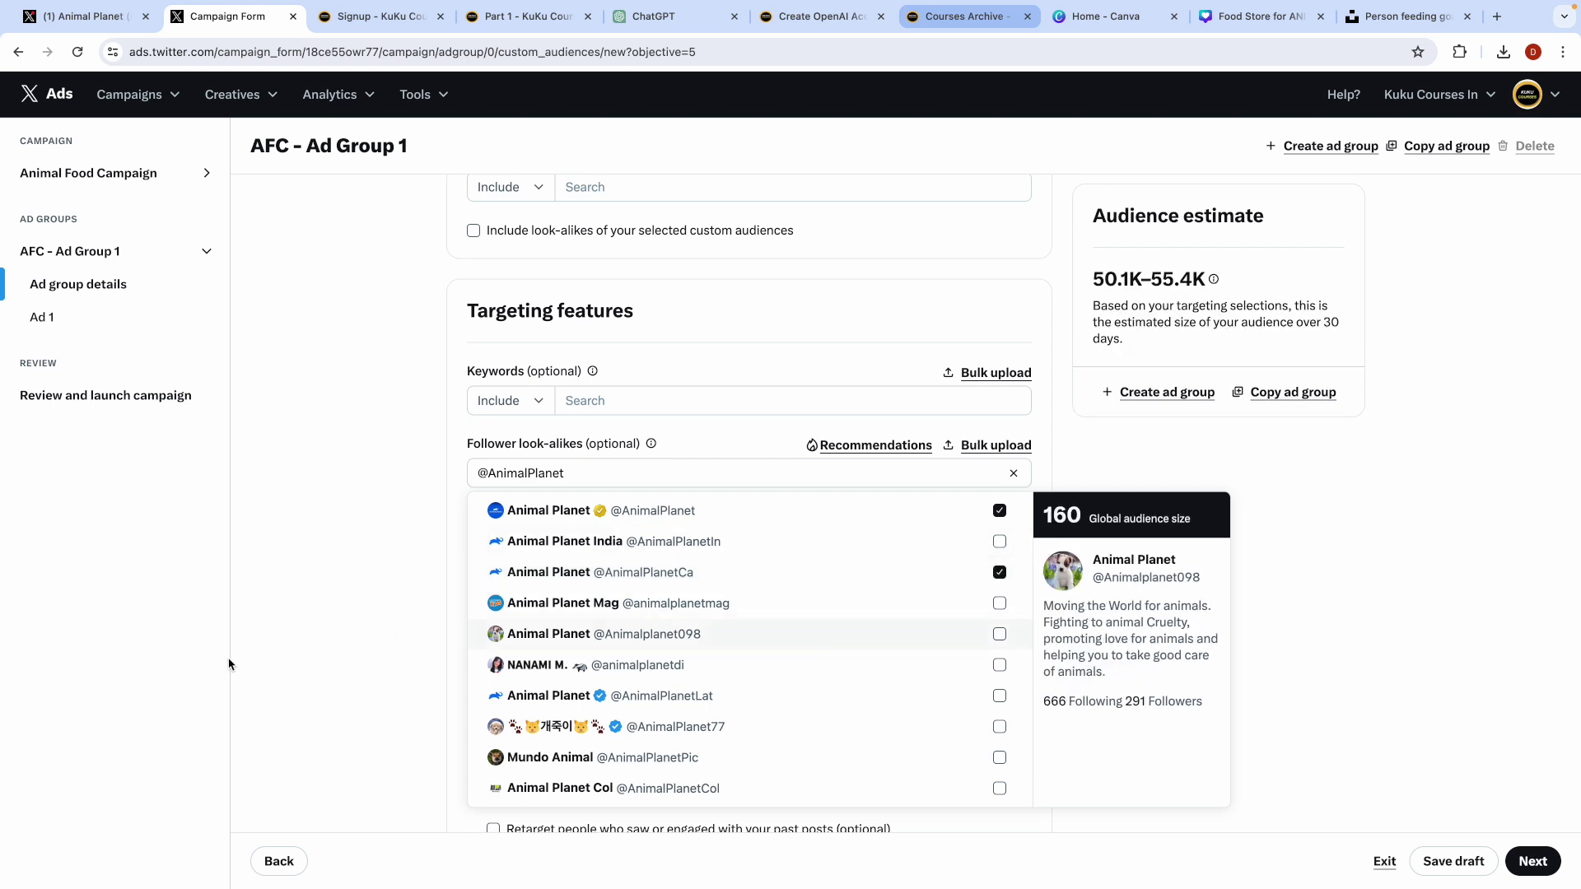
# Step: Turn on Optimize targeting for the ad group and continue to the details of Ad 1
pyautogui.click(372, 654)
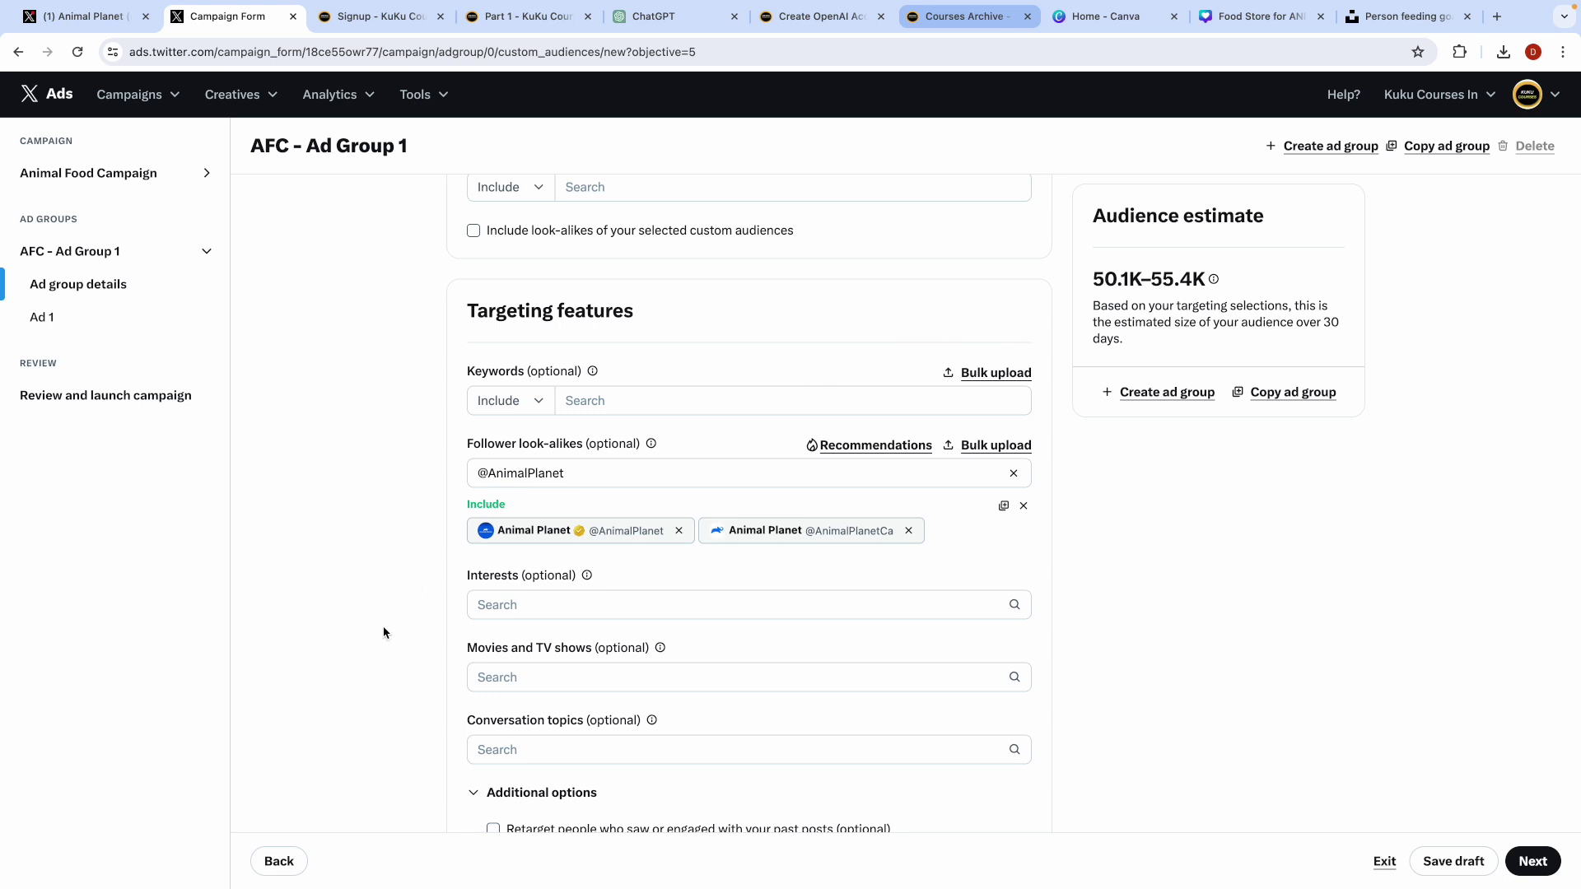
pyautogui.scroll(-4, 384, 633)
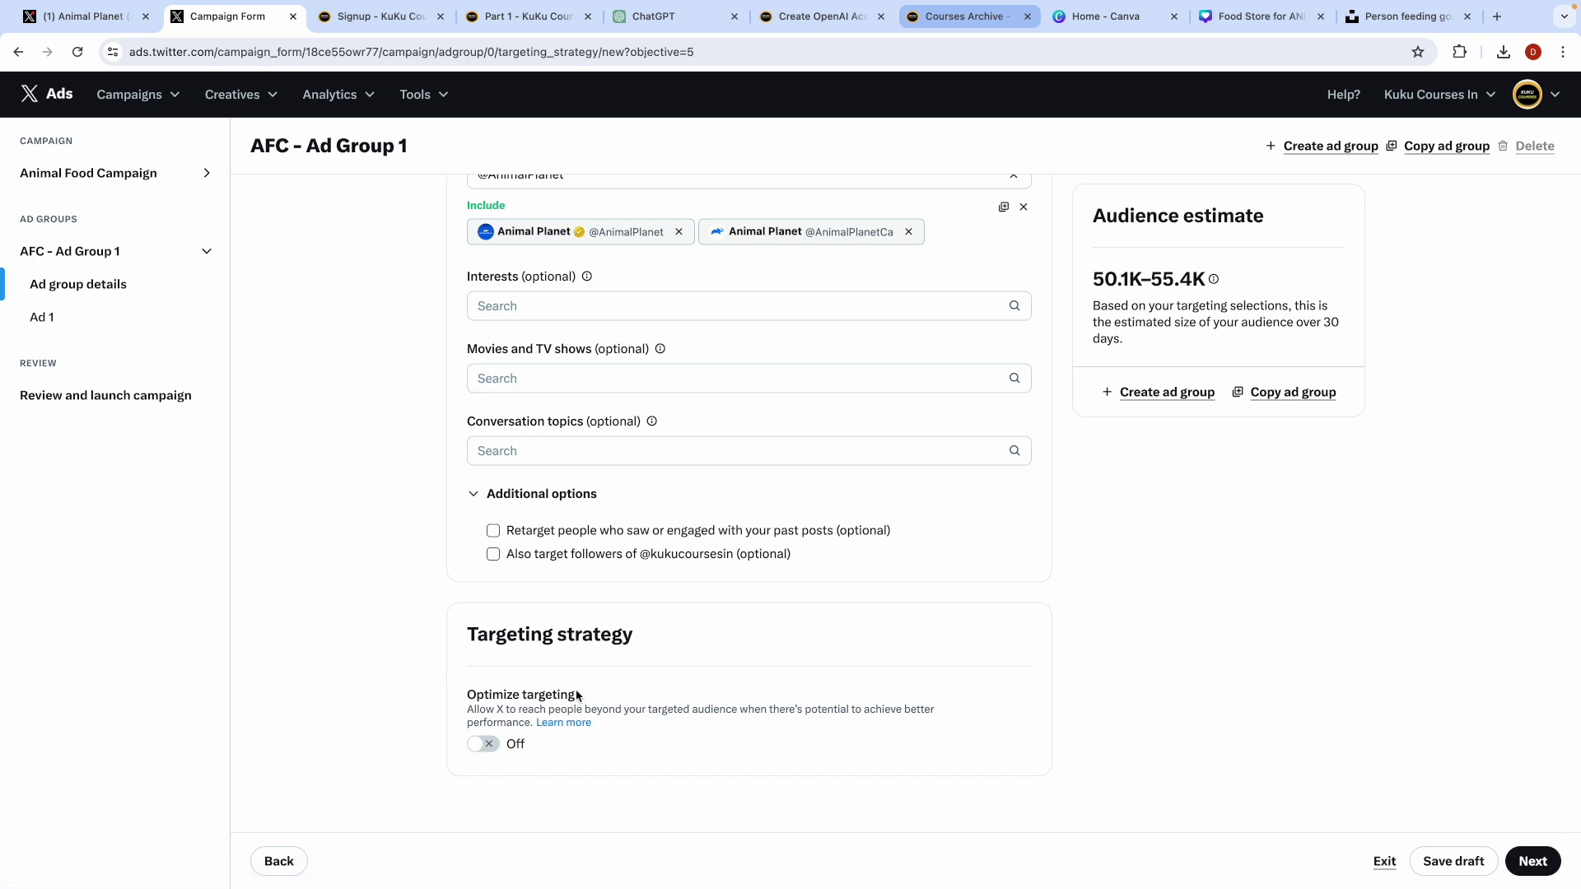
pyautogui.click(484, 745)
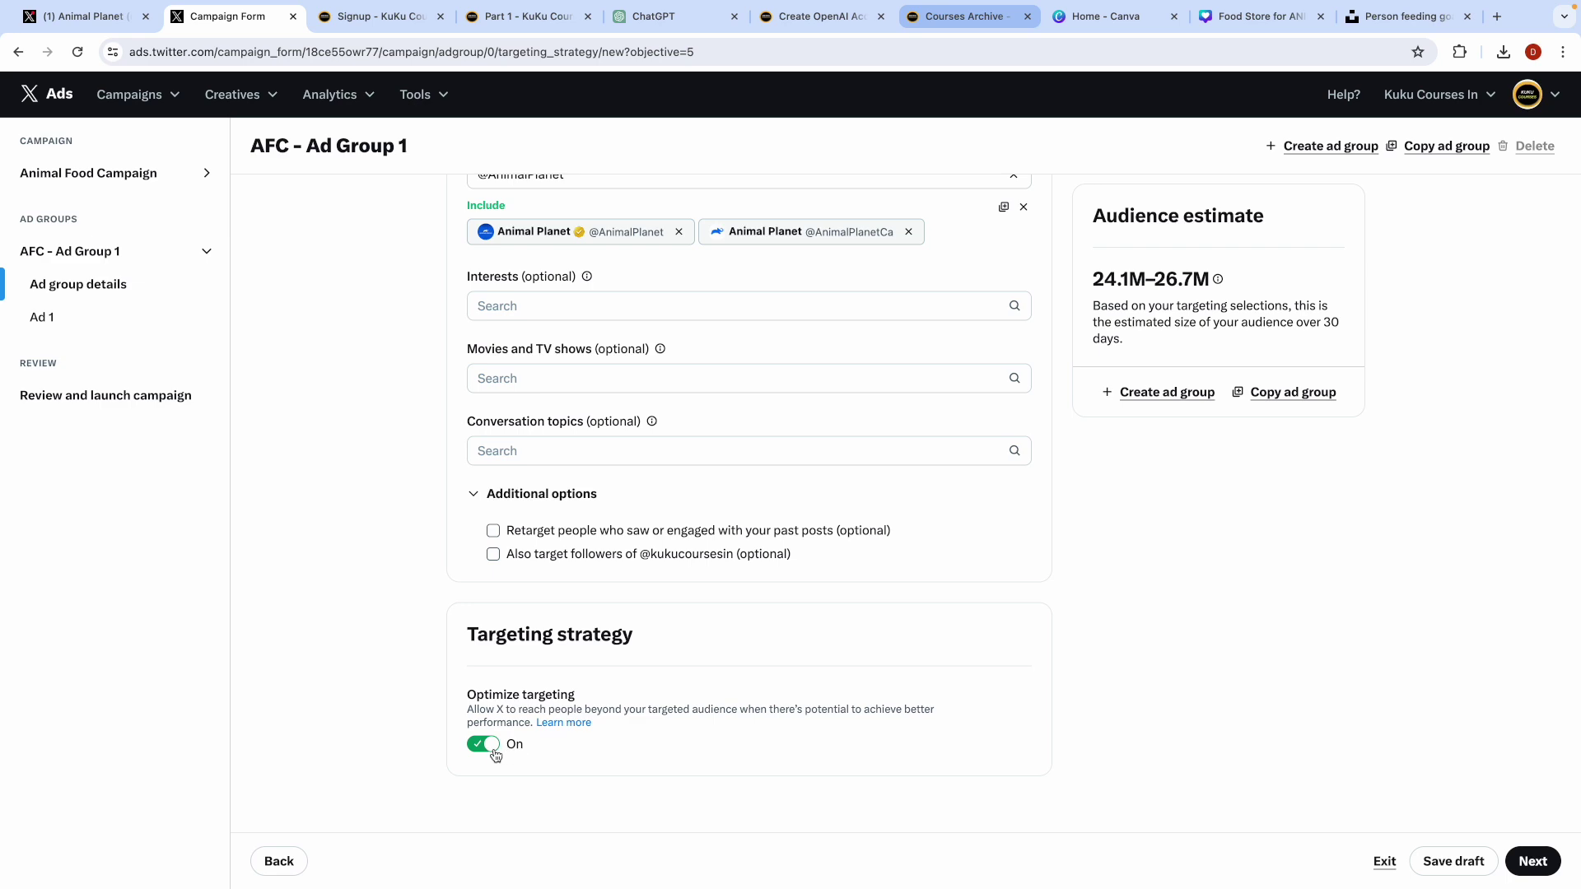
pyautogui.click(1532, 862)
# Step: Switch to the Keynote account structure slide, review Ad Group 1 and its Ad 1, and return to the campaign form
pyautogui.hotkey('ctrl', 'Left')
pyautogui.doubleClick(563, 294)
pyautogui.doubleClick(336, 380)
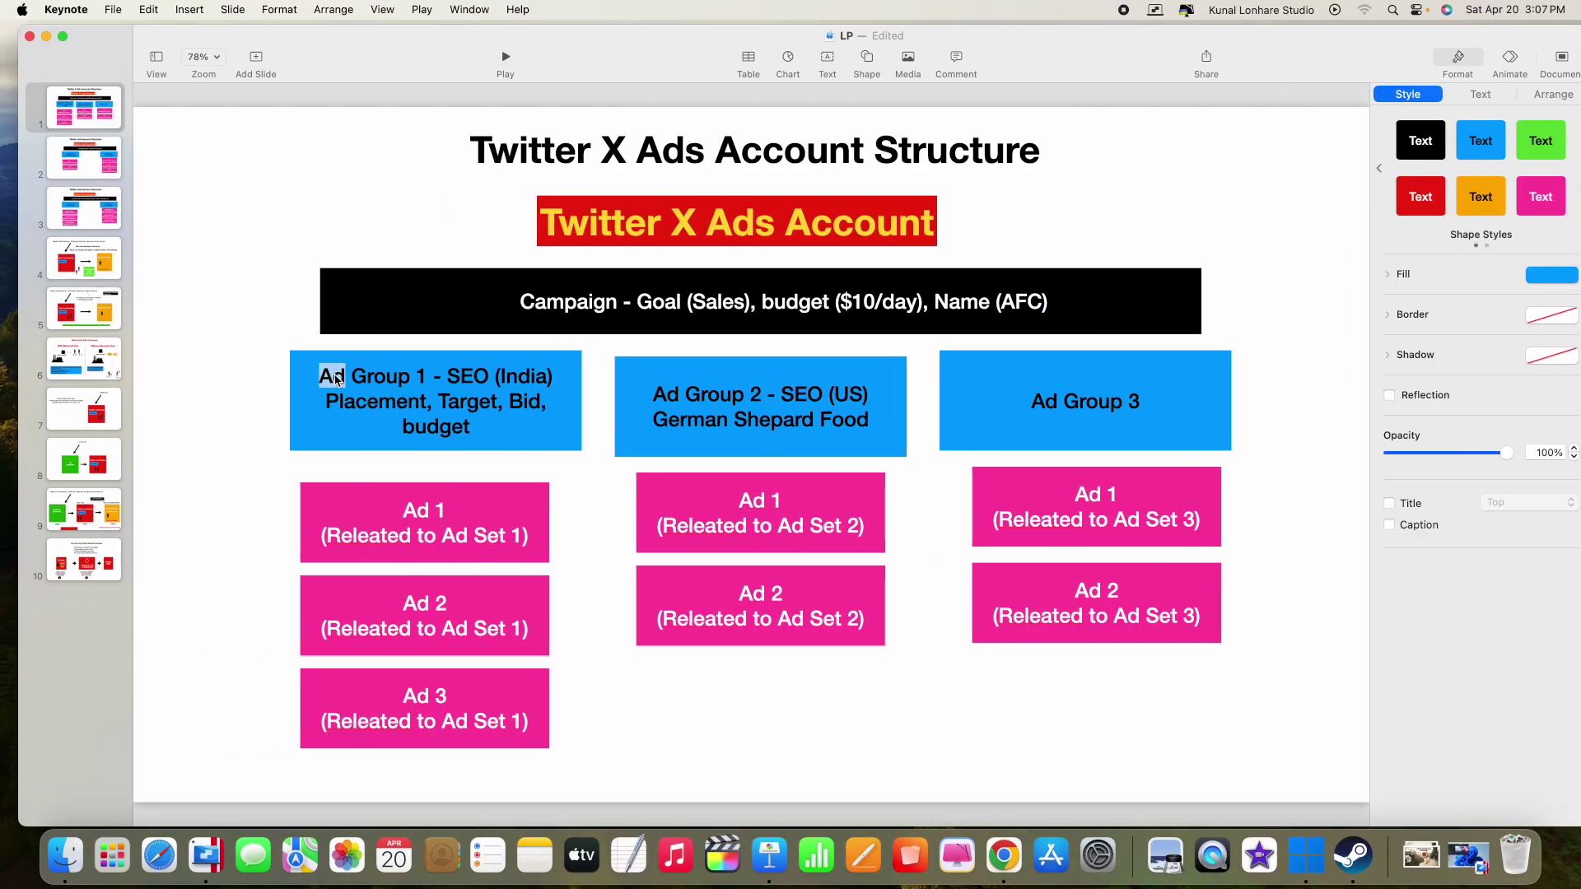
pyautogui.moveTo(425, 376); pyautogui.dragTo(300, 370)
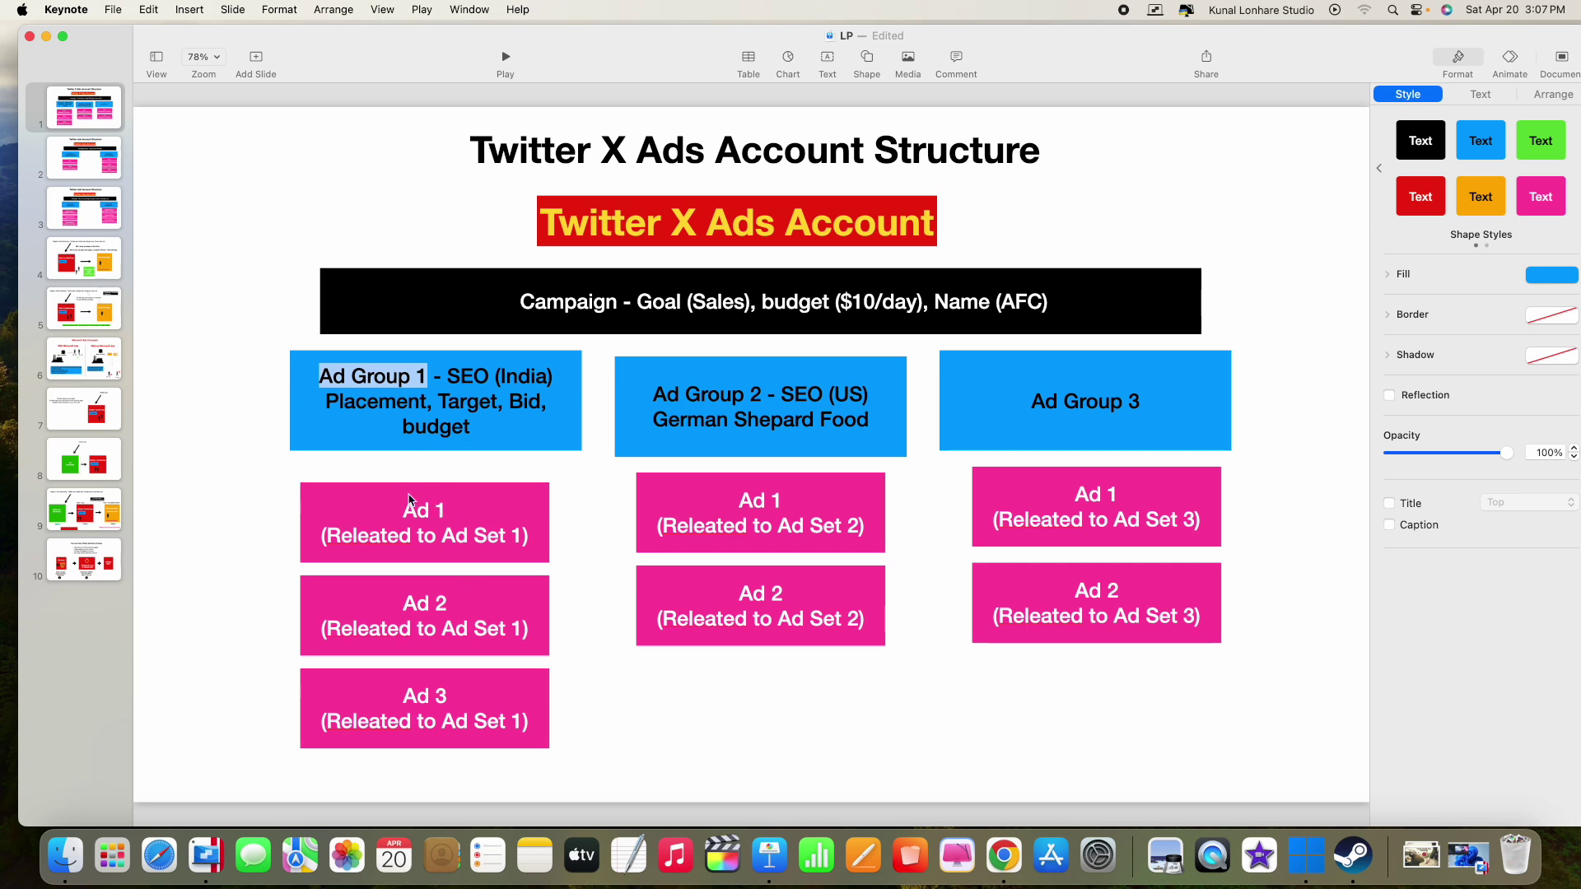
pyautogui.doubleClick(417, 512)
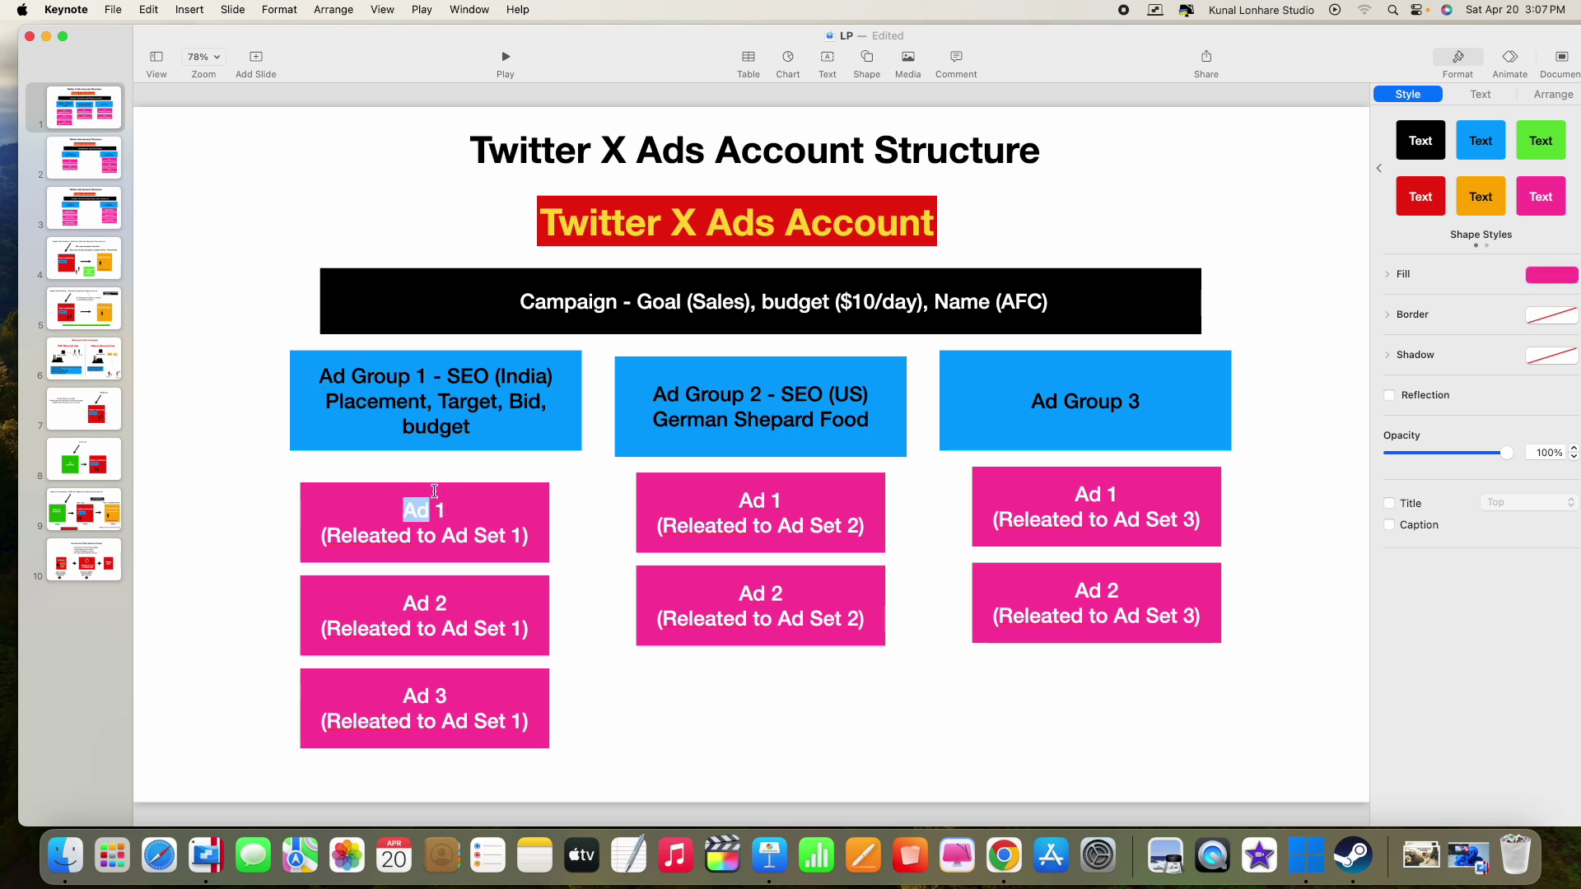
pyautogui.hotkey('ctrl', 'Right')
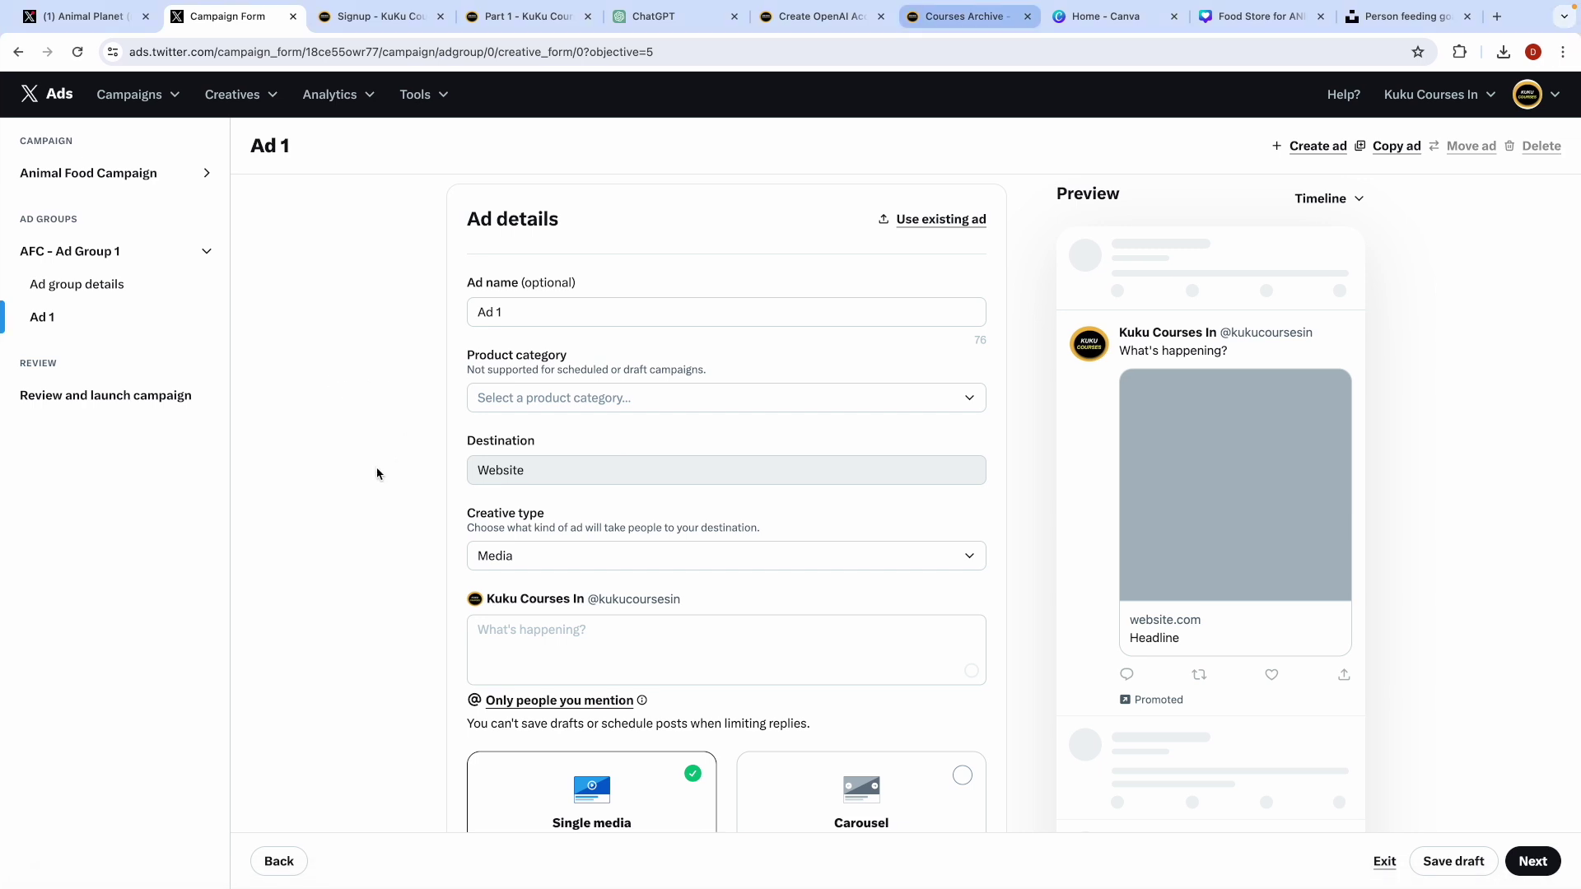
# Step: Set the product category of Ad 1 to Animals & Pet Supplies and look over the other available categories
pyautogui.scroll(-1, 377, 472)
pyautogui.click(541, 348)
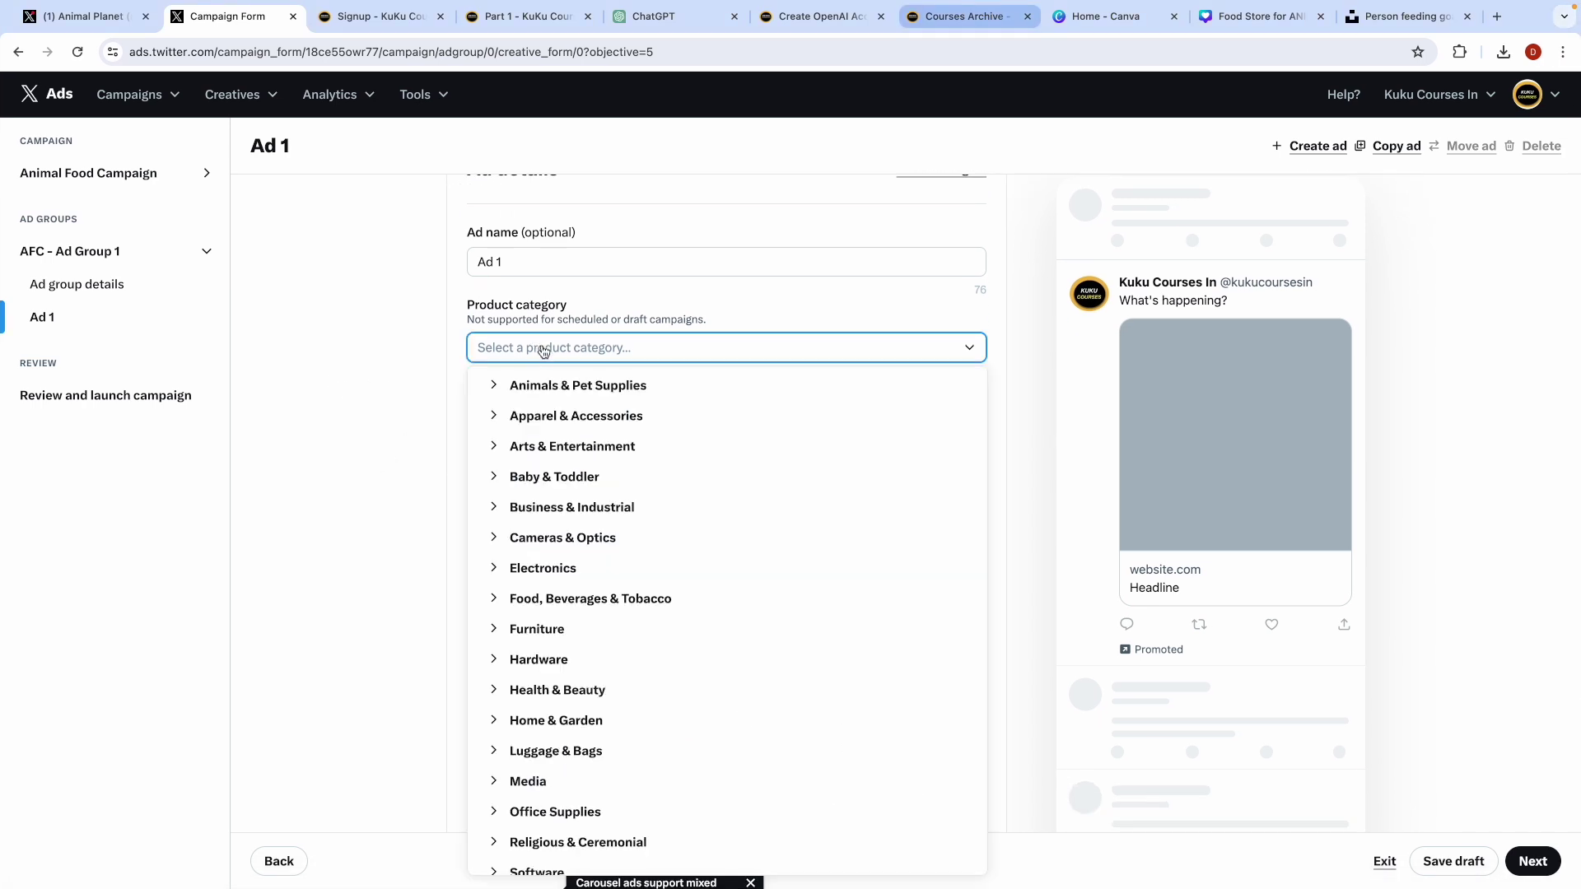
pyautogui.click(503, 391)
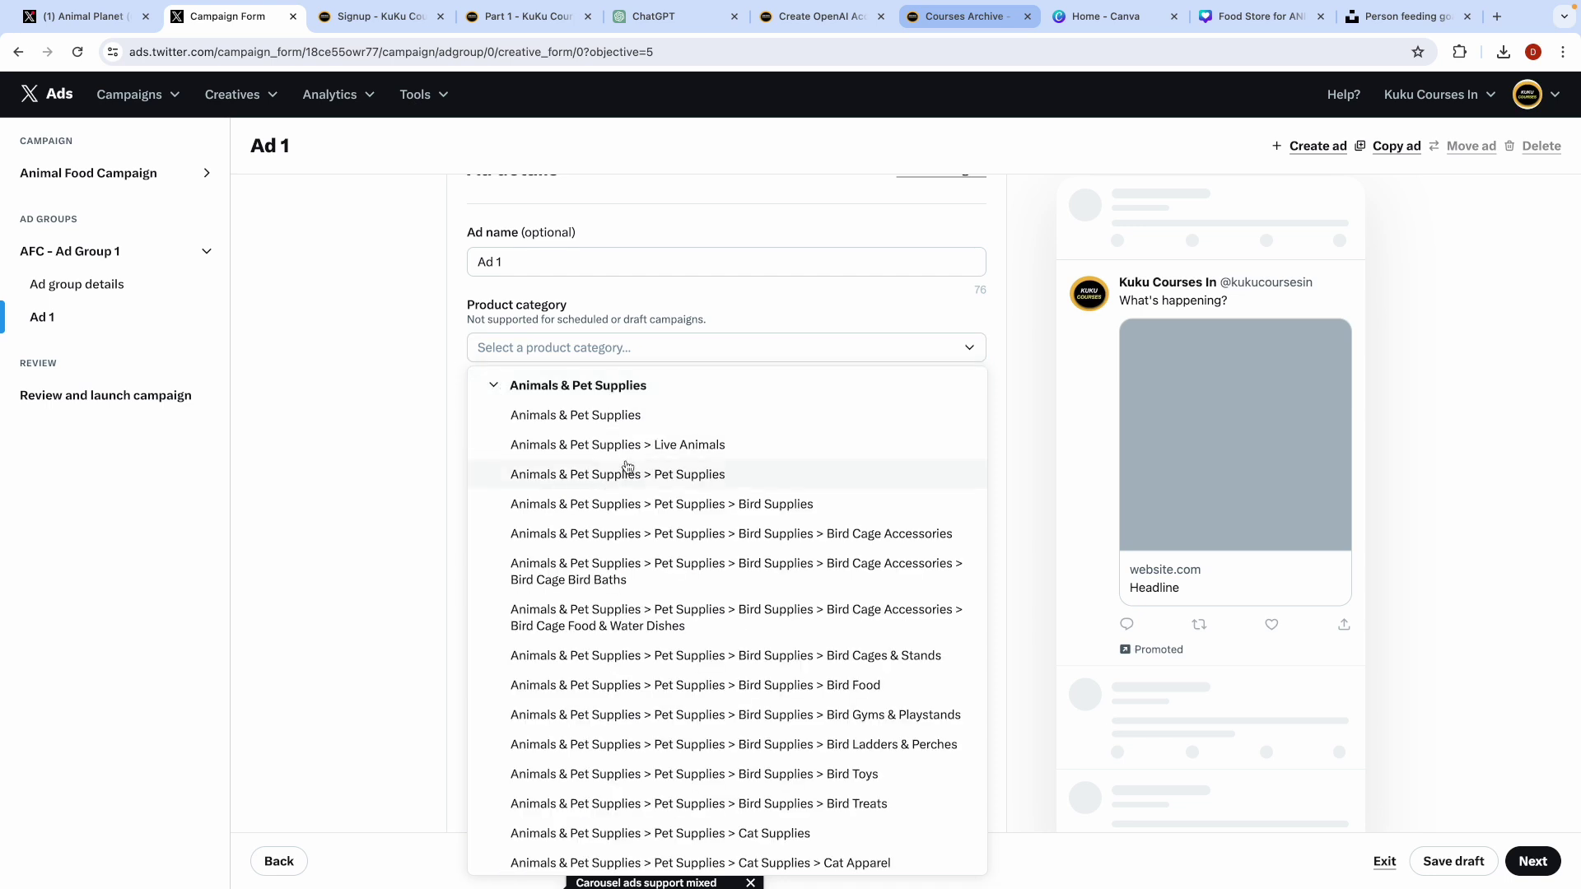
pyautogui.click(601, 422)
pyautogui.scroll(-1, 404, 478)
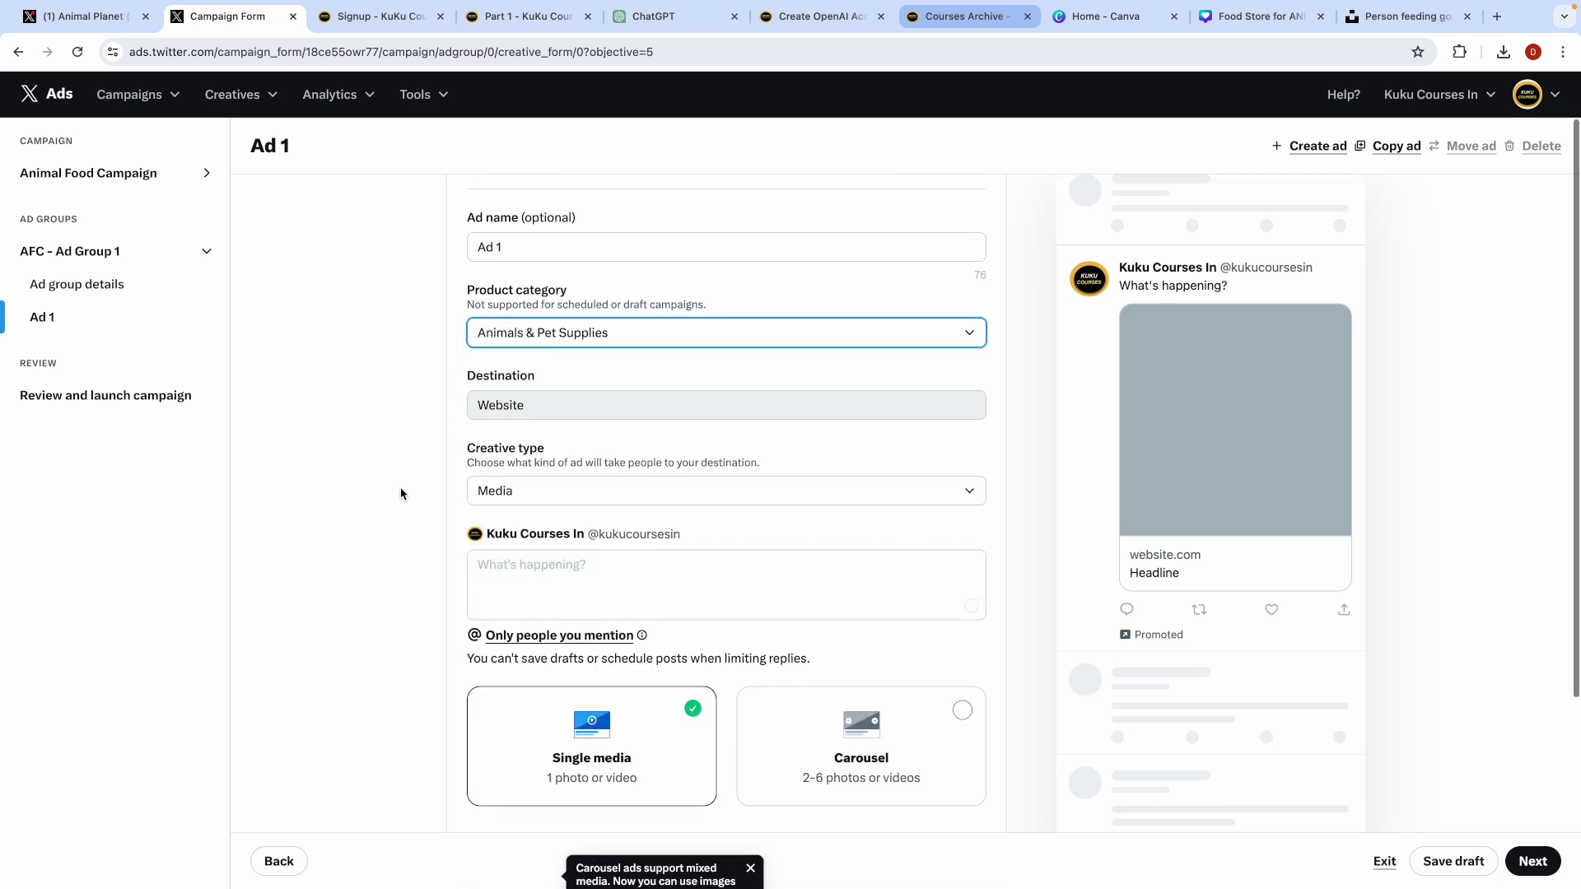
pyautogui.click(564, 283)
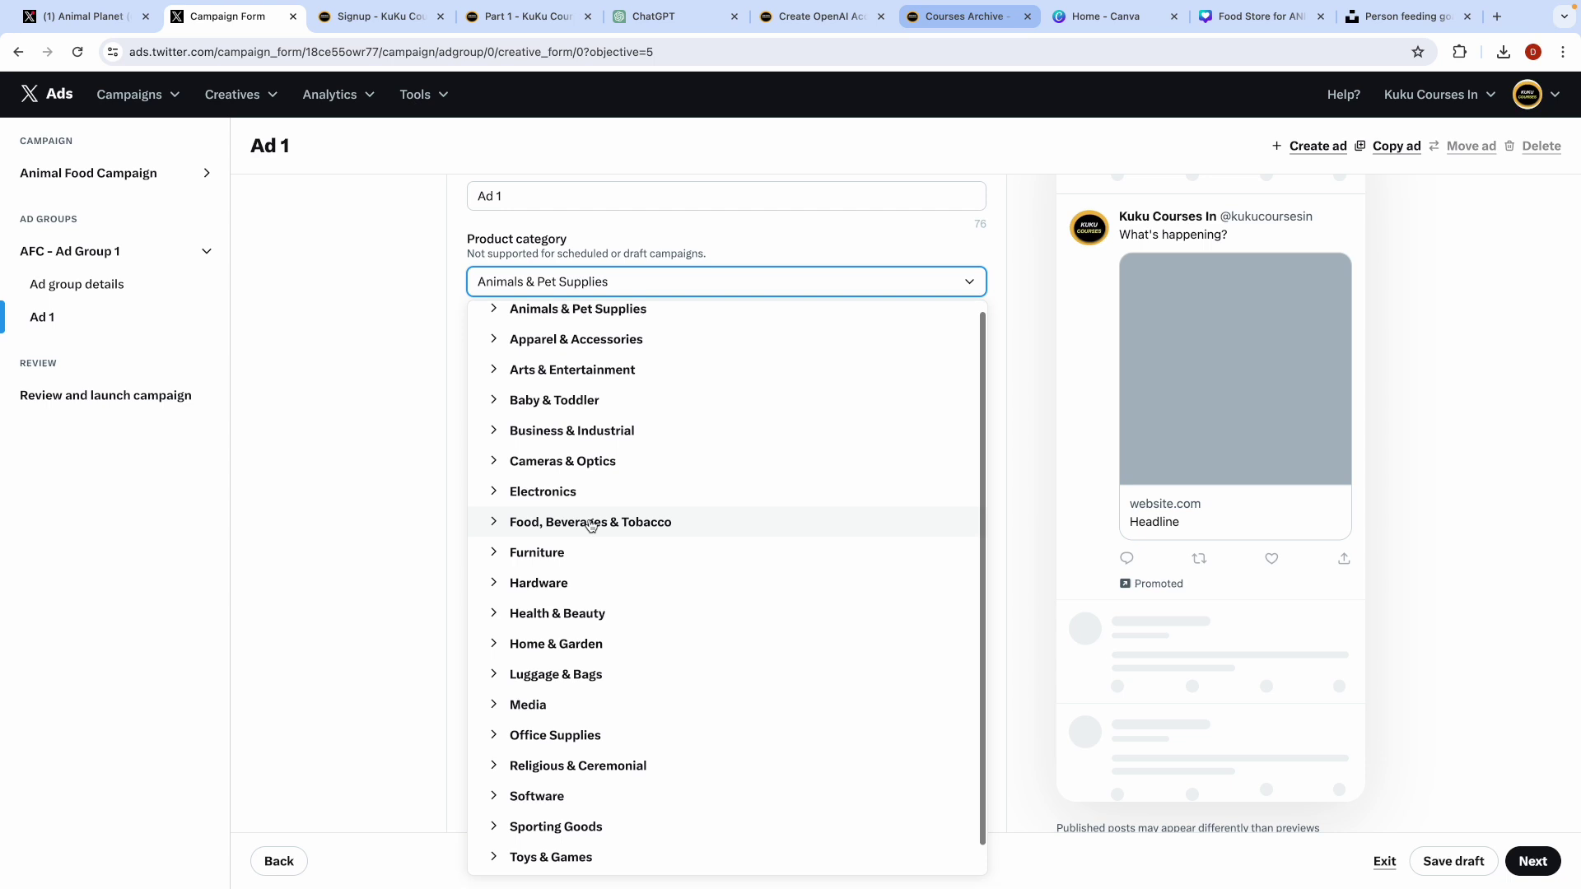
pyautogui.scroll(-1, 549, 527)
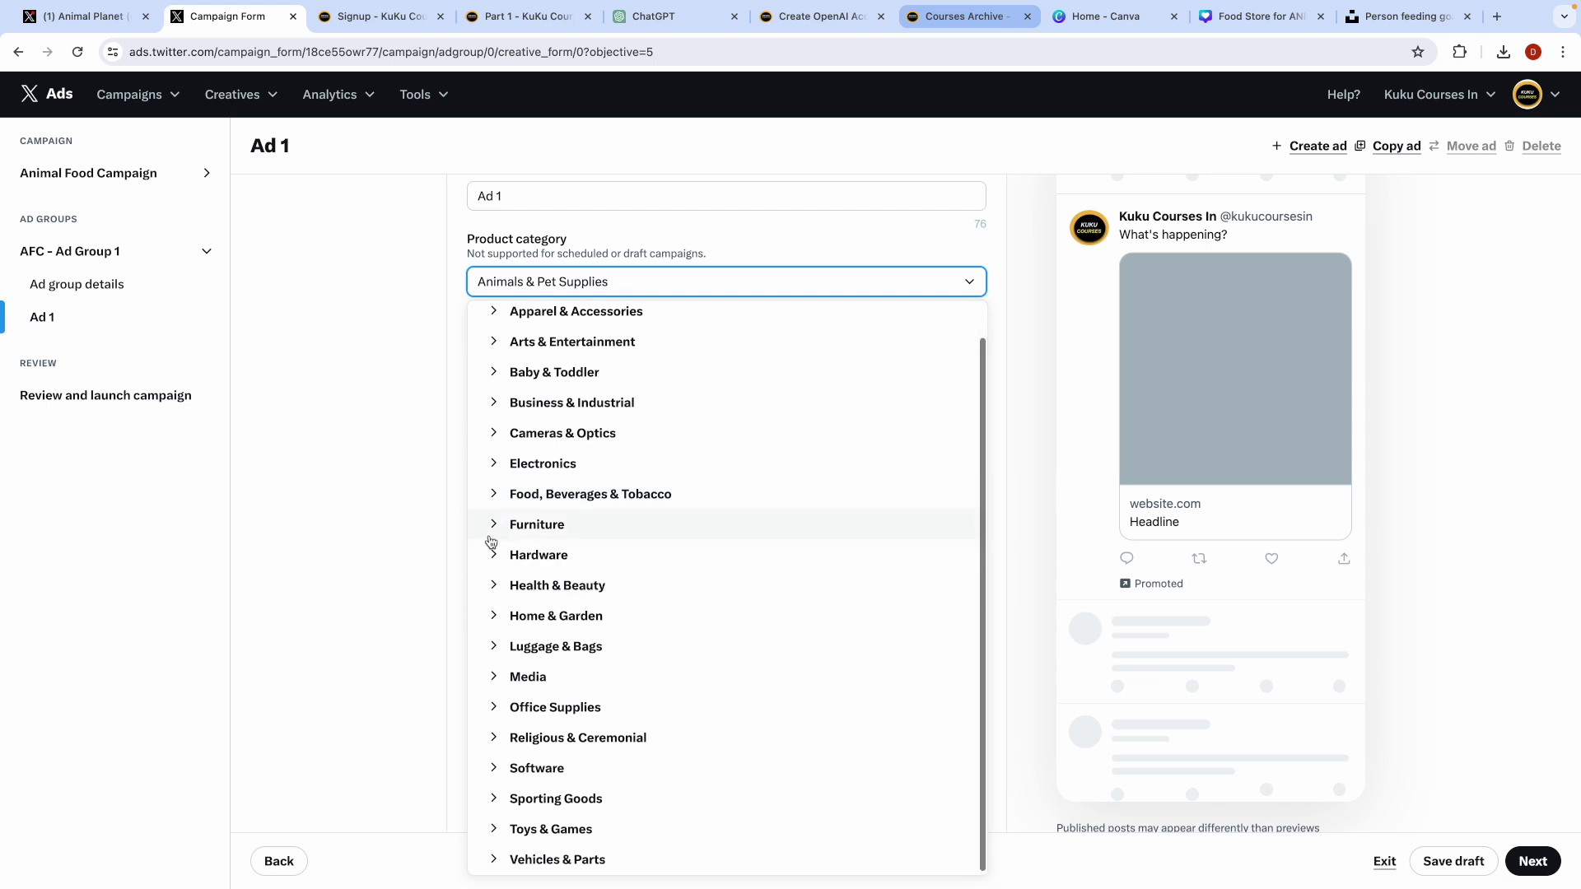
pyautogui.click(425, 601)
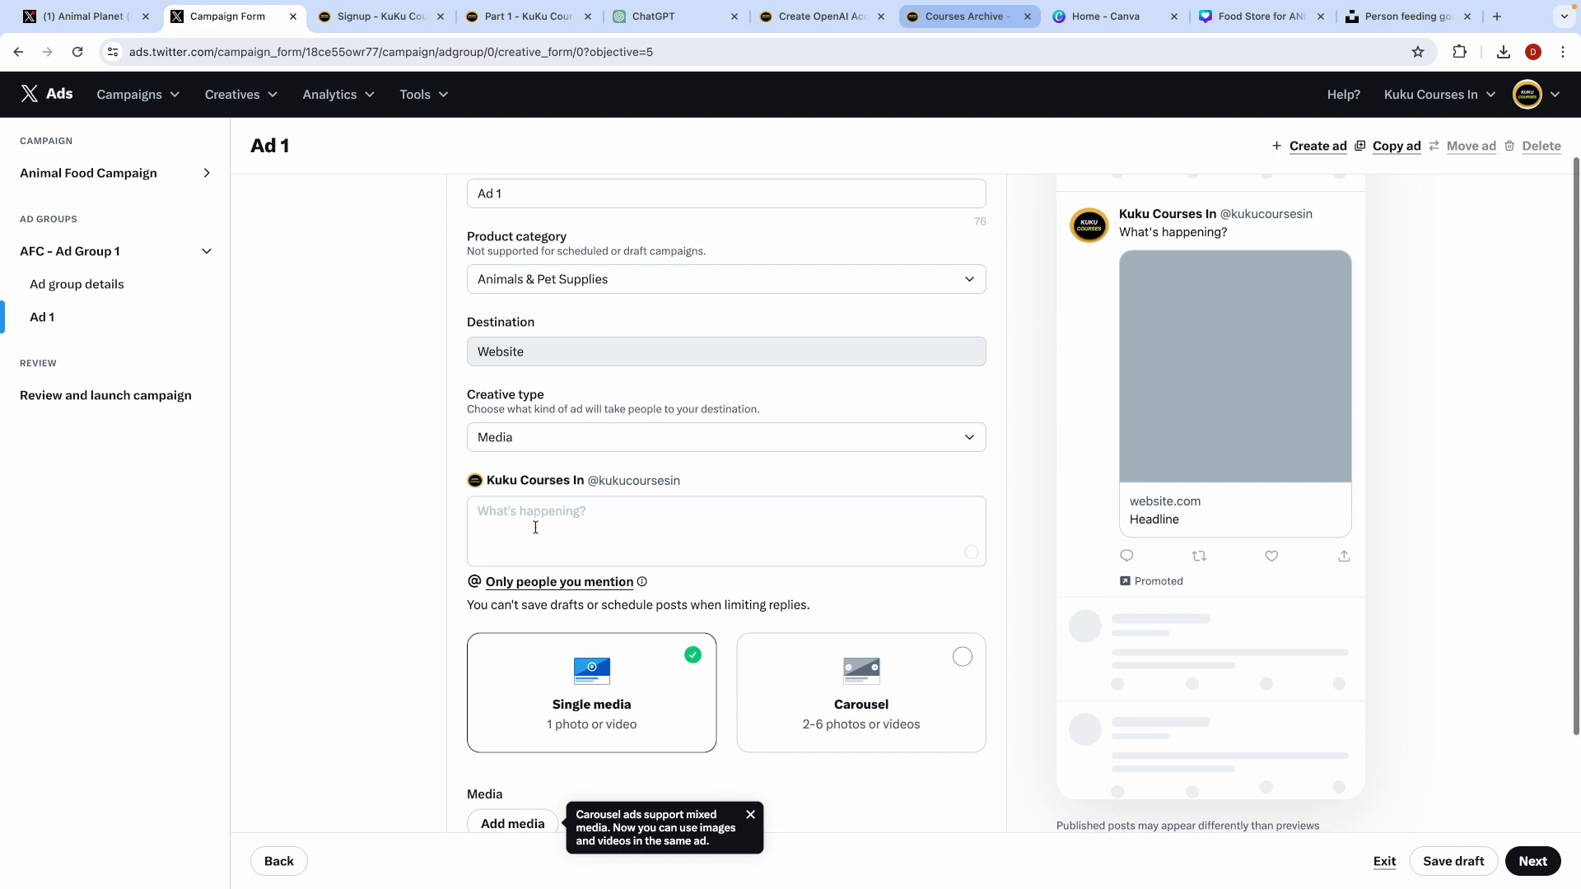
# Step: Copy the selected pet food description from the ChatGPT conversation and paste it as the post text of Ad 1
pyautogui.scroll(-1, 539, 464)
pyautogui.click(512, 458)
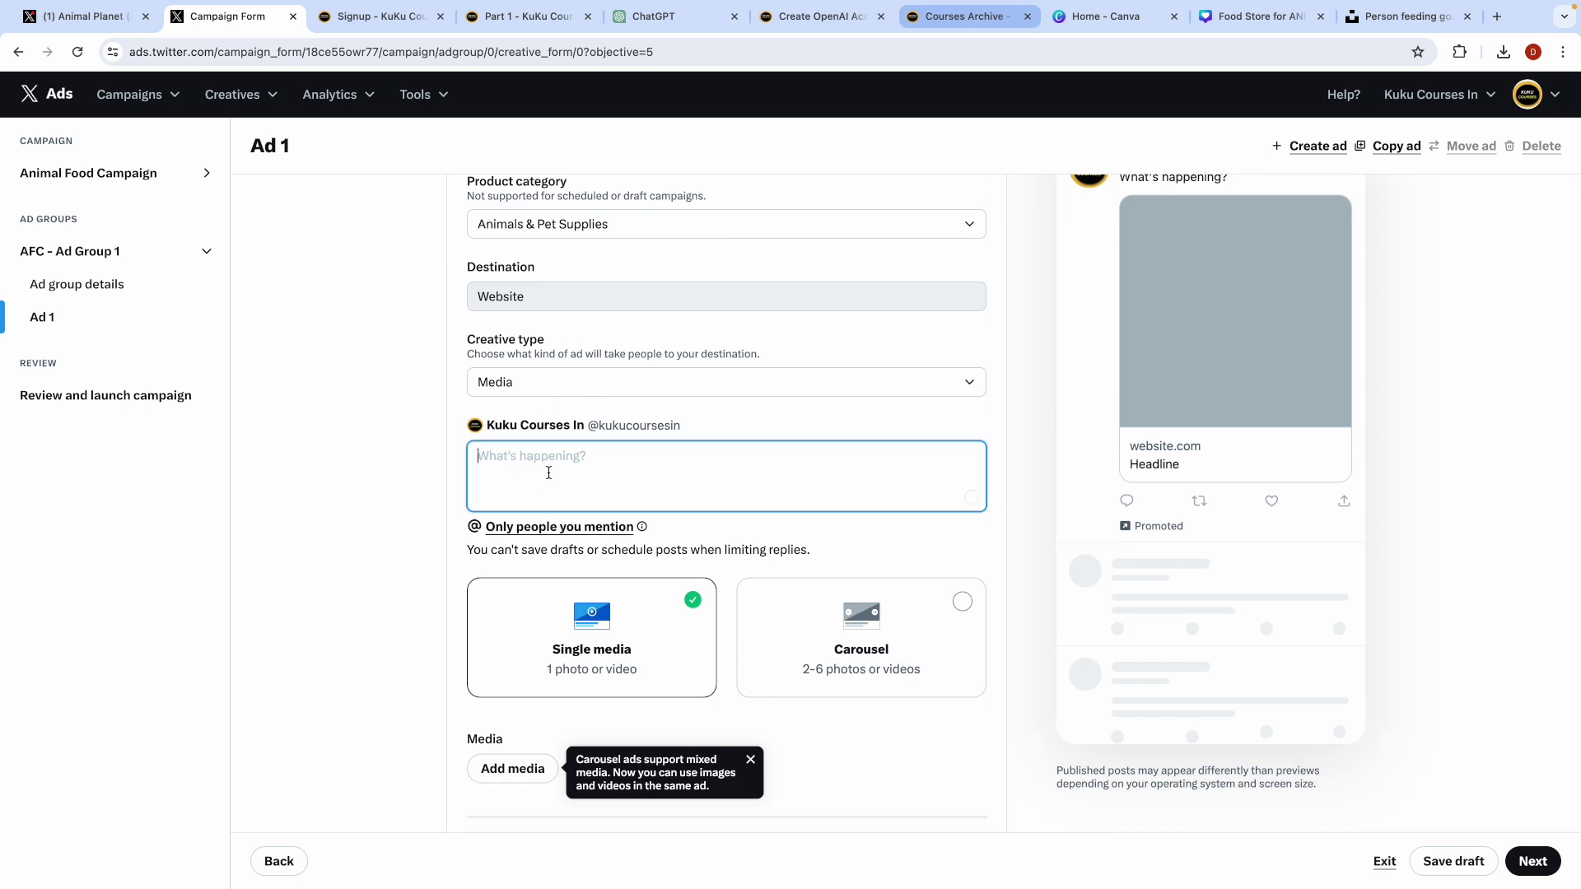
pyautogui.click(658, 16)
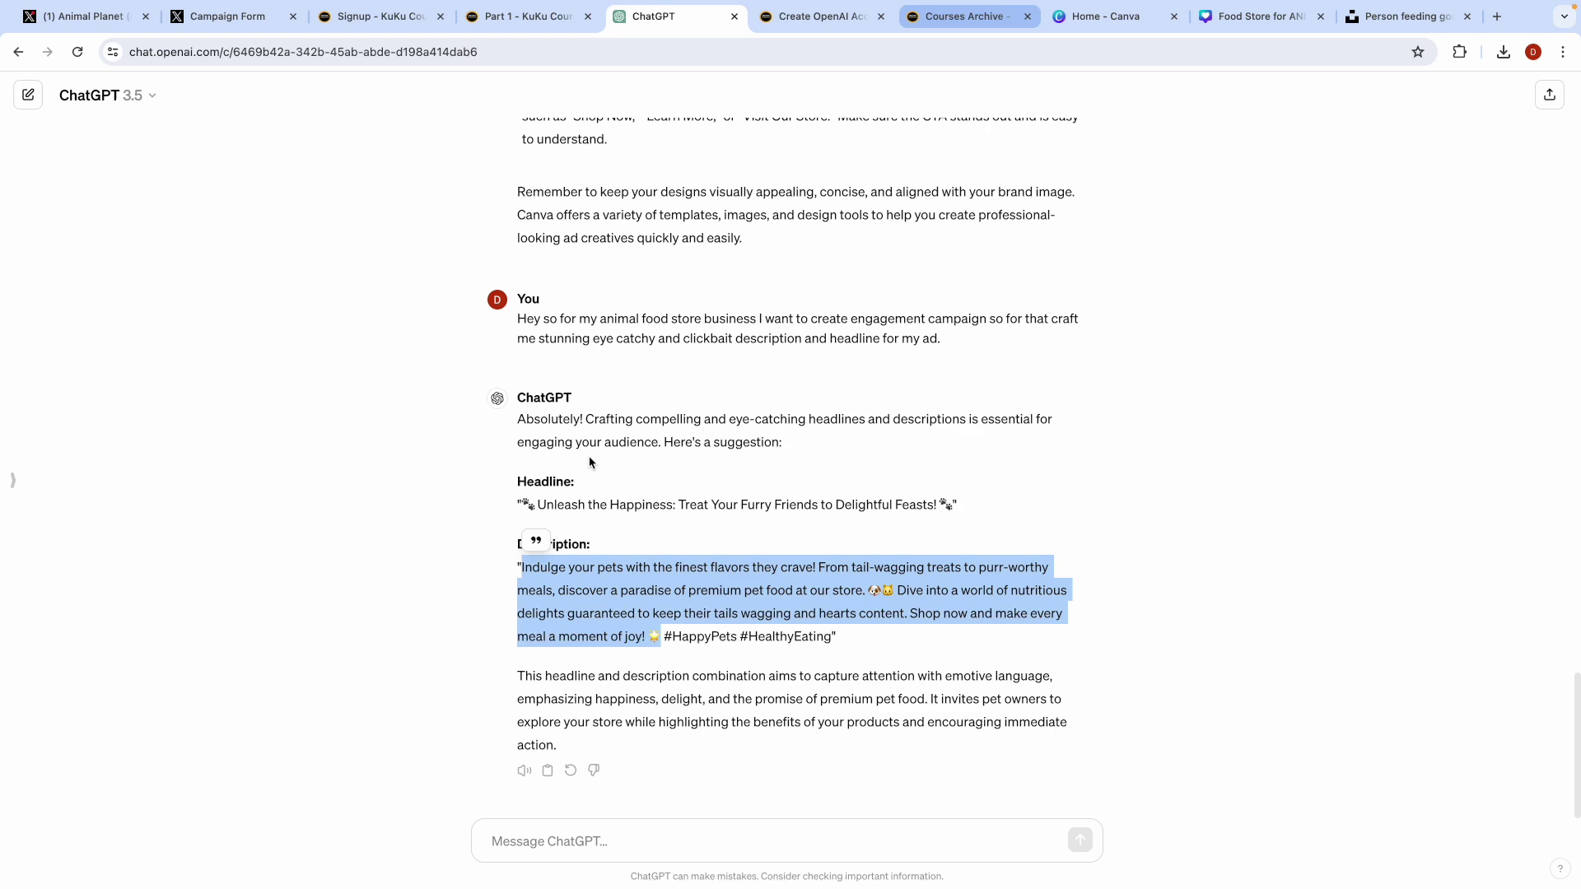
pyautogui.rightClick(562, 580)
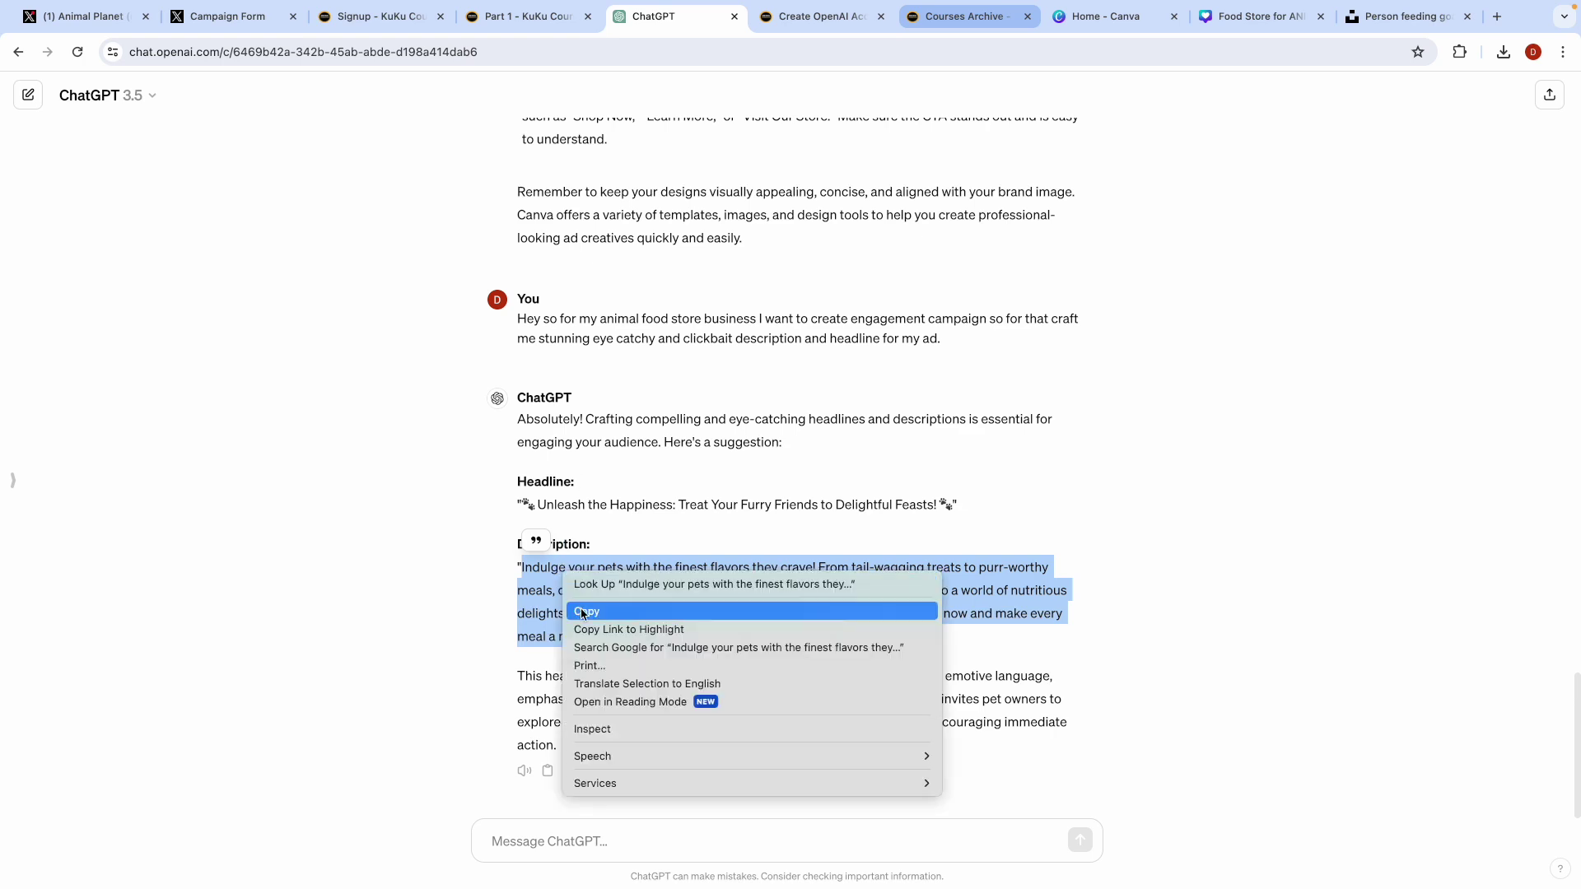
pyautogui.click(656, 610)
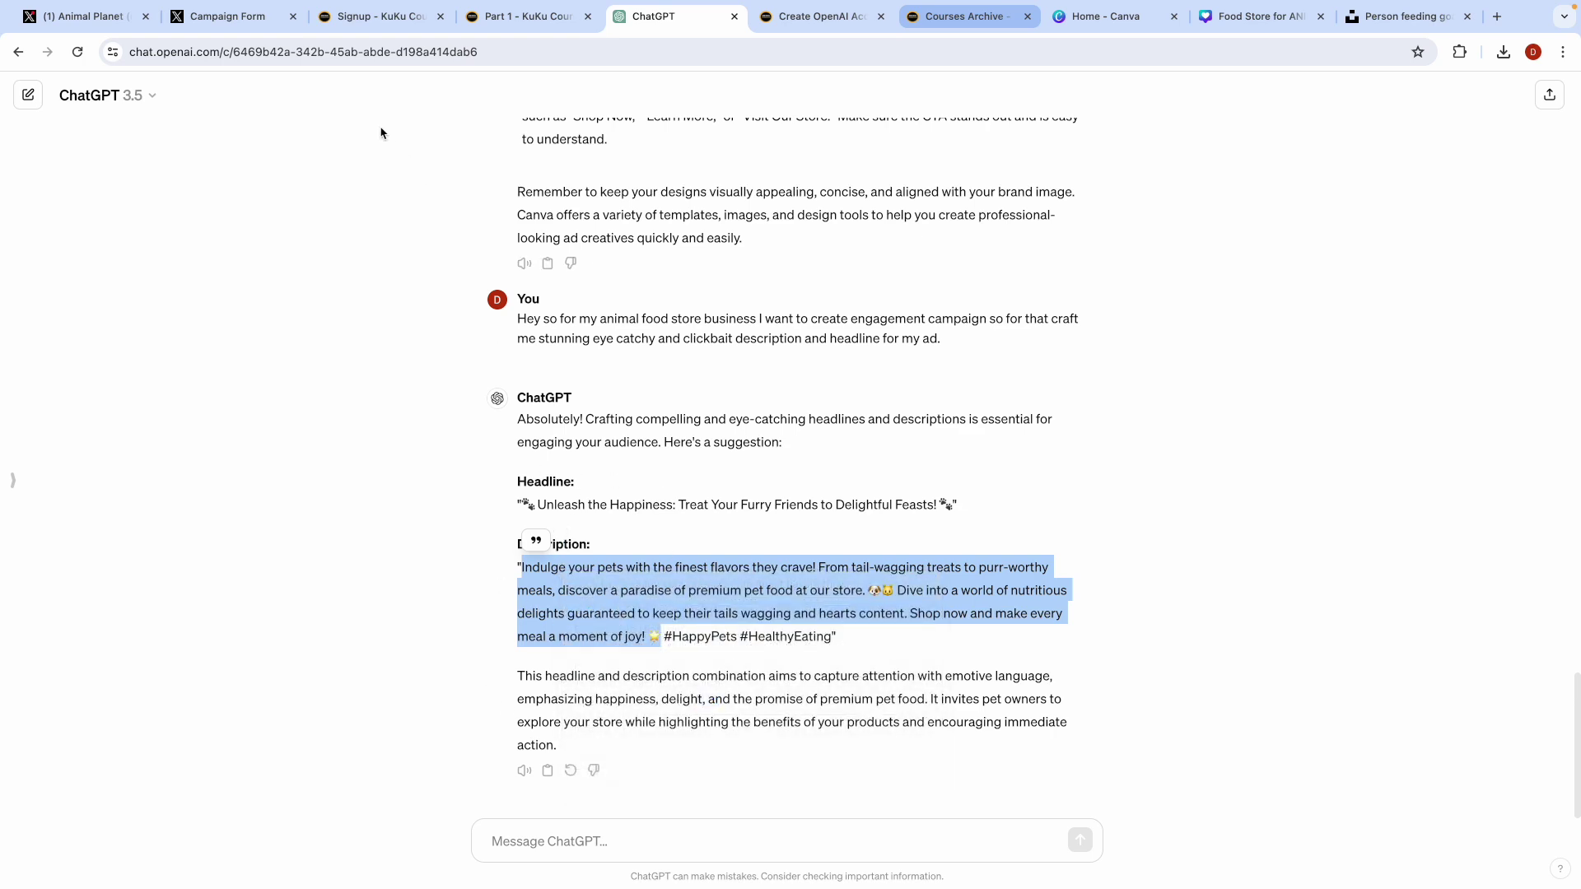
pyautogui.click(234, 17)
pyautogui.hotkey('ctrl', 'v')
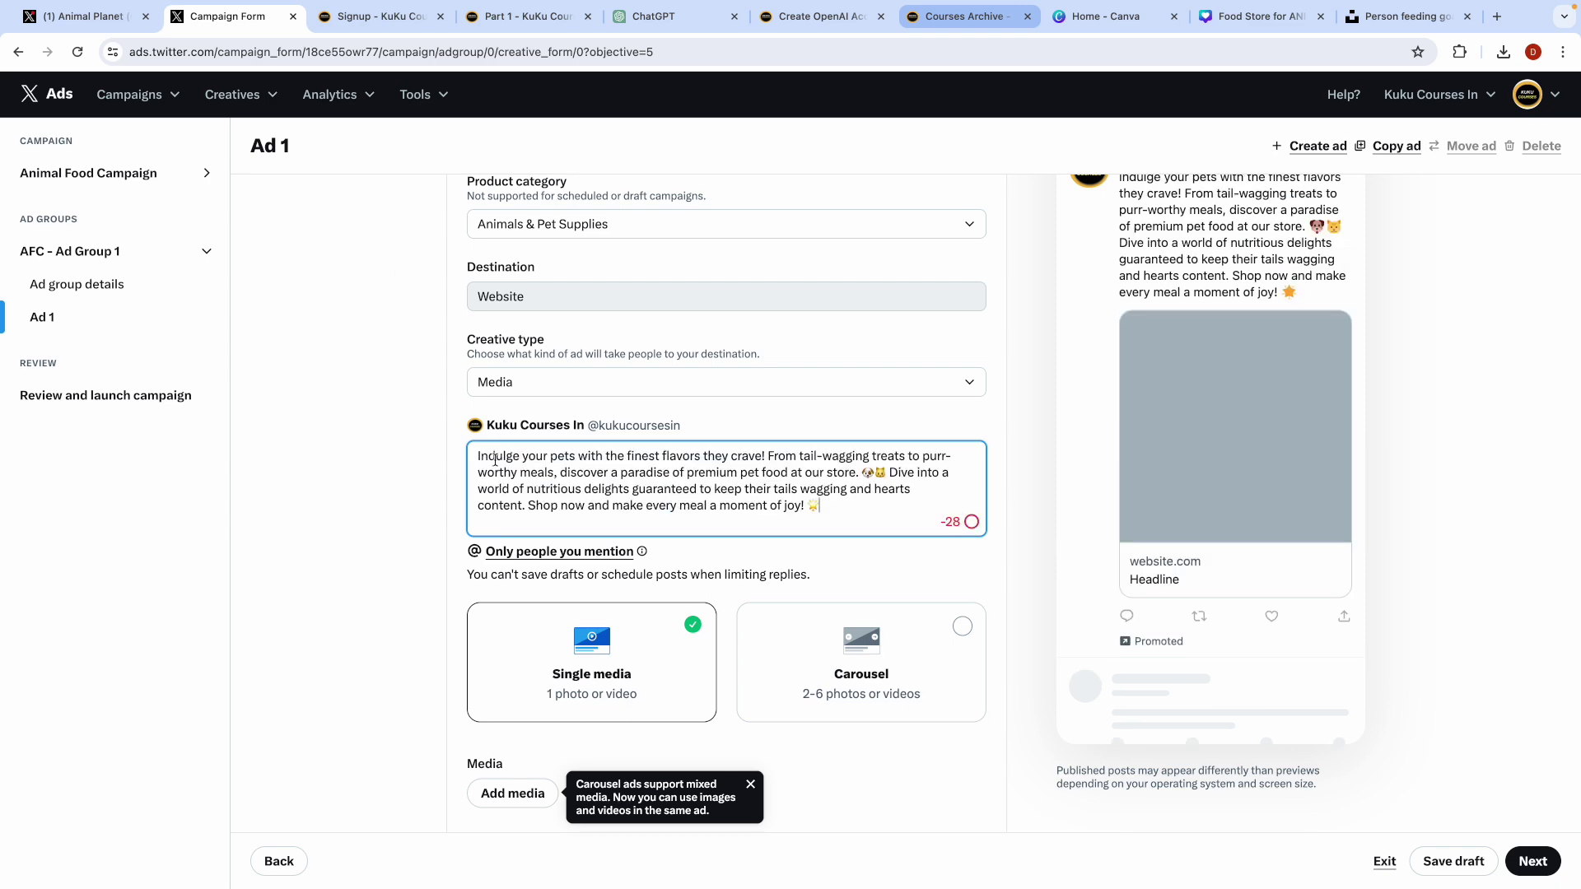
# Step: Add the image Food Store for ANIMALS.png from the media library as the ad's single media
pyautogui.scroll(-3, 356, 573)
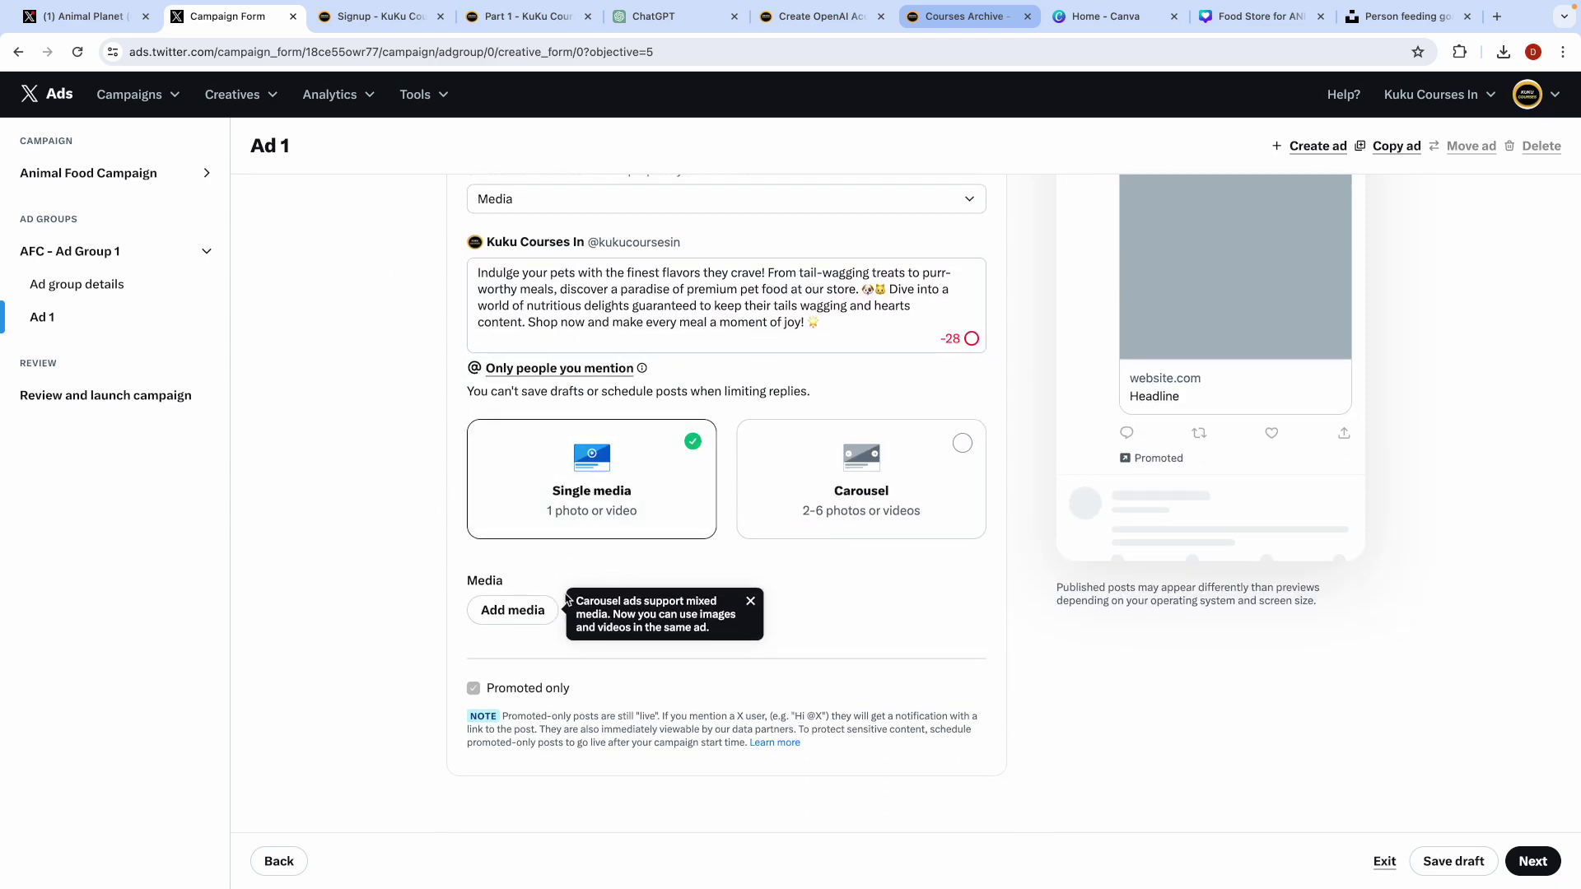
pyautogui.click(512, 610)
pyautogui.scroll(-2, 609, 588)
pyautogui.click(576, 659)
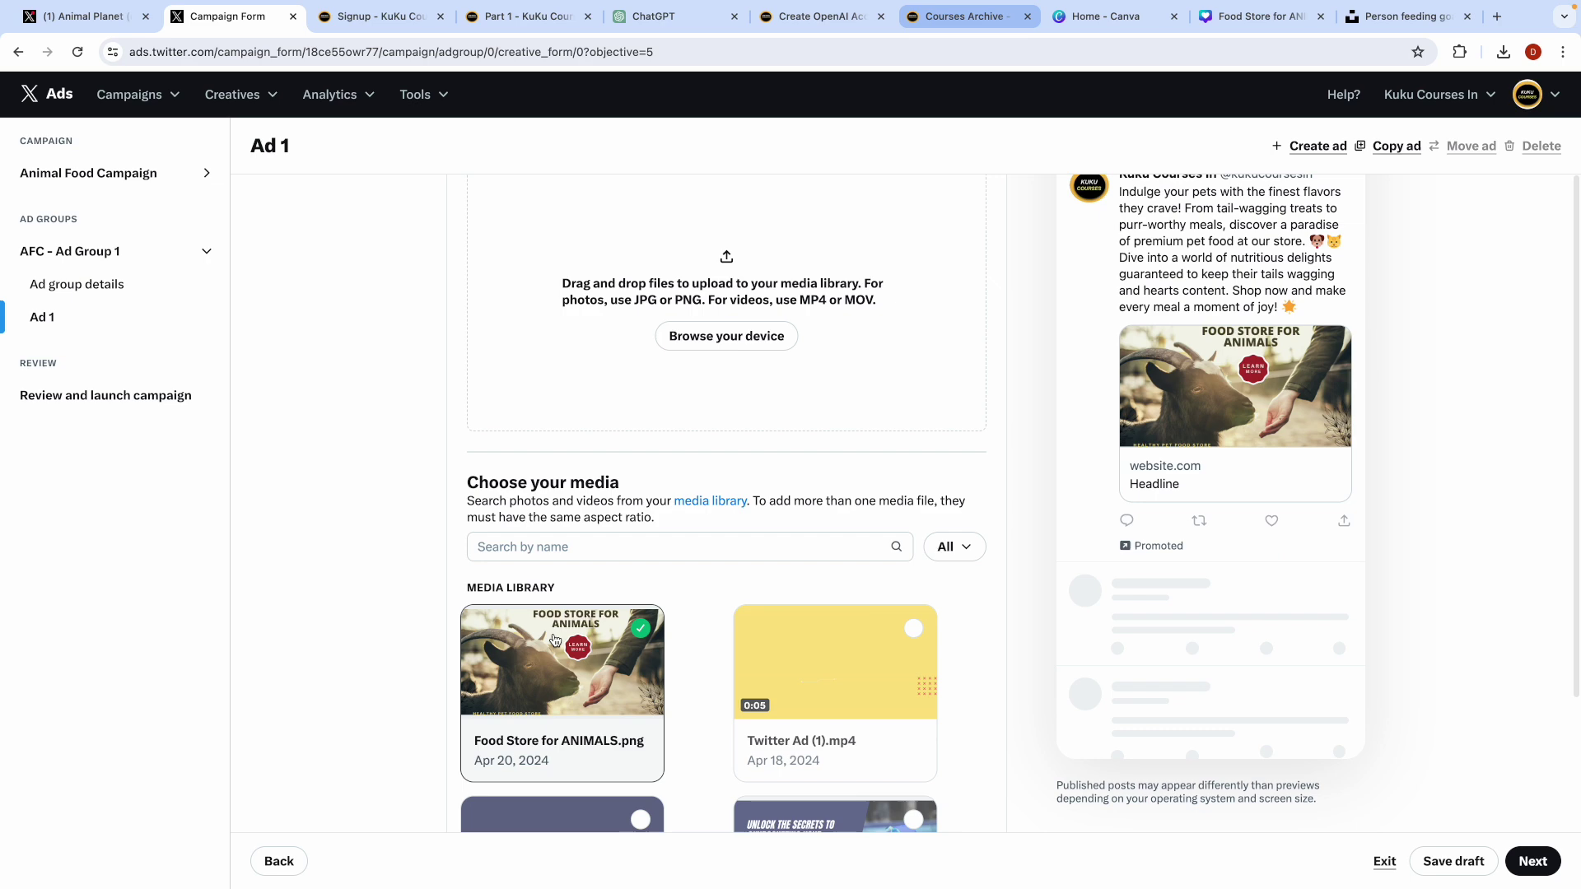
pyautogui.scroll(-3, 1013, 729)
pyautogui.click(947, 723)
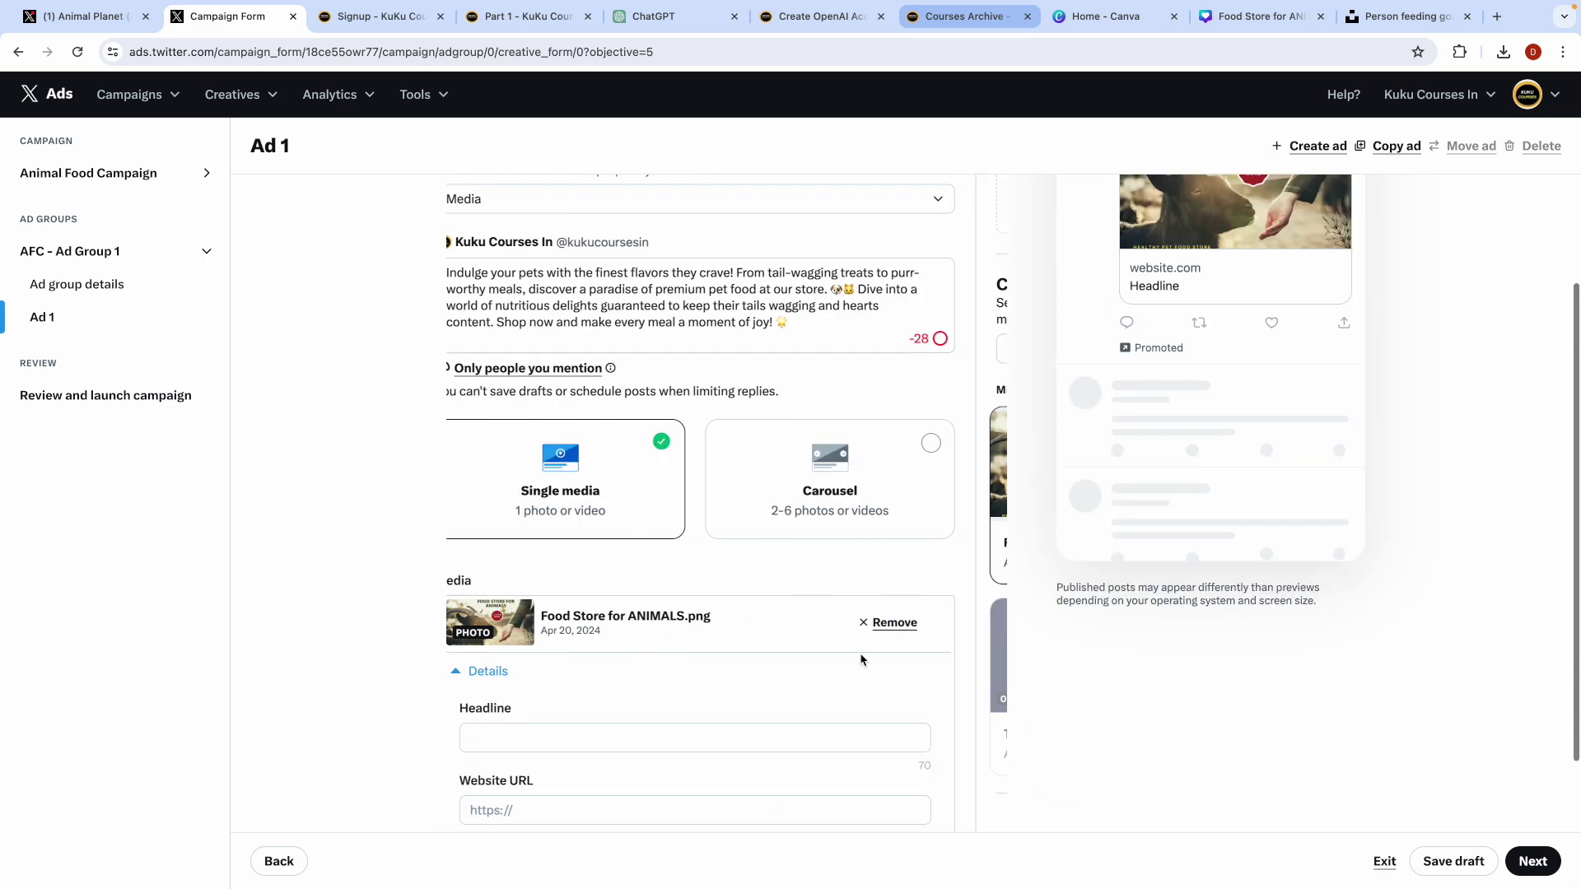
# Step: Copy the suggested headline "Unleash the Happiness: Treat Your Furry Friends to Delightful Feasts!" with its paw emojis from ChatGPT into the ad's headline
pyautogui.scroll(-3, 520, 521)
pyautogui.click(520, 521)
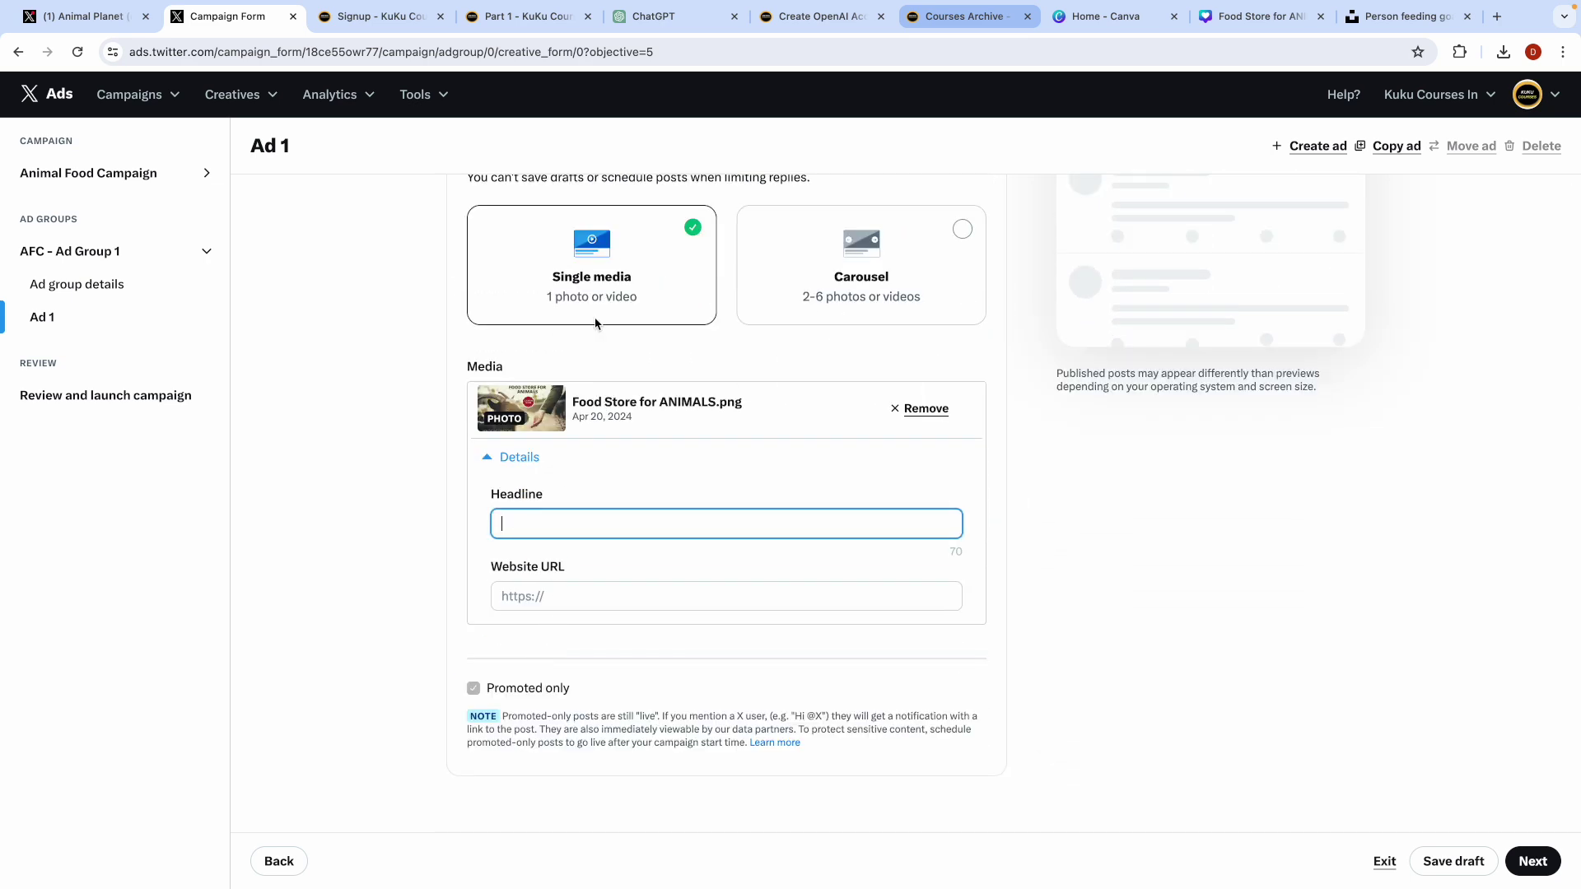
pyautogui.click(663, 20)
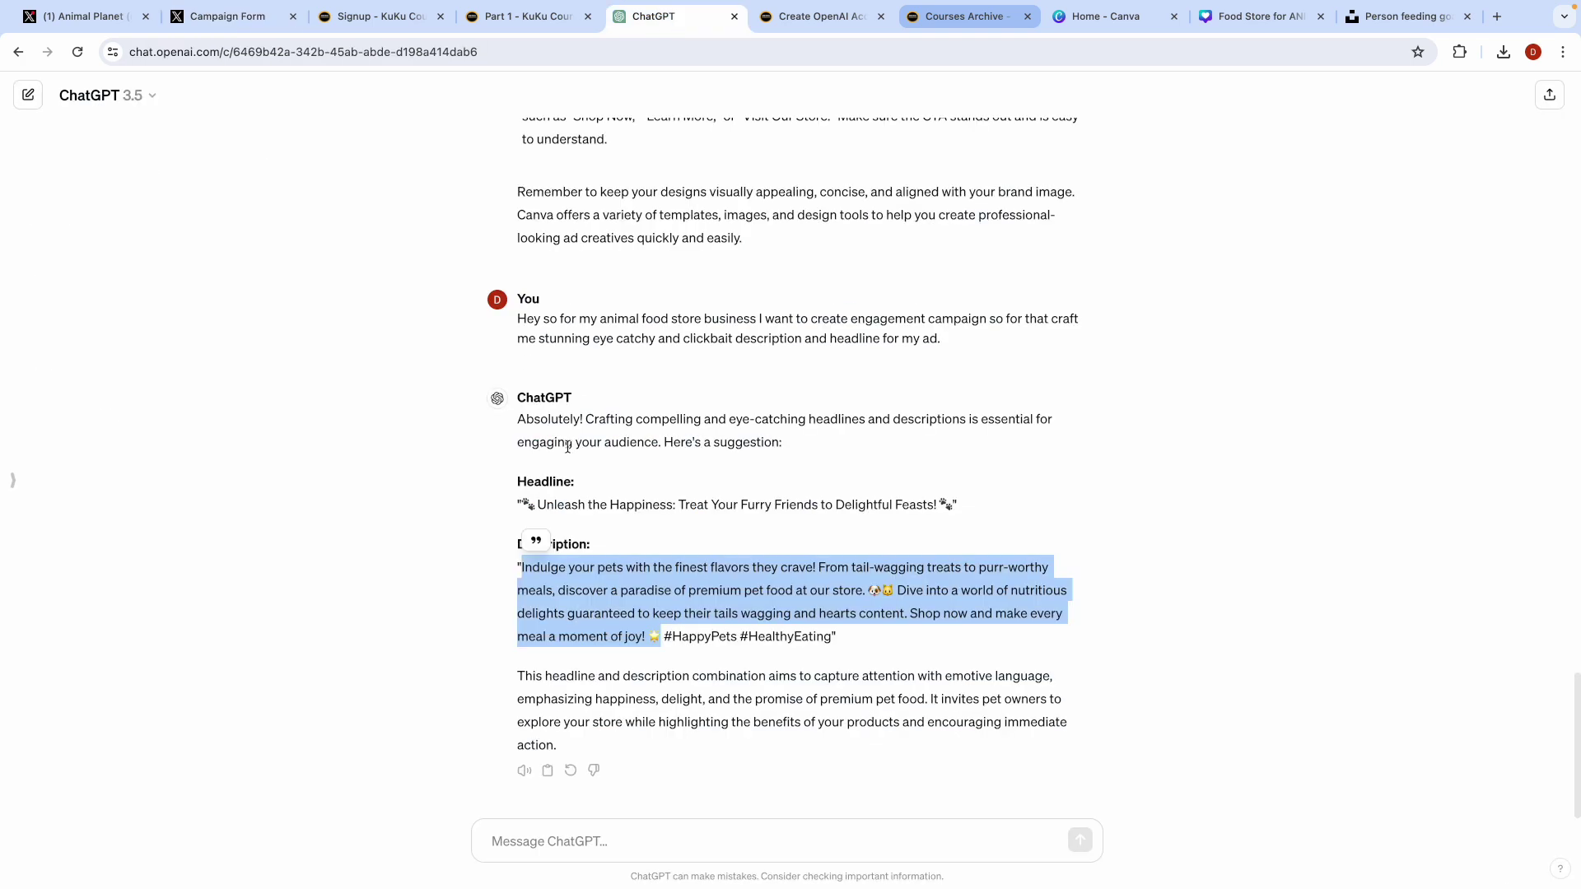
pyautogui.click(576, 591)
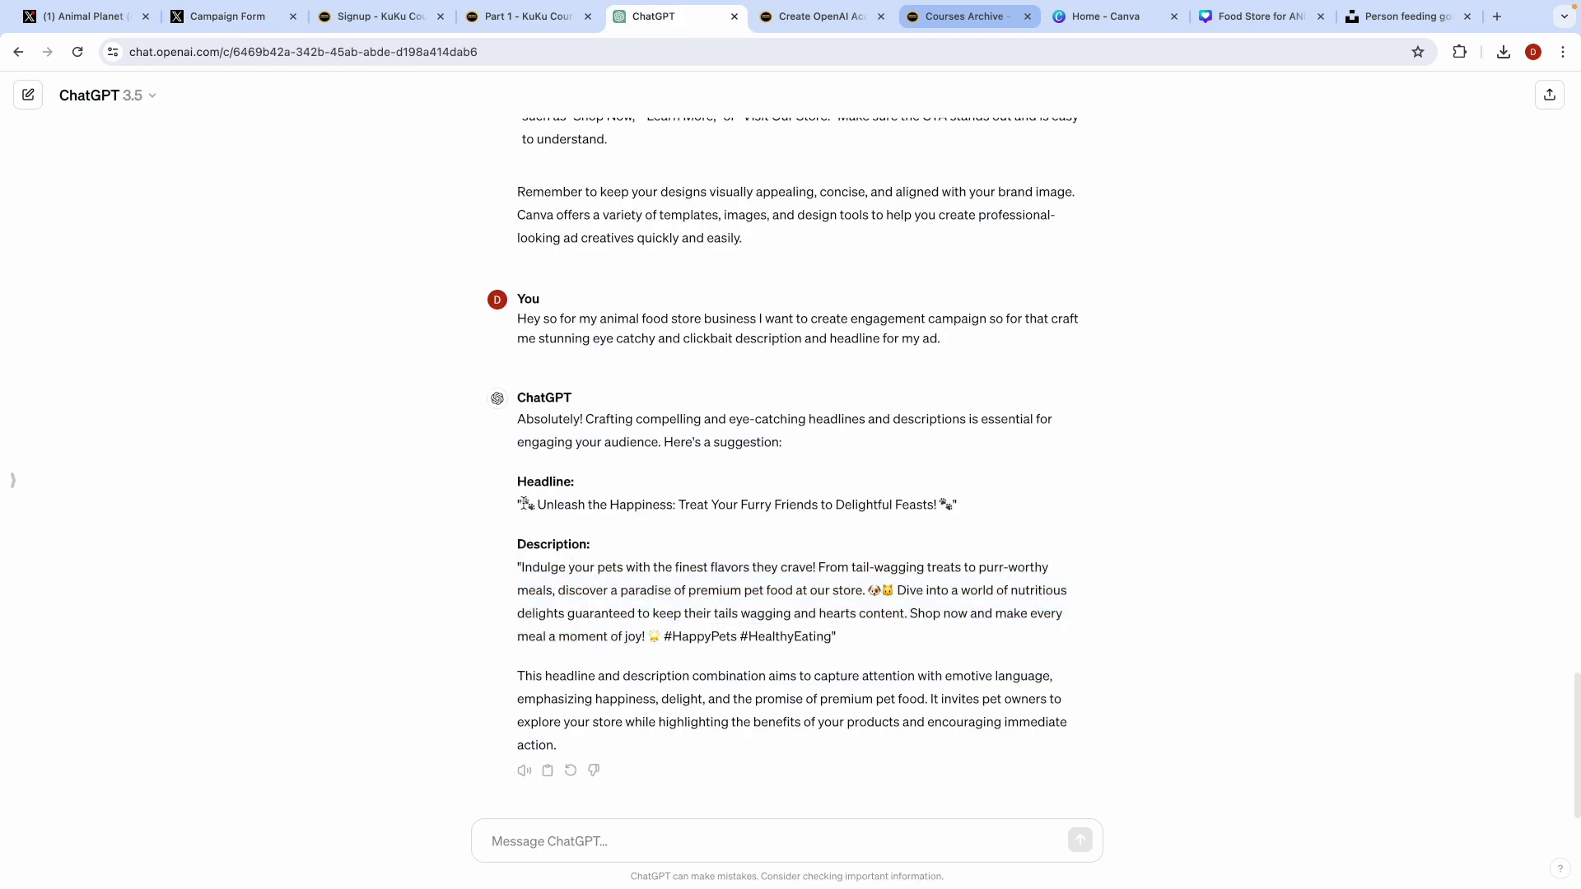
pyautogui.moveTo(525, 503); pyautogui.dragTo(948, 503)
pyautogui.hotkey('ctrl', 'c')
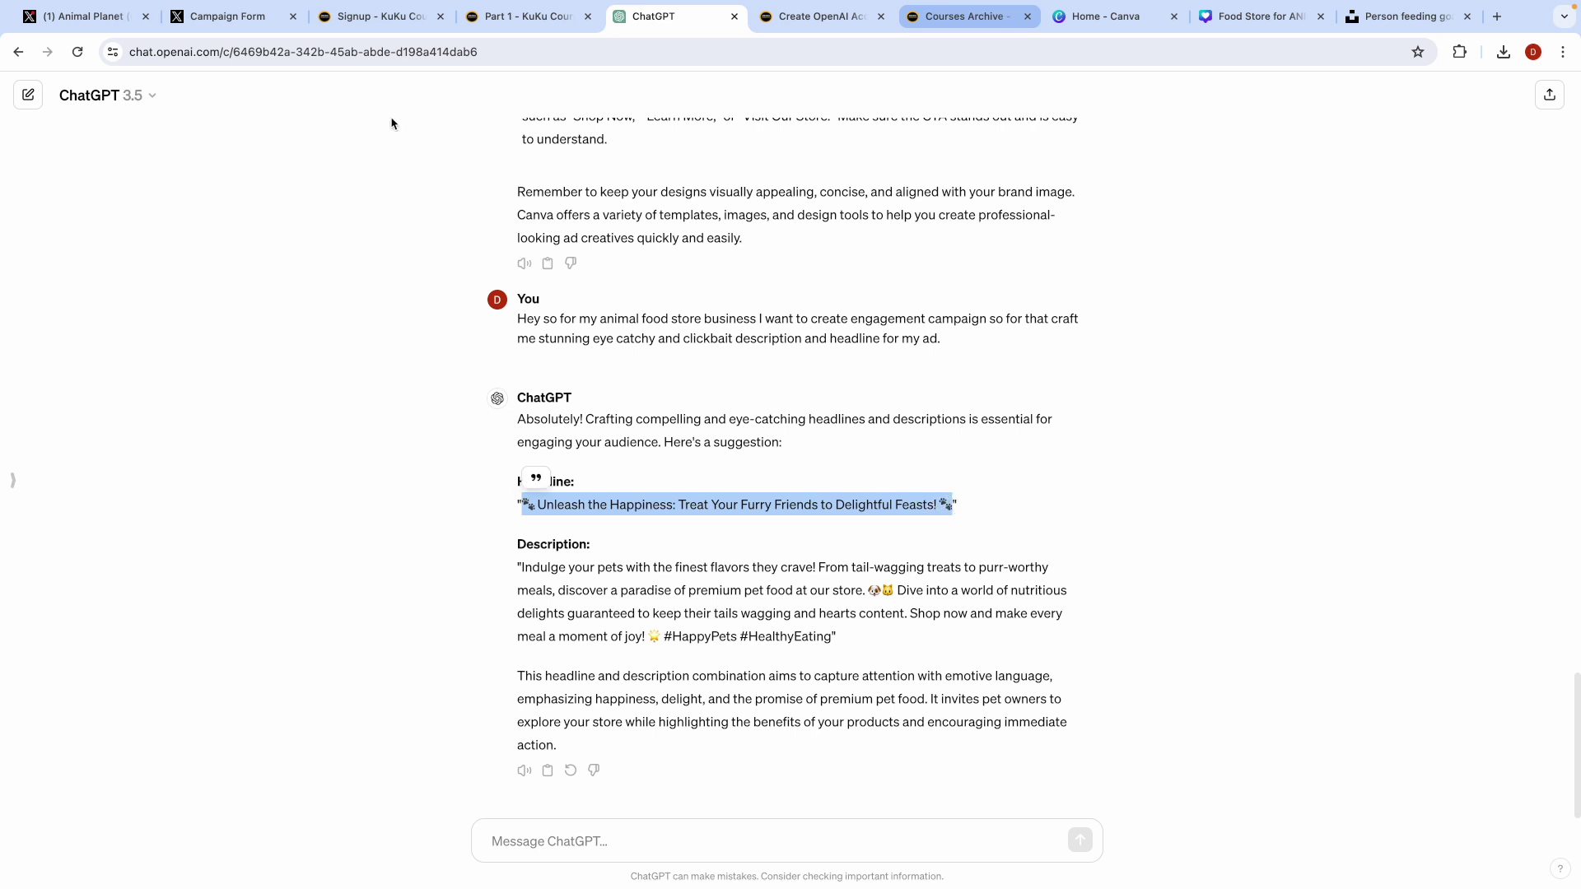
pyautogui.click(218, 17)
pyautogui.hotkey('ctrl', 'v')
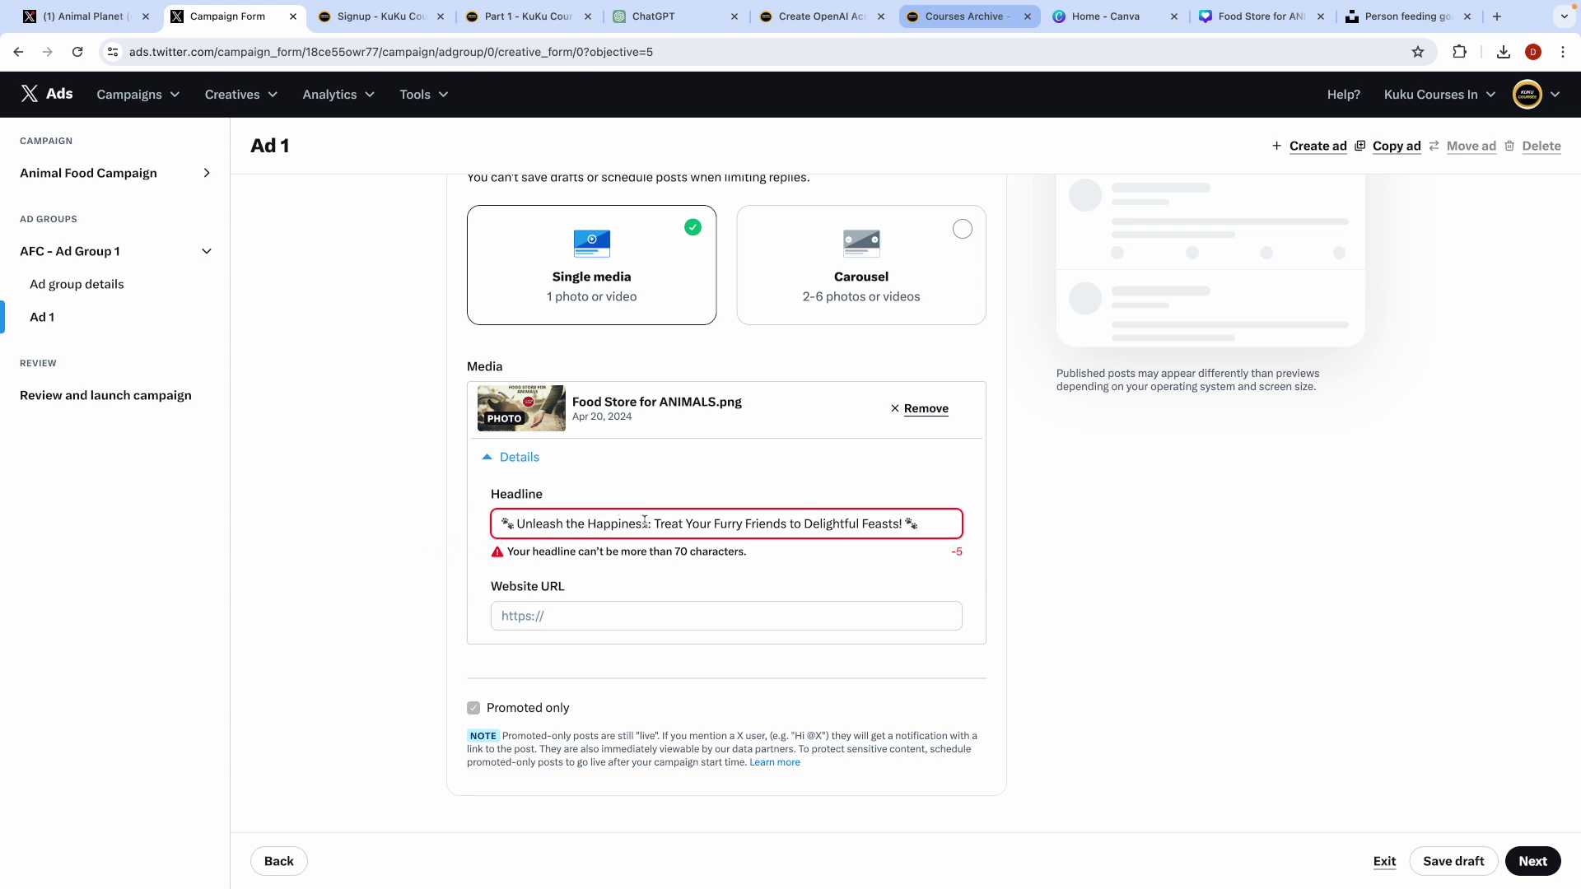
# Step: Shorten the ad headline to "Treat Your Furry Friends to Delightful Feasts!", keeping the paw emojis at both ends
pyautogui.doubleClick(550, 525)
pyautogui.press('BackSpace')
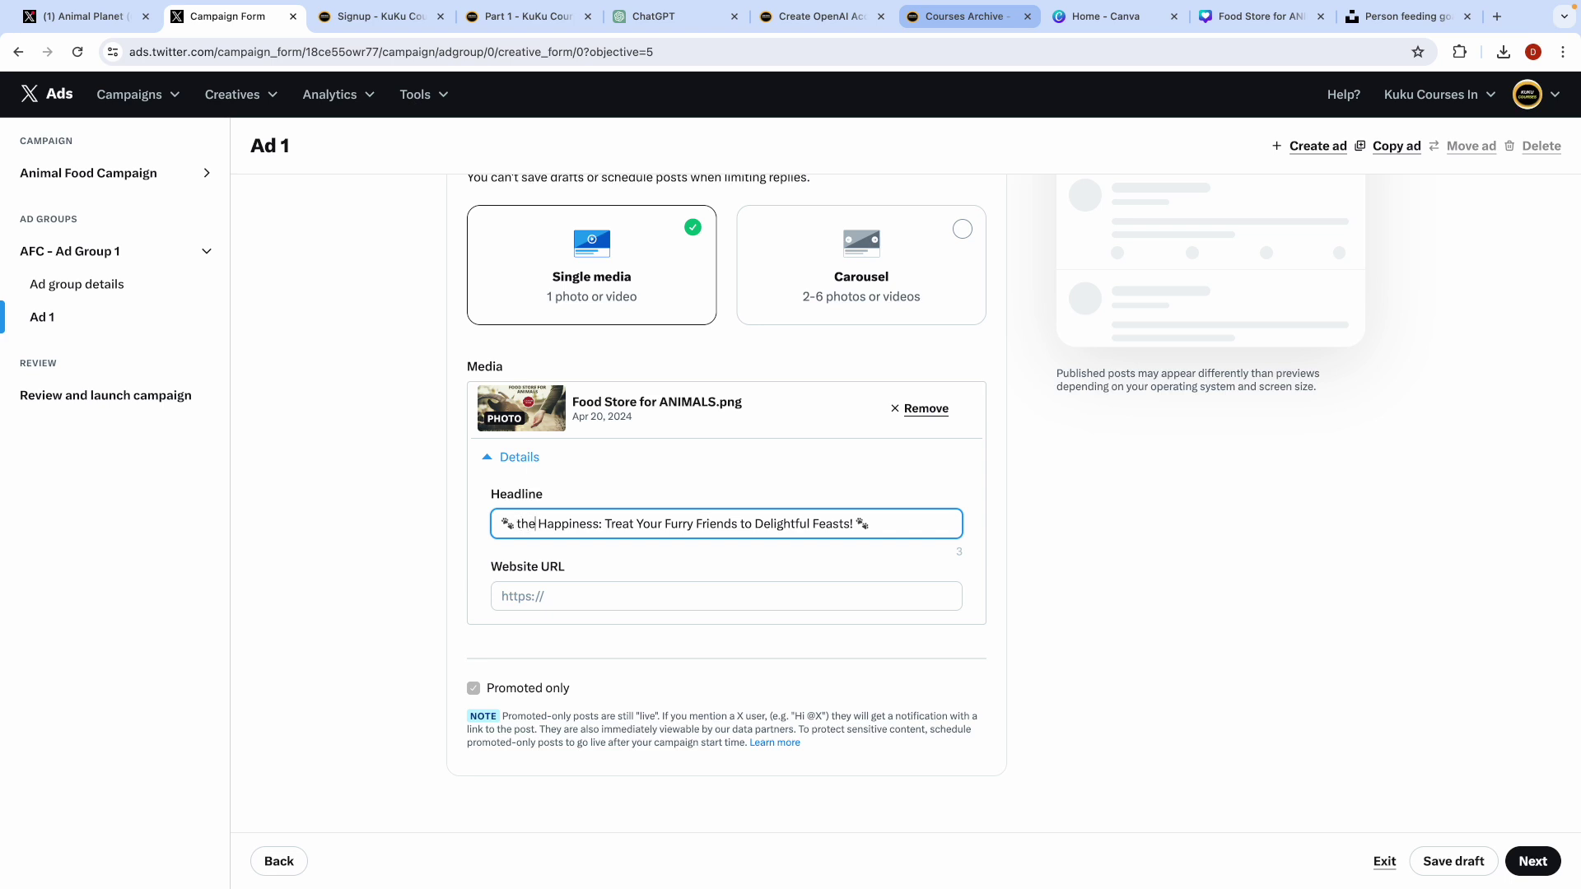
pyautogui.press('BackSpace')
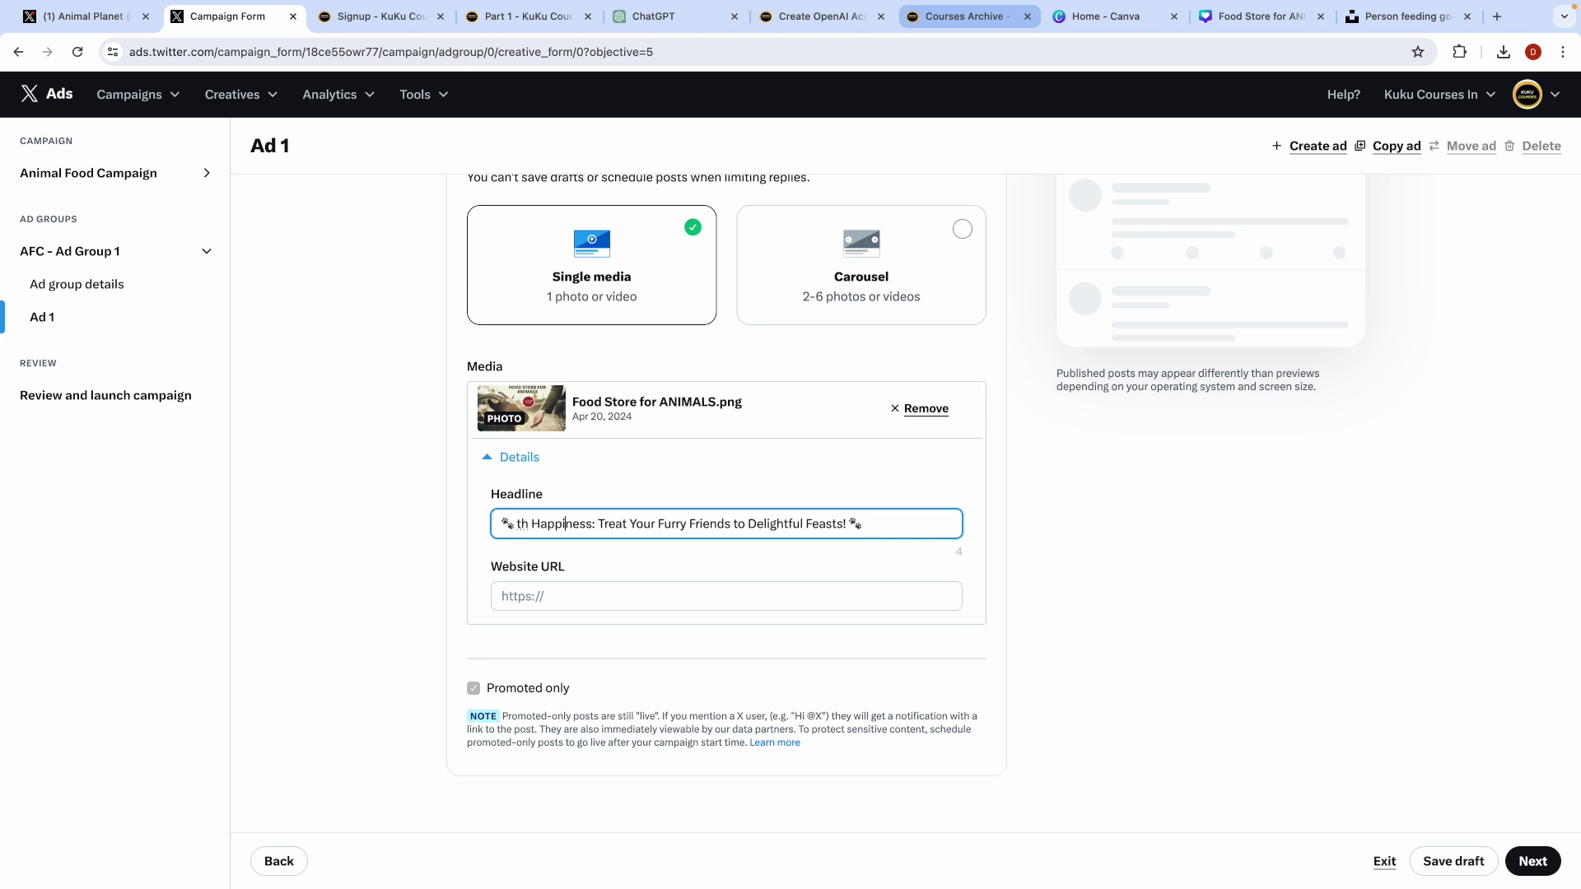
pyautogui.press('BackSpace')
pyautogui.press('BackSpace')
pyautogui.press('BackSpace')
pyautogui.press('BackSpace')
pyautogui.press('BackSpace')
pyautogui.press('BackSpace')
pyautogui.press('BackSpace')
pyautogui.press('BackSpace')
pyautogui.press('BackSpace')
pyautogui.press('BackSpace')
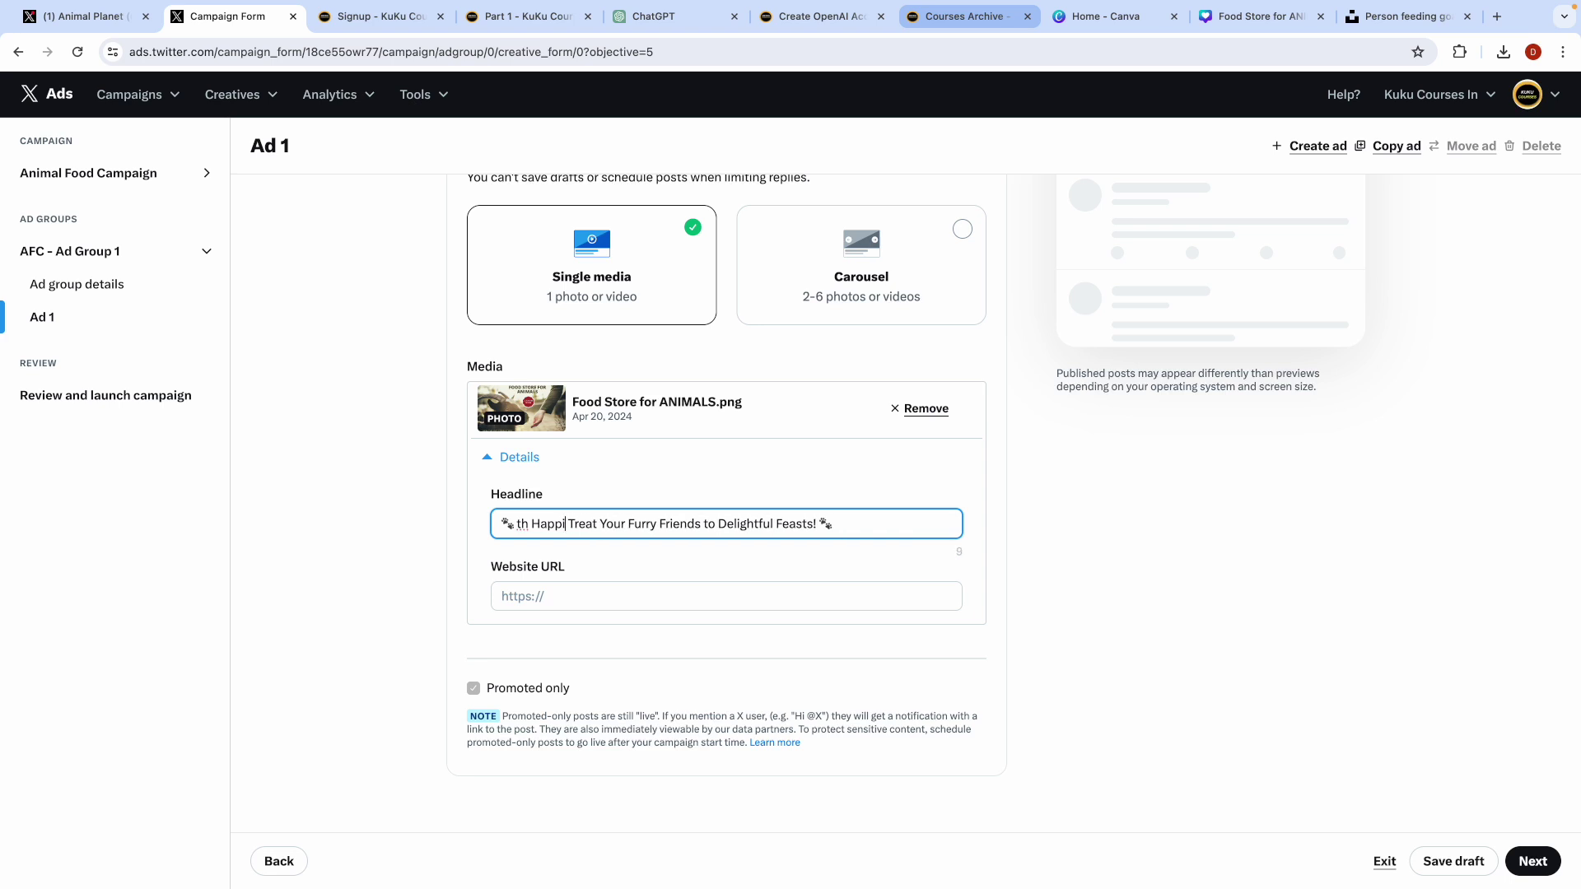
pyautogui.press('BackSpace')
pyautogui.press('BackSpace')
pyautogui.click(413, 583)
pyautogui.click(568, 601)
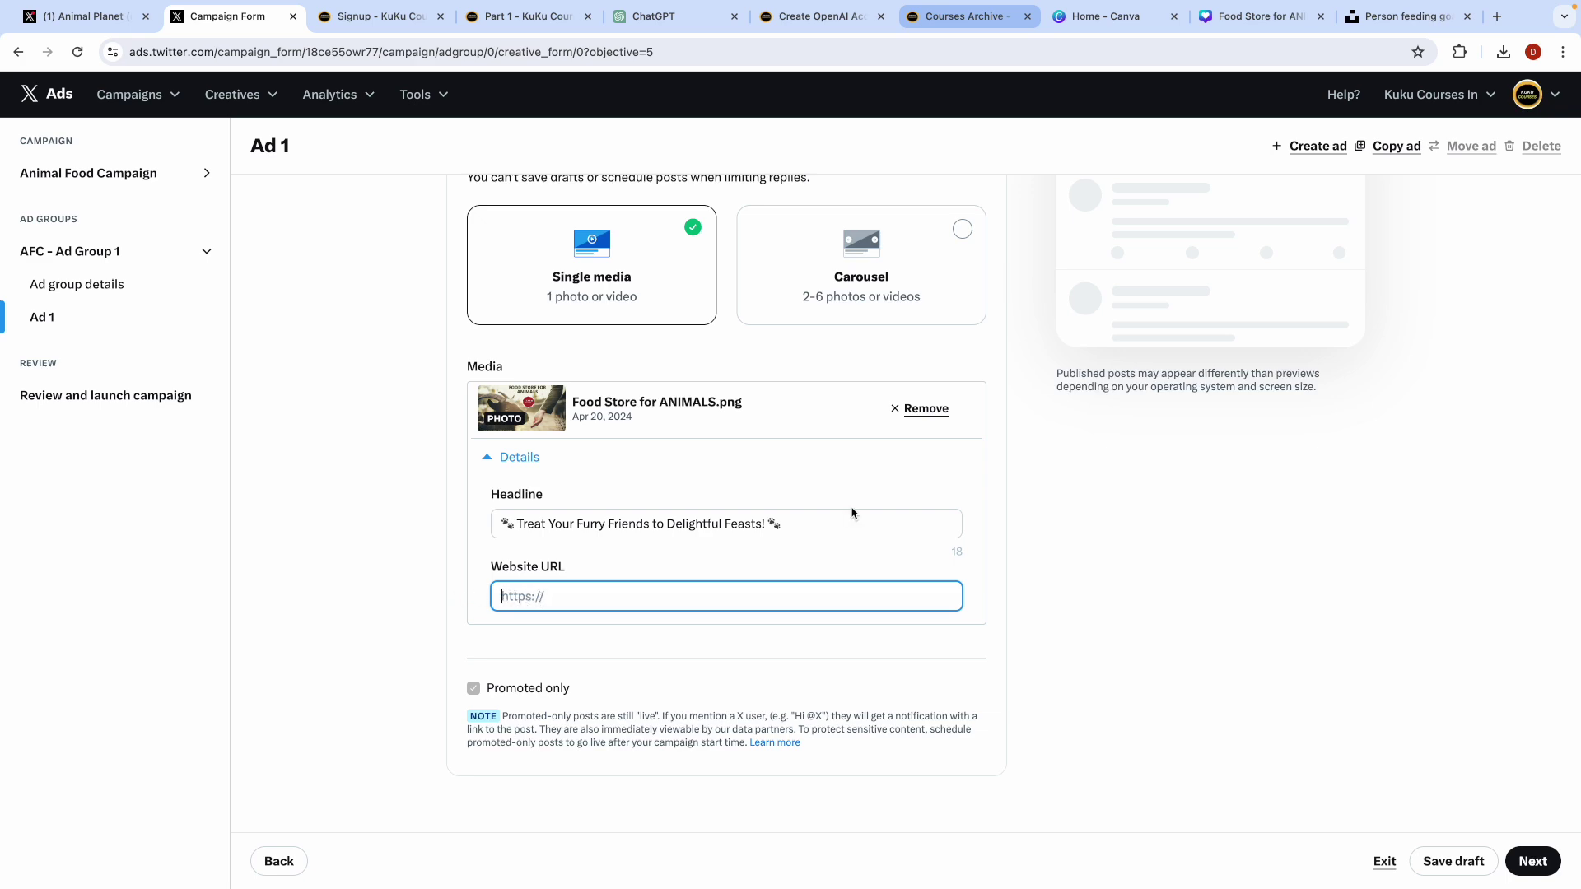
pyautogui.scroll(6, 853, 513)
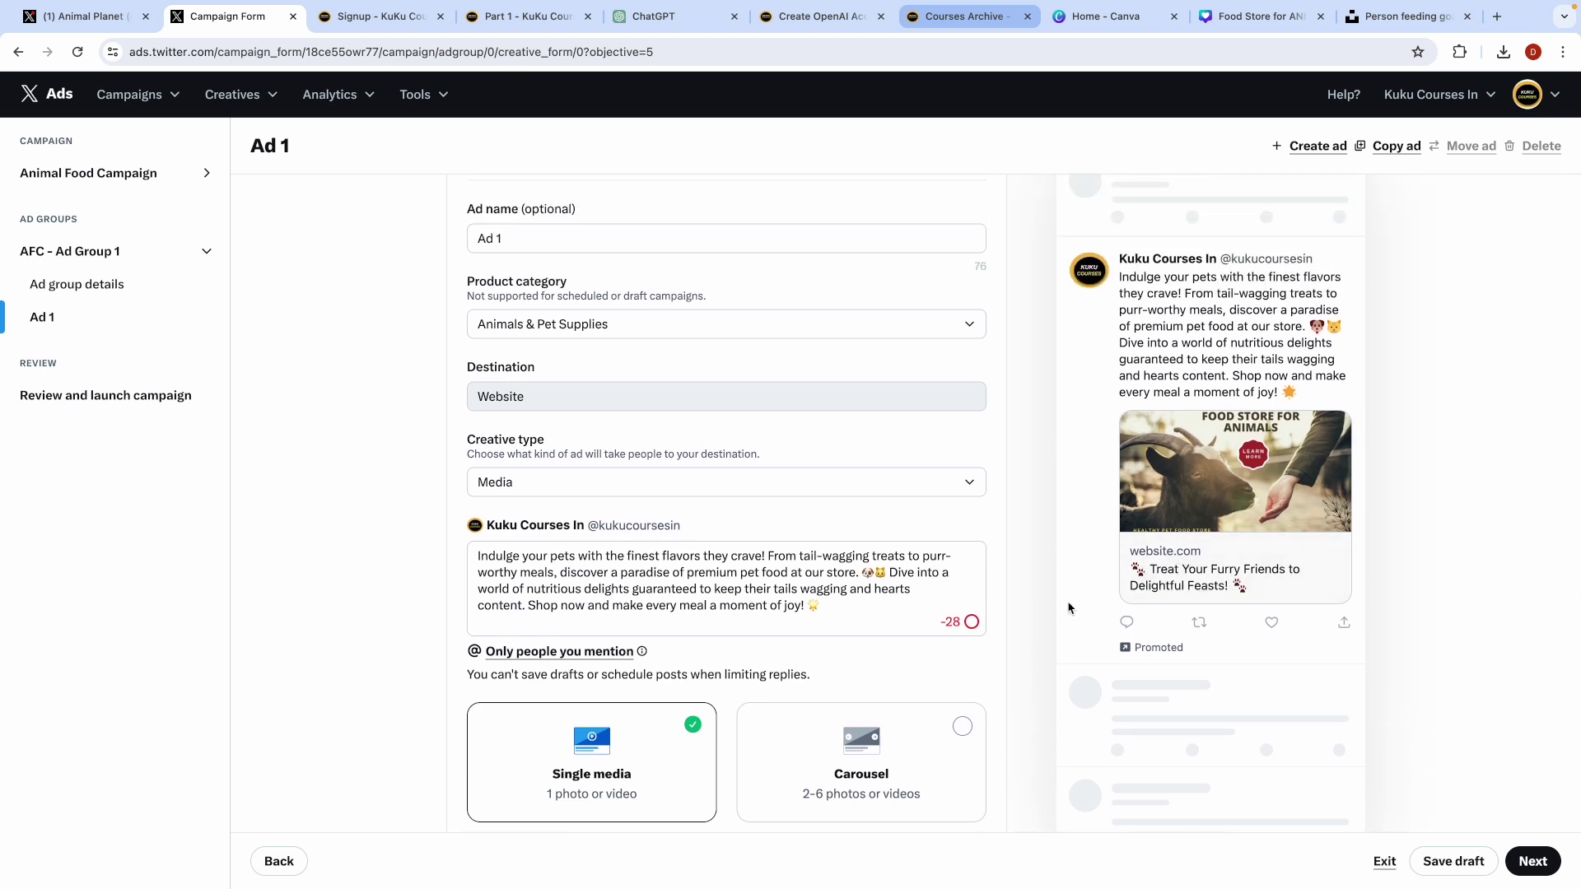
pyautogui.scroll(-6, 1069, 608)
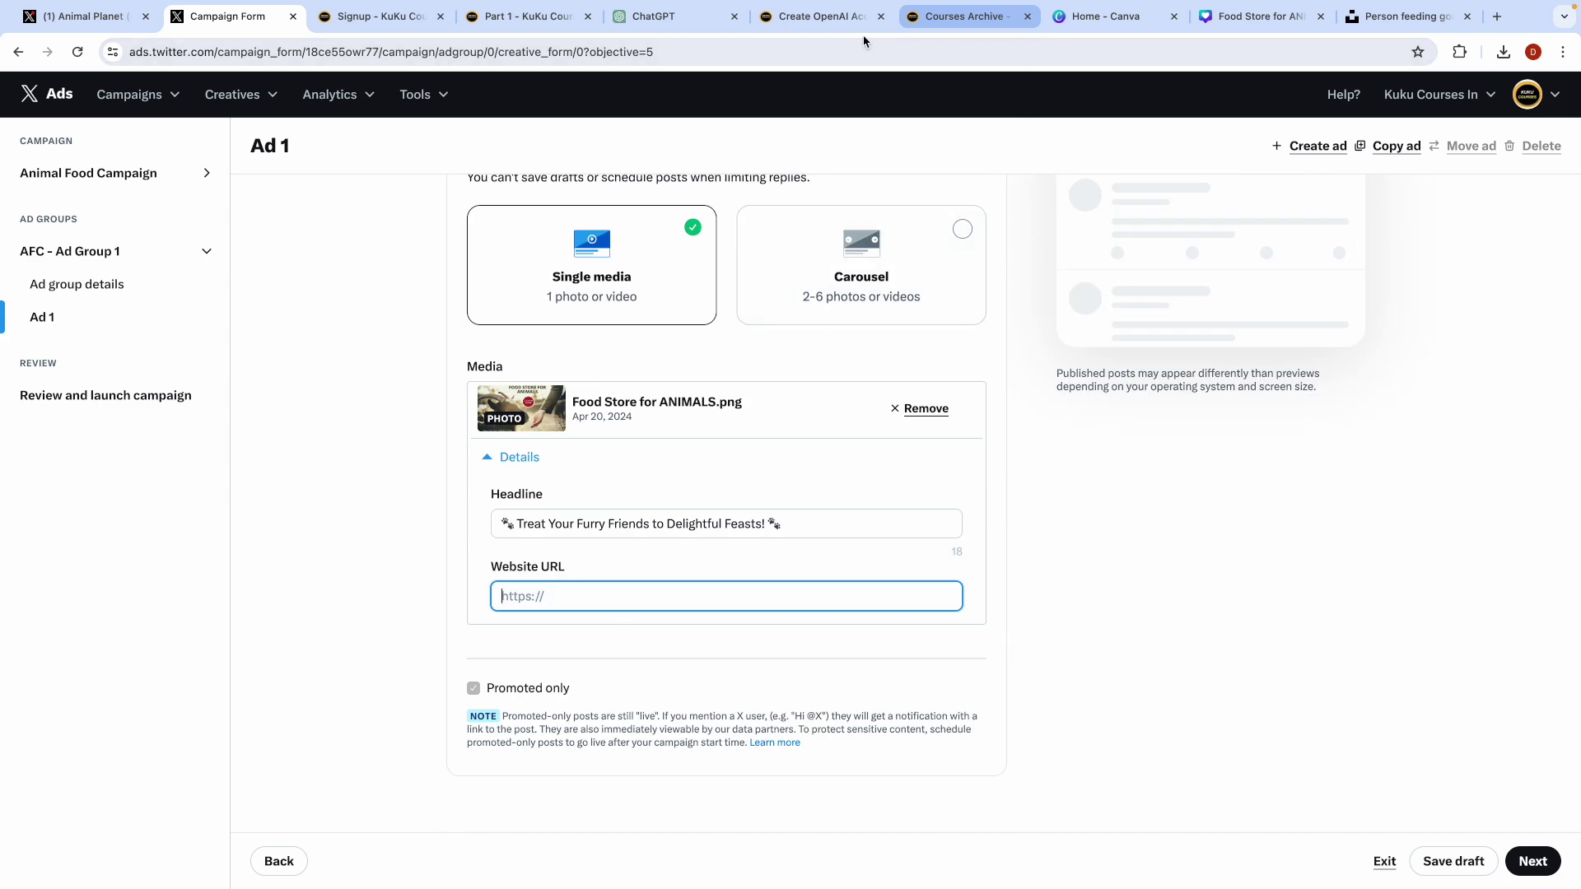
pyautogui.click(394, 18)
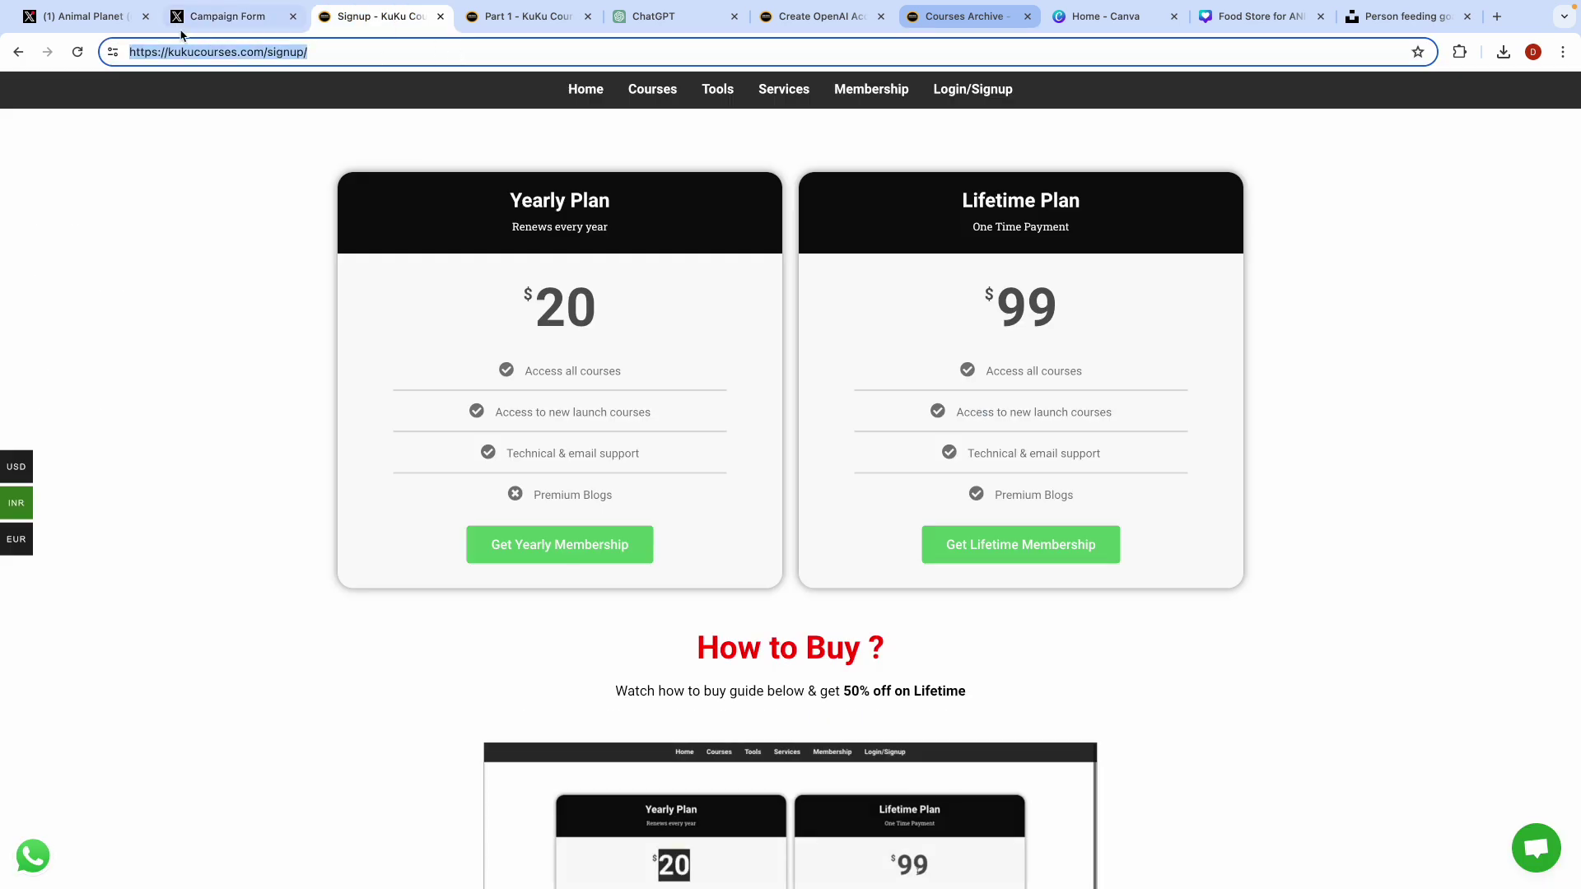
pyautogui.click(212, 18)
pyautogui.hotkey('ctrl', 'v')
pyautogui.click(405, 590)
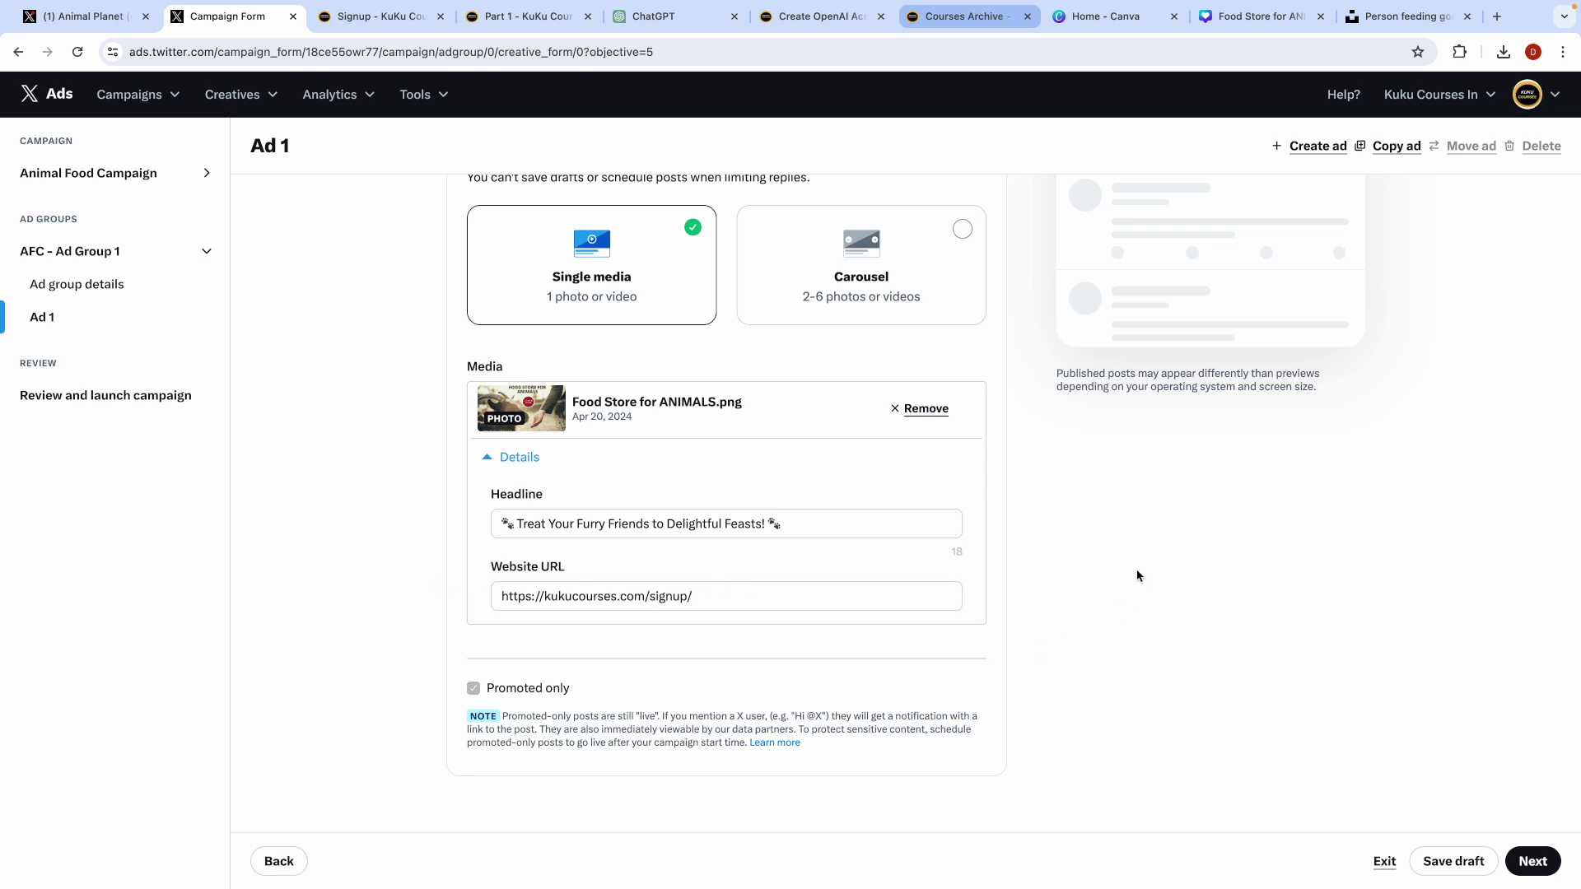
pyautogui.scroll(5, 1137, 575)
pyautogui.scroll(1, 1057, 460)
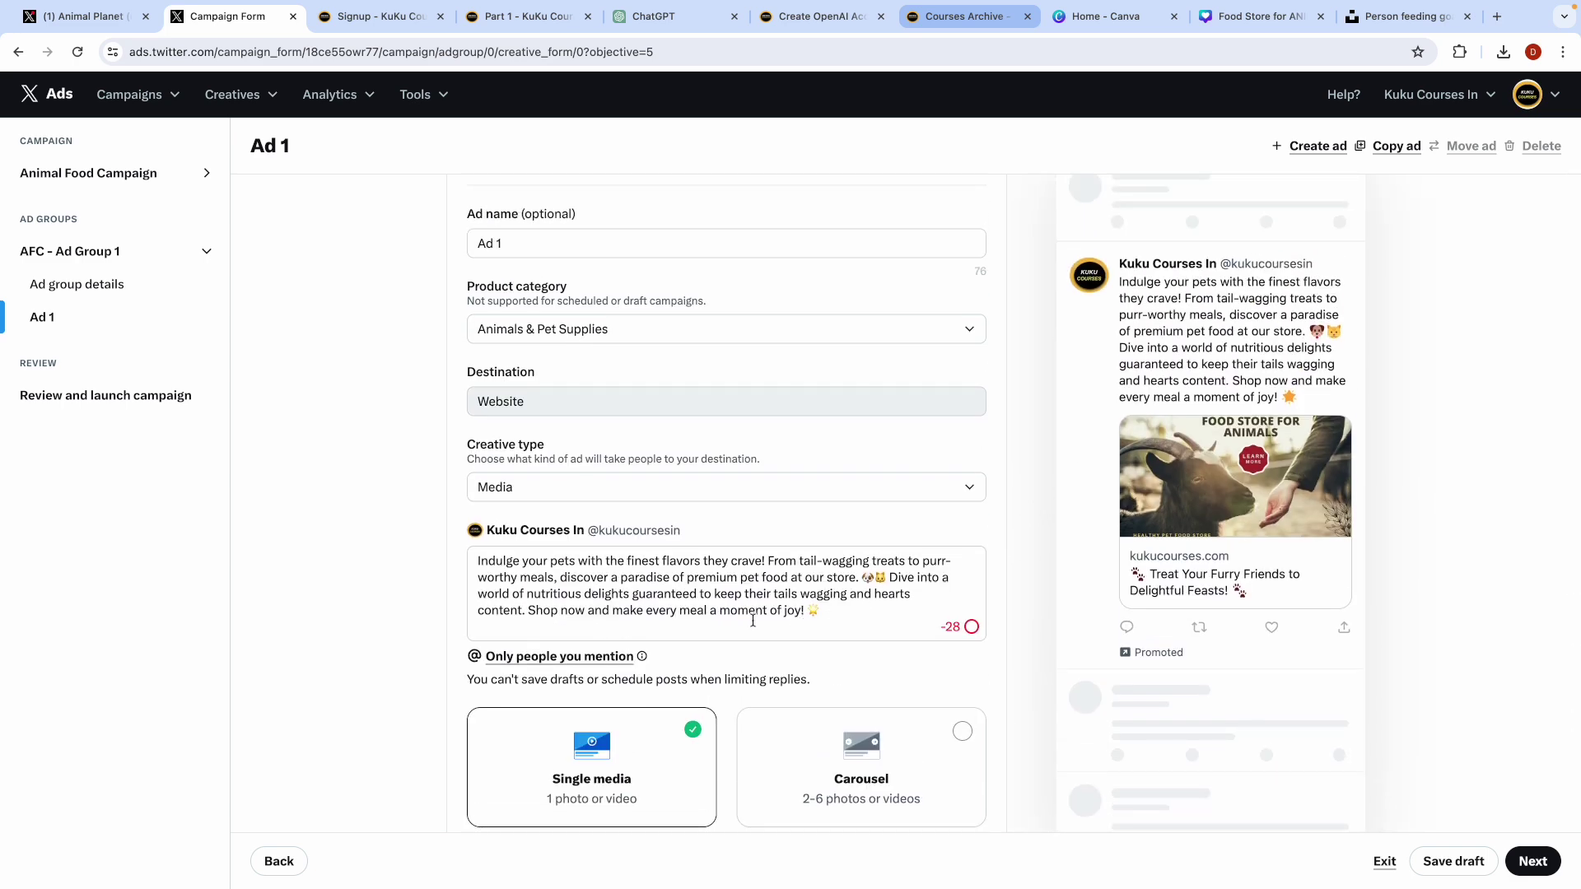
# Step: Remove the sentence "Shop now and make every meal a moment of joy!" from the ad text, keeping the closing star emoji
pyautogui.moveTo(528, 610); pyautogui.dragTo(807, 616)
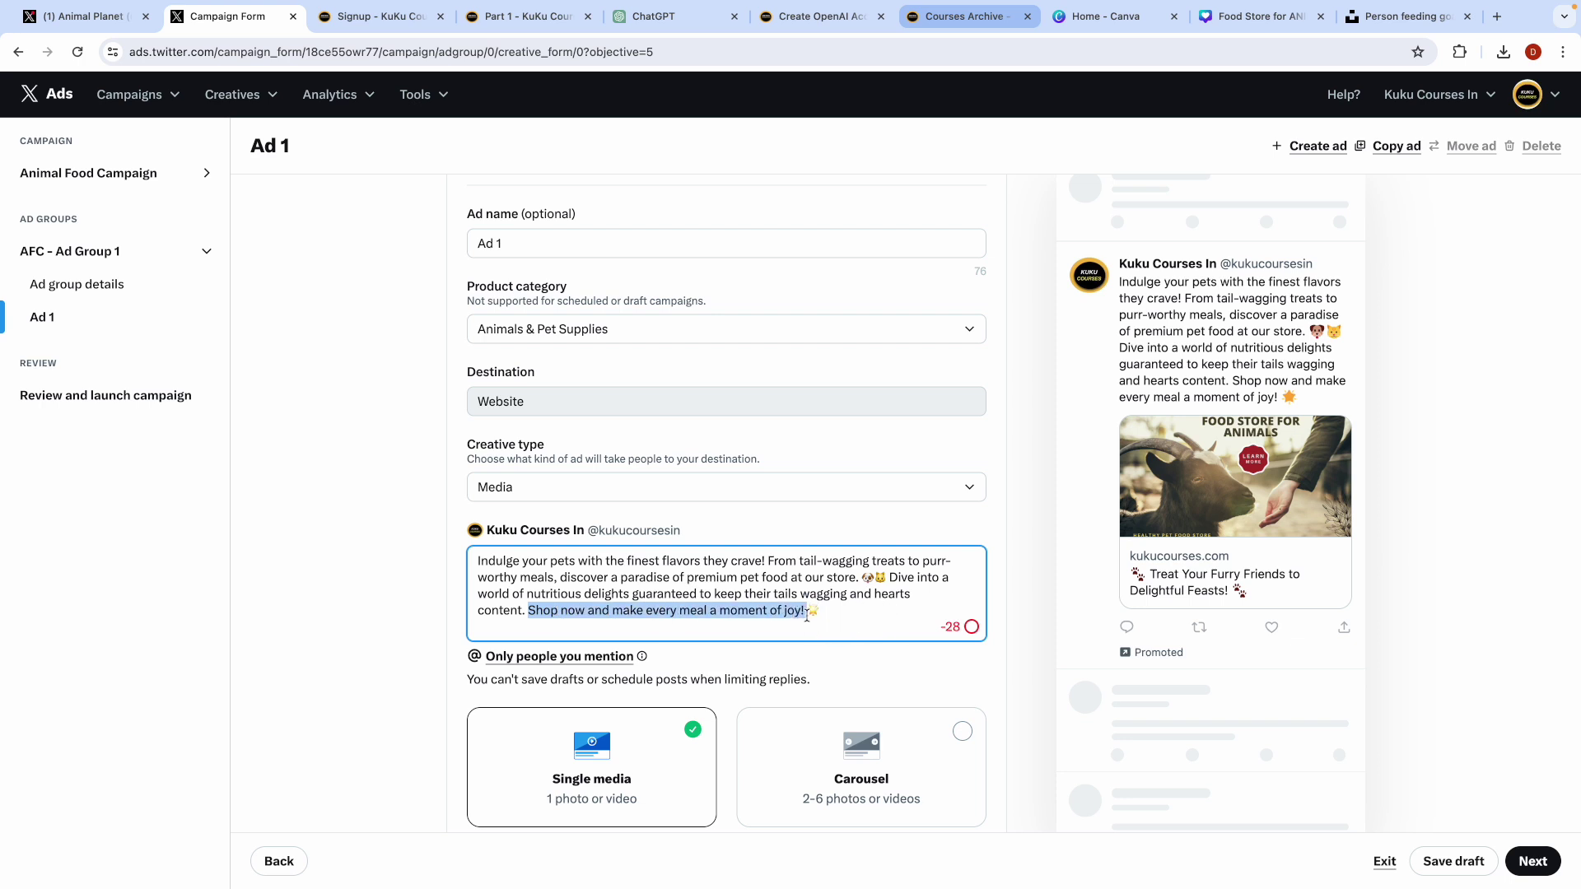
pyautogui.press('BackSpace')
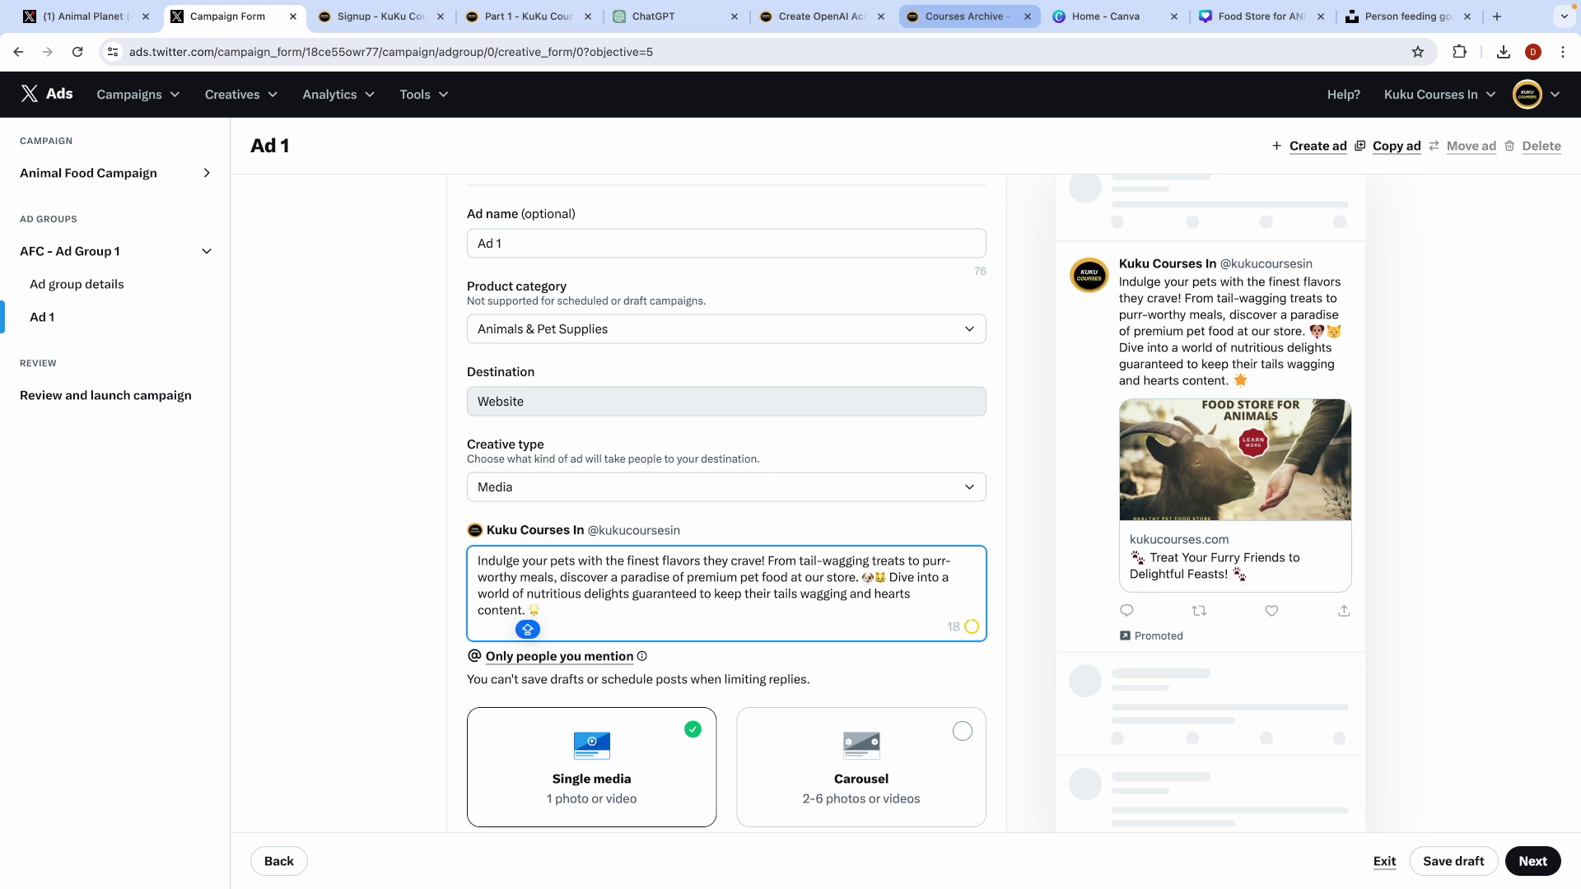
pyautogui.write('Visit o')
pyautogui.write('ur W')
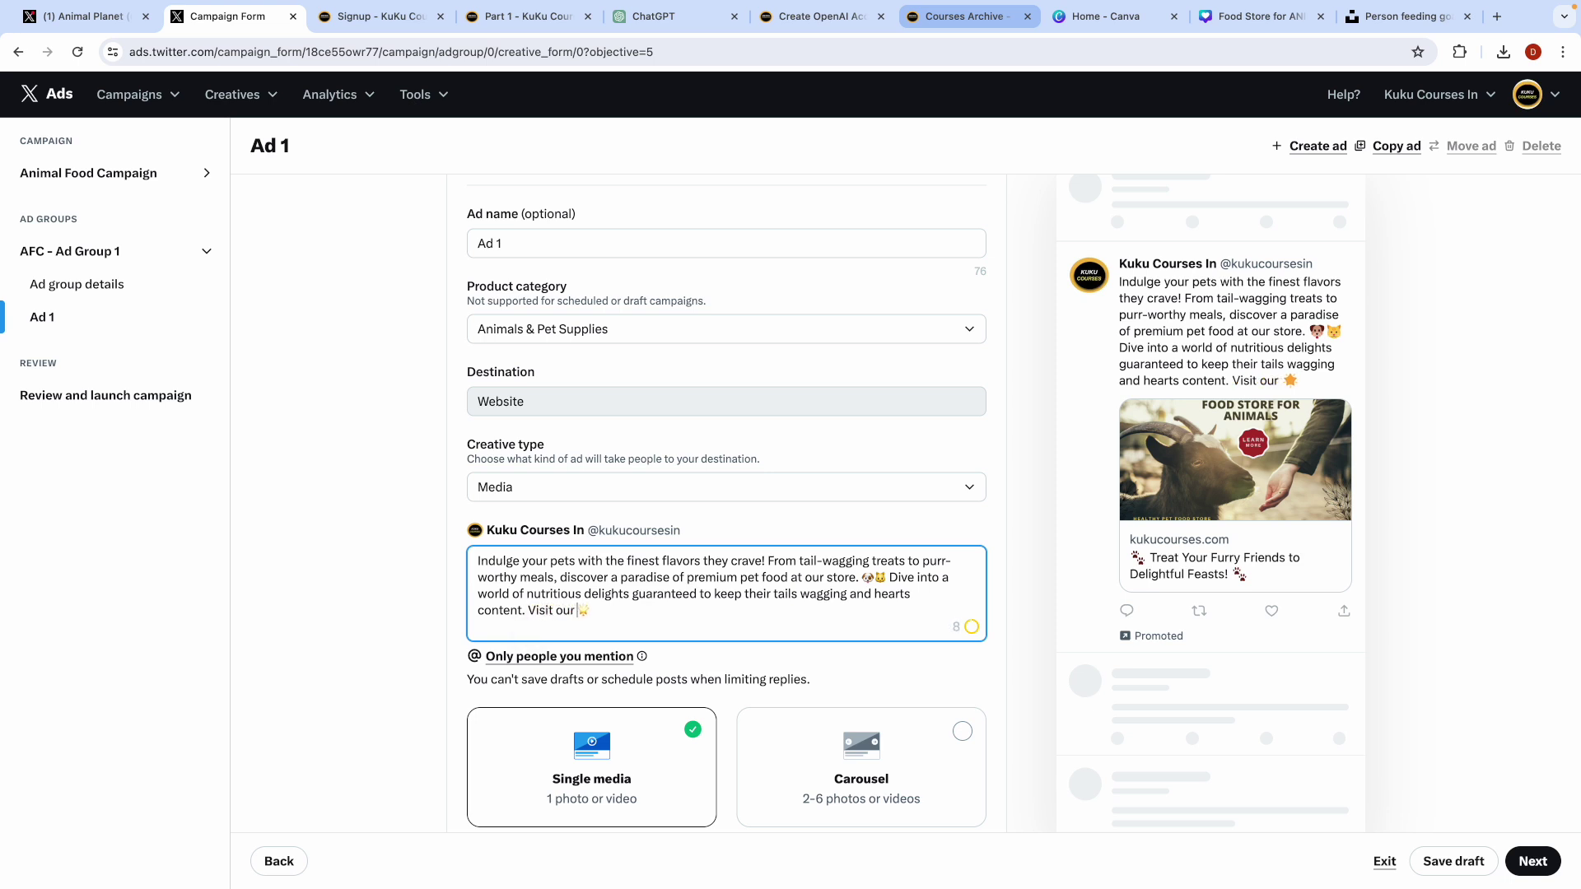
pyautogui.press('BackSpace')
pyautogui.press('BackSpace')
pyautogui.press('BackSpace')
pyautogui.press('BackSpace')
pyautogui.press('BackSpace')
pyautogui.press('BackSpace')
pyautogui.press('BackSpace')
pyautogui.press('BackSpace')
pyautogui.press('BackSpace')
pyautogui.press('BackSpace')
pyautogui.press('BackSpace')
# Step: Add the call to action "Tap on Learn More" before the closing star emoji in the ad text and check the ad
pyautogui.write('Learn')
pyautogui.write(' More')
pyautogui.write('Tap o')
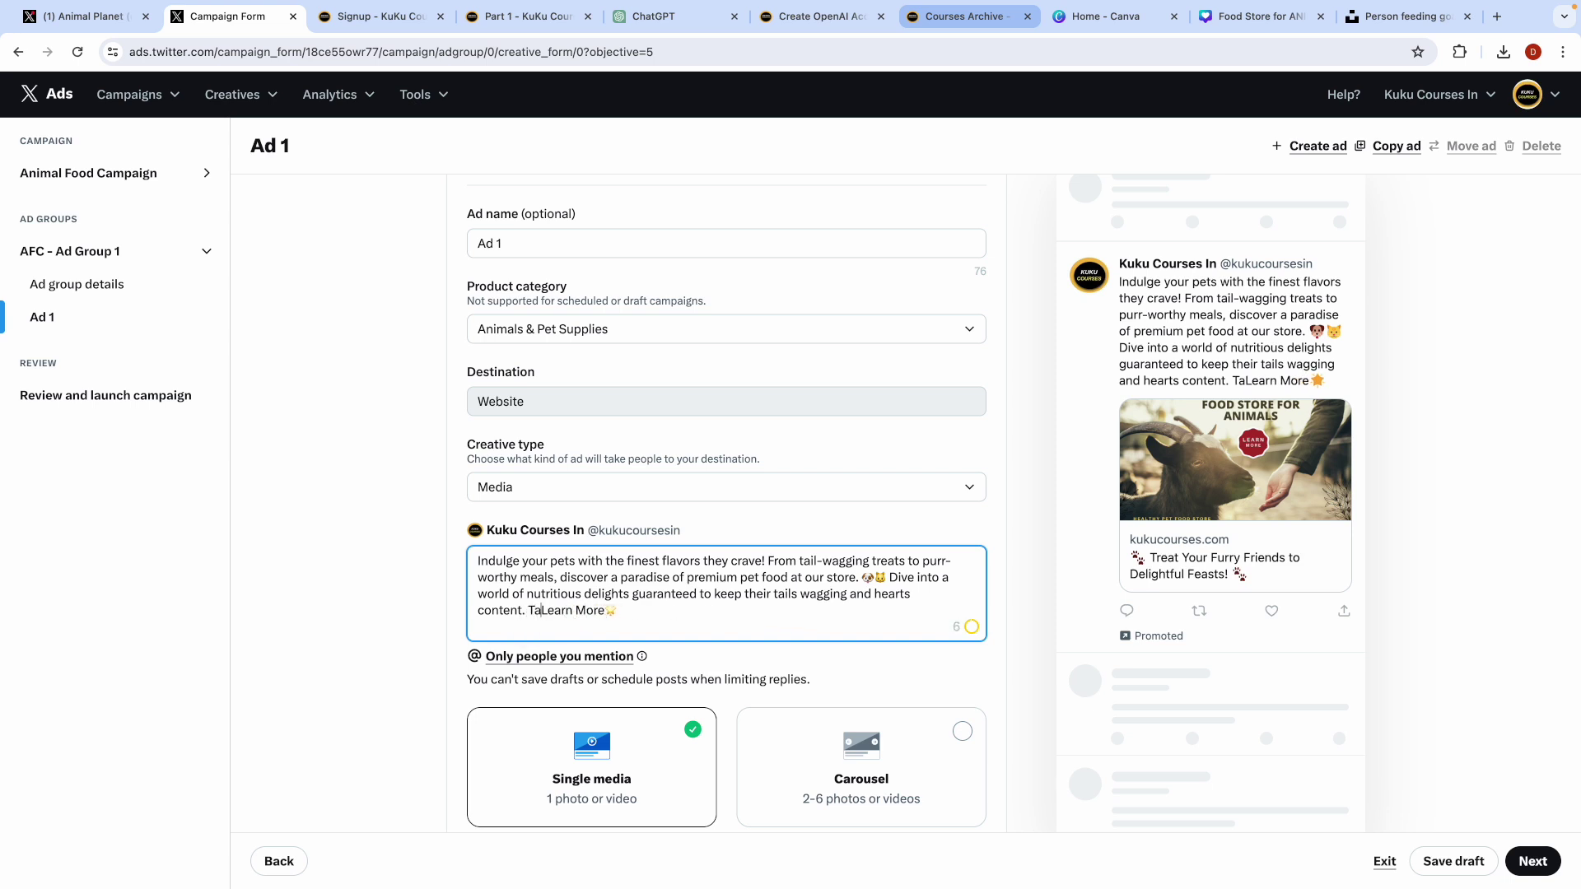
pyautogui.write('n')
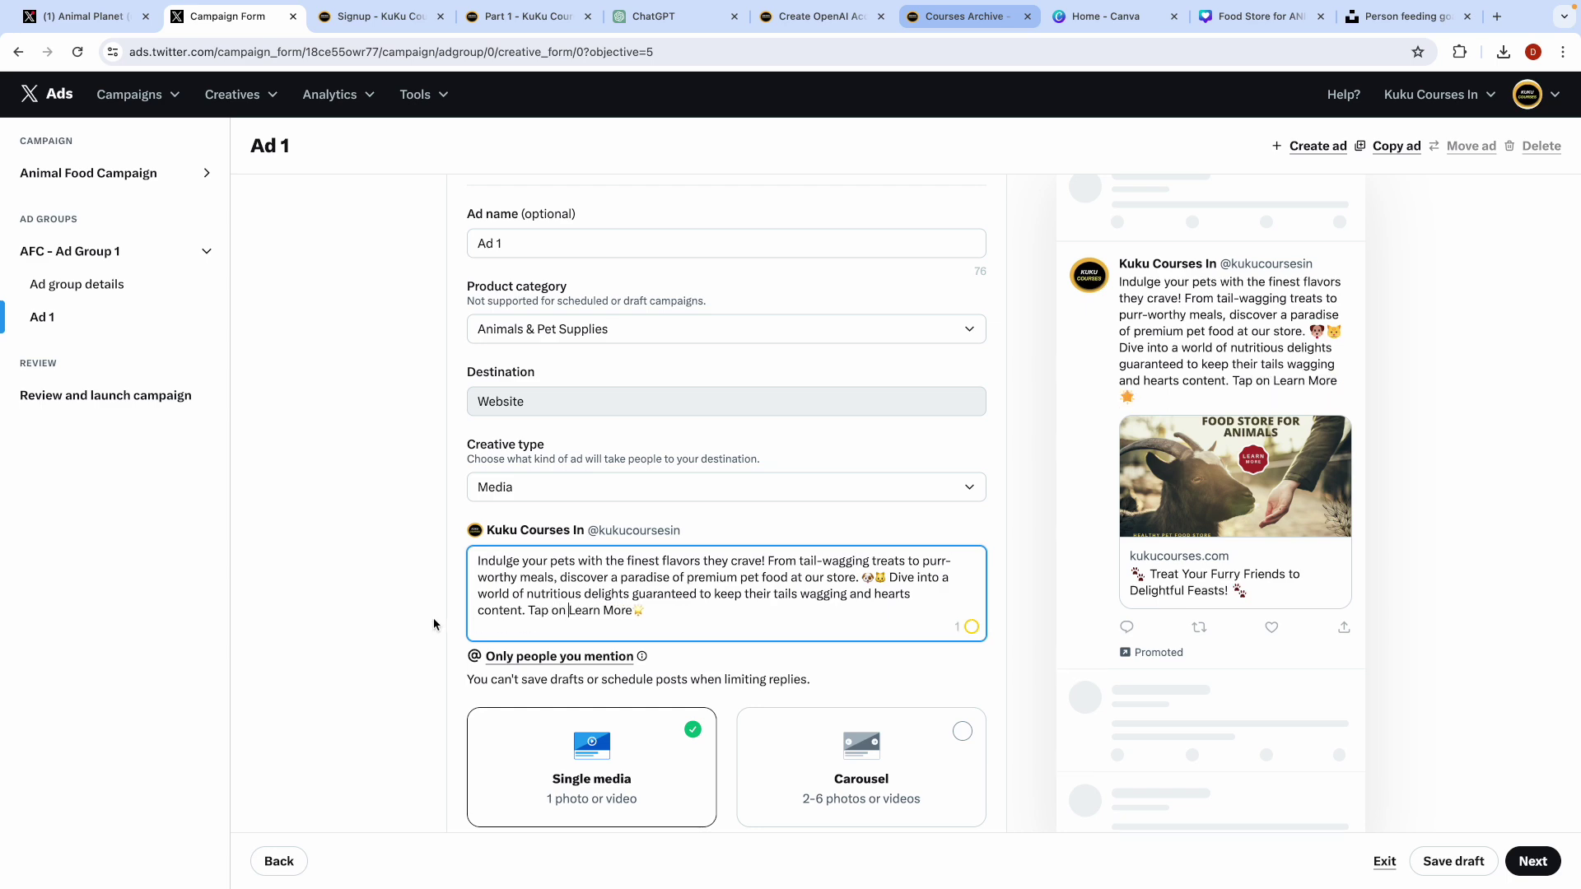
pyautogui.click(350, 653)
pyautogui.scroll(-5, 540, 740)
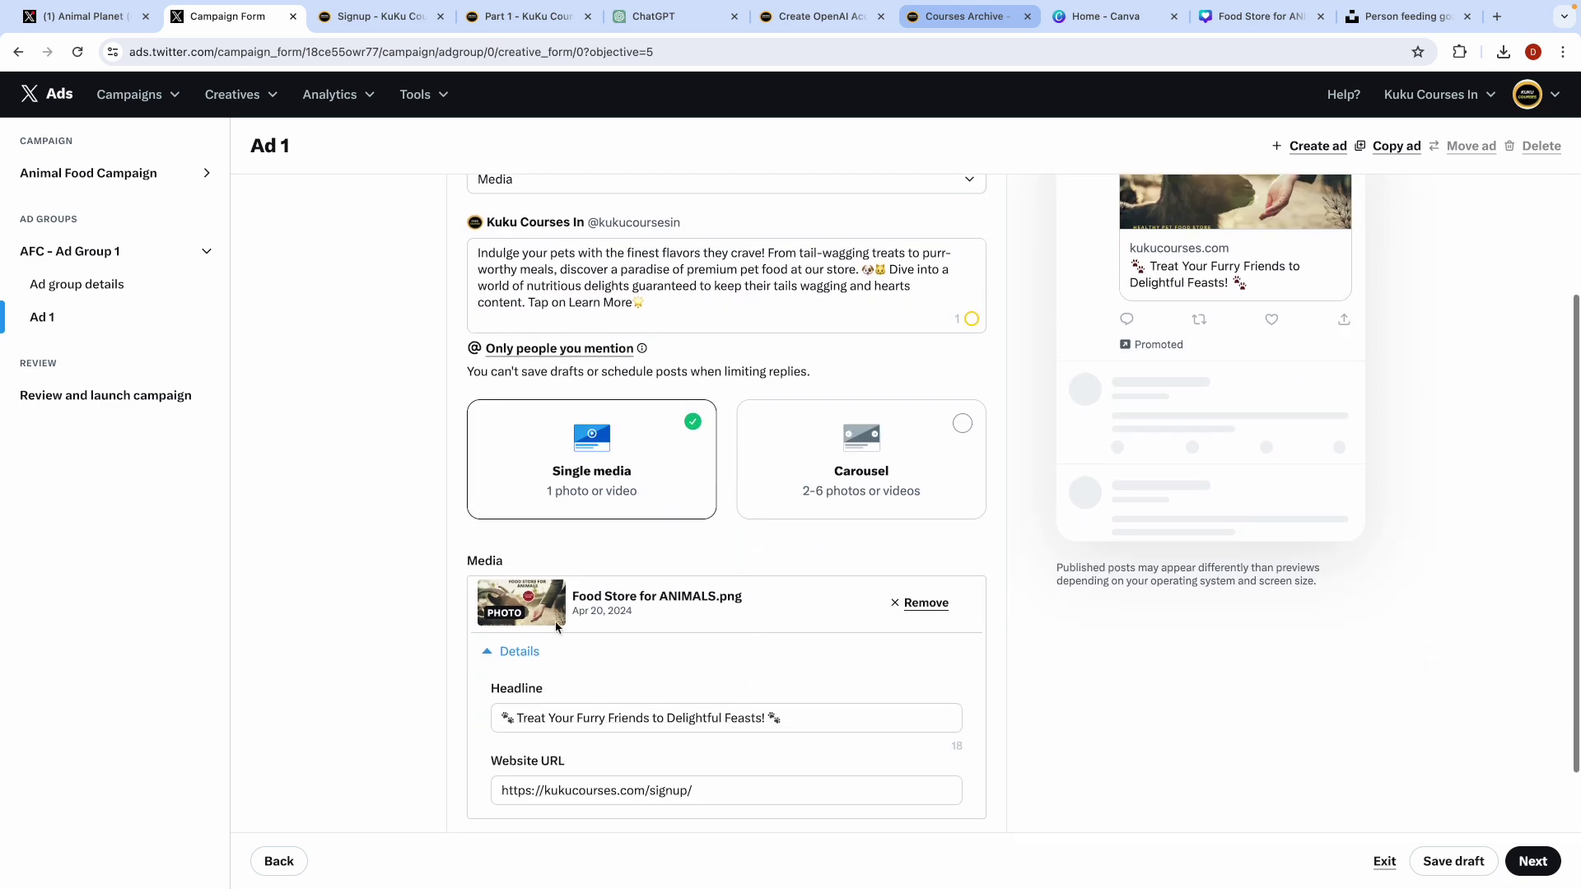
pyautogui.scroll(7, 1025, 598)
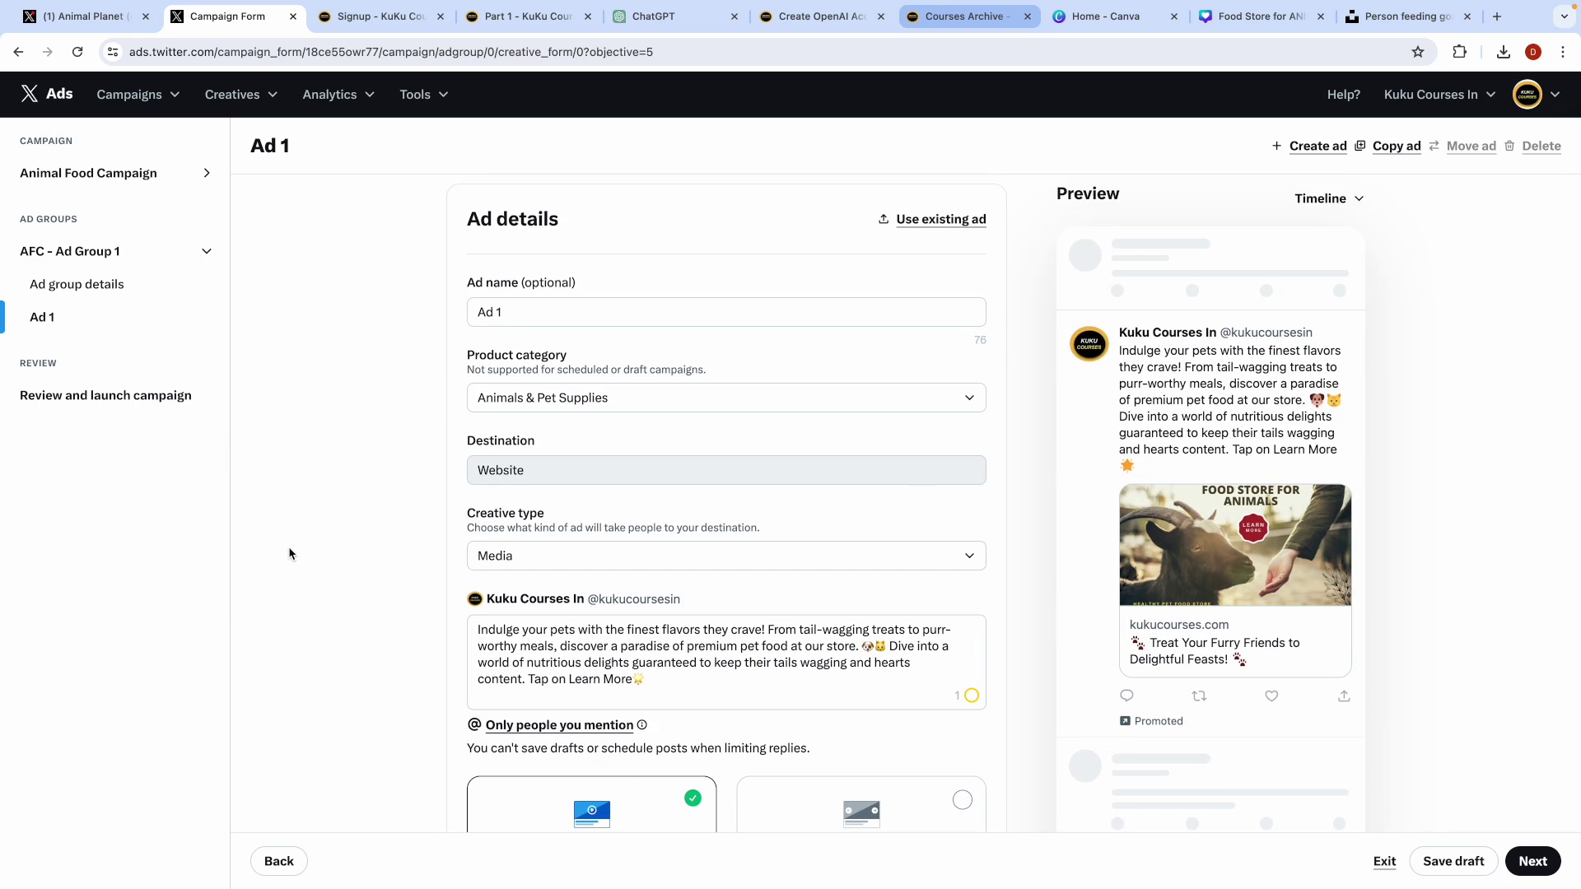
# Step: Check the campaign details, and choose Site visits as the site visit event in the AFC - Ad Group 1 details
pyautogui.click(103, 174)
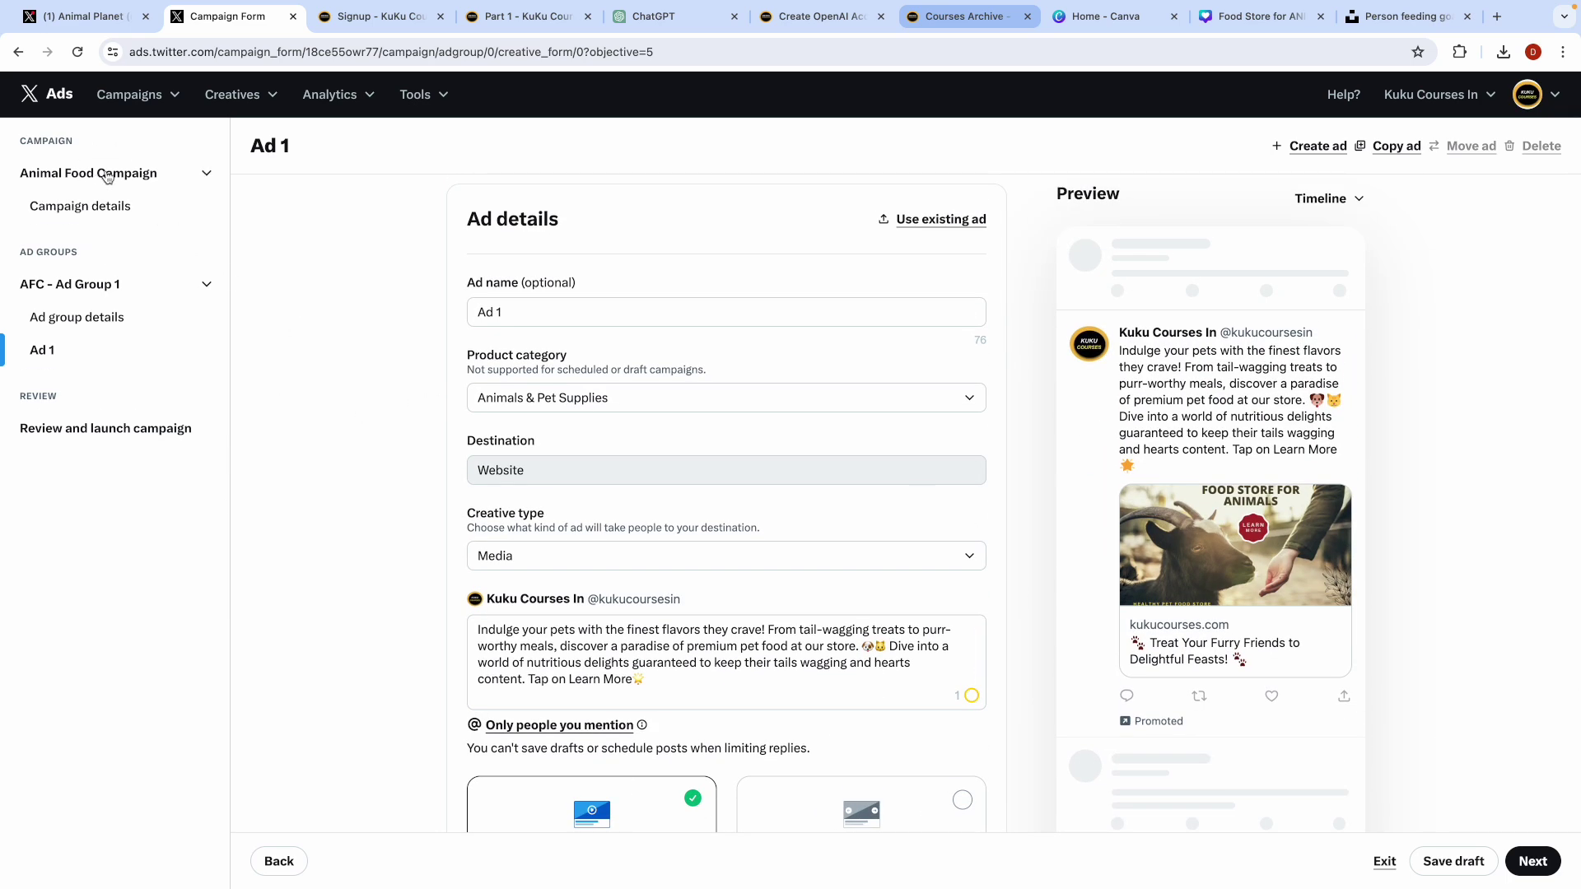
pyautogui.click(84, 210)
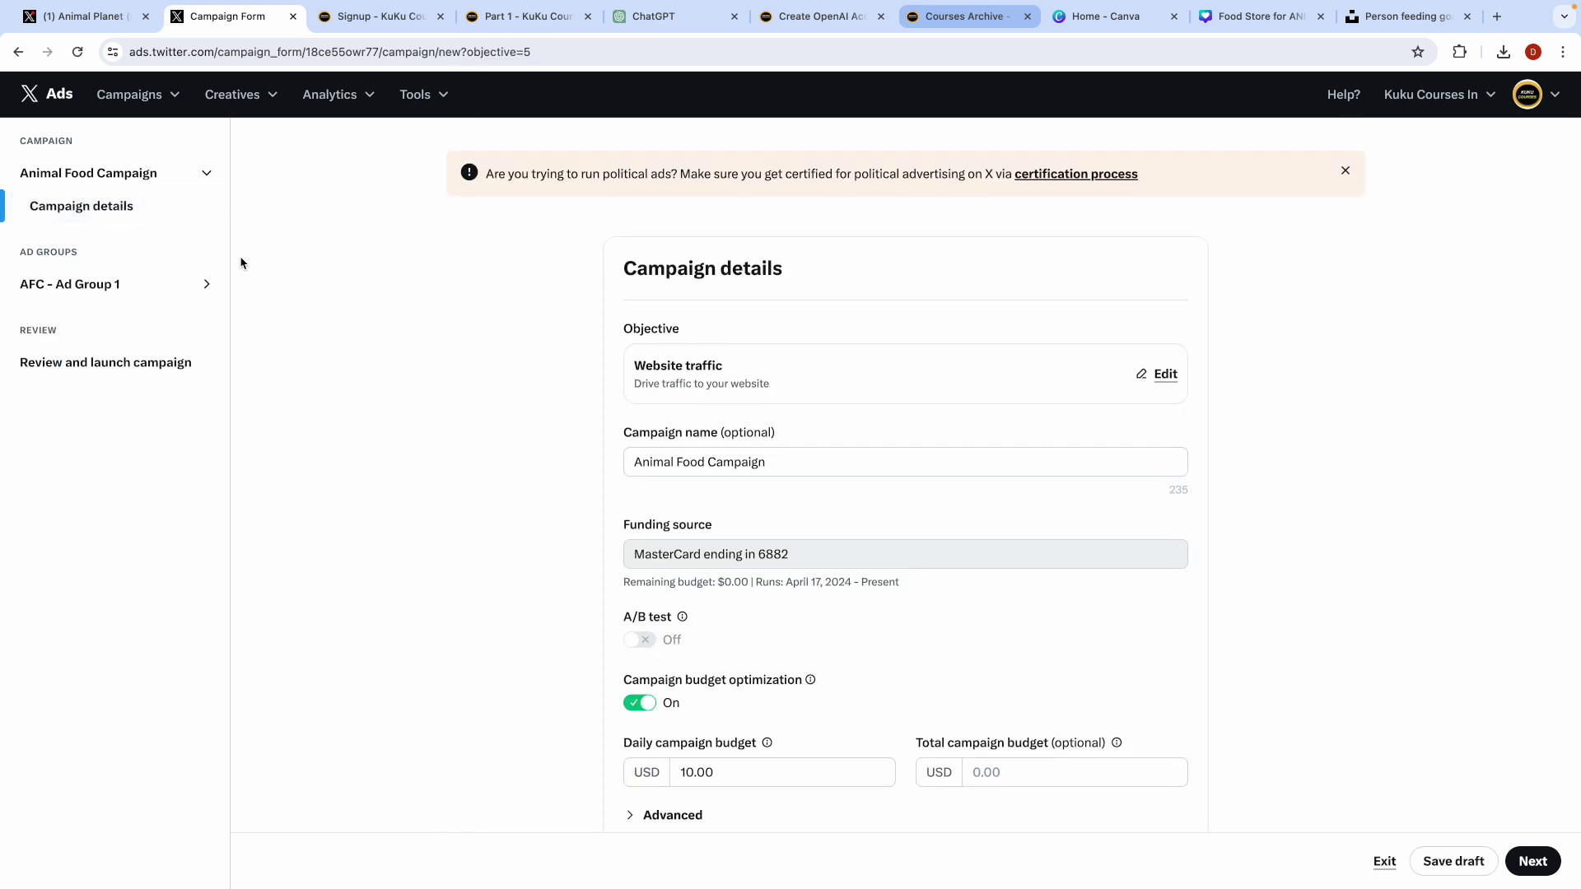
pyautogui.click(205, 285)
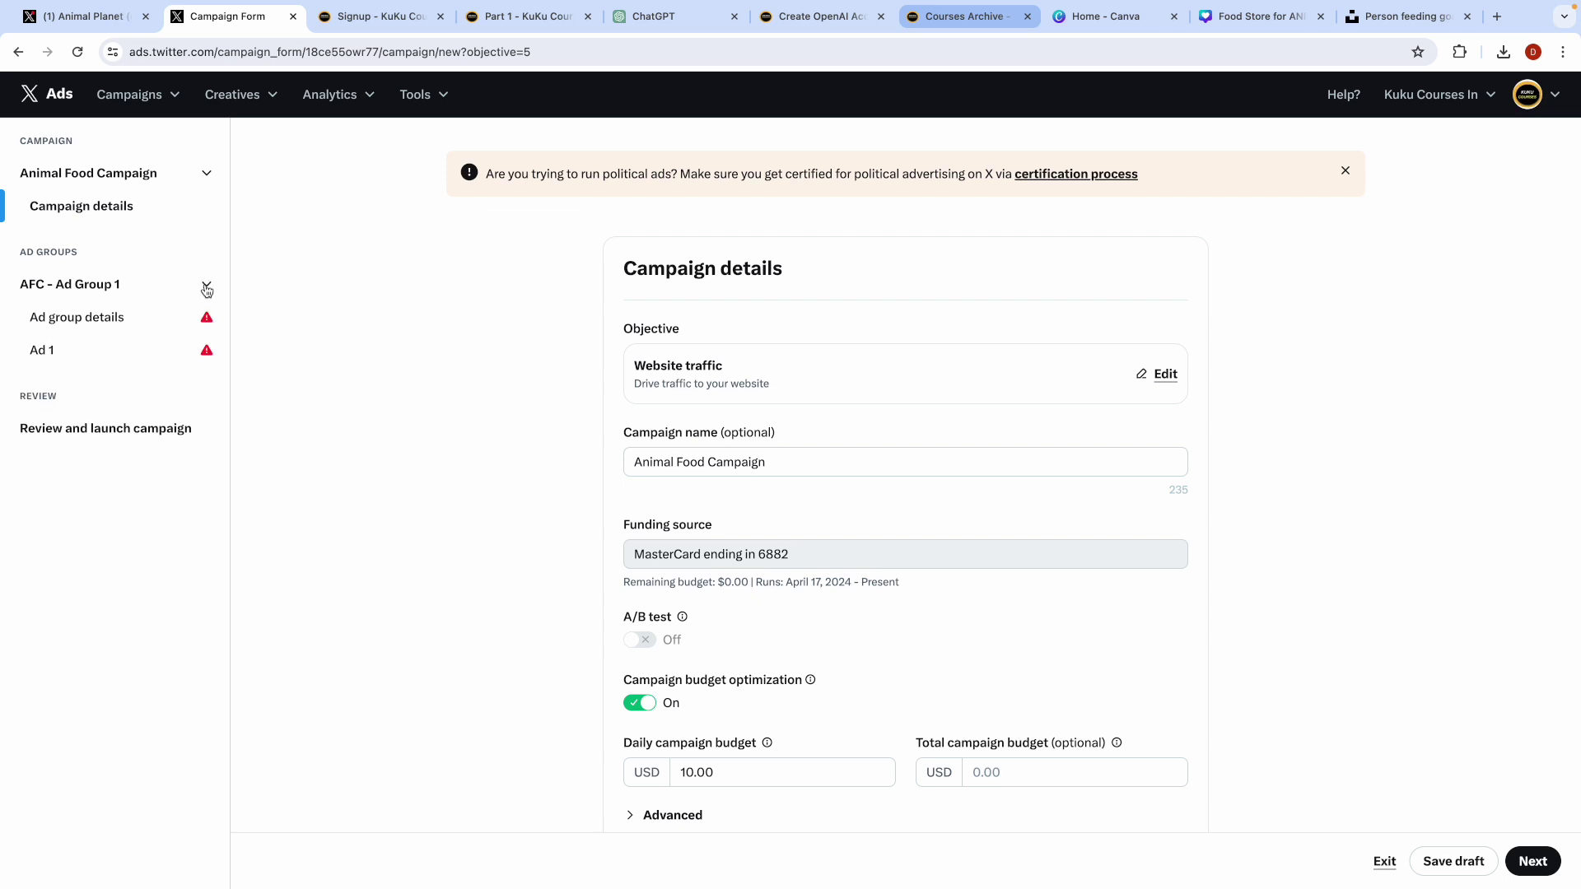
pyautogui.click(87, 297)
pyautogui.click(115, 289)
pyautogui.click(88, 323)
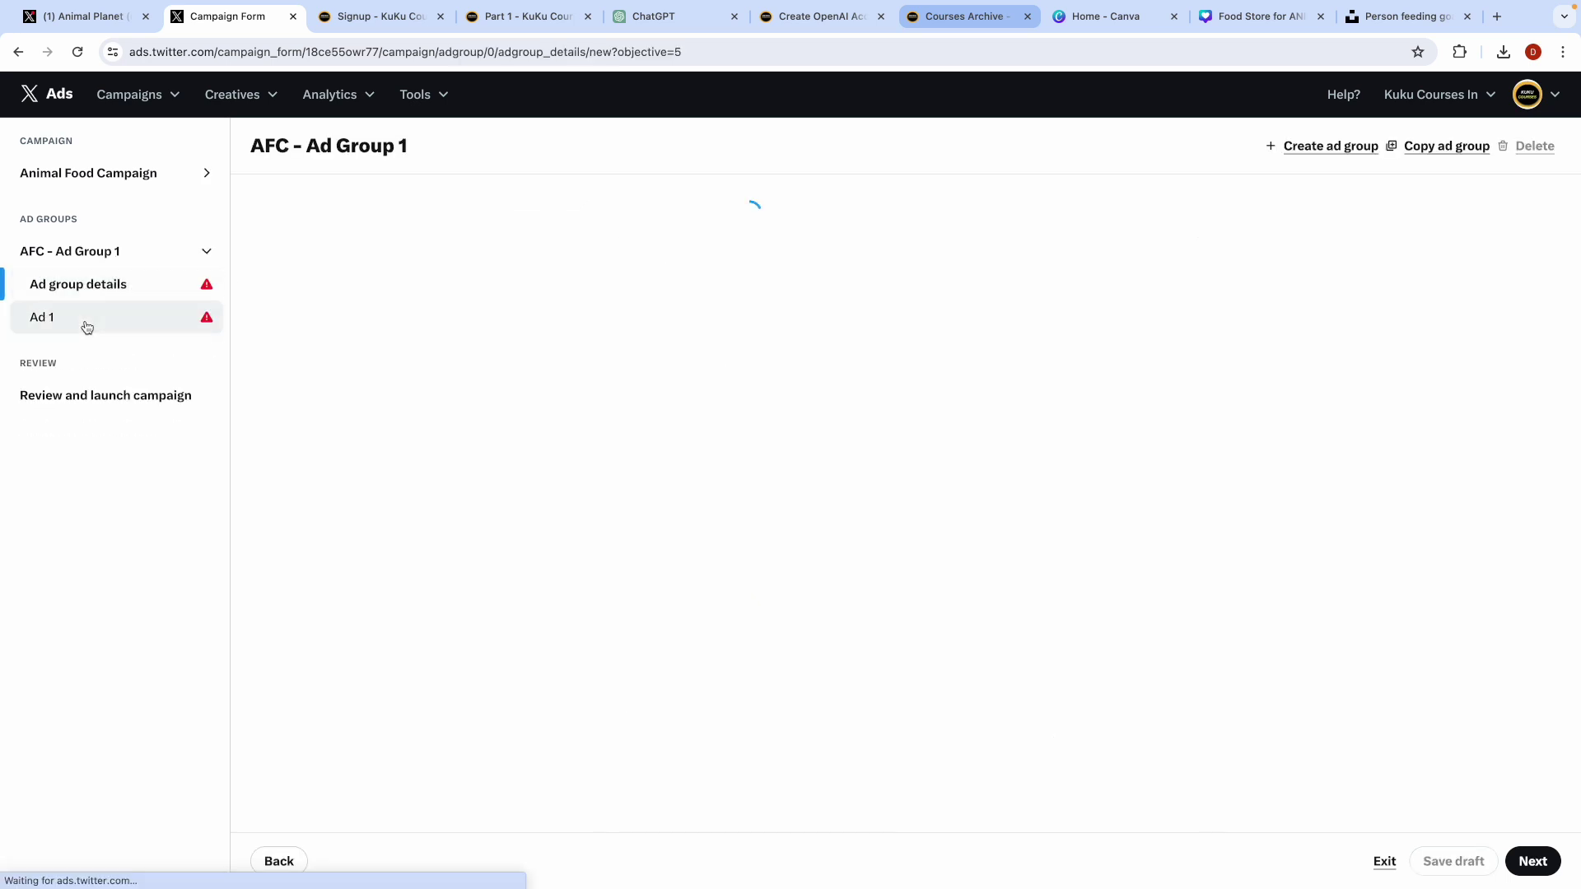
pyautogui.click(141, 289)
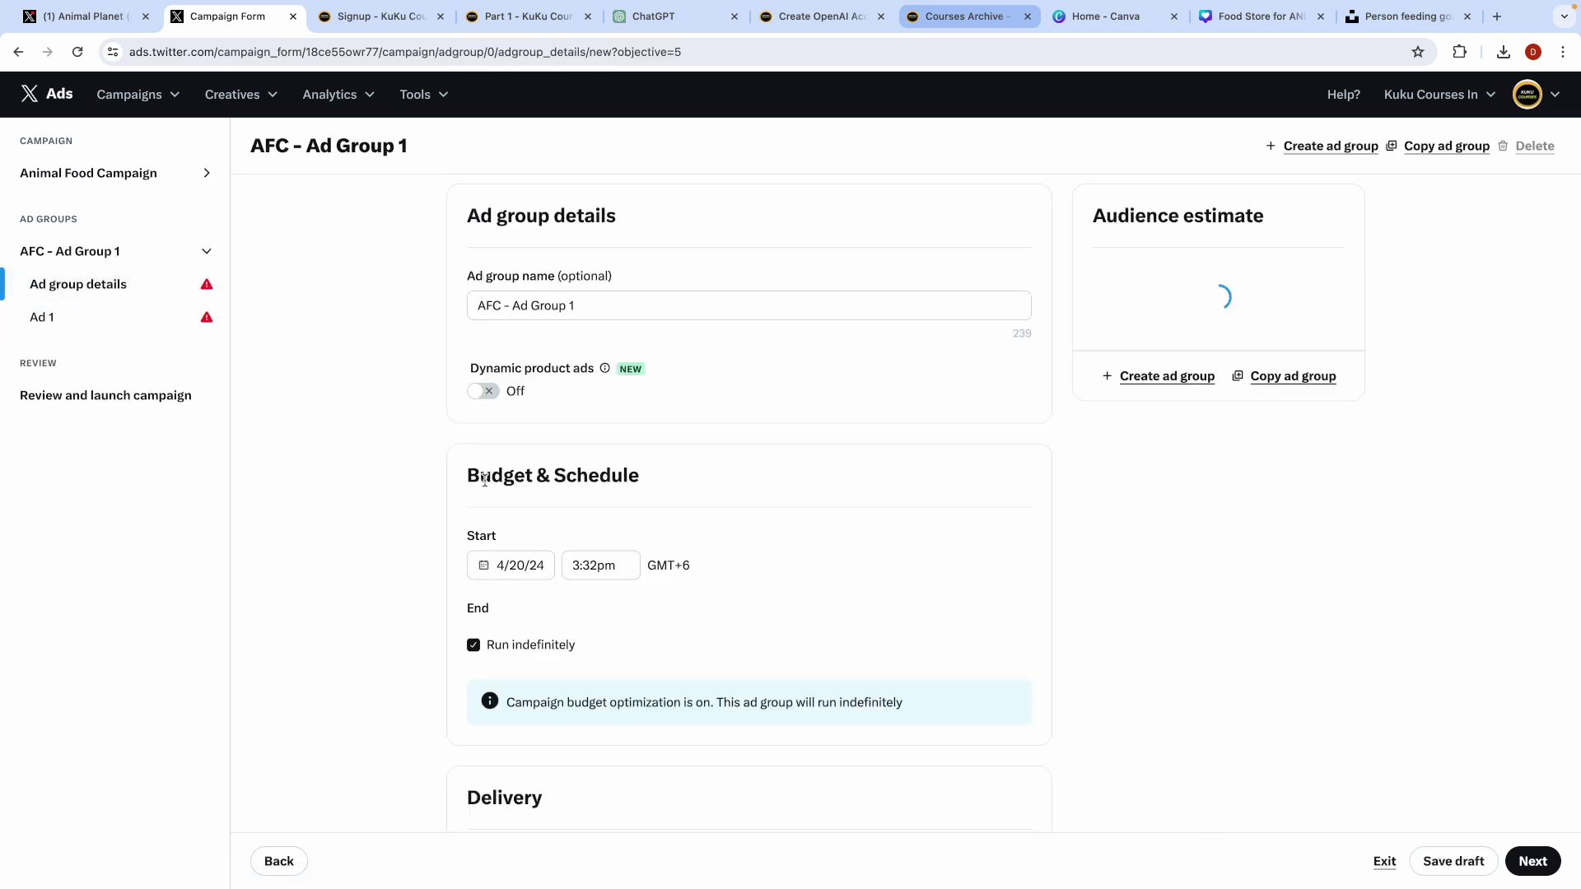
pyautogui.scroll(-1, 425, 724)
pyautogui.scroll(-7, 425, 725)
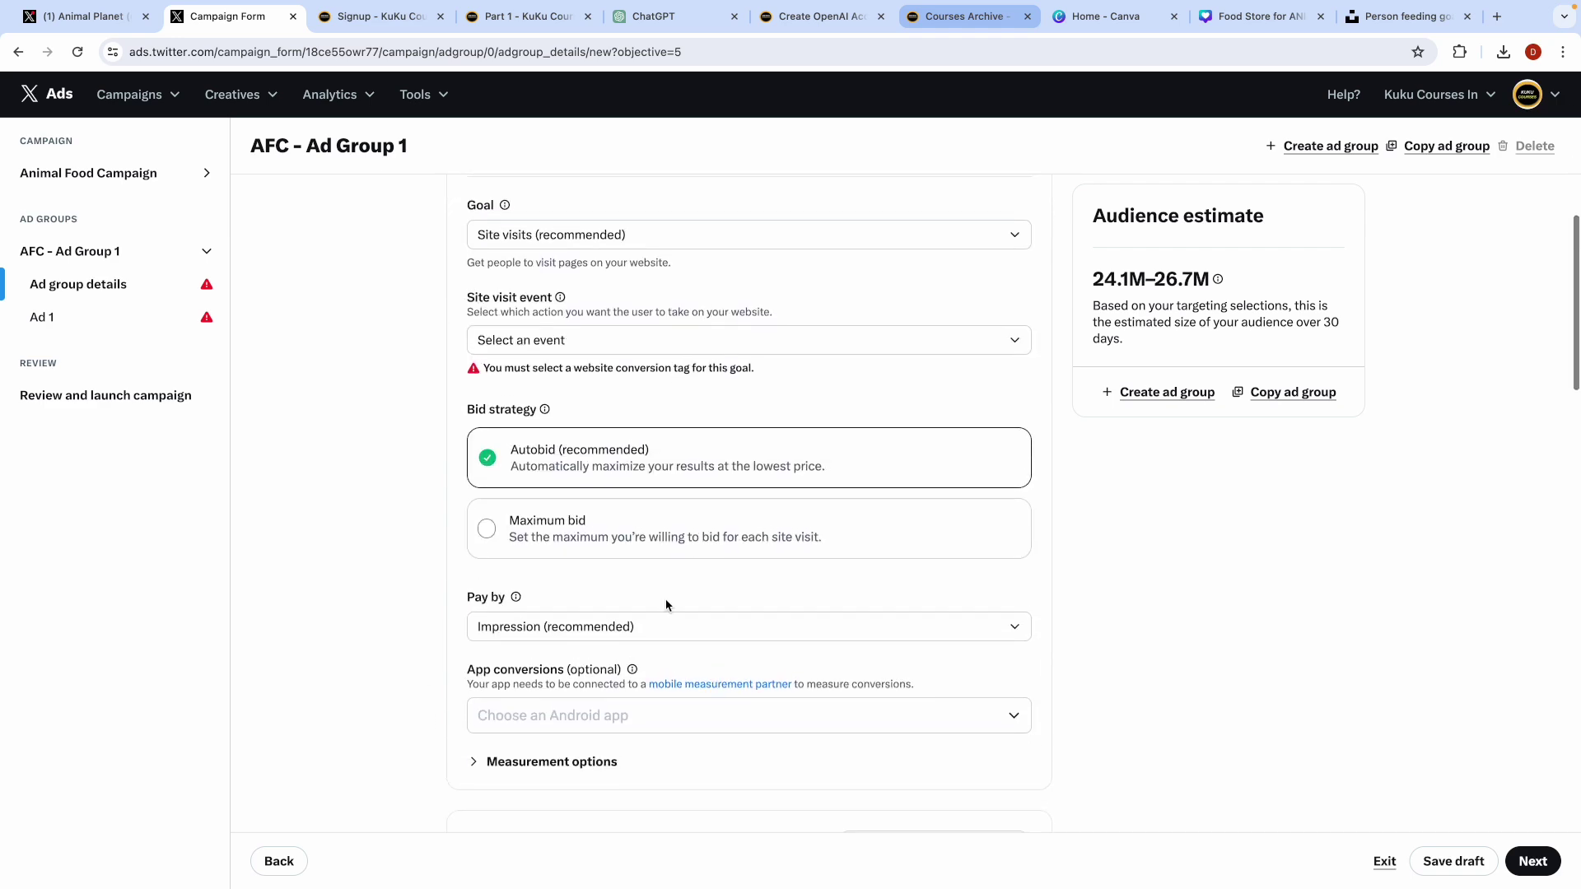
pyautogui.click(701, 347)
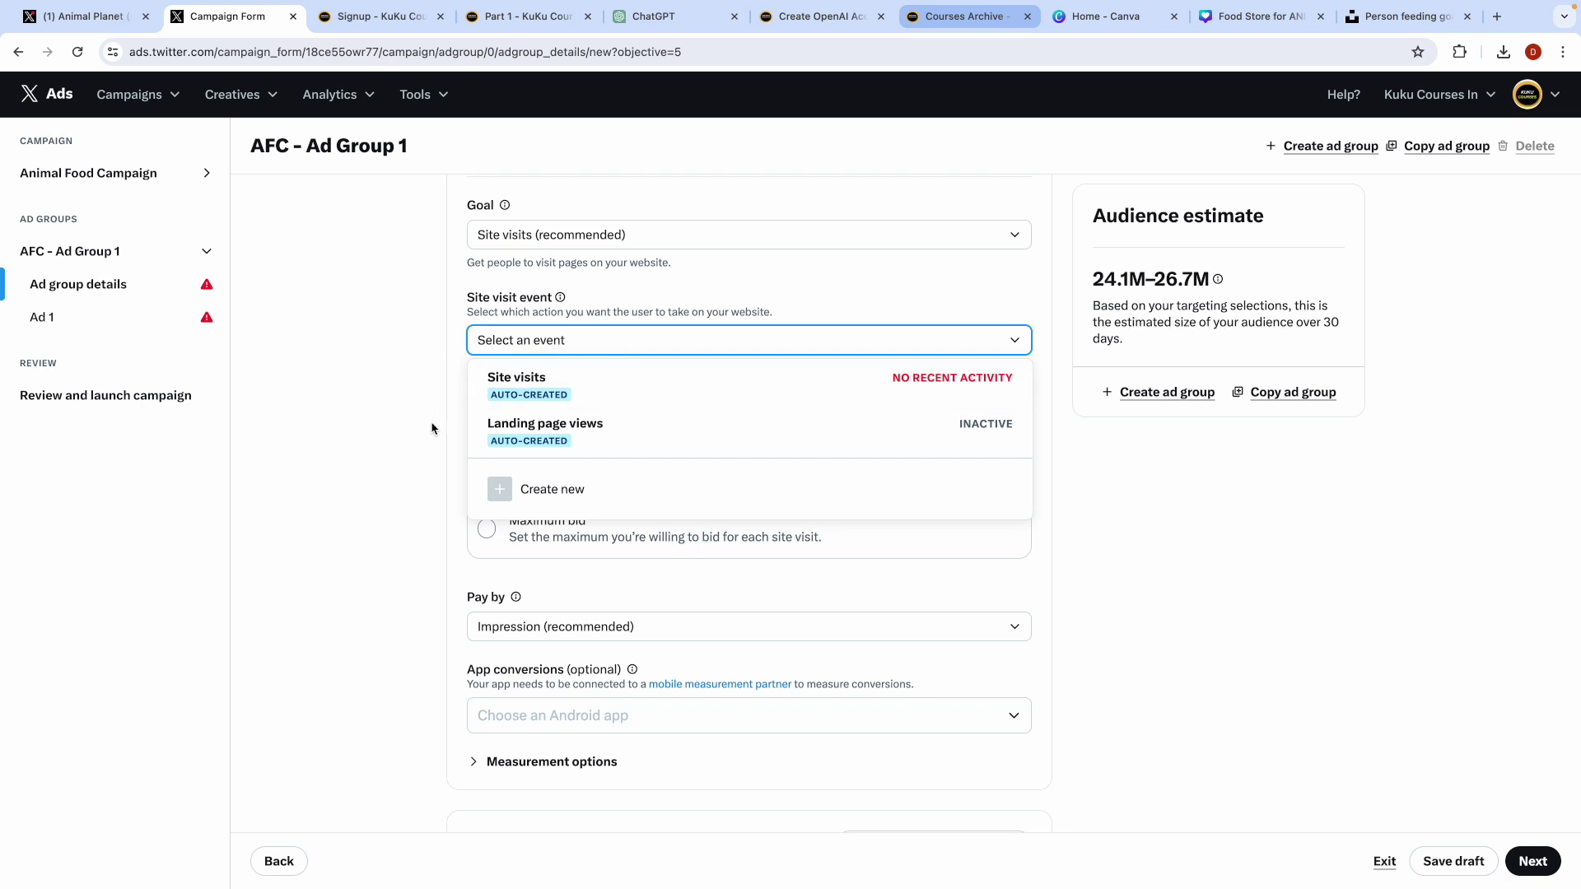
pyautogui.click(517, 384)
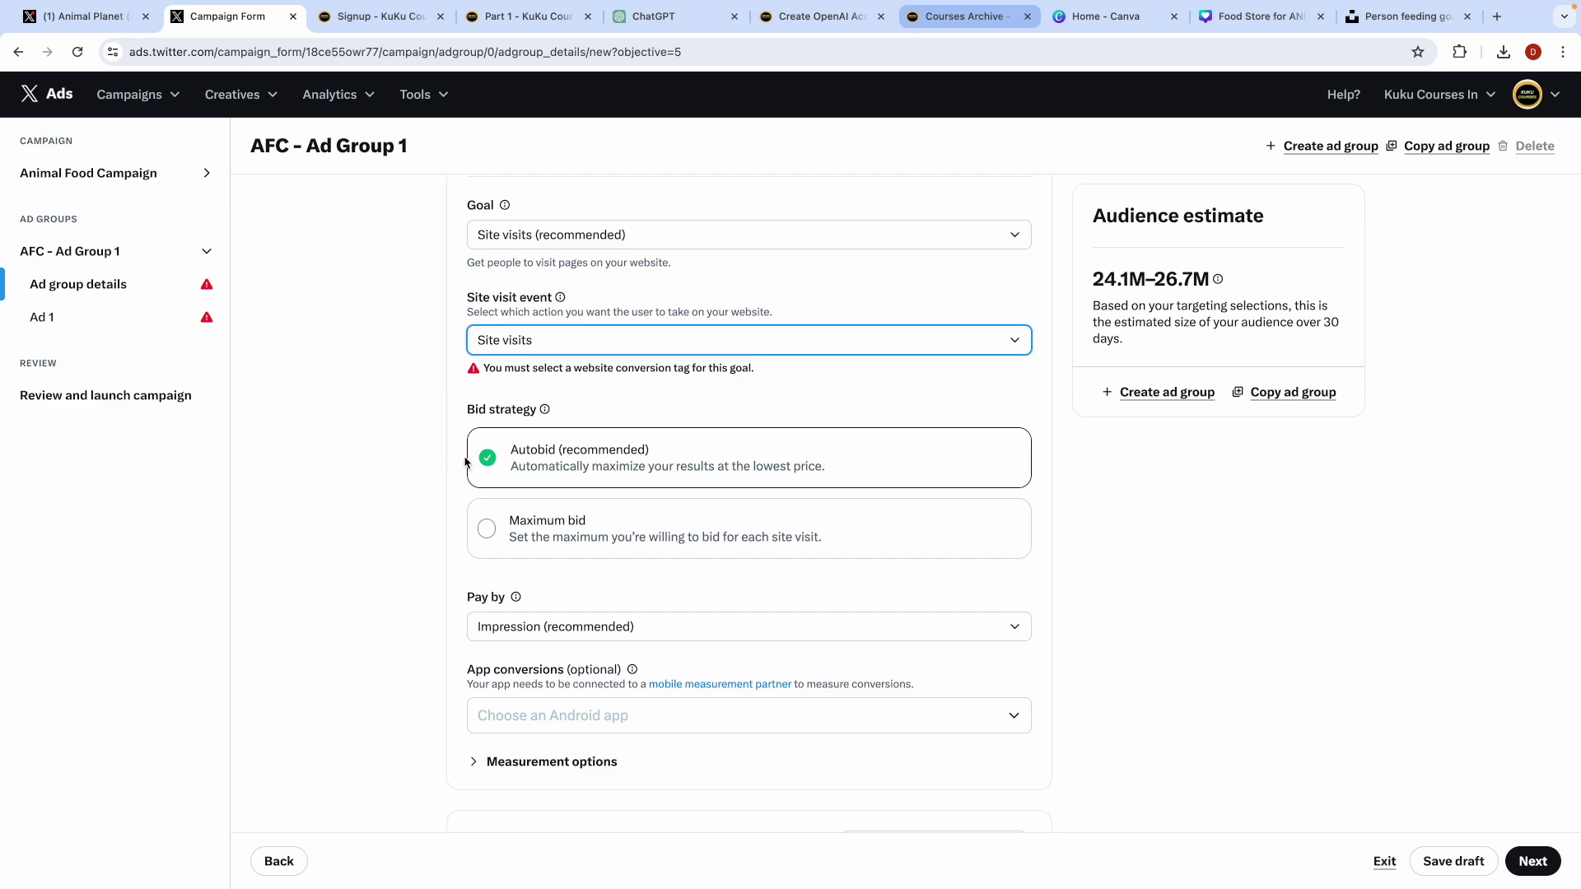
# Step: Continue past the ad group and Ad 1 settings, checking the ad, to the campaign review page
pyautogui.scroll(-20, 352, 514)
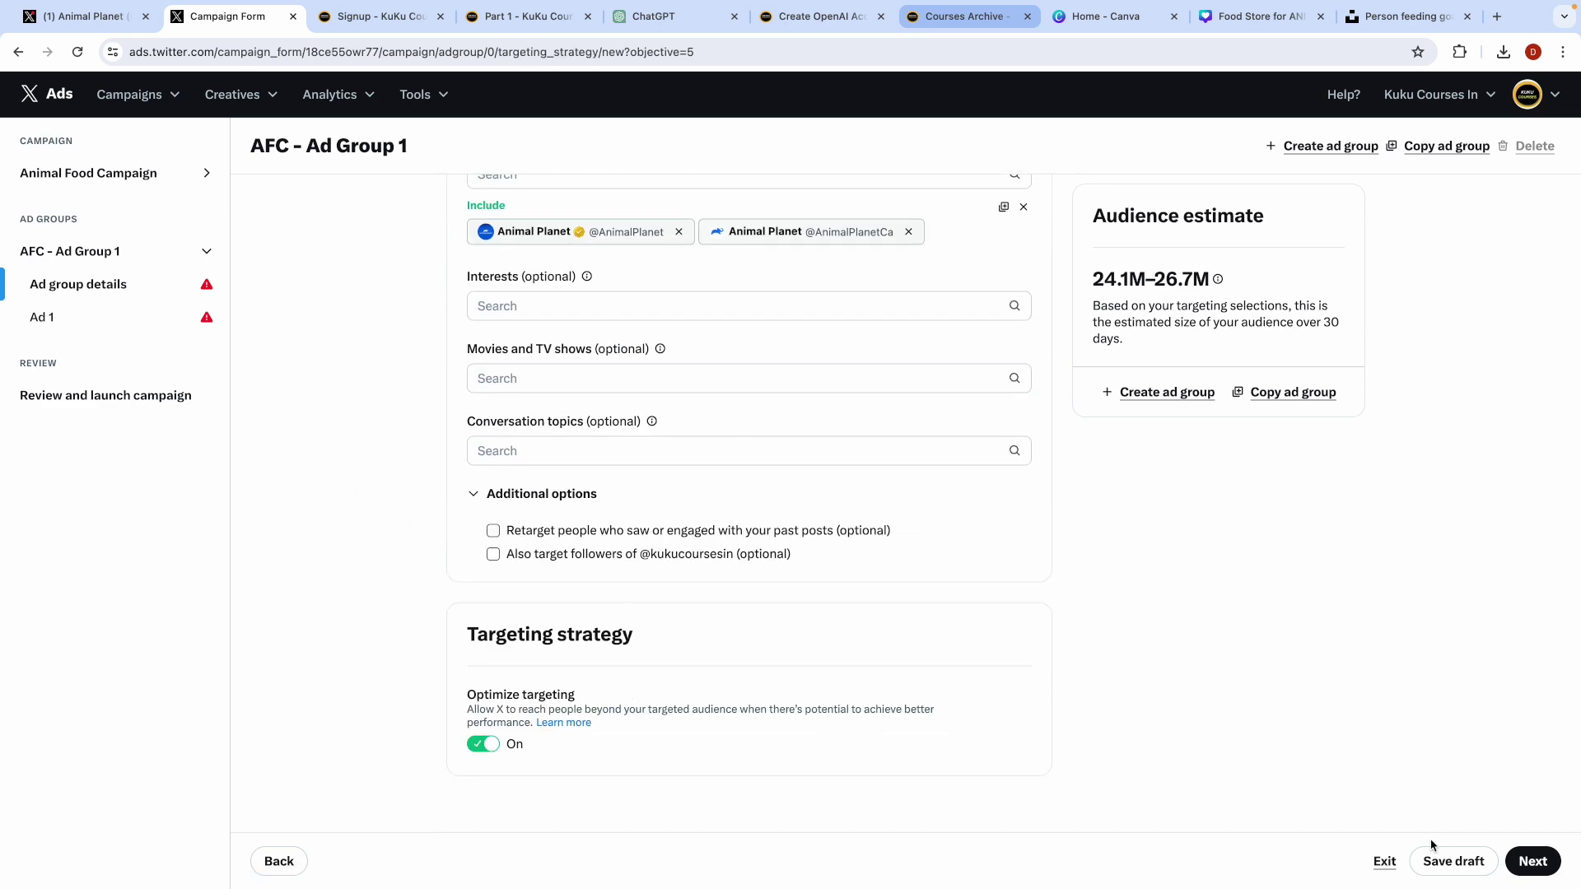
pyautogui.click(1529, 861)
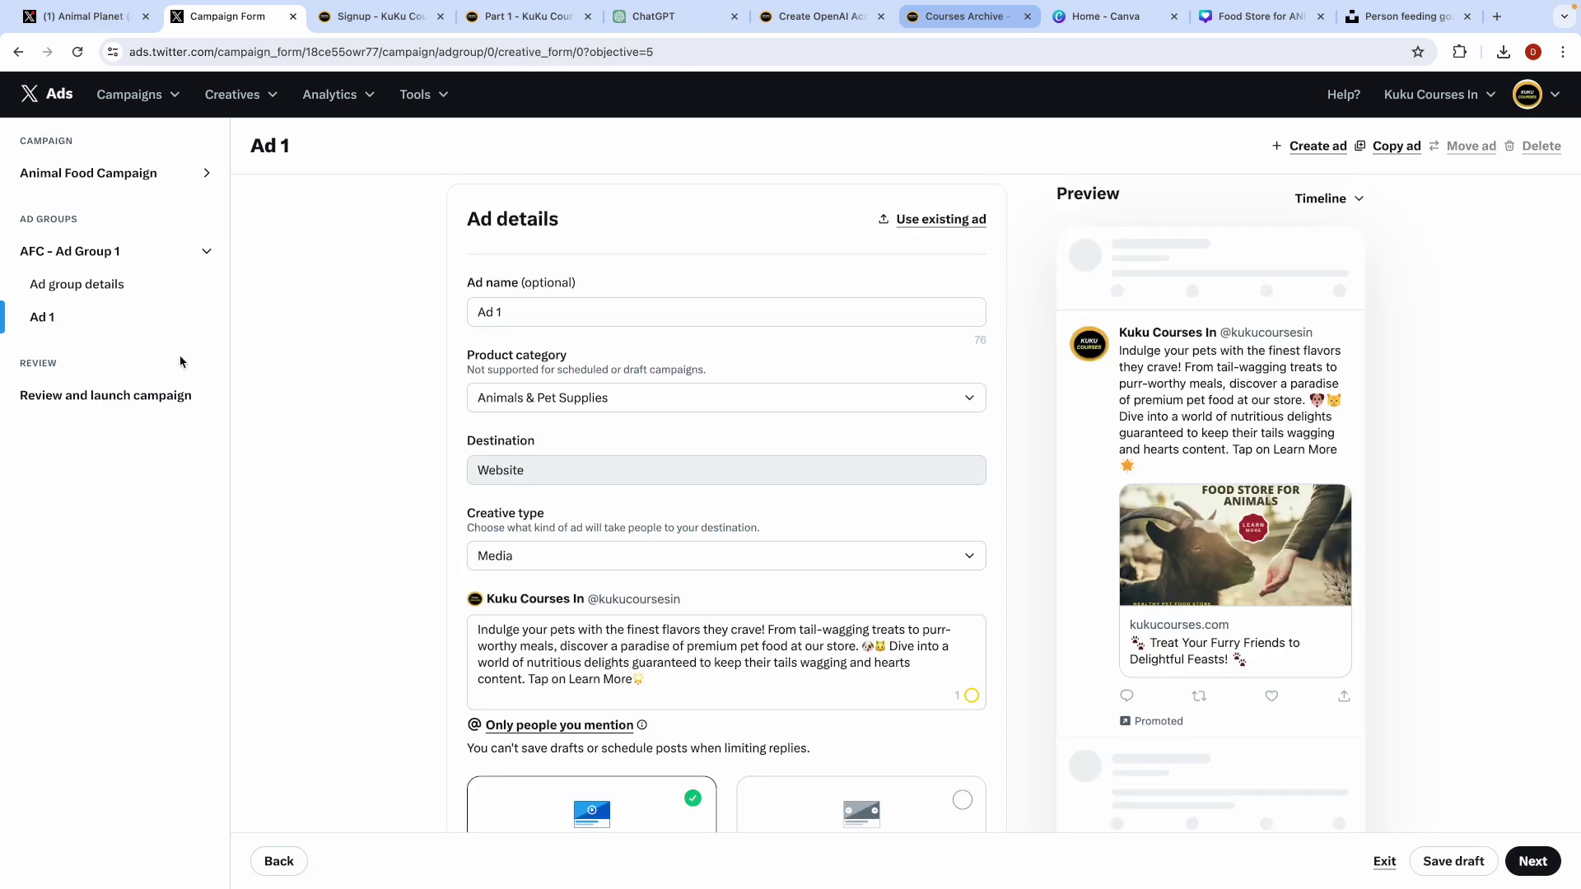
pyautogui.scroll(-7, 429, 602)
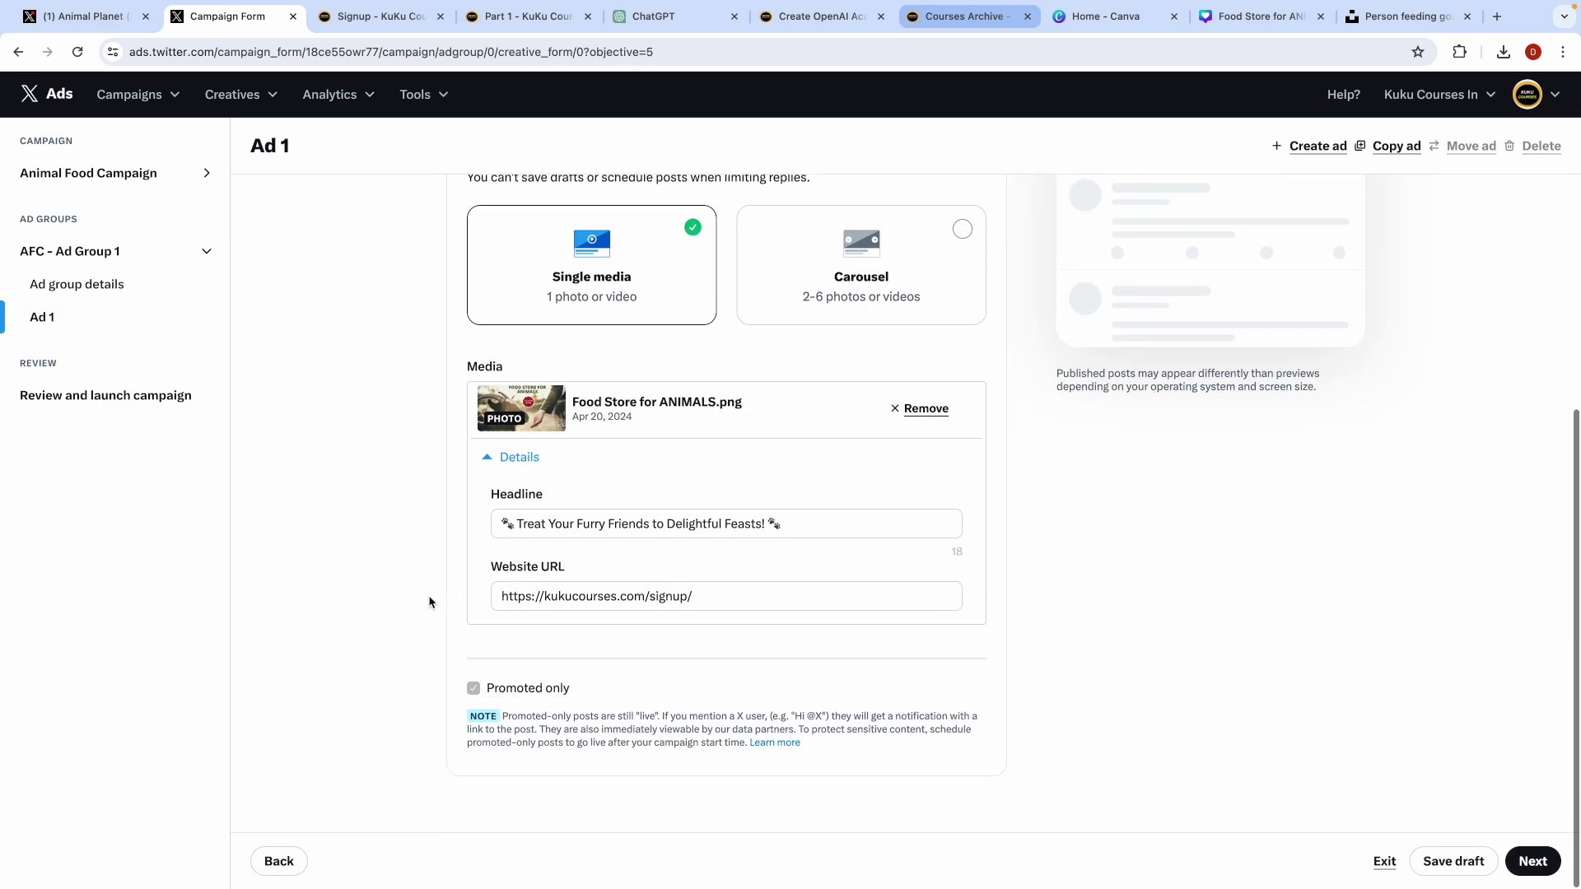
pyautogui.scroll(7, 429, 602)
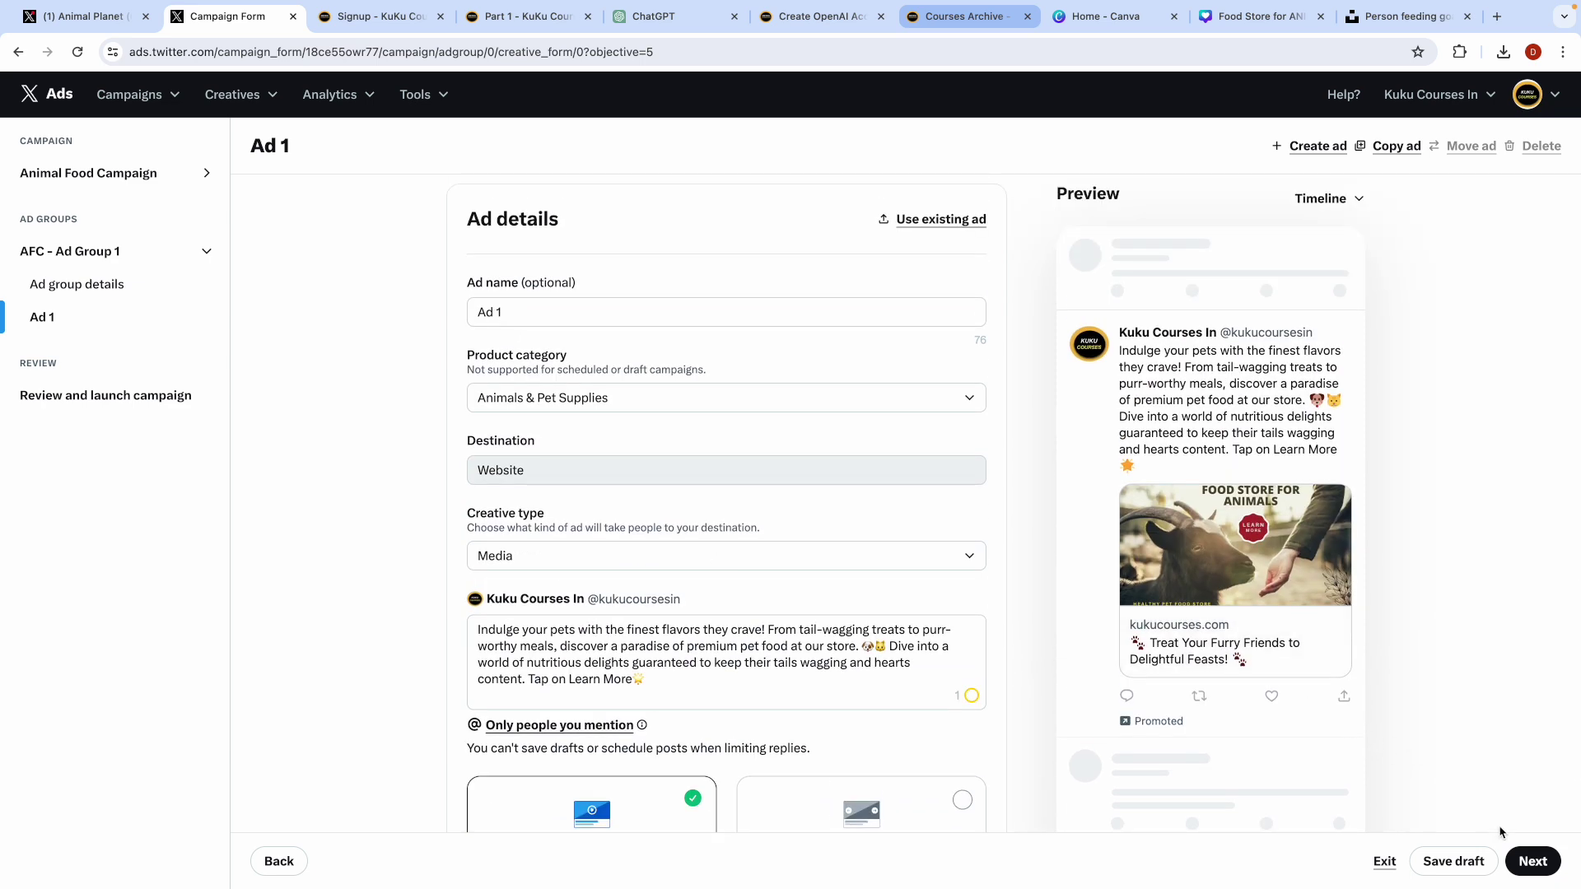
pyautogui.click(1533, 862)
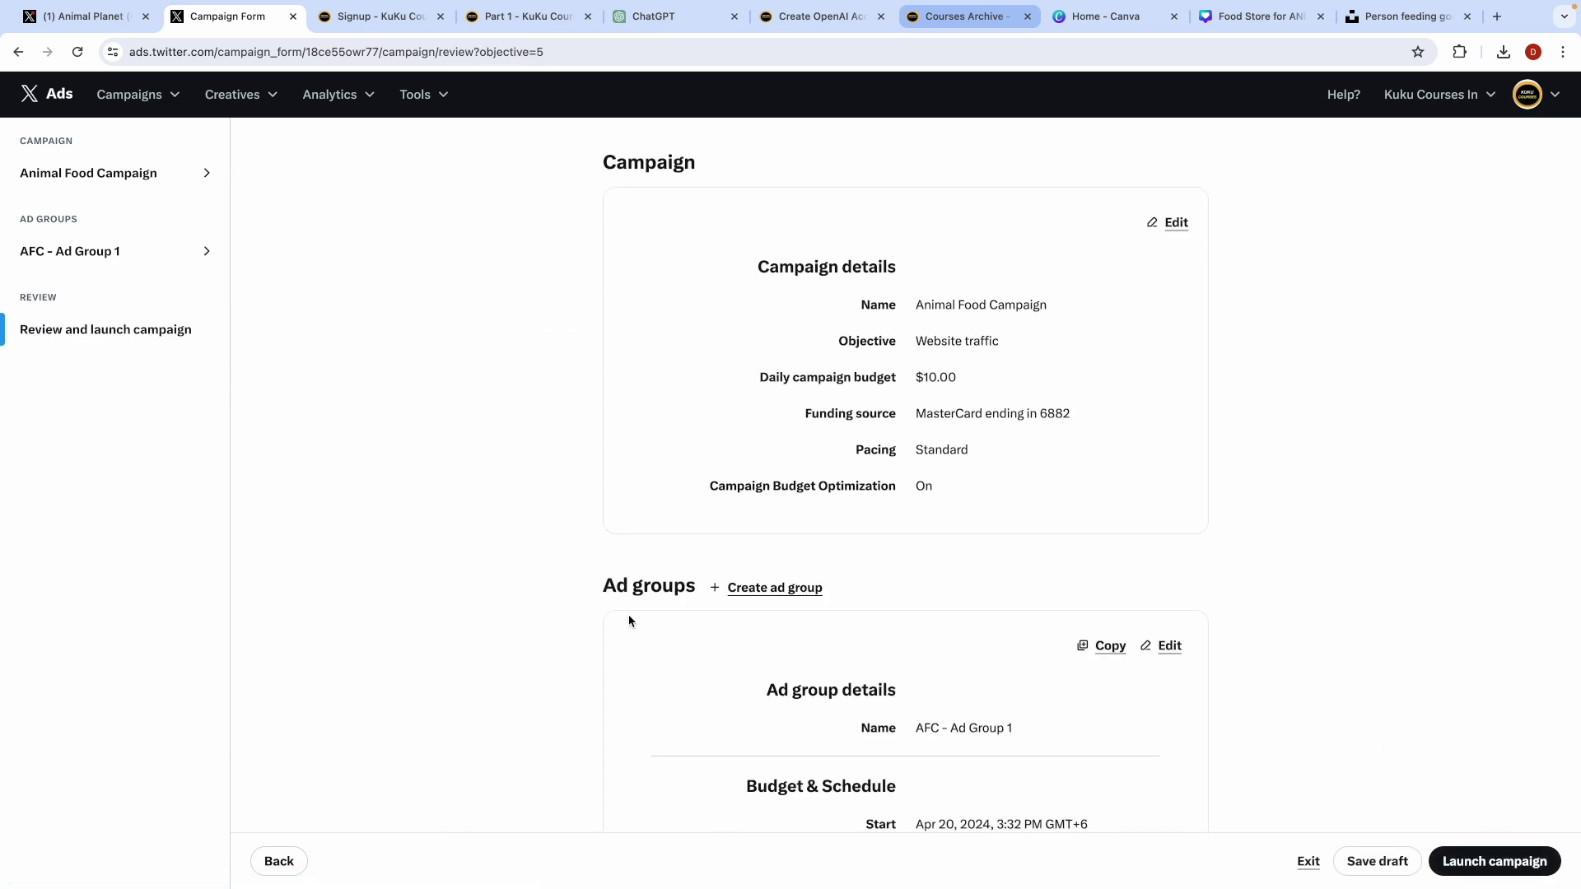
# Step: Check the campaign summary and change the start date of AFC - Ad Group 1 to 4/22/24
pyautogui.scroll(-8, 629, 621)
pyautogui.scroll(8, 629, 621)
pyautogui.scroll(-3, 621, 525)
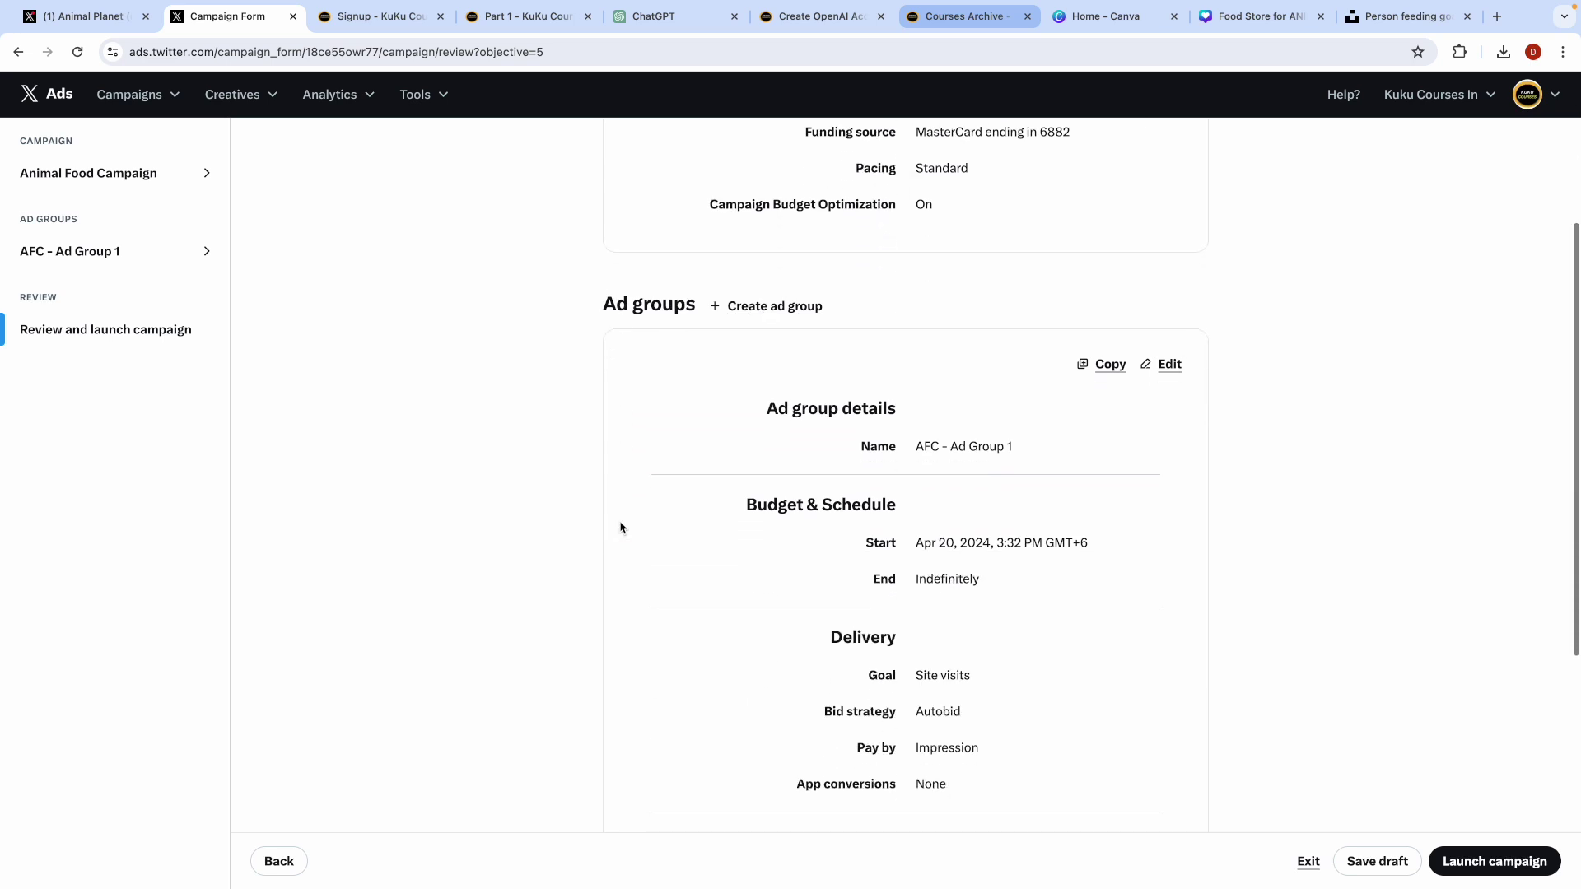
pyautogui.scroll(-2, 913, 475)
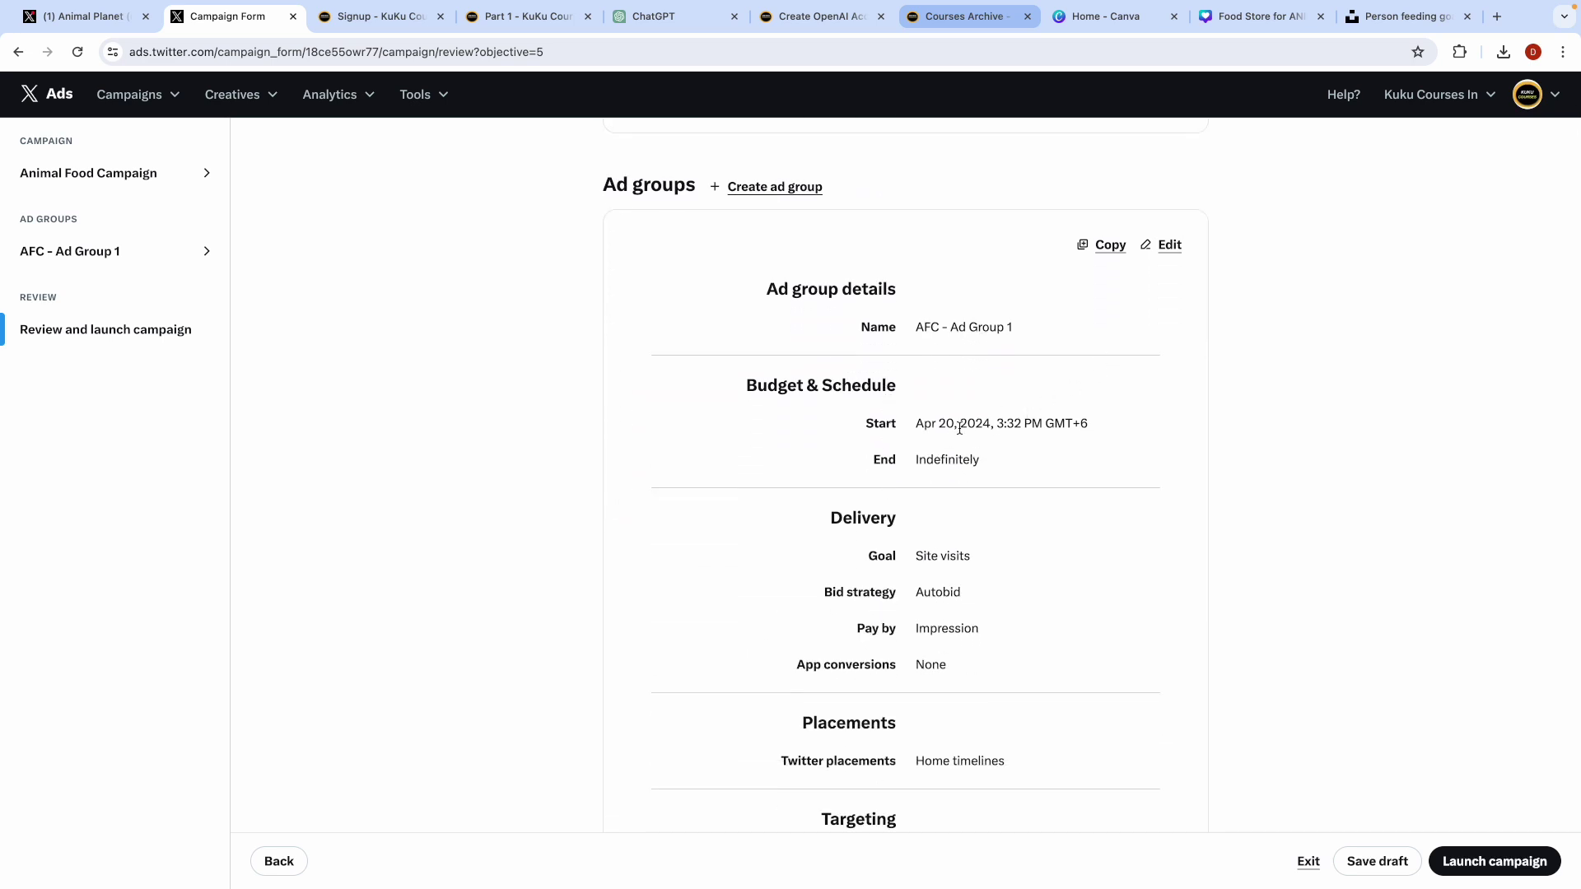
pyautogui.click(1168, 245)
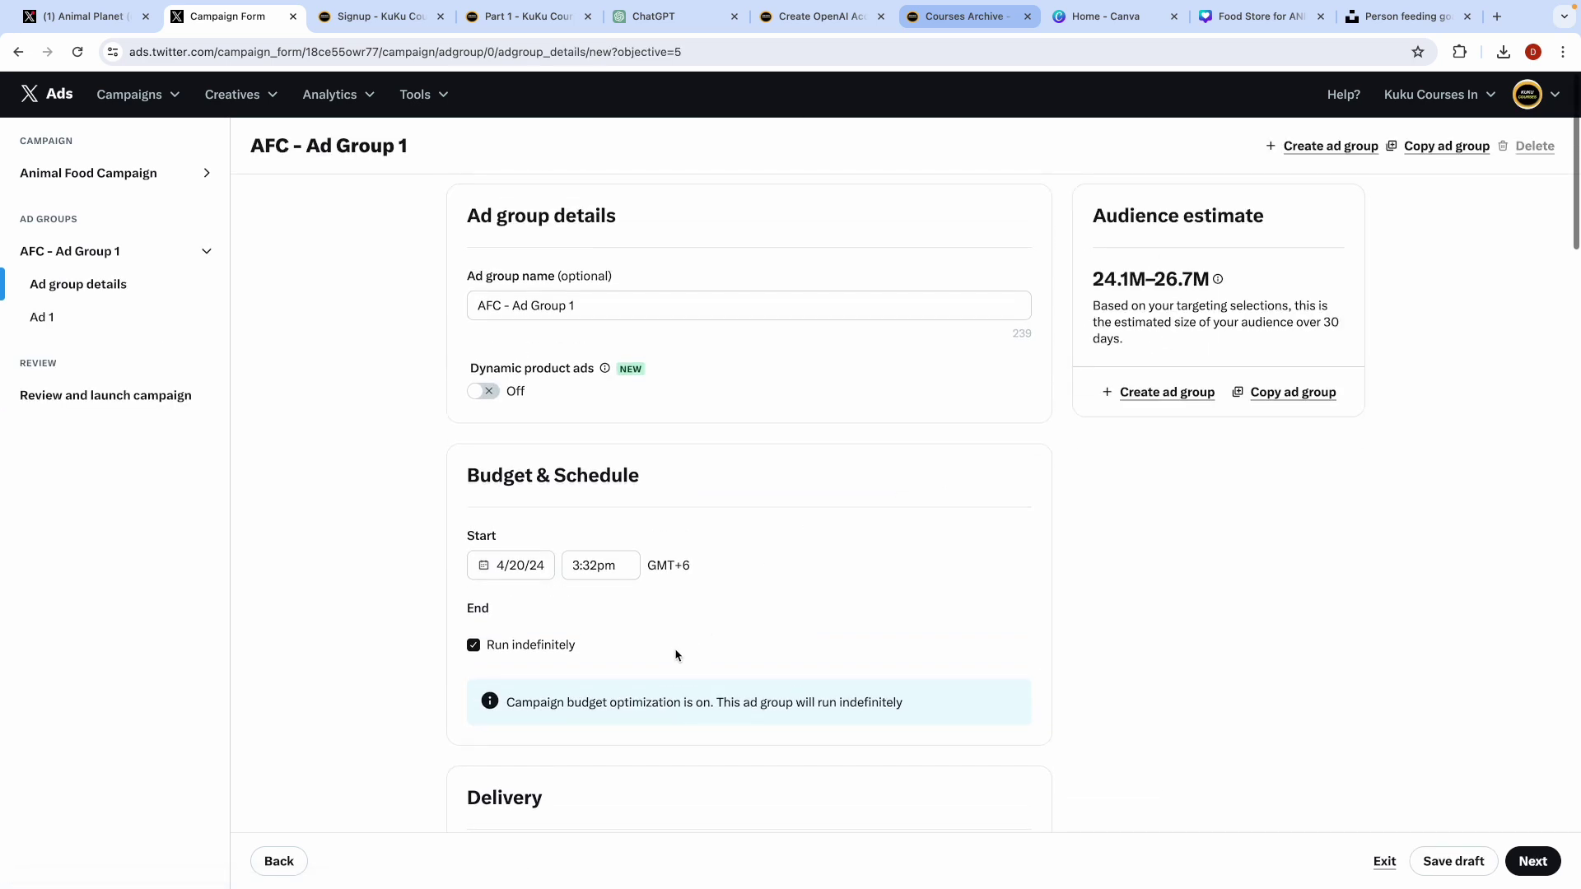
pyautogui.click(512, 566)
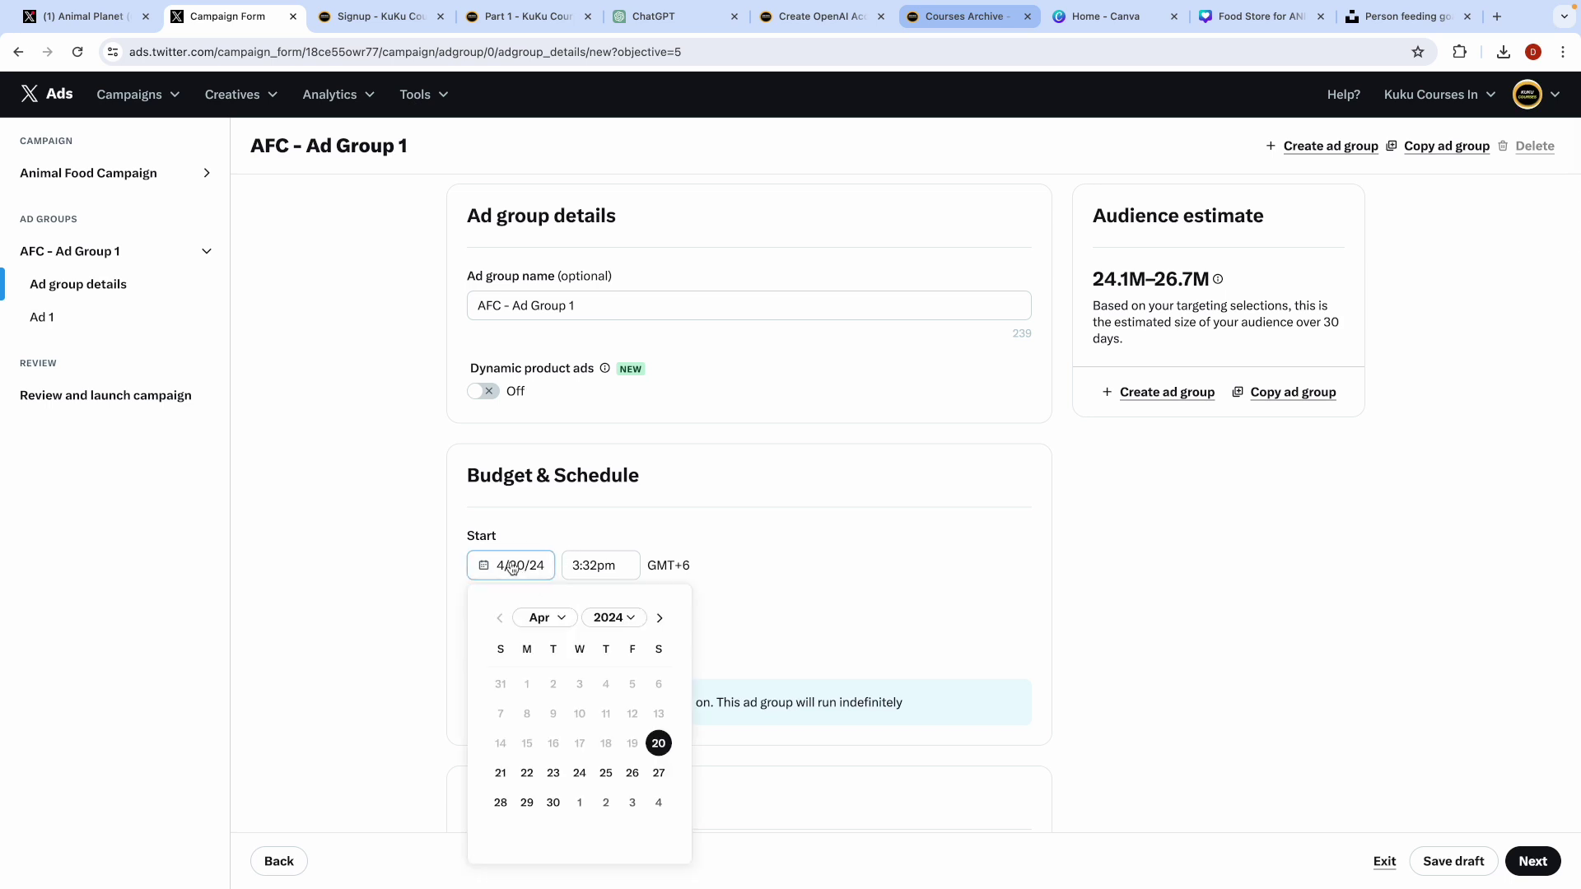
pyautogui.click(527, 774)
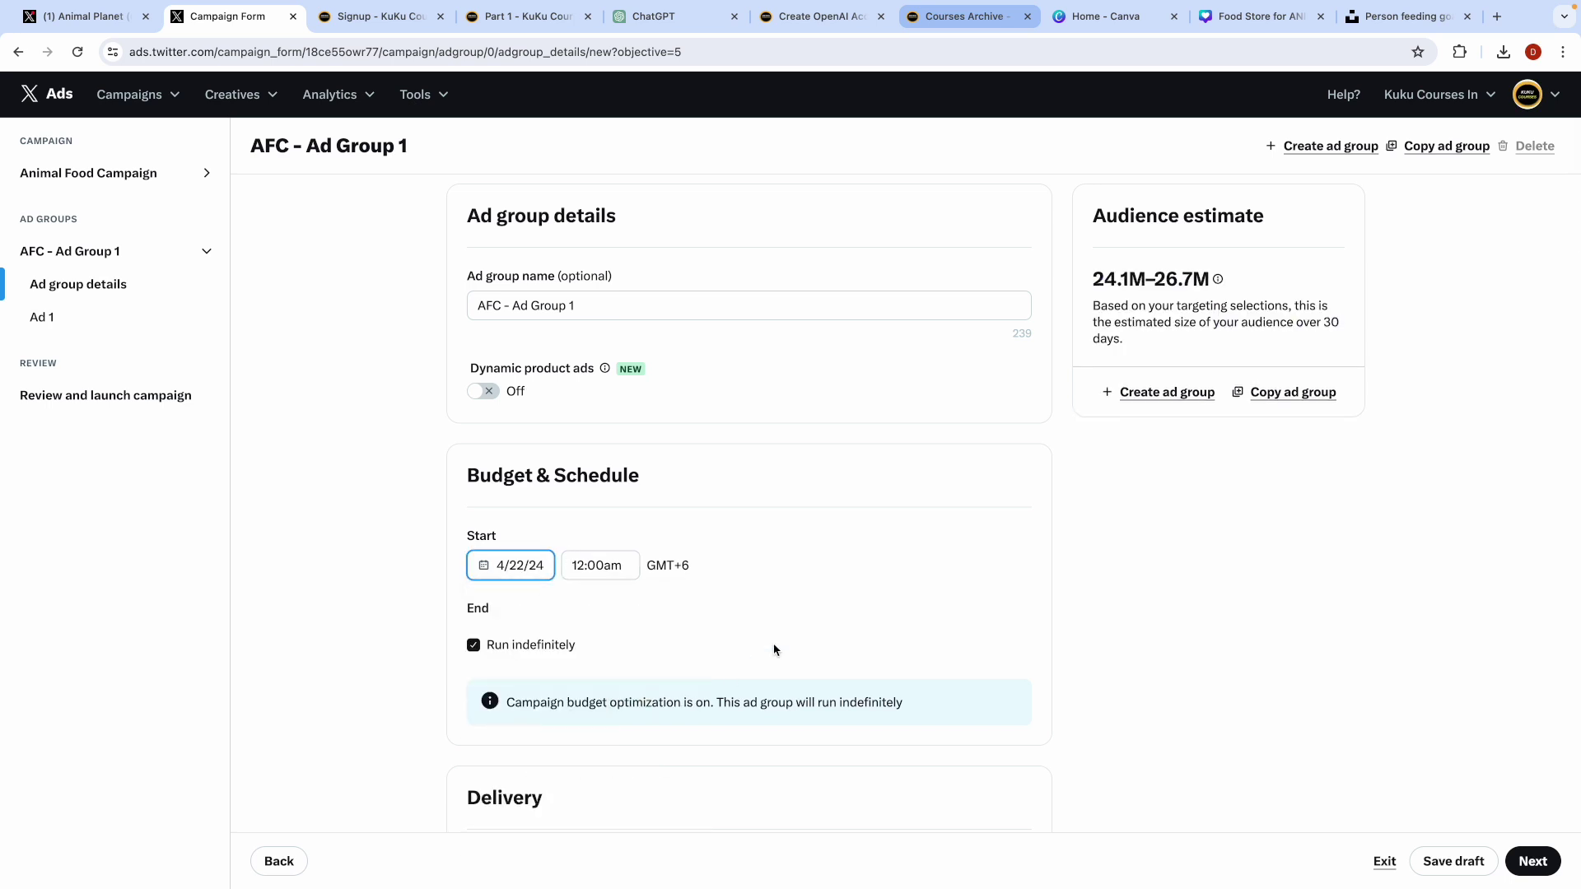
# Step: Return to the campaign review, check the full summary, and launch the Animal Food Campaign
pyautogui.scroll(-9, 1107, 639)
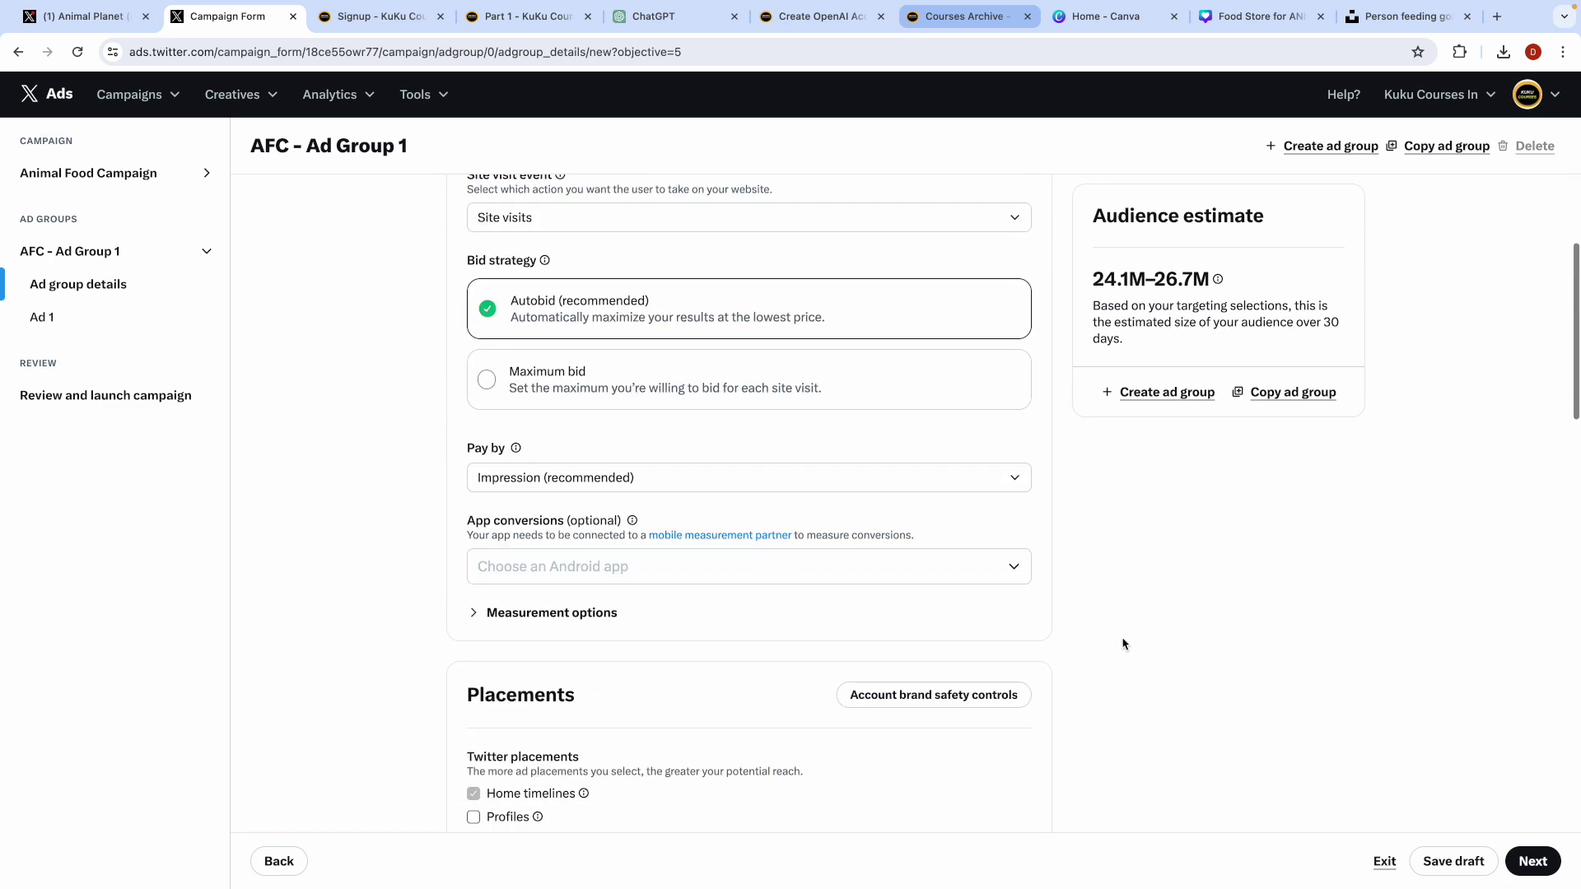
pyautogui.click(1534, 865)
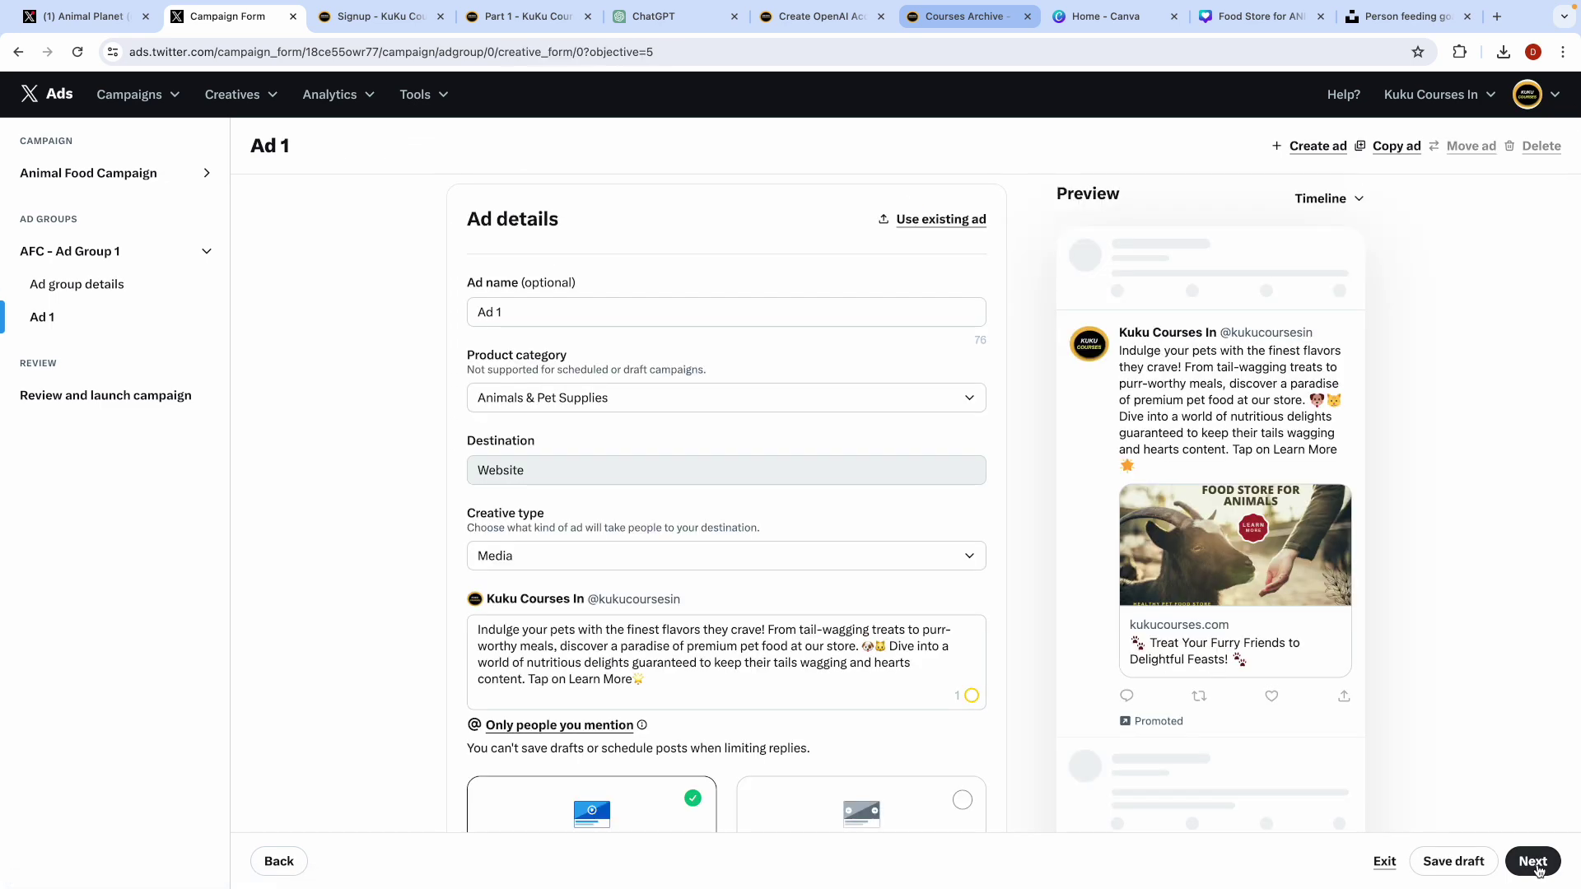
pyautogui.click(1533, 862)
pyautogui.scroll(-10, 793, 665)
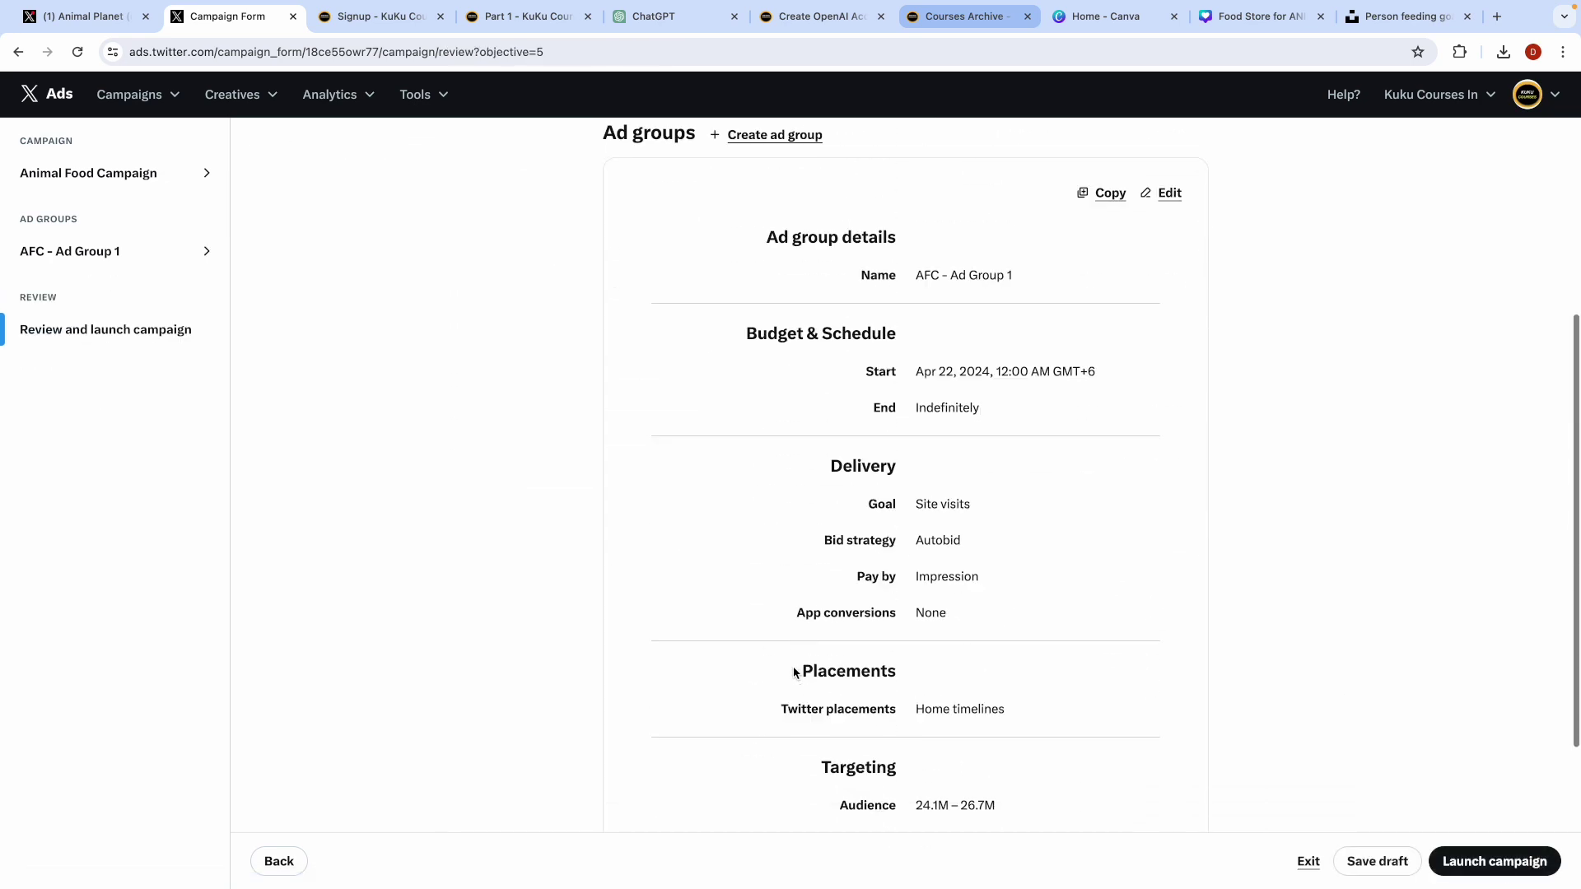
pyautogui.scroll(8, 793, 667)
pyautogui.scroll(-8, 794, 670)
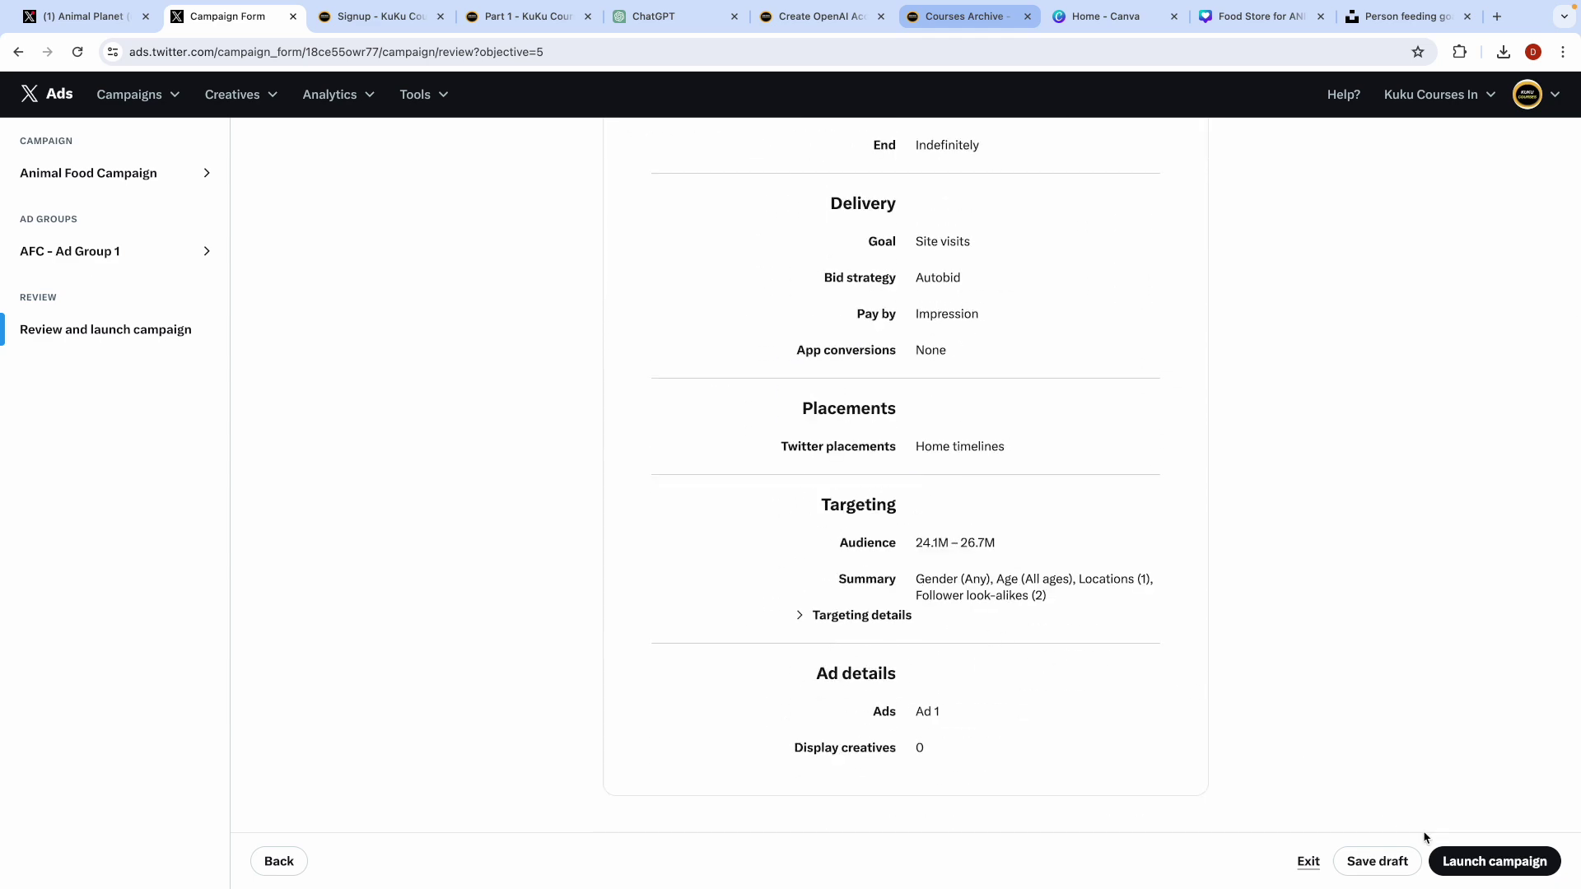
pyautogui.click(1494, 861)
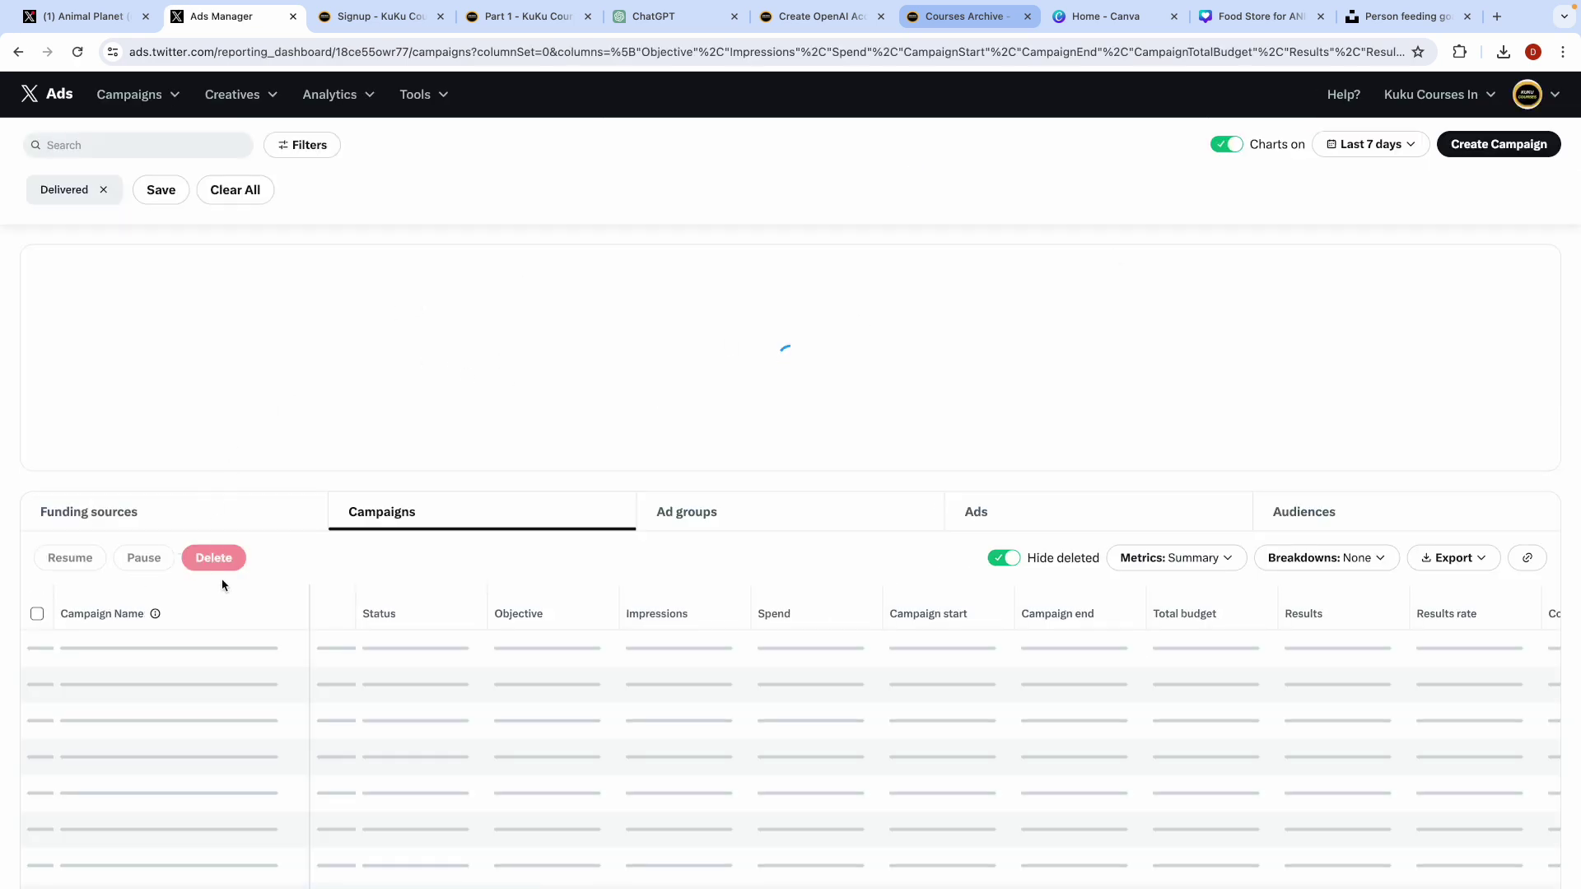
# Step: Look for the launched Animal Food Campaign in the Ads Manager campaign list, reloading the page to refresh it
pyautogui.scroll(-2, 307, 466)
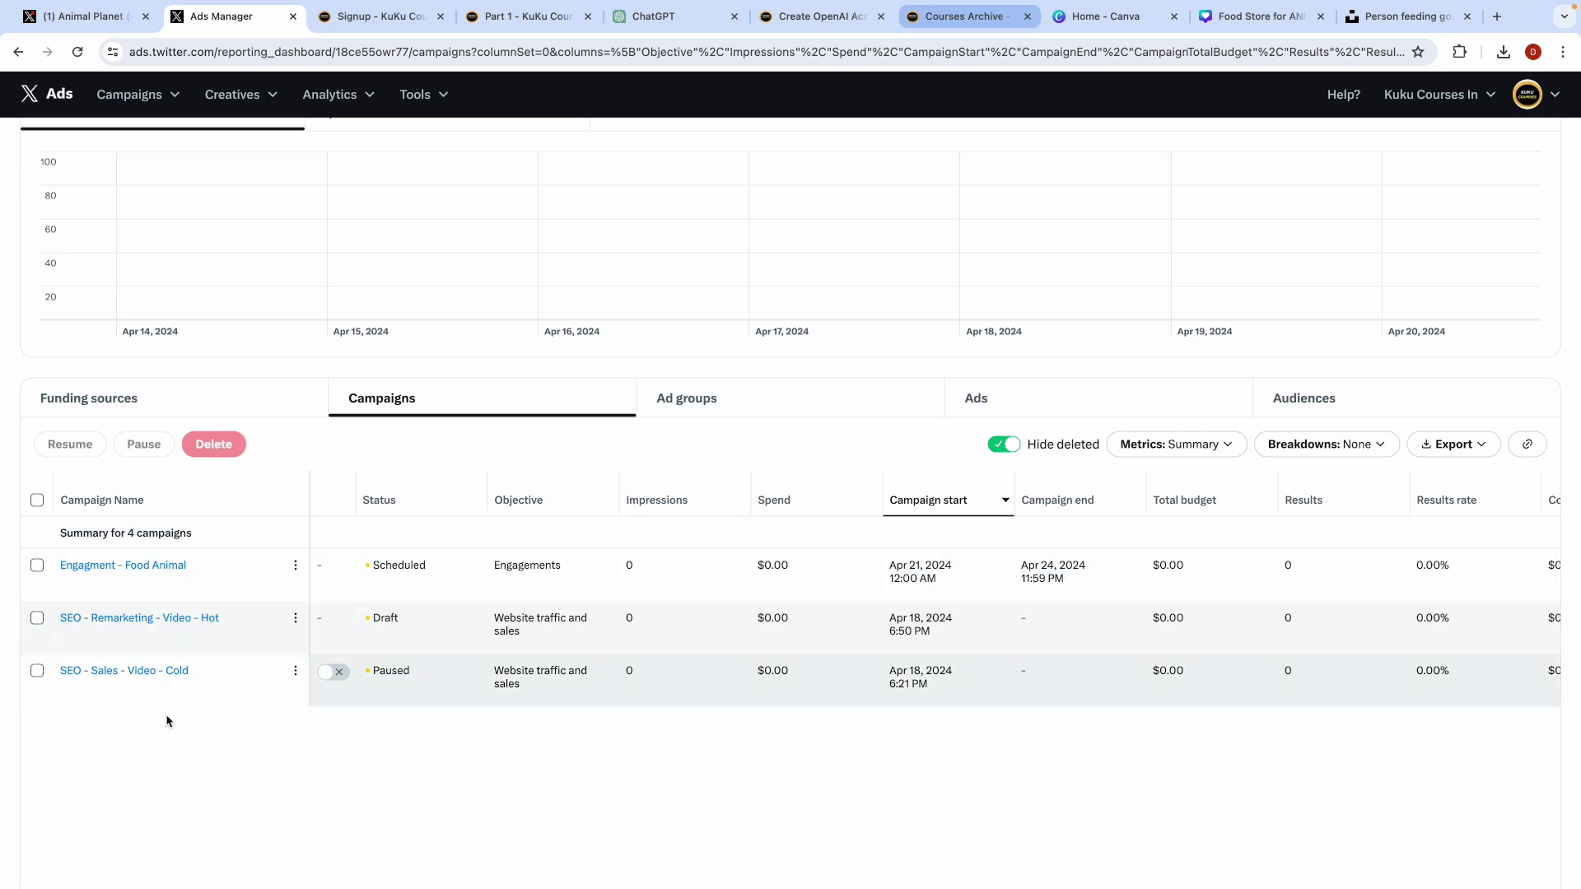
pyautogui.scroll(-1, 155, 732)
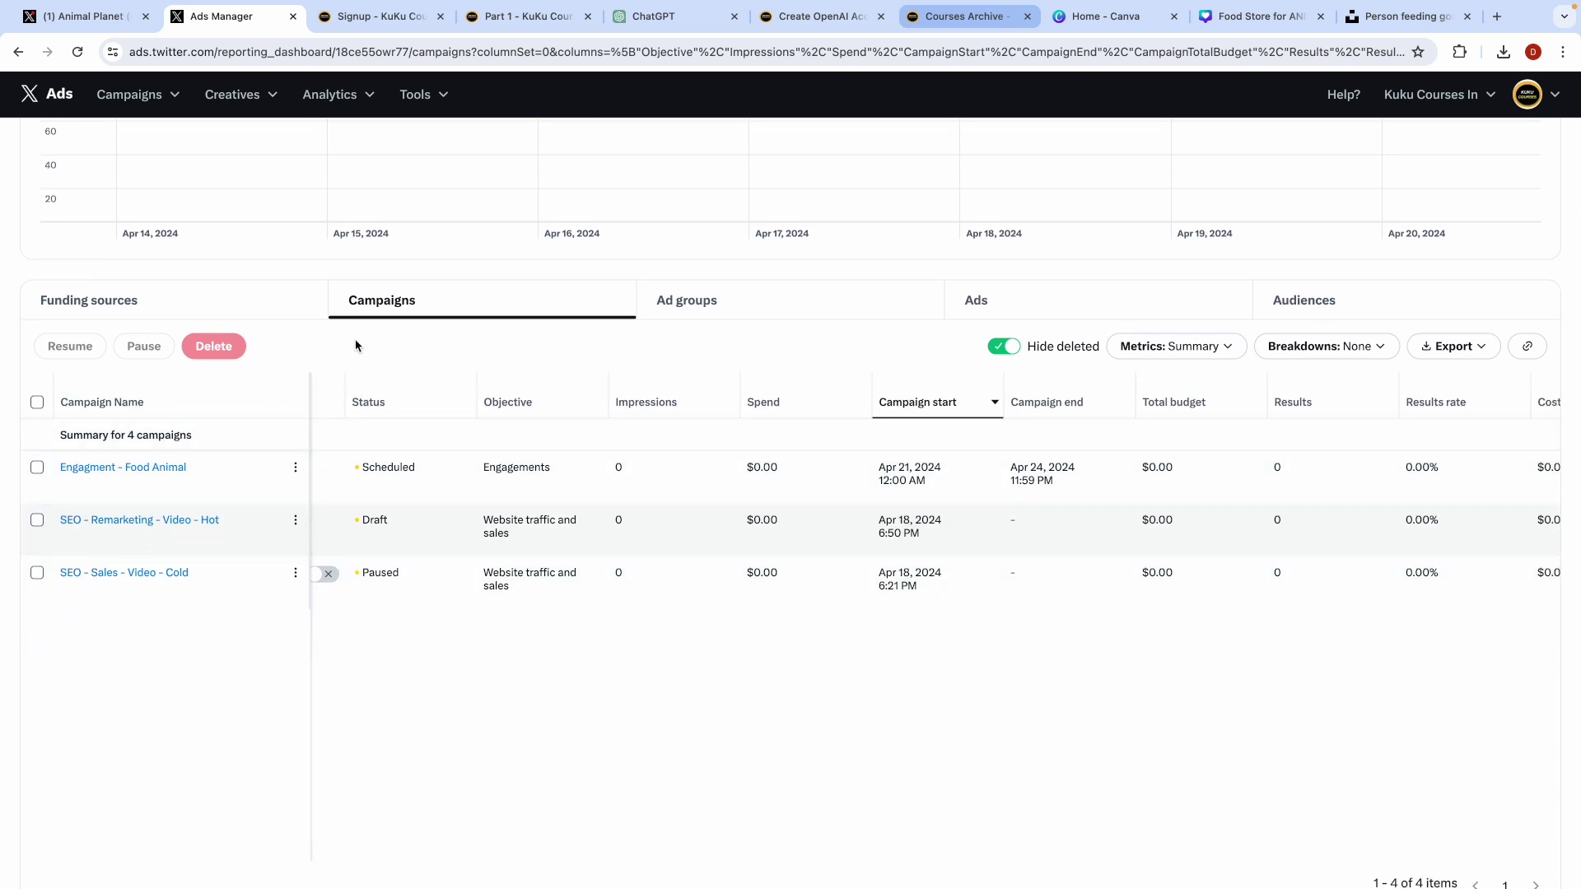
pyautogui.hscroll(-1, 408, 524)
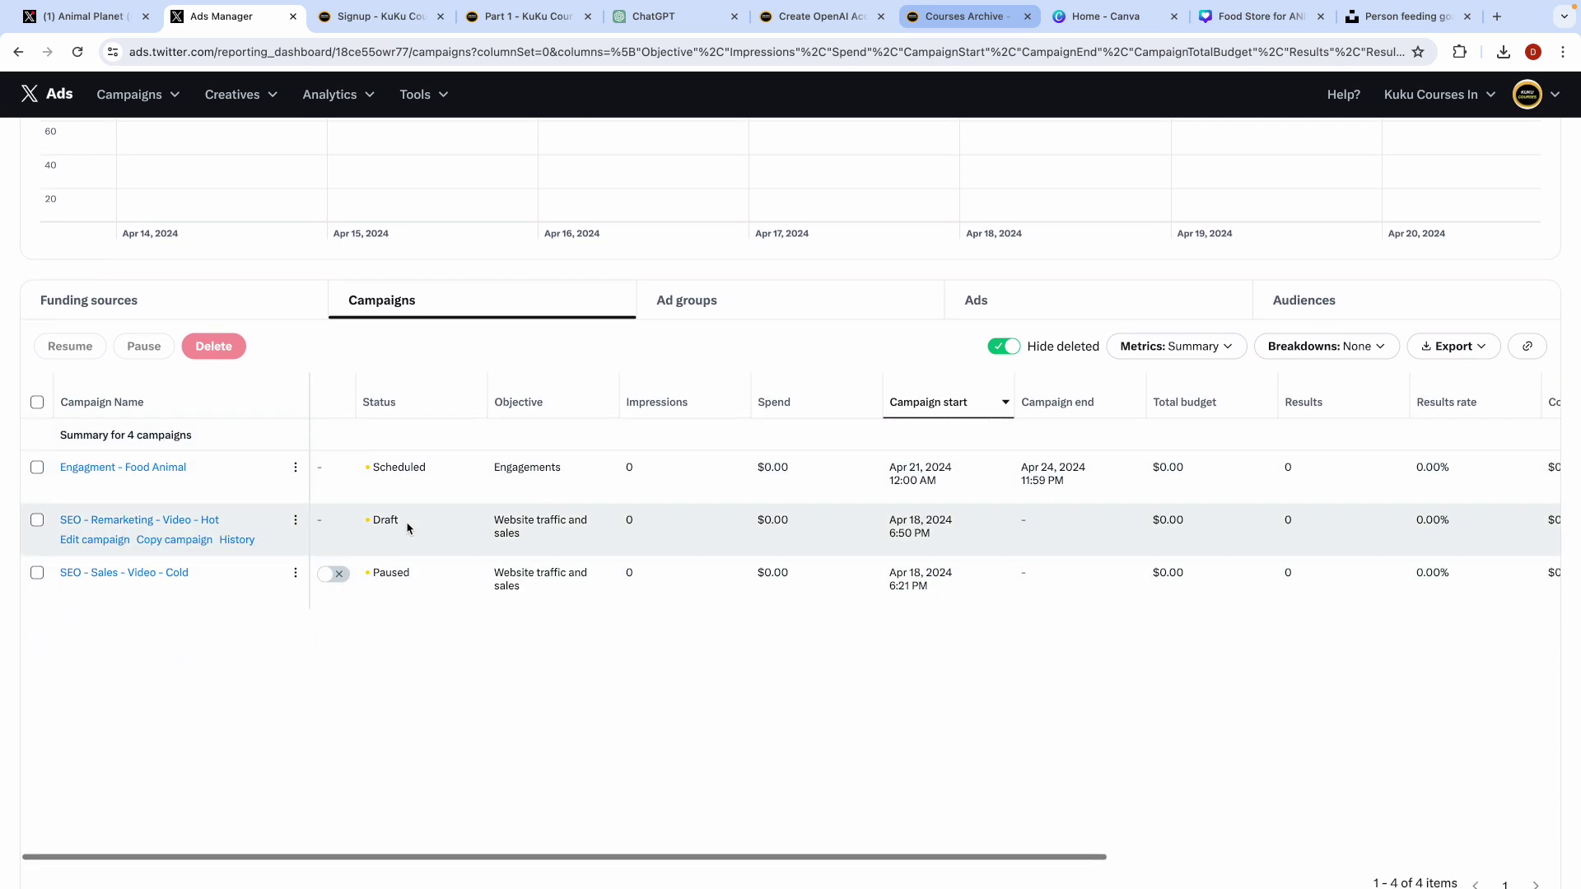
pyautogui.click(77, 52)
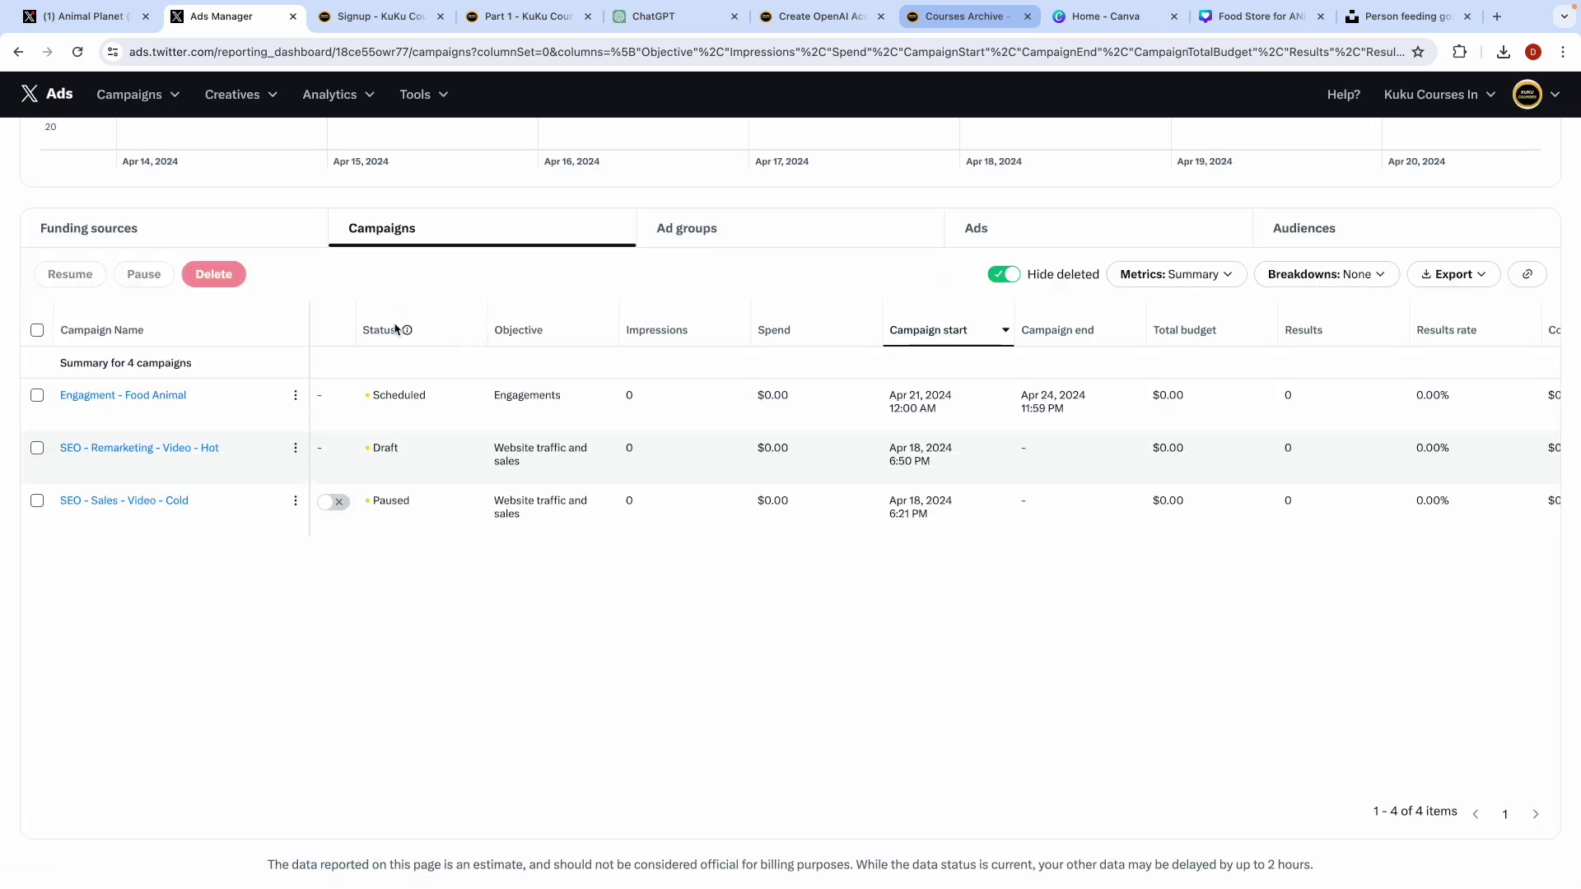
pyautogui.moveTo(235, 499)
pyautogui.scroll(2, 233, 499)
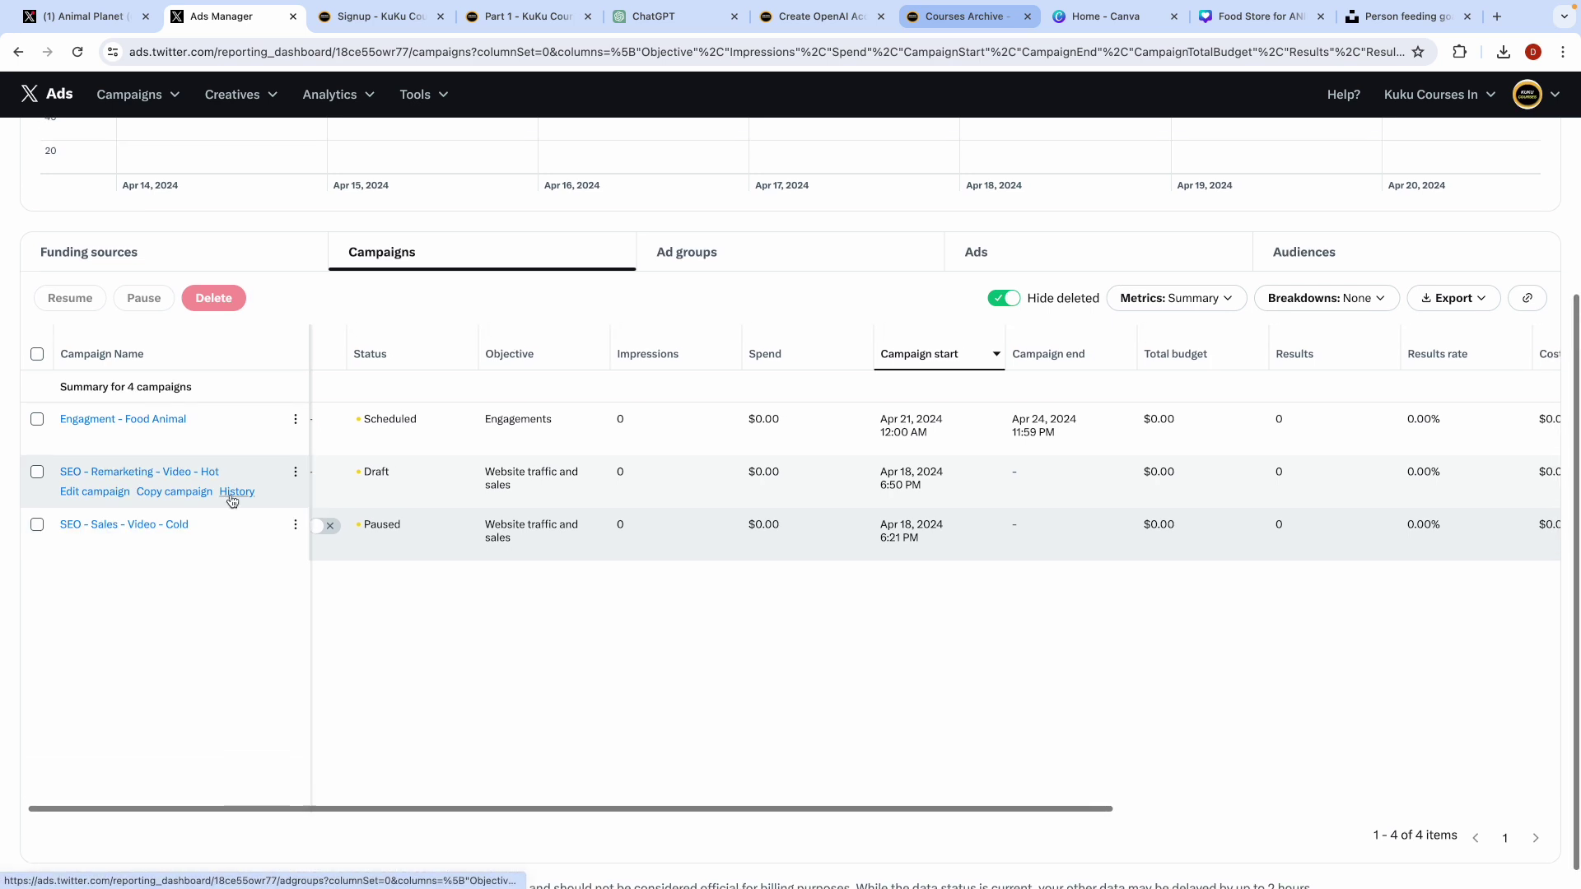
# Step: Look for the launched campaign in the list with deleted campaigns shown, and hide the deleted ones again
pyautogui.hscroll(2, 420, 516)
pyautogui.hscroll(3, 419, 515)
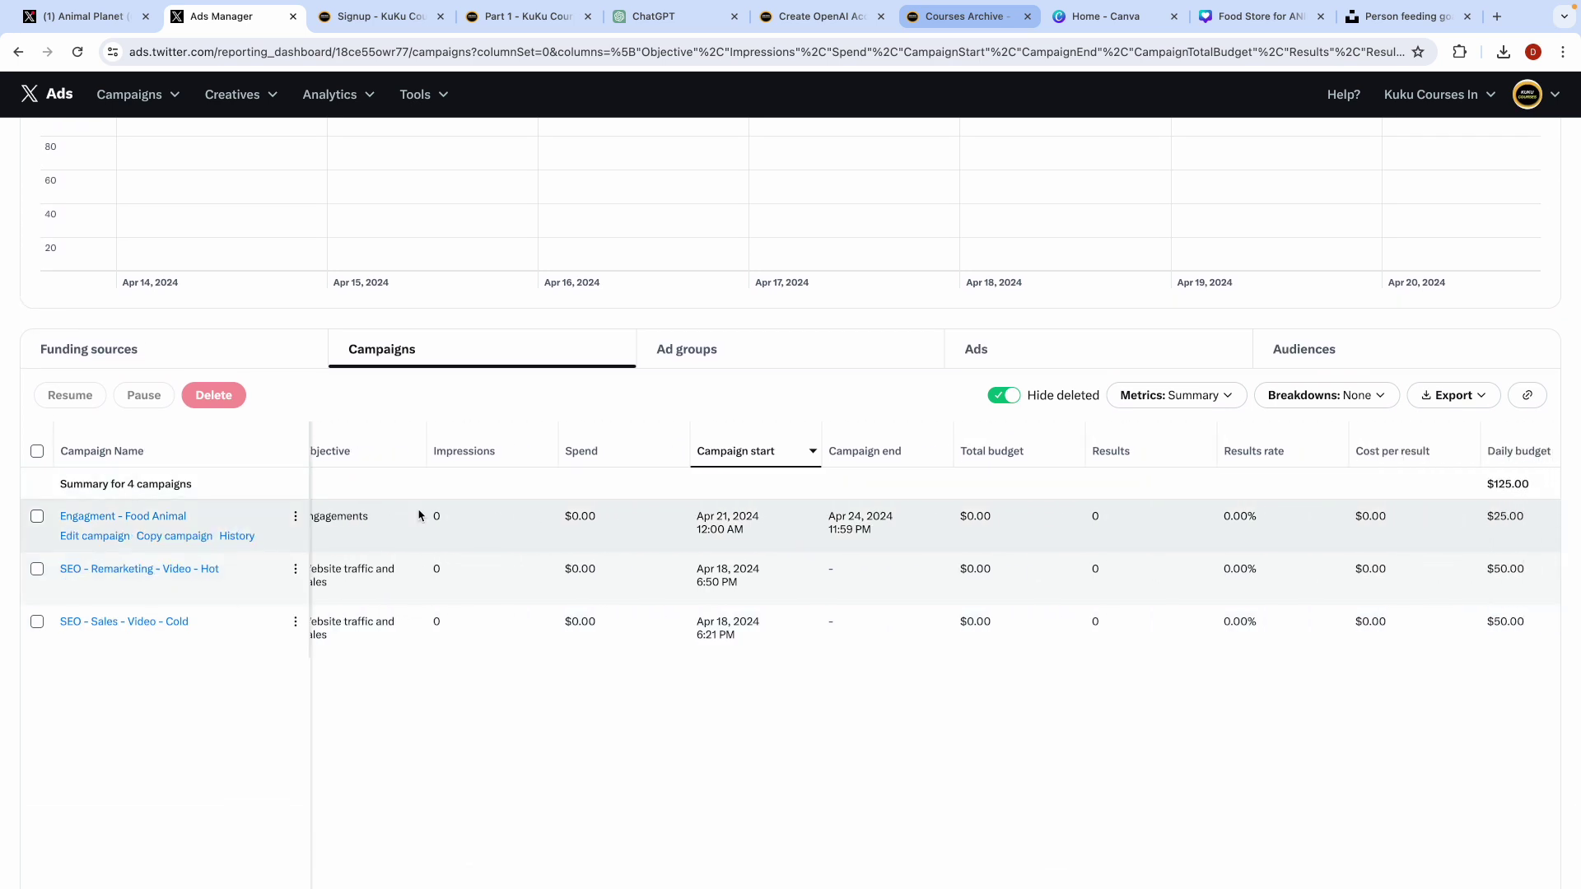
pyautogui.click(1012, 398)
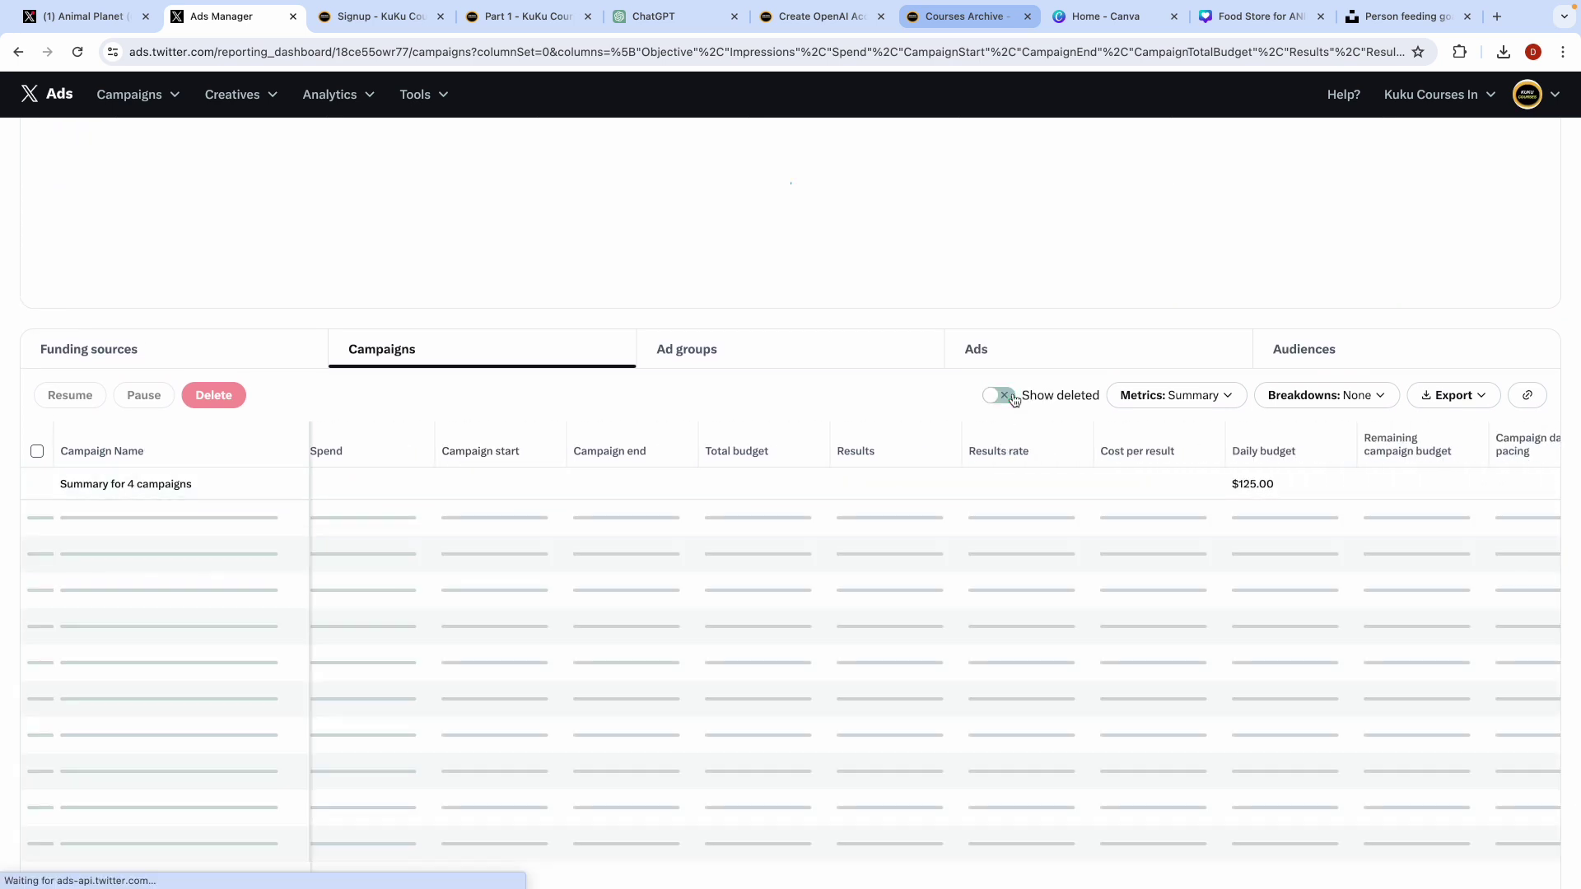
pyautogui.hscroll(-5, 937, 437)
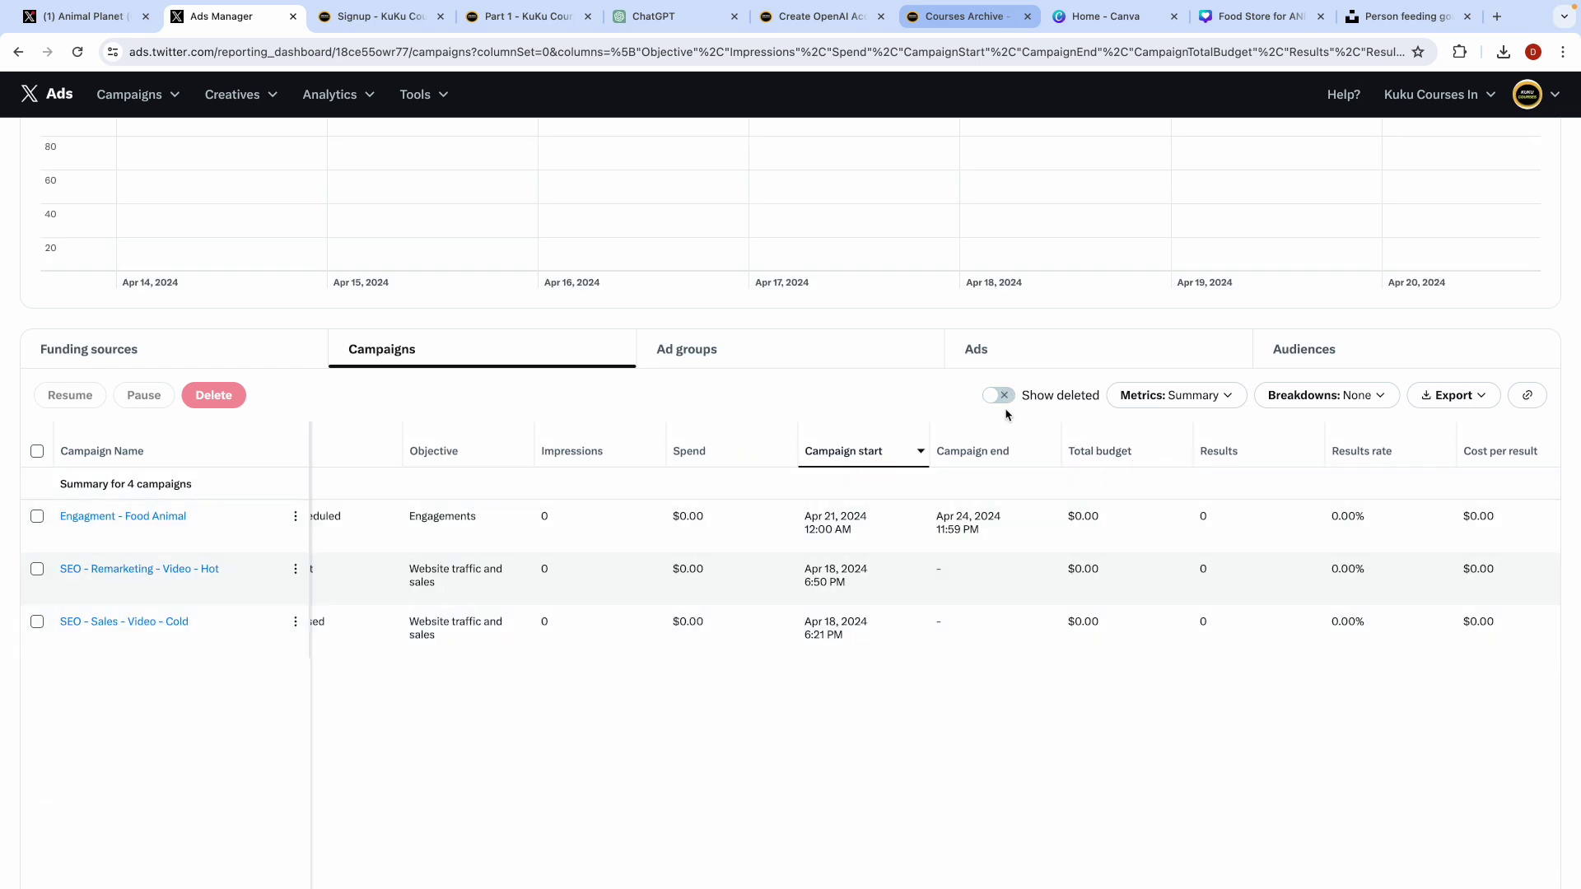
pyautogui.click(1000, 396)
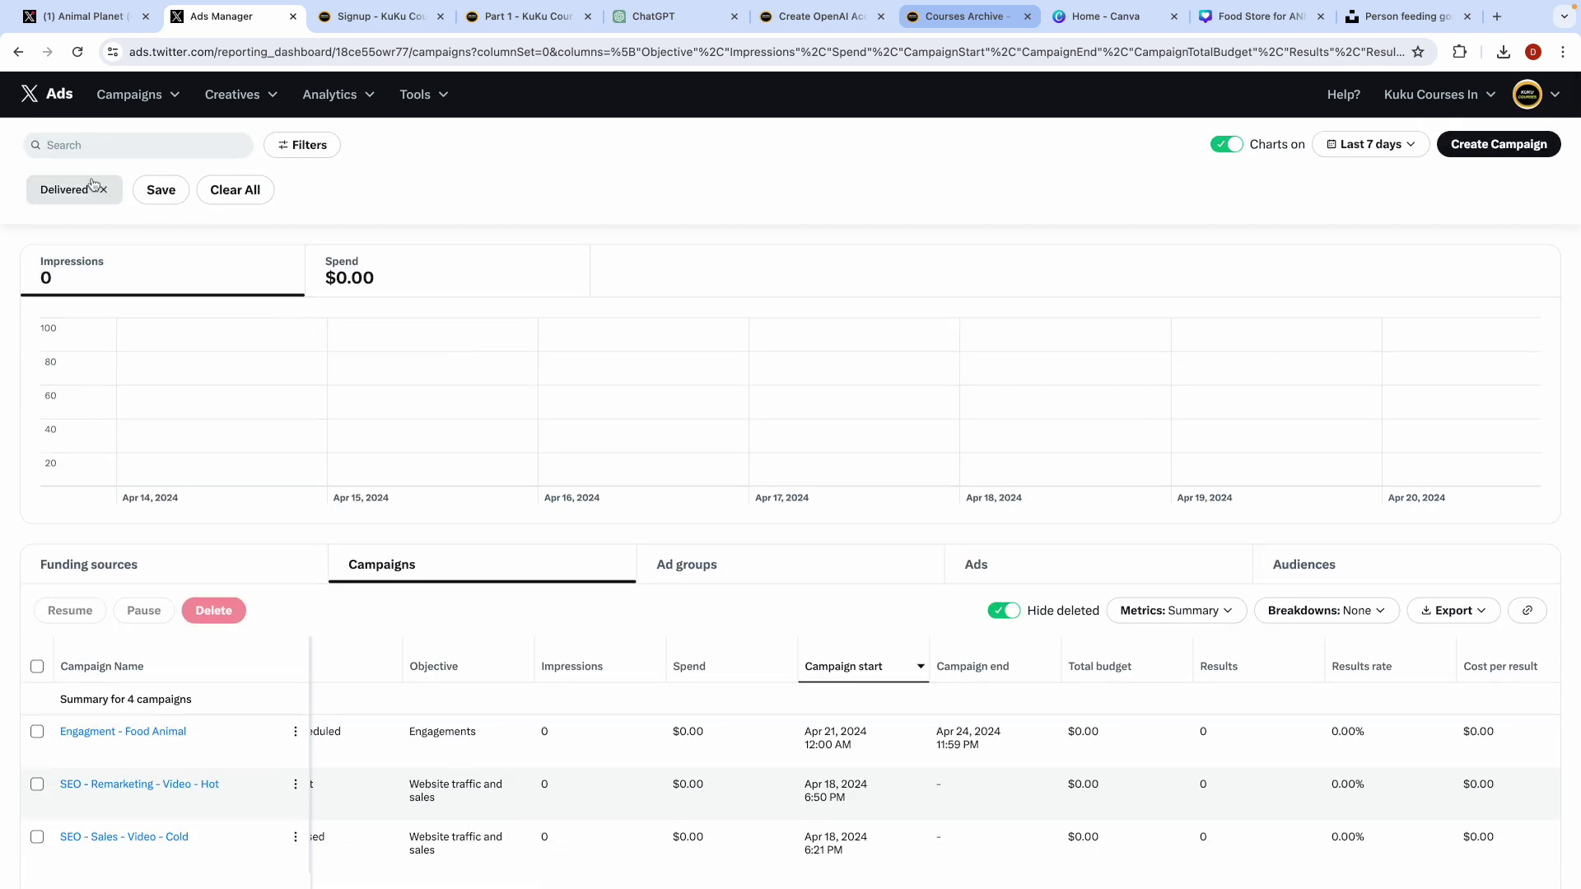
# Step: Reopen Ads Manager and check the refreshed campaign list for the Animal Food Campaign
pyautogui.click(135, 93)
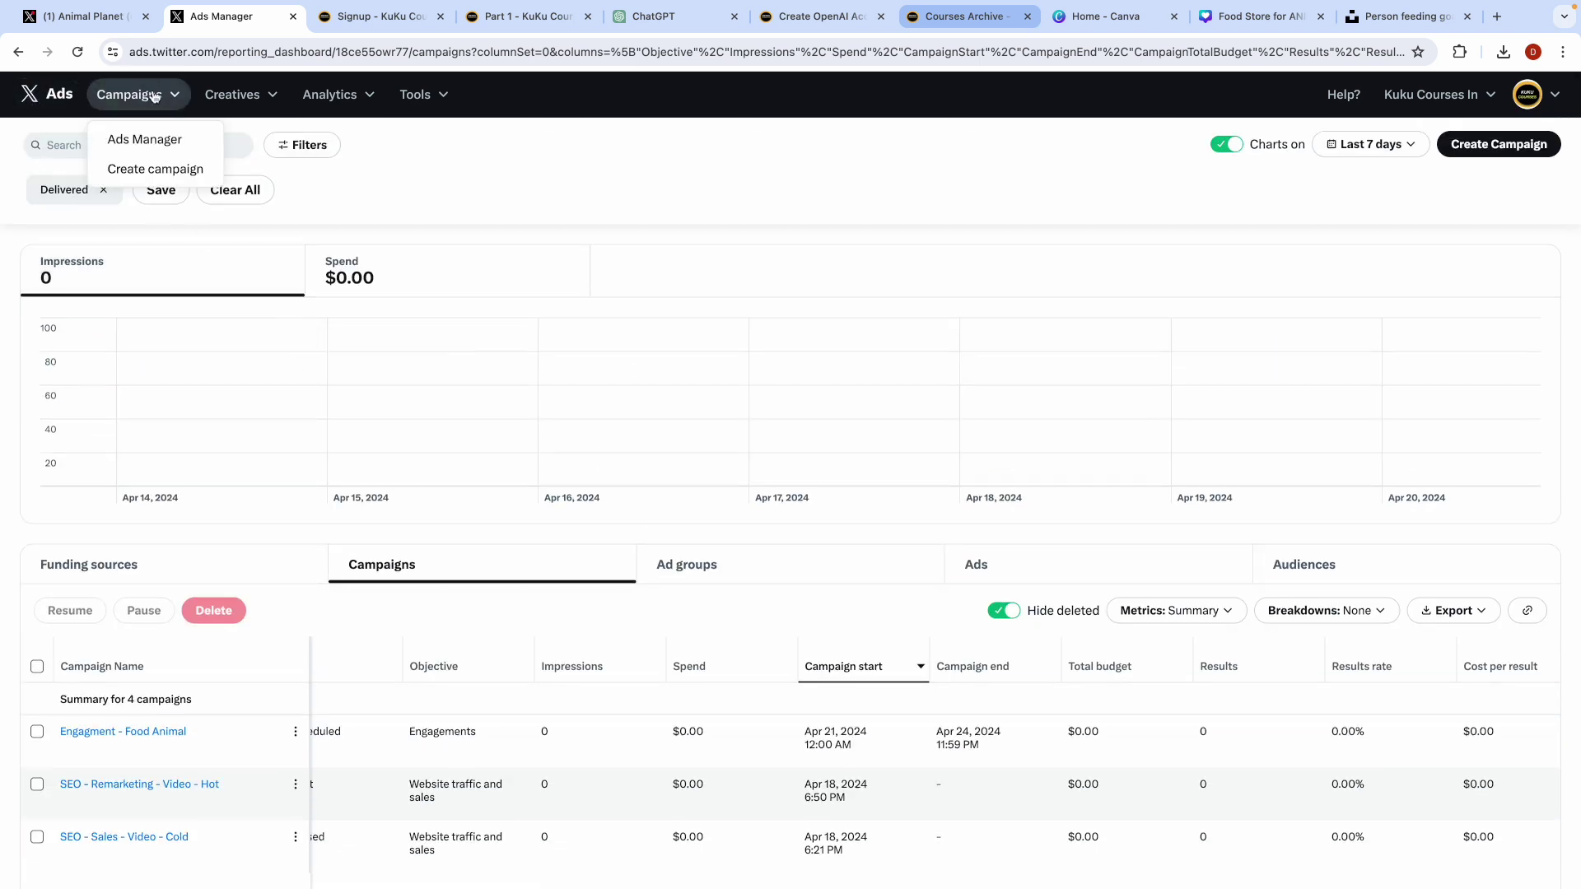
pyautogui.click(165, 141)
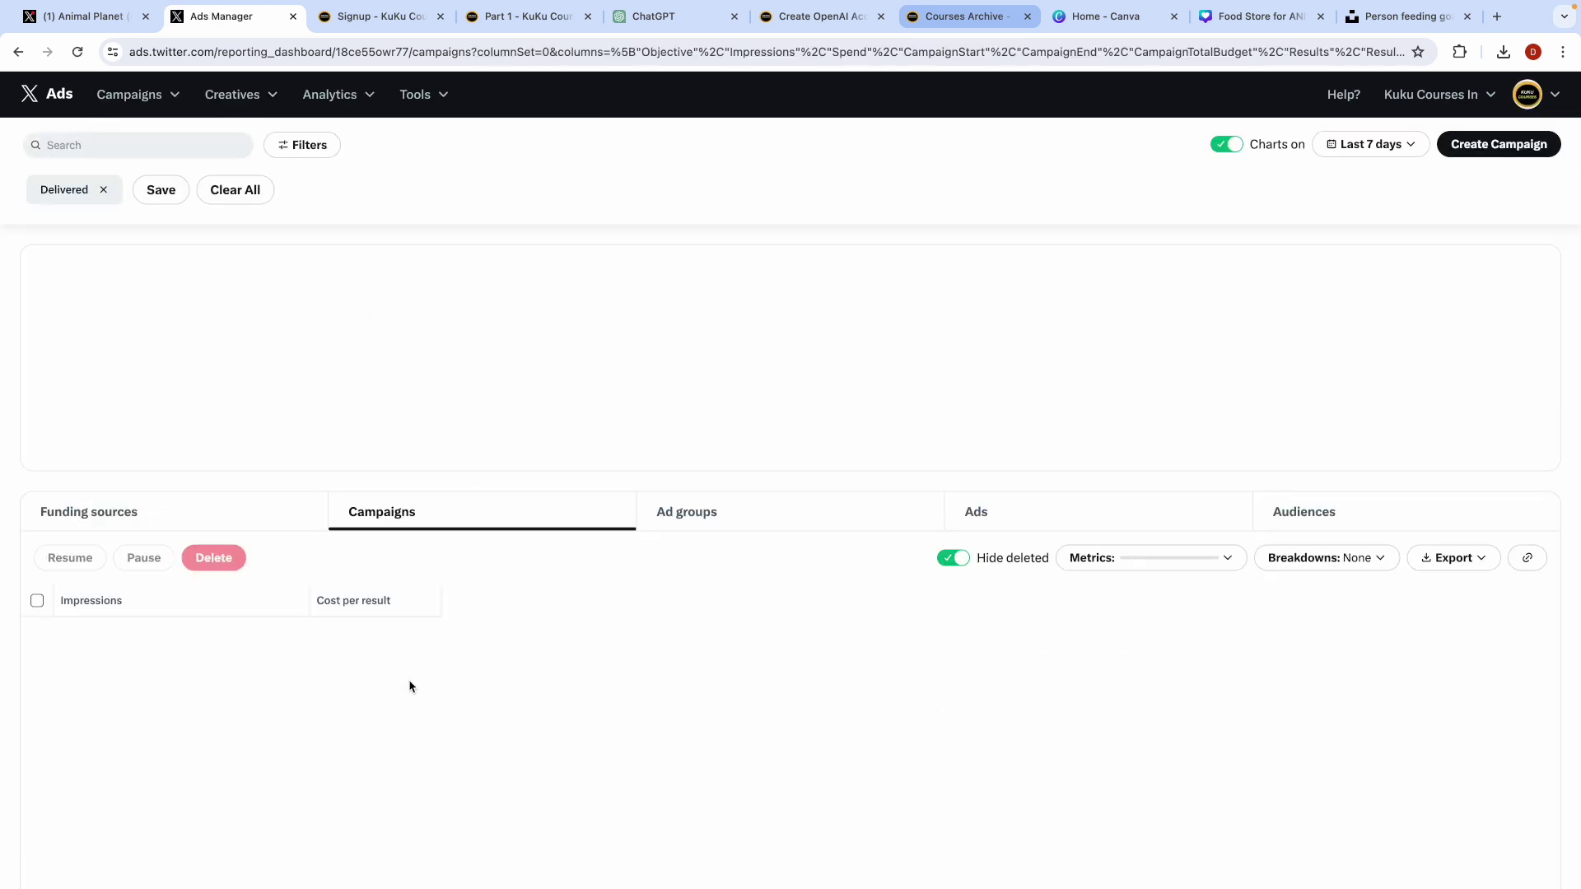
pyautogui.scroll(-2, 410, 687)
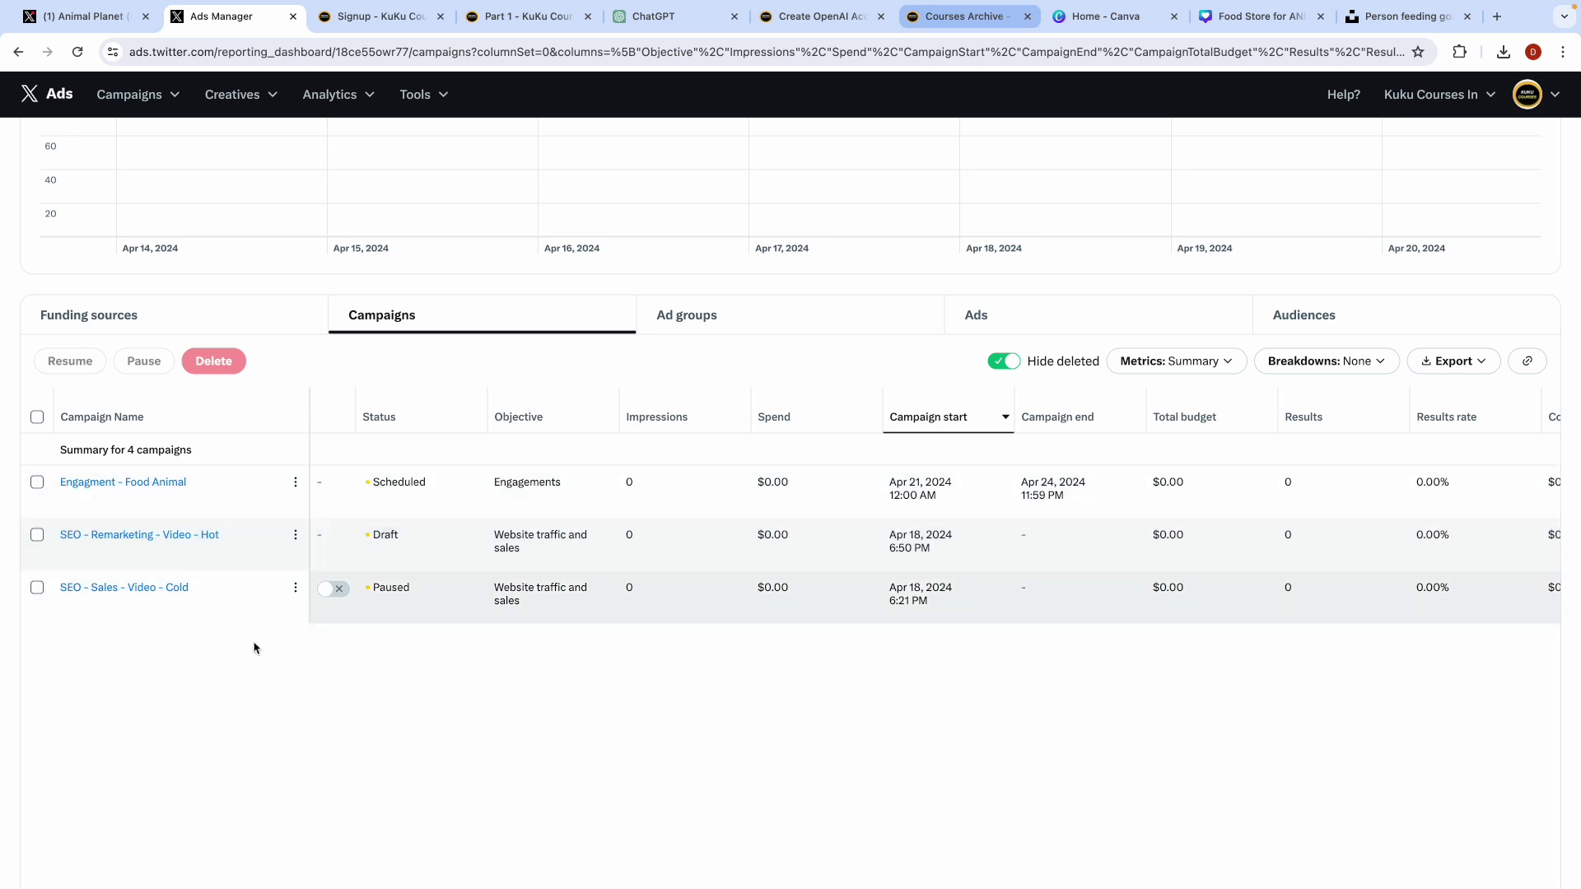
# Step: Open the Engagment - Food Animal campaign for editing, view its campaign details, and exit without saving
pyautogui.moveTo(116, 511)
pyautogui.moveTo(205, 512)
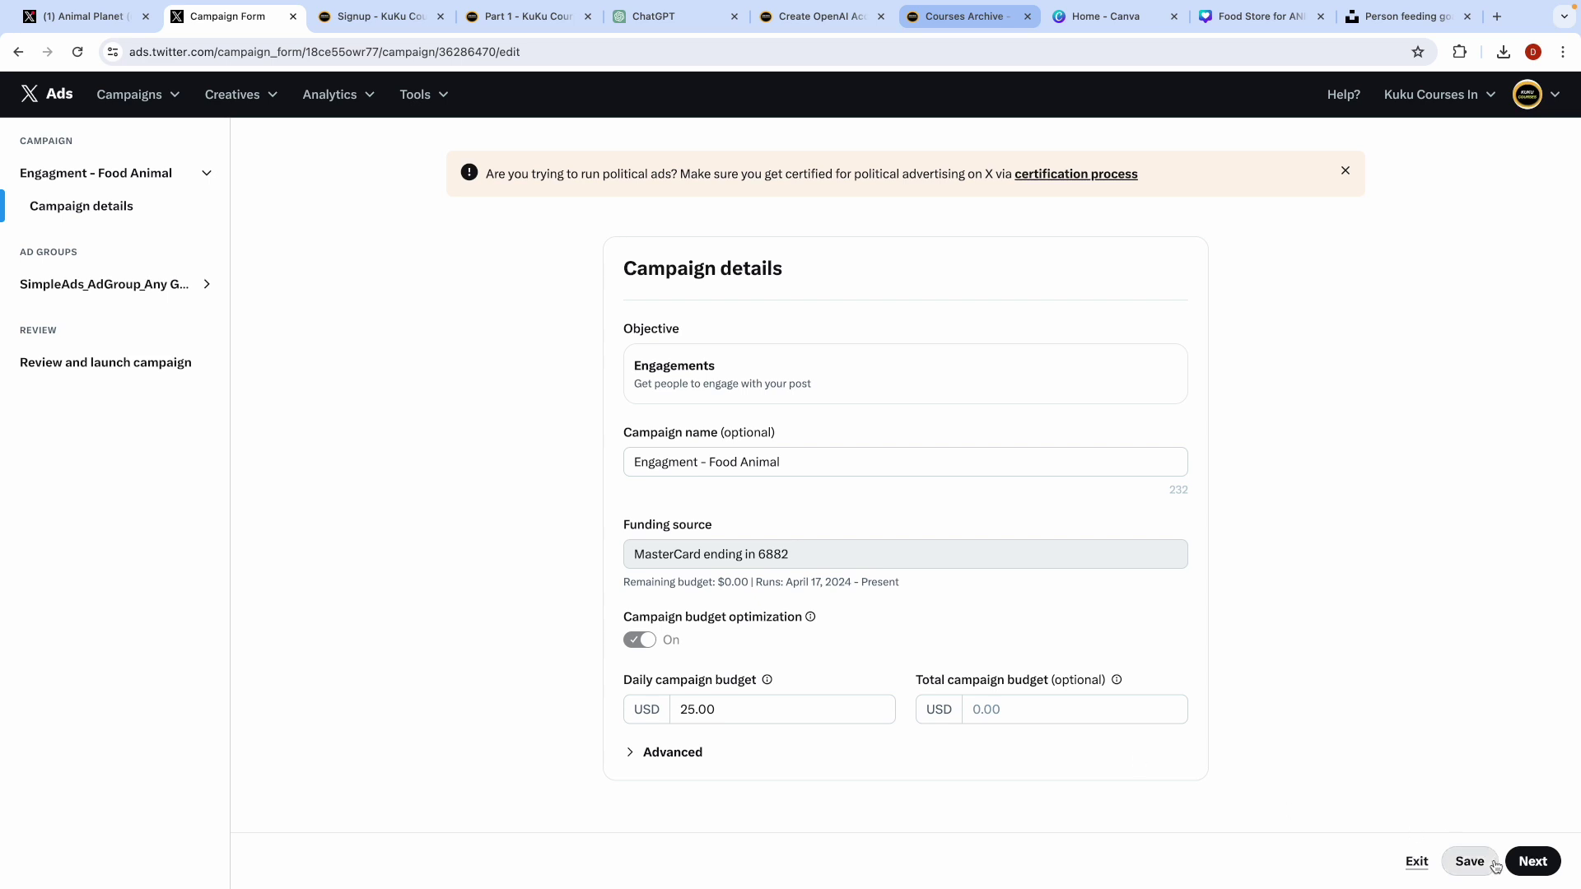
pyautogui.click(1415, 861)
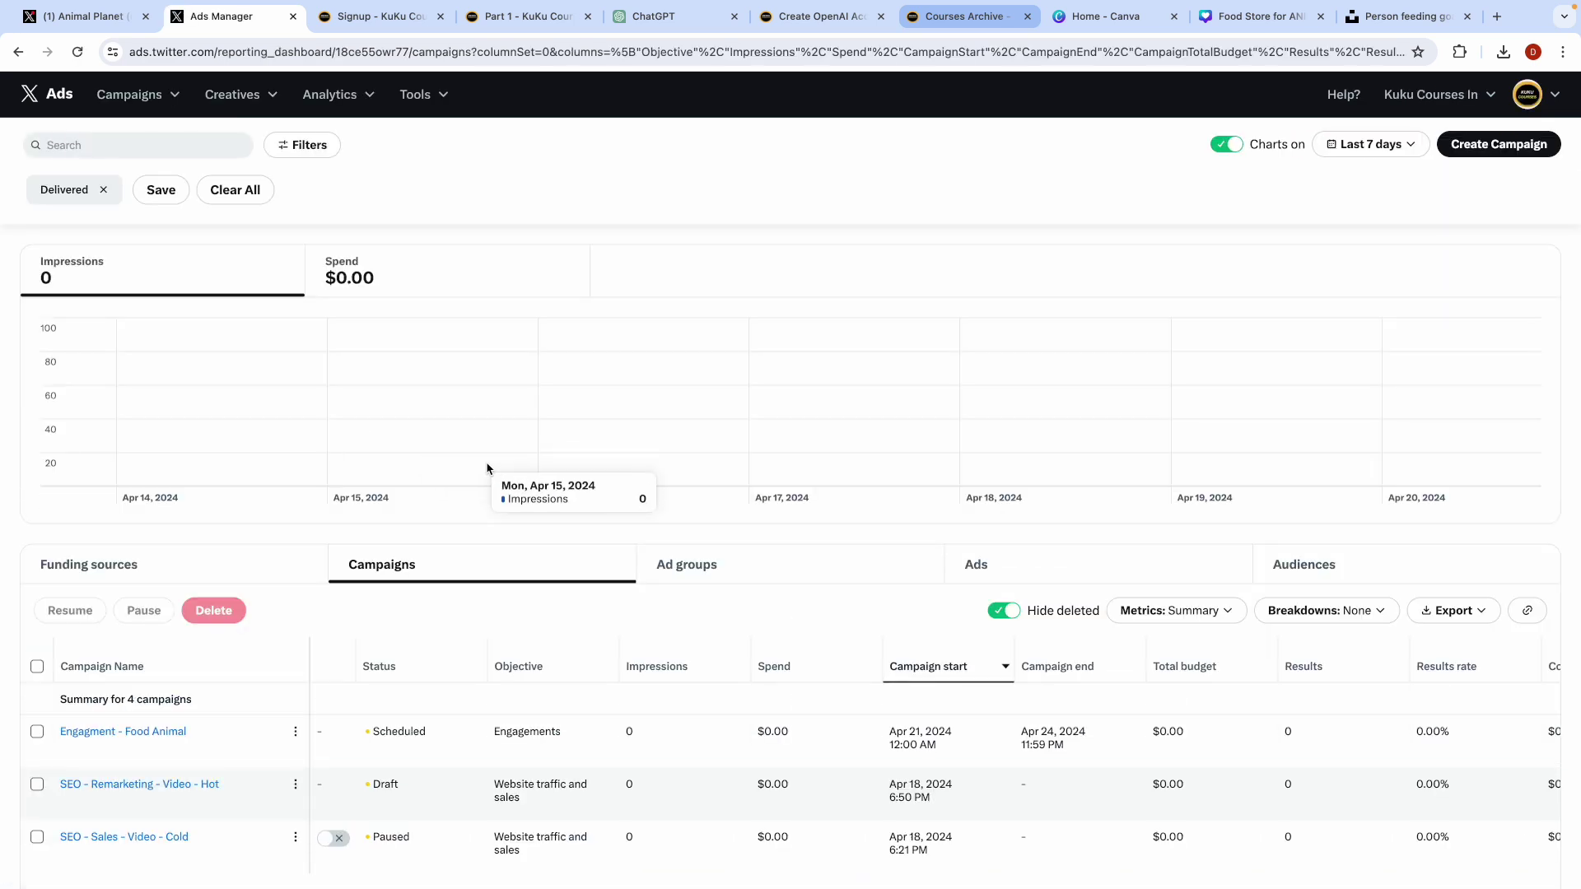
# Step: Examine the status, objective, start and end dates, results, cost and budget columns of the listed campaigns
pyautogui.scroll(-4, 367, 642)
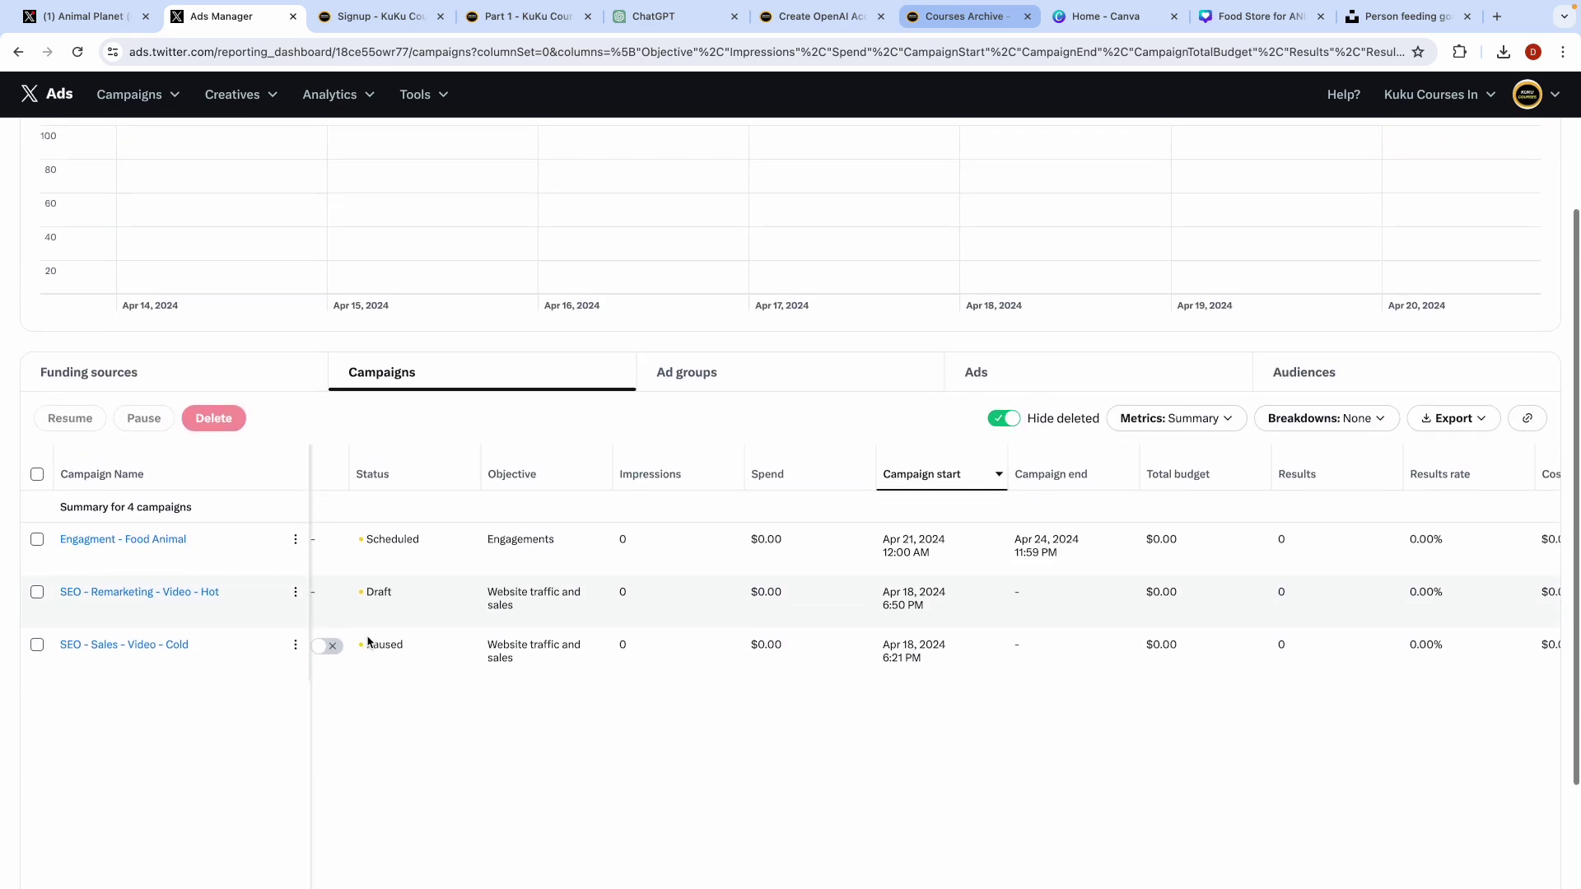
pyautogui.scroll(3, 536, 515)
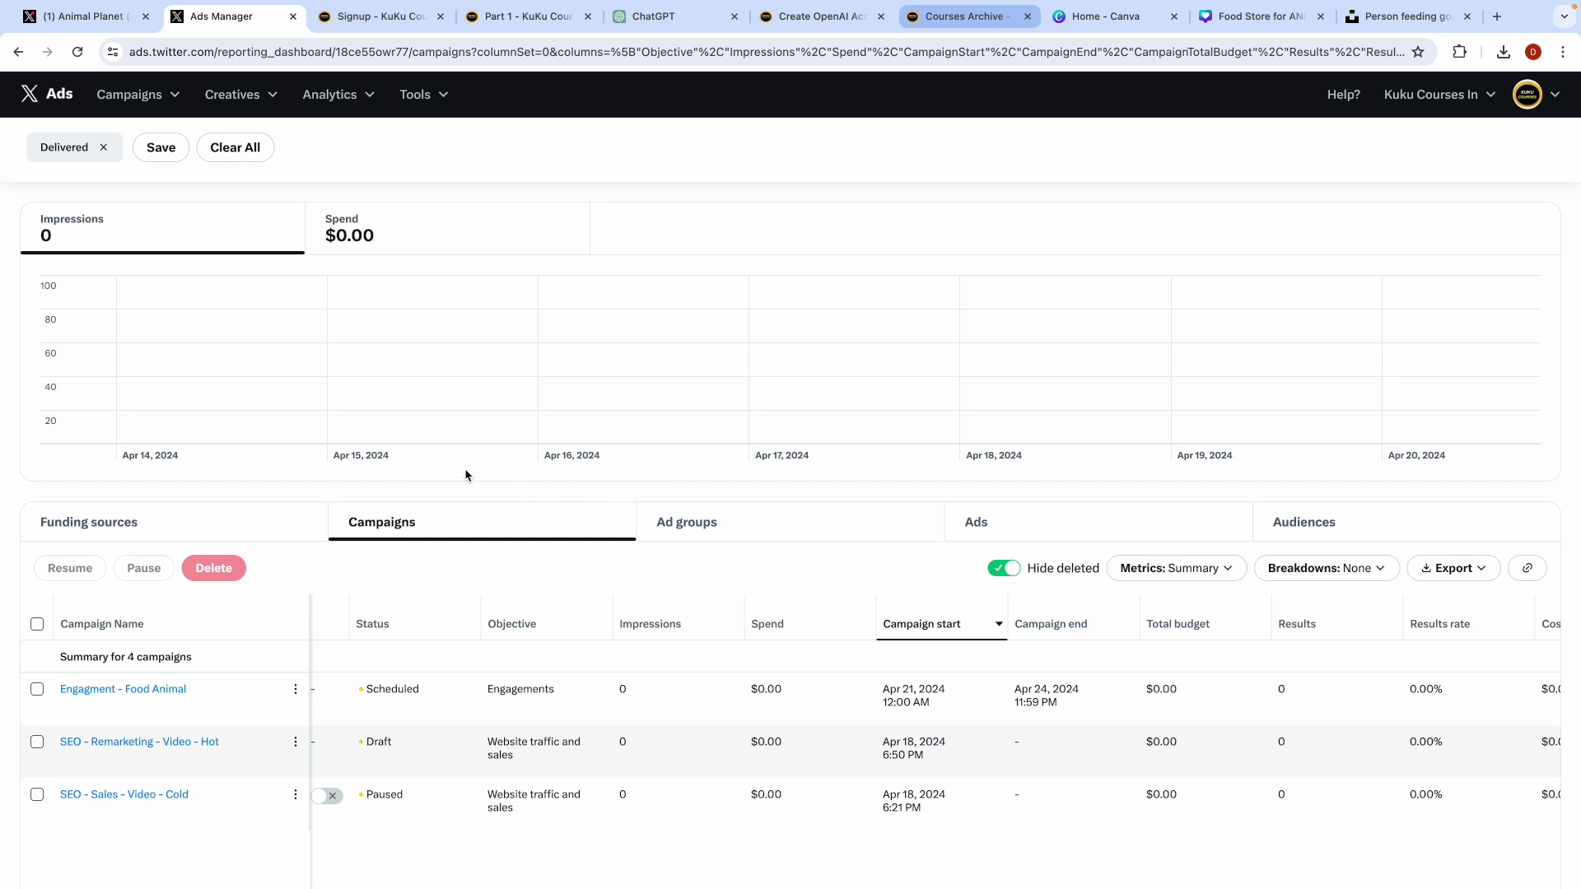
pyautogui.scroll(-2, 508, 488)
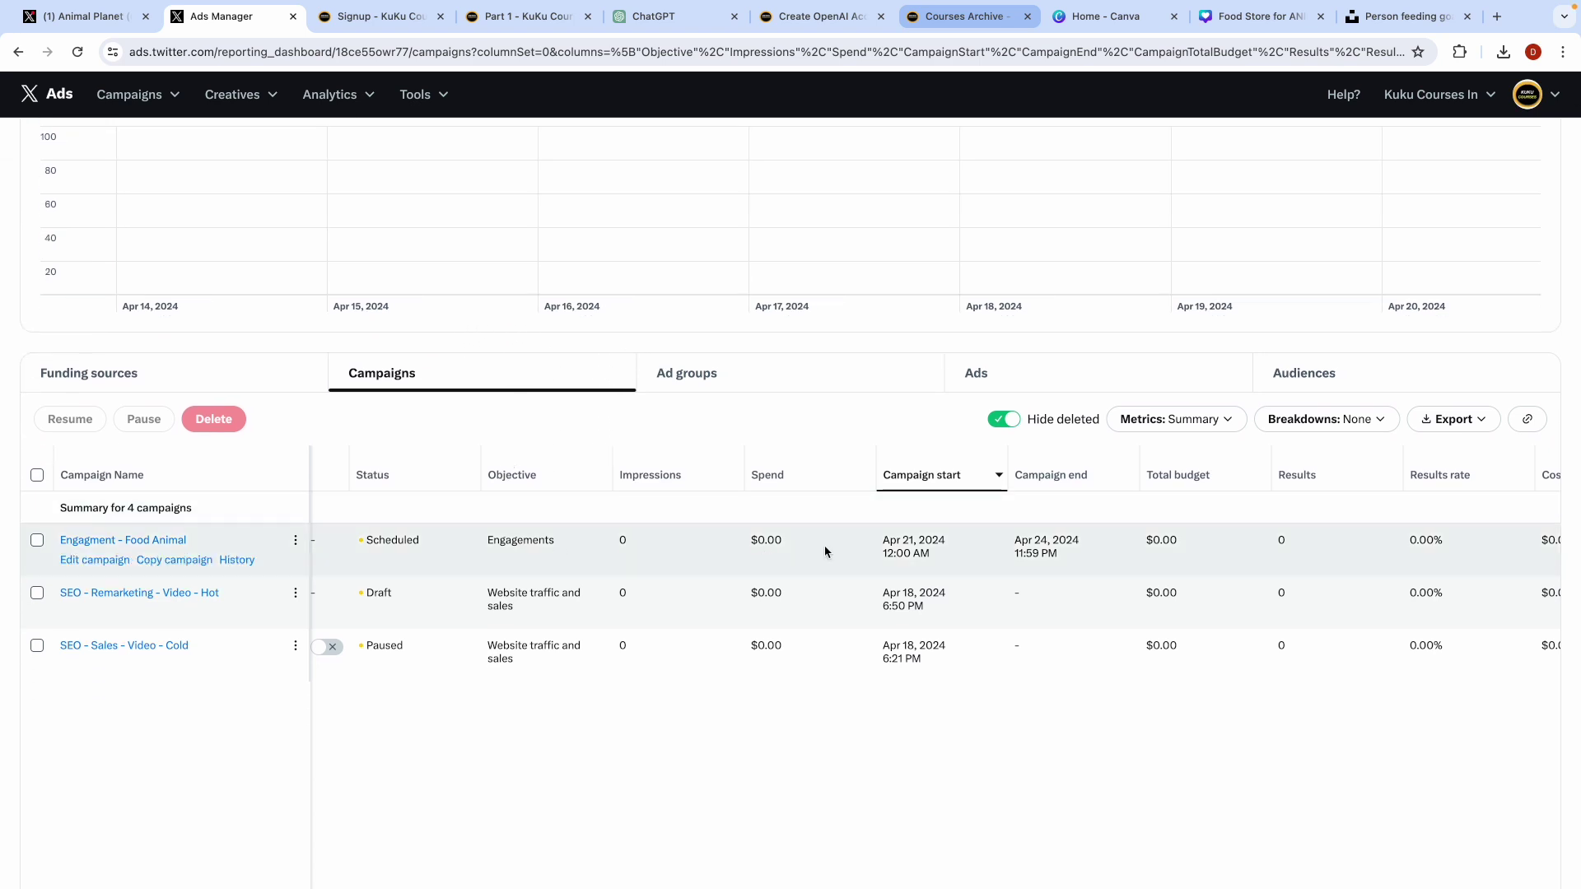
pyautogui.hscroll(3, 703, 517)
pyautogui.moveTo(692, 478)
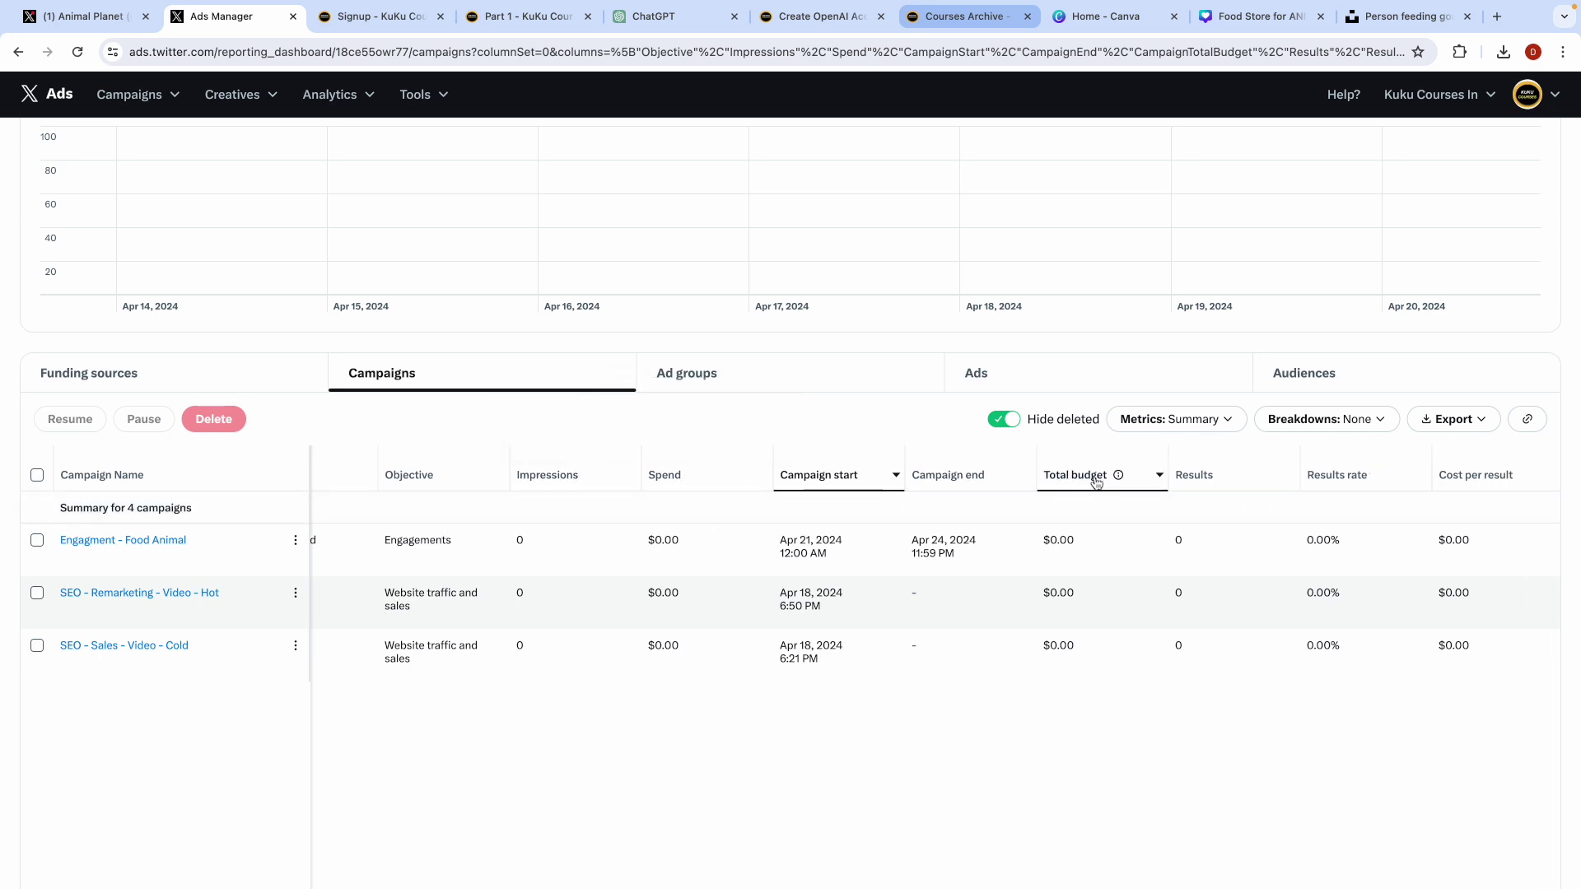
pyautogui.hscroll(5, 1095, 477)
pyautogui.hscroll(1, 1095, 477)
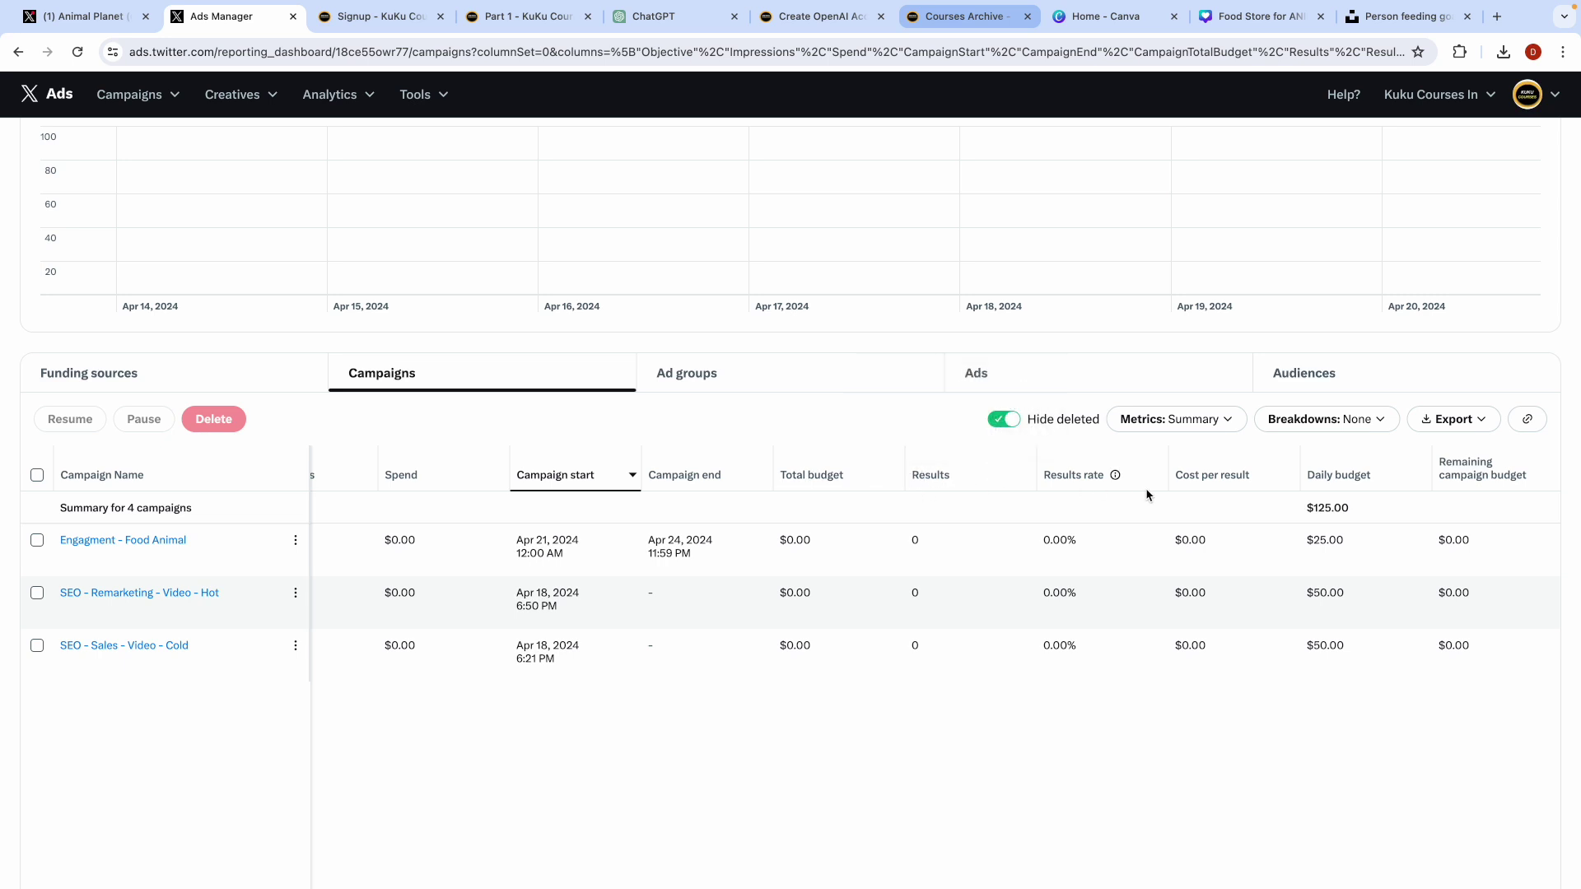
pyautogui.hscroll(2, 1147, 494)
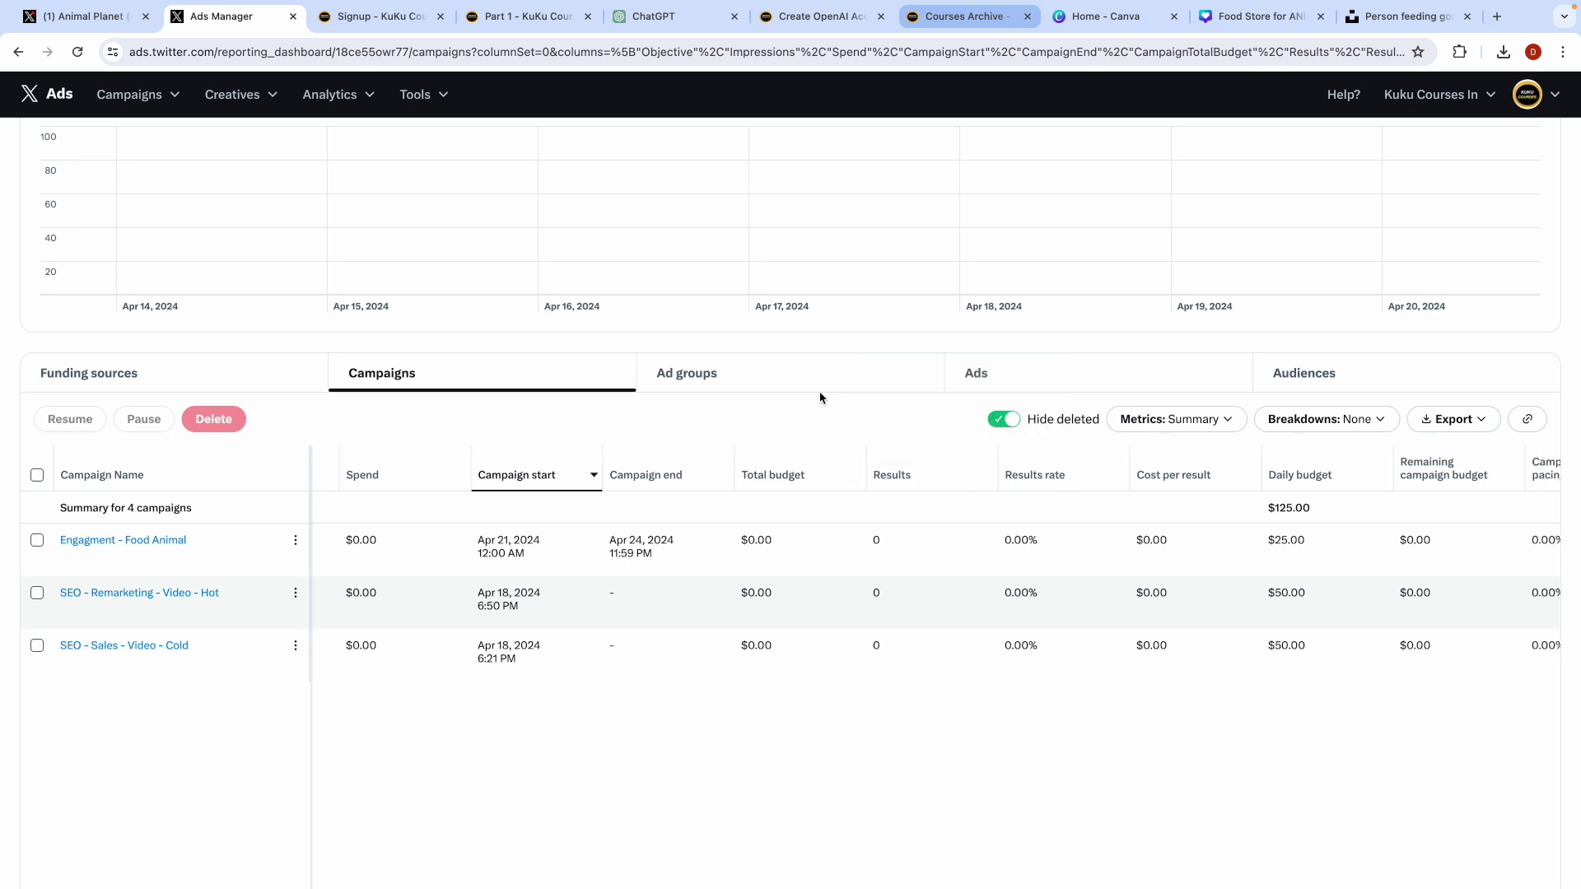
# Step: Switch to ChatGPT and review the conversation's ad creative advice for the animal food store, from Educational Content to Branding Elements
pyautogui.click(659, 16)
pyautogui.click(521, 687)
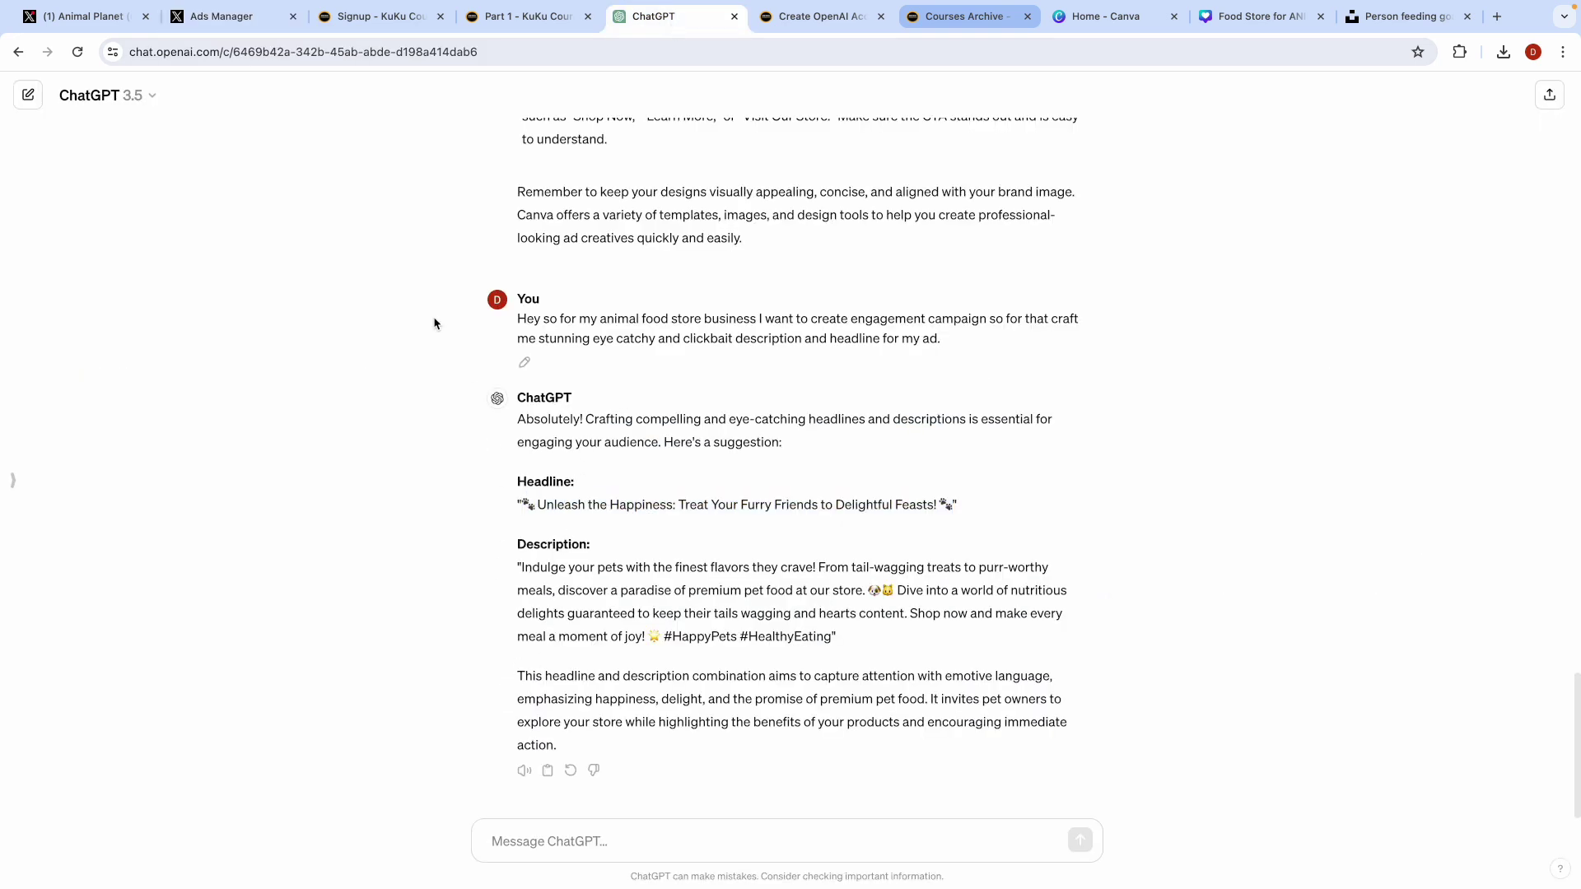
pyautogui.click(239, 13)
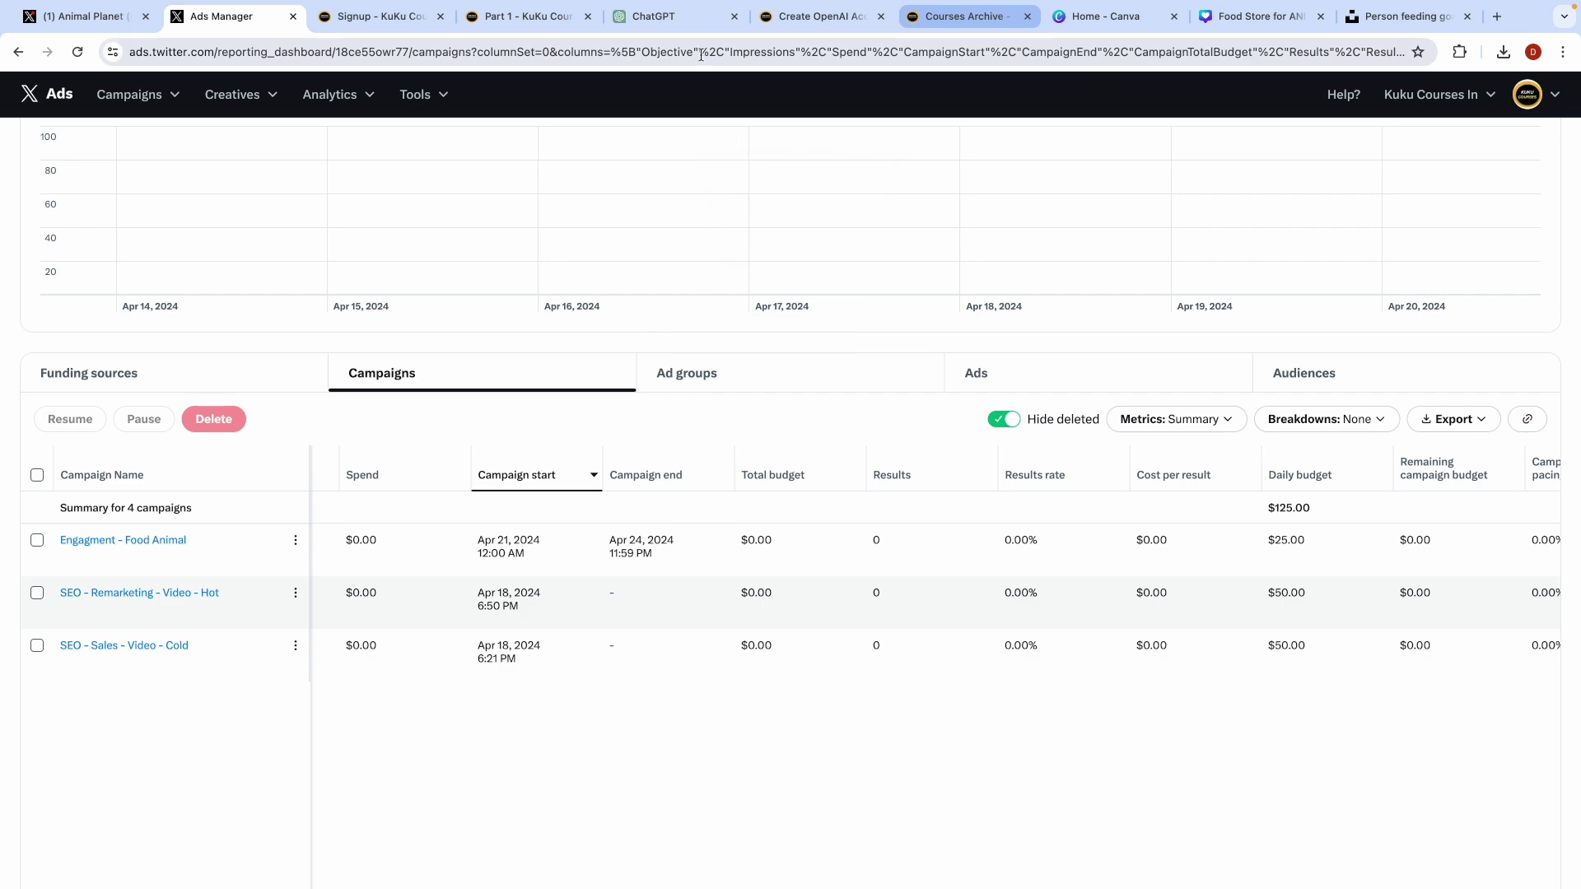
pyautogui.click(671, 18)
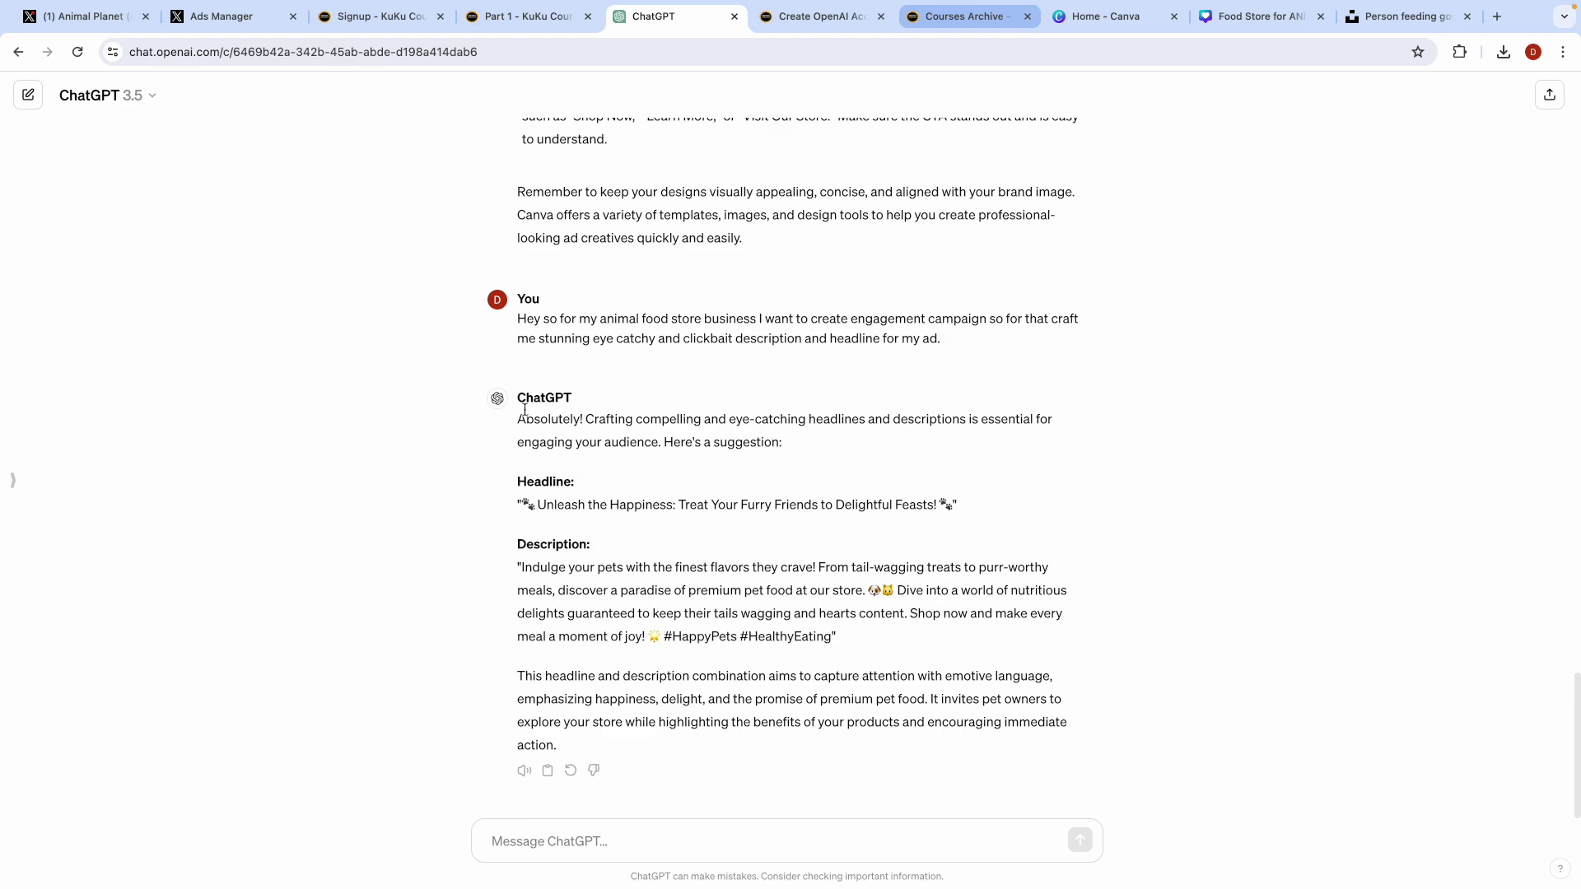
pyautogui.scroll(3, 639, 424)
pyautogui.scroll(15, 639, 424)
pyautogui.scroll(3, 639, 424)
pyautogui.scroll(-5, 637, 418)
pyautogui.scroll(-17, 637, 417)
pyautogui.scroll(3, 610, 387)
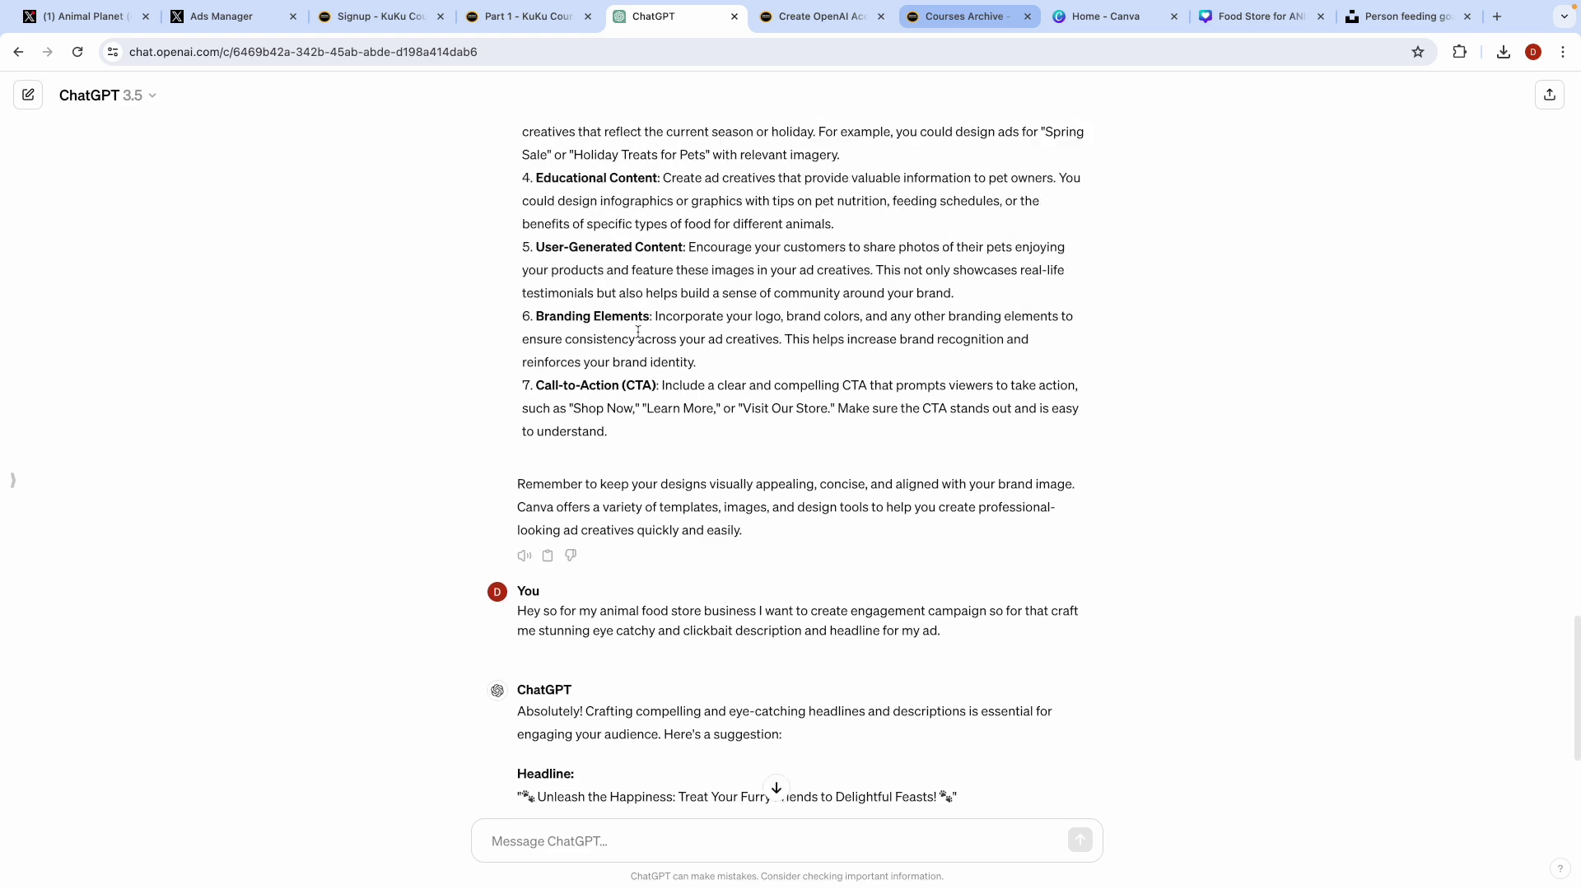
pyautogui.moveTo(666, 360); pyautogui.dragTo(600, 175)
pyautogui.scroll(-3, 680, 485)
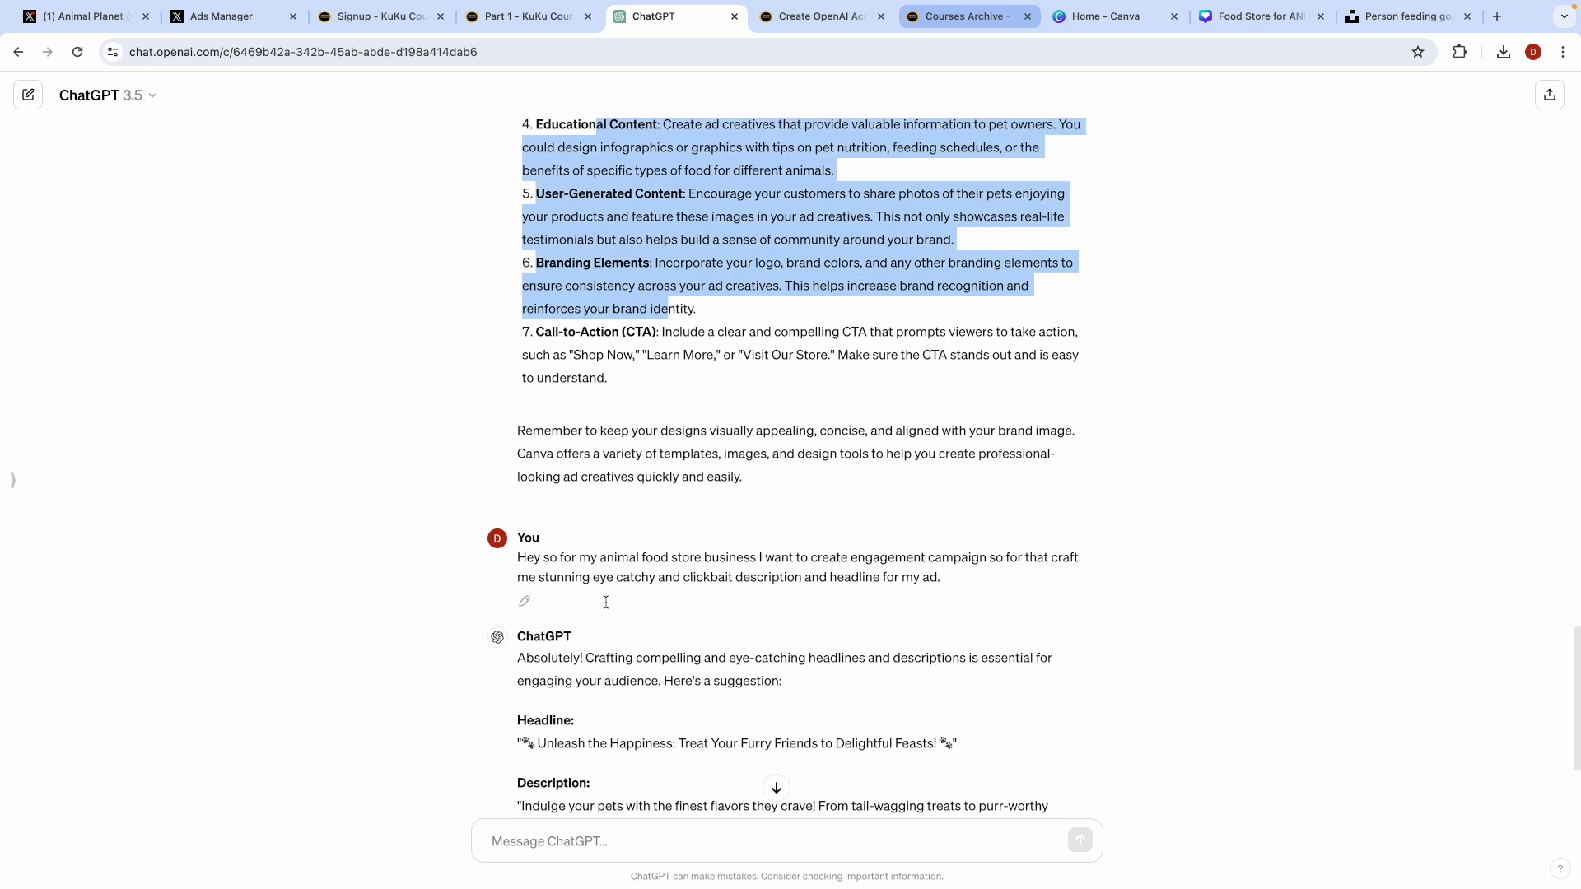
# Step: View the Food Store for ANIMALS design in Canva, and reread the ad headline and description suggested by ChatGPT
pyautogui.click(1255, 16)
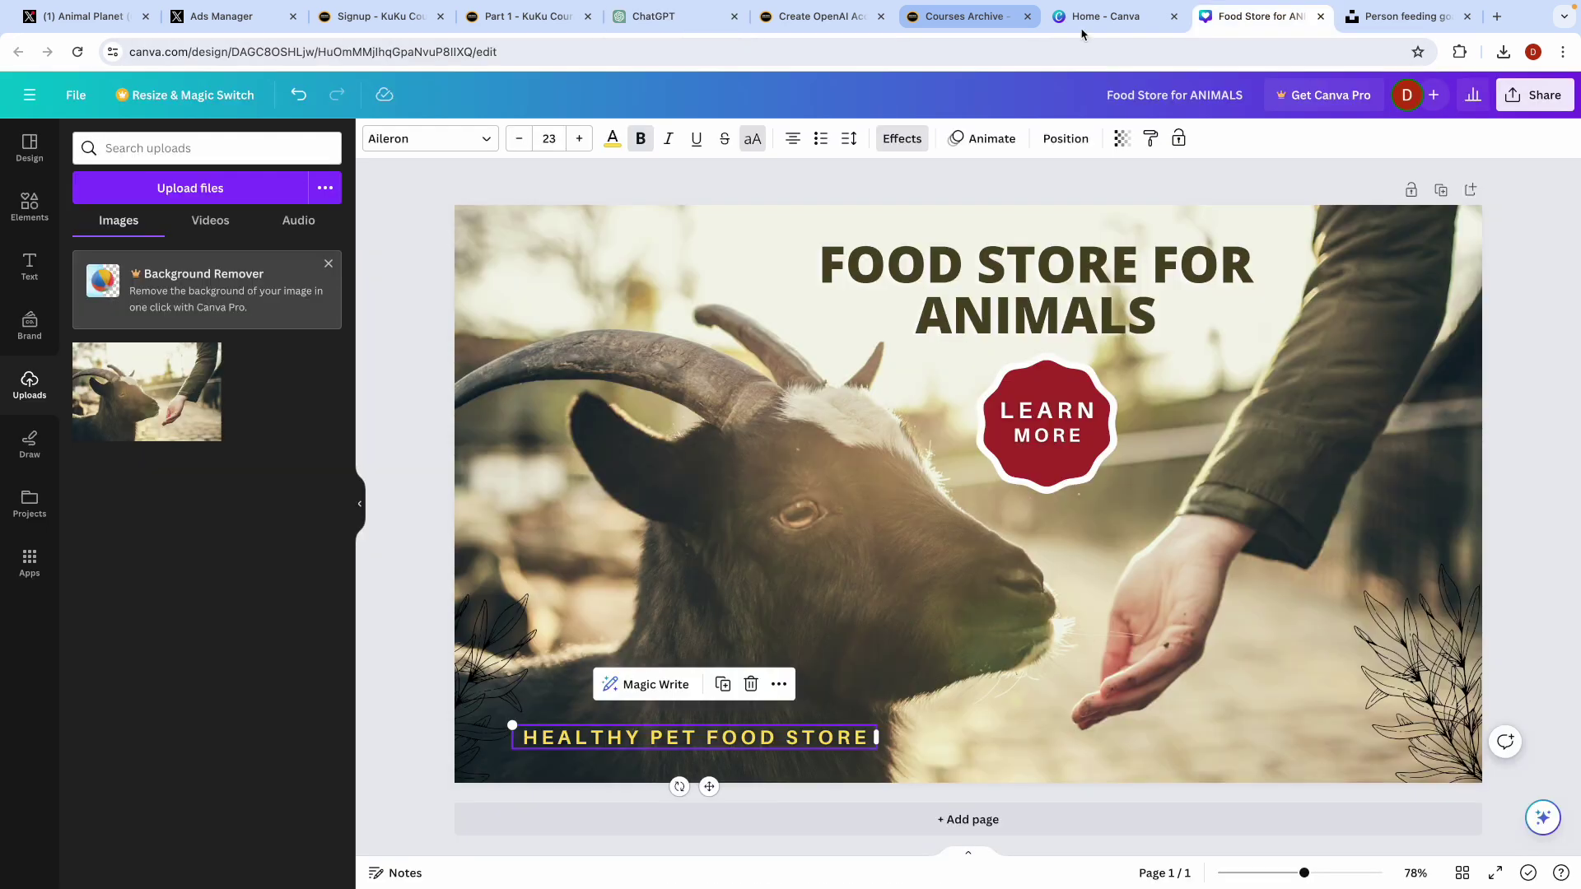
pyautogui.click(667, 18)
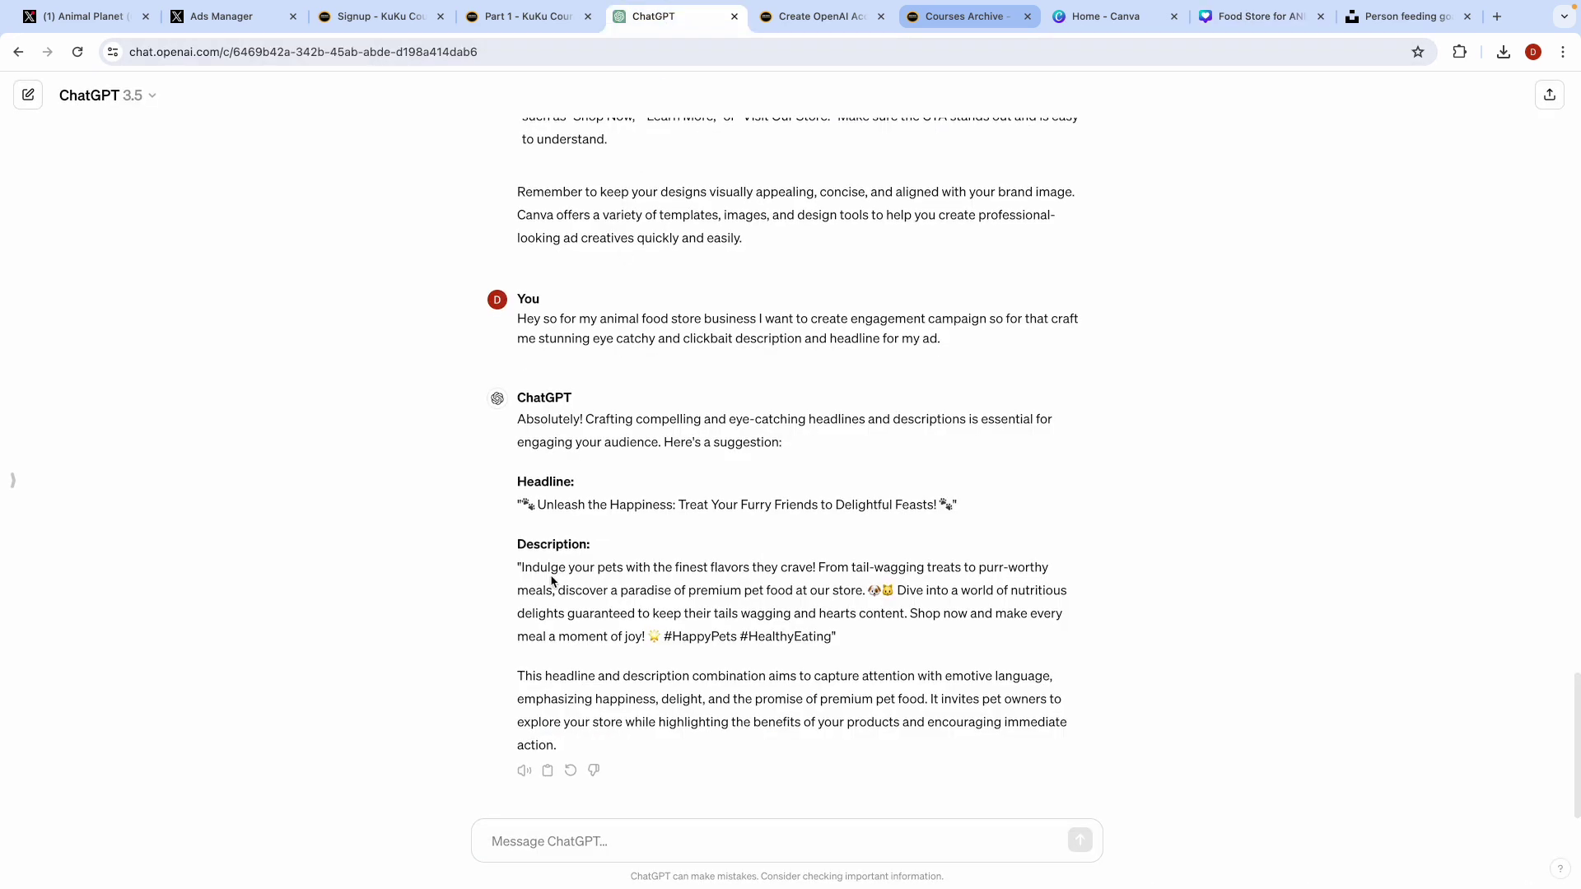
pyautogui.moveTo(530, 566); pyautogui.dragTo(637, 617)
pyautogui.moveTo(586, 504); pyautogui.dragTo(824, 505)
pyautogui.click(580, 557)
# Step: Return to Ads Manager and start a new Advanced campaign with the Video views objective
pyautogui.click(227, 19)
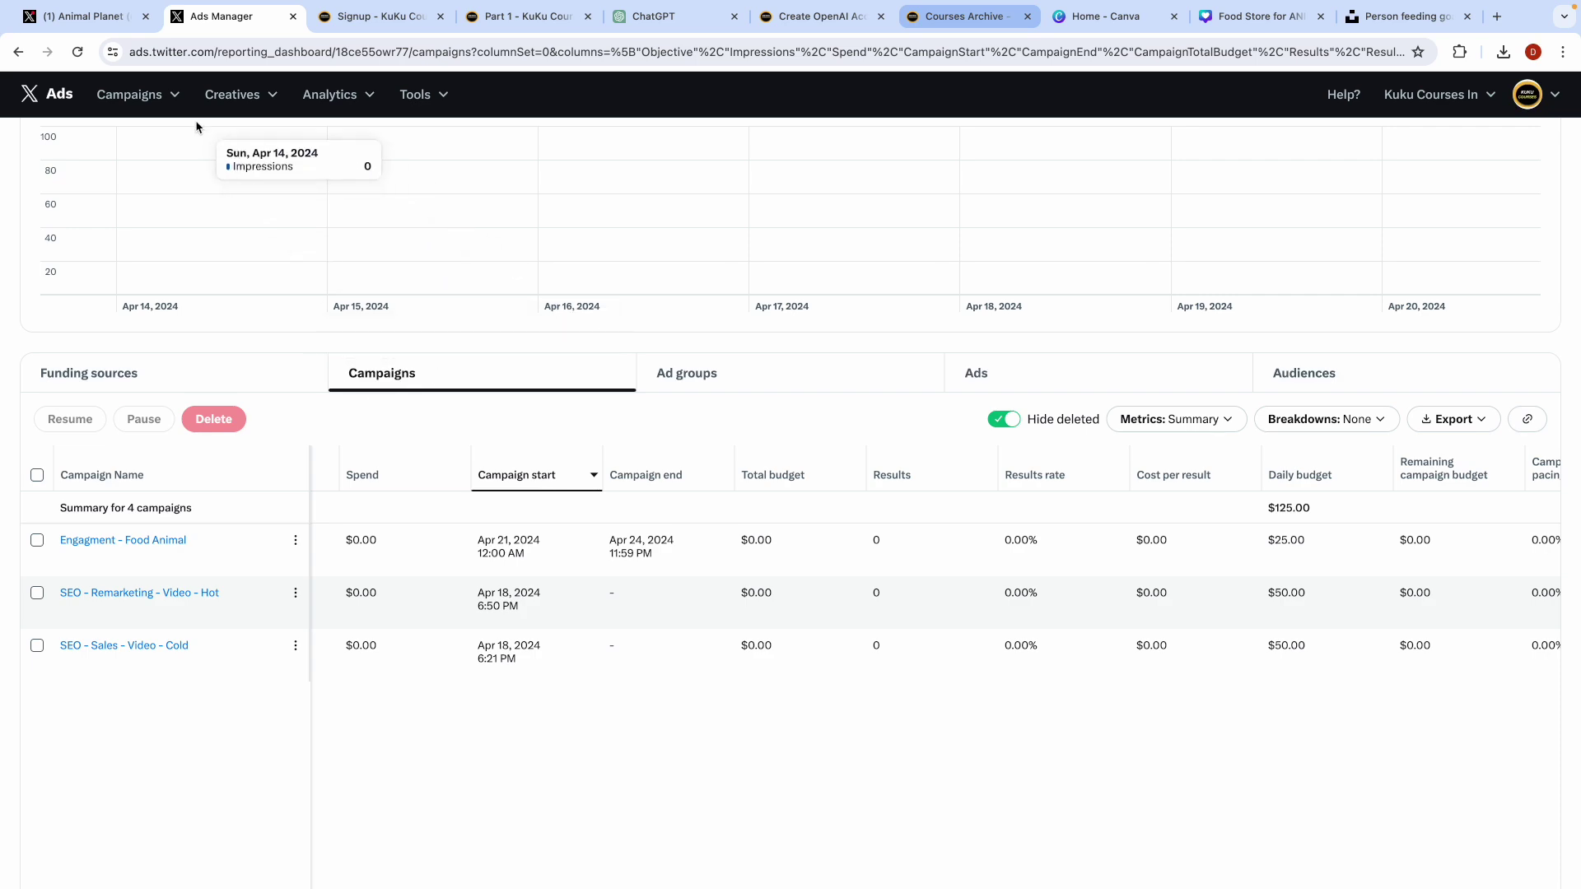
pyautogui.click(132, 94)
pyautogui.click(155, 168)
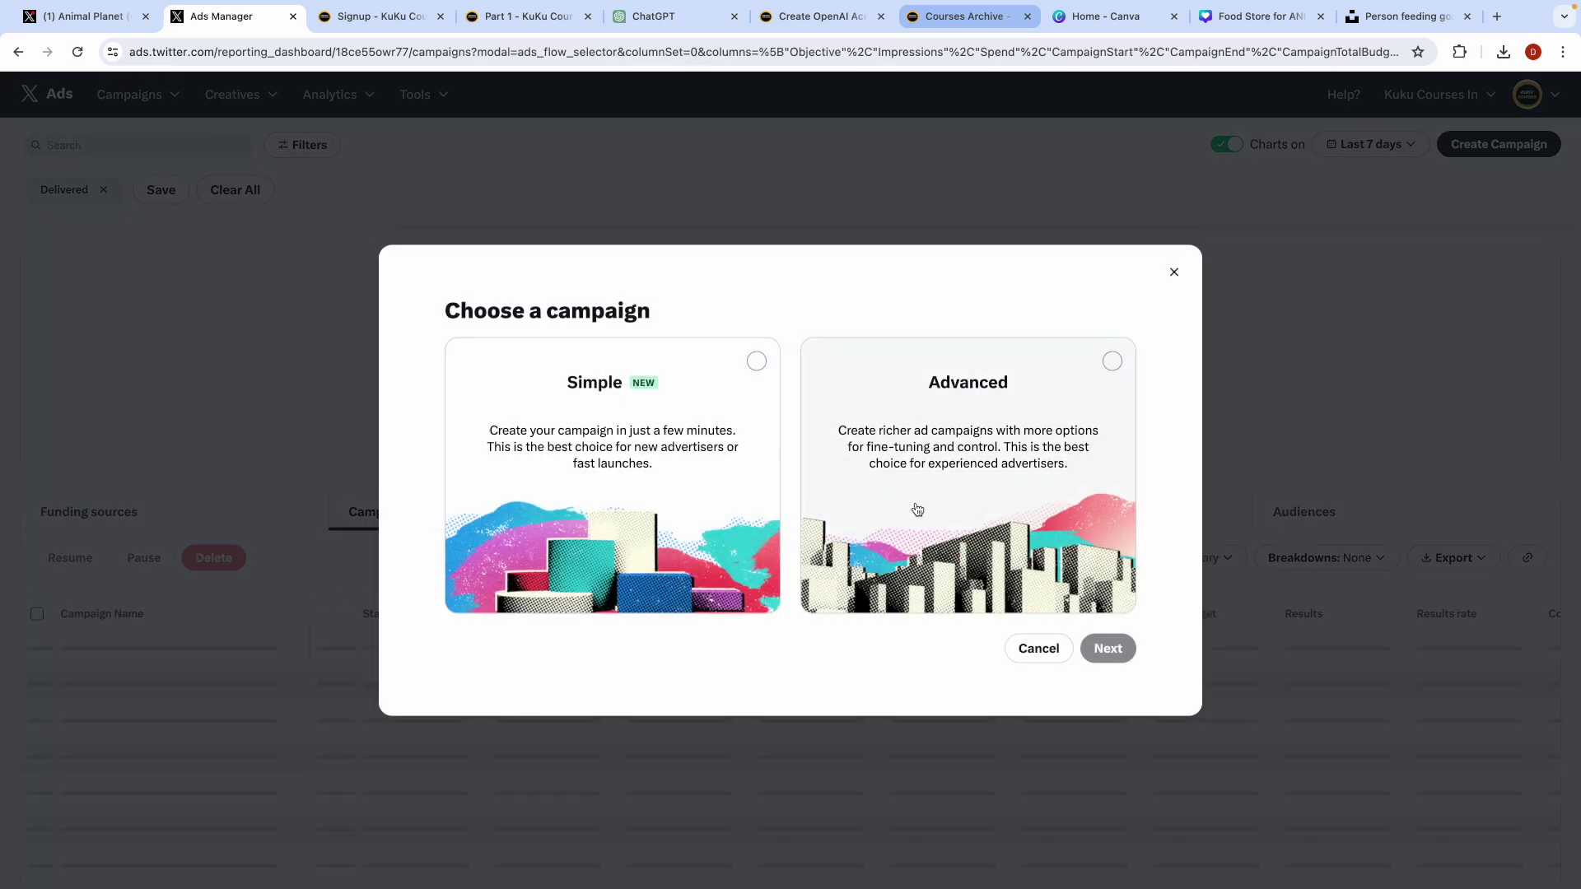
pyautogui.click(914, 508)
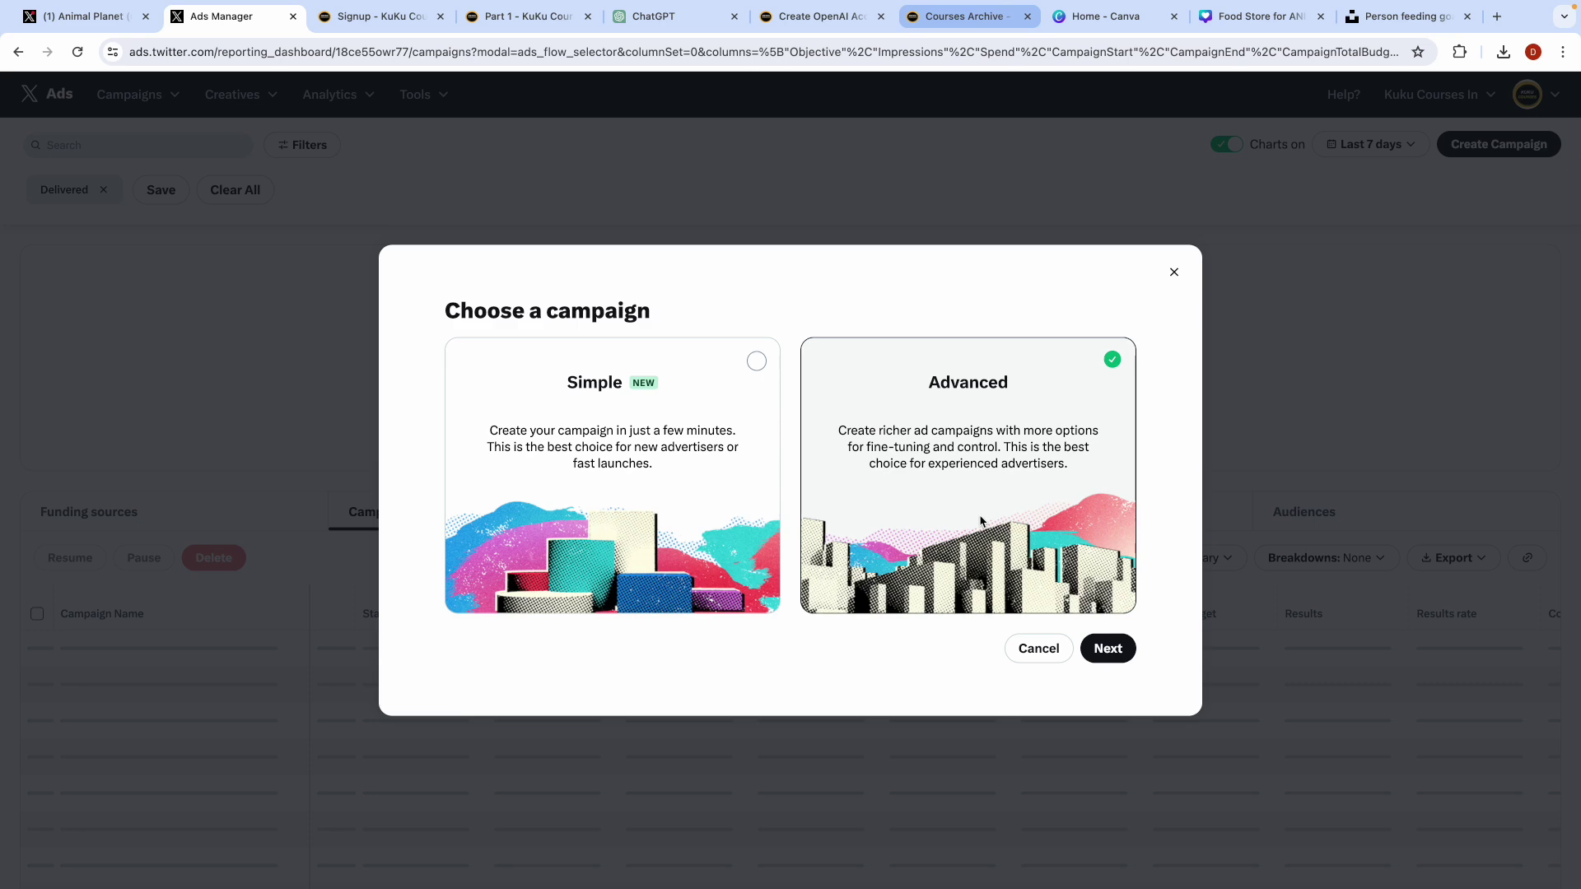
pyautogui.click(1107, 650)
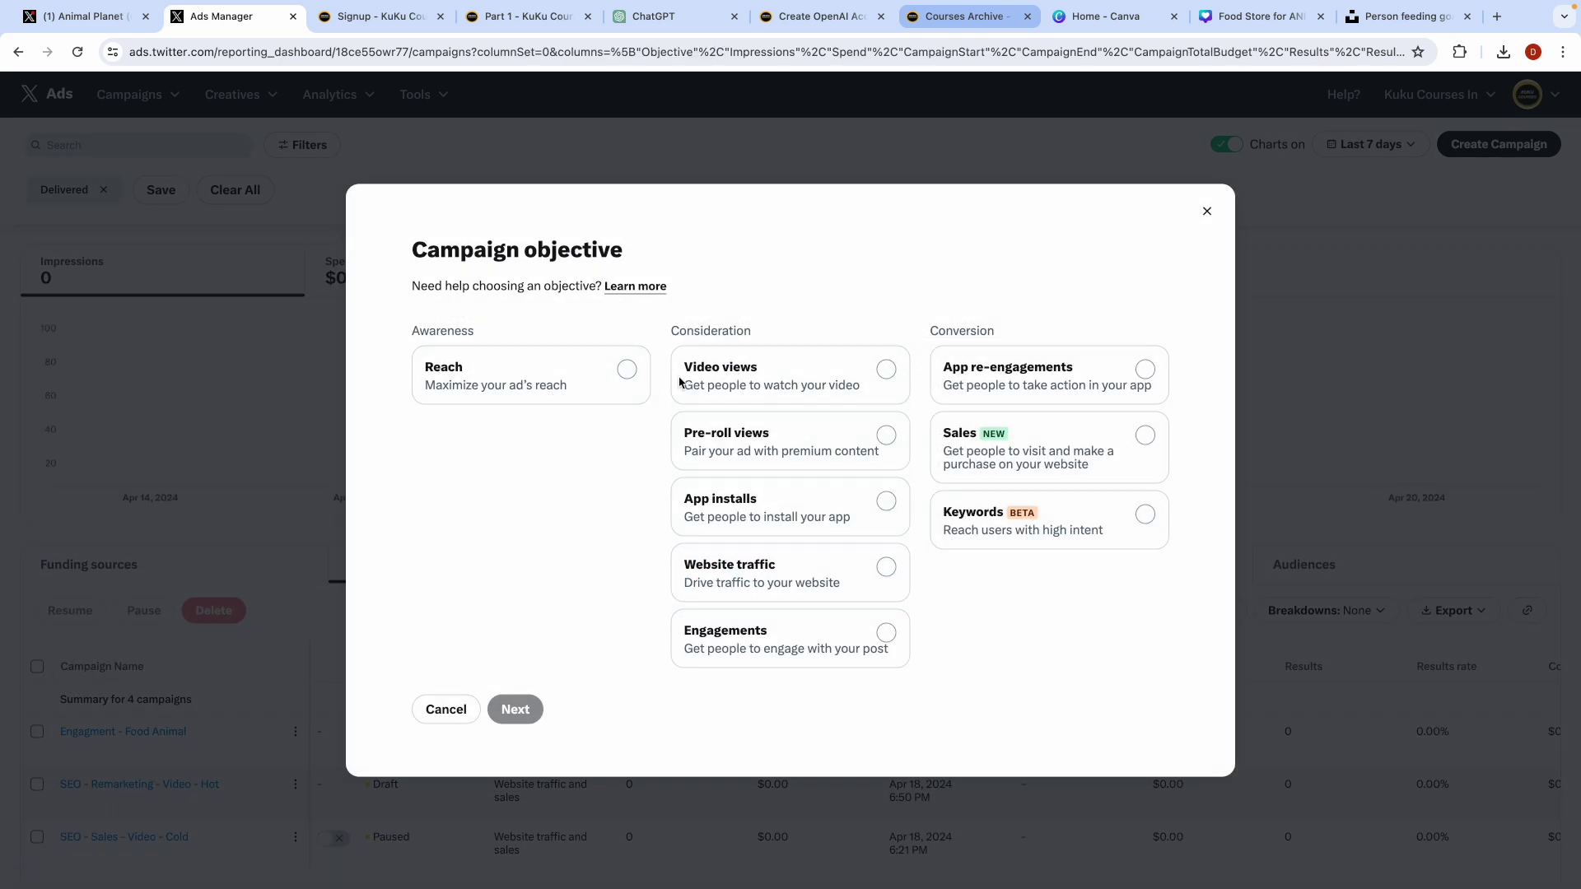
pyautogui.click(743, 383)
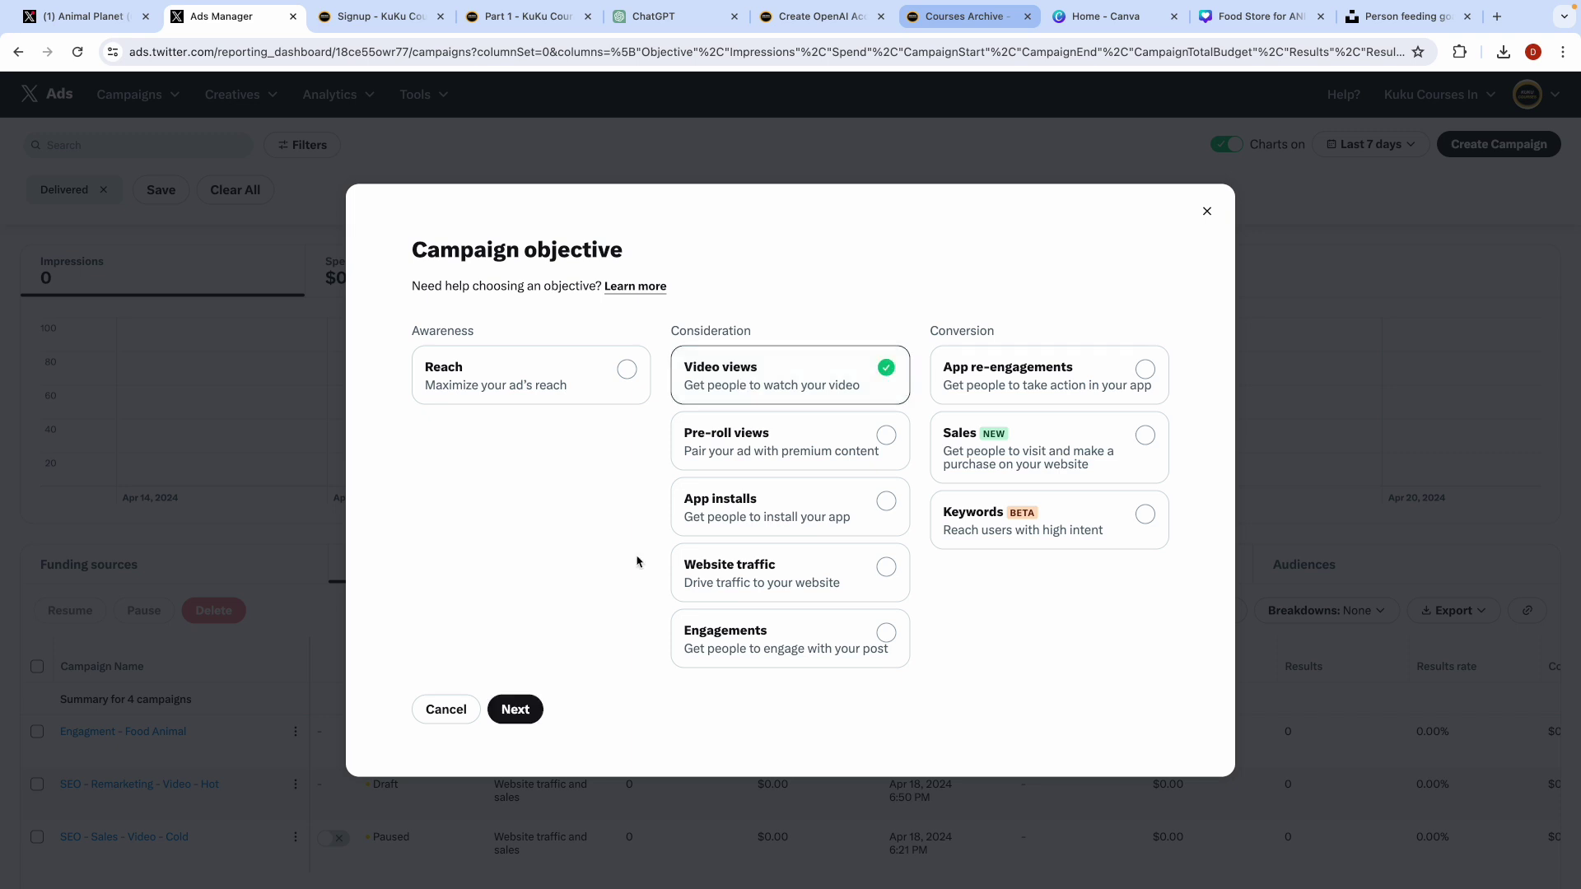
pyautogui.click(517, 709)
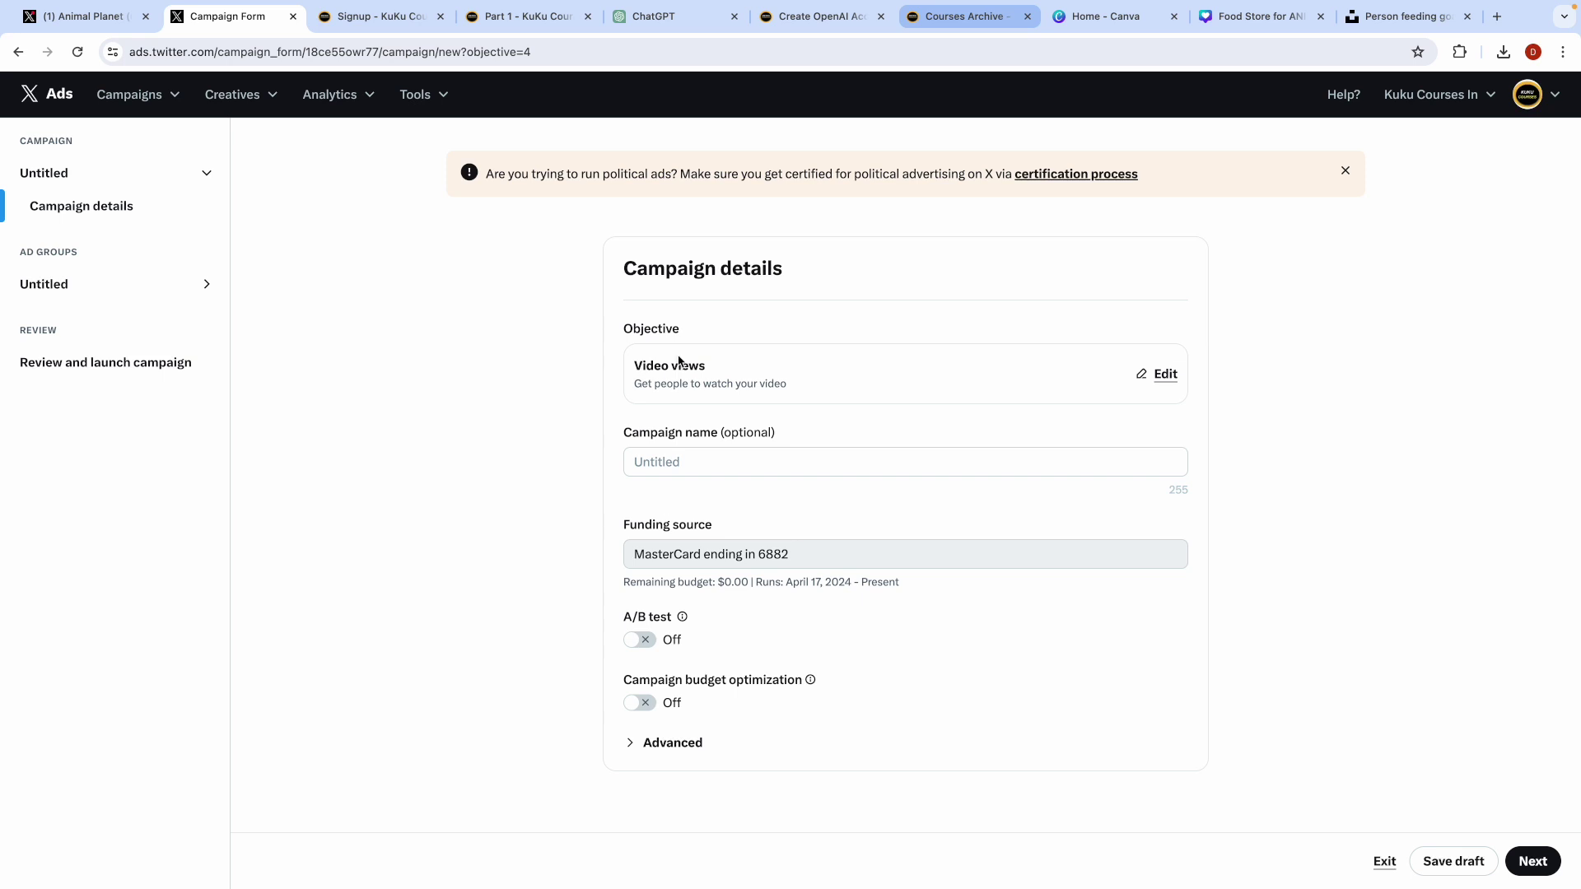
# Step: Name the campaign "dfd" and view the optional campaign spend cap in the advanced settings
pyautogui.click(650, 465)
pyautogui.write('dfd')
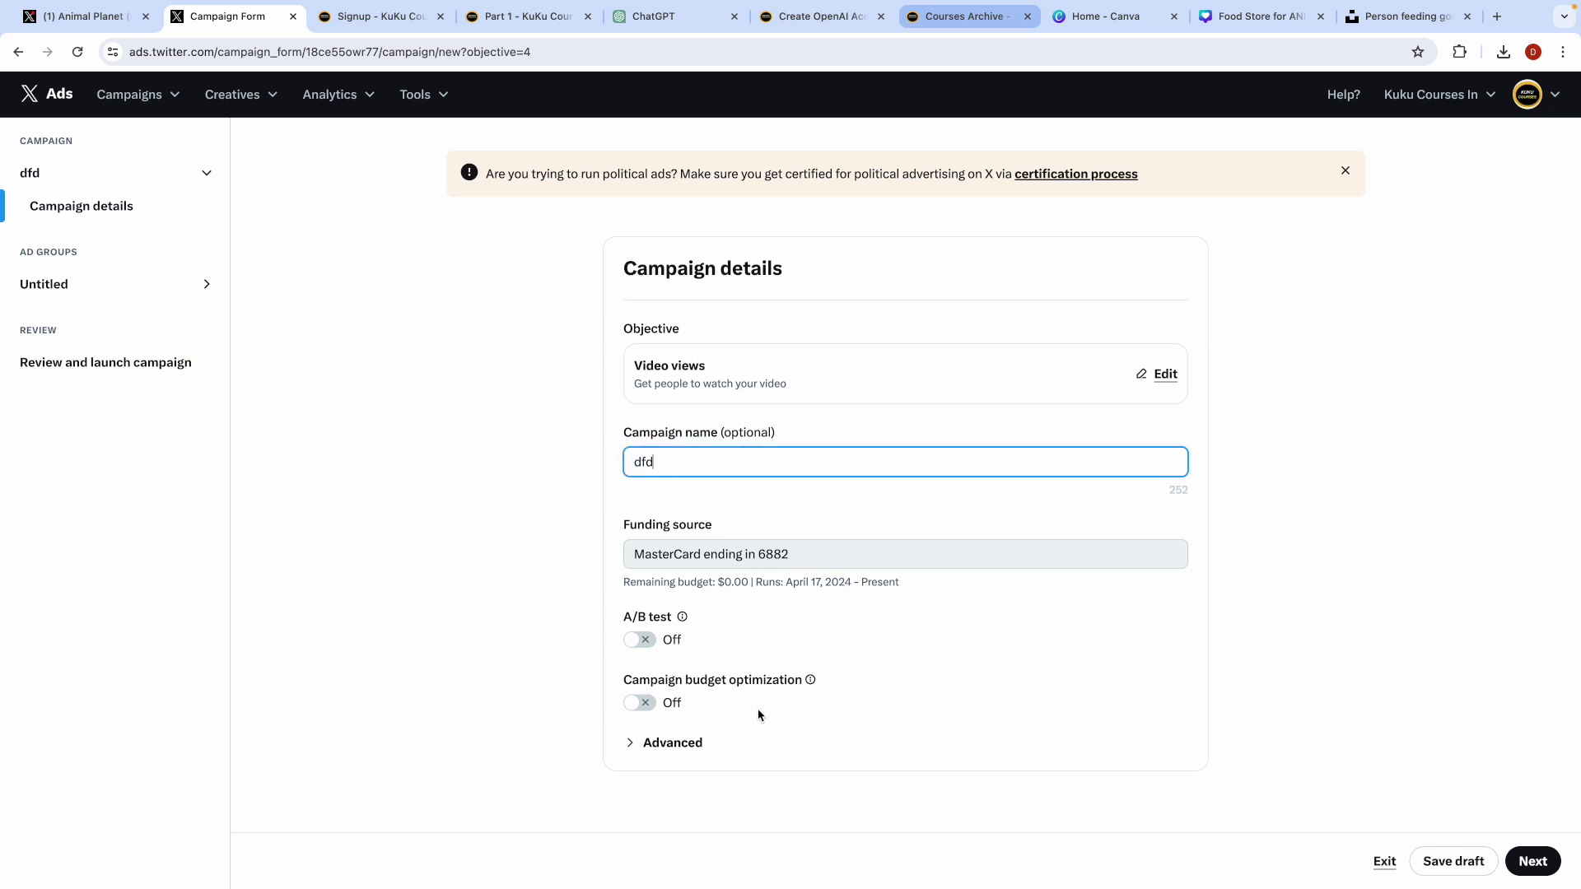
pyautogui.click(641, 742)
pyautogui.scroll(-1, 745, 758)
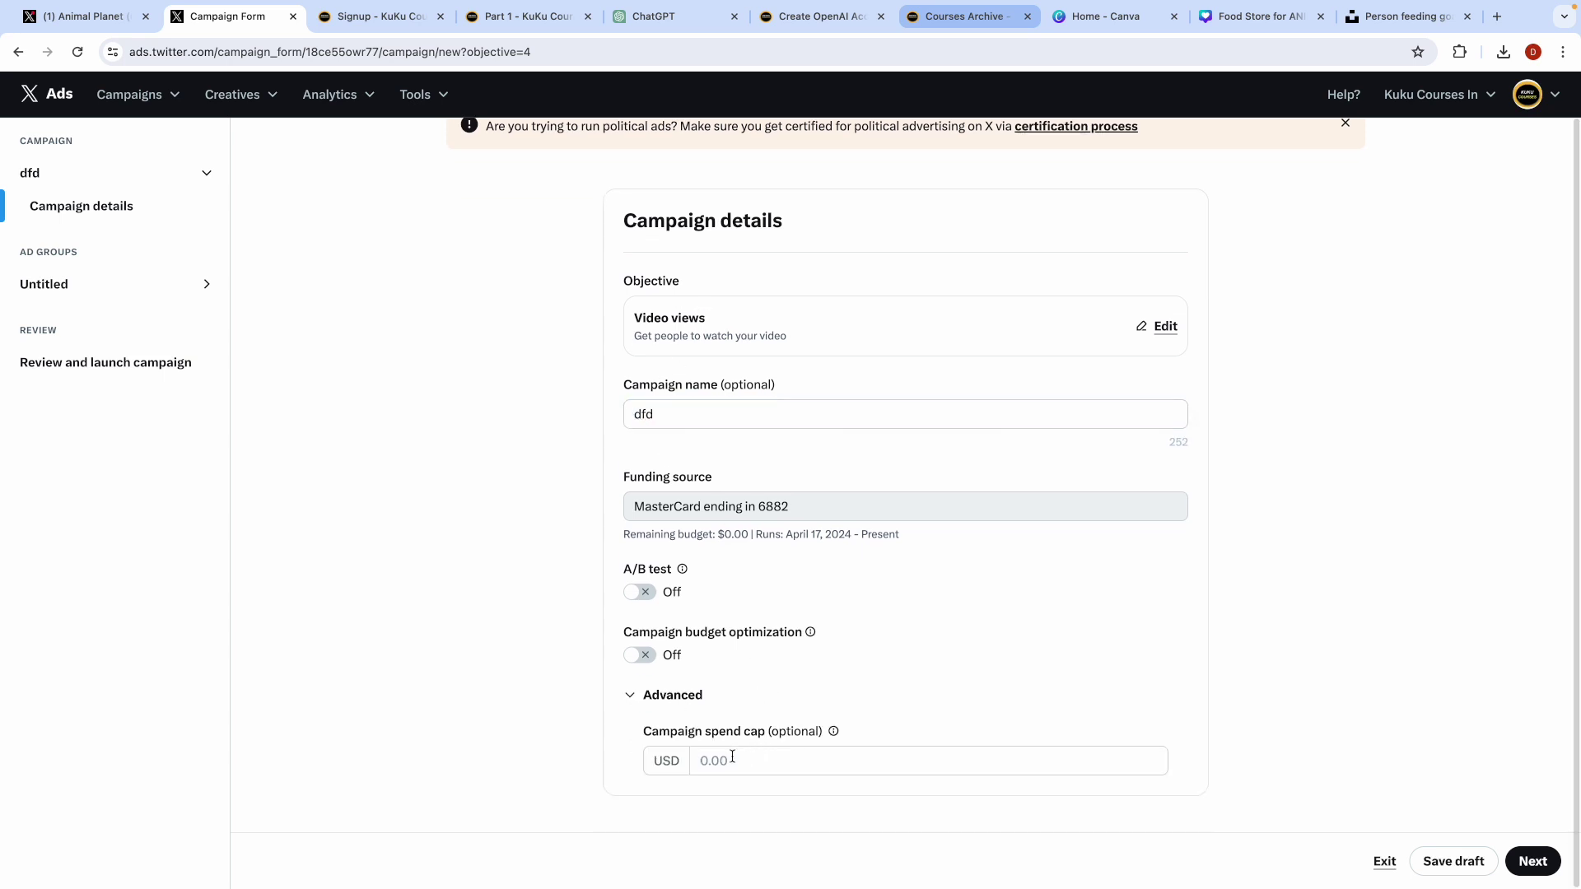
pyautogui.click(735, 757)
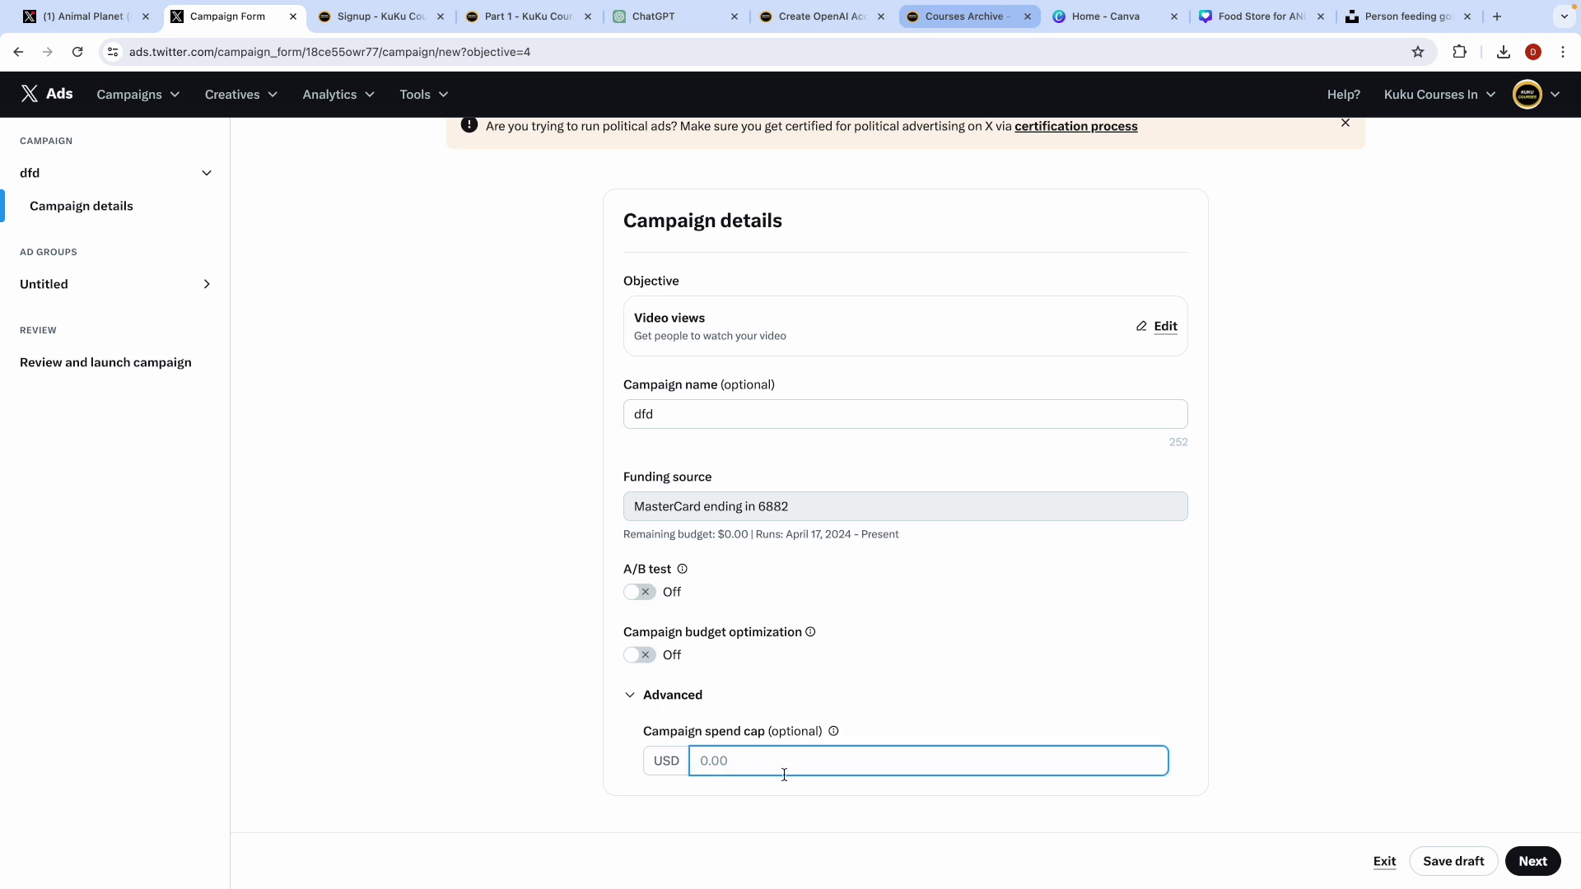
# Step: Enable campaign budget optimization with a daily campaign budget of 10.00 USD, and view the pacing options
pyautogui.click(639, 655)
pyautogui.click(702, 724)
pyautogui.press('BackSpace')
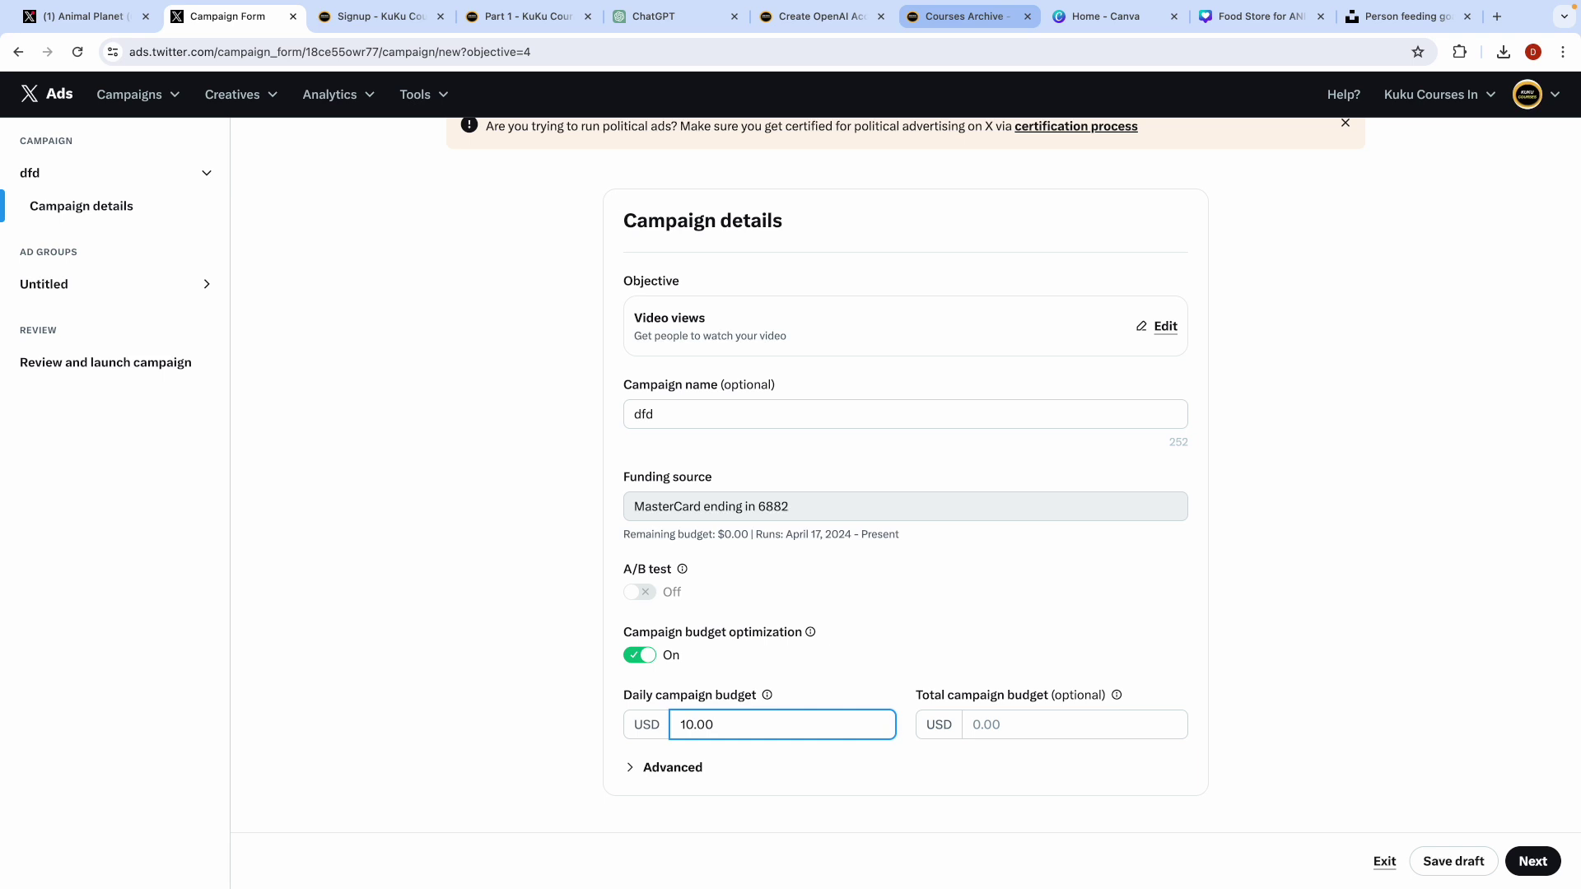
pyautogui.click(433, 691)
pyautogui.click(630, 767)
pyautogui.scroll(-1, 769, 815)
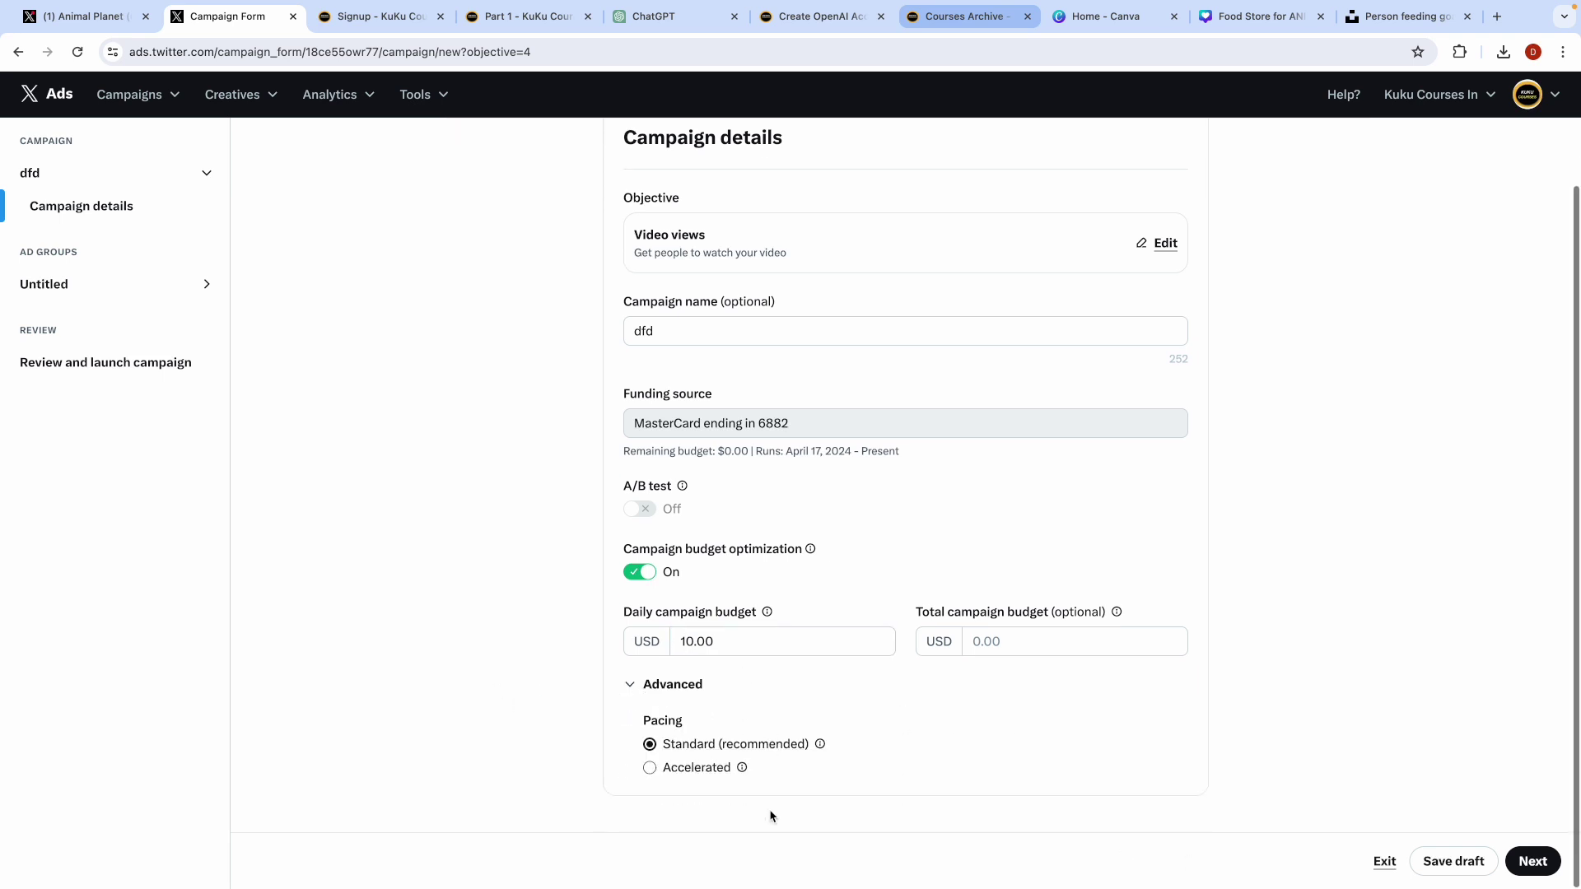
# Step: Continue to the ad group settings and then the ad form, viewing the delivery, location, device and creative options
pyautogui.click(1527, 862)
pyautogui.scroll(-20, 574, 548)
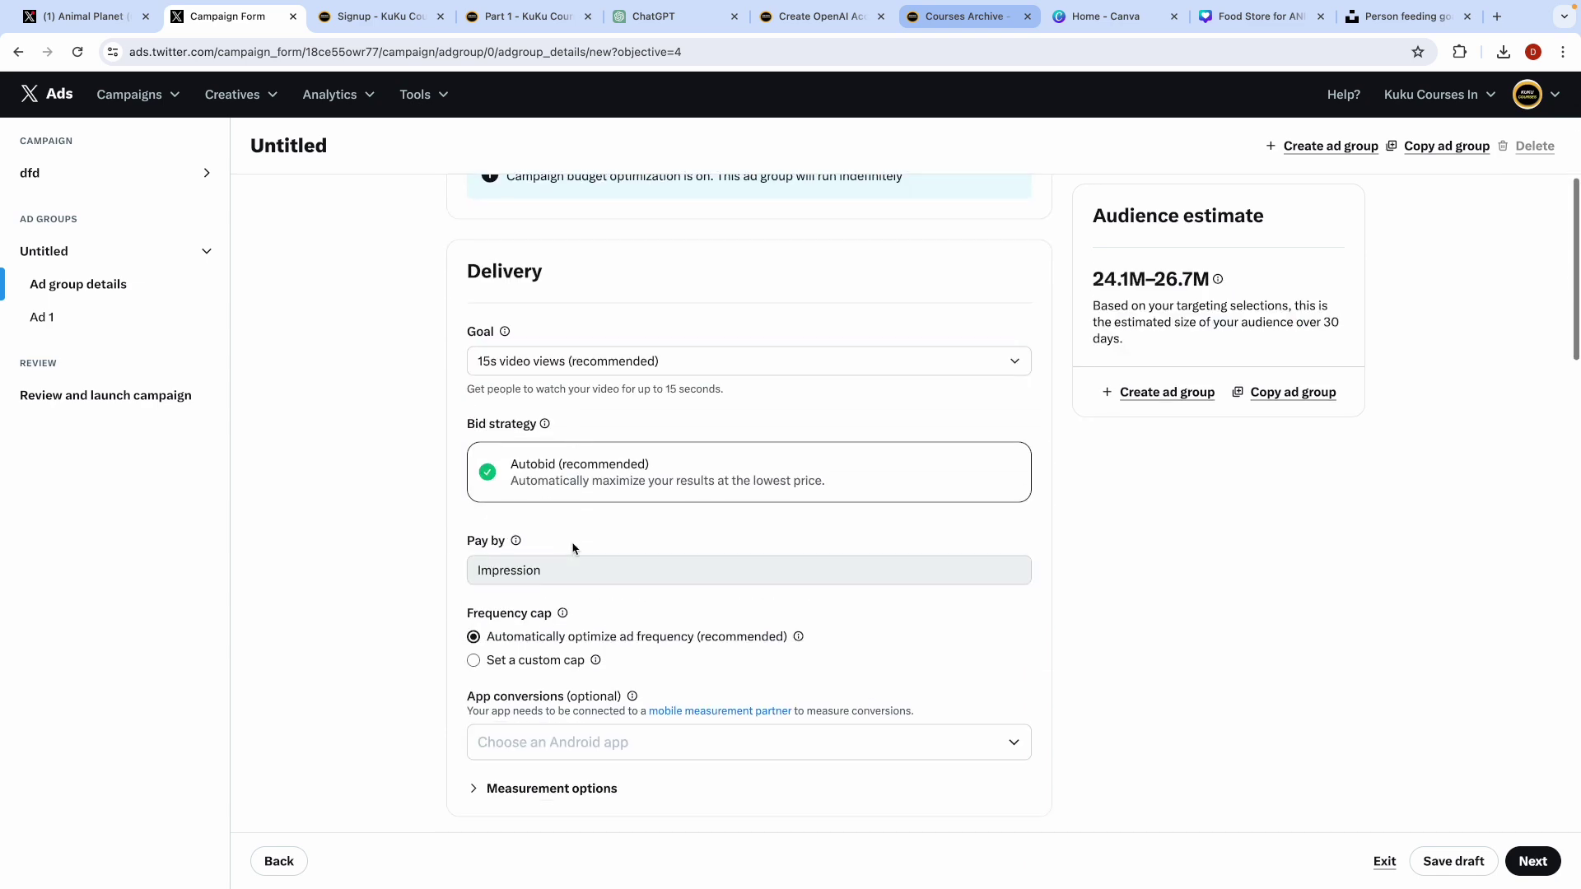
pyautogui.scroll(-7, 574, 548)
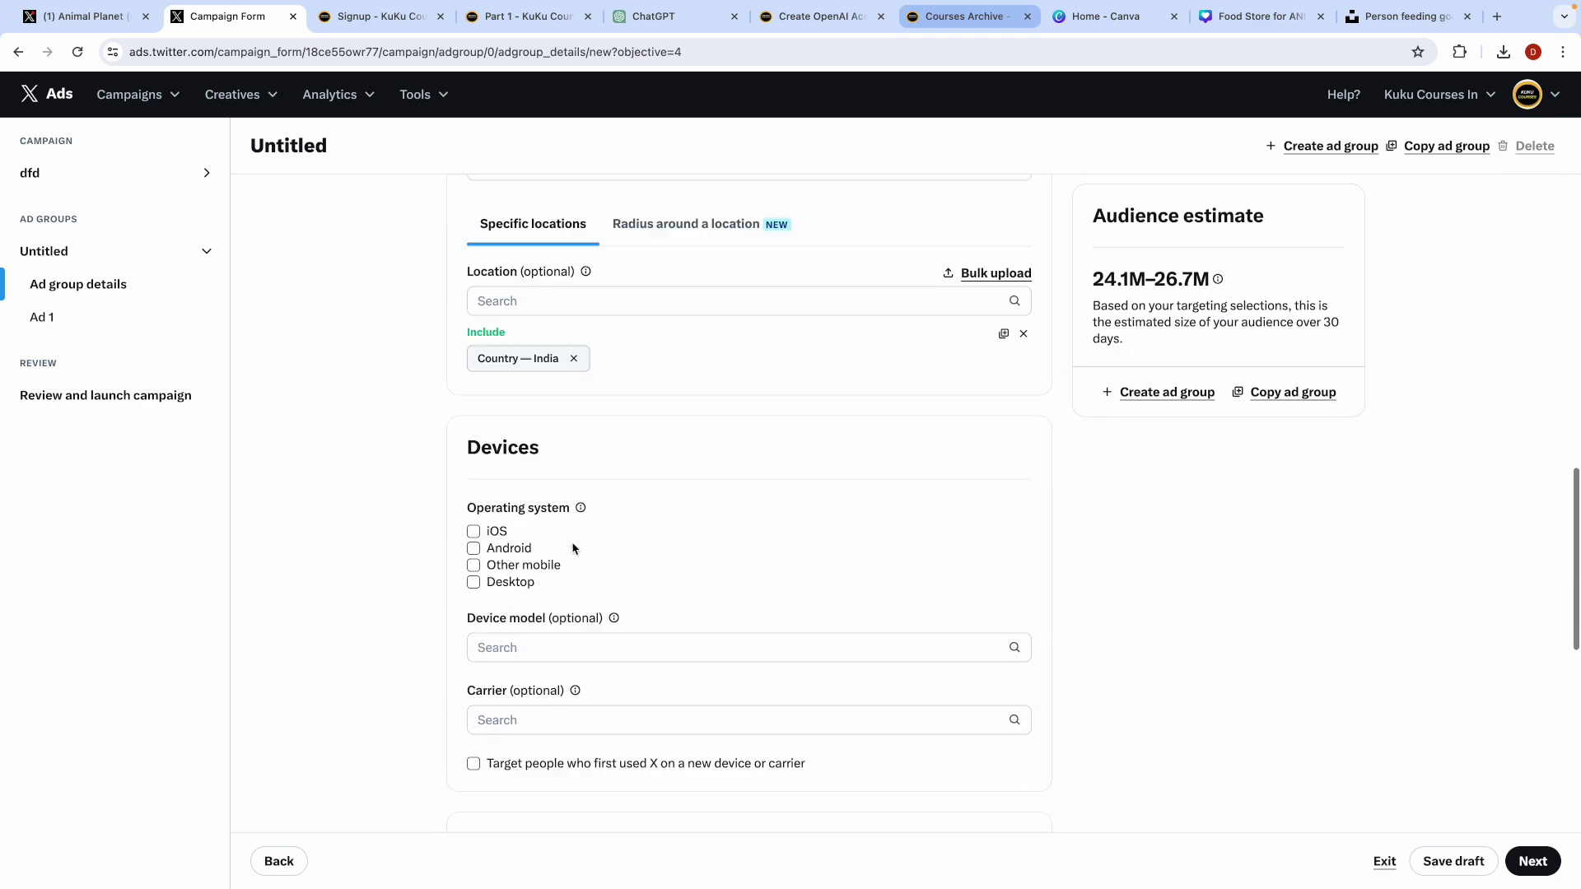
pyautogui.click(1532, 861)
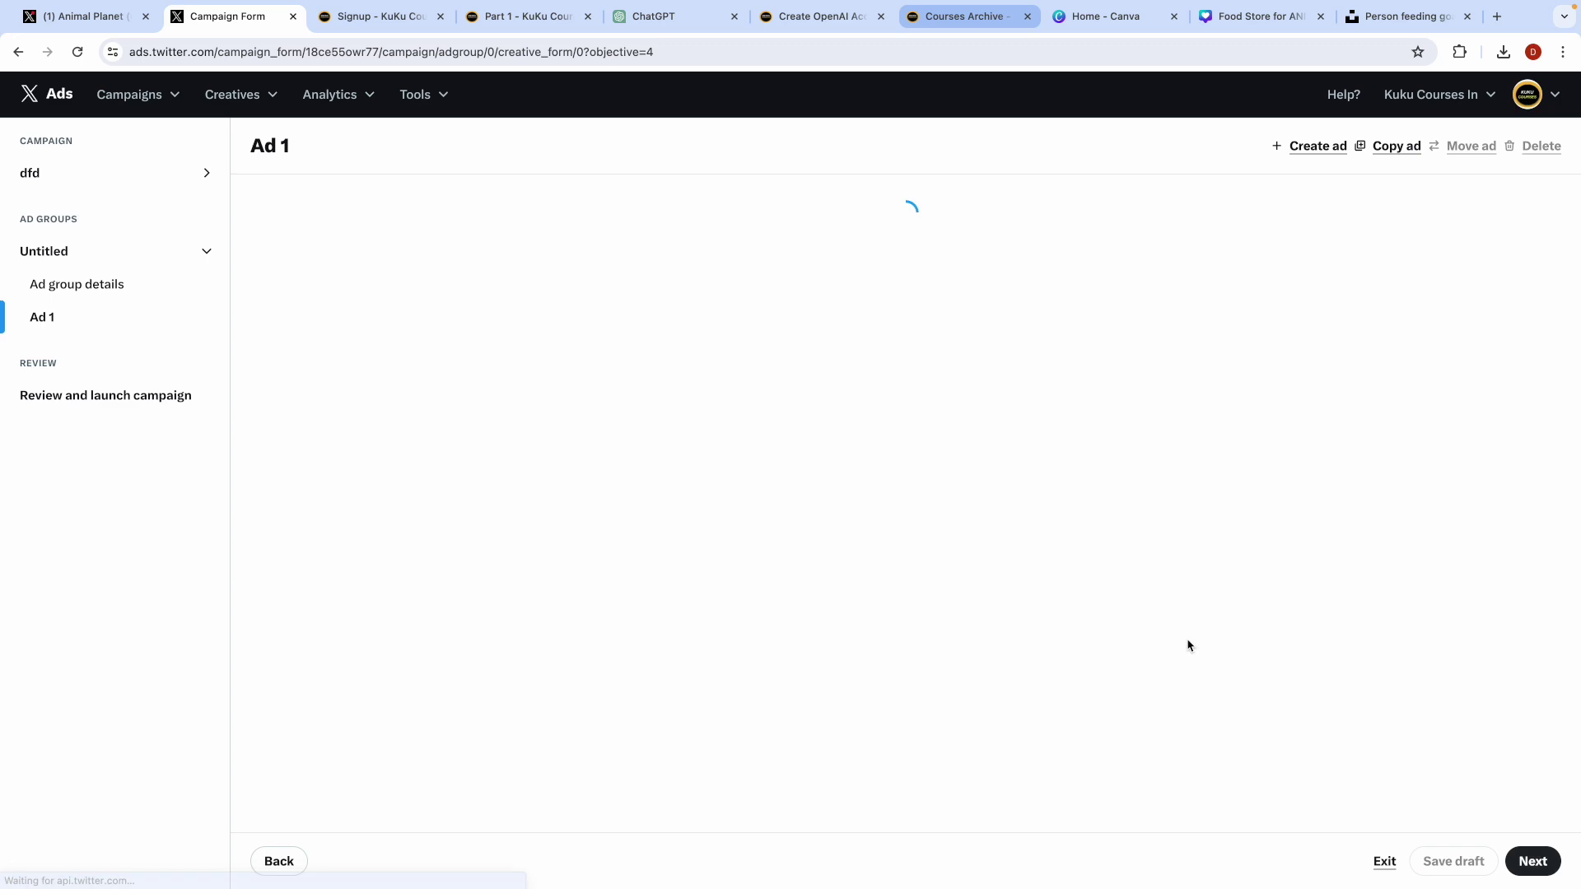
pyautogui.scroll(-4, 567, 295)
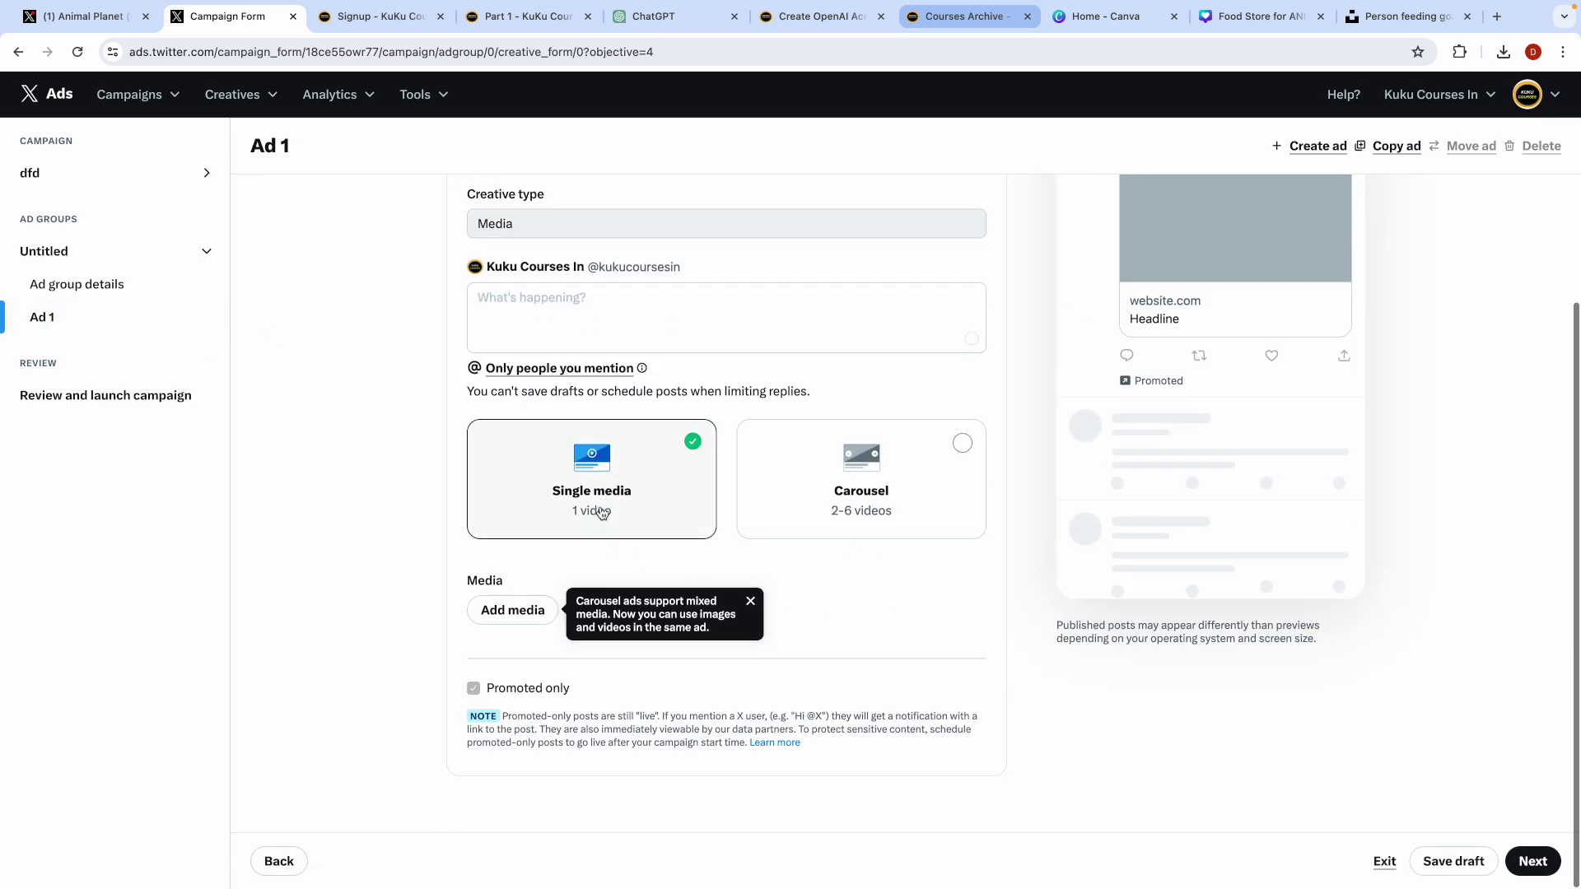
pyautogui.scroll(4, 568, 617)
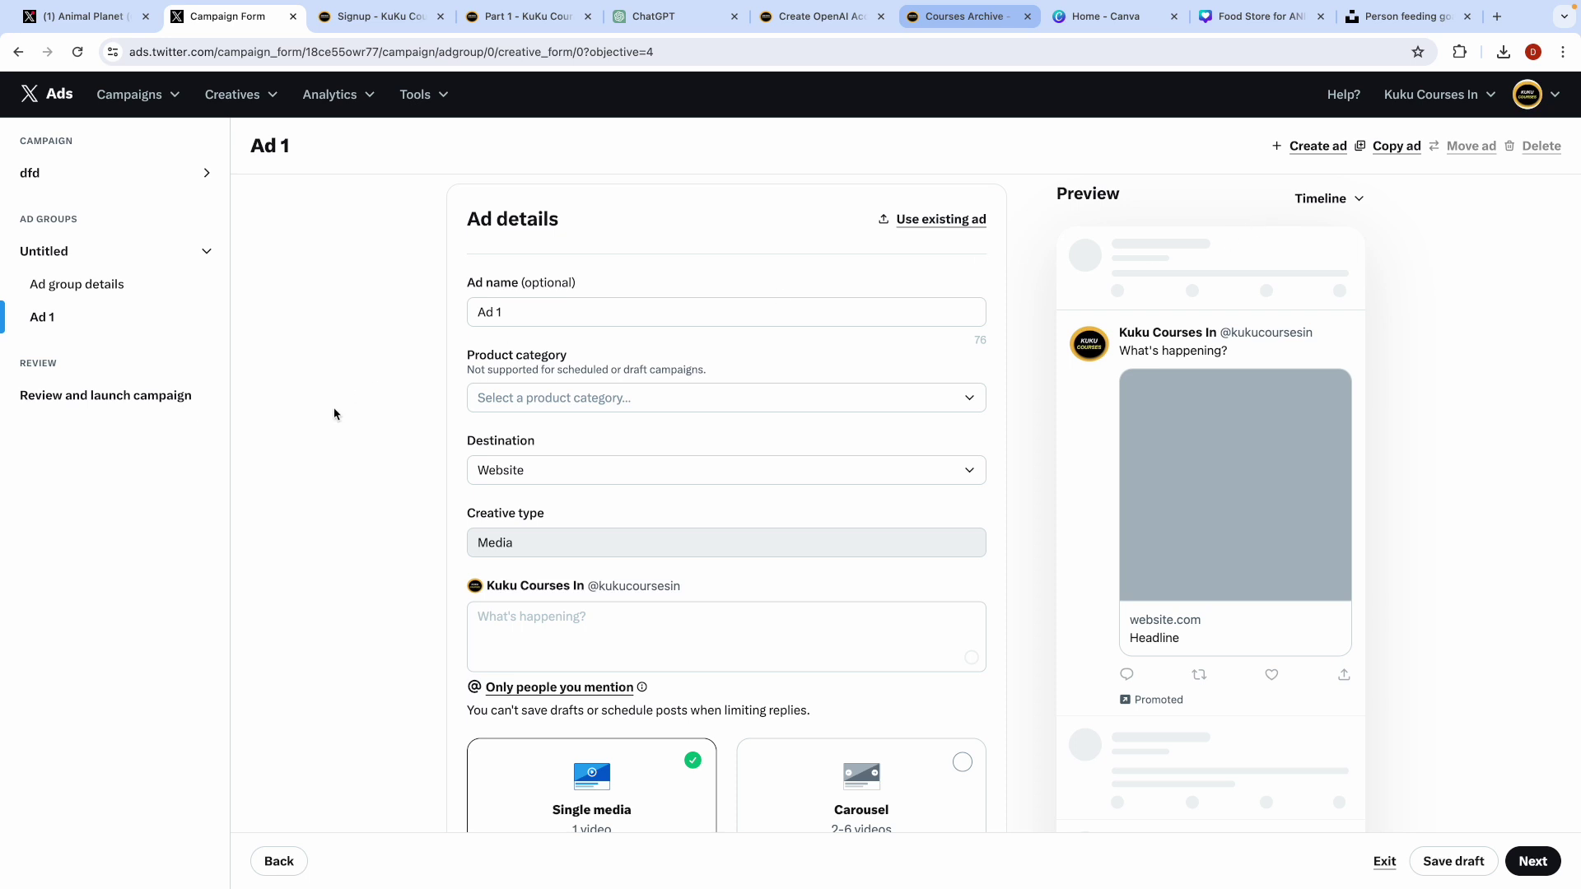
# Step: Return to the campaign details and rename the campaign as "Campaign"
pyautogui.click(54, 179)
pyautogui.click(73, 206)
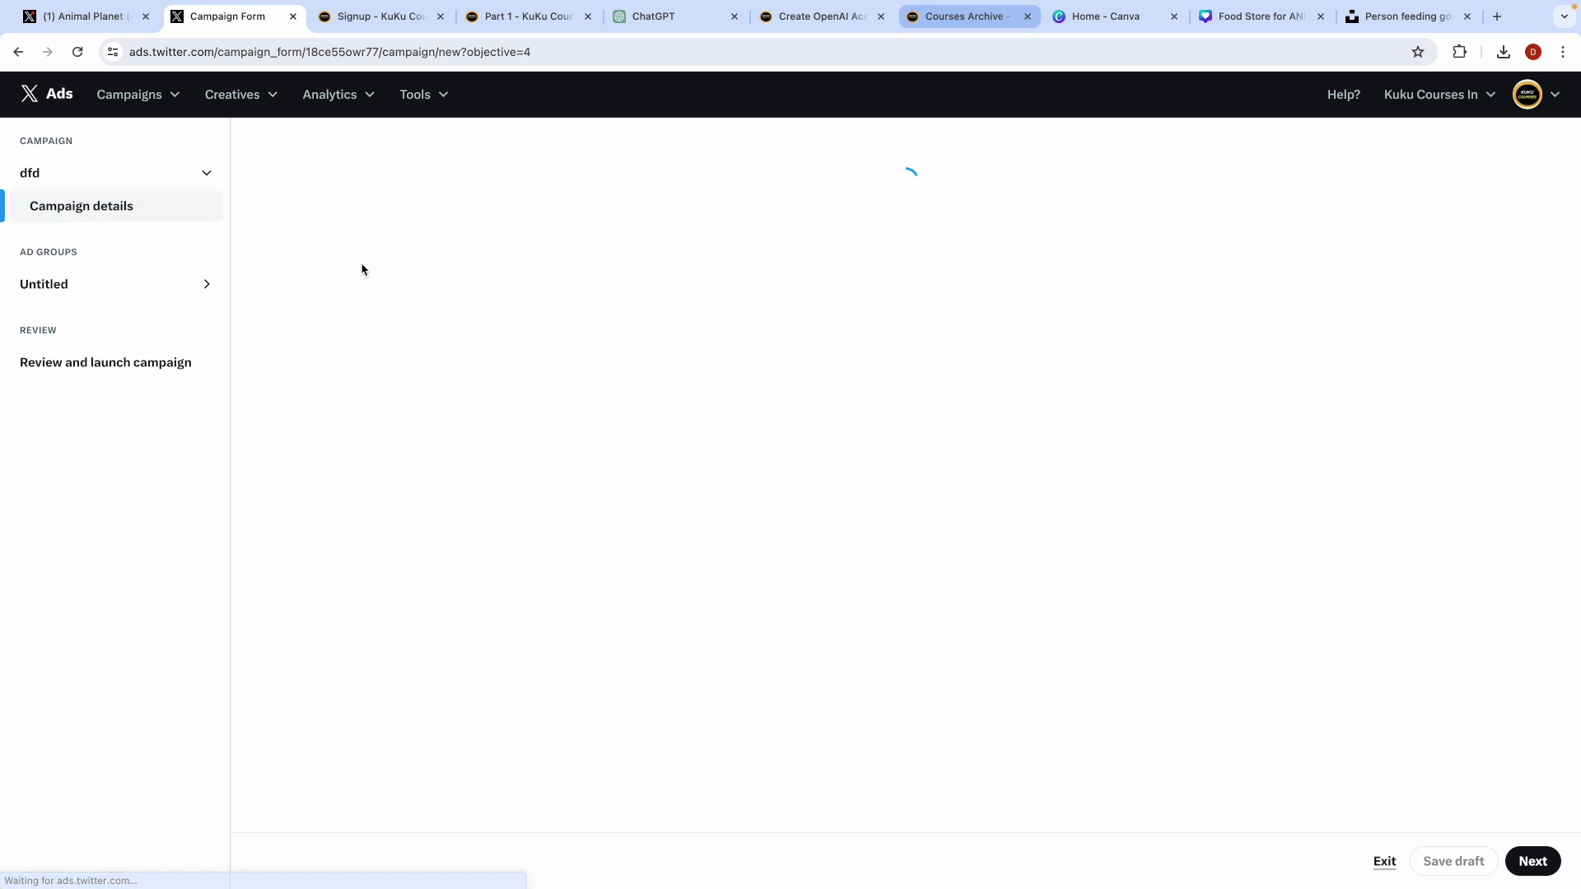
pyautogui.click(653, 460)
pyautogui.doubleClick(653, 459)
pyautogui.write('Campaign')
pyautogui.click(505, 529)
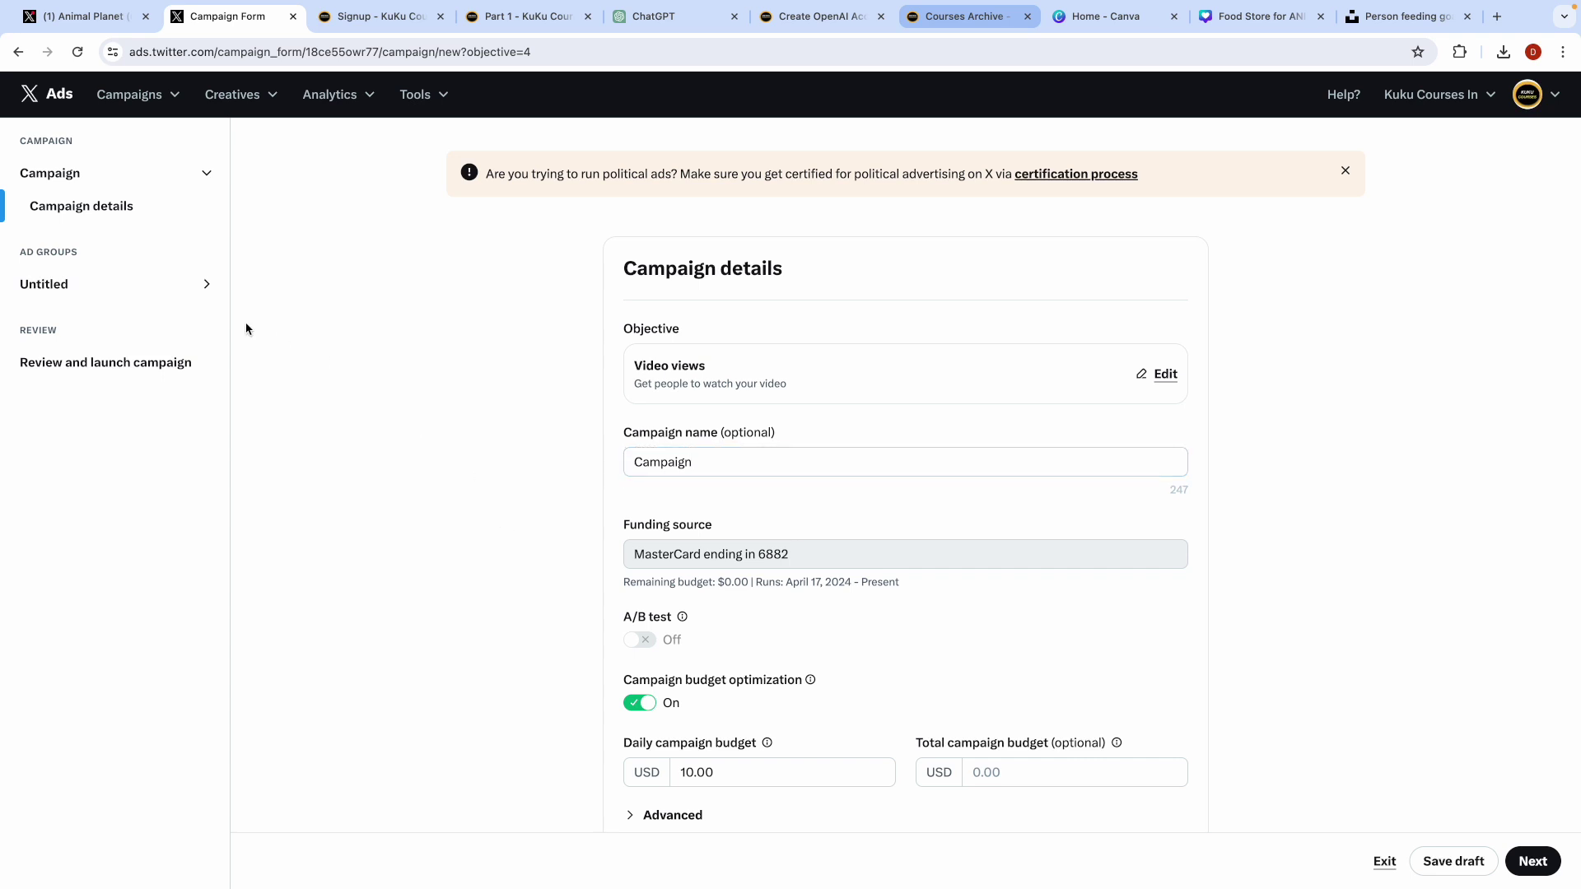
# Step: Open the untitled ad group's details and name the ad group "Ad Group 1"
pyautogui.click(141, 293)
pyautogui.click(77, 328)
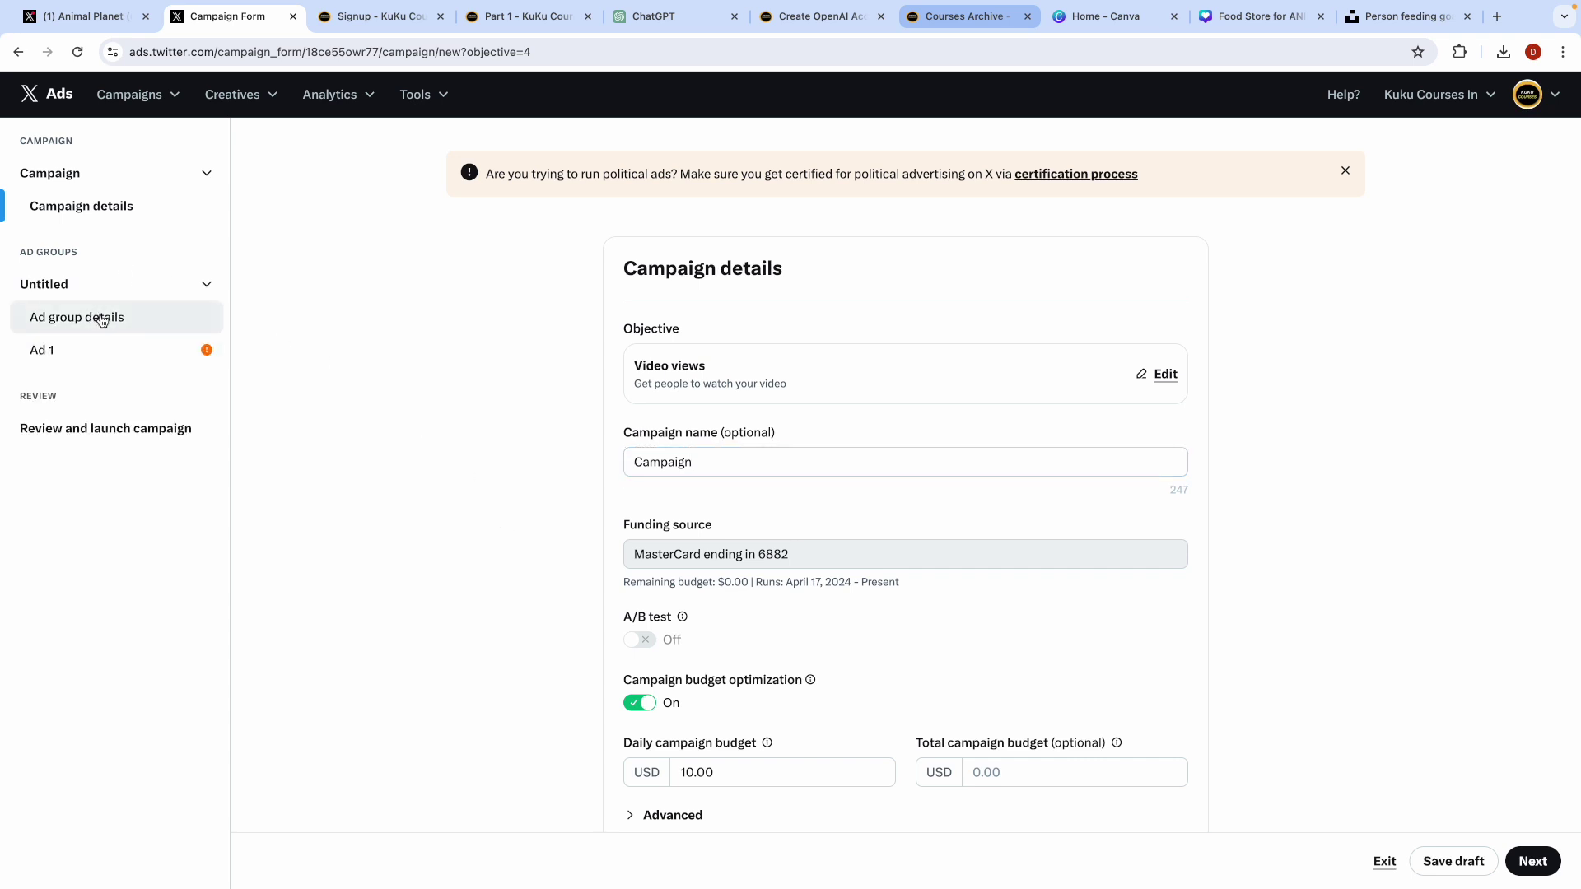
pyautogui.click(484, 305)
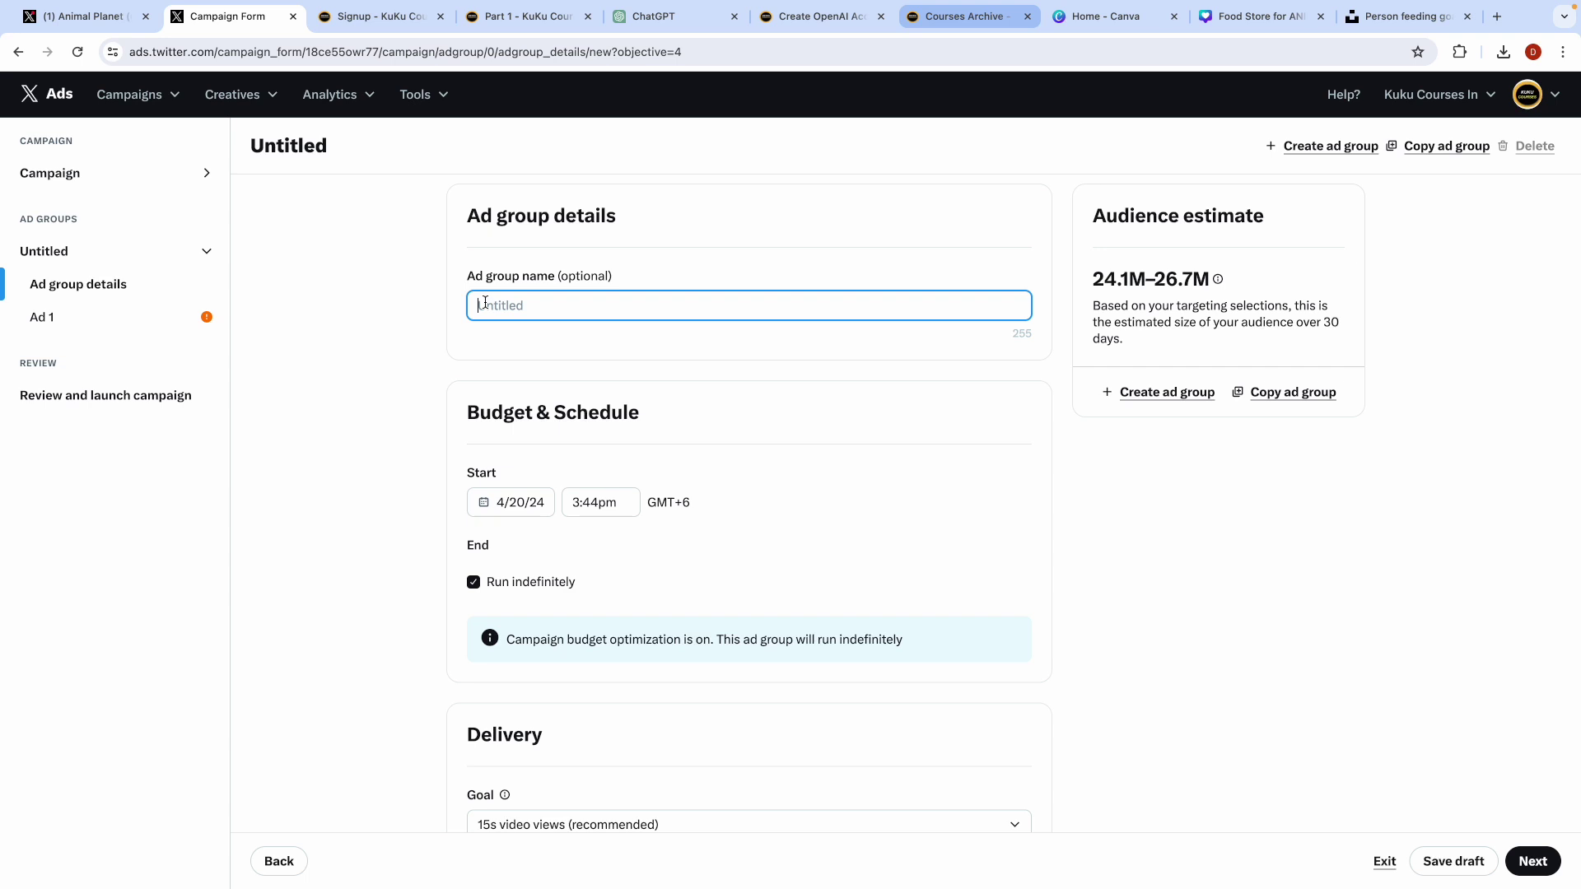
pyautogui.write('Ad Group 1')
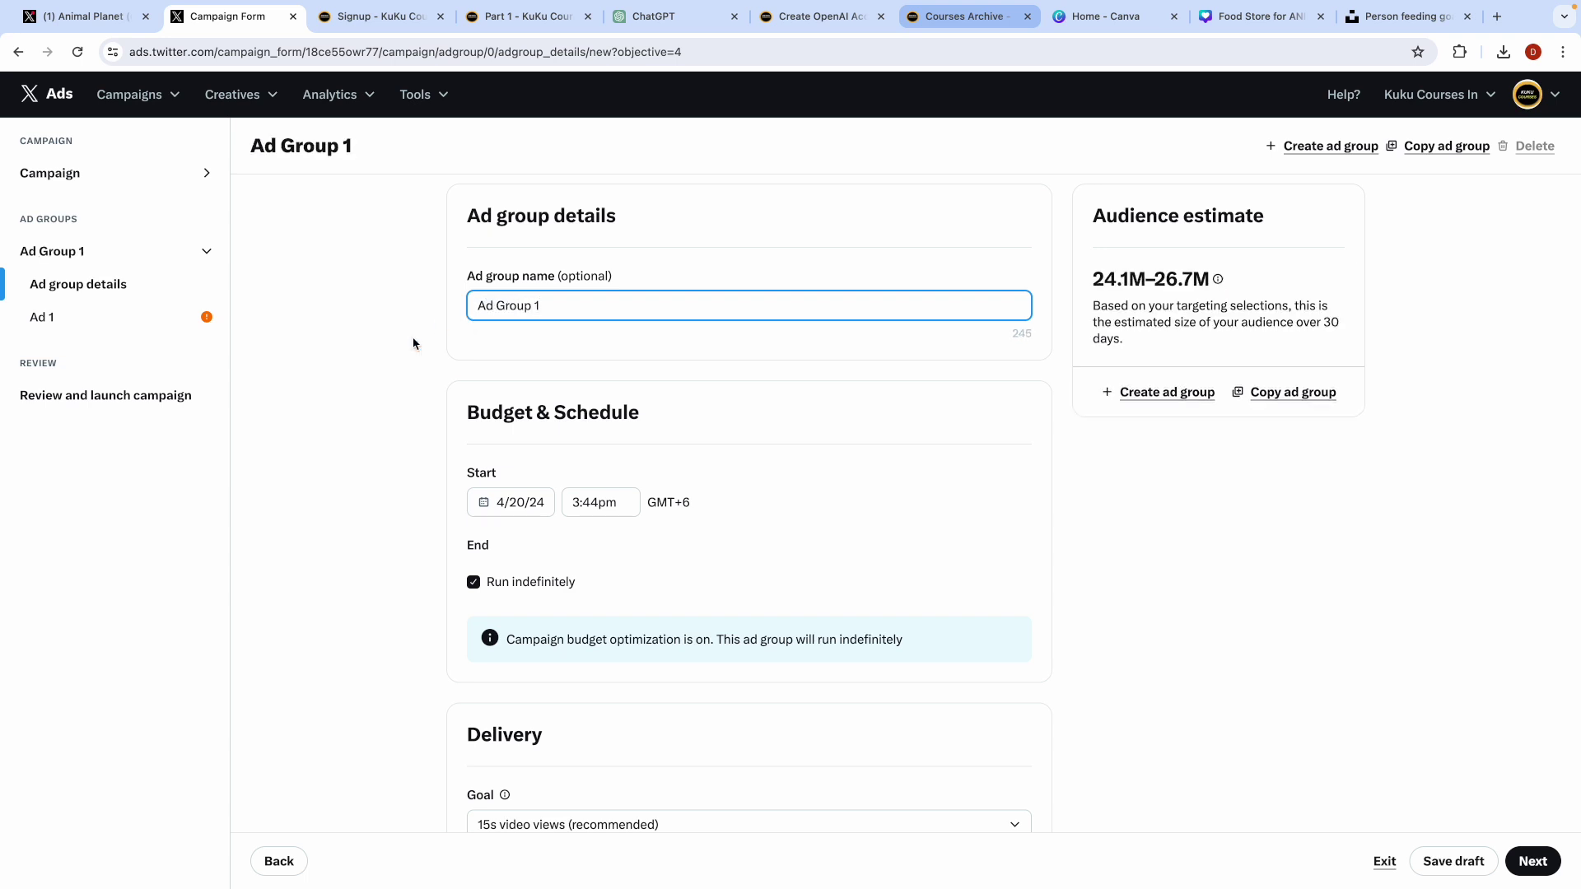
pyautogui.click(374, 369)
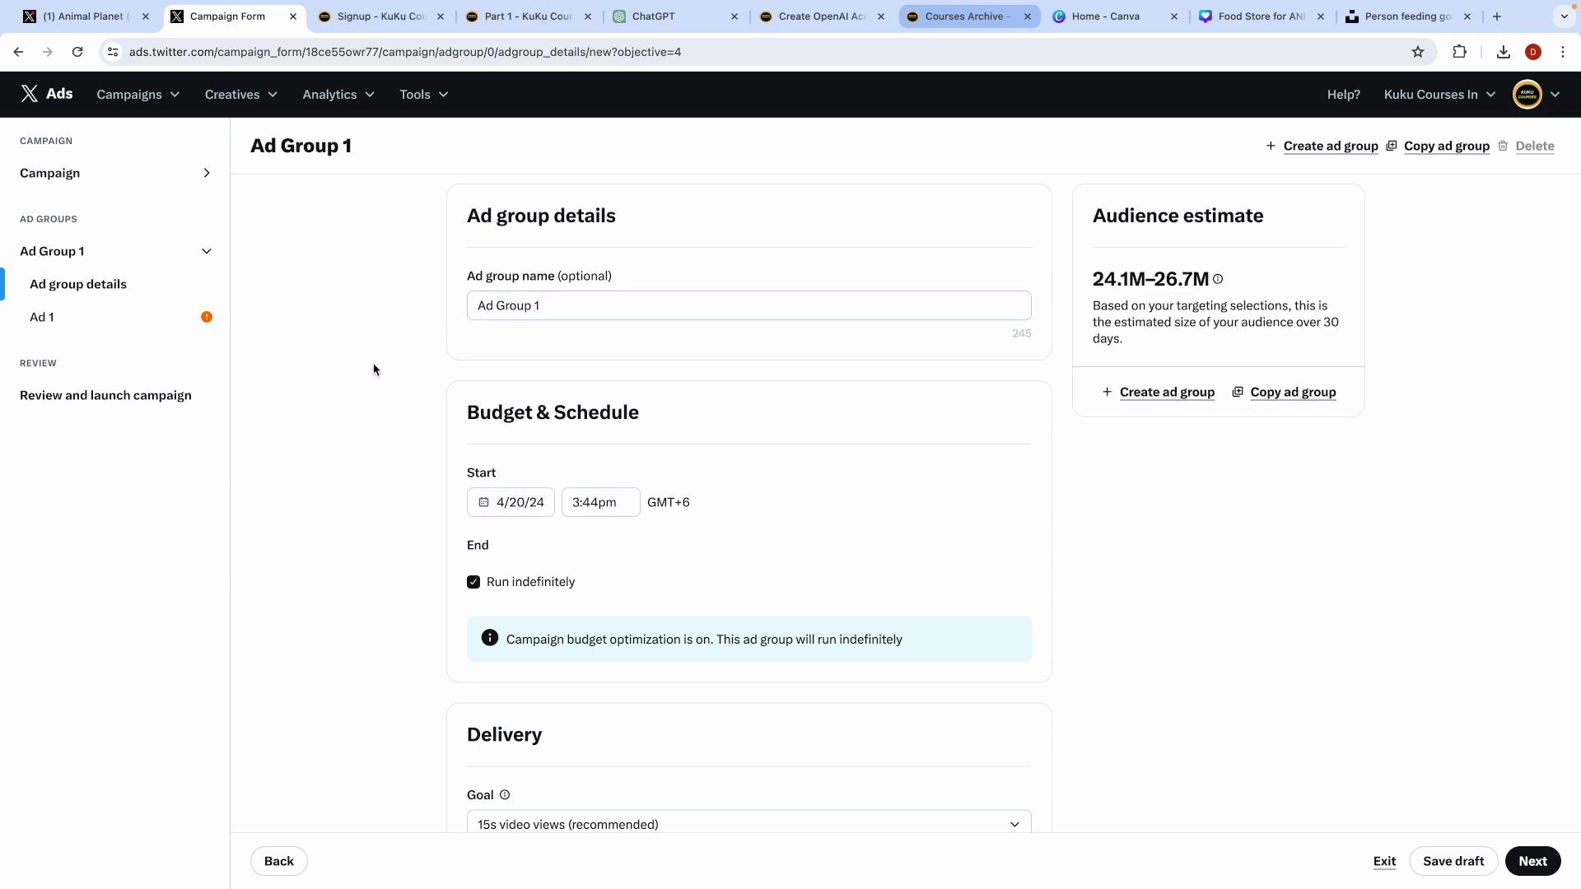
# Step: Open the ad in Ad Group 1 and rename it as "Ad 1 - Ad Group 1"
pyautogui.click(73, 323)
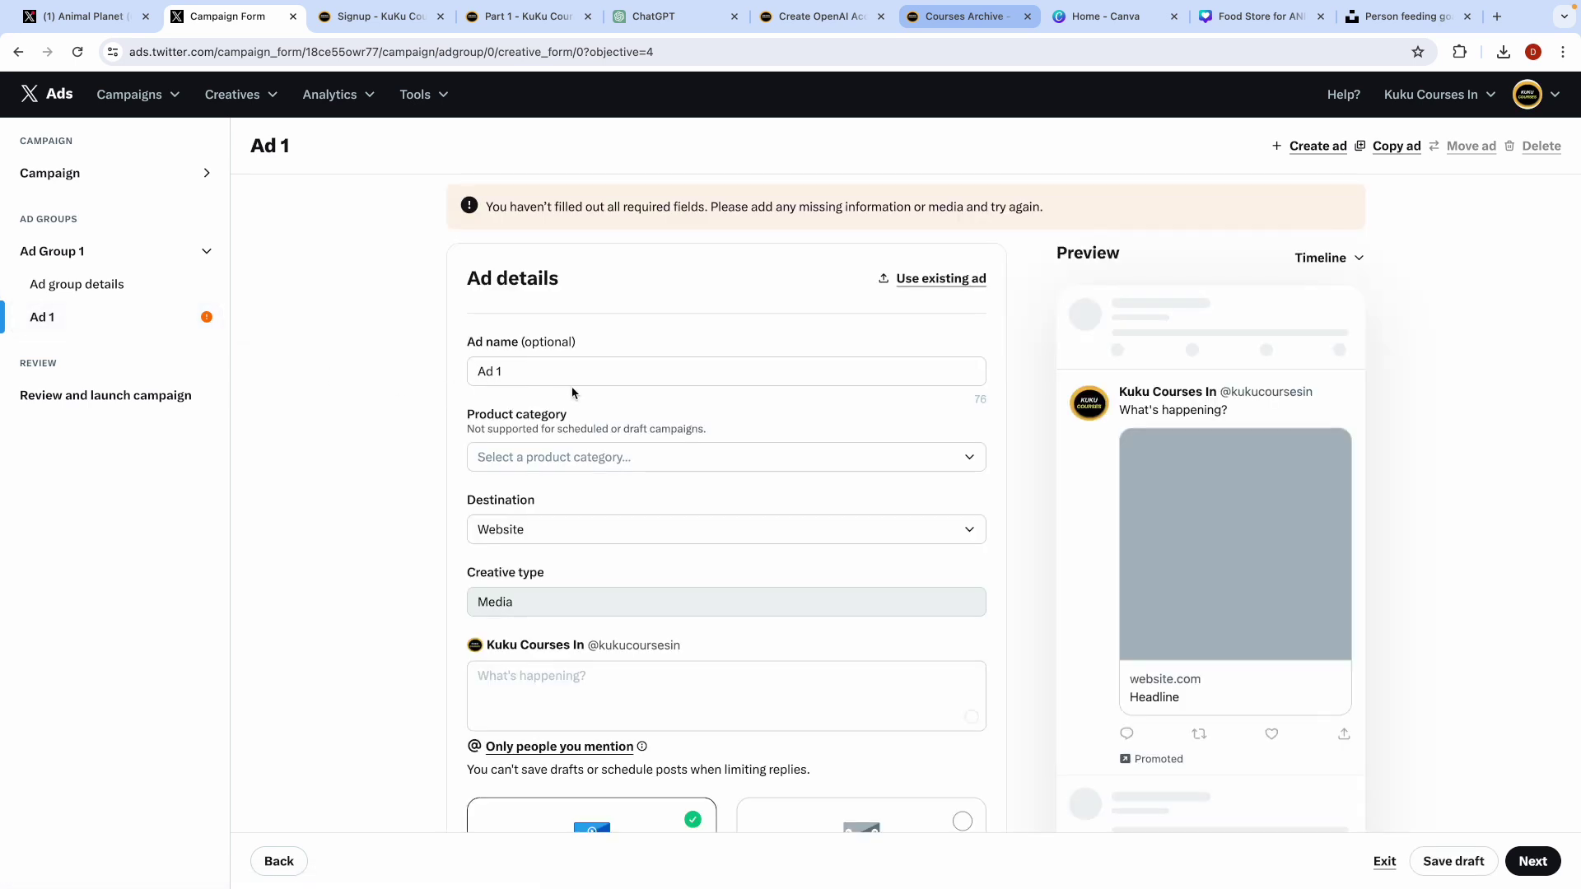
pyautogui.click(518, 373)
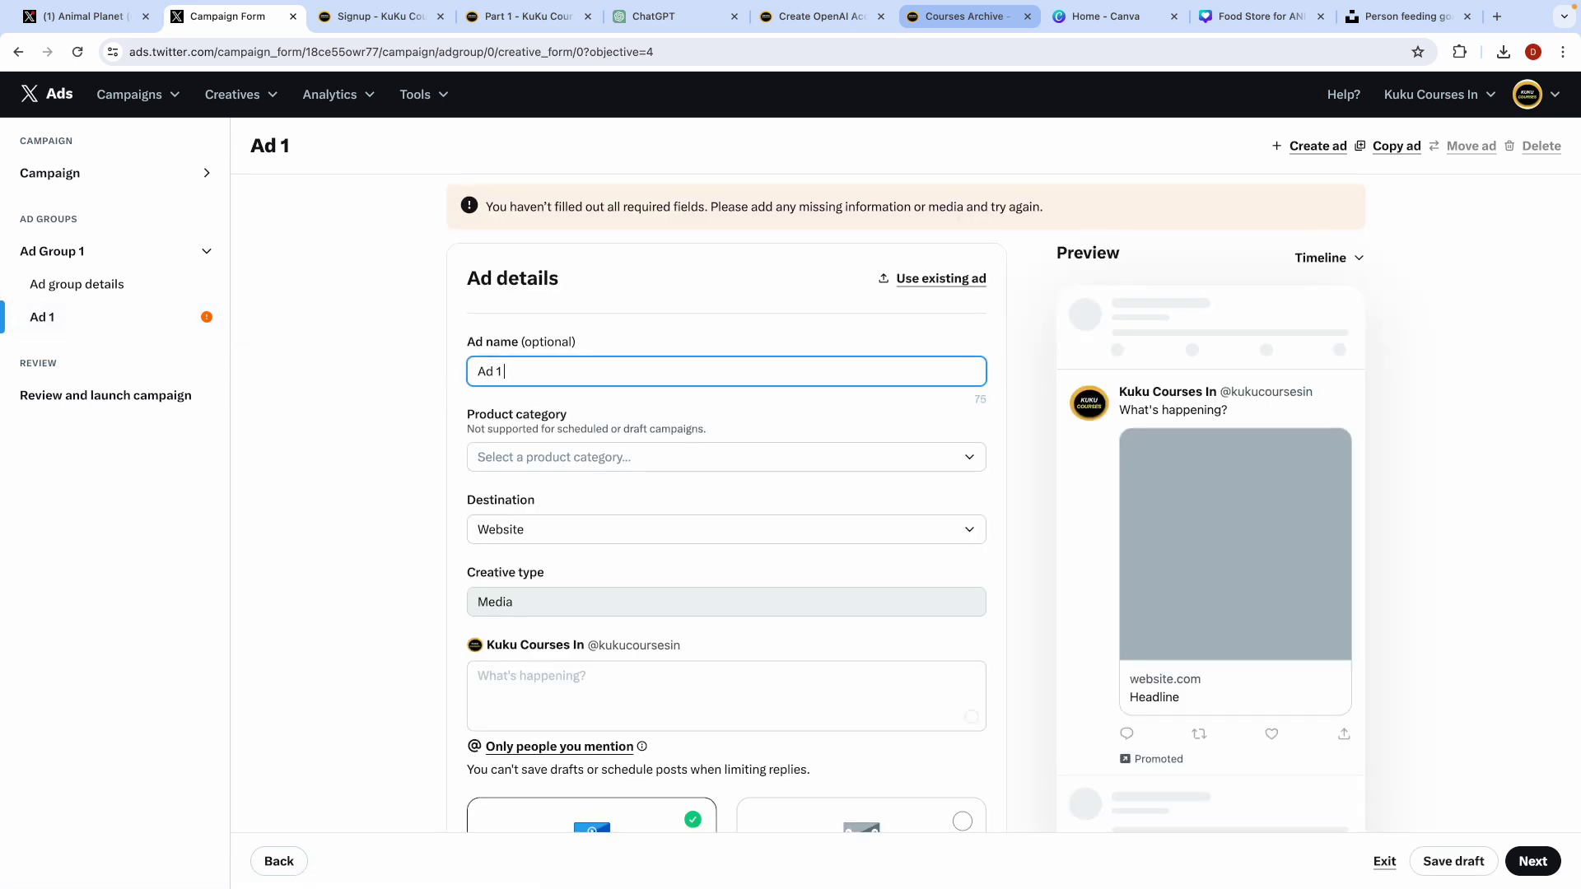
pyautogui.write('- Ad Group 1')
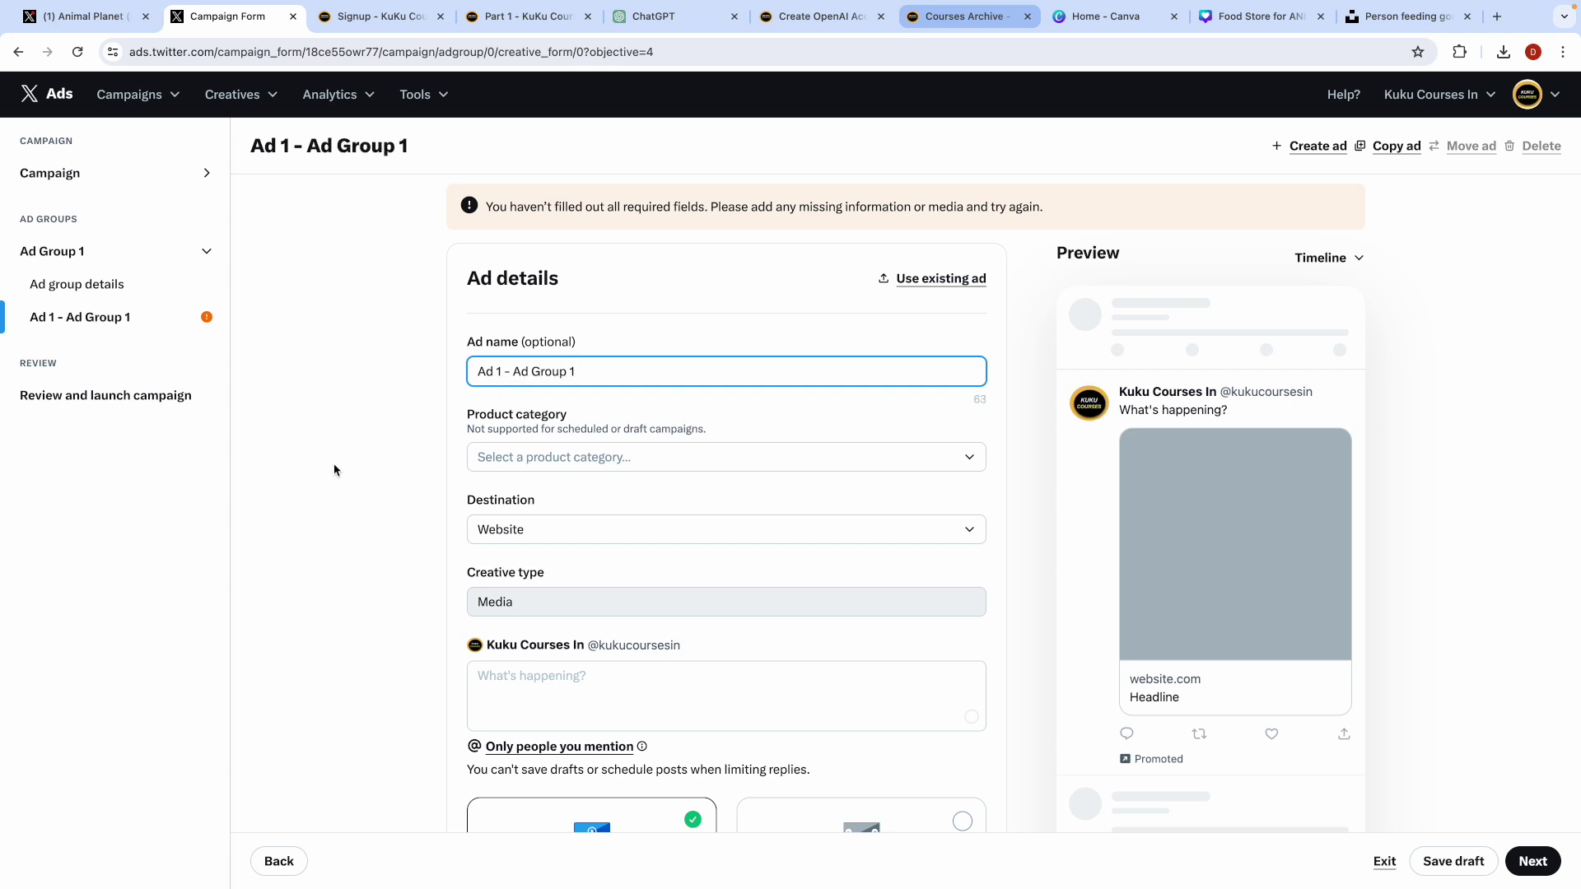
pyautogui.click(333, 471)
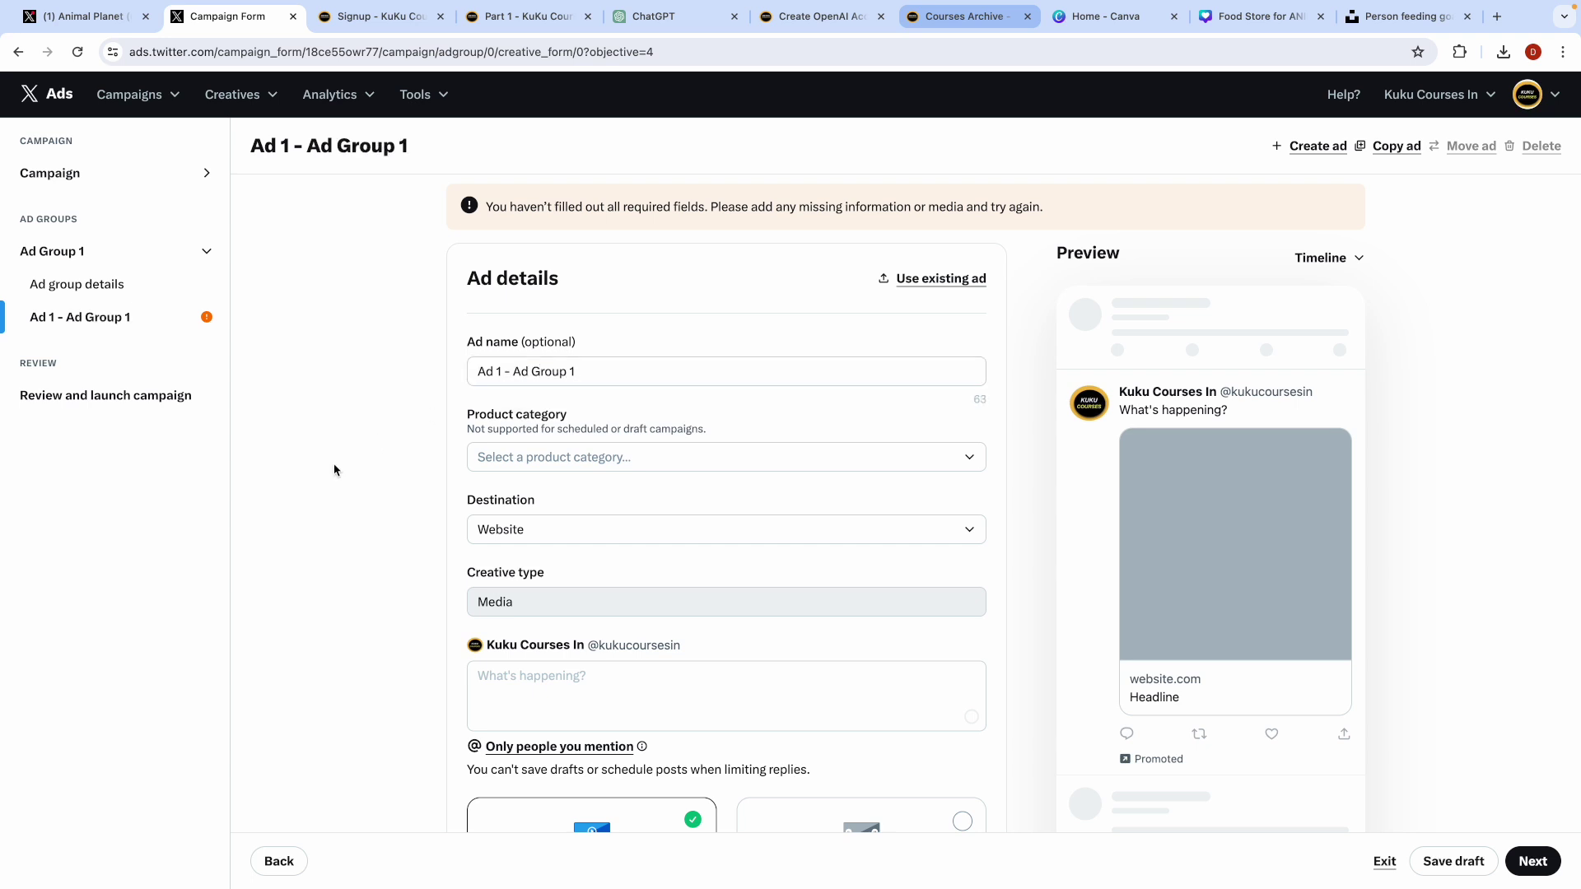
# Step: Return to the details of Ad Group 1 and create a second blank ad group in the campaign
pyautogui.click(97, 301)
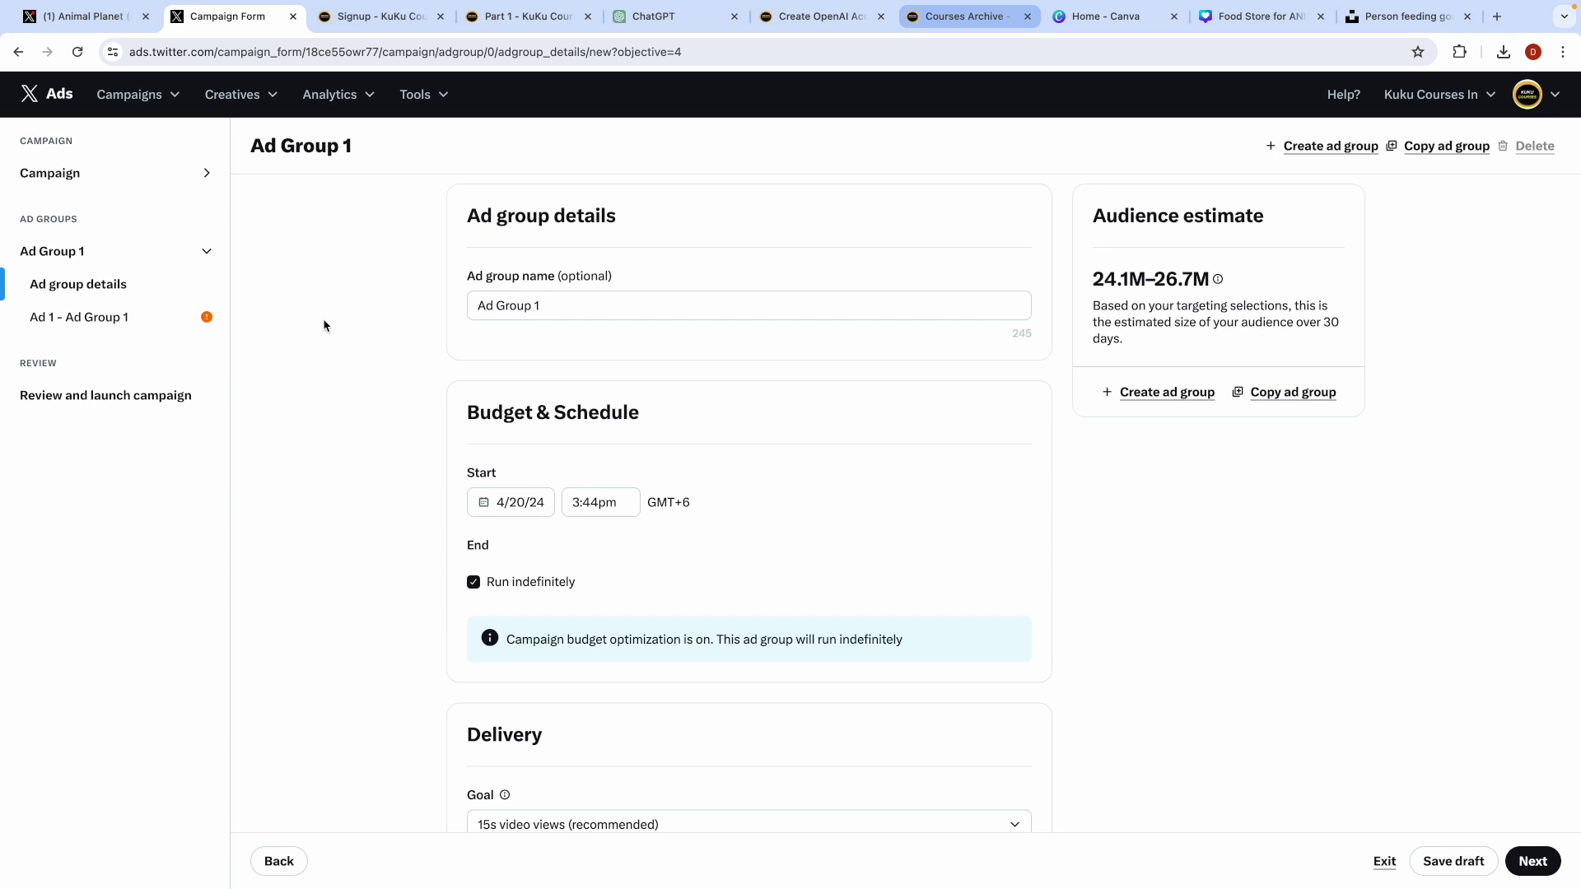
pyautogui.click(1334, 154)
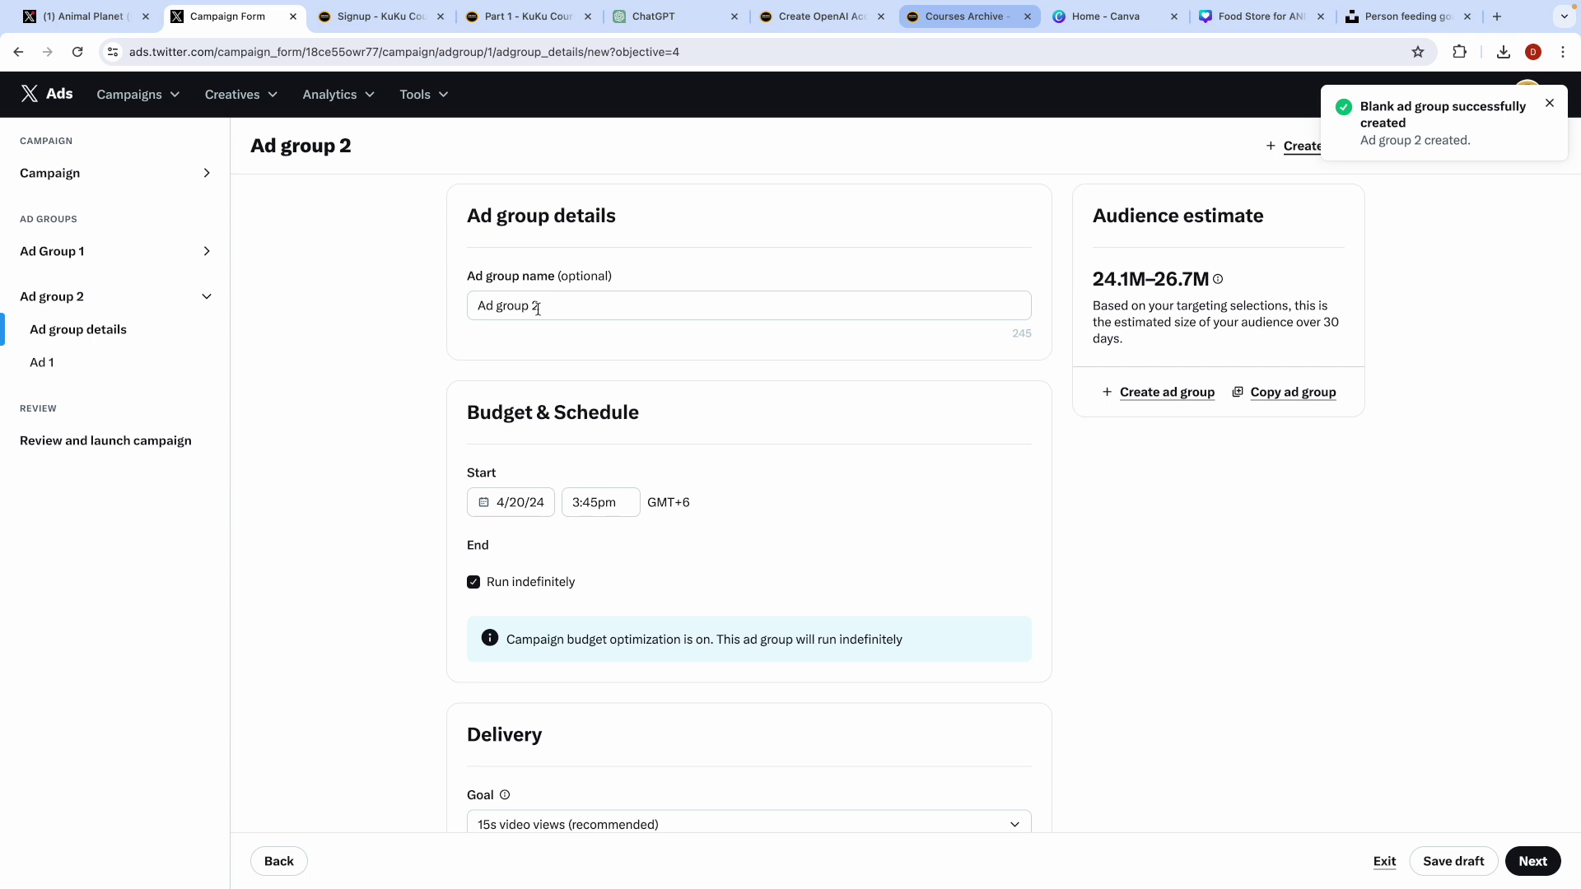
pyautogui.click(205, 298)
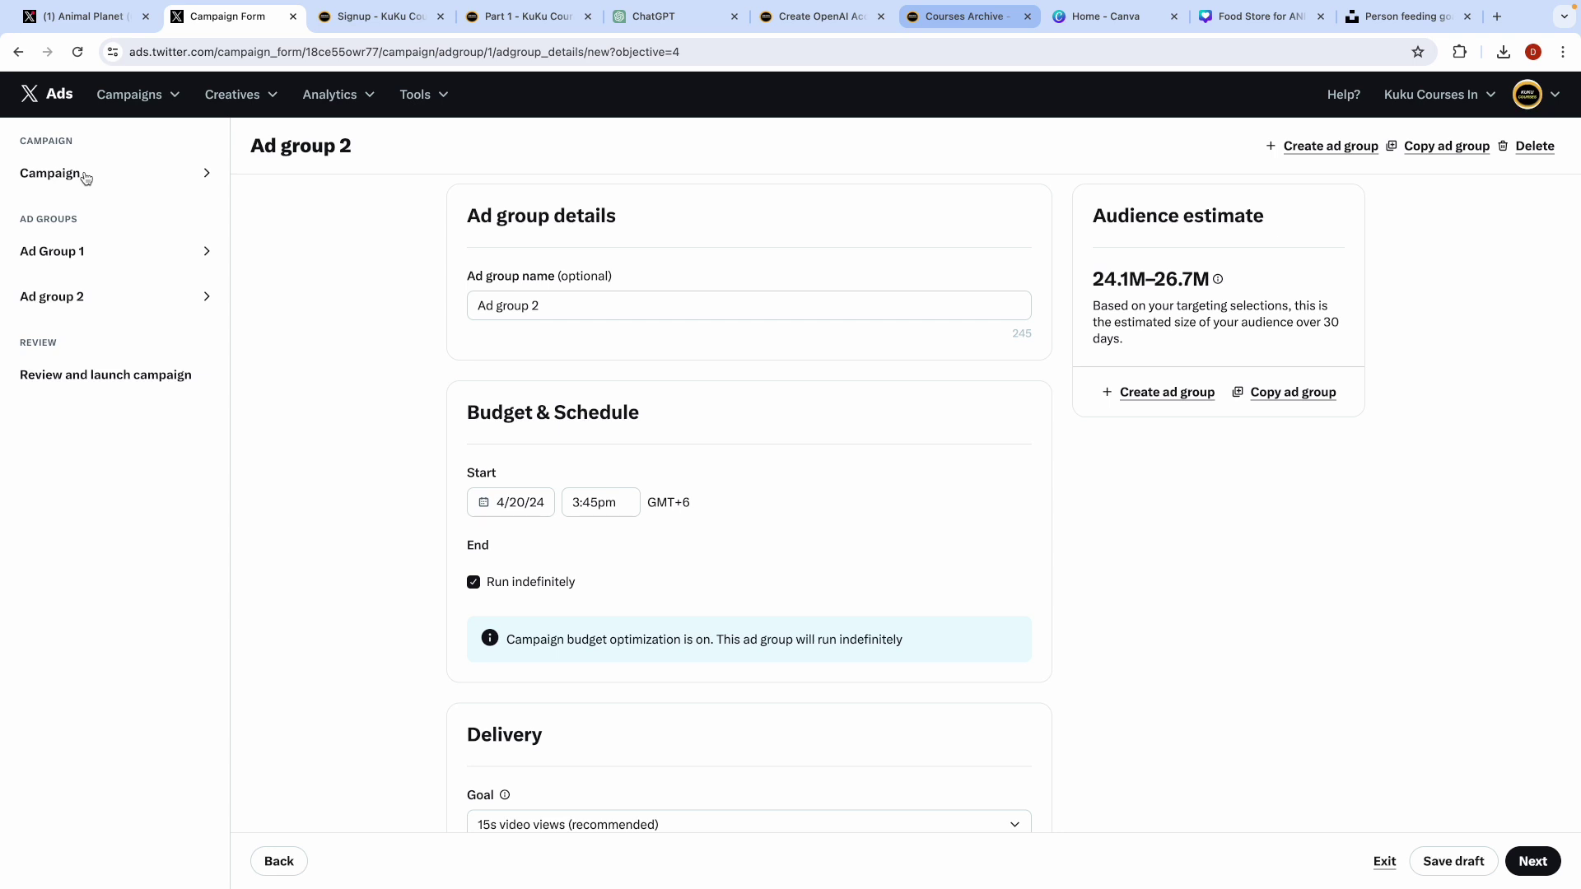
# Step: Examine the campaign outline to see what Ad Group 1 and Ad group 2 each contain
pyautogui.click(206, 252)
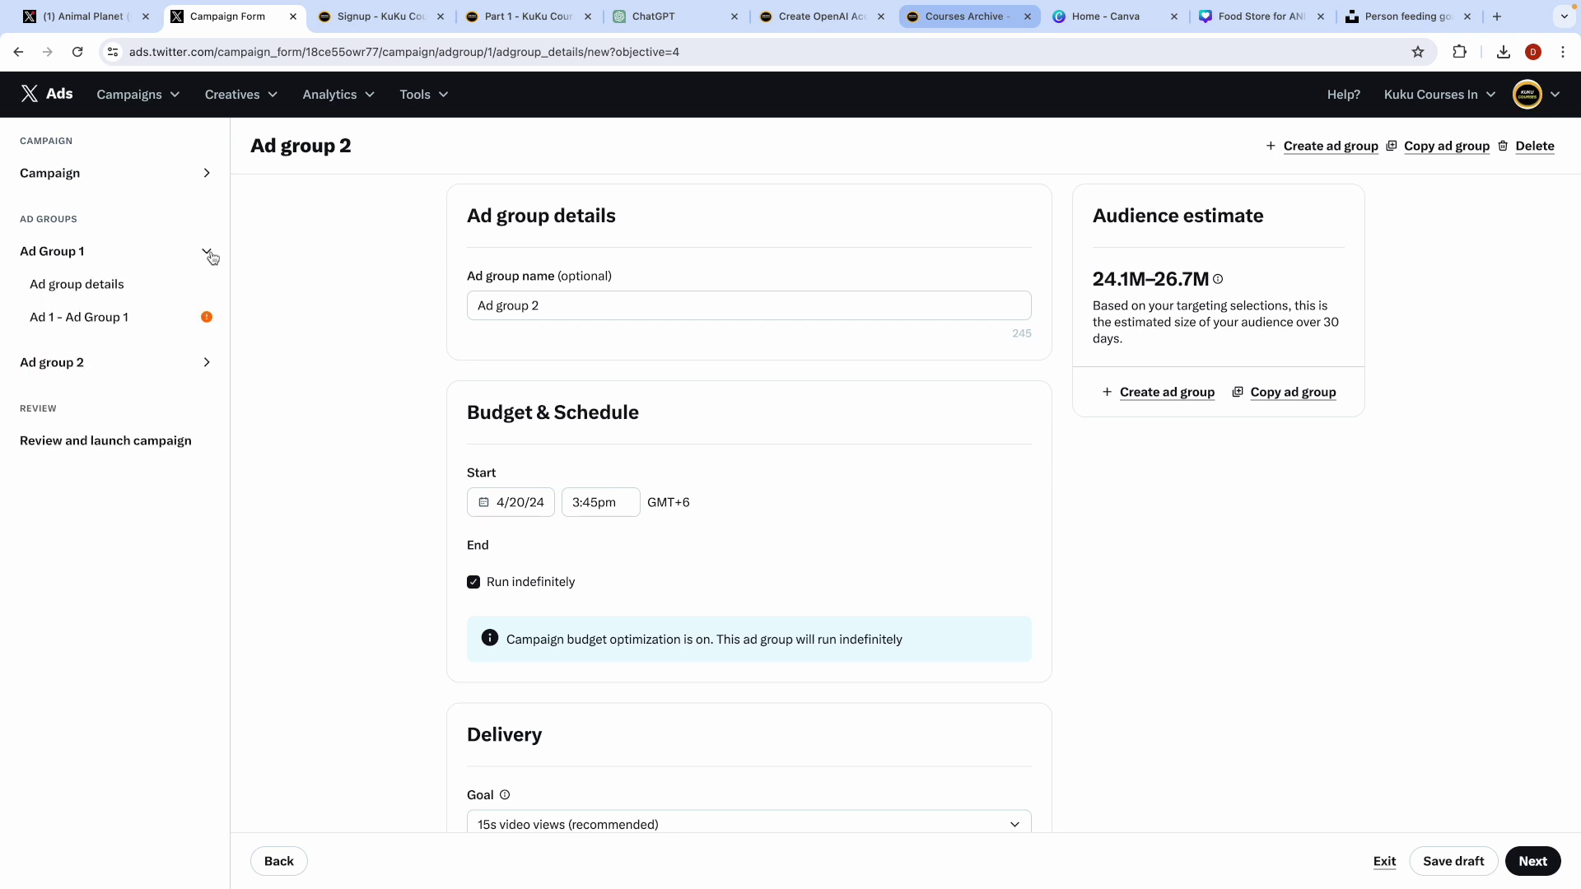
pyautogui.click(207, 252)
pyautogui.click(207, 297)
pyautogui.click(206, 296)
pyautogui.click(205, 254)
pyautogui.click(205, 254)
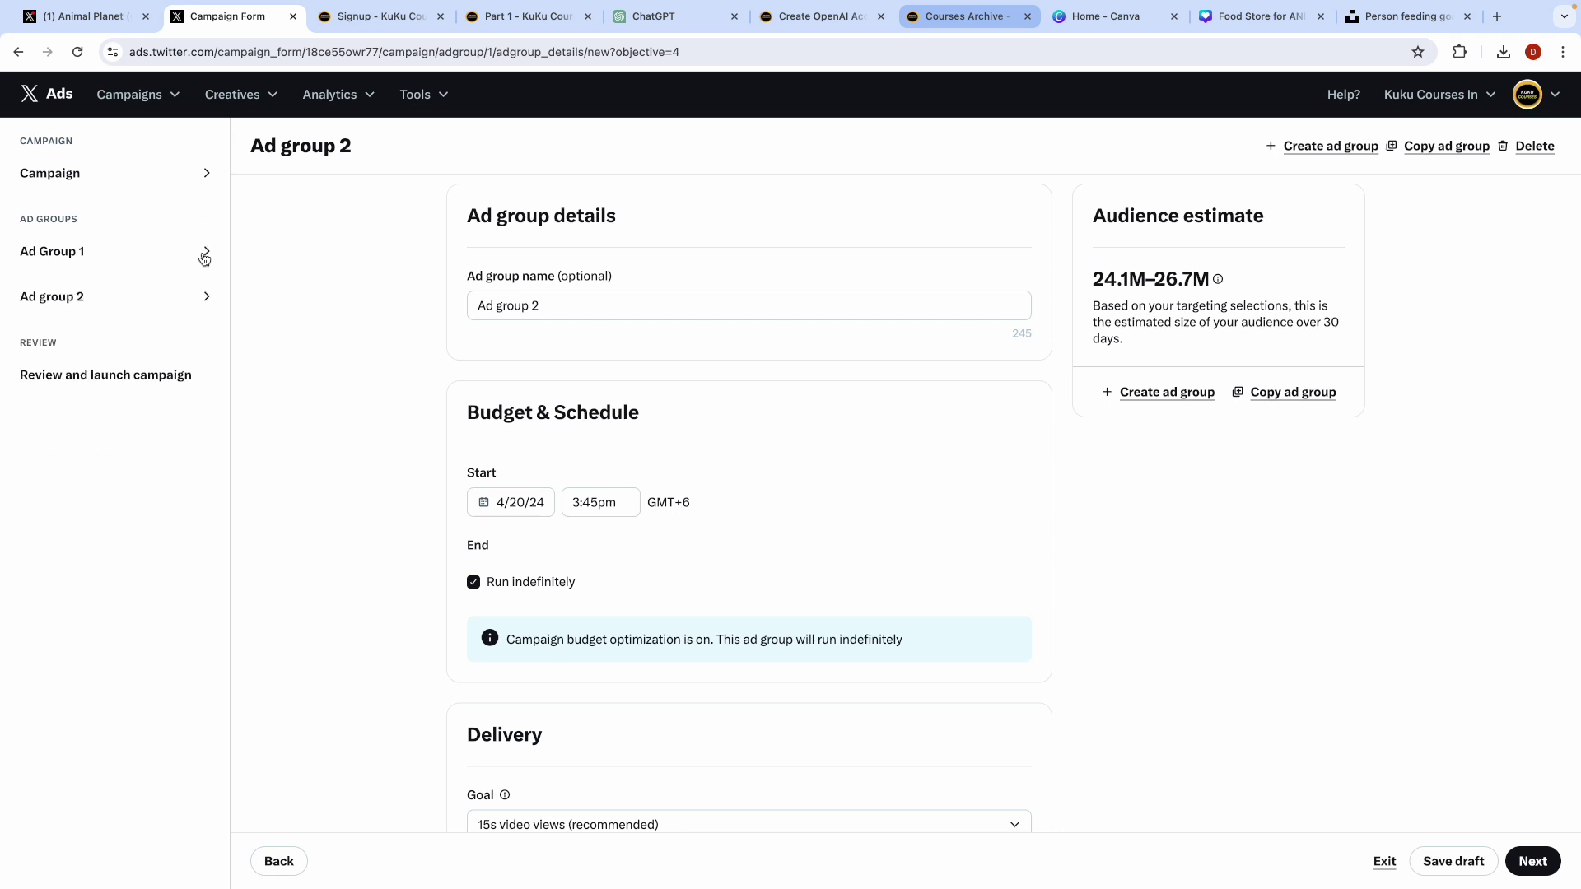
pyautogui.click(206, 297)
pyautogui.click(205, 295)
pyautogui.click(208, 297)
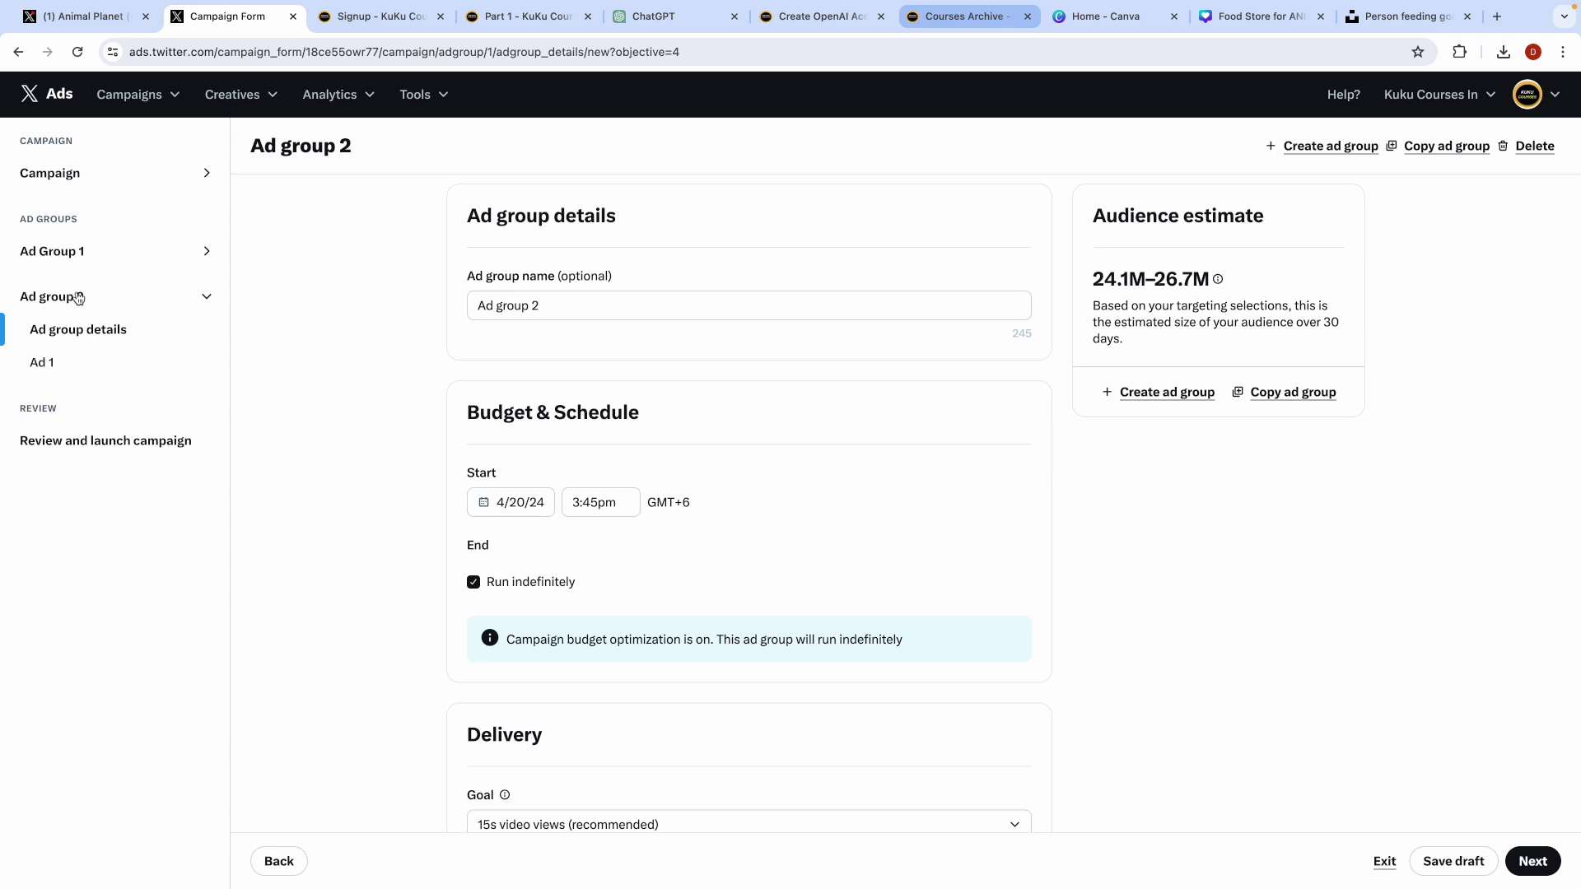
# Step: Open the ad in Ad group 2 and rename it as "Ad 1 - Ad Group 2"
pyautogui.click(78, 342)
pyautogui.click(64, 368)
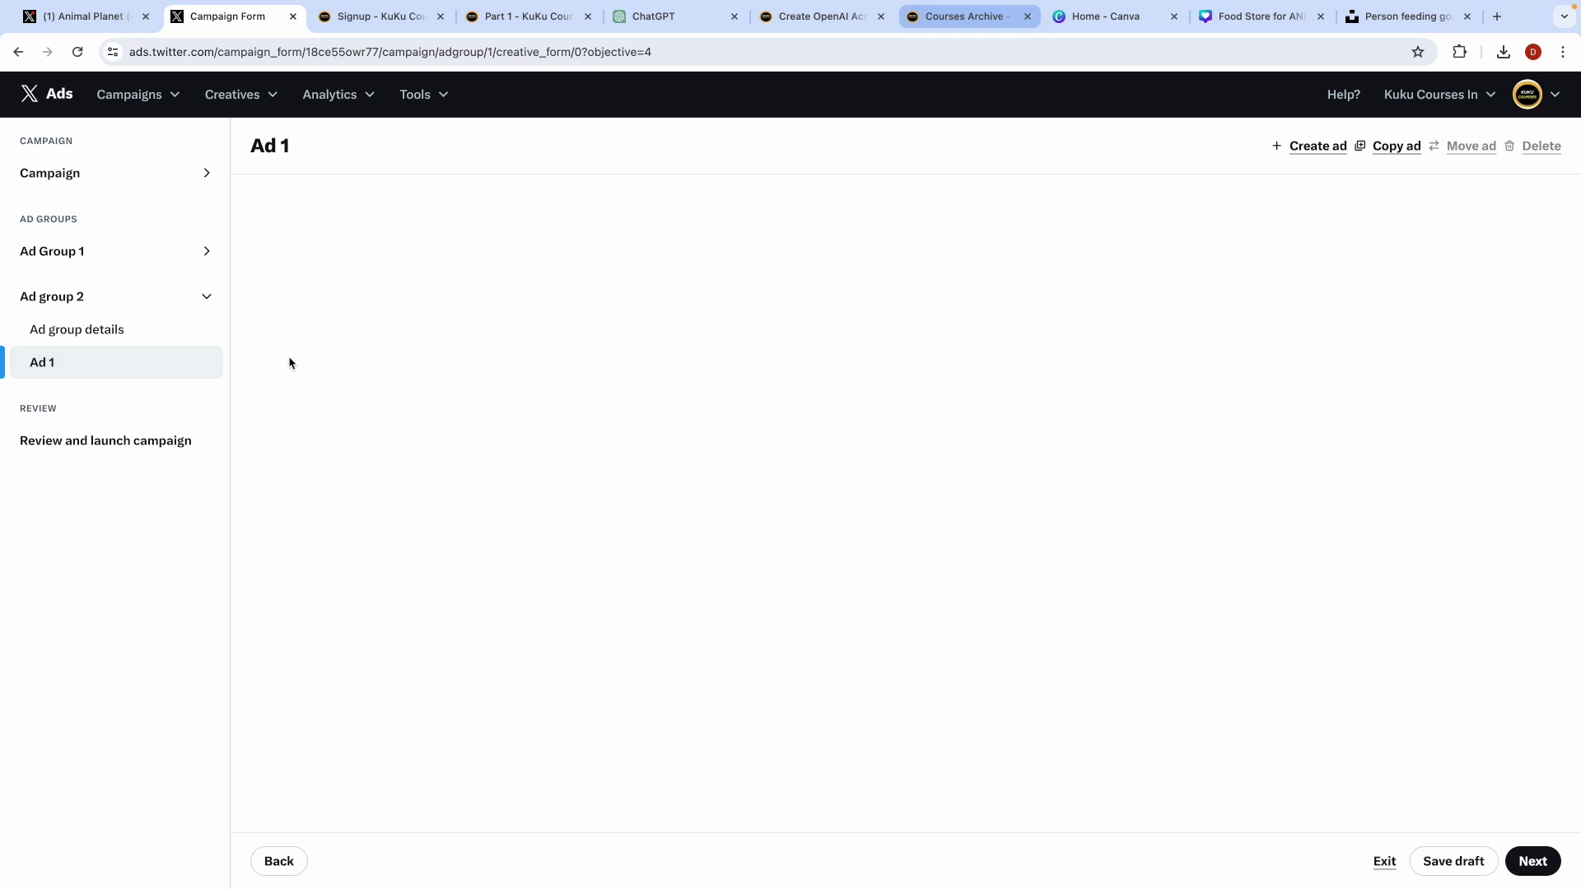
pyautogui.click(532, 311)
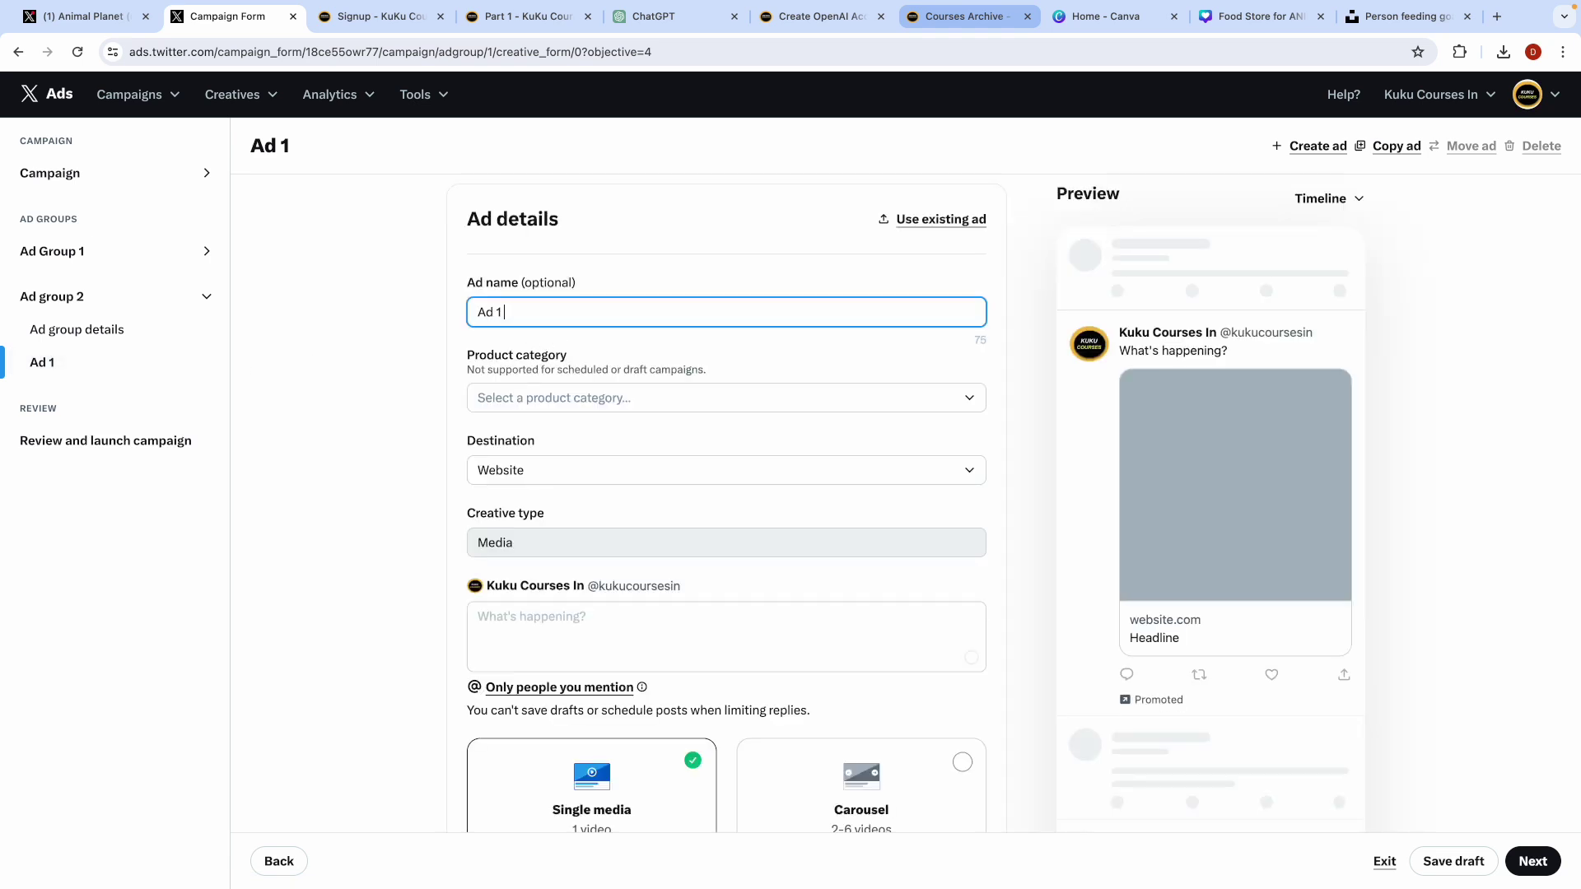
pyautogui.write('- Ad Group 2')
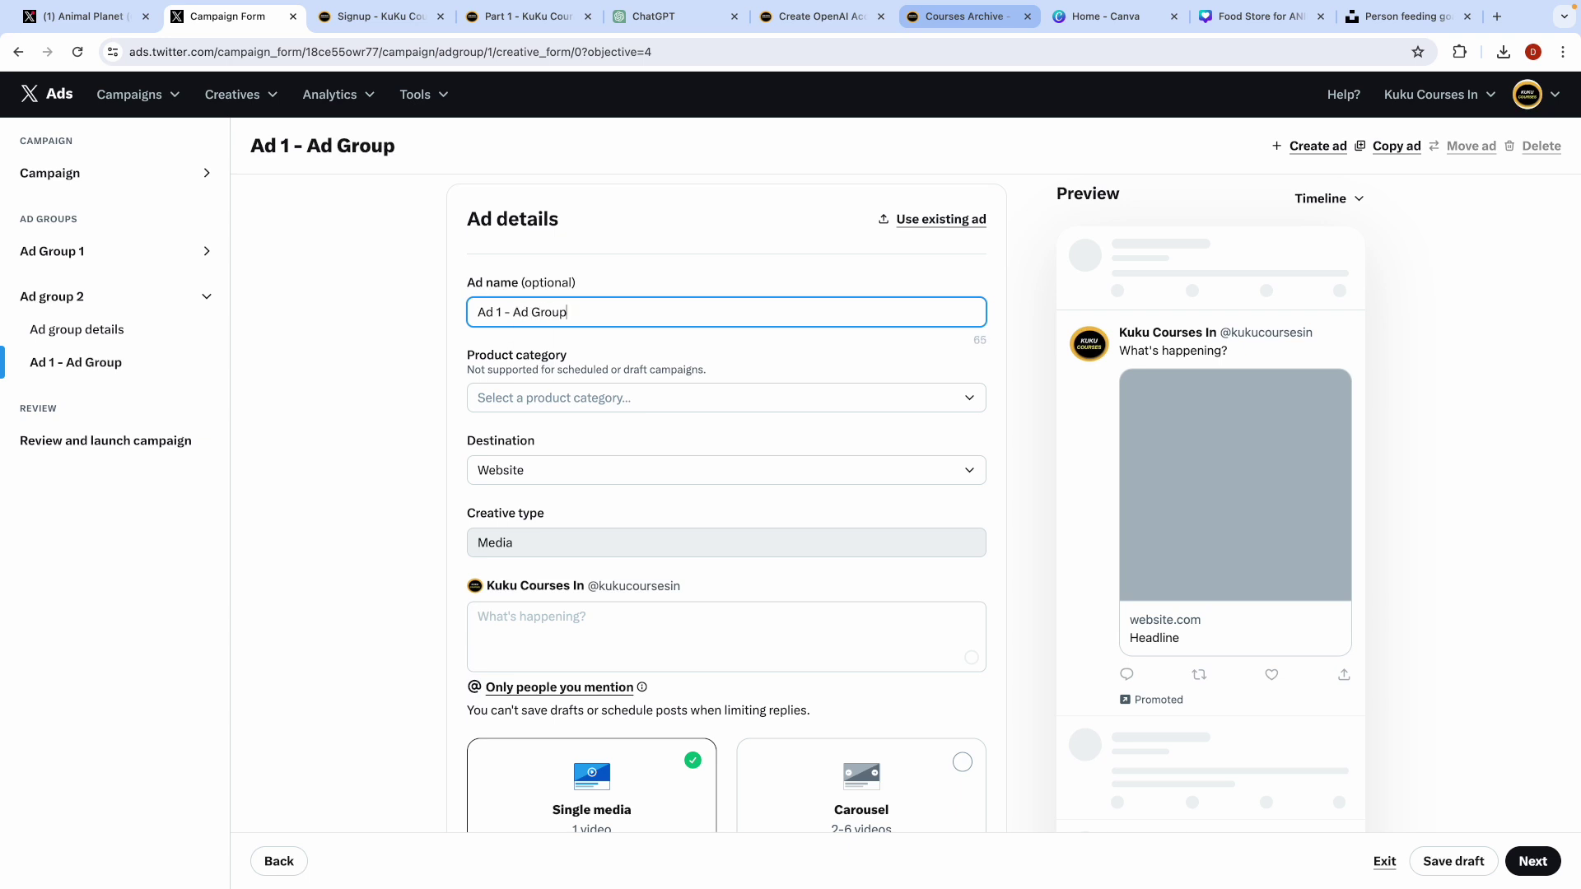
pyautogui.click(355, 456)
# Step: Compare the ads nested under Ad Group 1 and Ad group 2 in the campaign outline
pyautogui.click(203, 298)
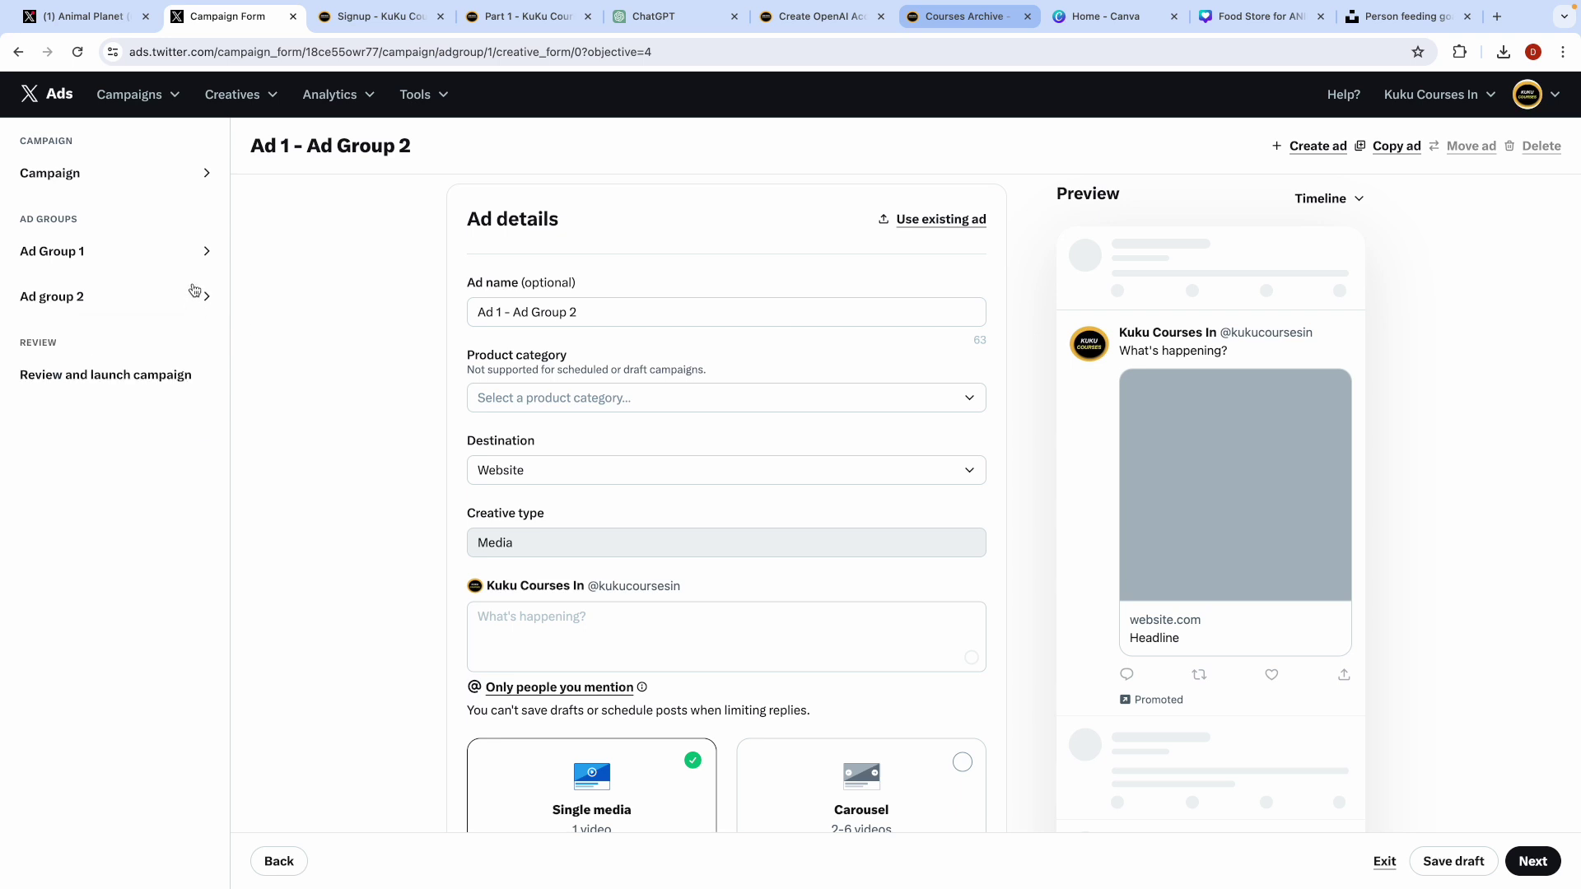
pyautogui.click(205, 252)
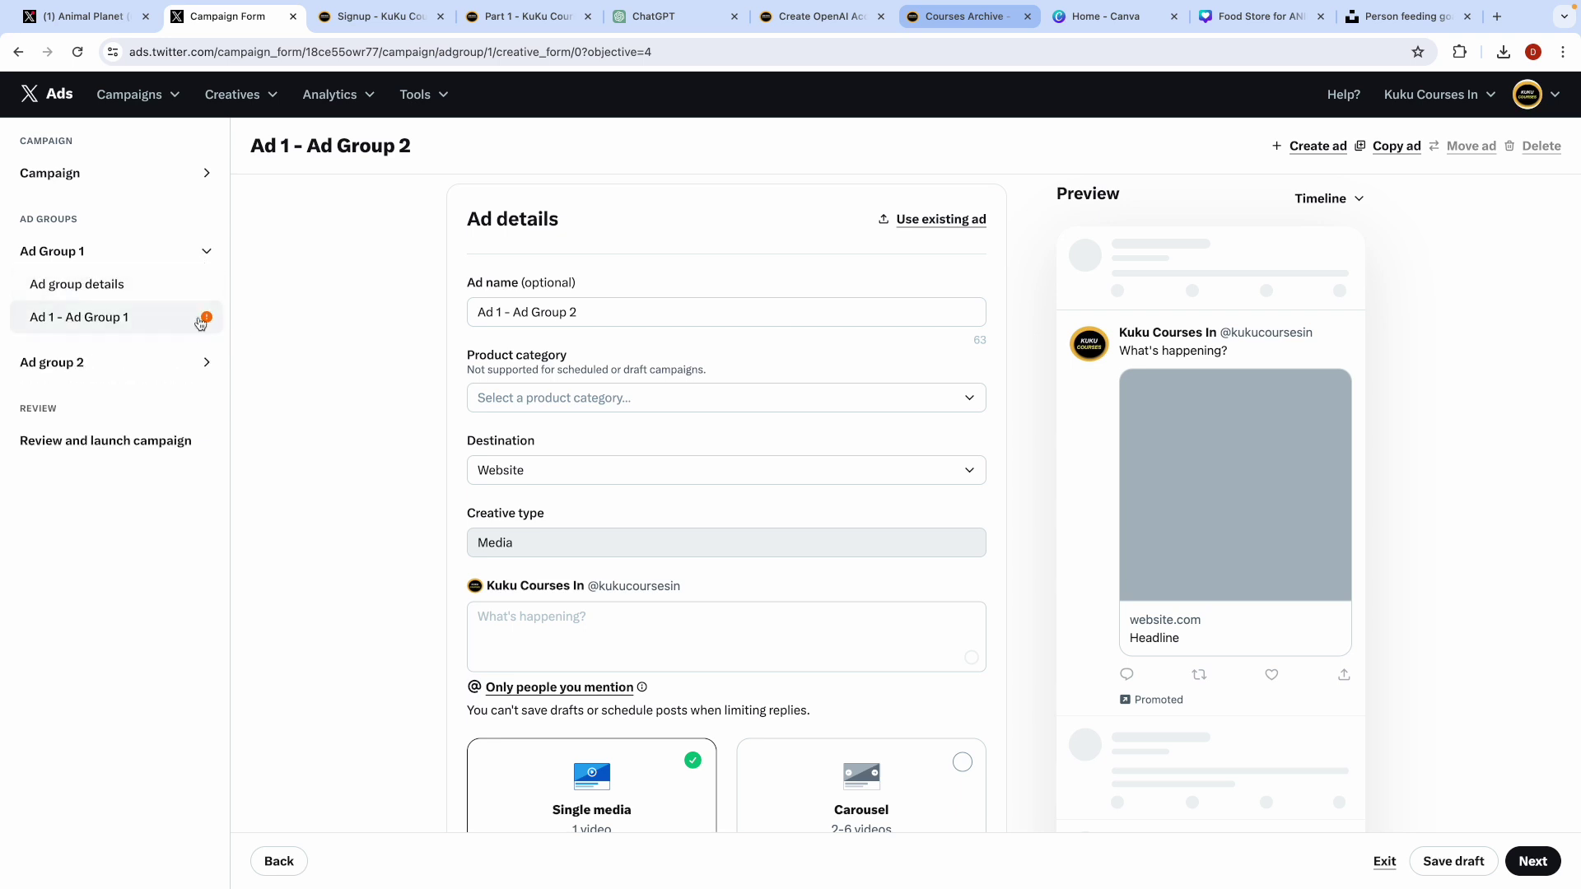
pyautogui.click(206, 252)
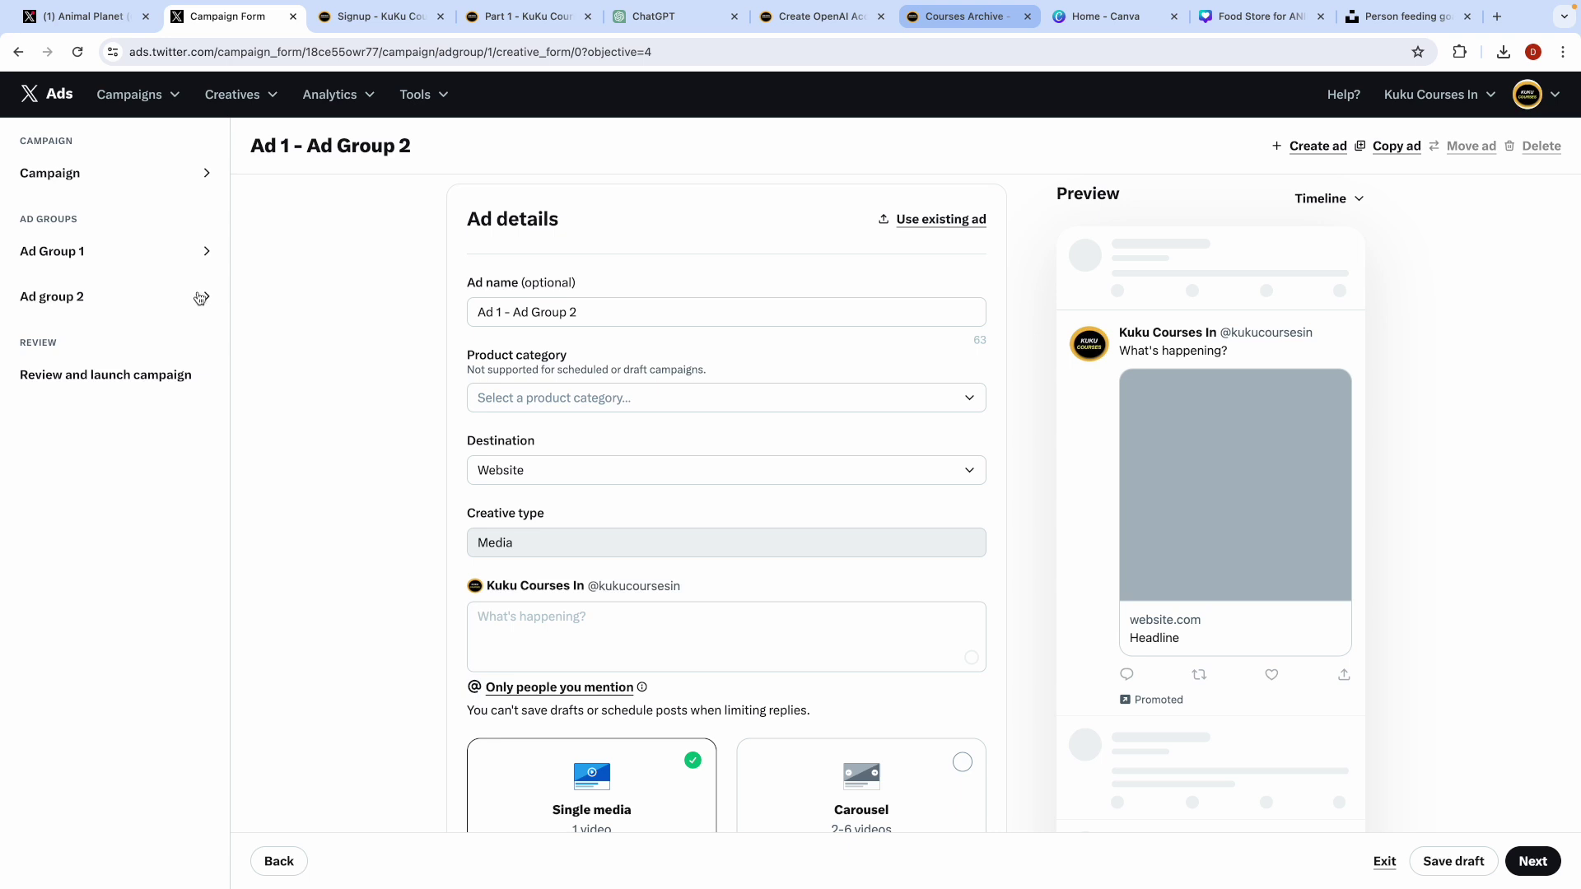
pyautogui.click(202, 298)
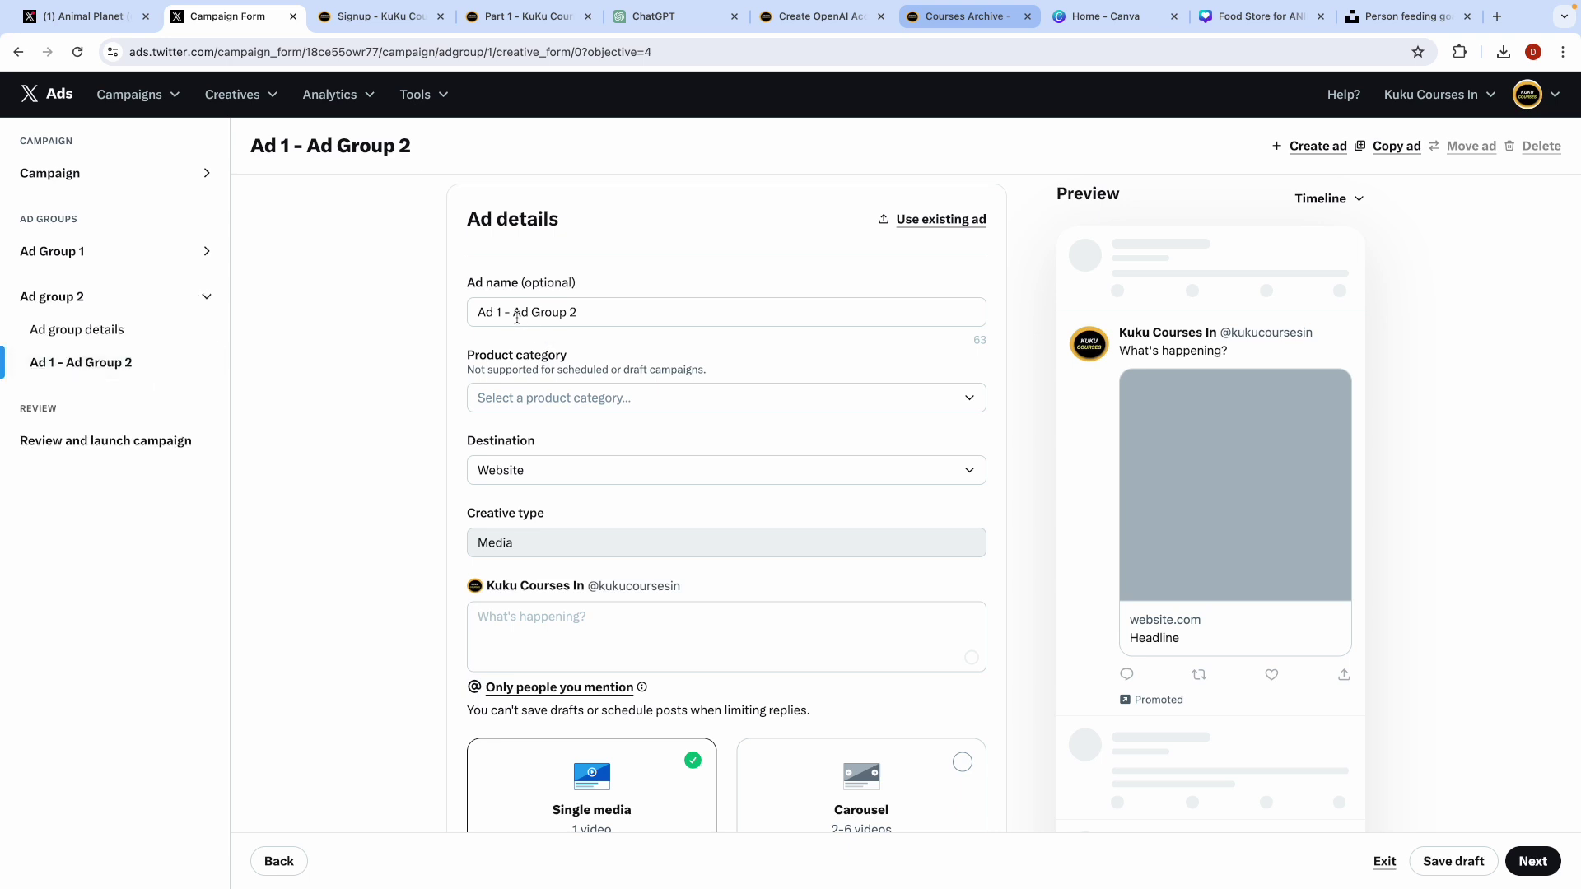
pyautogui.click(206, 298)
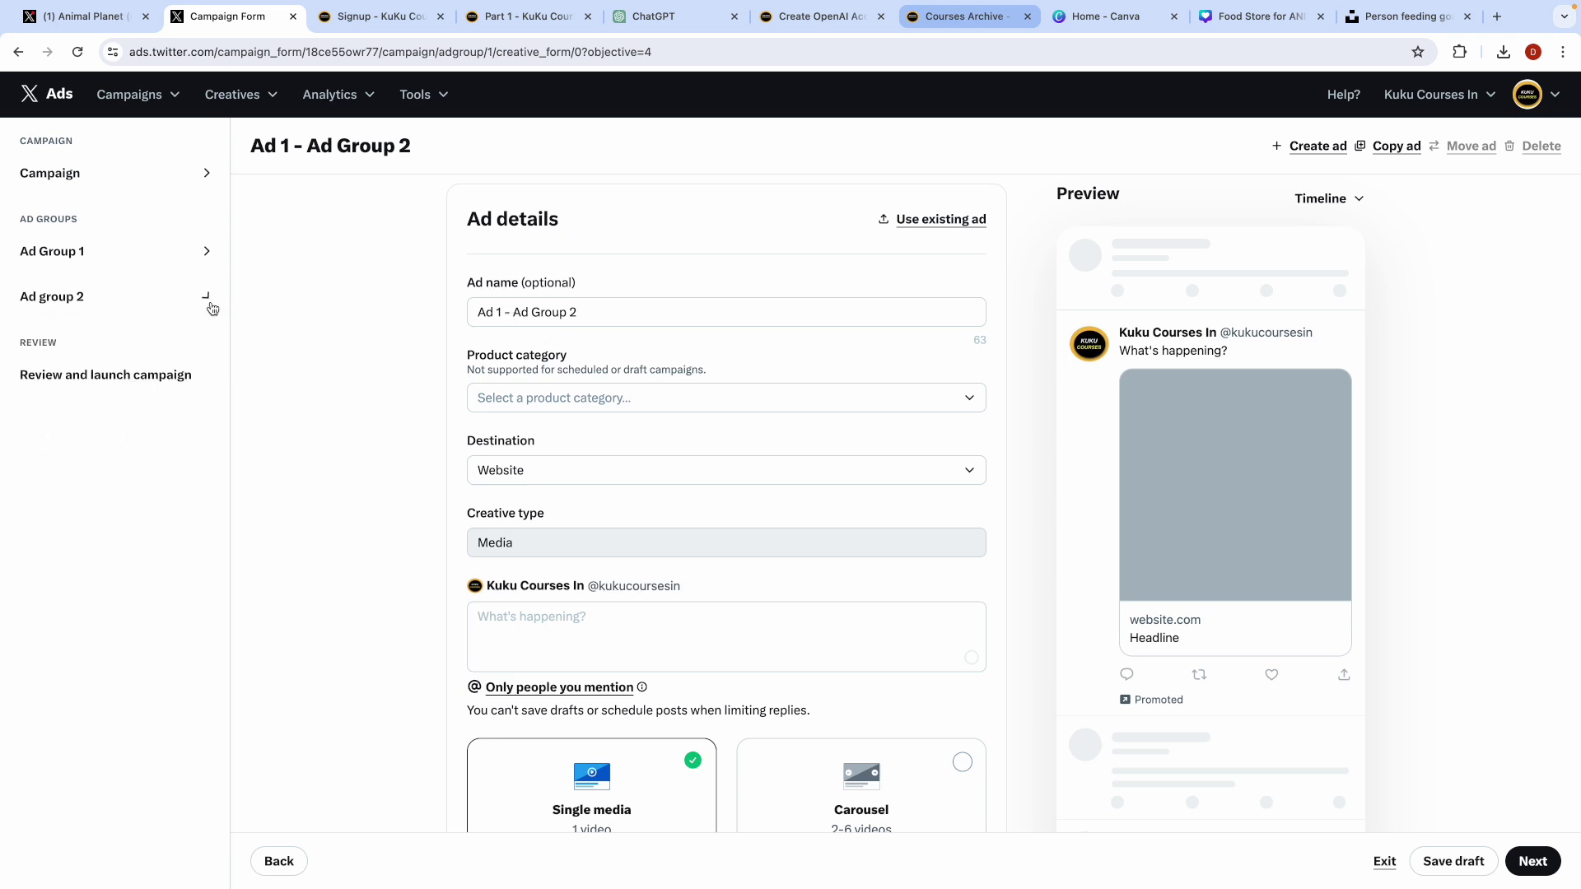
pyautogui.click(205, 254)
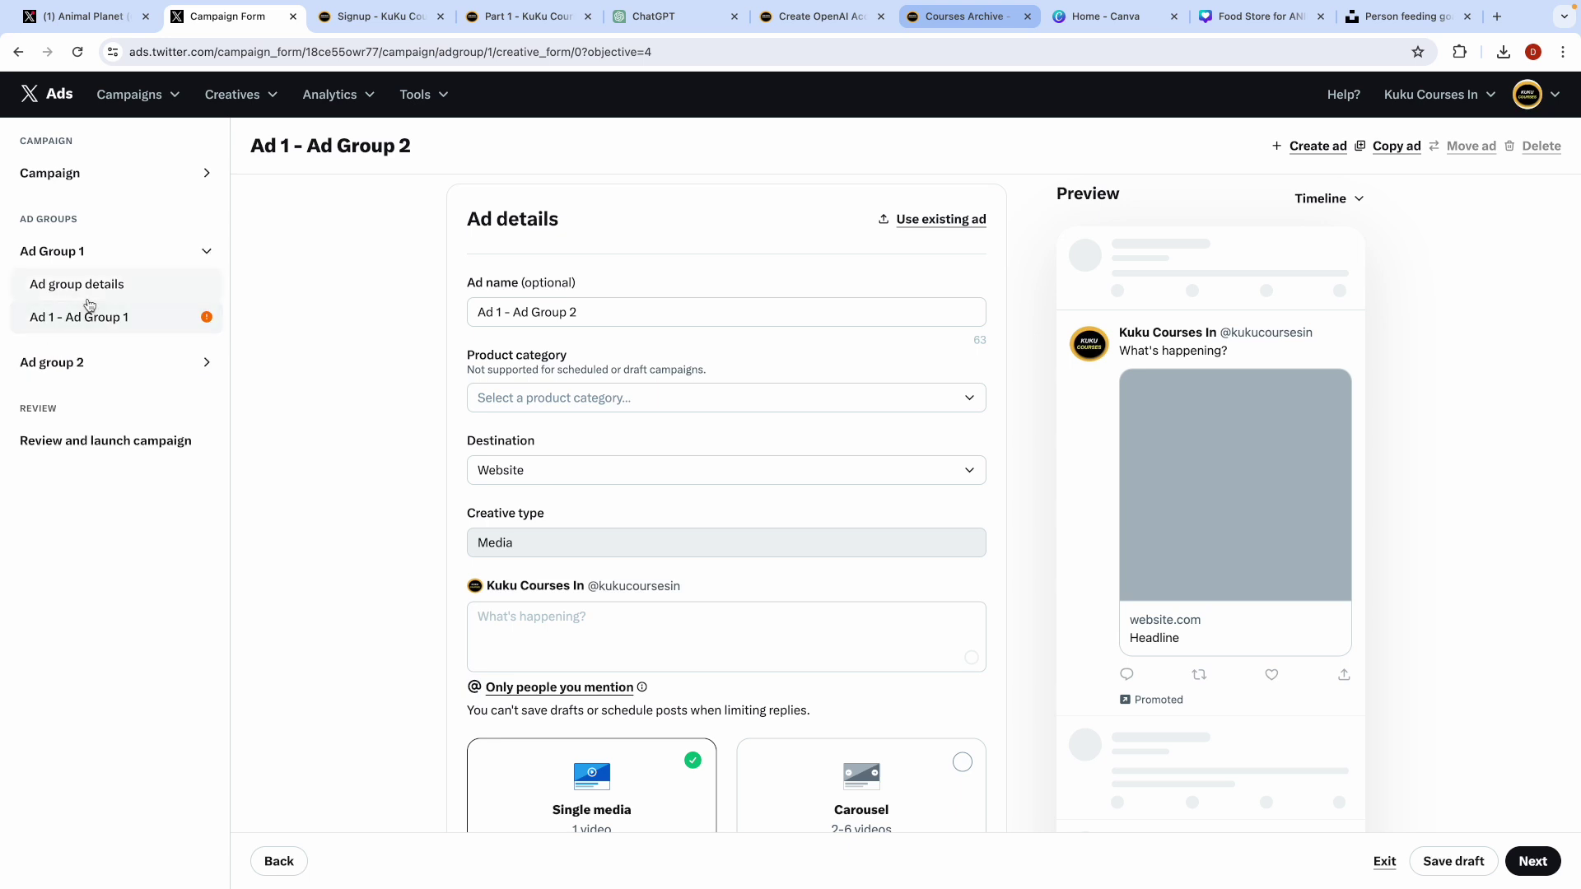
pyautogui.click(204, 251)
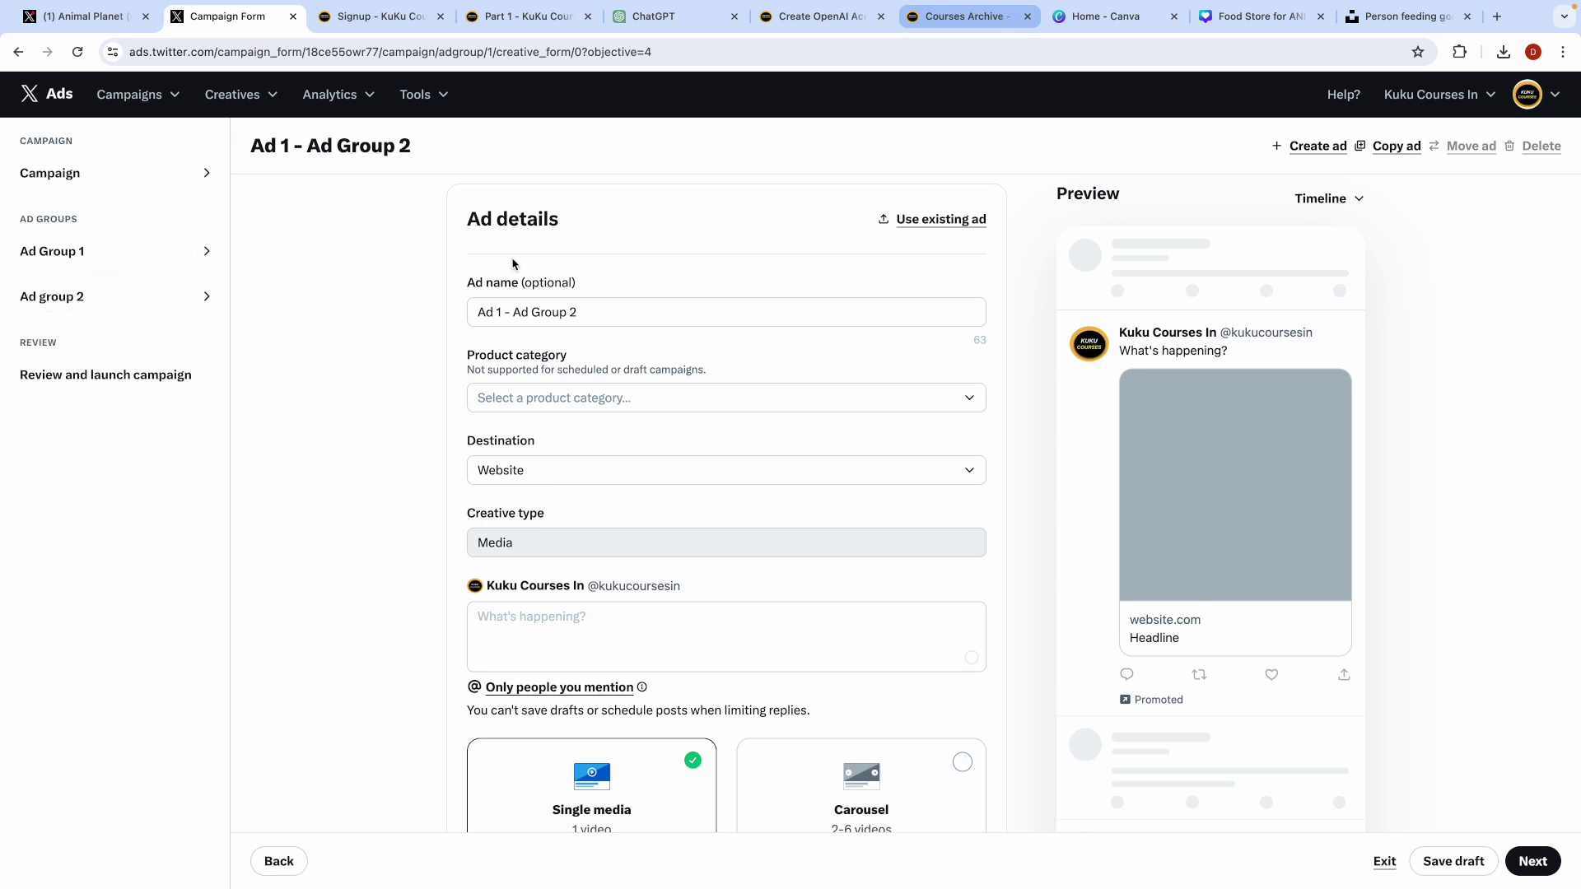
# Step: Create a second ad in Ad group 2, view its form, and delete that ad again
pyautogui.click(1323, 153)
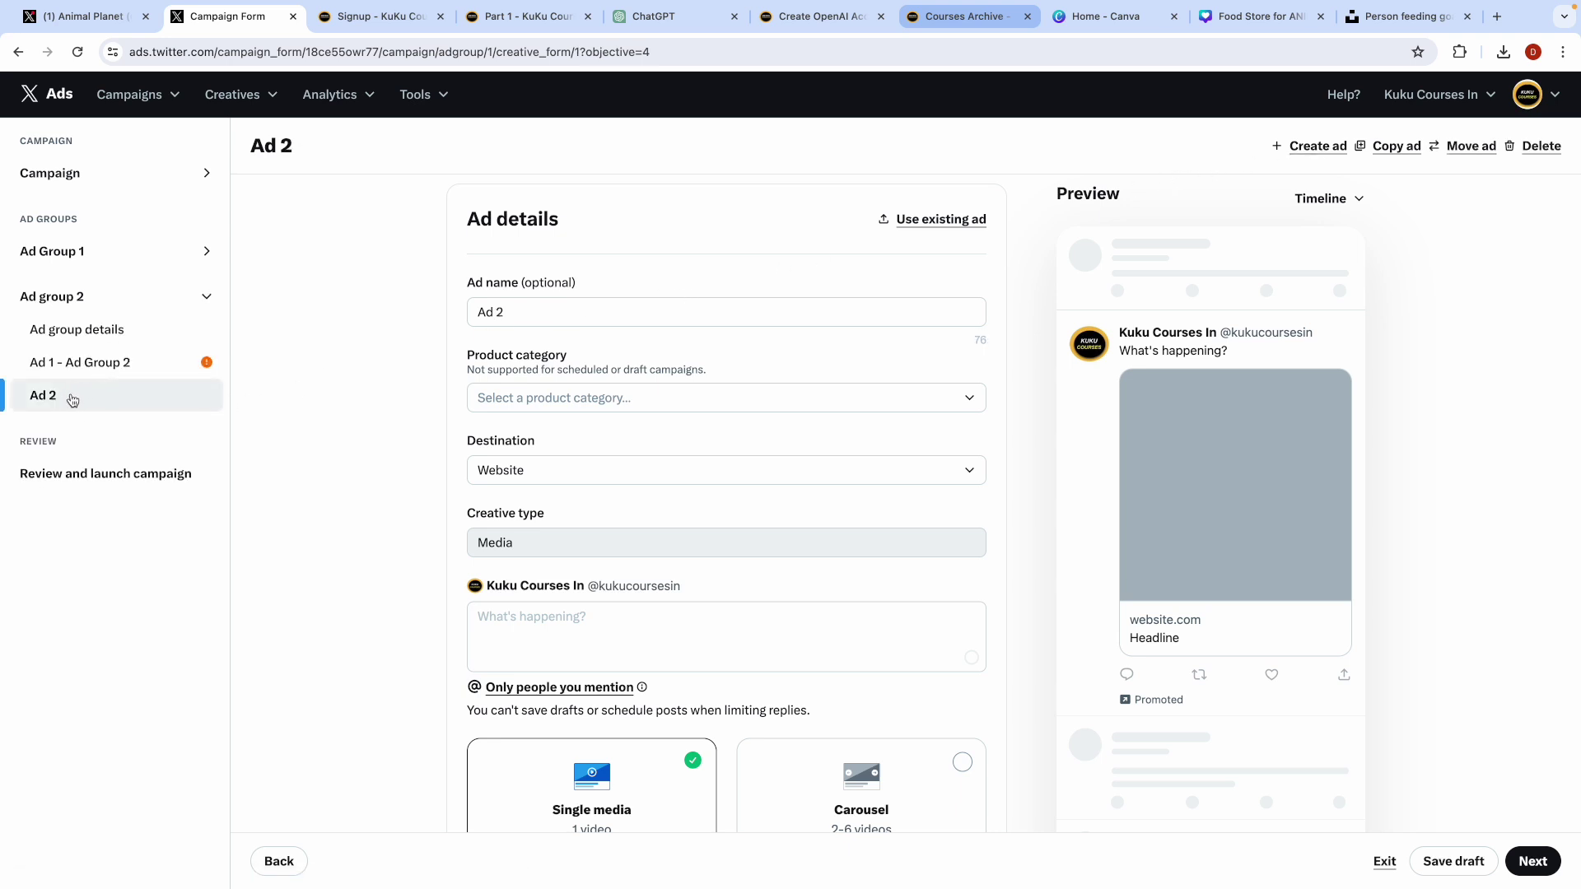
pyautogui.click(135, 407)
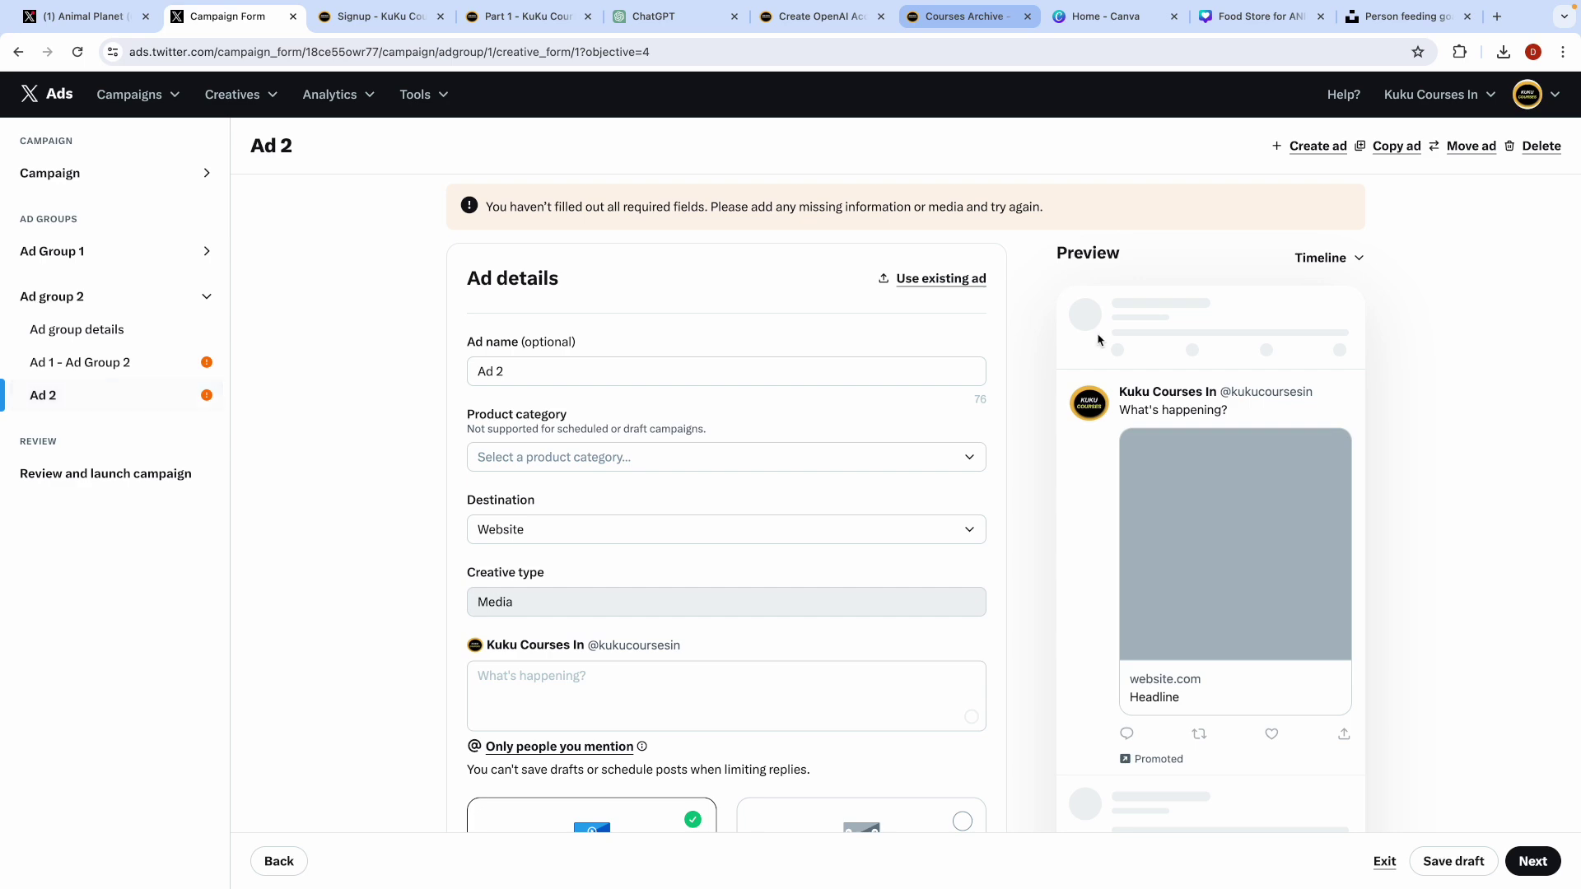
pyautogui.click(1542, 146)
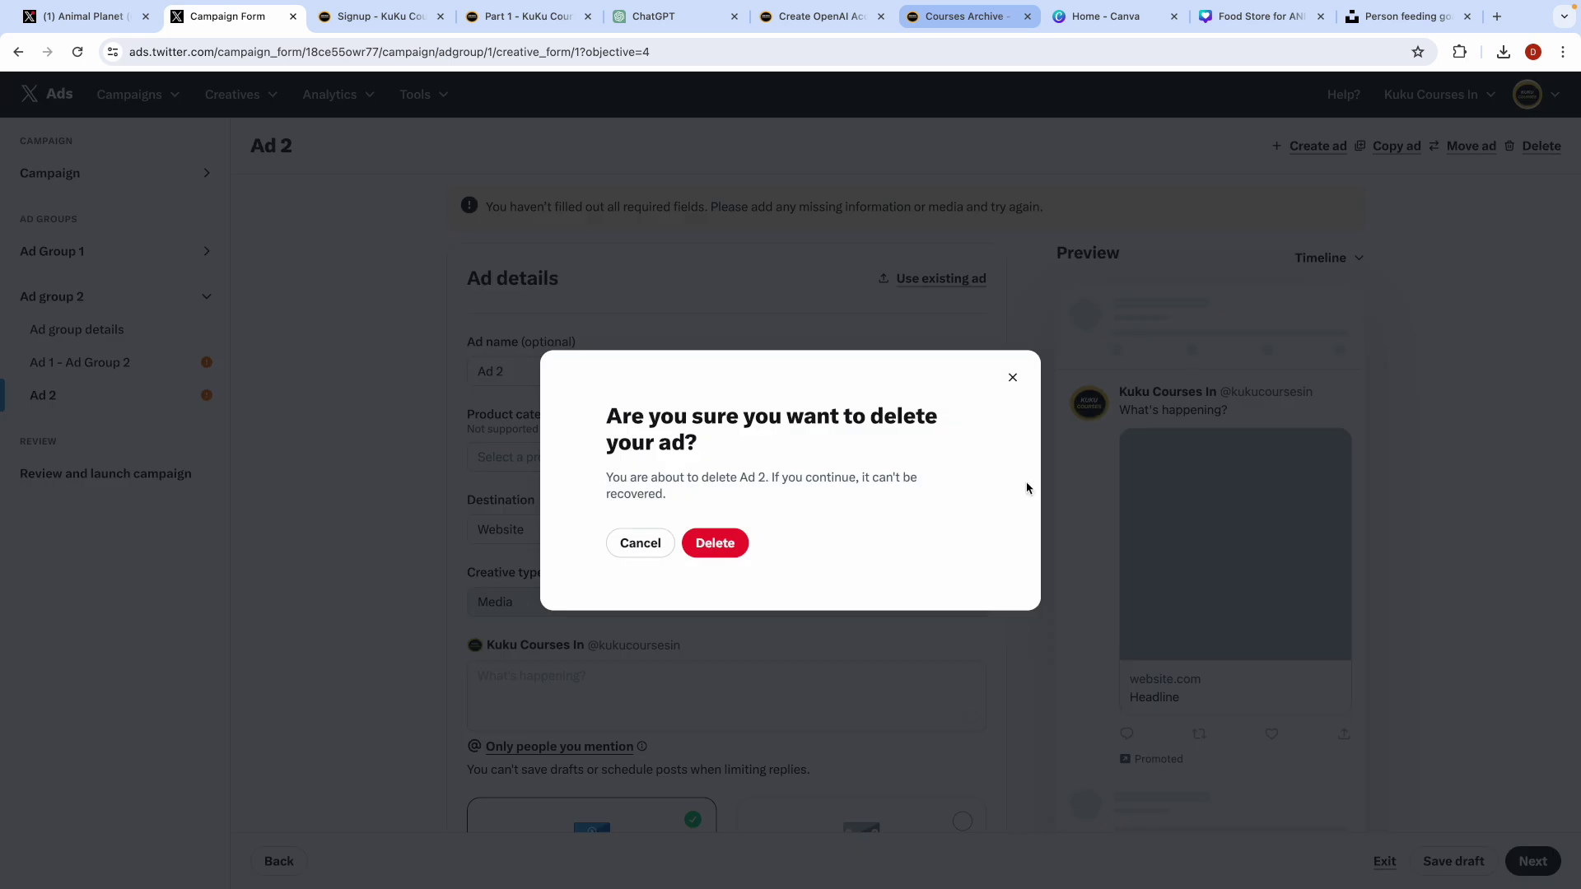
pyautogui.click(730, 553)
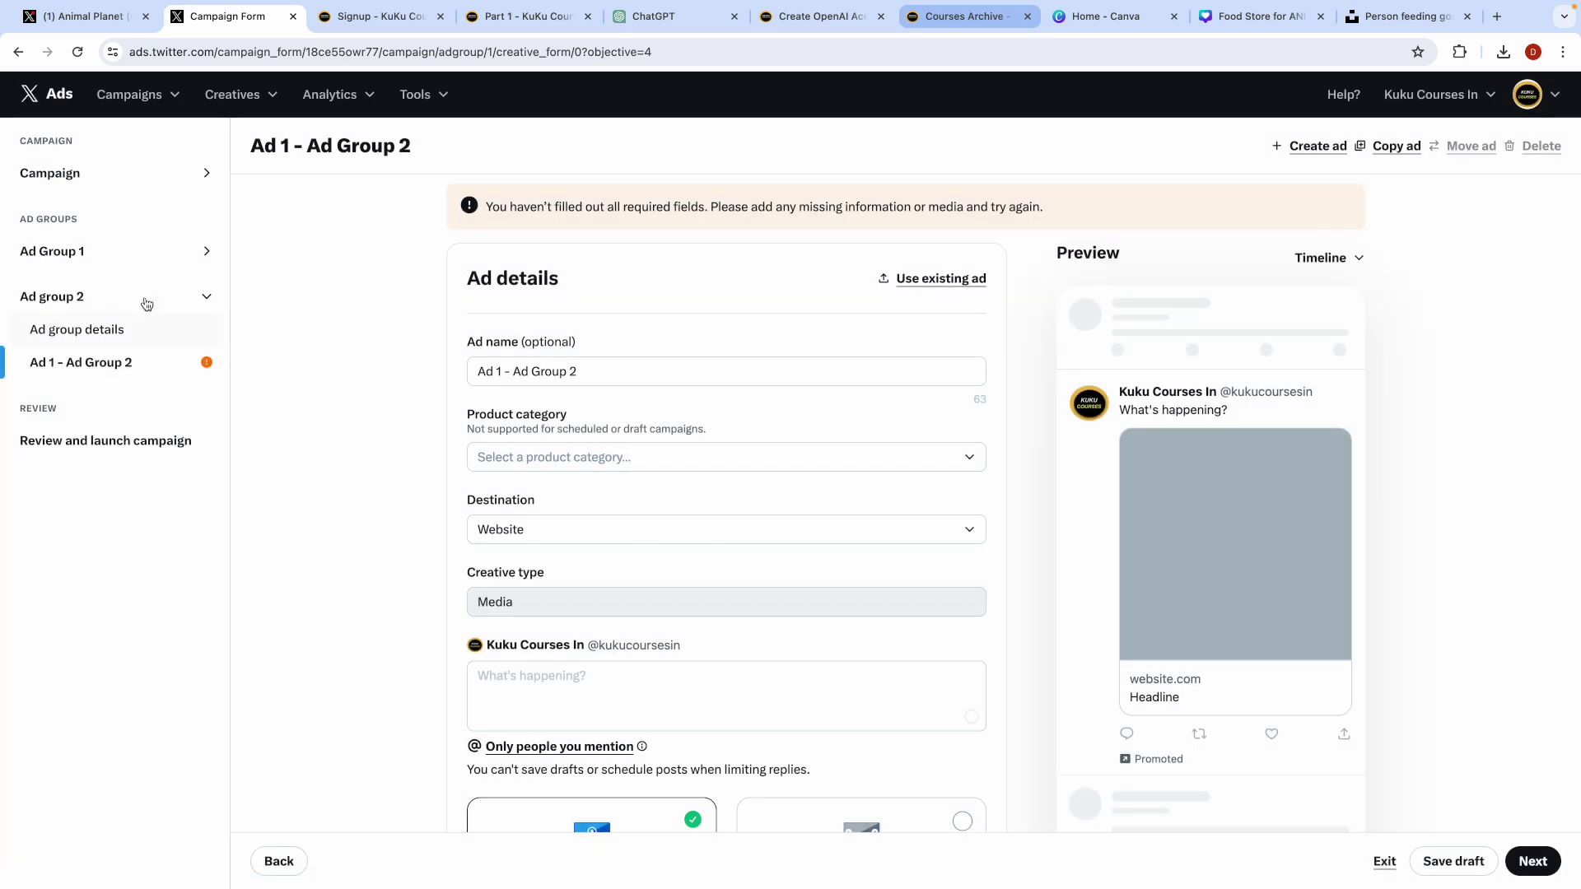
# Step: Review the Ad Group 1 details page and what is nested under both ad groups in the campaign outline
pyautogui.click(129, 259)
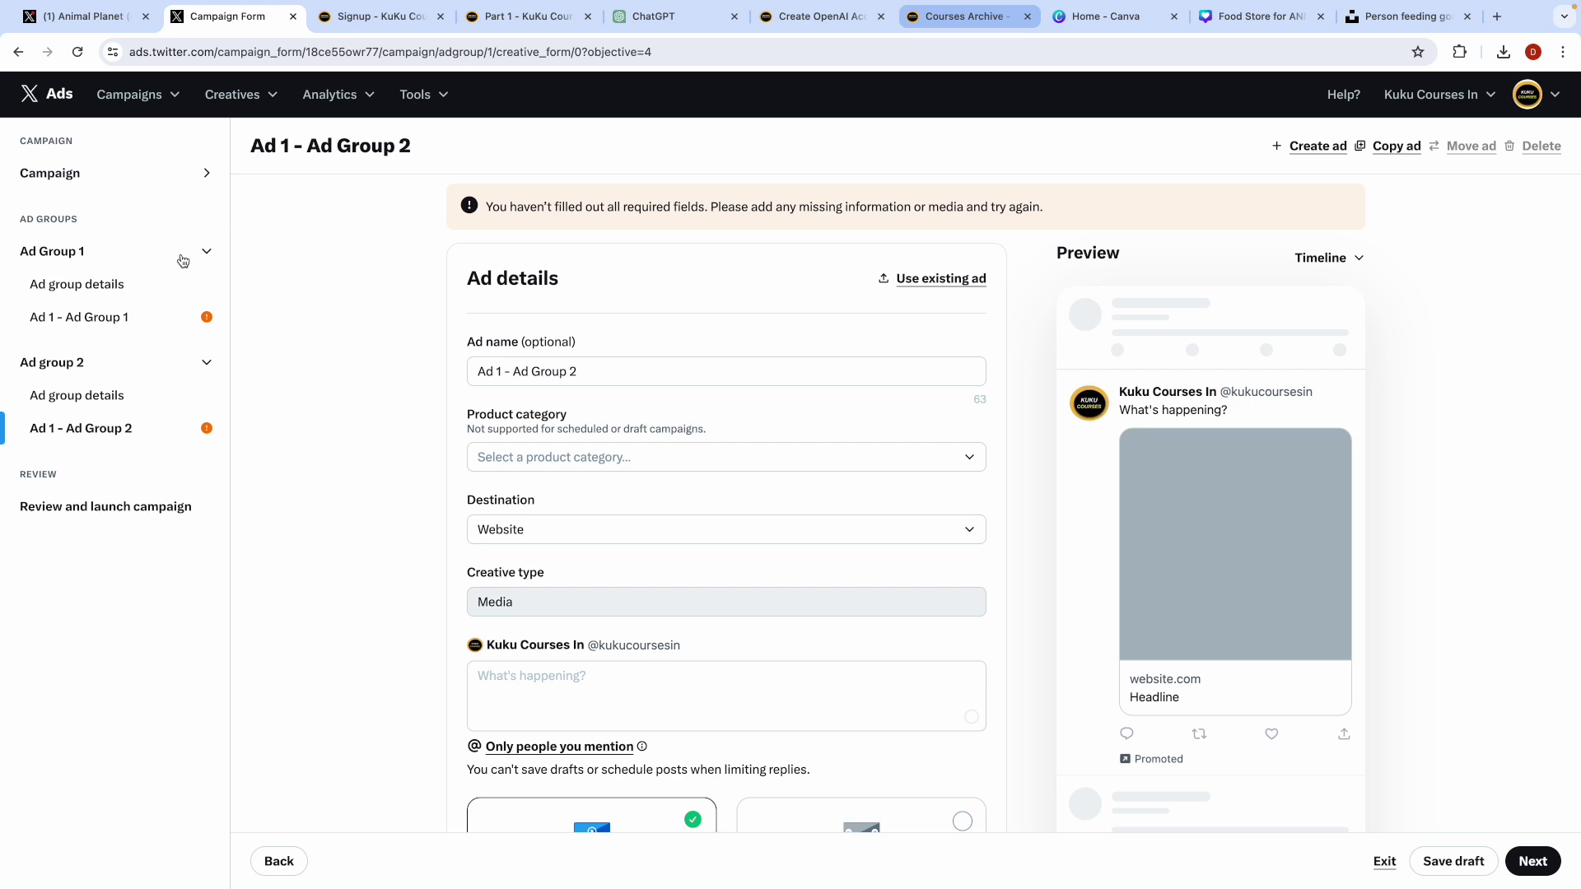
pyautogui.click(107, 281)
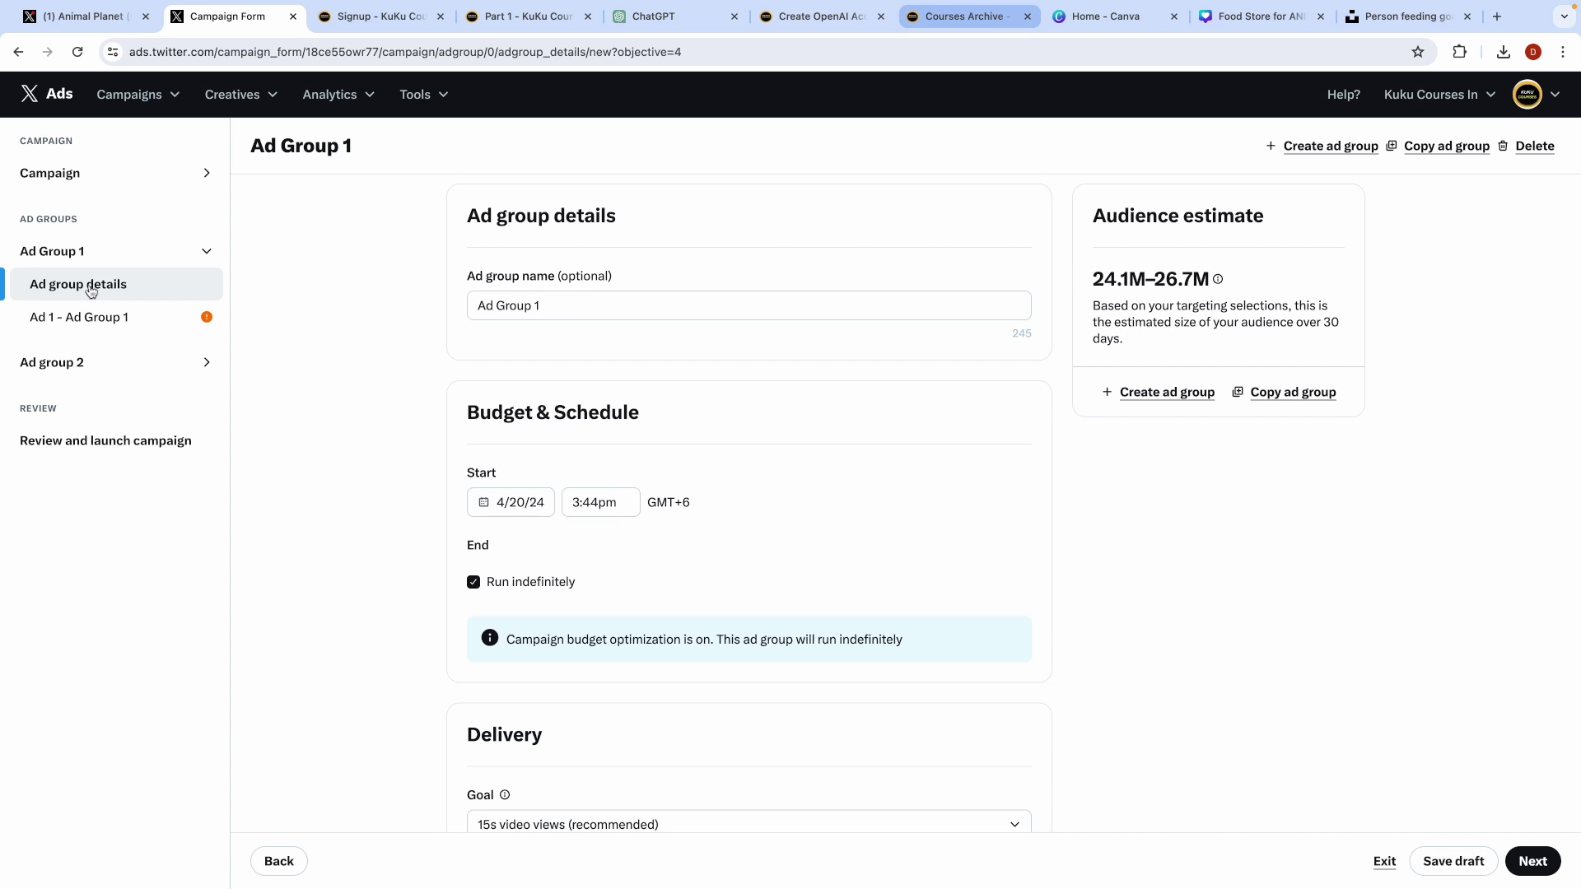
pyautogui.click(66, 255)
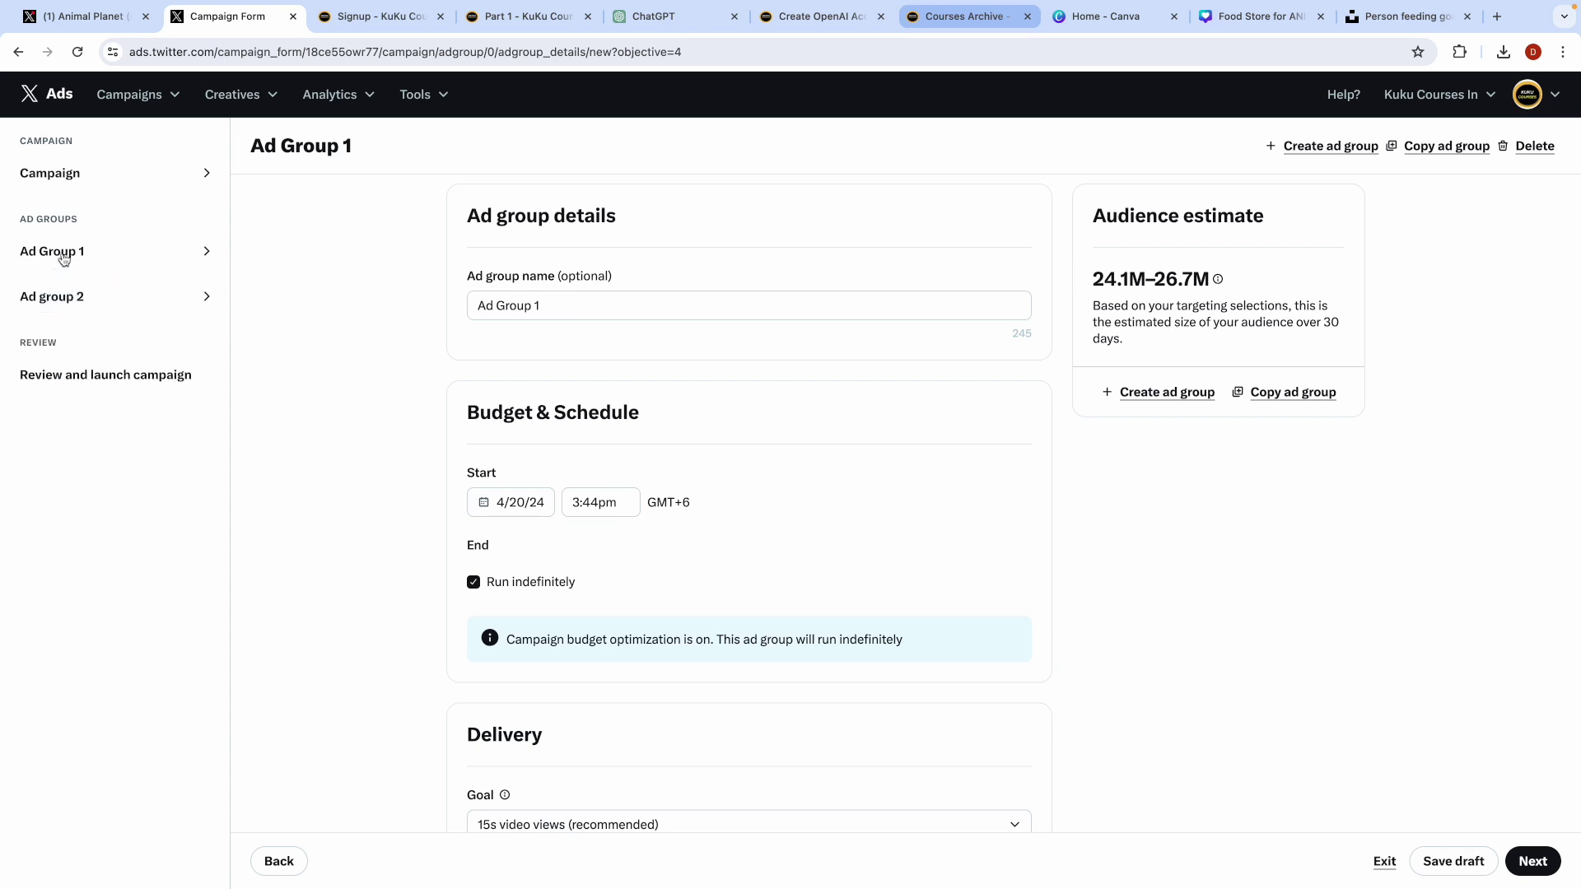
pyautogui.click(74, 256)
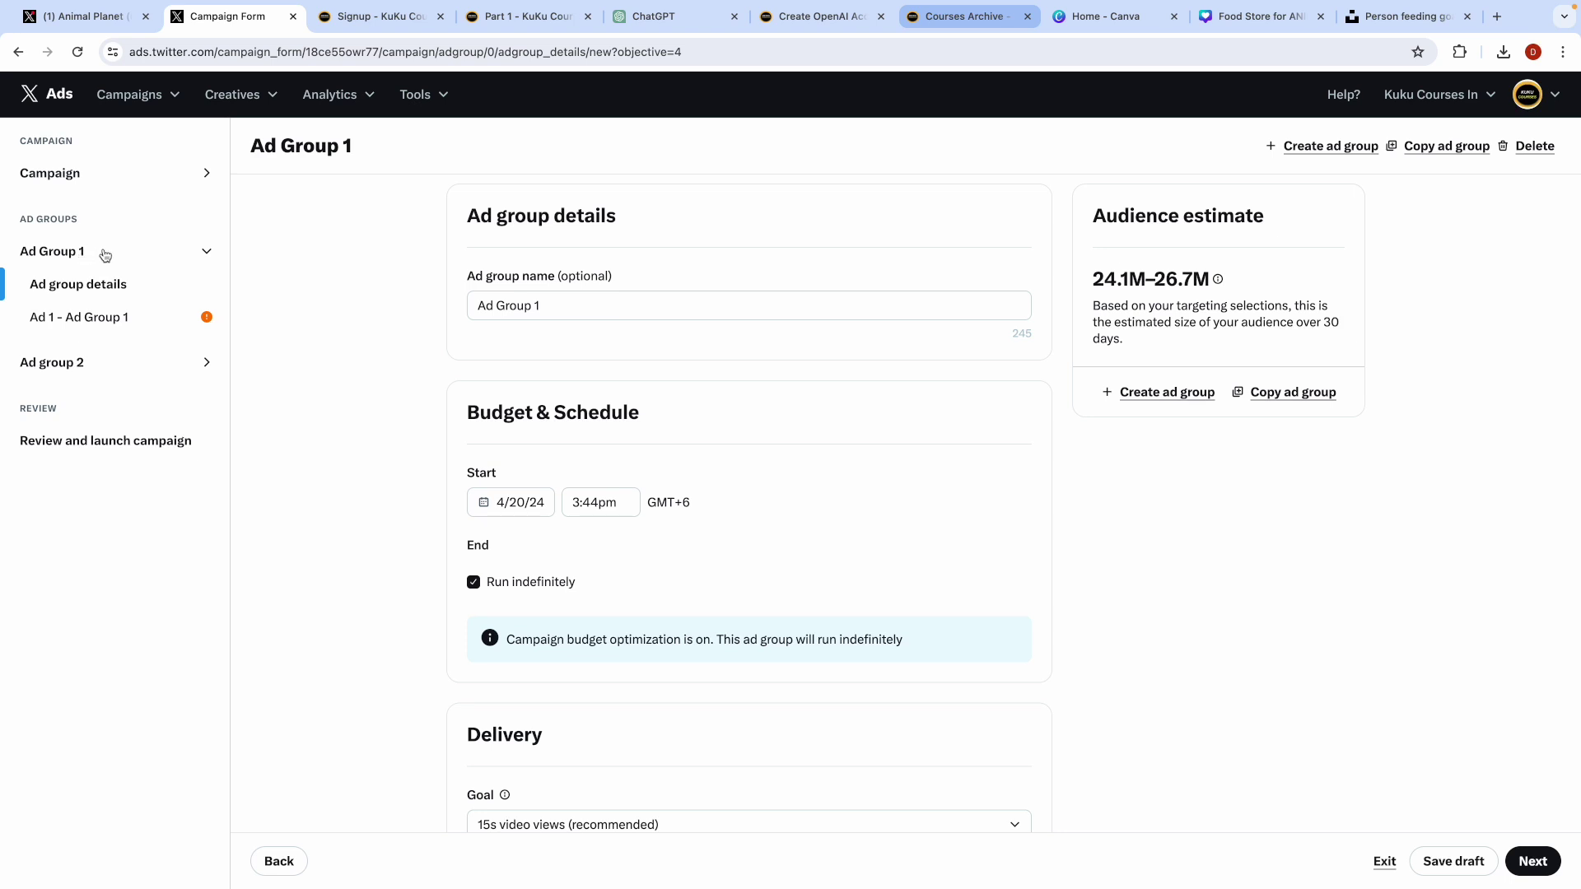
pyautogui.click(105, 255)
pyautogui.click(83, 294)
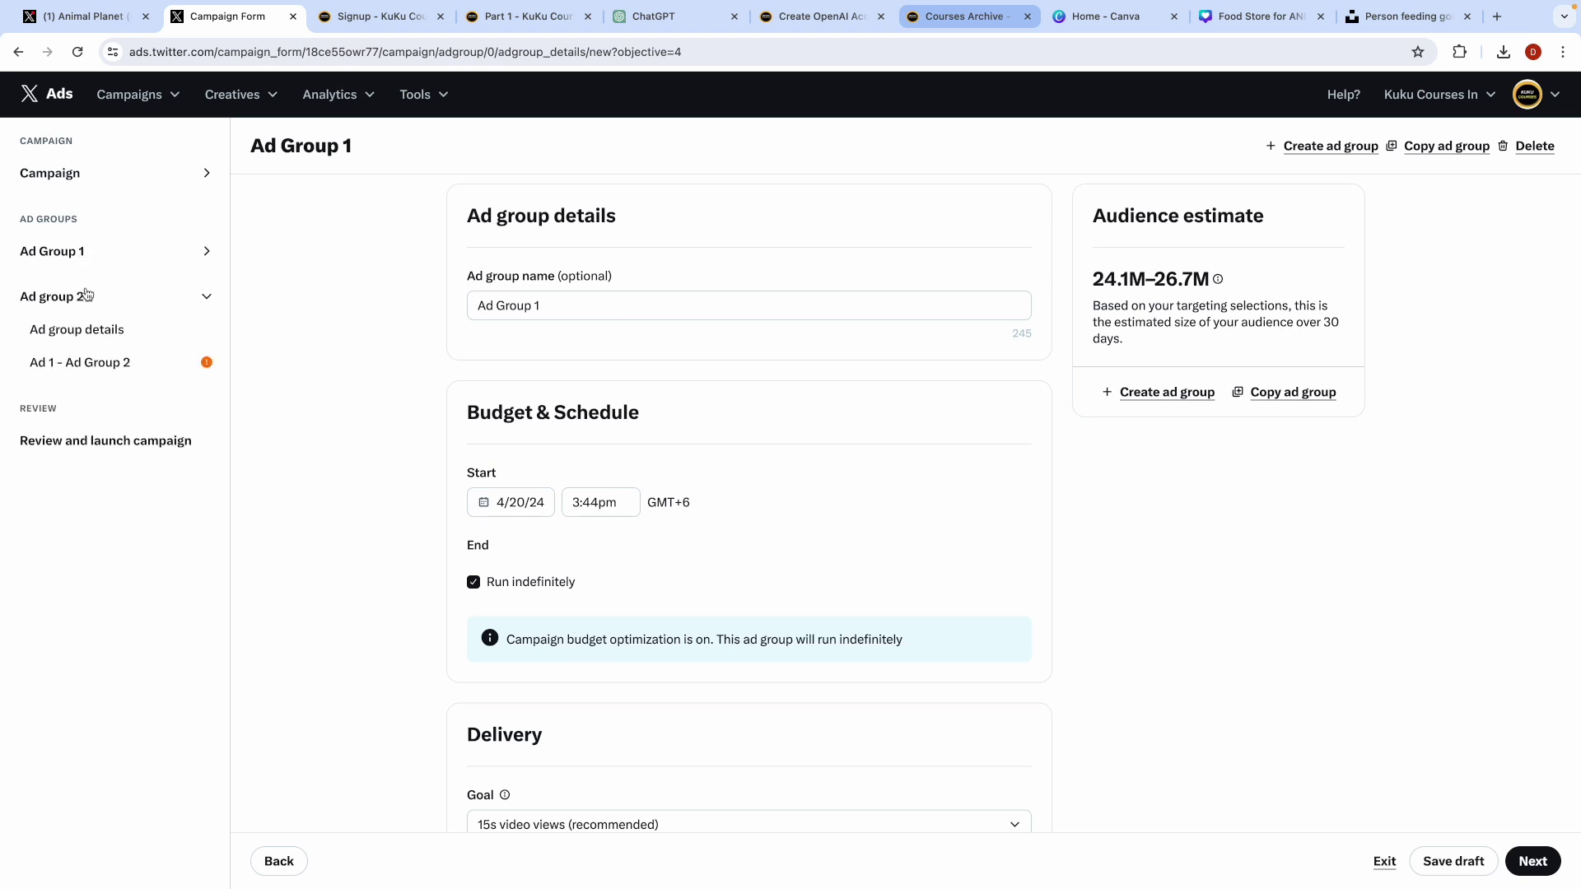
pyautogui.click(85, 256)
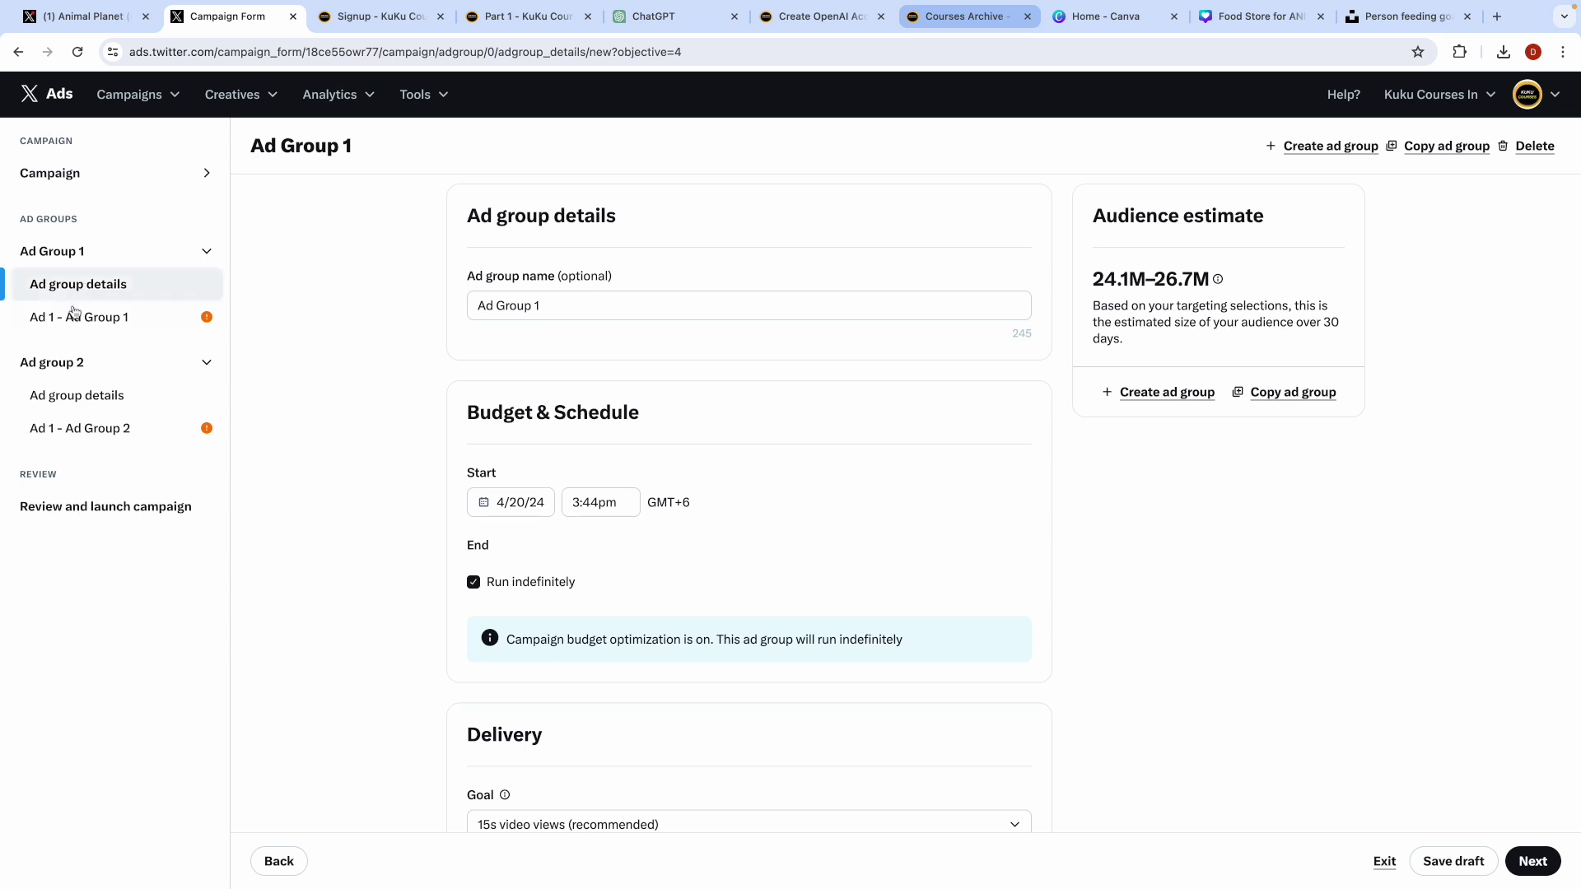
# Step: Create a second ad in Ad Group 1 and name it "Ad 2 - Ad Group 1"
pyautogui.click(82, 320)
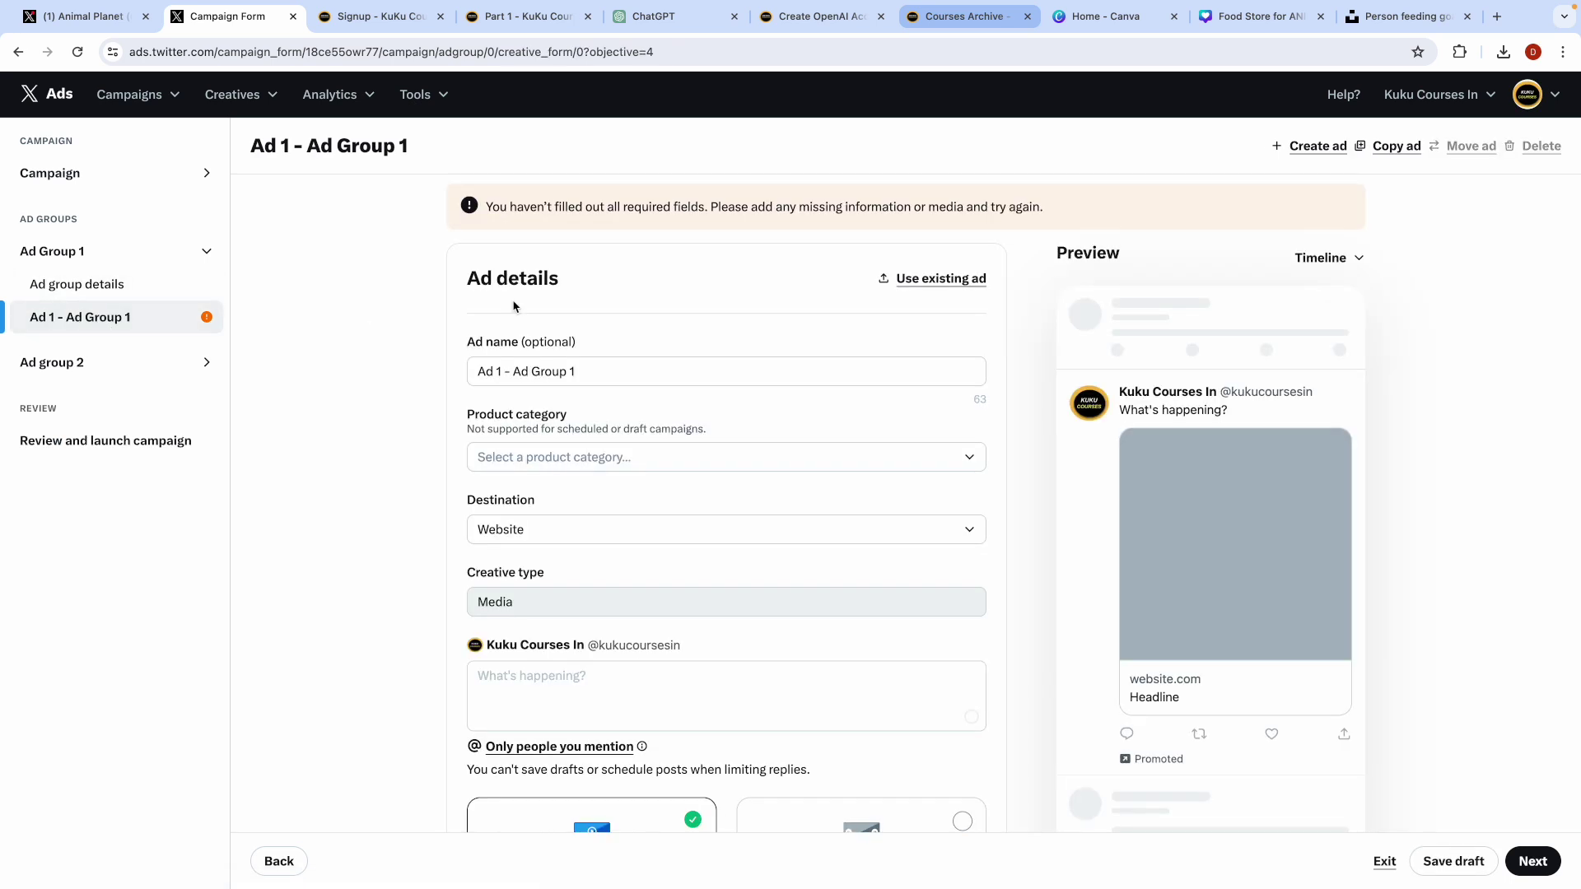
pyautogui.click(1310, 148)
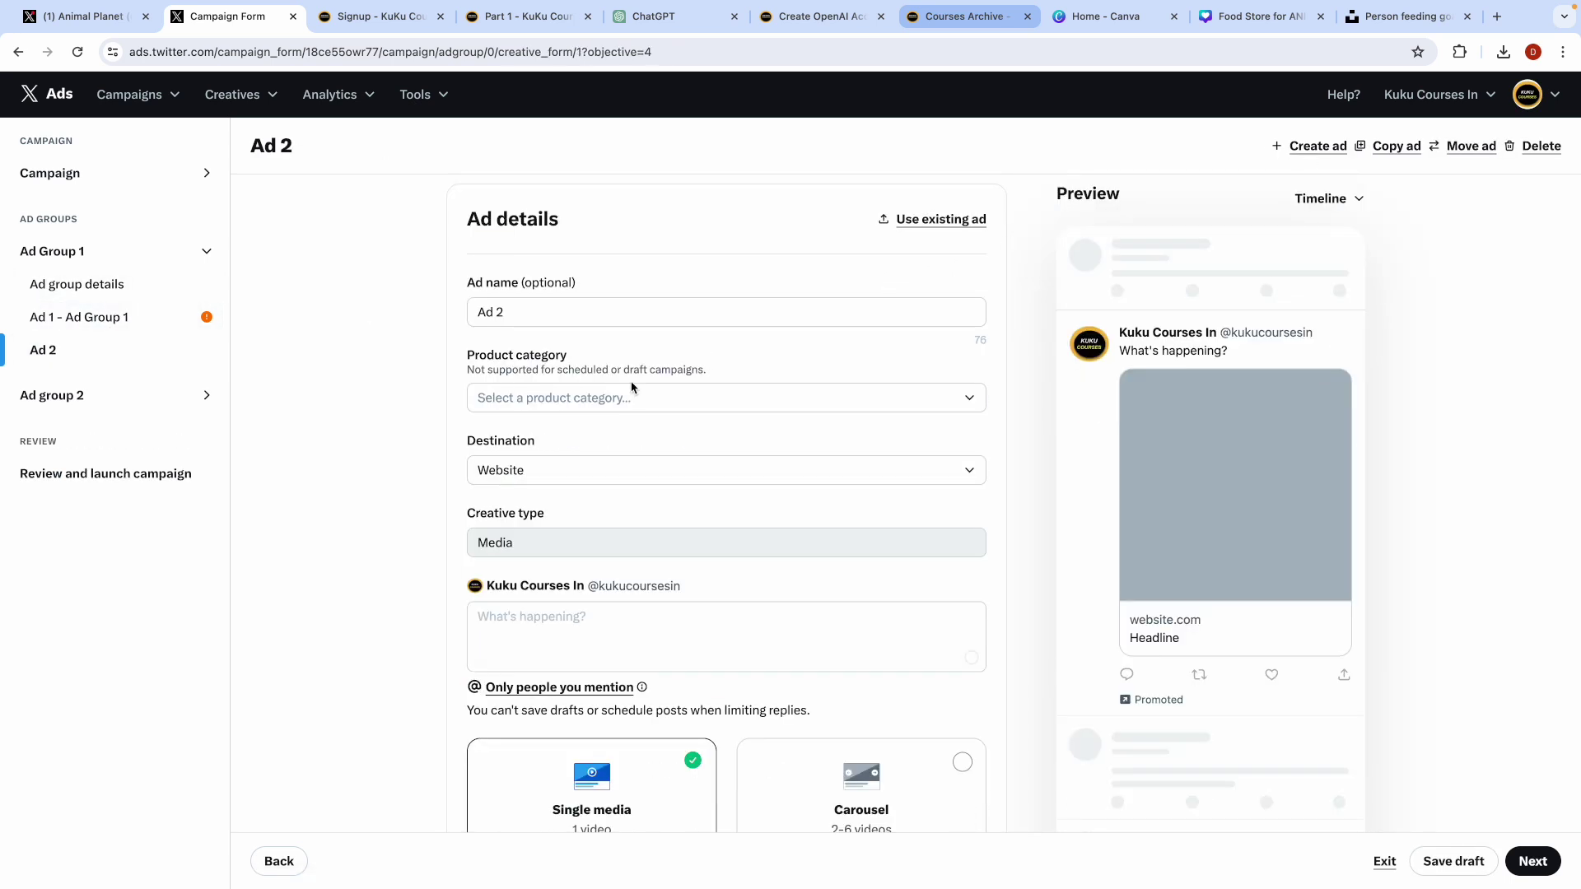
pyautogui.click(557, 313)
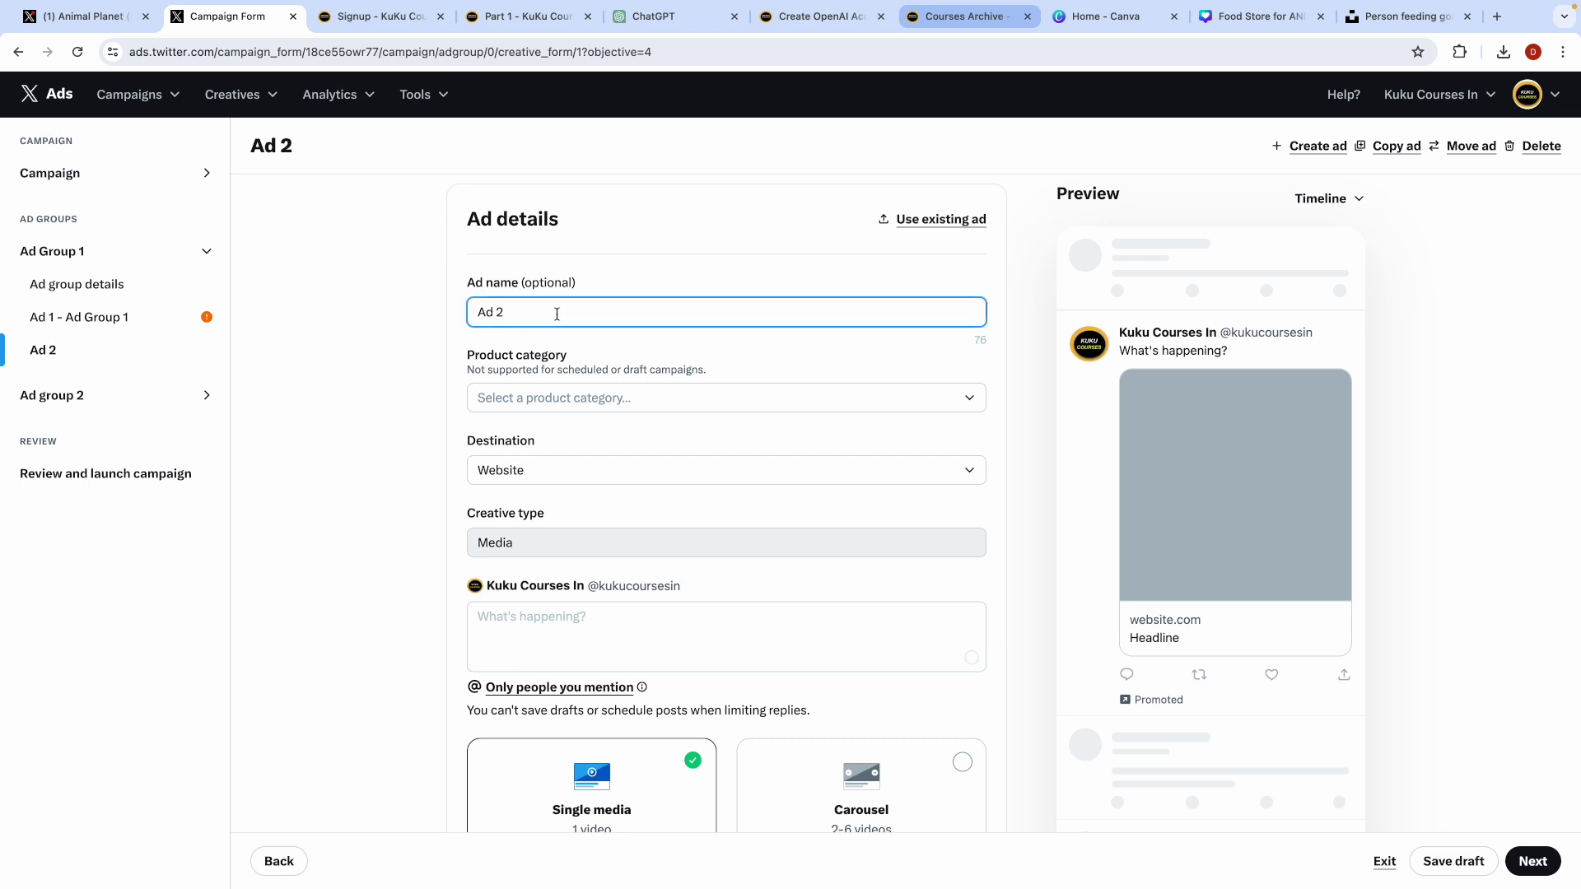
pyautogui.write('- Ad Group 1')
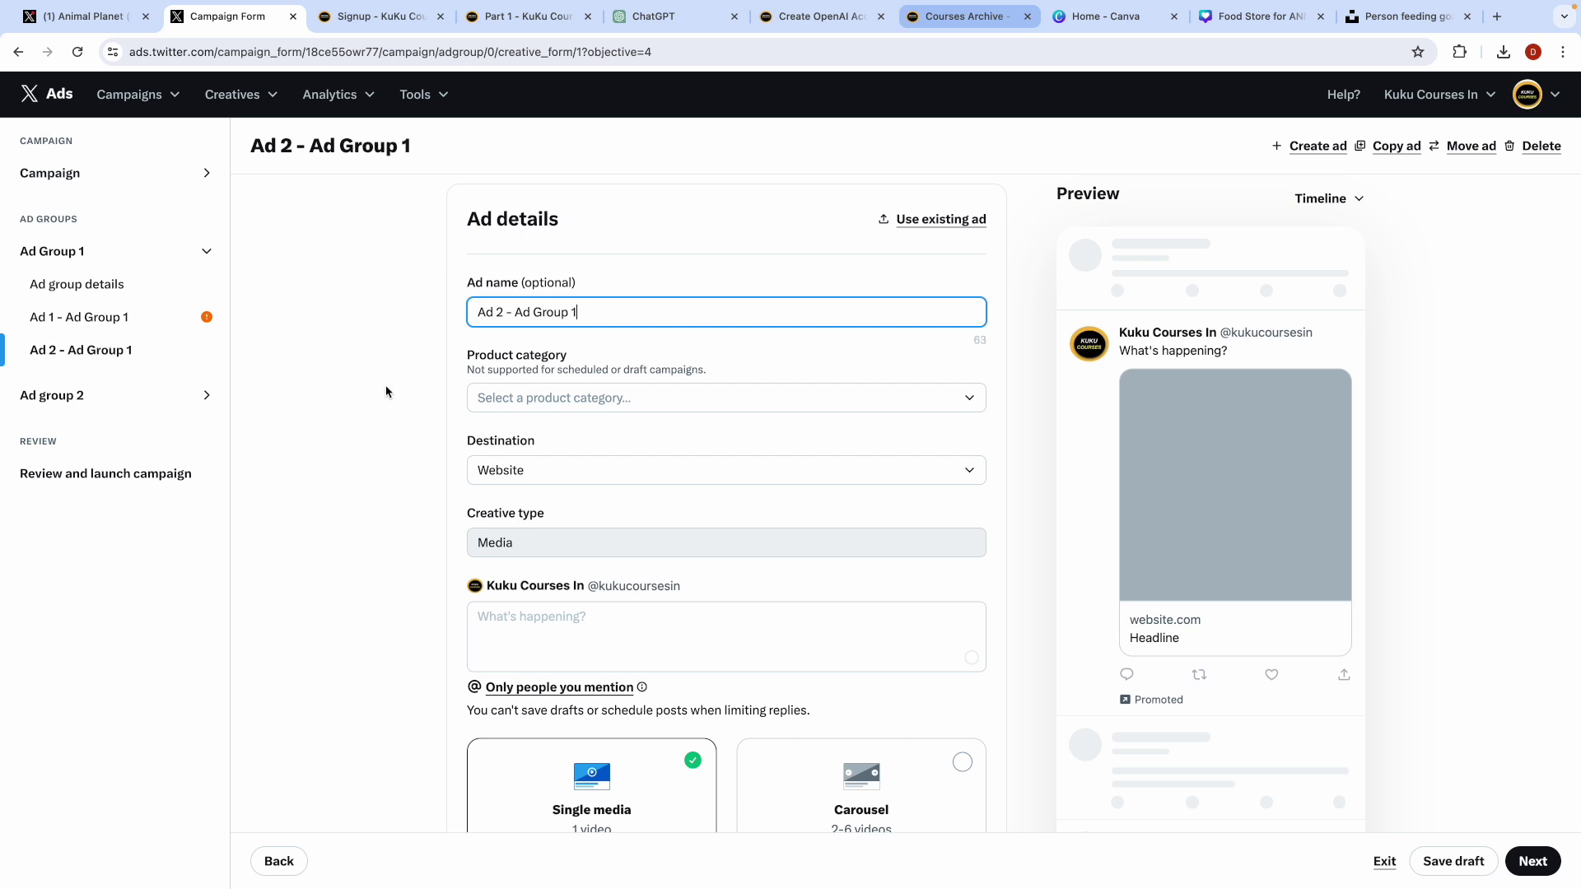
# Step: Examine the campaign outline level by level, comparing the ads under Ad Group 1 with those under Ad group 2
pyautogui.click(205, 253)
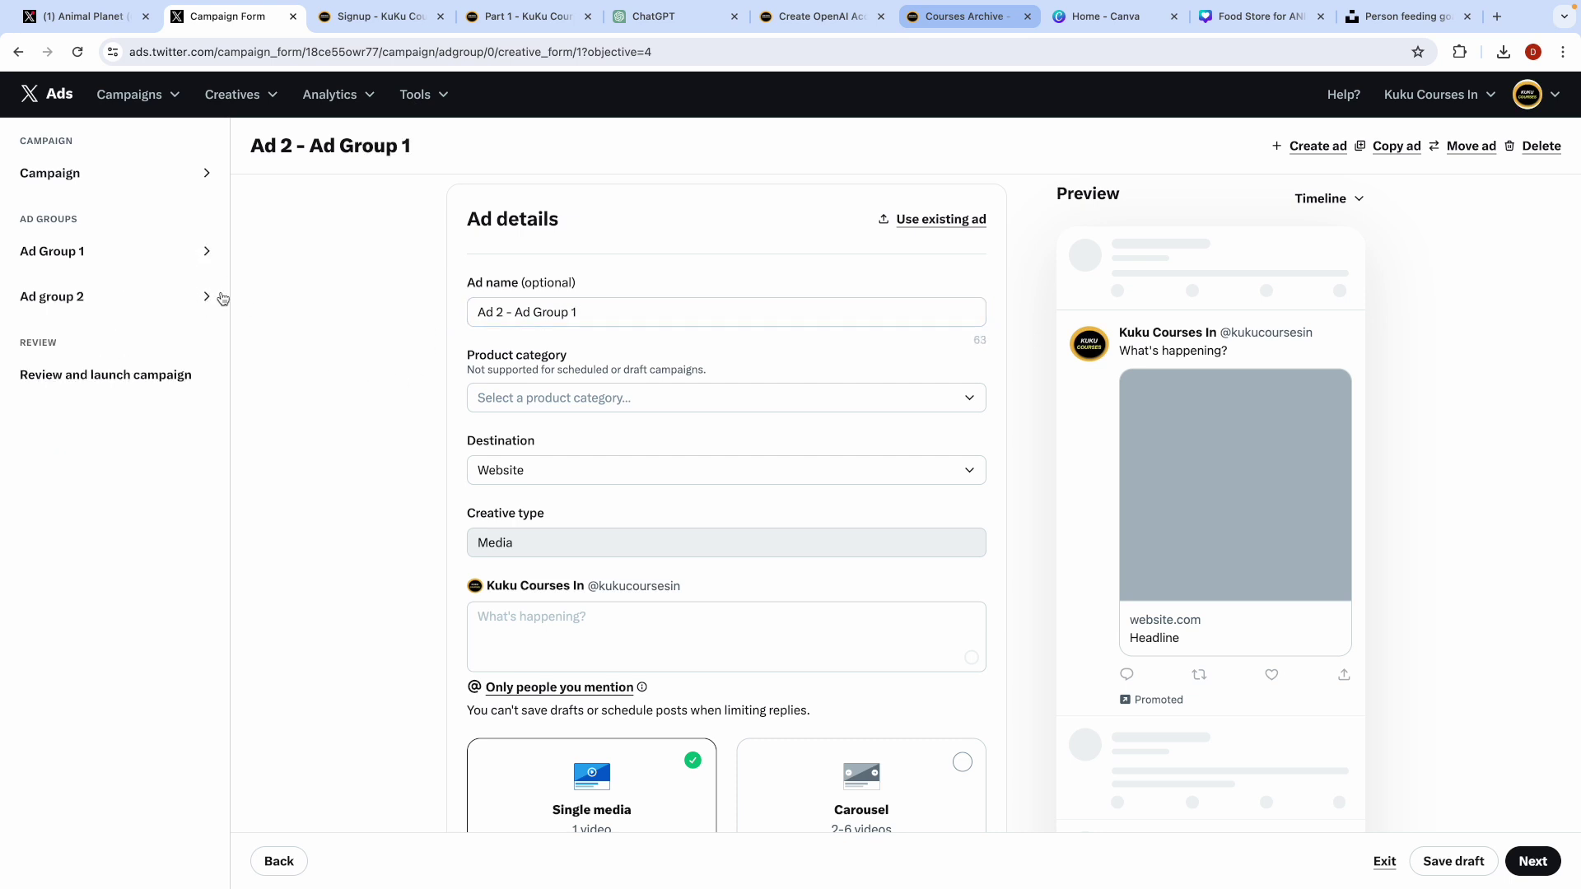
pyautogui.click(119, 179)
pyautogui.click(120, 179)
pyautogui.click(204, 251)
pyautogui.click(204, 251)
pyautogui.click(210, 310)
pyautogui.click(209, 310)
pyautogui.click(205, 252)
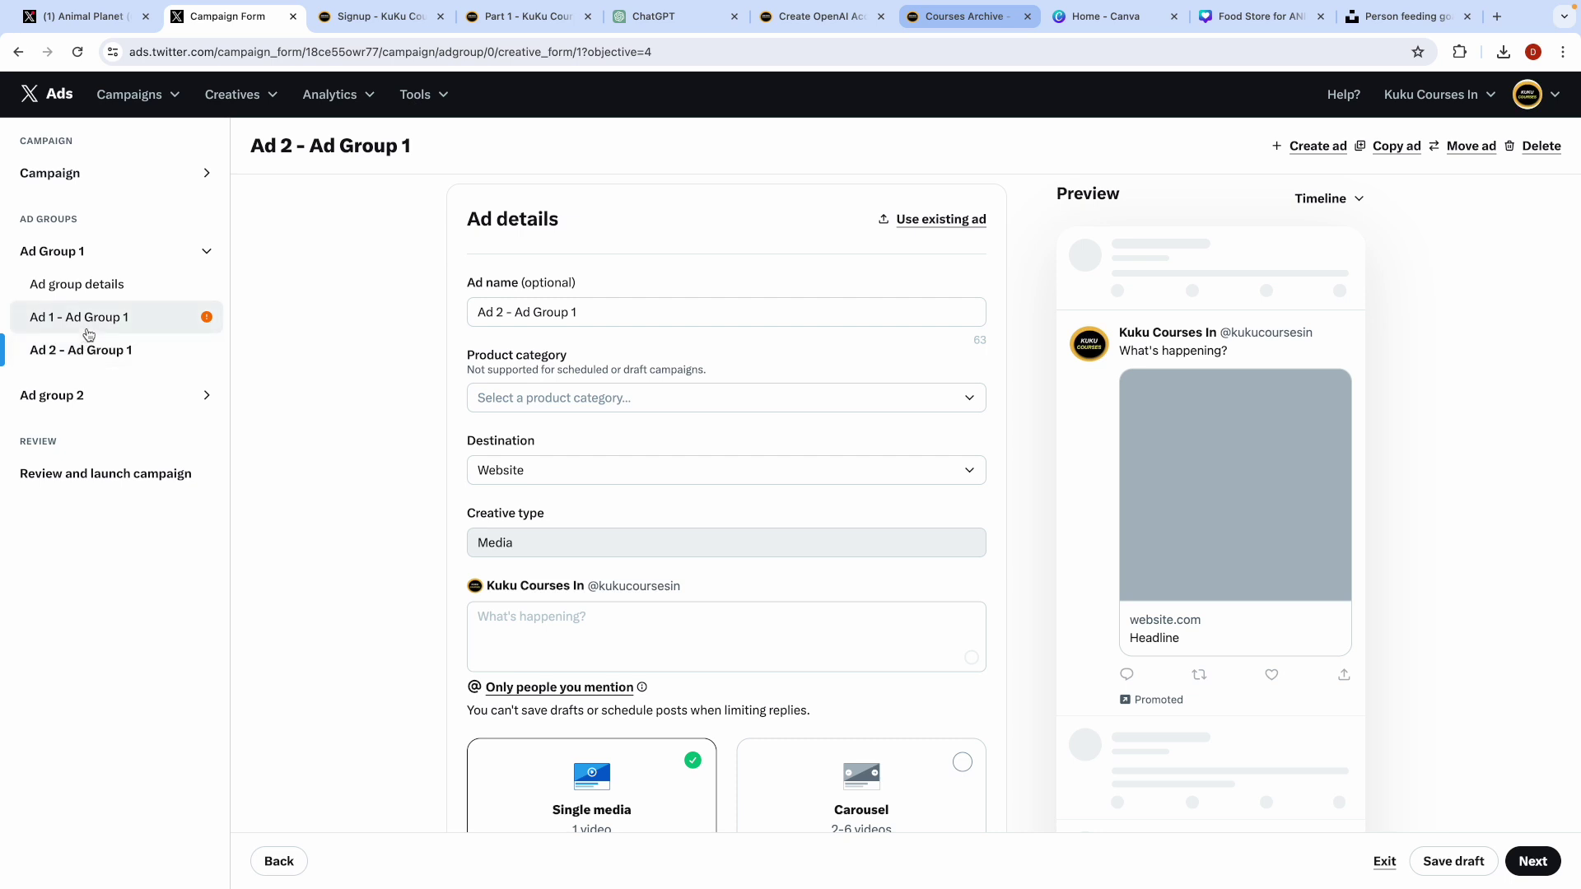
pyautogui.click(206, 253)
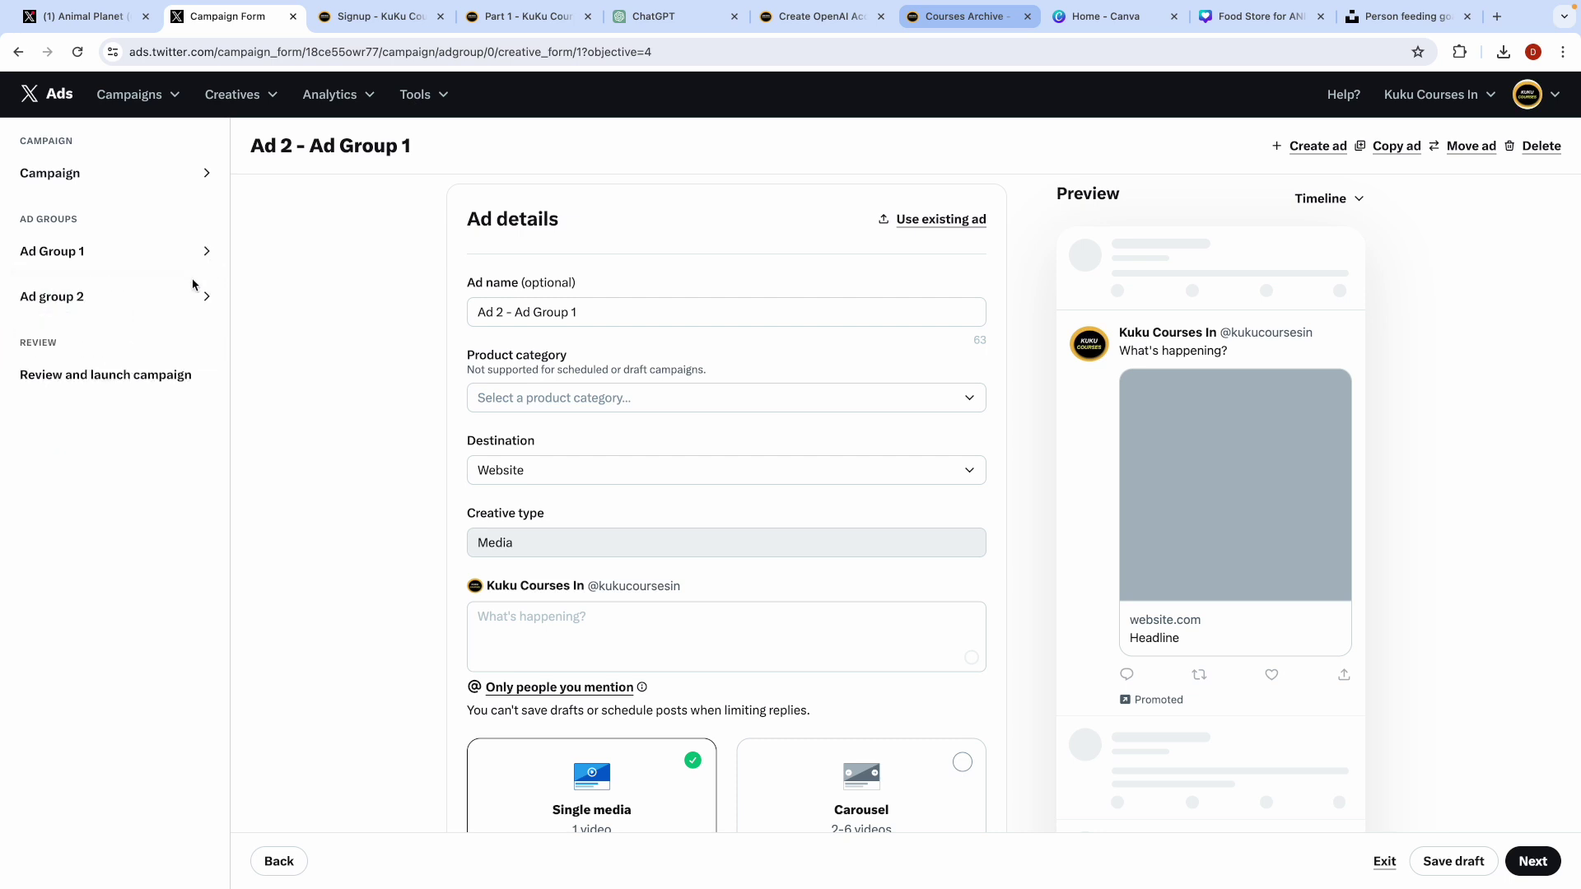
pyautogui.click(204, 298)
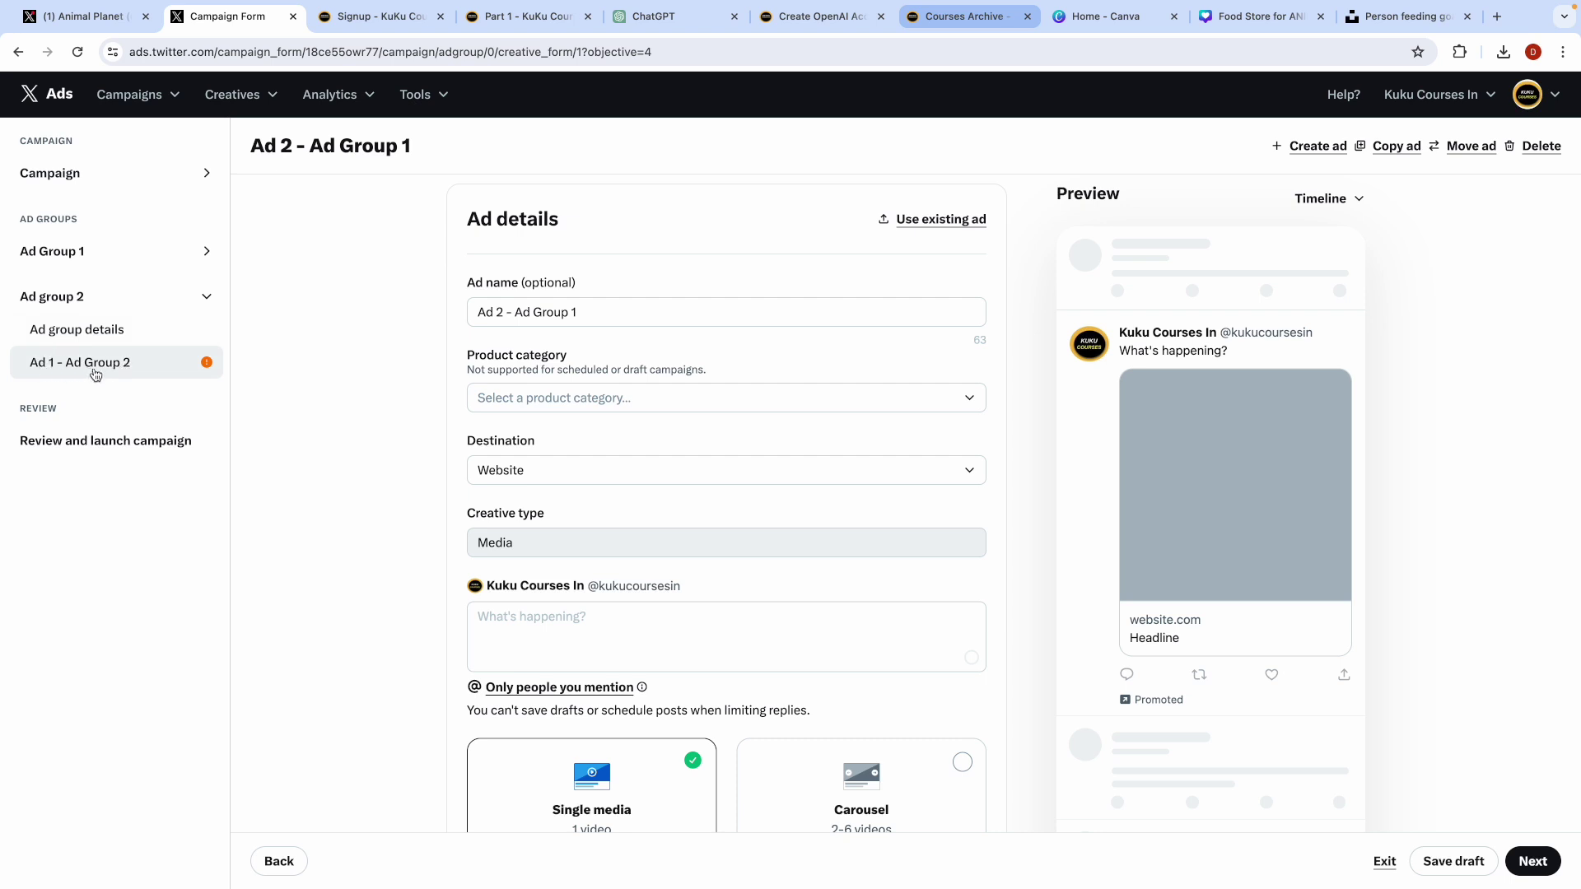
pyautogui.click(204, 298)
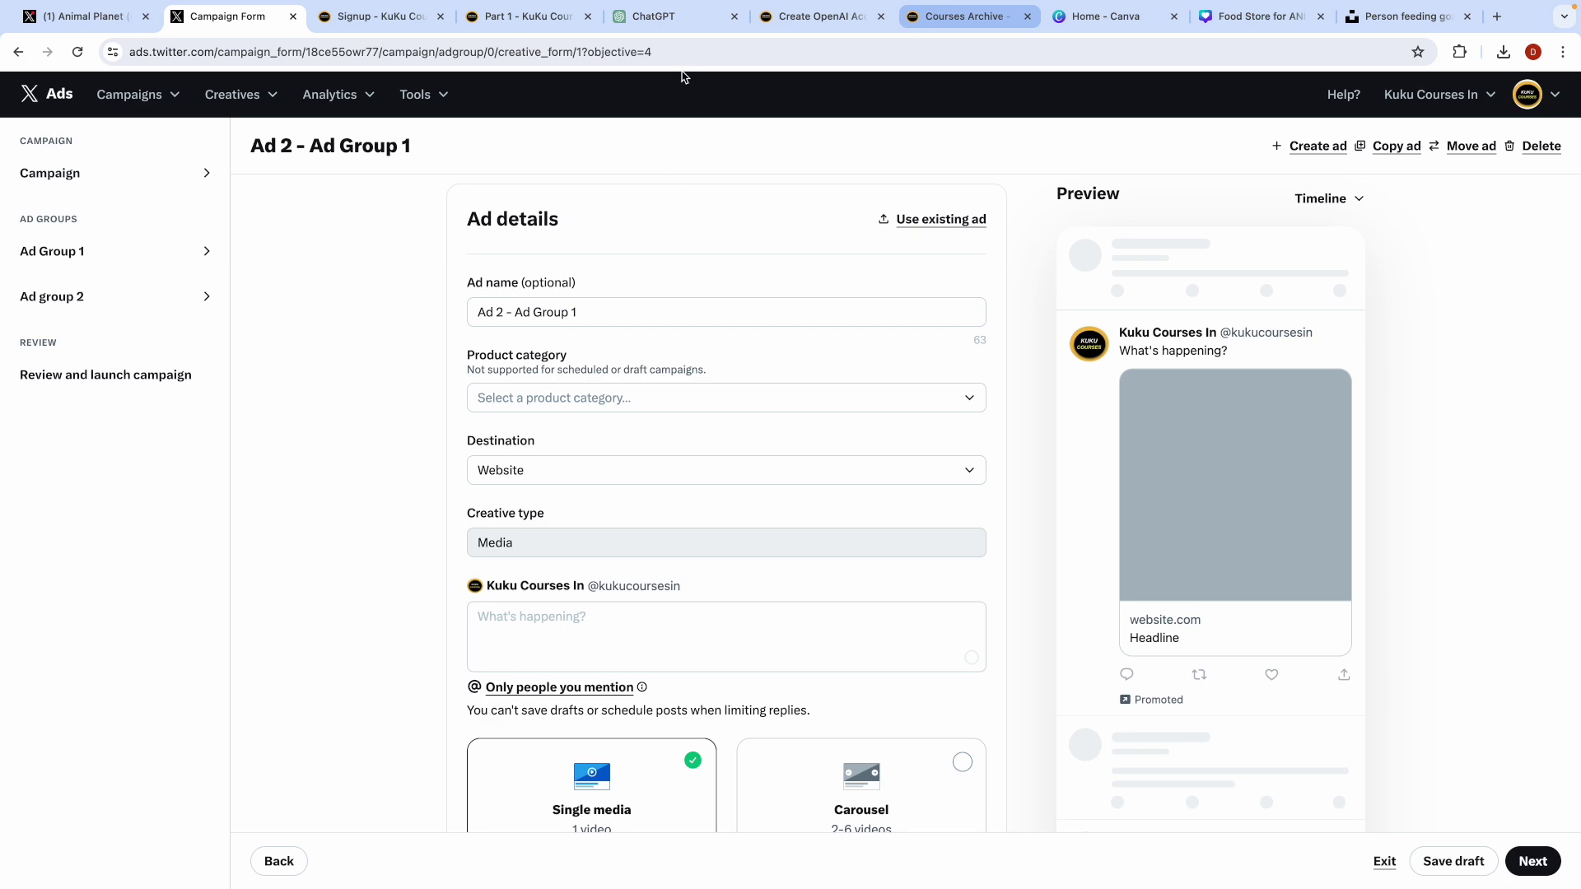
# Step: Switch to the ChatGPT conversation about the animal food store and begin a new message with "X"
pyautogui.click(667, 35)
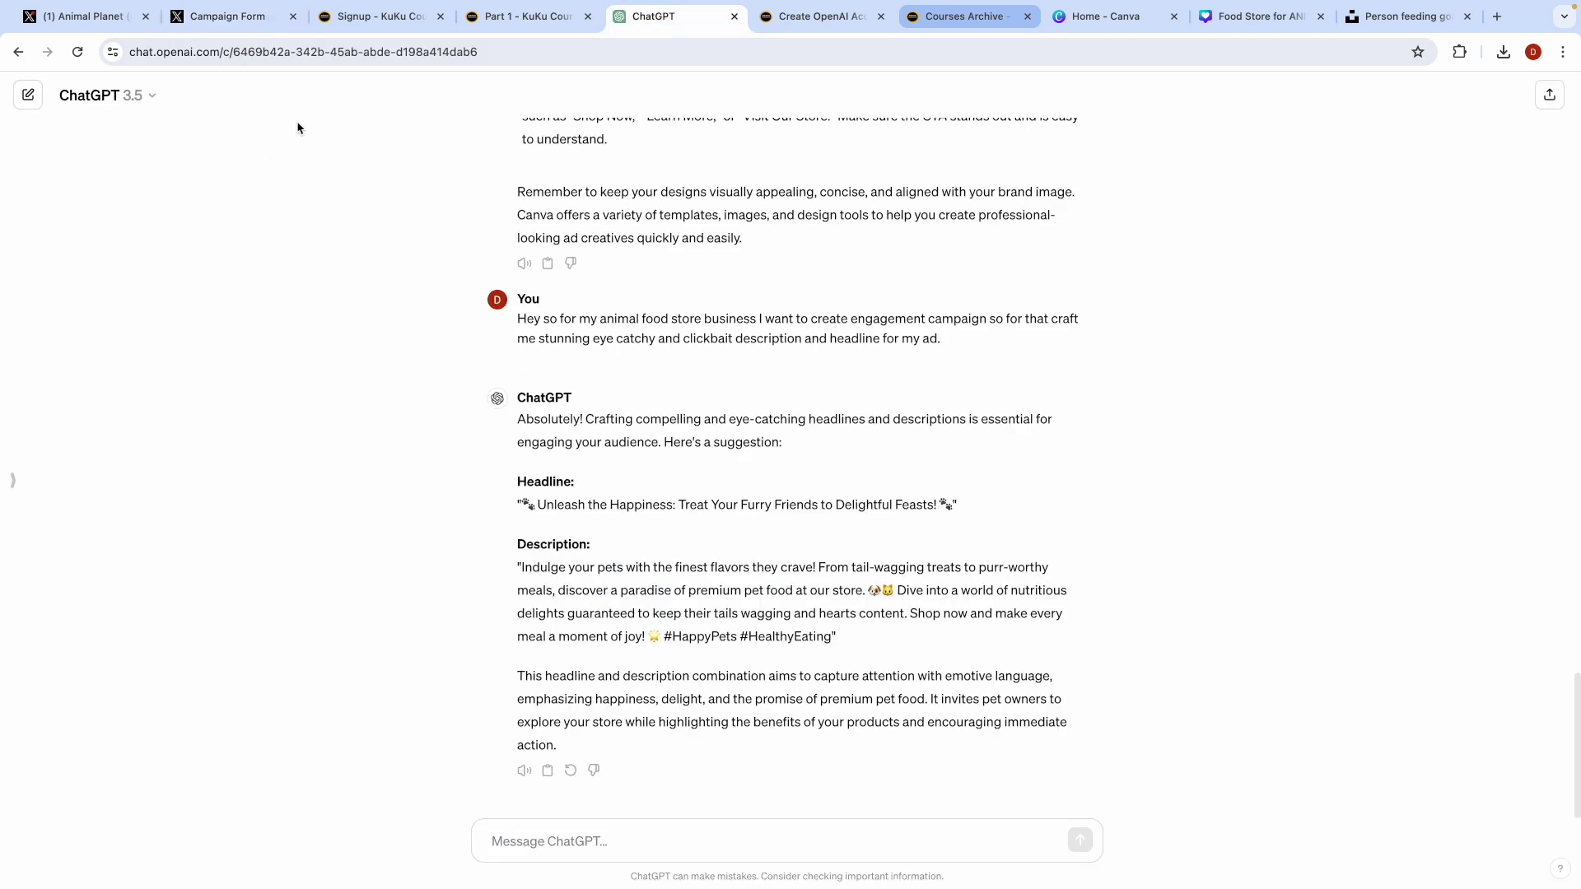
pyautogui.click(242, 37)
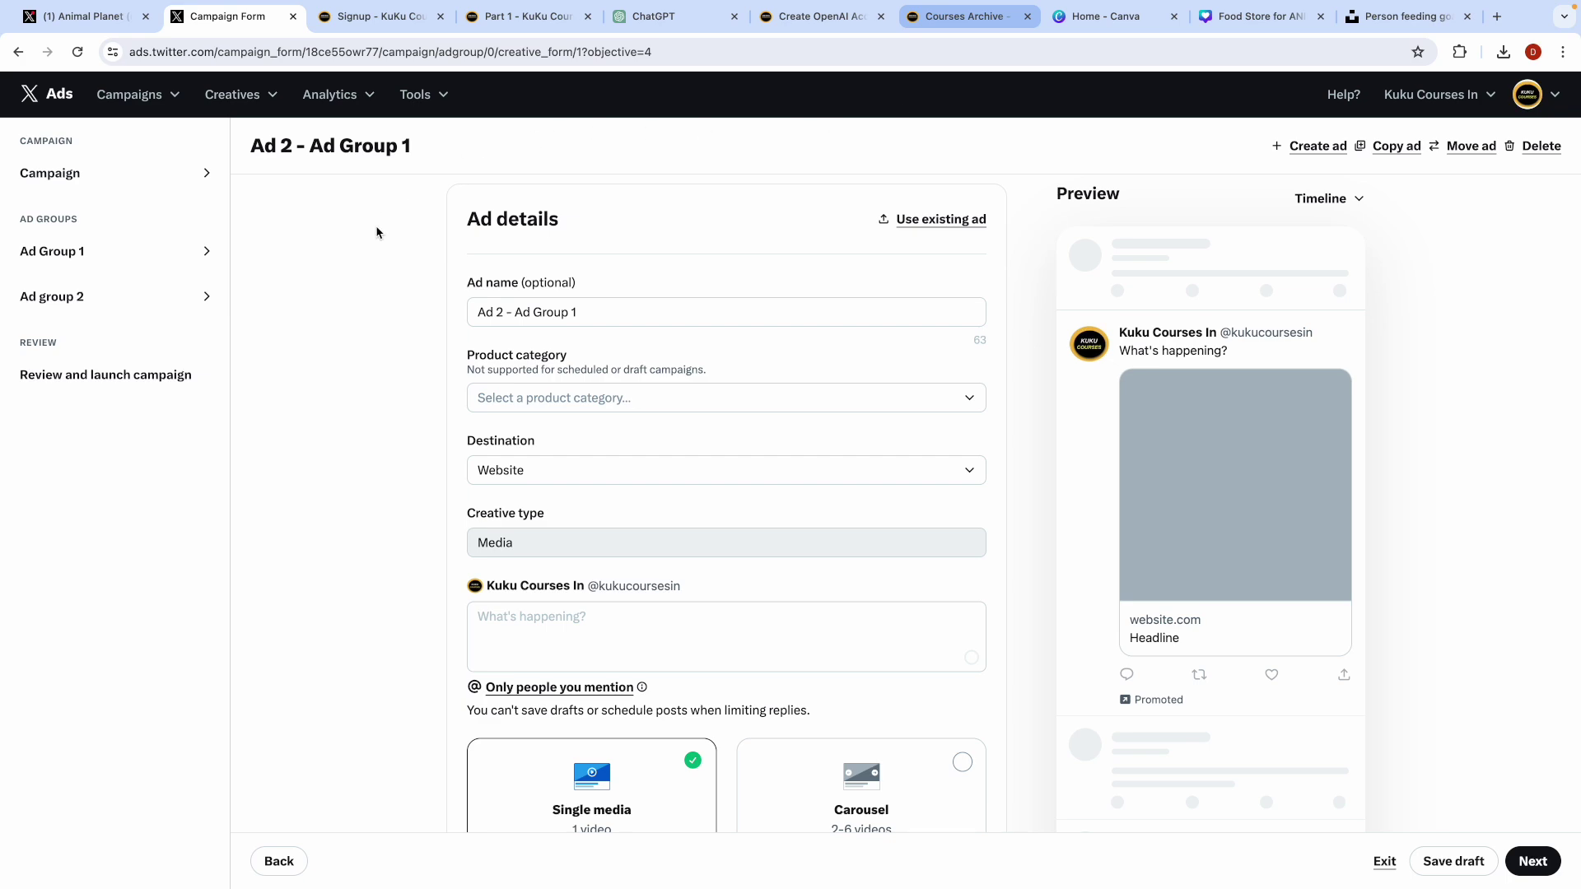
pyautogui.click(666, 25)
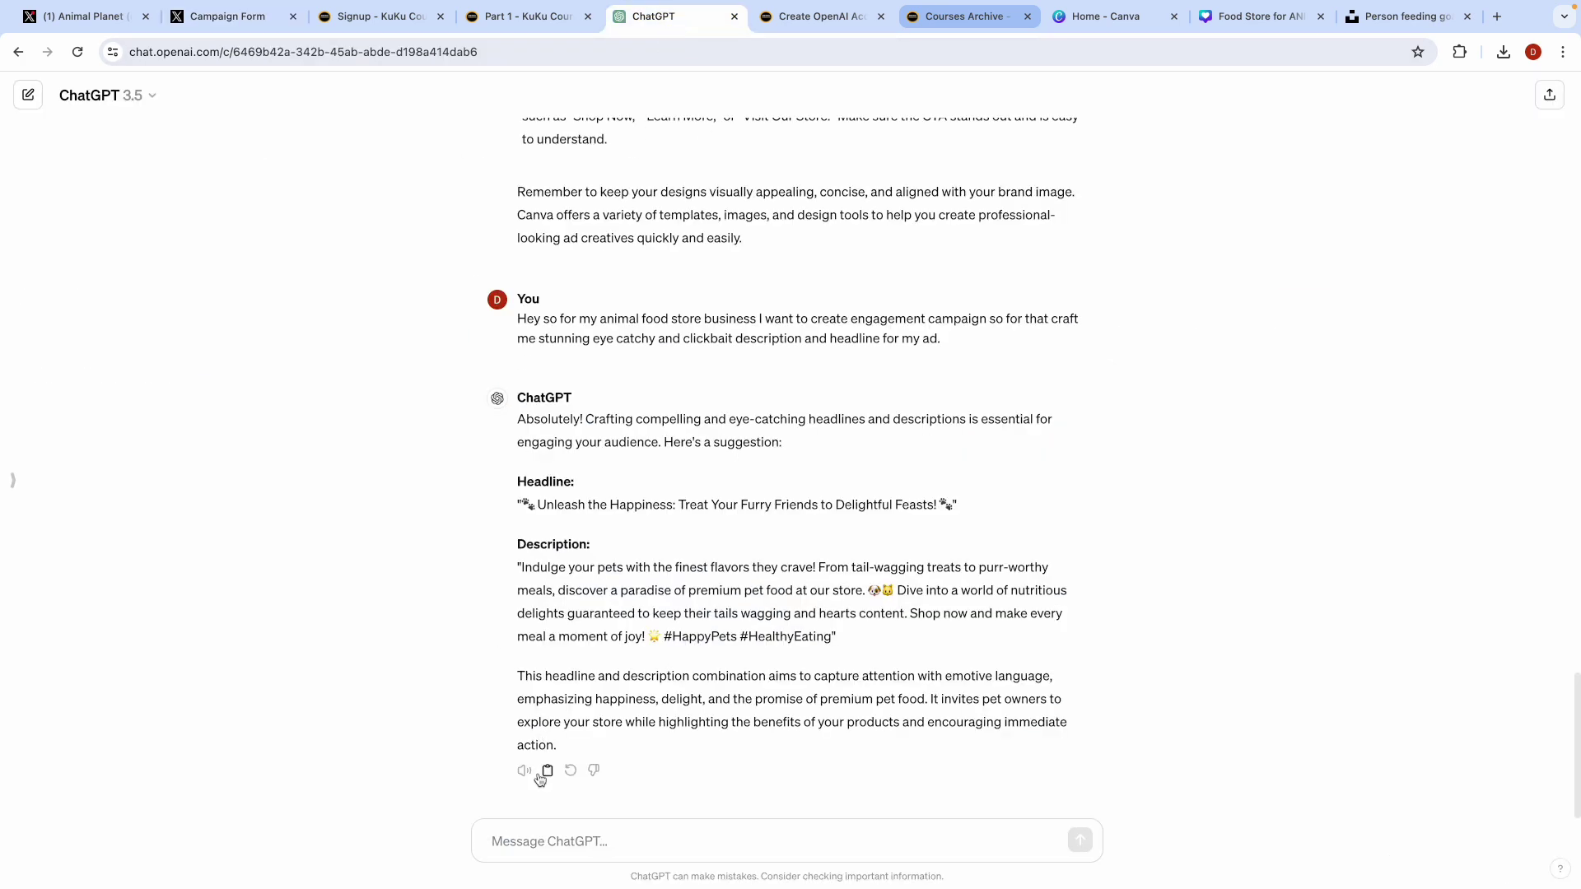
pyautogui.click(501, 837)
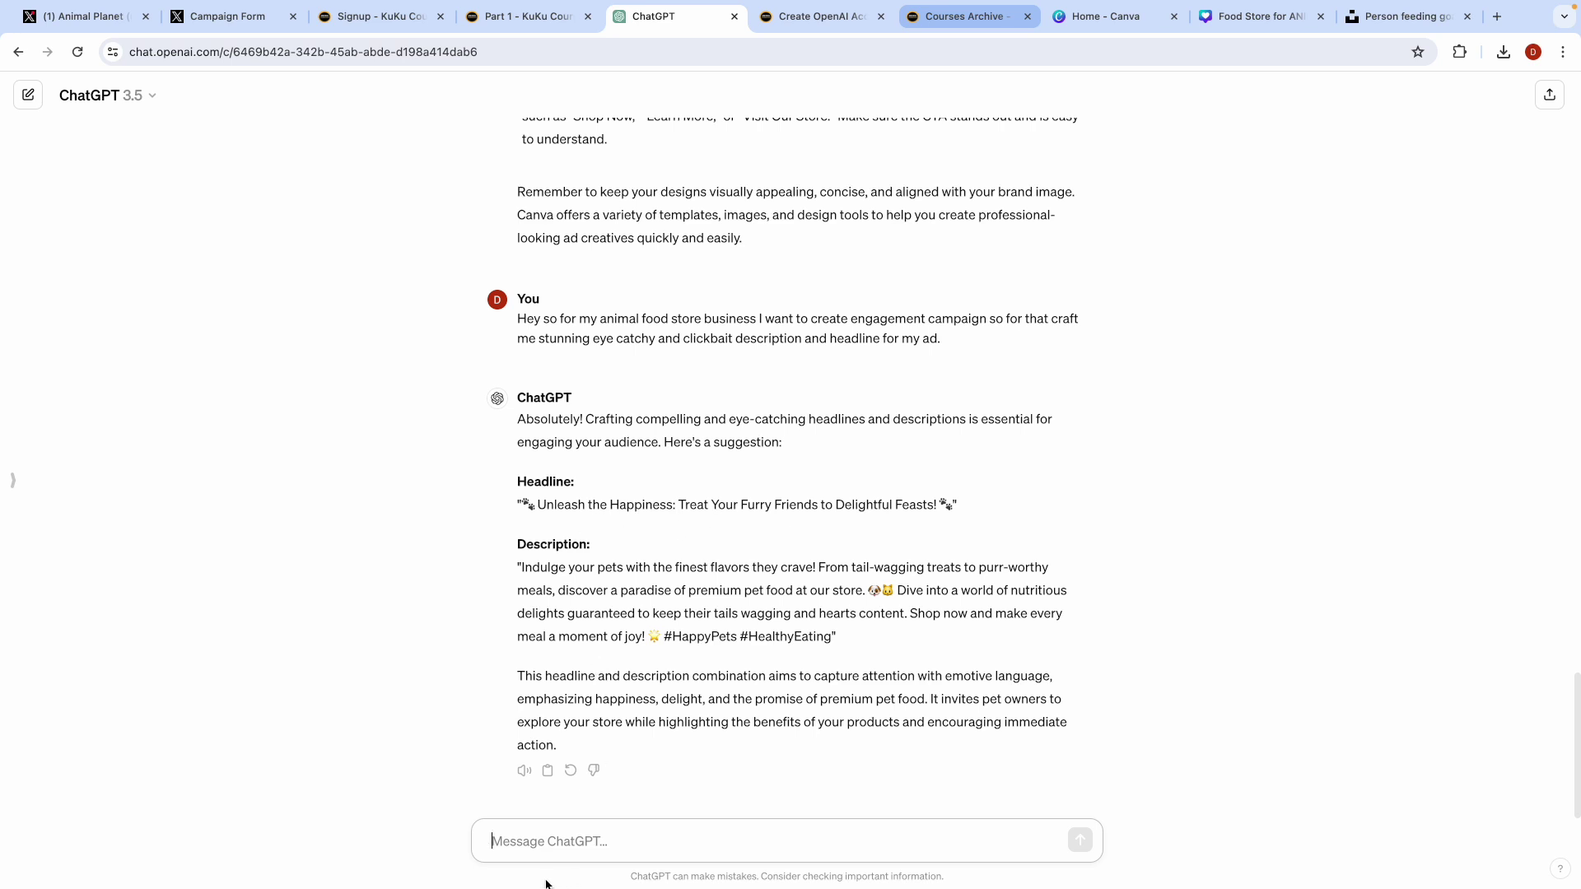
pyautogui.write('X')
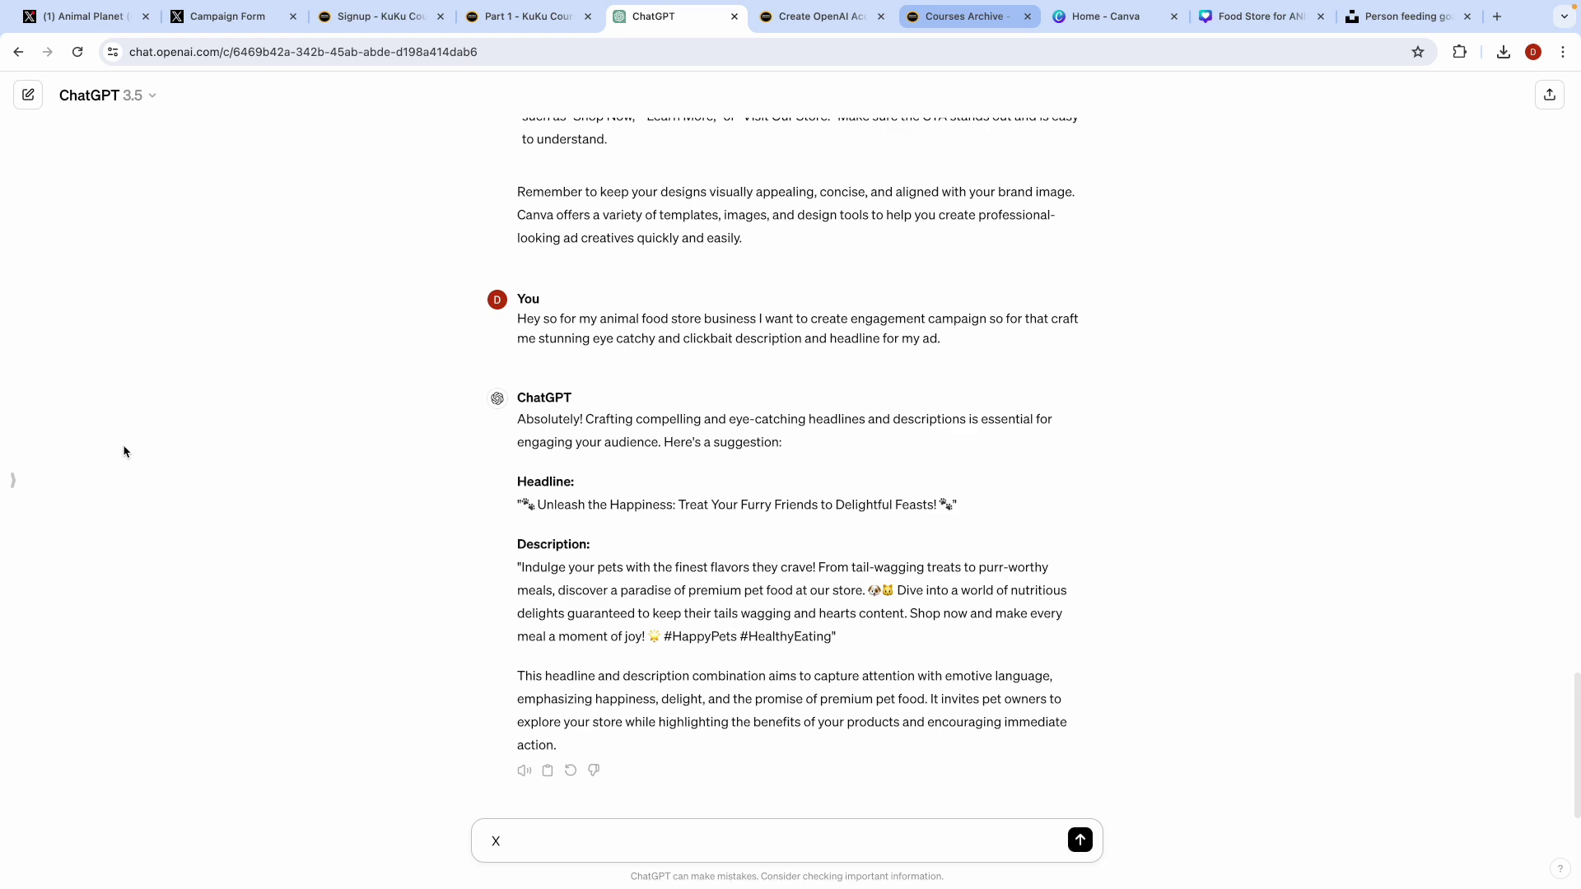
# Step: View ChatGPT's upgrade plans to compare Free, Plus and Team, and return to the conversation
pyautogui.click(12, 480)
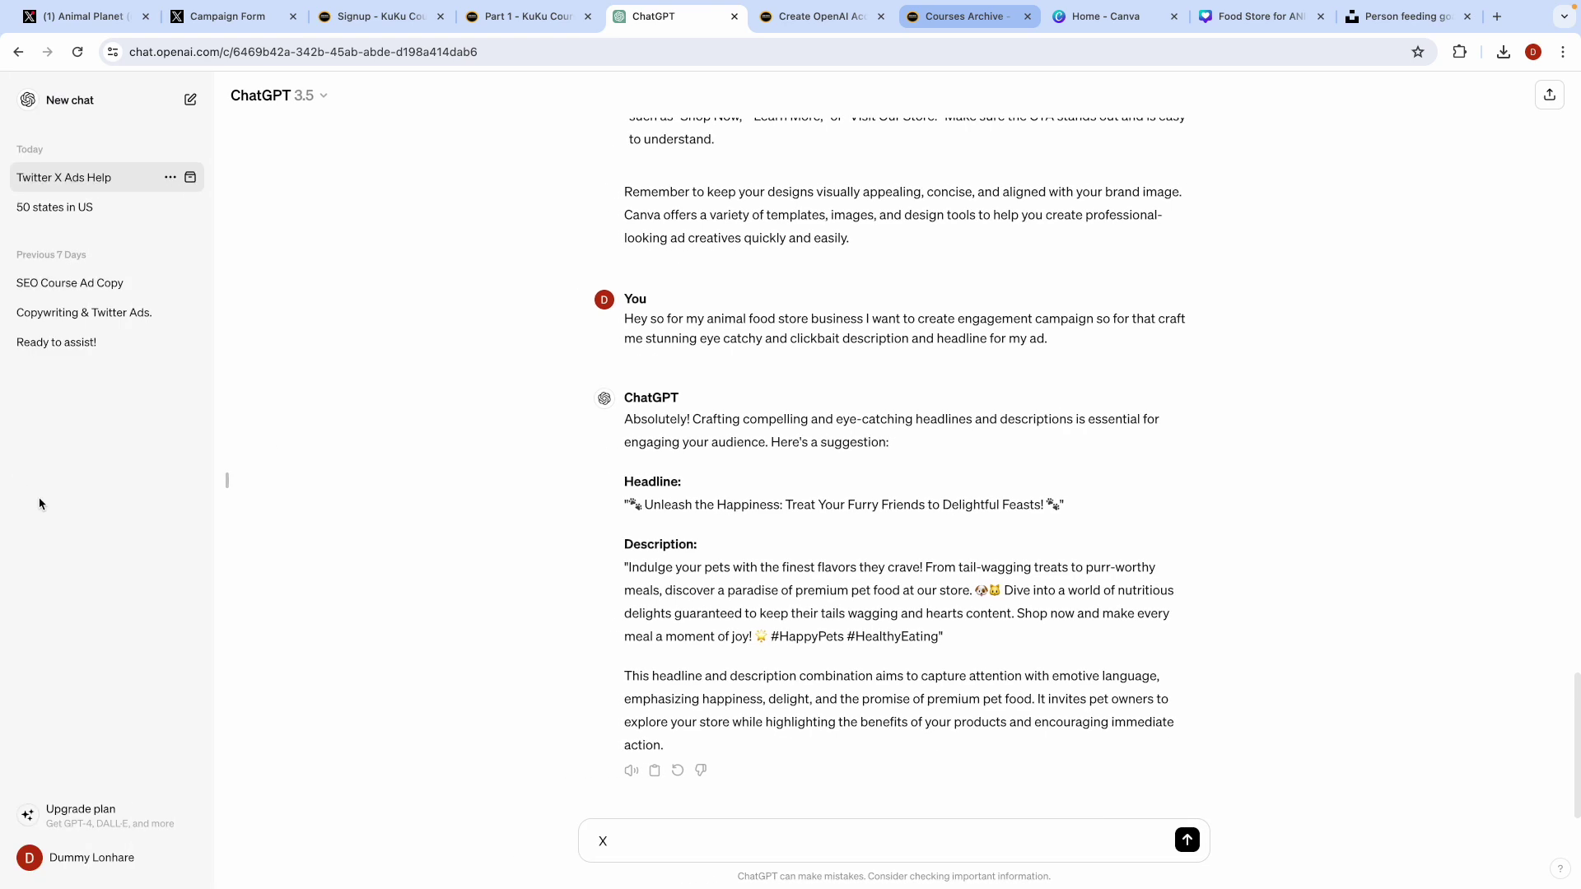
pyautogui.click(82, 810)
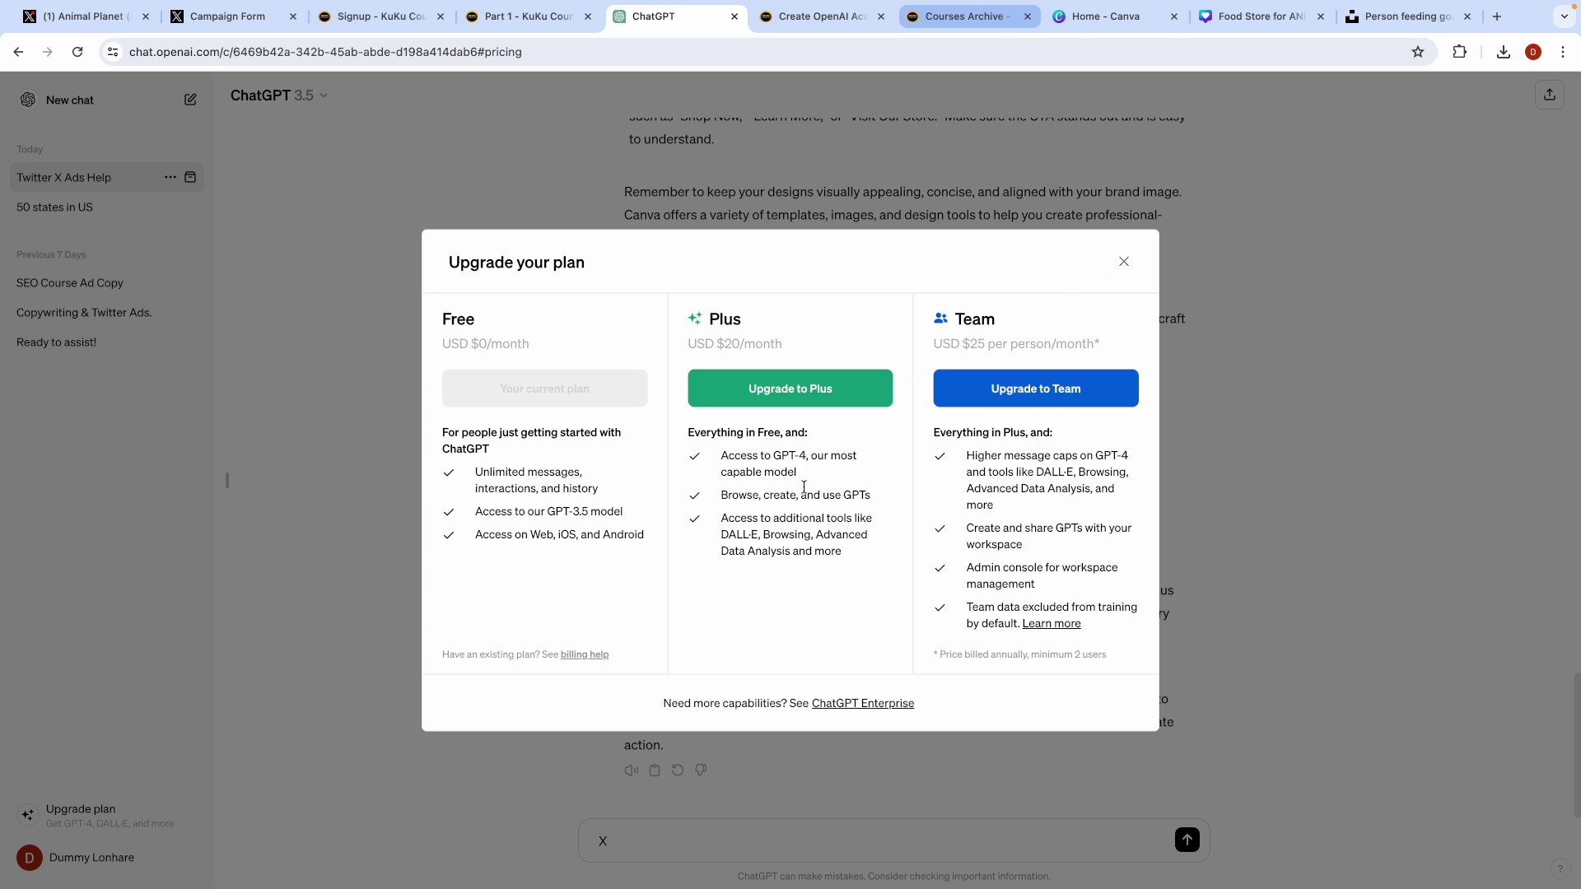
pyautogui.click(1128, 270)
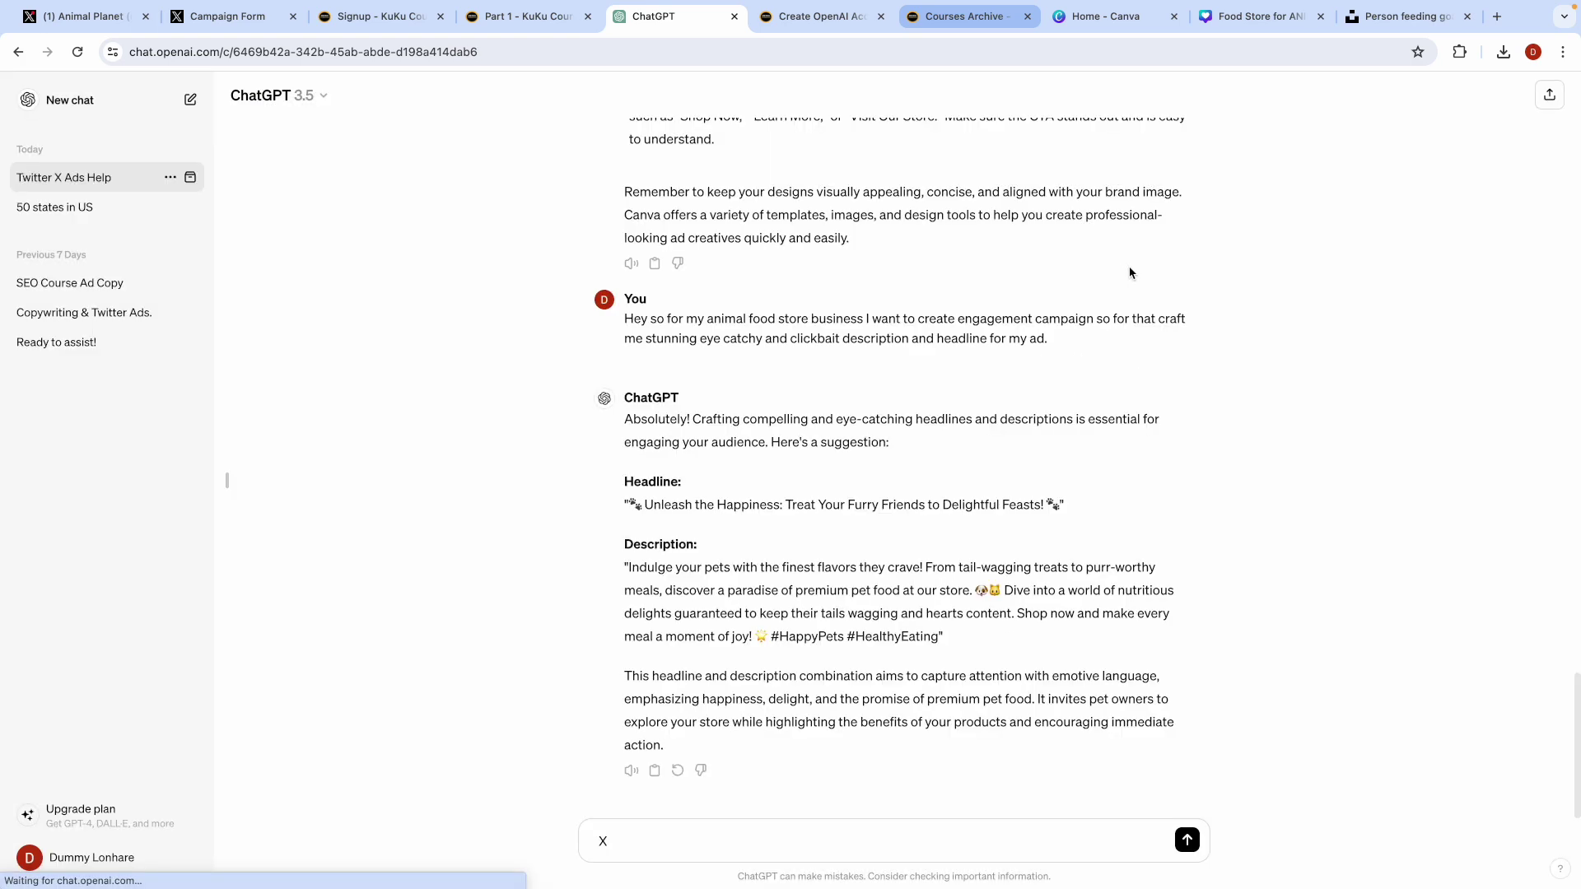
pyautogui.click(226, 478)
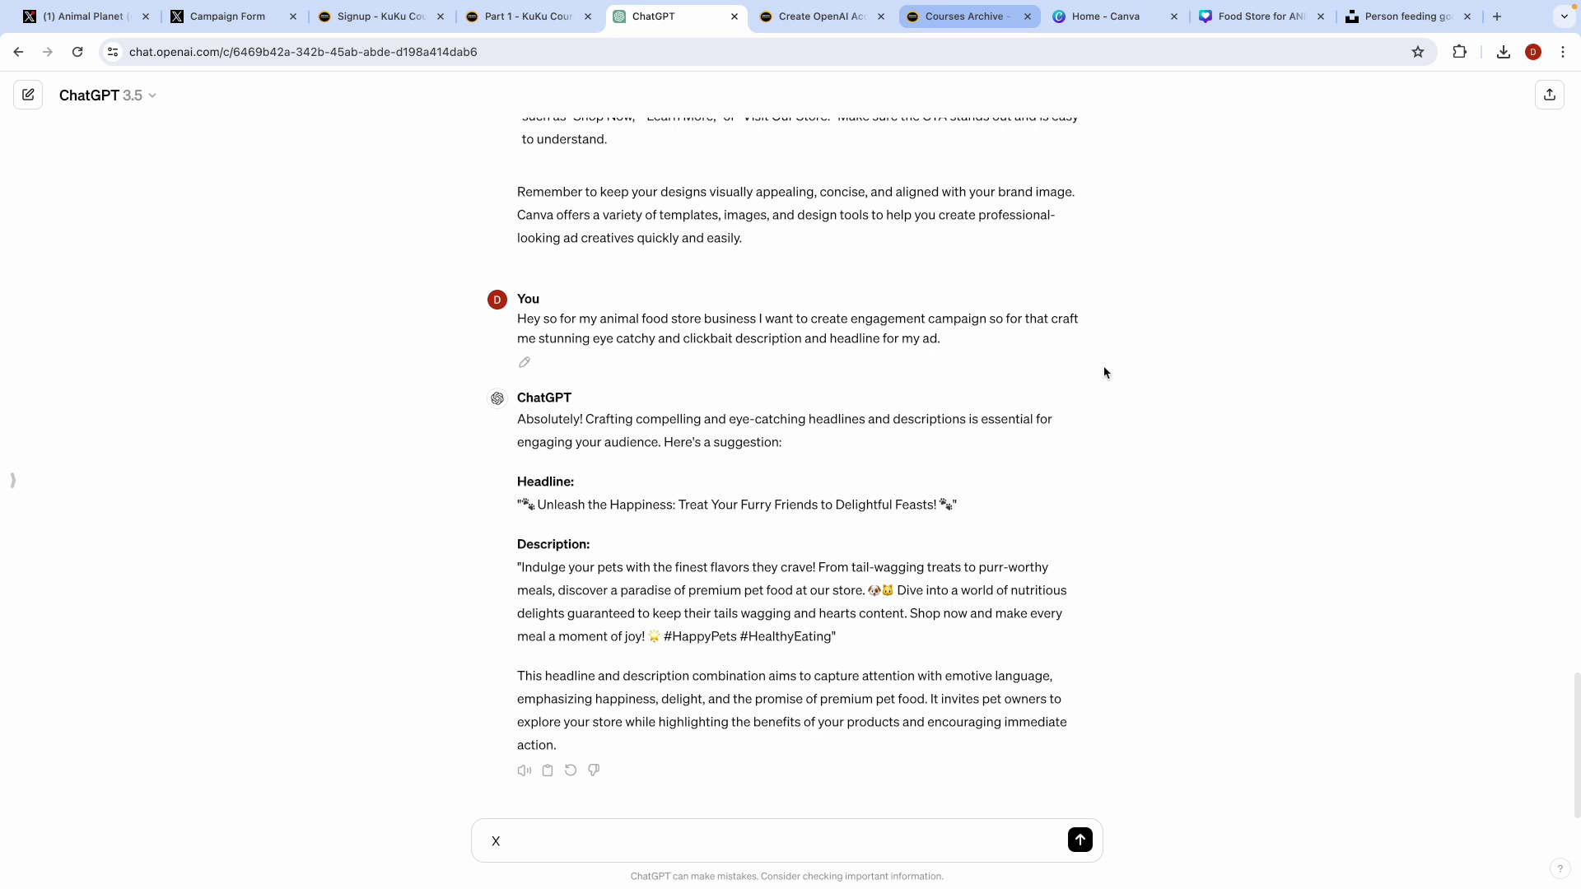
# Step: Search Google in a new tab for "chatgpt 3.5 knowledge cutoff", read the first result's snippet, and return to ChatGPT
pyautogui.click(1497, 20)
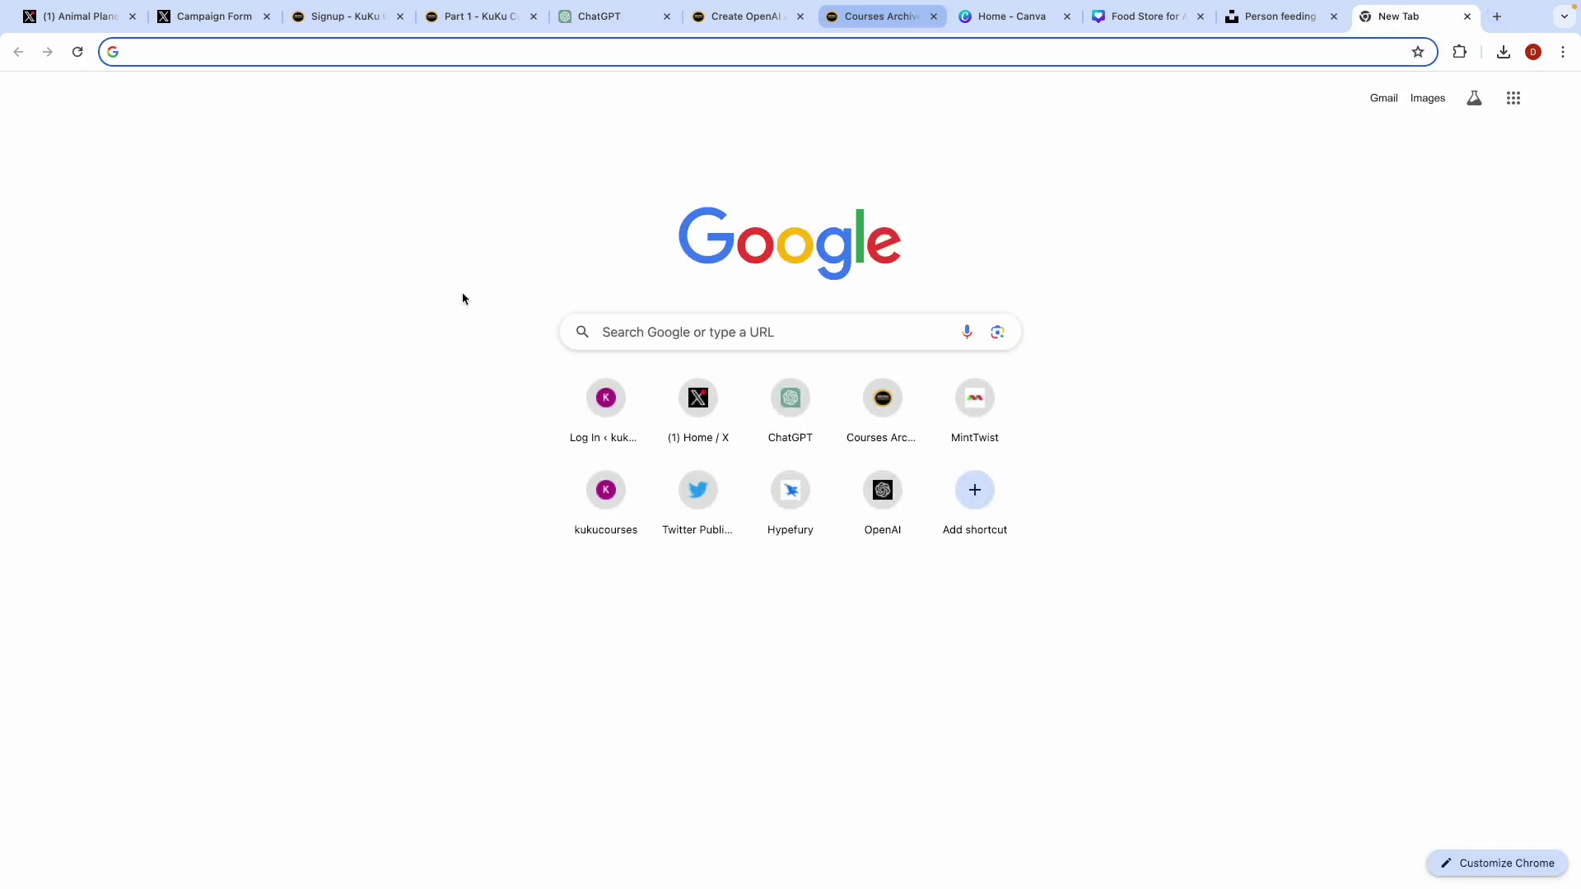
pyautogui.write('g')
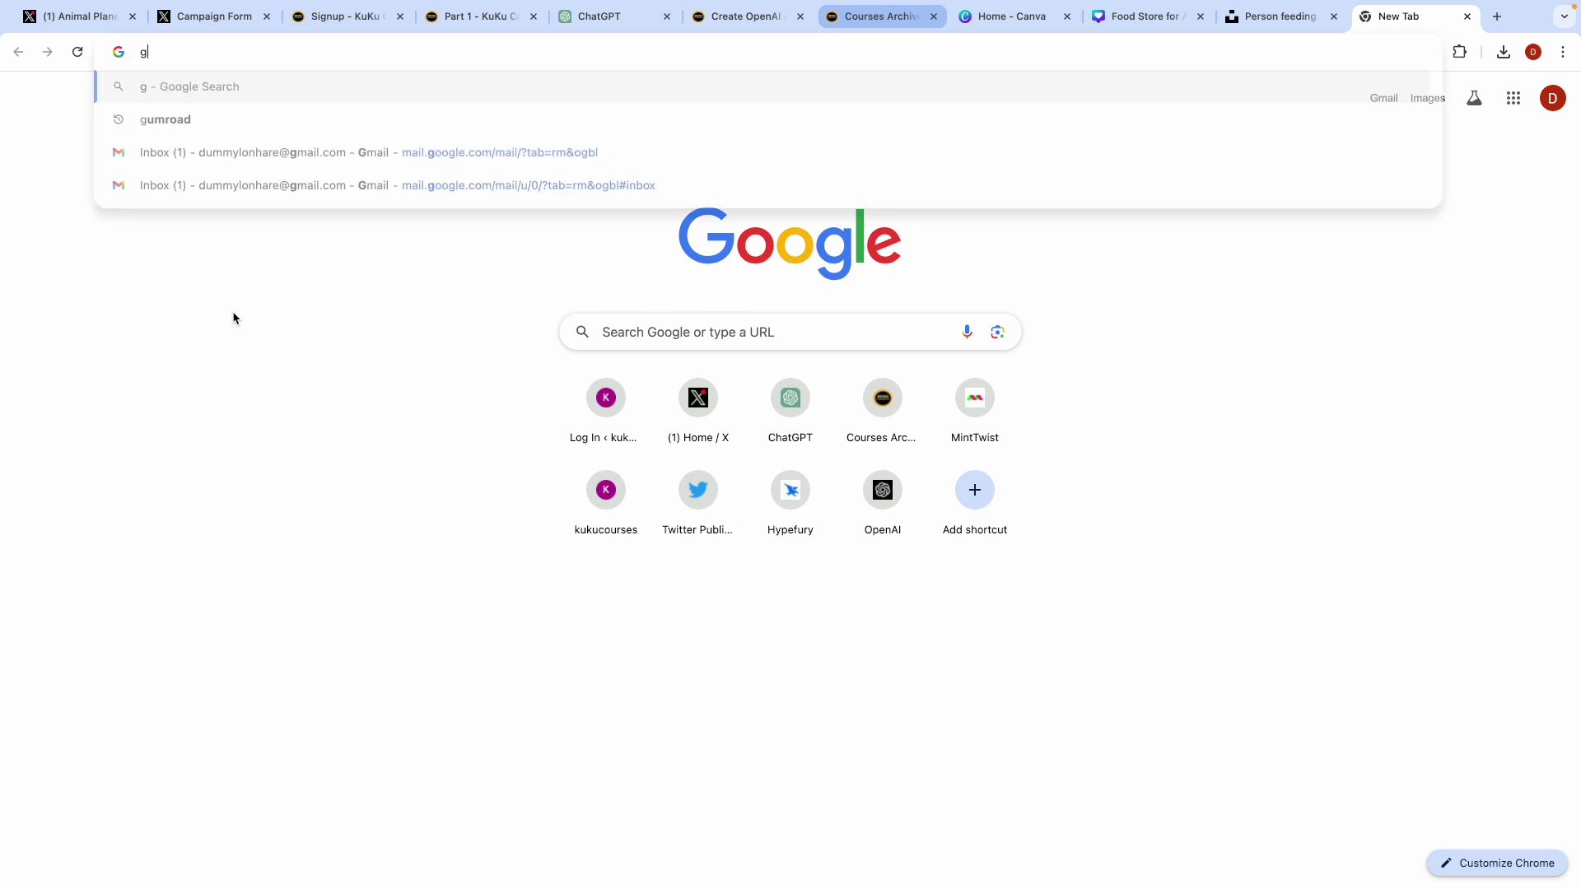
pyautogui.press('BackSpace')
pyautogui.write('c')
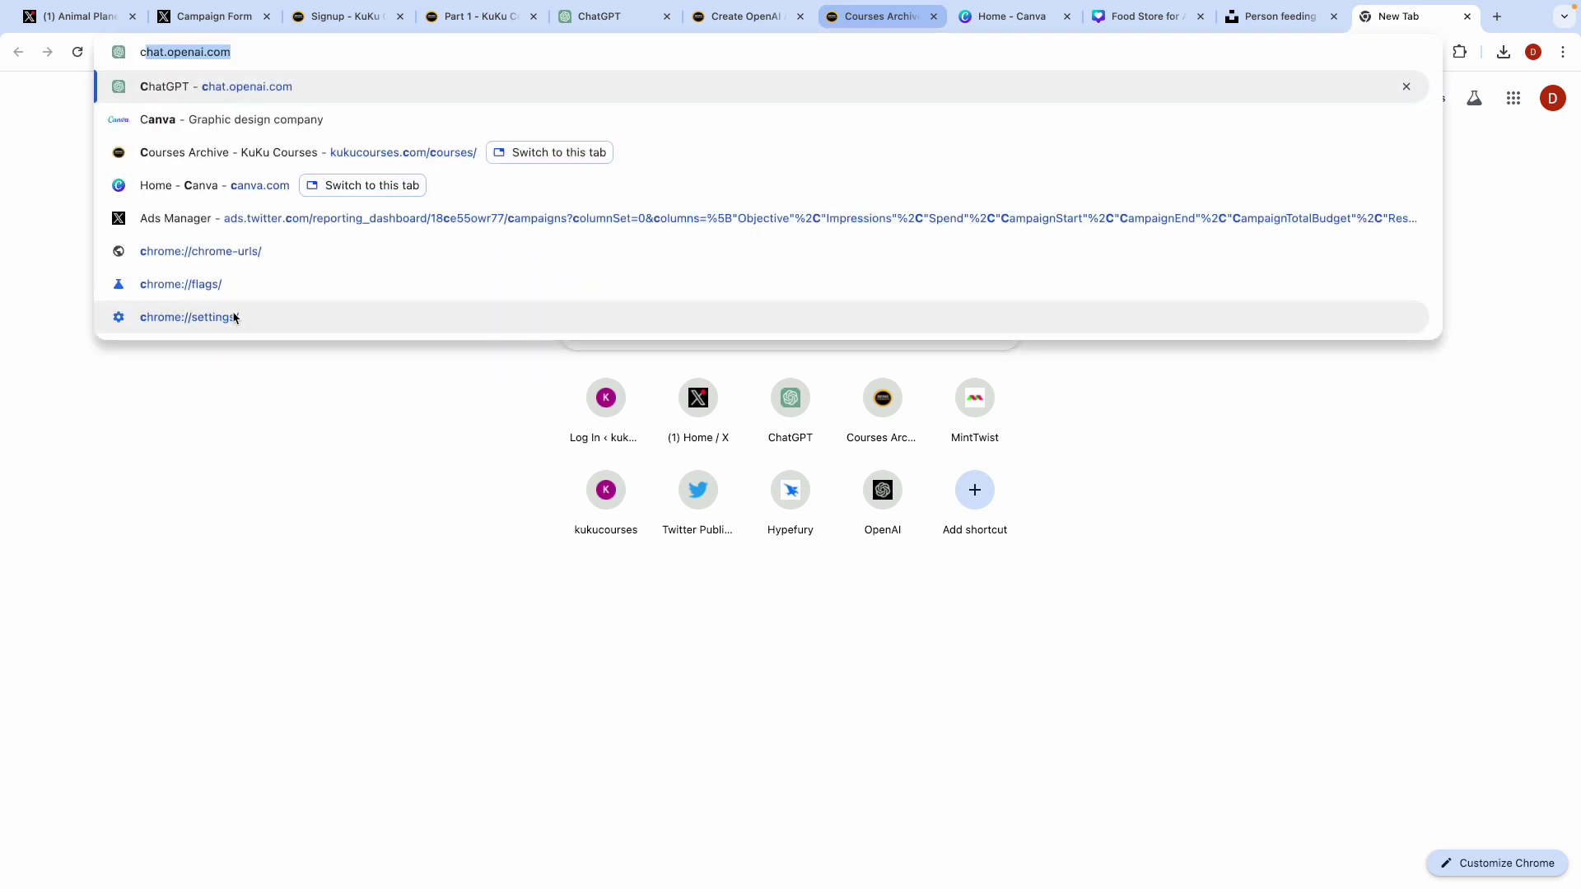
pyautogui.write('hatgpt 2')
pyautogui.press('BackSpace')
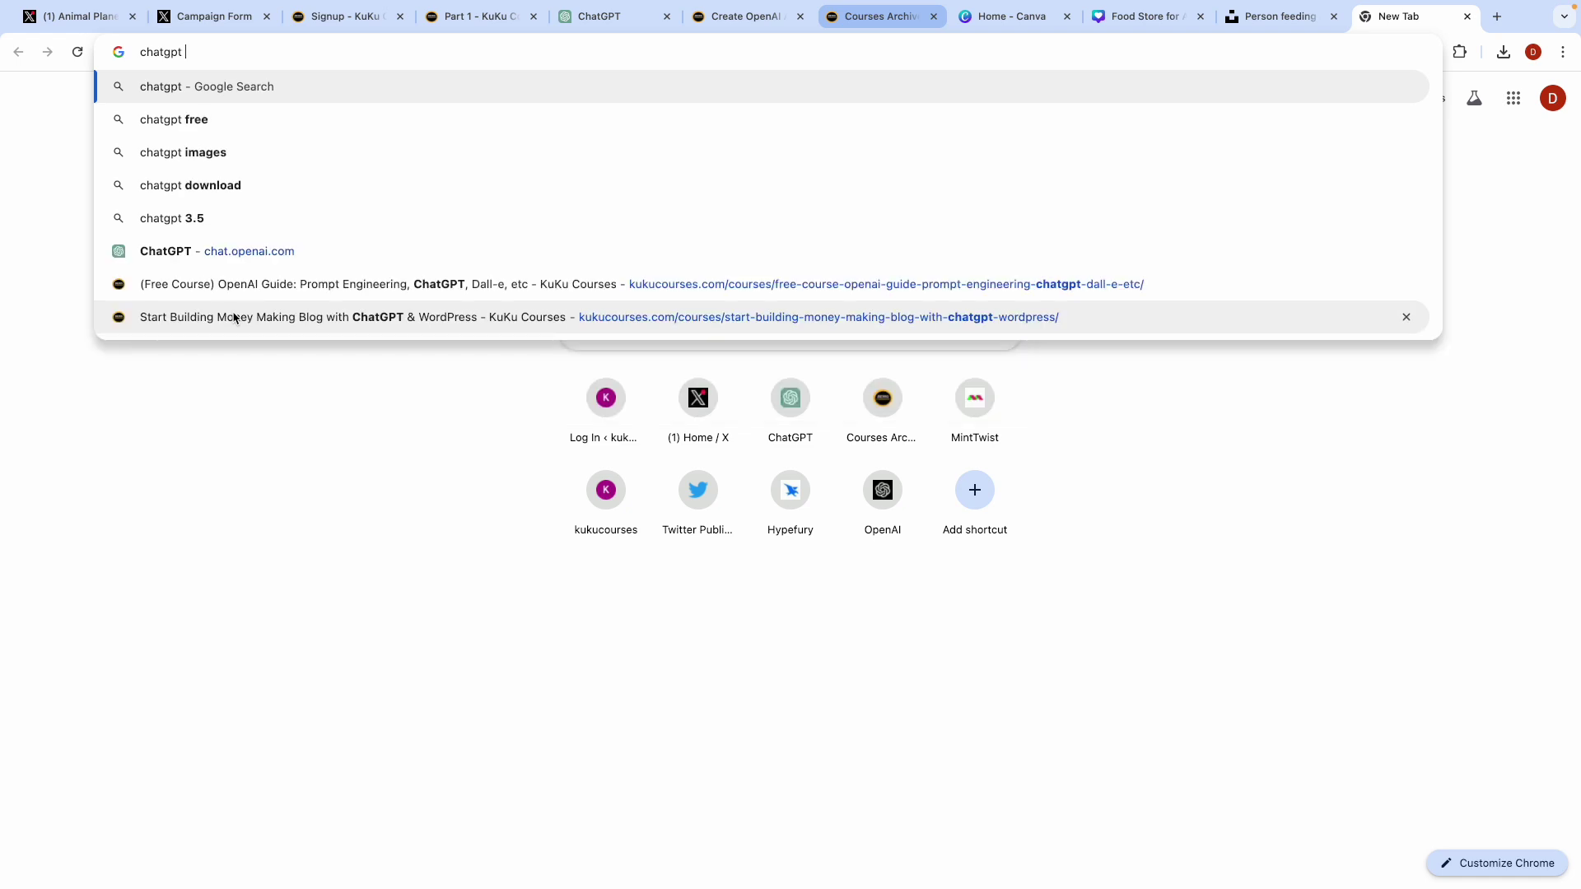
pyautogui.write('3.5')
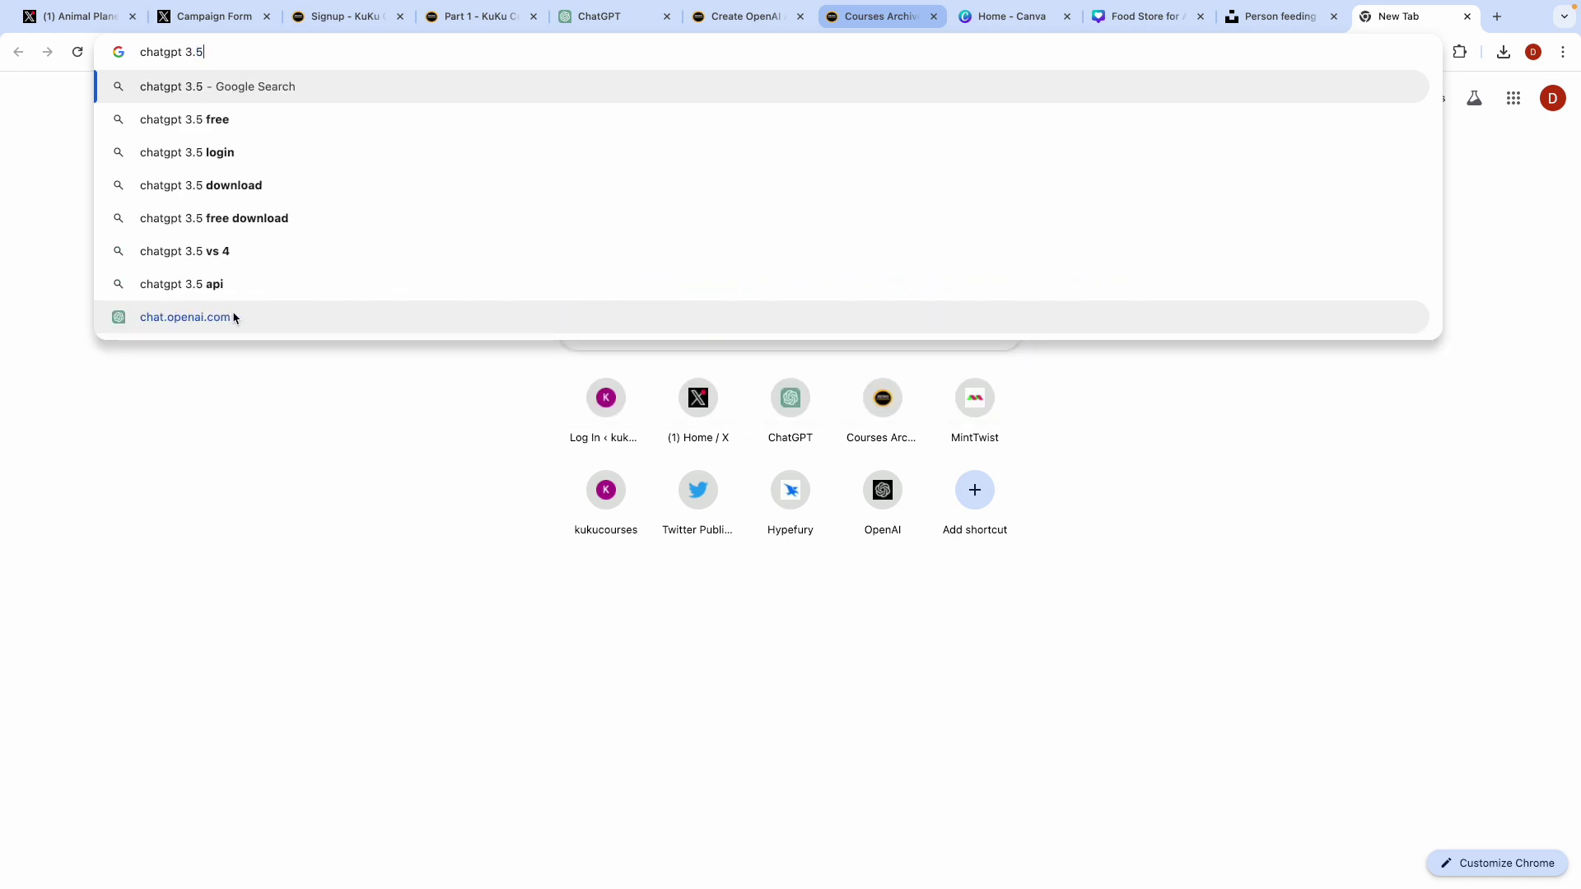
pyautogui.click(586, 19)
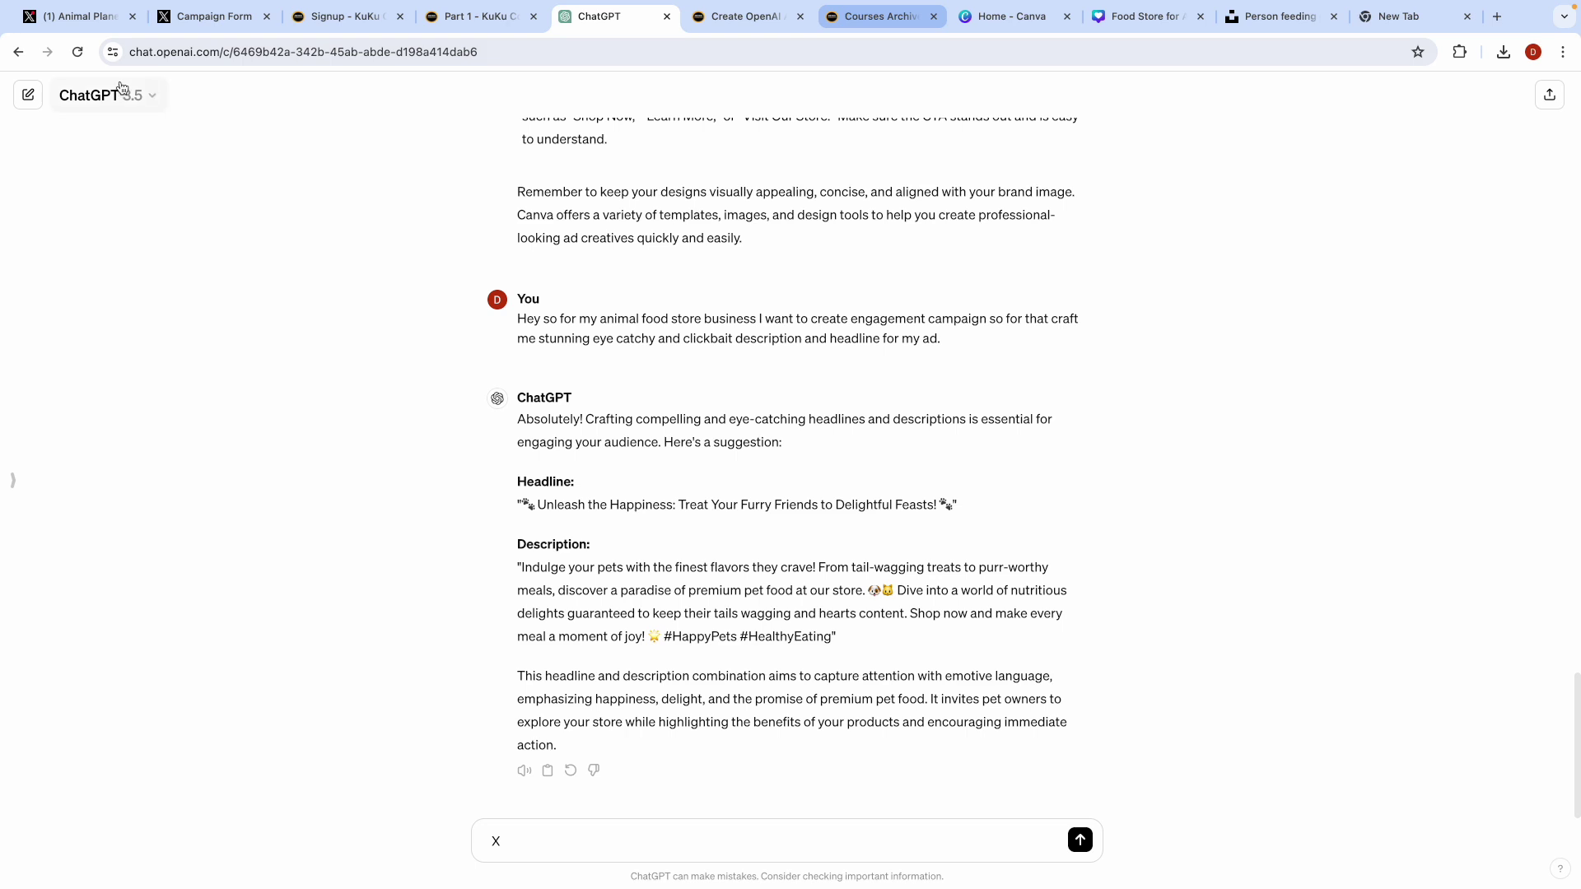
pyautogui.click(1400, 18)
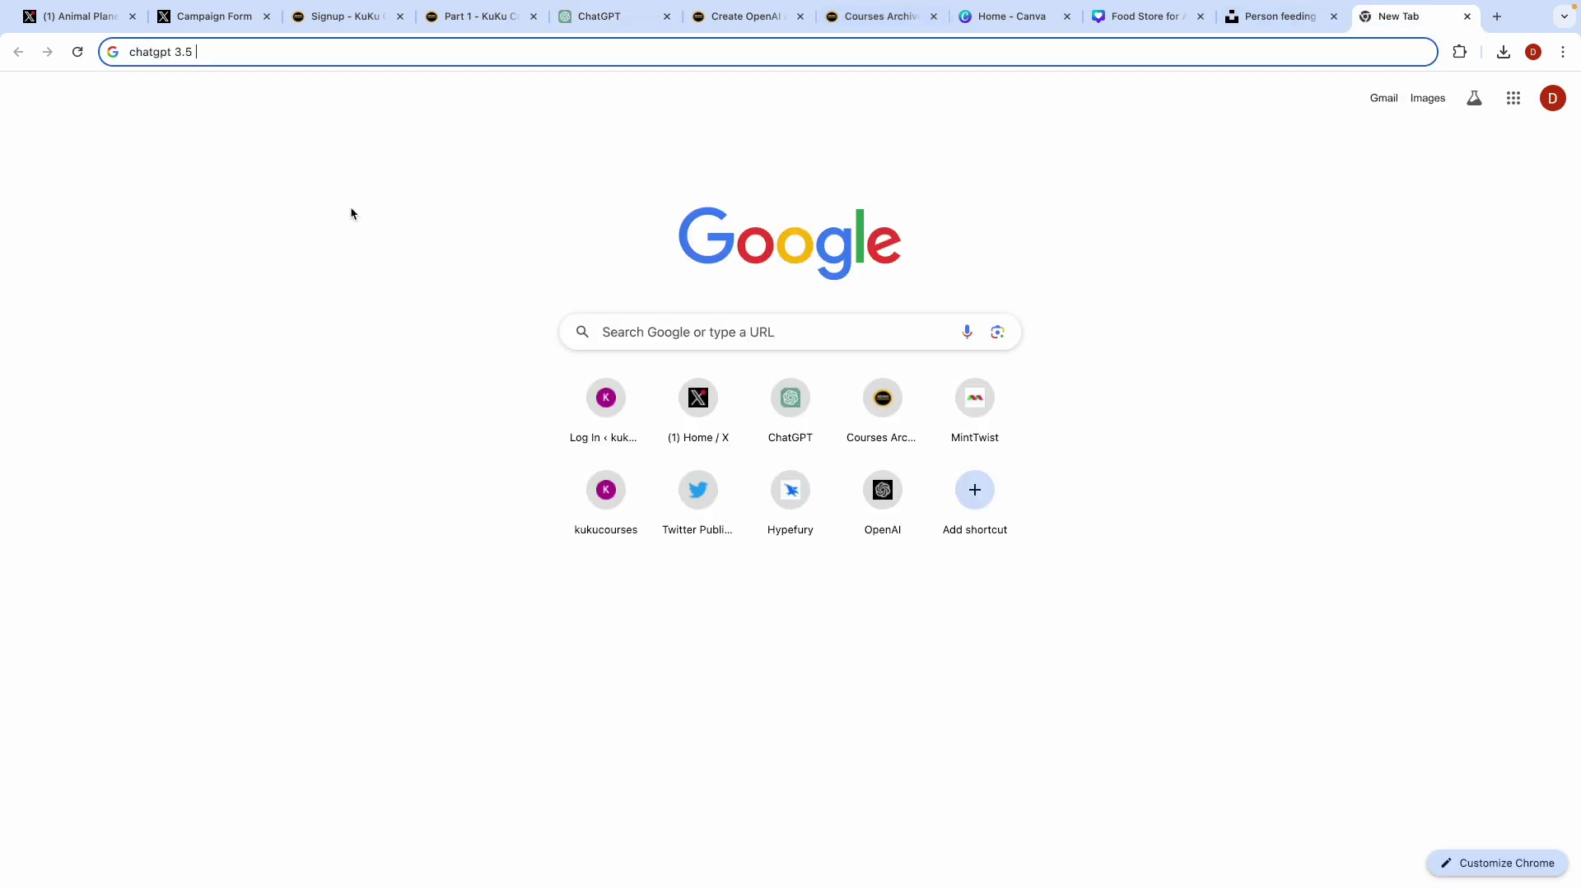
pyautogui.write('kno')
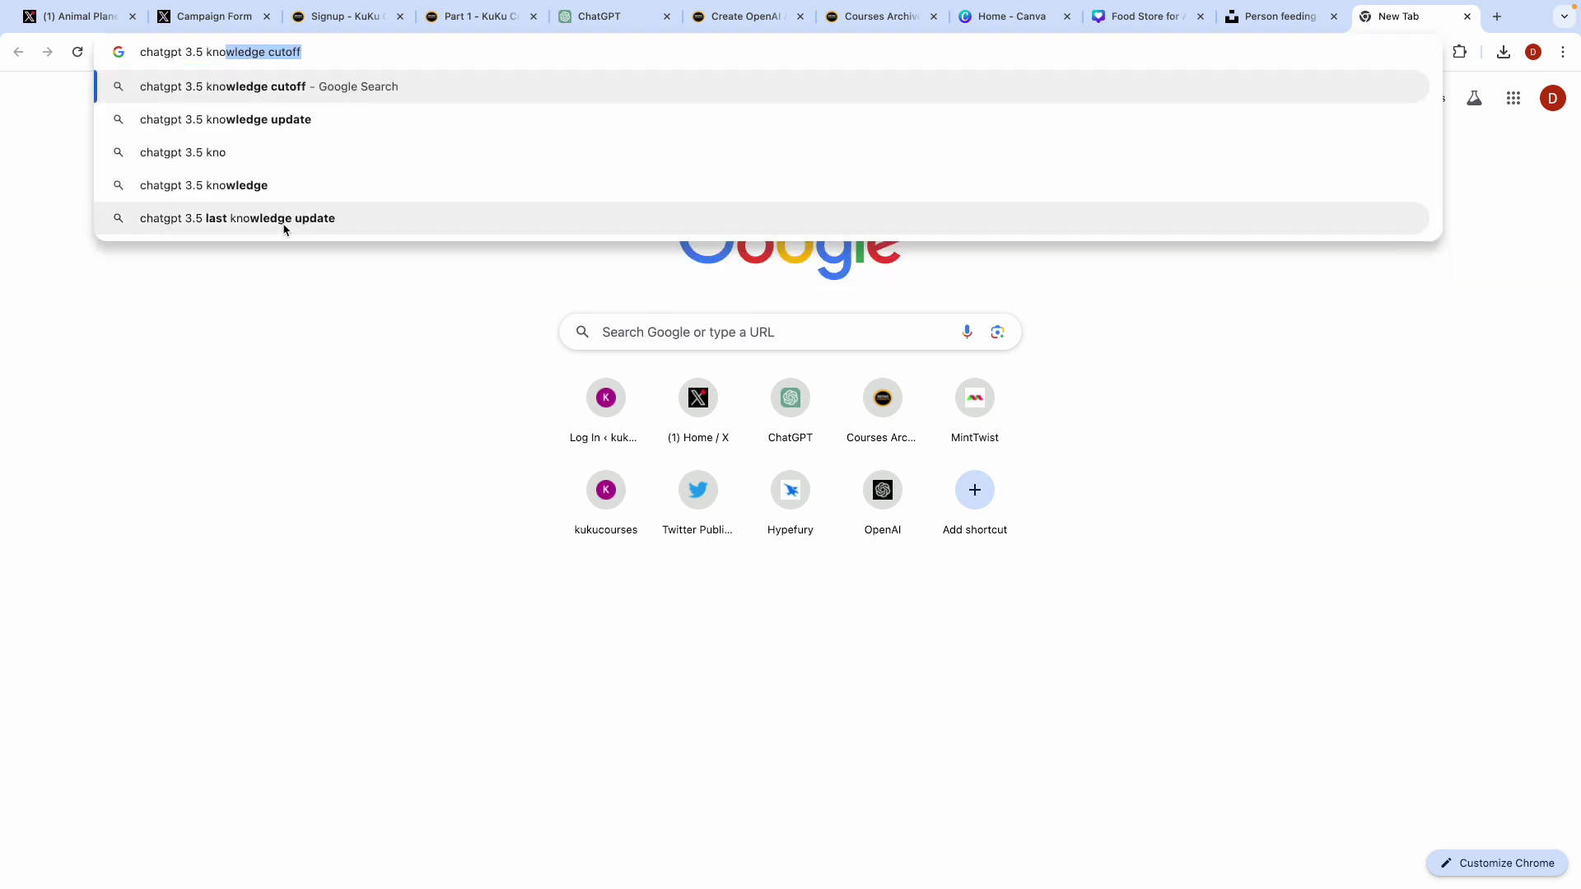
pyautogui.press('Return')
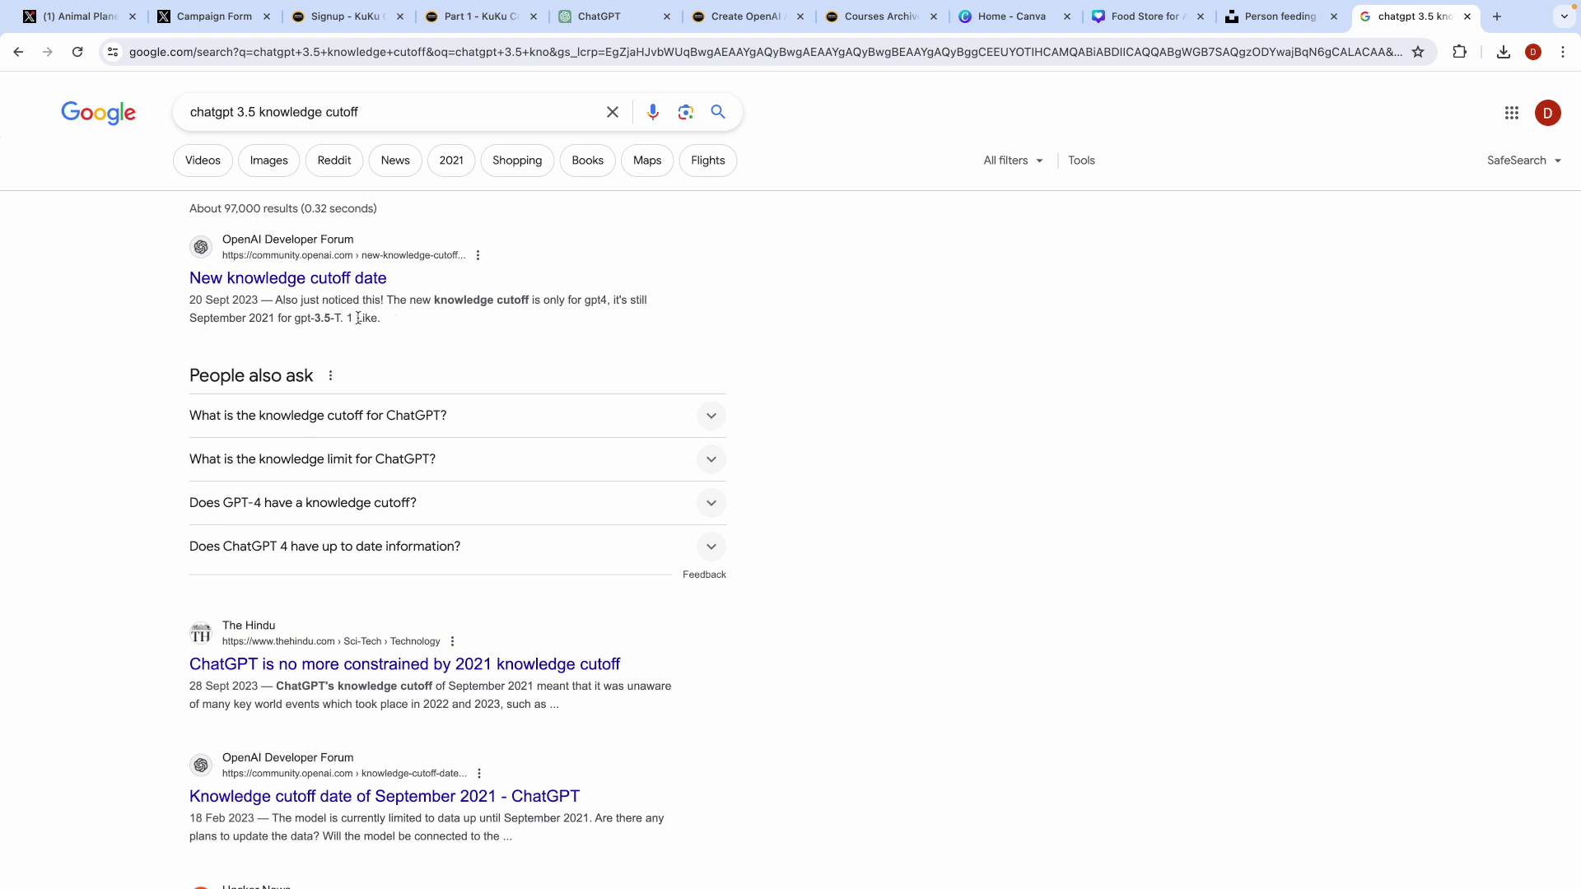
pyautogui.moveTo(340, 318); pyautogui.dragTo(196, 323)
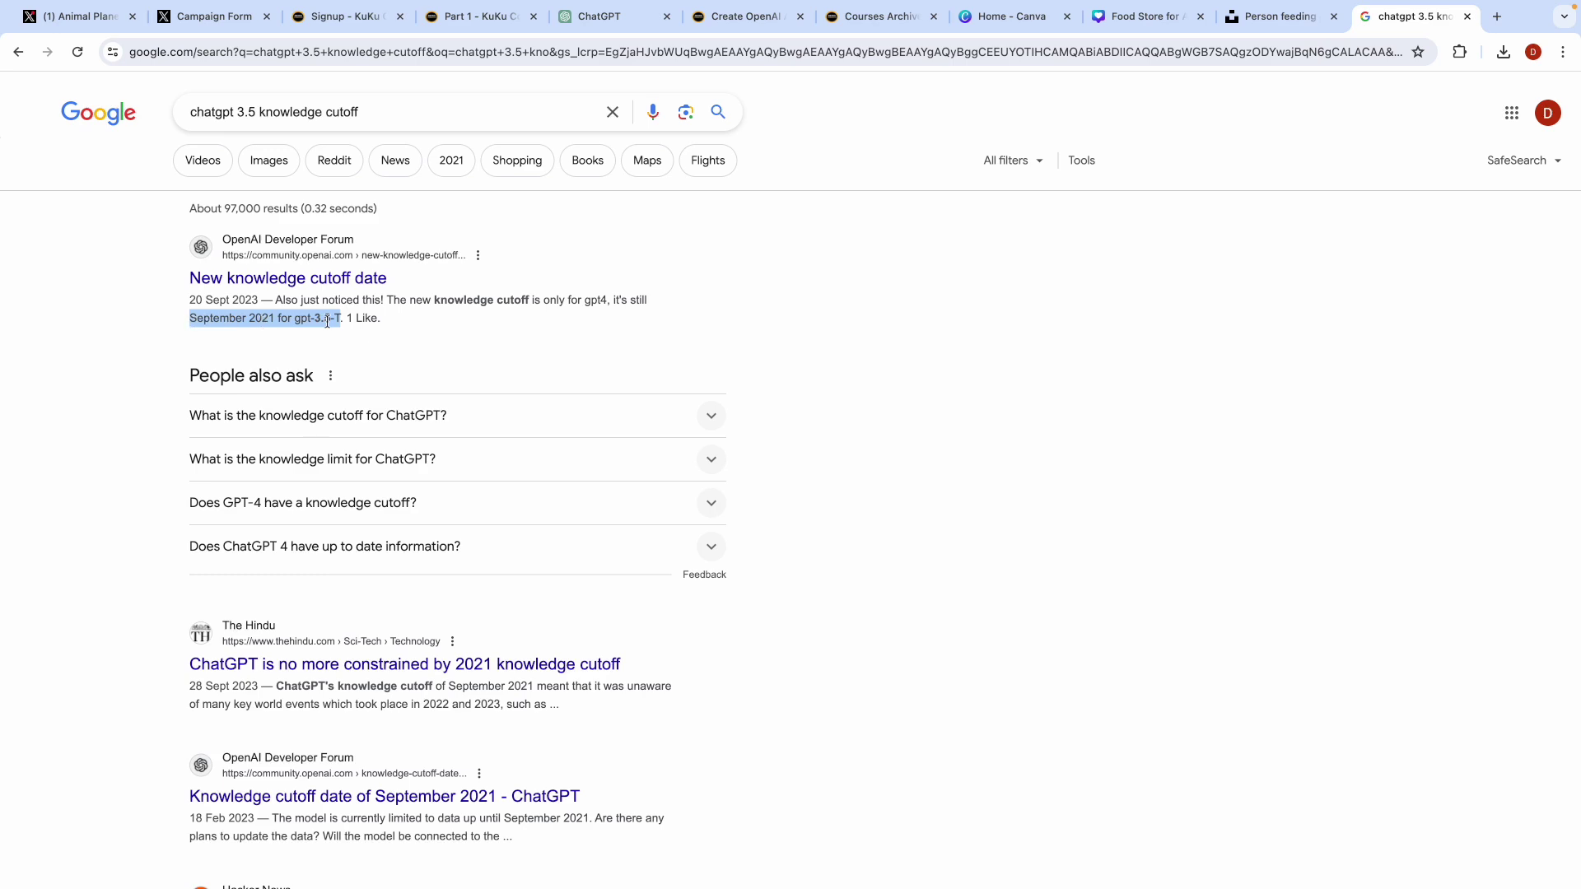
pyautogui.click(595, 32)
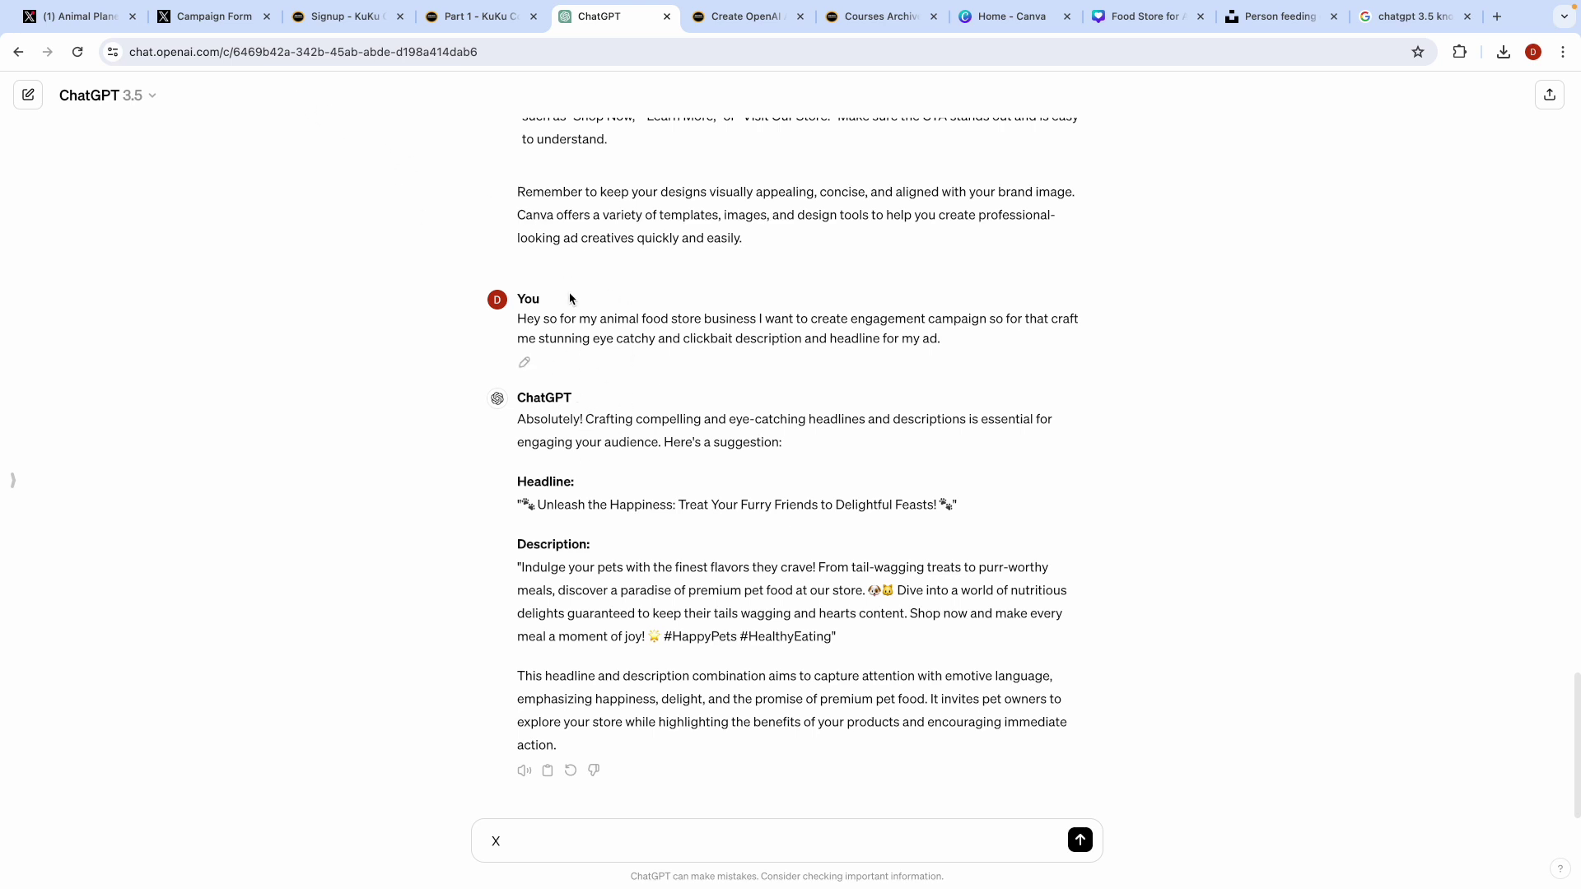
# Step: Review the engagement ad headline and description in the ChatGPT conversation, and switch to the campaign form
pyautogui.scroll(2, 582, 303)
pyautogui.scroll(1, 582, 303)
pyautogui.scroll(-3, 583, 303)
pyautogui.click(214, 23)
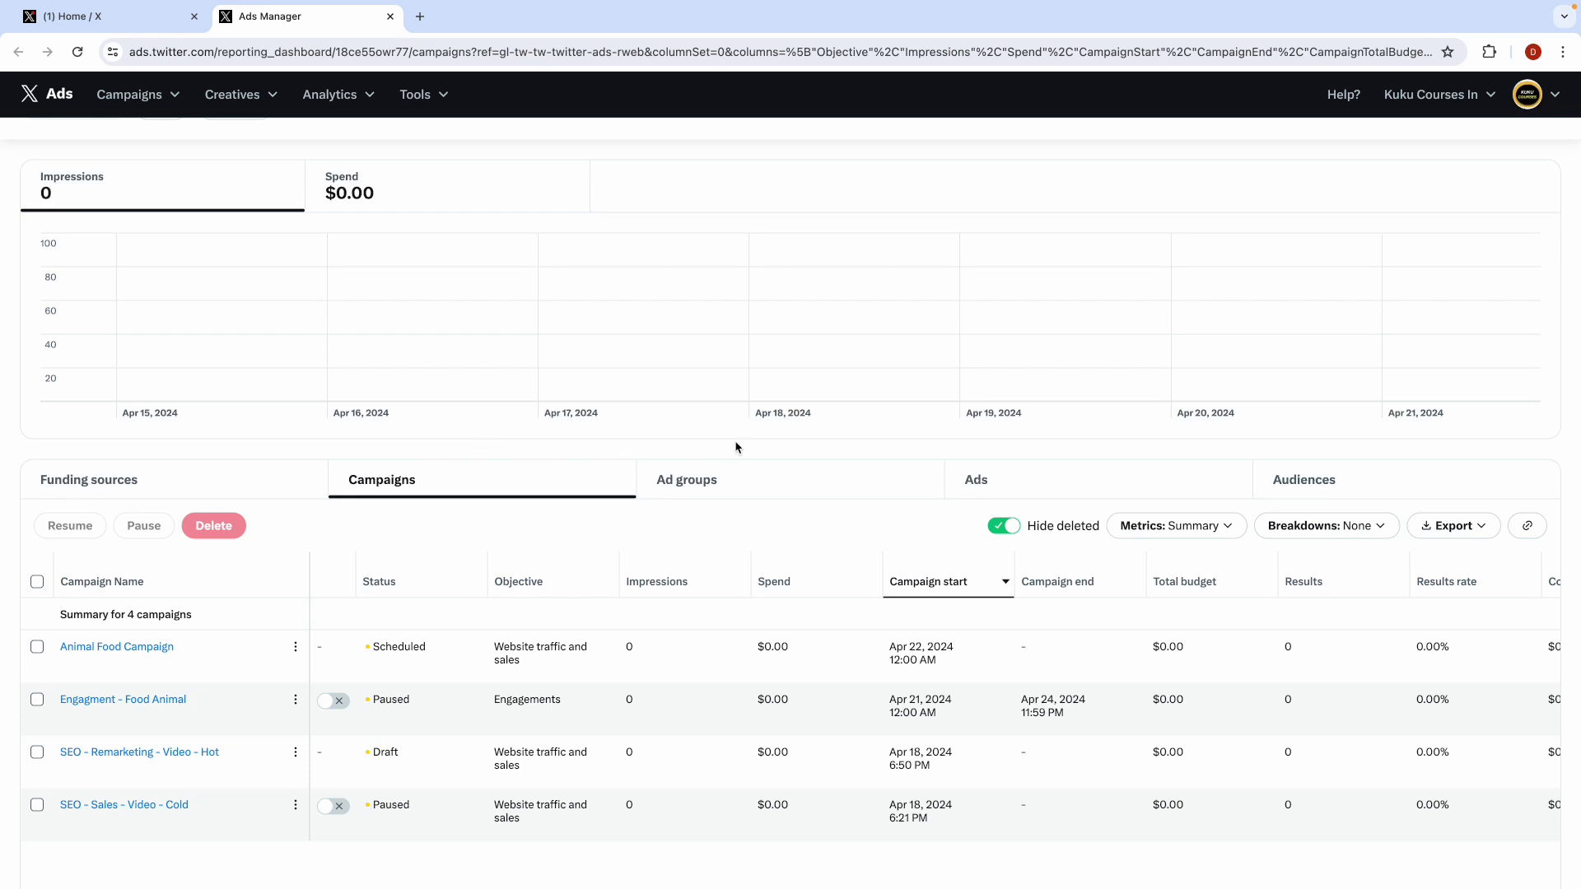
# Step: View the ad account's billing and payment options, open a blank browser tab and return to Ads Manager
pyautogui.click(1477, 100)
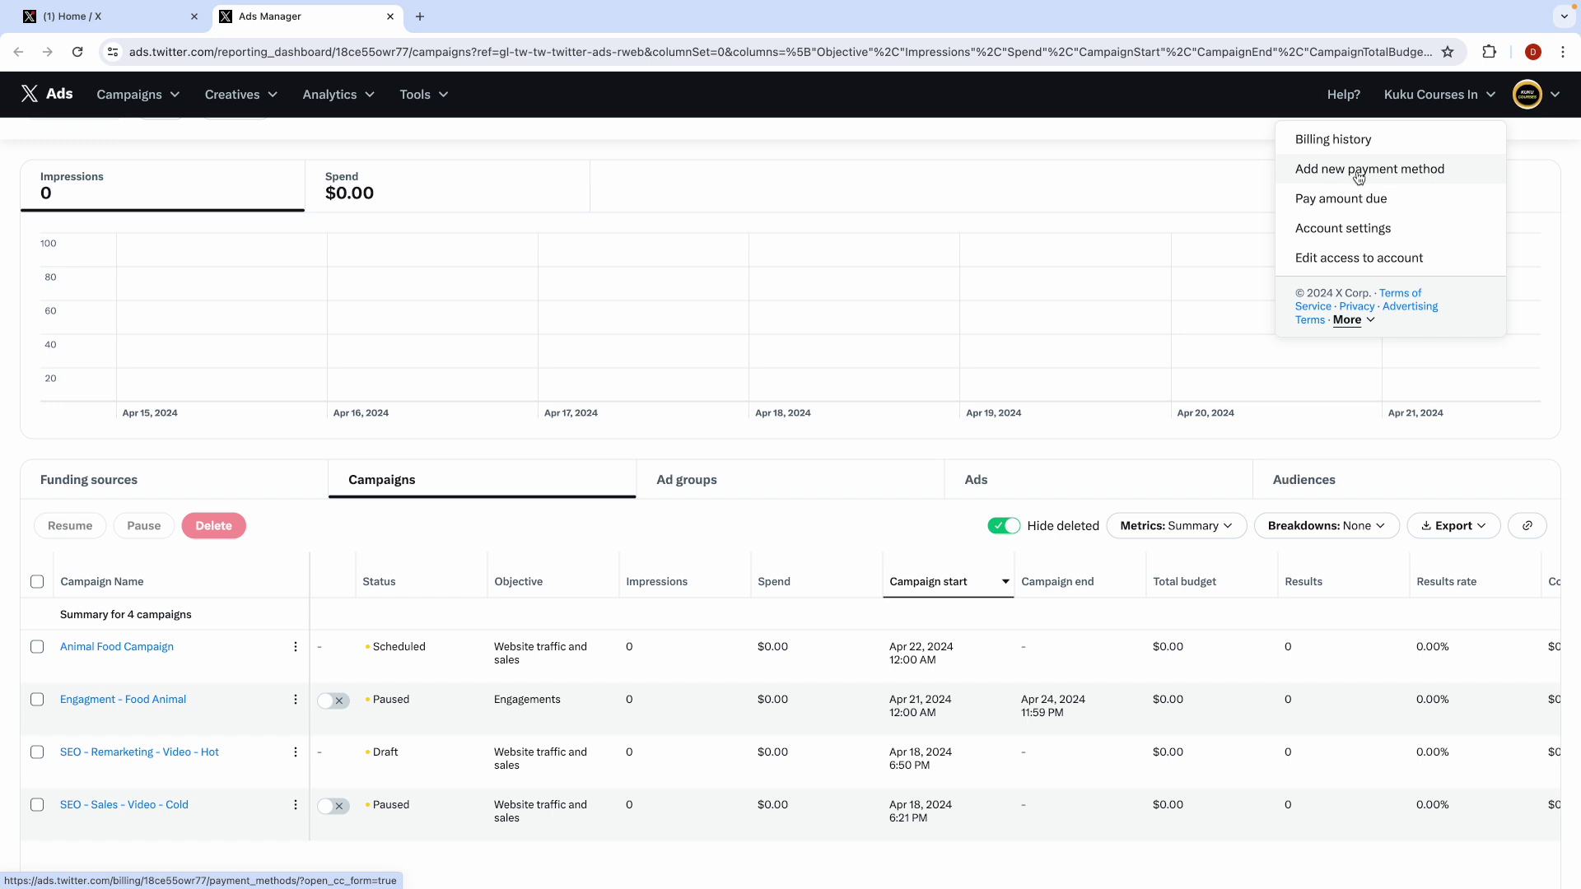
pyautogui.click(405, 234)
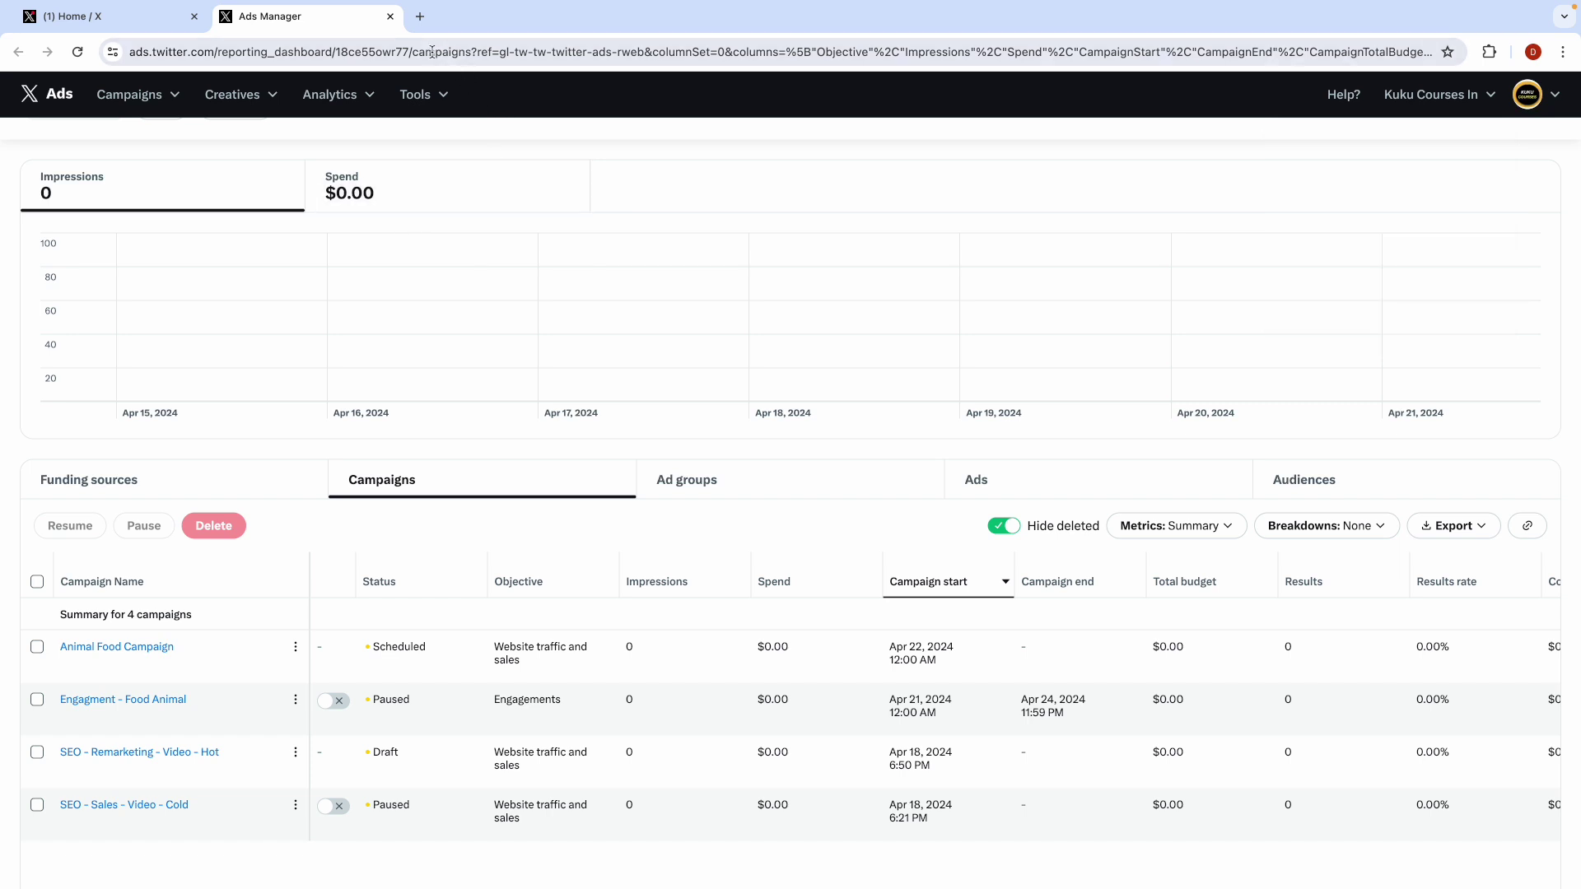
pyautogui.click(420, 17)
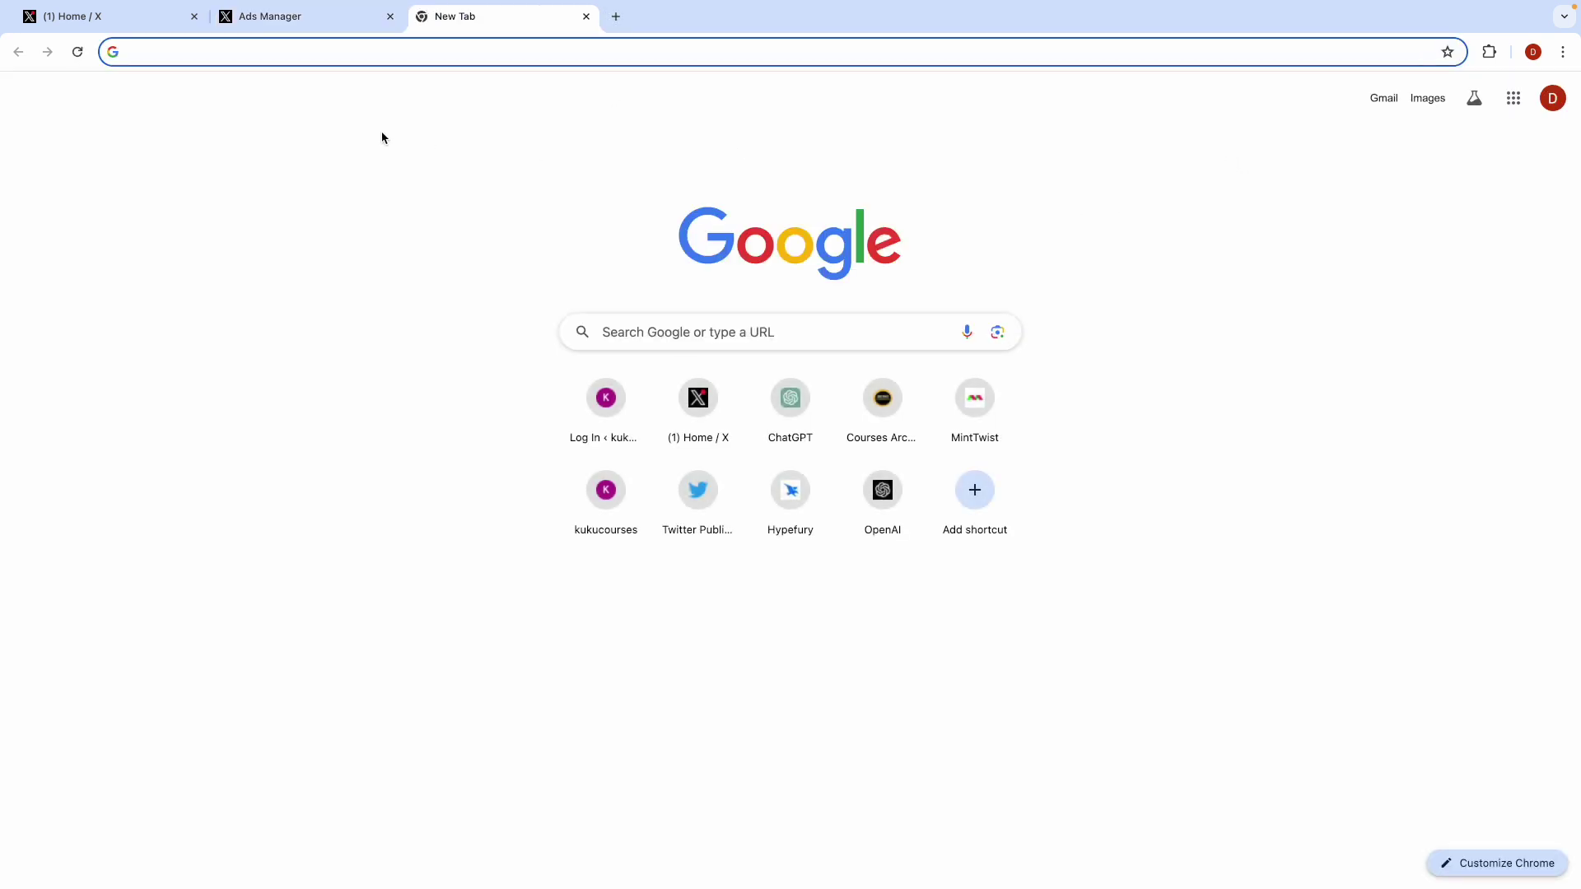
pyautogui.click(311, 23)
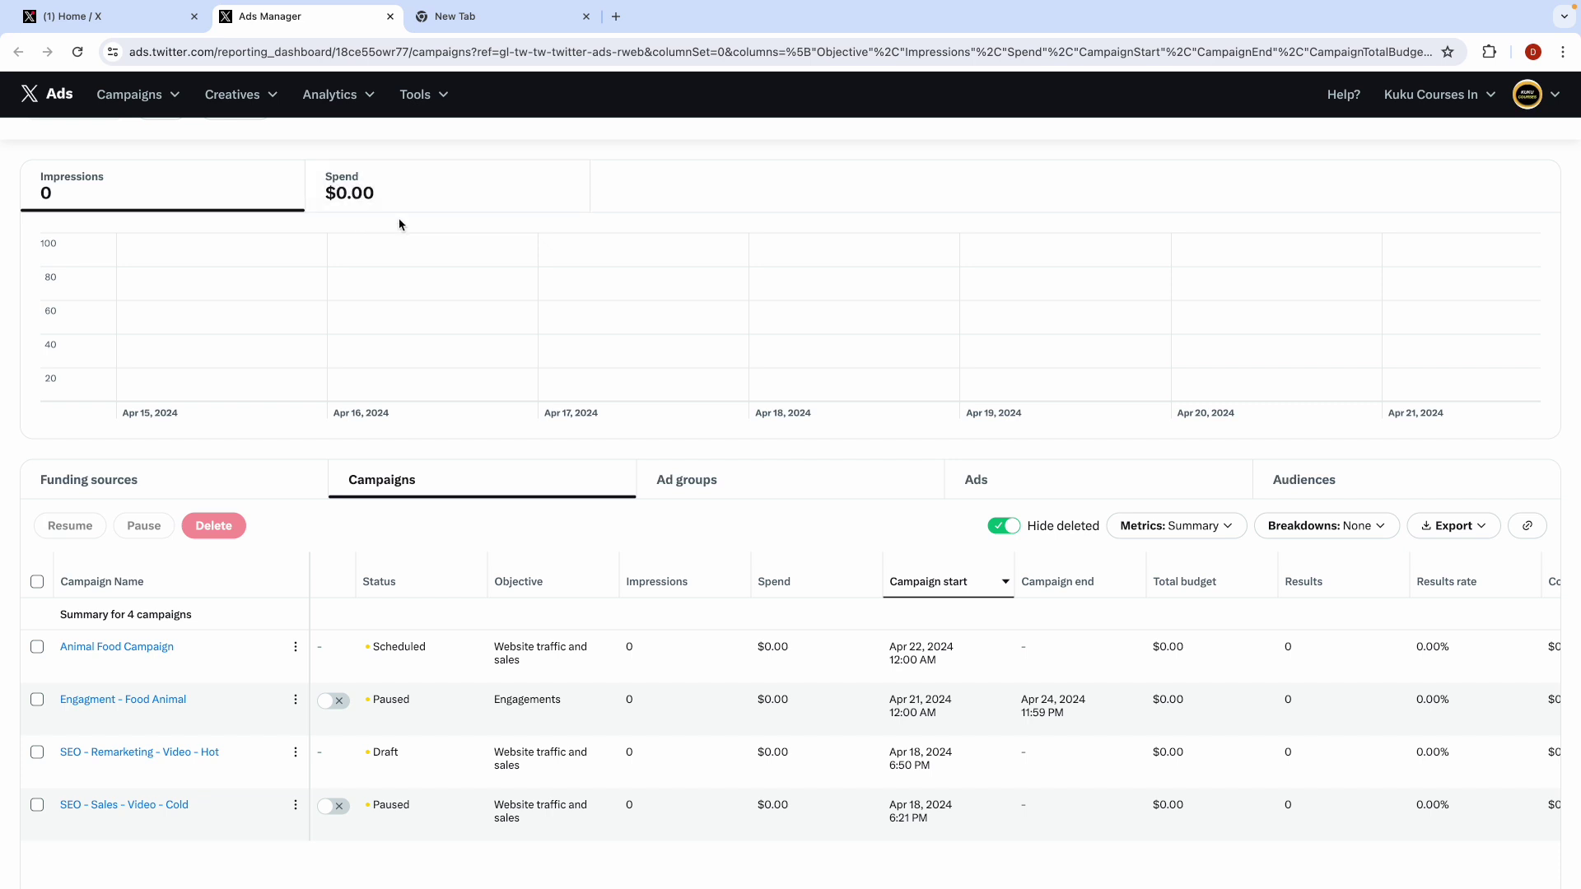
# Step: Open the X Ads help page and view the specific issues offered under Ads Eligibility & Policy
pyautogui.click(1339, 110)
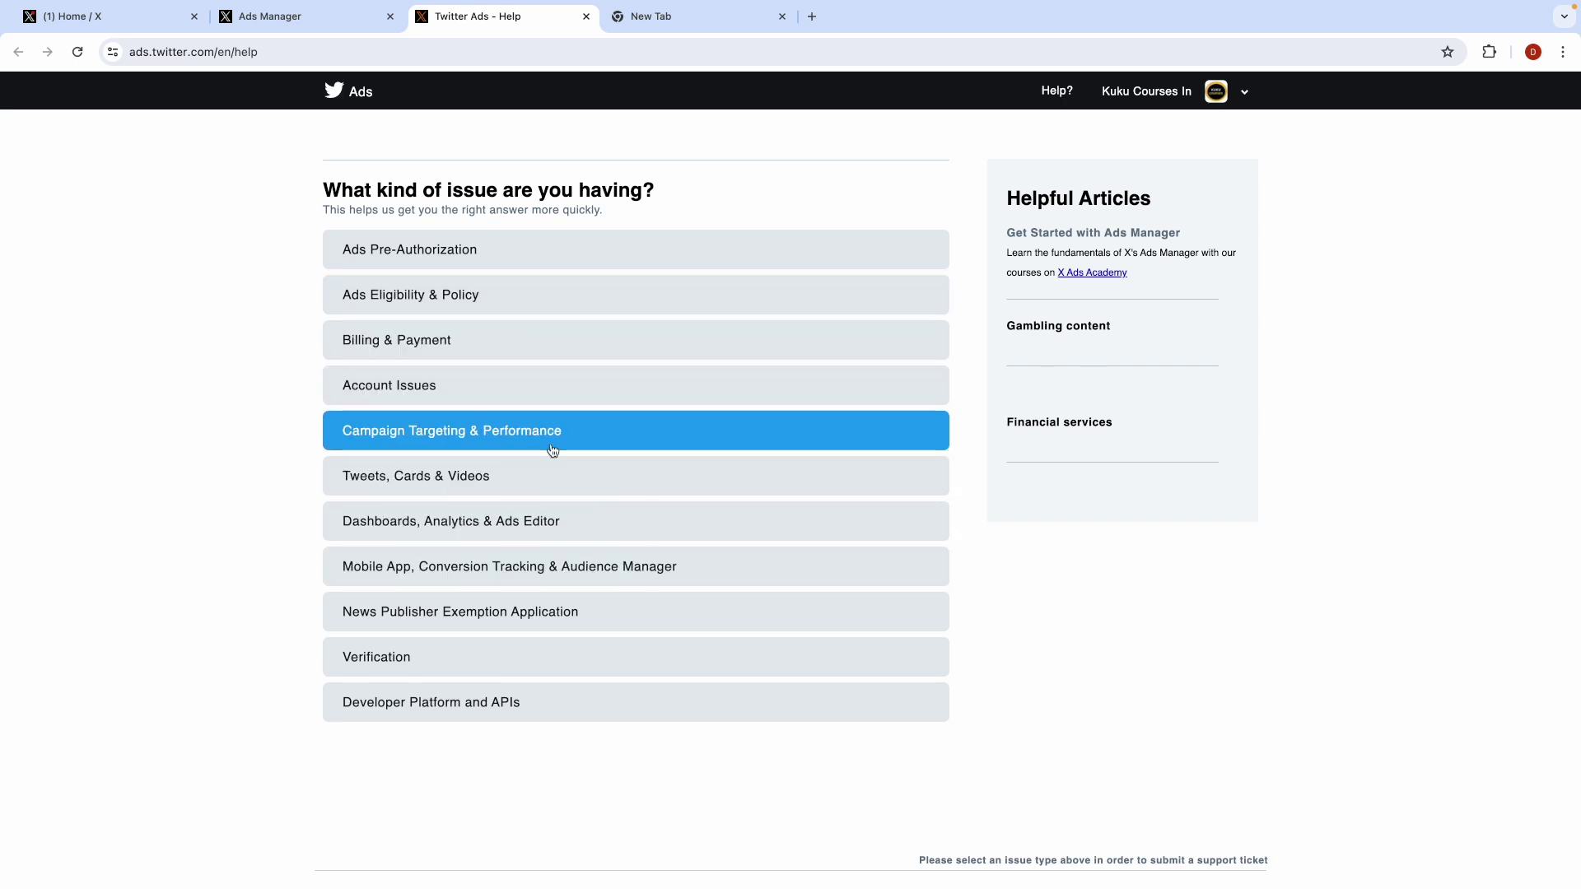
pyautogui.click(497, 310)
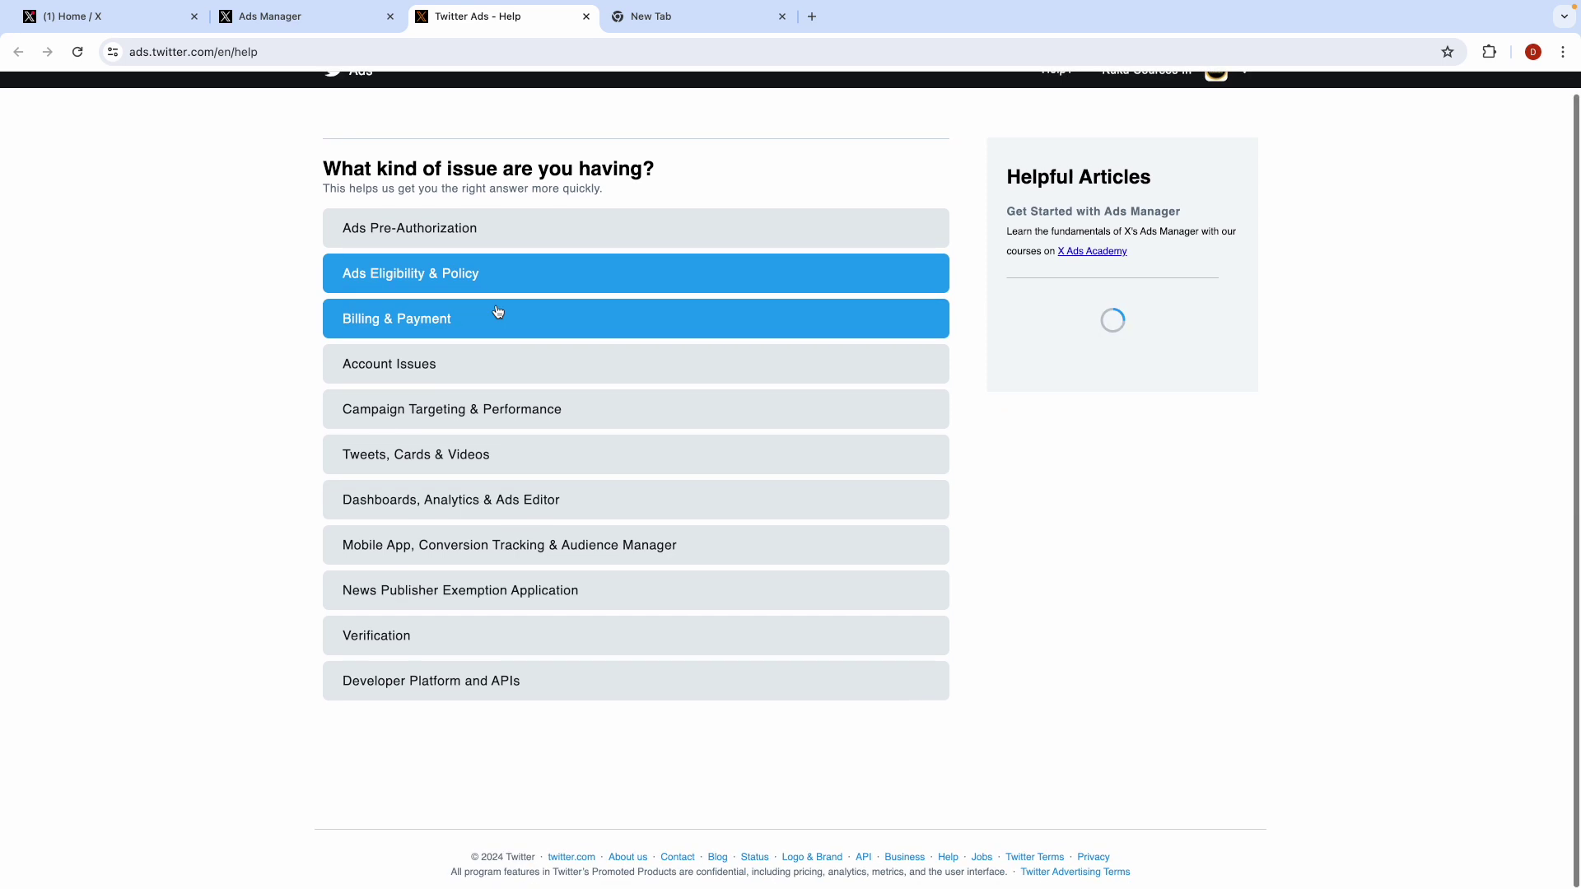
pyautogui.scroll(-3, 259, 688)
pyautogui.scroll(-1, 259, 688)
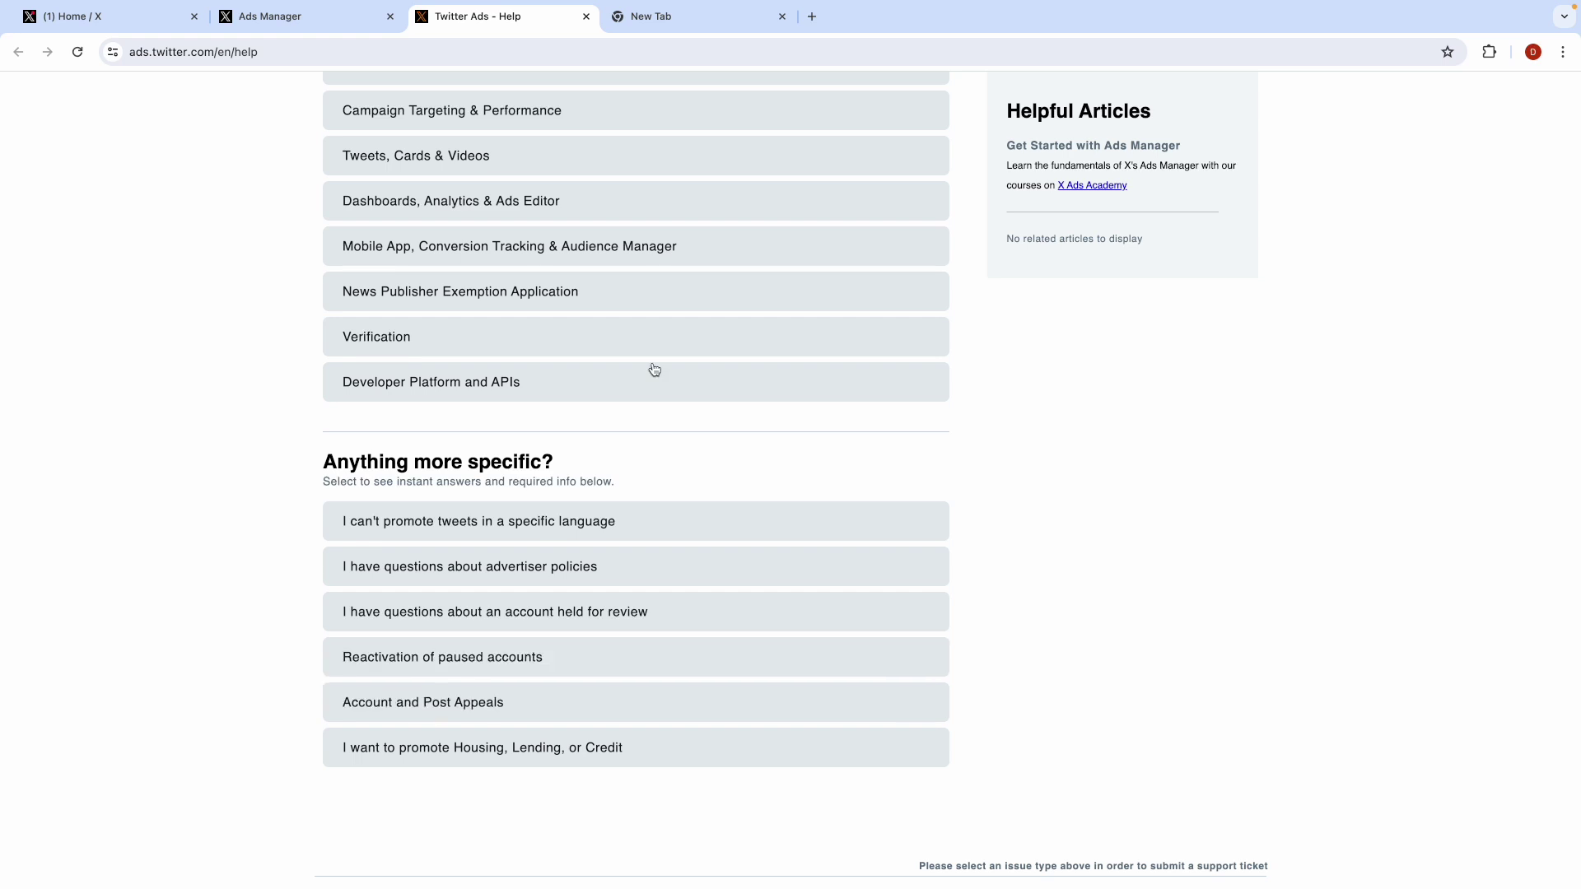
# Step: Open Gmail, read Ad Support's messages about the account eligibility case, return to Ads Manager and close the mail tab
pyautogui.click(688, 23)
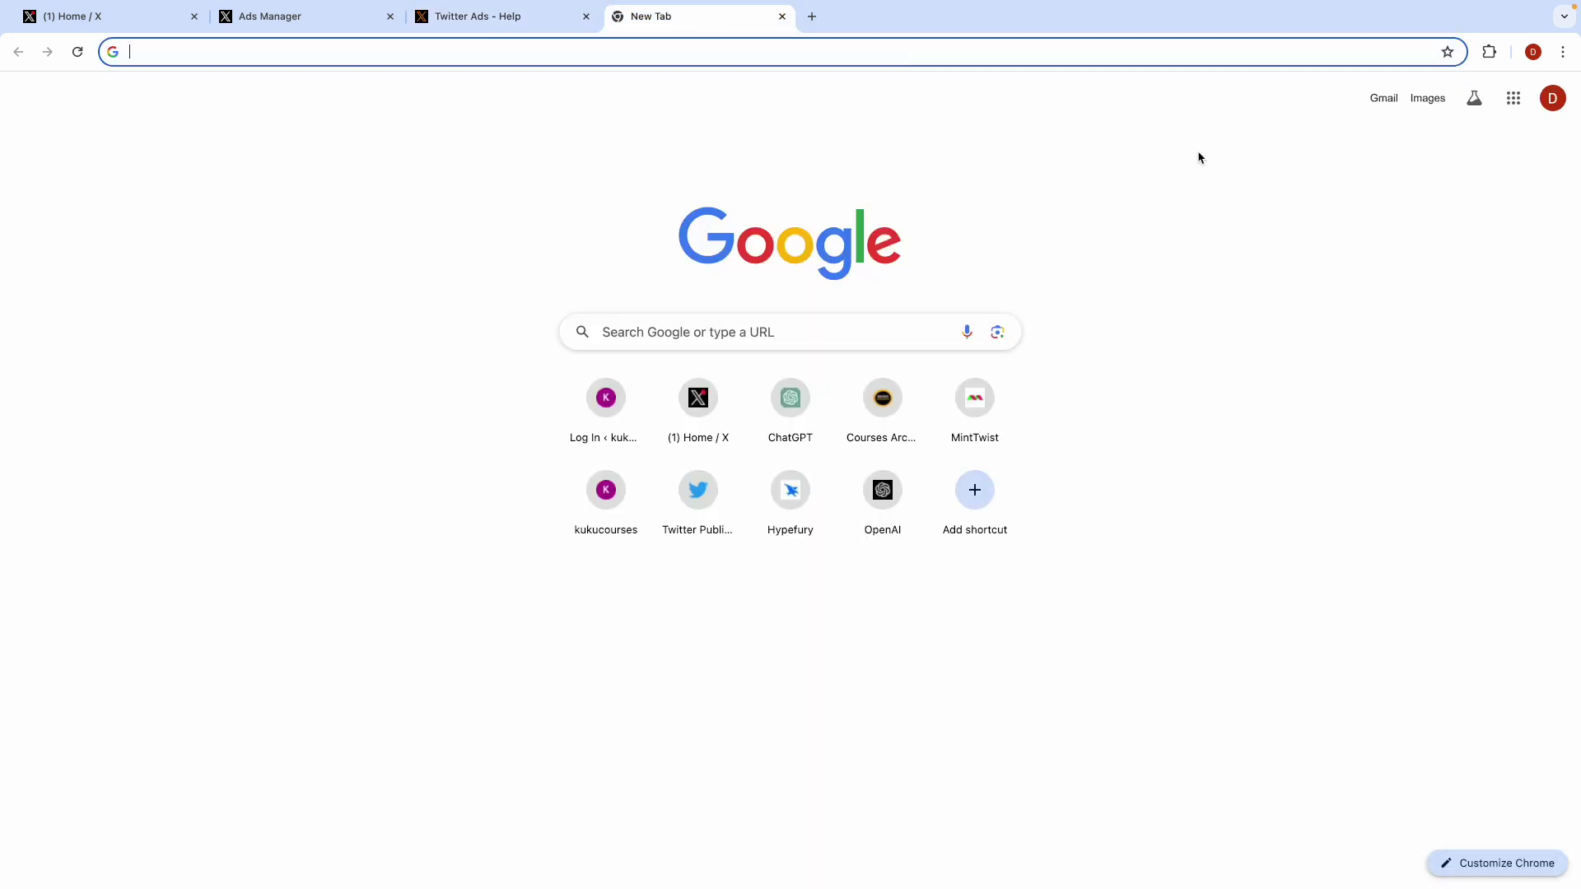
pyautogui.click(1391, 99)
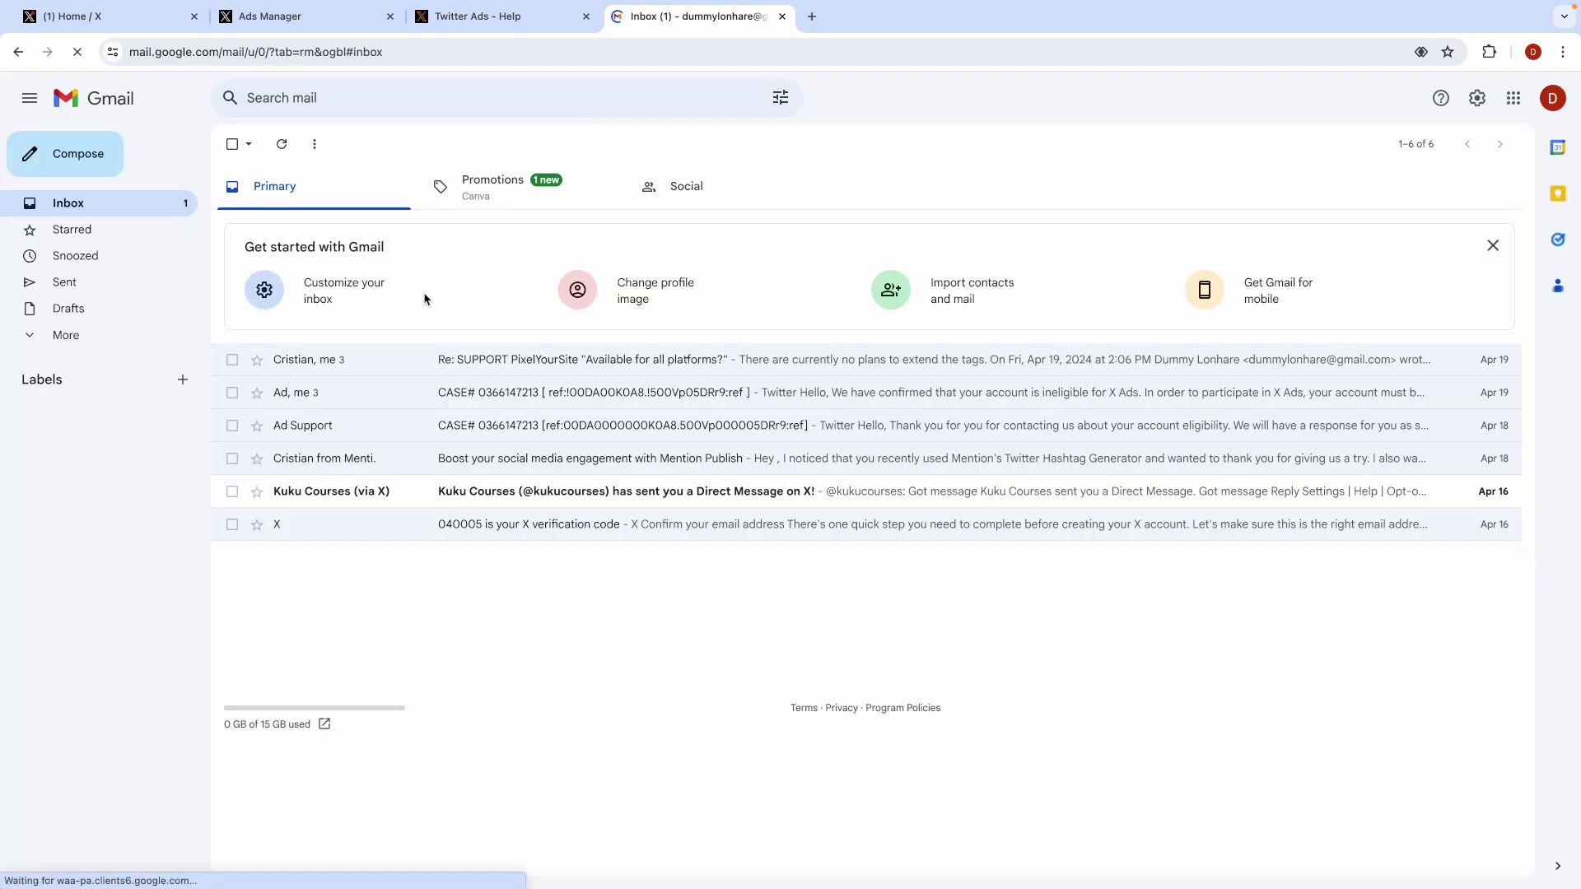
pyautogui.click(457, 427)
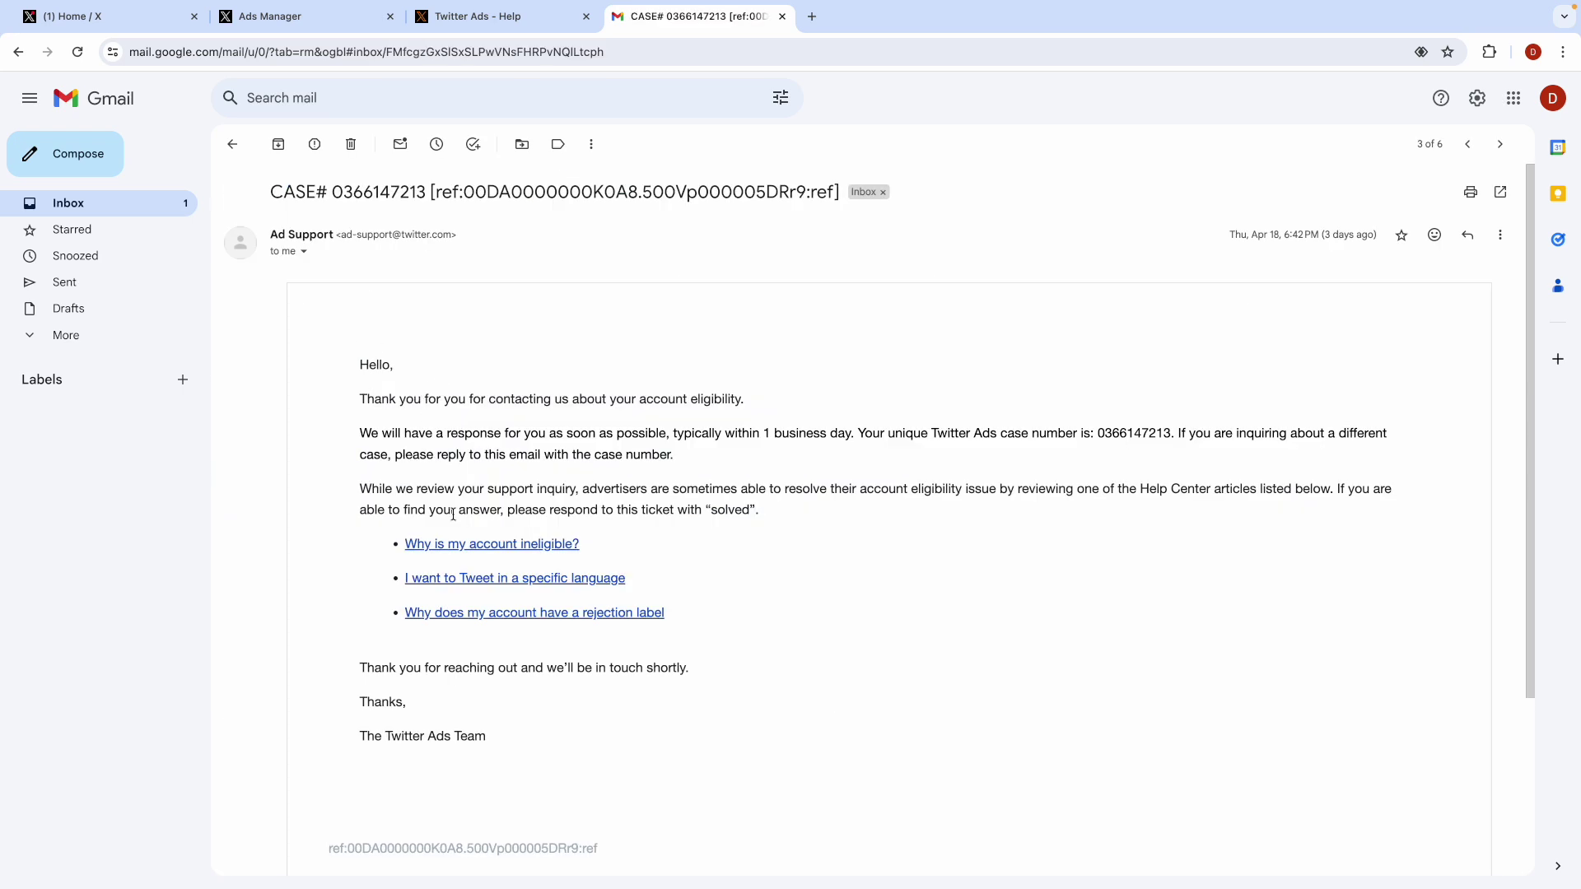
pyautogui.click(232, 144)
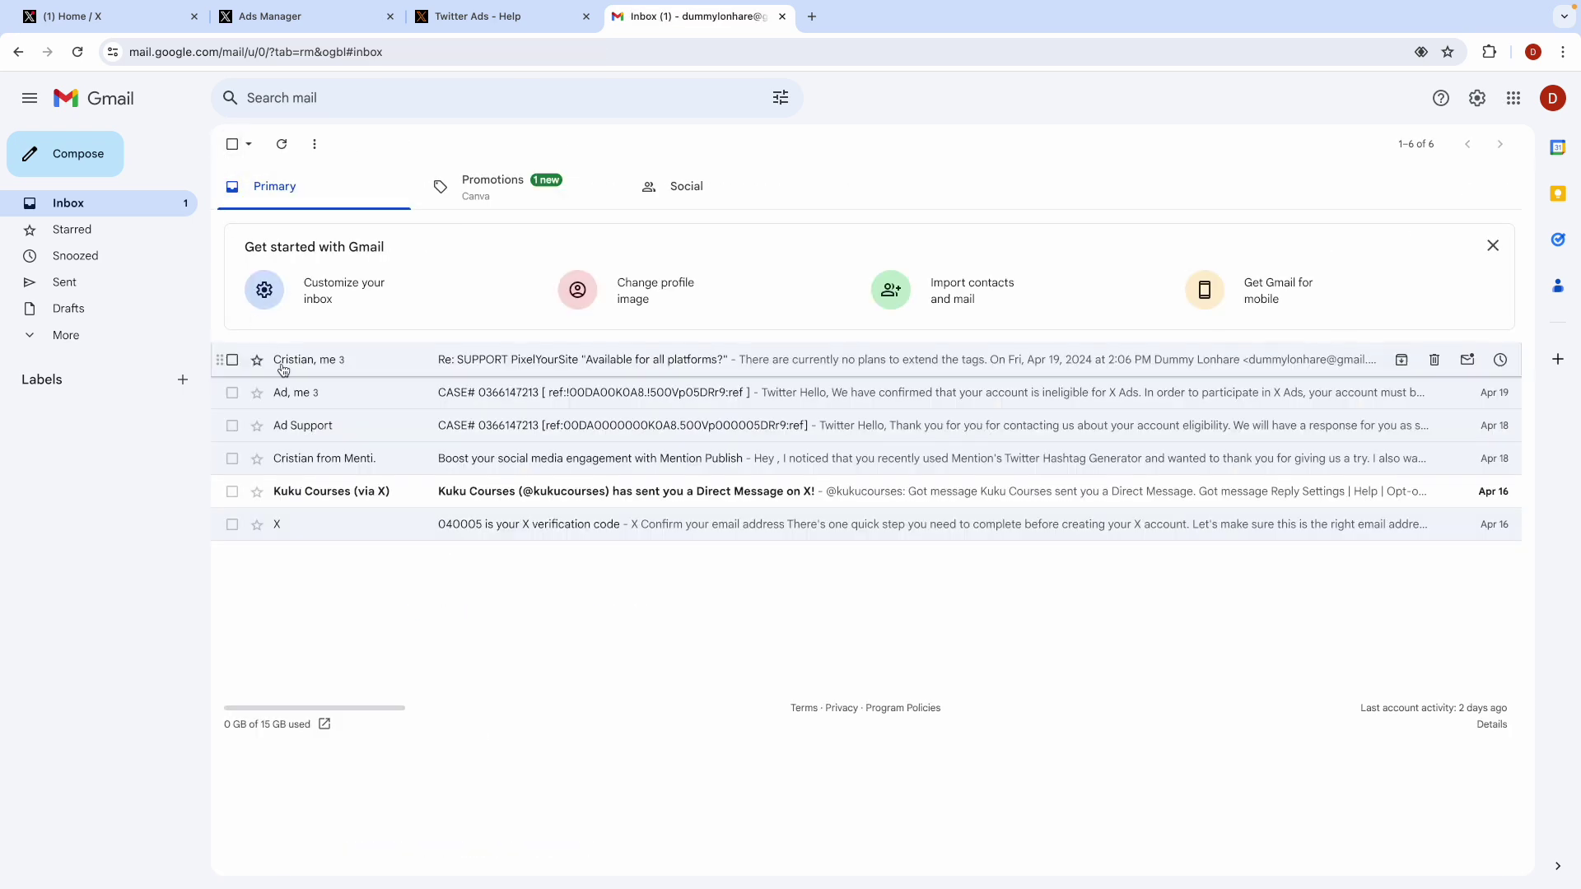
pyautogui.click(441, 409)
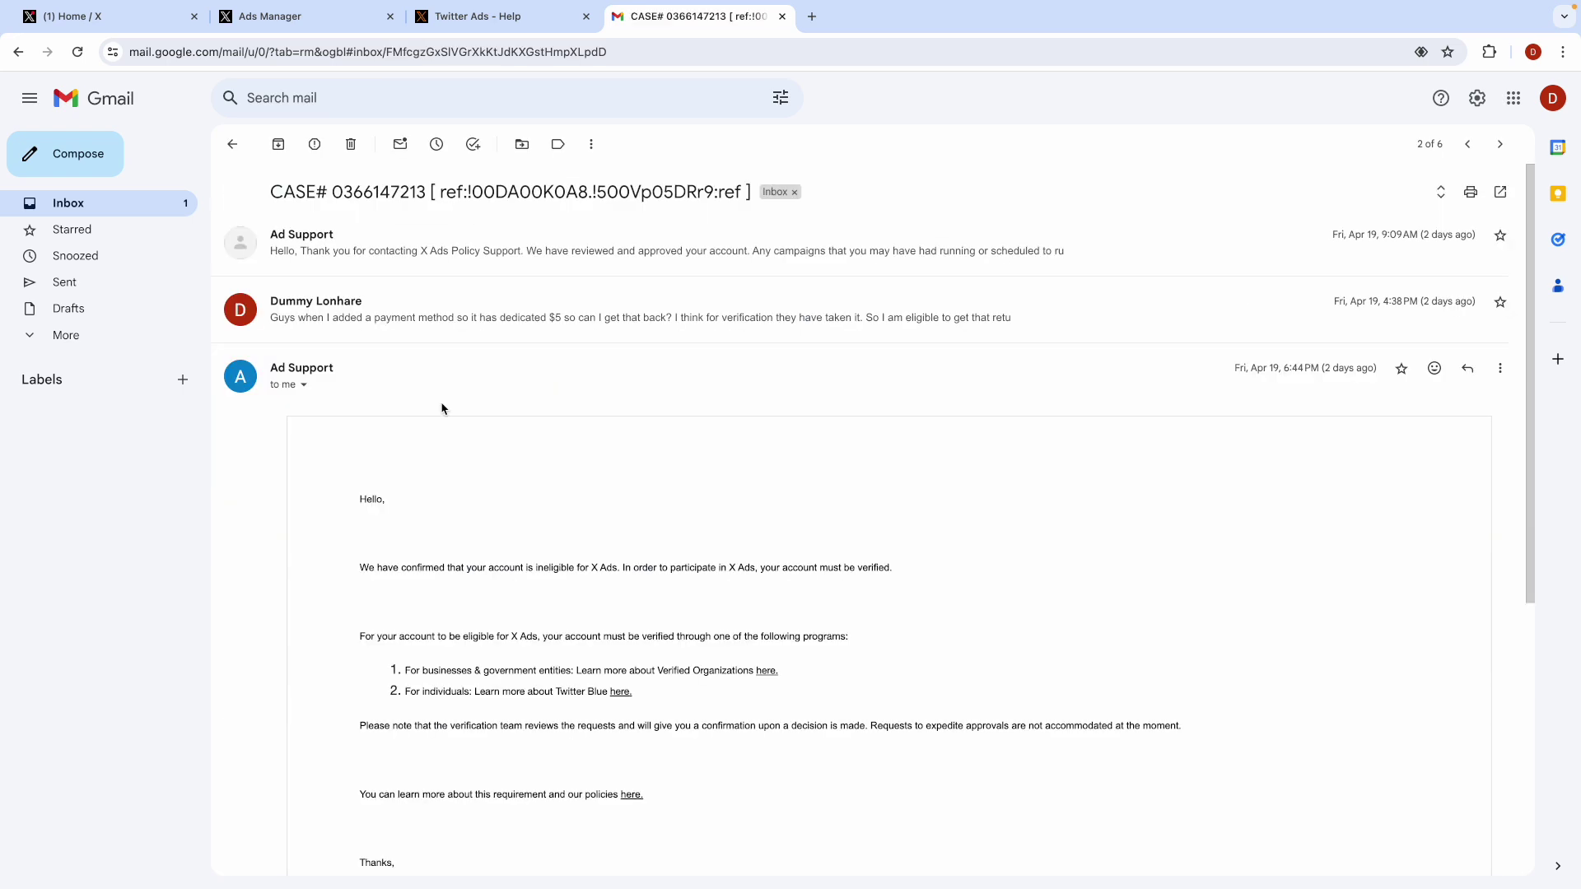
pyautogui.click(391, 254)
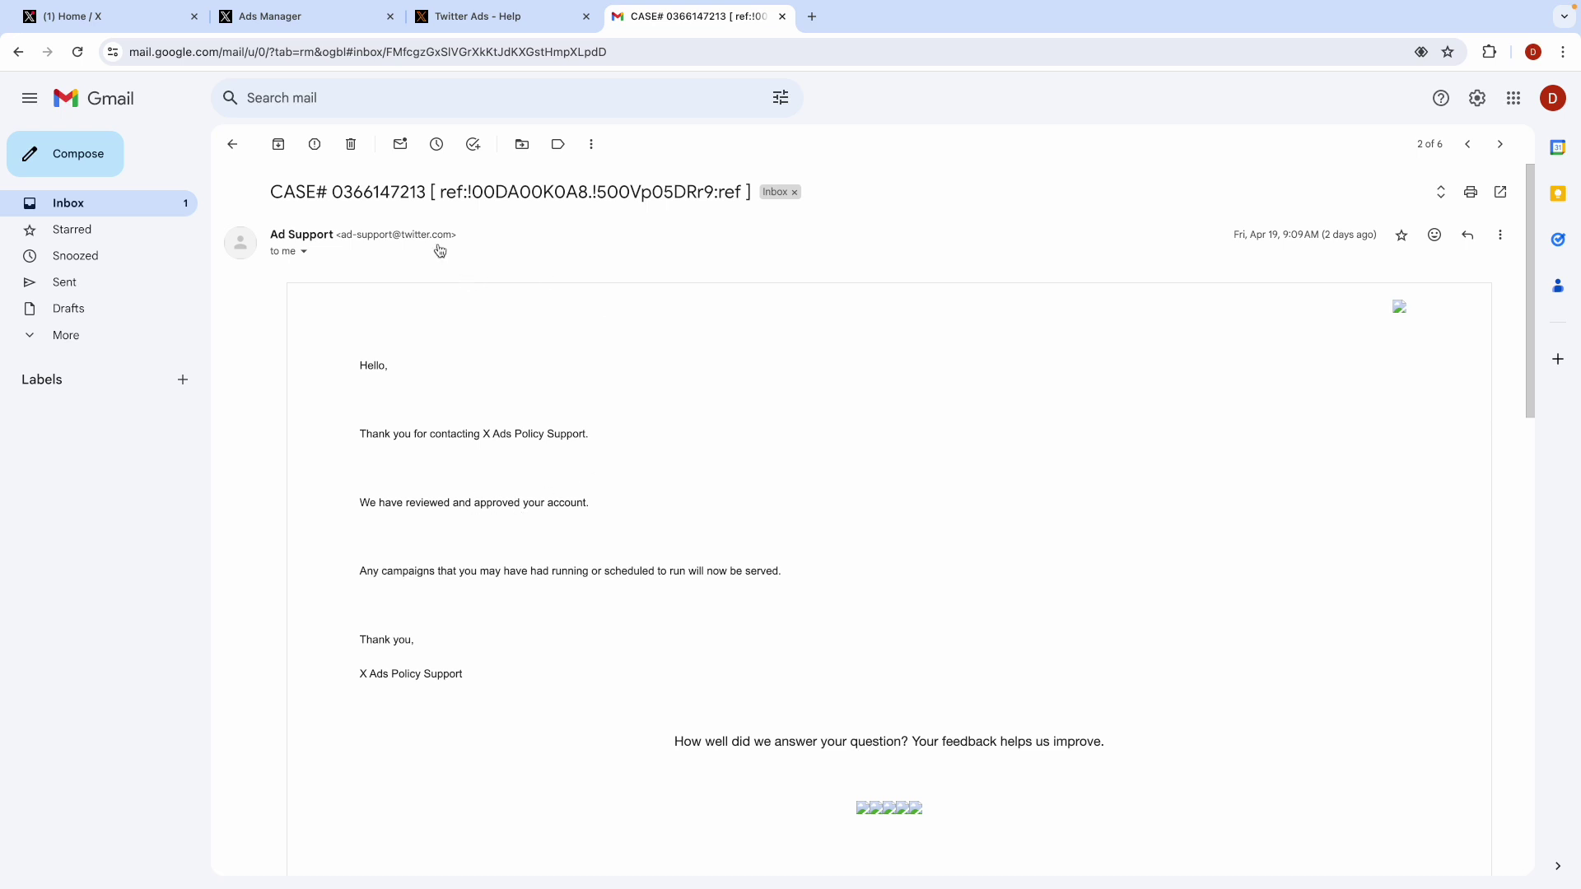
pyautogui.click(330, 18)
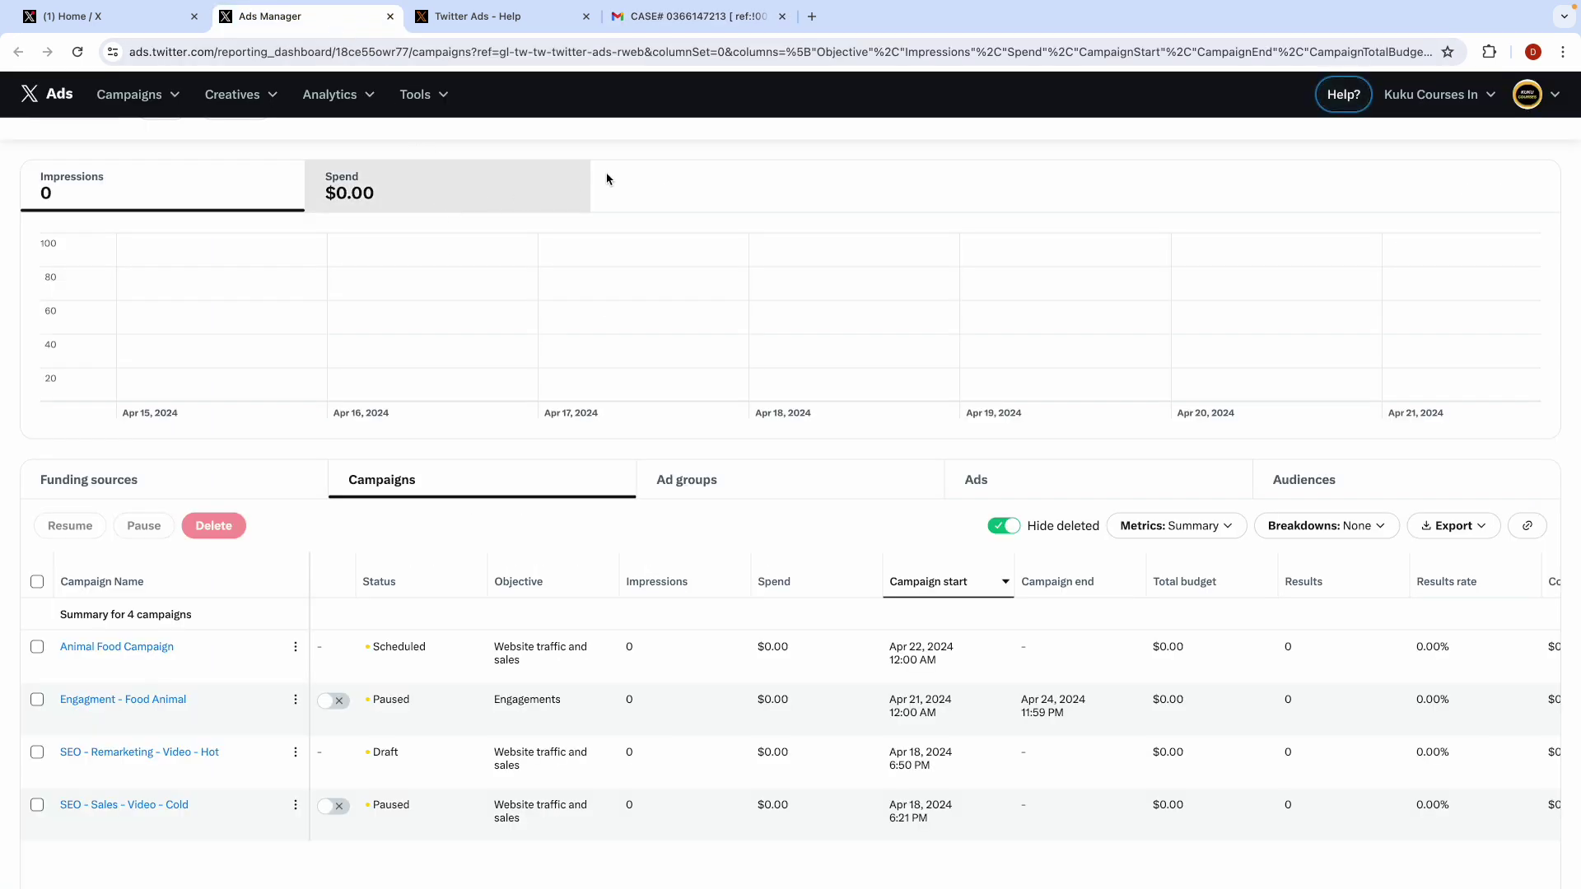
pyautogui.click(782, 16)
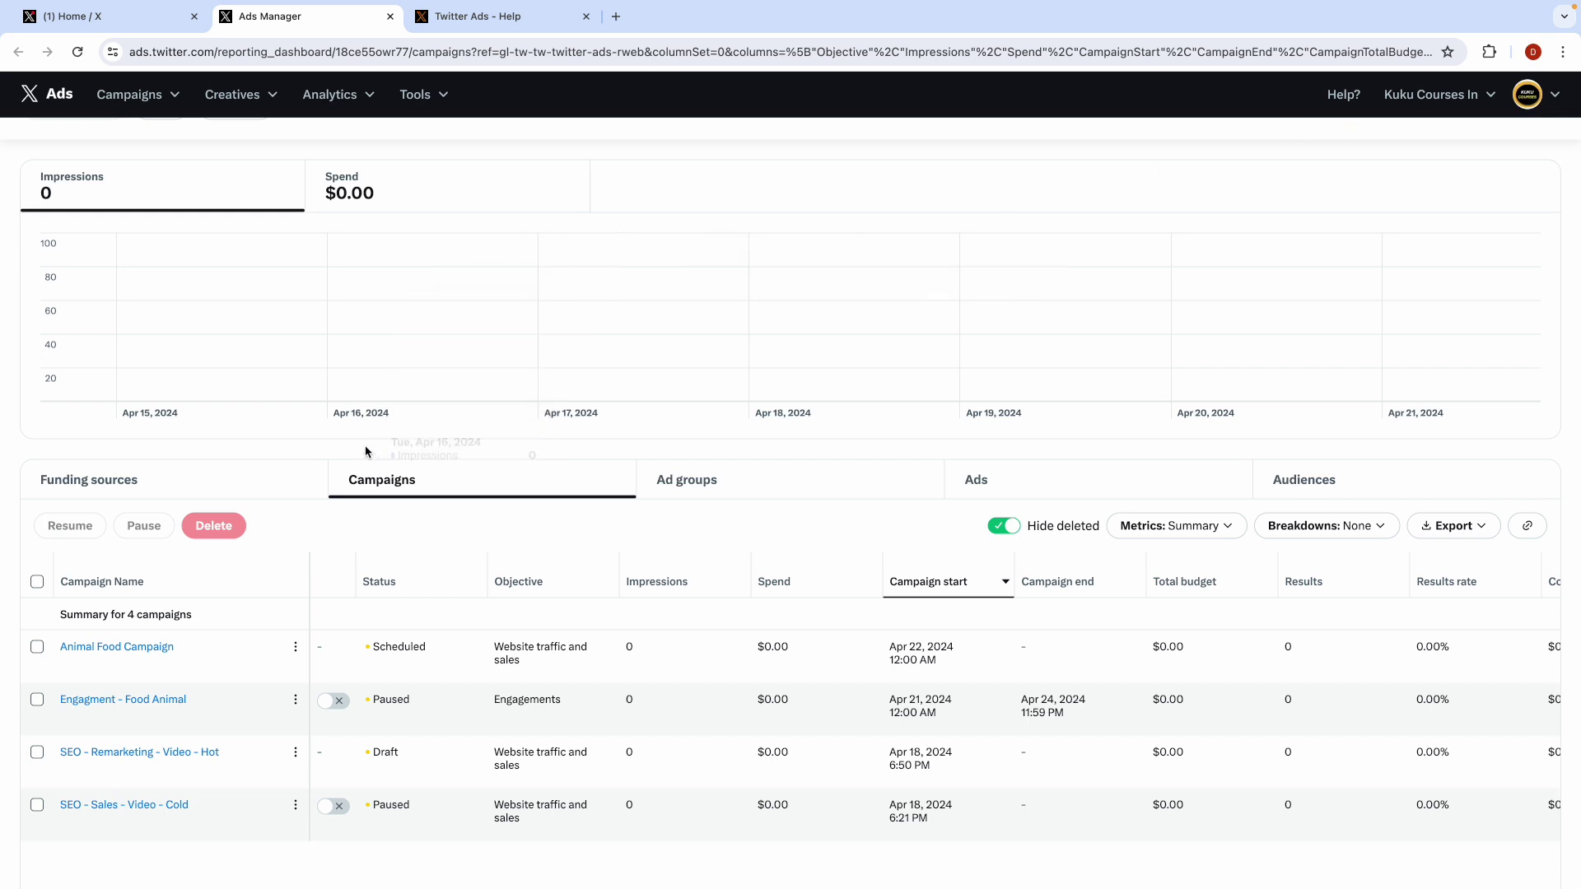
# Step: Start a new Advanced campaign with the Sales objective and open its campaign details form
pyautogui.scroll(-2, 379, 457)
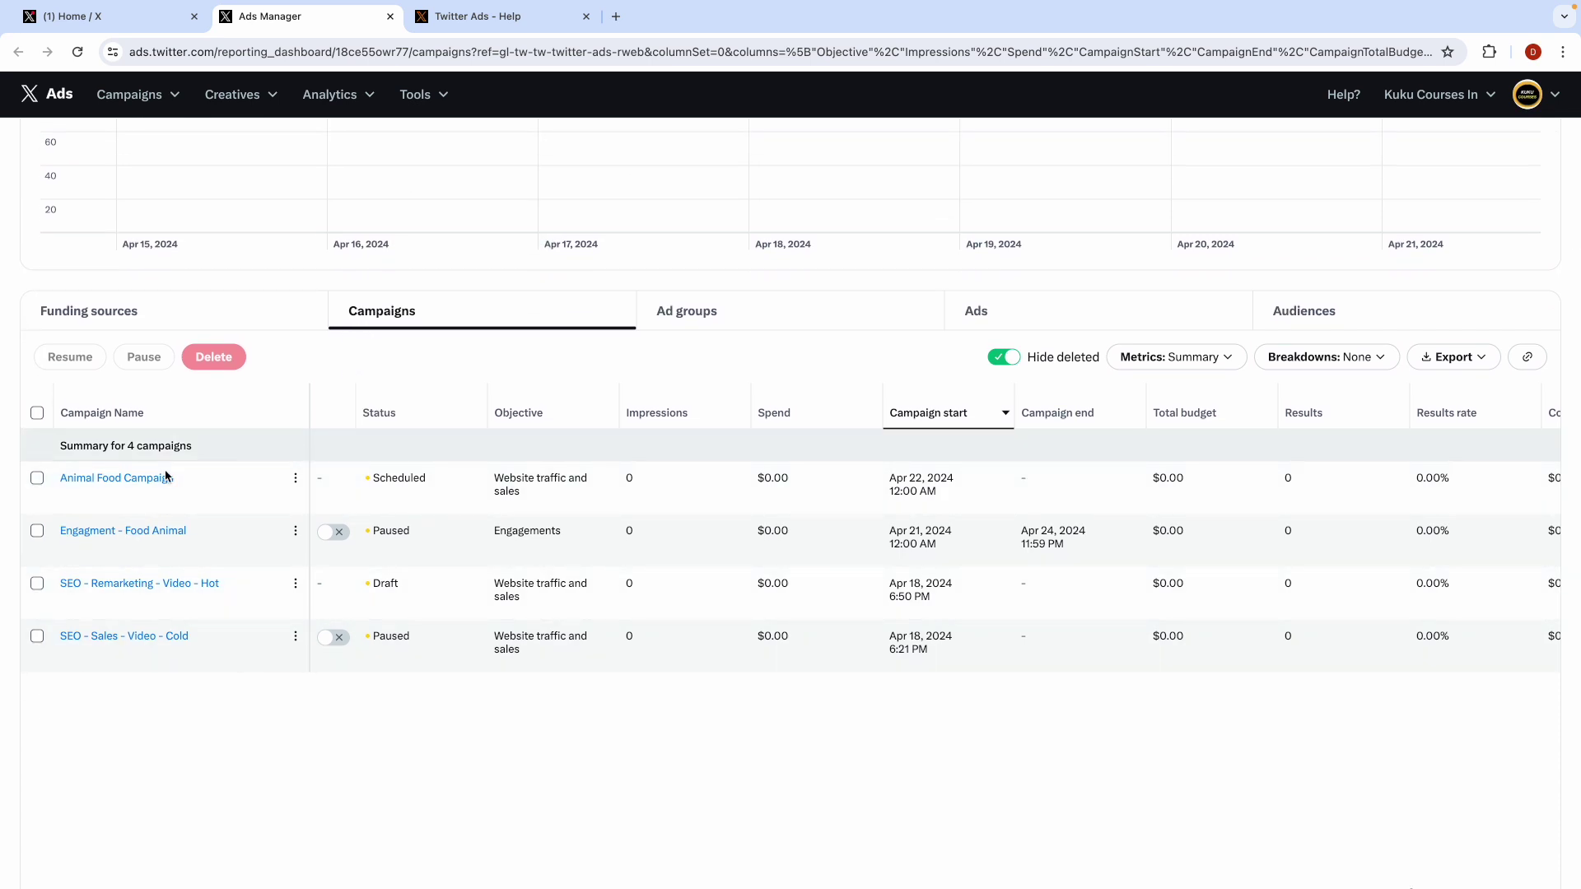
pyautogui.scroll(3, 384, 359)
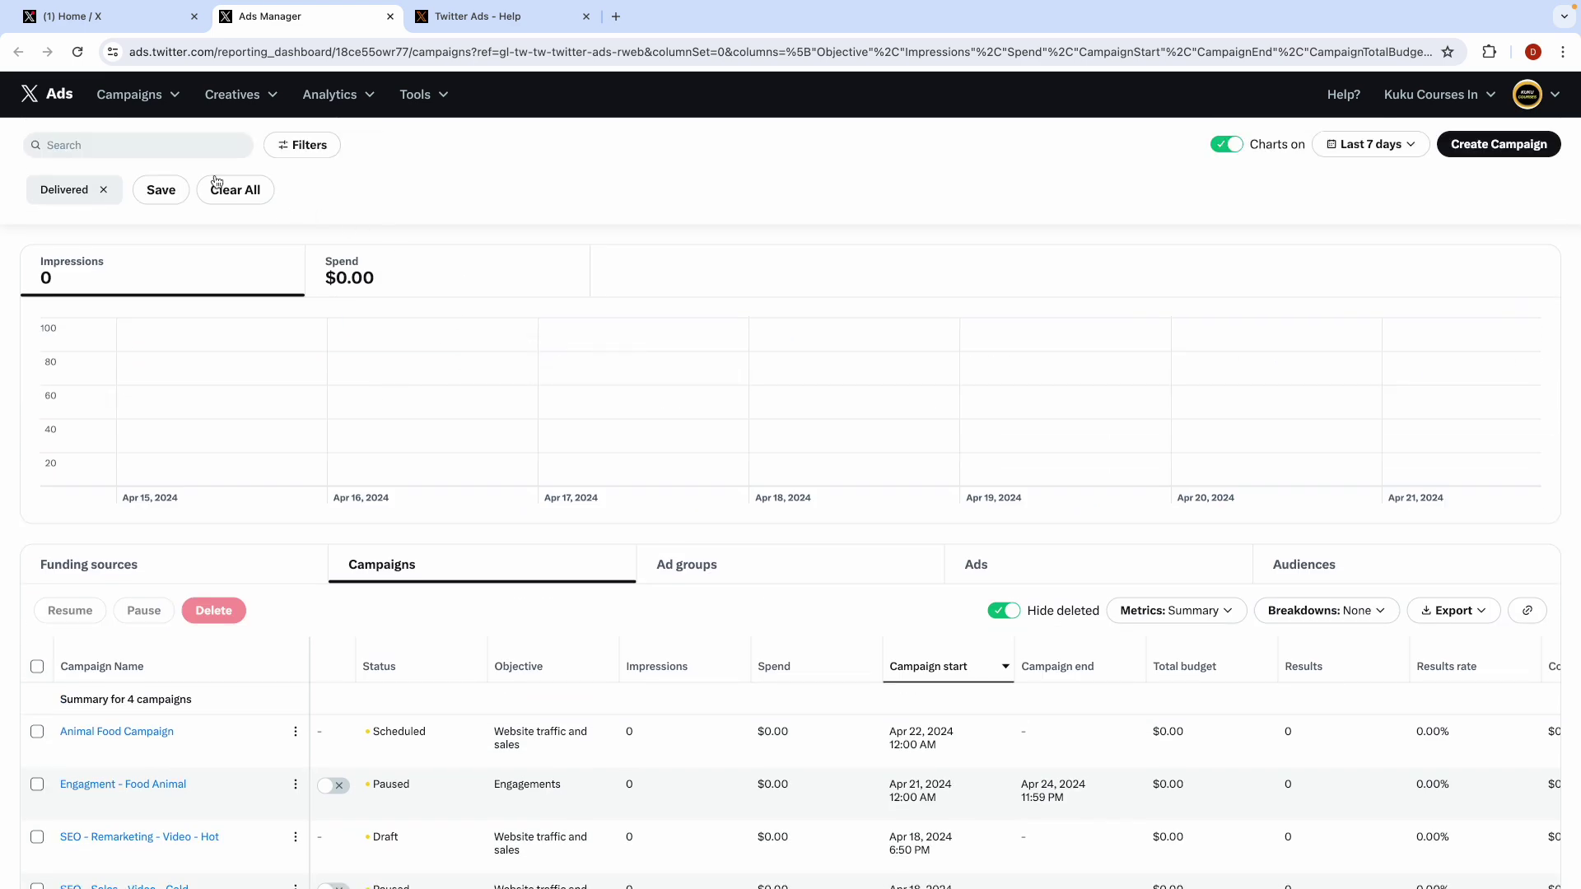
pyautogui.moveTo(165, 94)
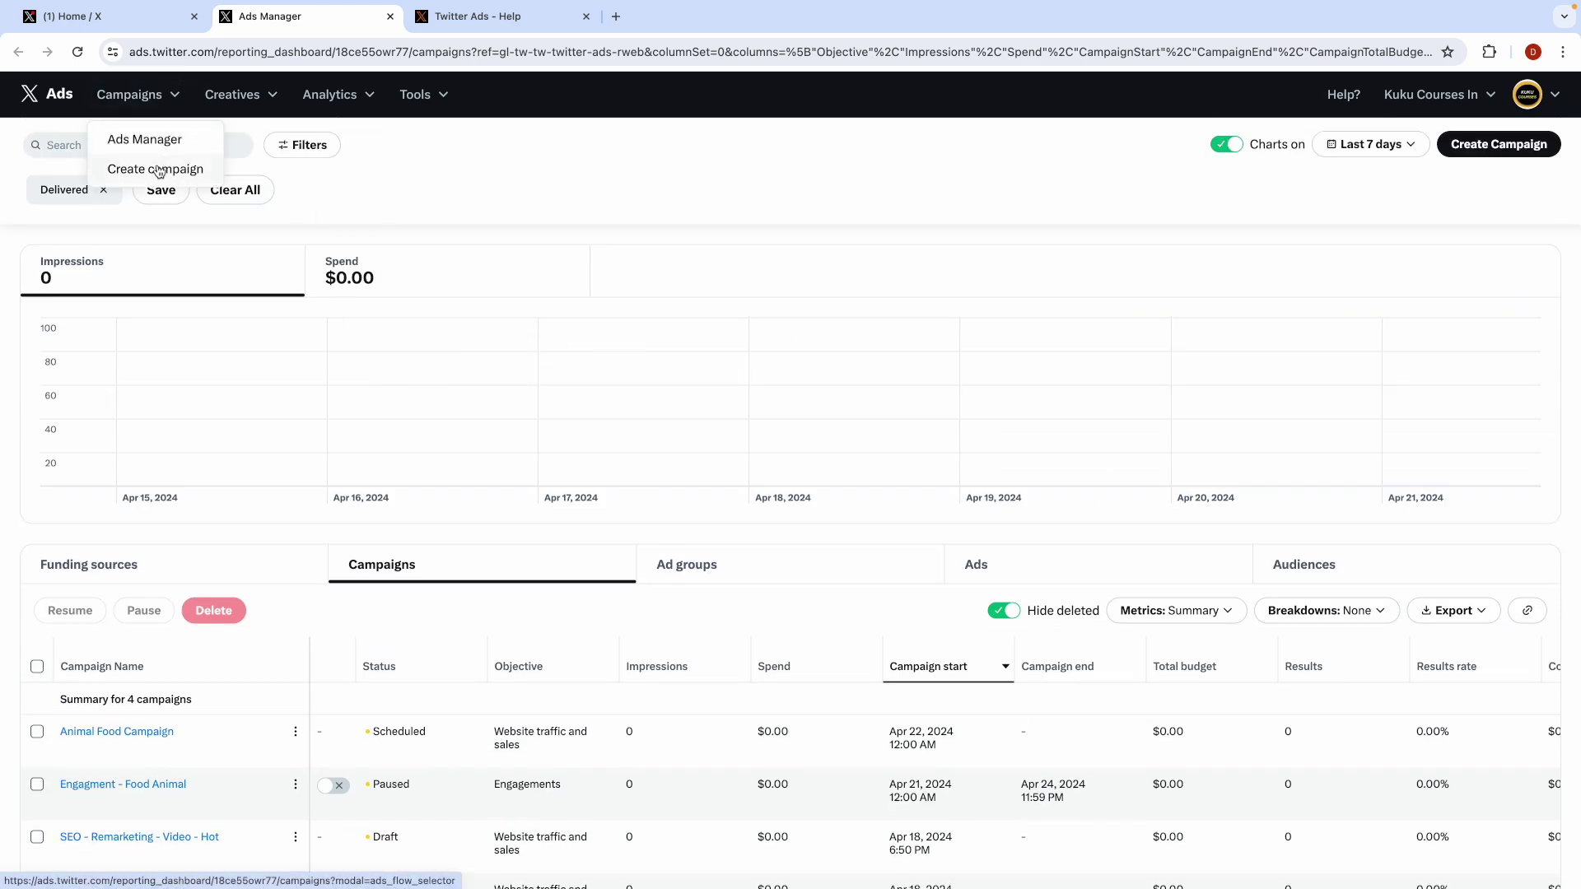
pyautogui.click(159, 171)
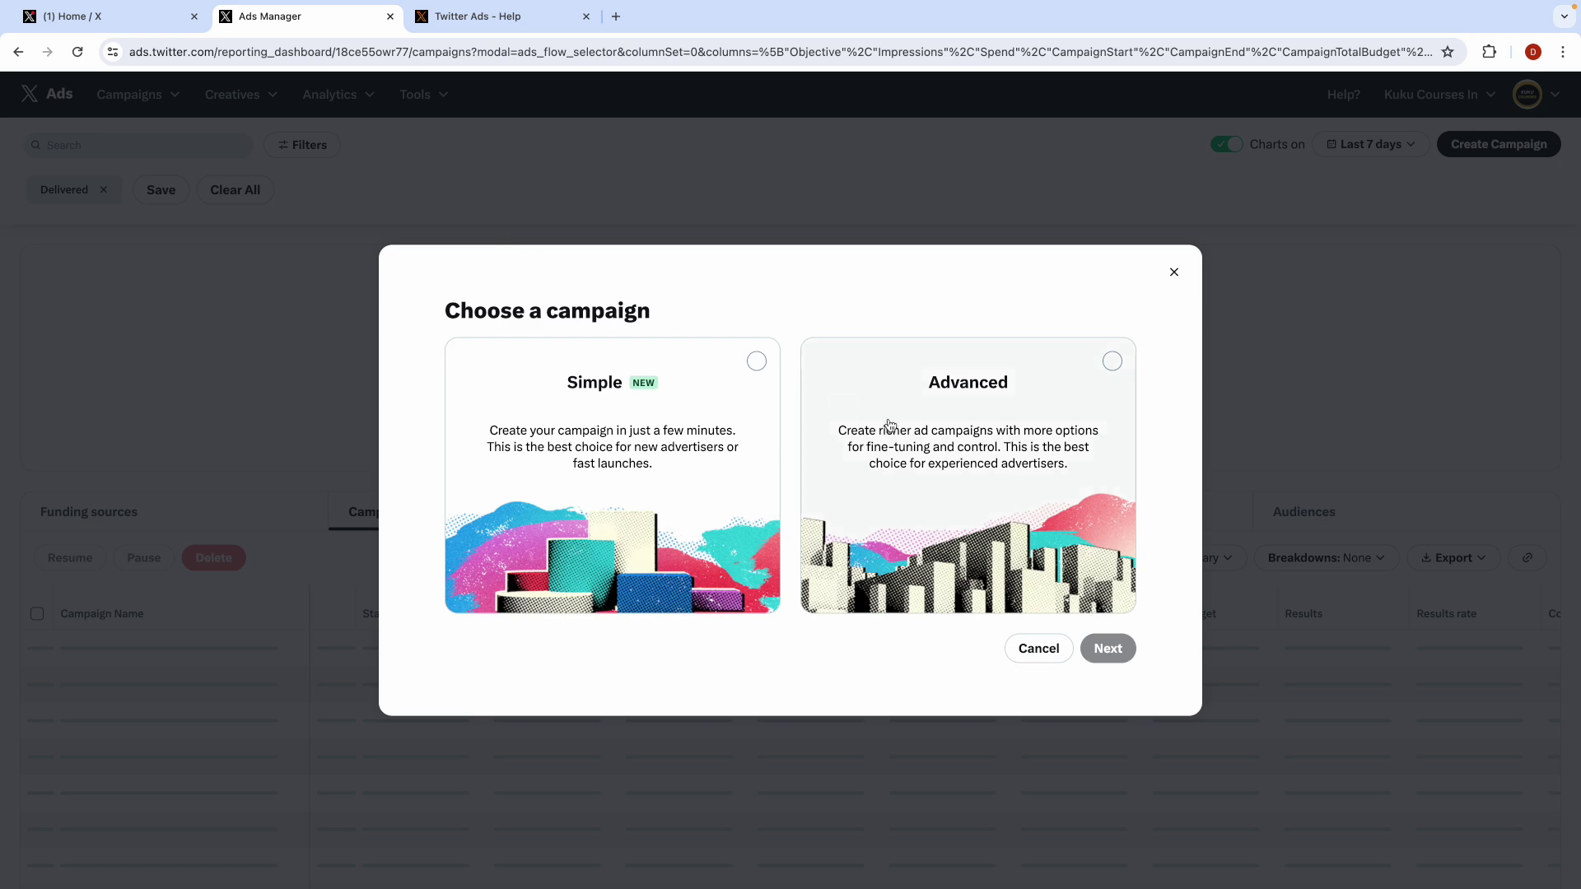
pyautogui.click(947, 445)
pyautogui.click(1107, 647)
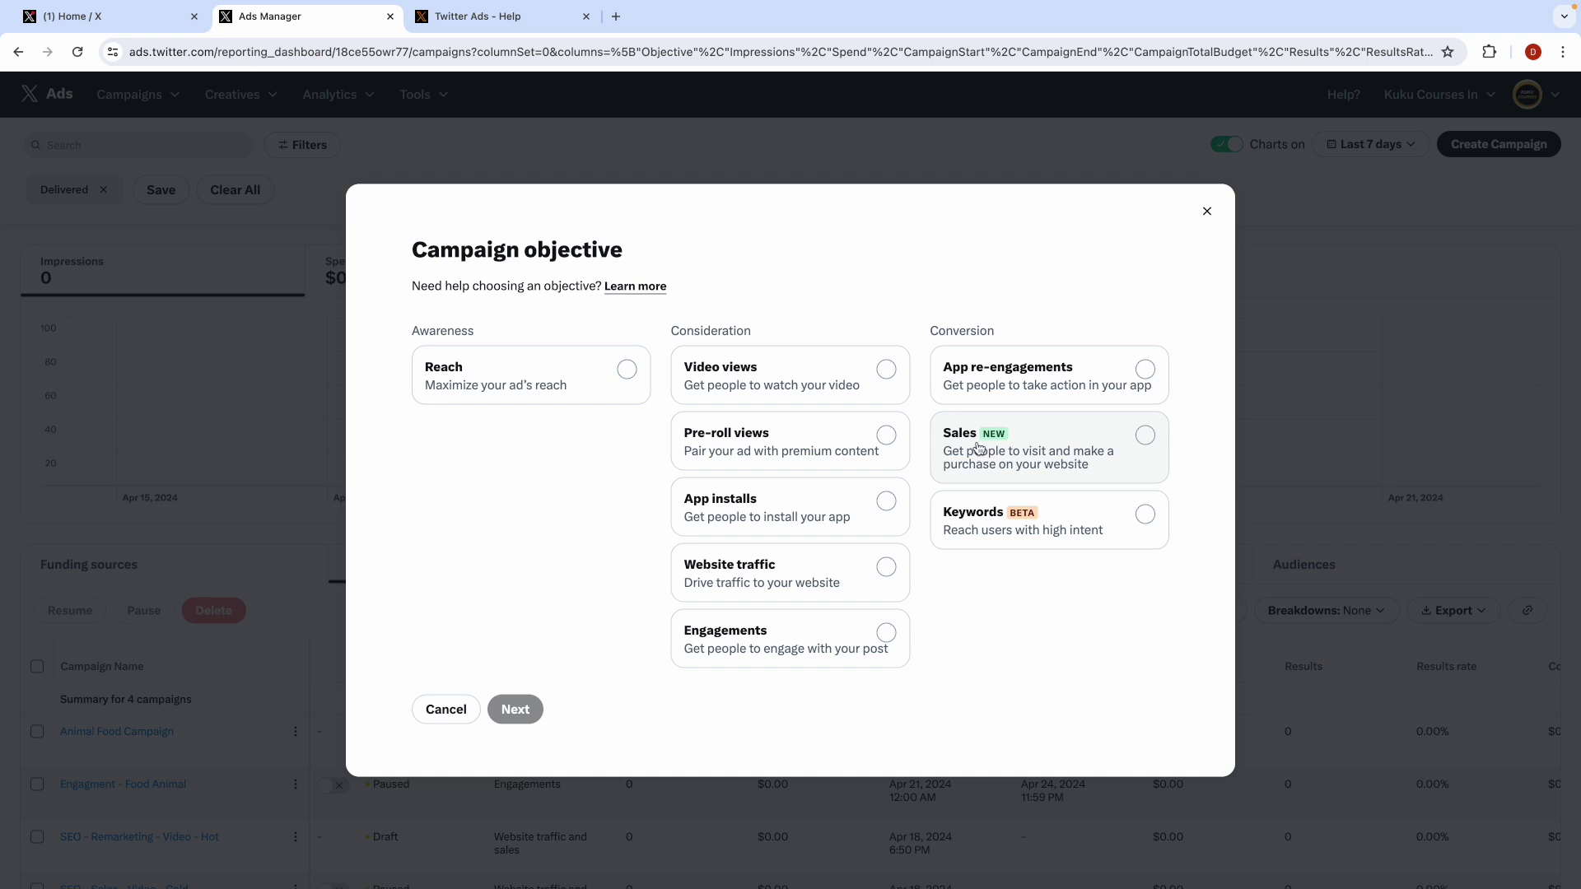
pyautogui.click(985, 453)
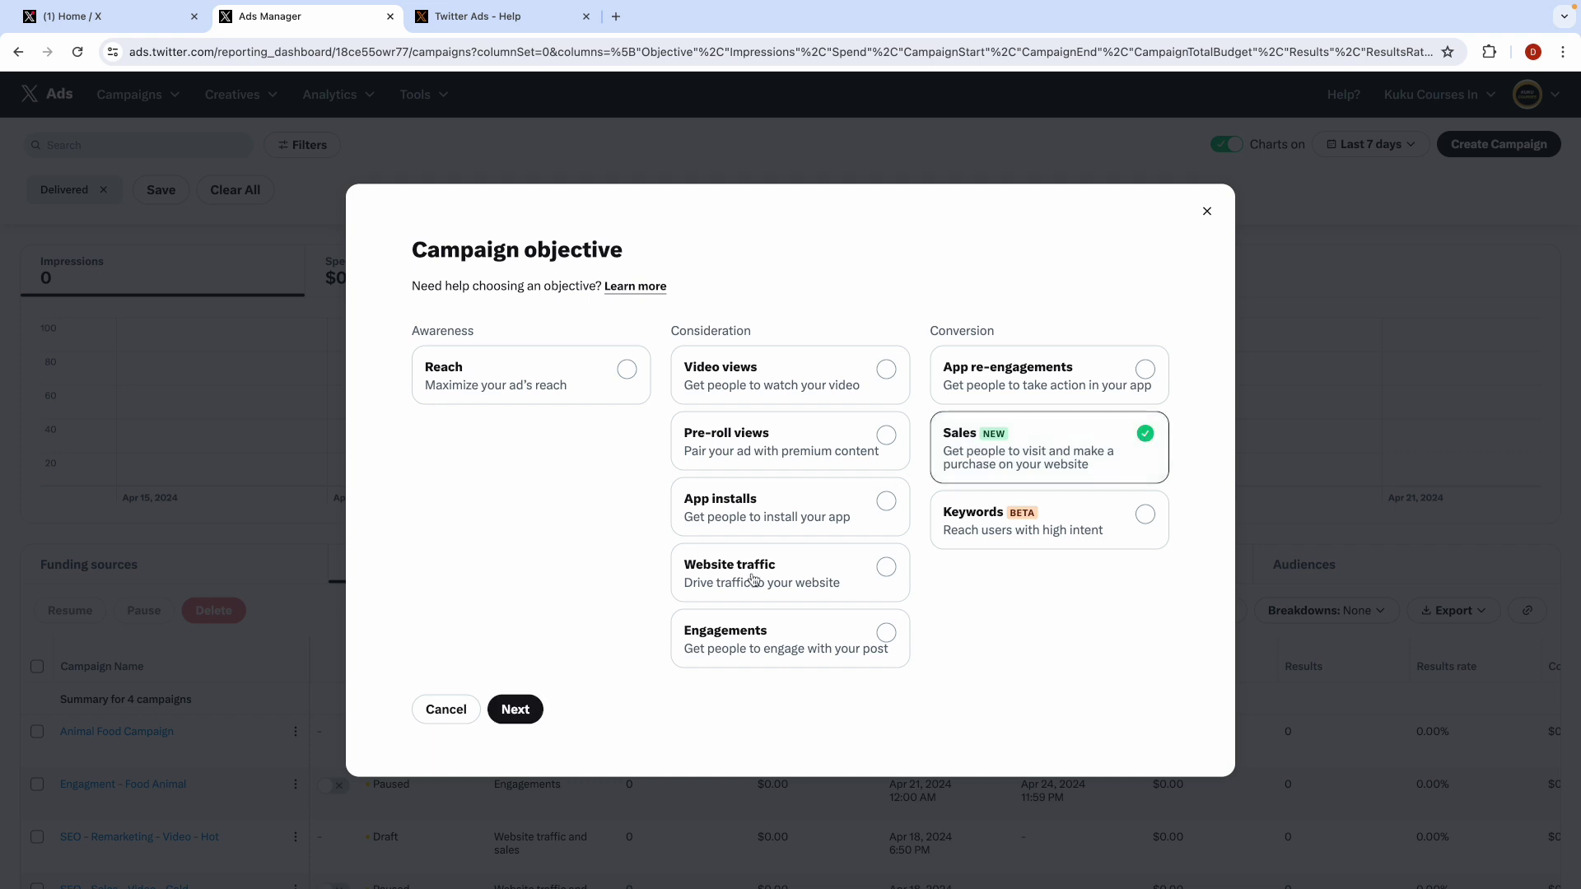
pyautogui.click(519, 712)
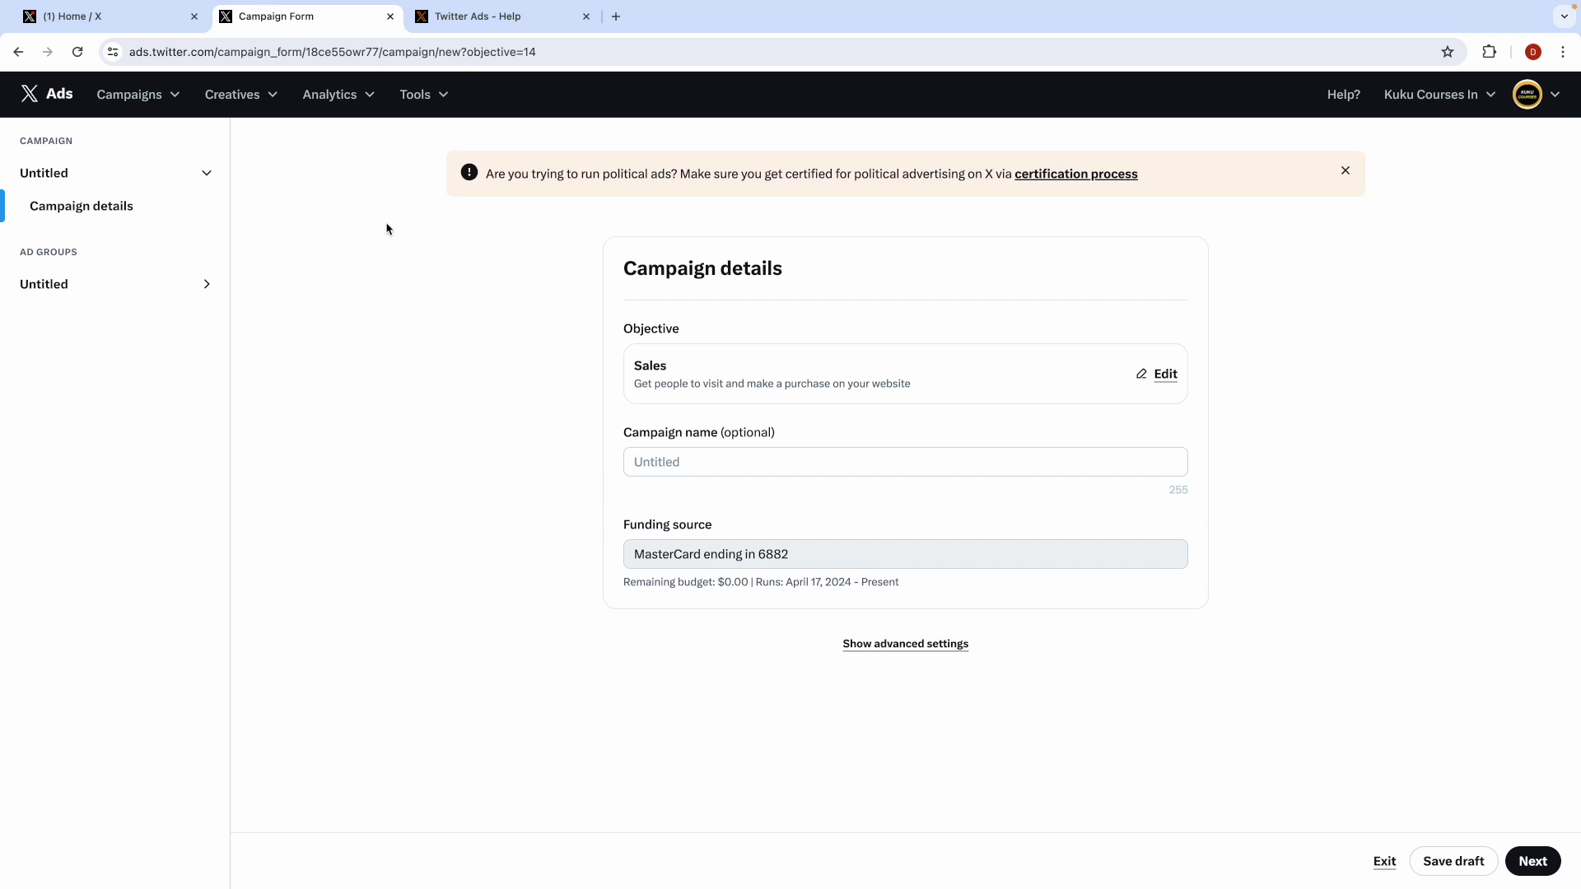
# Step: Open the Events manager to view the Twitter pixel's events, and look over the other available tools
pyautogui.click(441, 95)
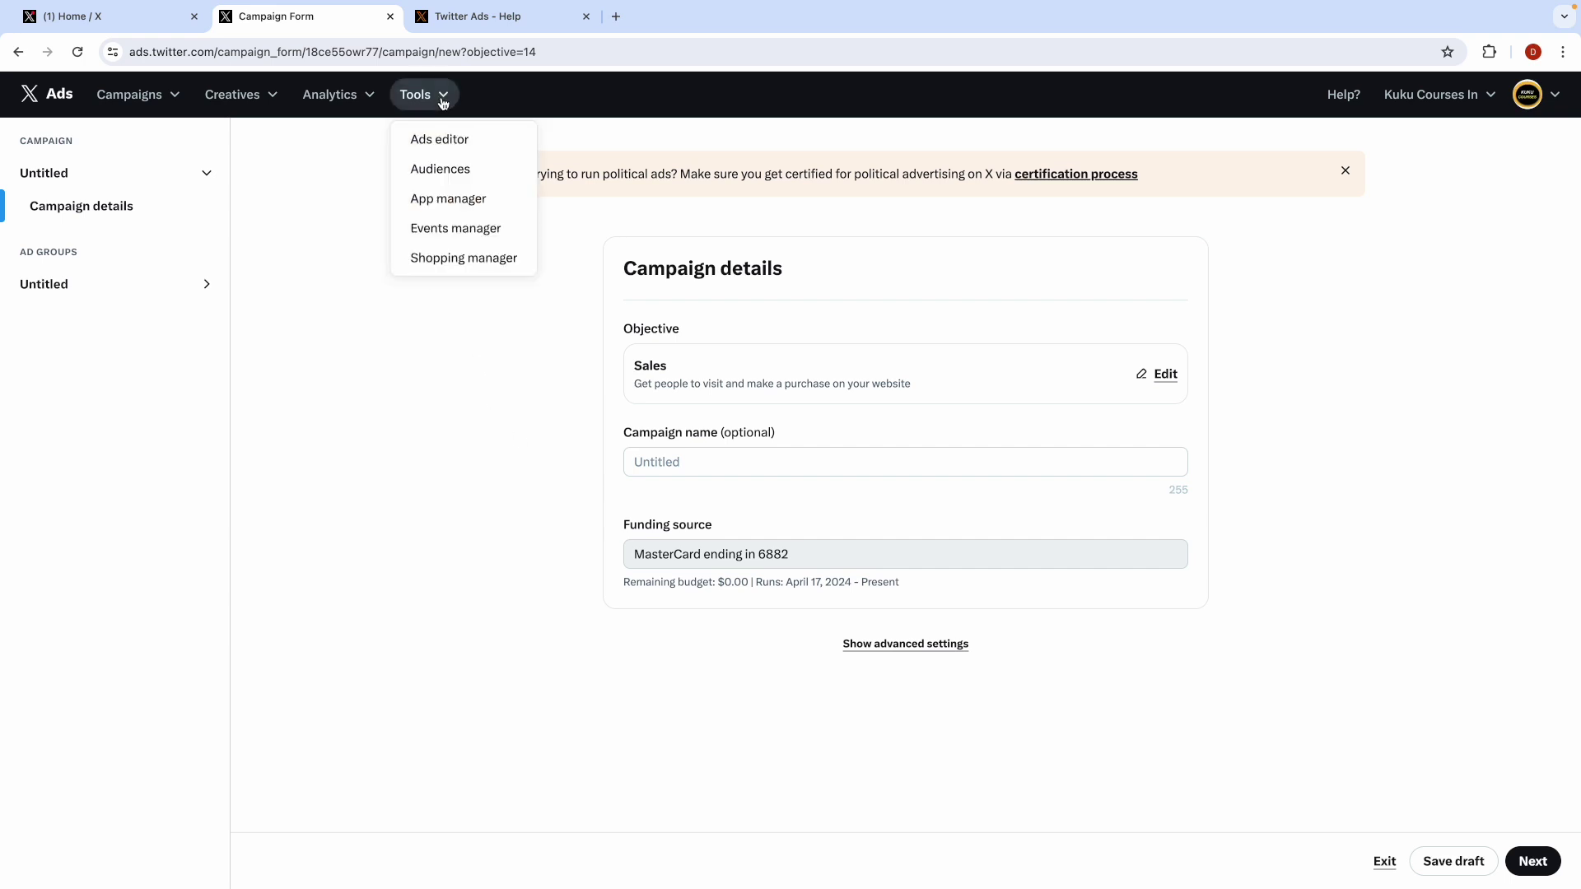
pyautogui.click(451, 227)
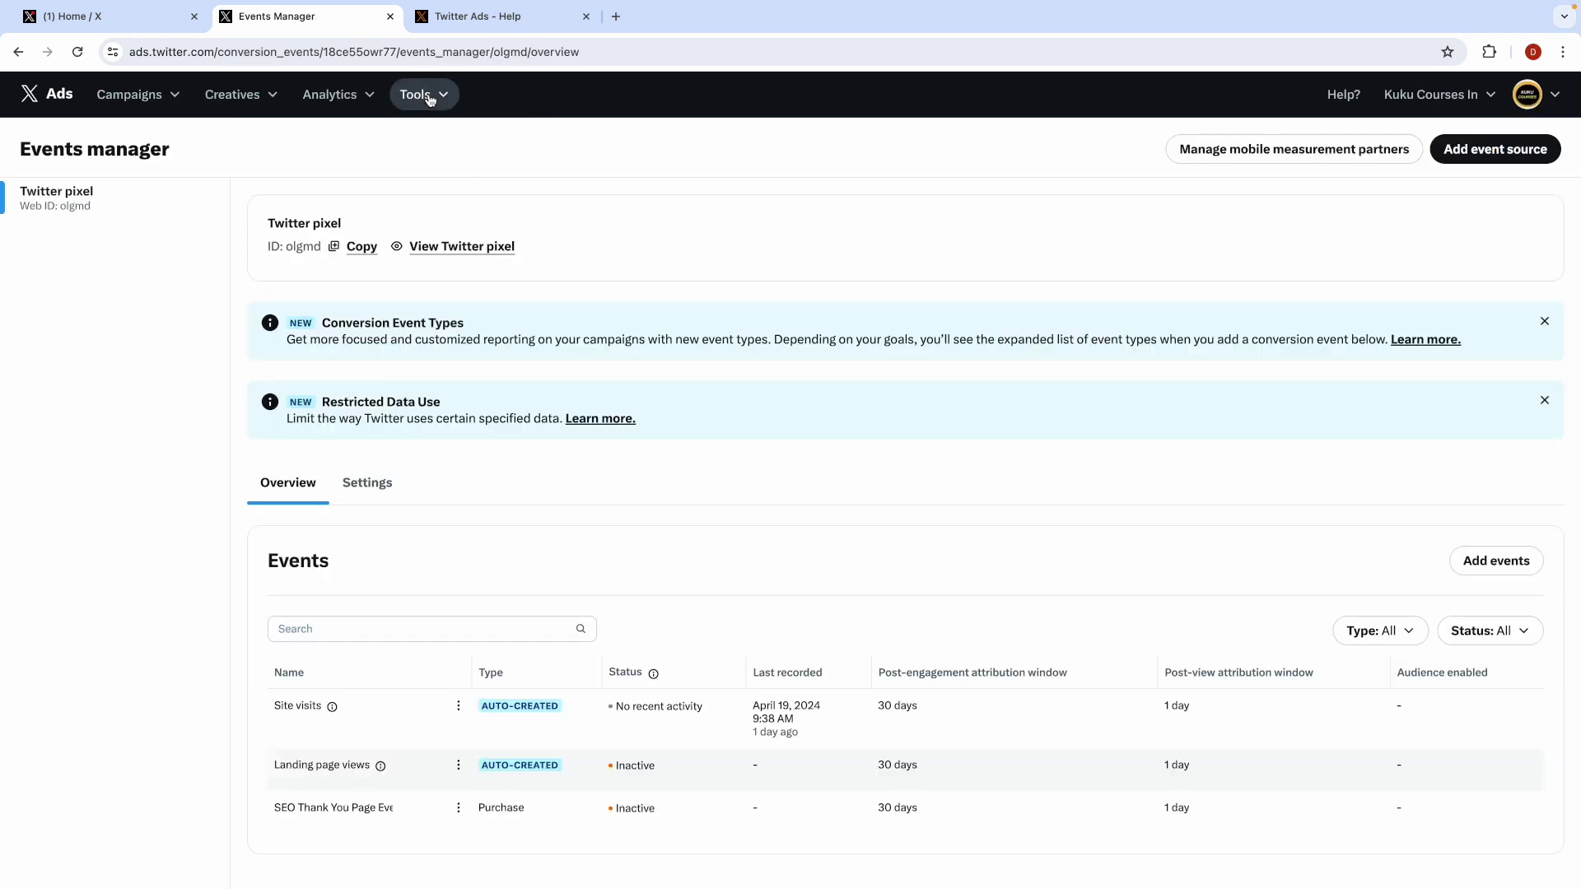
pyautogui.click(428, 97)
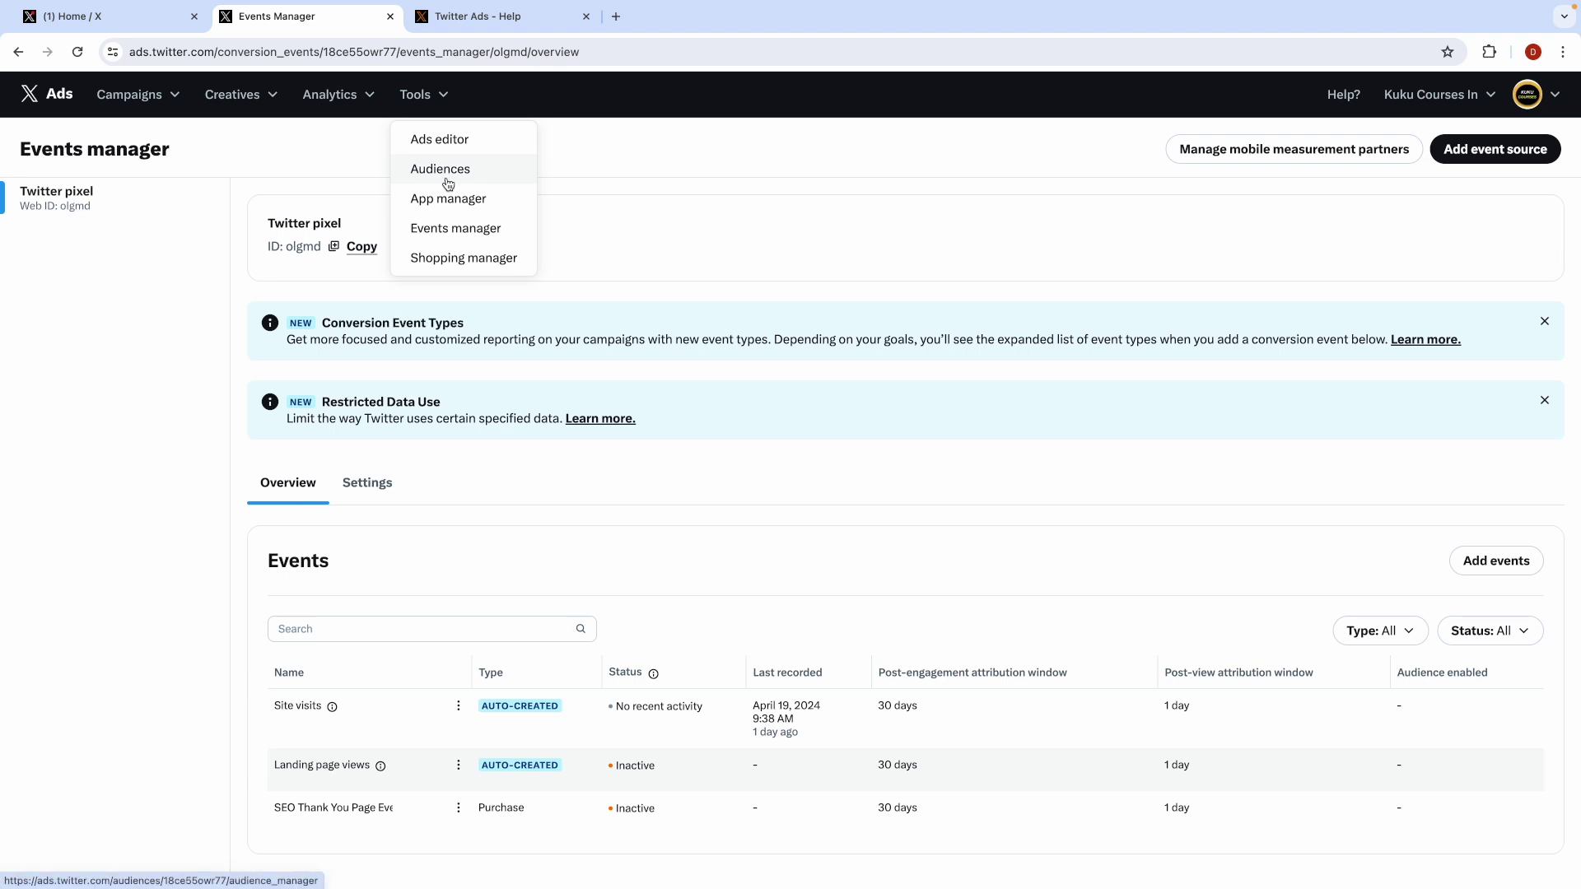
pyautogui.click(556, 232)
# Step: Start a new Advanced campaign and proceed to the choice of campaign objective
pyautogui.click(158, 96)
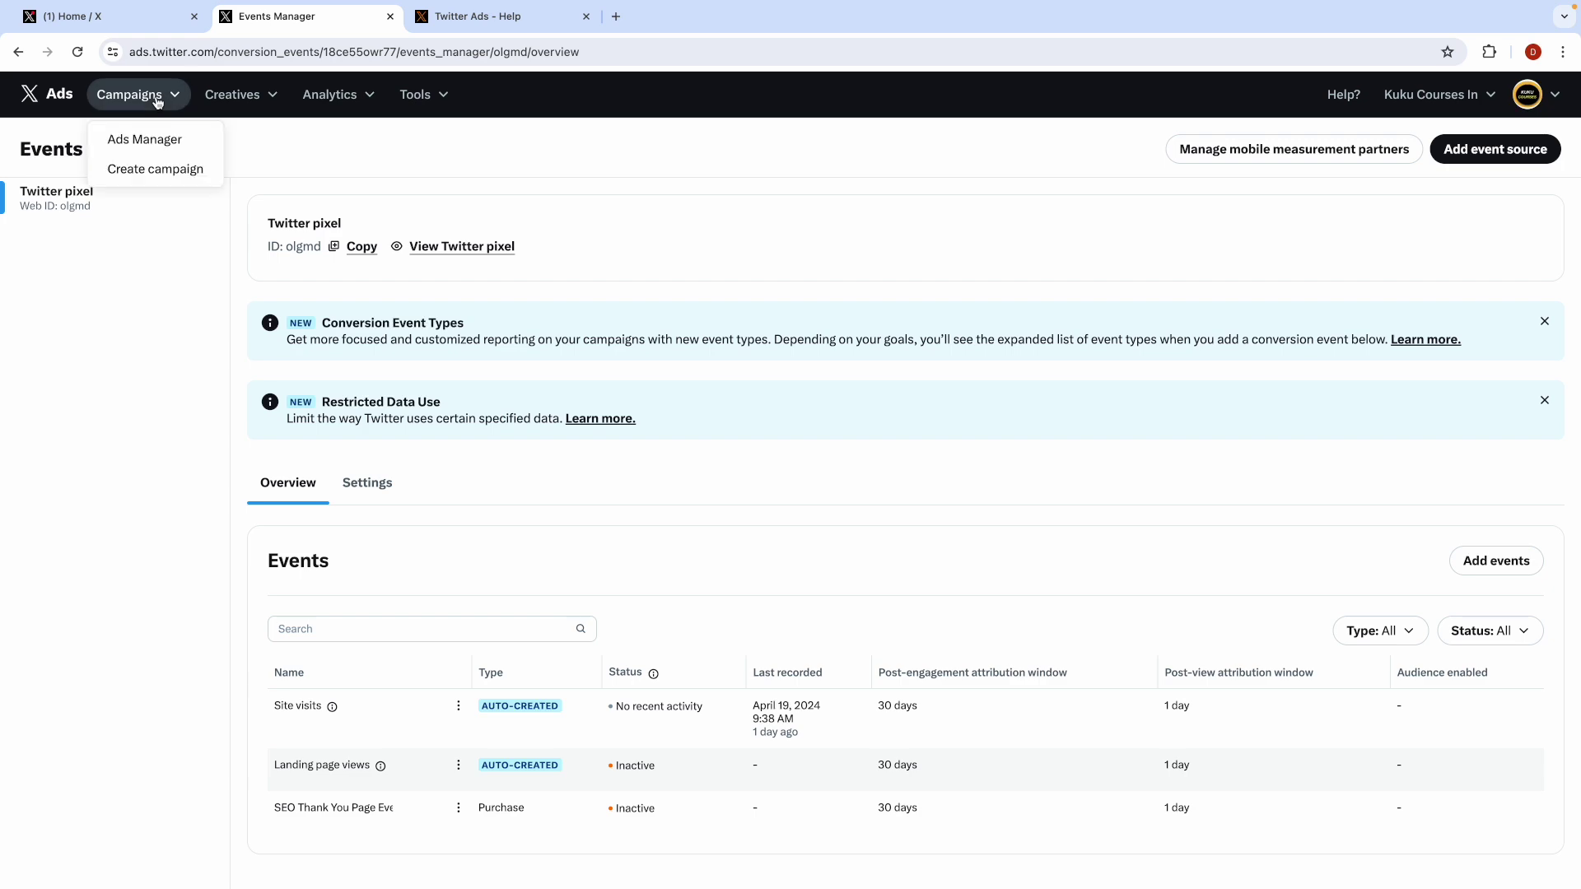
pyautogui.click(193, 180)
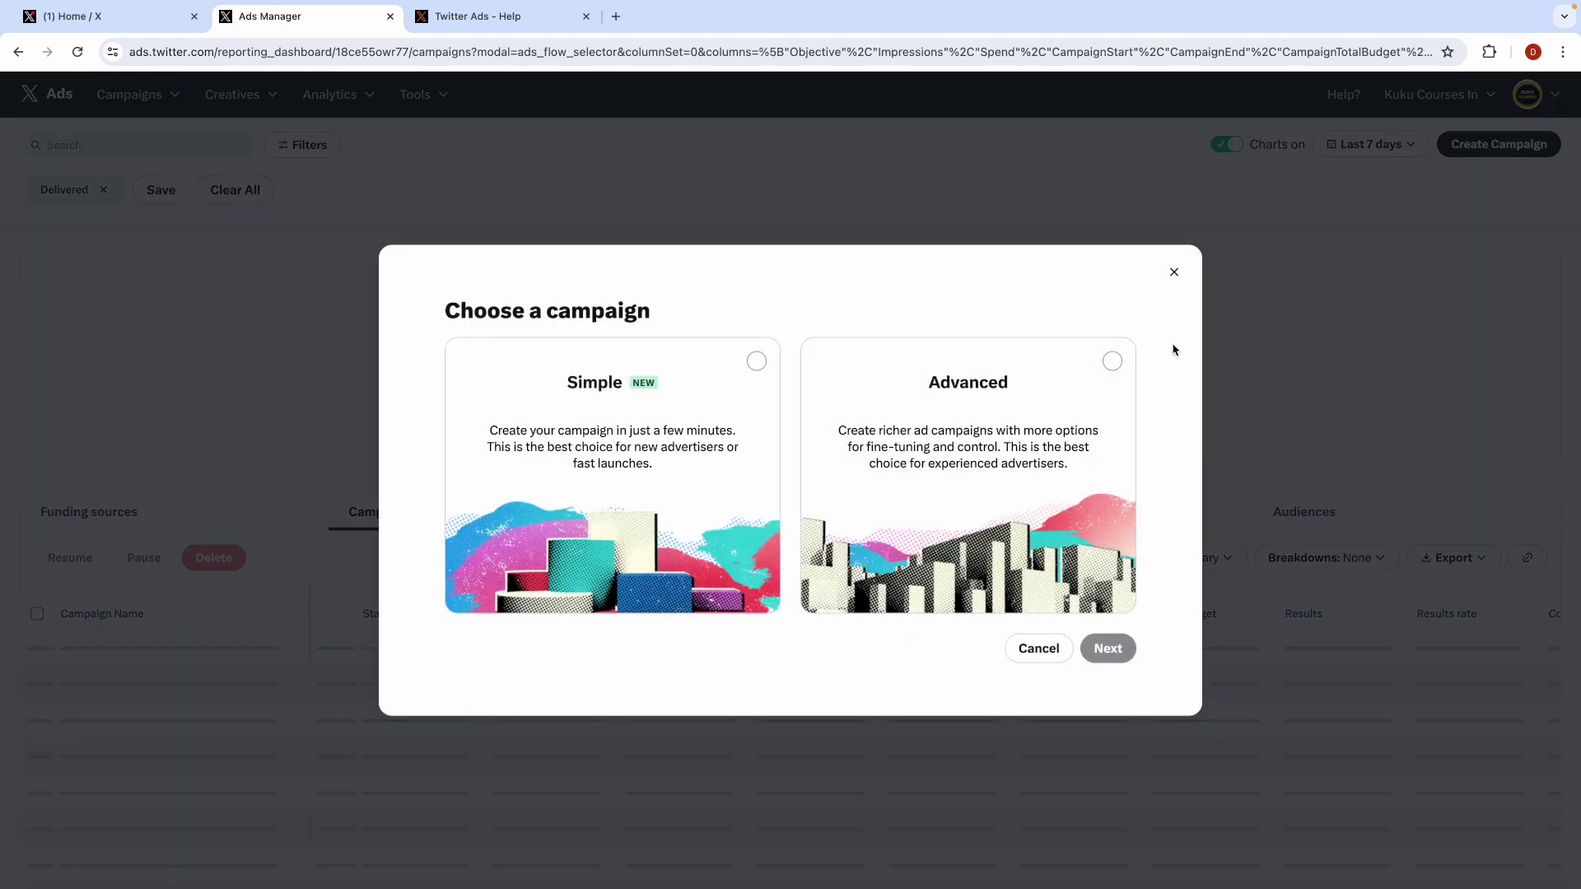
pyautogui.click(931, 445)
pyautogui.click(1107, 648)
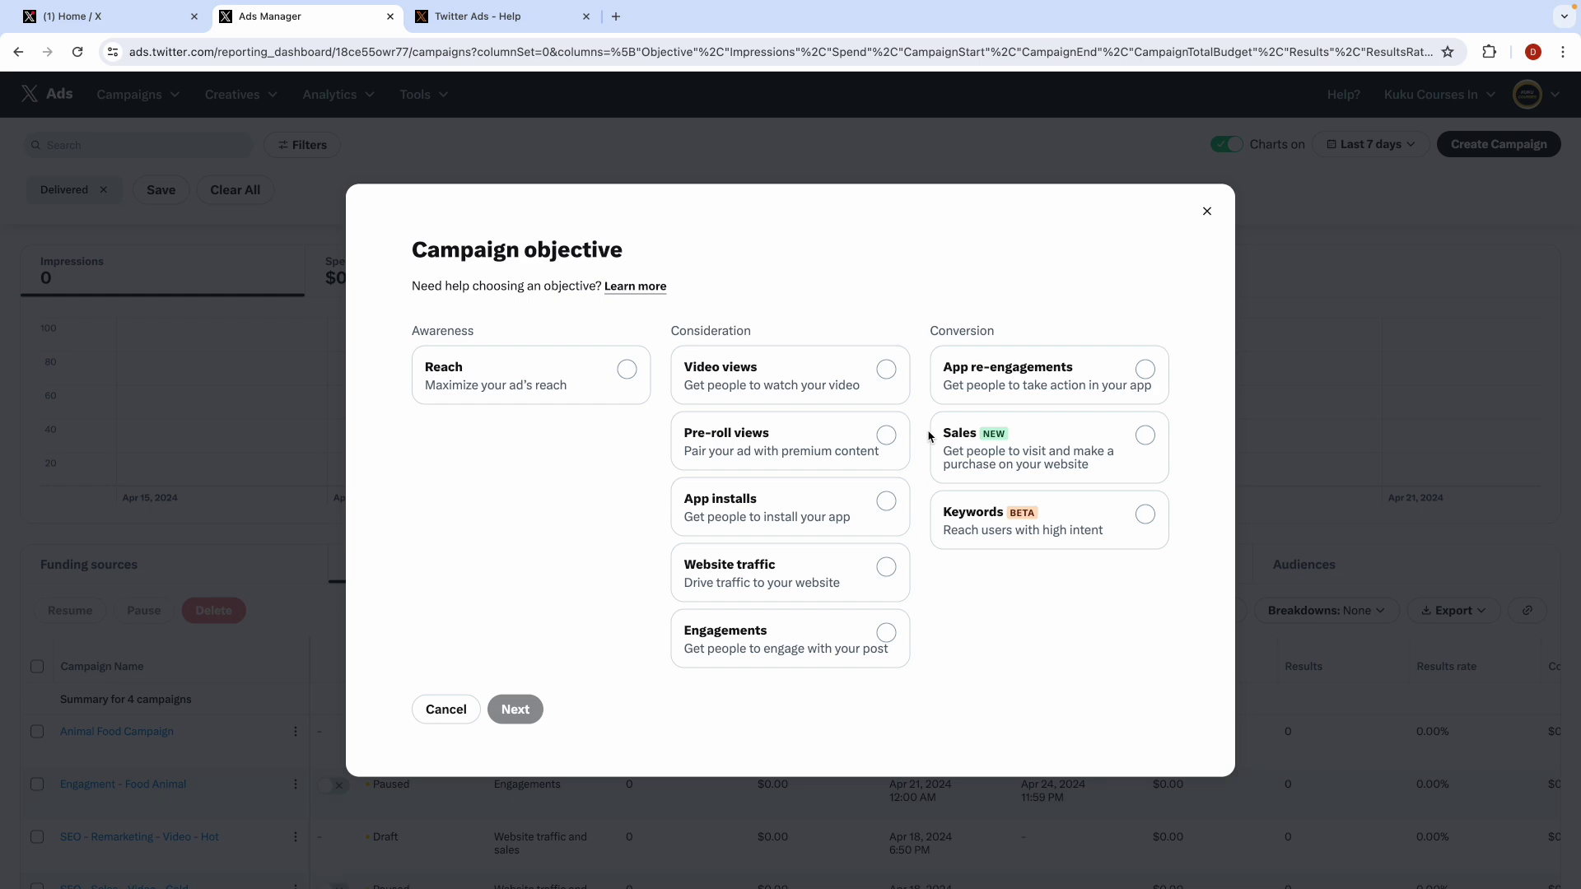
# Step: Switch to the other browser window, search Google for "kuku courses", and open the KuKu Courses website's course list
pyautogui.hotkey('ctrl', 'Right')
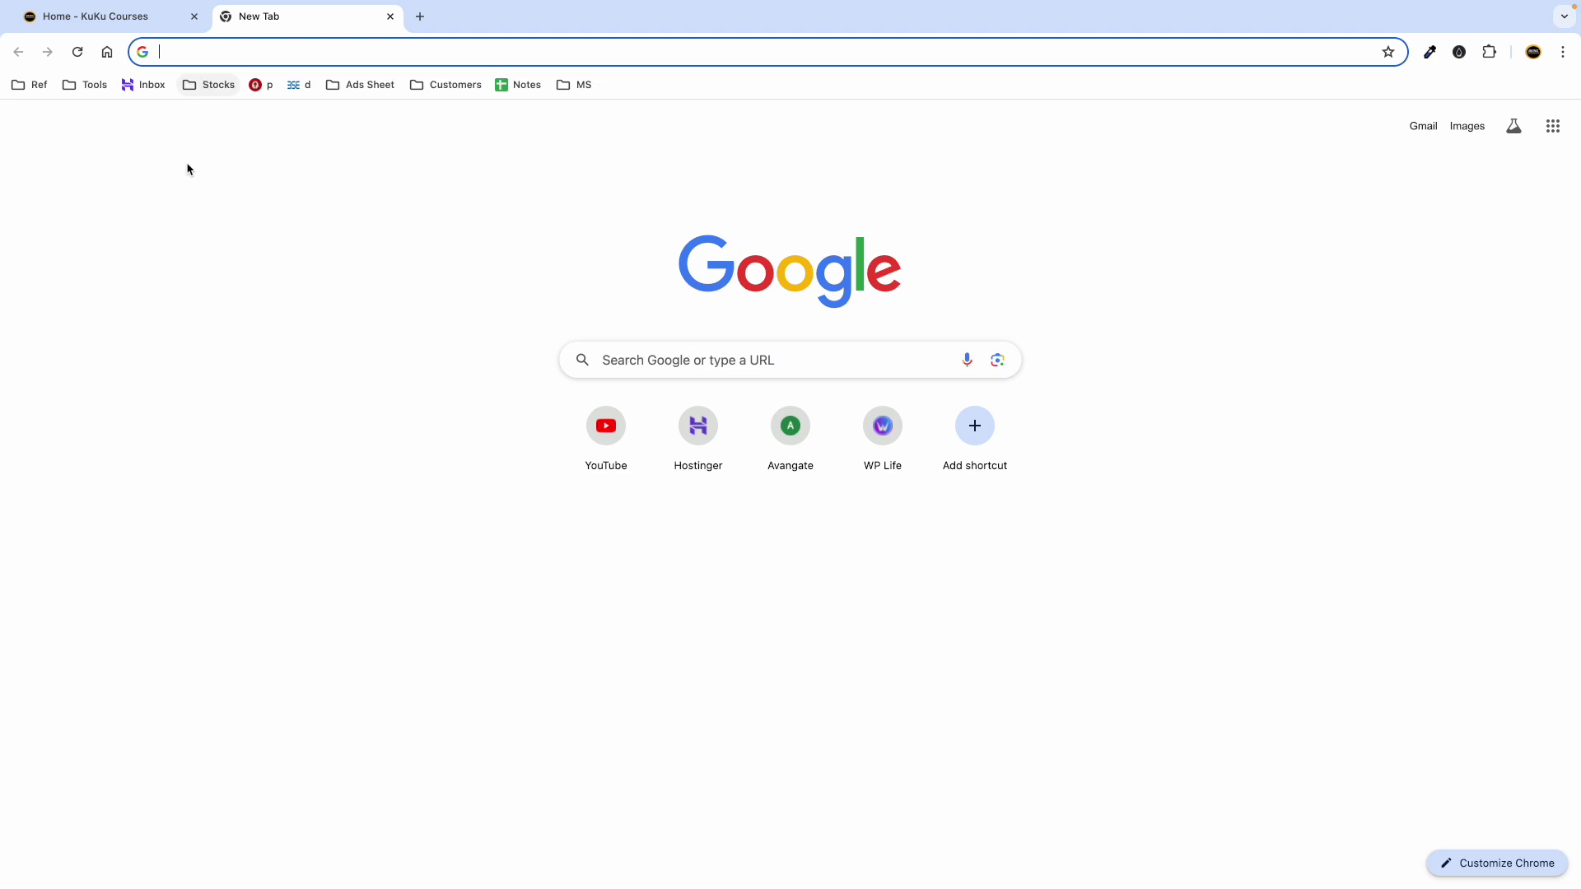
pyautogui.write('kuku')
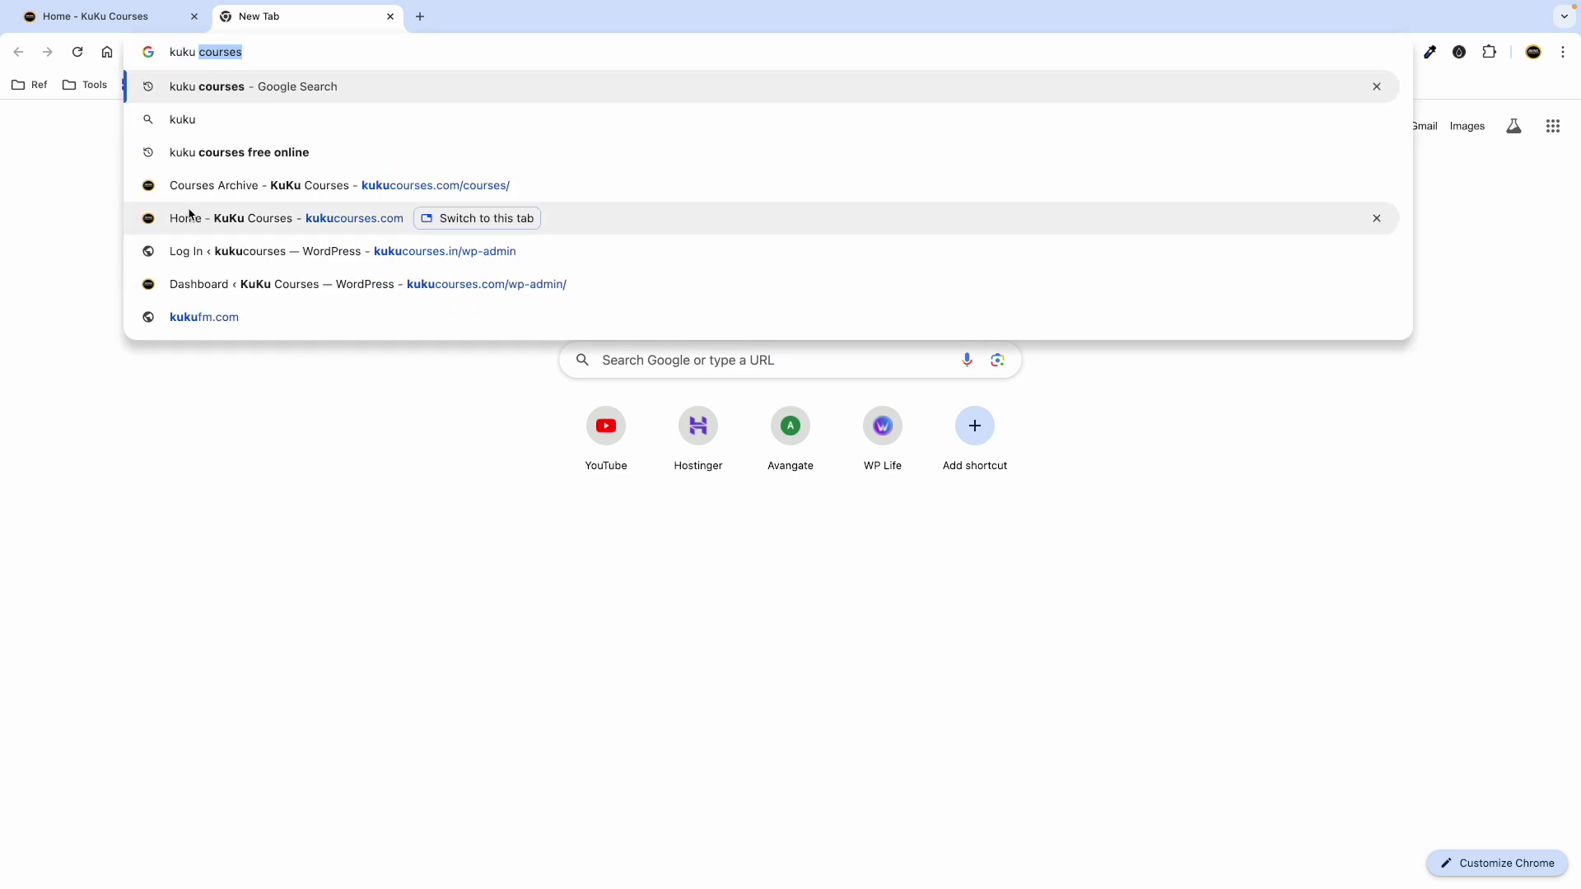
pyautogui.write(' course')
pyautogui.press('Return')
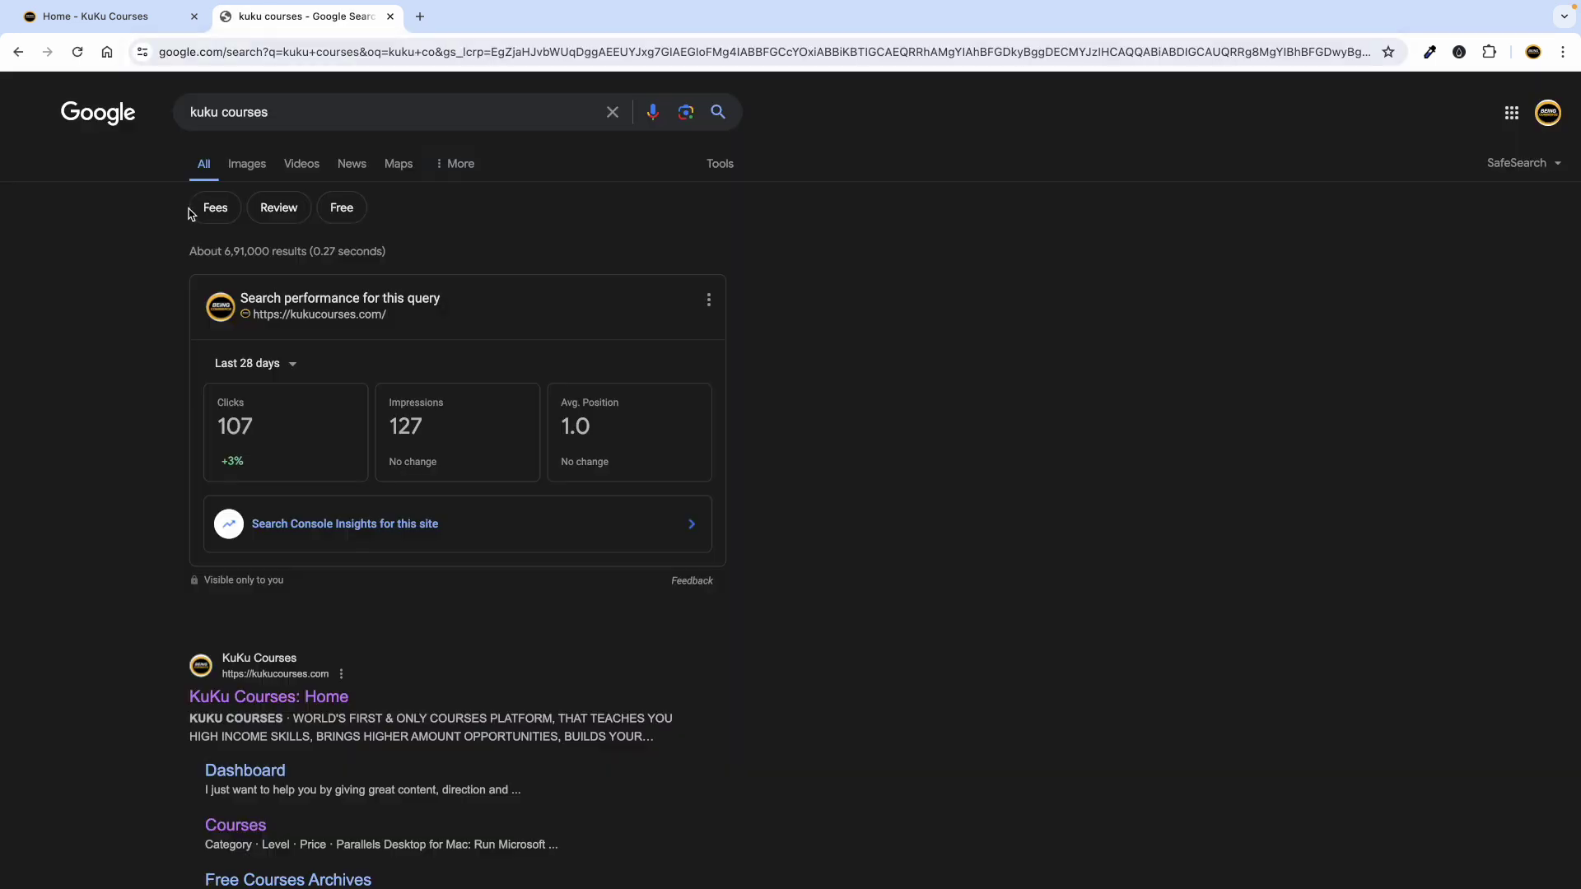
pyautogui.scroll(-6, 227, 527)
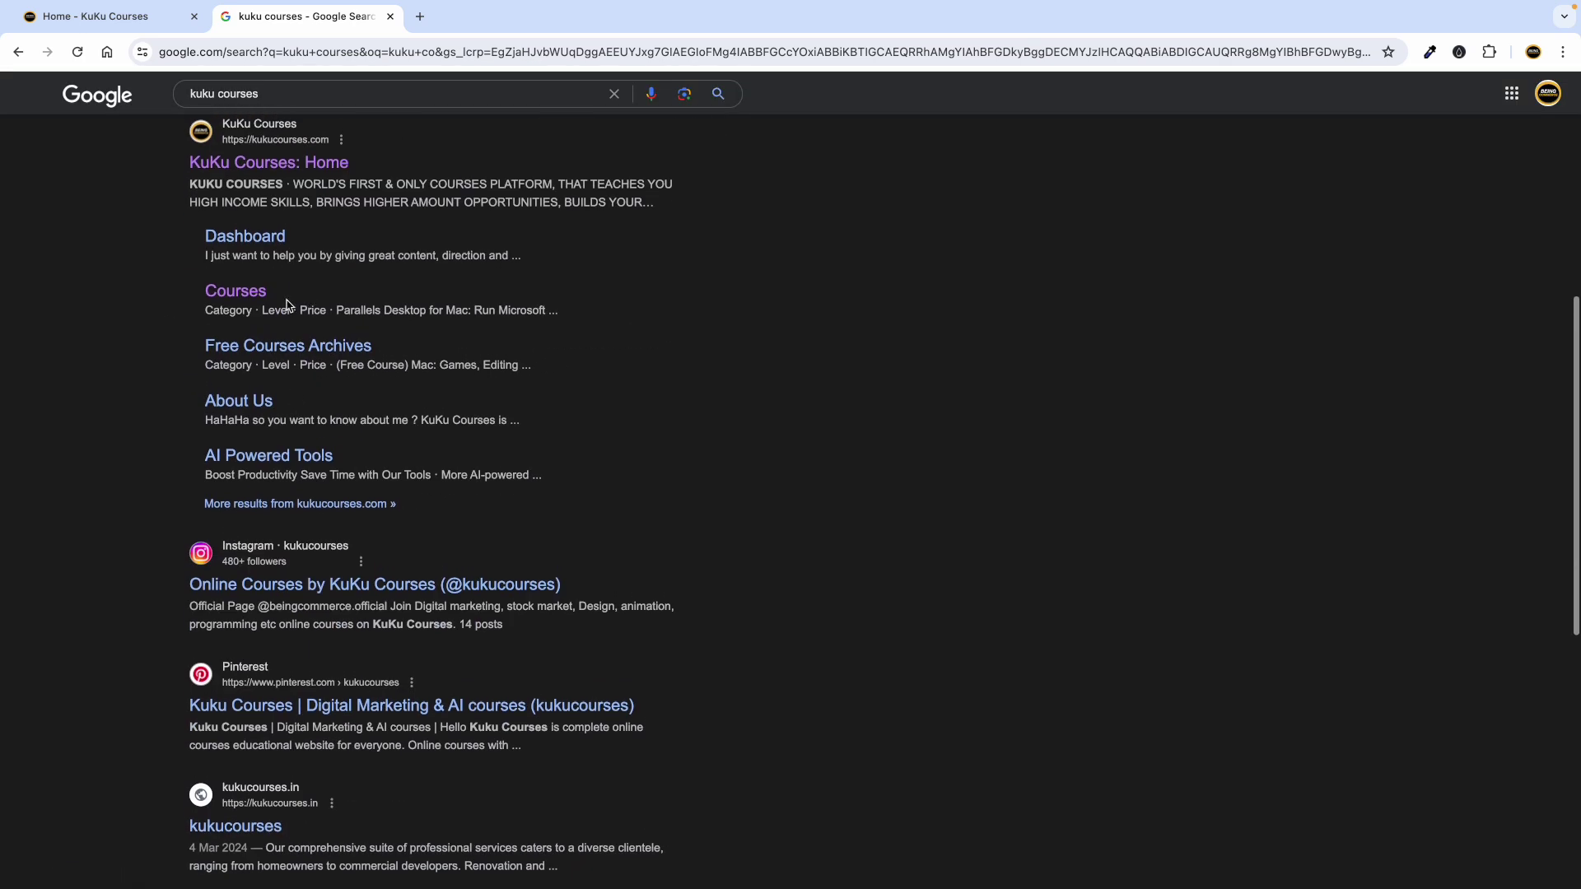
pyautogui.click(233, 166)
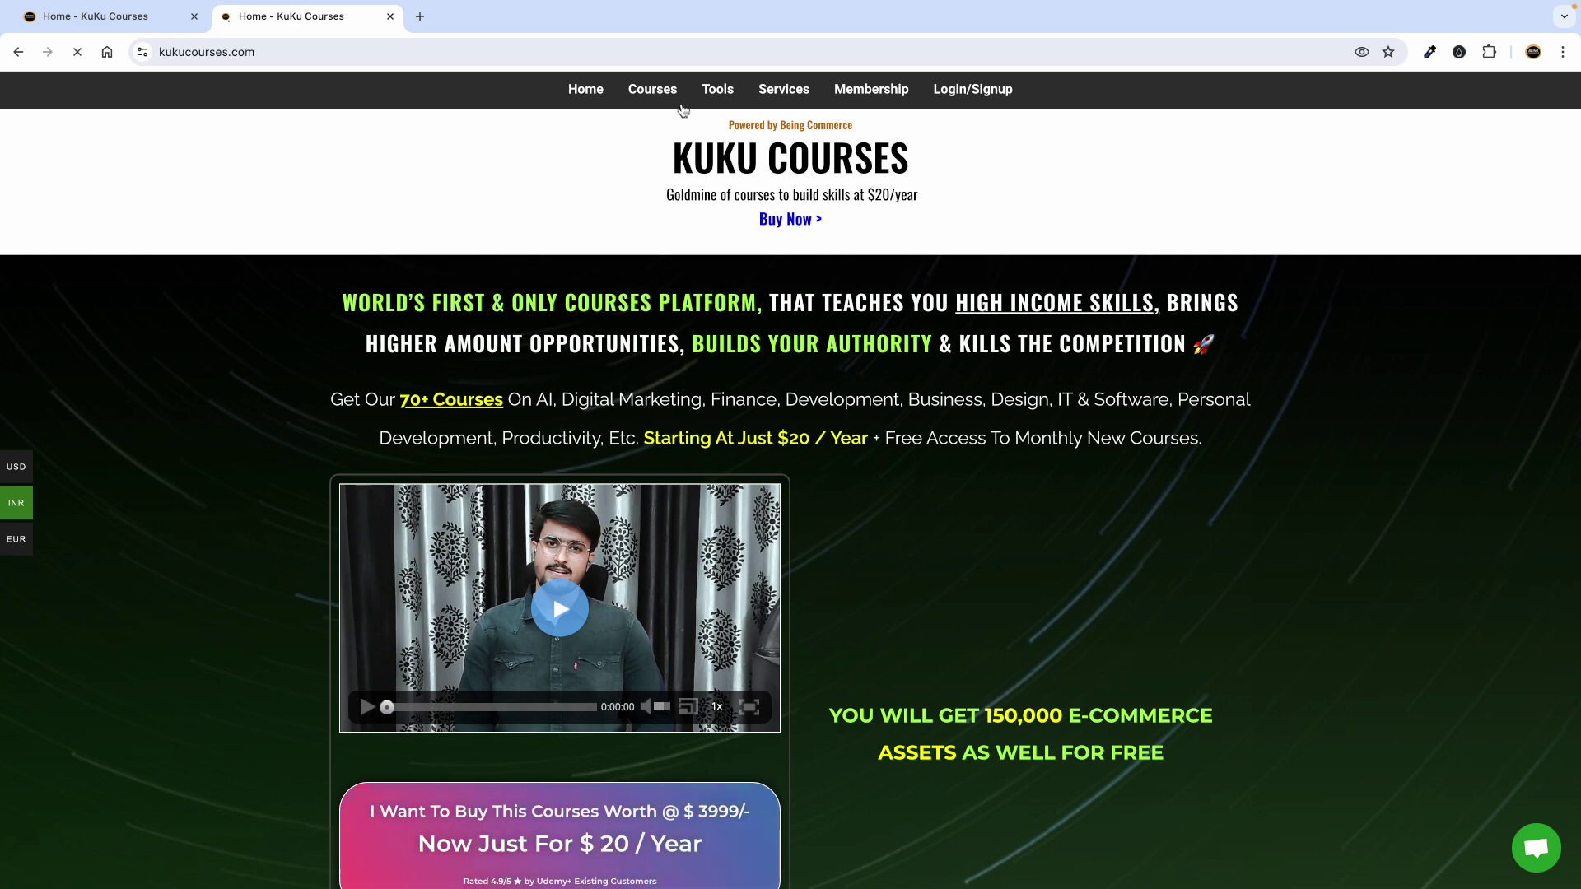
pyautogui.click(653, 91)
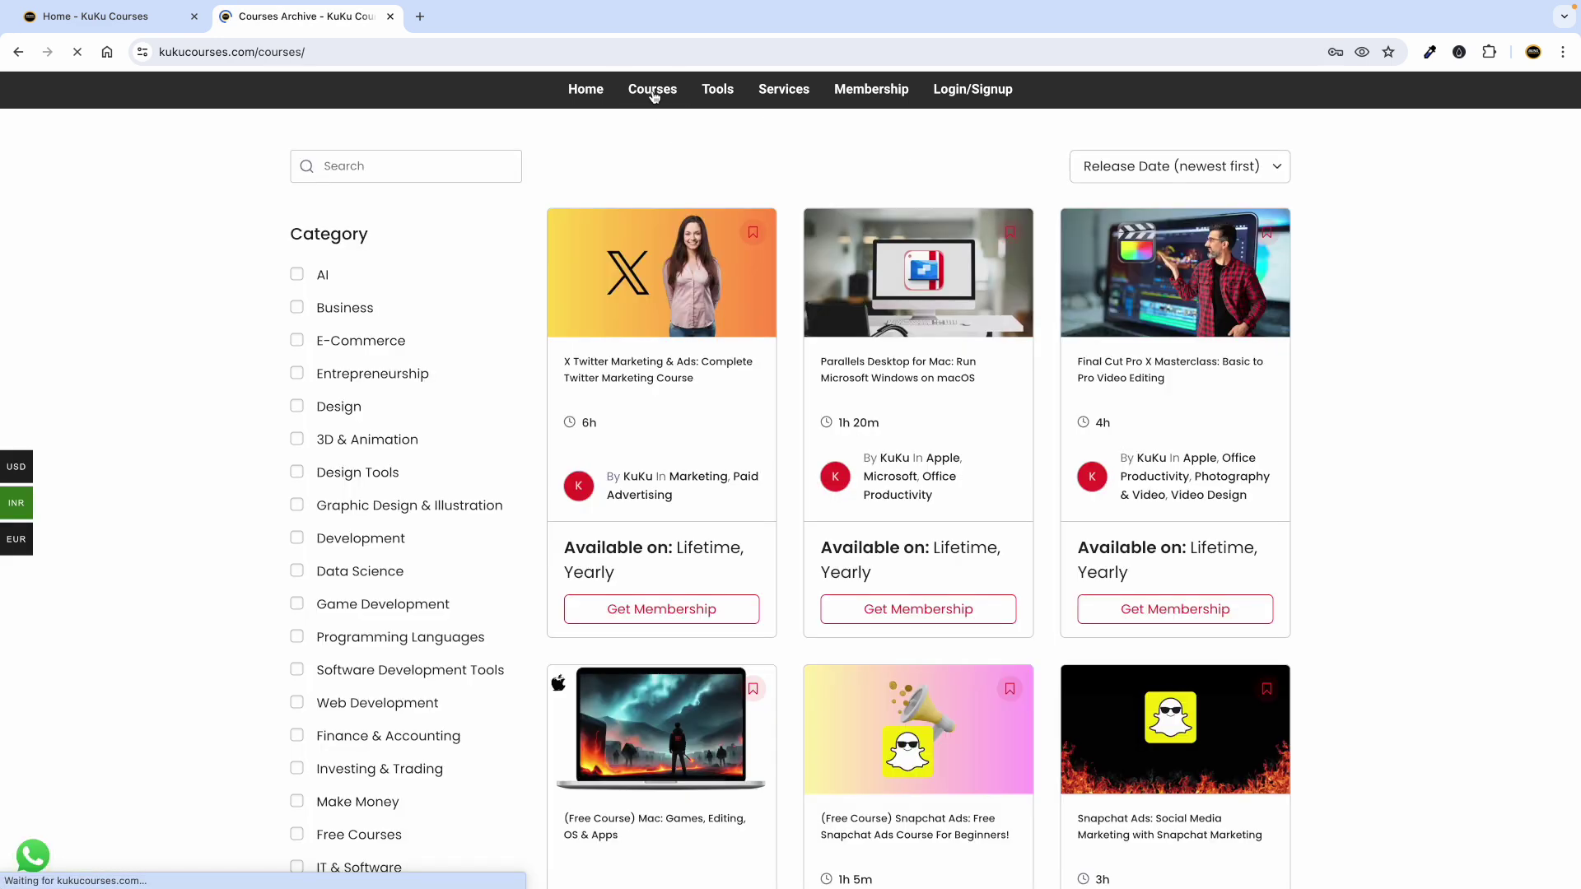
# Step: Search the course list for "twitter" and open the X Twitter Marketing & Ads: Complete Twitter Marketing Course page
pyautogui.click(371, 167)
pyautogui.write('twitter')
pyautogui.press('Return')
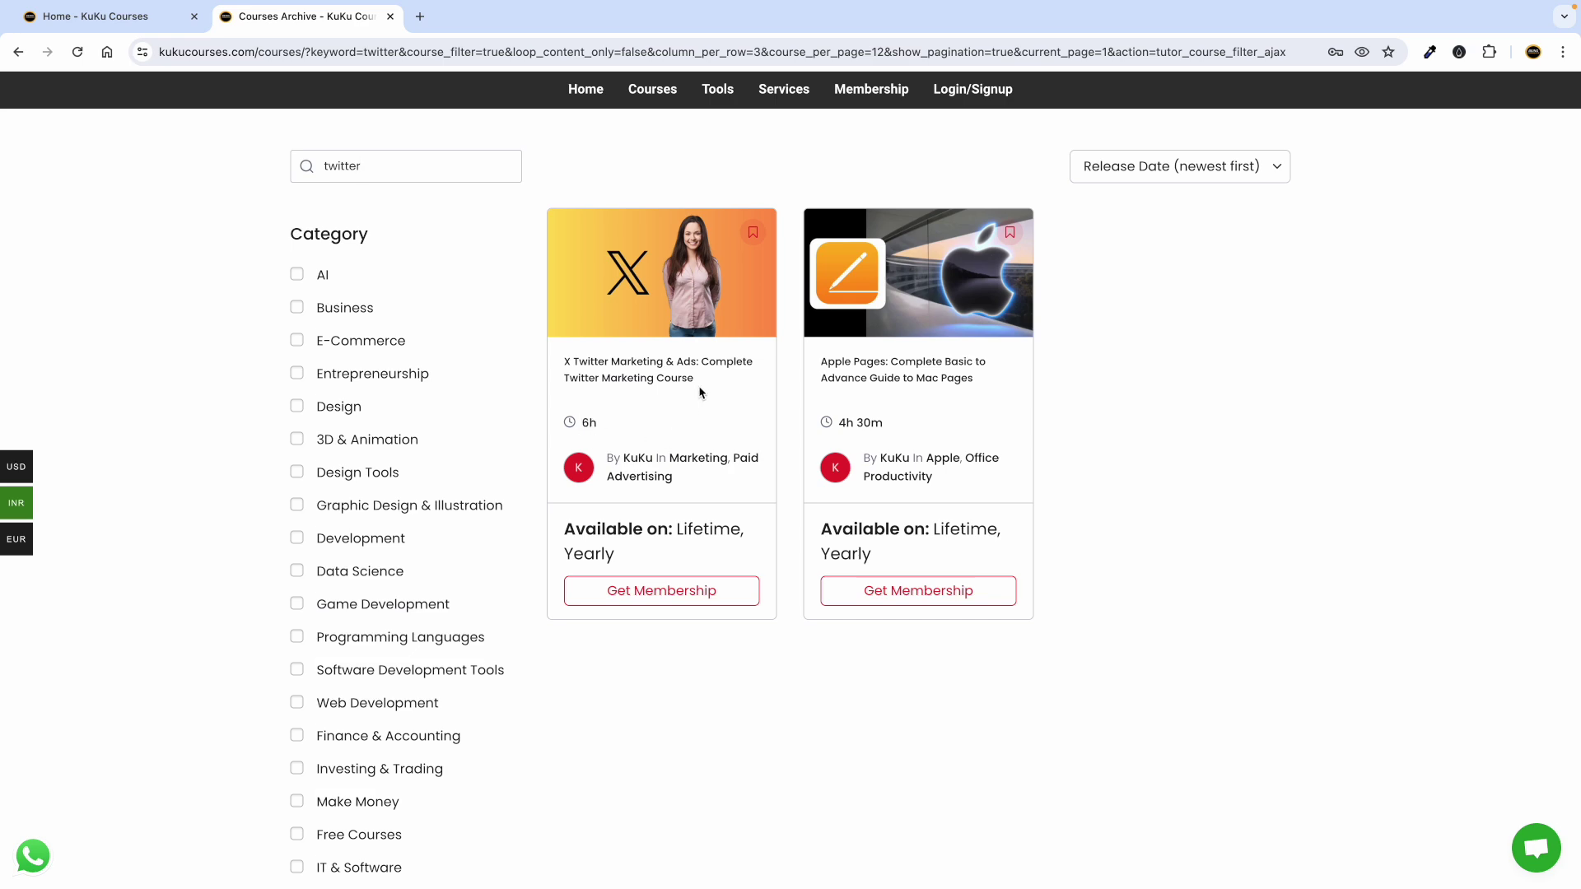
pyautogui.click(682, 367)
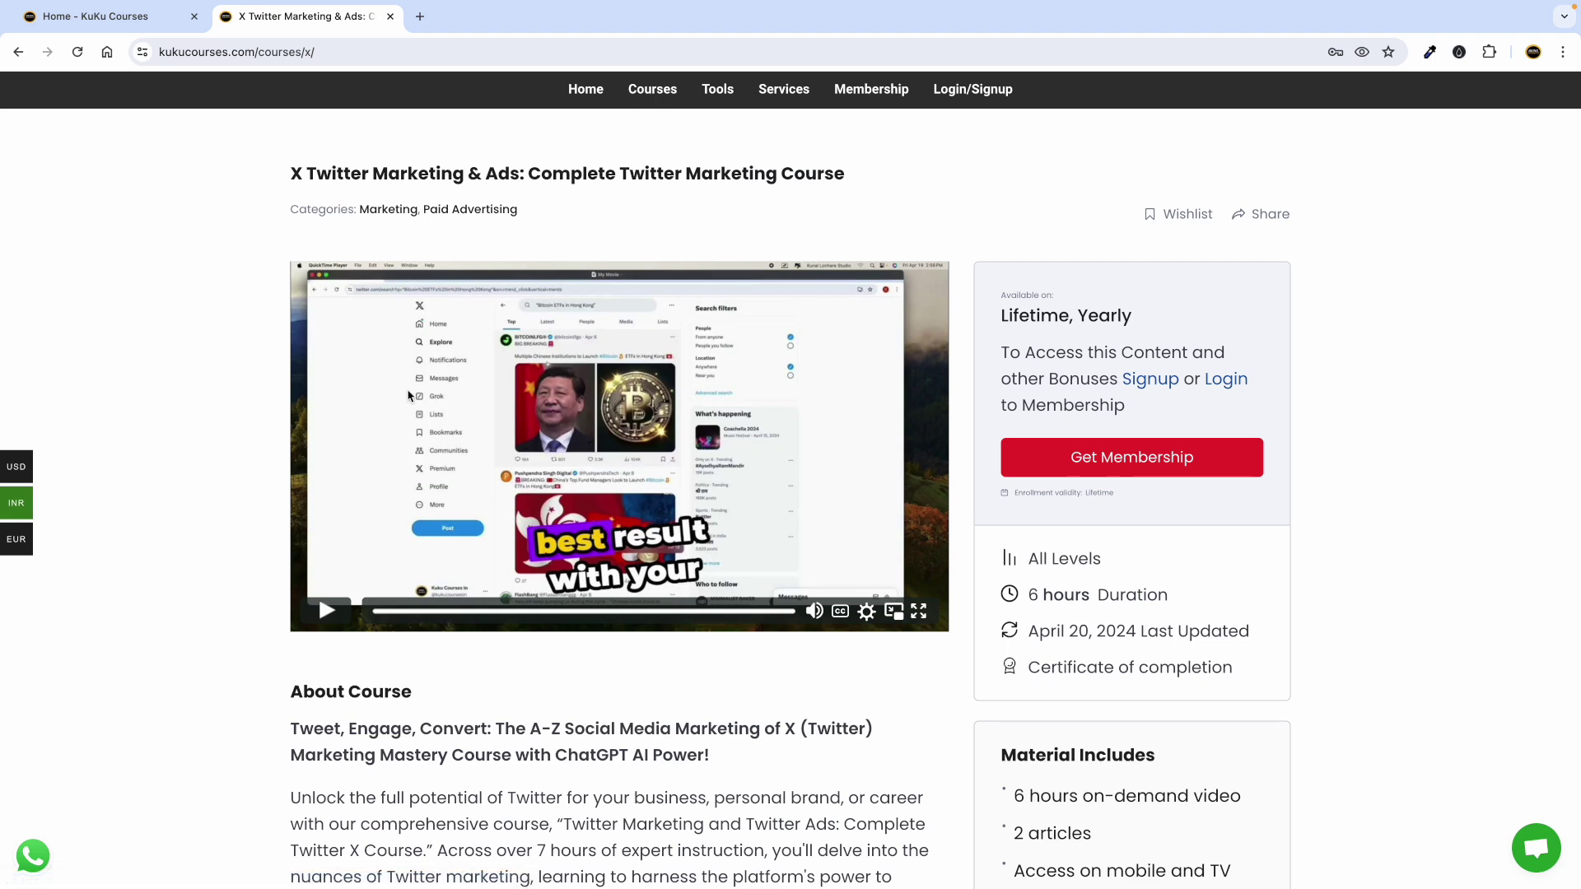
# Step: Start the course's preview video, and look over the course description, learning points and requirements down to the course content
pyautogui.scroll(-7, 929, 590)
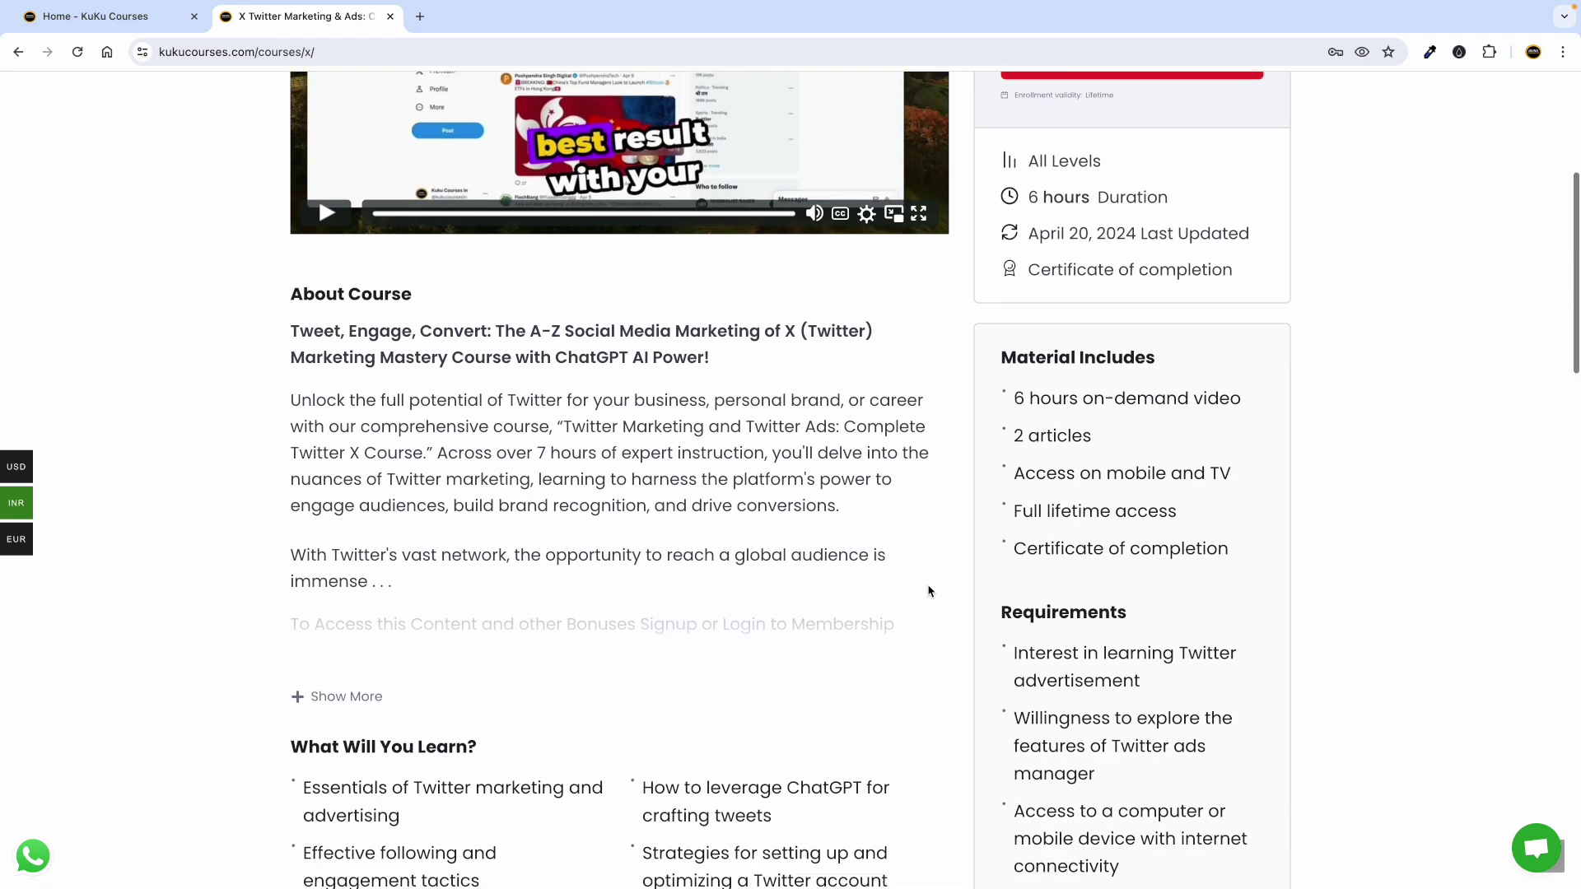
pyautogui.scroll(3, 929, 590)
pyautogui.scroll(2, 928, 589)
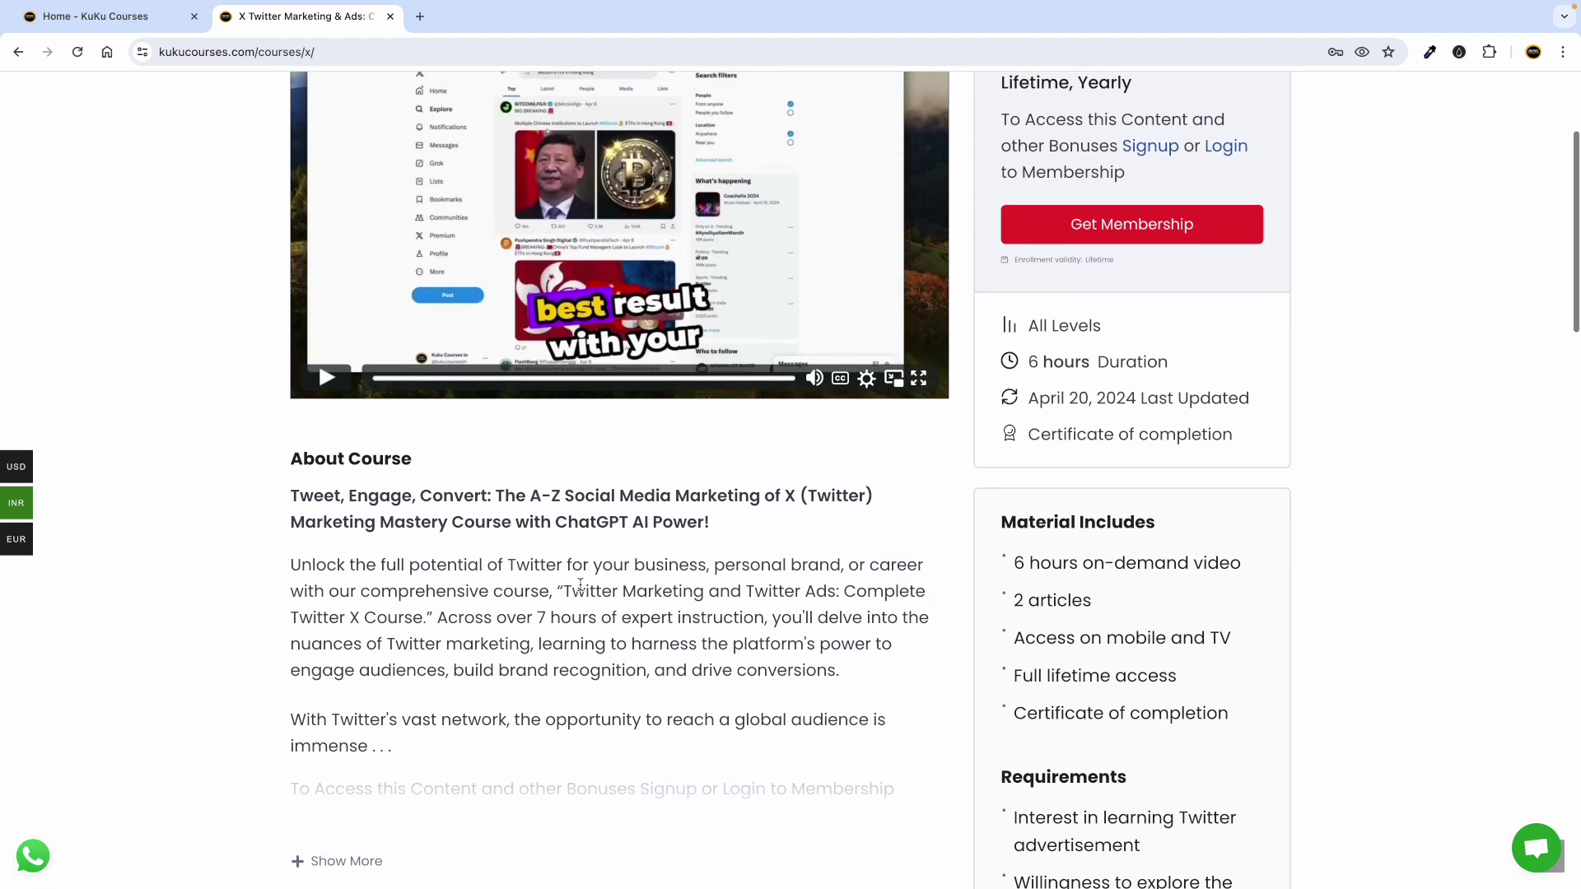
pyautogui.click(326, 462)
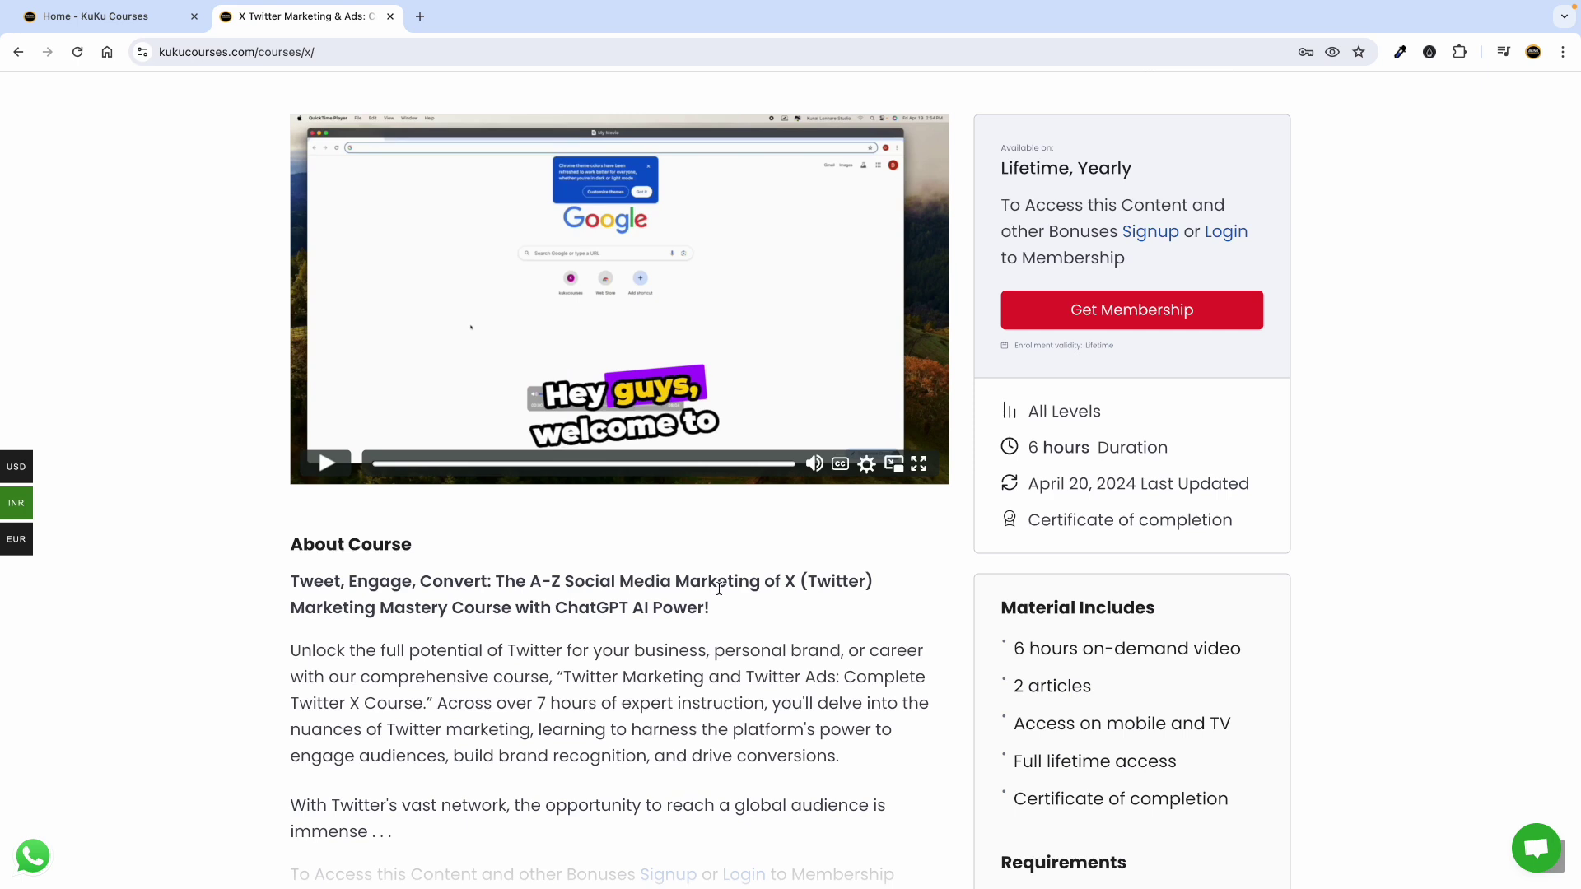
pyautogui.scroll(-1, 719, 588)
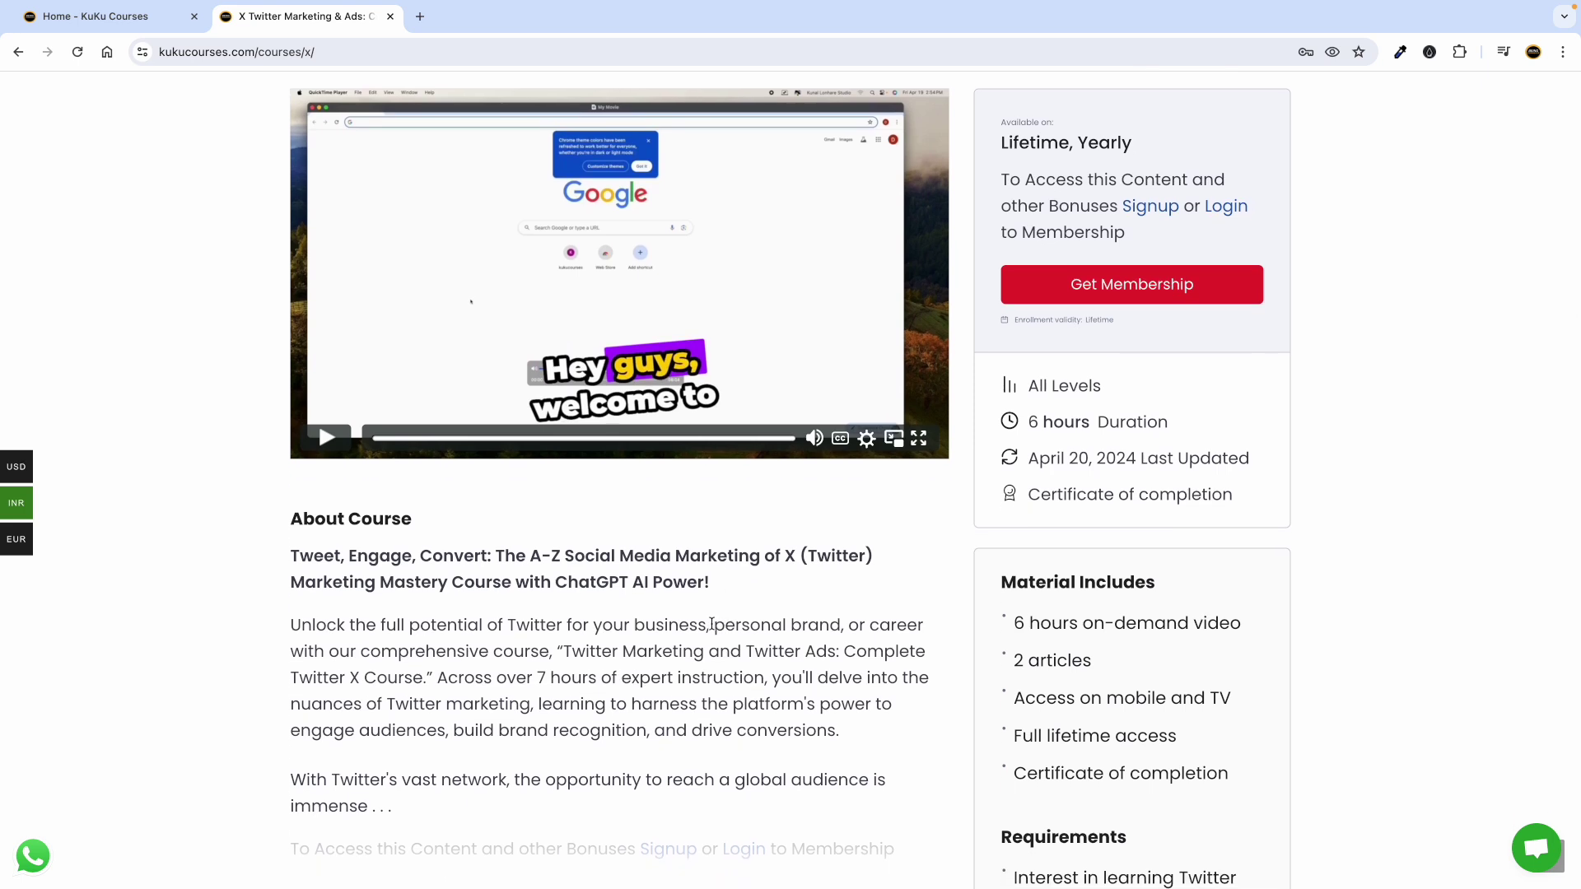
pyautogui.scroll(-4, 702, 650)
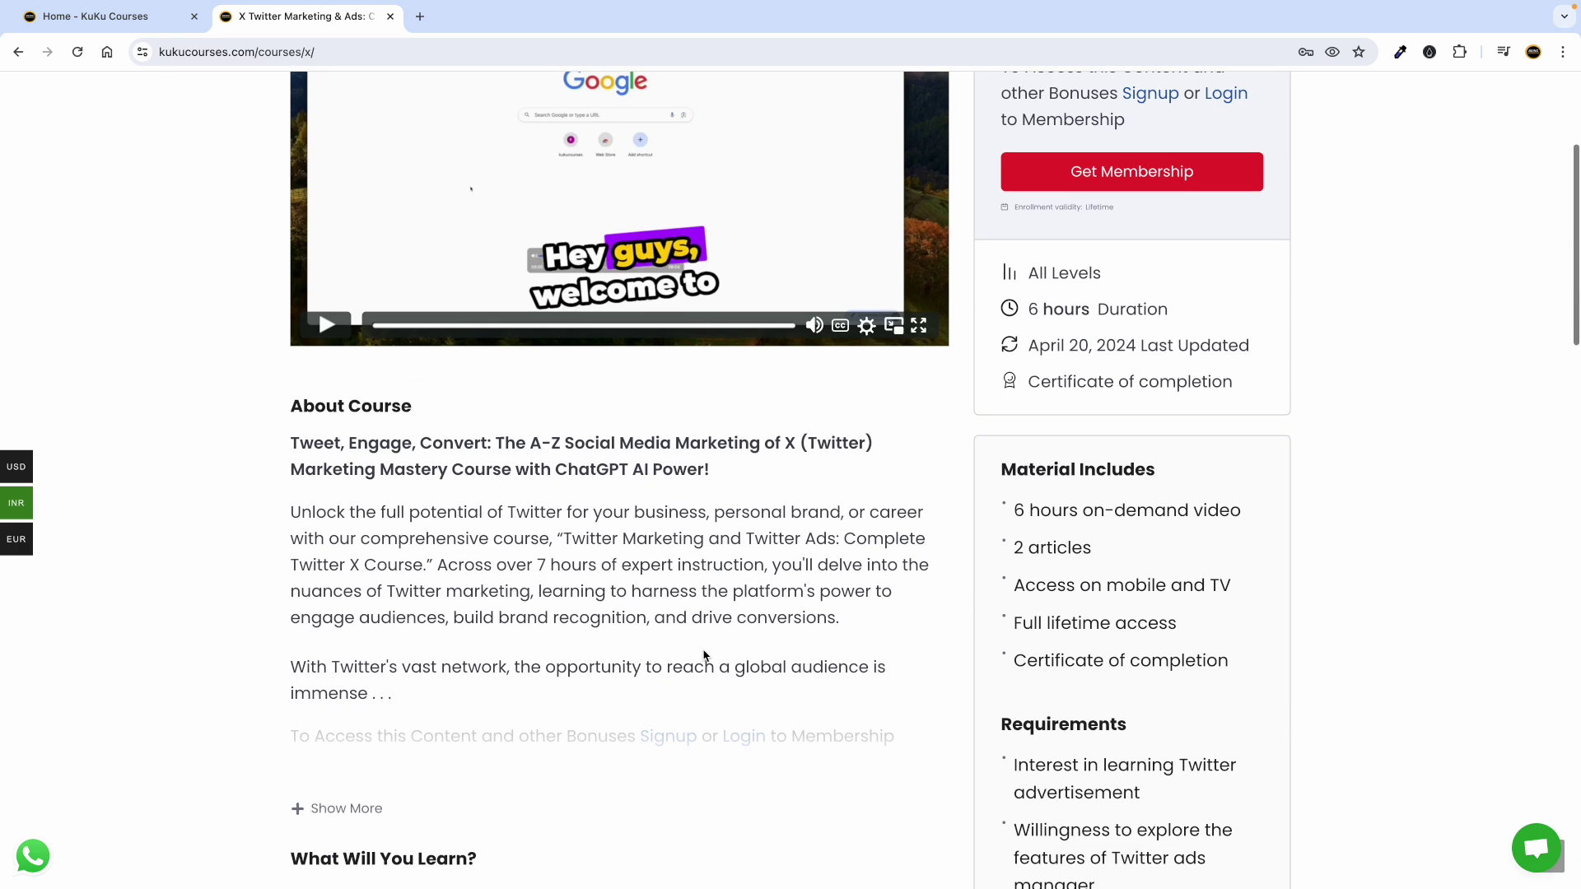
pyautogui.scroll(-4, 846, 494)
pyautogui.scroll(-12, 846, 545)
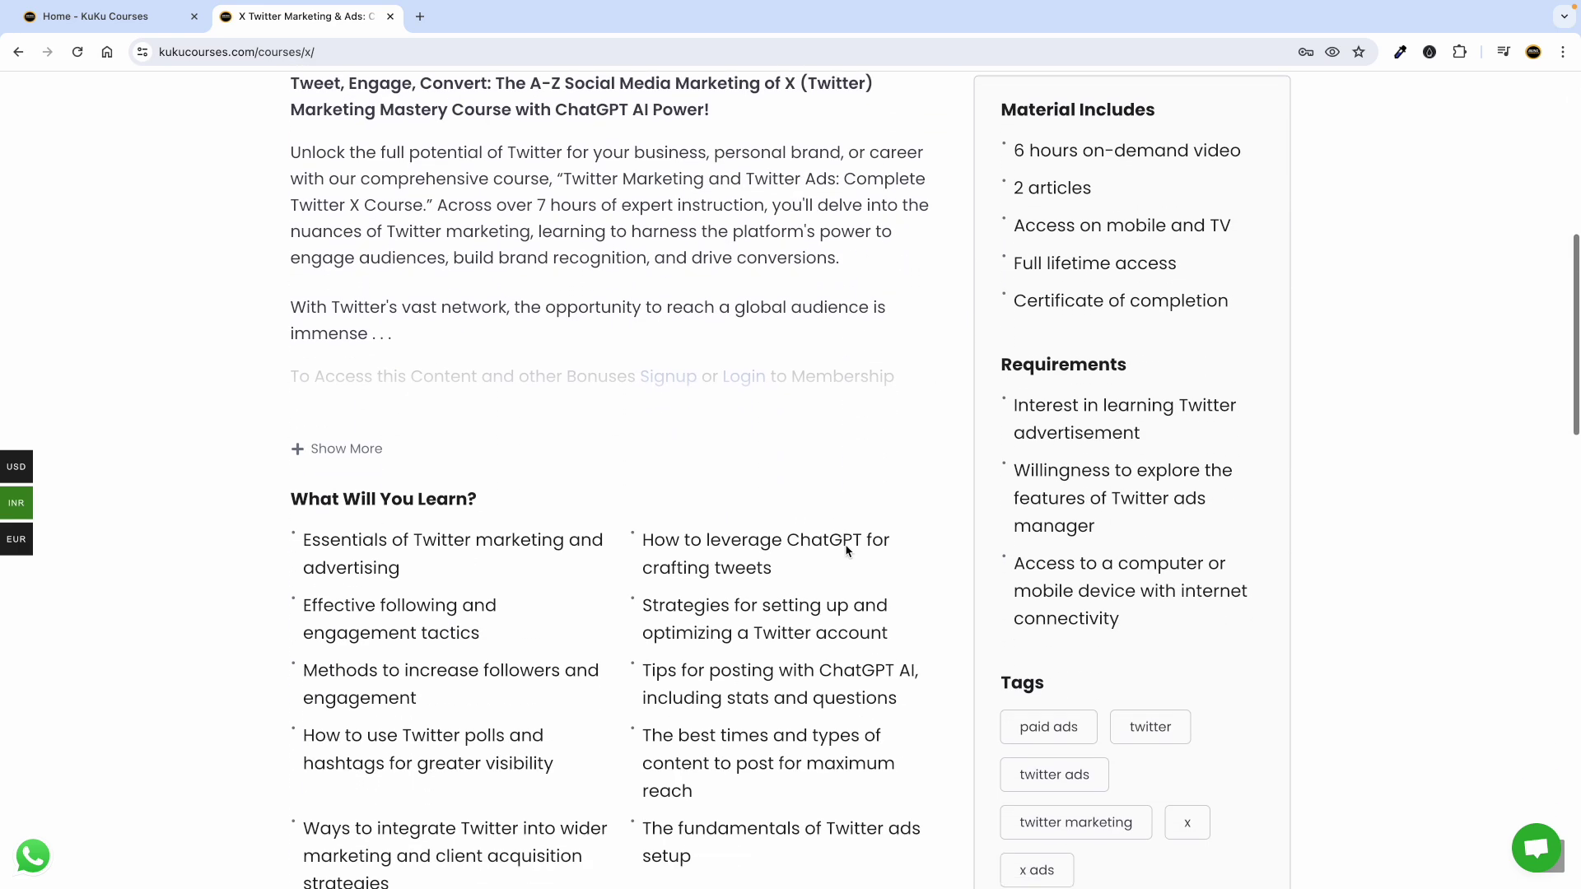
pyautogui.scroll(-3, 846, 551)
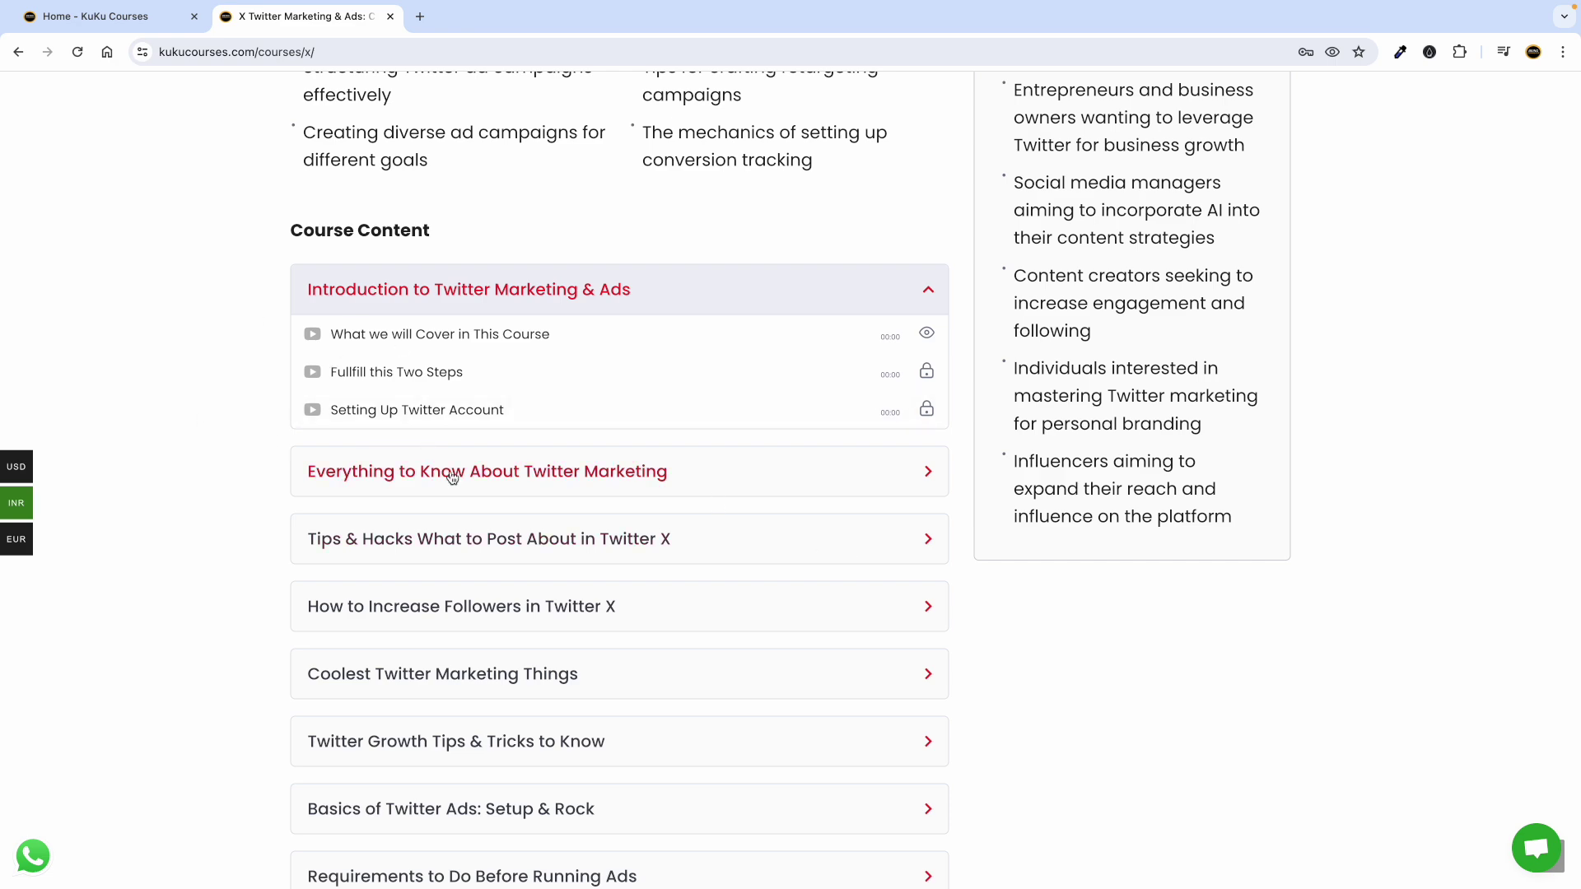
# Step: Expand the "Everything to Know About Twitter Marketing" and "Tips & Hacks What to Post About in Twitter X" sections to view their lessons
pyautogui.click(452, 477)
pyautogui.scroll(-3, 484, 424)
pyautogui.click(474, 460)
pyautogui.scroll(-3, 491, 469)
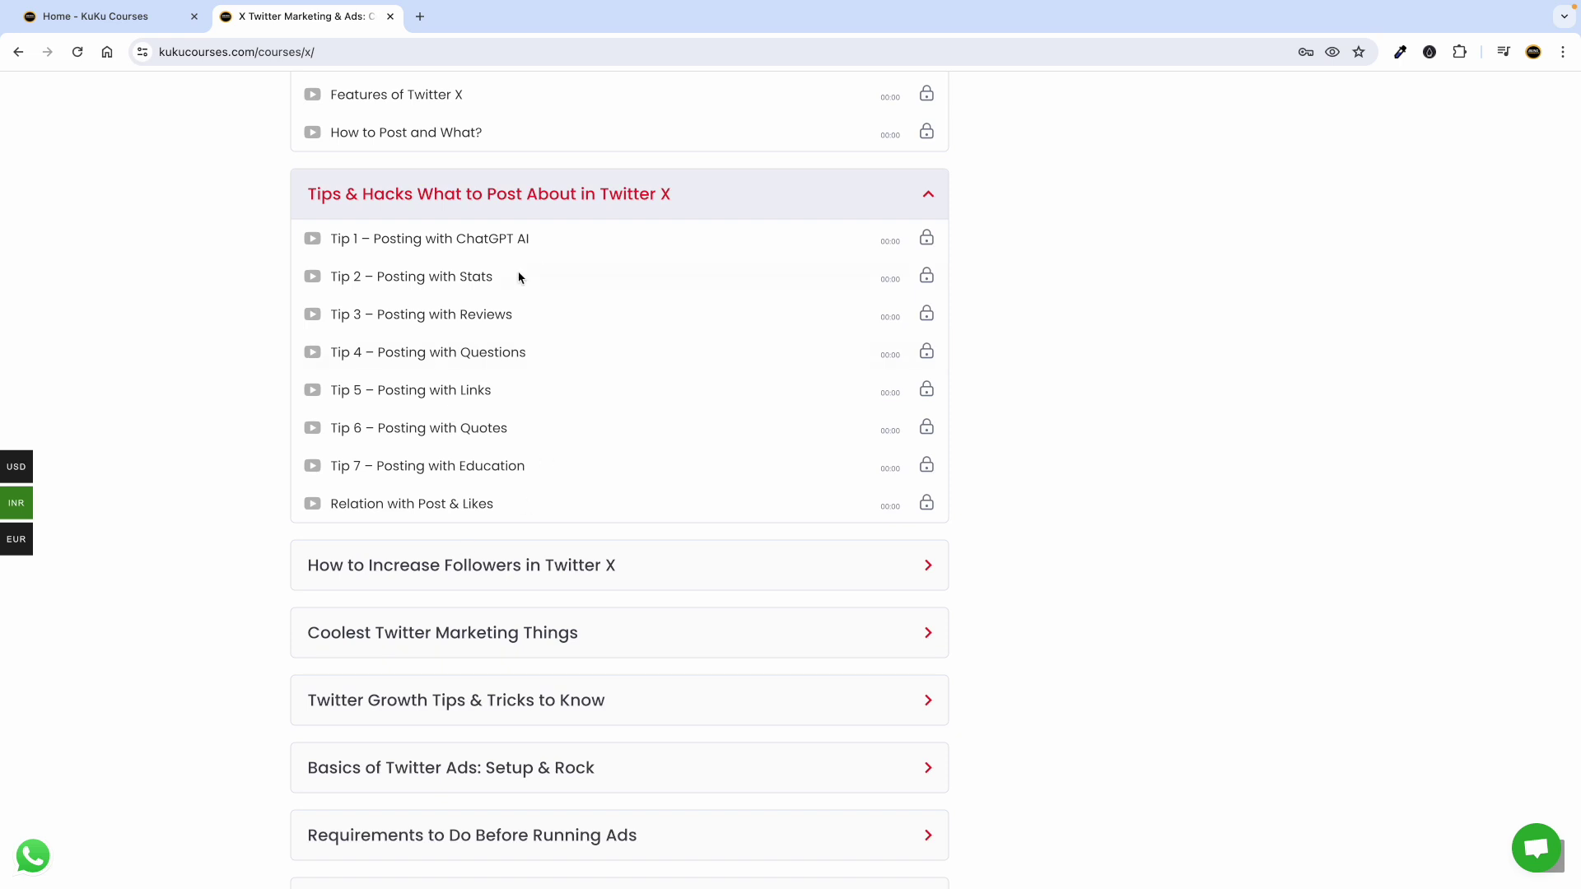
pyautogui.scroll(-2, 522, 642)
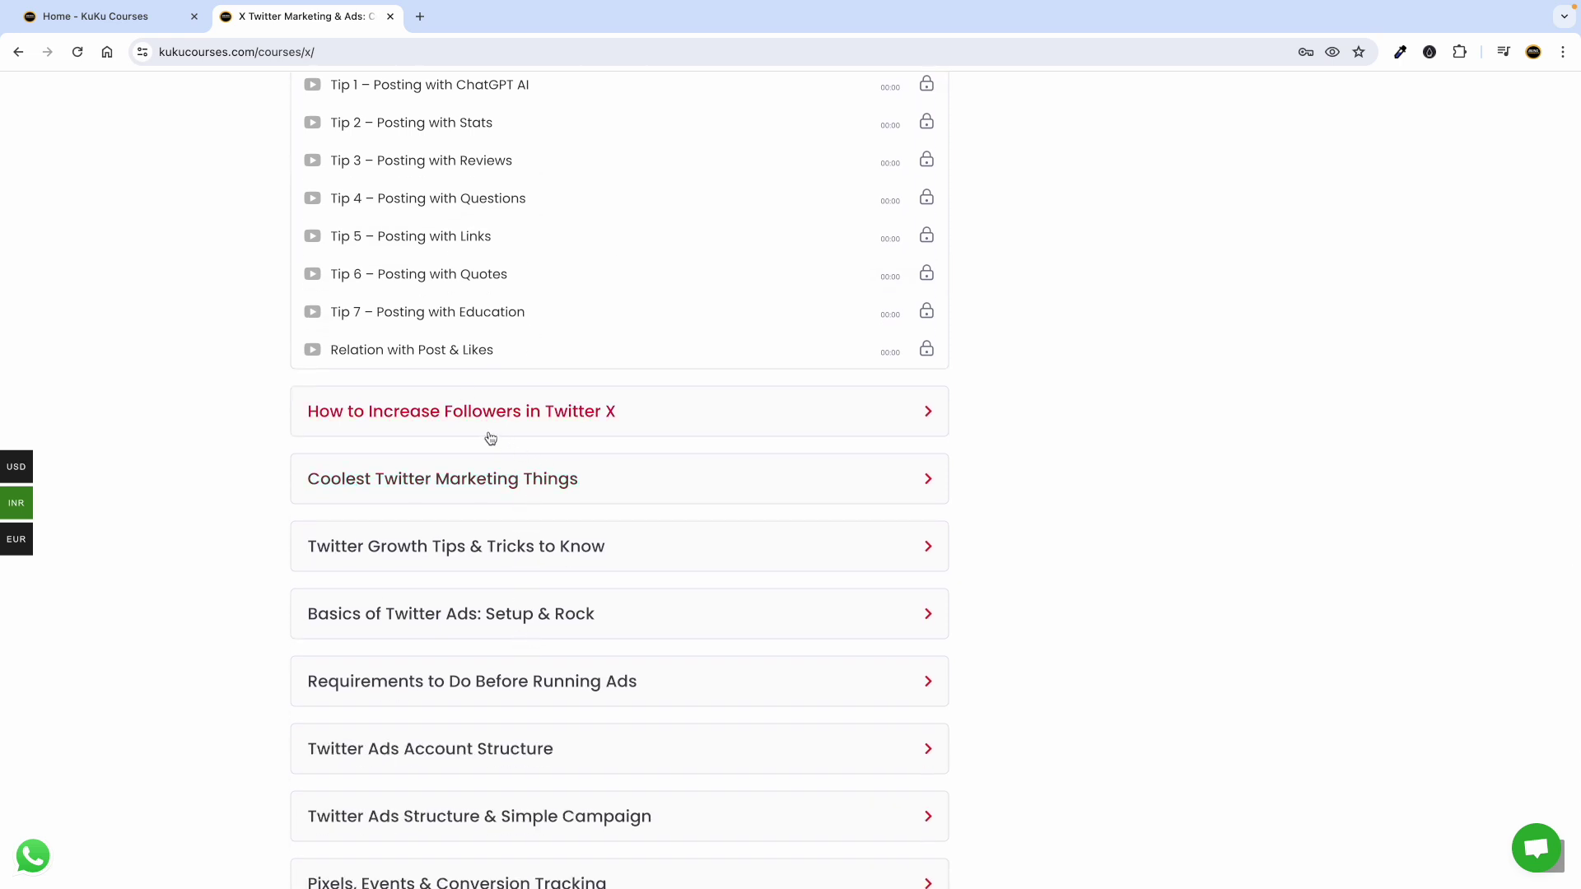
# Step: Expand the sections on increasing followers, coolest Twitter marketing things, and Twitter growth tips and tricks to view their lessons
pyautogui.click(491, 428)
pyautogui.scroll(-1, 440, 593)
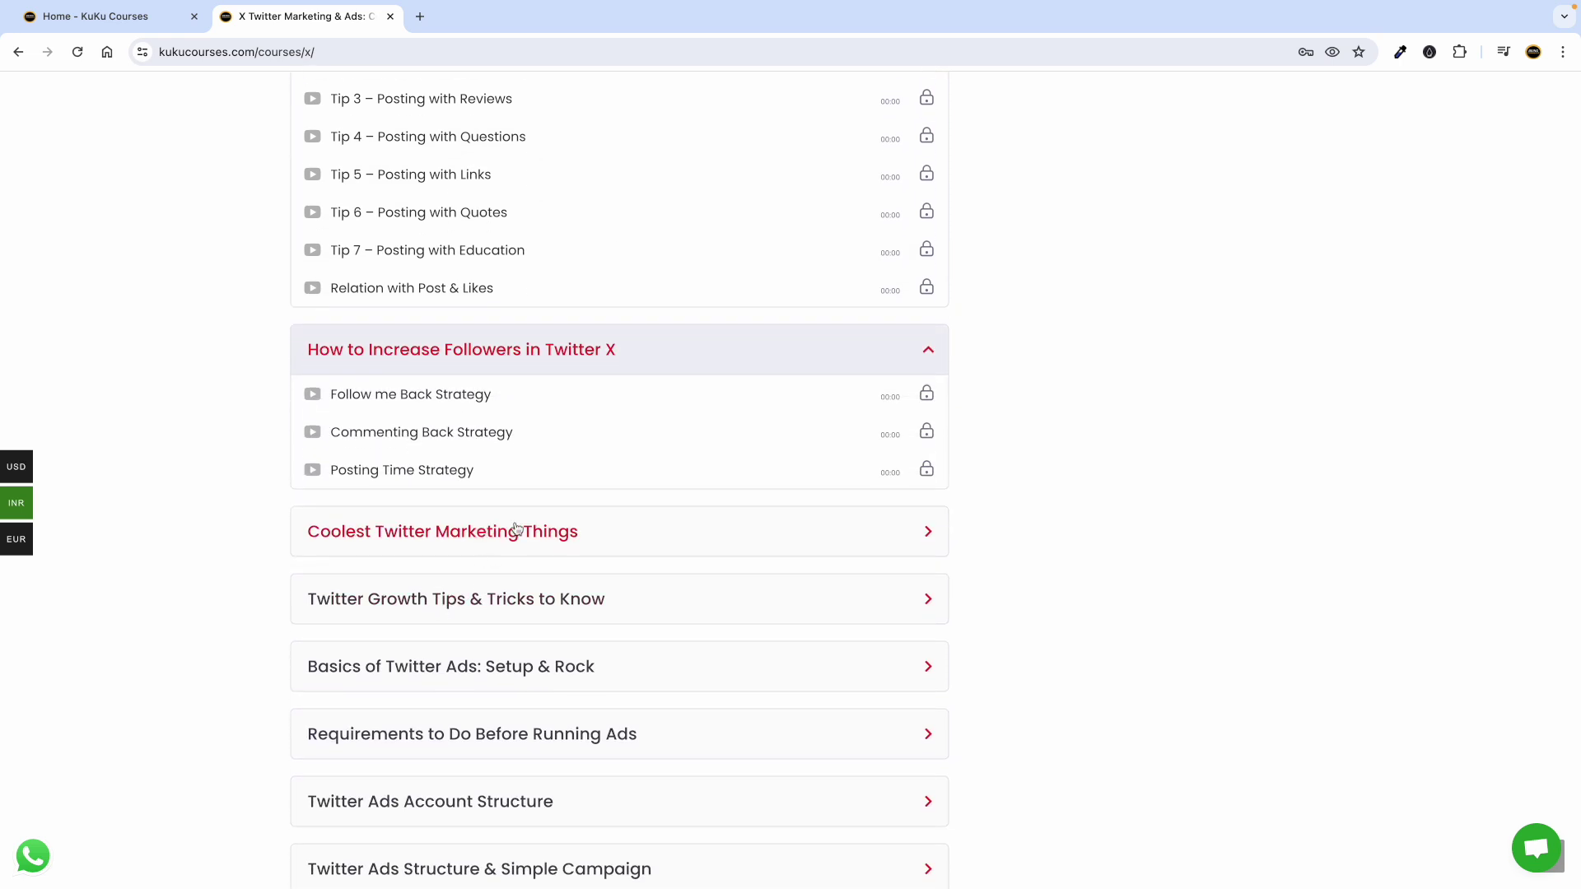
pyautogui.click(624, 524)
pyautogui.scroll(-3, 494, 730)
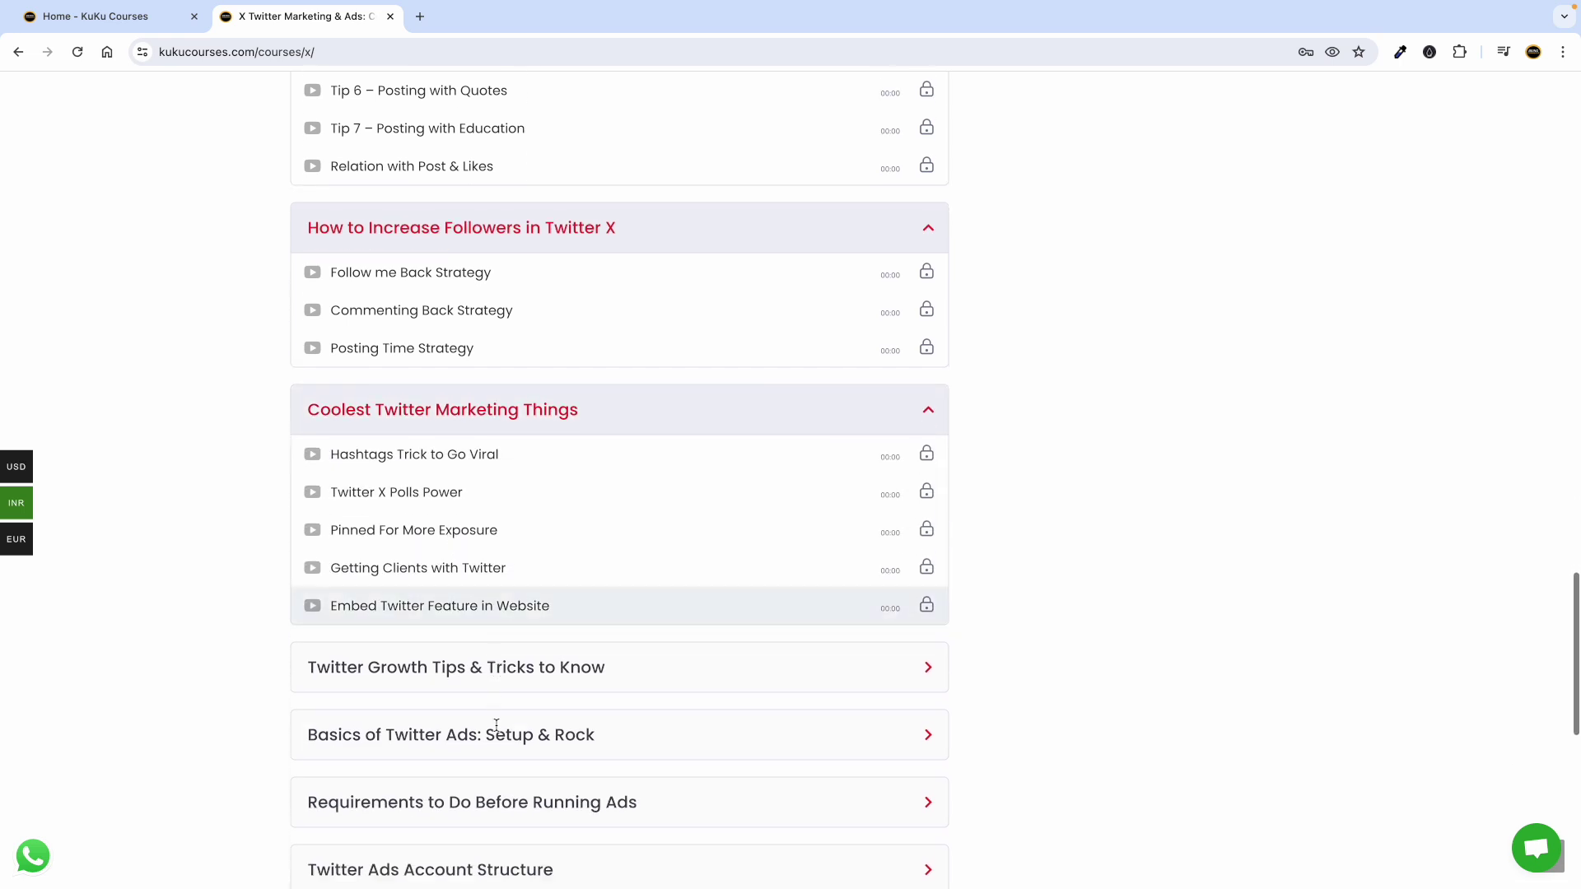
pyautogui.click(533, 640)
pyautogui.scroll(-3, 510, 625)
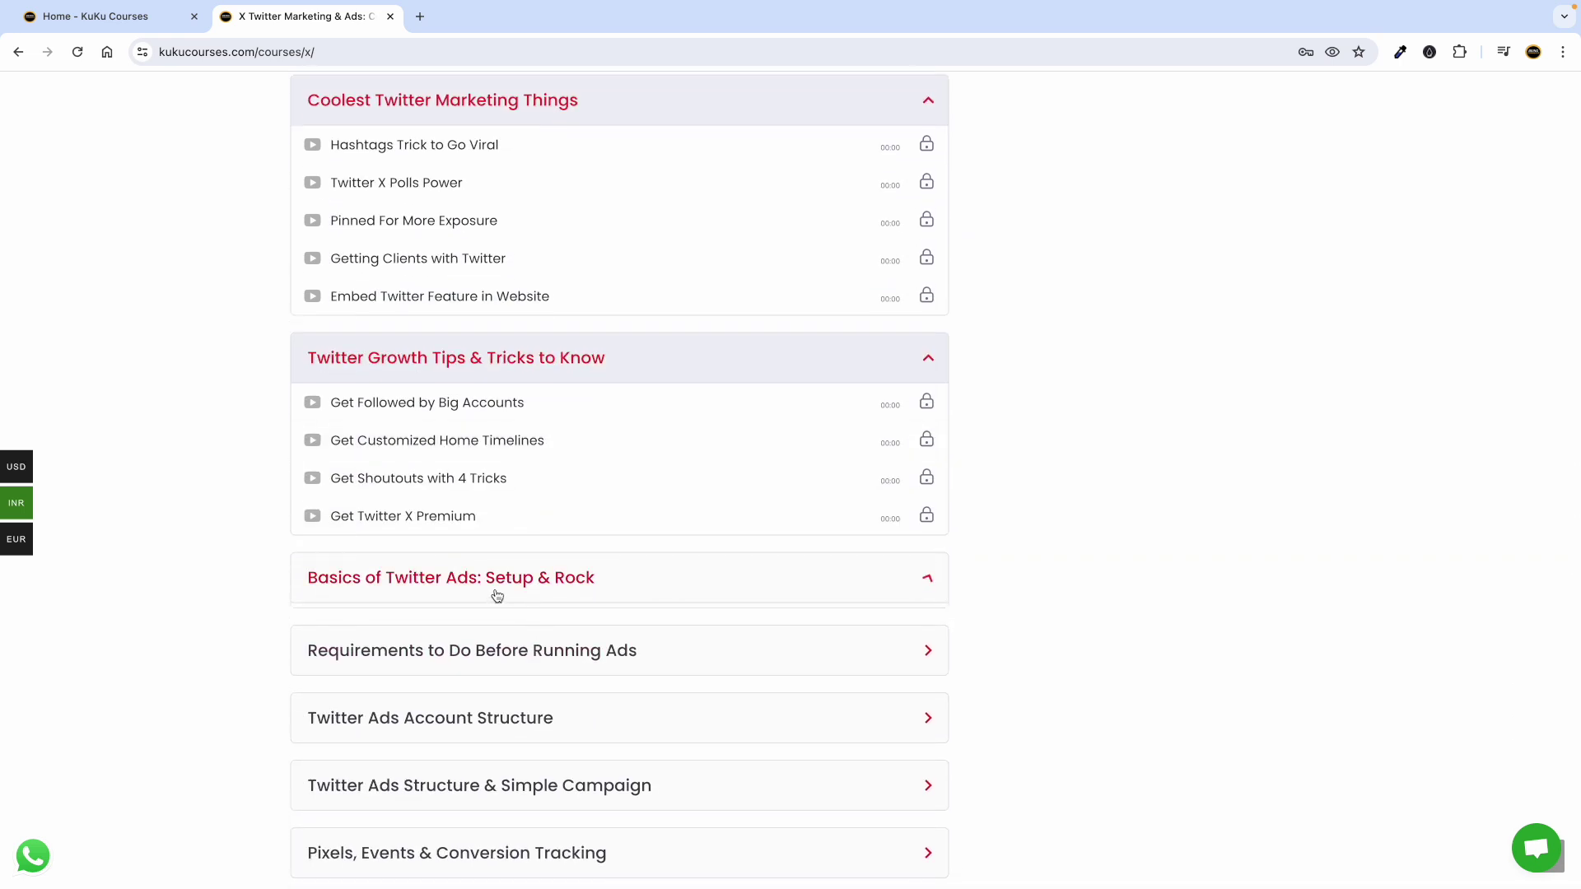
# Step: Expand the sections on Twitter Ads basics, requirements before running ads, and Twitter Ads account structure to view their lessons
pyautogui.click(497, 593)
pyautogui.scroll(-2, 494, 589)
pyautogui.click(478, 574)
pyautogui.scroll(-3, 475, 586)
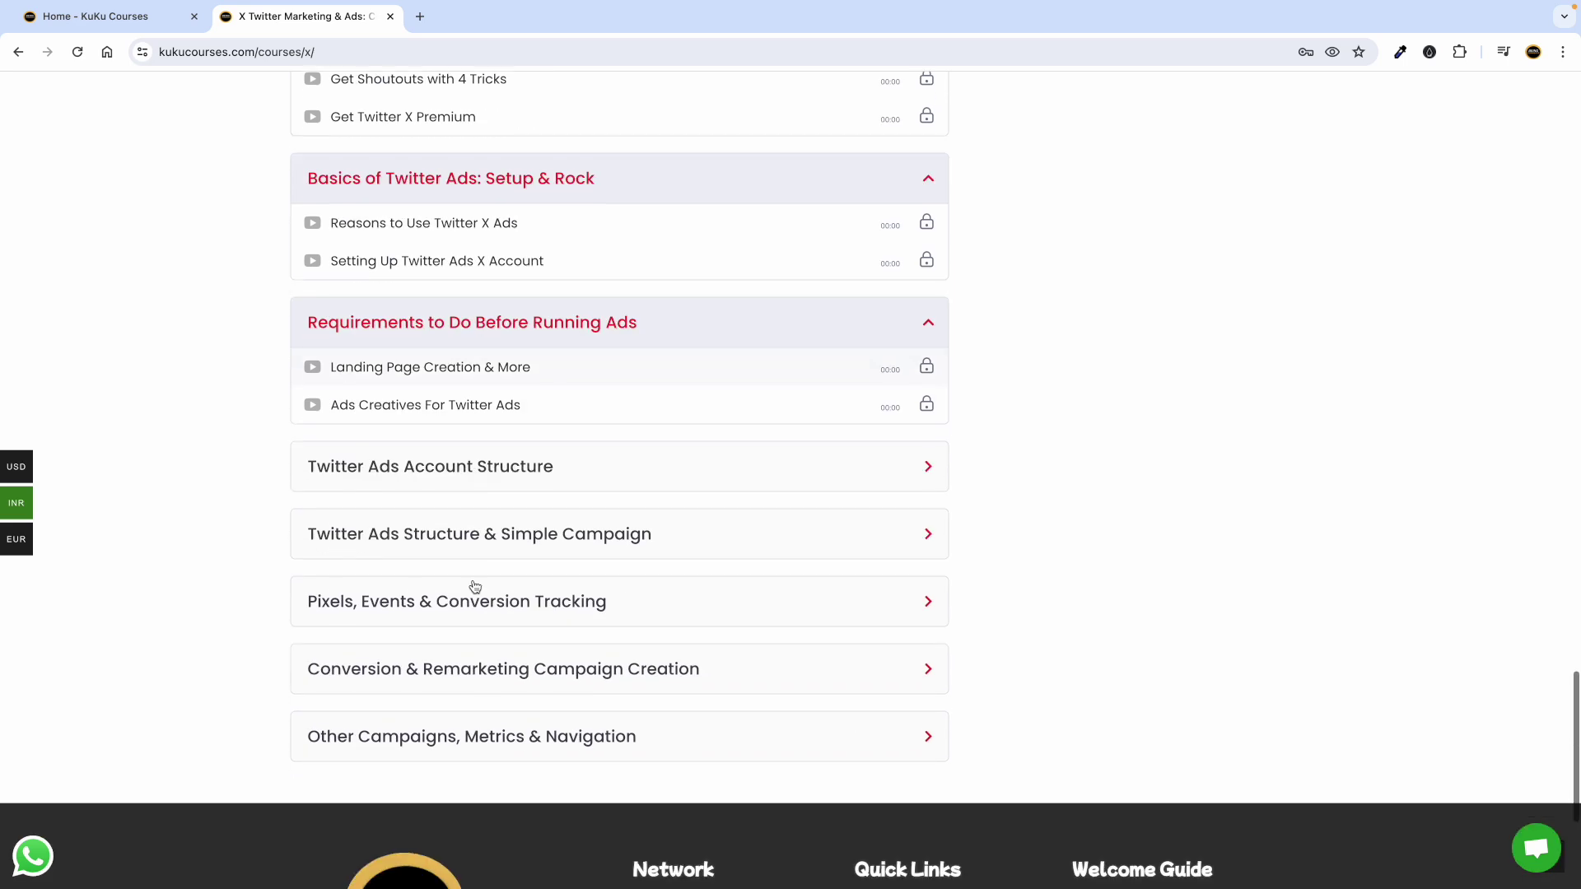
pyautogui.click(466, 464)
pyautogui.scroll(-2, 412, 749)
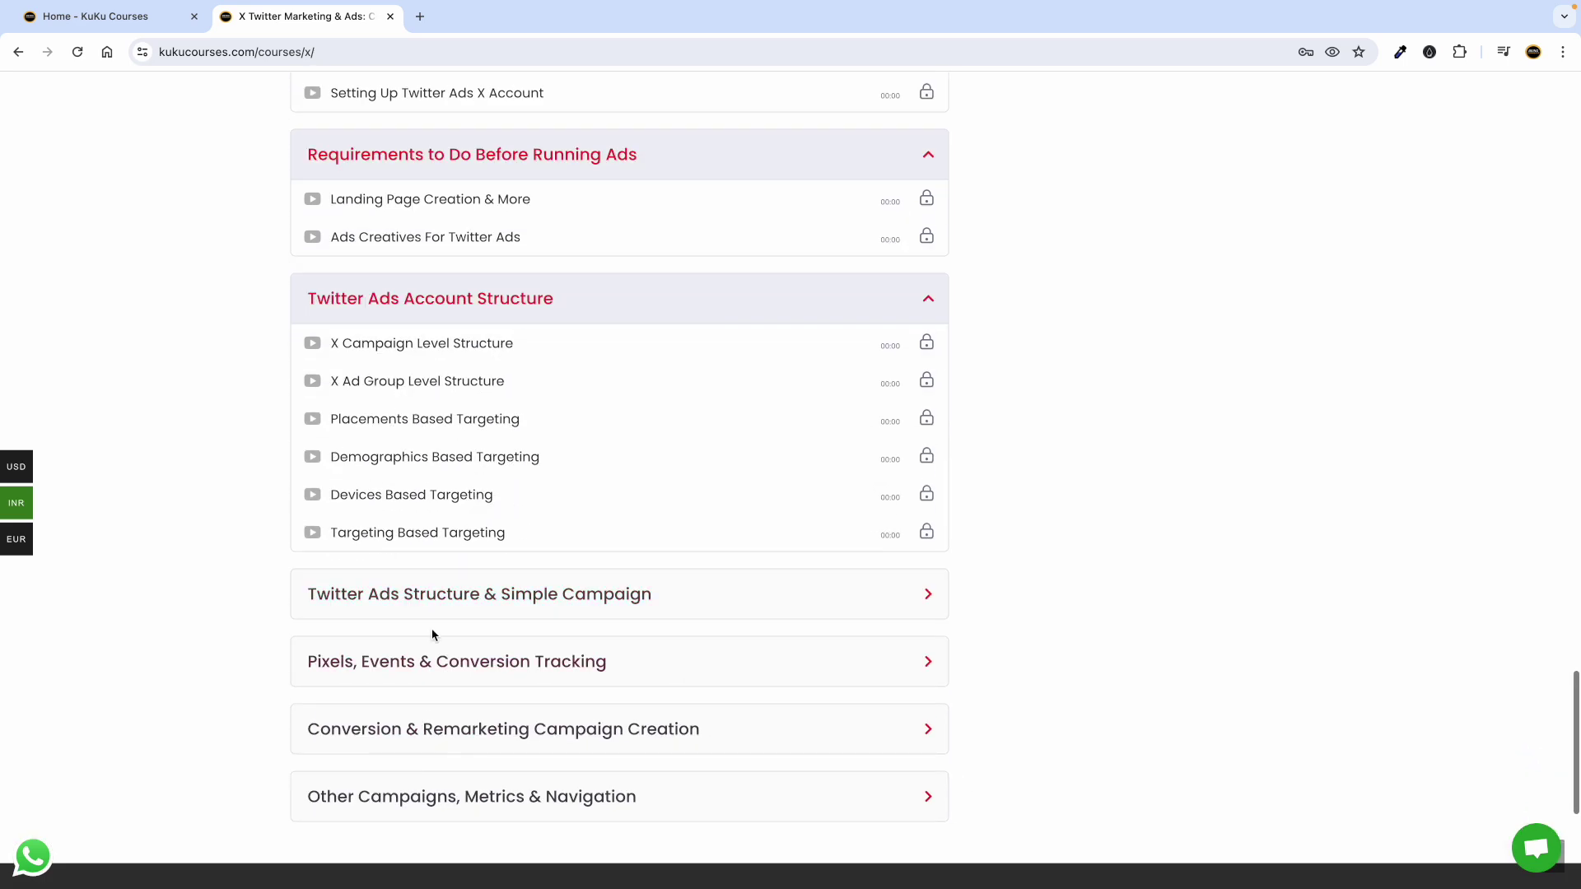
# Step: Expand the remaining sections, from "Twitter Ads Structure & Simple Campaign" through "Other Campaigns, Metrics & Navigation", to view their lessons
pyautogui.click(429, 590)
pyautogui.scroll(-2, 424, 735)
pyautogui.click(451, 558)
pyautogui.scroll(-1, 452, 593)
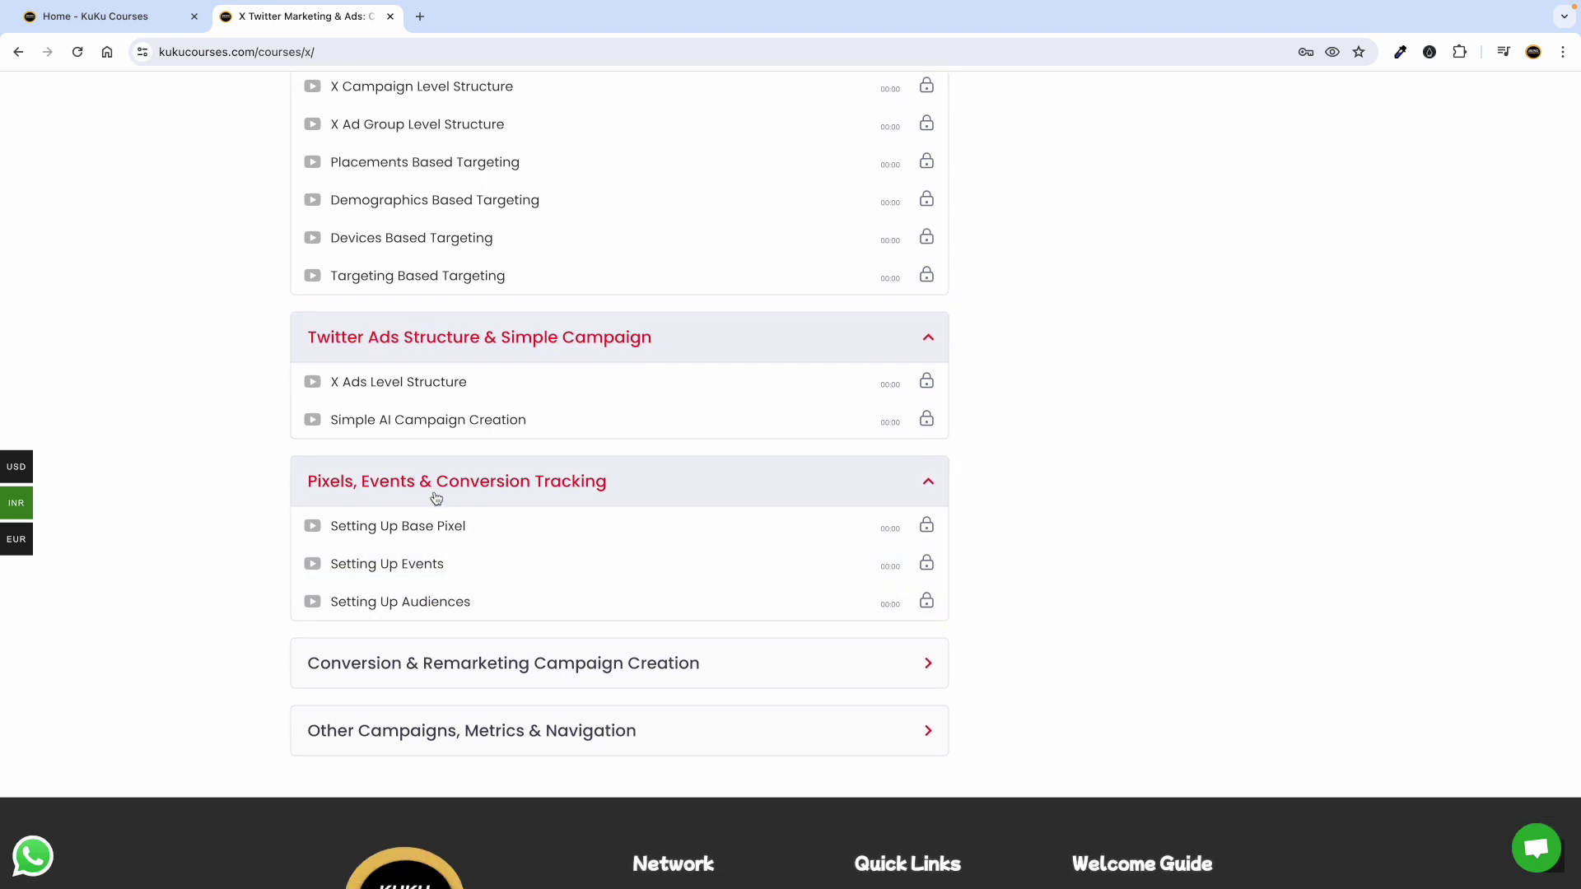
pyautogui.scroll(-2, 437, 580)
pyautogui.click(415, 566)
pyautogui.scroll(-1, 412, 585)
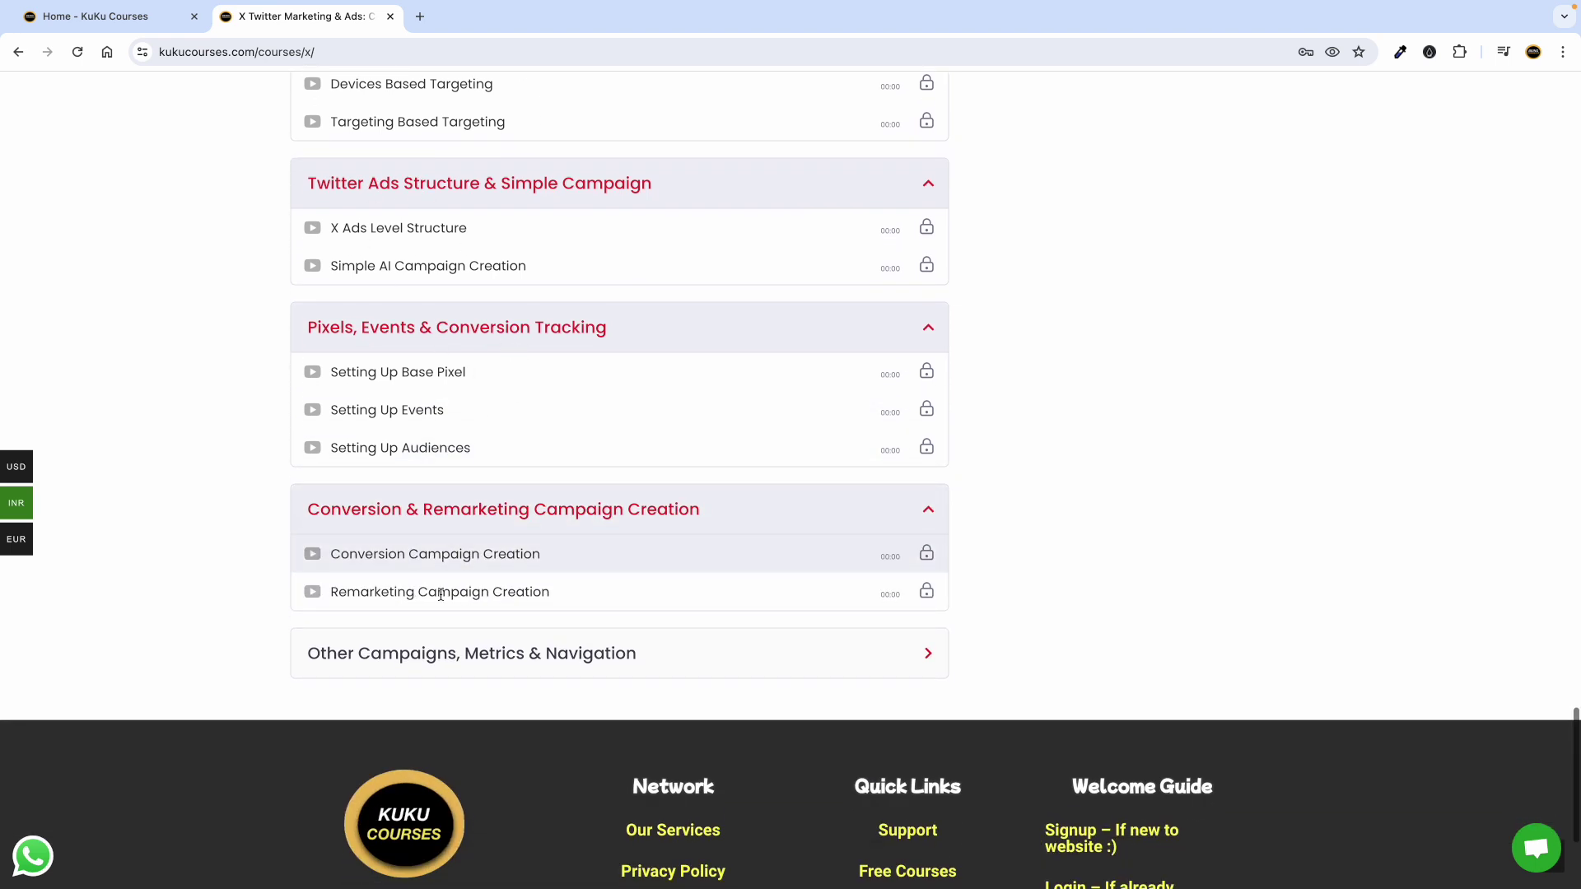
pyautogui.click(461, 673)
pyautogui.scroll(-1, 494, 663)
# Step: Return to the start of the course page and open the site's Membership page with its plans
pyautogui.scroll(8, 494, 659)
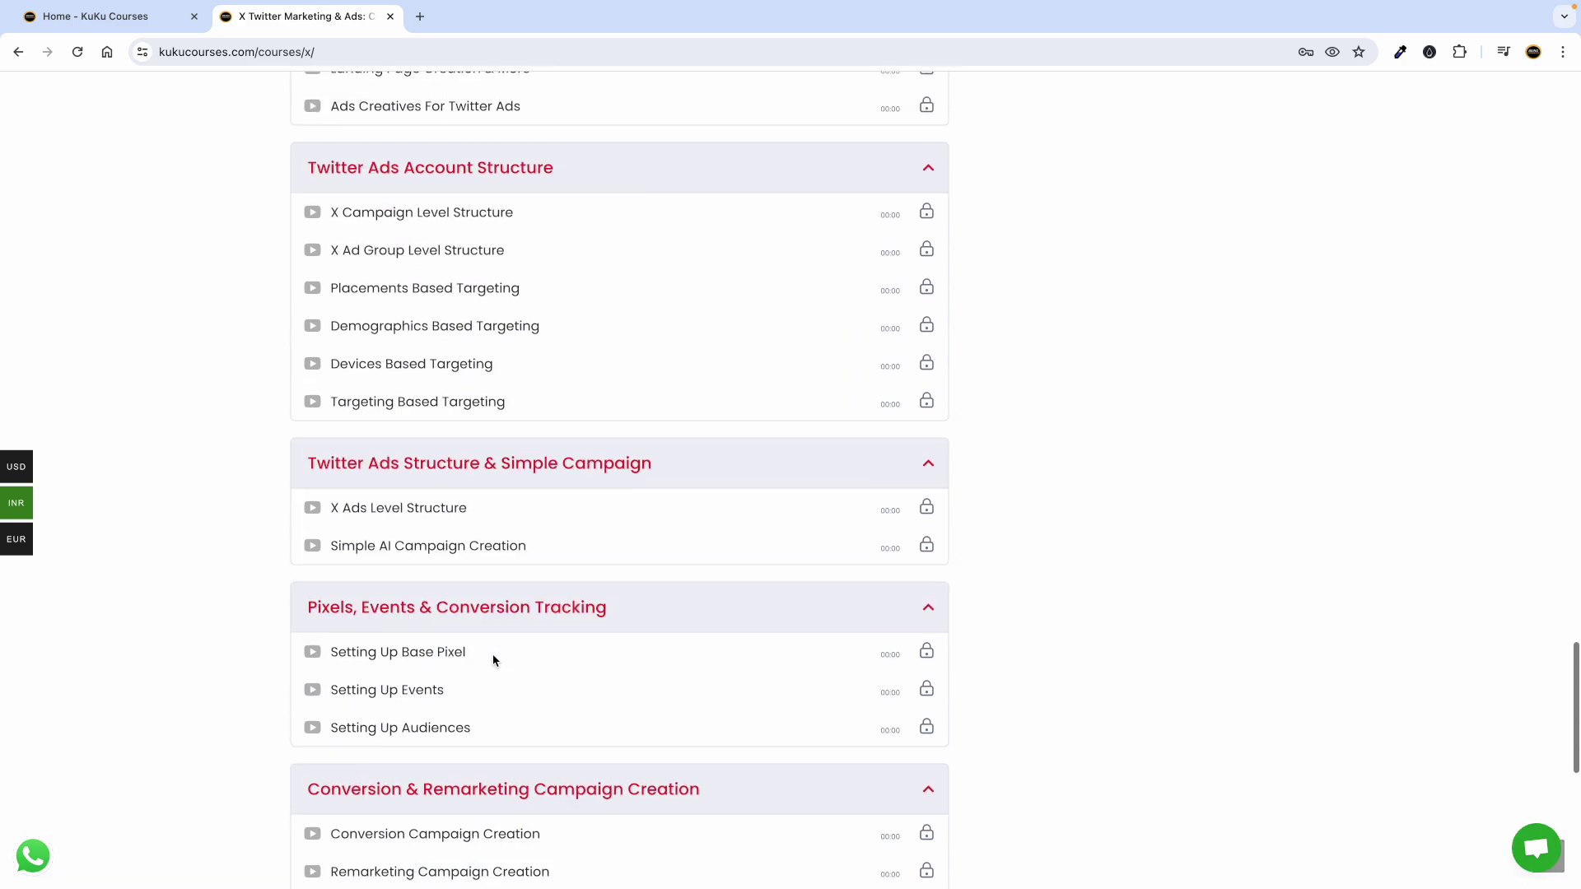
pyautogui.scroll(20, 494, 660)
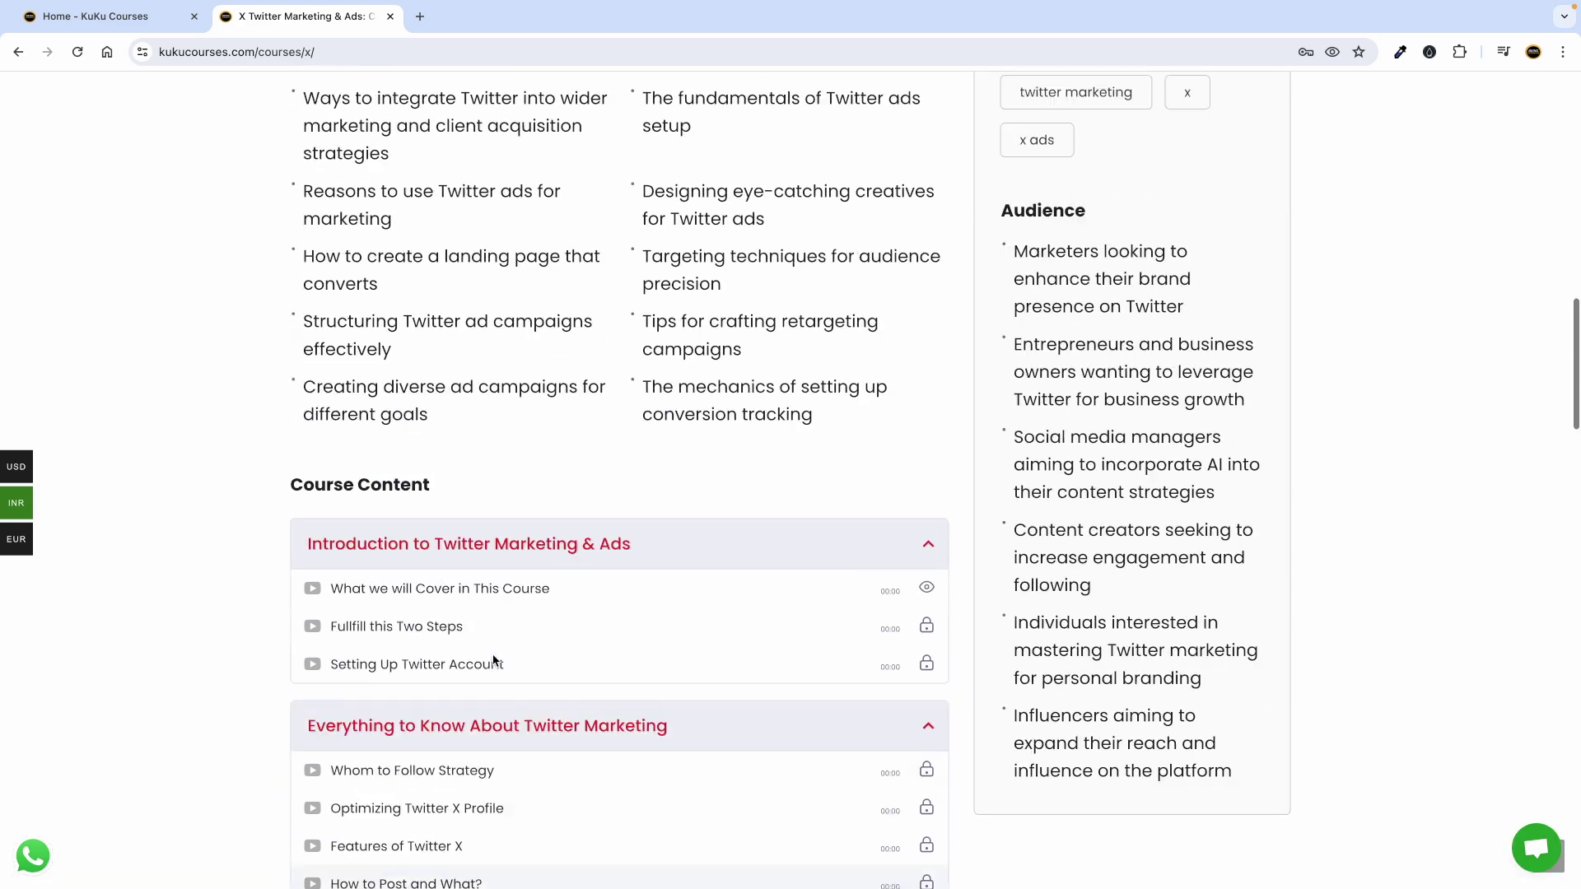
pyautogui.scroll(12, 617, 289)
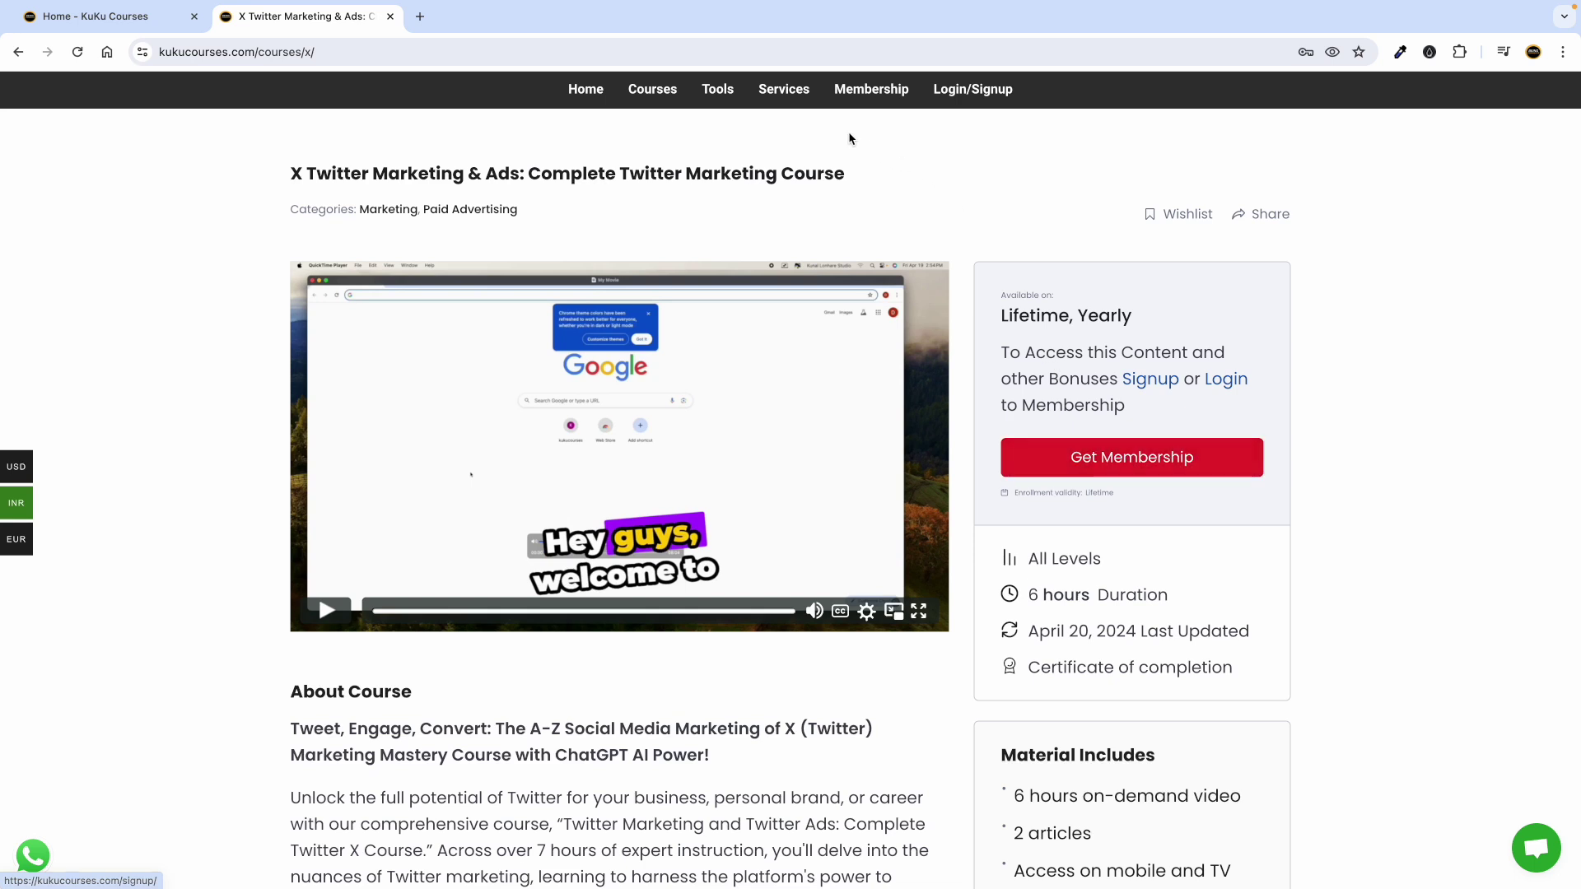
pyautogui.click(879, 97)
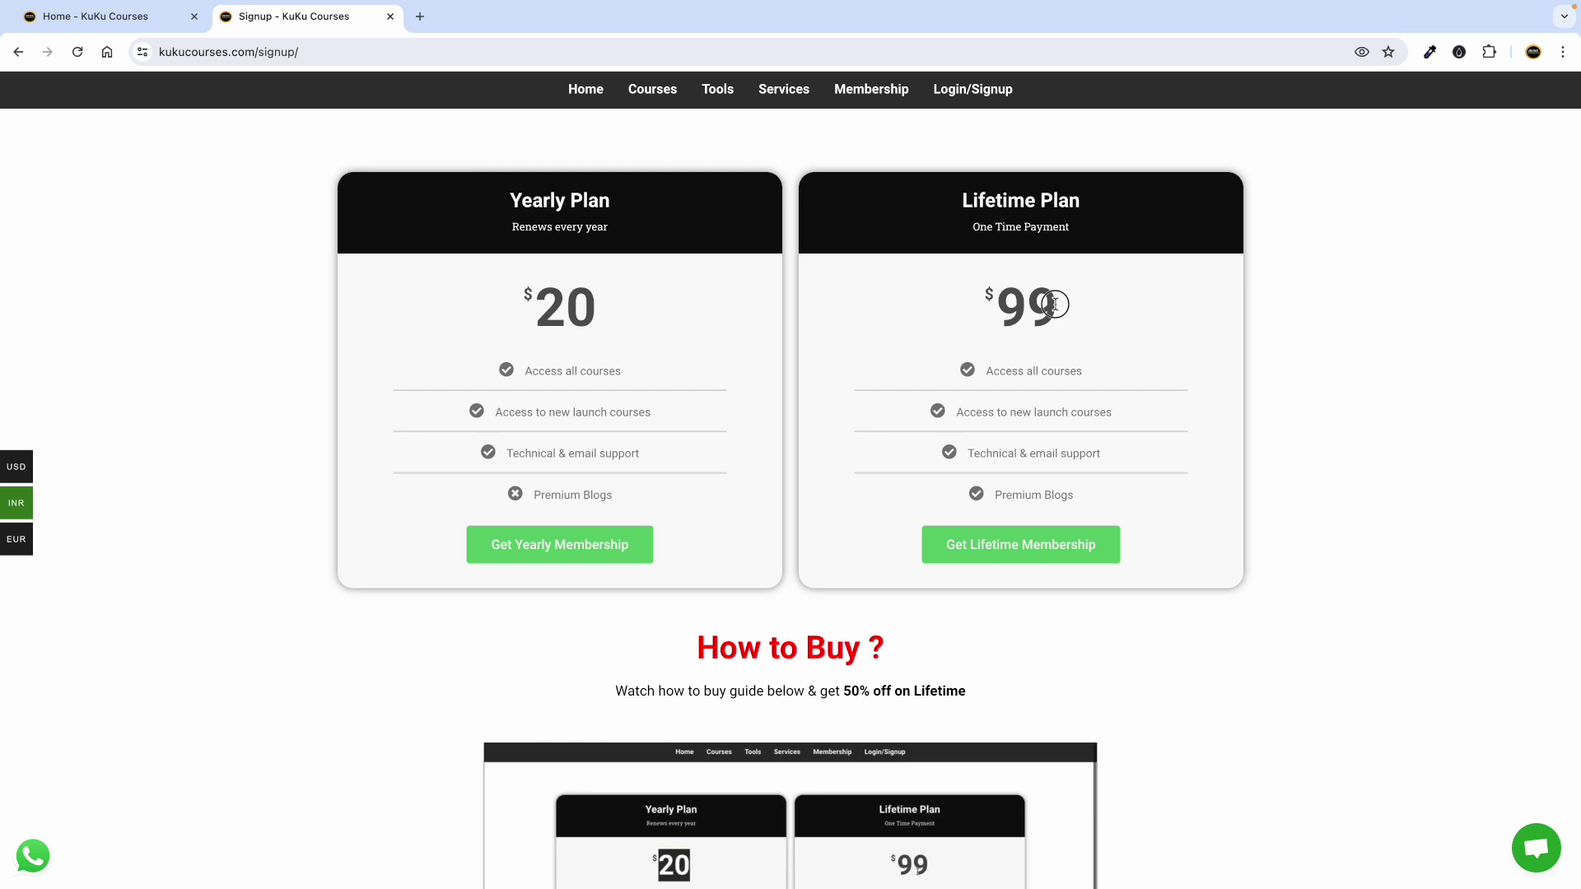
# Step: Highlight the Lifetime Plan price and the Lifetime discount offer, and view the how-to-buy section
pyautogui.moveTo(1054, 304); pyautogui.dragTo(976, 300)
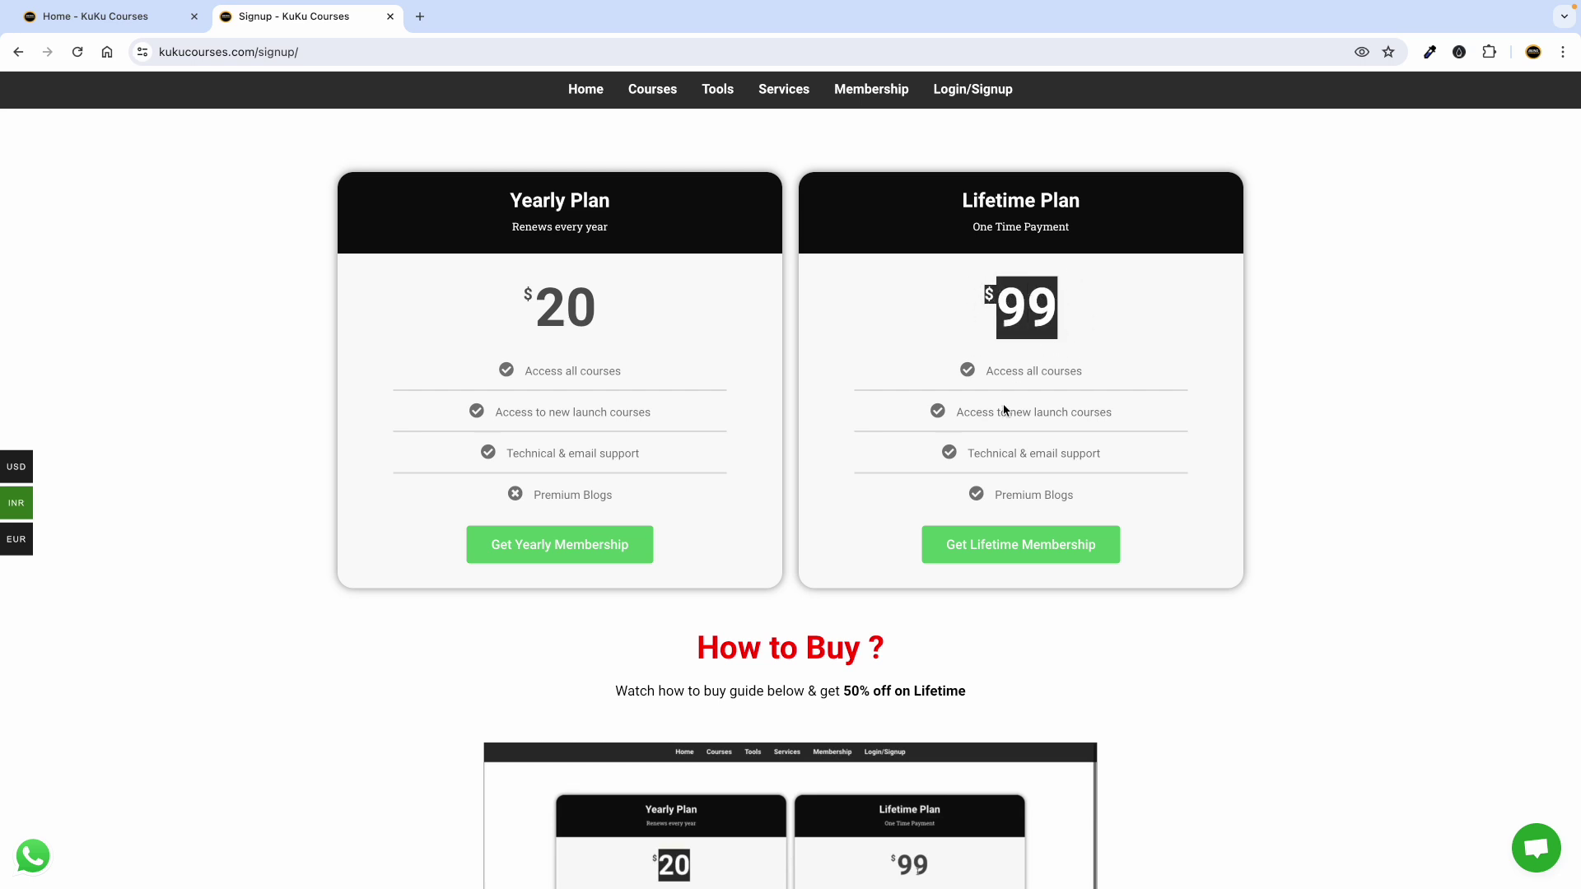
pyautogui.scroll(-2, 1004, 409)
pyautogui.moveTo(836, 555); pyautogui.dragTo(944, 549)
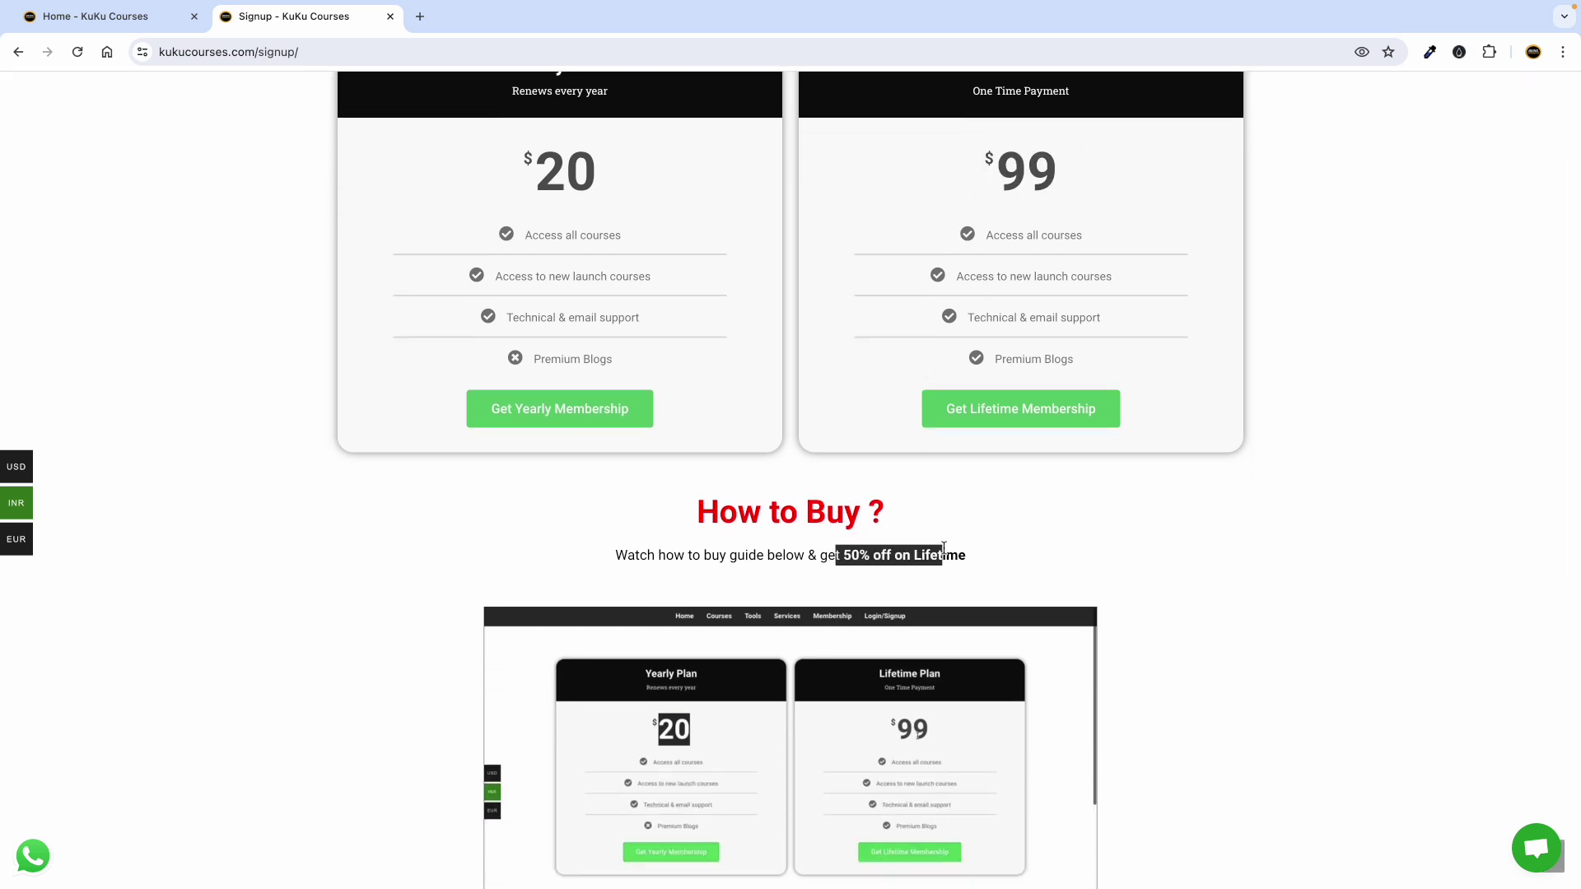
pyautogui.scroll(-3, 944, 549)
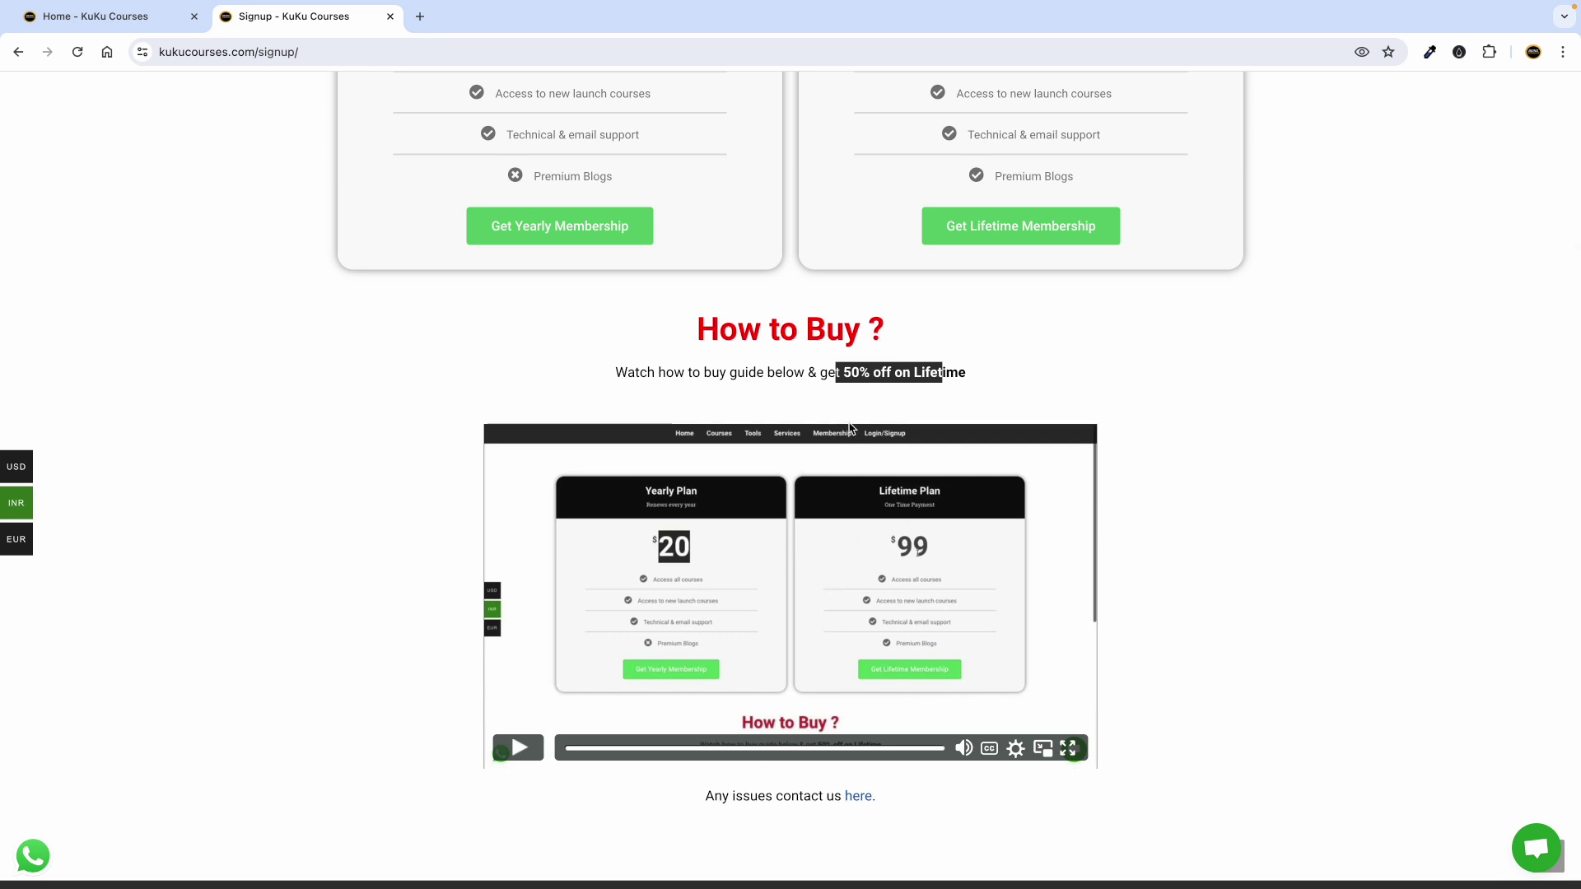
pyautogui.scroll(4, 897, 426)
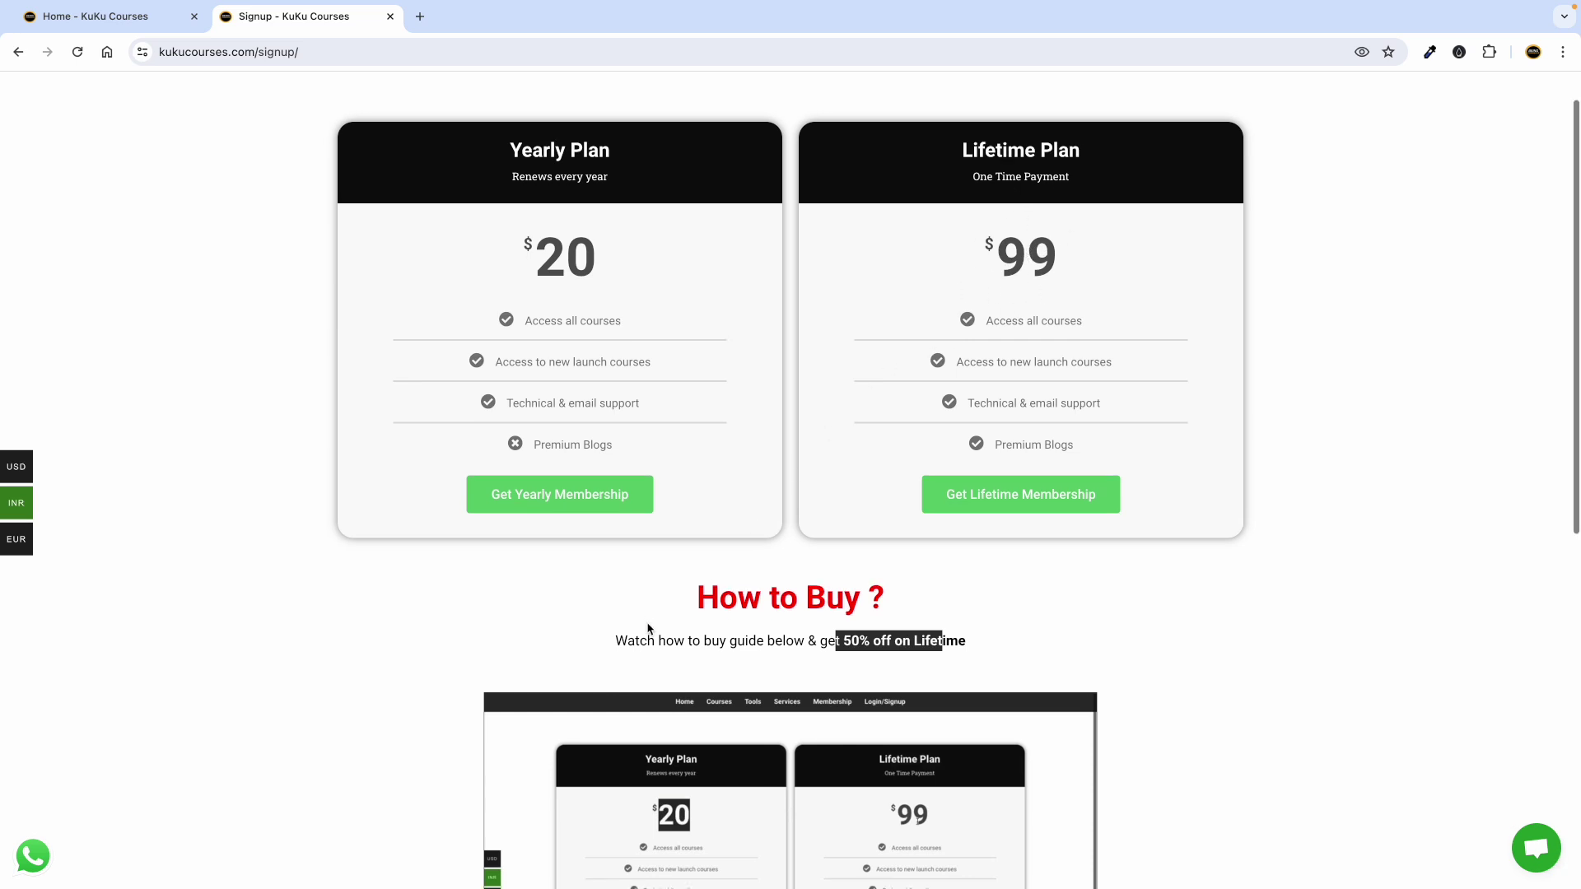
# Step: Highlight the line about the how-to-buy guide, and review the guide video alongside the Yearly and Lifetime plans
pyautogui.scroll(-1, 646, 632)
pyautogui.moveTo(653, 592); pyautogui.dragTo(851, 596)
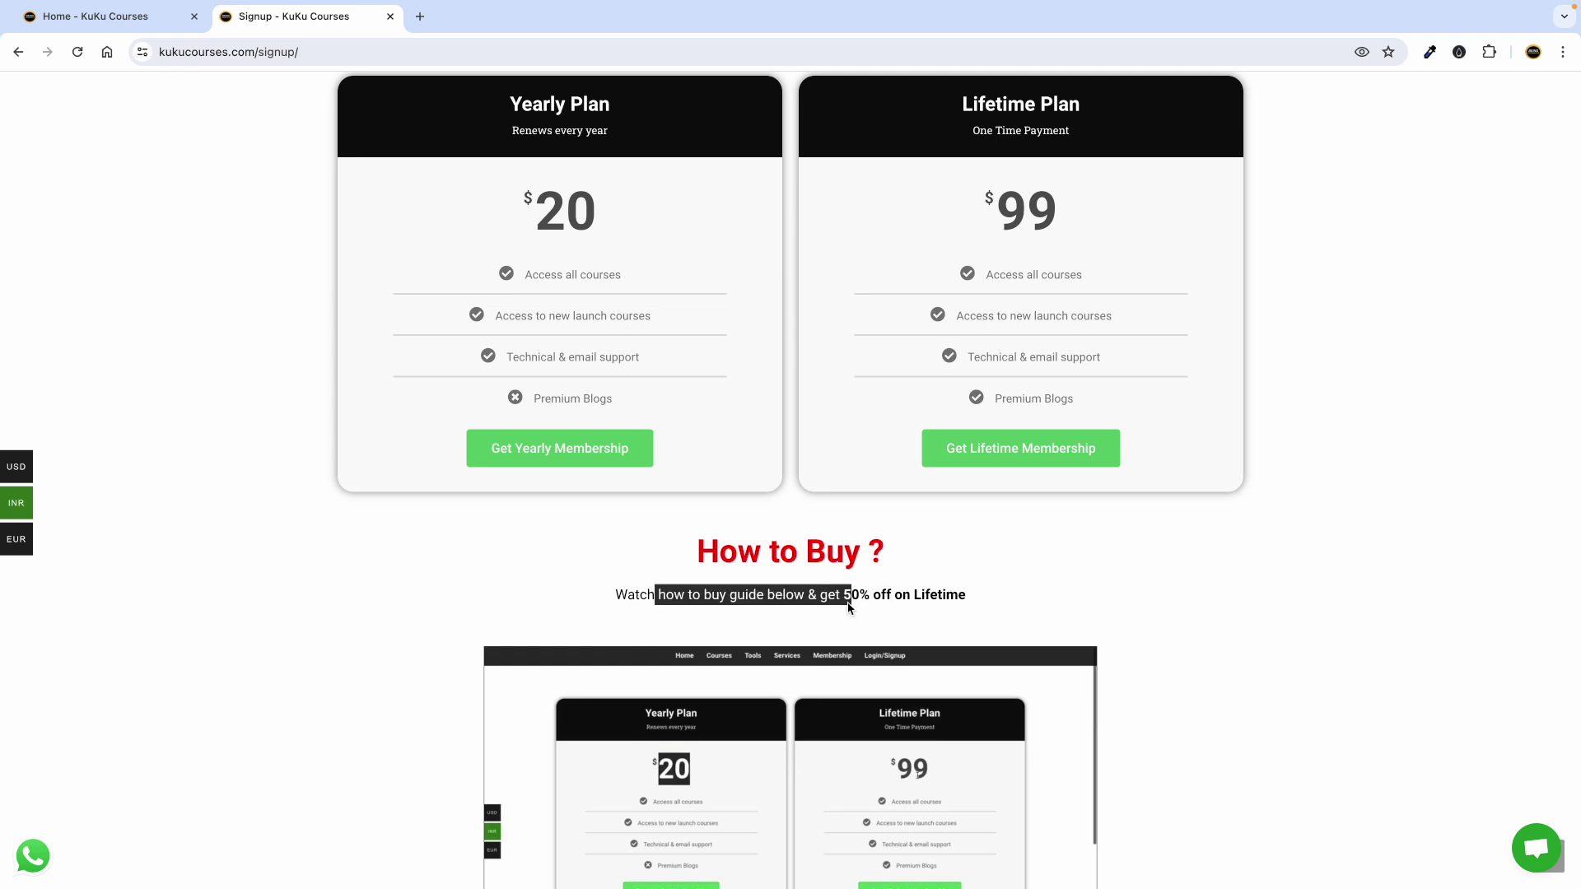
pyautogui.scroll(-1, 851, 596)
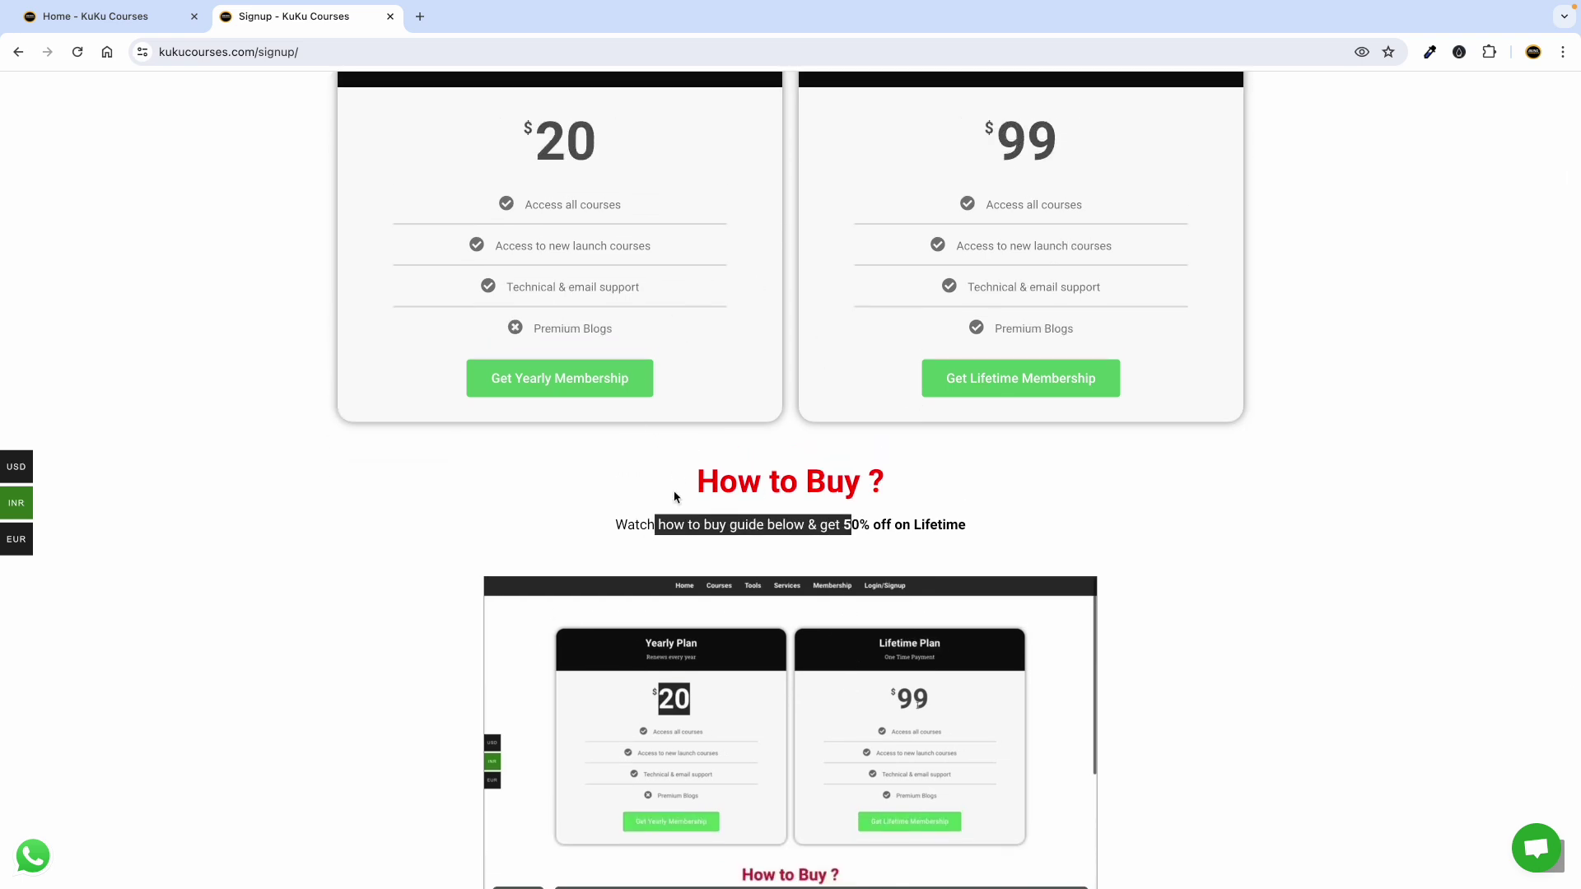
pyautogui.scroll(-2, 656, 437)
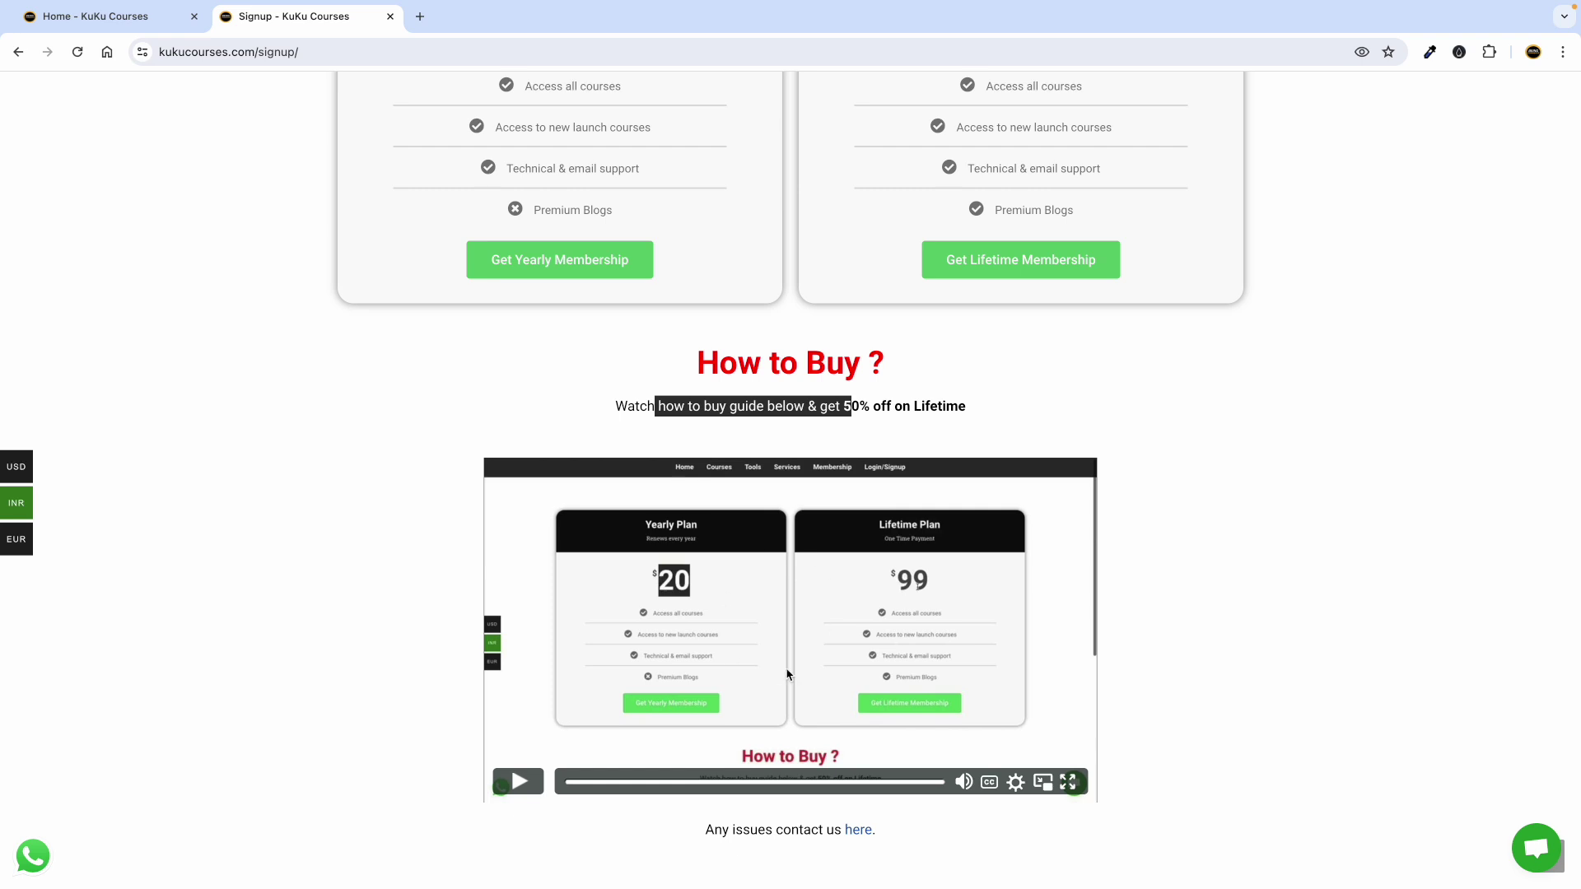
pyautogui.doubleClick(786, 406)
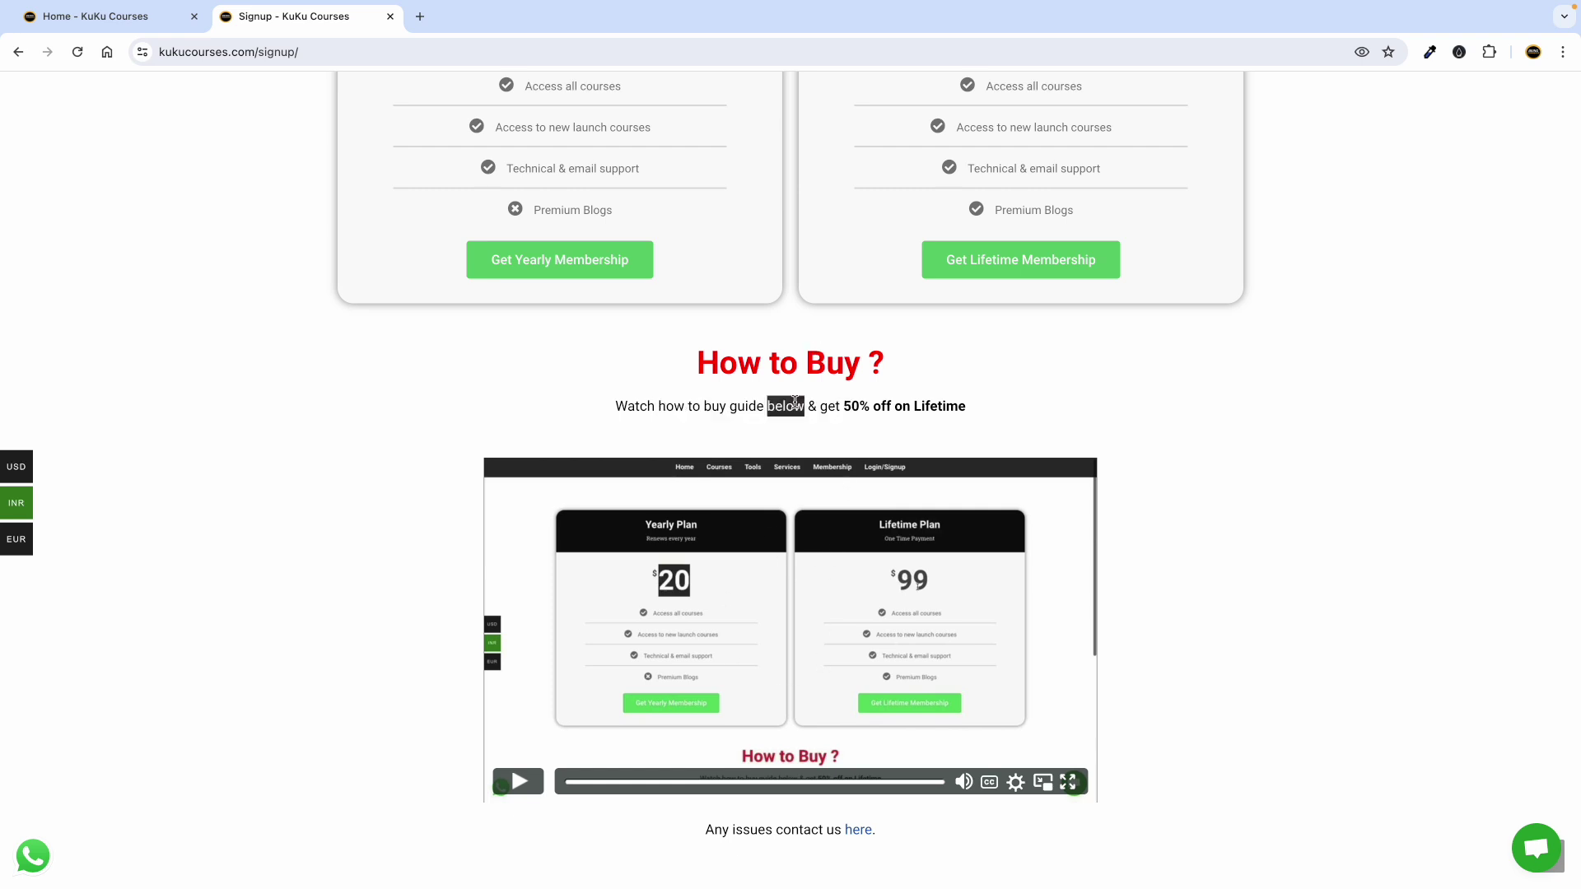
pyautogui.scroll(4, 760, 745)
pyautogui.click(766, 655)
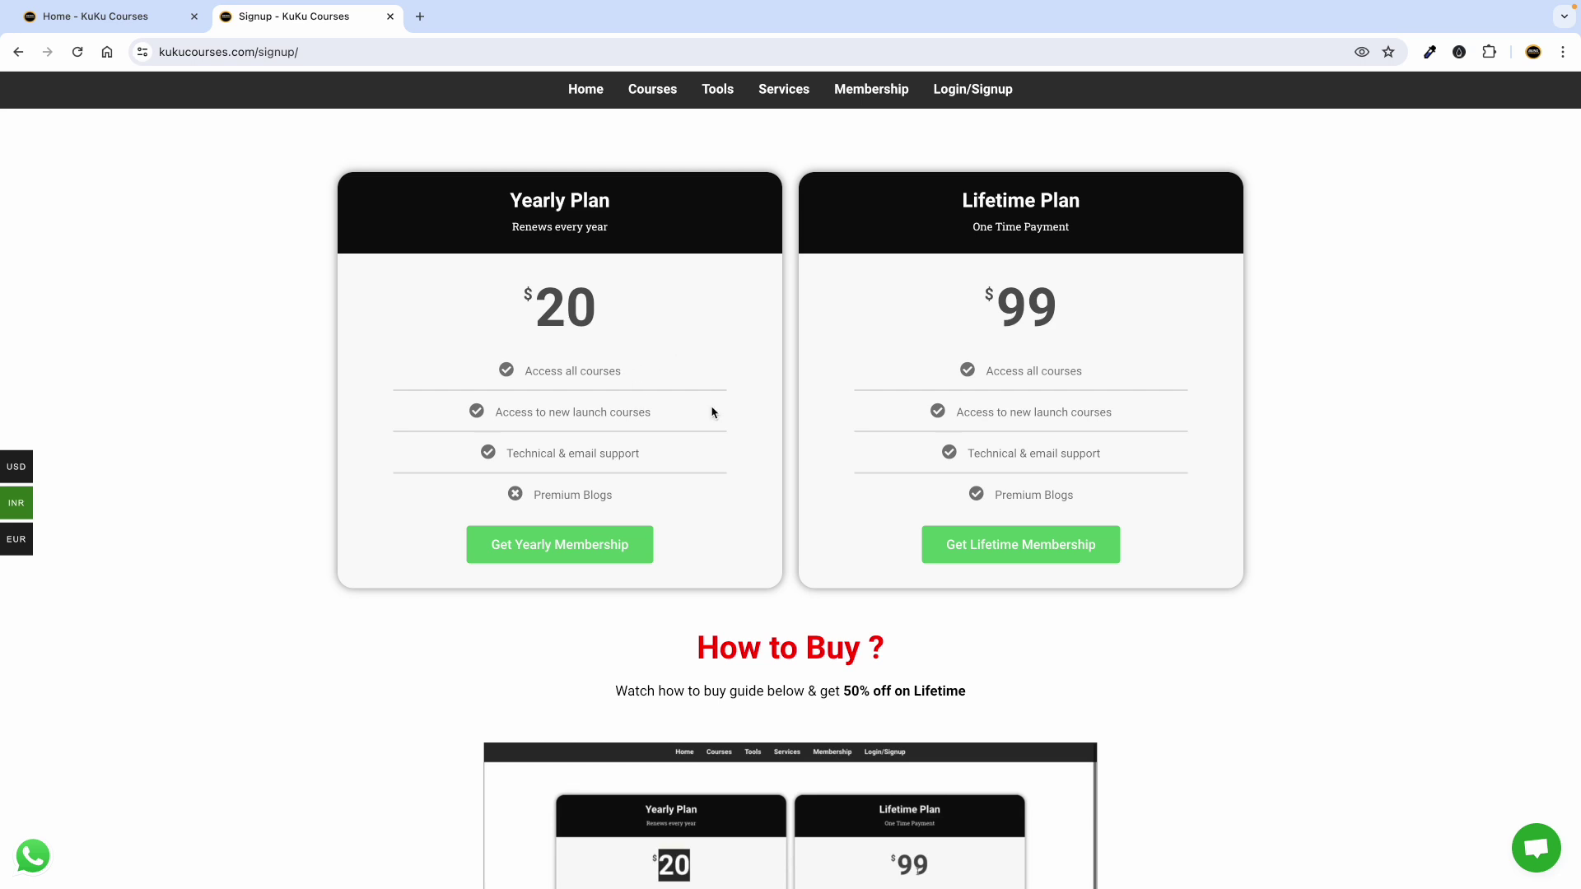
pyautogui.scroll(-4, 741, 403)
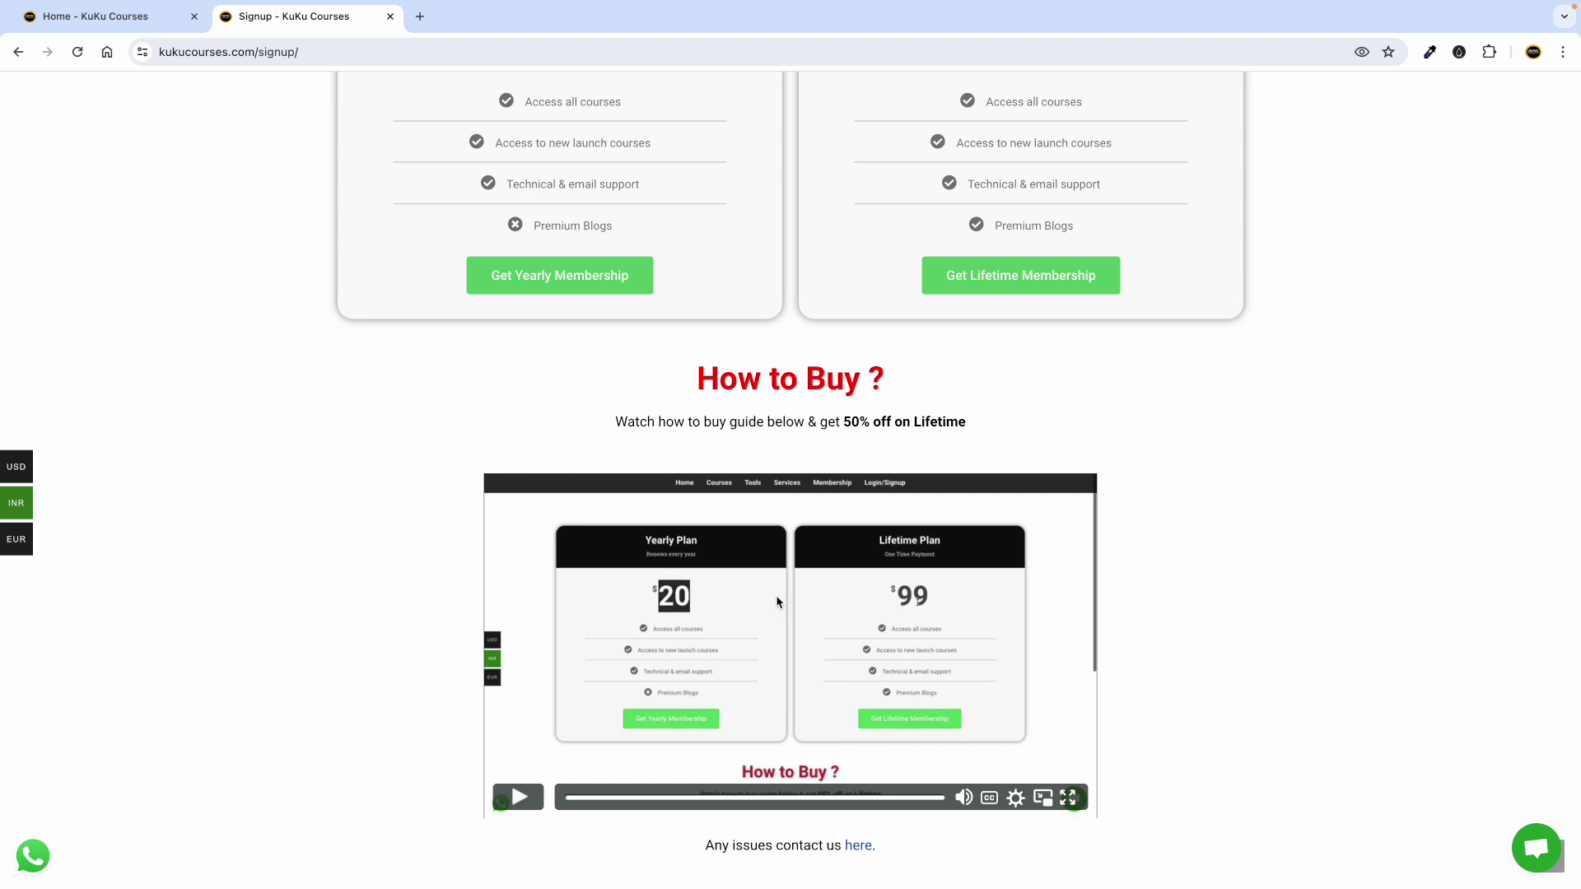
pyautogui.scroll(4, 865, 381)
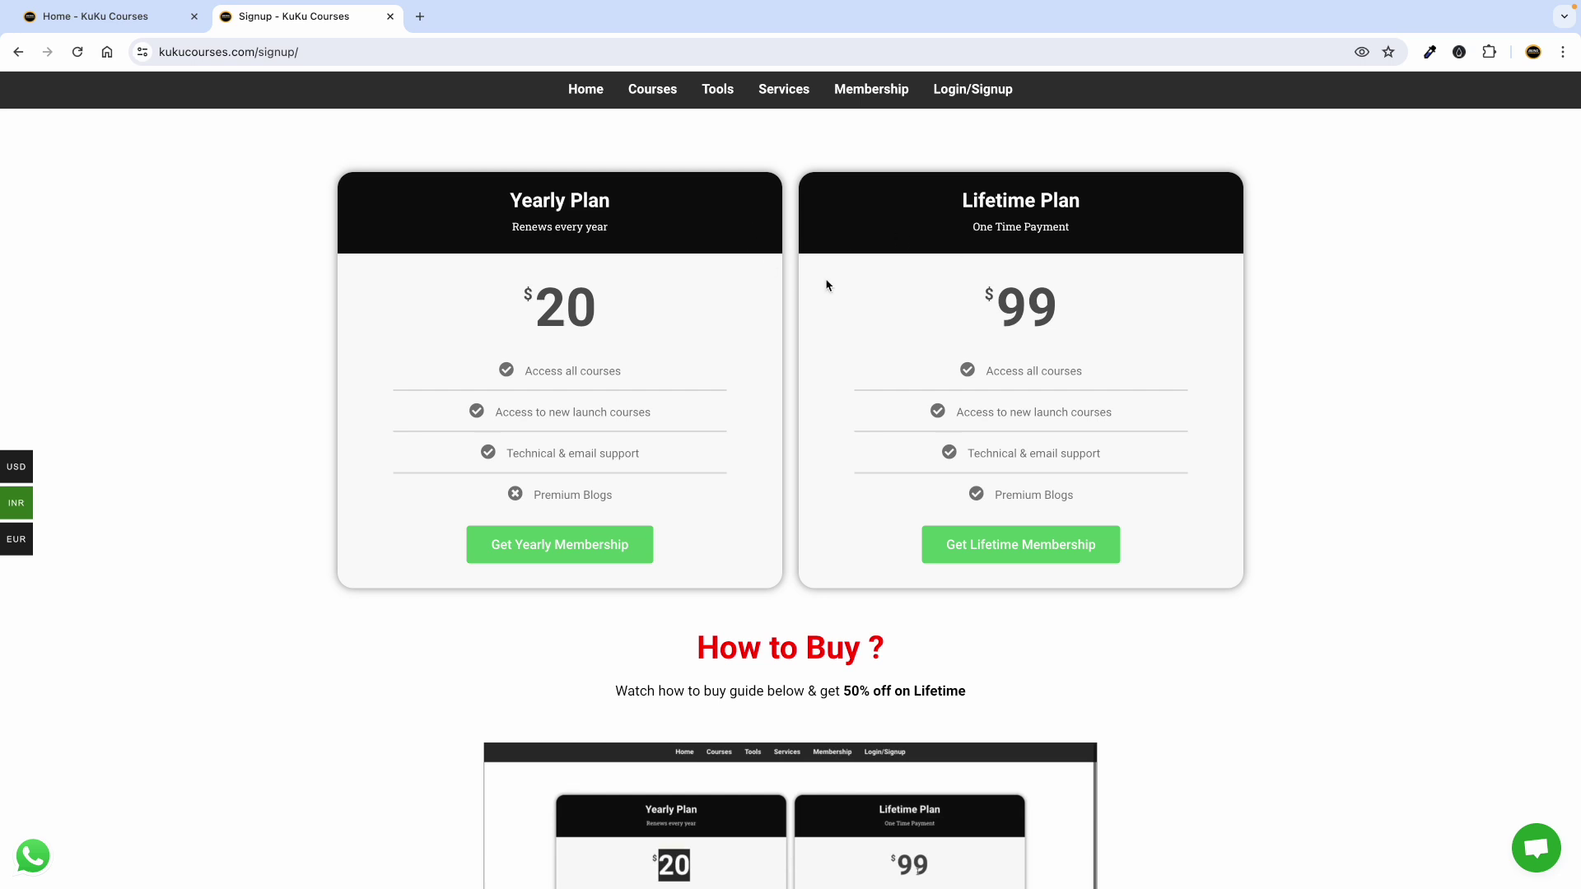
# Step: Go back to the full course list to view the available courses
pyautogui.click(653, 97)
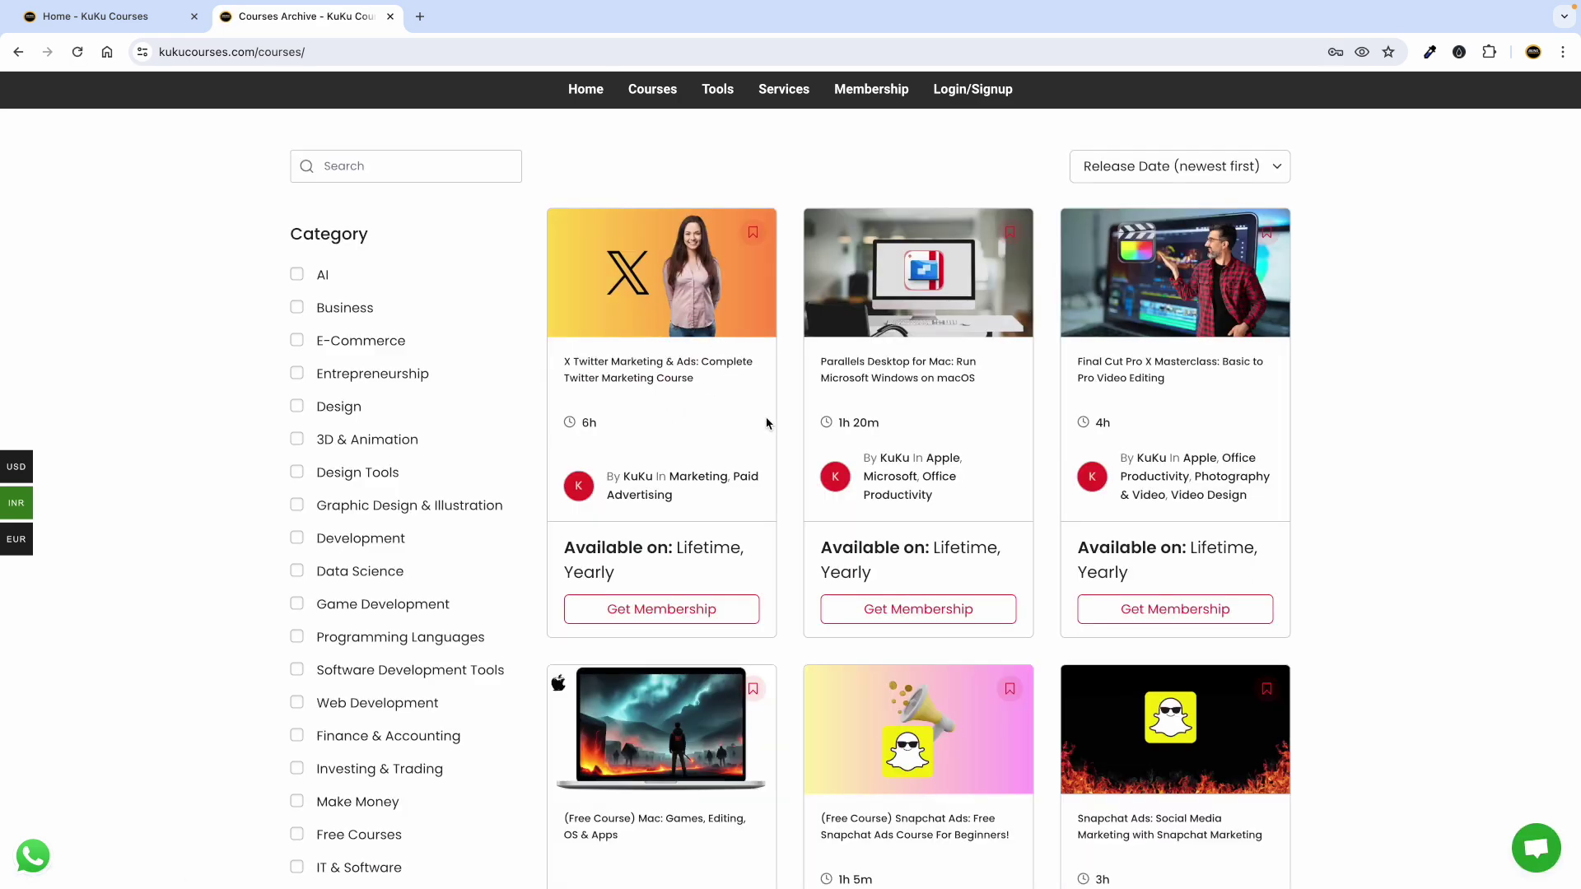
pyautogui.scroll(-1, 769, 420)
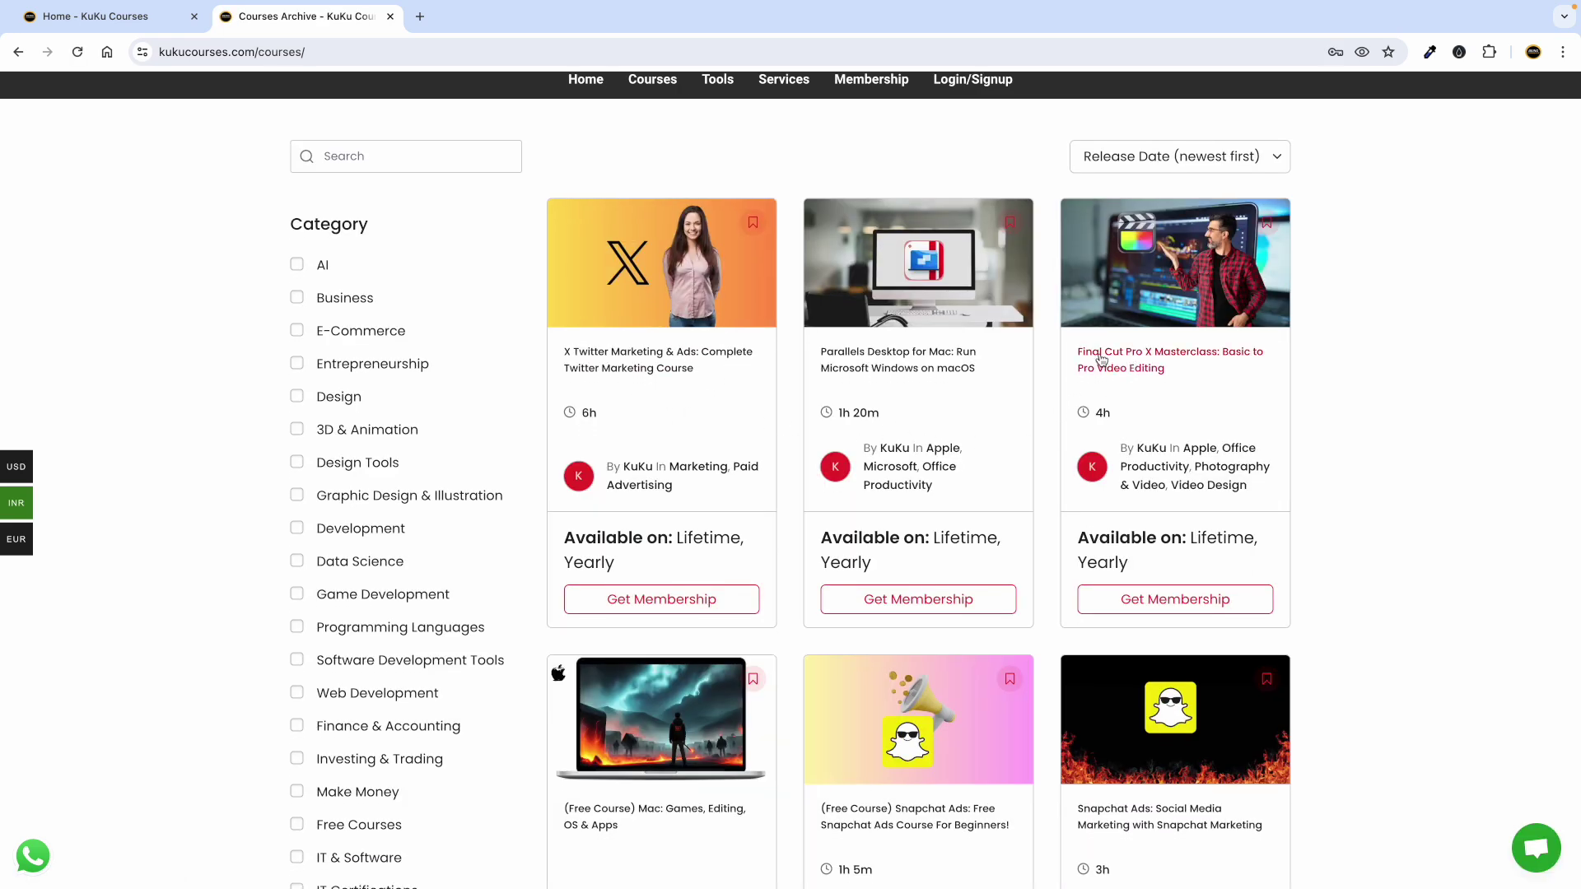
# Step: Examine the course list and the full set of course categories, and return to the start of the list
pyautogui.scroll(-2, 872, 374)
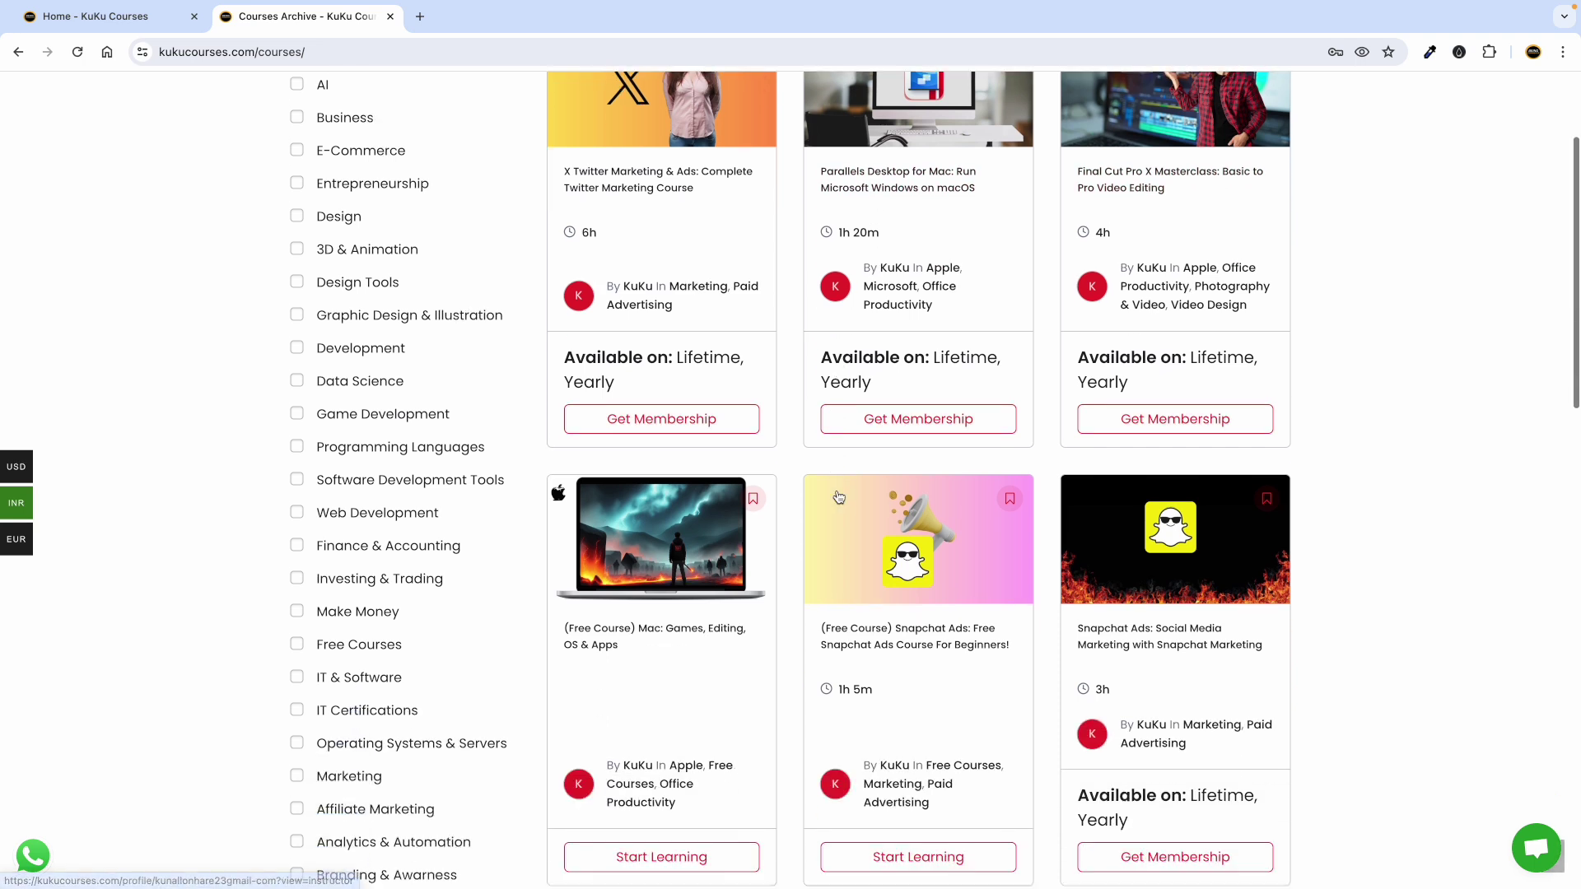
pyautogui.scroll(-1, 788, 662)
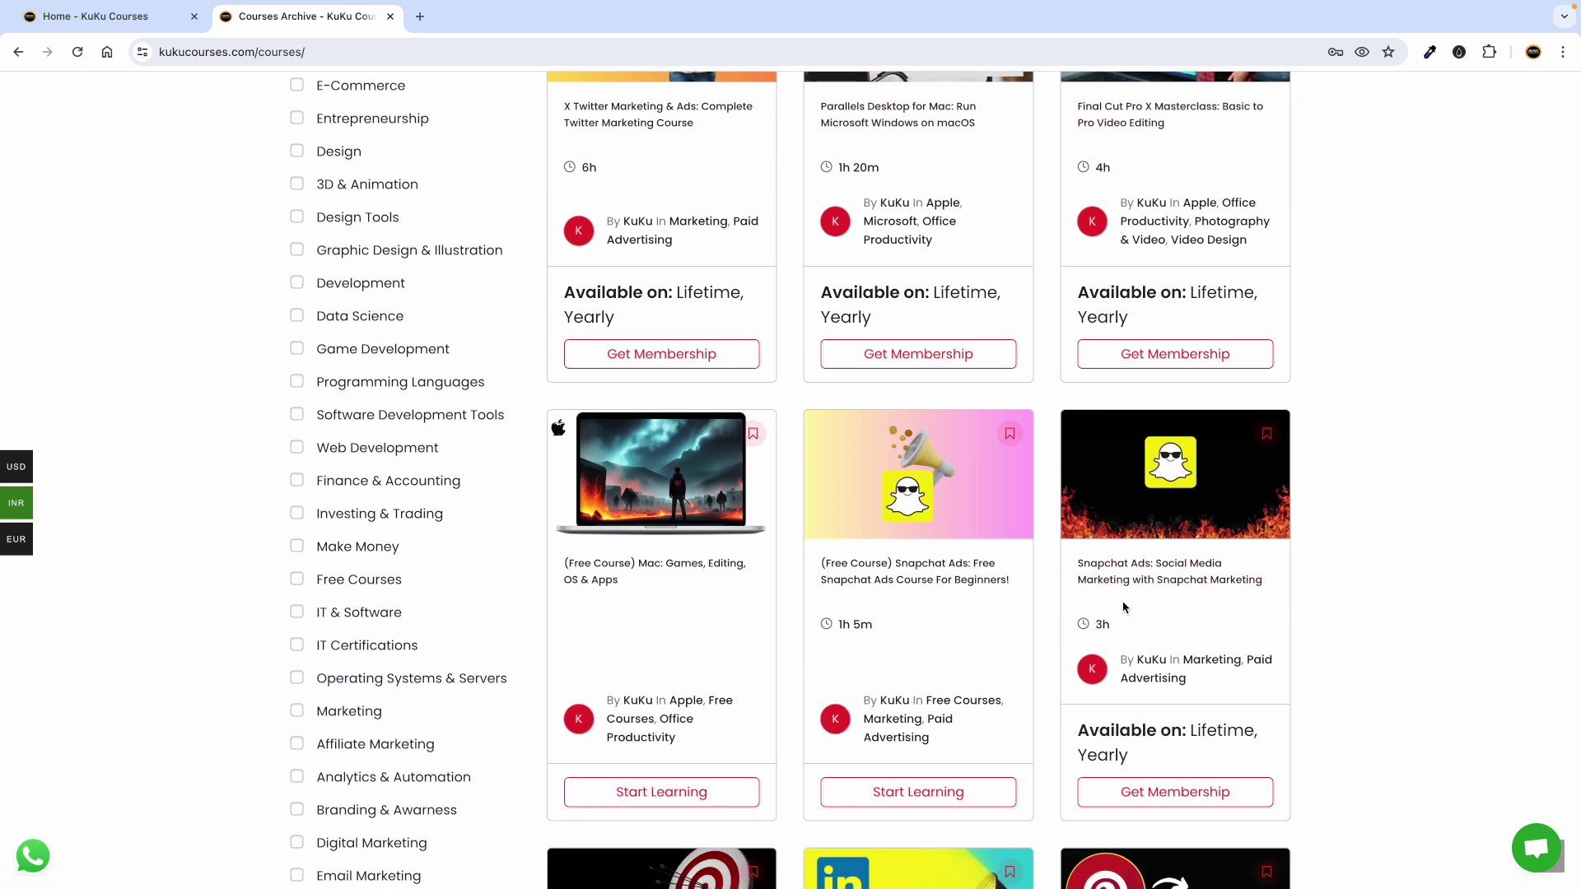
pyautogui.scroll(2, 401, 517)
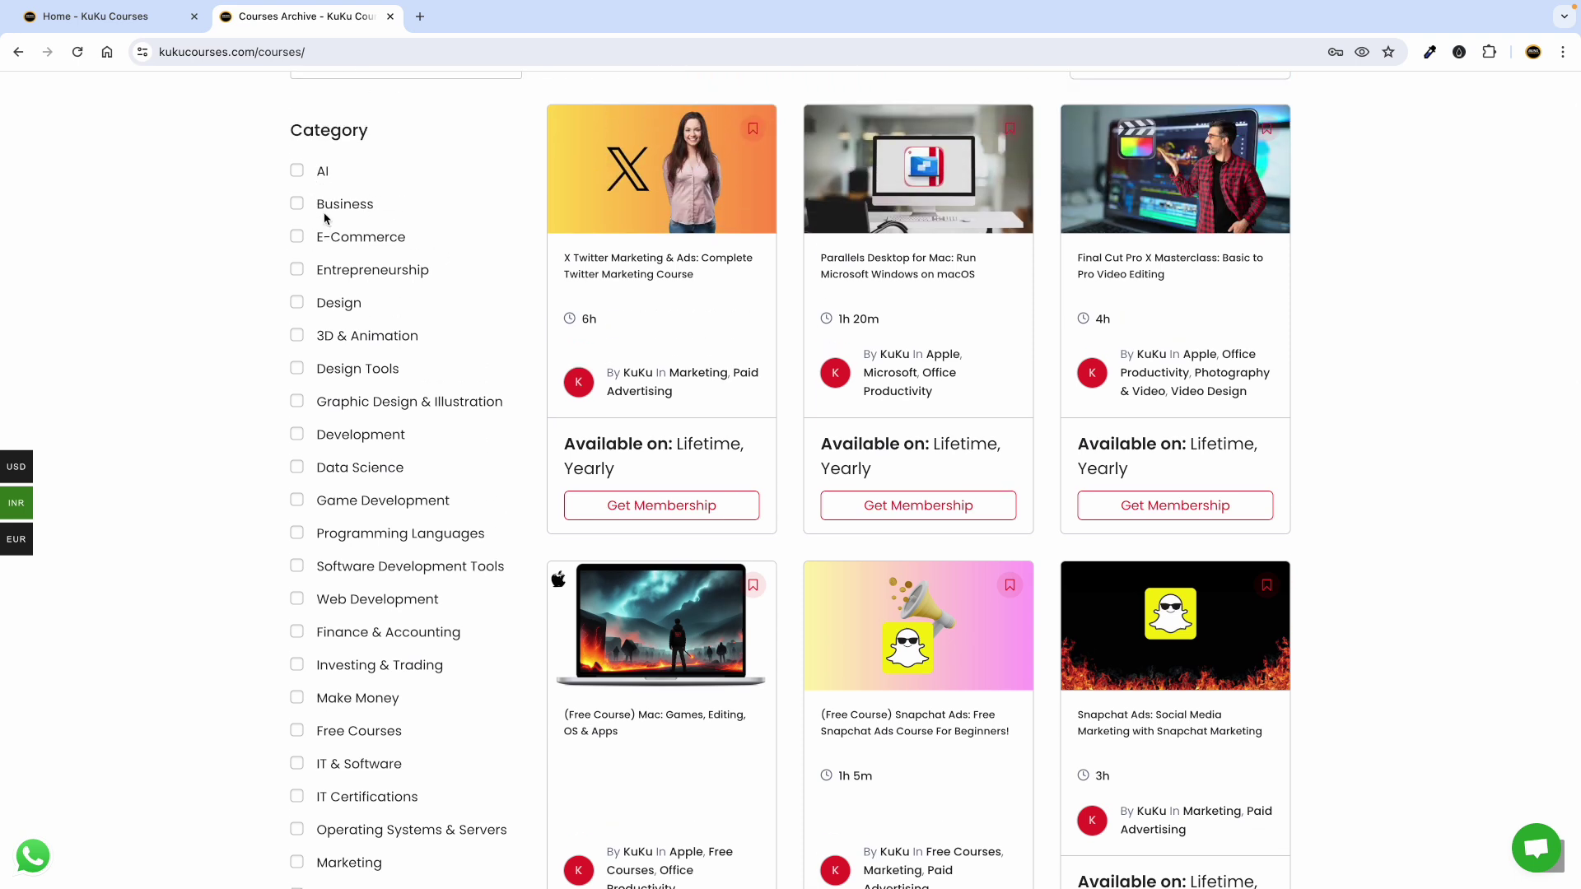
pyautogui.scroll(-5, 362, 429)
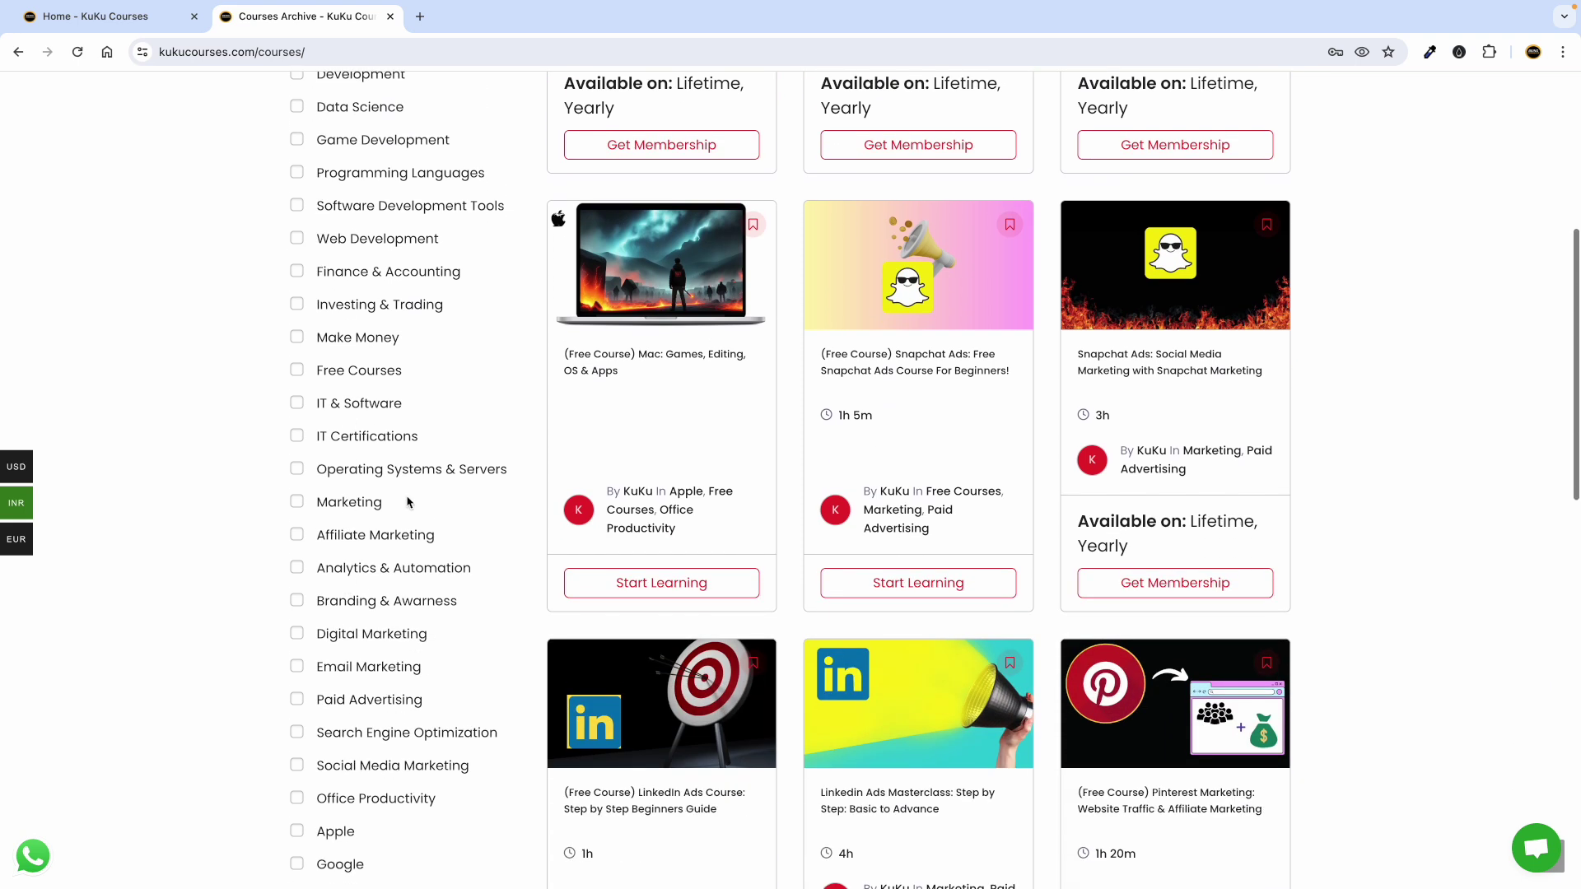
pyautogui.scroll(-1, 395, 579)
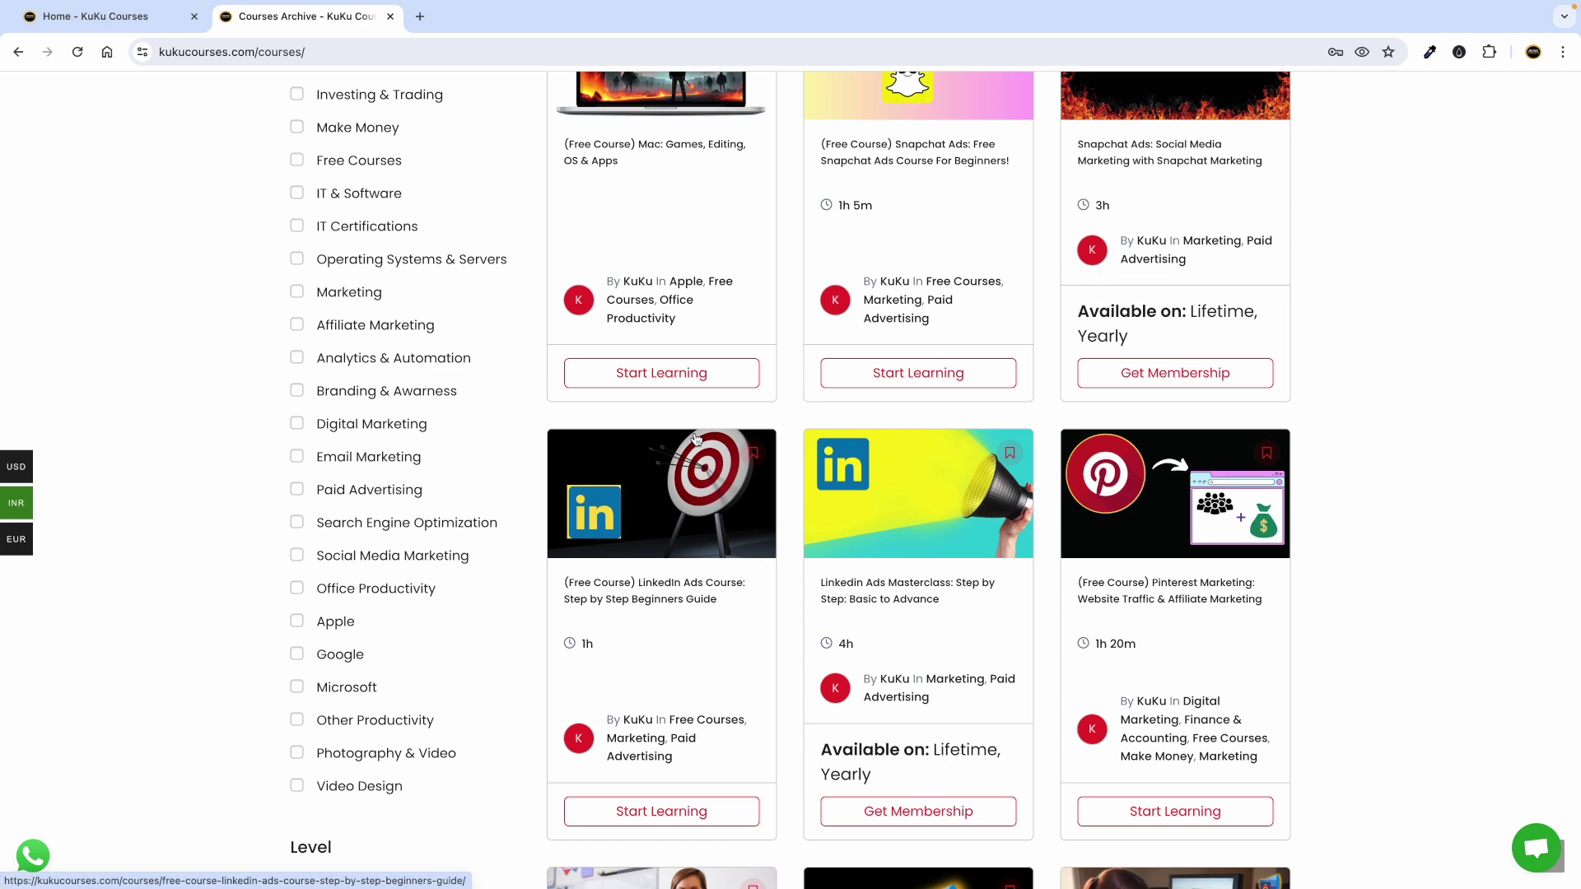
pyautogui.scroll(7, 752, 262)
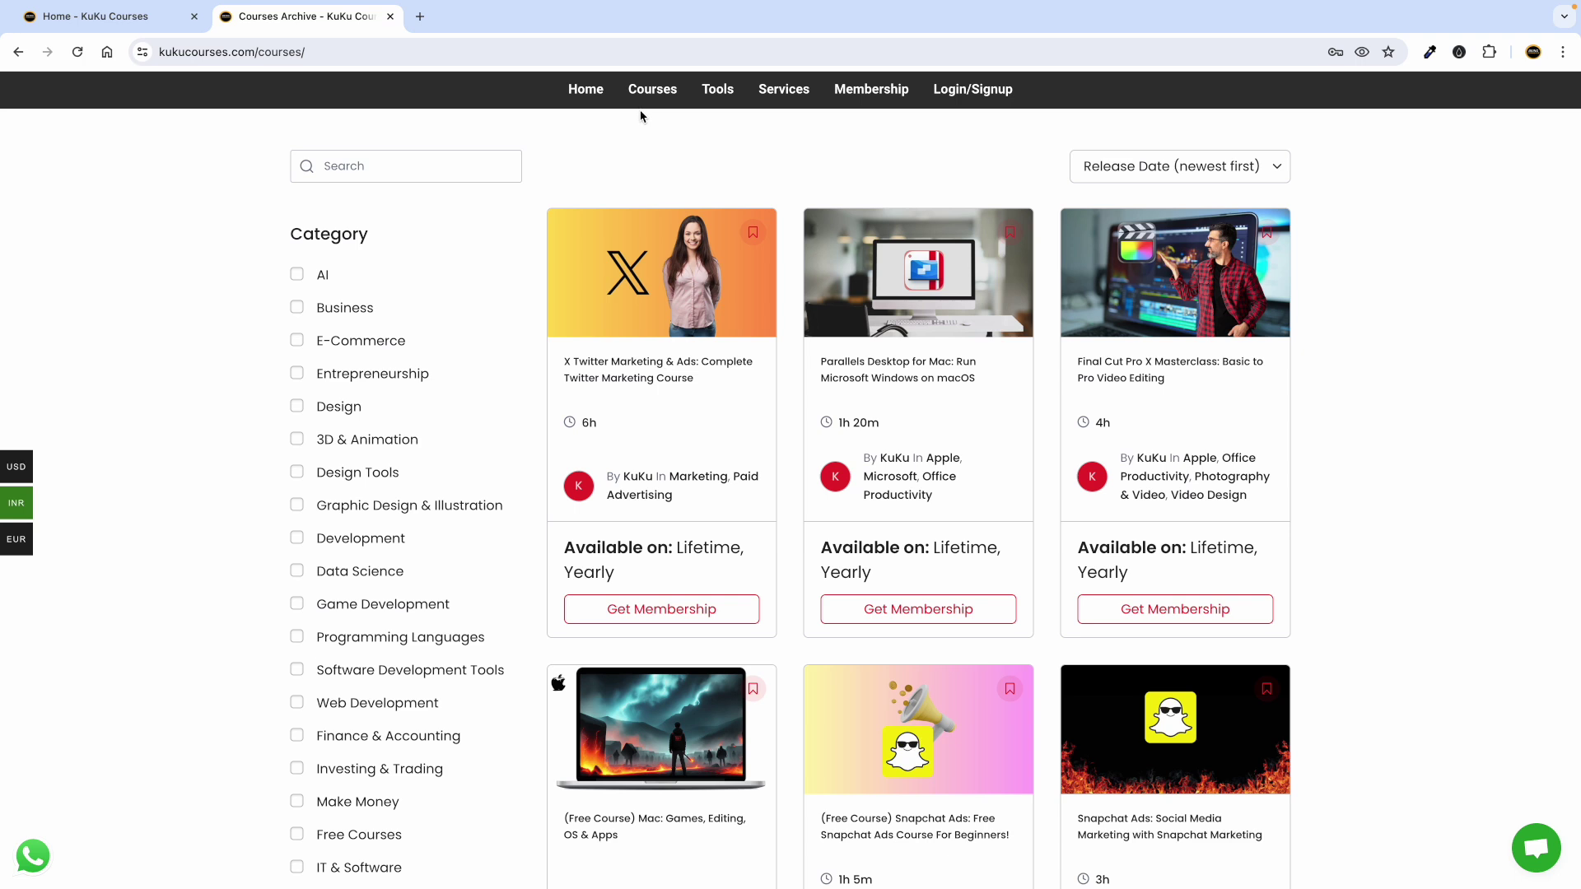
# Step: Open the Membership page and show its support contacts: try the live chat, view the WhatsApp chat page and close it
pyautogui.click(887, 88)
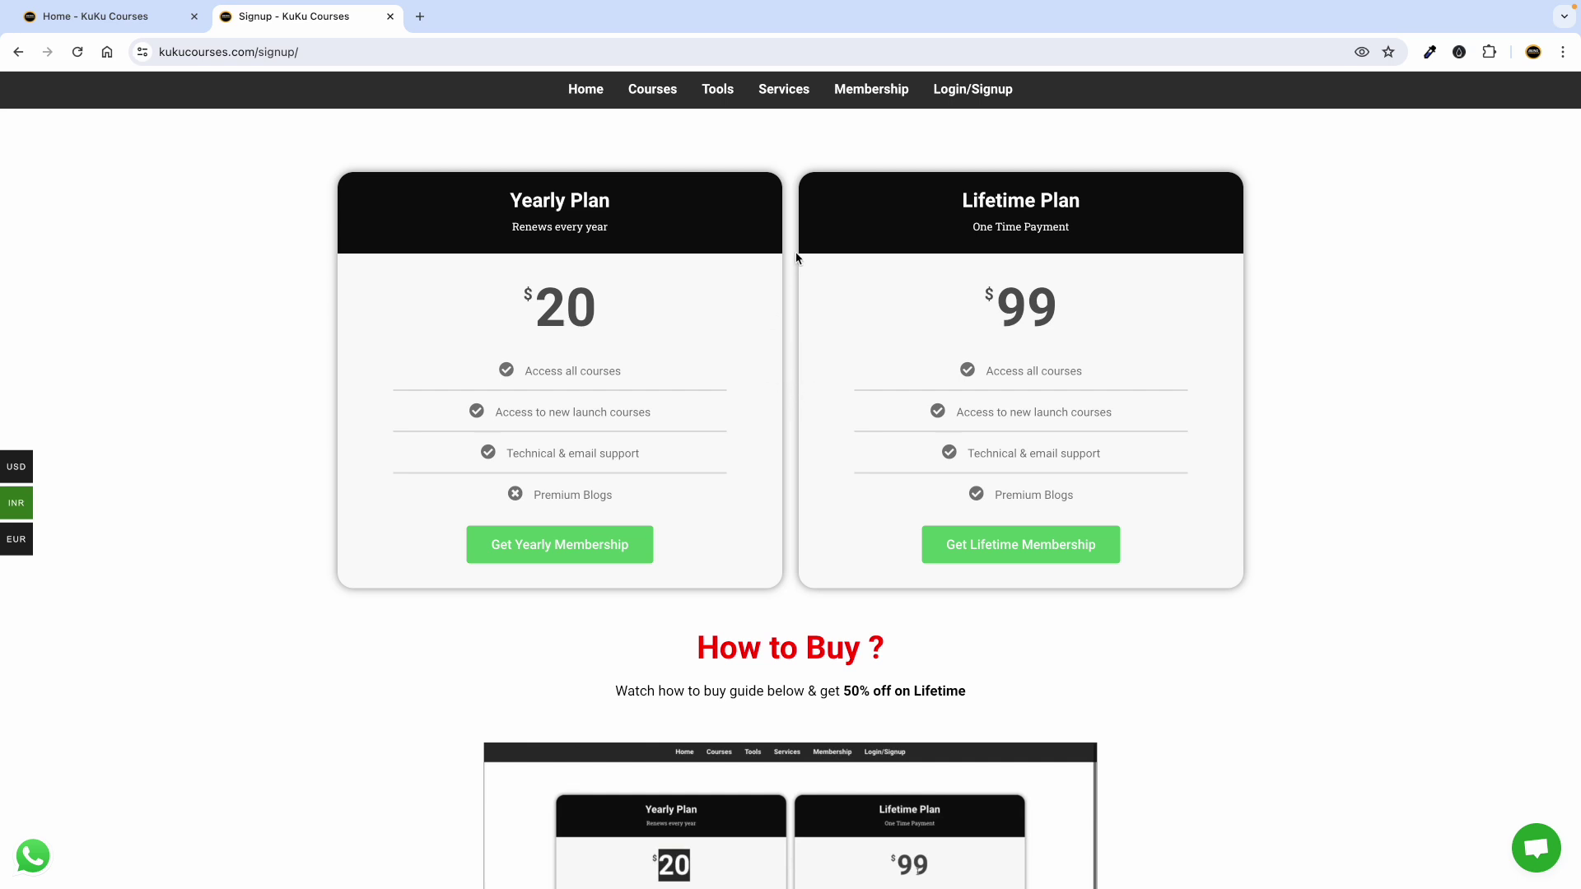
pyautogui.click(1546, 854)
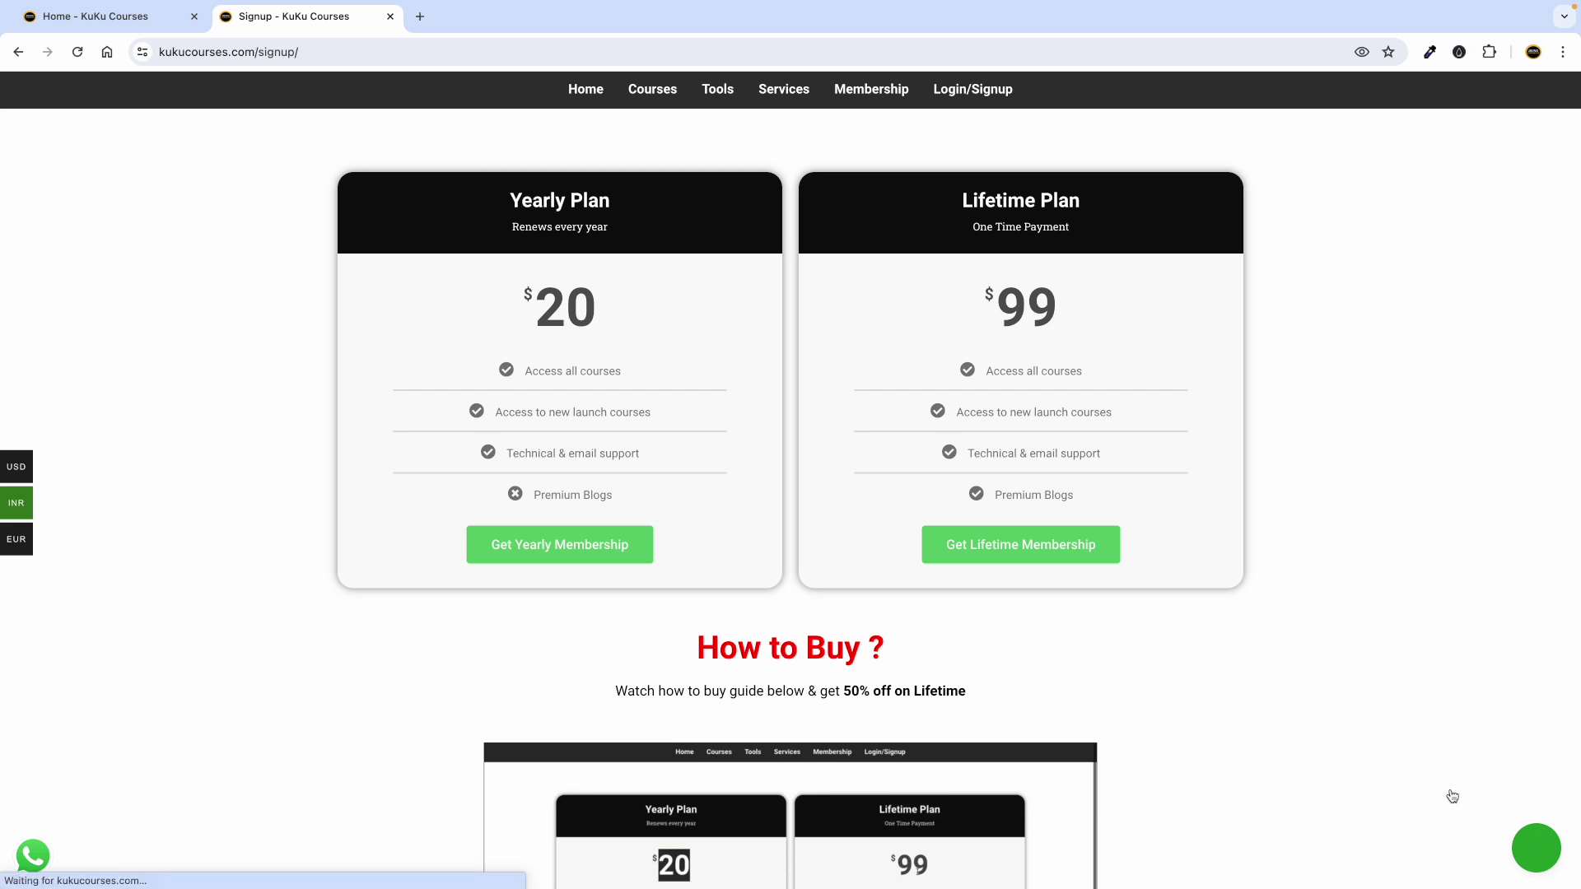
pyautogui.click(1534, 864)
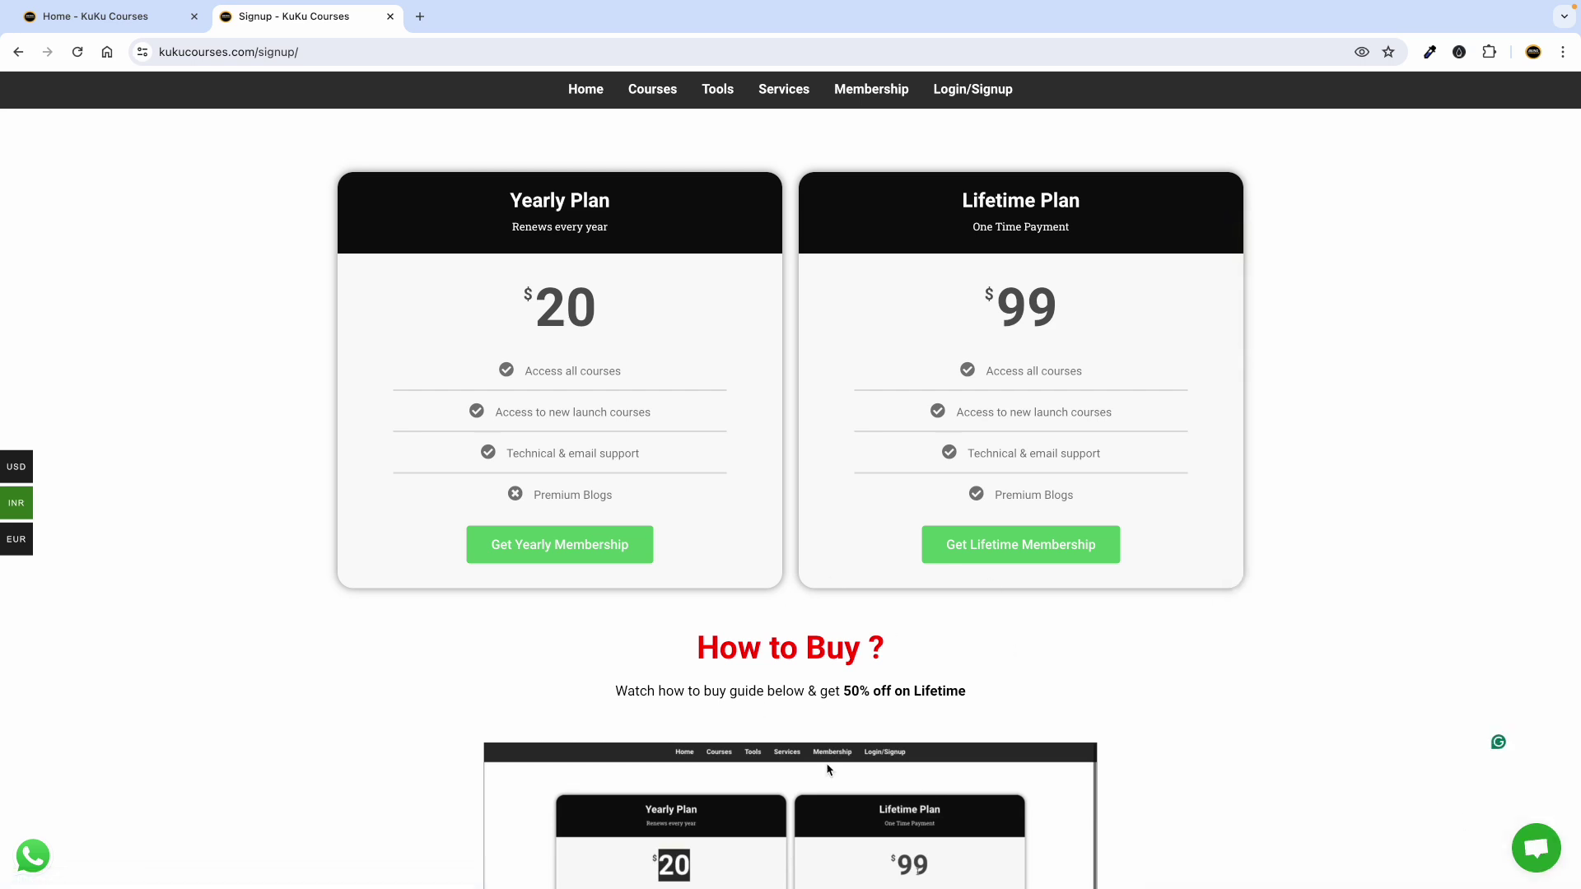
pyautogui.click(45, 869)
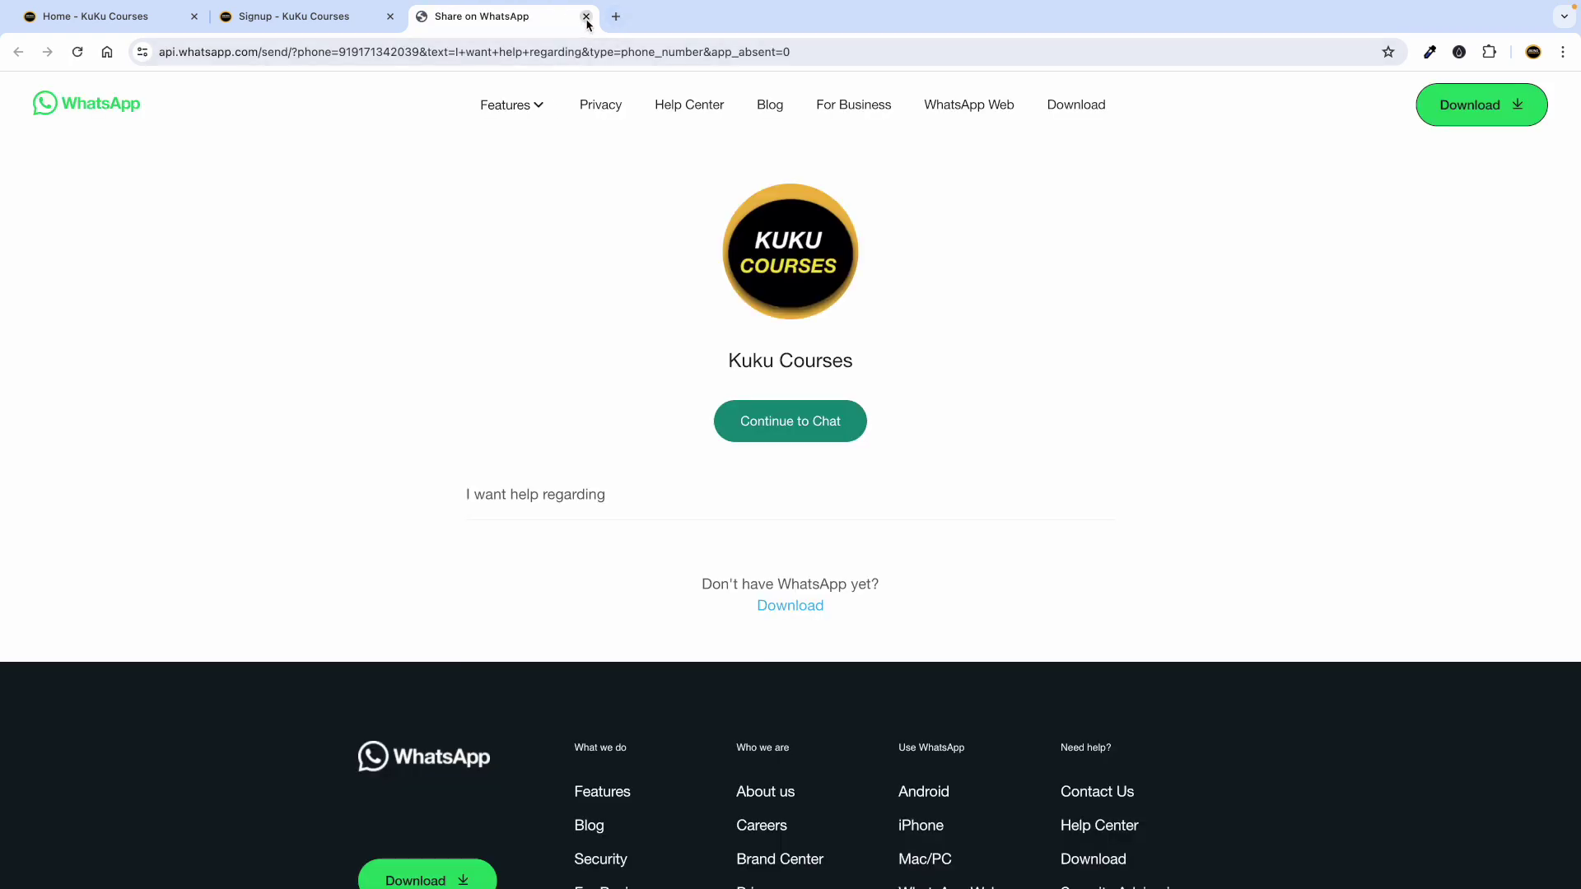
pyautogui.click(587, 17)
# Step: Open the Support page from the Membership page's footer links and review its FAQ and contact options
pyautogui.scroll(-10, 670, 519)
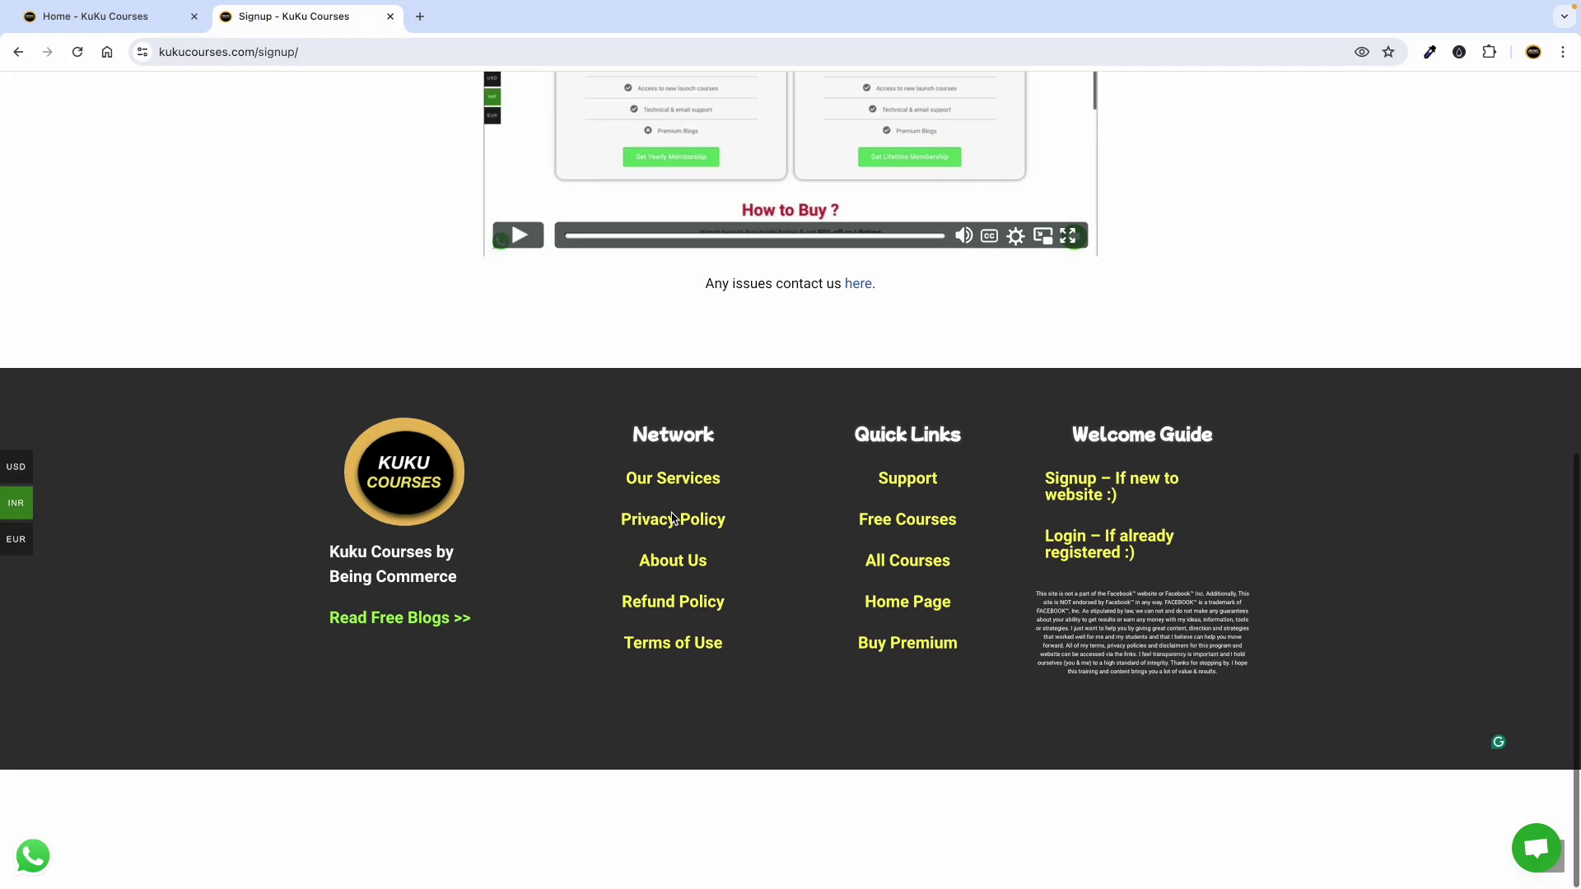
pyautogui.click(925, 605)
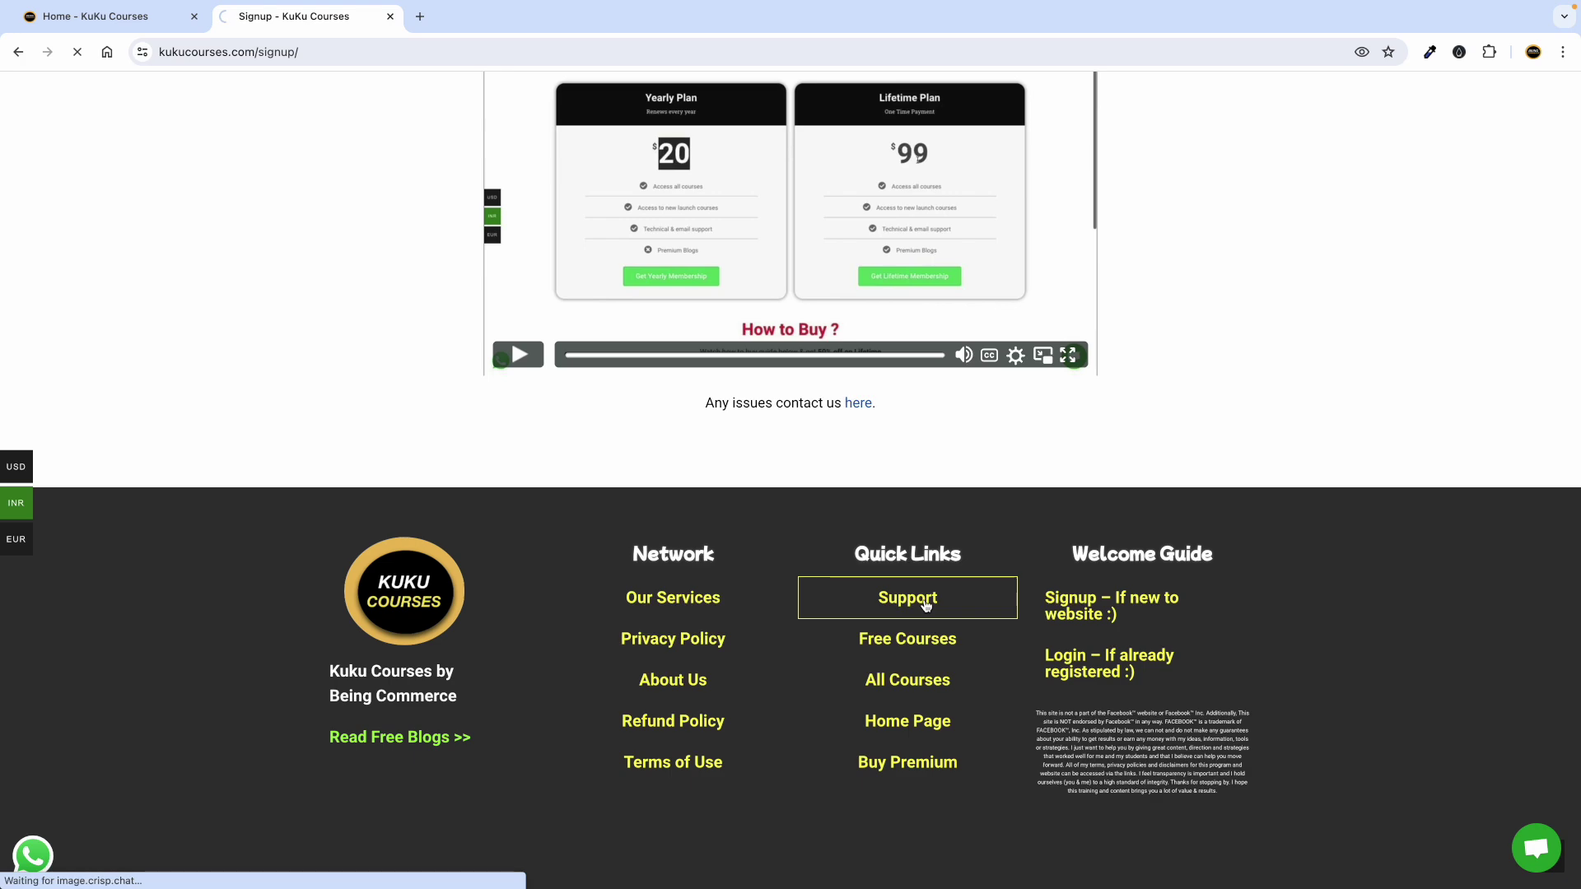
pyautogui.scroll(-5, 914, 656)
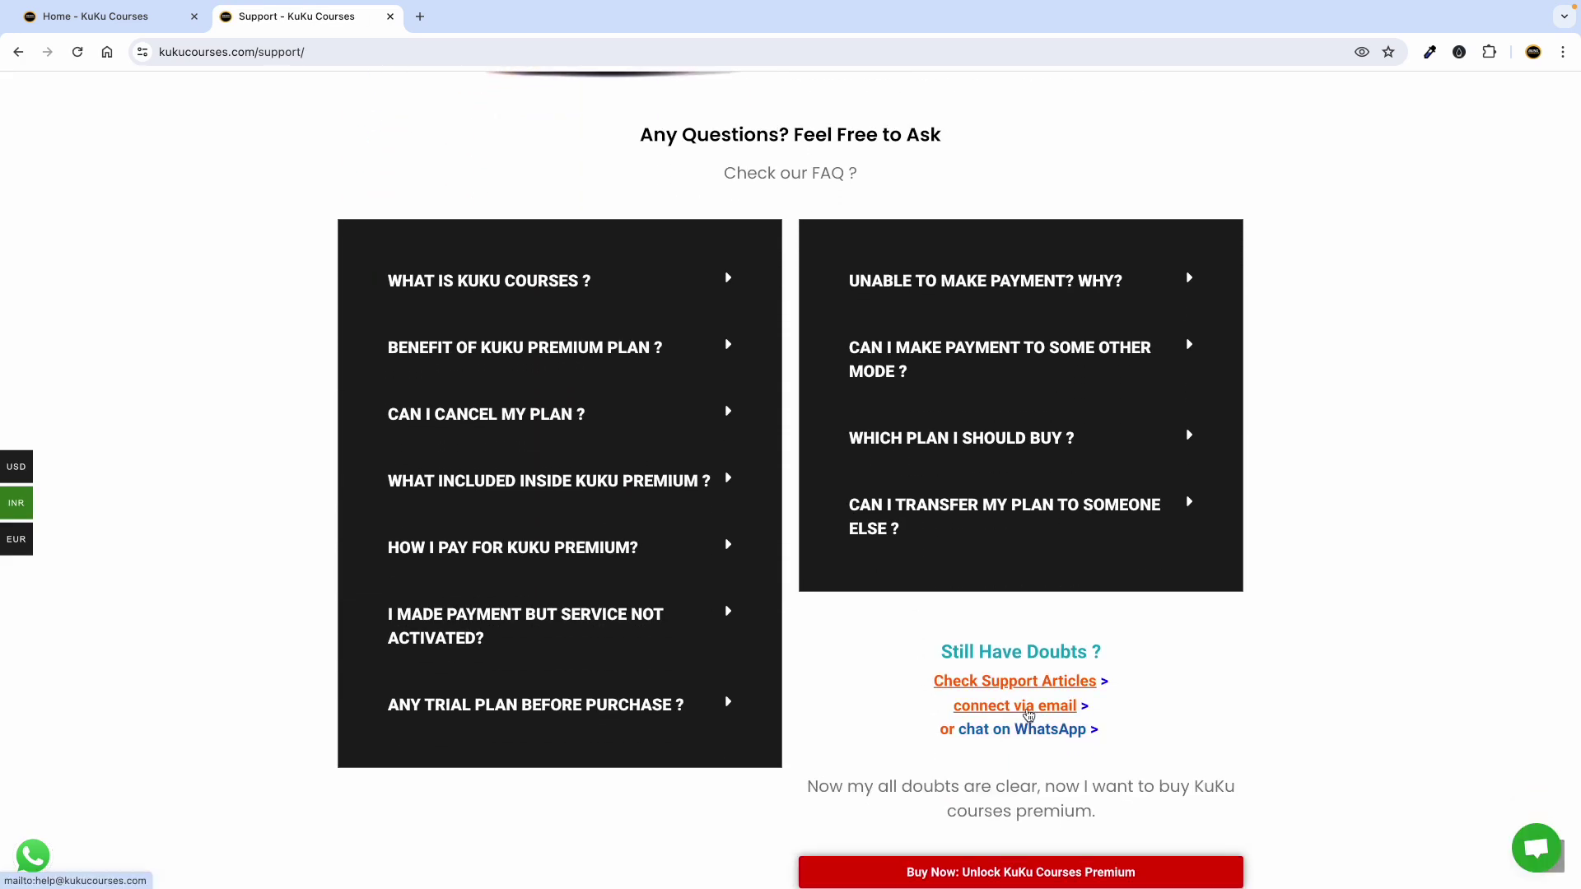
pyautogui.scroll(5, 1301, 521)
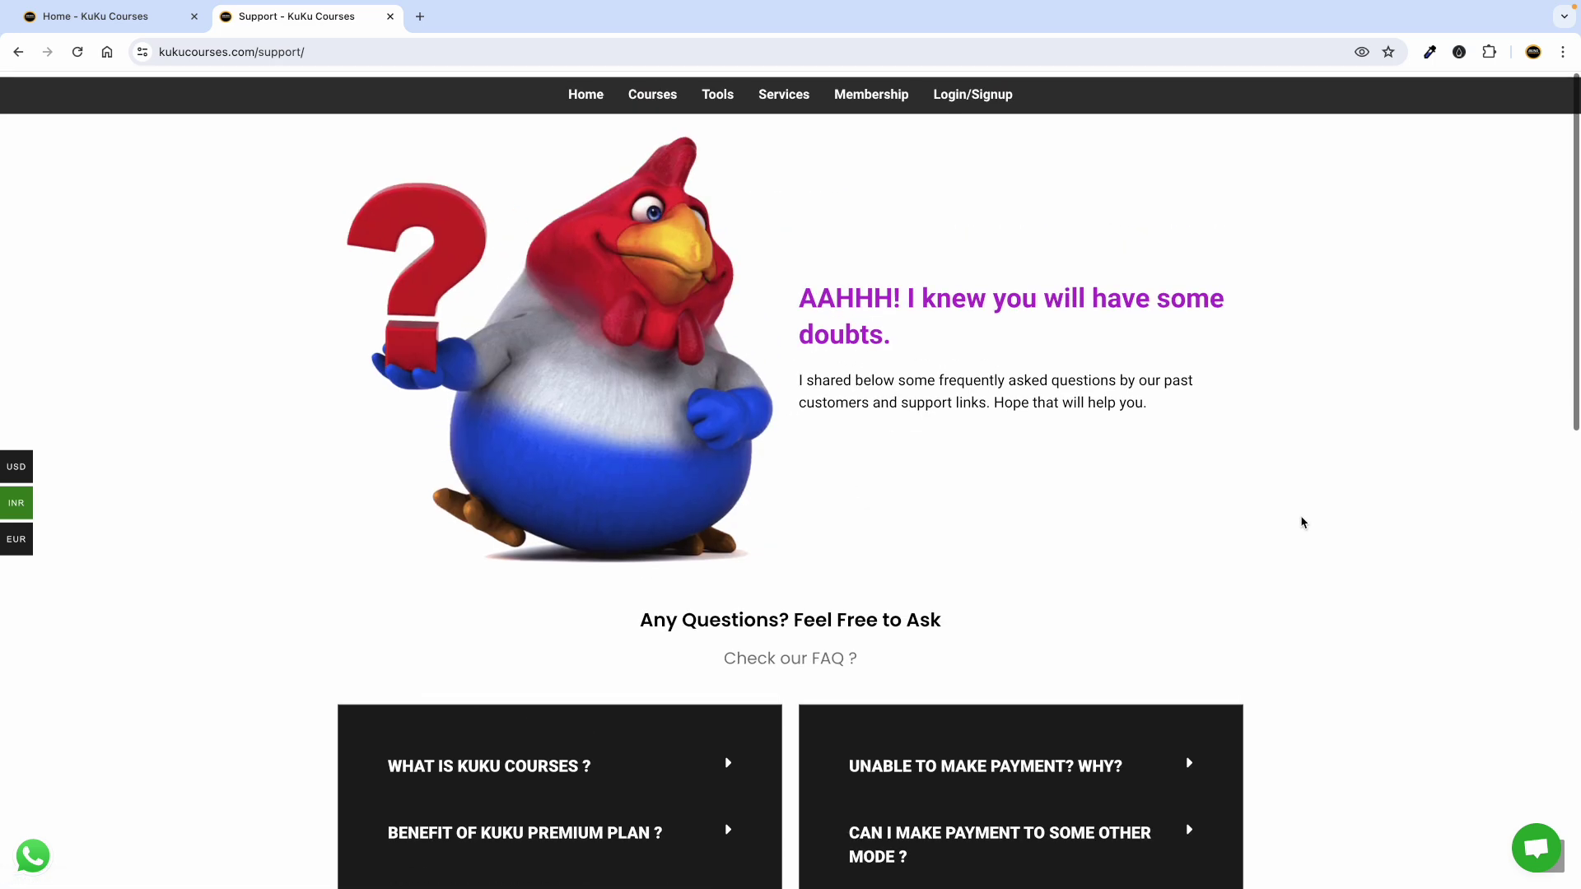
# Step: Return to the KuKu Courses home page, glance at X Ads Manager's campaign objectives, and reopen the Membership plans
pyautogui.click(599, 100)
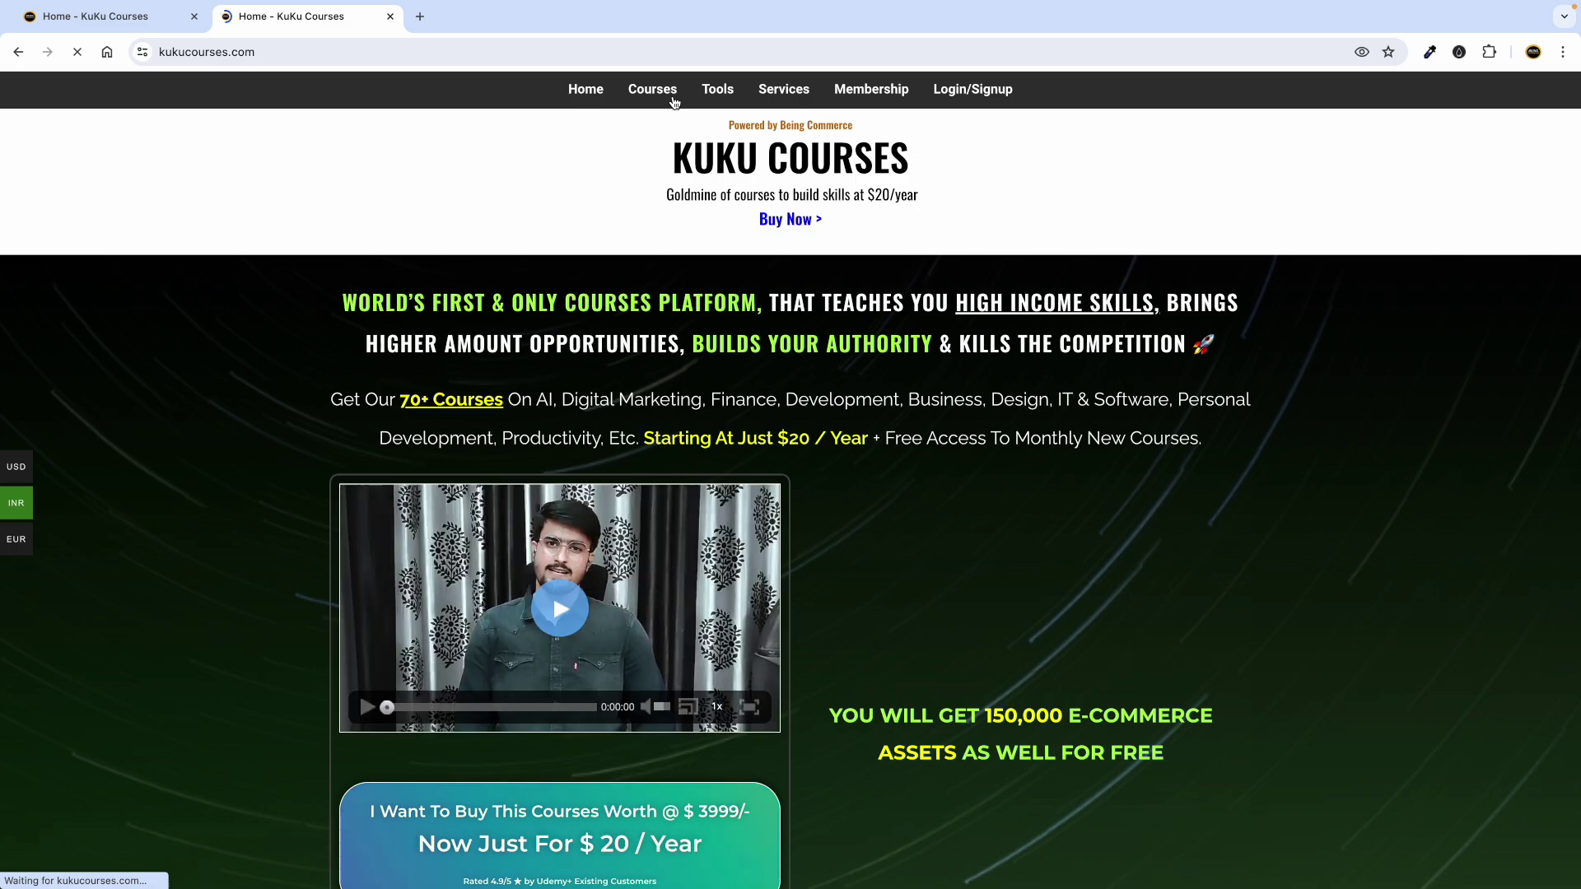
pyautogui.hotkey('ctrl', 'Left')
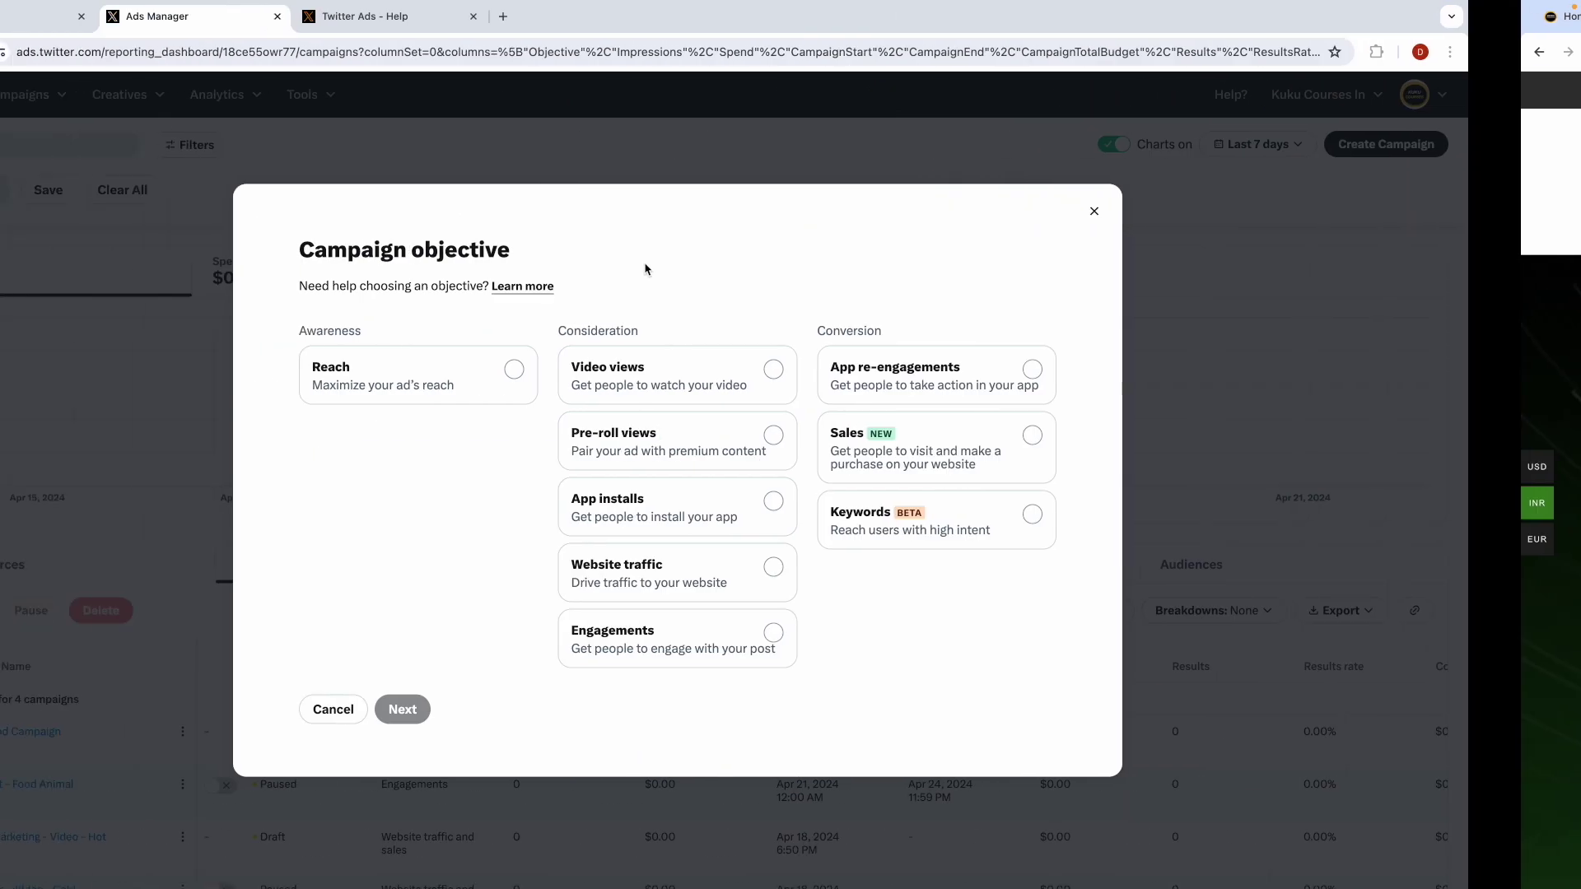
pyautogui.hotkey('ctrl', 'Right')
pyautogui.hotkey('ctrl', 'Left')
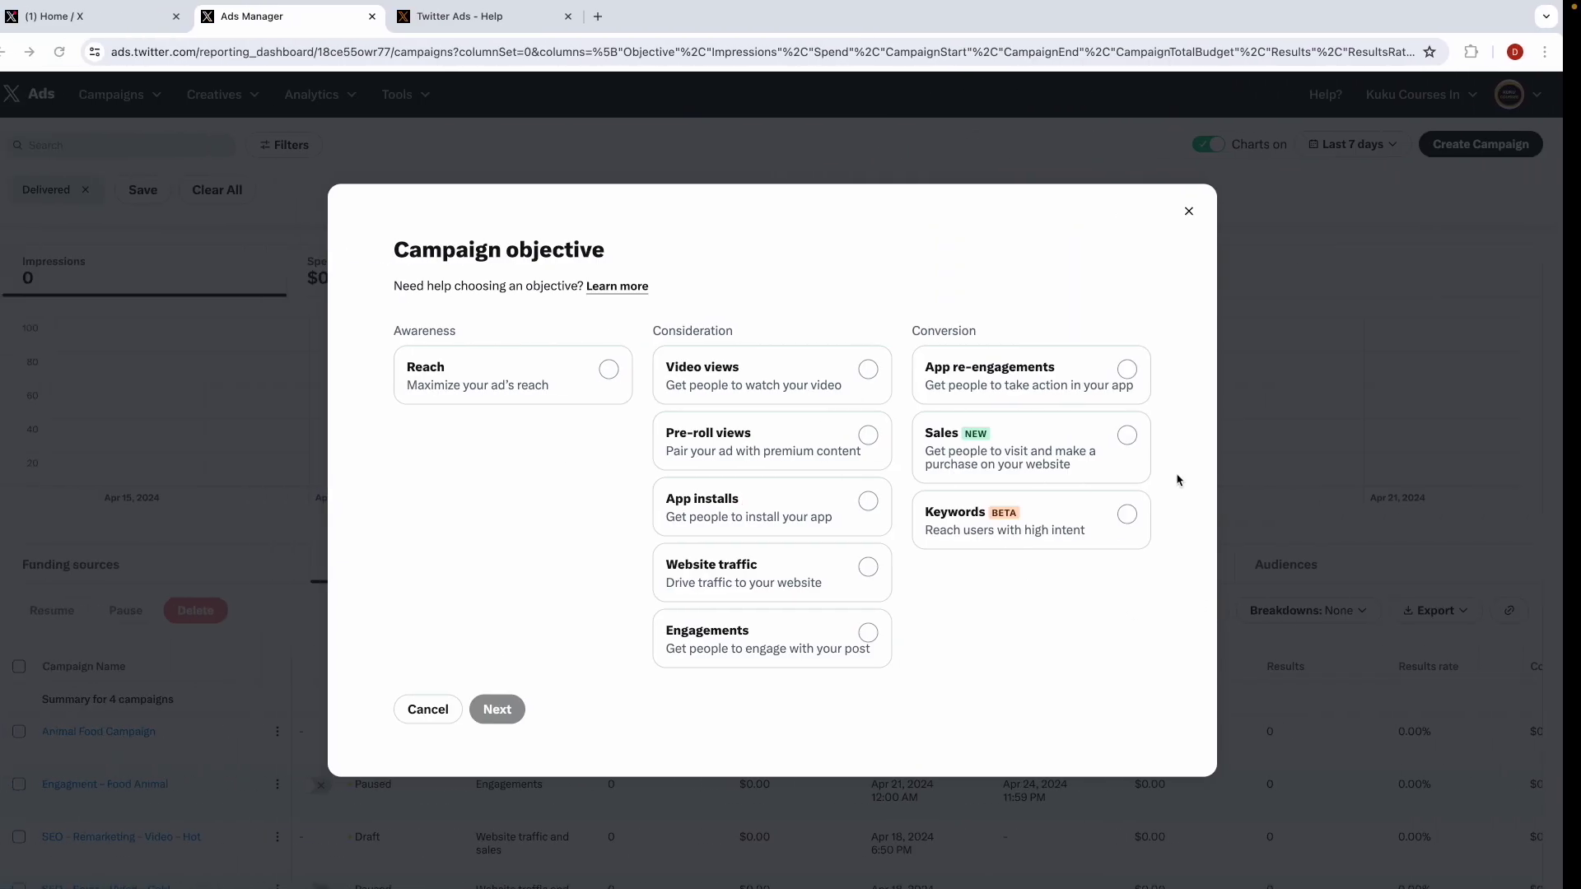
pyautogui.hotkey('ctrl', 'Right')
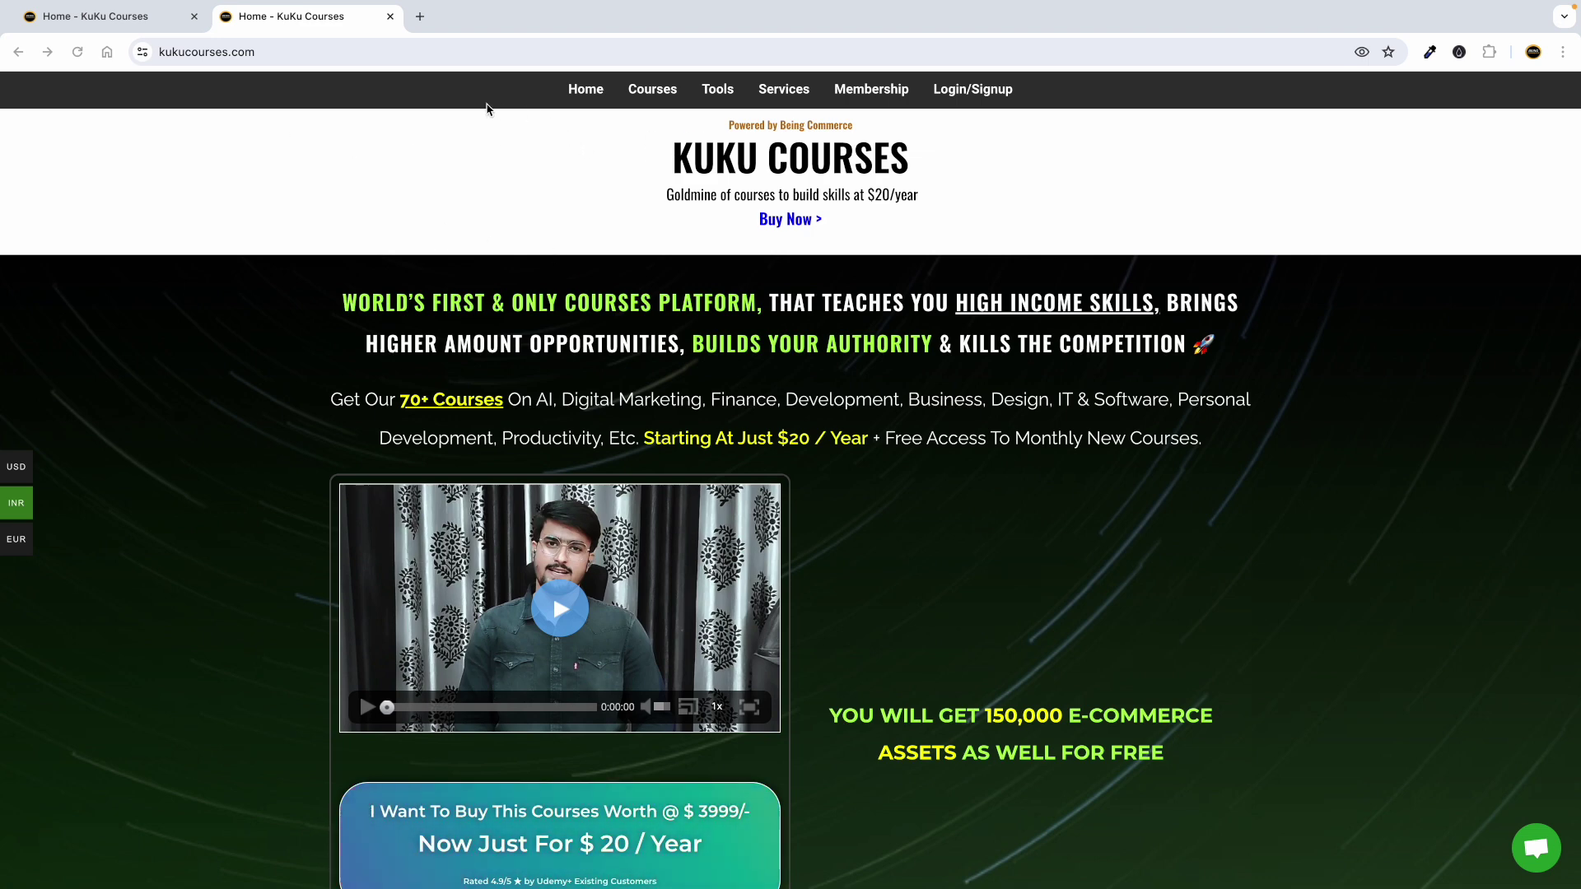
pyautogui.click(884, 93)
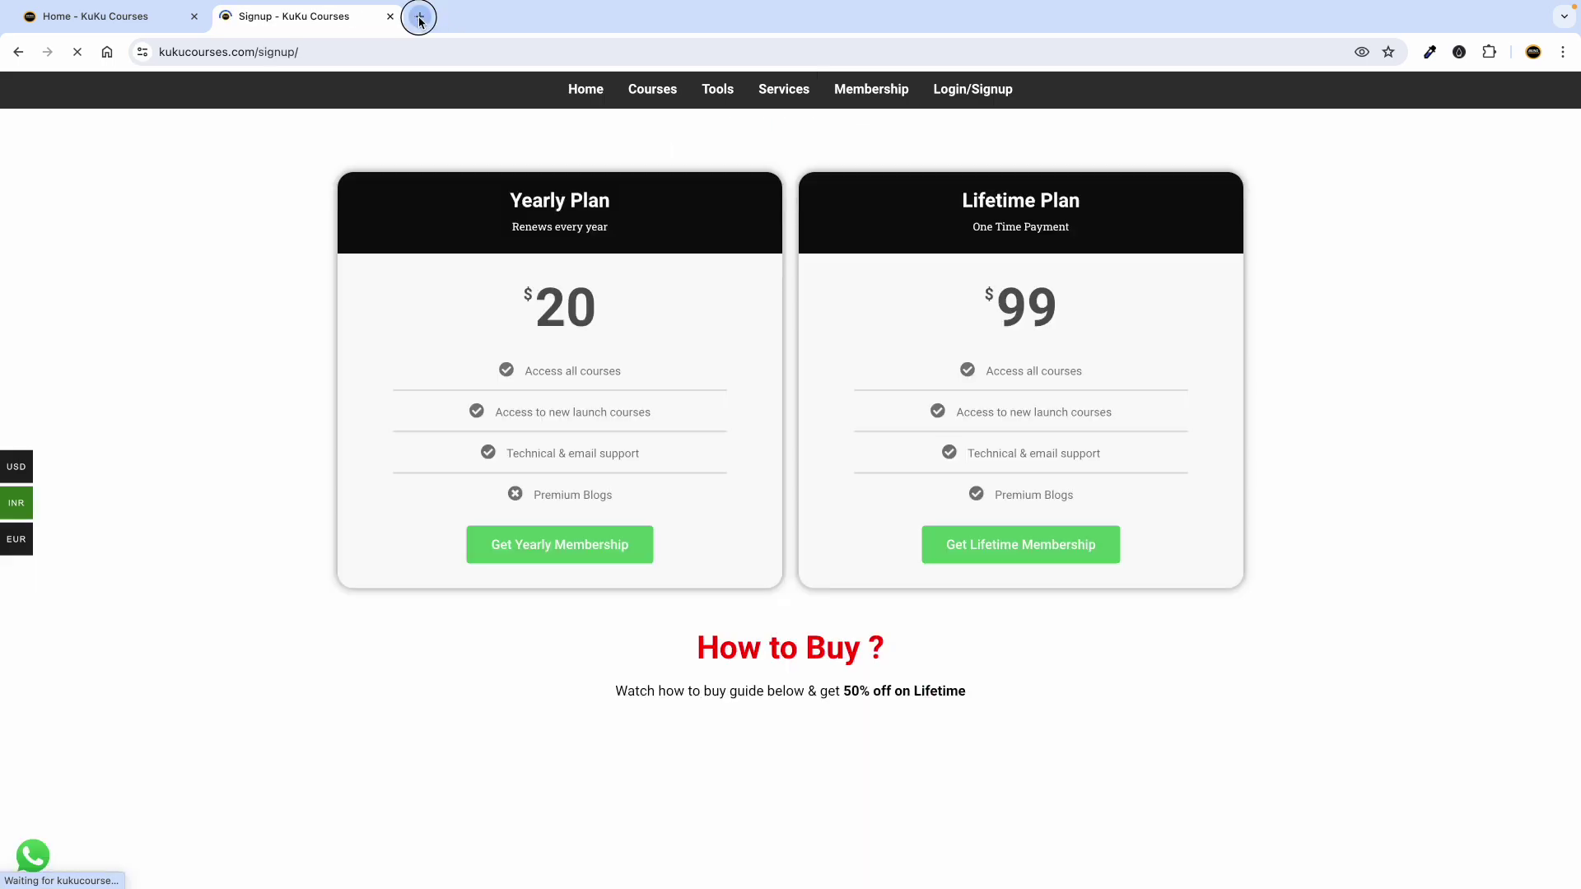
# Step: Open beingcommerce.in in a new browser tab and display its course list with individual course prices
pyautogui.click(420, 17)
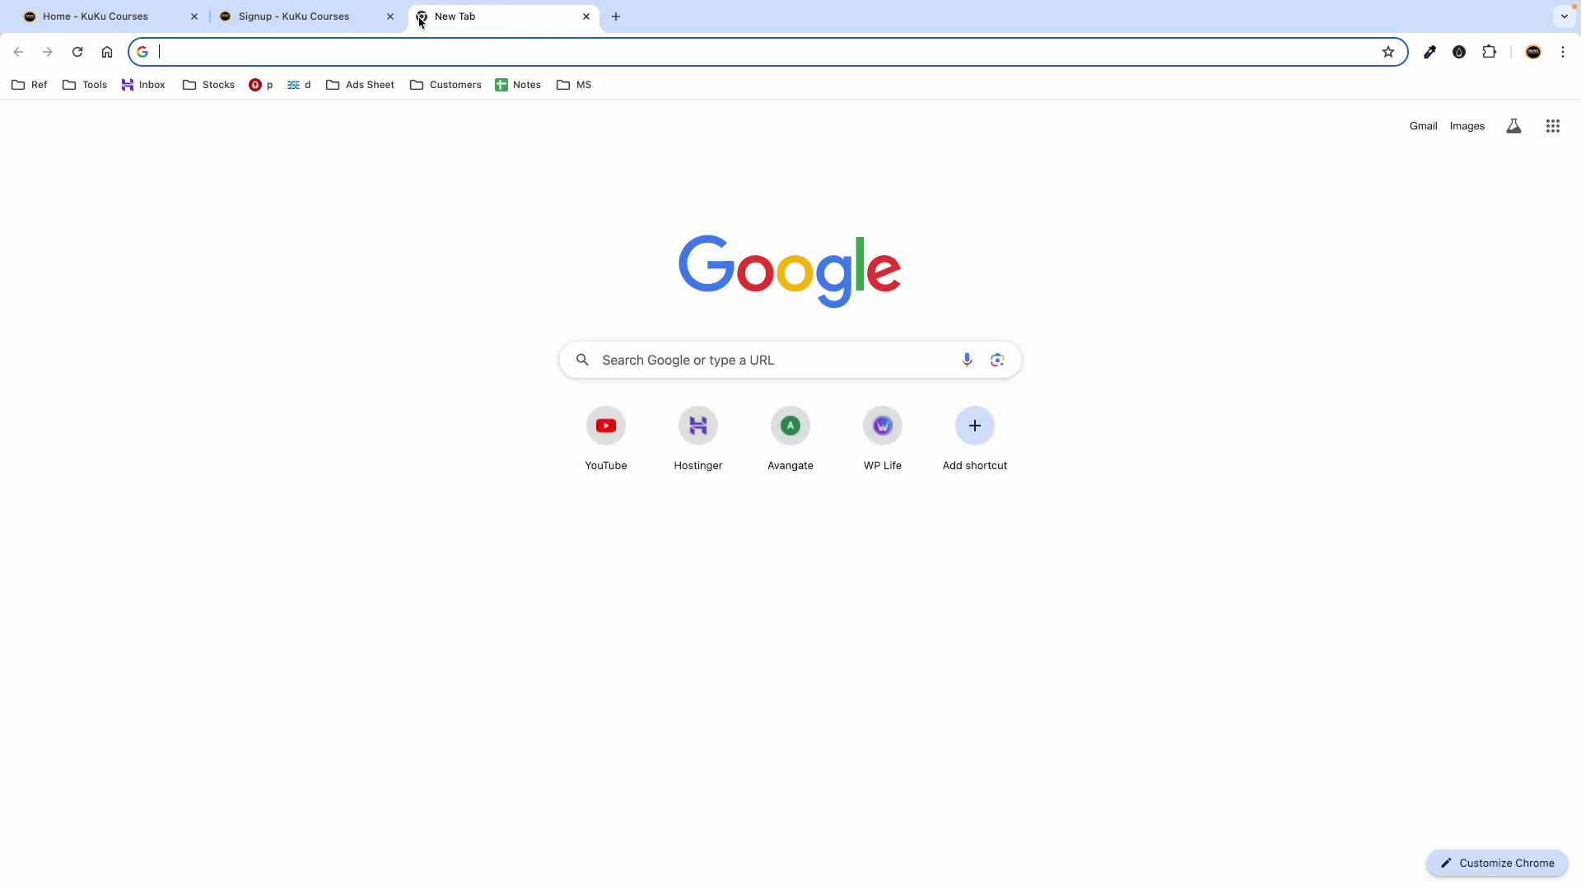
pyautogui.write('beingvomm')
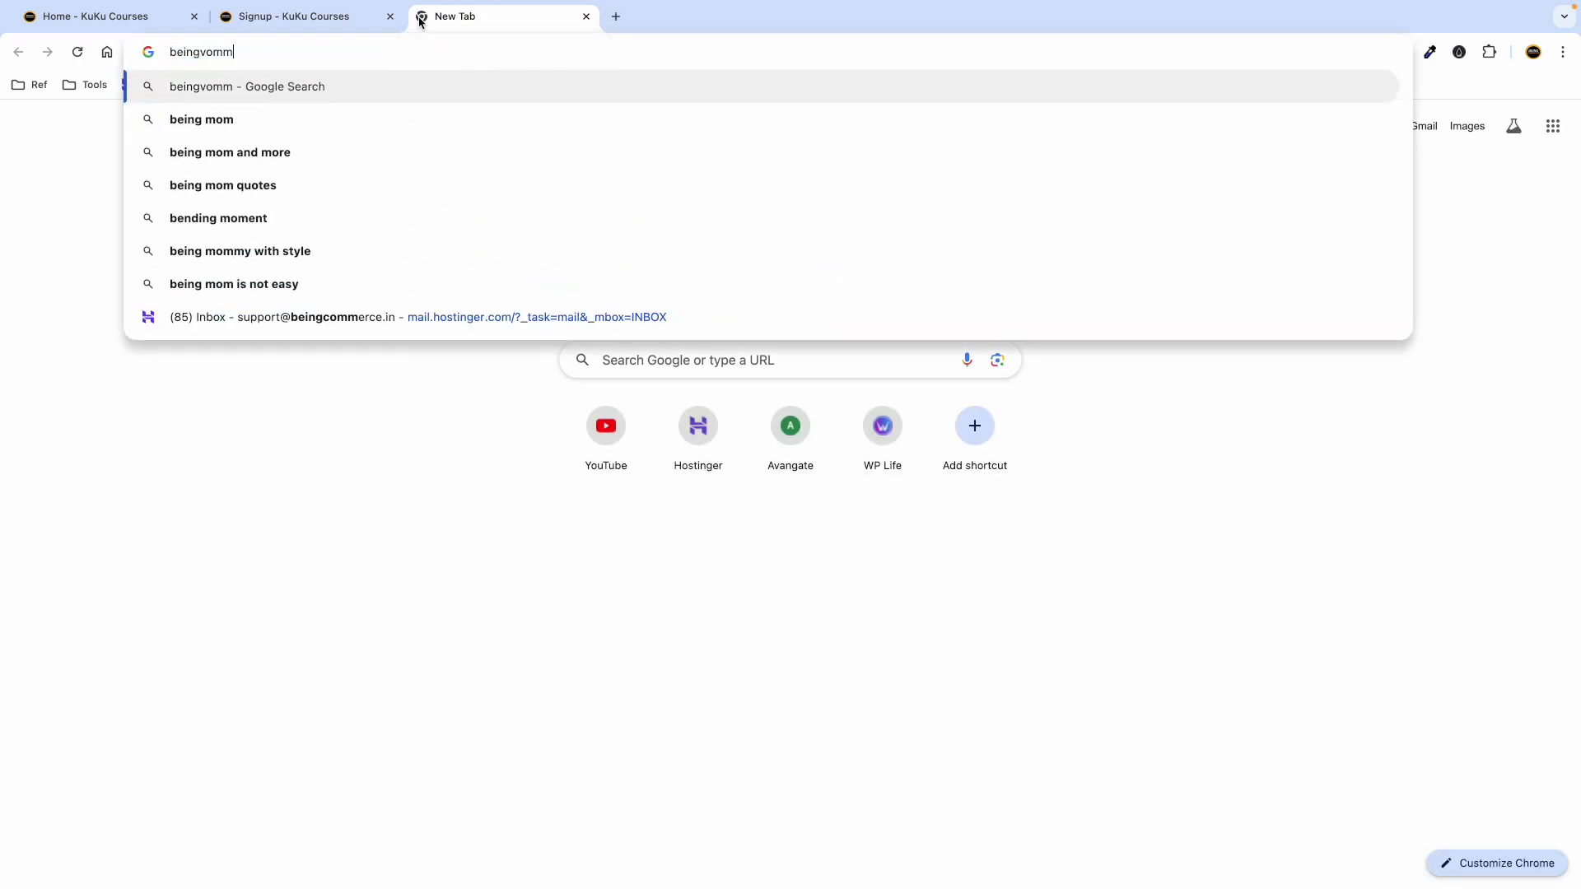
pyautogui.press('BackSpace')
pyautogui.press('BackSpace')
pyautogui.write('co')
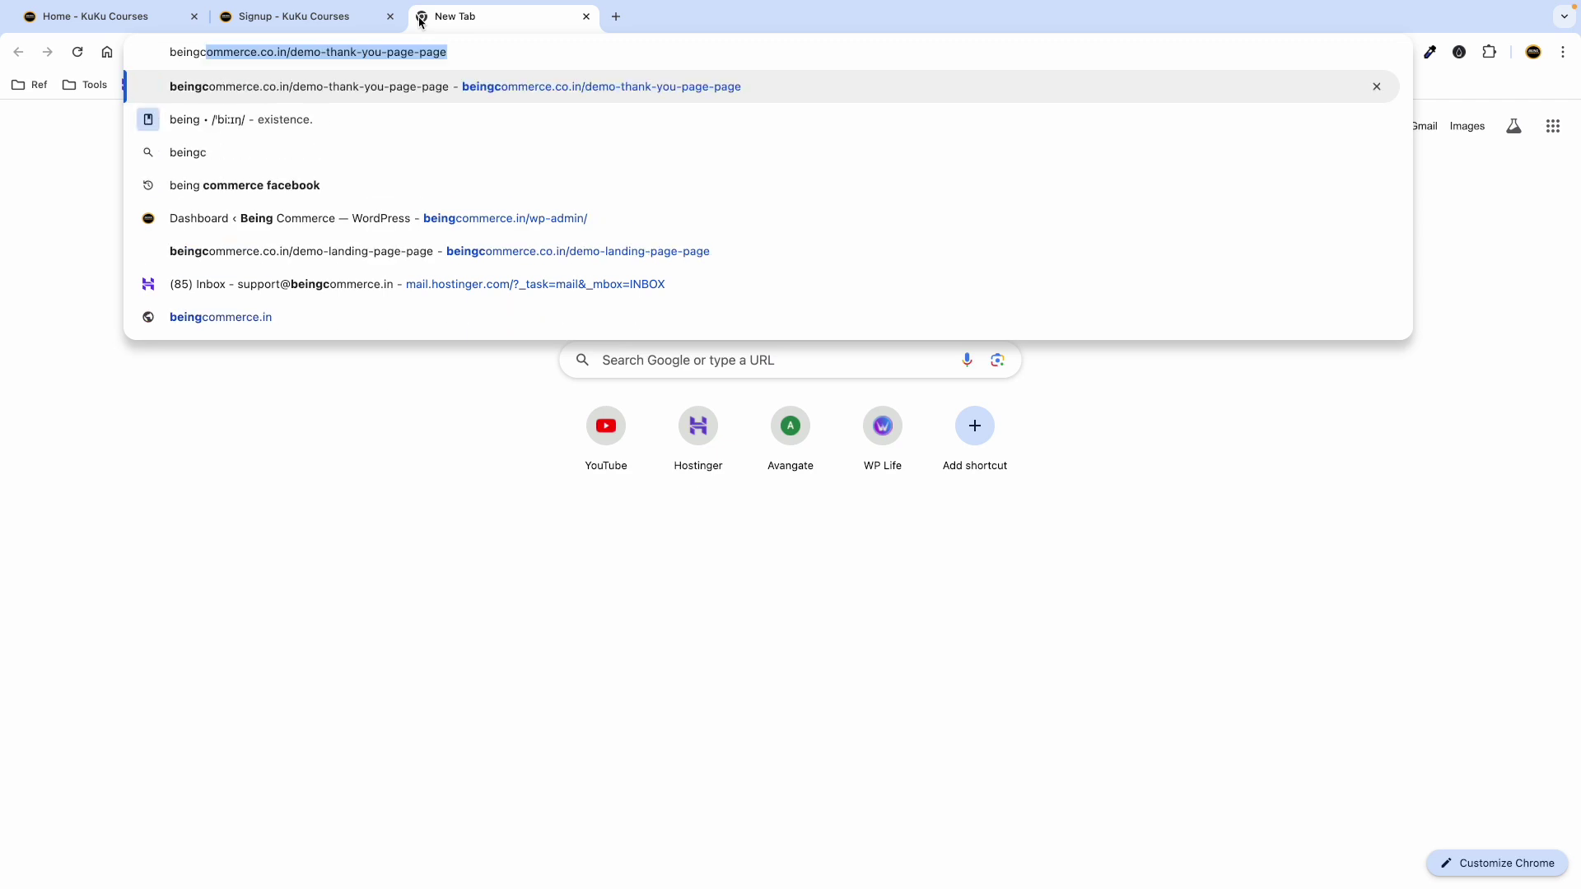
pyautogui.write('mm')
pyautogui.press('Down')
pyautogui.press('Down')
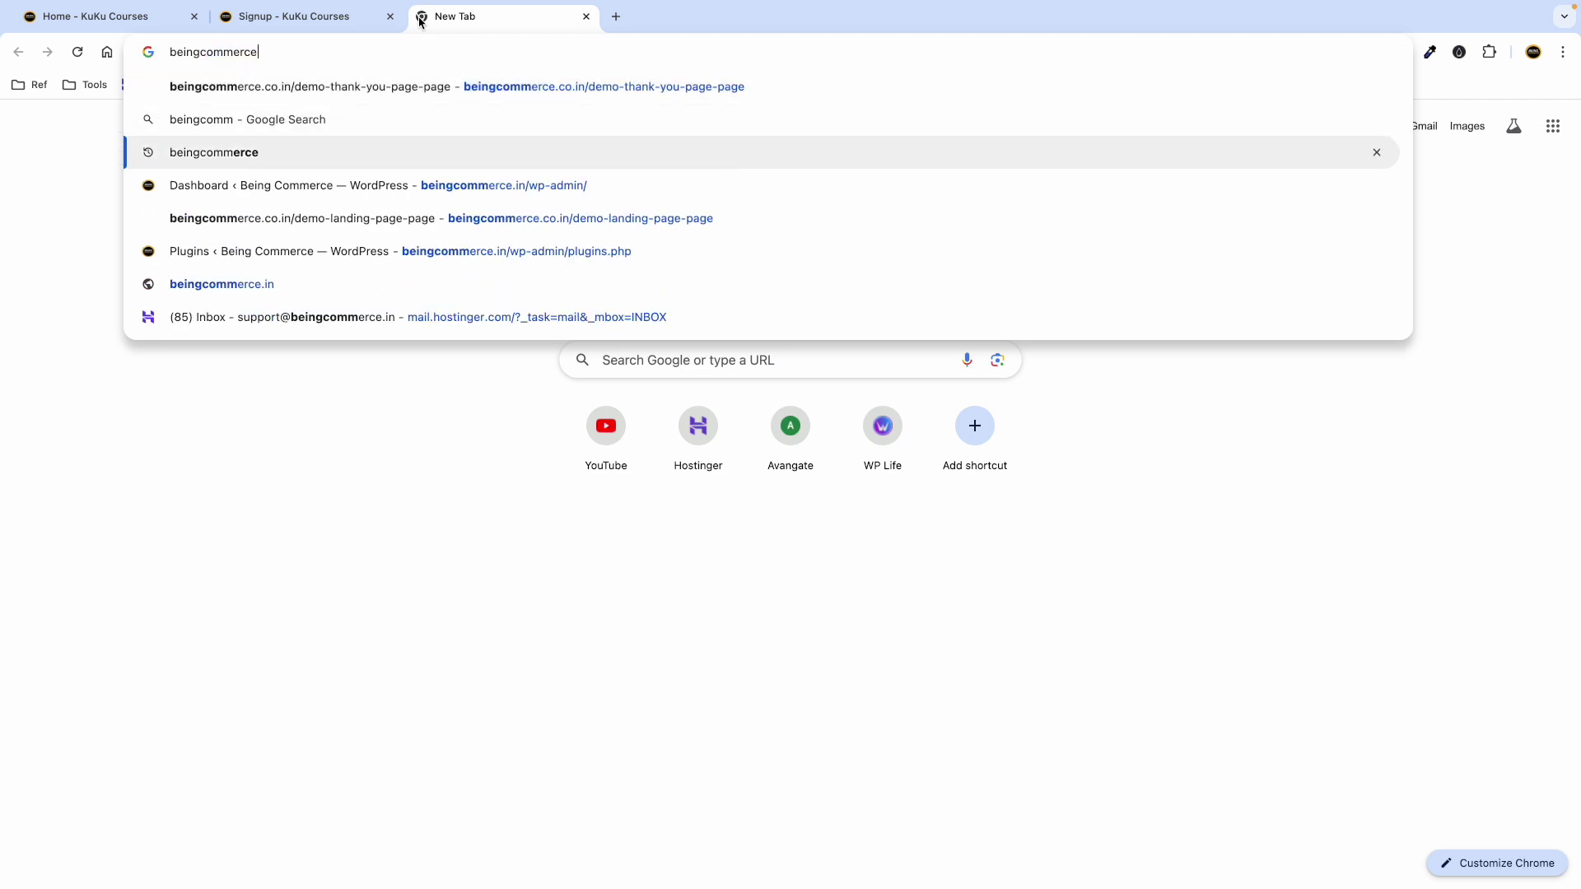
pyautogui.write('.in')
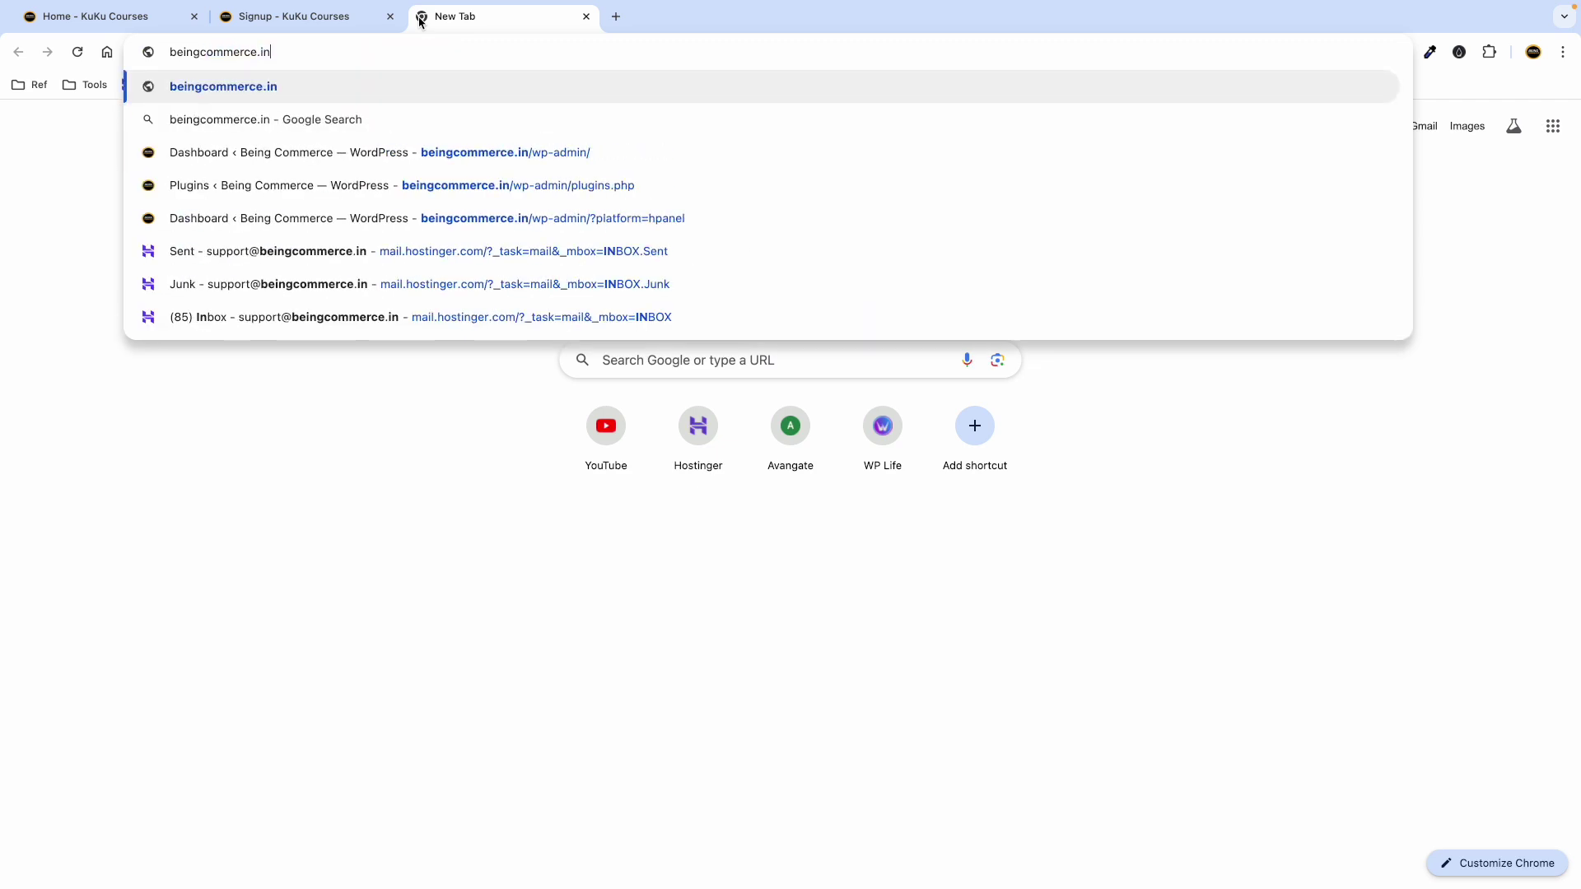
pyautogui.press('Return')
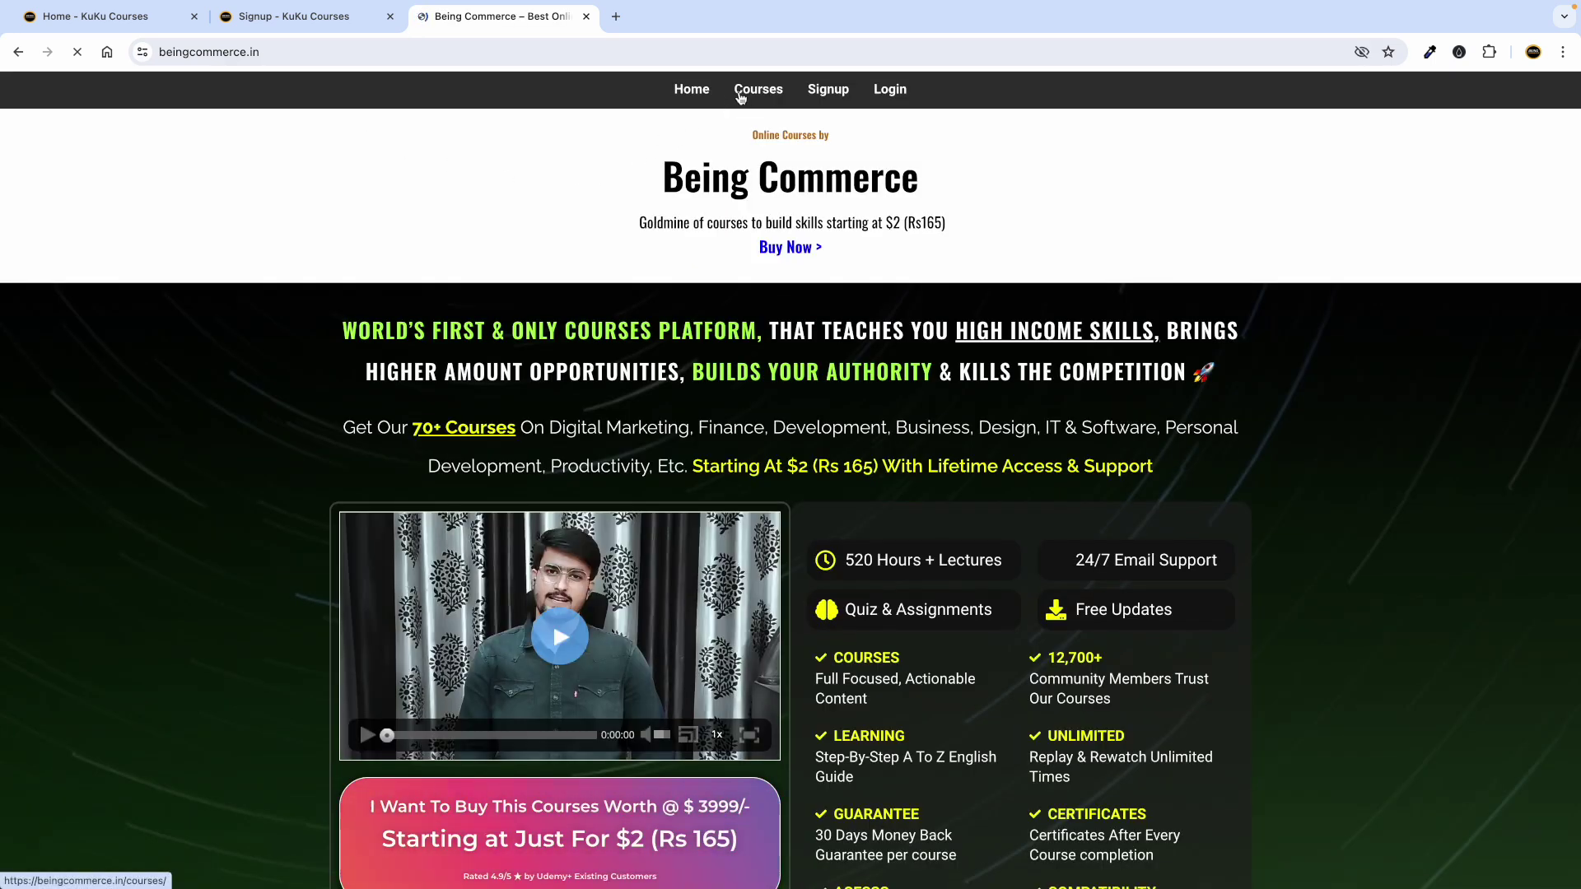
pyautogui.click(751, 90)
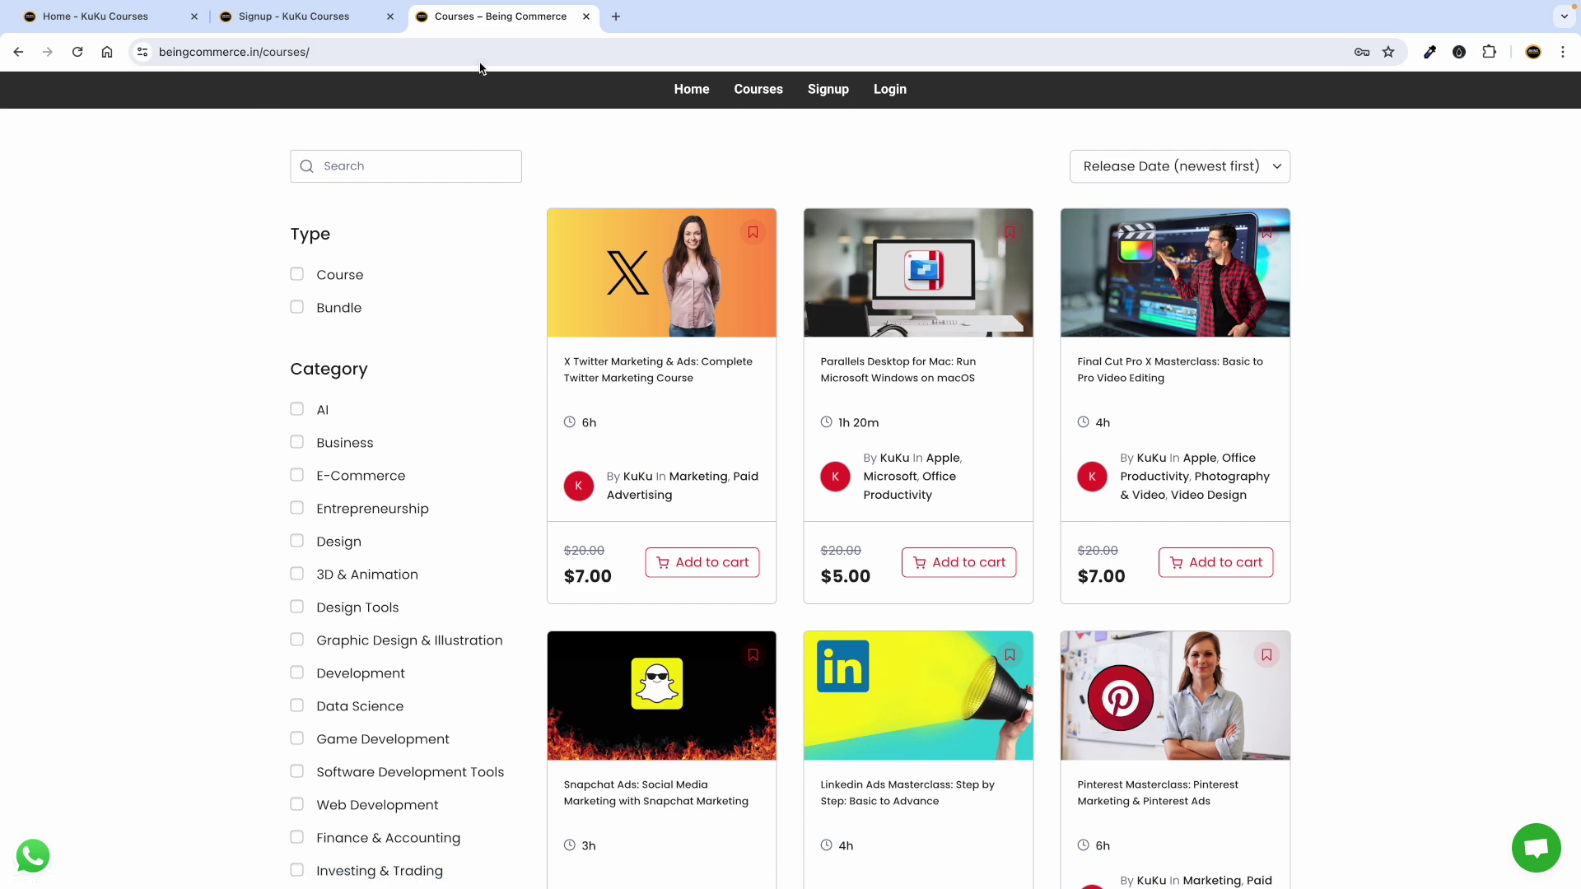
# Step: Revisit the KuKu Courses membership and home pages, and switch back to X Ads Manager's campaign objective dialog
pyautogui.click(332, 18)
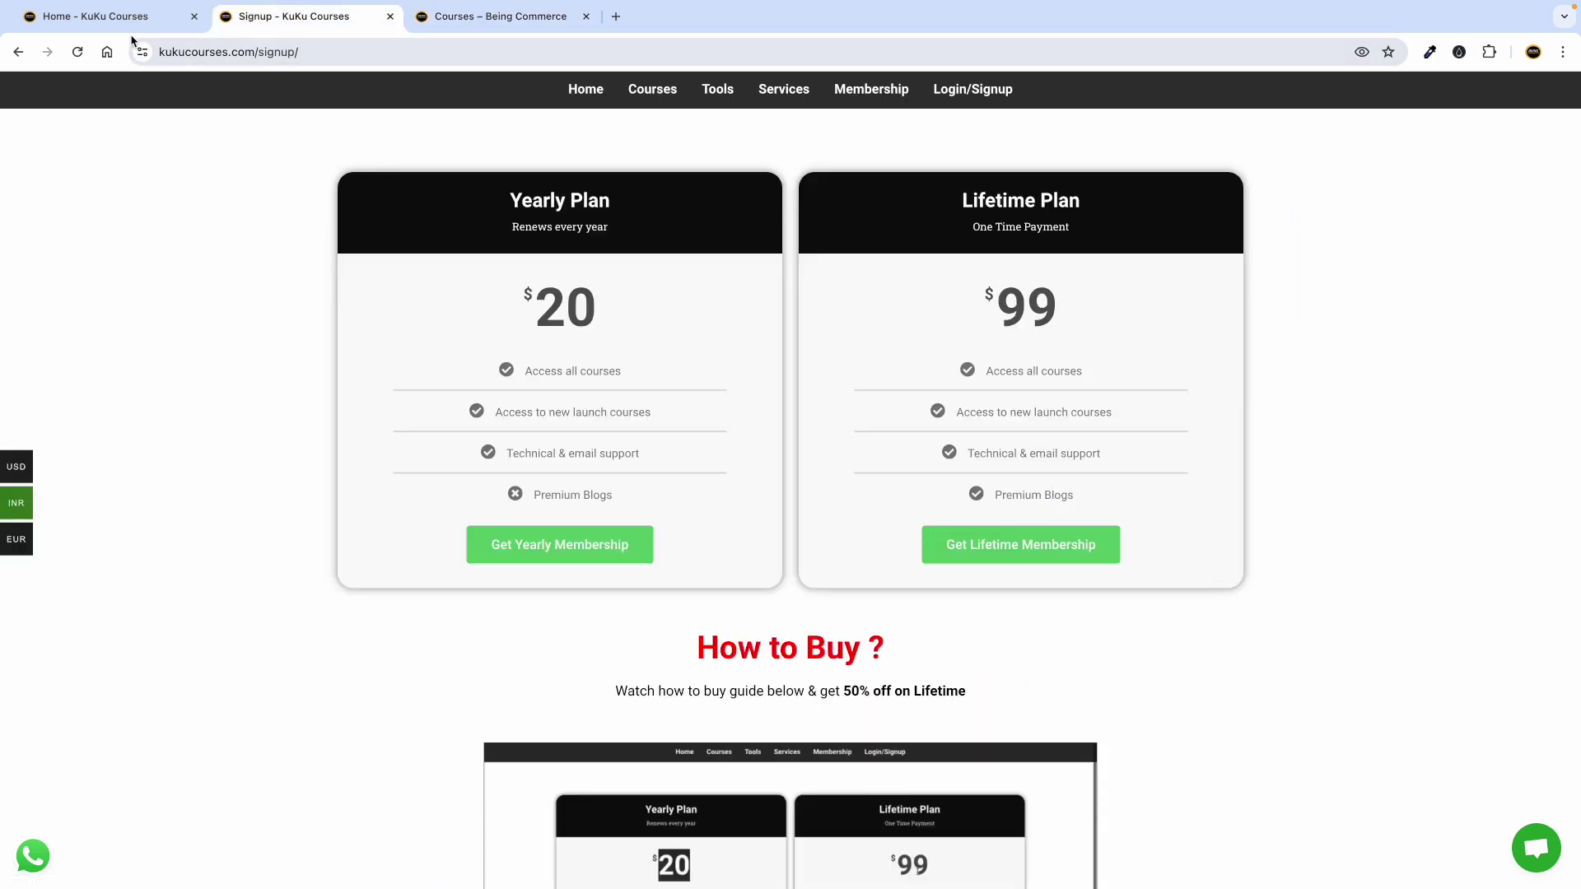
pyautogui.click(115, 16)
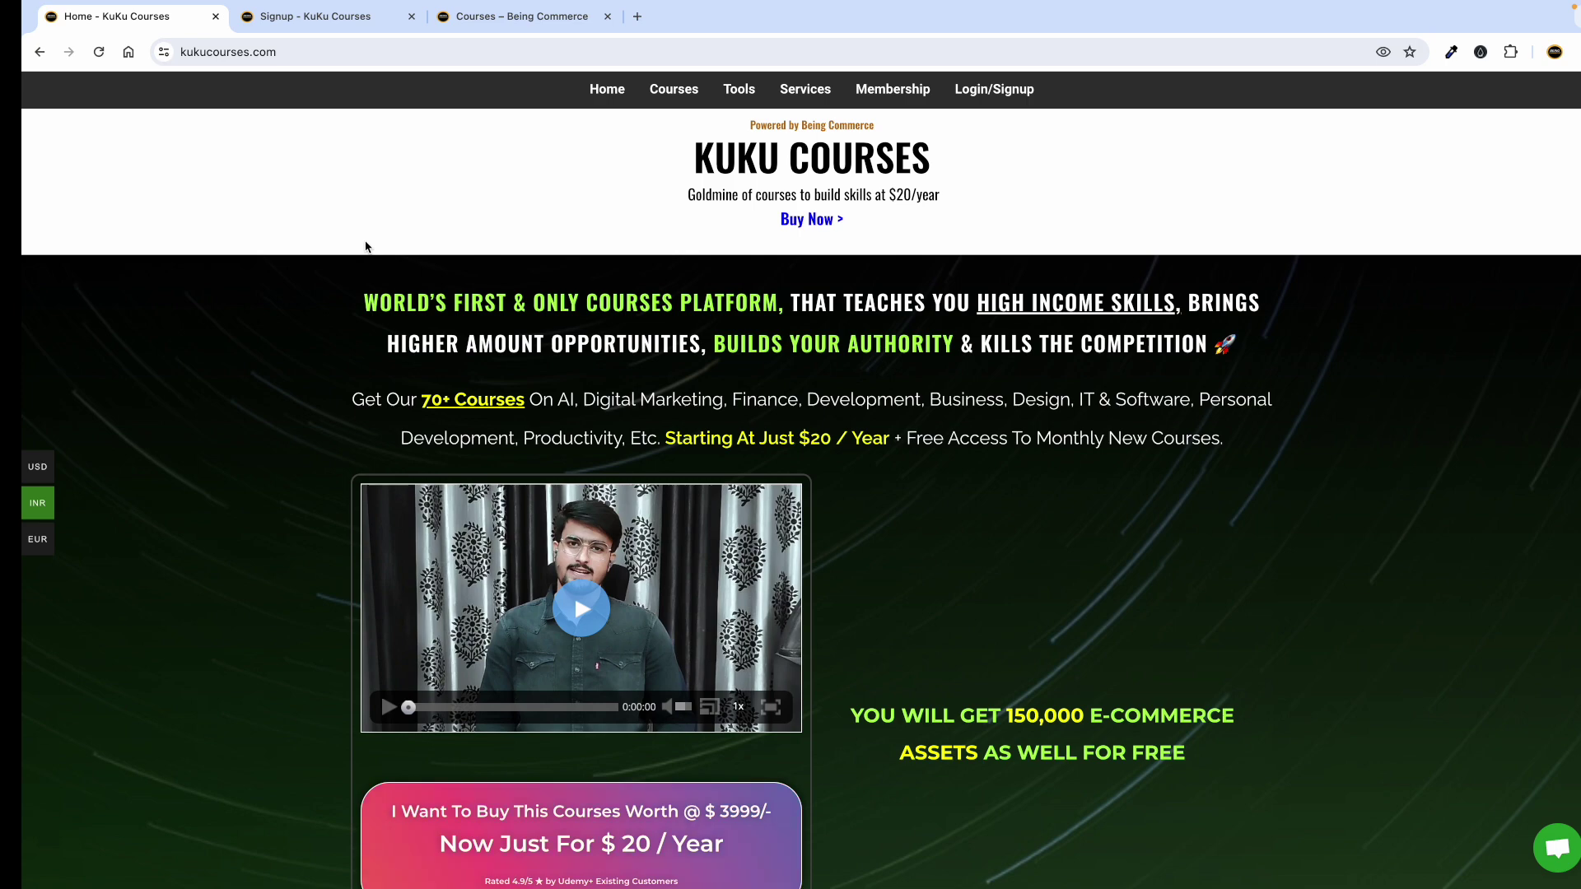
pyautogui.hotkey('ctrl', 'Left')
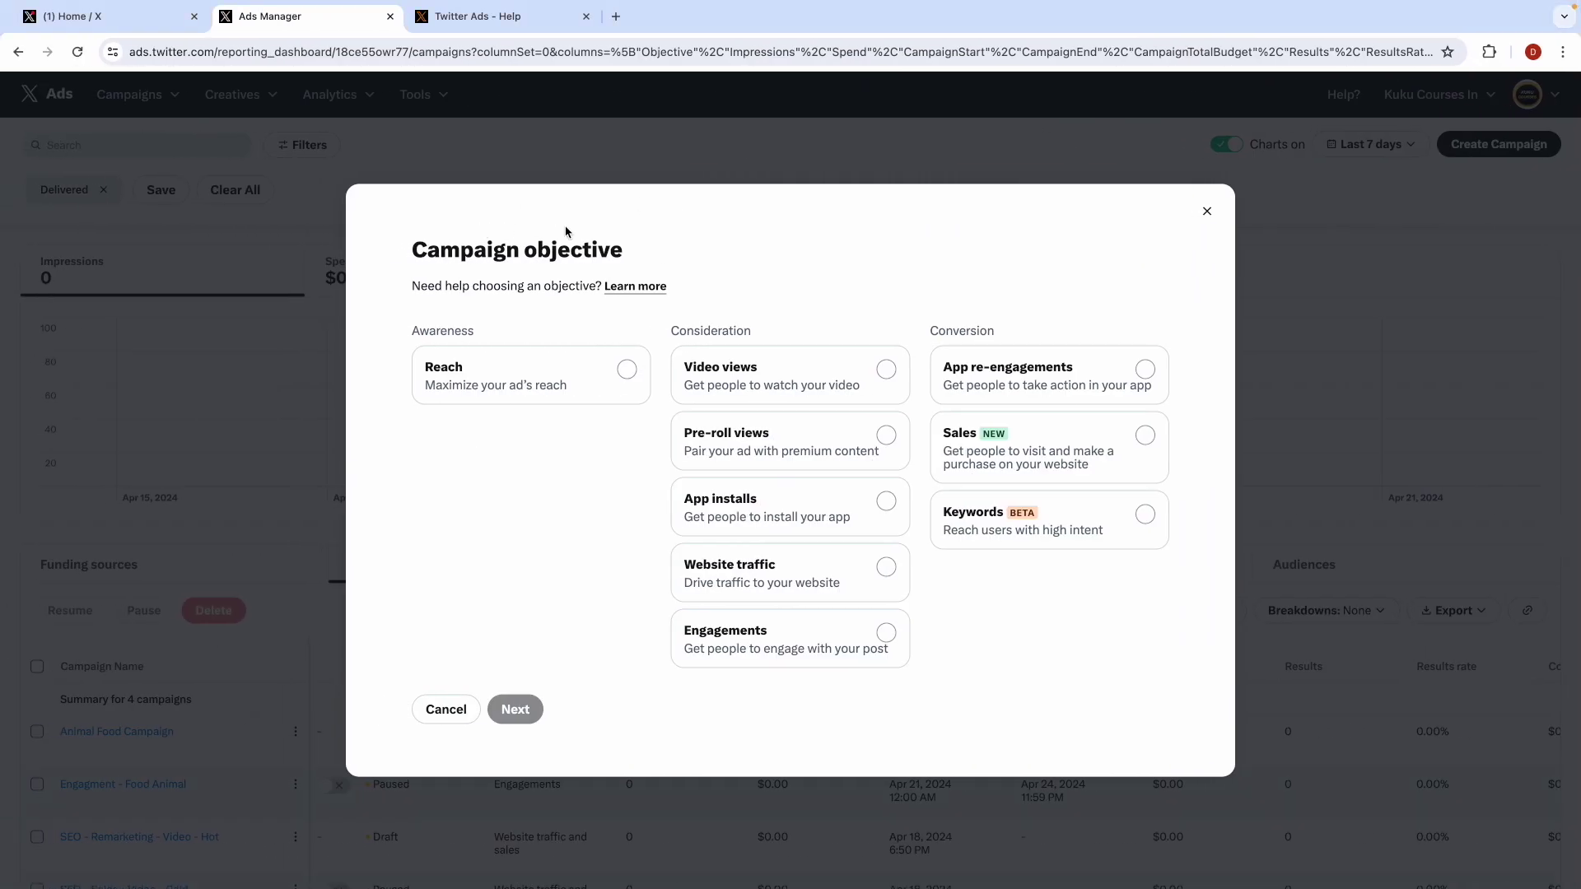